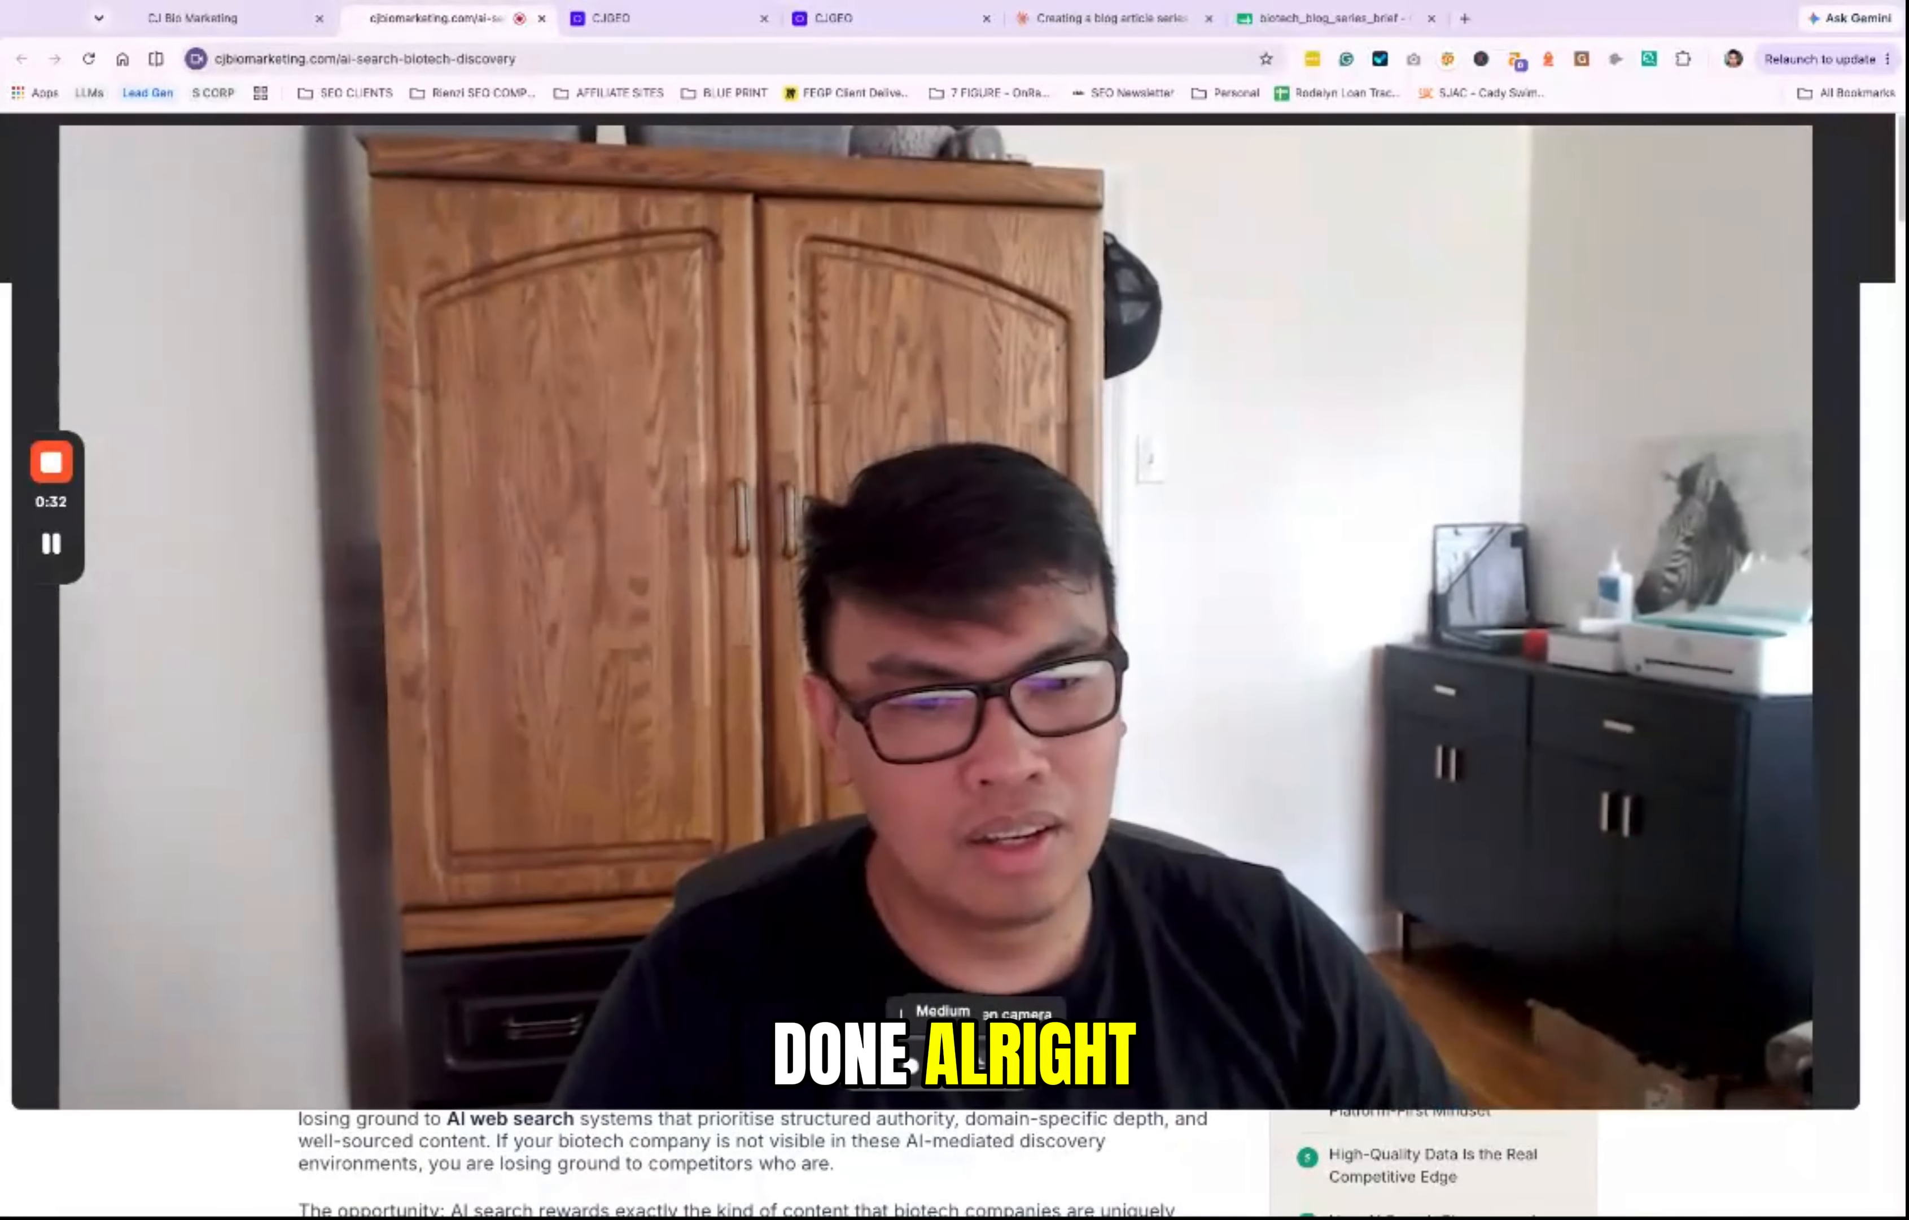
# Step: Read through the published article "Why AI Search Is Rewriting Biotech Discovery" from its heading to the page footer
pyautogui.click(912, 1065)
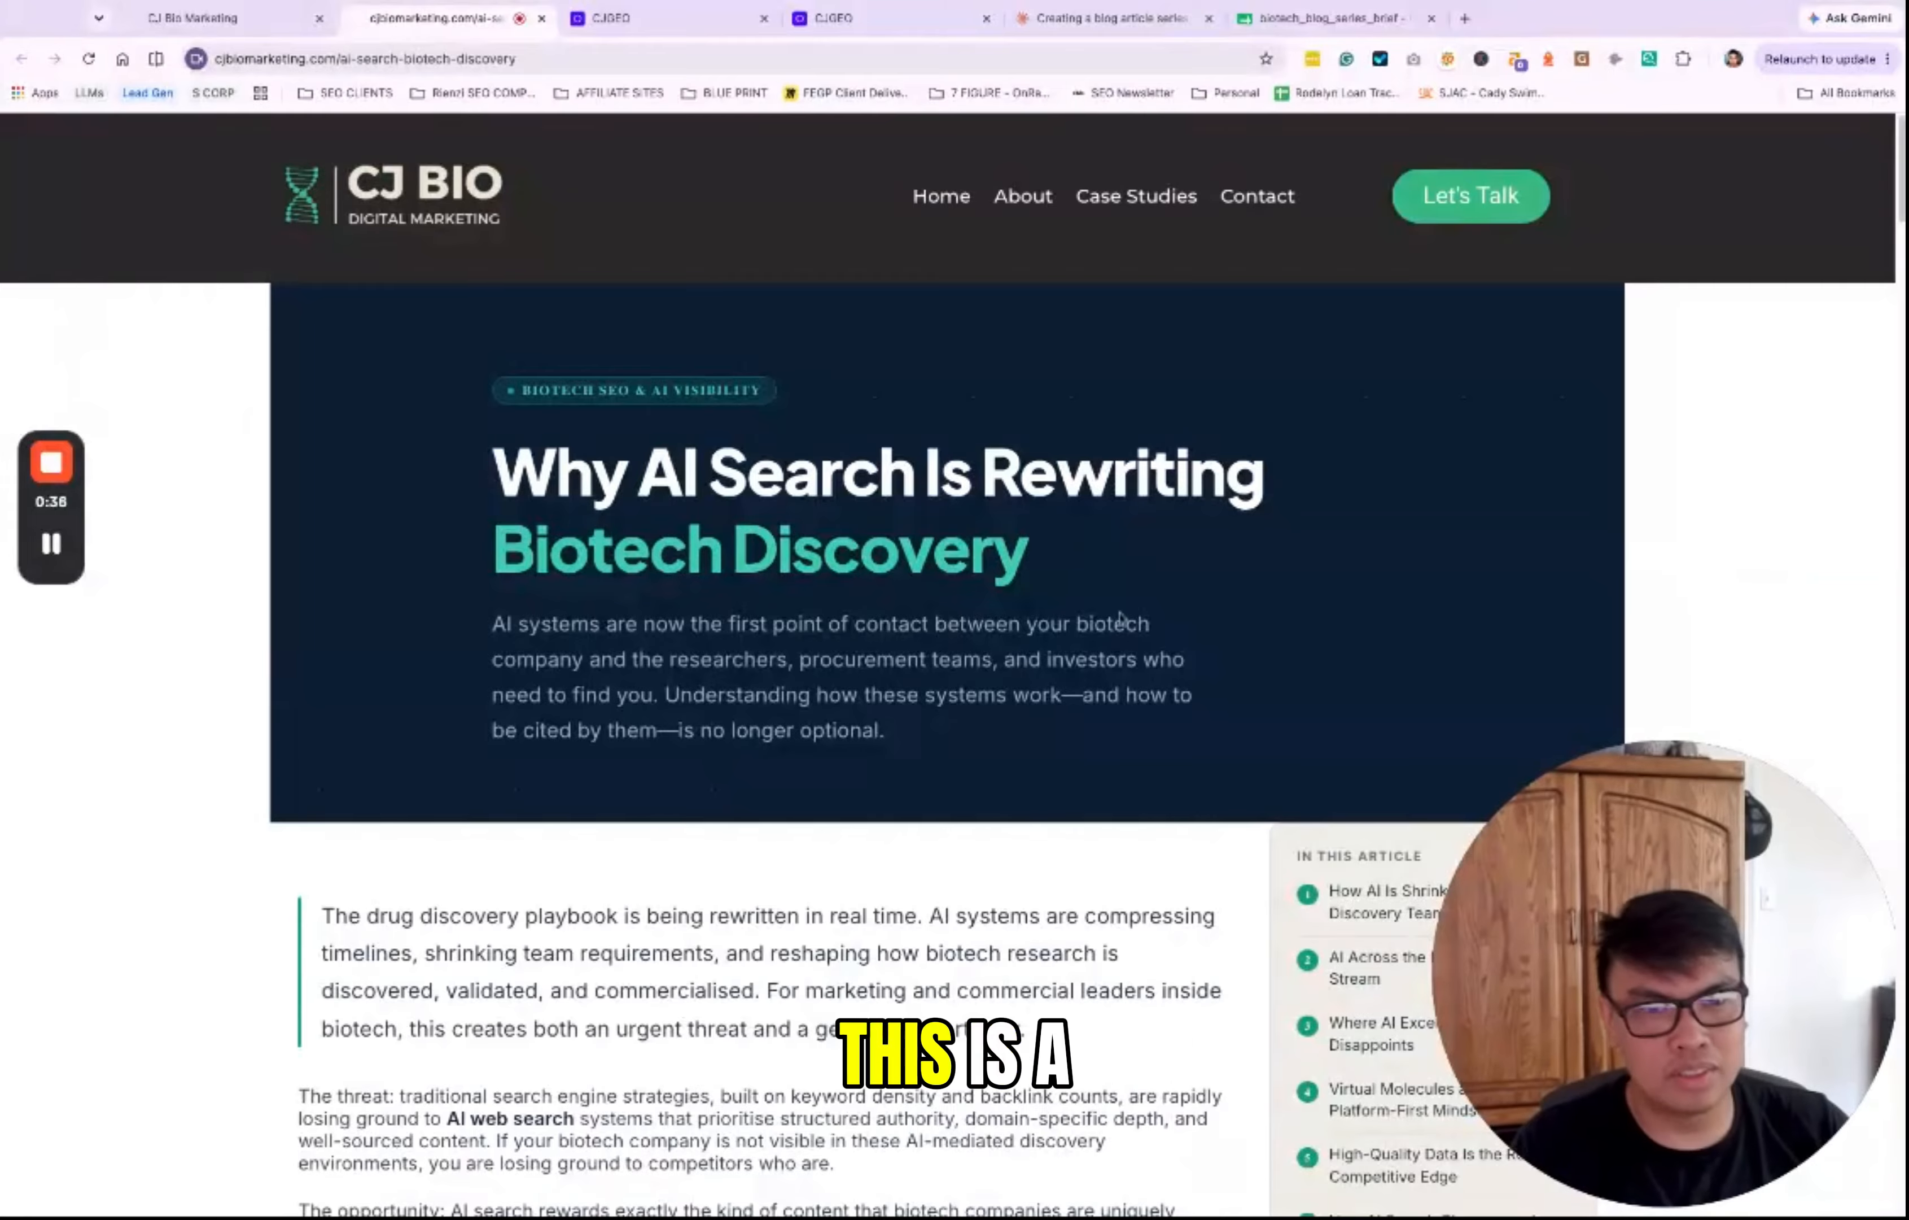
pyautogui.scroll(-5, 1121, 616)
pyautogui.scroll(5, 1092, 562)
pyautogui.scroll(-1, 1061, 506)
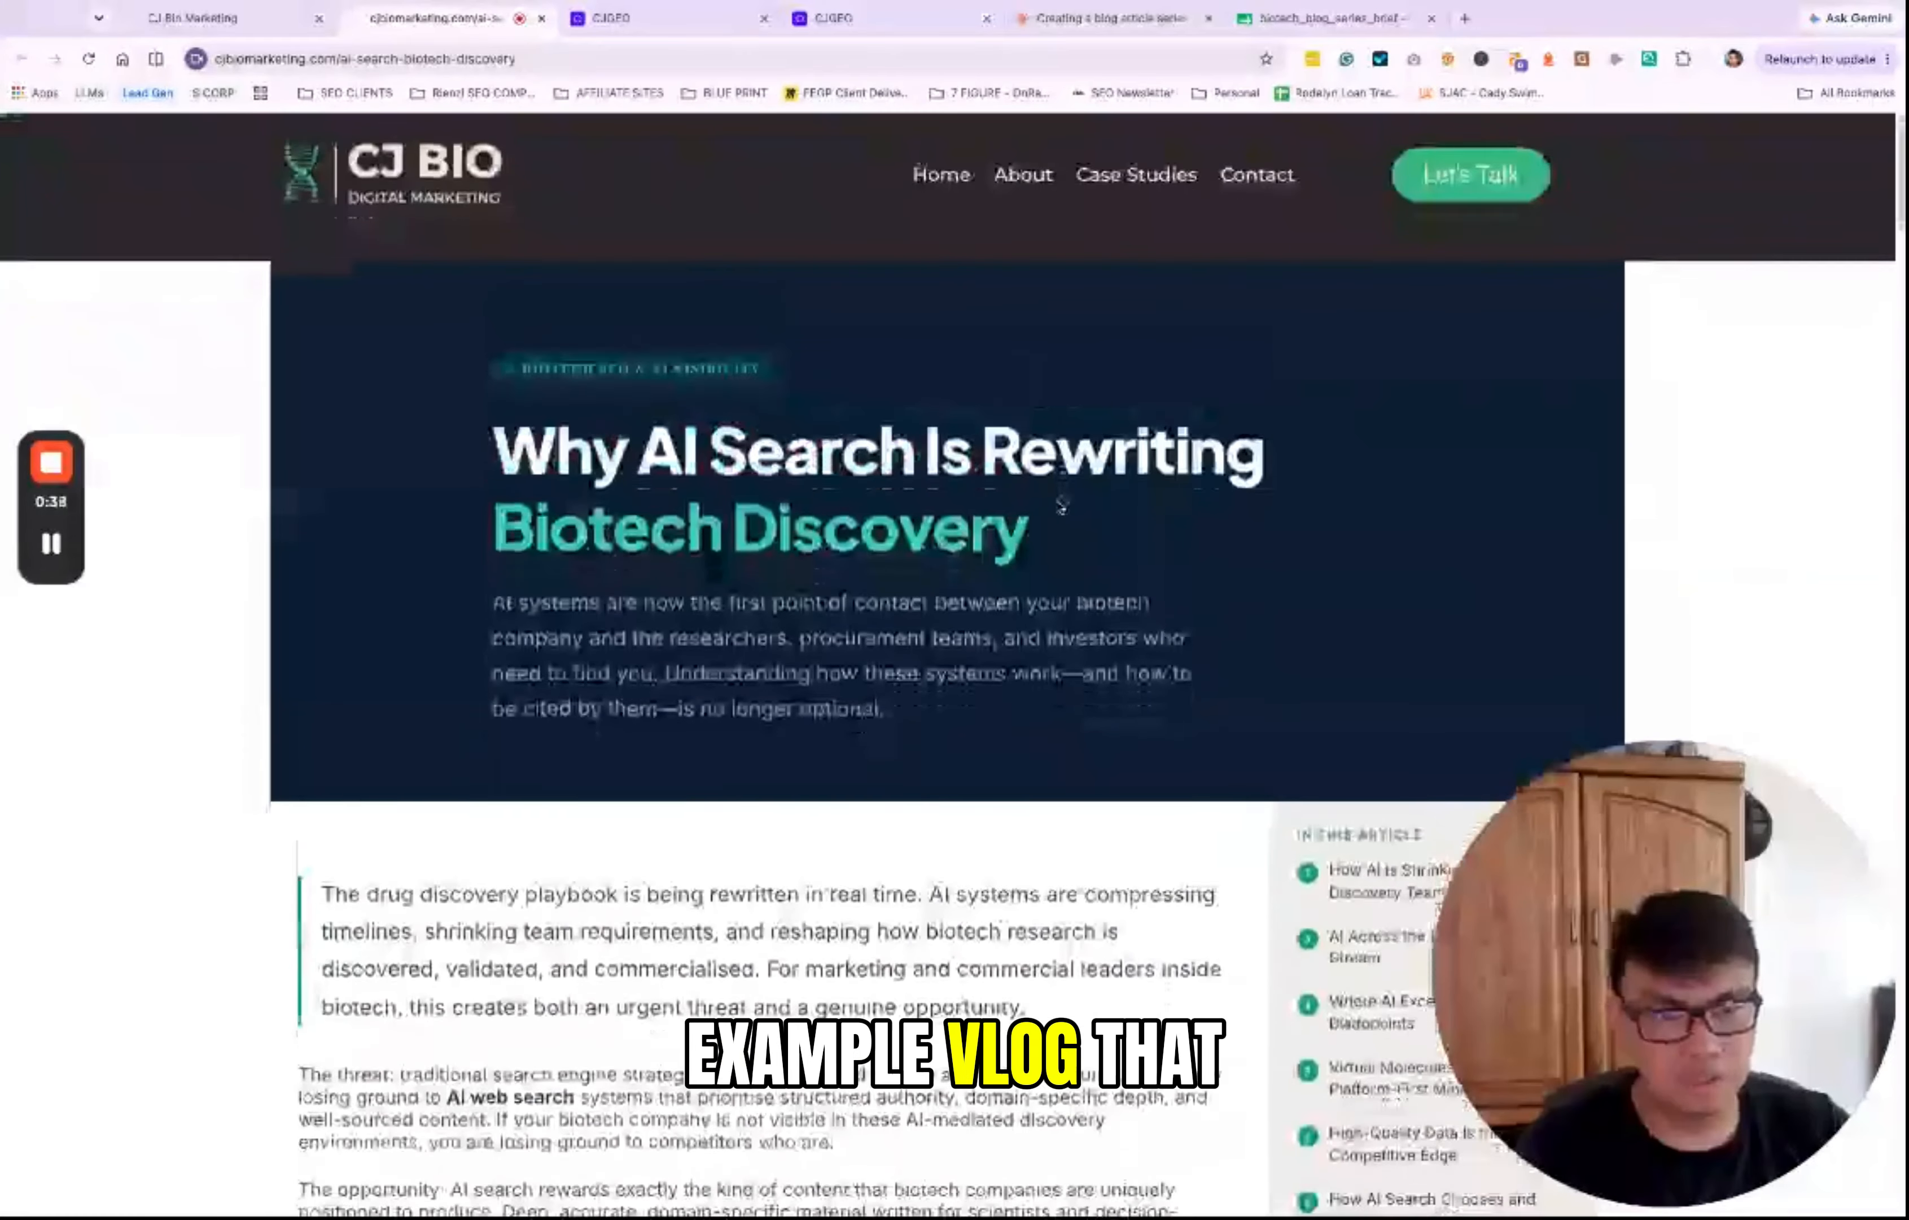
pyautogui.scroll(-2, 1062, 505)
pyautogui.scroll(3, 845, 437)
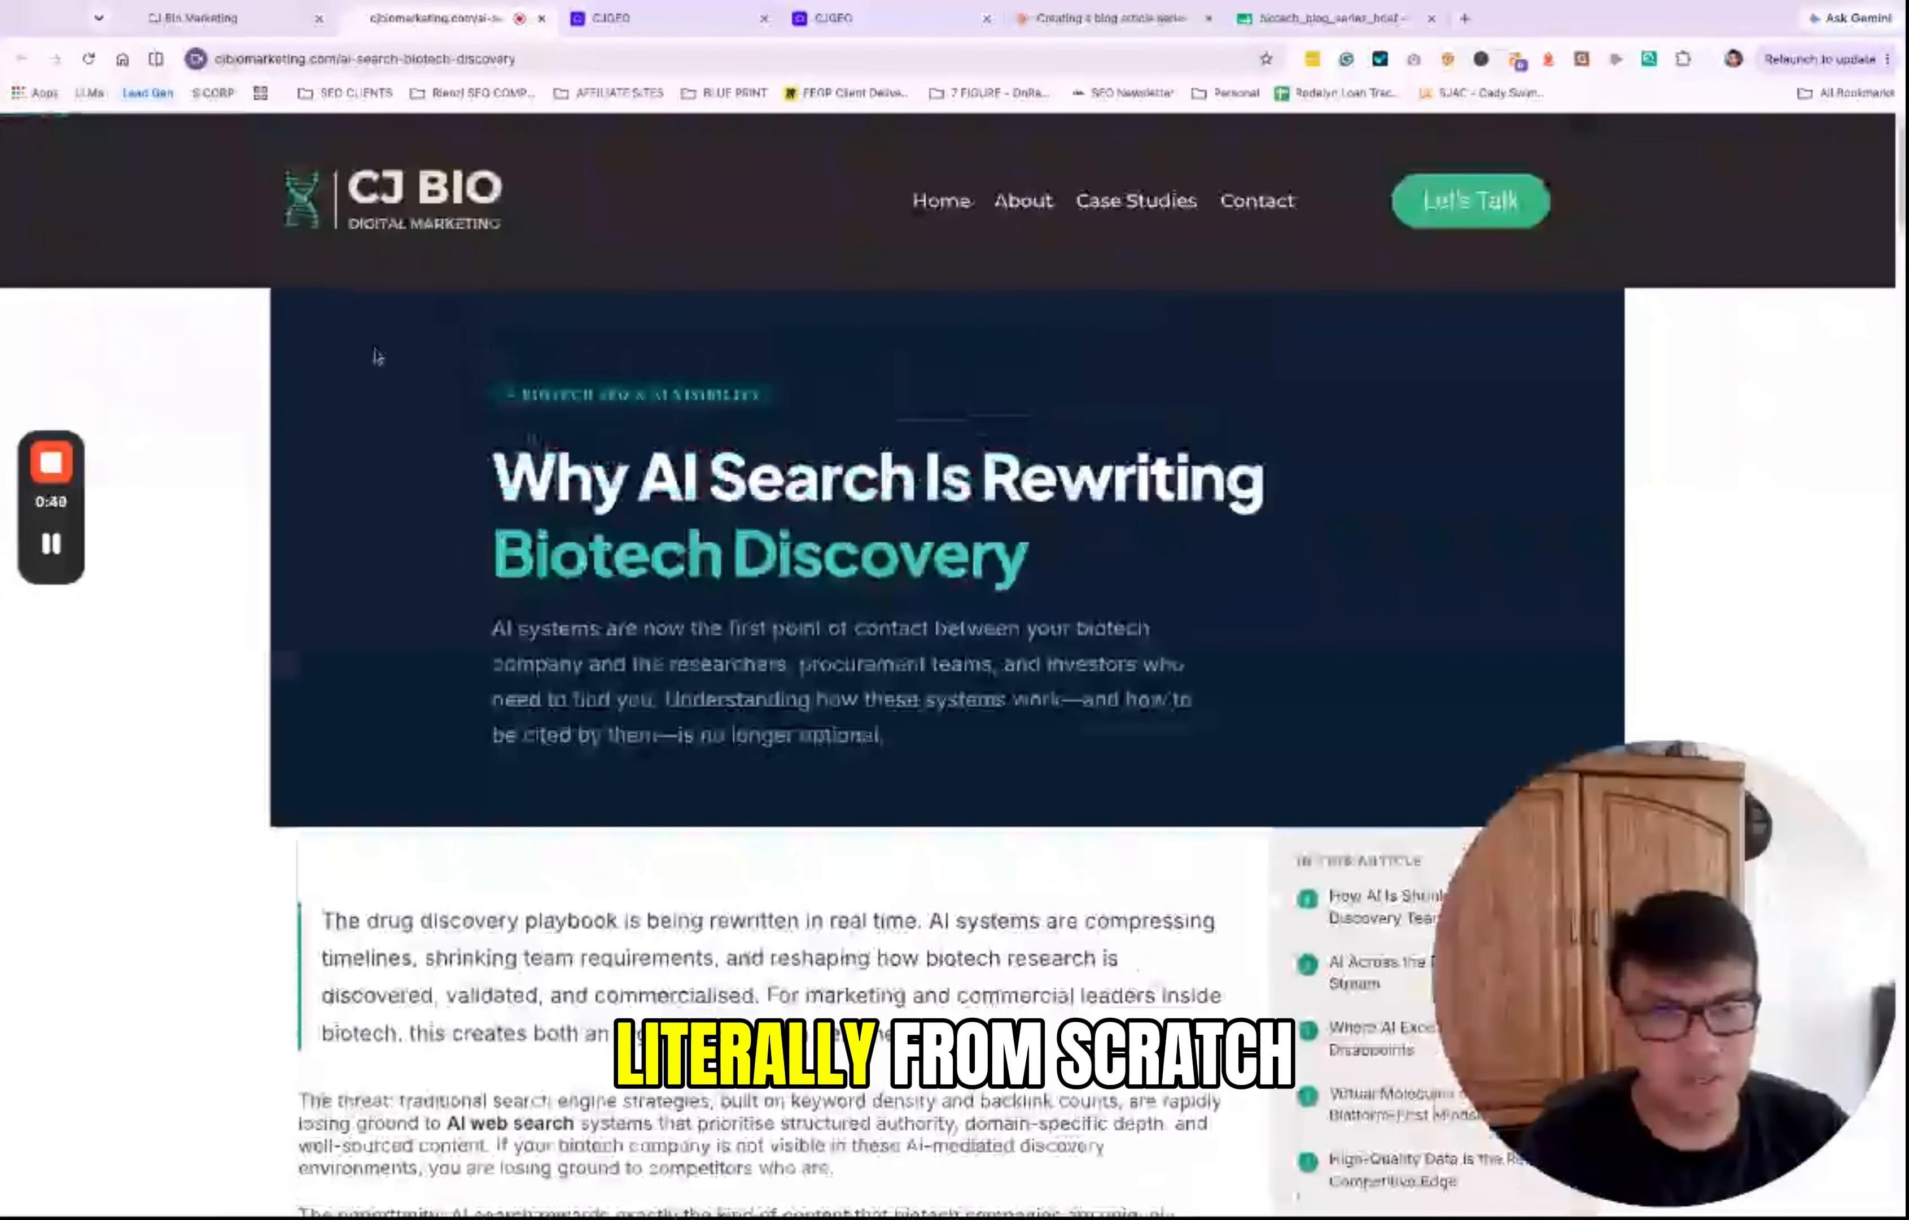
pyautogui.moveTo(376, 356); pyautogui.dragTo(875, 896)
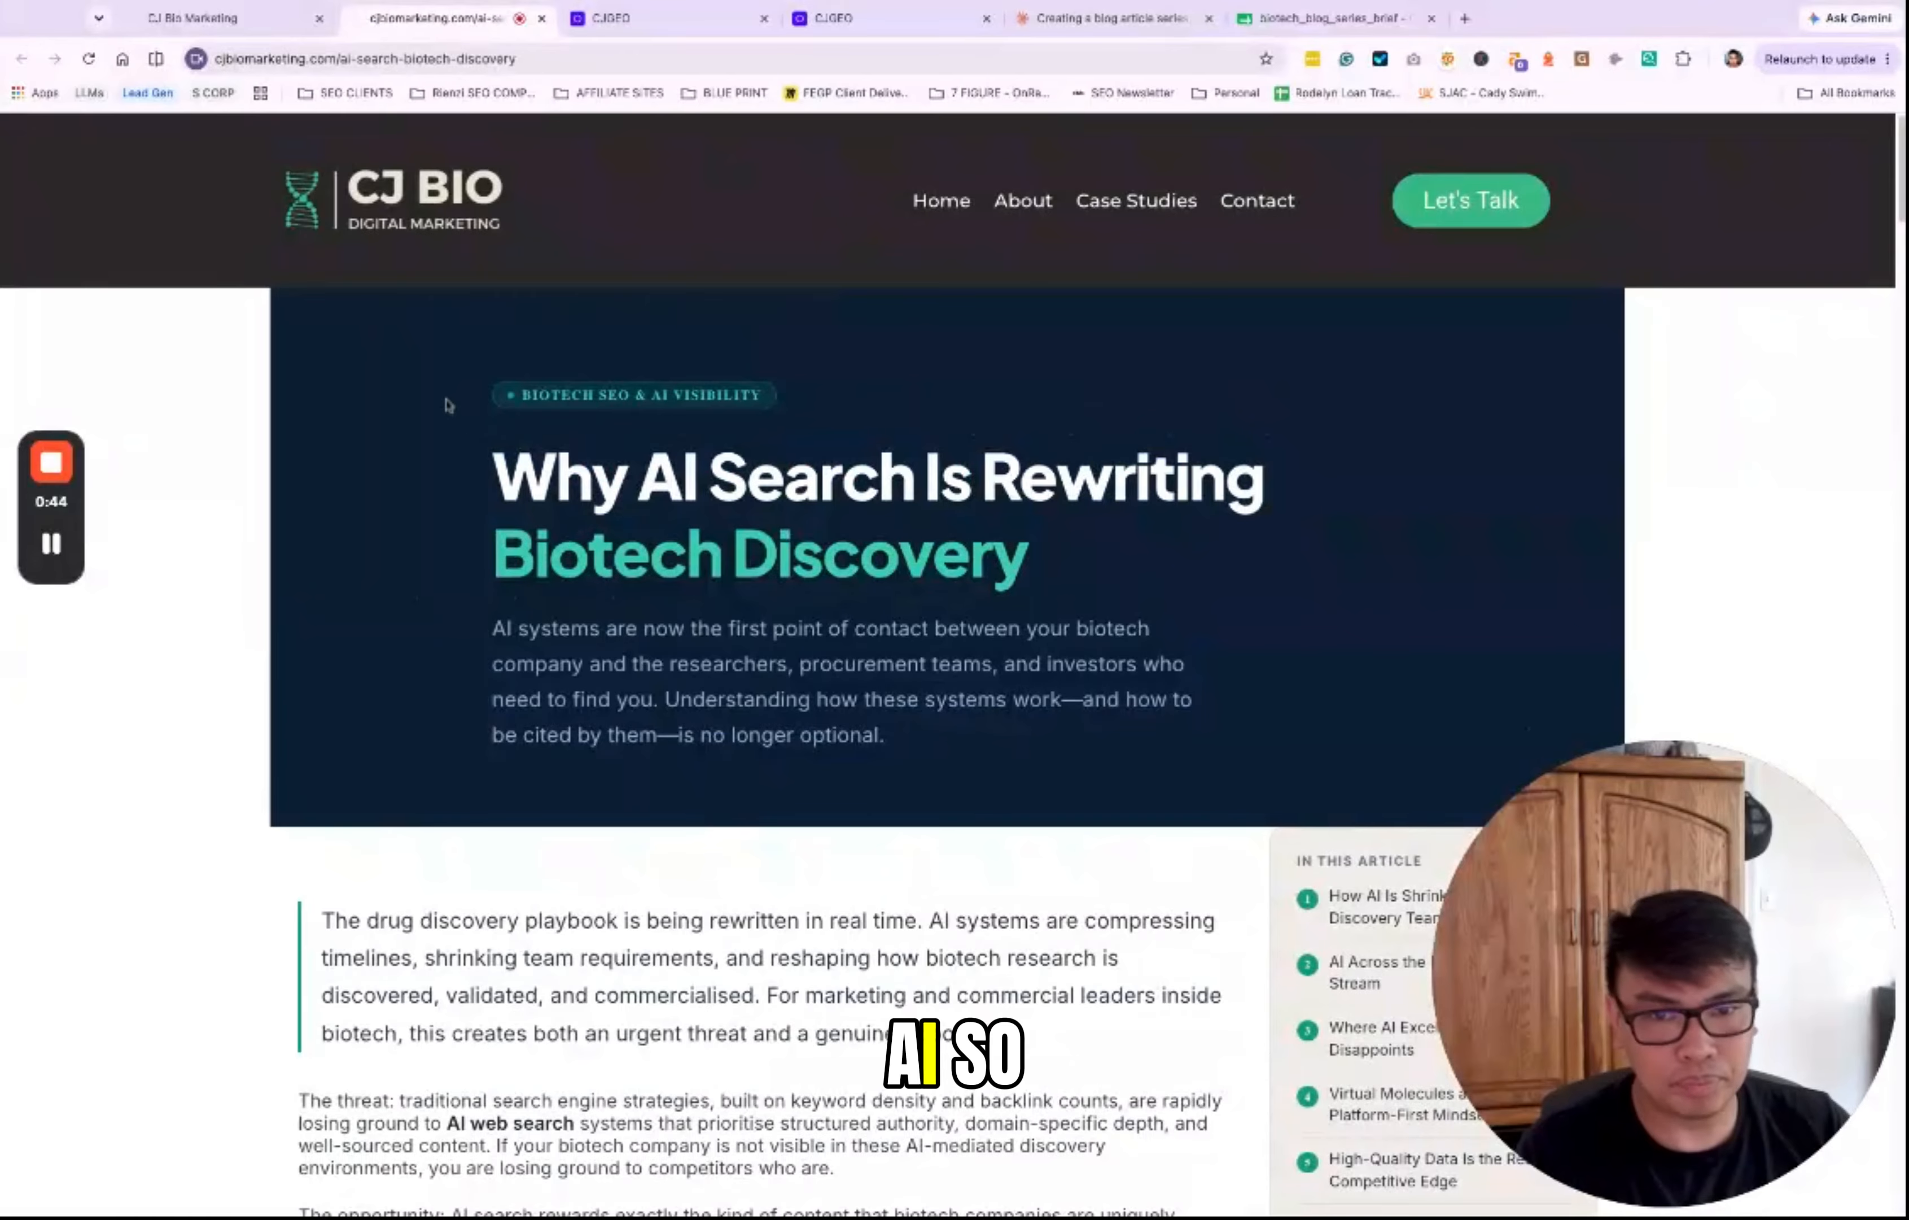
pyautogui.scroll(-10, 448, 402)
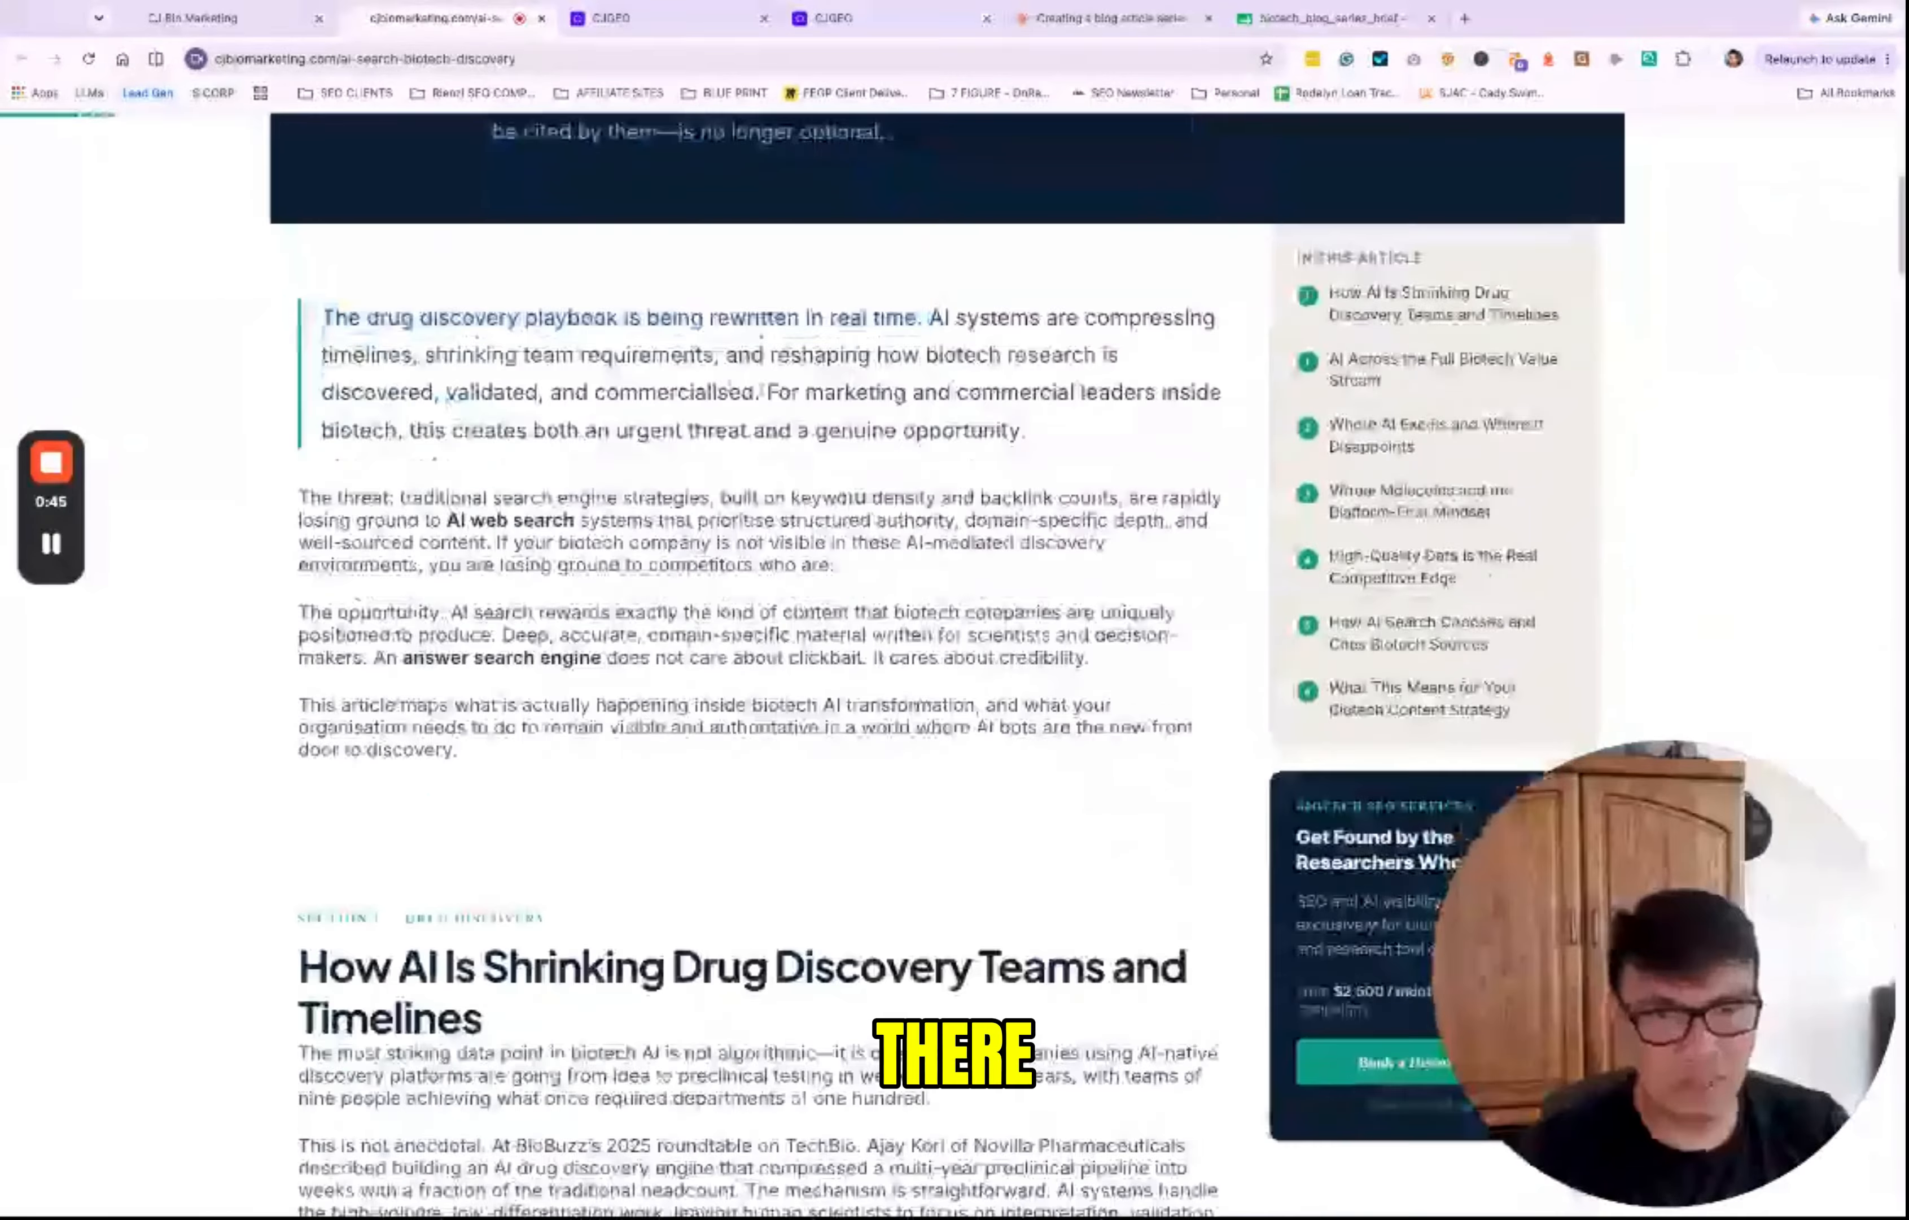
pyautogui.scroll(-10, 761, 507)
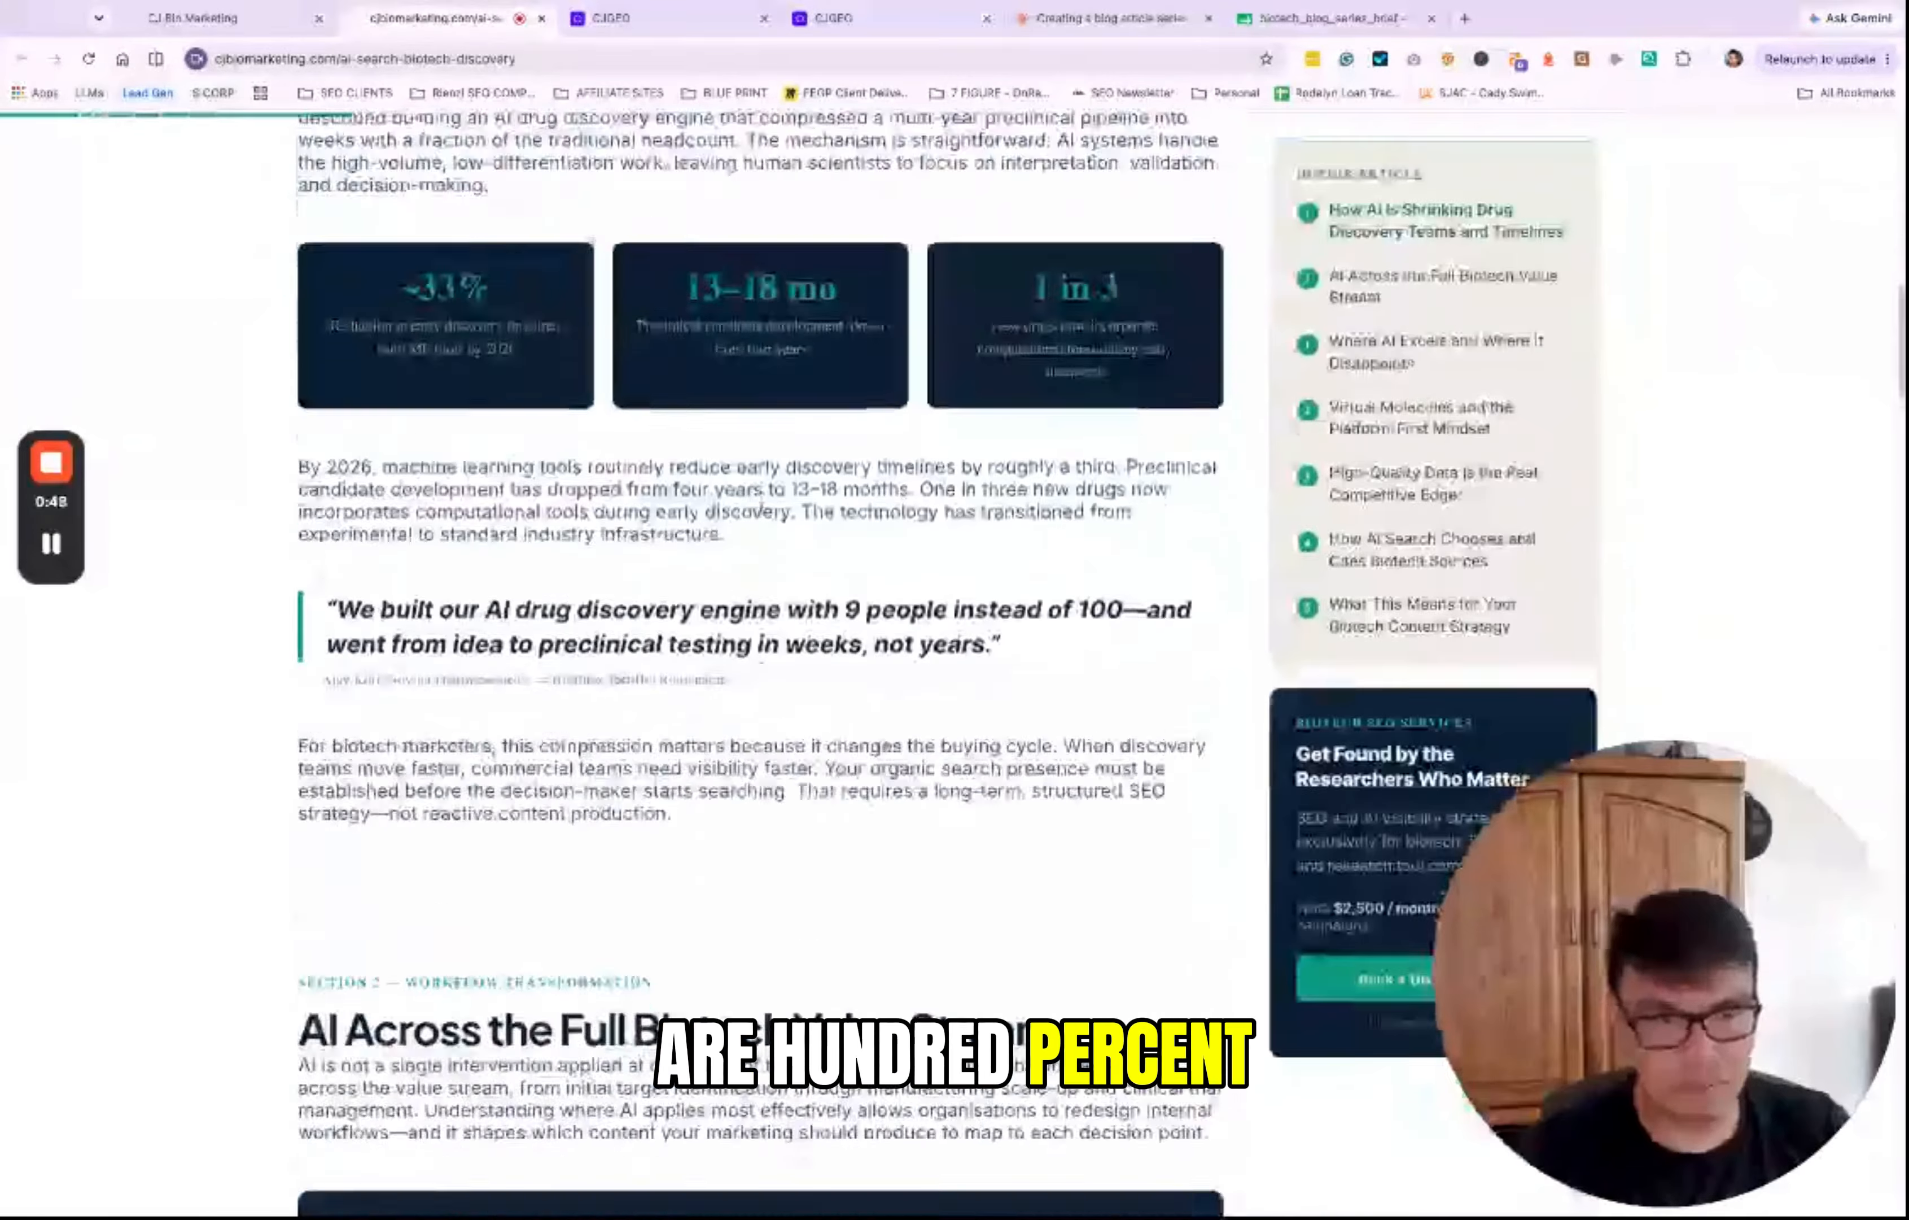
pyautogui.scroll(4, 731, 539)
pyautogui.scroll(-10, 761, 561)
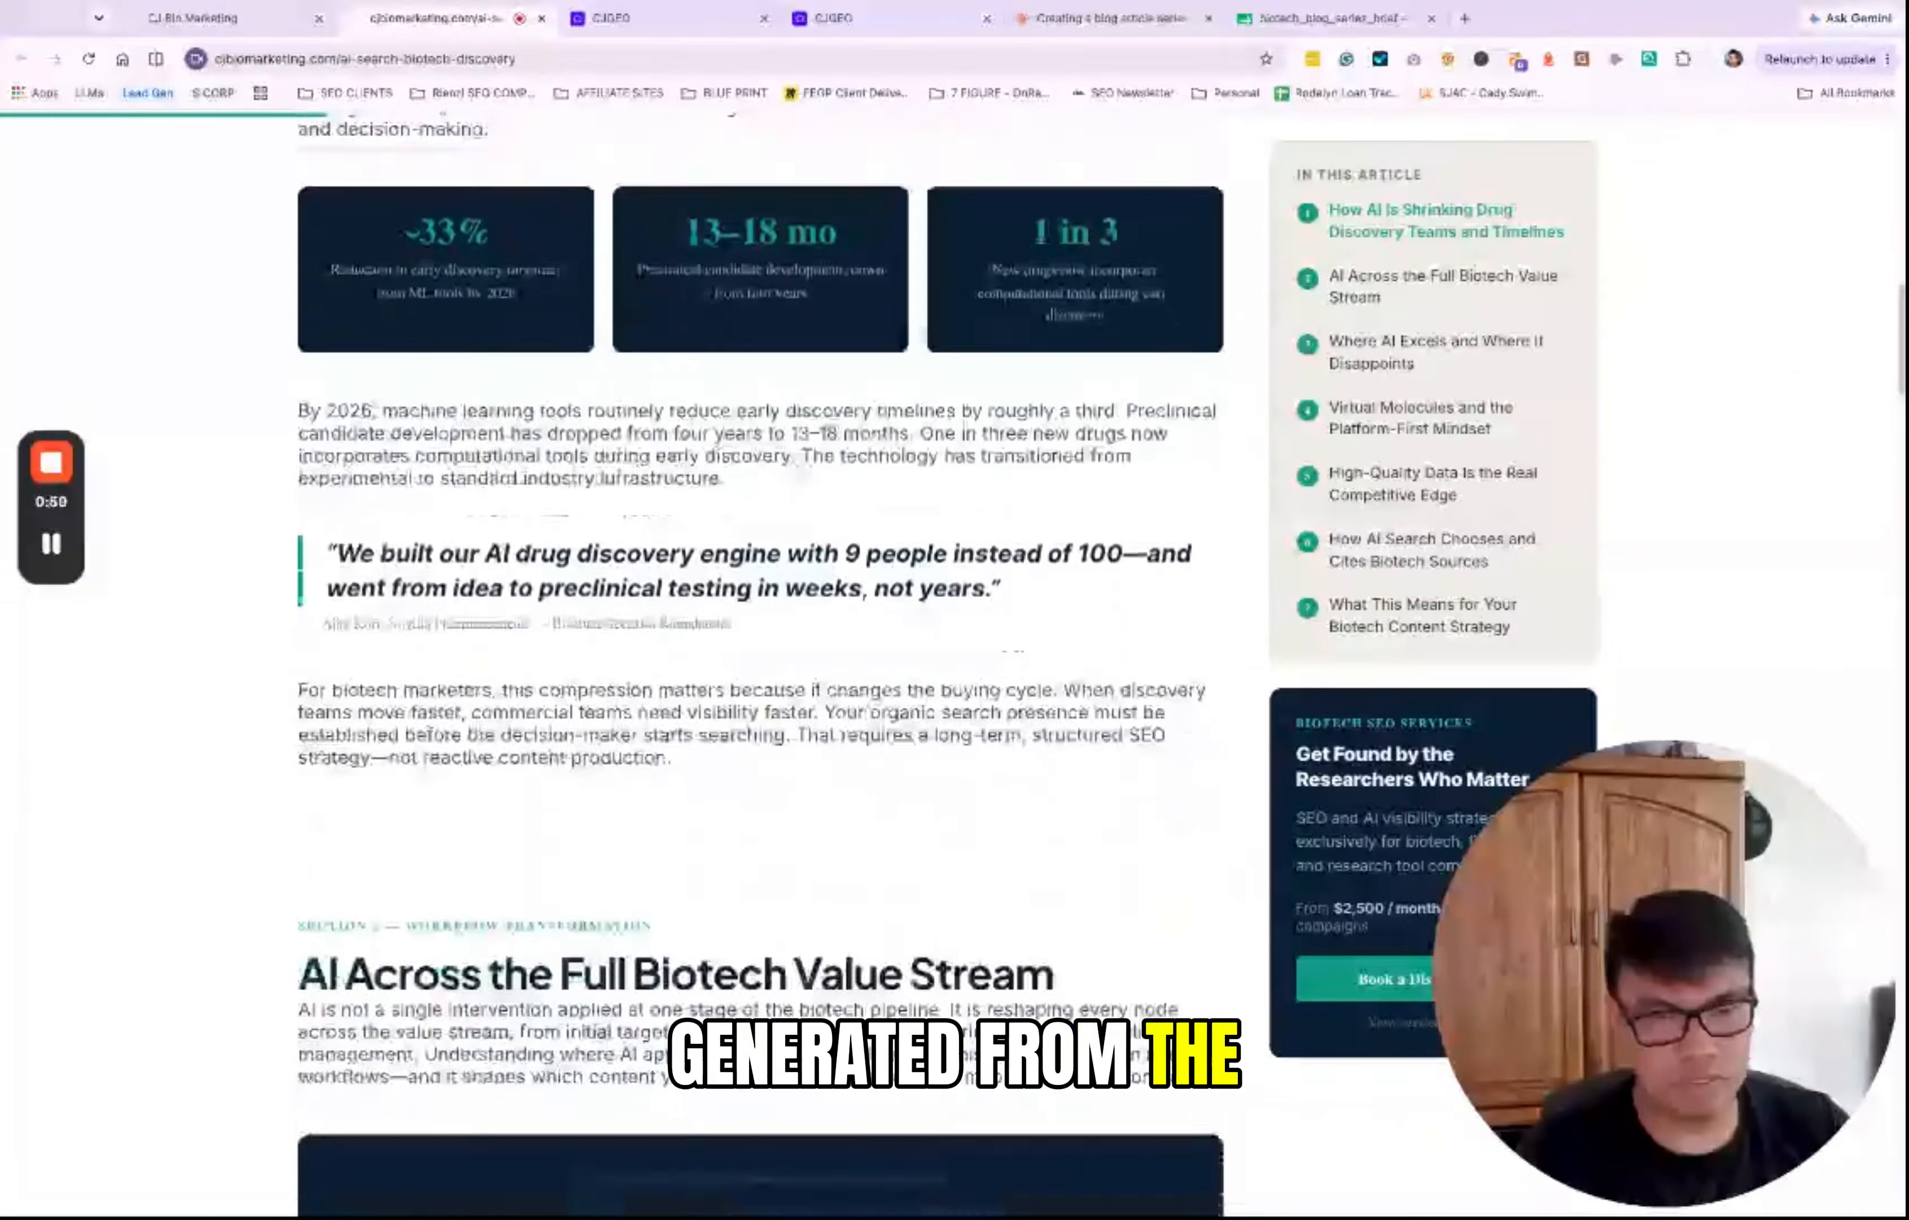
pyautogui.scroll(-20, 761, 562)
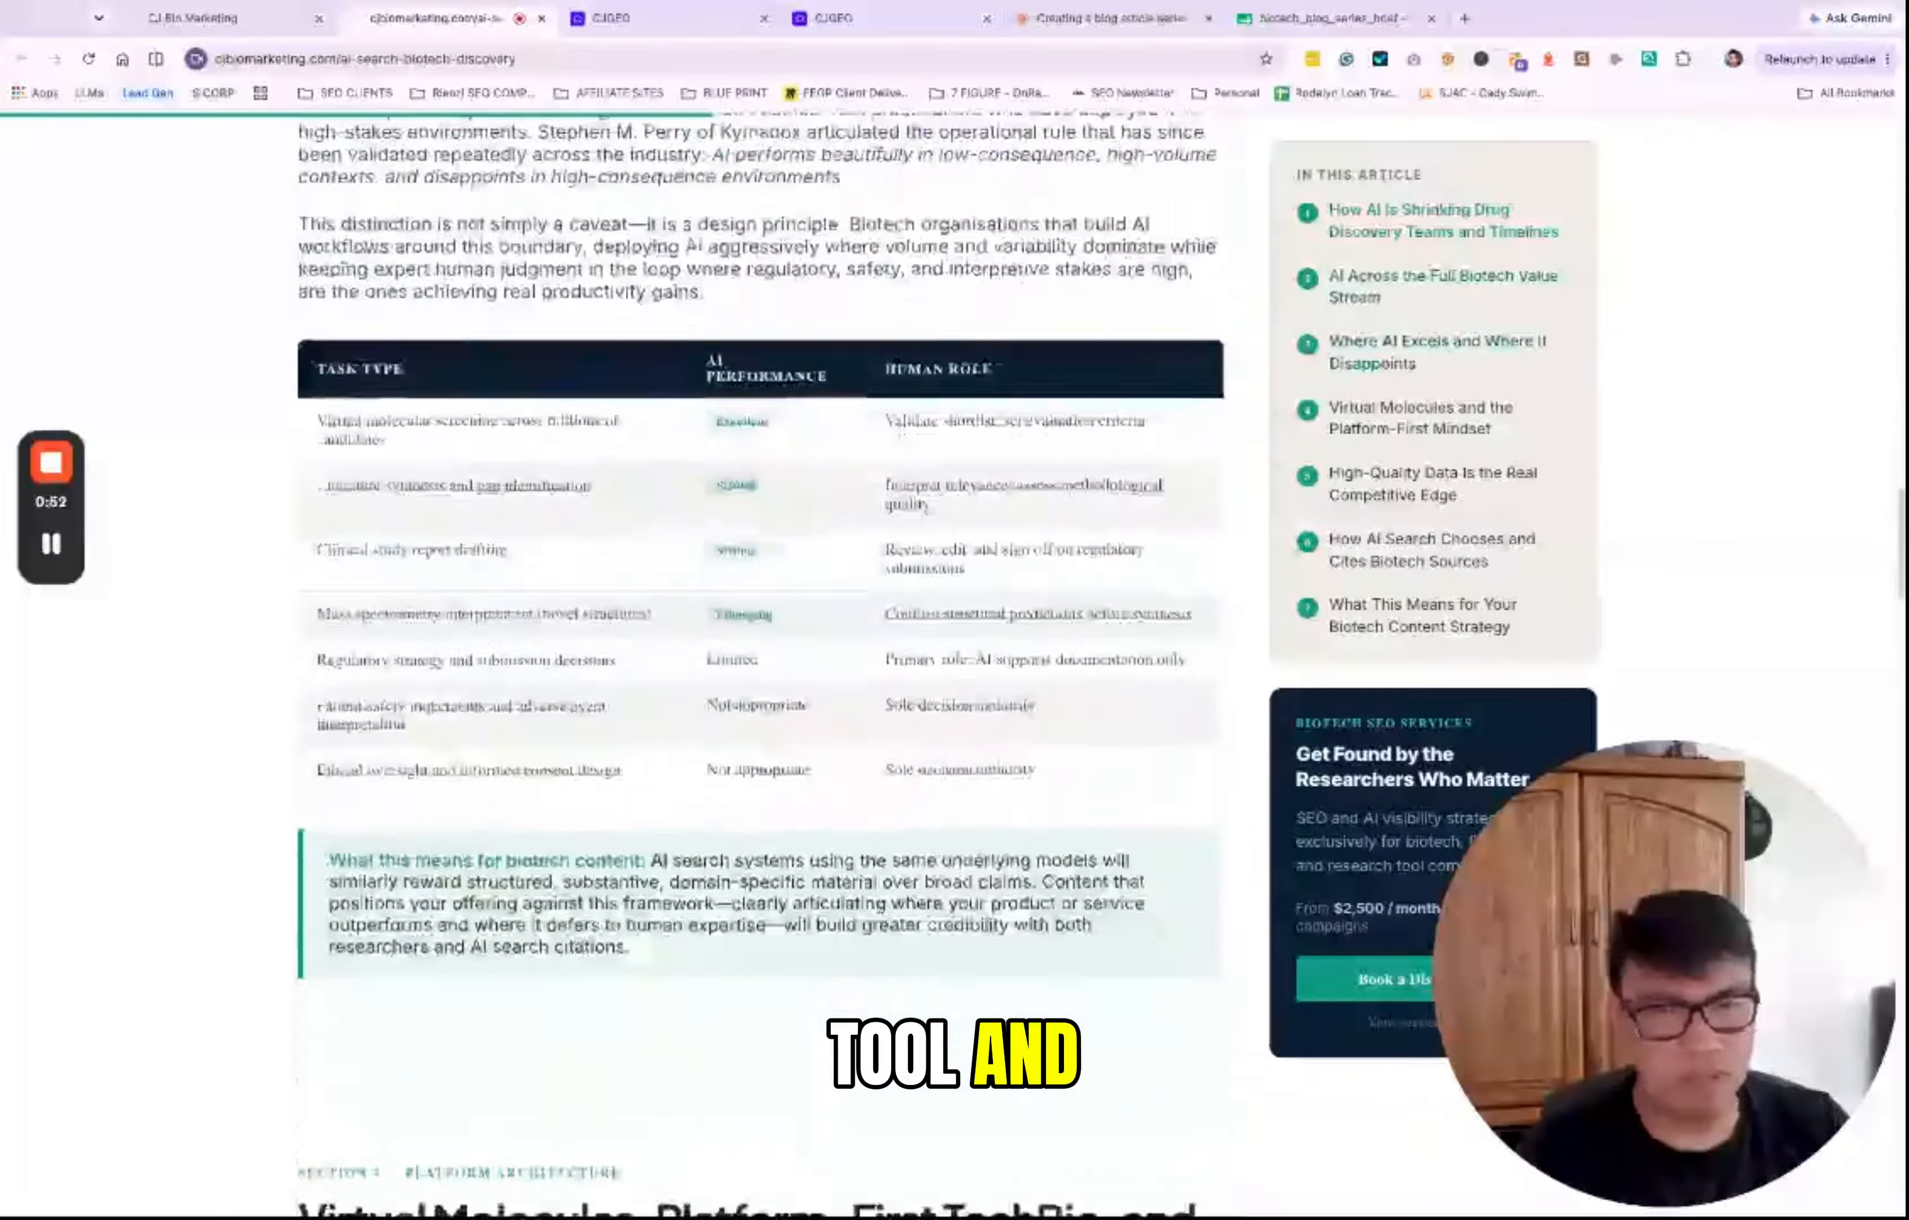
pyautogui.scroll(-20, 761, 562)
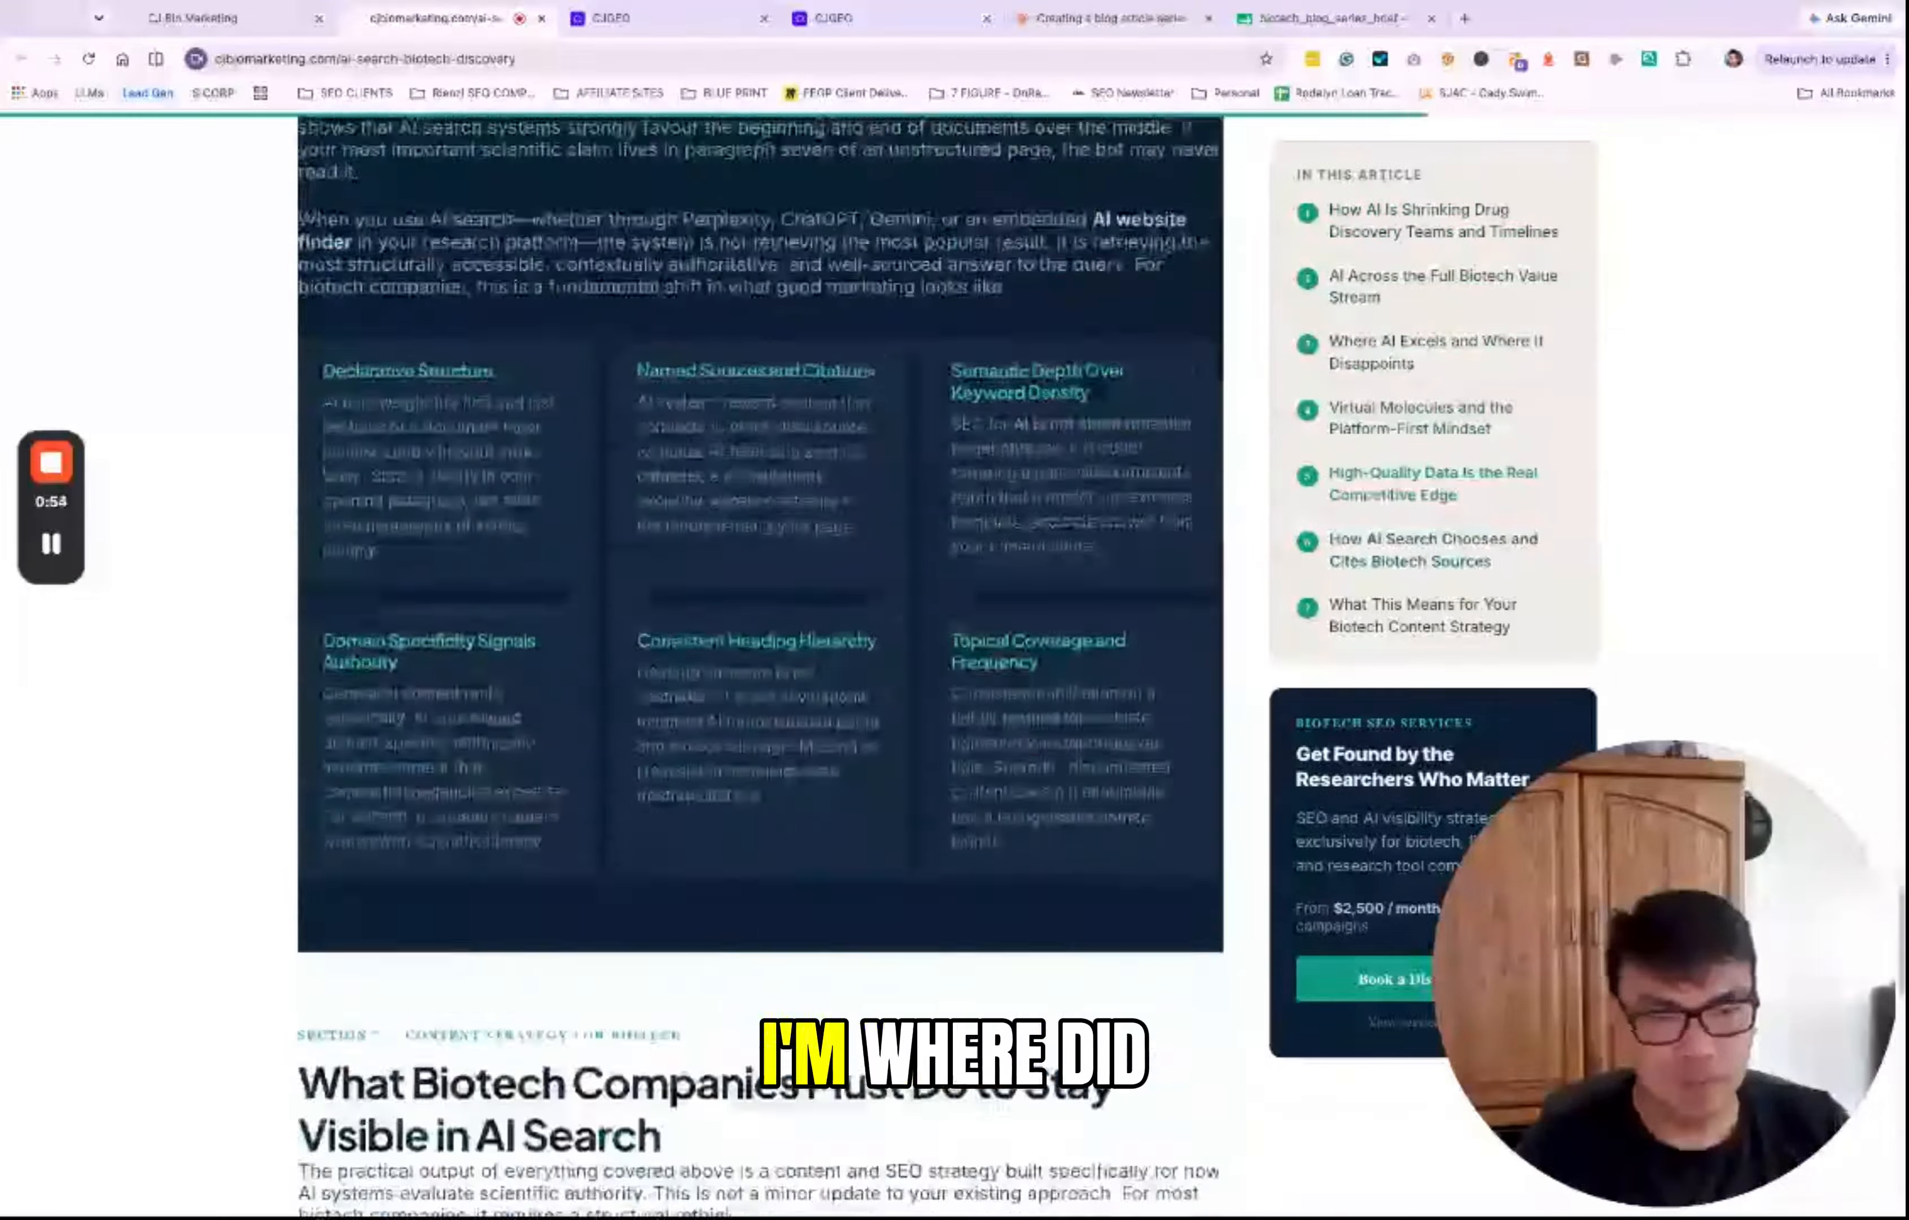
pyautogui.scroll(10, 760, 562)
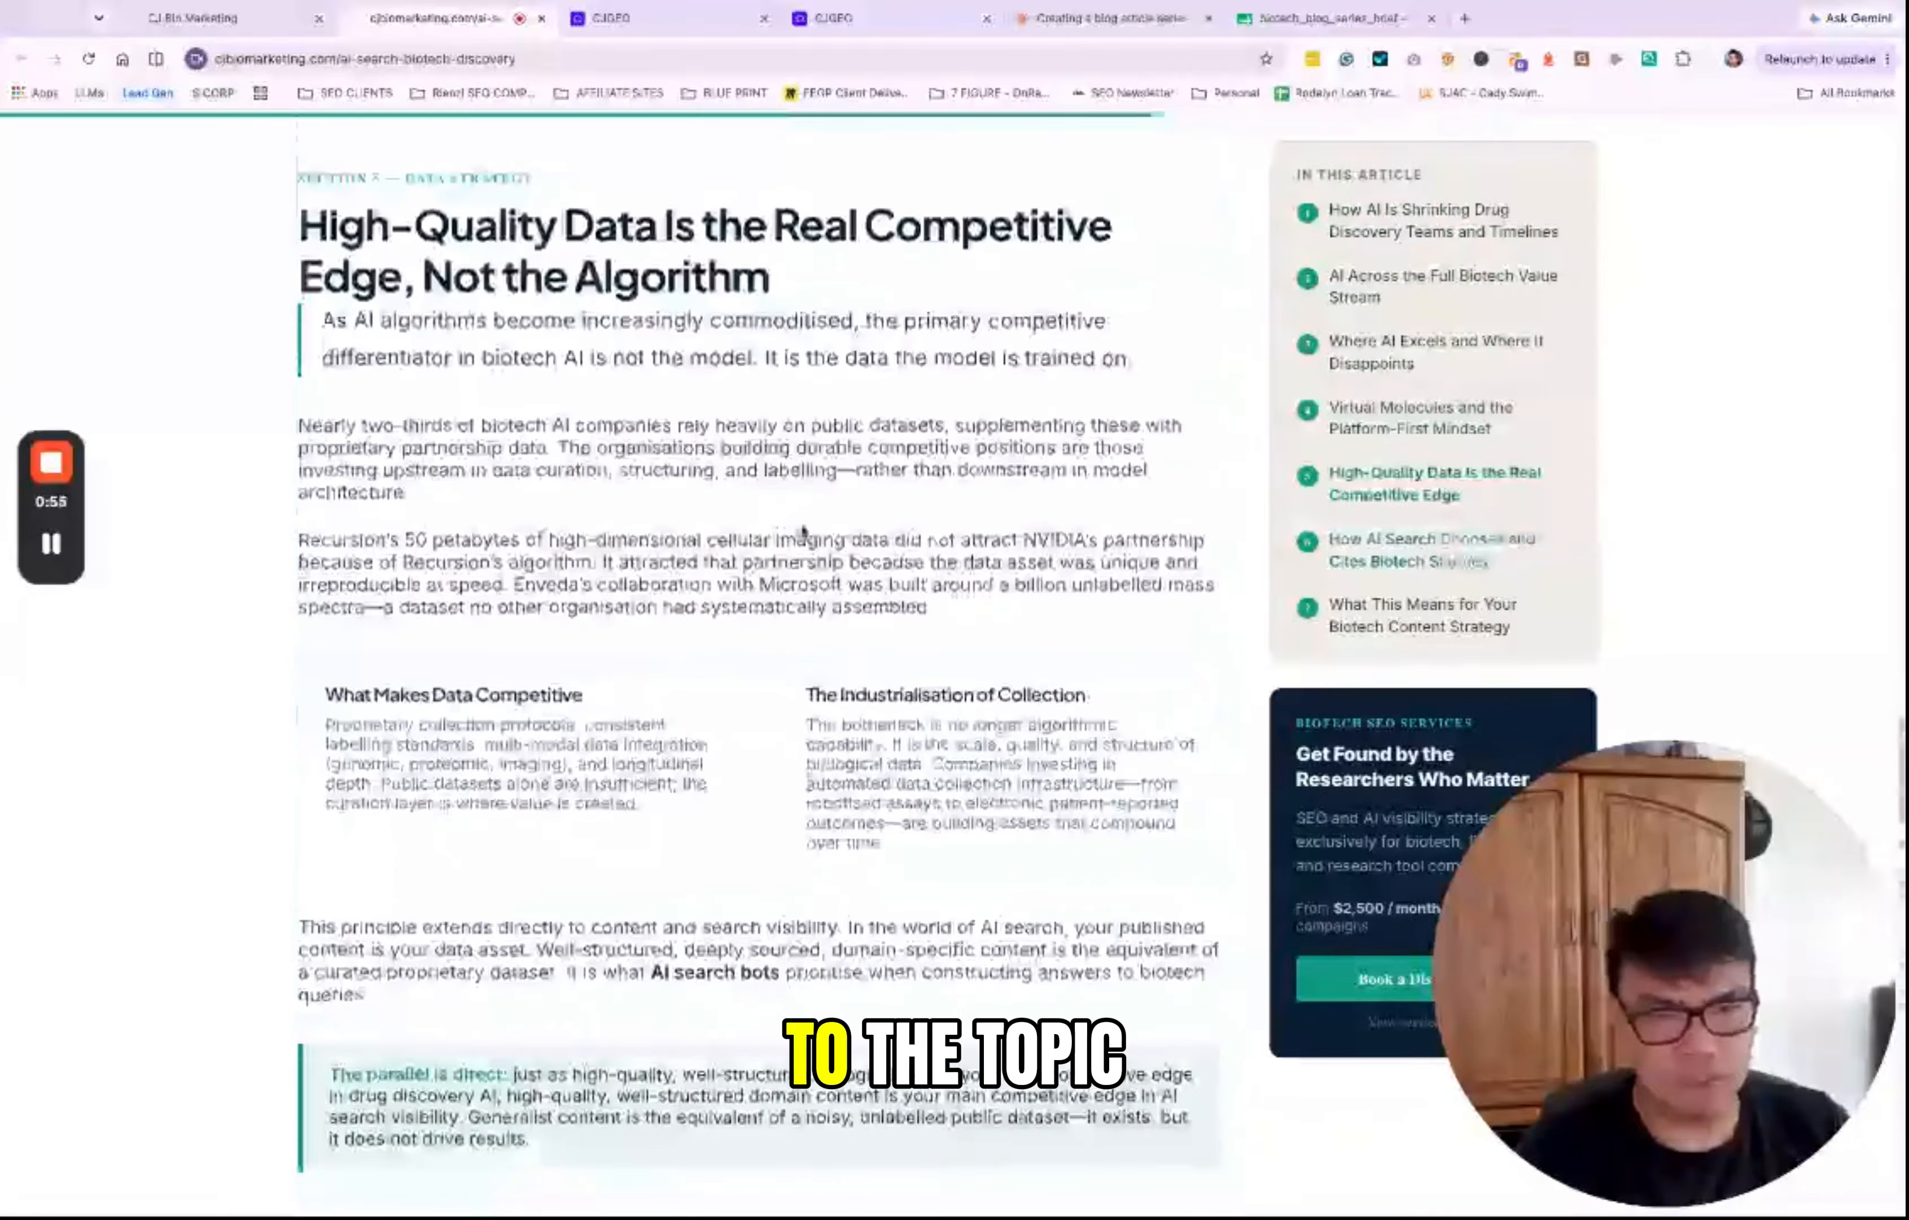
pyautogui.scroll(-20, 803, 532)
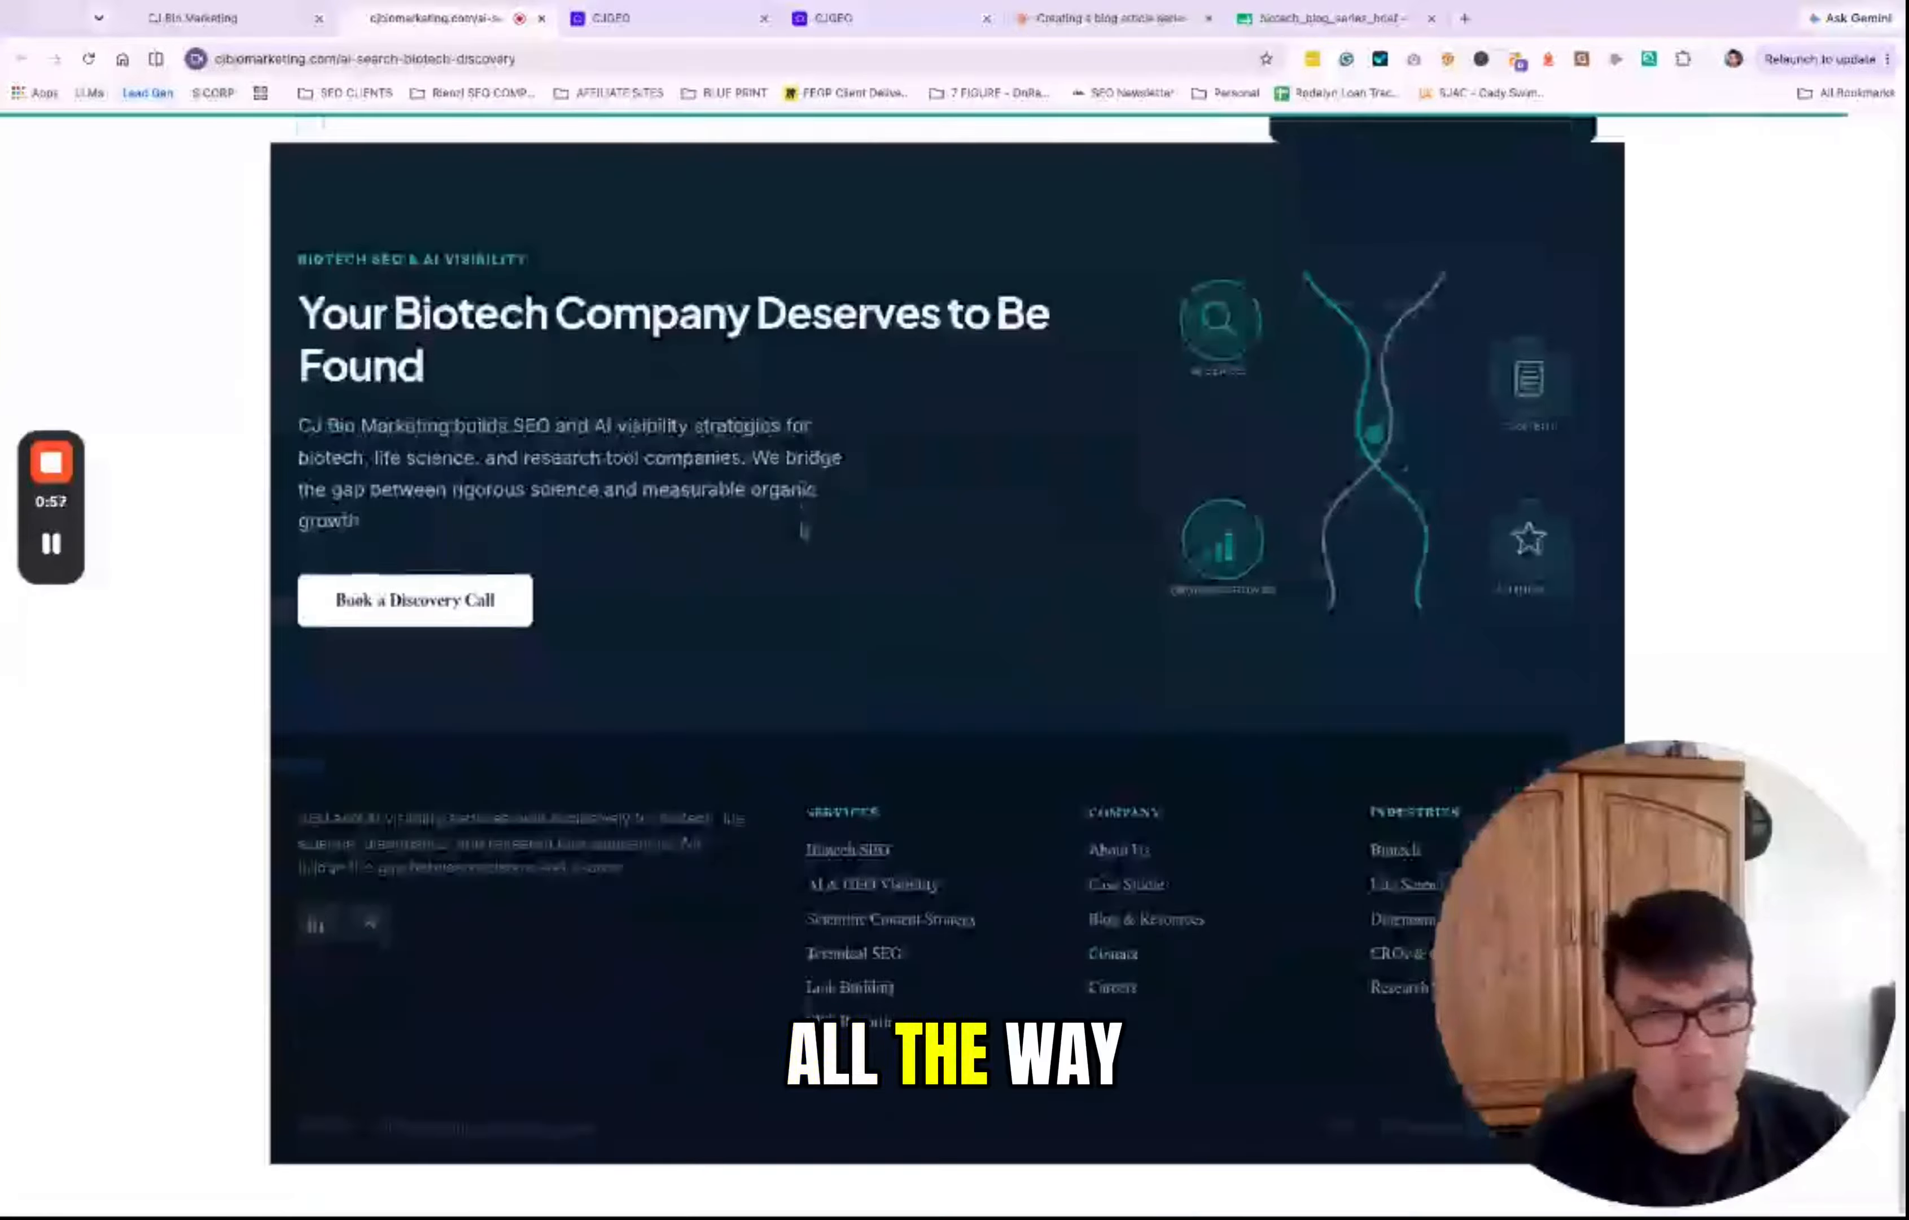
pyautogui.scroll(2, 805, 530)
pyautogui.scroll(-2, 805, 530)
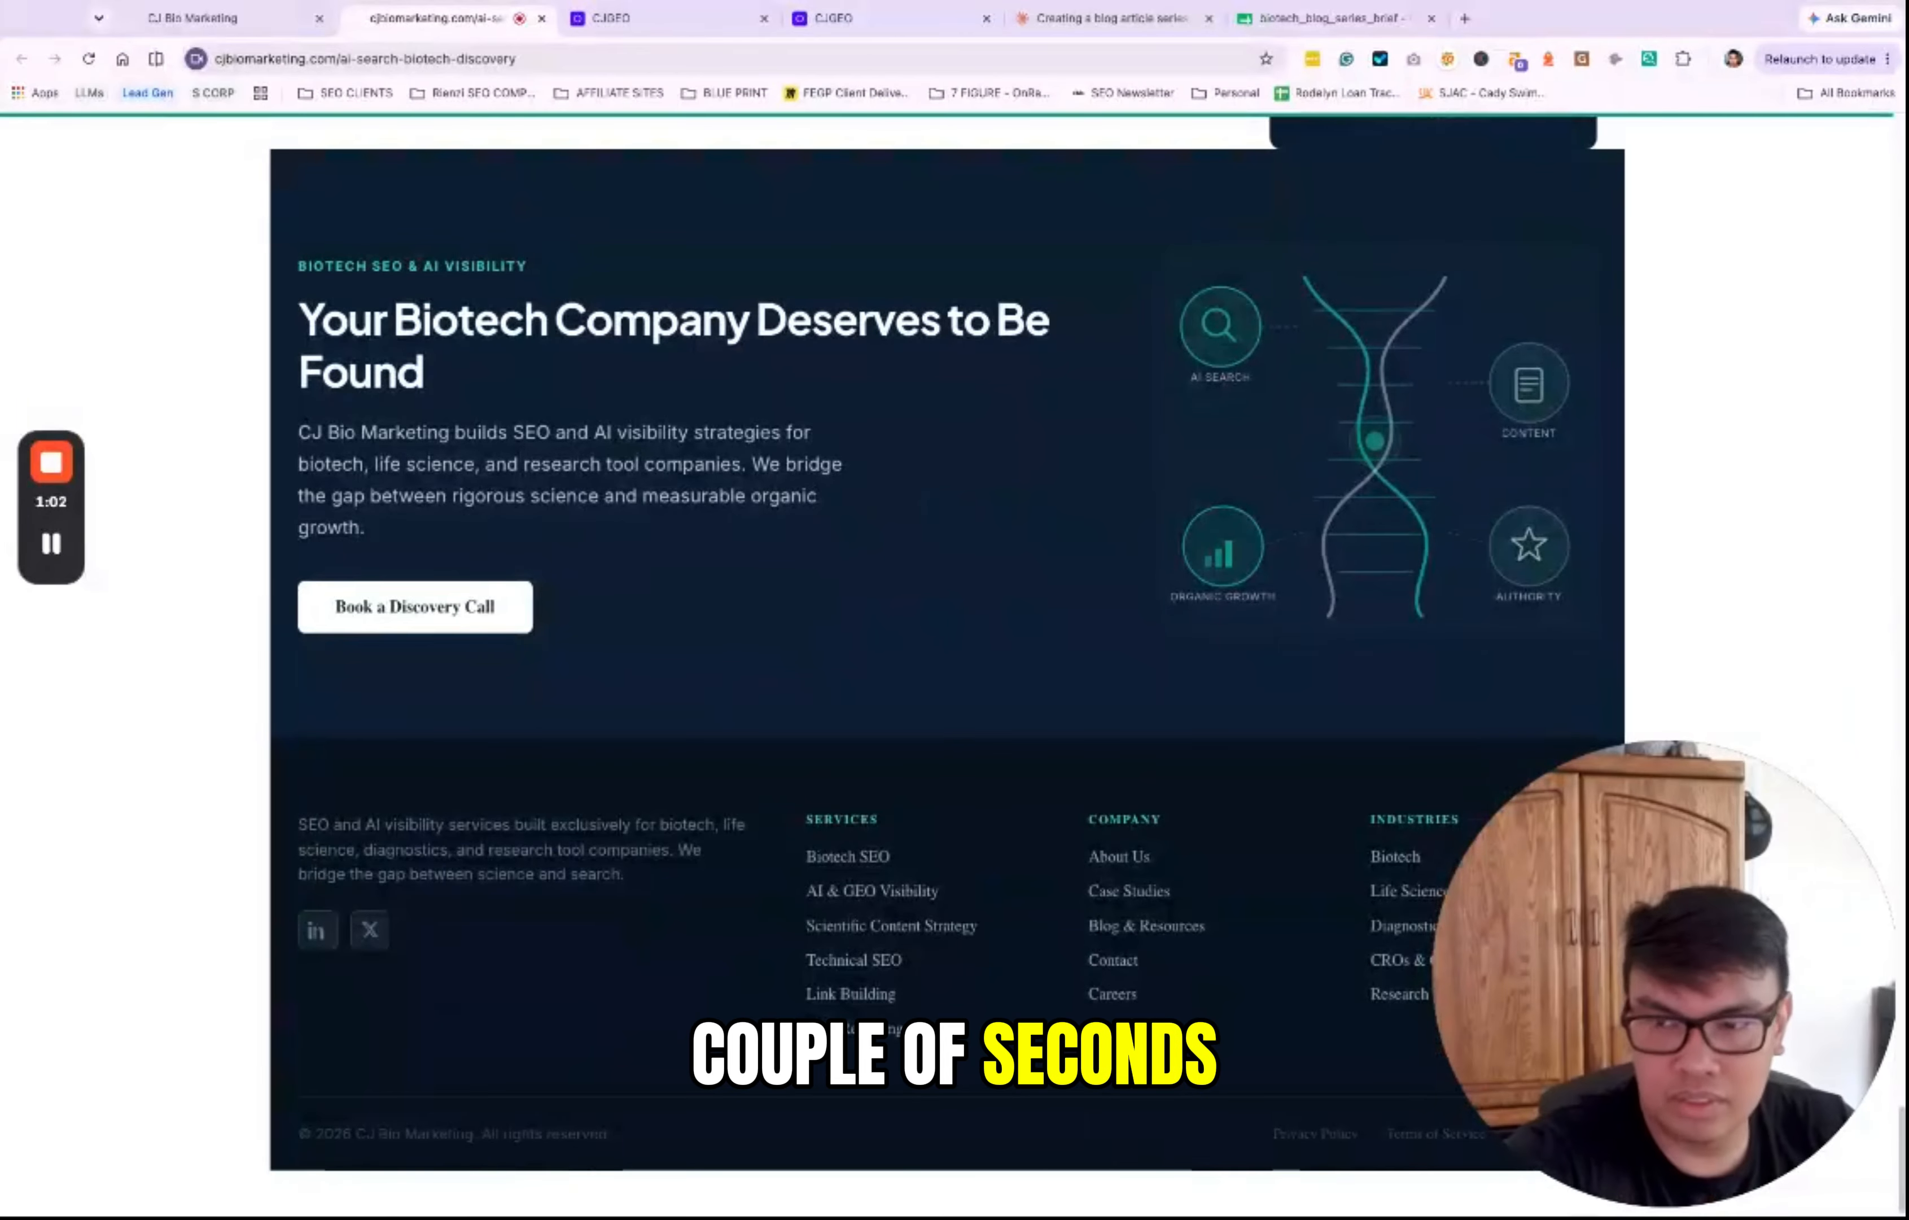
# Step: Switch to the biotech_blog_series_brief spreadsheet and examine the planned posts and the Blog Post Title column
pyautogui.click(1262, 31)
pyautogui.click(931, 800)
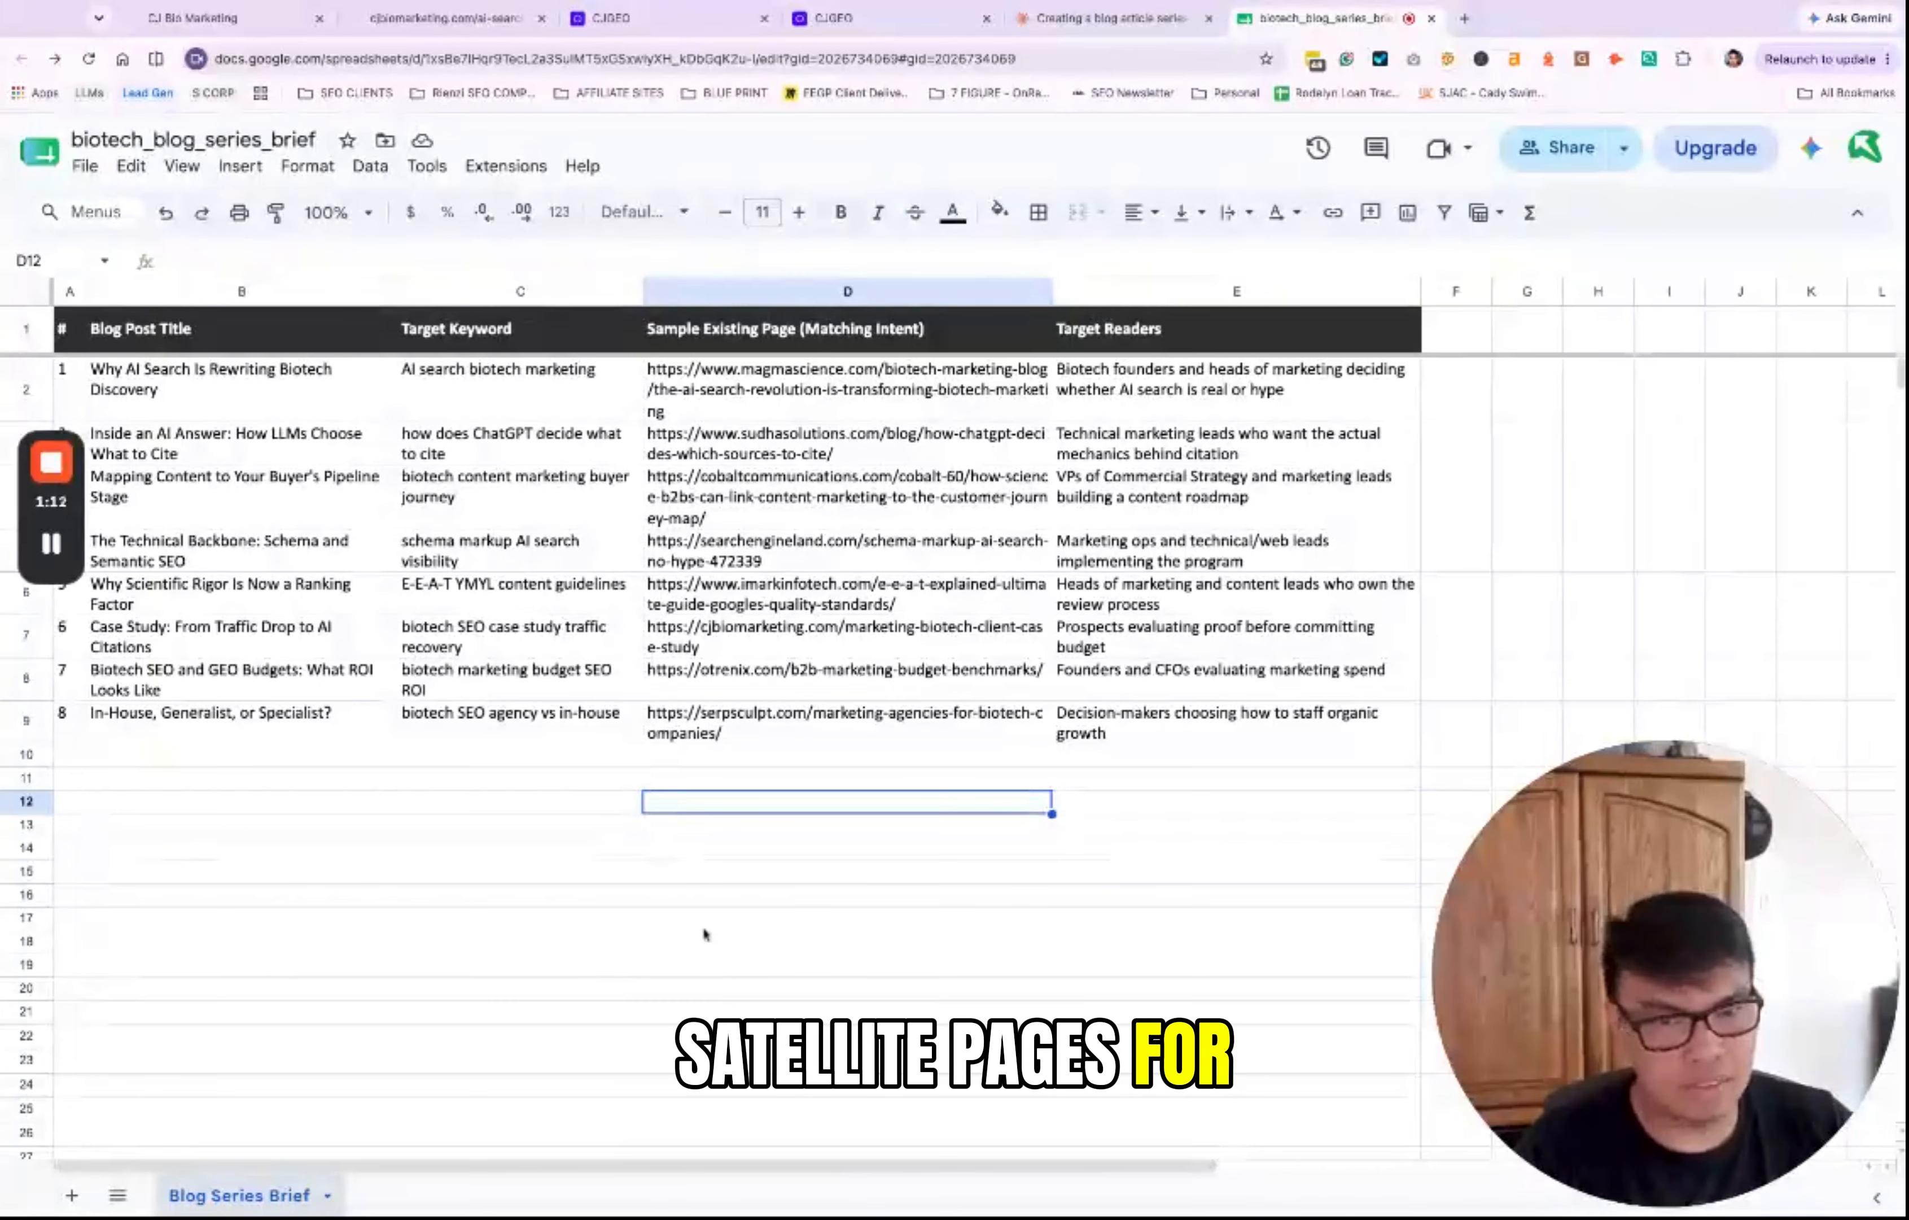
pyautogui.hscroll(1, 602, 802)
pyautogui.click(505, 758)
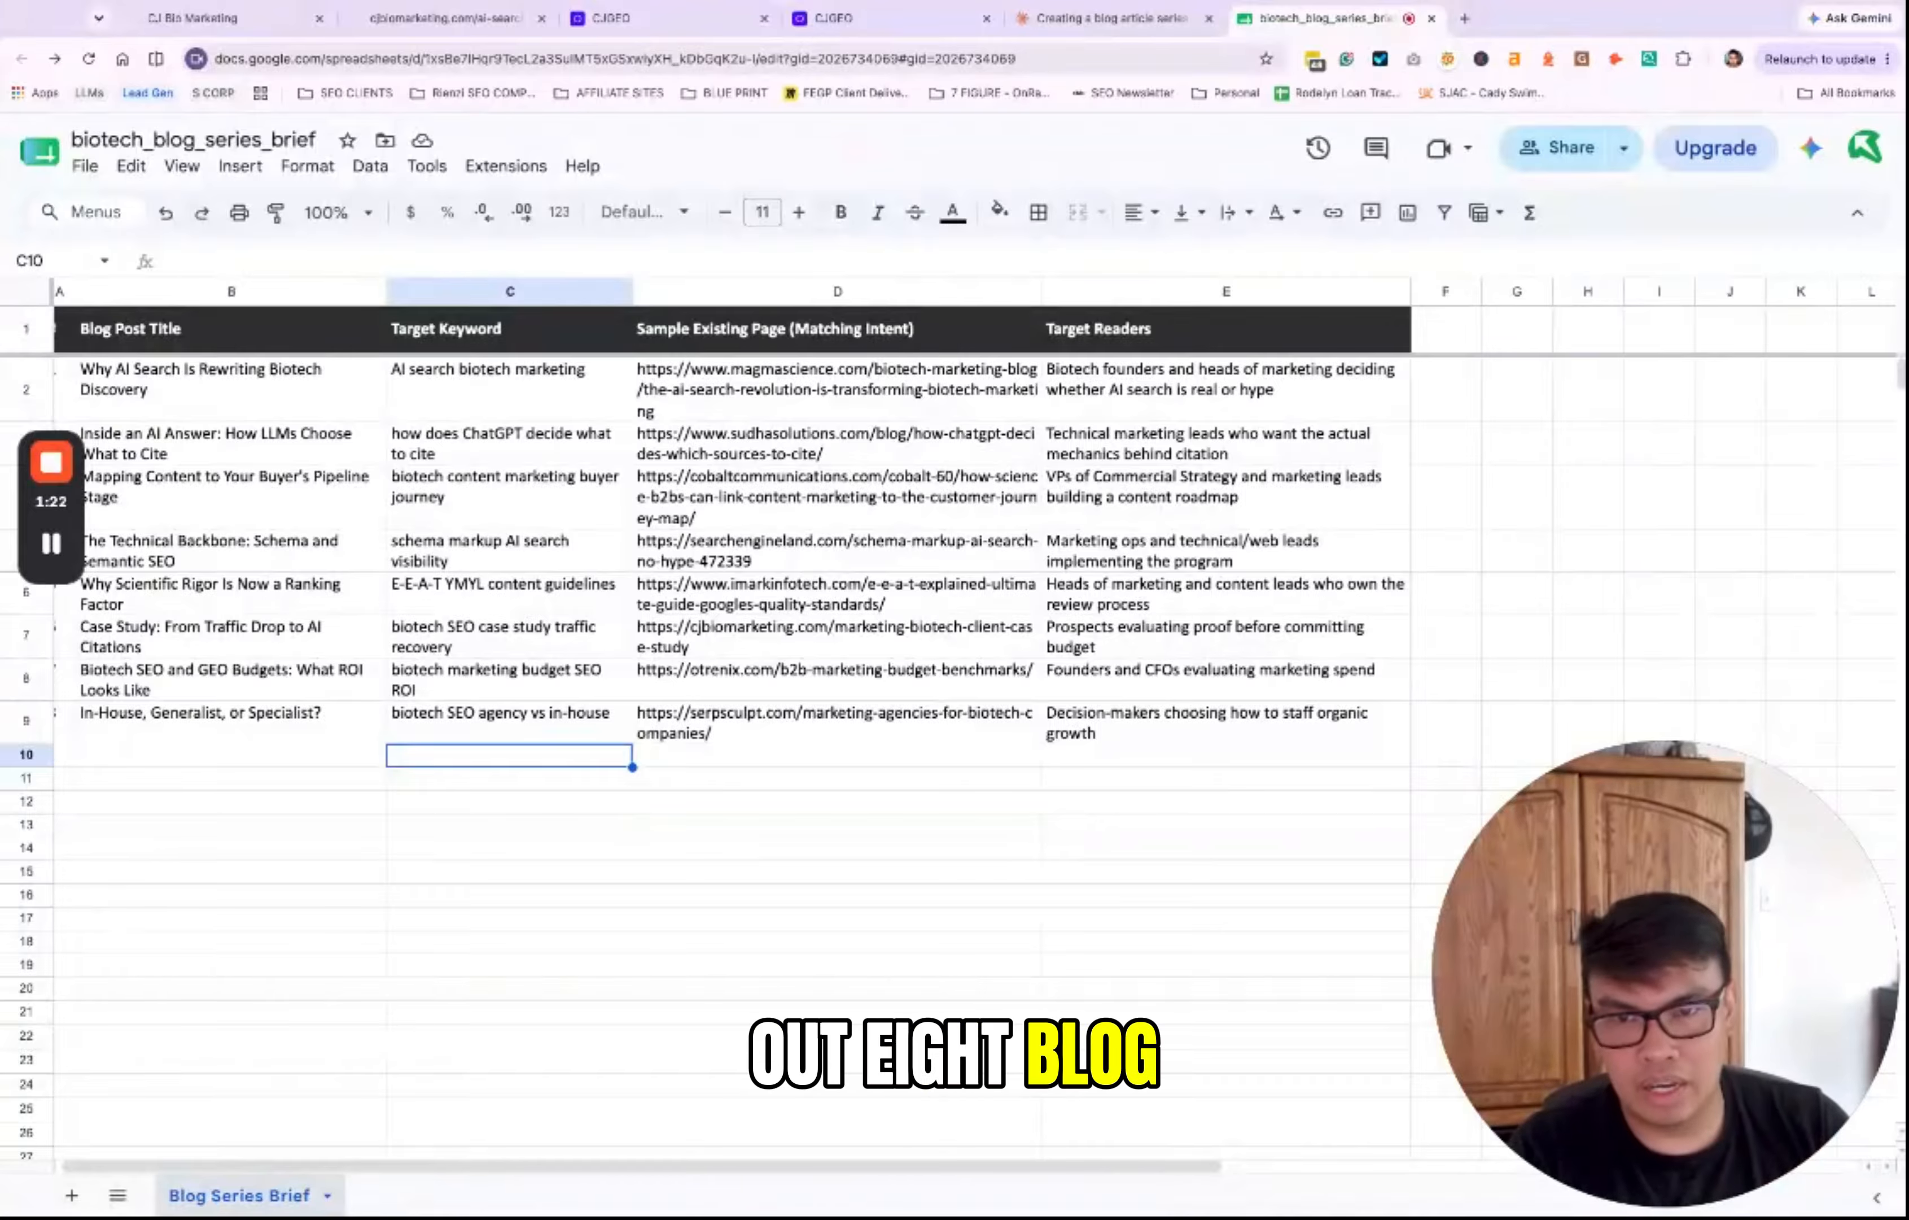
pyautogui.click(64, 635)
pyautogui.click(242, 292)
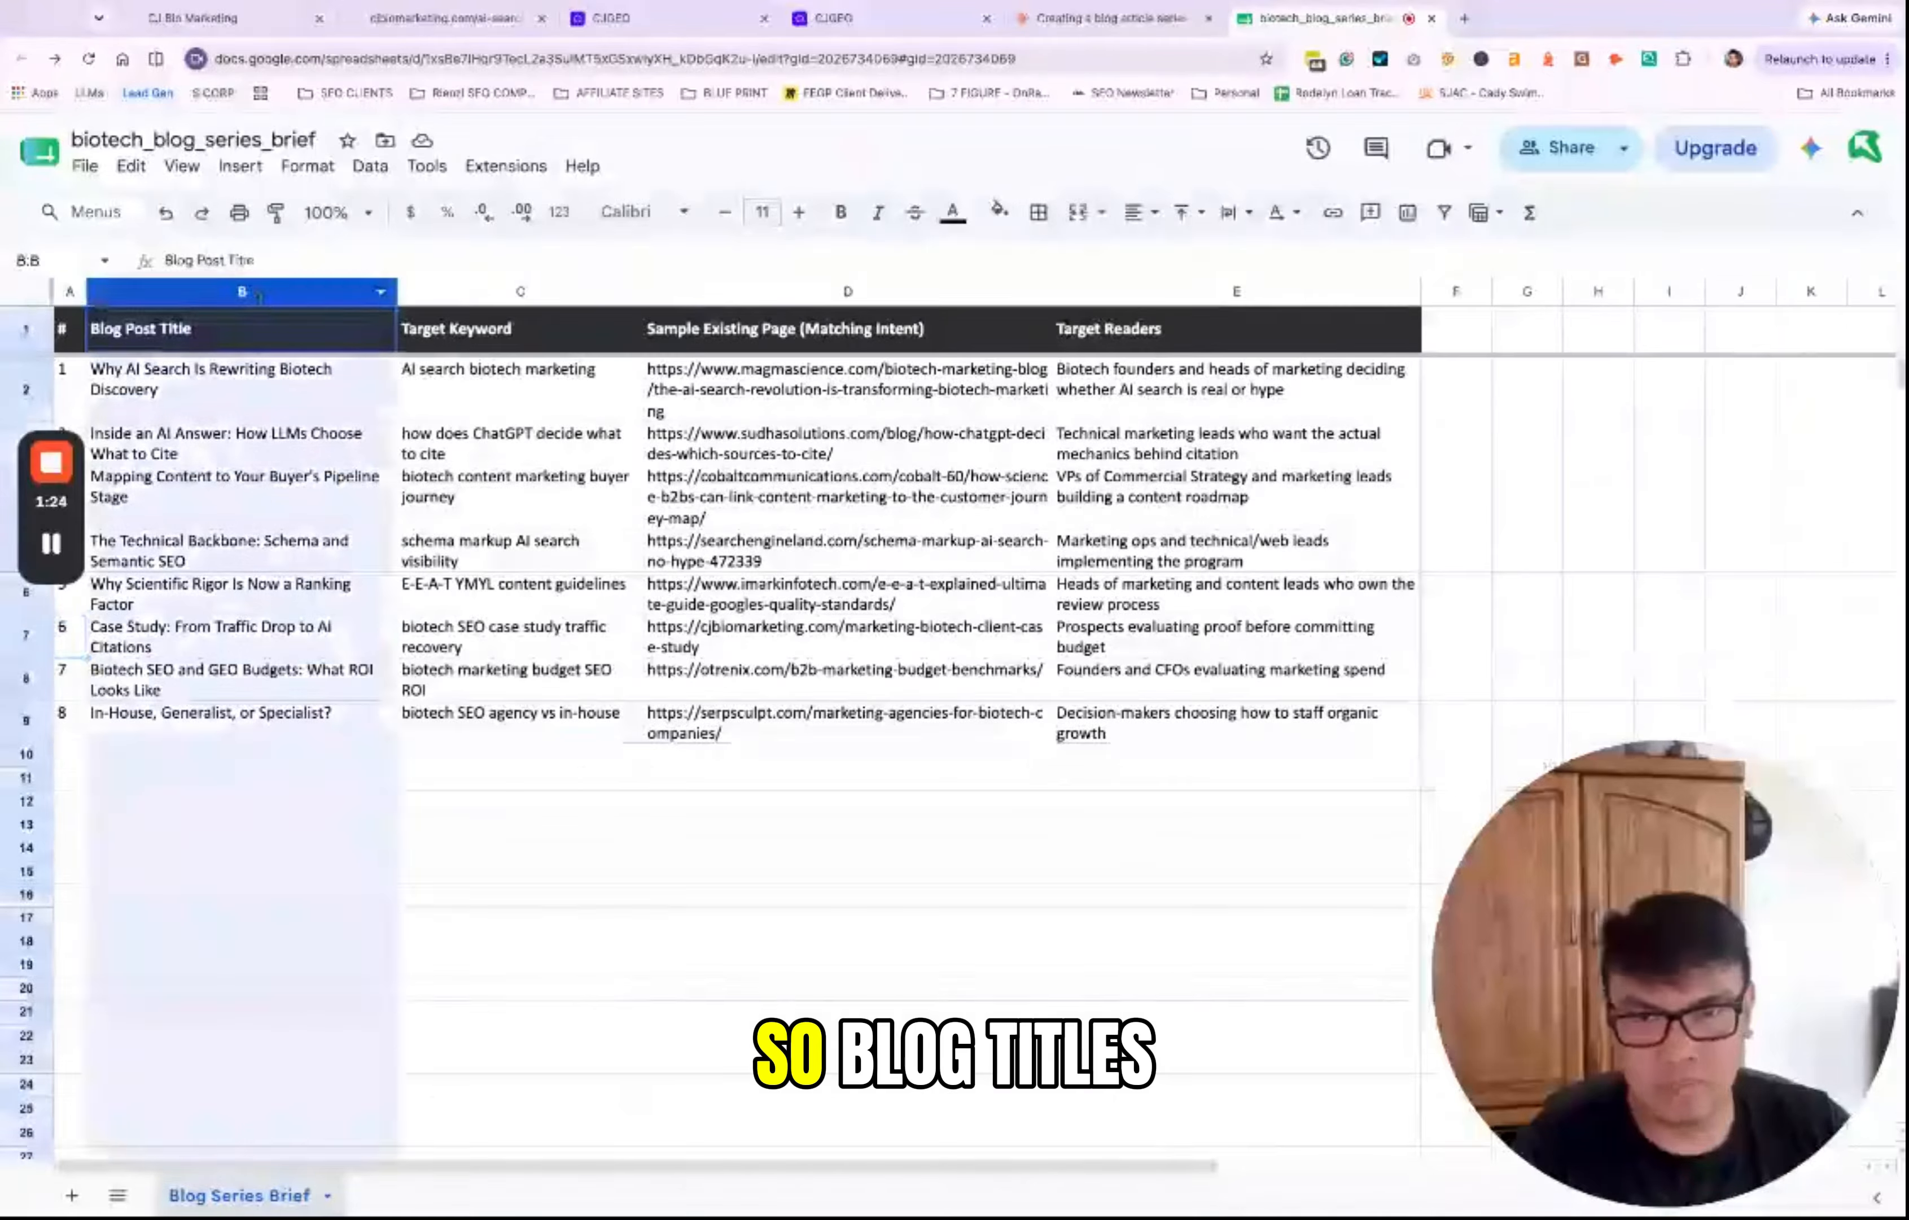
pyautogui.click(283, 645)
pyautogui.click(241, 291)
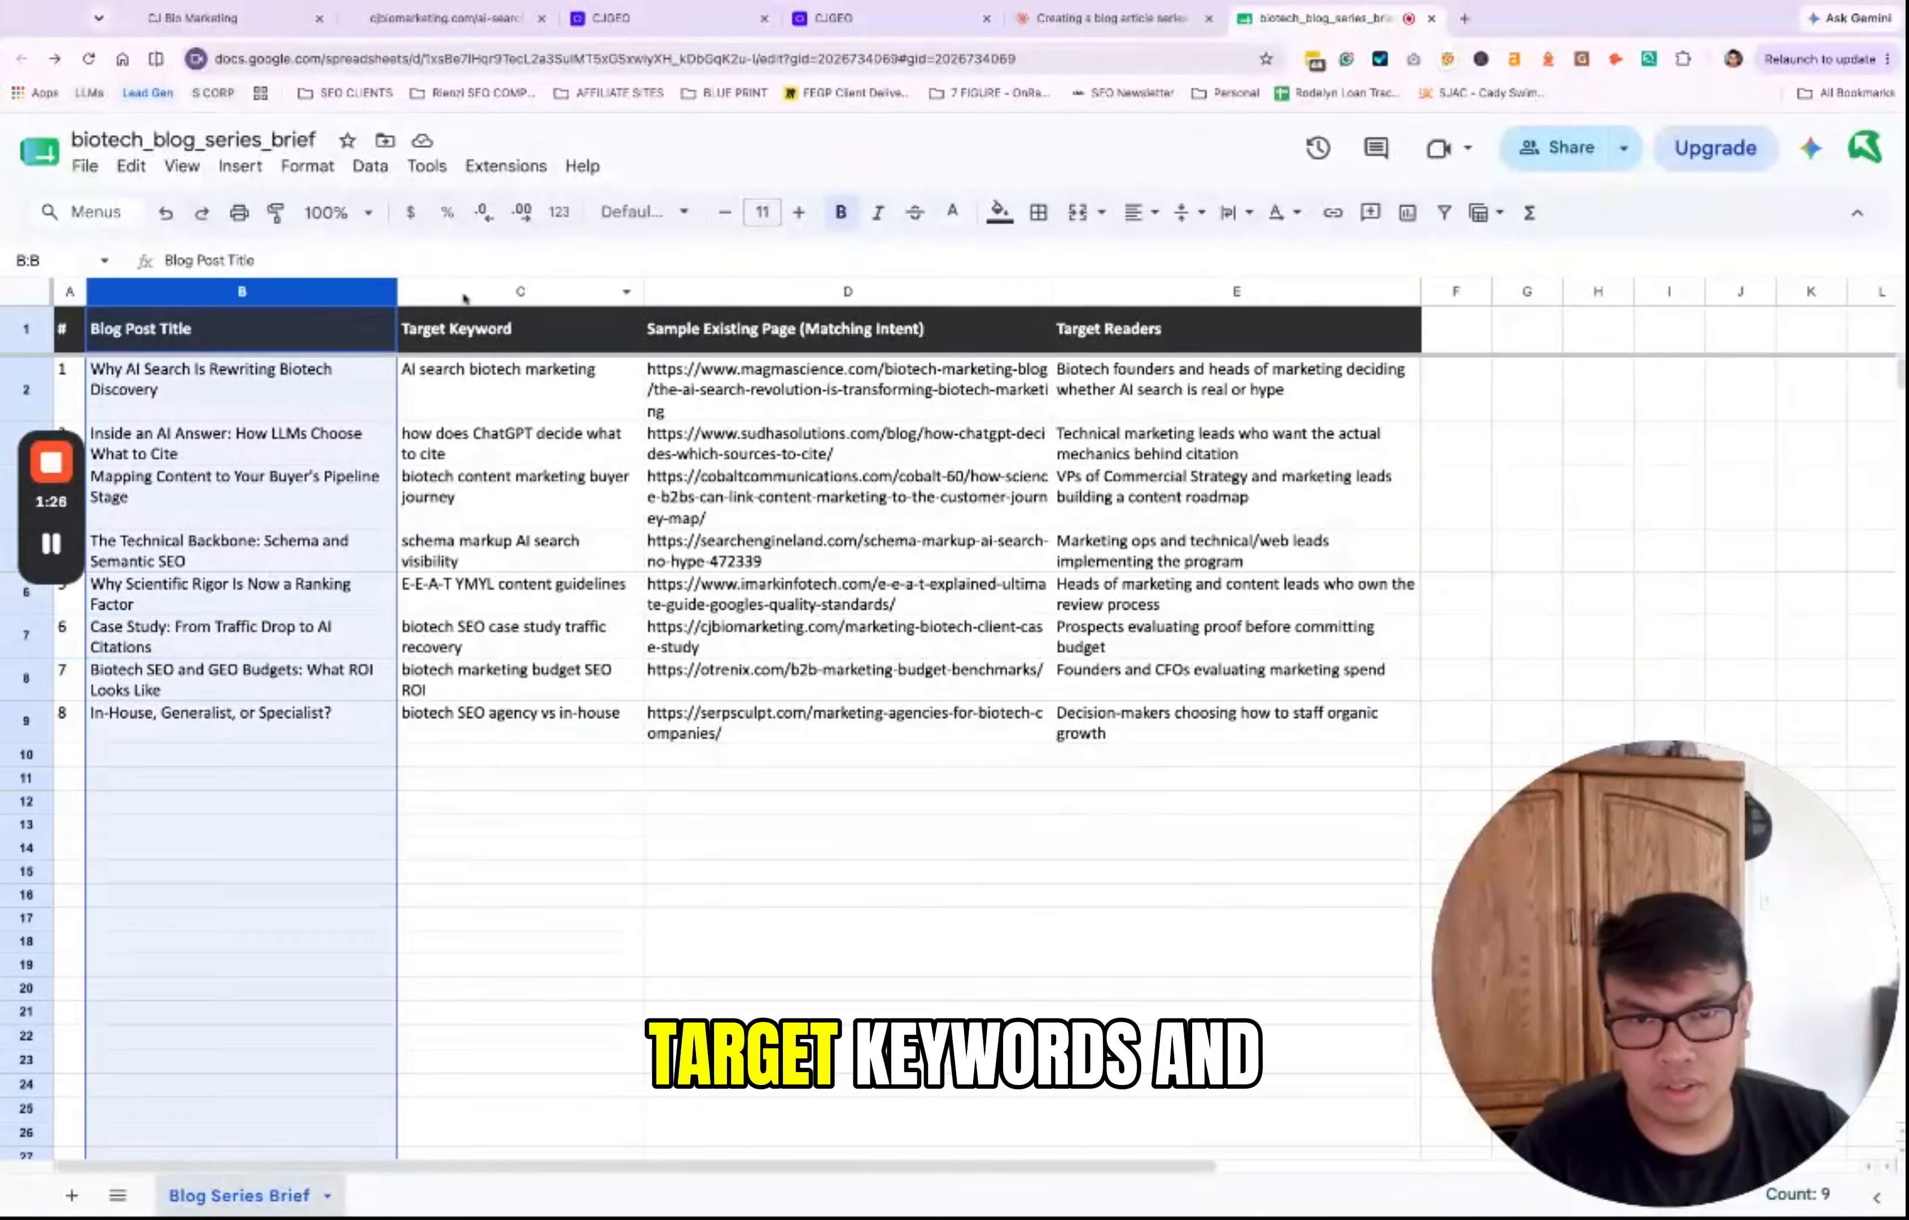
# Step: Examine the Target Keyword, Sample Existing Page and Target Readers columns of the blog series brief
pyautogui.click(521, 291)
pyautogui.click(772, 286)
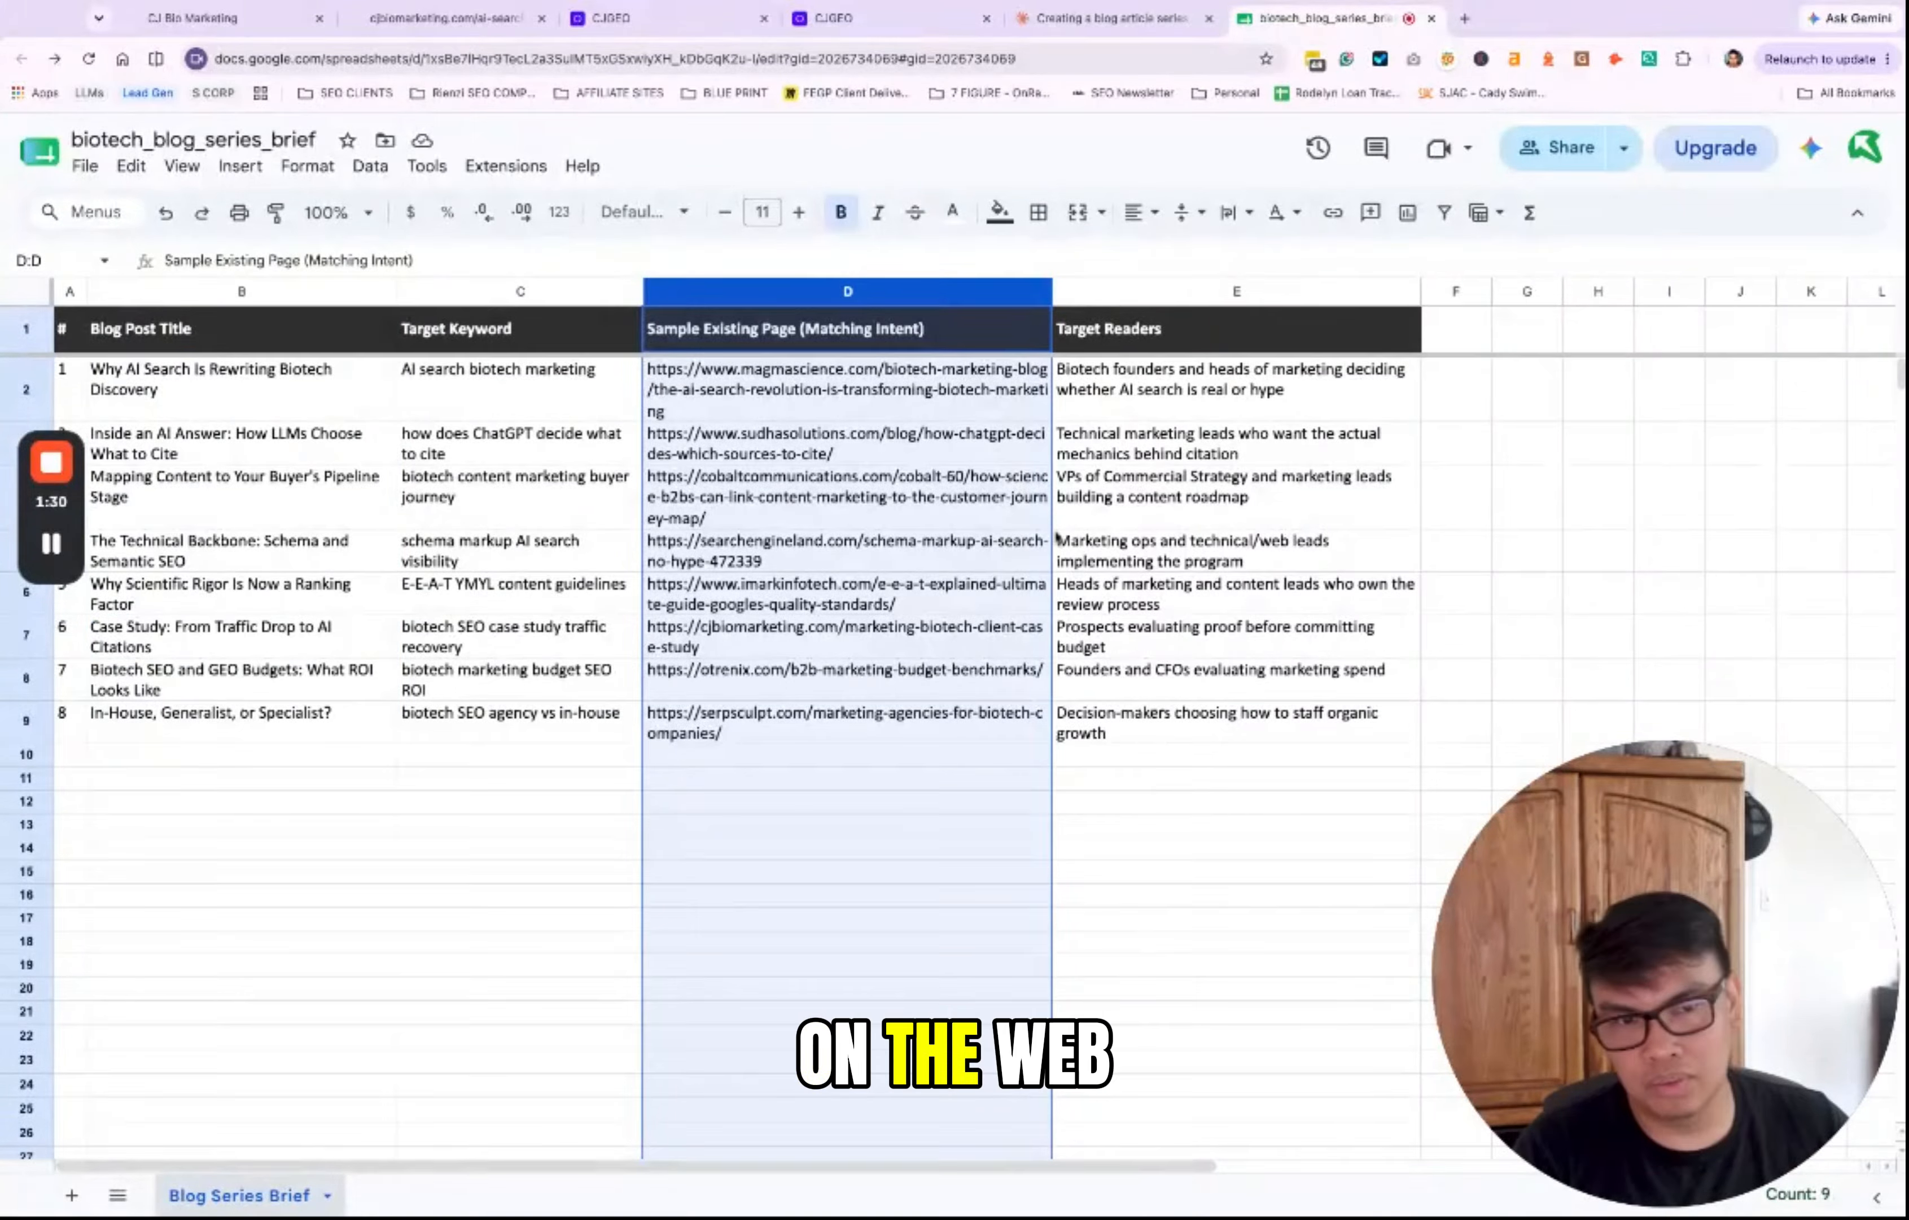
pyautogui.click(1170, 530)
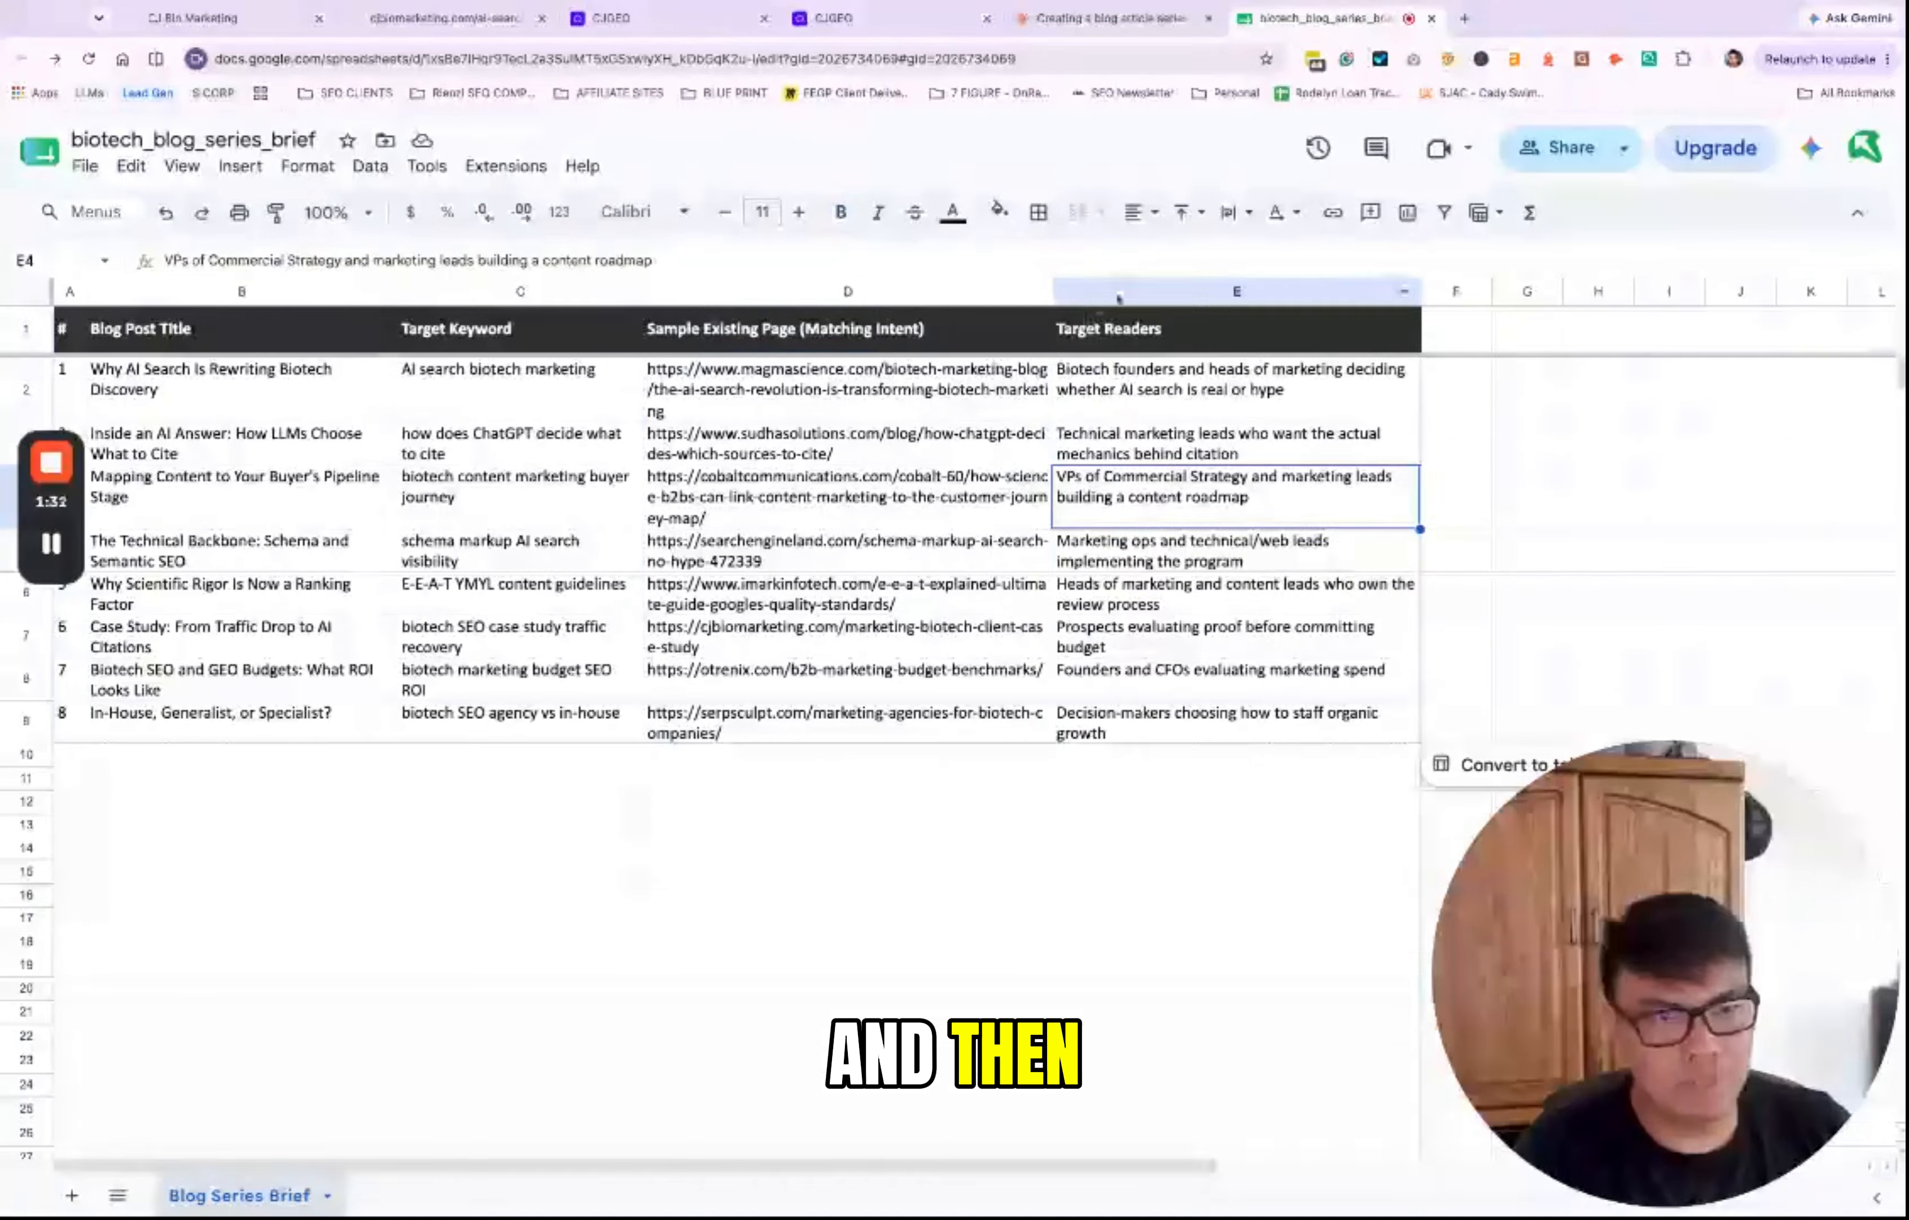
pyautogui.click(1236, 292)
pyautogui.click(1210, 731)
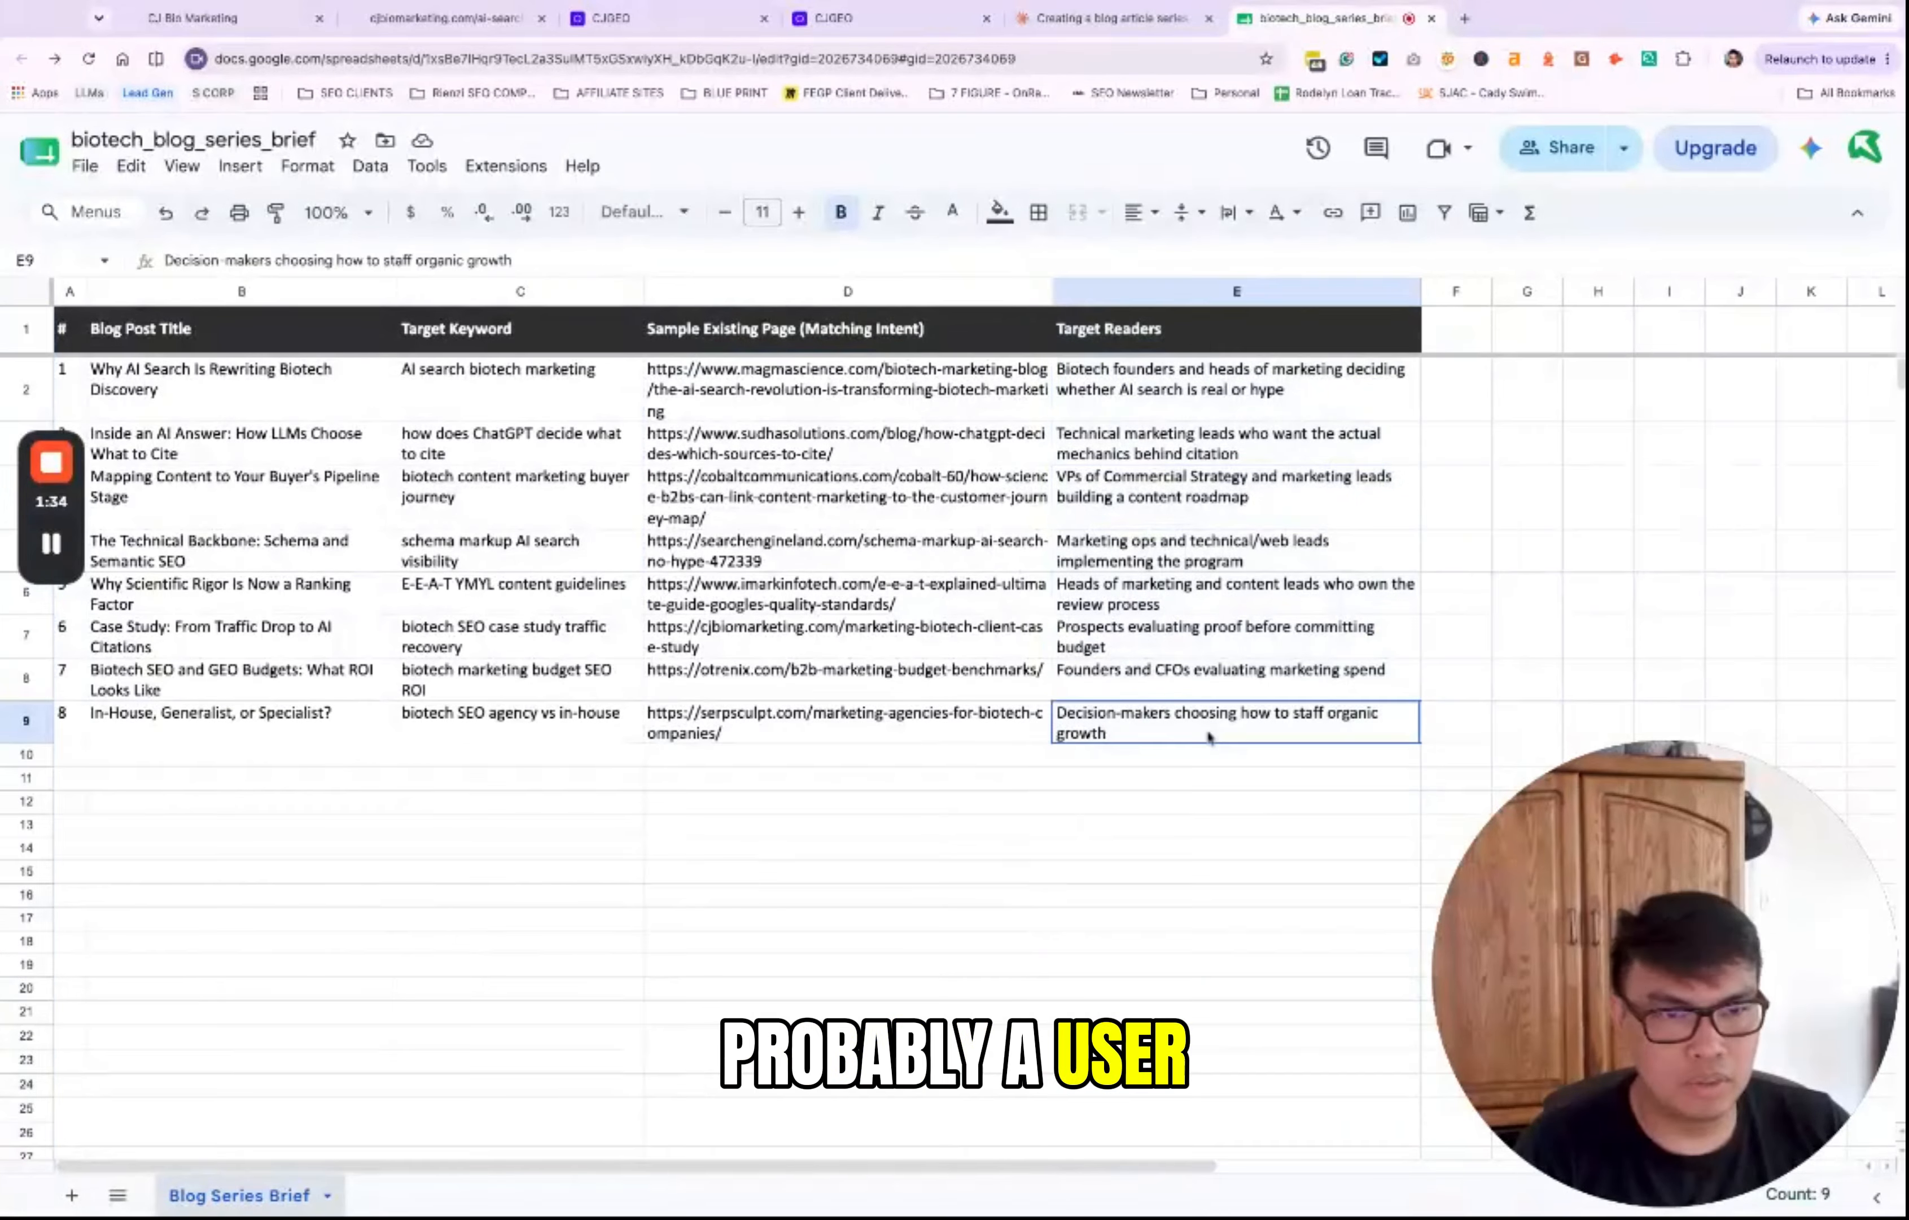
pyautogui.click(1203, 509)
pyautogui.click(1185, 411)
pyautogui.click(791, 687)
pyautogui.click(553, 552)
pyautogui.click(1211, 396)
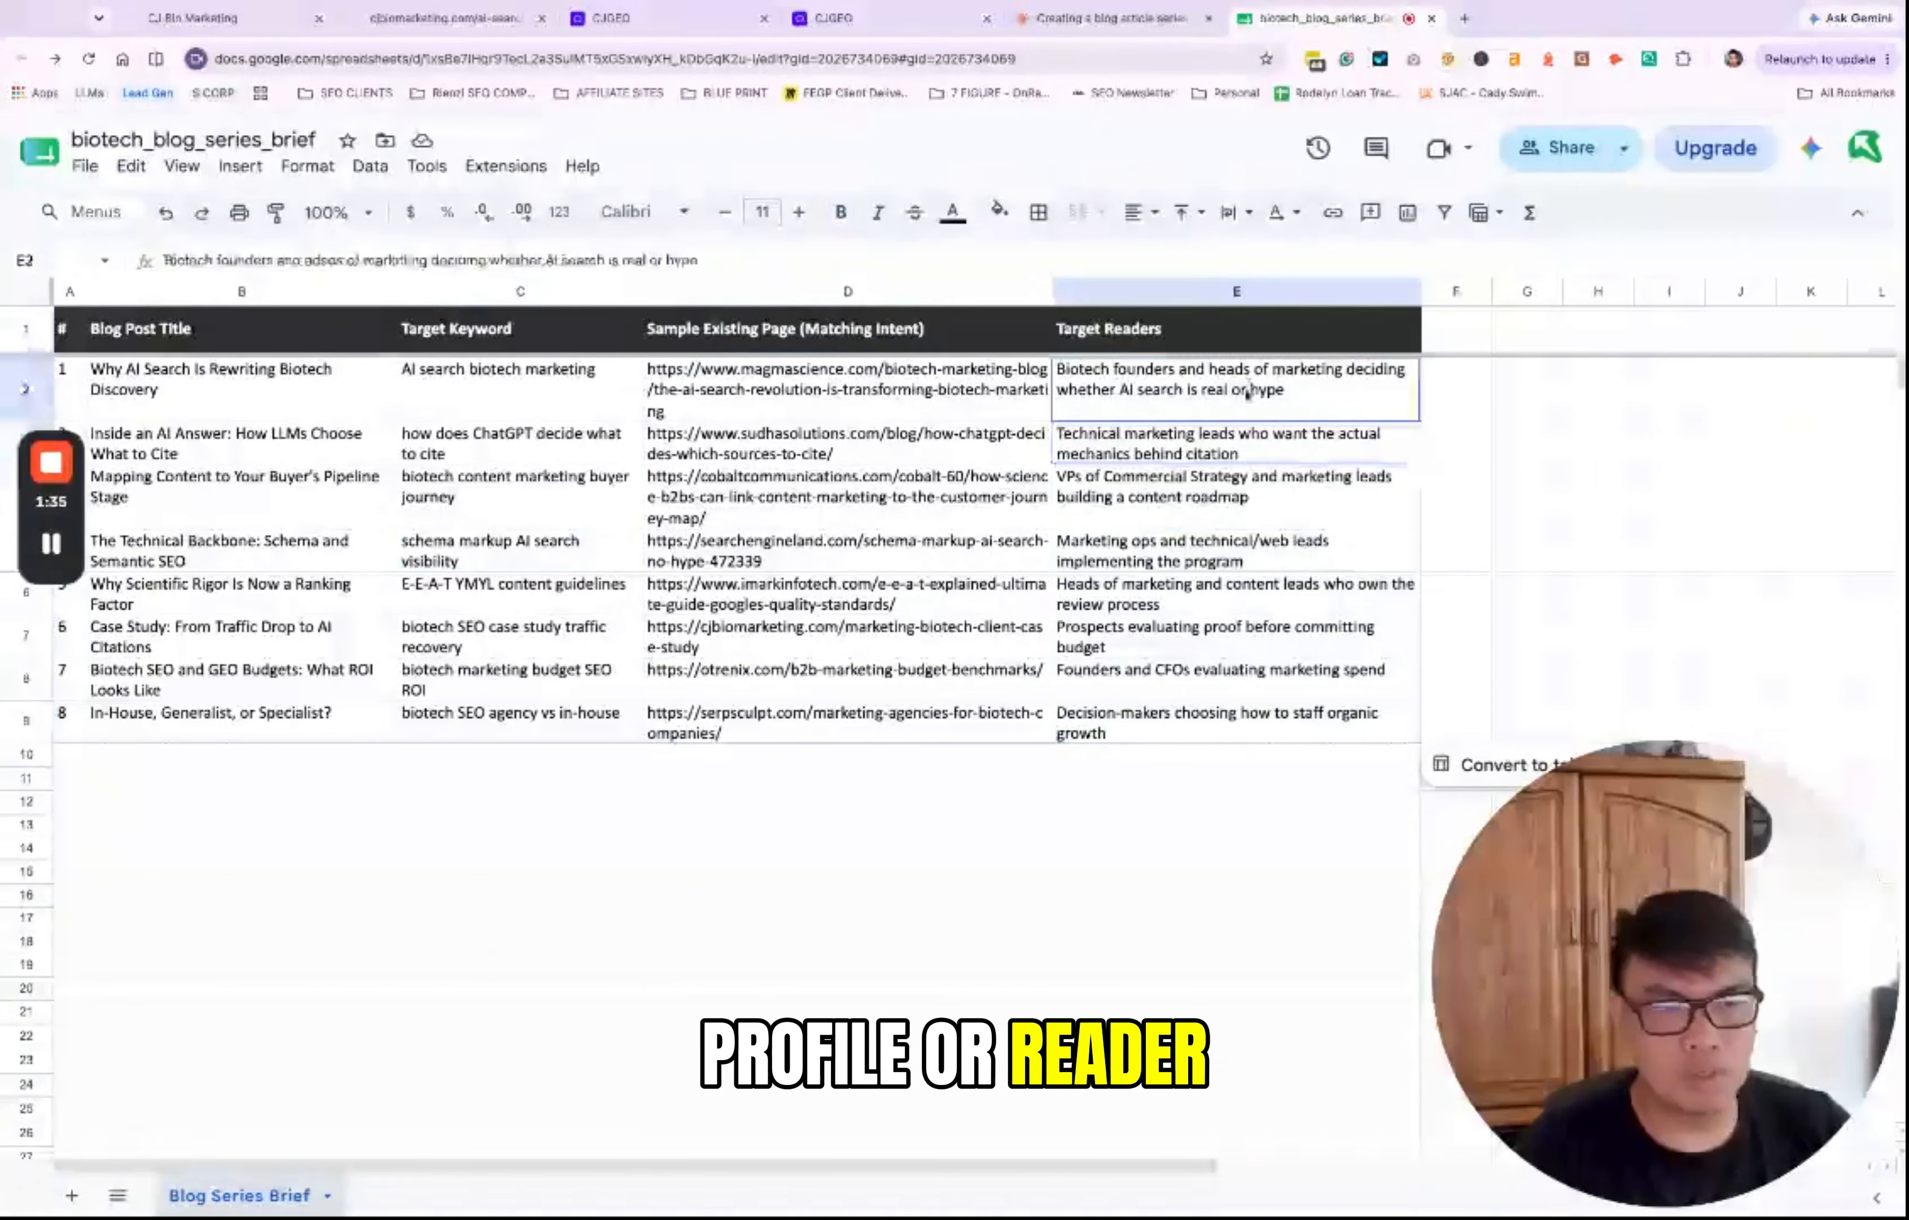
pyautogui.click(1193, 725)
pyautogui.click(356, 482)
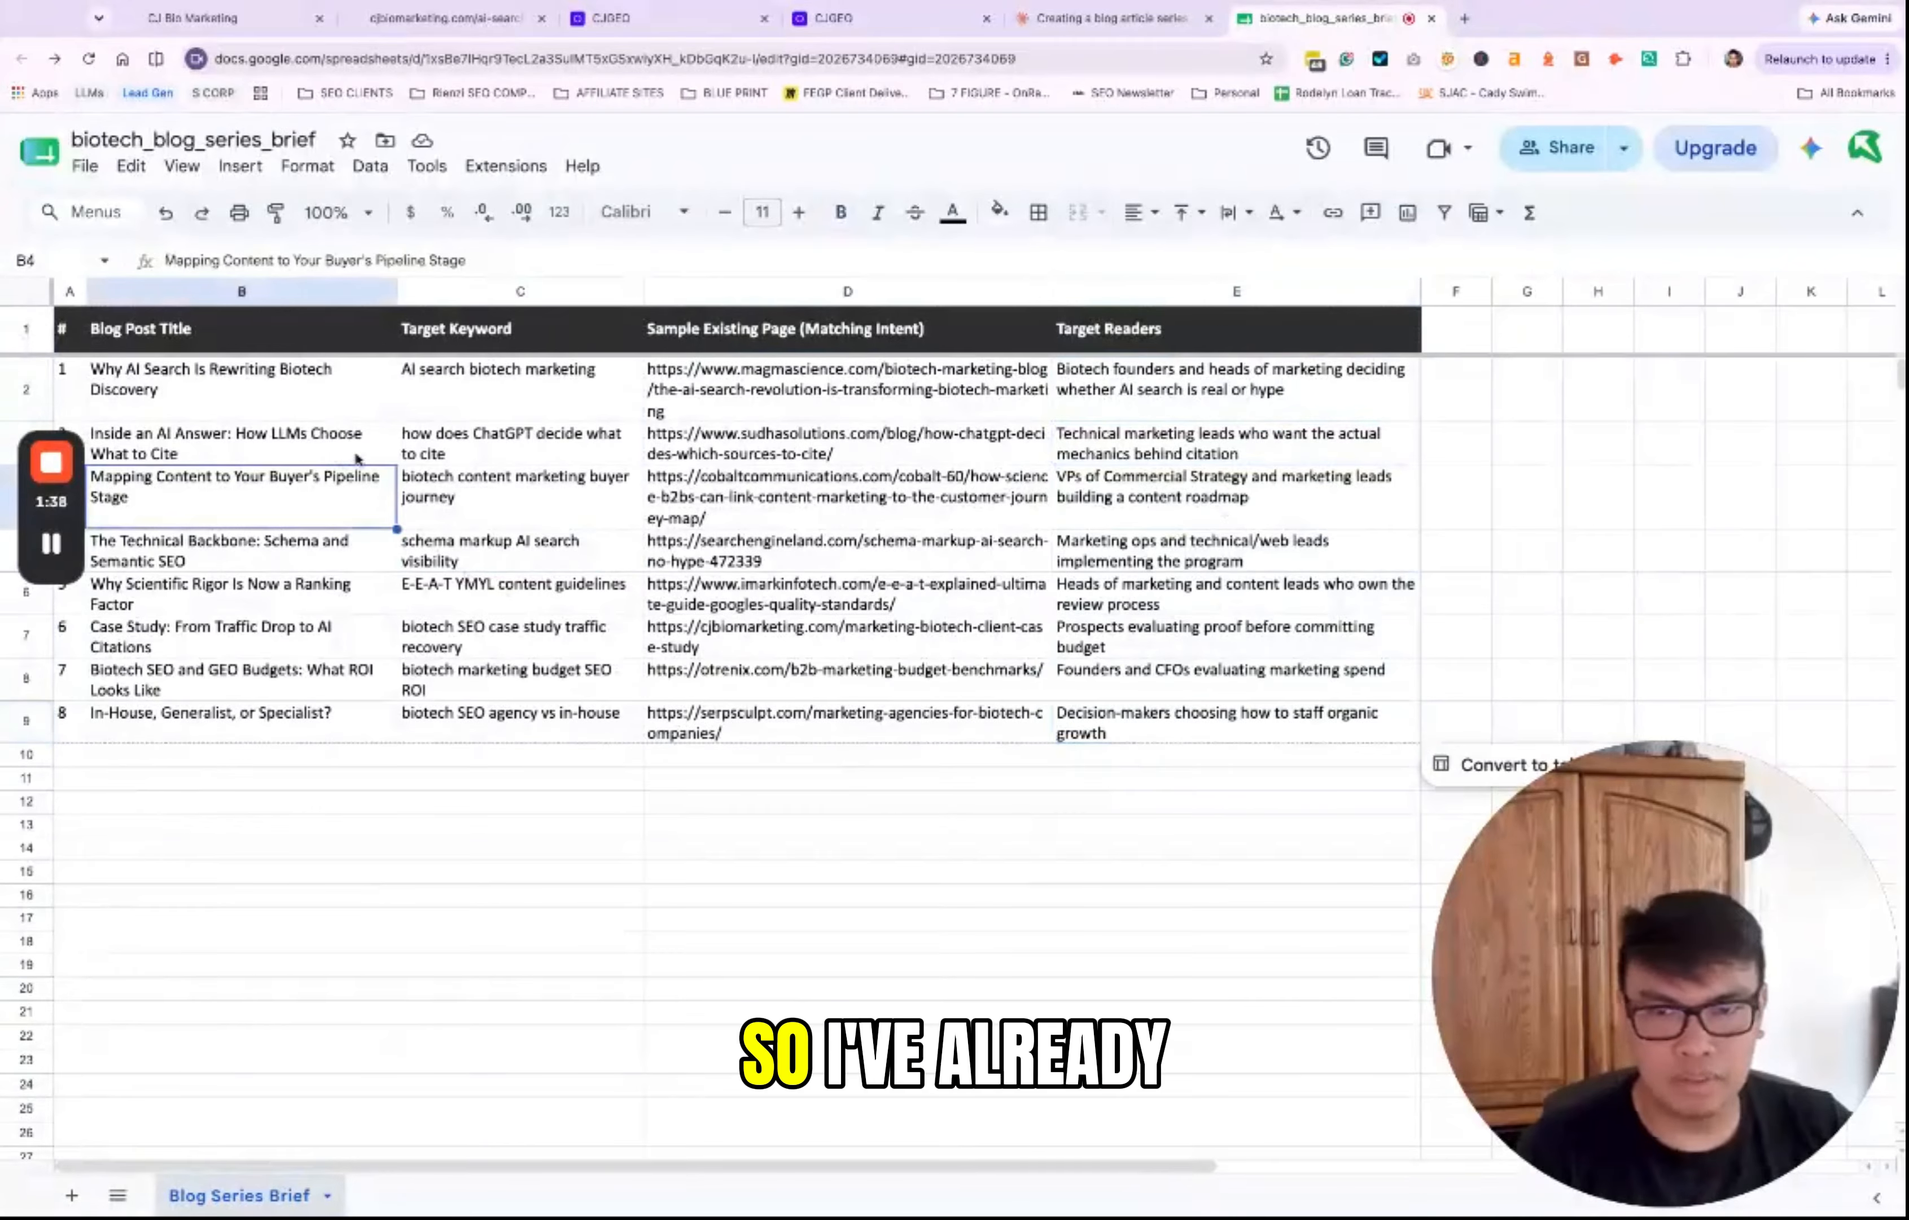
# Step: Review the first blog post's title and target keyword in the brief and revisit its published article
pyautogui.click(329, 397)
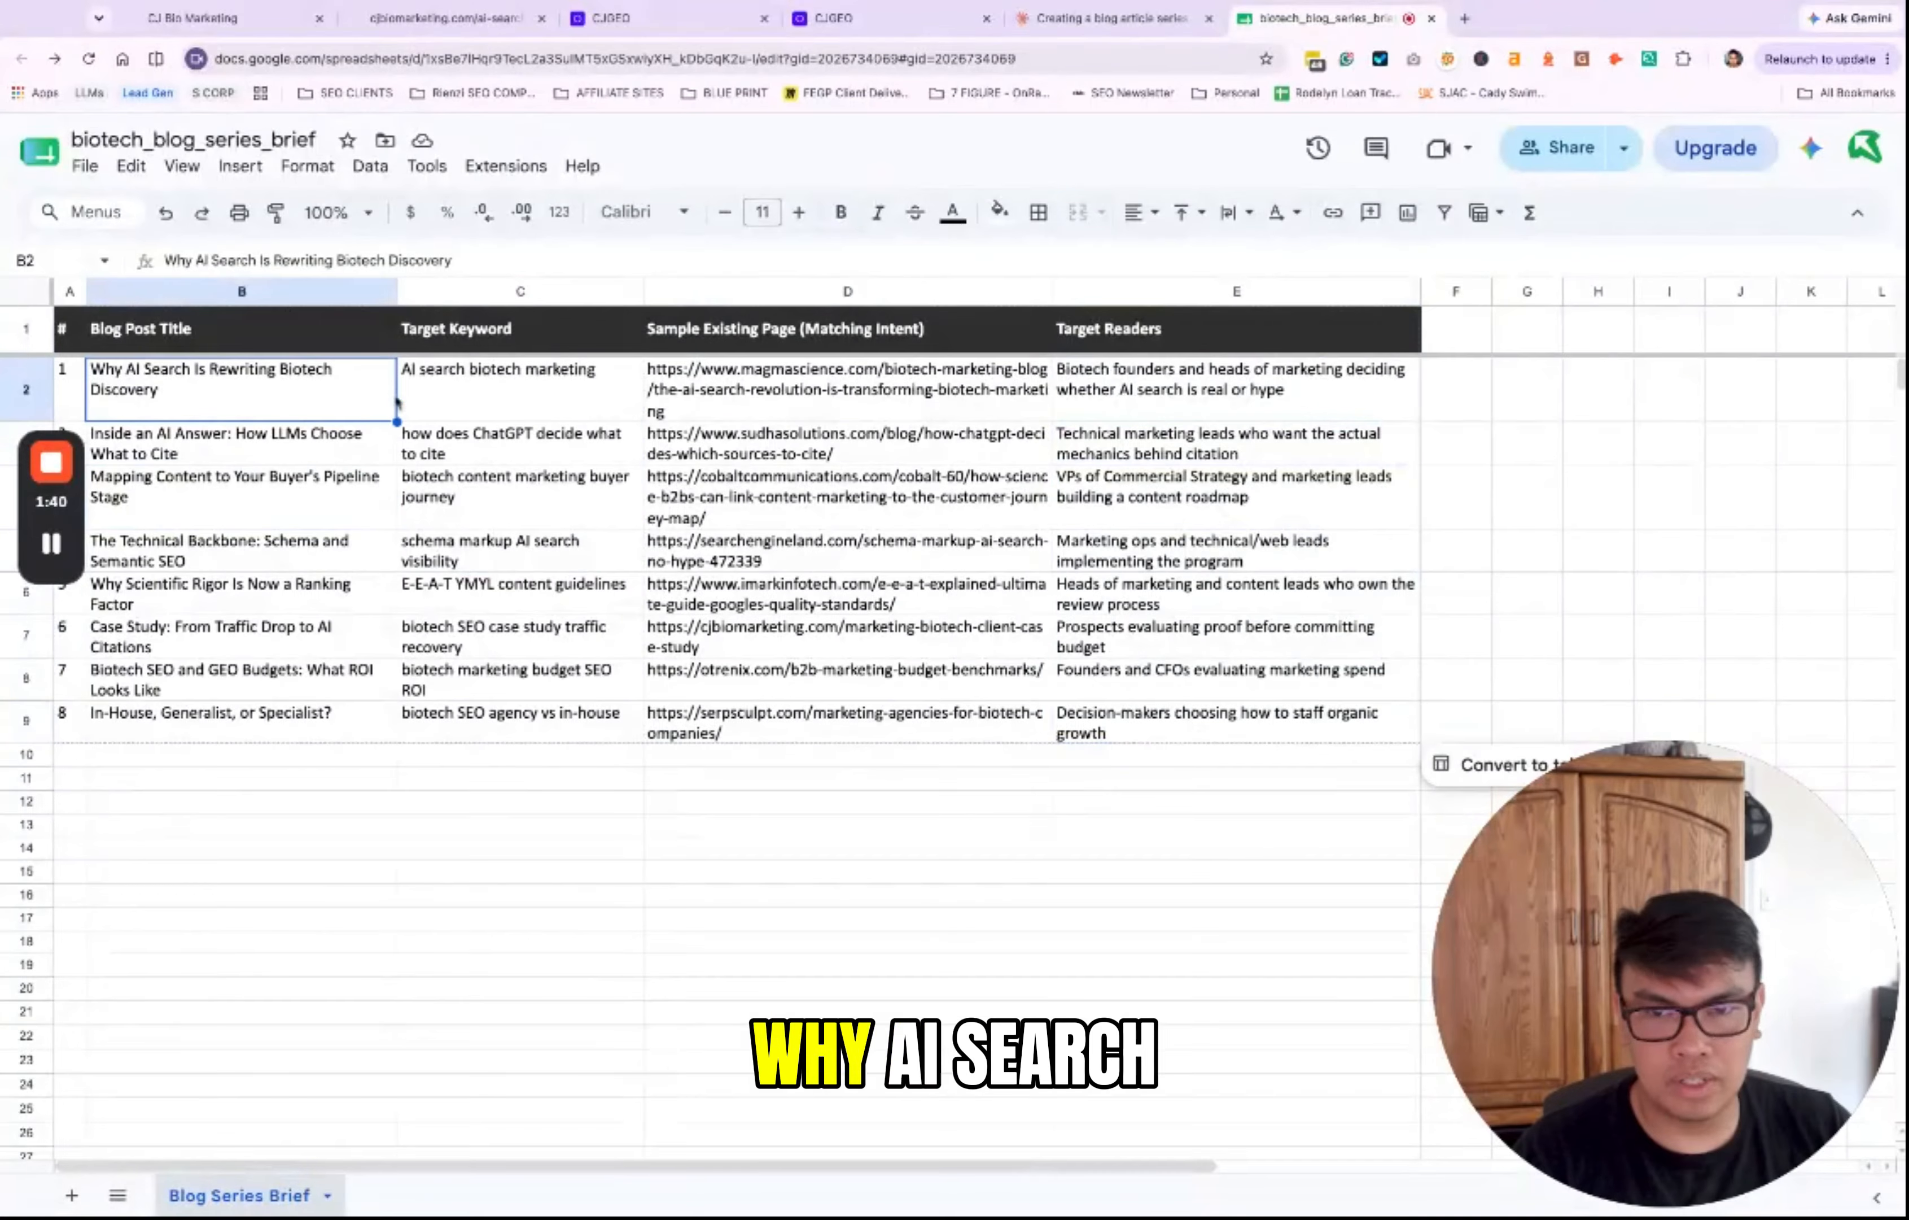
pyautogui.click(473, 405)
pyautogui.click(377, 401)
pyautogui.click(510, 370)
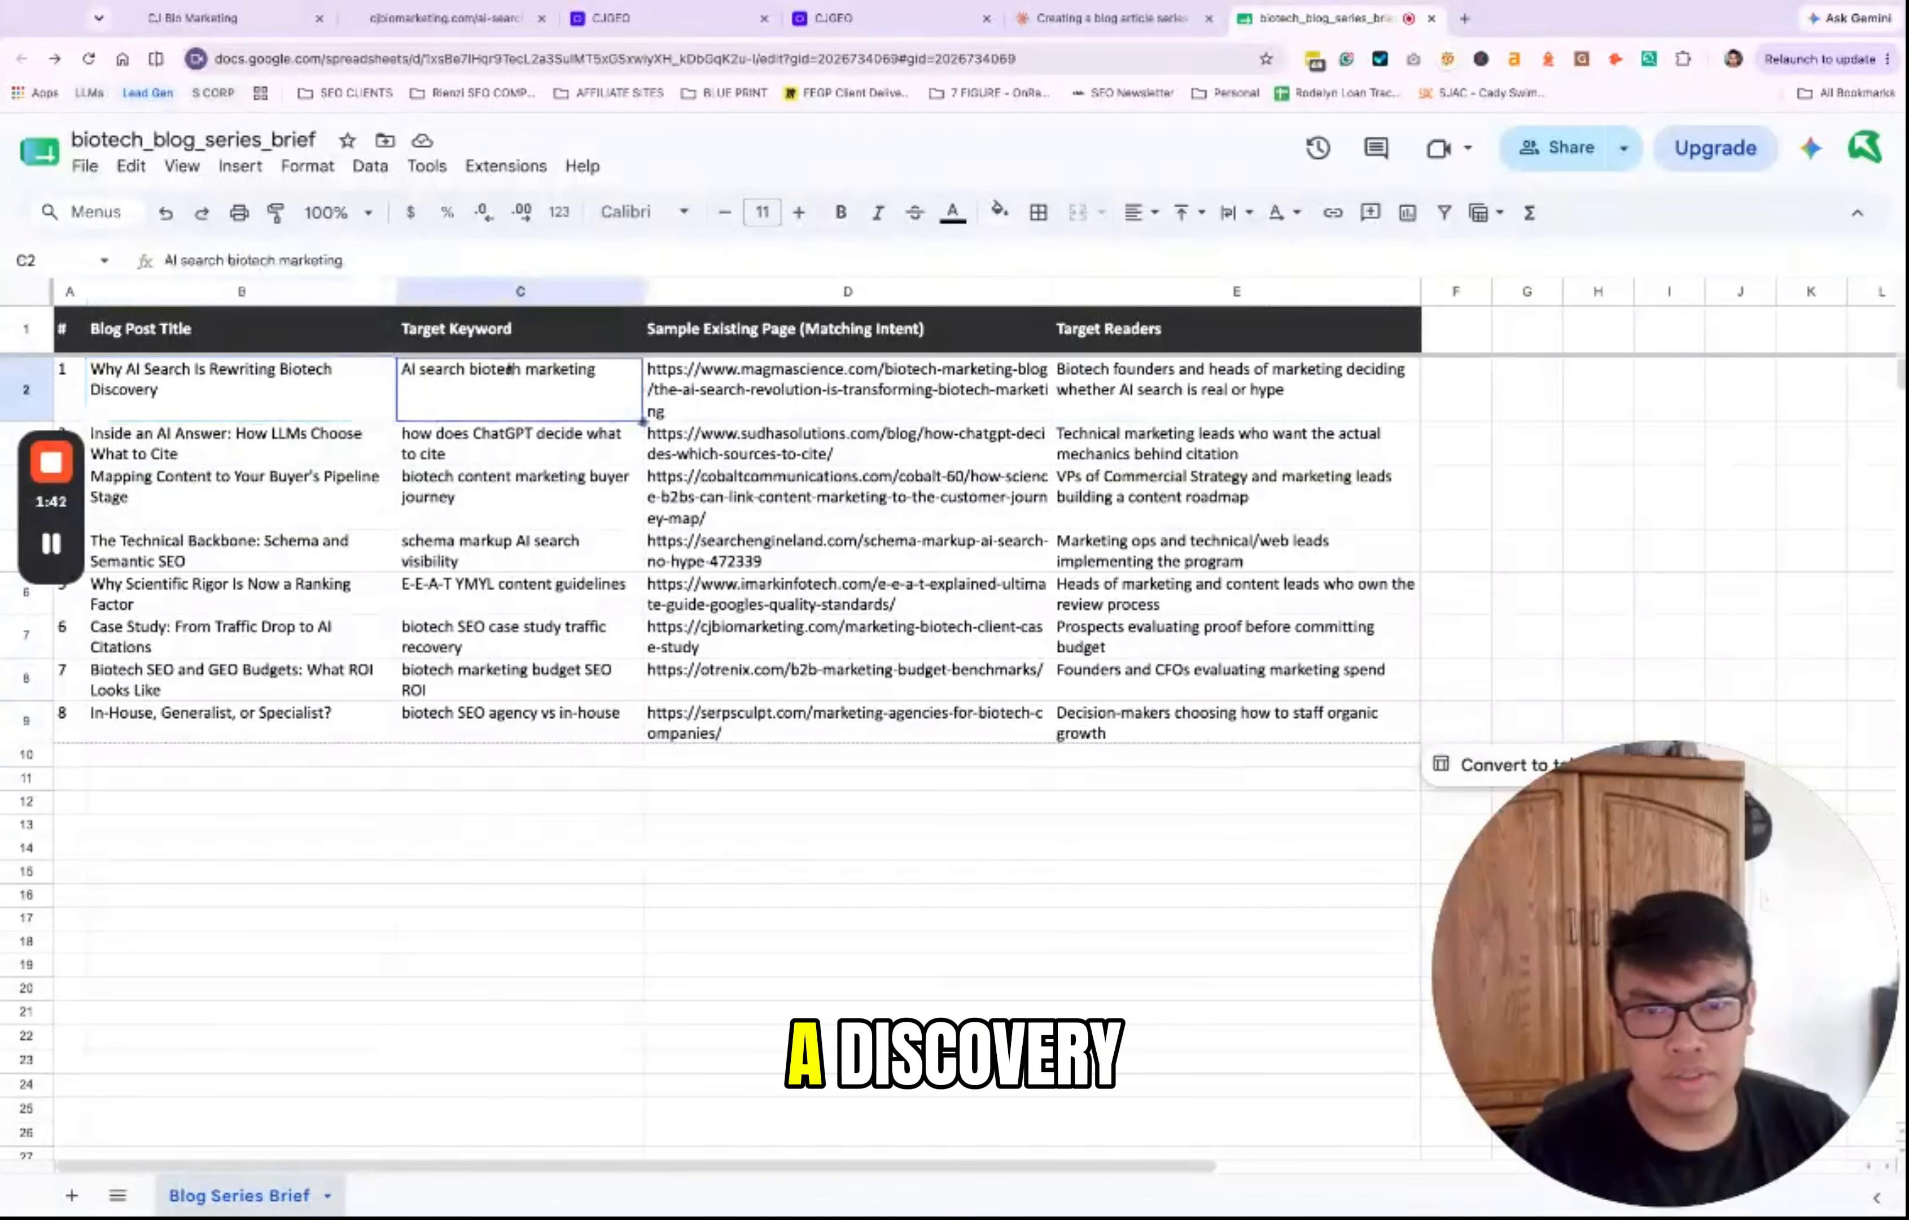
pyautogui.click(485, 18)
pyautogui.scroll(20, 758, 604)
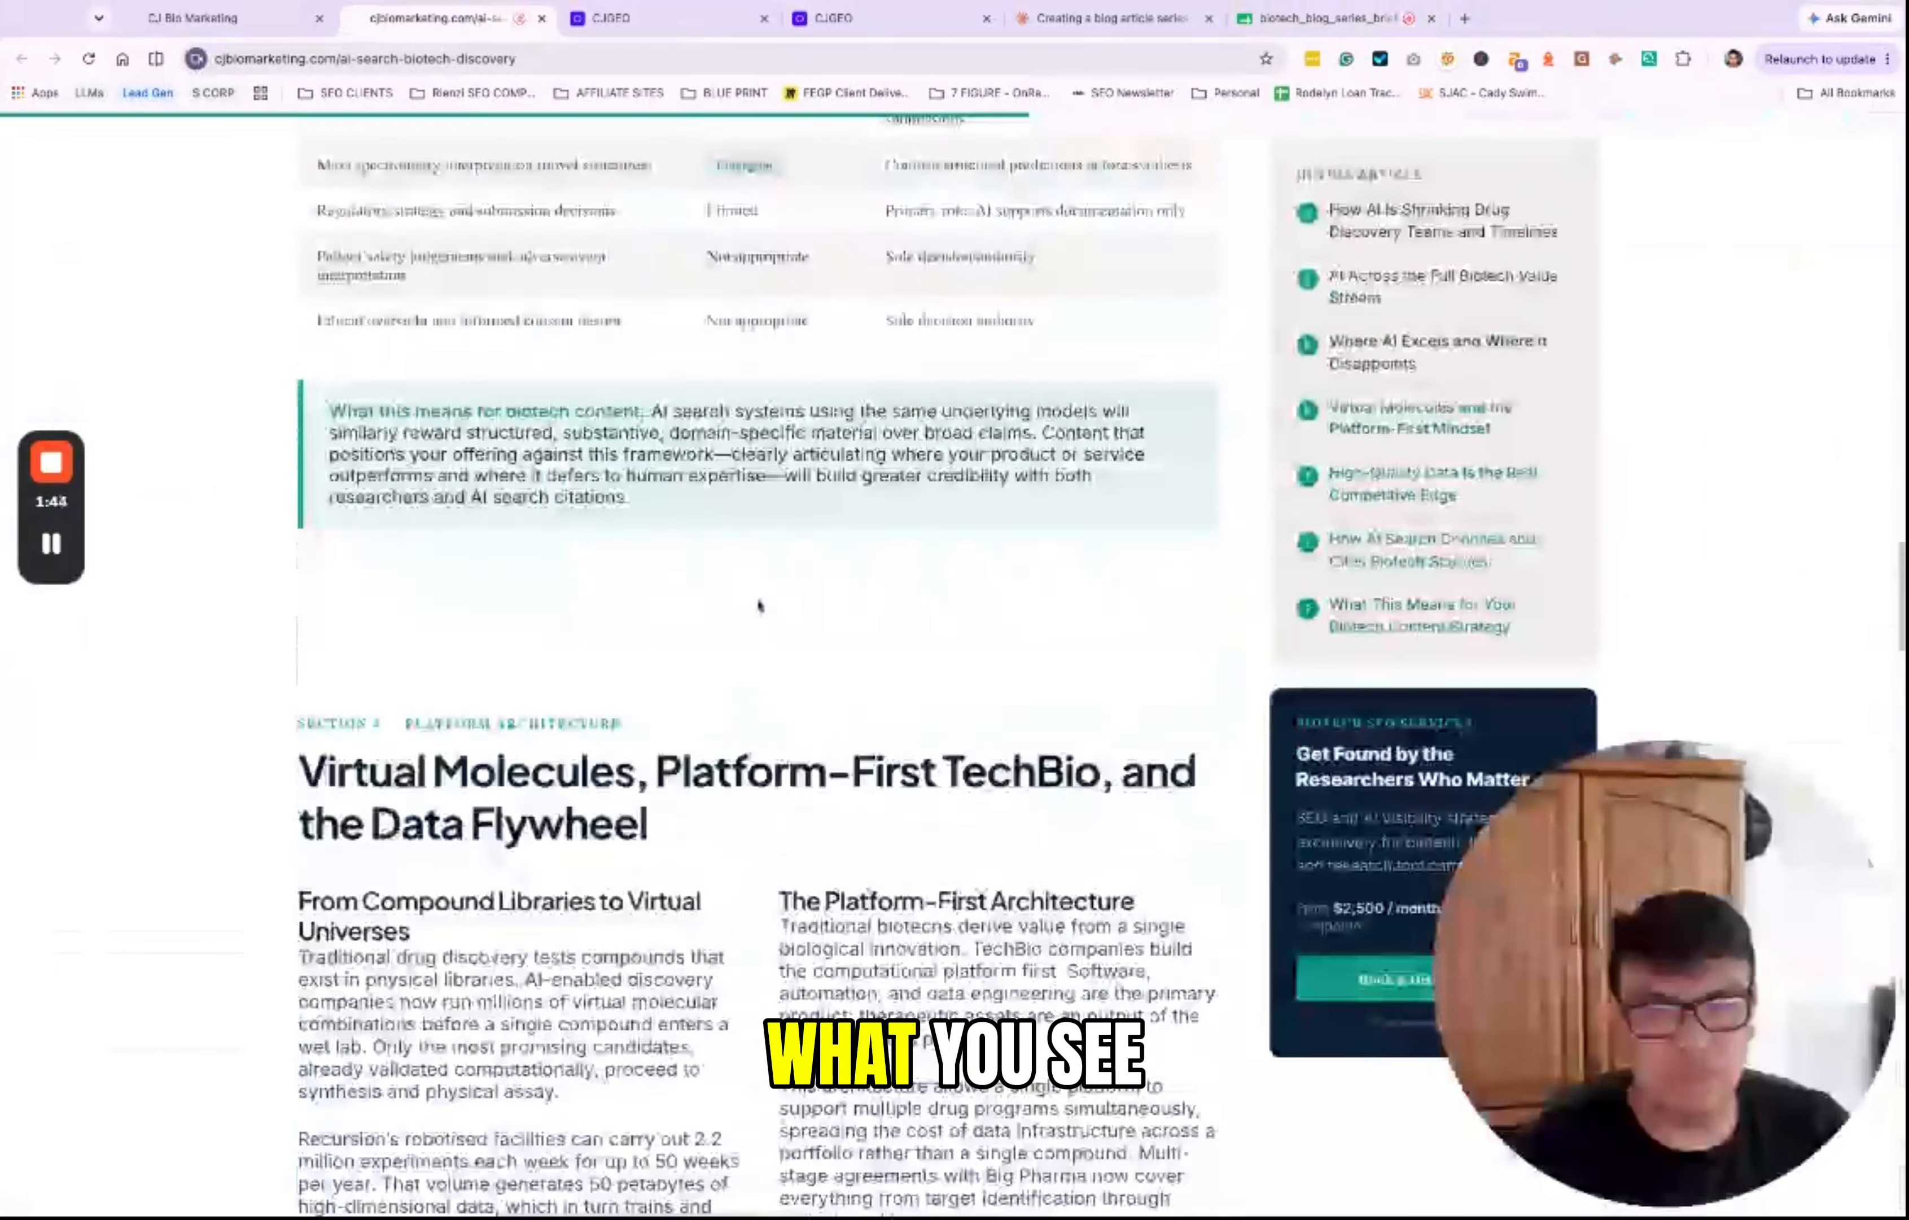
pyautogui.scroll(10, 758, 603)
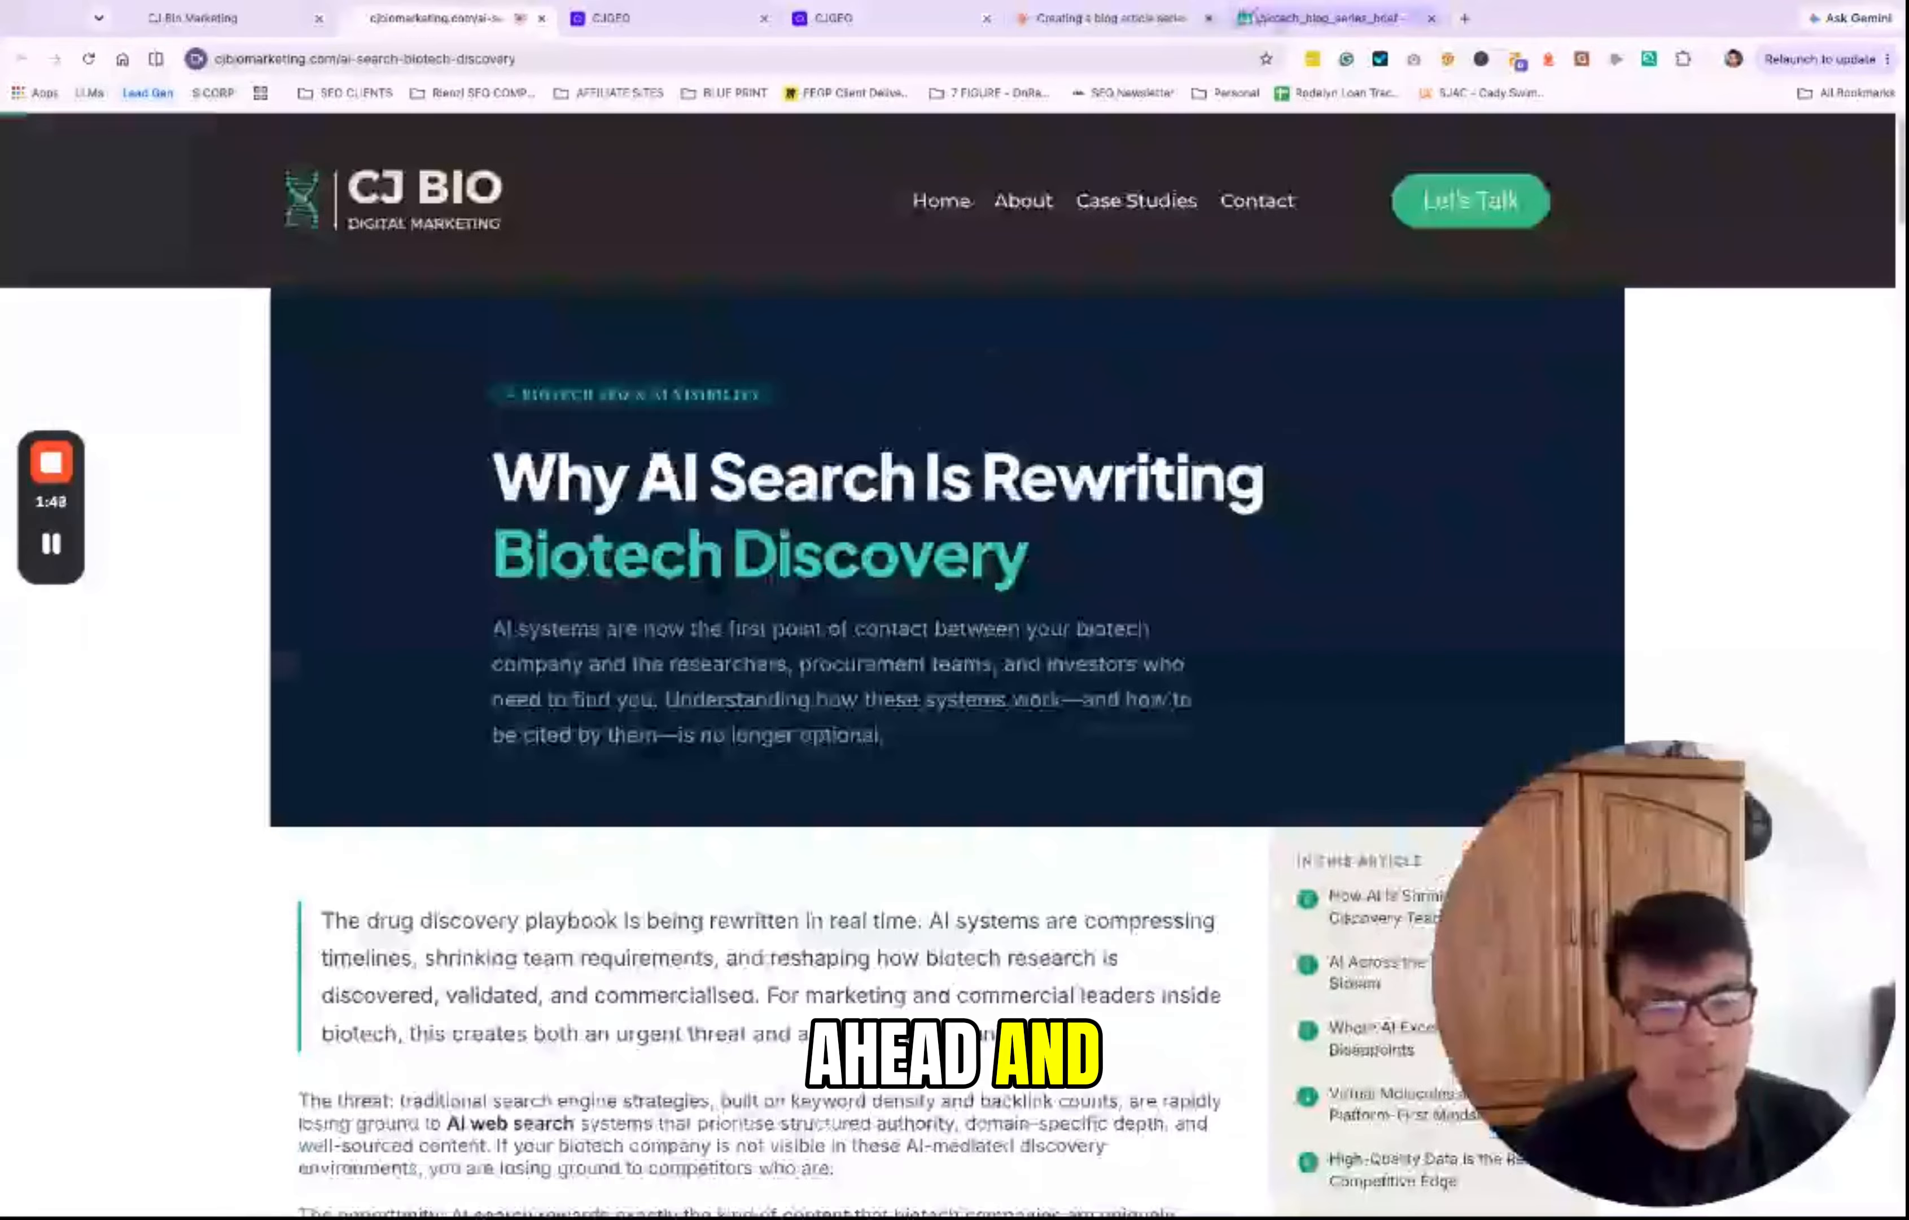
# Step: Return to the blog series brief and copy the second post's target keyword, "how does ChatGPT decide what to cite"
pyautogui.click(1324, 17)
pyautogui.click(240, 442)
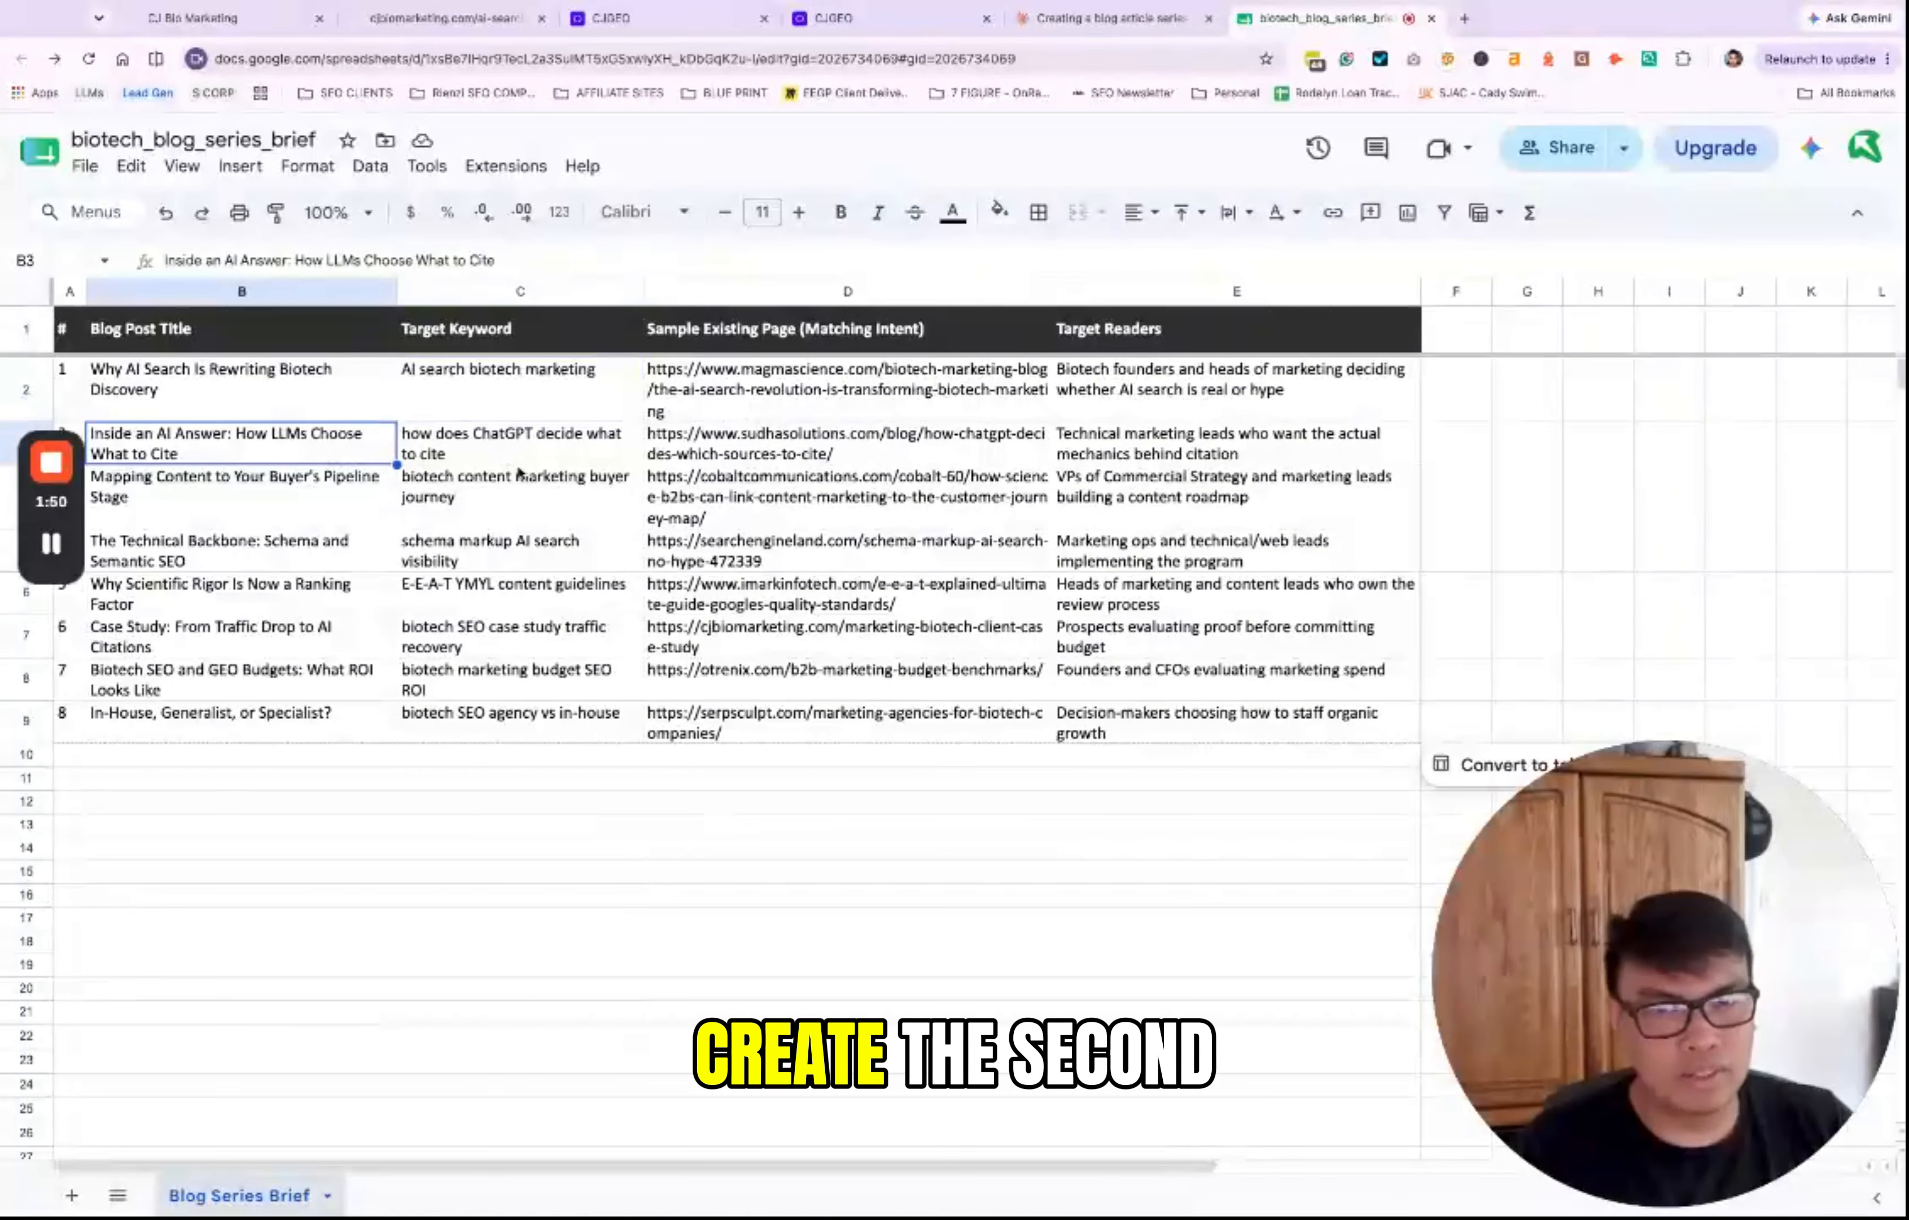
pyautogui.click(690, 512)
pyautogui.click(246, 459)
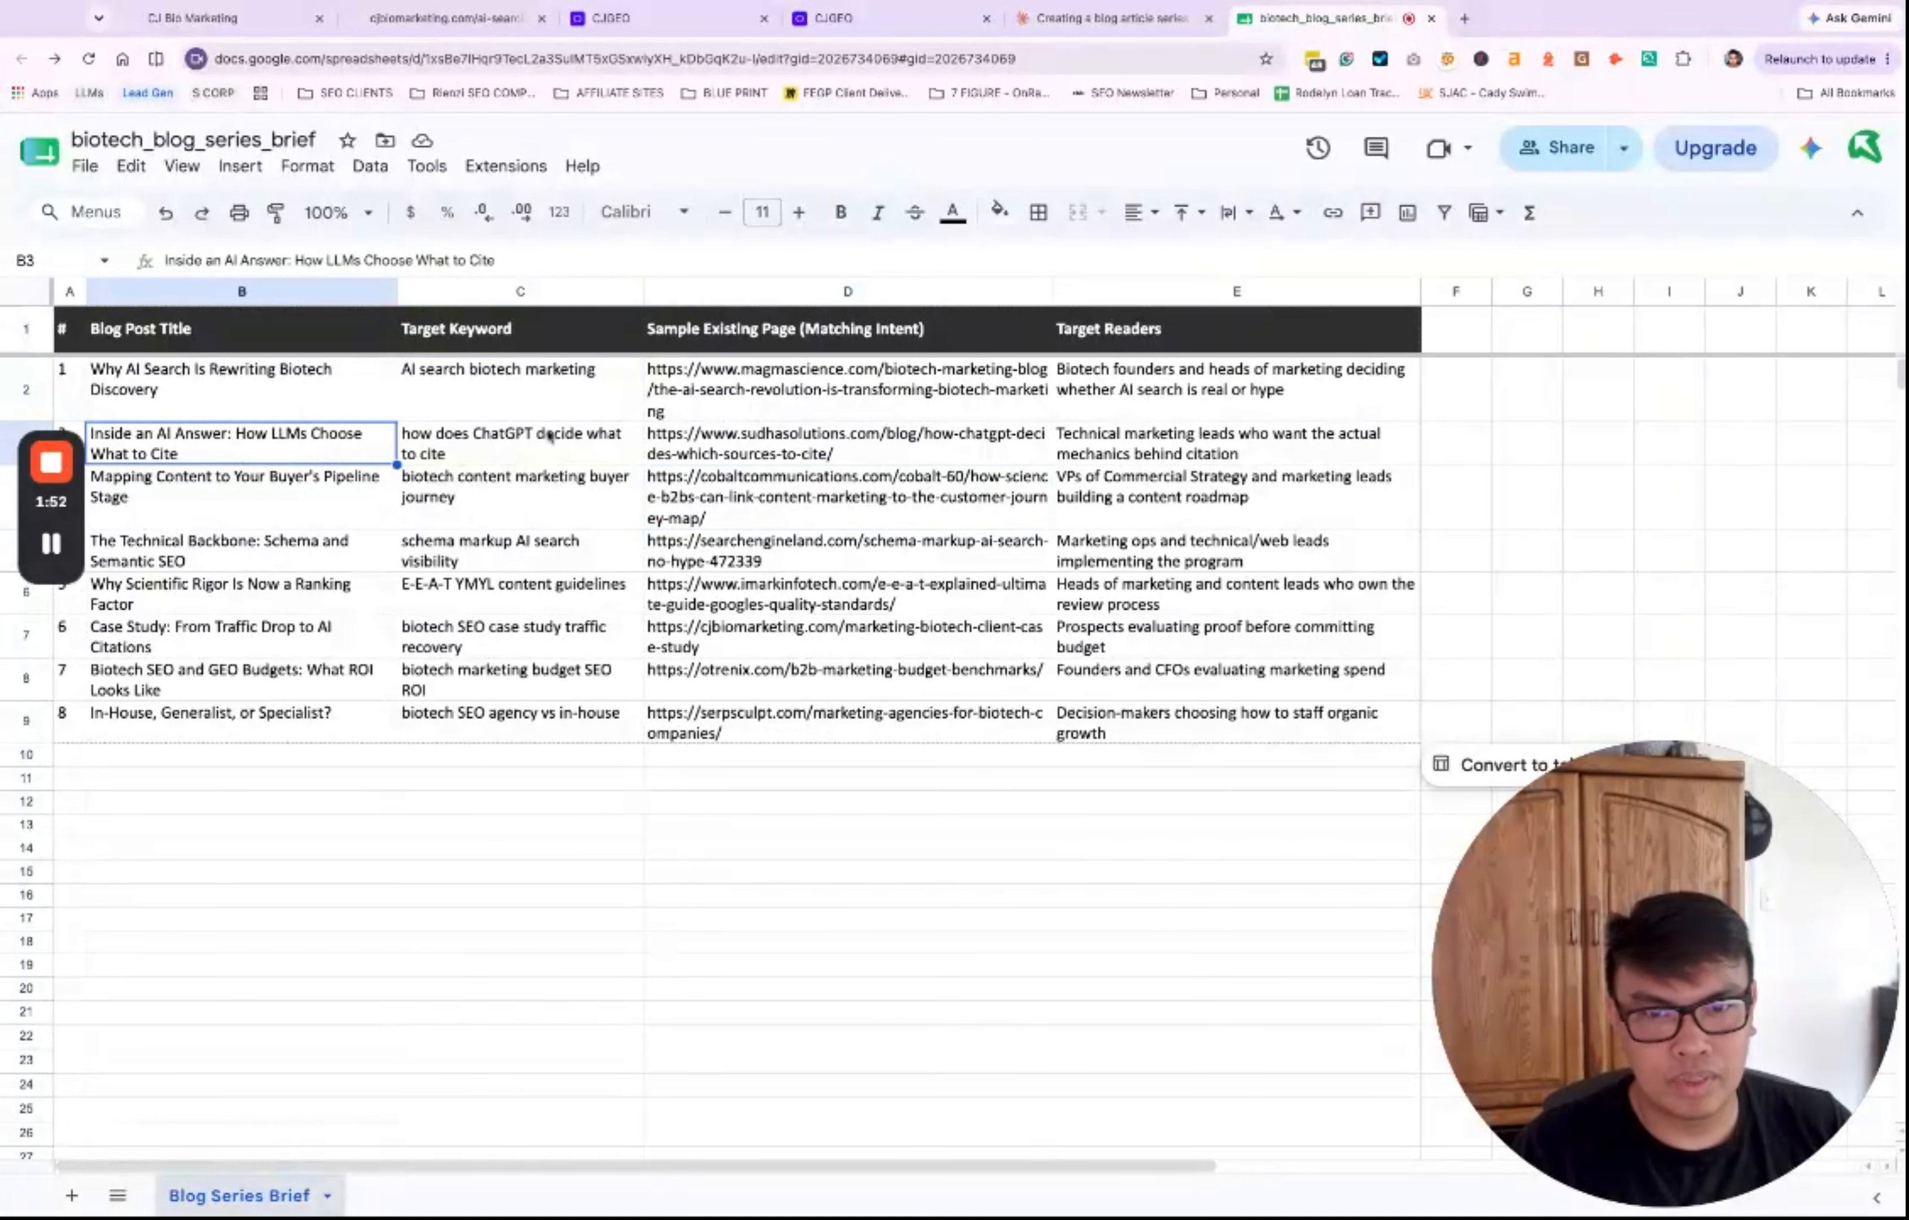
pyautogui.click(537, 440)
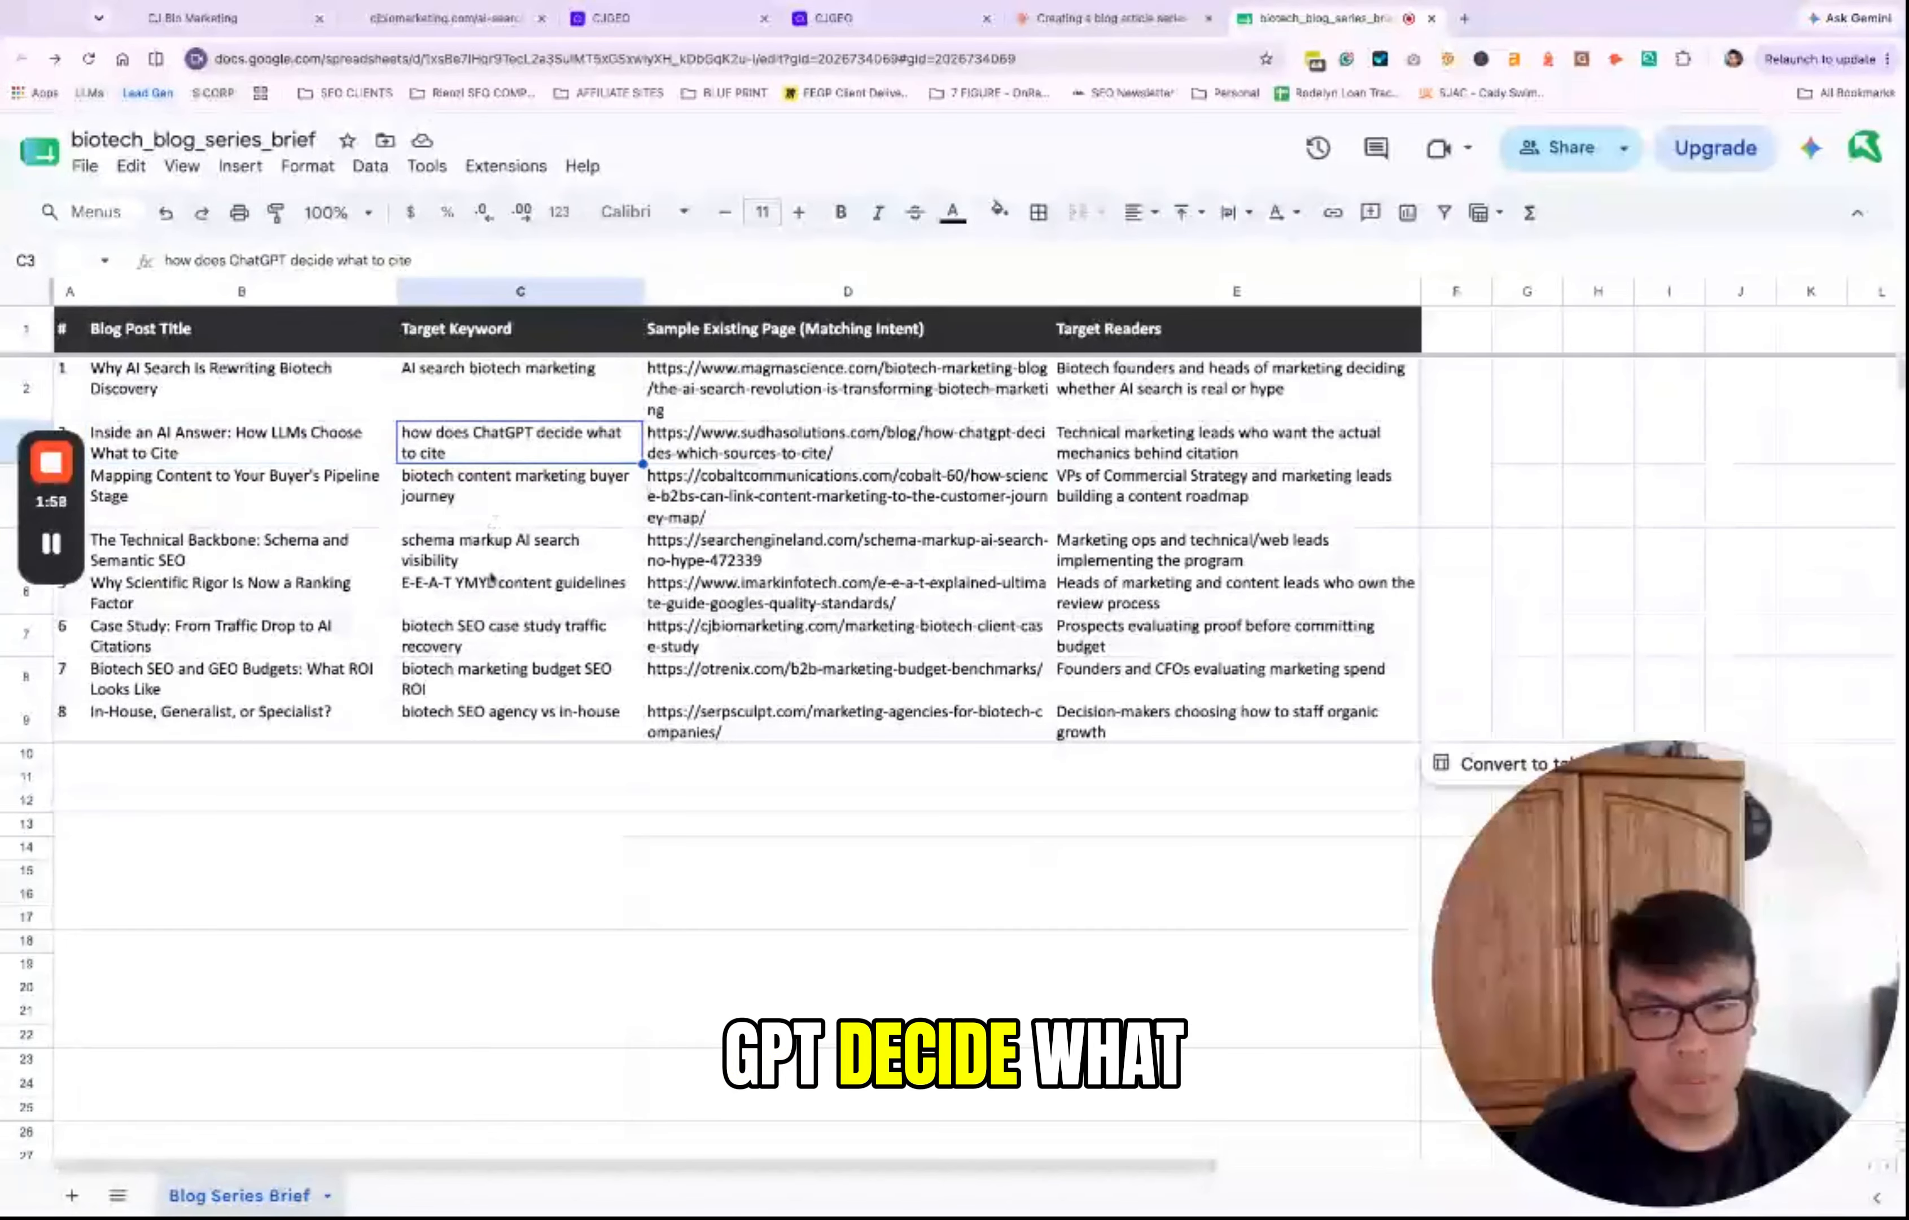
# Step: Switch to CJGEO and start a new ContentMagic article with the title "how does ChatGPT decide what to cite"
pyautogui.click(659, 25)
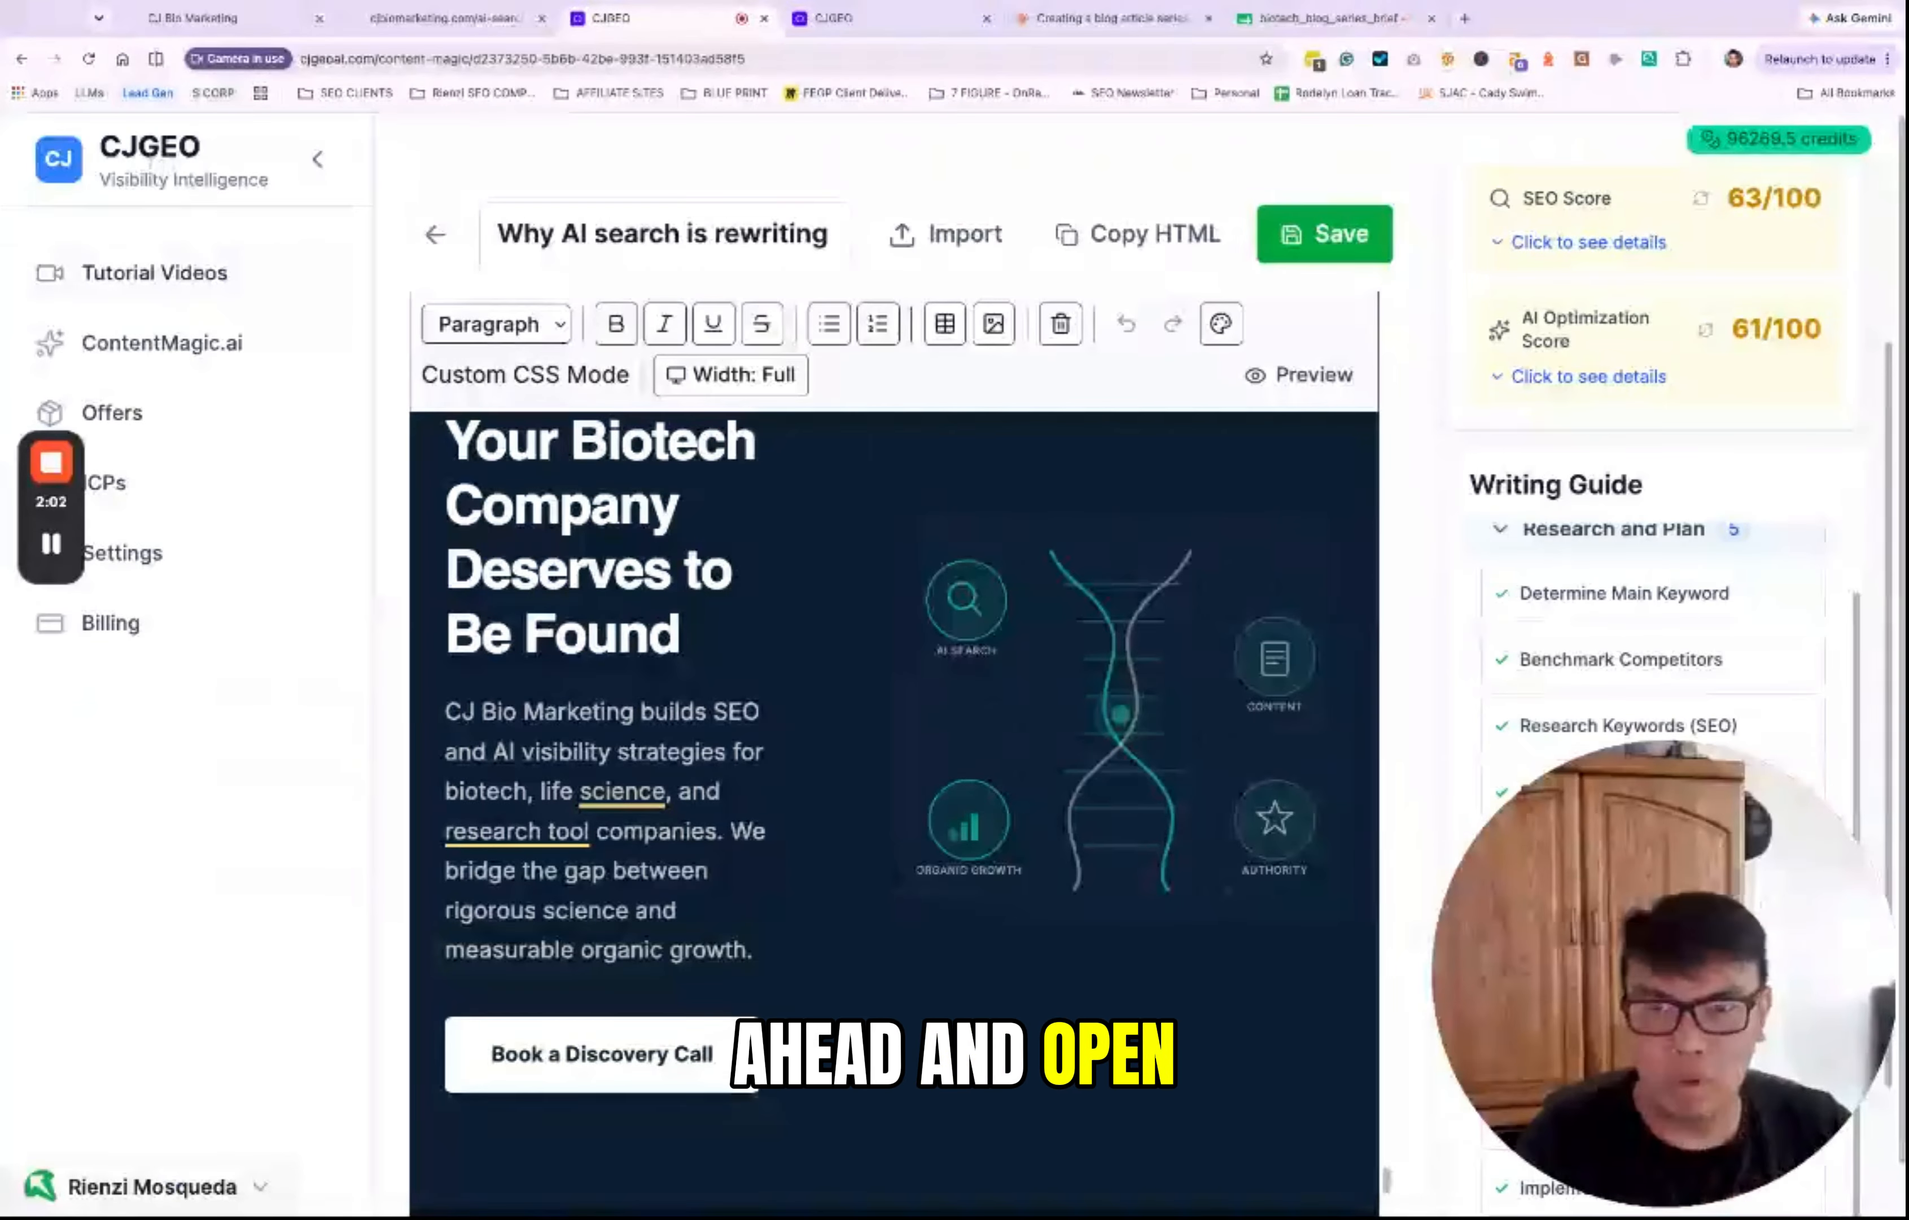
pyautogui.click(37, 156)
pyautogui.click(158, 348)
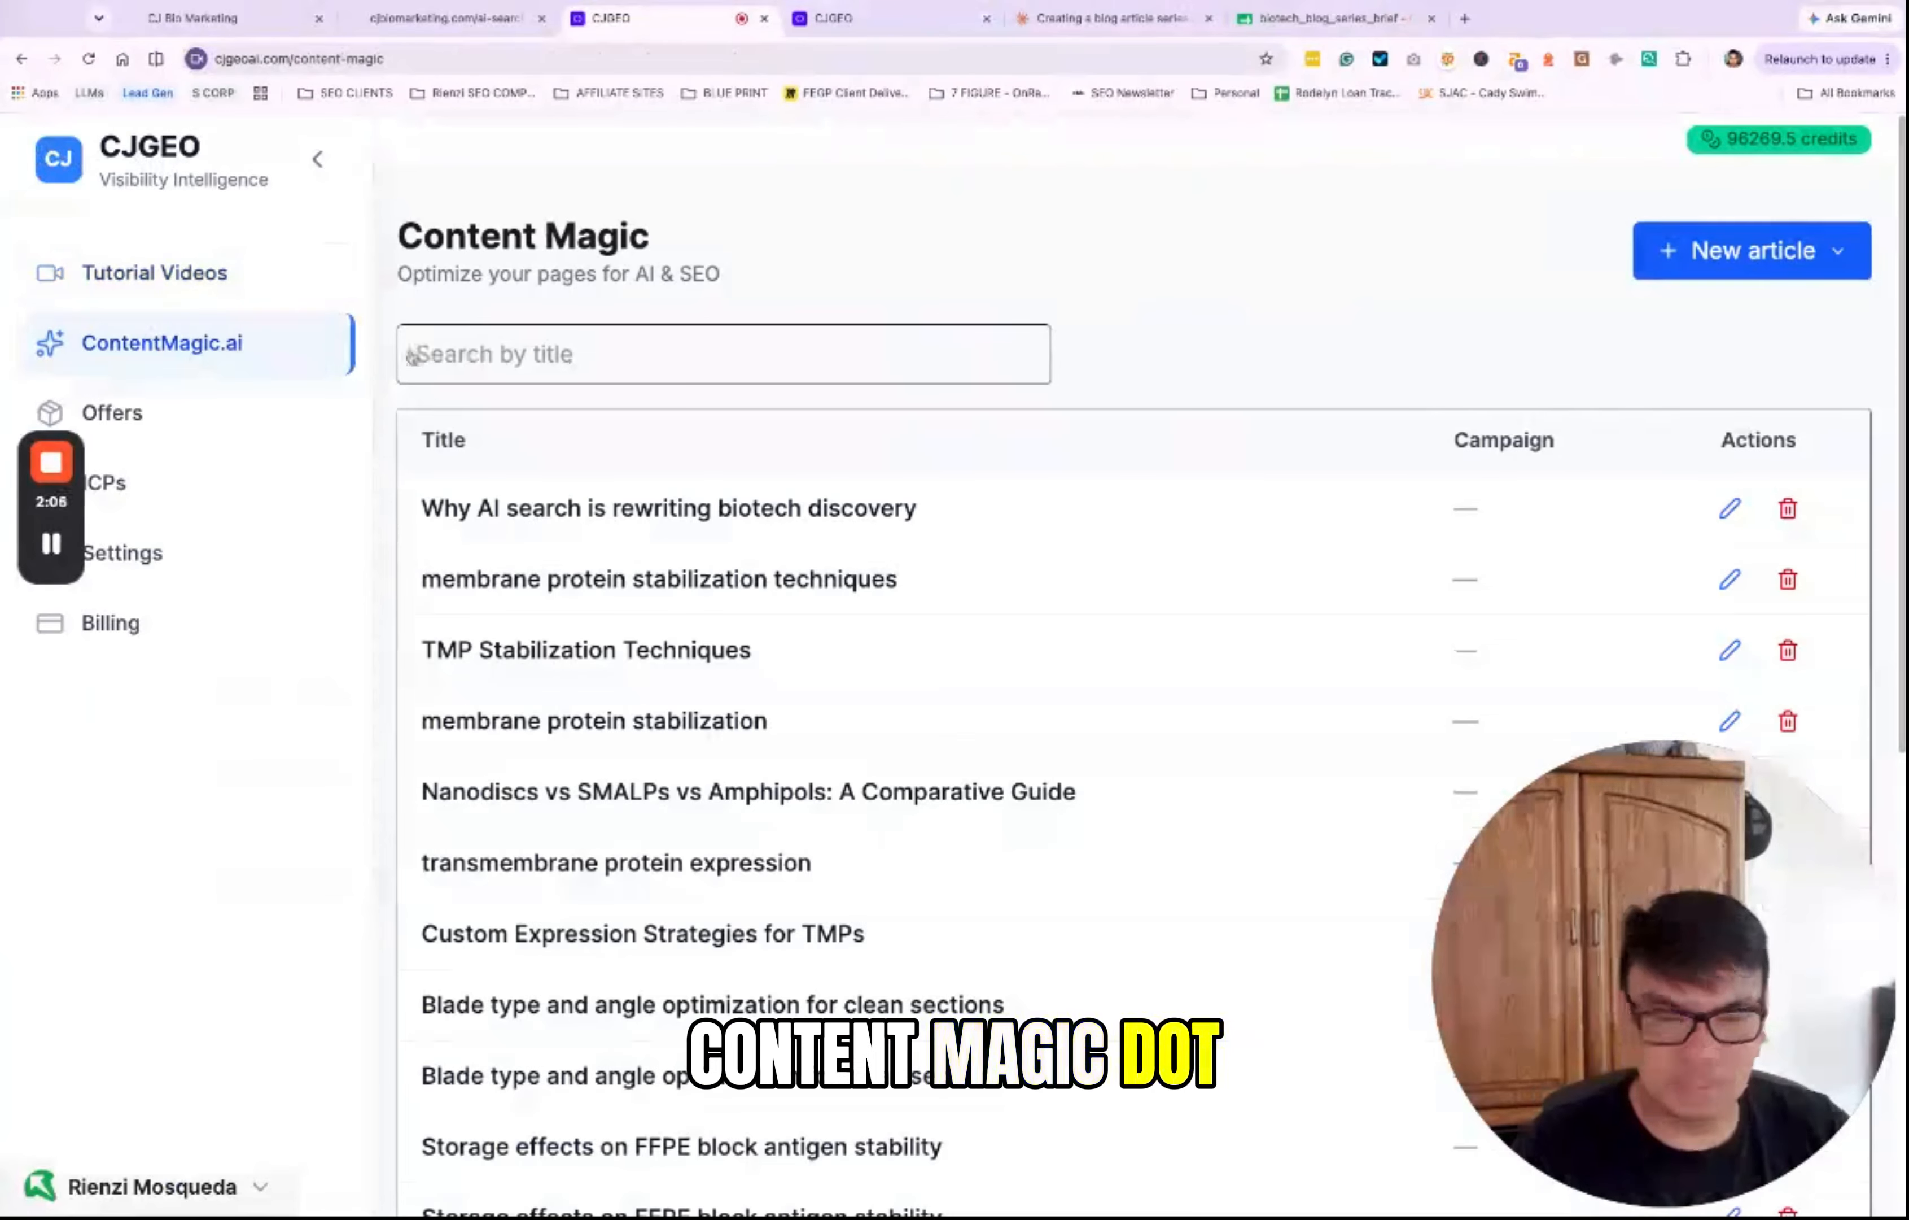
pyautogui.click(1745, 261)
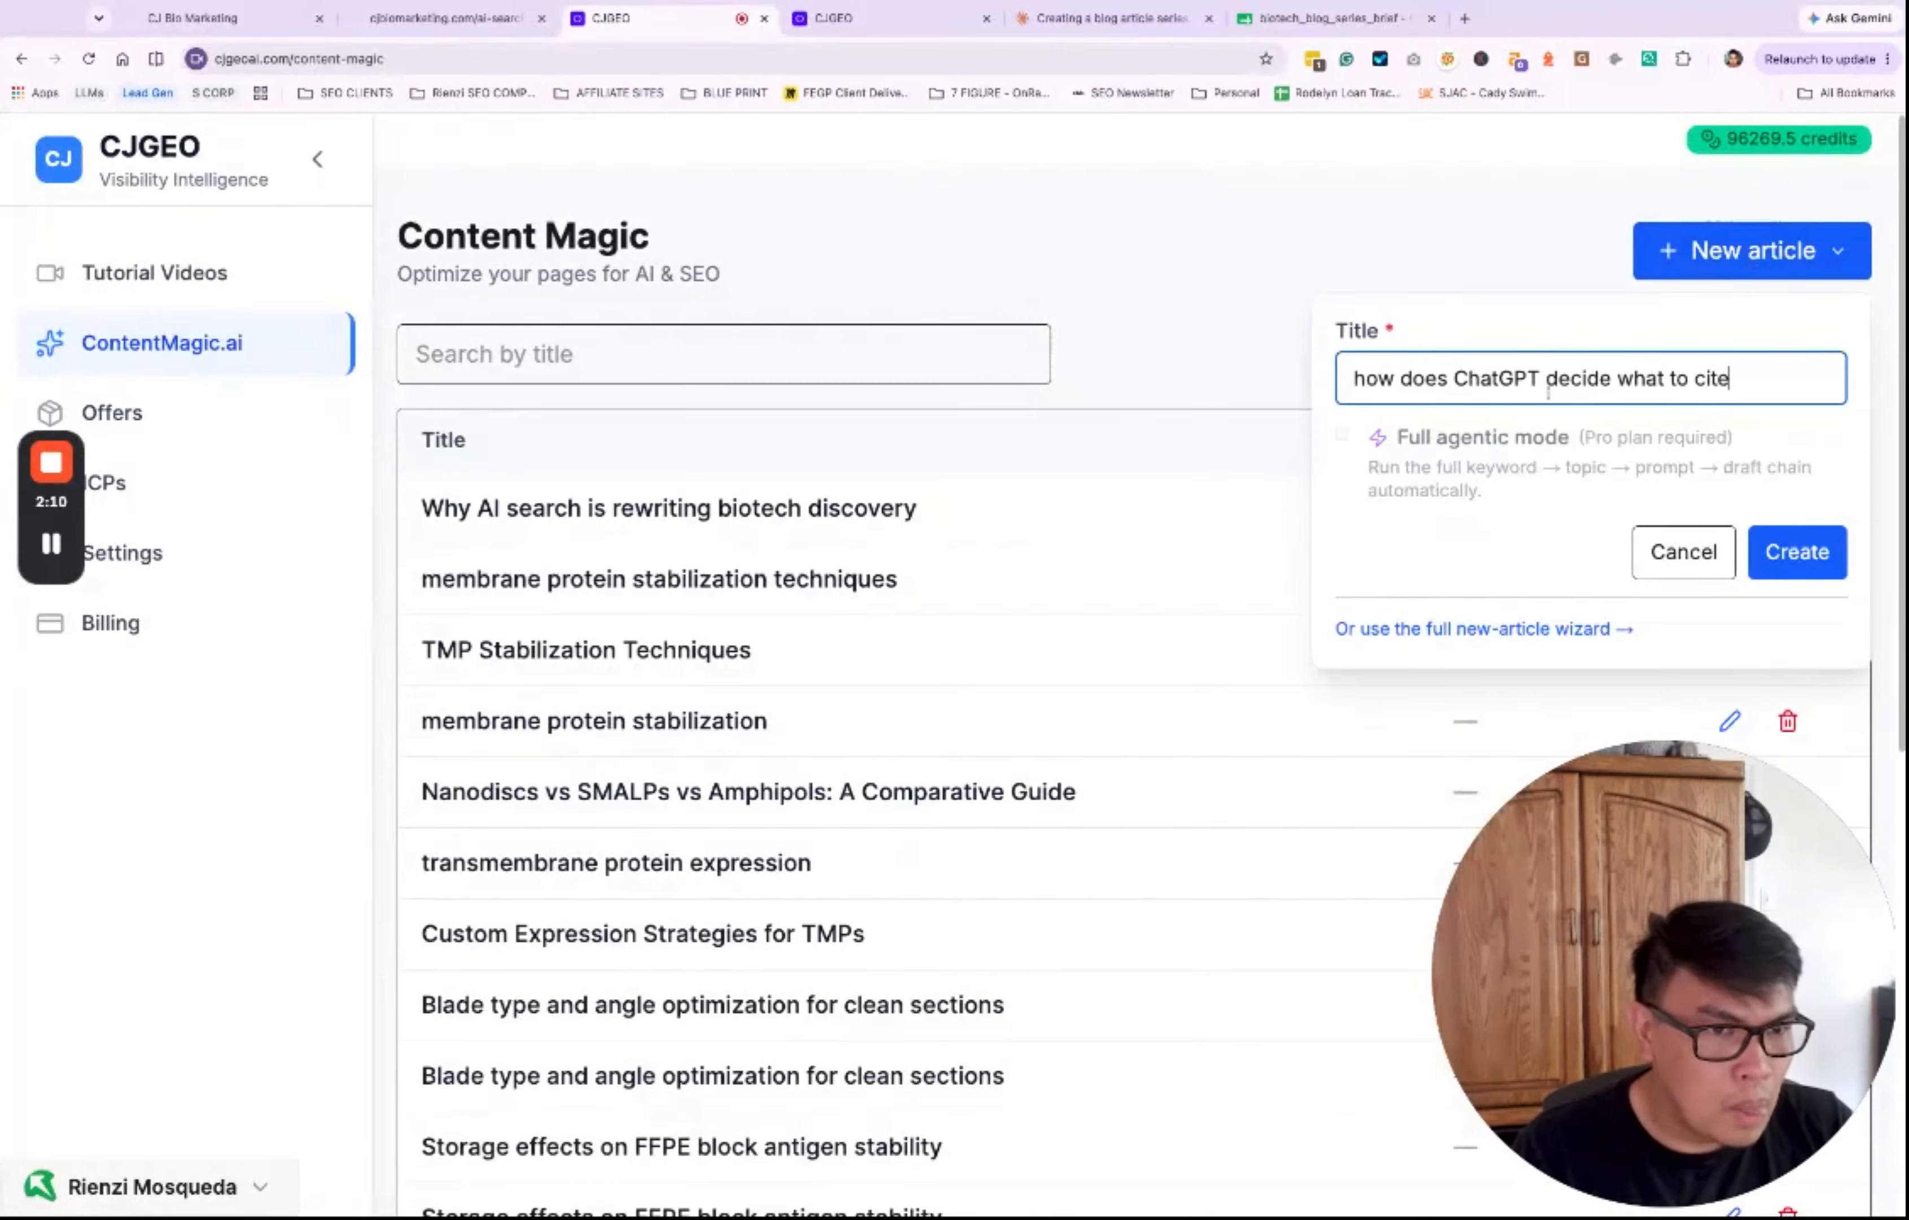
pyautogui.moveTo(1612, 381); pyautogui.dragTo(1356, 382)
pyautogui.click(1498, 392)
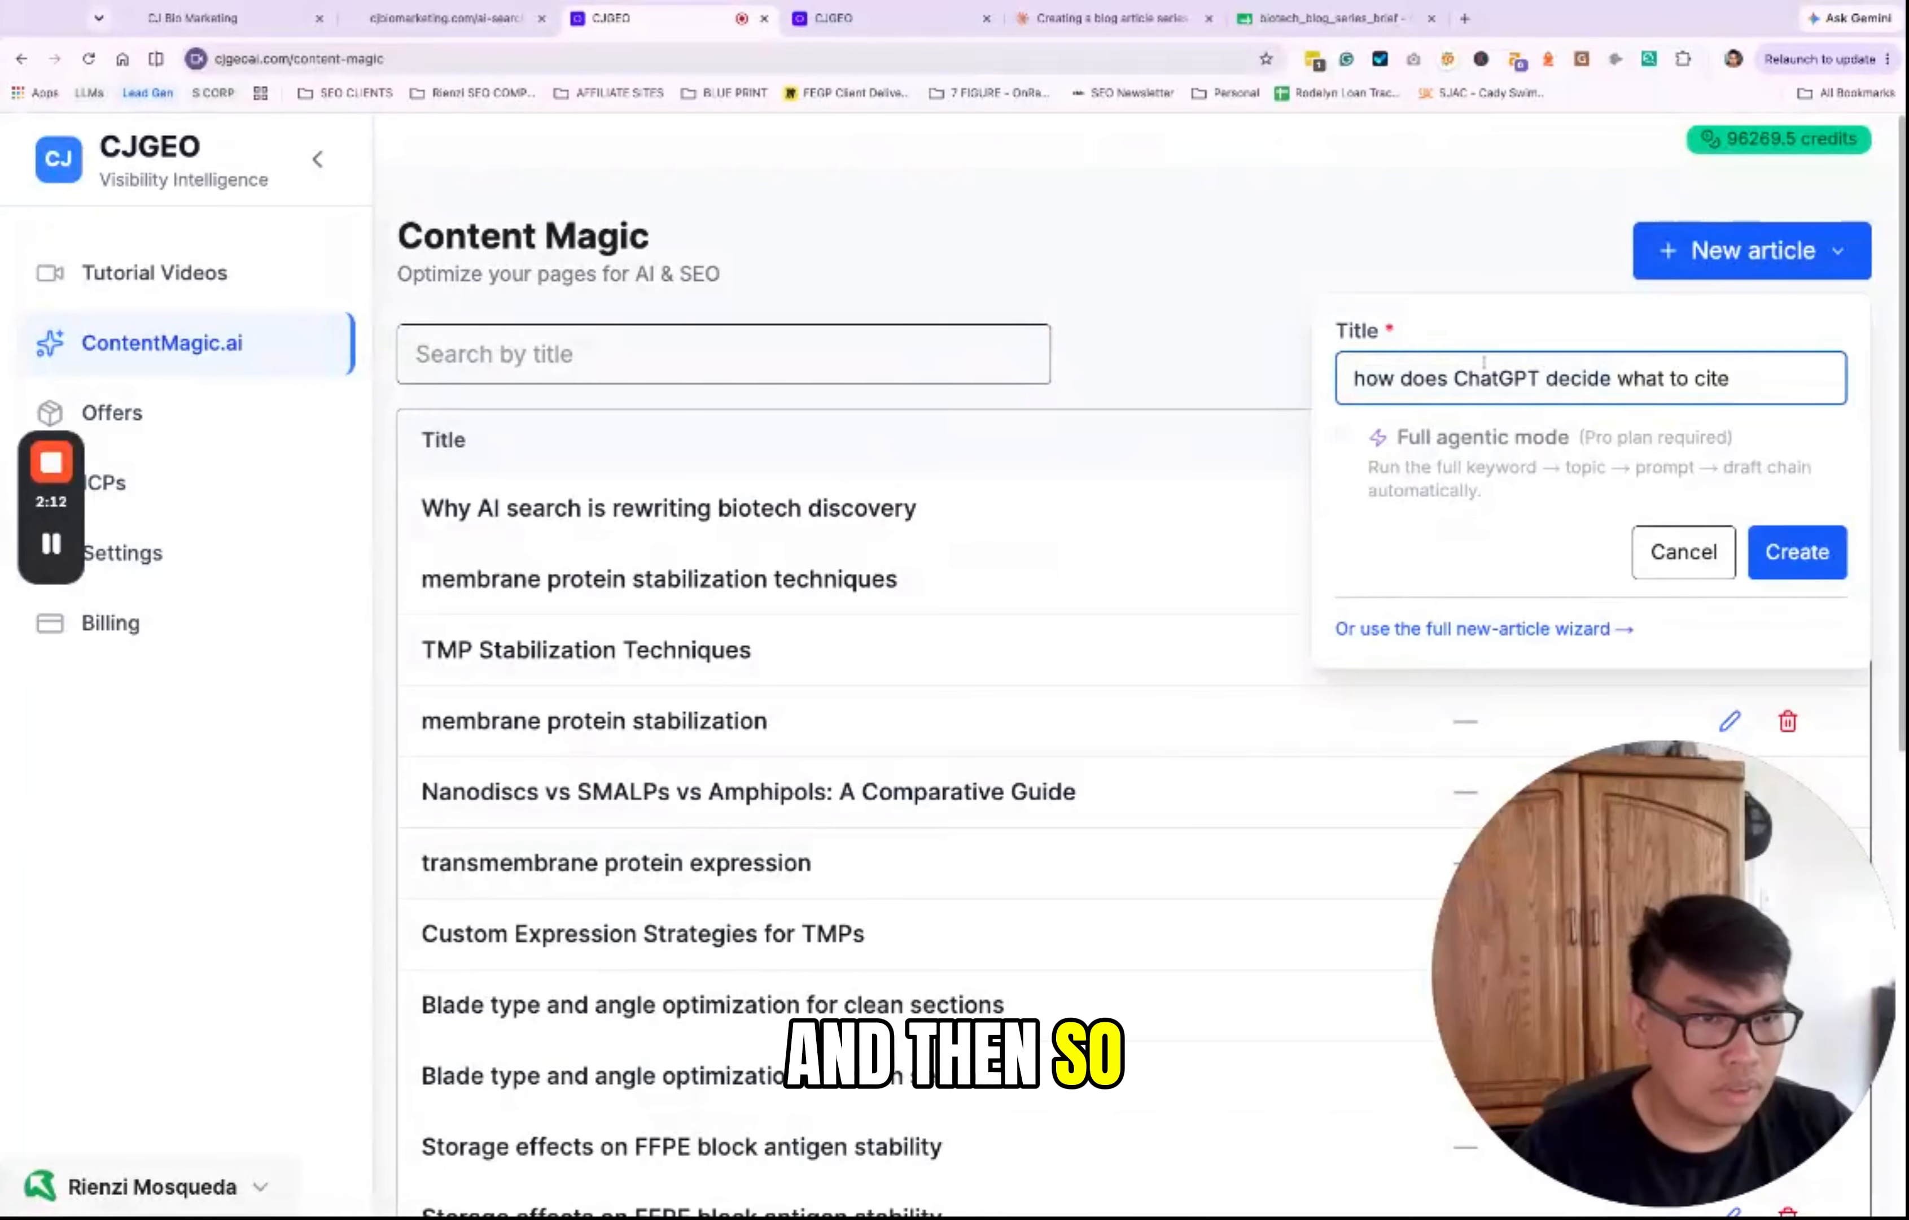
pyautogui.click(1435, 377)
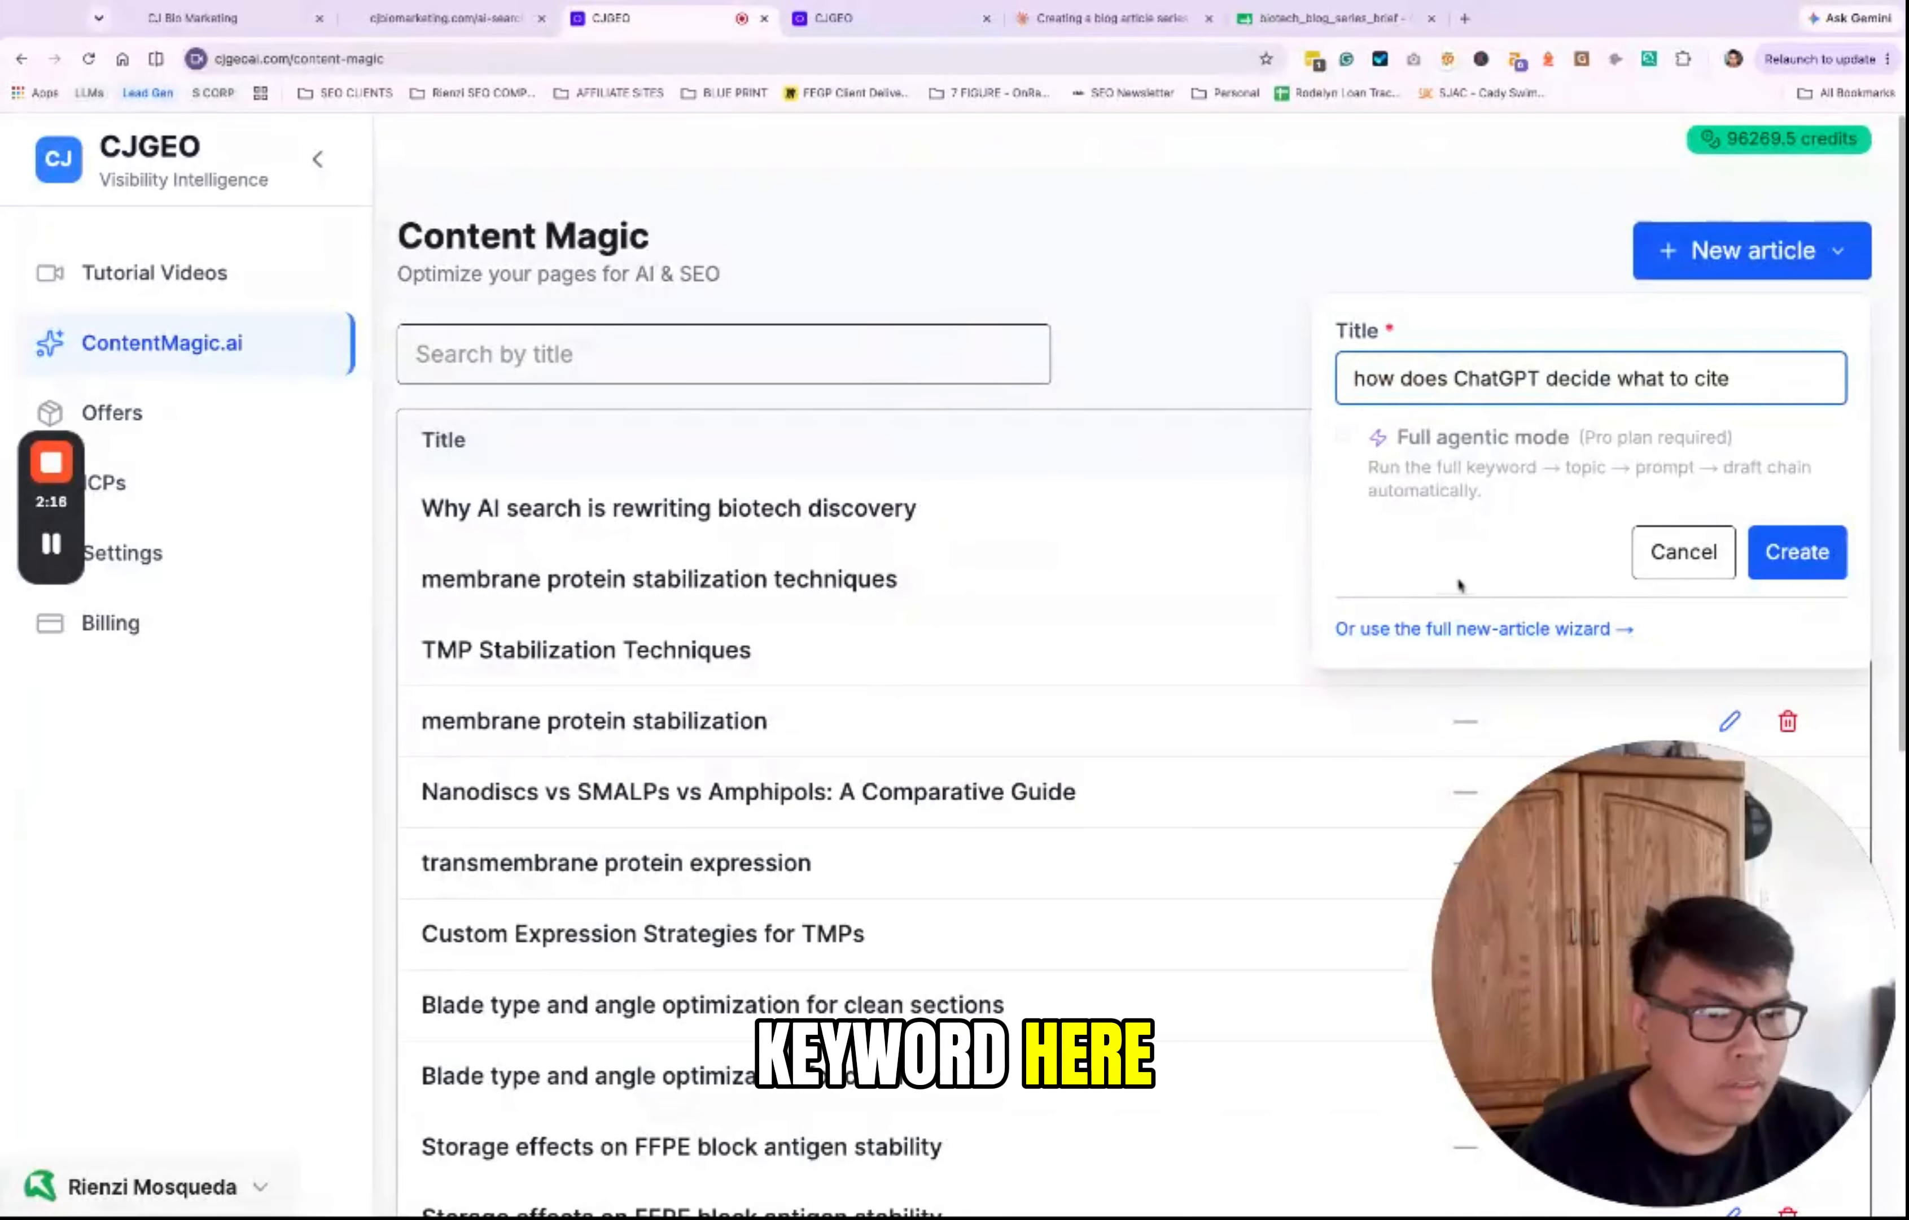
# Step: Open the full new-article wizard and enter "how does ChatGPT decide what to cite" as the article title
pyautogui.click(1572, 628)
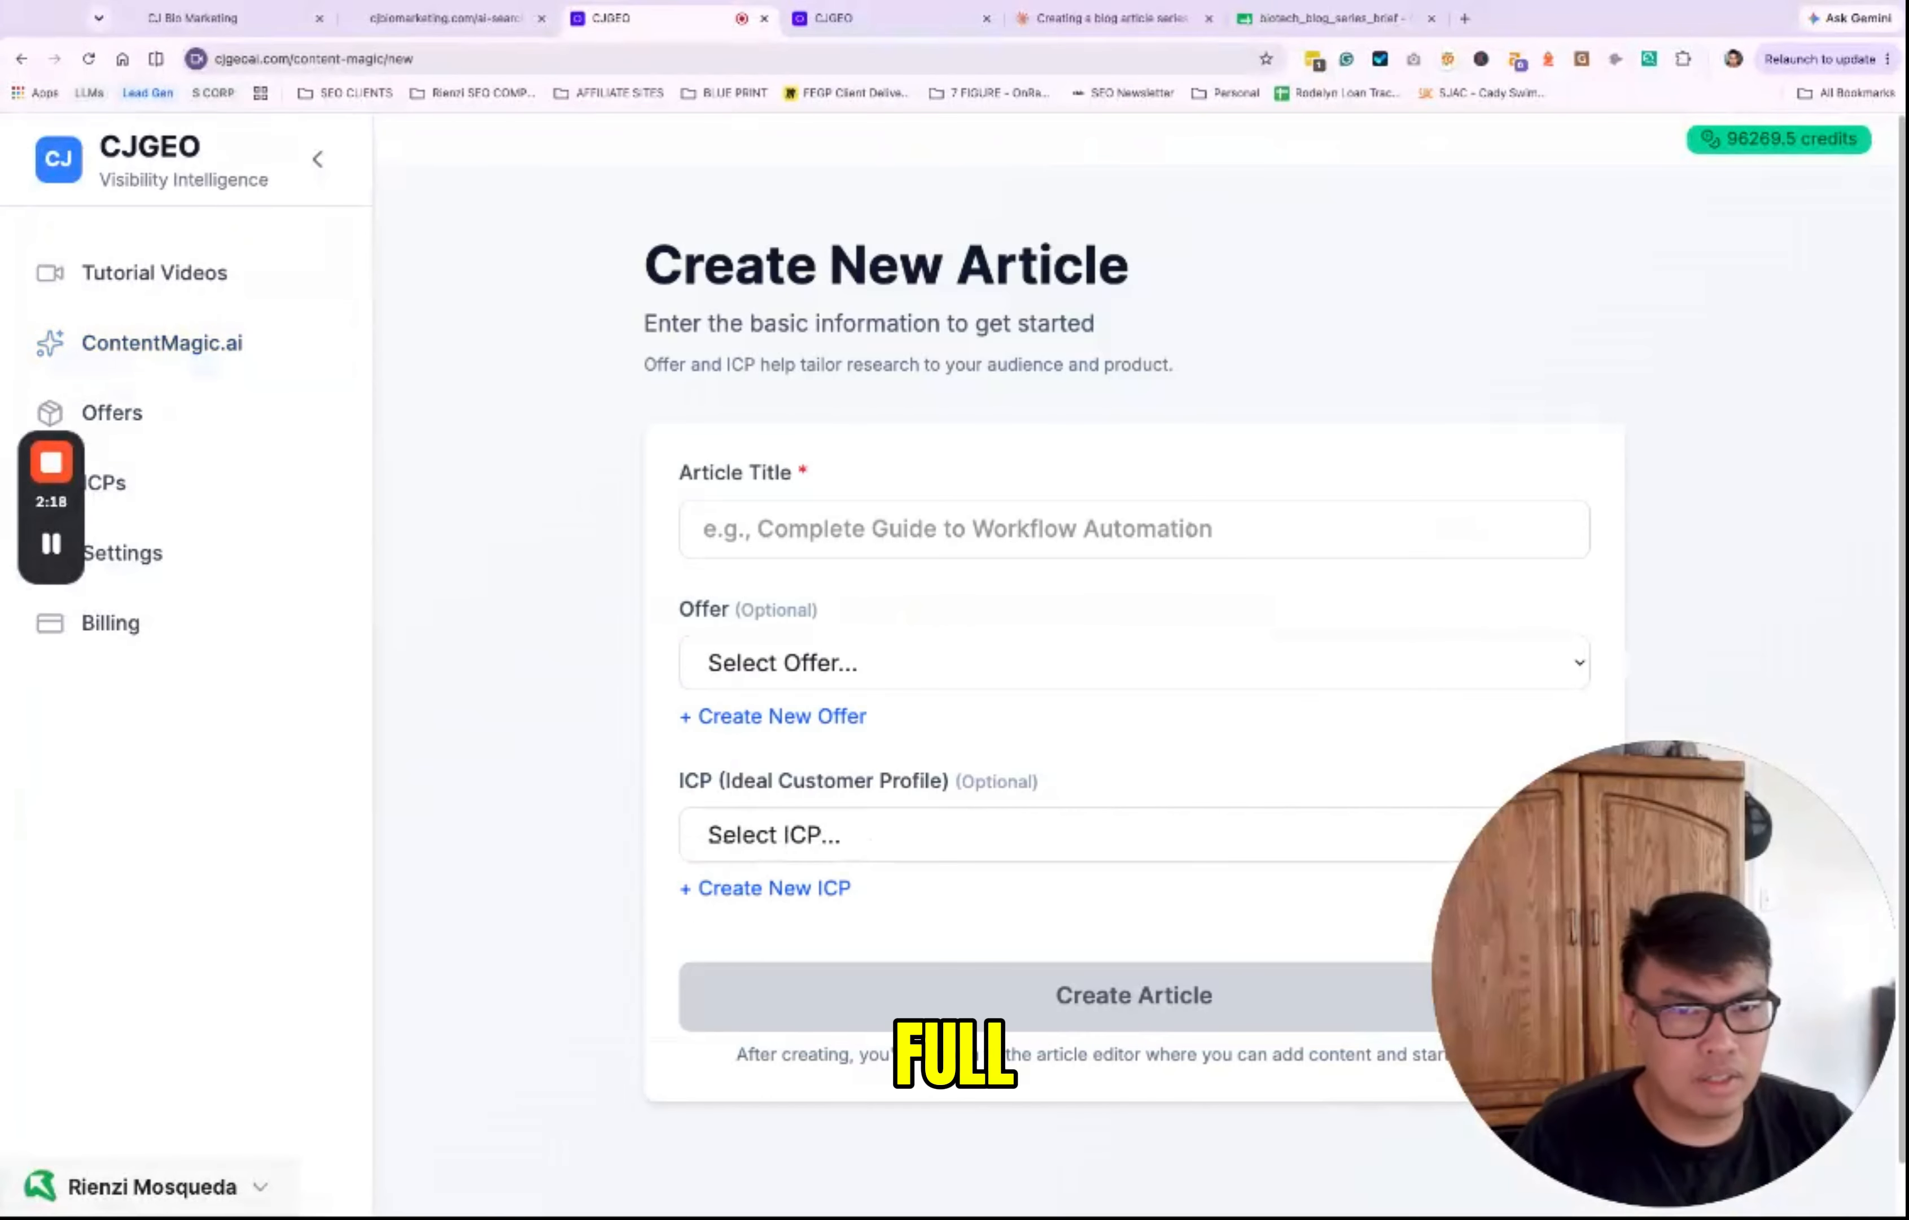
pyautogui.scroll(-1, 1190, 528)
pyautogui.click(942, 473)
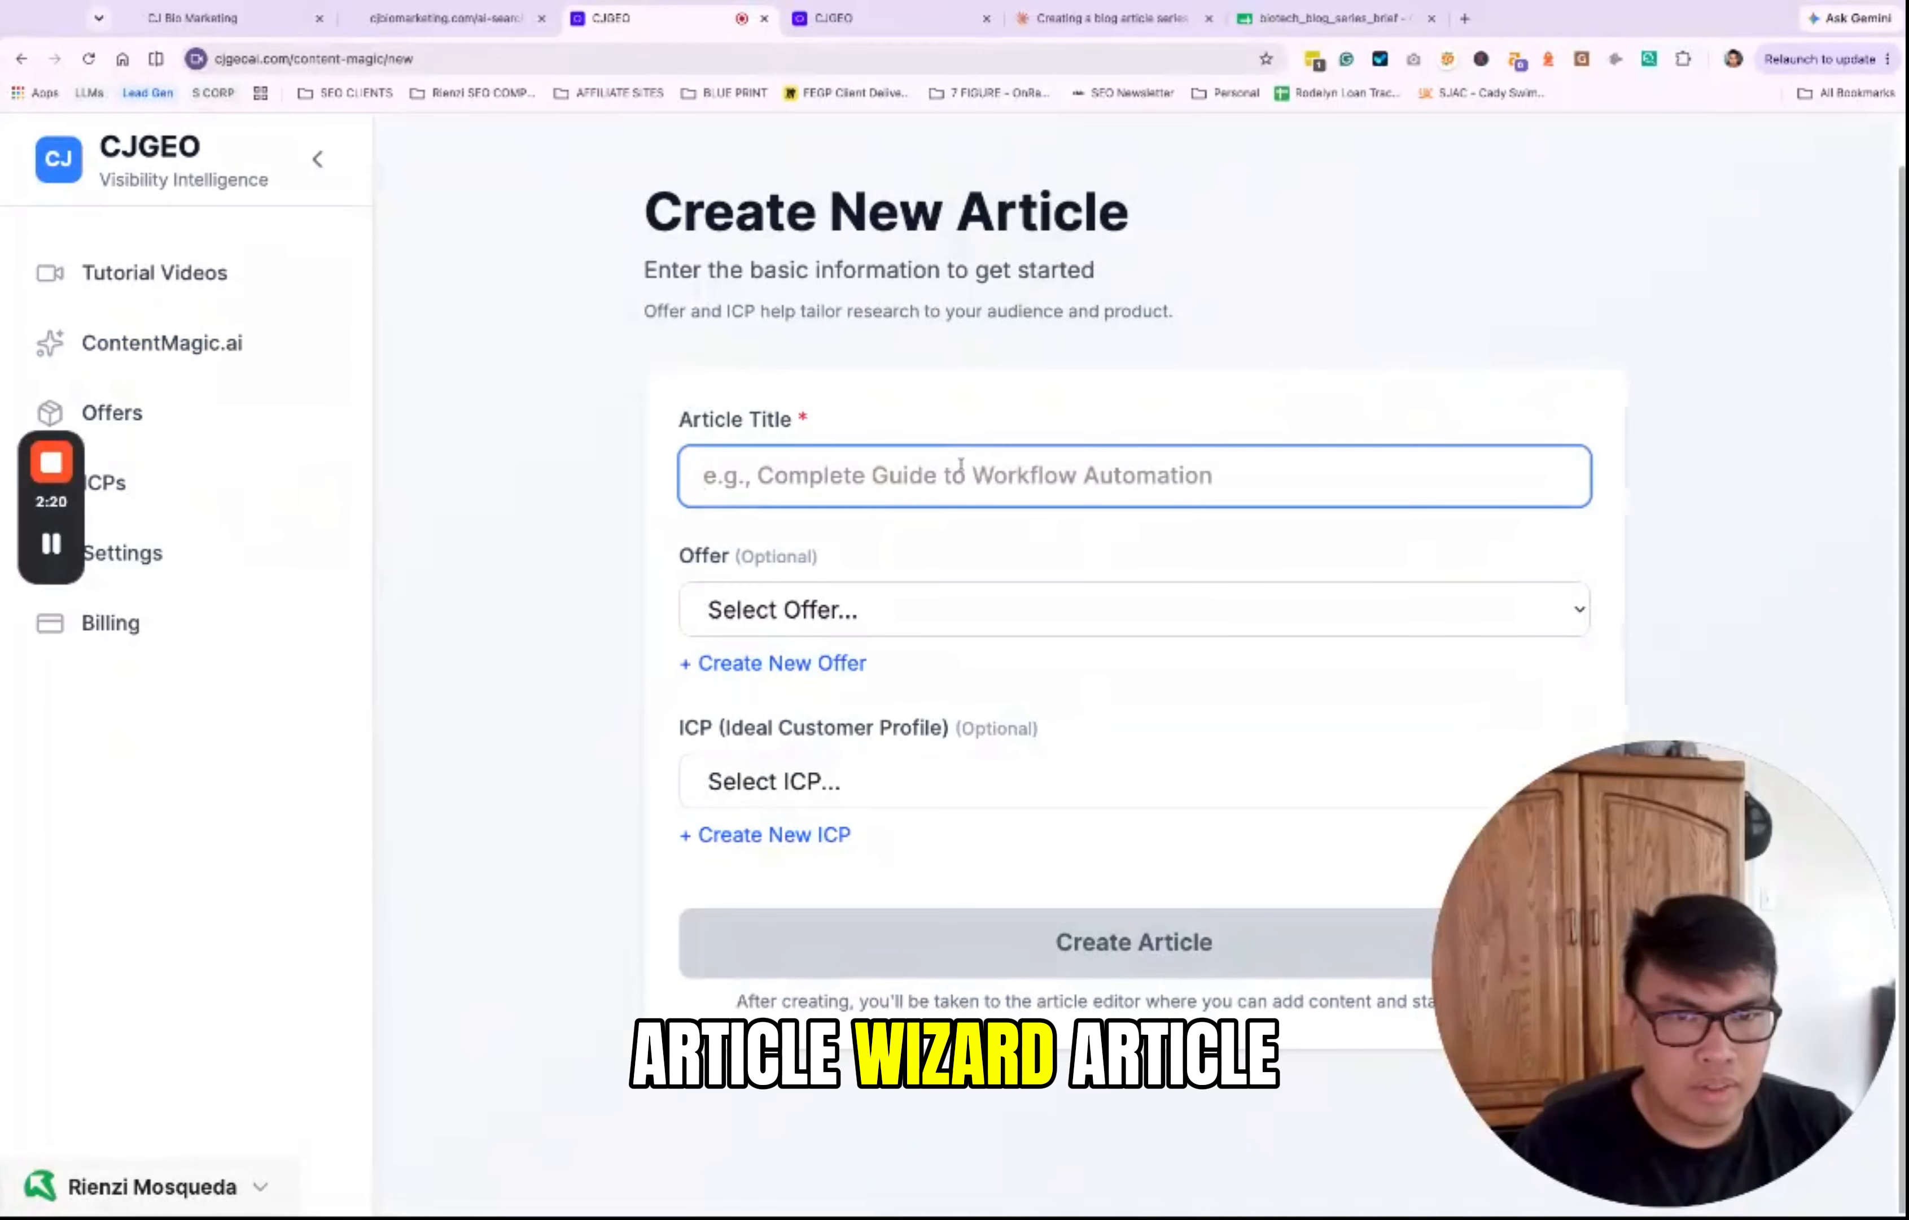
pyautogui.write('how does ChatGPT decide what to cite')
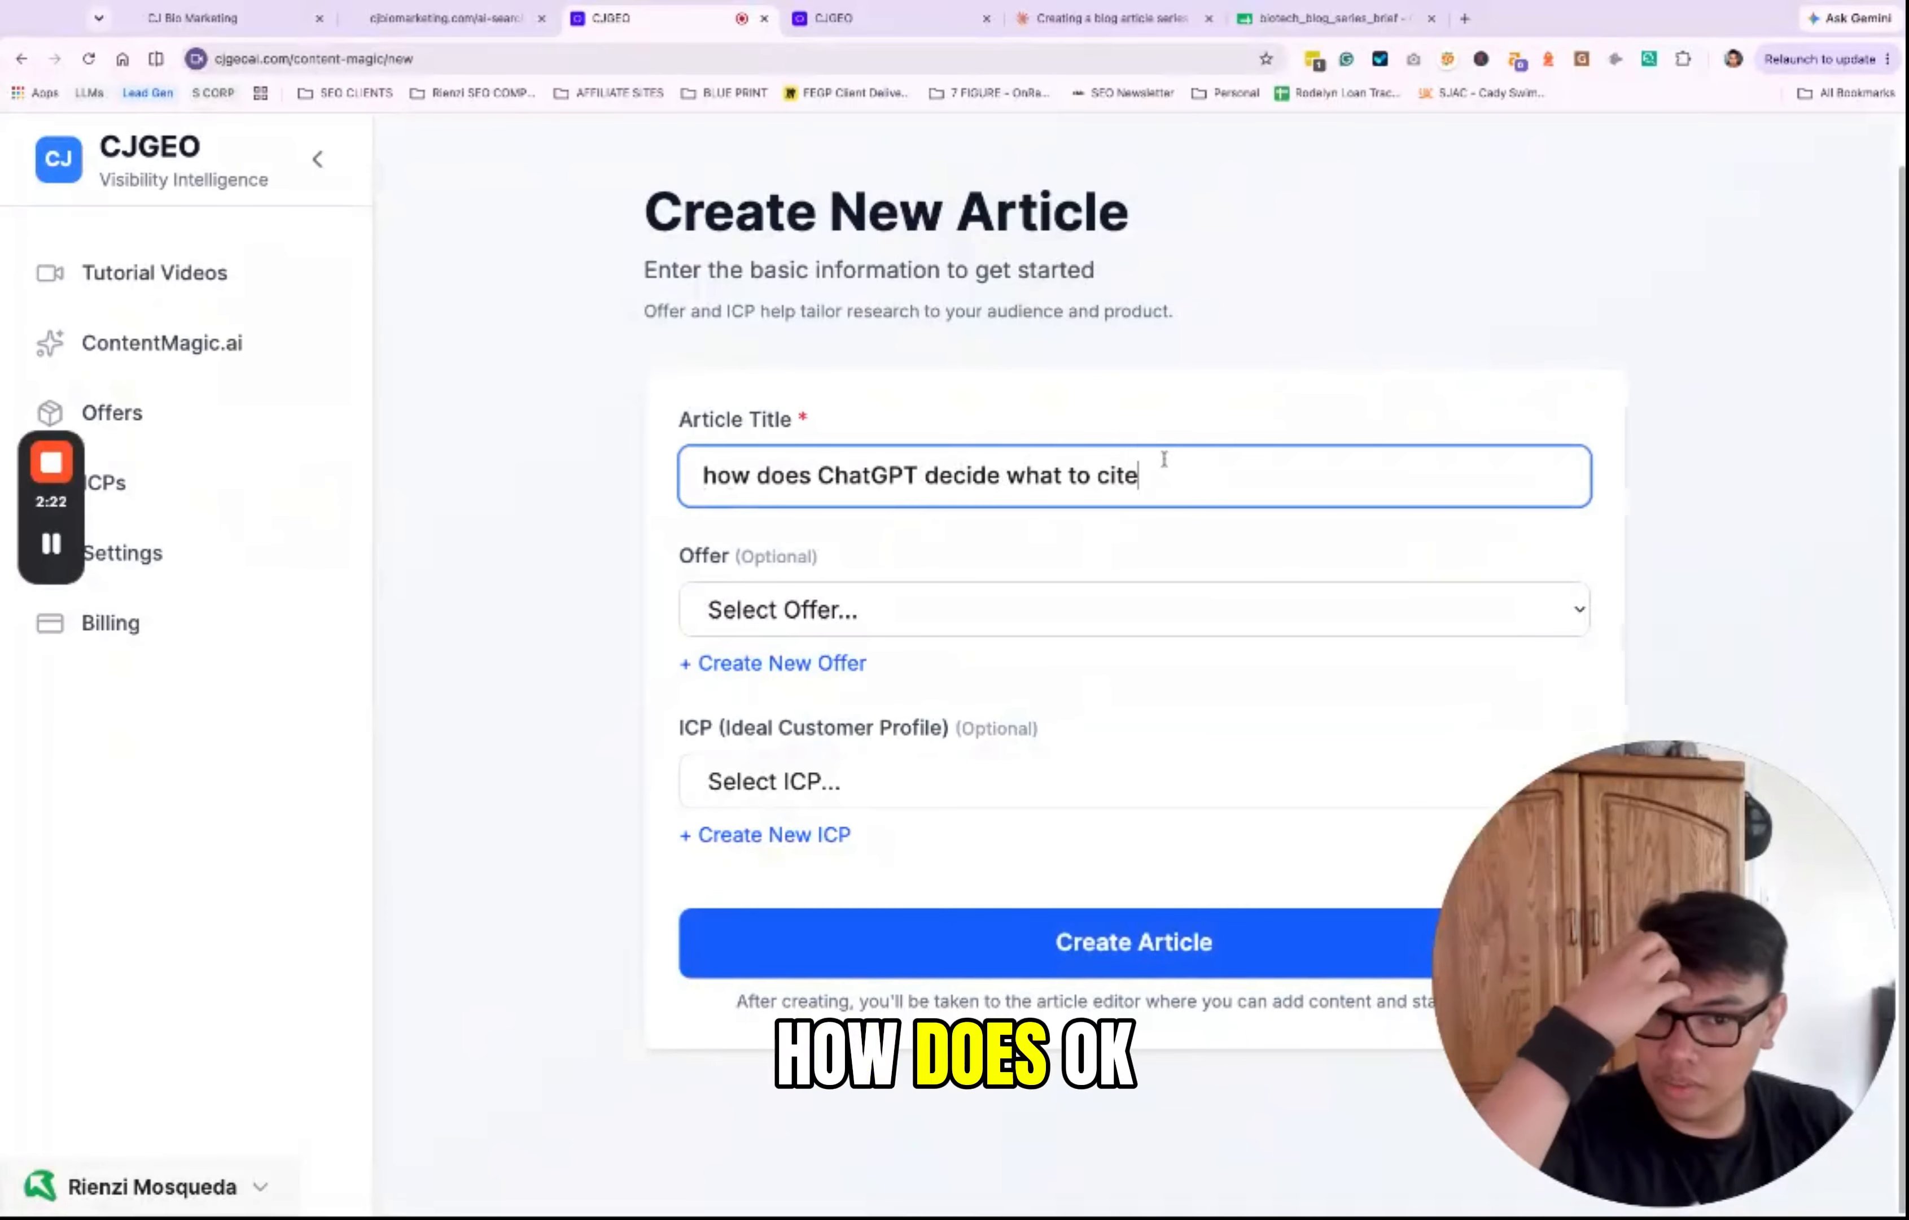
# Step: Copy the second post's title from the blog series brief and set the article title to "Inside an AI Answer: How LLMs Choose What to Cite"
pyautogui.click(1111, 17)
pyautogui.click(1332, 18)
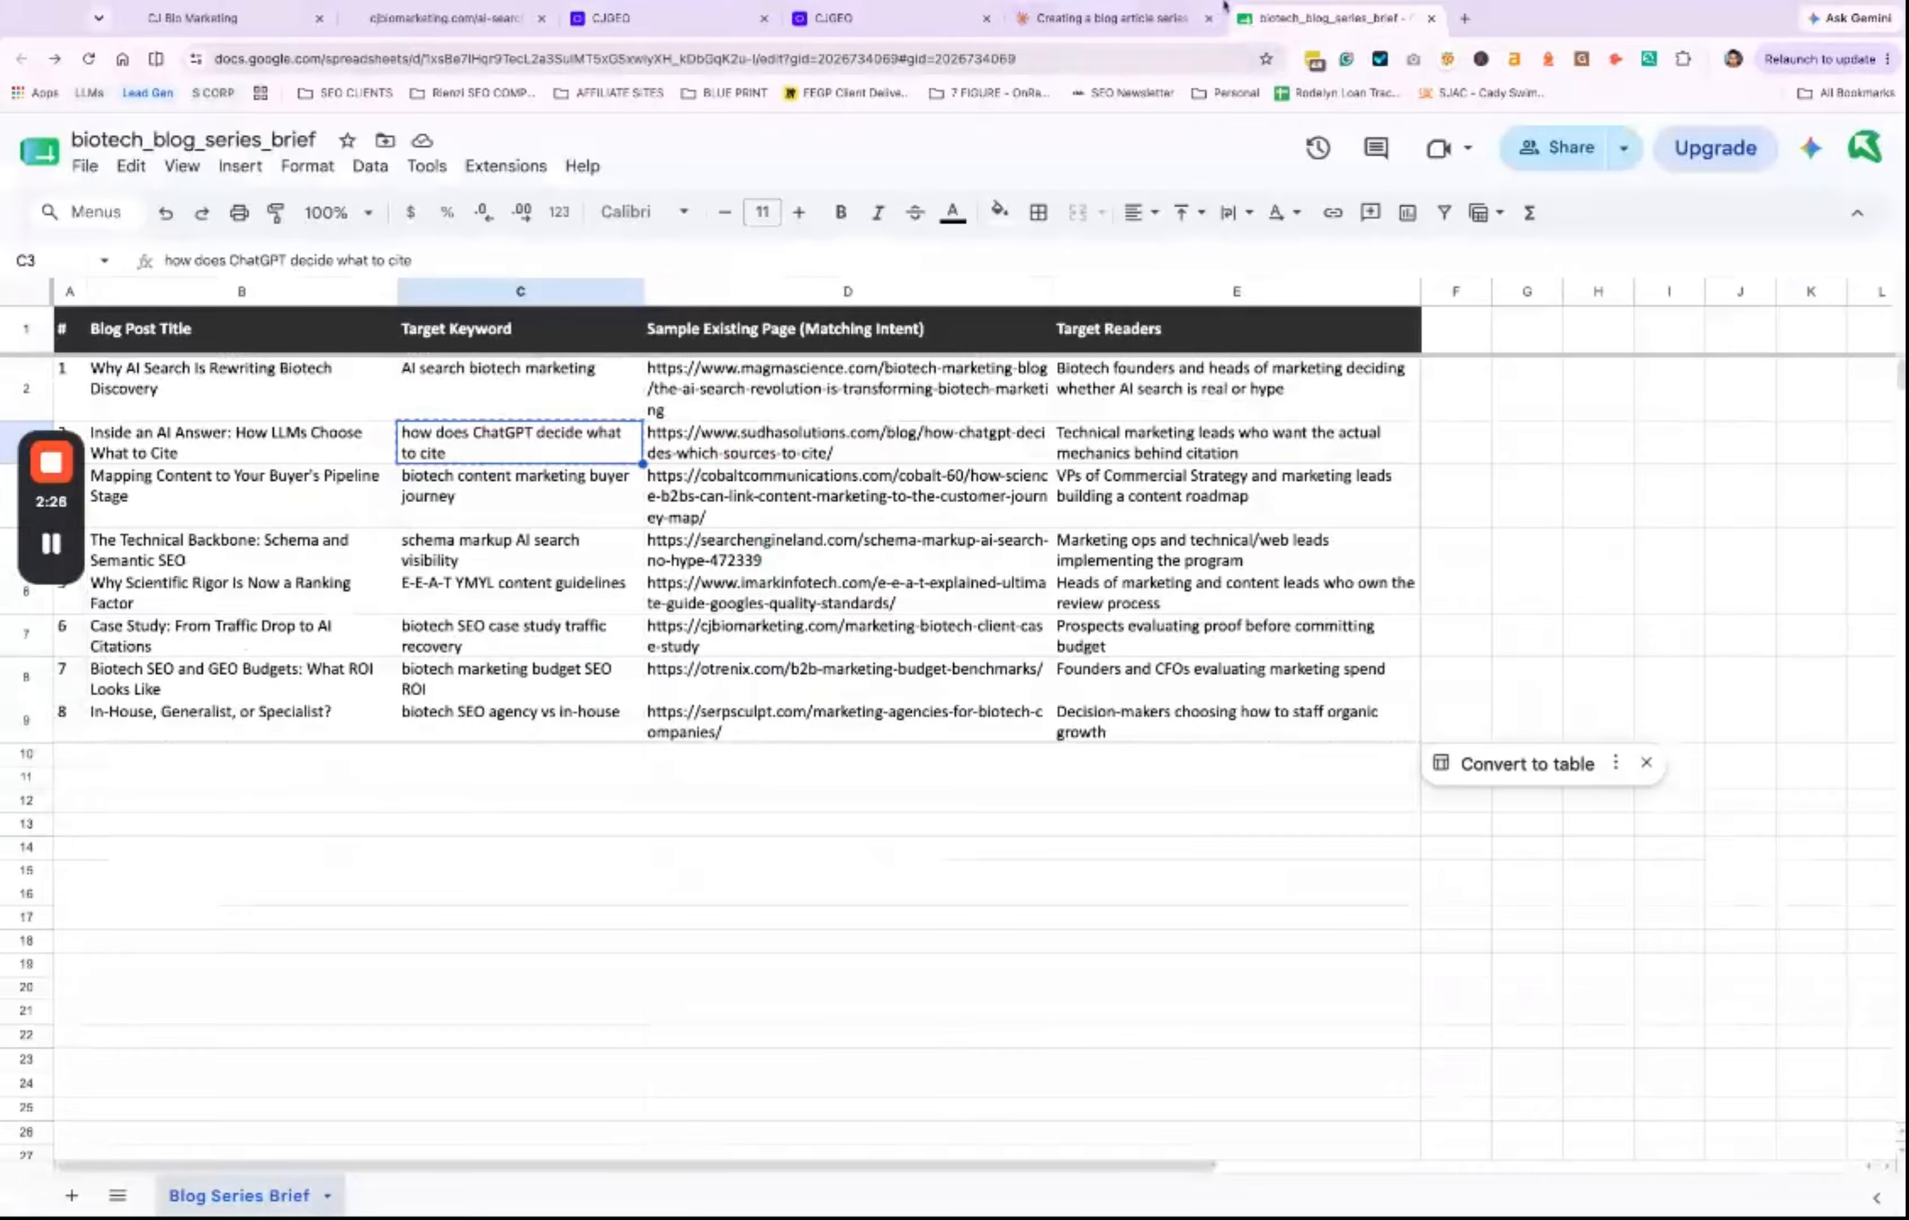
pyautogui.click(1209, 17)
pyautogui.click(803, 385)
pyautogui.click(327, 436)
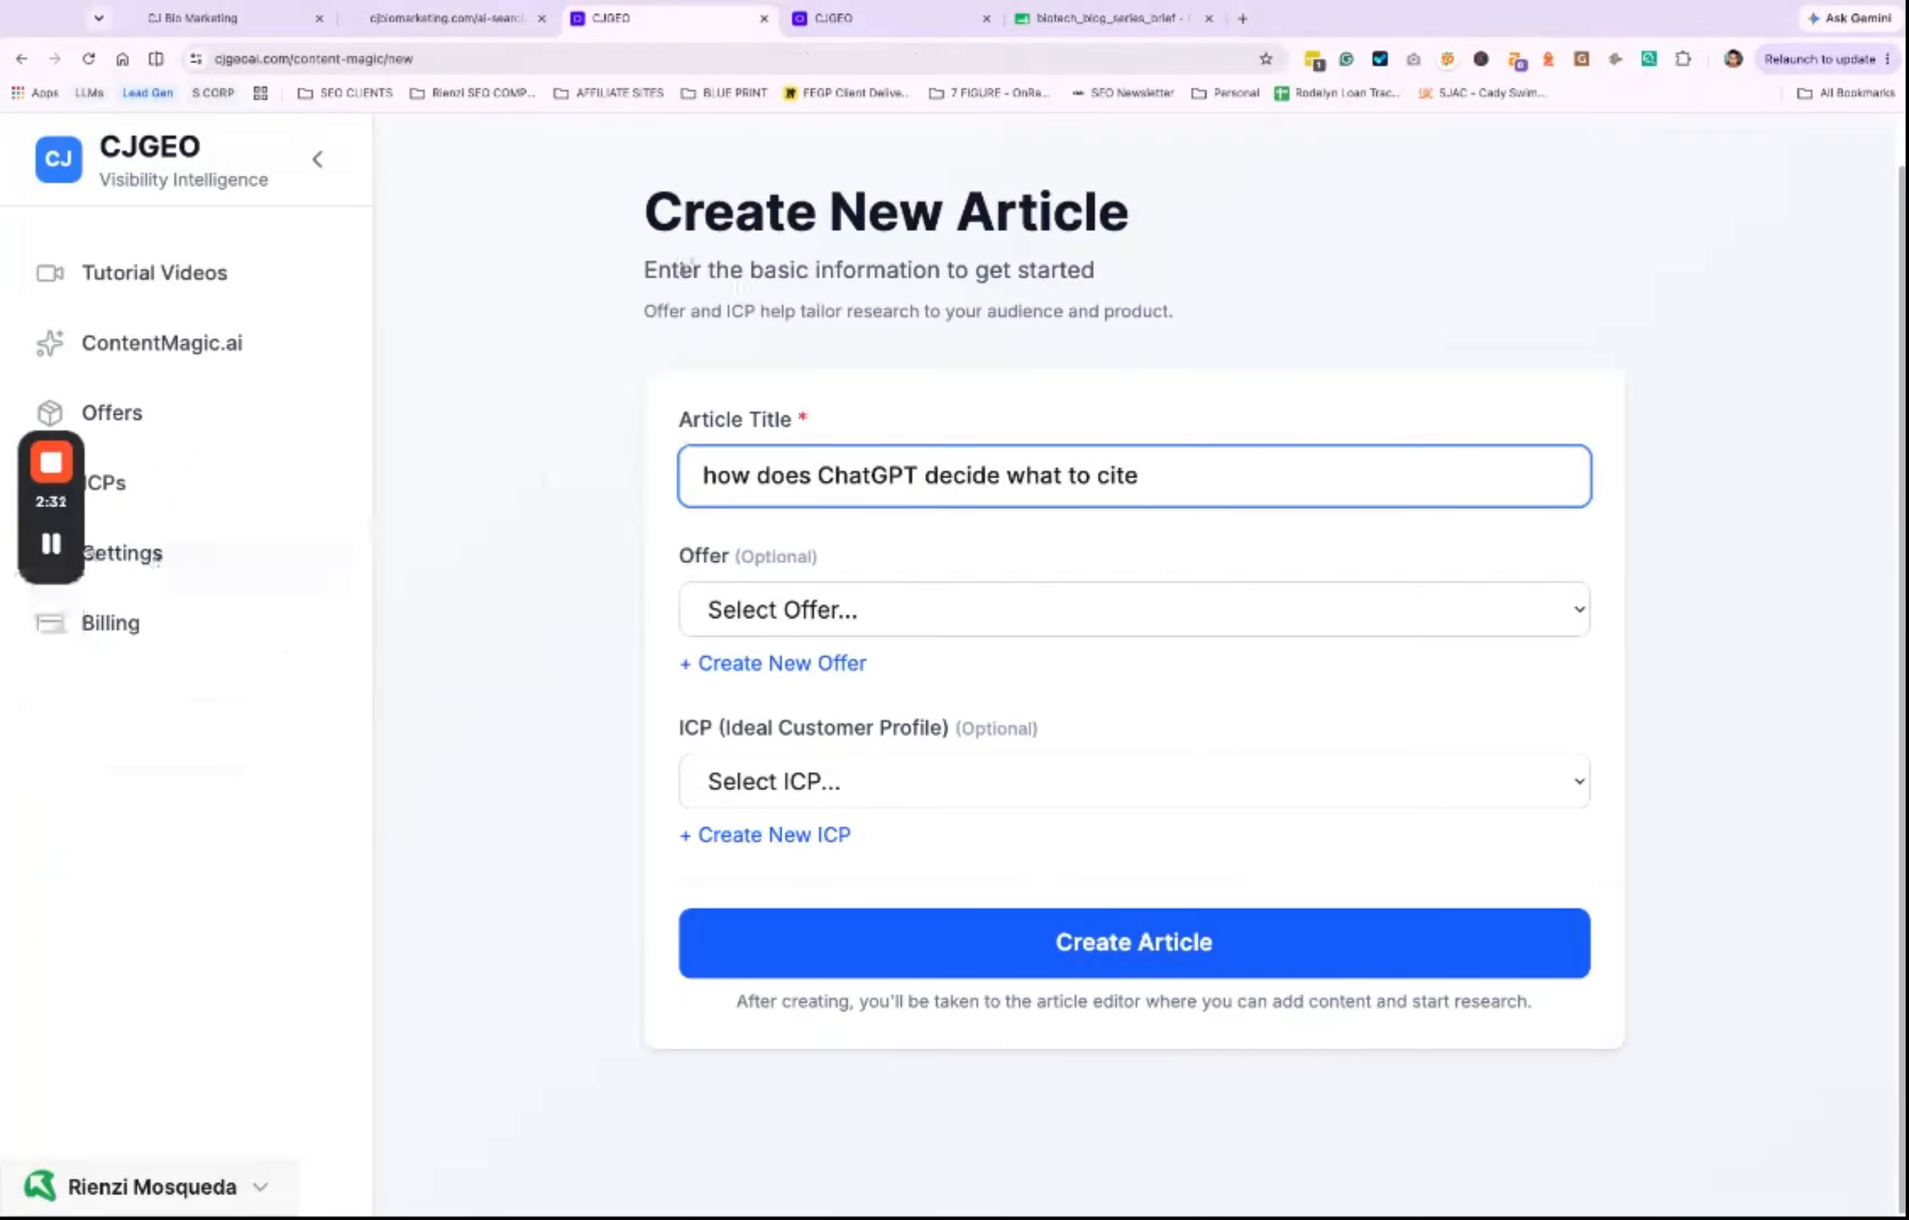
pyautogui.tripleClick(836, 473)
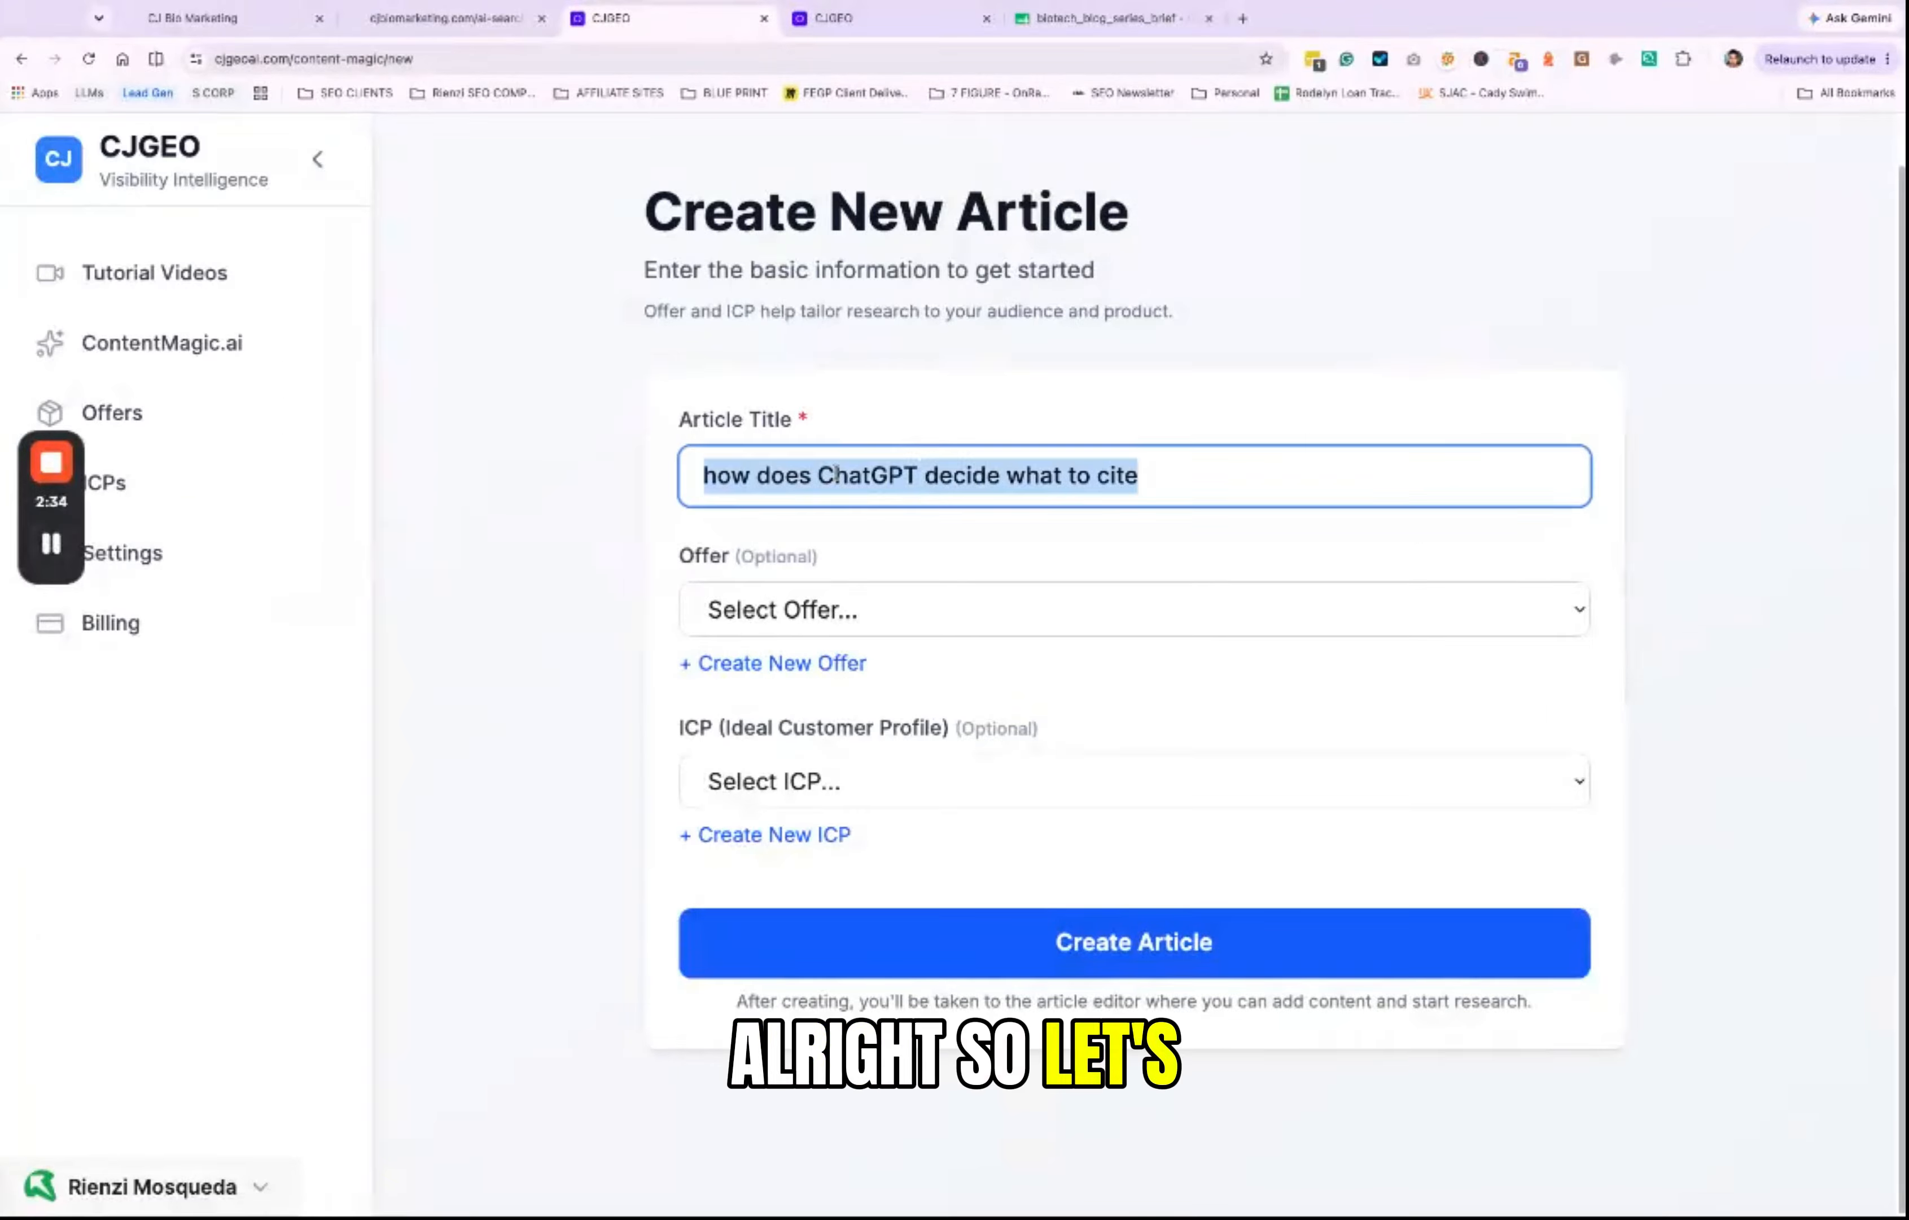
pyautogui.write('Inside an AI Answer: How LLMs Choose What to Cite')
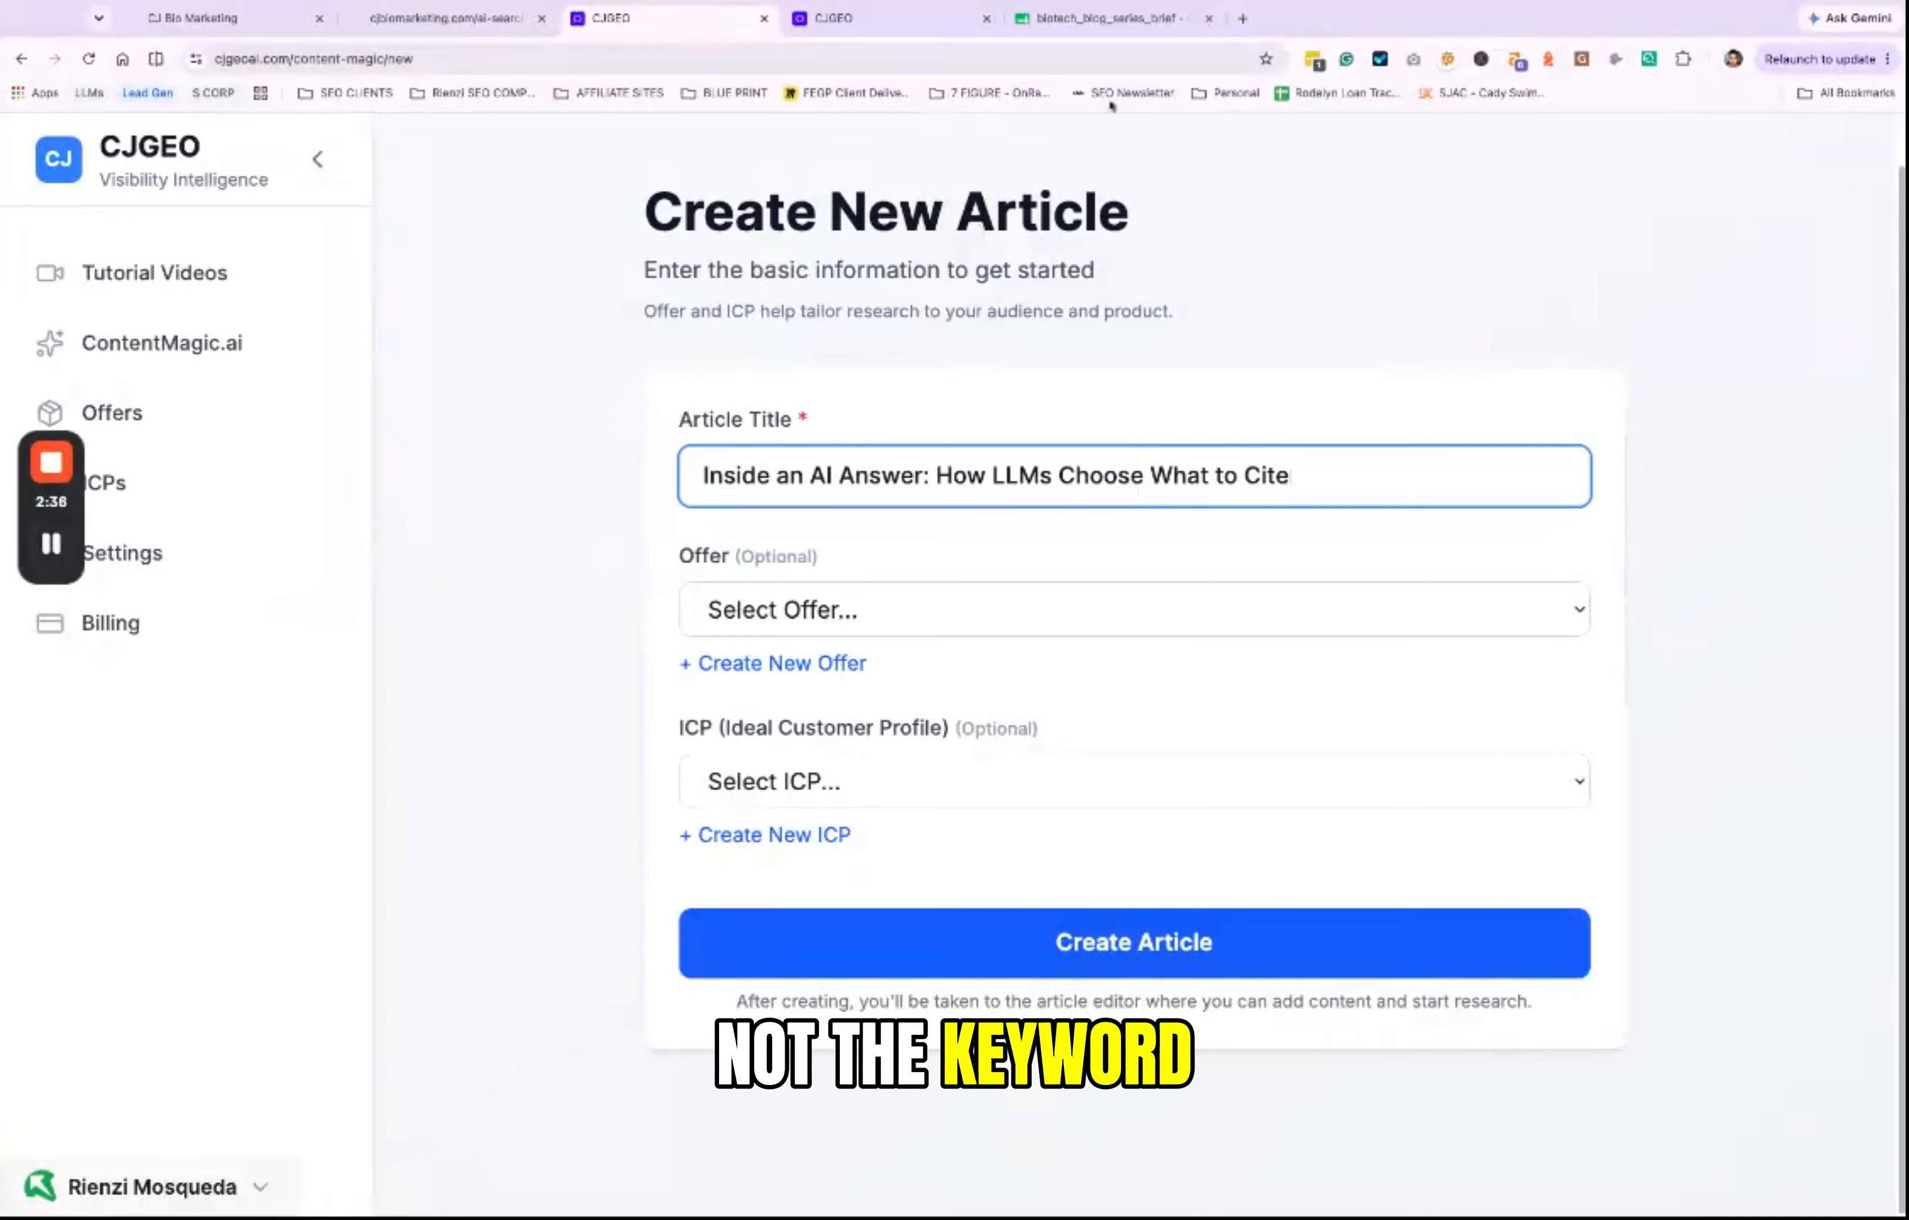
# Step: Revisit the second post's target keyword in the blog series brief and return to the CJGEO article wizard
pyautogui.click(1125, 32)
pyautogui.press('Right')
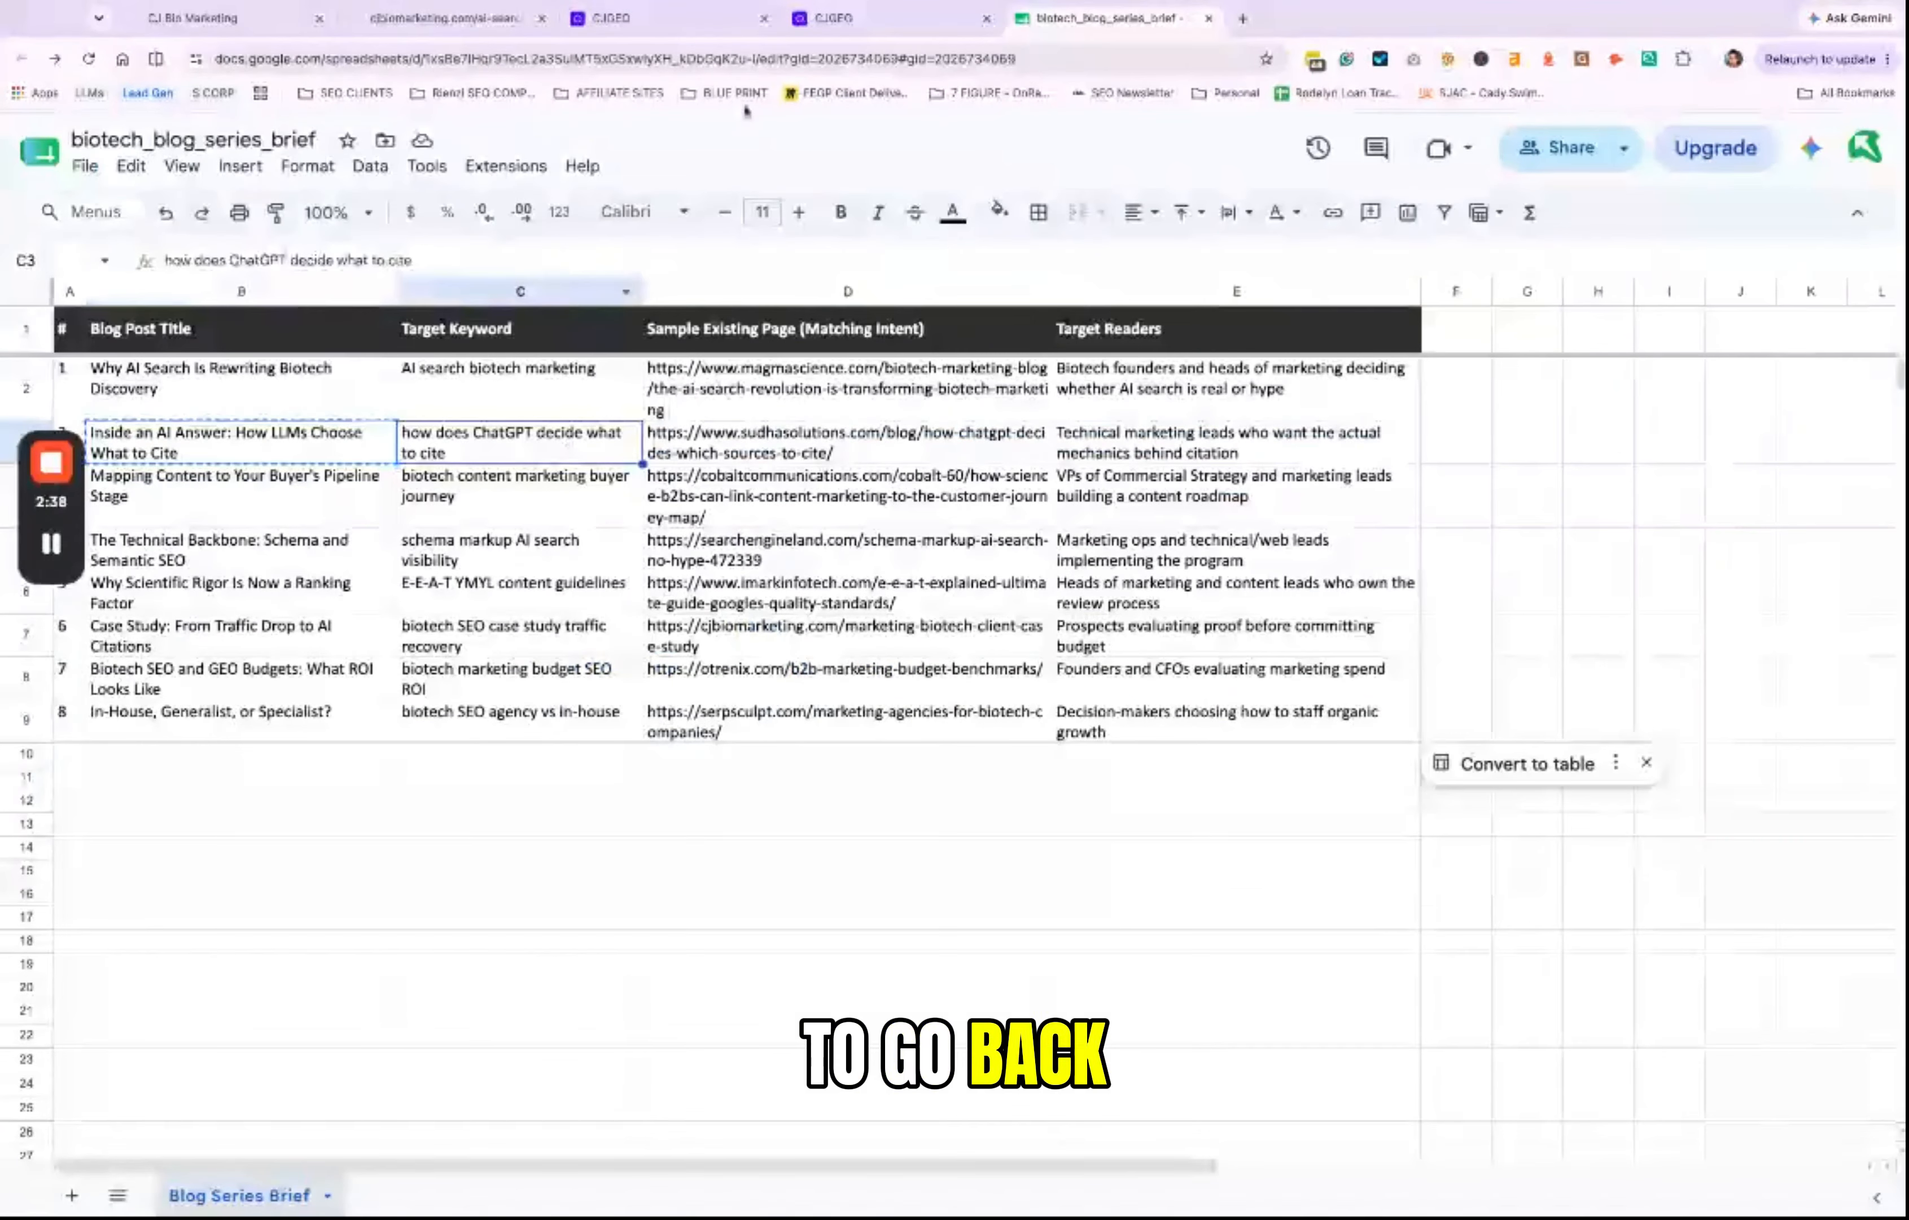
pyautogui.click(700, 32)
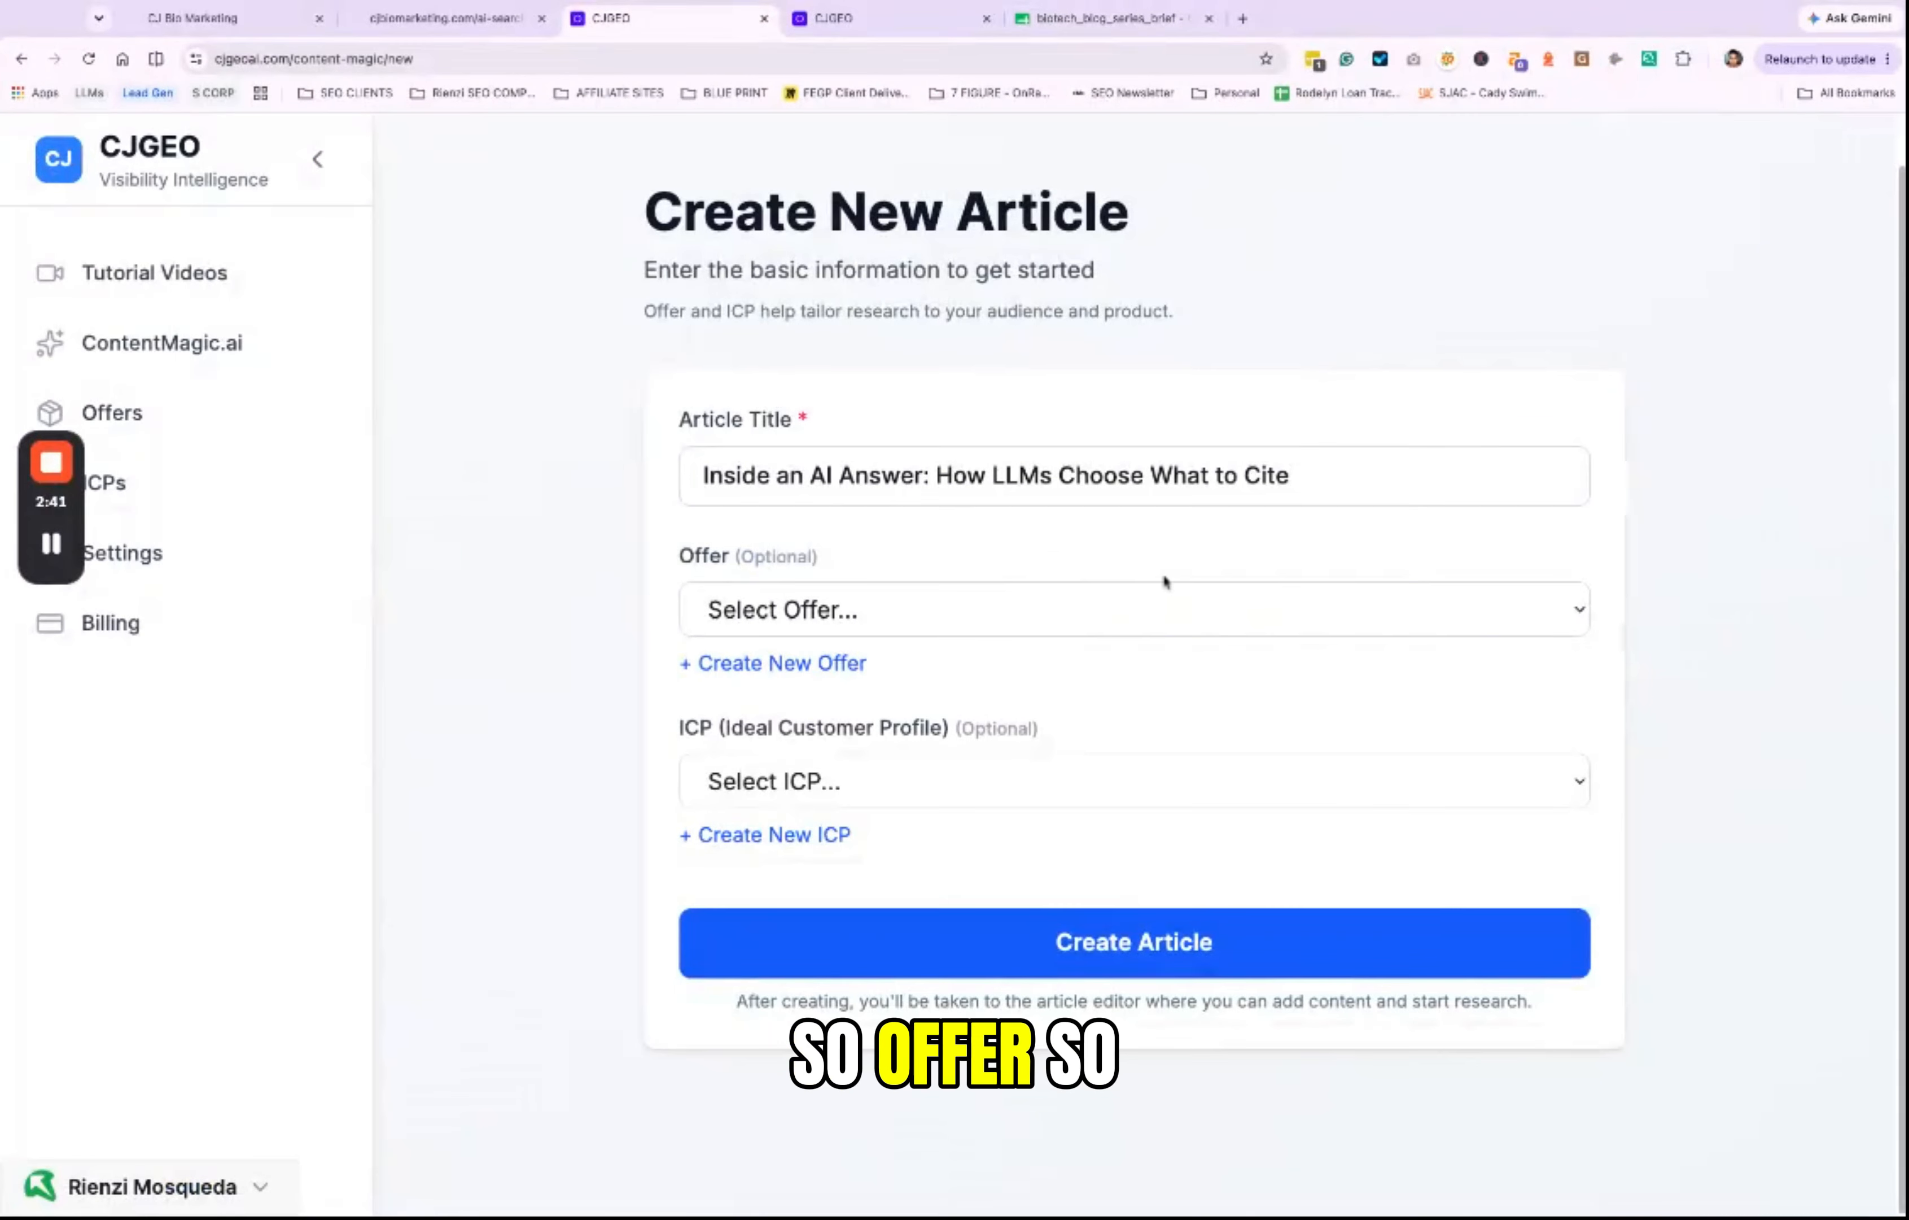
# Step: Set the new article's offer to "biotech seo services"
pyautogui.scroll(-1, 1166, 581)
pyautogui.click(1178, 627)
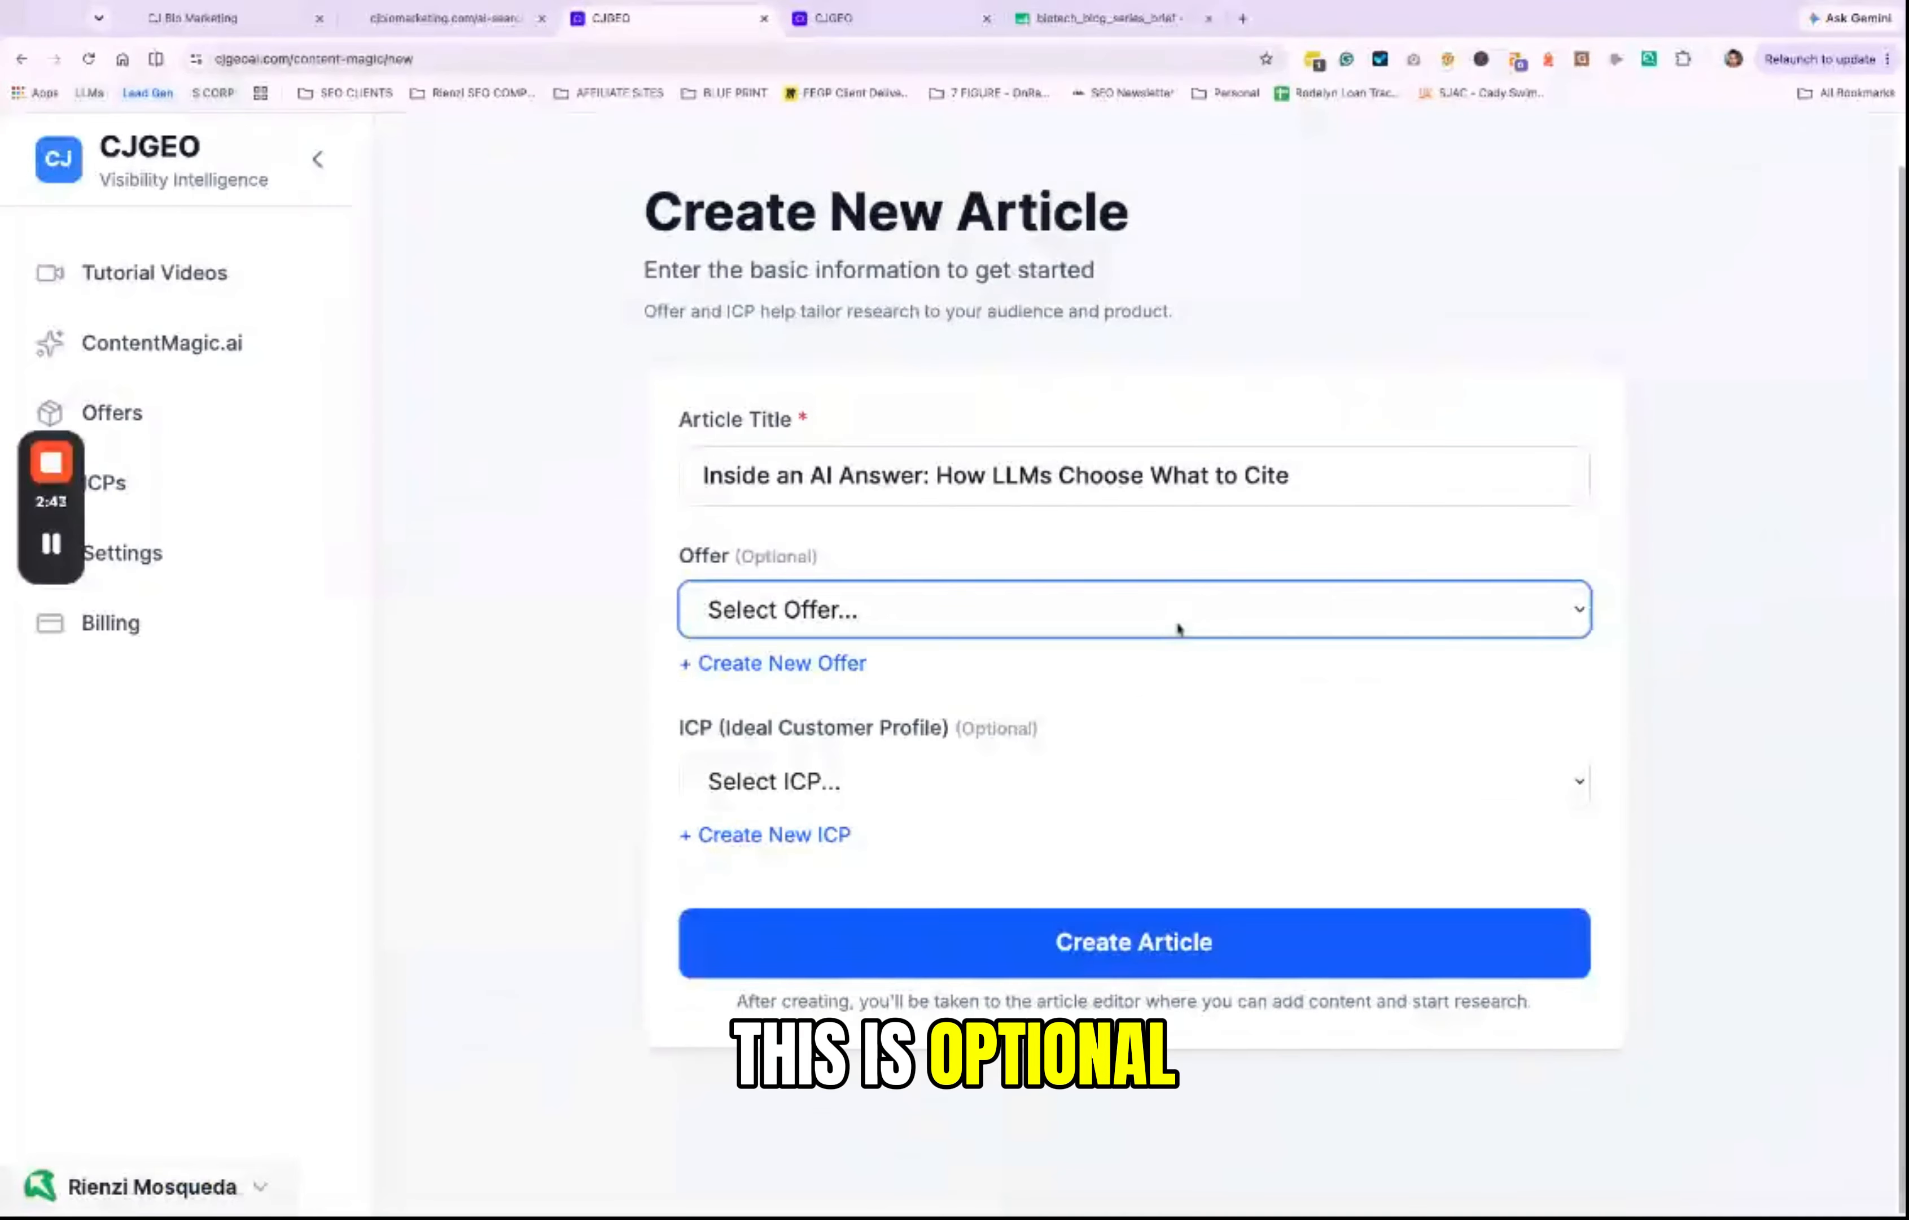
pyautogui.click(783, 575)
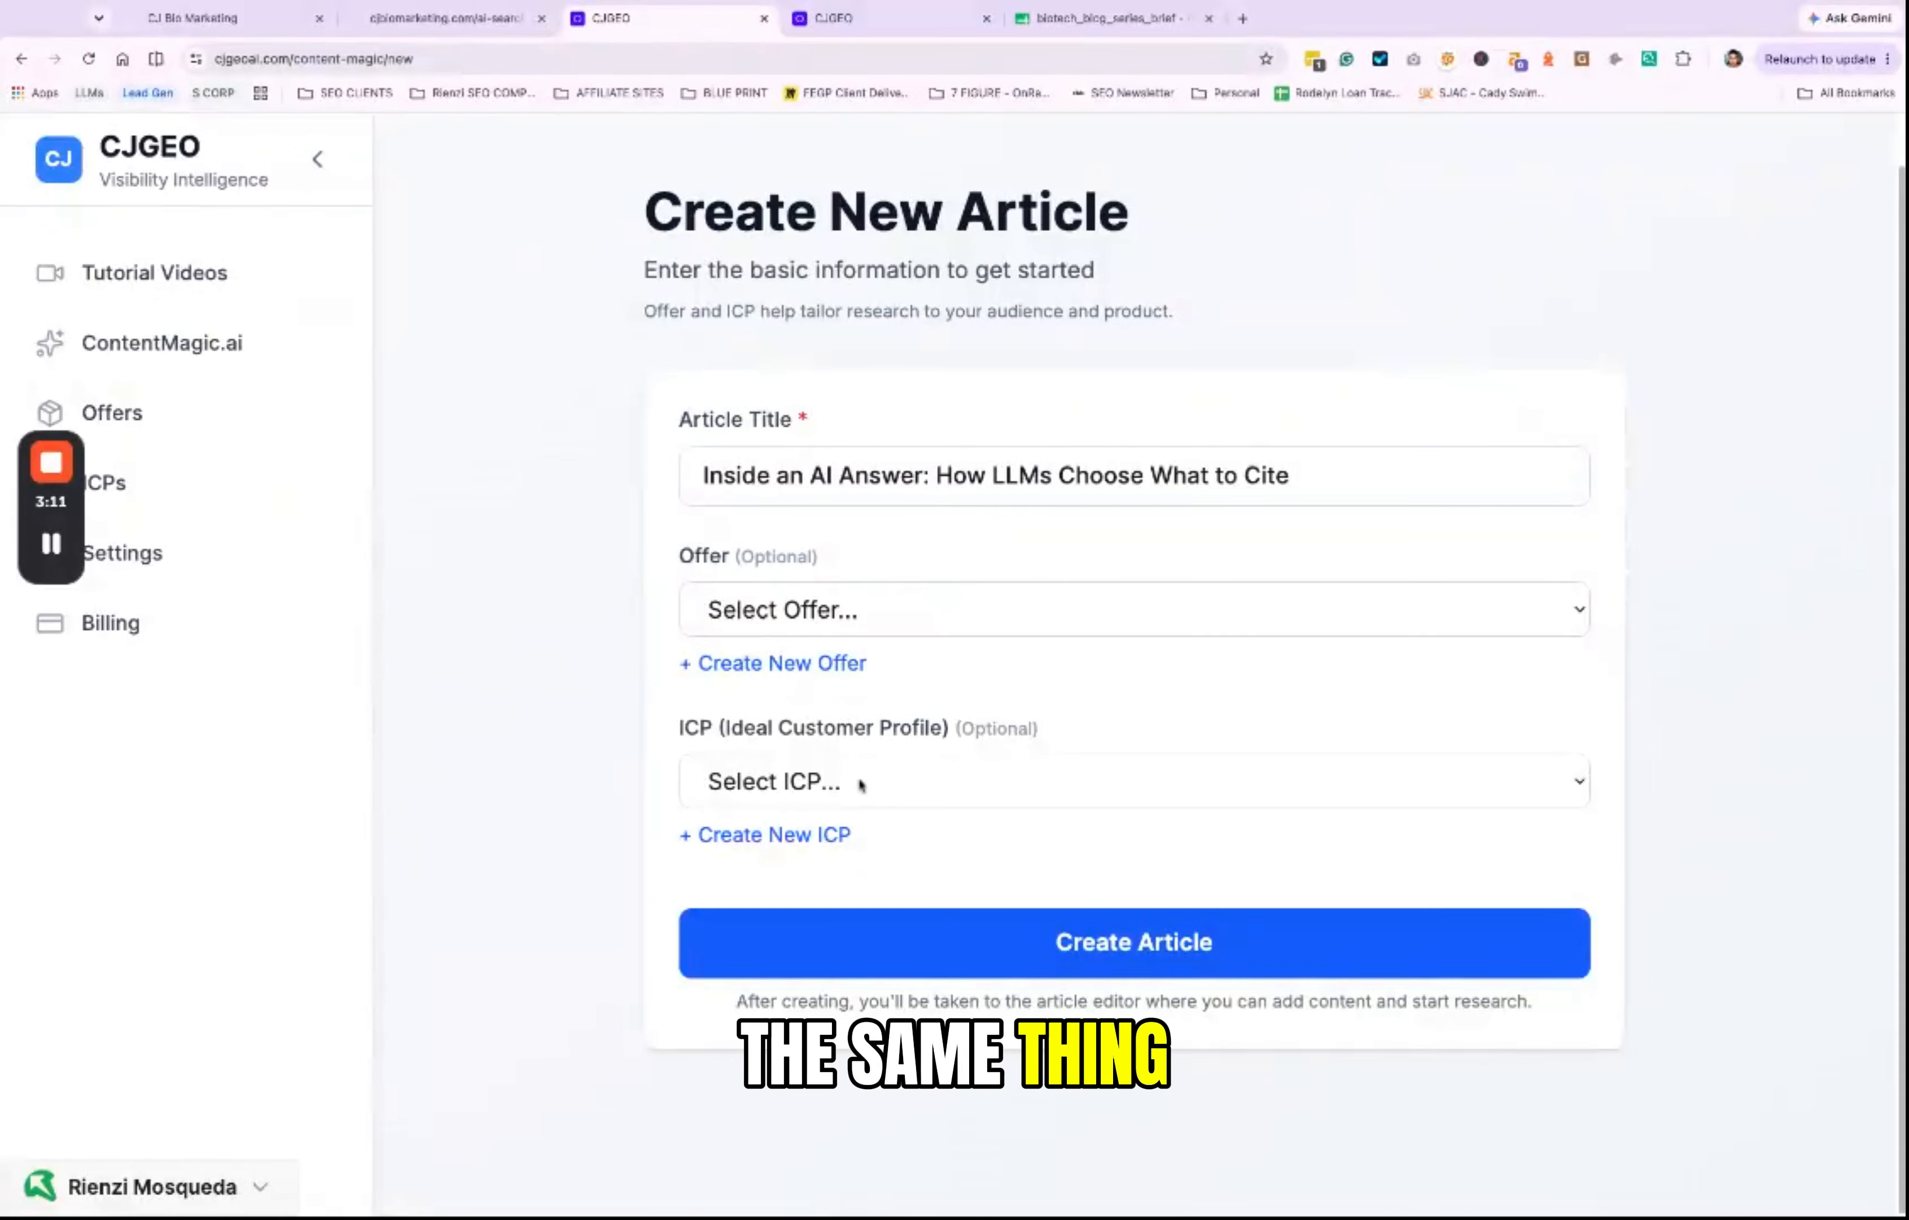
pyautogui.tripleClick(1172, 730)
pyautogui.click(929, 623)
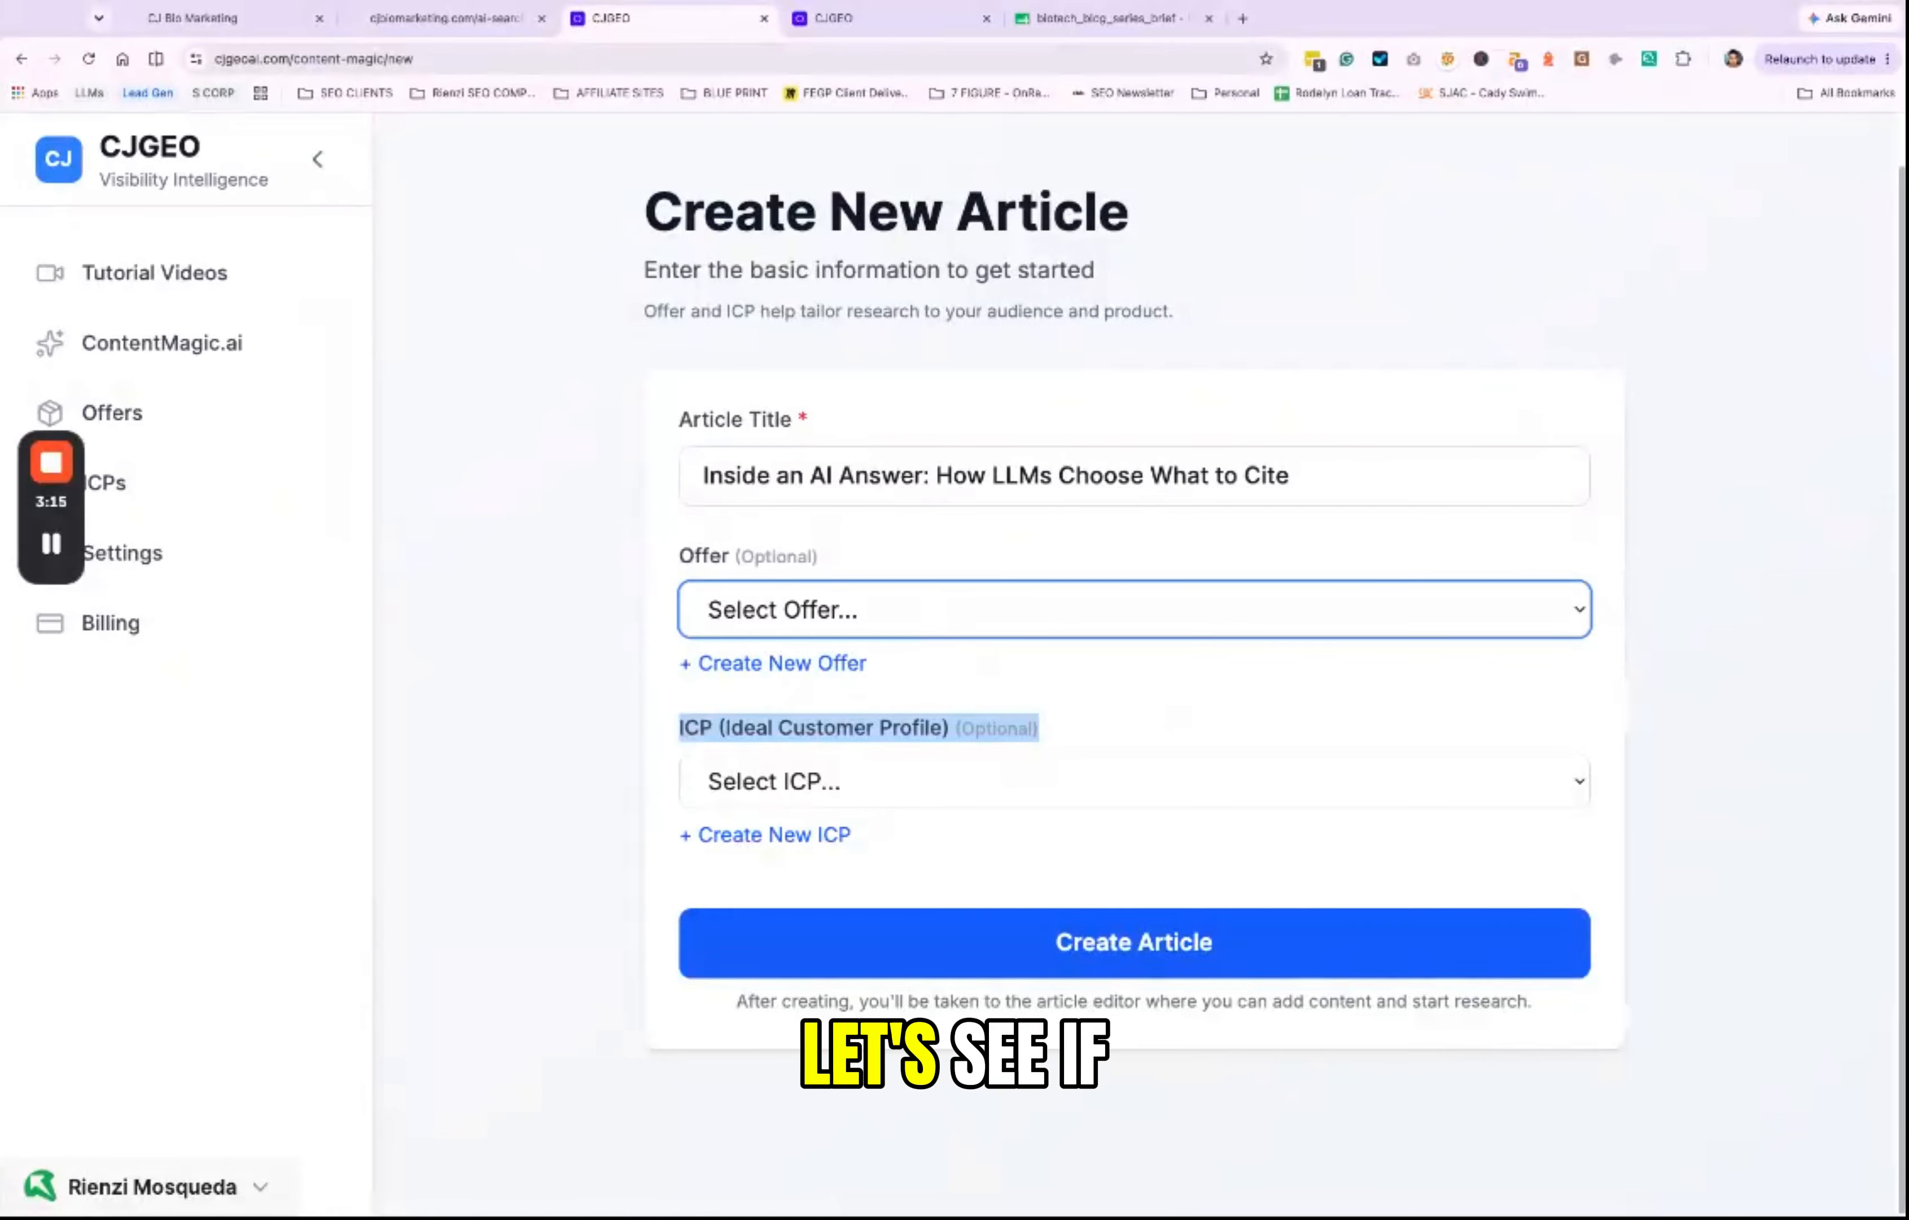
pyautogui.click(1049, 770)
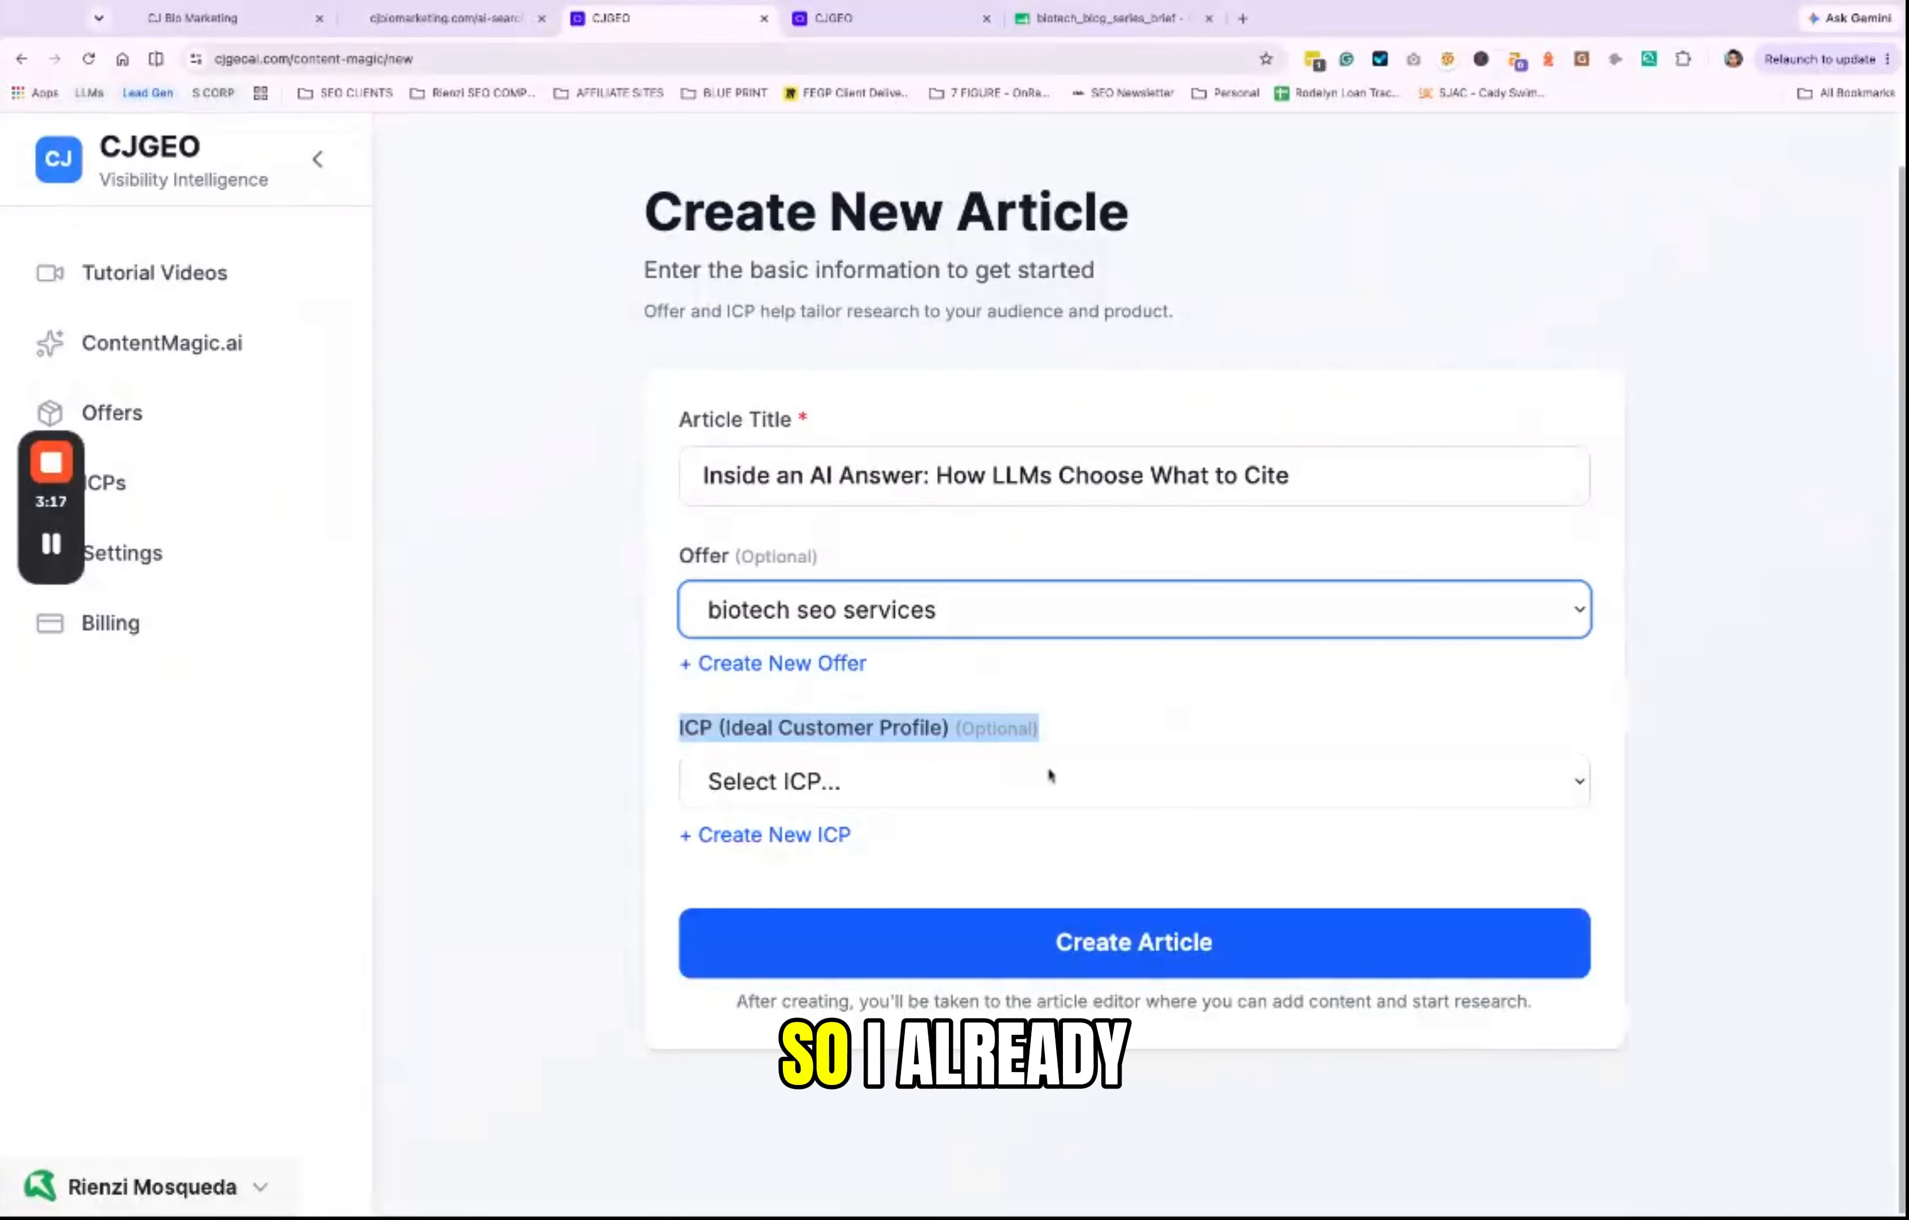
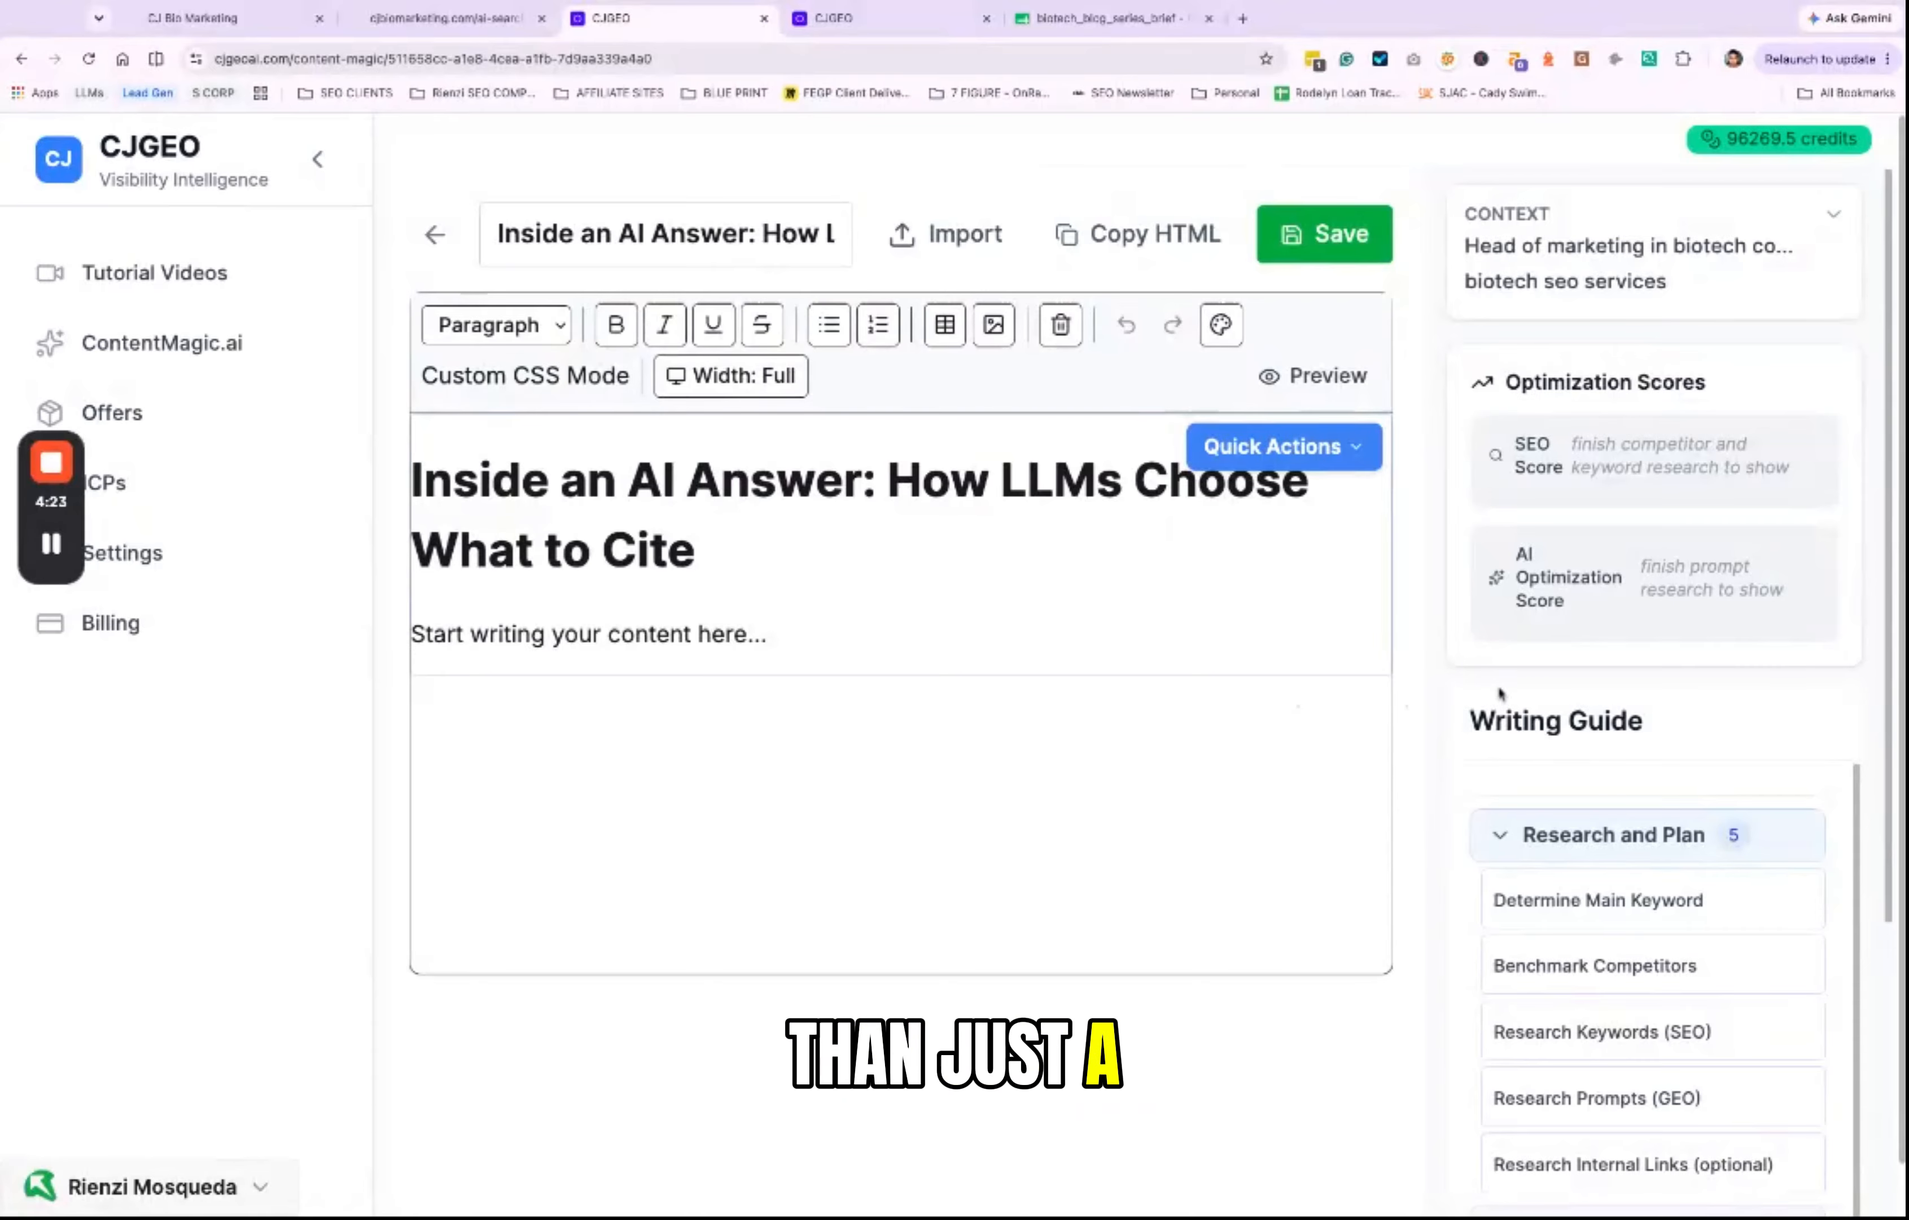
# Step: Examine the article's optimization scores and the Writing Guide's Research and Plan, Write & Optimize and Launch/Ship stages
pyautogui.scroll(-3, 1500, 691)
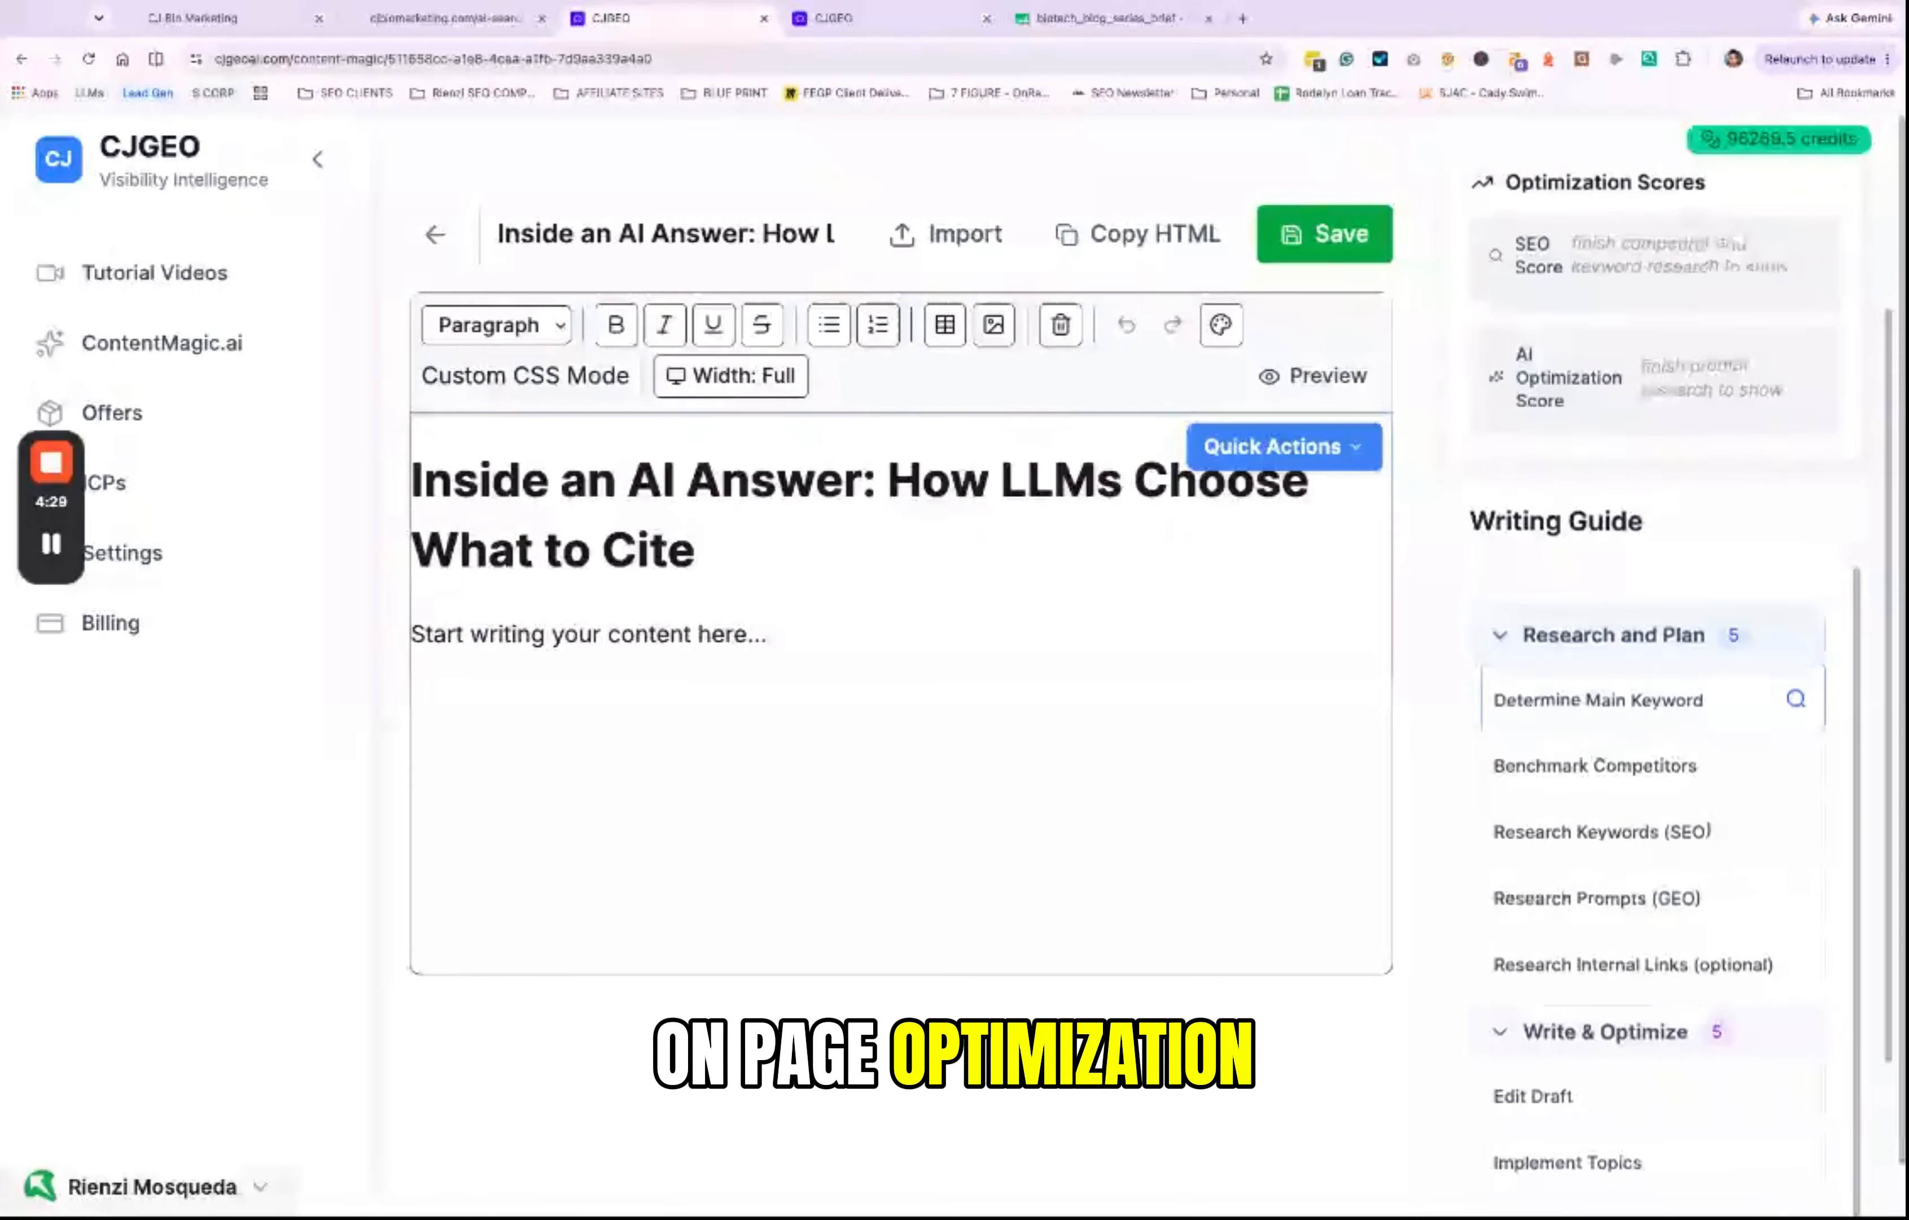
pyautogui.scroll(-4, 1578, 520)
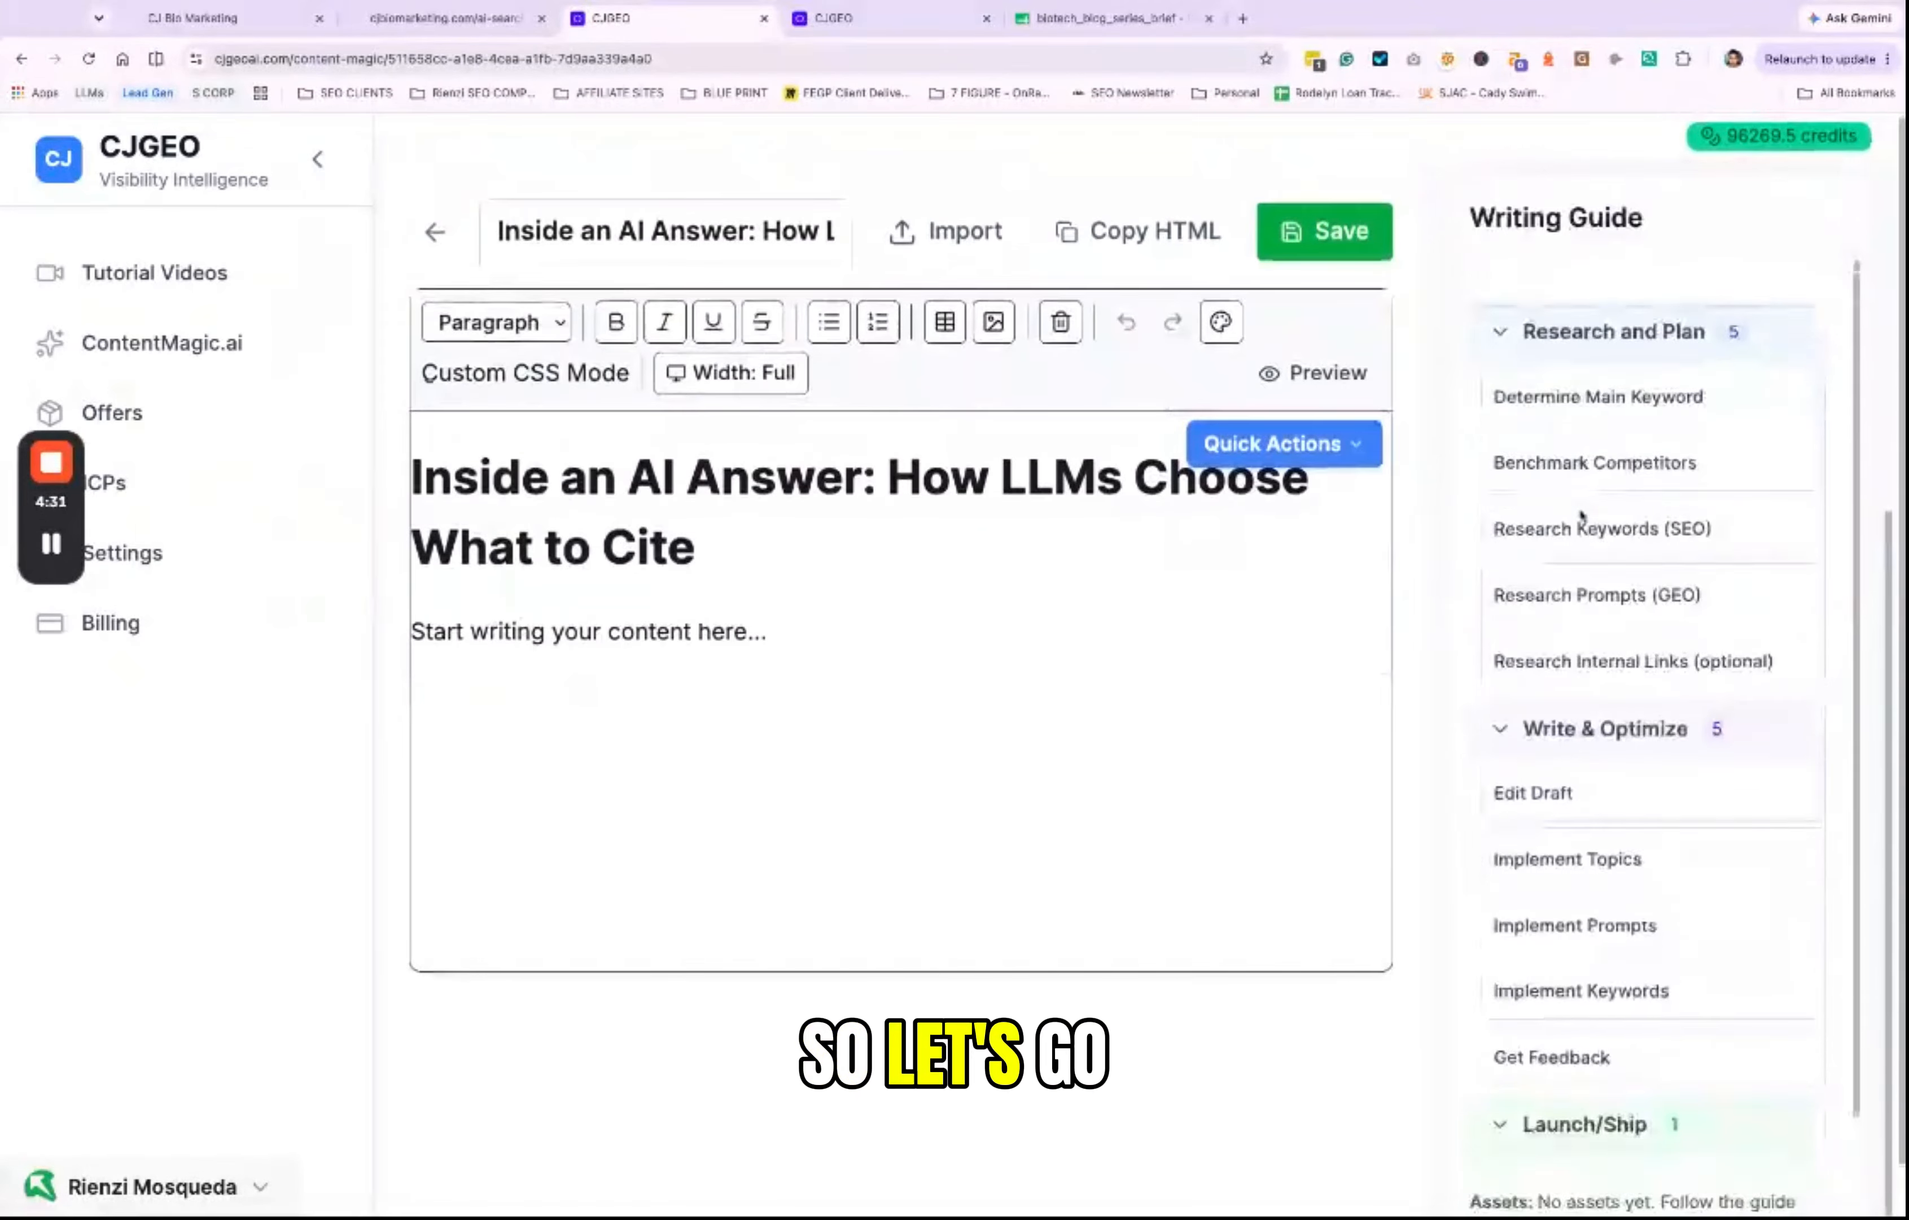
pyautogui.scroll(-1, 1086, 442)
pyautogui.scroll(1, 1748, 465)
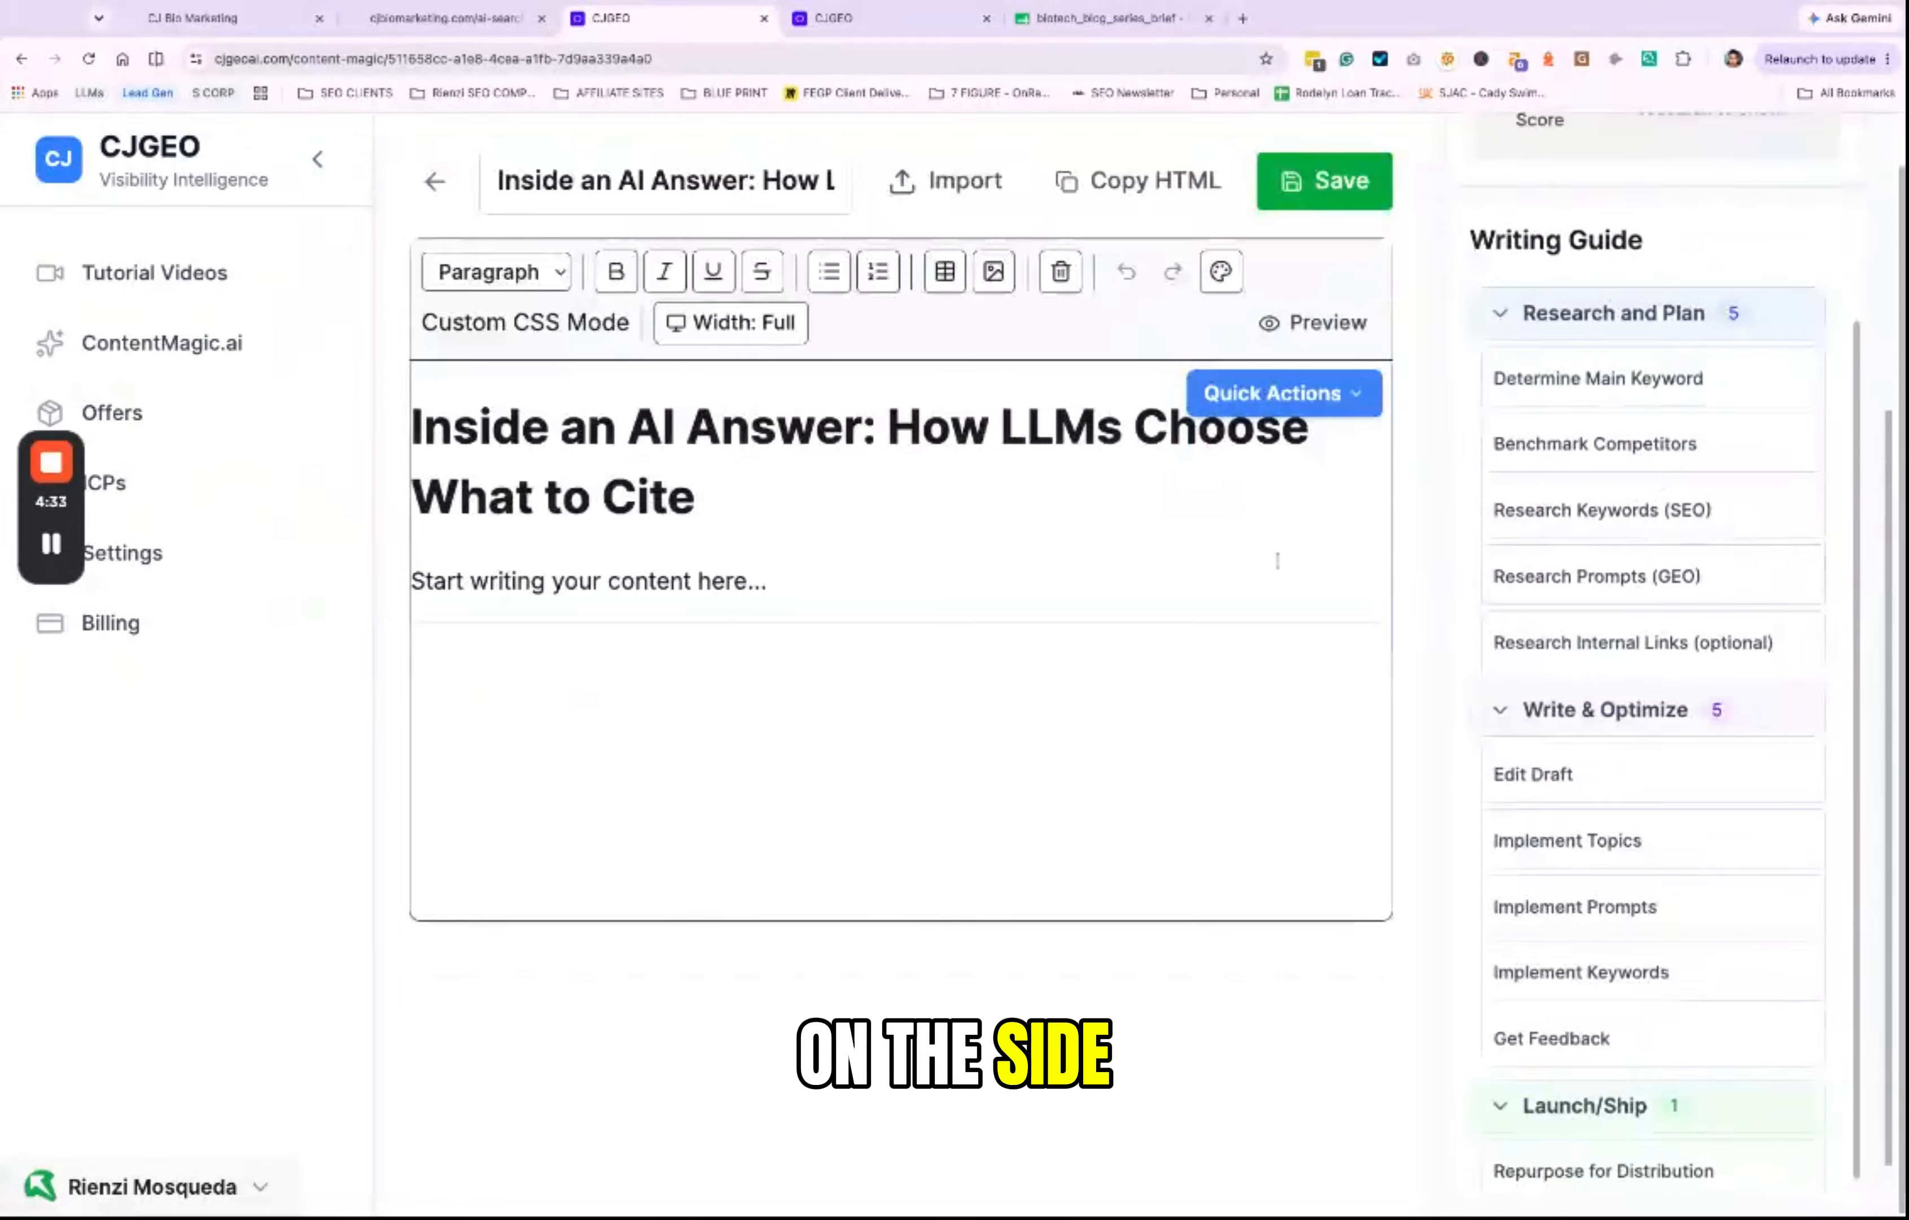
pyautogui.scroll(1, 1538, 559)
pyautogui.scroll(-1, 1540, 555)
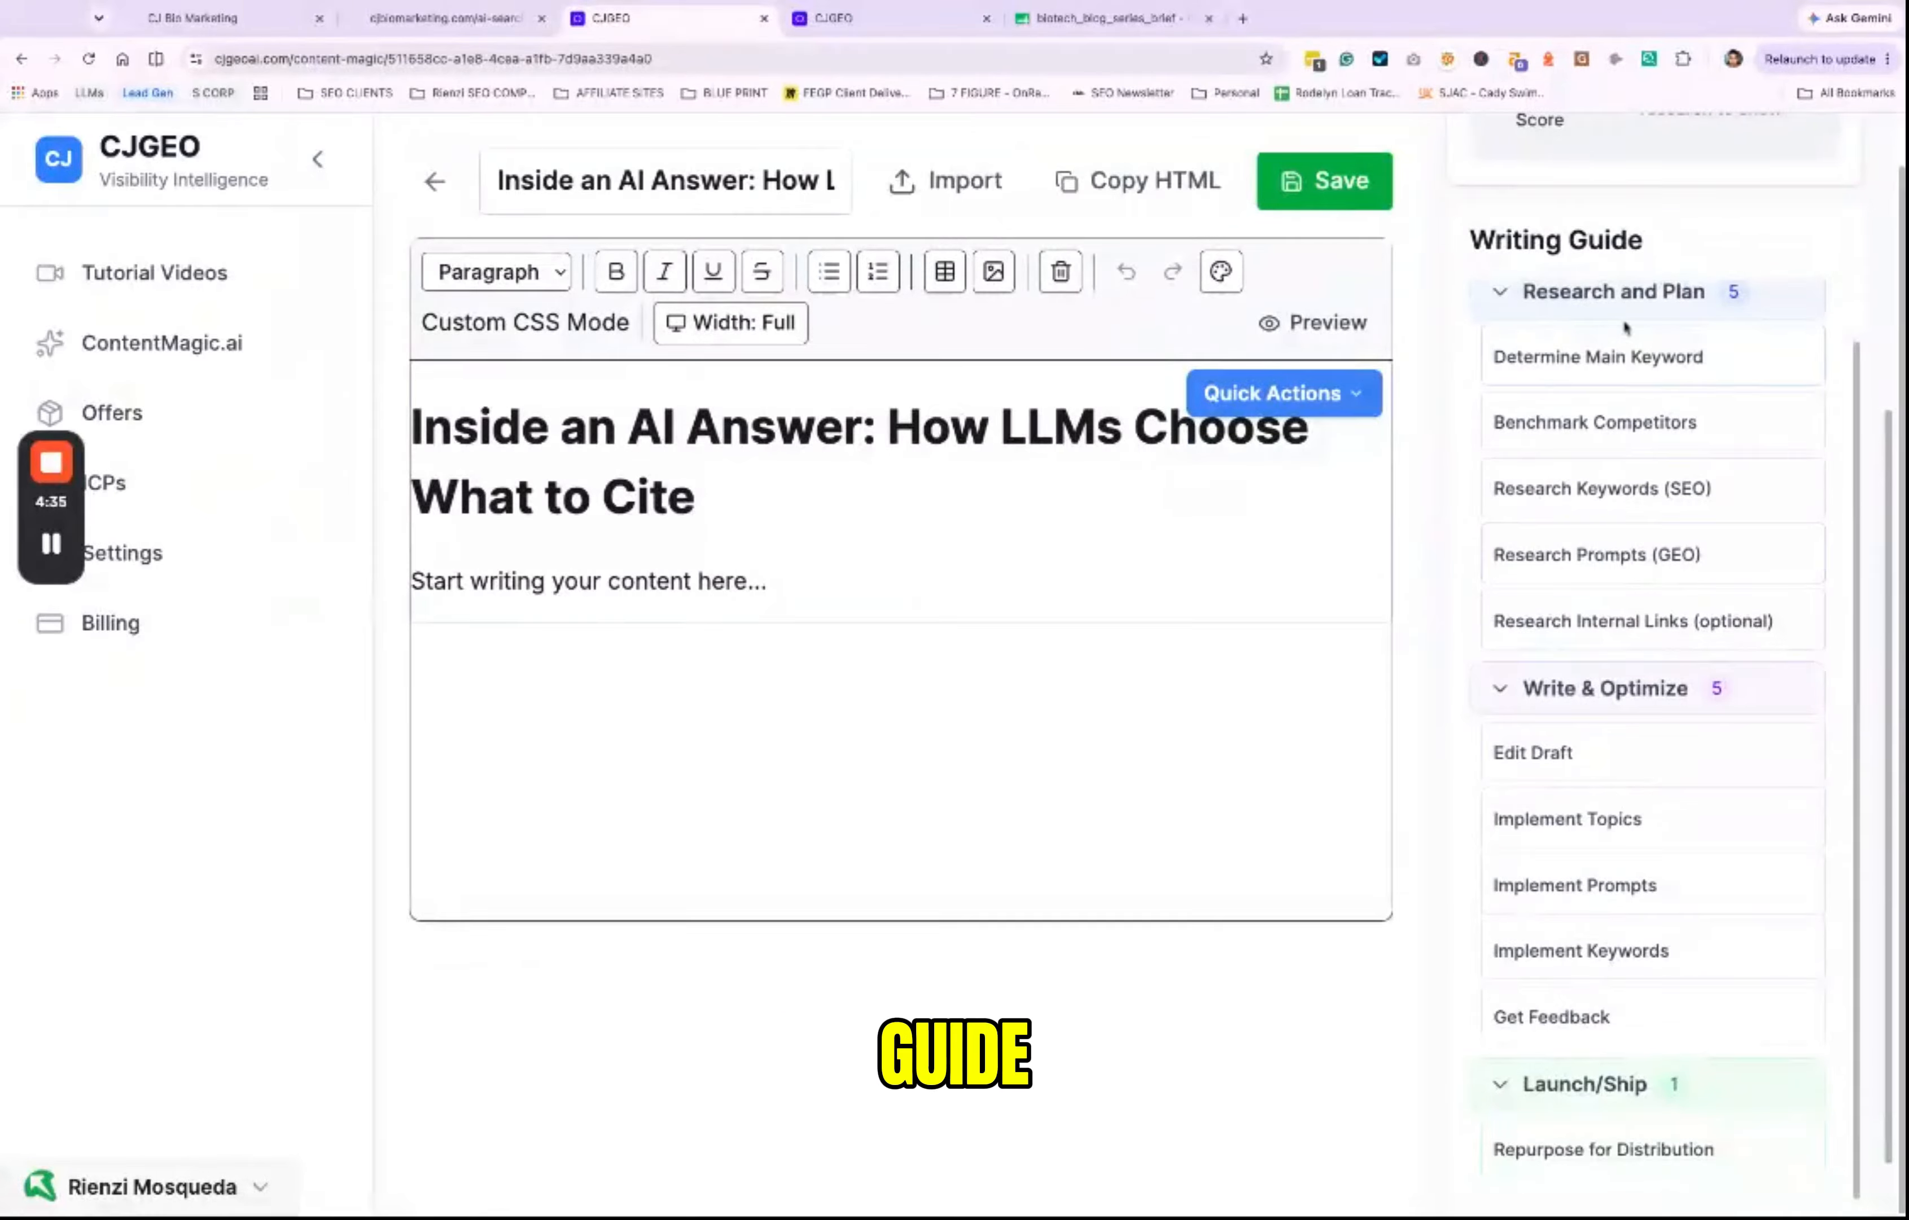
pyautogui.scroll(1, 1635, 545)
pyautogui.scroll(-1, 1635, 544)
pyautogui.scroll(-1, 1635, 544)
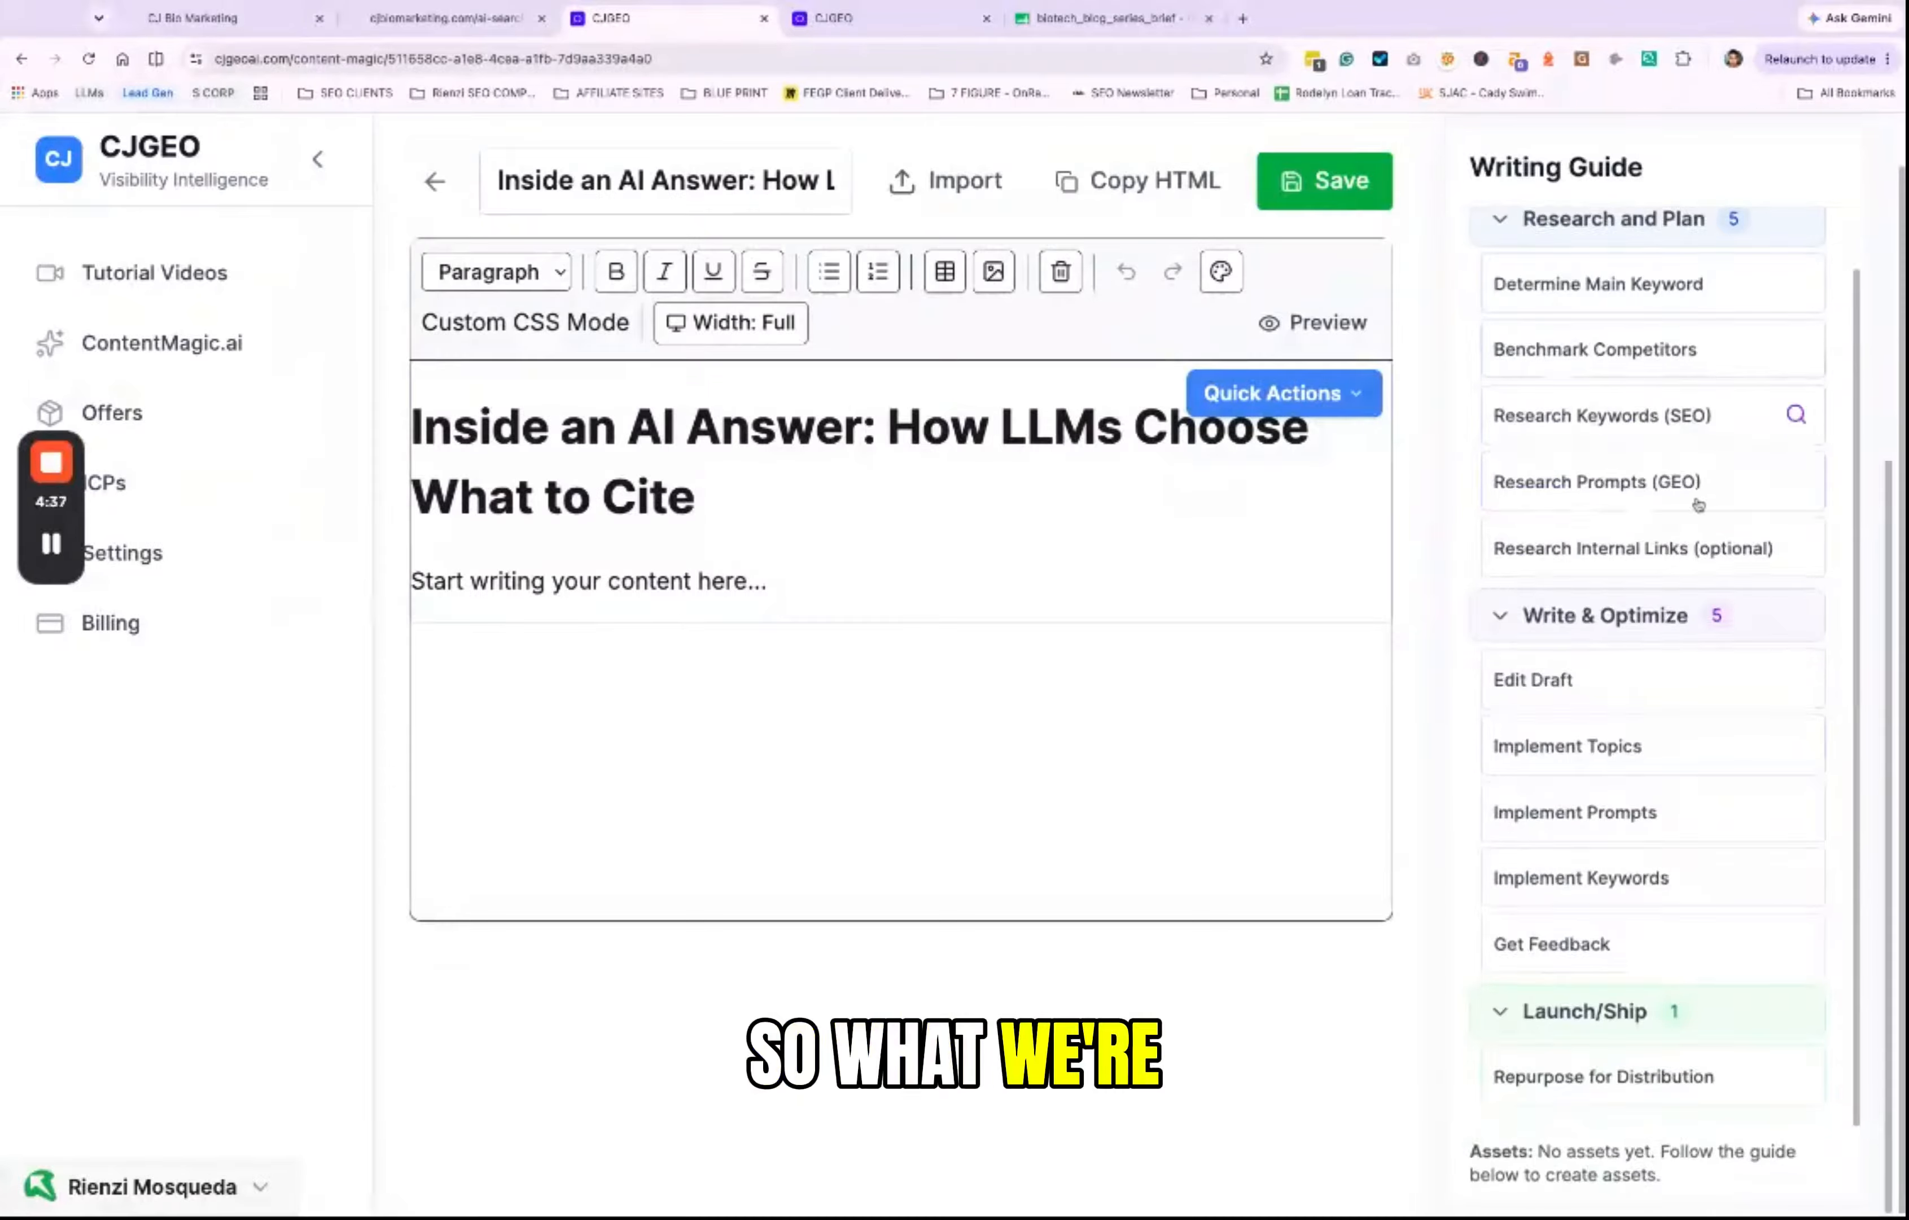
pyautogui.scroll(1, 1646, 642)
pyautogui.scroll(3, 1647, 642)
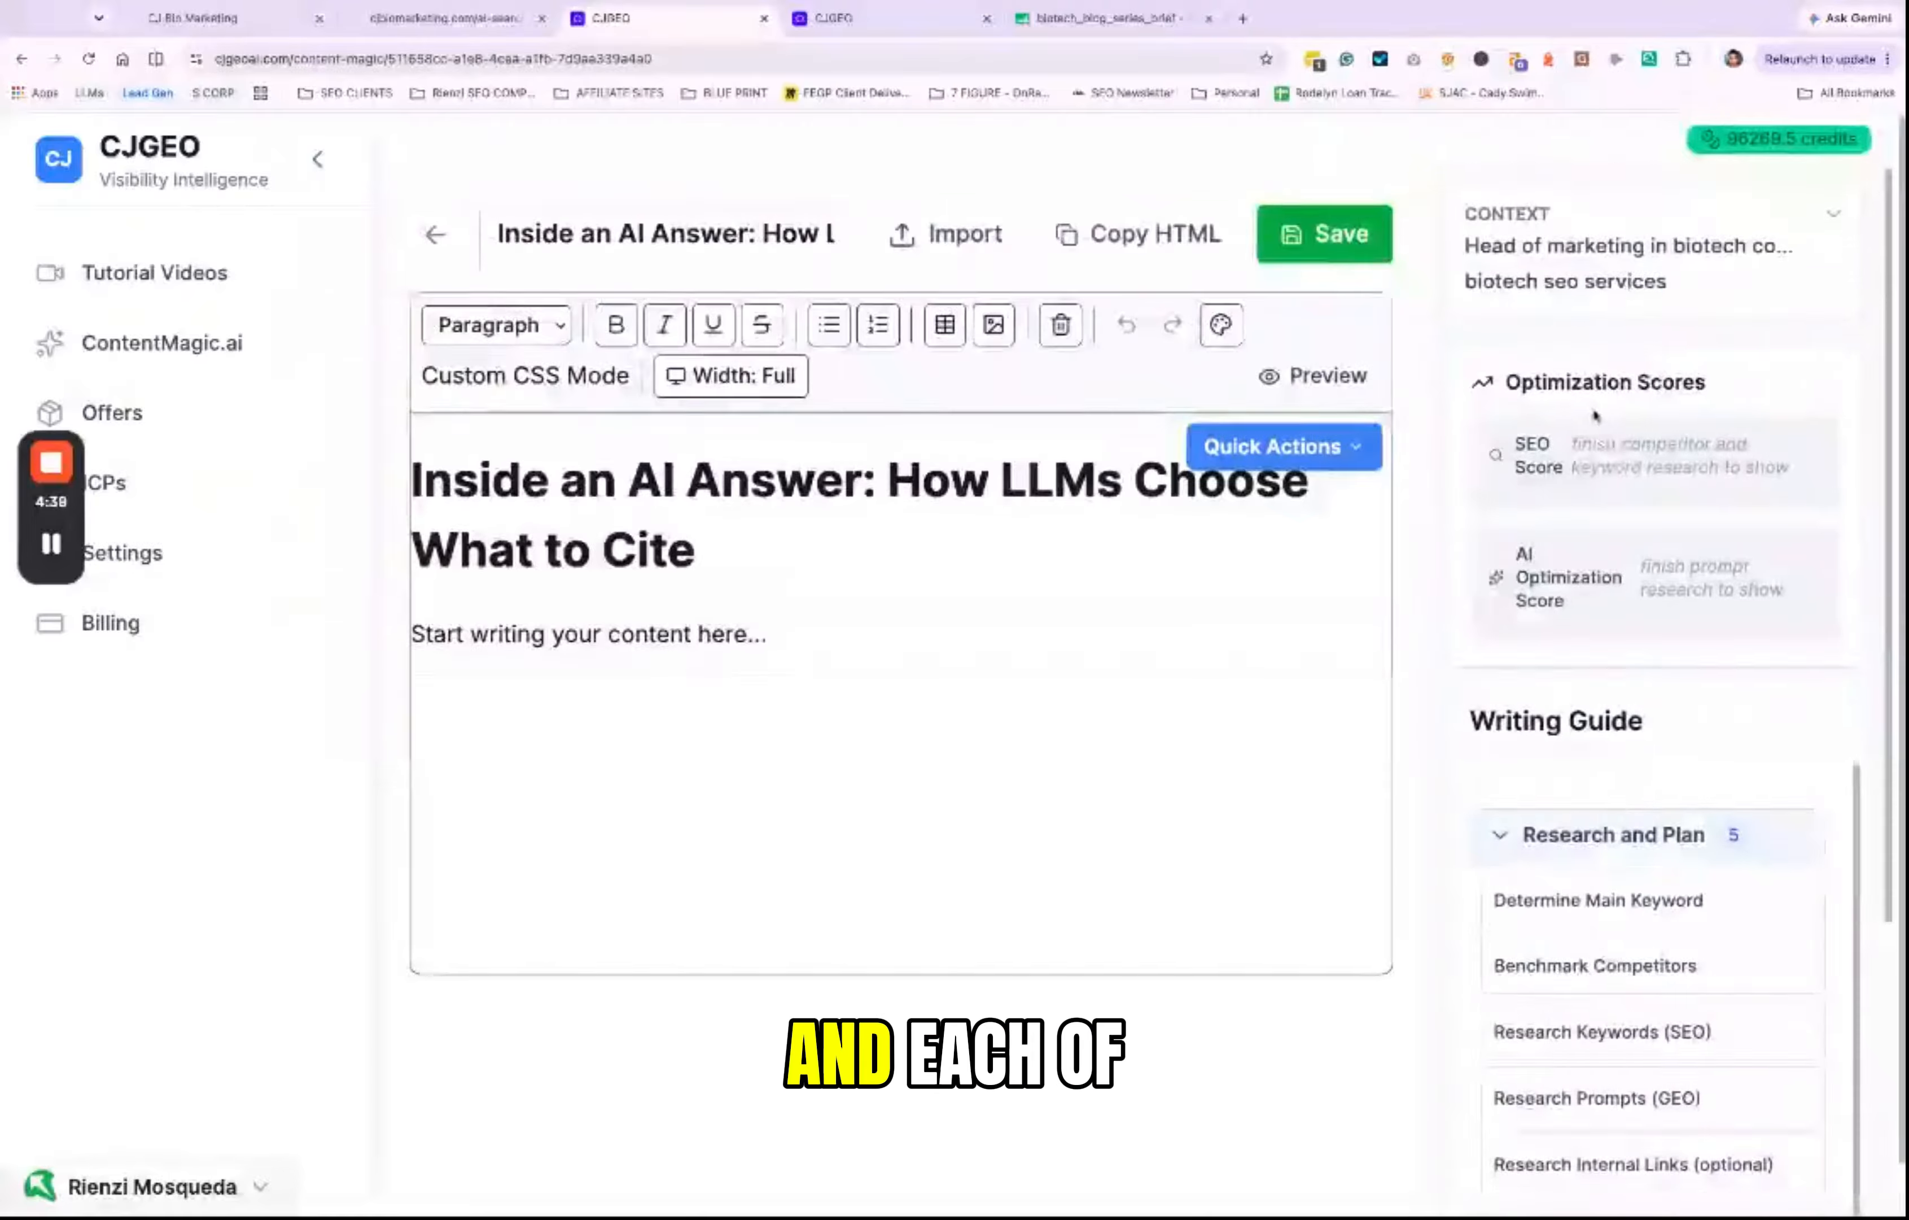
pyautogui.scroll(-1, 1658, 623)
pyautogui.scroll(-5, 1654, 614)
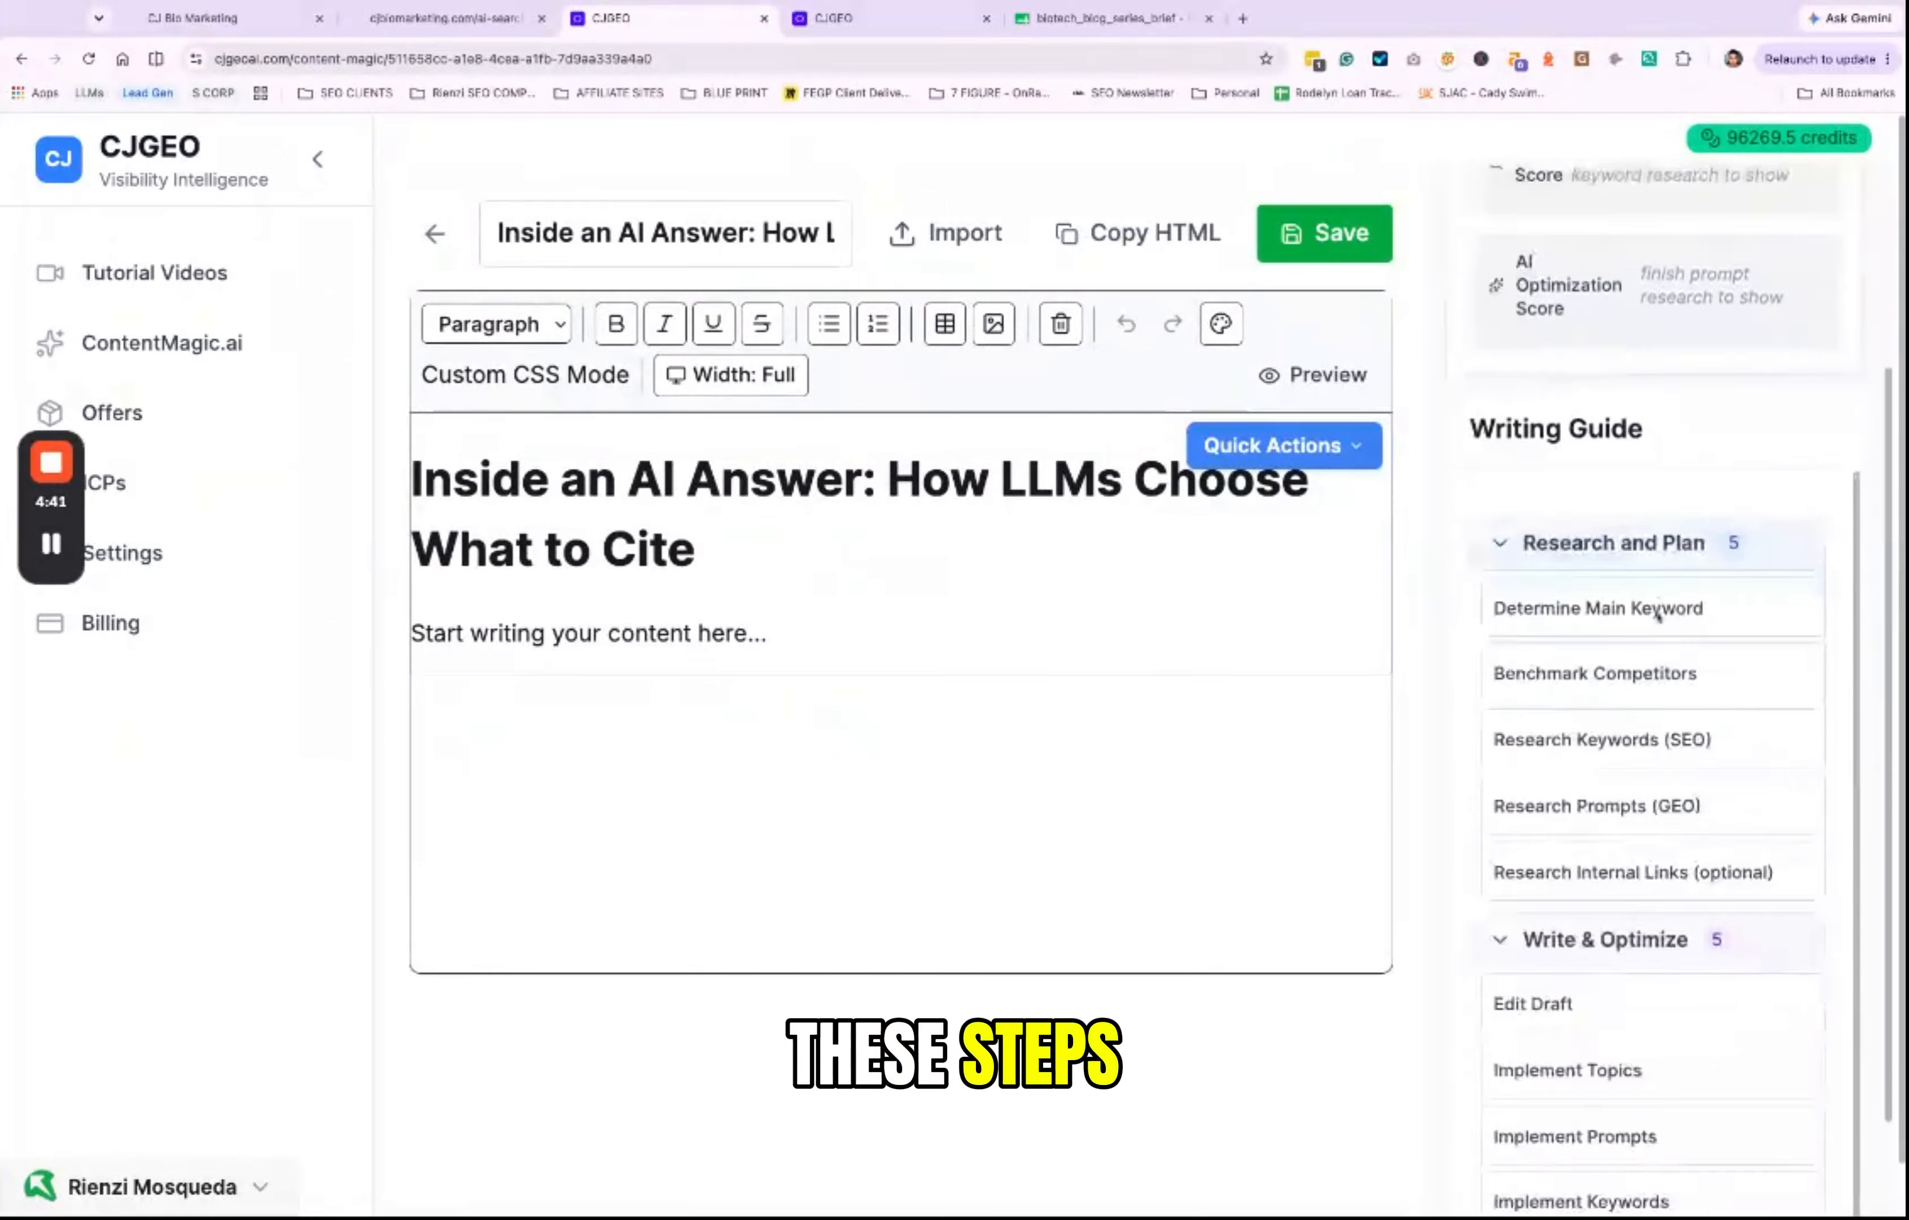
# Step: Start determining the main keyword, bring over "how does ChatGPT decide what to cite" from the brief and search for it
pyautogui.click(1573, 377)
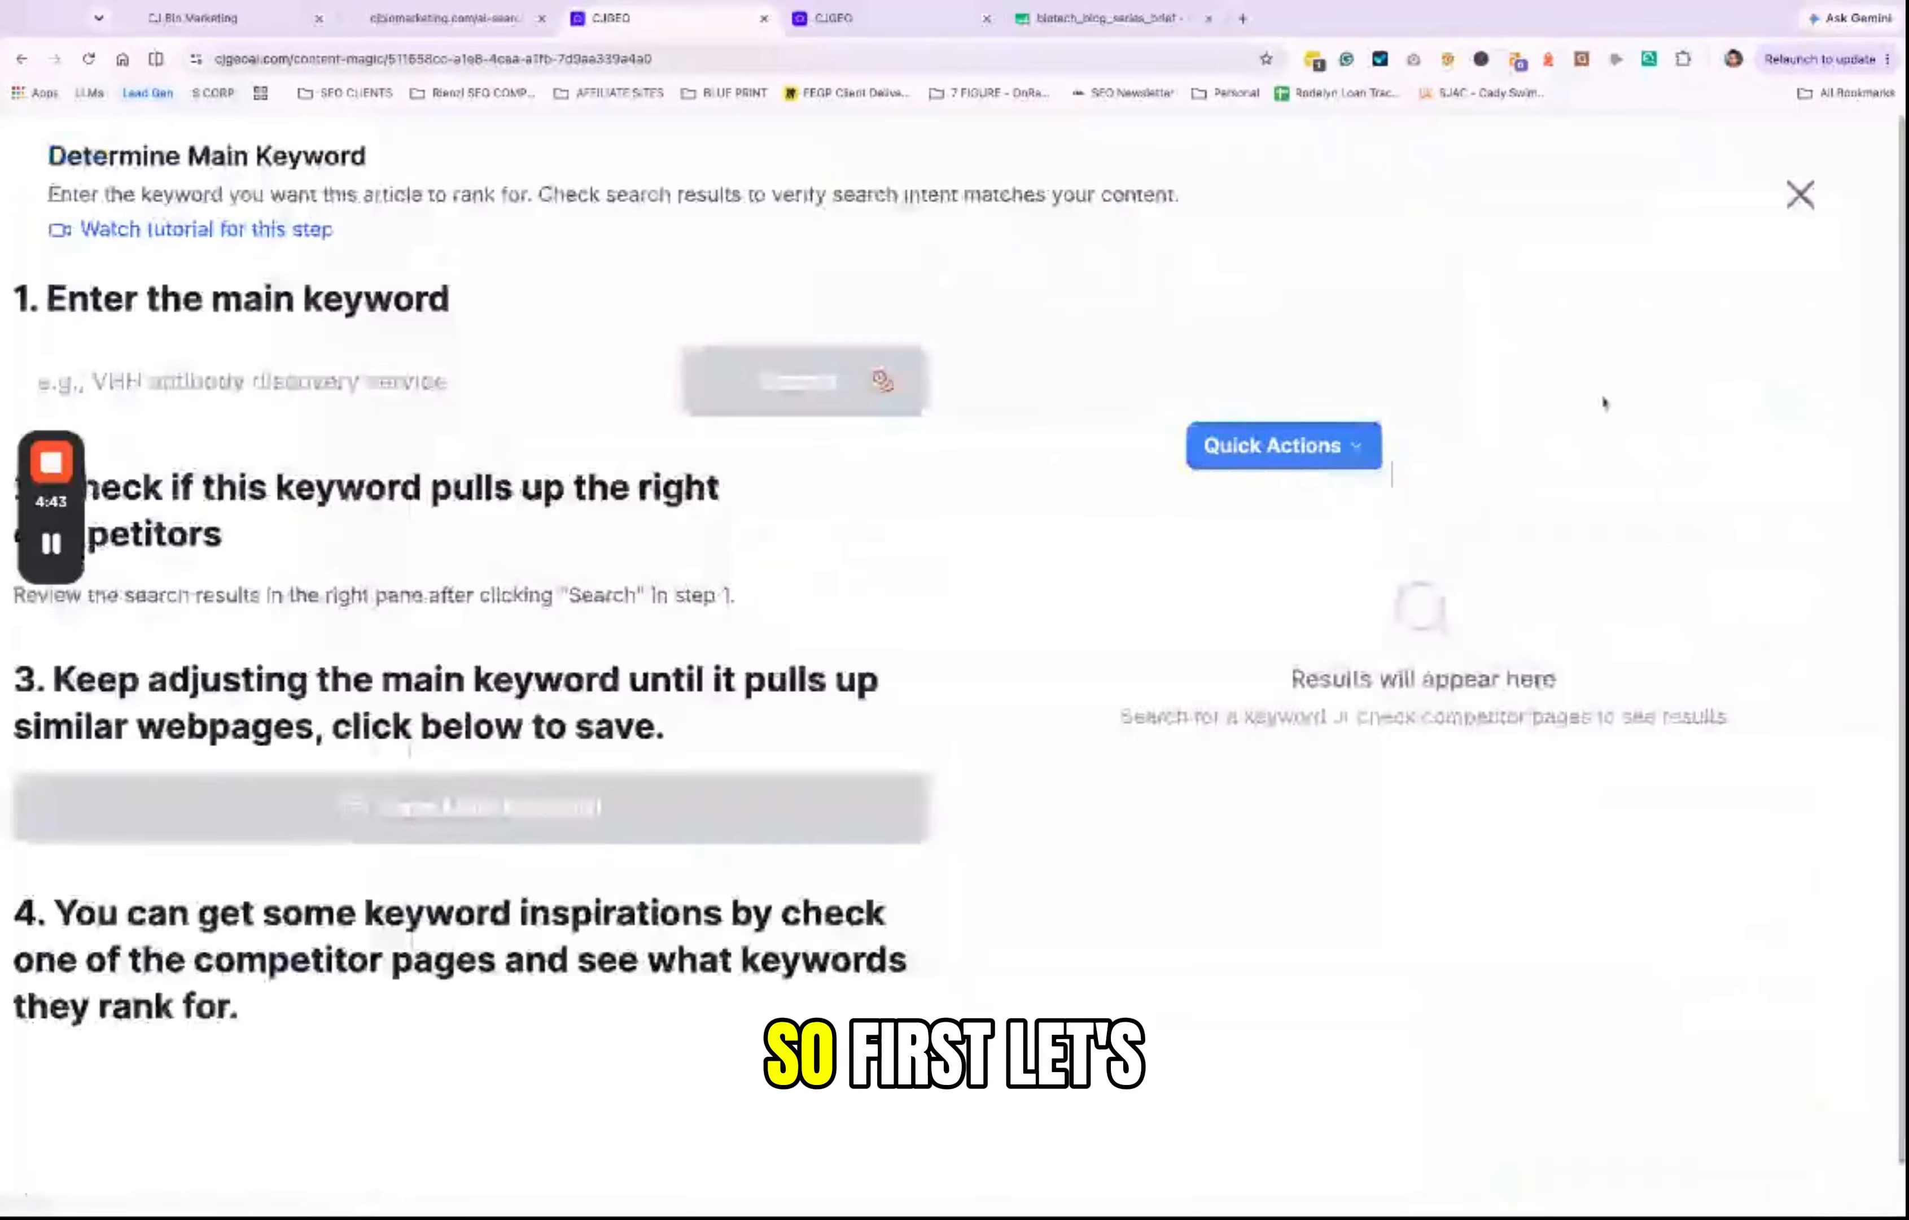
pyautogui.click(1029, 24)
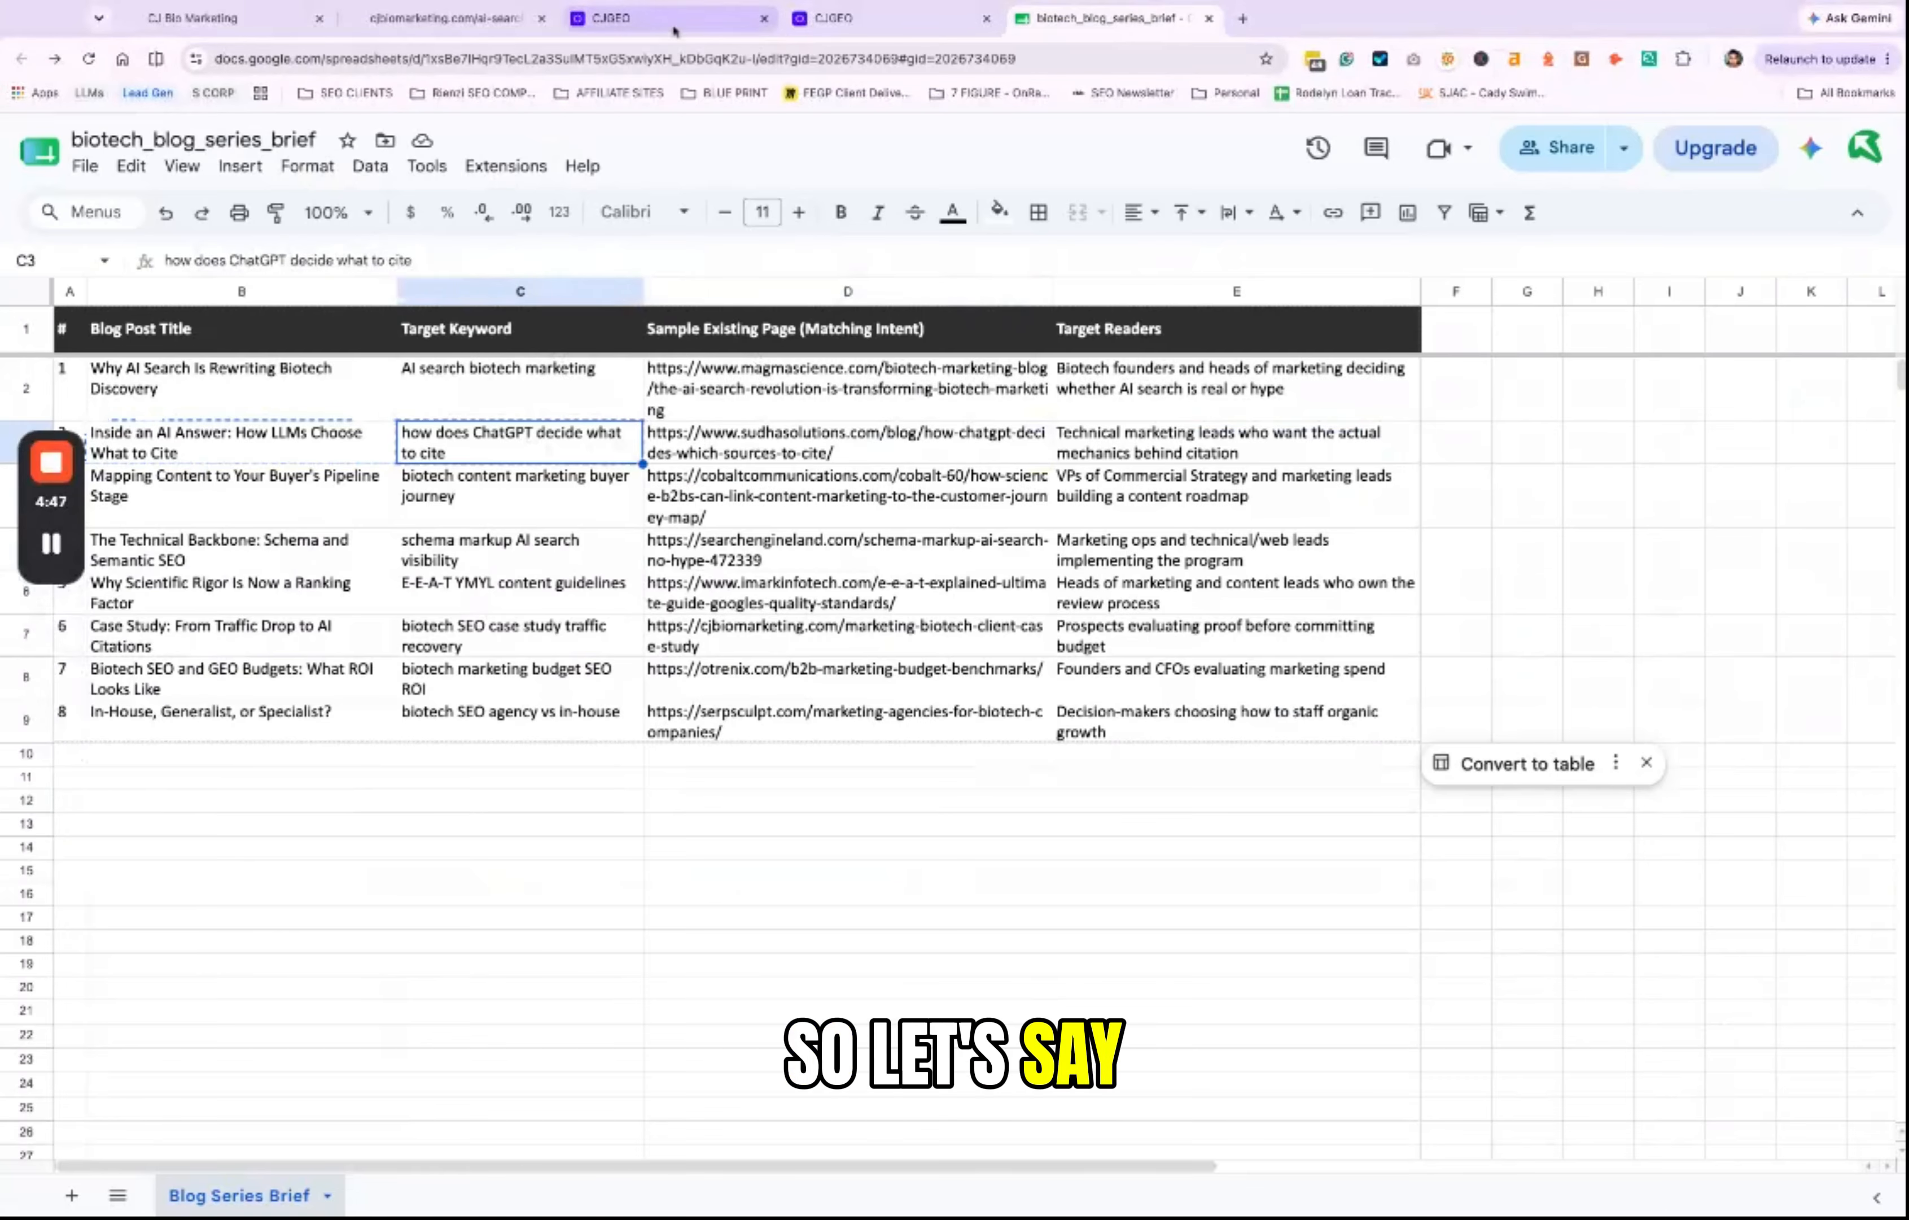
pyautogui.click(610, 17)
pyautogui.write('how does ChatGPT decide what to cite')
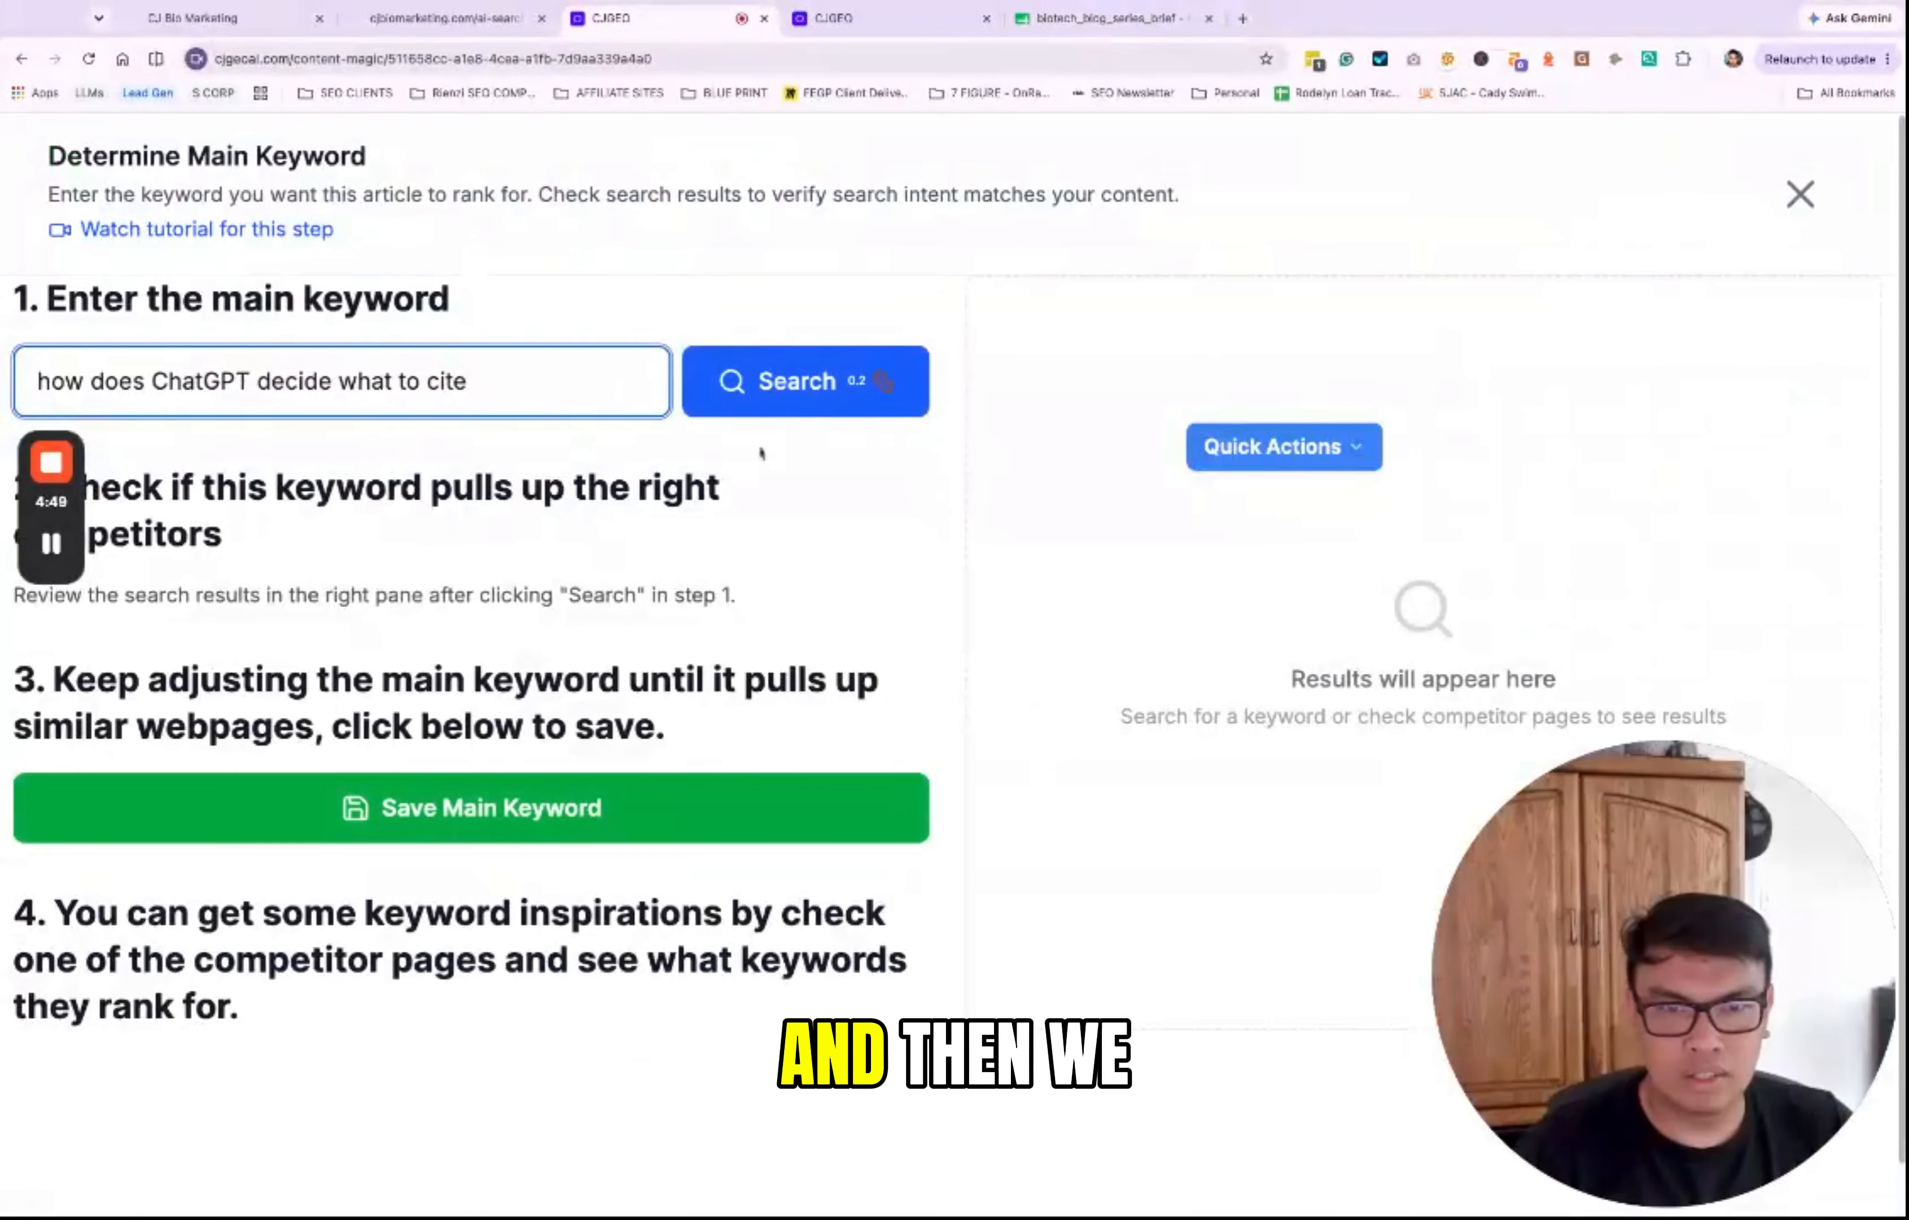
pyautogui.click(762, 407)
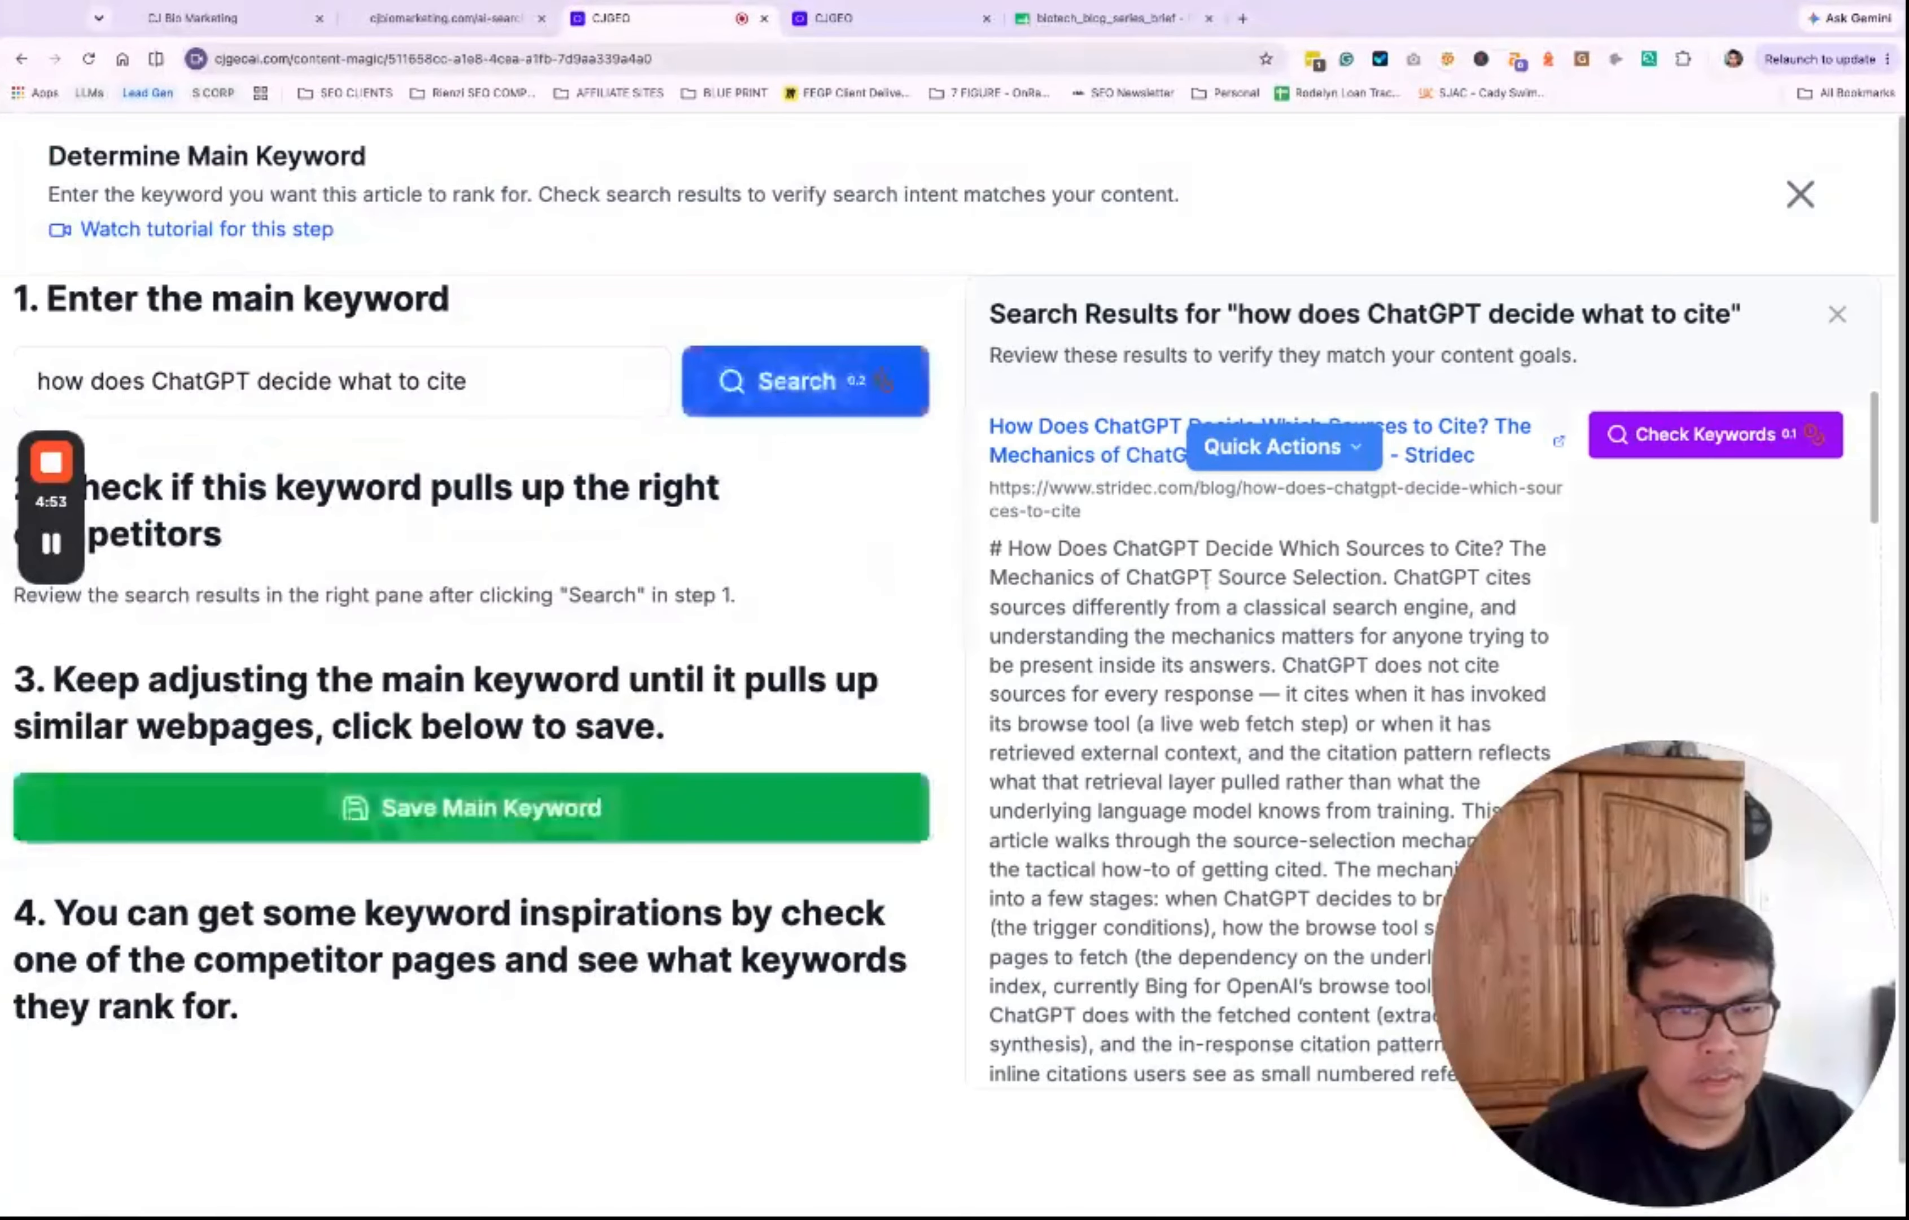
# Step: Check the keyword's search results for the second post's sample existing page from sudhasolutions.com listed in the brief
pyautogui.scroll(-3, 1503, 570)
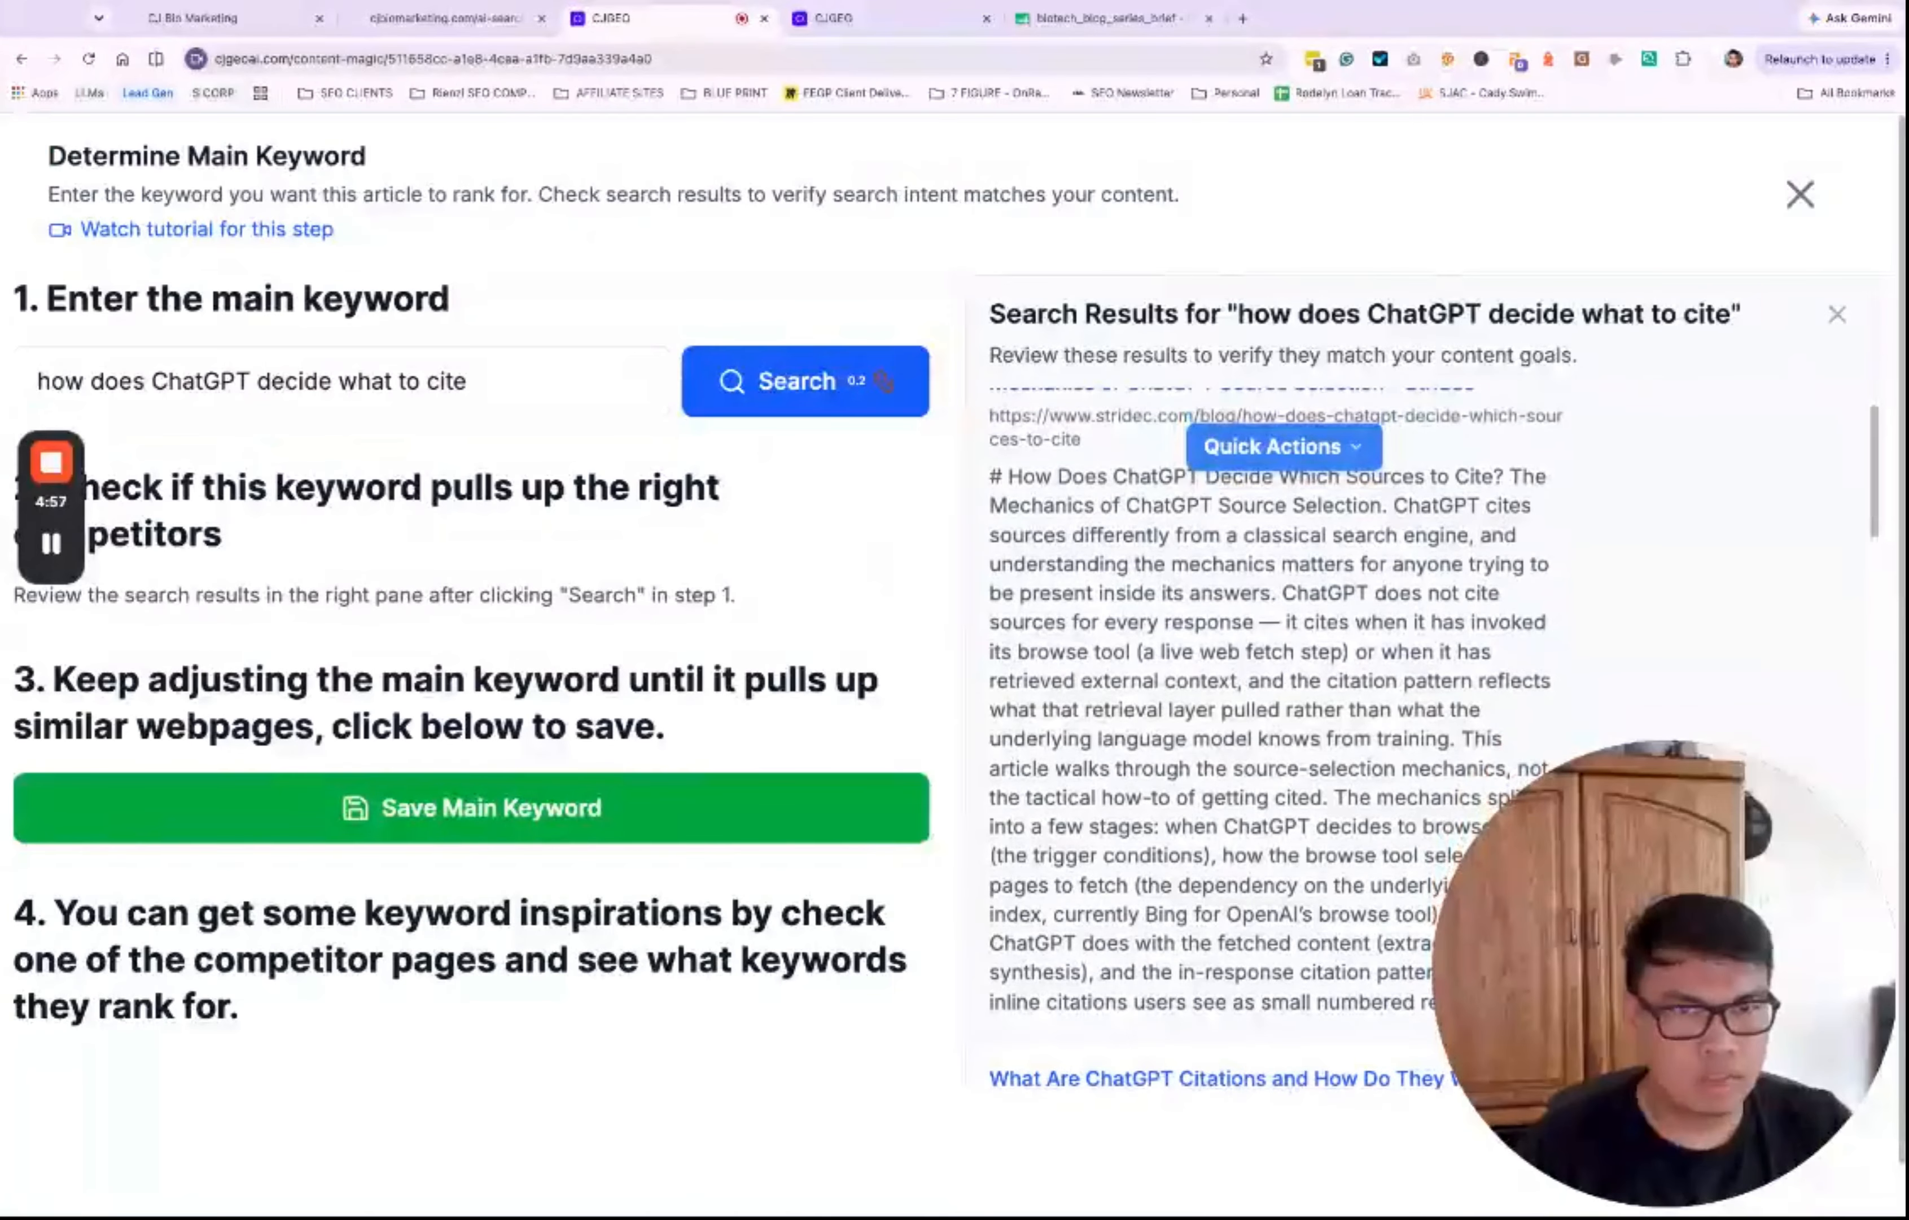
pyautogui.click(1107, 18)
pyautogui.click(800, 434)
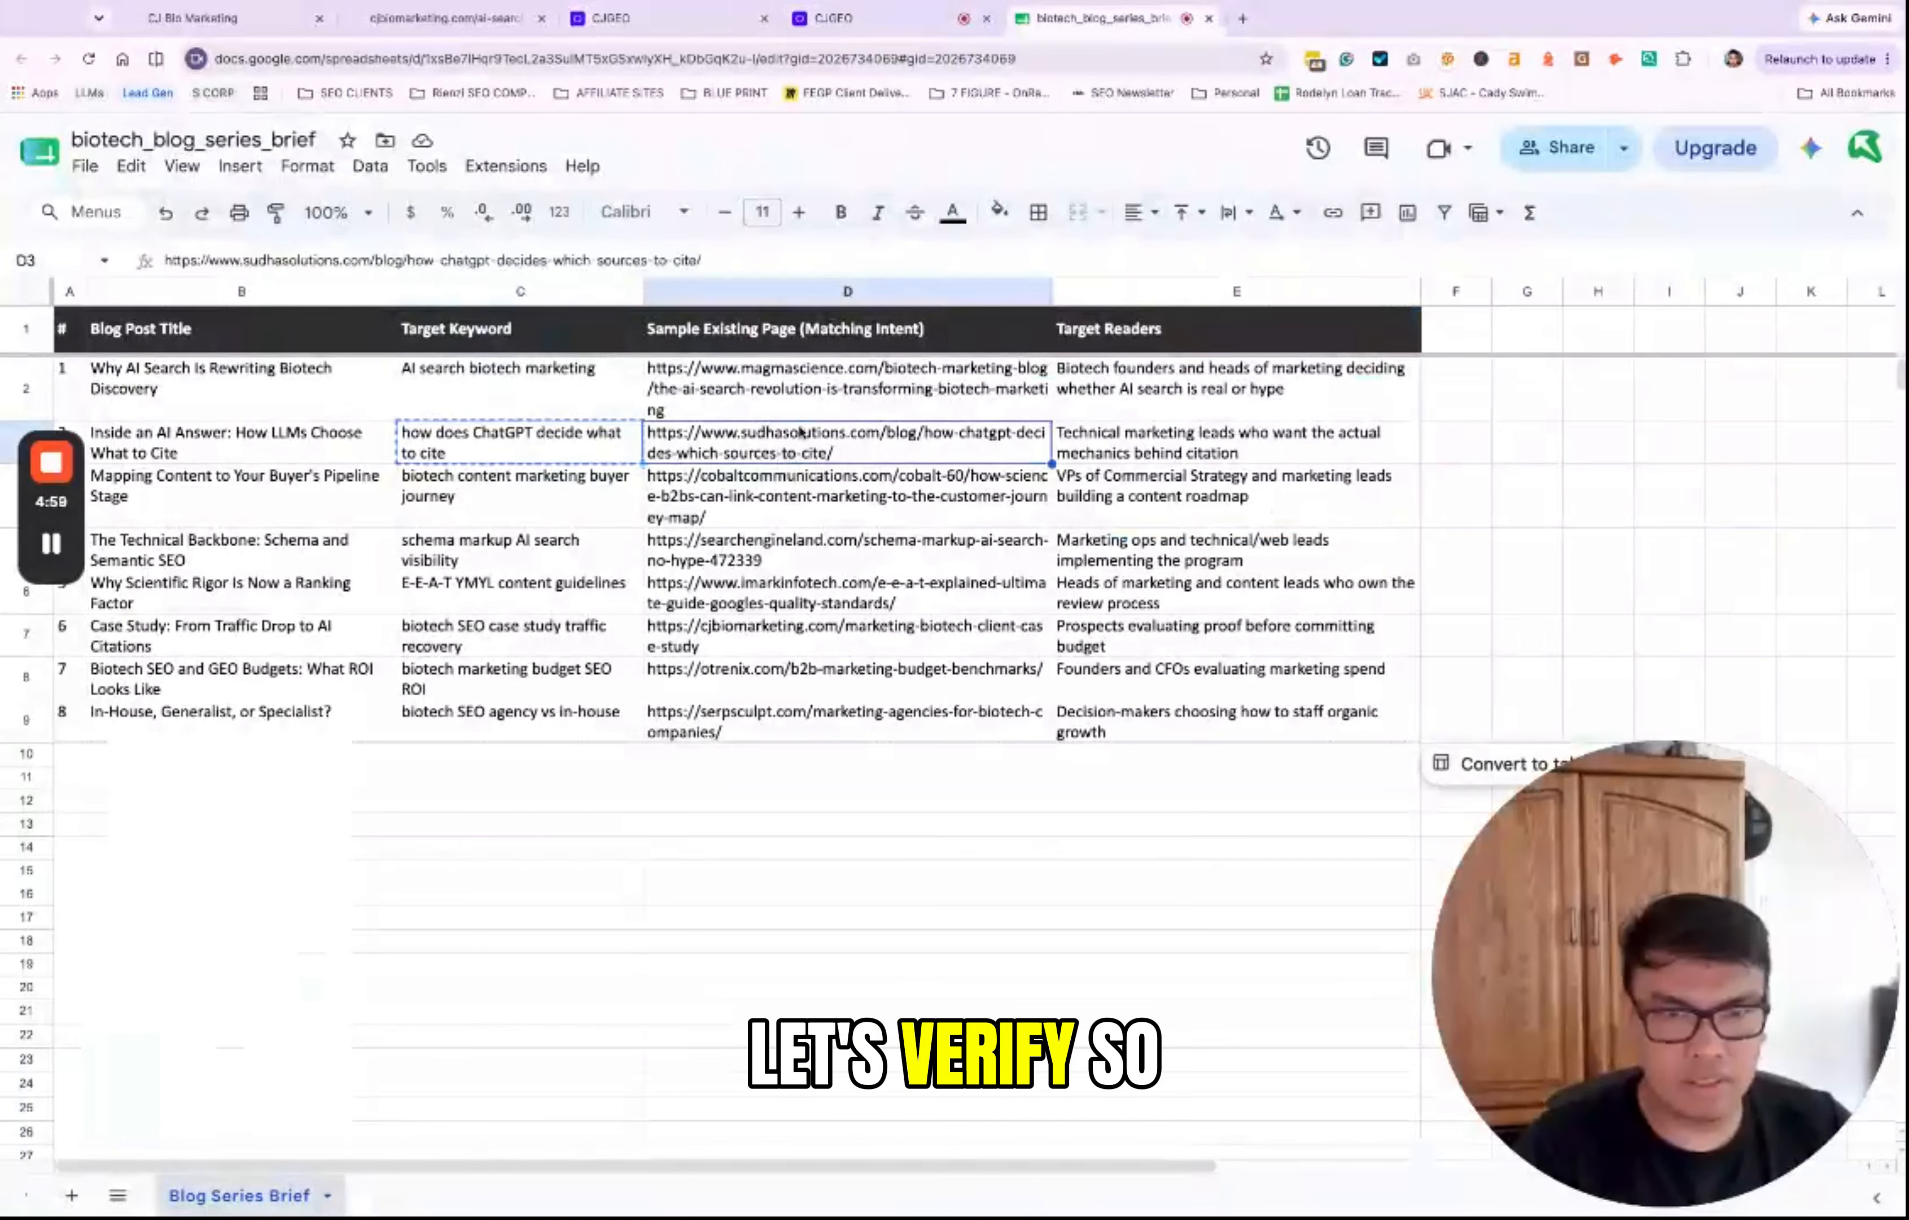
pyautogui.click(682, 20)
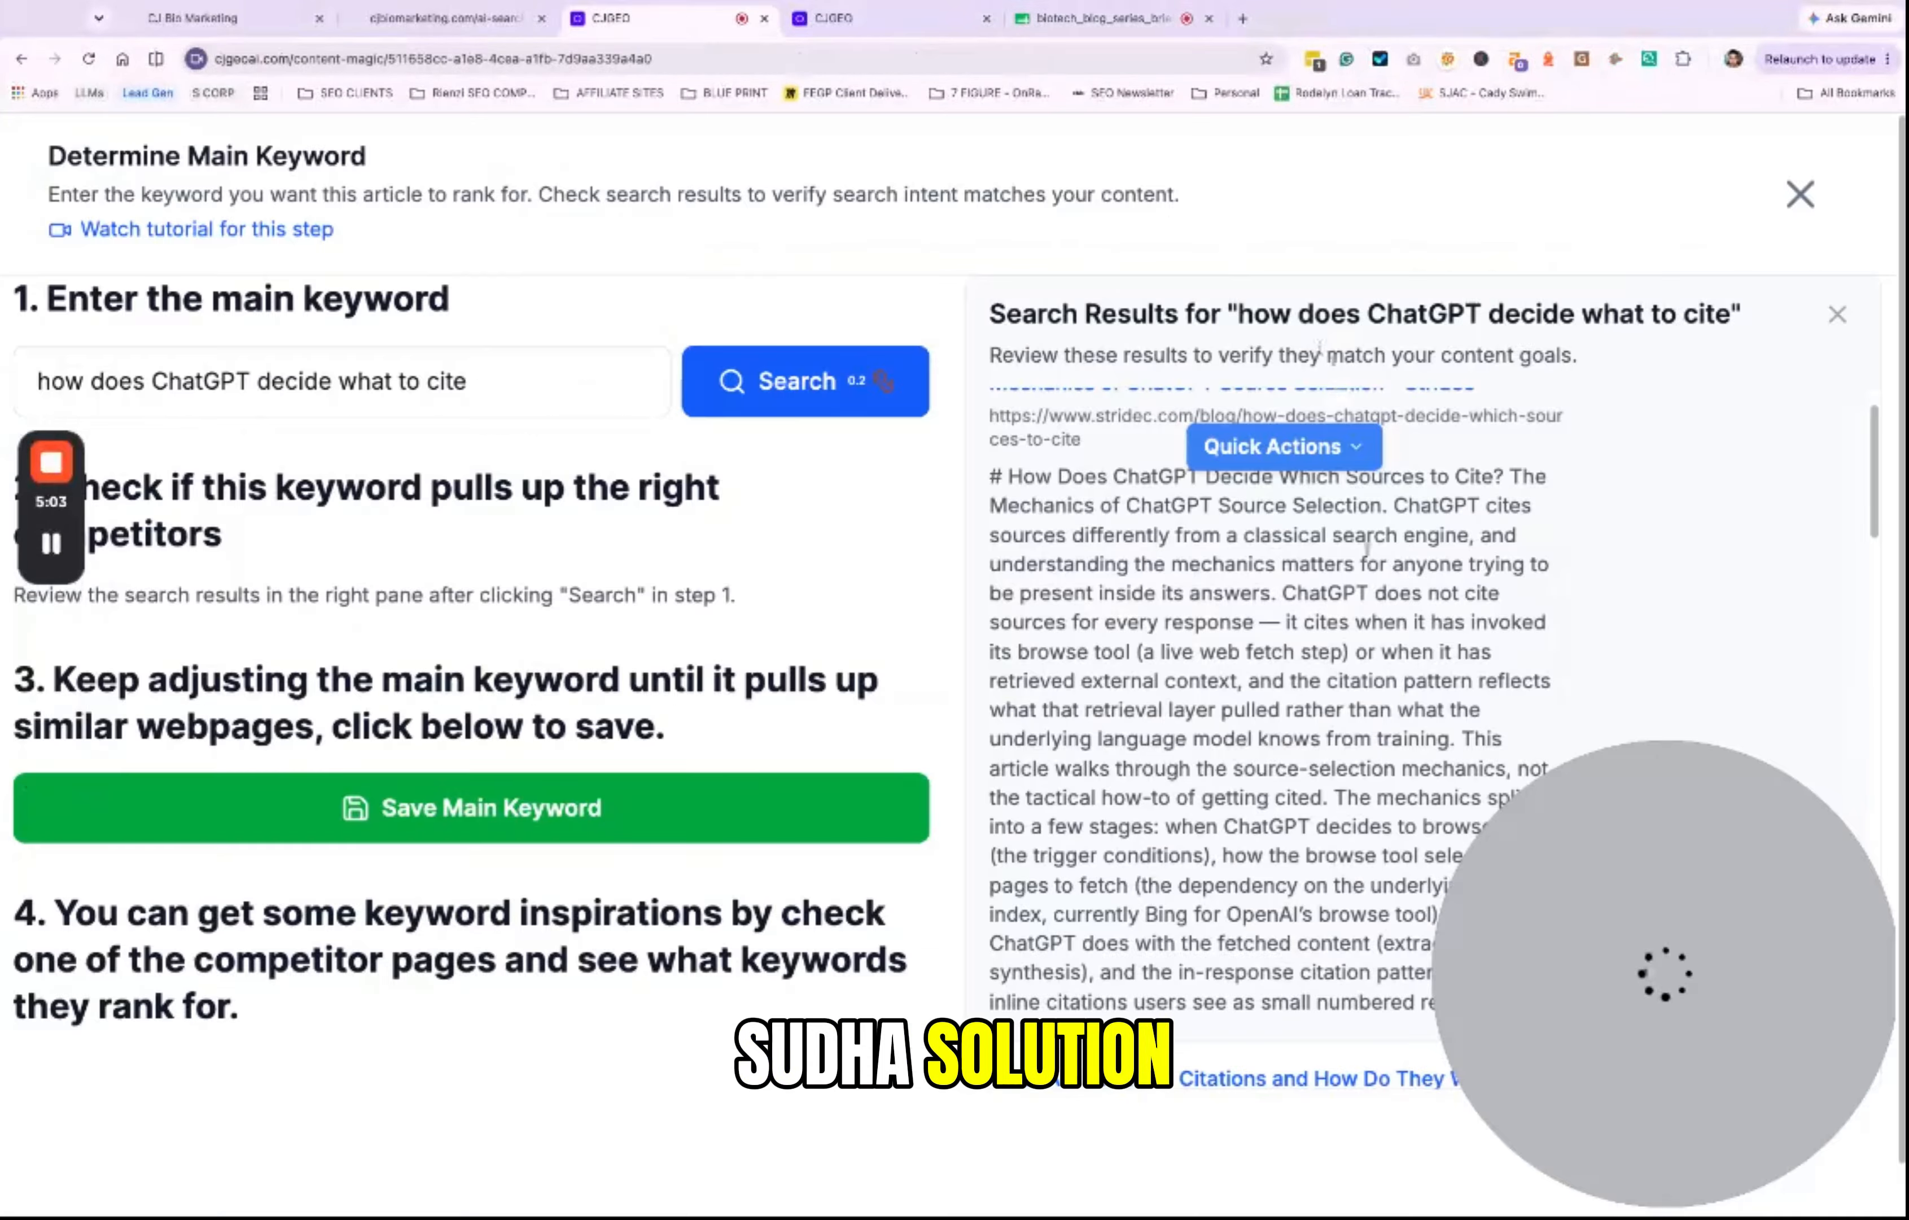
pyautogui.scroll(-10, 1367, 546)
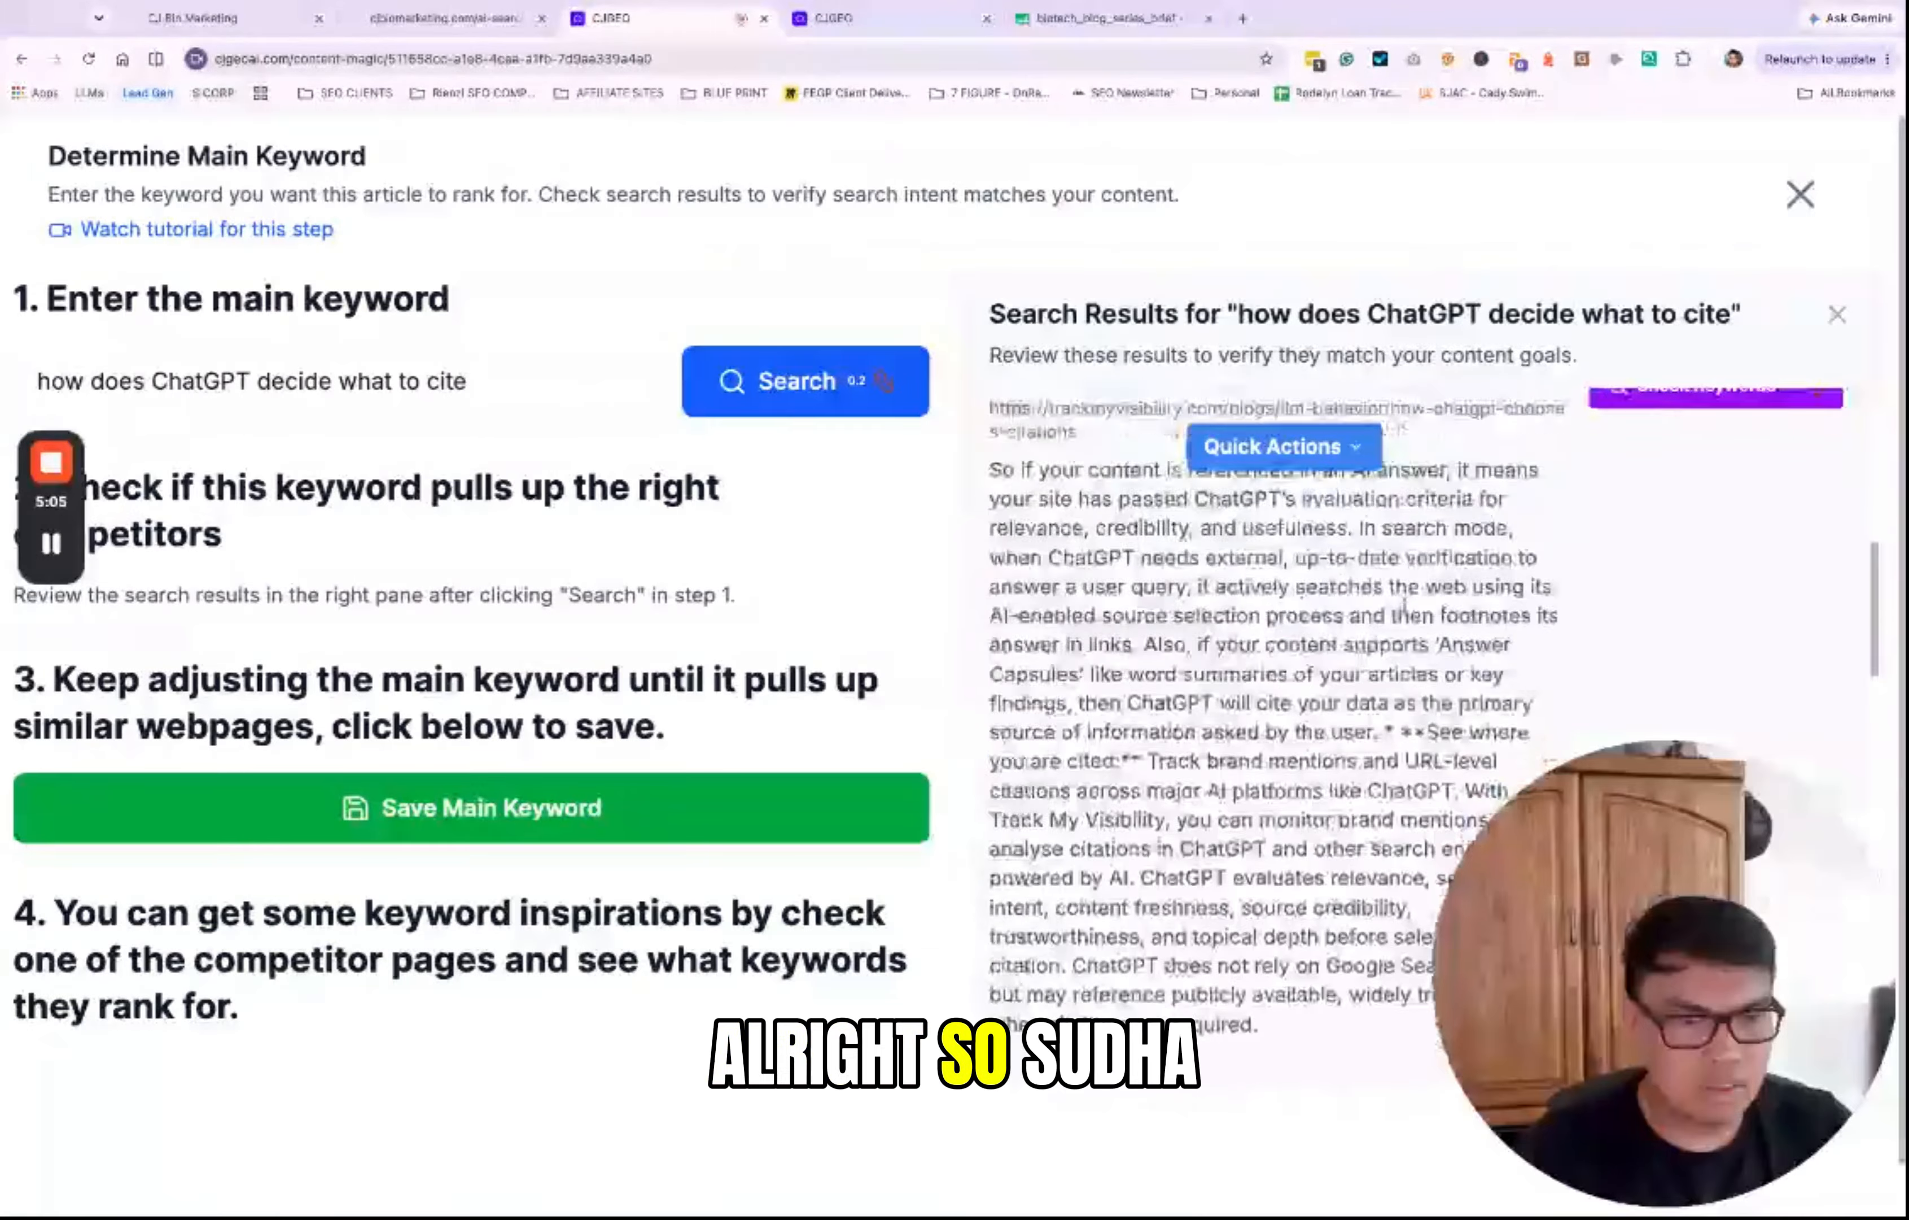
pyautogui.scroll(-15, 1404, 607)
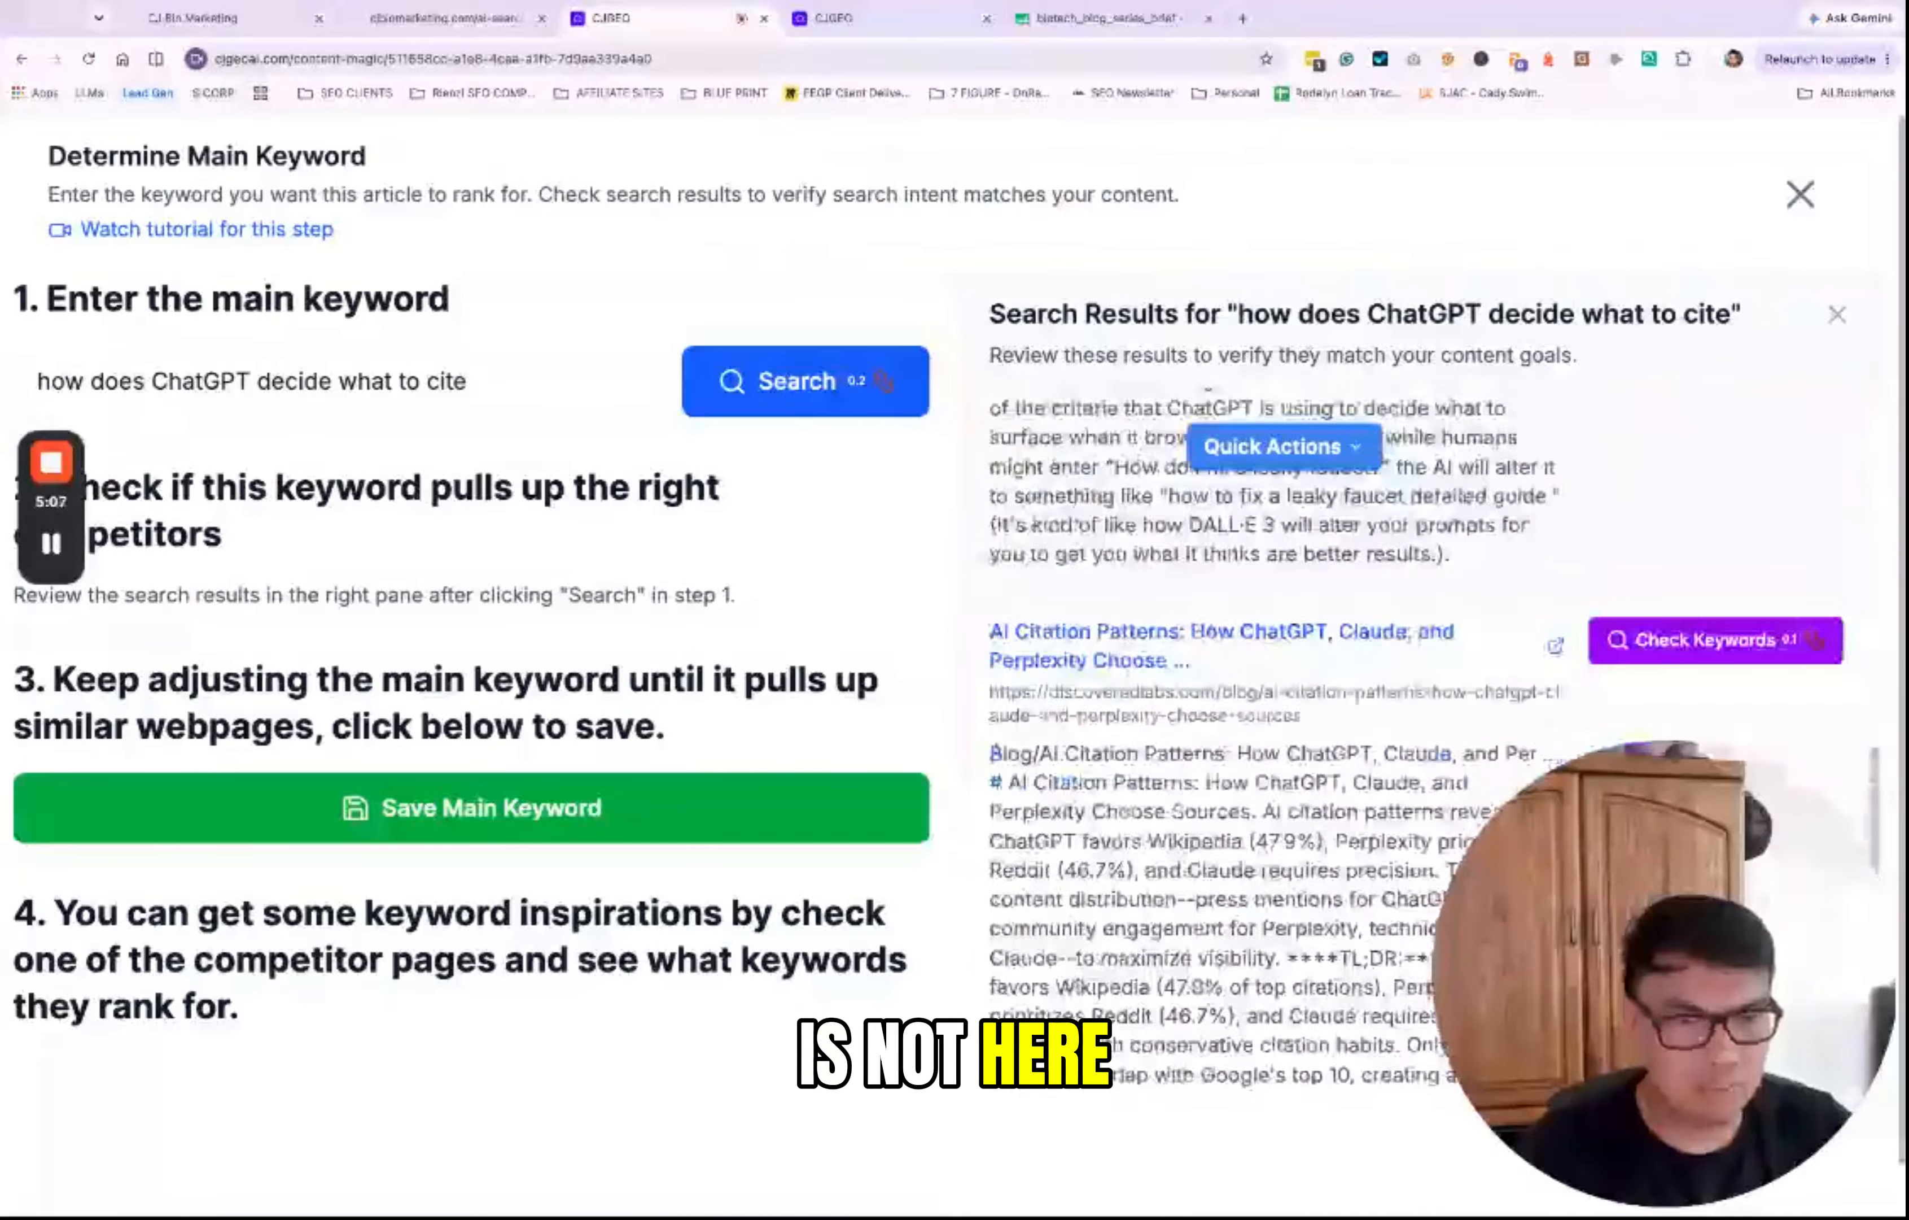
pyautogui.scroll(-8, 1338, 738)
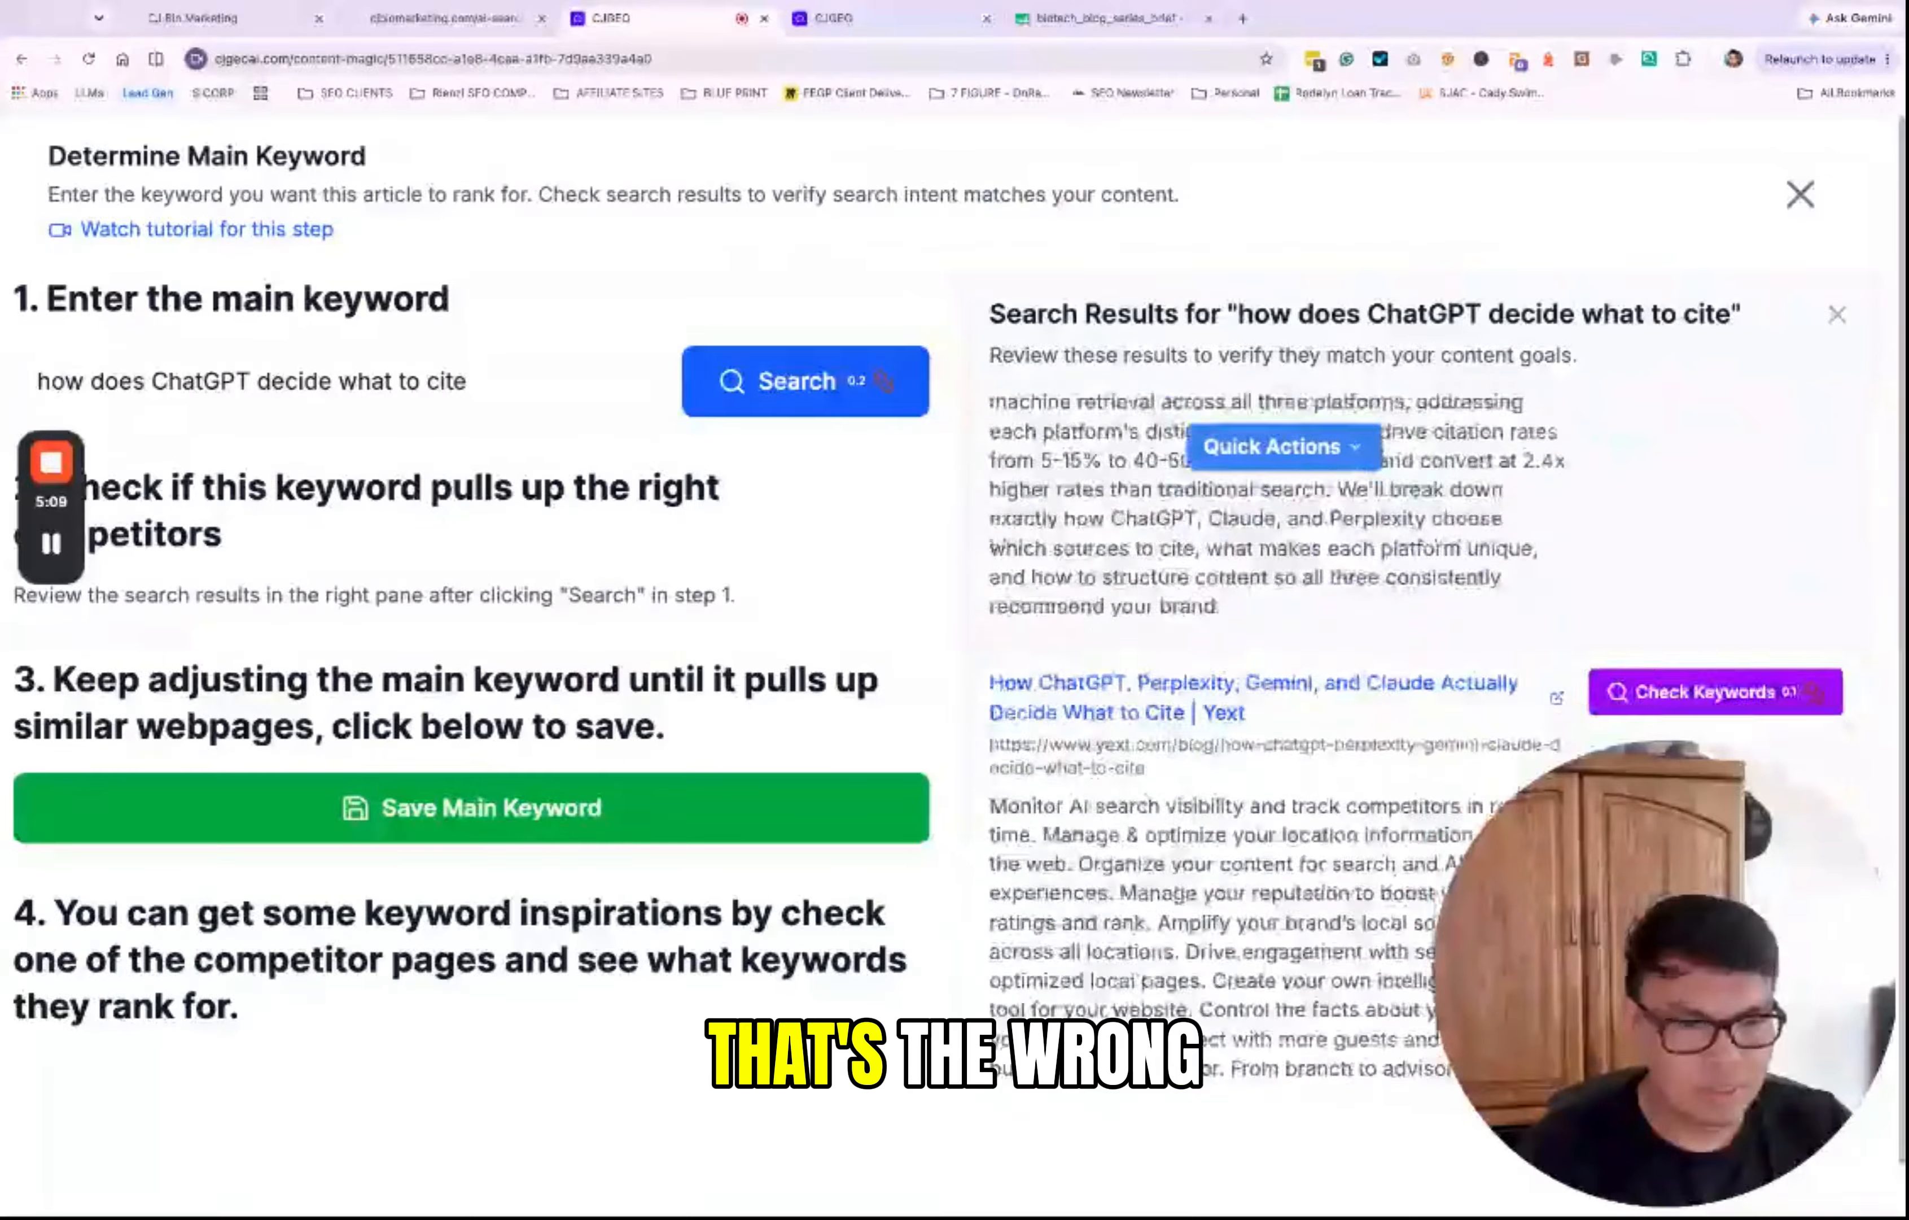
pyautogui.scroll(-10, 1275, 738)
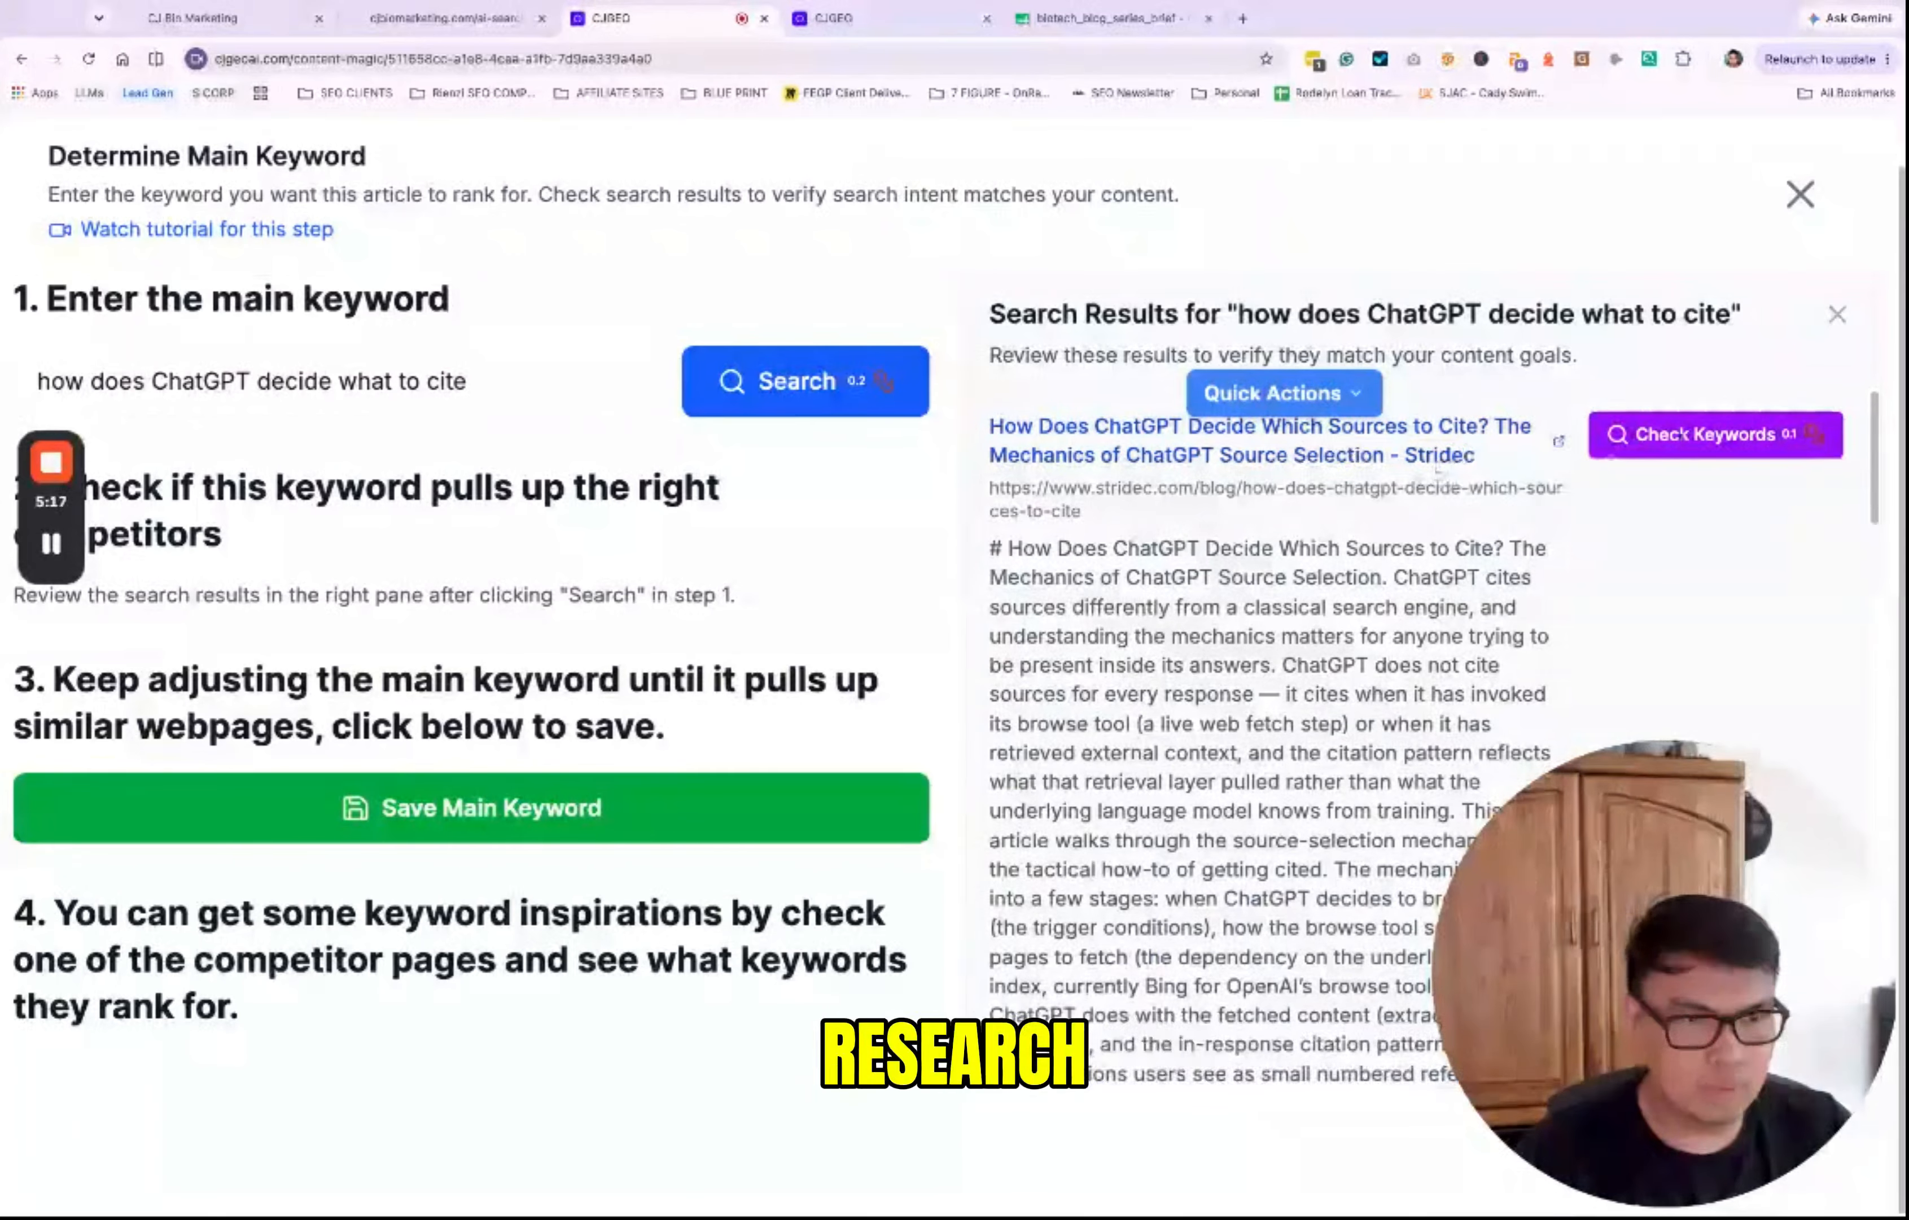
# Step: Review the competitor pages found for "how does ChatGPT decide what to cite" and judge whether they match the article's intent
pyautogui.click(1706, 433)
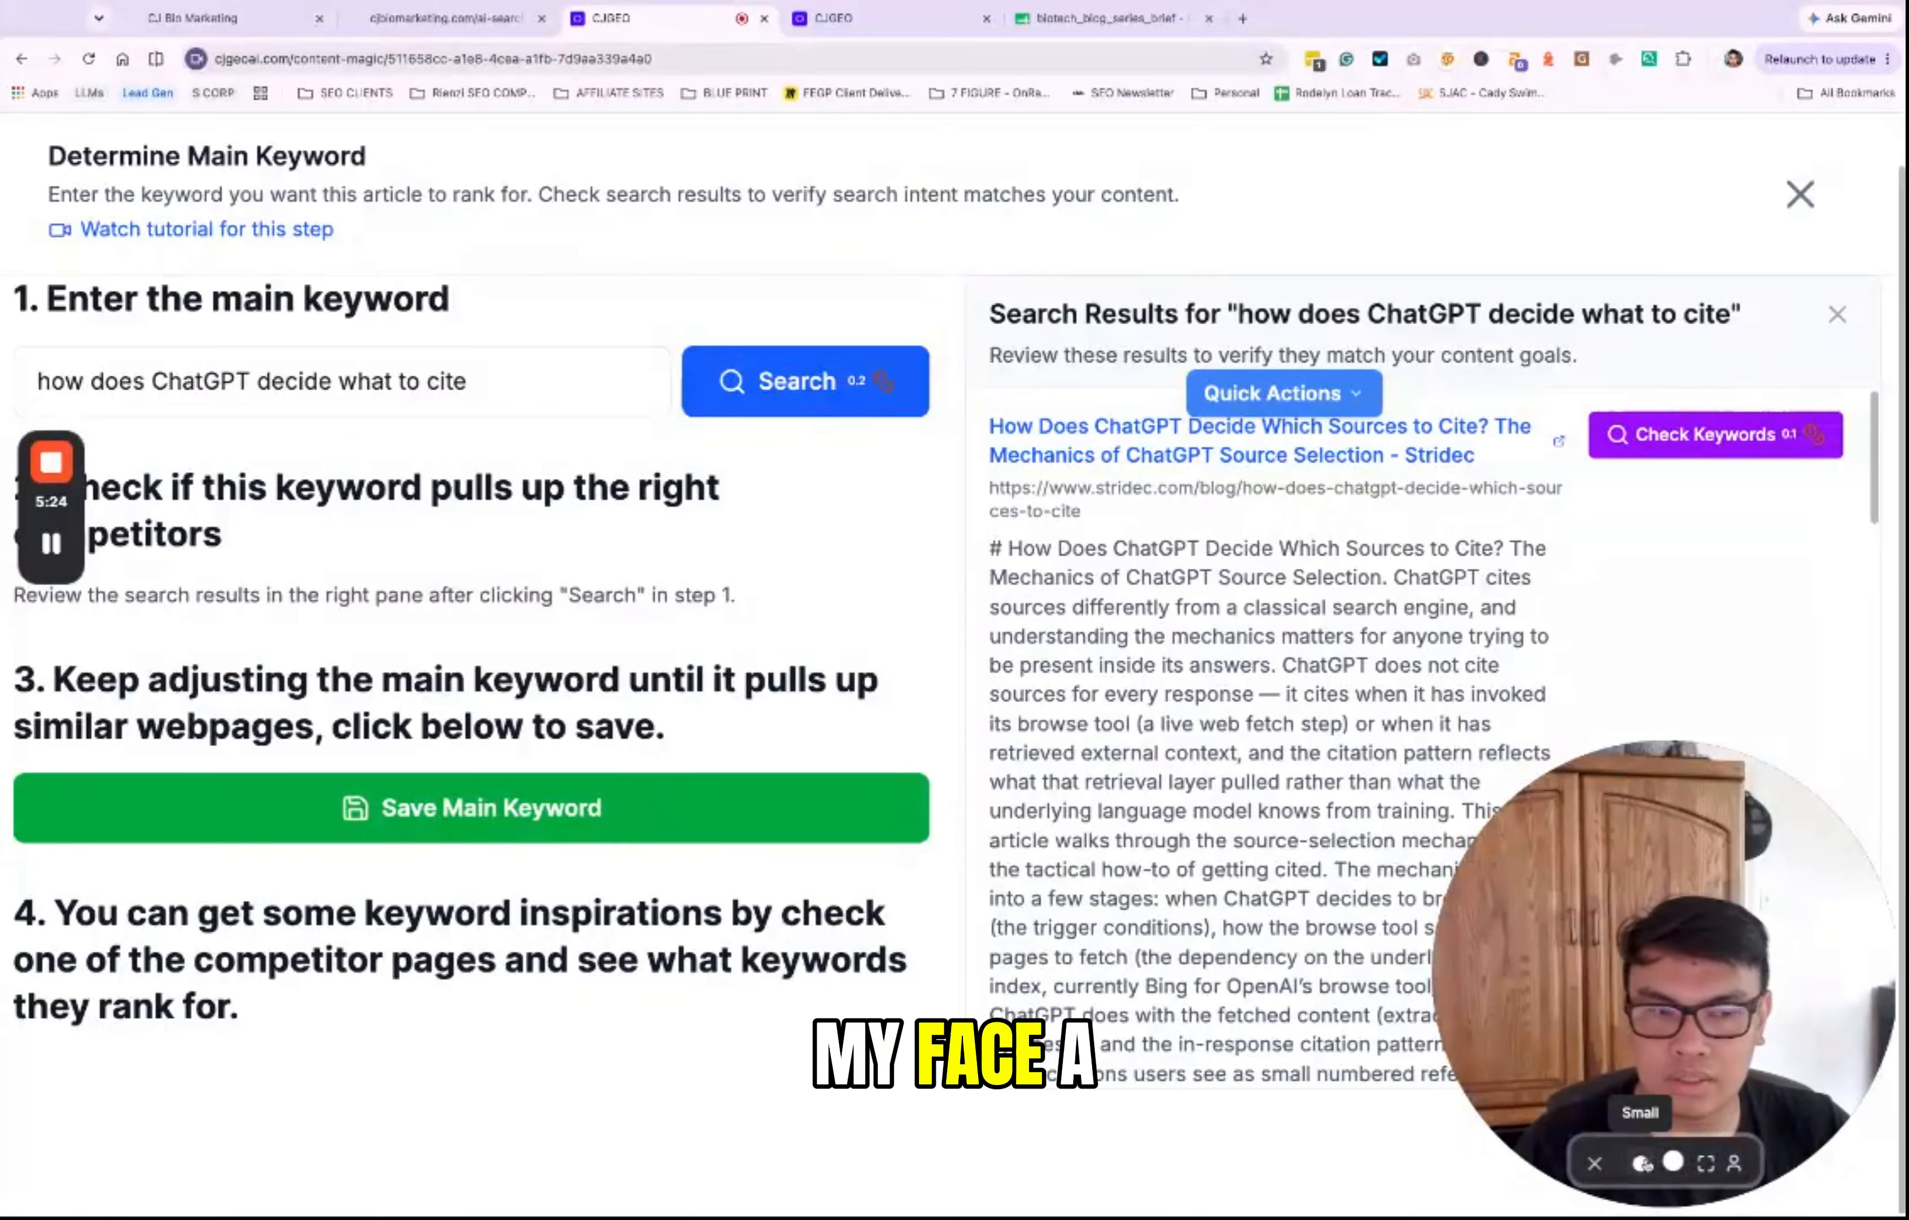
pyautogui.click(1643, 1163)
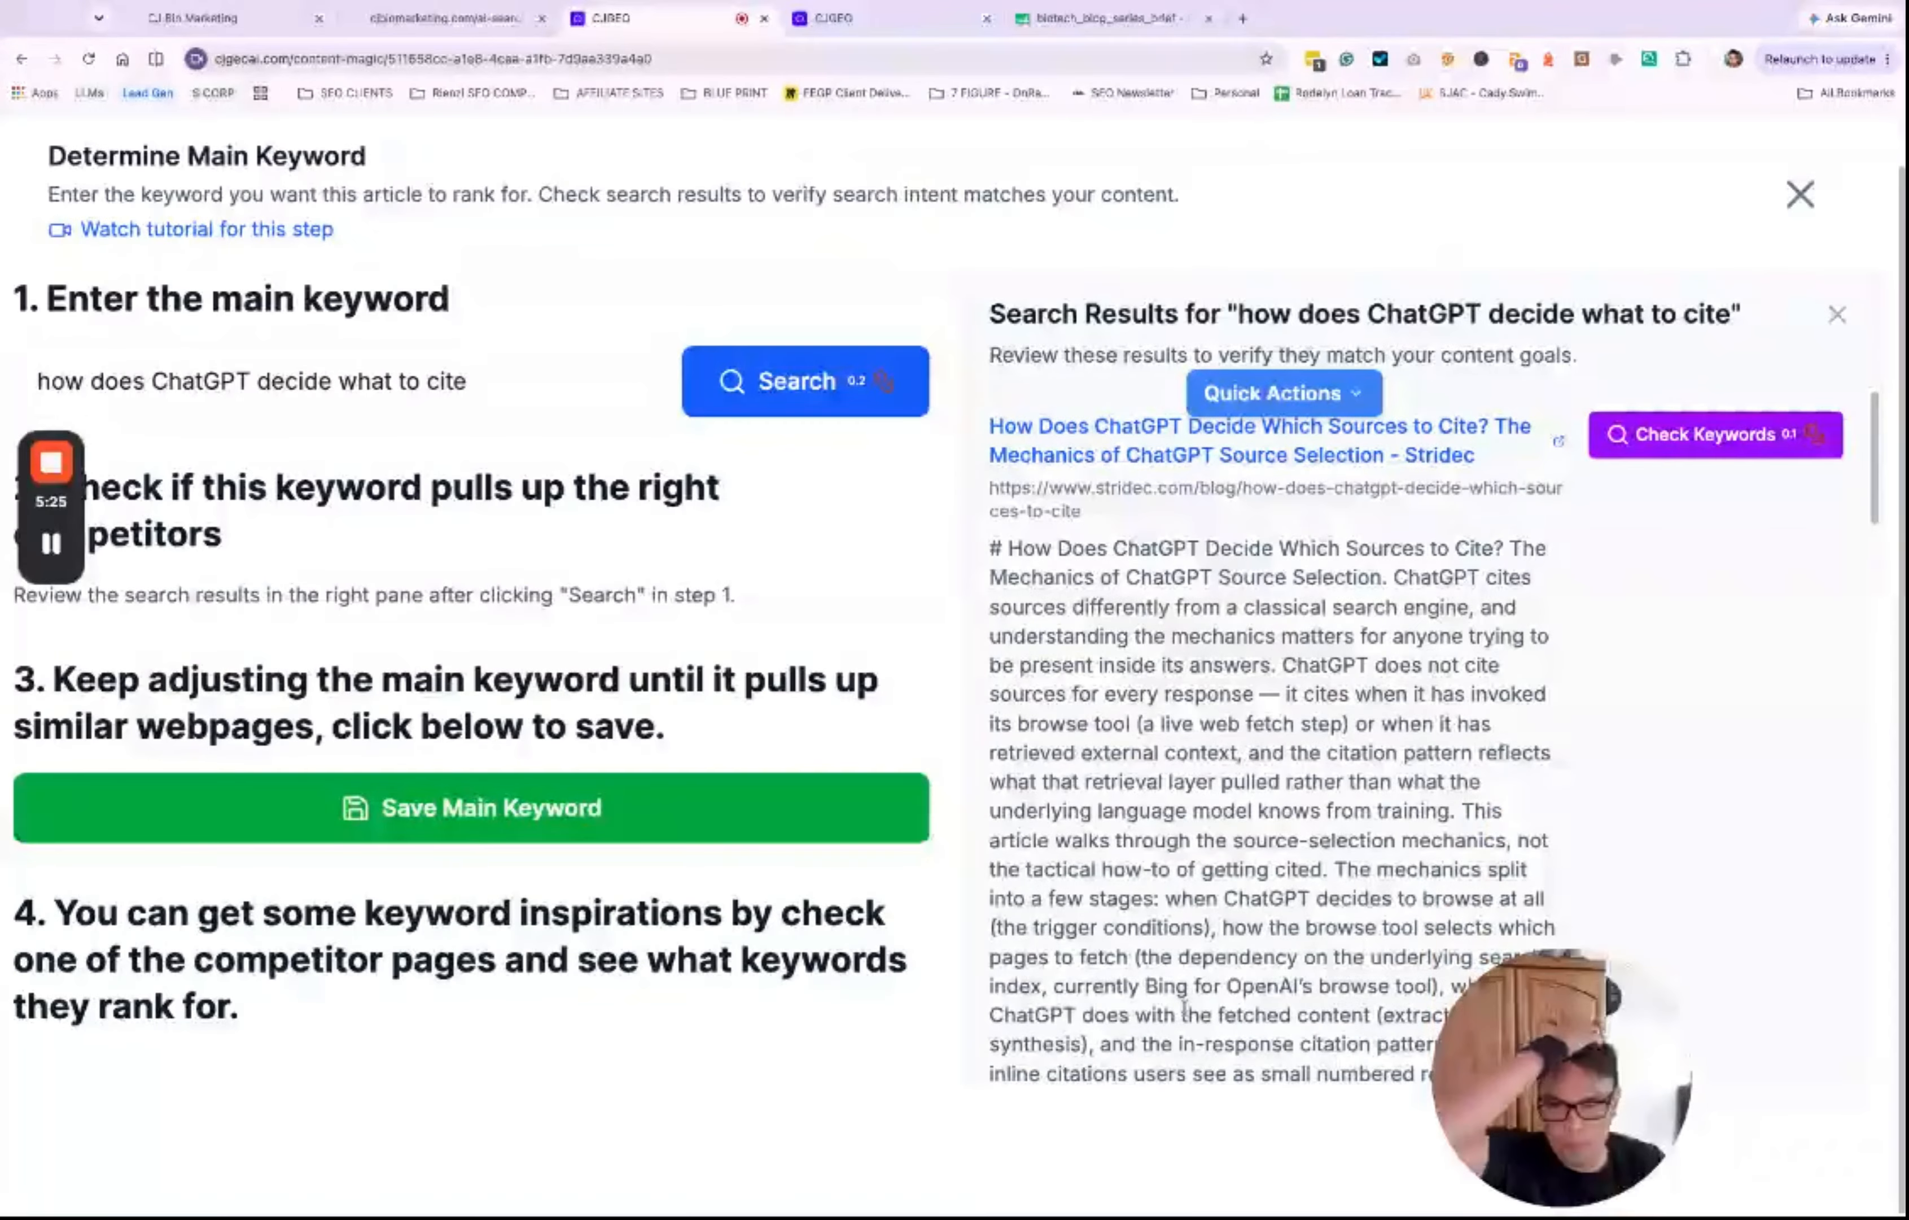
pyautogui.scroll(-3, 1081, 954)
pyautogui.scroll(-15, 1081, 953)
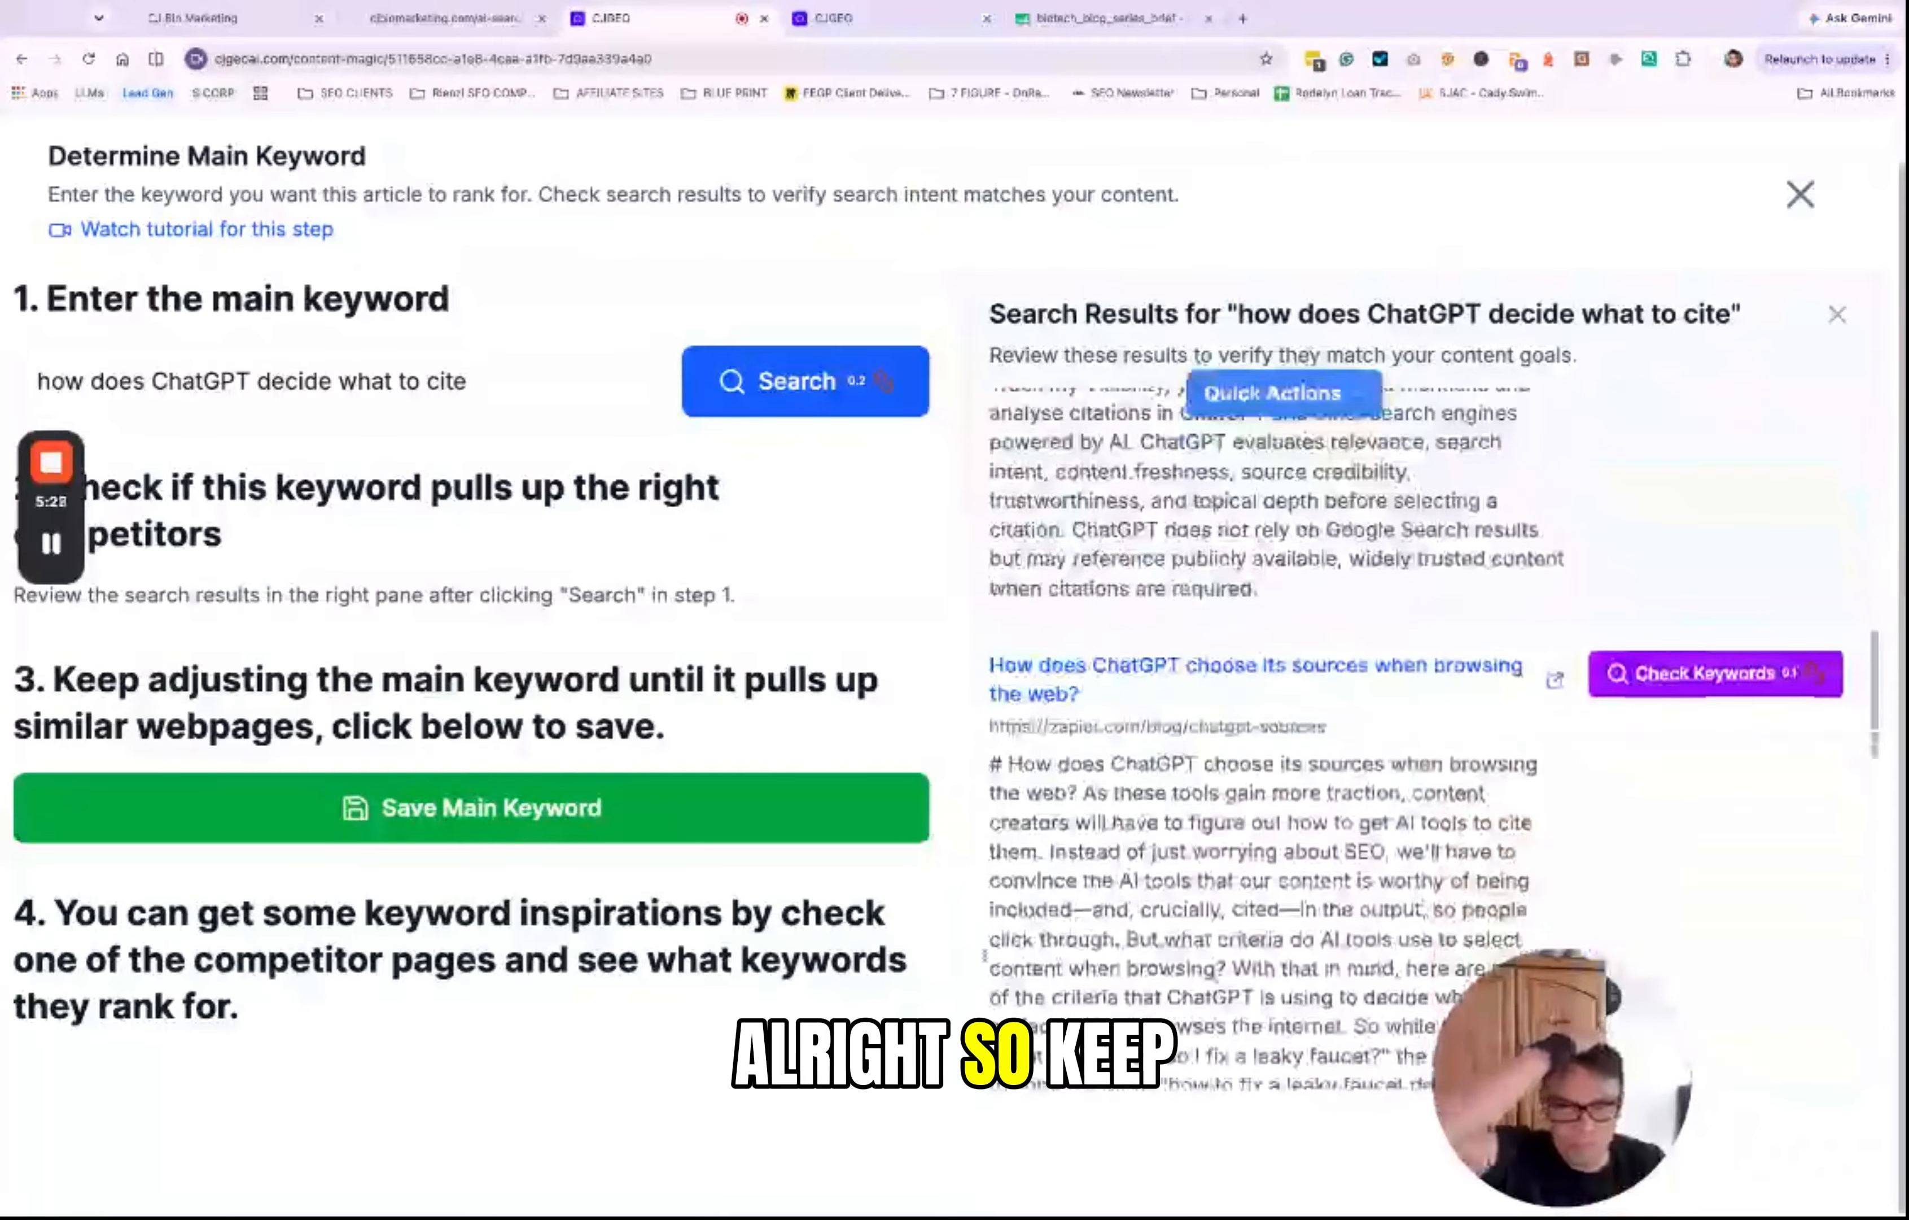
pyautogui.scroll(15, 1242, 872)
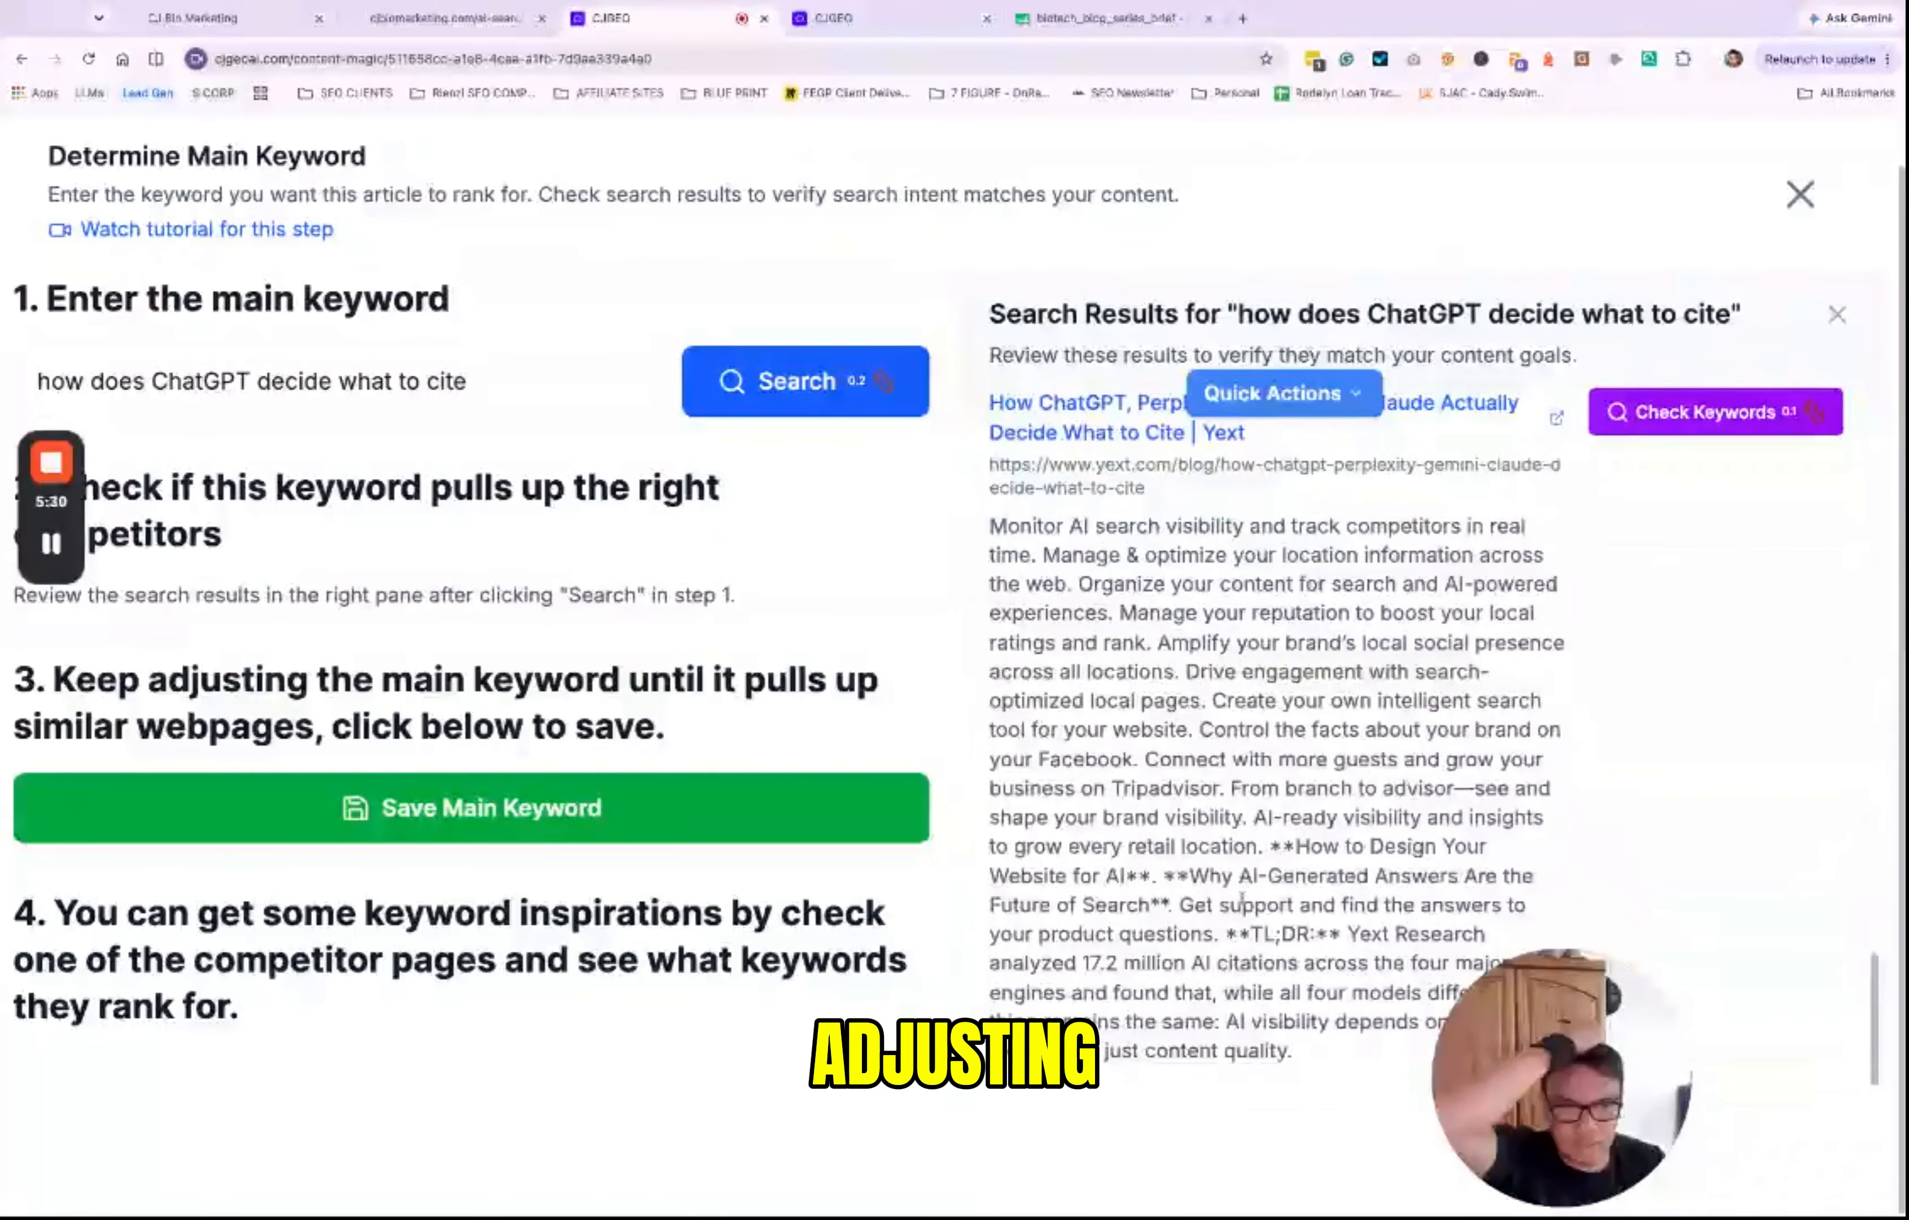
pyautogui.scroll(1, 1276, 642)
pyautogui.scroll(-4, 1276, 642)
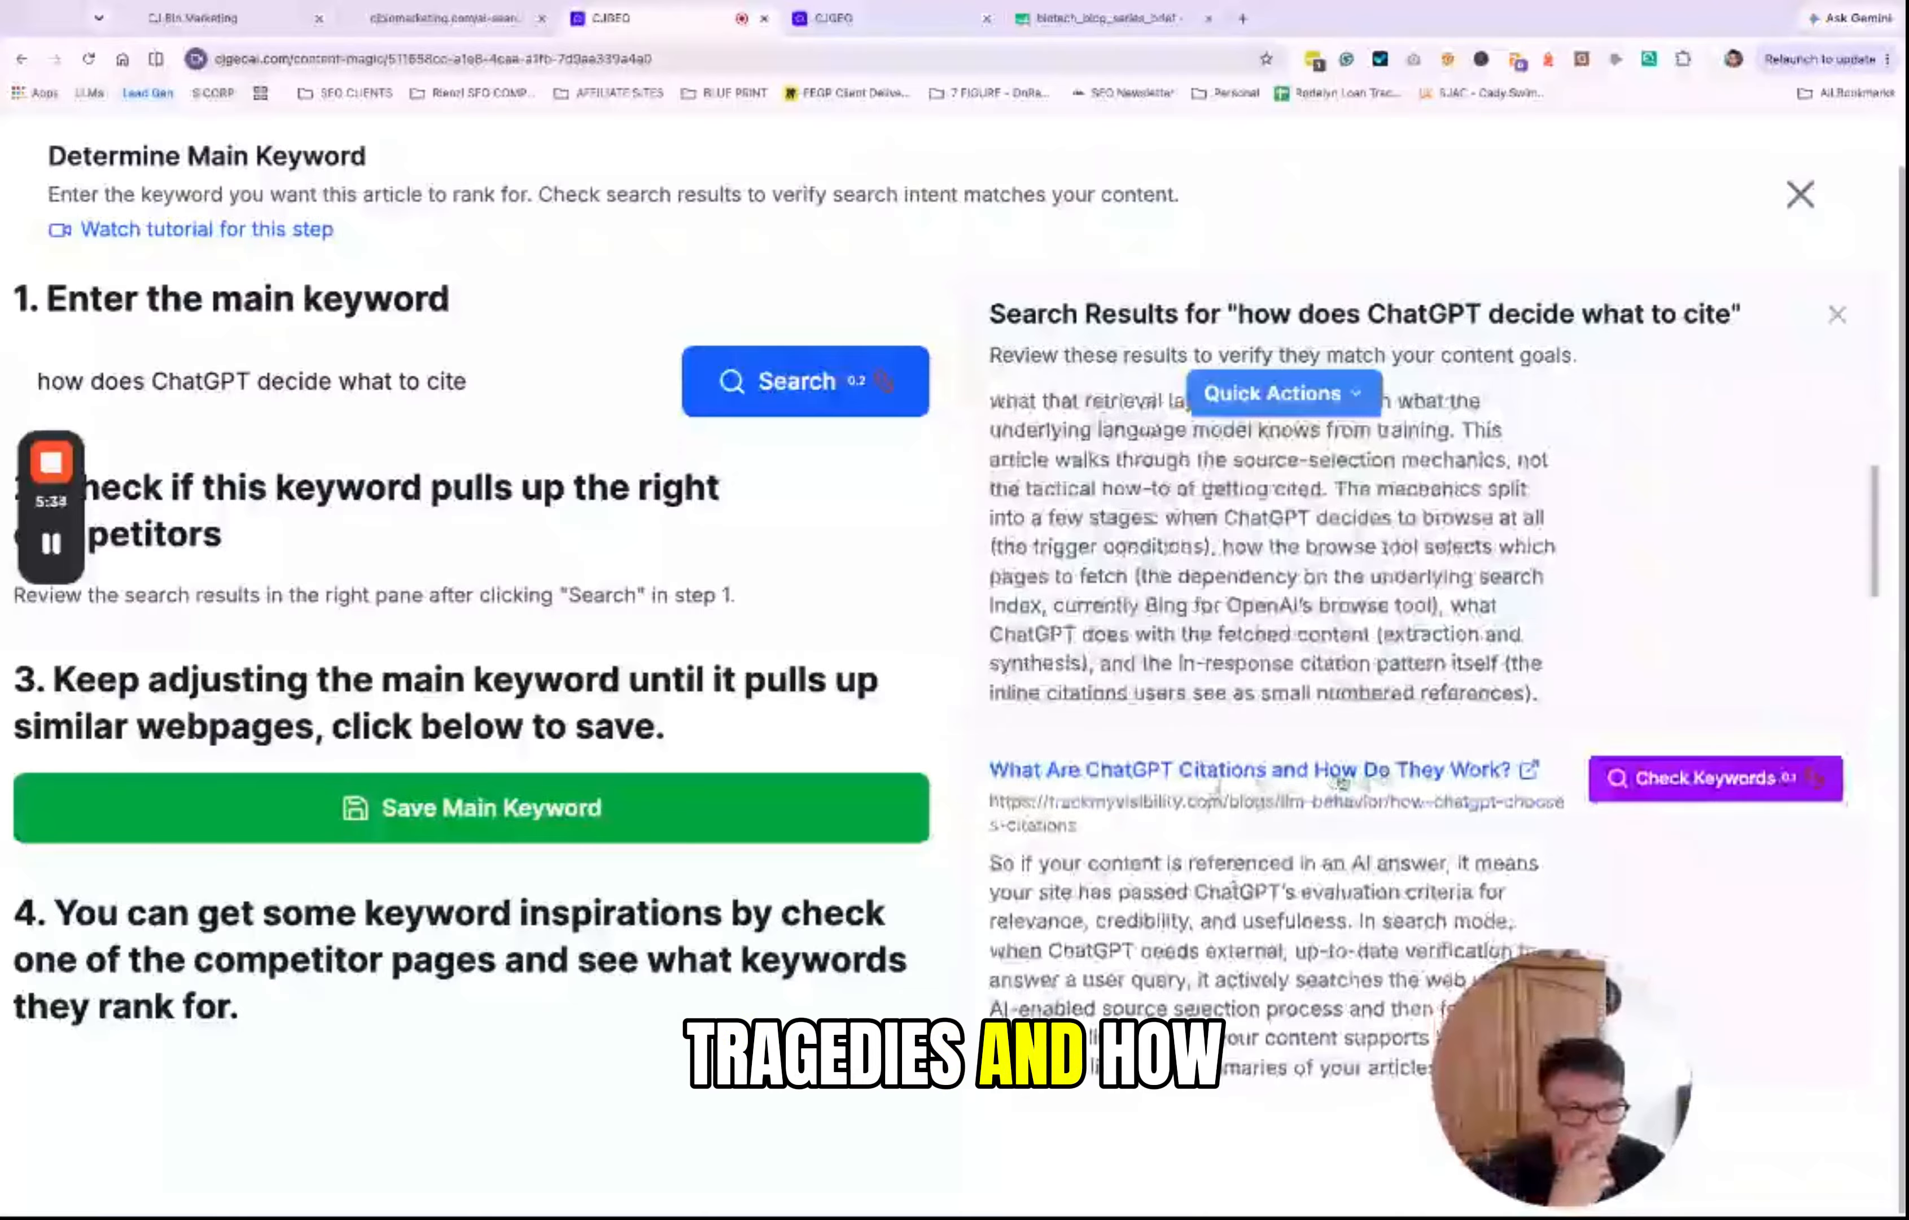
pyautogui.scroll(-10, 1316, 787)
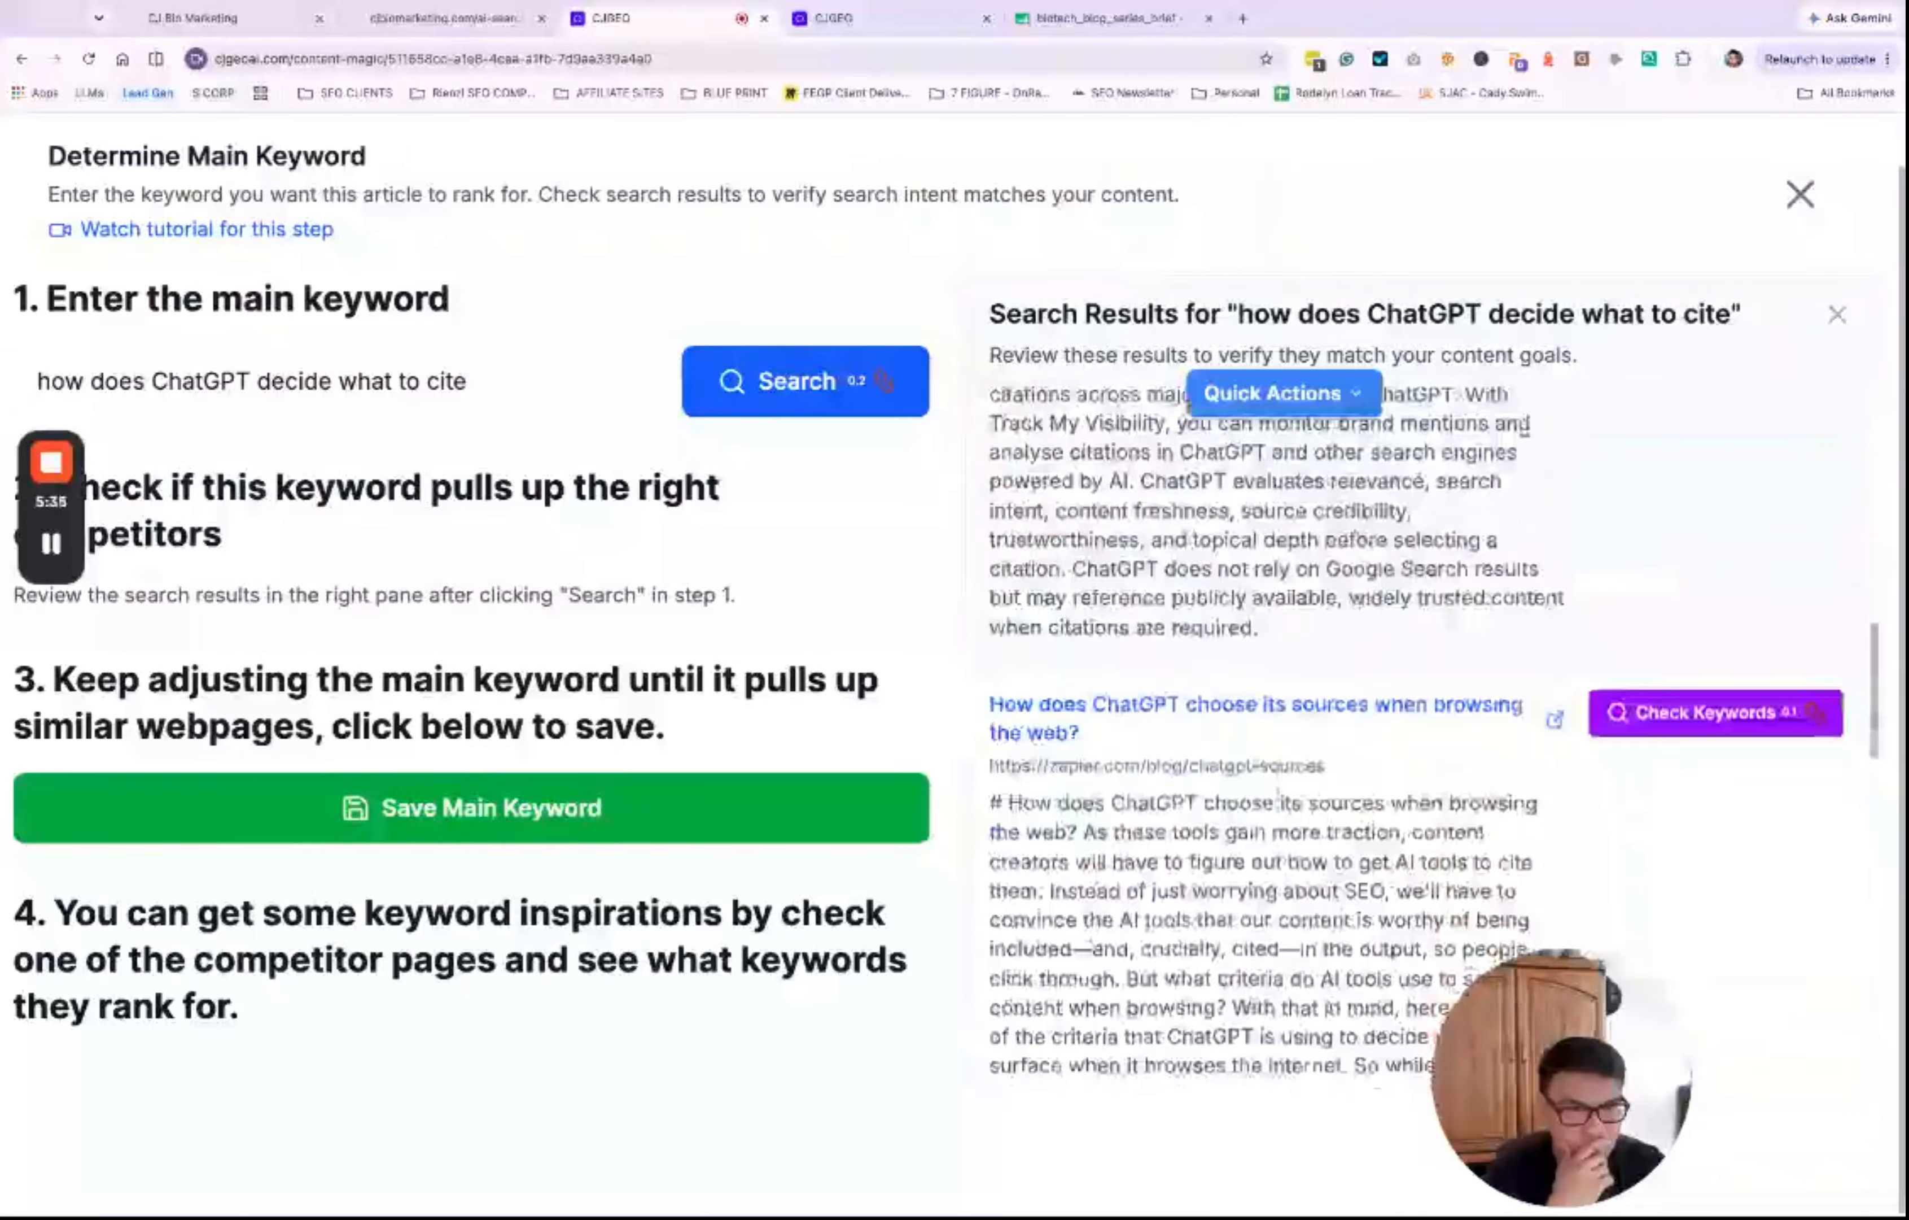
pyautogui.click(1716, 726)
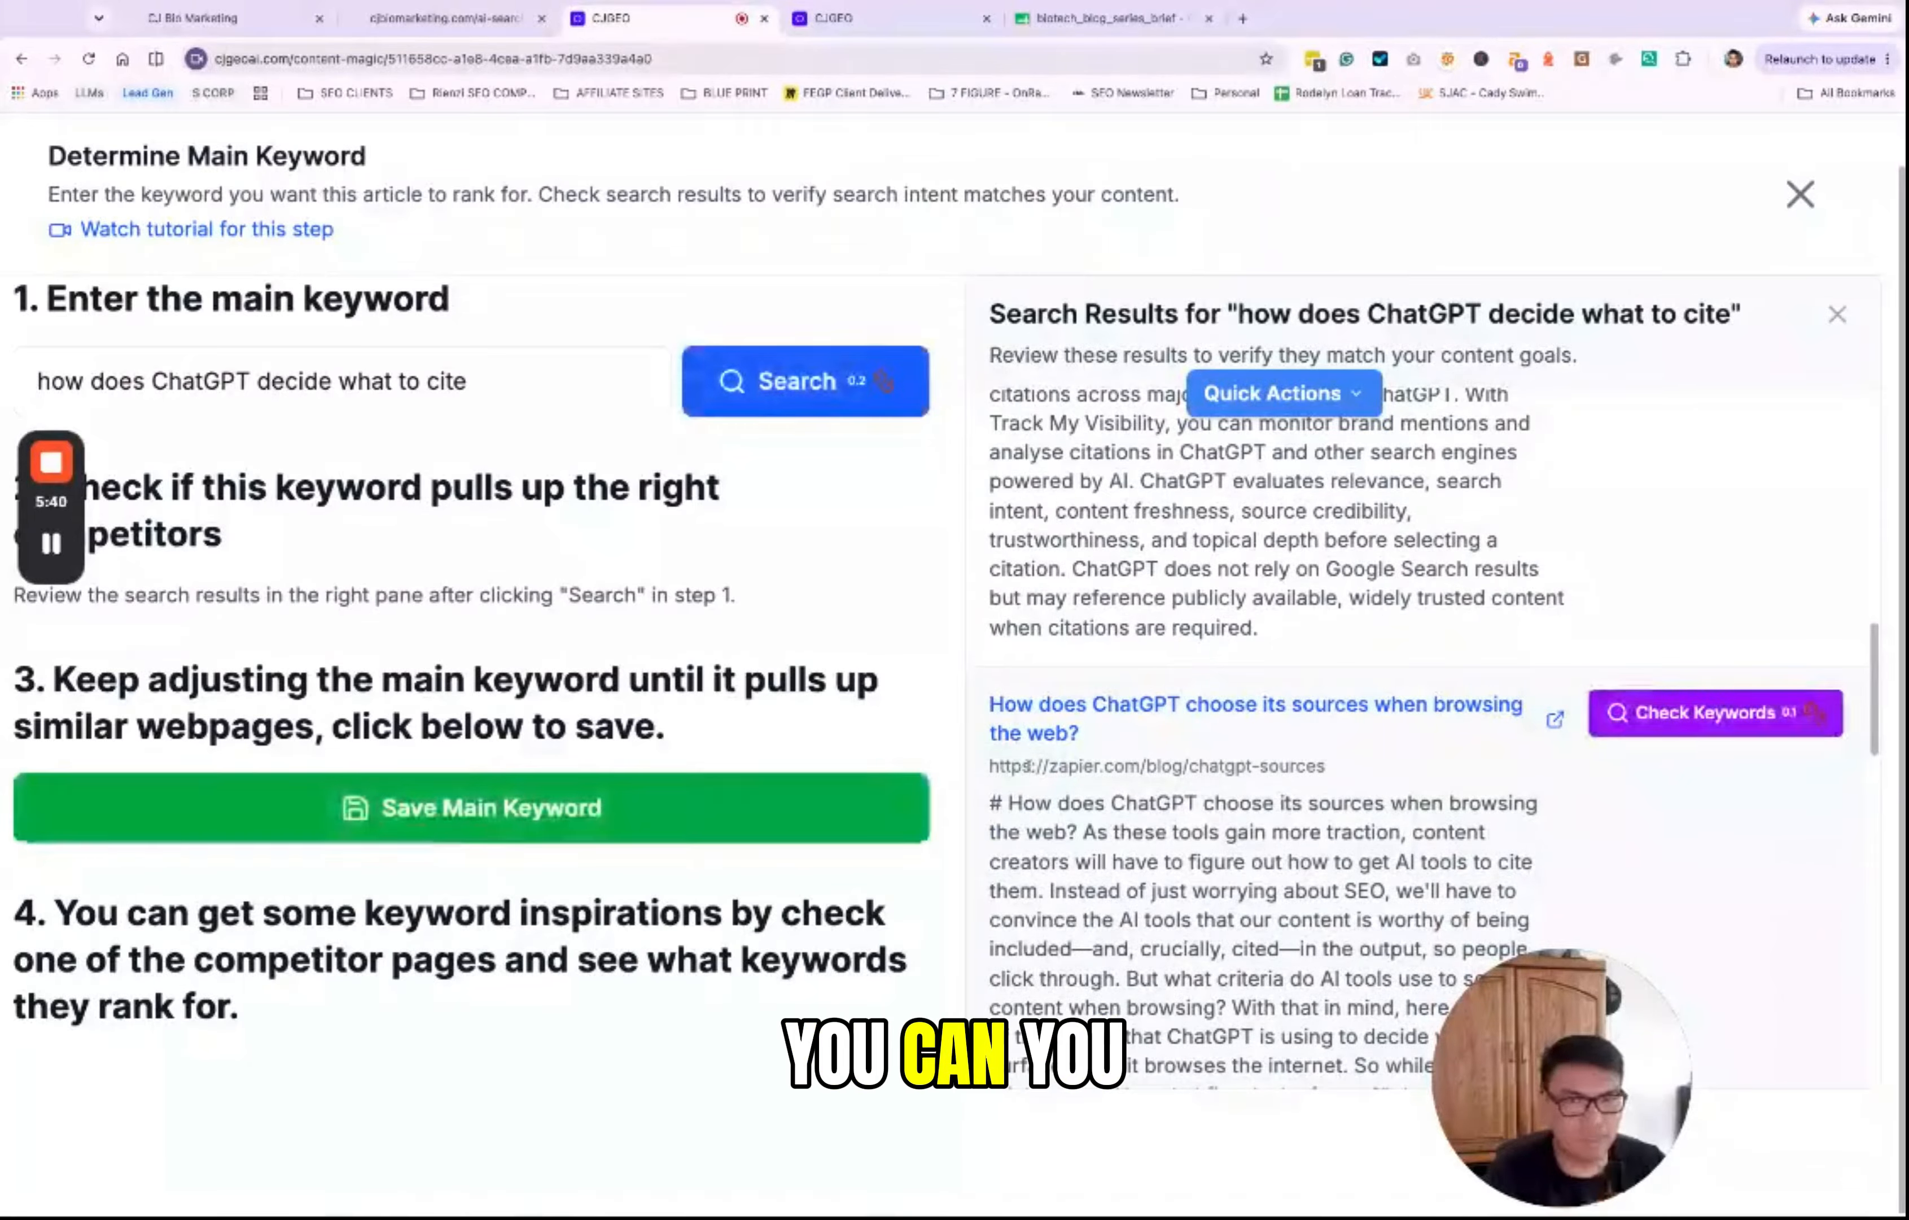
pyautogui.scroll(-10, 1134, 772)
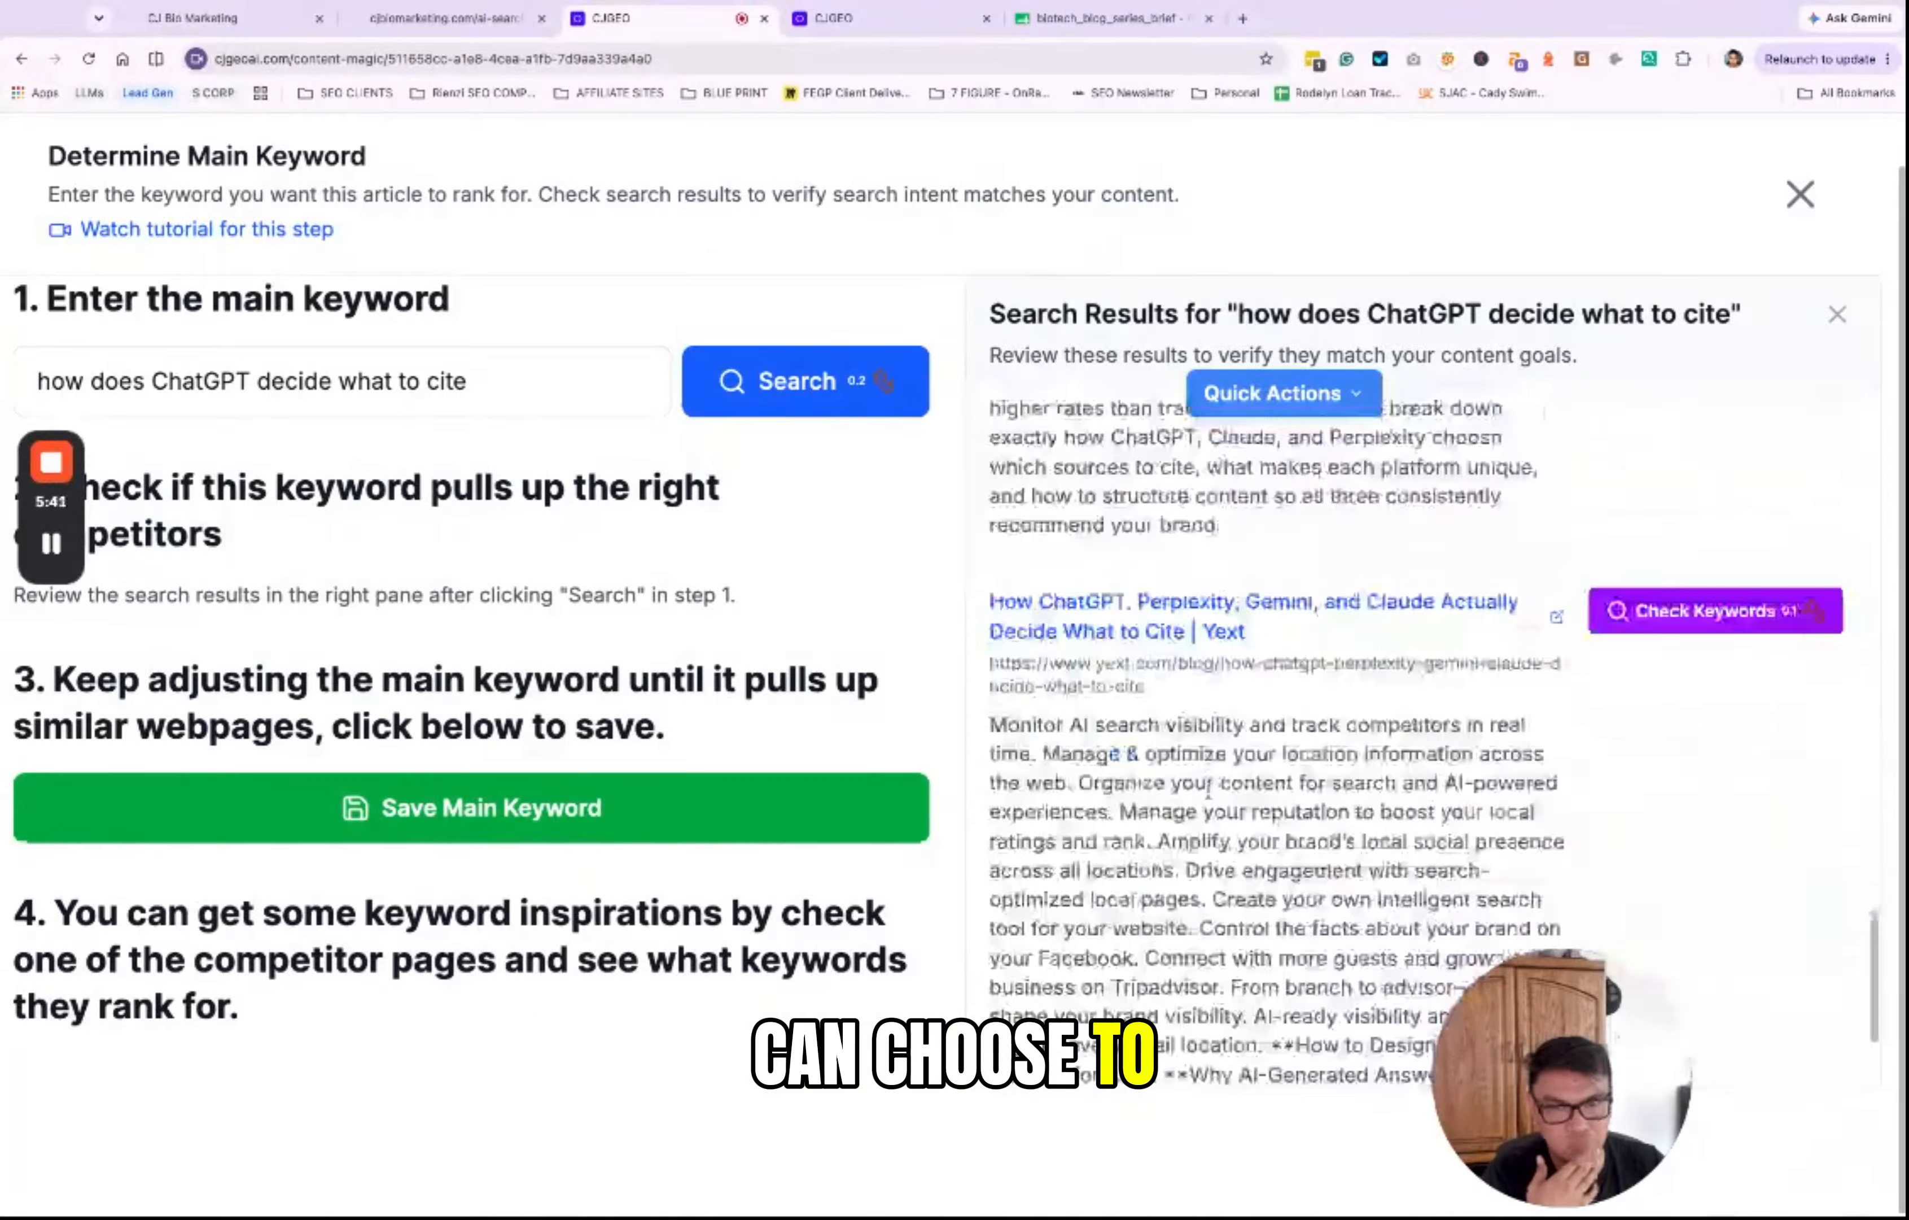
pyautogui.scroll(-15, 1275, 738)
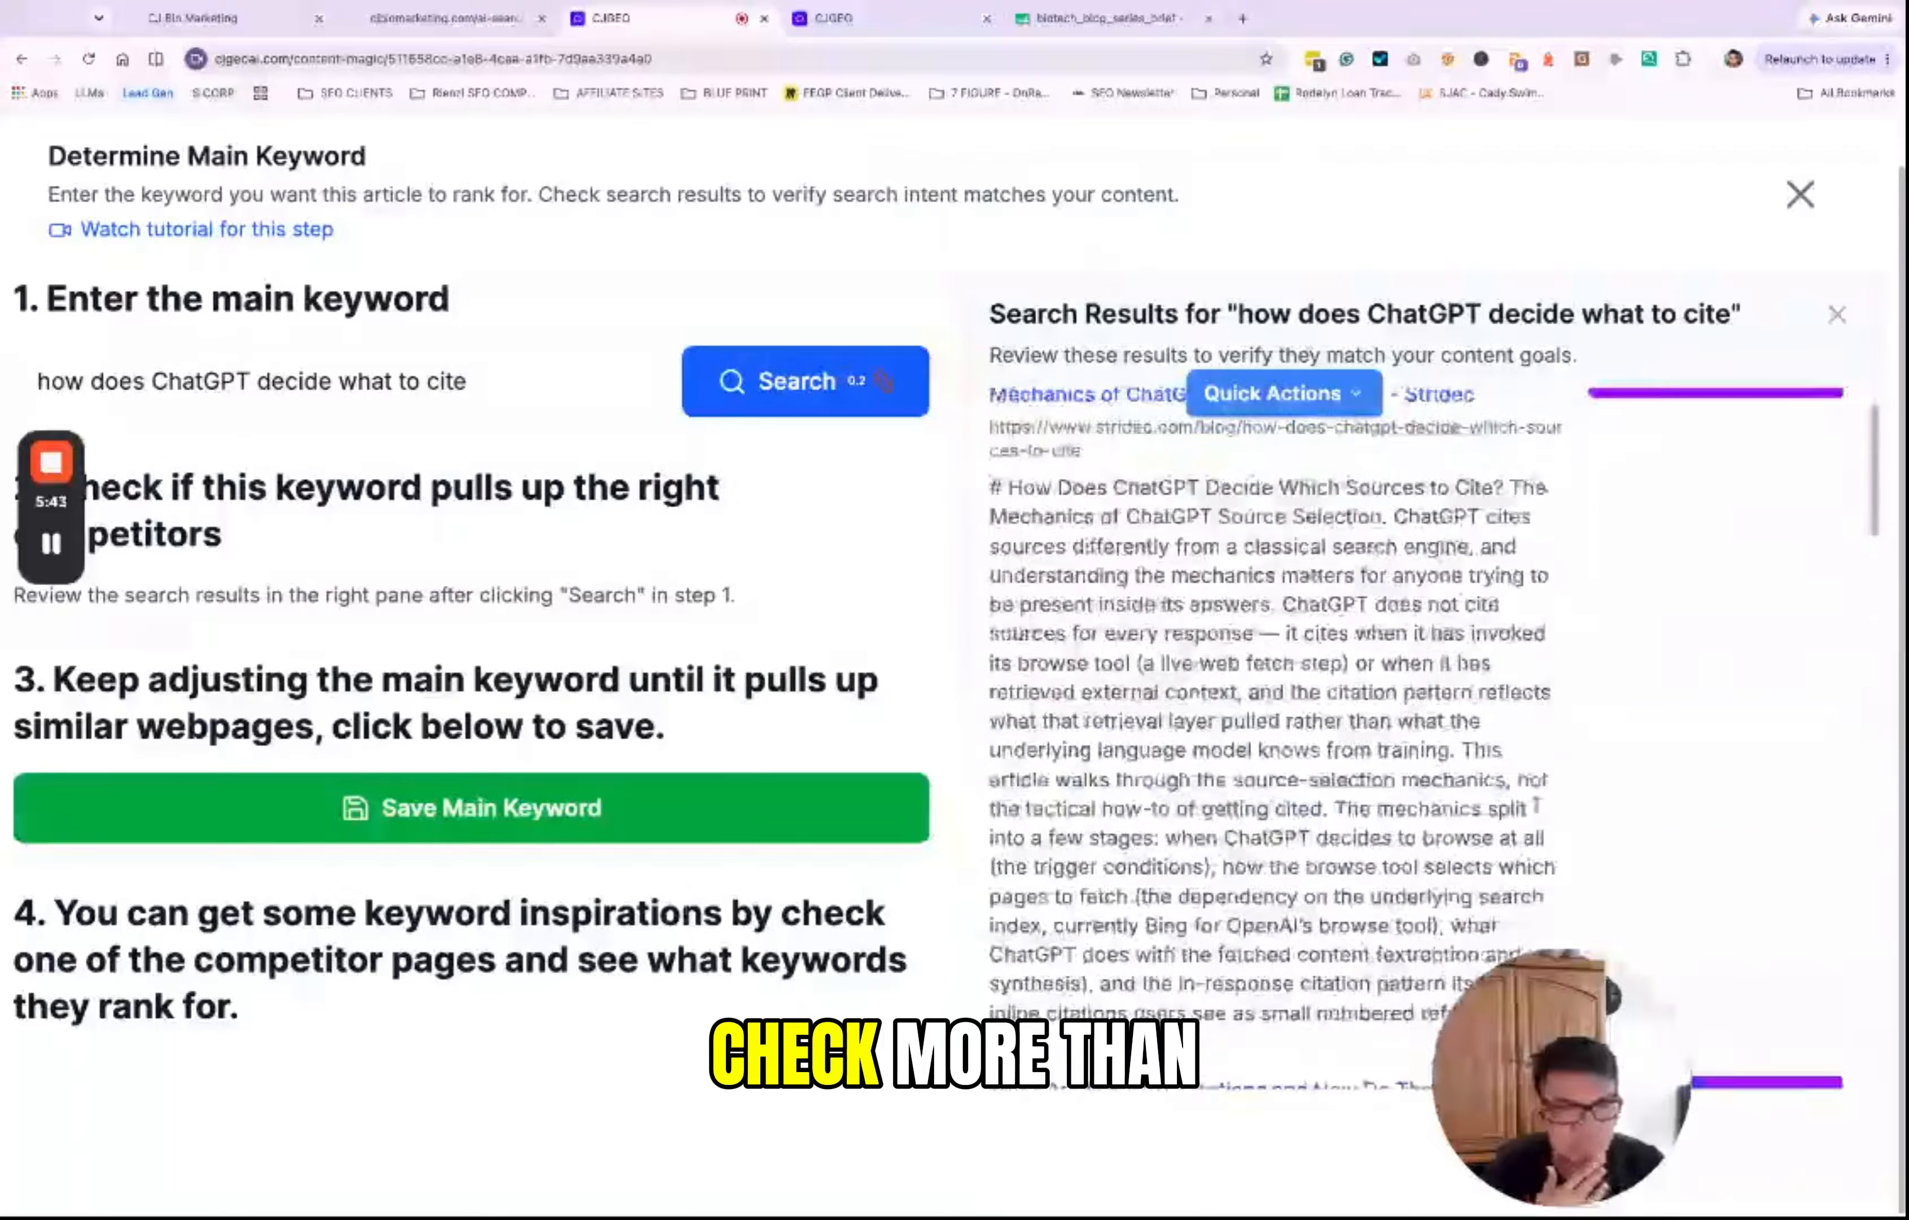
pyautogui.scroll(-15, 1276, 738)
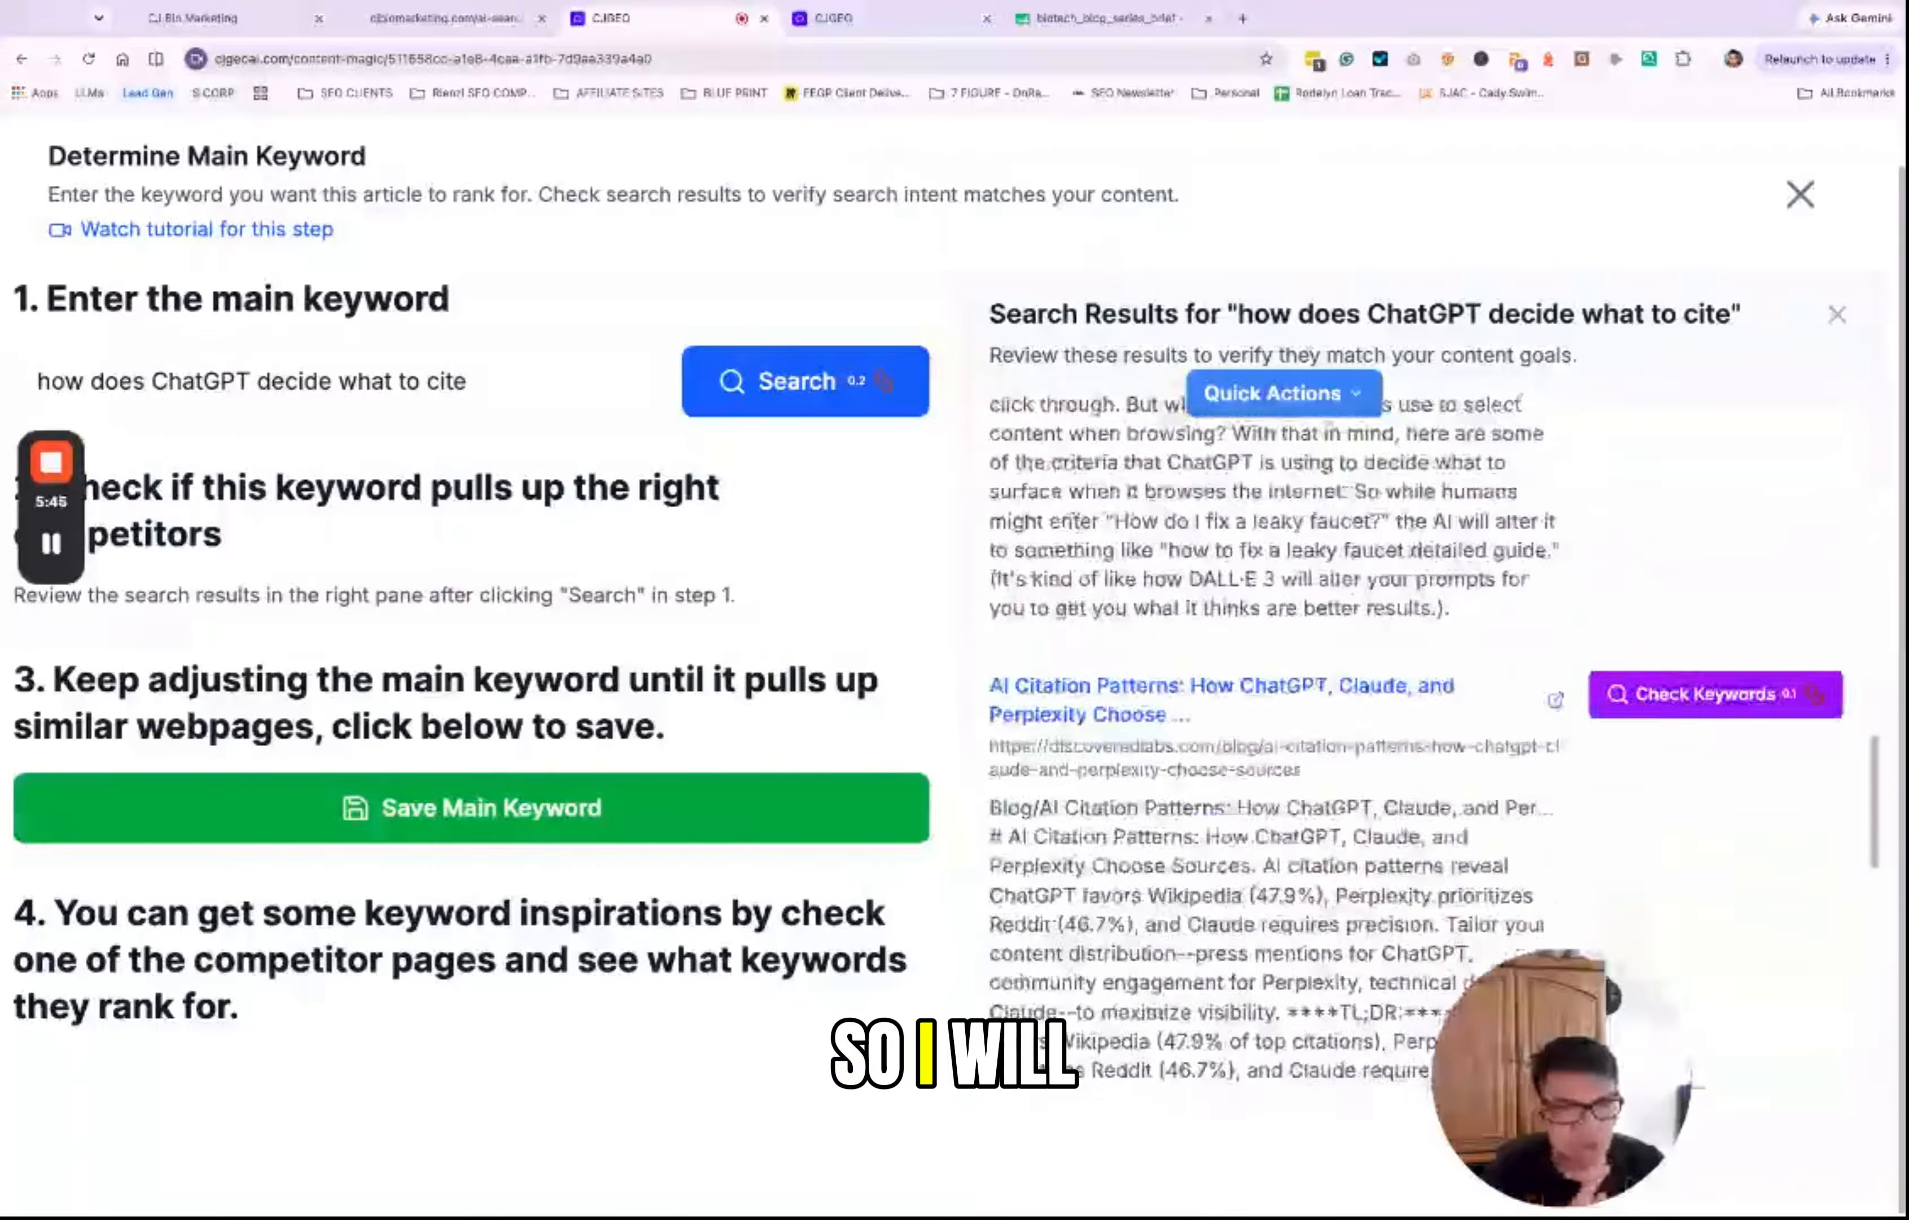
# Step: Save "how does ChatGPT decide what to cite" as the article's main keyword
pyautogui.scroll(15, 1276, 722)
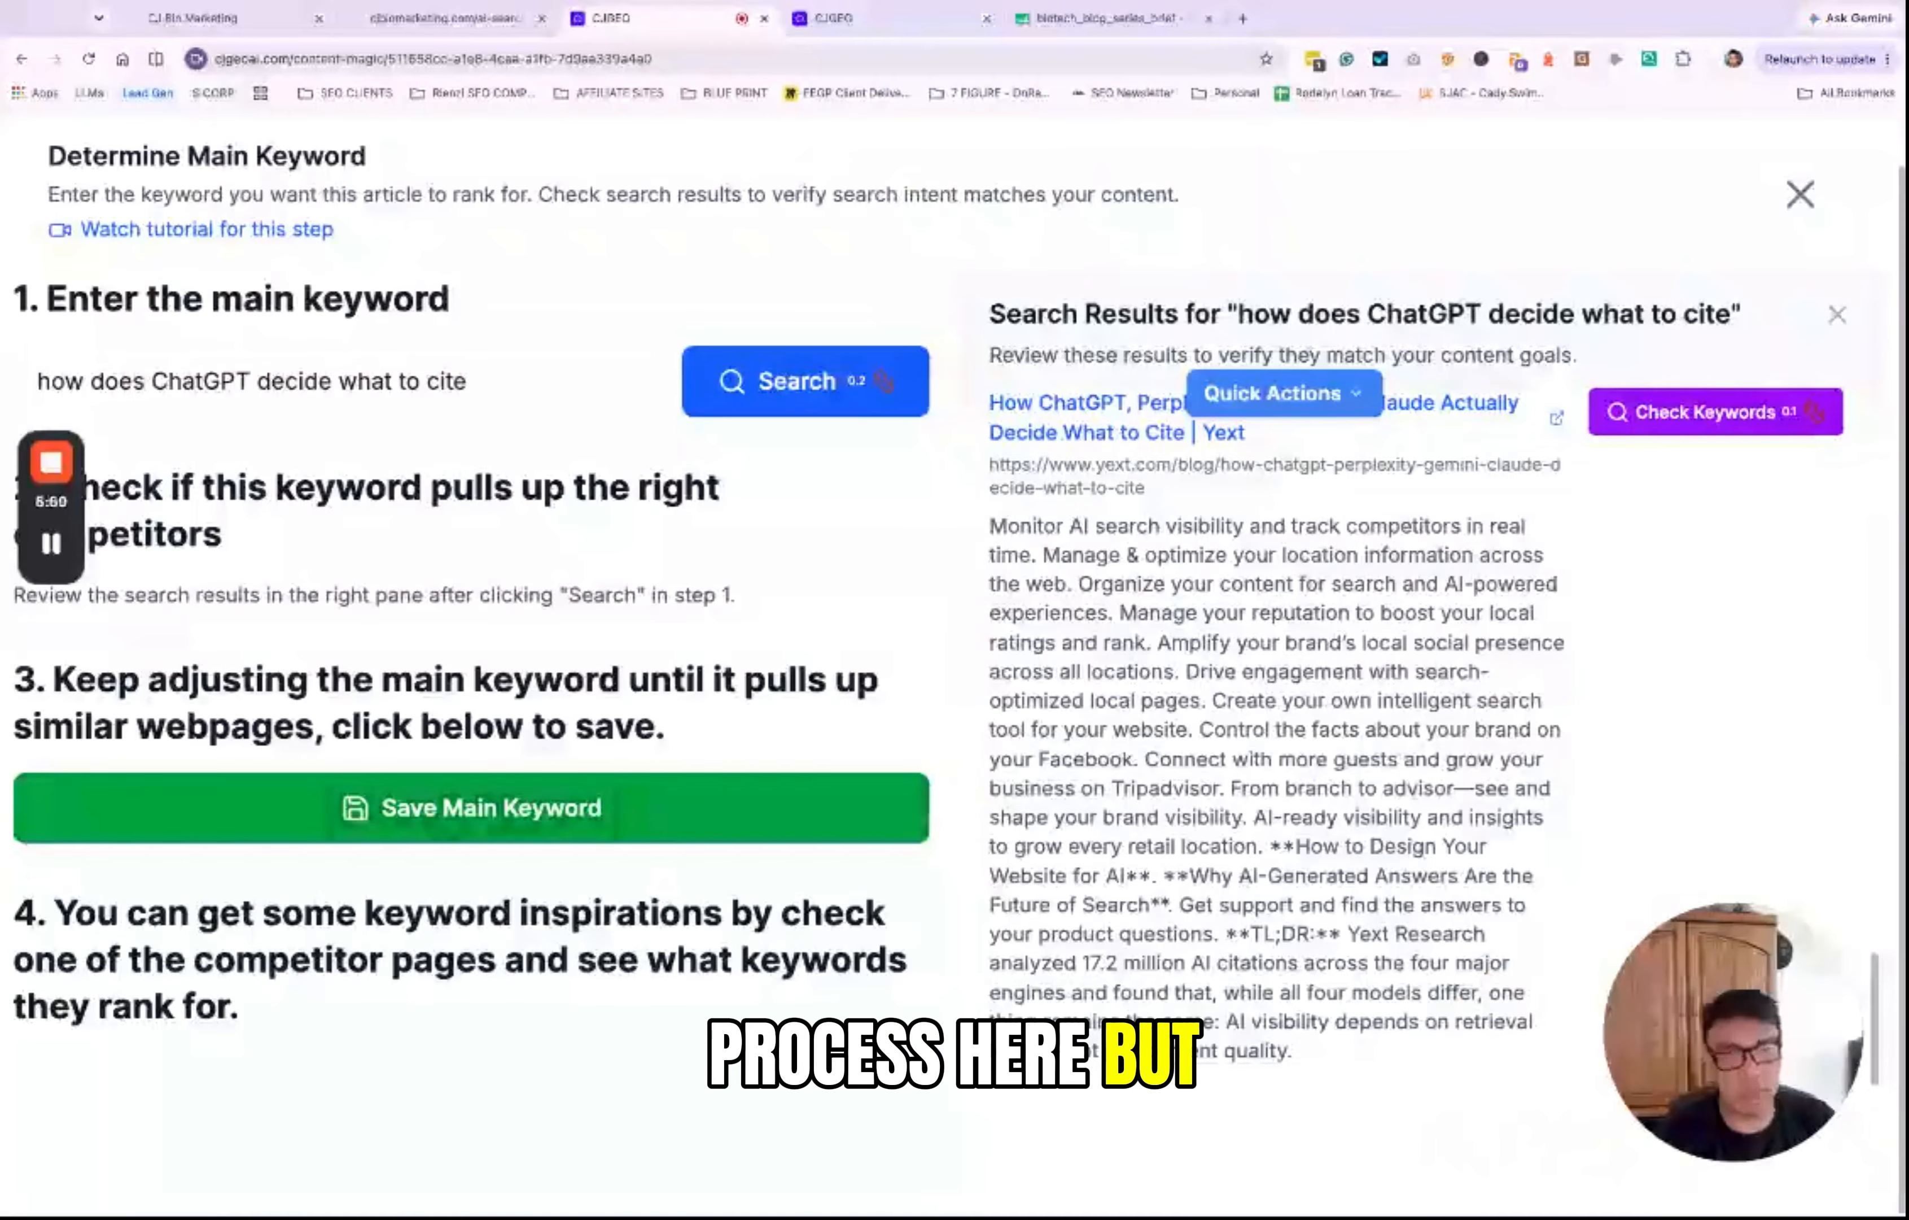
pyautogui.scroll(10, 1275, 722)
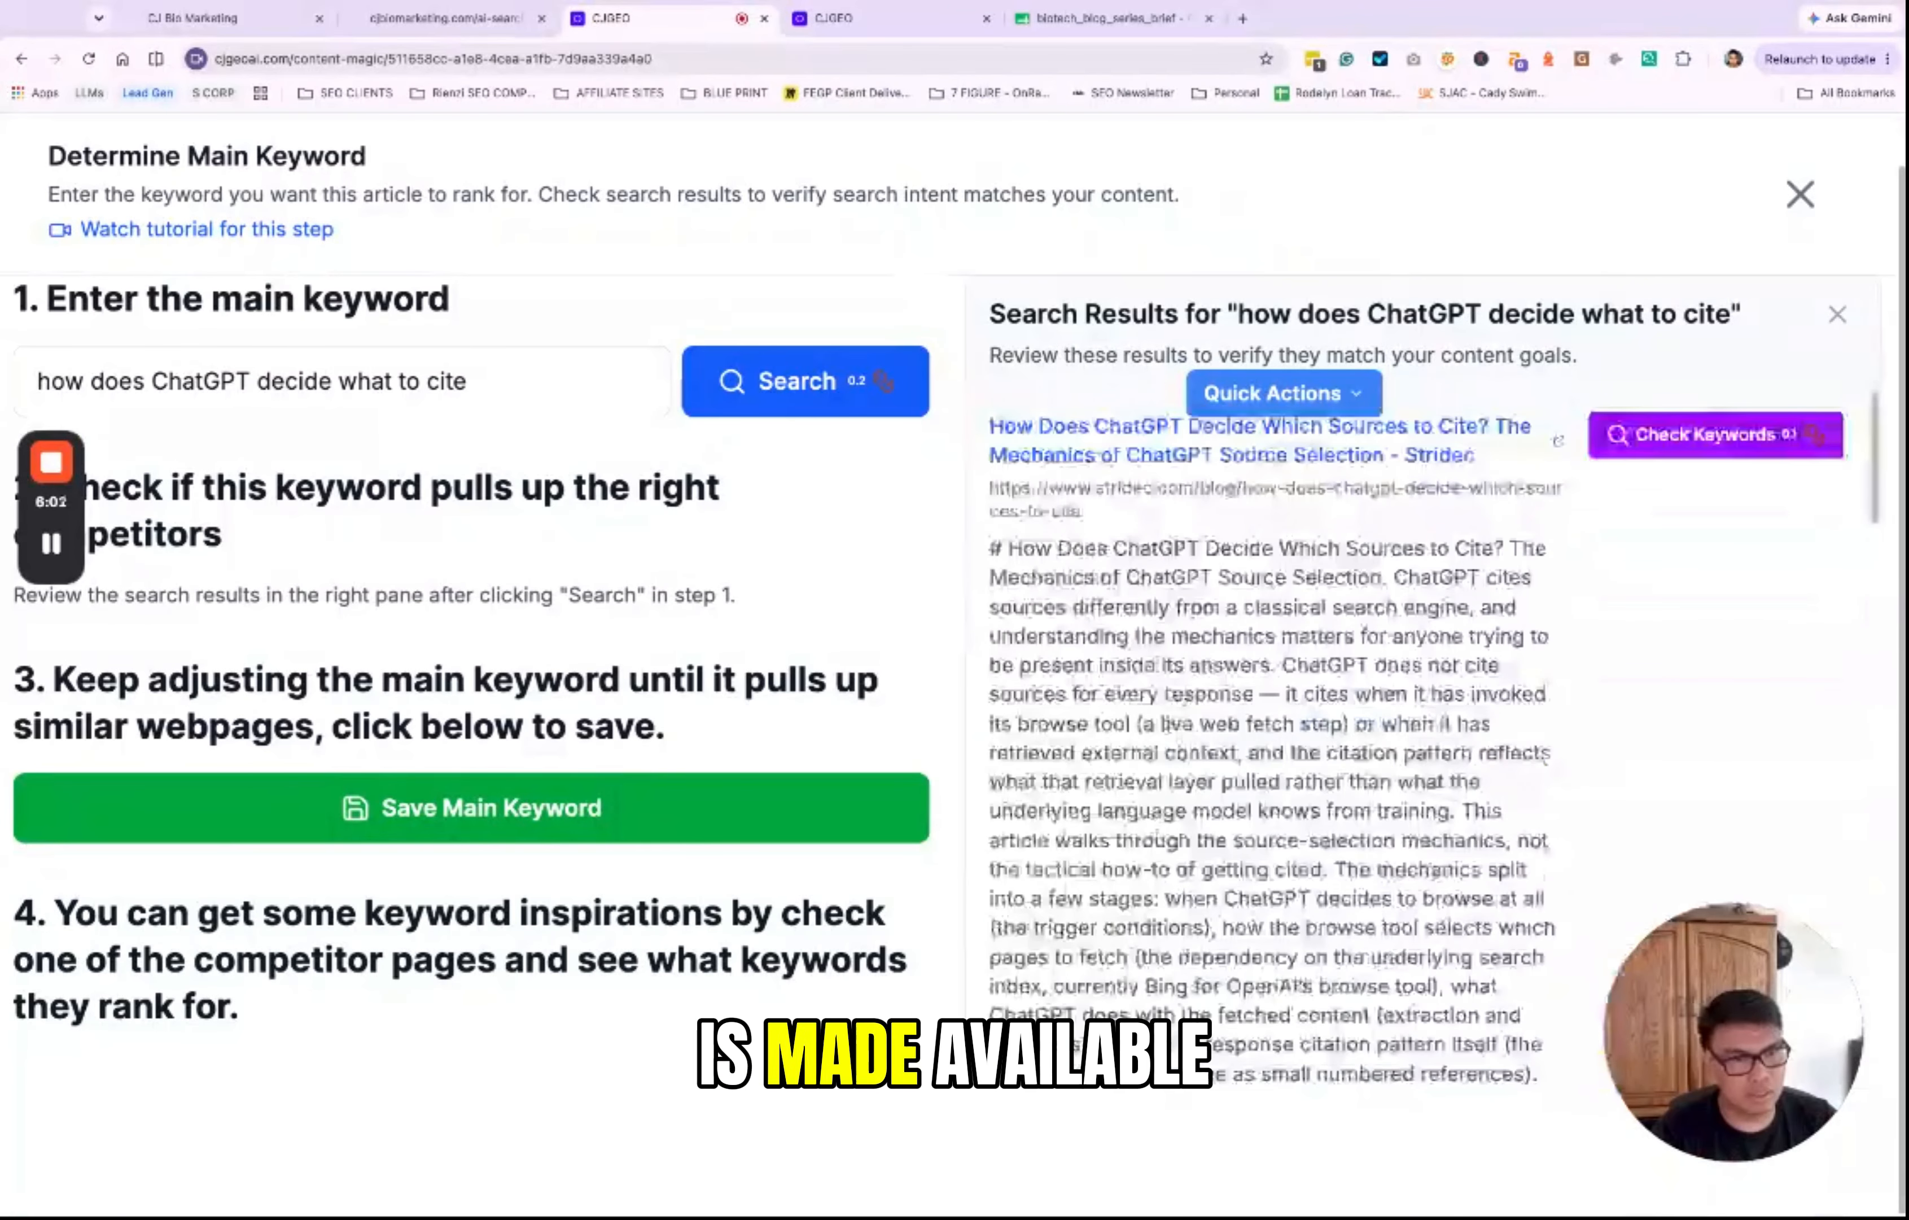
pyautogui.click(472, 808)
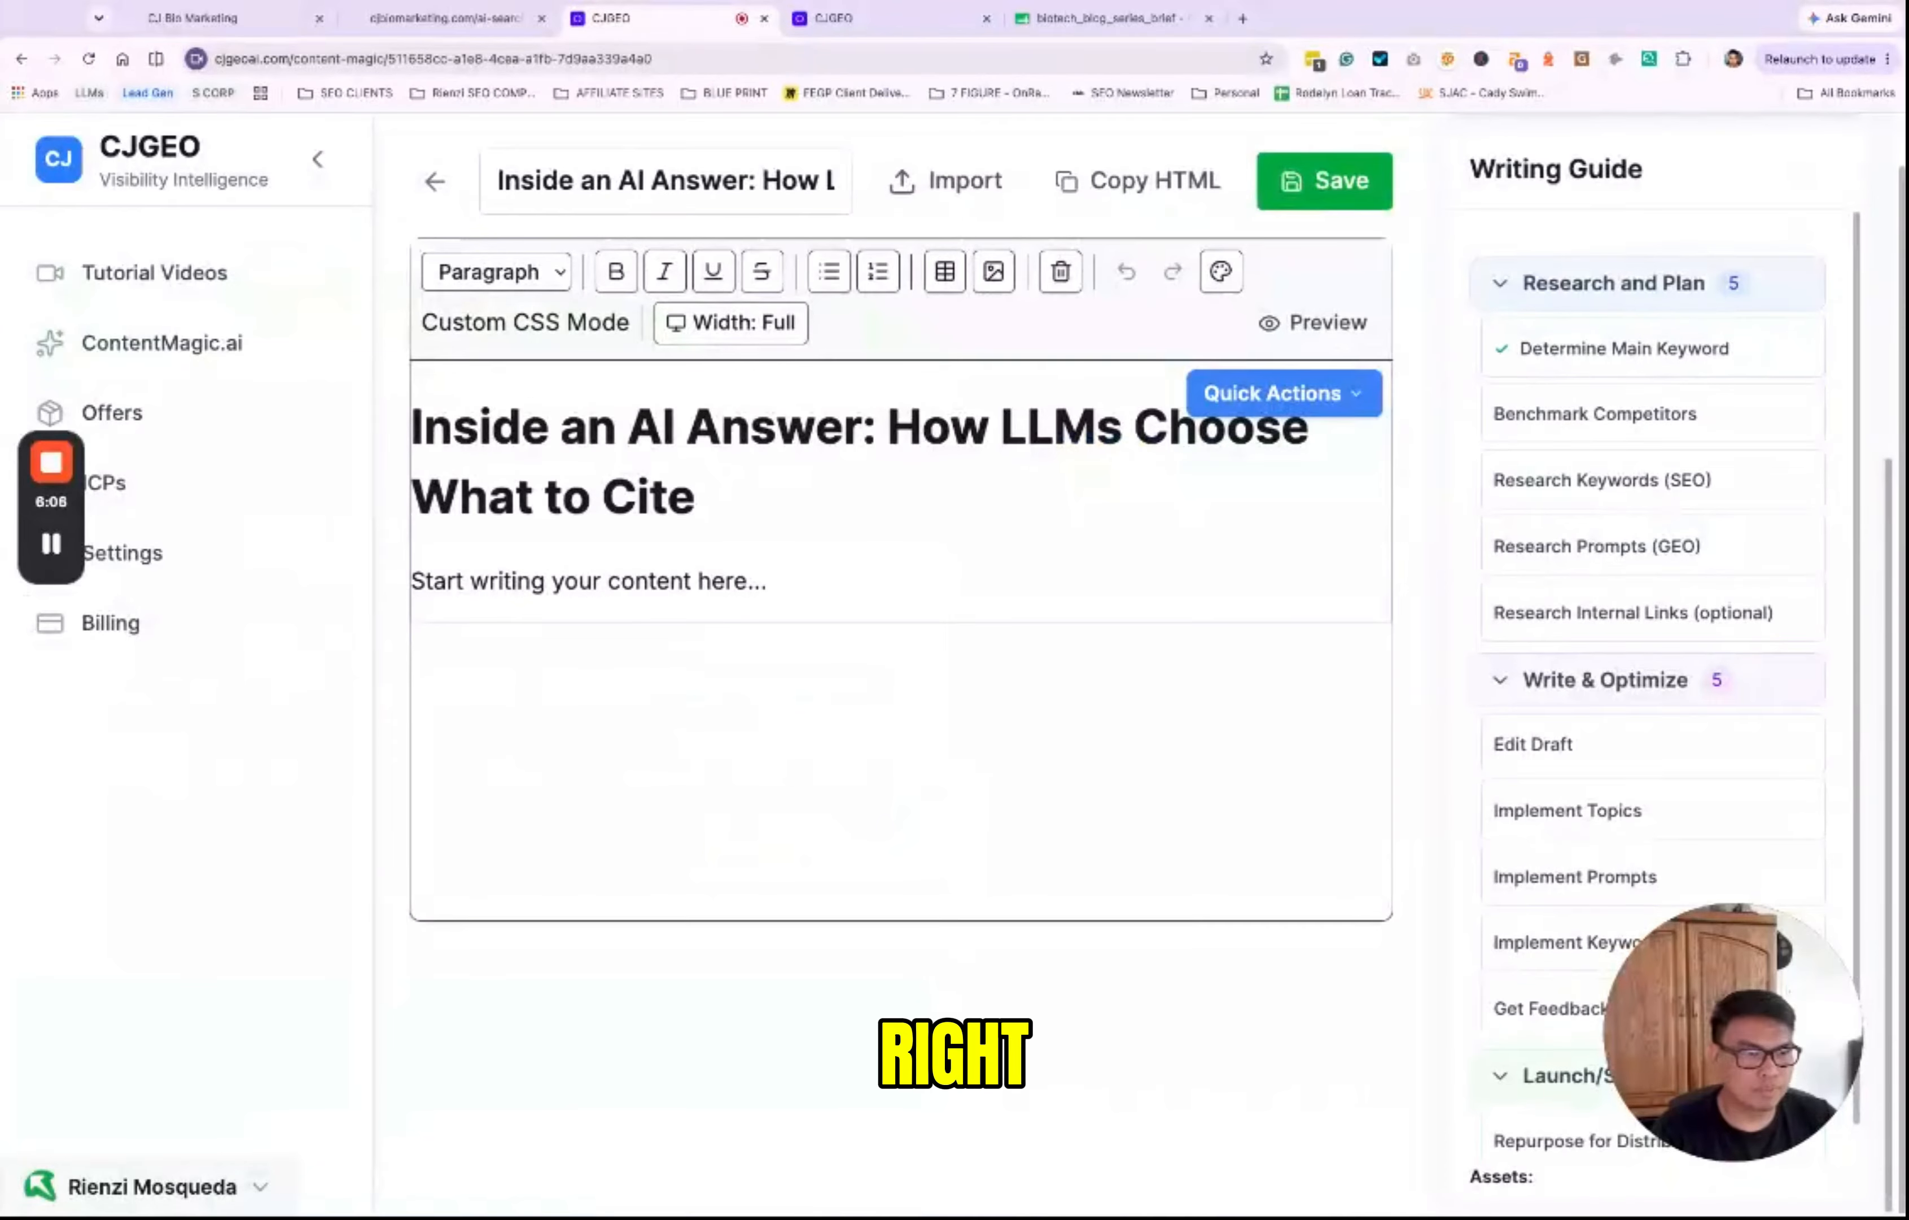
# Step: Start benchmarking competitors and search for competitor pages using the main keyword "how does ChatGPT decide what to cite"
pyautogui.click(1629, 414)
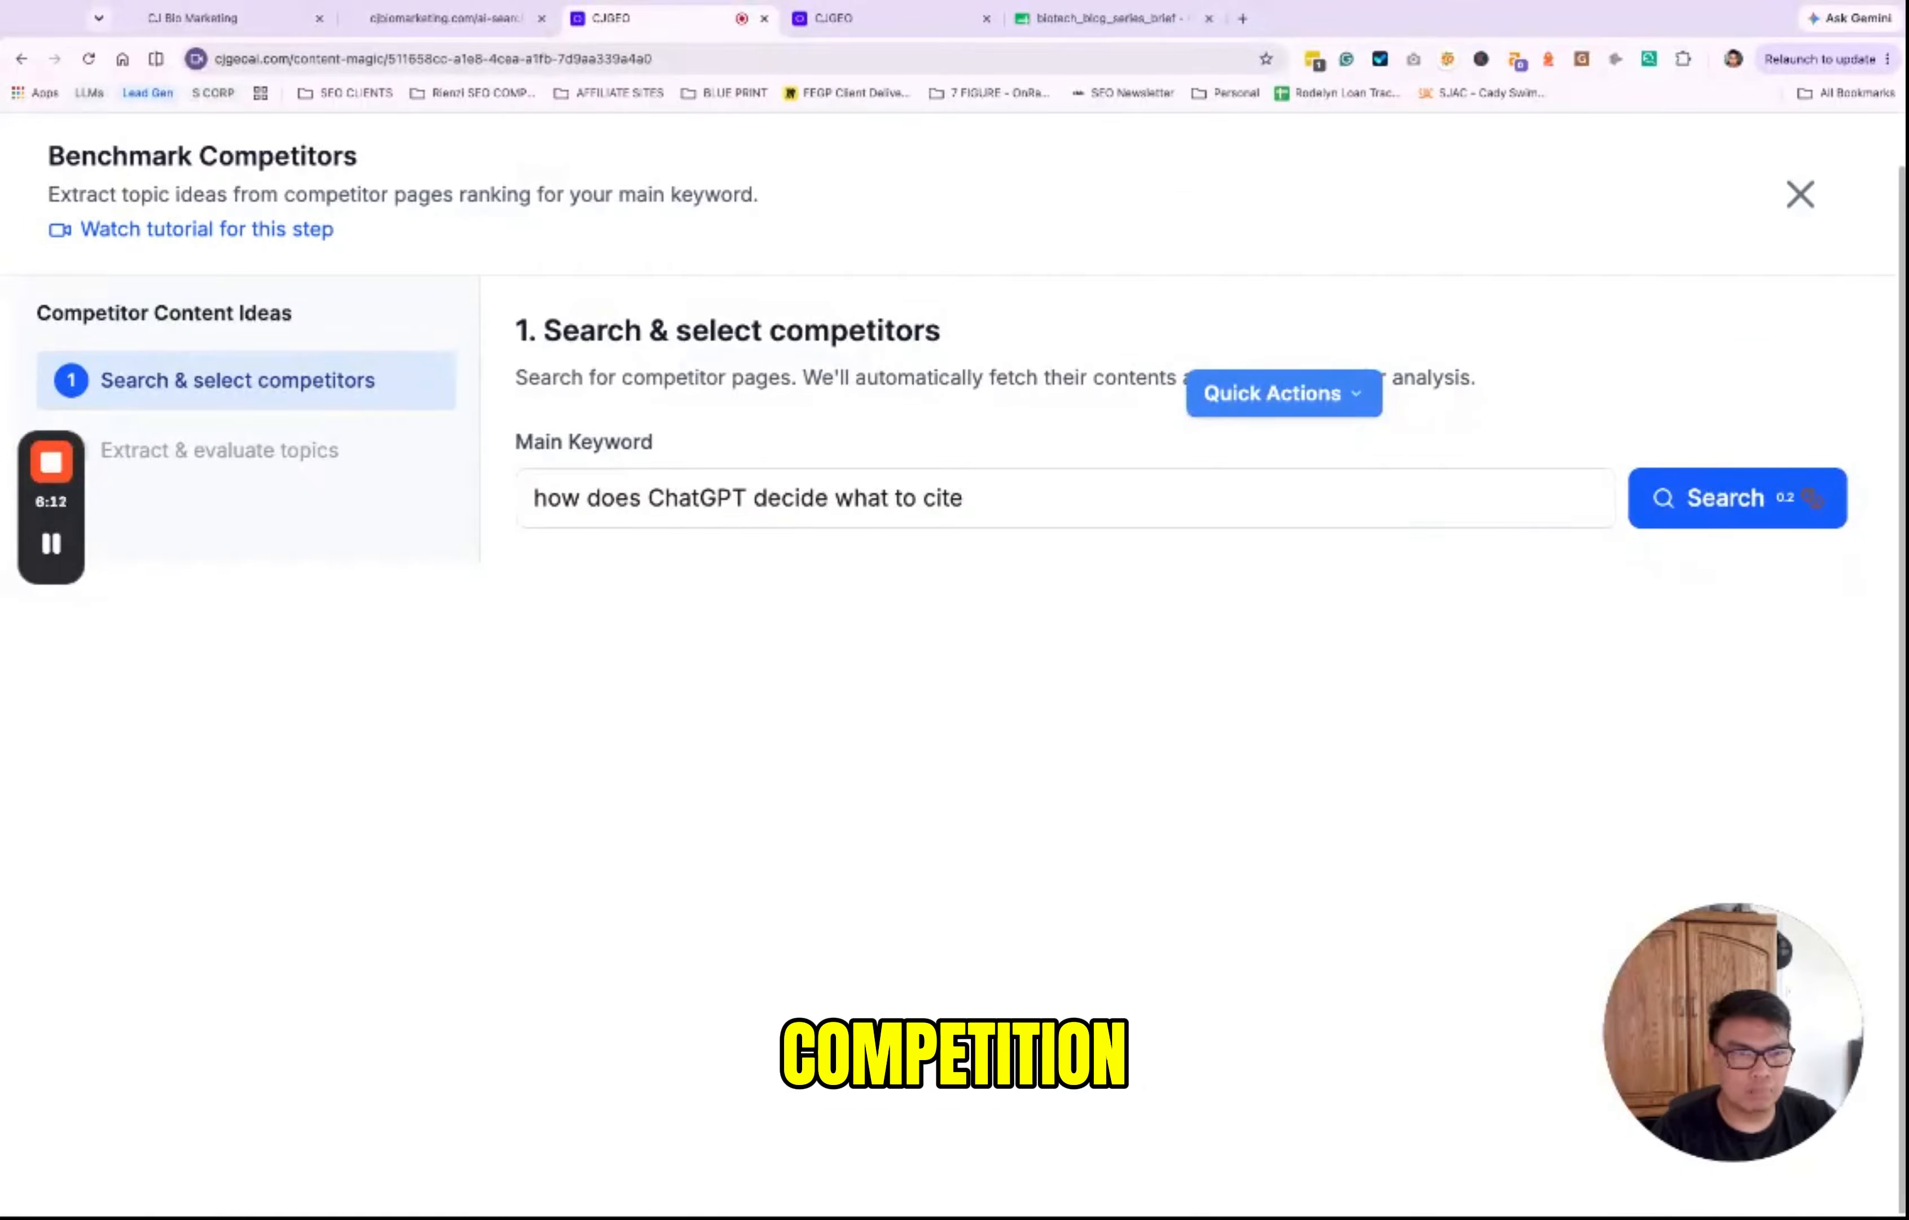
pyautogui.click(1812, 497)
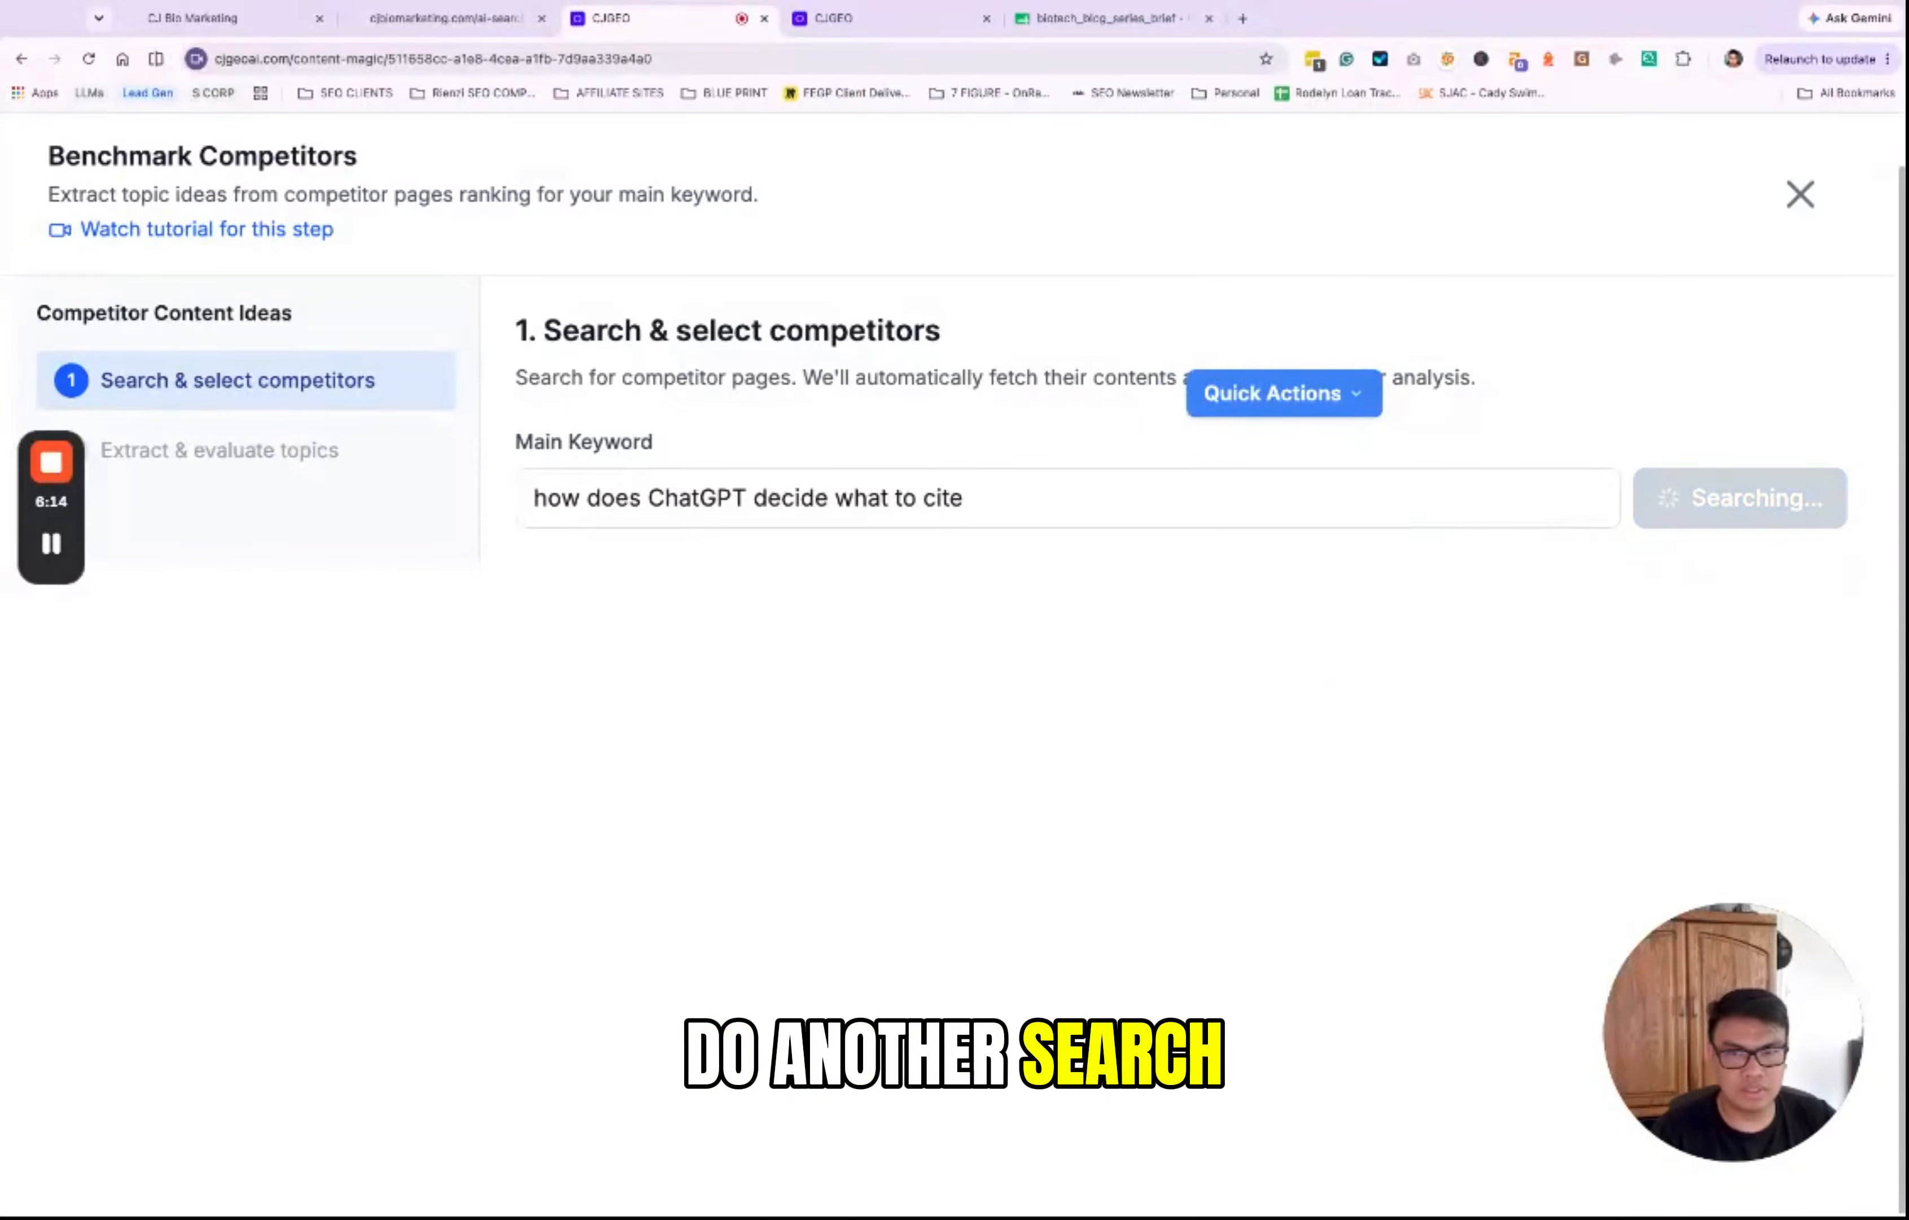
pyautogui.scroll(-1, 1172, 746)
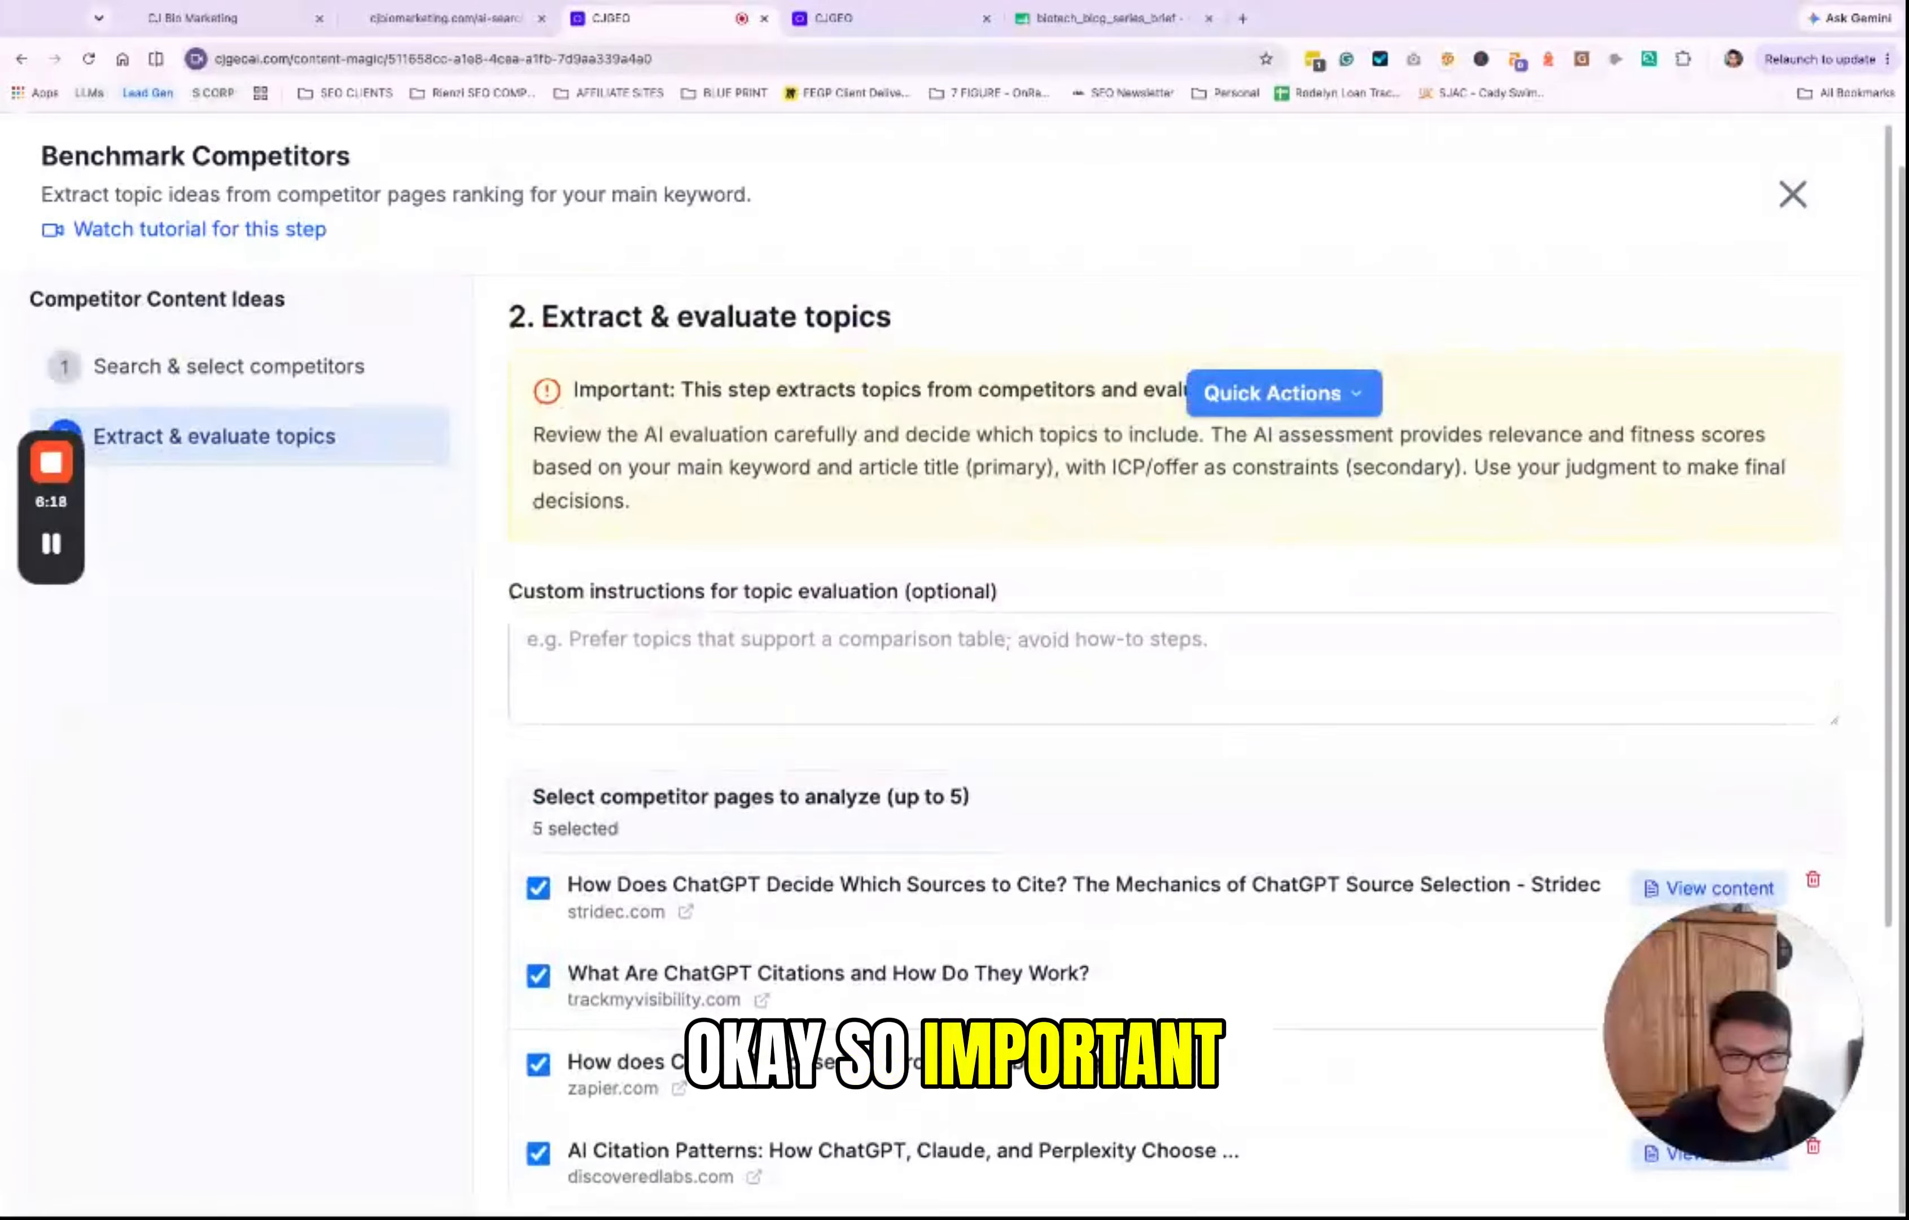
# Step: Read the important notice on how competitor topics are extracted and evaluated for fit
pyautogui.scroll(-5, 1171, 746)
pyautogui.scroll(5, 1172, 747)
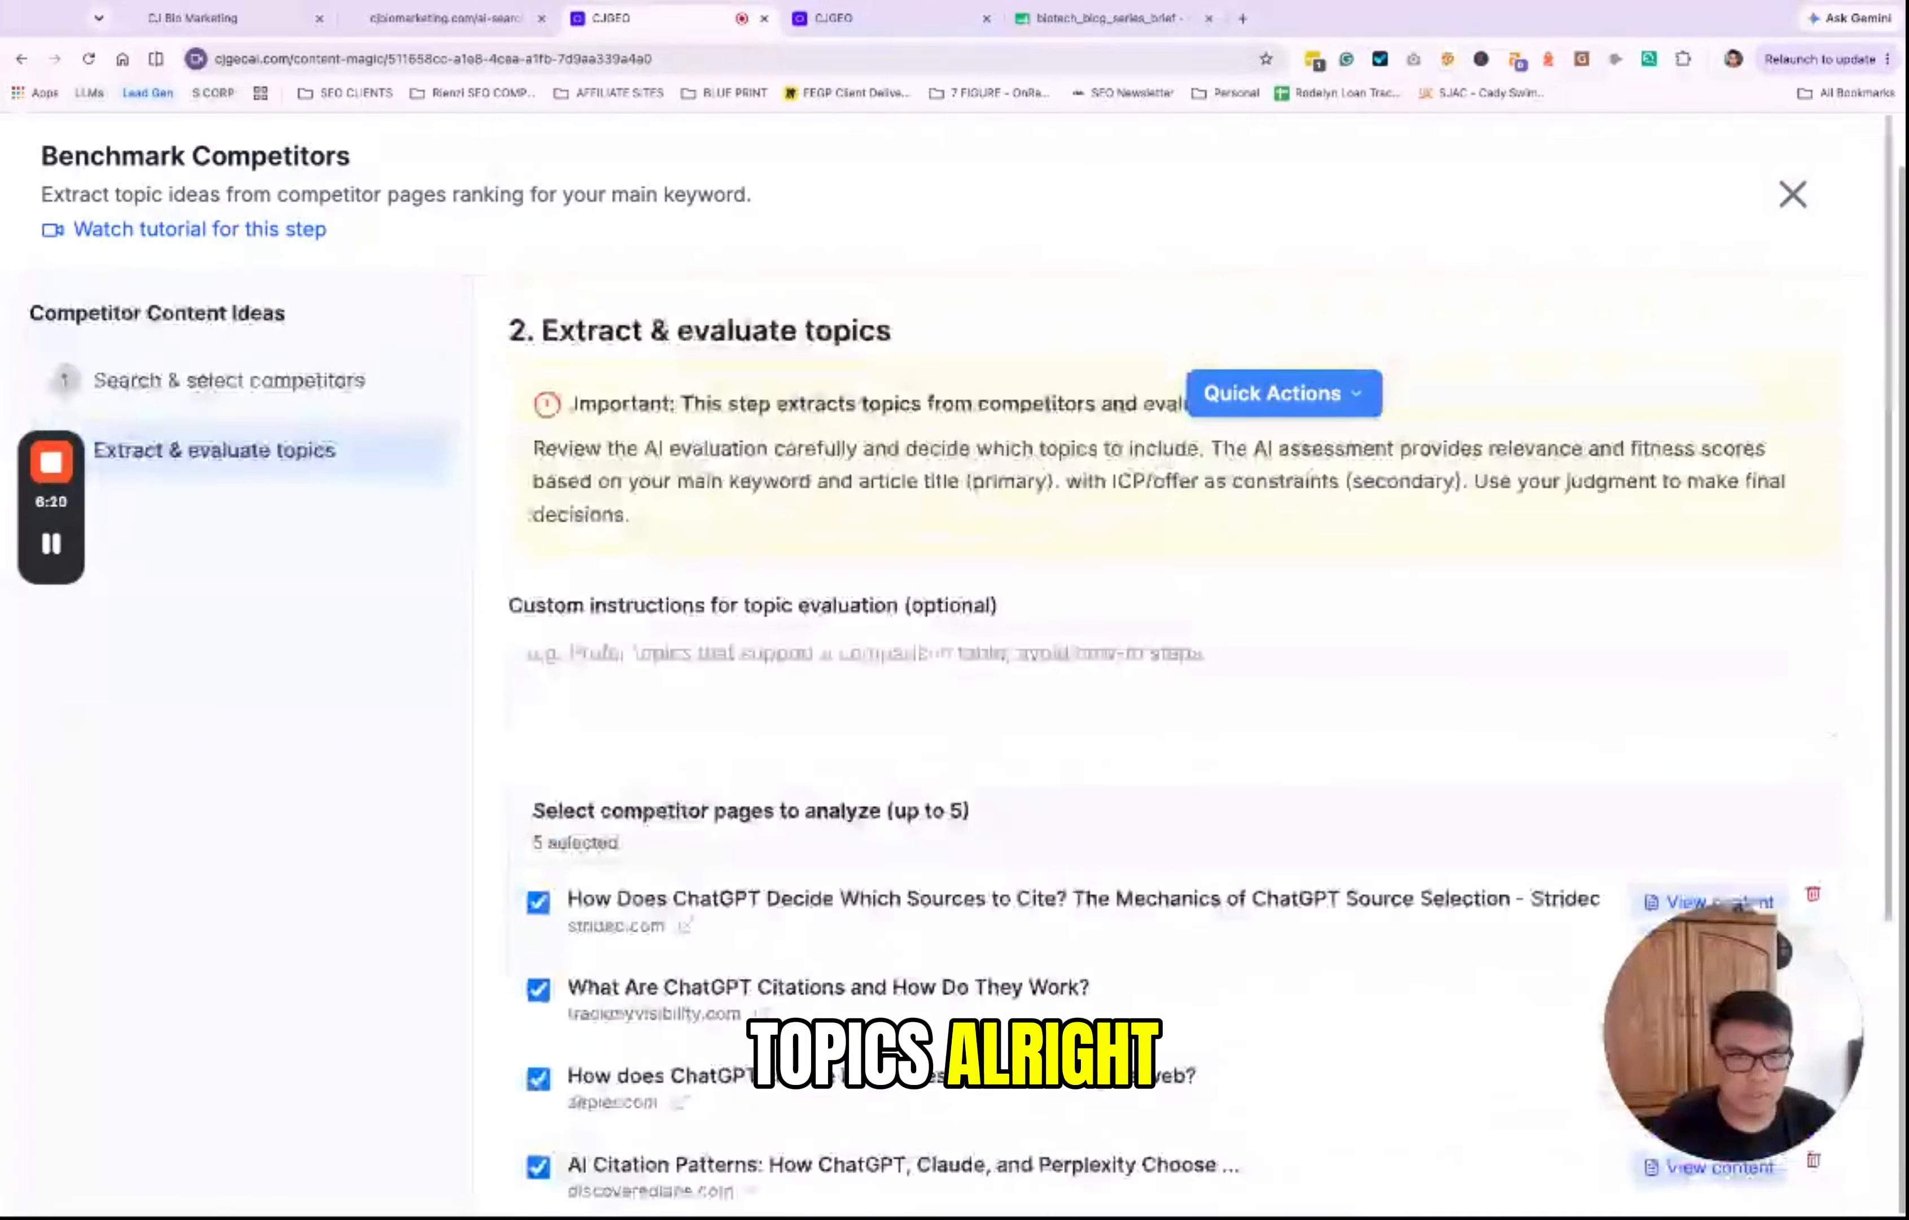
pyautogui.scroll(-2, 1171, 746)
pyautogui.scroll(2, 1171, 747)
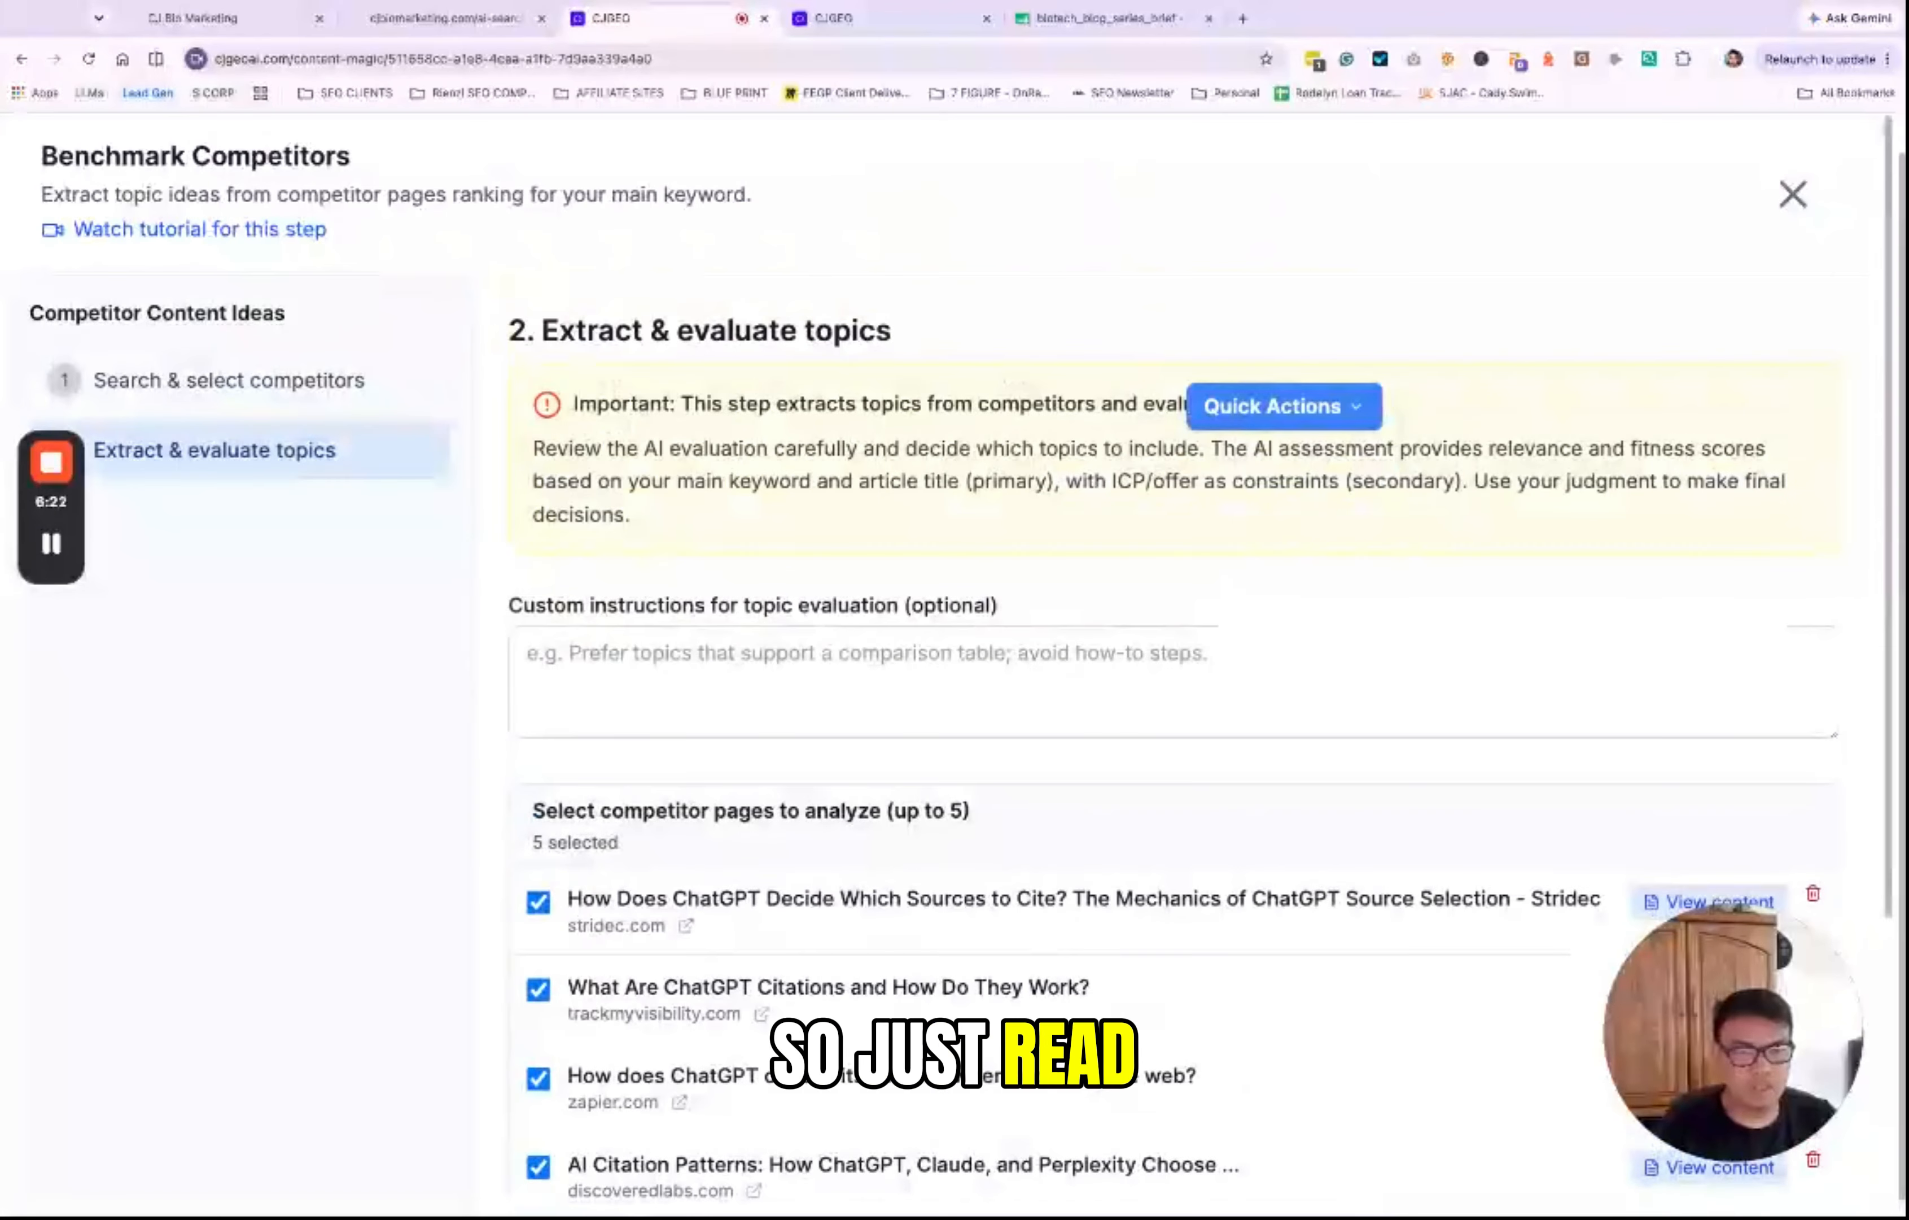
pyautogui.moveTo(509, 330); pyautogui.dragTo(631, 514)
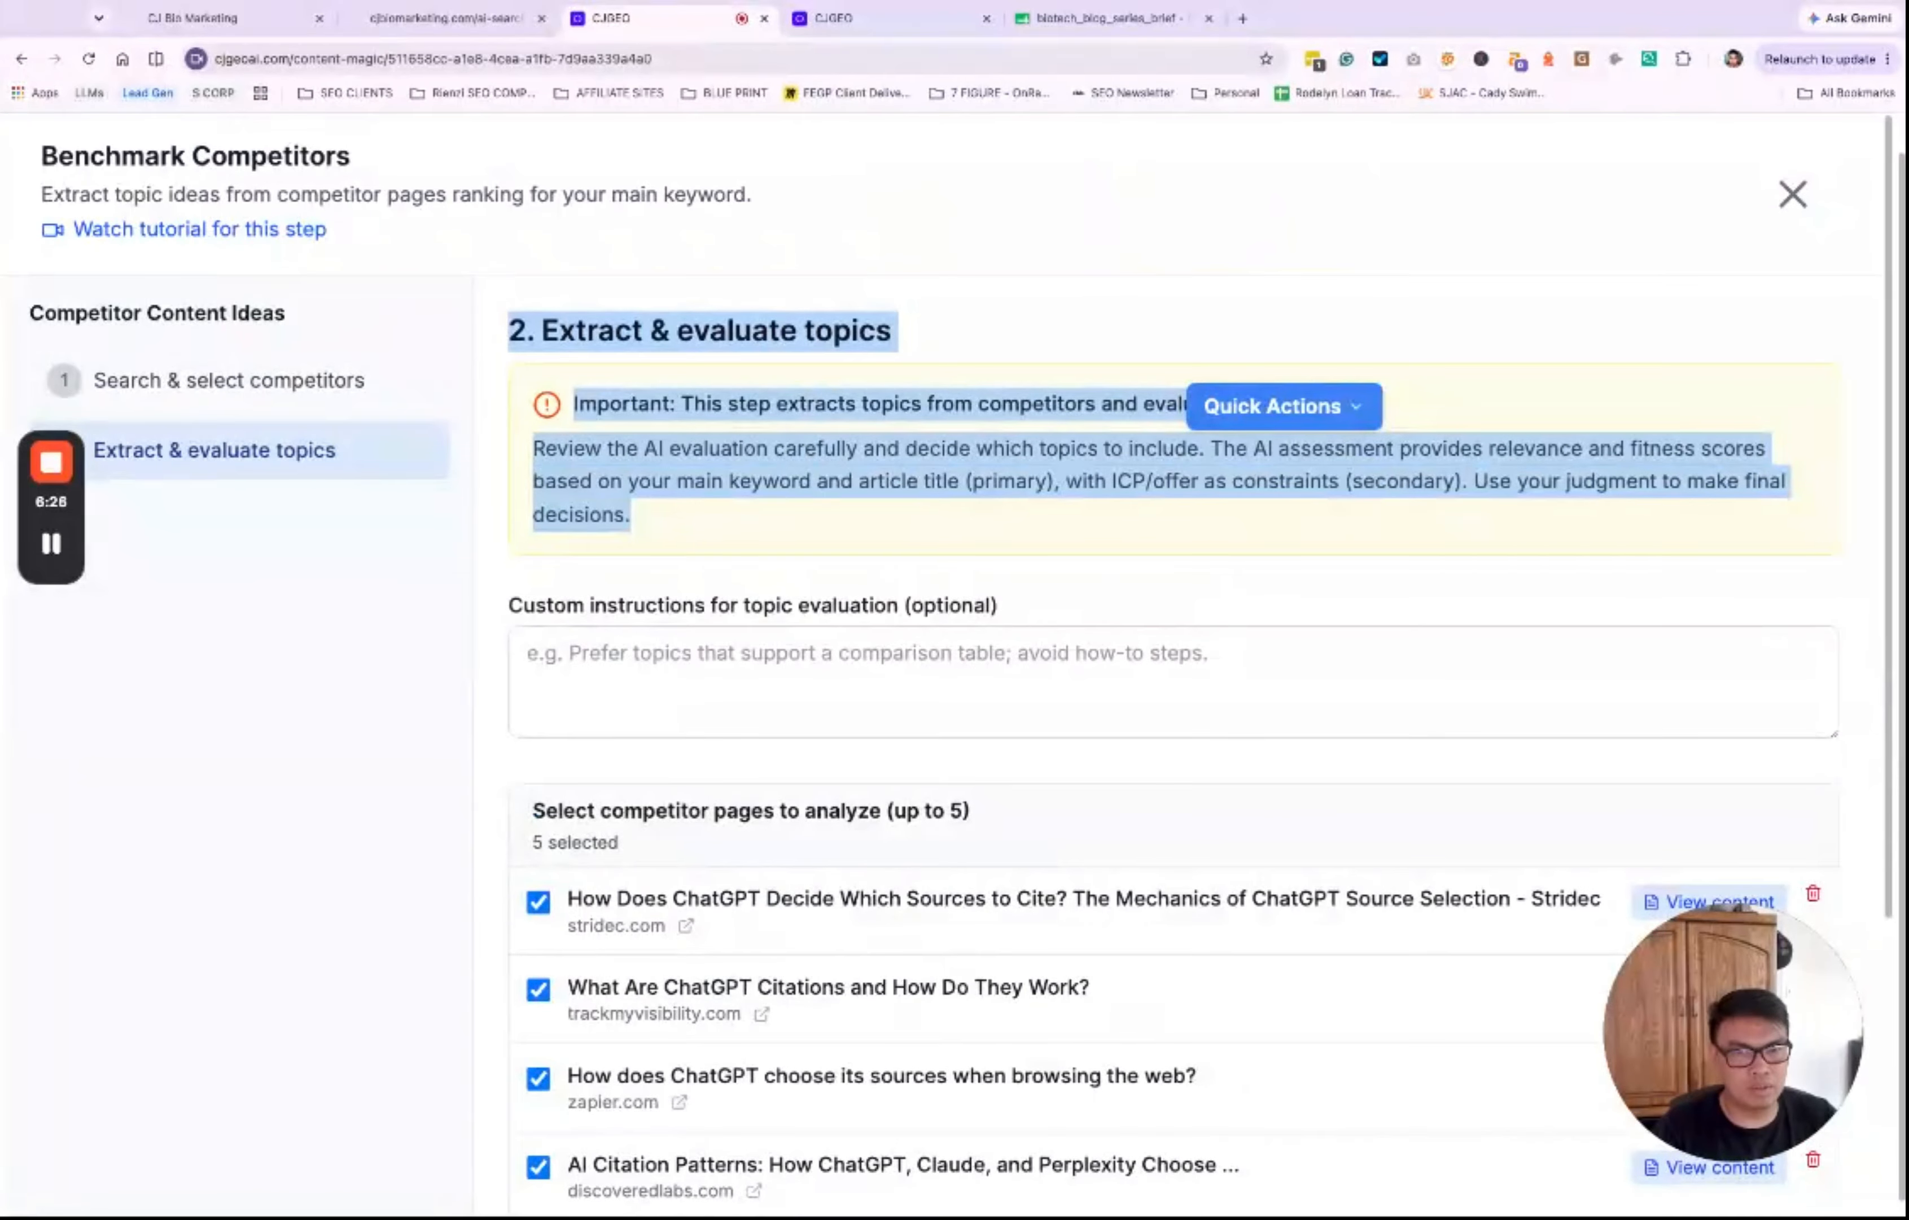
pyautogui.scroll(-1, 1171, 746)
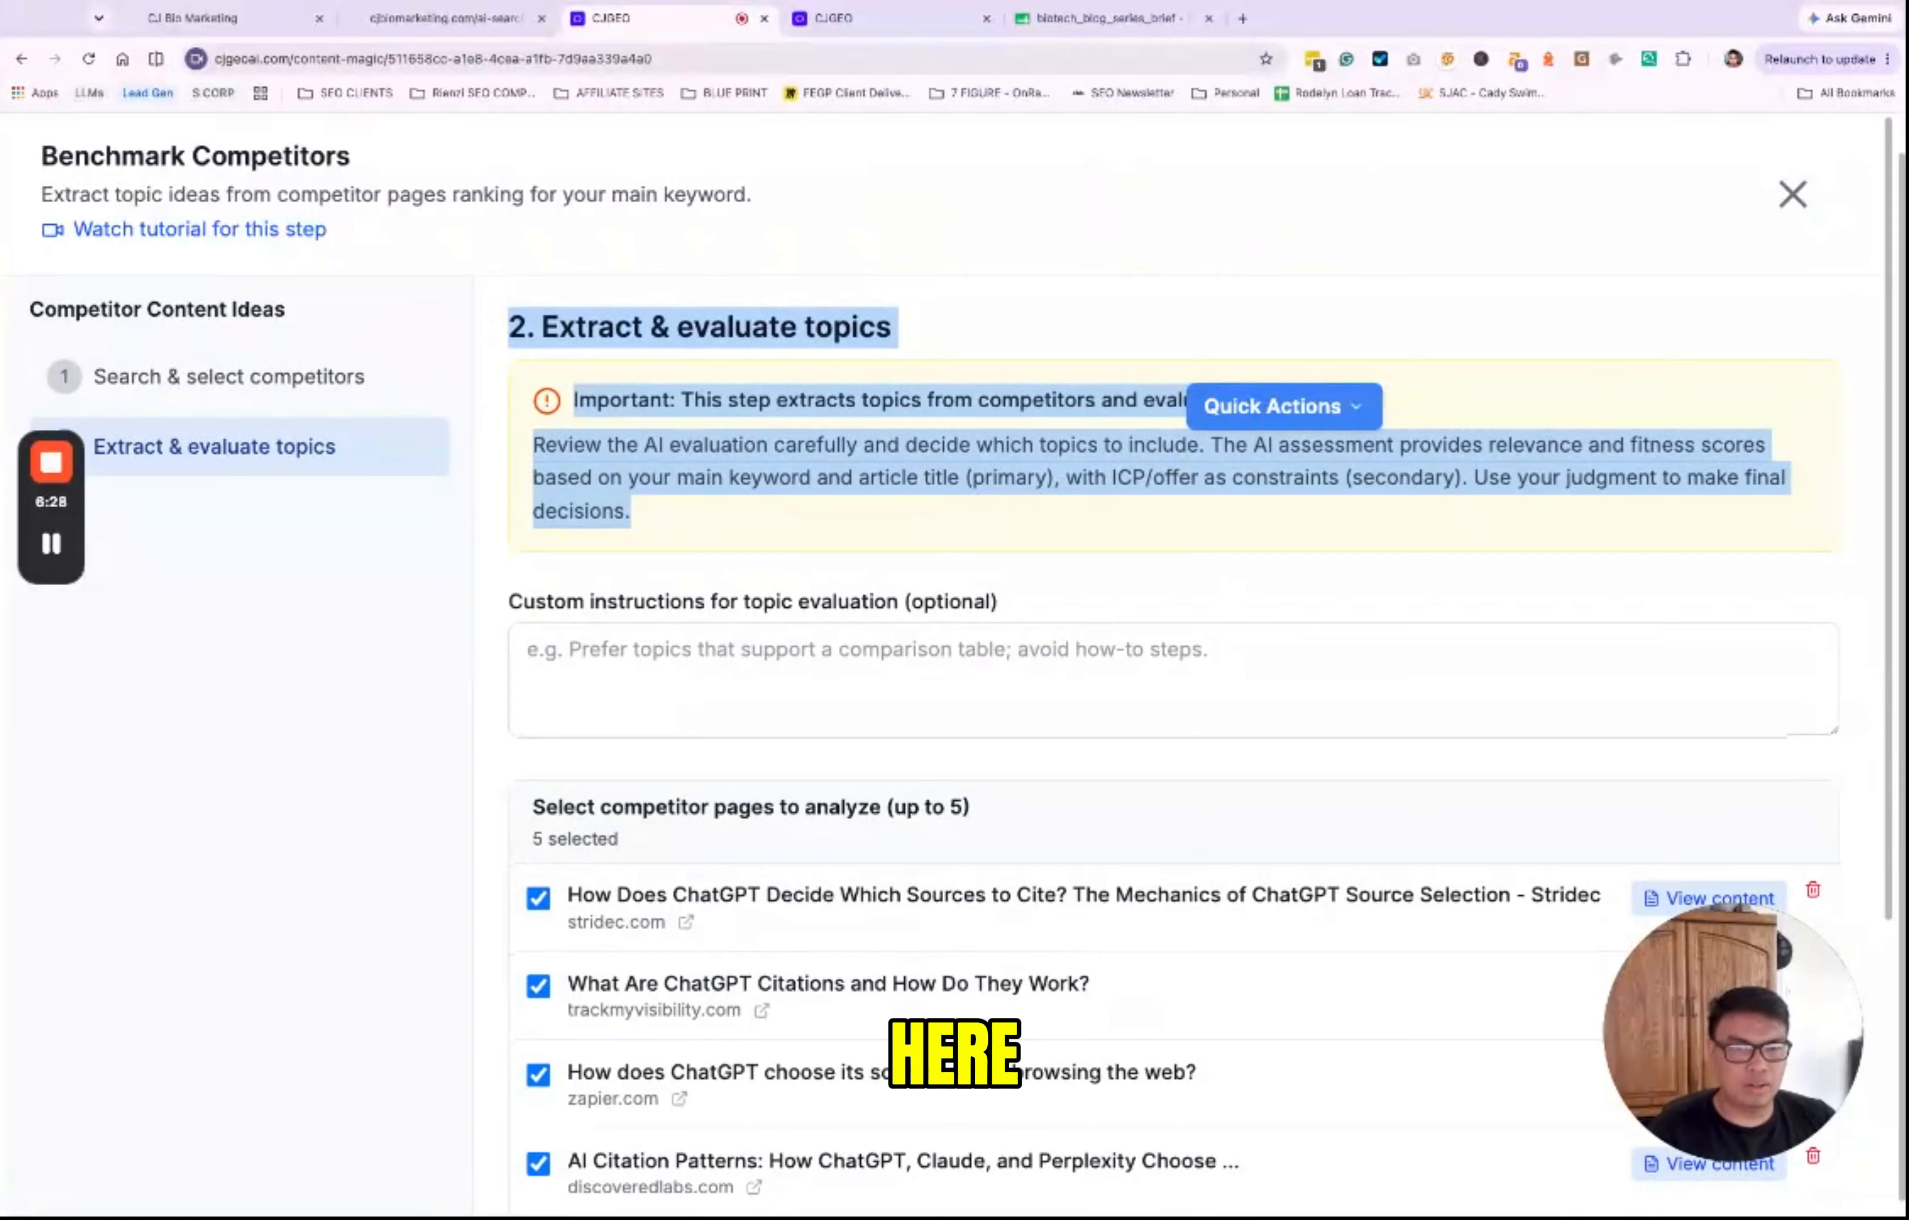
pyautogui.scroll(-1, 1172, 746)
pyautogui.scroll(1, 1172, 746)
pyautogui.click(1172, 561)
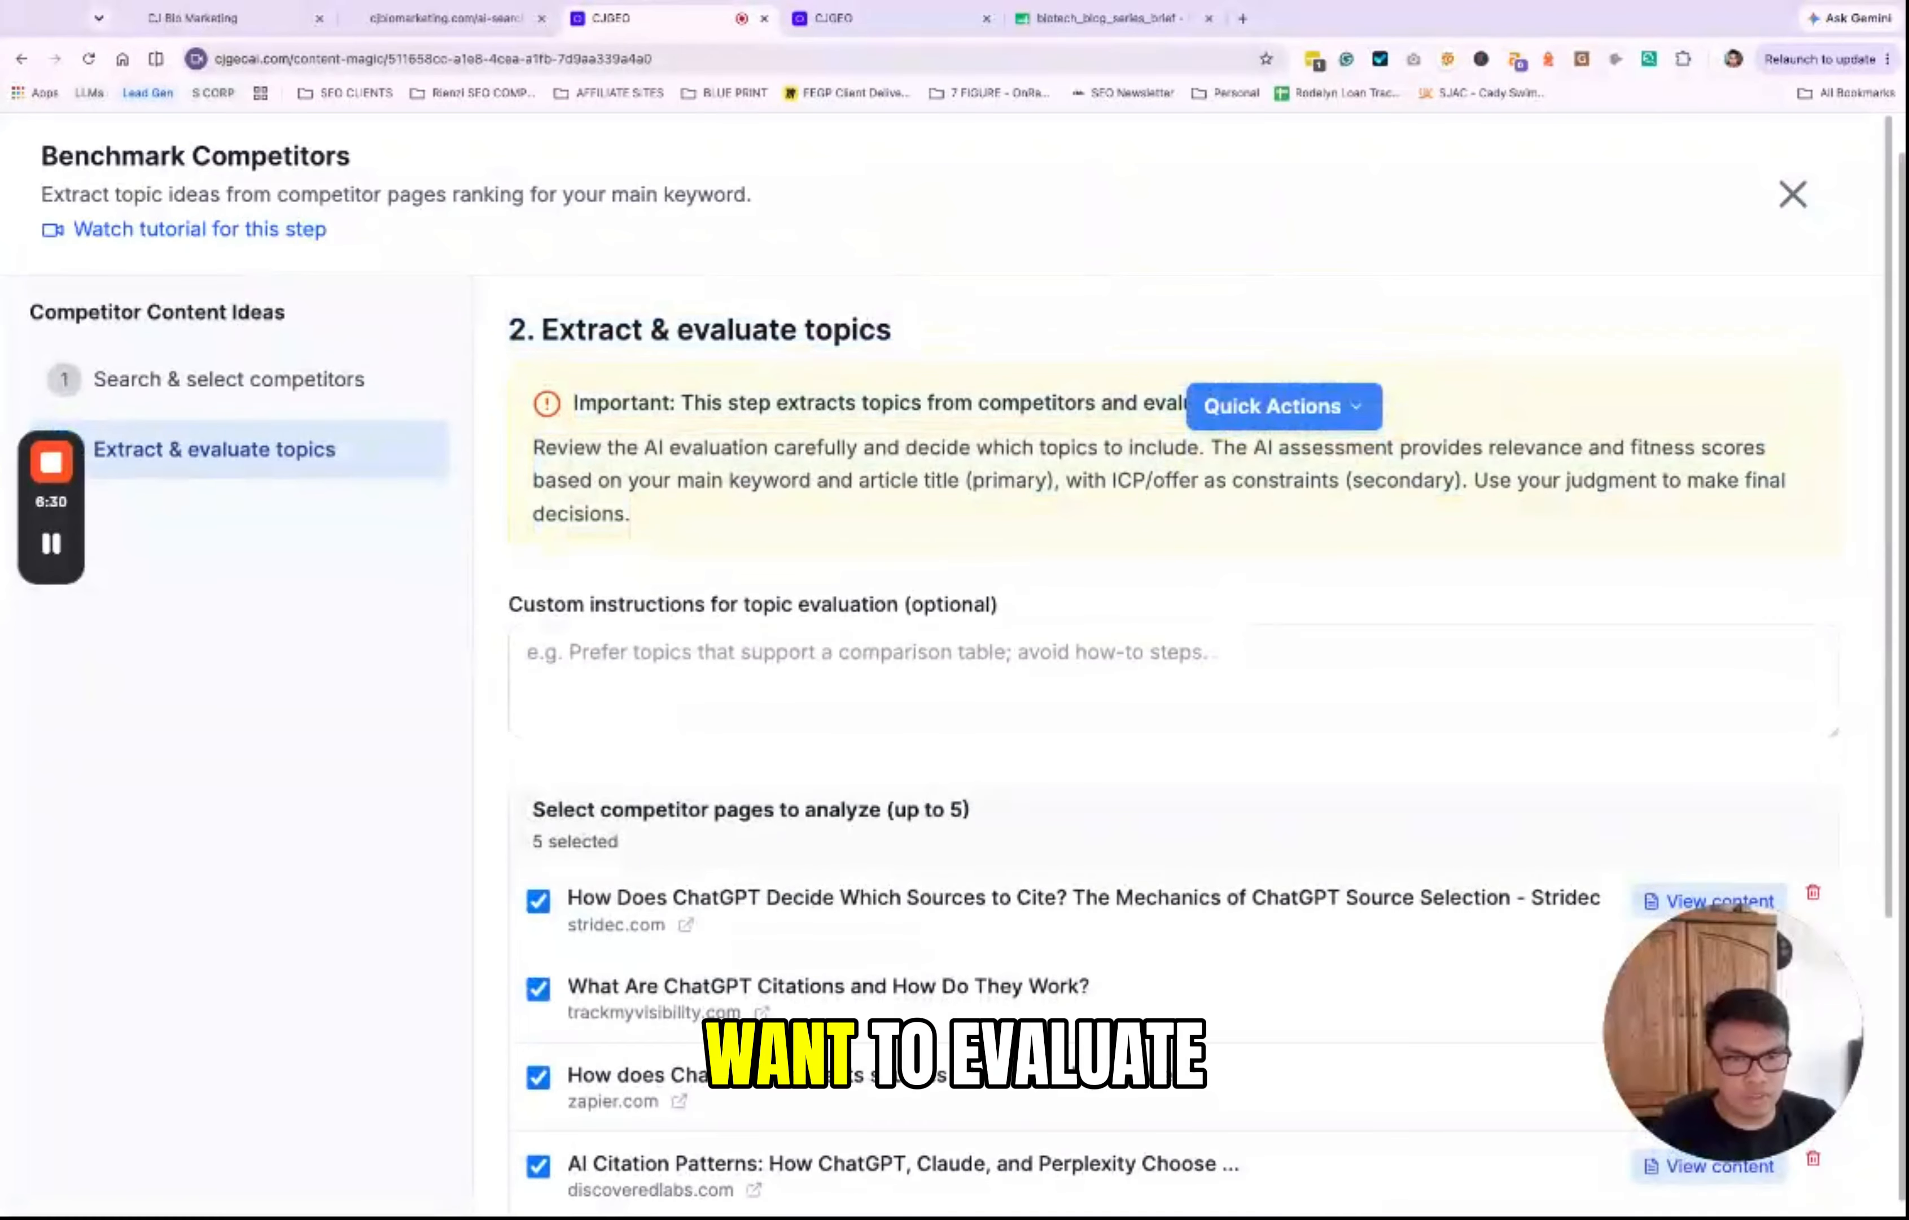
# Step: Examine the optional custom instructions for topic evaluation and the list of competitor pages available for analysis
pyautogui.click(1174, 679)
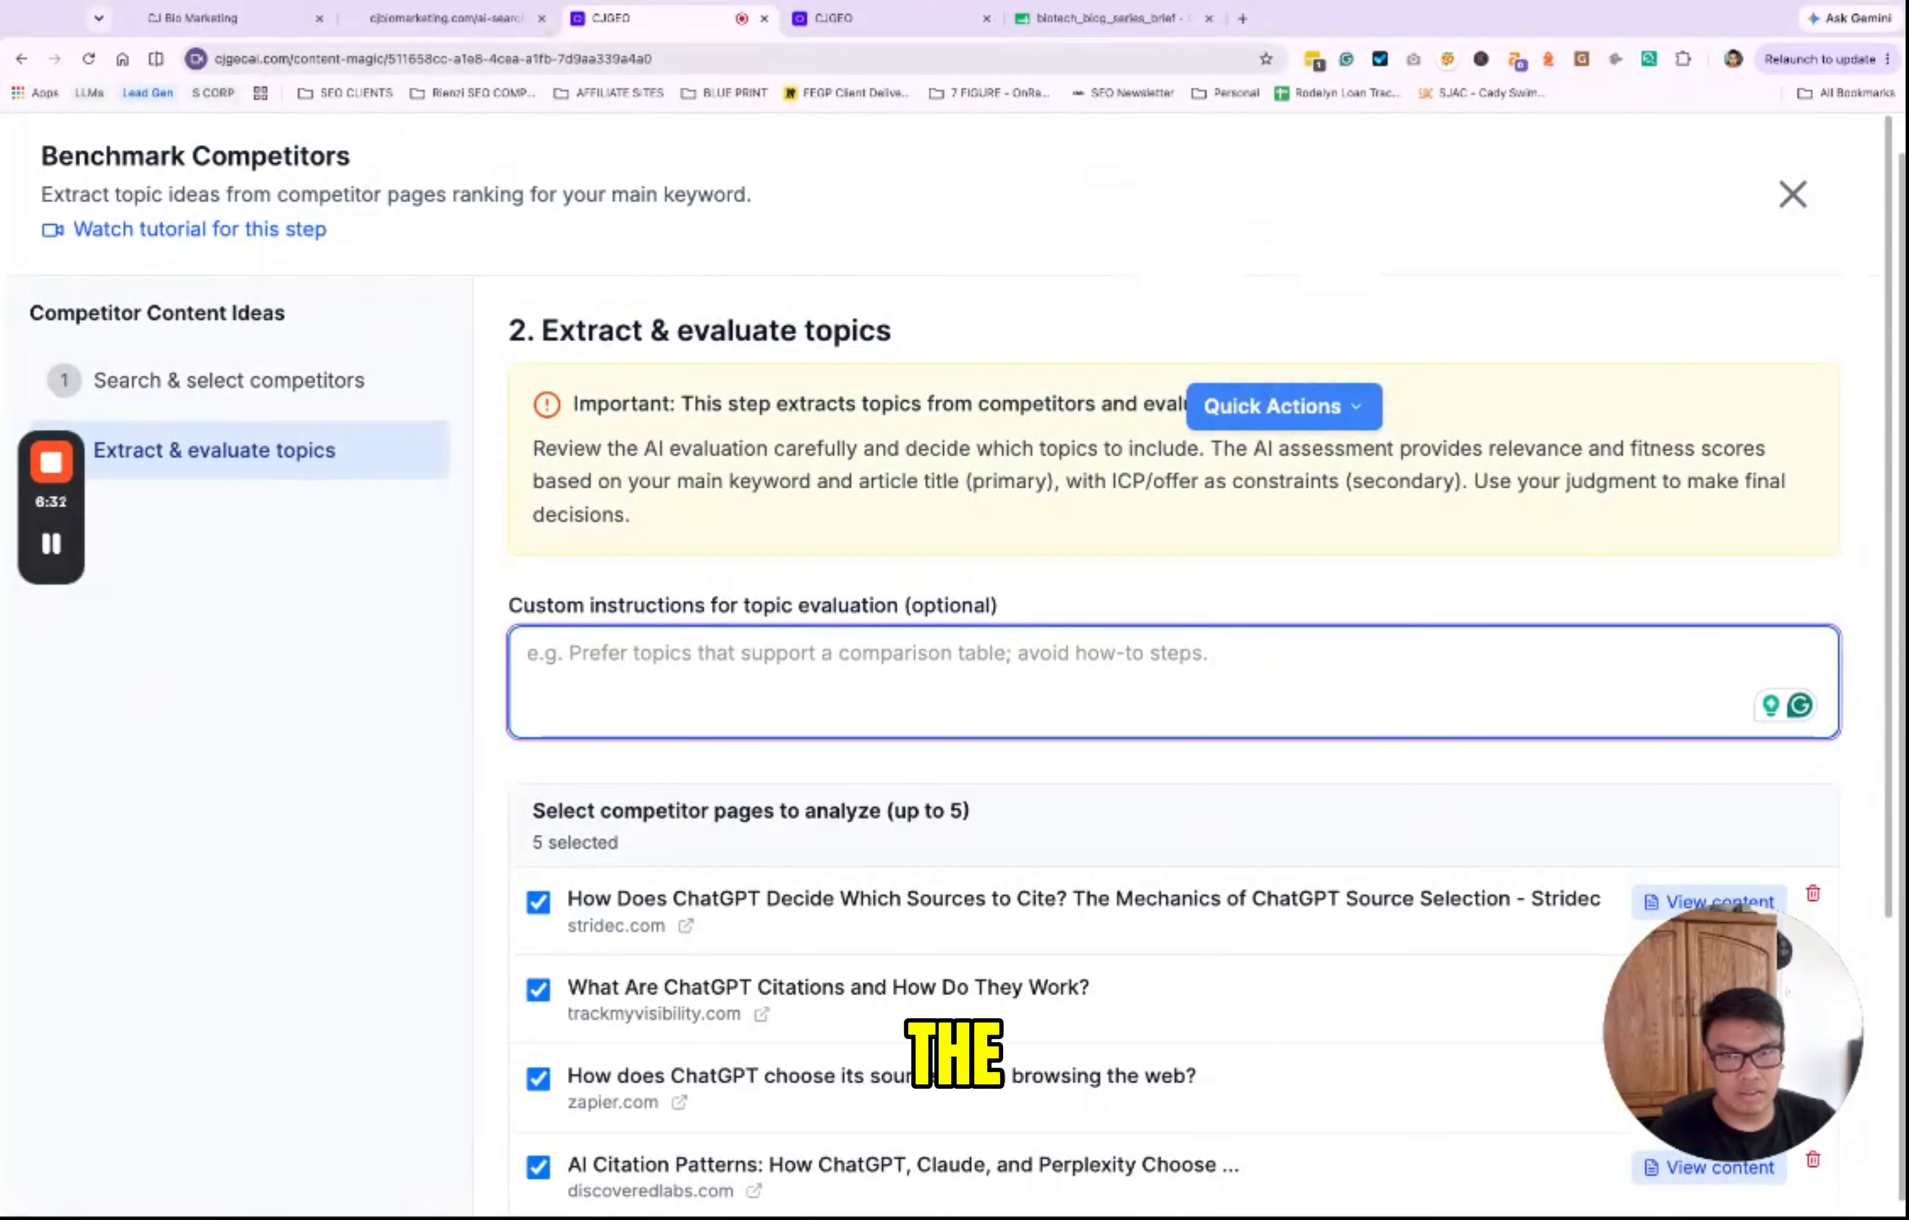
pyautogui.scroll(-3, 1172, 746)
pyautogui.scroll(2, 1172, 747)
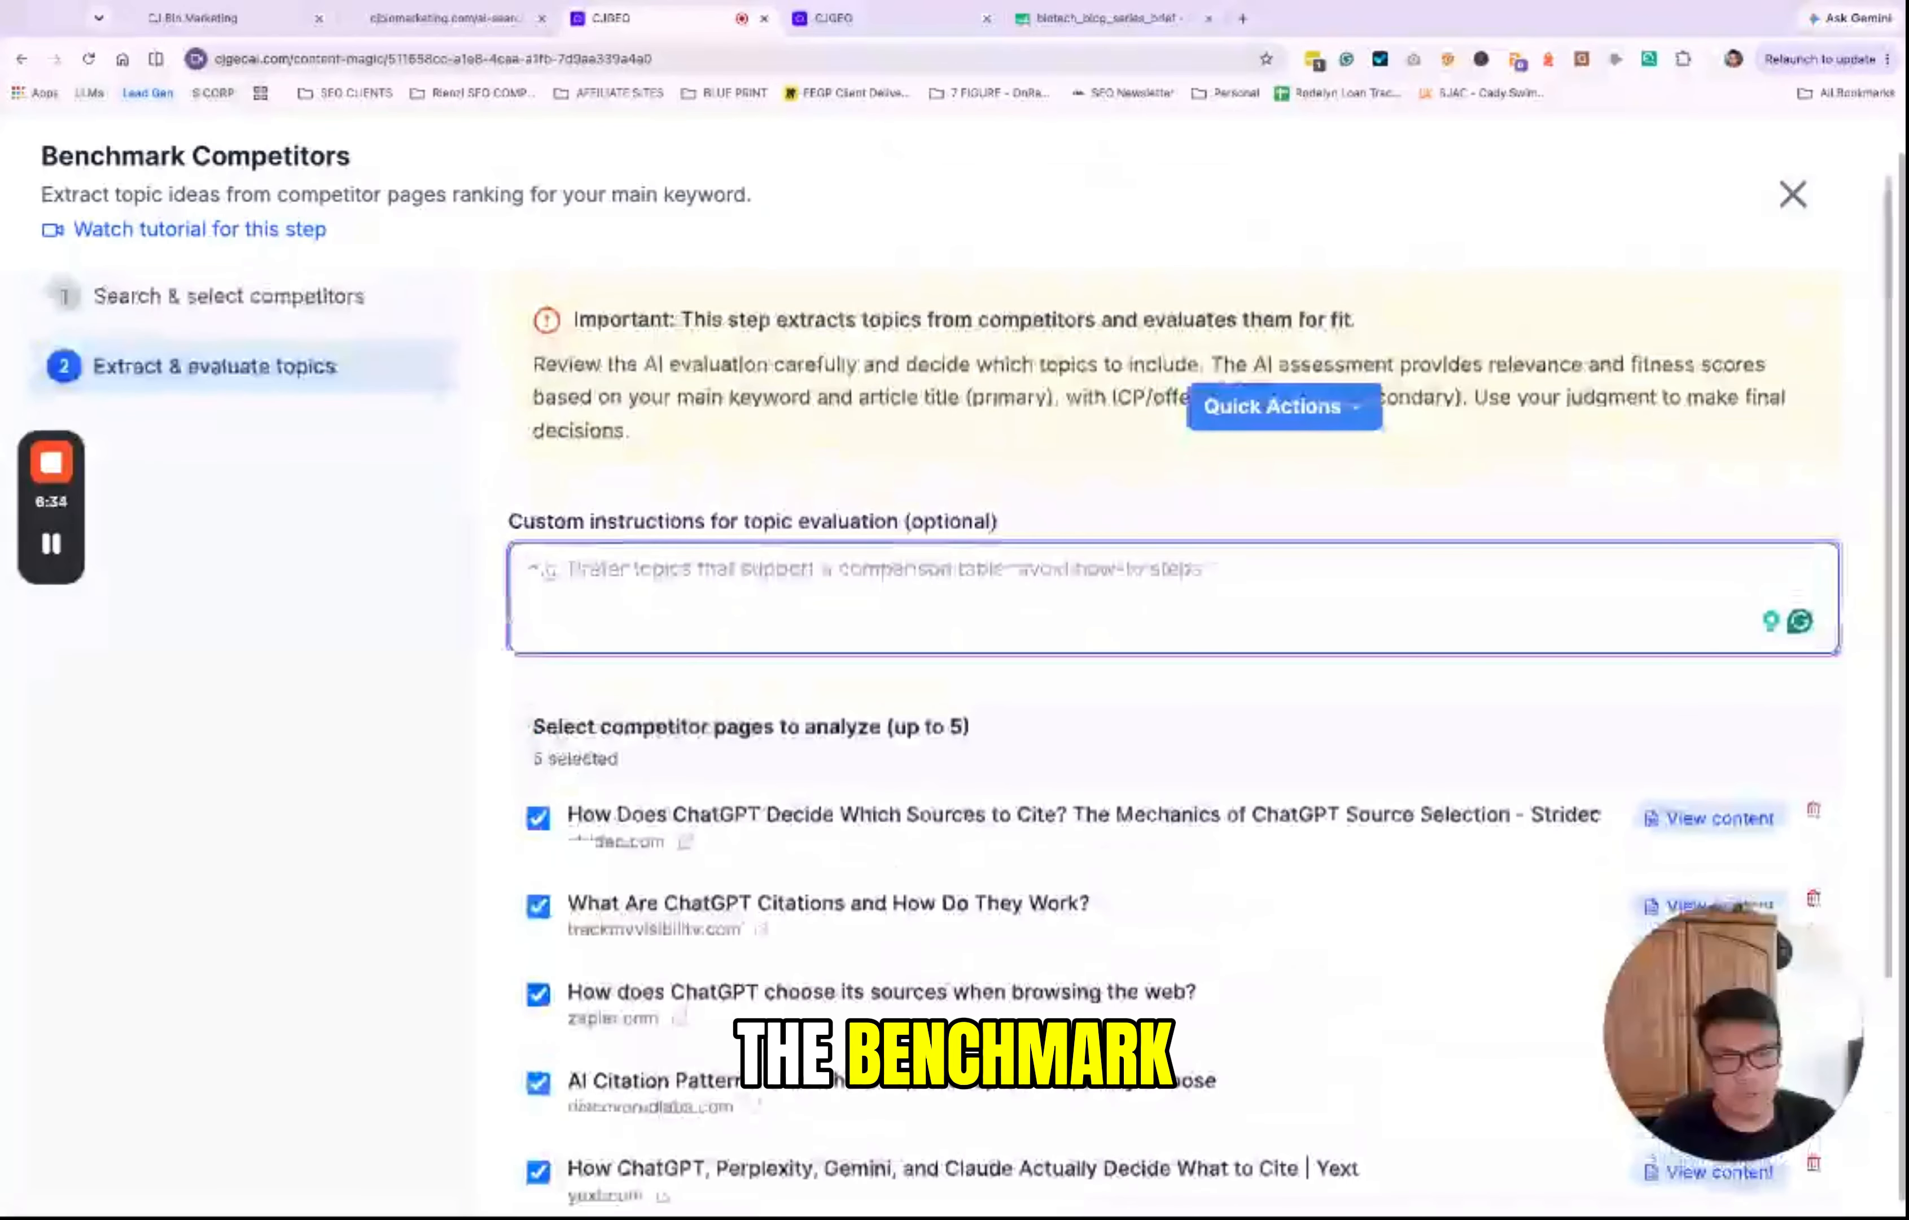
pyautogui.scroll(-4, 1172, 746)
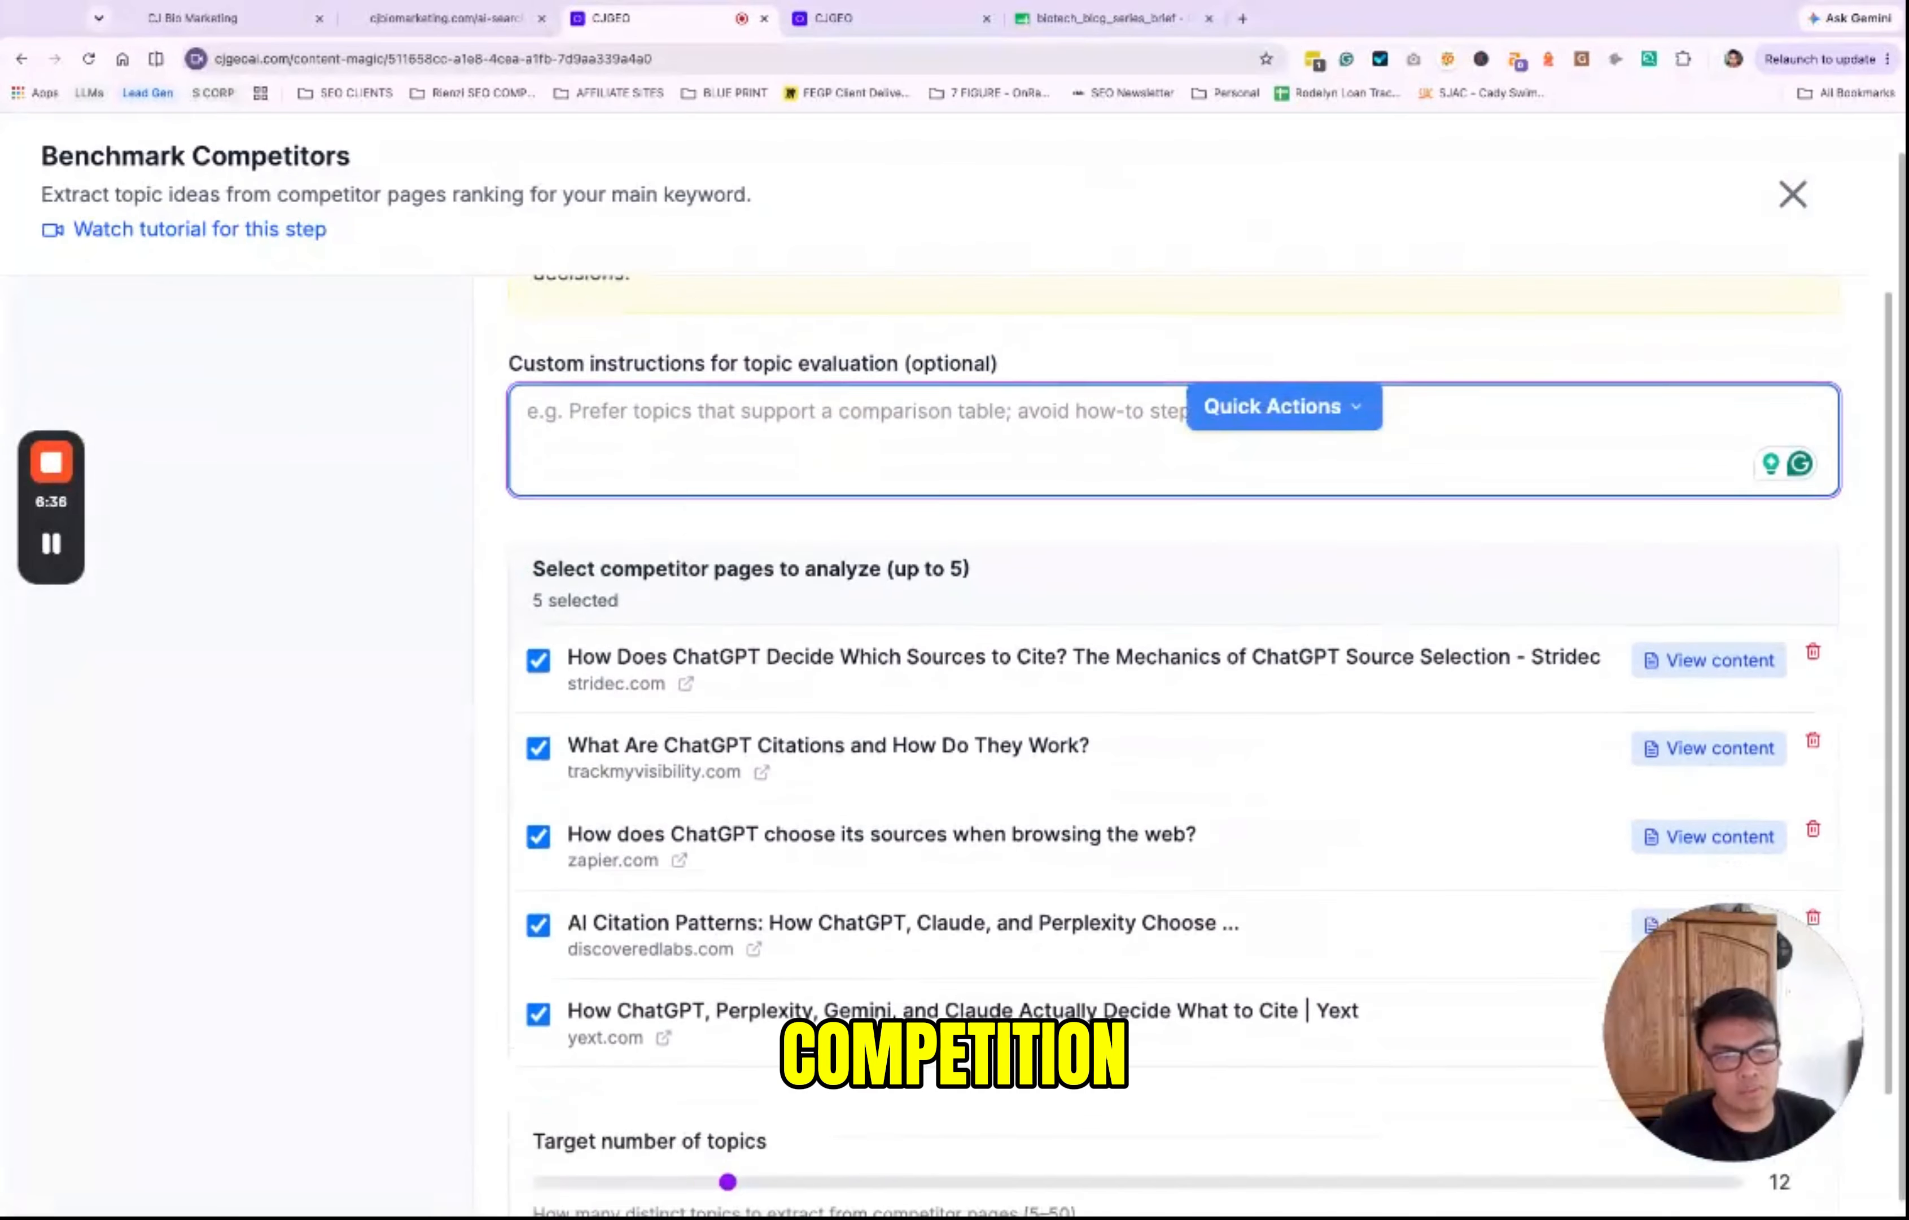
pyautogui.scroll(5, 1172, 746)
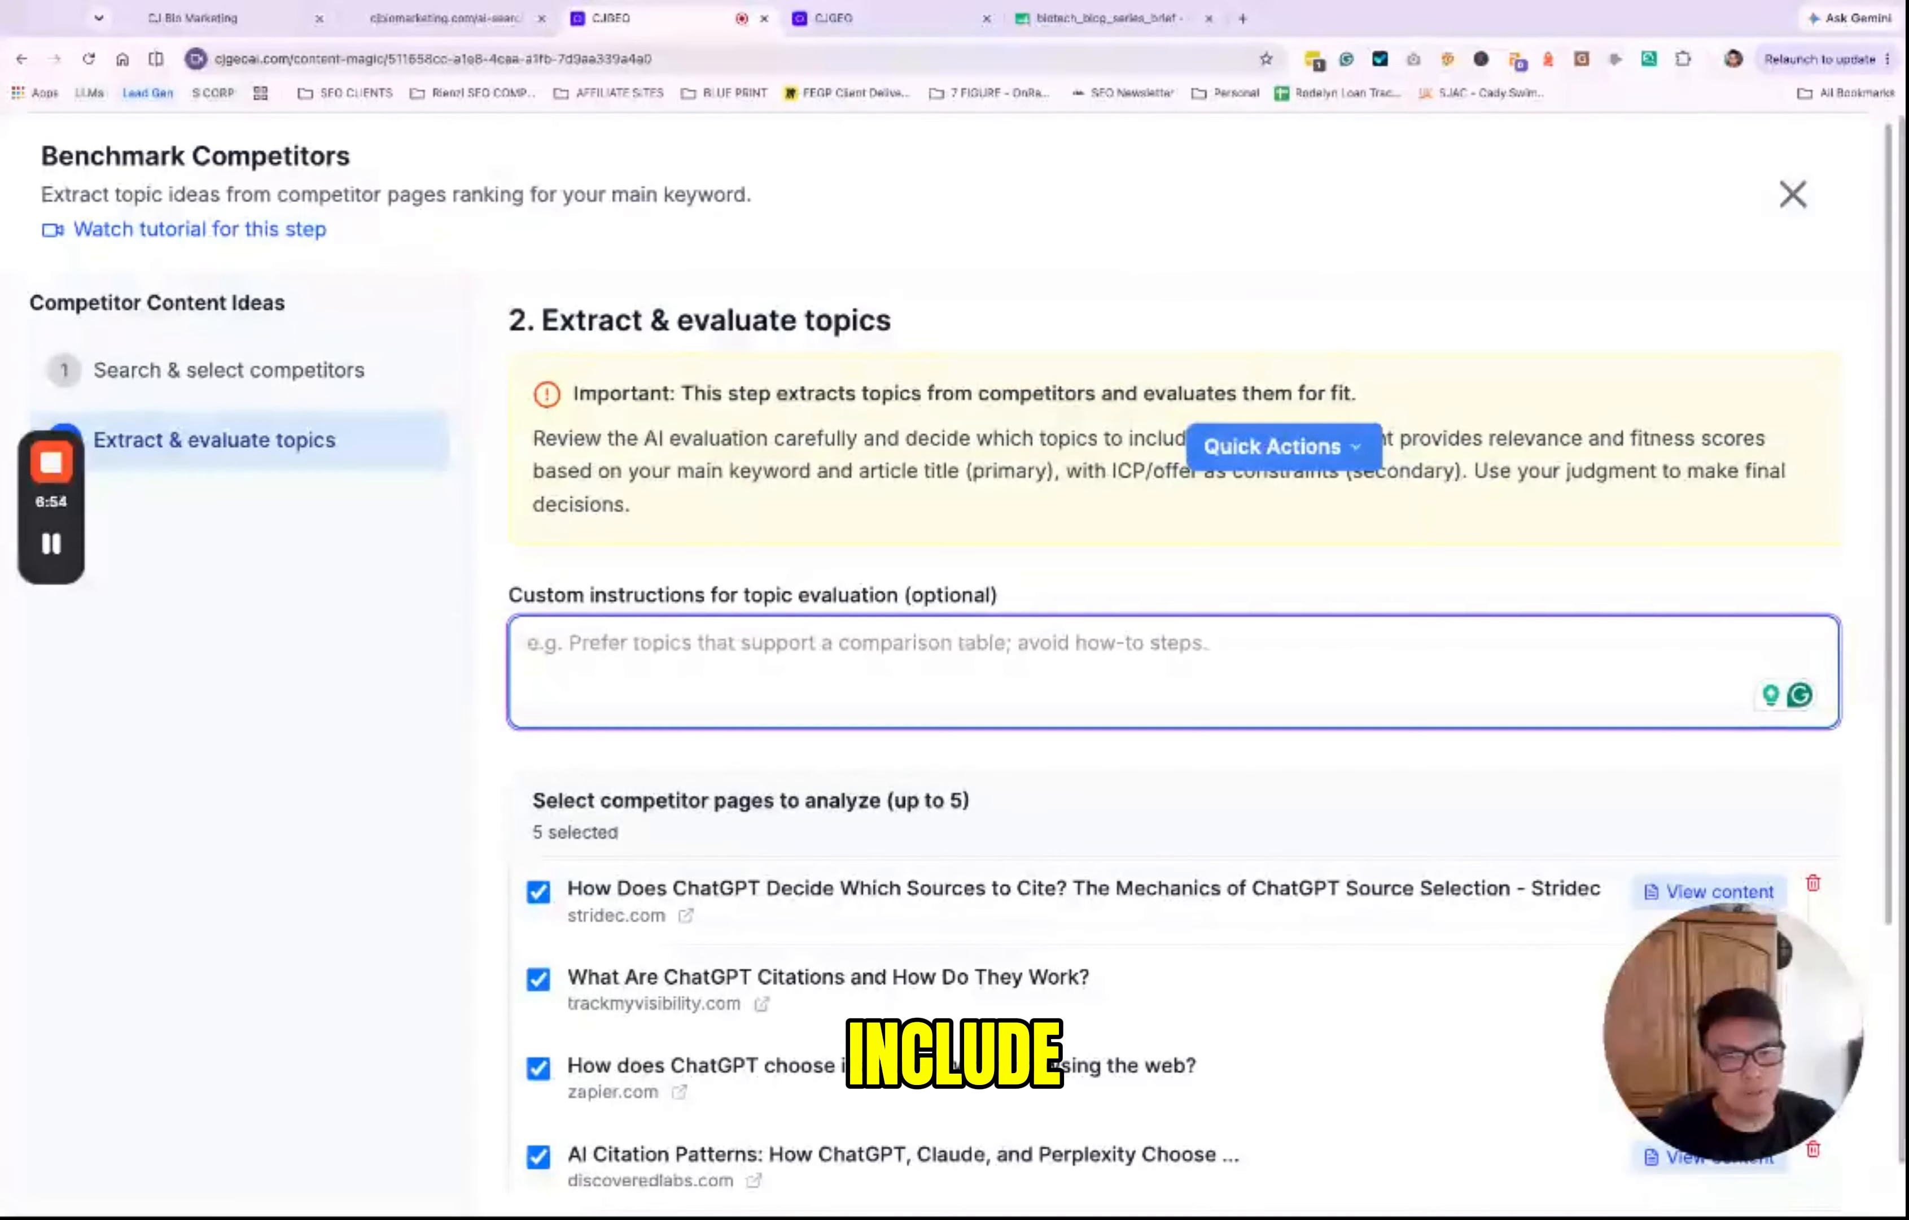
pyautogui.scroll(-1, 1174, 722)
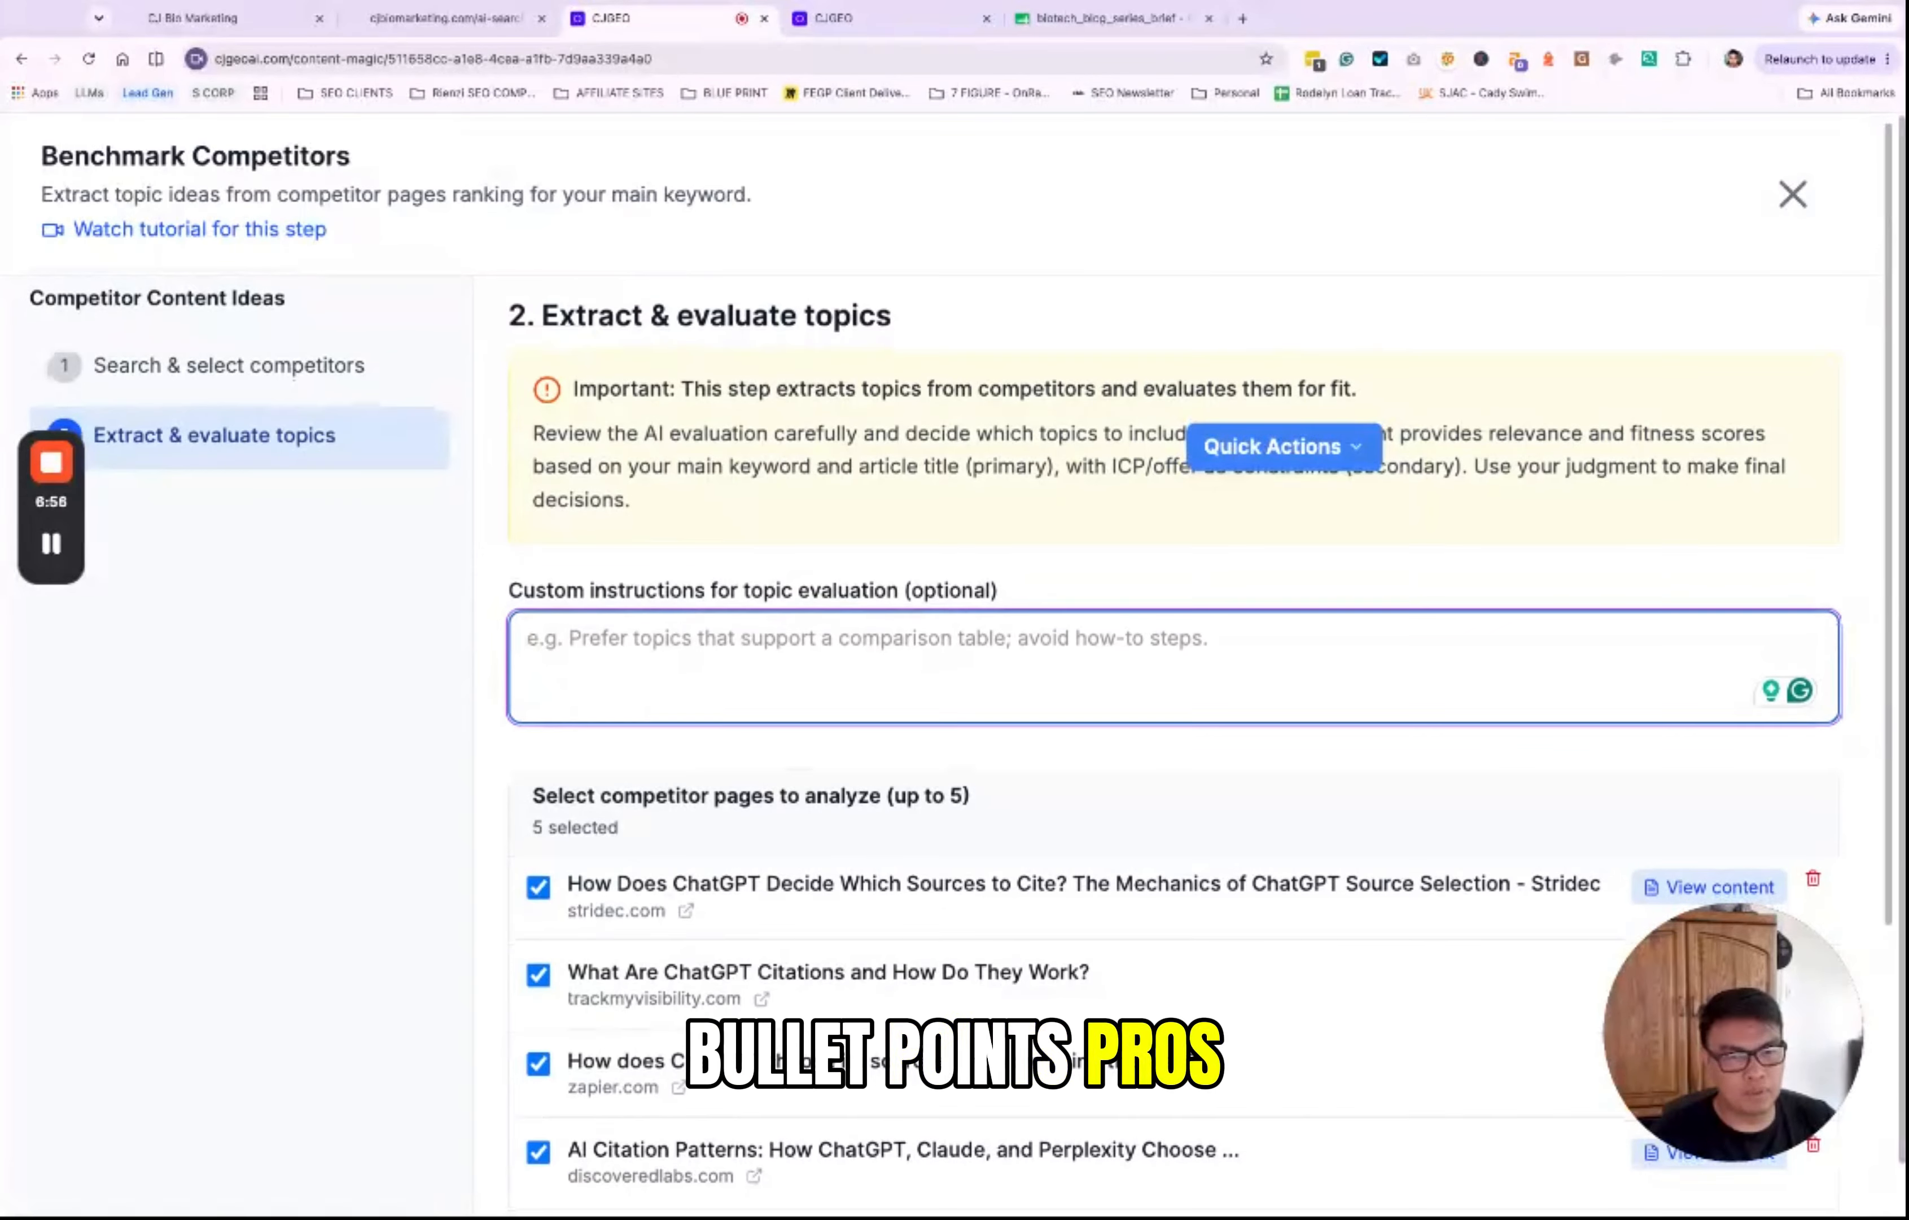
pyautogui.scroll(-2, 1173, 723)
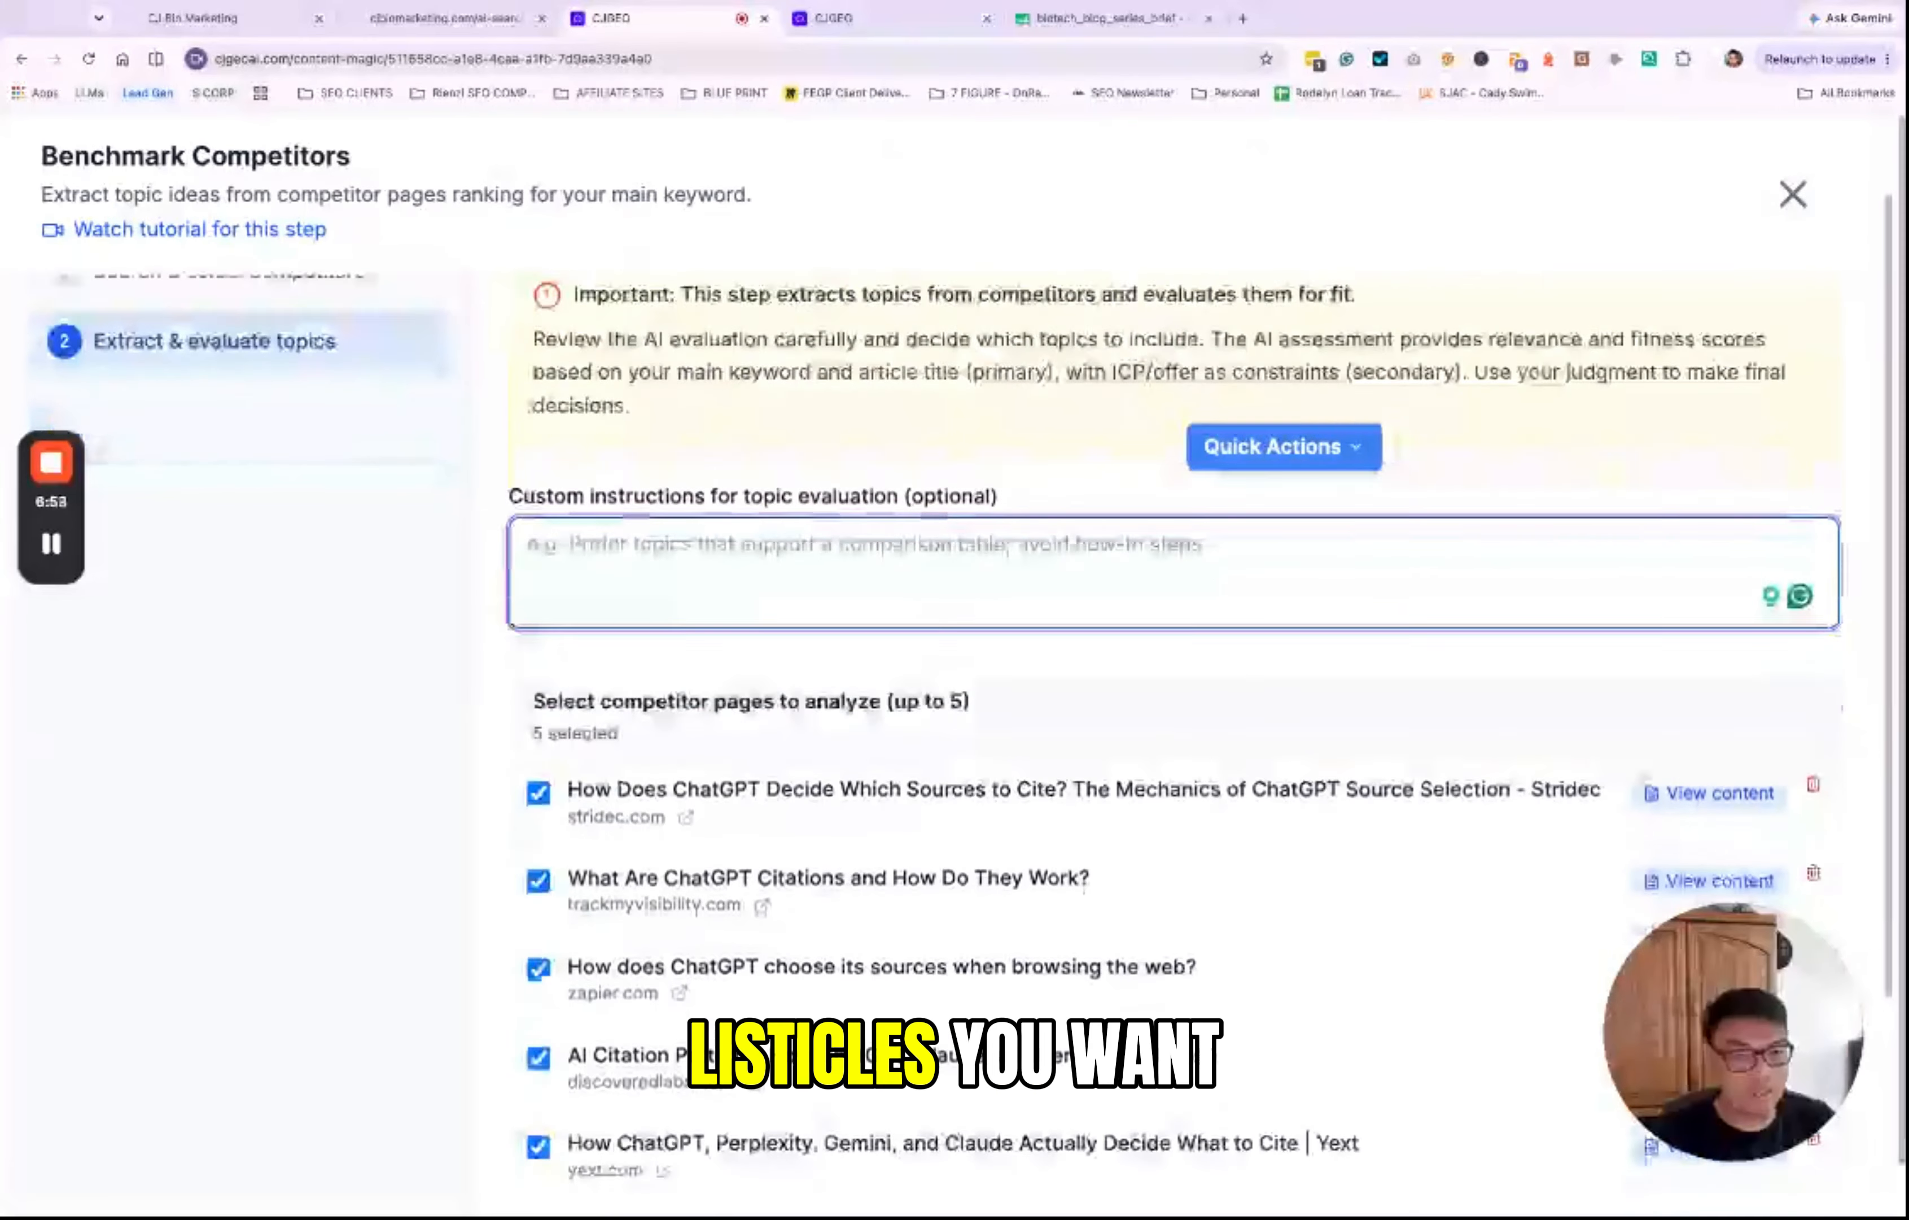
pyautogui.scroll(3, 1173, 722)
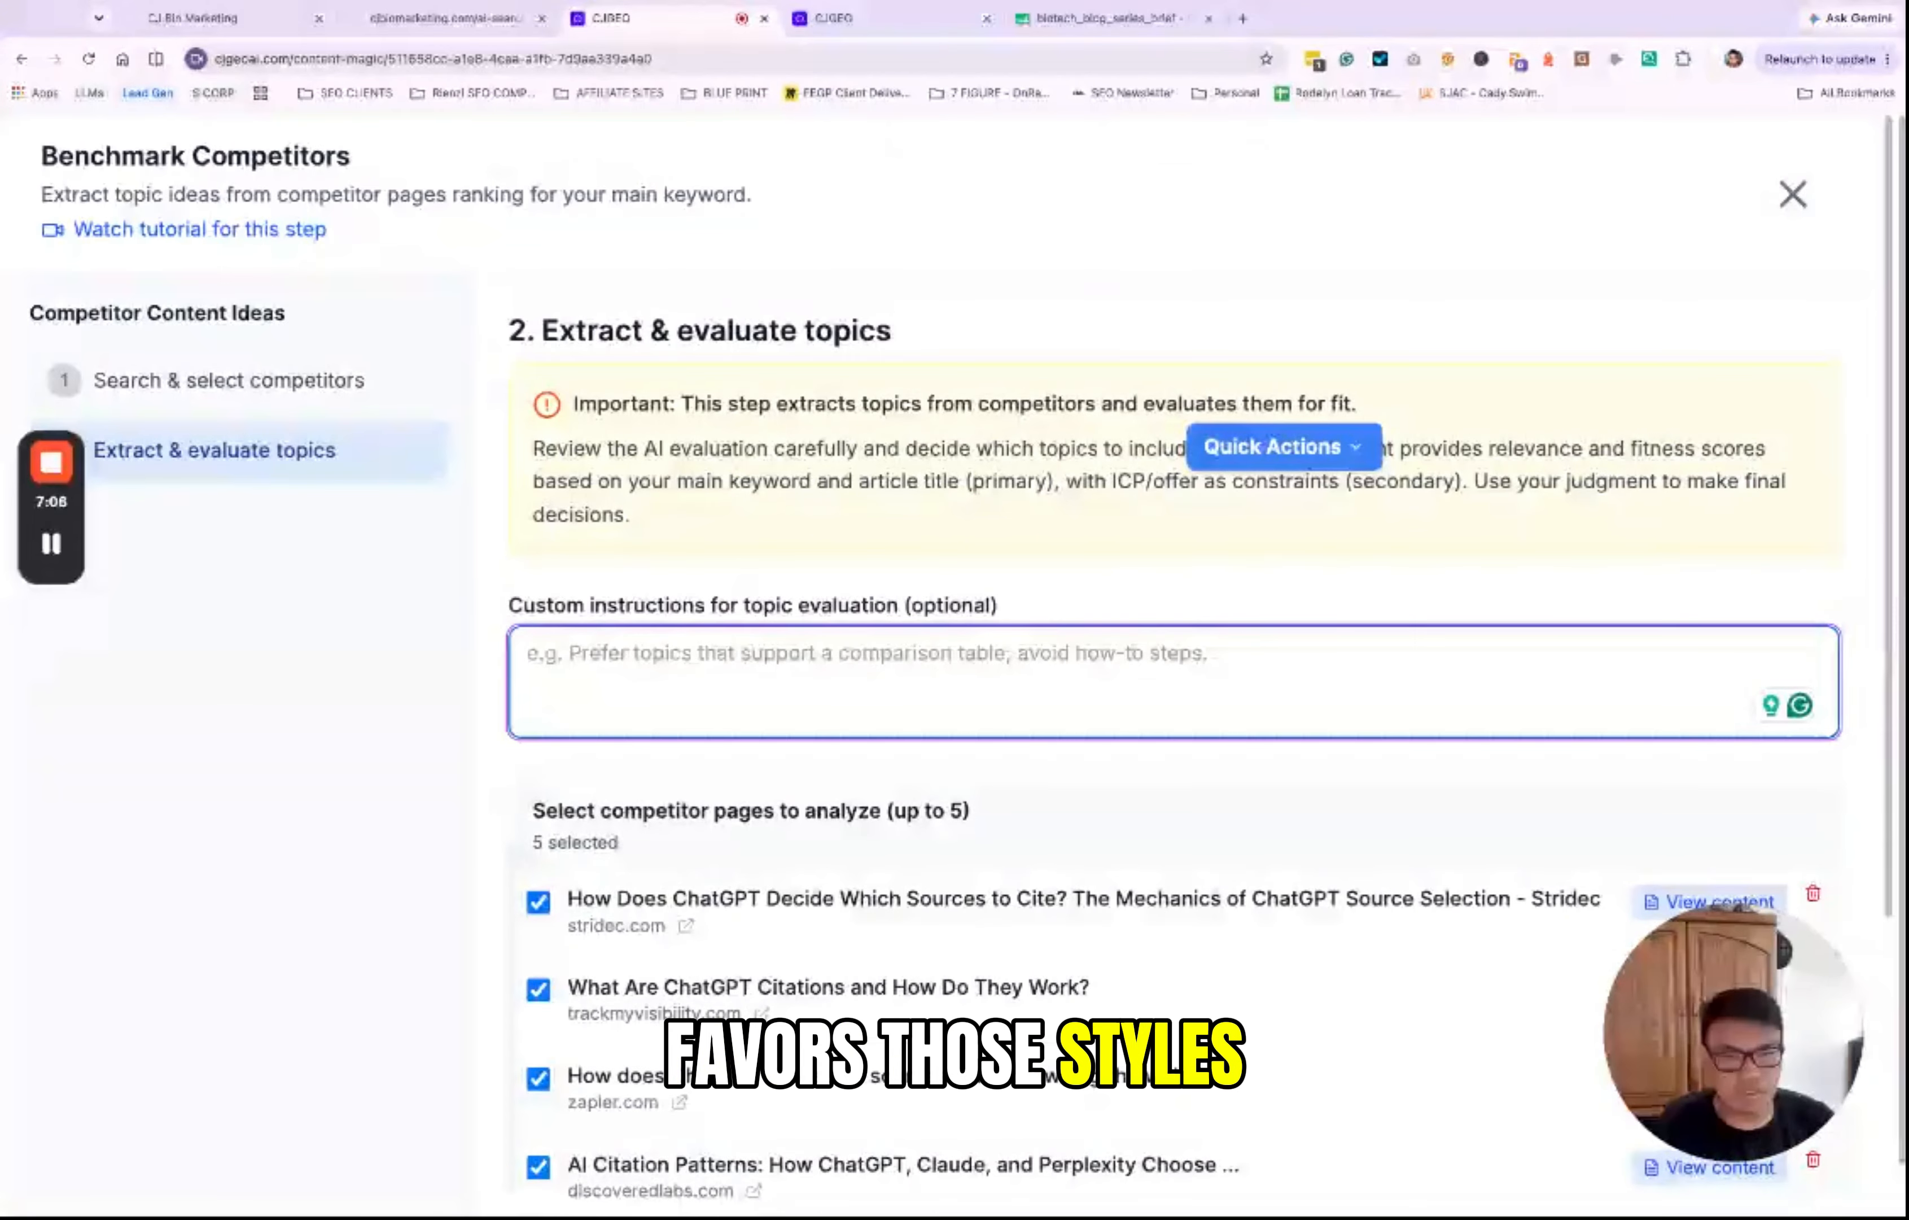
# Step: Check the competitor page titles and analyze all five selected pages for topics, with a target of 12 and no custom instructions
pyautogui.scroll(-4, 1189, 362)
pyautogui.scroll(-1, 1194, 433)
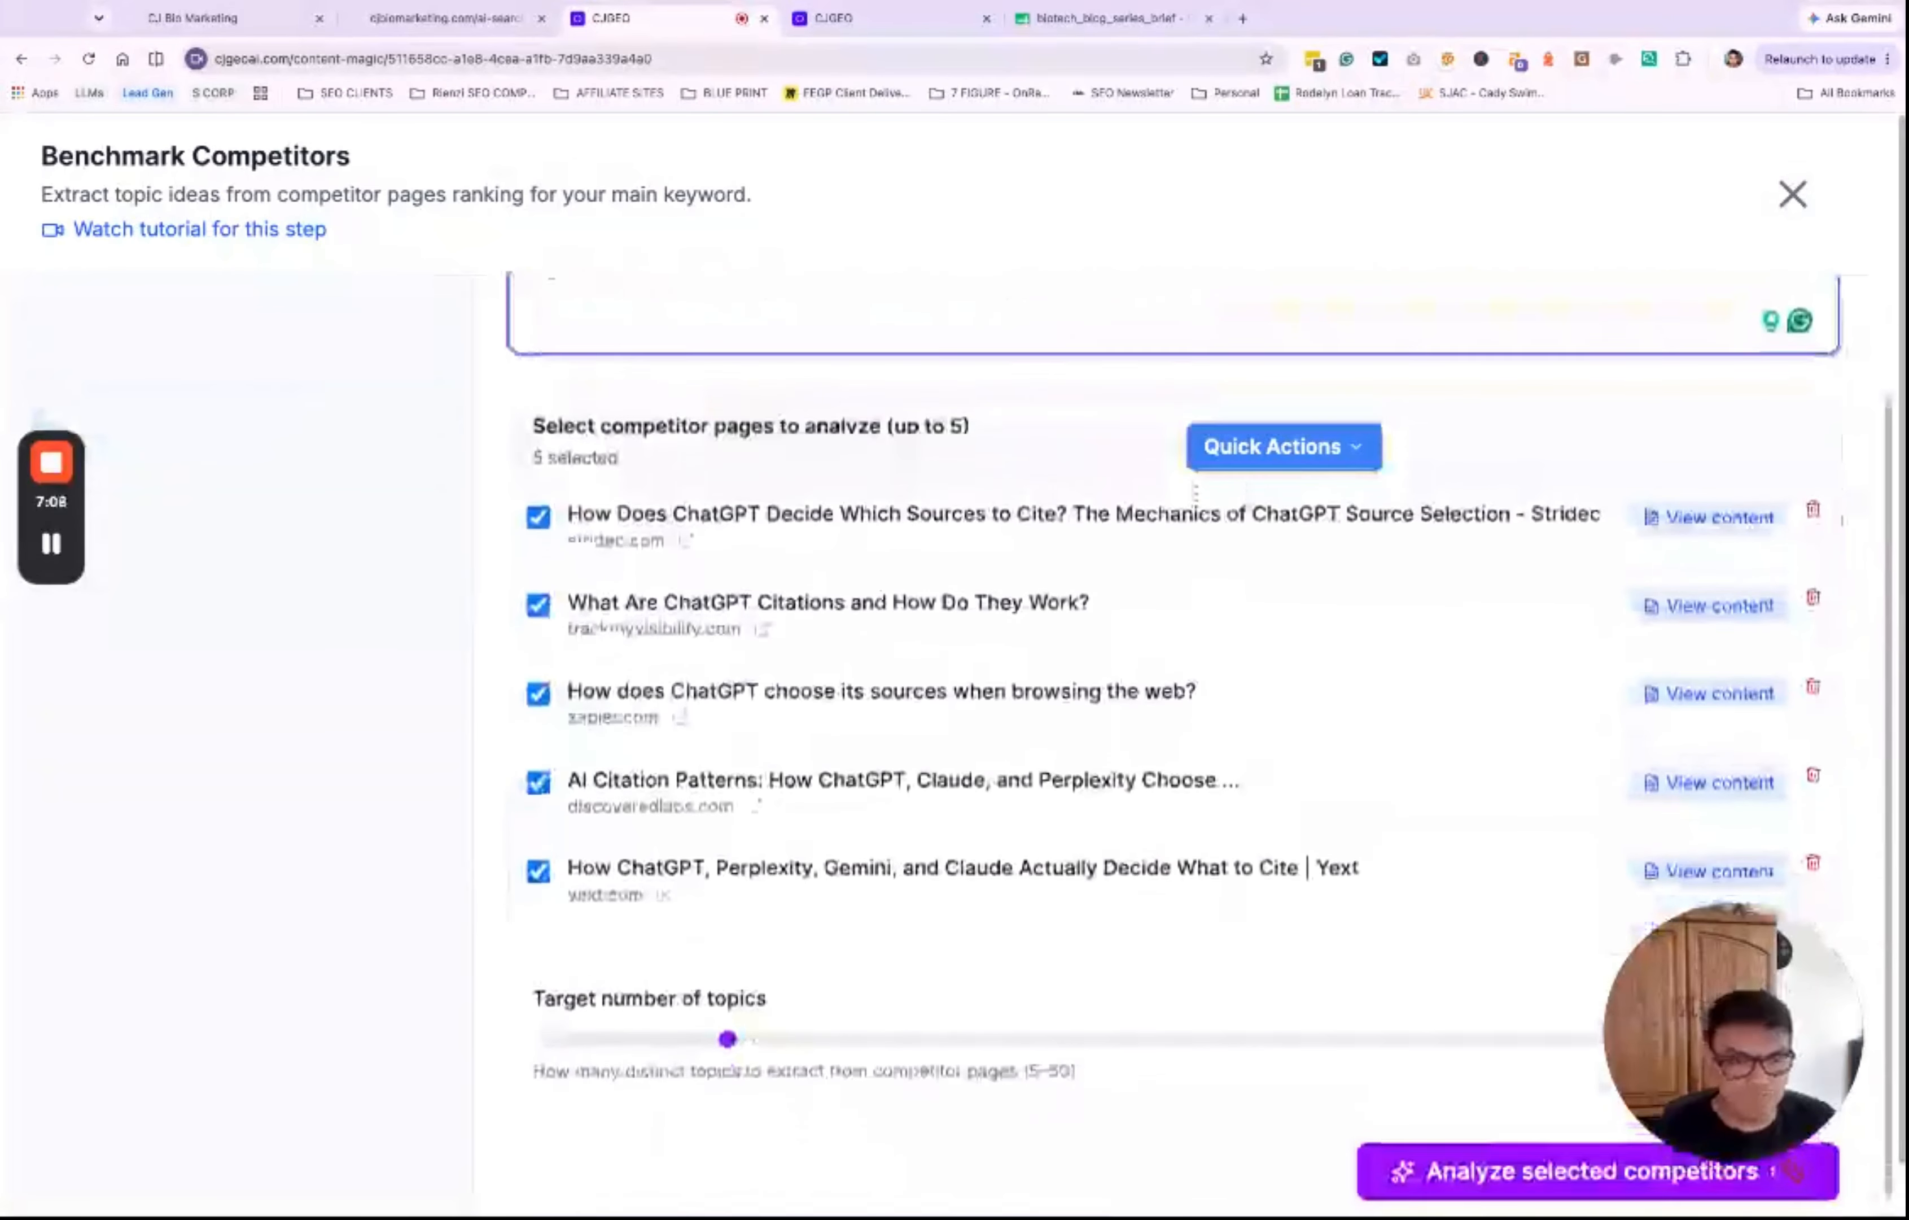
pyautogui.scroll(1, 1197, 498)
pyautogui.scroll(-1, 1197, 497)
pyautogui.scroll(1, 1196, 488)
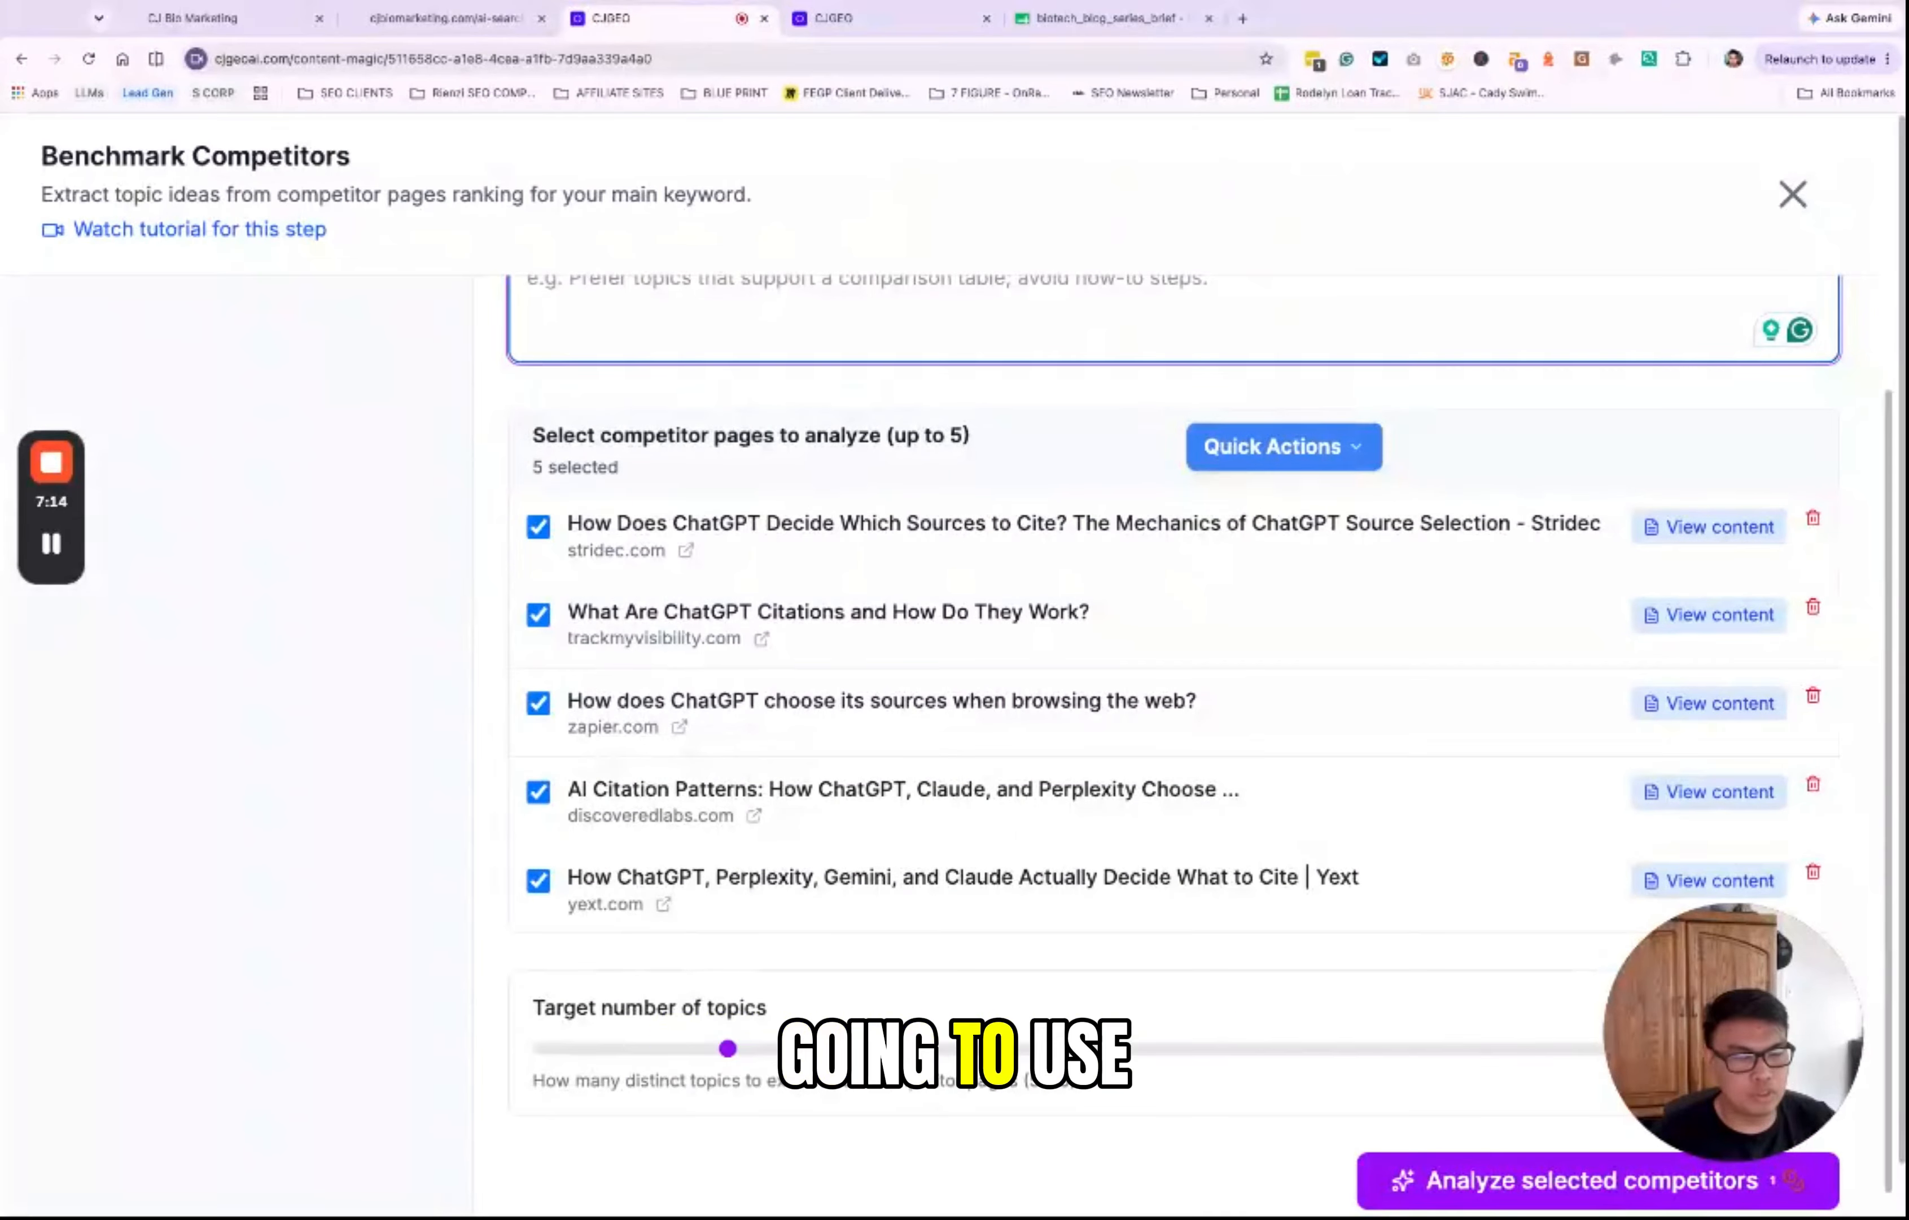
pyautogui.scroll(4, 1195, 484)
pyautogui.scroll(-4, 1195, 484)
pyautogui.scroll(1, 1195, 485)
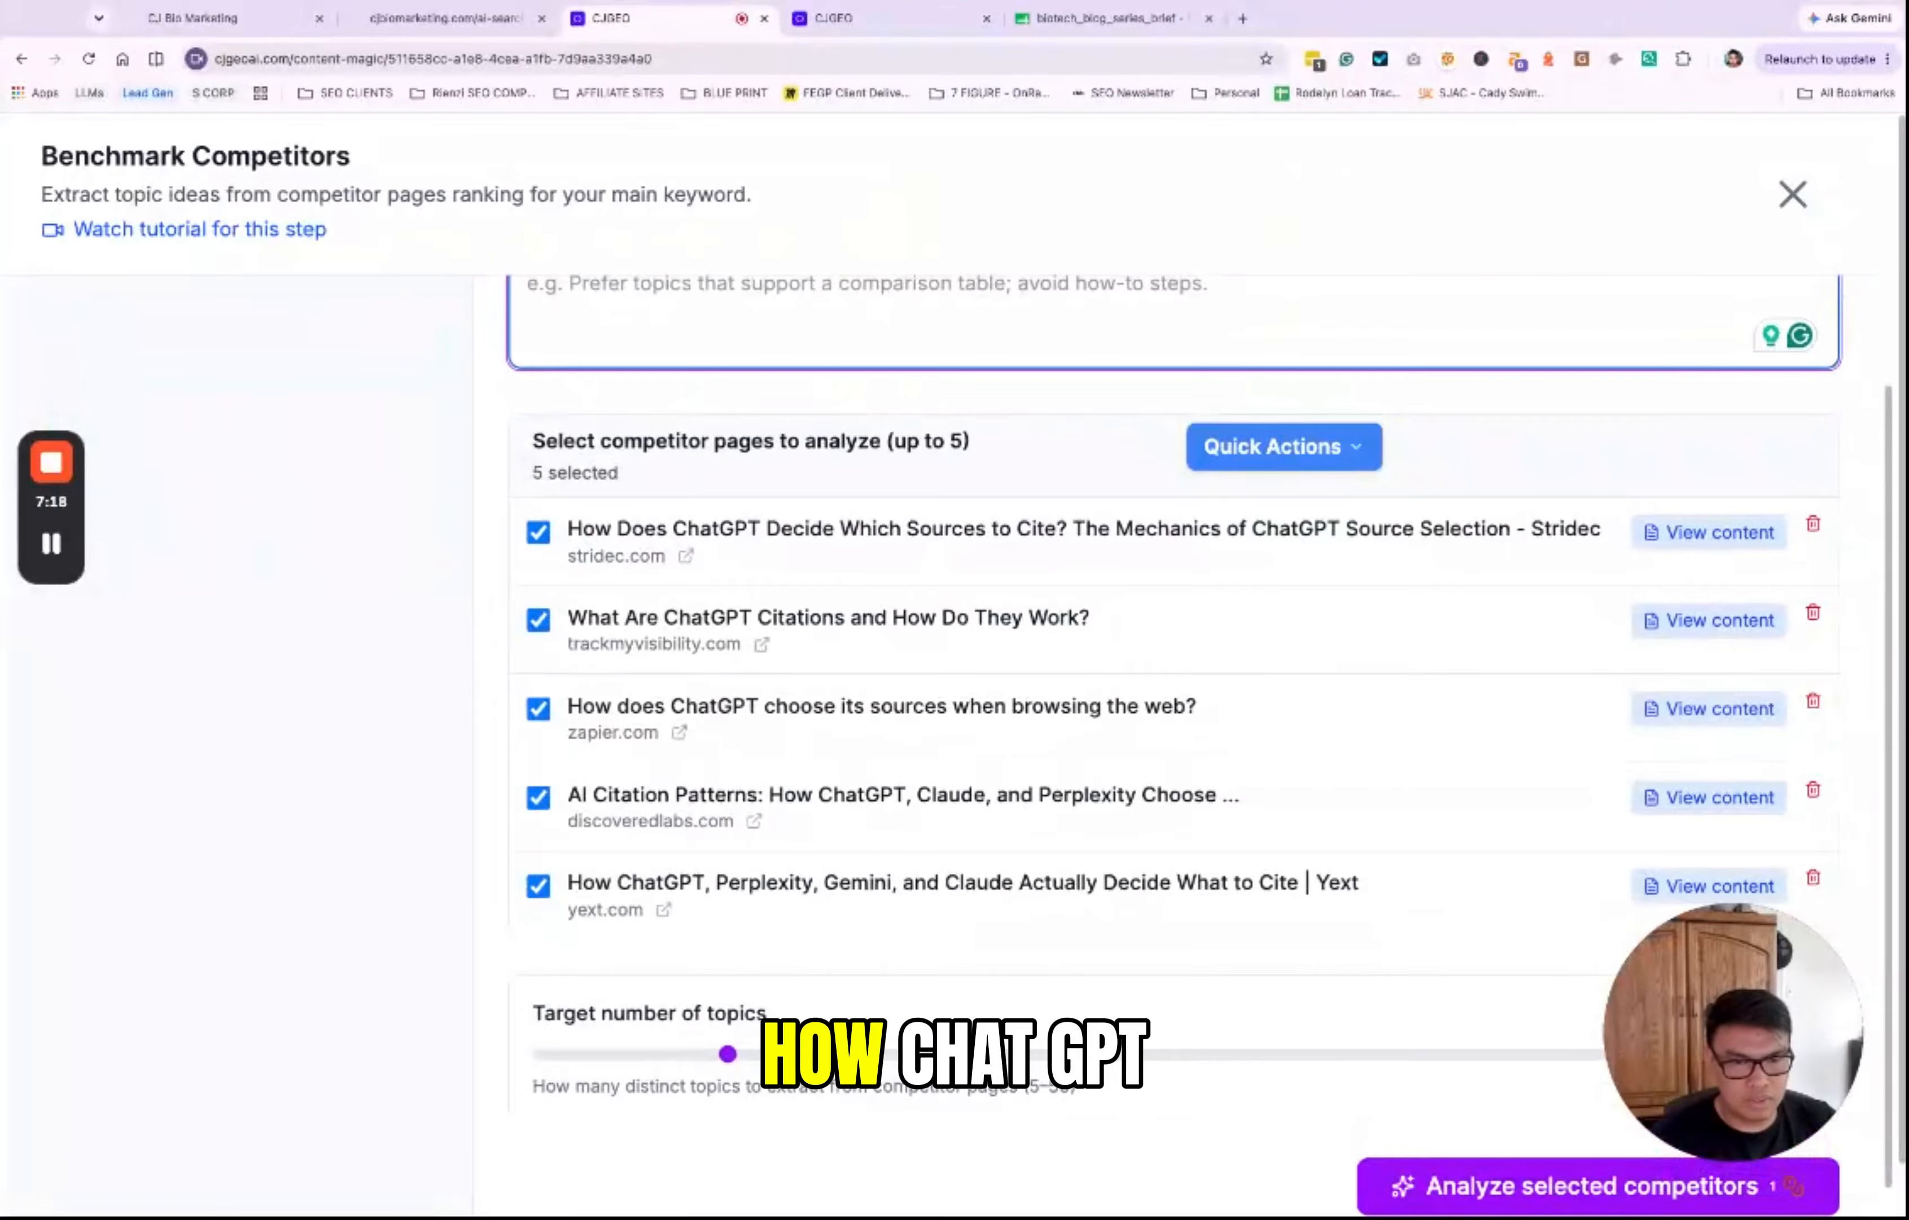
pyautogui.moveTo(1362, 884); pyautogui.dragTo(1033, 884)
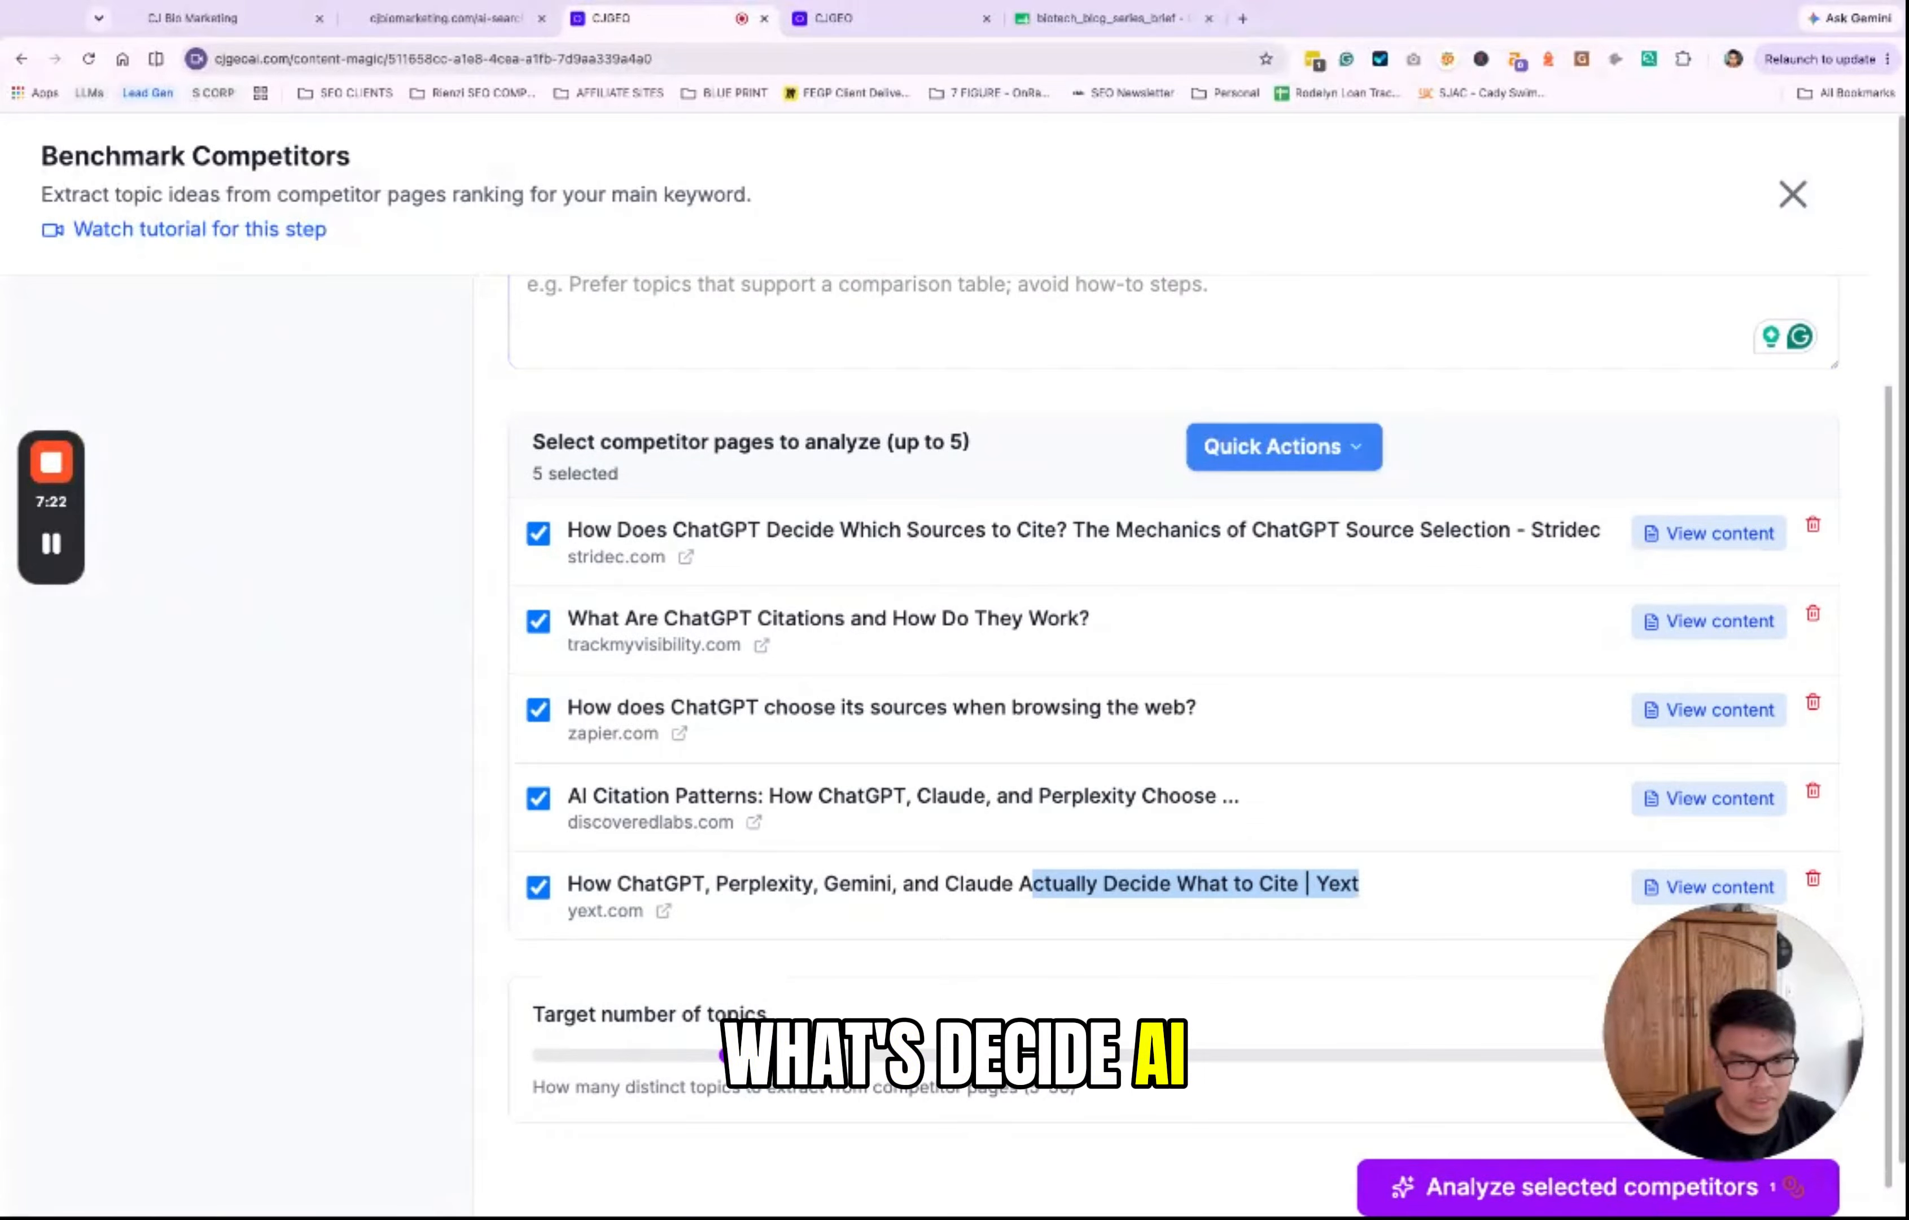
pyautogui.moveTo(781, 796); pyautogui.dragTo(1252, 808)
pyautogui.moveTo(568, 708); pyautogui.dragTo(659, 734)
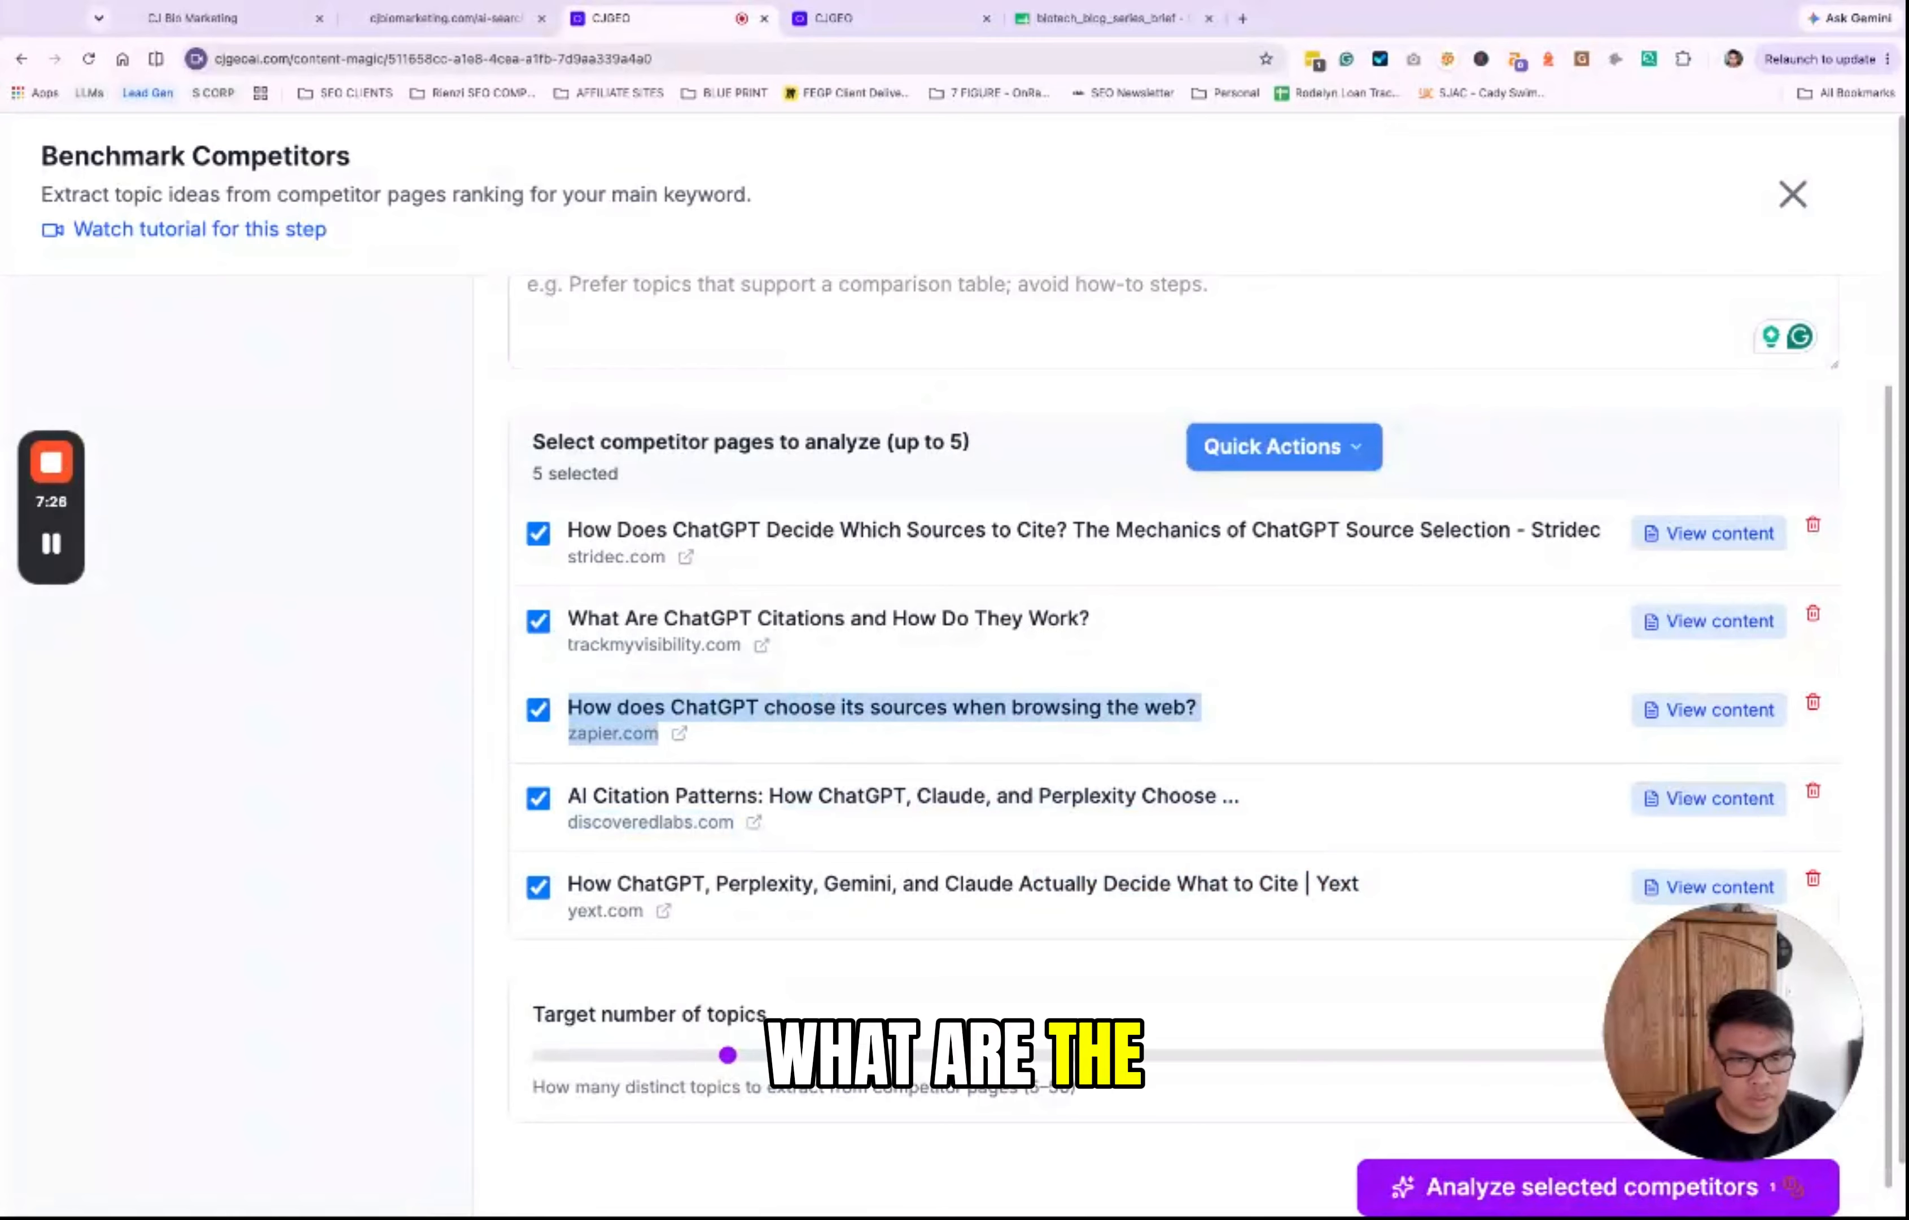
pyautogui.scroll(-1, 1171, 722)
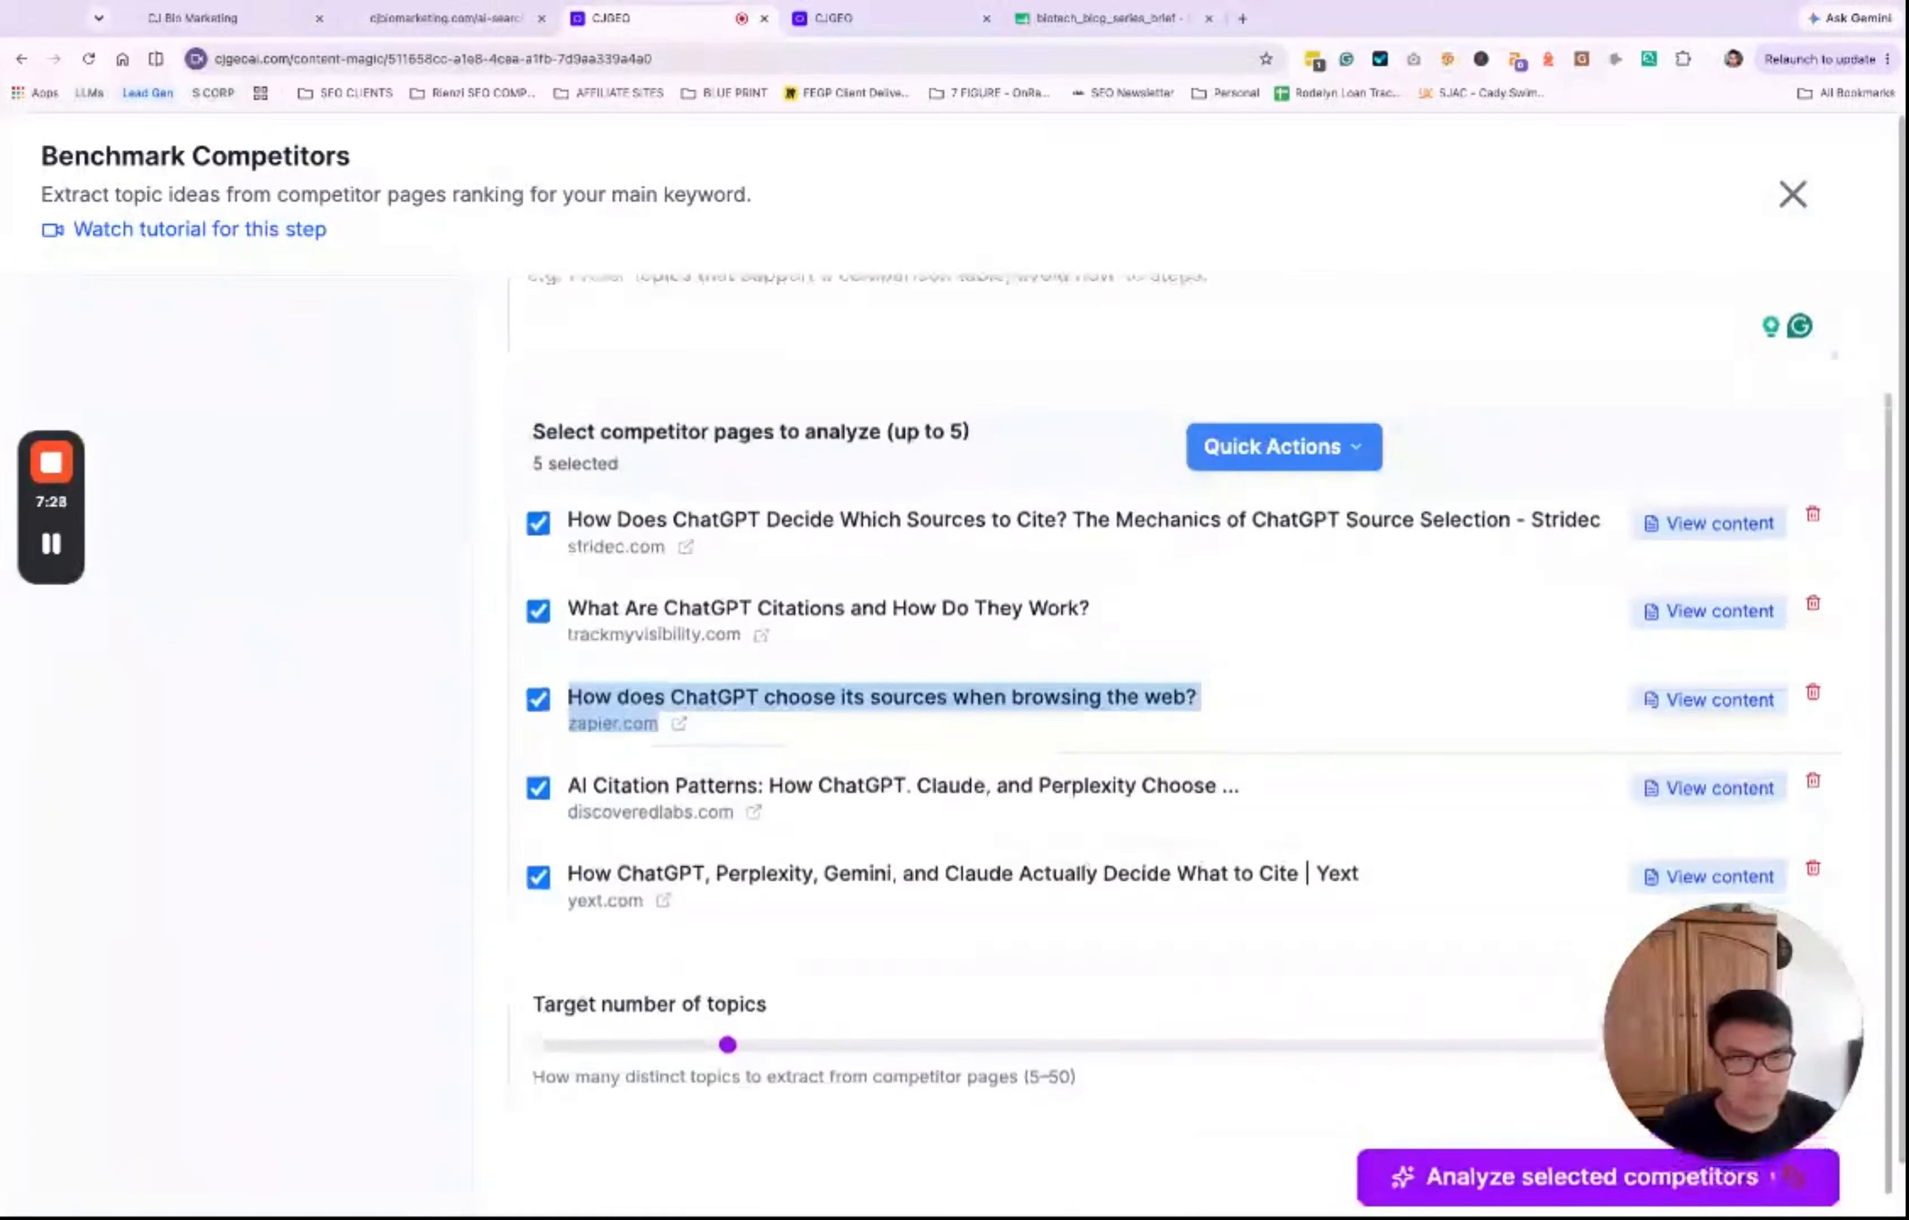
pyautogui.click(1794, 1163)
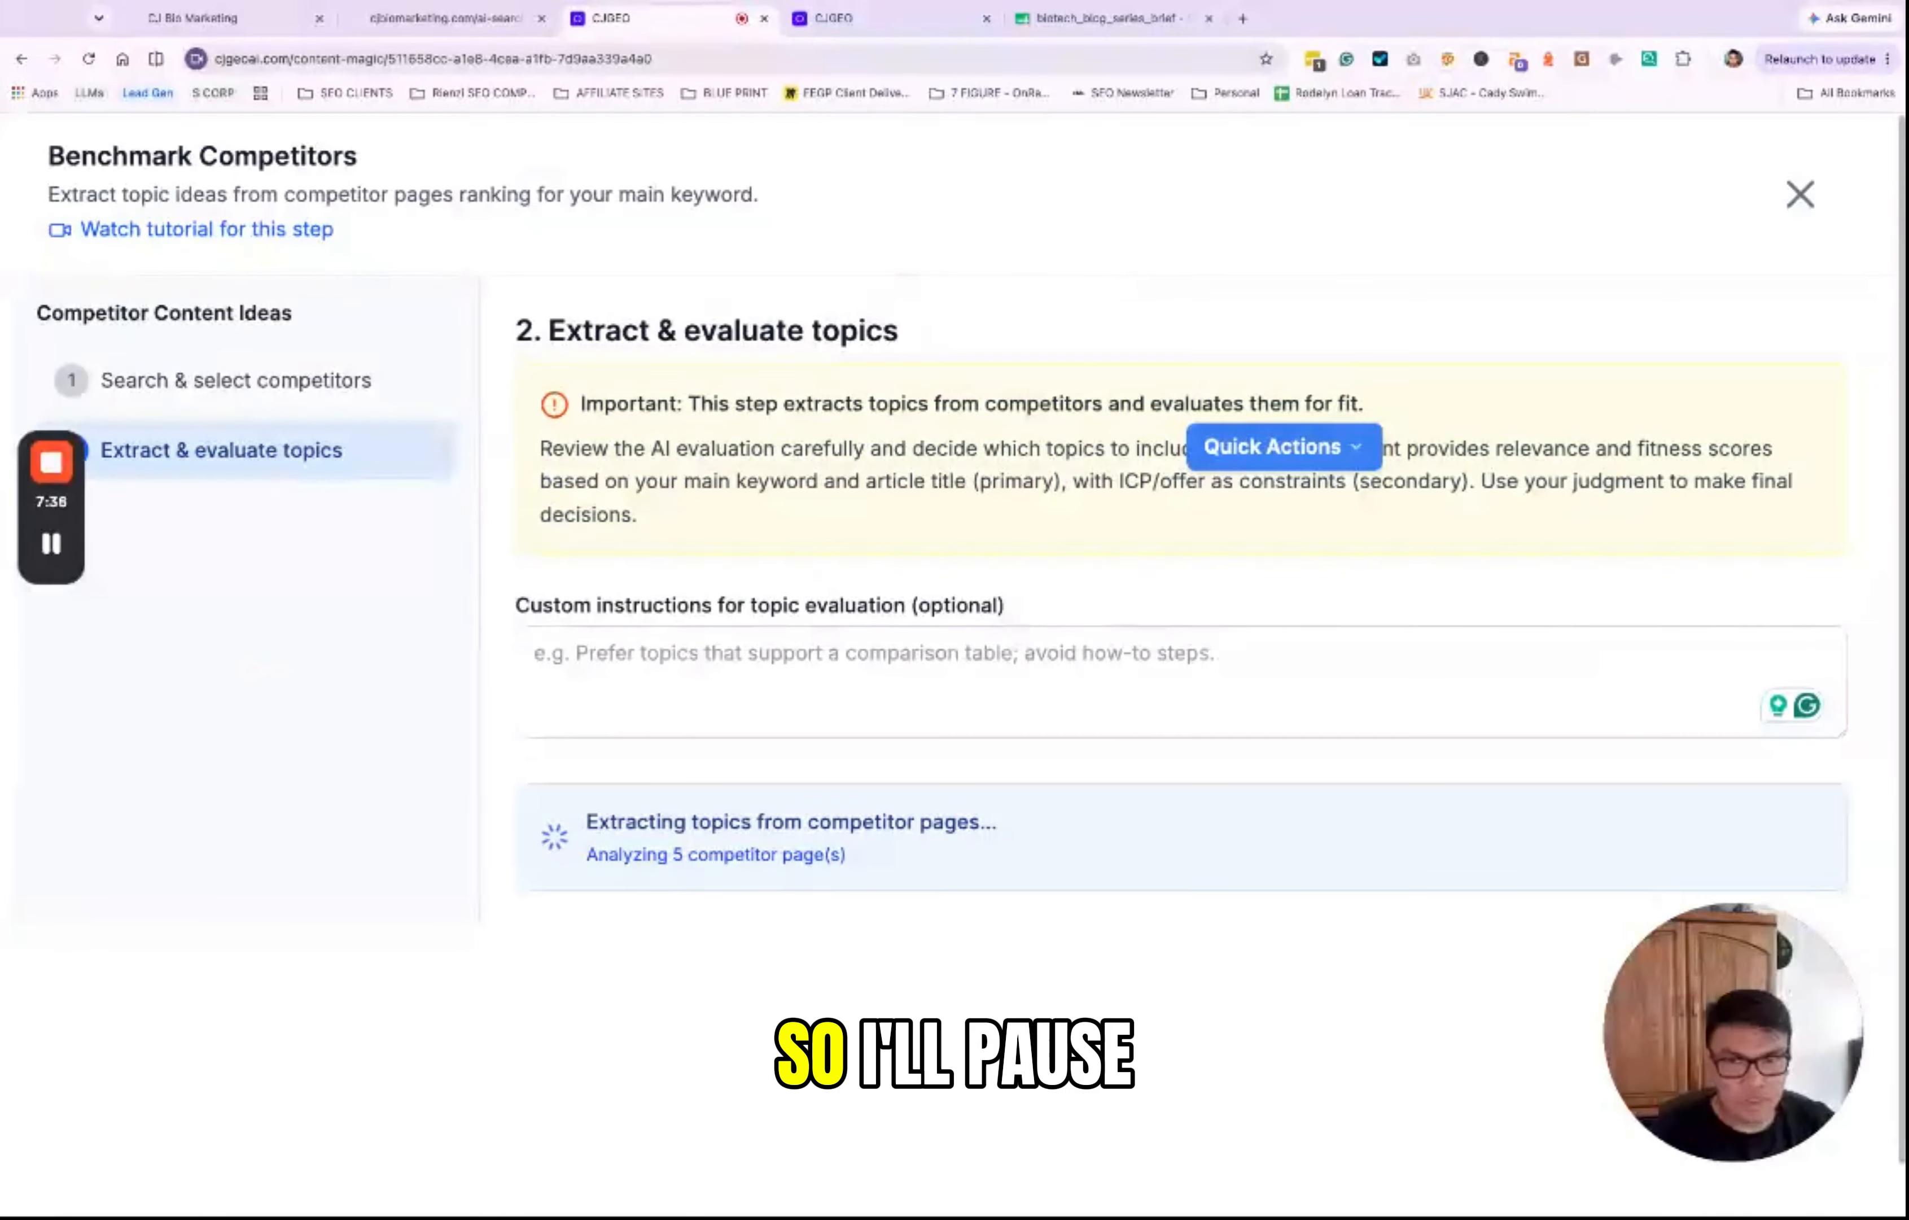
# Step: Review the relevance, fitness, notes and sources of the first new topics extracted from the competitor pages
pyautogui.moveTo(51, 543)
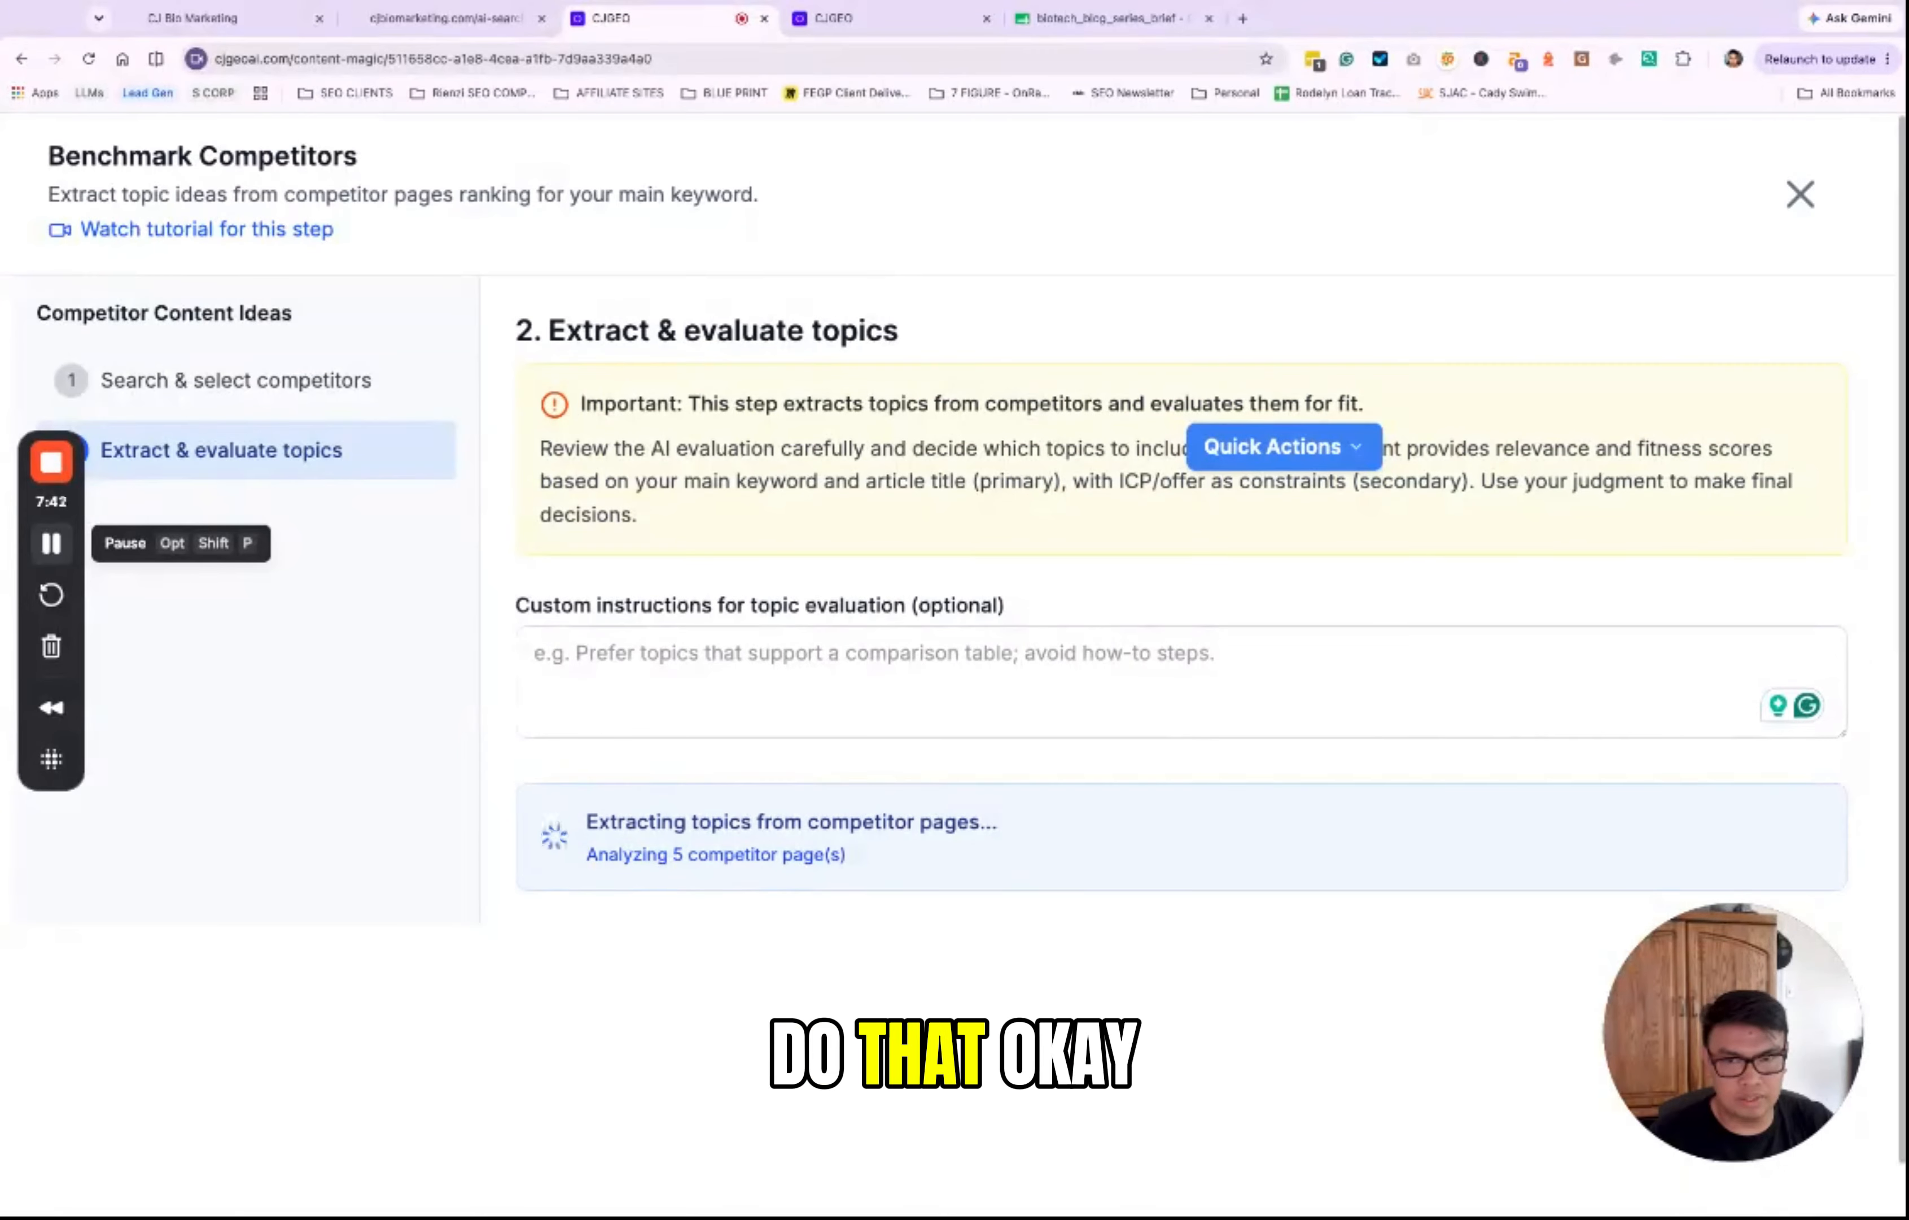
pyautogui.scroll(-2, 1023, 830)
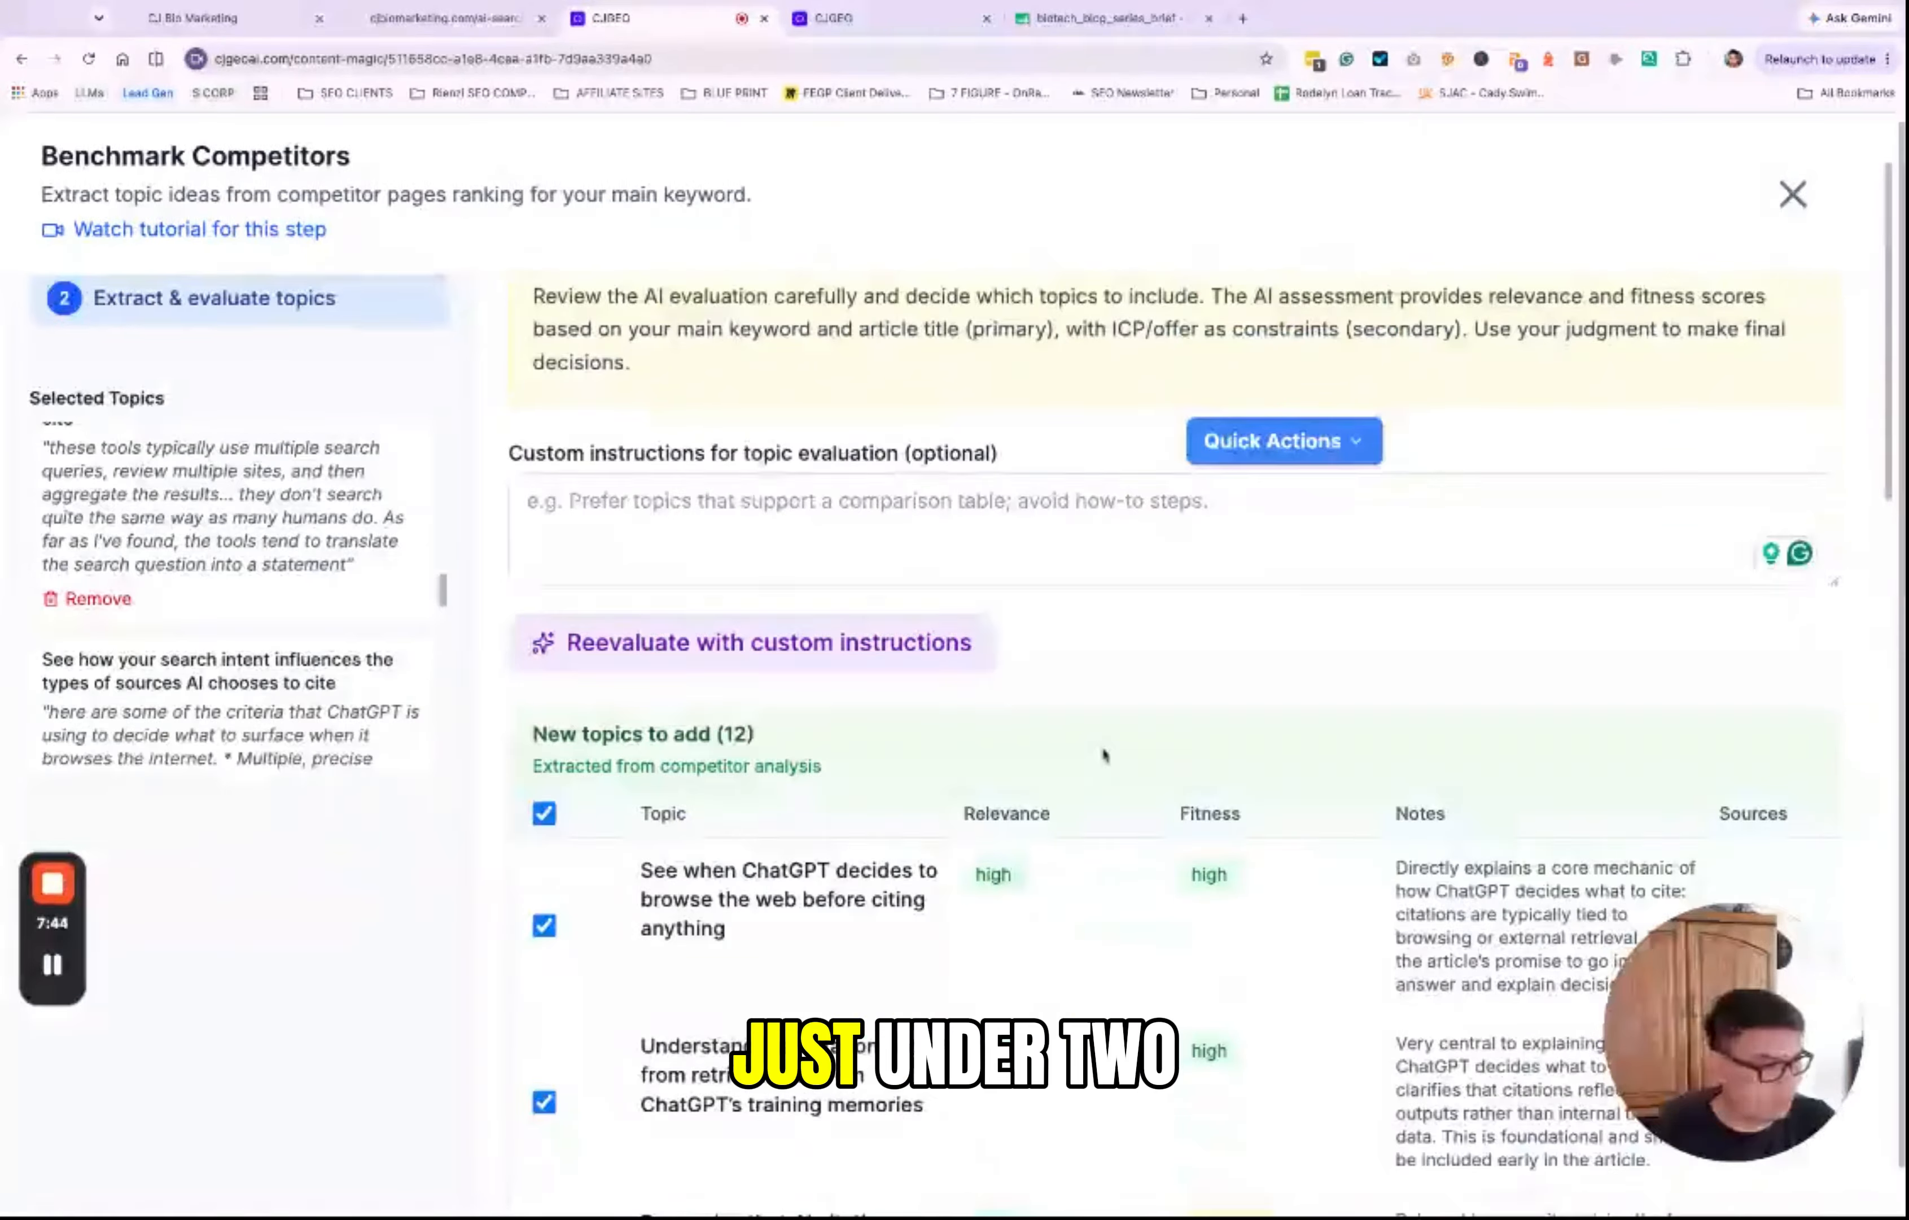
pyautogui.scroll(-3, 1105, 755)
pyautogui.scroll(4, 1105, 755)
pyautogui.scroll(-5, 1105, 755)
pyautogui.scroll(-2, 1105, 755)
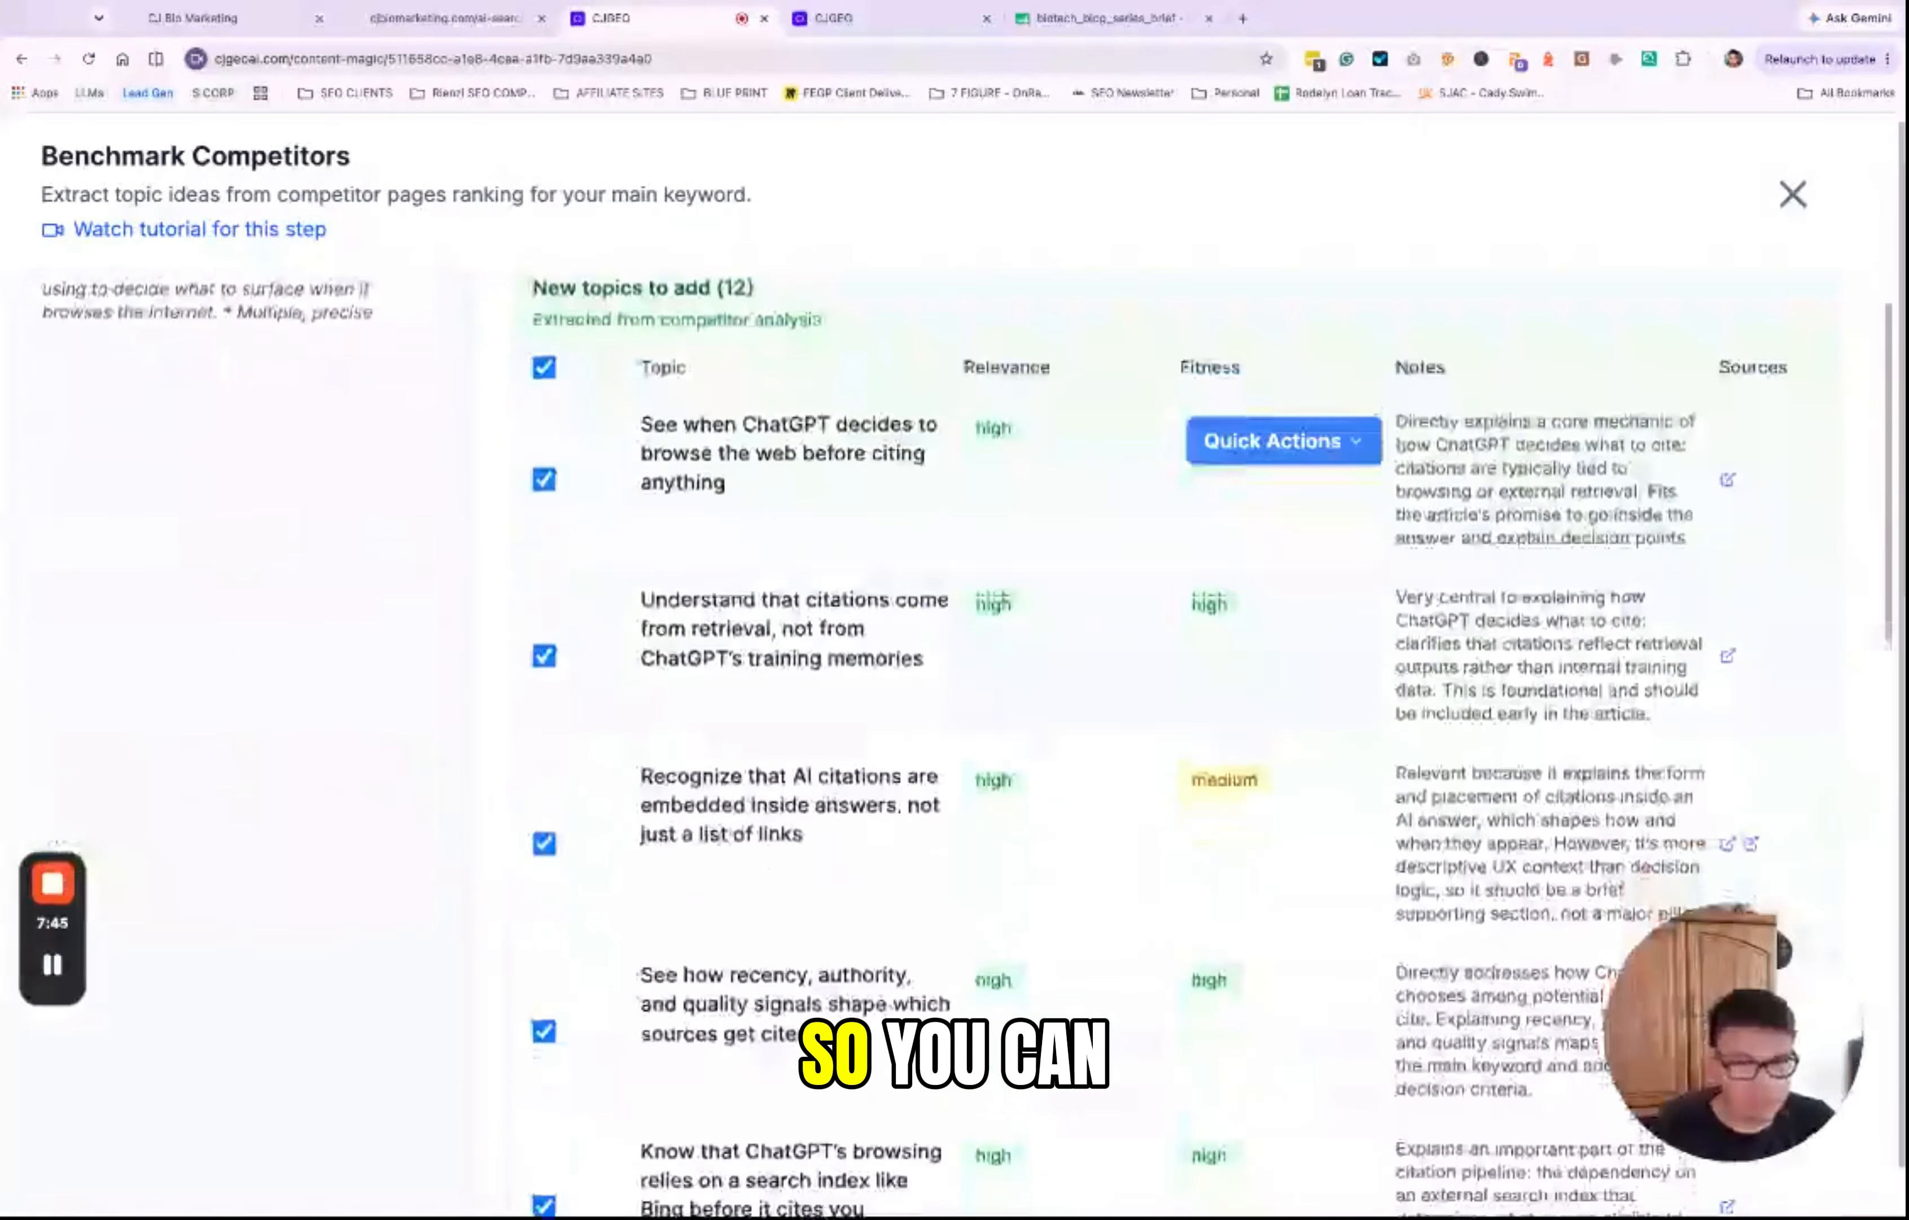
pyautogui.scroll(5, 1105, 755)
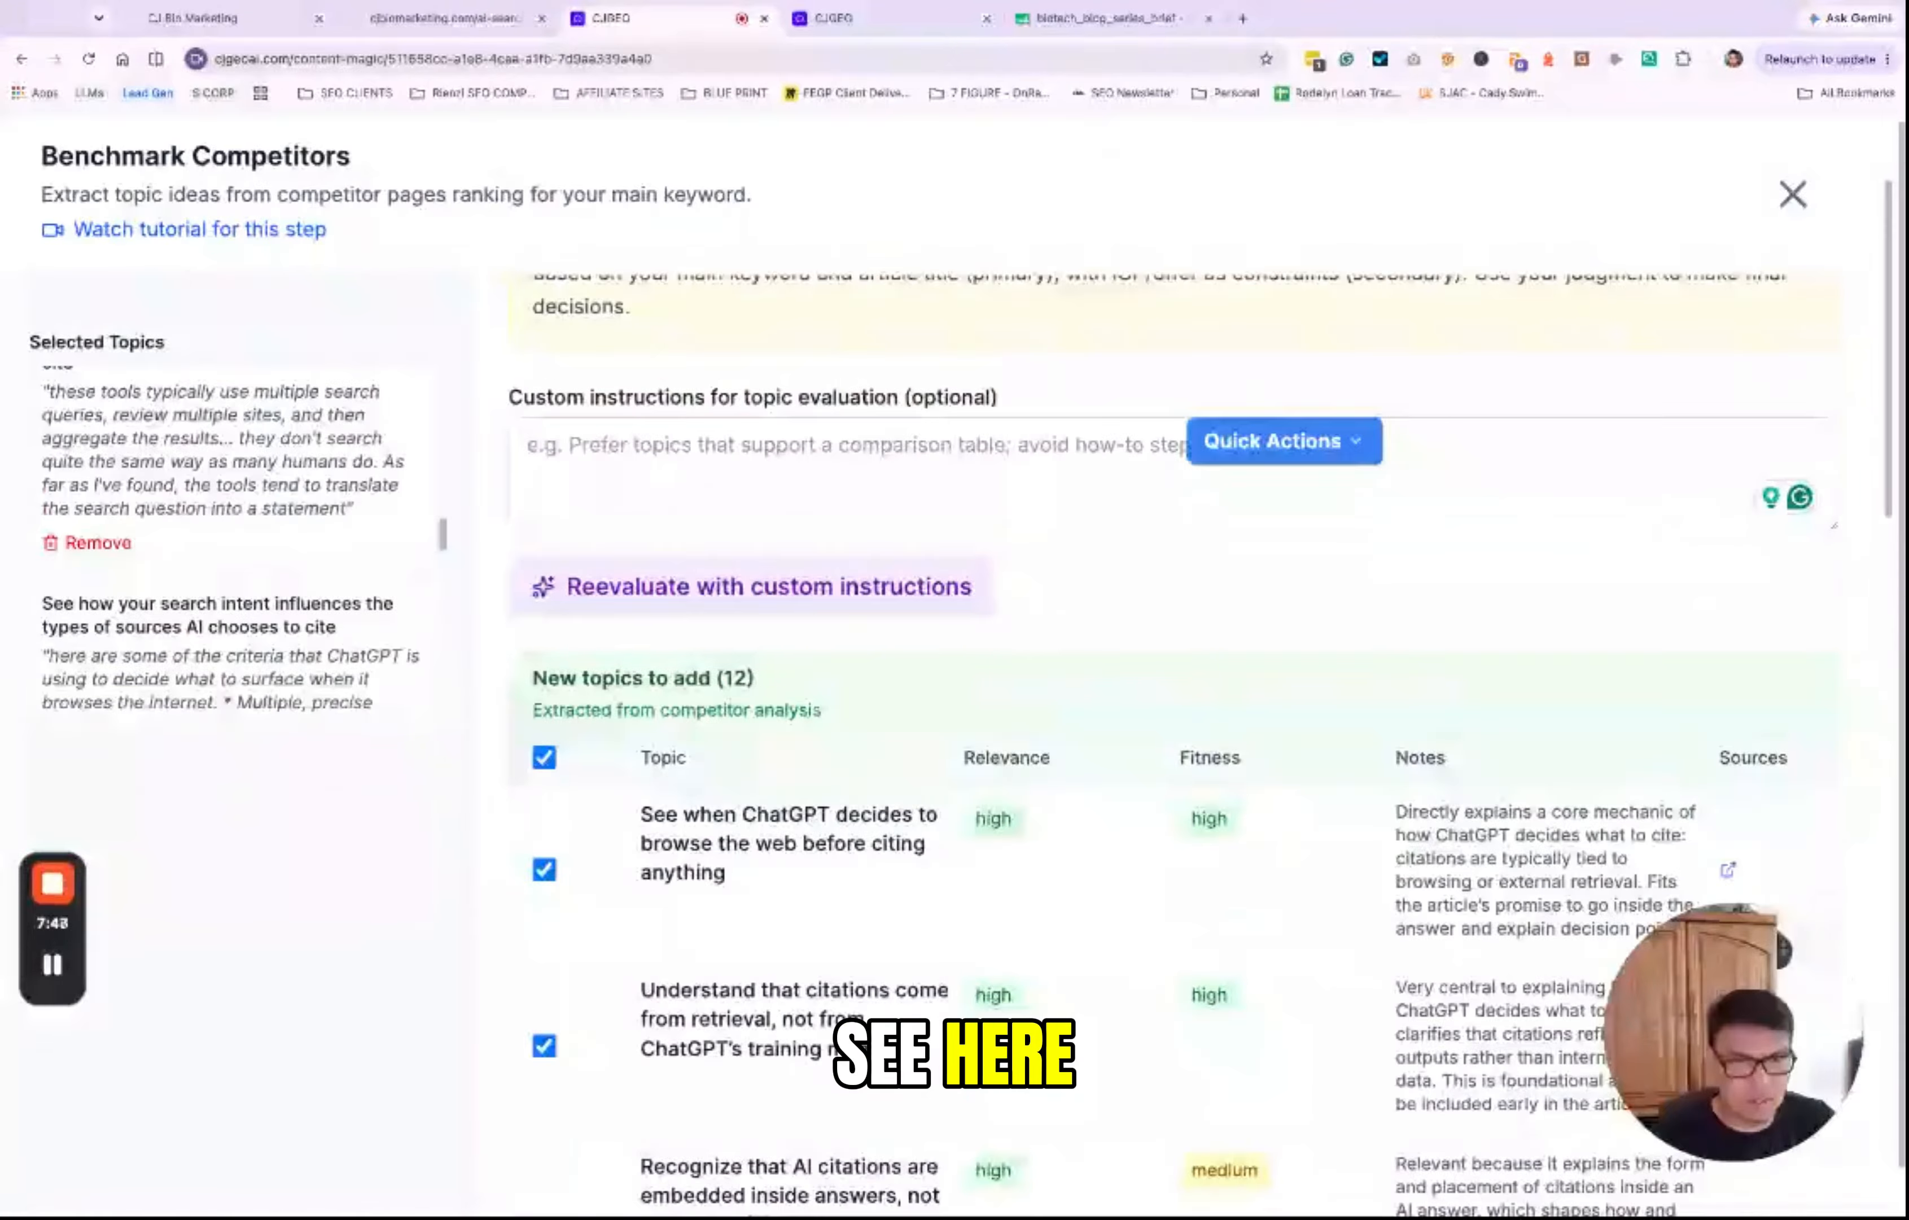
pyautogui.scroll(-3, 956, 720)
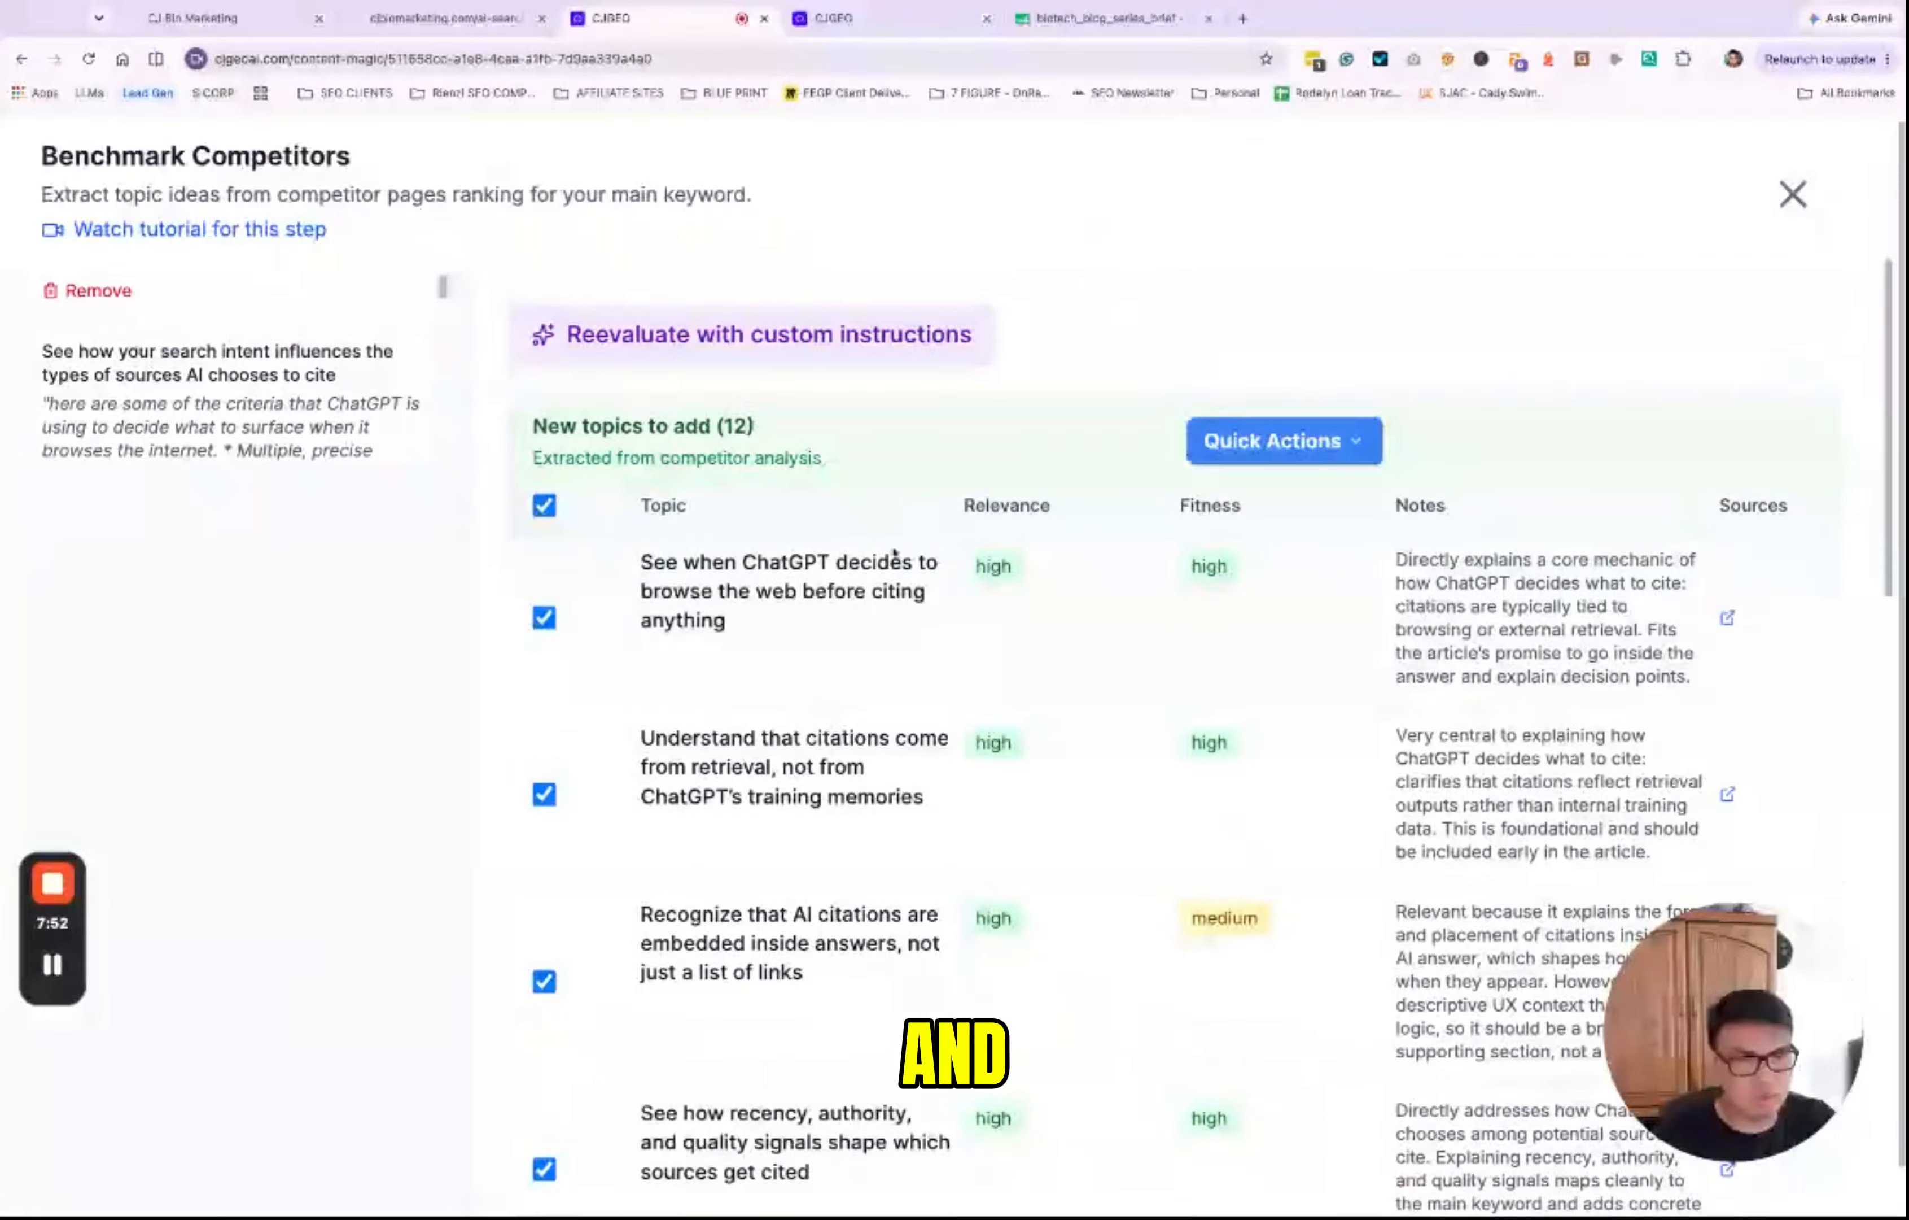
pyautogui.scroll(-3, 1015, 430)
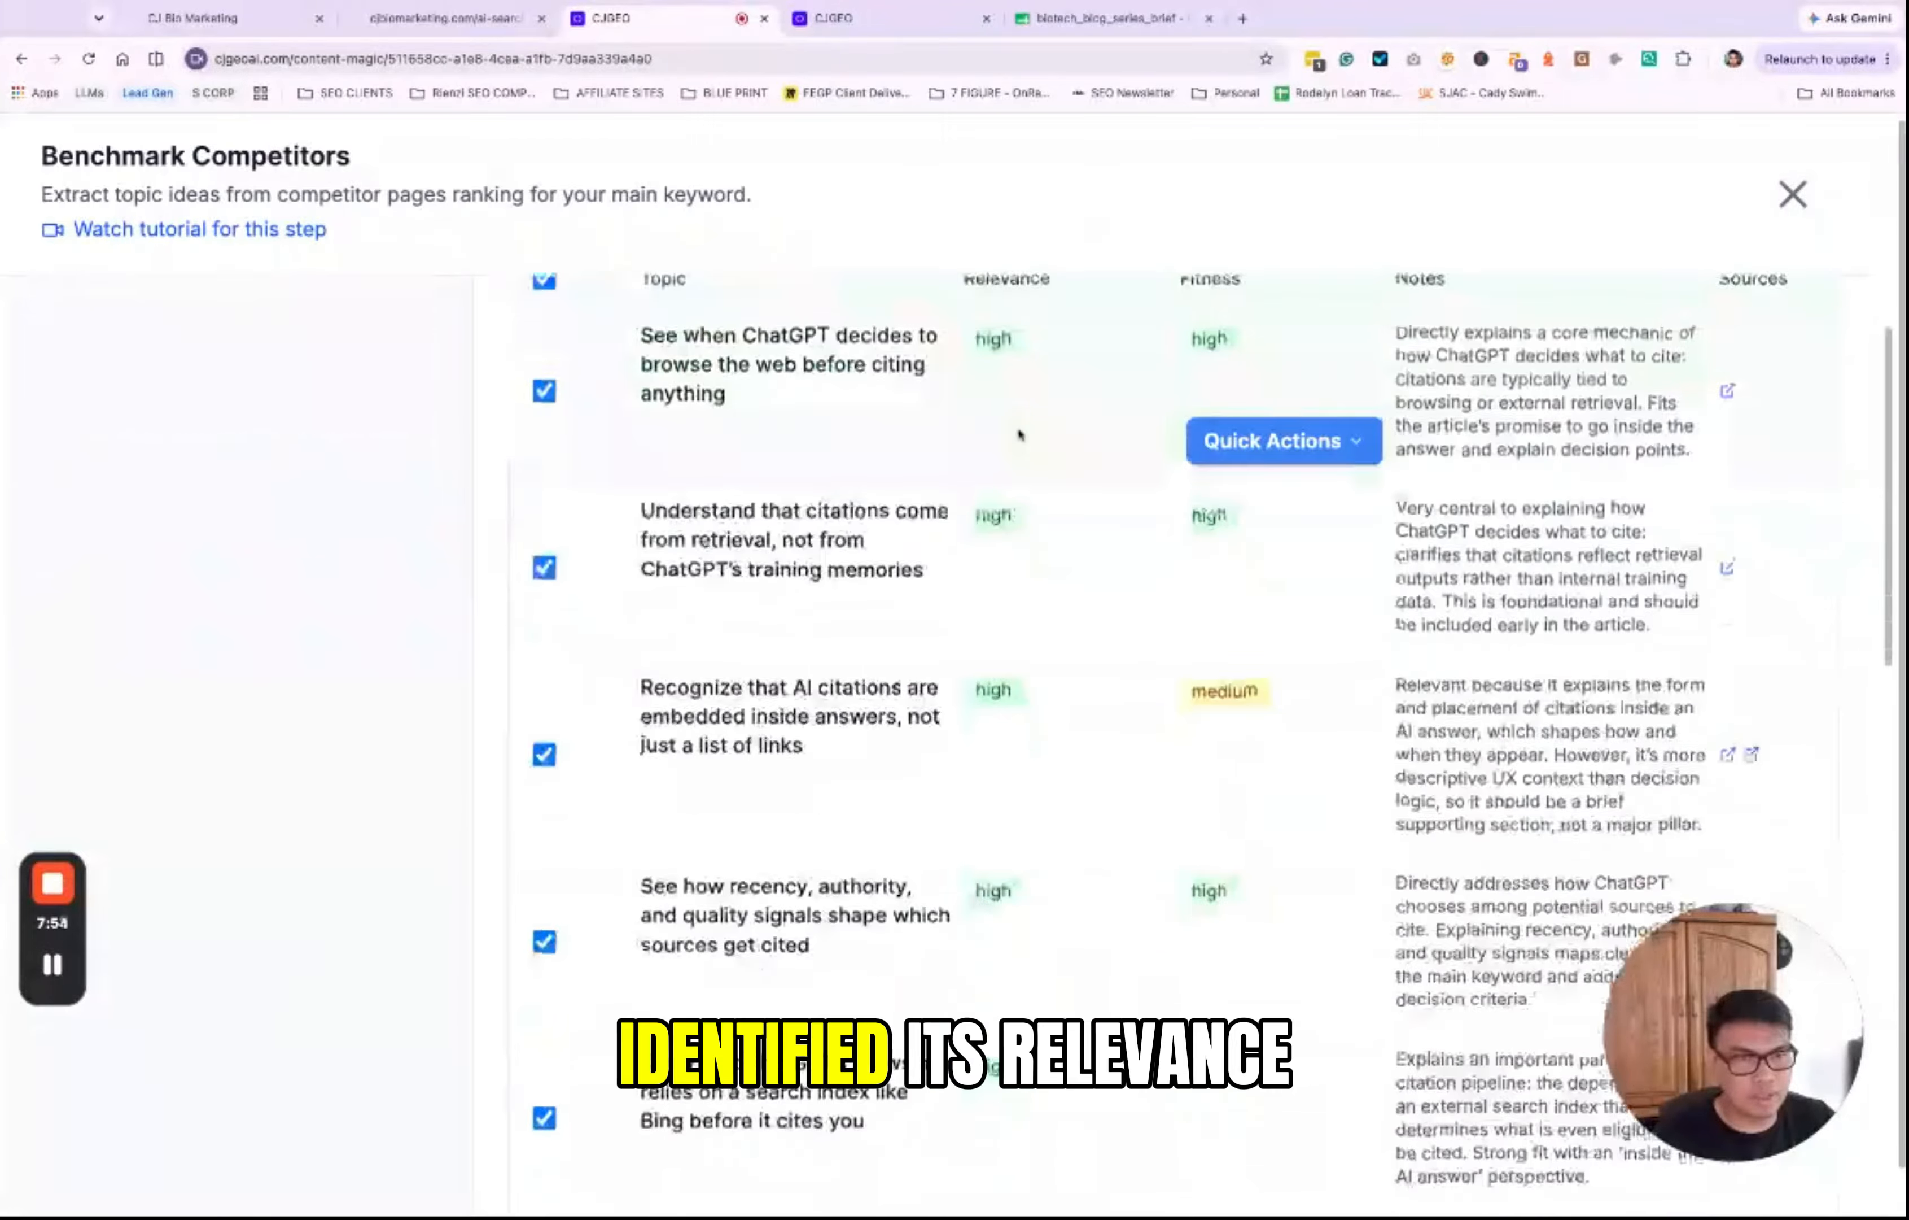
pyautogui.scroll(3, 1015, 431)
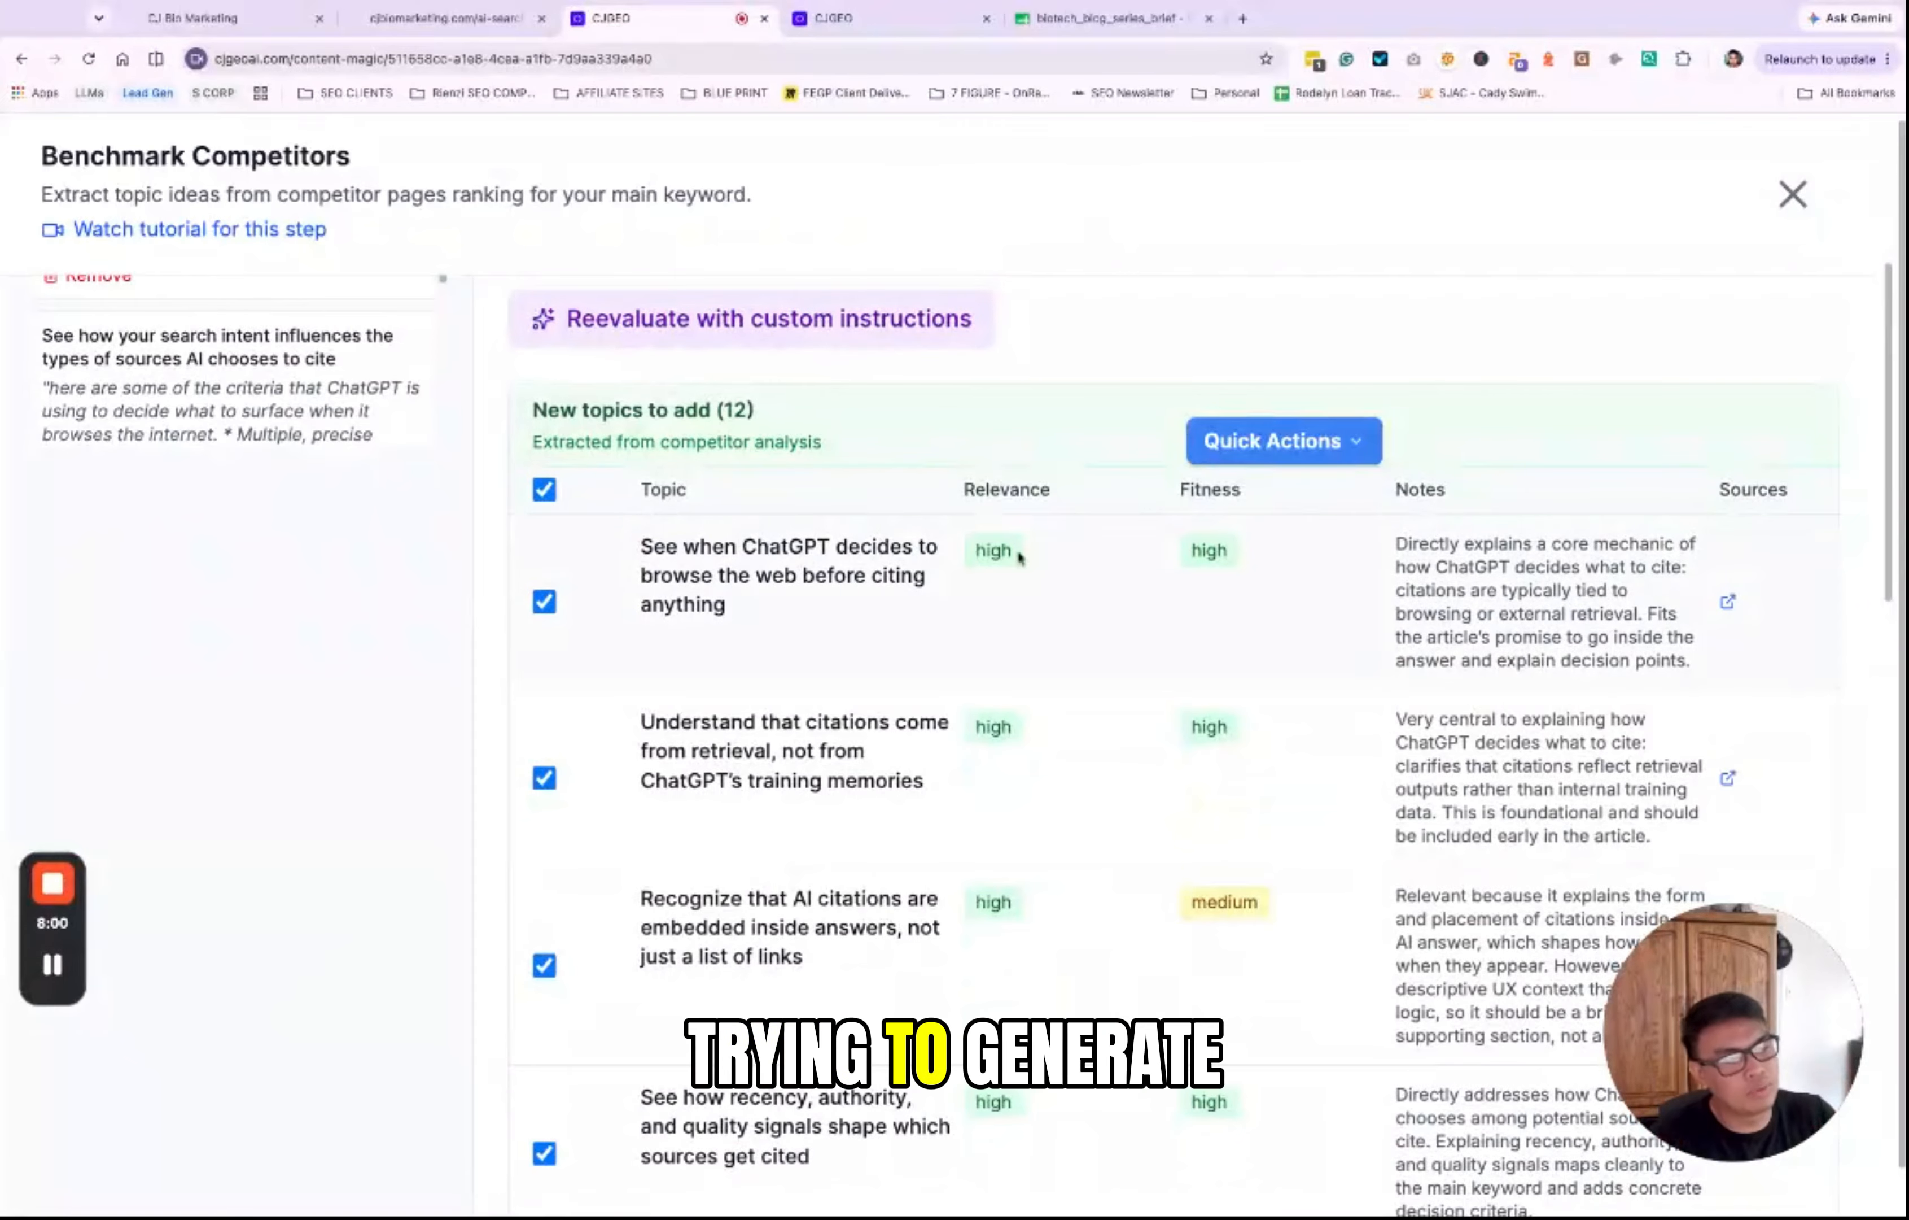
pyautogui.scroll(-1, 1021, 558)
pyautogui.scroll(-4, 1299, 587)
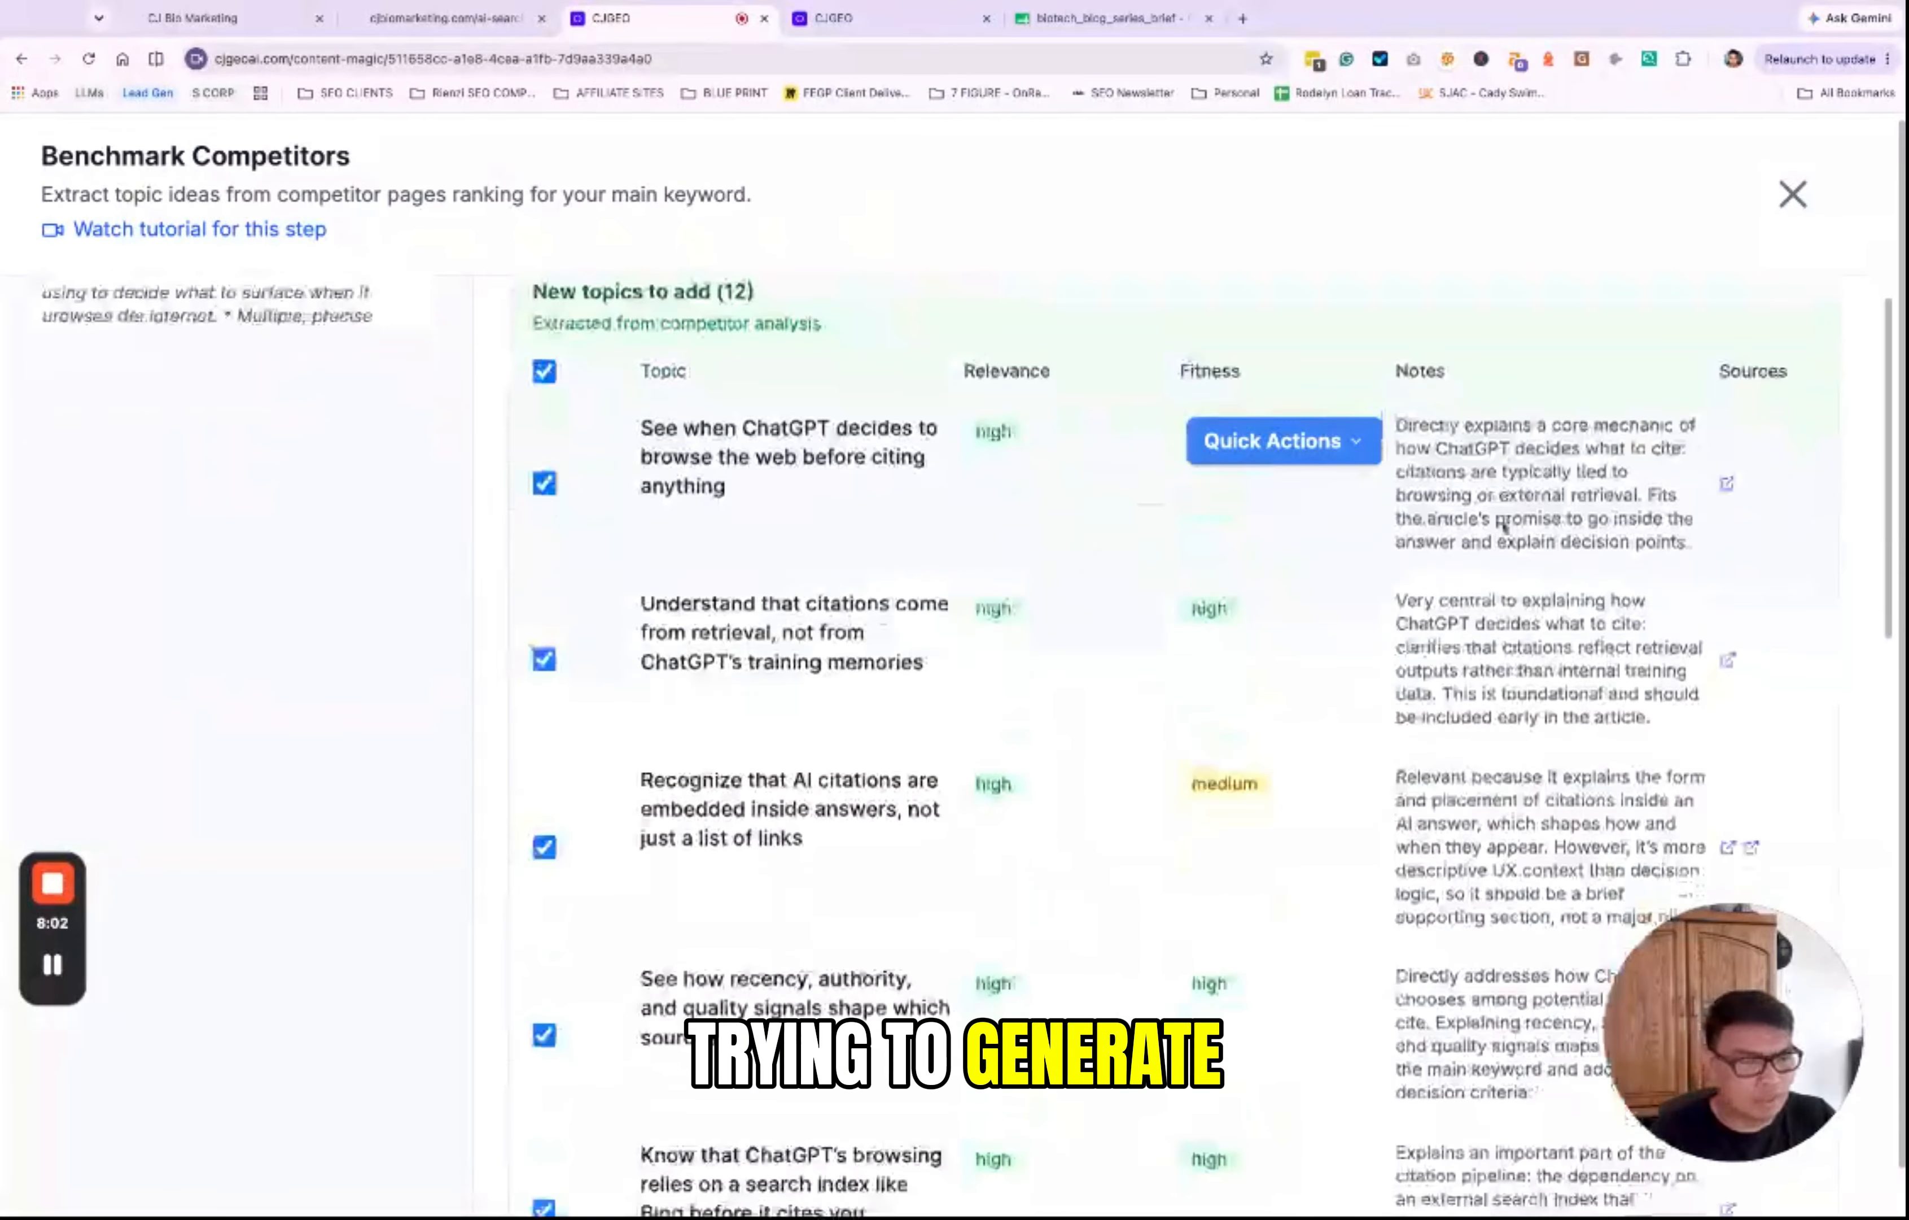
pyautogui.scroll(2, 1538, 361)
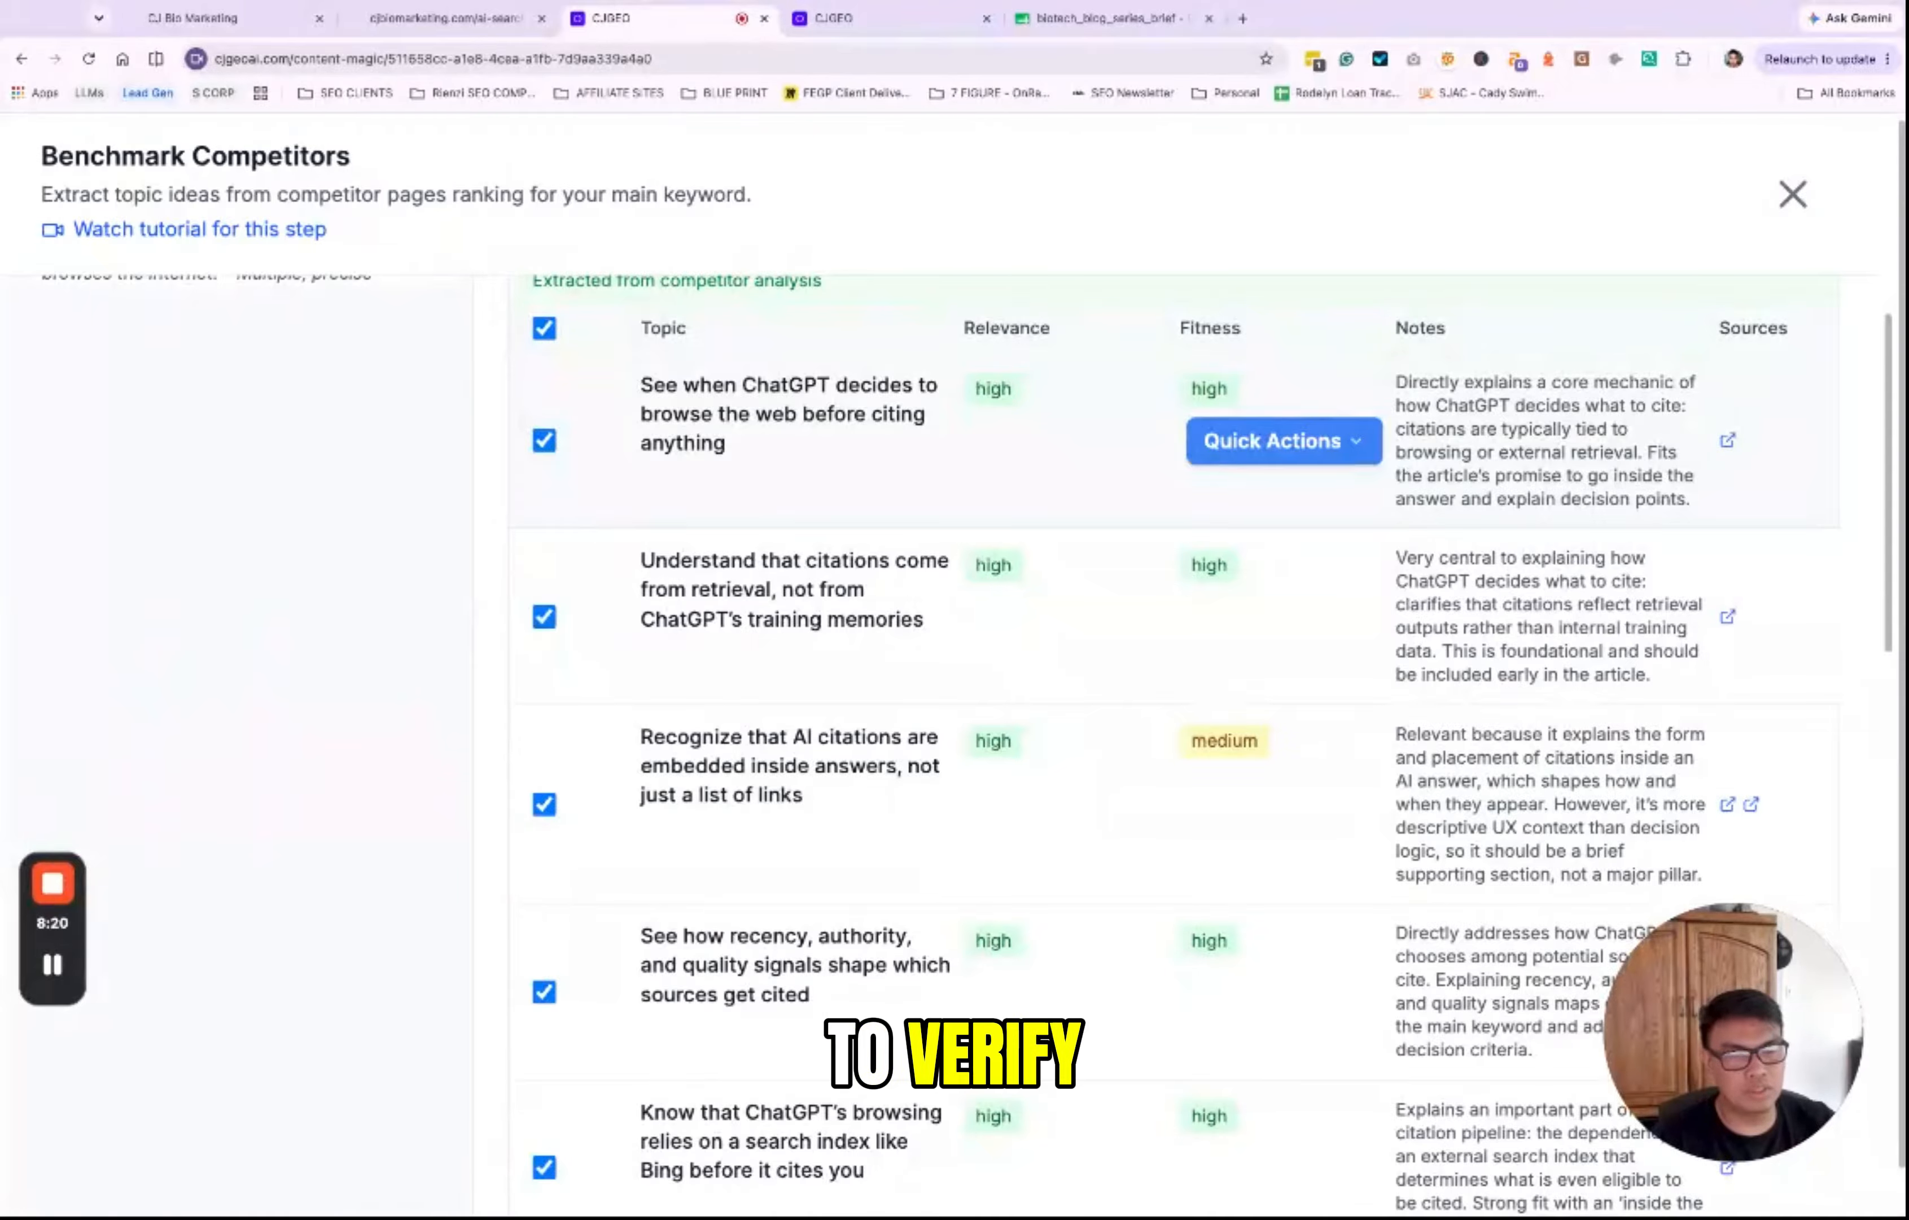
# Step: Read through the complete list of new competitor topics to judge which ones belong in the article
pyautogui.scroll(5, 1528, 626)
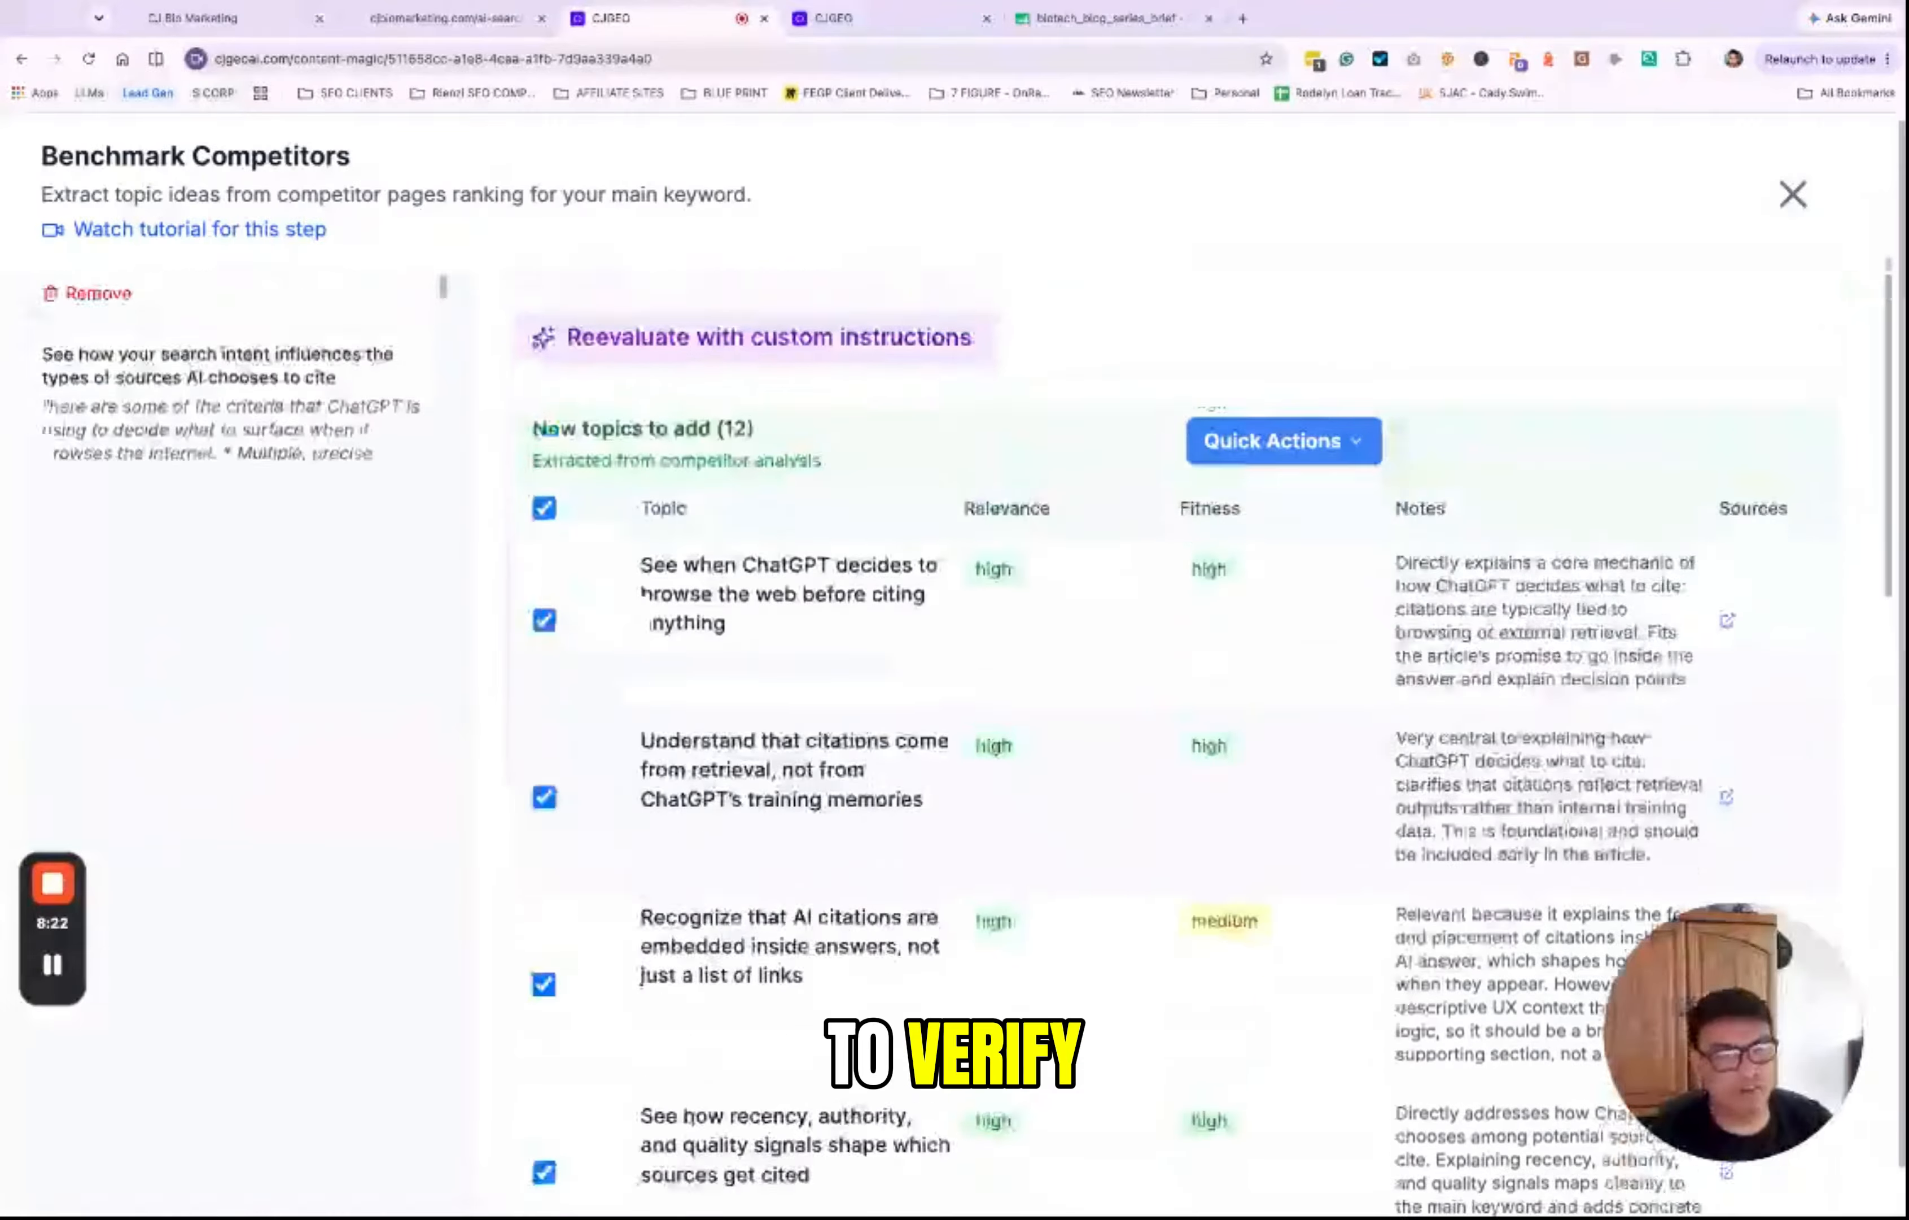
pyautogui.scroll(3, 1528, 627)
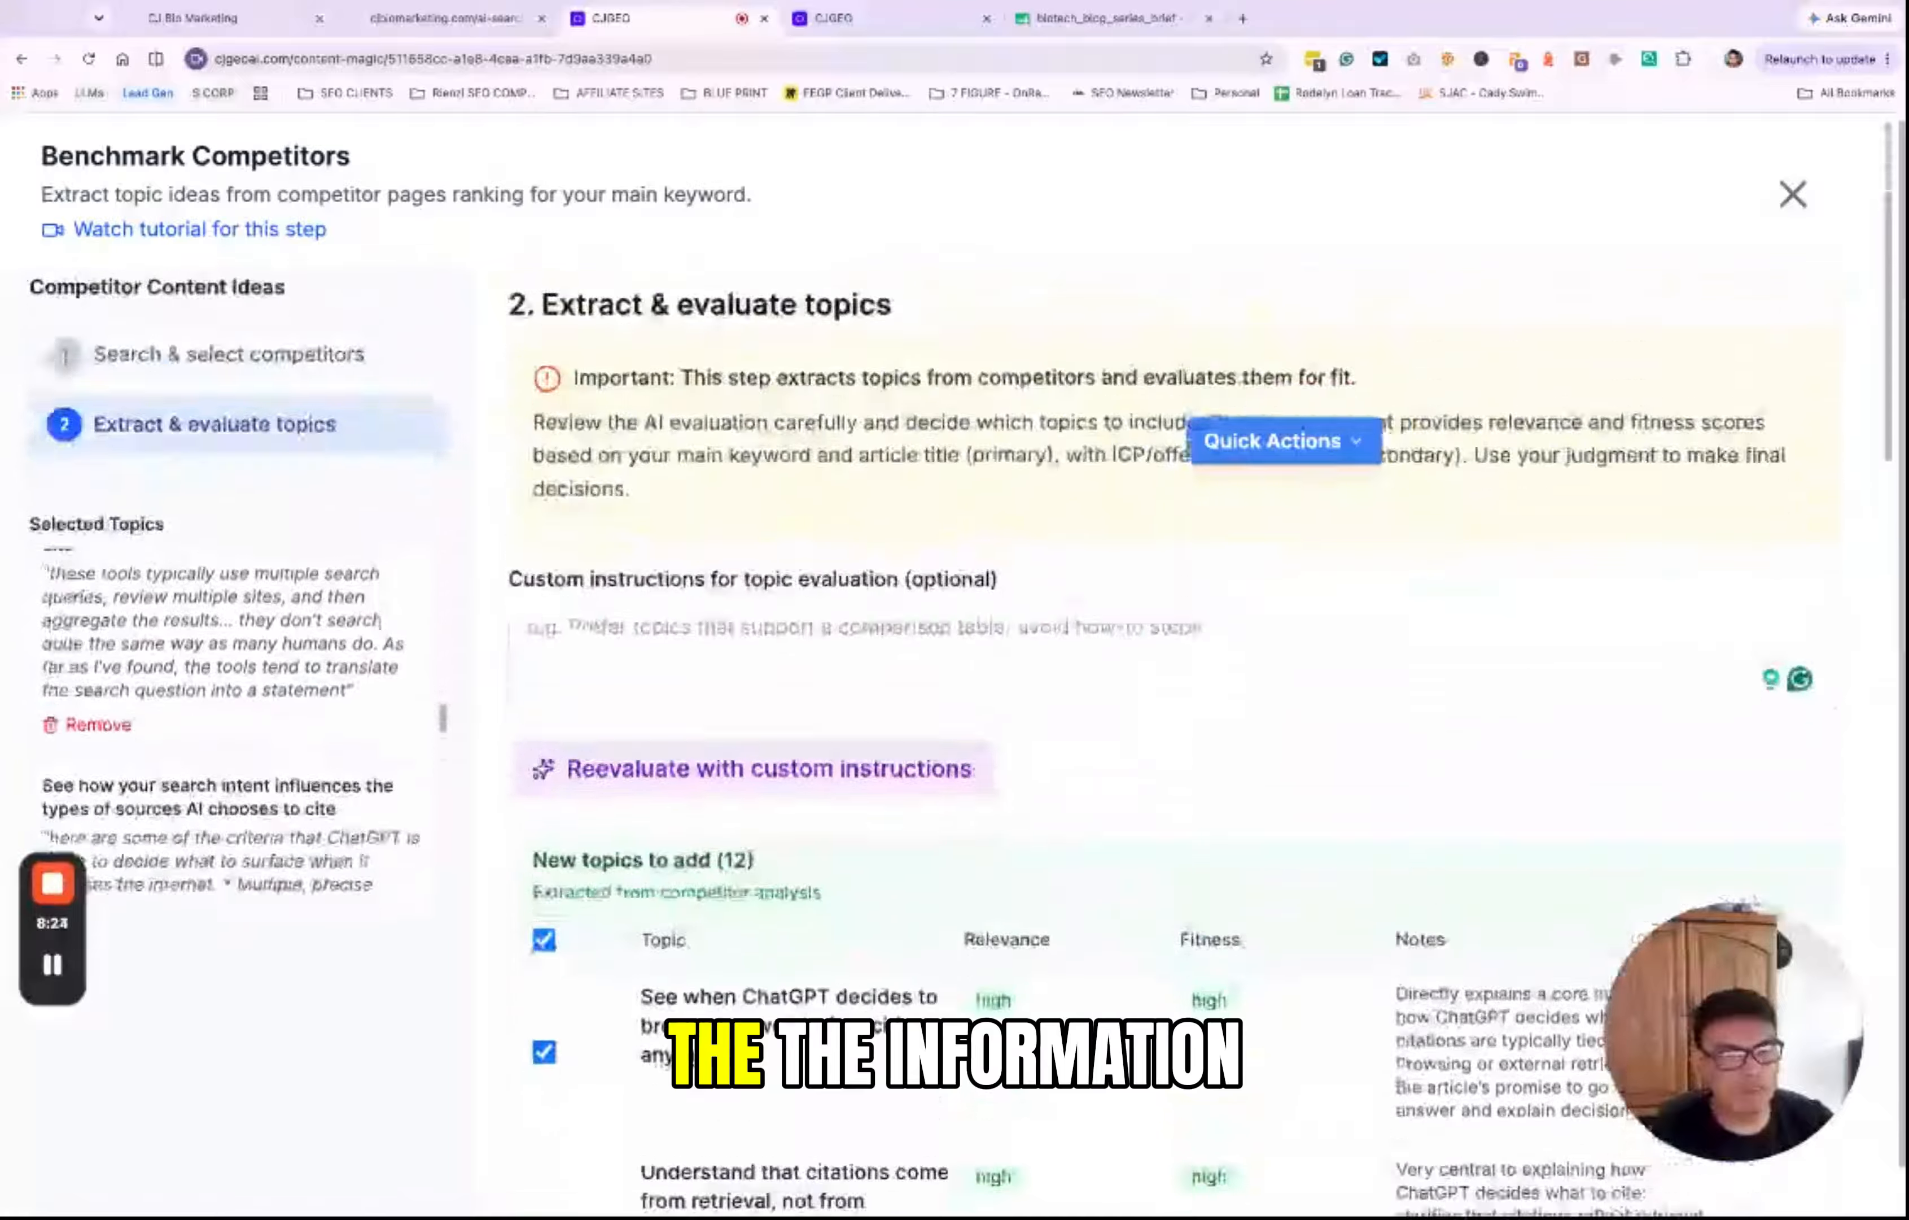
pyautogui.scroll(-5, 1529, 627)
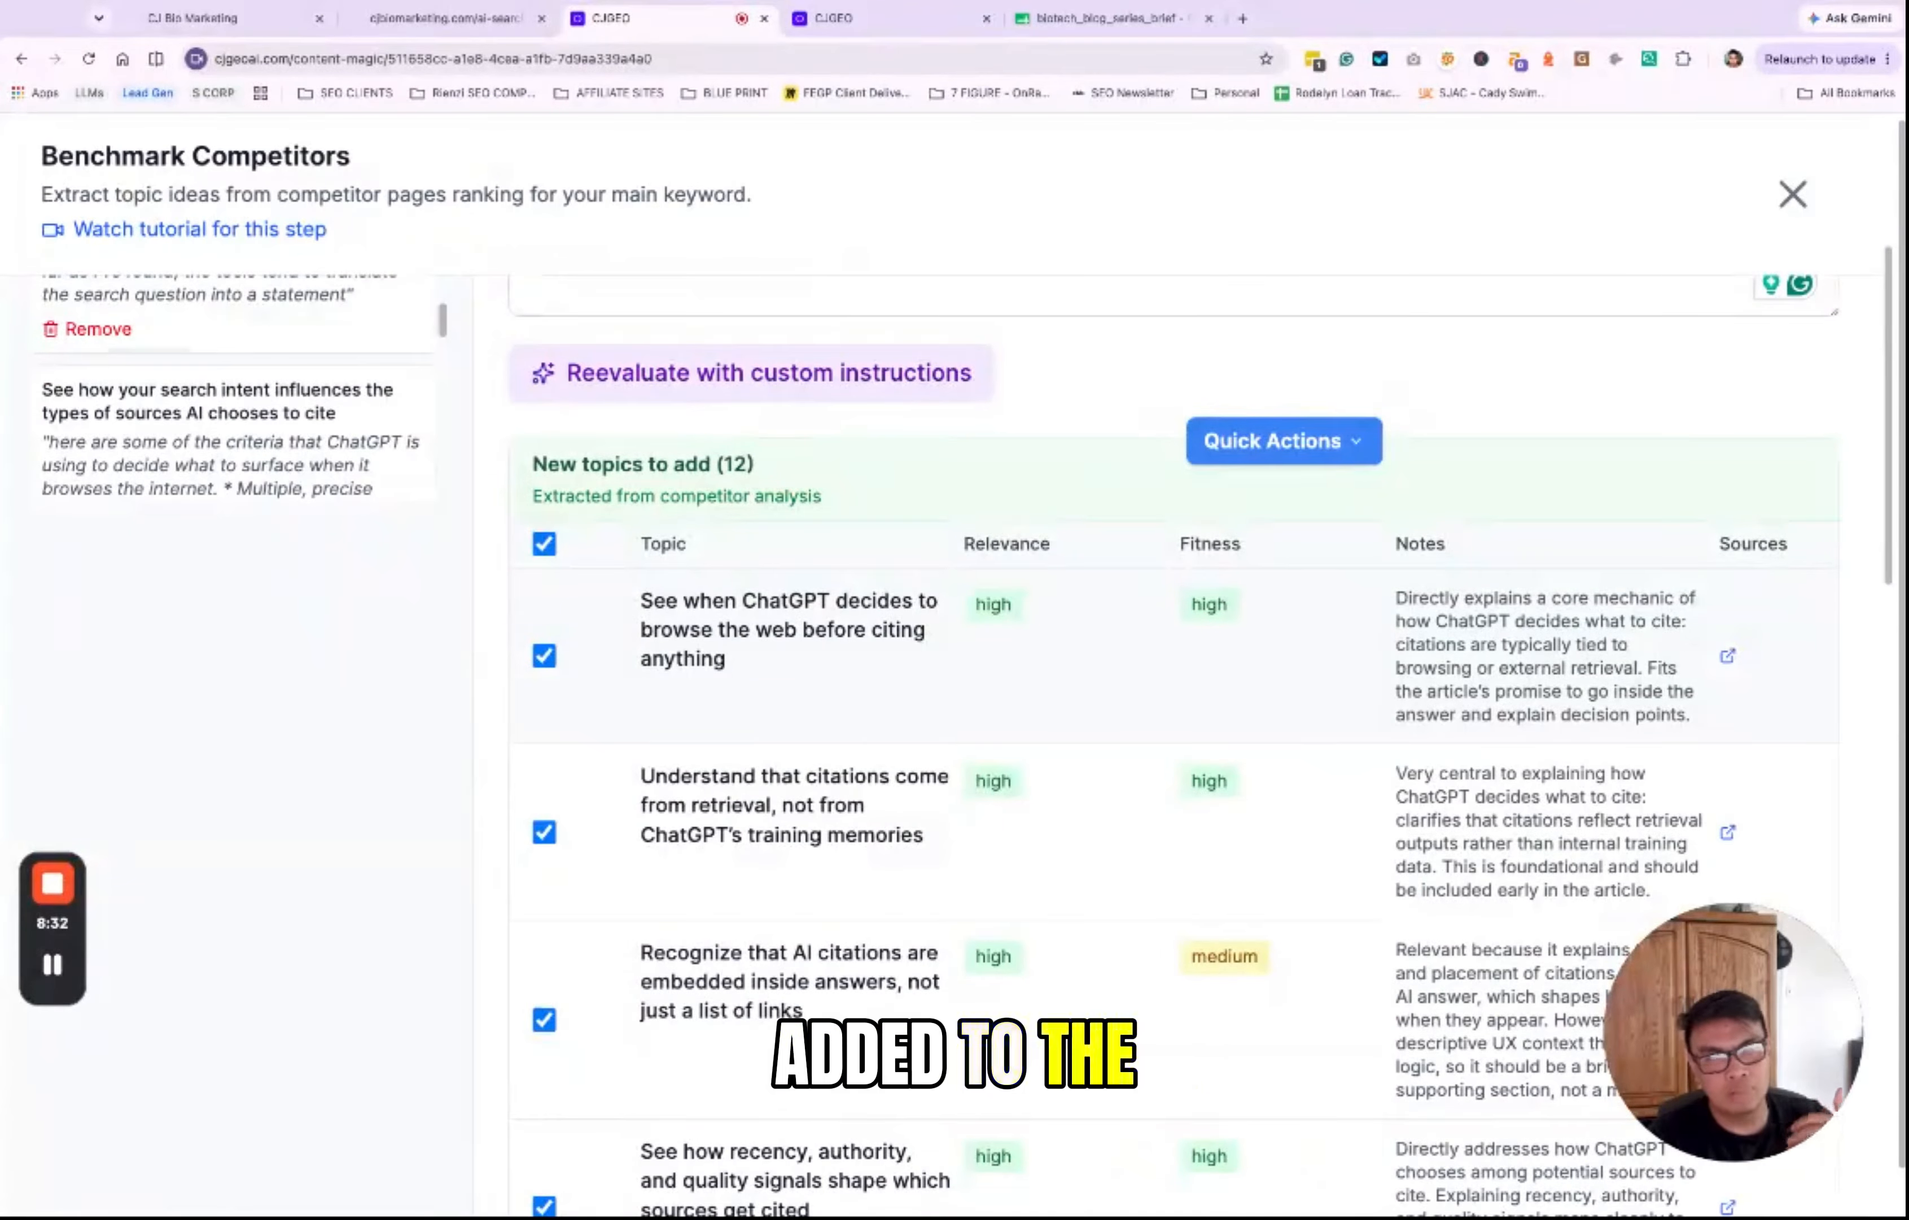
pyautogui.scroll(5, 1172, 665)
pyautogui.scroll(-3, 1171, 665)
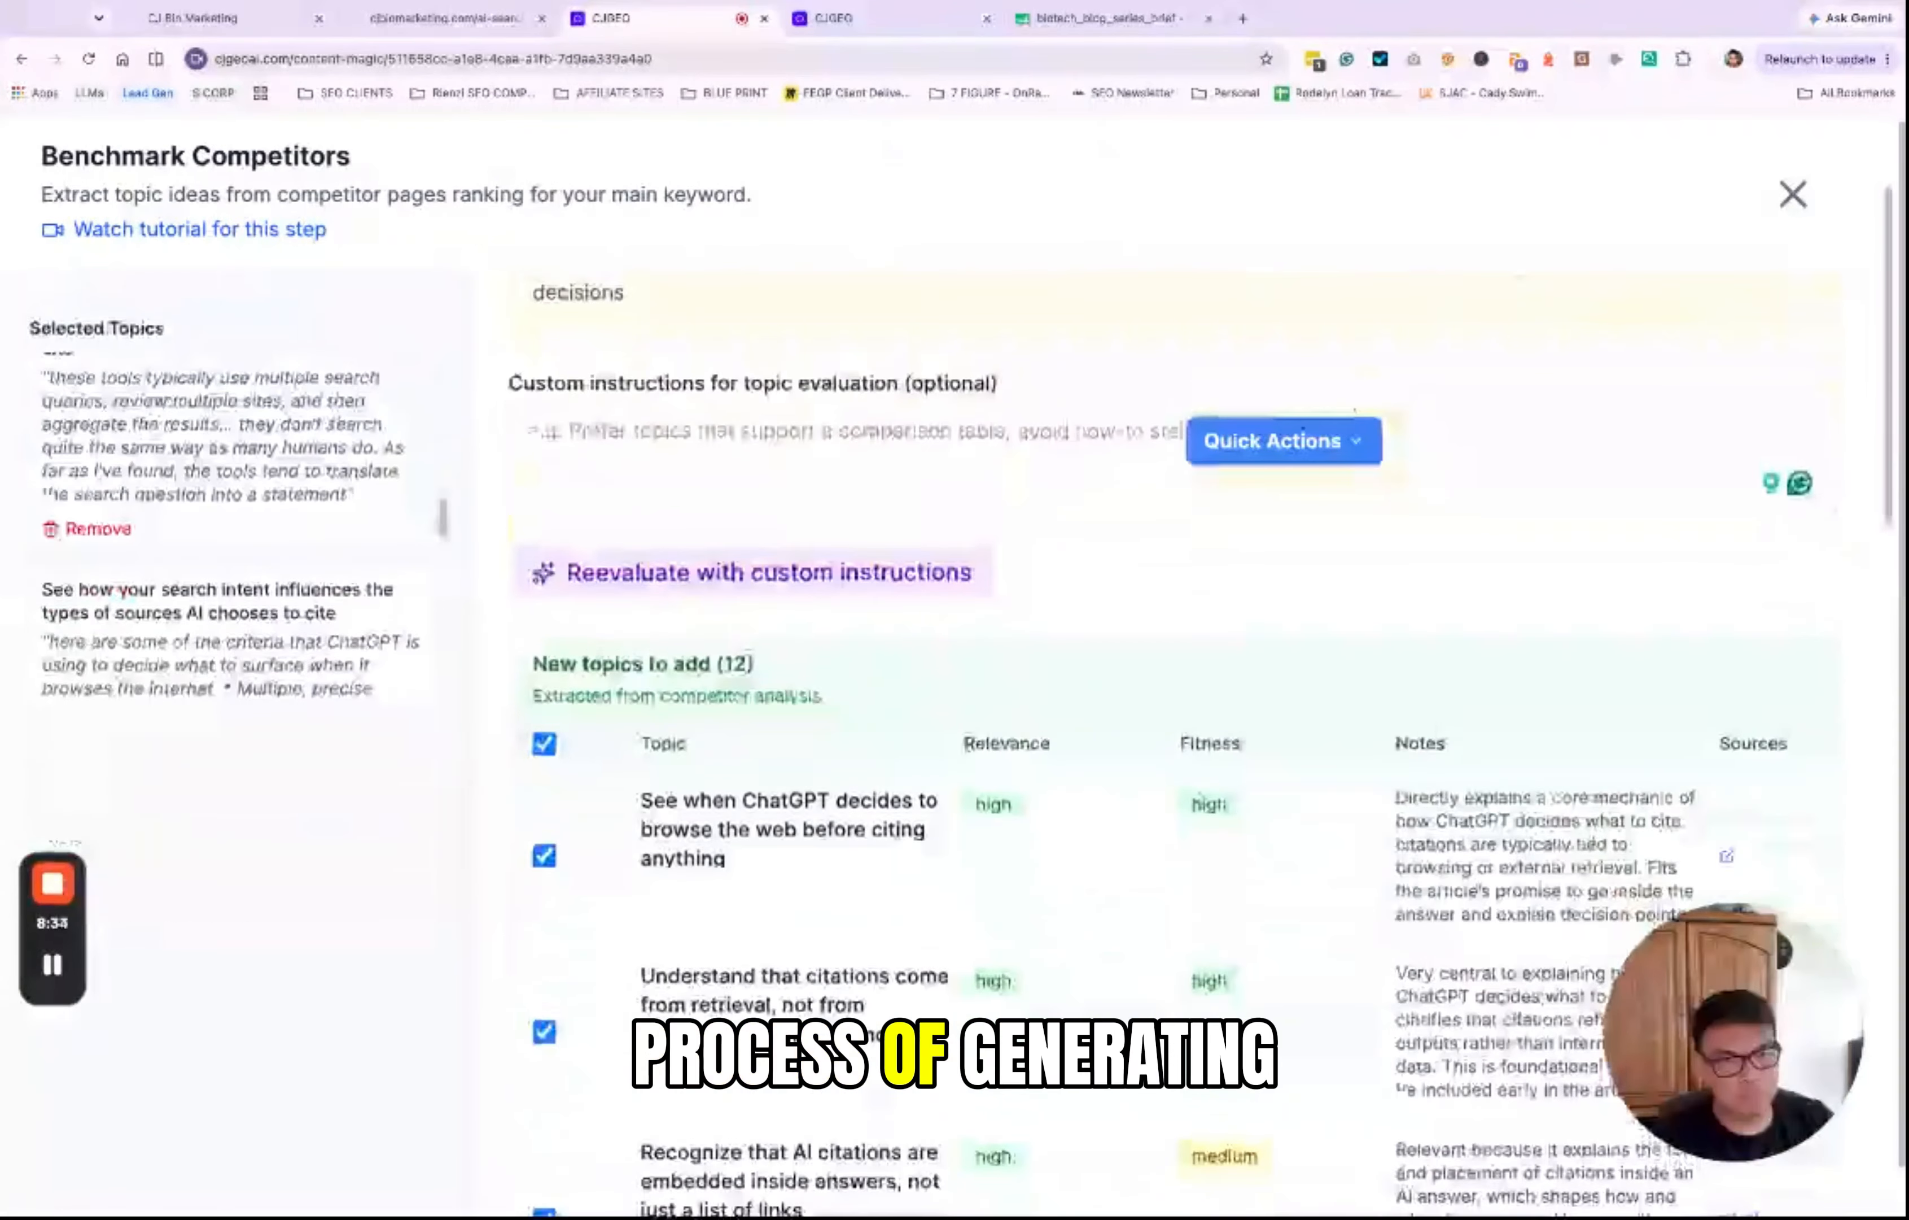
pyautogui.scroll(-5, 1066, 661)
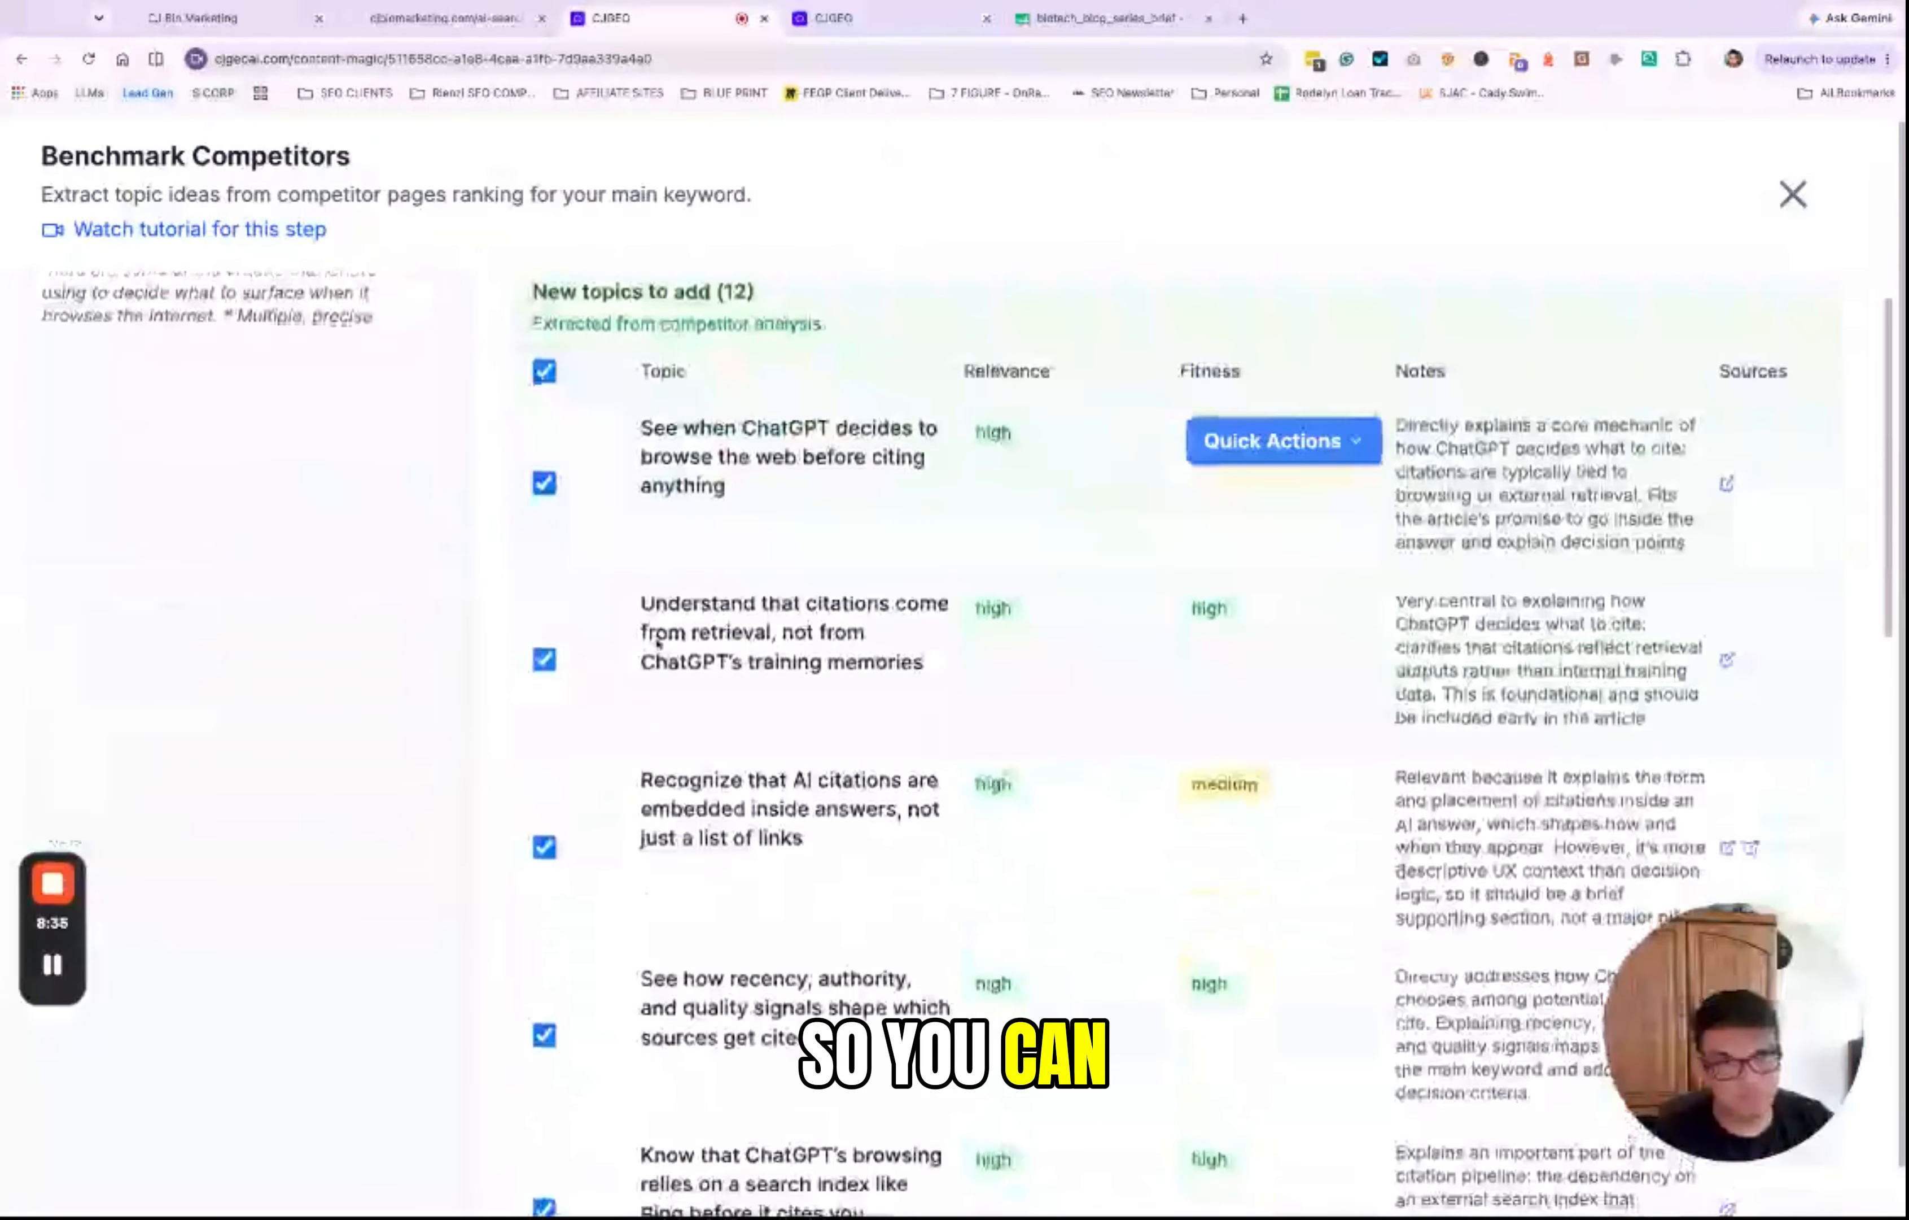
pyautogui.scroll(-12, 900, 524)
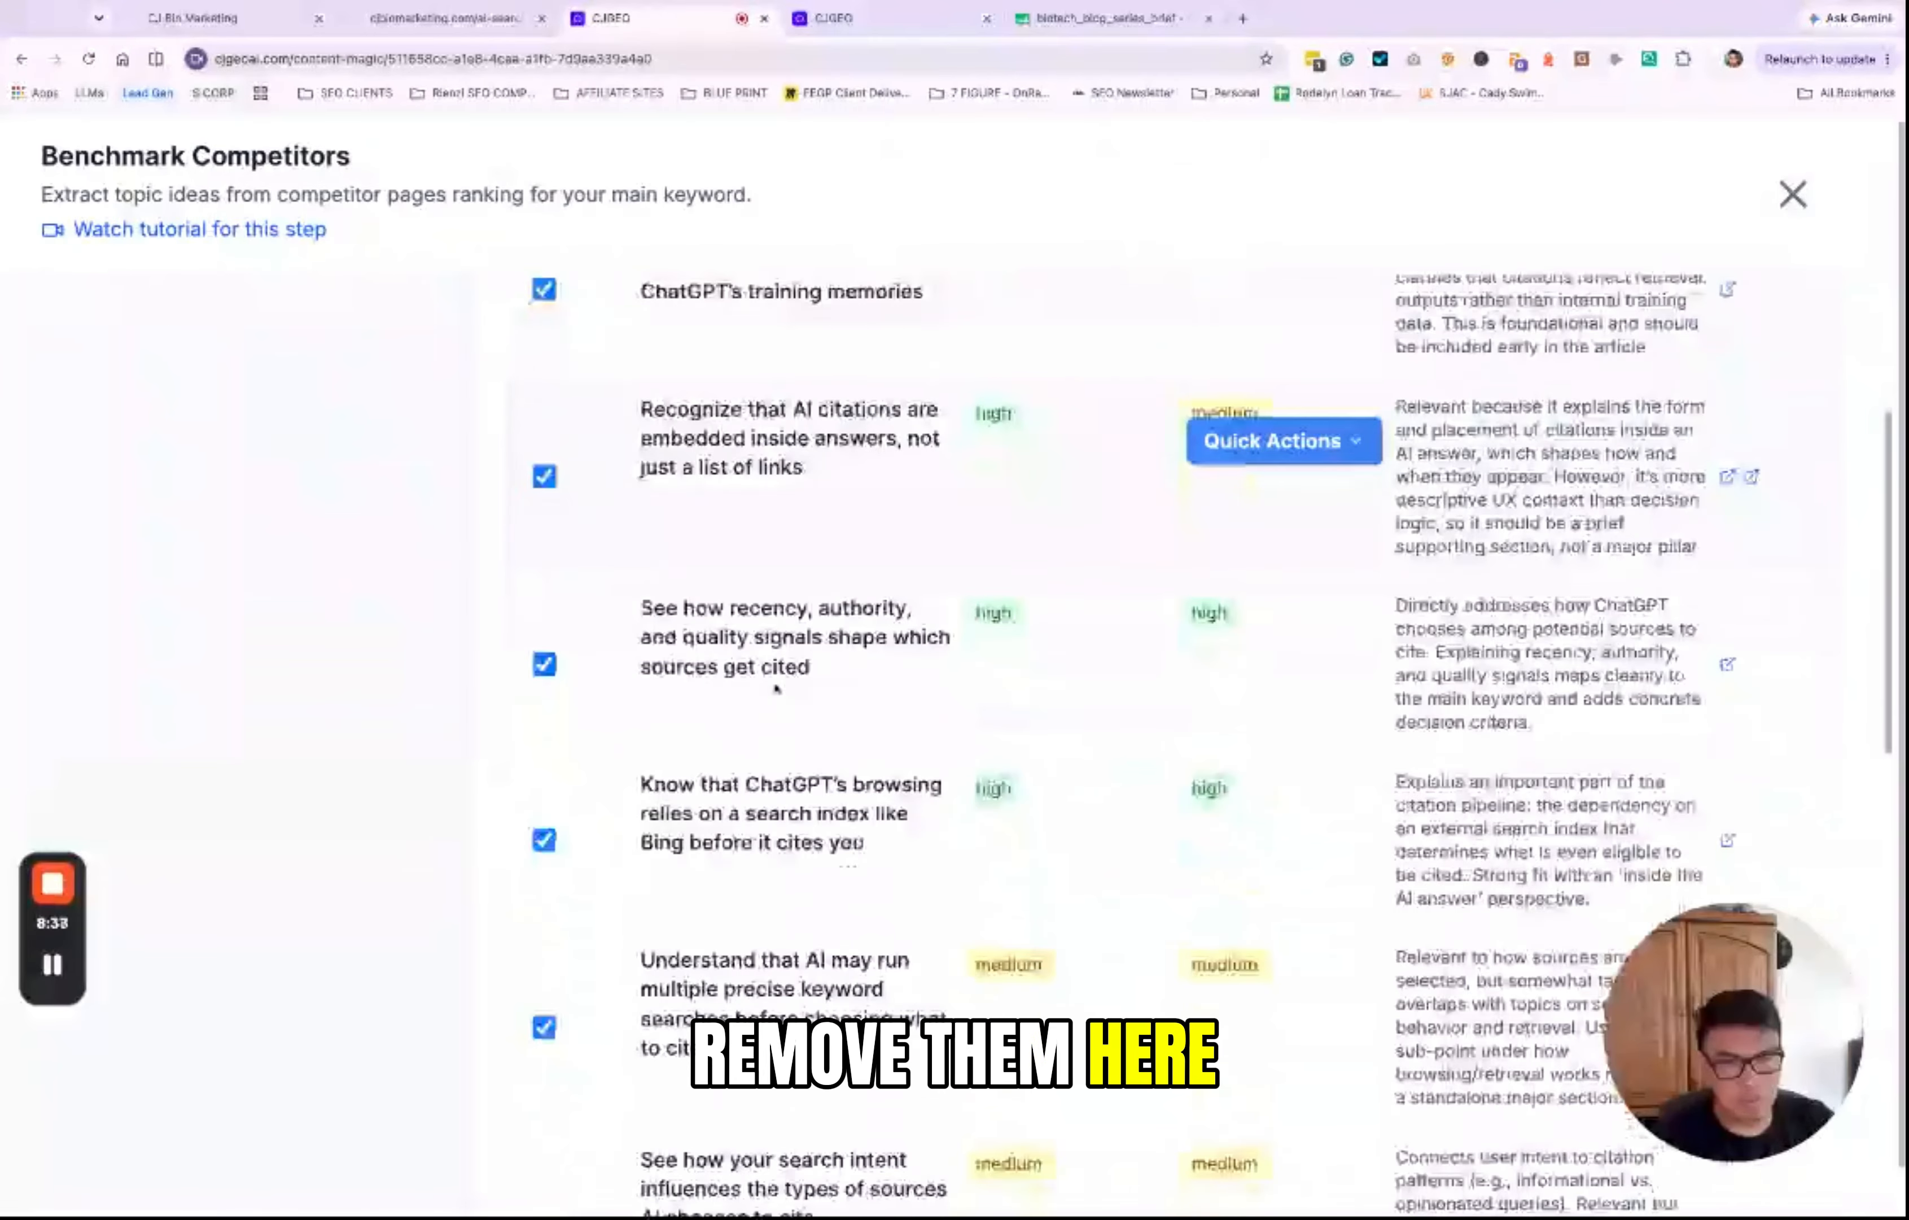
pyautogui.scroll(-12, 777, 688)
pyautogui.scroll(20, 777, 688)
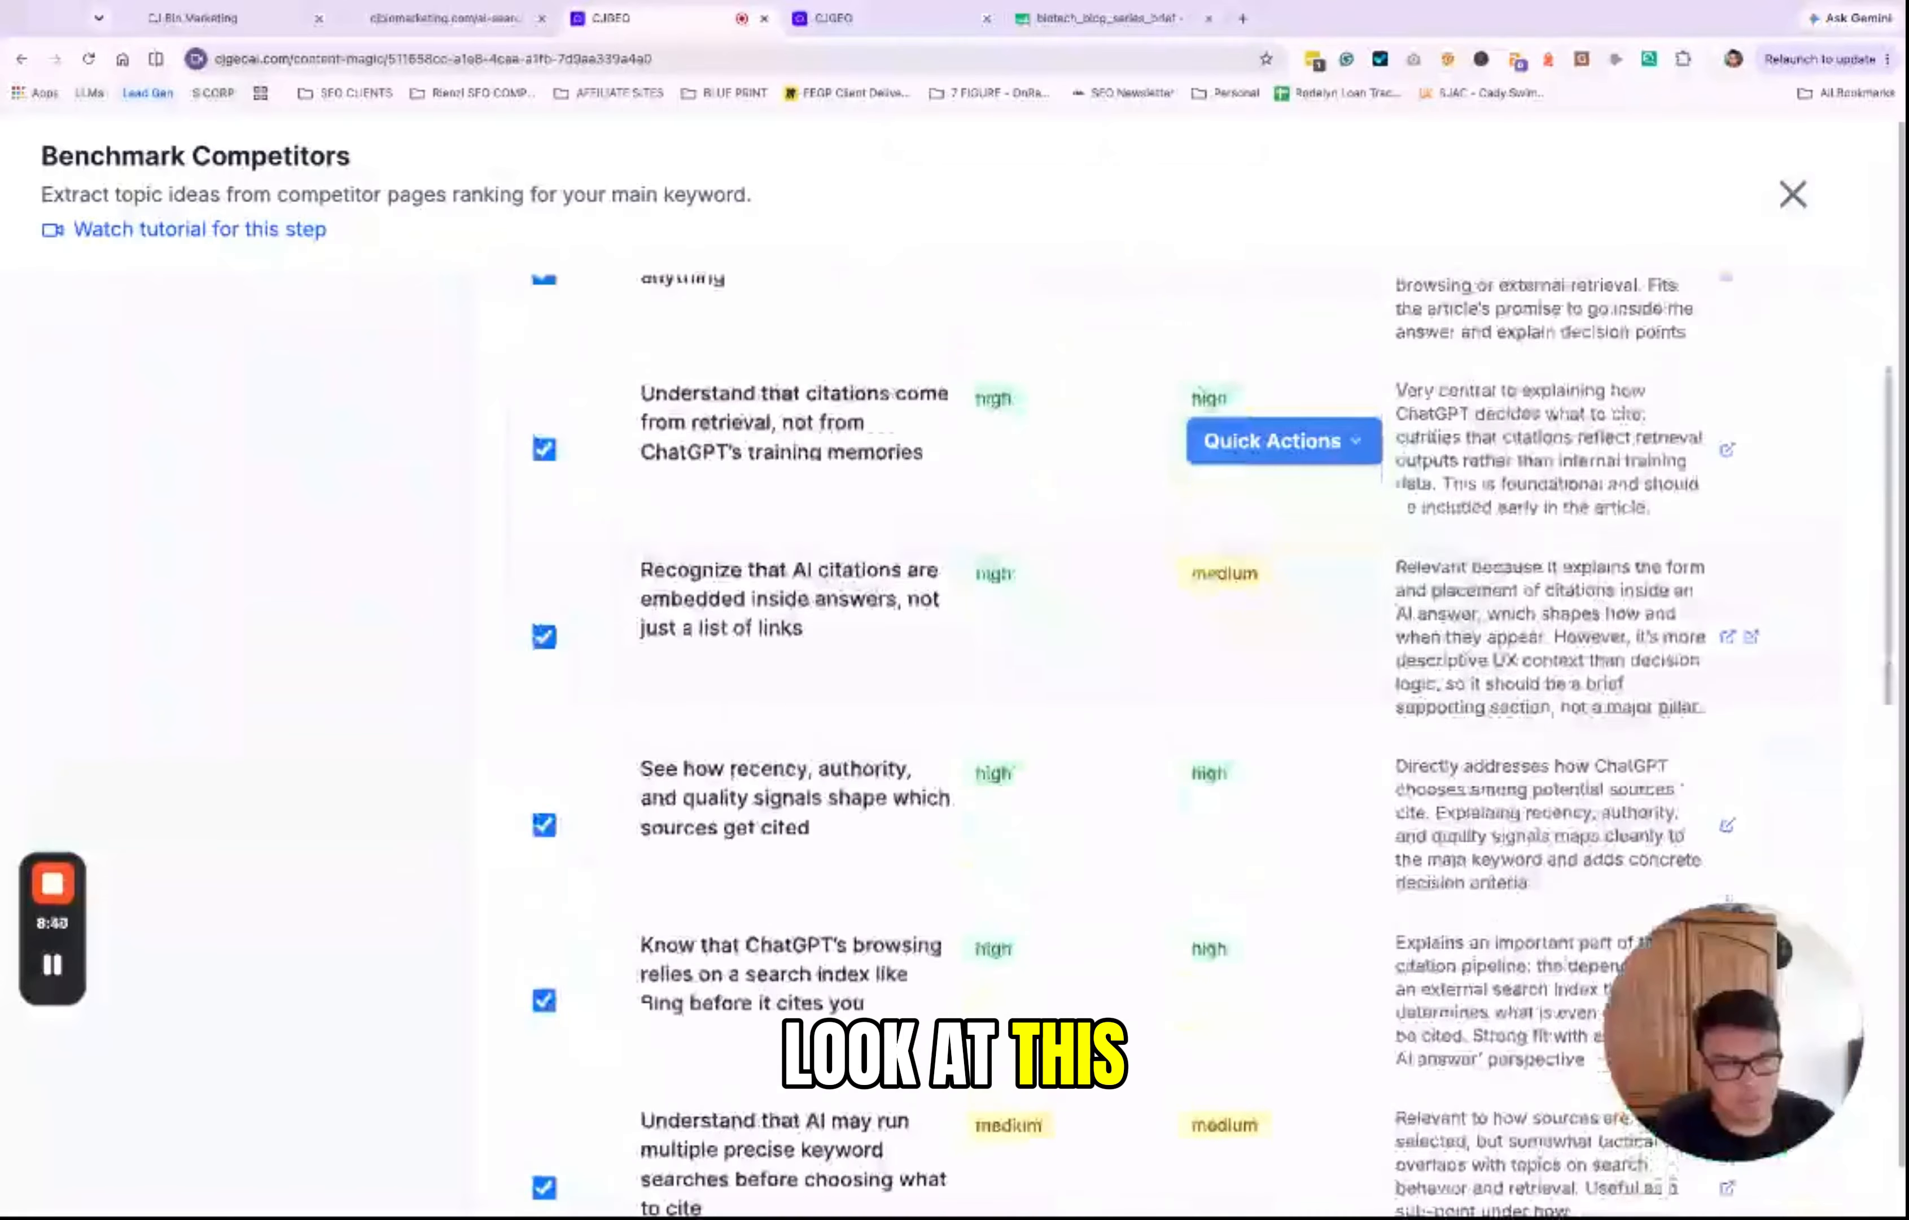
pyautogui.scroll(-5, 955, 722)
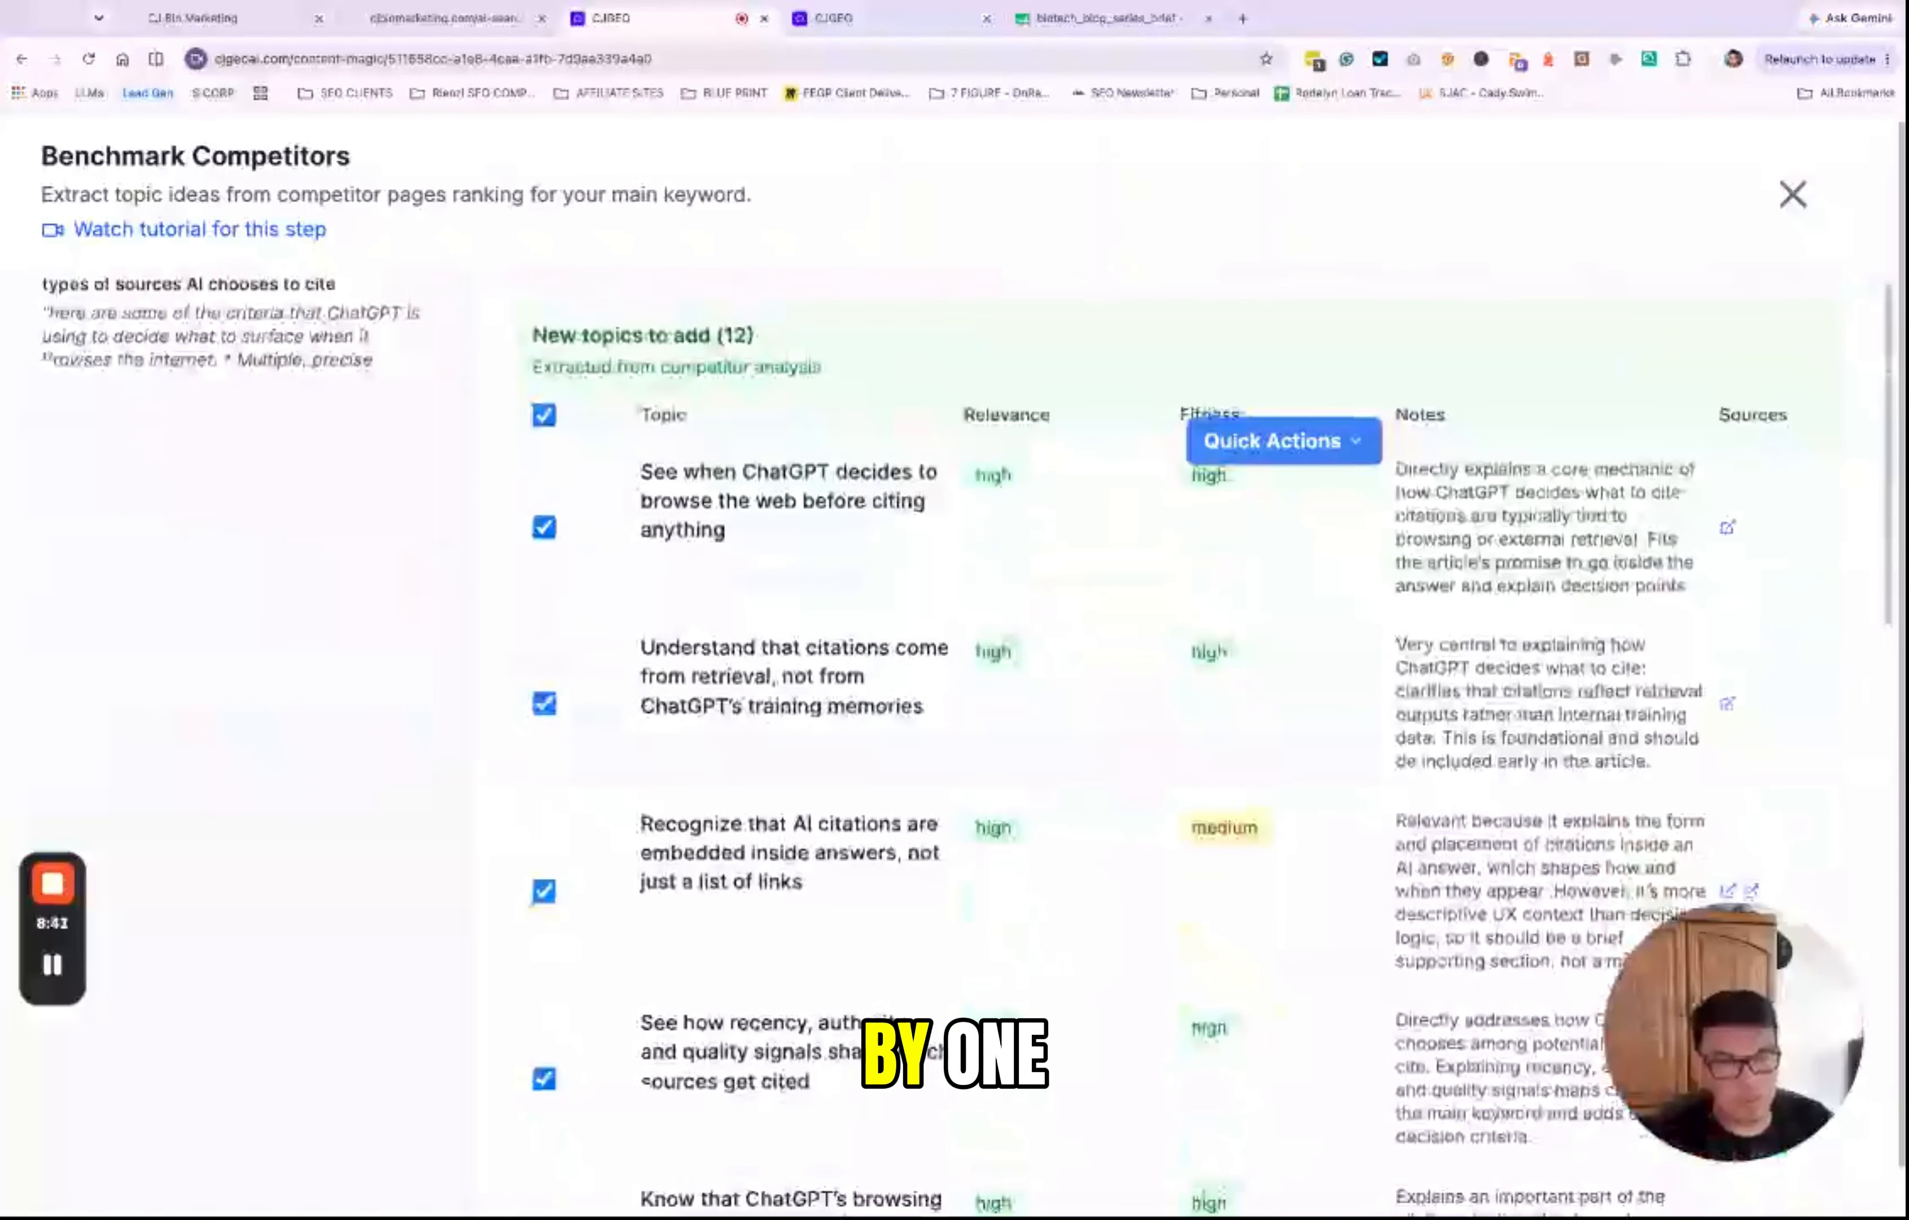
pyautogui.scroll(-15, 240, 879)
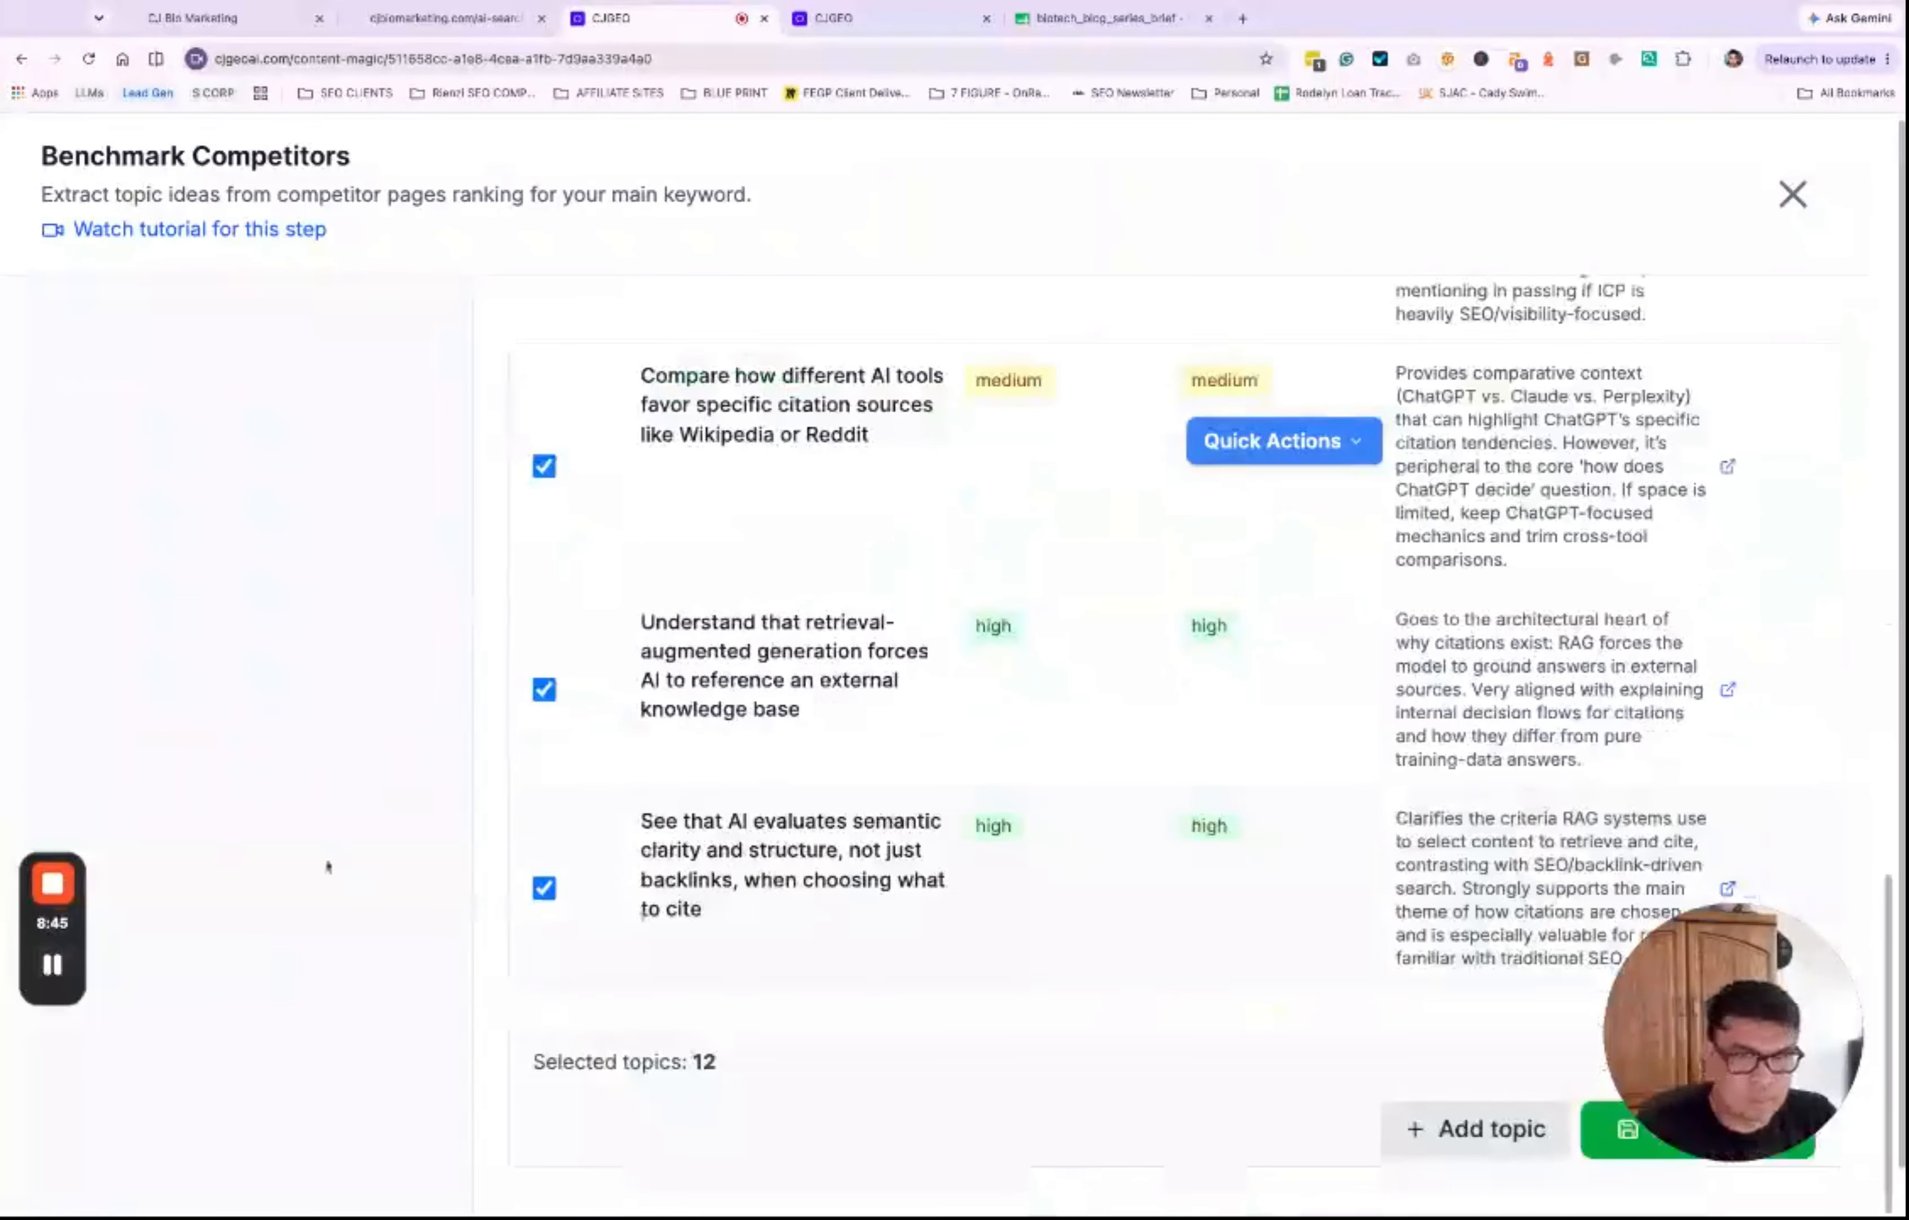
pyautogui.scroll(15, 903, 842)
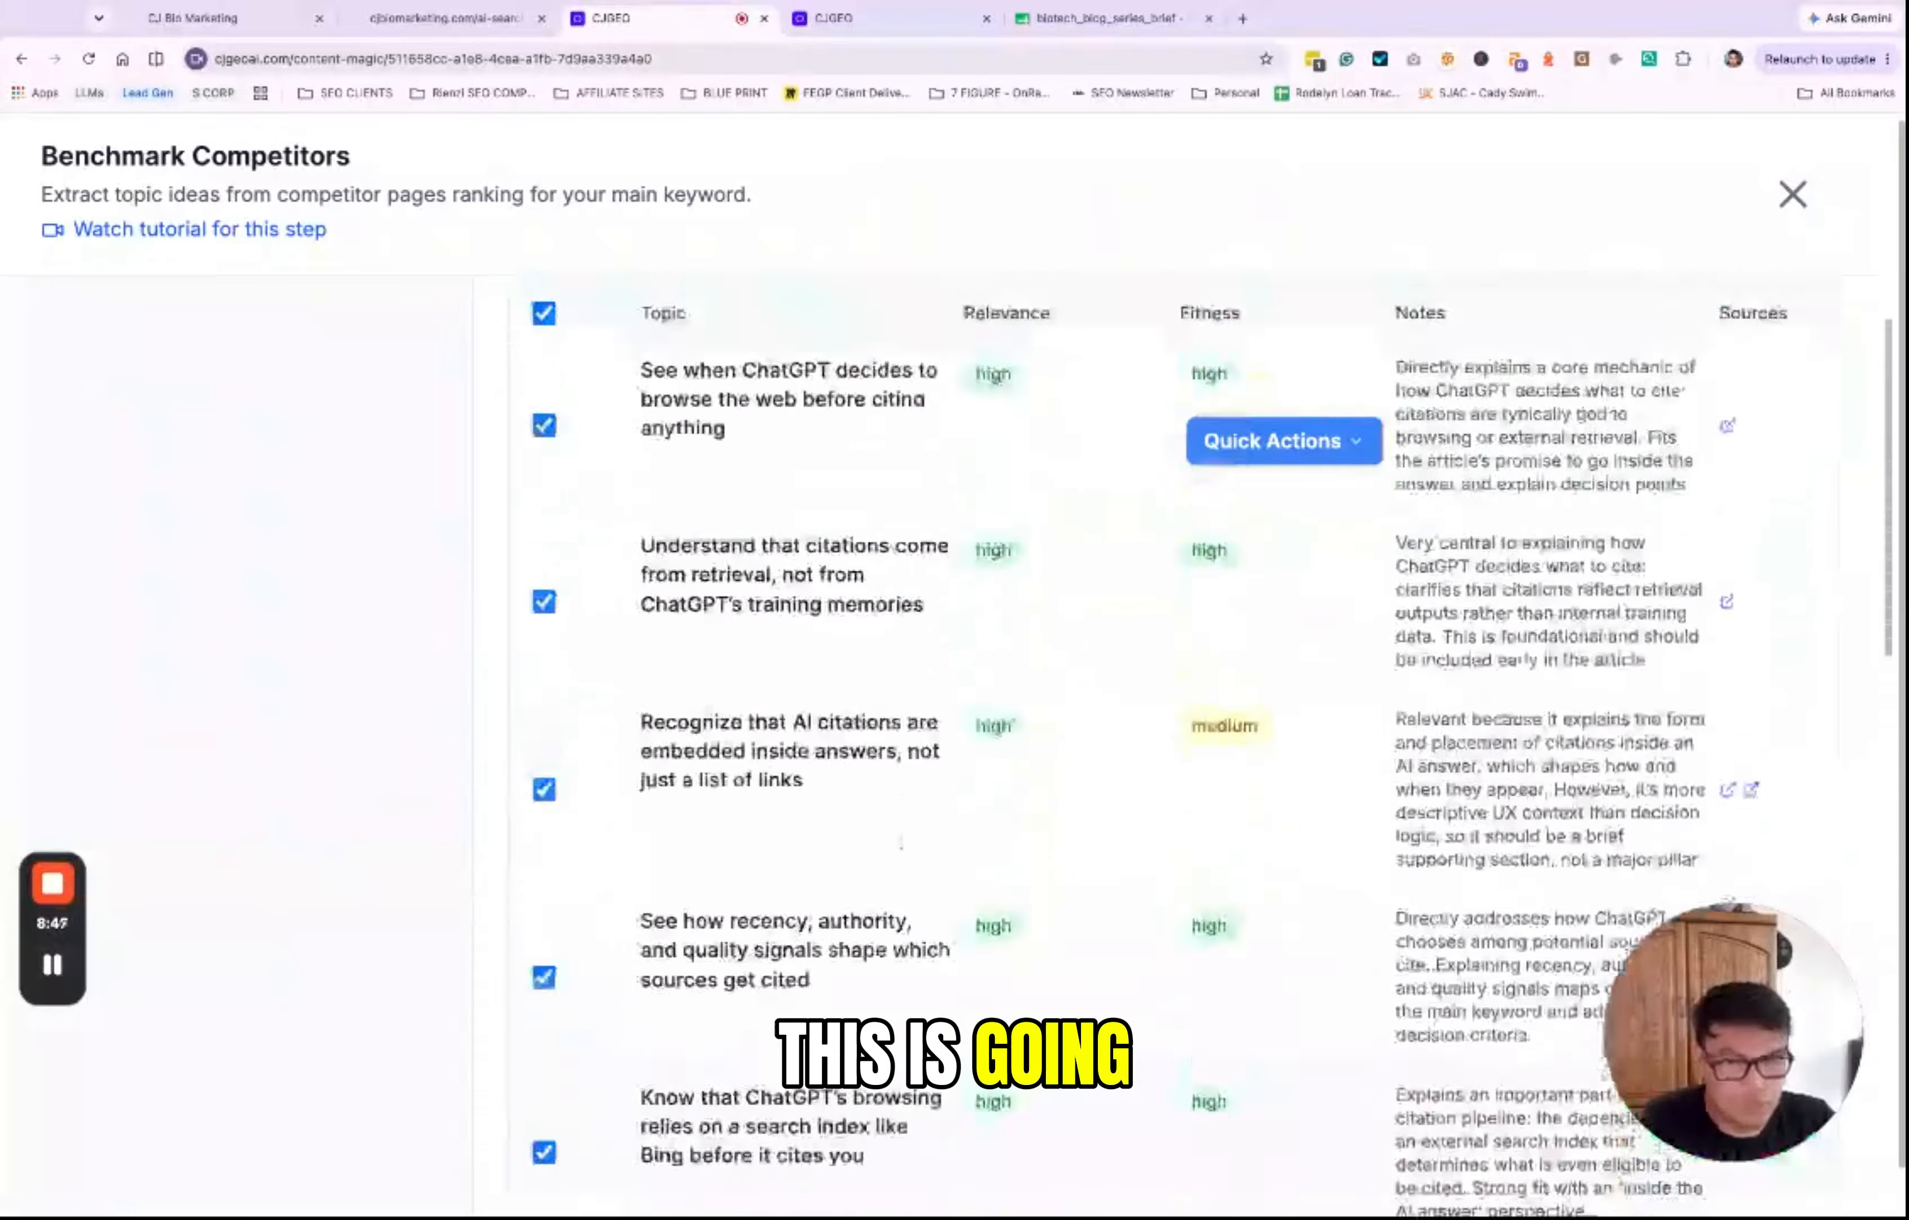
# Step: Recheck the proposed topics against their evaluation notes, down to the options for adding and saving topics
pyautogui.scroll(-4, 923, 835)
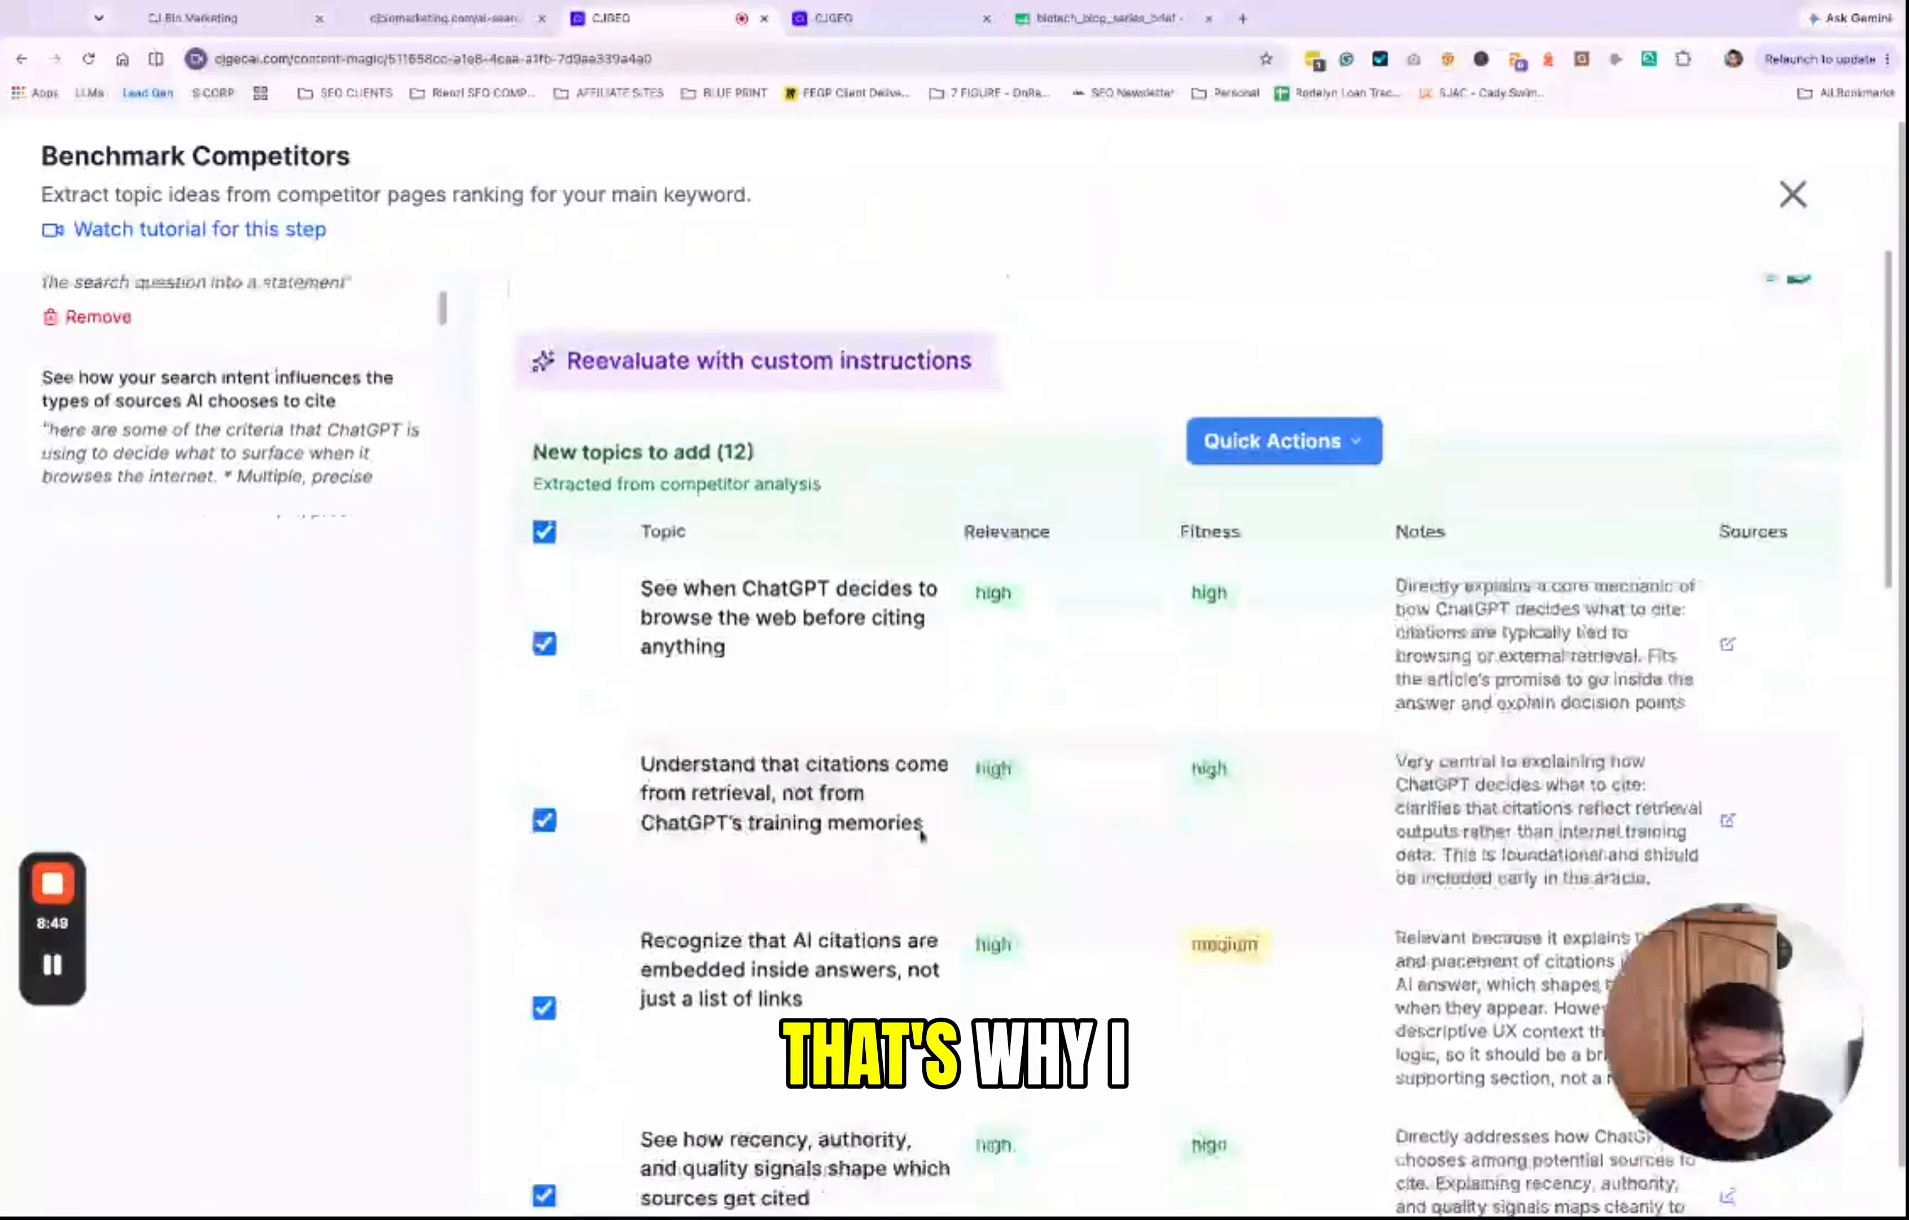
pyautogui.scroll(5, 922, 834)
pyautogui.scroll(4, 923, 834)
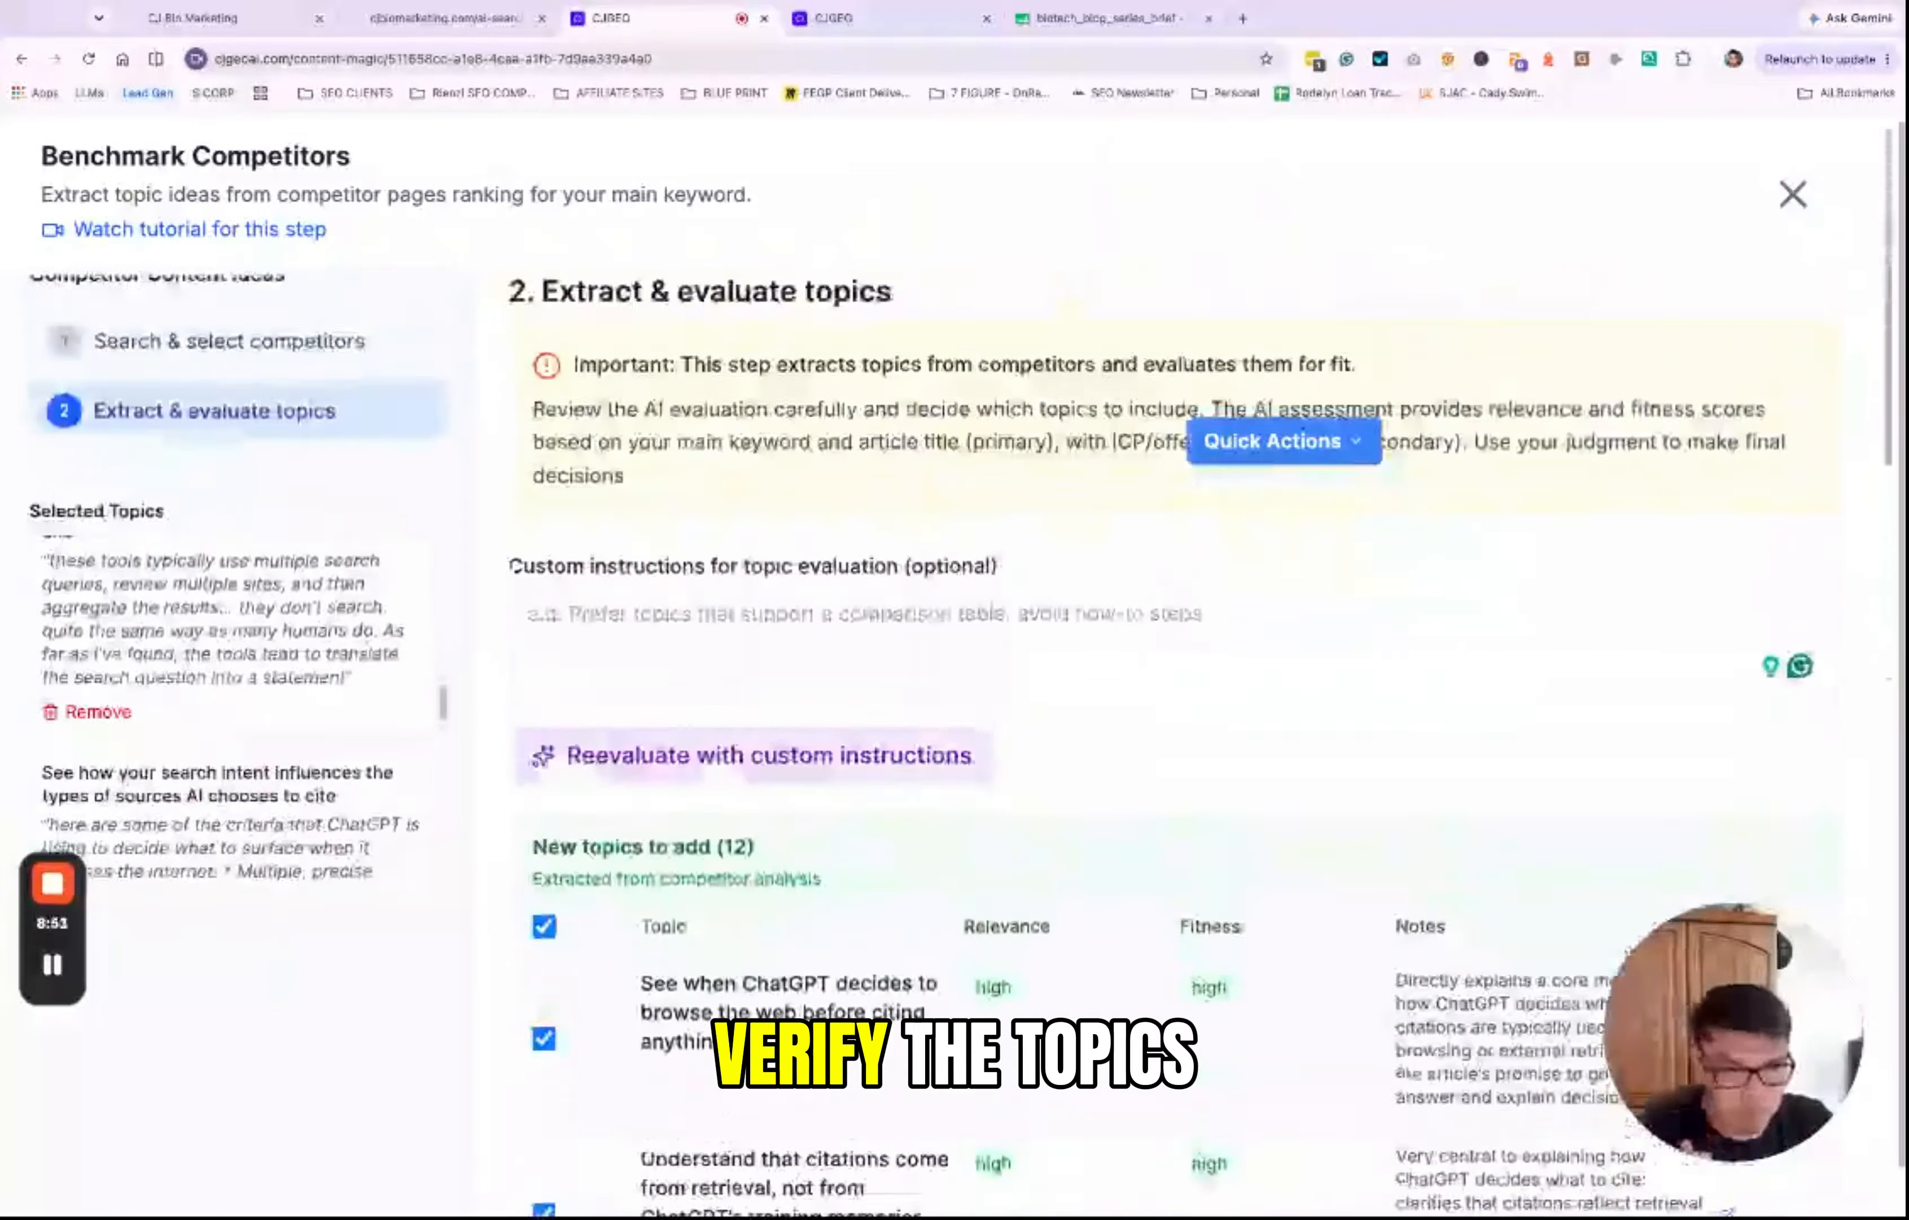
pyautogui.scroll(-15, 923, 835)
pyautogui.scroll(-1, 923, 834)
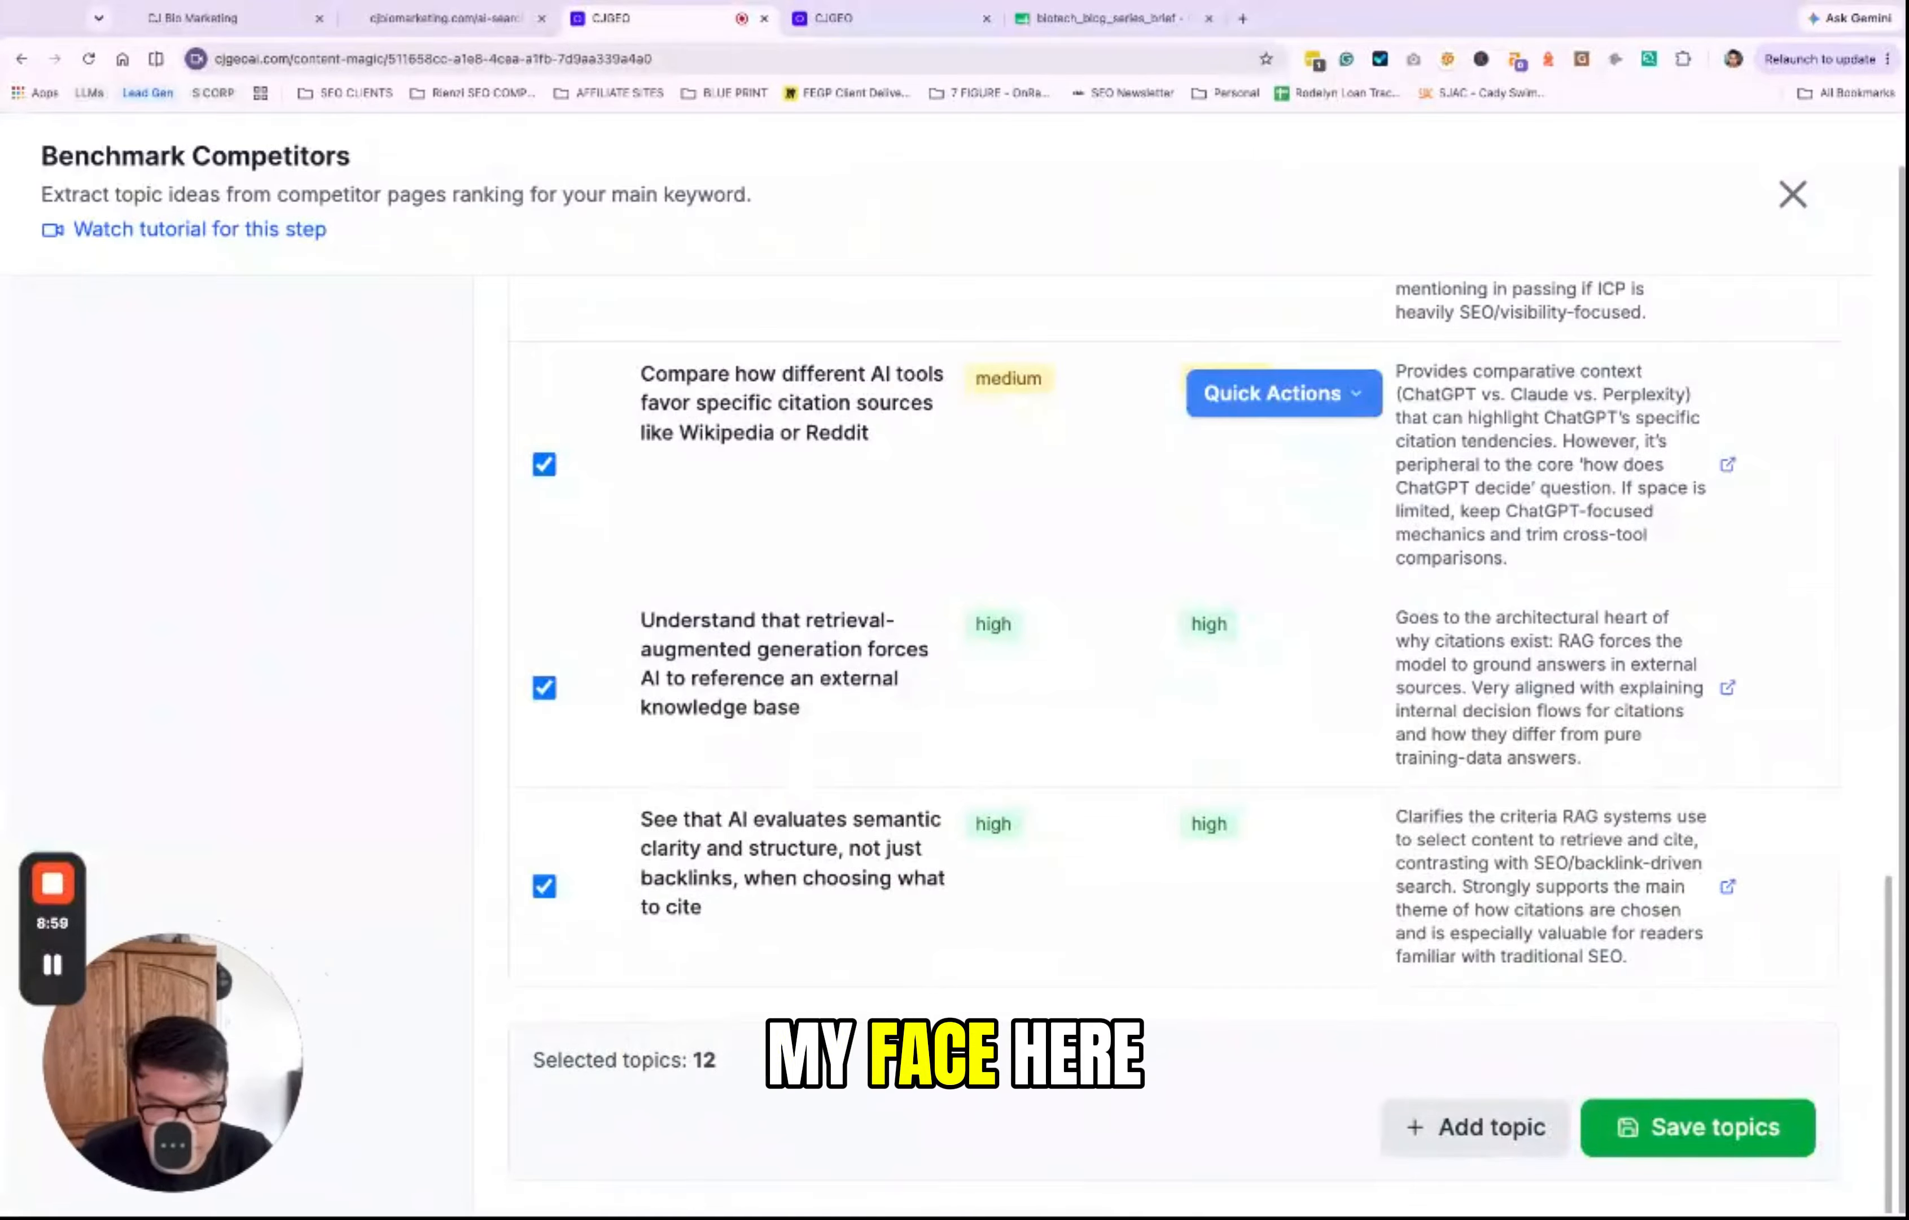
pyautogui.scroll(10, 959, 930)
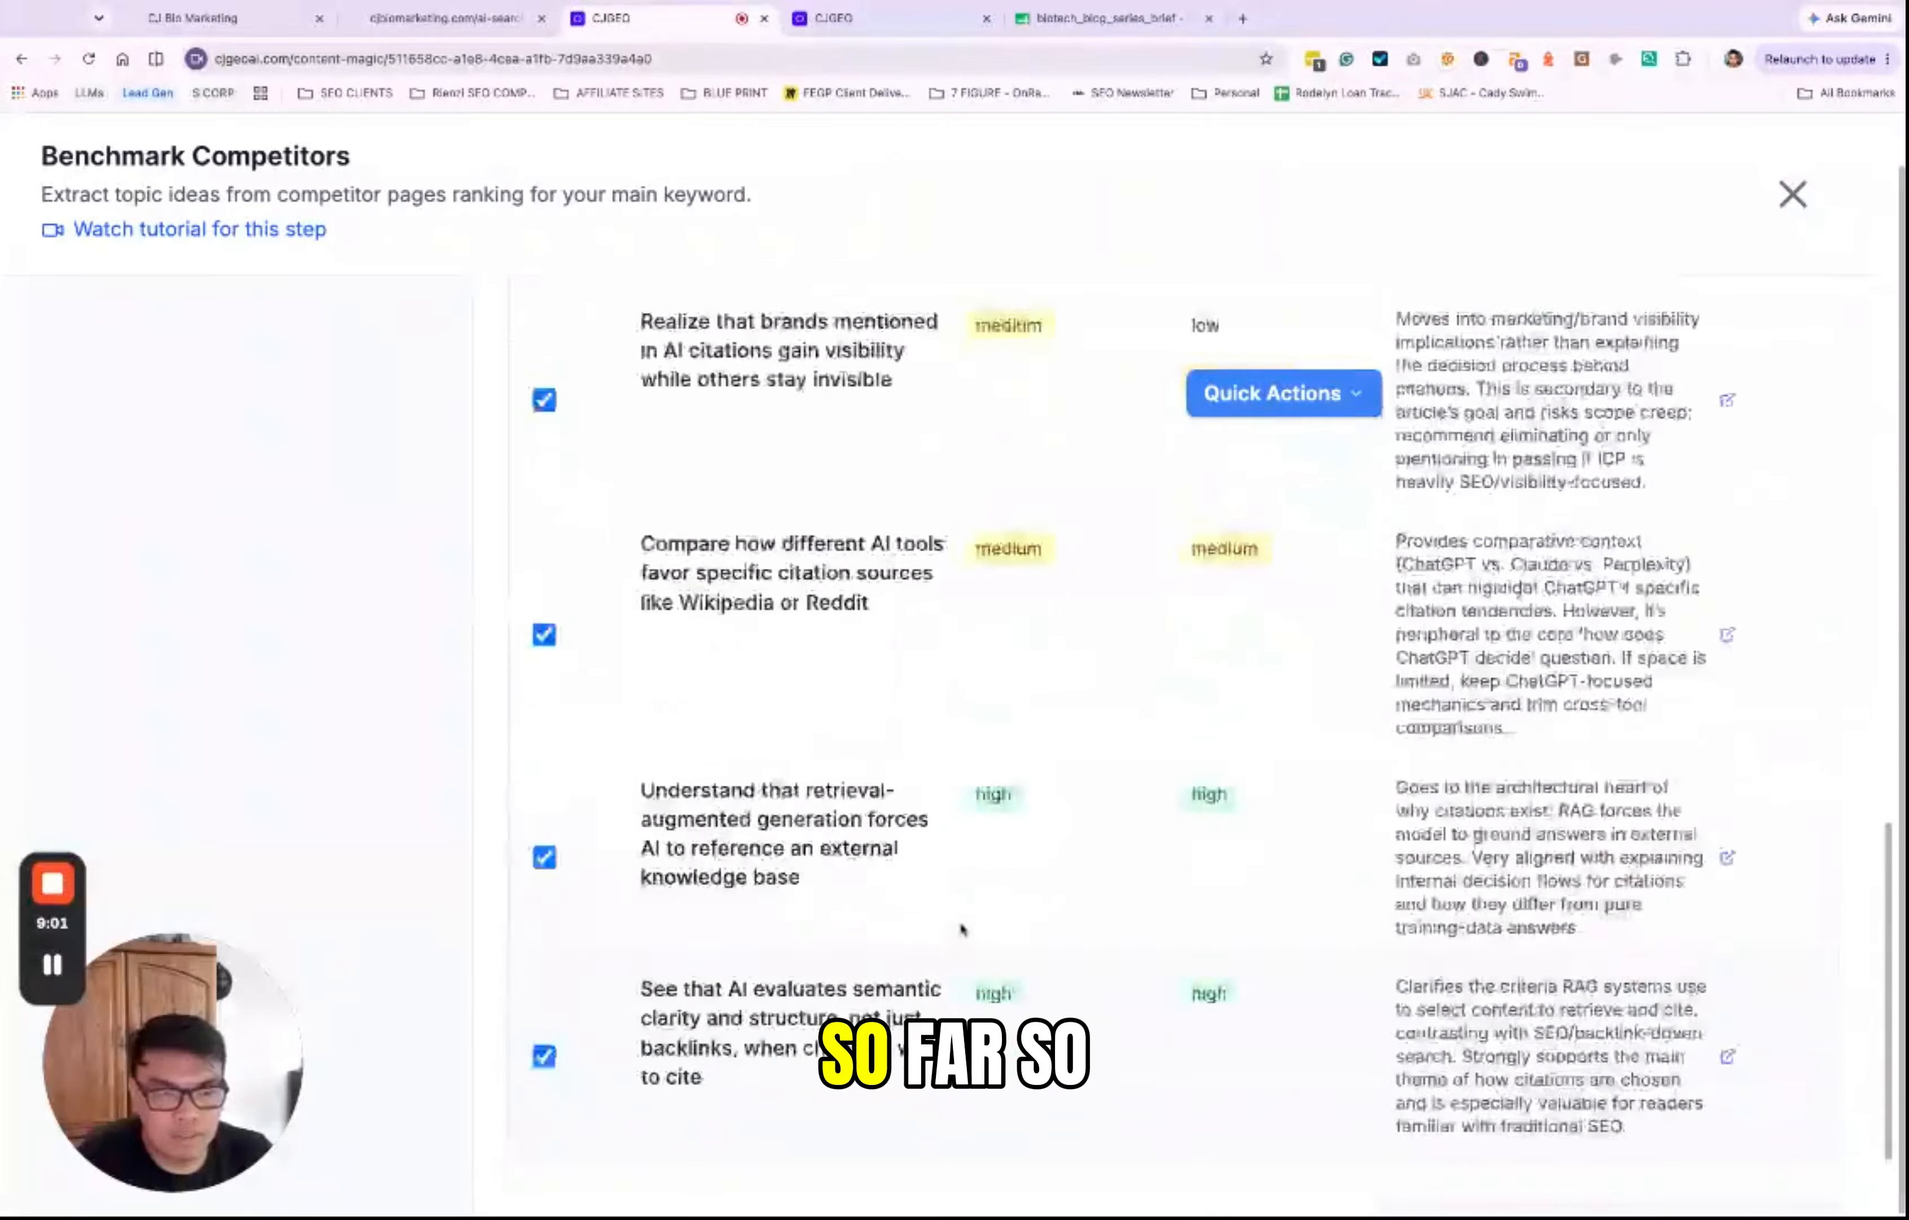
pyautogui.scroll(10, 962, 929)
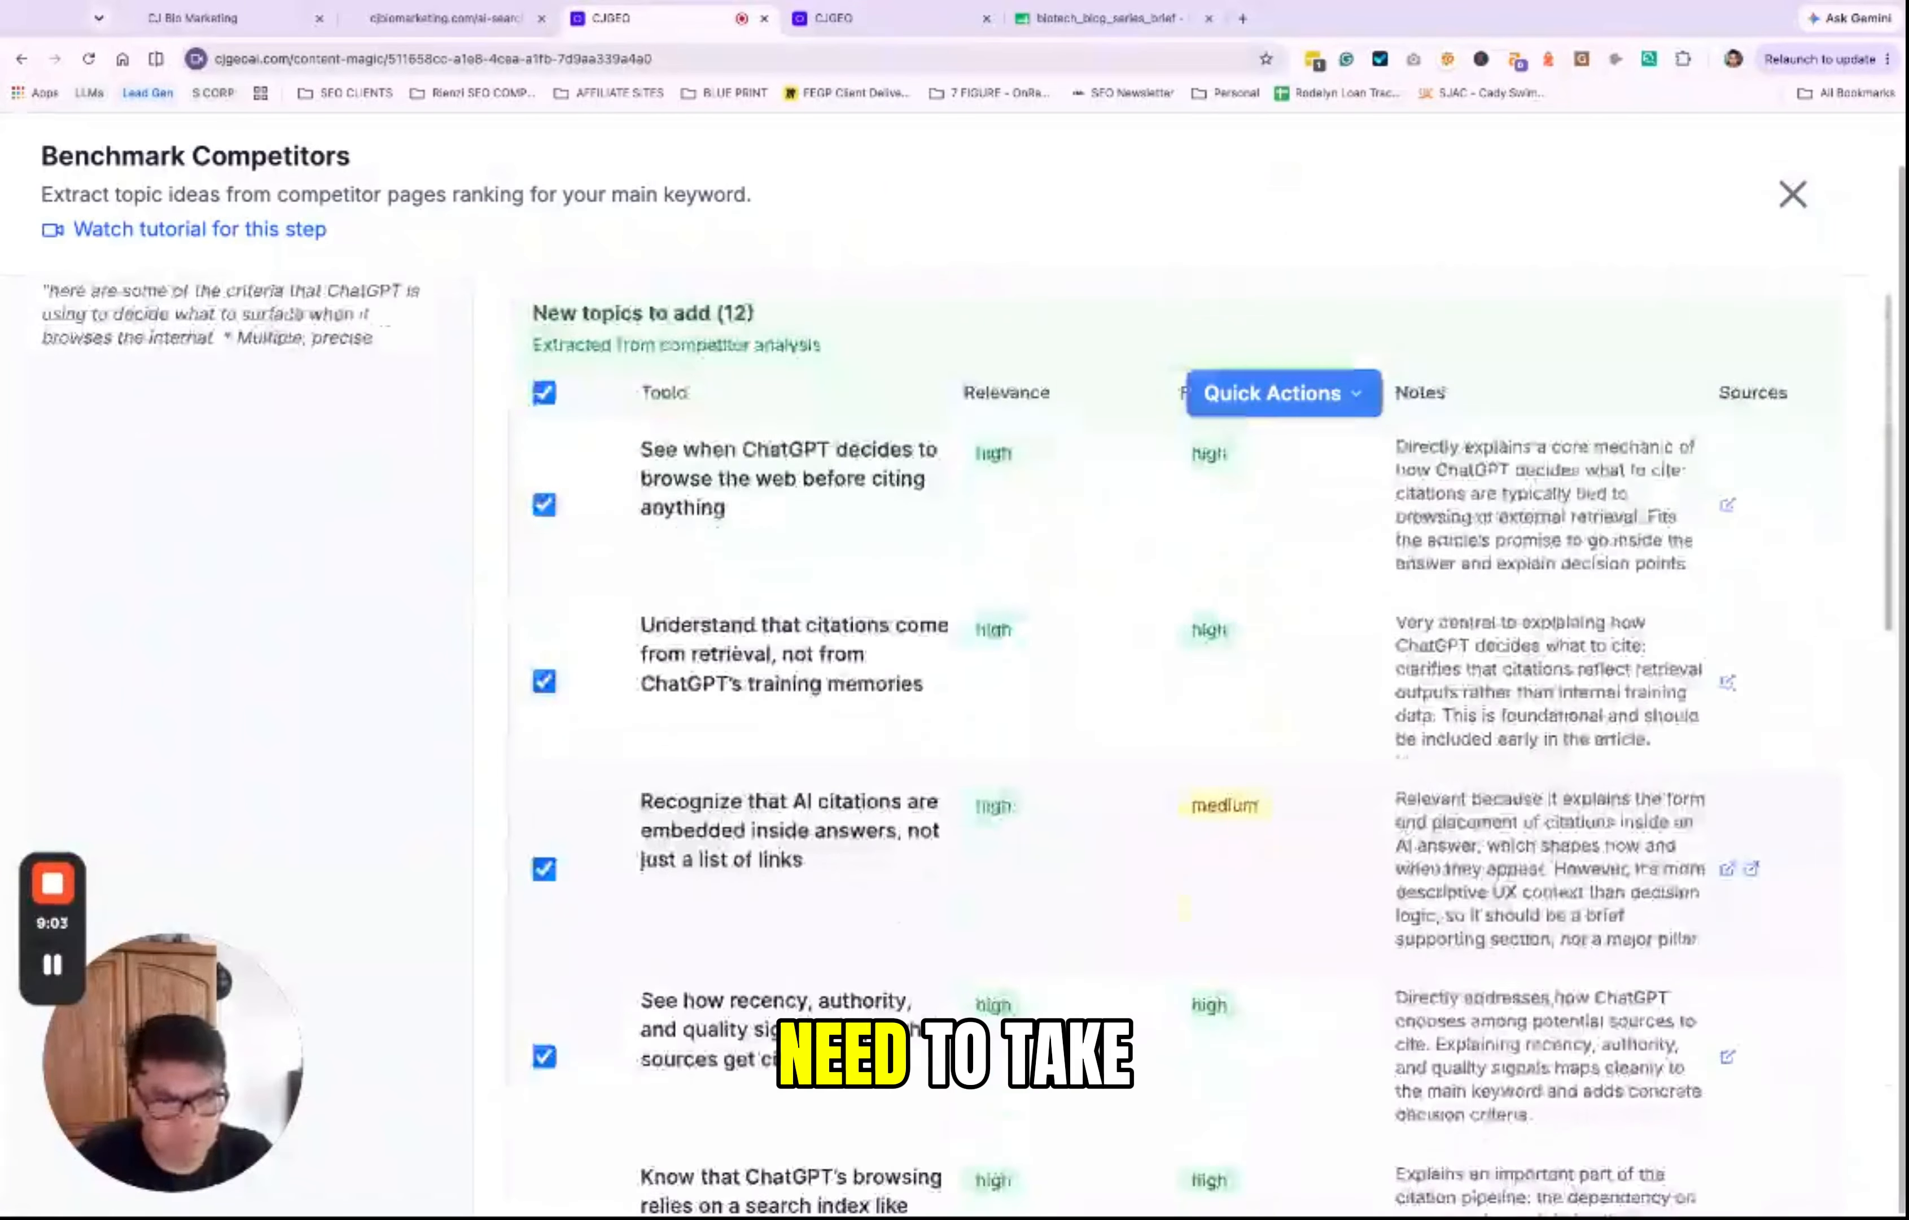
pyautogui.scroll(-7, 962, 929)
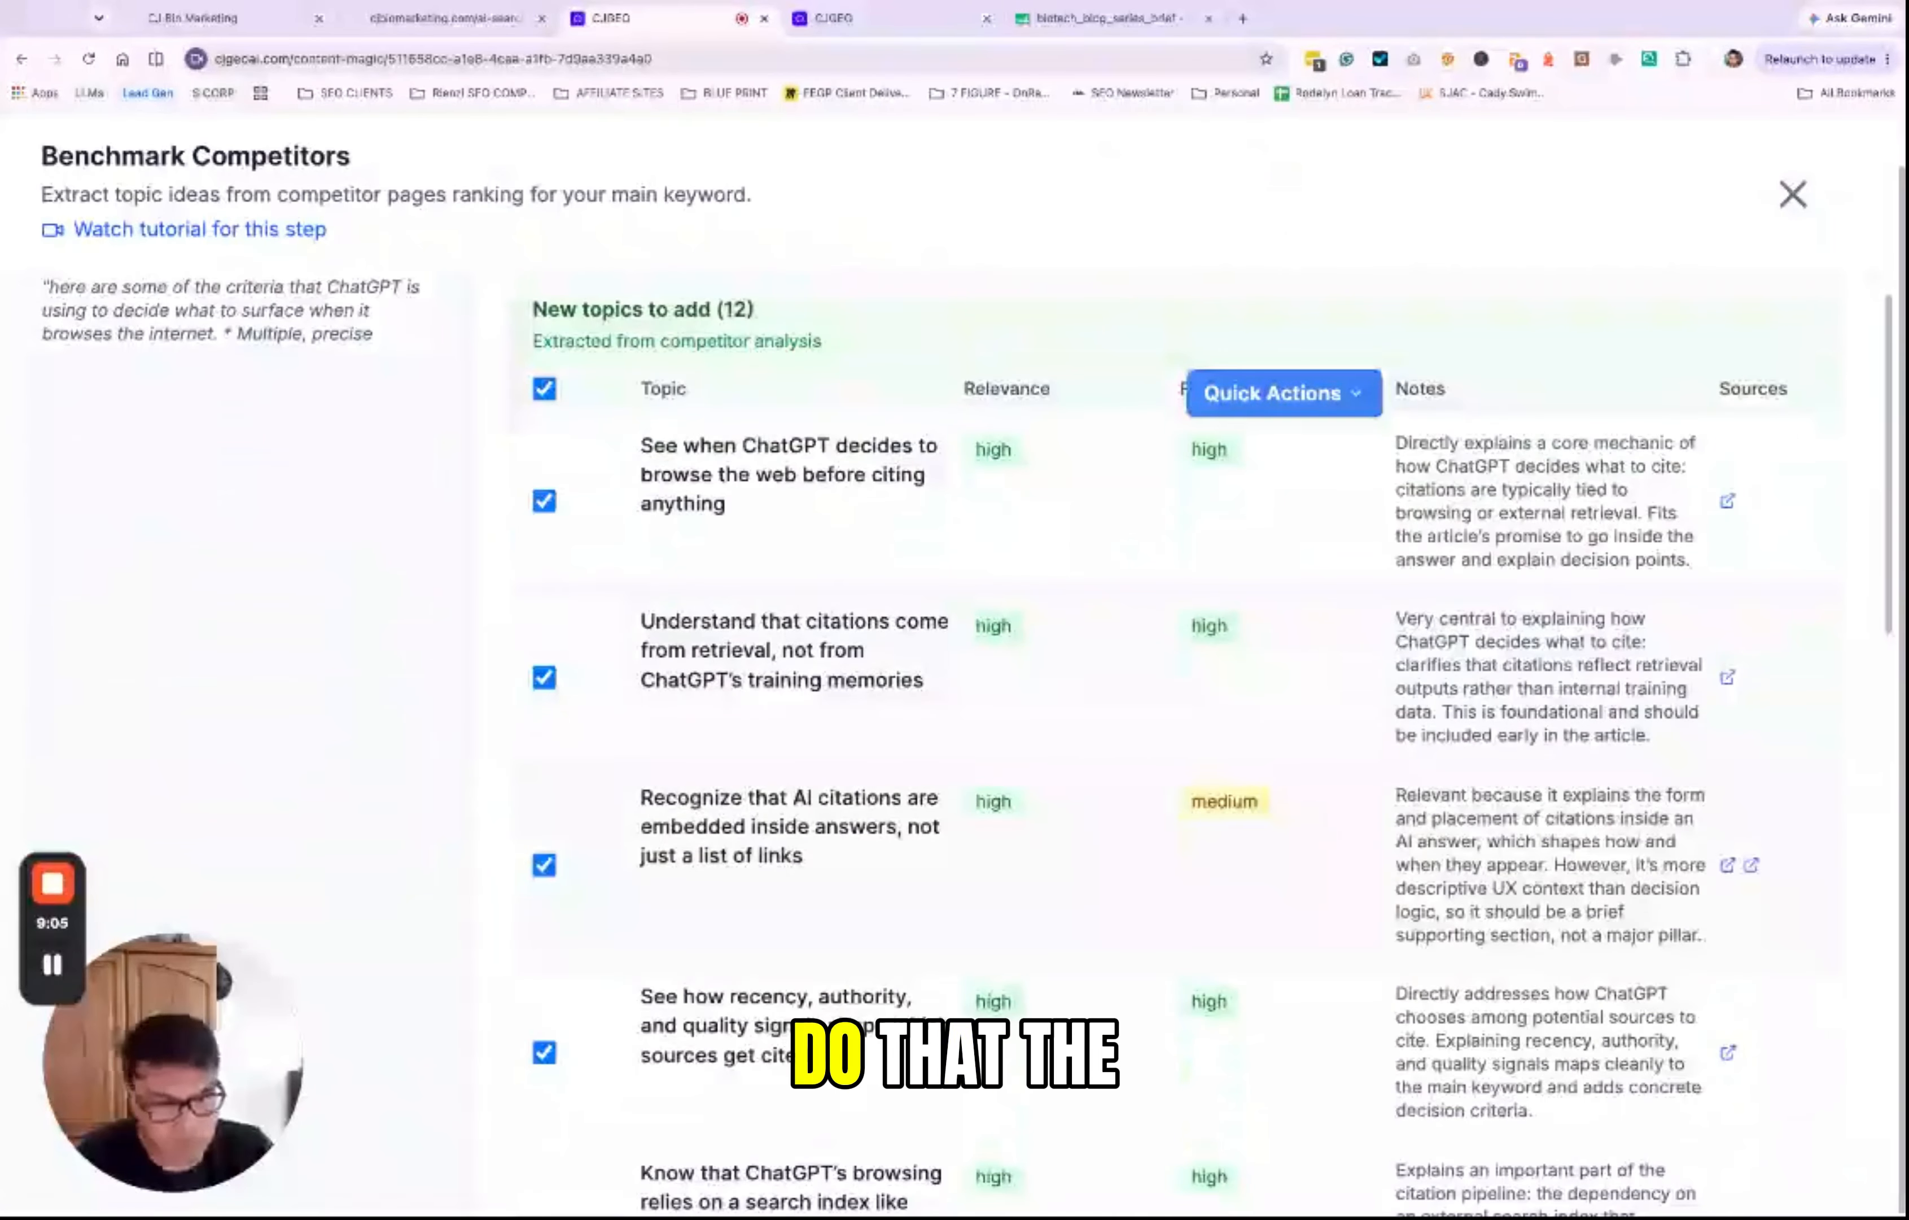
pyautogui.scroll(-17, 962, 929)
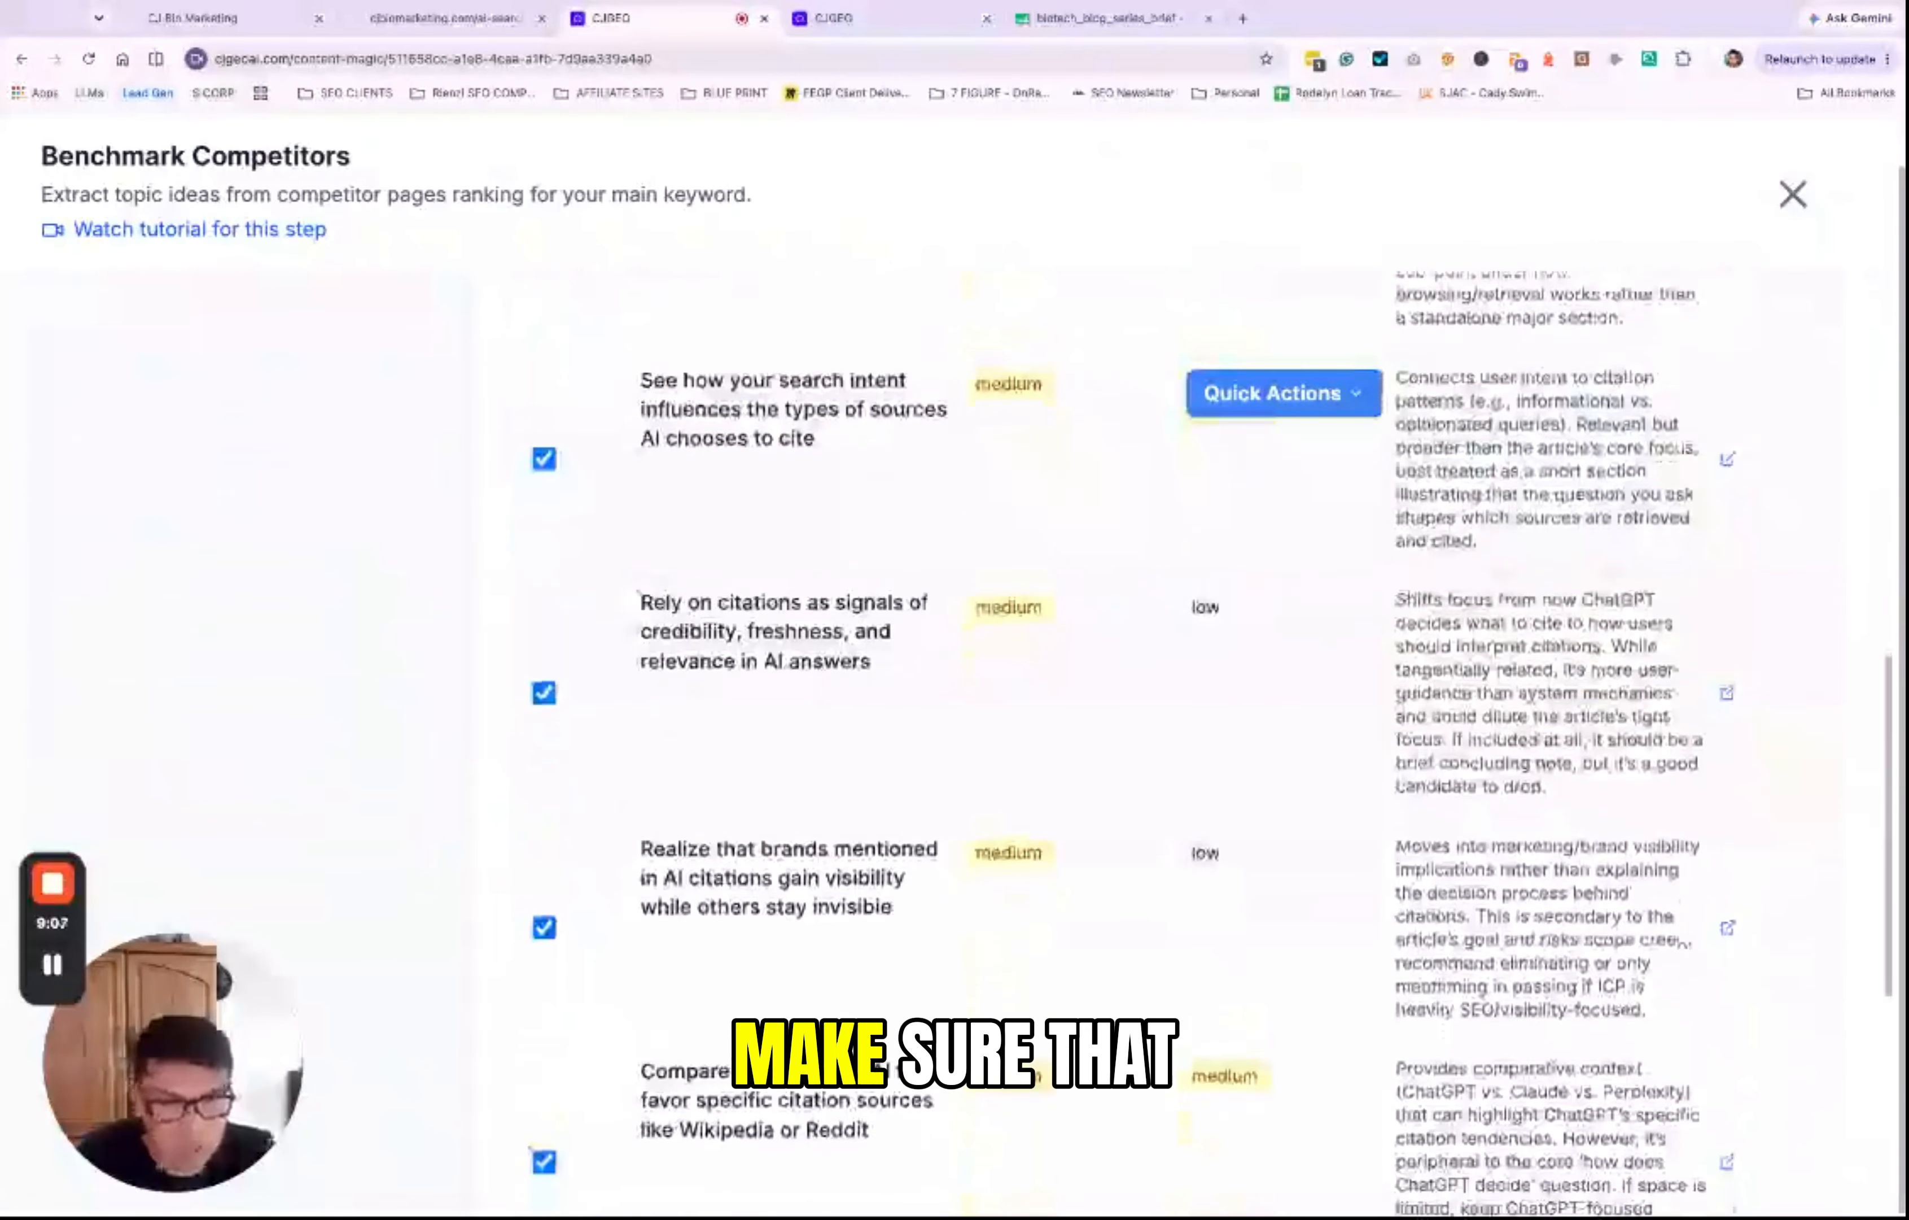
pyautogui.scroll(-4, 963, 929)
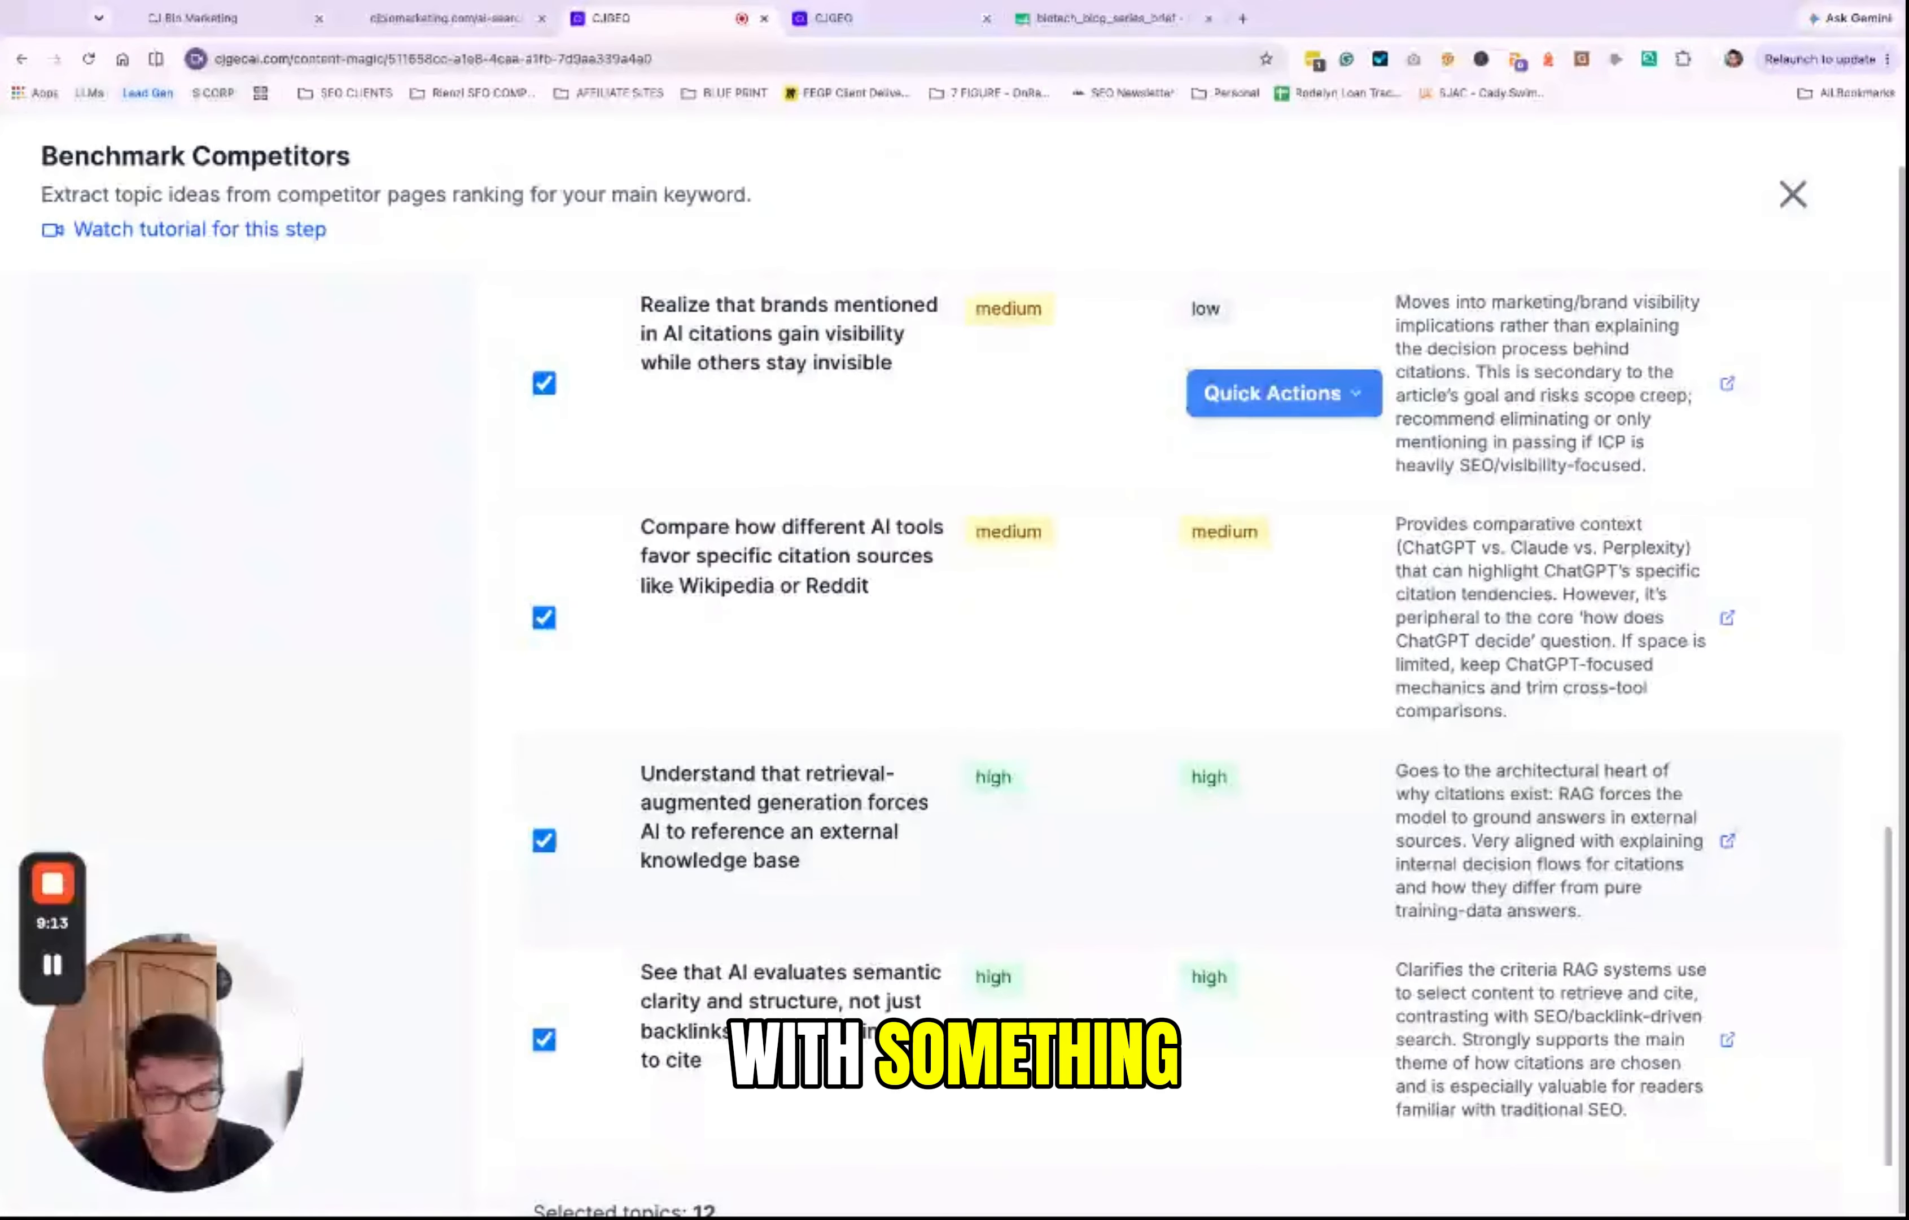
pyautogui.scroll(-2, 1076, 937)
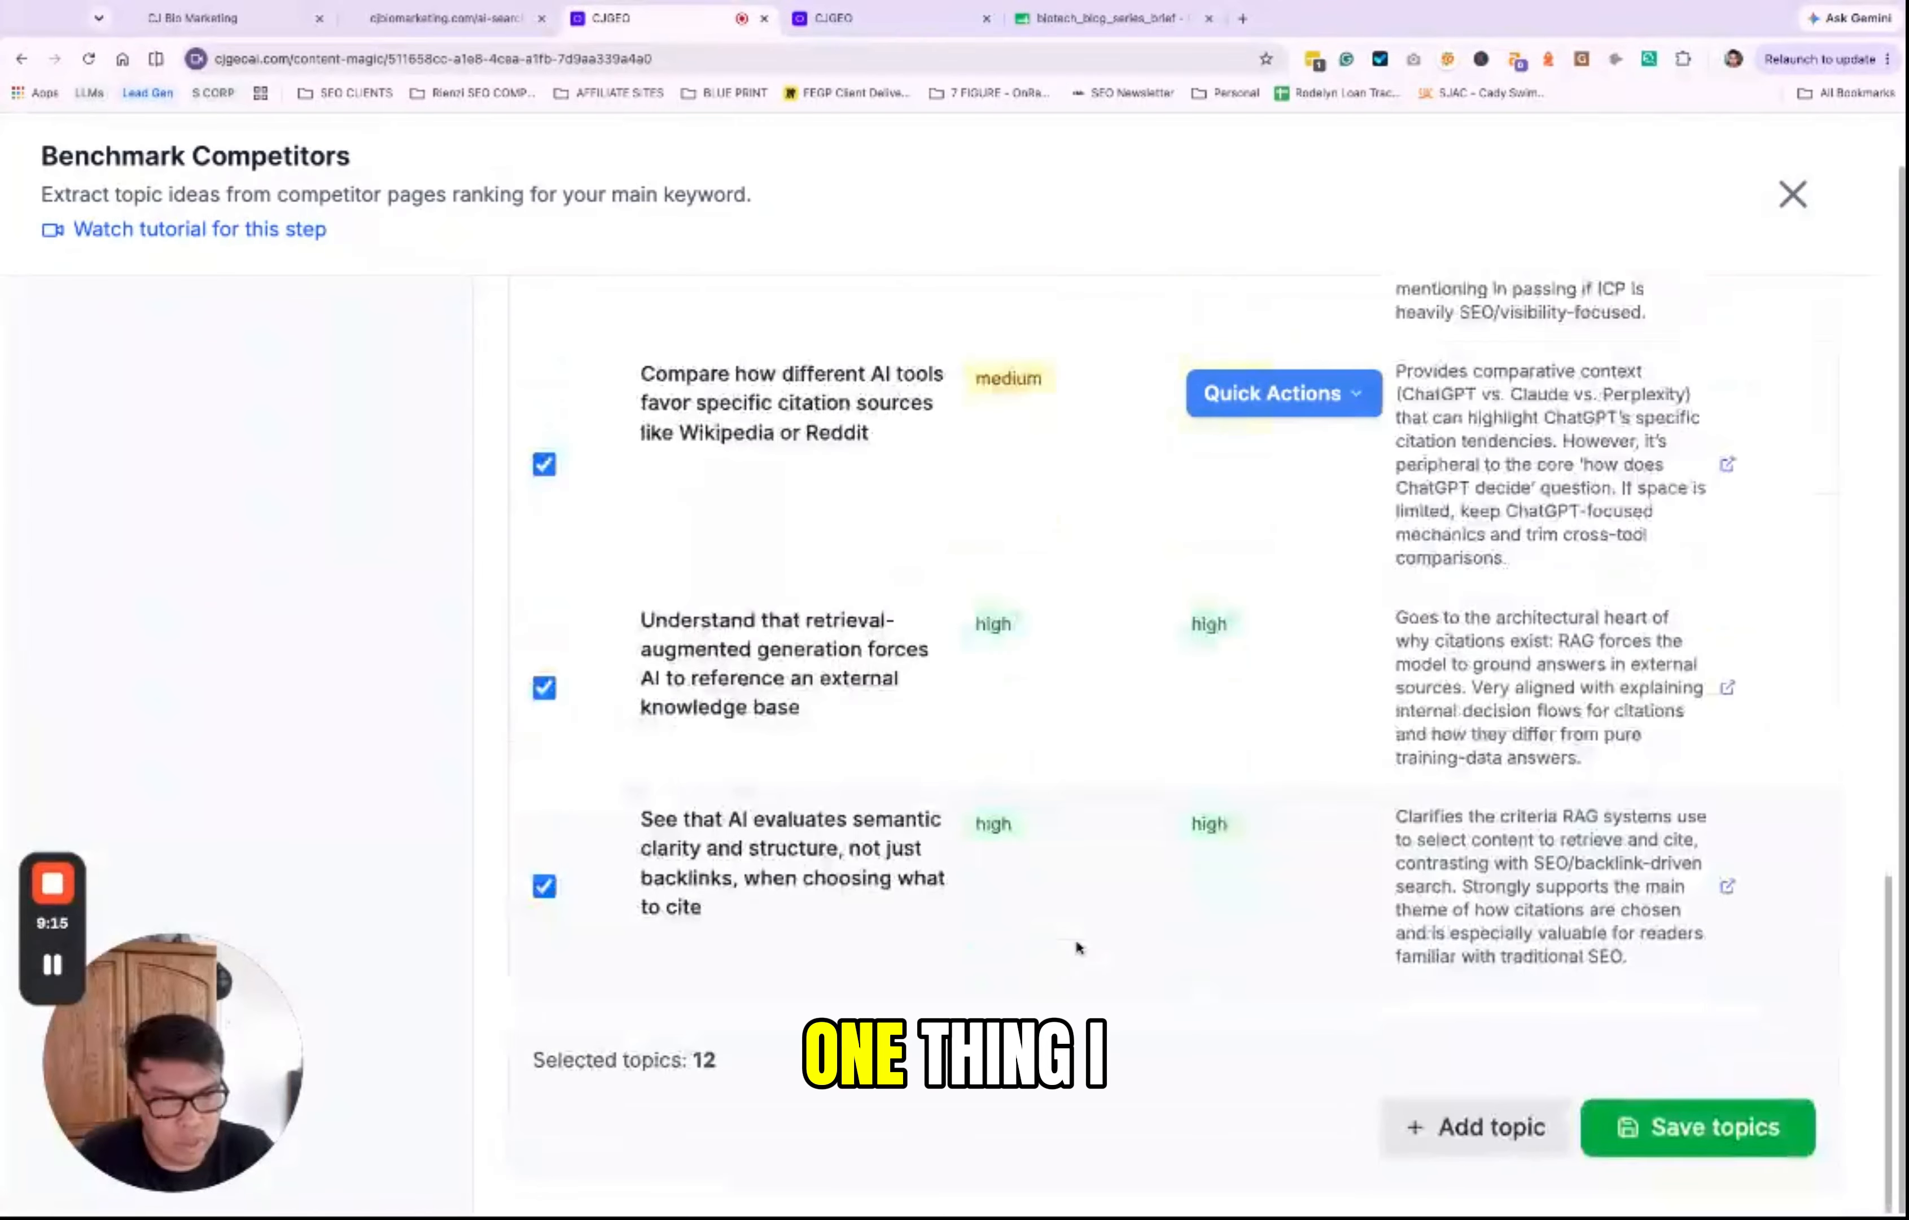
# Step: Examine the optional custom instructions for reevaluating topics alongside the list of extracted topics
pyautogui.scroll(15, 955, 880)
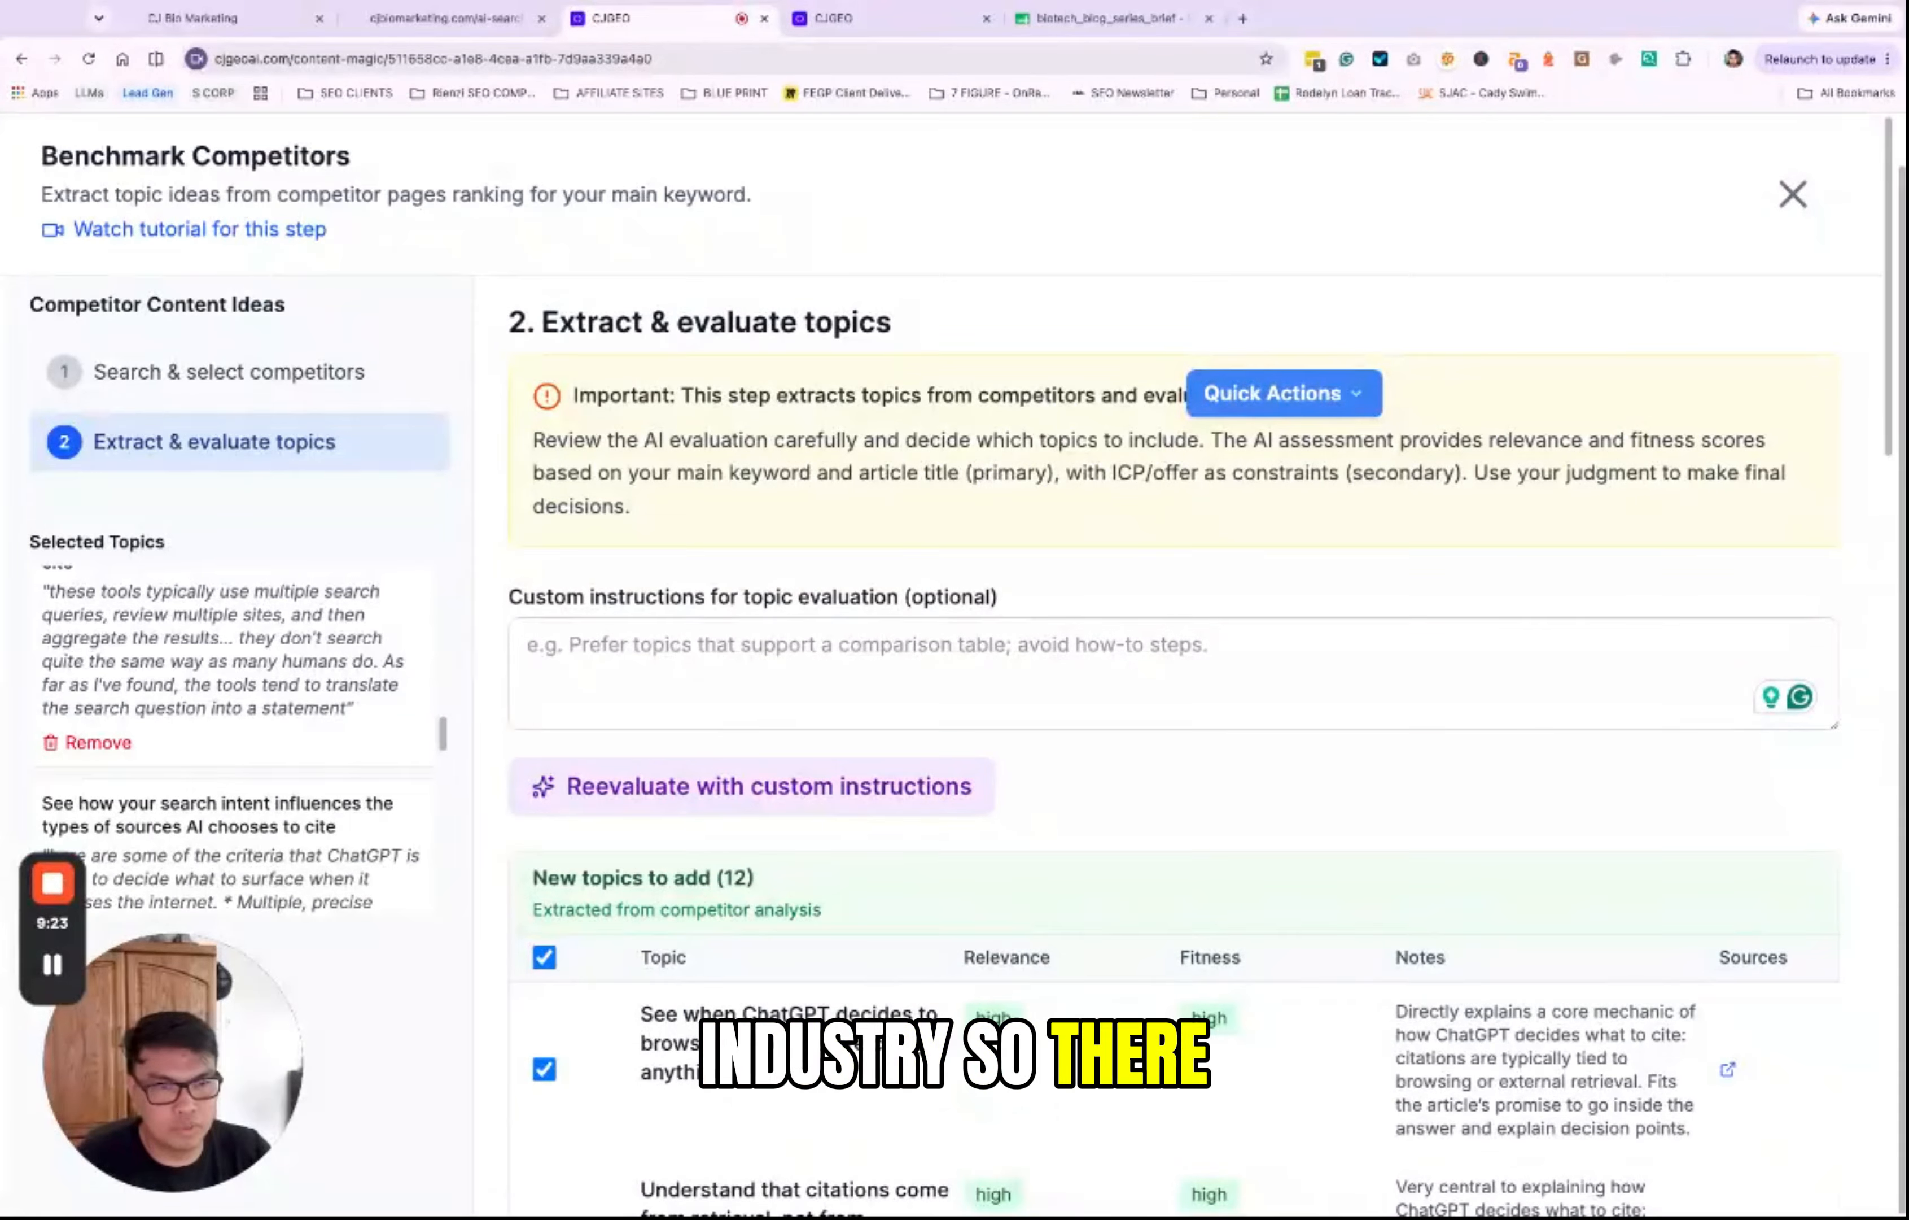
pyautogui.scroll(-10, 1123, 722)
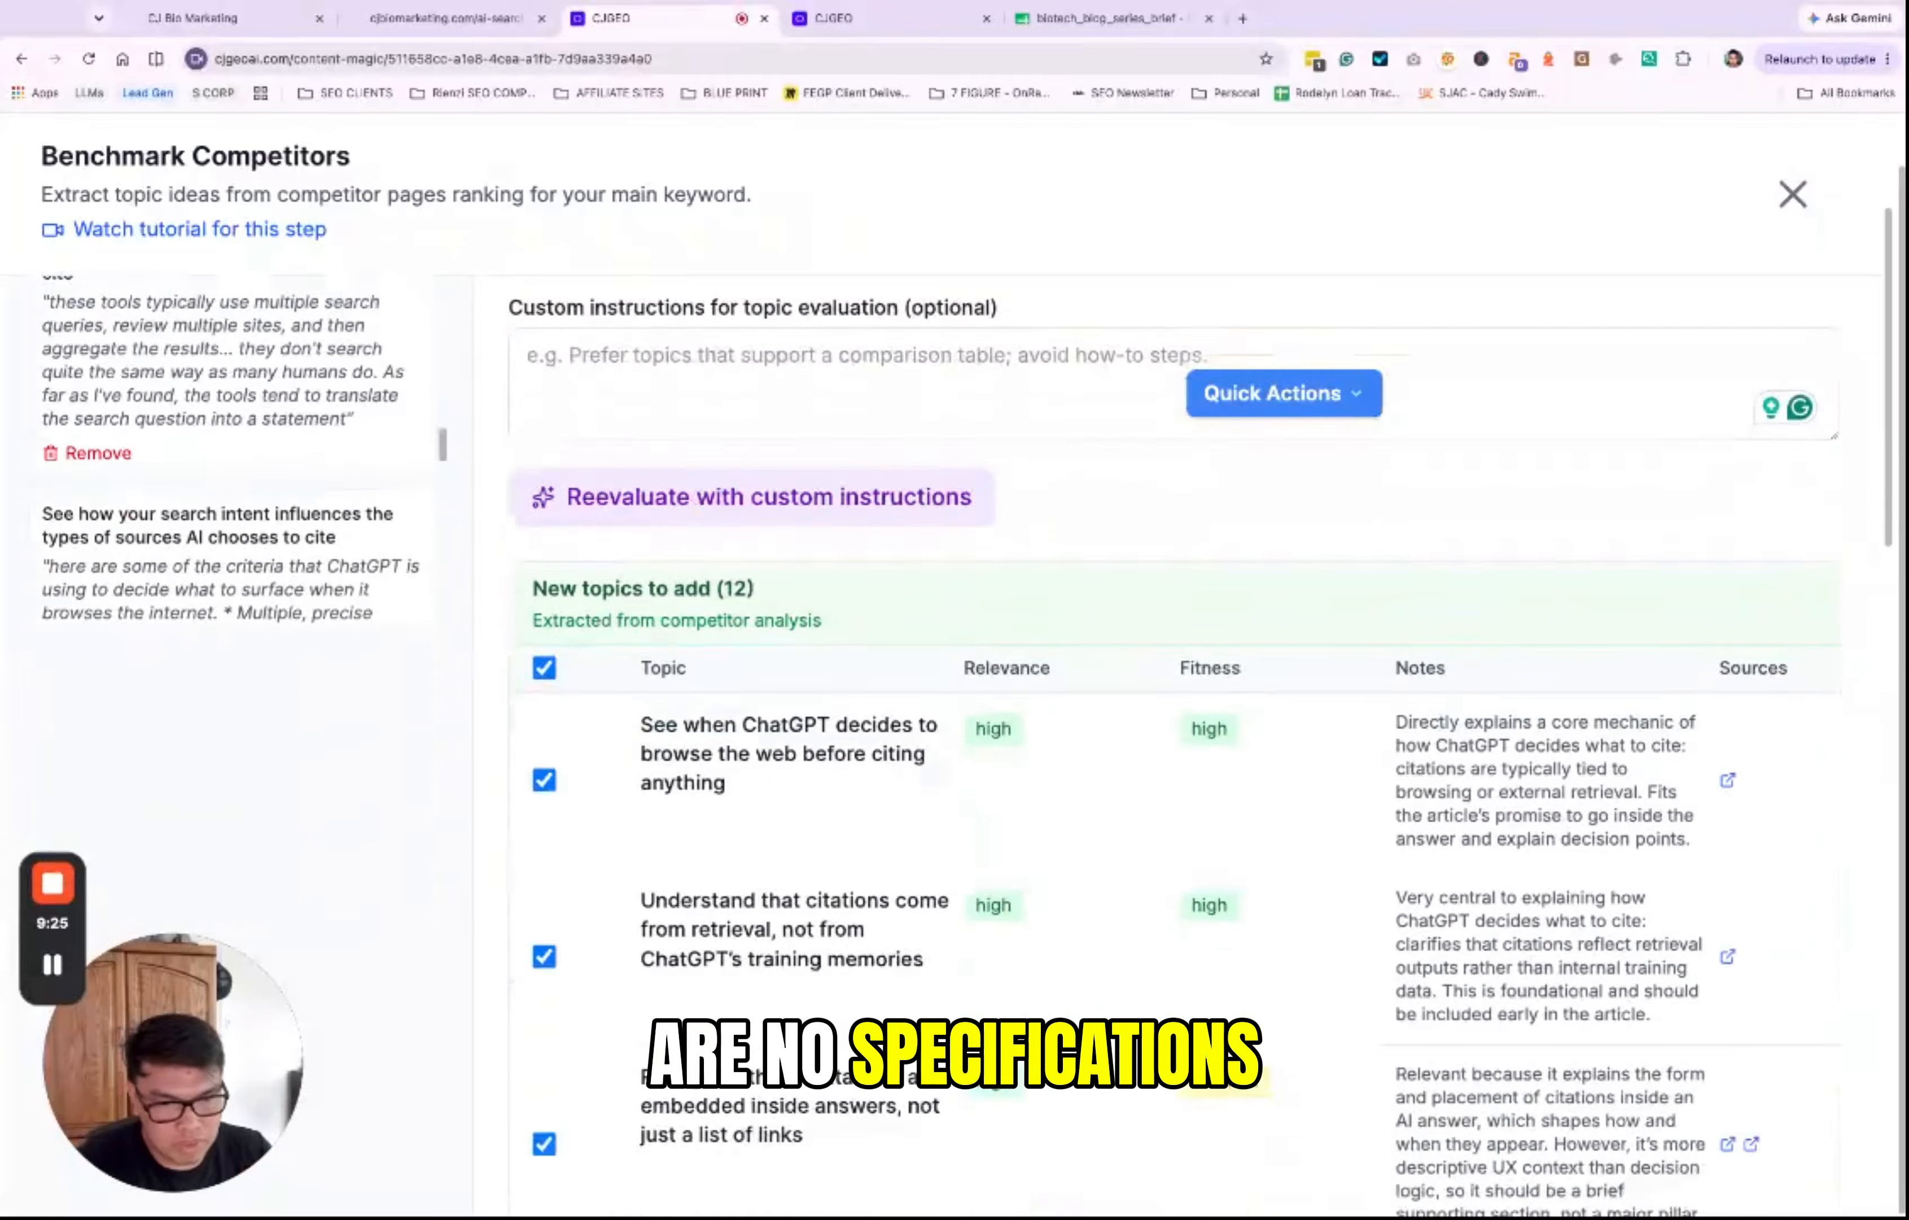
pyautogui.scroll(10, 1123, 722)
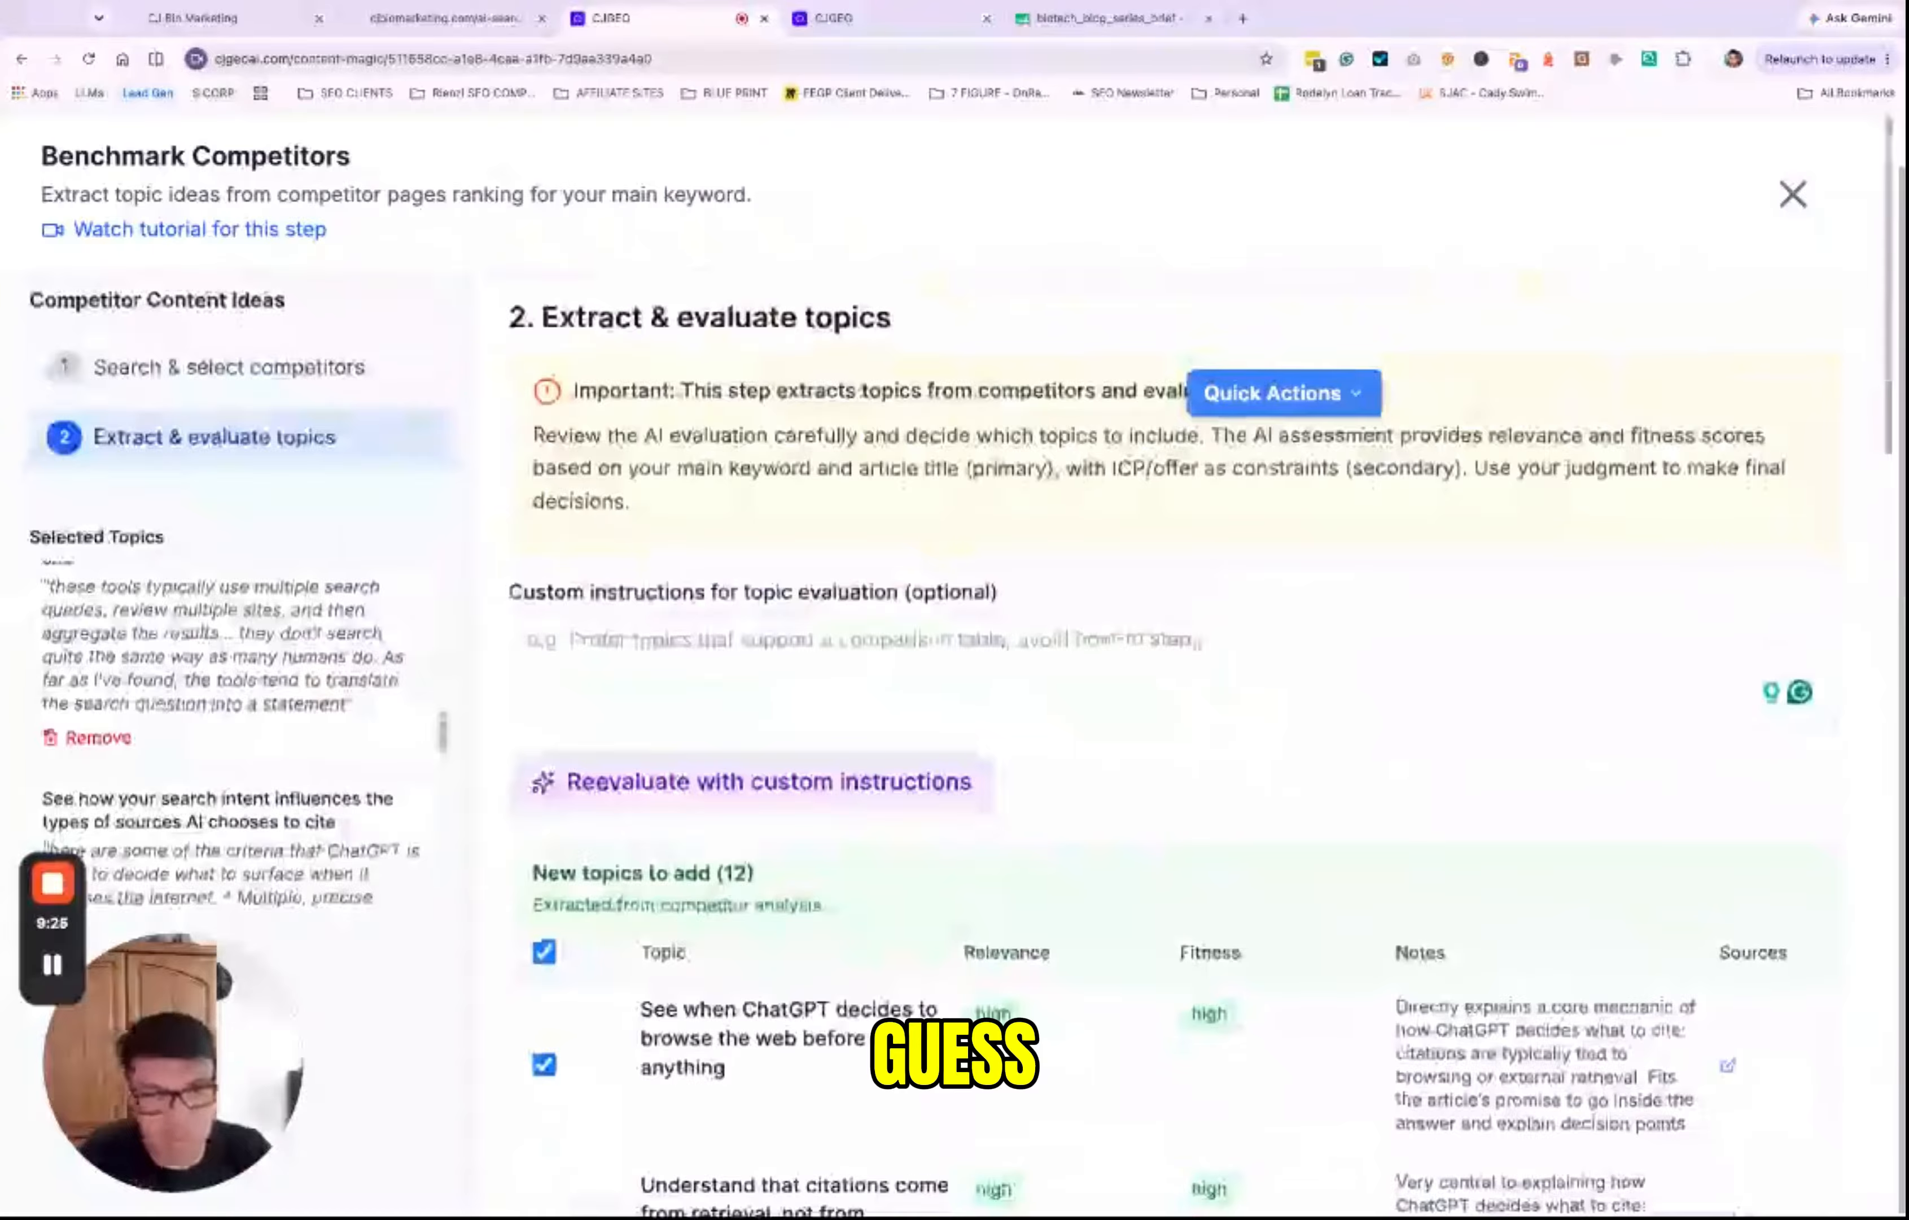
pyautogui.click(1181, 640)
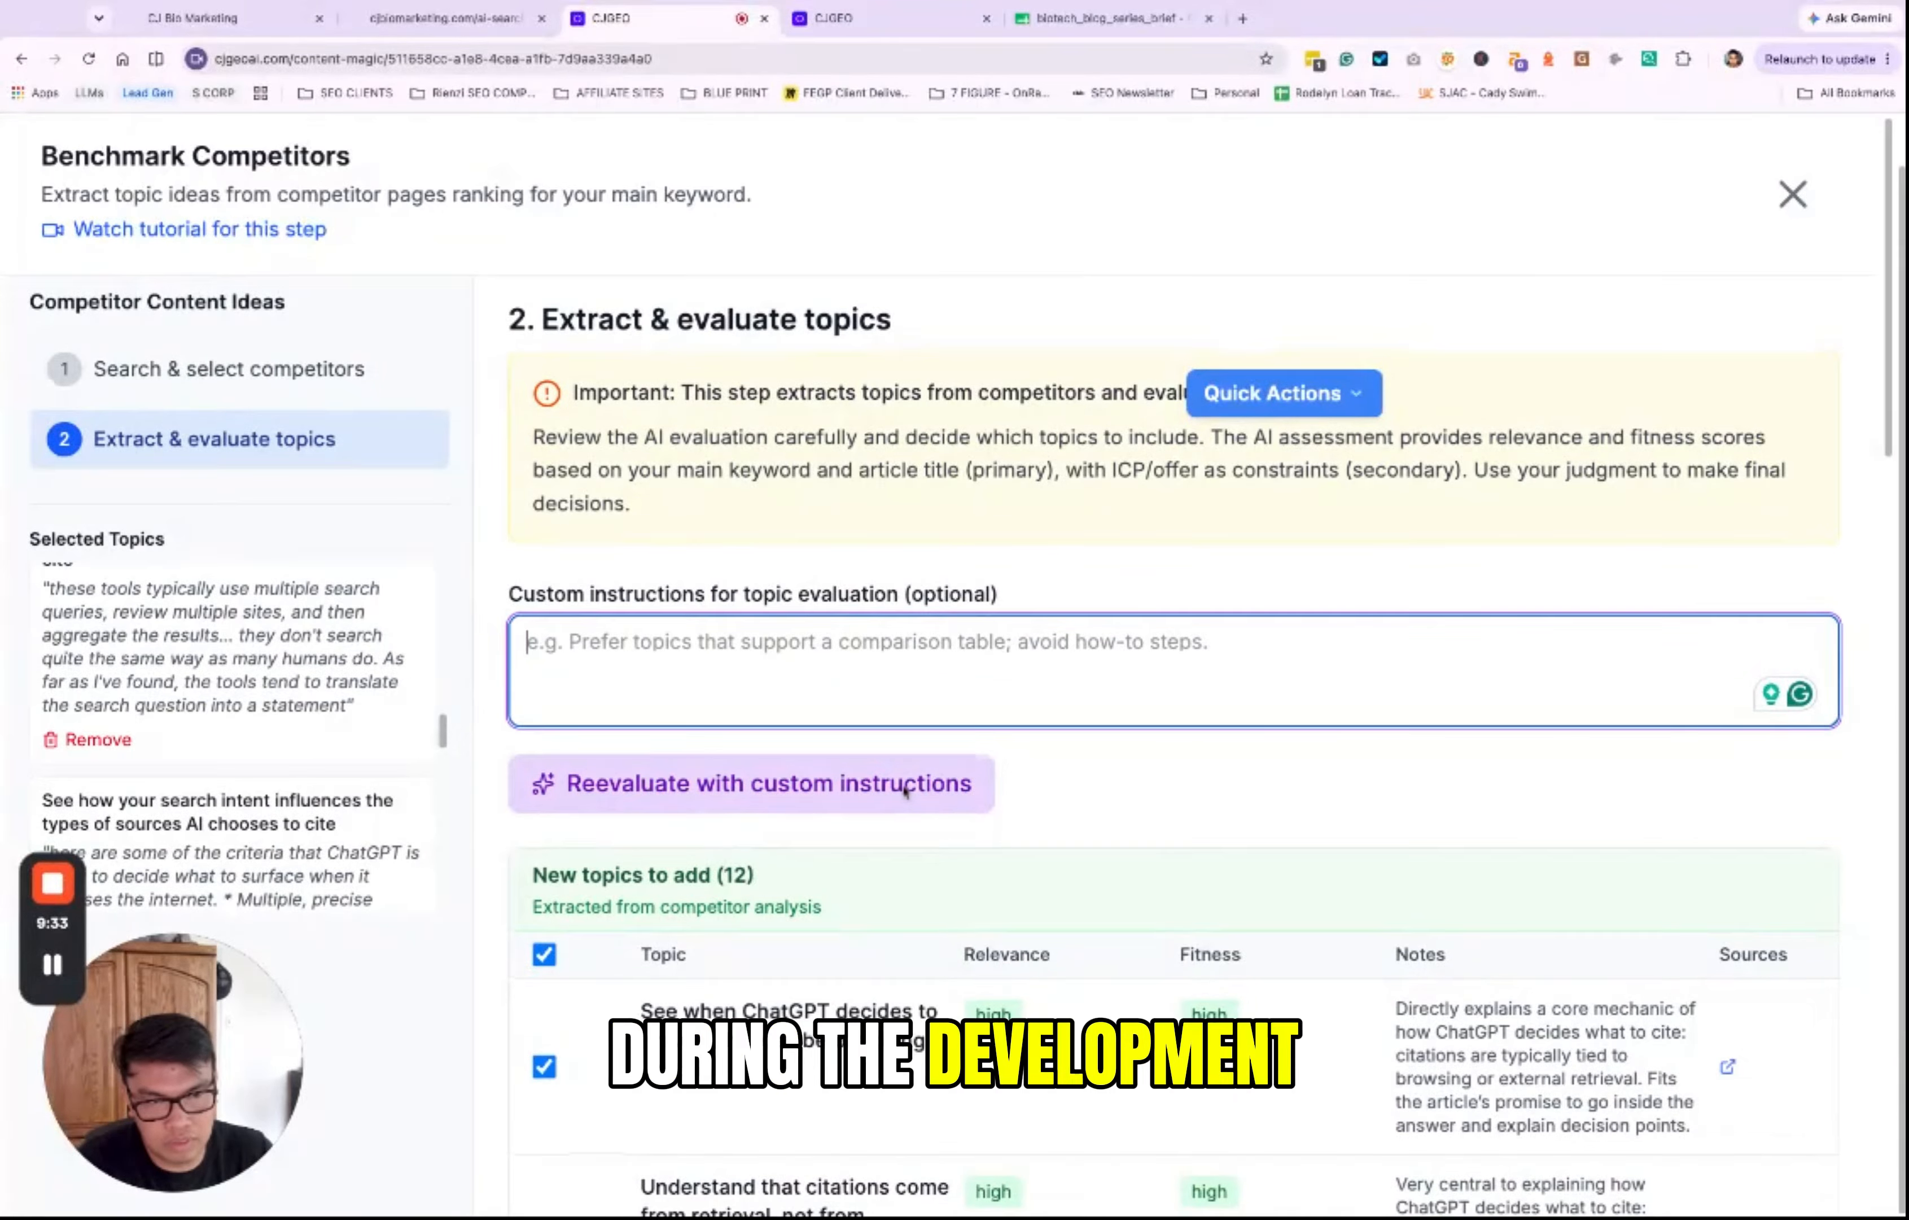
pyautogui.scroll(-15, 751, 783)
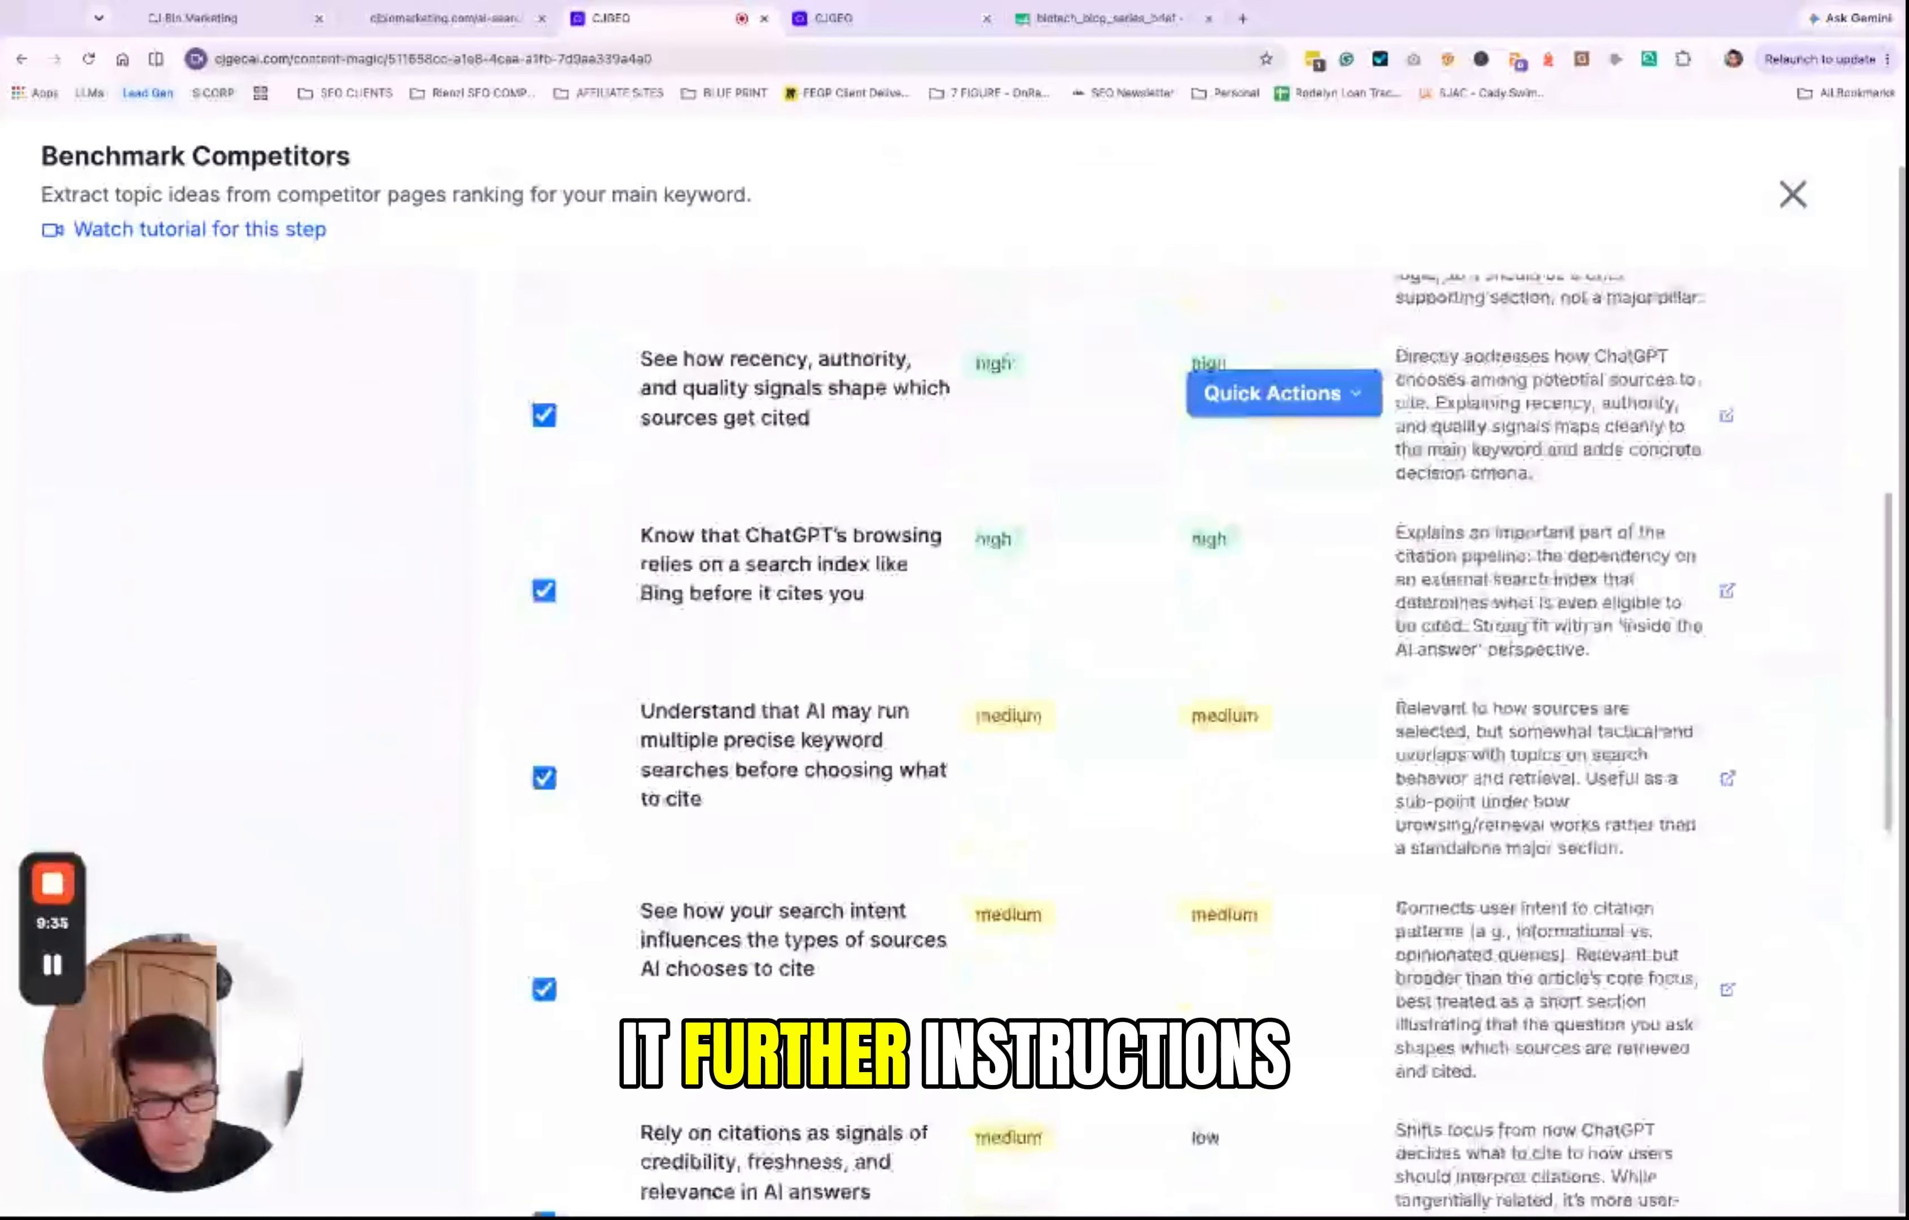
pyautogui.scroll(15, 1027, 731)
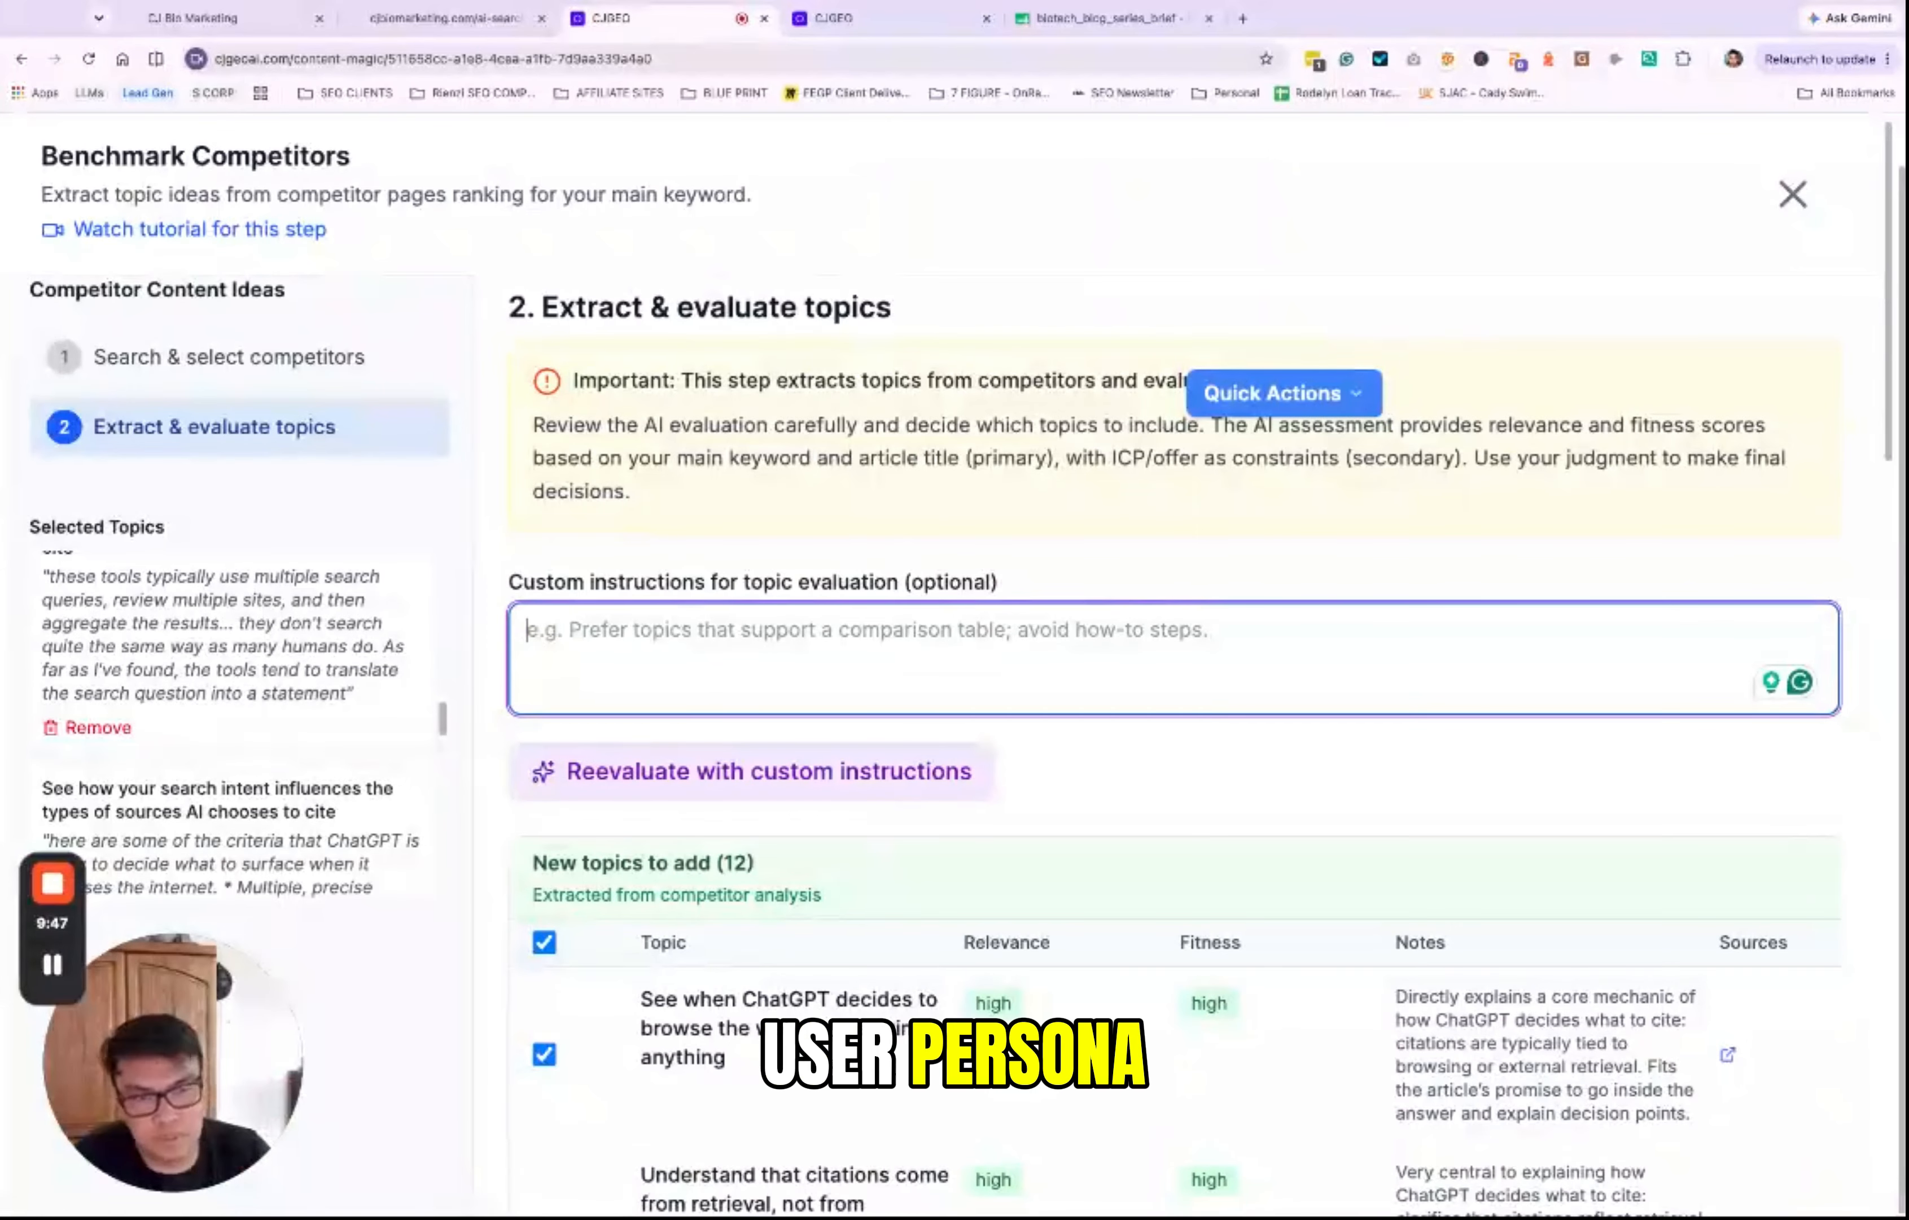
pyautogui.scroll(-15, 1171, 722)
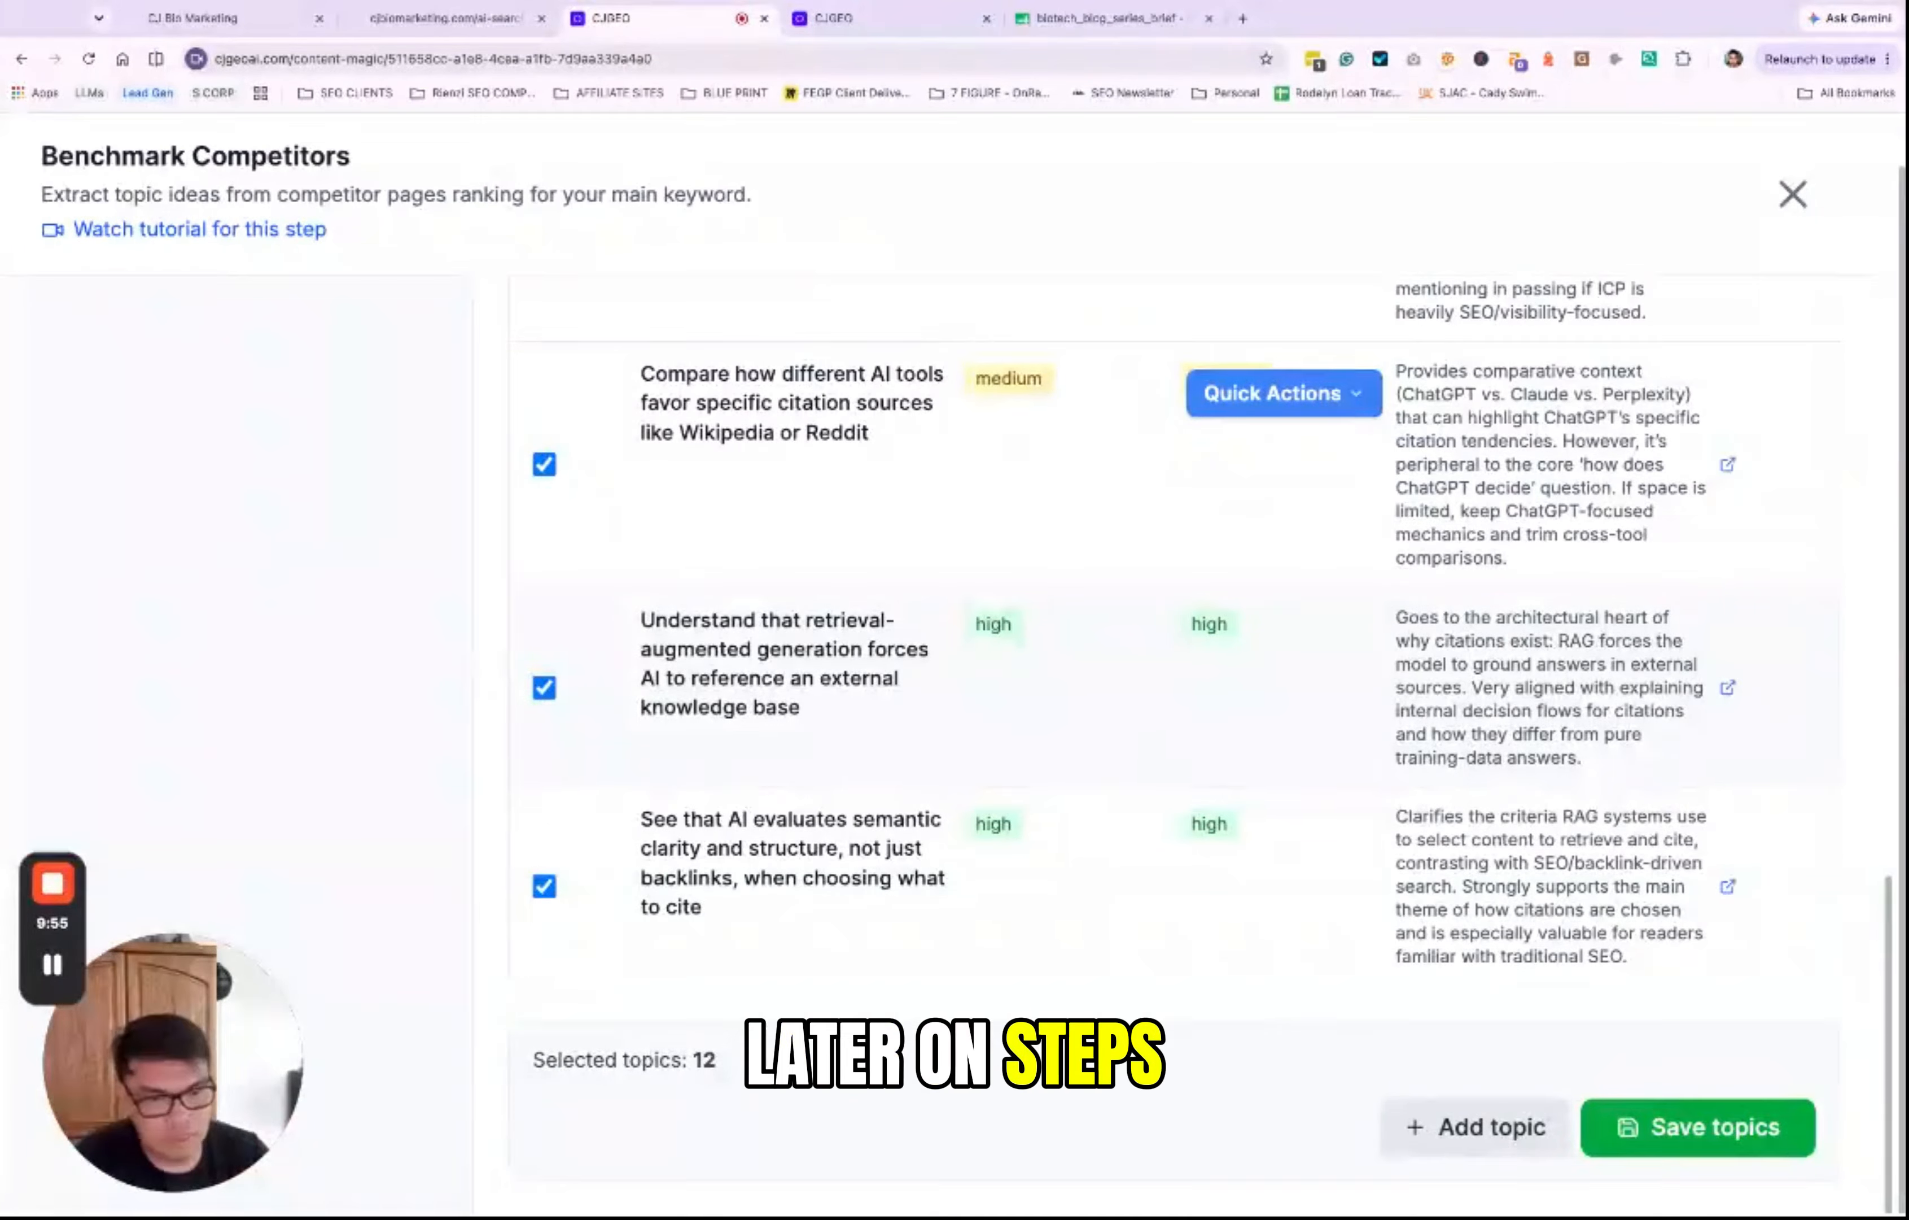
# Step: Save the selected competitor topics and open the Research Keywords (SEO) stage of the writing guide
pyautogui.click(1733, 1145)
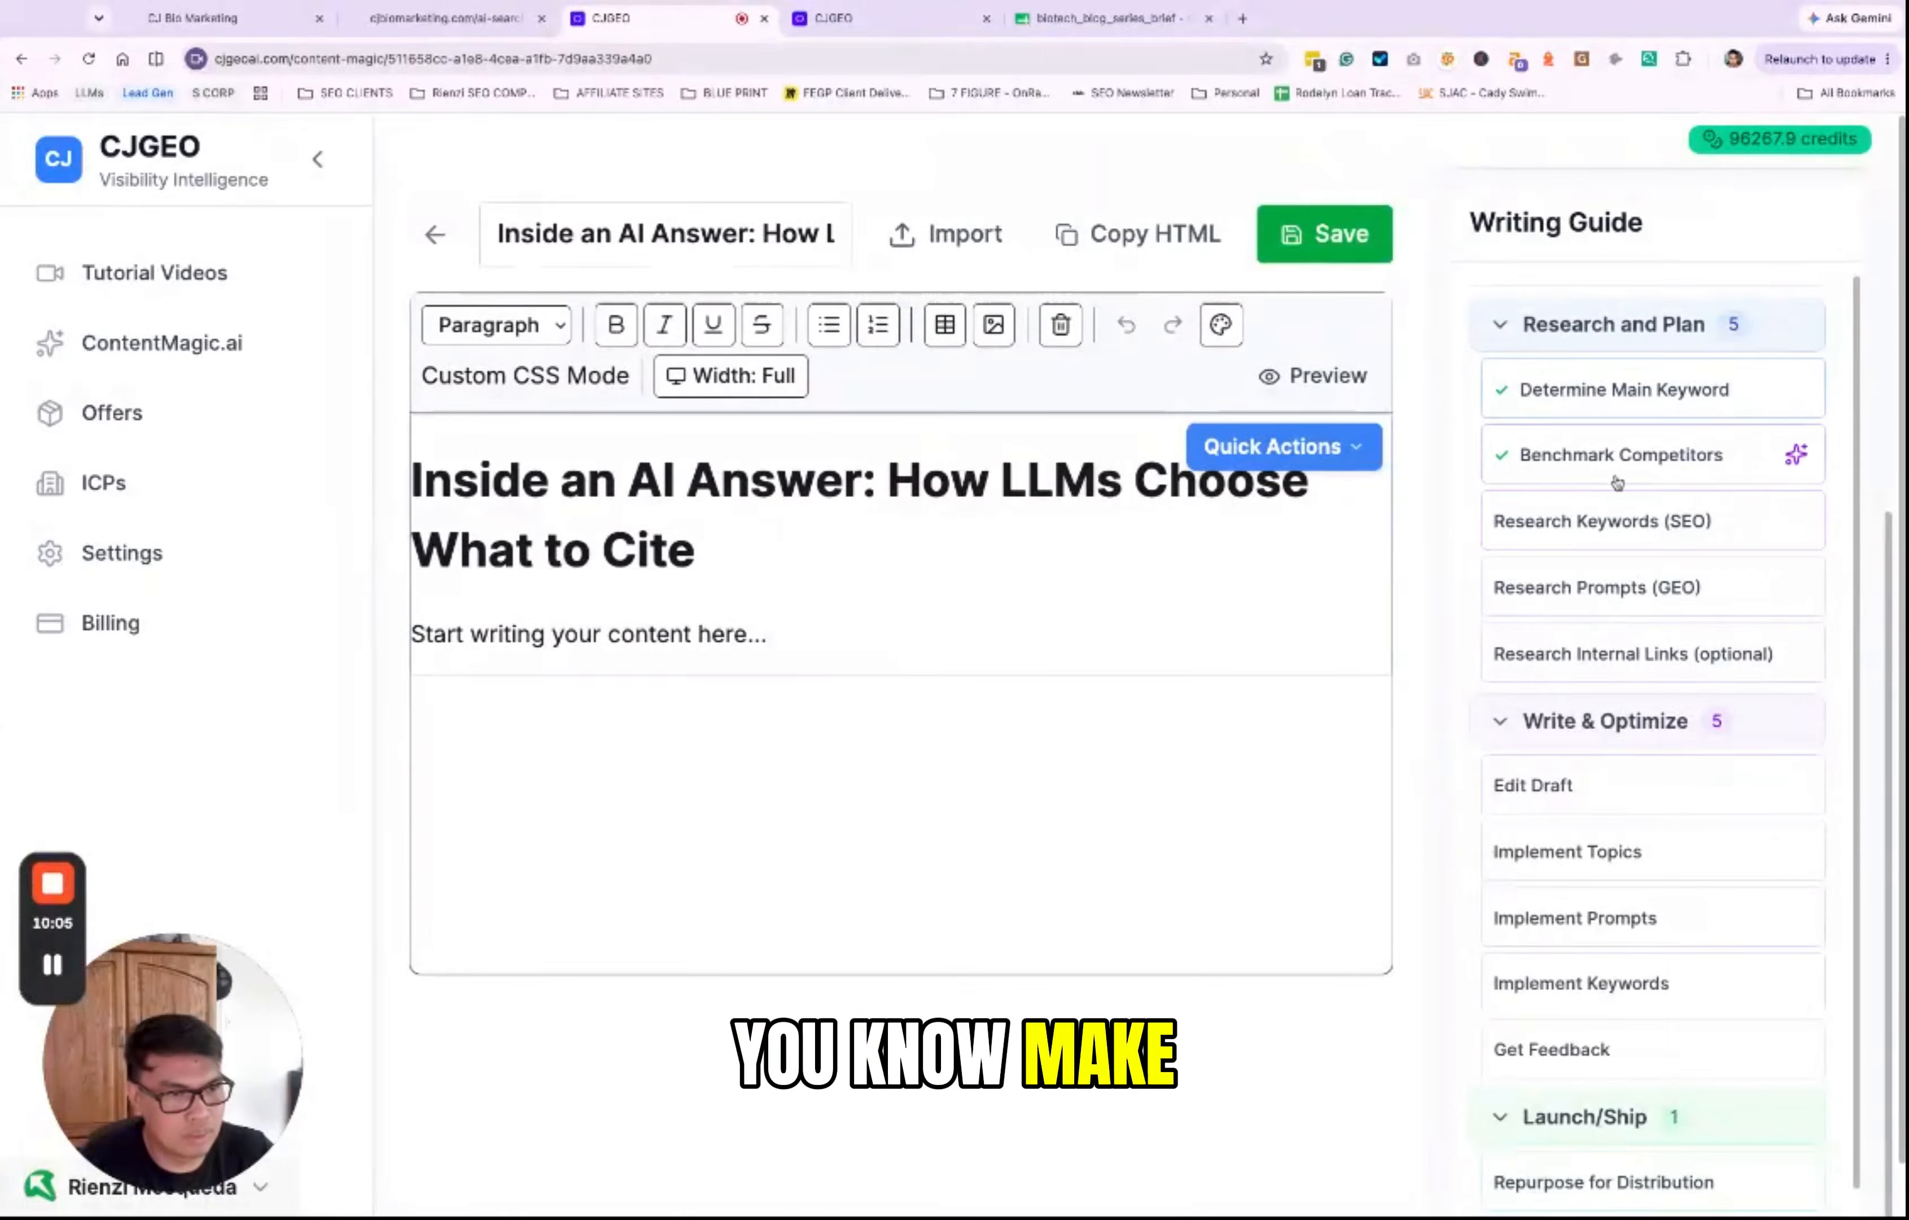
pyautogui.click(1551, 523)
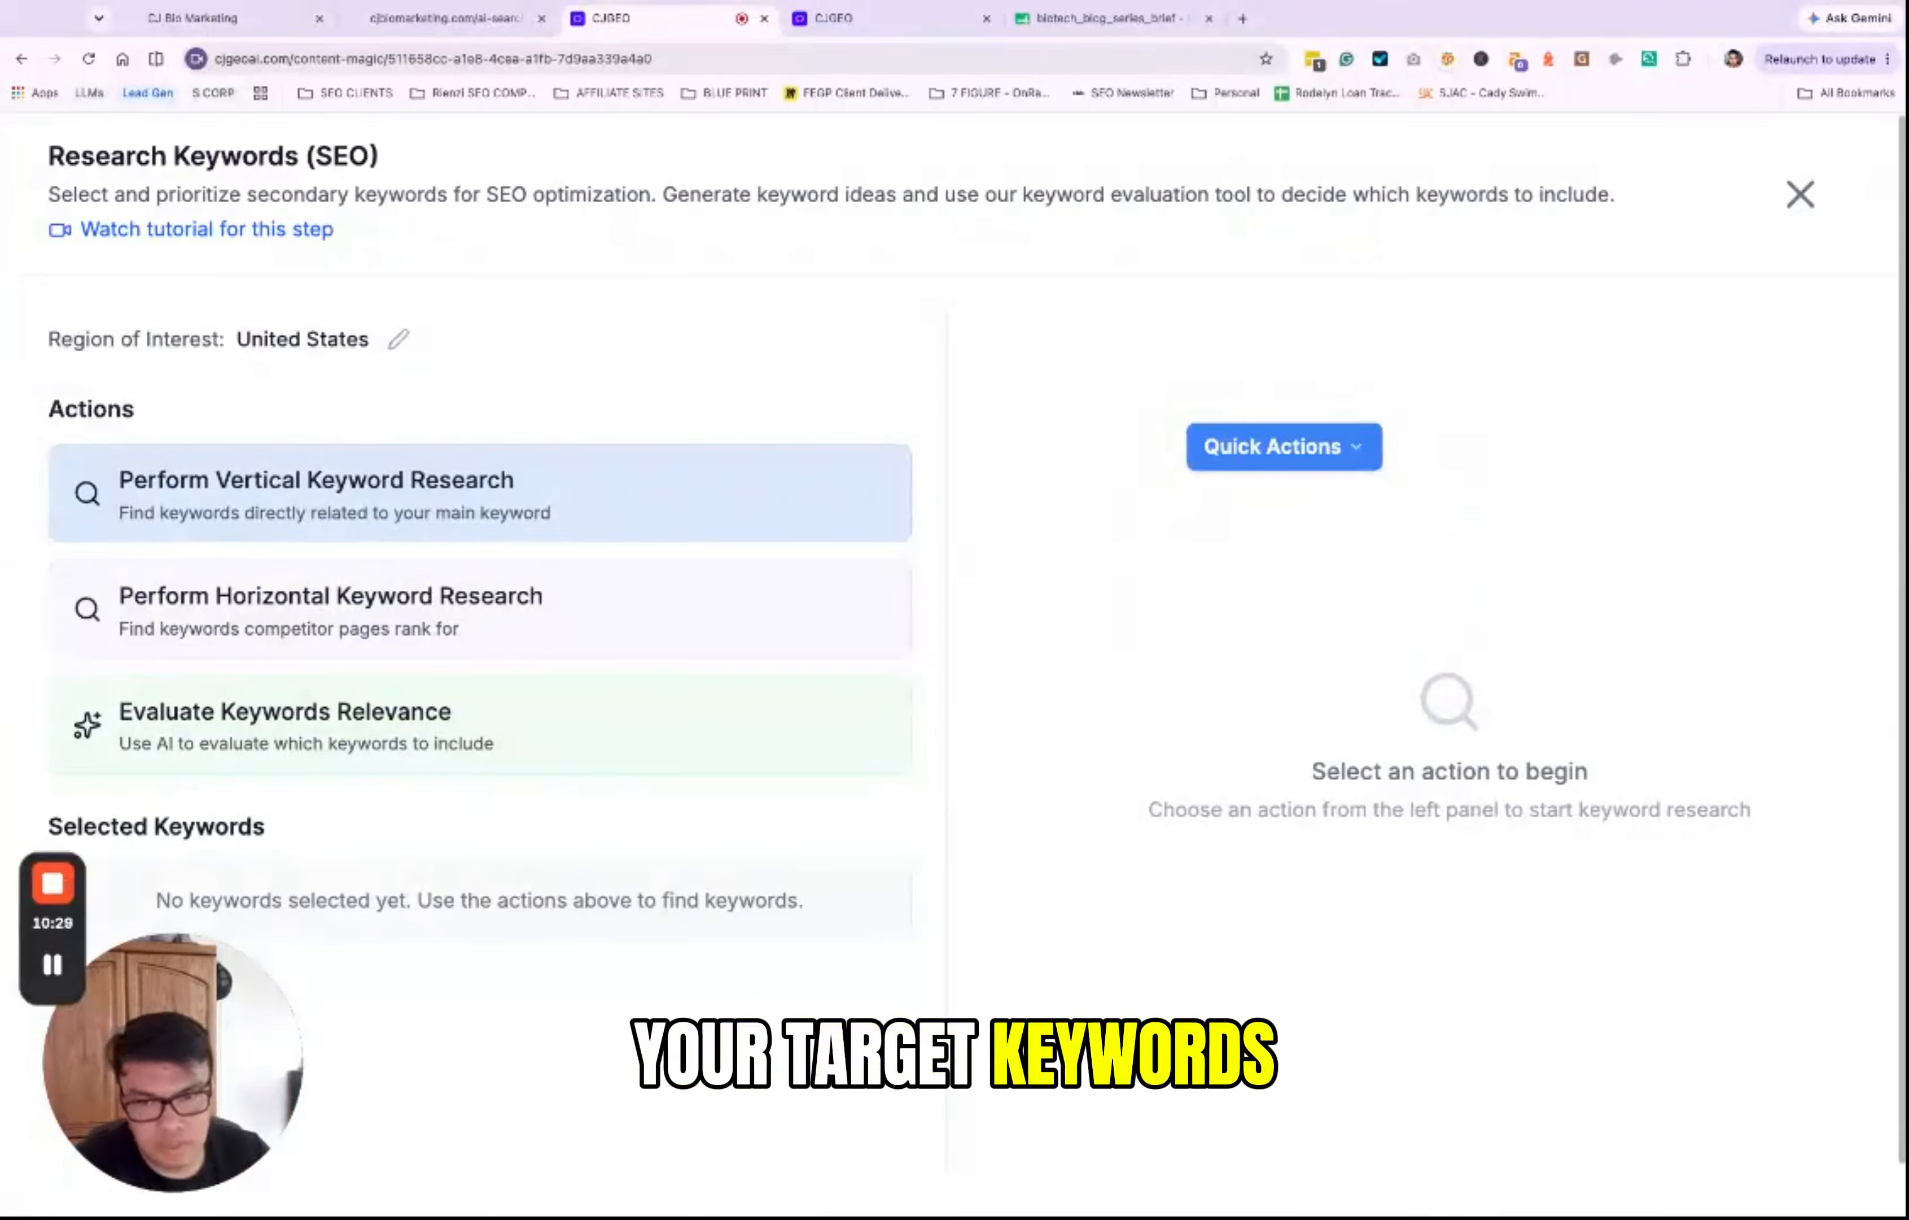
# Step: Search for related keywords with vertical keyword research, using the main keyword and the variant "how does AI decide what to cite"
pyautogui.click(818, 494)
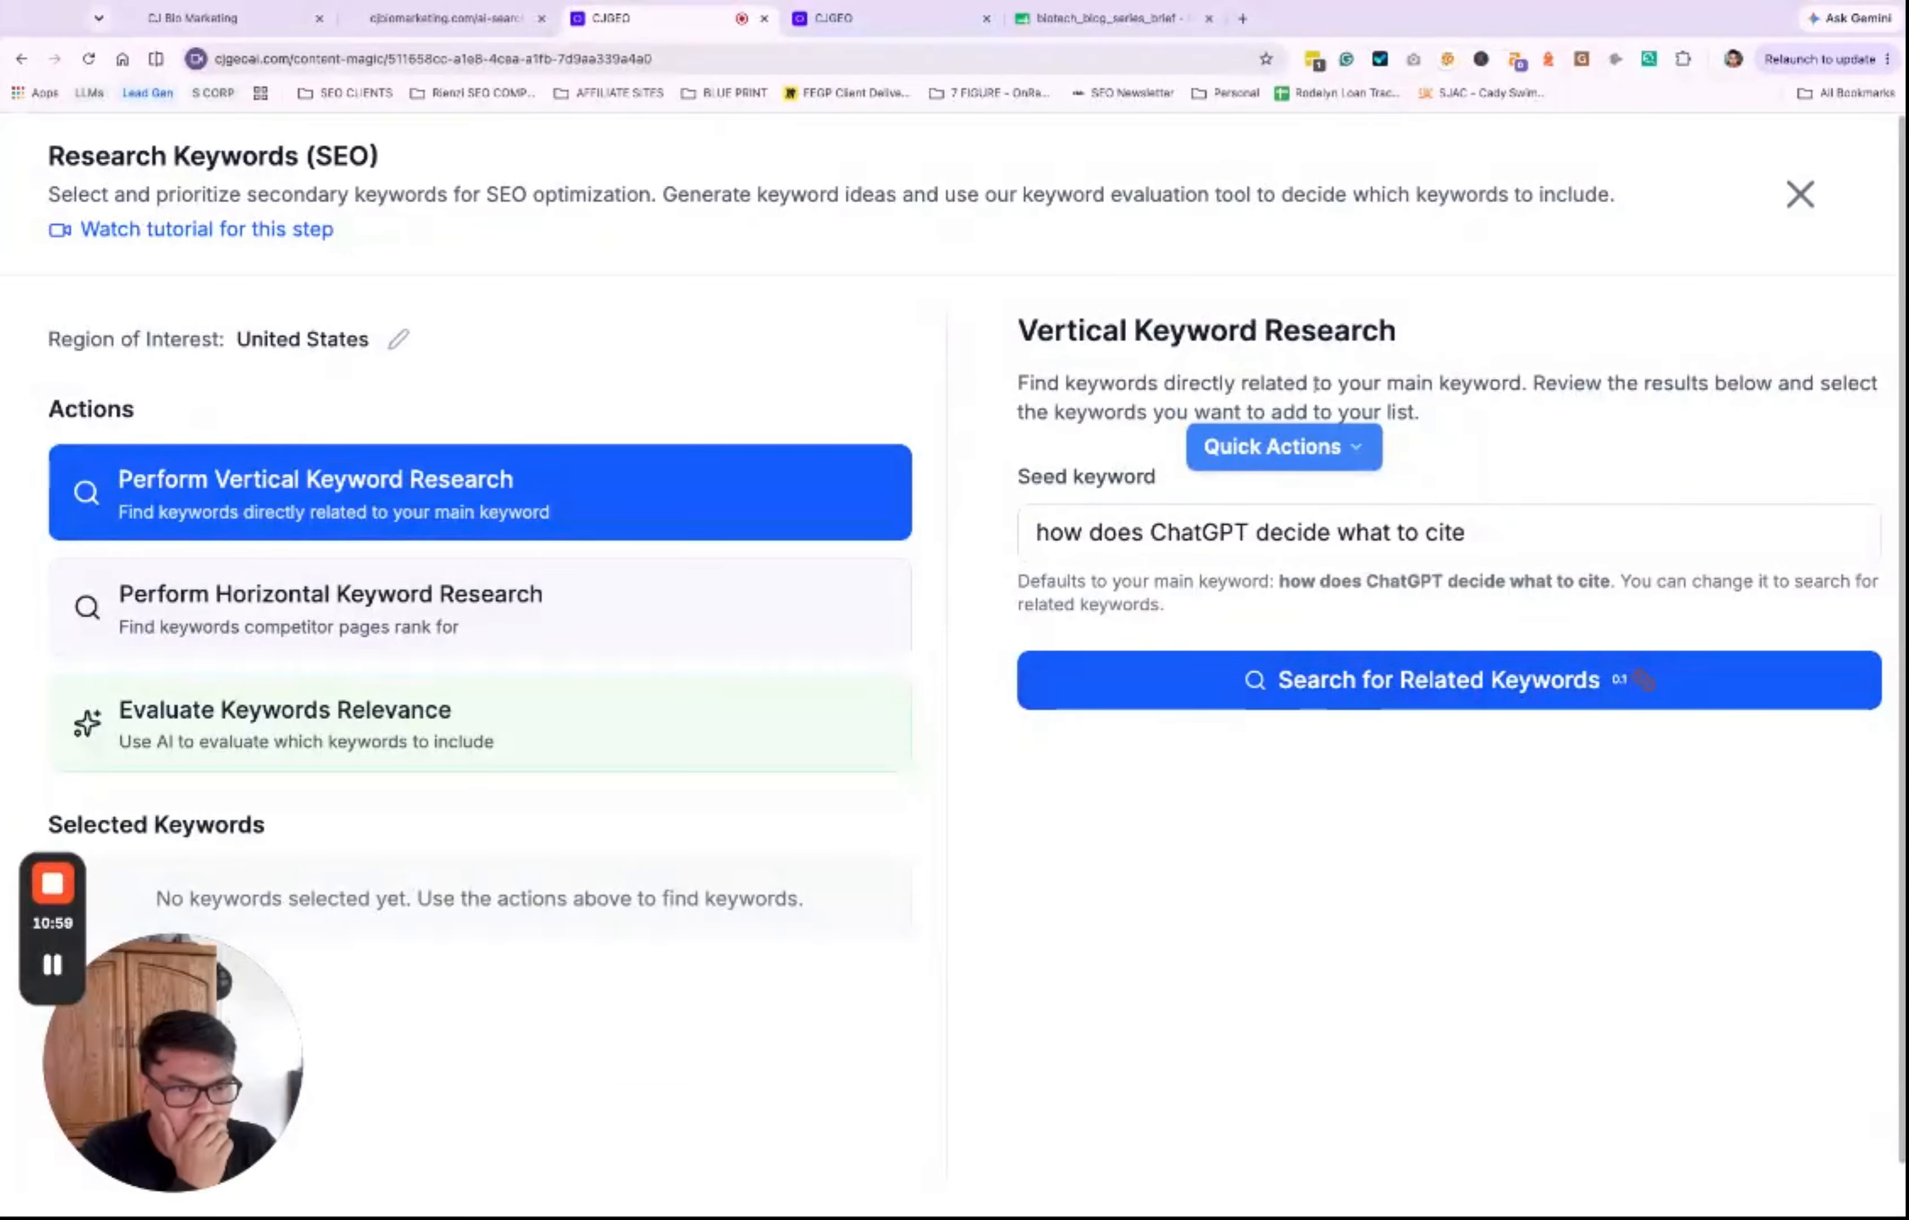
pyautogui.click(1471, 696)
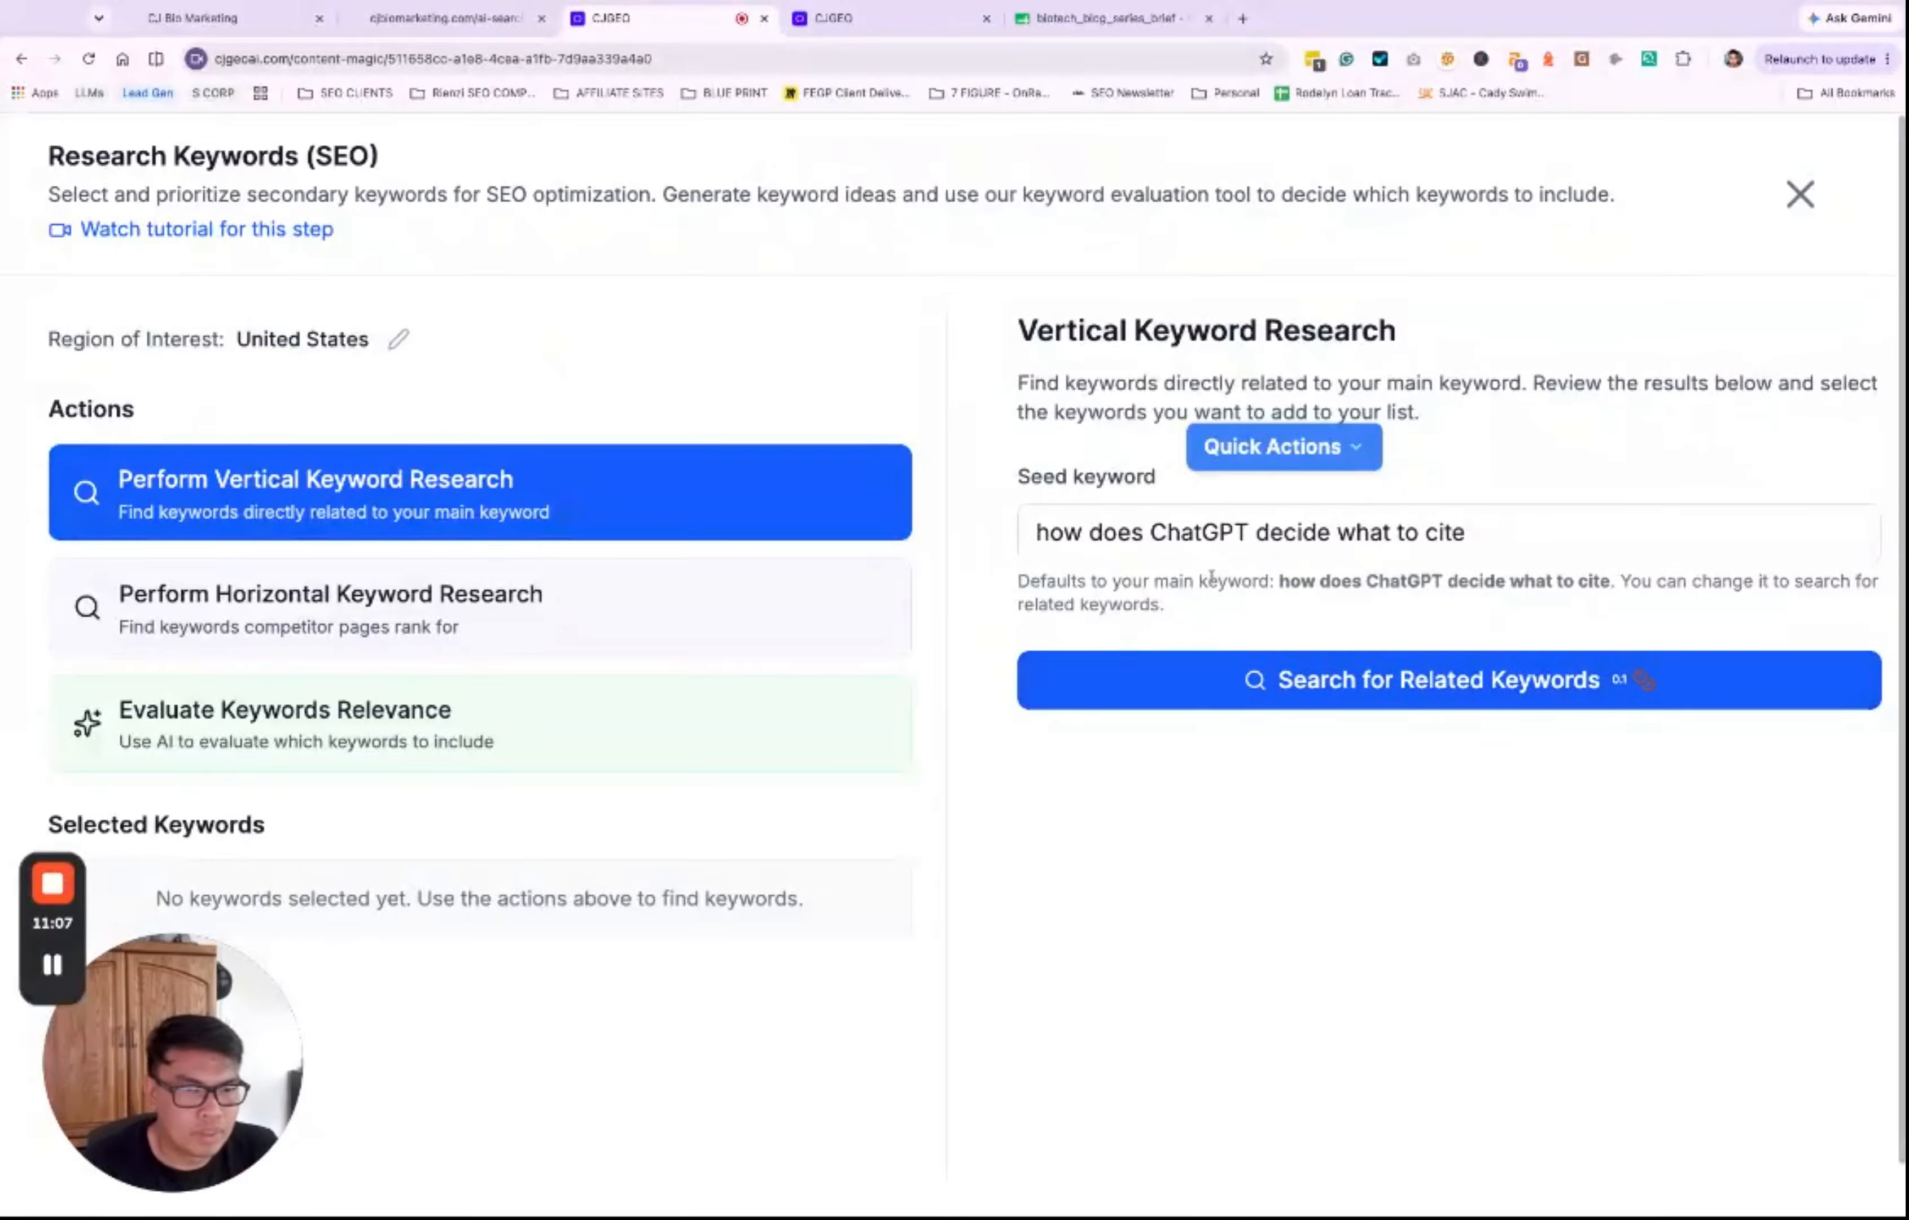
pyautogui.moveTo(1151, 532); pyautogui.dragTo(1271, 532)
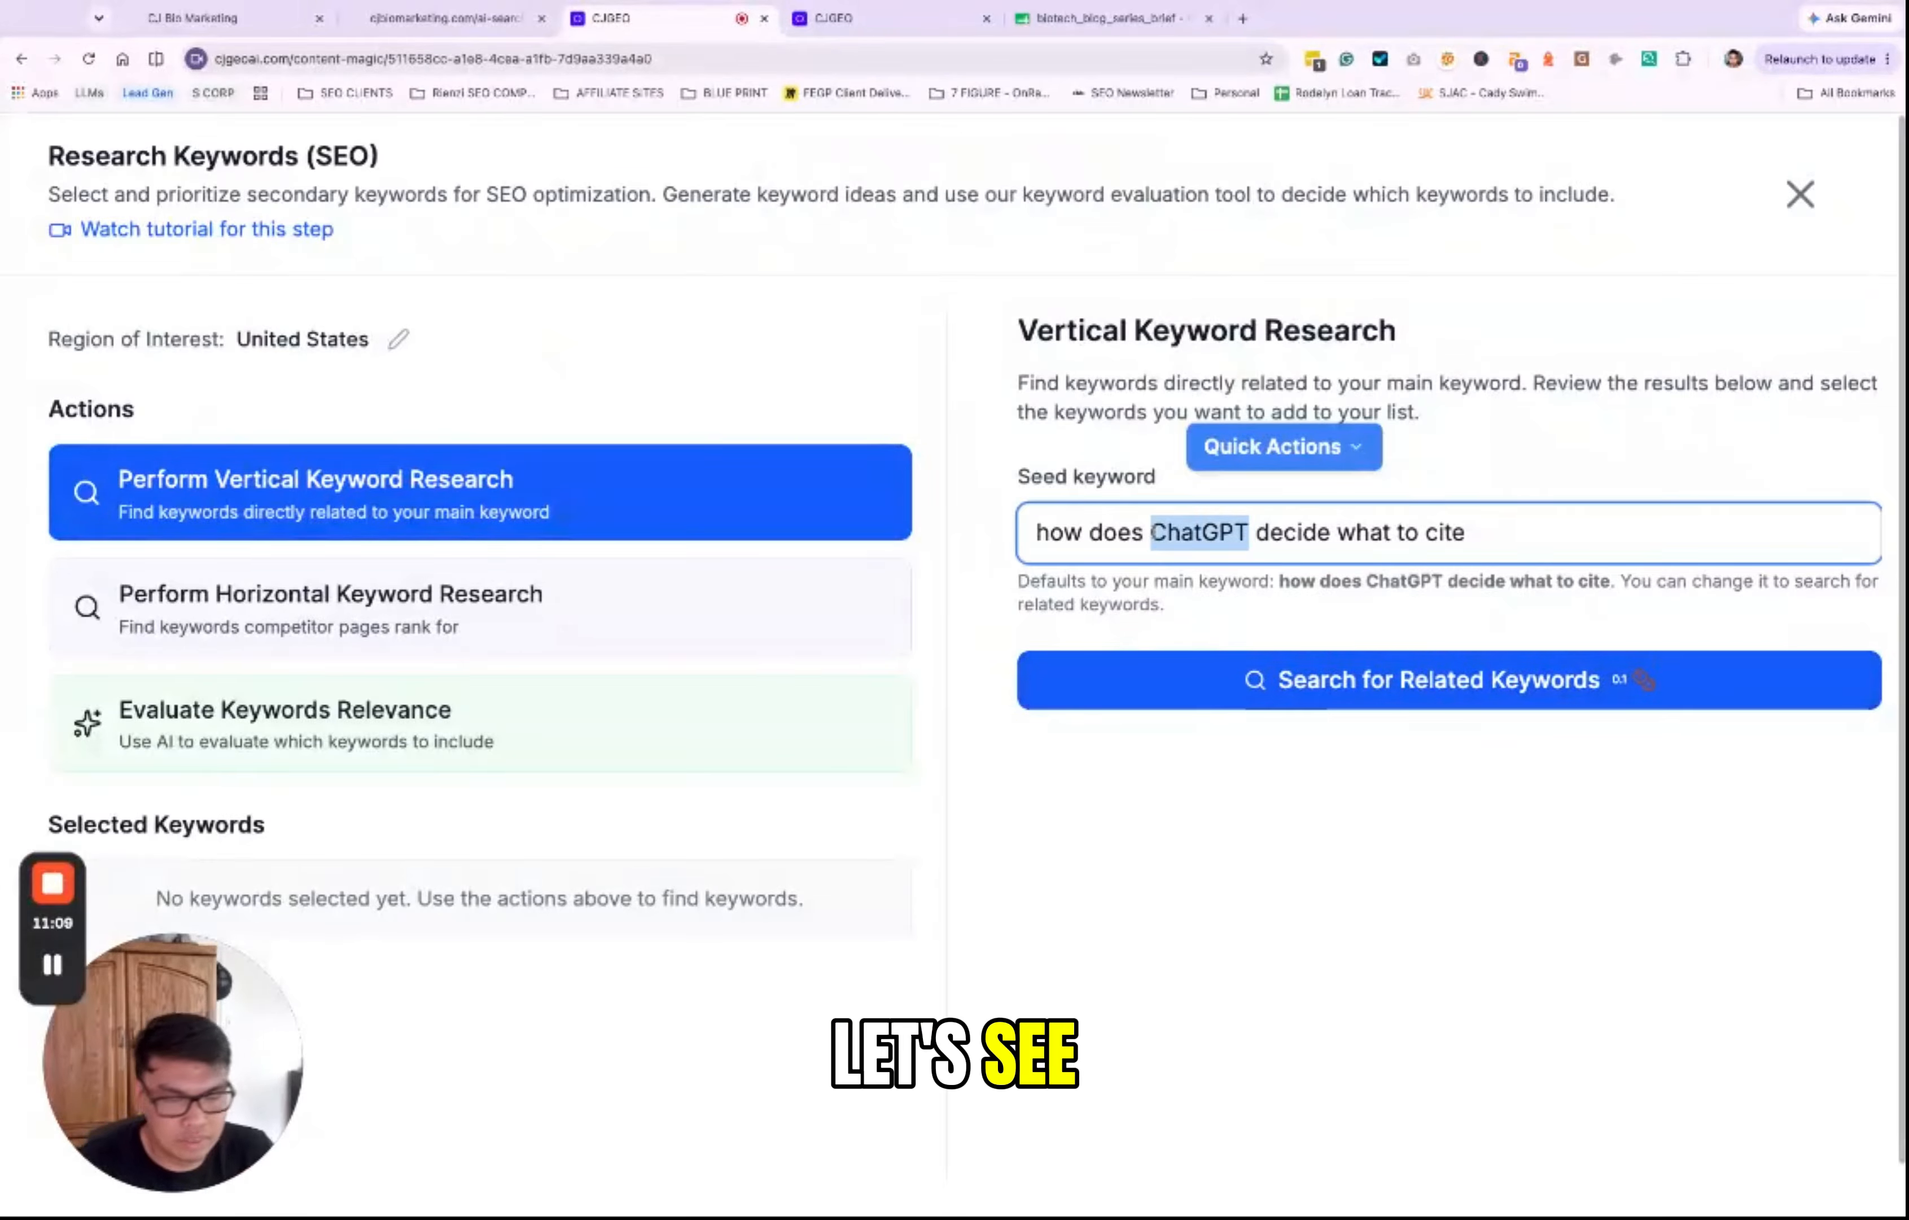
pyautogui.write('AI')
pyautogui.click(1376, 660)
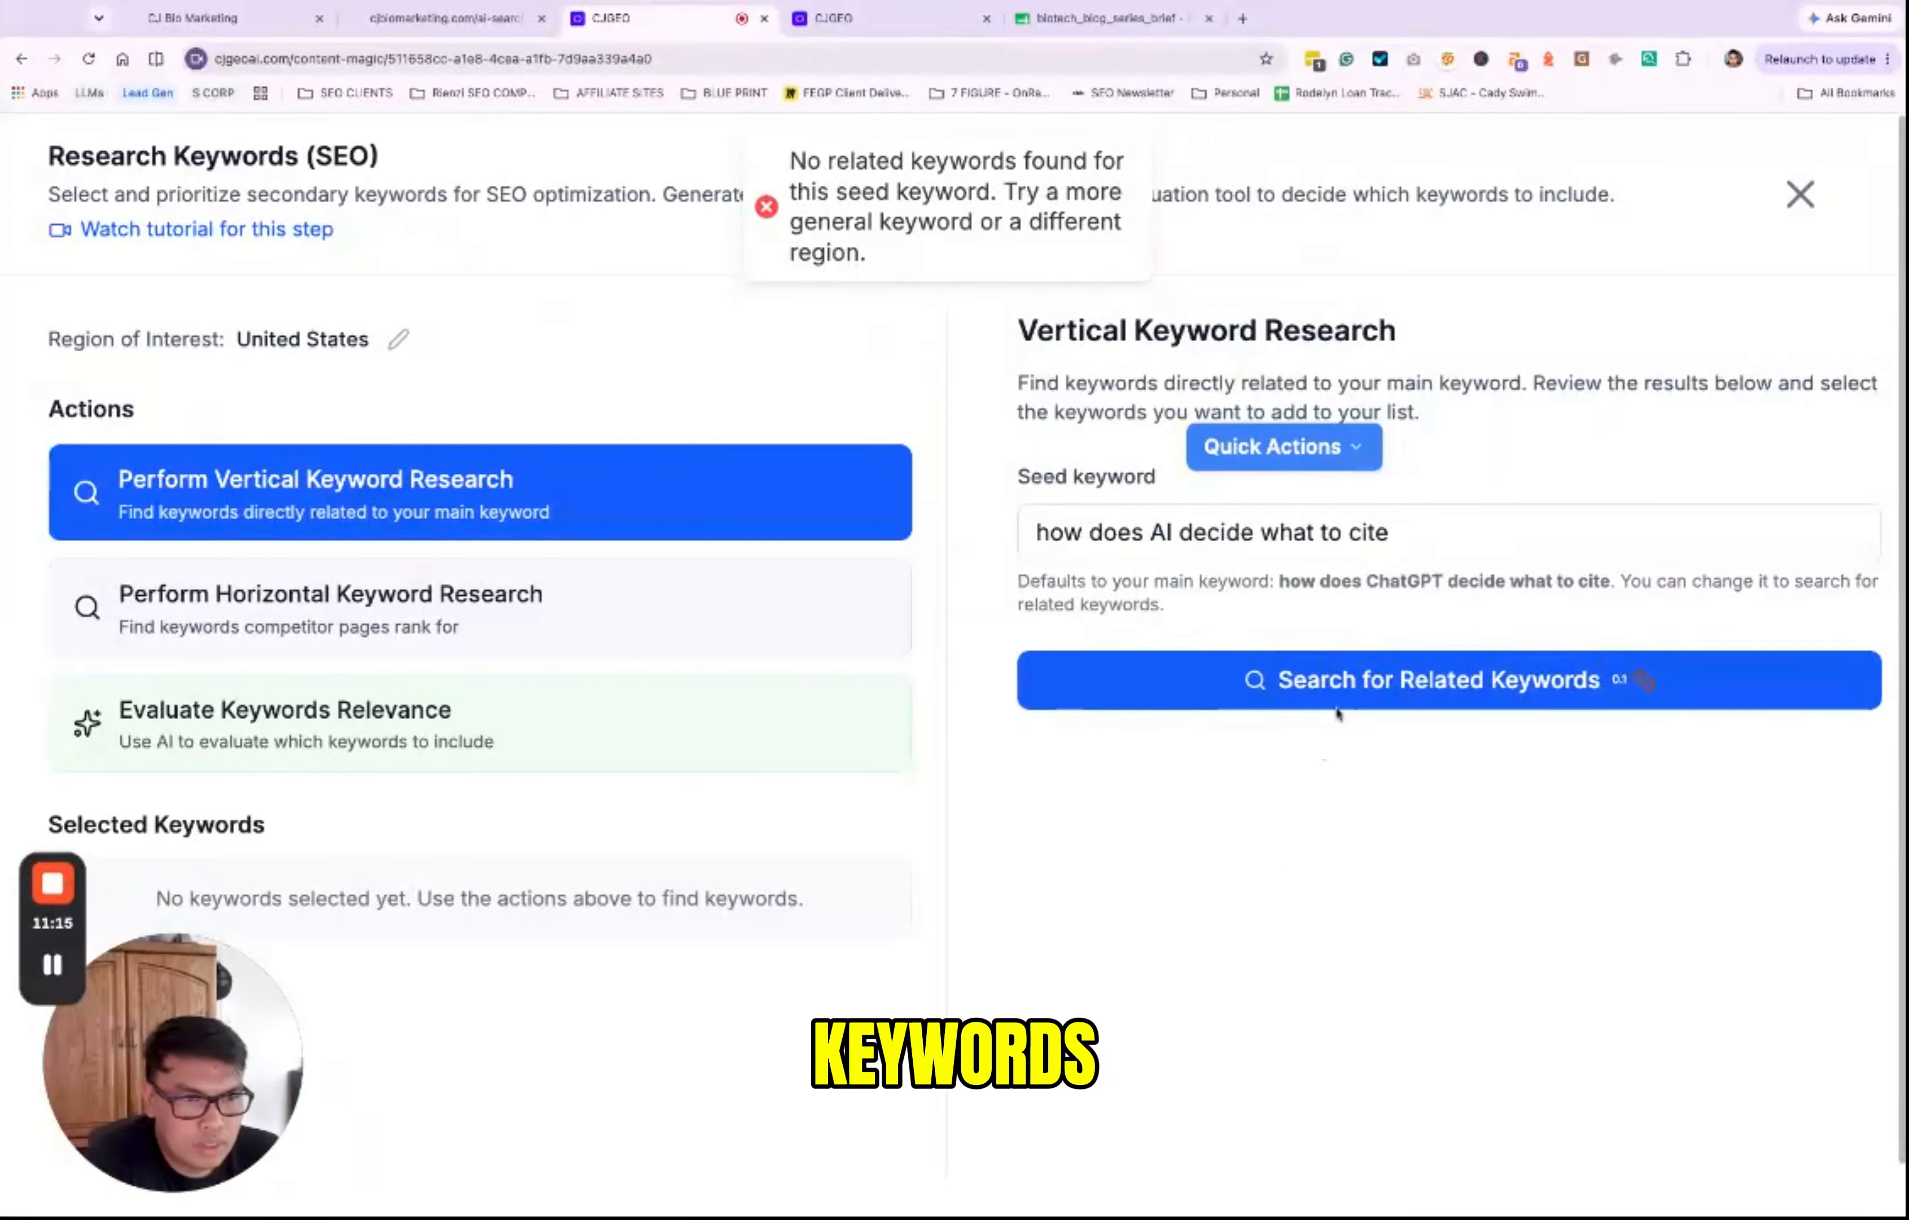
# Step: Check the biotech_blog_series_brief sheet, then shorten the seed keyword to "AI decide what to cite" and search for related keywords
pyautogui.click(1171, 529)
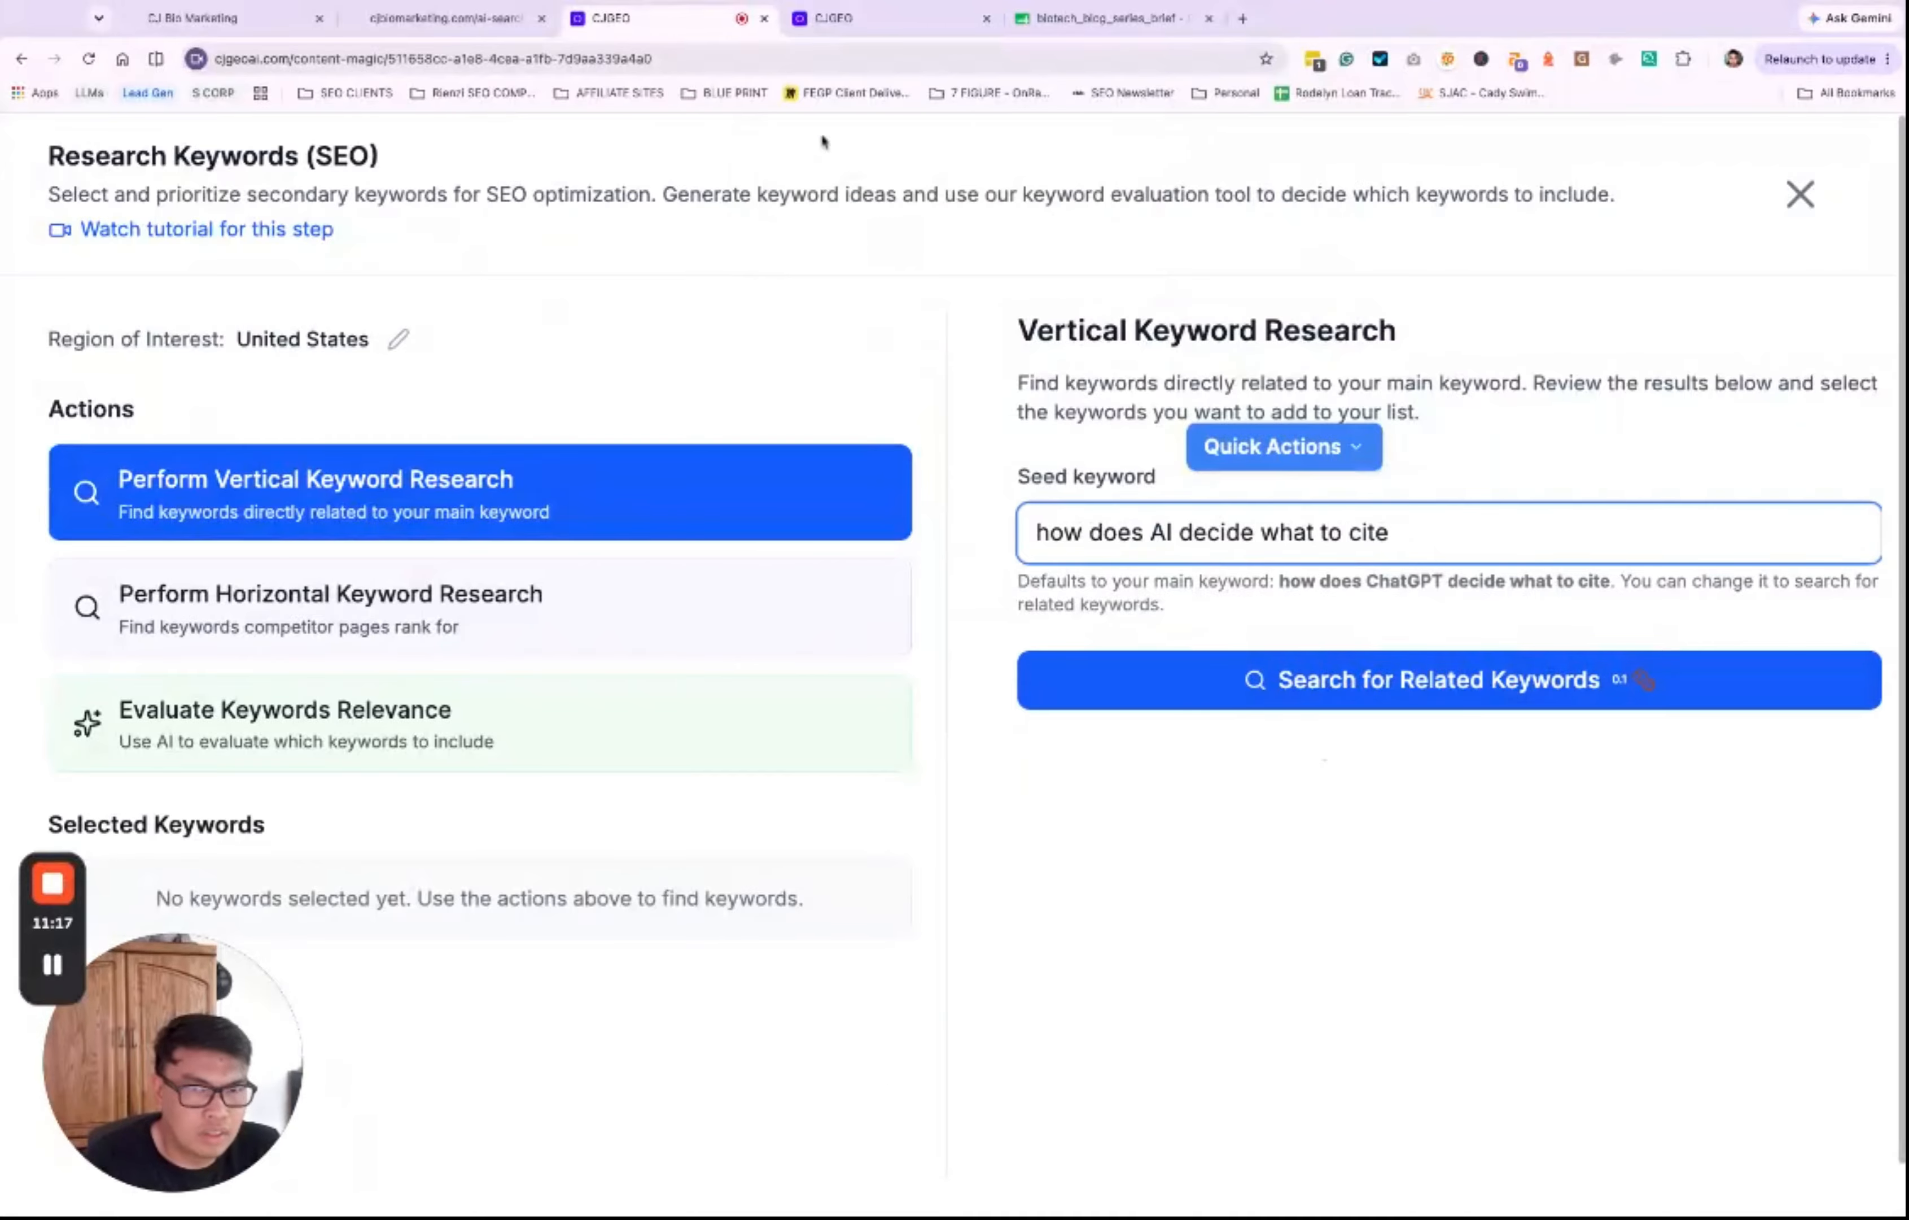
pyautogui.click(1059, 19)
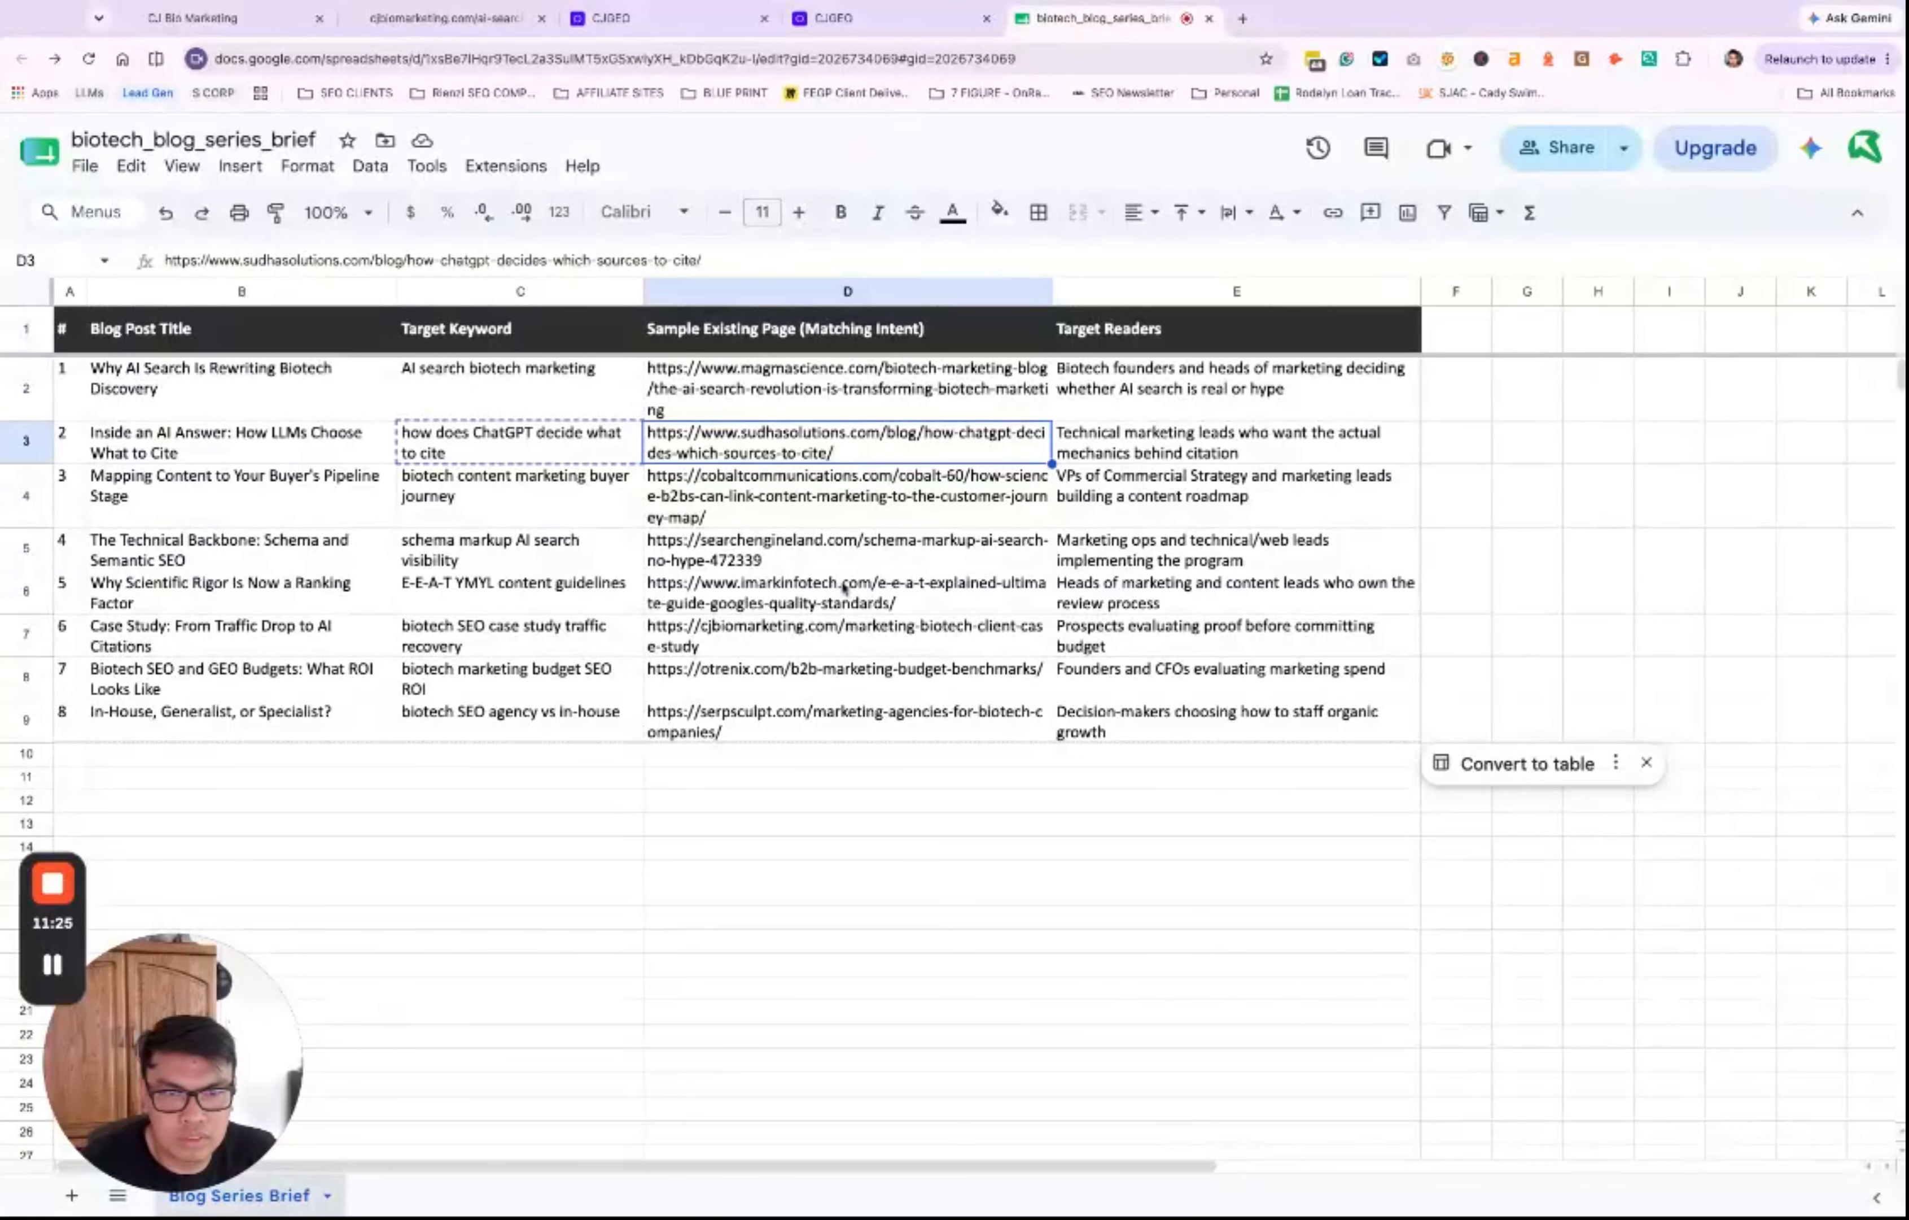
pyautogui.click(695, 26)
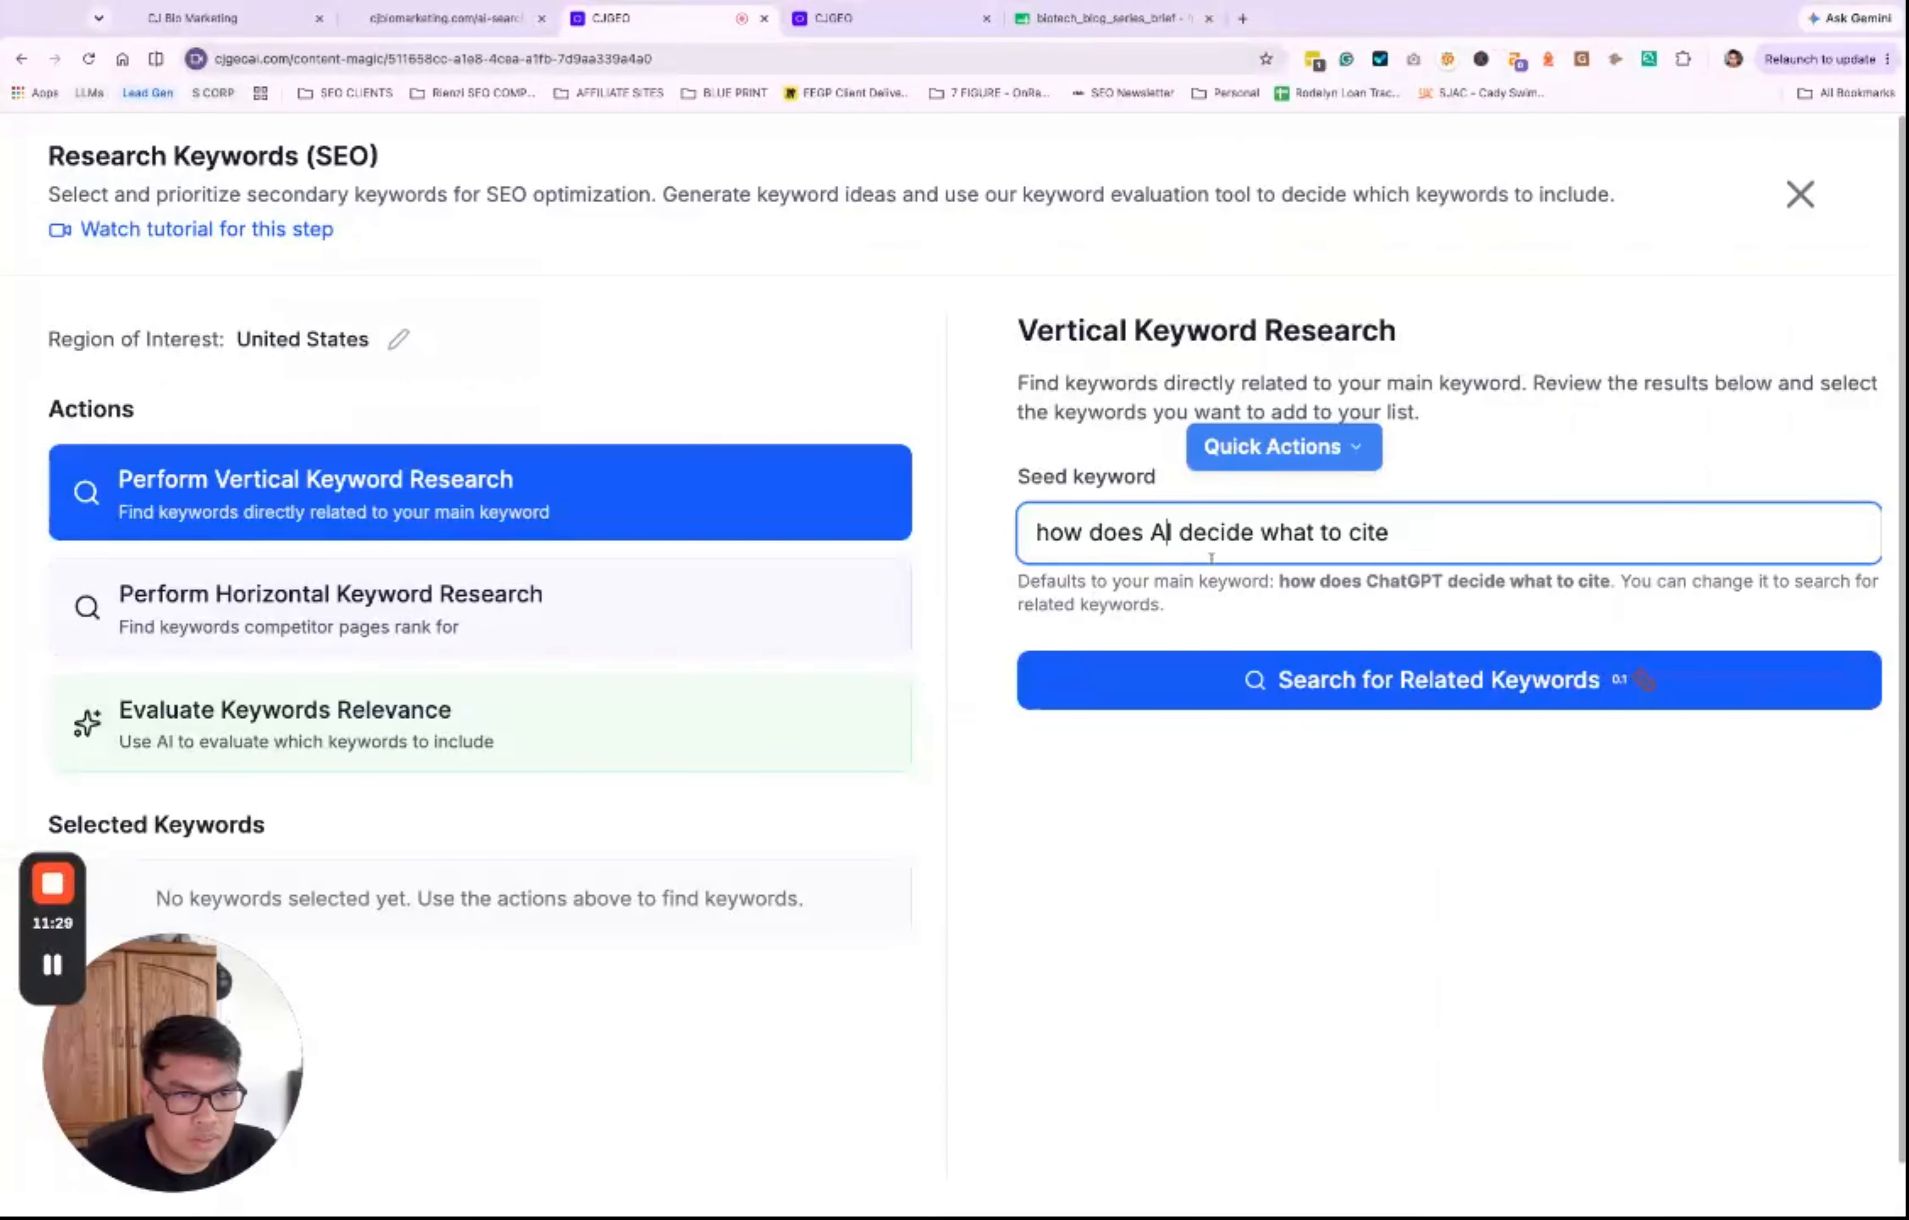
pyautogui.tripleClick(1195, 533)
pyautogui.click(1118, 534)
pyautogui.moveTo(1152, 534); pyautogui.dragTo(1036, 534)
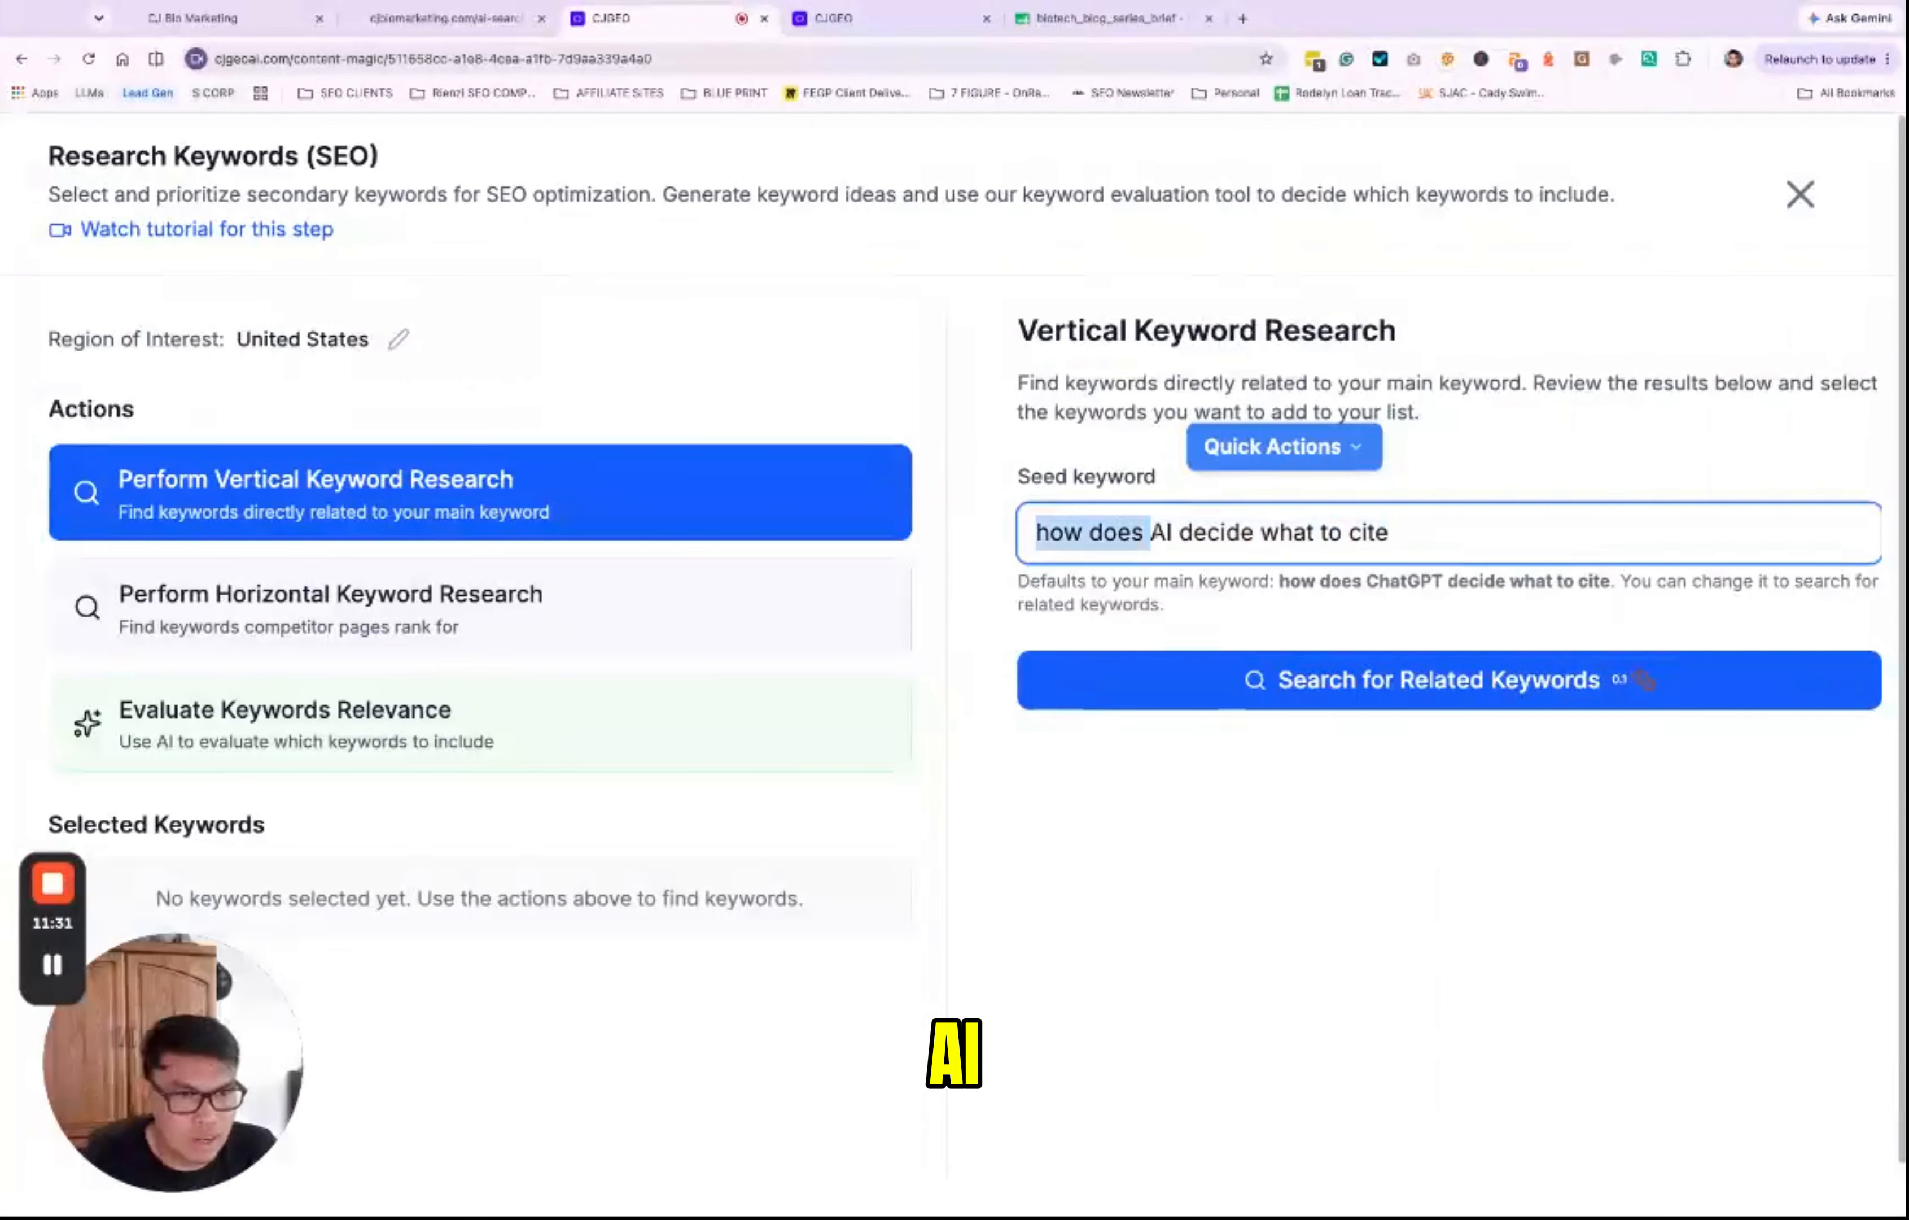
pyautogui.press('BackSpace')
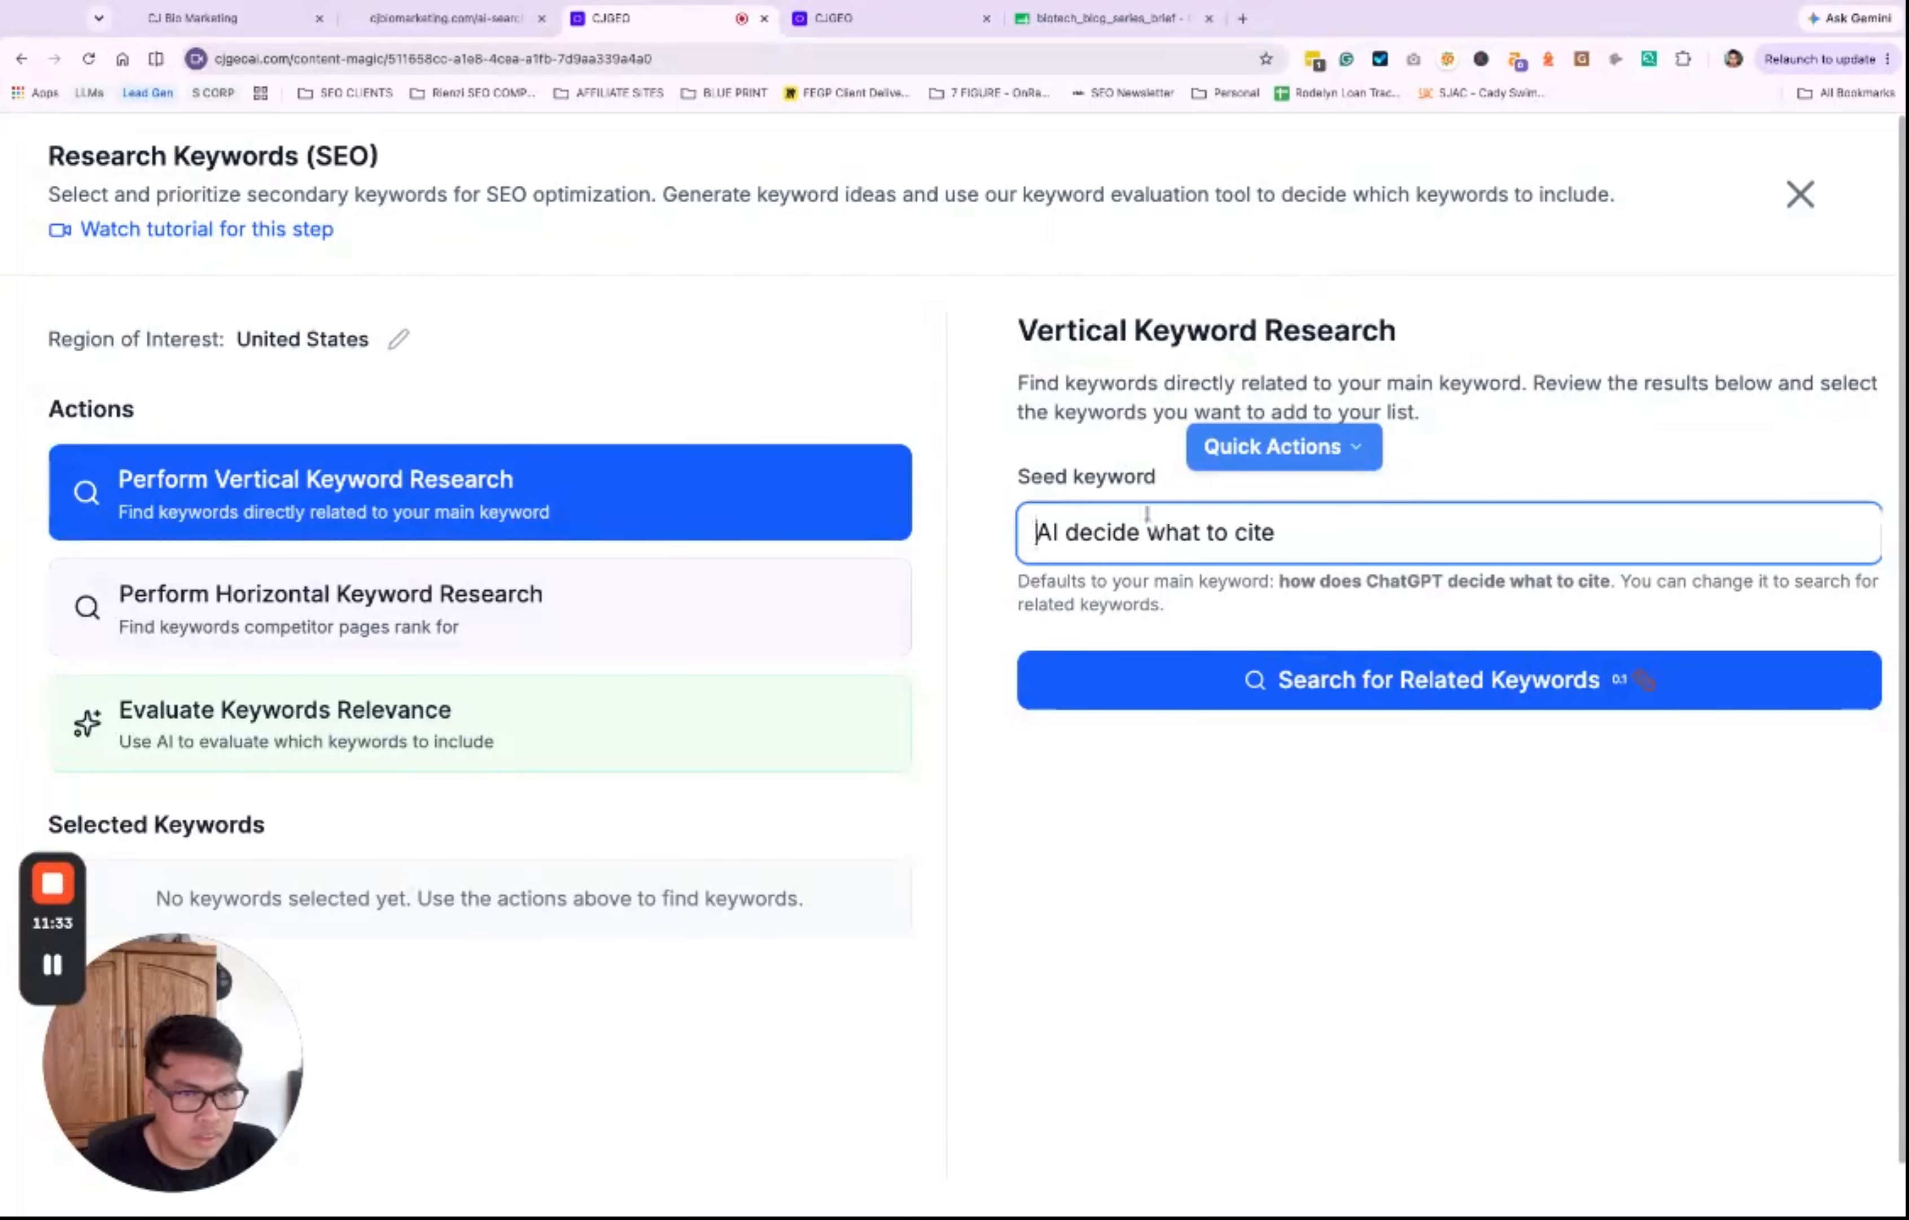
pyautogui.click(1314, 695)
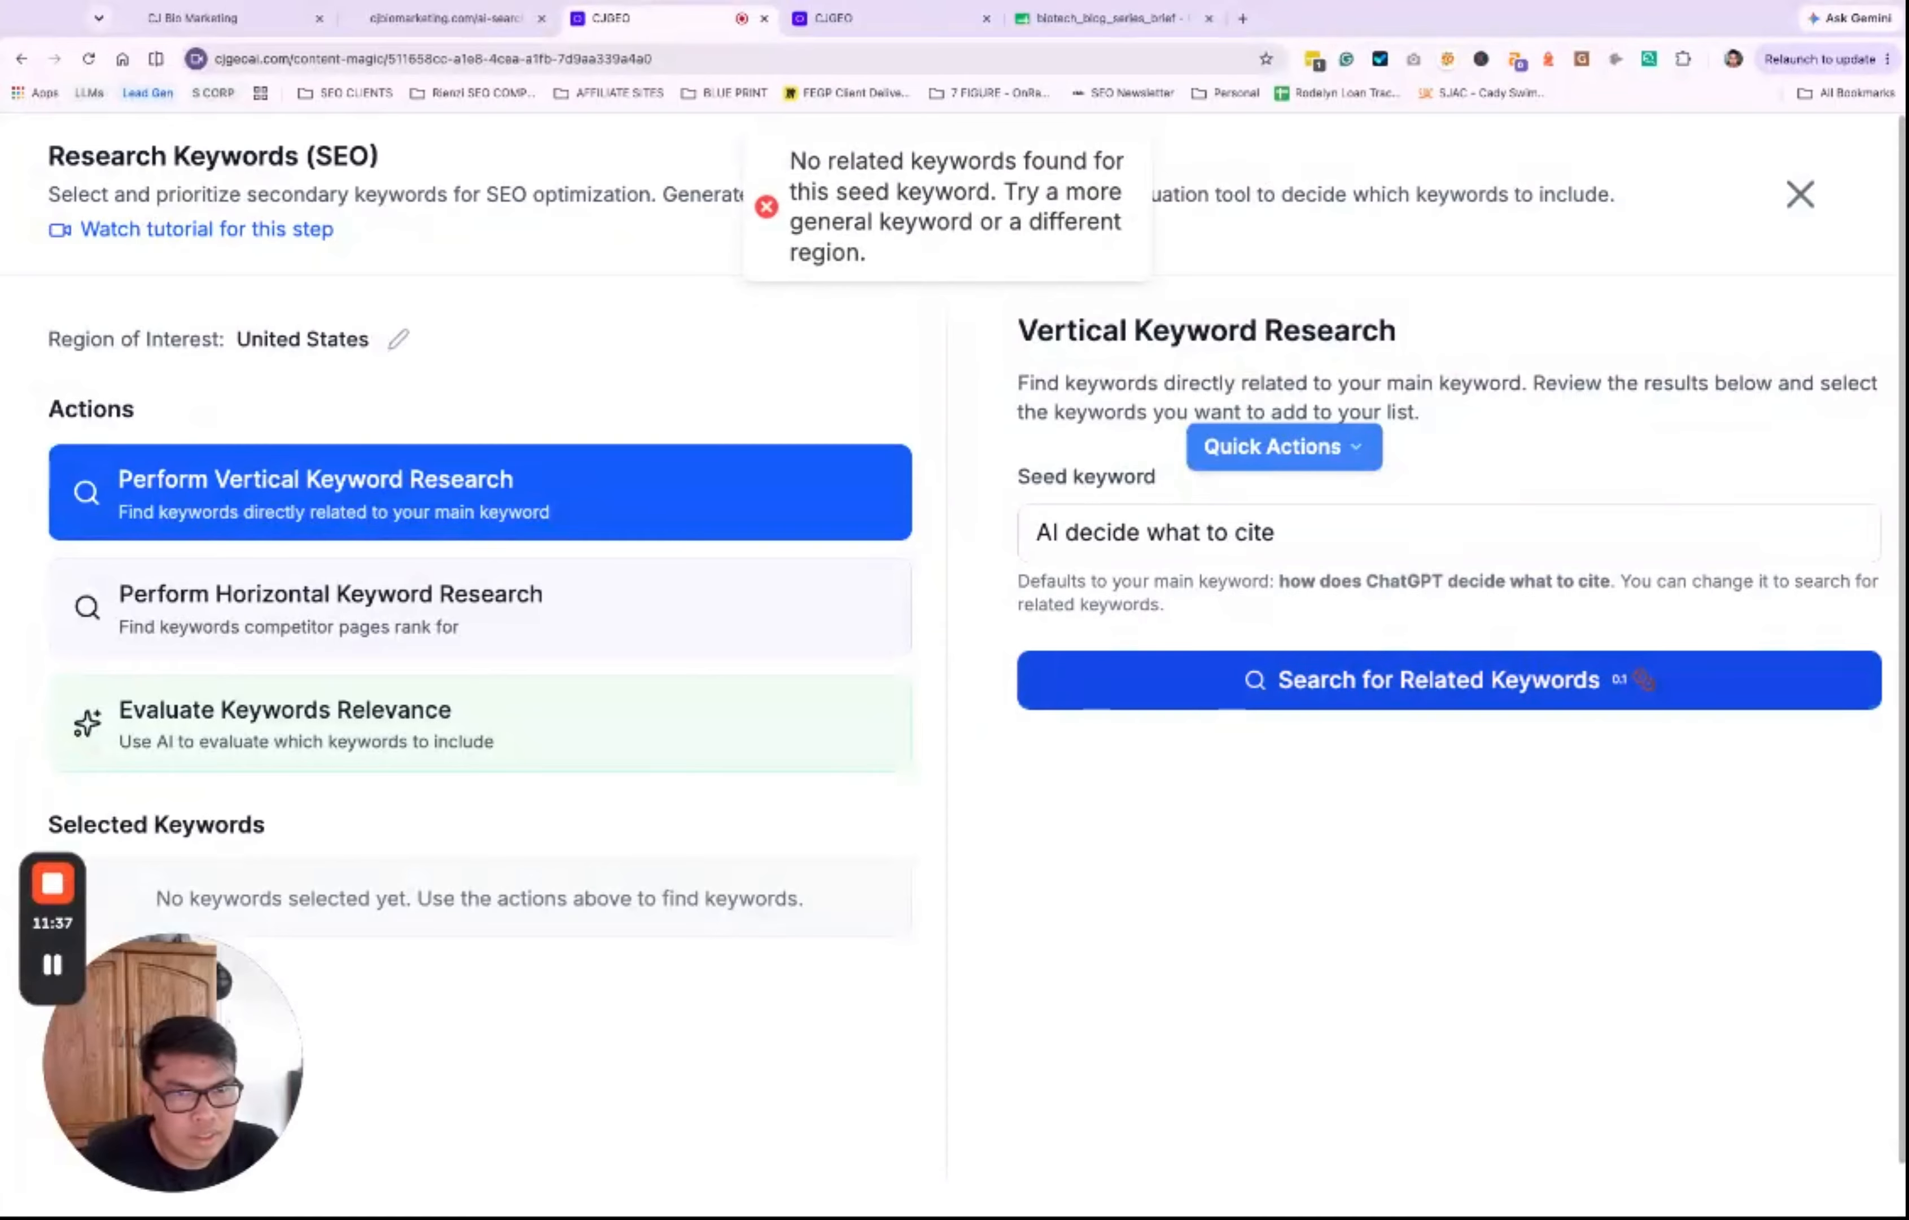
# Step: Fetch the top 5 competitor pages for "how does ChatGPT decide what to cite" with horizontal keyword research and review the list
pyautogui.click(520, 621)
pyautogui.click(1300, 925)
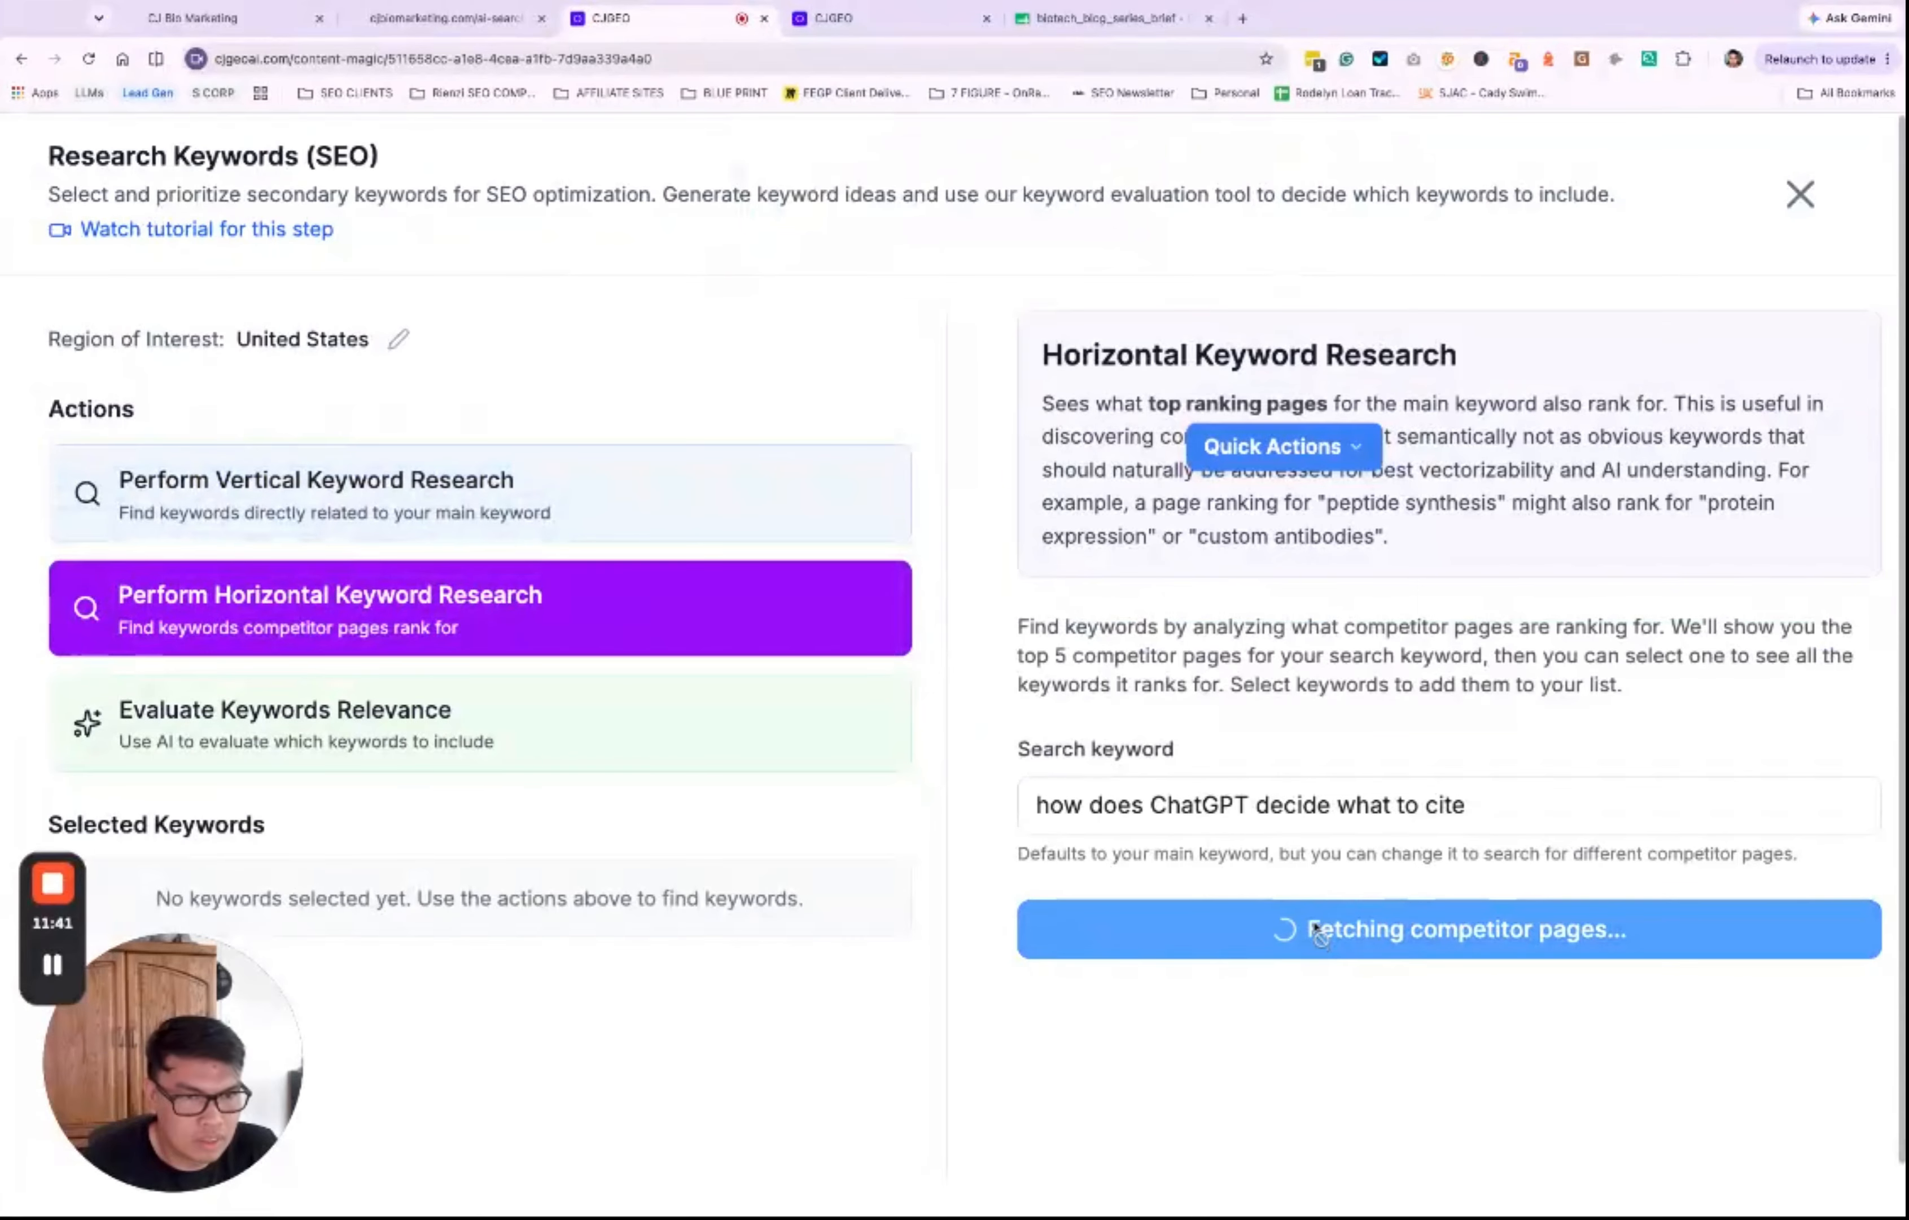
pyautogui.scroll(-5, 1320, 930)
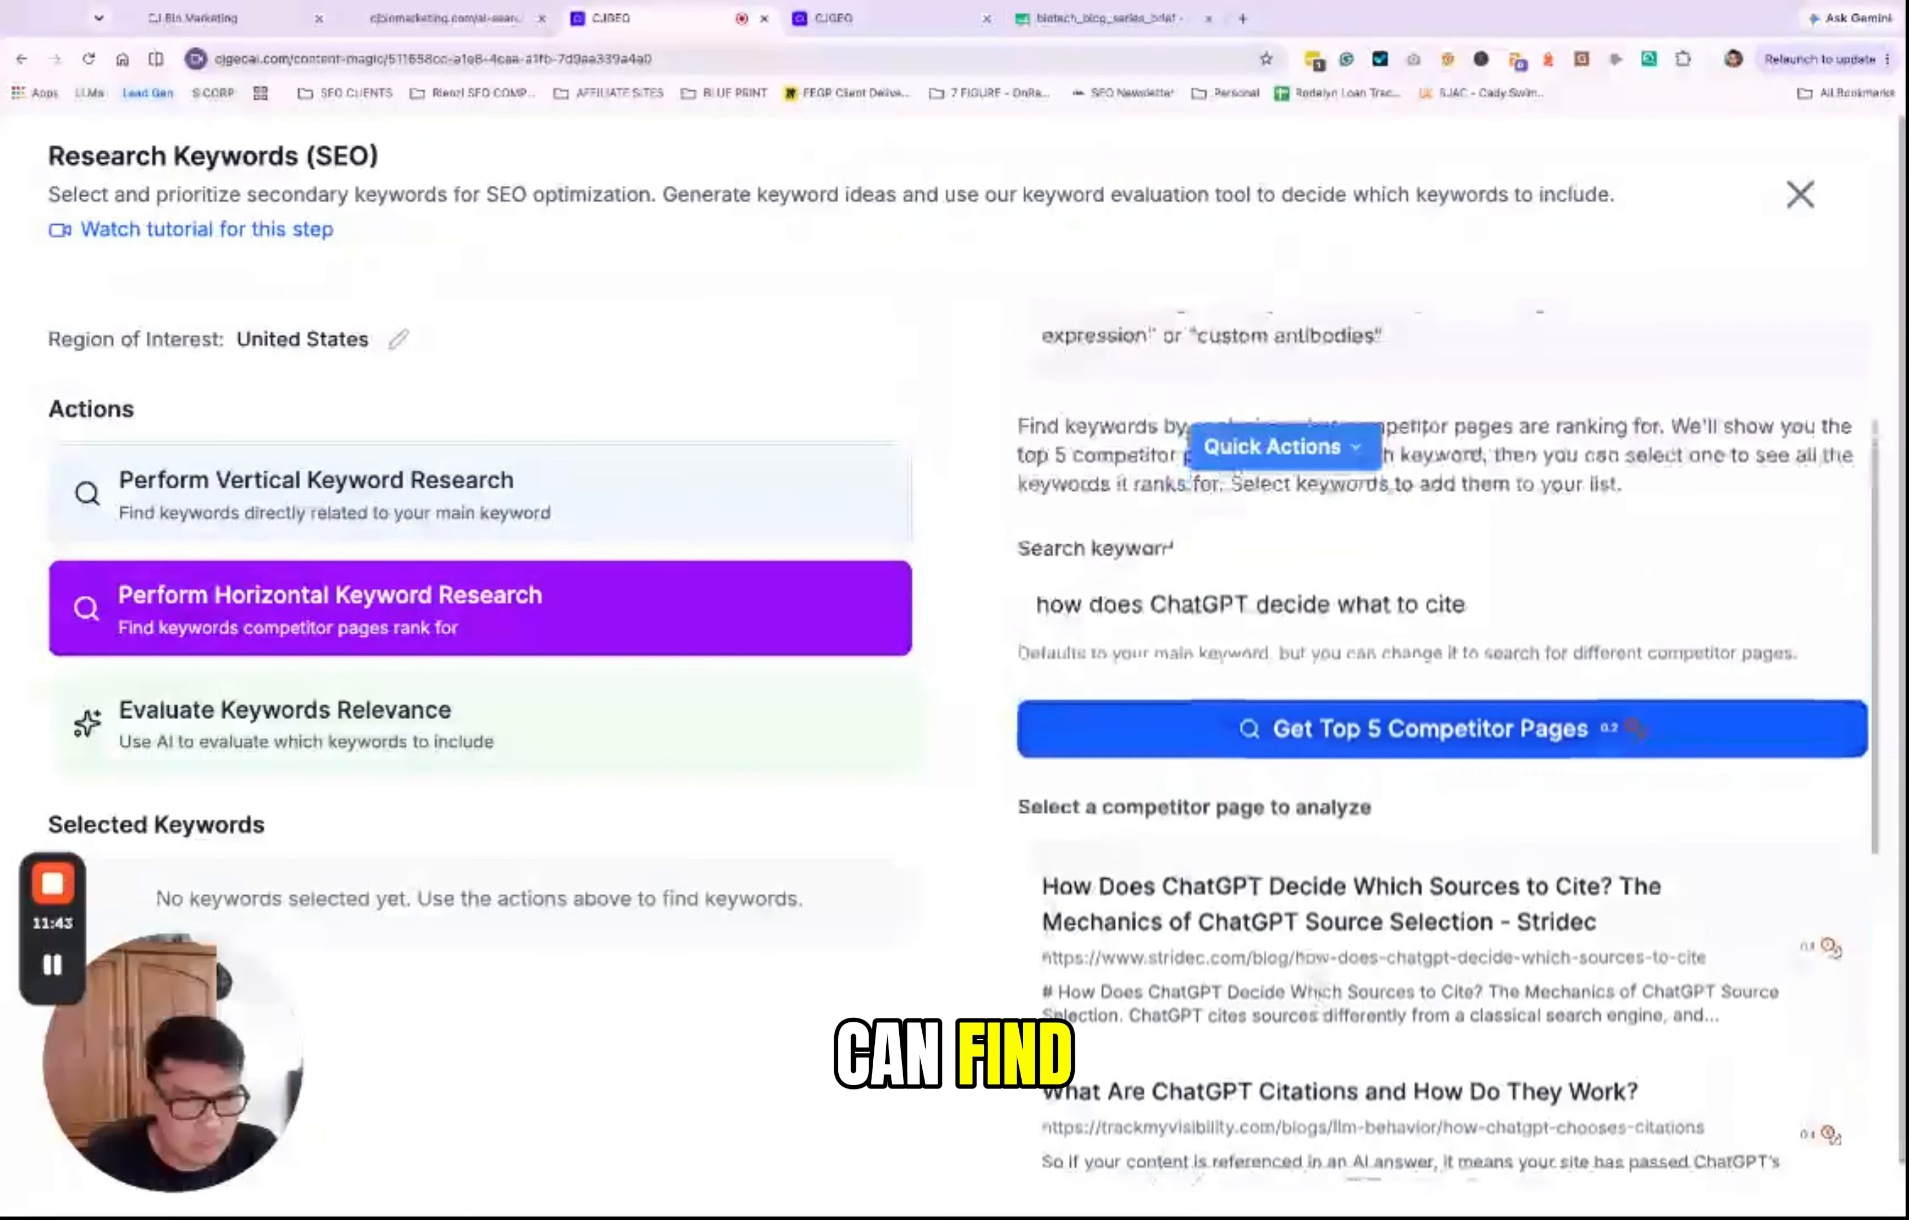
pyautogui.scroll(-3, 1320, 975)
pyautogui.scroll(7, 1320, 975)
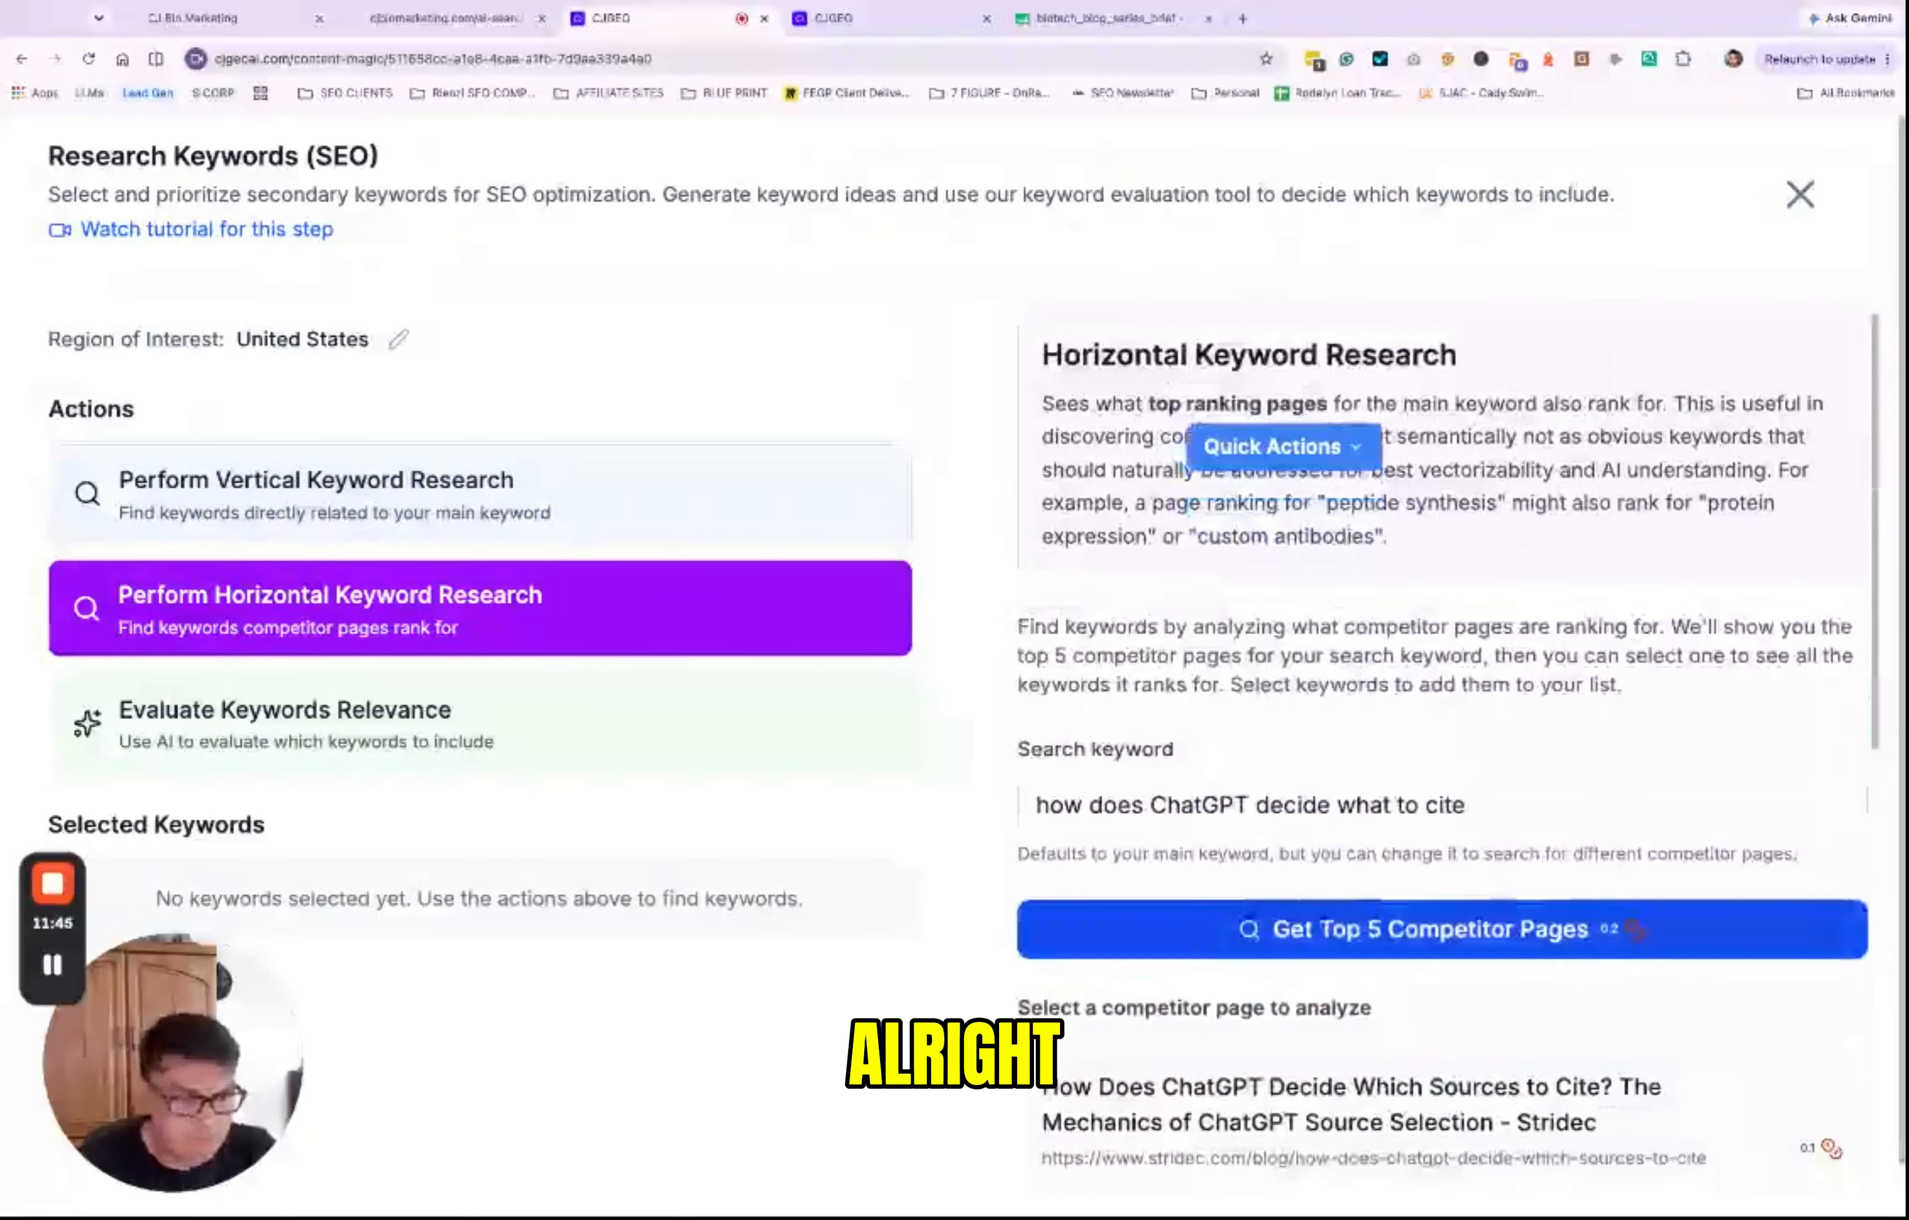
pyautogui.scroll(-1, 1320, 975)
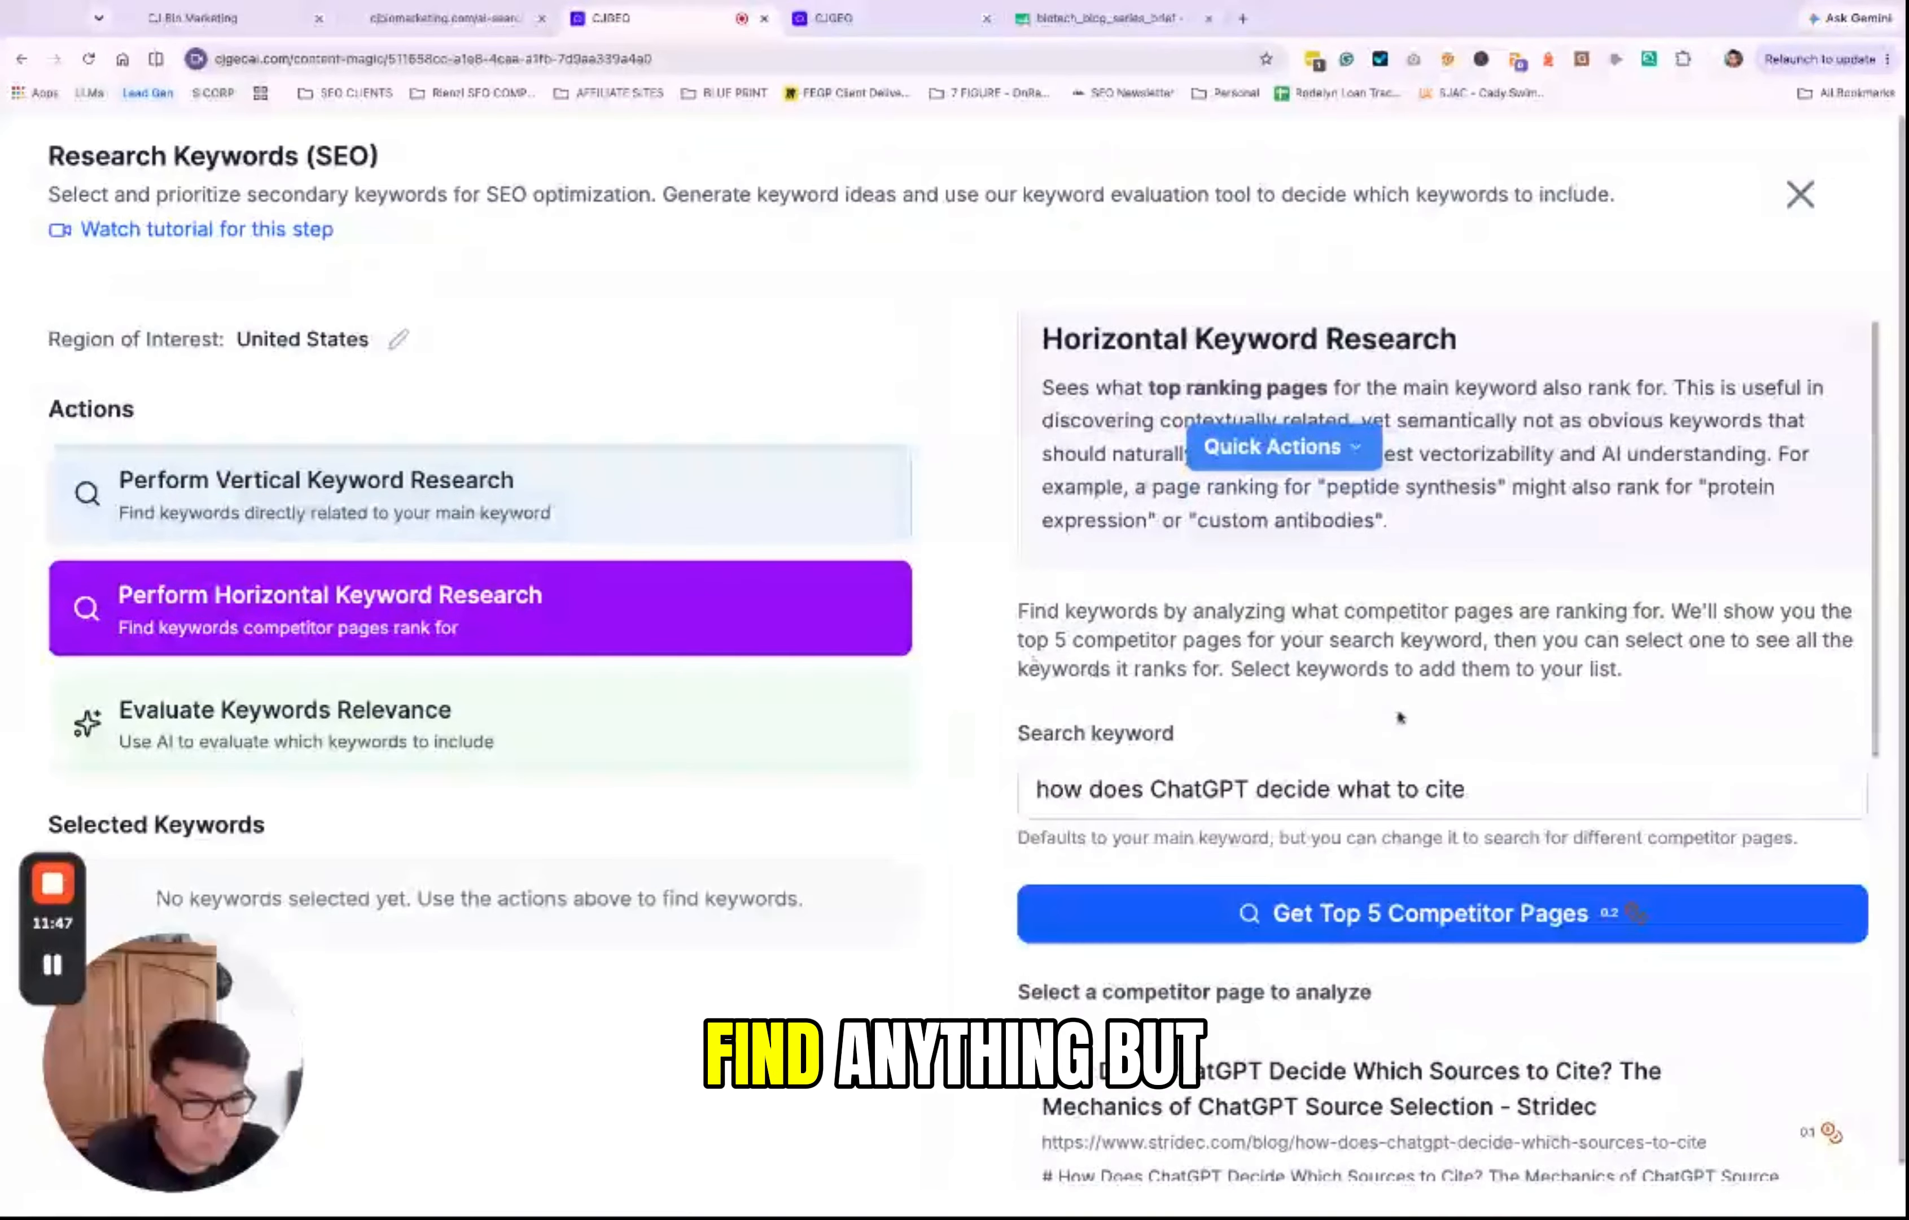
pyautogui.scroll(-3, 1403, 716)
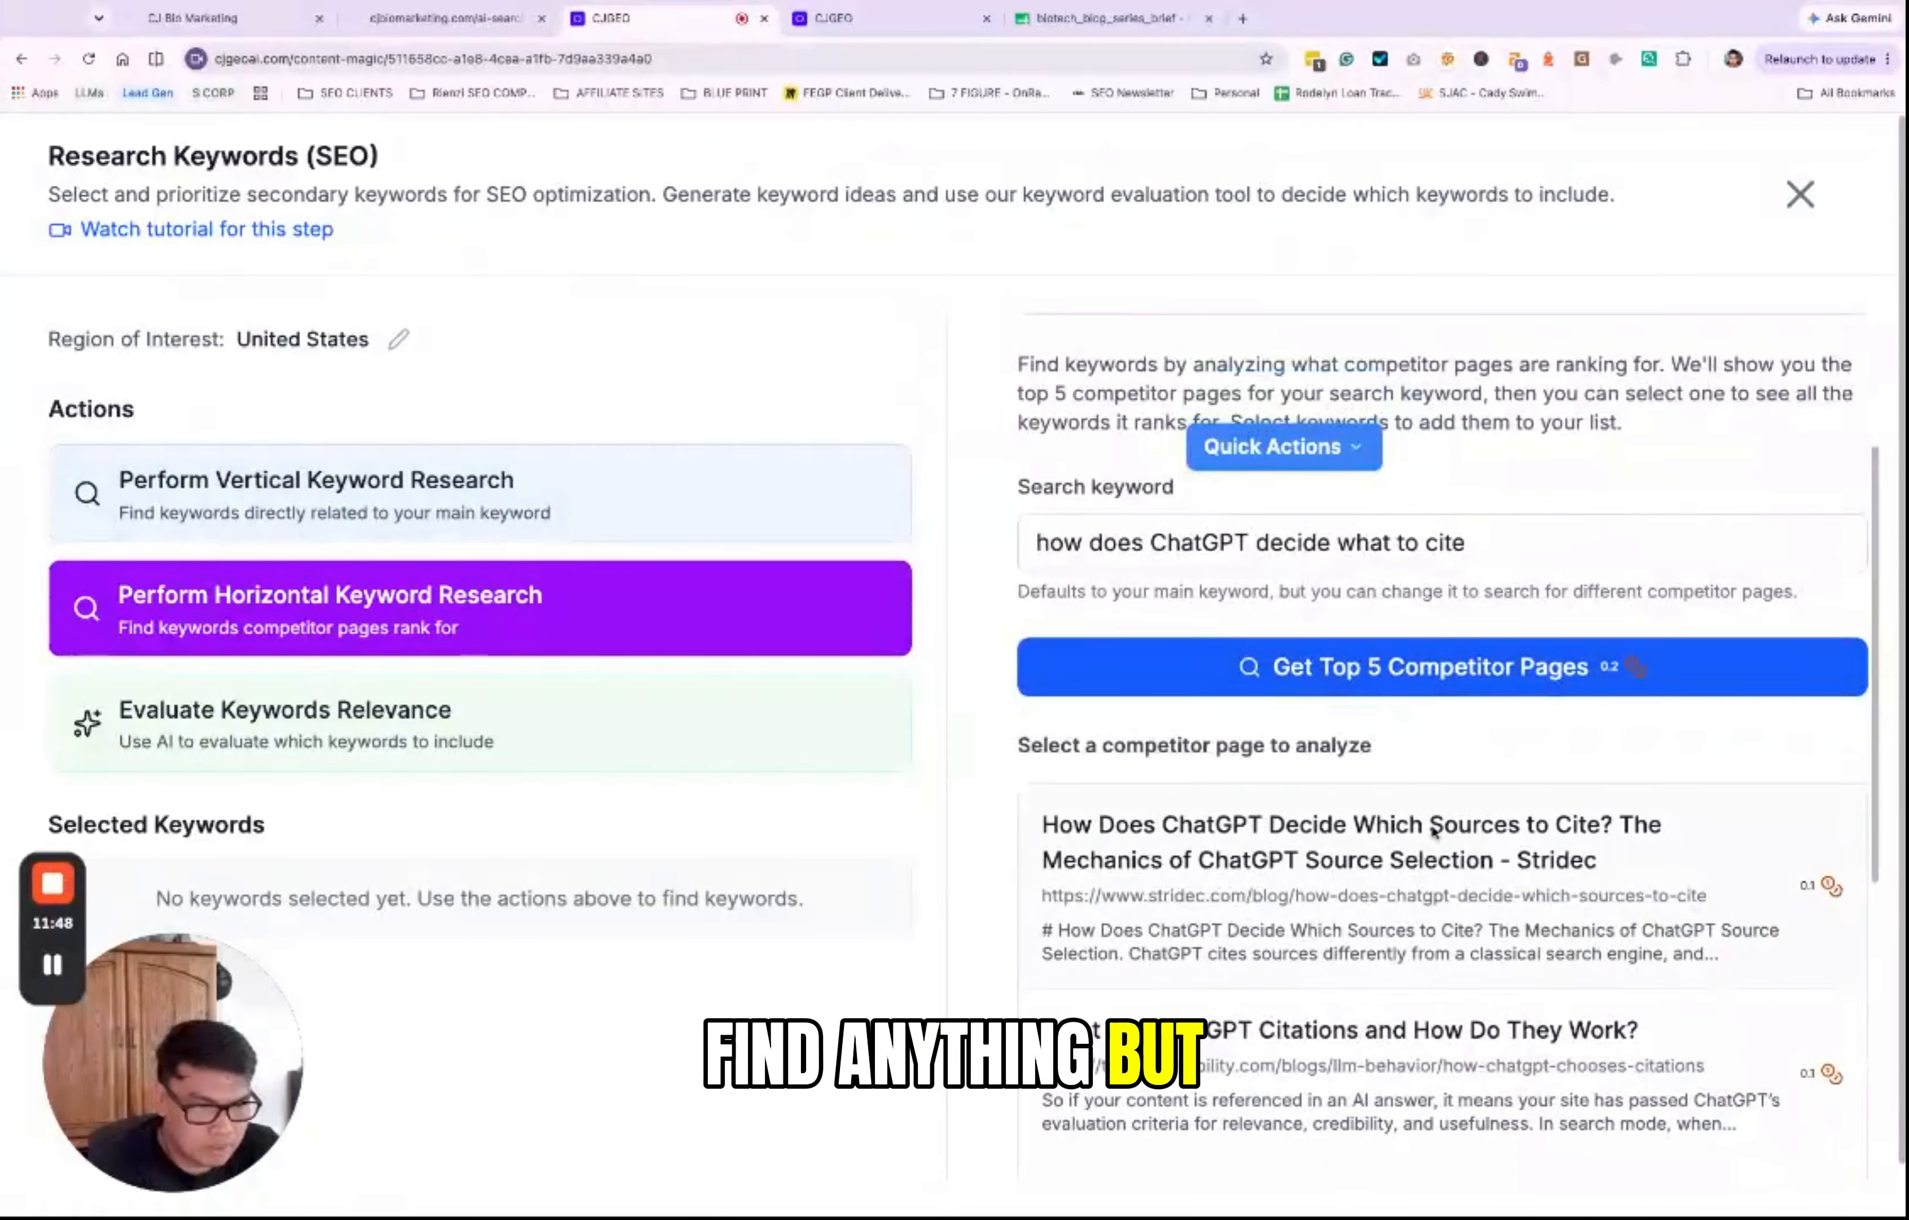
pyautogui.scroll(-3, 1452, 666)
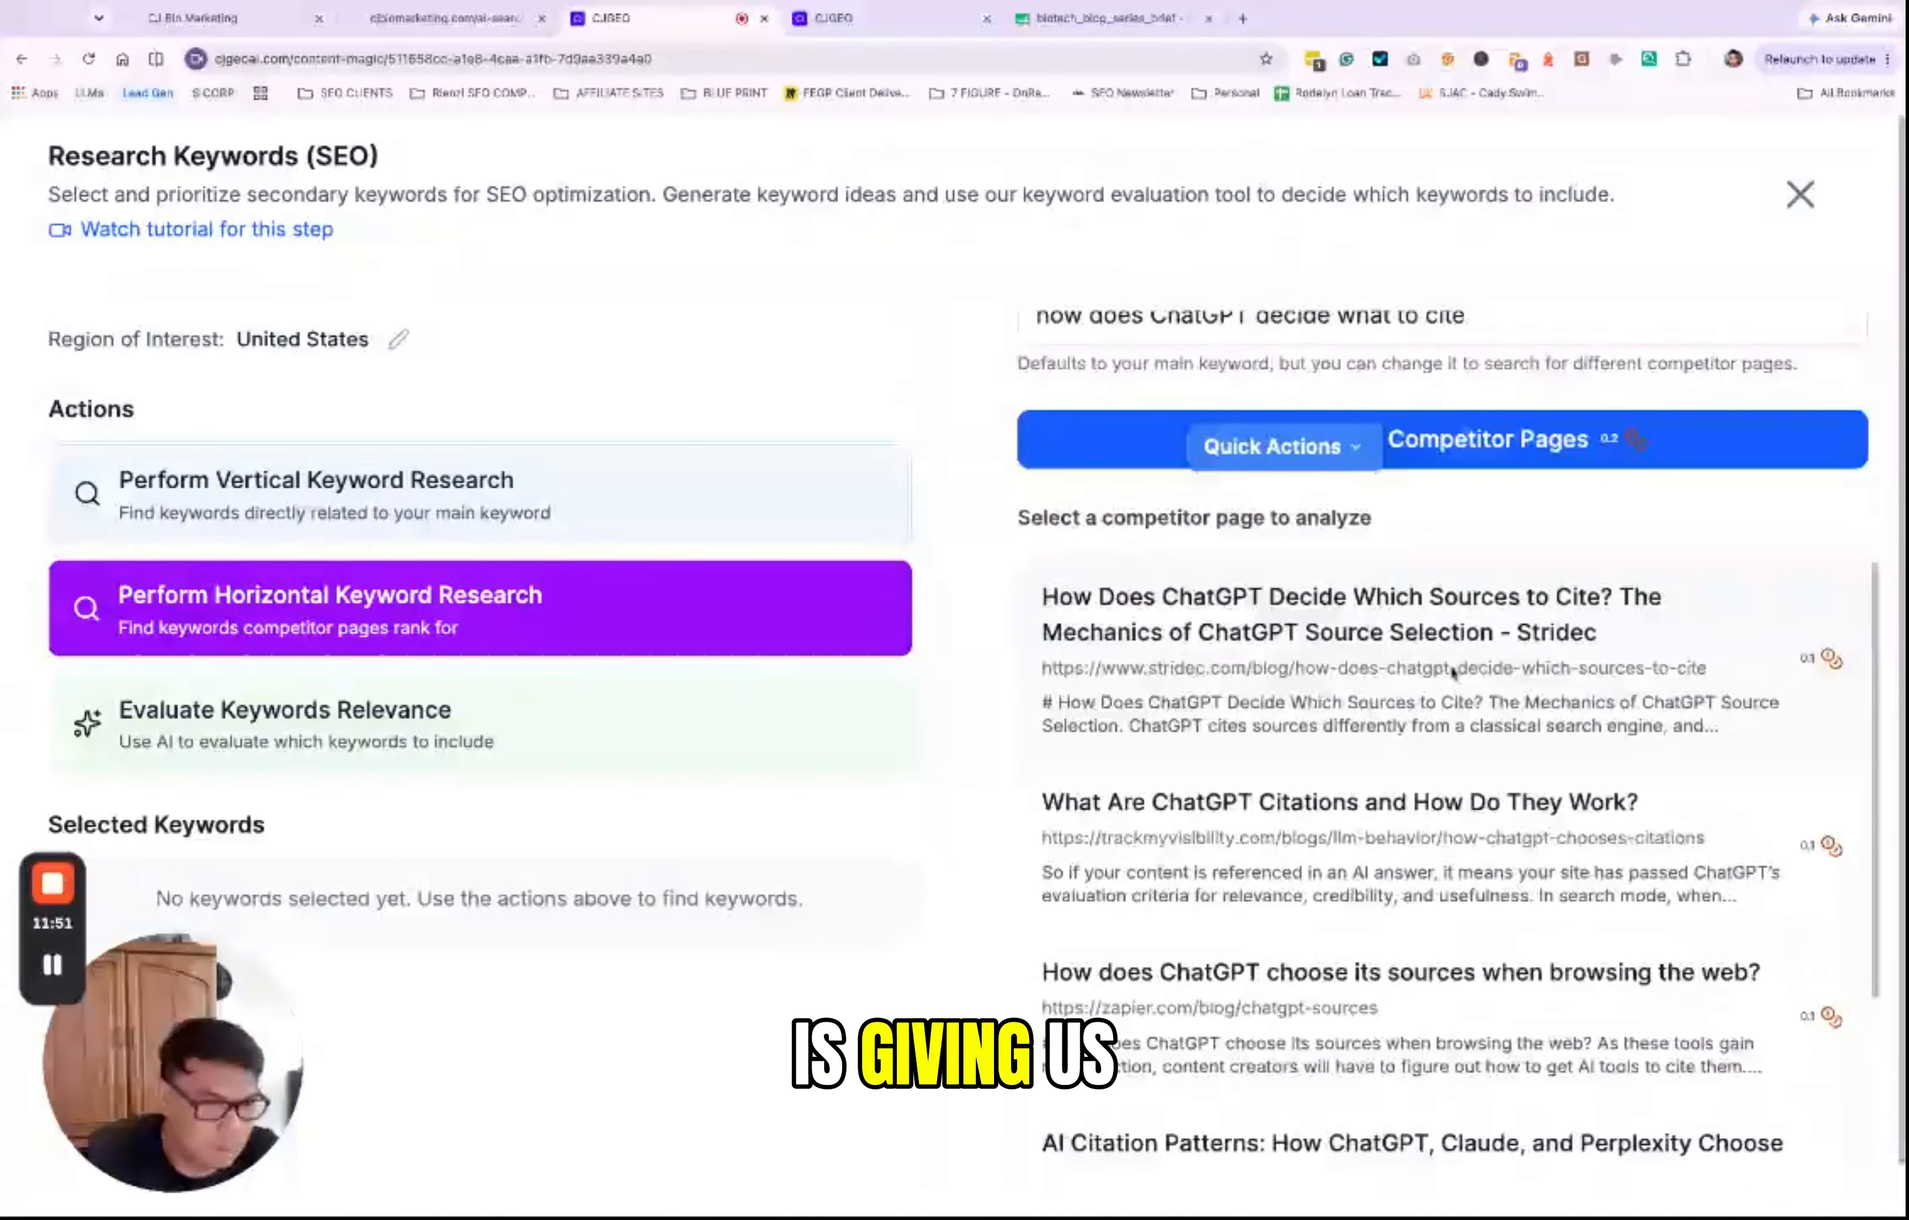
pyautogui.scroll(-5, 1453, 672)
pyautogui.scroll(8, 1453, 673)
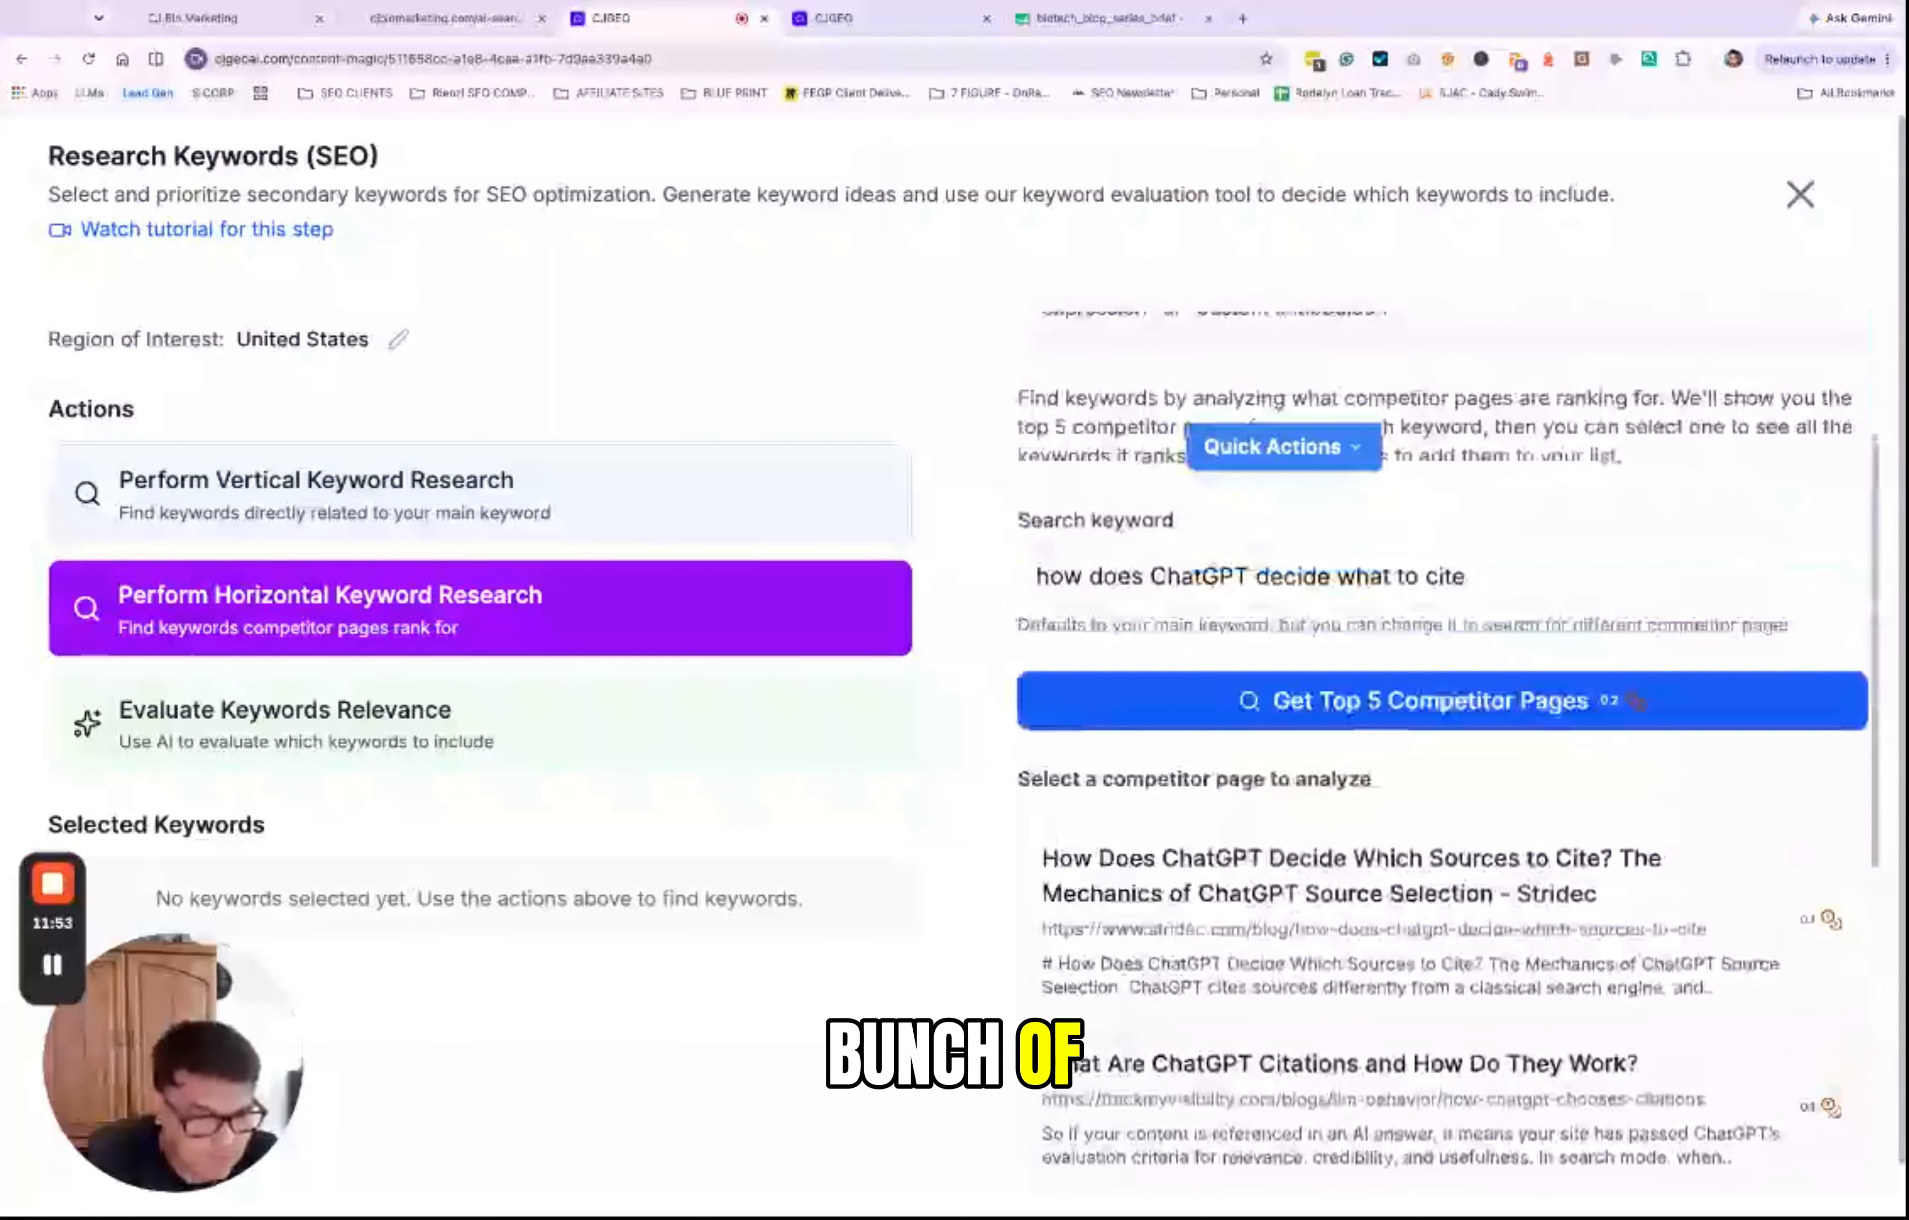
# Step: Look up the ranking keywords of several listed competitor pages, fetching the top 5 pages again between checks
pyautogui.click(1352, 874)
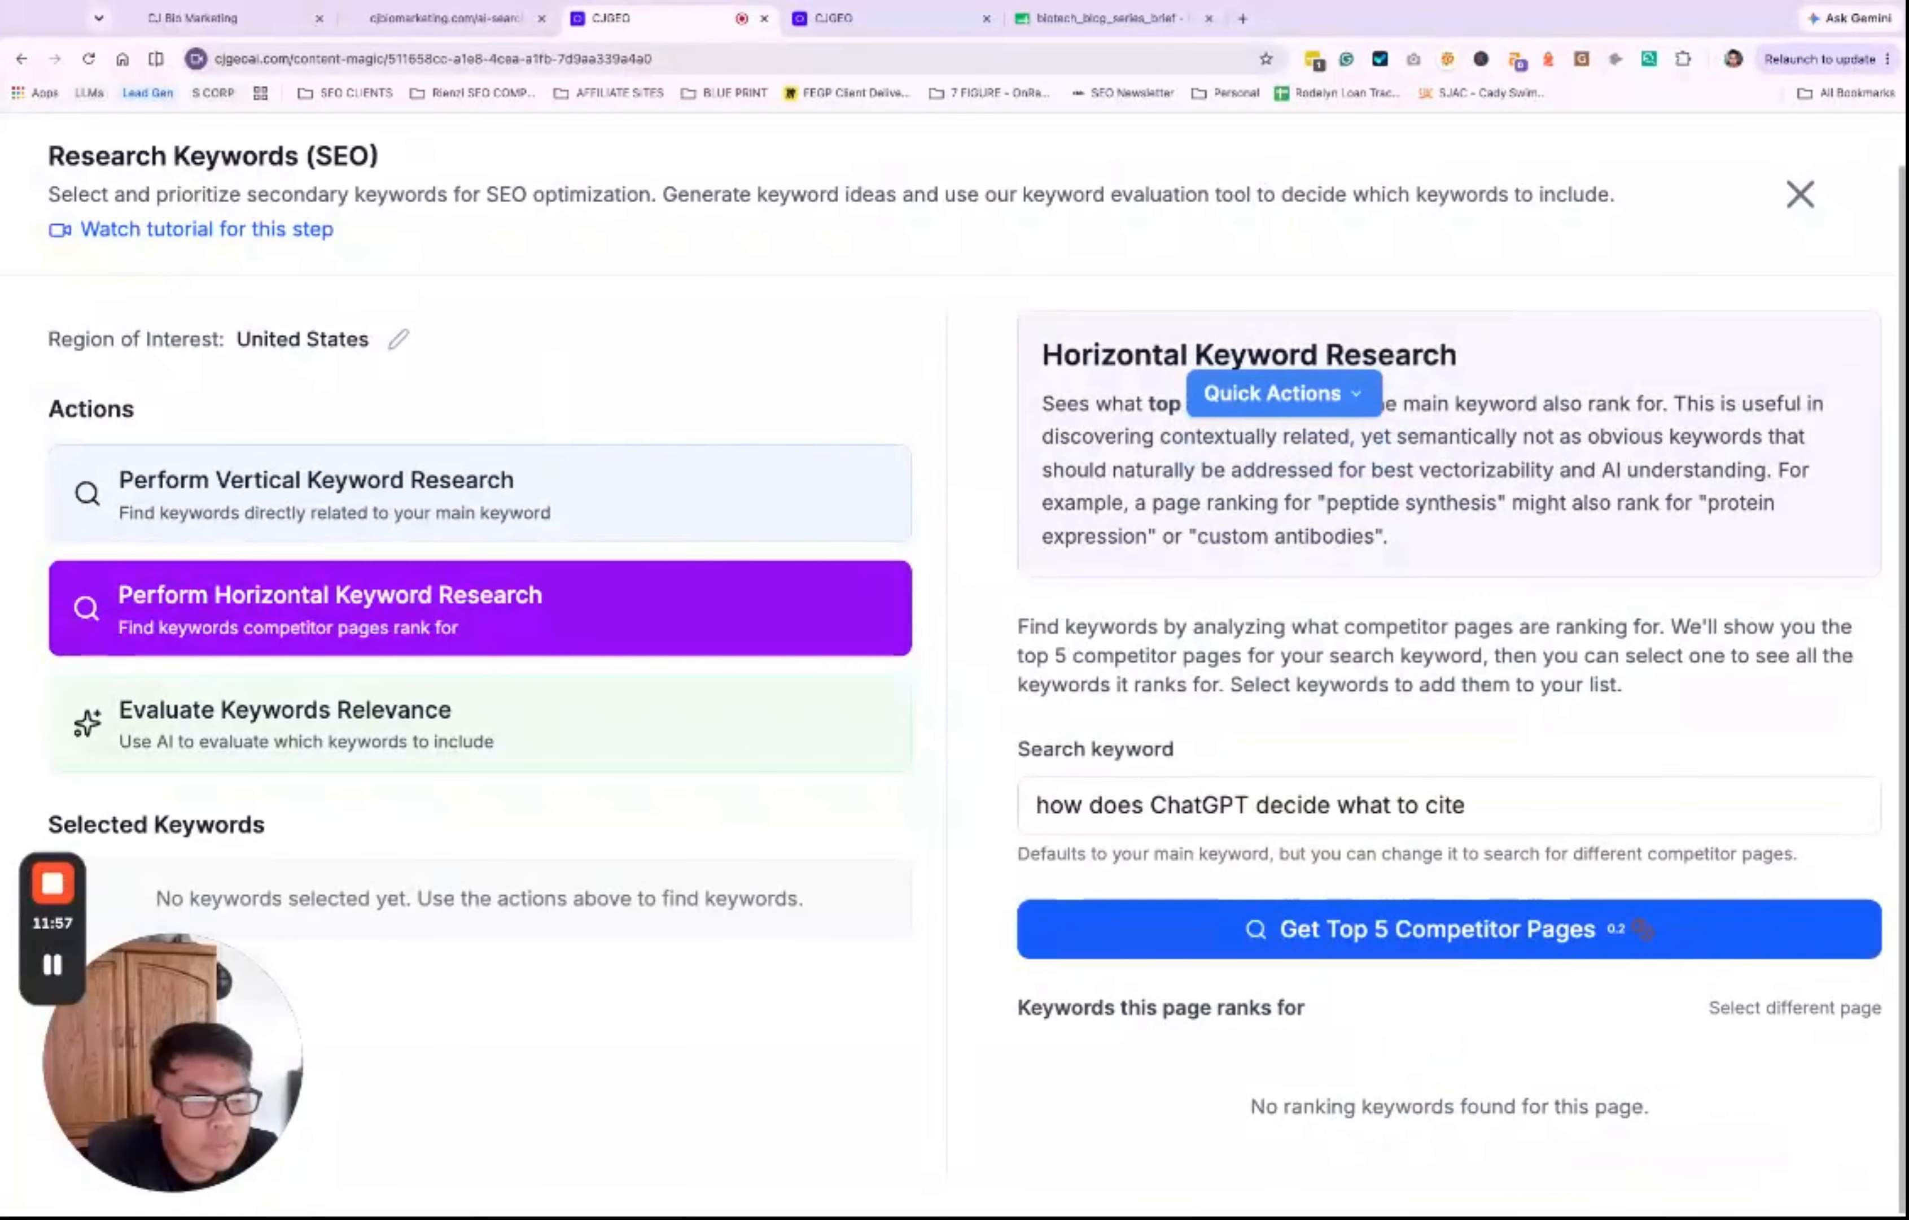
pyautogui.click(1446, 947)
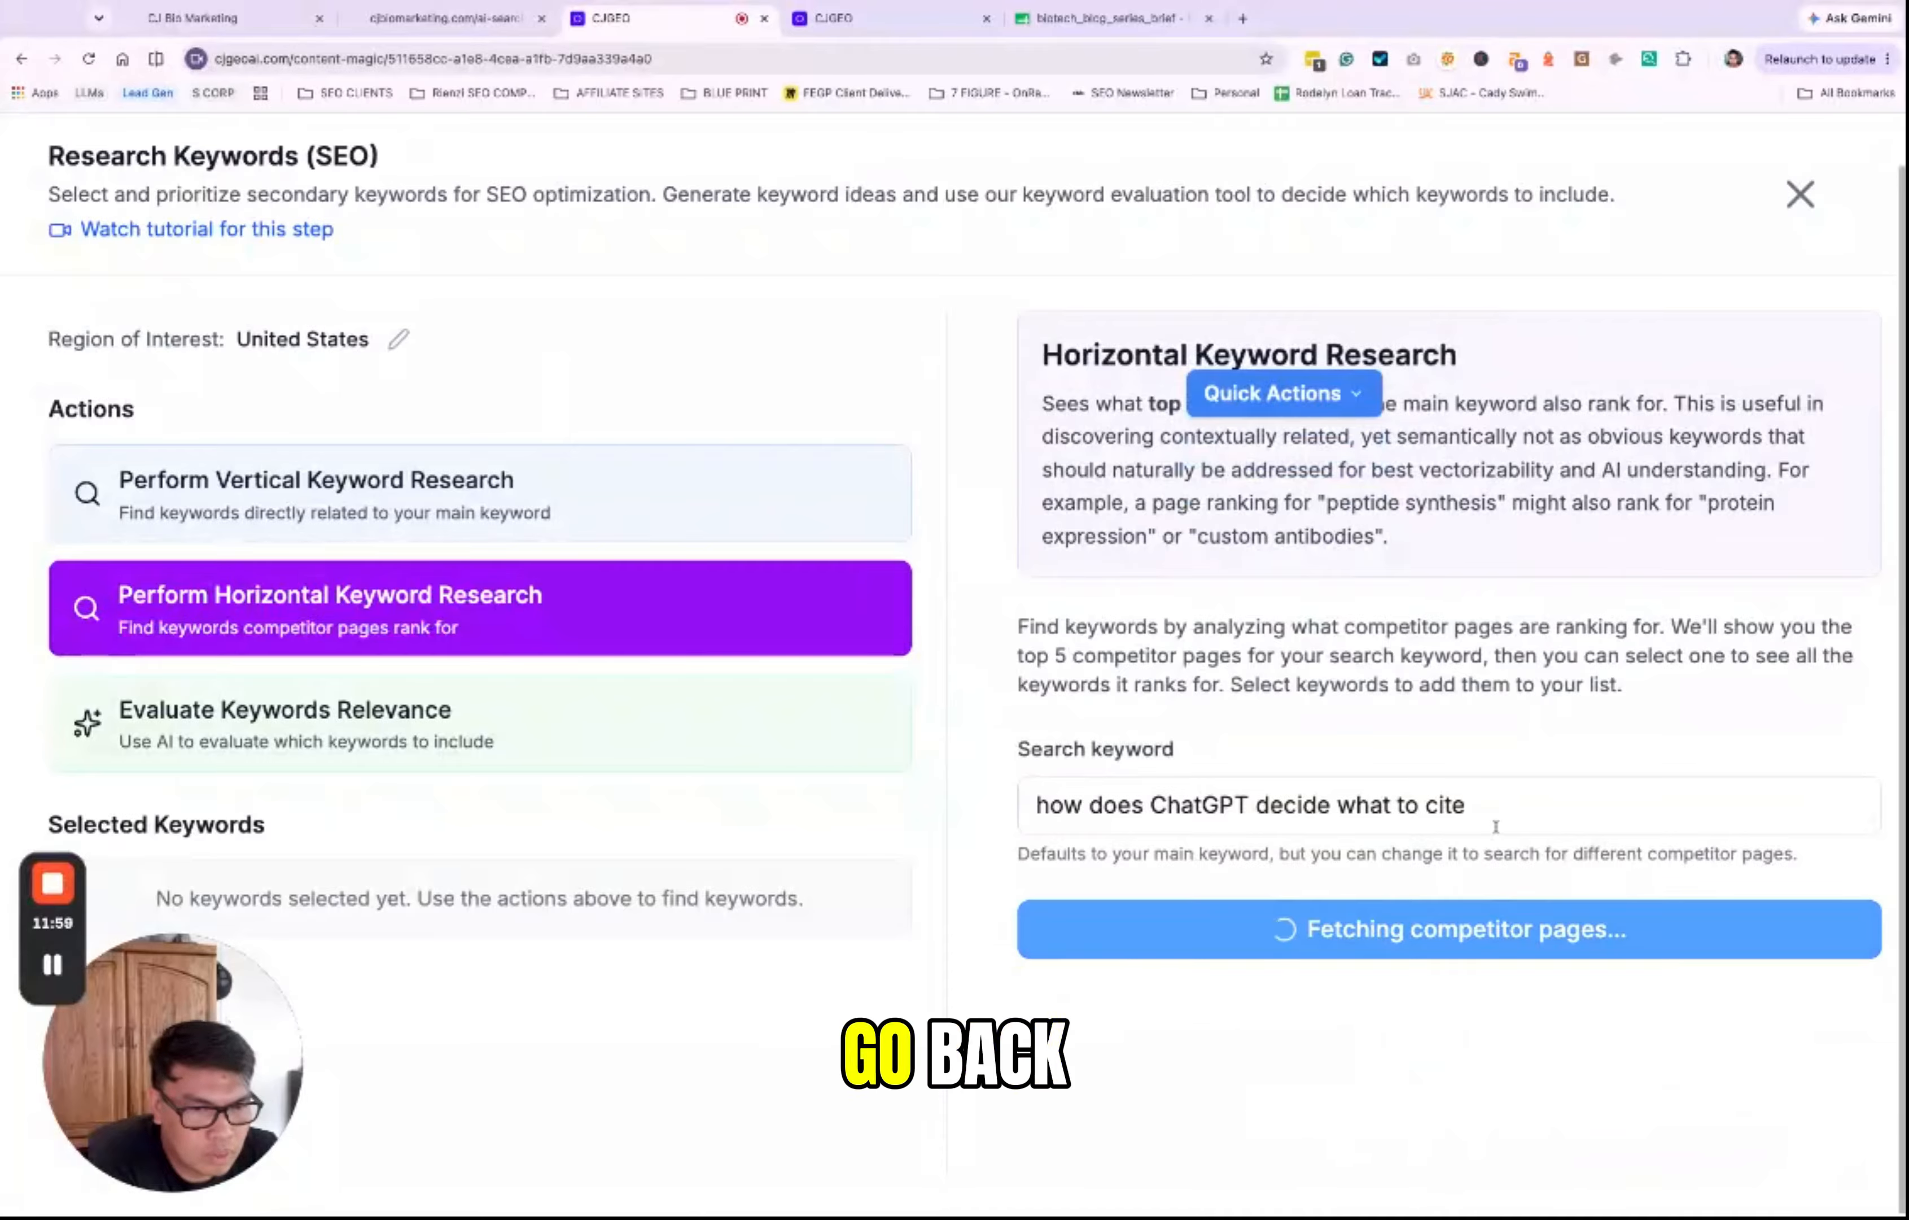
pyautogui.scroll(-5, 1480, 963)
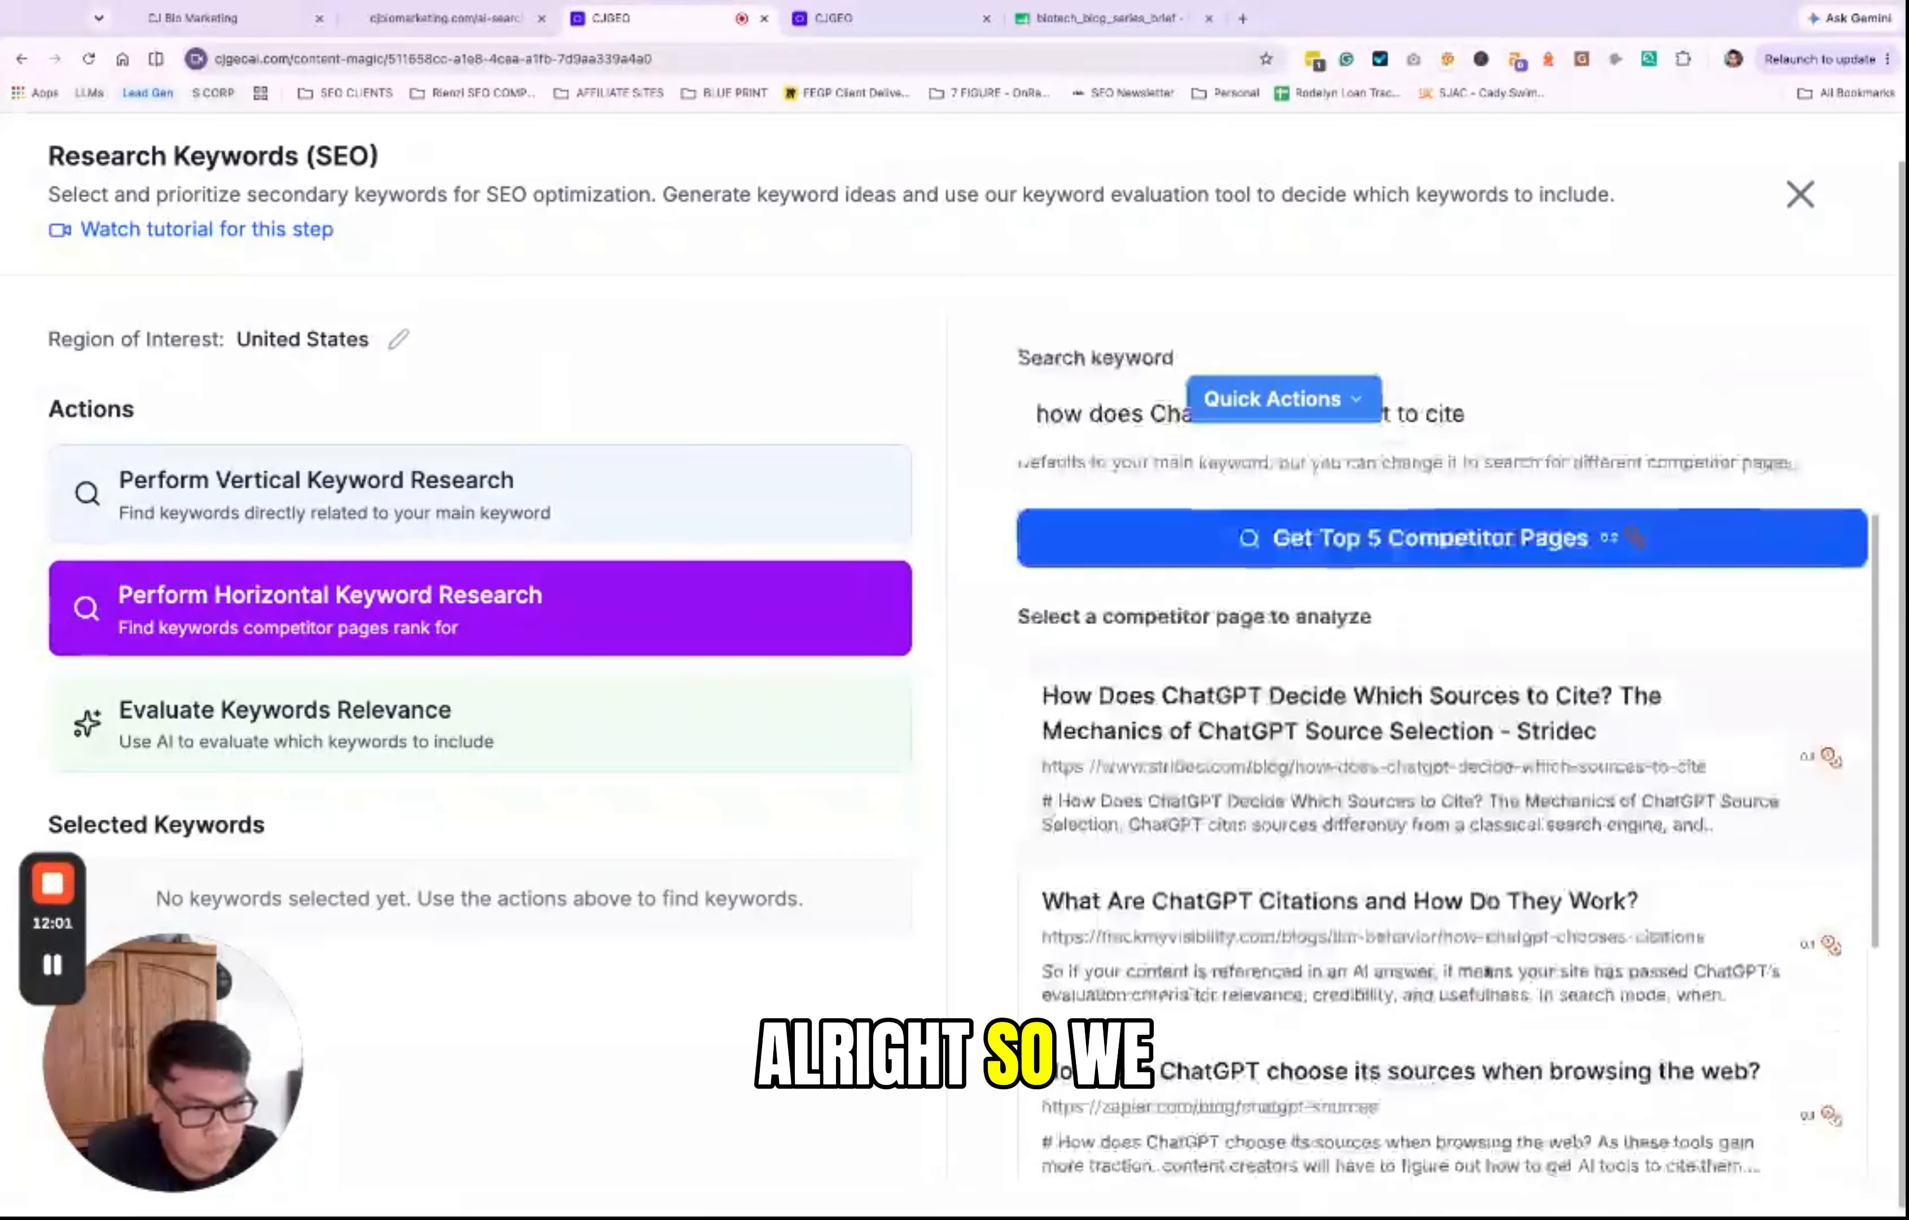
pyautogui.click(1337, 862)
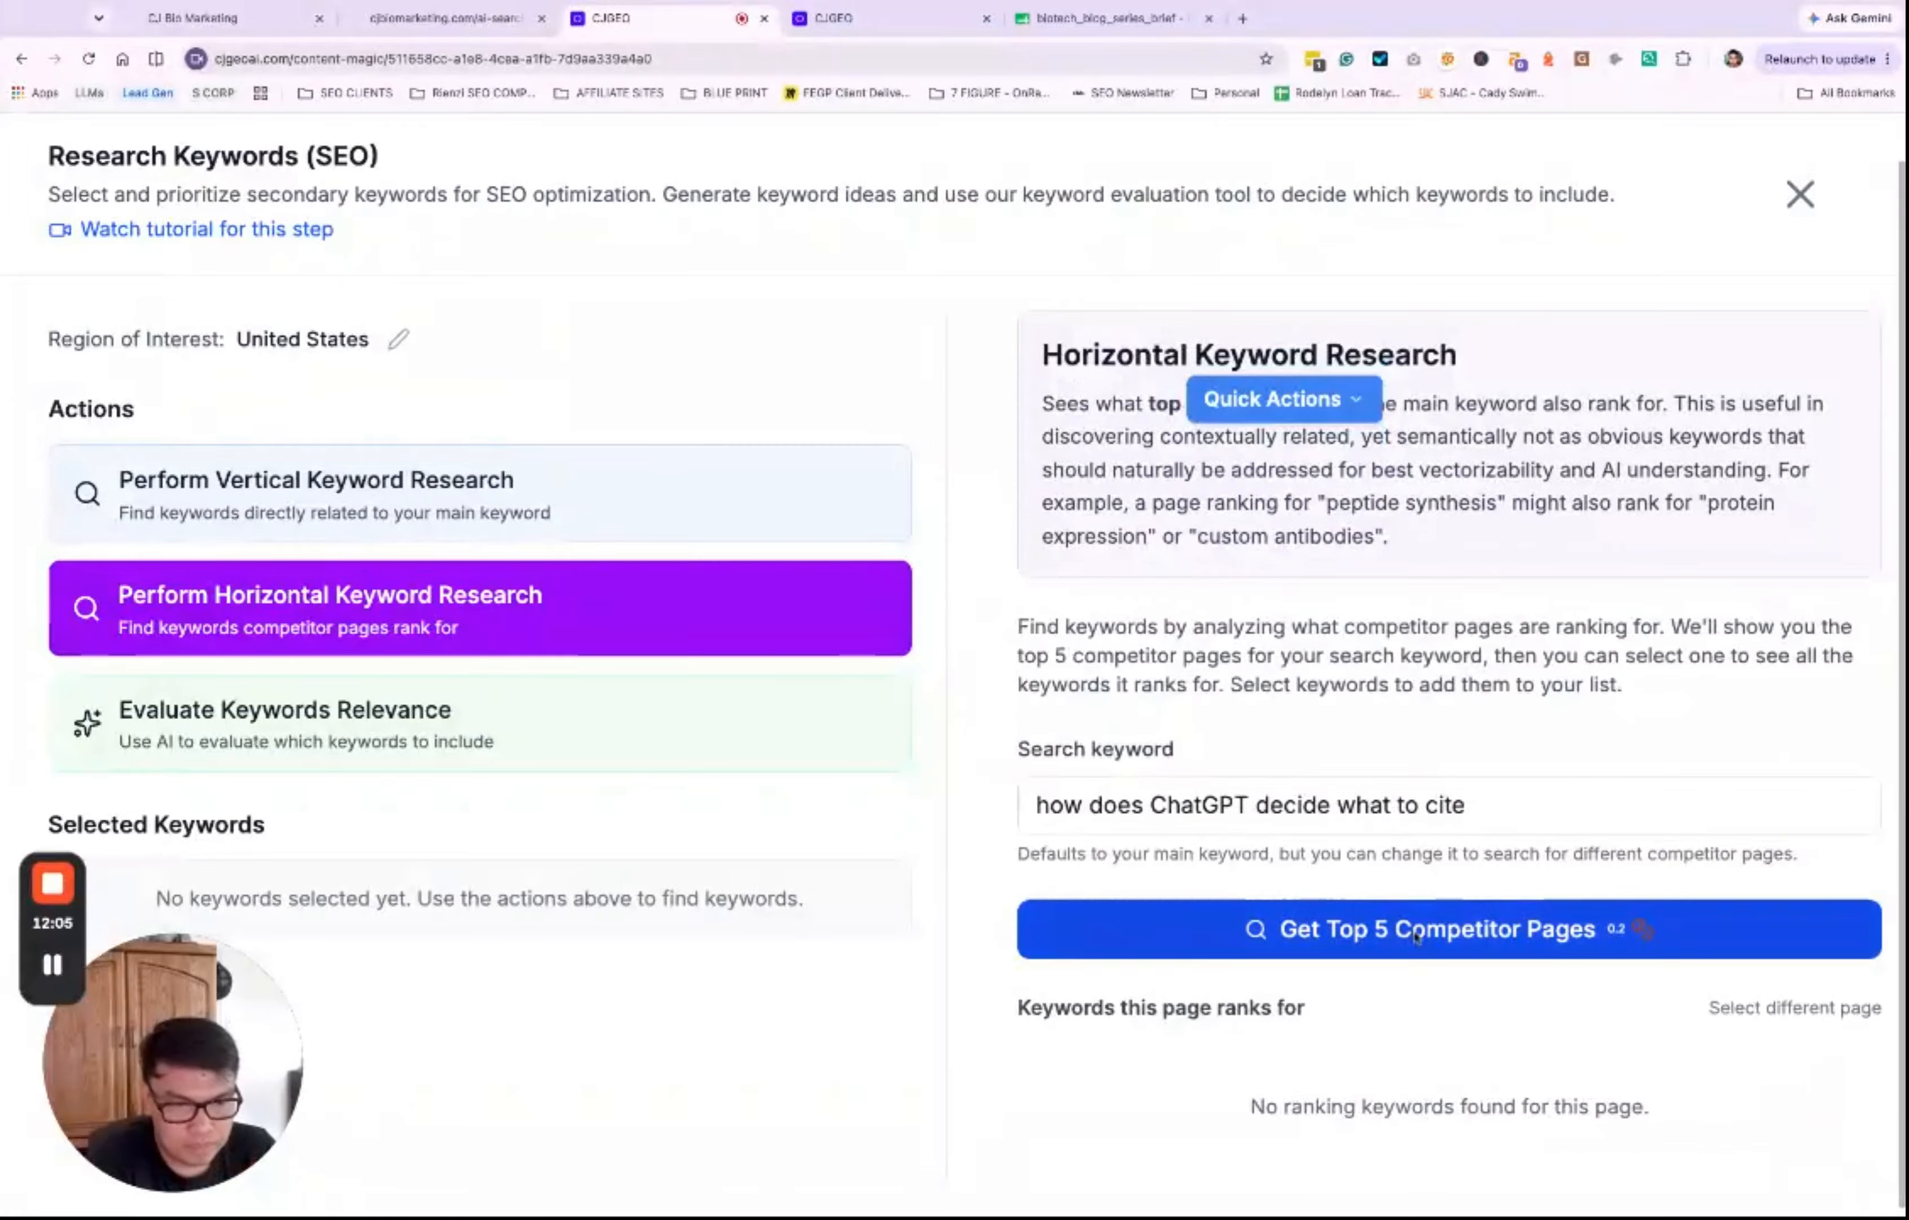
pyautogui.click(1416, 936)
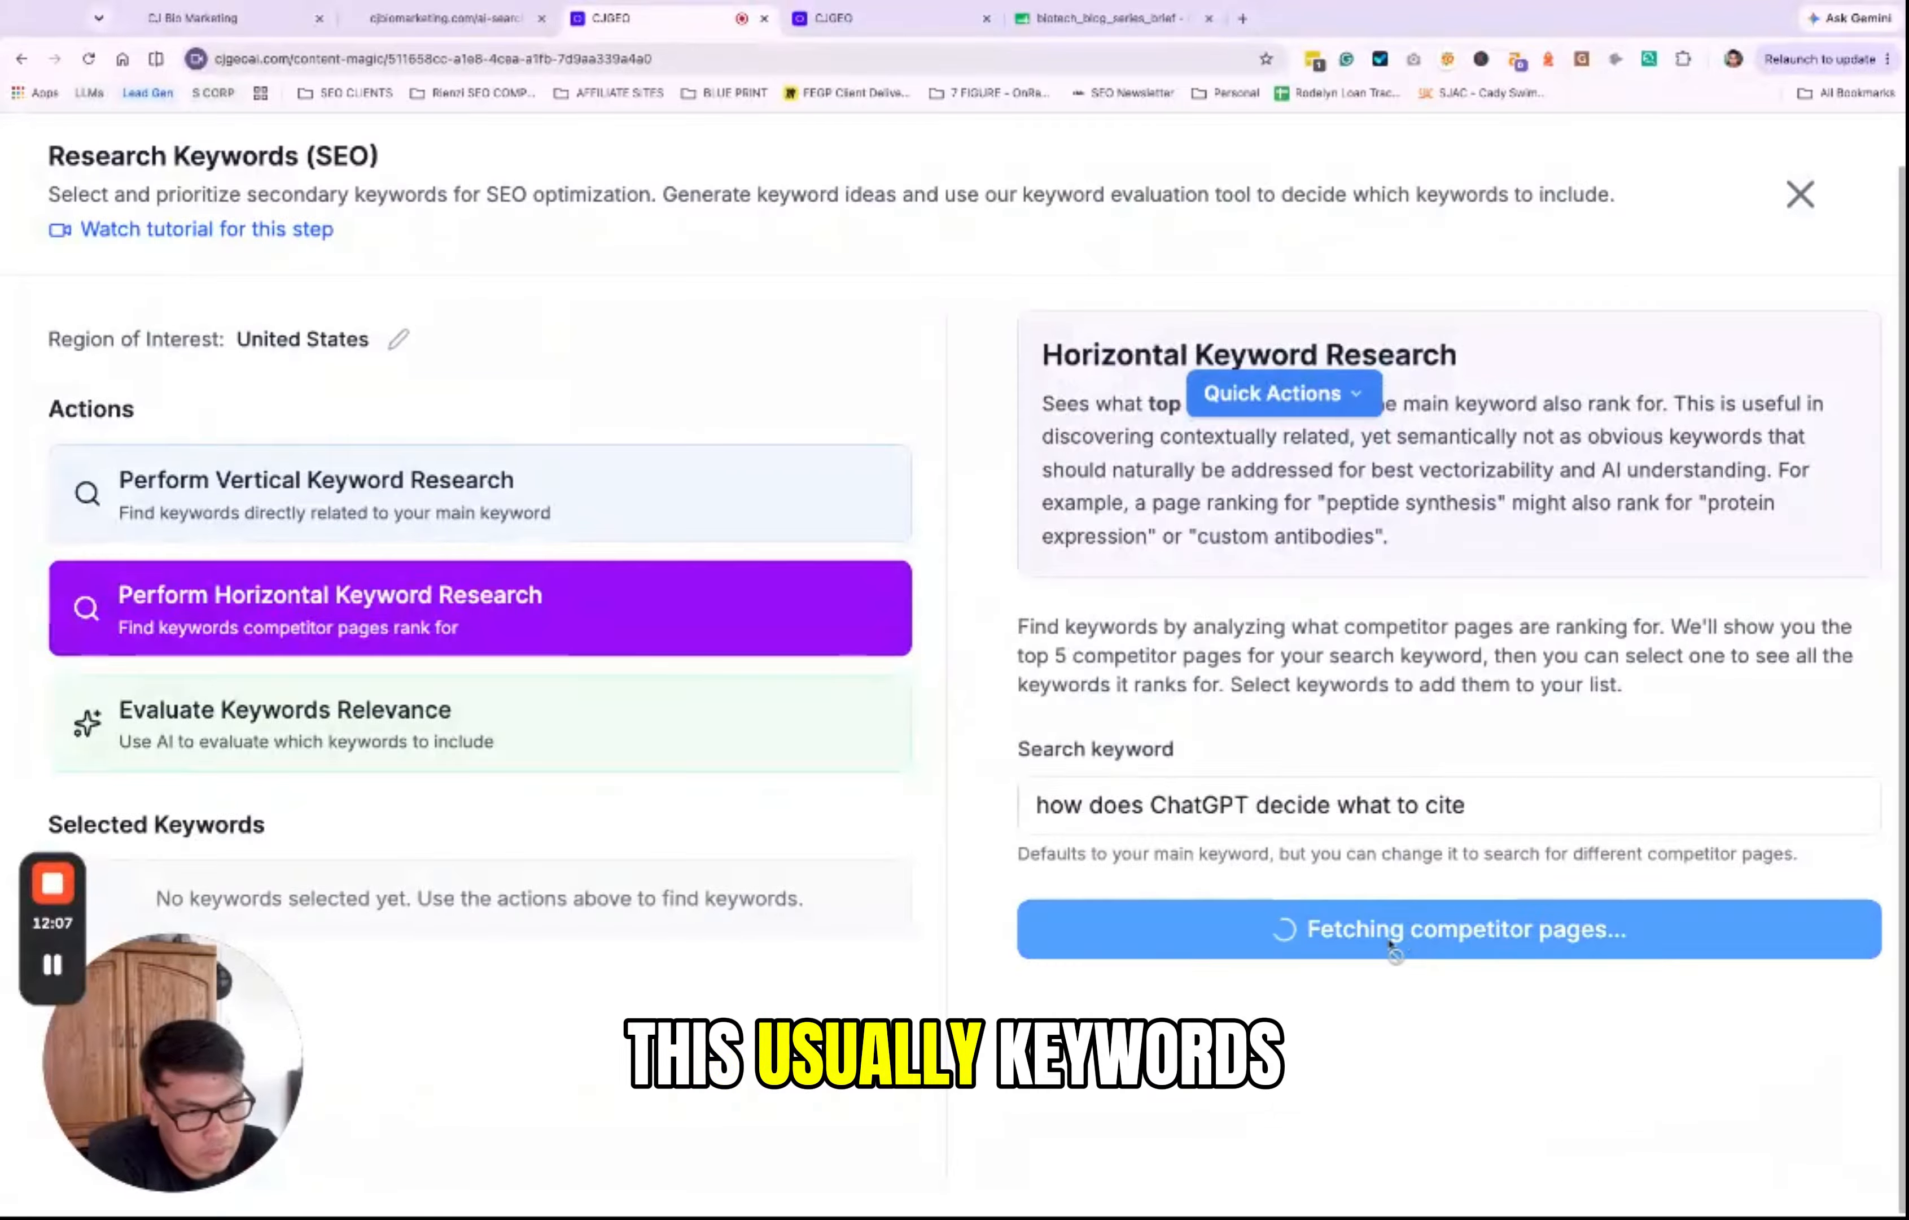
pyautogui.scroll(-6, 1364, 962)
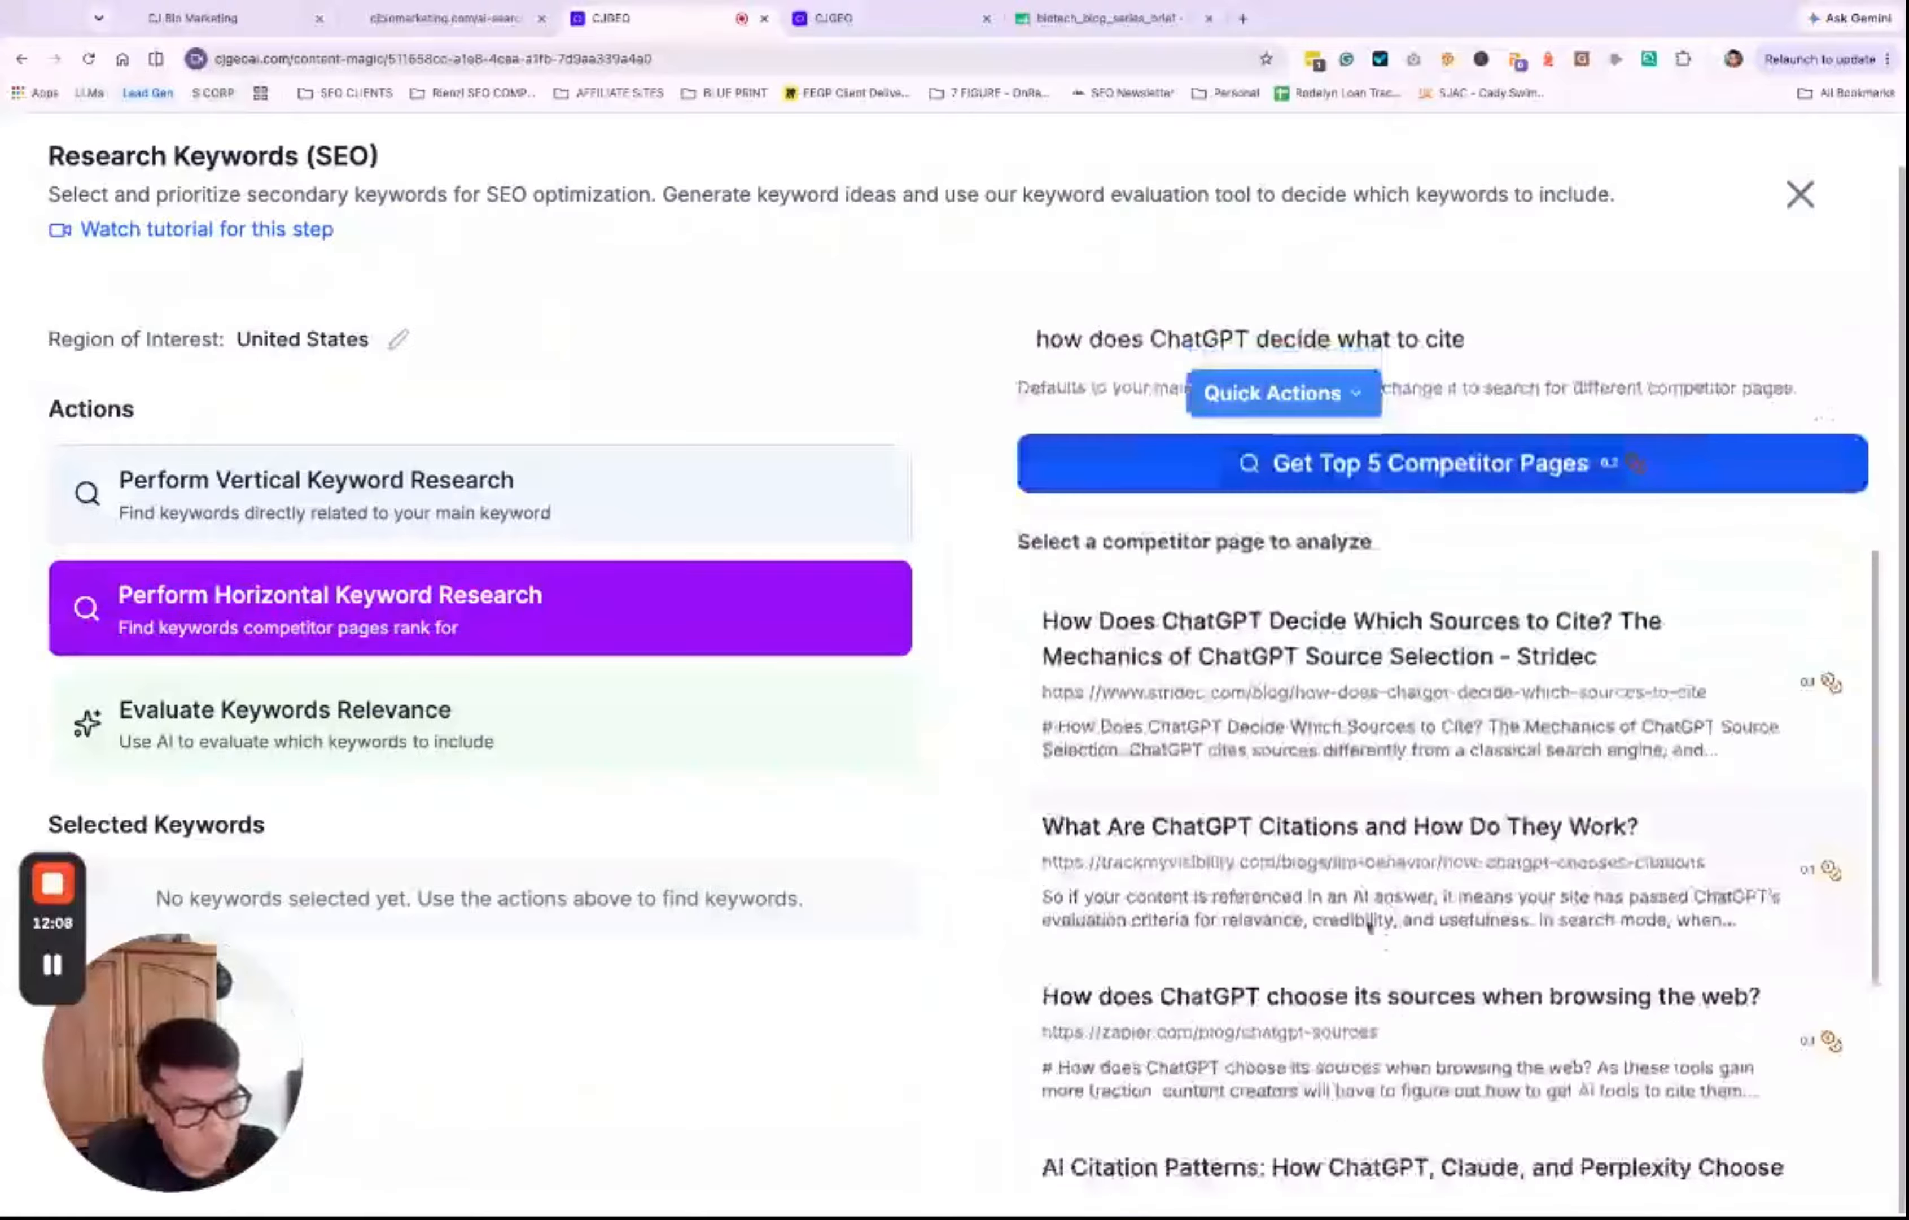
pyautogui.click(1276, 1016)
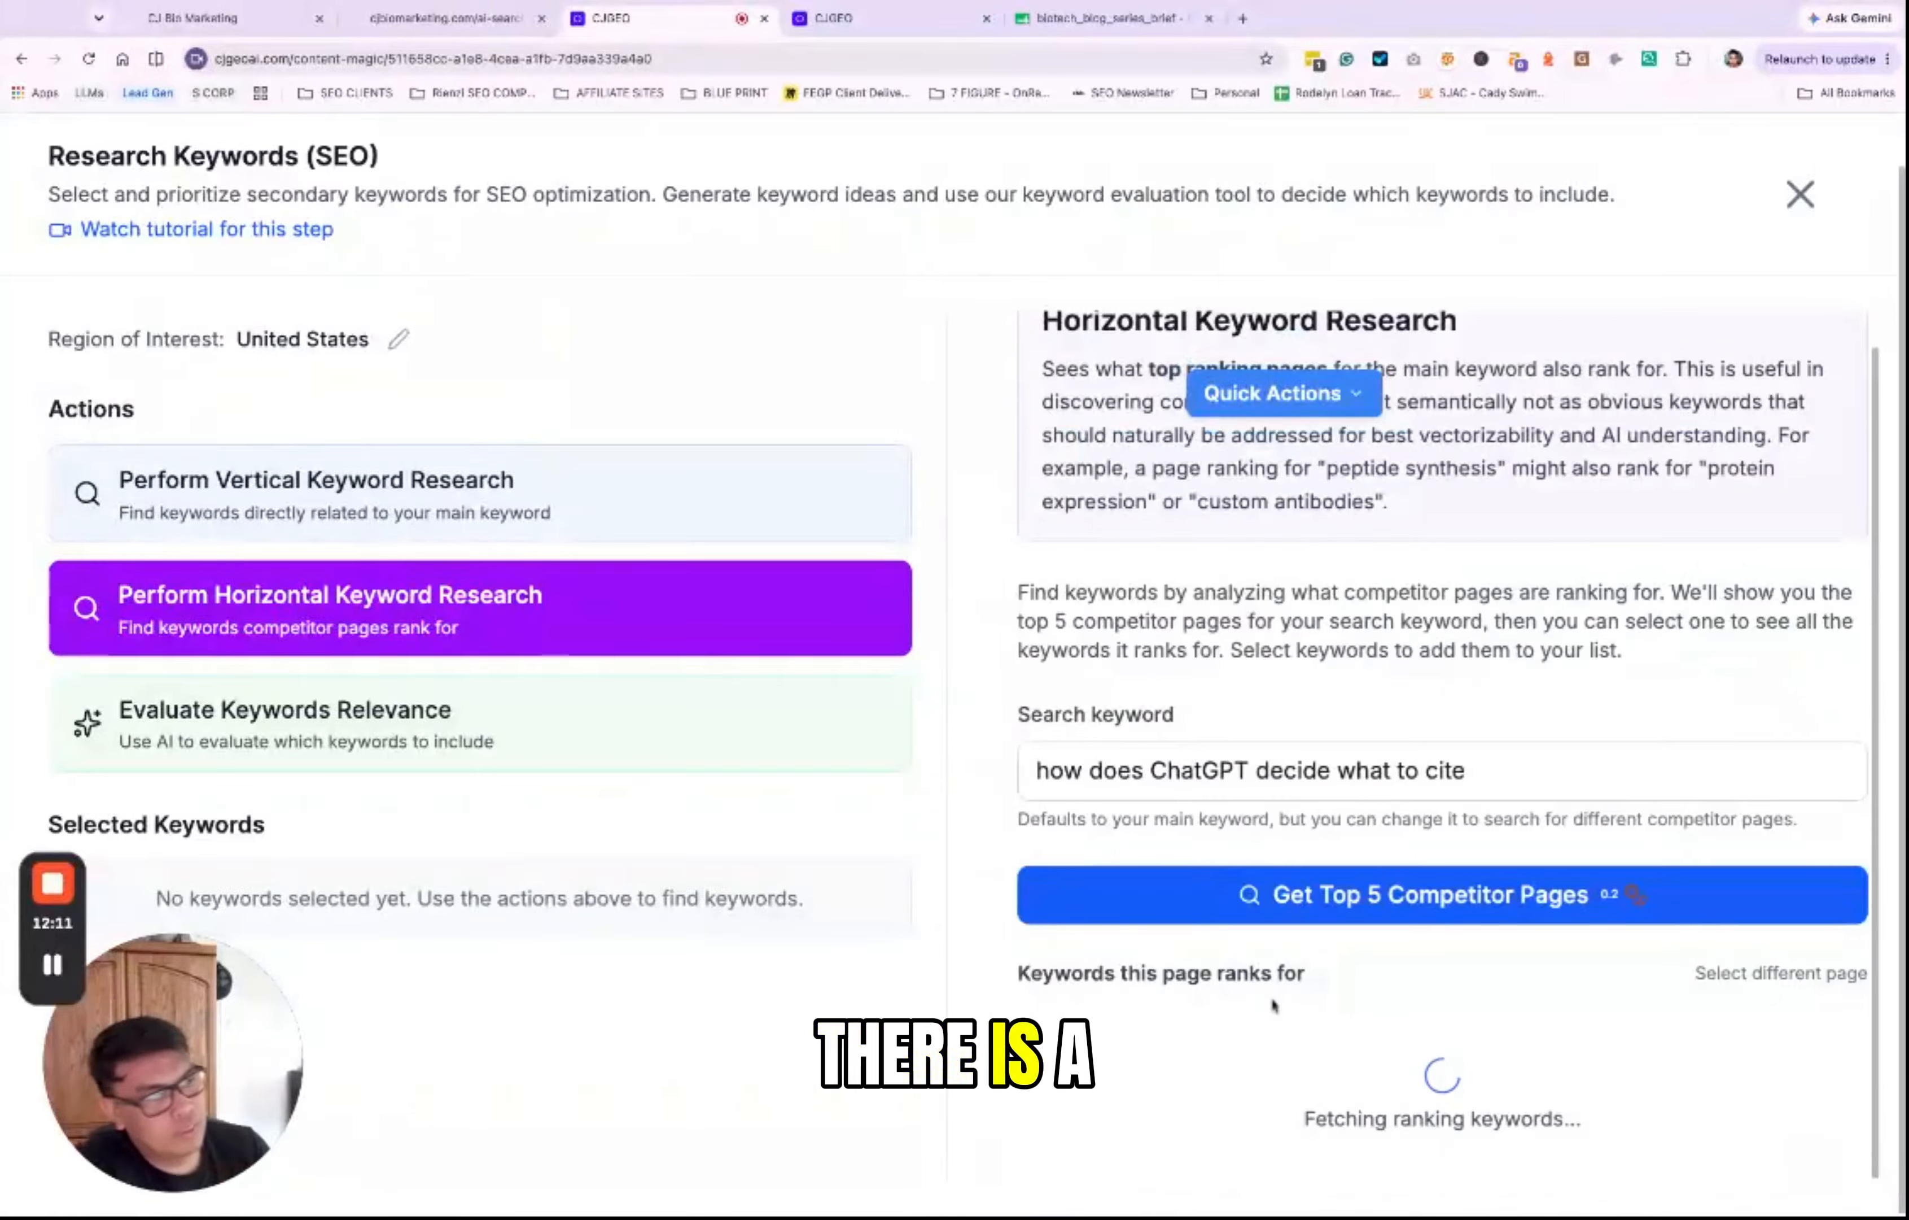
pyautogui.click(1315, 931)
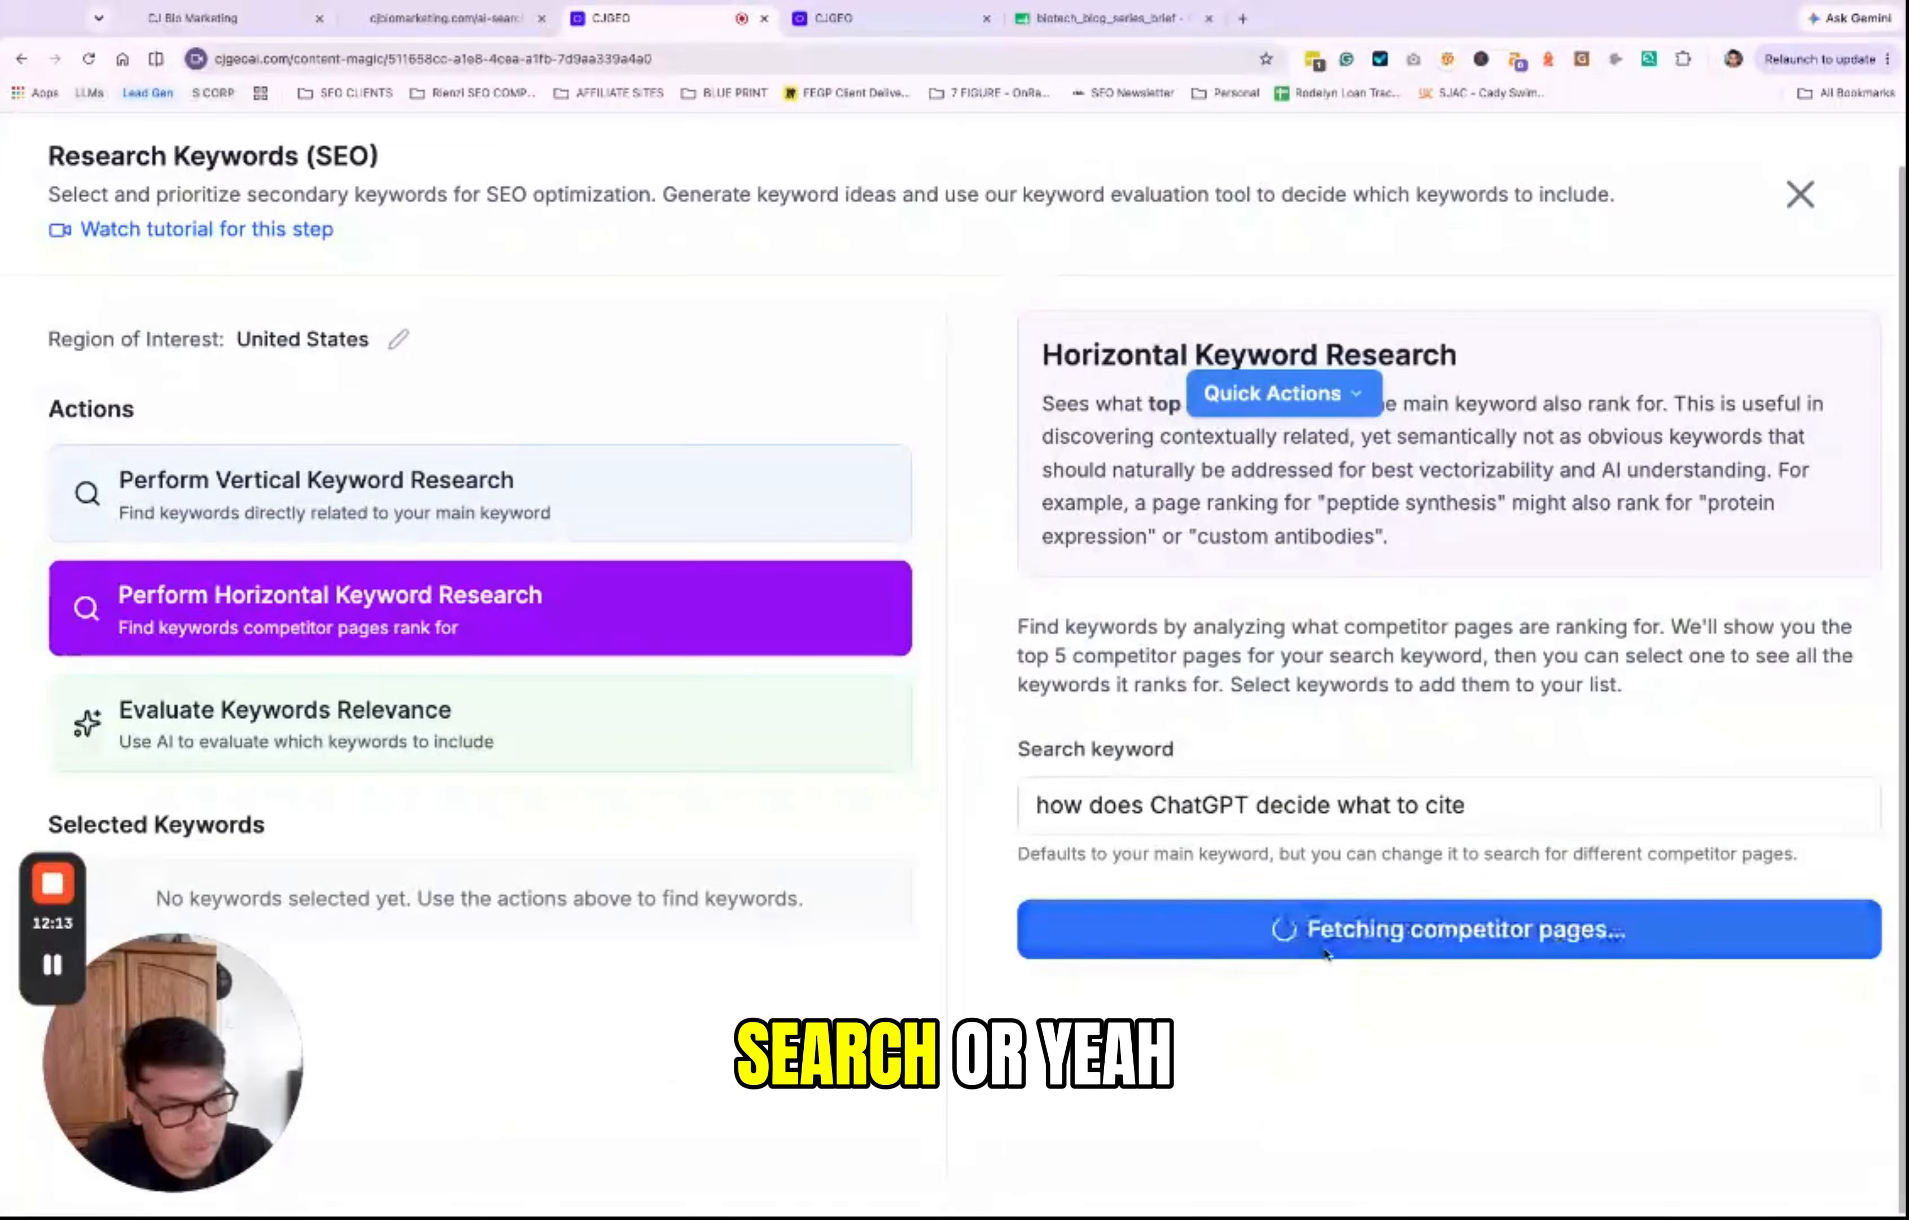
pyautogui.scroll(-9, 1328, 995)
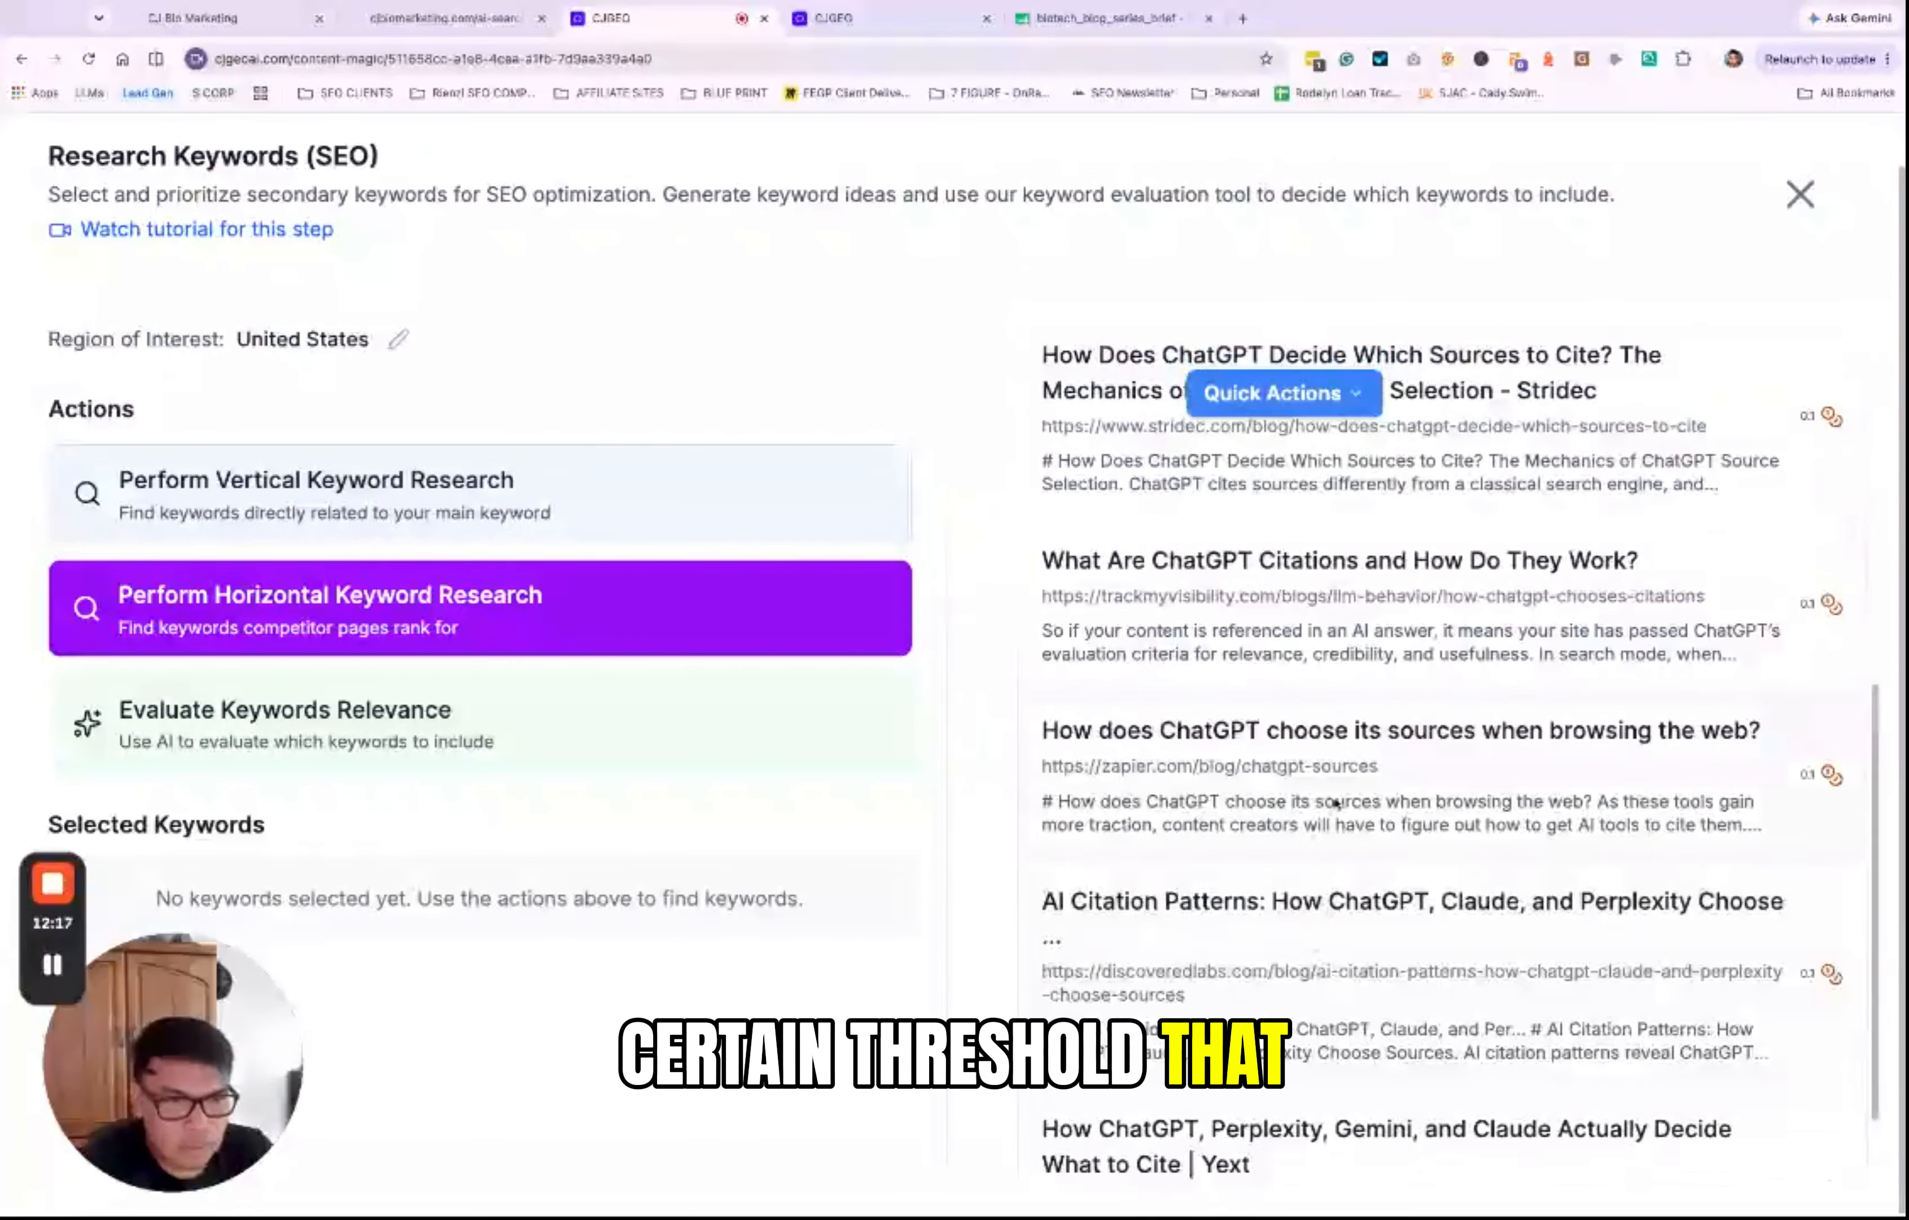
pyautogui.click(1336, 803)
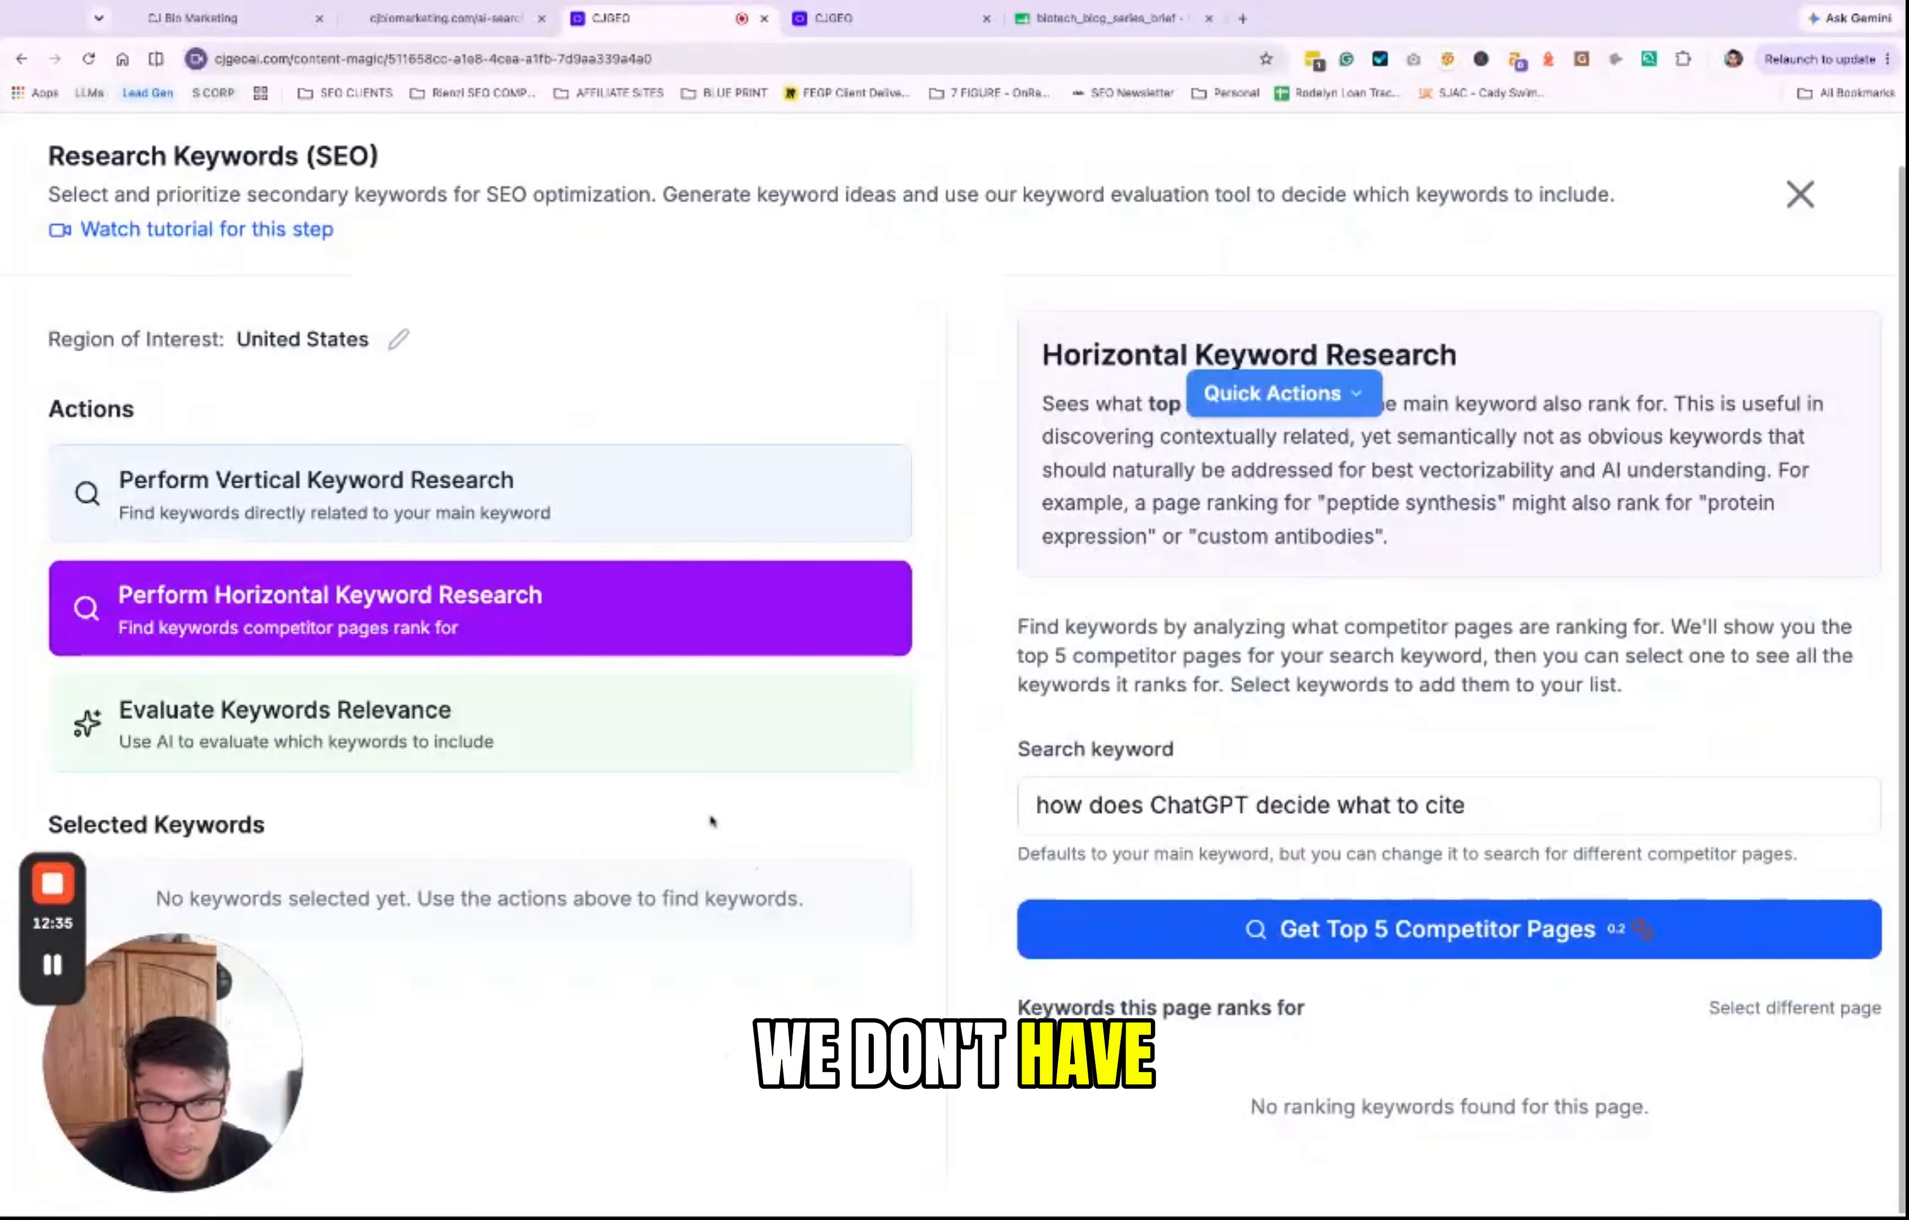
# Step: In Evaluate Keywords Relevance, enter the brief's target keyword "how does ChatGPT decide what to cite" as the custom instructions
pyautogui.click(491, 731)
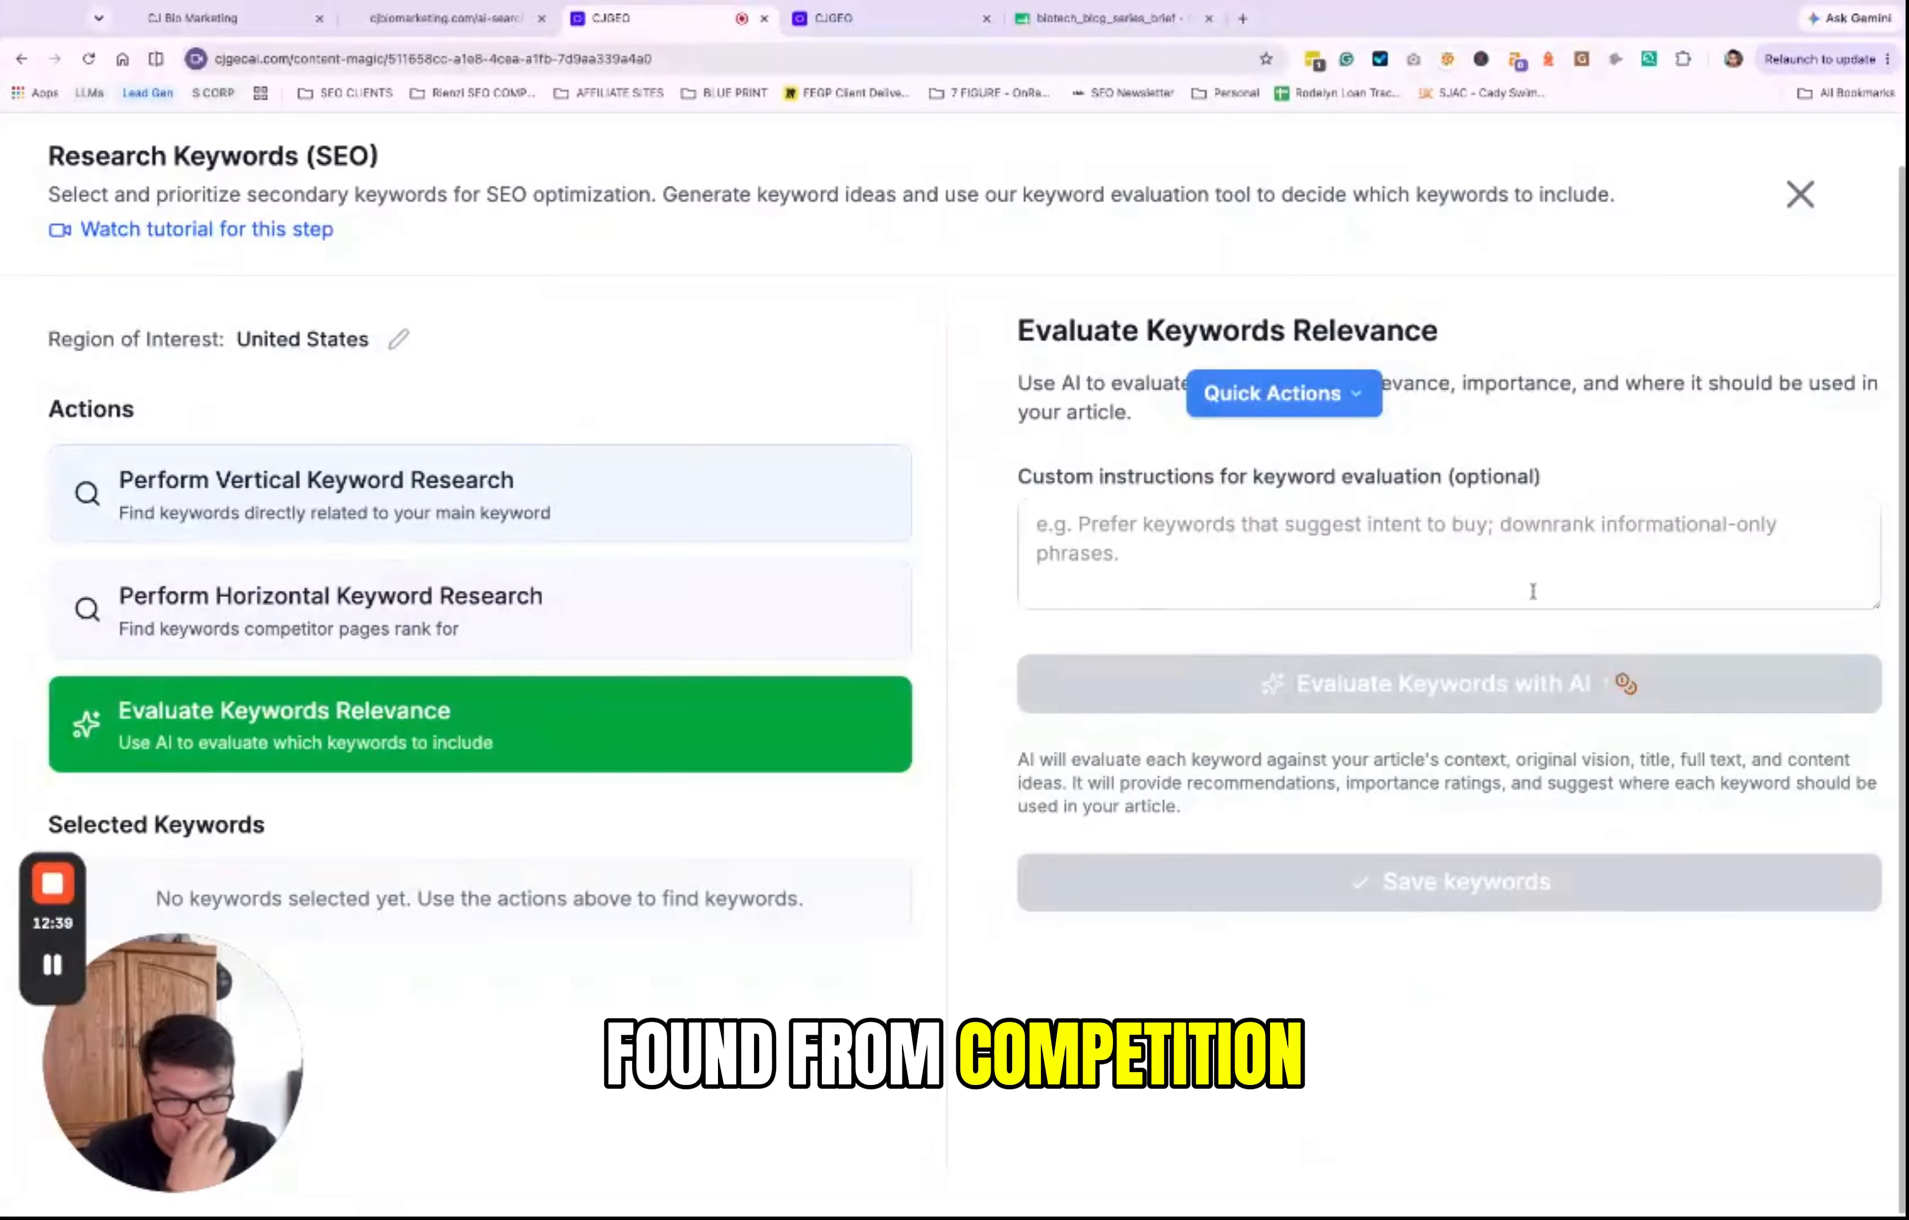
pyautogui.click(1319, 507)
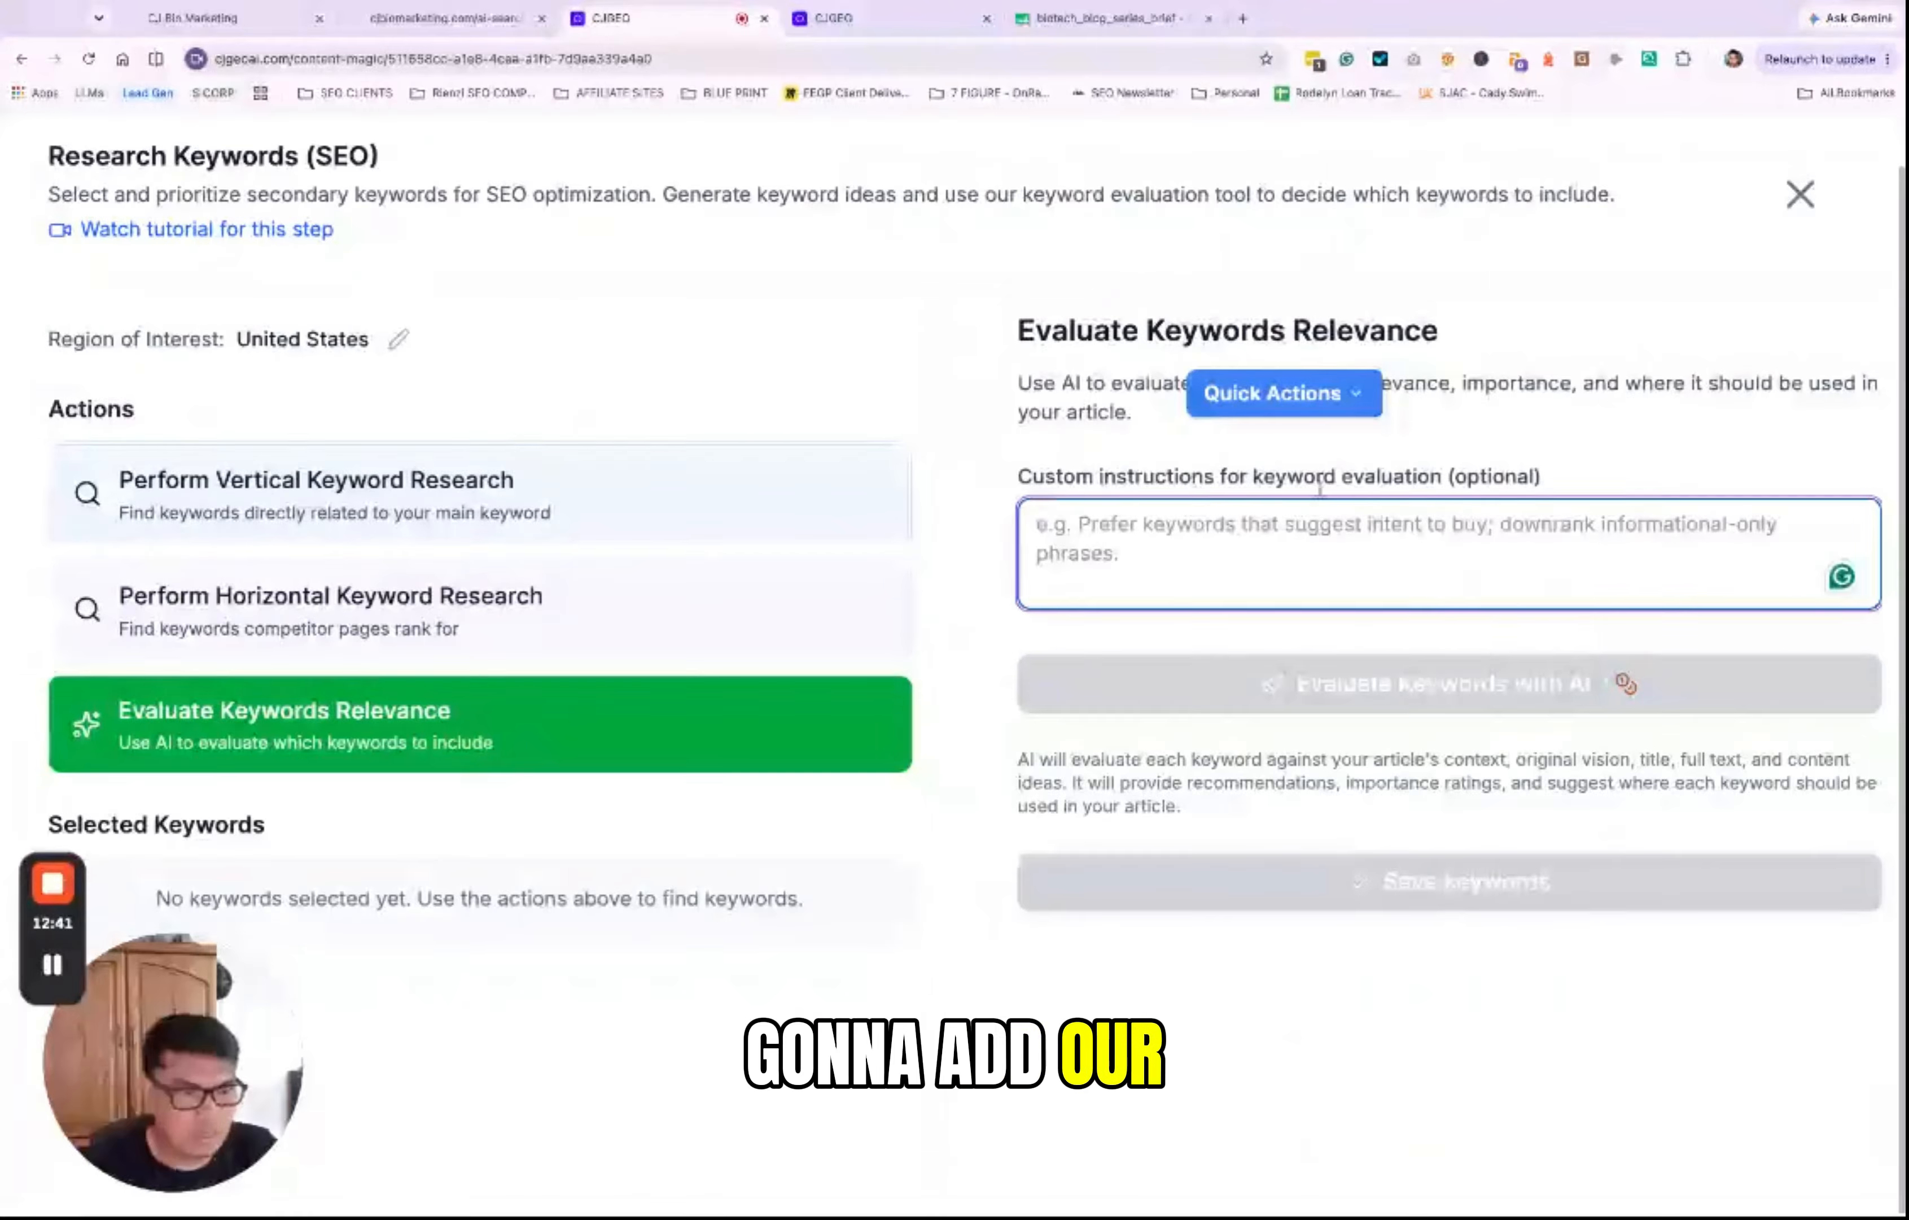
pyautogui.click(831, 17)
pyautogui.click(1107, 18)
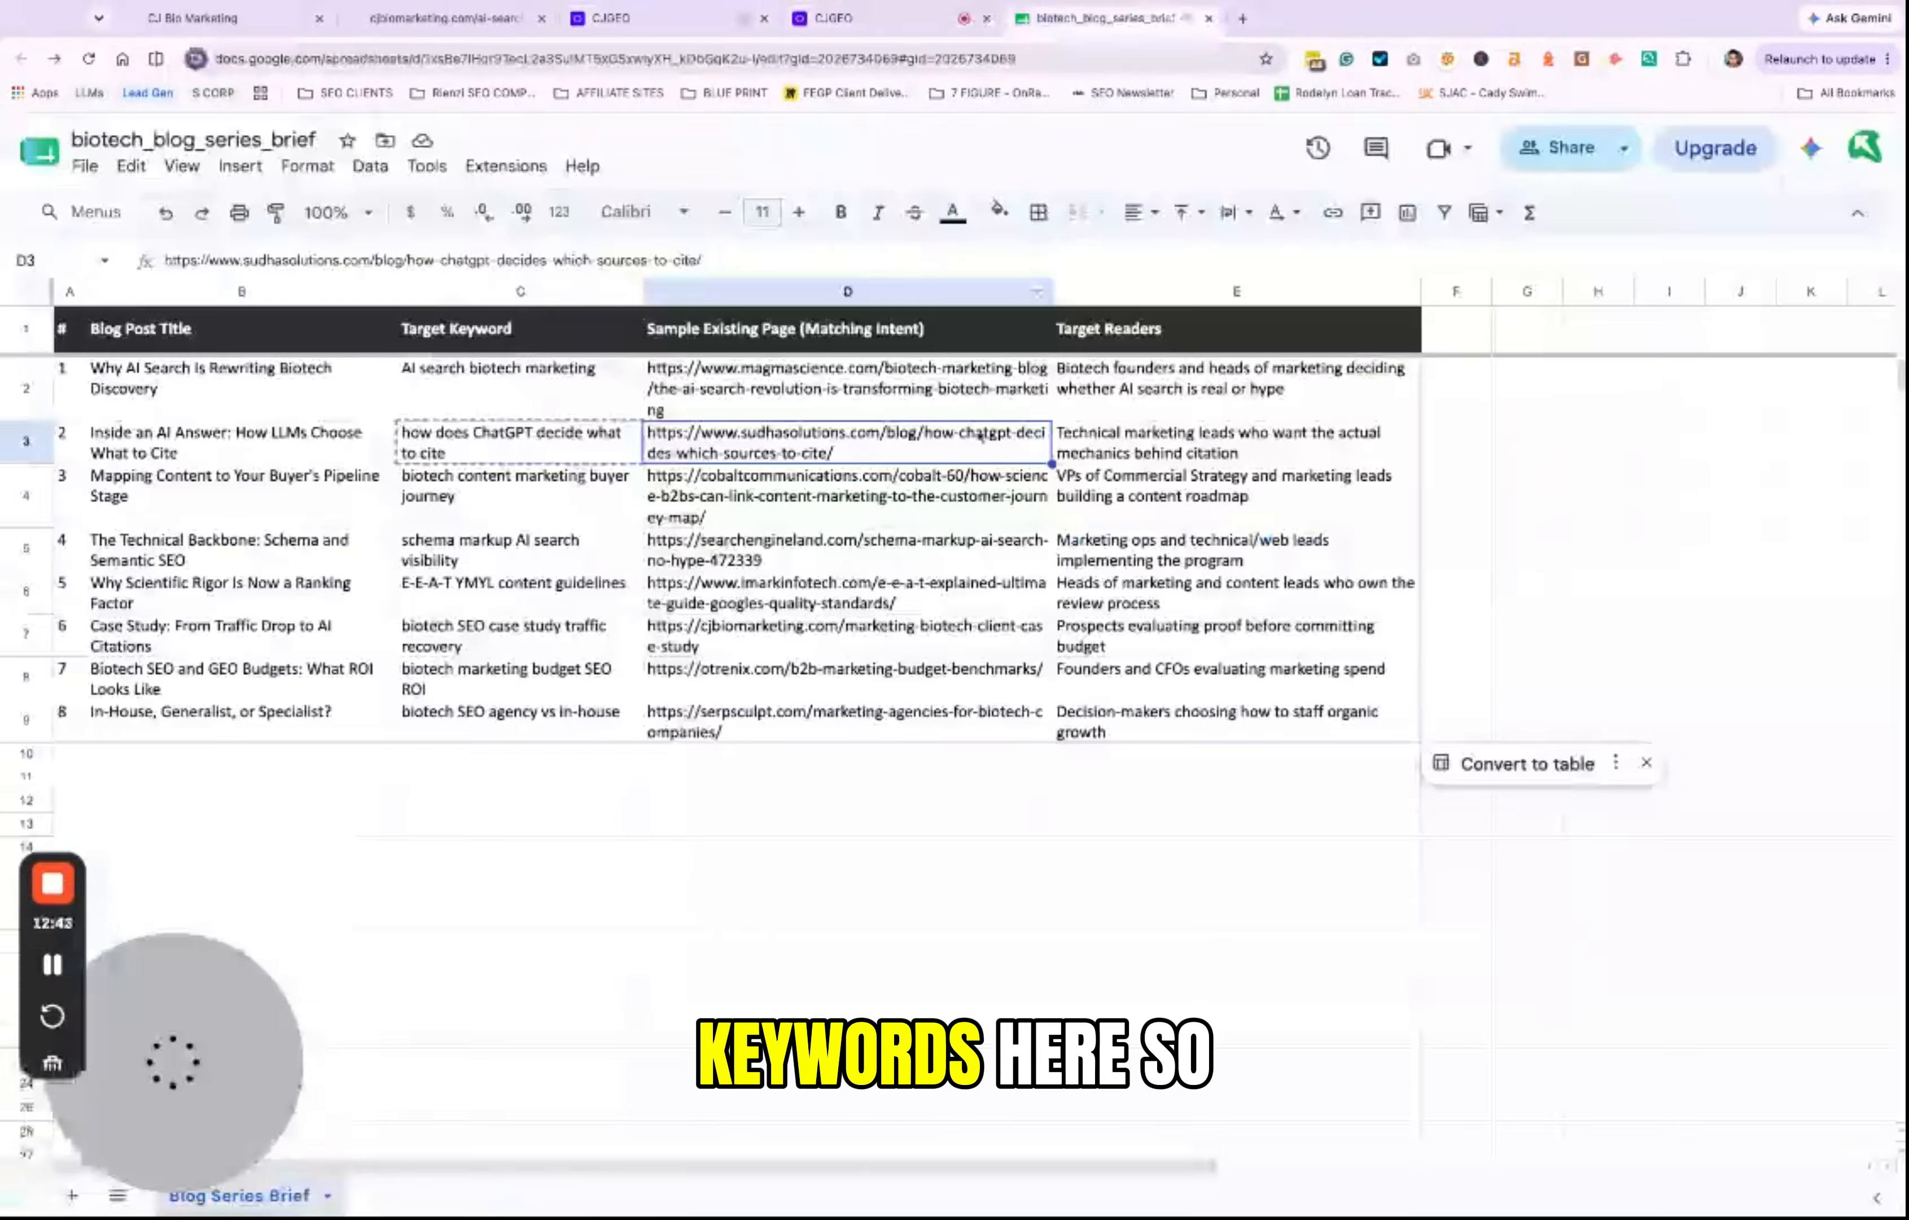
pyautogui.click(610, 440)
pyautogui.click(446, 18)
pyautogui.click(612, 17)
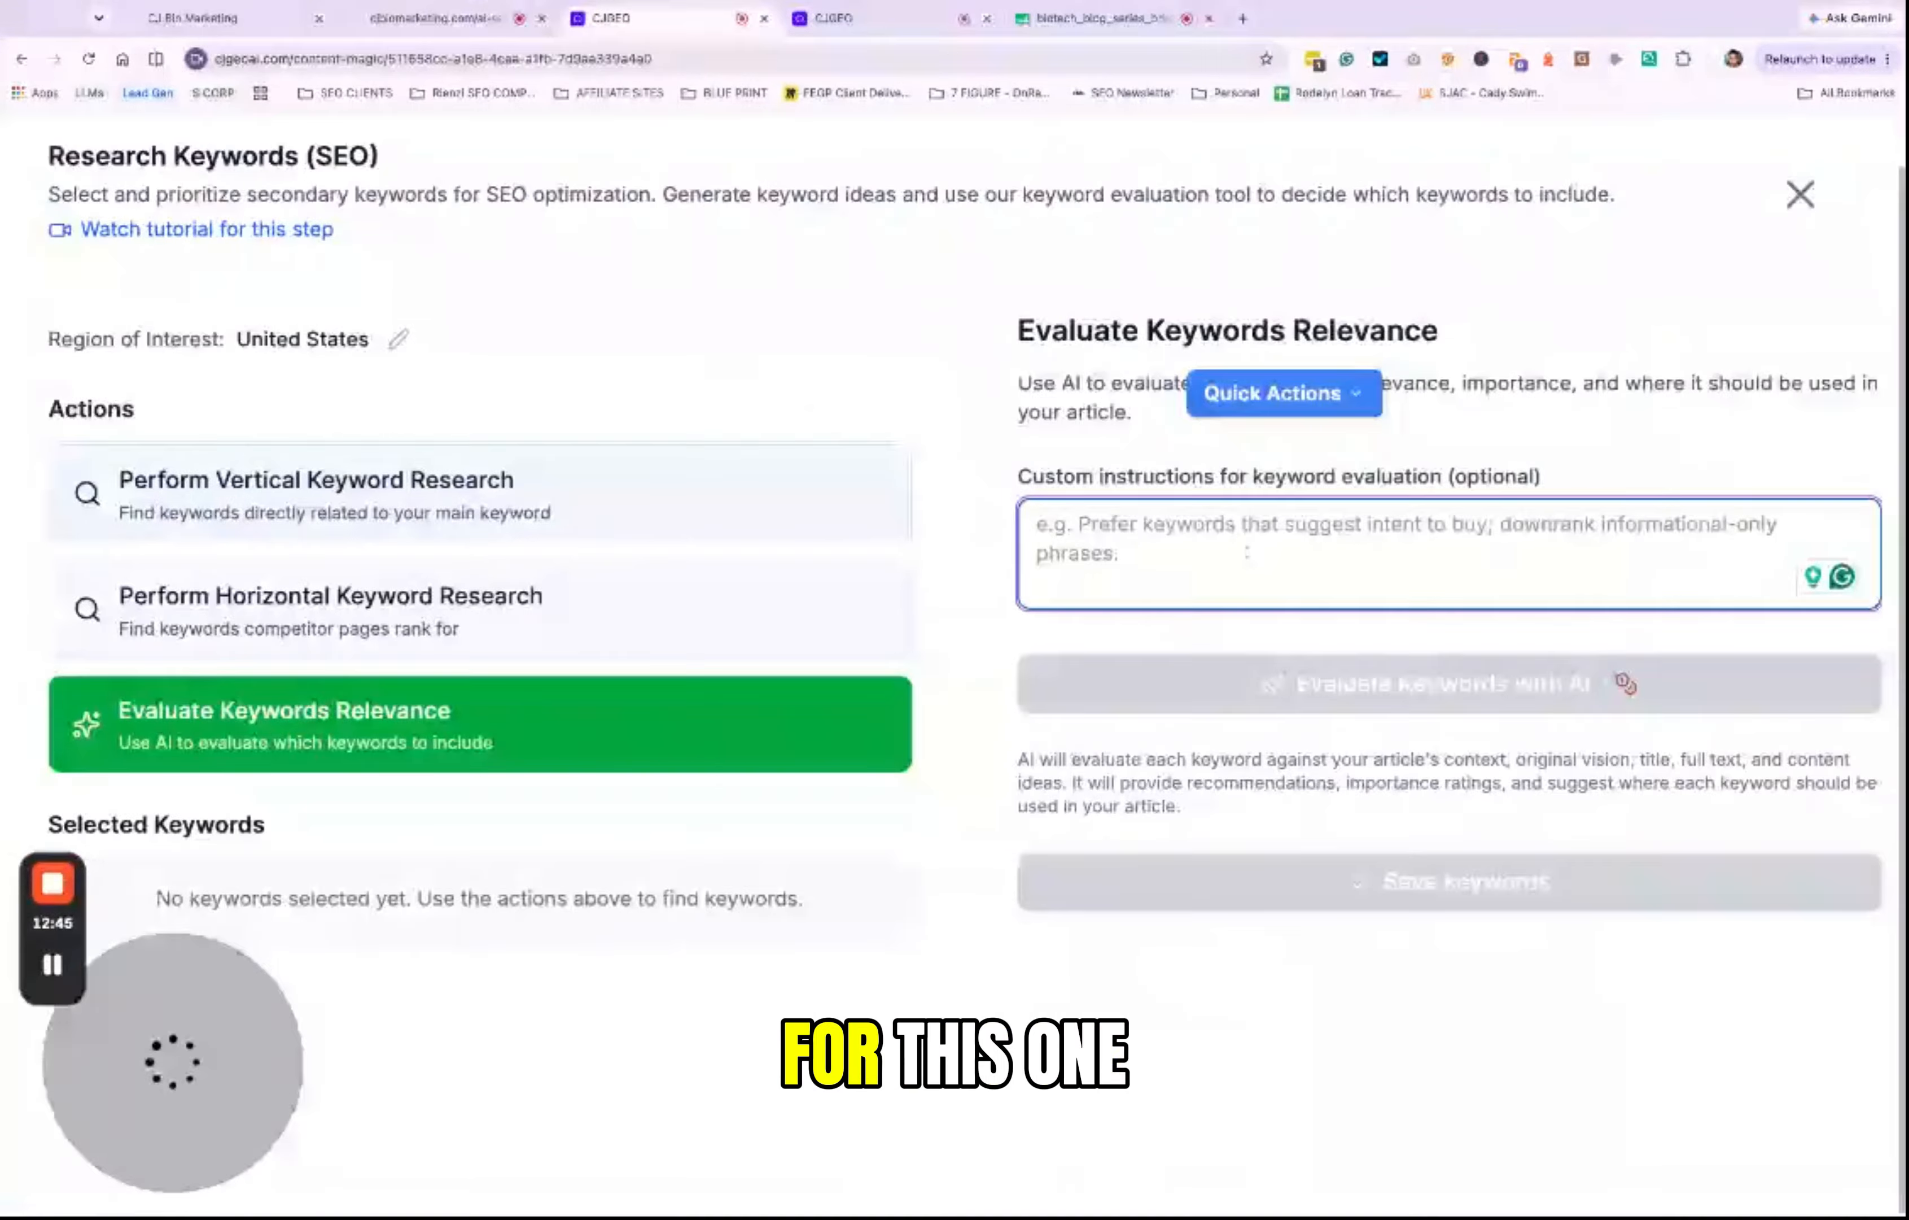
pyautogui.write('how does ChatGPT decide what to cite')
pyautogui.click(1249, 1046)
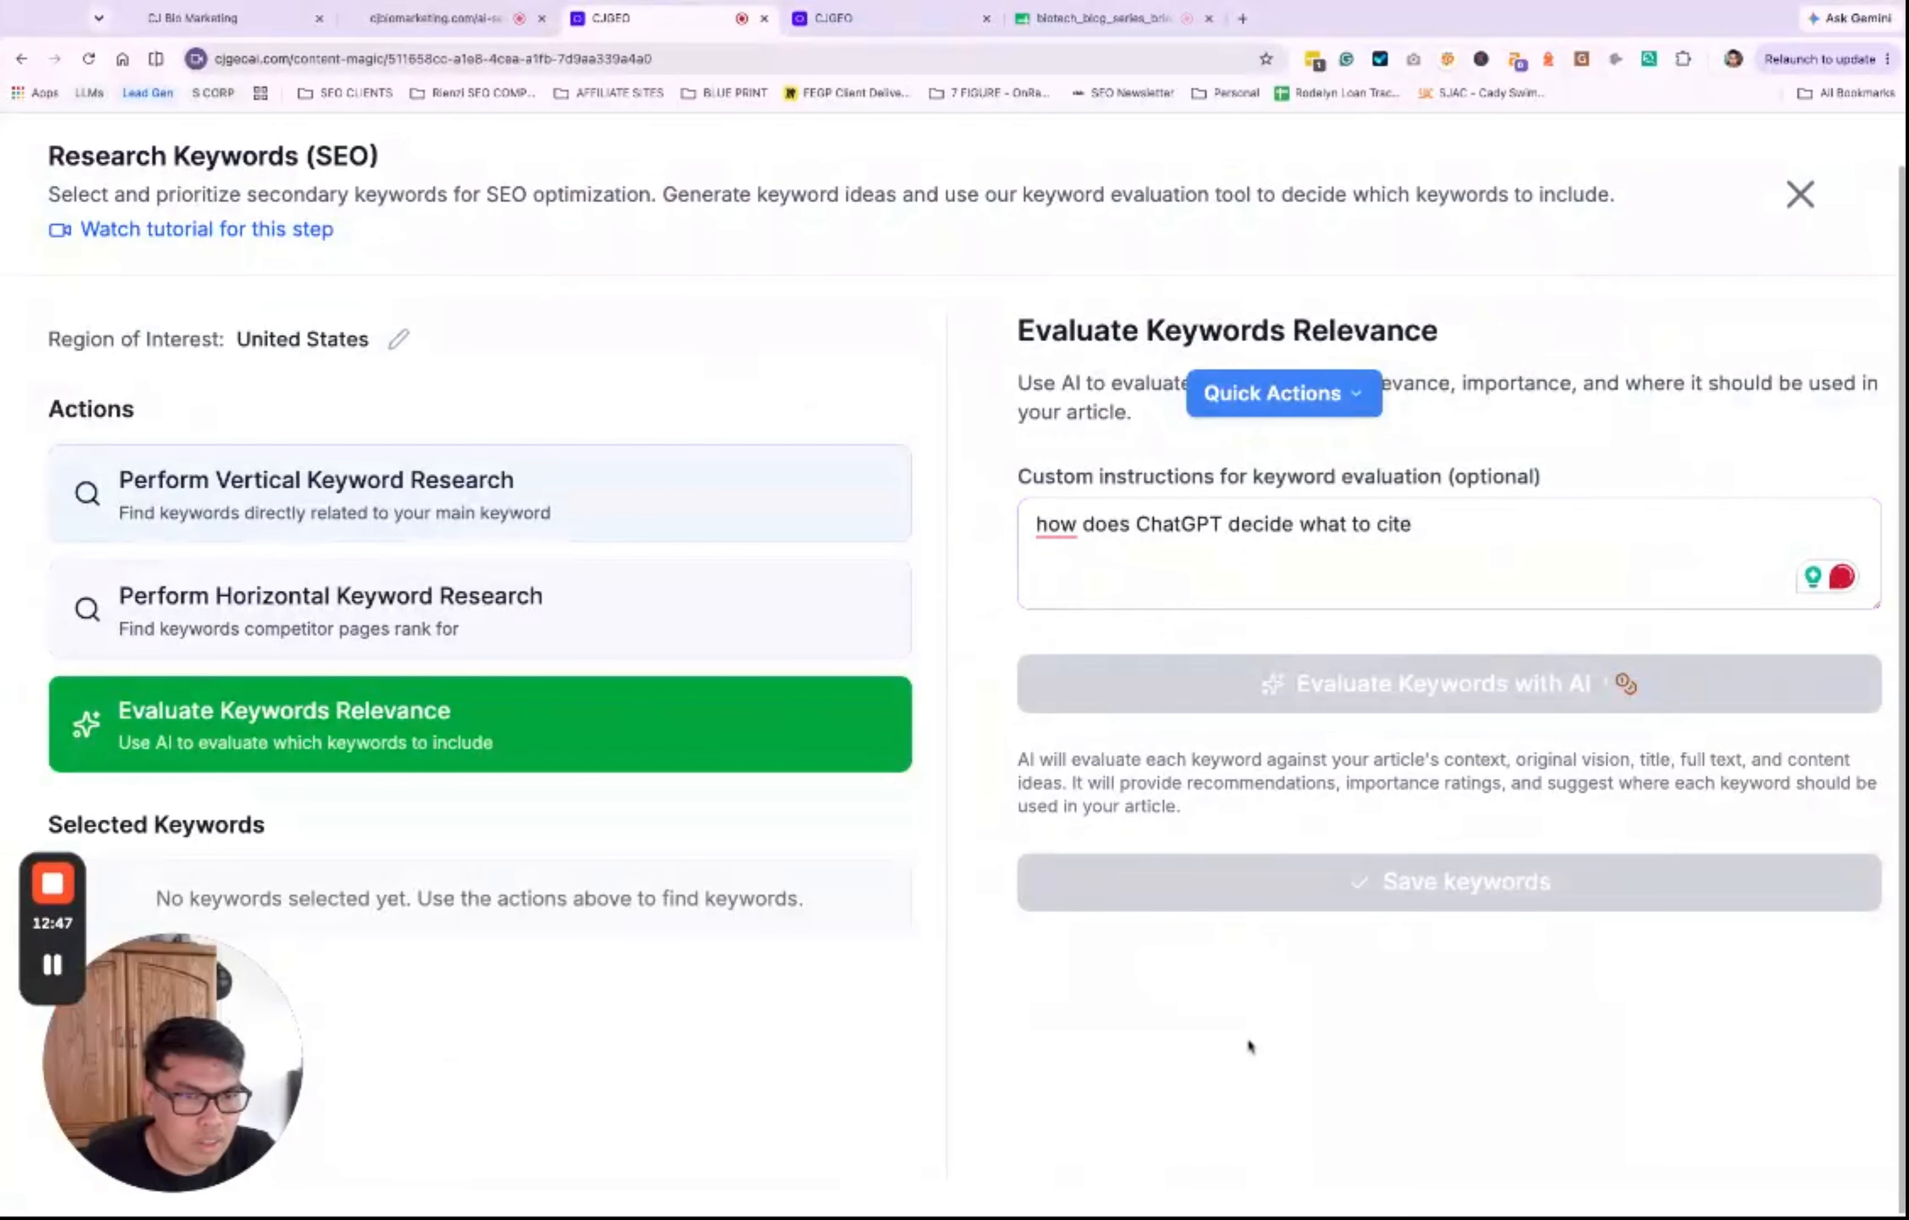
pyautogui.click(1563, 535)
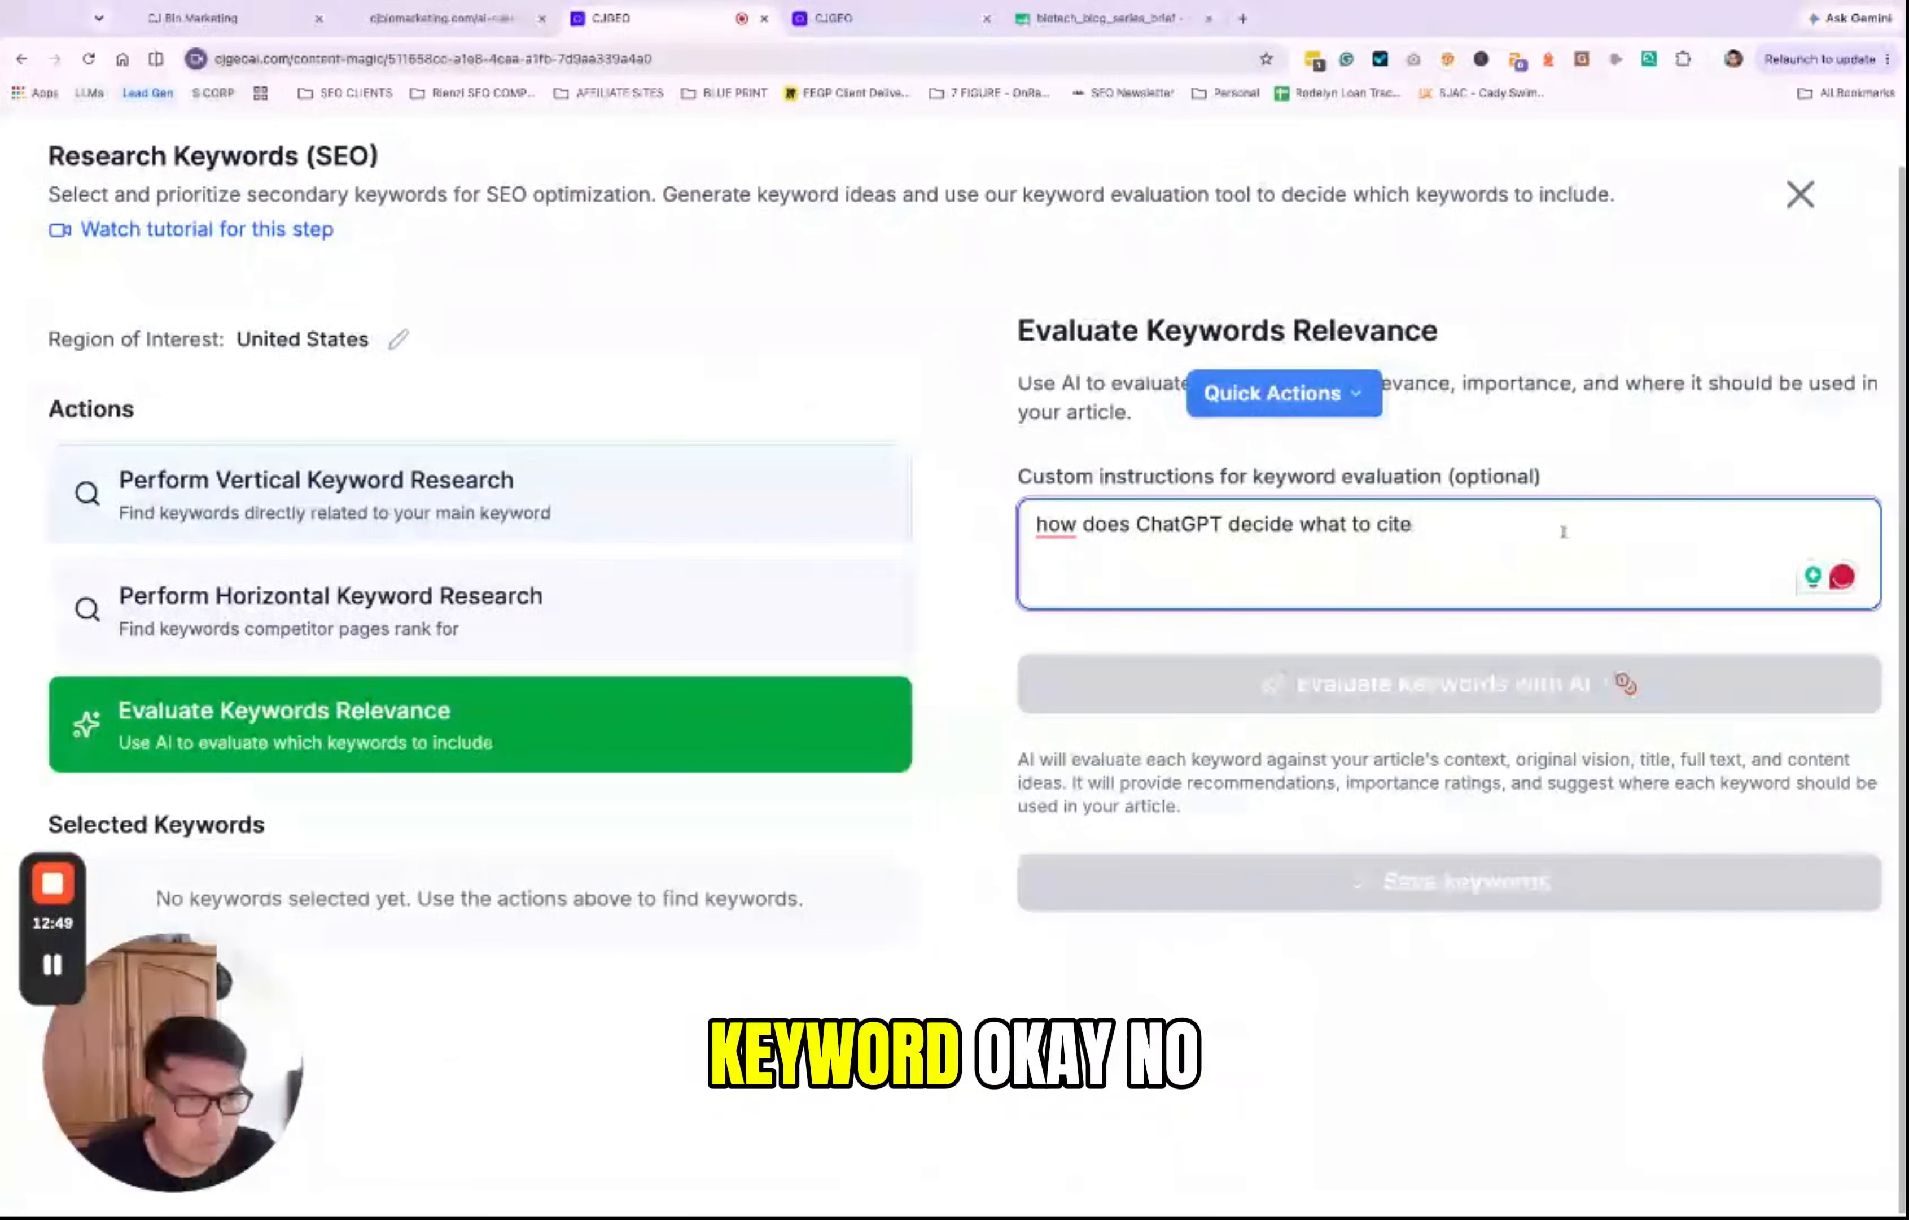
# Step: Clear the custom instructions for keyword evaluation and revisit the horizontal and vertical keyword research
pyautogui.hotkey('ctrl', 'a')
pyautogui.press('BackSpace')
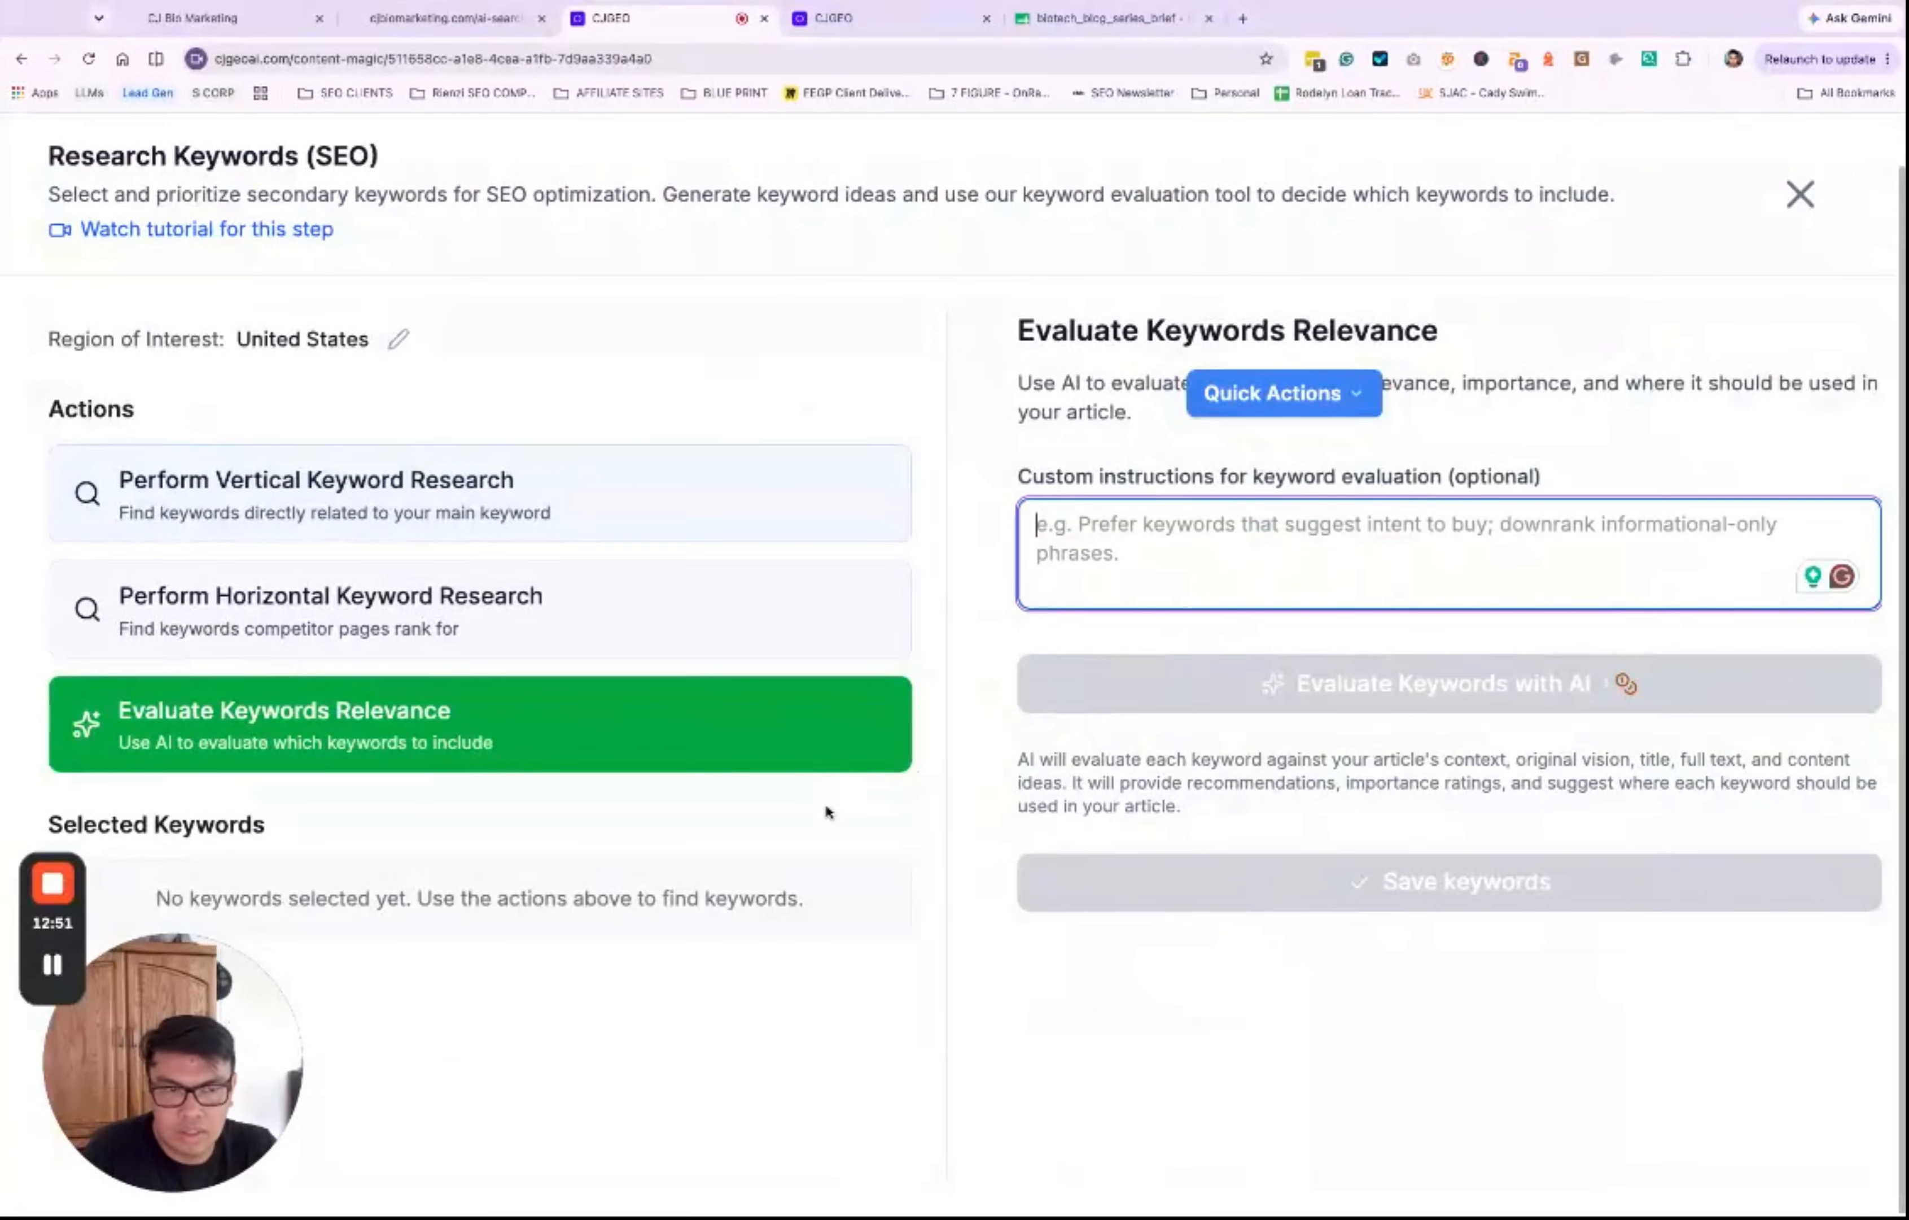
pyautogui.click(1418, 390)
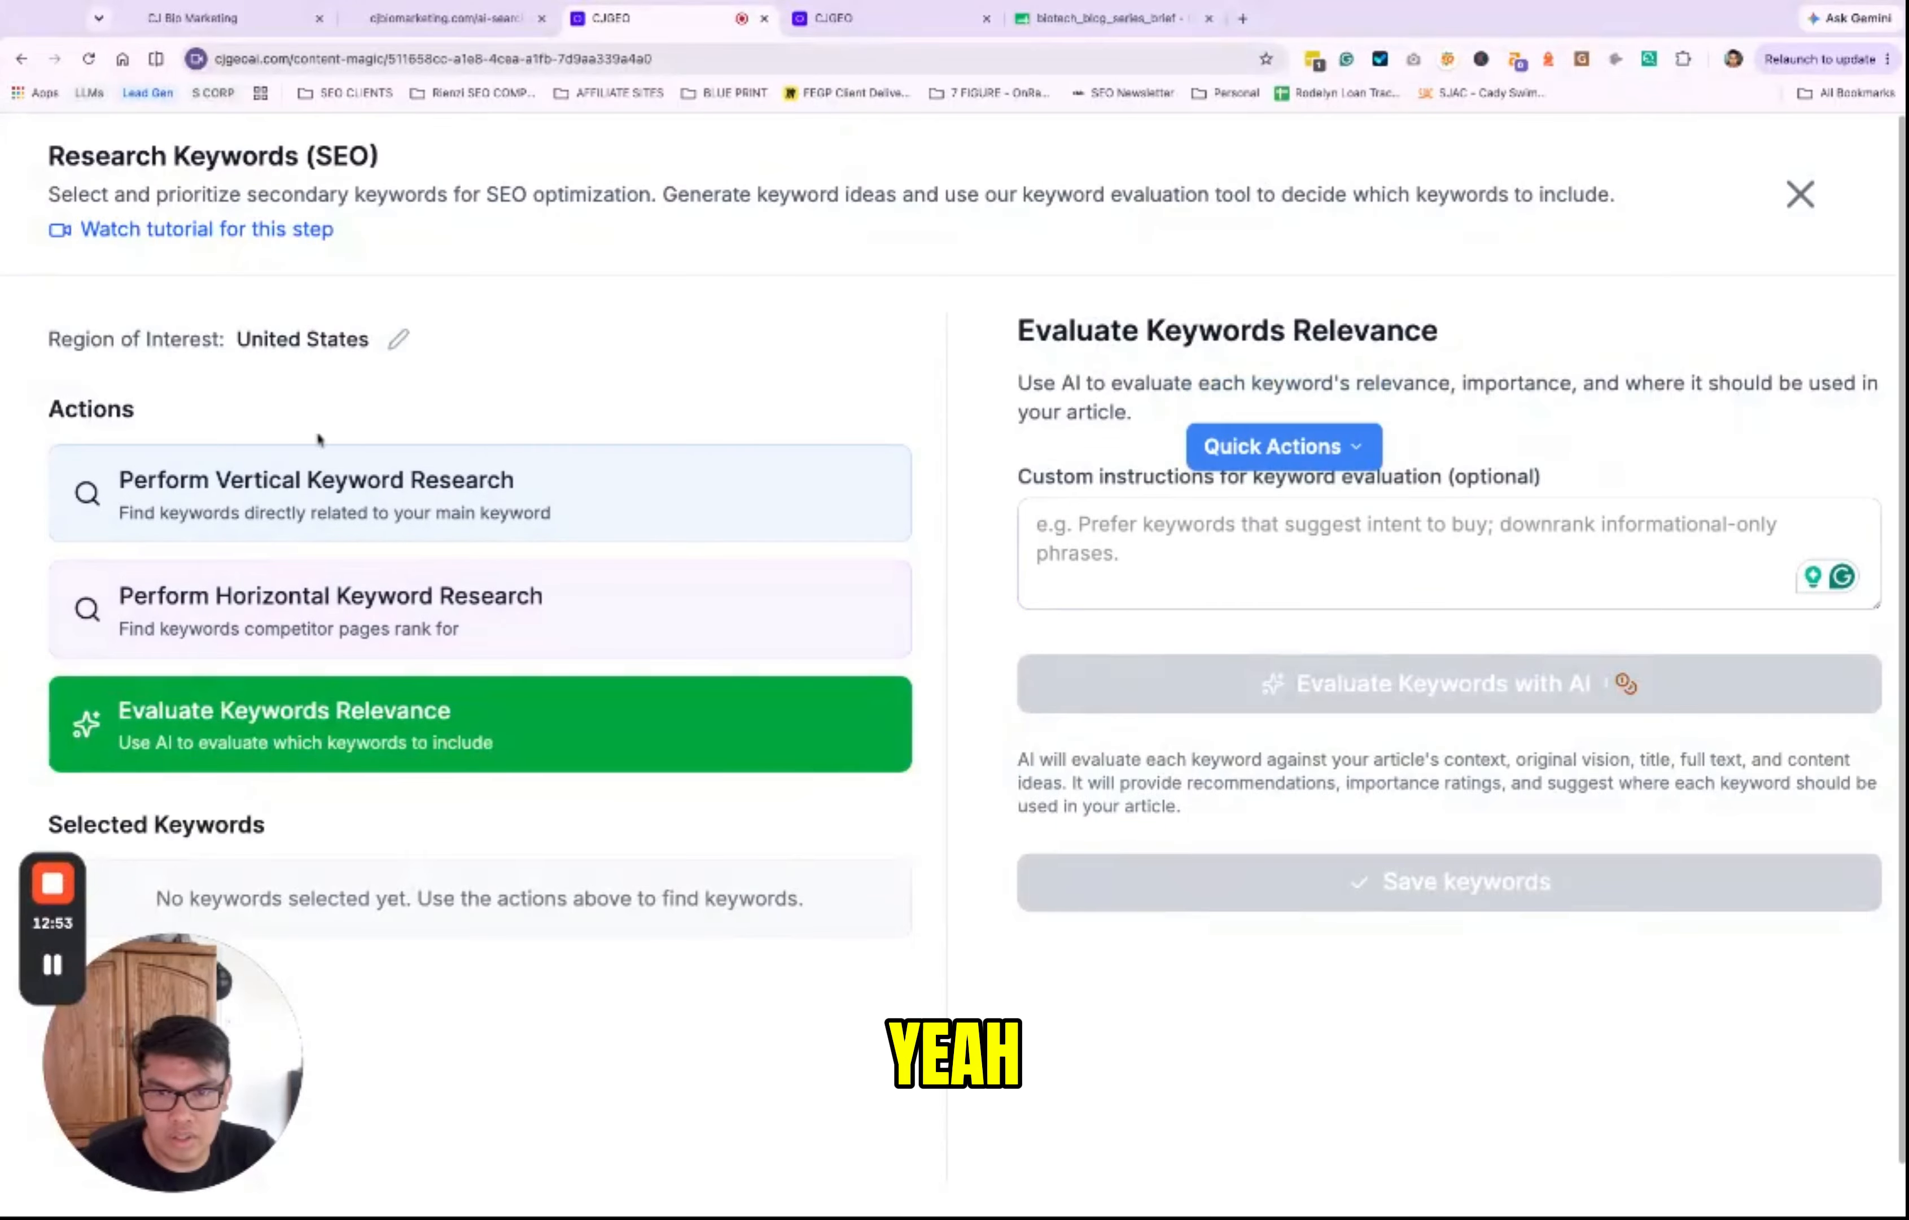
pyautogui.click(537, 642)
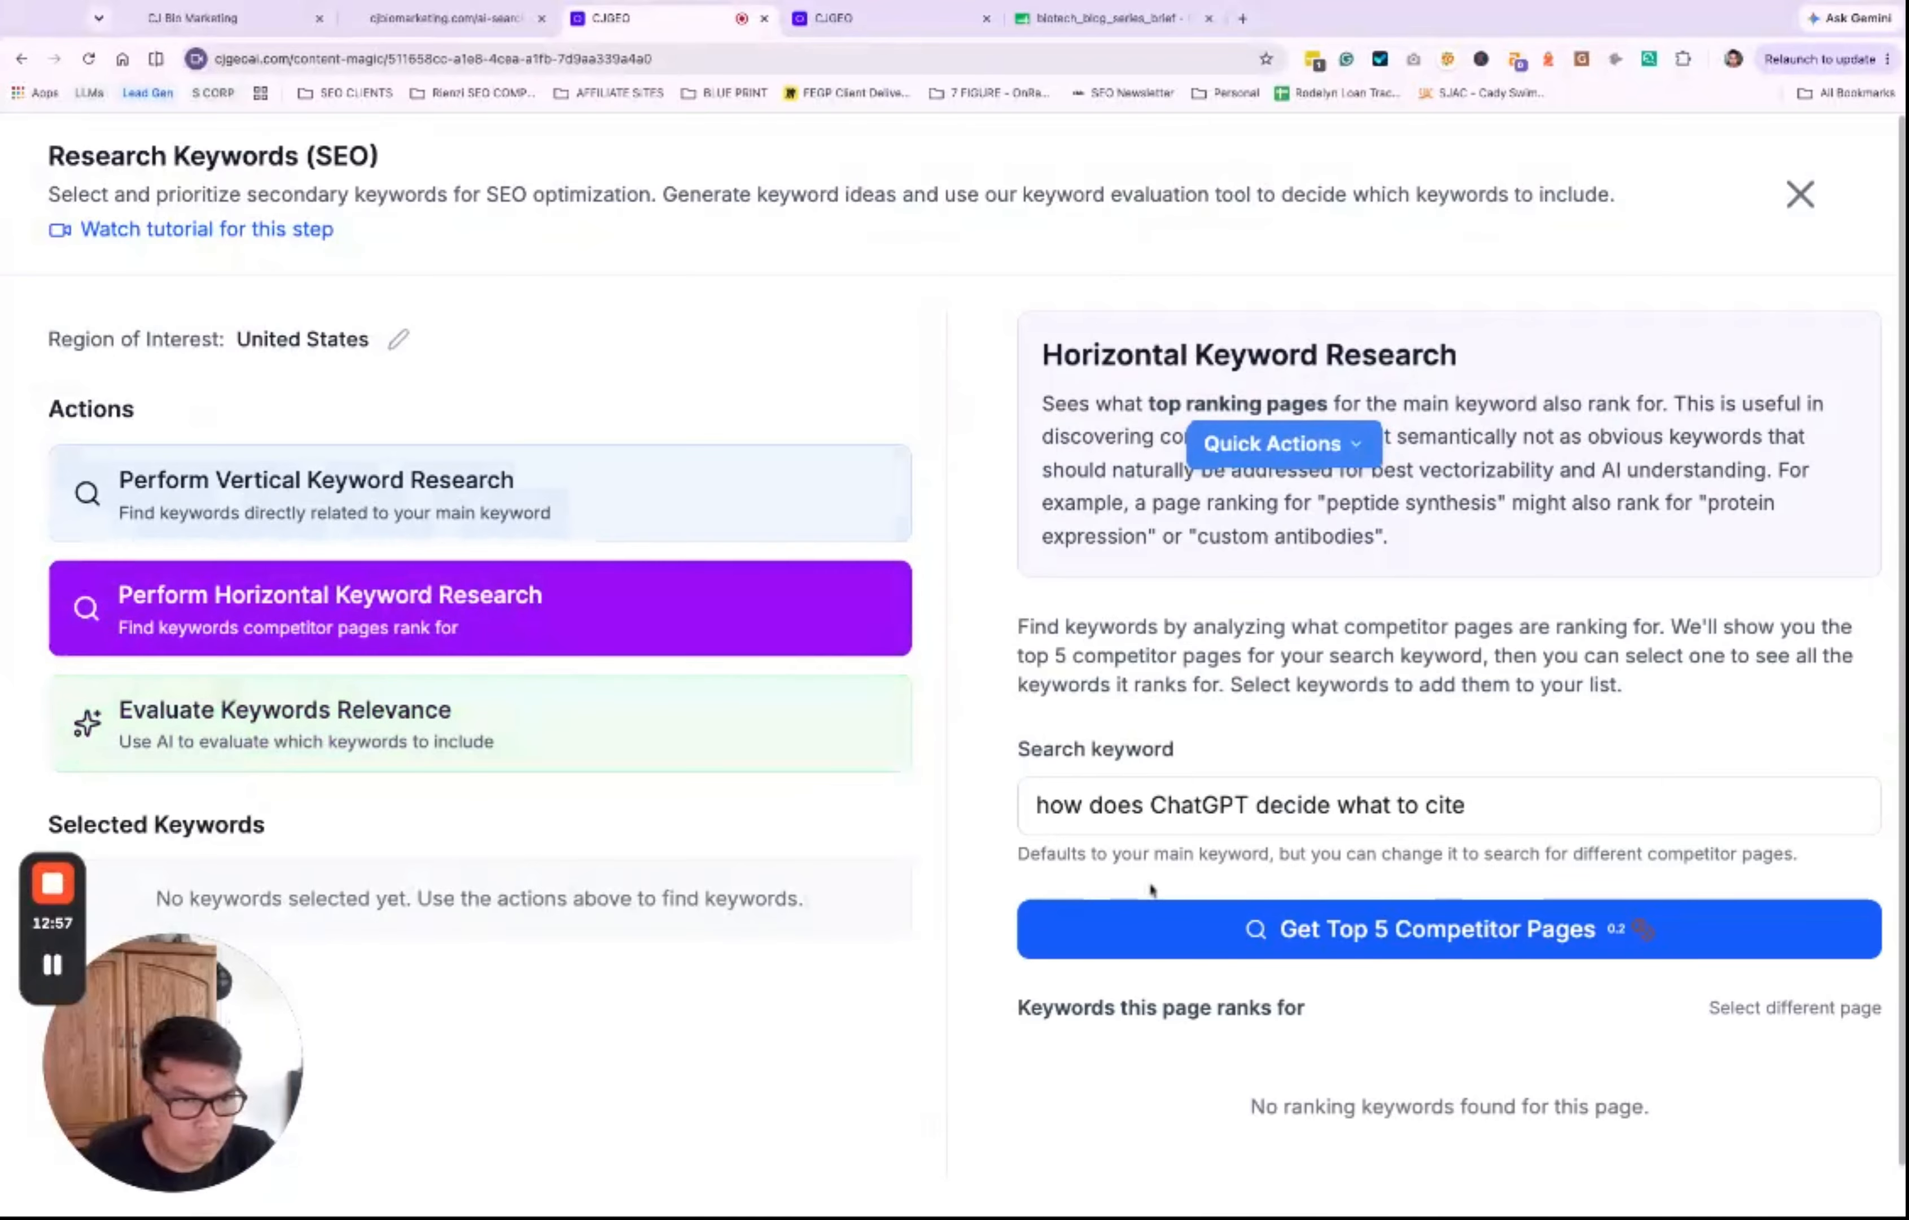
pyautogui.click(1513, 789)
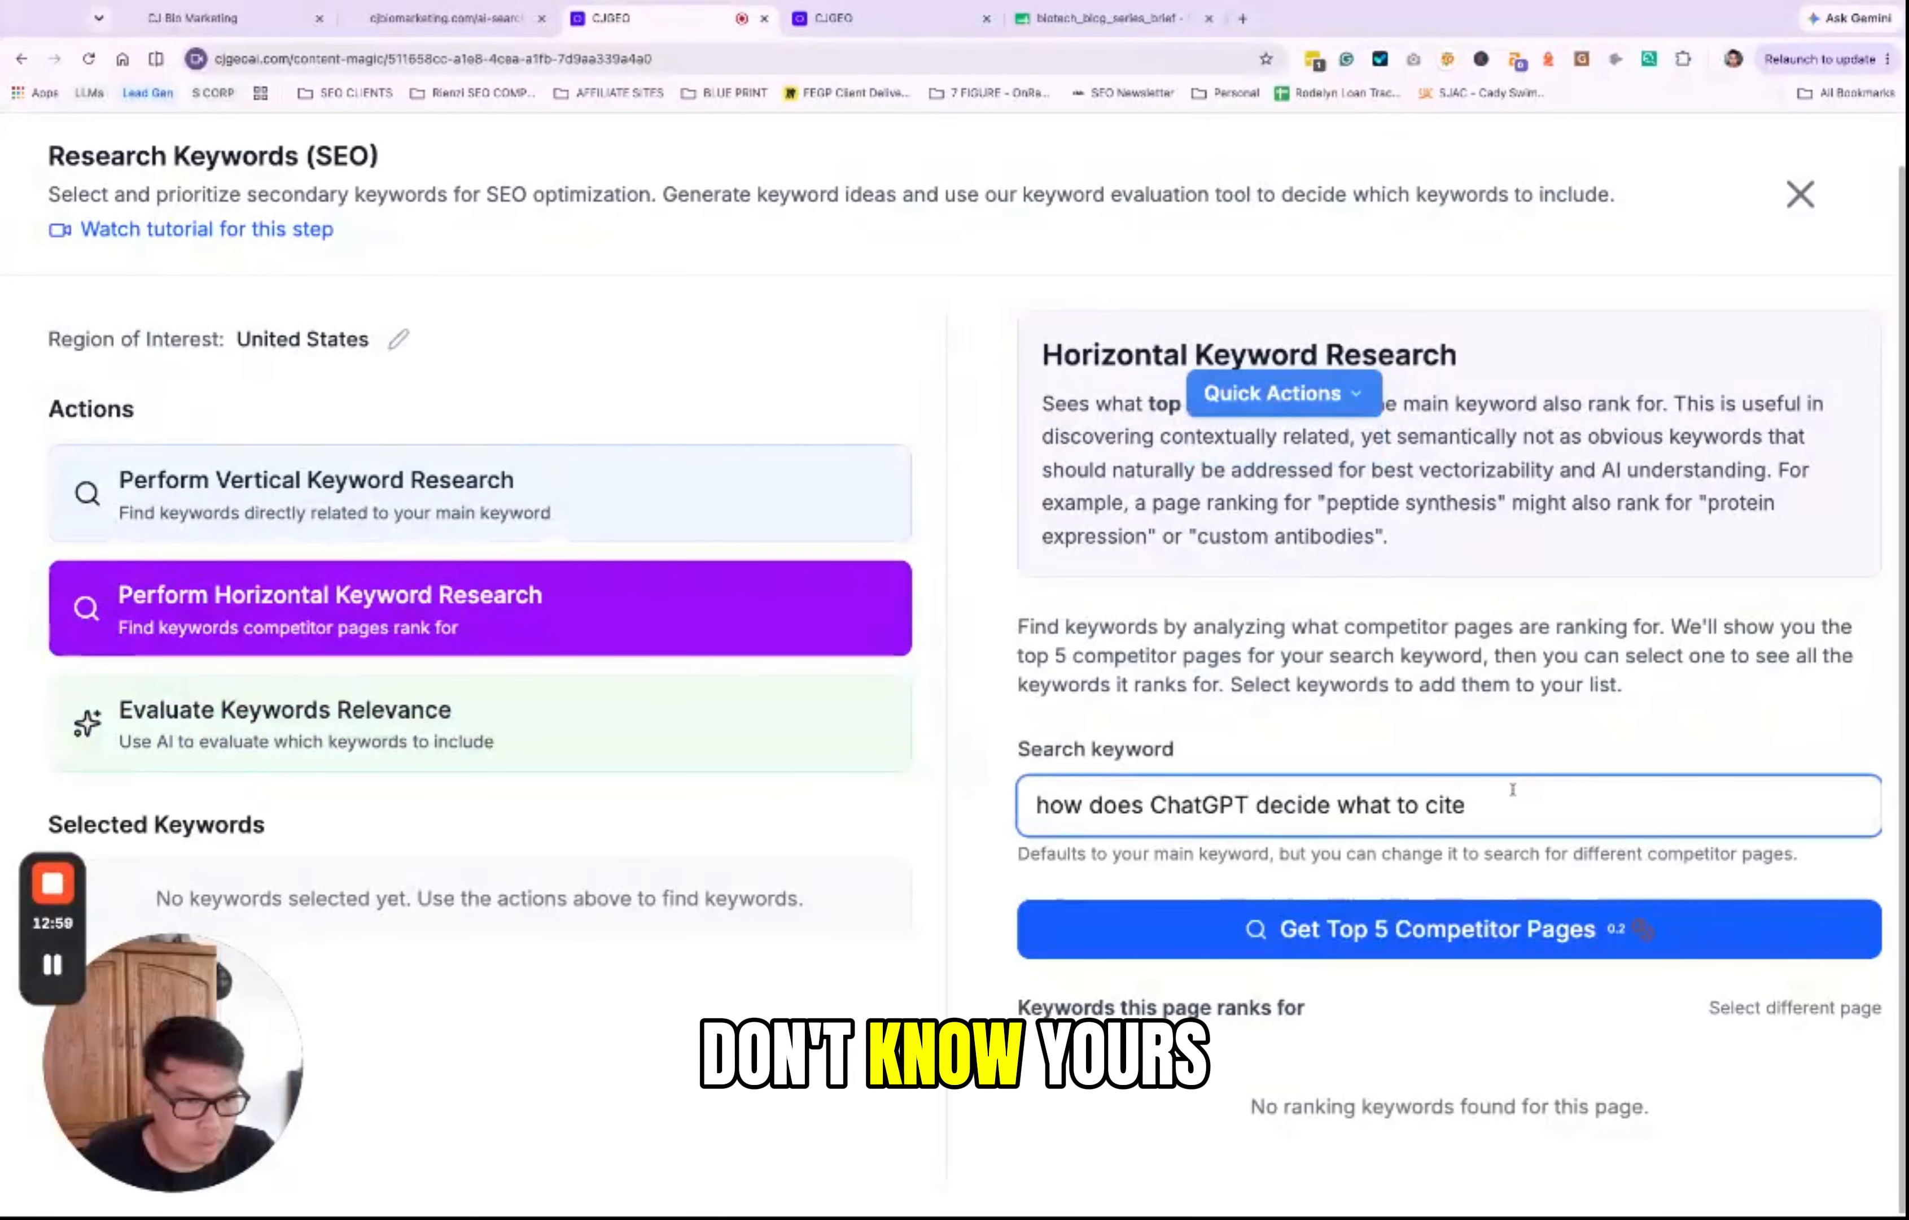
pyautogui.click(562, 494)
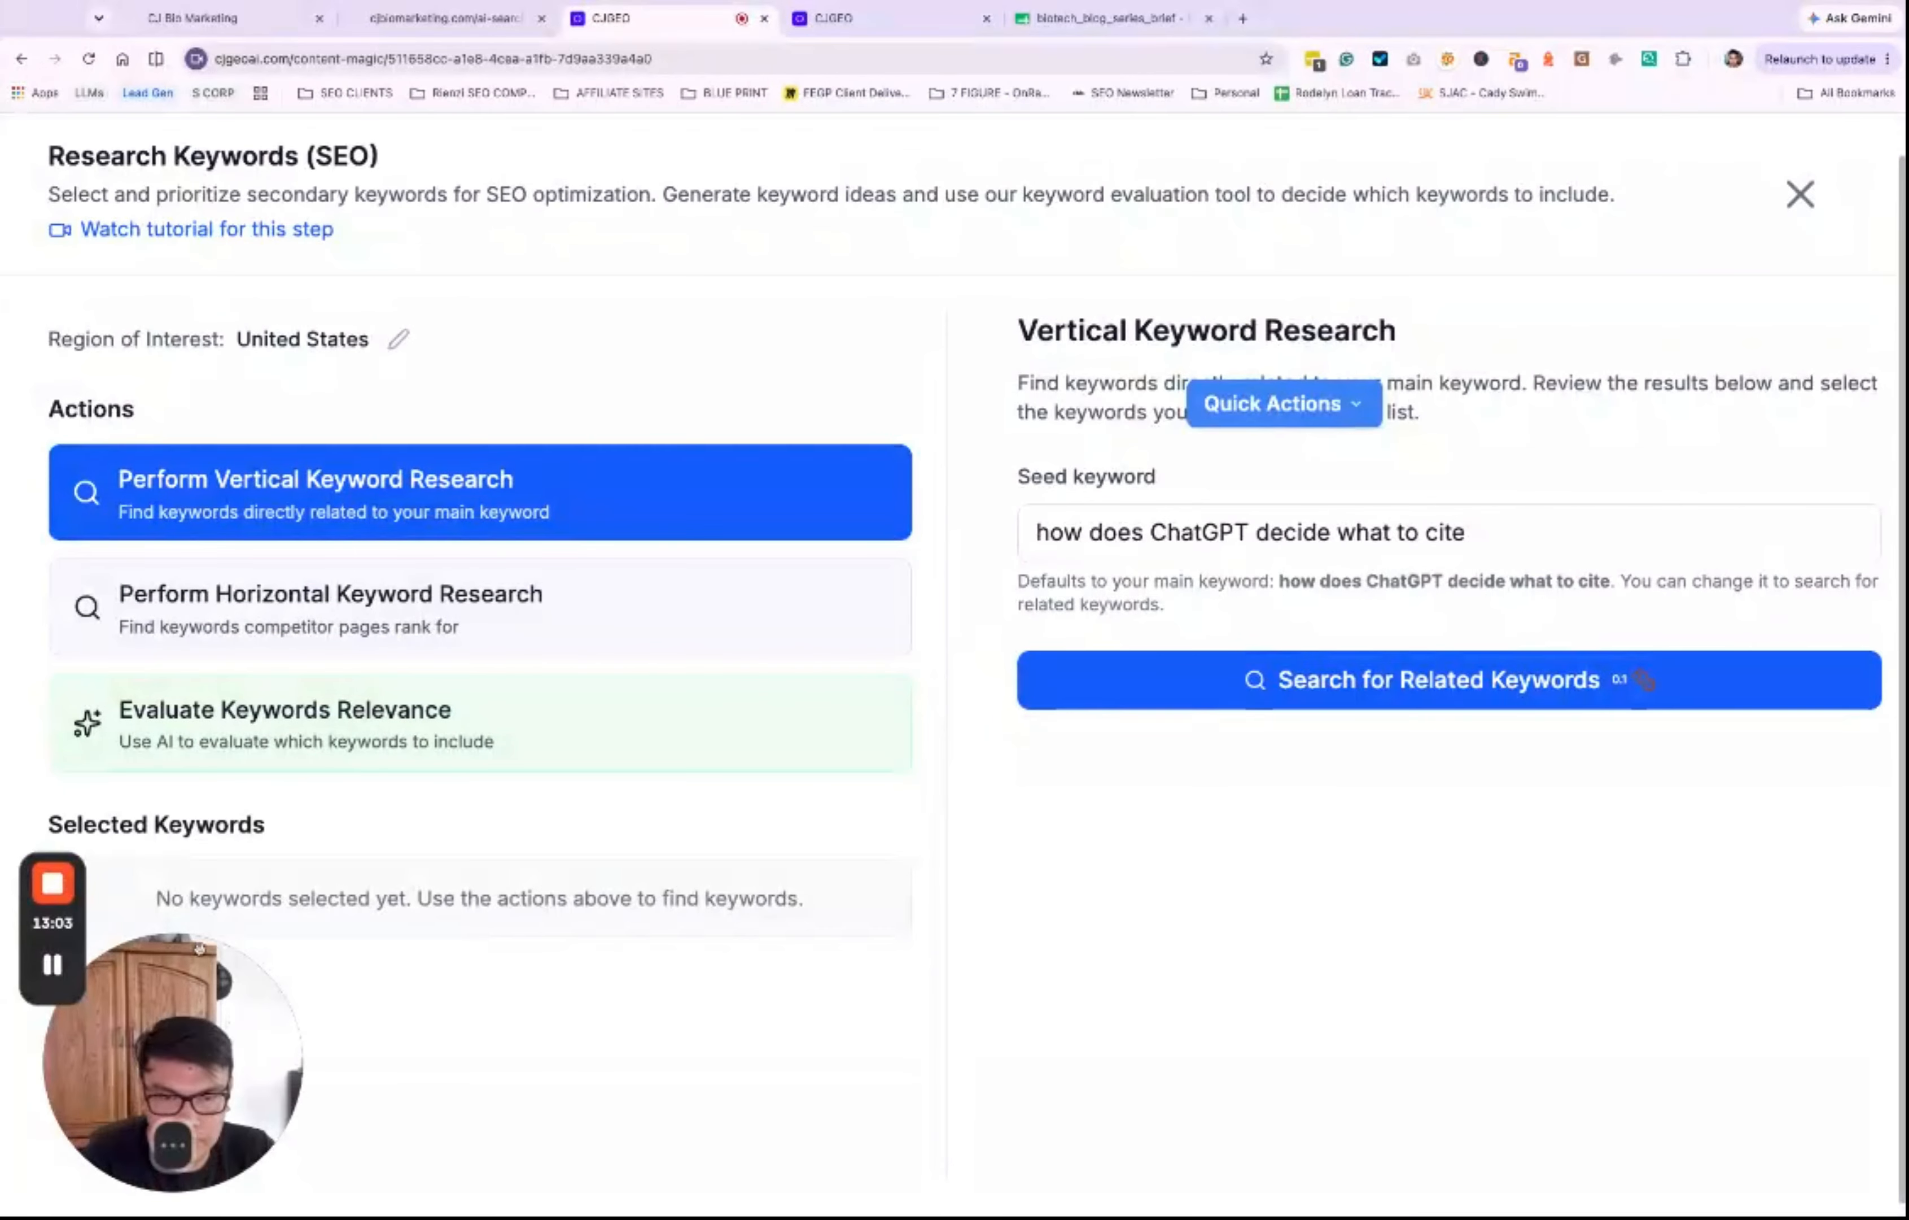
# Step: In horizontal keyword research, add the competitor page's ranking keyword "how to cite claude" to the selected keywords
pyautogui.click(482, 608)
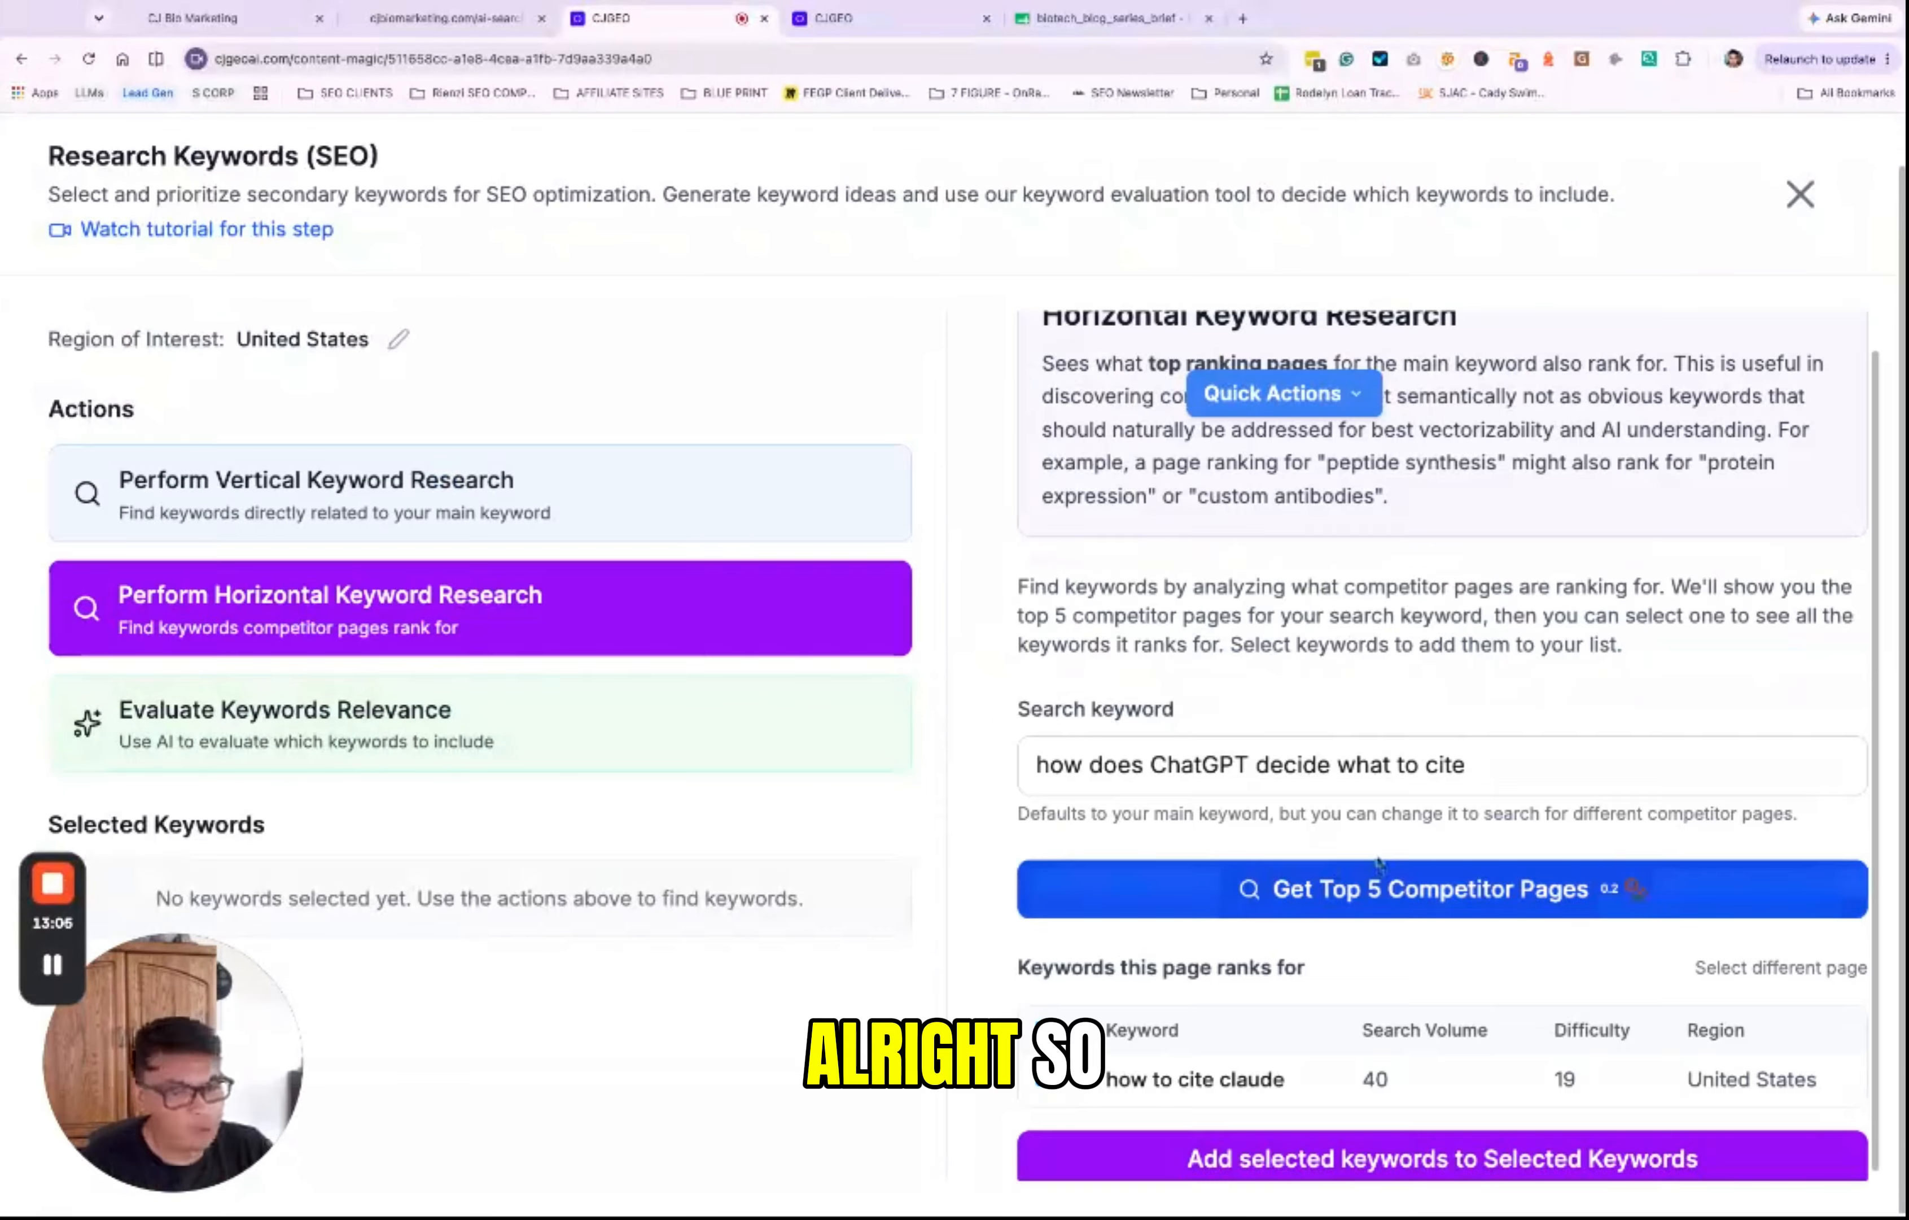
pyautogui.scroll(-1, 1556, 682)
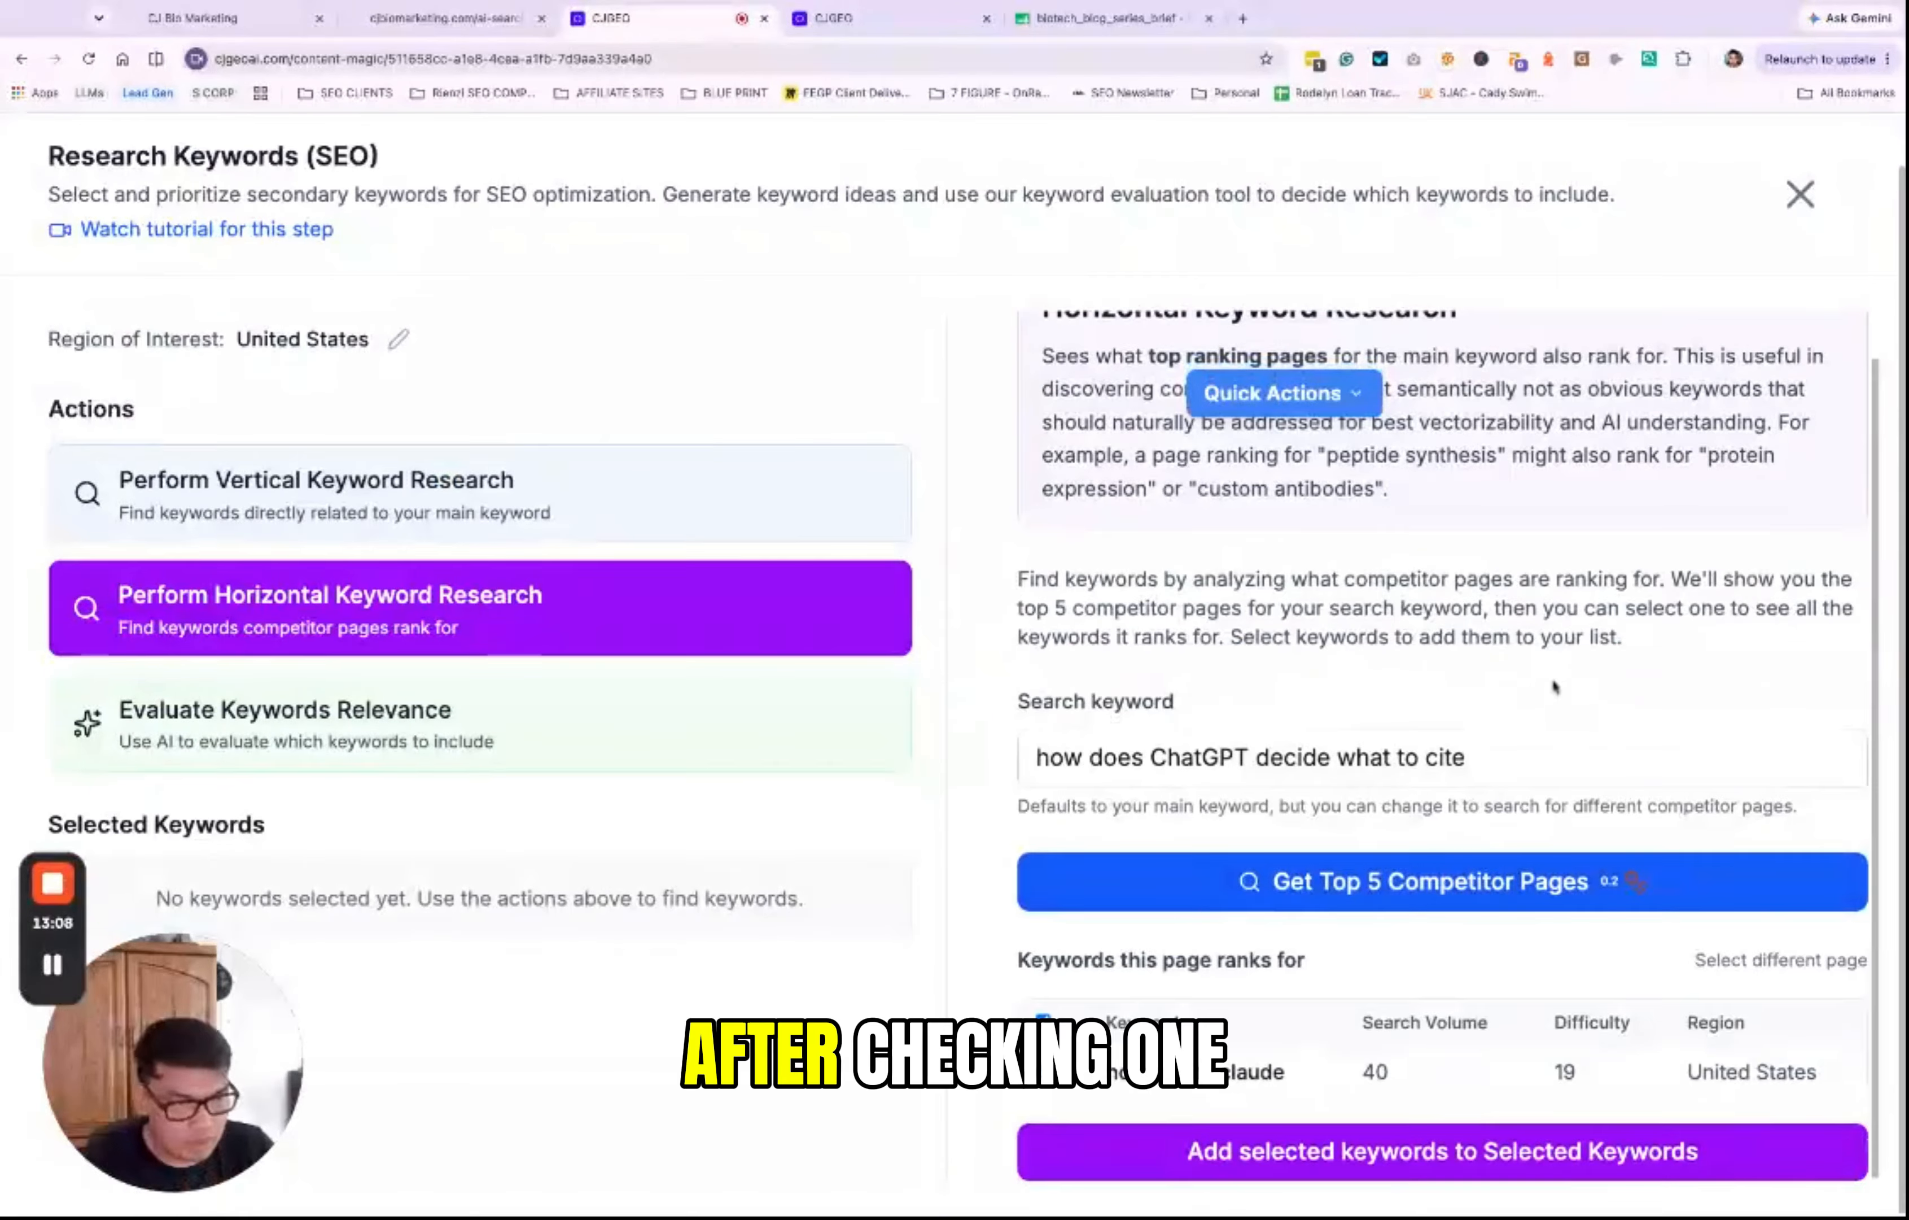
pyautogui.scroll(1, 1508, 530)
pyautogui.scroll(1, 1508, 530)
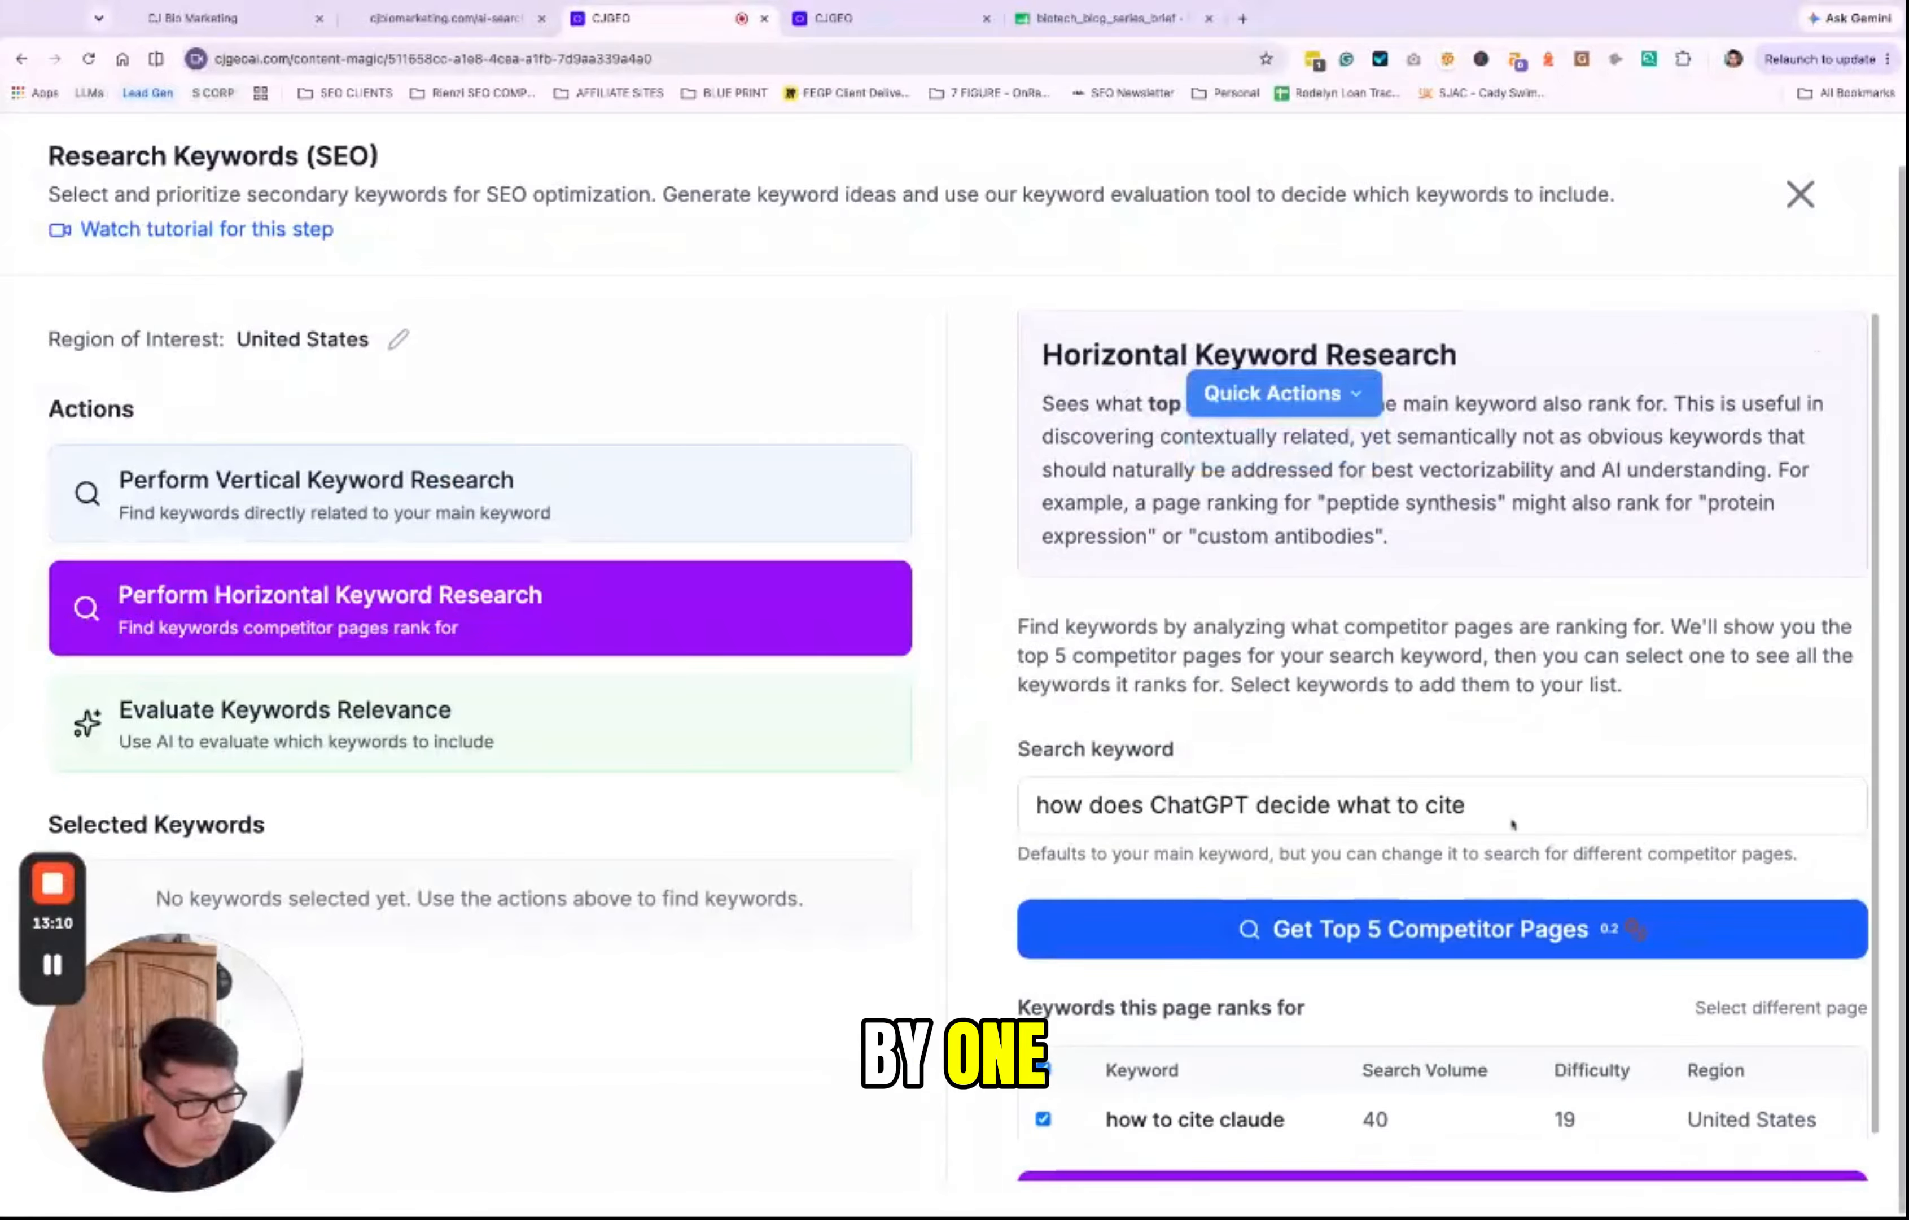
pyautogui.scroll(-1, 1364, 923)
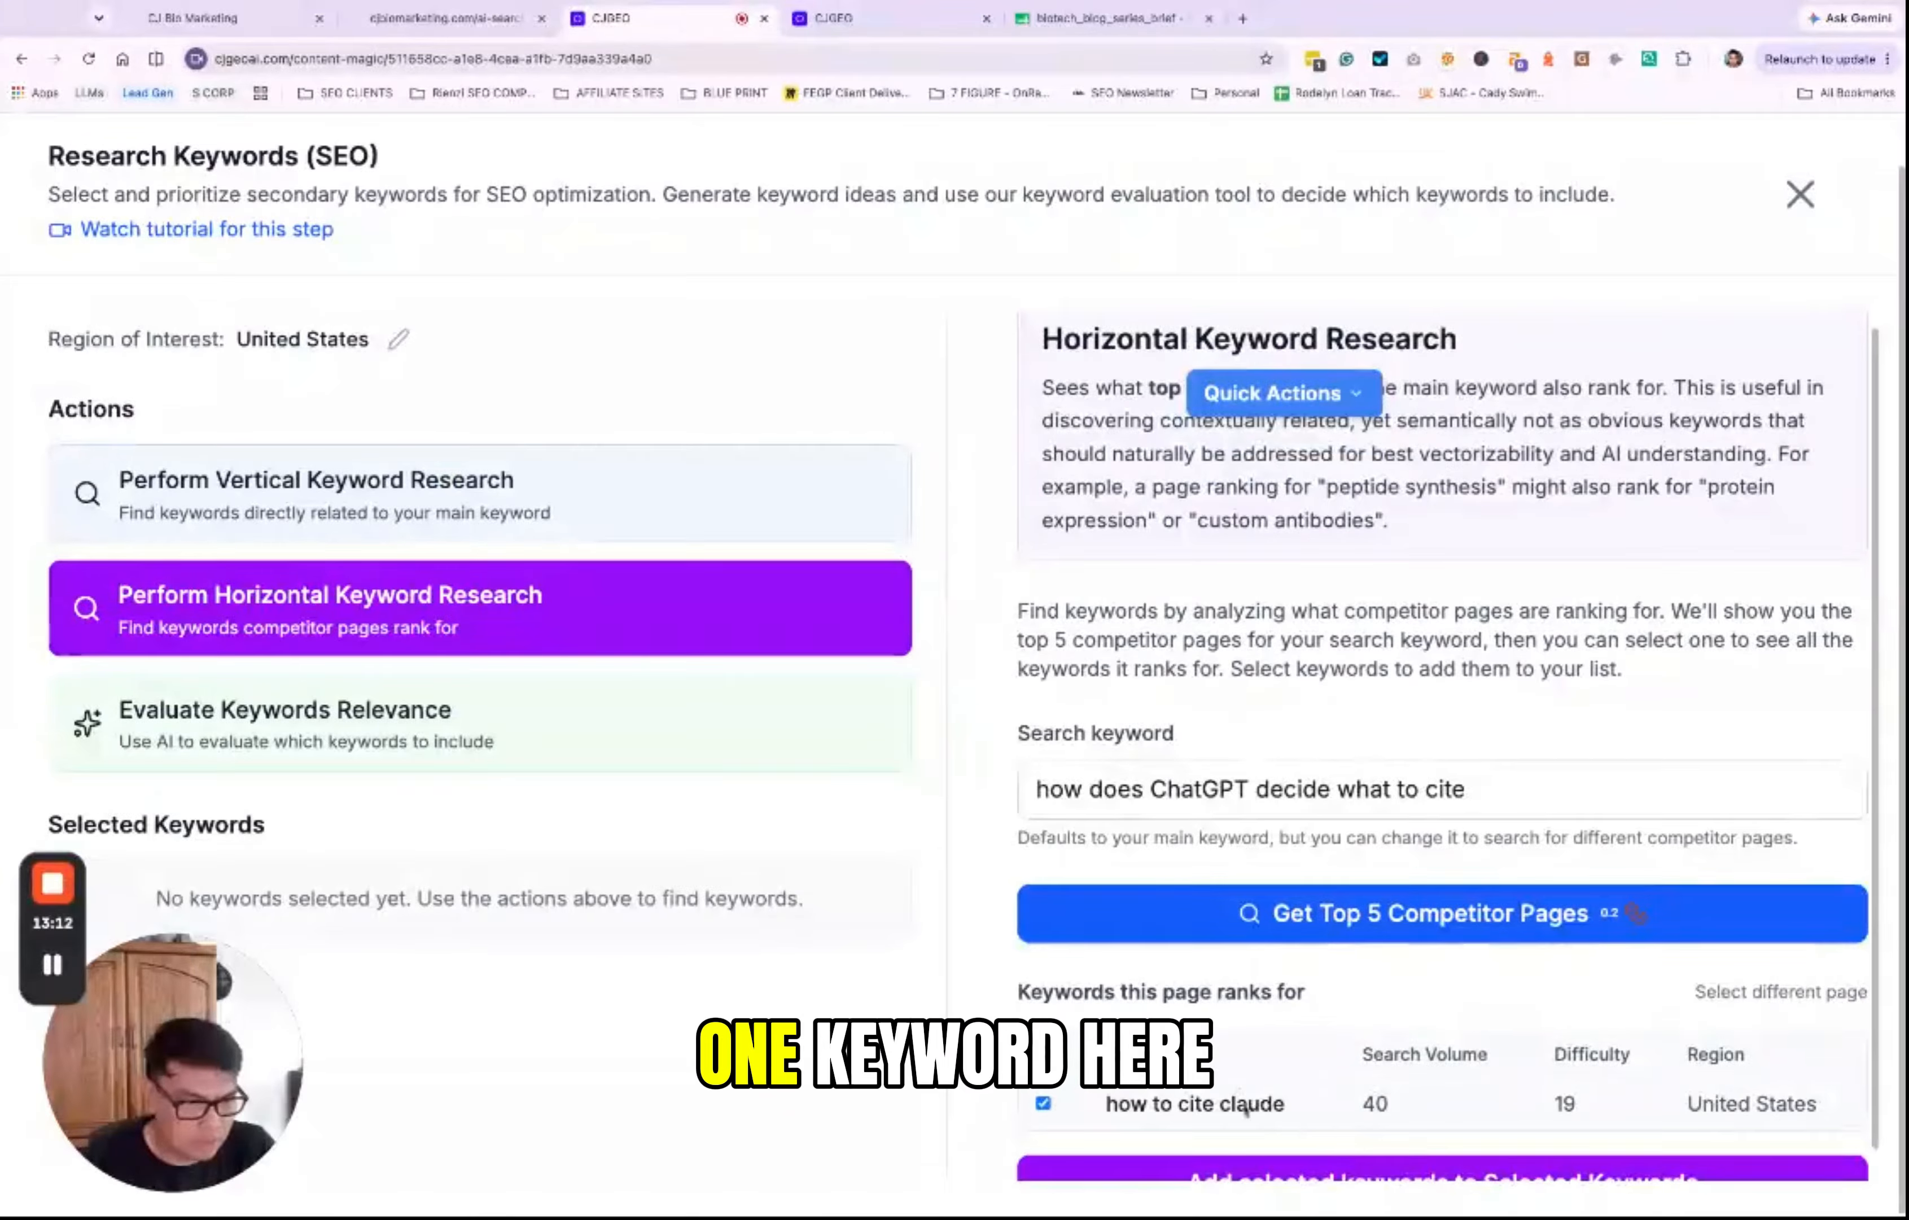
pyautogui.scroll(-1, 1275, 1101)
pyautogui.scroll(1, 1476, 1115)
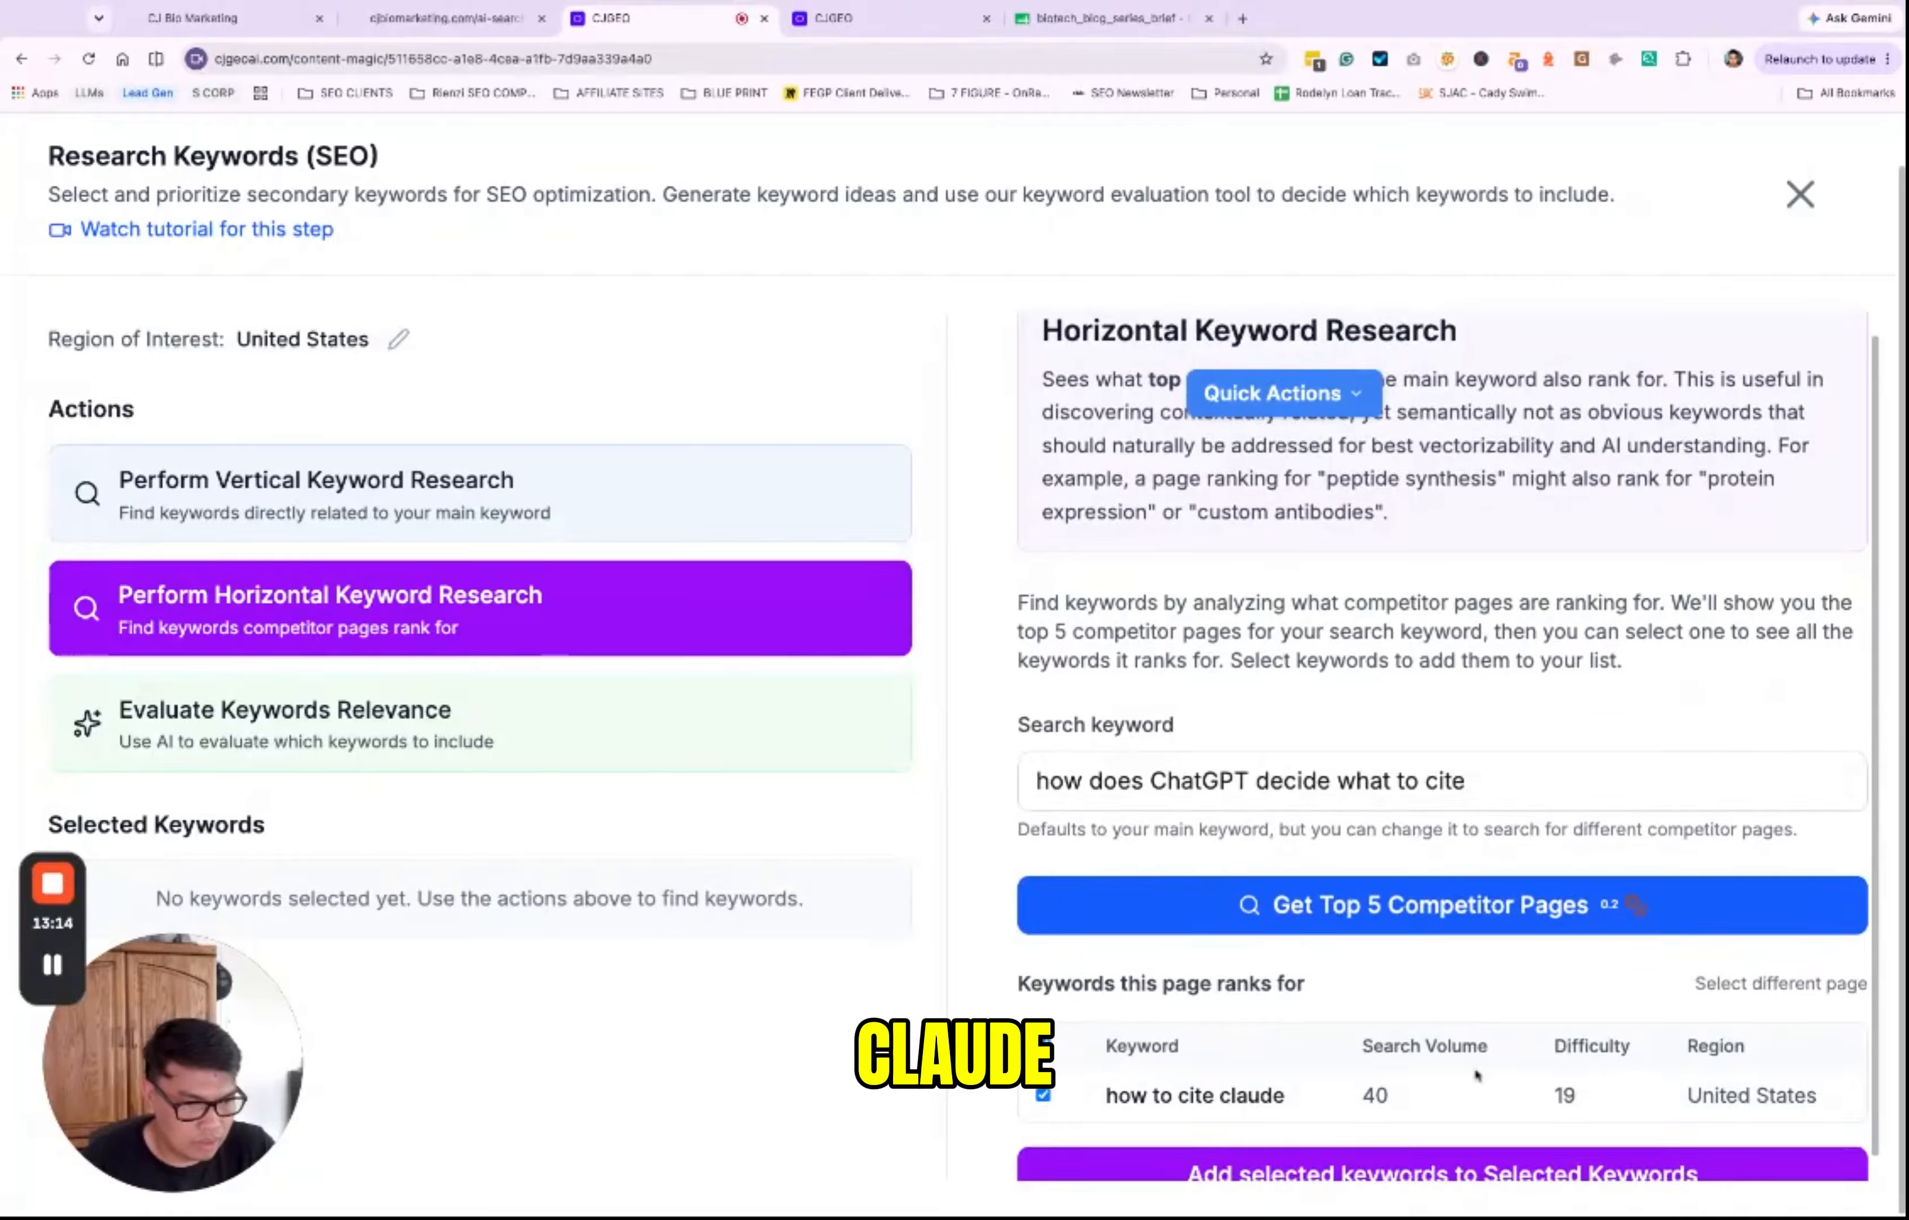
pyautogui.click(1483, 1171)
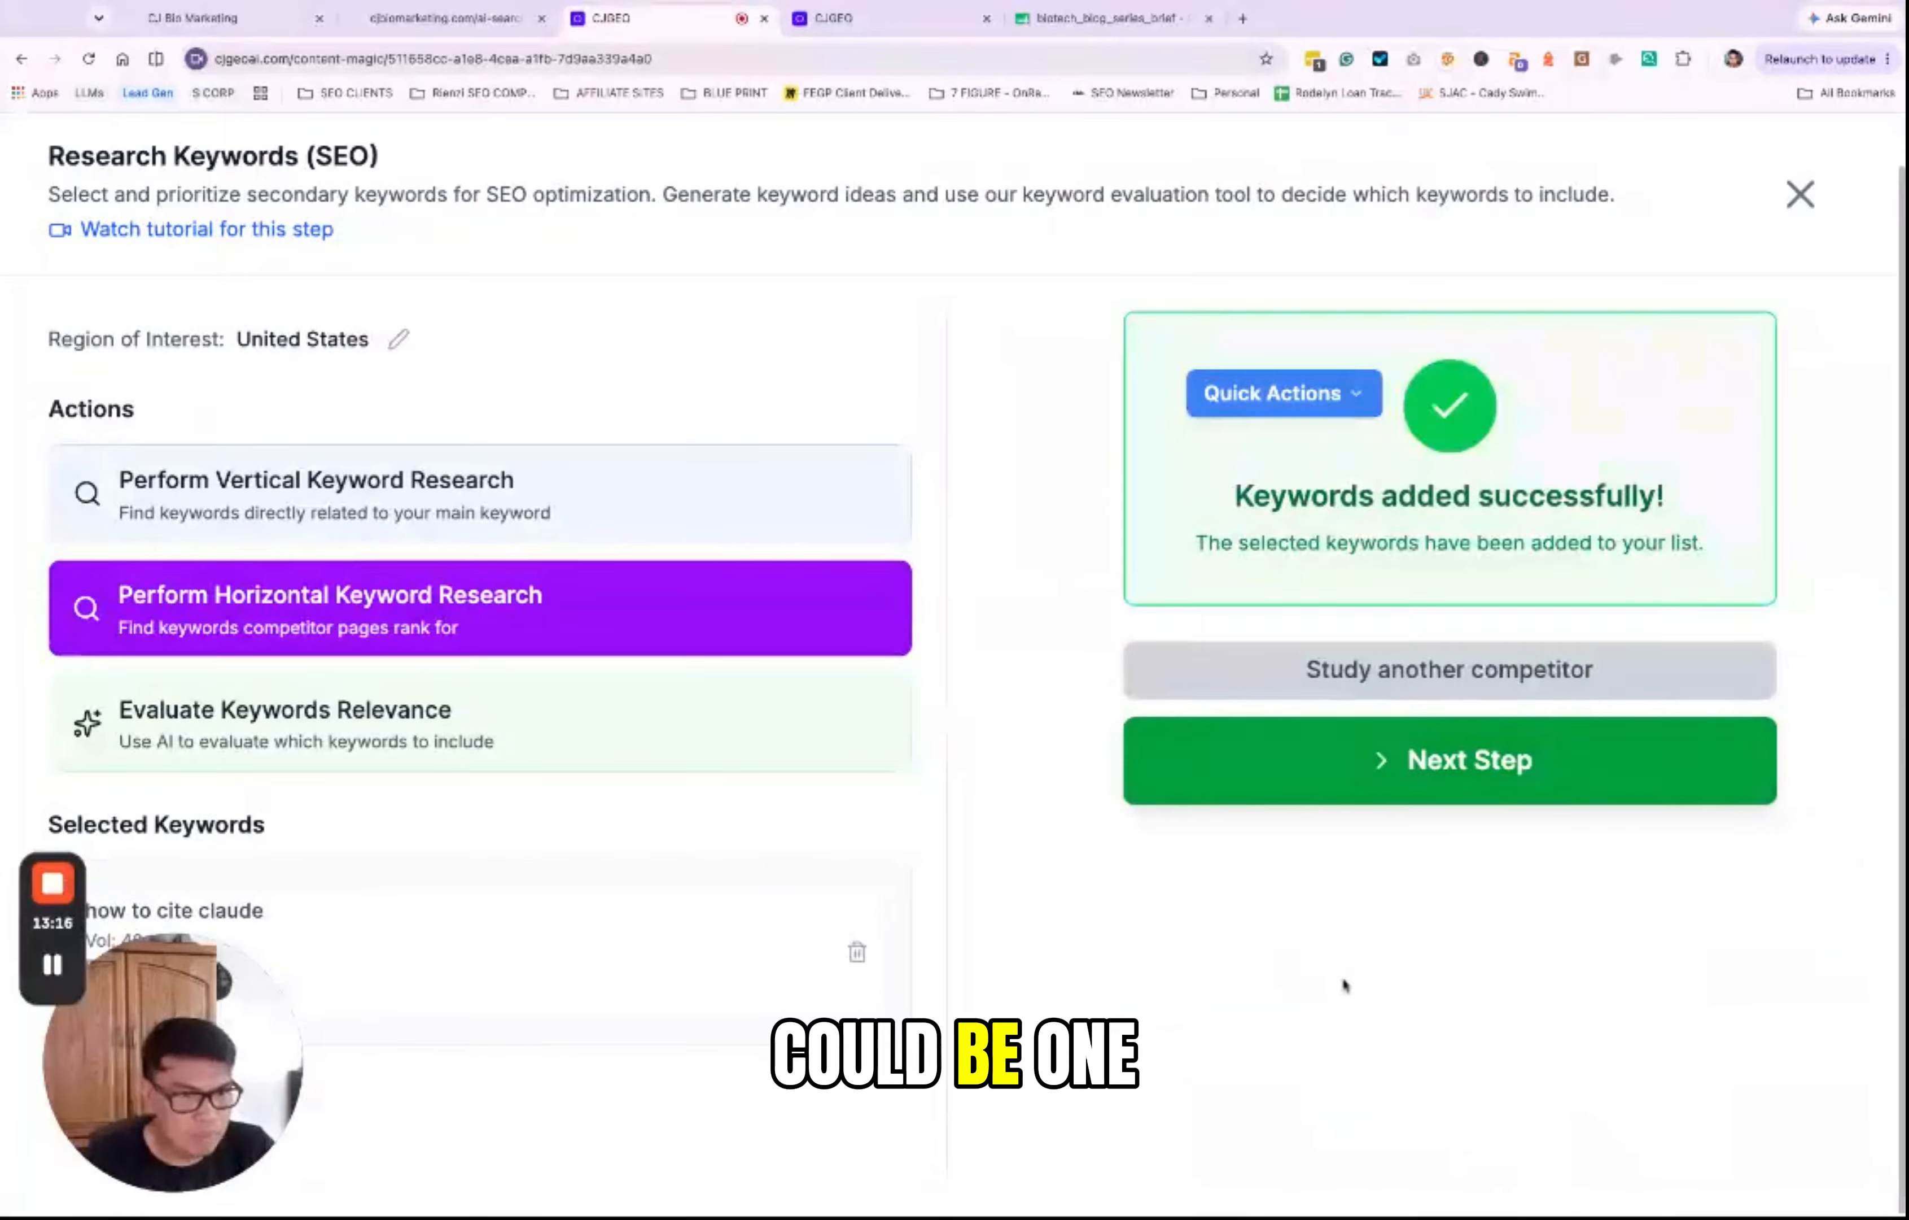
# Step: Study more competitor pages for their ranking keywords, fetching the top 5 pages again between checks
pyautogui.click(1666, 663)
pyautogui.scroll(-5, 1604, 625)
pyautogui.scroll(-4, 1421, 883)
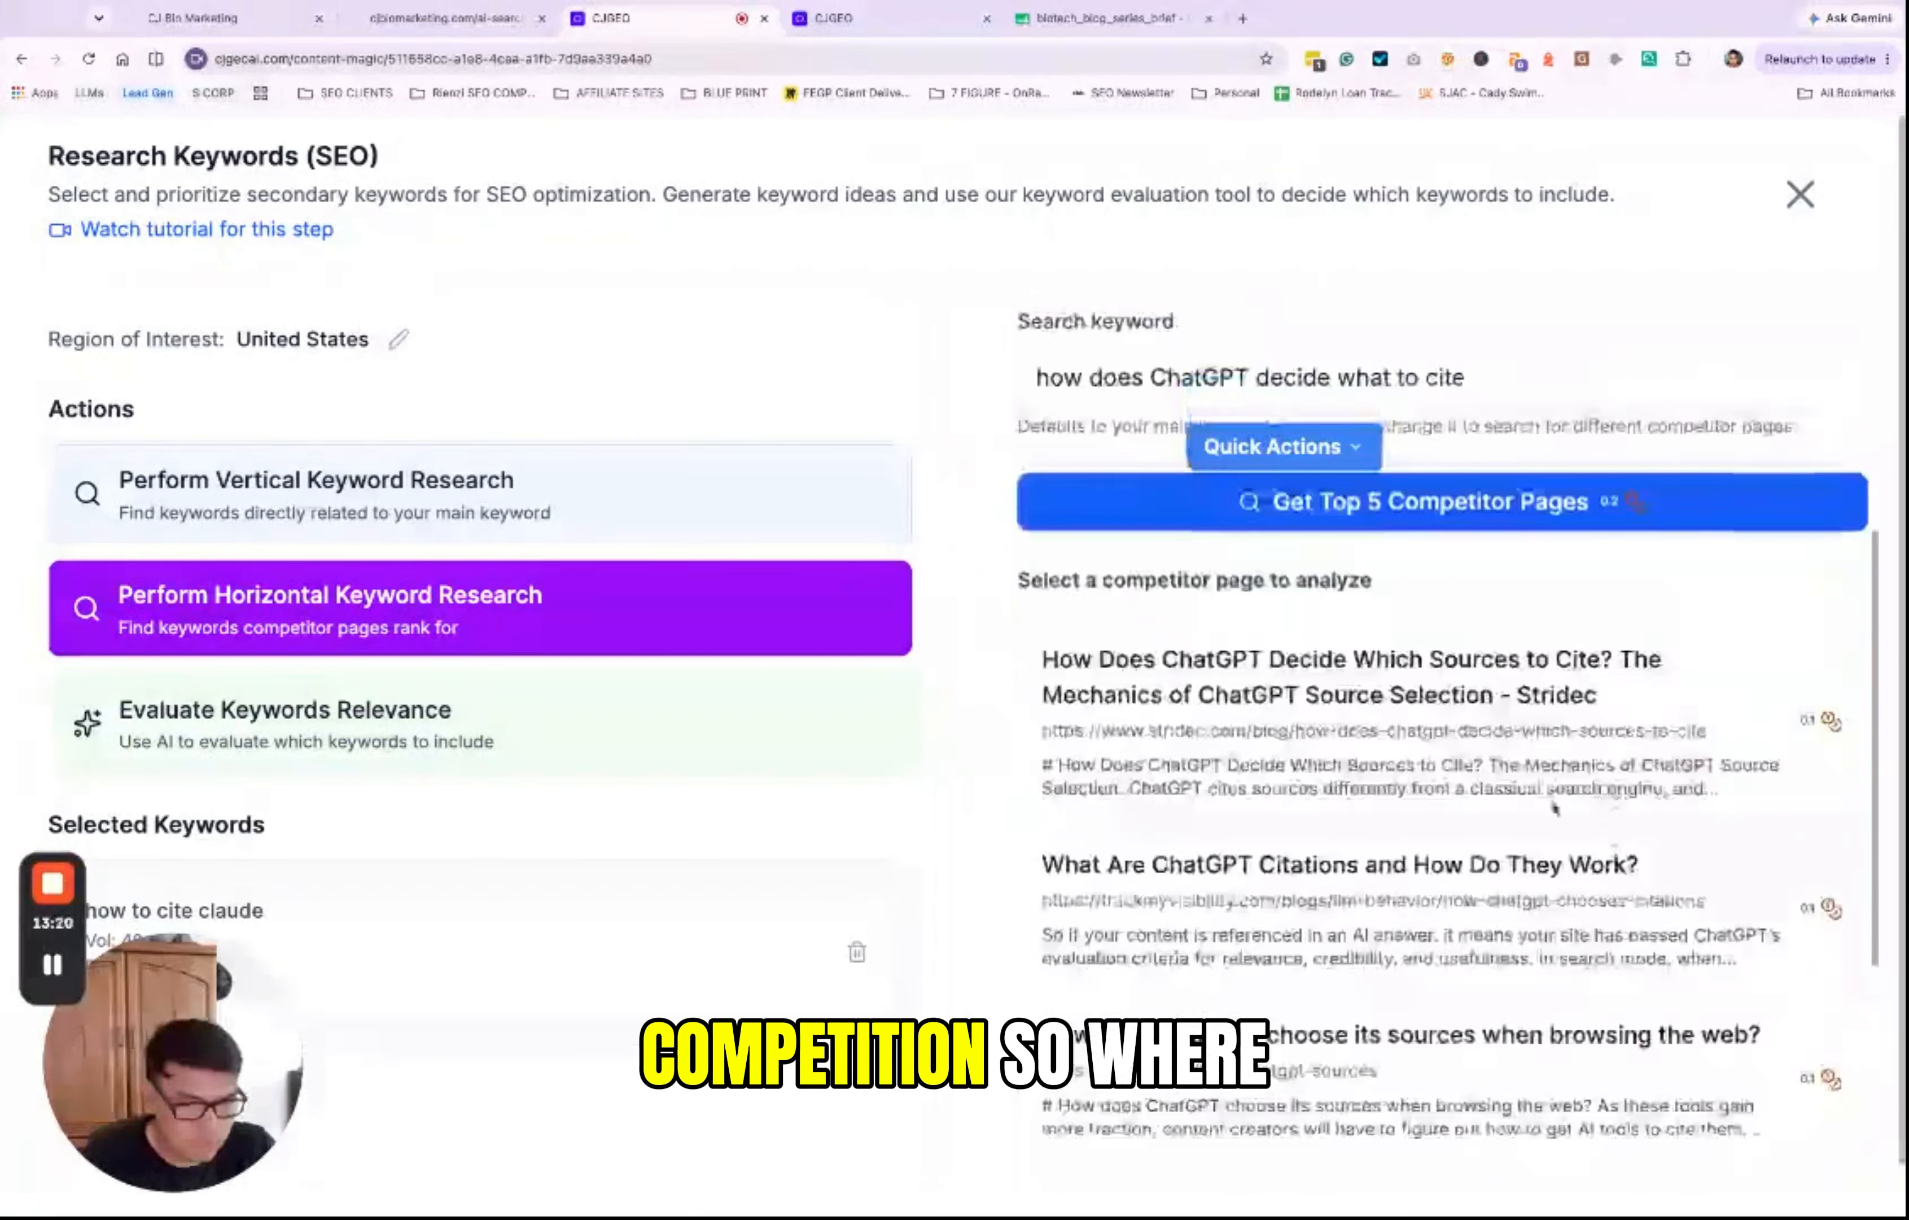
pyautogui.click(1421, 883)
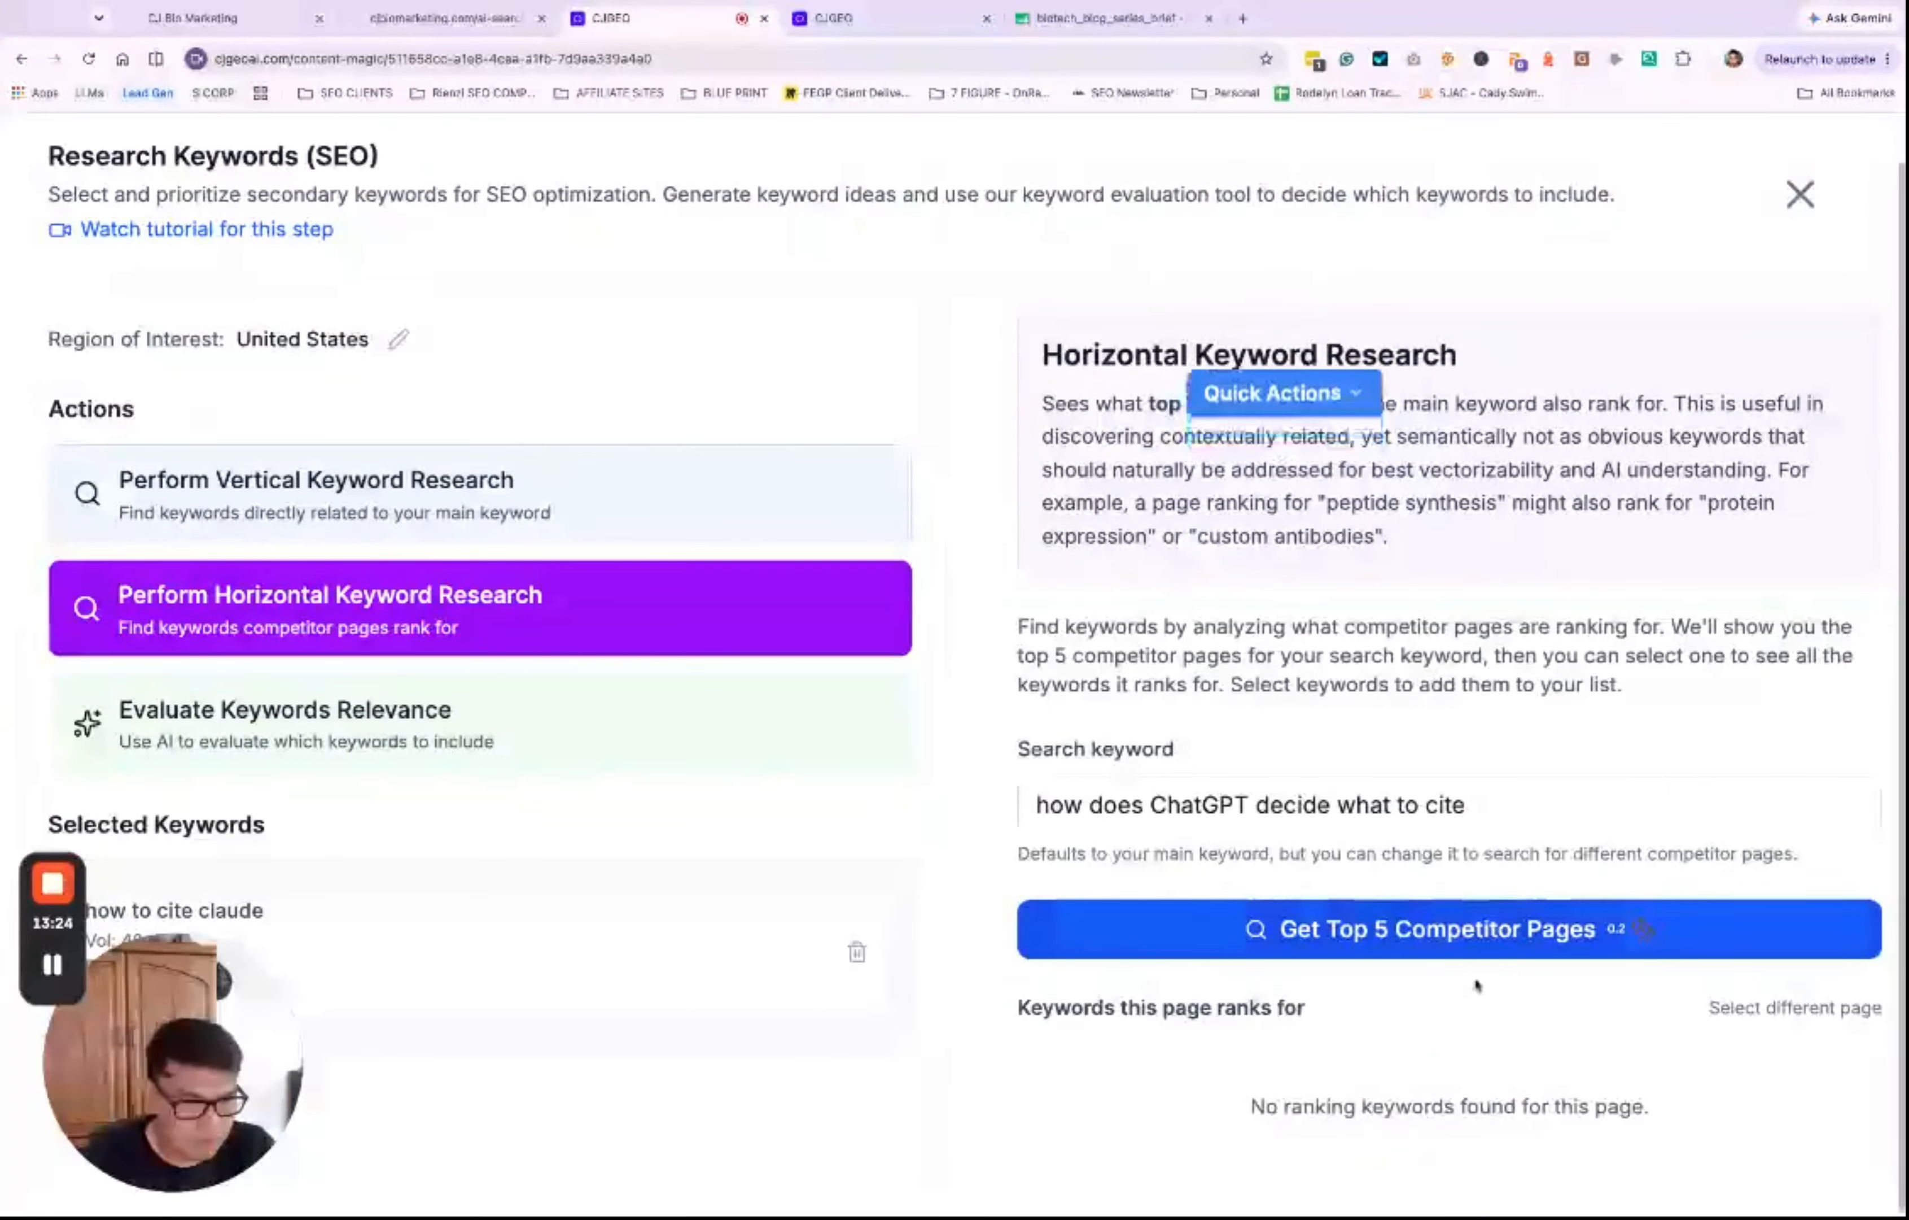
pyautogui.click(1470, 951)
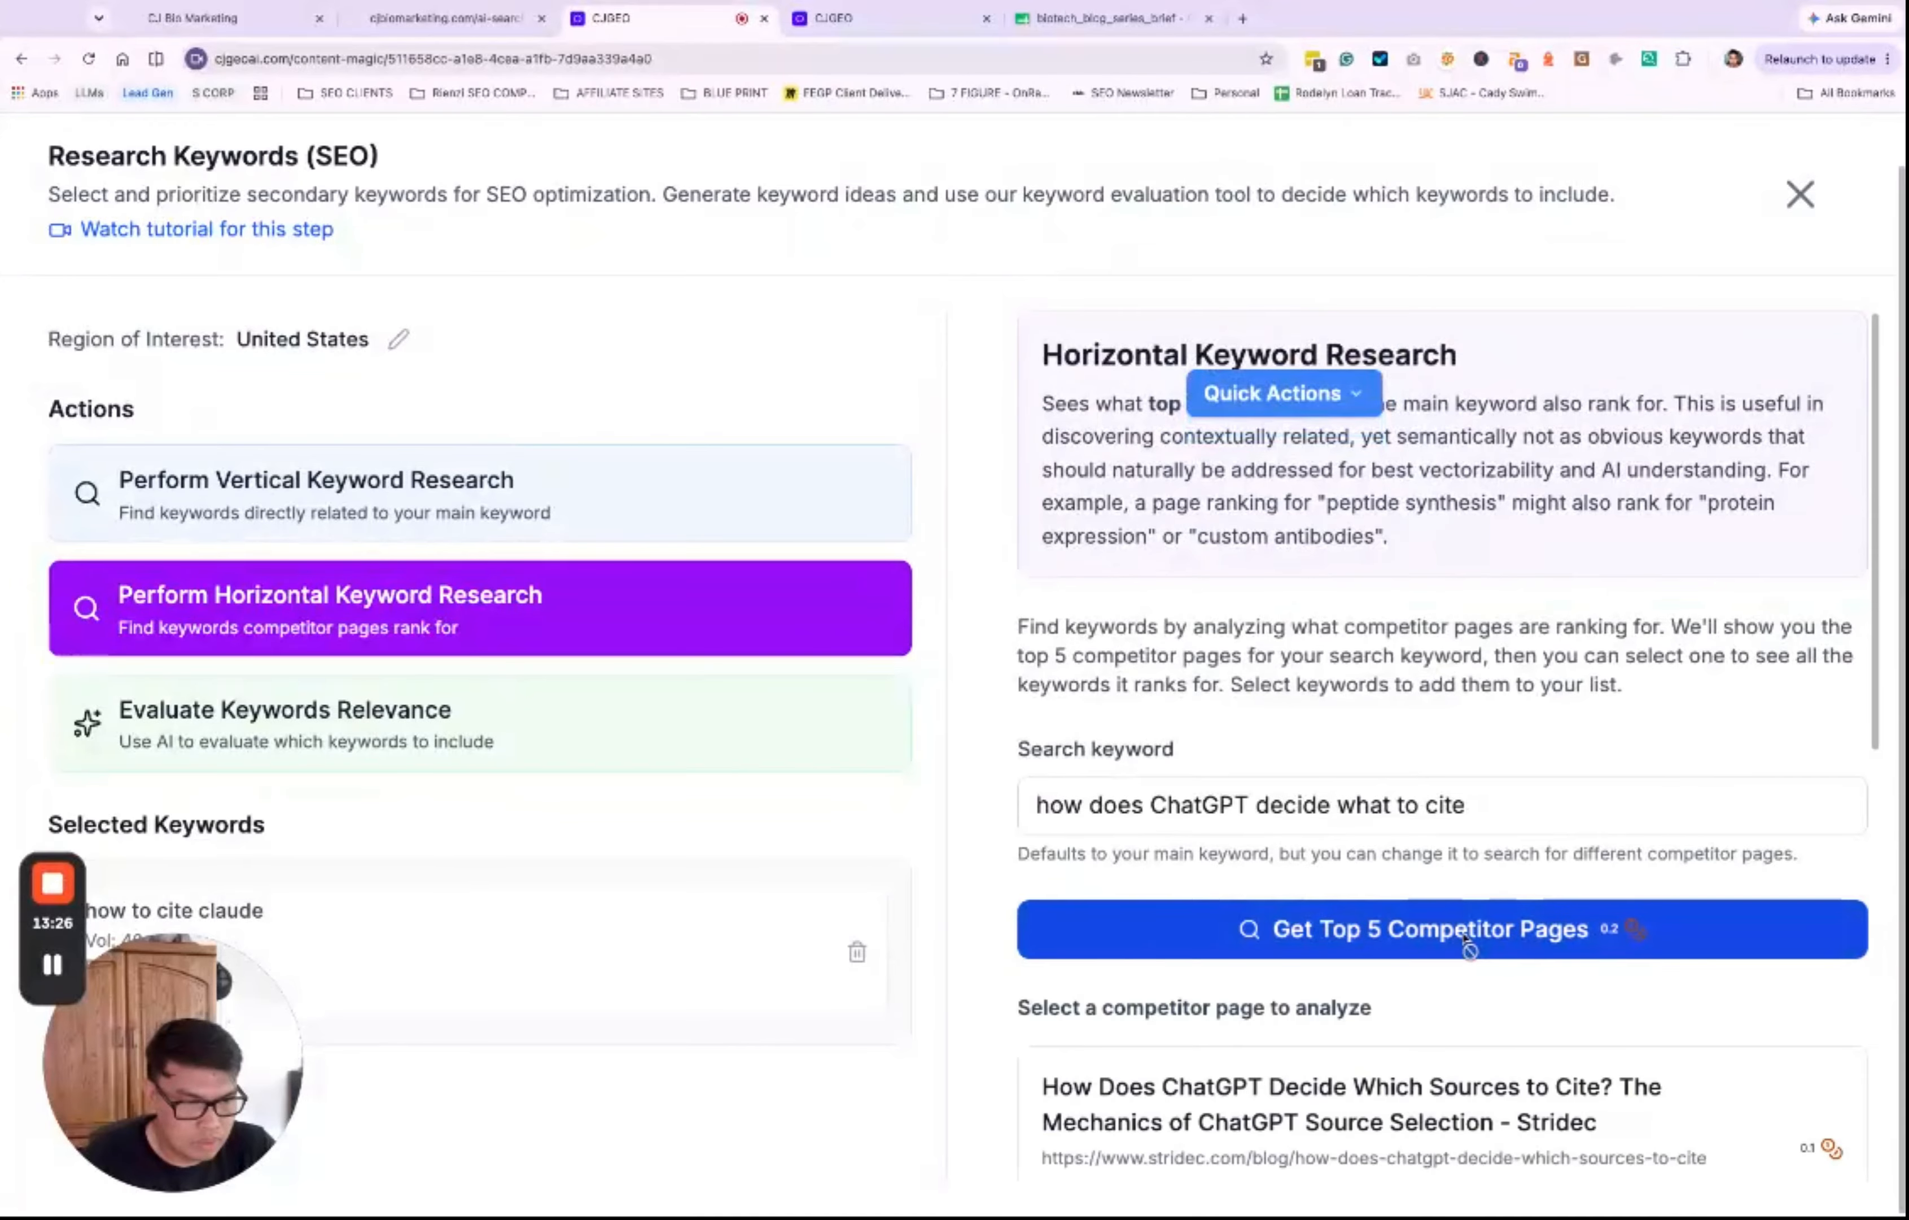
pyautogui.scroll(-1, 1469, 1069)
pyautogui.scroll(-5, 1470, 1071)
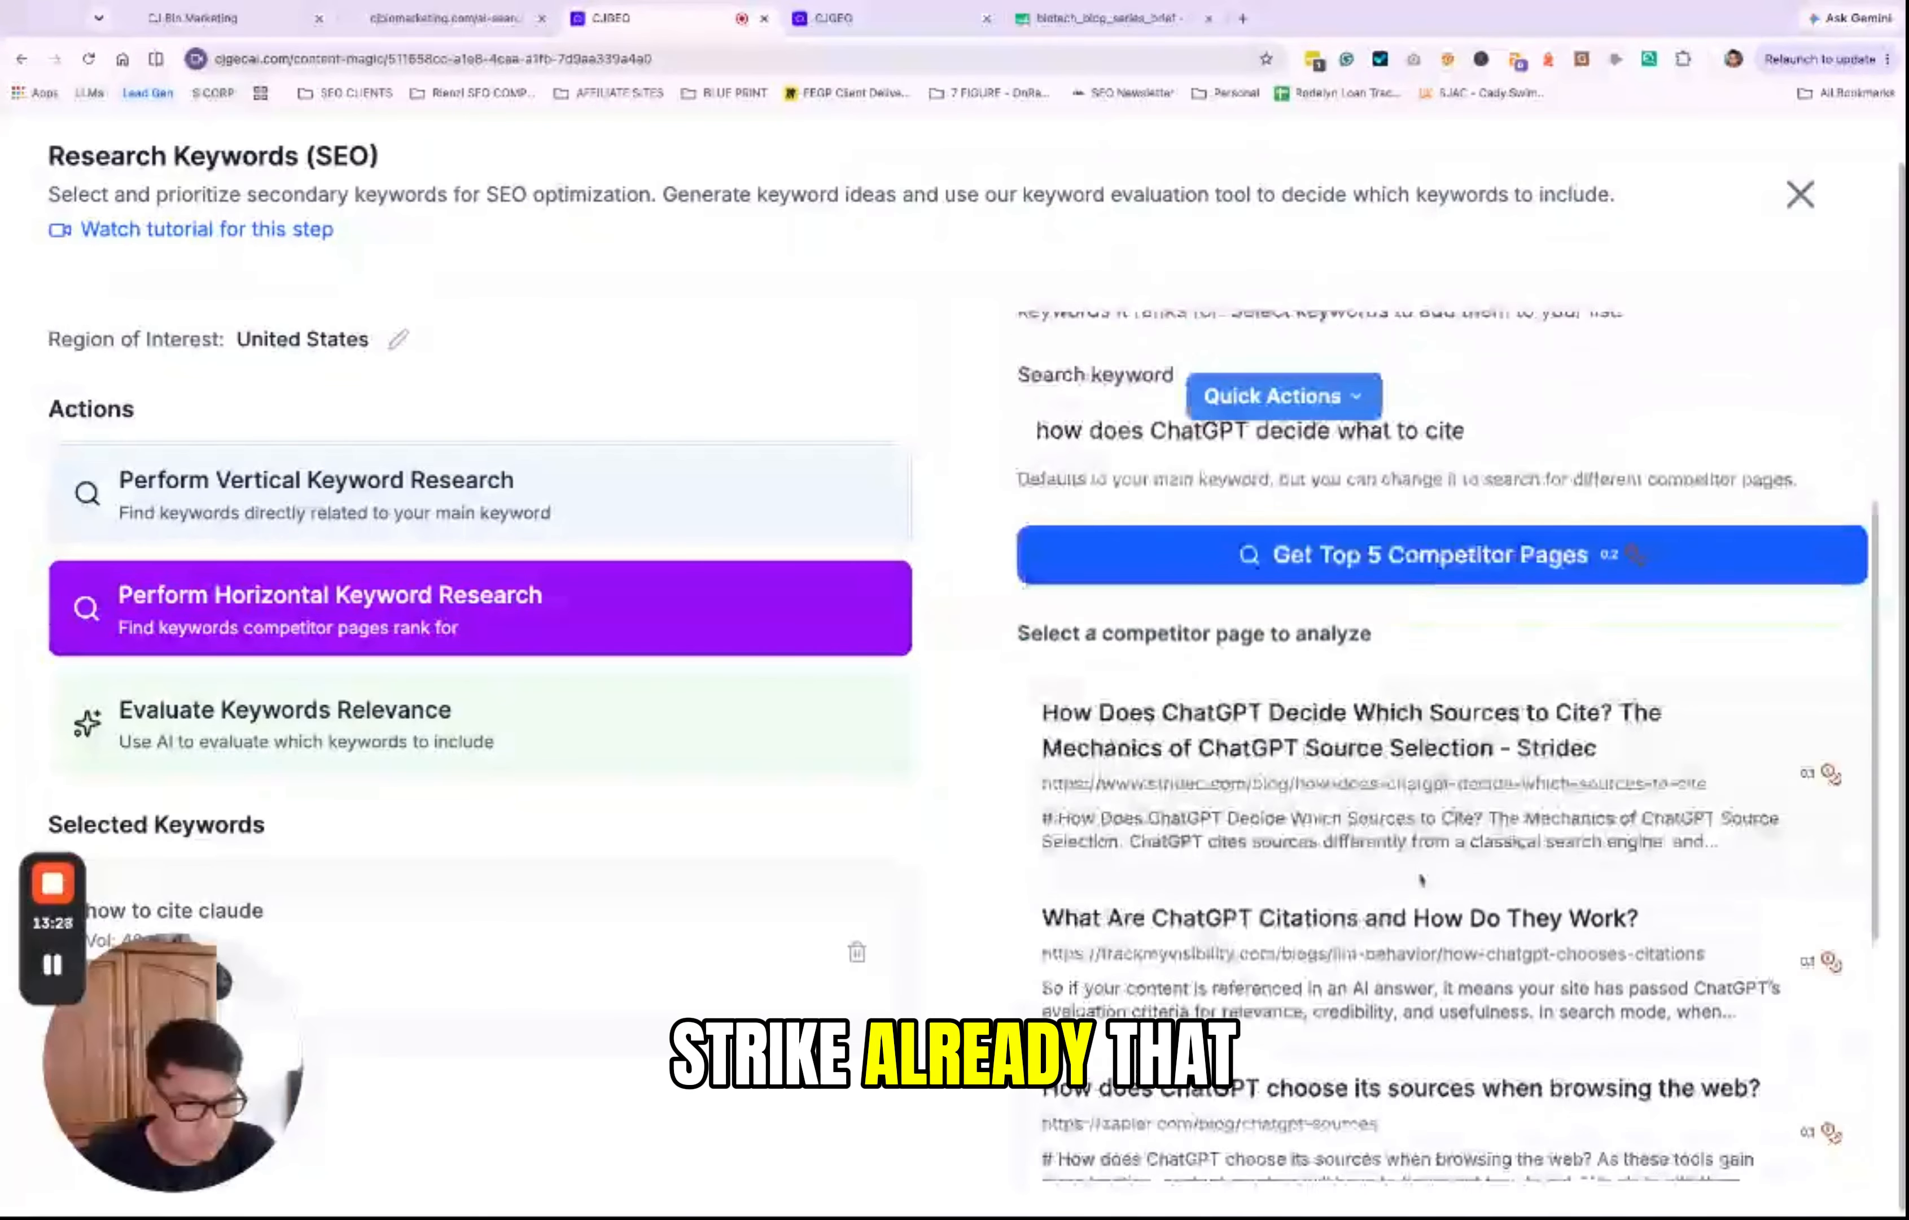
pyautogui.click(1422, 881)
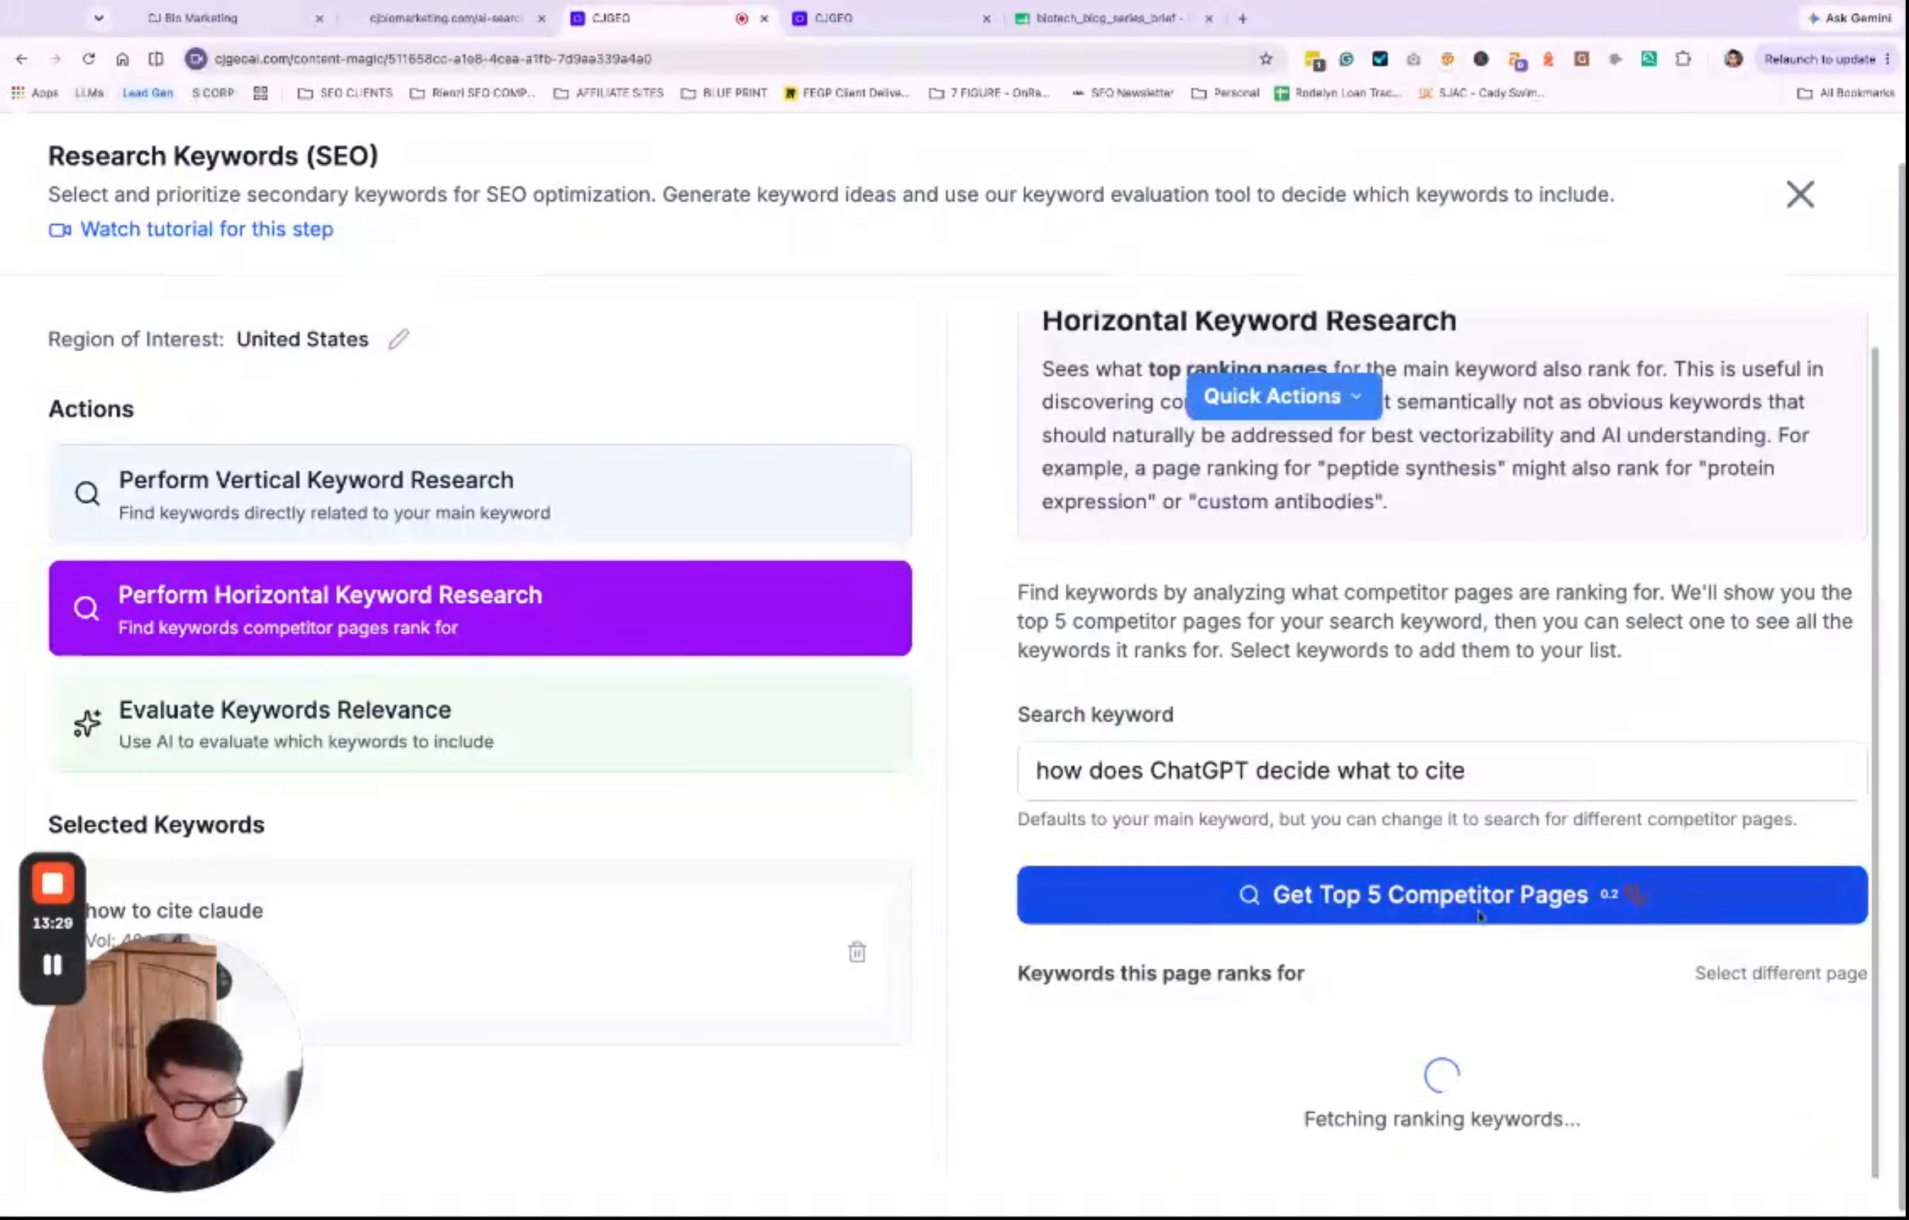
pyautogui.click(1487, 949)
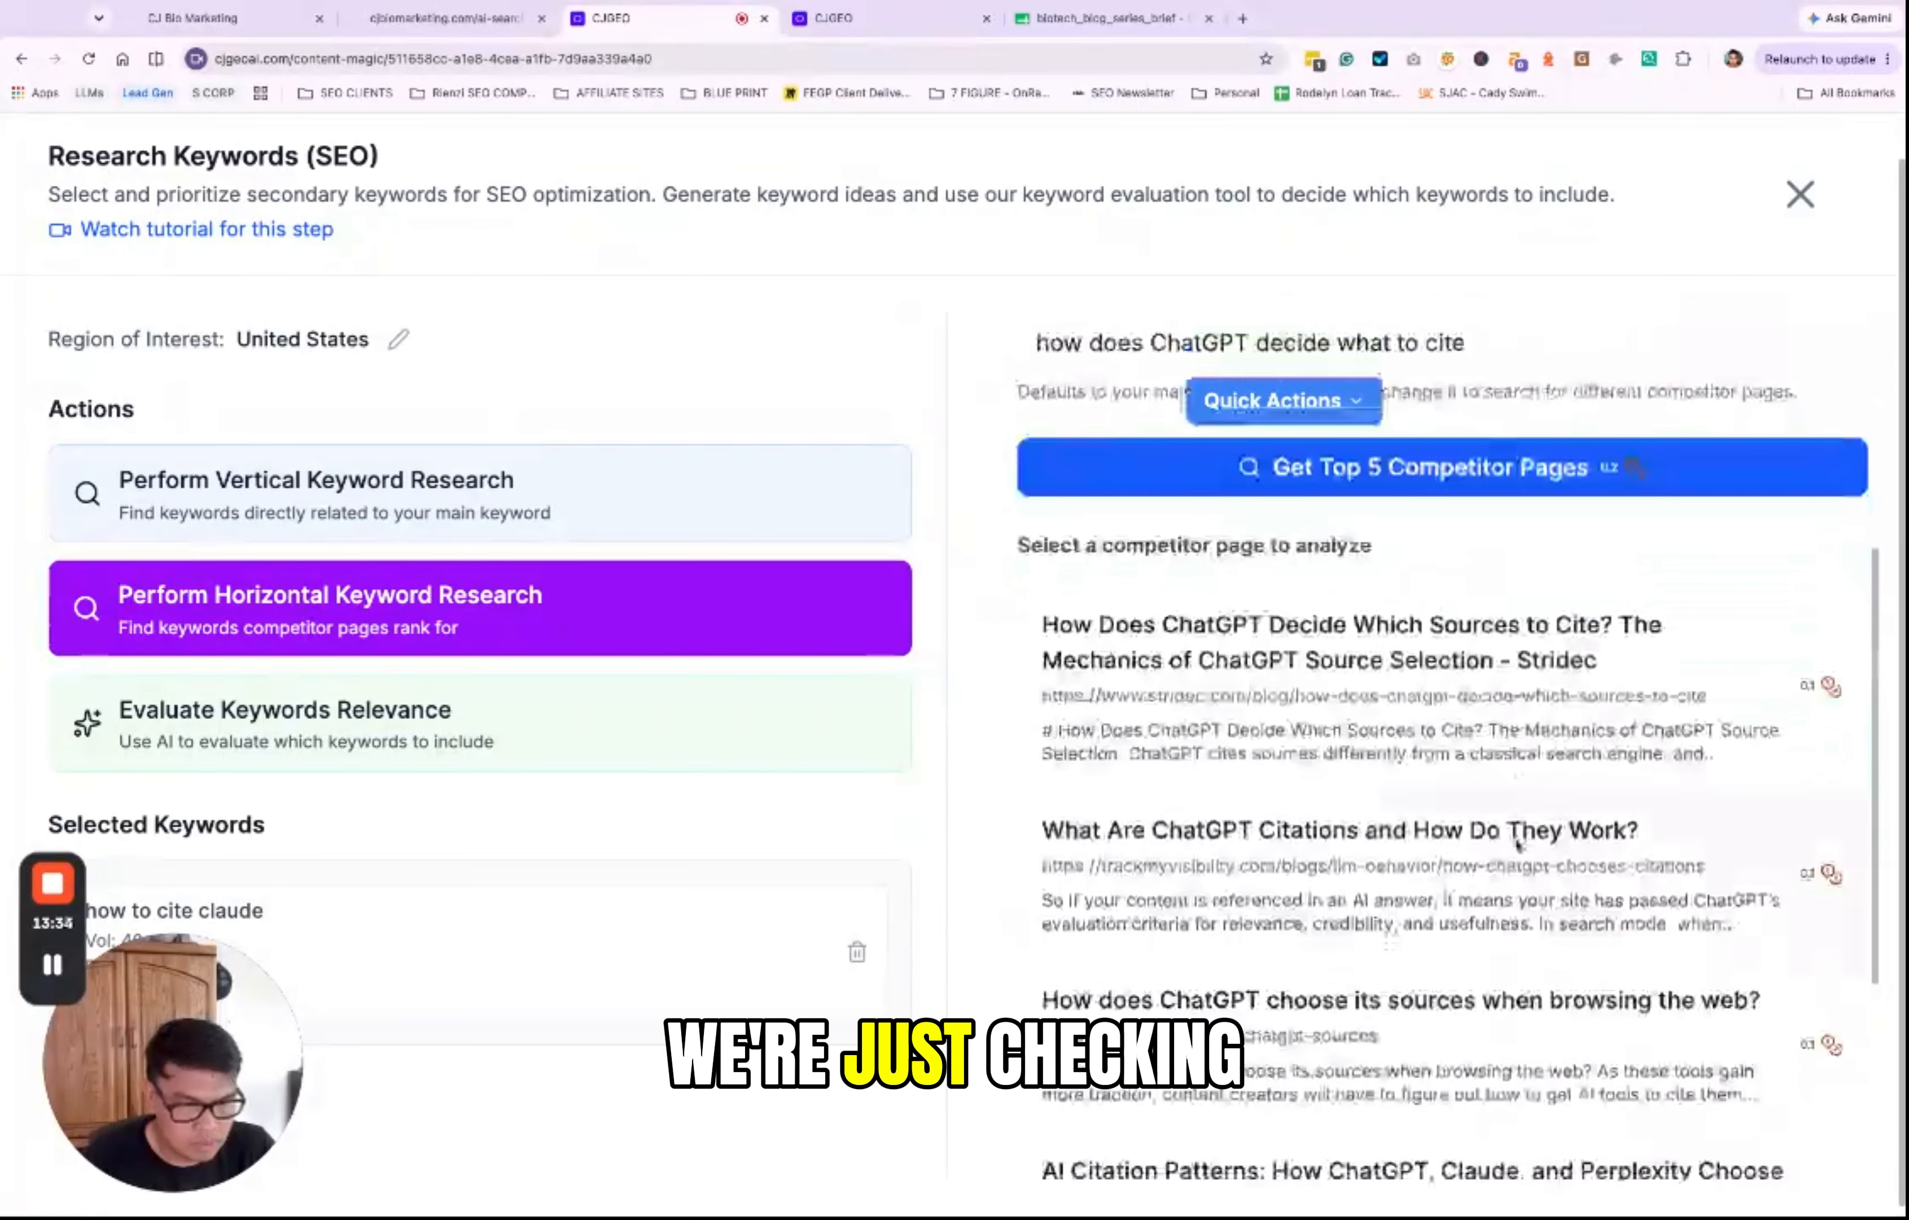
# Step: Open Evaluate Keywords Relevance and save "how to cite claude" as the article's secondary keyword
pyautogui.moveTo(63, 974)
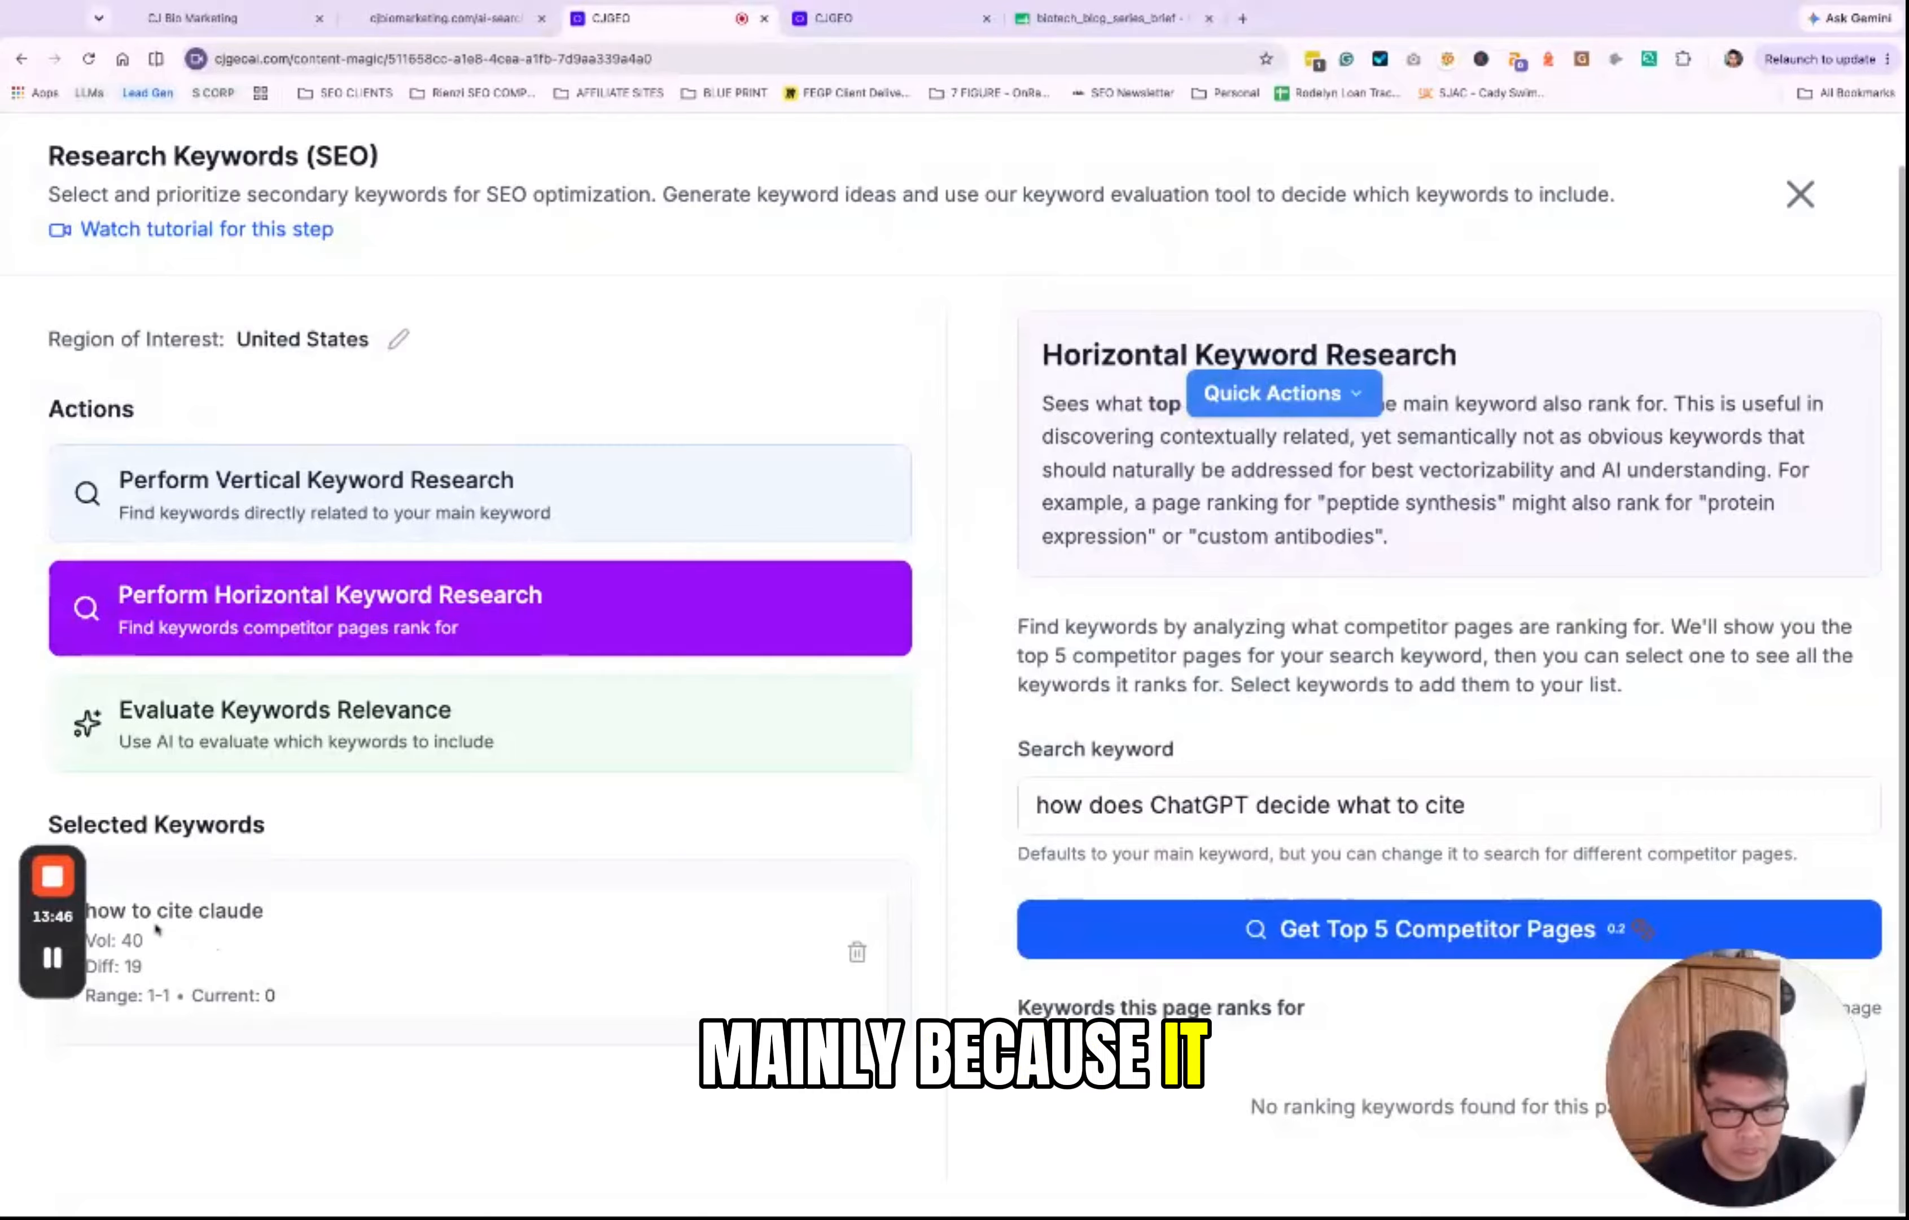
pyautogui.moveTo(62, 959)
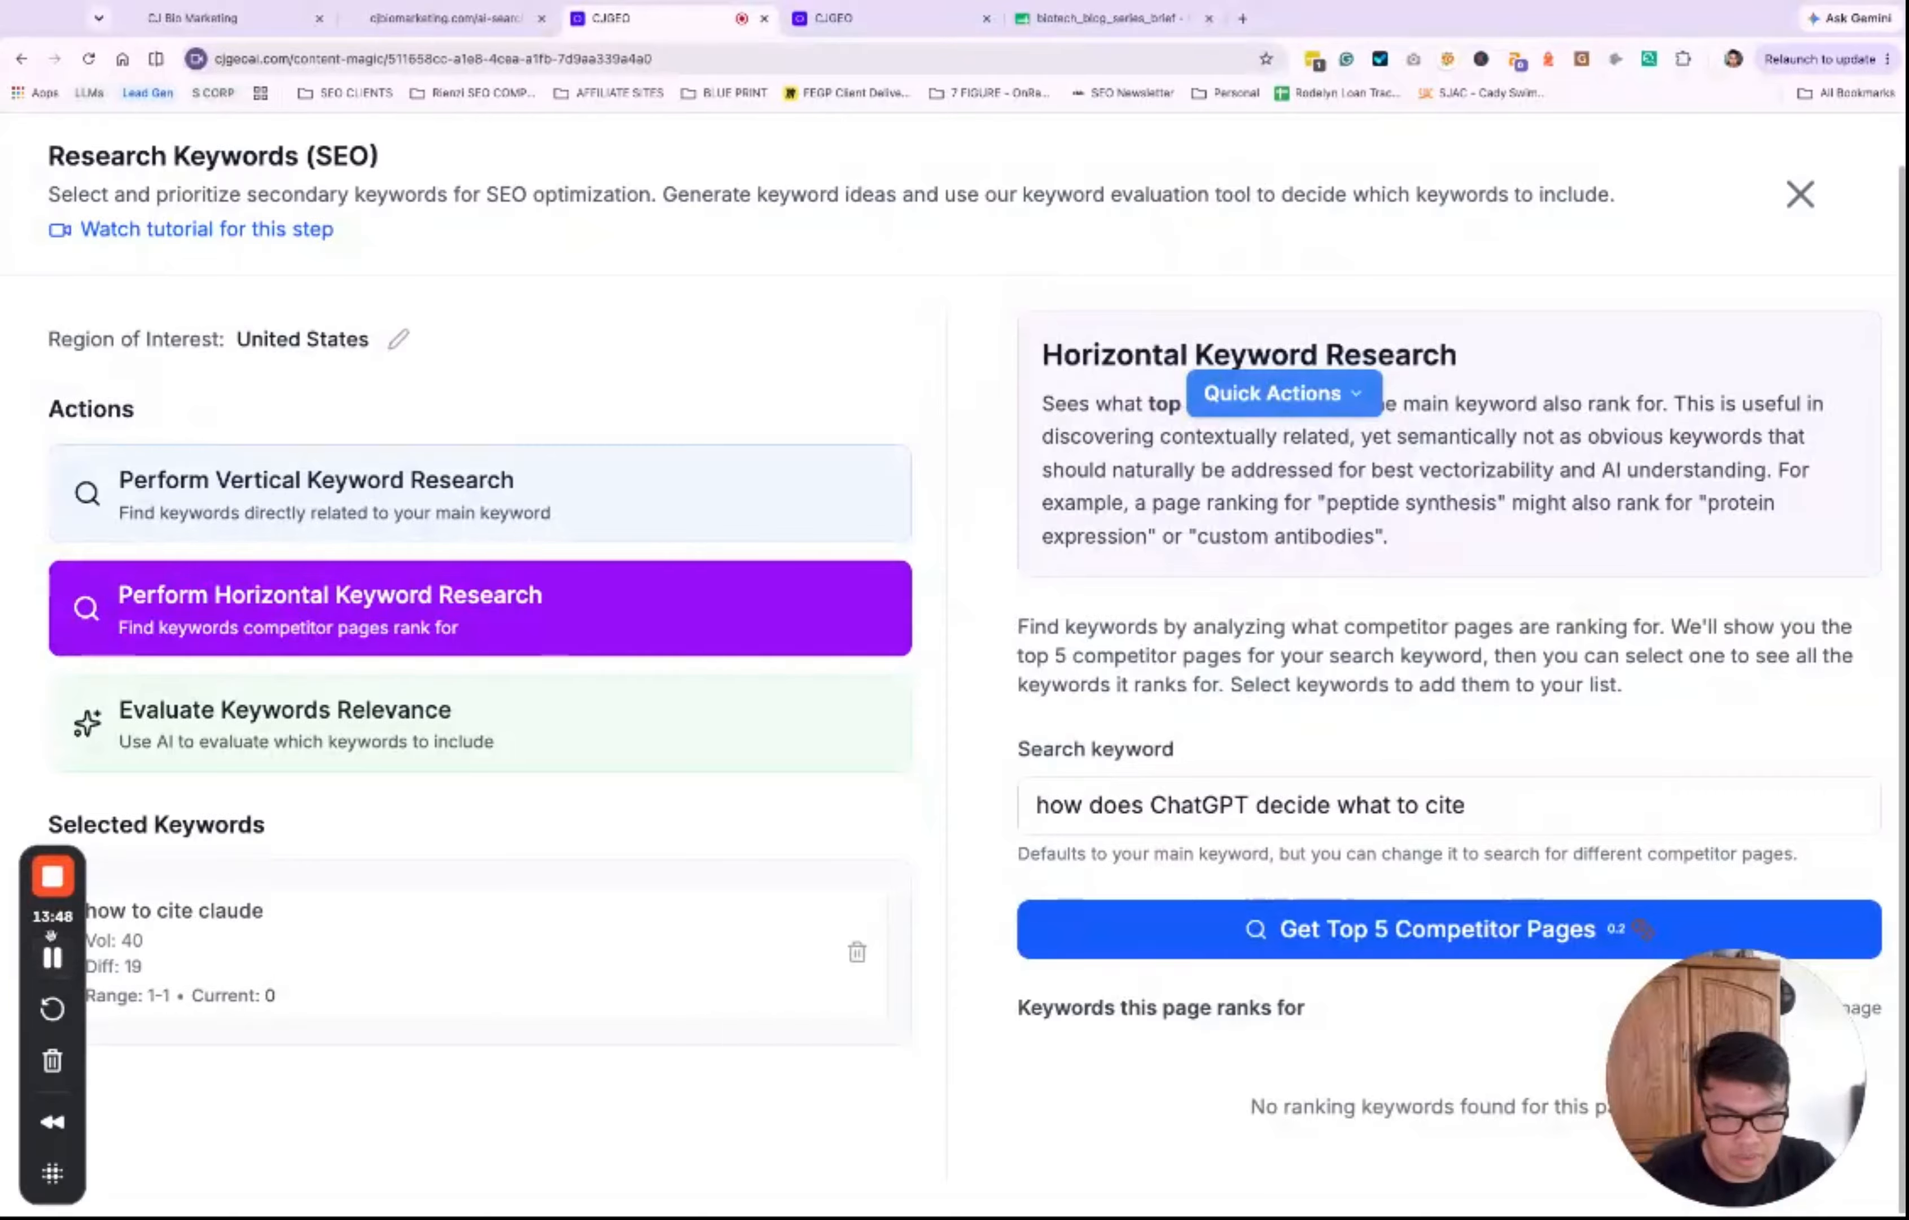
pyautogui.moveTo(51, 936); pyautogui.dragTo(50, 281)
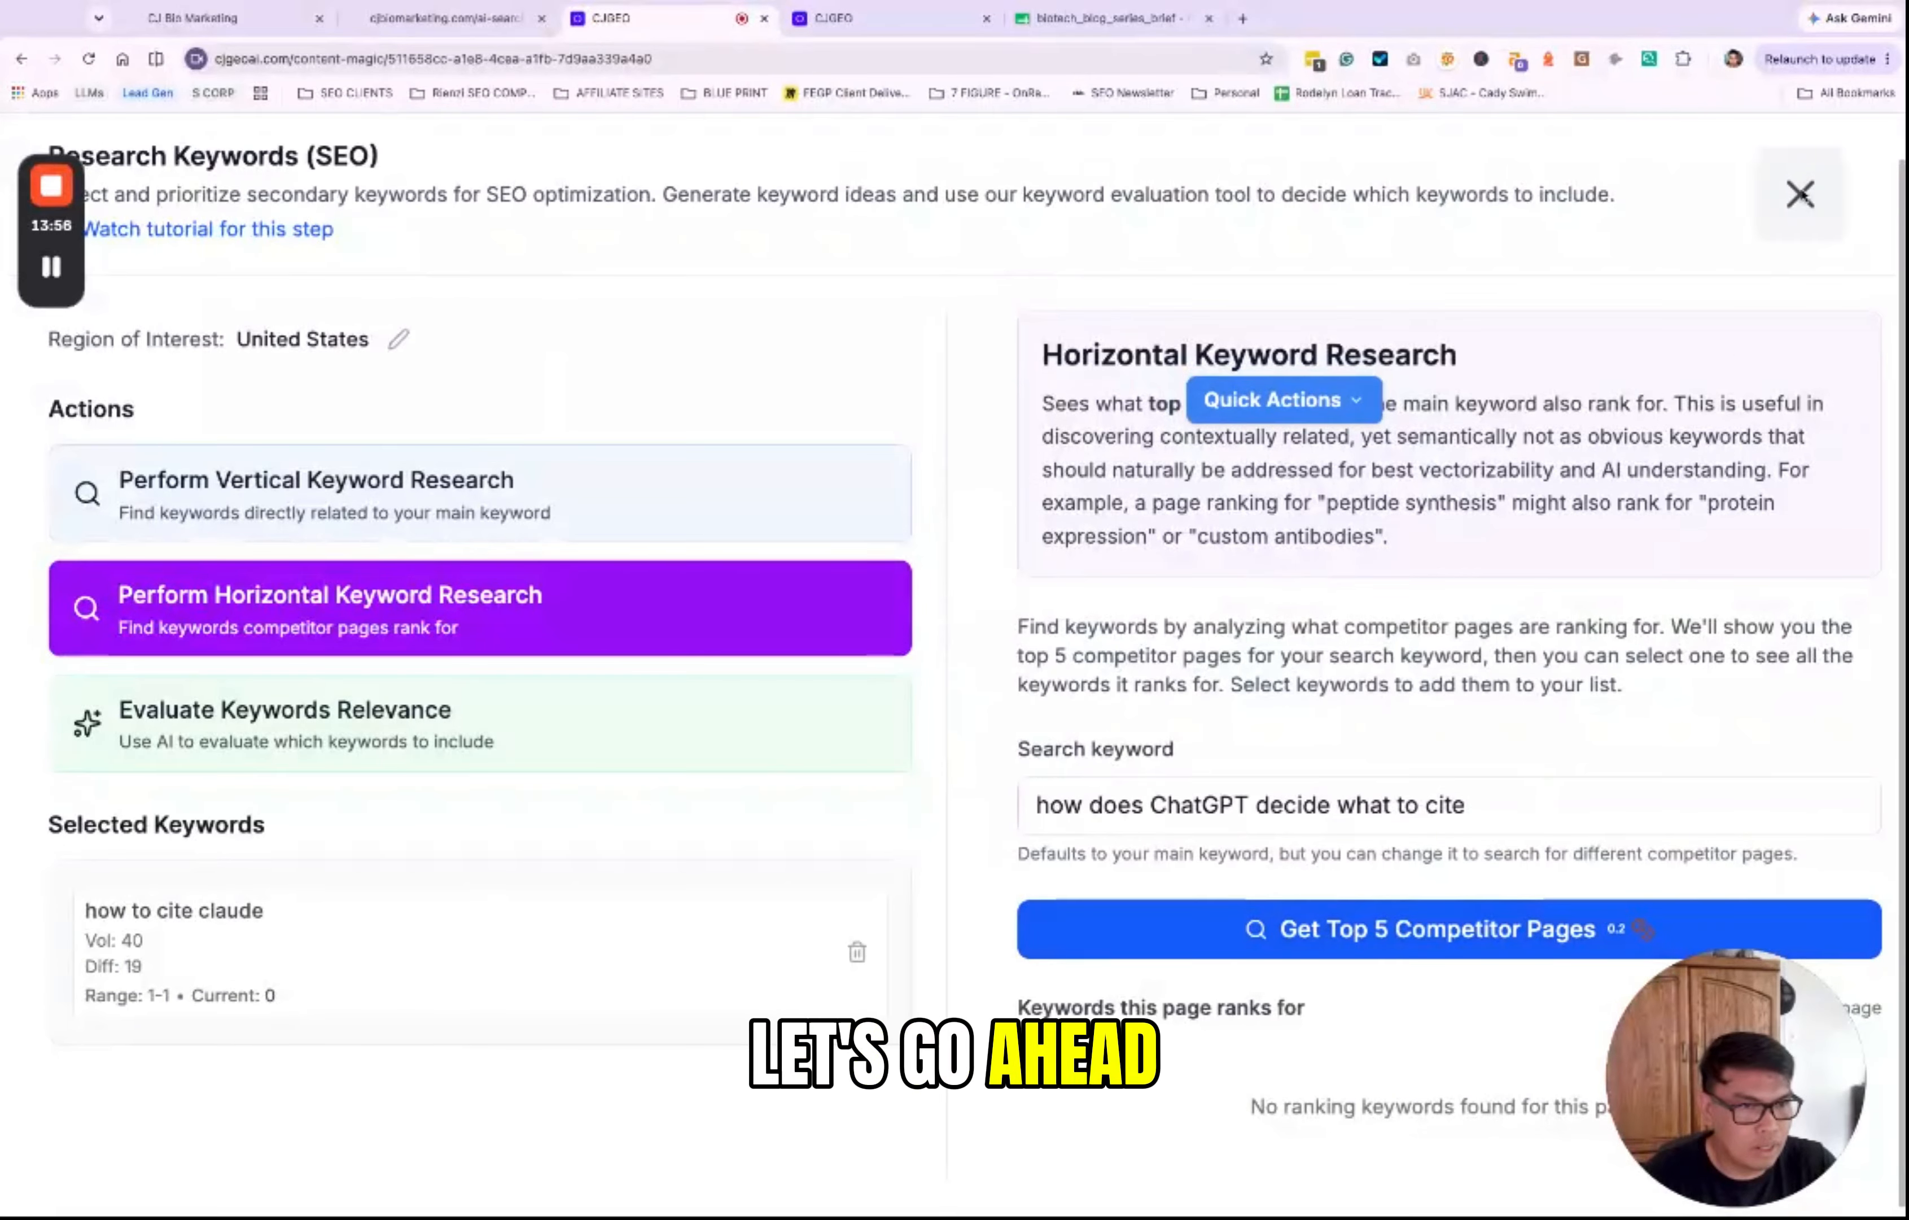
pyautogui.click(280, 758)
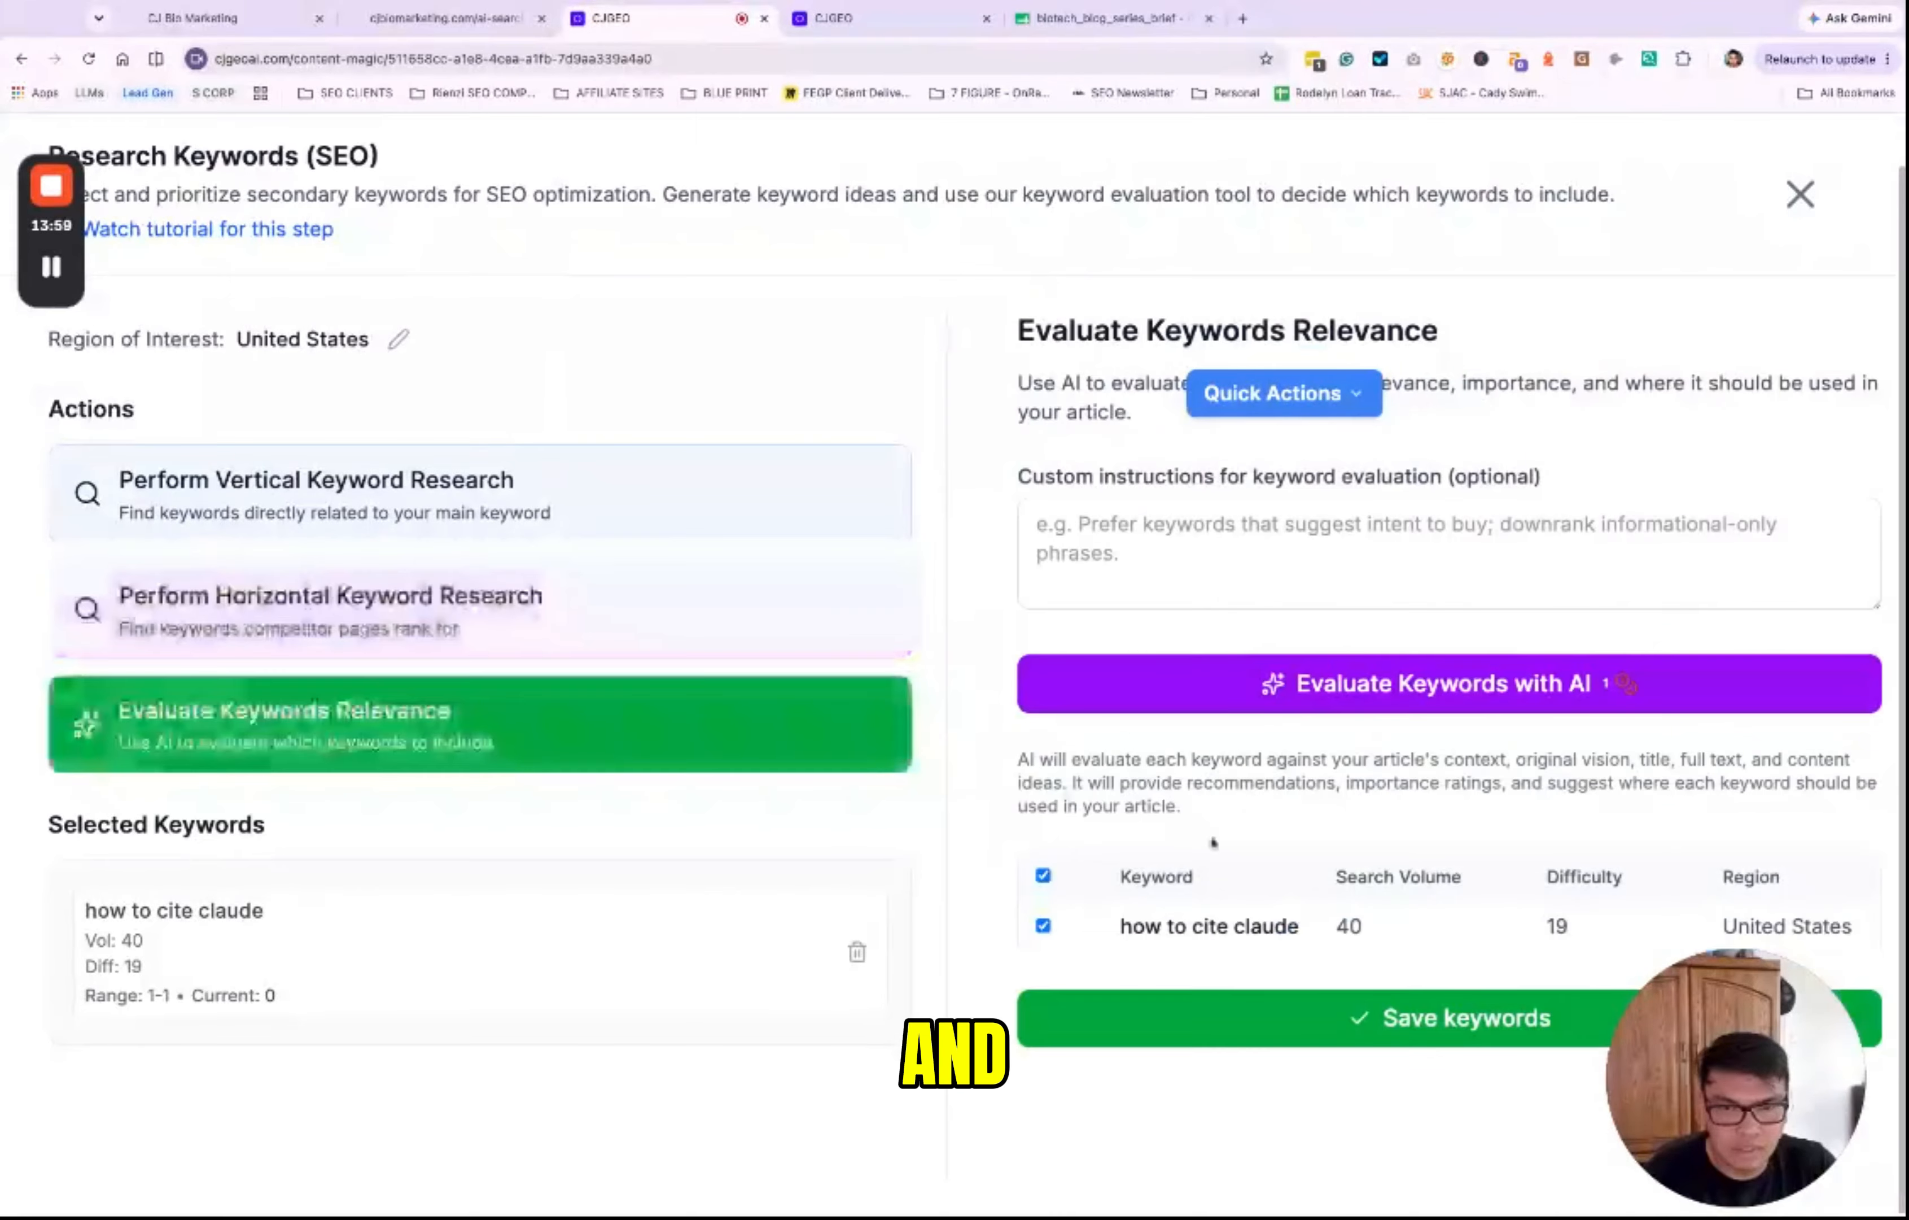
pyautogui.click(1434, 1026)
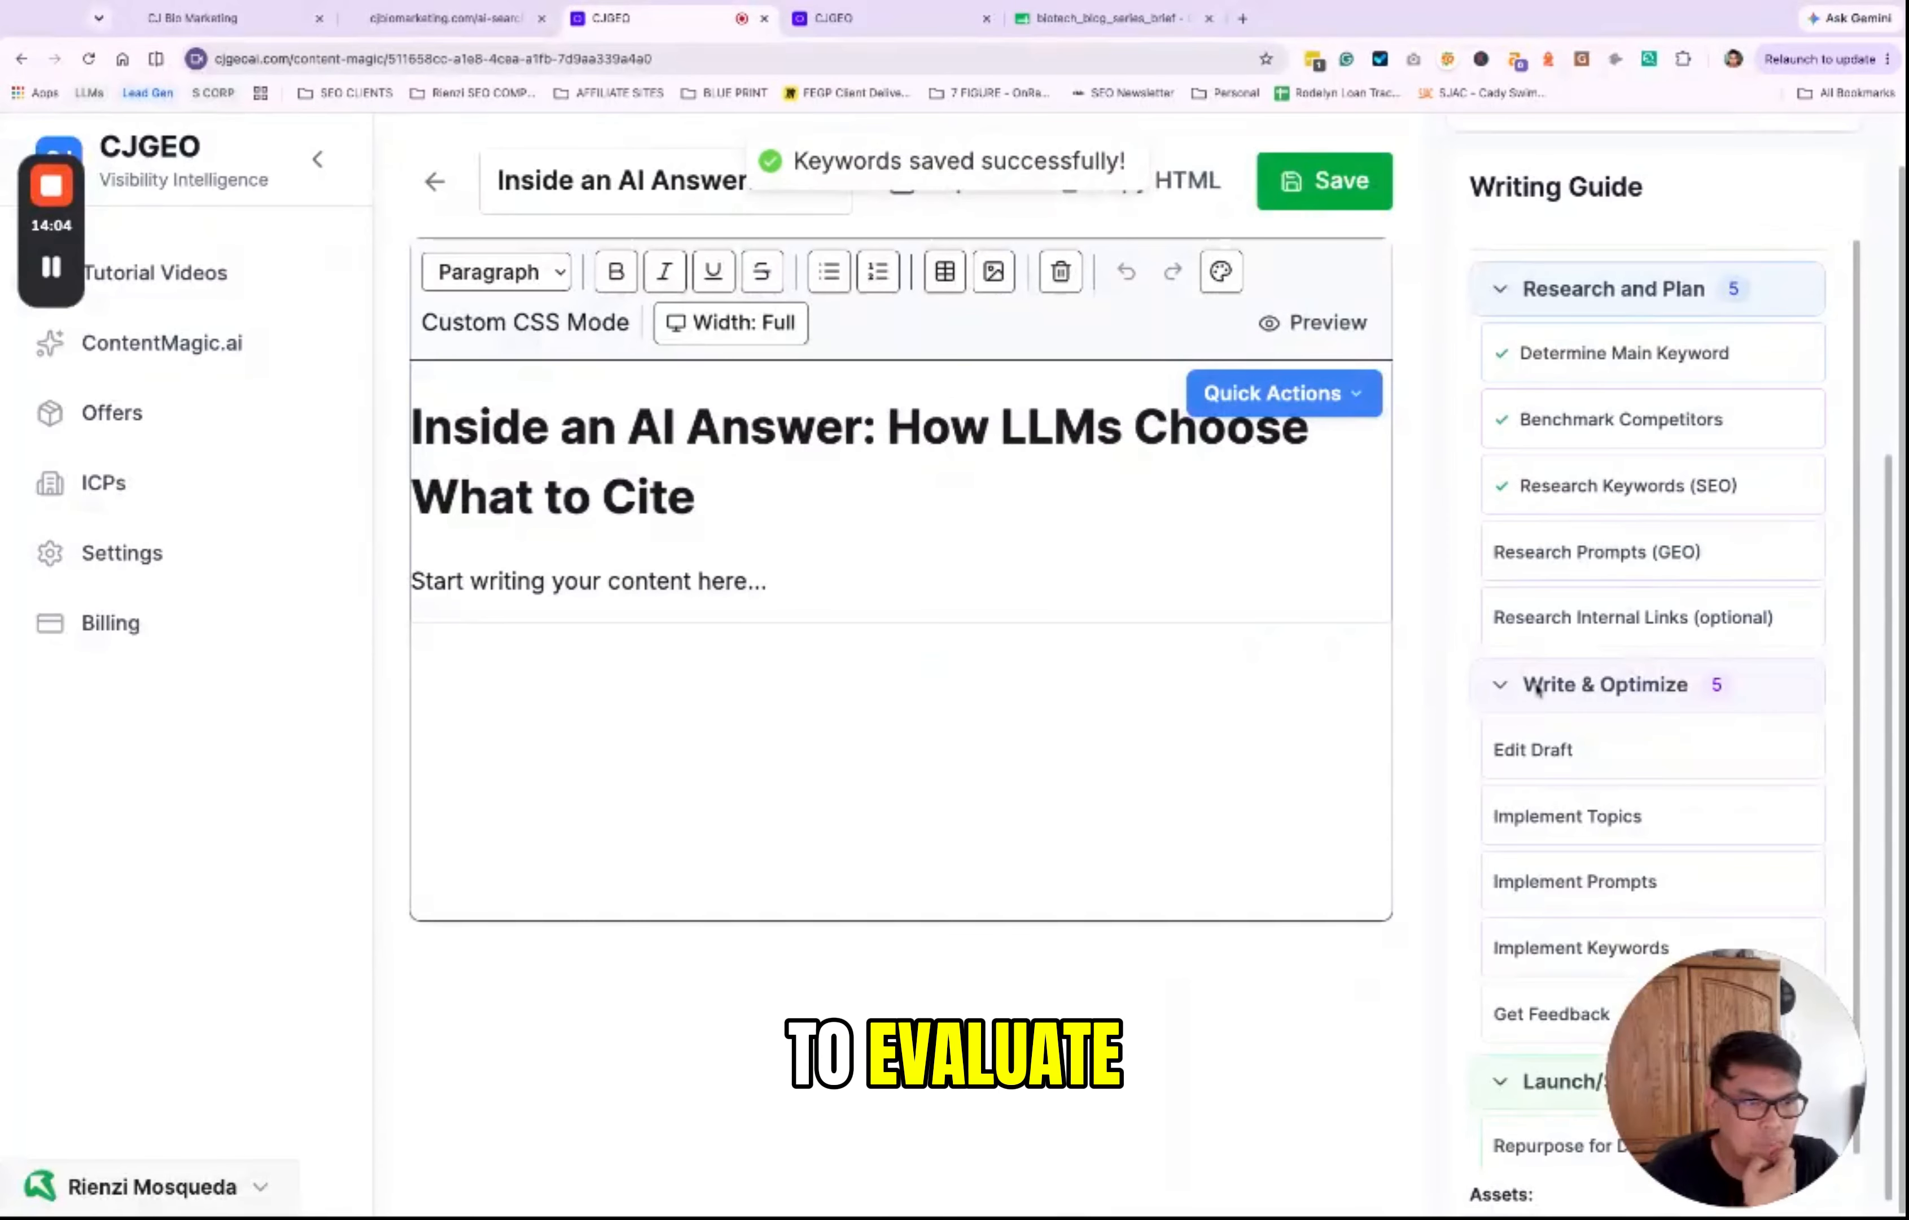
# Step: In Research Prompts (GEO), manually add the brief's target keyword "how does ChatGPT decide what to cite" as a prompt
pyautogui.click(1622, 555)
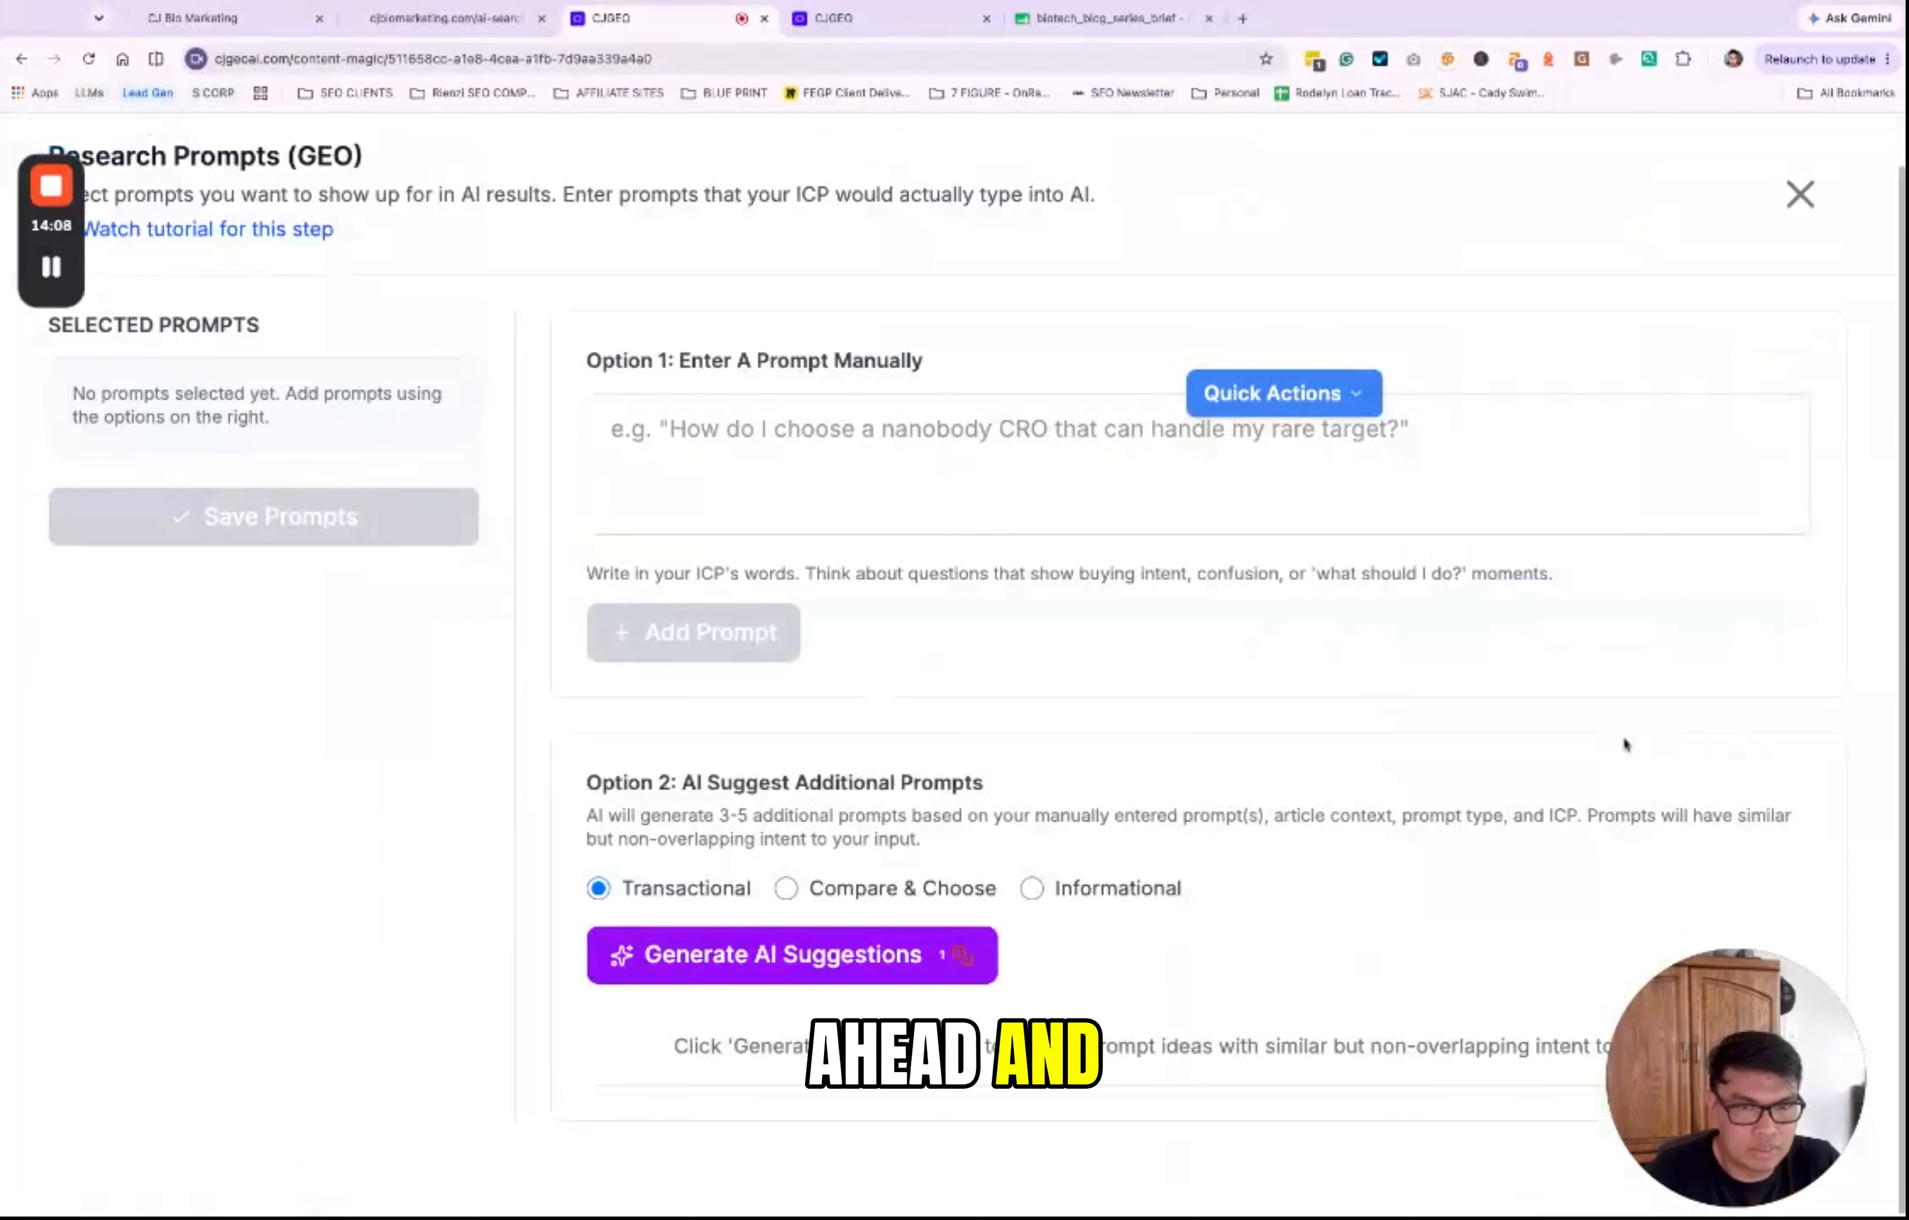
pyautogui.click(772, 504)
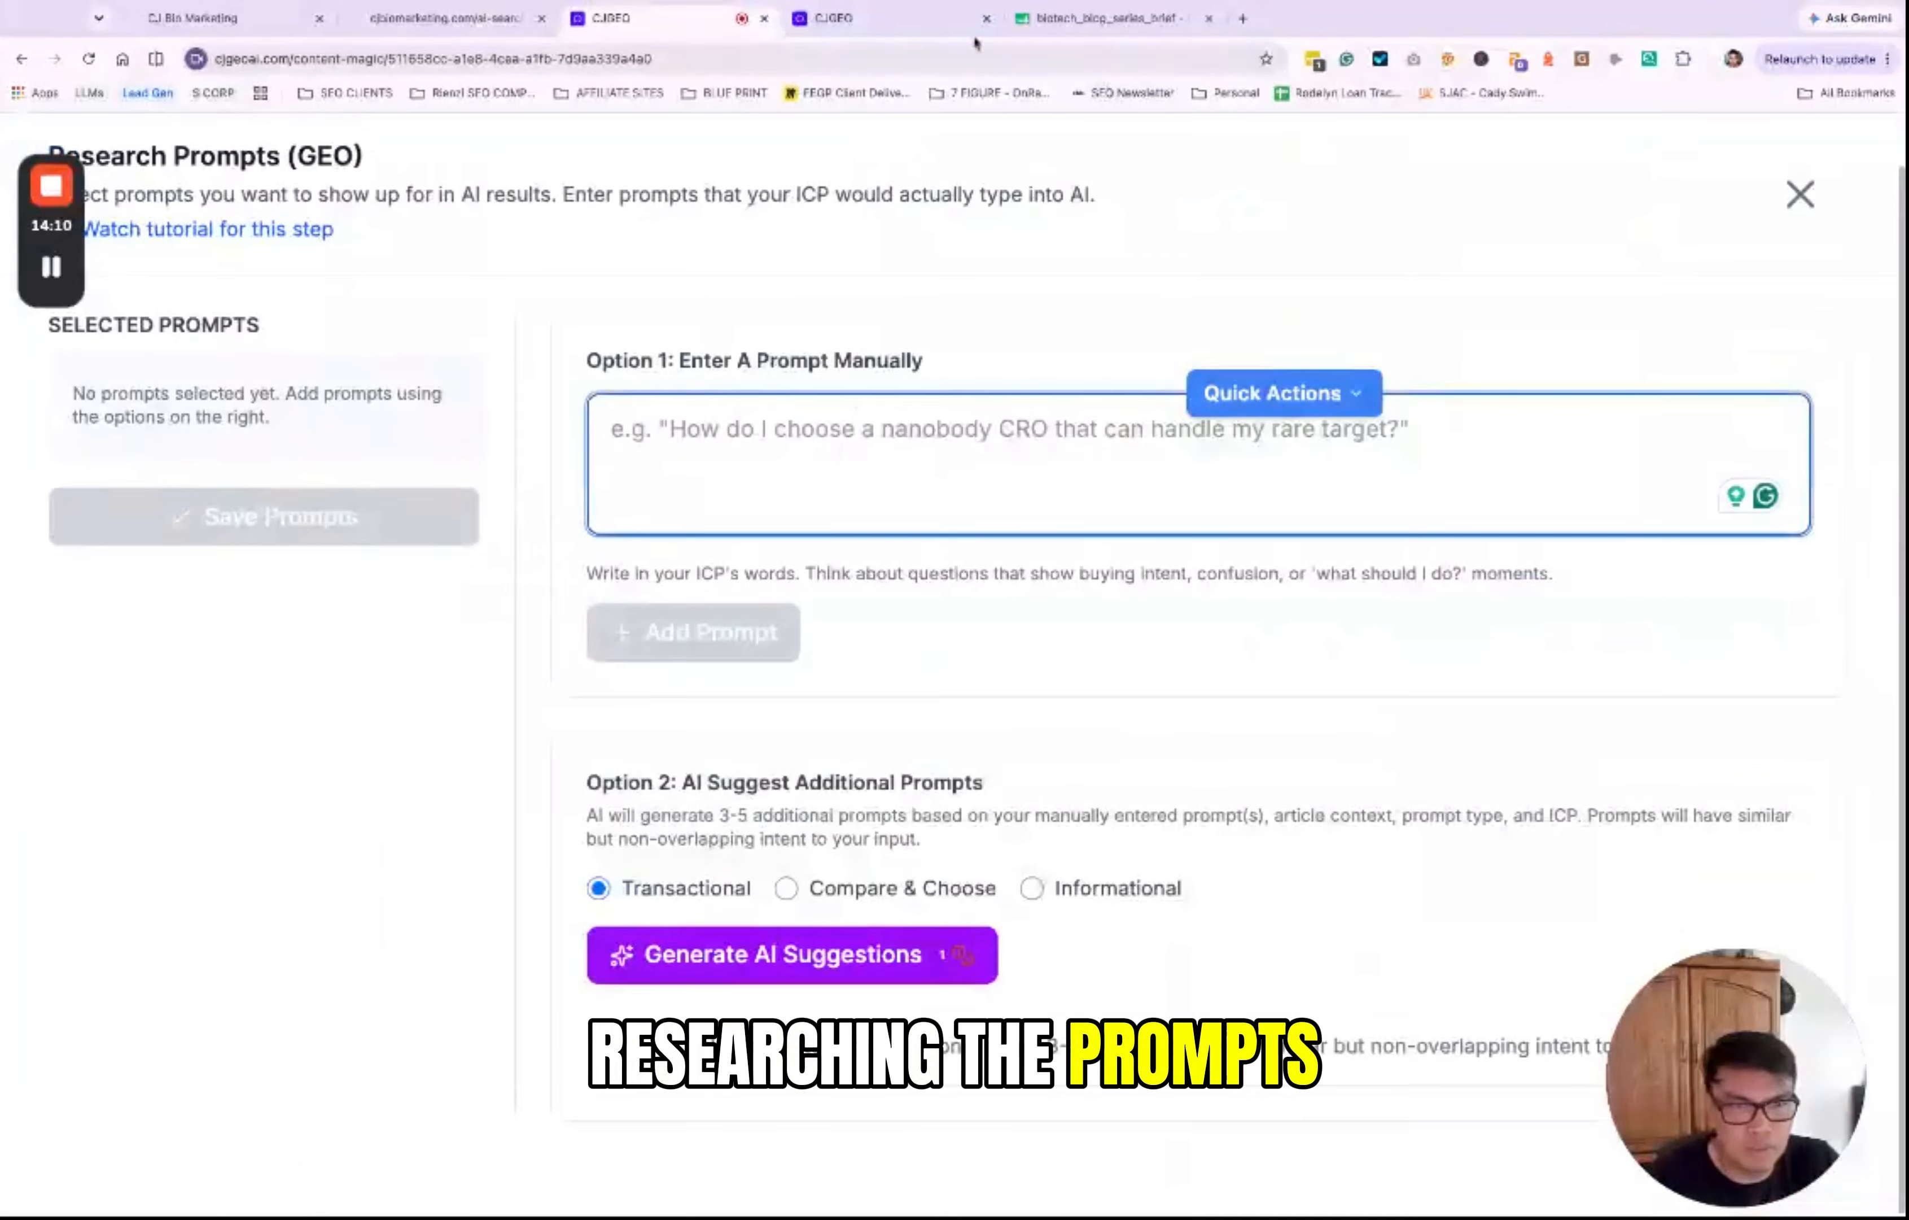
pyautogui.hotkey('ctrl', 'Tab')
pyautogui.hotkey('ctrl', 'Tab')
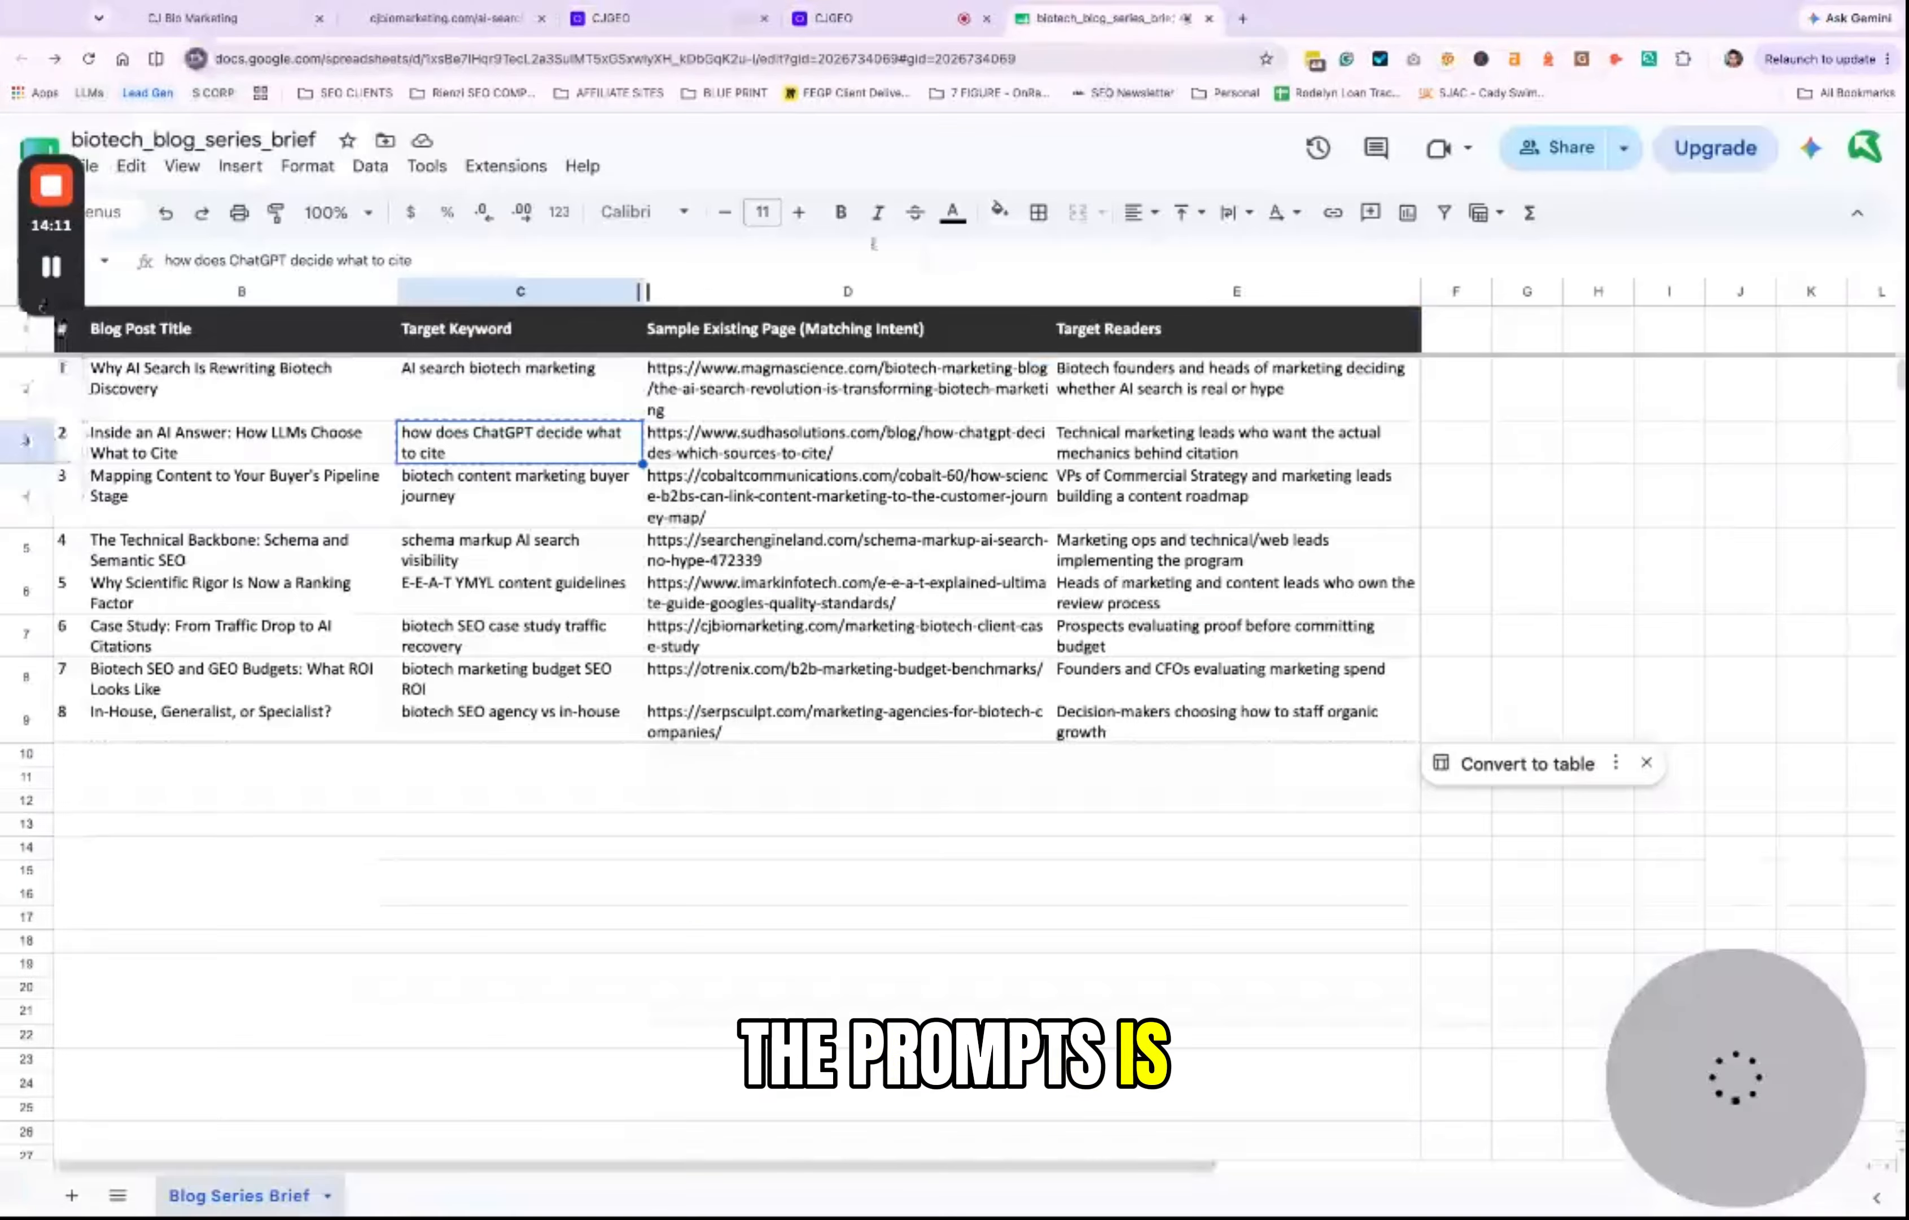
pyautogui.click(691, 16)
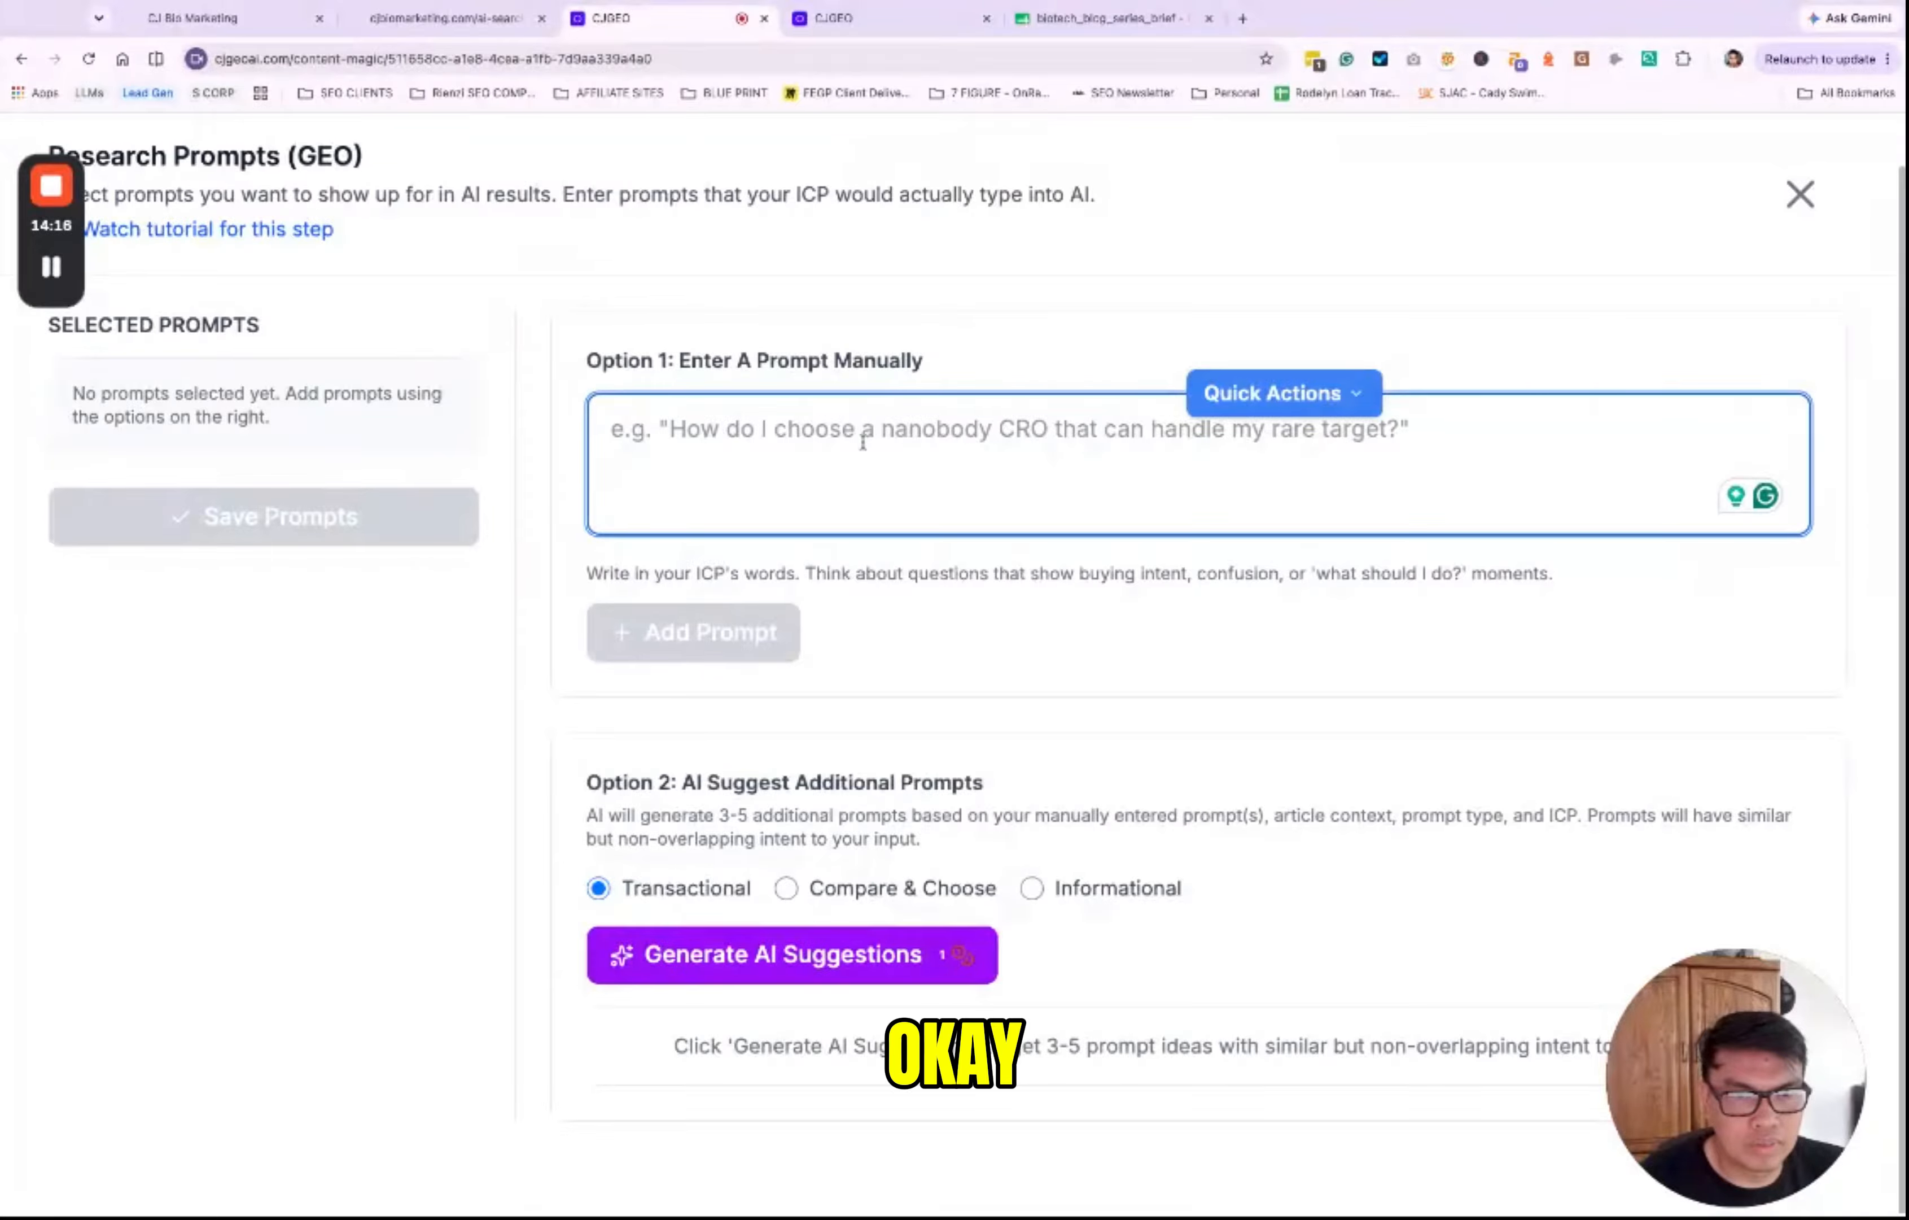
pyautogui.write('how does ChatGPT decide what to cite')
pyautogui.click(797, 634)
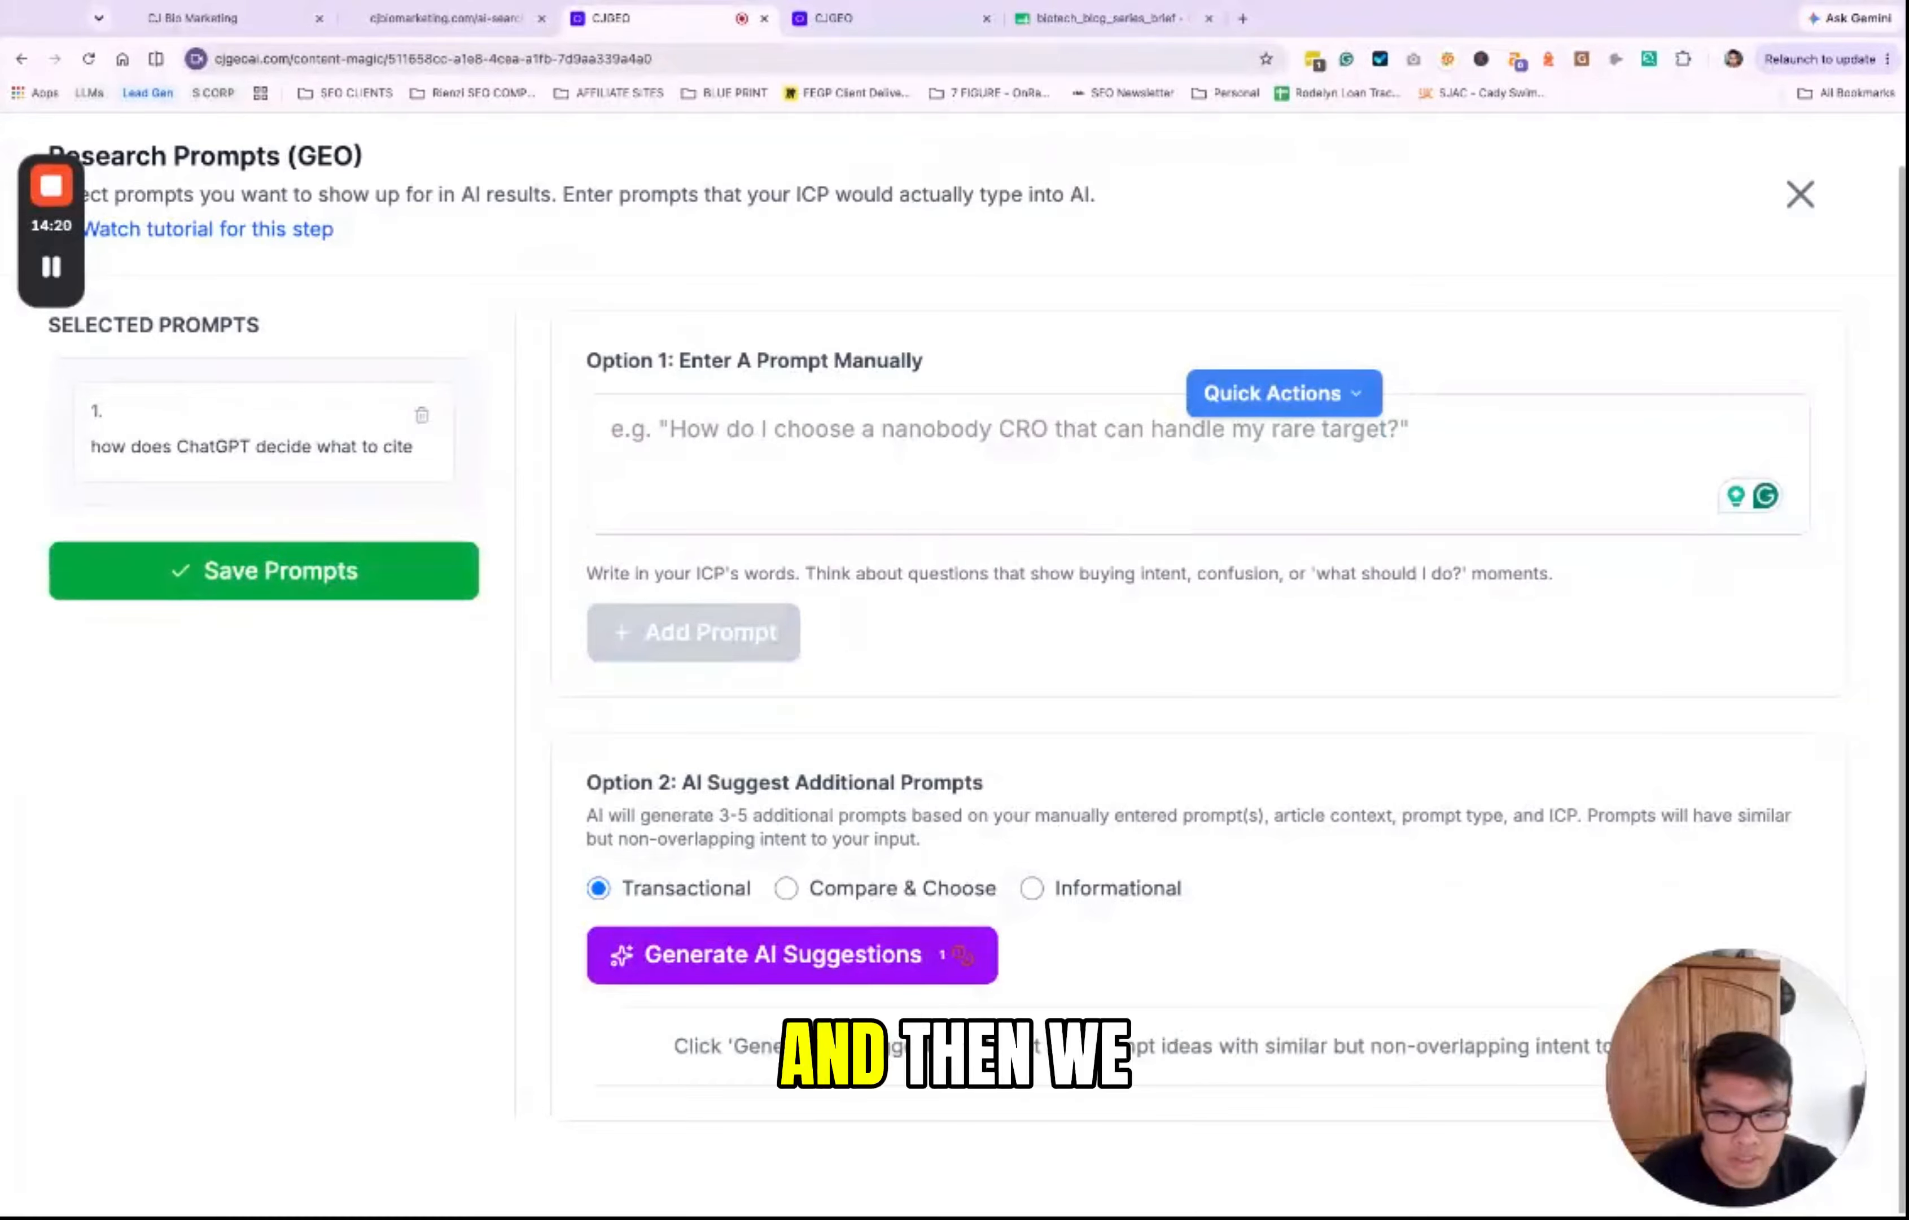
# Step: Generate additional AI prompt suggestions of the Informational type and review the suggested list
pyautogui.click(1032, 887)
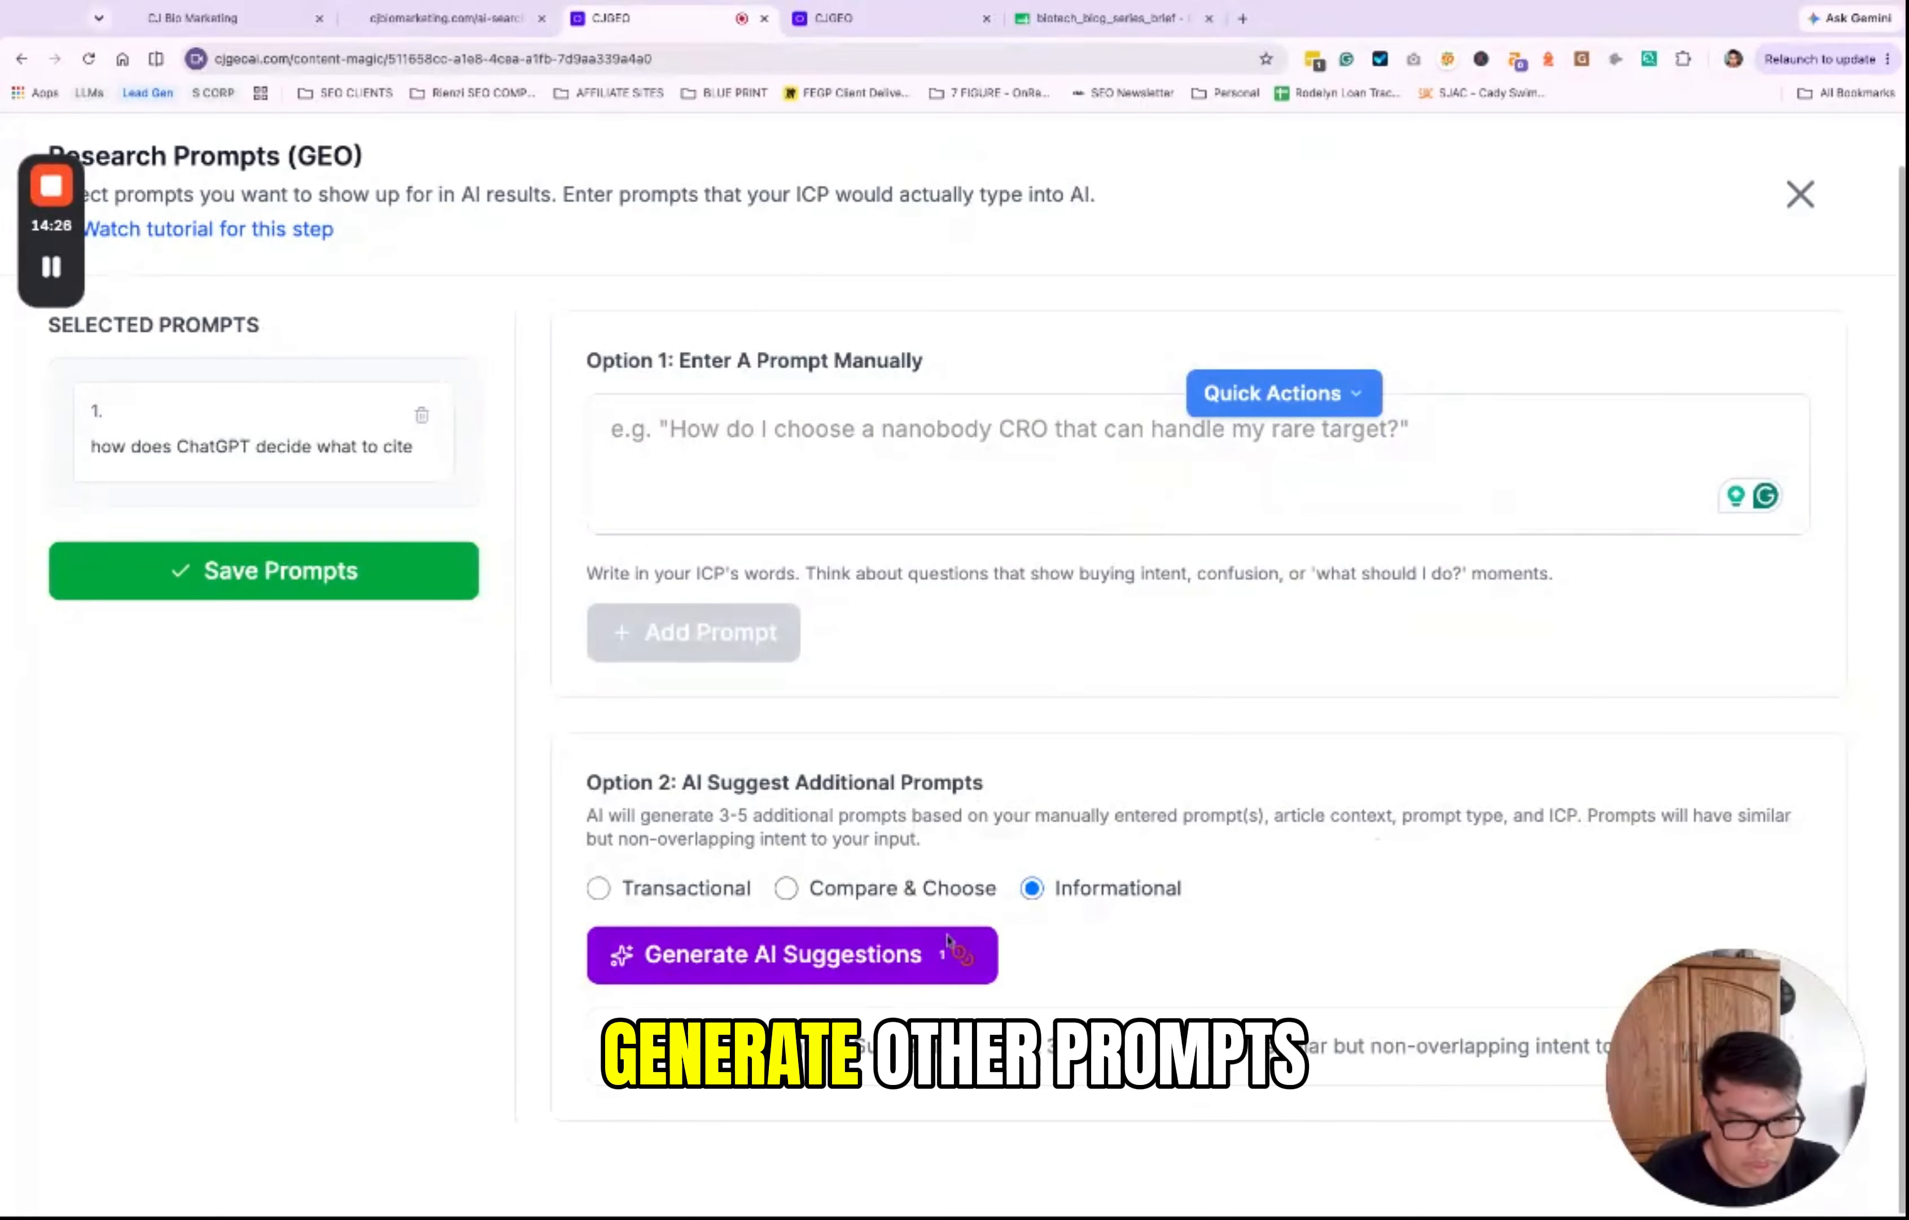
pyautogui.click(898, 967)
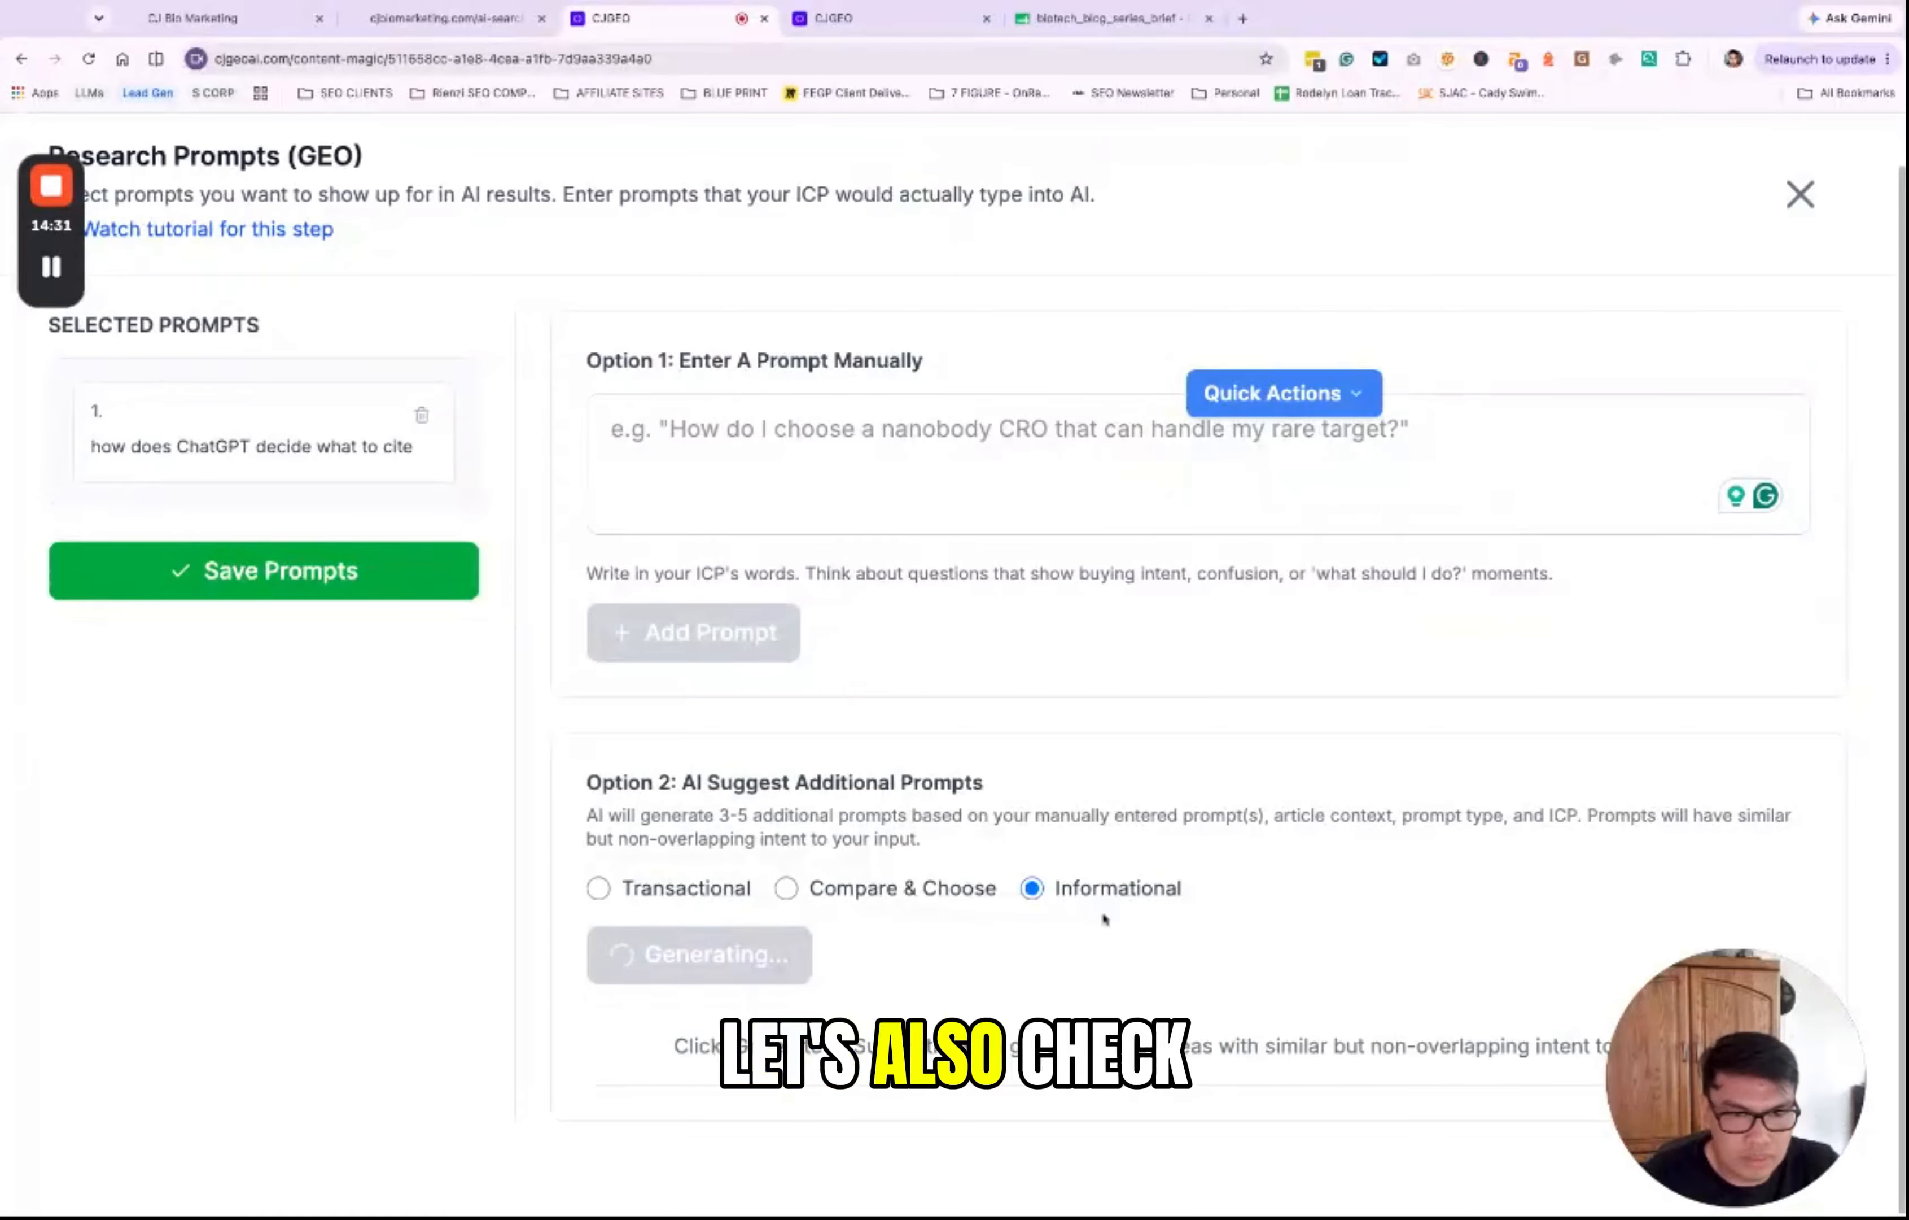
pyautogui.scroll(-3, 1104, 919)
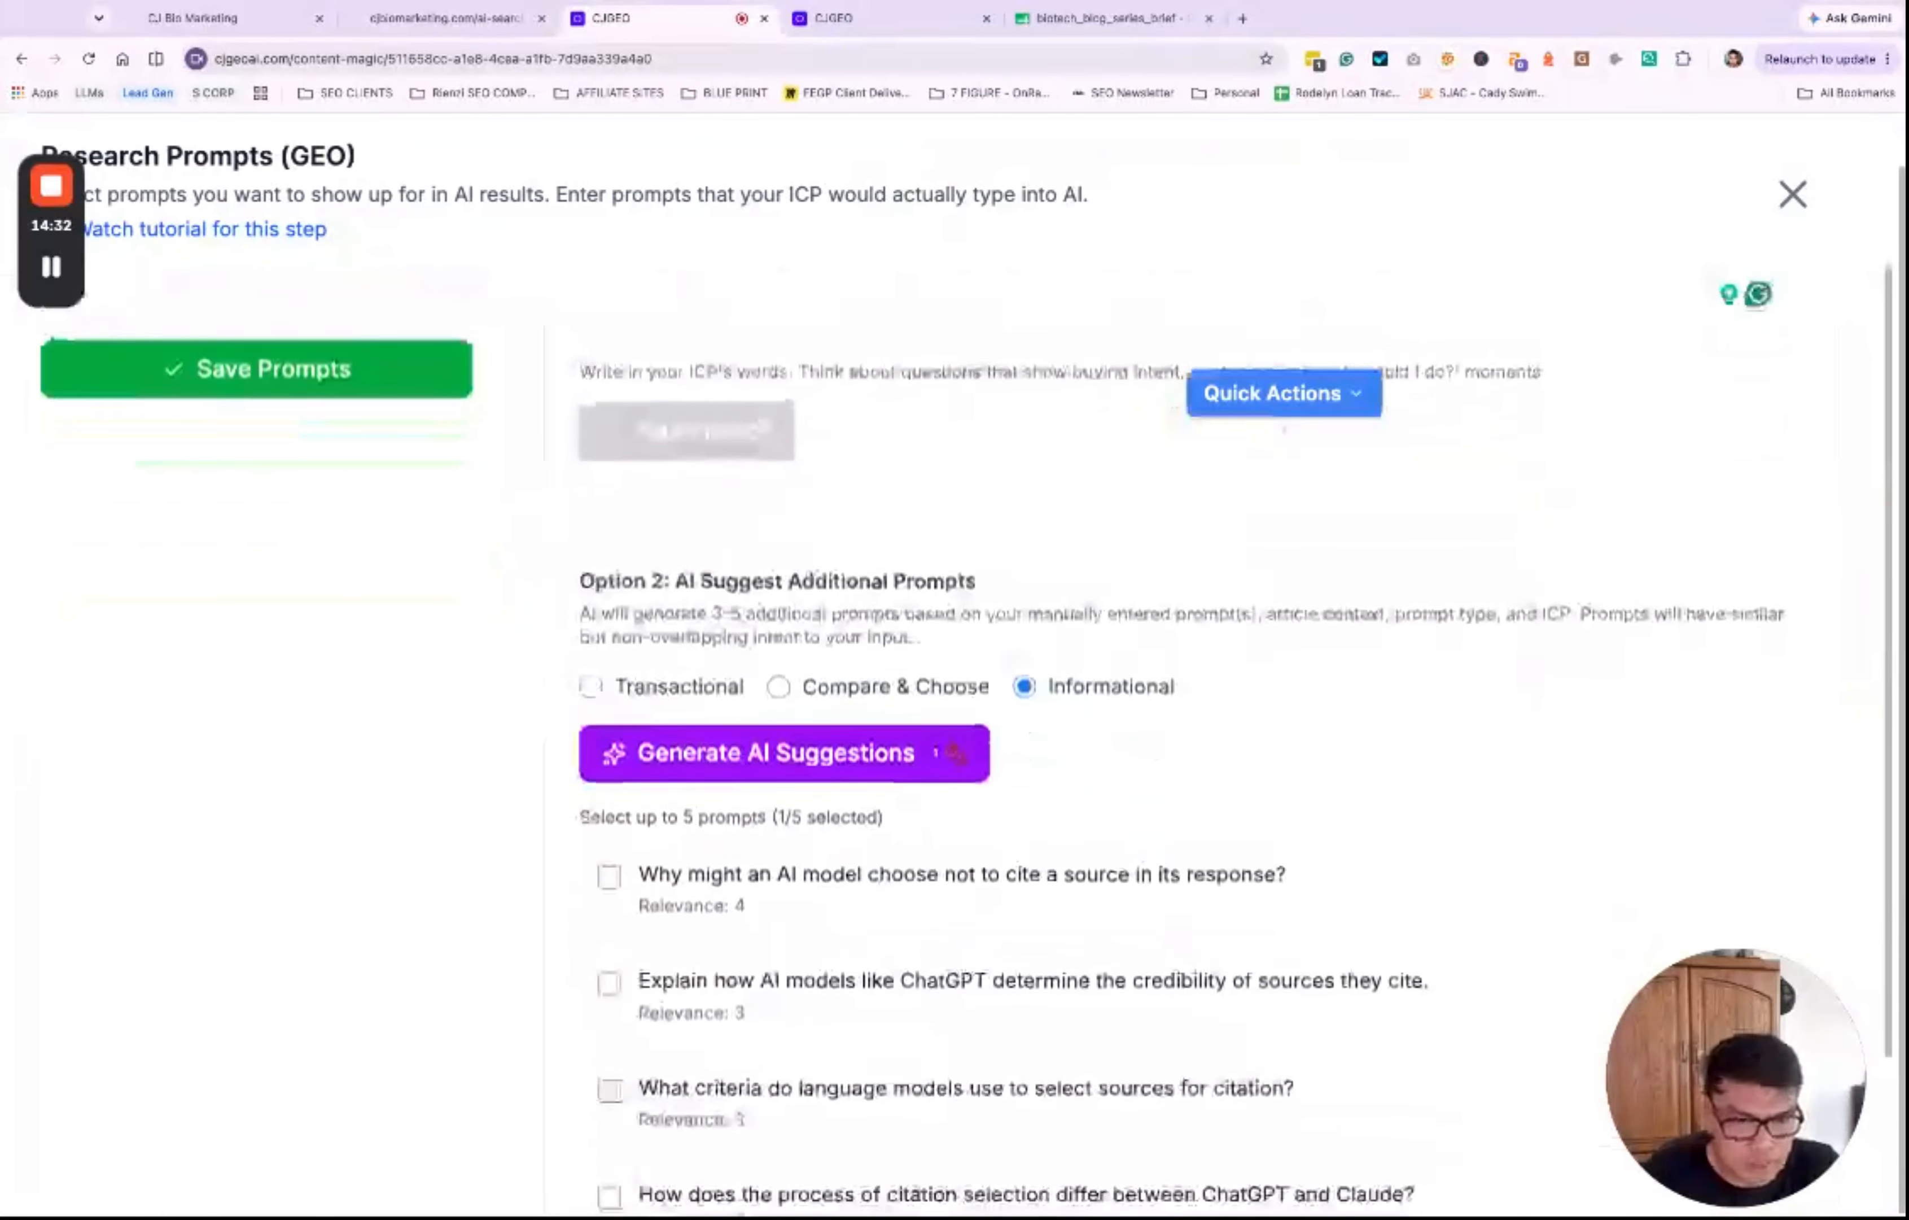
pyautogui.scroll(-2, 1104, 834)
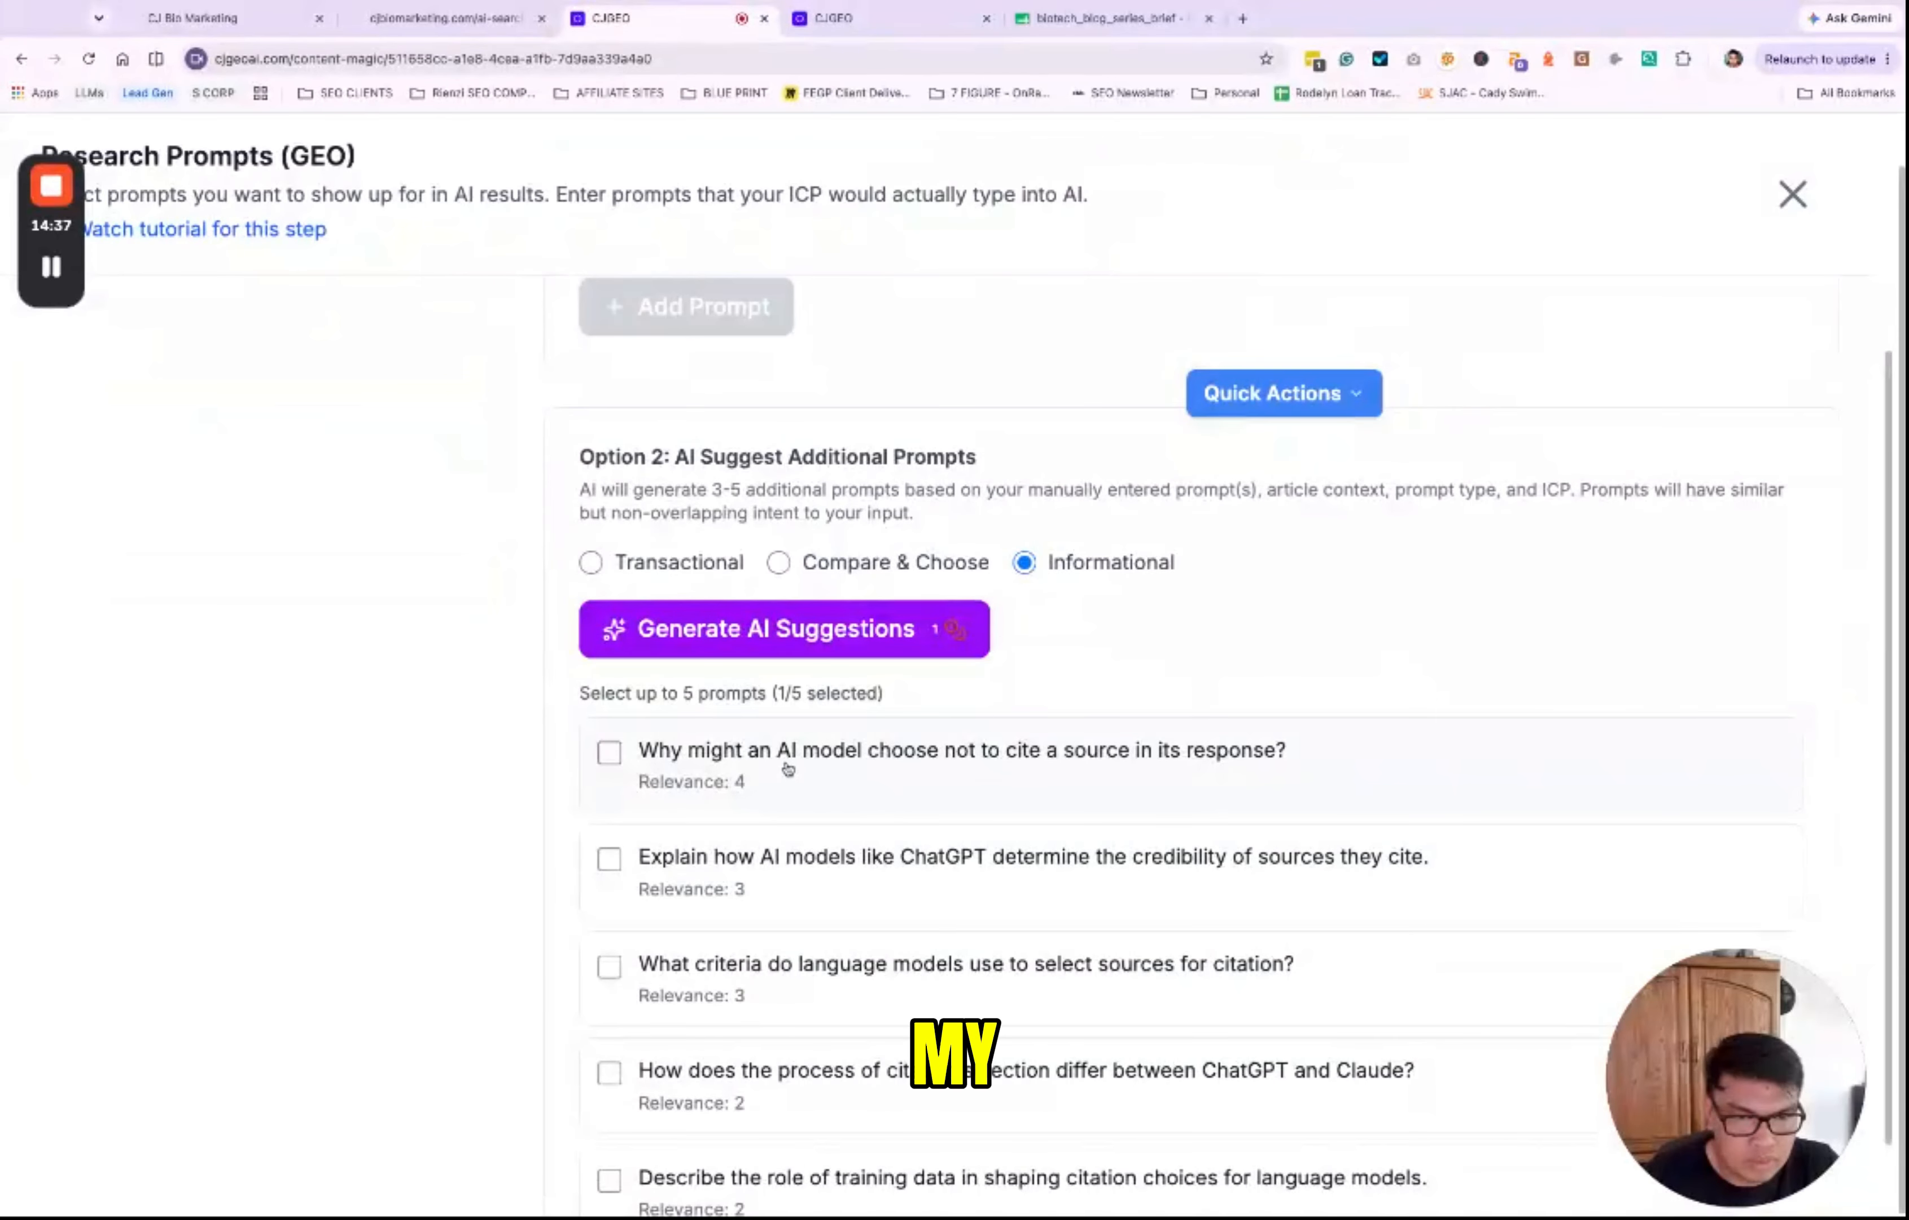
# Step: Select the suggested prompts on why AI might not cite a source, how ChatGPT determines source credibility, and what criteria language models use
pyautogui.click(942, 759)
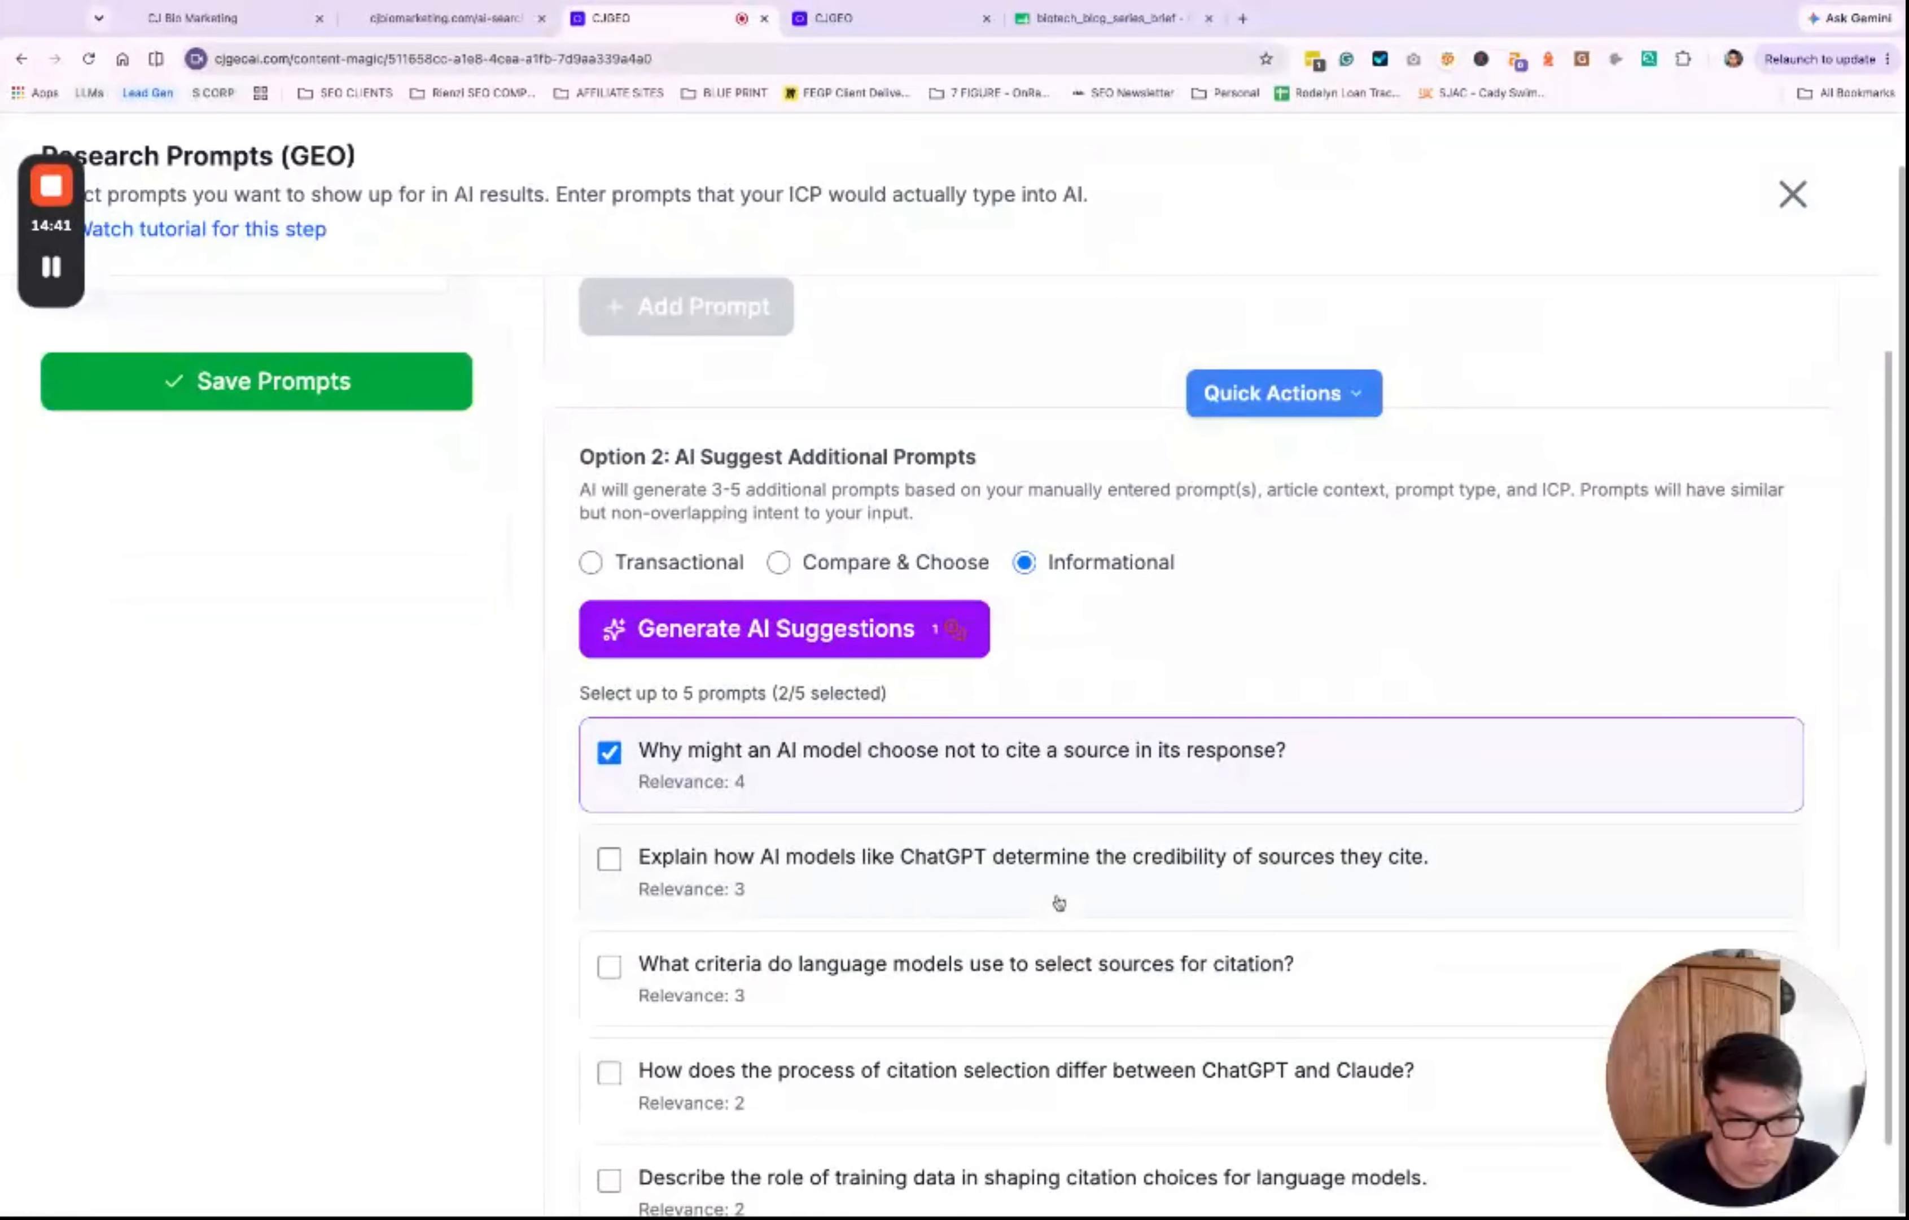
pyautogui.click(991, 834)
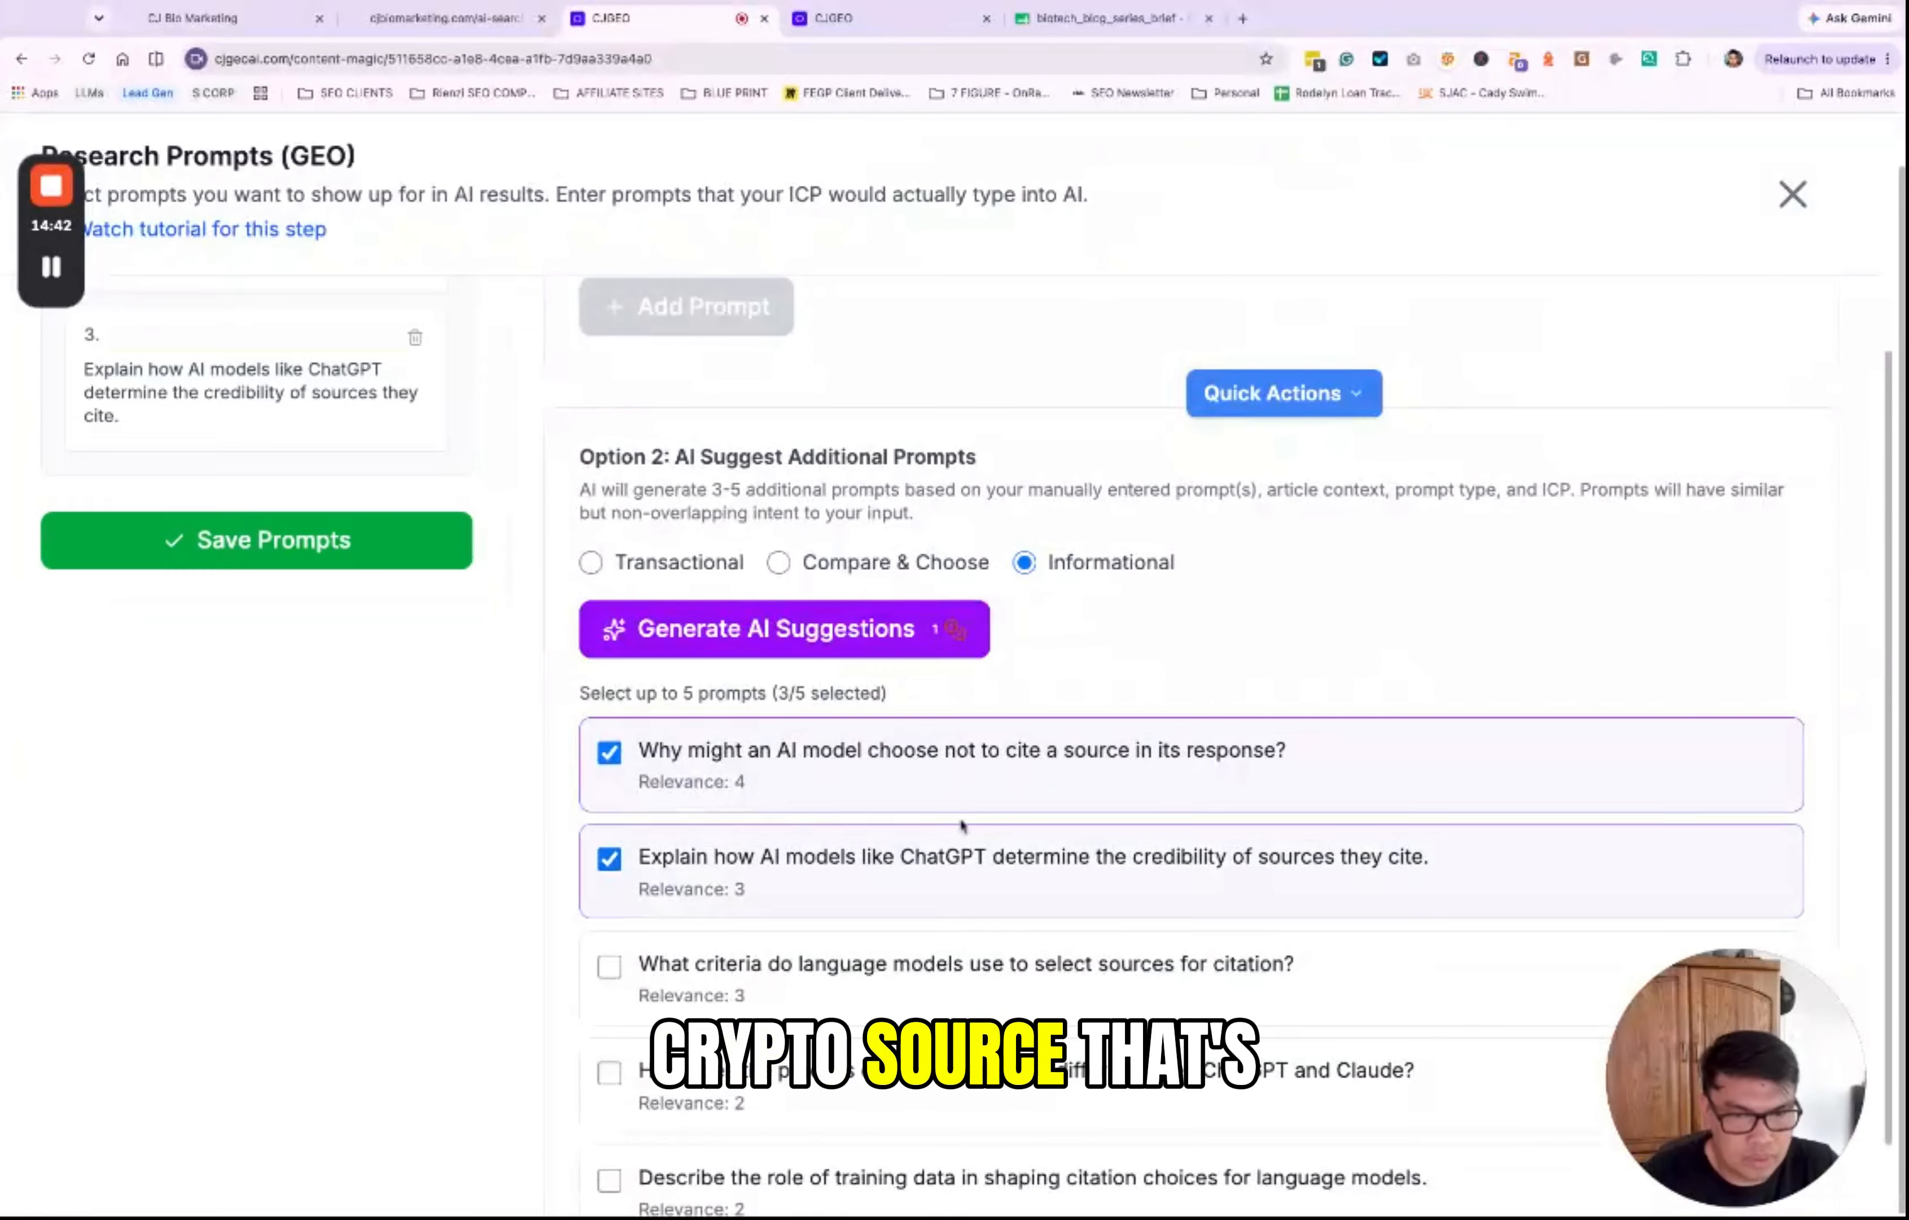
pyautogui.scroll(-2, 995, 831)
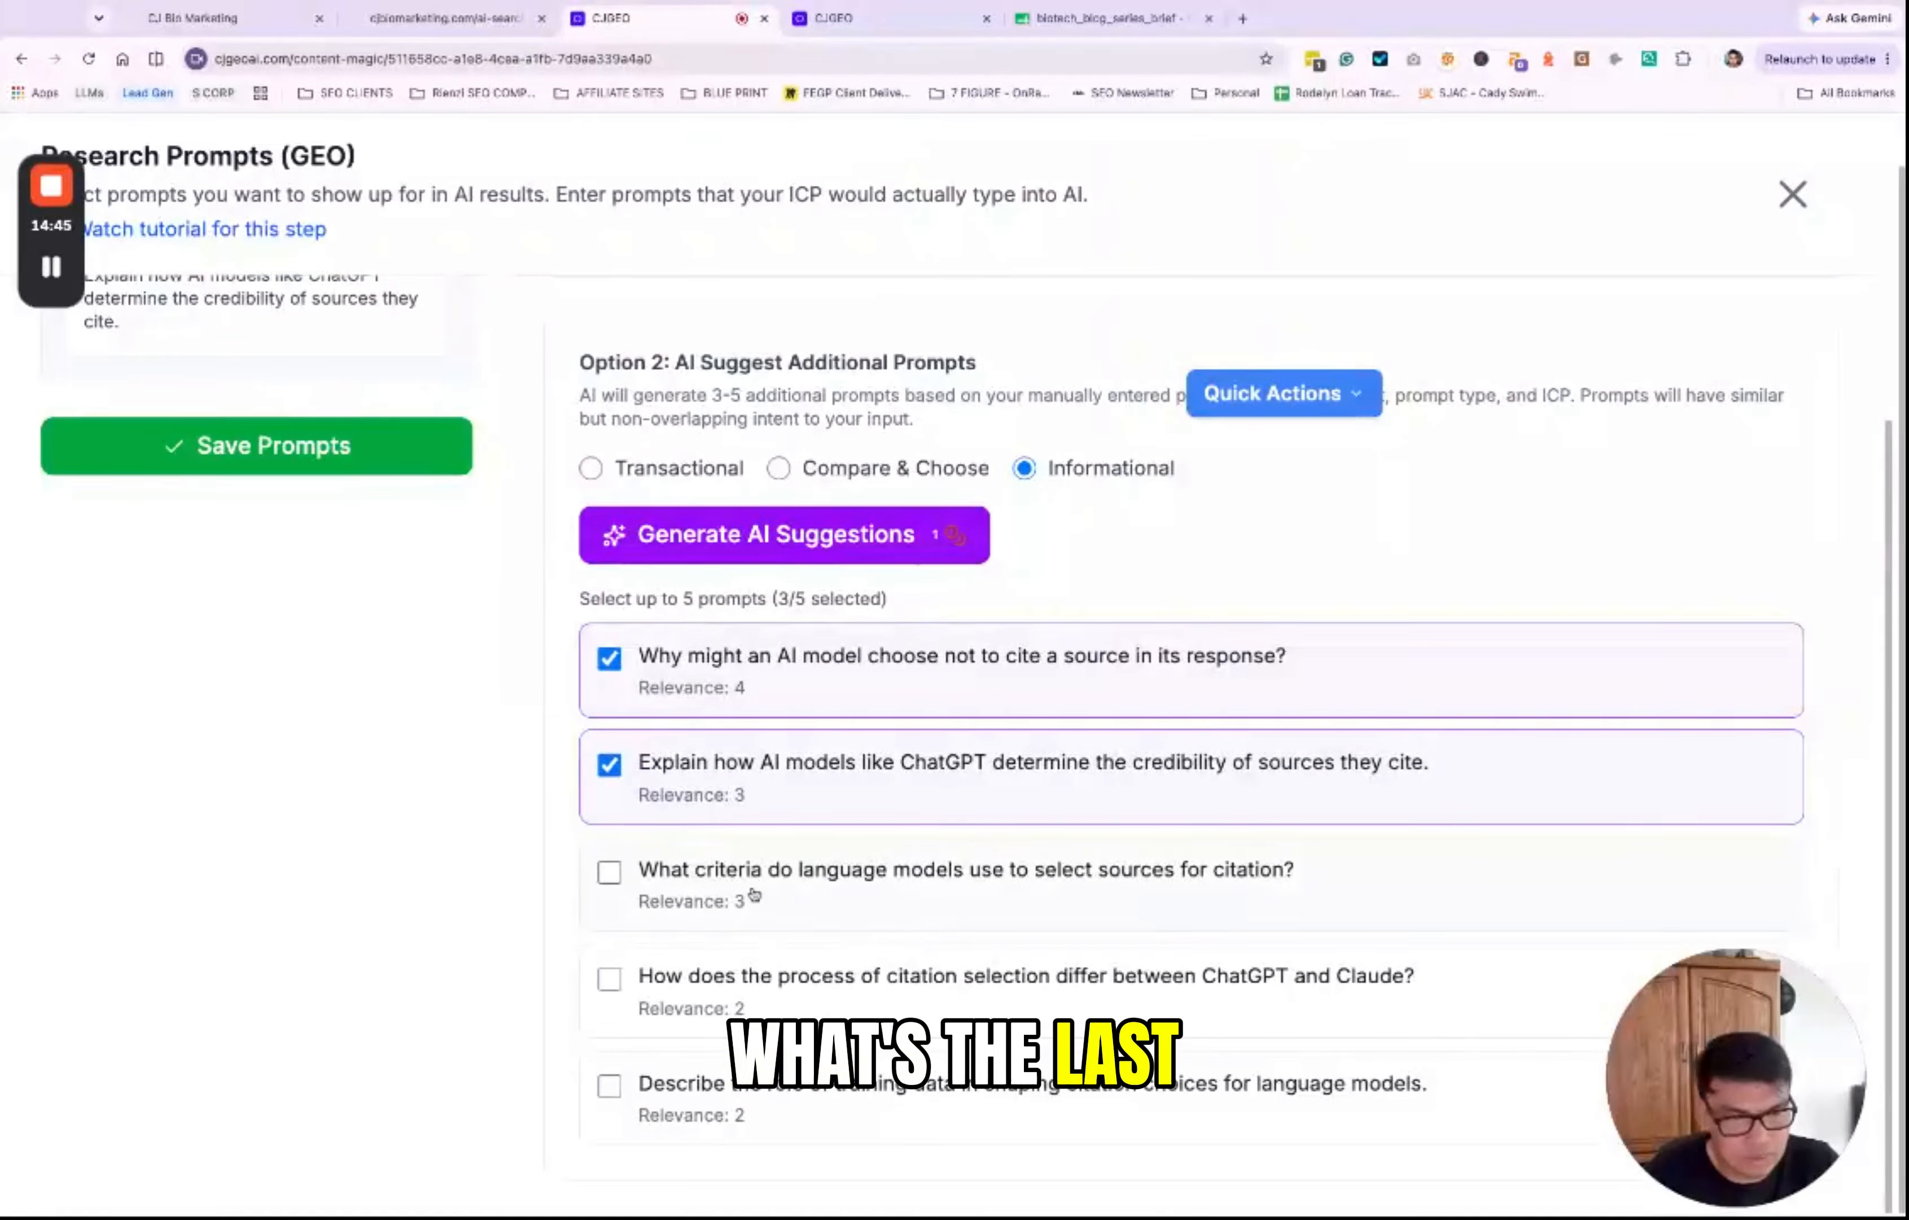
pyautogui.click(614, 875)
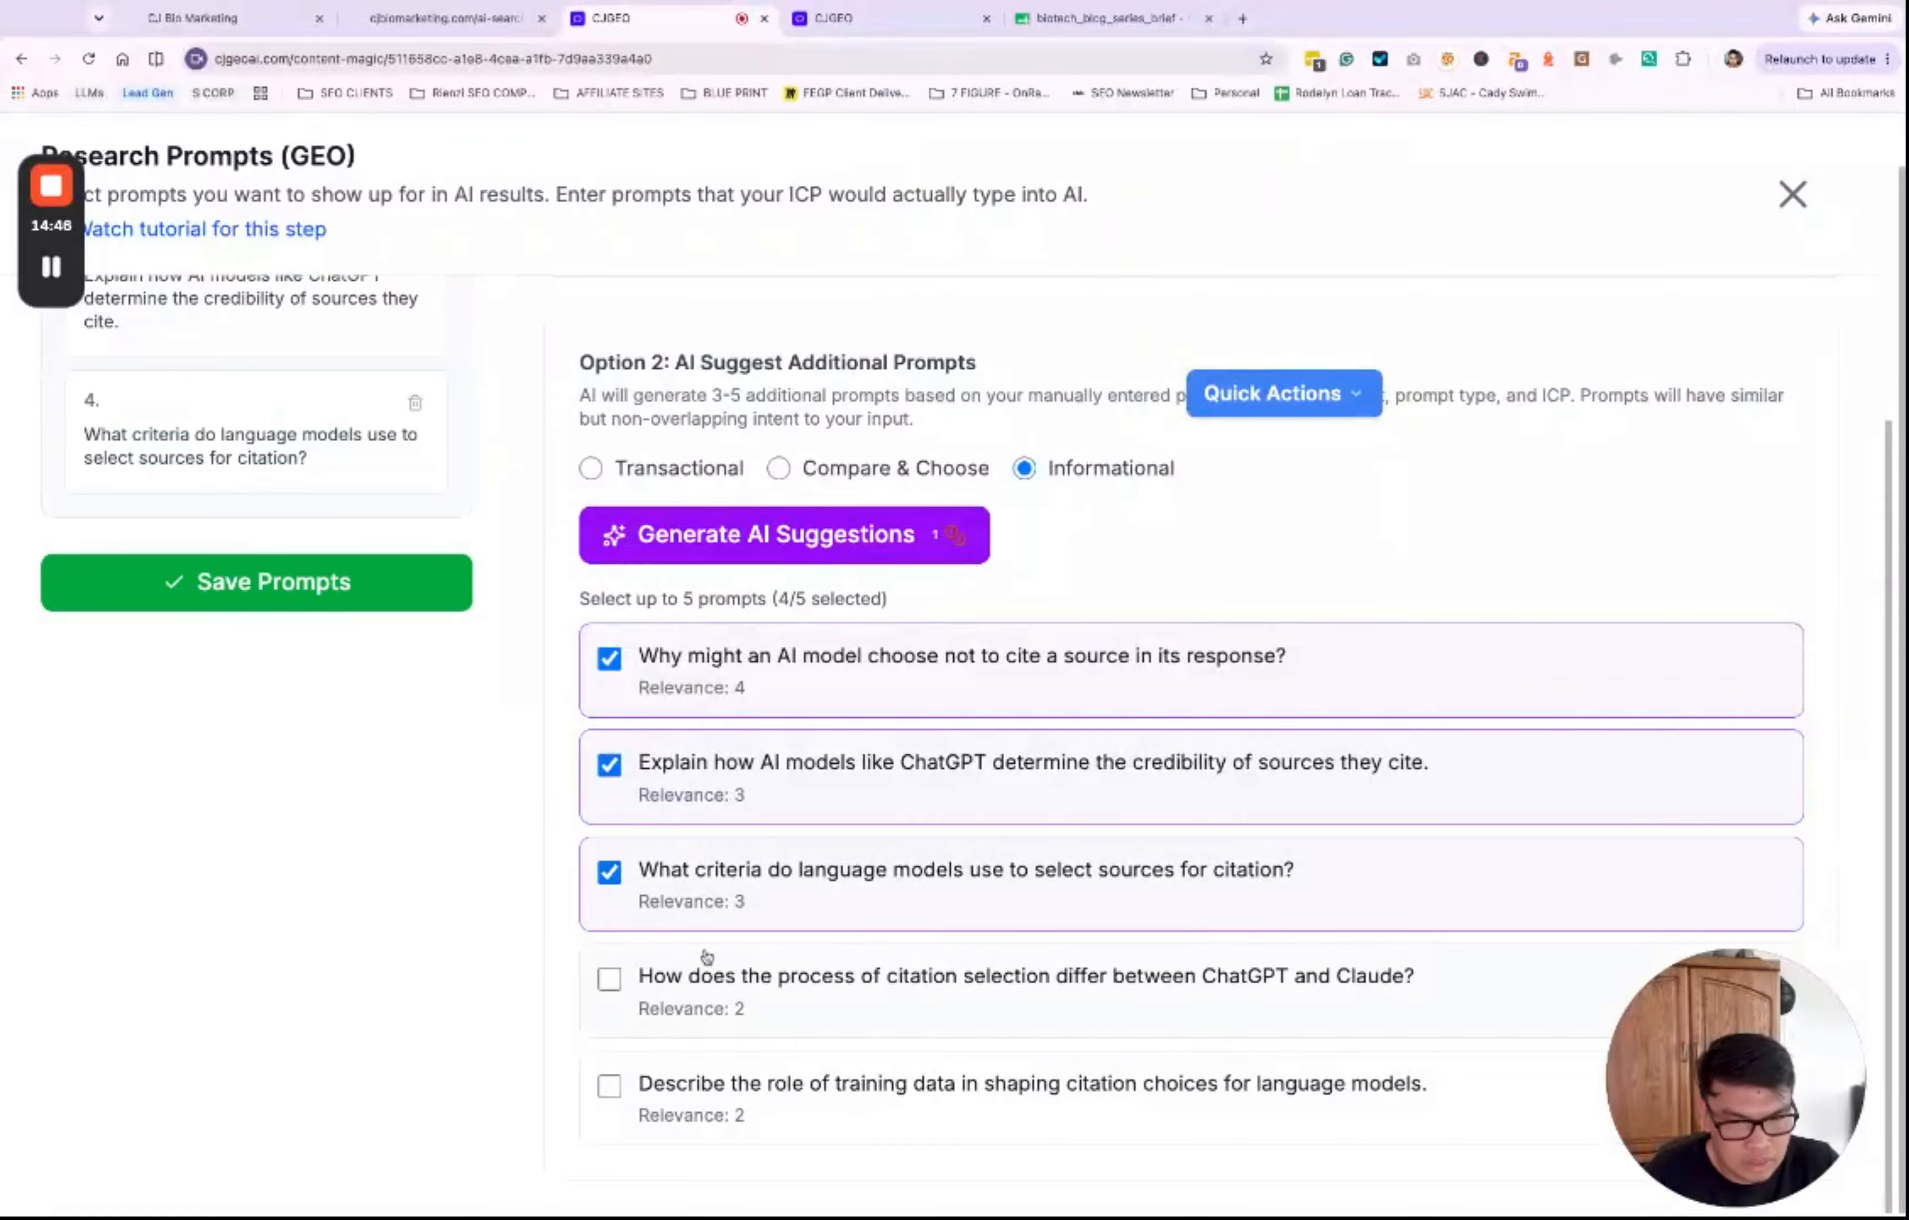
# Step: Select the suggested prompt on how citation selection differs between ChatGPT and Claude as the fifth prompt, leaving out the training-data prompt
pyautogui.click(610, 1083)
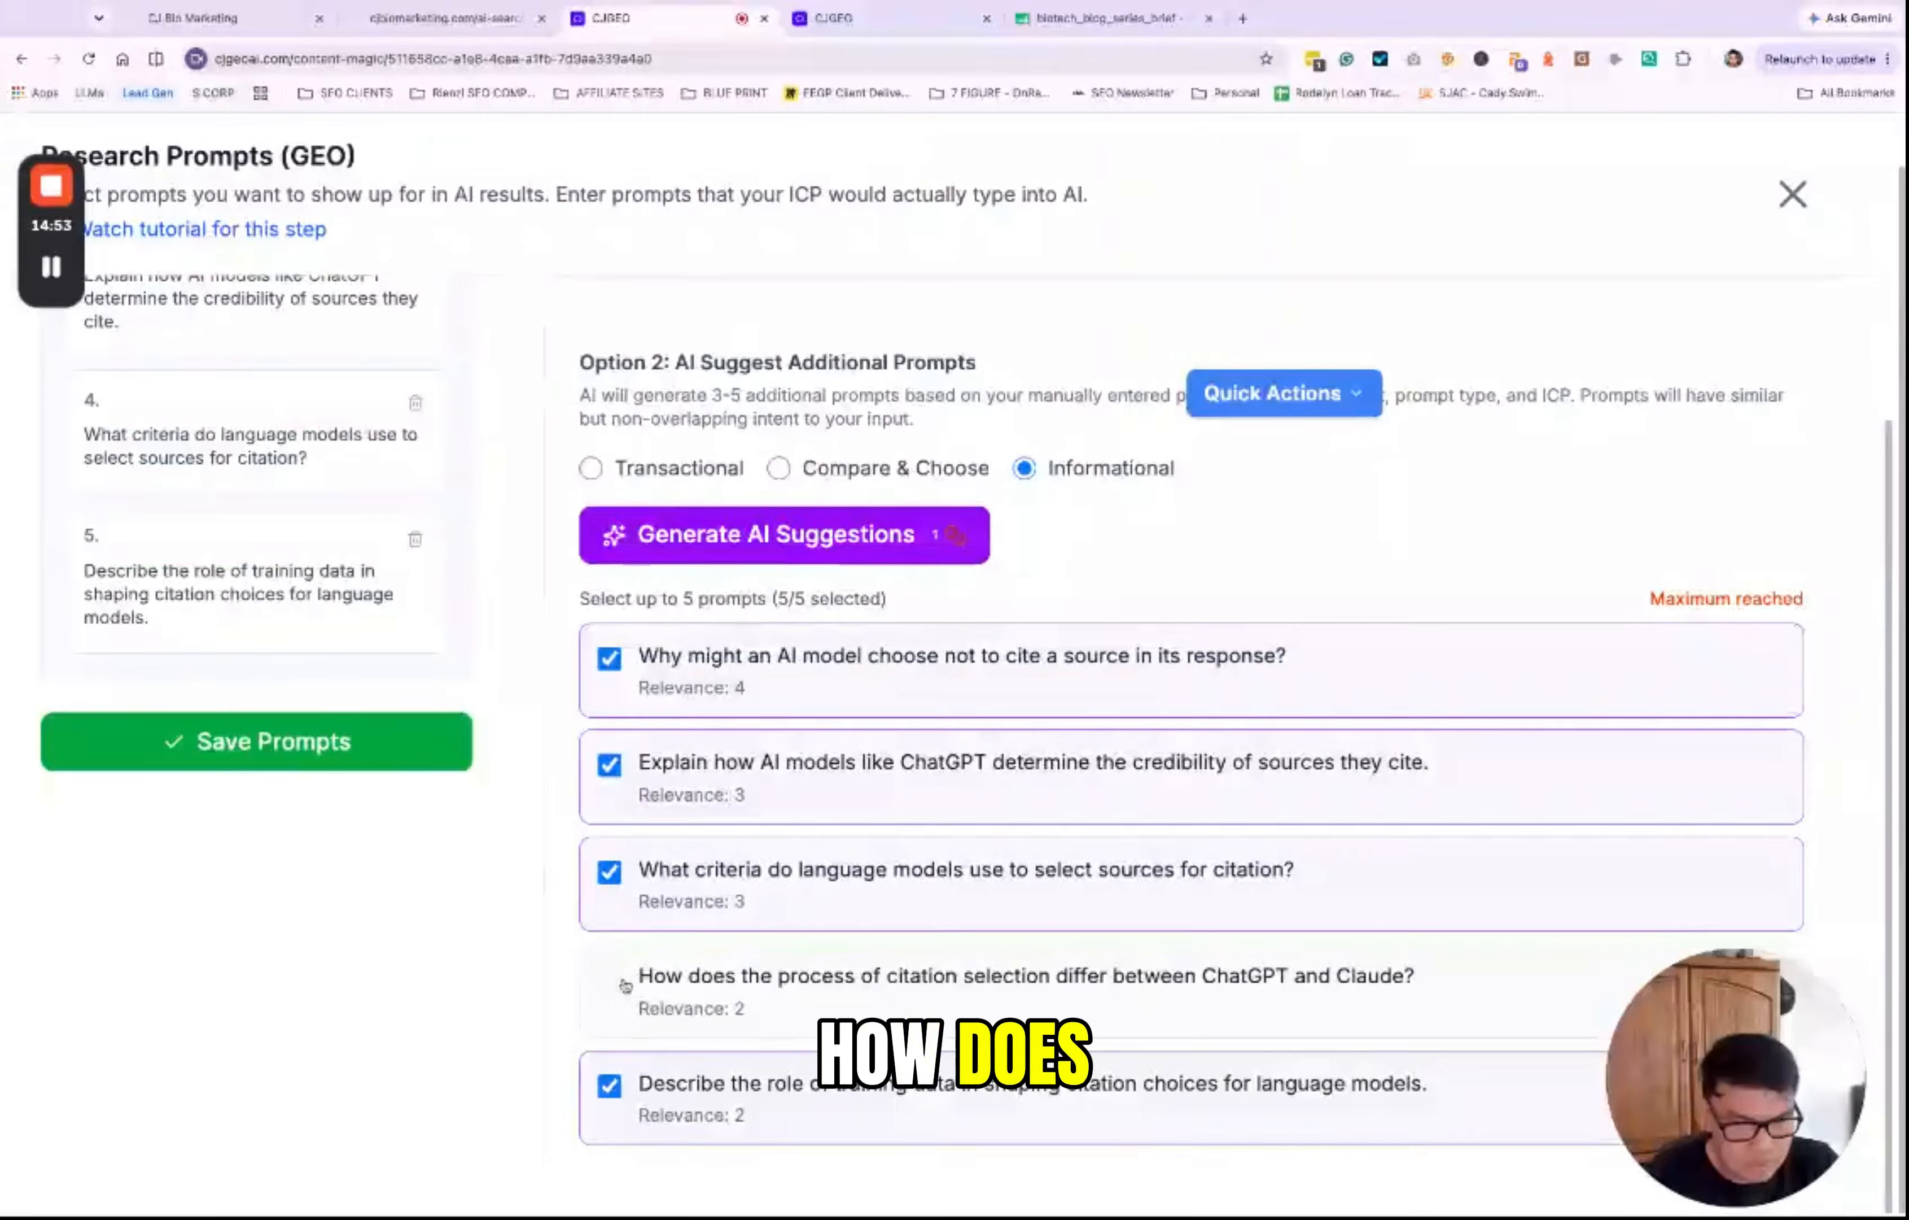
pyautogui.click(610, 1084)
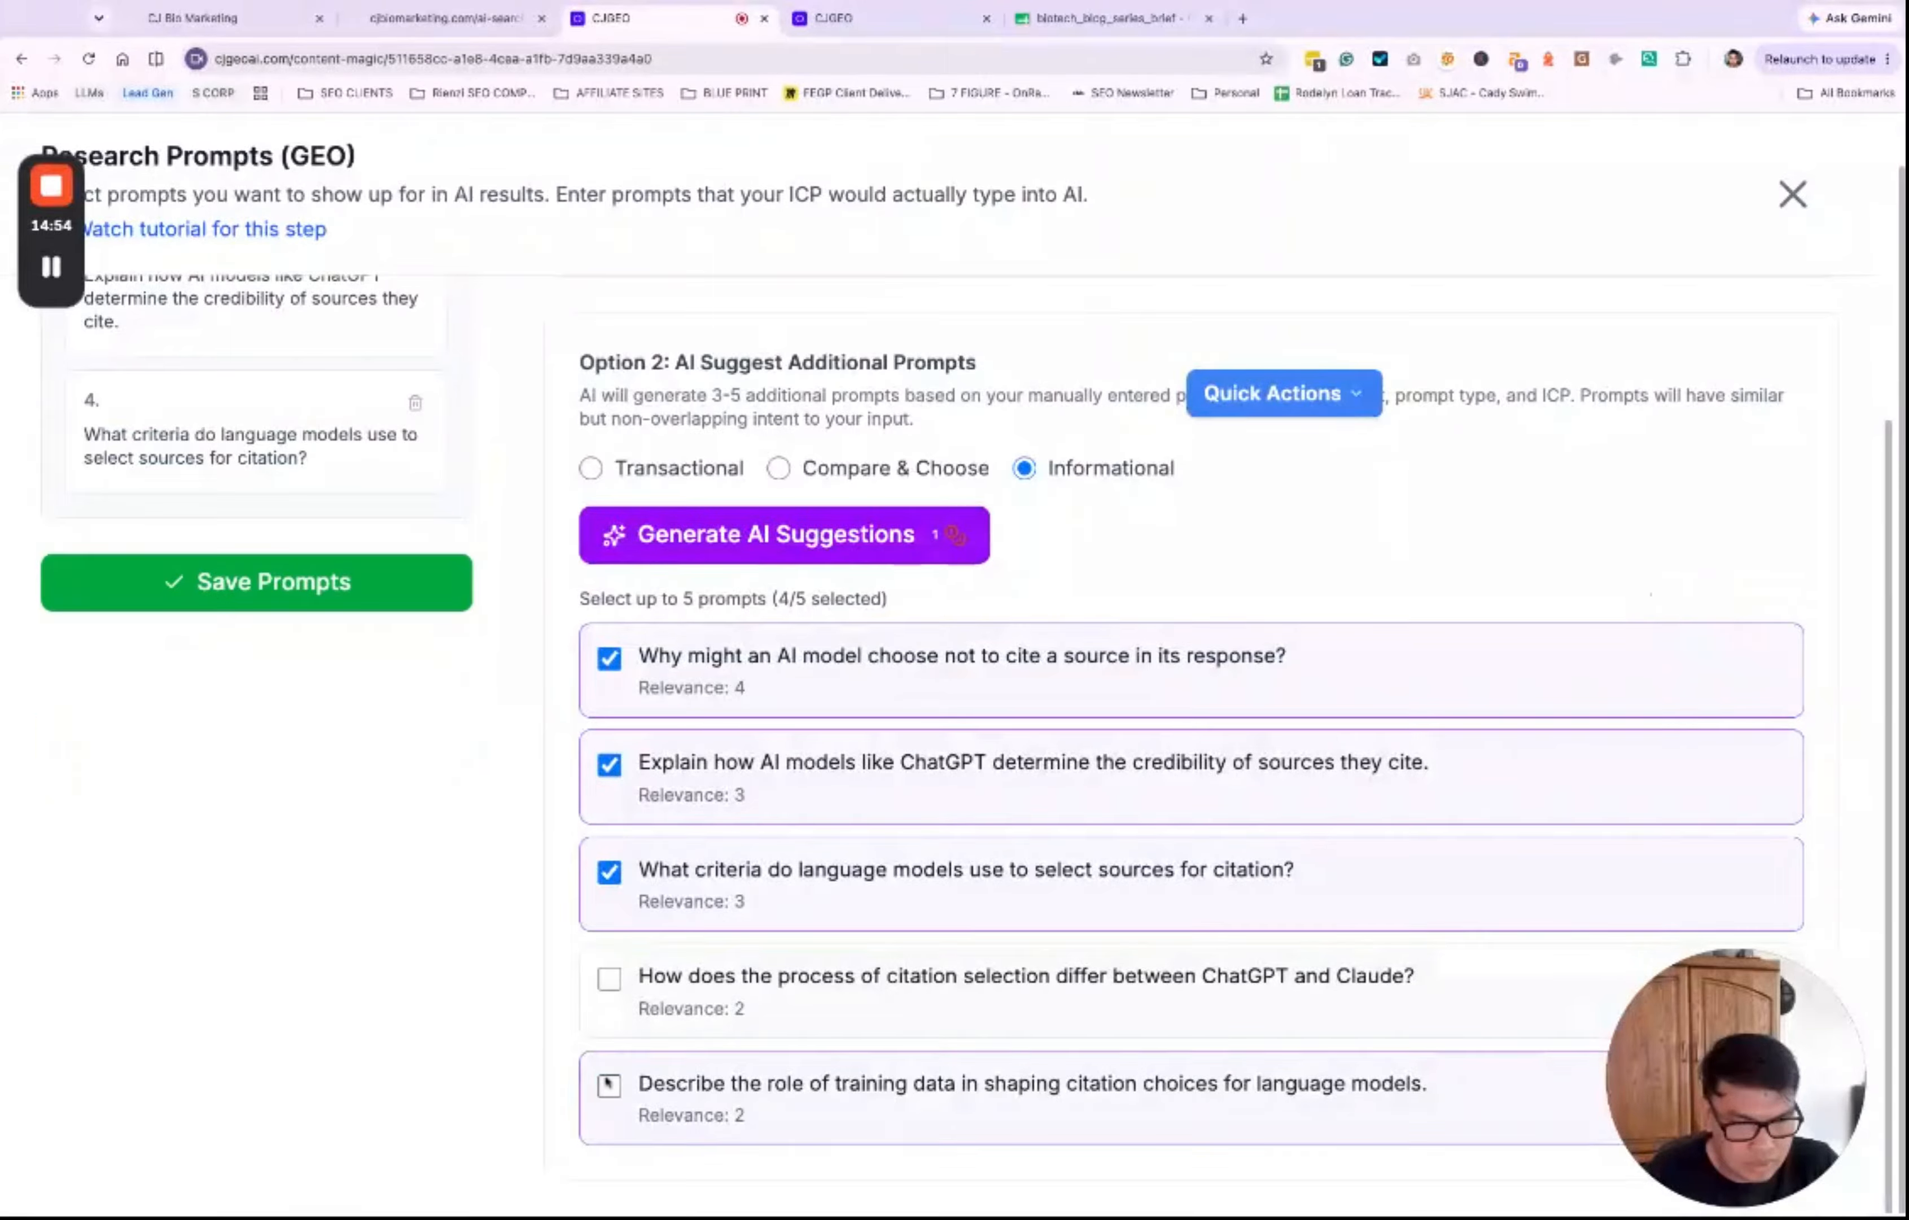
pyautogui.click(611, 978)
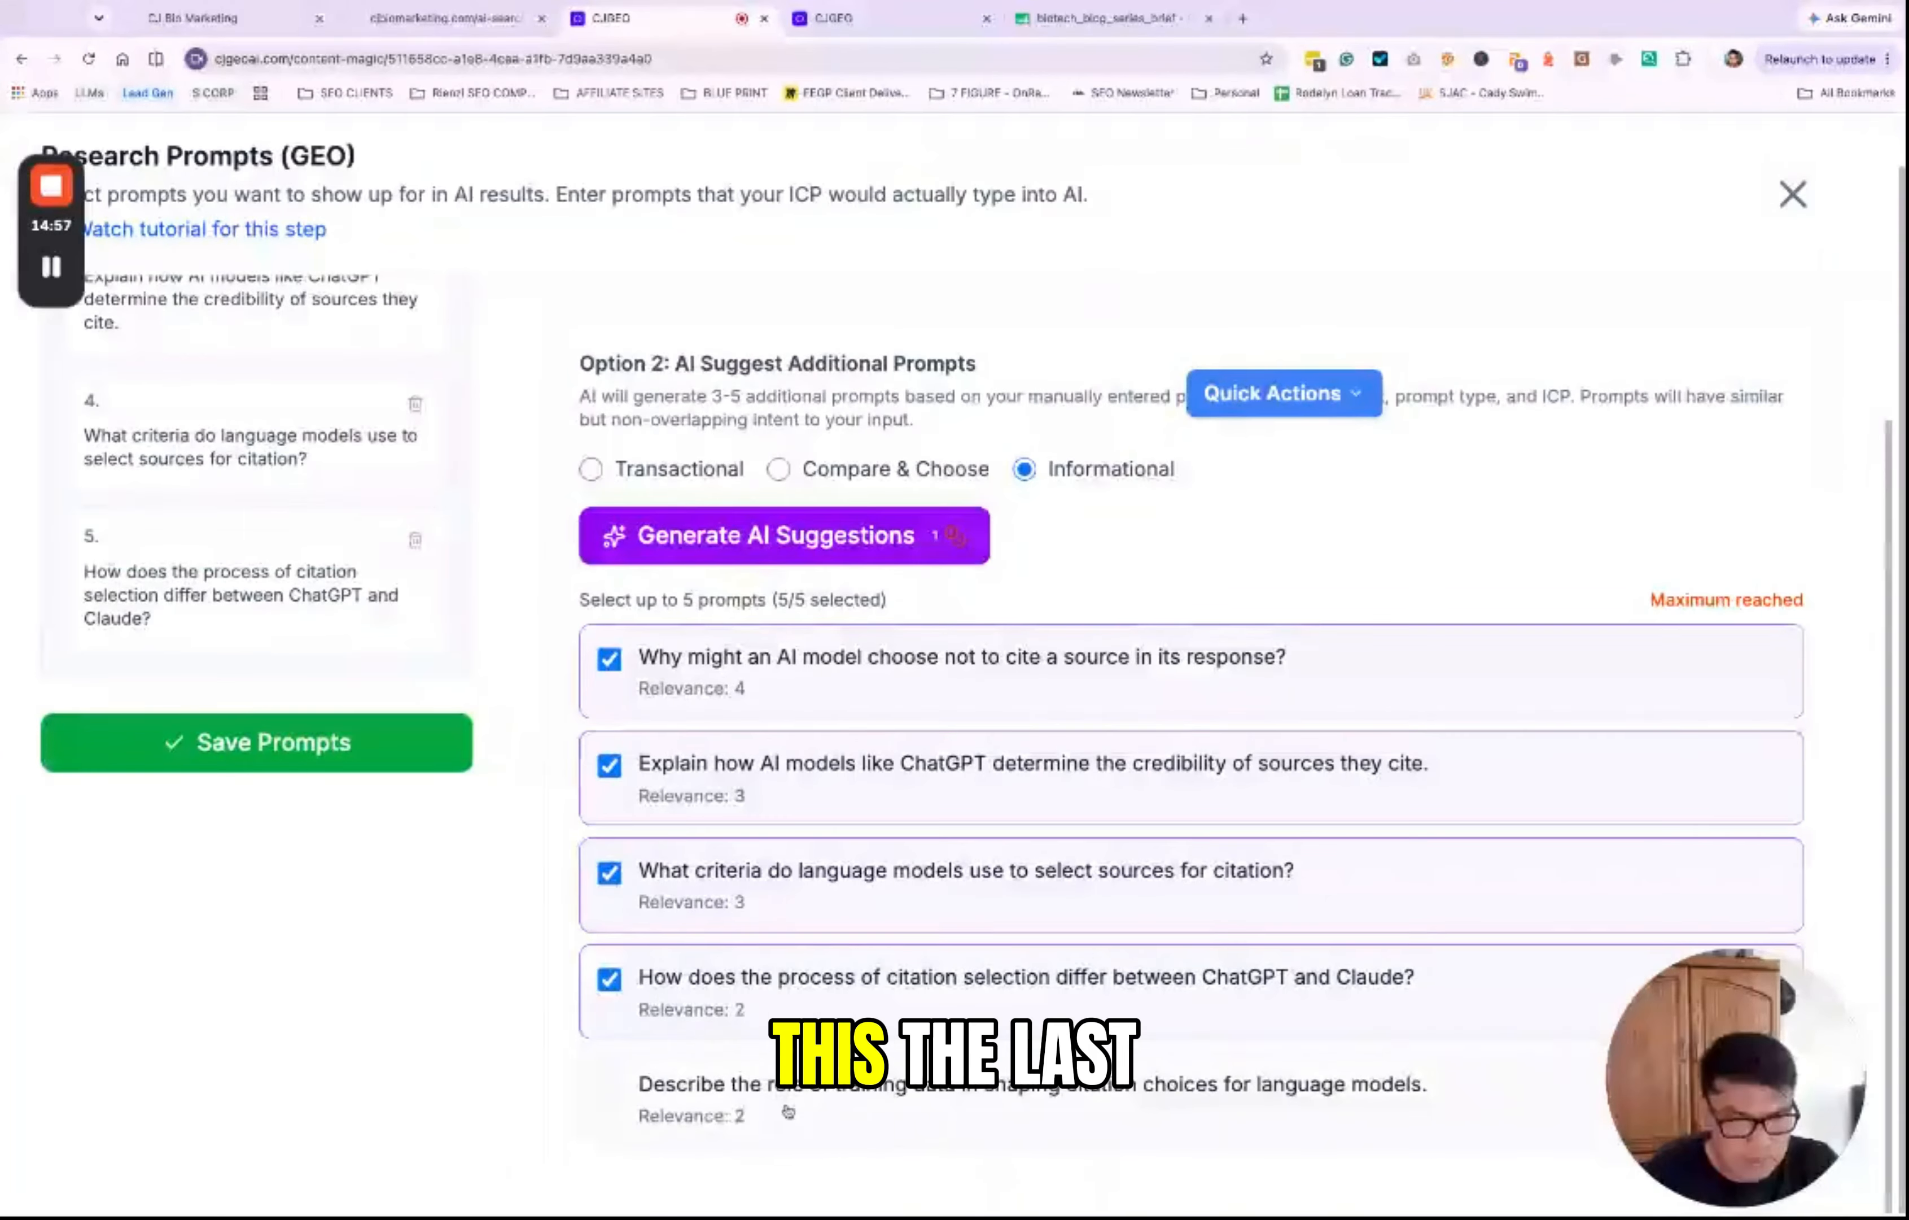
# Step: Review the five selected prompts against the suggestions and save them for the article
pyautogui.scroll(2, 1299, 988)
pyautogui.scroll(-2, 1300, 988)
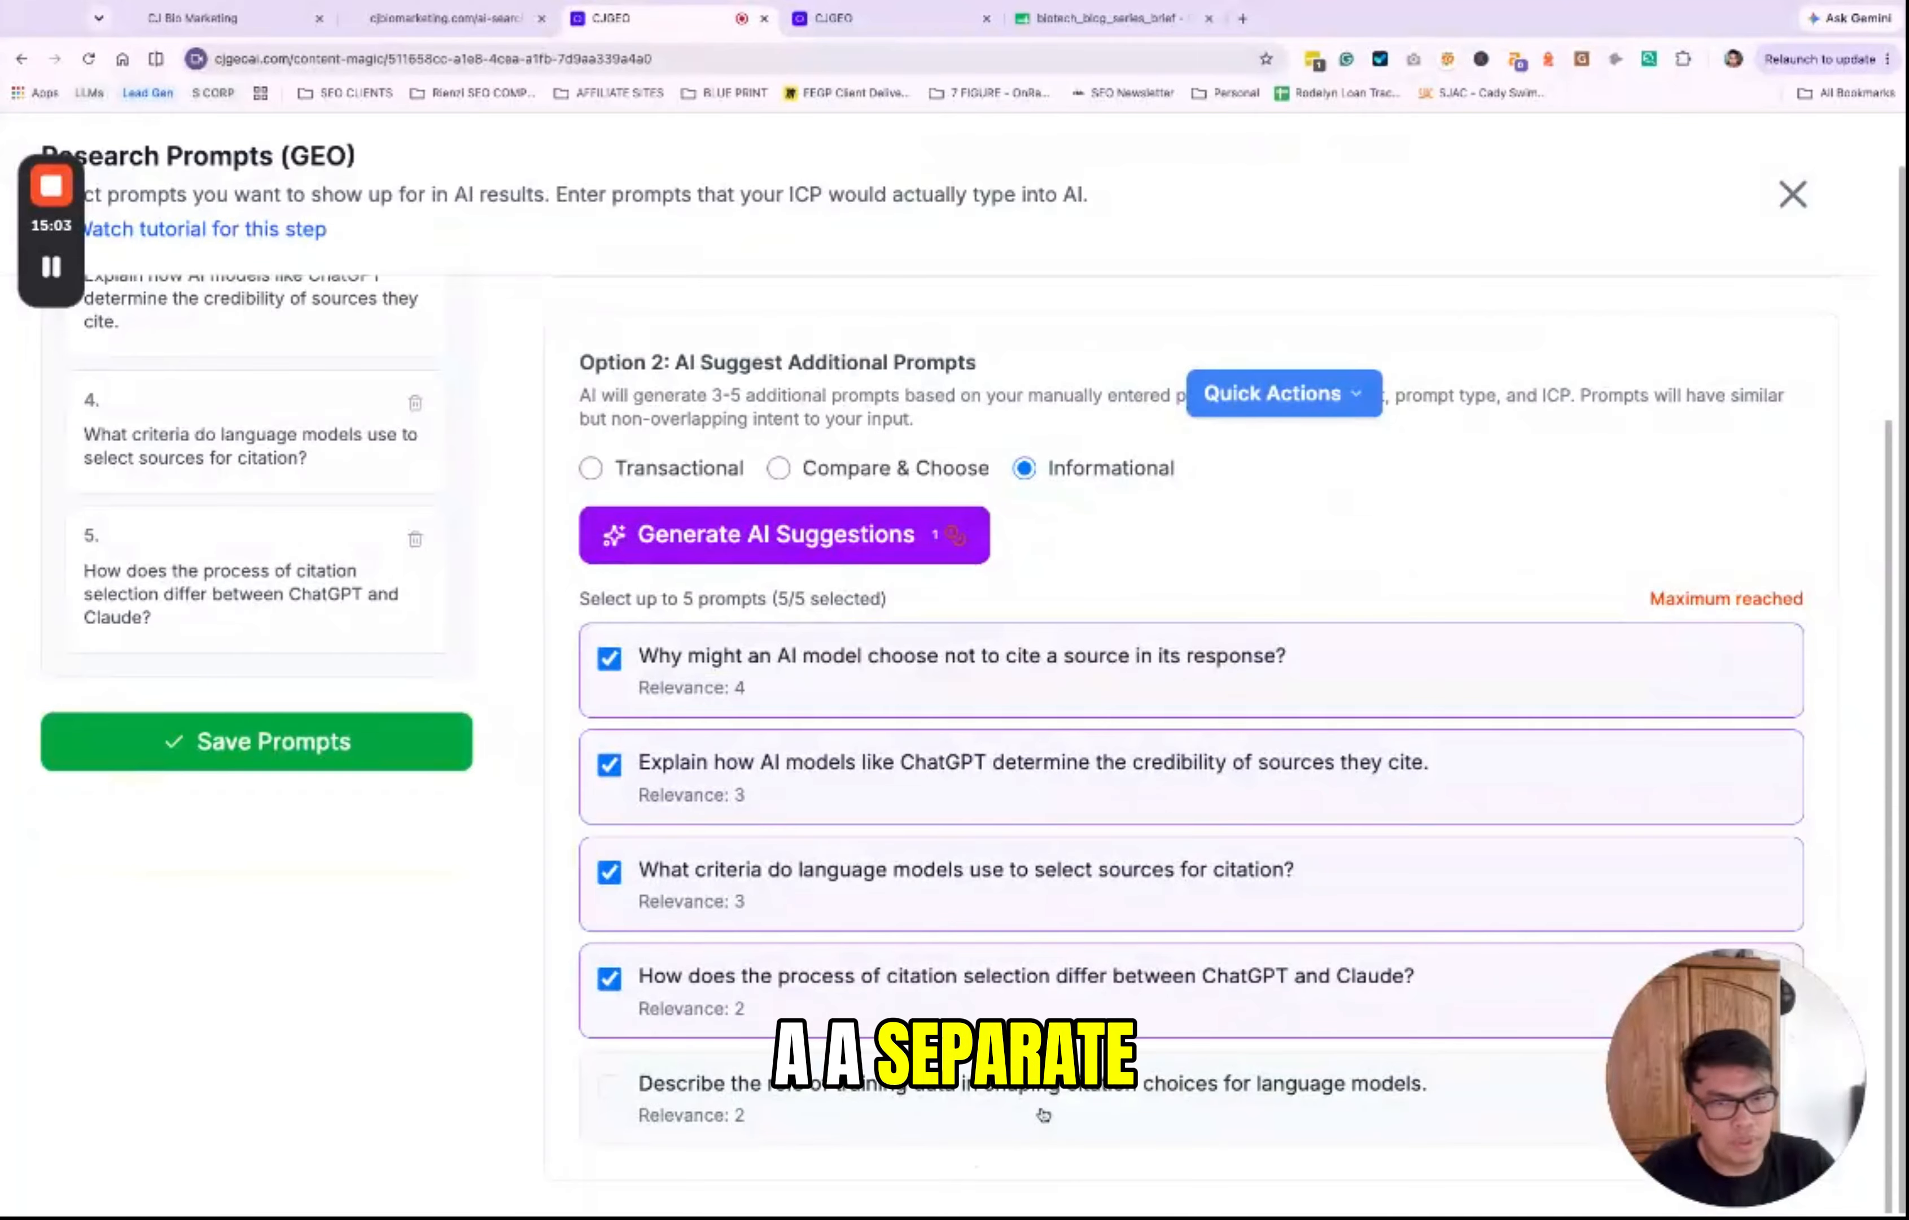
pyautogui.scroll(8, 1038, 980)
pyautogui.scroll(-8, 676, 809)
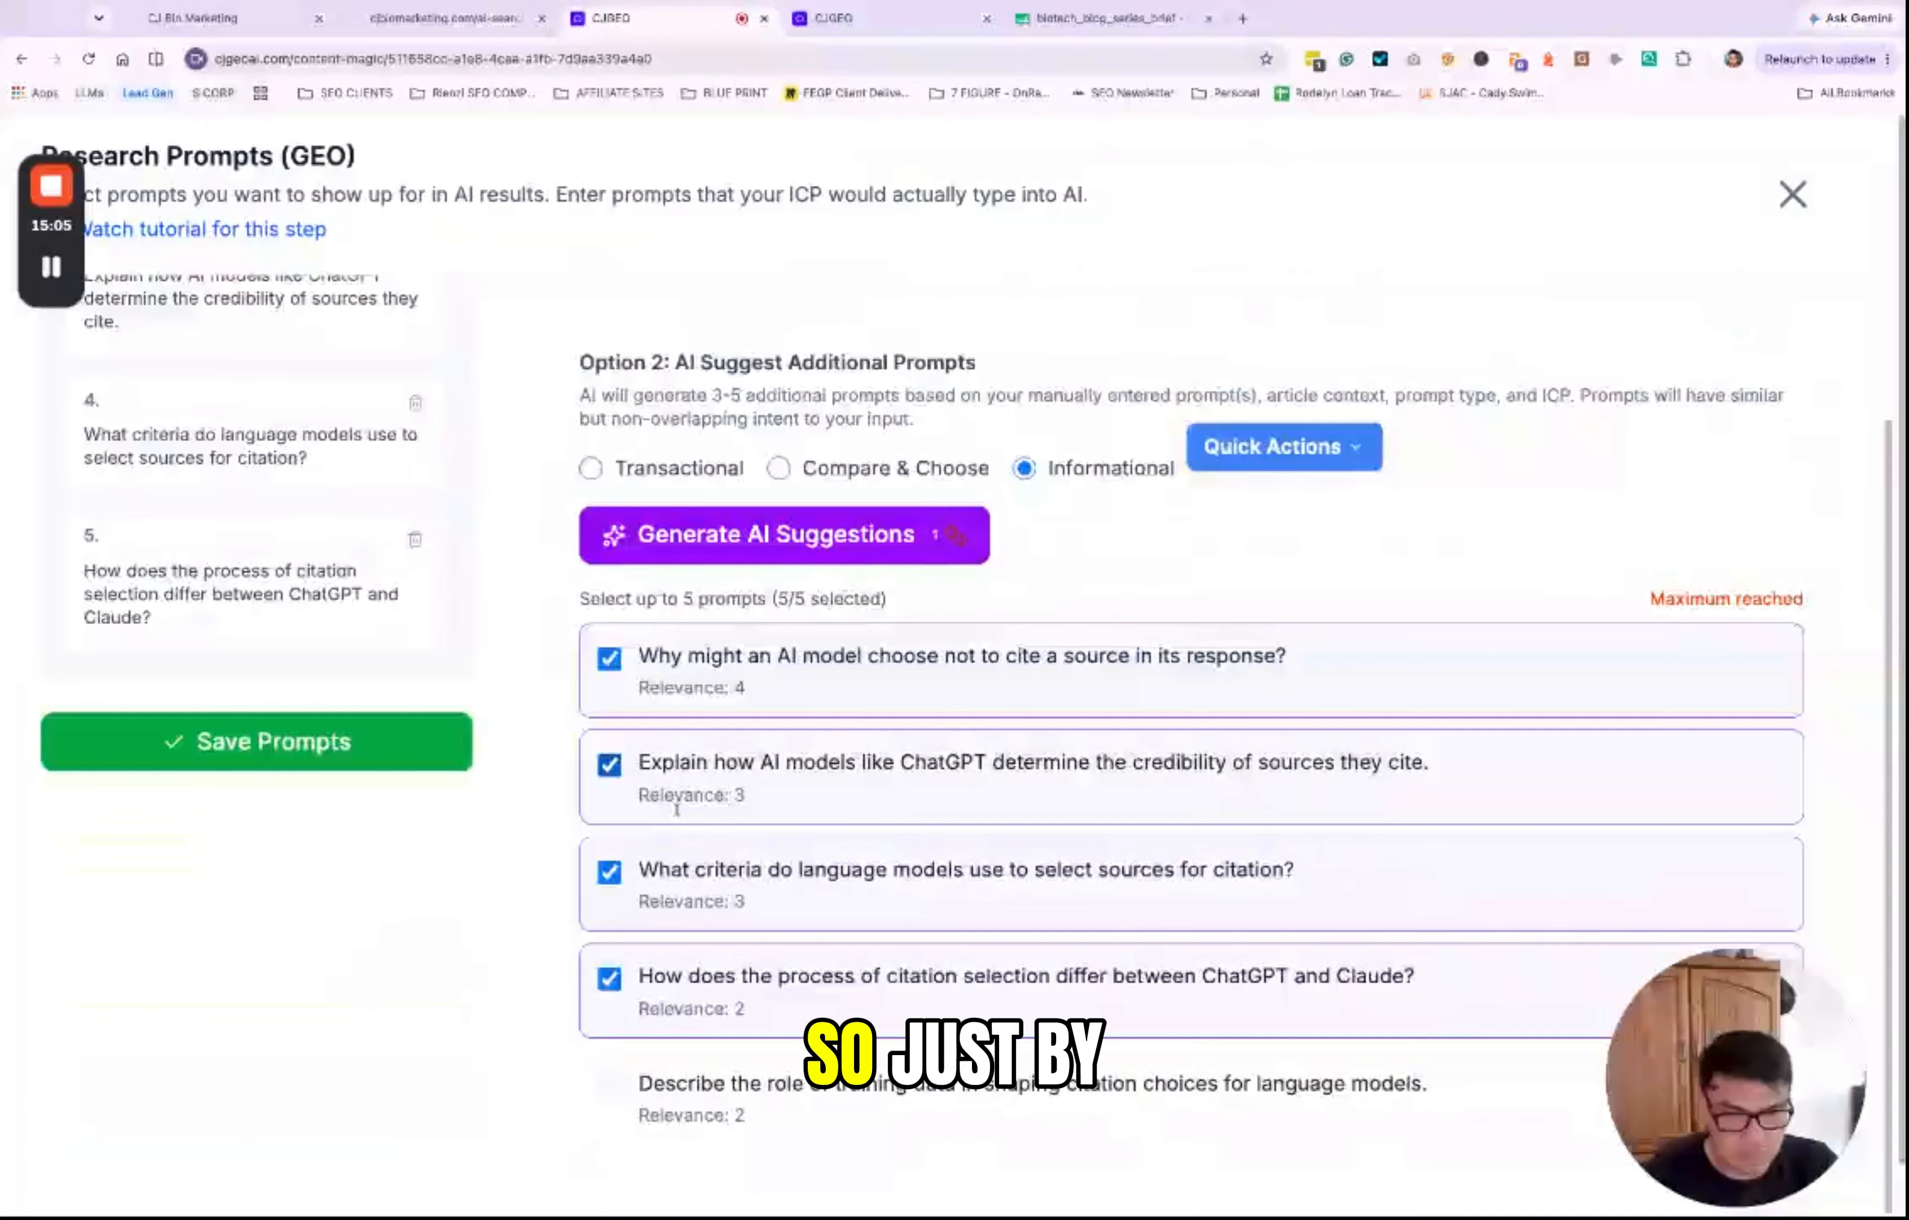
pyautogui.scroll(8, 397, 842)
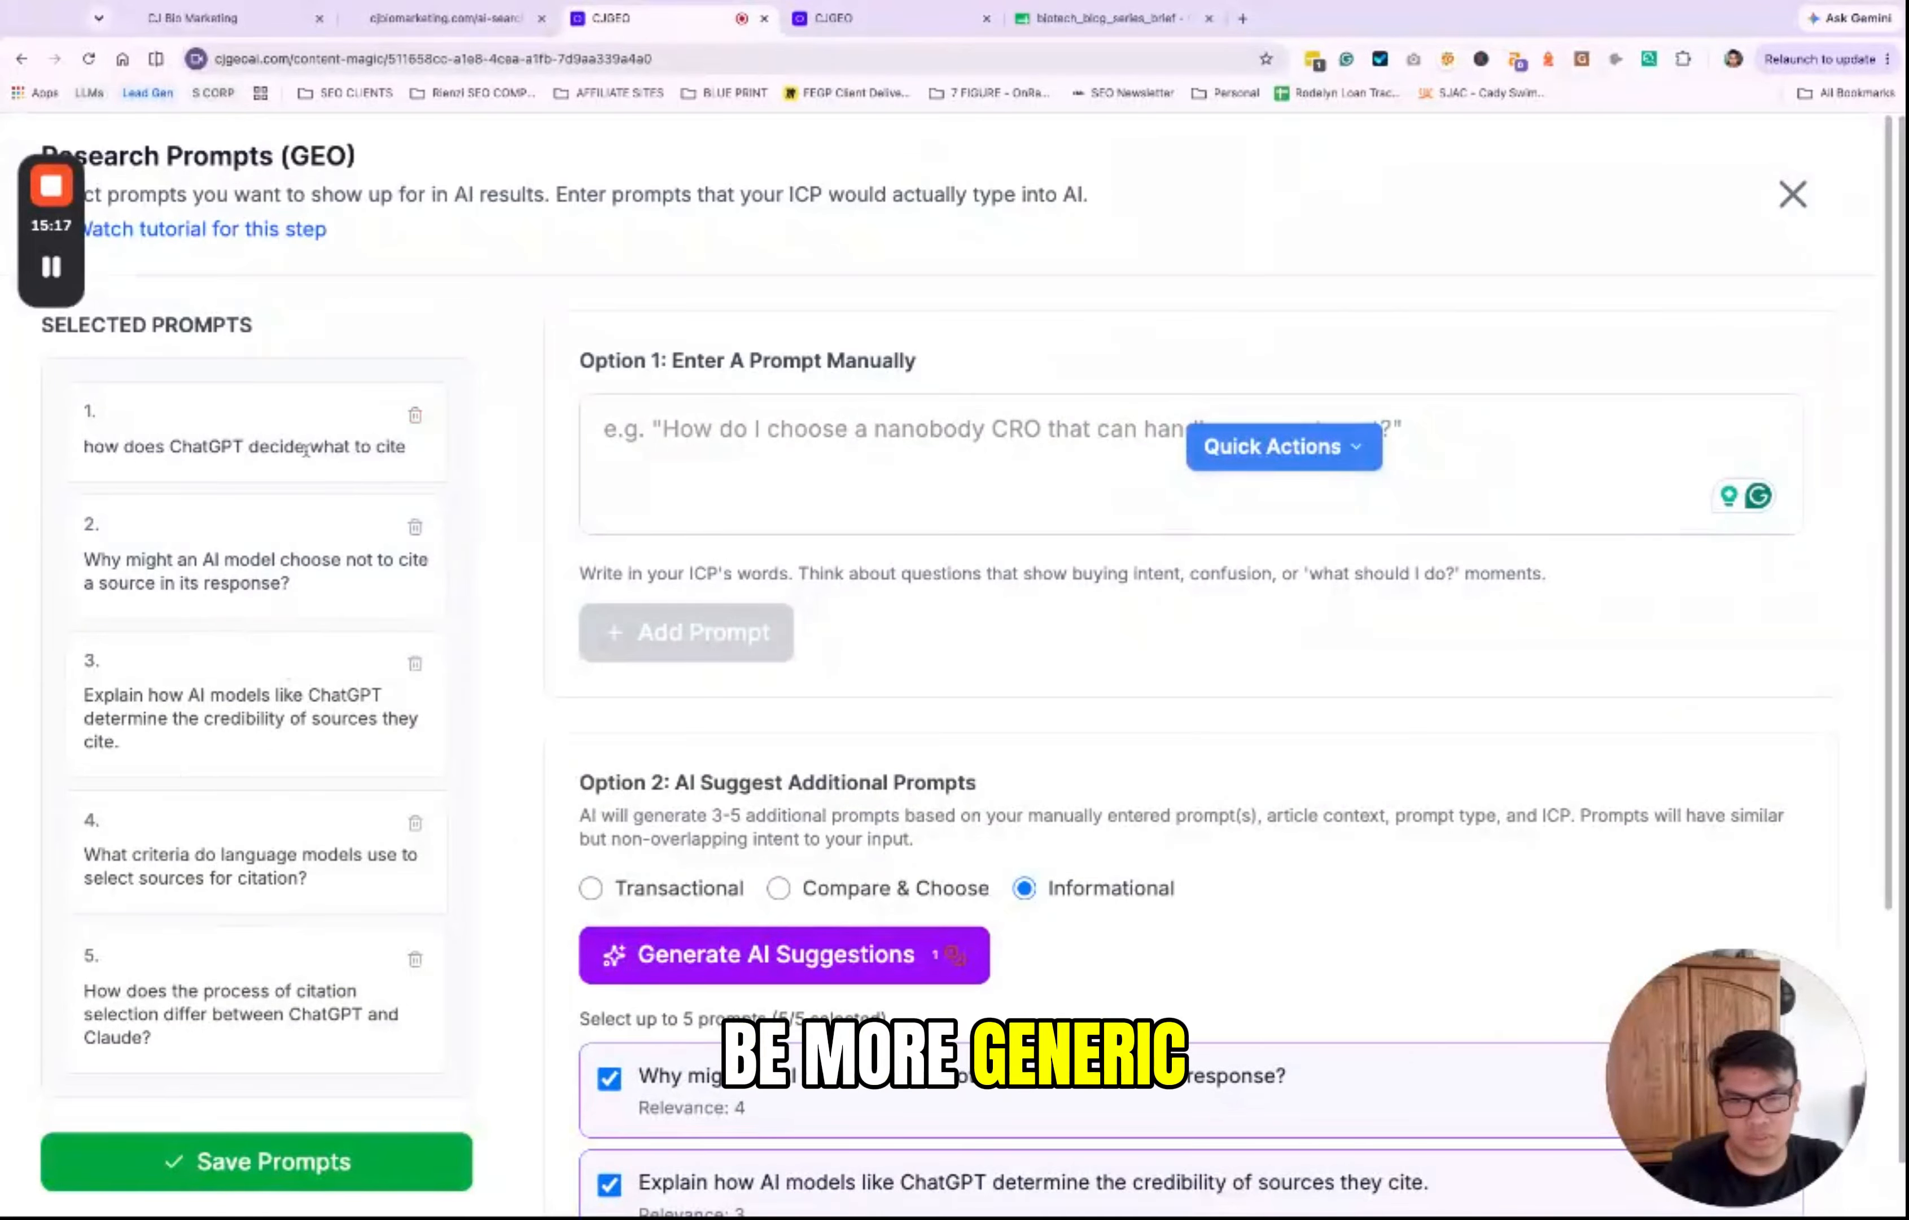
pyautogui.scroll(-3, 249, 690)
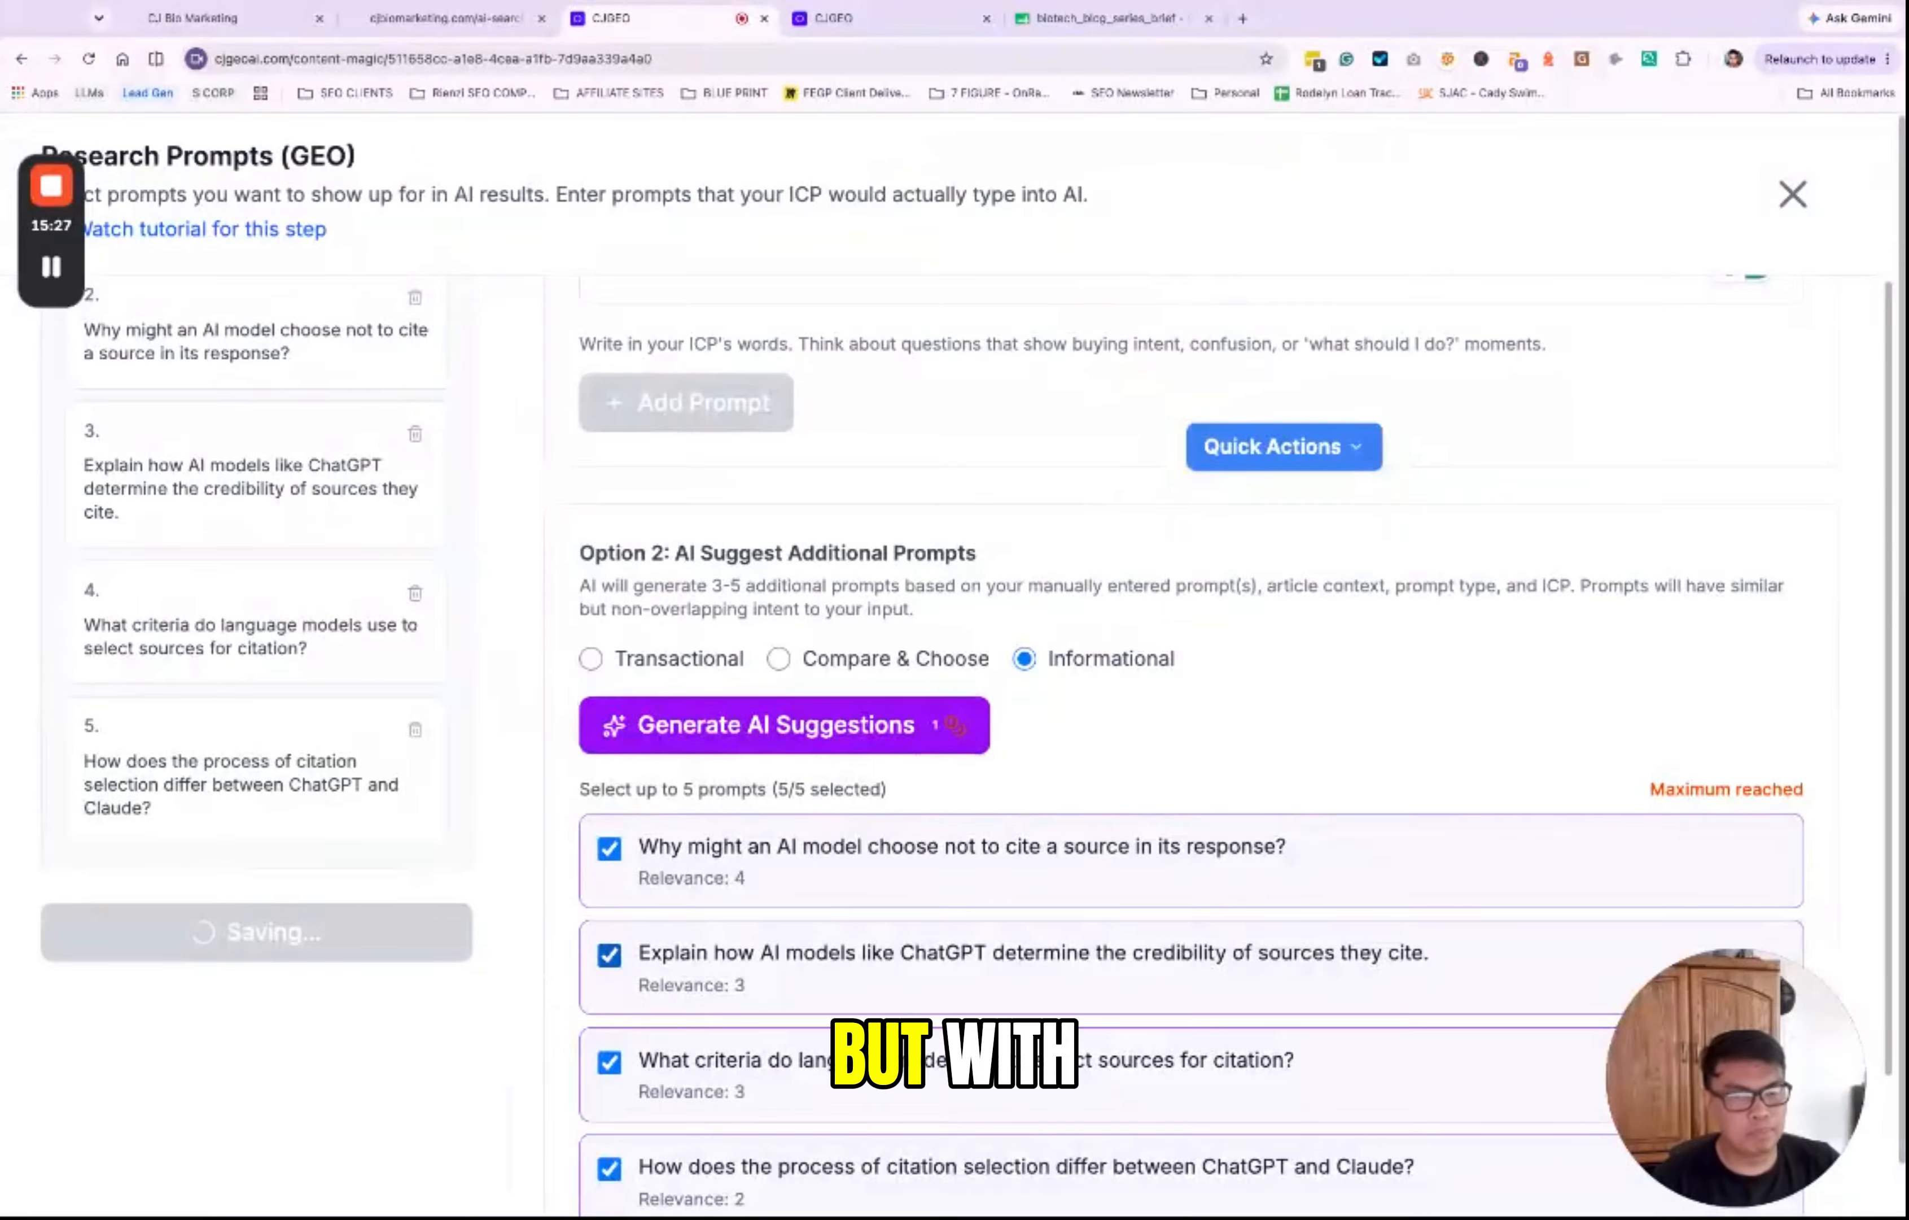
pyautogui.scroll(3, 1159, 852)
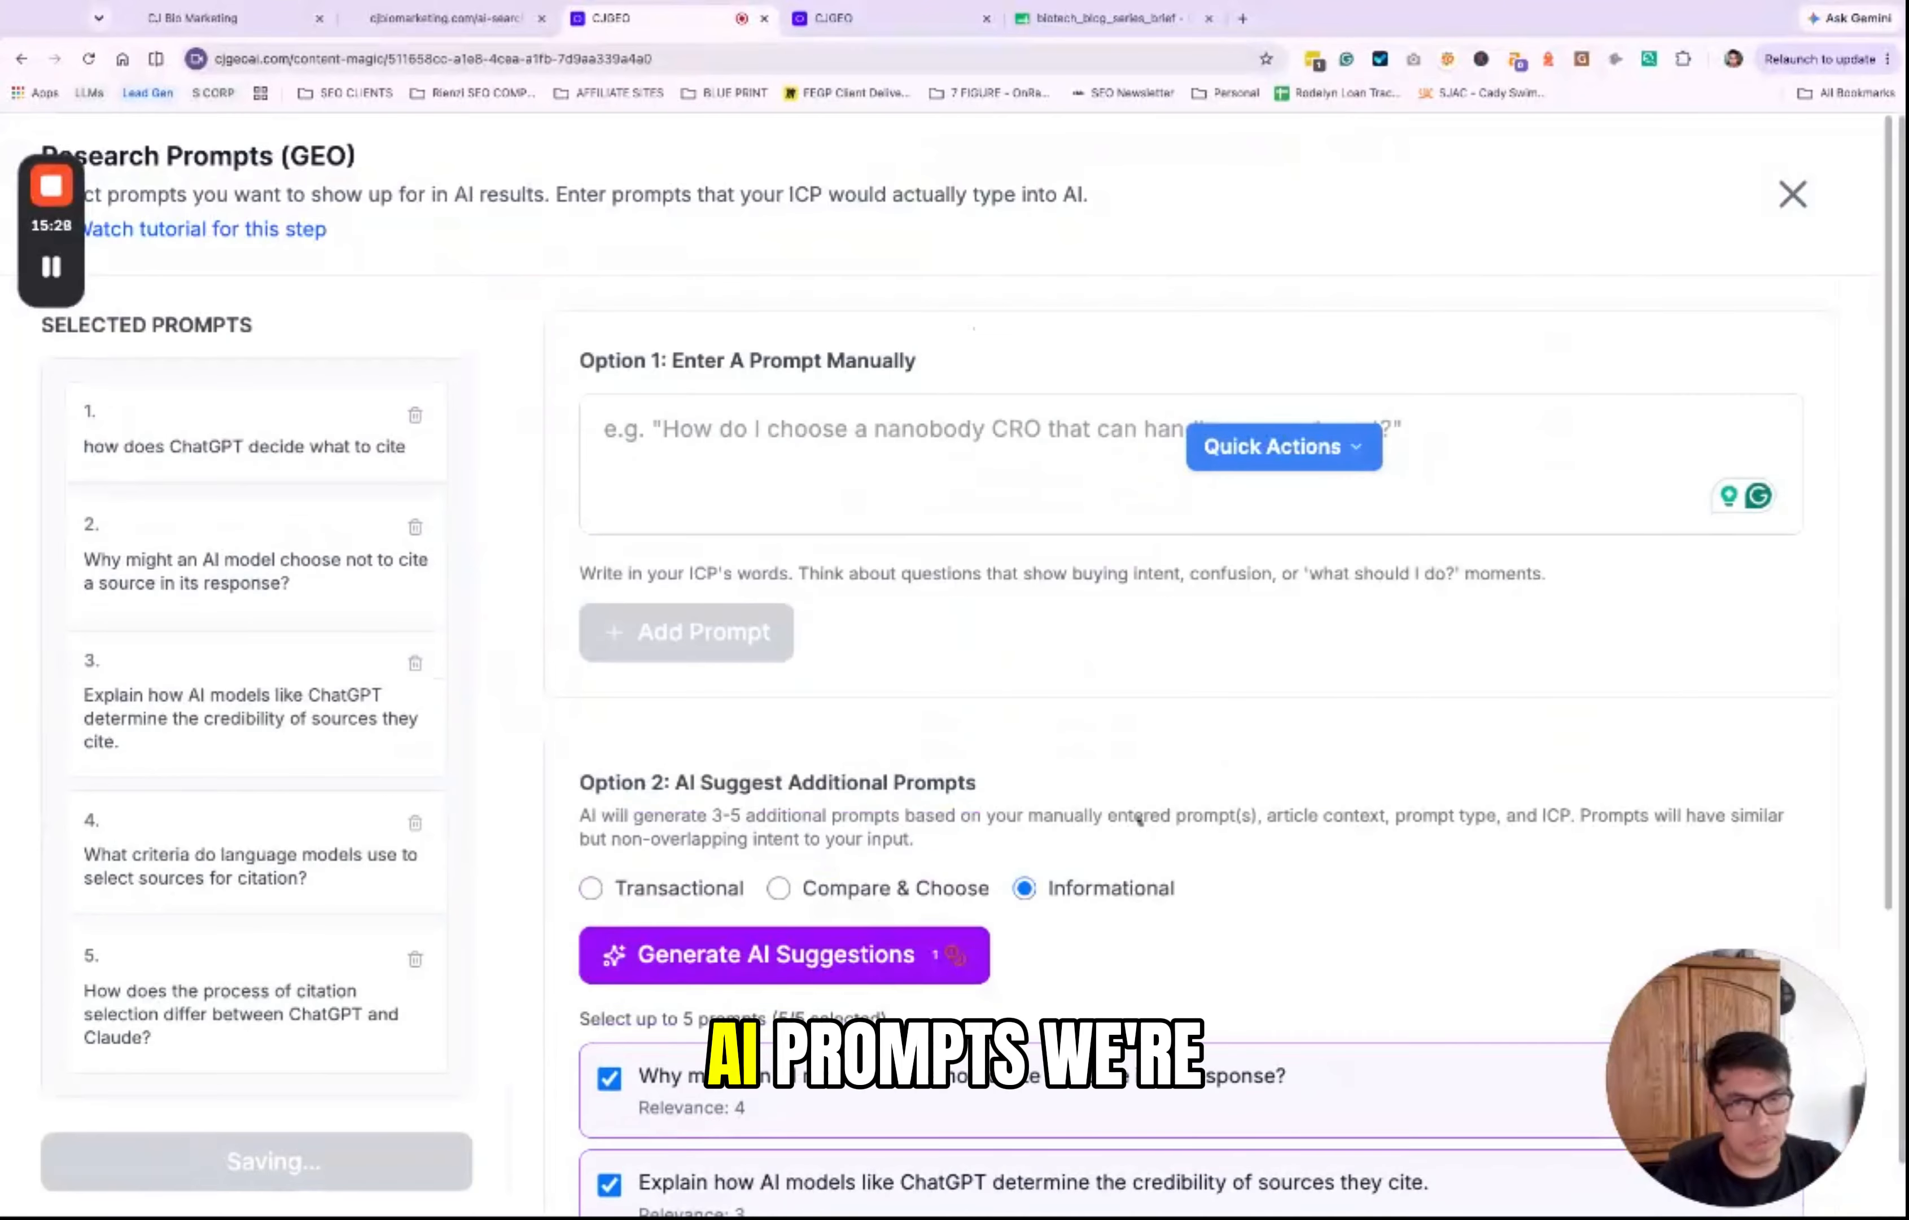
pyautogui.scroll(-5, 1112, 594)
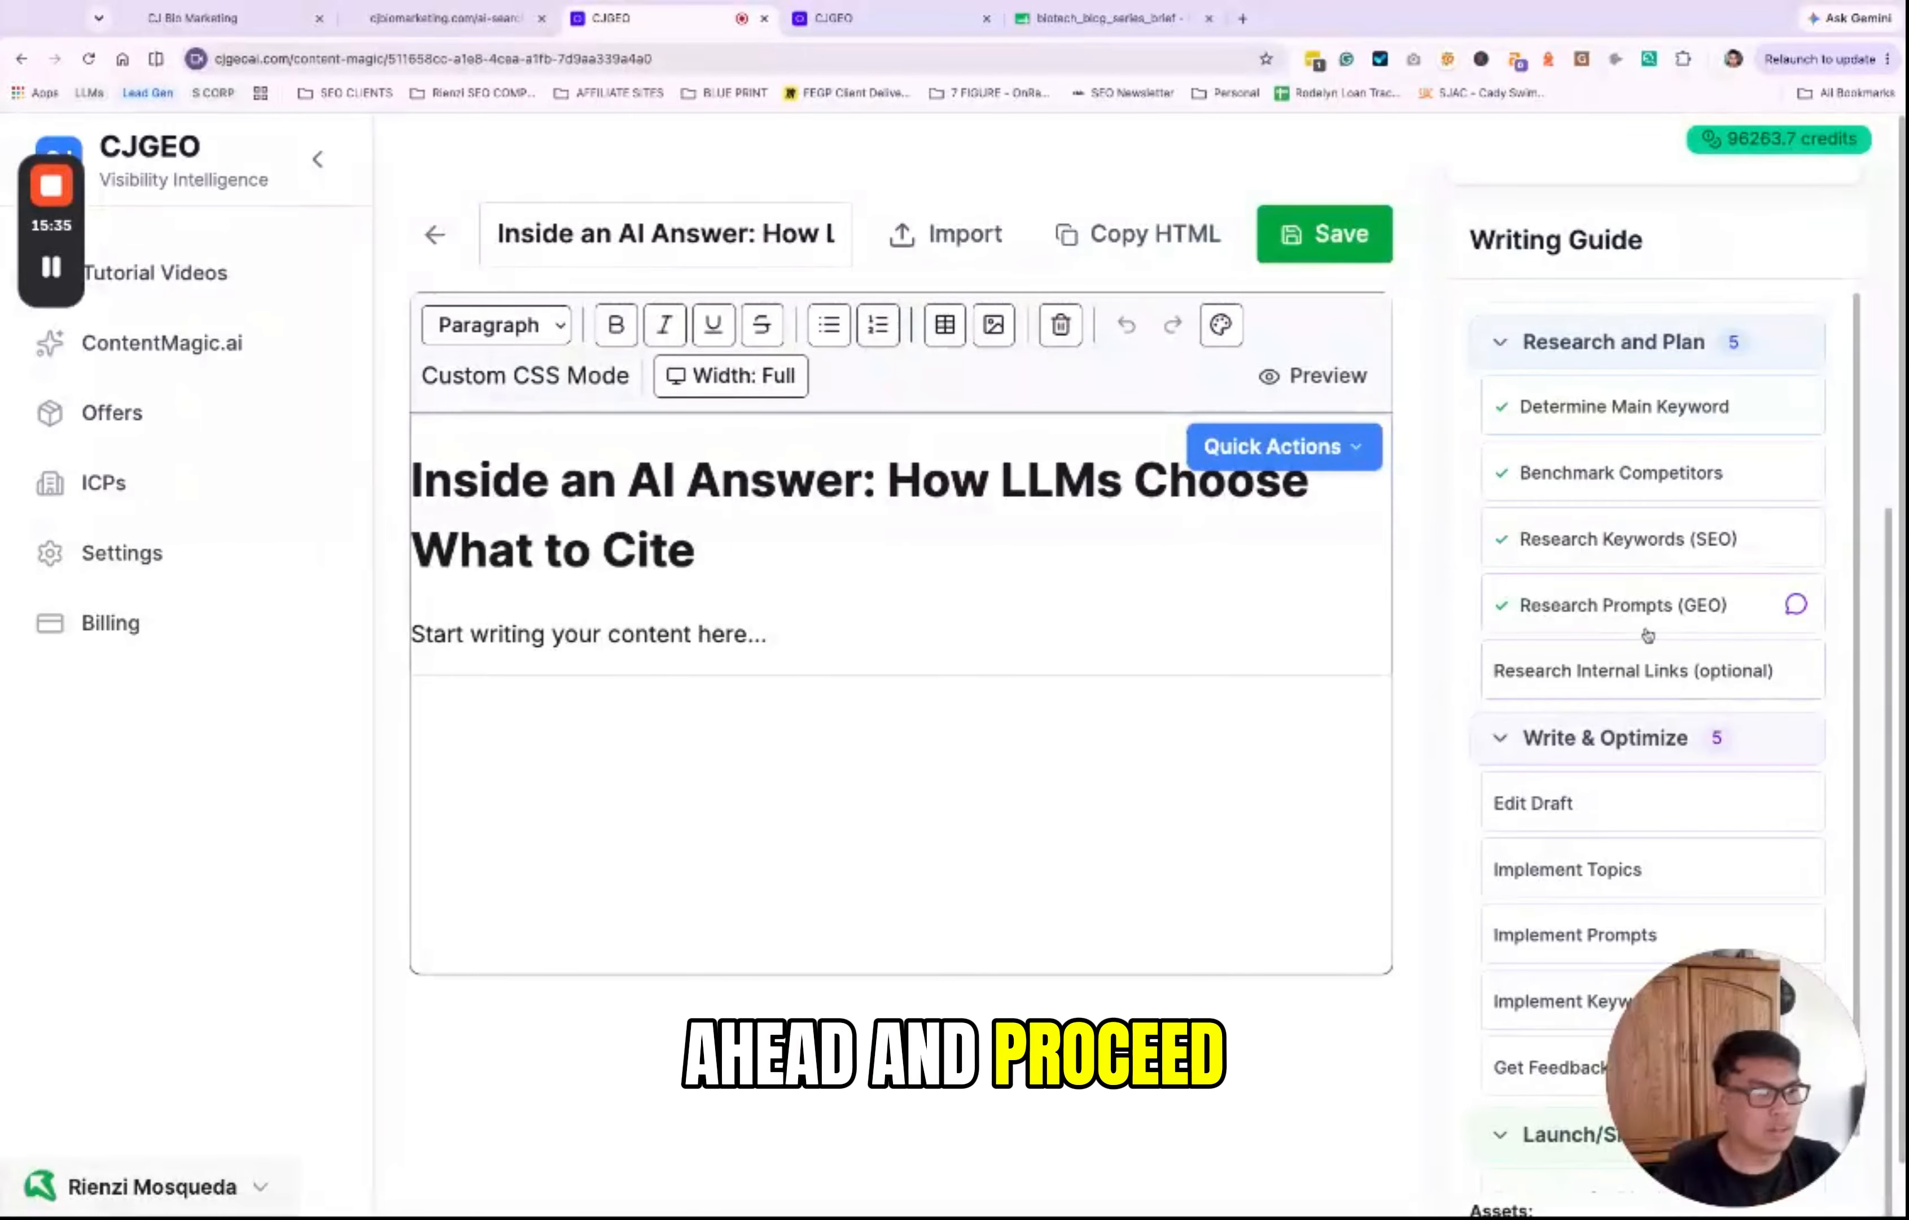
pyautogui.click(1614, 695)
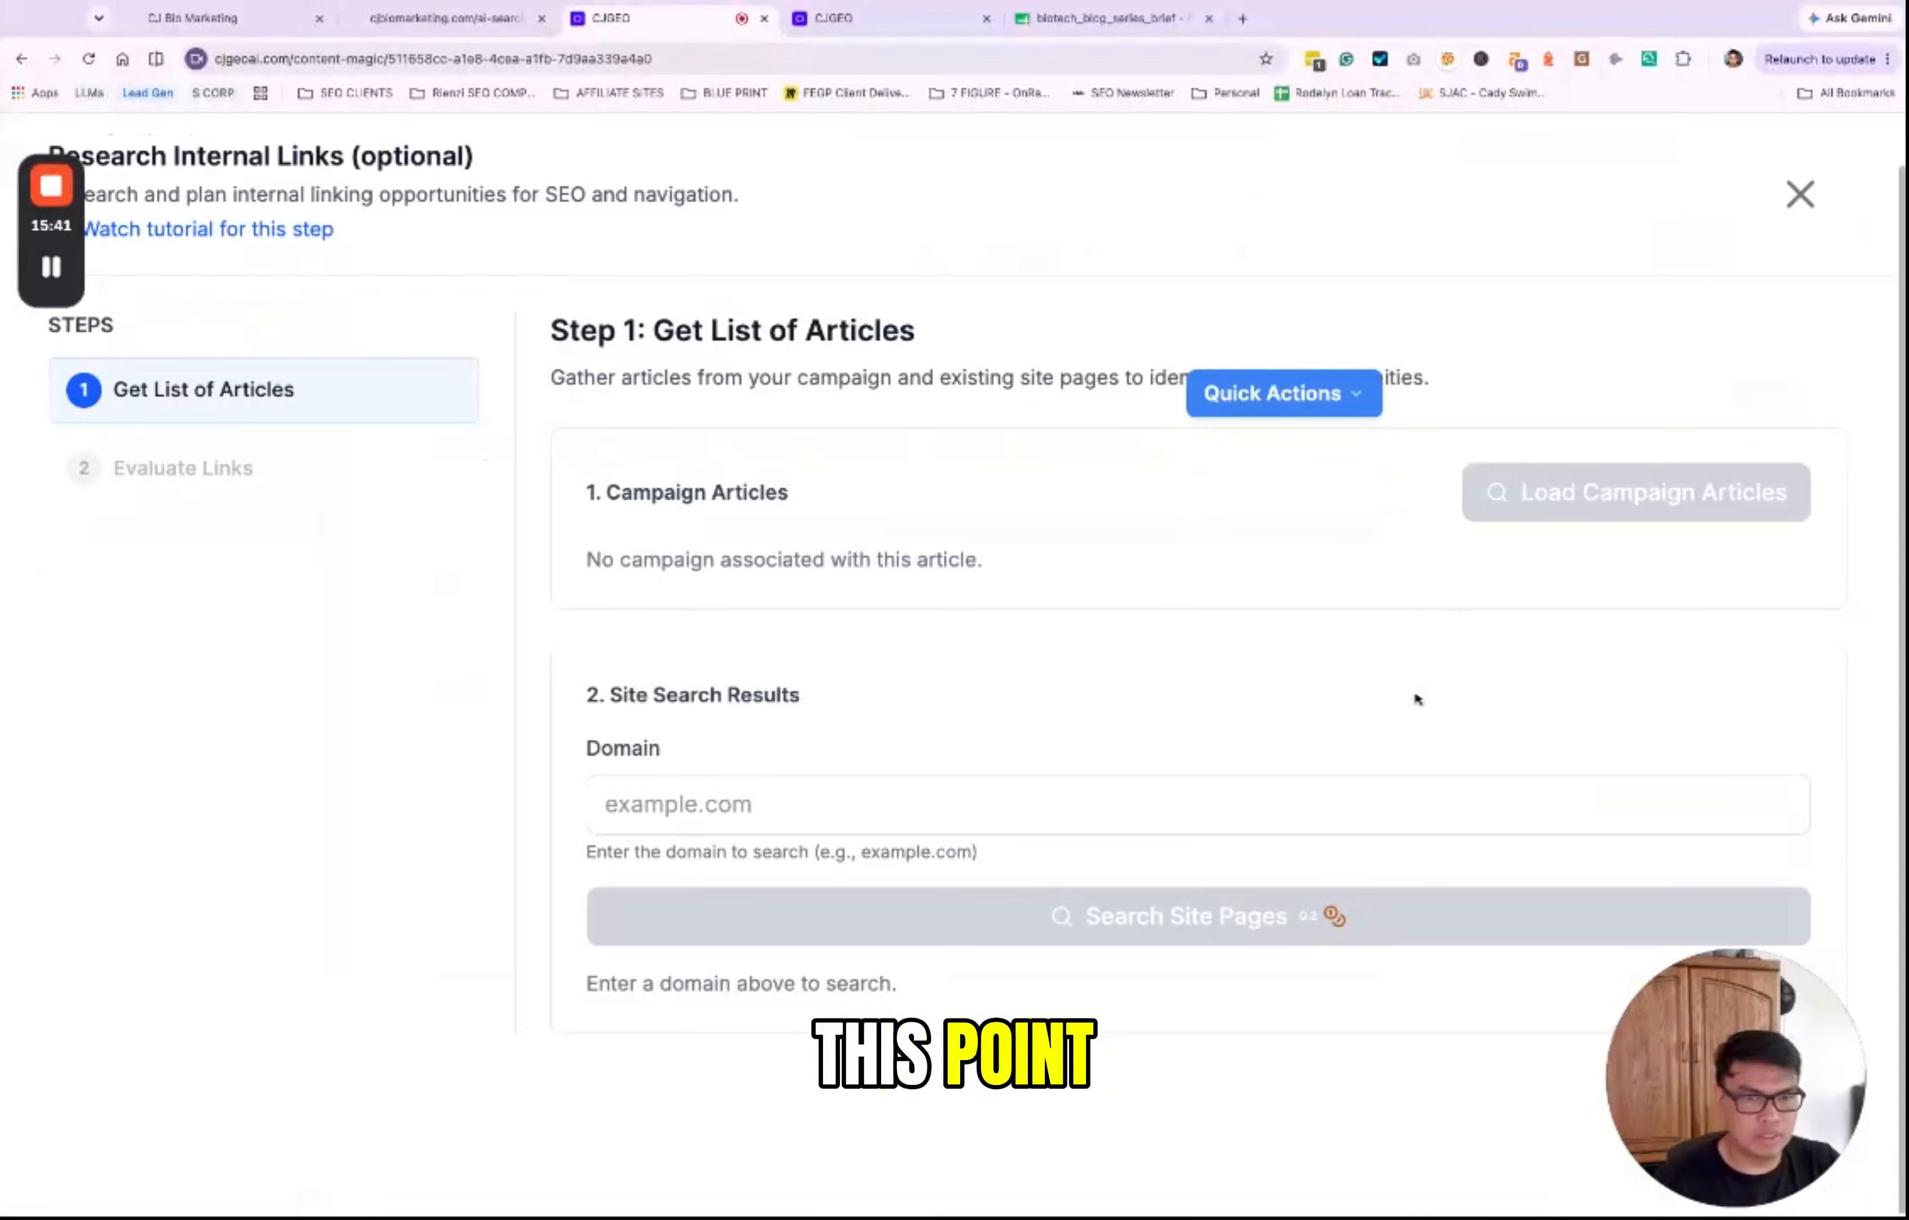
pyautogui.click(442, 18)
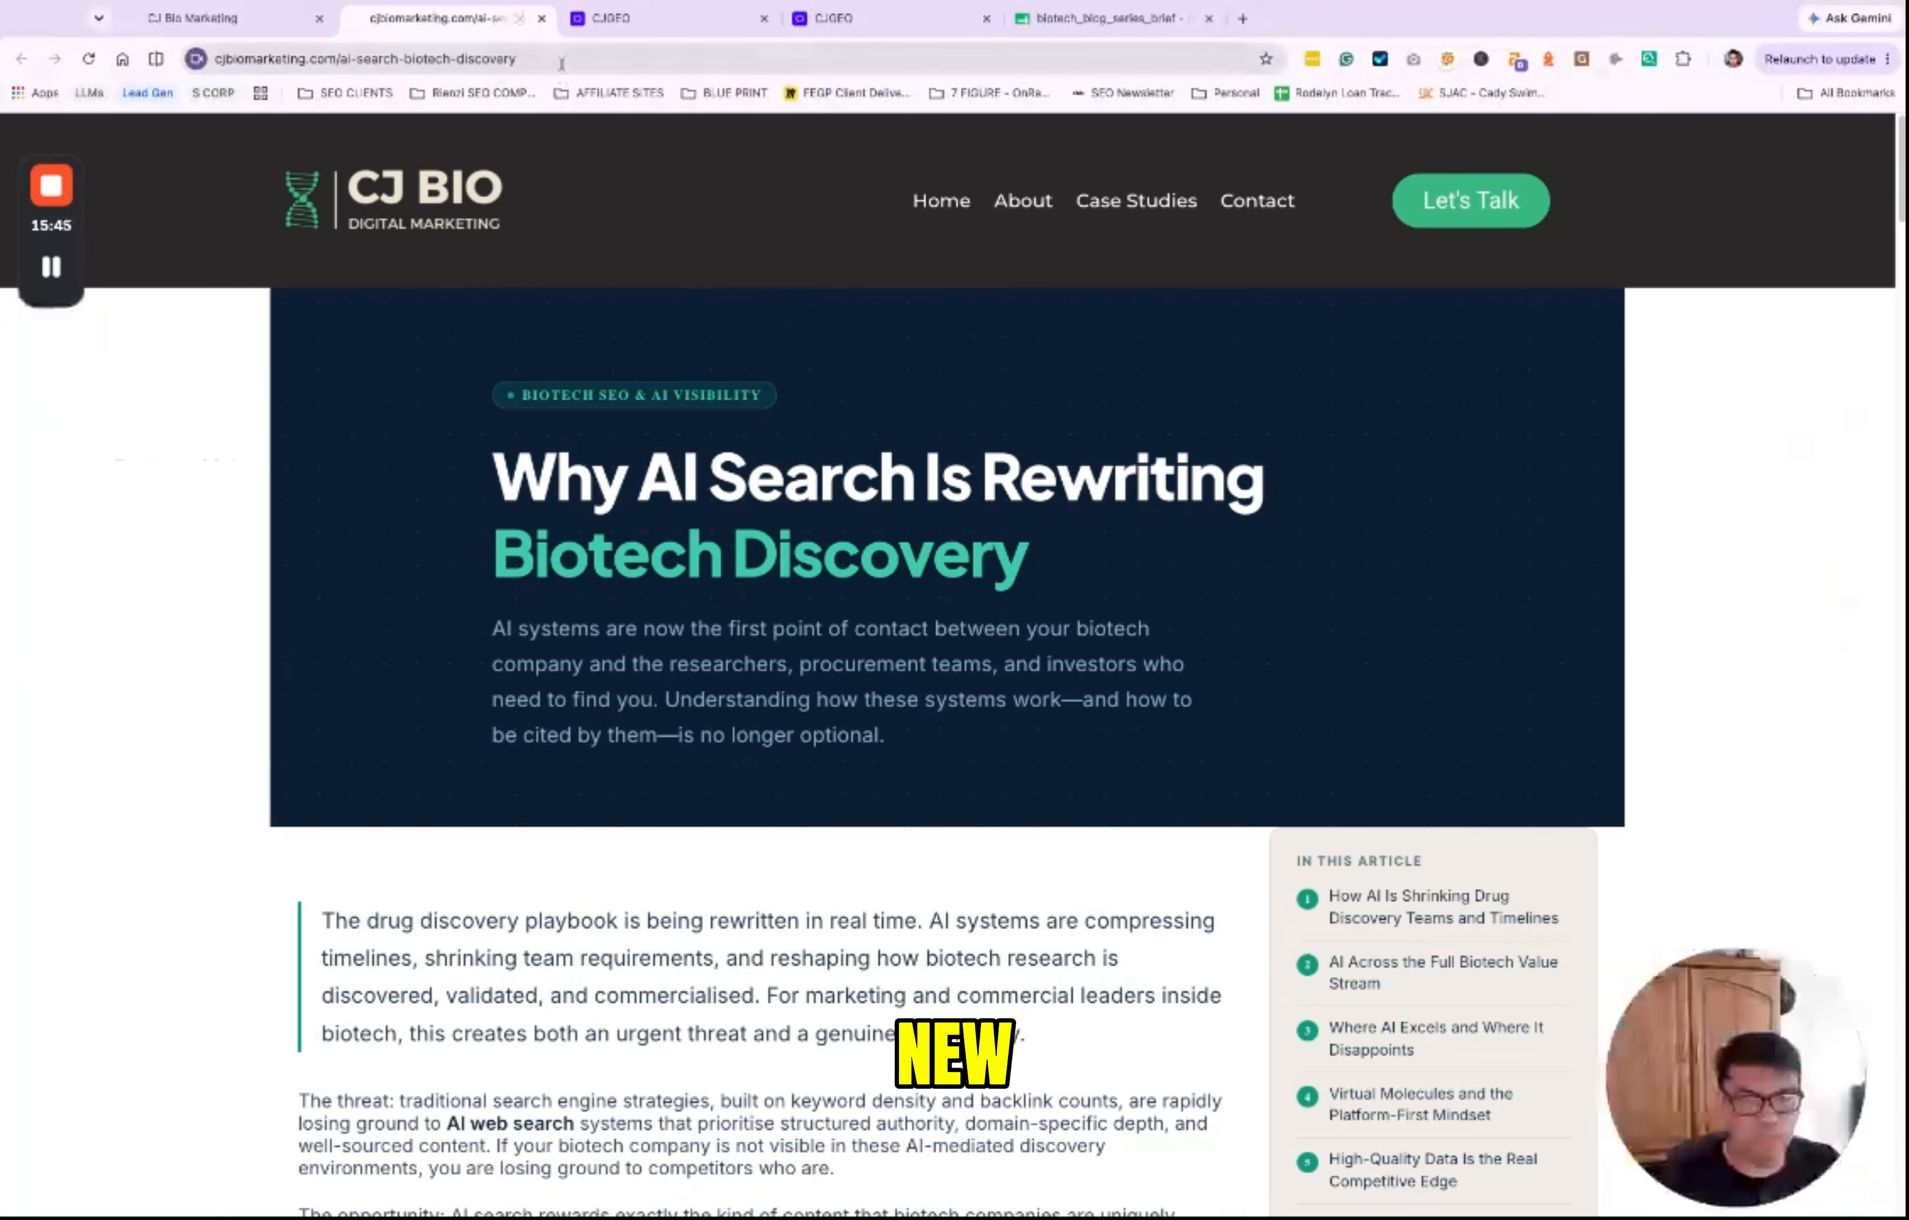
pyautogui.moveTo(341, 59); pyautogui.dragTo(320, 36)
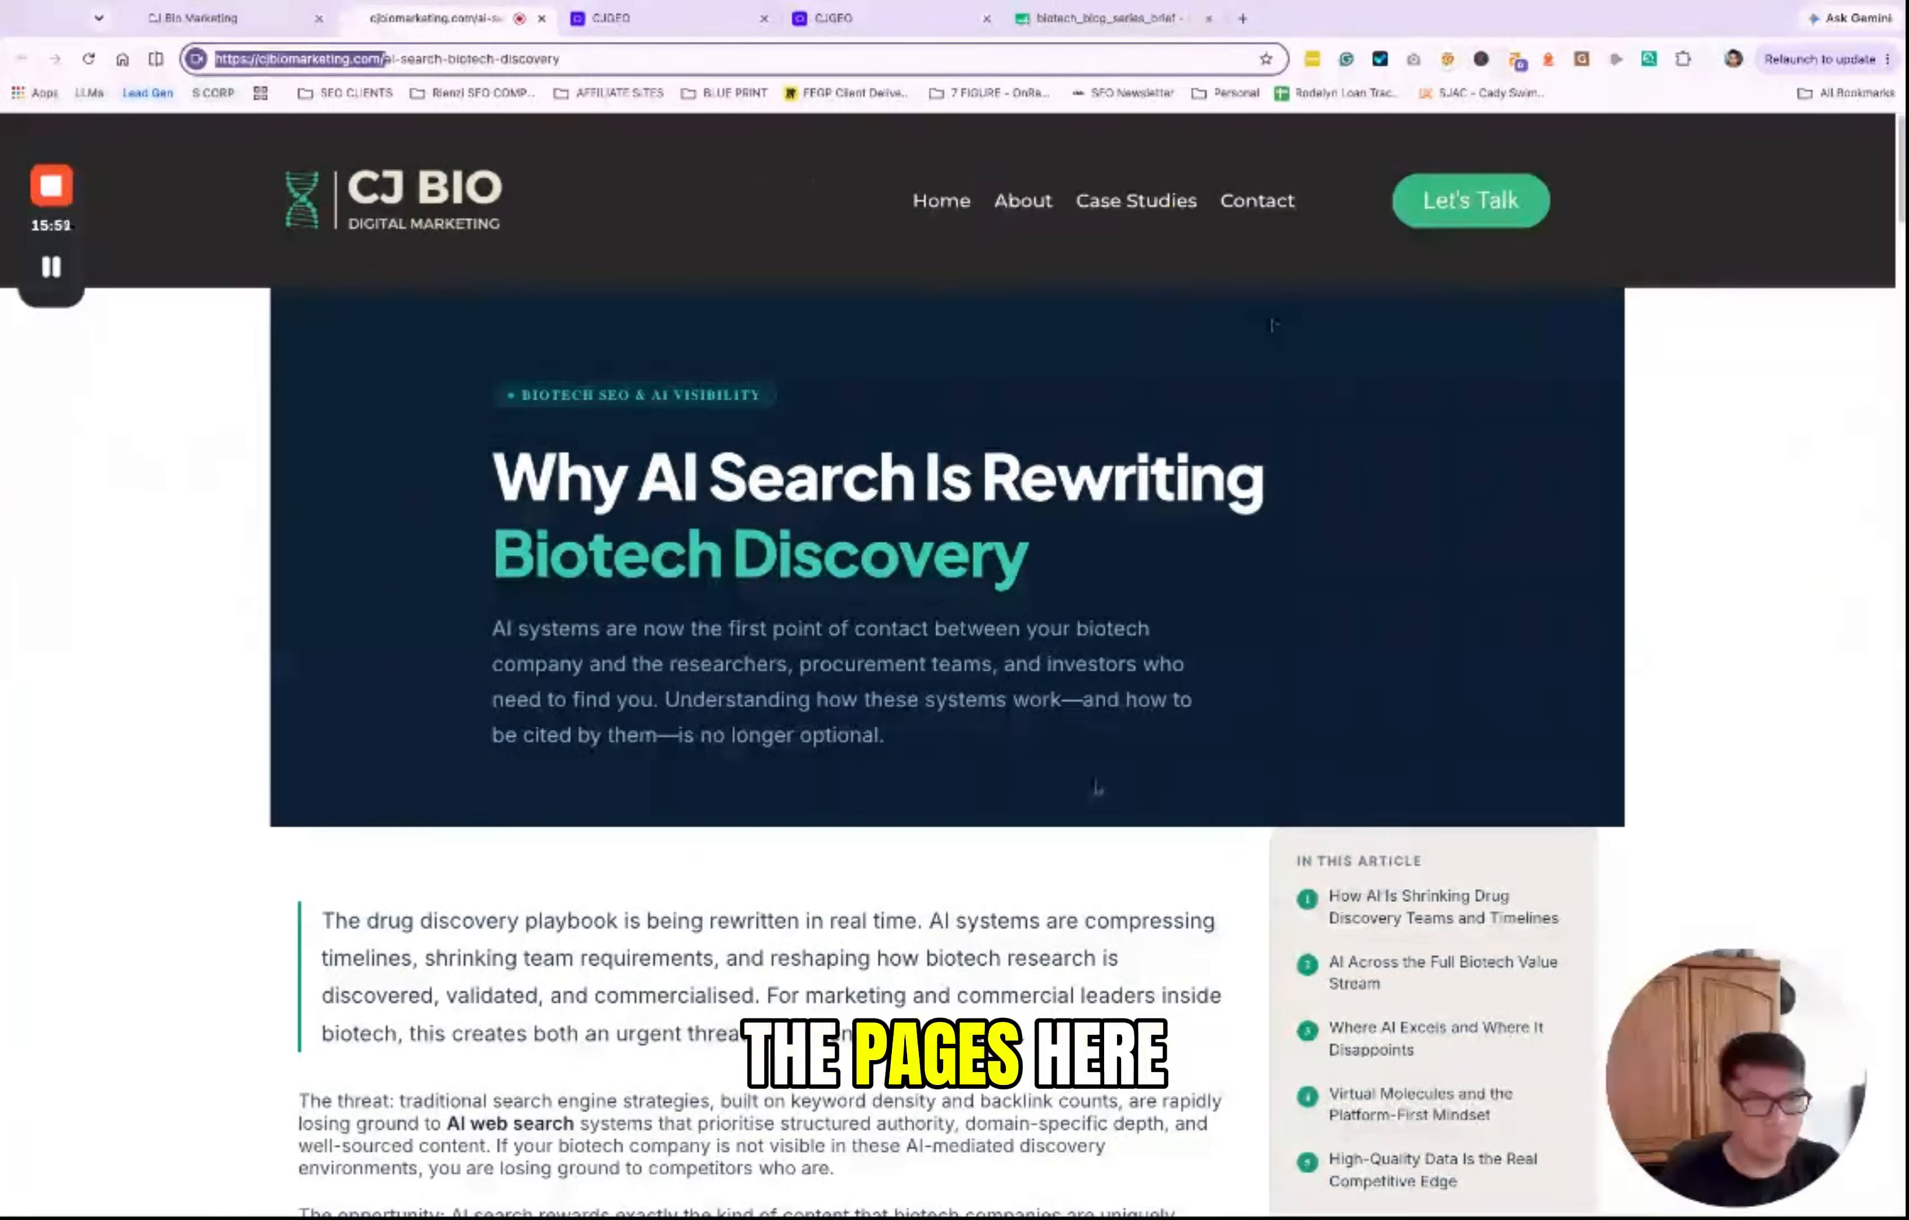
pyautogui.click(388, 59)
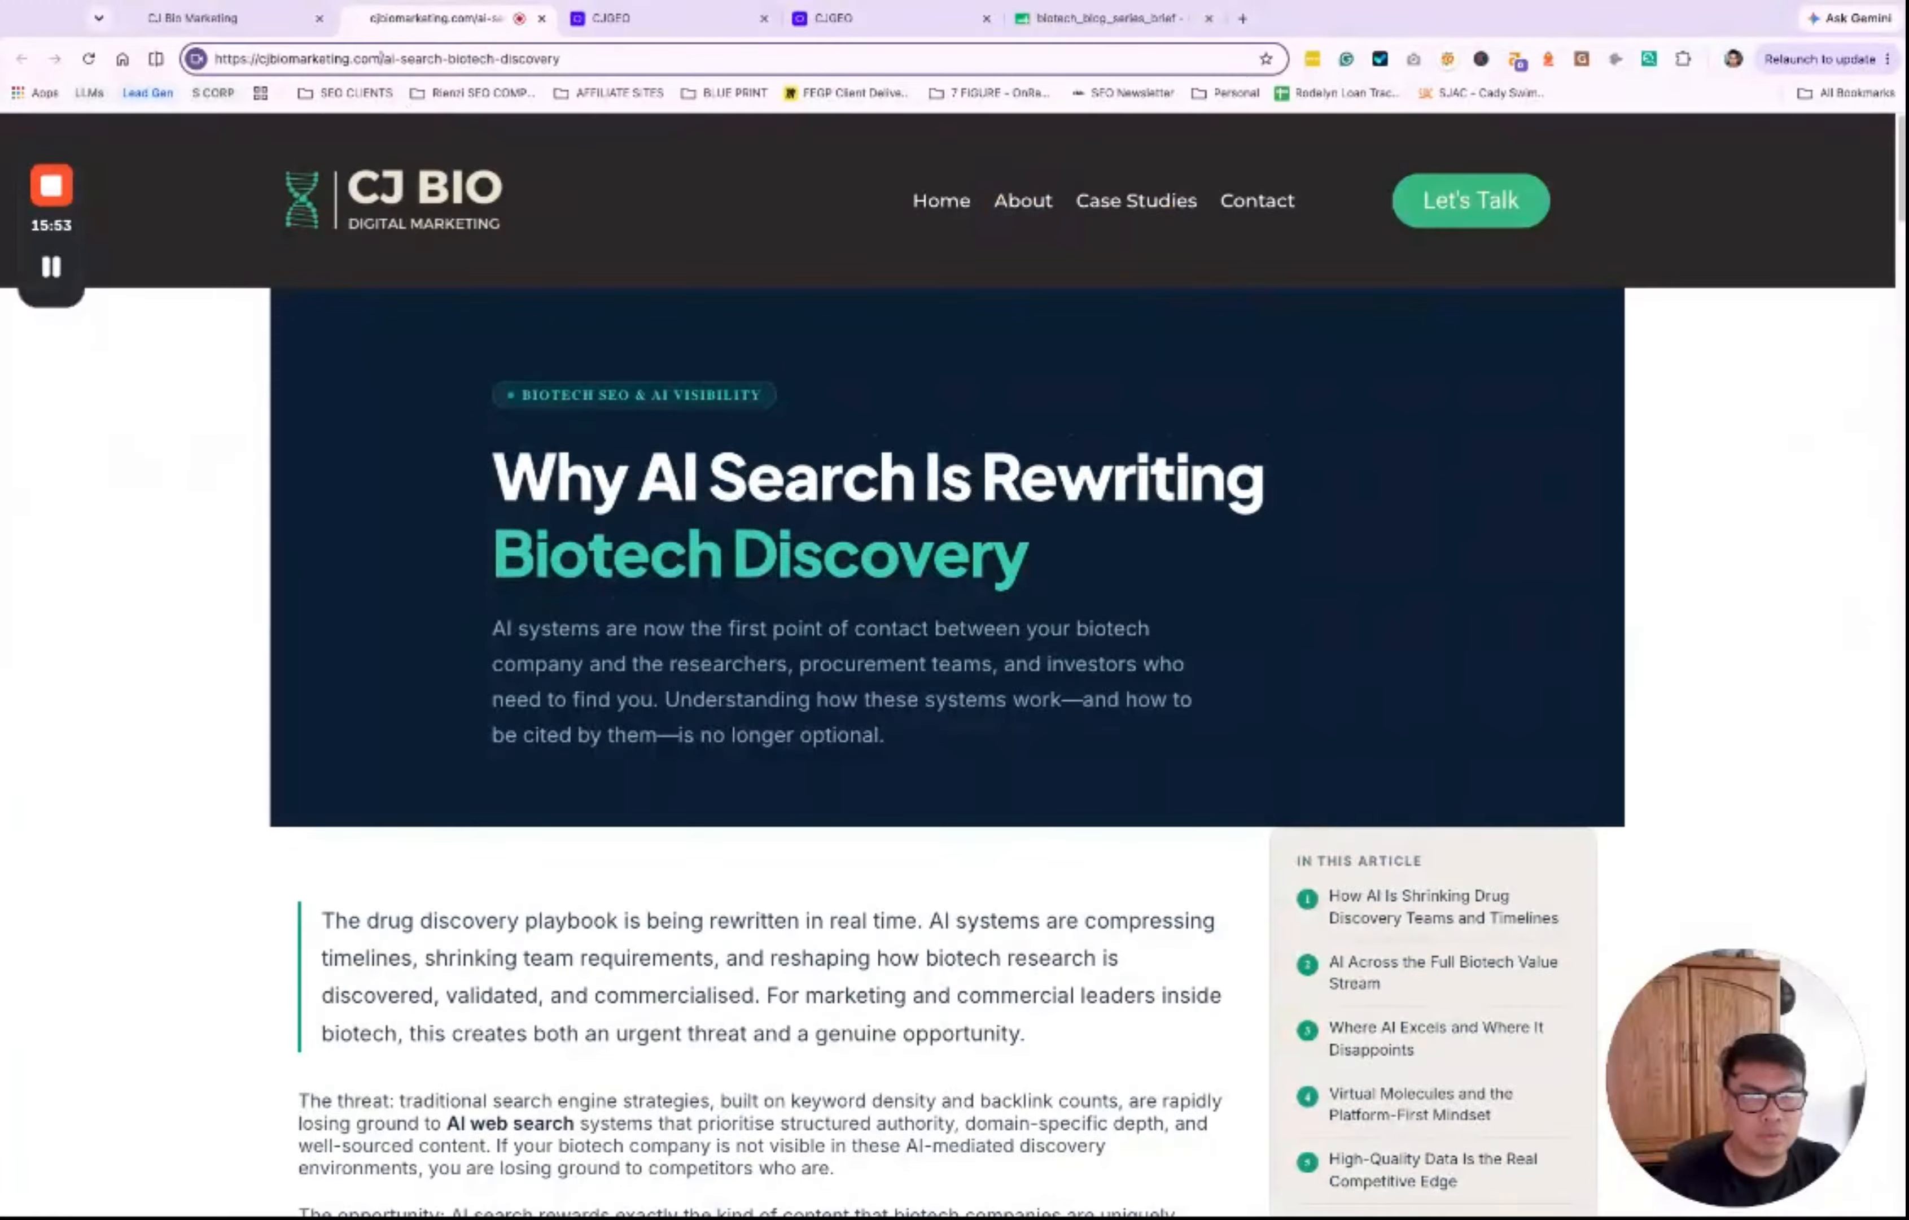
pyautogui.moveTo(382, 59); pyautogui.dragTo(215, 58)
pyautogui.press('super+c')
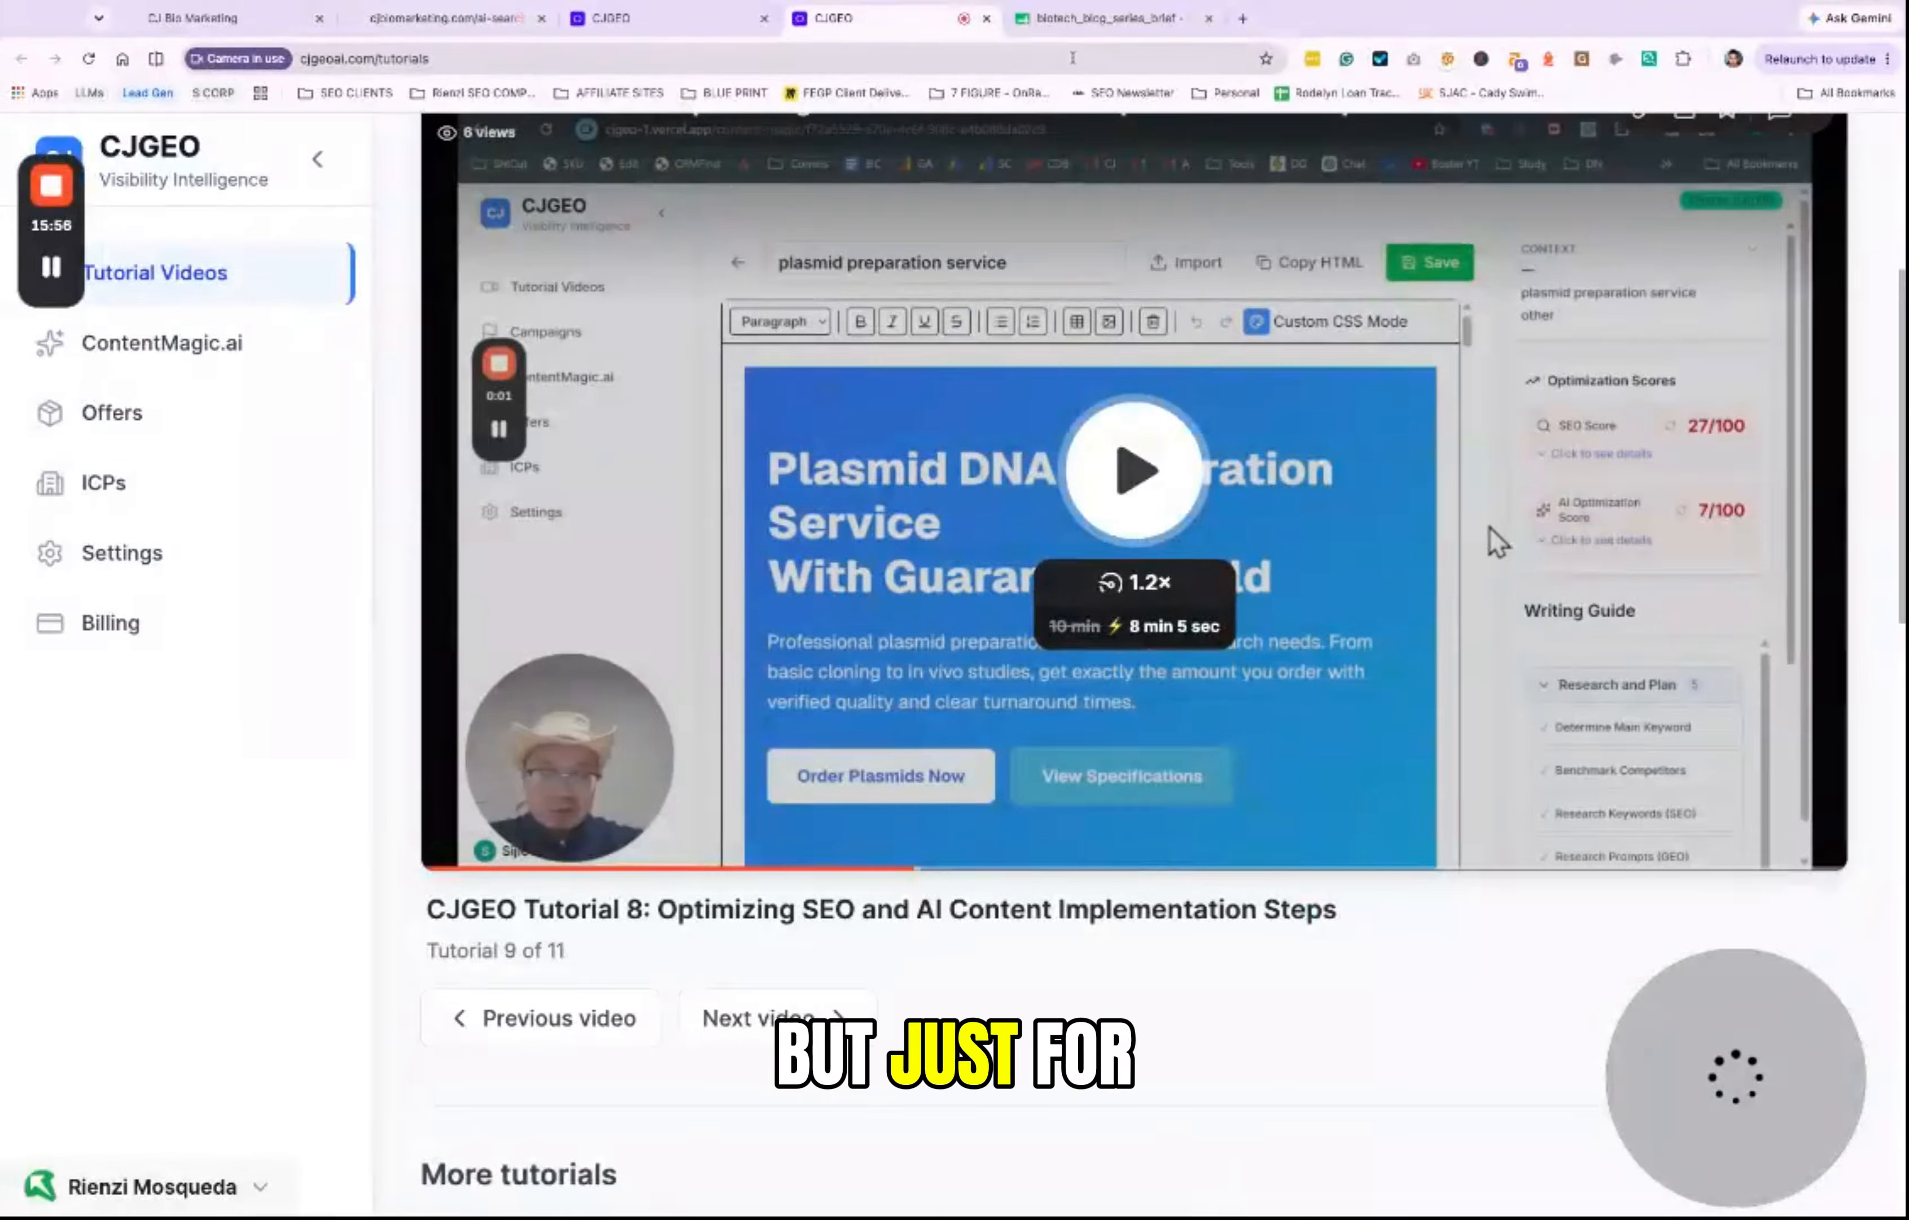
pyautogui.click(1067, 25)
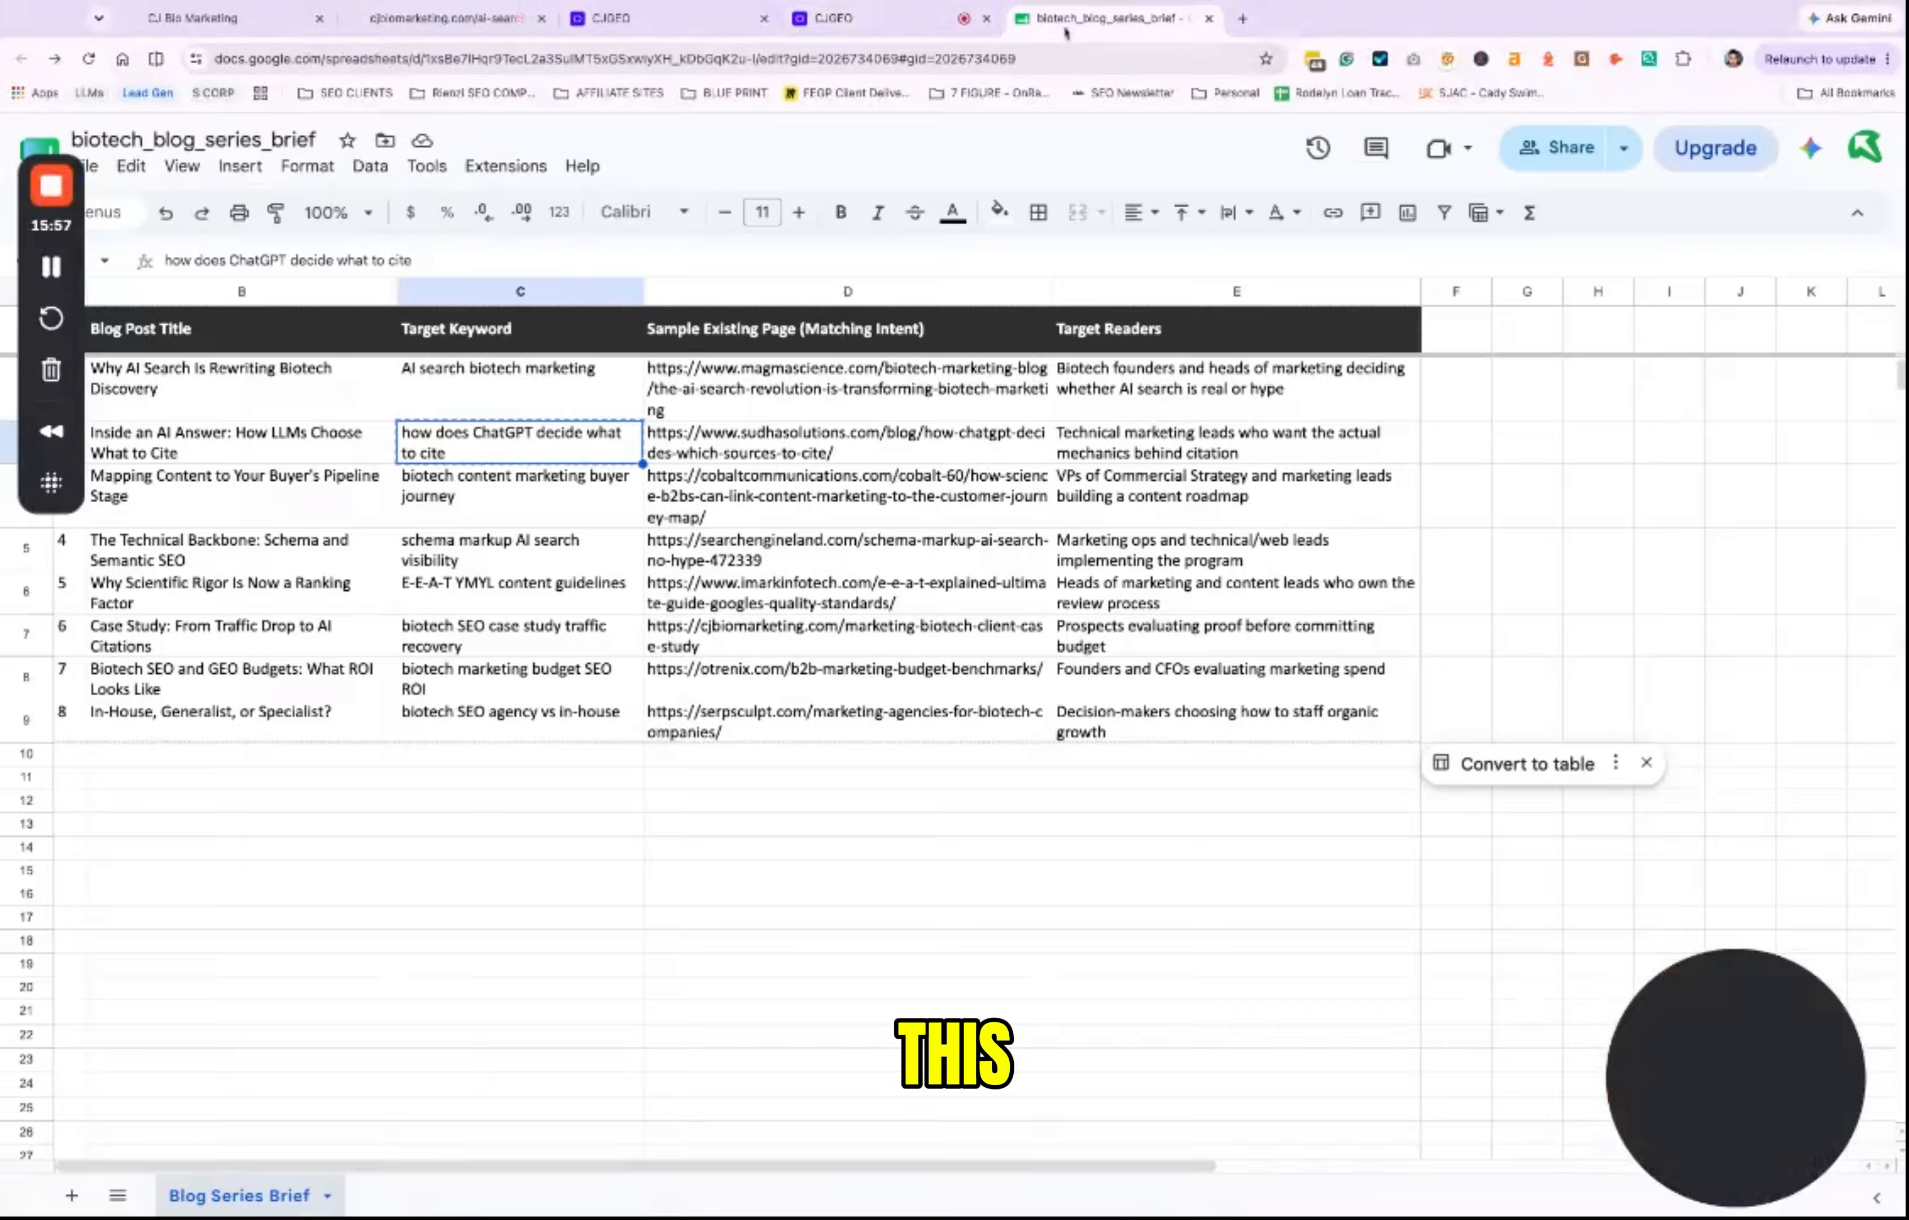
pyautogui.click(673, 27)
pyautogui.click(989, 820)
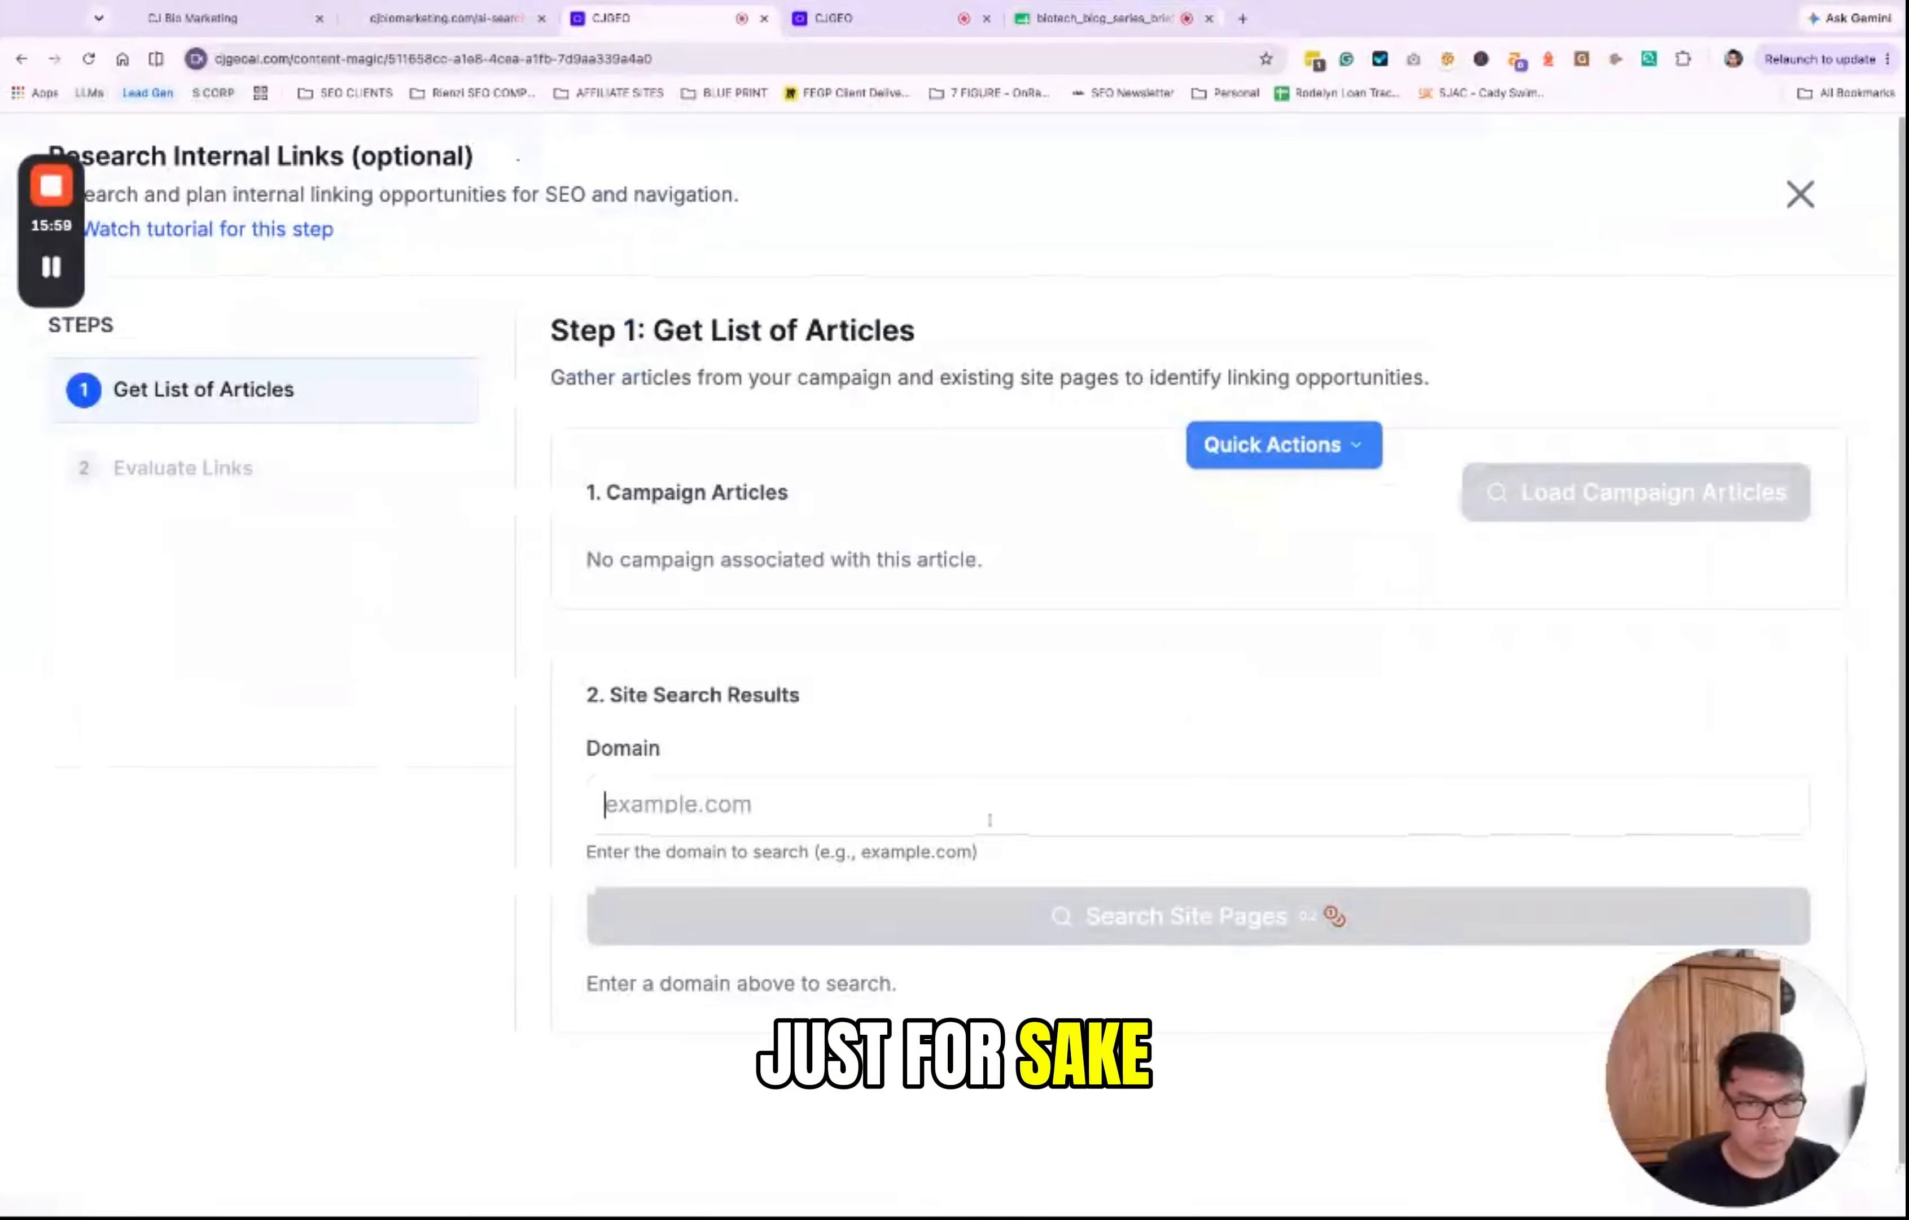
pyautogui.press('super+v')
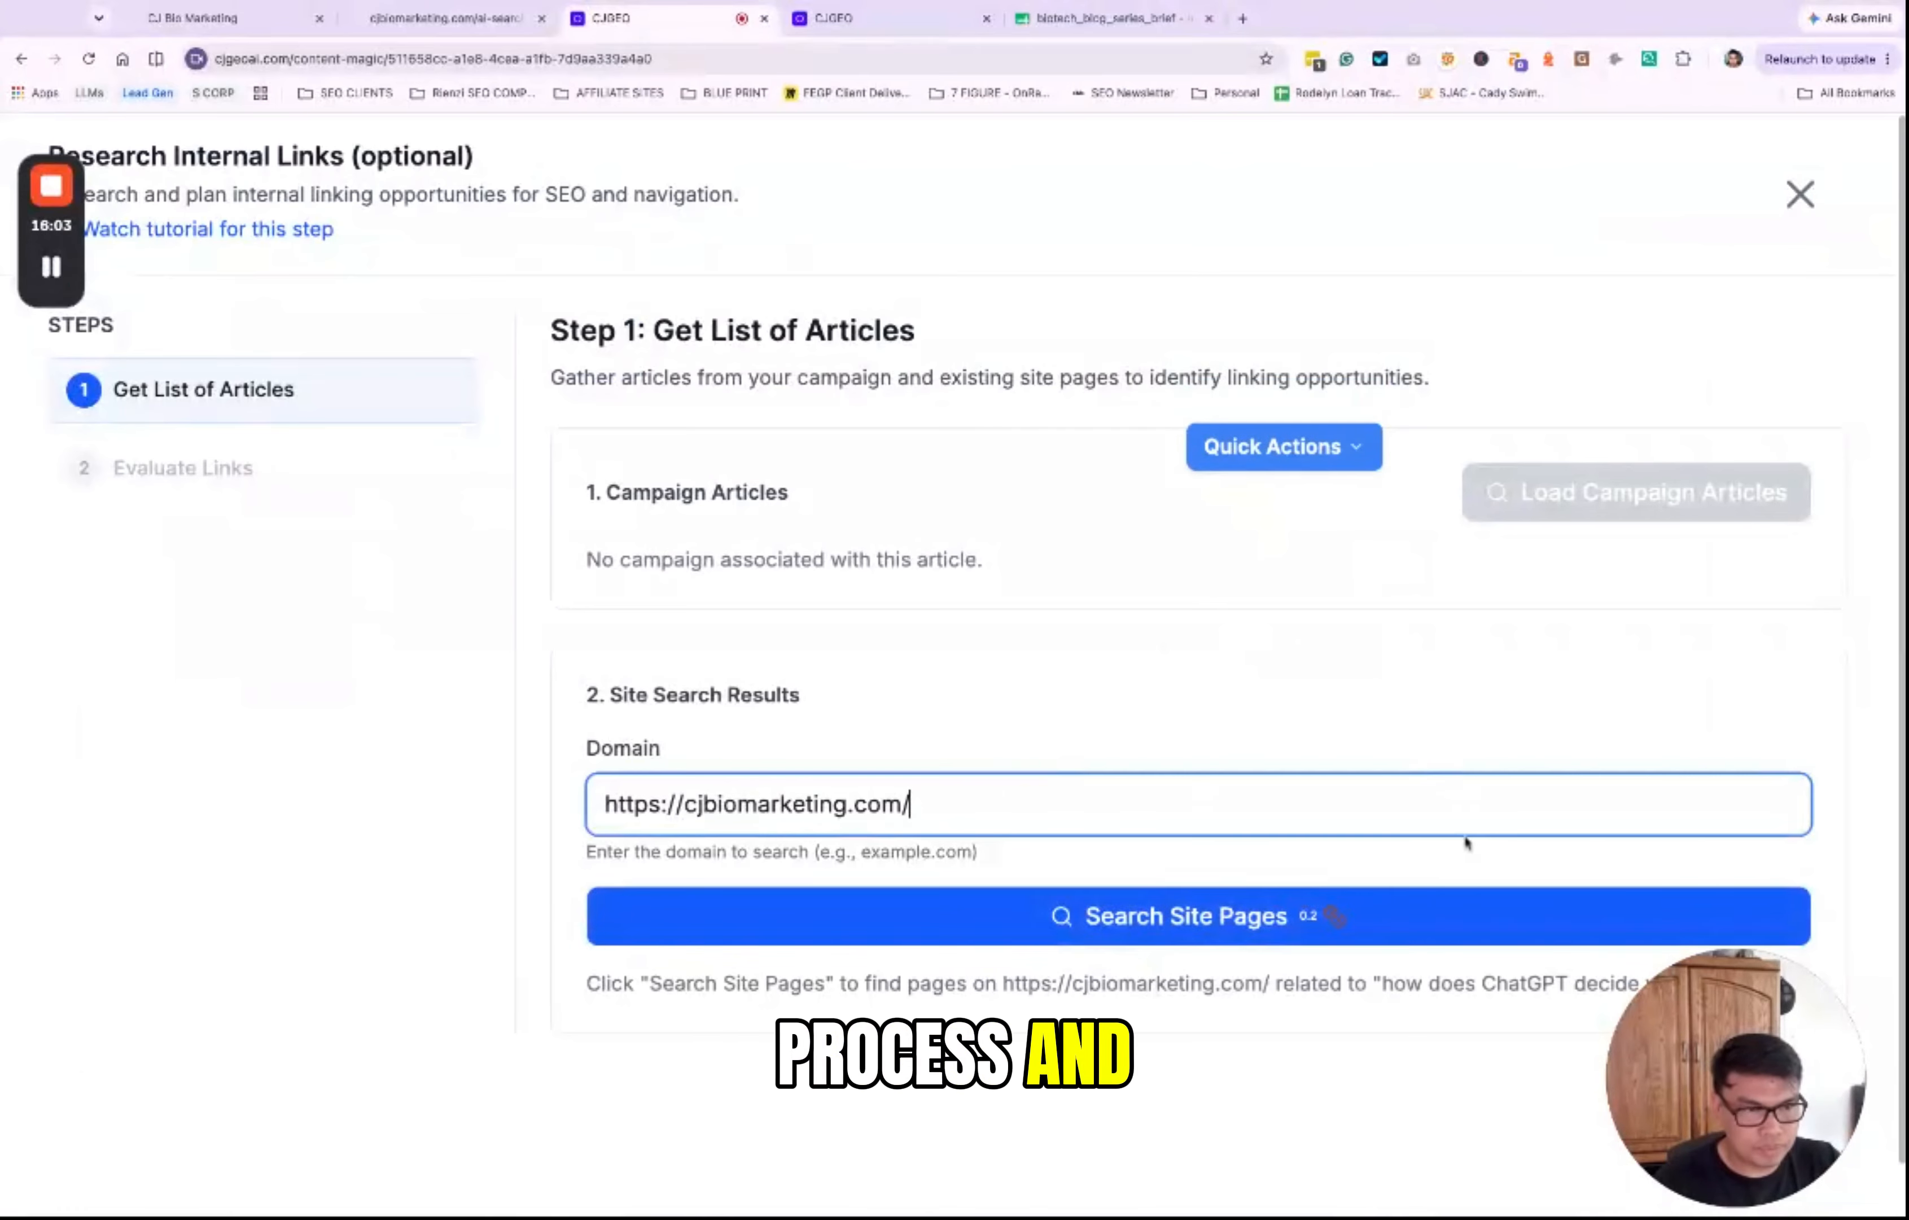
pyautogui.click(1364, 896)
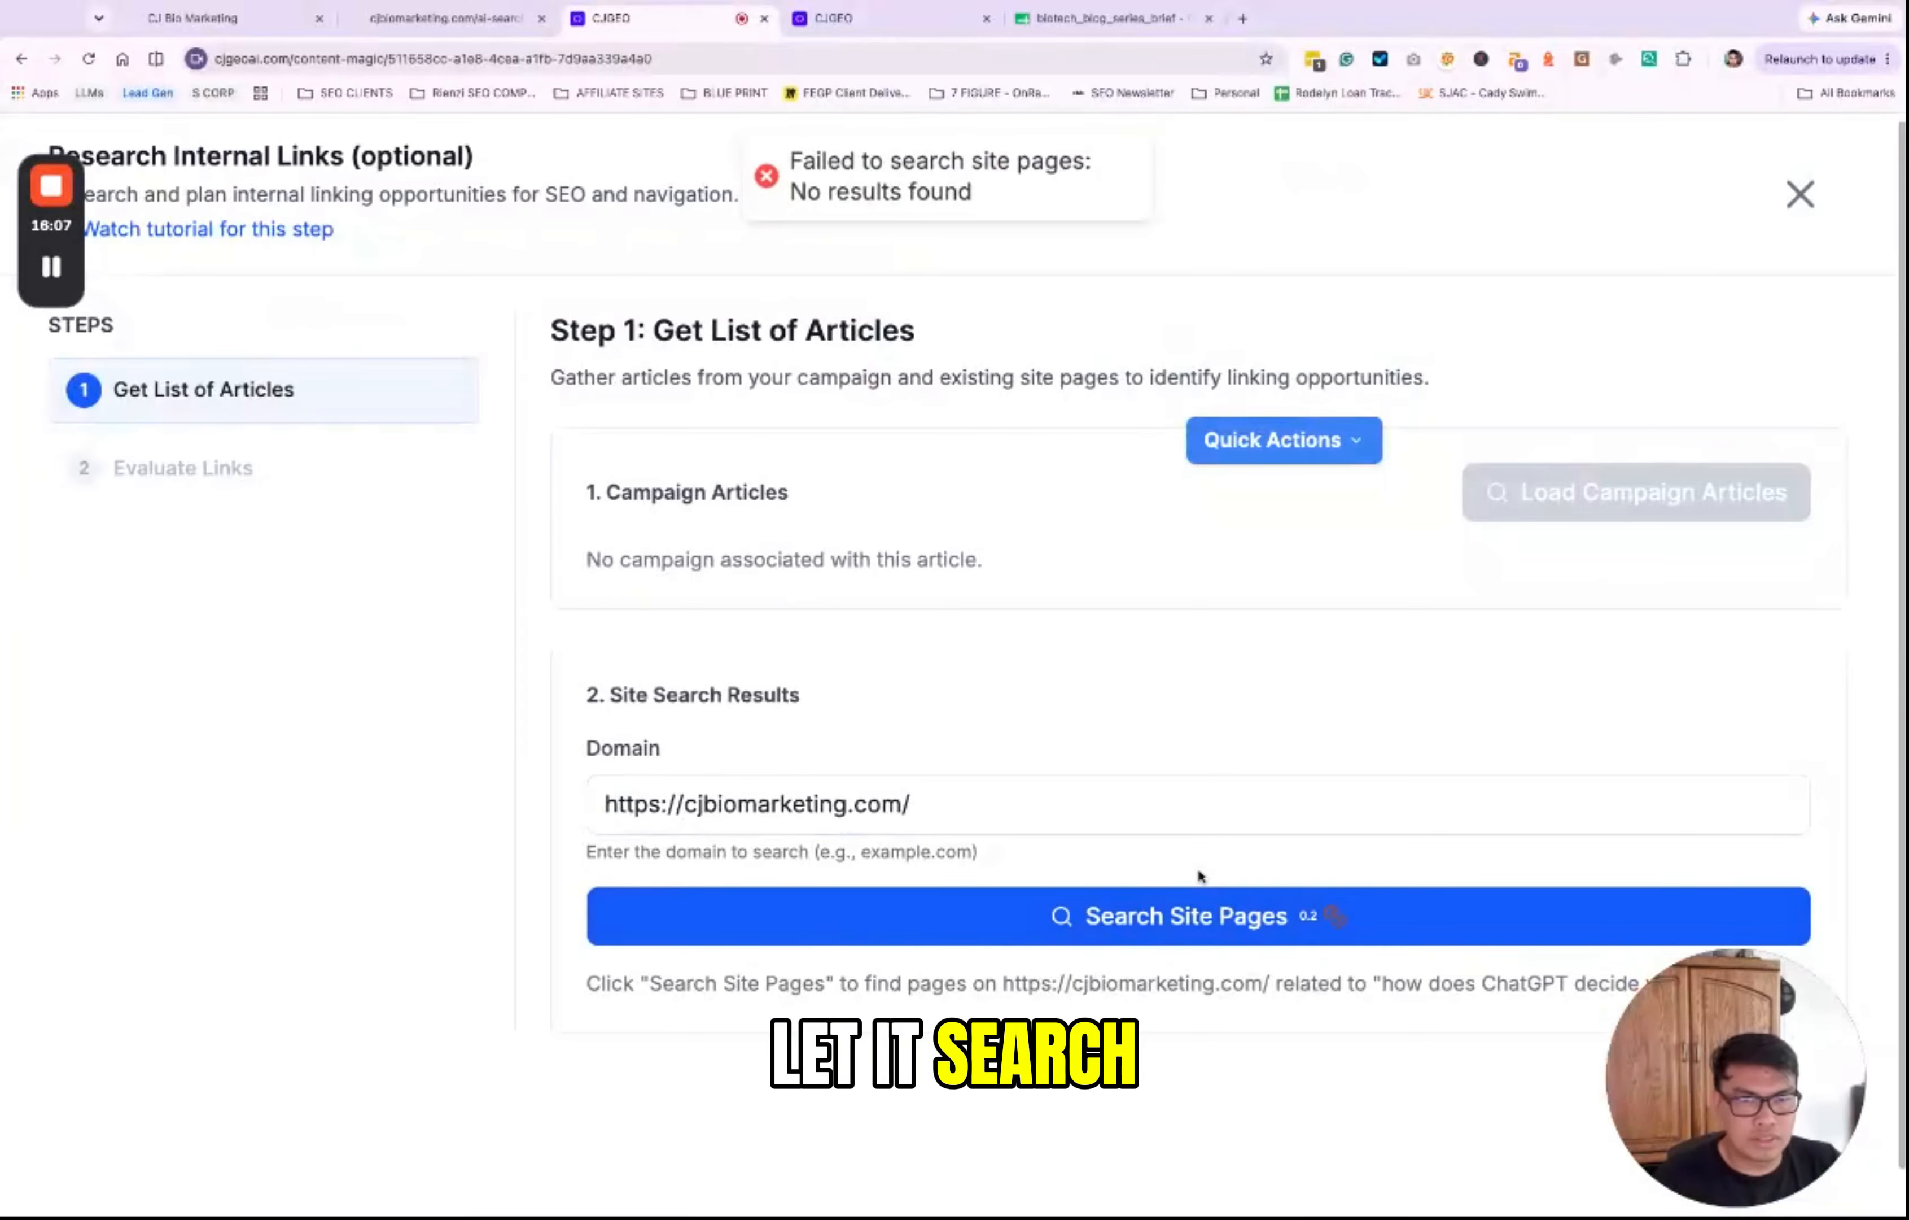
pyautogui.click(1091, 820)
pyautogui.click(1163, 915)
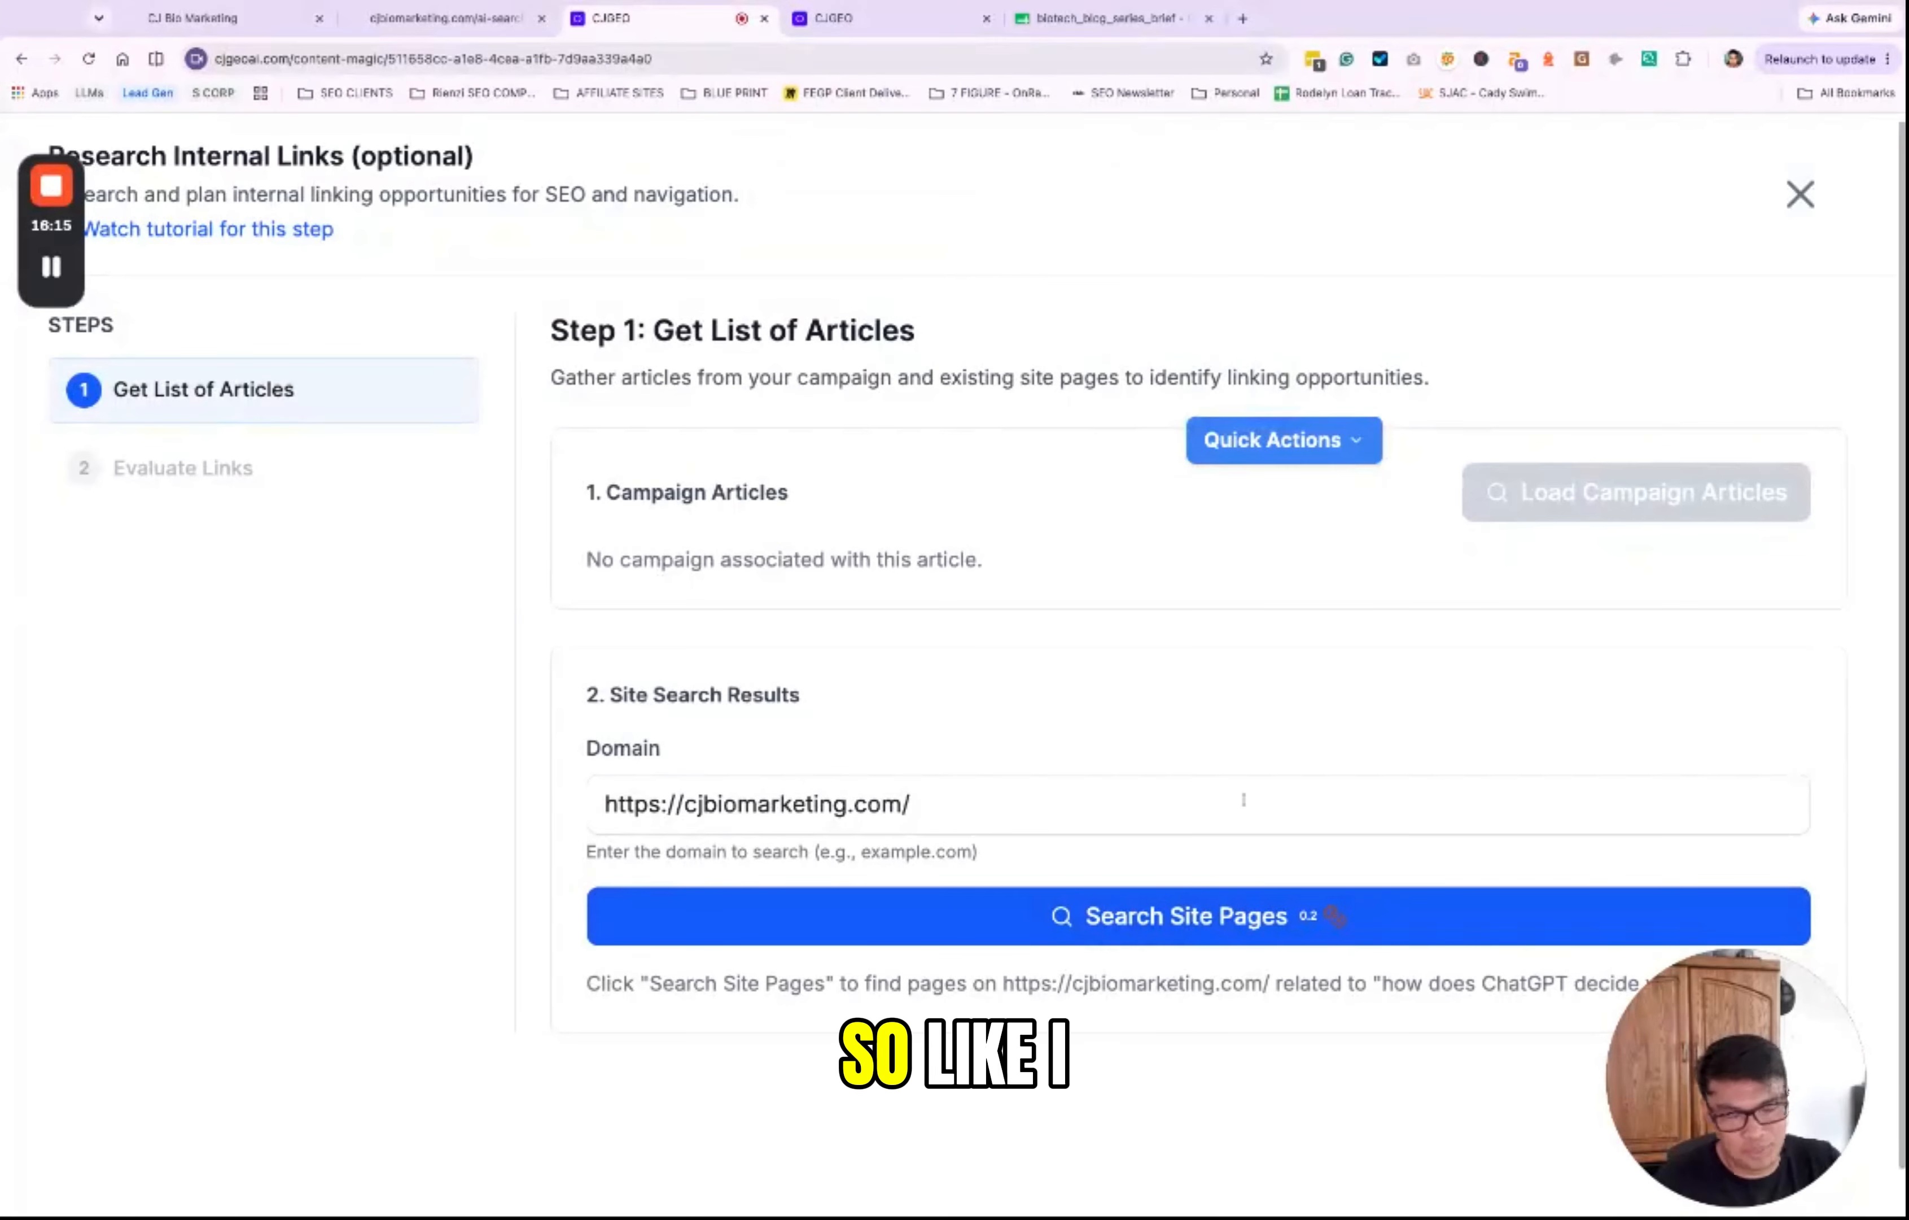
pyautogui.click(1793, 186)
# Step: Review the optimization scores and Writing Guide steps, and open Edit Draft under Write & Optimize
pyautogui.scroll(5, 1667, 437)
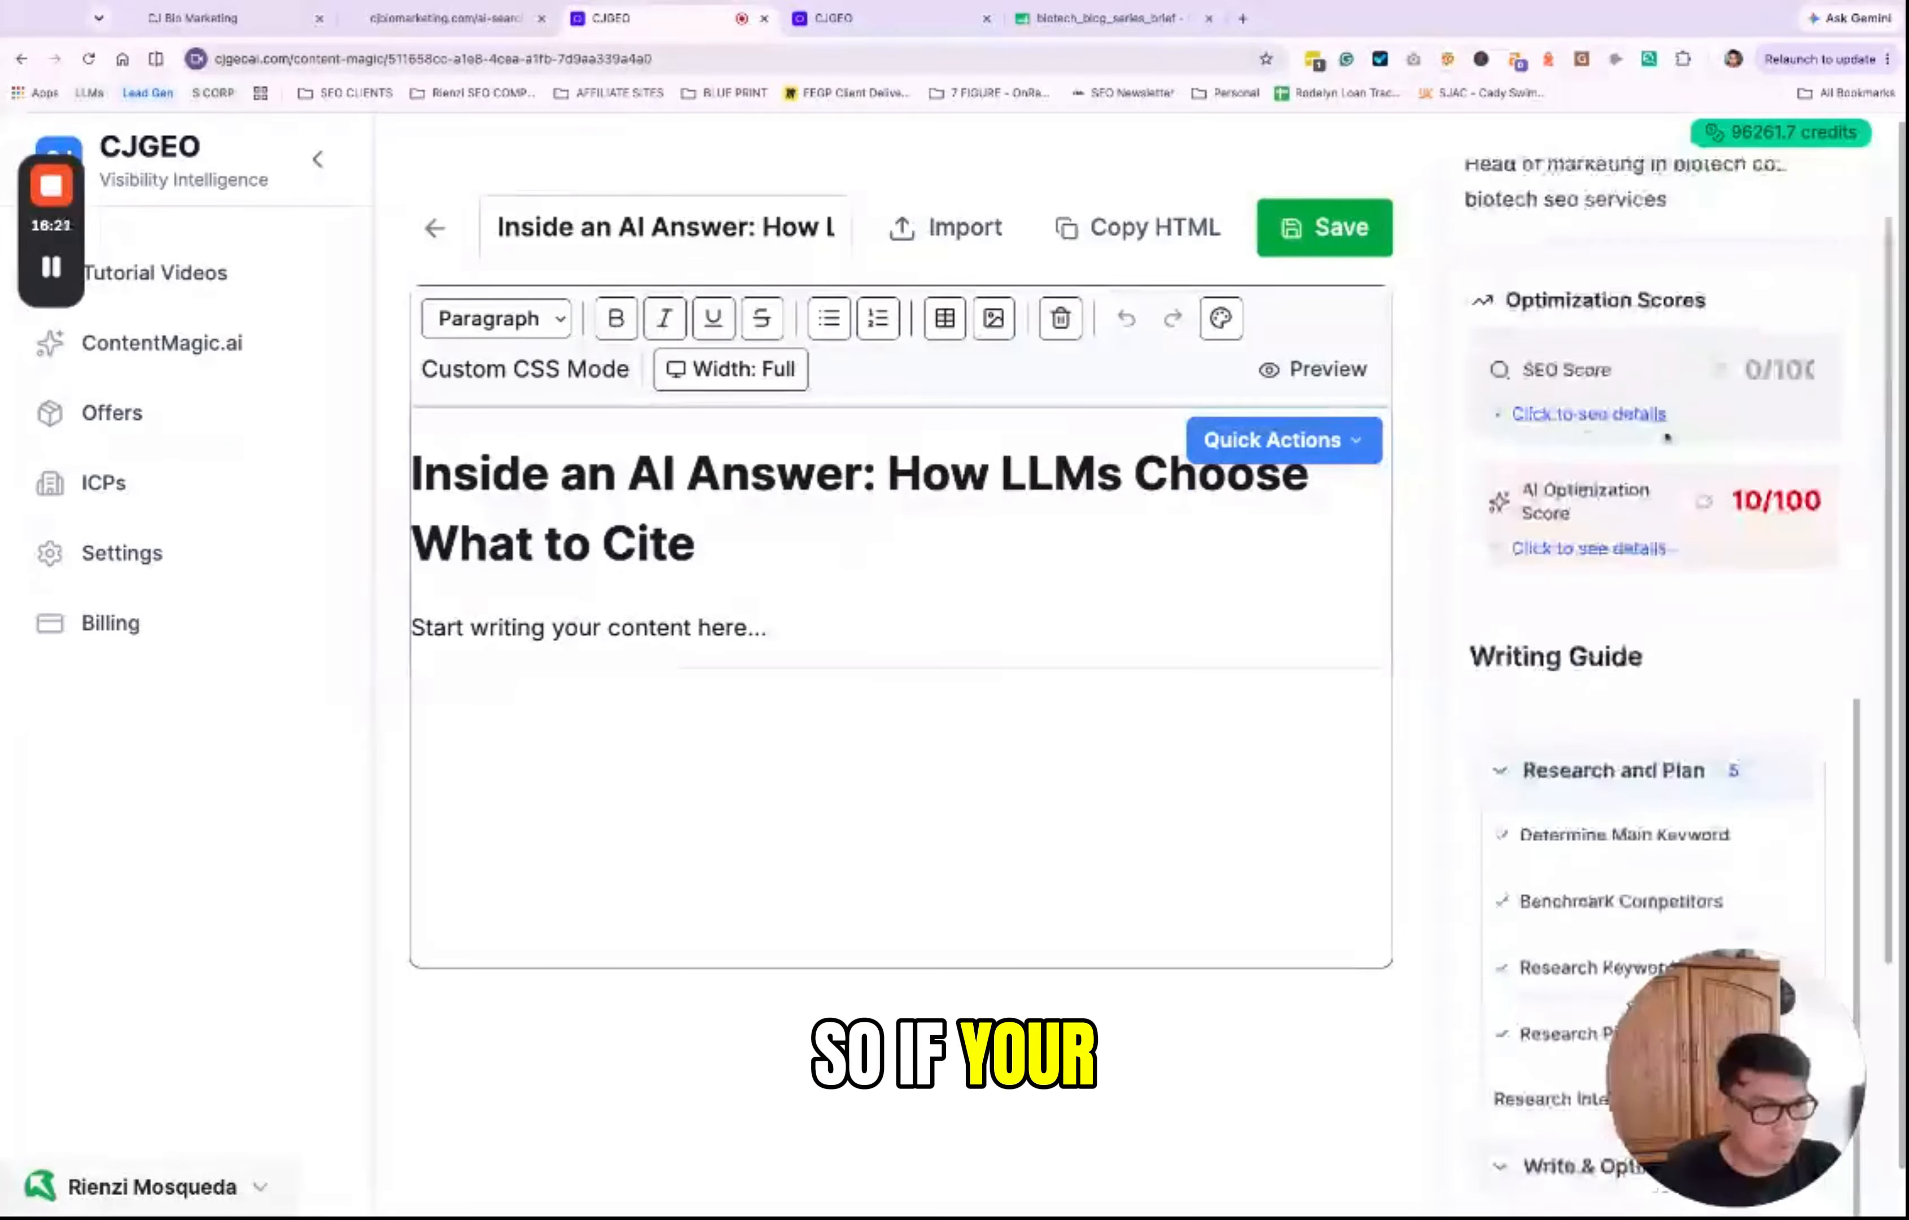
pyautogui.scroll(-5, 1668, 437)
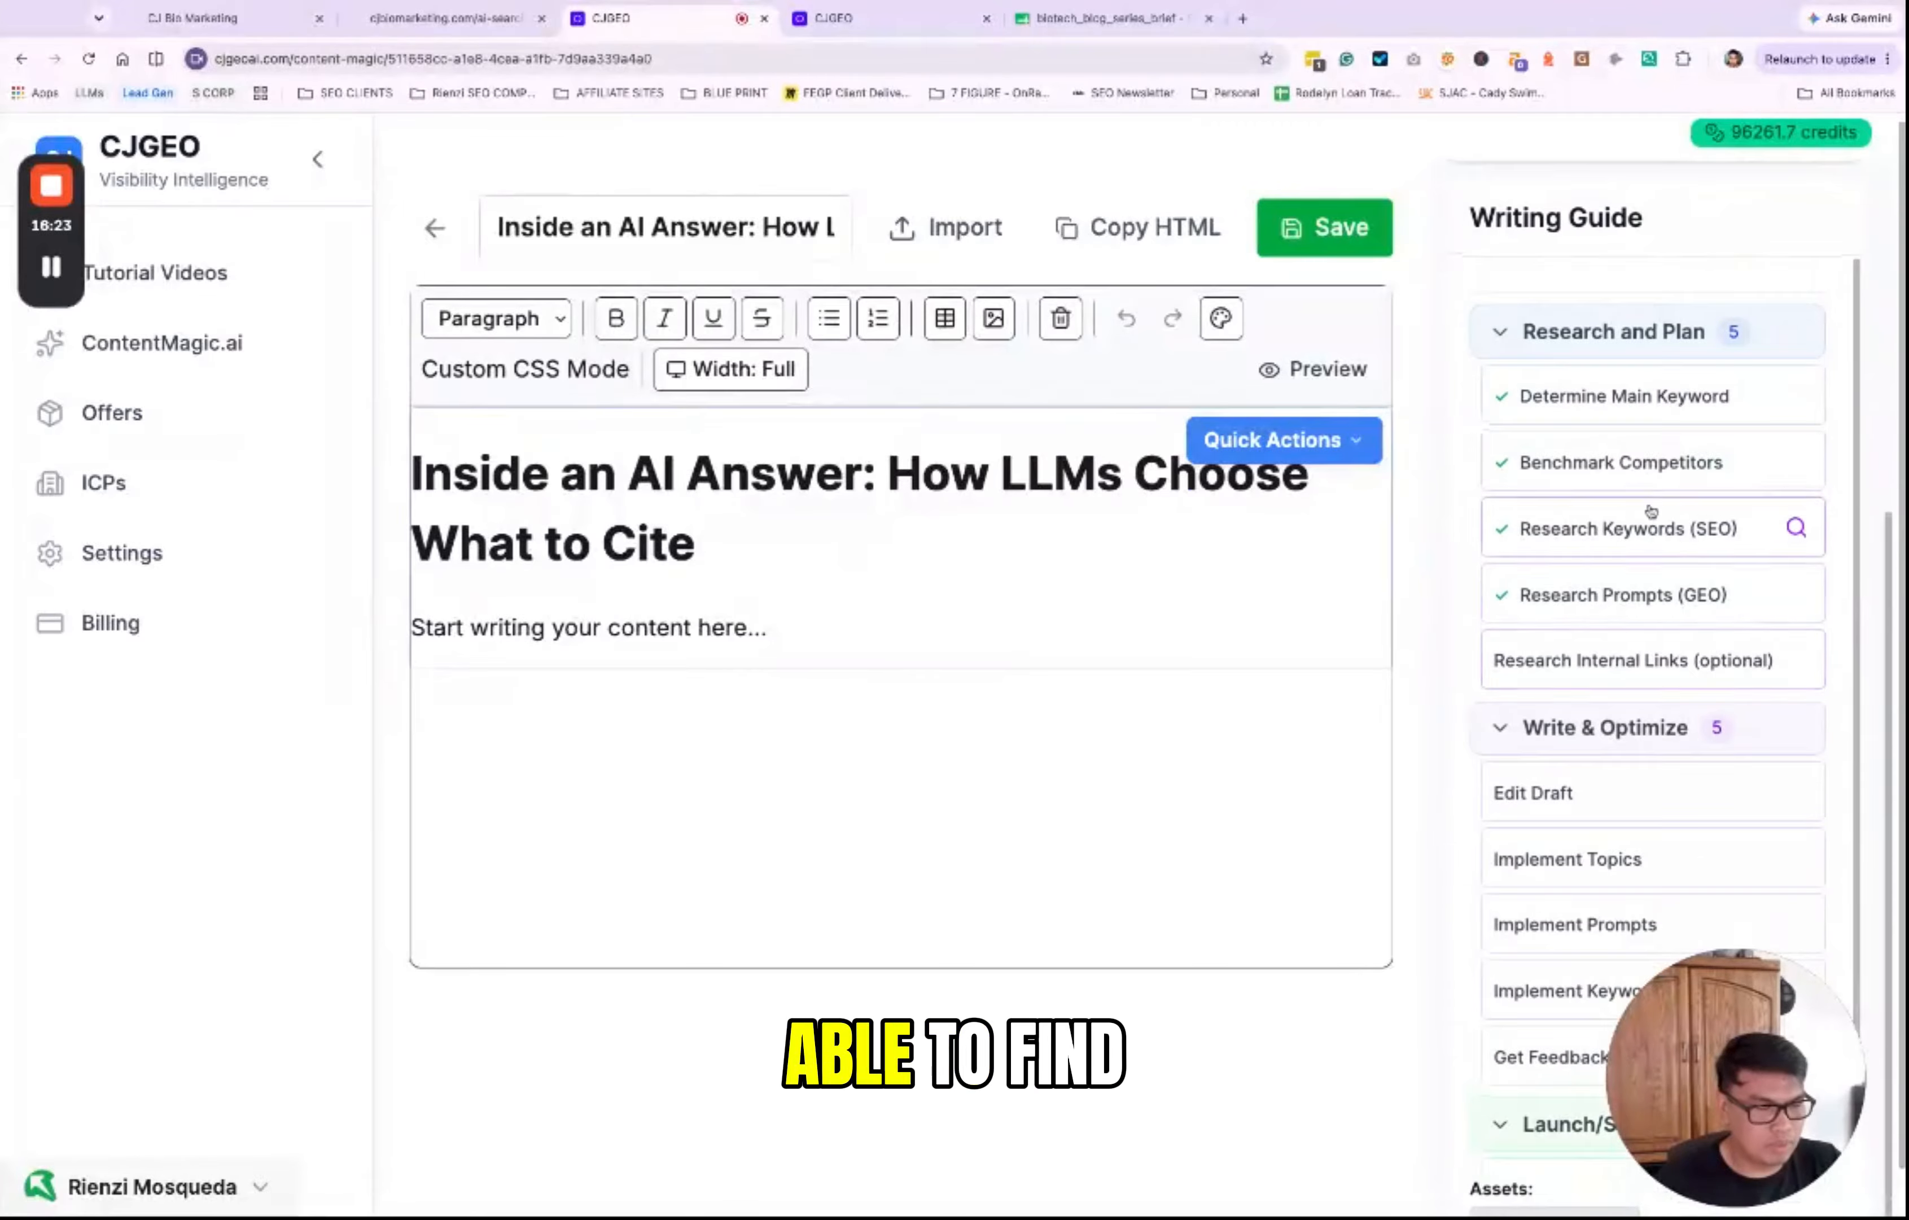
pyautogui.scroll(-1, 1651, 511)
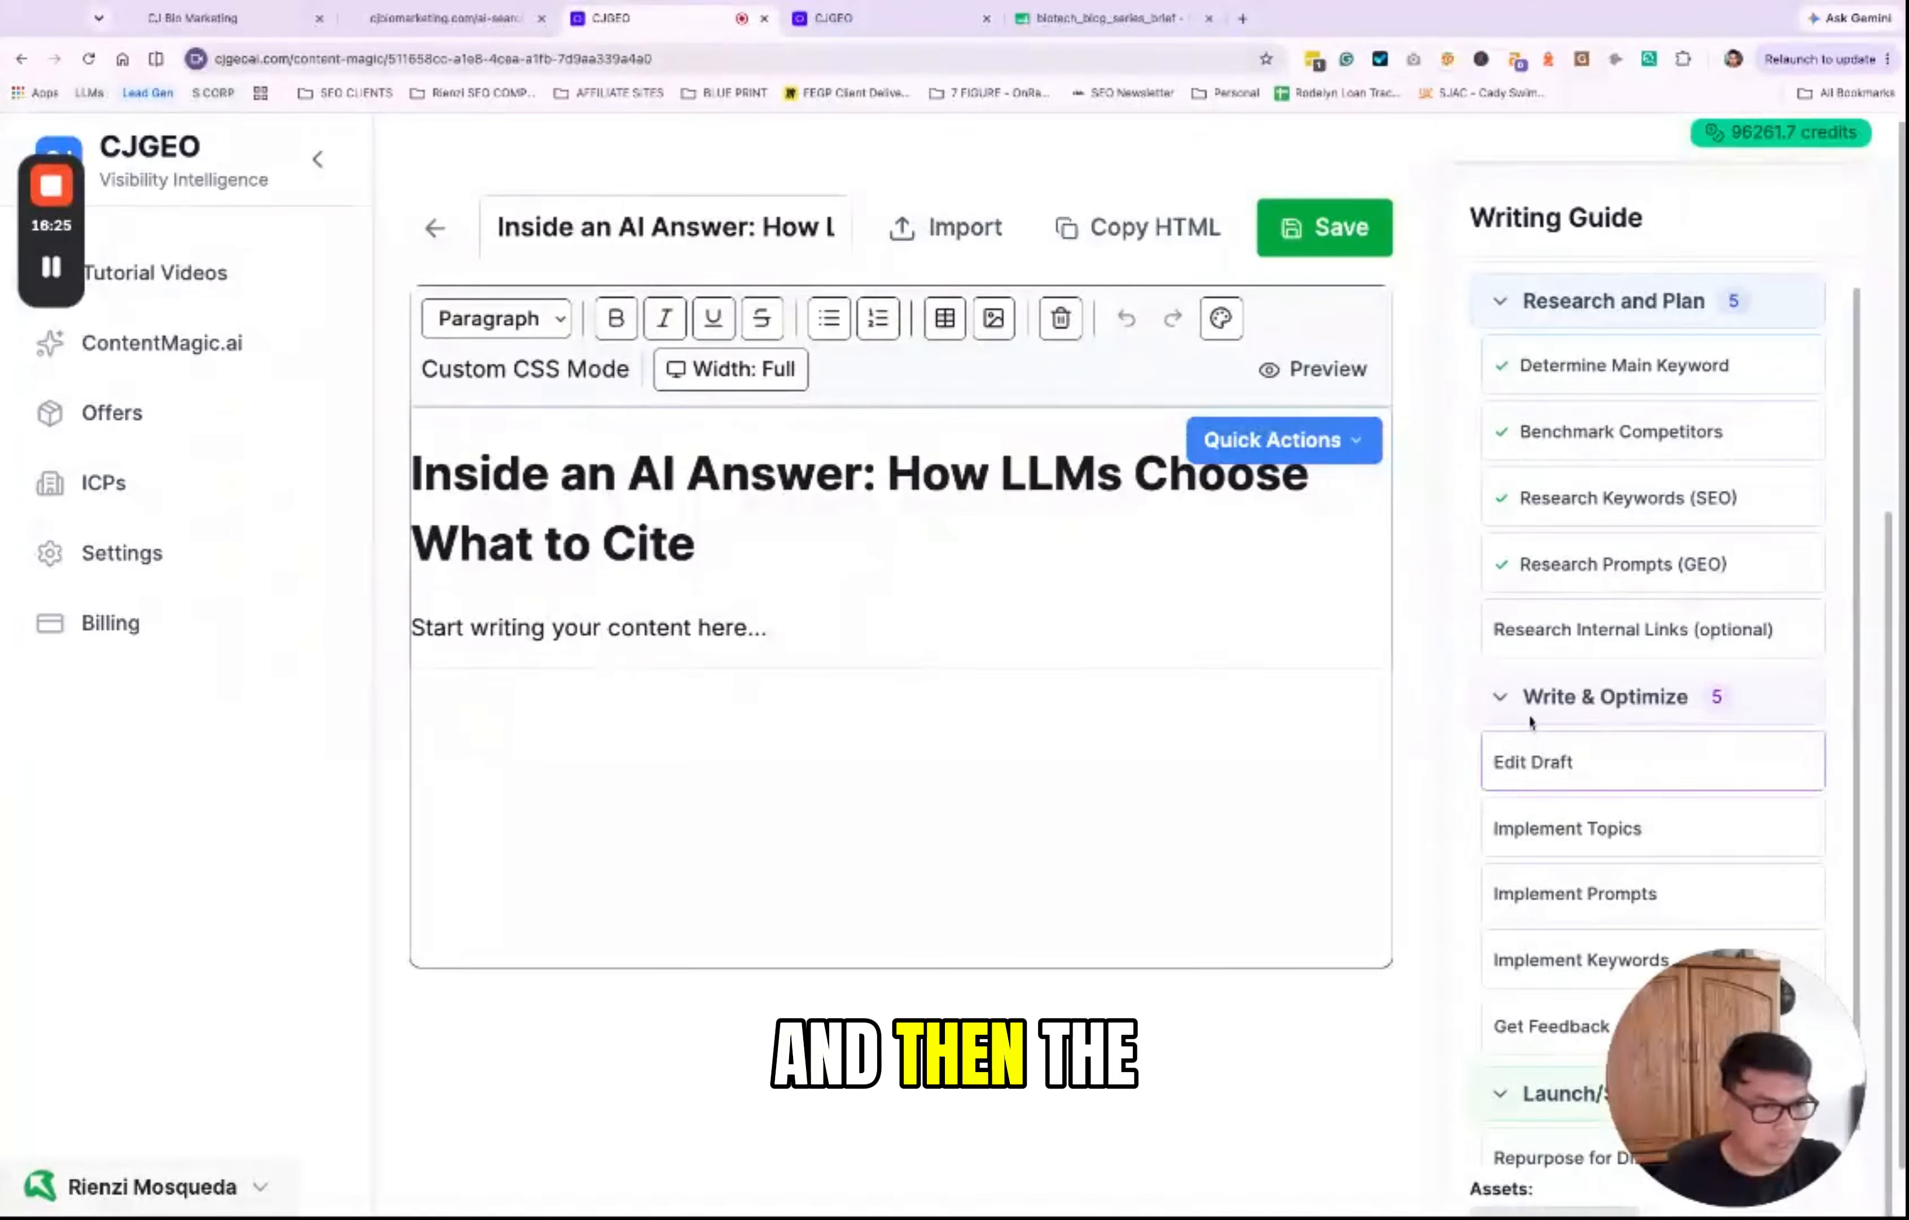
pyautogui.scroll(1, 1605, 594)
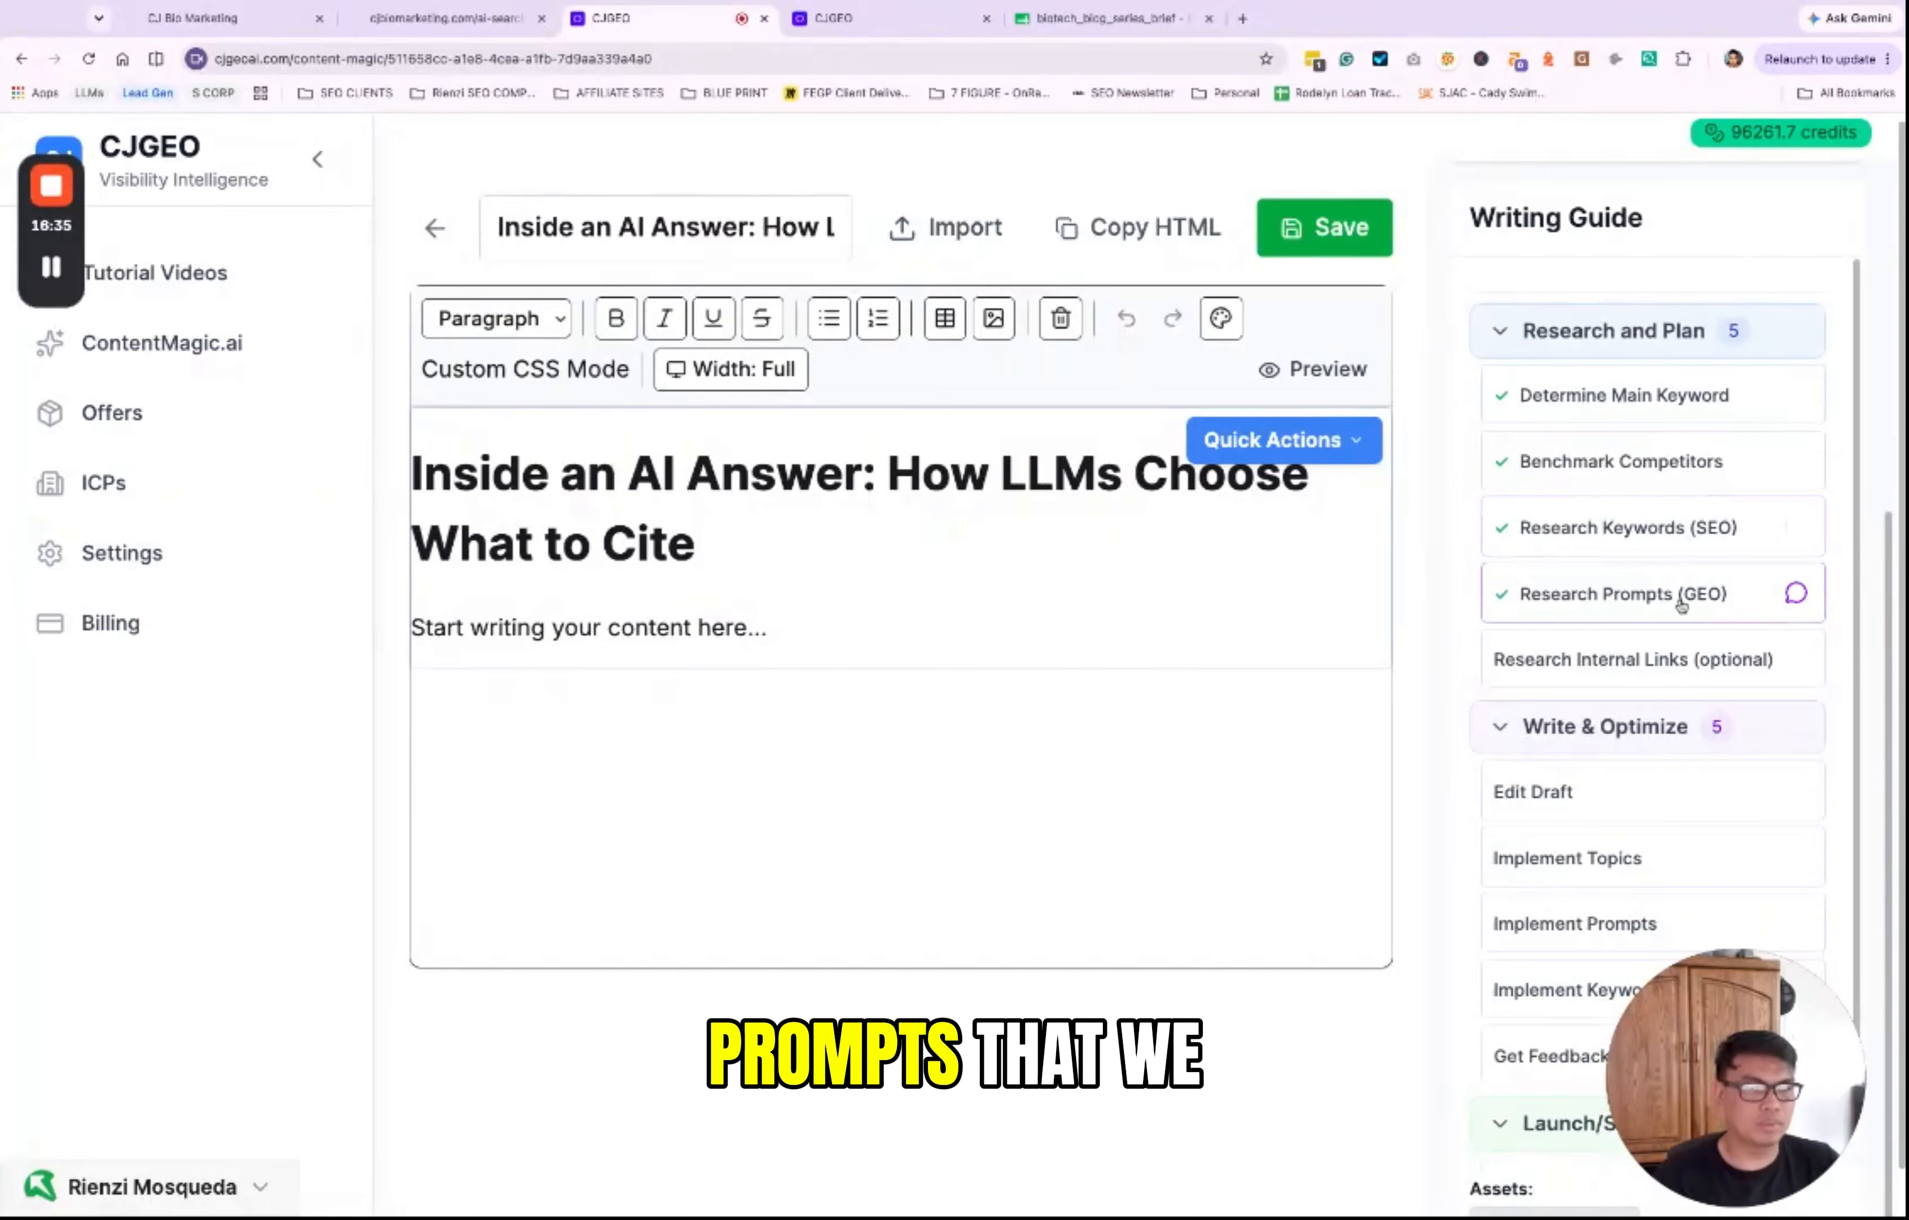
pyautogui.scroll(1, 1633, 769)
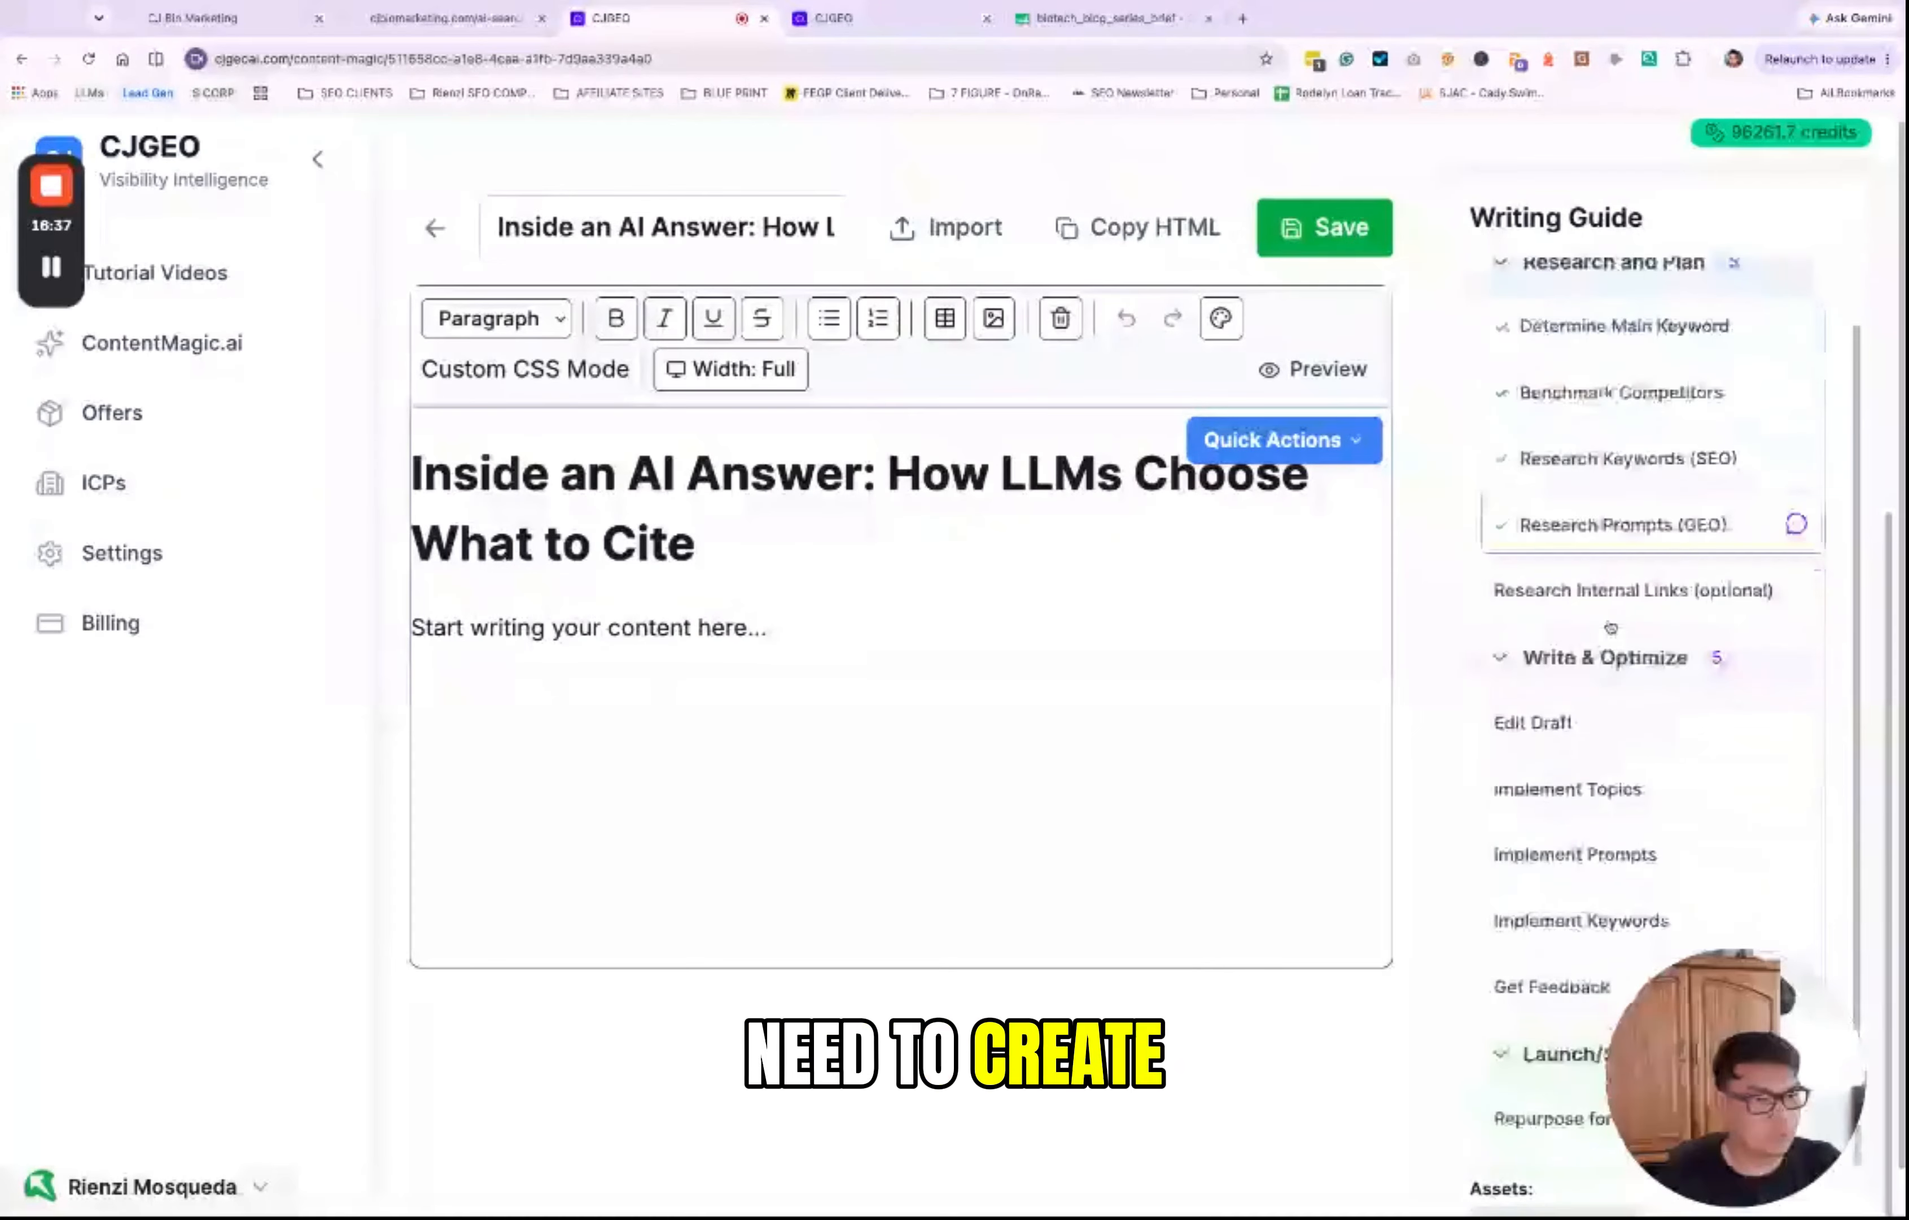
pyautogui.scroll(-1, 1633, 768)
pyautogui.click(1579, 780)
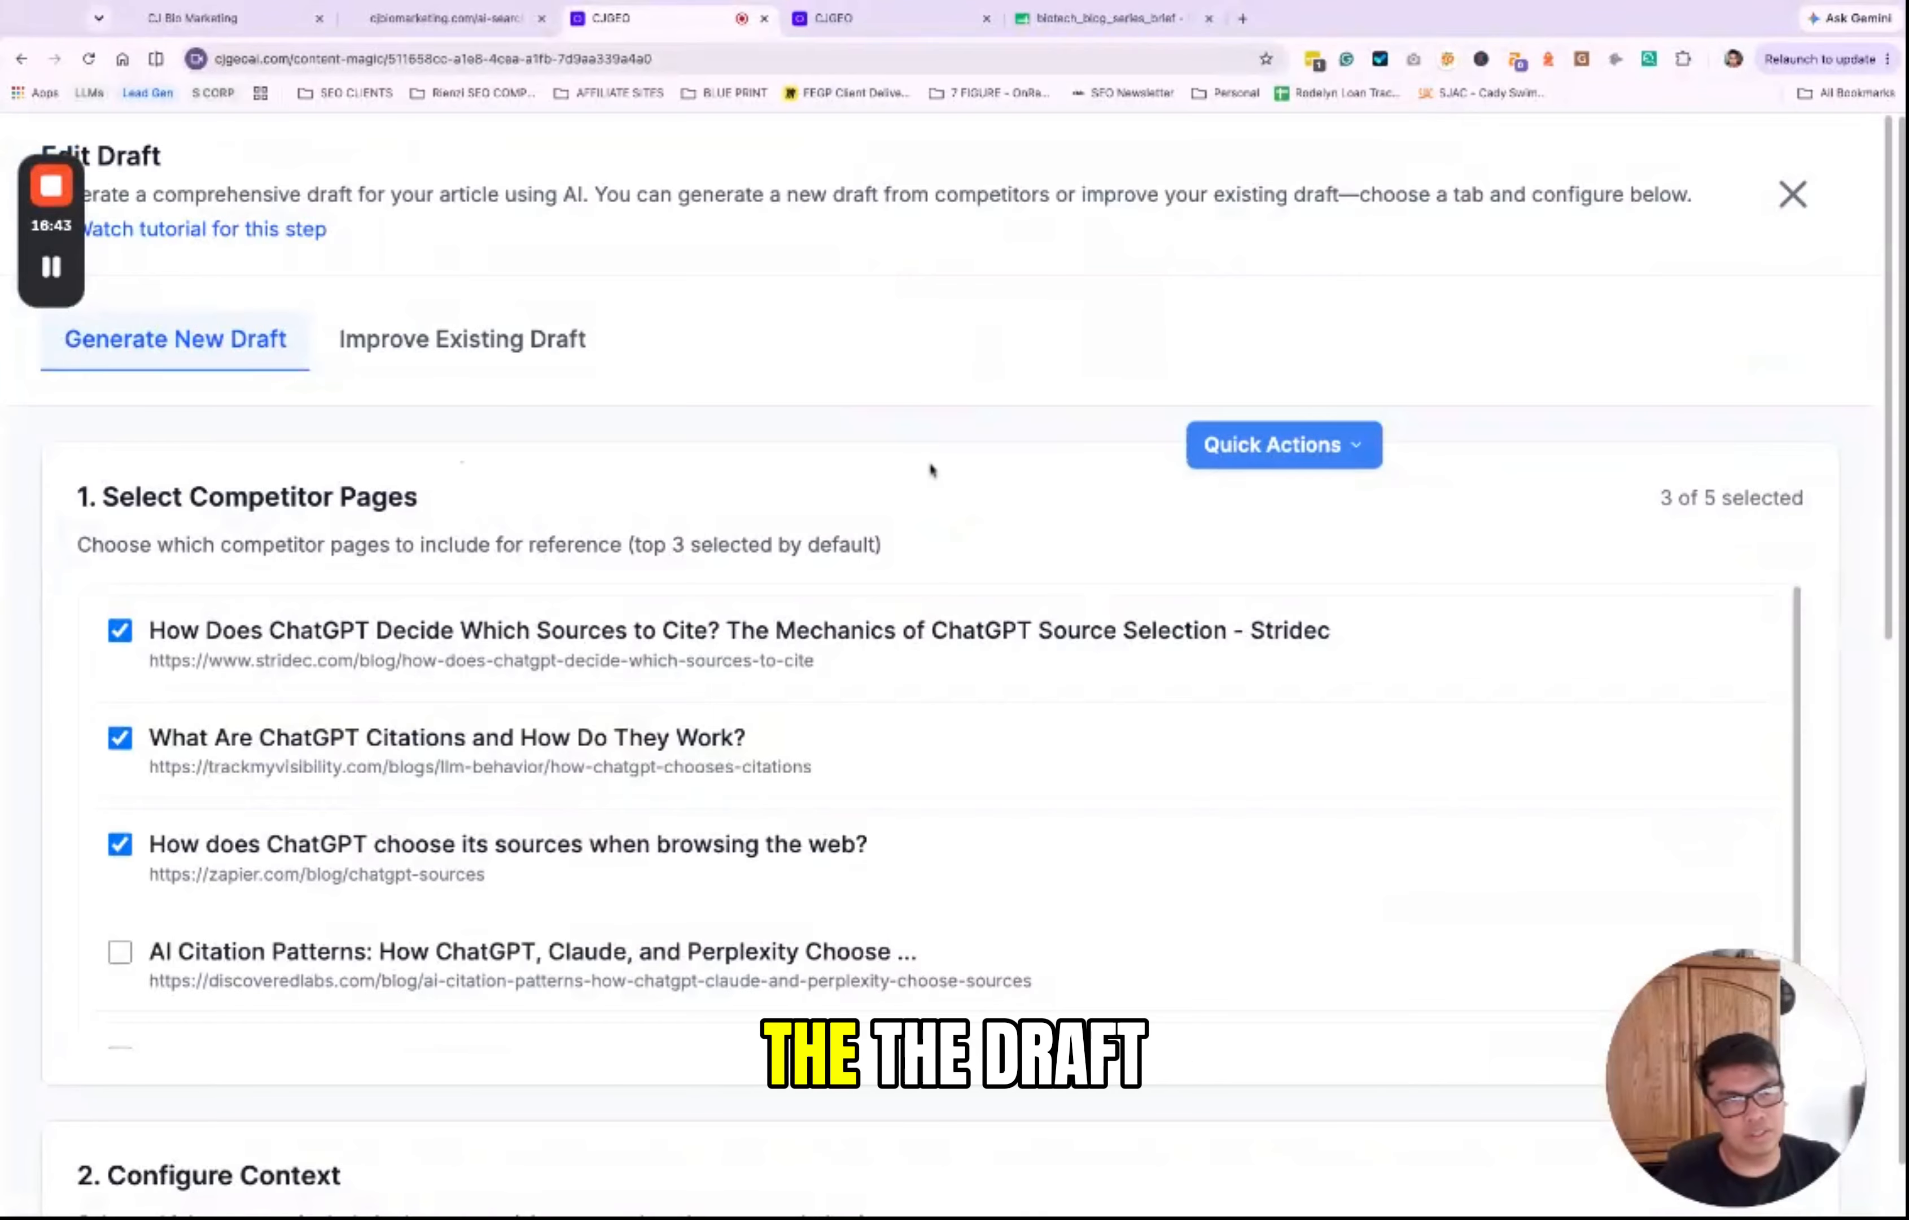
# Step: Examine the improvement instructions, context and scope options of Improve Existing Draft, and return to Generate New Draft
pyautogui.click(589, 357)
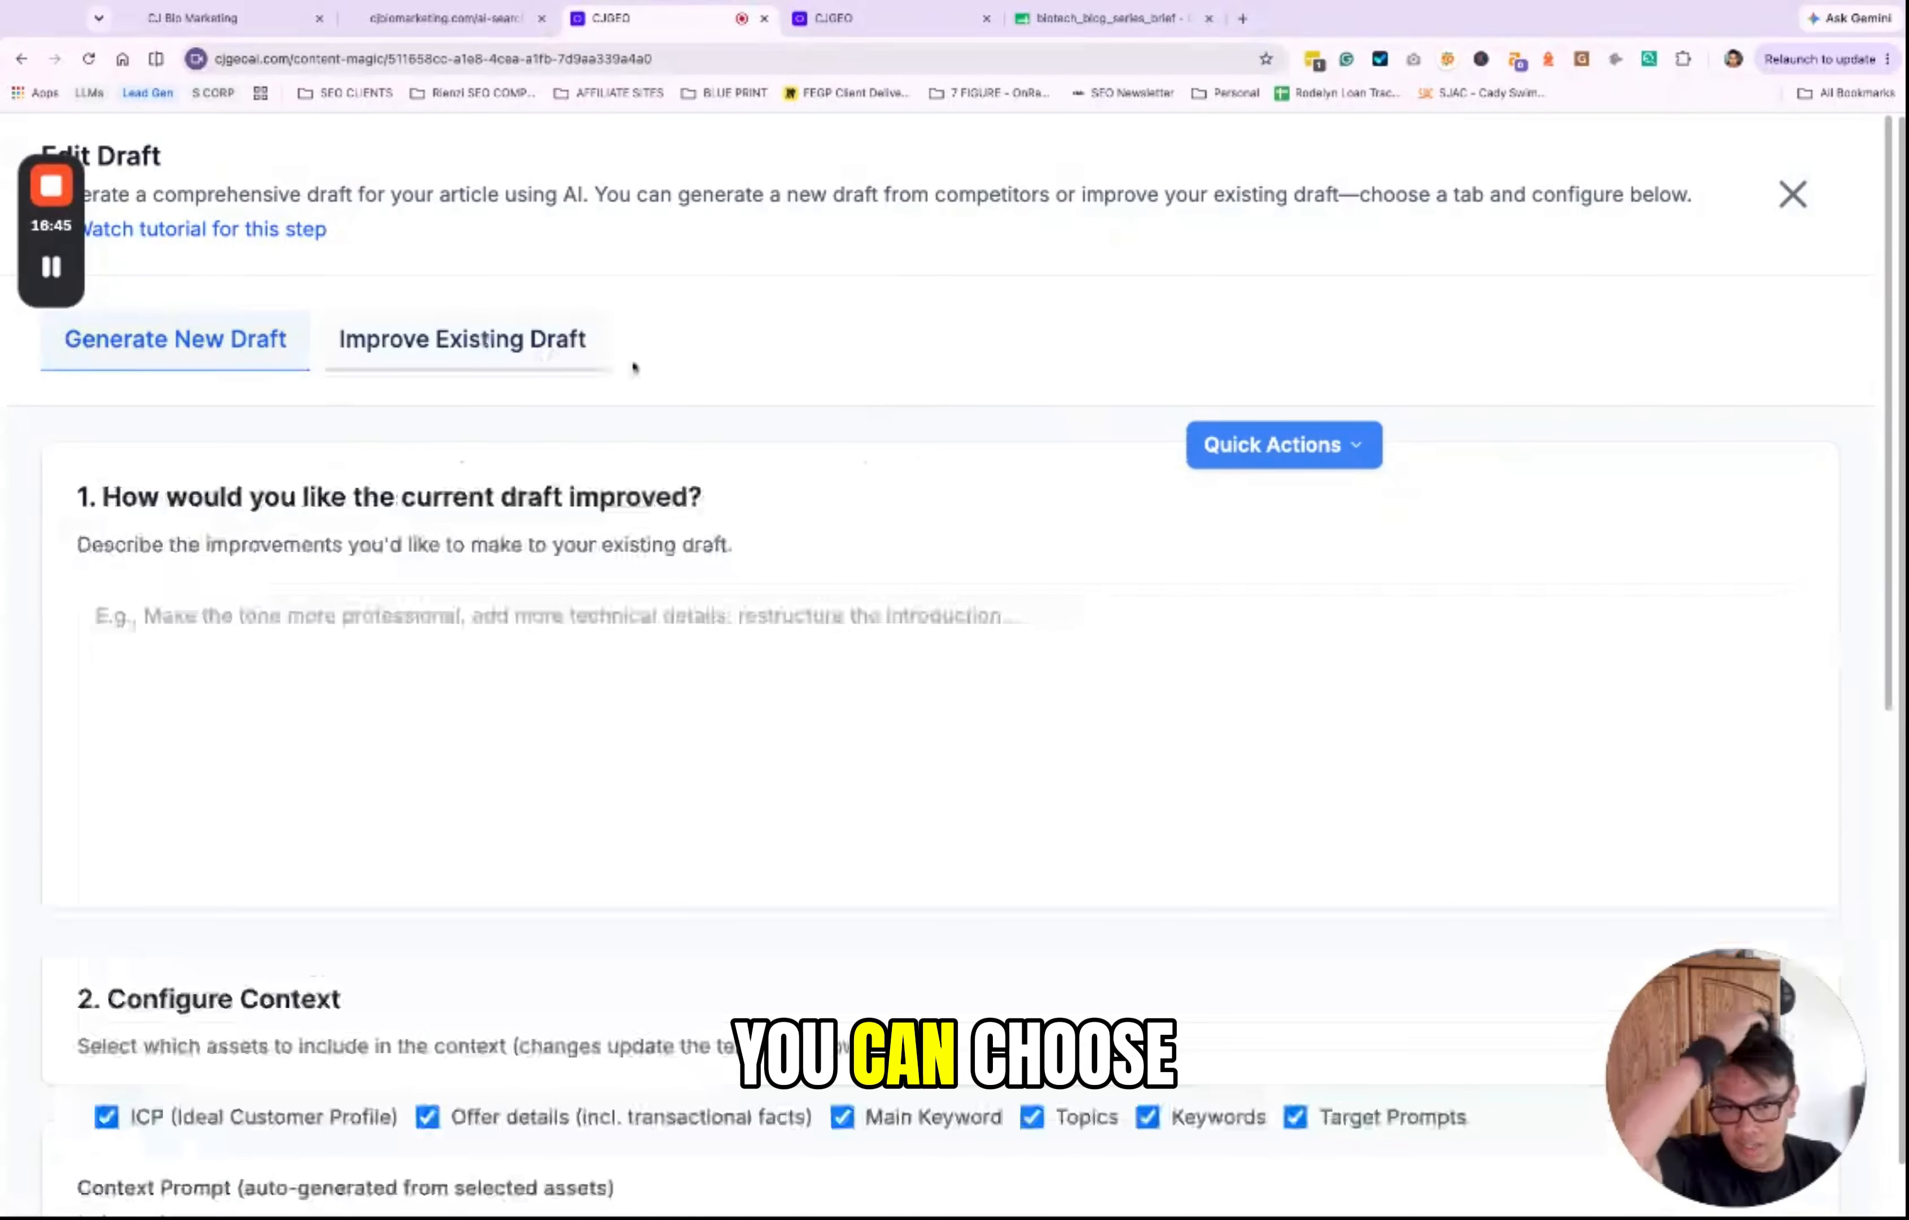
pyautogui.click(1062, 635)
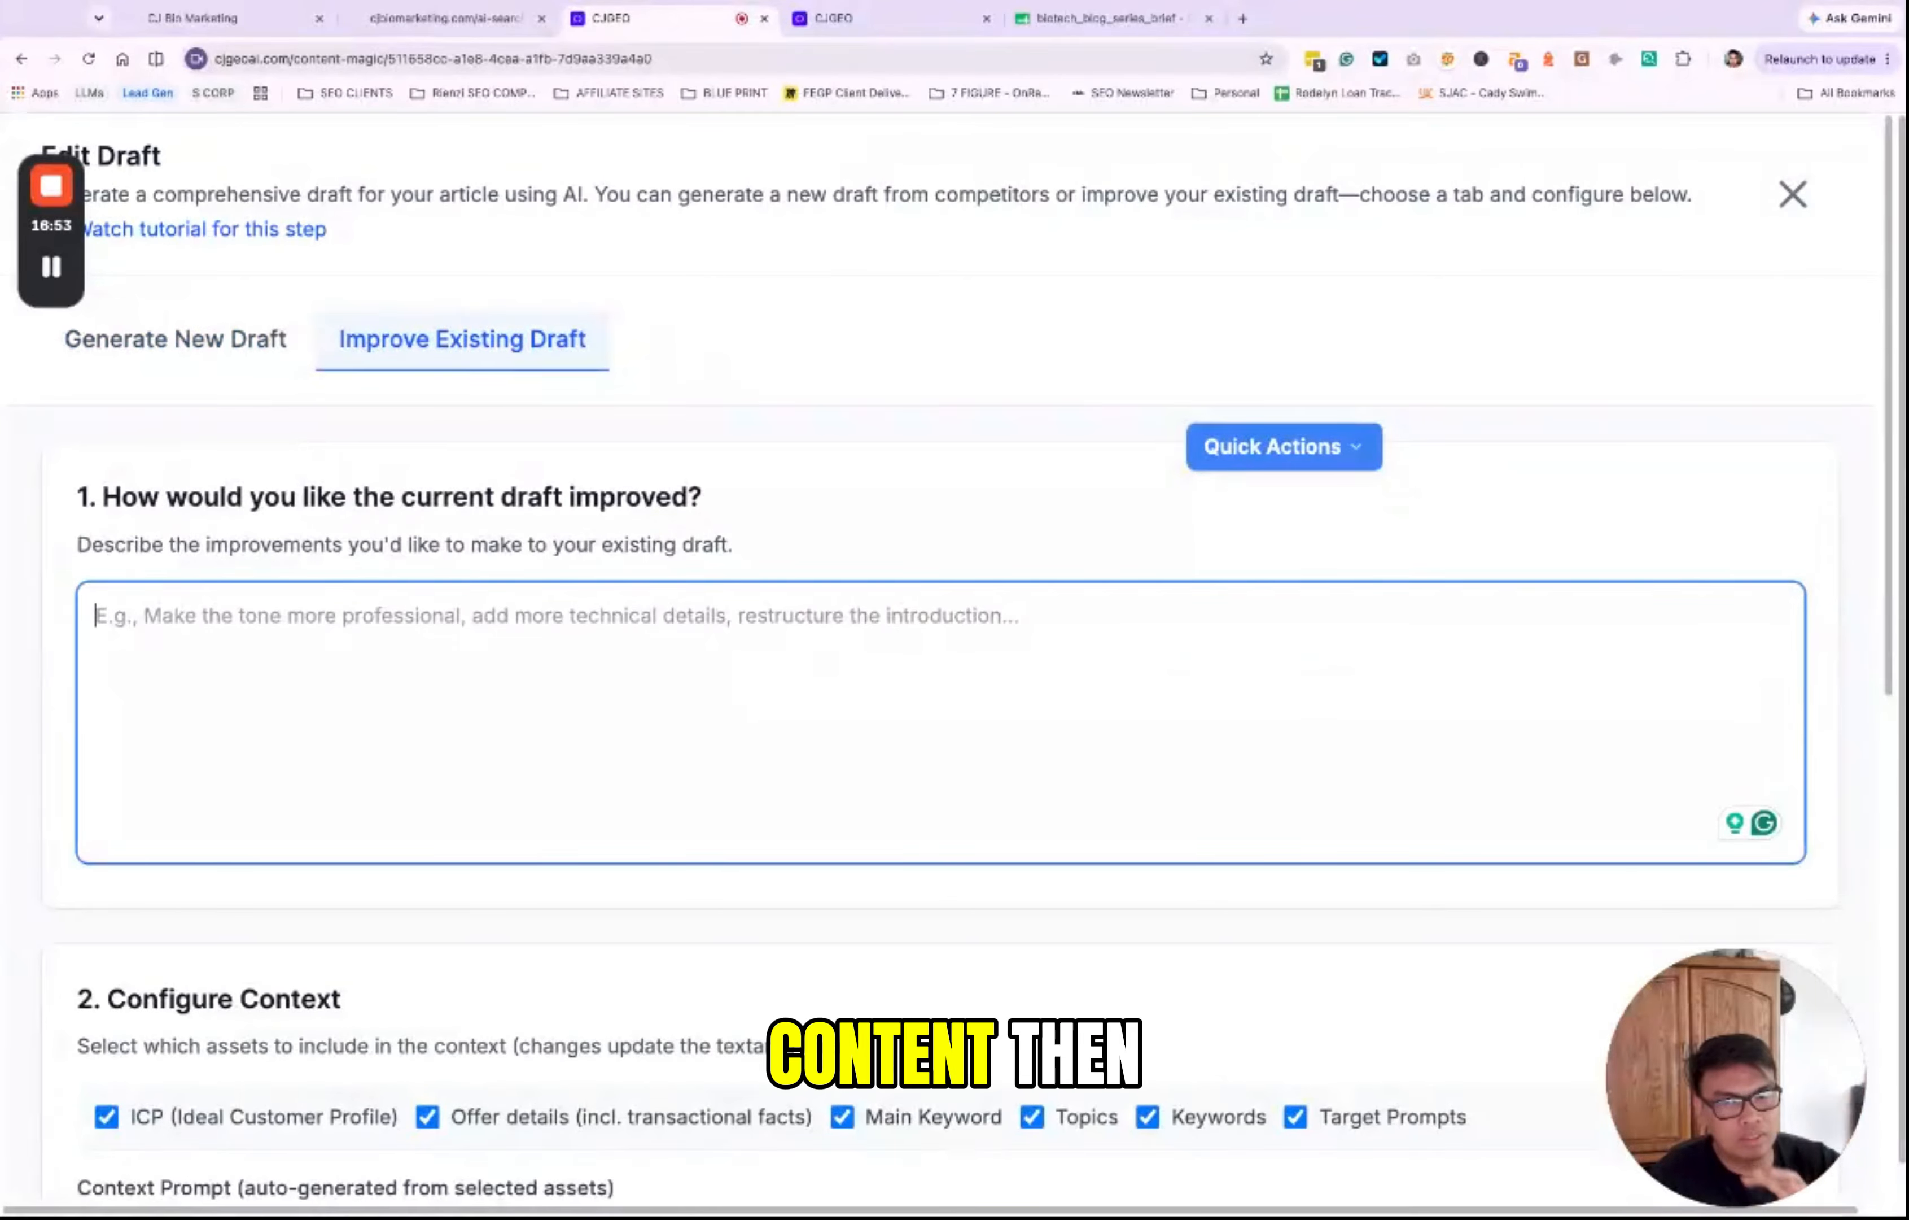
pyautogui.click(211, 341)
pyautogui.click(459, 341)
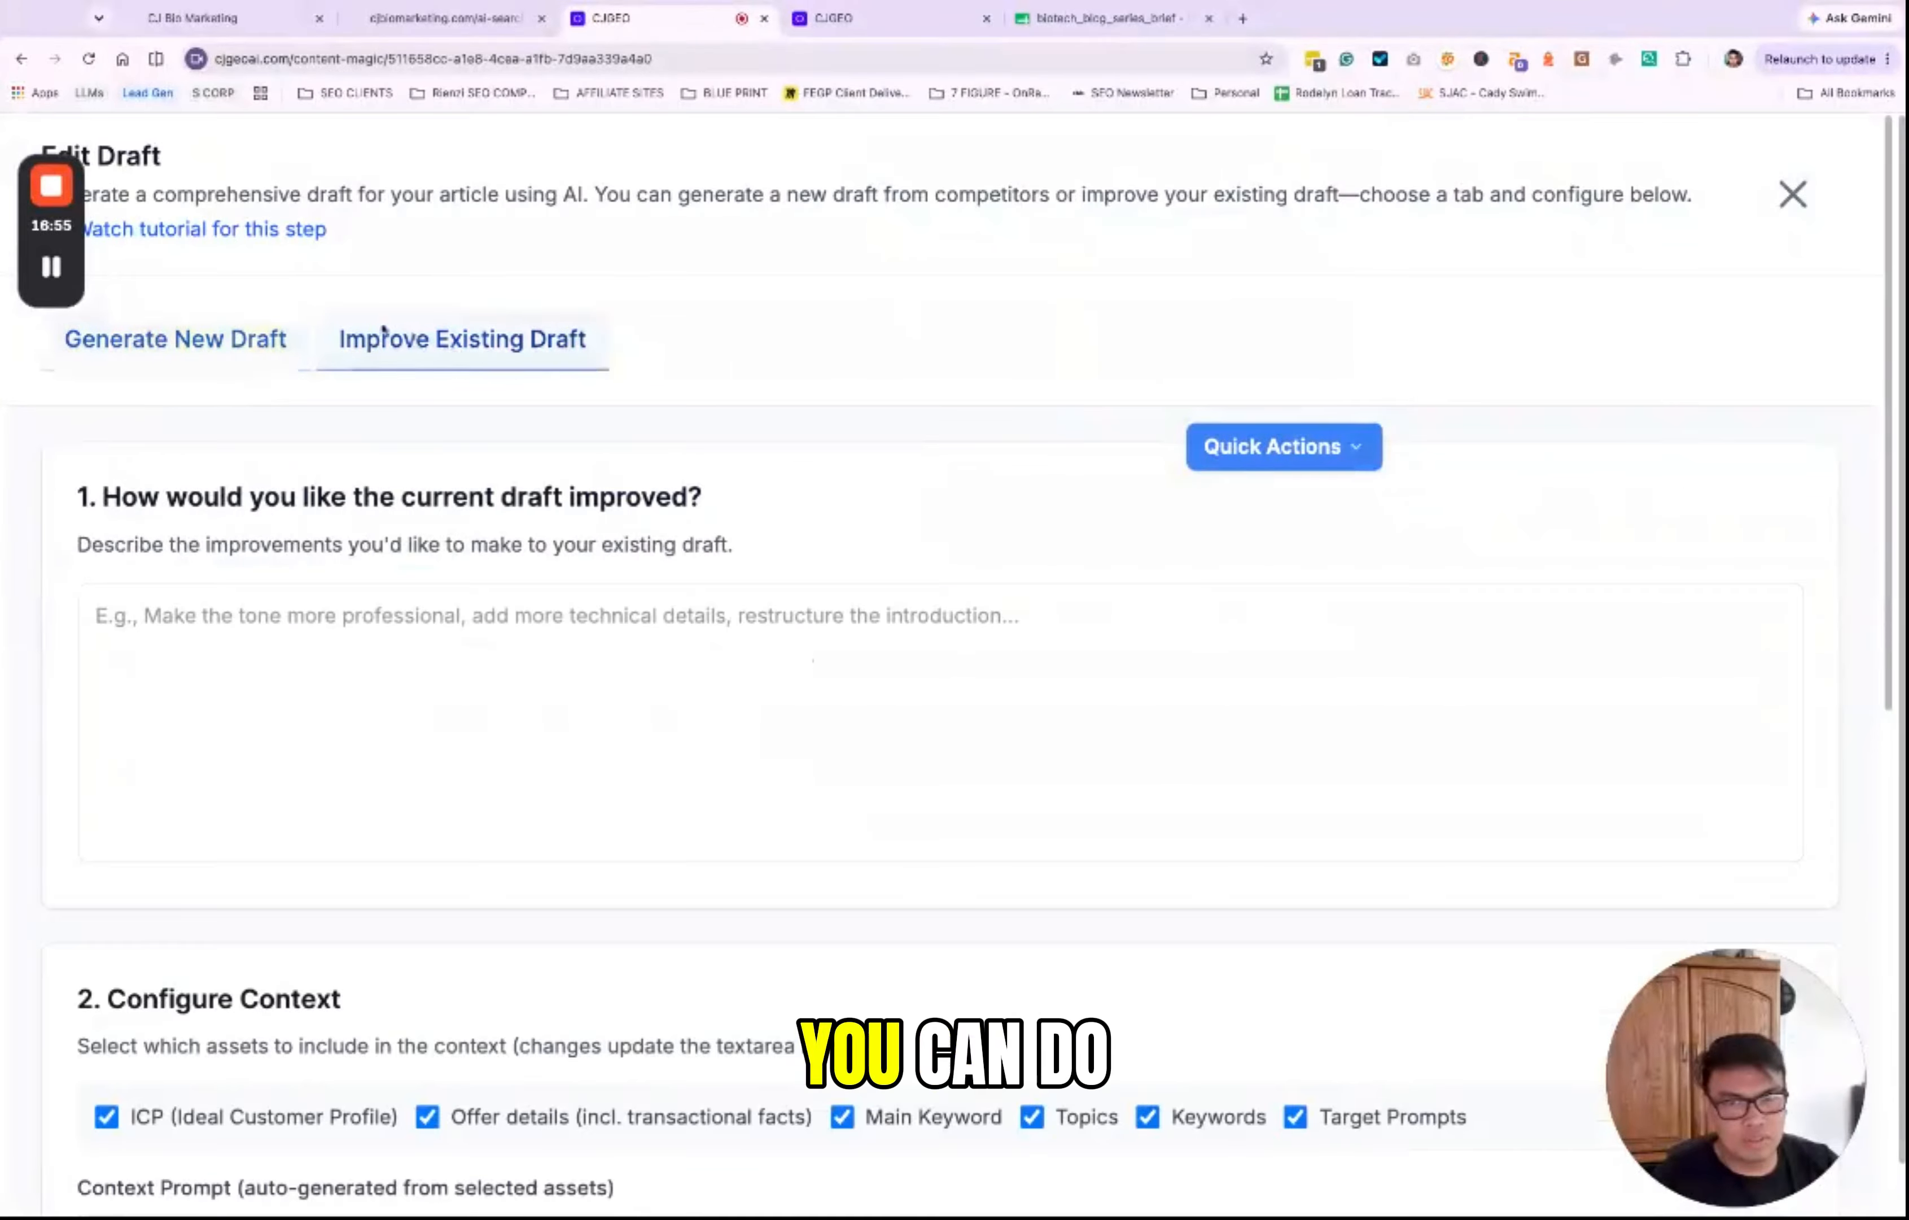
pyautogui.click(498, 730)
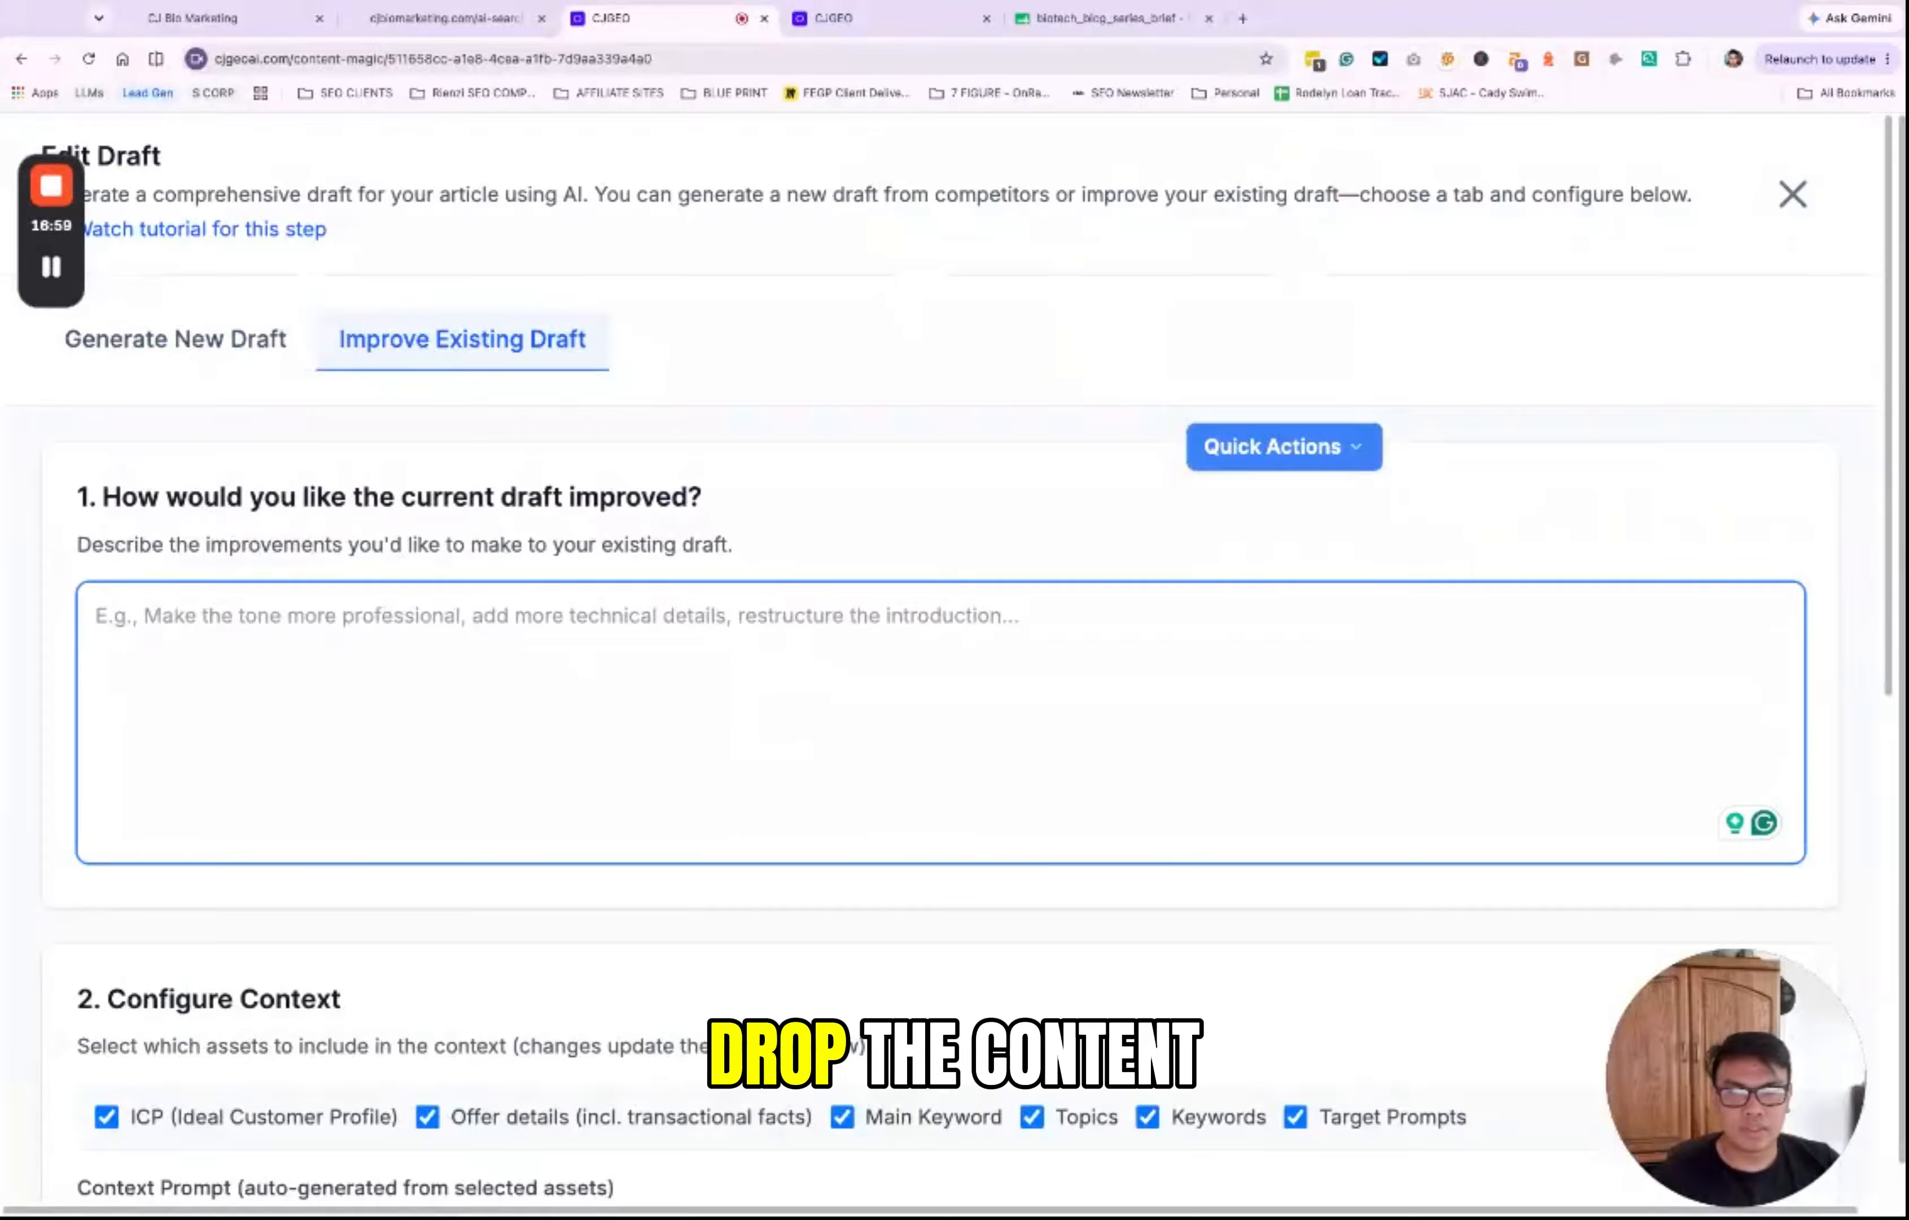
pyautogui.scroll(-10, 962, 722)
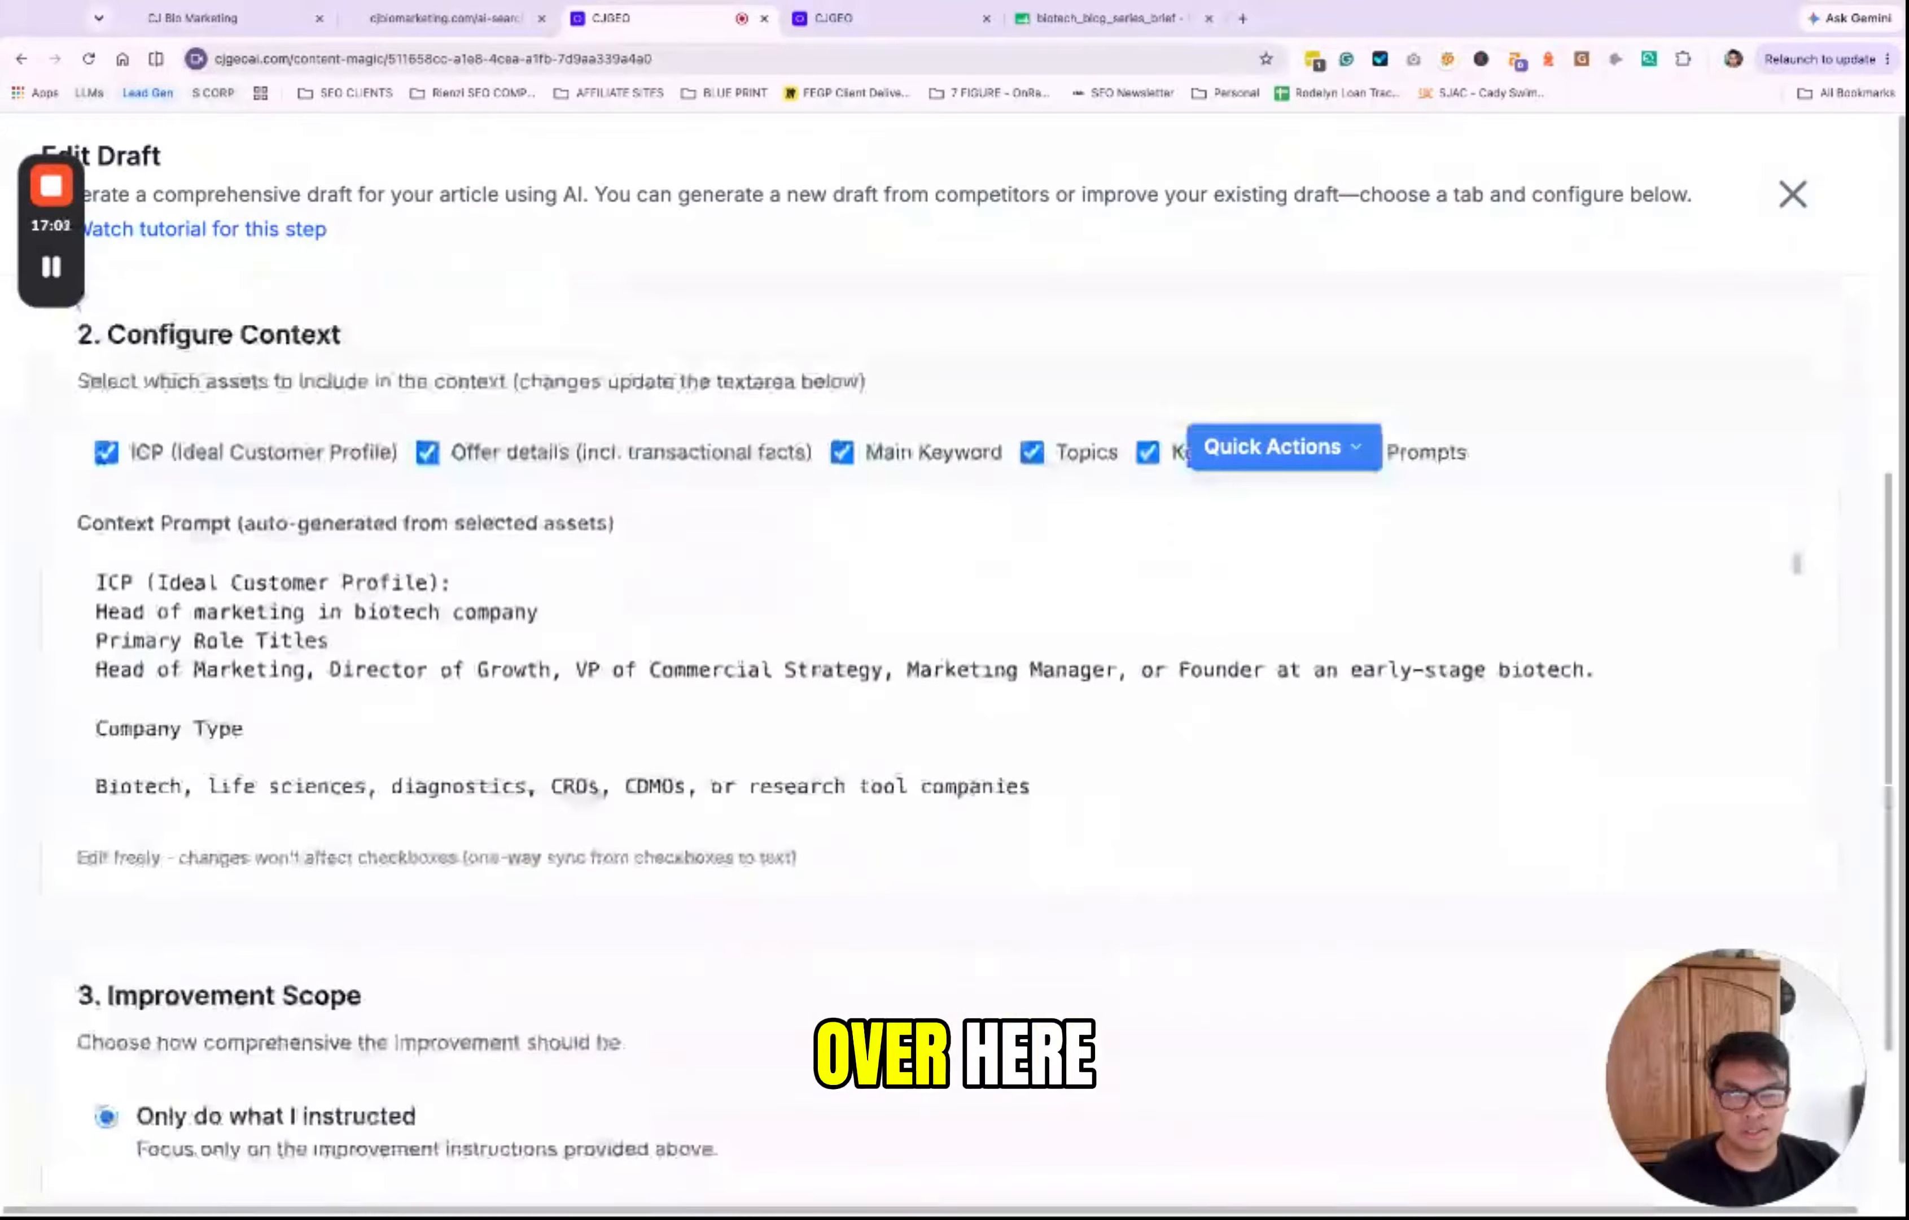
pyautogui.scroll(10, 963, 722)
pyautogui.scroll(-10, 963, 722)
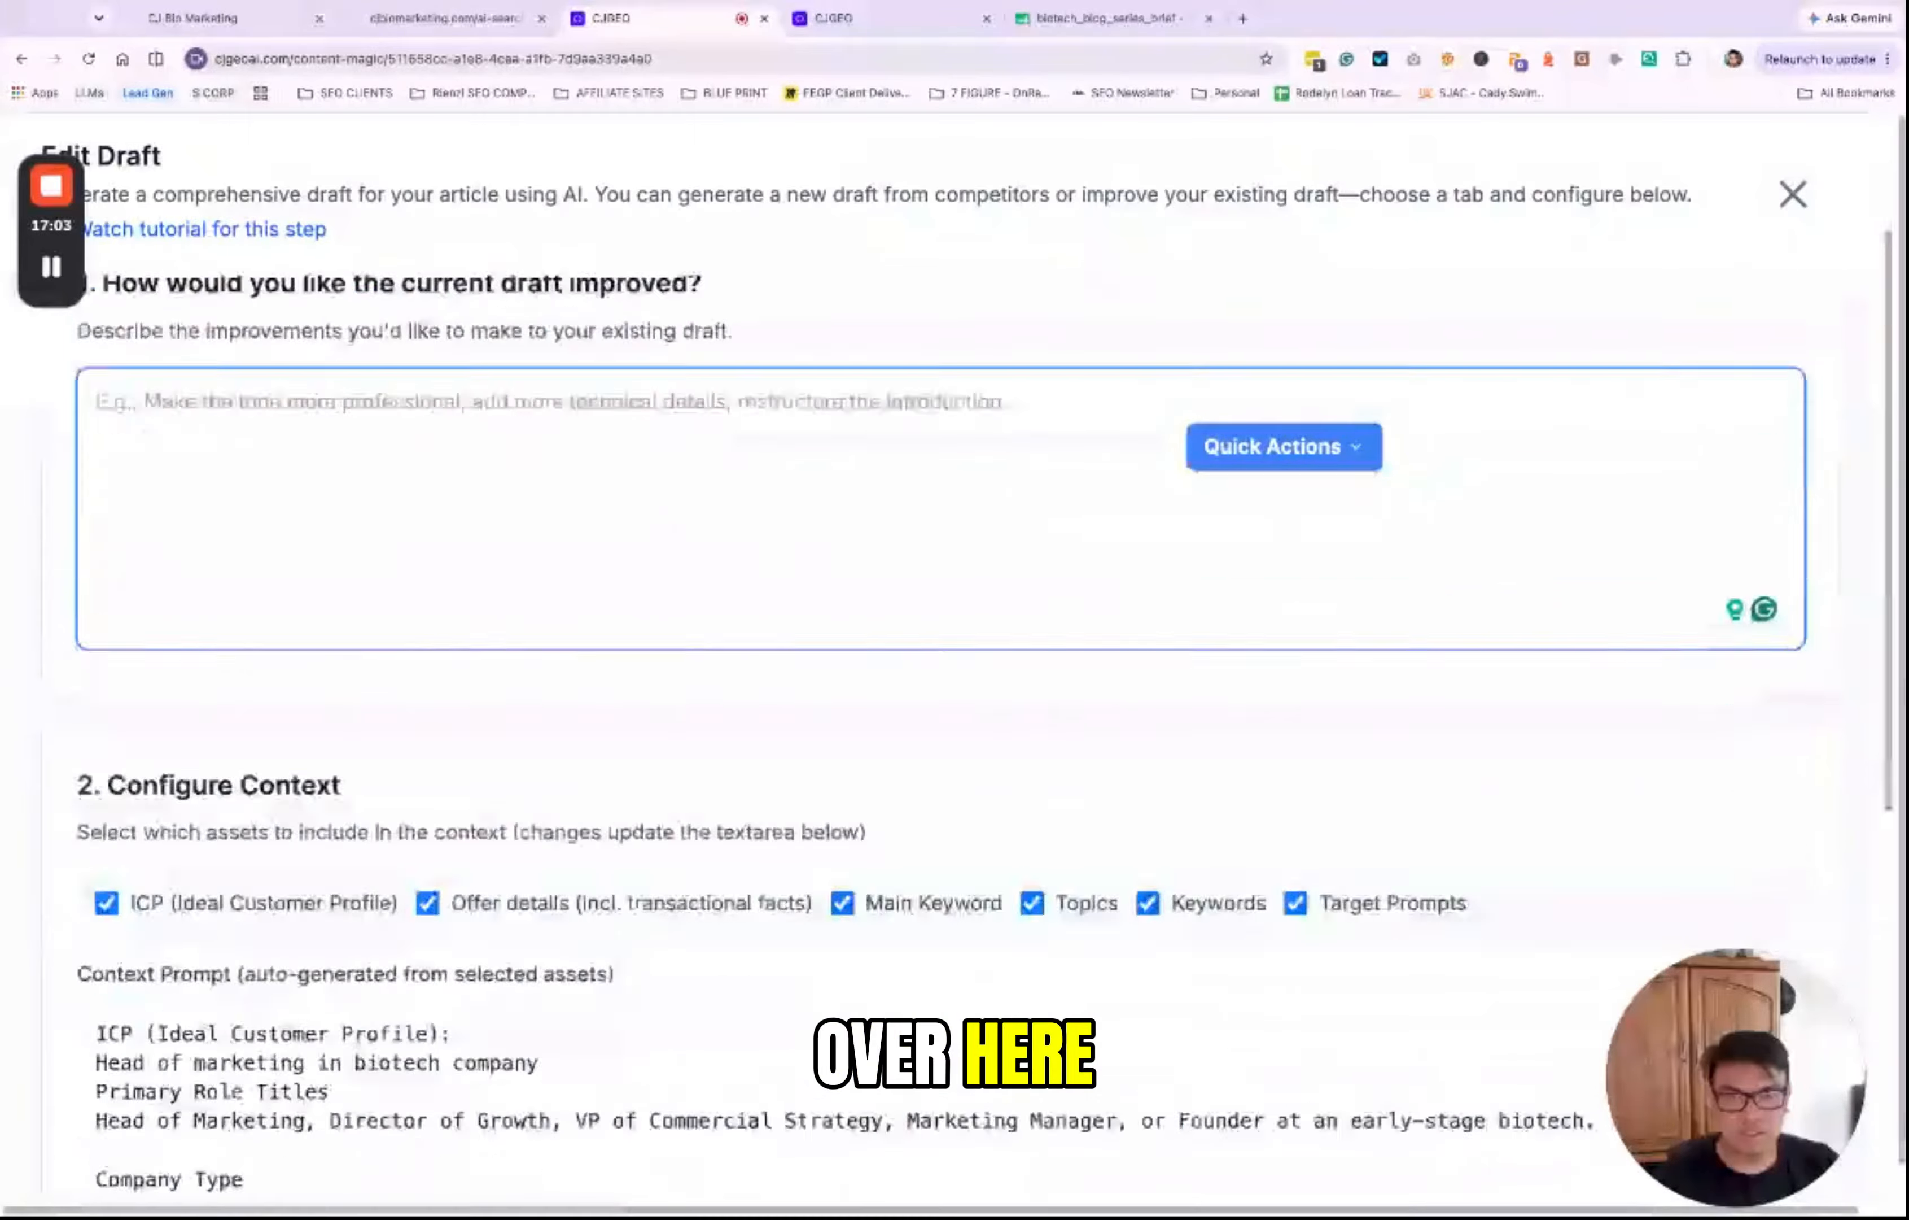
pyautogui.scroll(10, 963, 722)
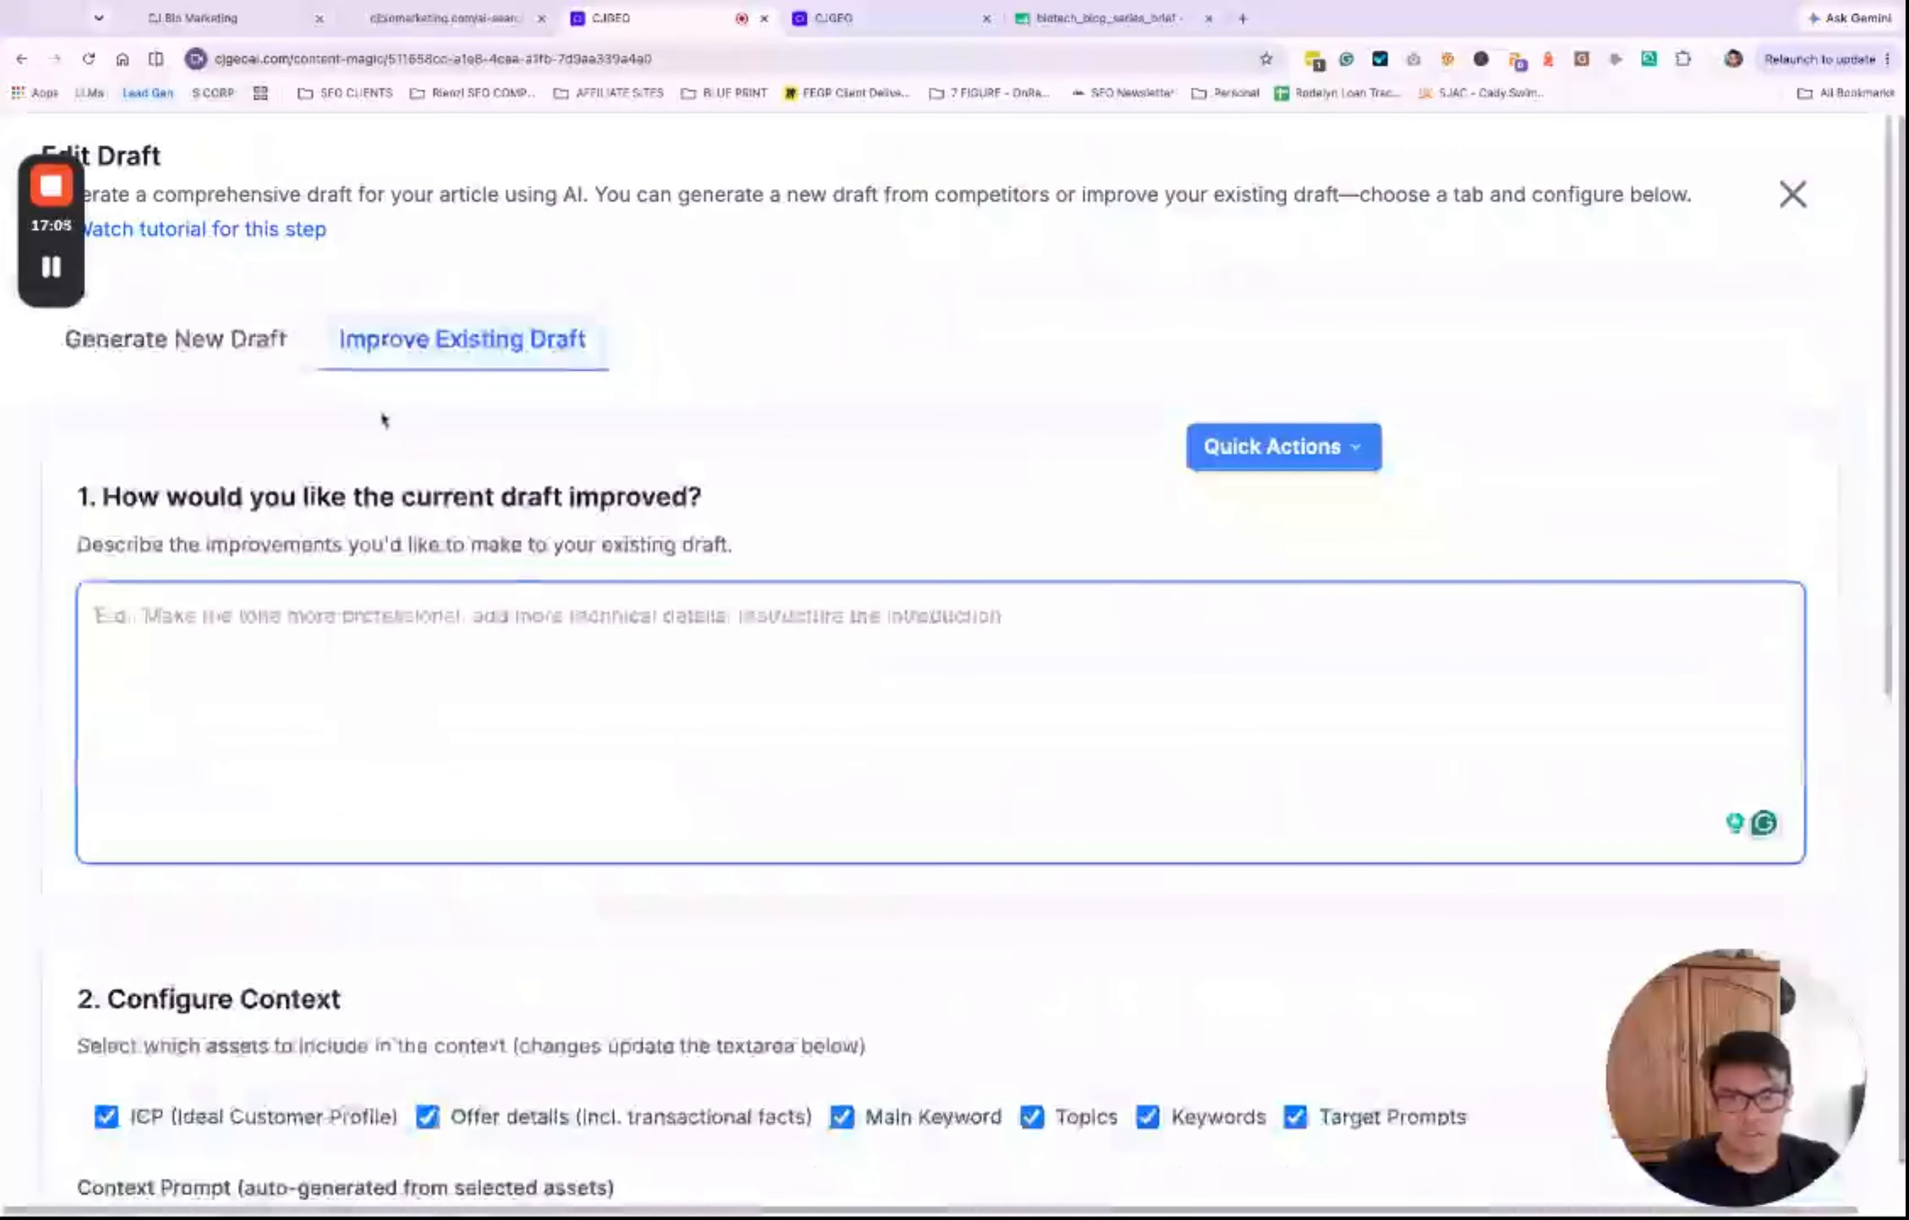
pyautogui.scroll(-12, 507, 621)
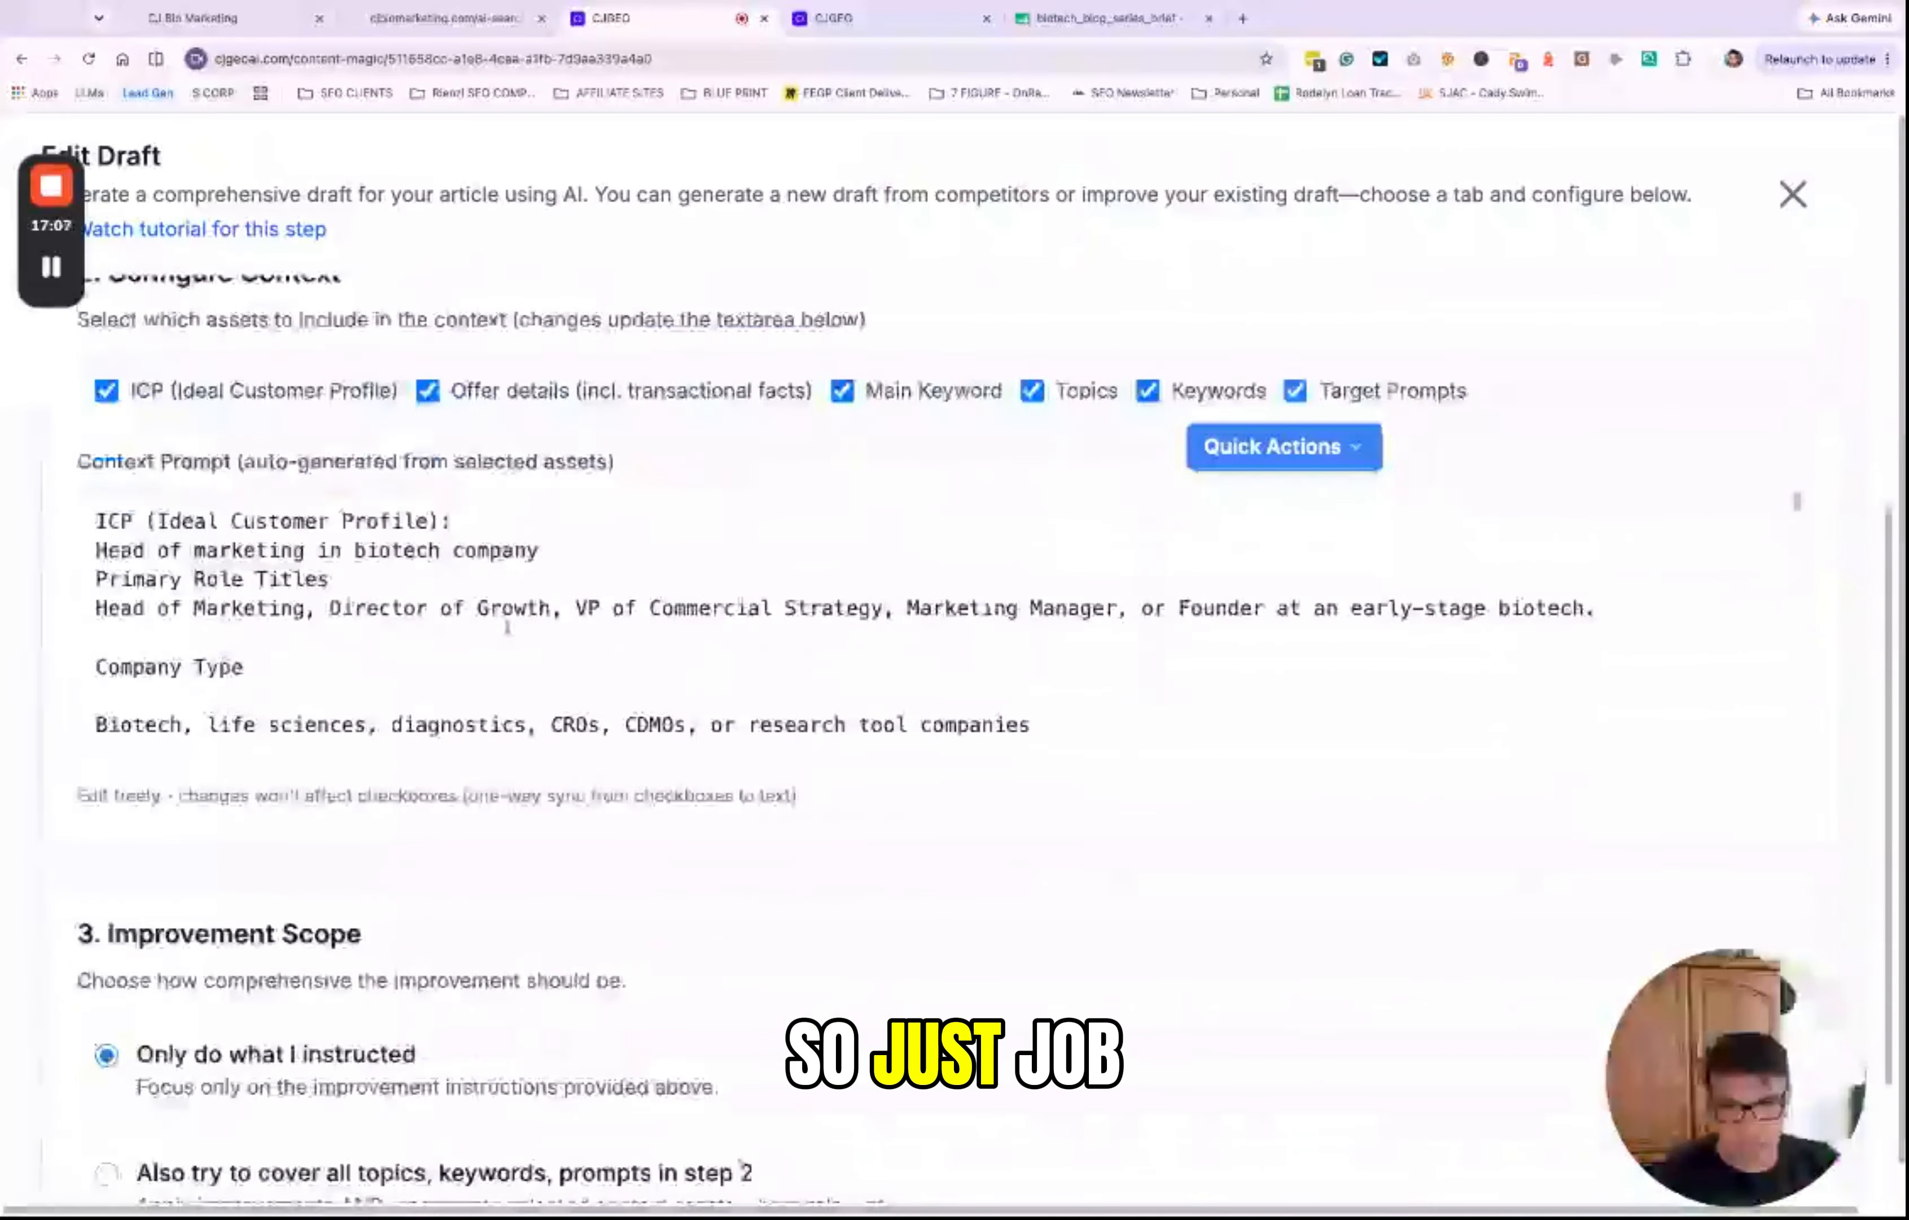
pyautogui.scroll(10, 265, 362)
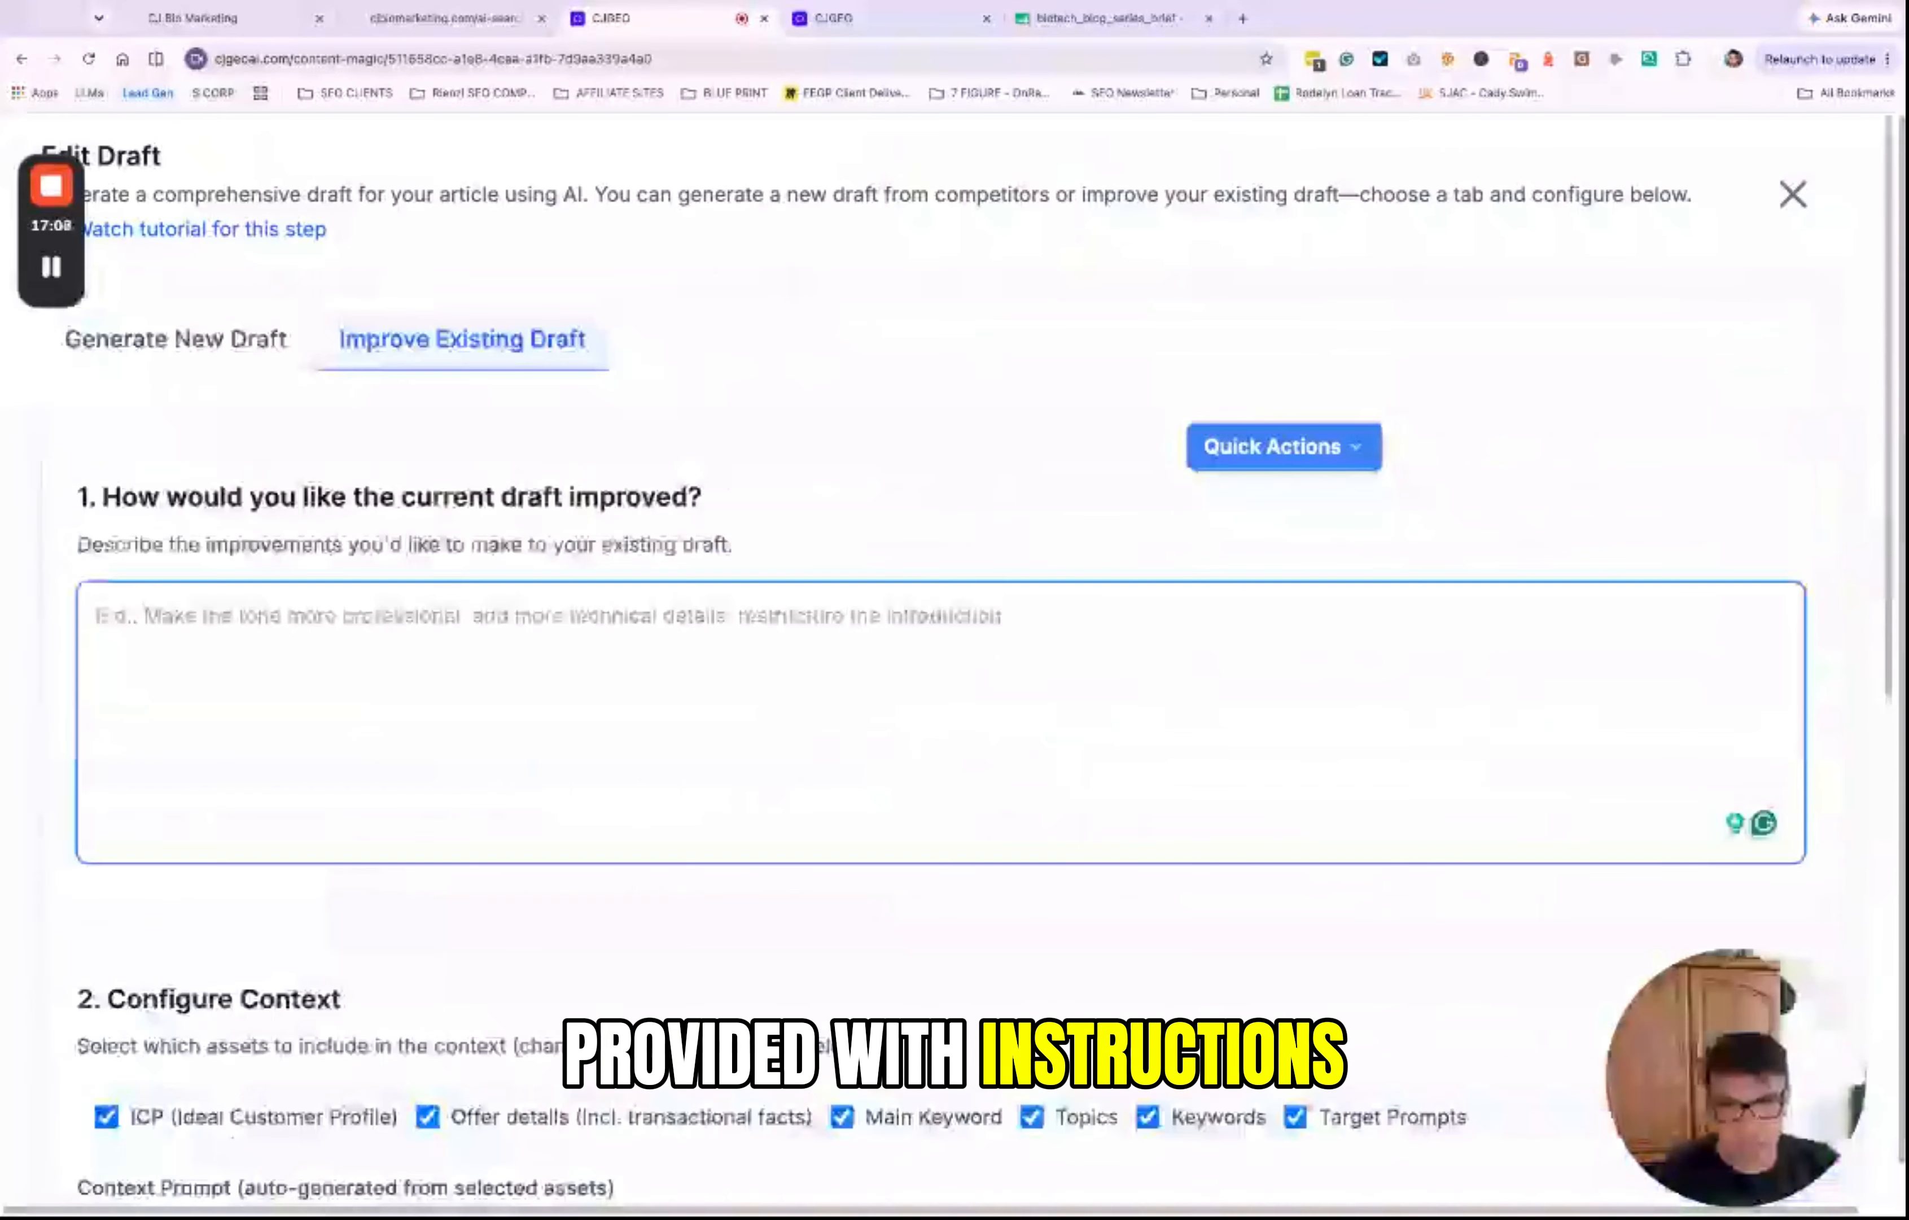
pyautogui.click(241, 341)
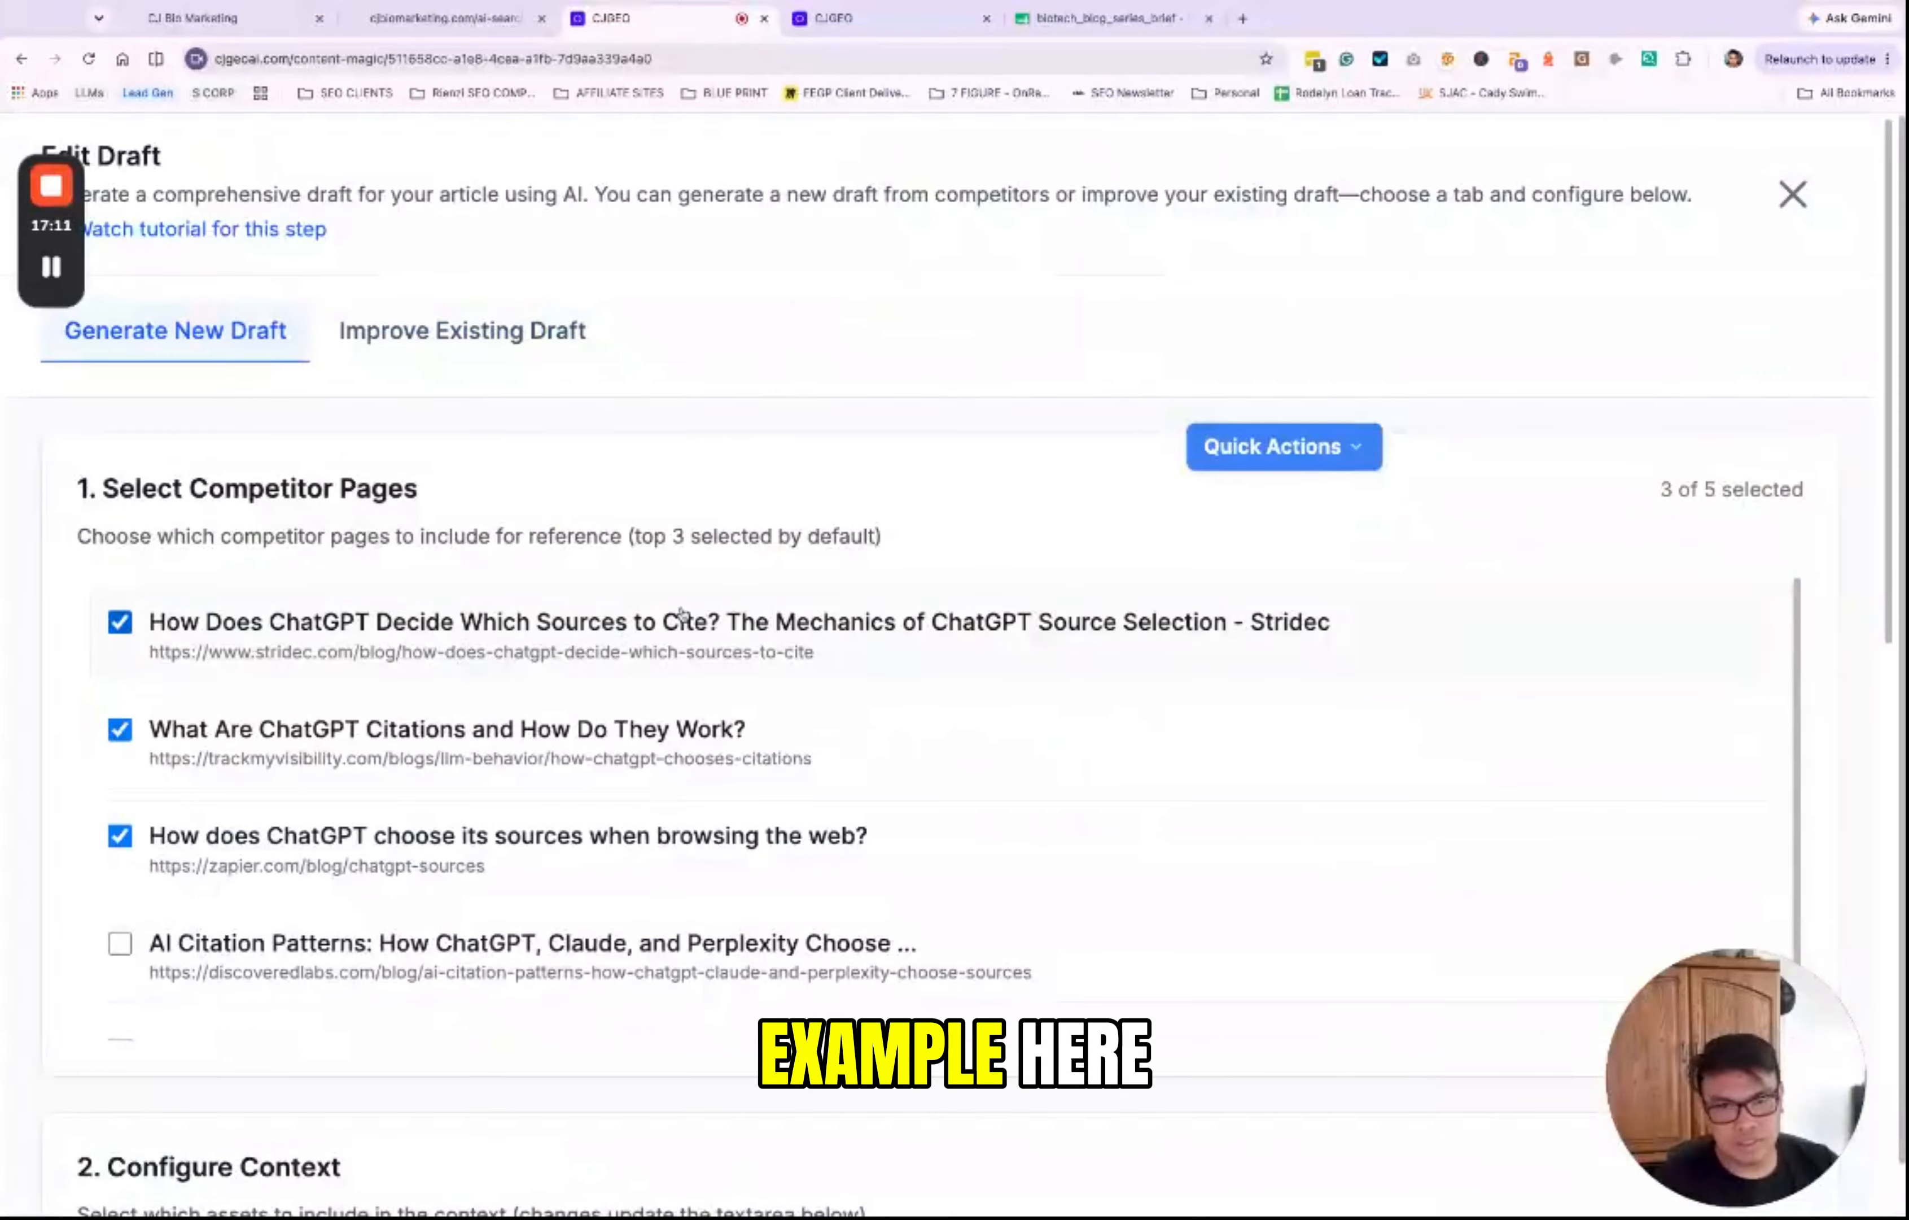
# Step: Include the discoveredlabs "AI Citation Patterns" and Yext "How ChatGPT, Perplexity, Gemini, and Claude Actually Decide What to Cite" pages as competitor references
pyautogui.scroll(-2, 931, 543)
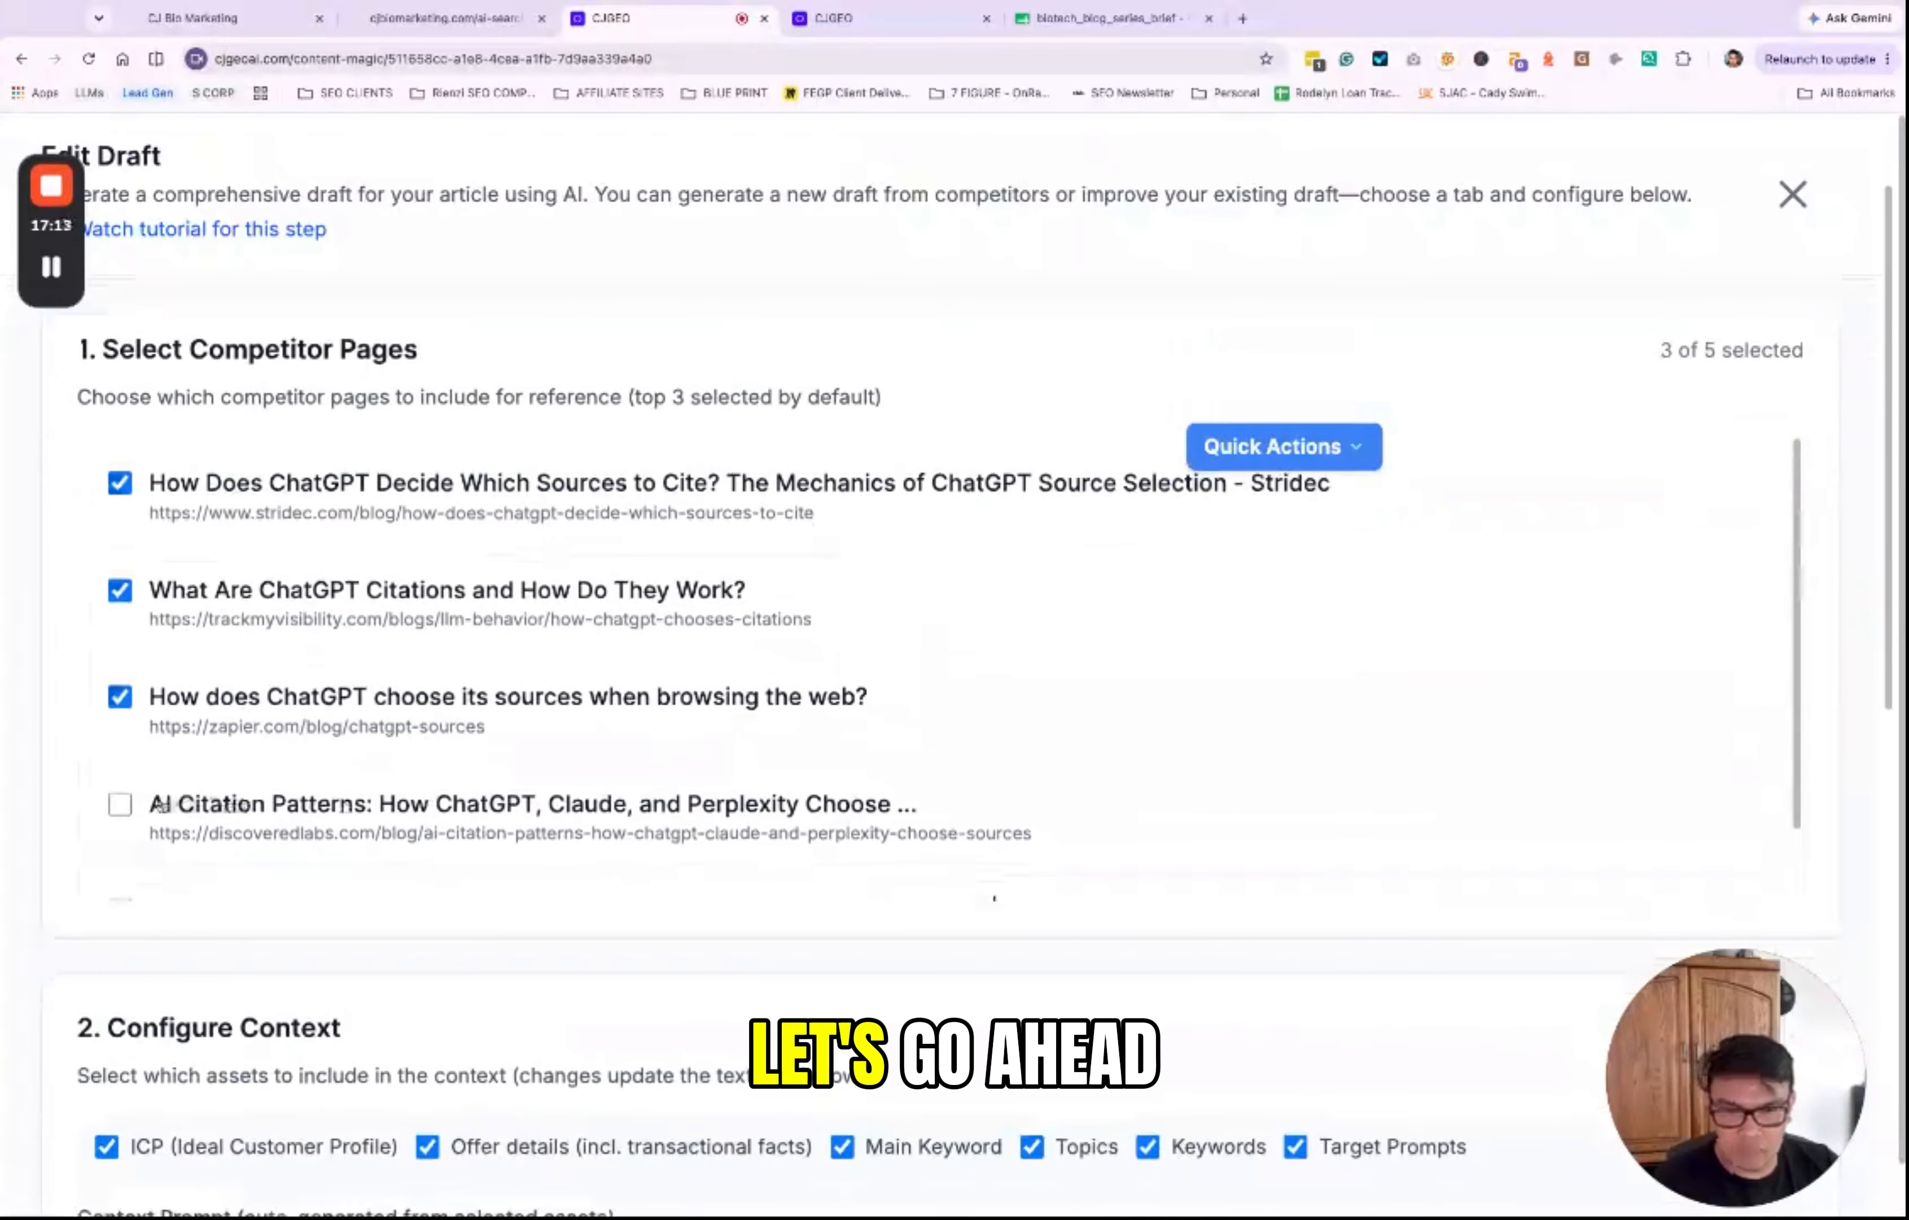
pyautogui.scroll(-2, 138, 804)
pyautogui.scroll(2, 405, 770)
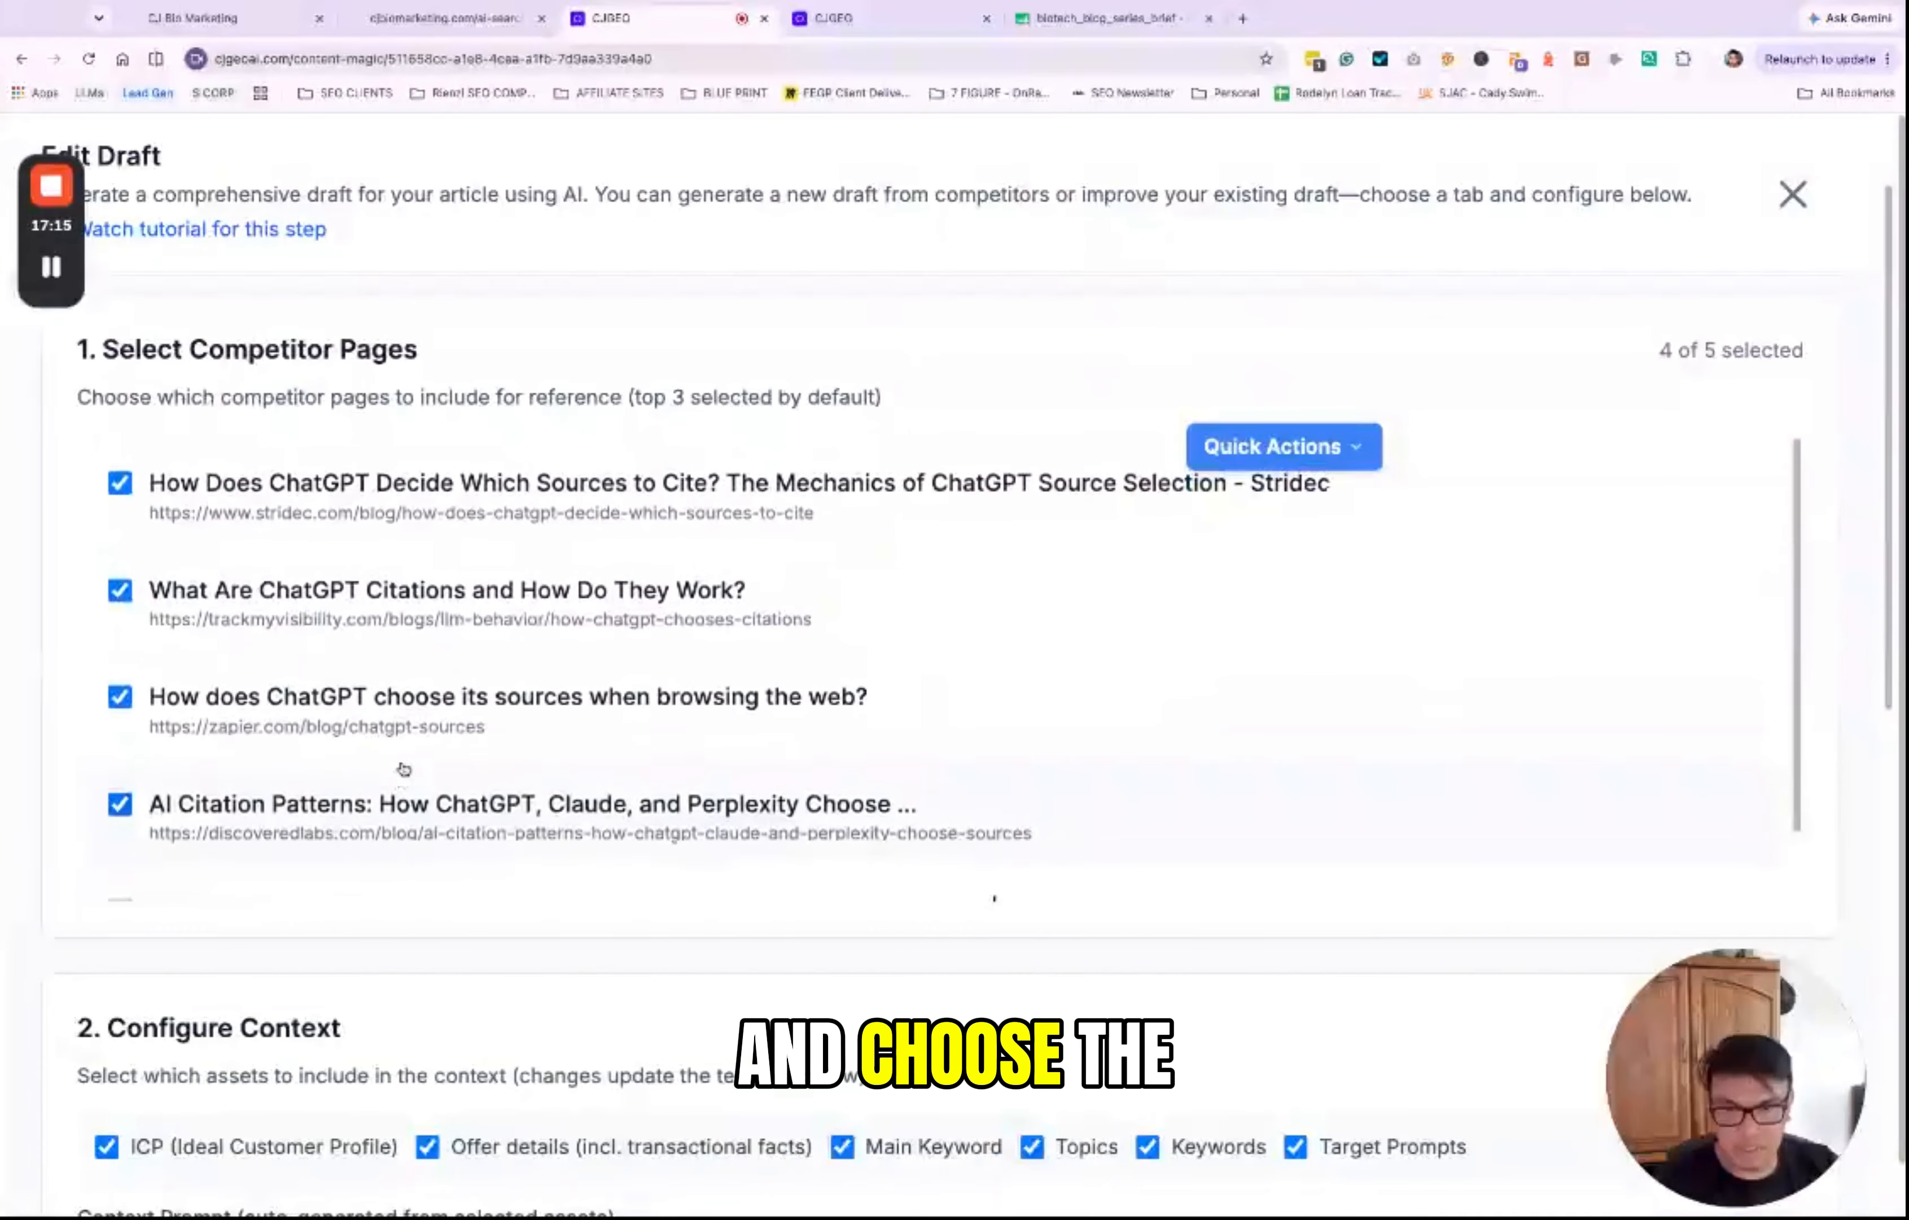
pyautogui.scroll(2, 628, 374)
pyautogui.scroll(-4, 686, 516)
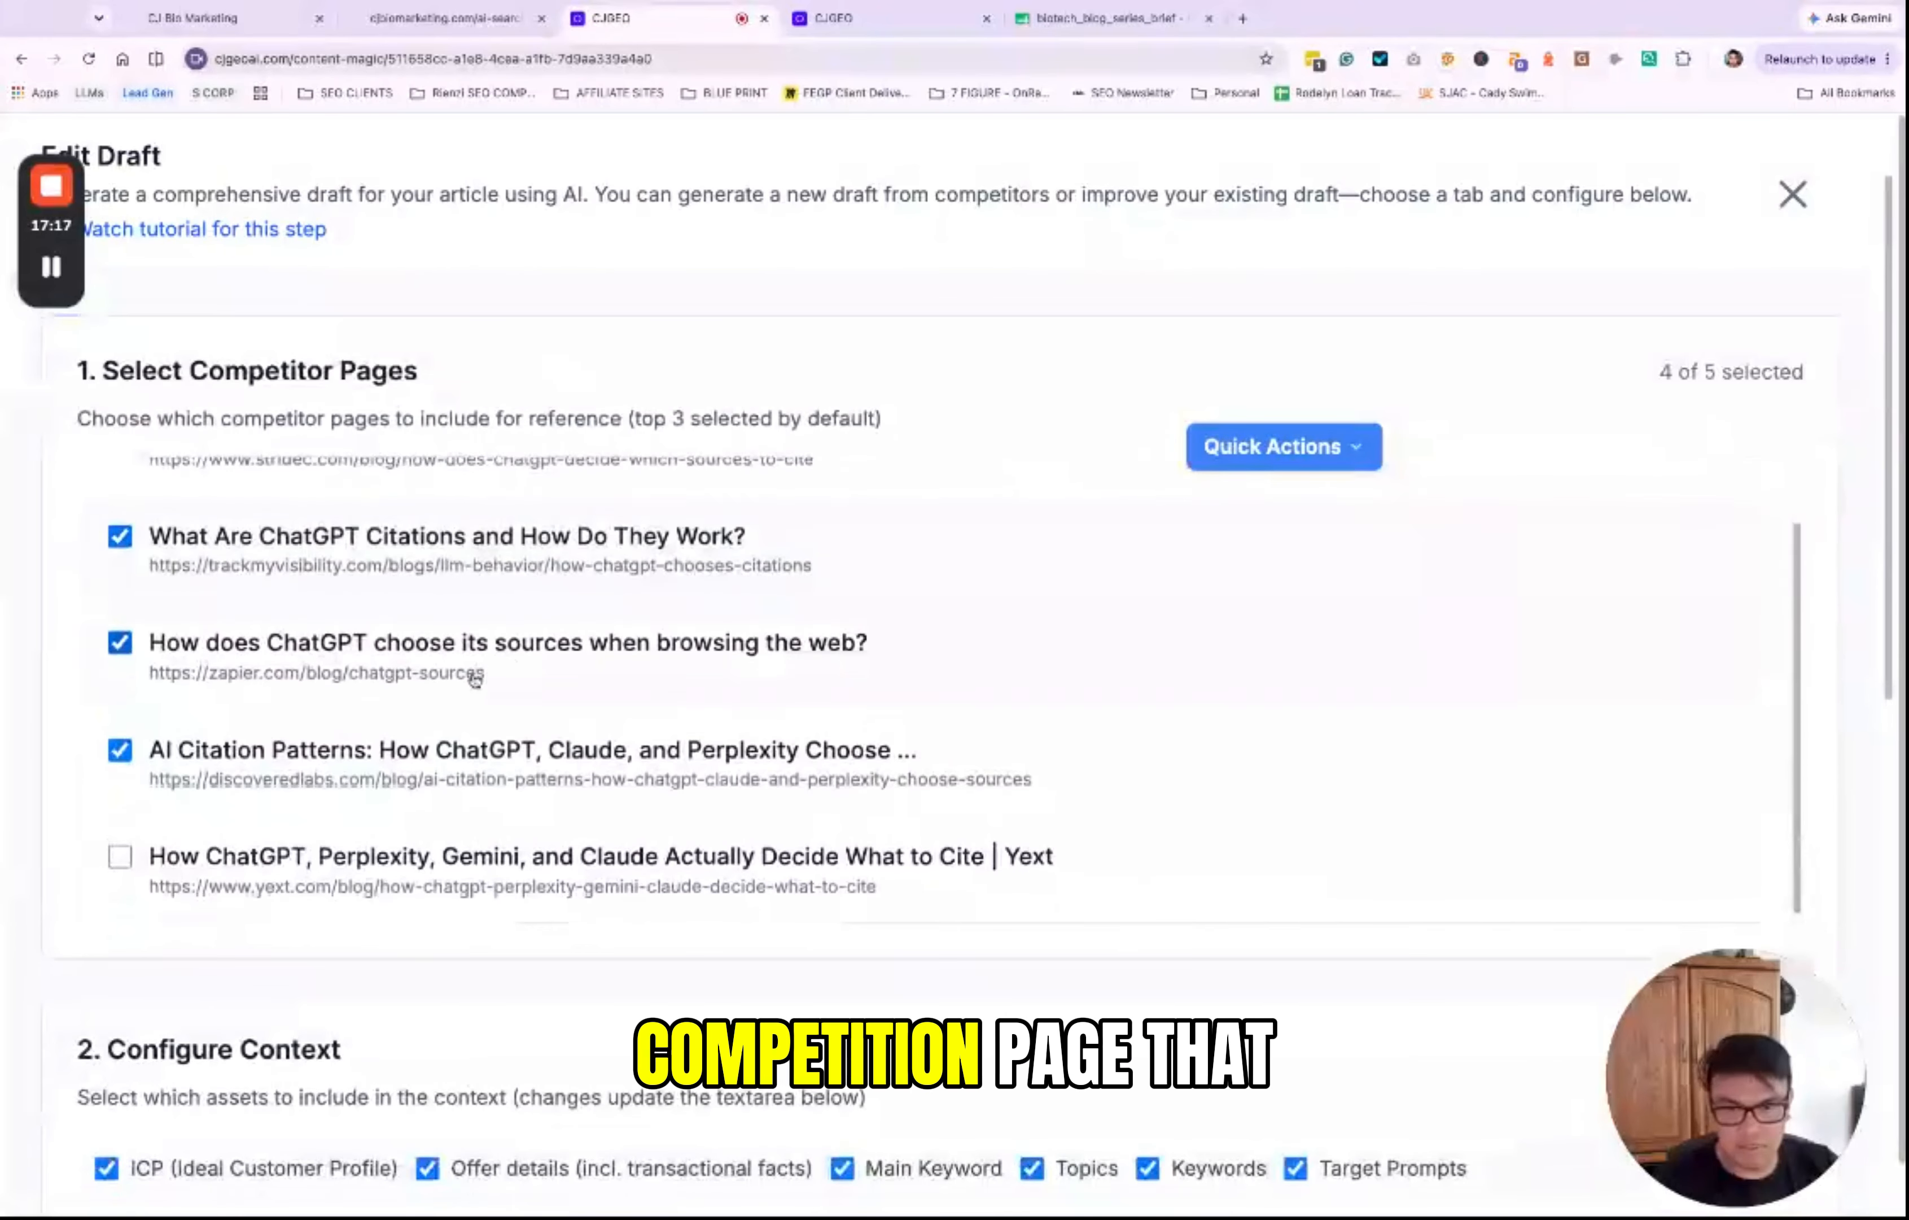
pyautogui.click(158, 844)
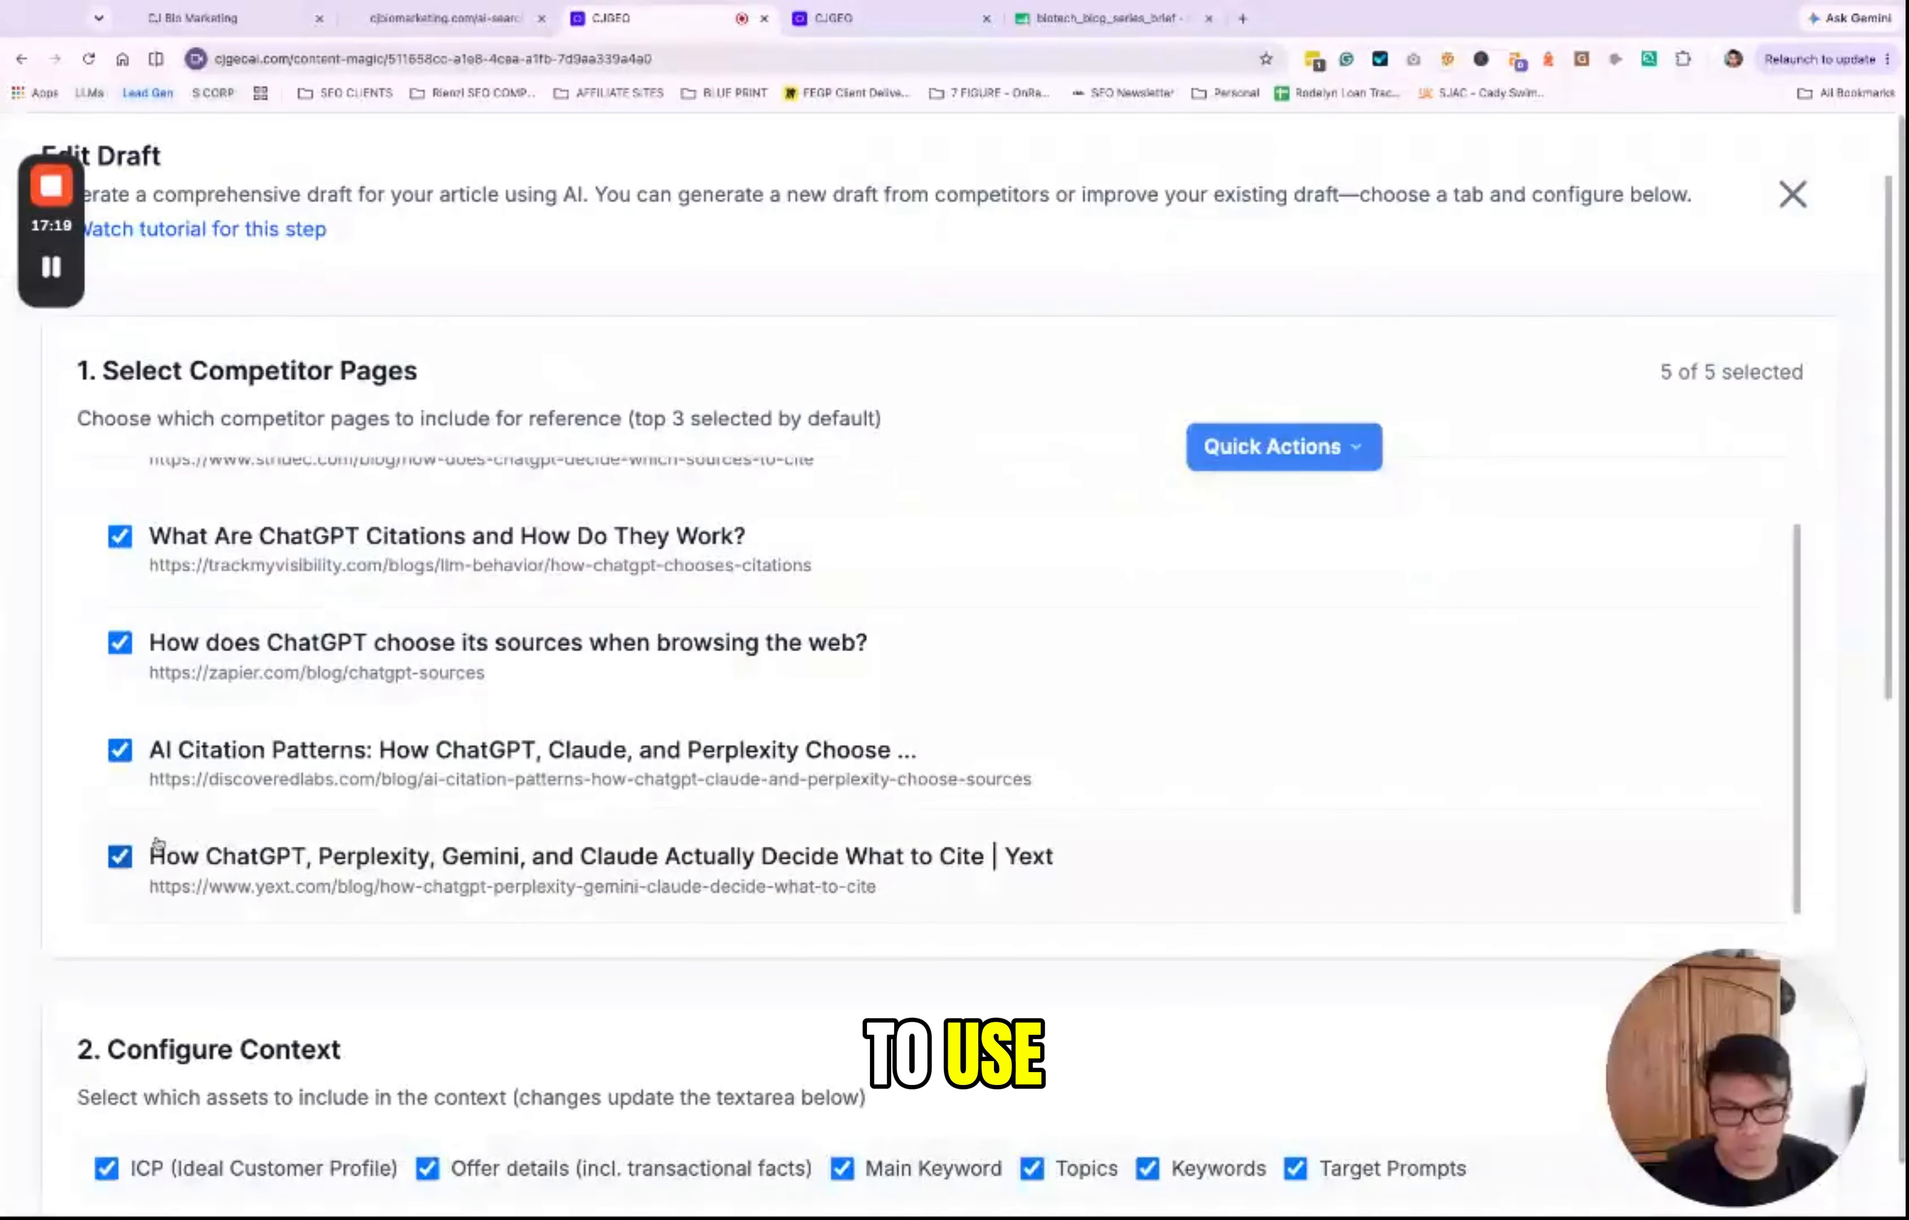
# Step: Review the full list of selected competitor pages that serve as references for the new draft
pyautogui.scroll(1, 665, 706)
pyautogui.scroll(-1, 664, 707)
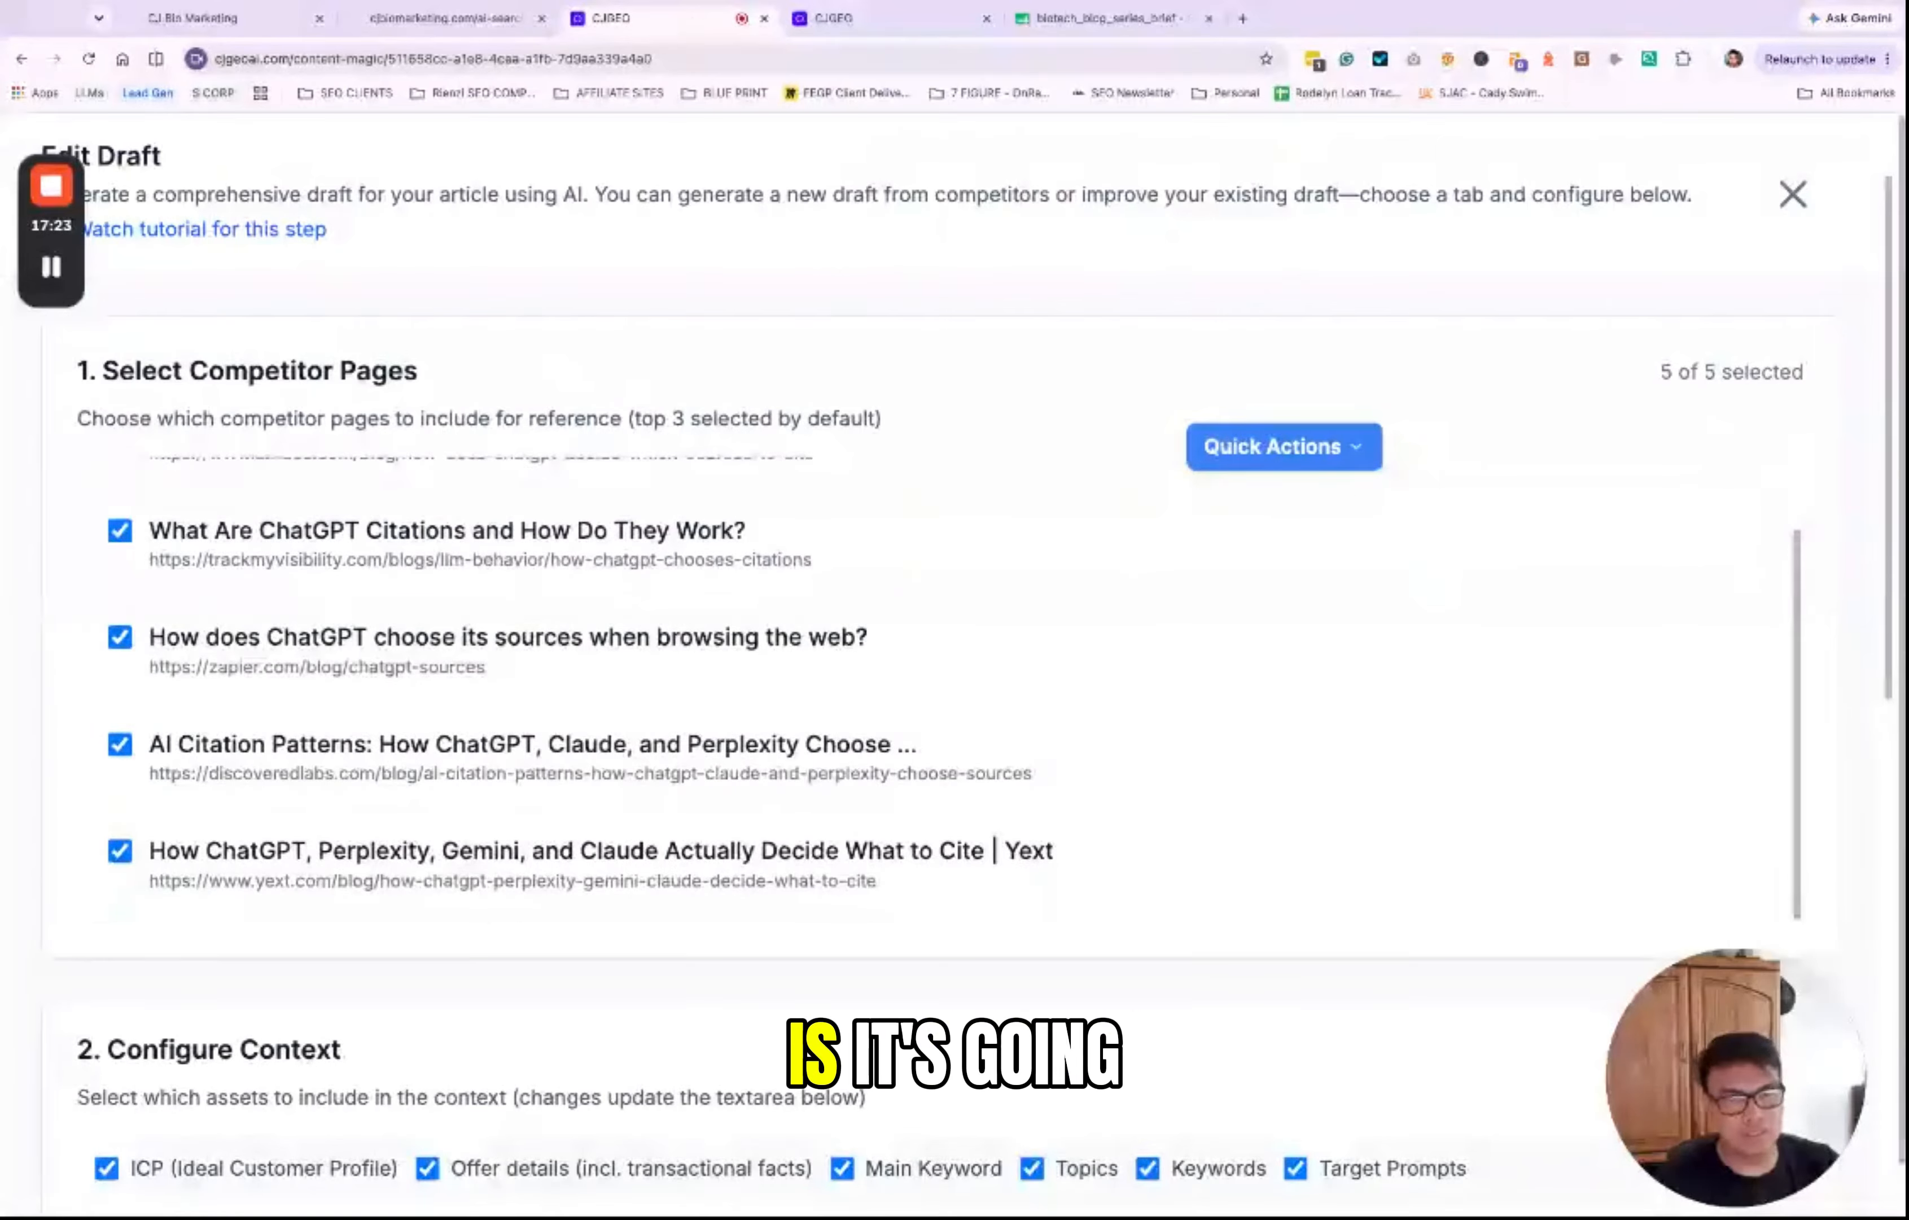
pyautogui.scroll(-3, 963, 682)
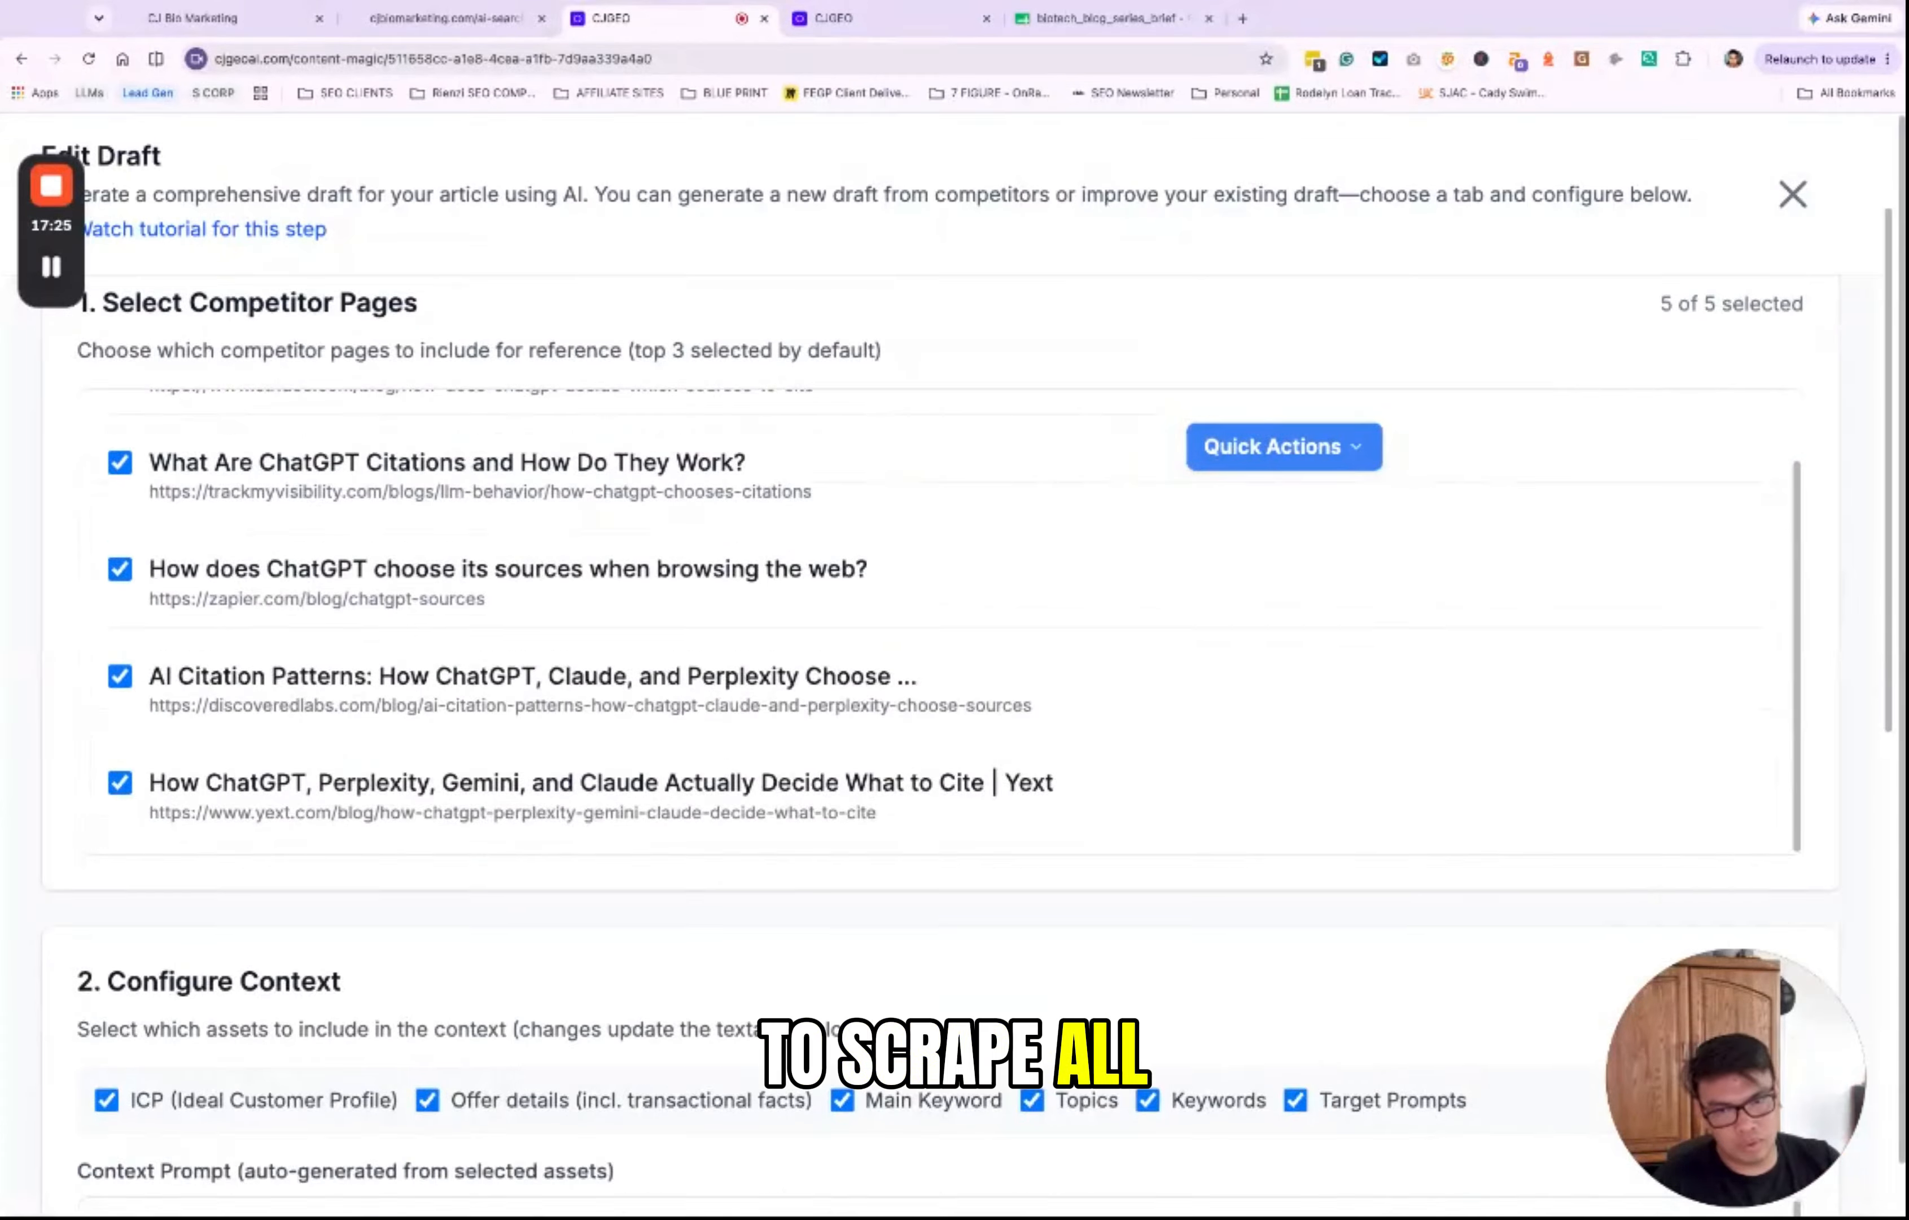
pyautogui.scroll(4, 962, 682)
pyautogui.scroll(1, 638, 708)
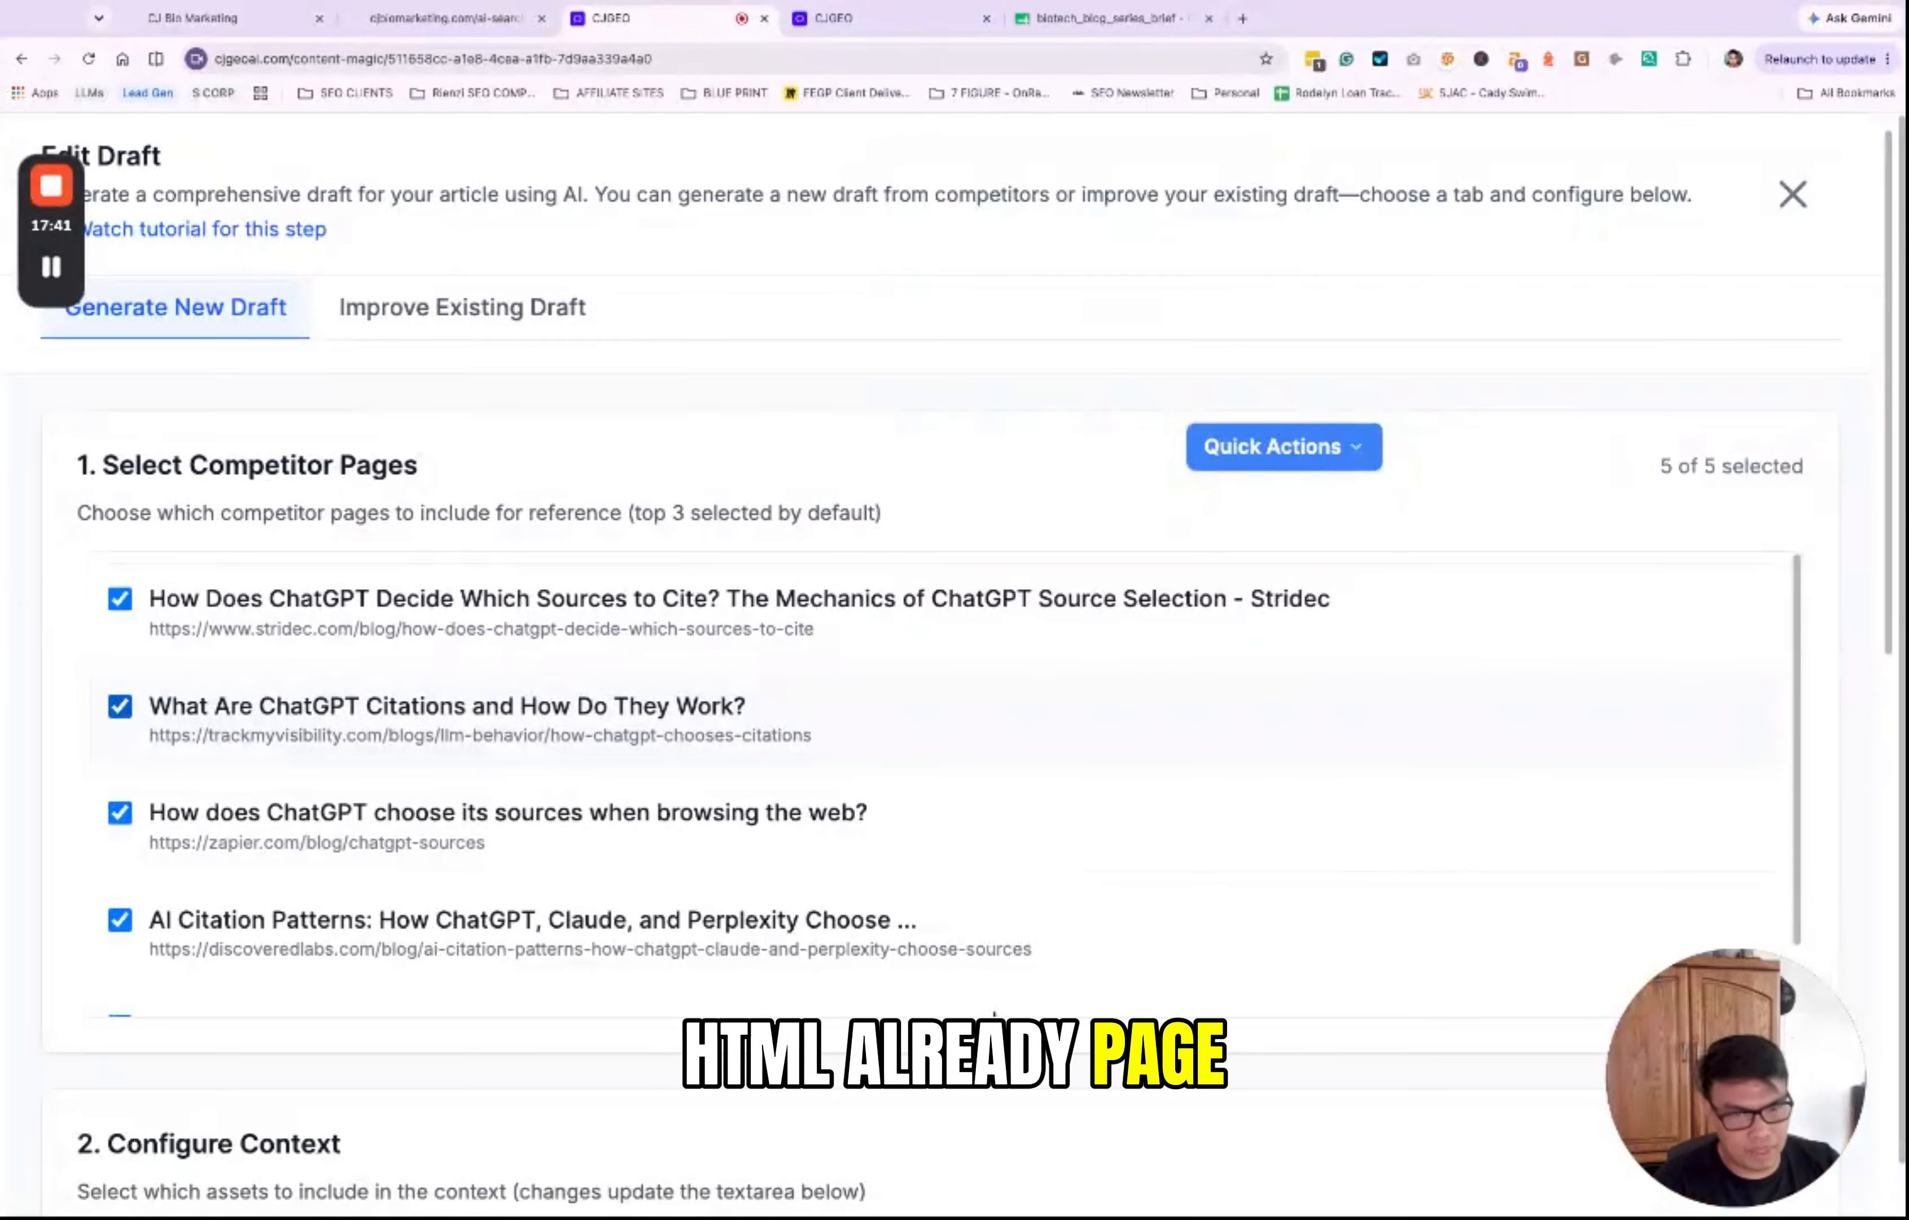
pyautogui.scroll(-6, 1000, 478)
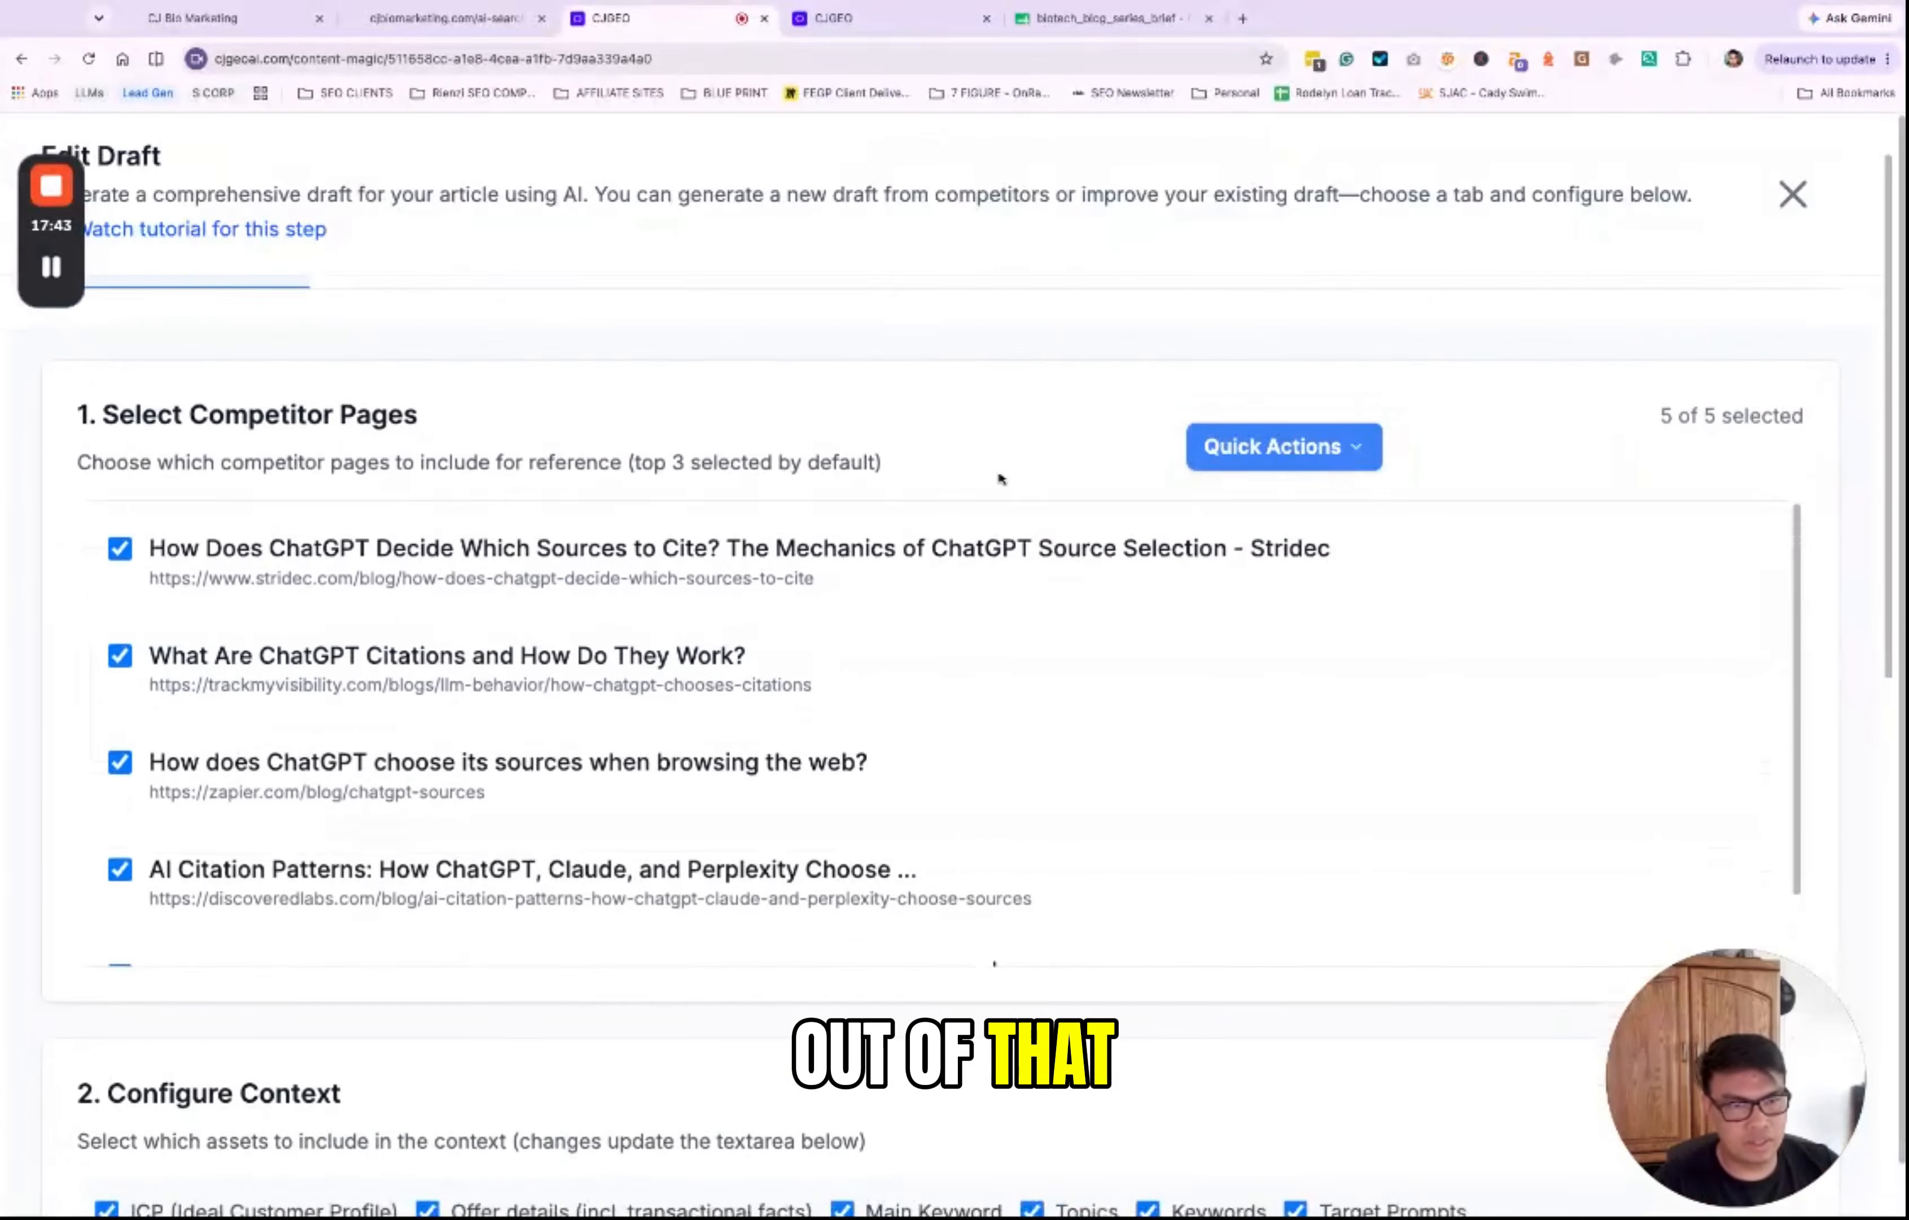
pyautogui.scroll(6, 1000, 478)
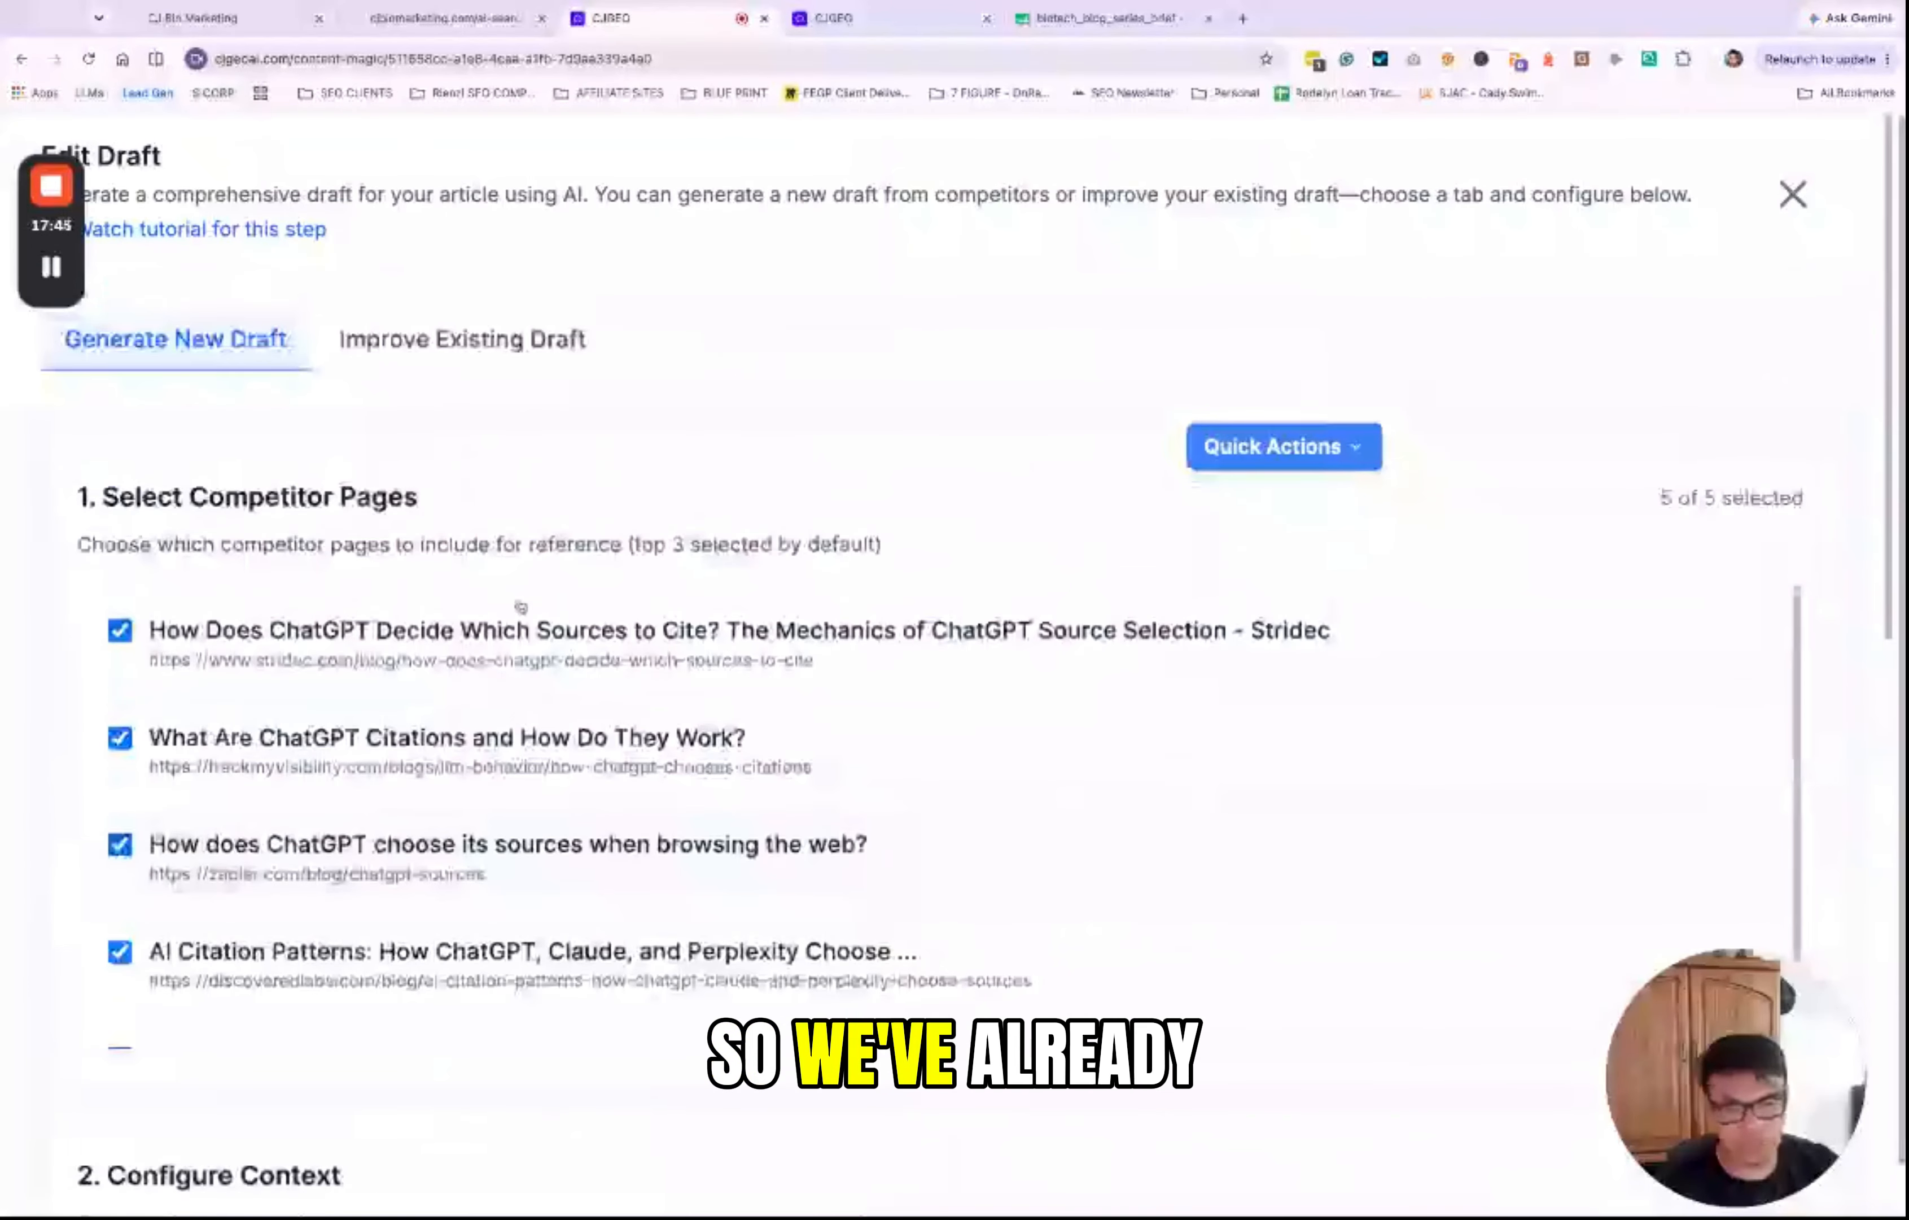
pyautogui.scroll(-1, 712, 595)
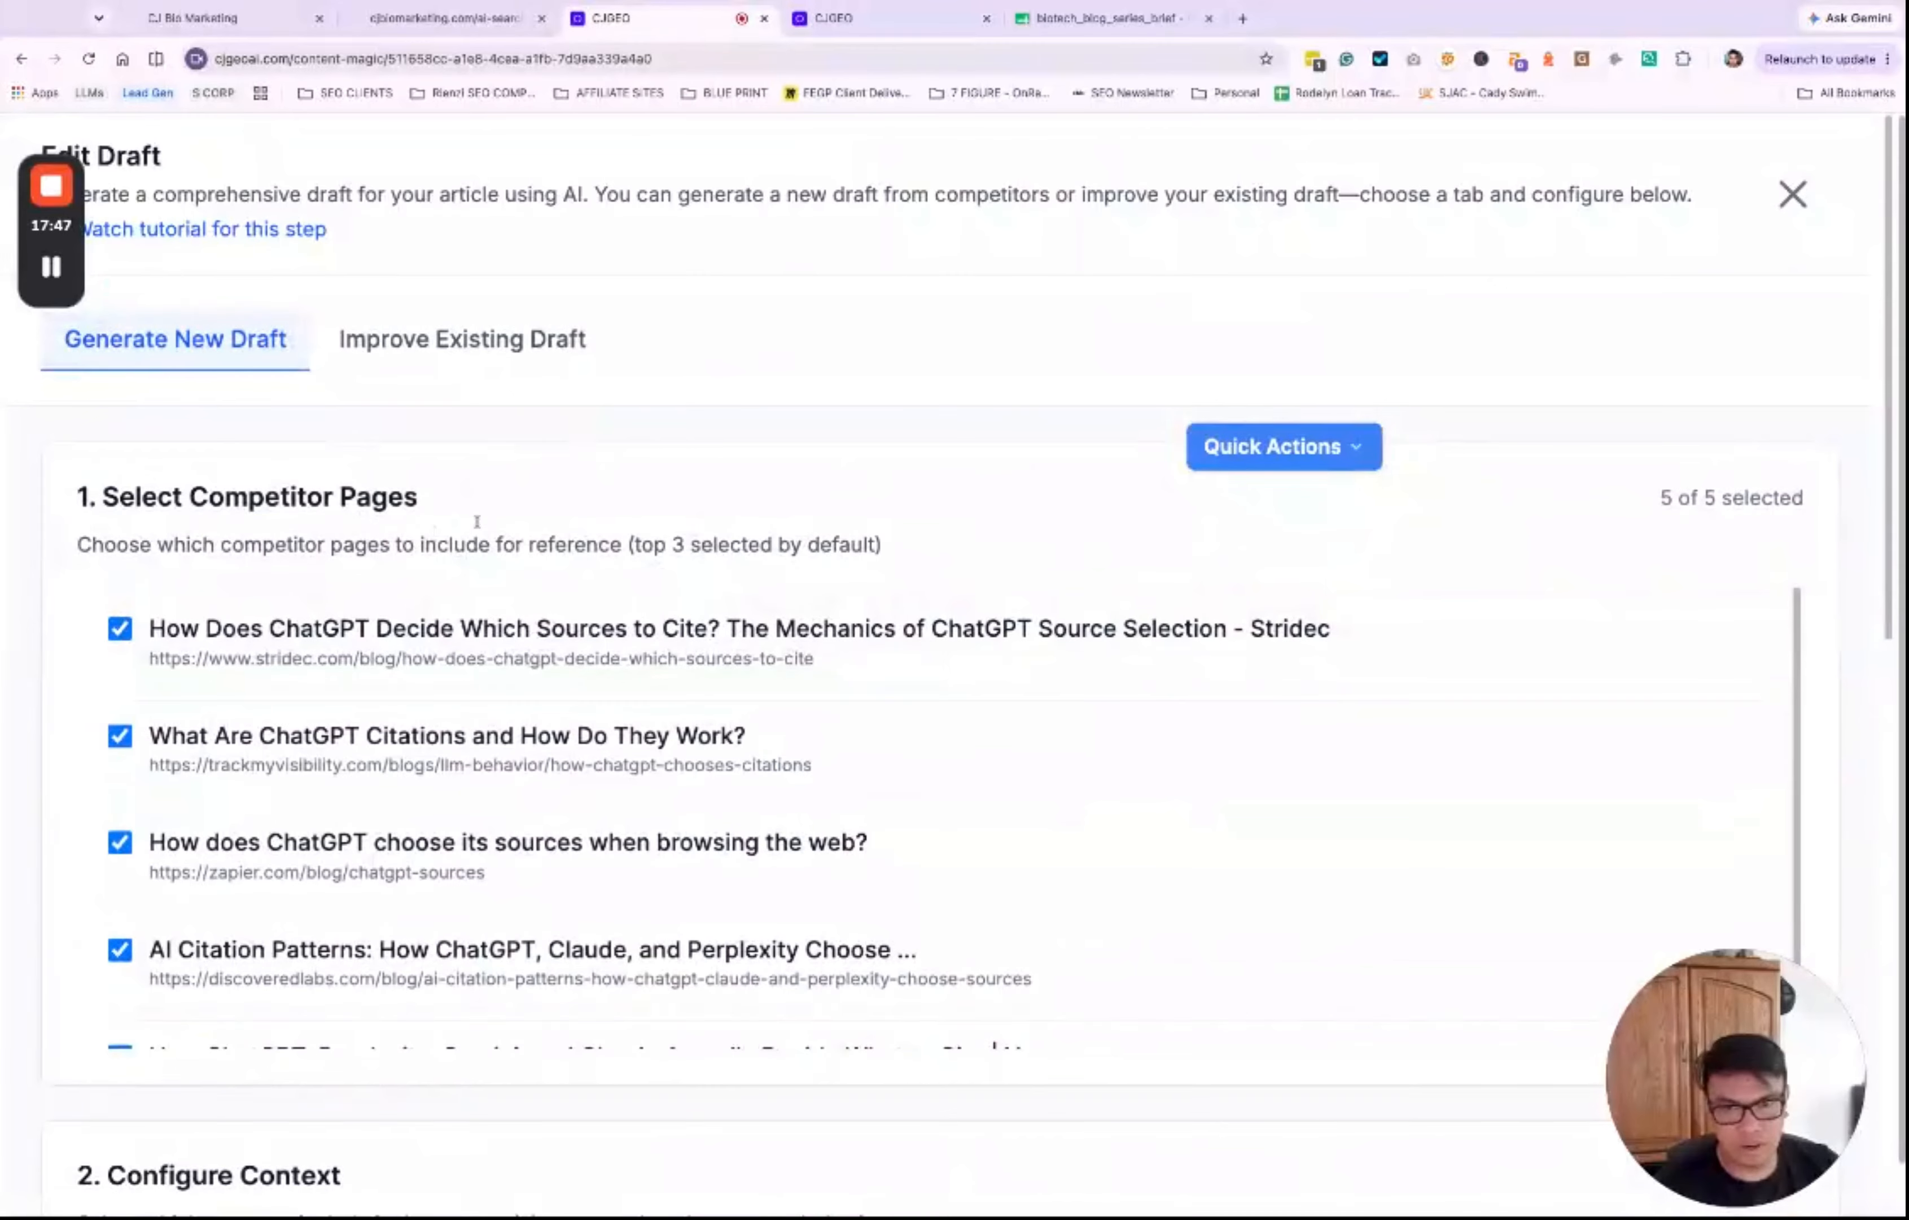
pyautogui.scroll(-1, 732, 485)
# Step: Exclude Keywords from the draft's context assets while keeping ICP, offer details, Main Keyword, Topics and Target Prompts
pyautogui.scroll(-8, 732, 484)
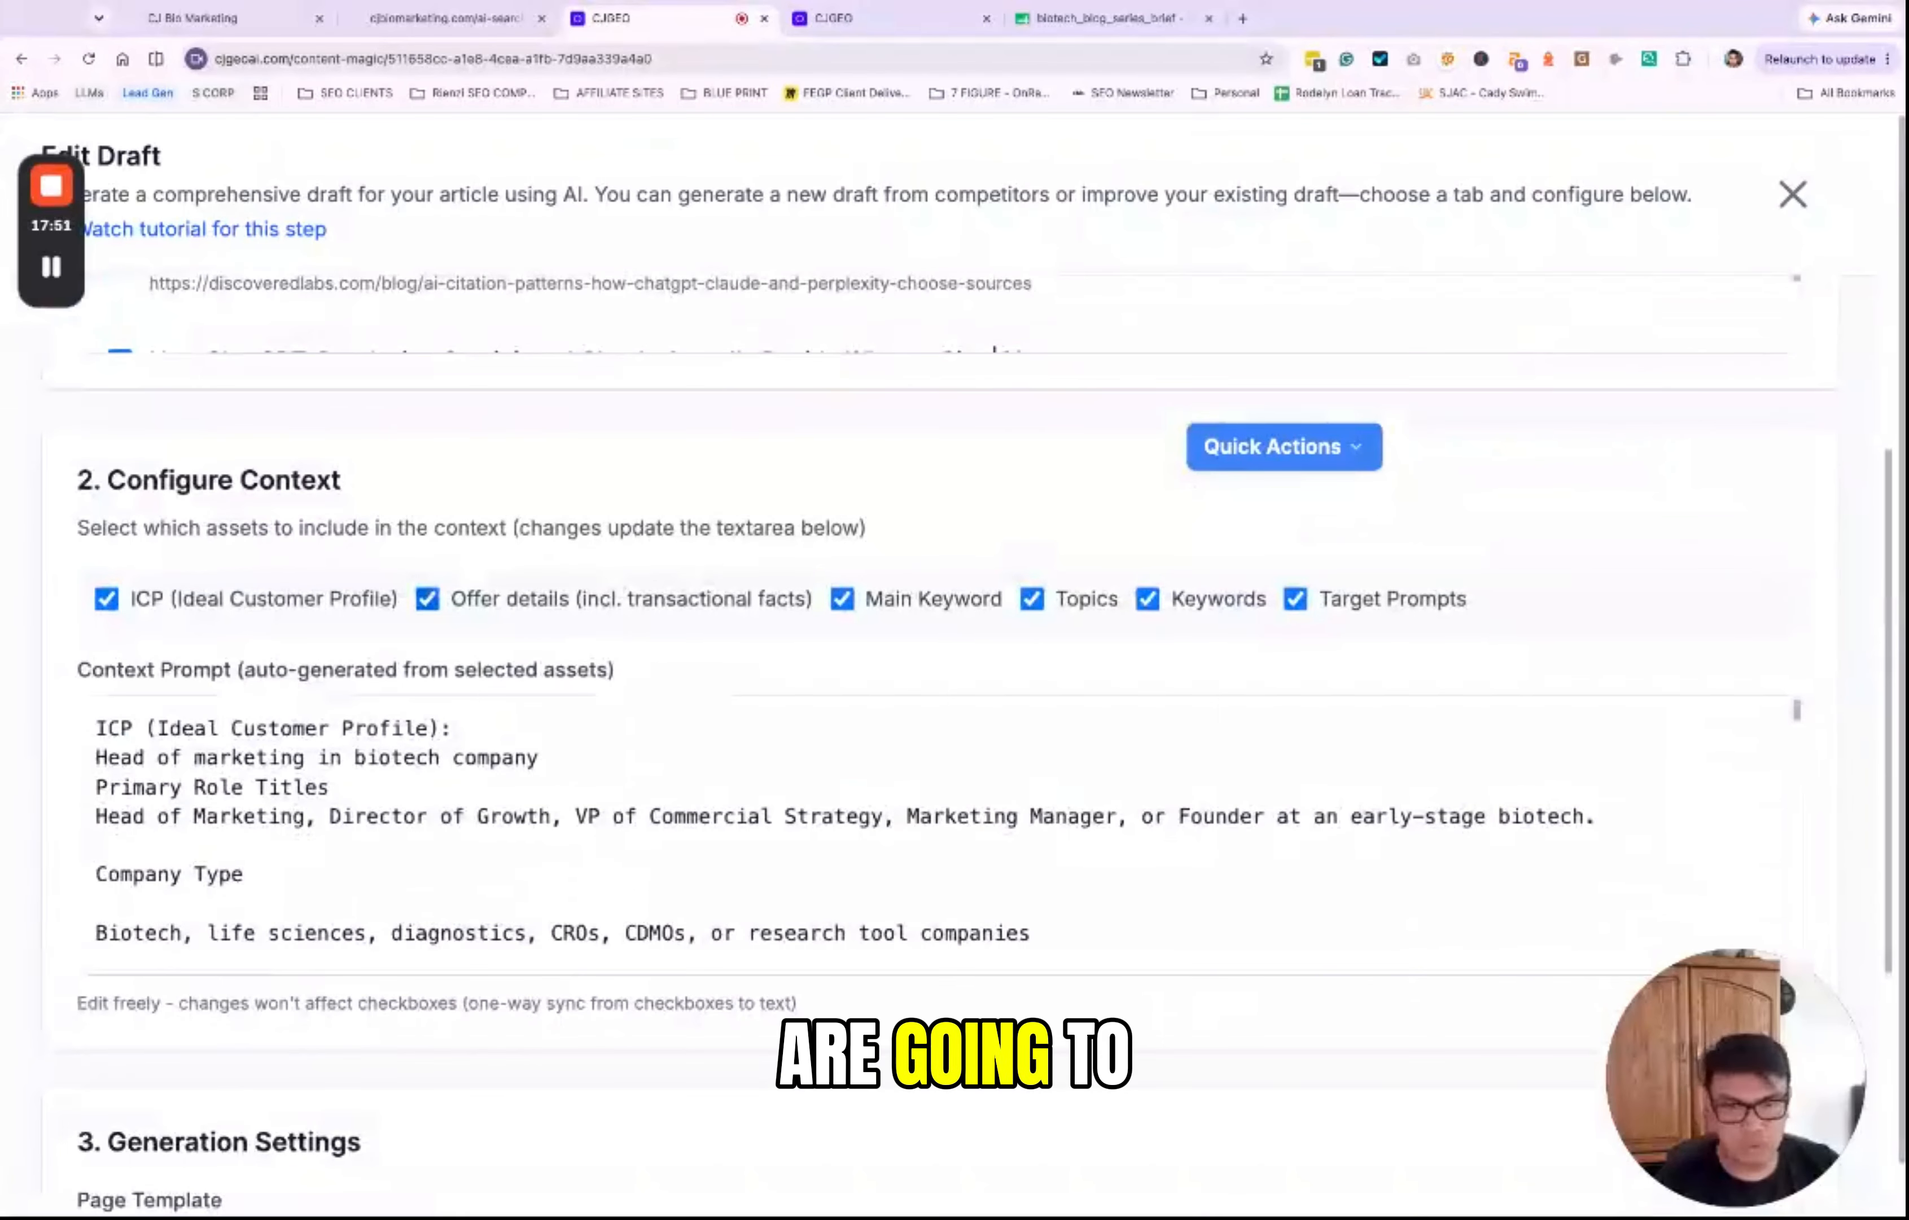
pyautogui.scroll(-2, 469, 473)
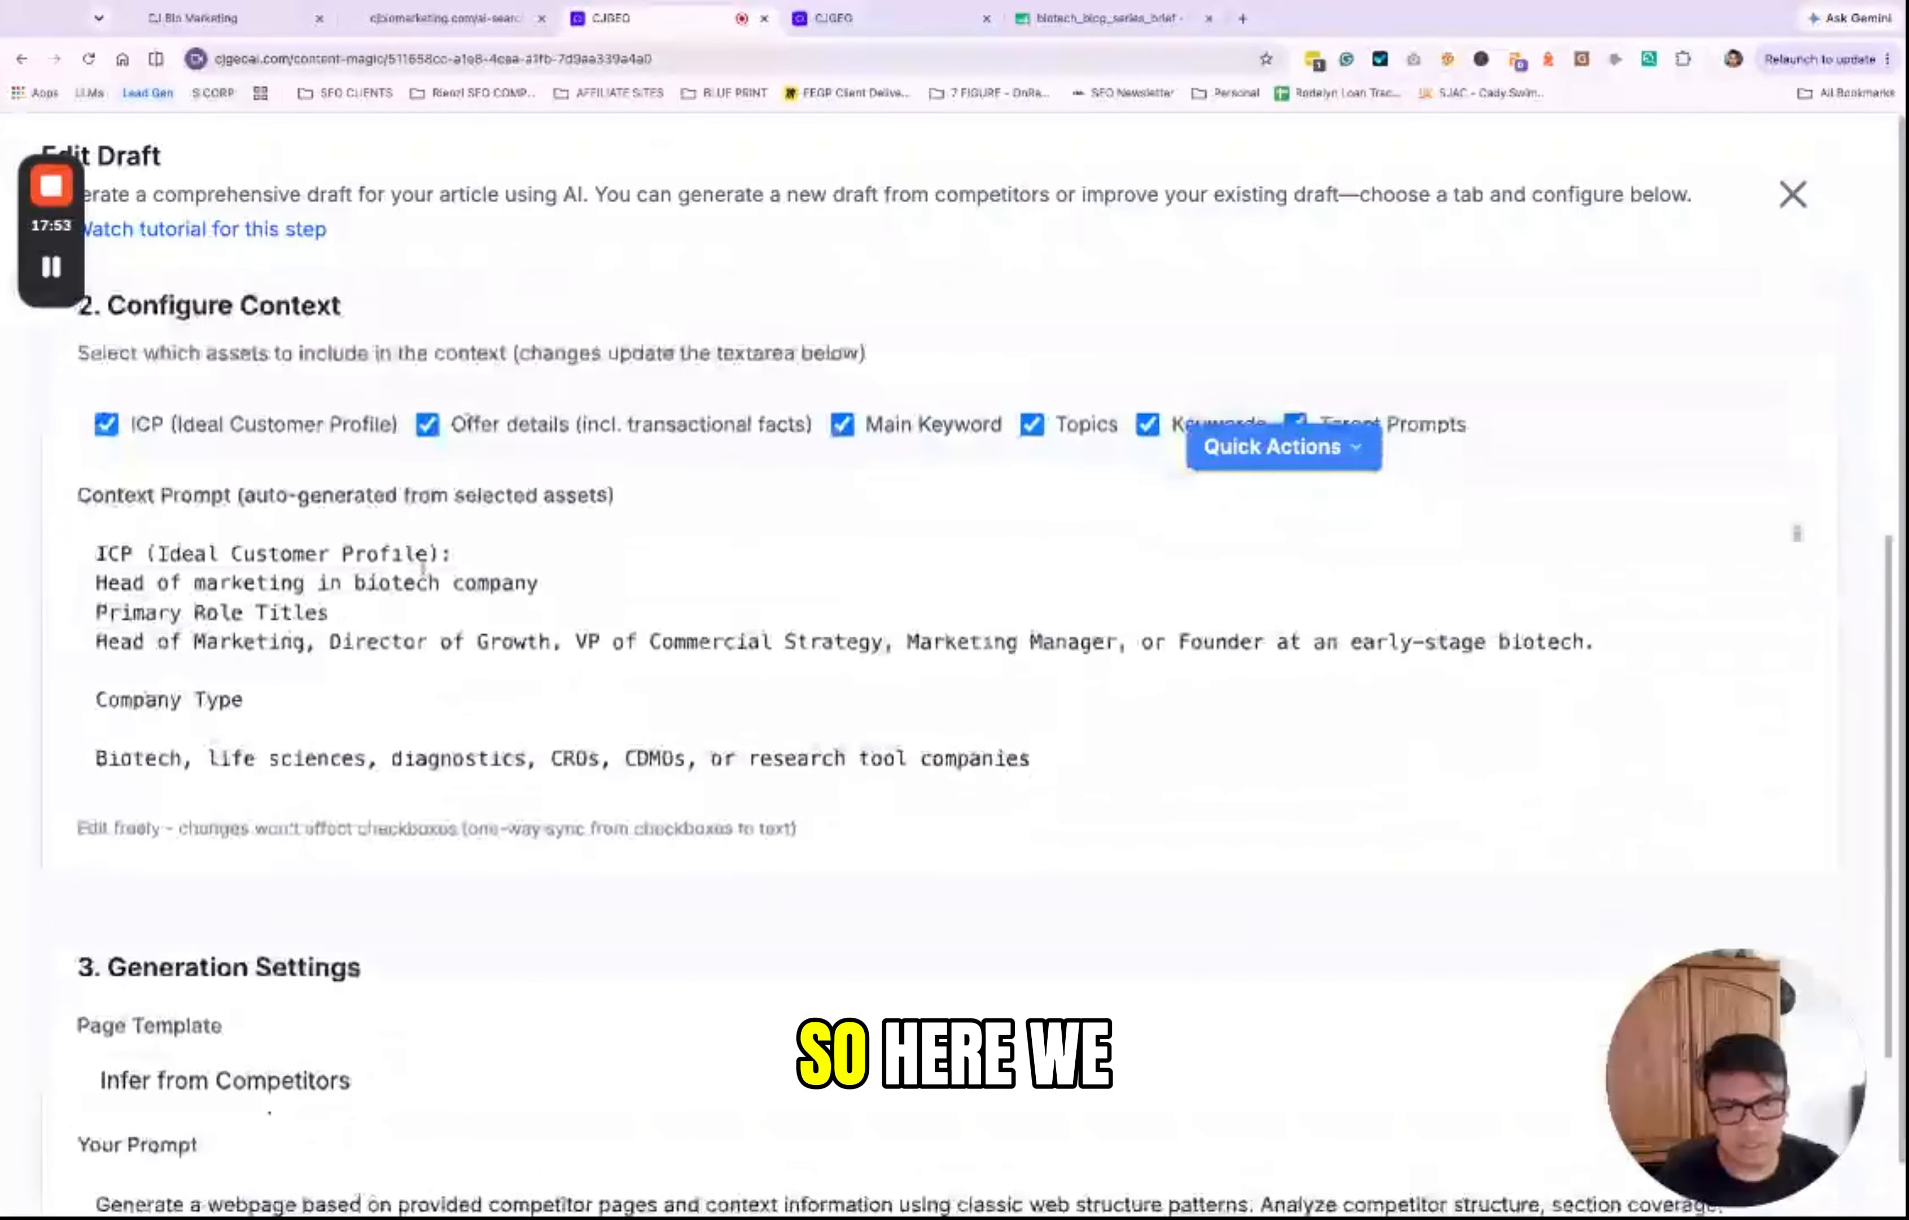
pyautogui.scroll(2, 470, 473)
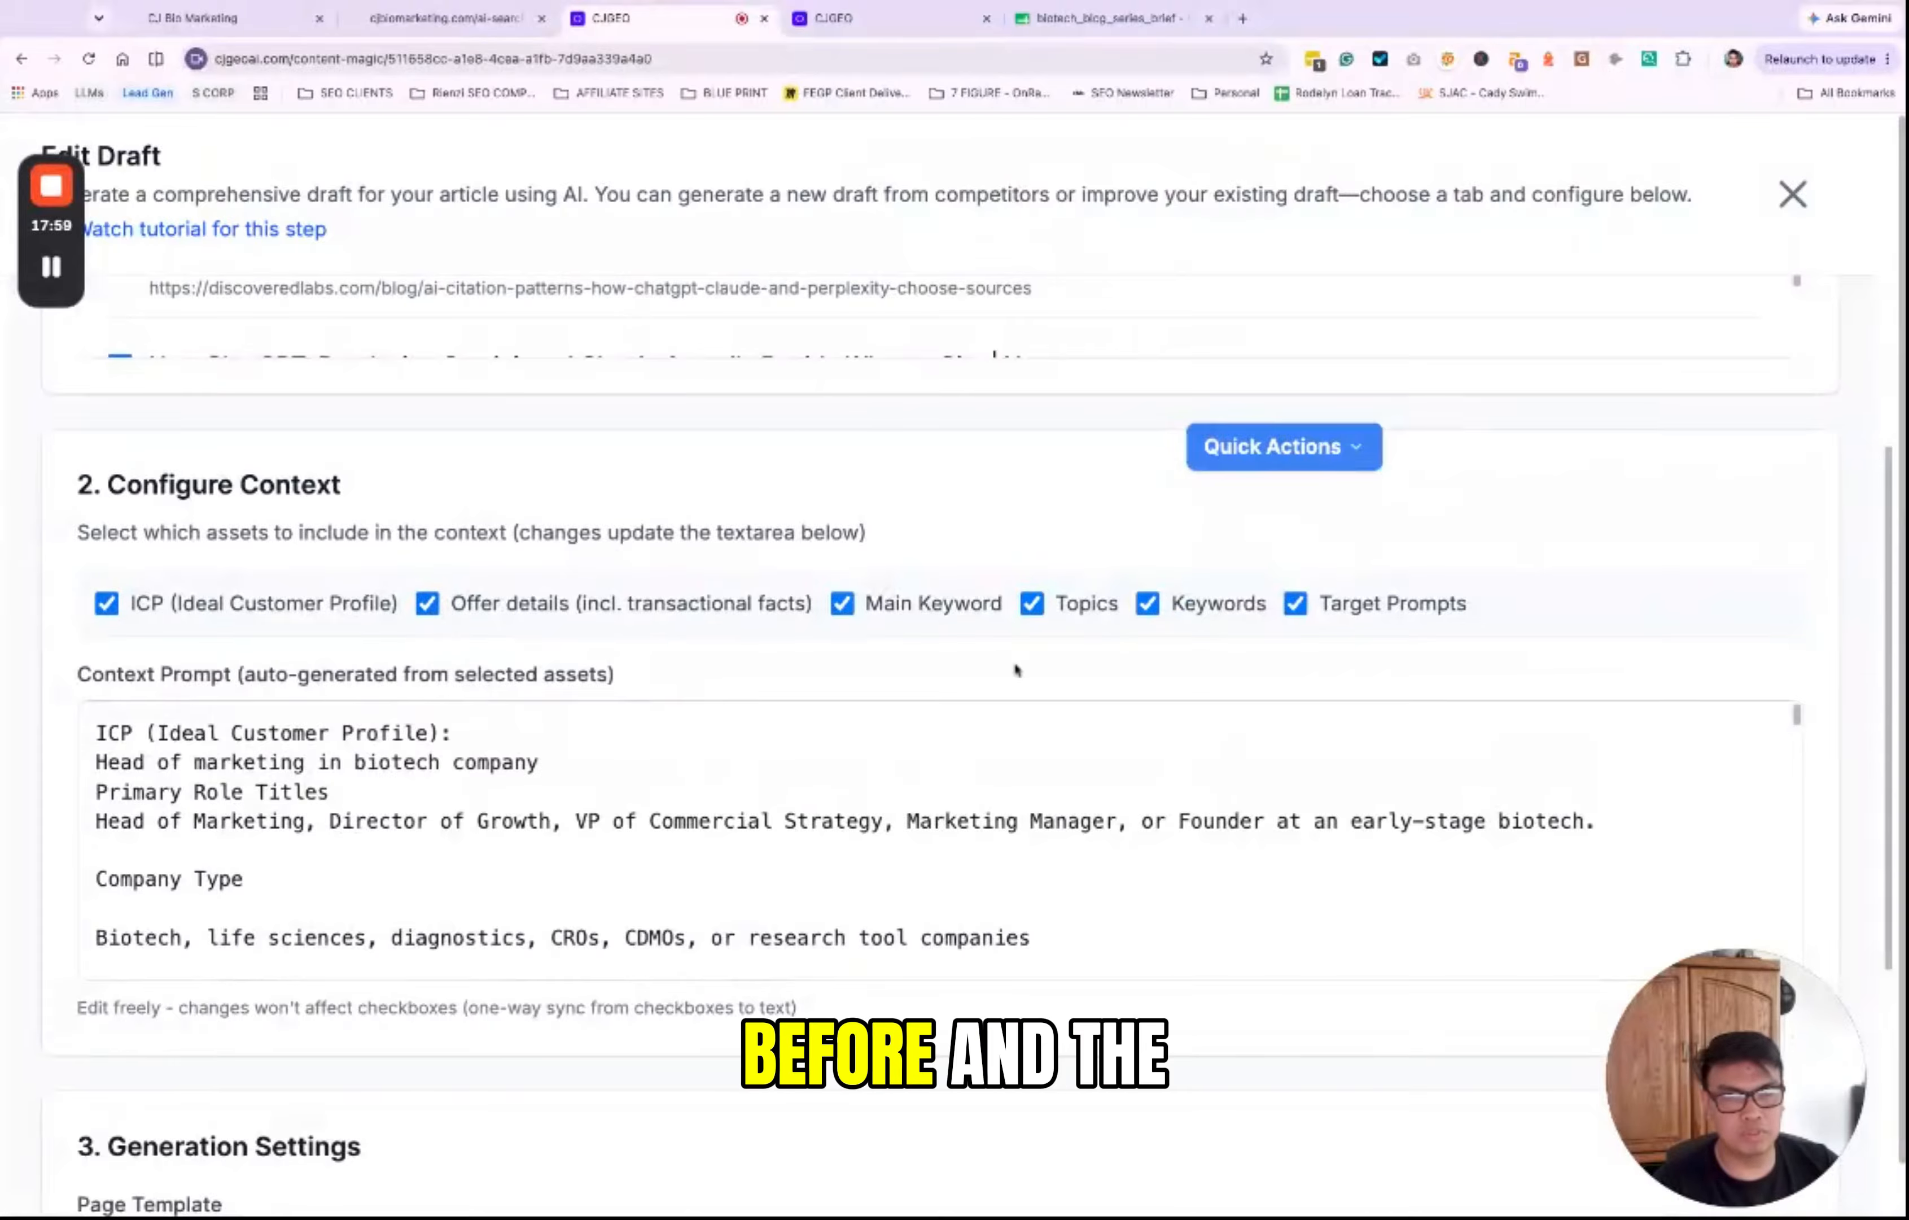
pyautogui.click(842, 604)
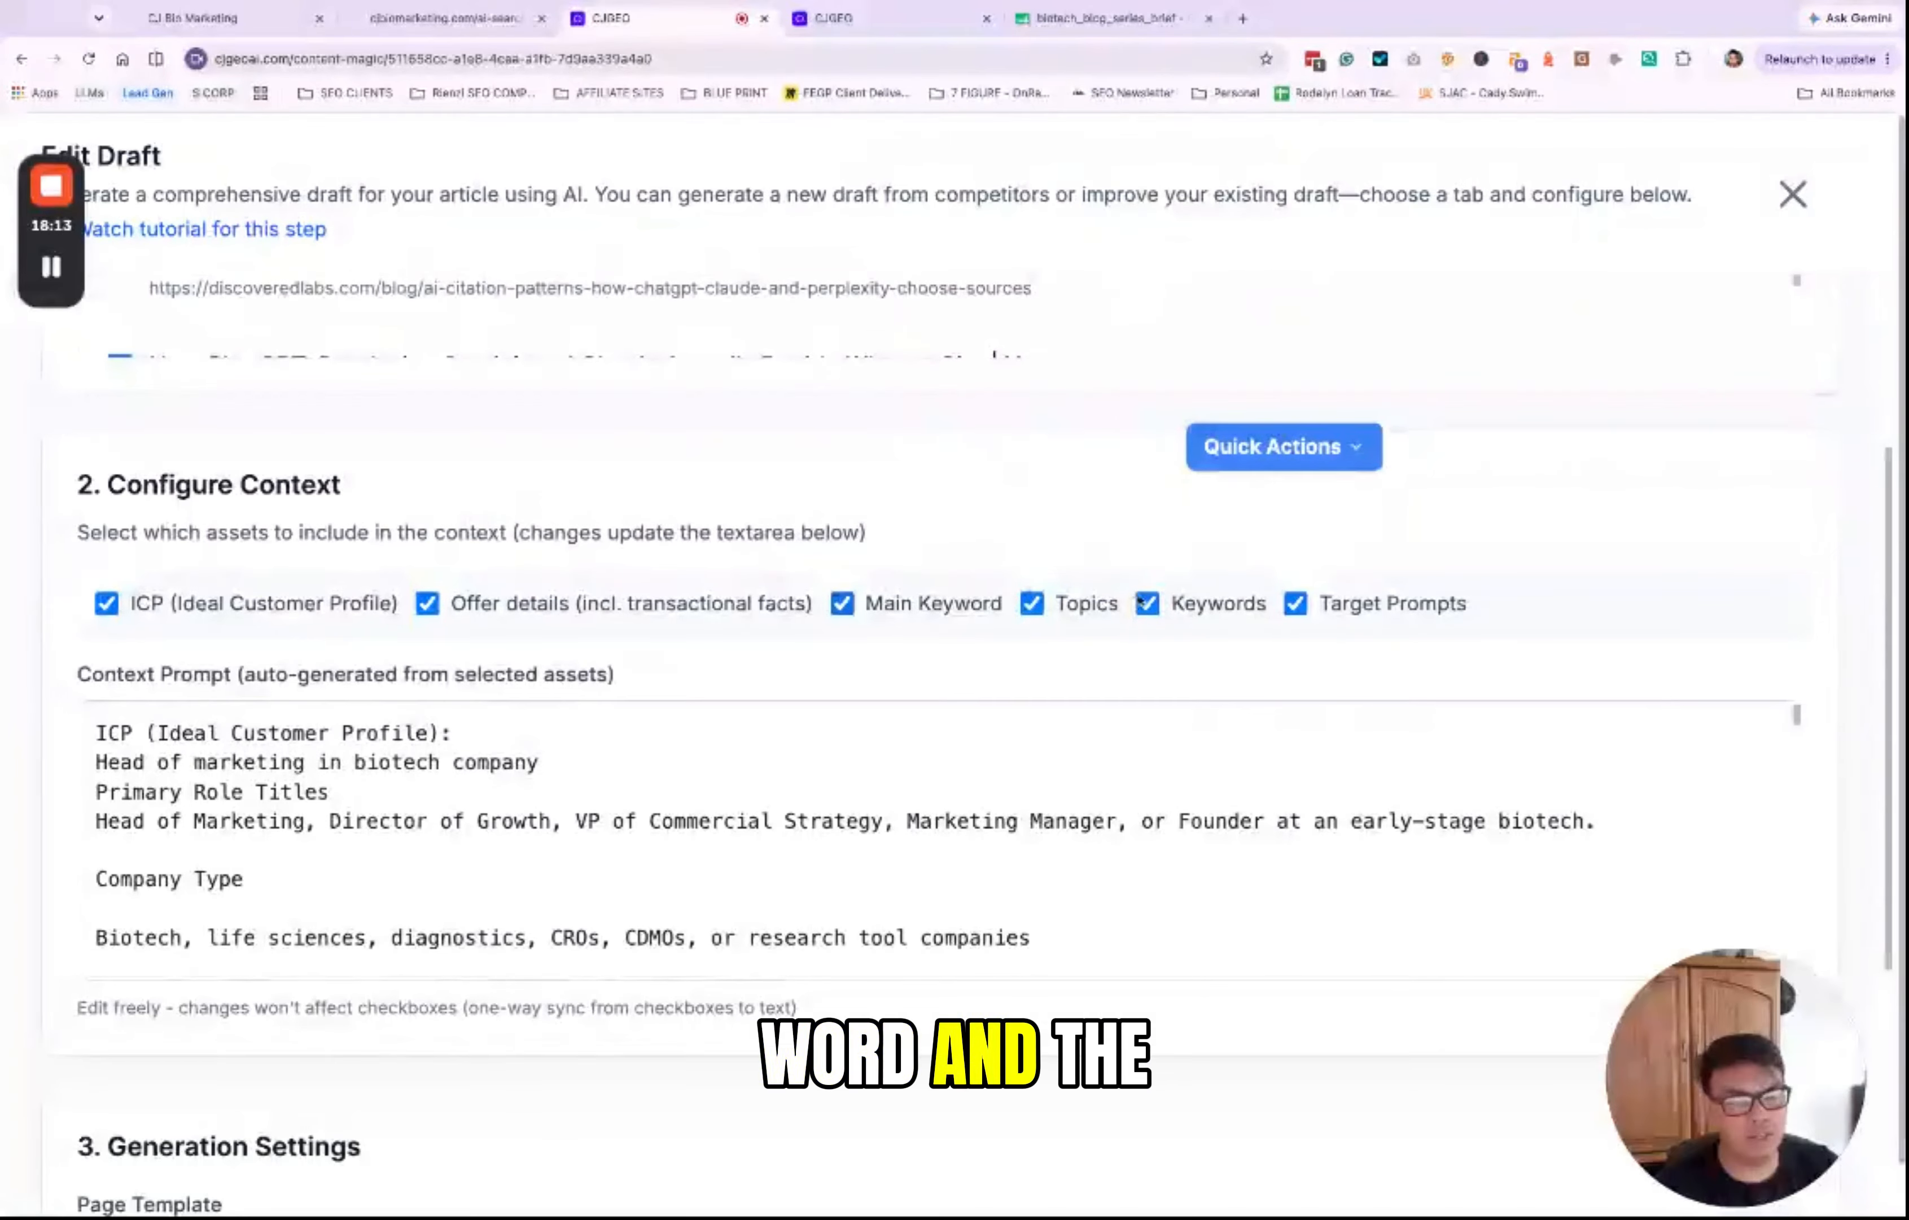
pyautogui.click(1208, 616)
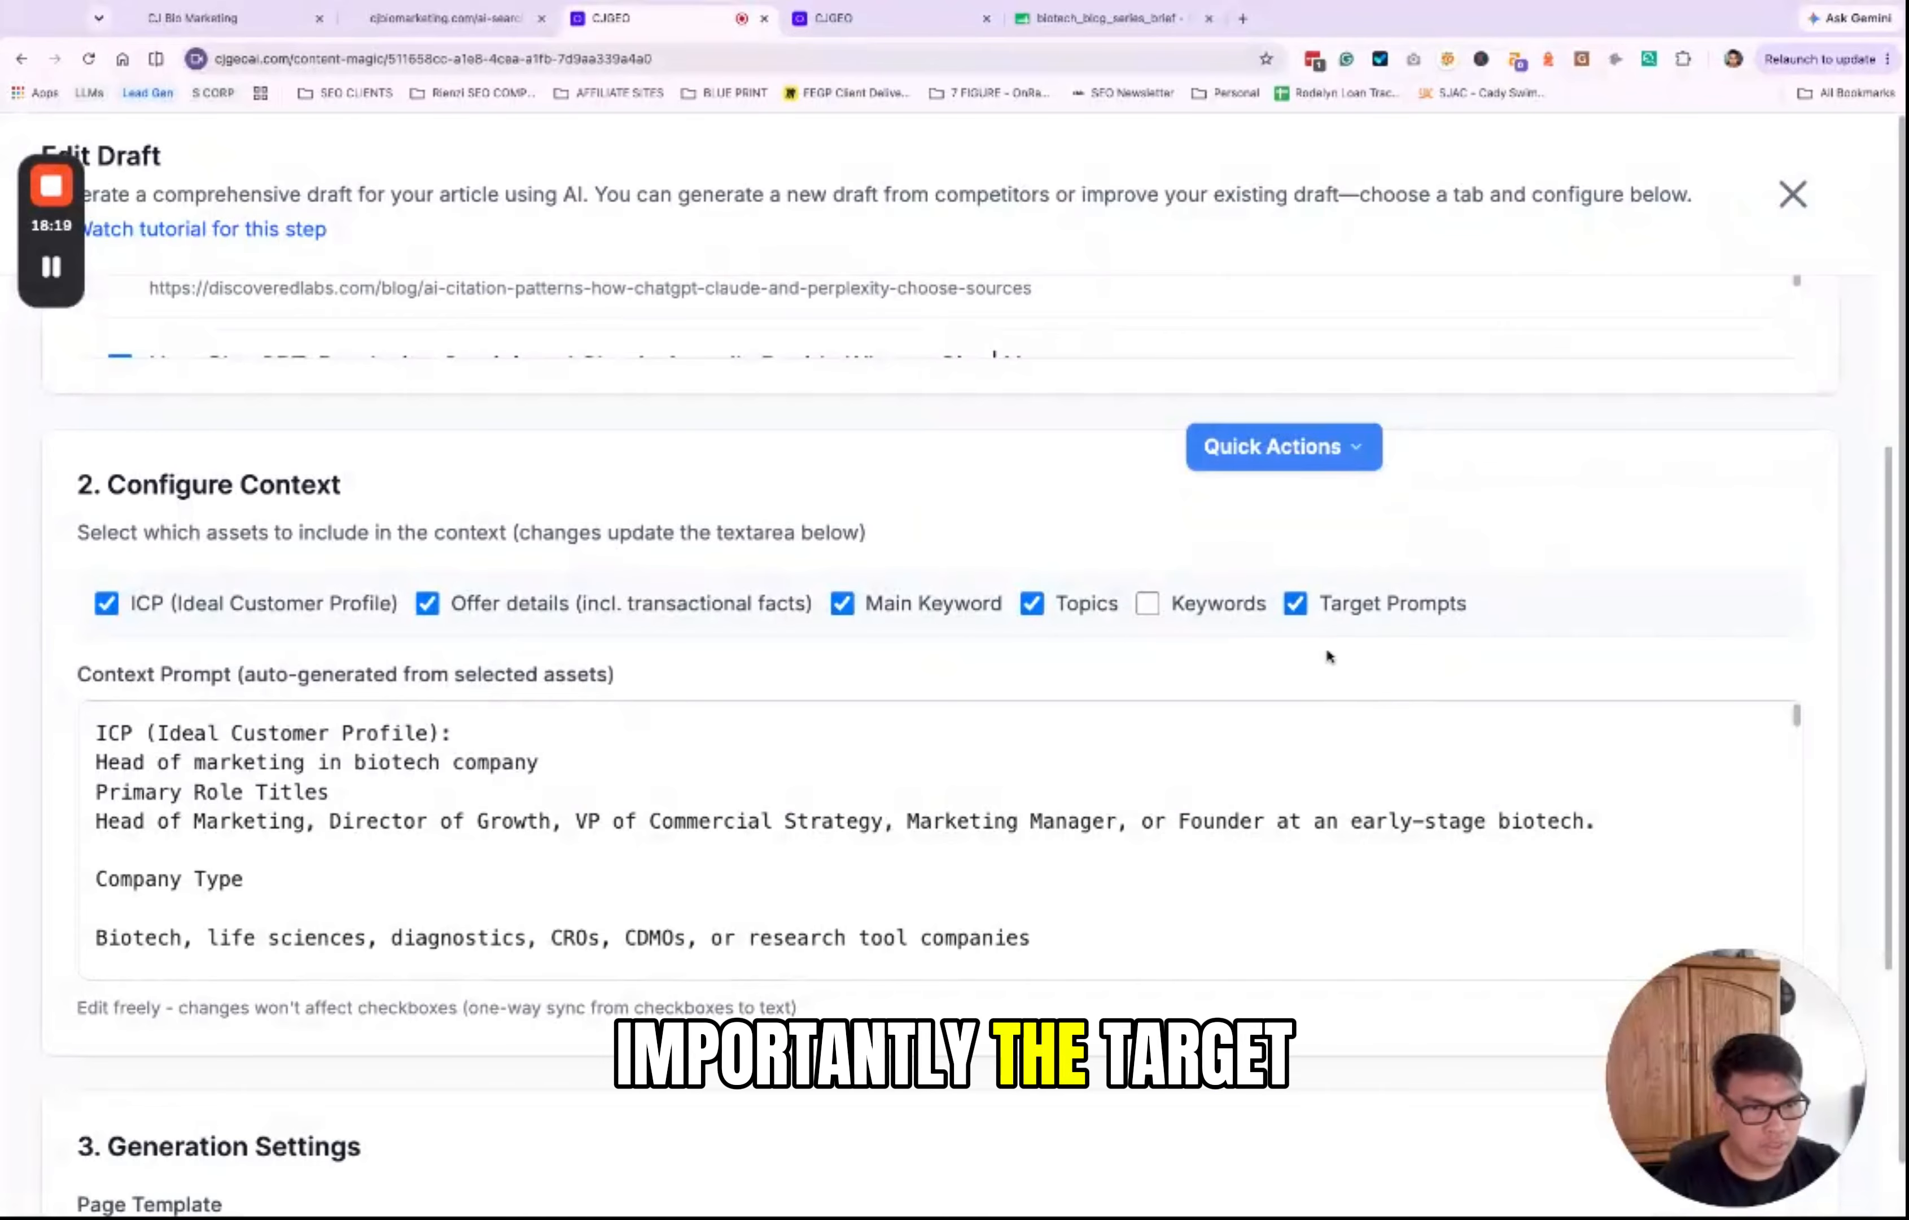
pyautogui.tripleClick(1486, 604)
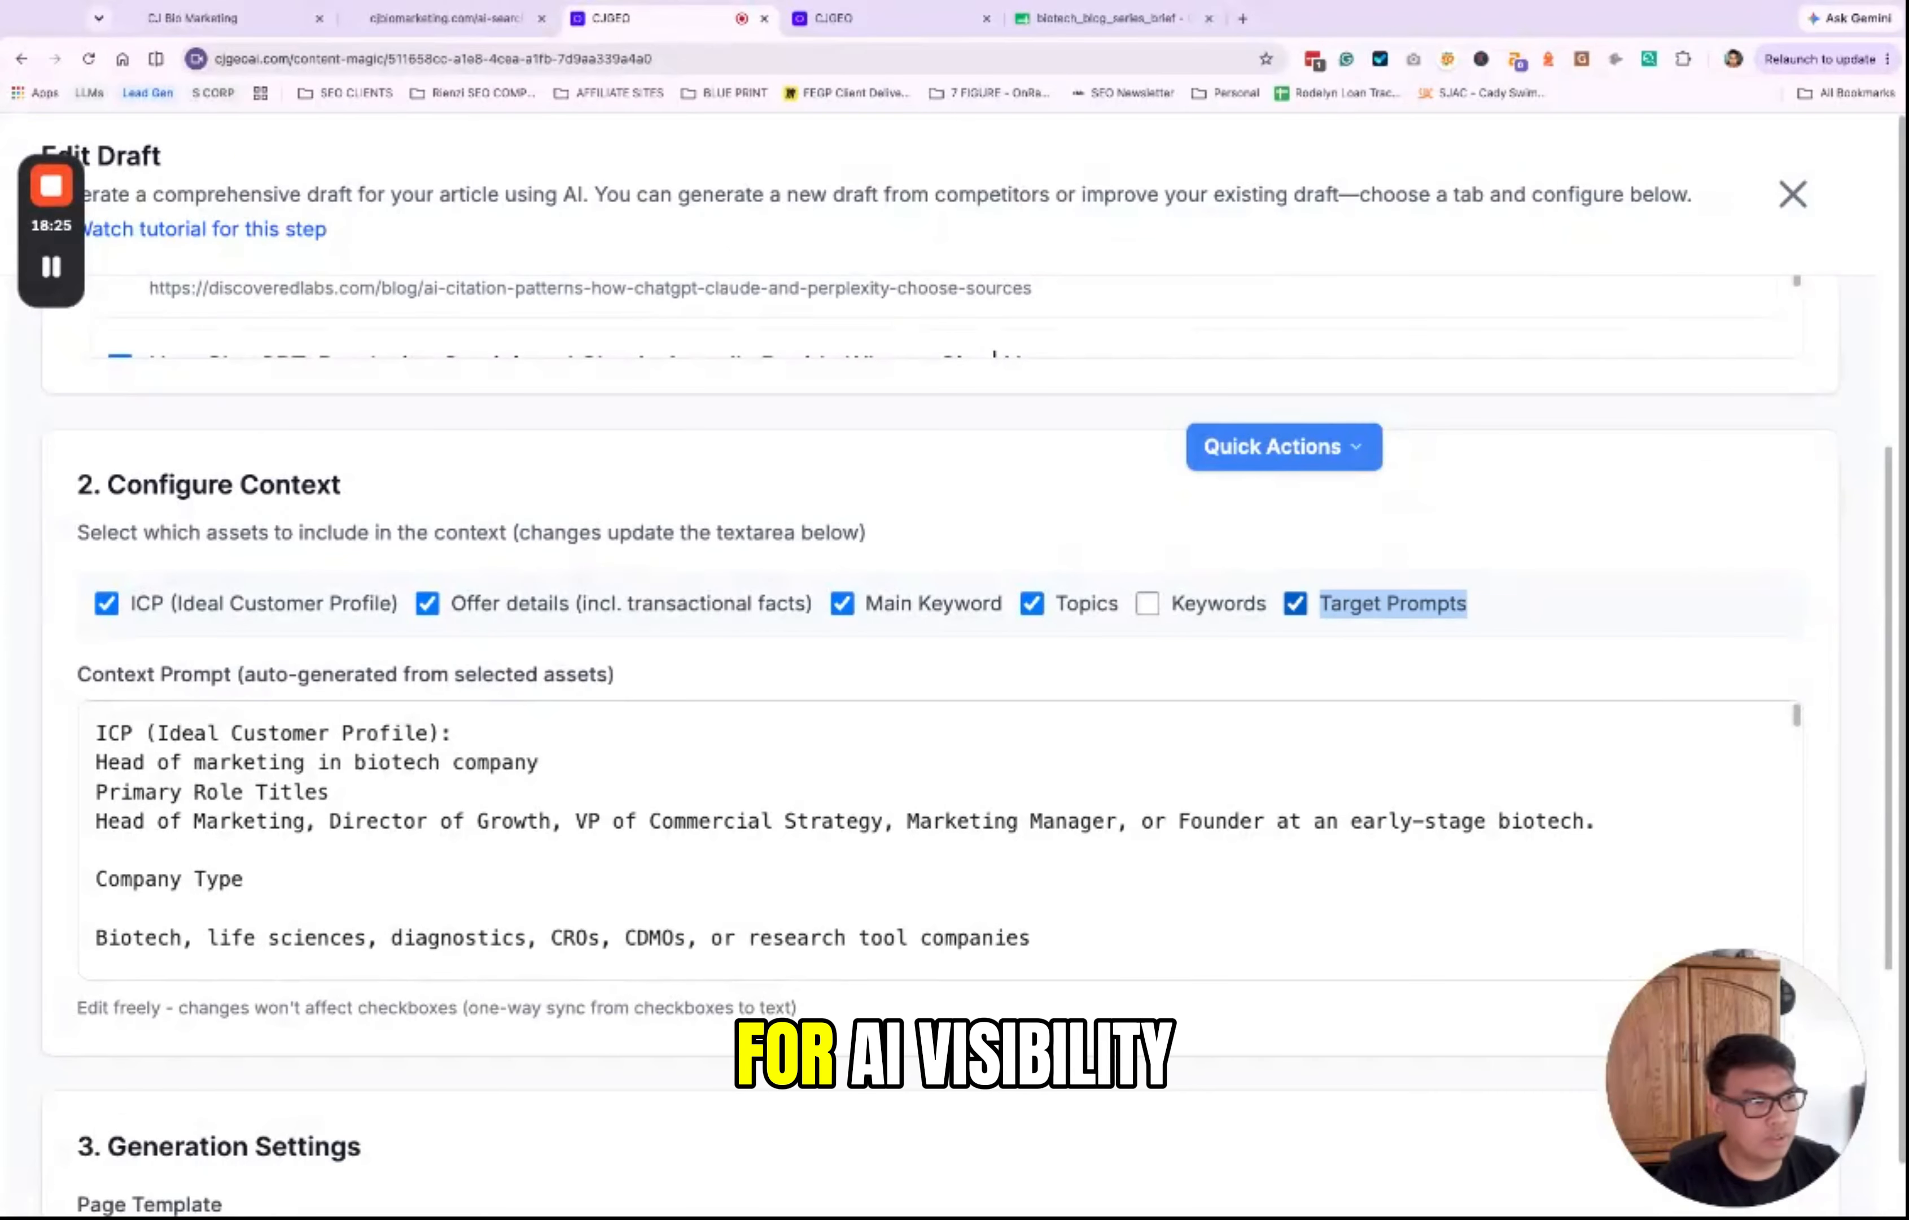
# Step: Examine the auto-generated Context Prompt and select its entire text
pyautogui.scroll(-1, 1572, 563)
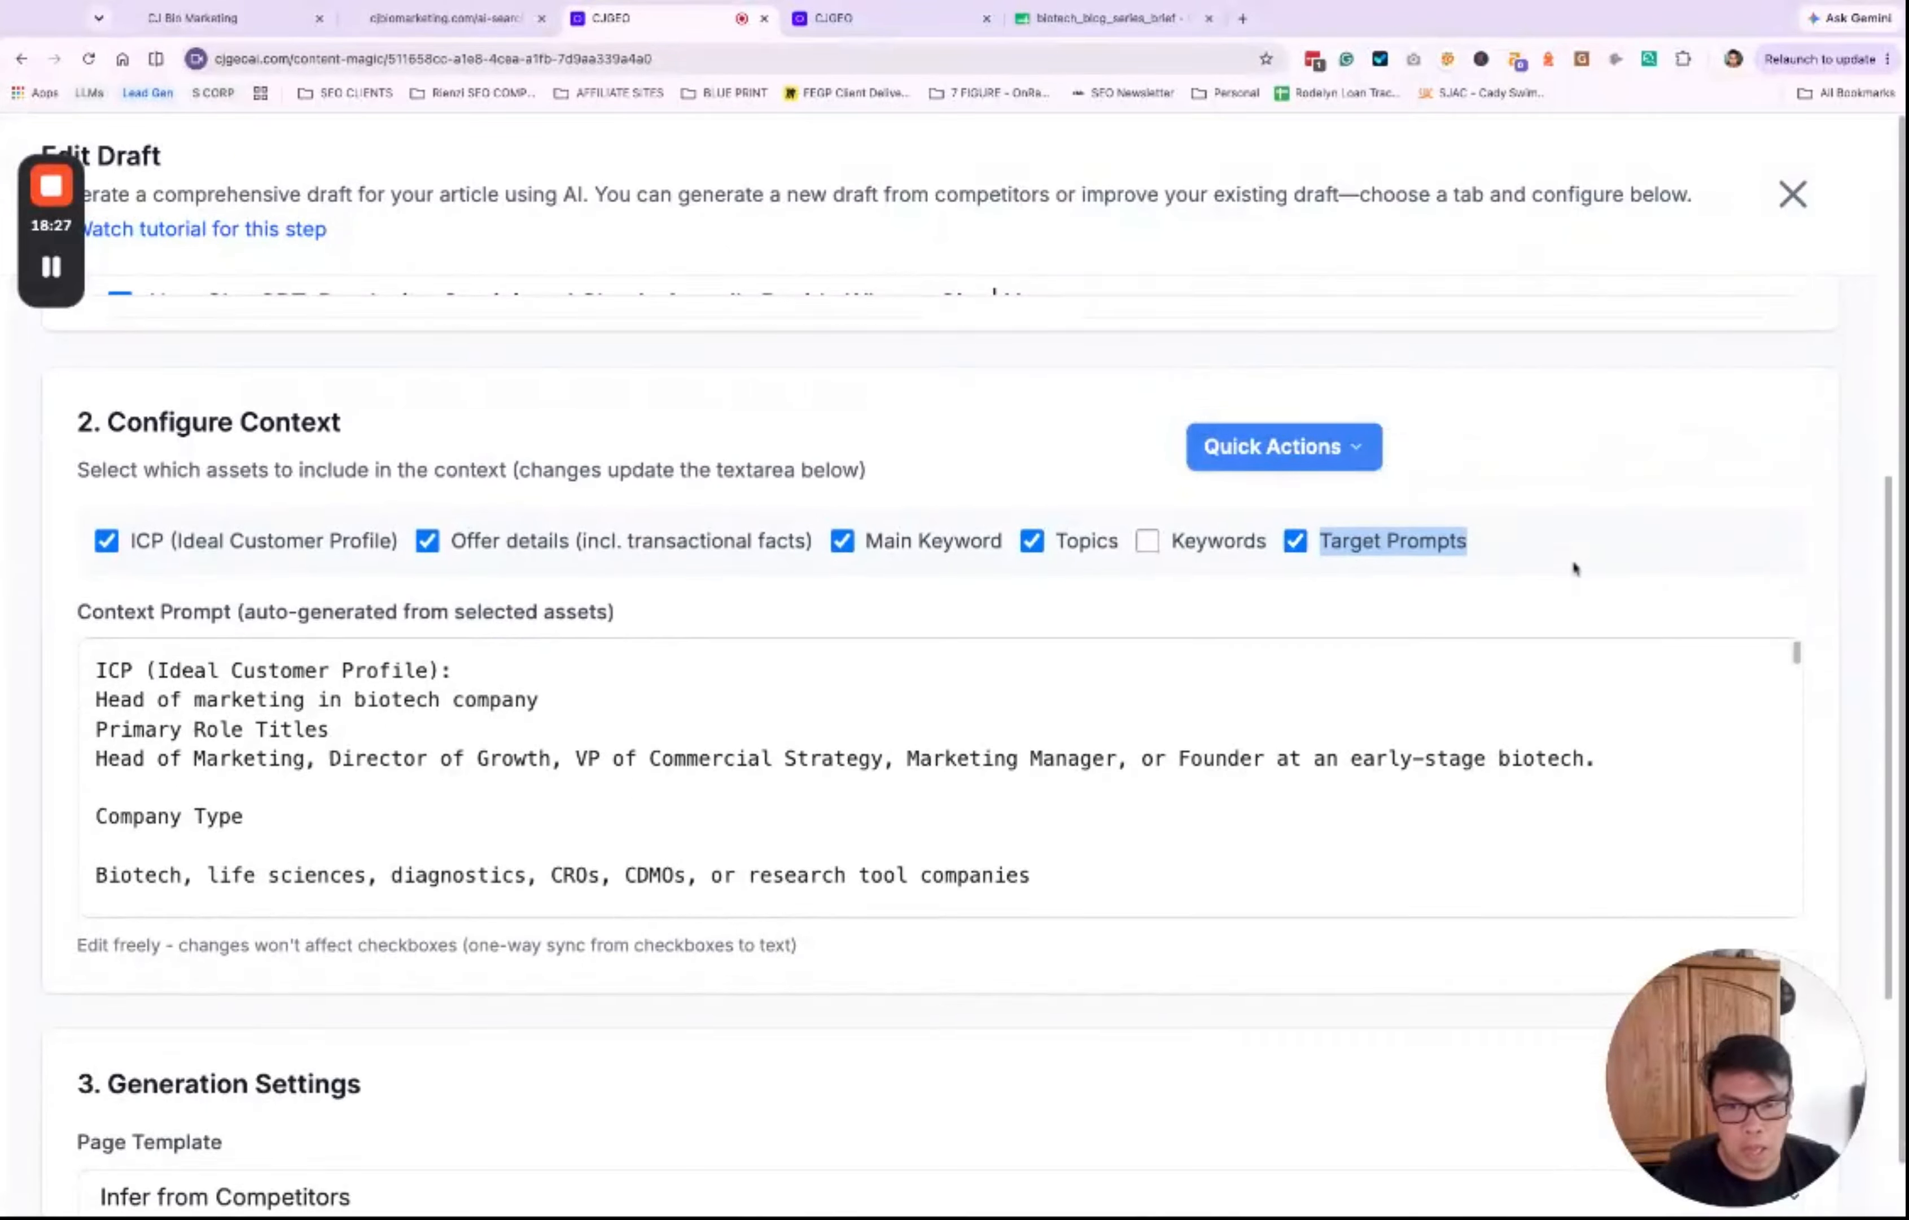
pyautogui.scroll(2, 1573, 562)
pyautogui.click(562, 877)
pyautogui.scroll(-2, 705, 634)
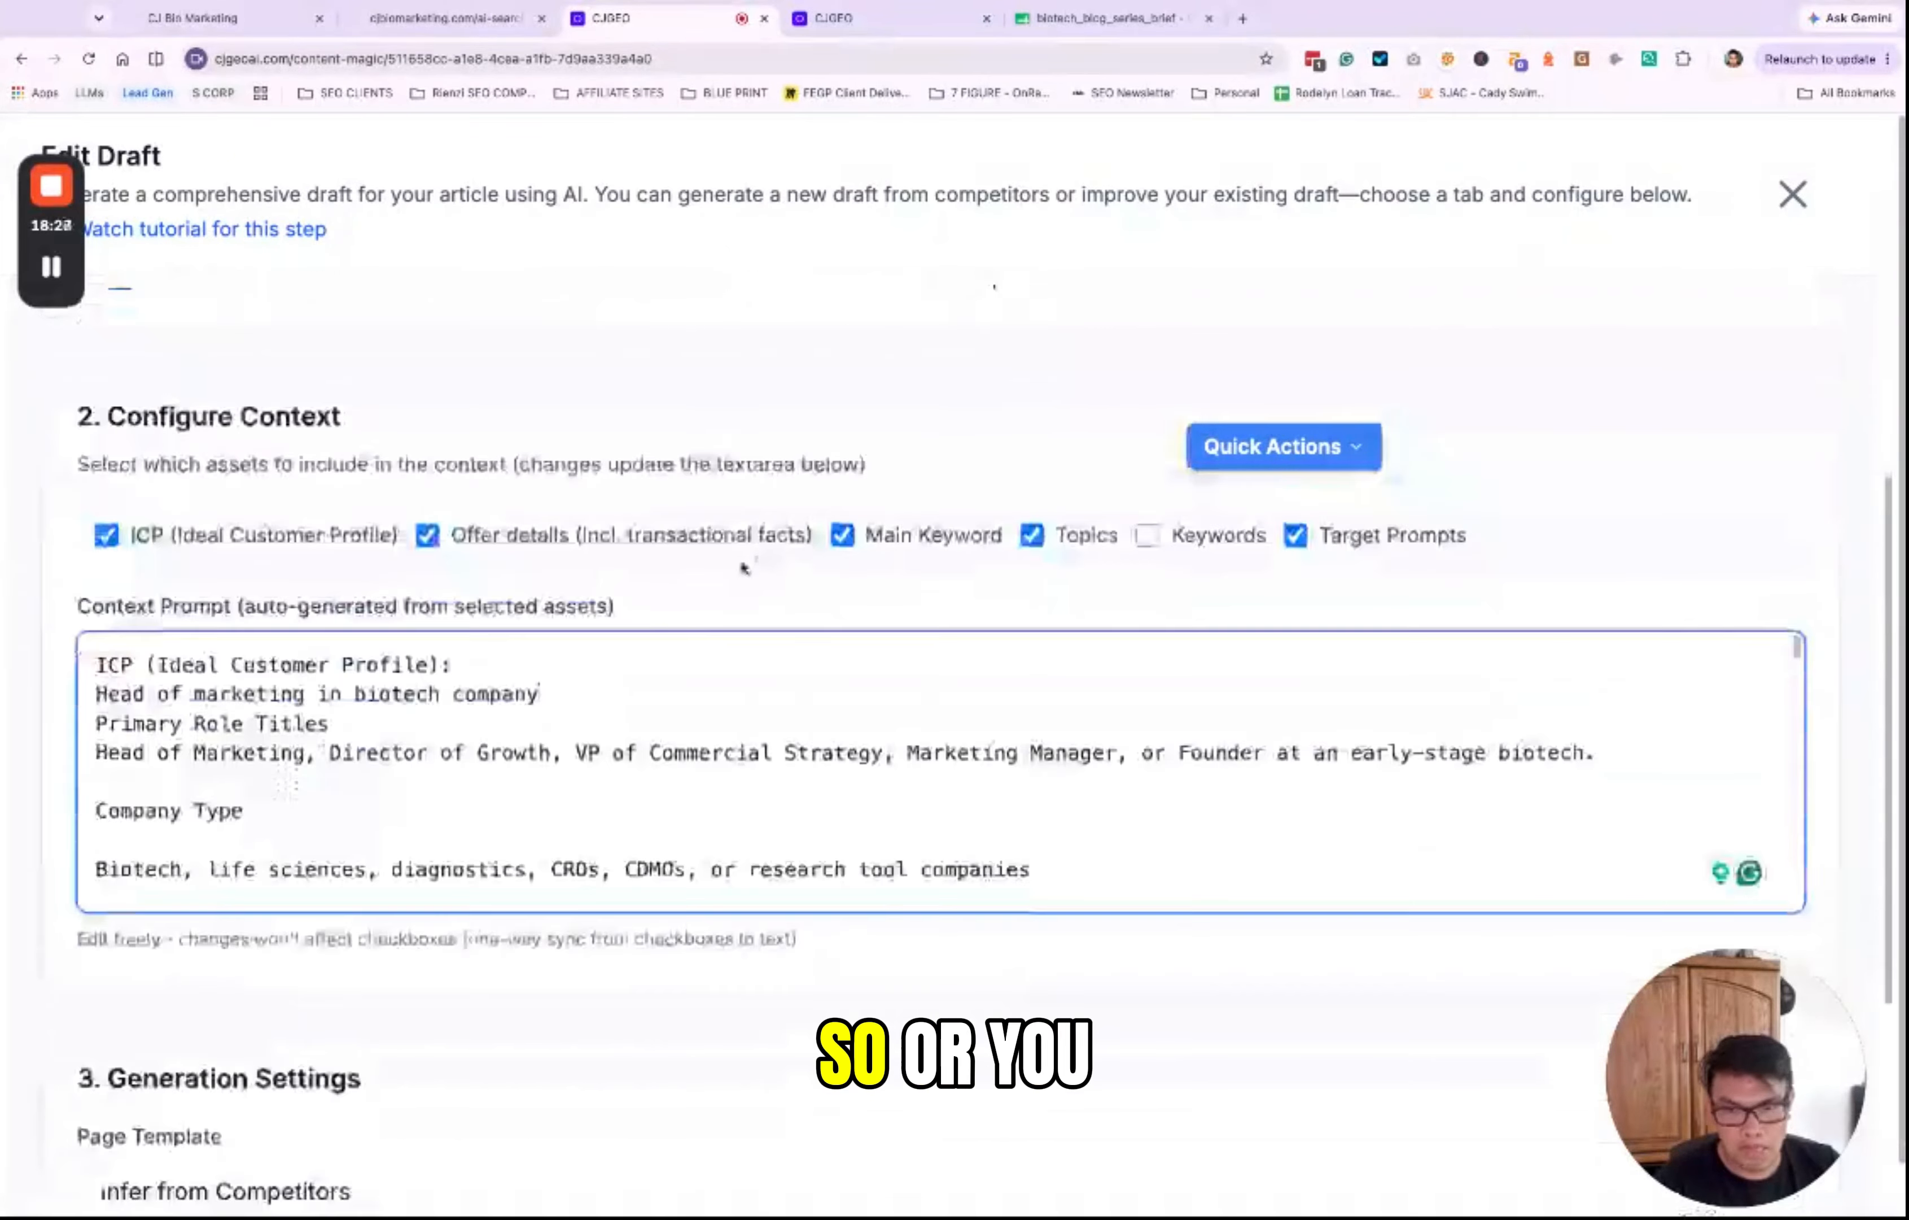
pyautogui.hotkey('ctrl', 'a')
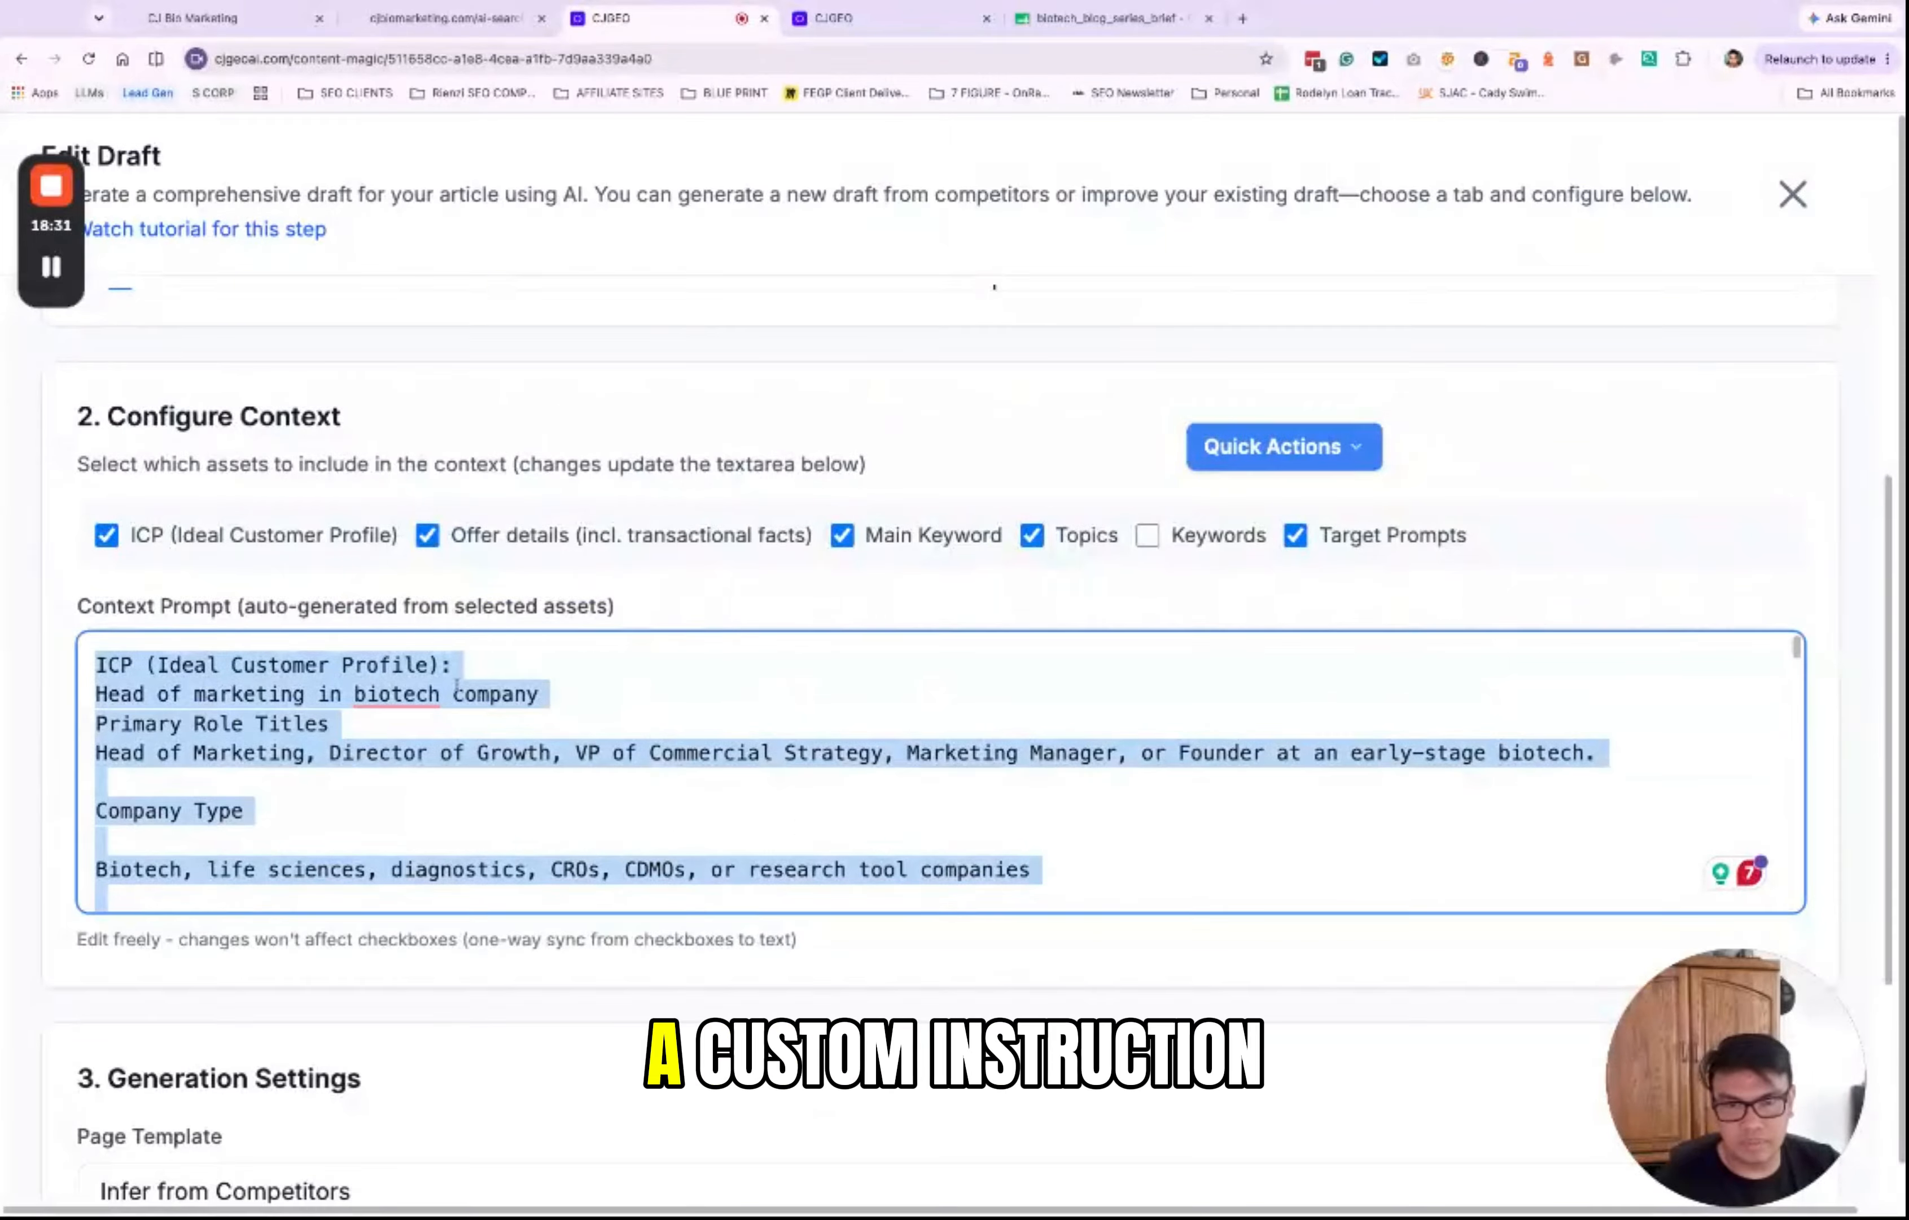
# Step: Preview the Landing Page template's prompt in Generation Settings, and set the page template to Informational
pyautogui.scroll(-5, 794, 502)
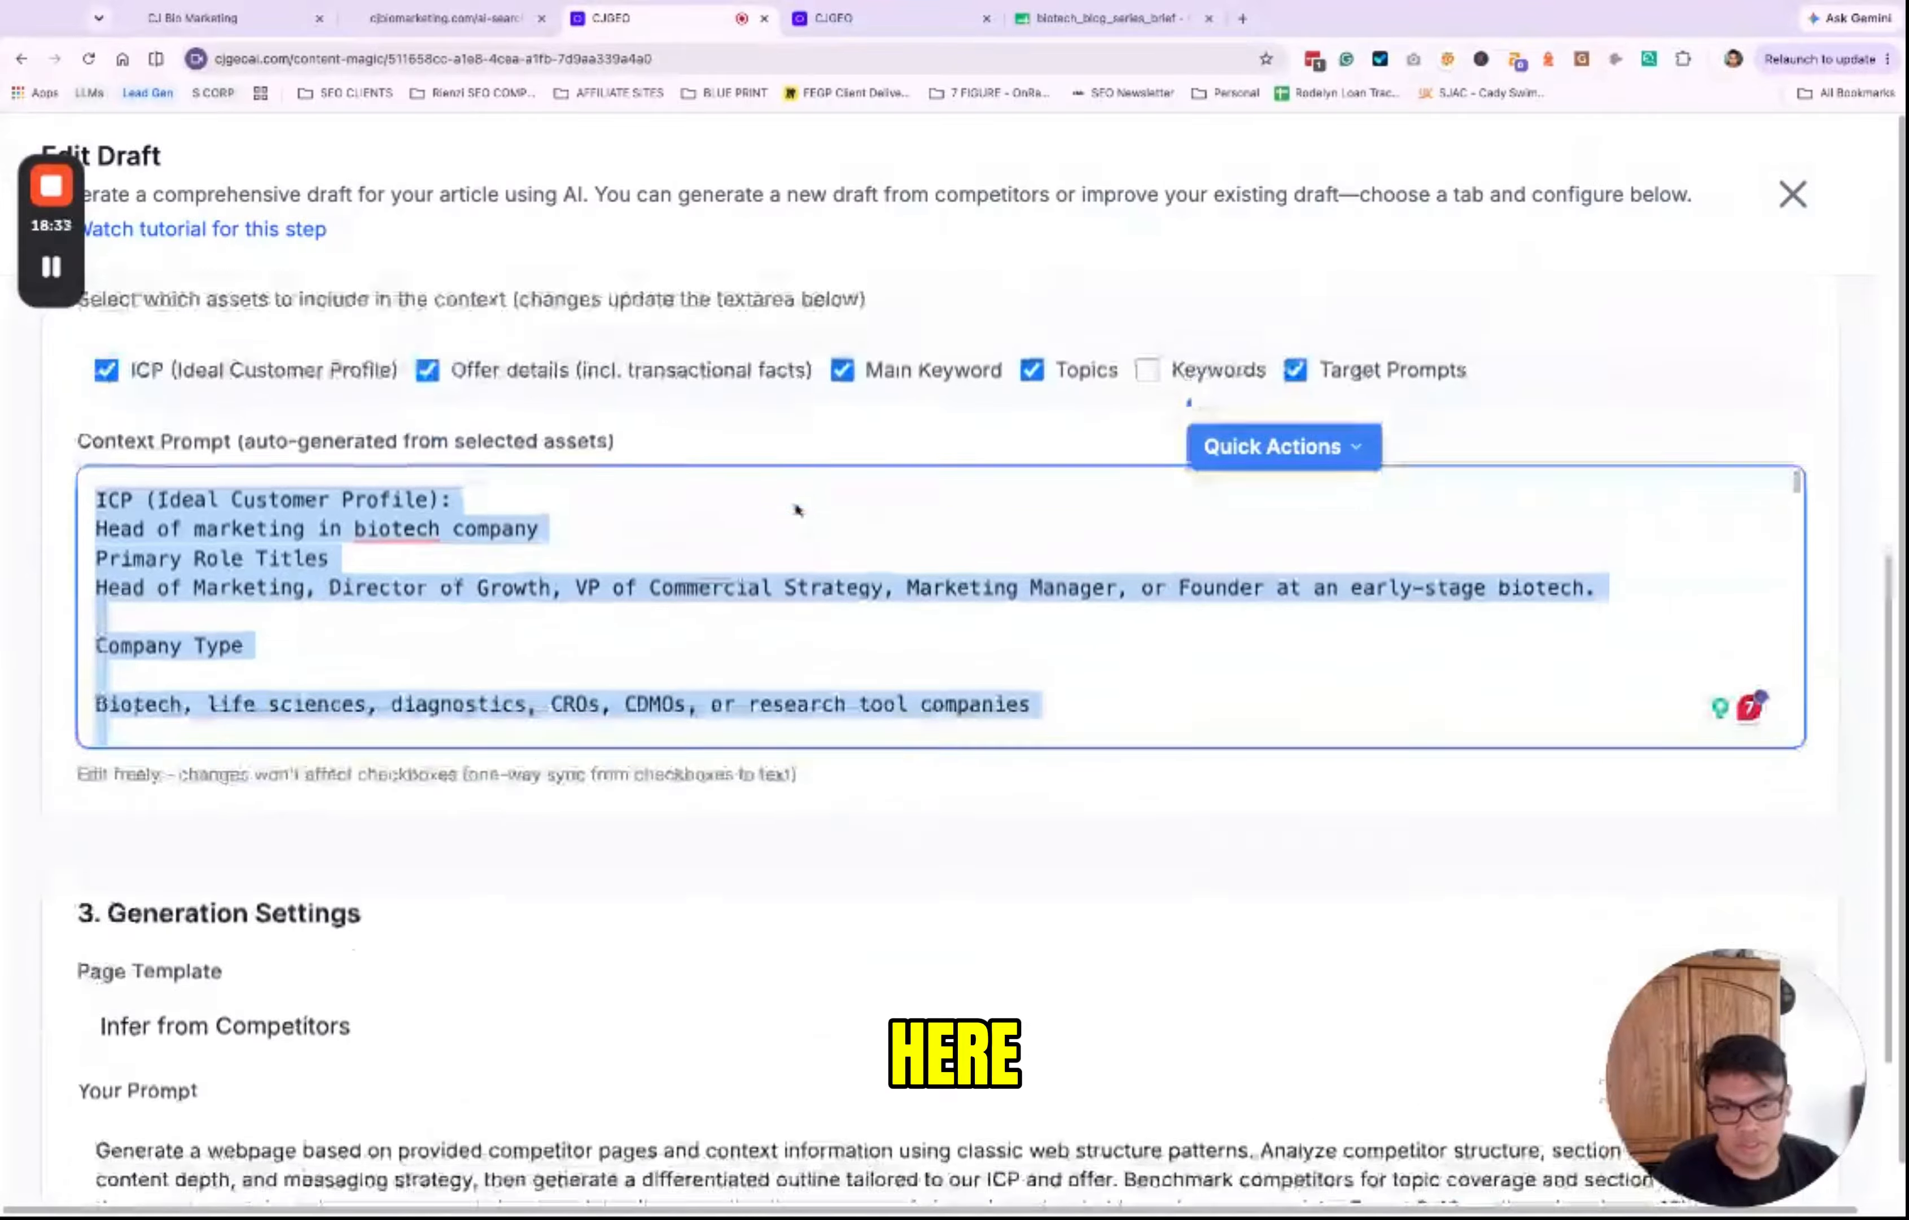
pyautogui.click(657, 955)
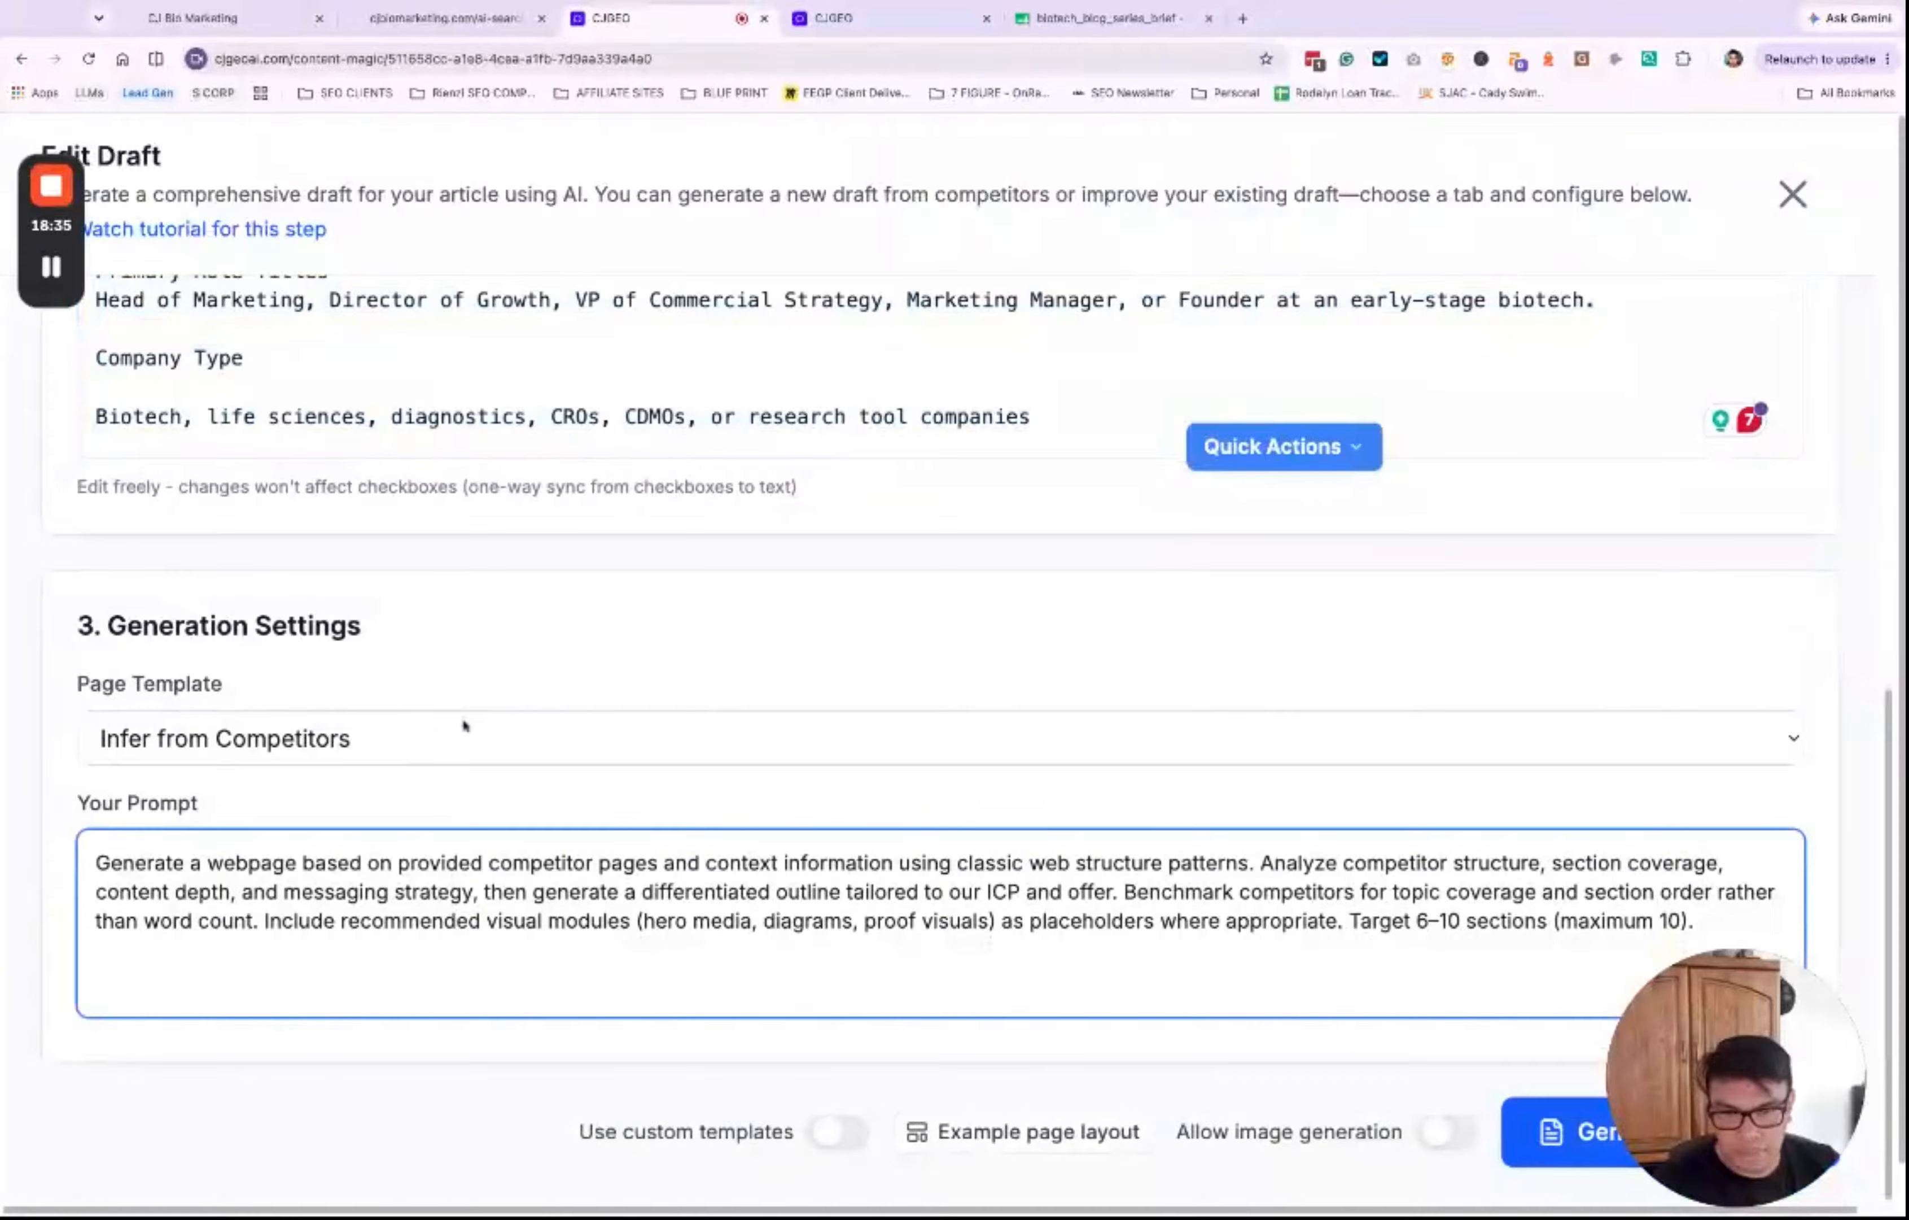
pyautogui.click(311, 760)
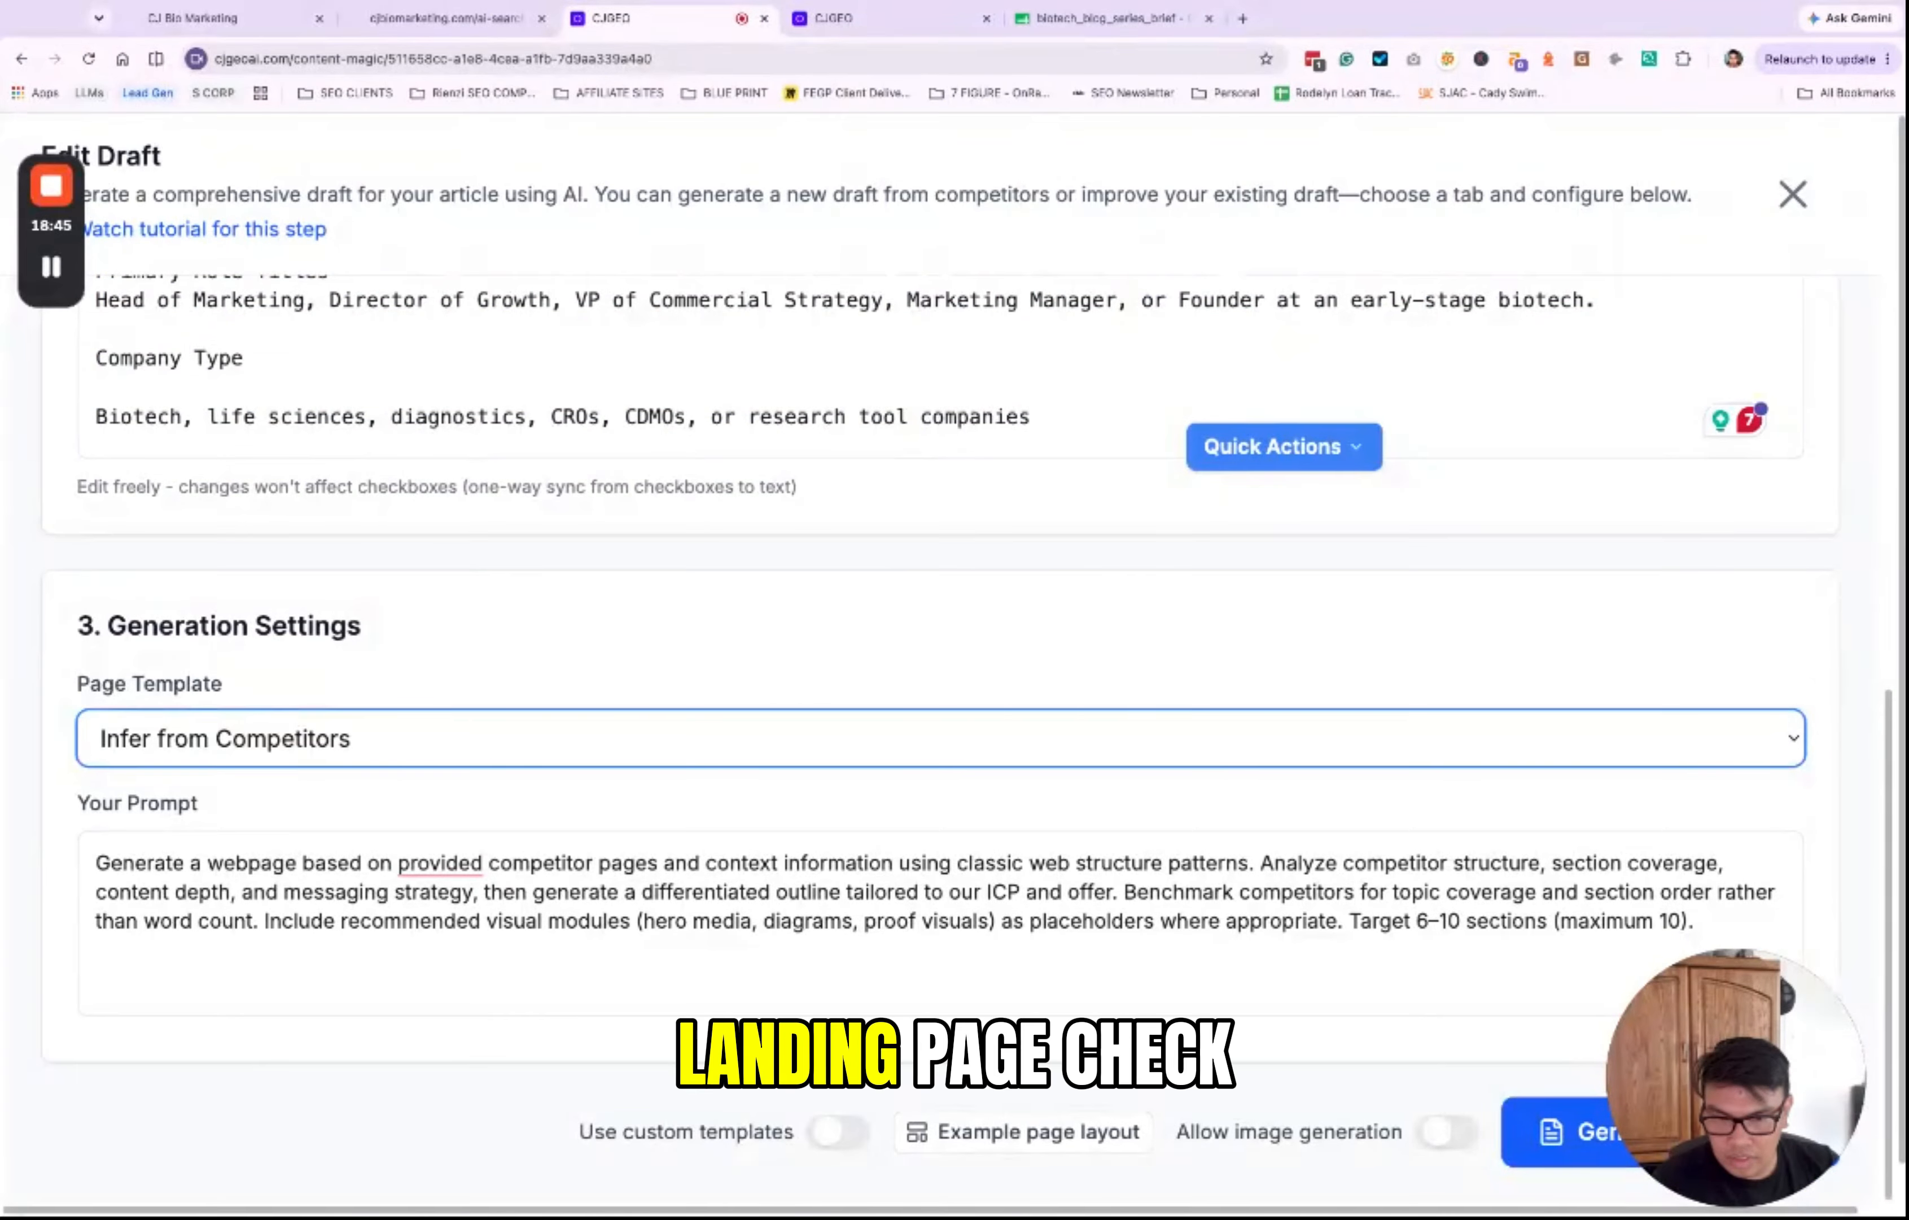
pyautogui.click(633, 822)
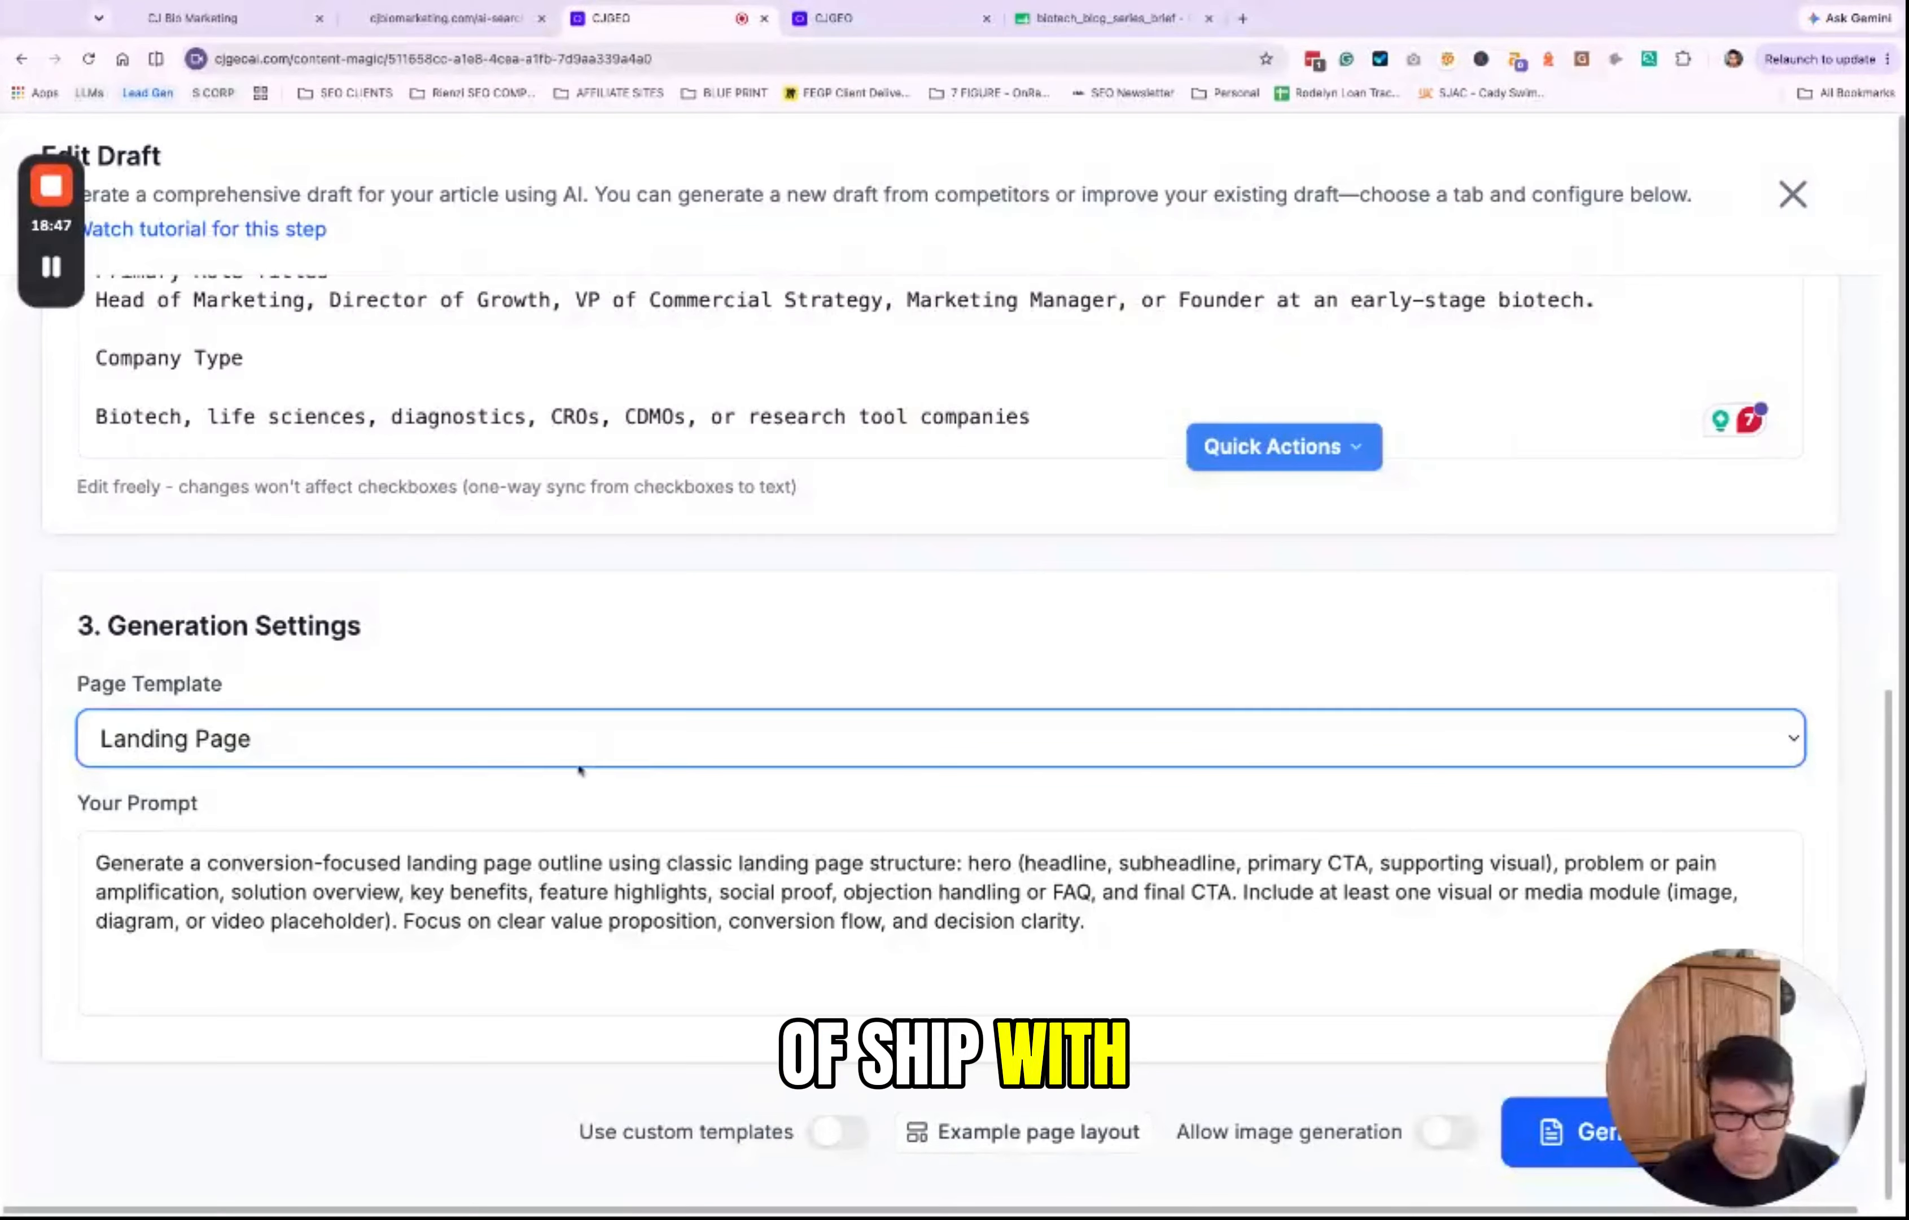
pyautogui.press('Tab')
pyautogui.hotkey('shift', 'Tab')
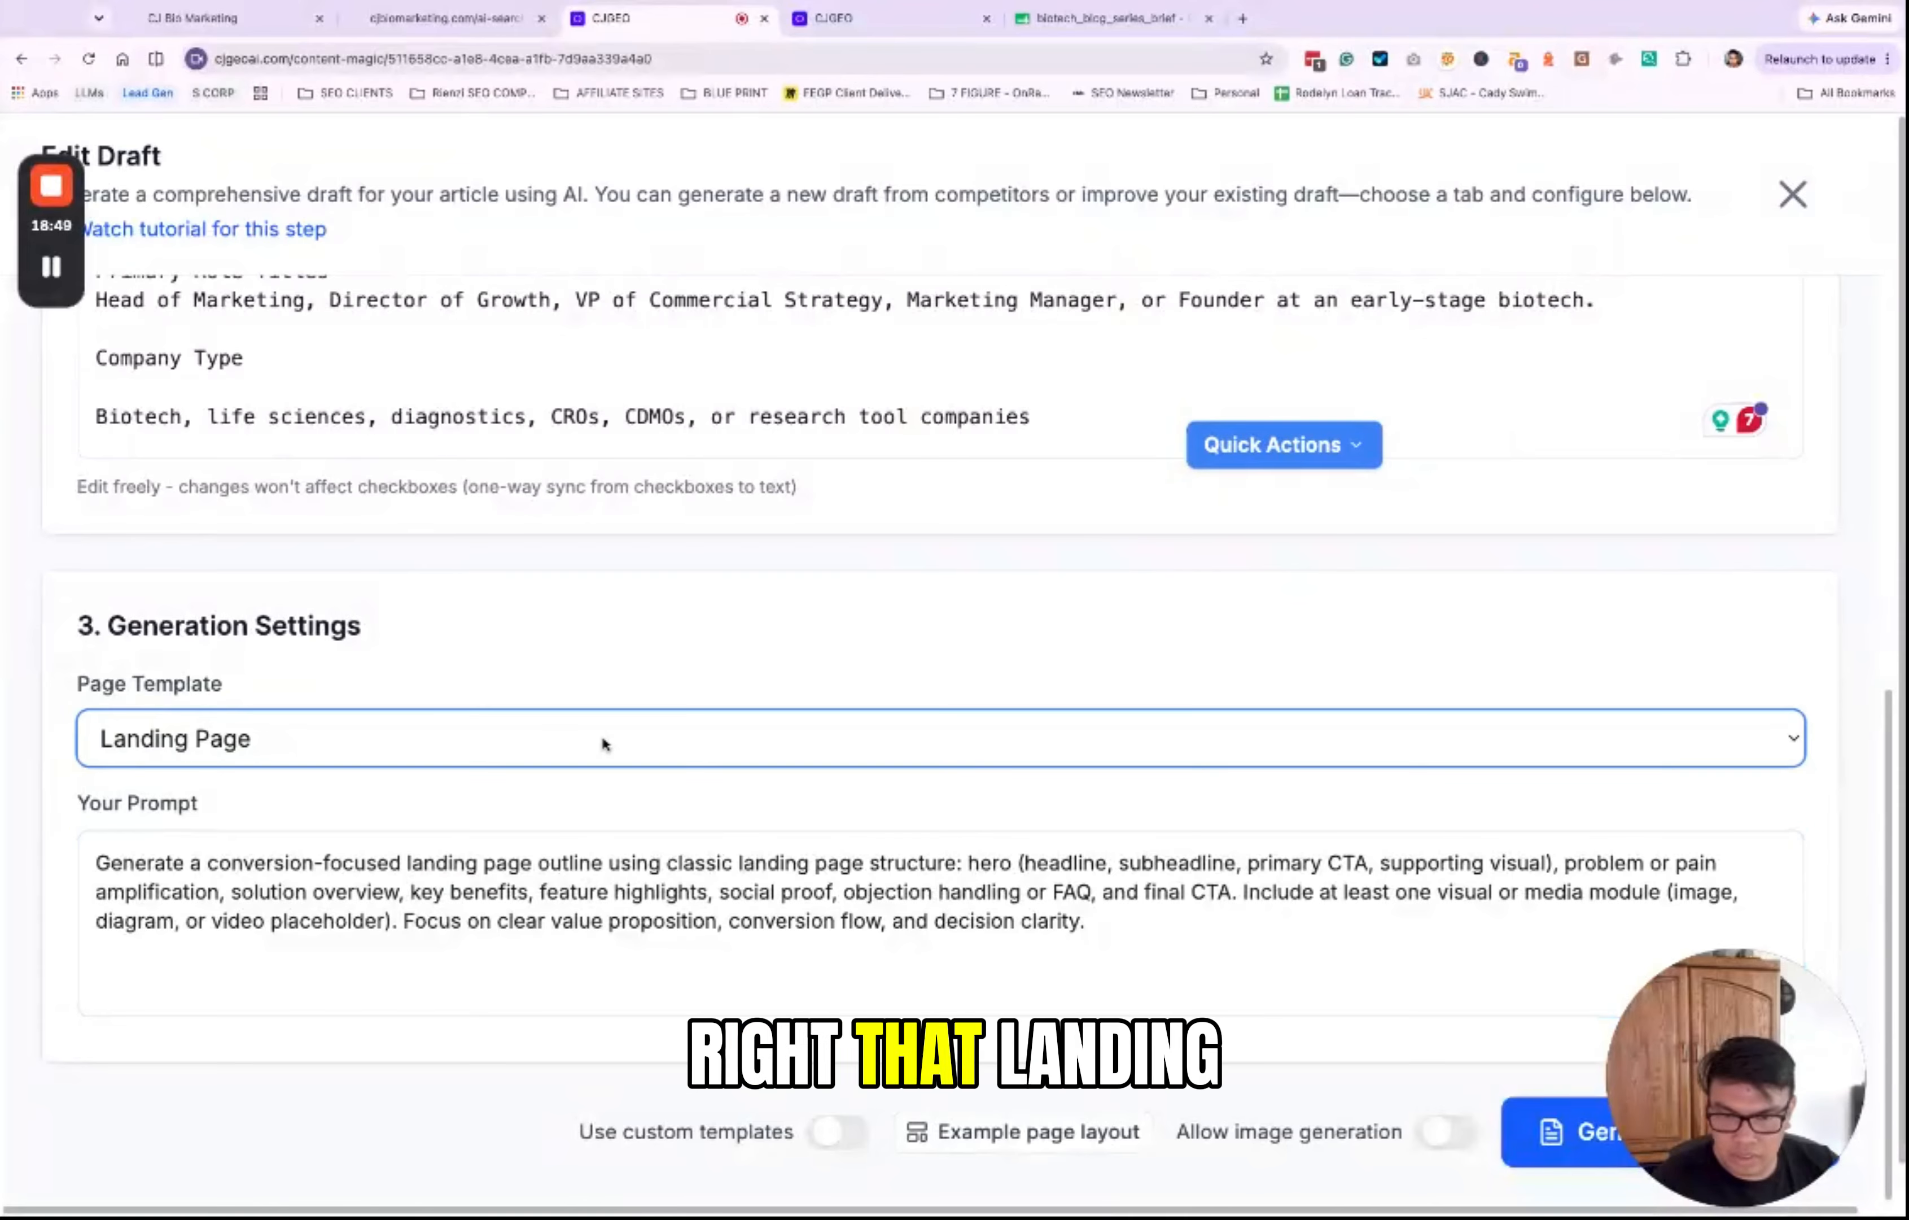
pyautogui.click(568, 768)
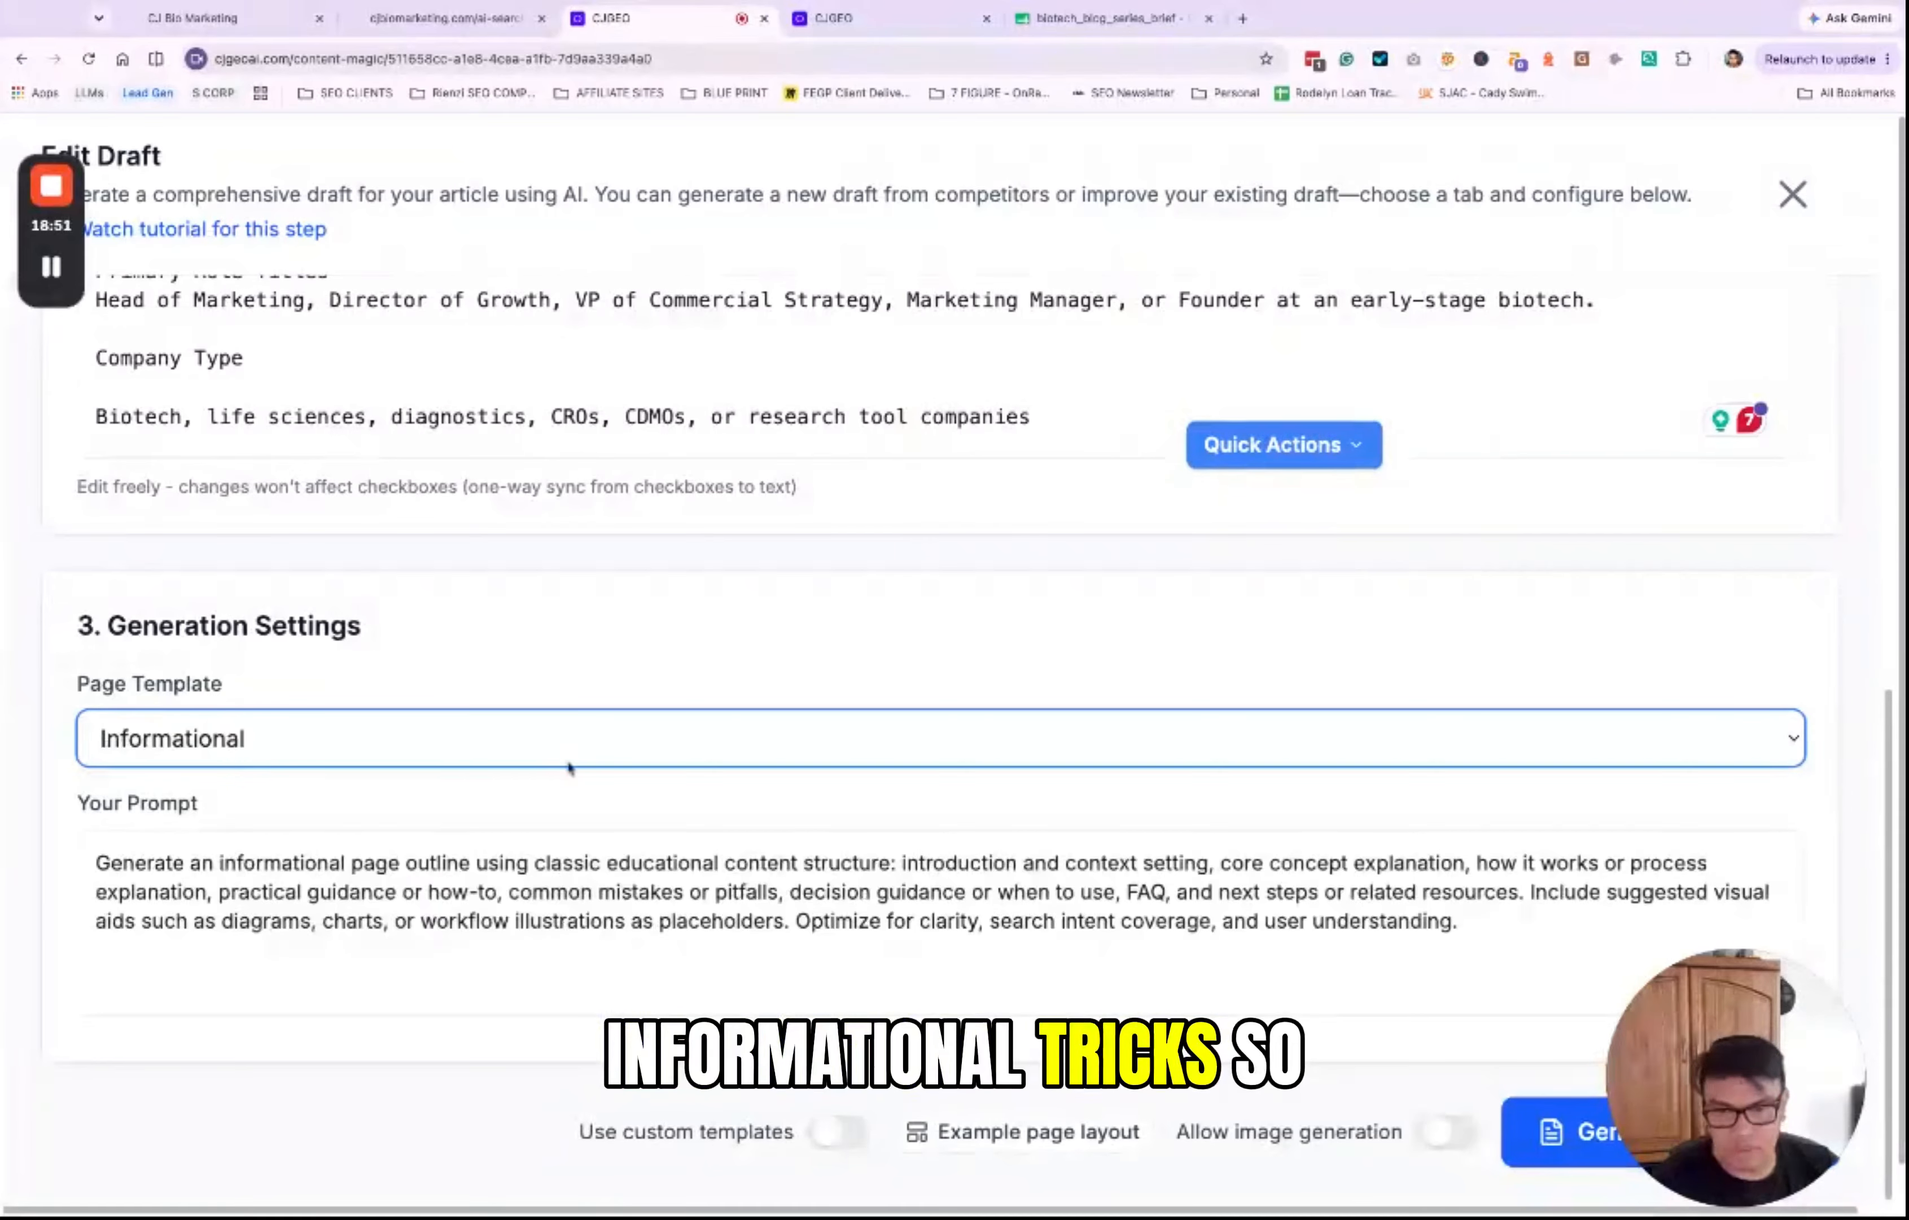
pyautogui.click(742, 978)
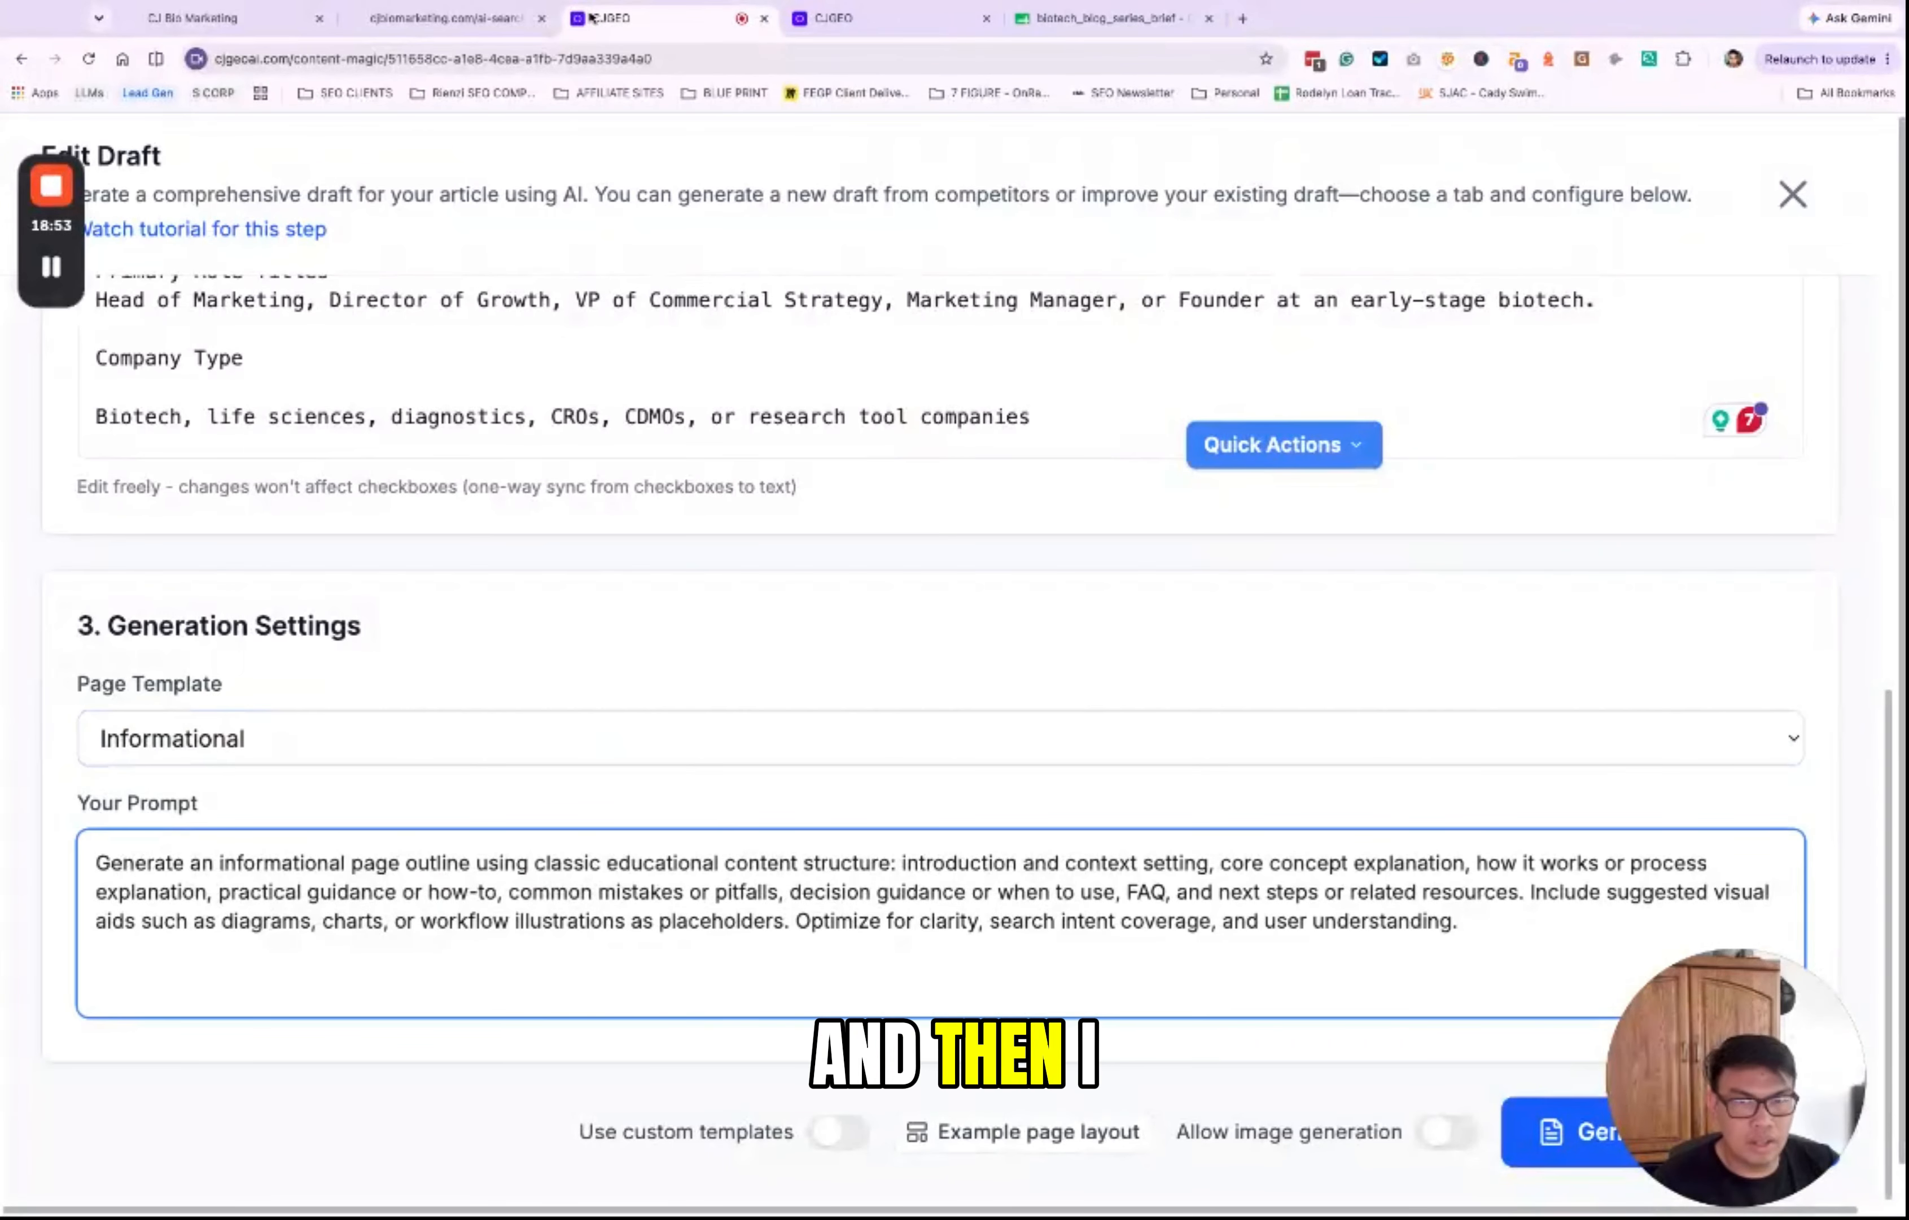
pyautogui.click(497, 18)
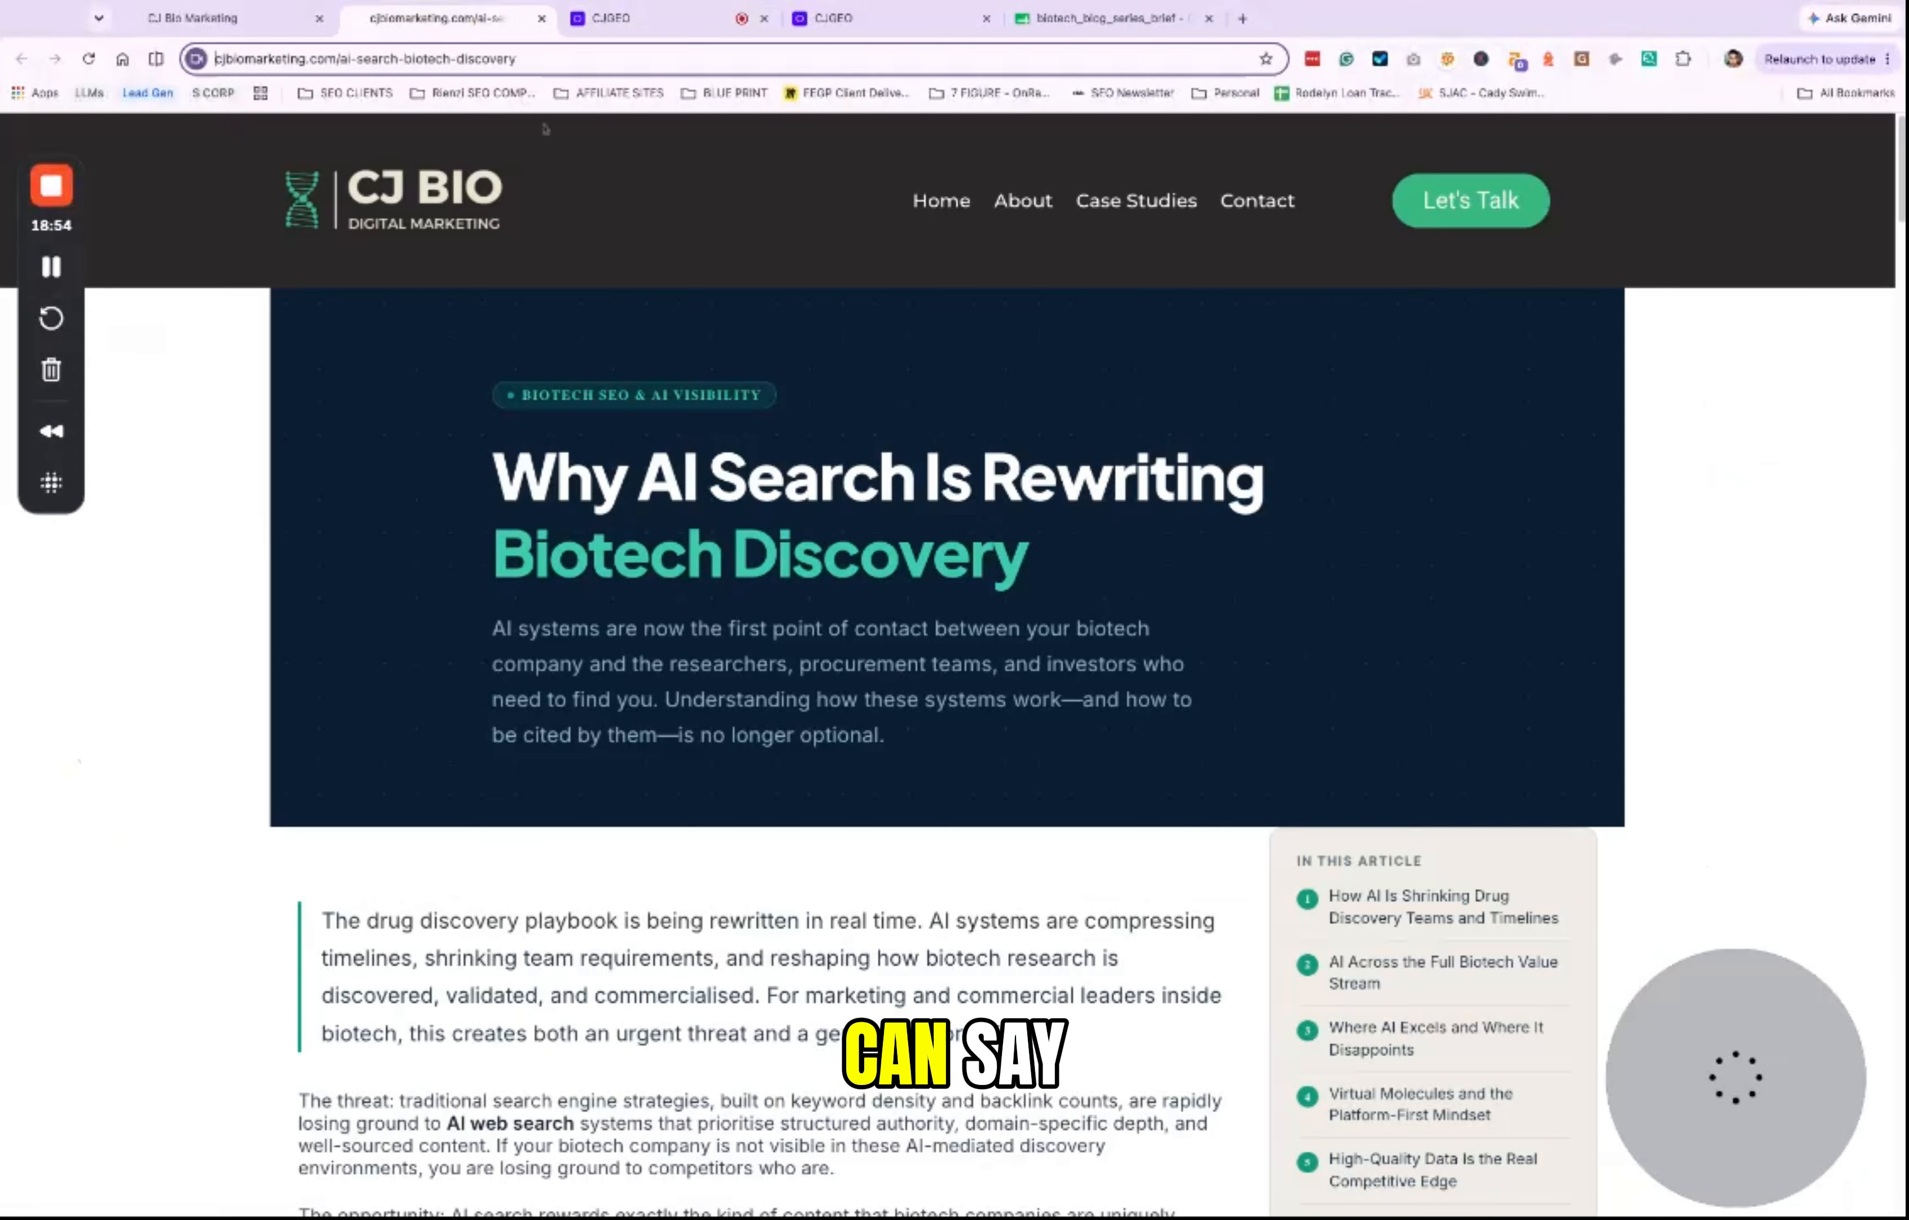
pyautogui.click(647, 20)
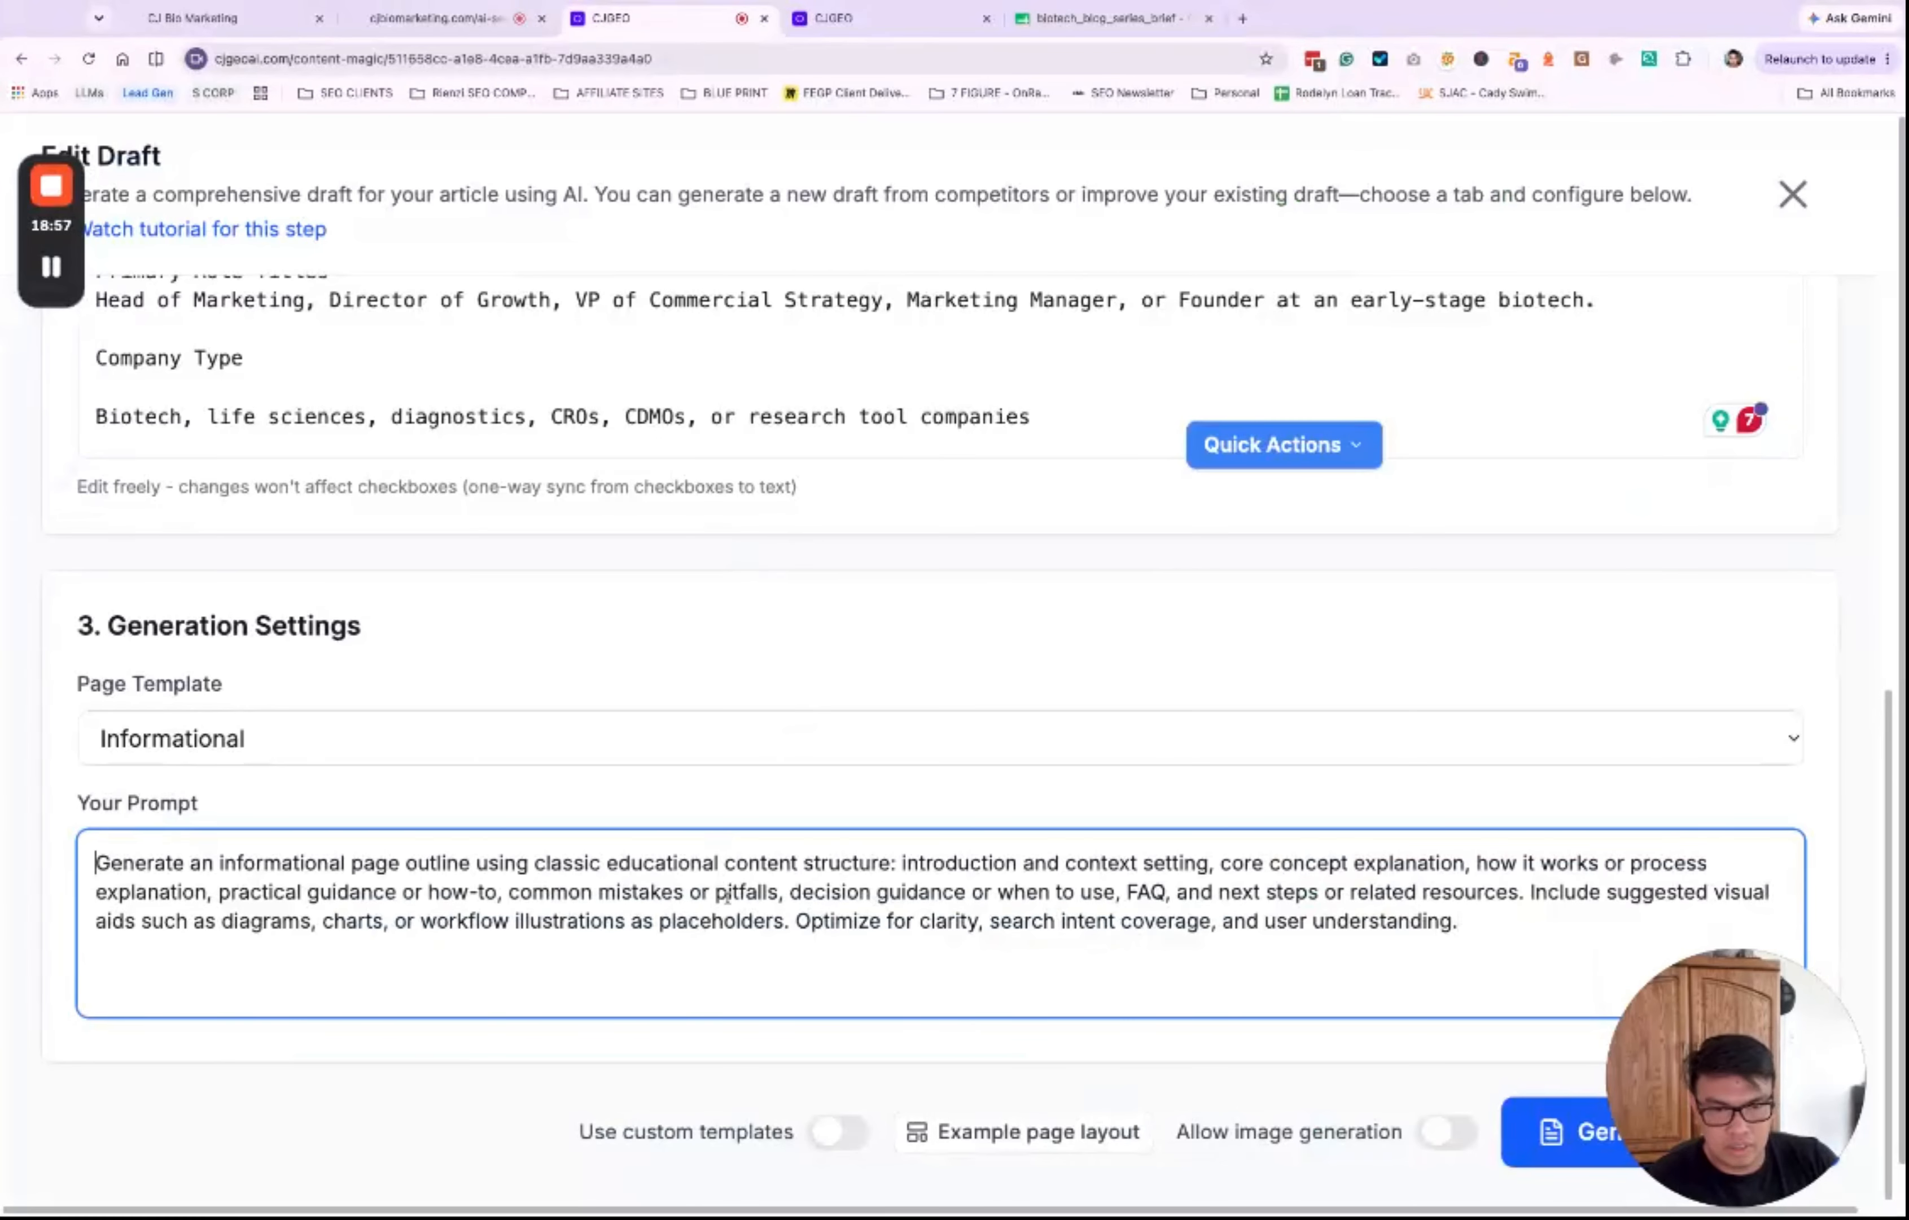
pyautogui.click(1473, 928)
pyautogui.press('Return')
pyautogui.press('Return')
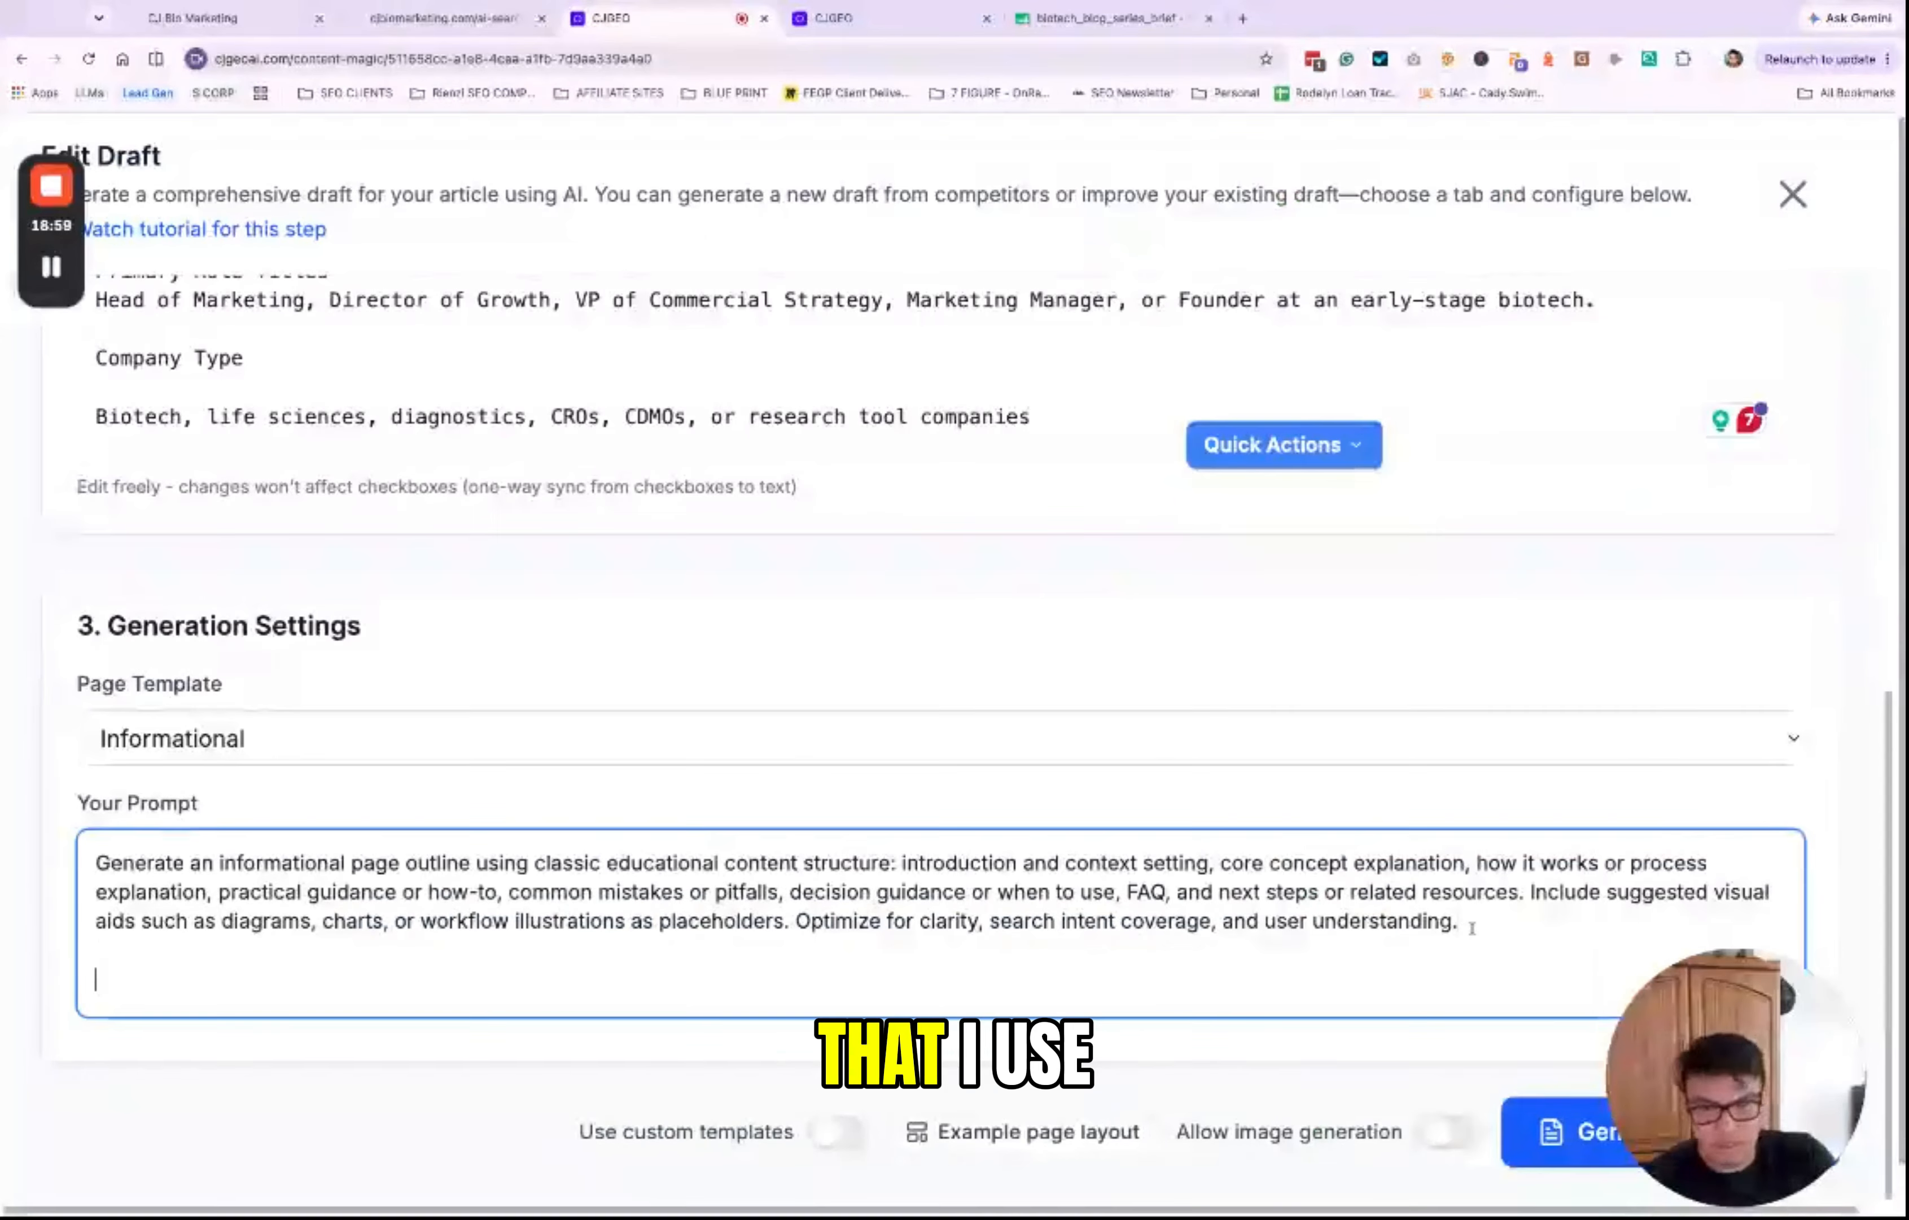
pyautogui.write('use the')
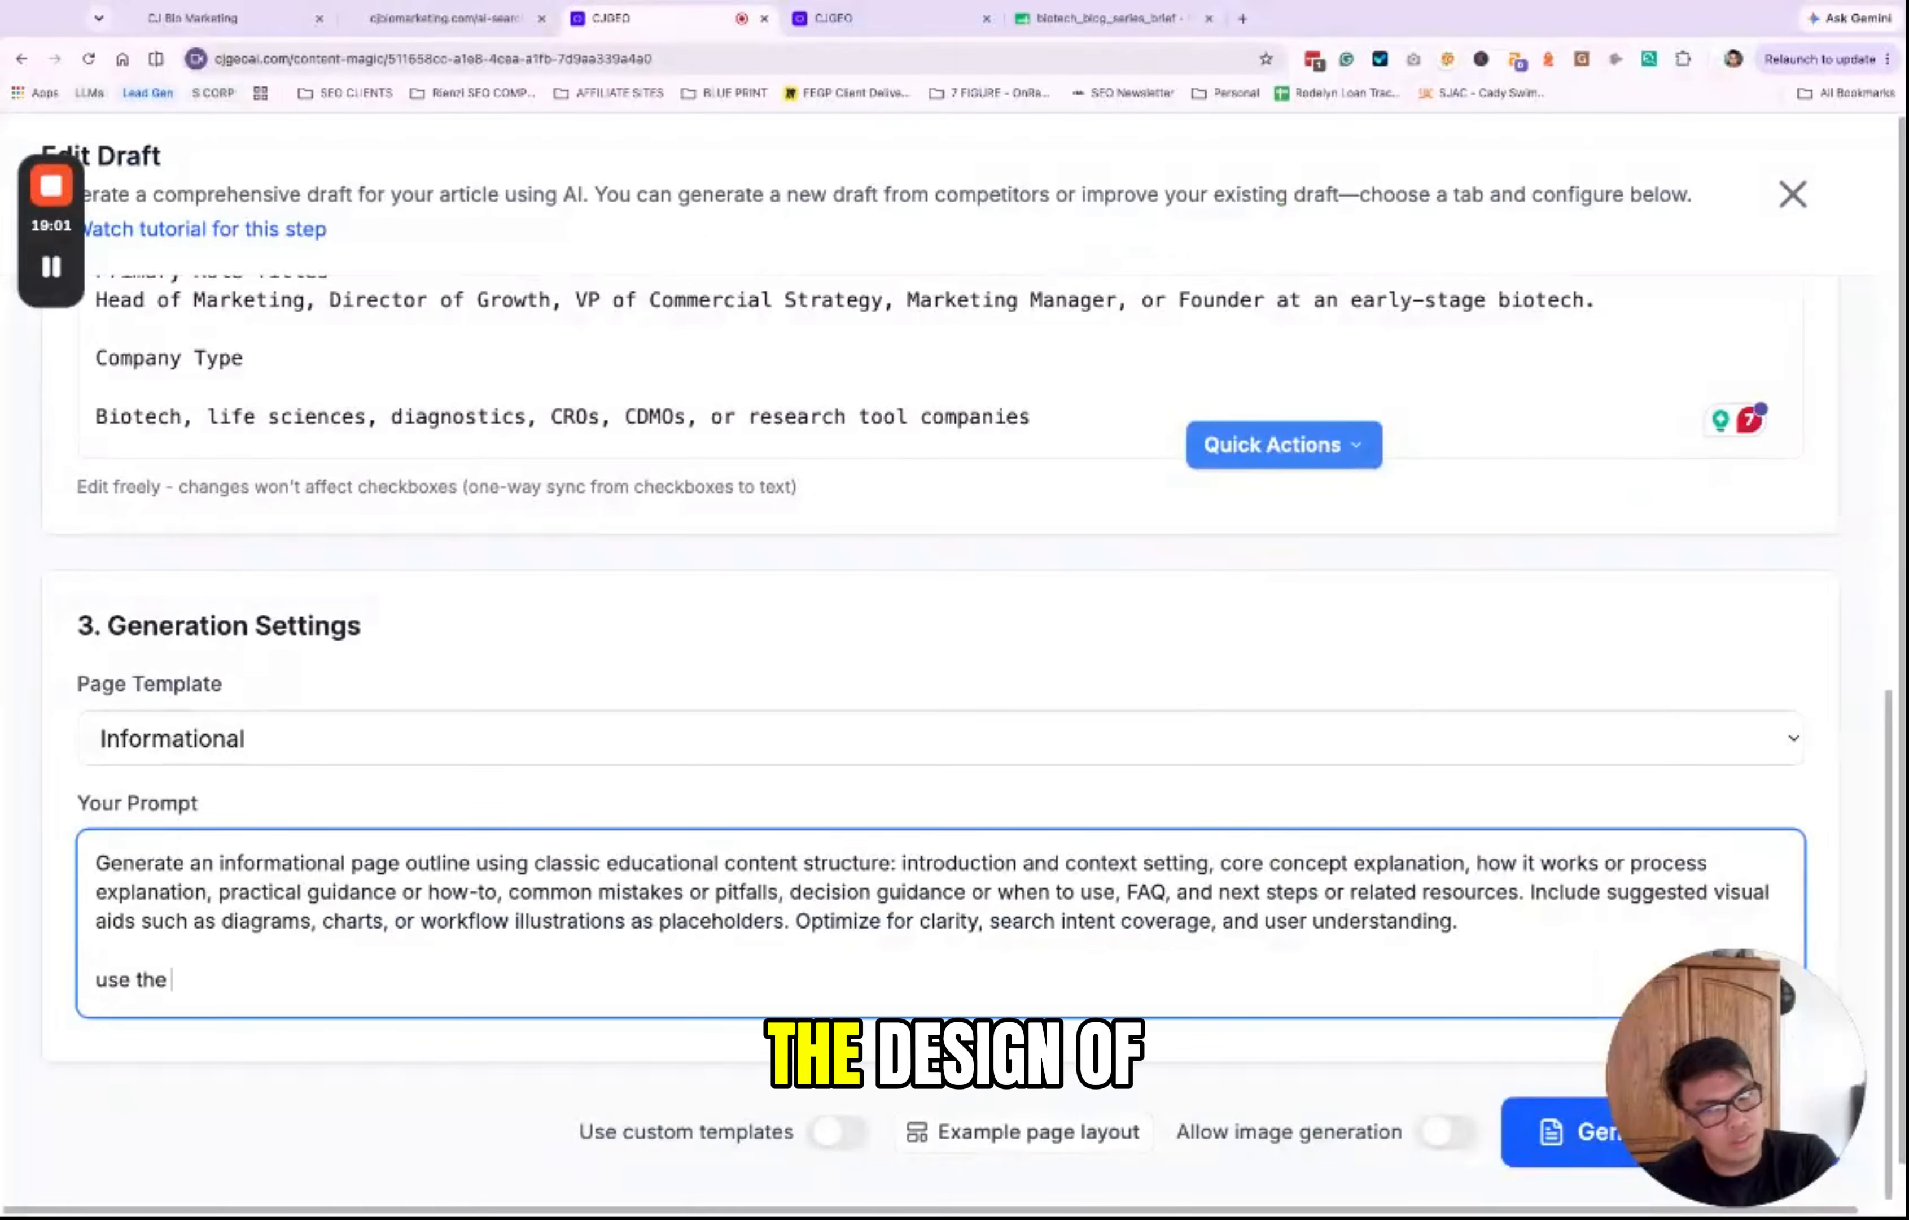
pyautogui.write(' design of t')
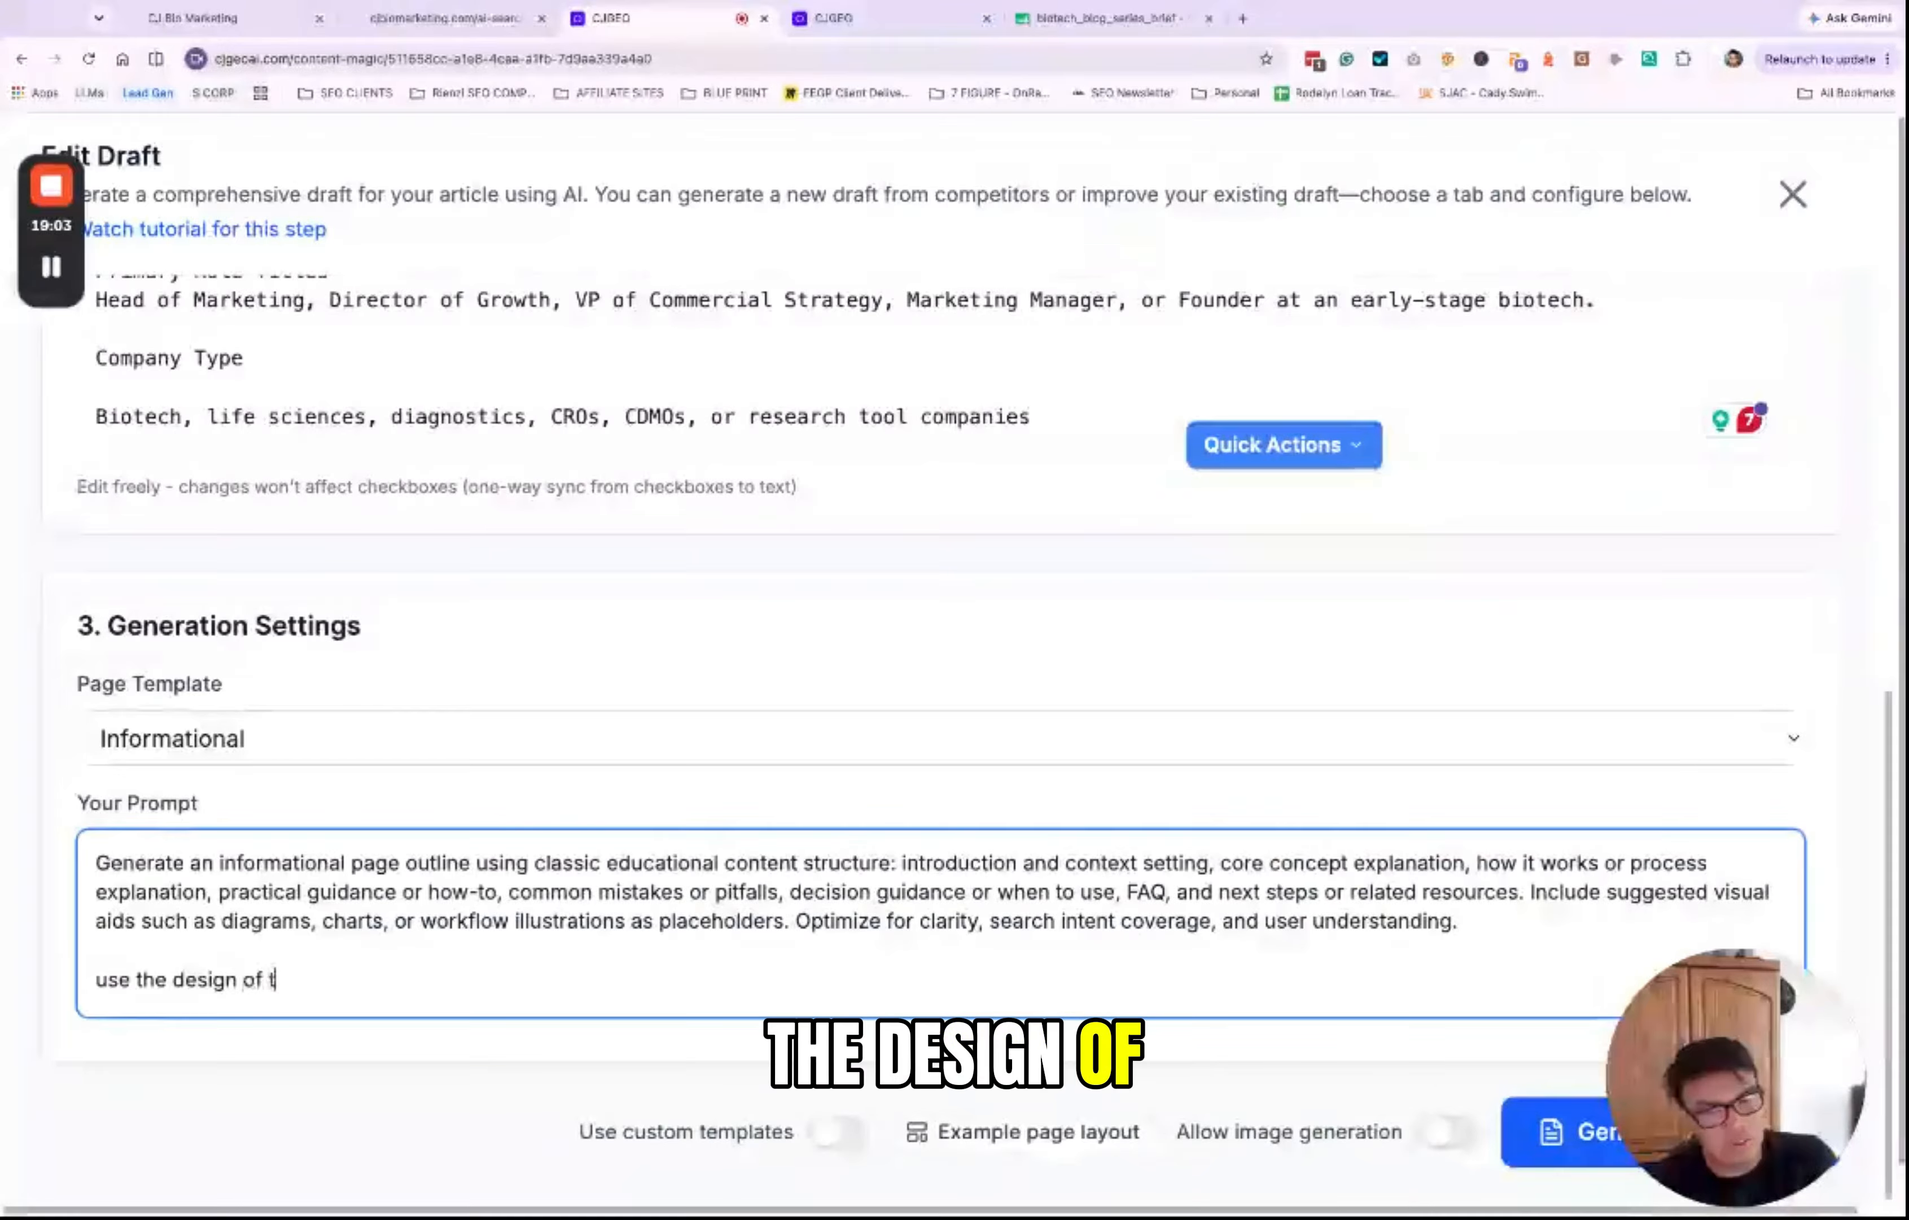
pyautogui.write('his page ')
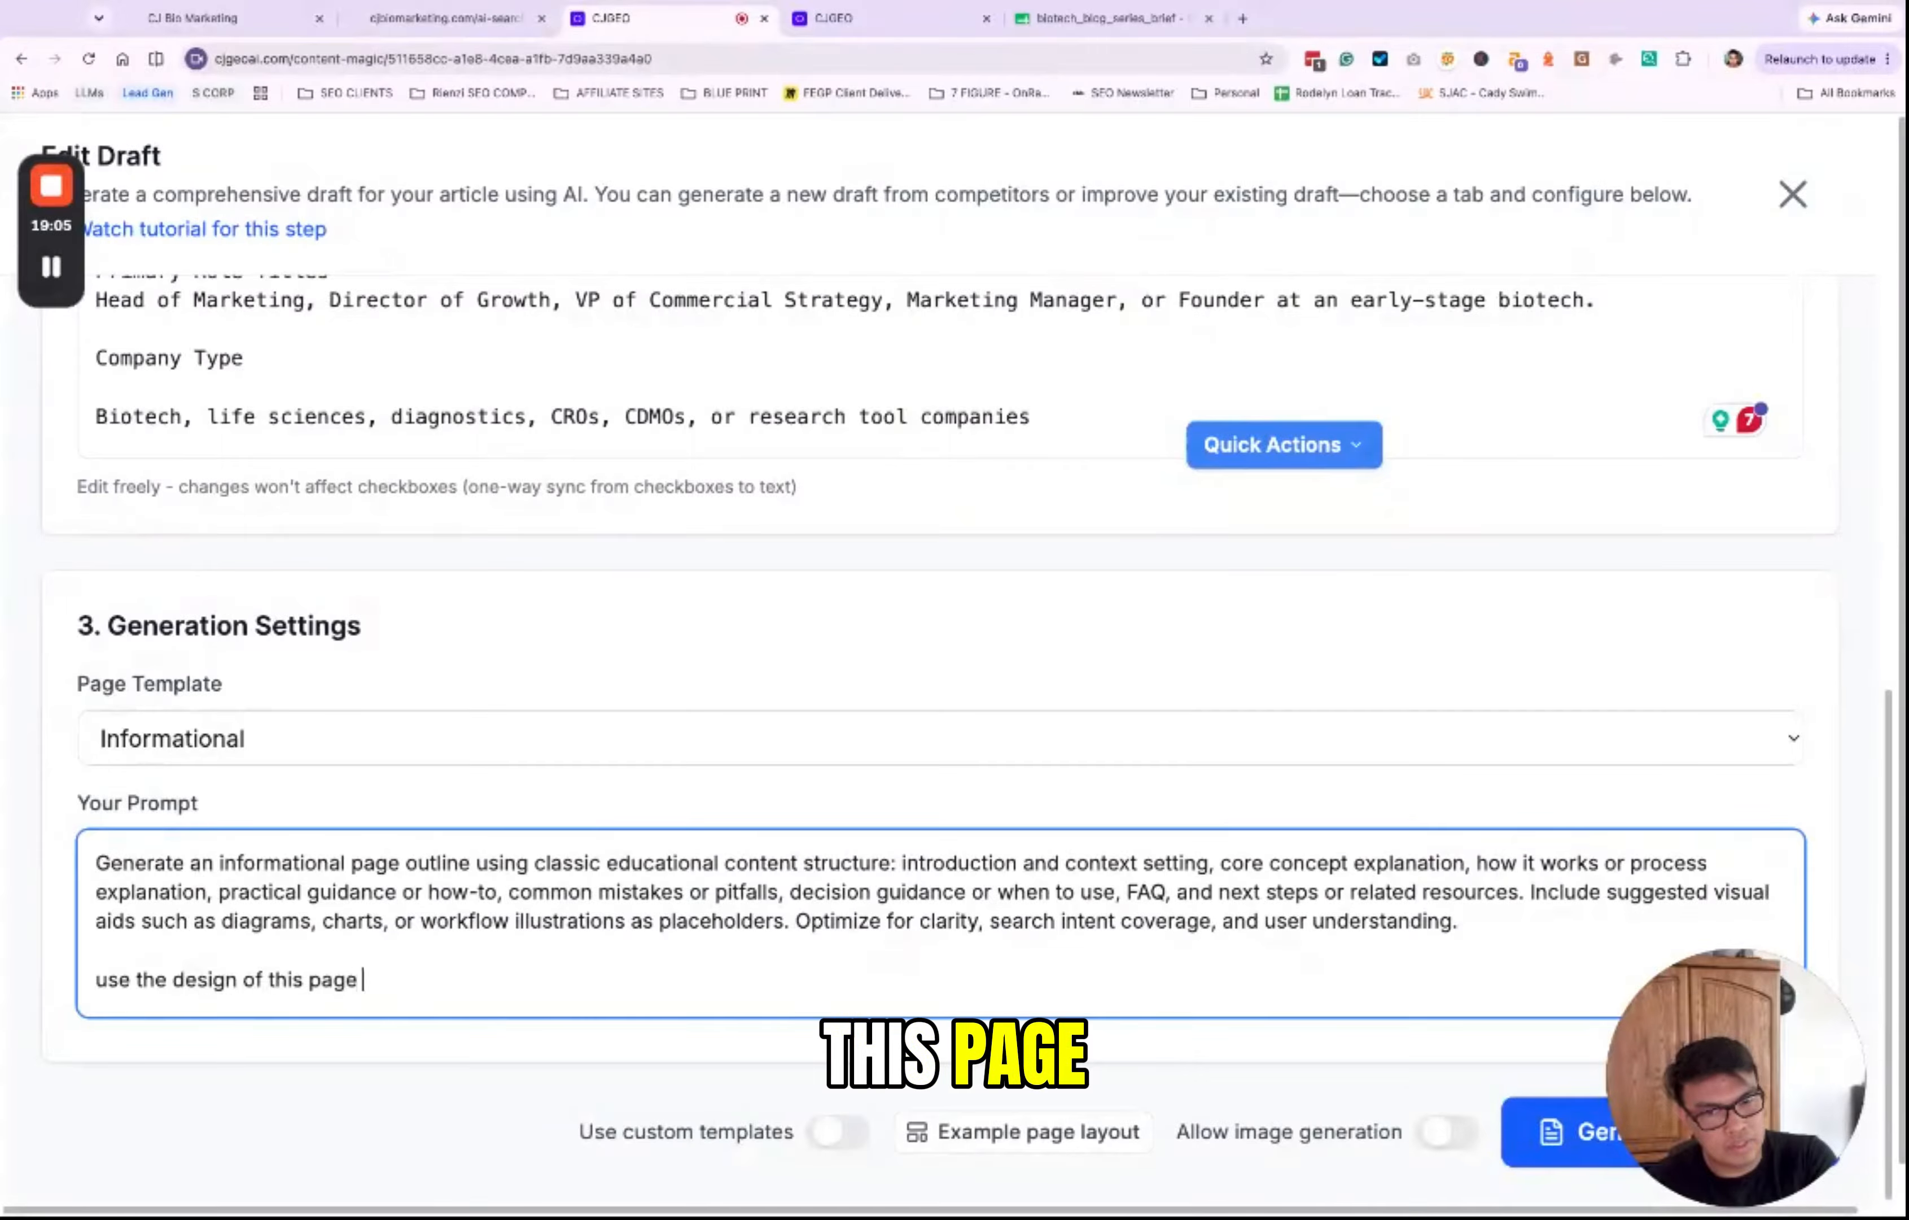
pyautogui.write('-')
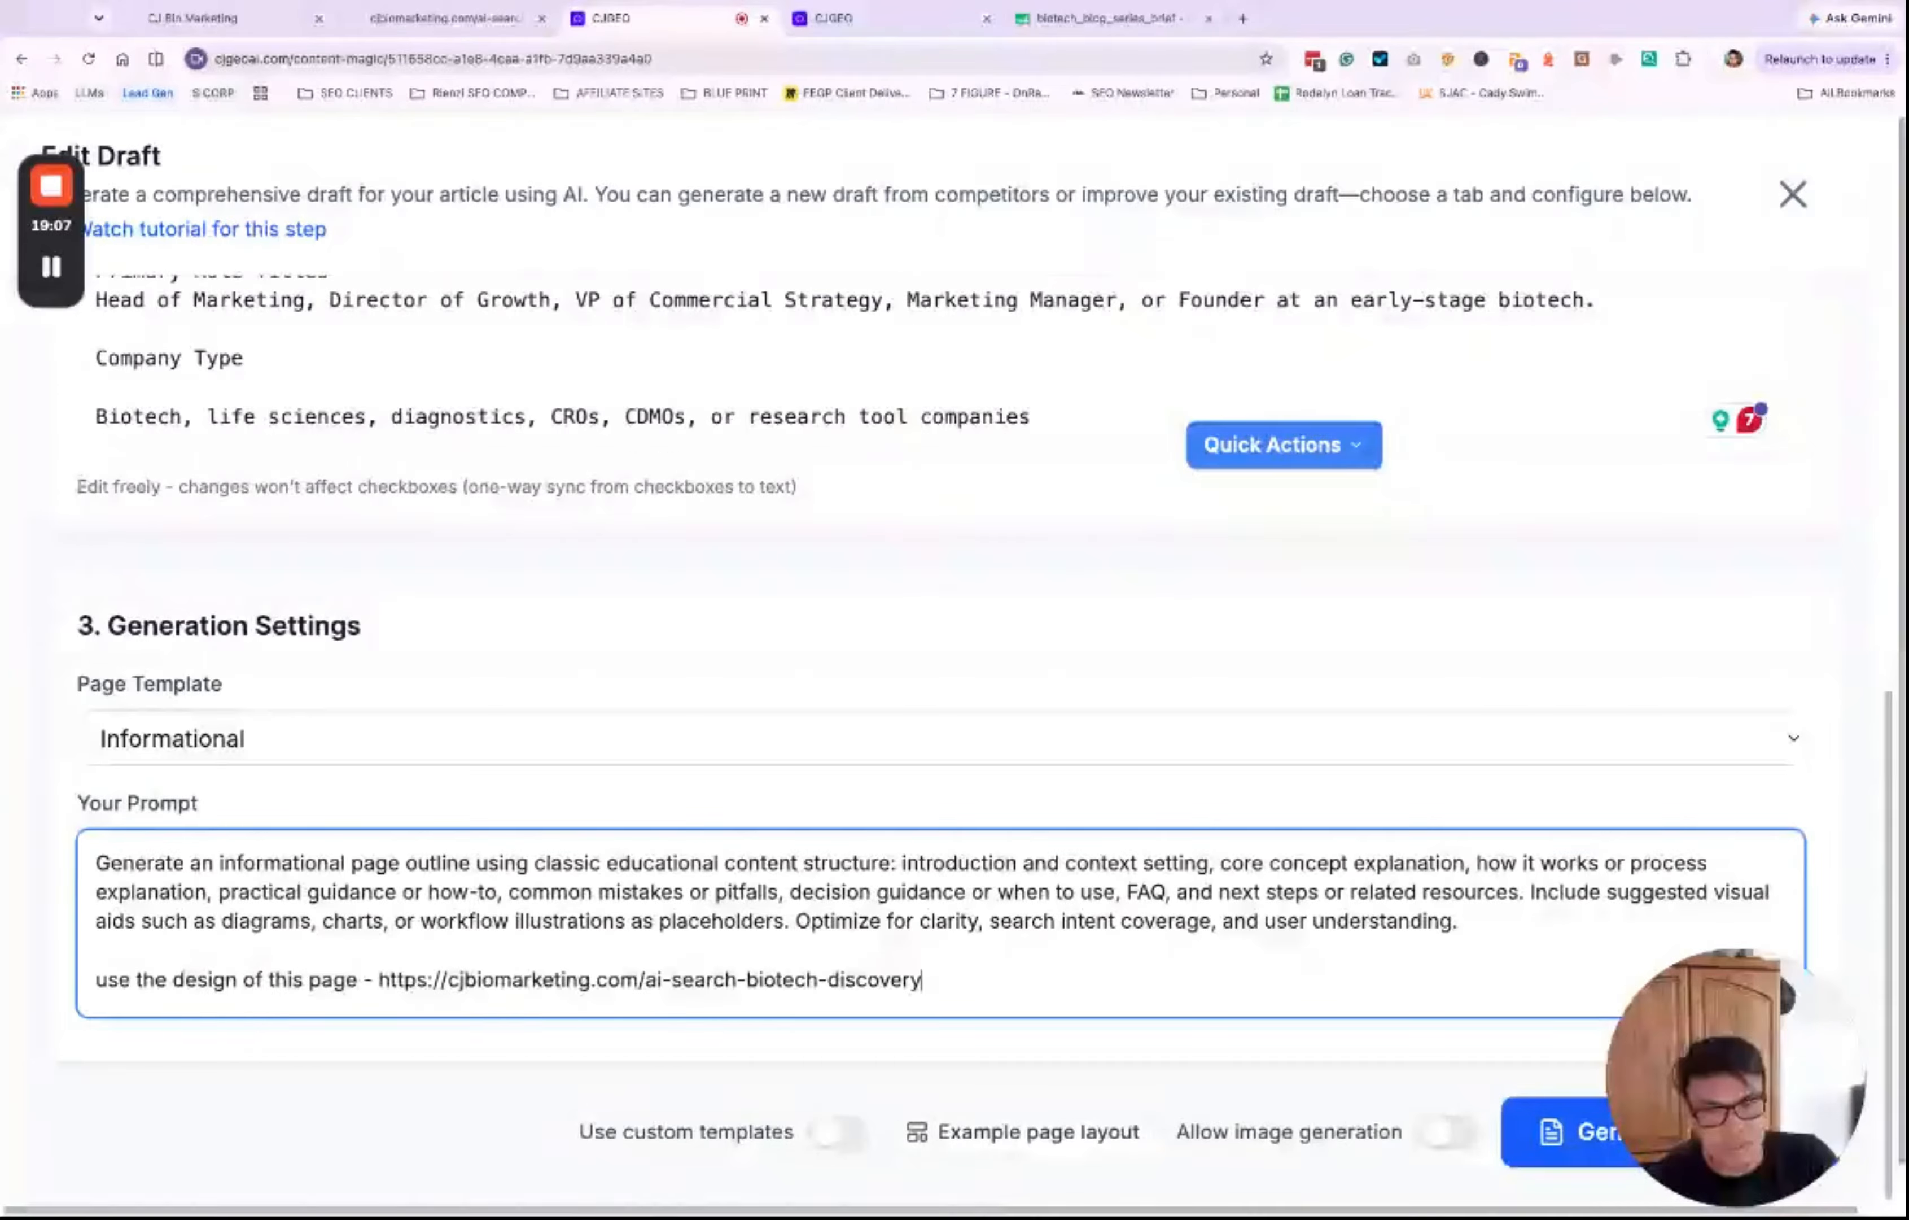
# Step: Change "use" to "use/copy" in the design instruction at the end of the generation prompt
pyautogui.press('super+Left')
pyautogui.press('Right')
pyautogui.press('Right')
pyautogui.press('Right')
pyautogui.write('/c')
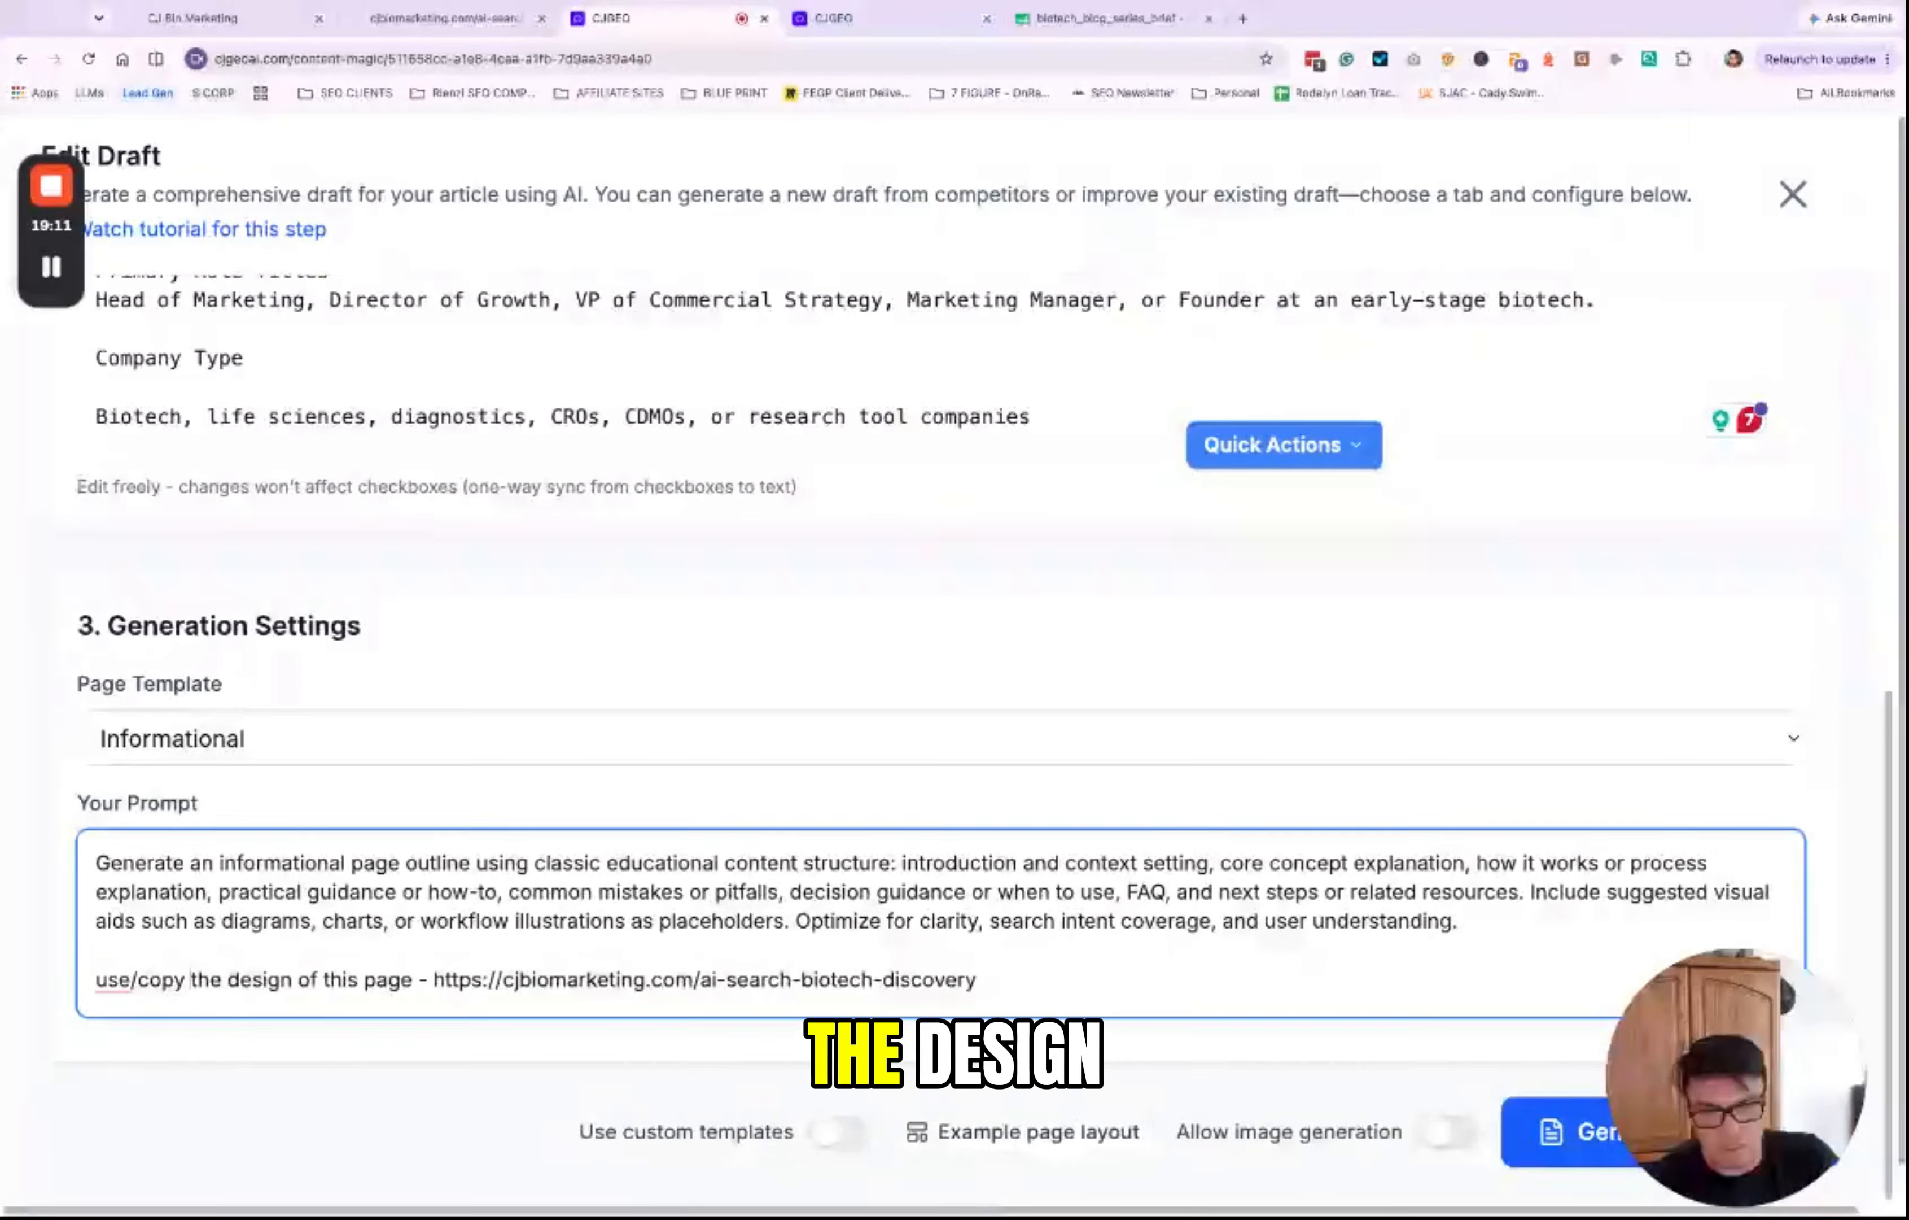
pyautogui.press('Right')
pyautogui.press('Right')
pyautogui.press('Right')
pyautogui.press('Right')
pyautogui.press('Right')
pyautogui.press('Right')
pyautogui.press('Right')
pyautogui.press('Right')
pyautogui.press('Right')
pyautogui.press('Right')
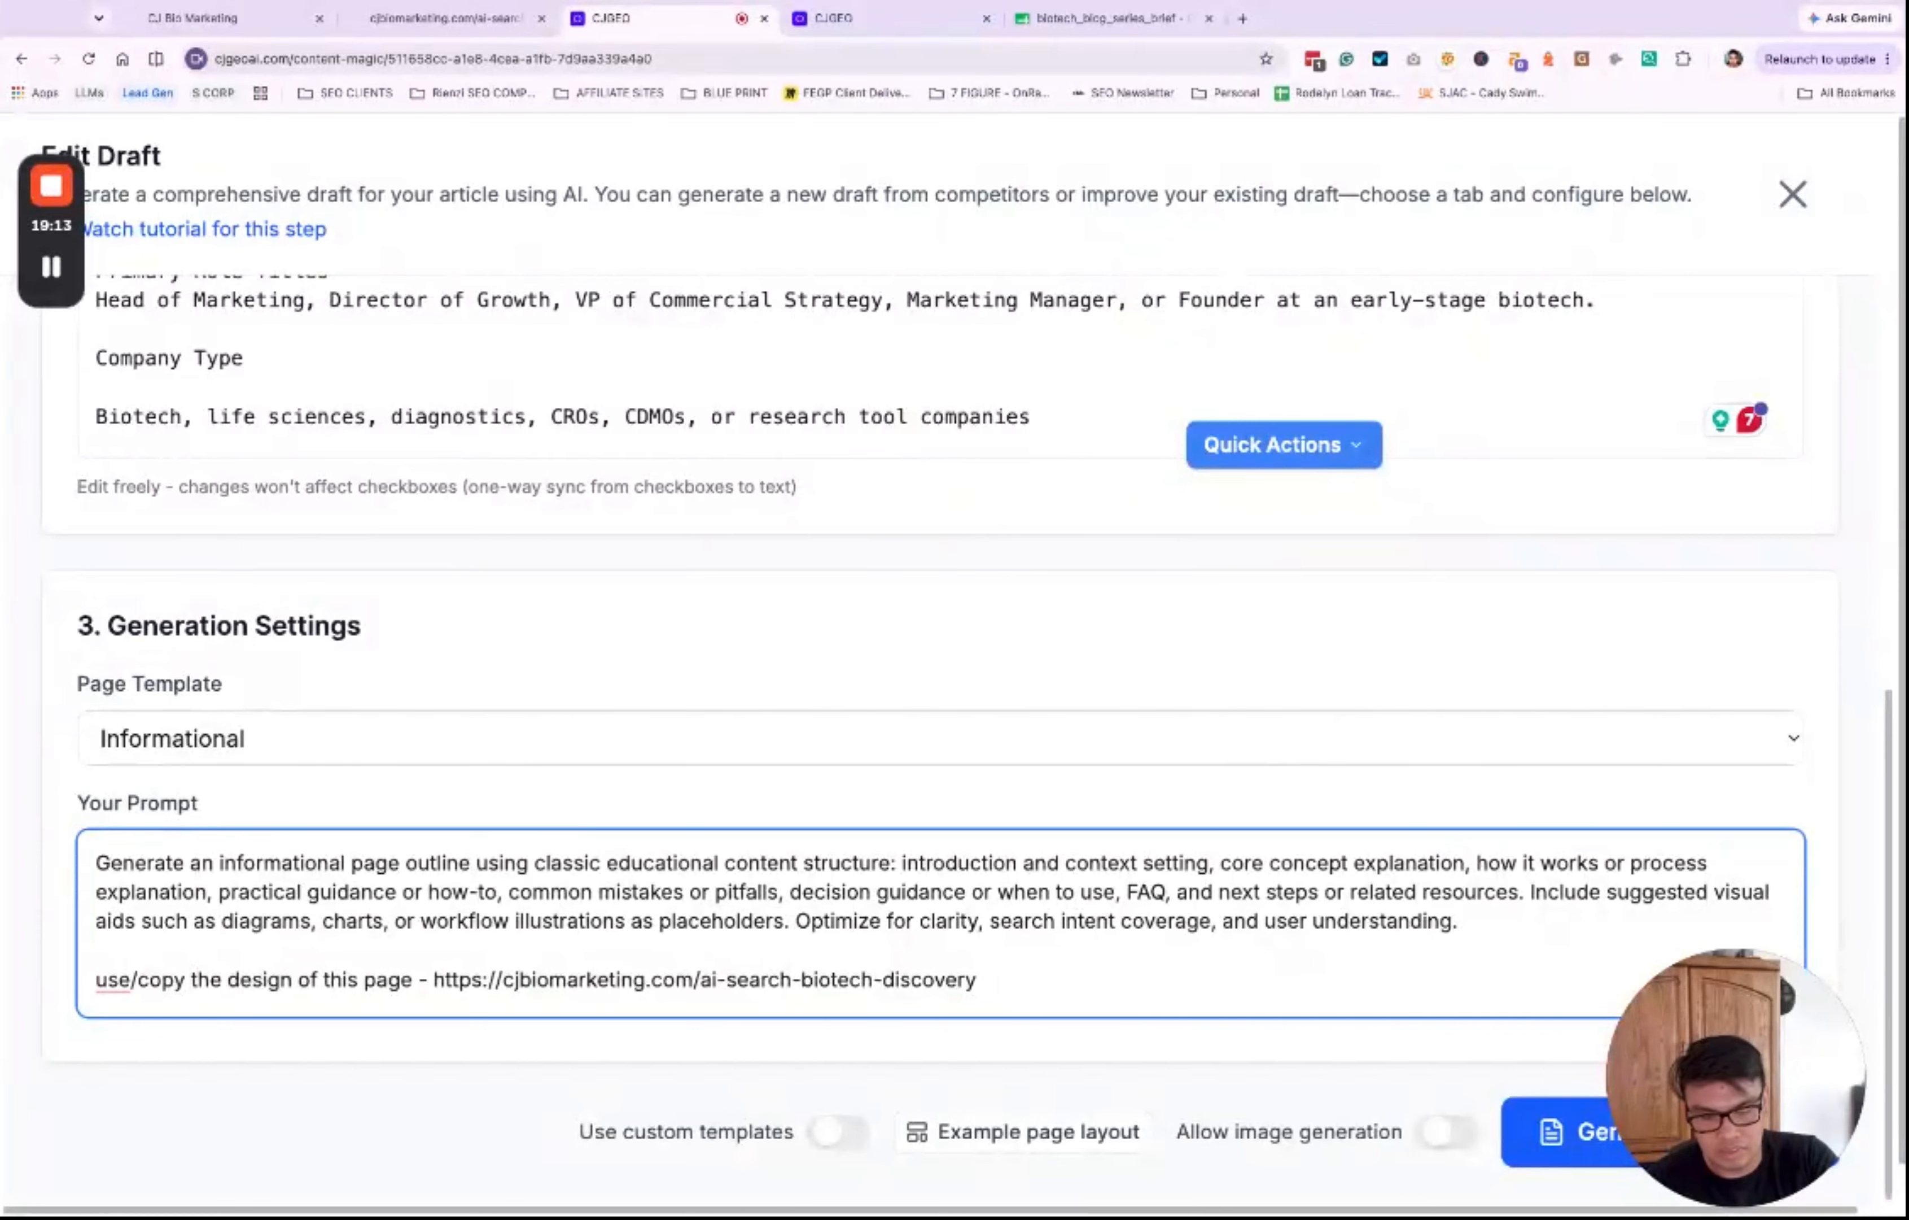
# Step: Insert "(font, color & layout)" after "use/copy the design" in the generation prompt, and generate the draft
pyautogui.write('(font, color')
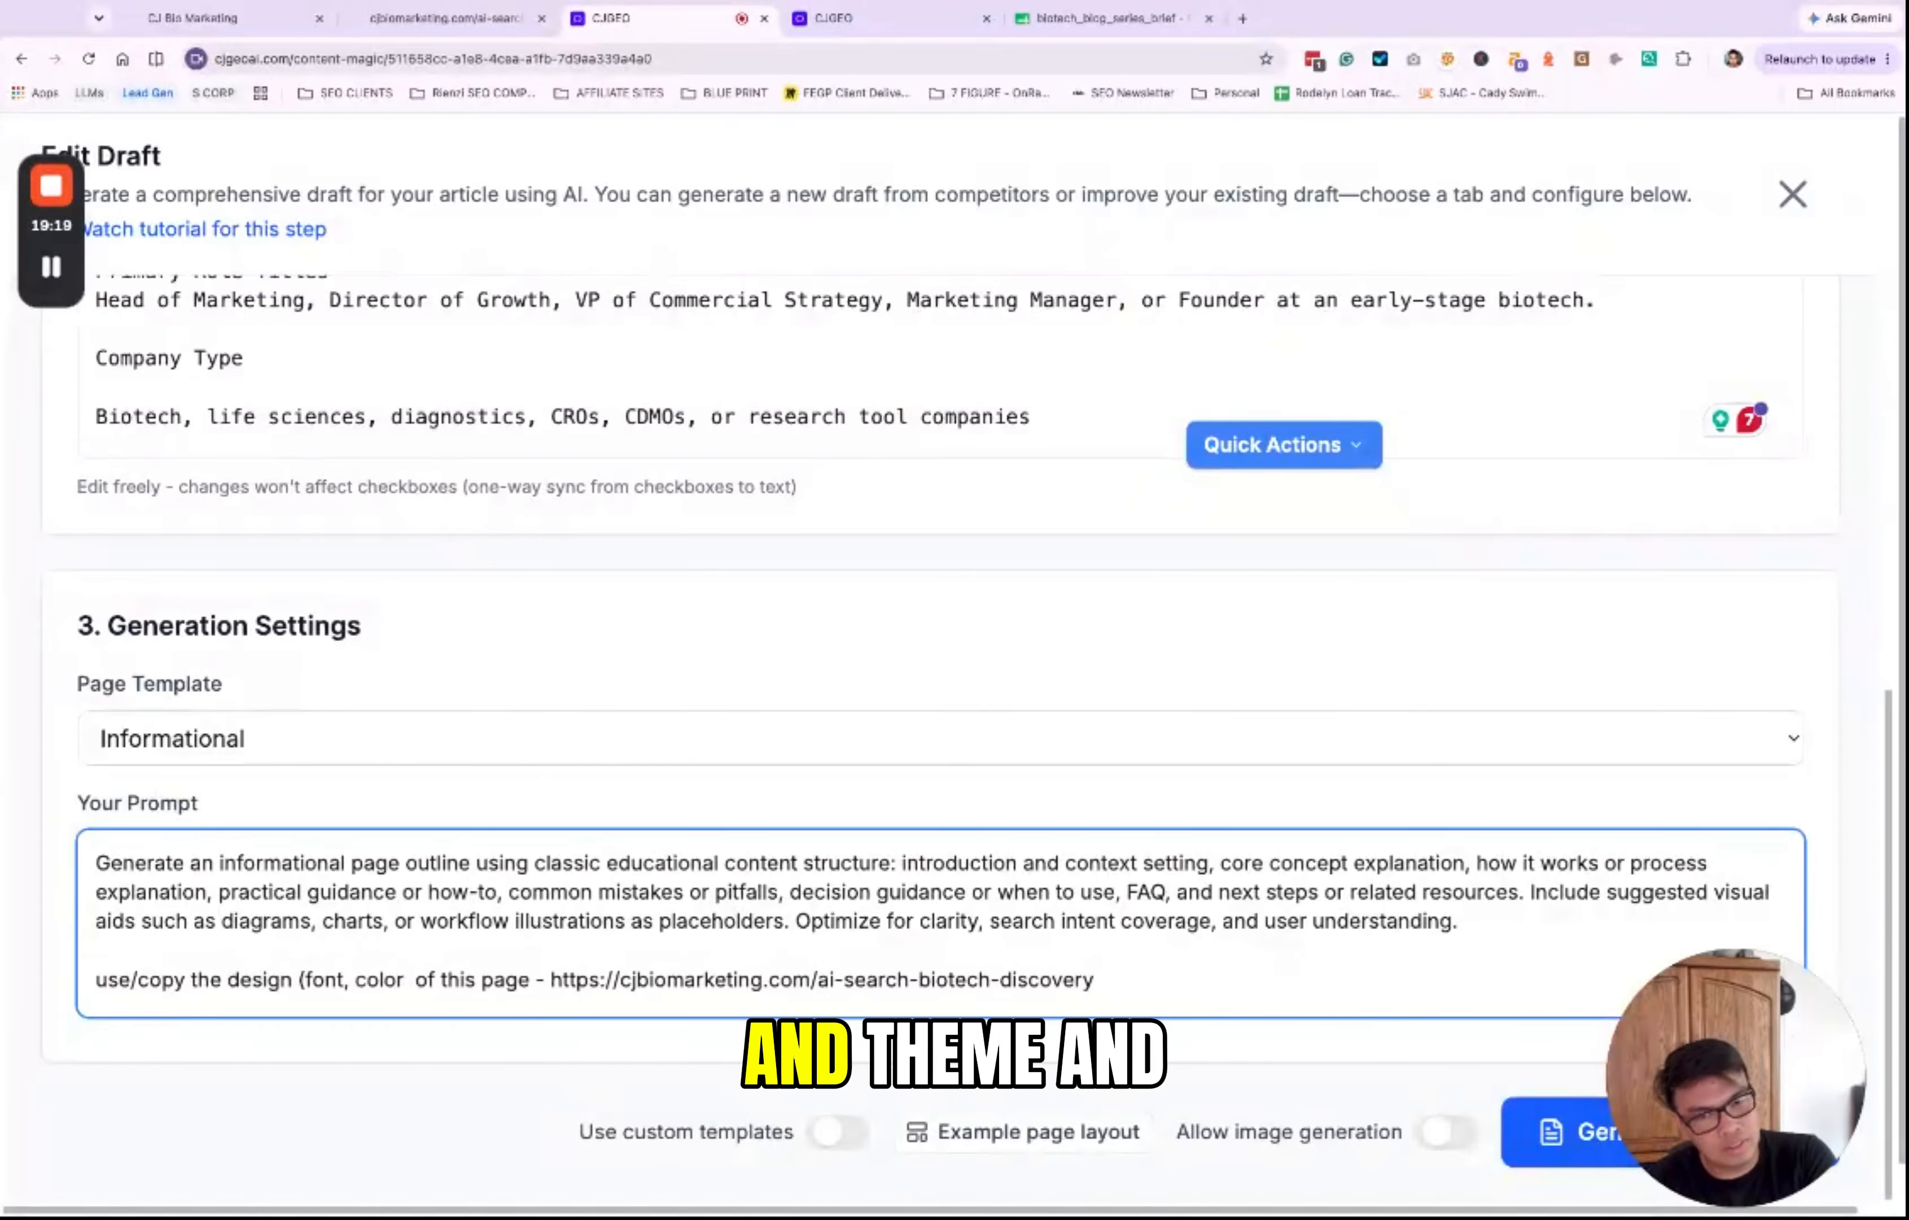
pyautogui.write(' & them')
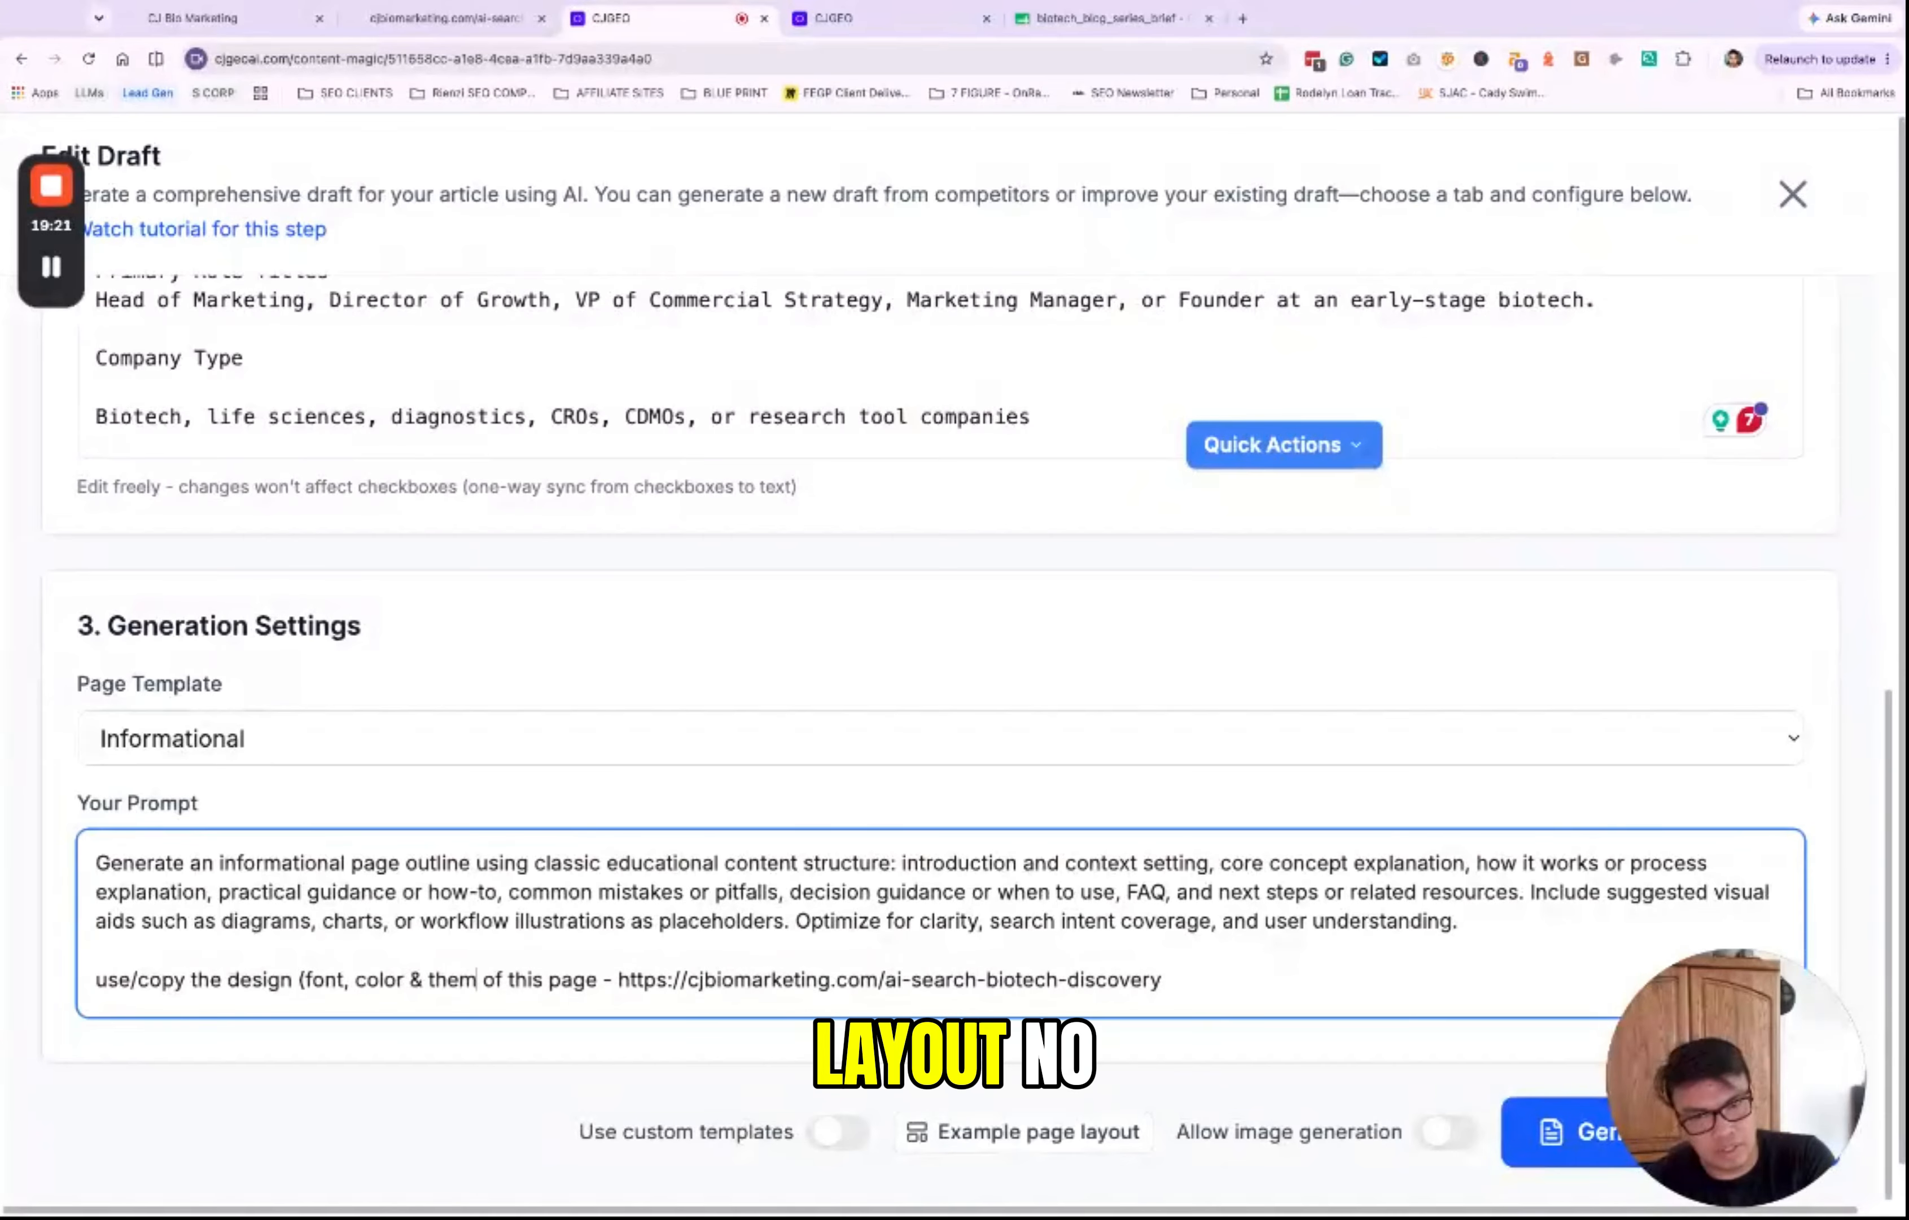
pyautogui.write('layout')
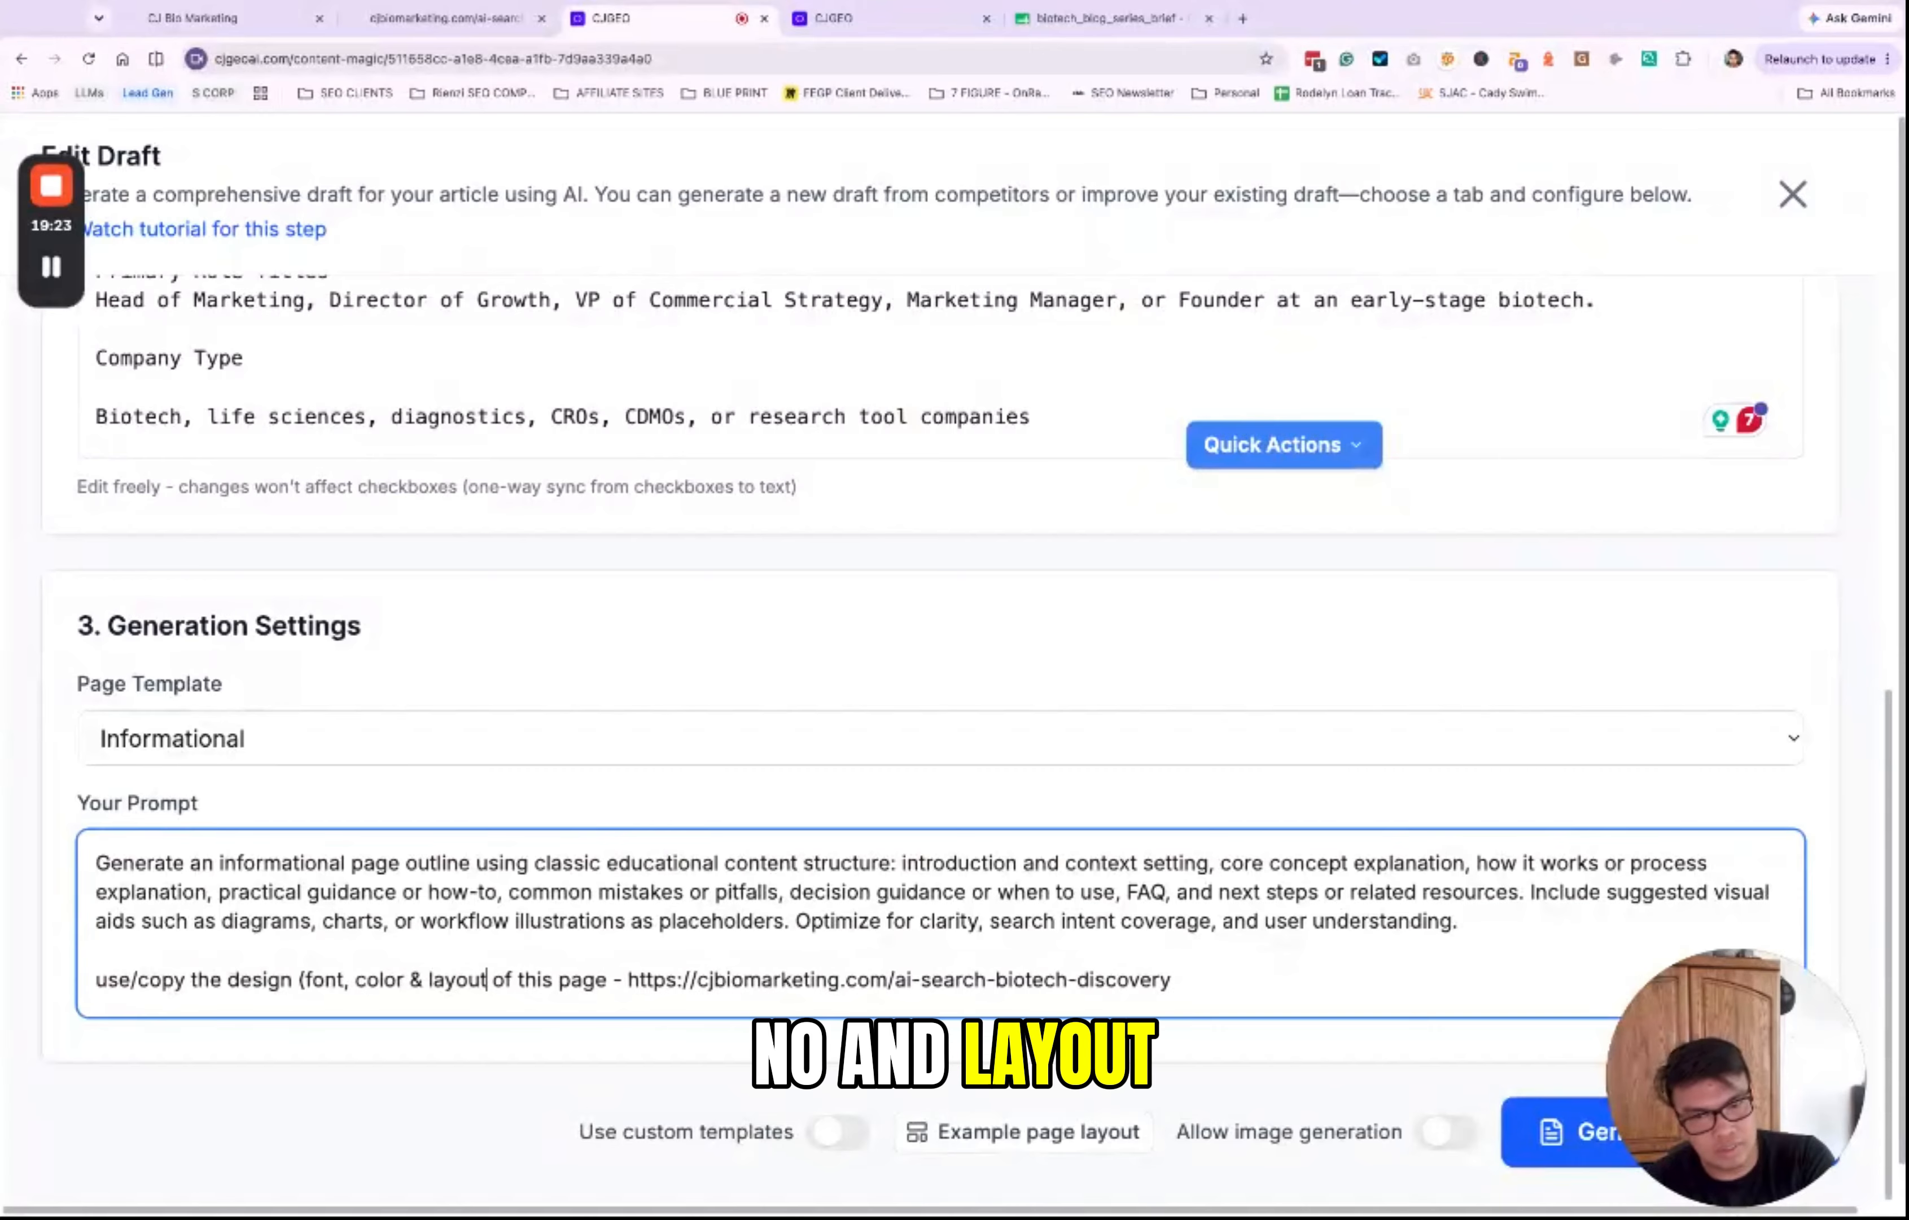
pyautogui.write(')')
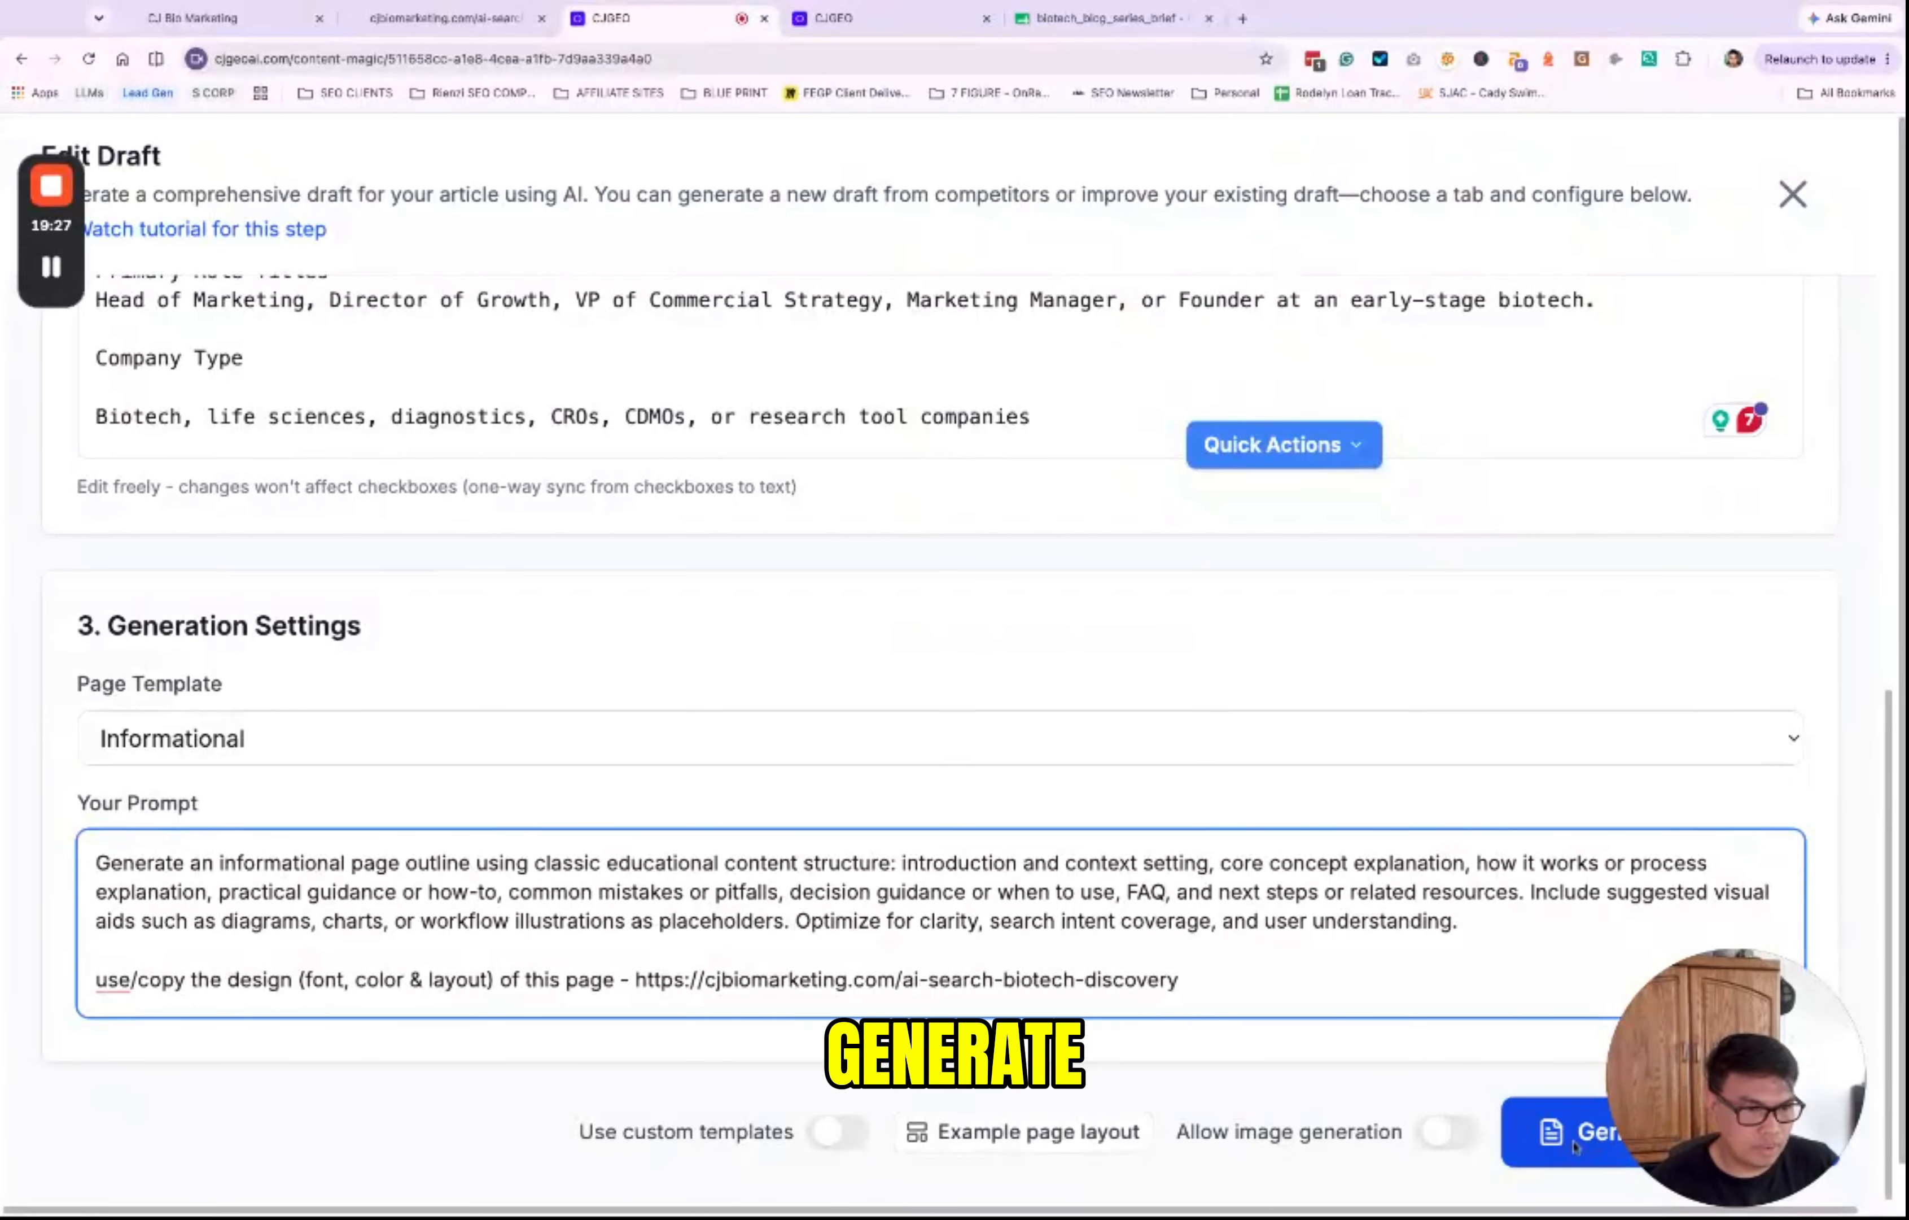
pyautogui.click(1601, 1149)
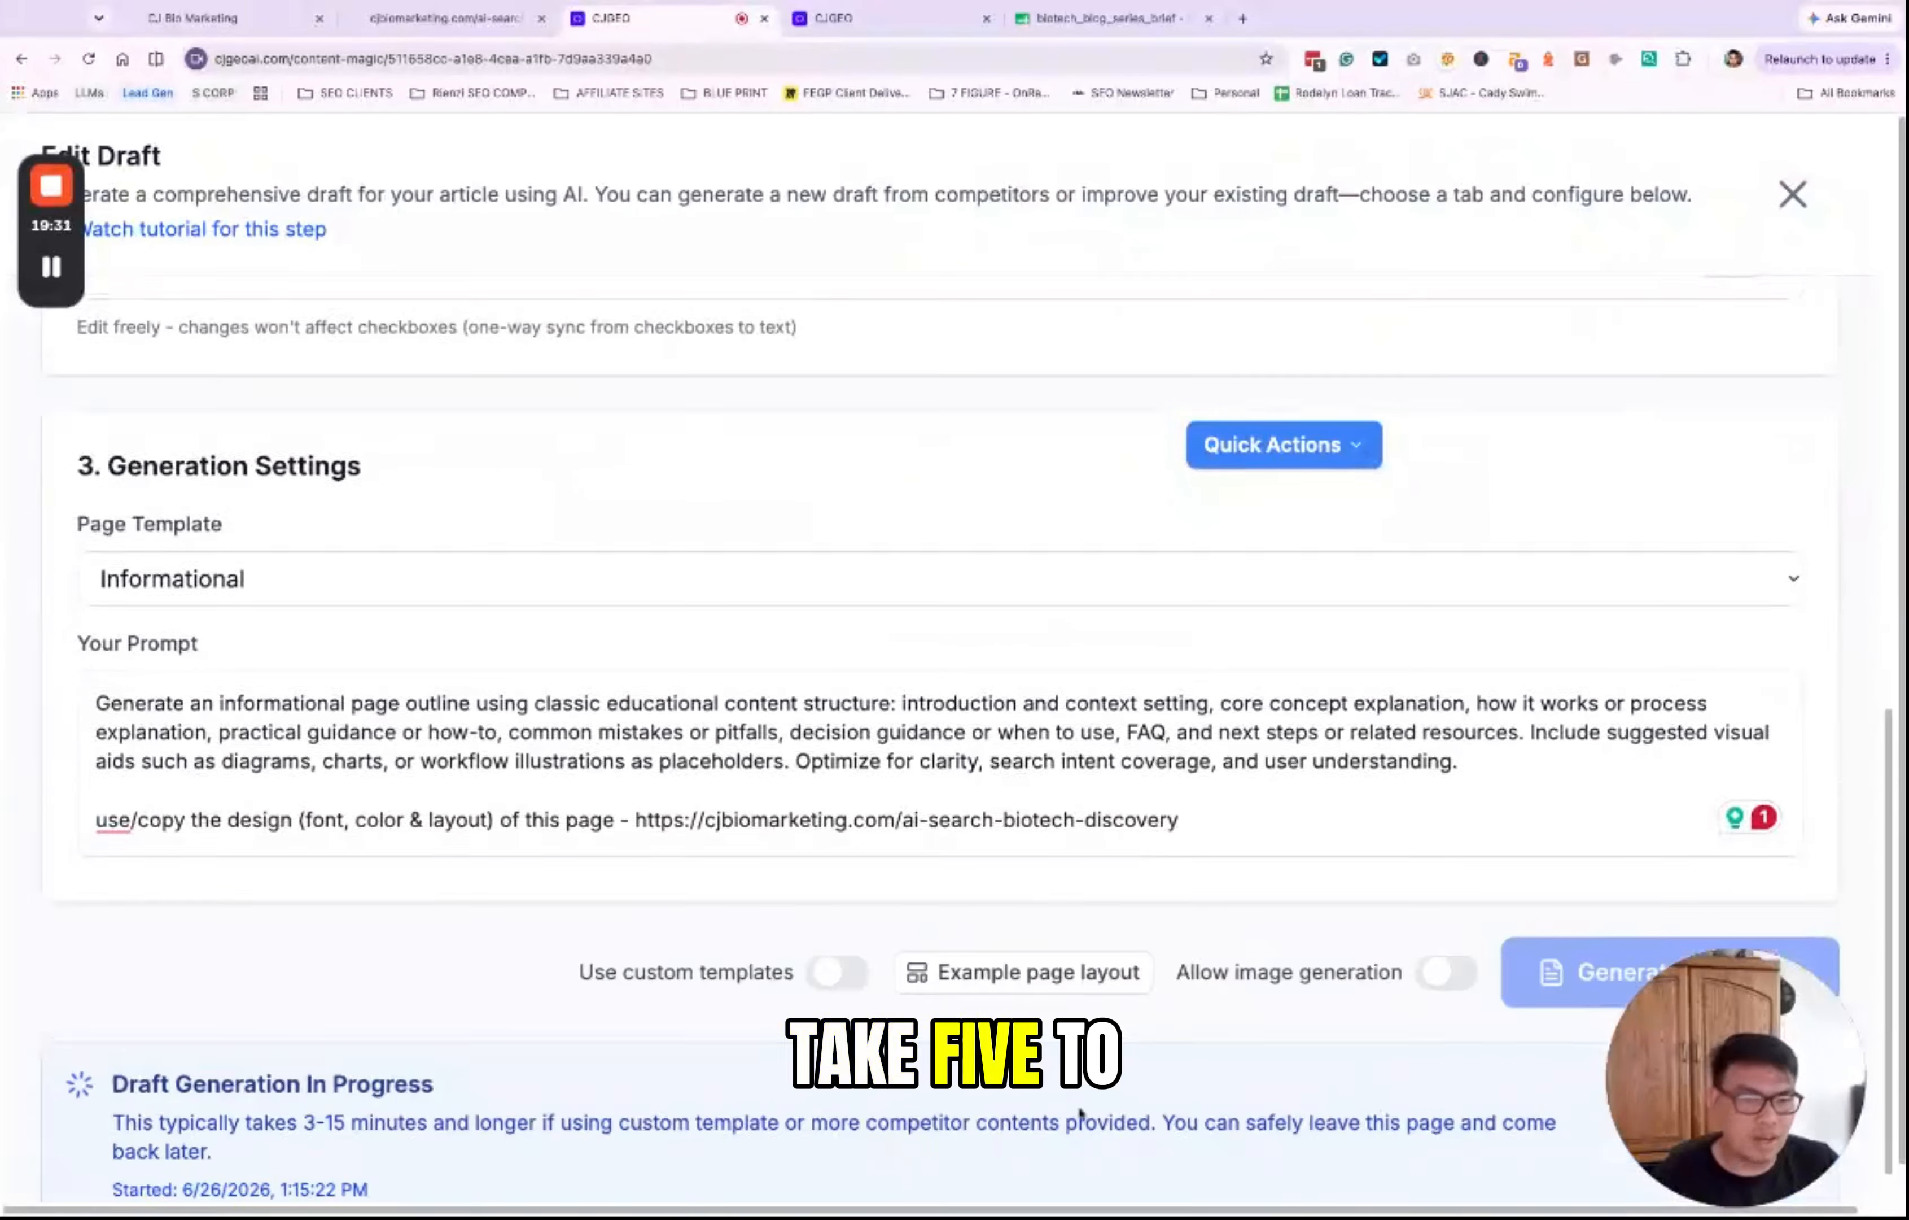
pyautogui.scroll(-1, 437, 1105)
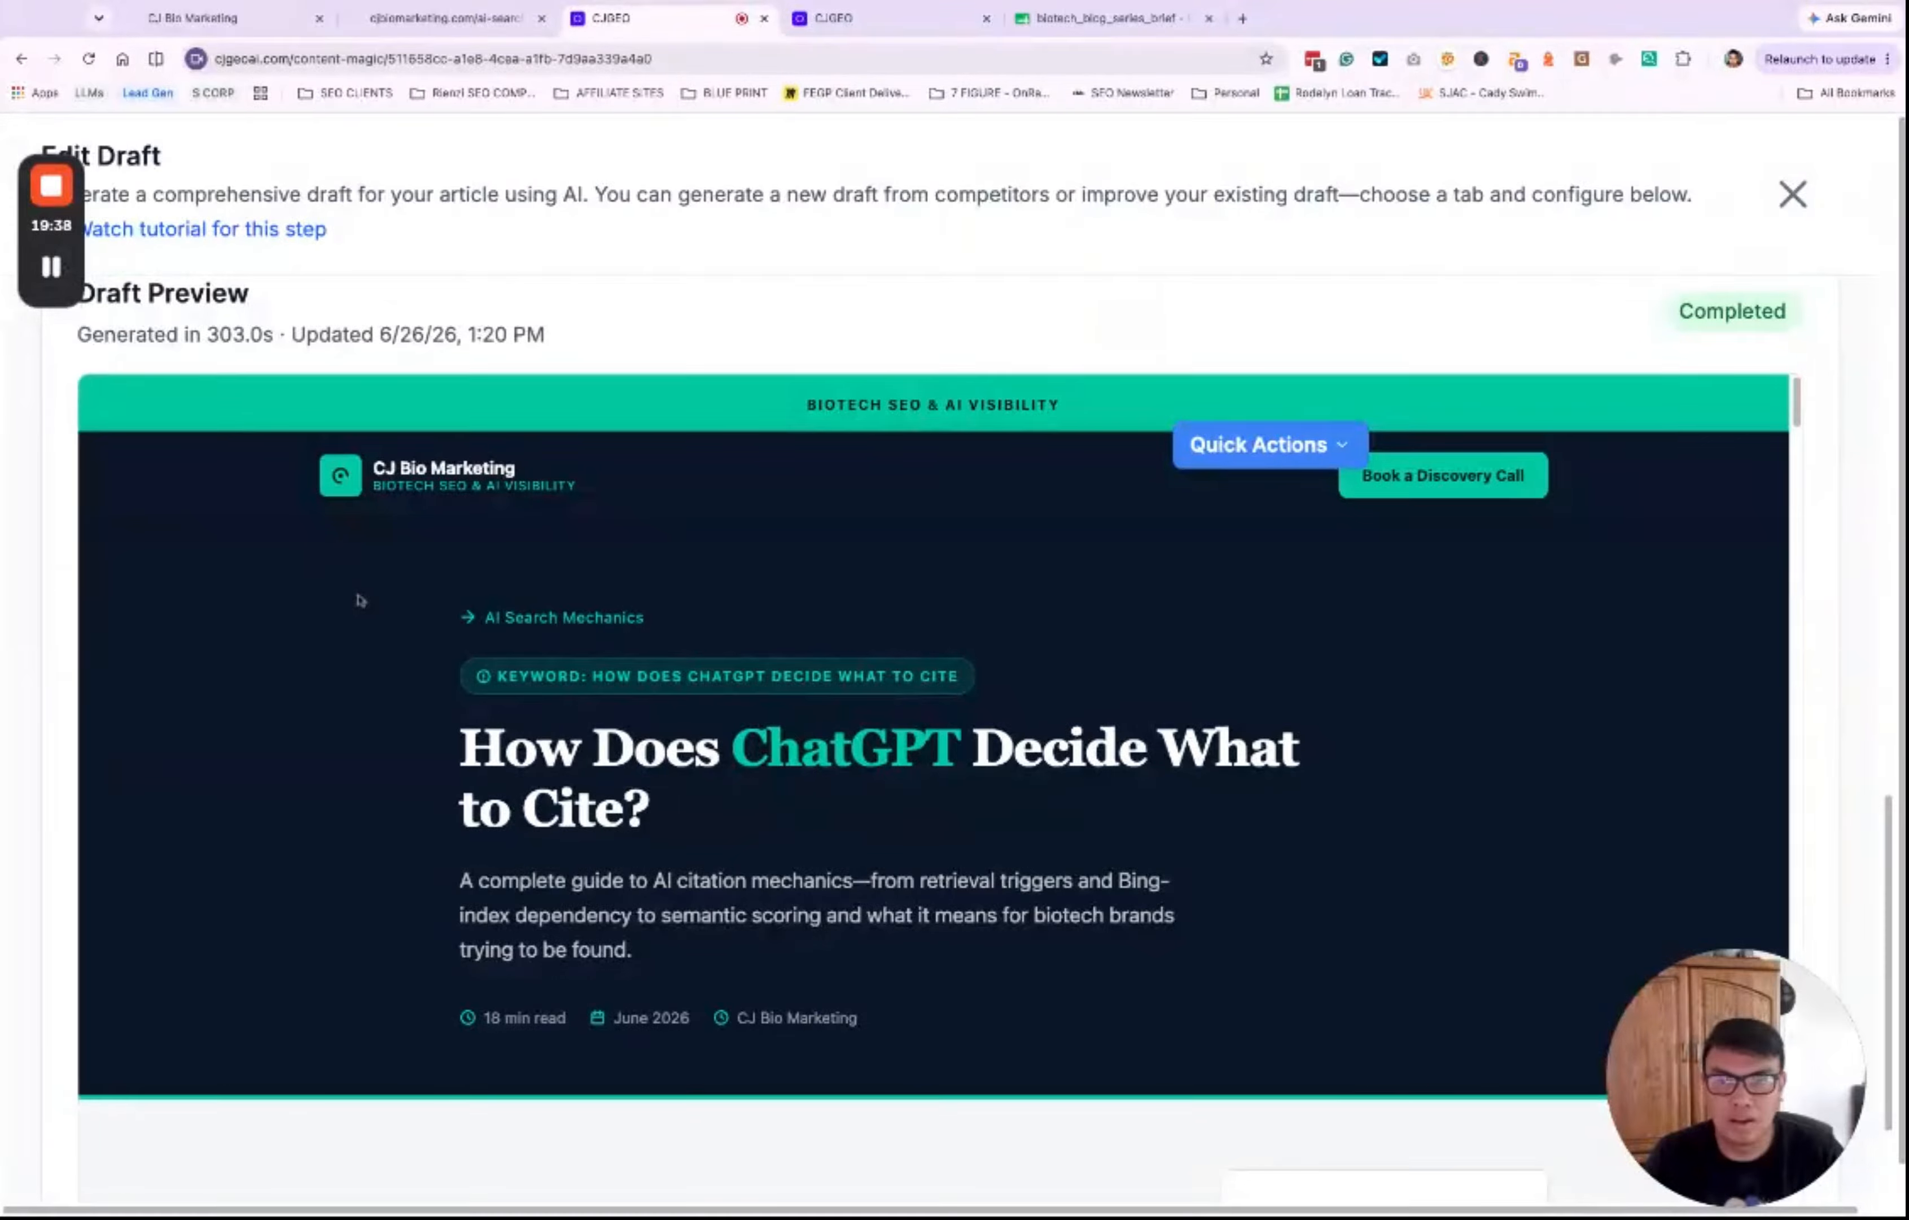
# Step: Examine the generated draft's preview, covering the hero area, key takeaways, page contents list and introduction, for how well it matches the reference design
pyautogui.scroll(5, 909, 752)
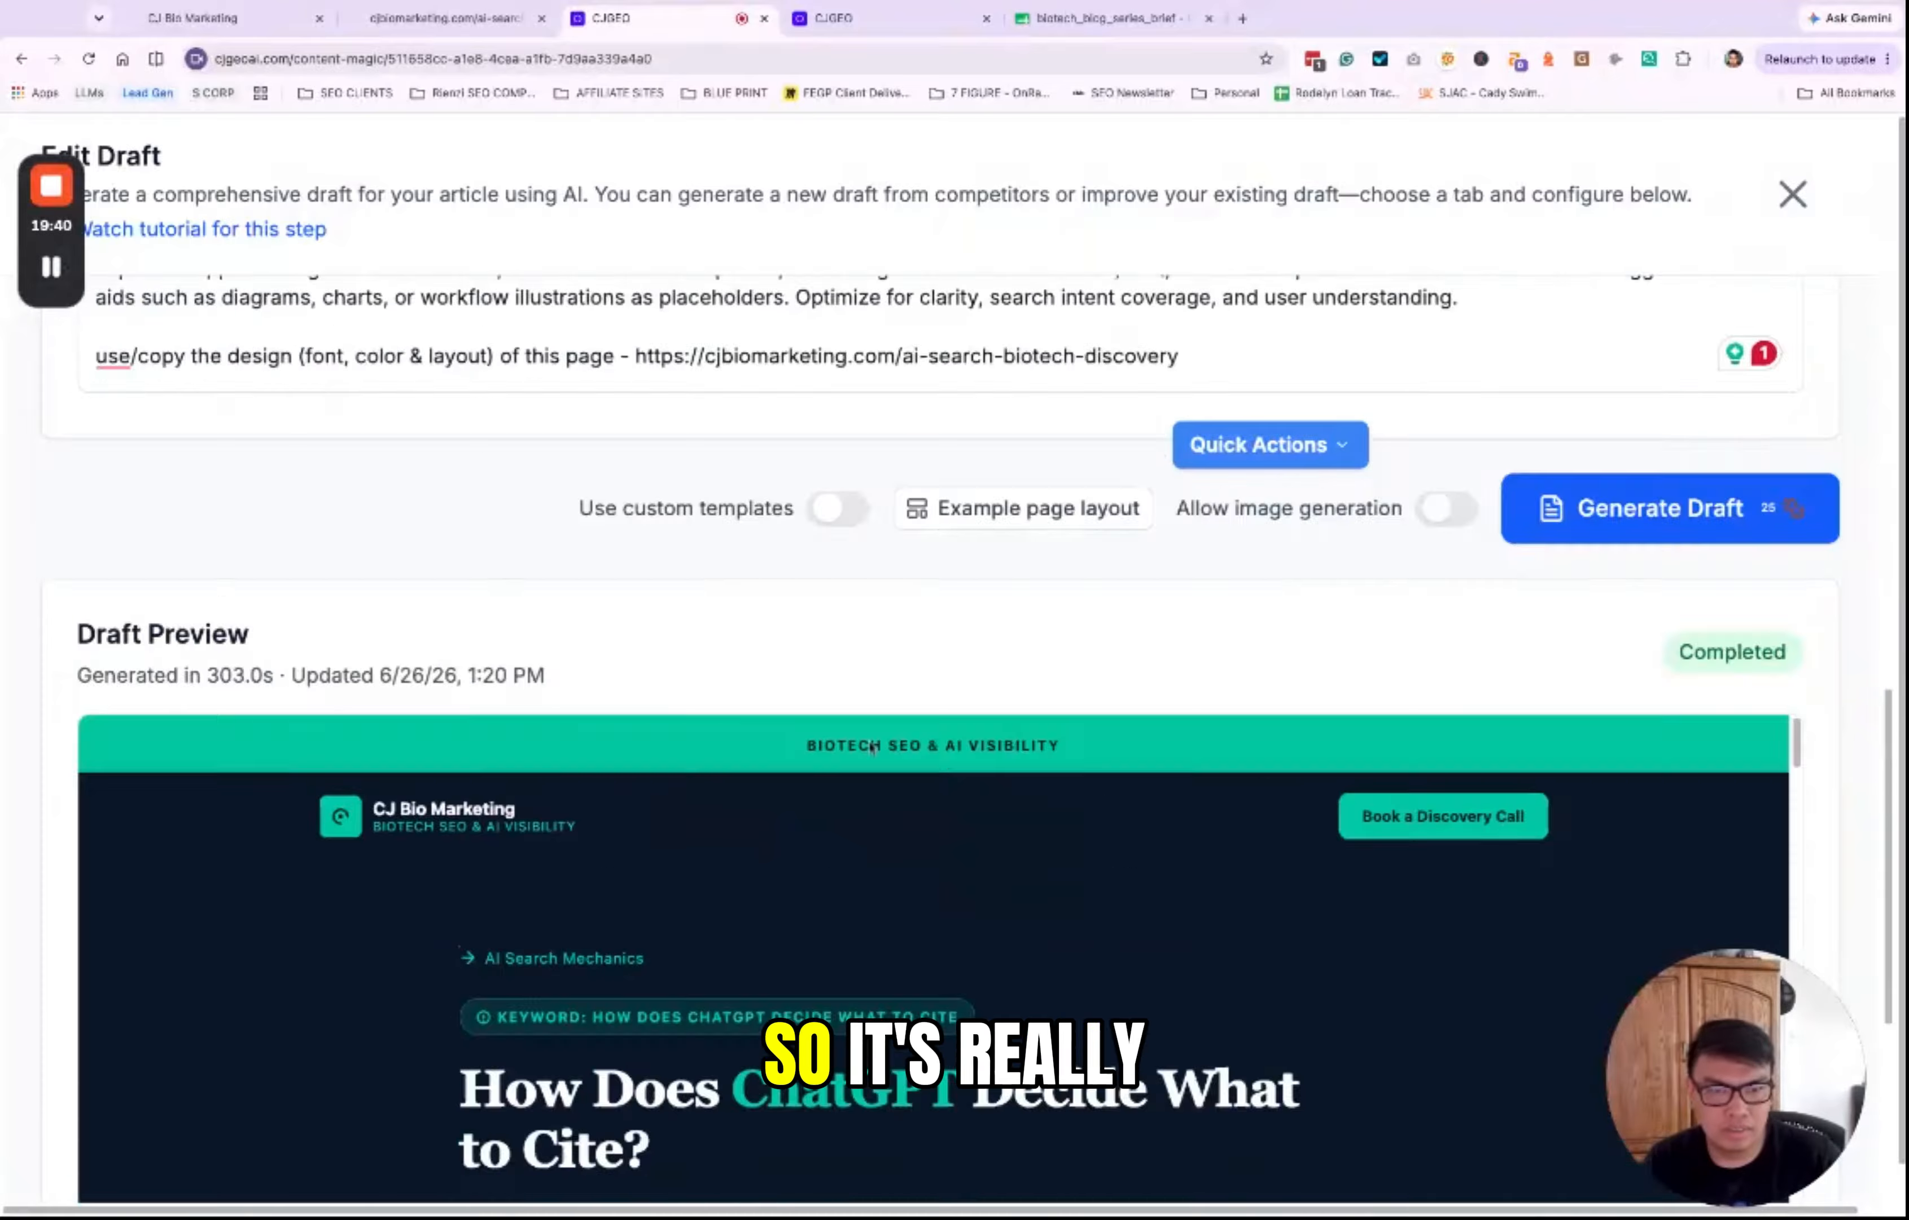
pyautogui.scroll(-5, 909, 752)
pyautogui.scroll(-3, 909, 752)
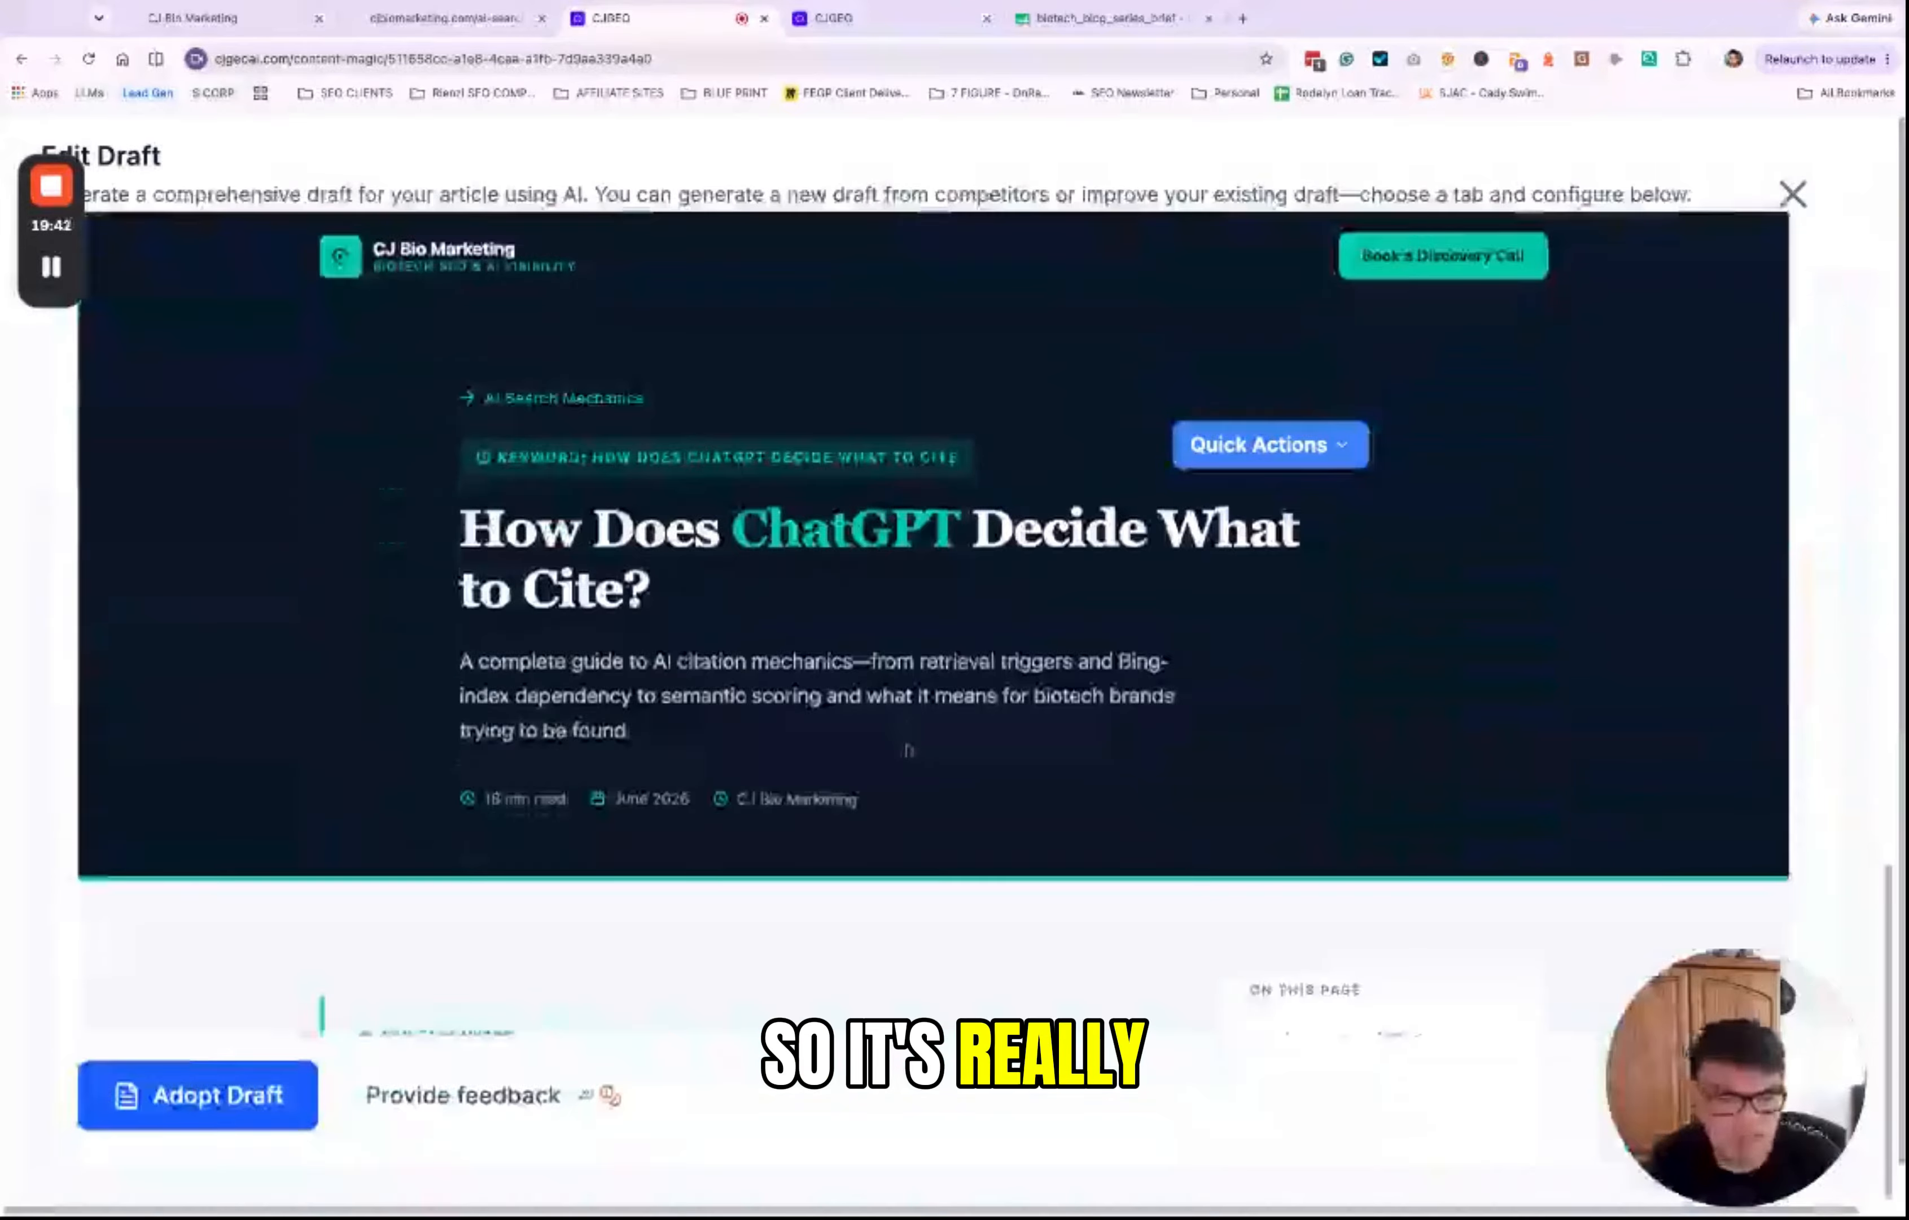
pyautogui.scroll(-3, 1351, 726)
pyautogui.scroll(3, 1351, 726)
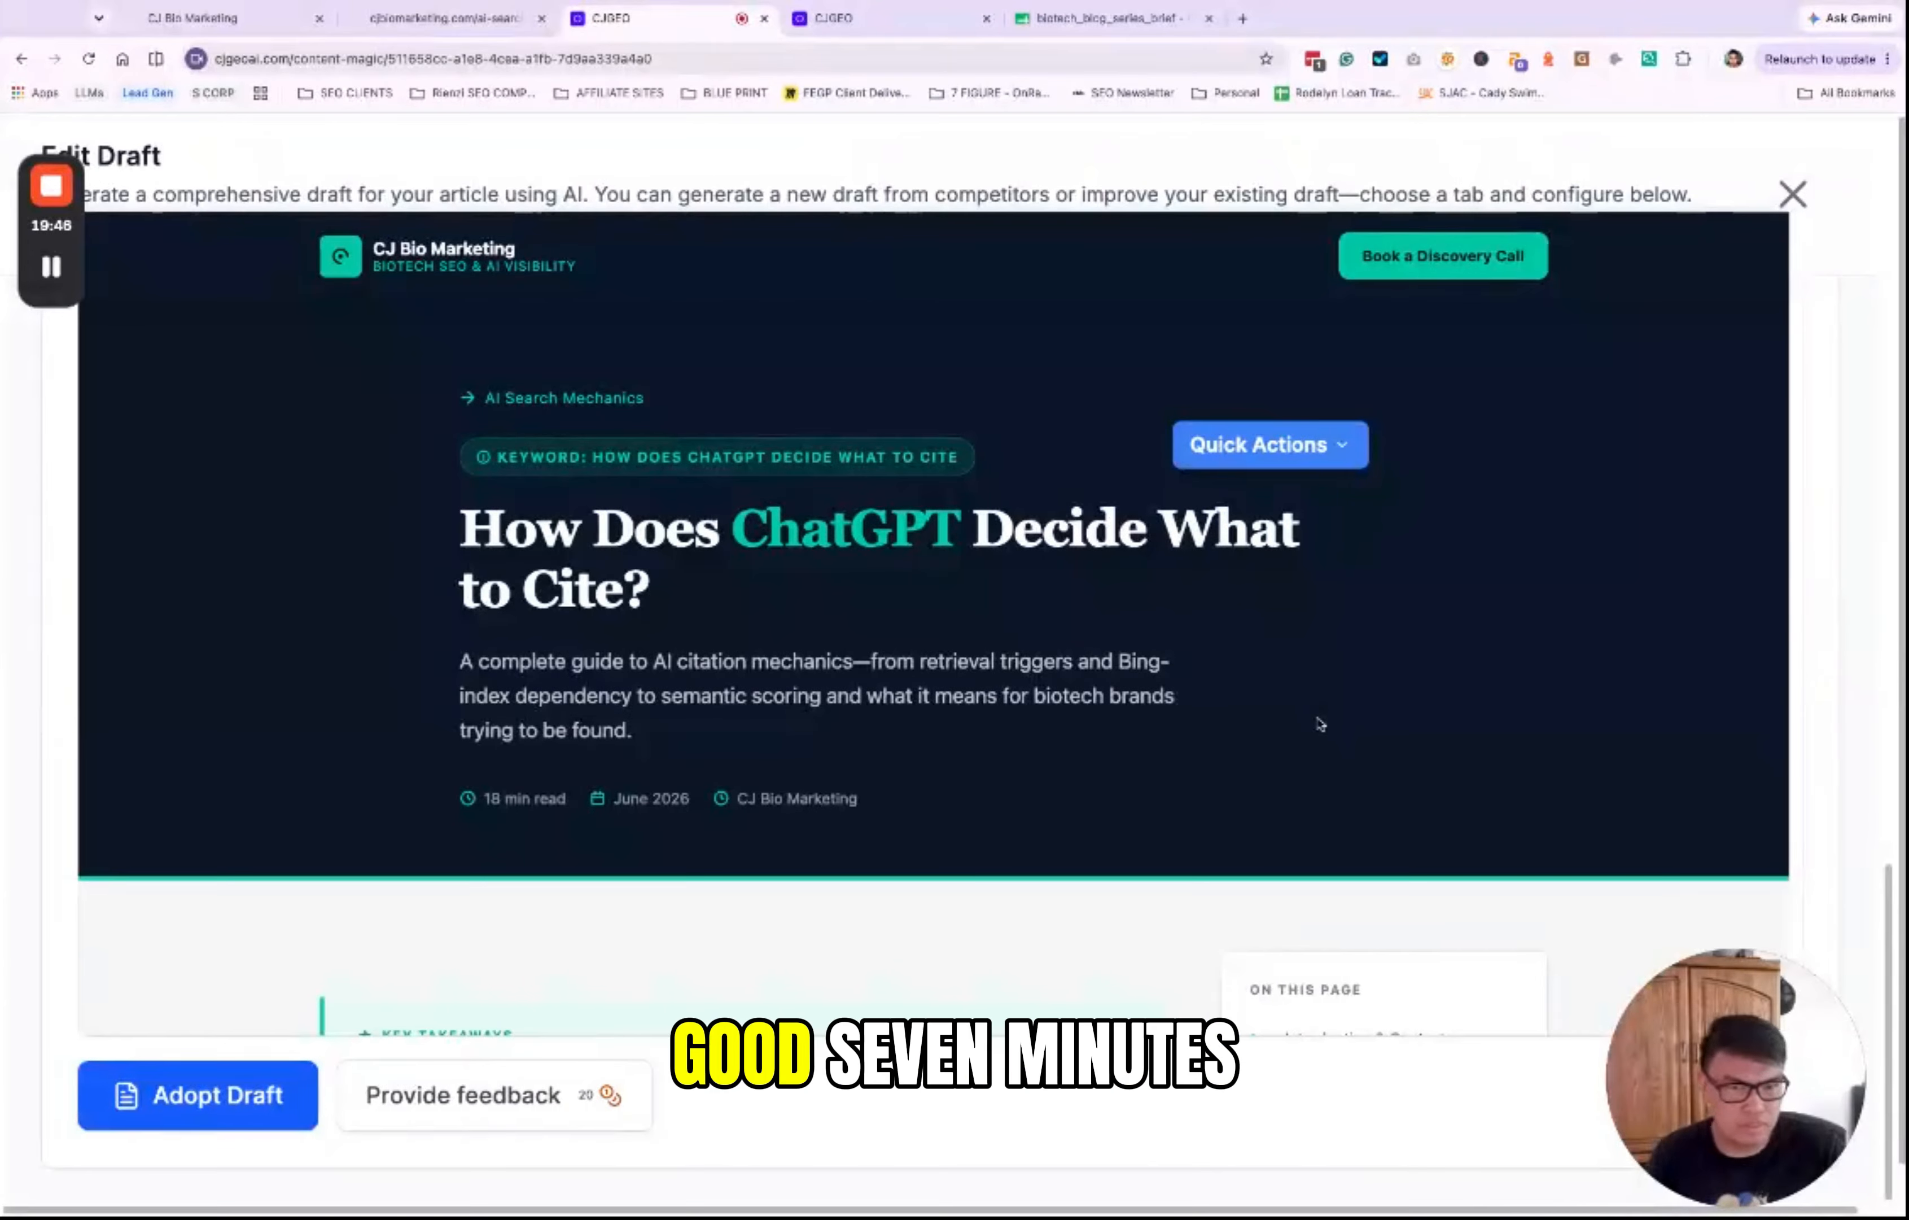
pyautogui.scroll(10, 1335, 740)
pyautogui.scroll(-10, 1524, 732)
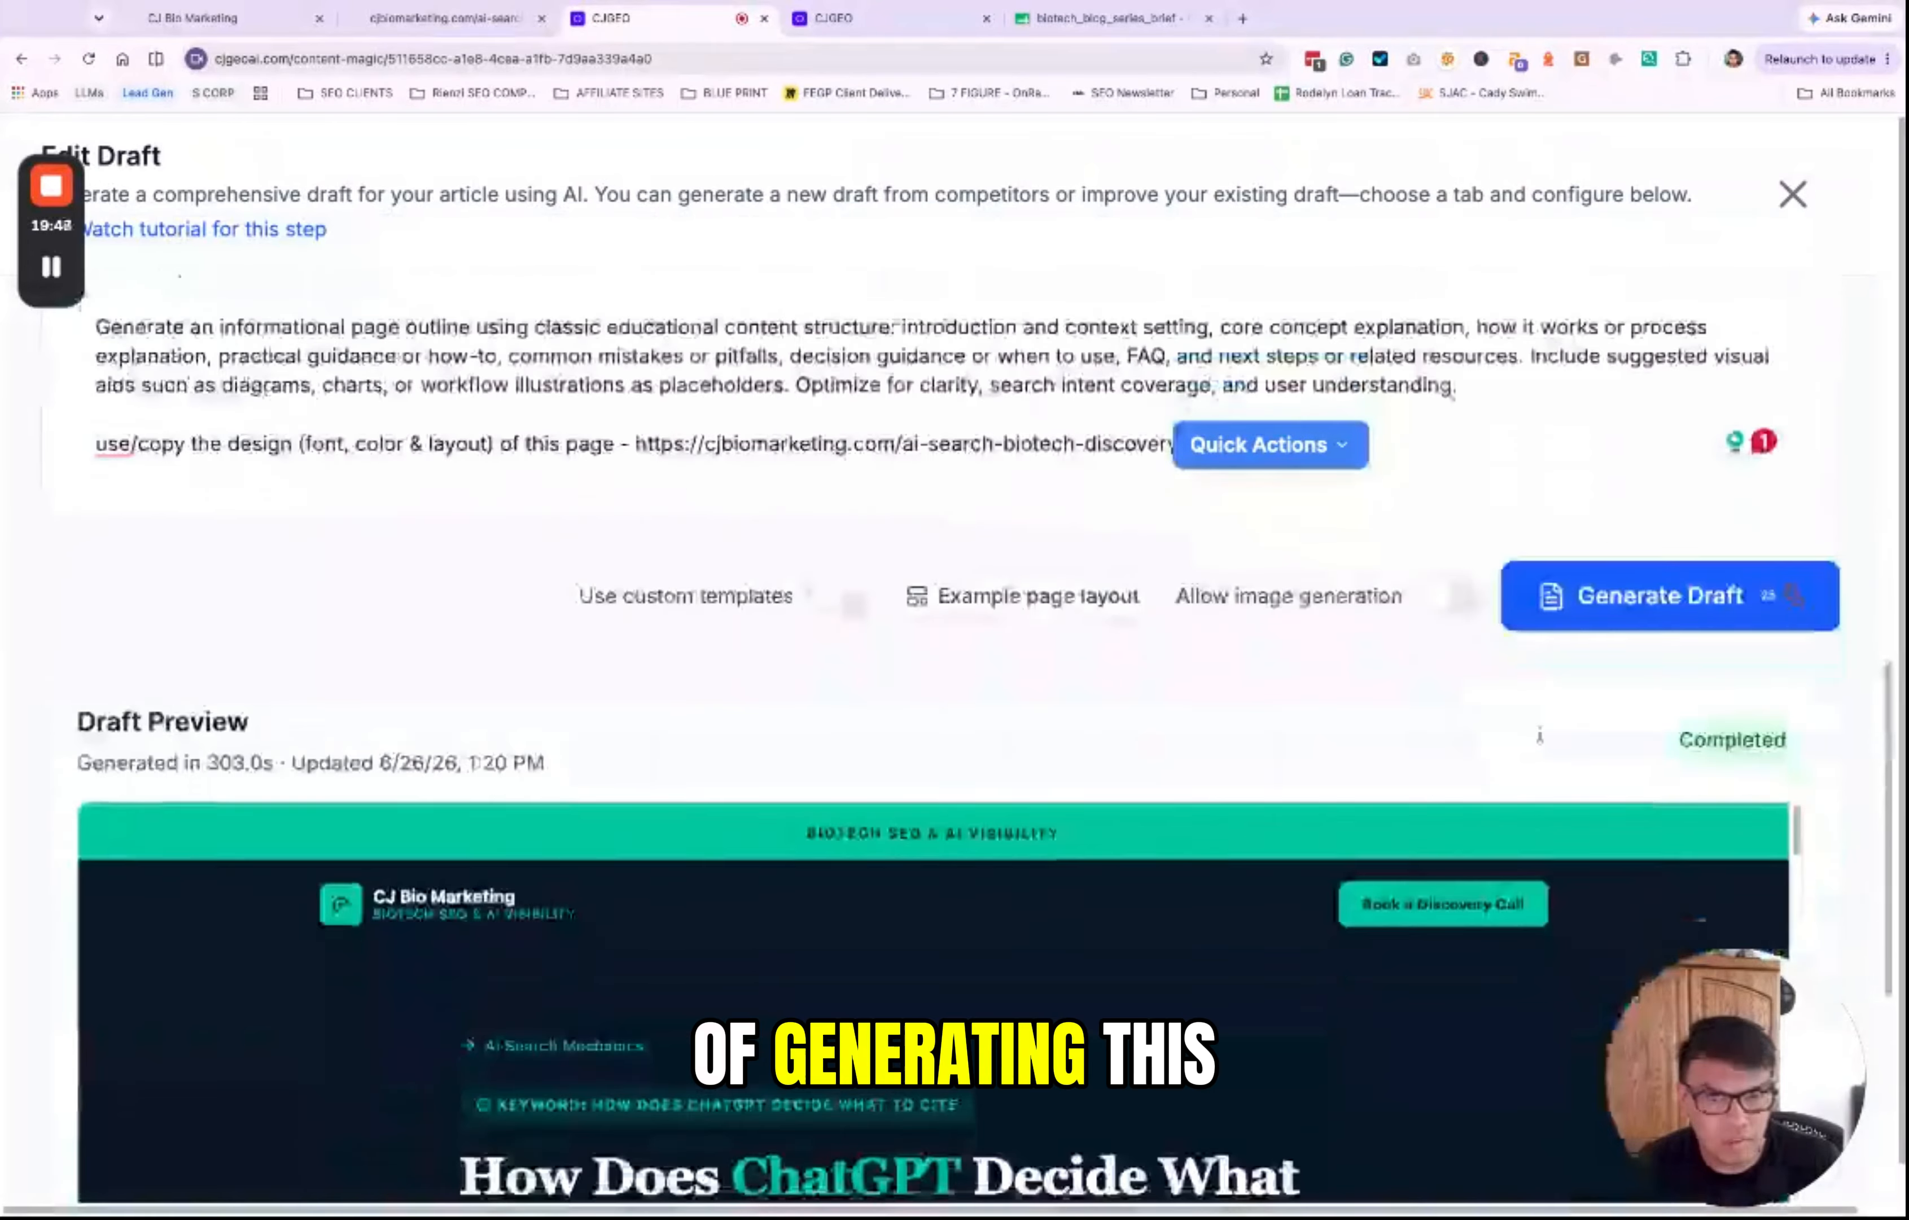
pyautogui.scroll(-10, 1476, 722)
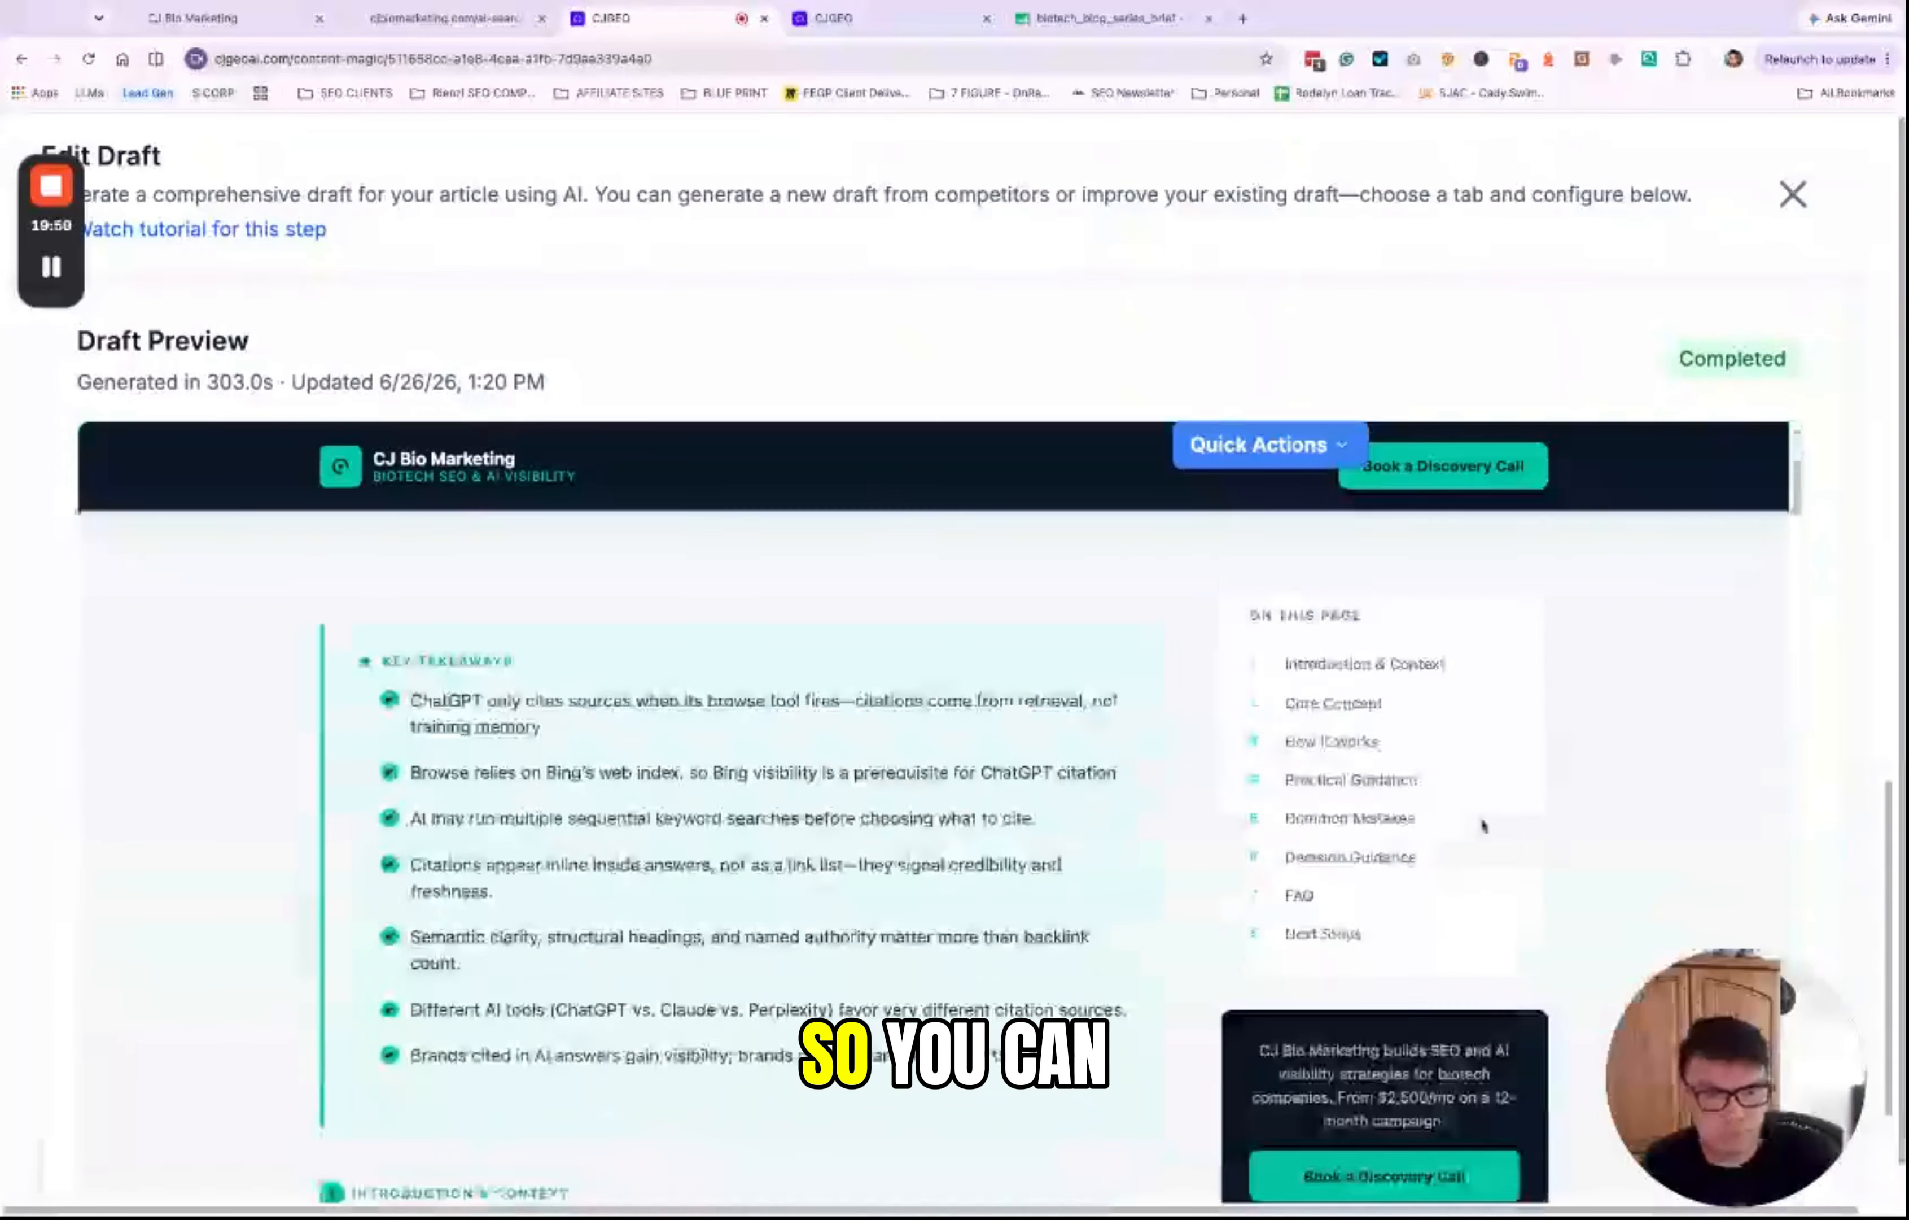
pyautogui.scroll(5, 1151, 768)
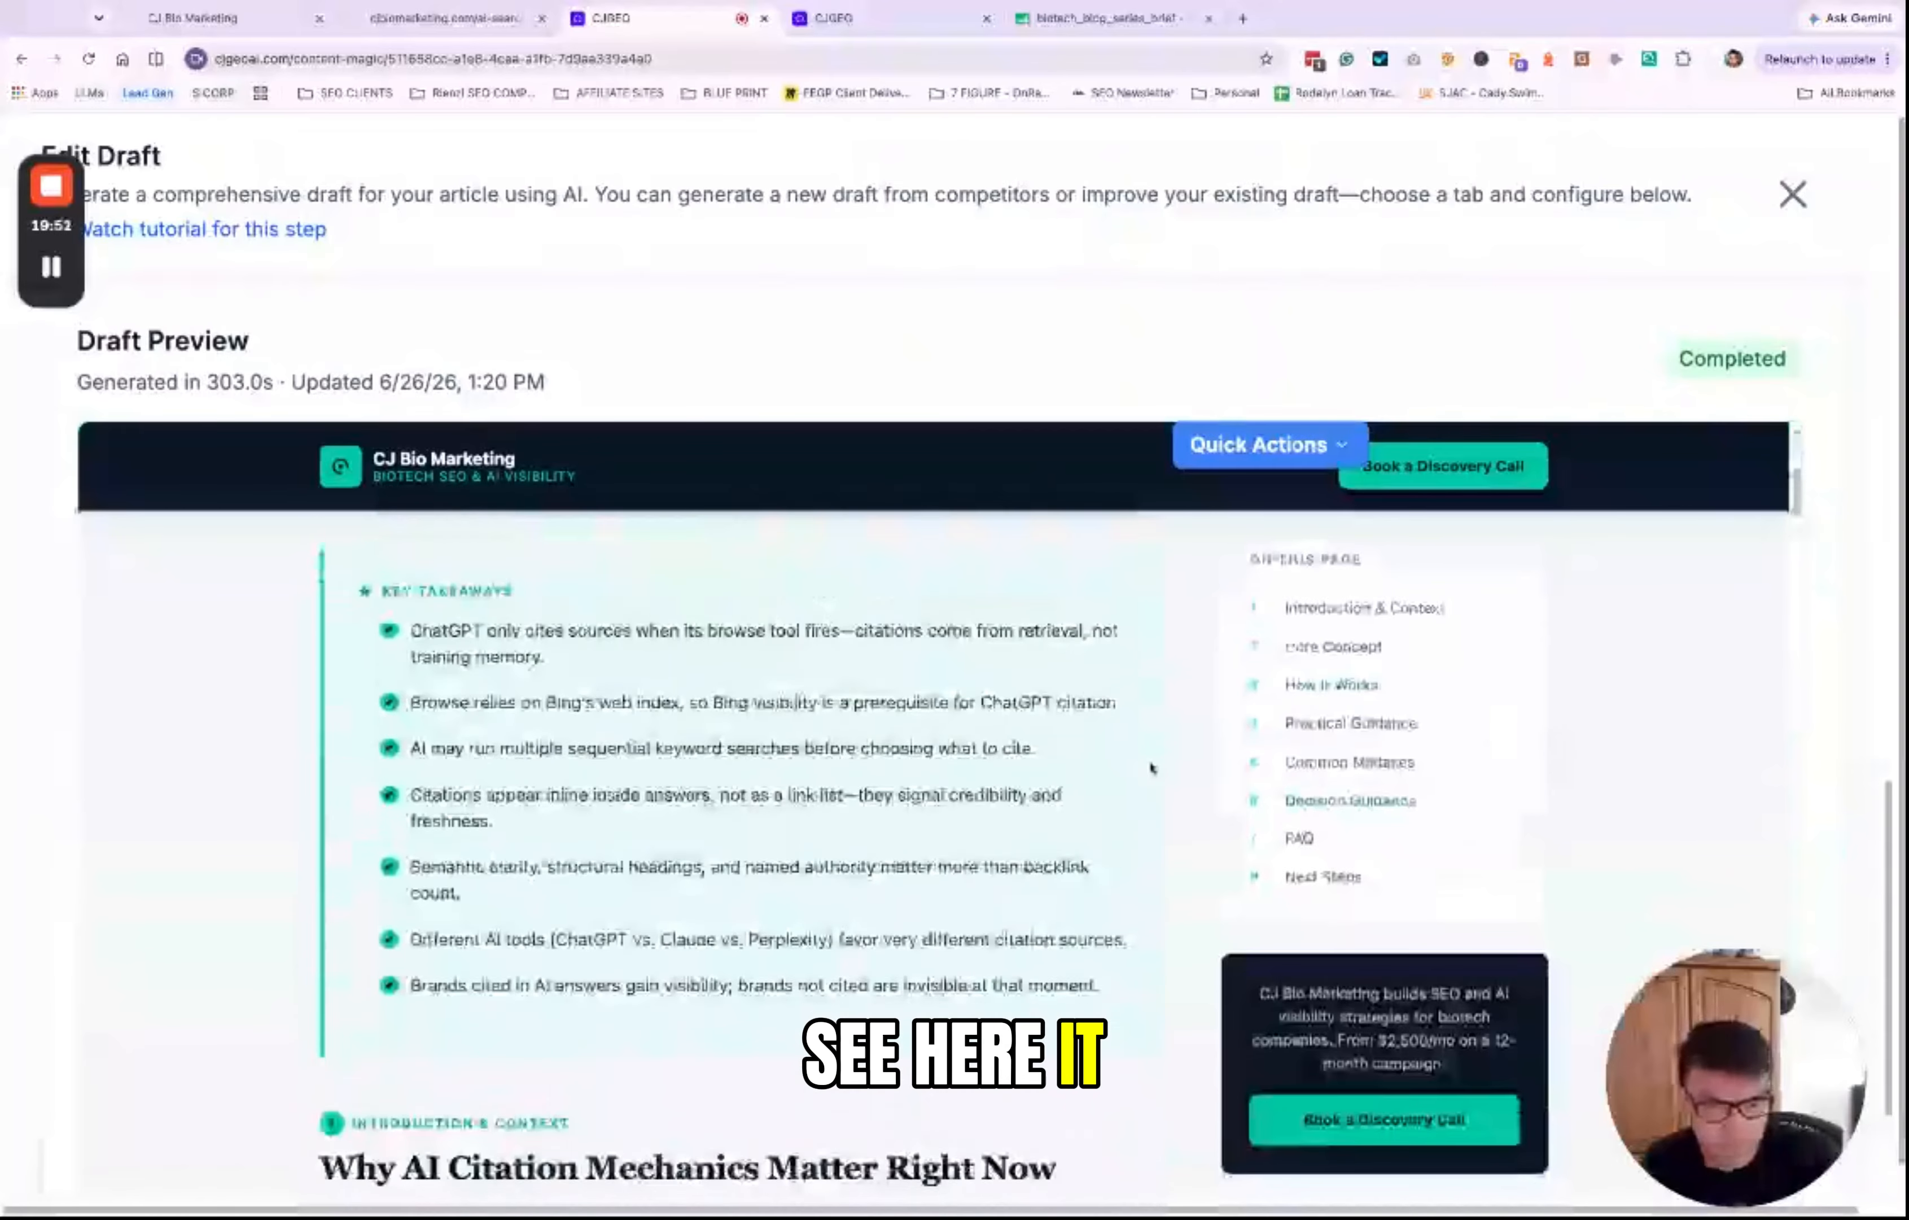
pyautogui.scroll(-1, 1151, 768)
pyautogui.scroll(-8, 1151, 768)
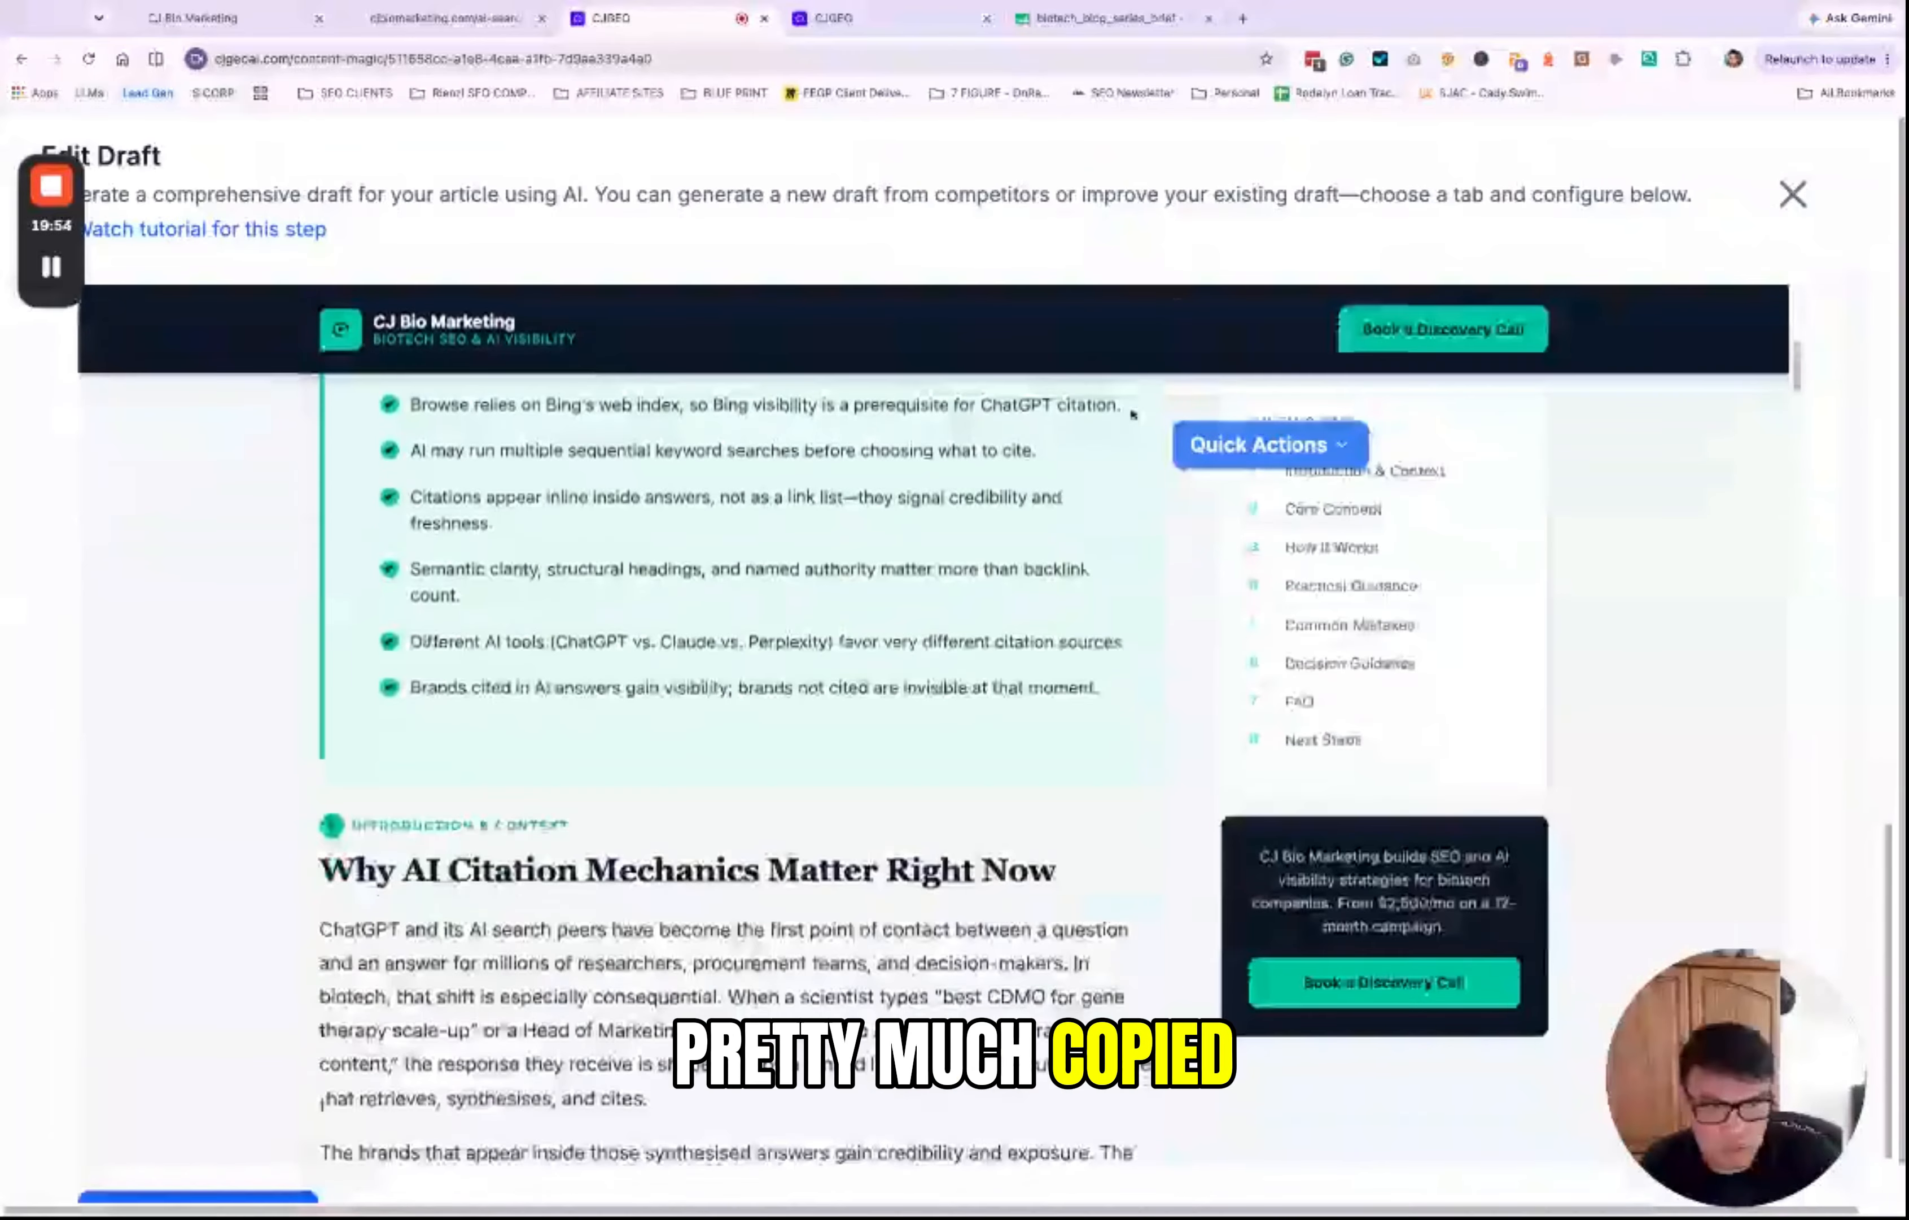
pyautogui.scroll(4, 1088, 612)
pyautogui.scroll(10, 1251, 674)
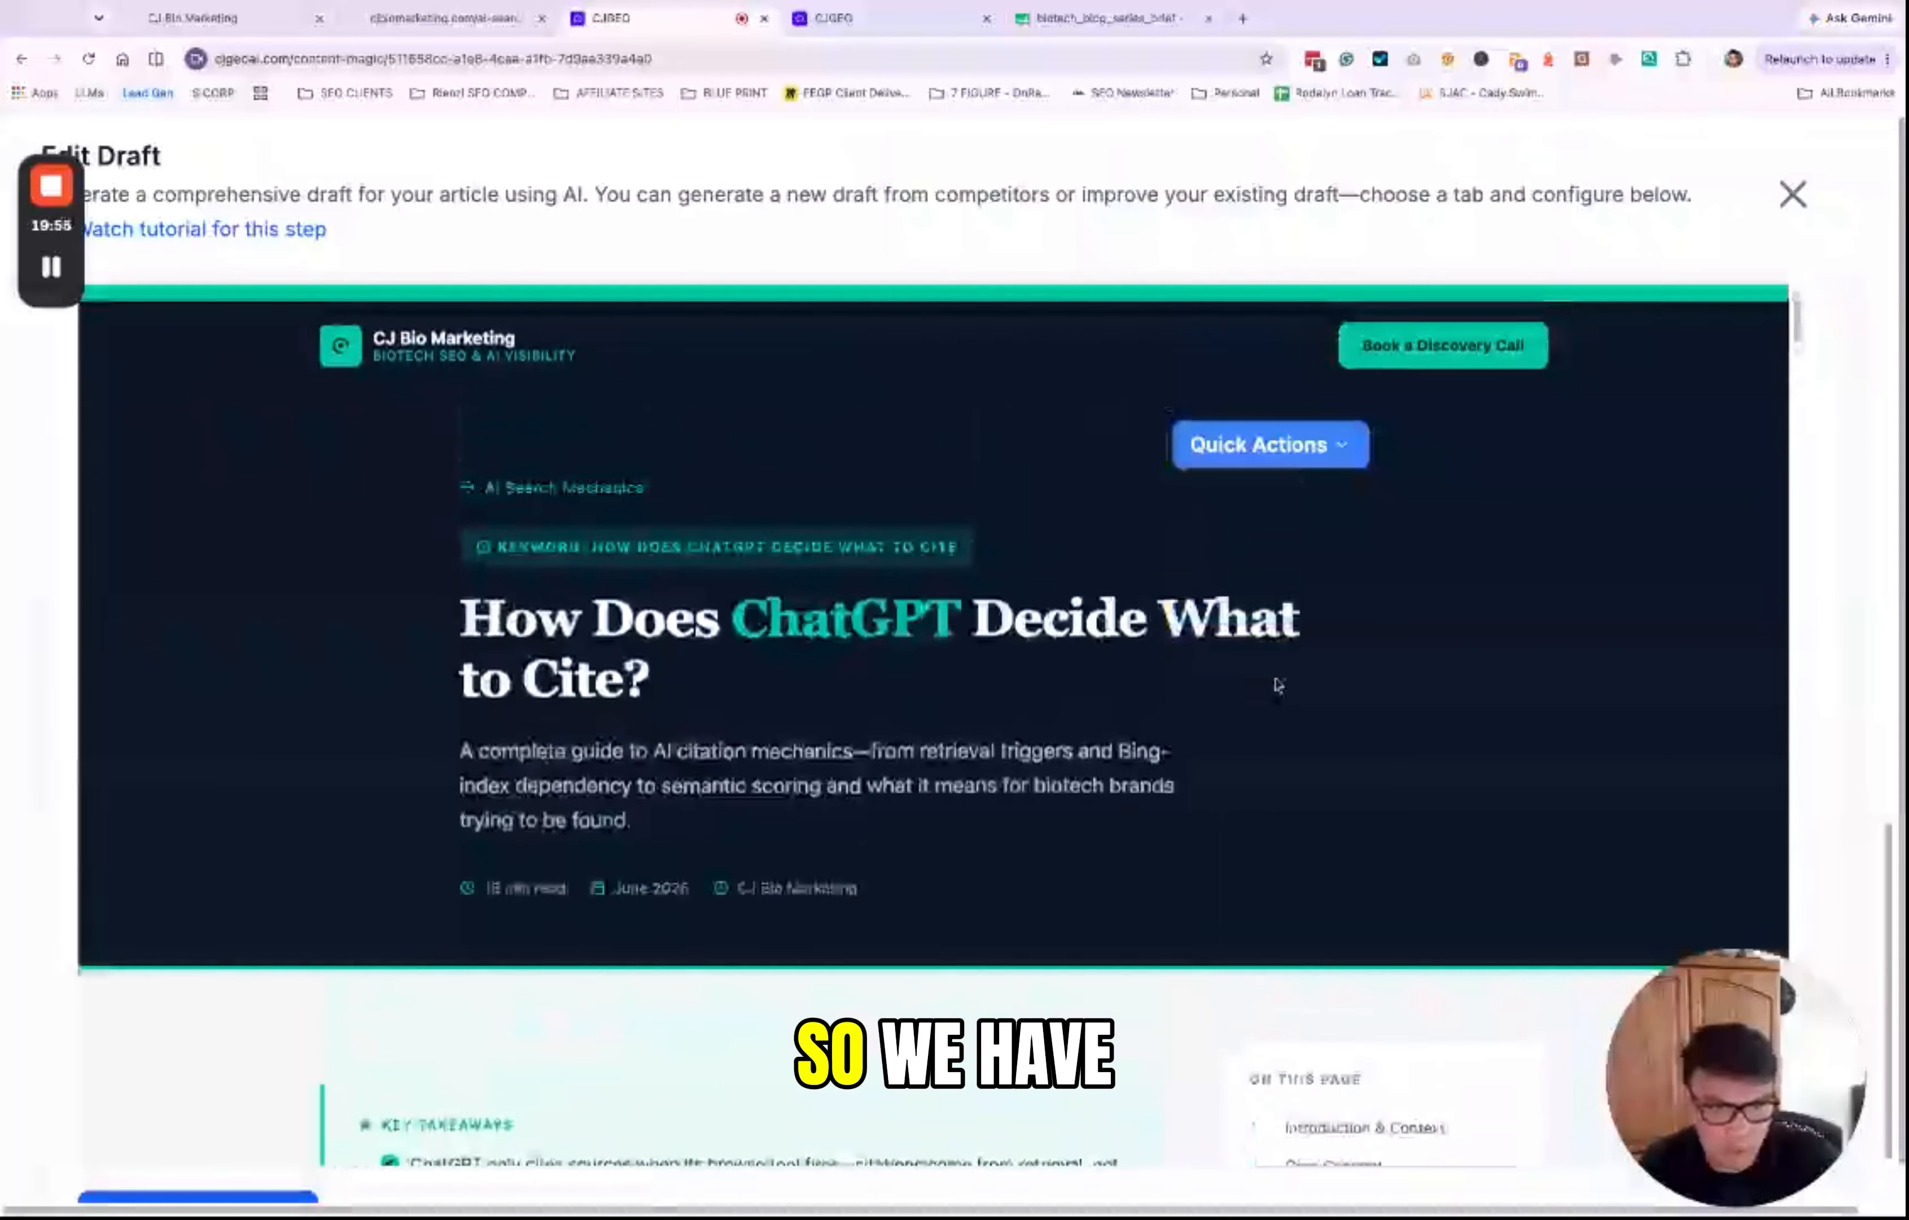
pyautogui.scroll(-4, 953, 610)
pyautogui.scroll(5, 955, 588)
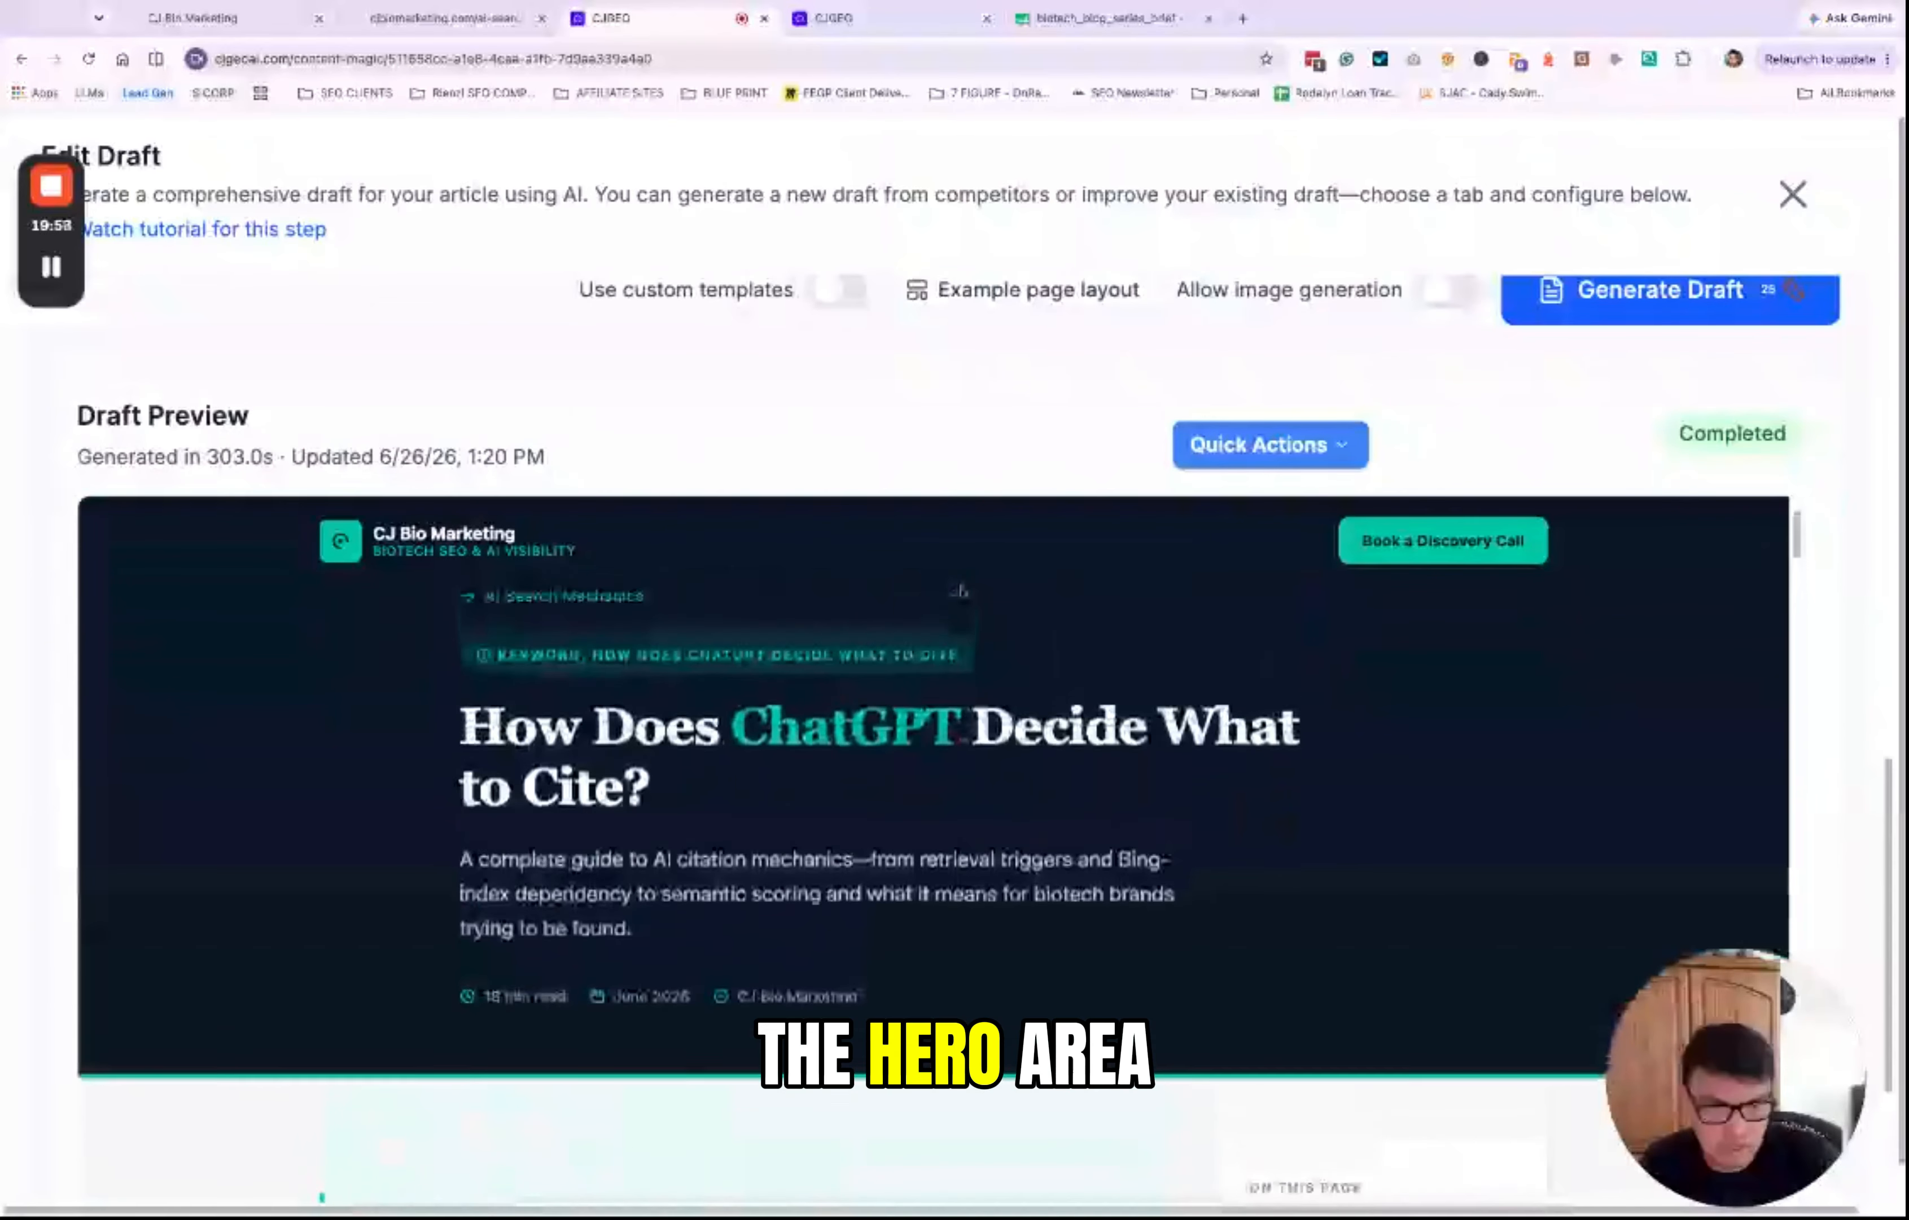
pyautogui.scroll(-2, 1184, 339)
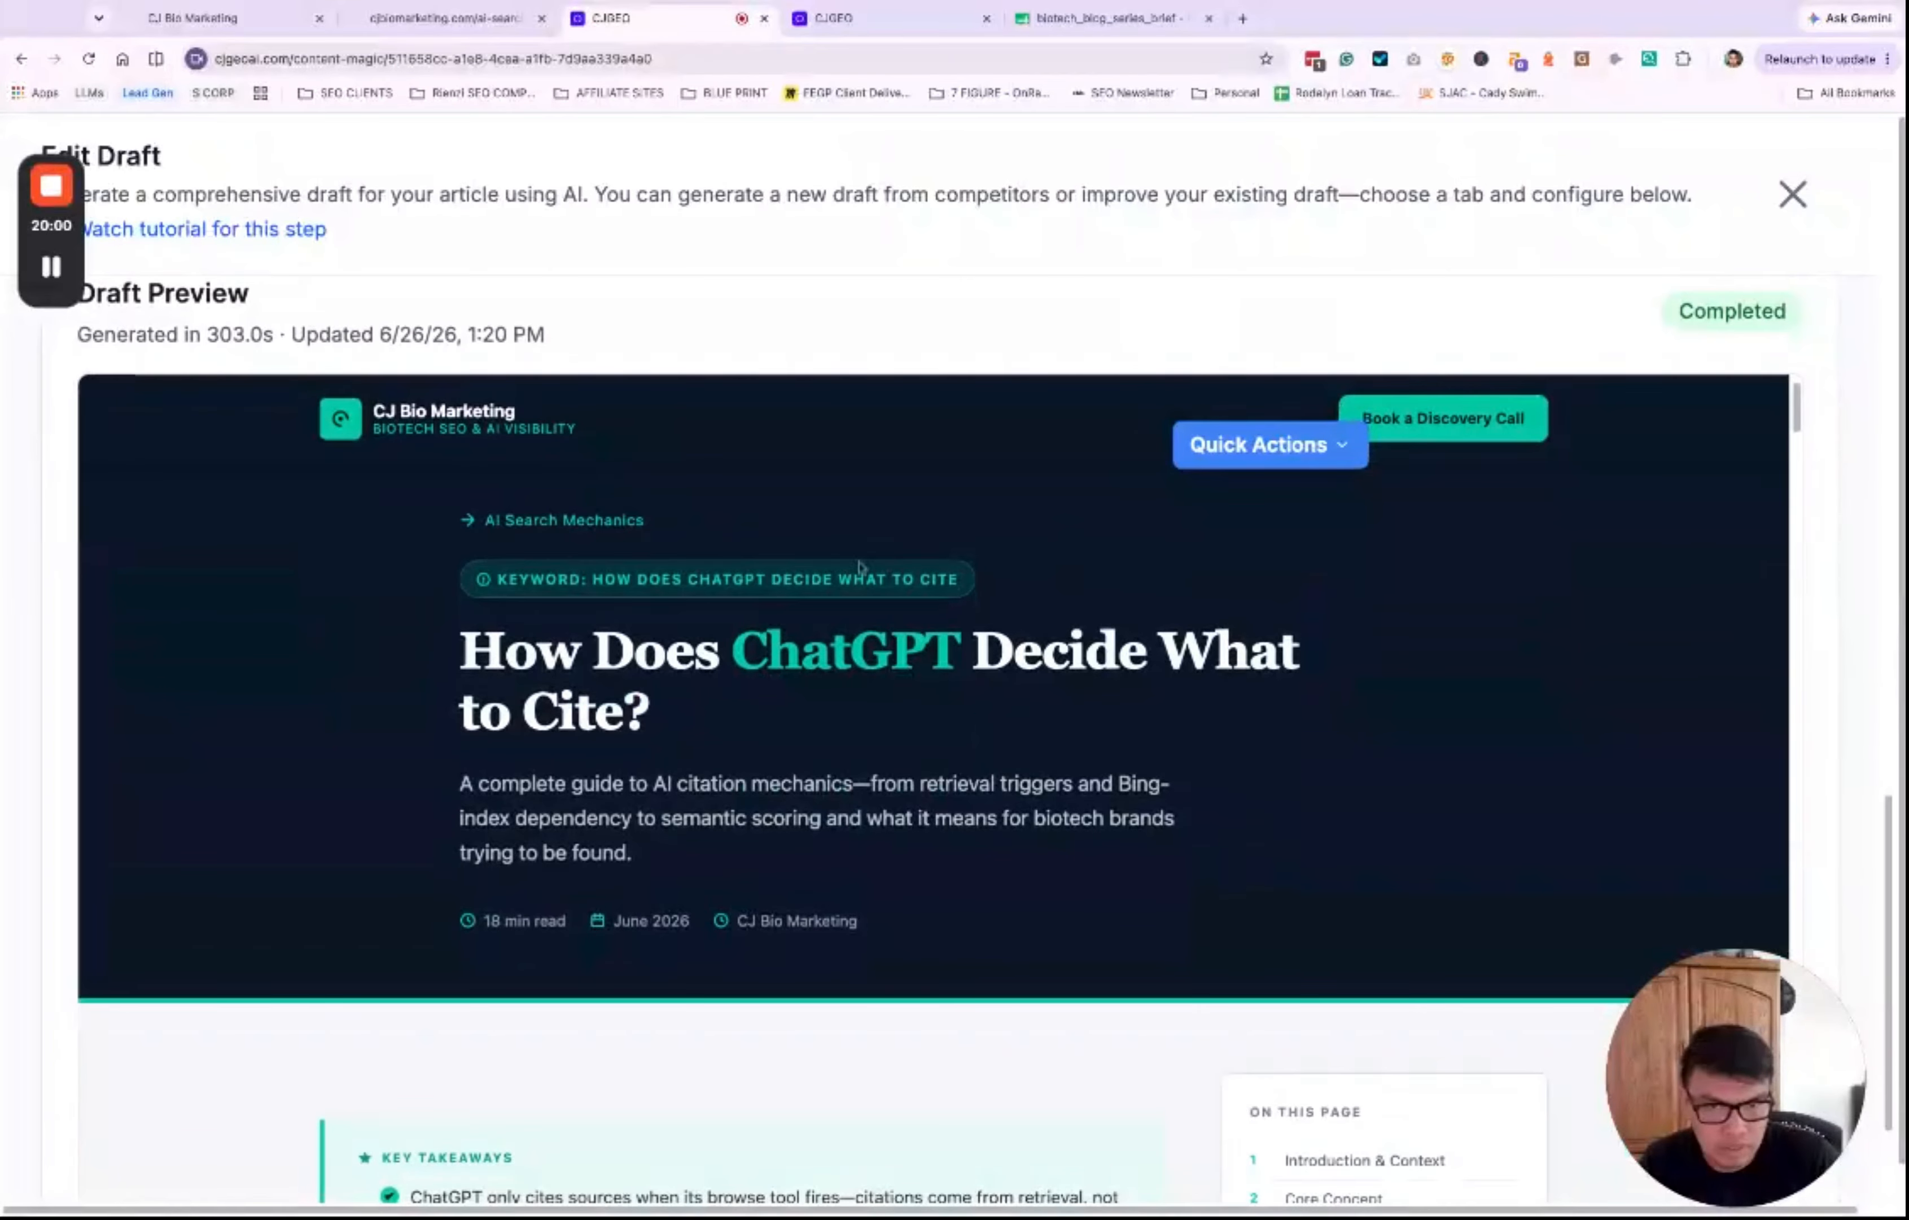
pyautogui.scroll(3, 728, 562)
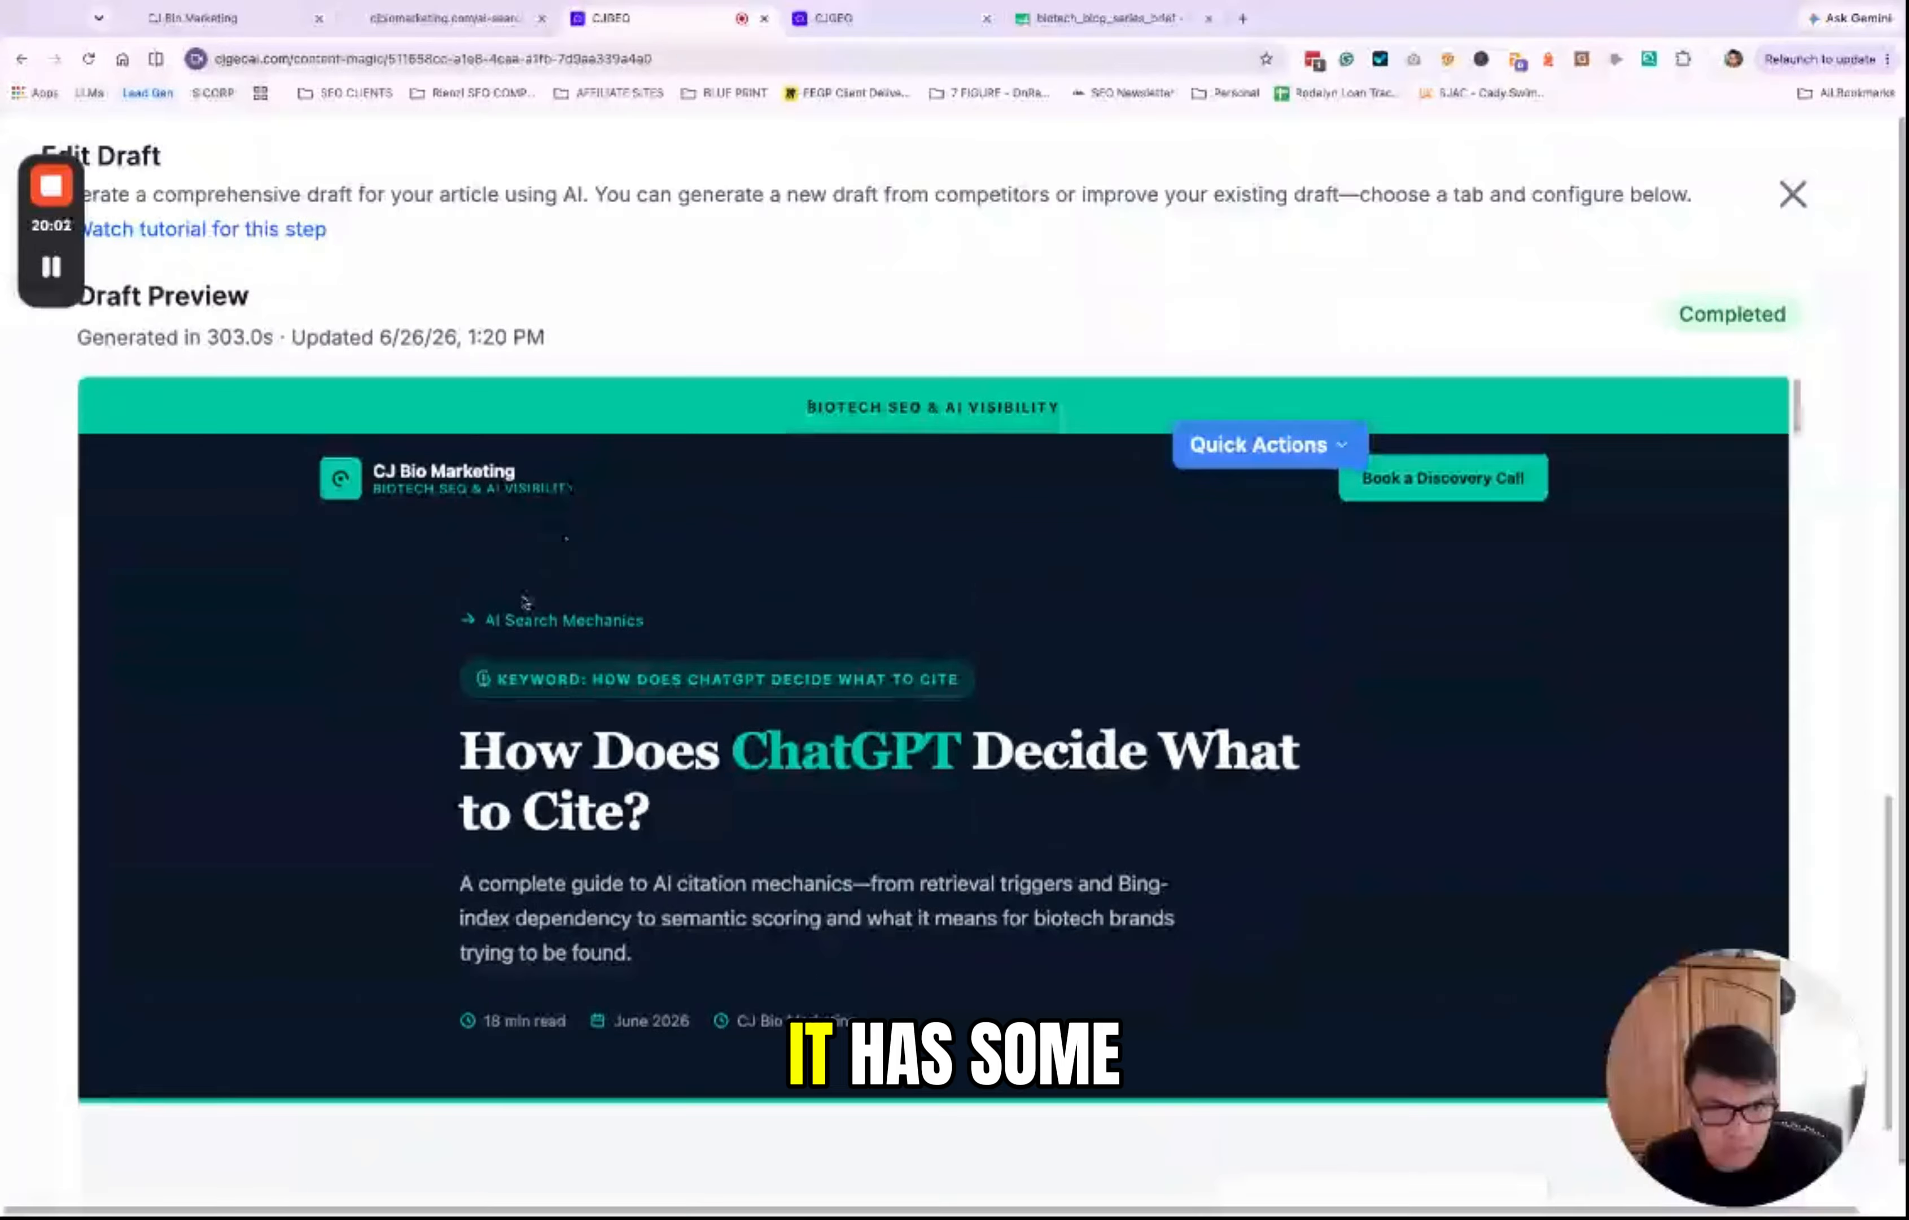
# Step: Review the draft preview's hero section and key takeaways box for design and layout
pyautogui.moveTo(439, 615); pyautogui.dragTo(696, 1024)
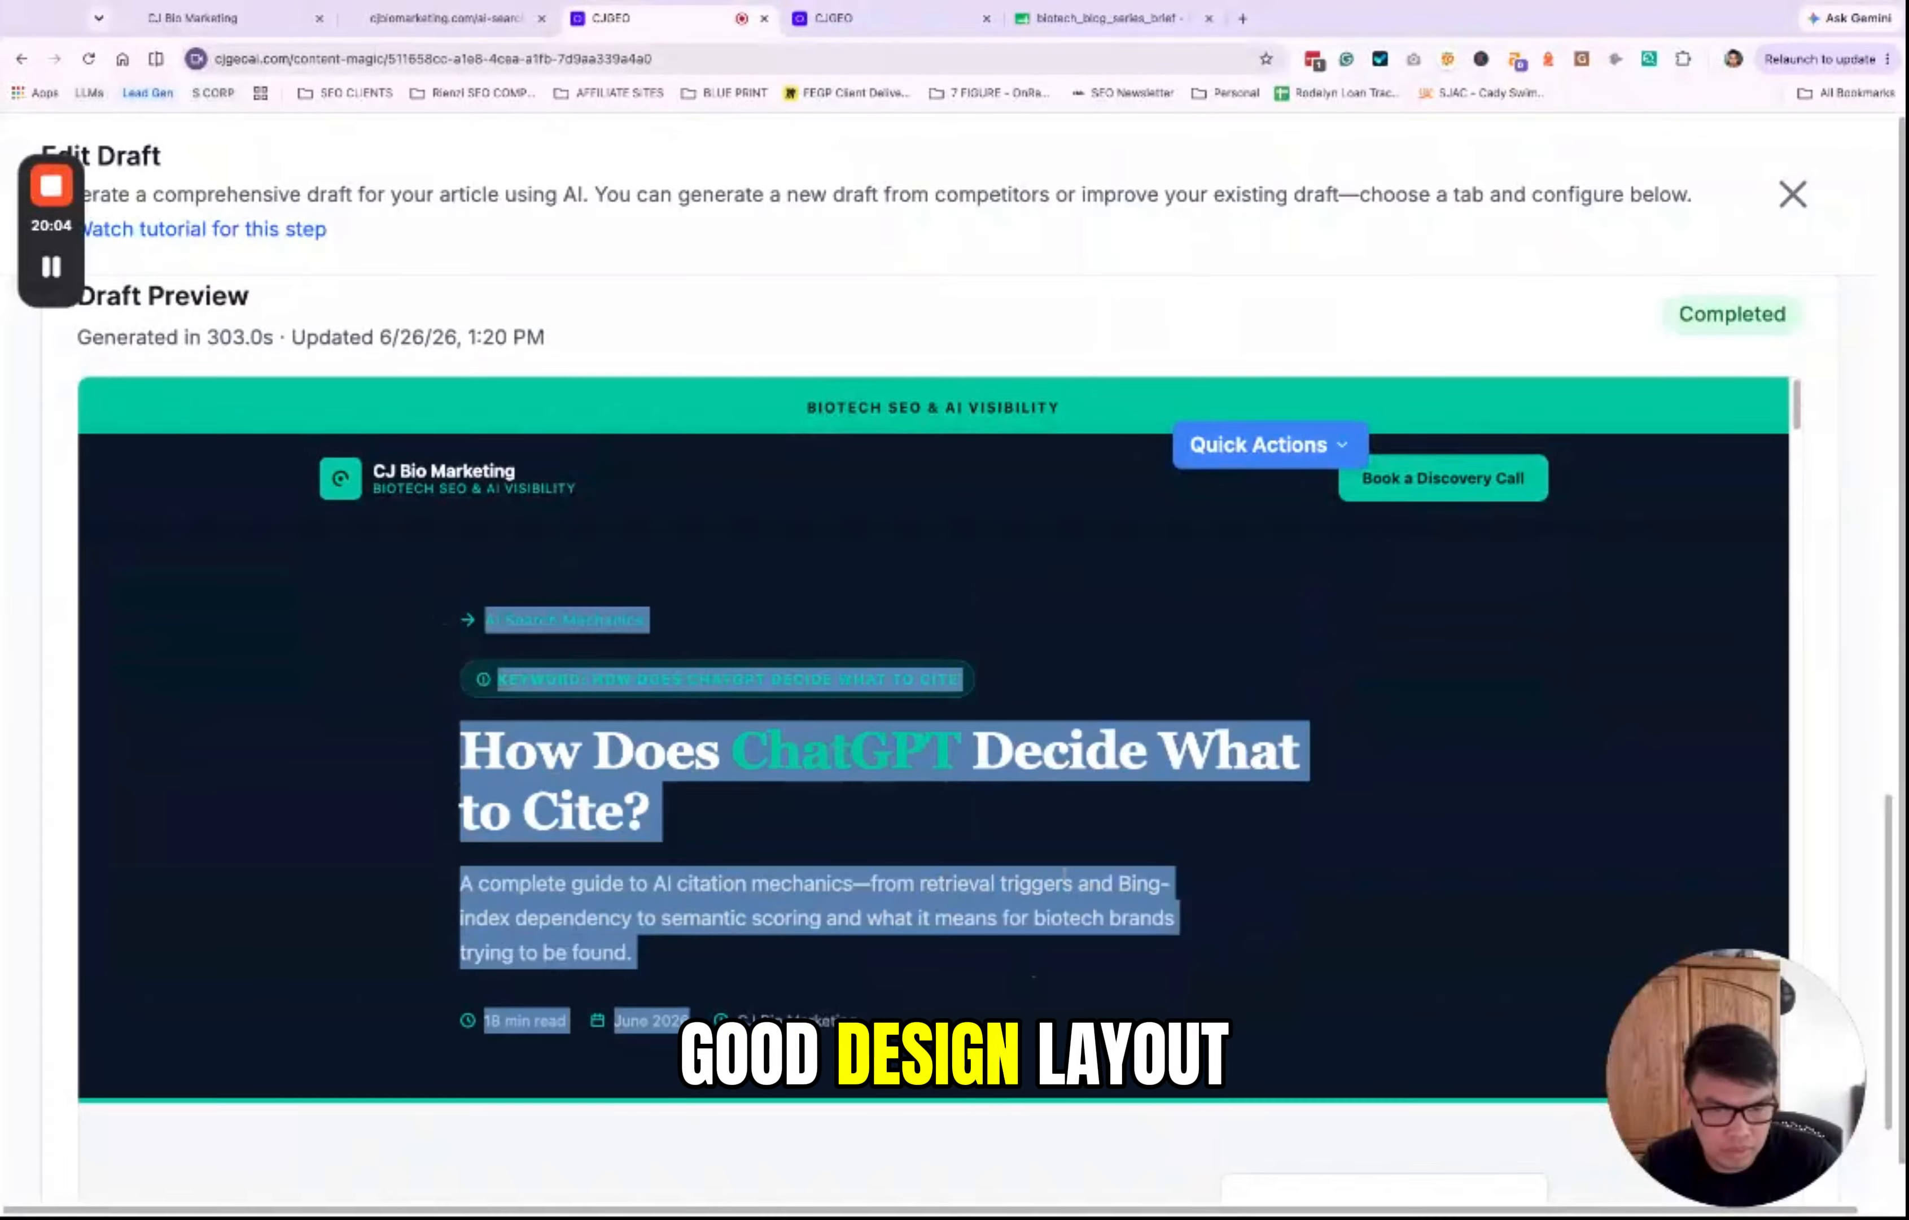
pyautogui.click(1123, 872)
pyautogui.scroll(-5, 1123, 872)
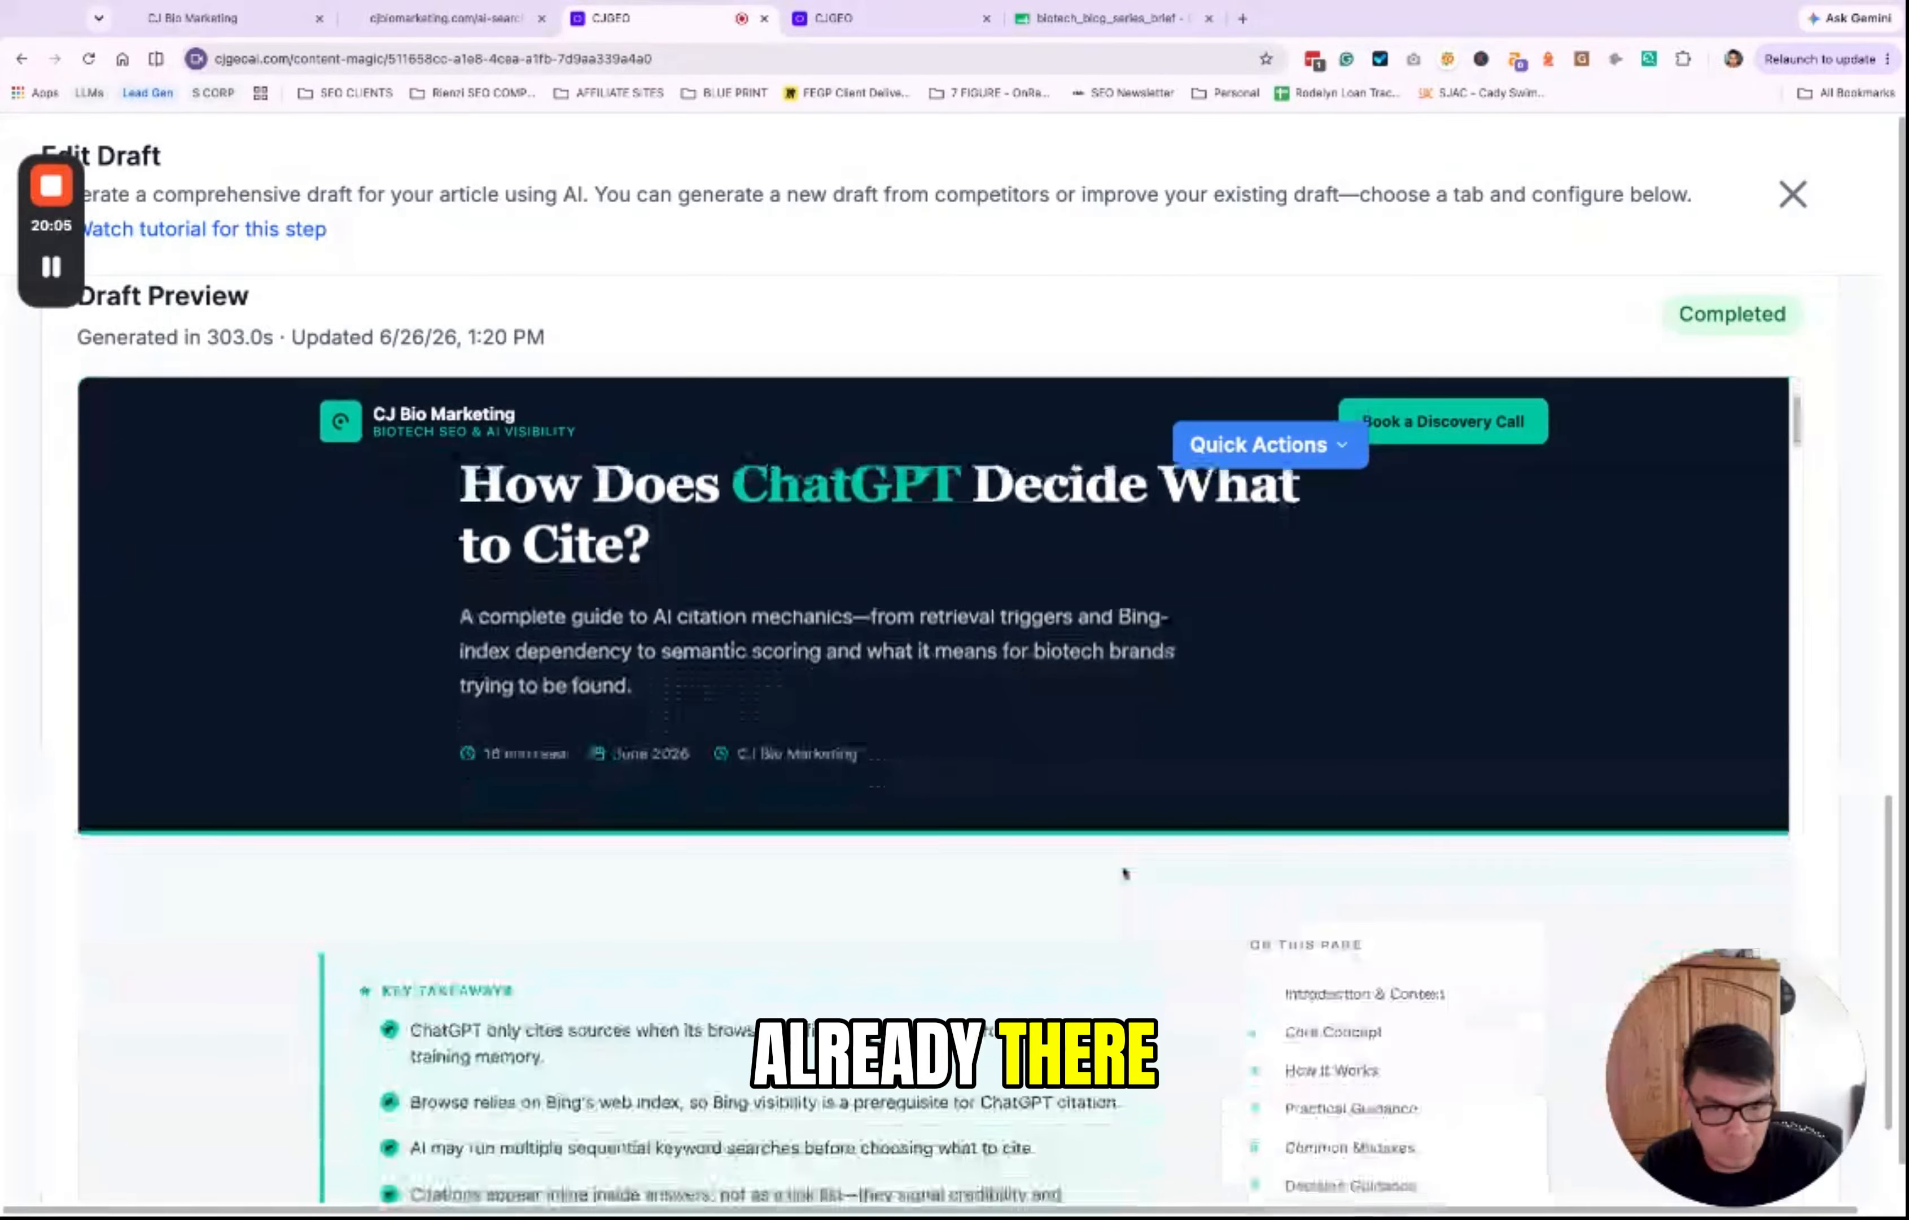
pyautogui.scroll(-2, 1125, 873)
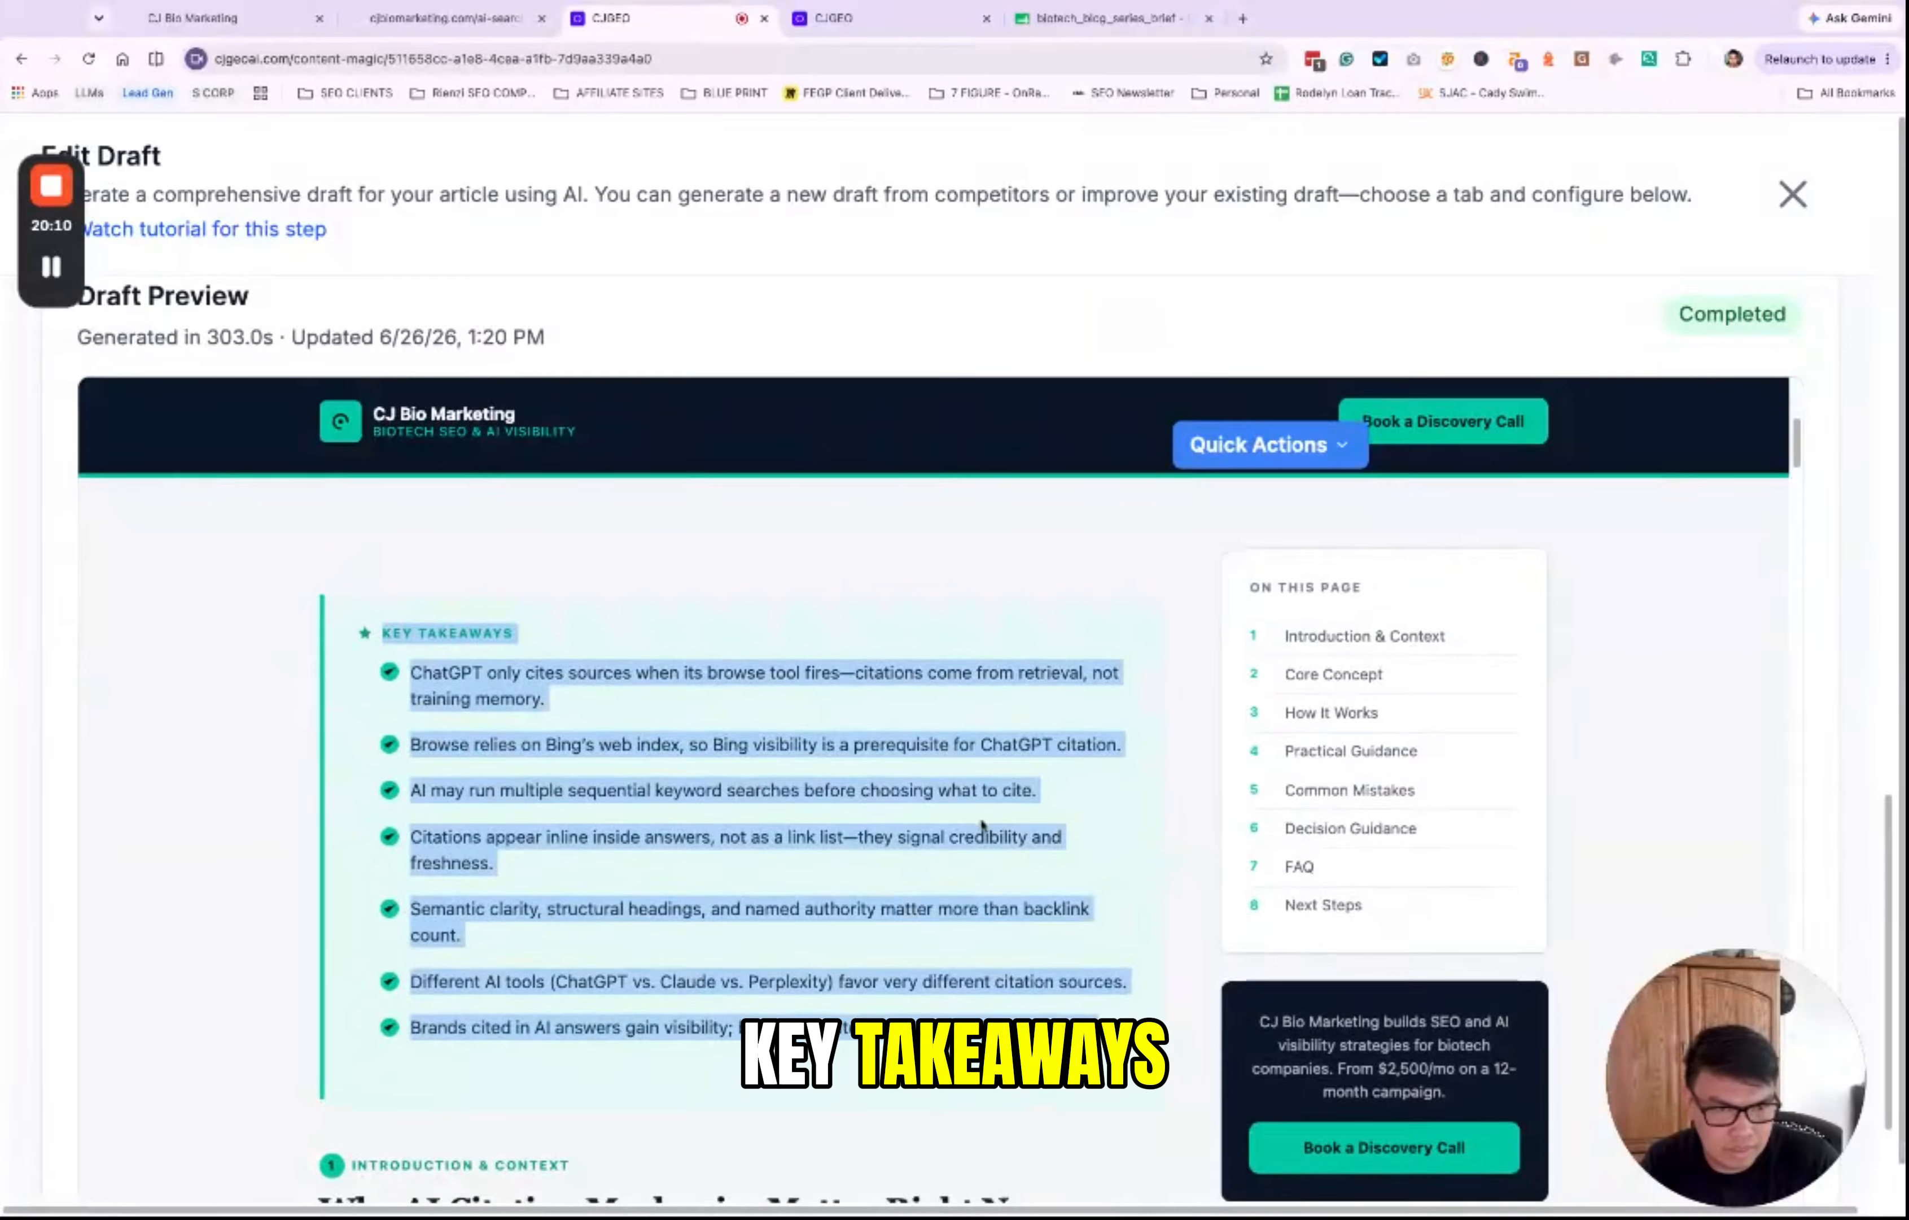
pyautogui.scroll(-1, 983, 856)
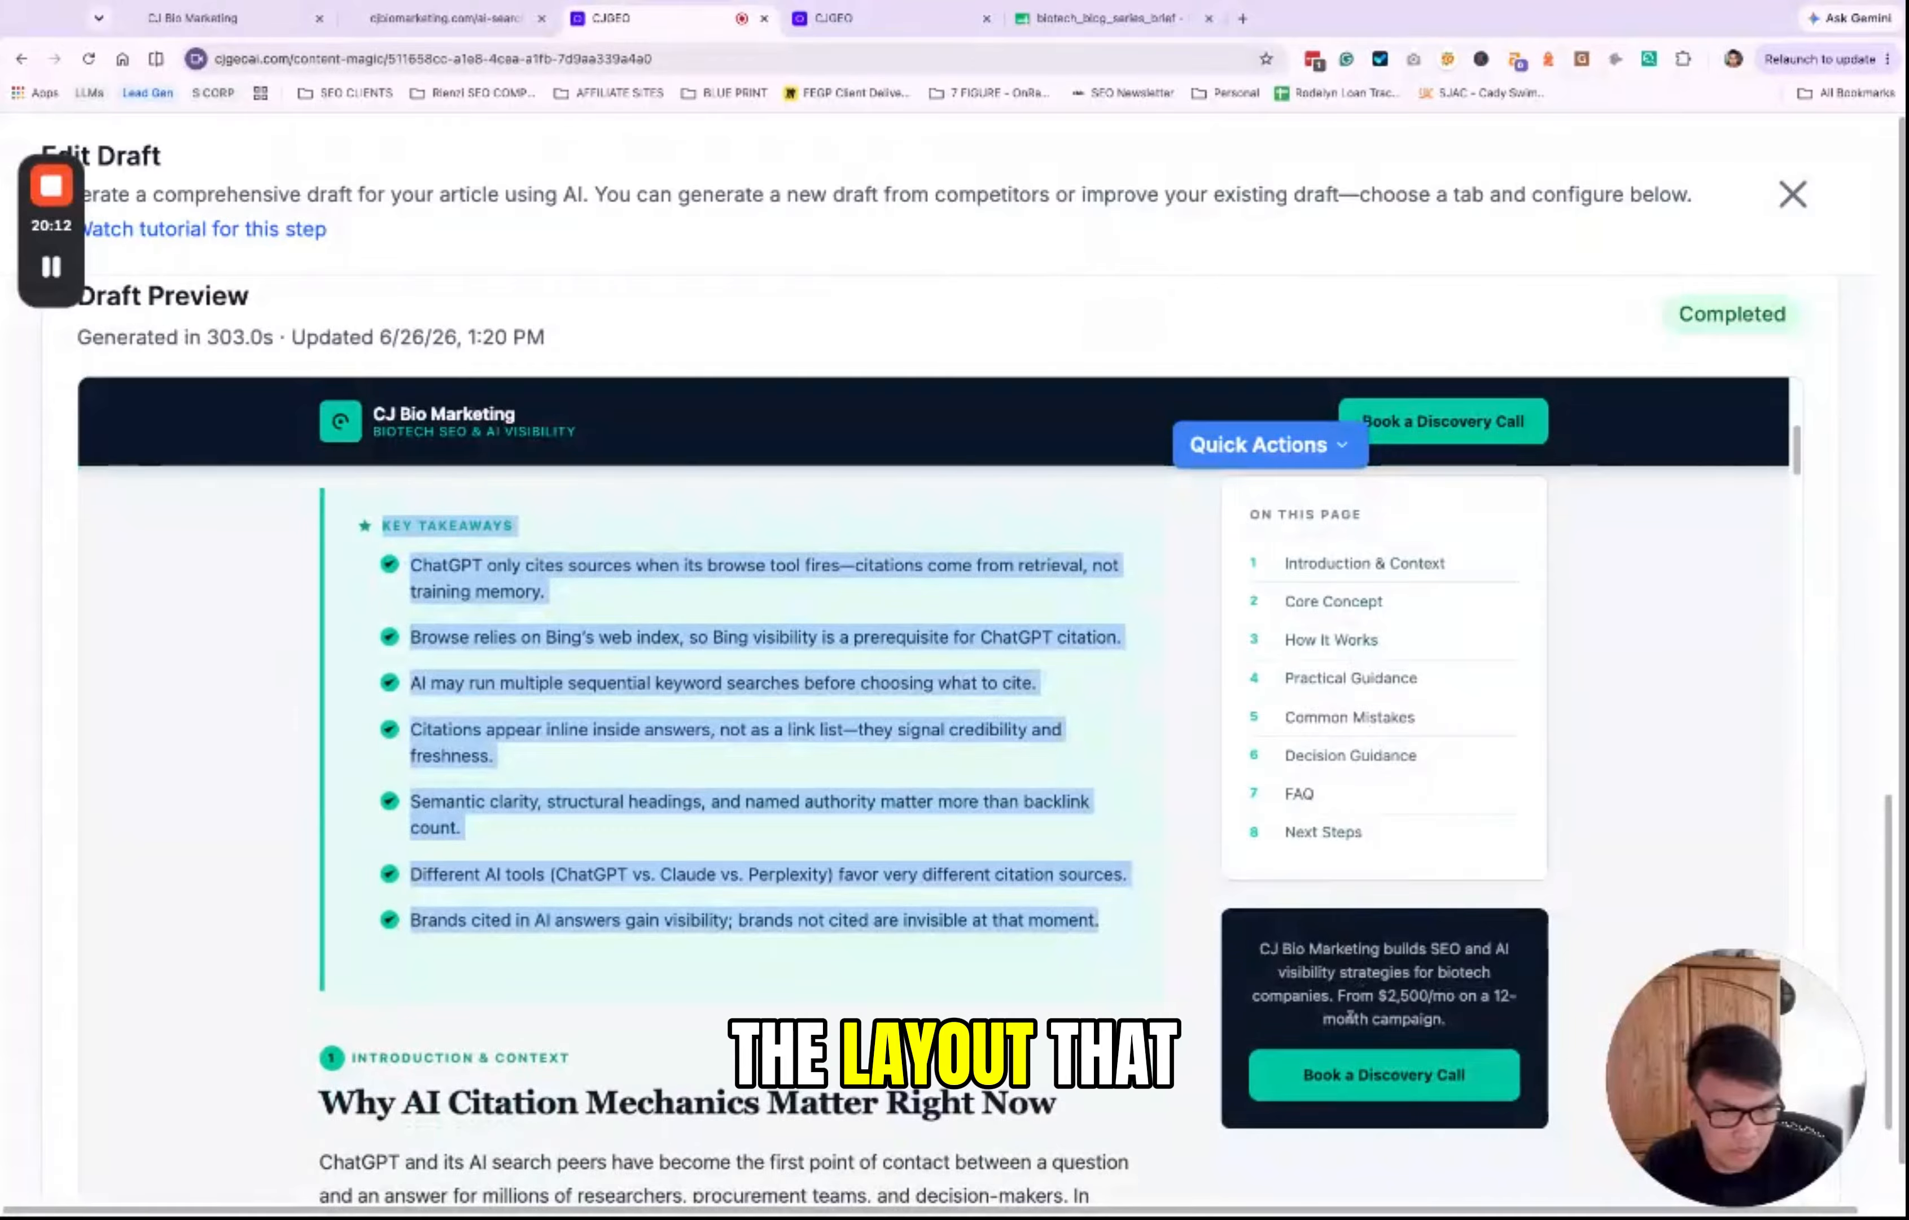
# Step: Examine the draft's statistics, core concept section and five-stage ChatGPT citation pipeline graphic
pyautogui.scroll(-10, 1116, 852)
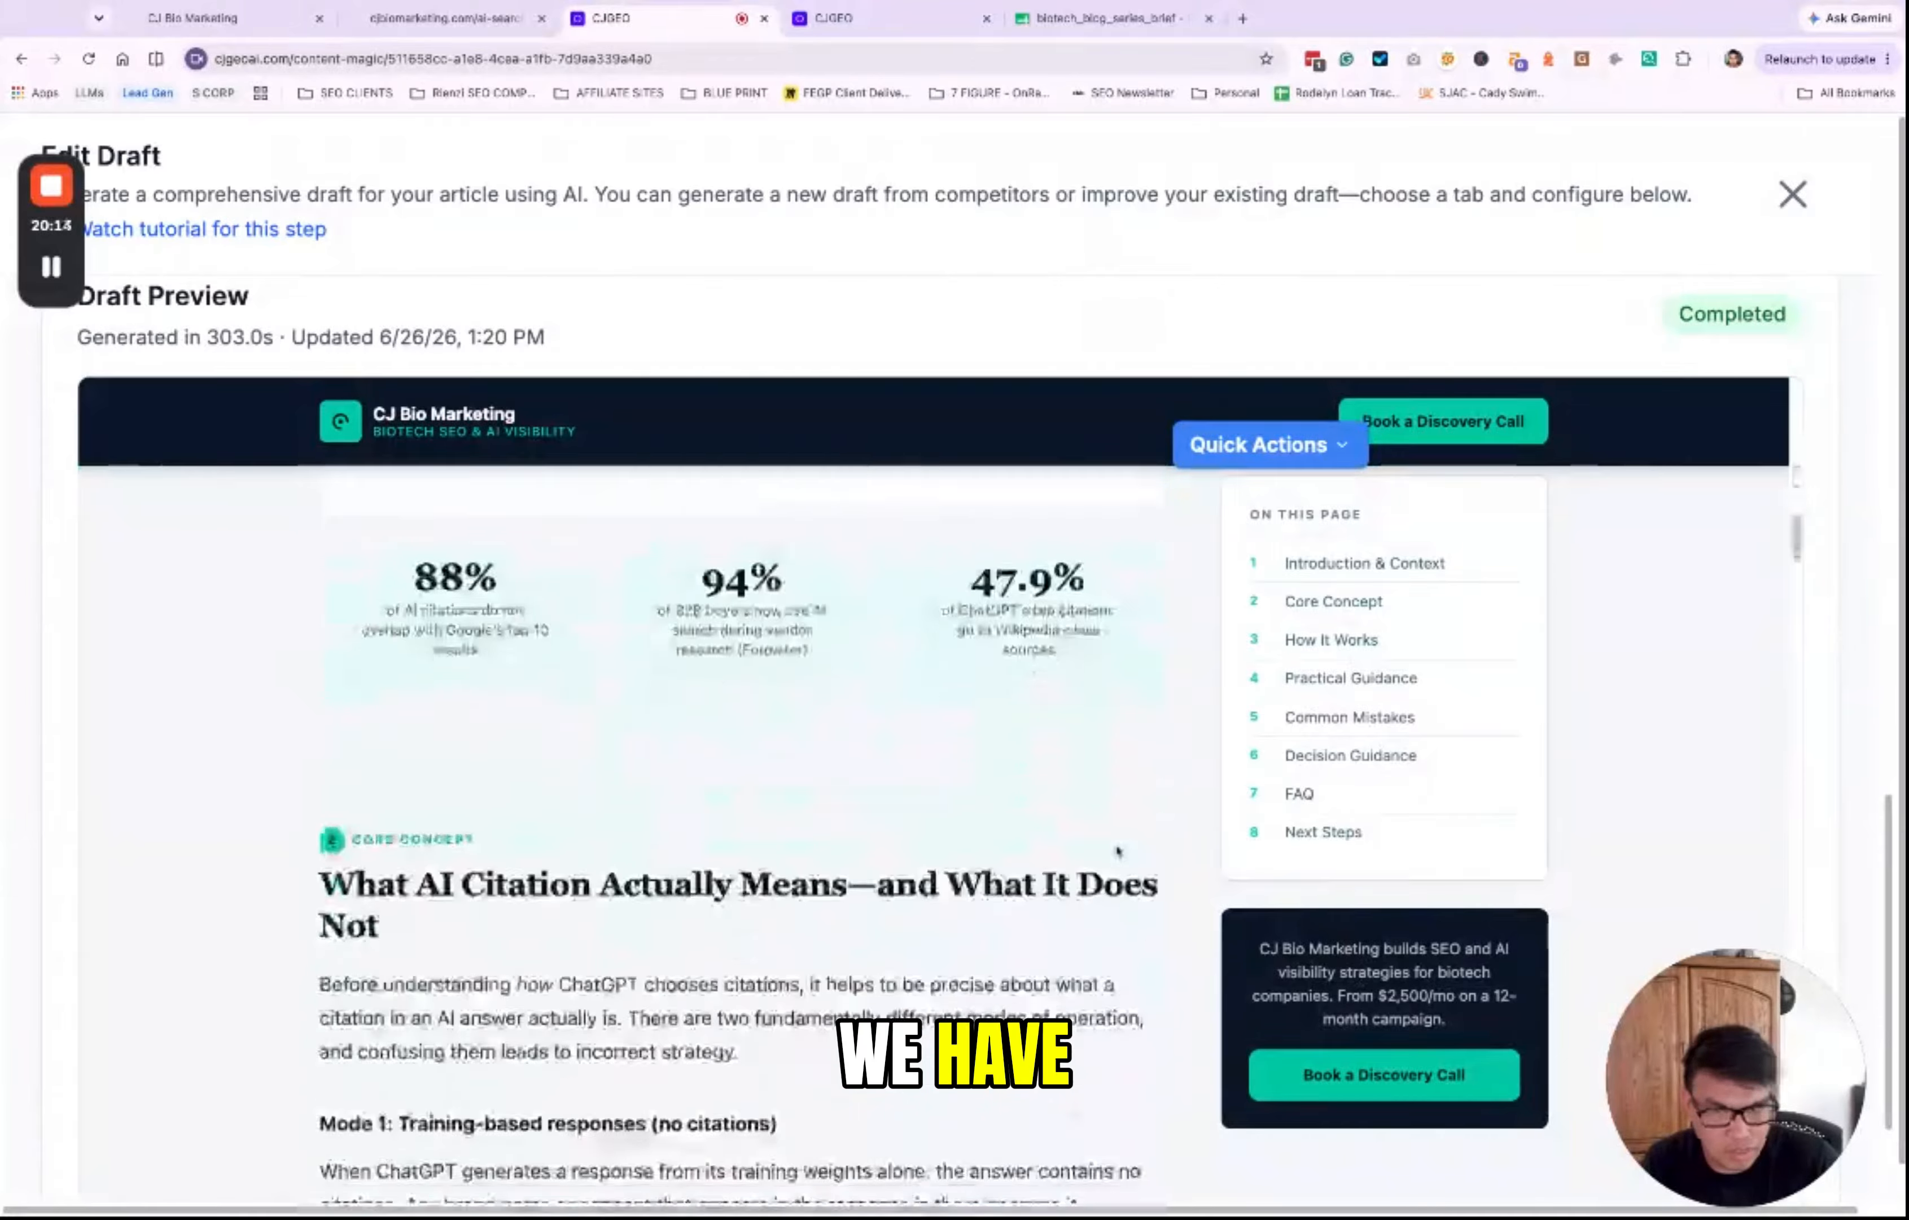
pyautogui.scroll(-10, 1117, 850)
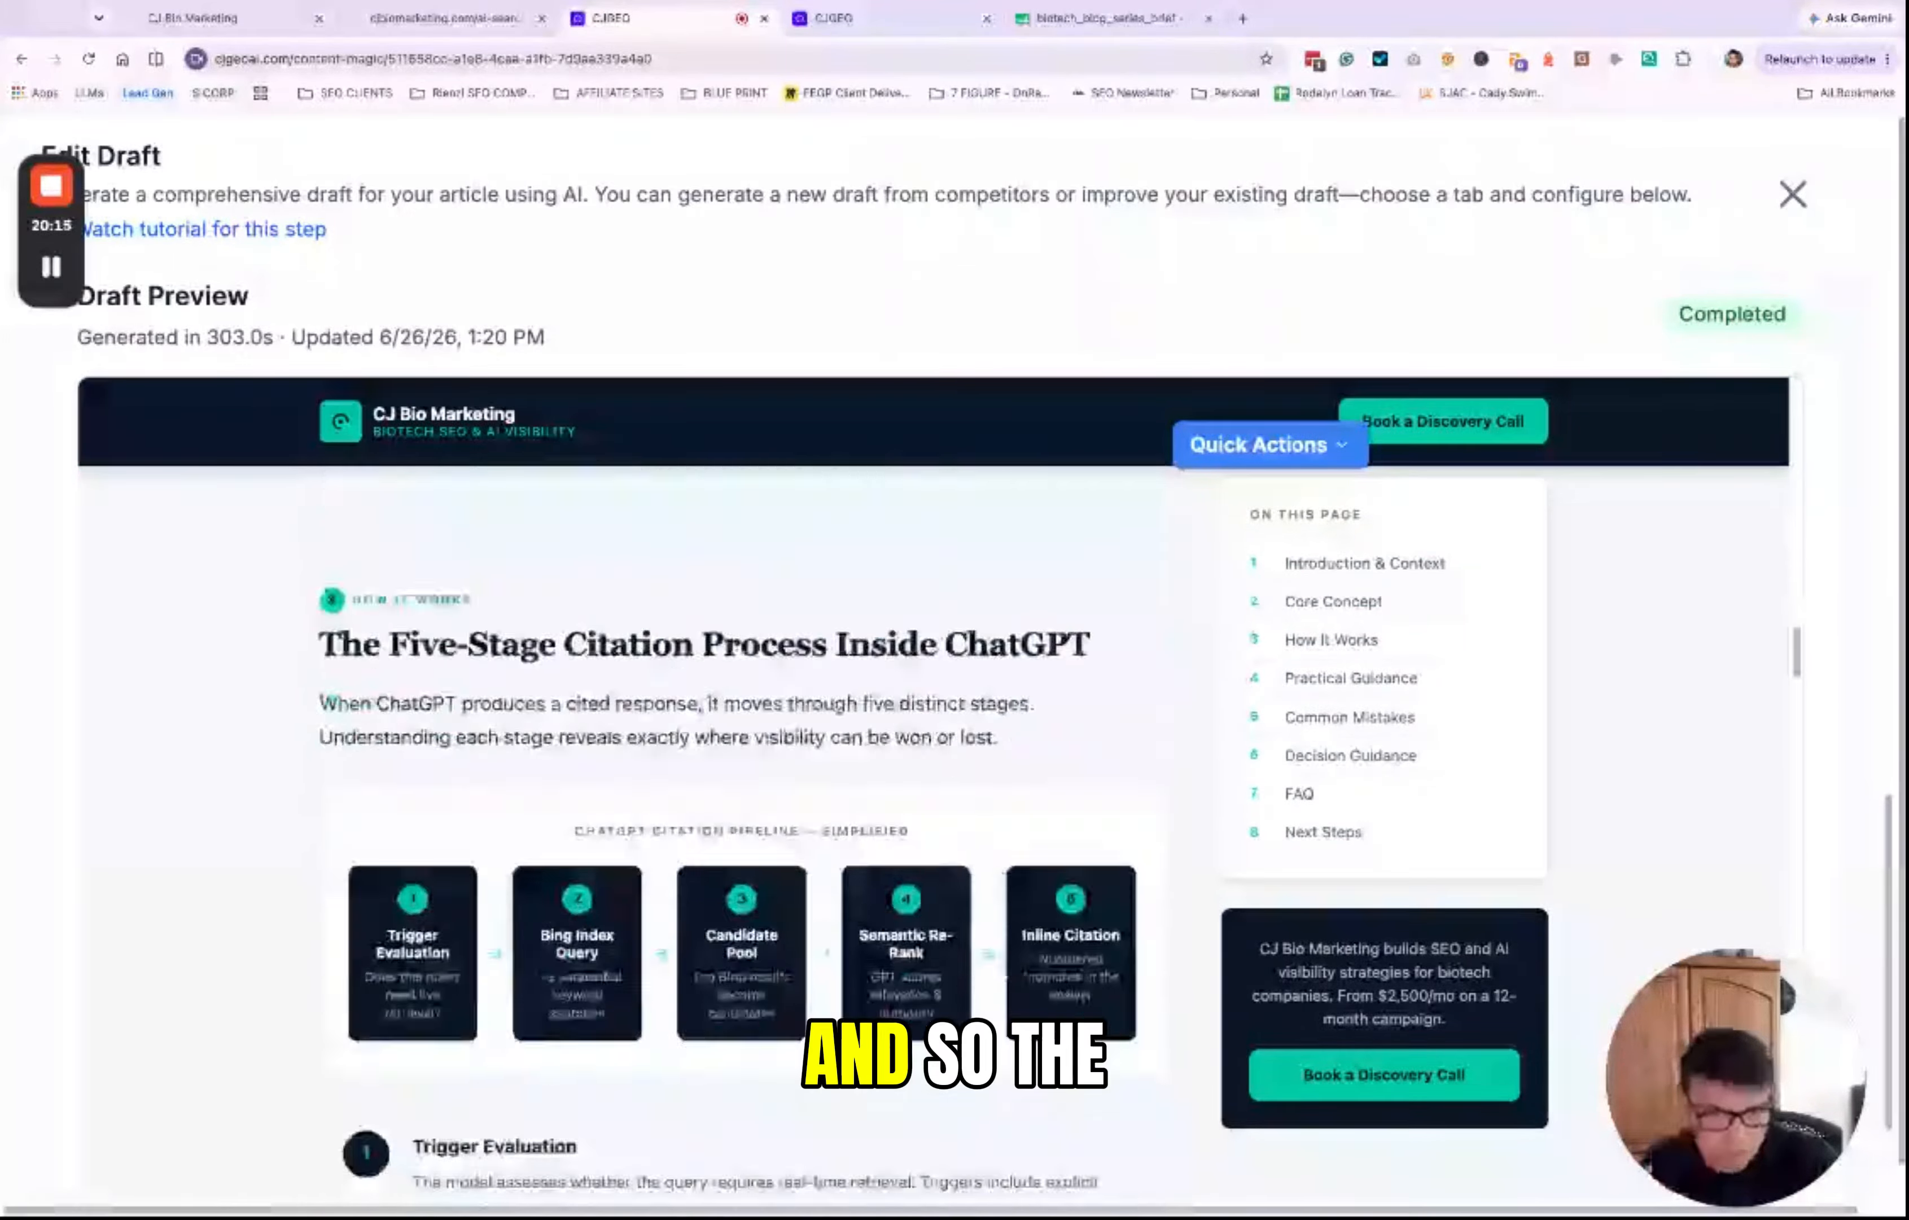
pyautogui.scroll(-10, 1117, 850)
pyautogui.scroll(8, 1117, 850)
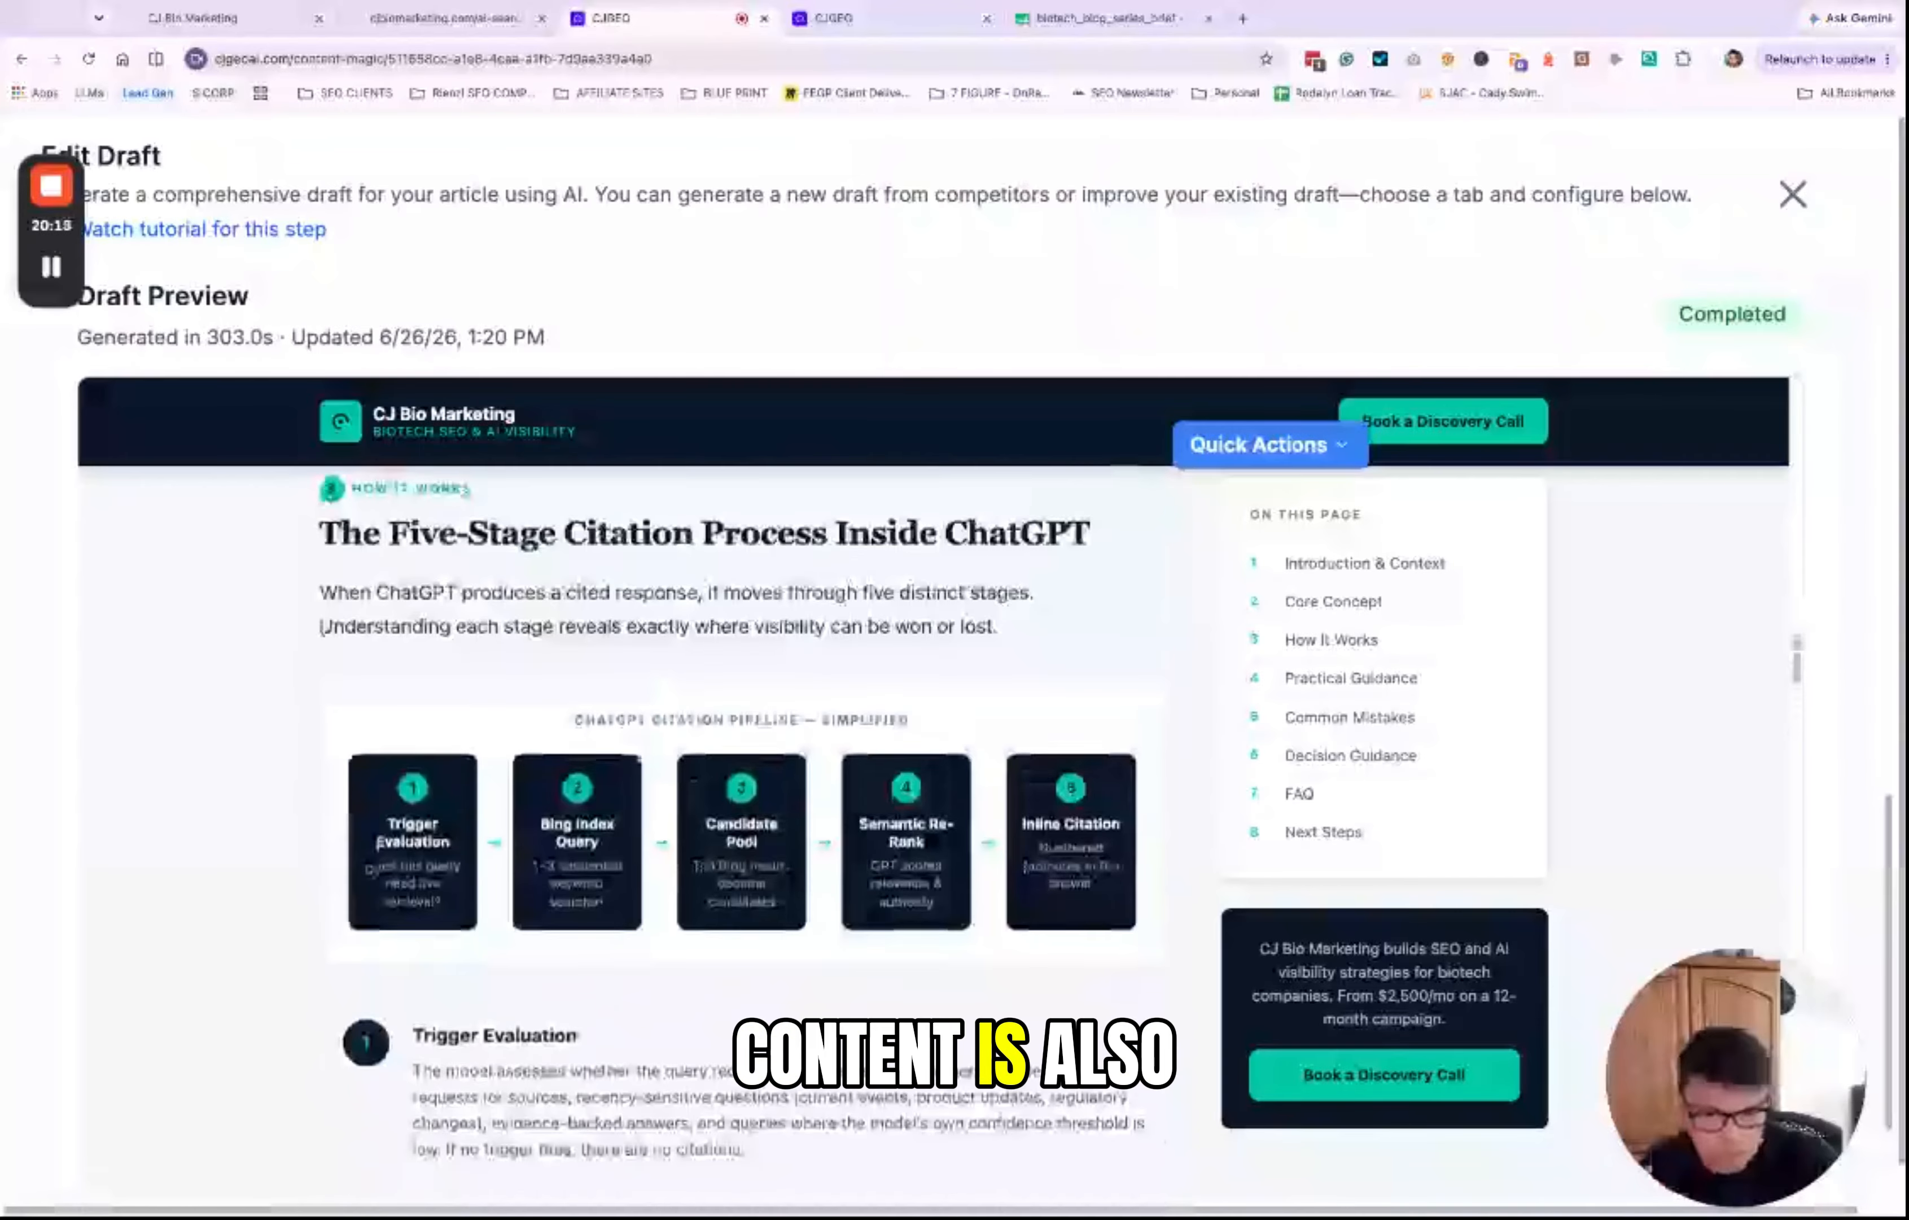
pyautogui.scroll(-5, 1113, 816)
pyautogui.scroll(8, 1113, 816)
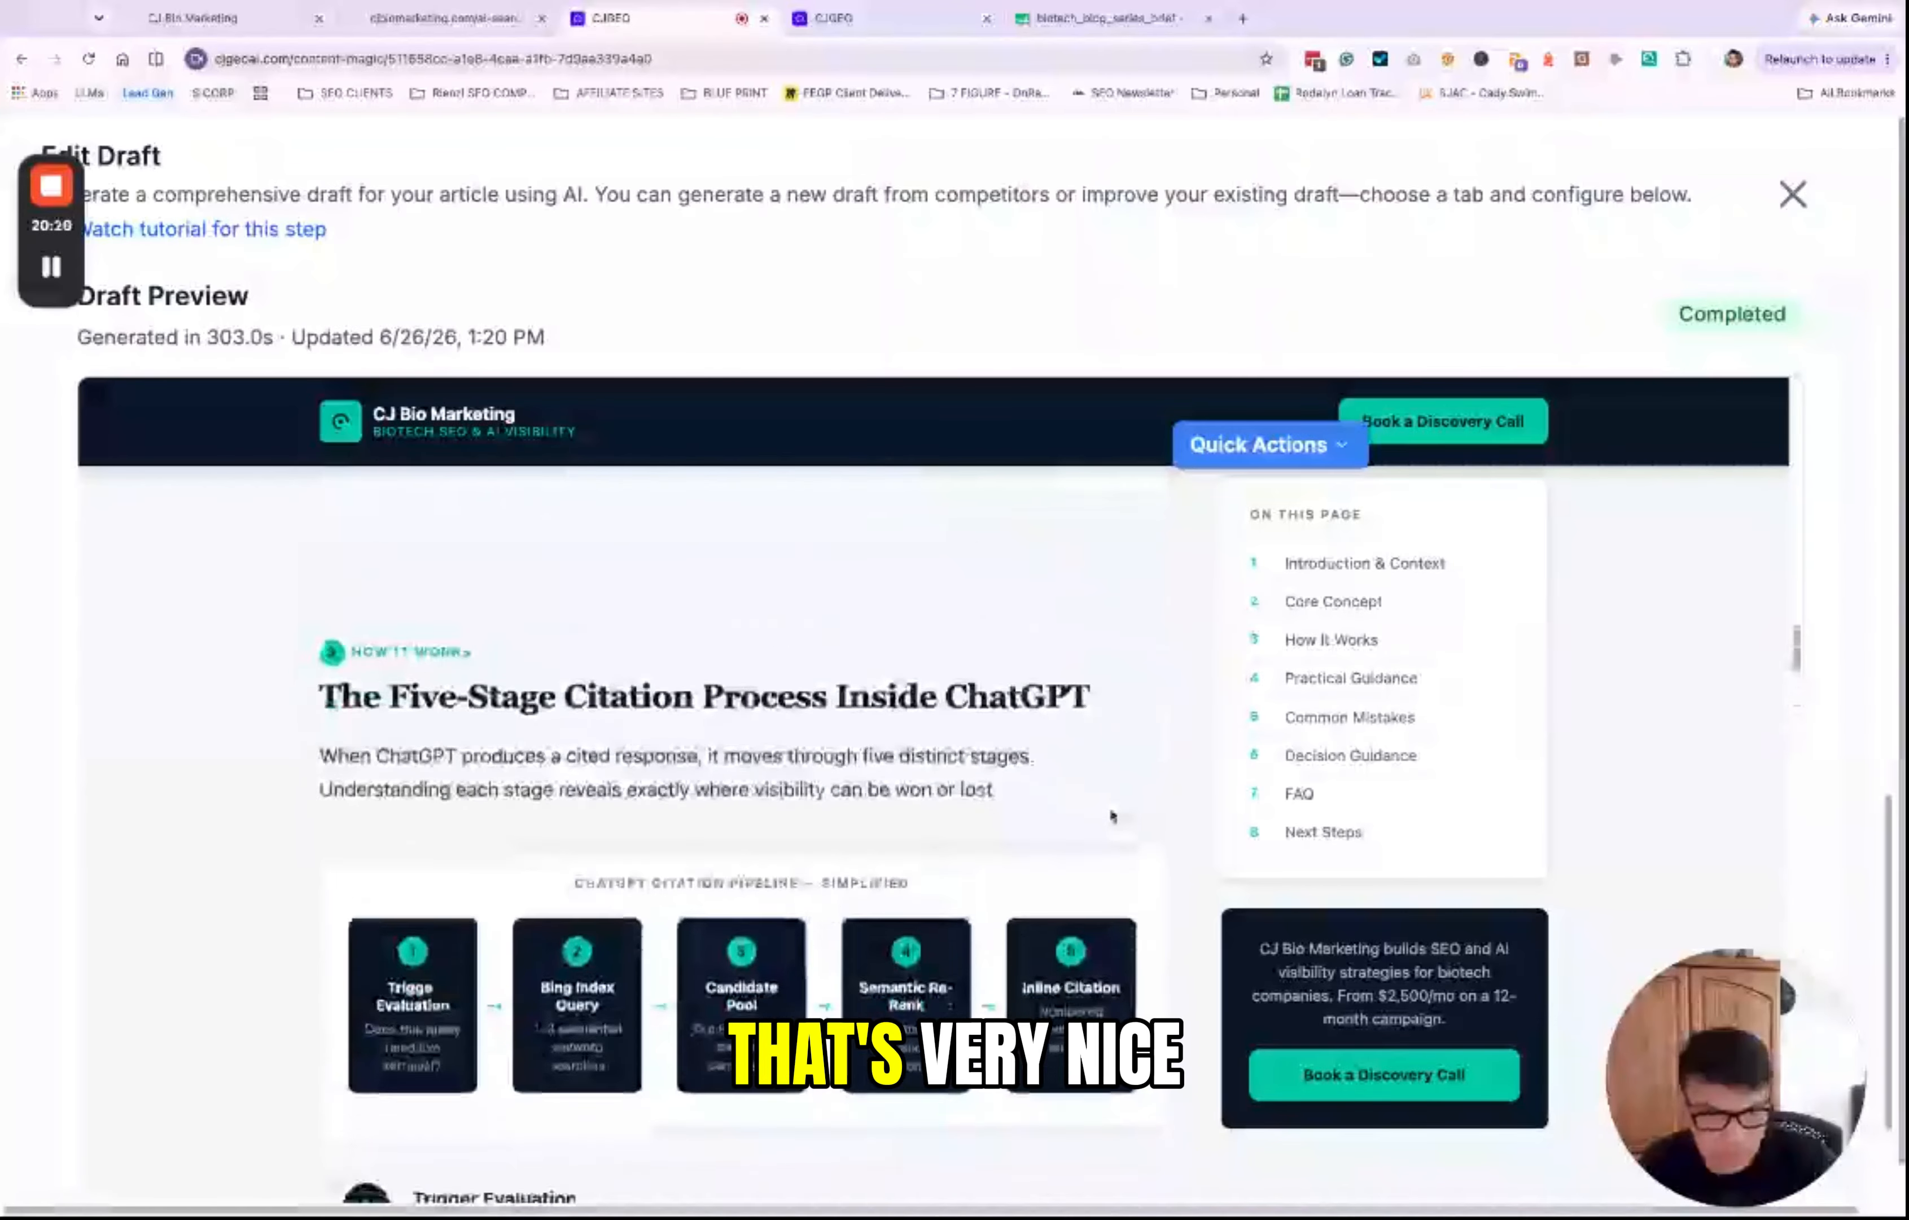
pyautogui.scroll(-3, 1113, 816)
pyautogui.scroll(-4, 1151, 848)
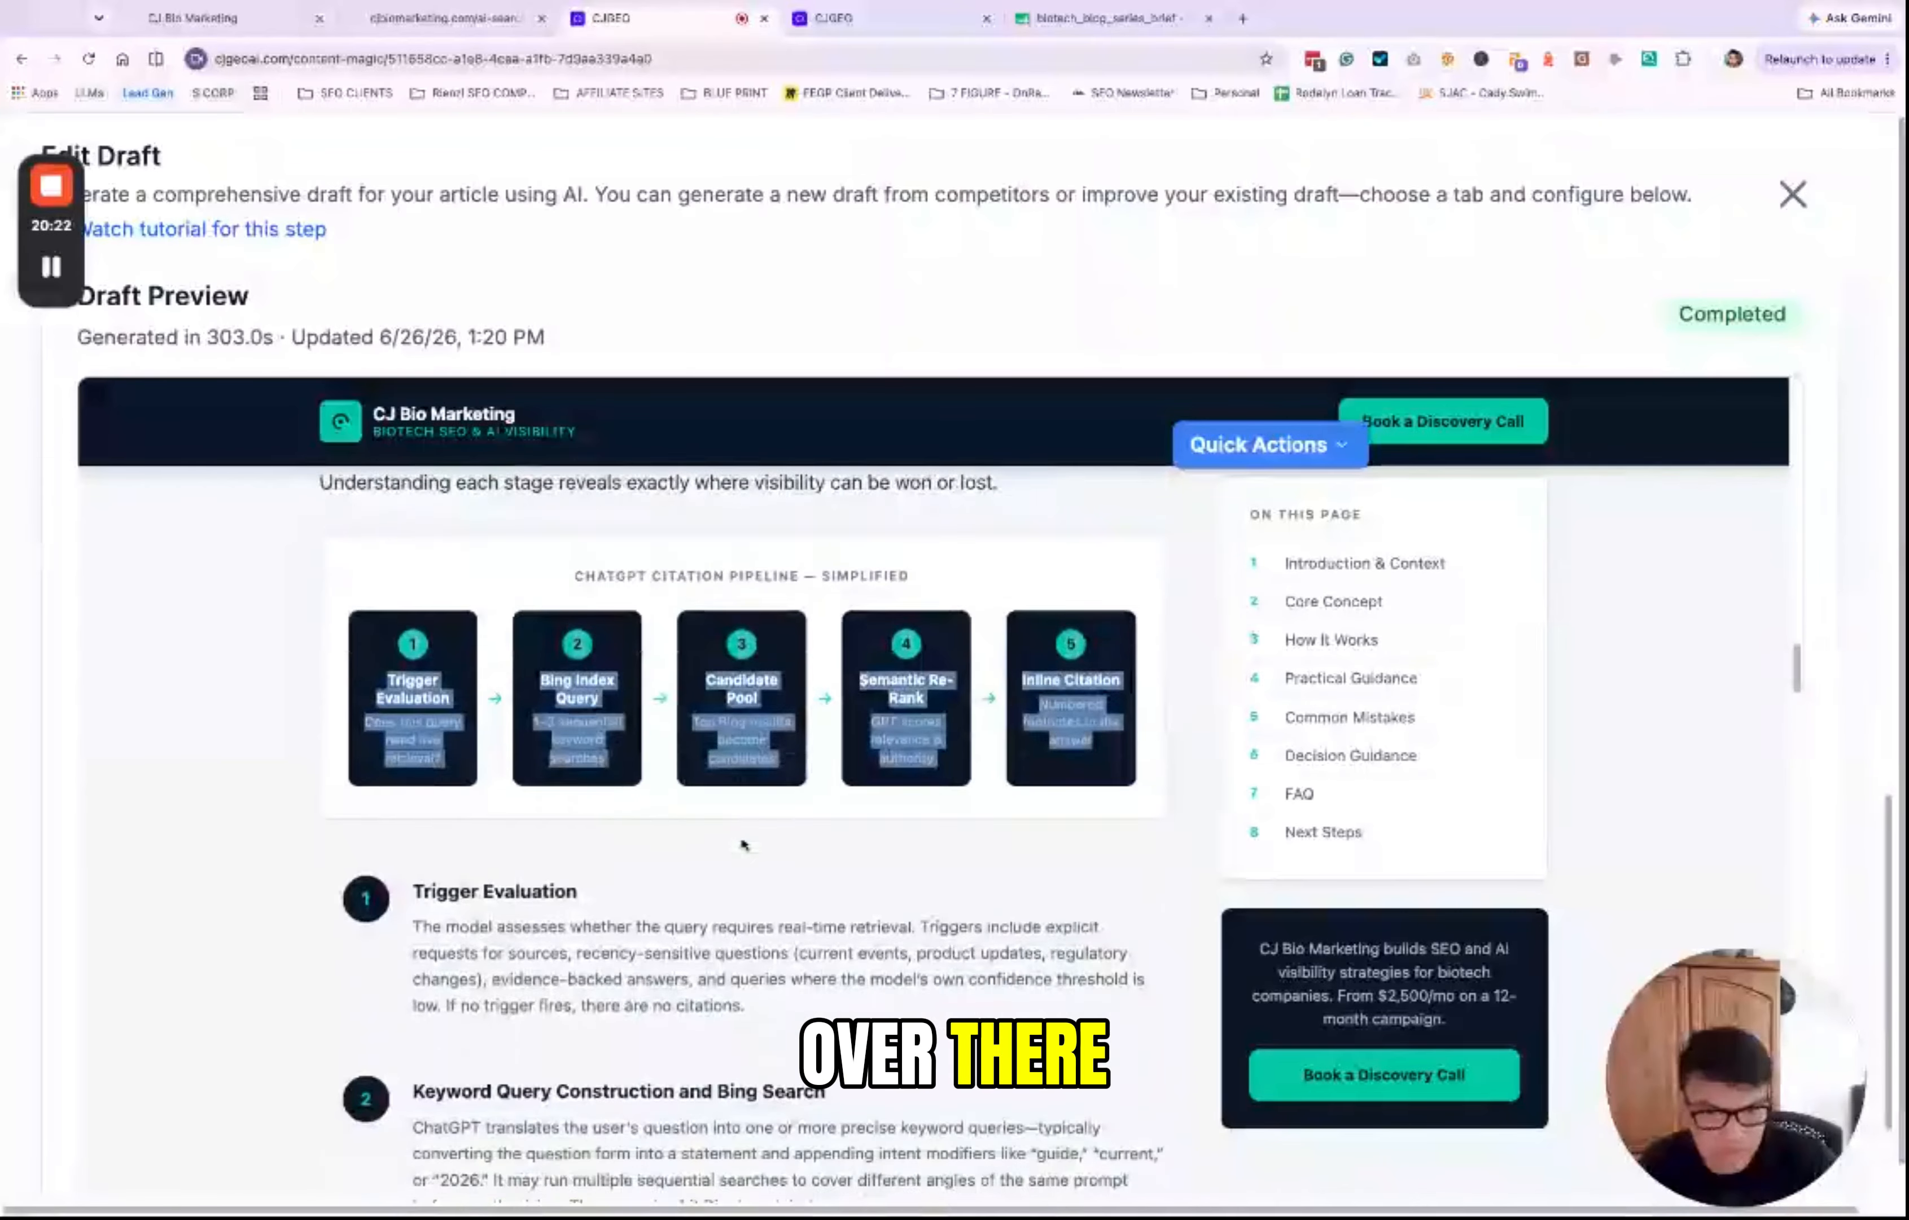
# Step: Check the suggested funnel illustration placeholder and the practical guidance section in the draft preview
pyautogui.scroll(-8, 744, 842)
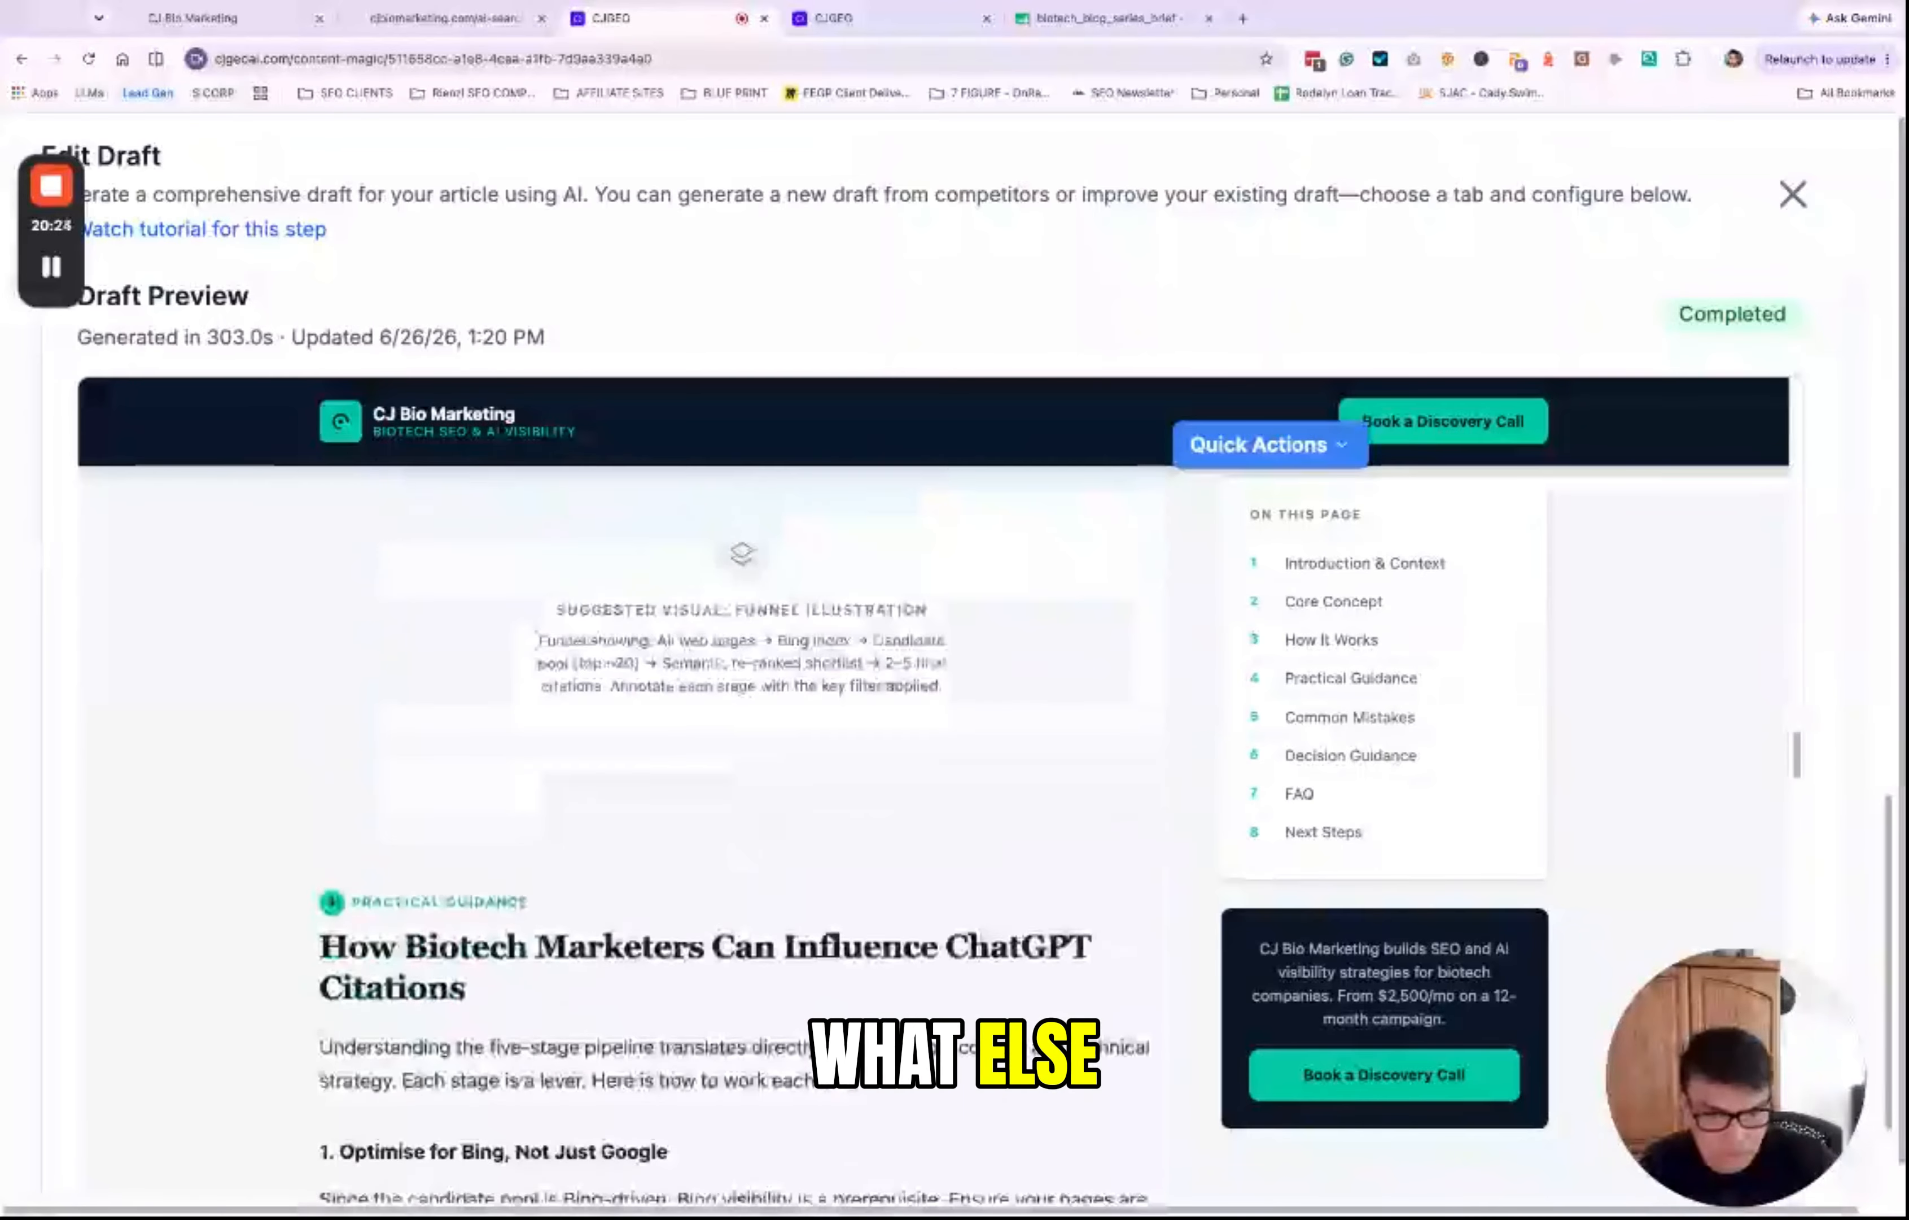
pyautogui.scroll(3, 743, 923)
pyautogui.scroll(-8, 696, 817)
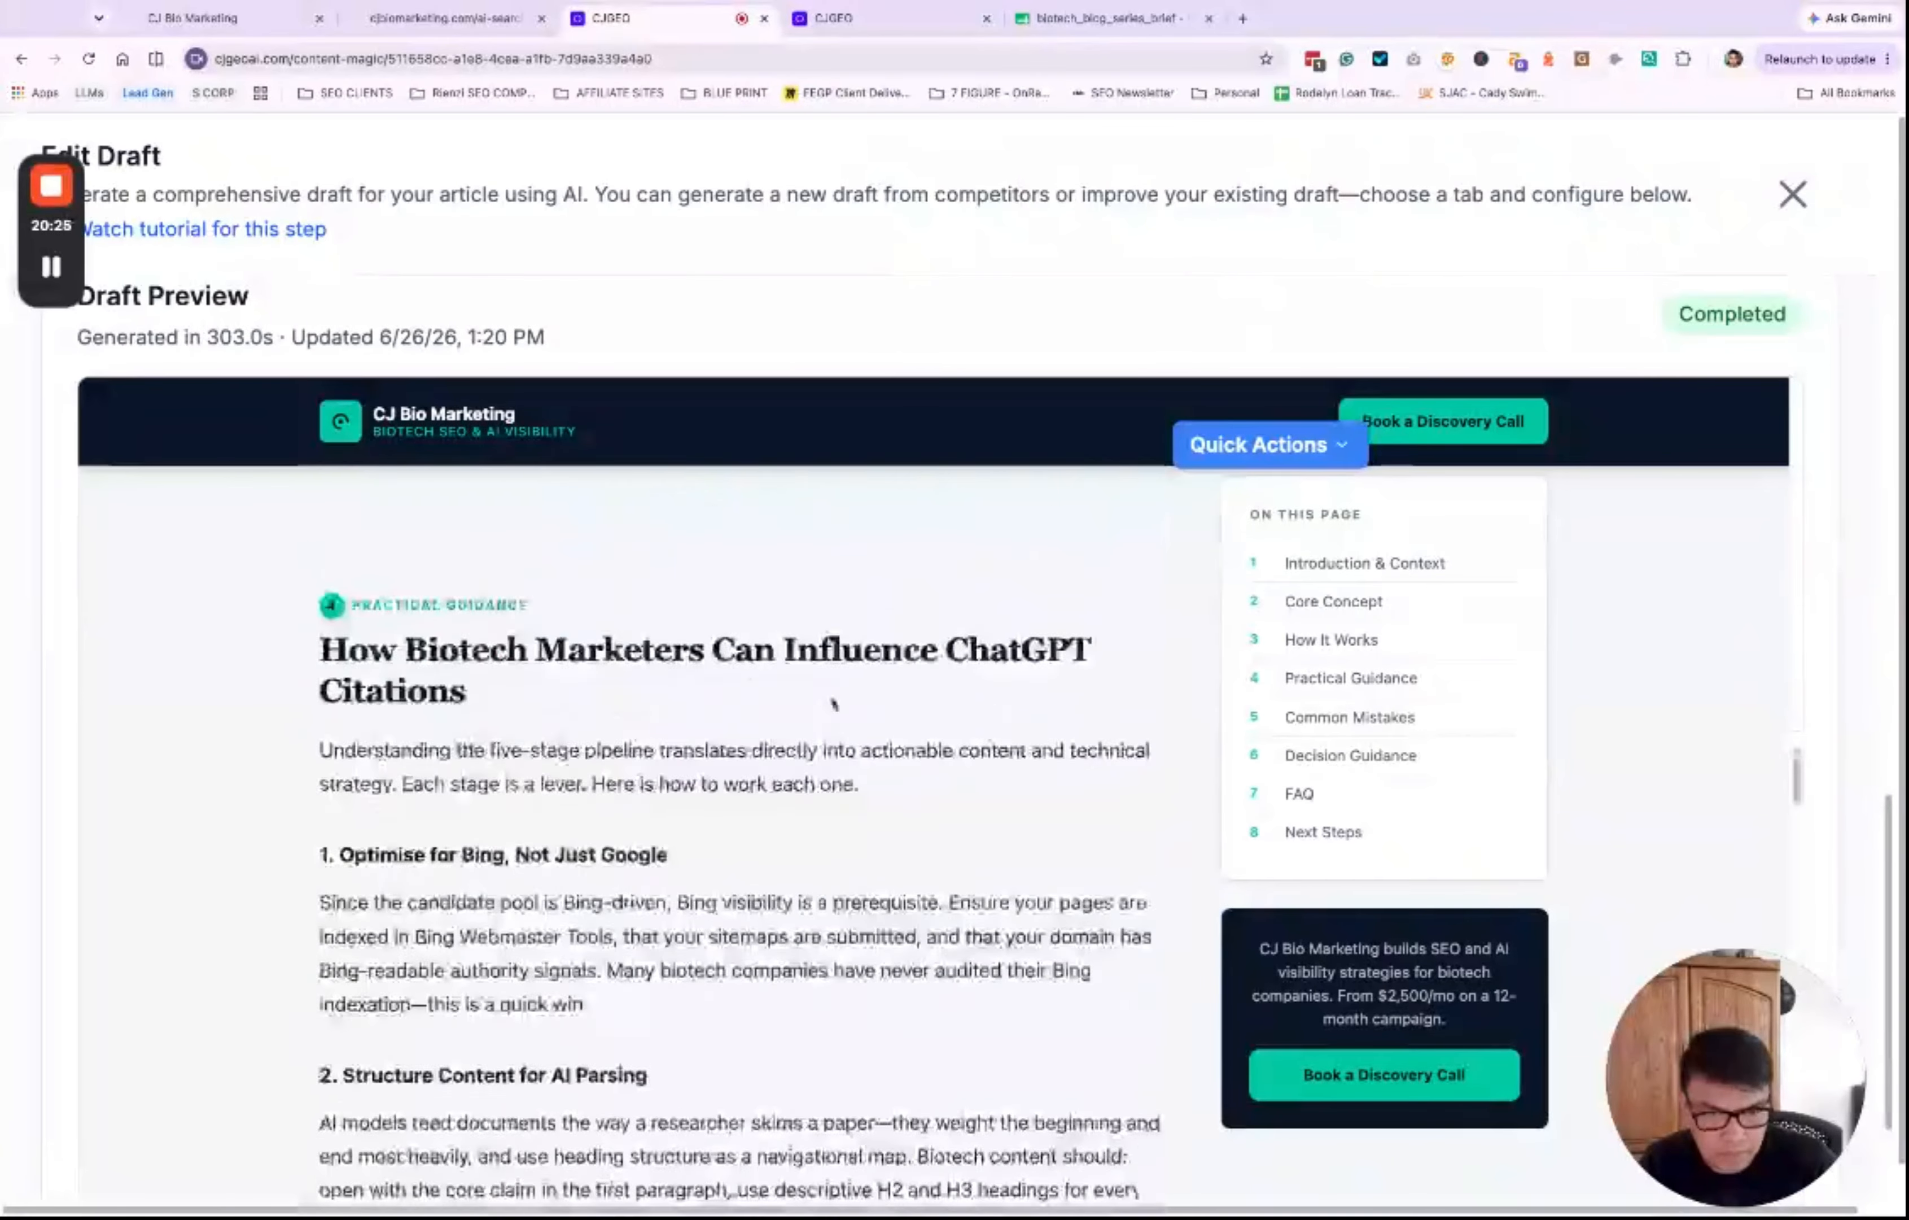
pyautogui.scroll(10, 696, 817)
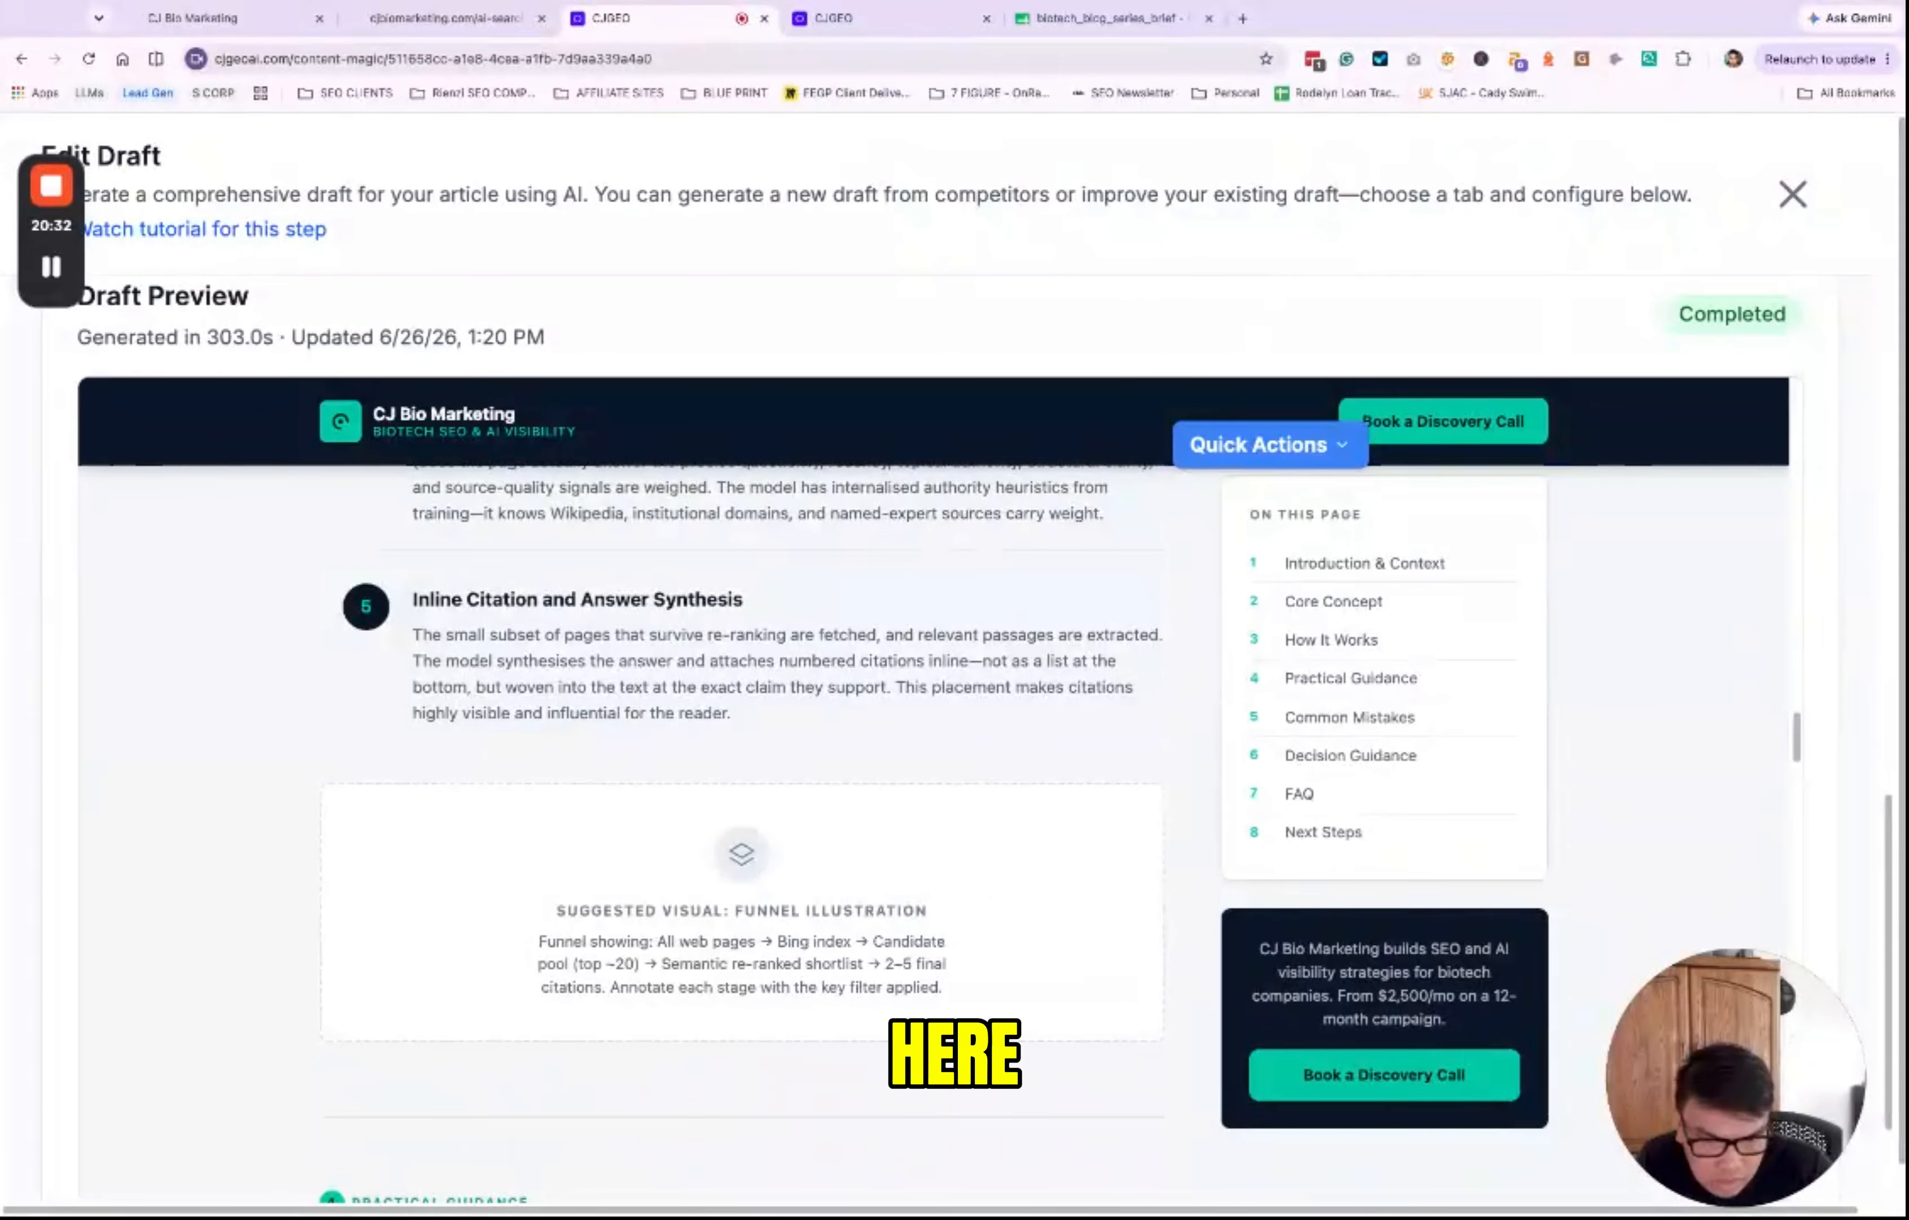
pyautogui.scroll(-3, 741, 802)
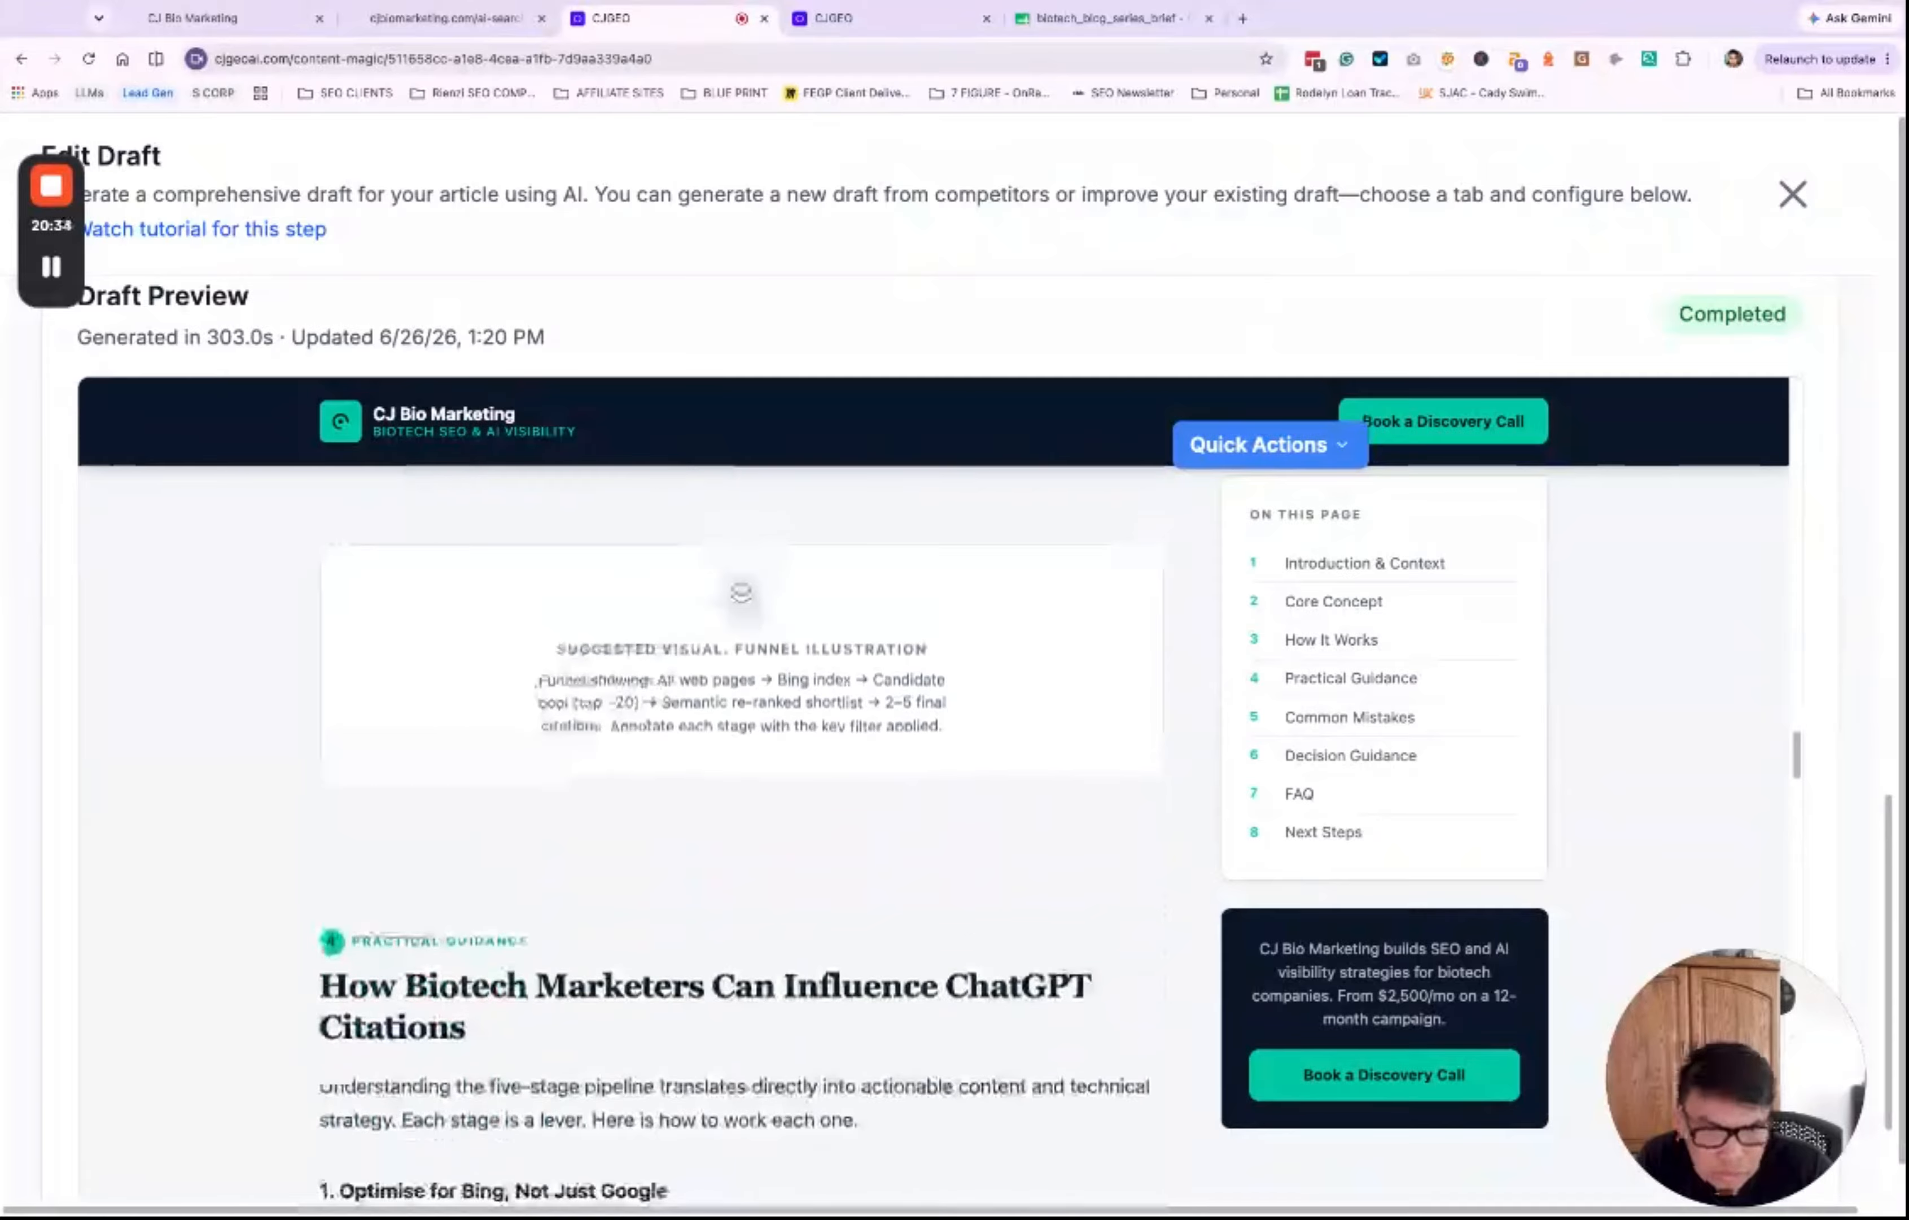
pyautogui.scroll(-6, 742, 802)
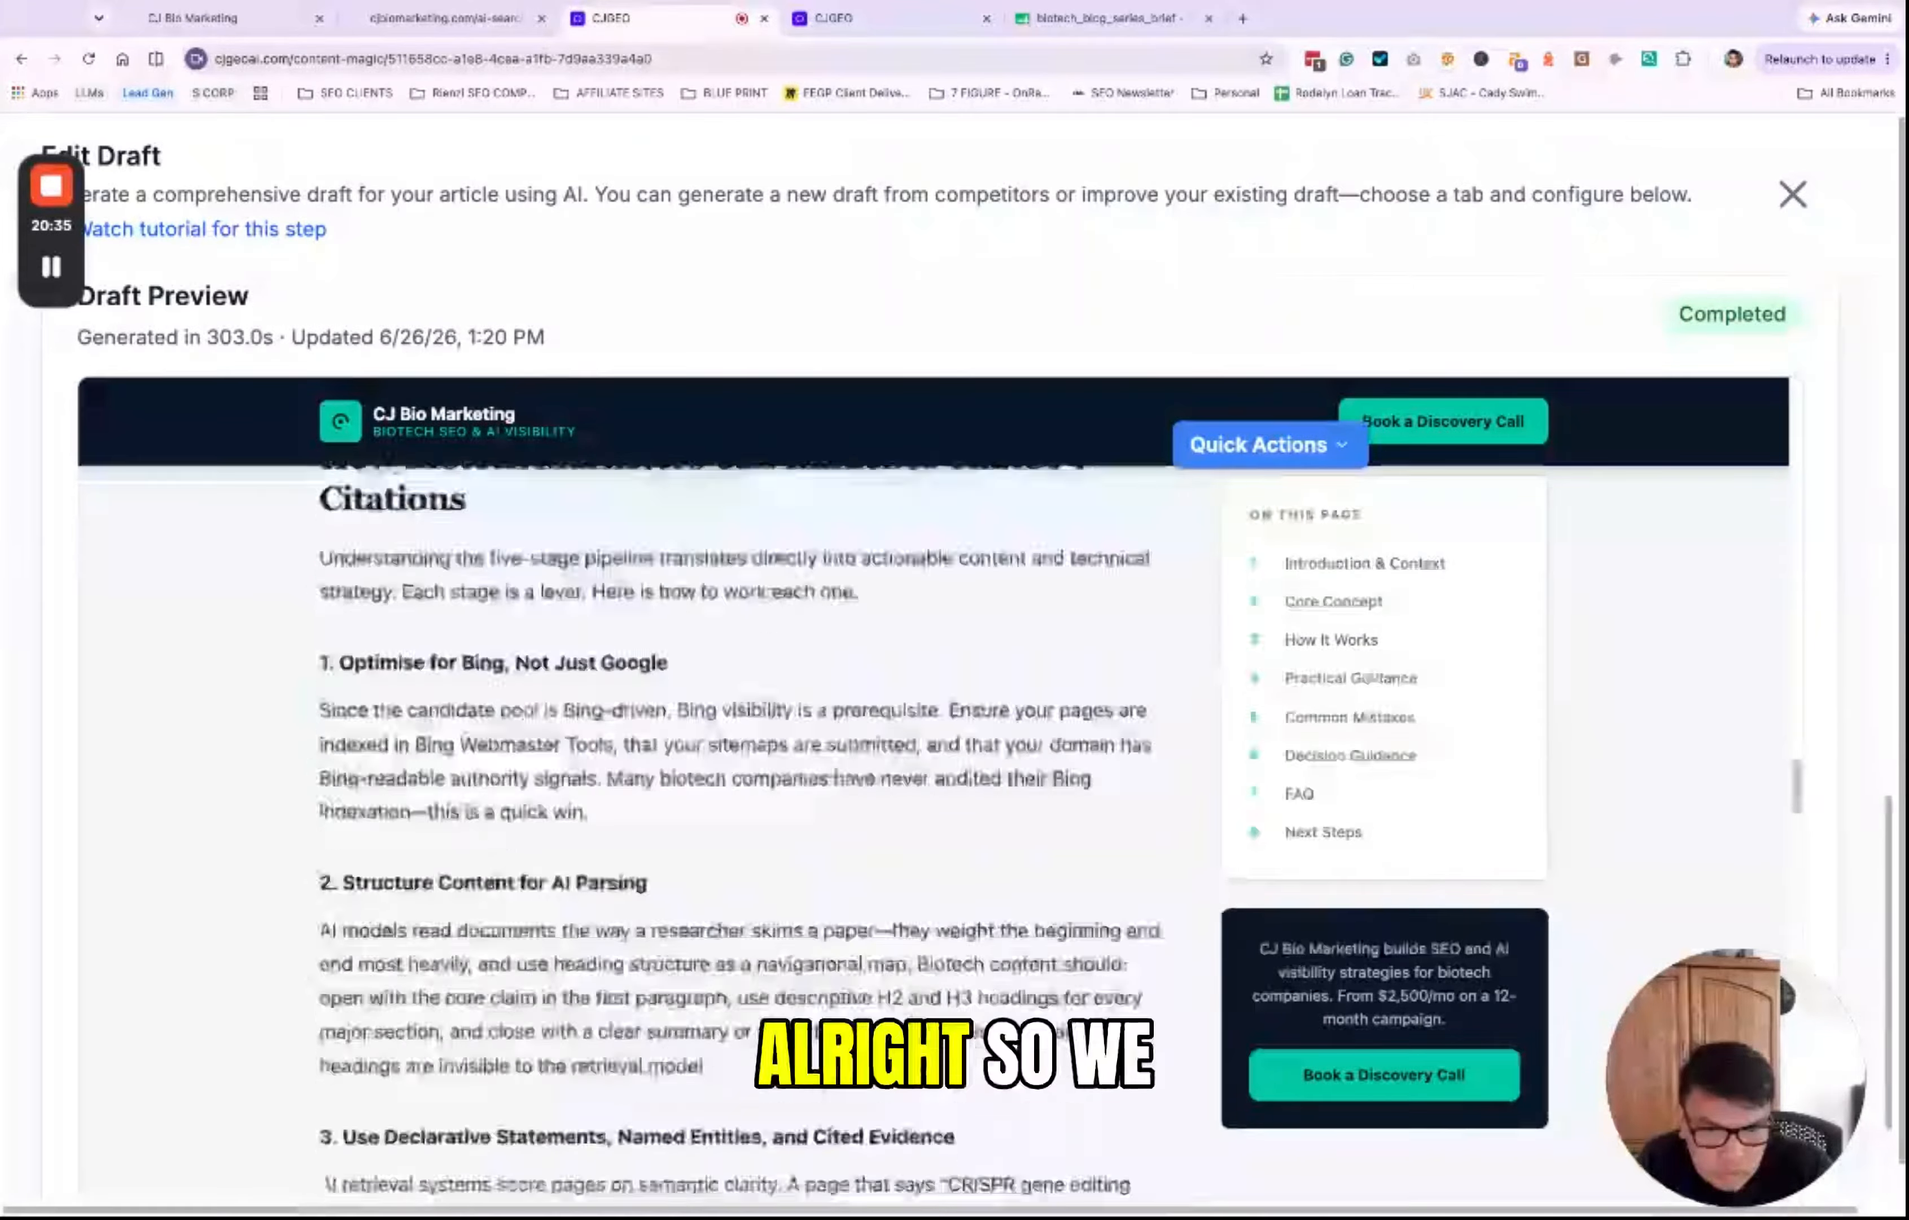
# Step: Read the rest of the draft from the AI tool comparison through the FAQ and next steps to the closing call to action, checking heading usage
pyautogui.scroll(-10, 742, 803)
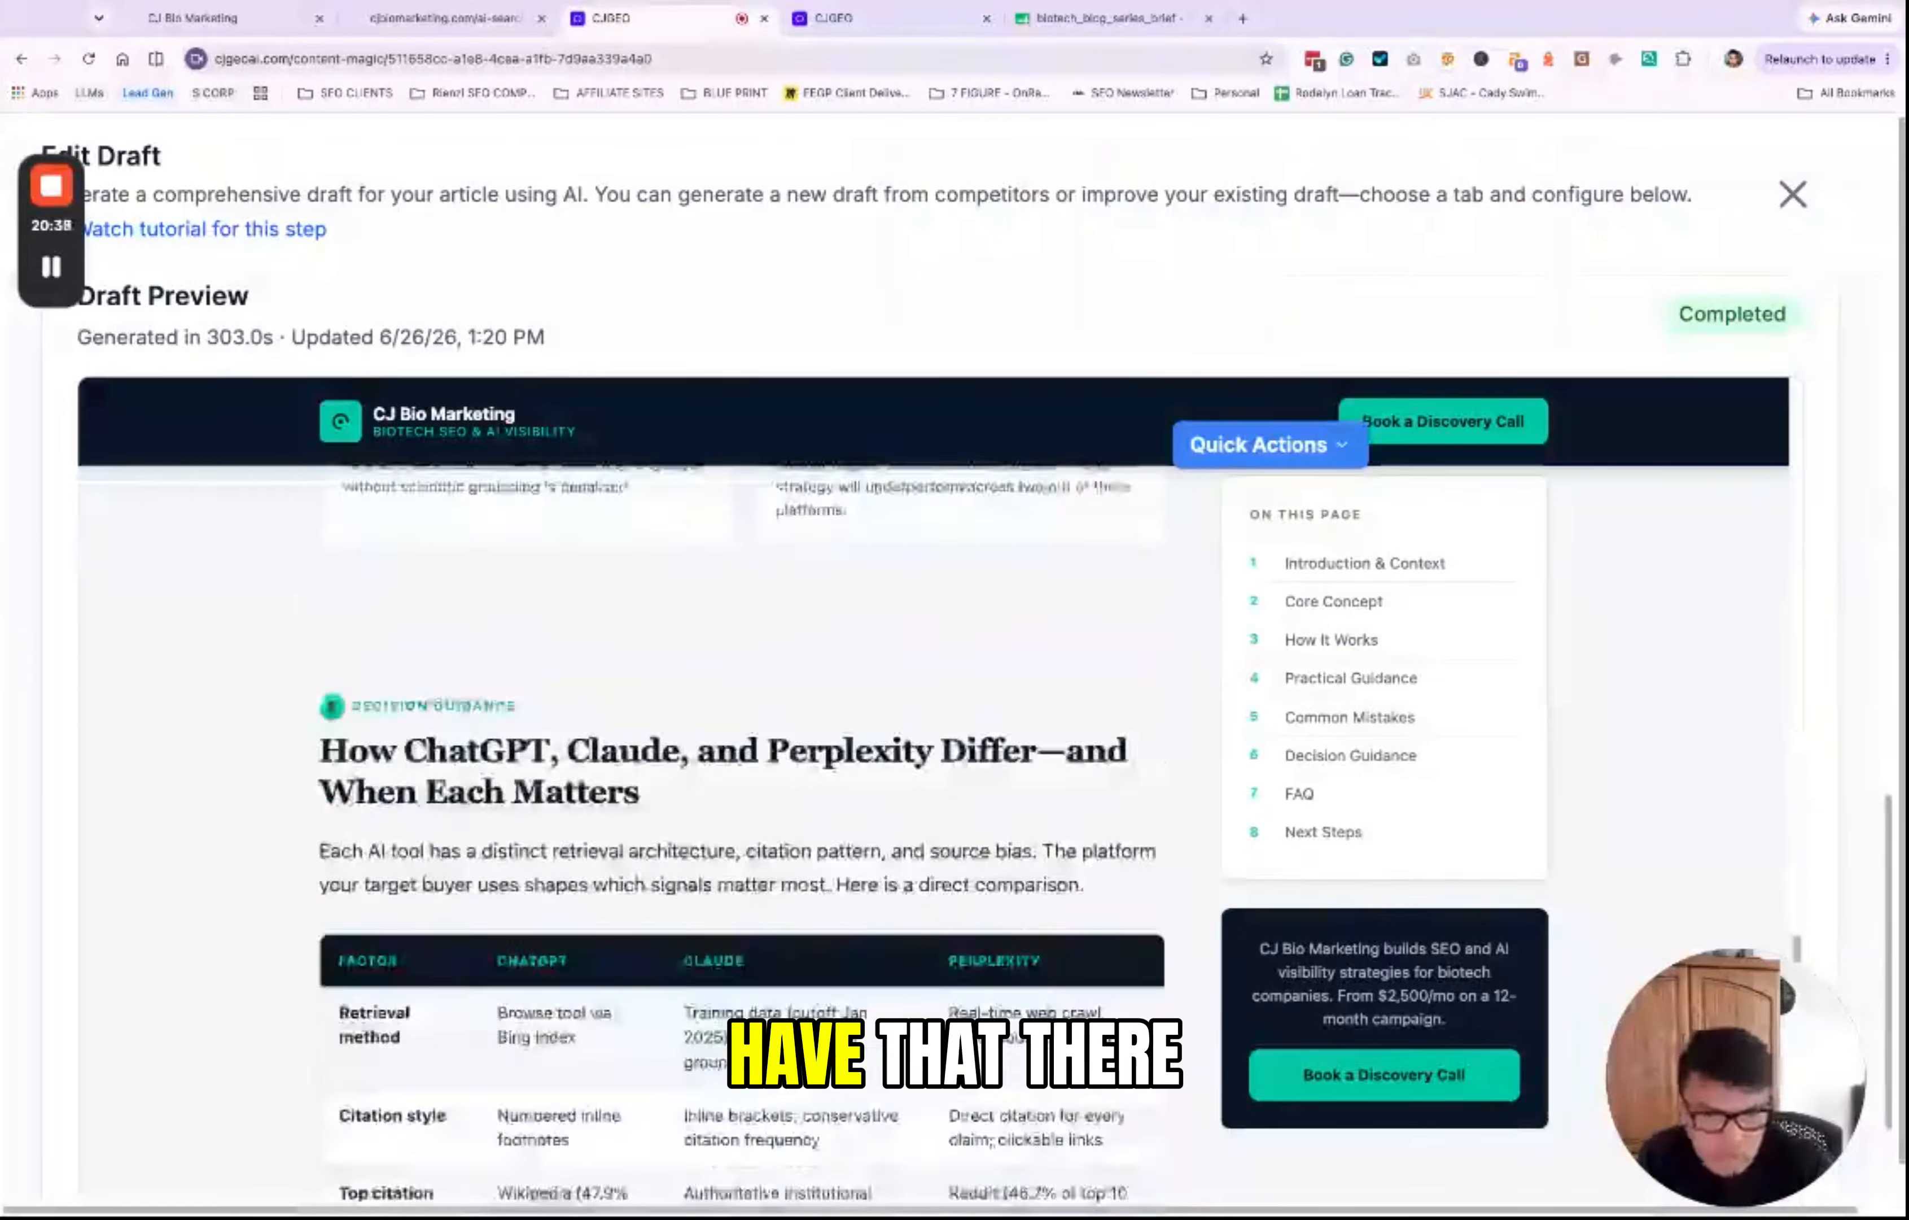
pyautogui.scroll(-12, 742, 802)
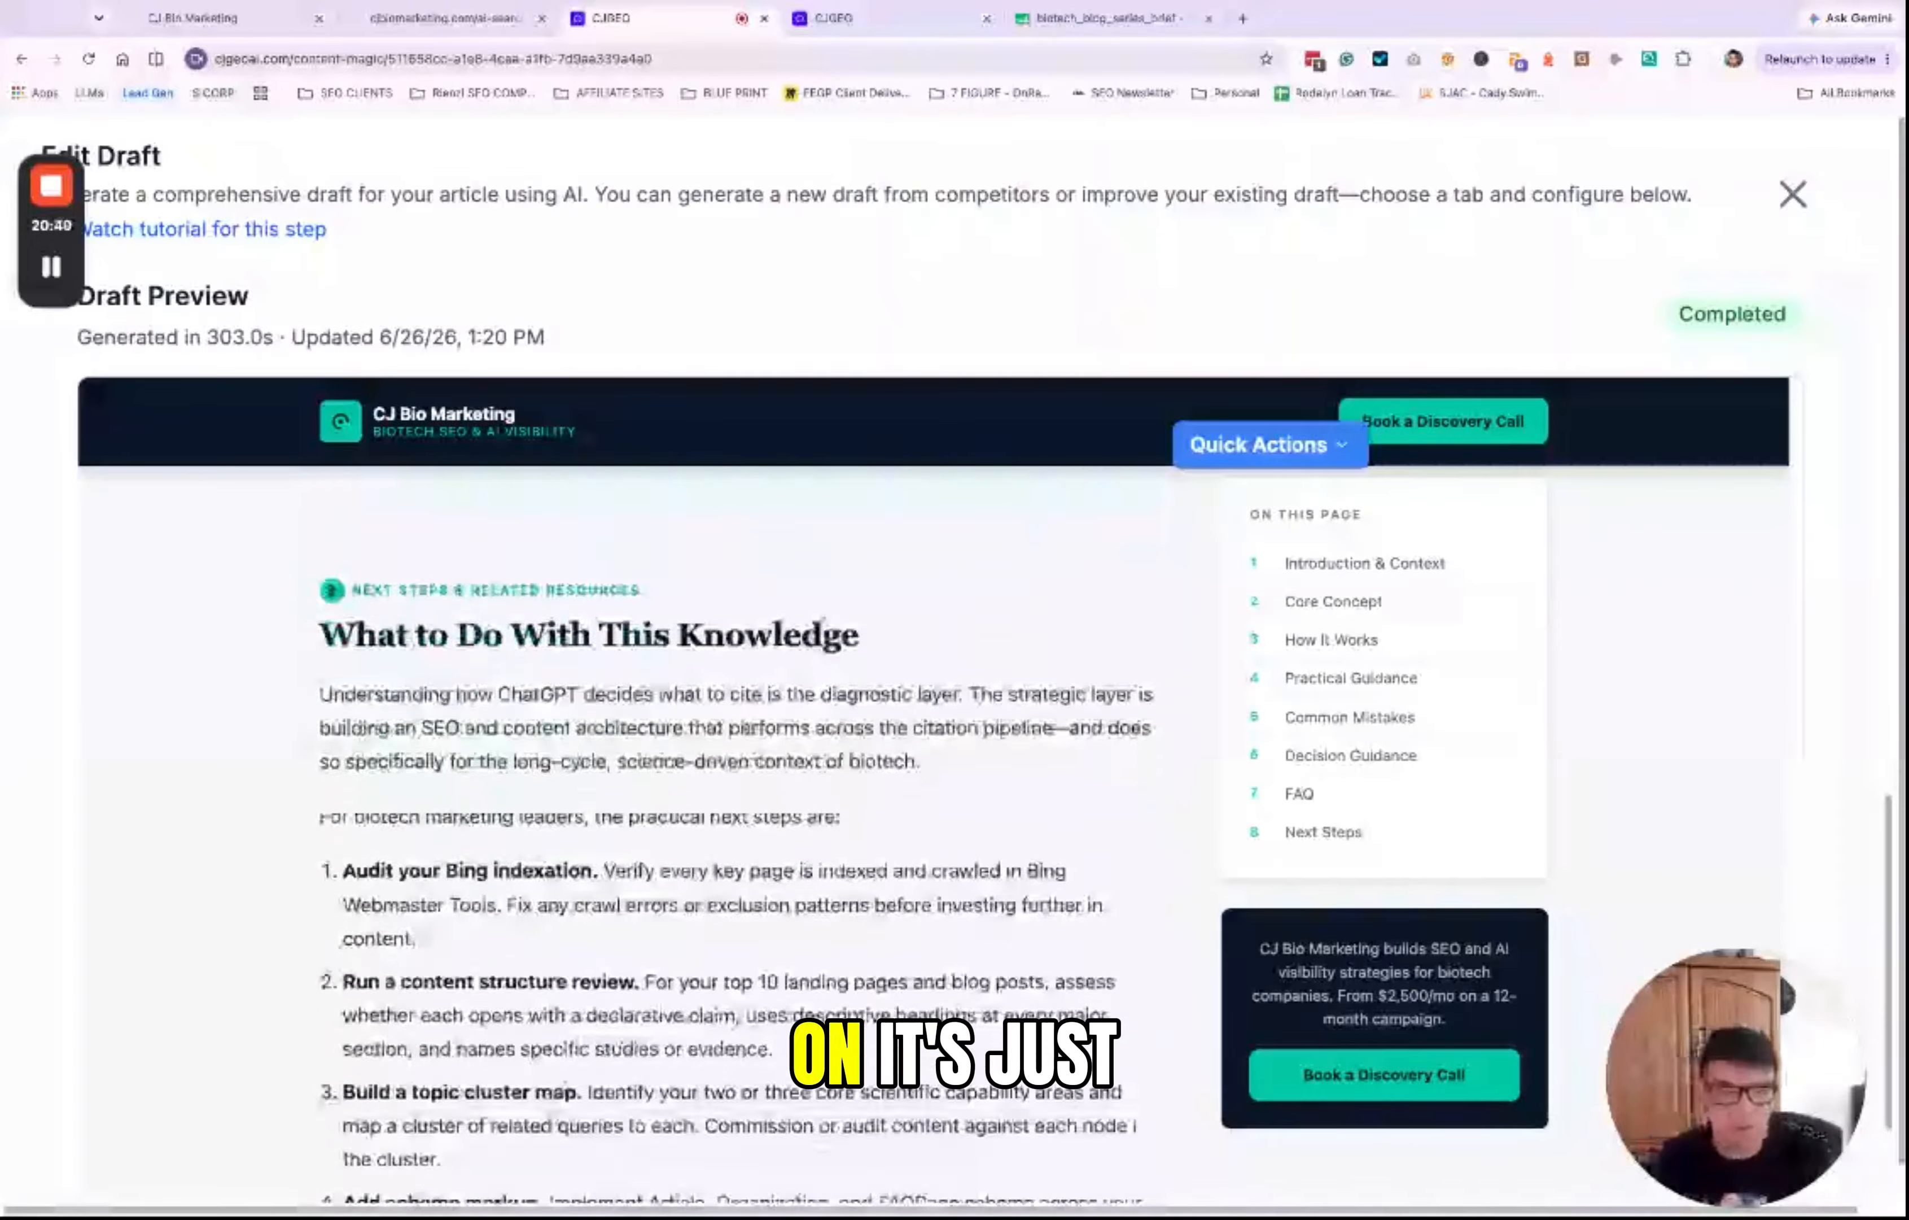
pyautogui.scroll(-4, 742, 802)
pyautogui.scroll(5, 741, 802)
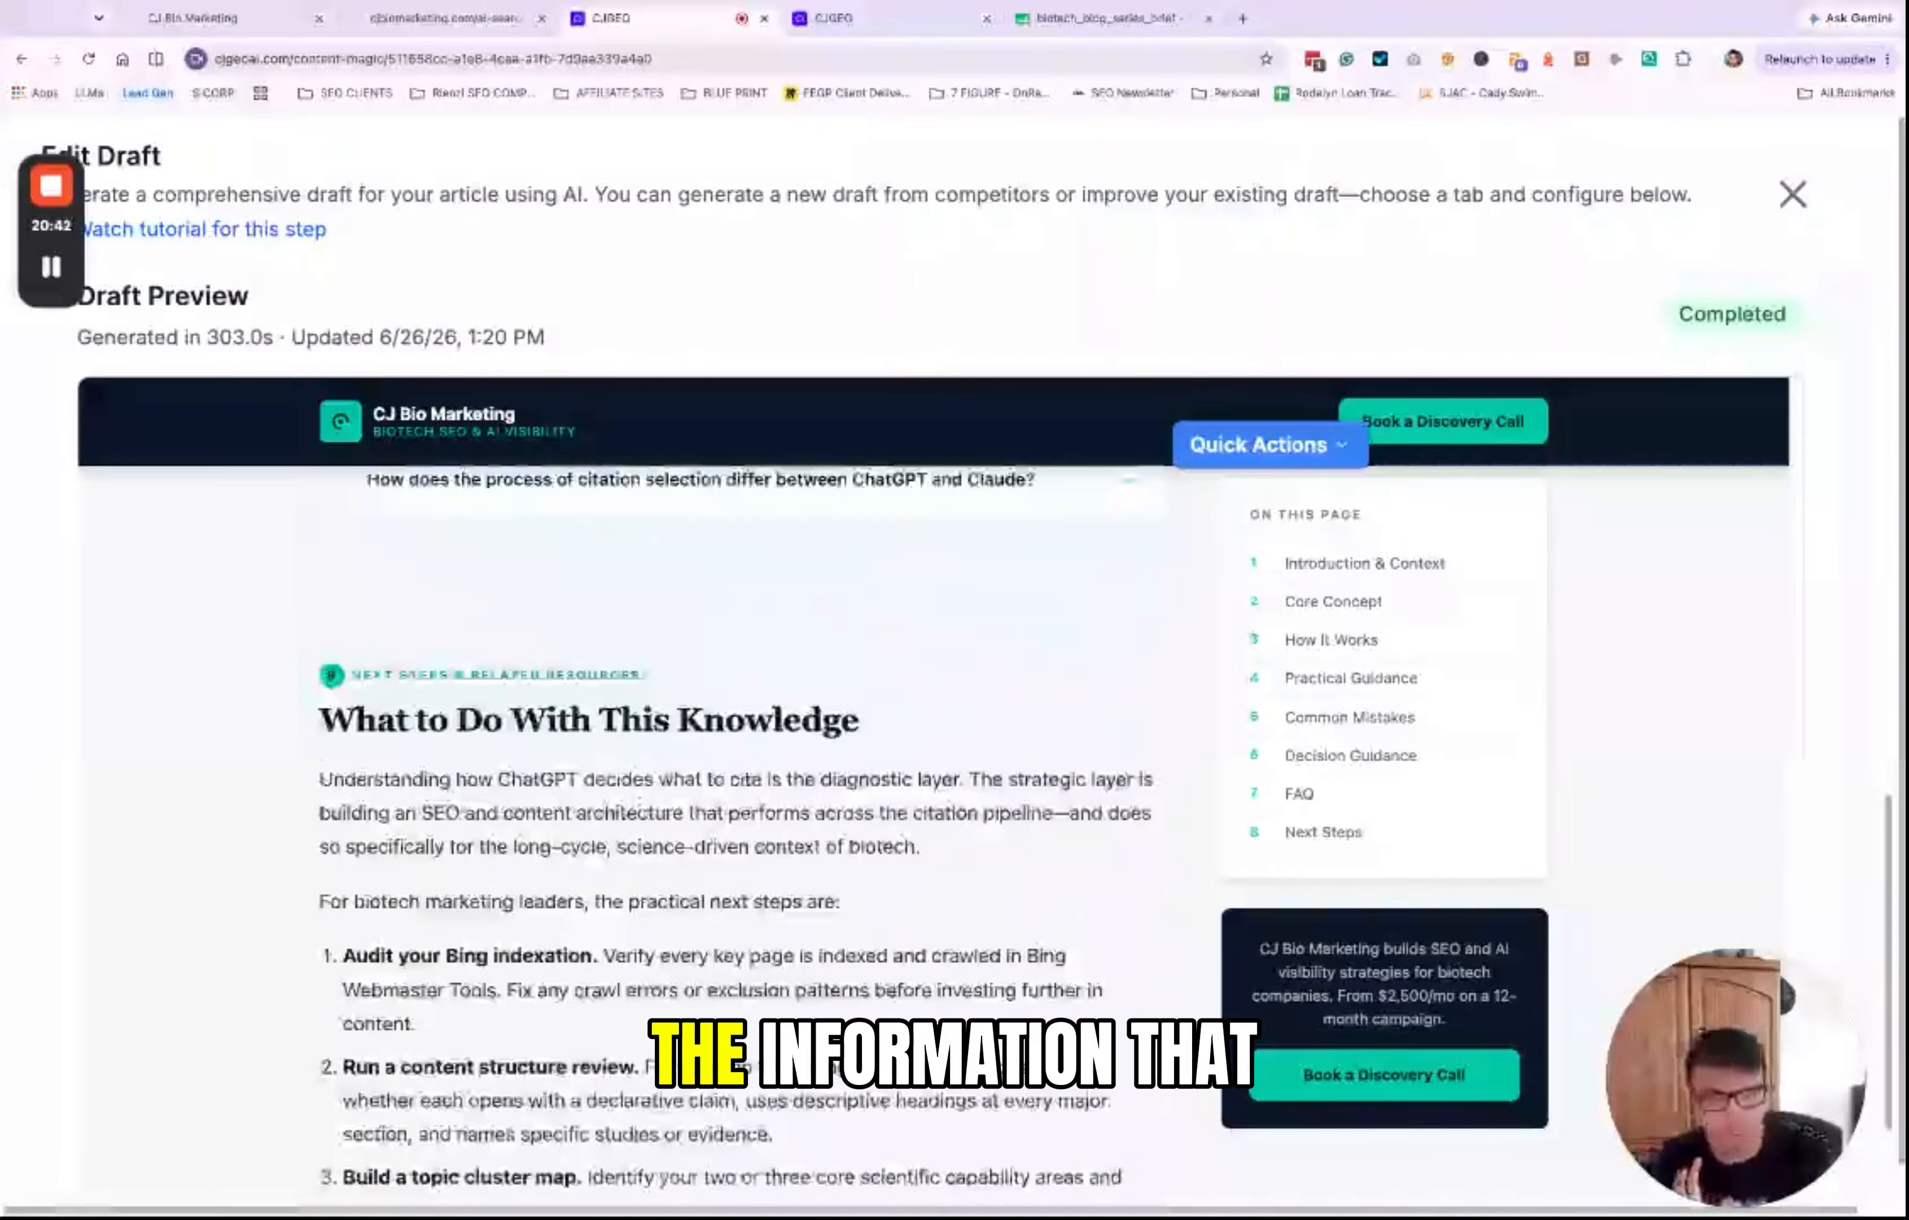
pyautogui.scroll(-6, 674, 842)
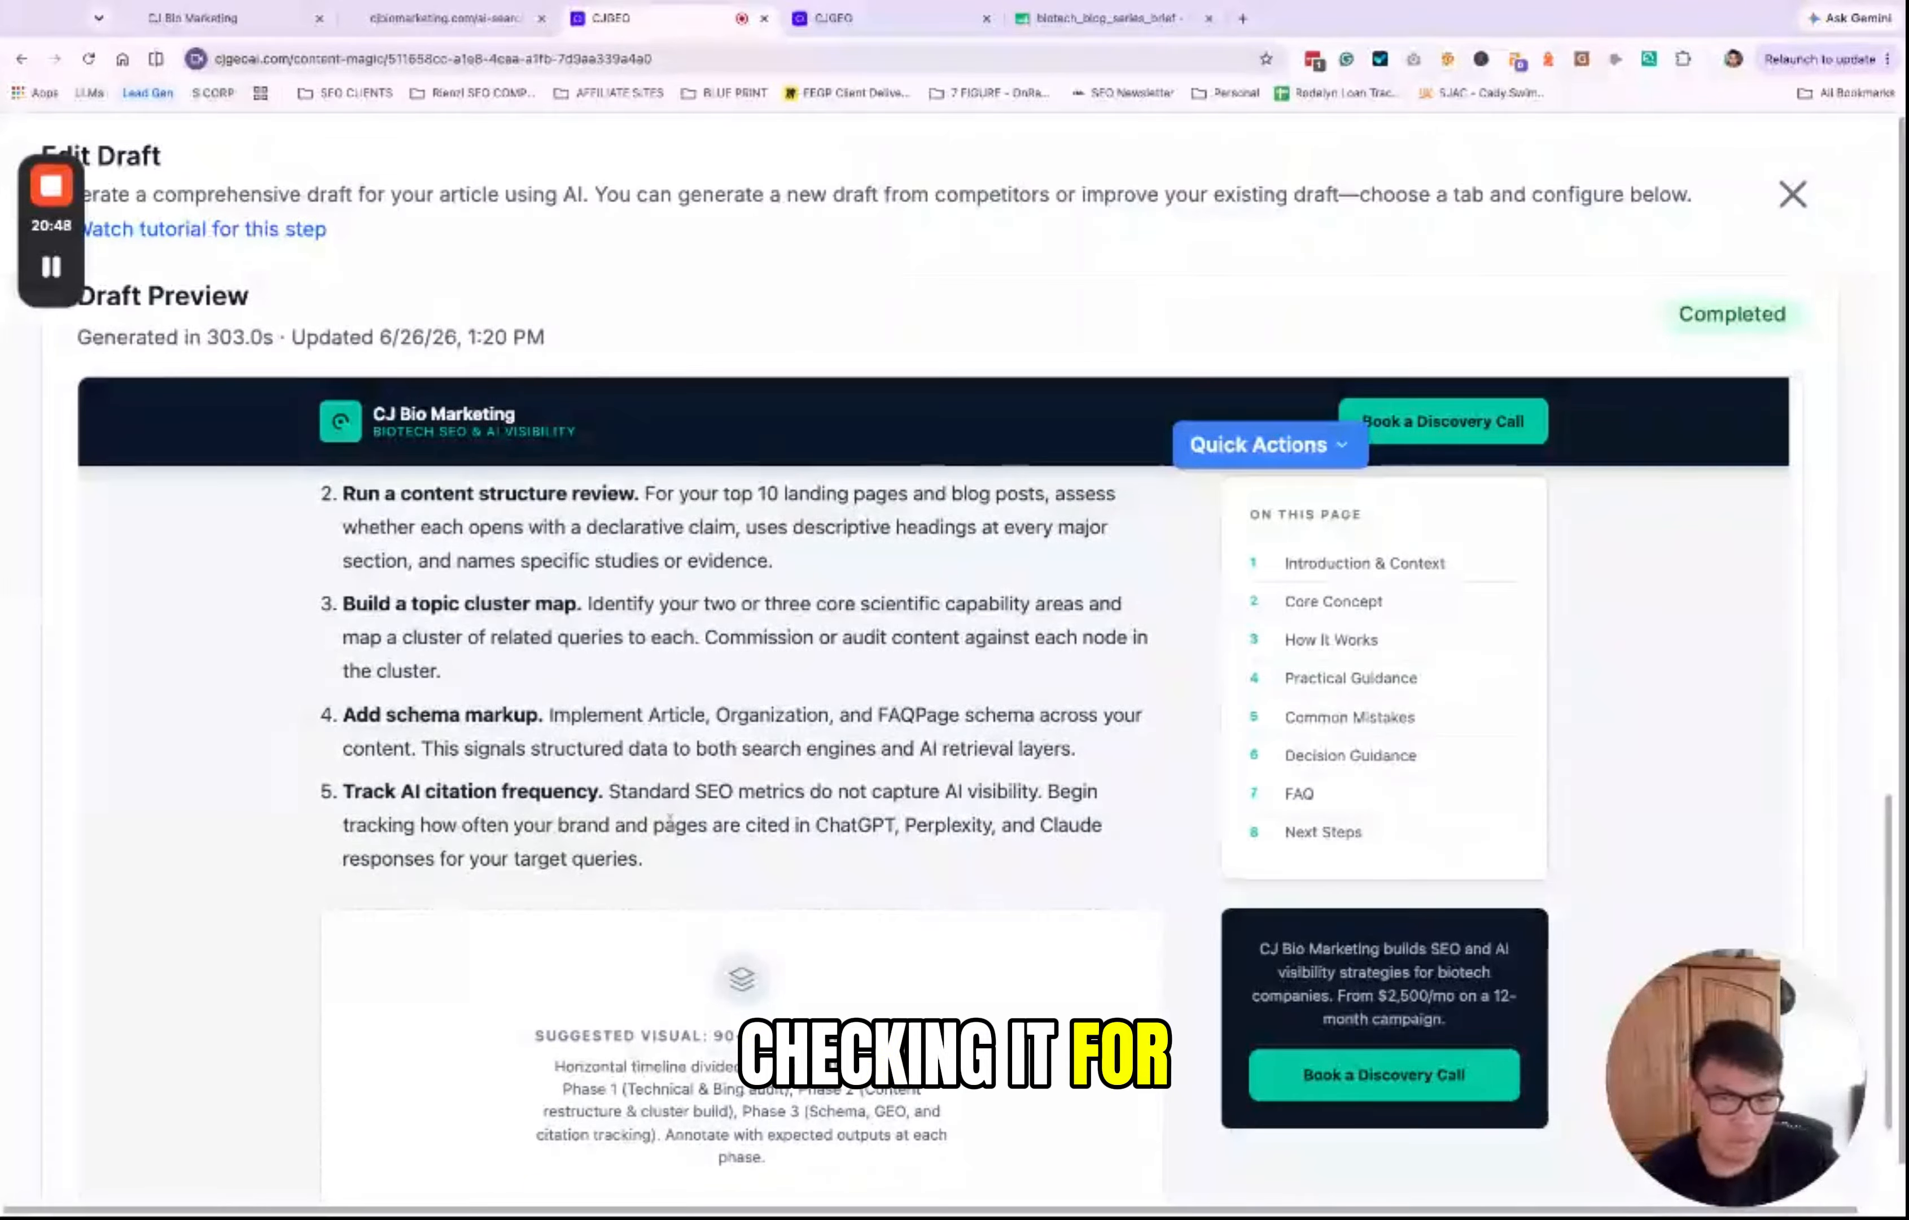
pyautogui.scroll(-1, 800, 776)
pyautogui.scroll(8, 800, 777)
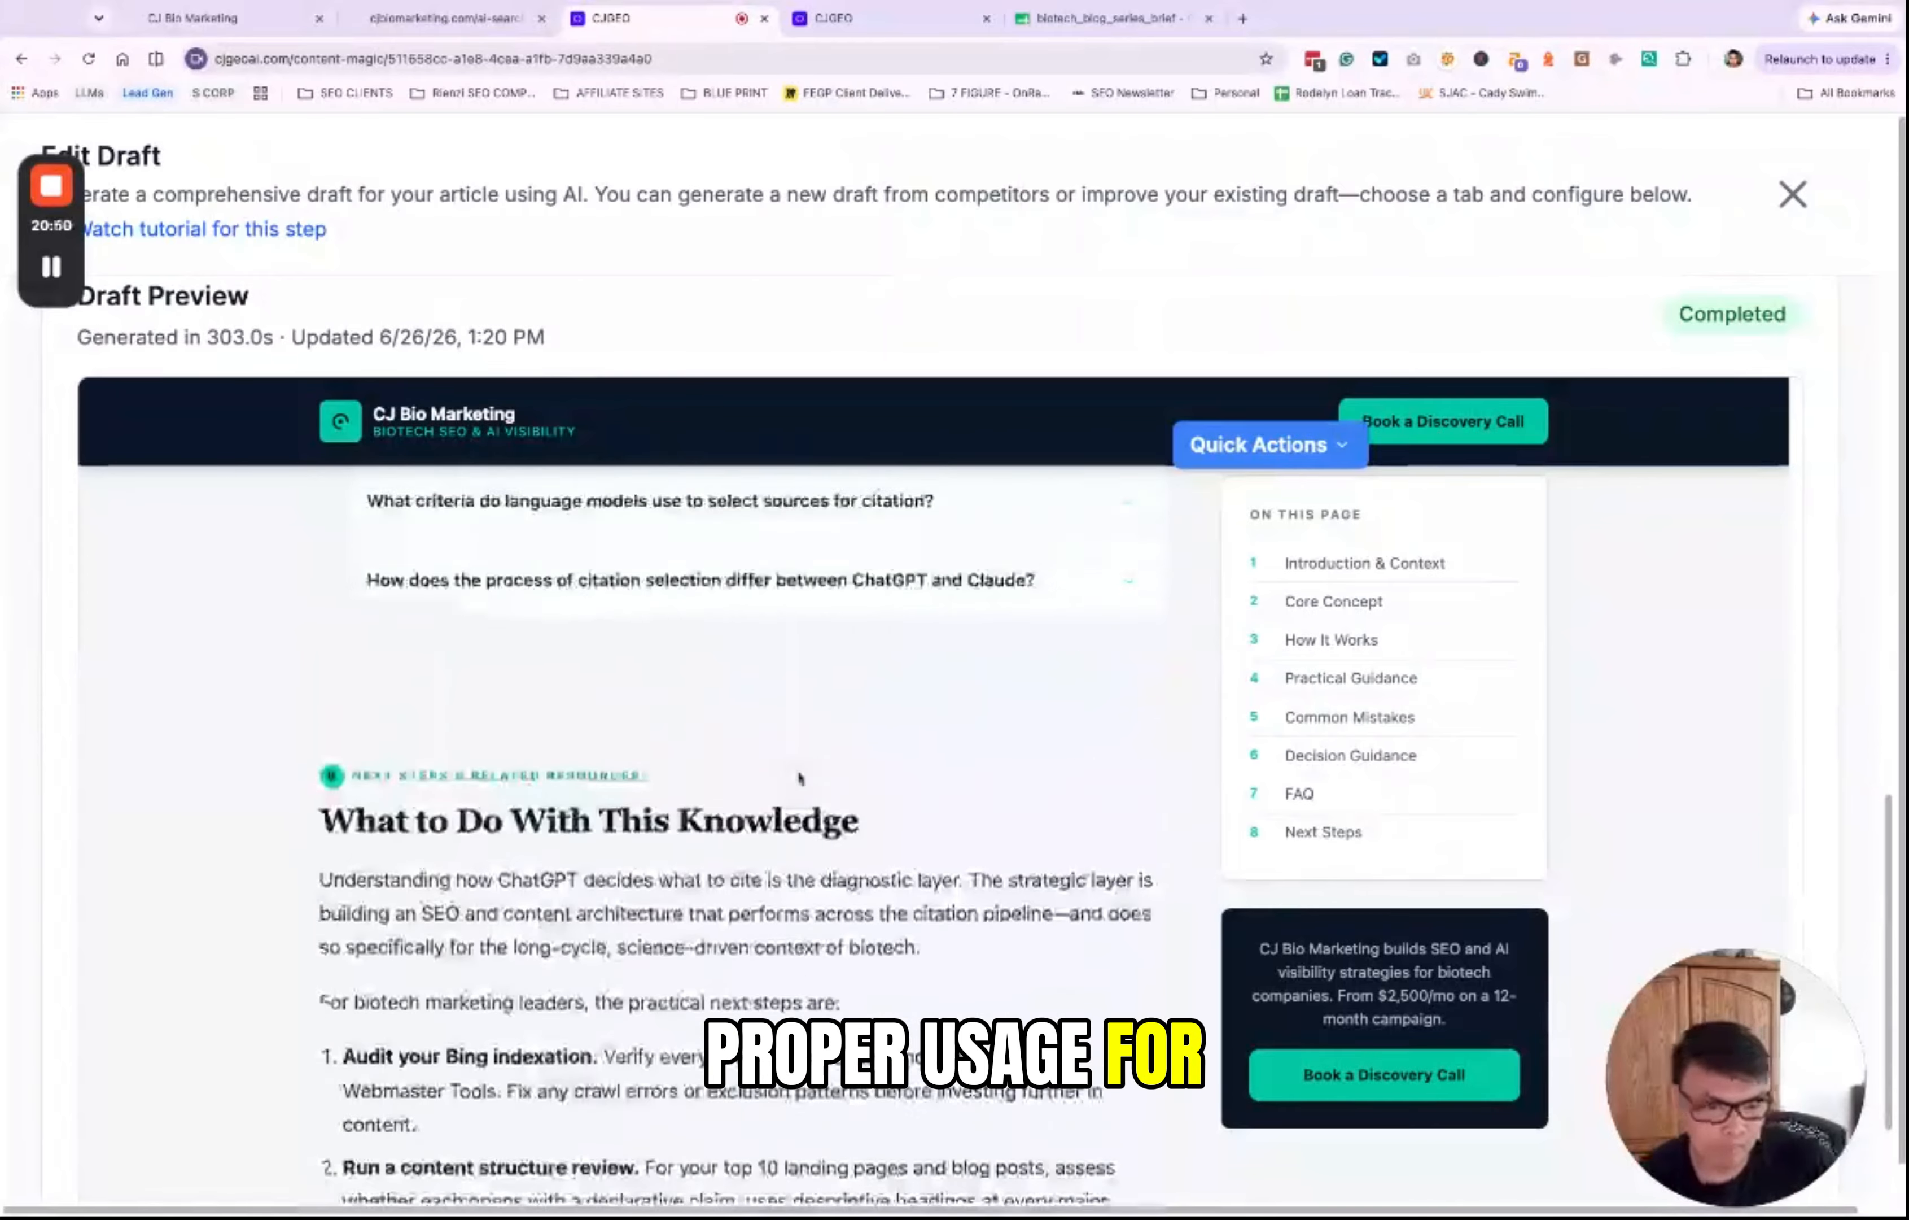
pyautogui.scroll(-2, 903, 884)
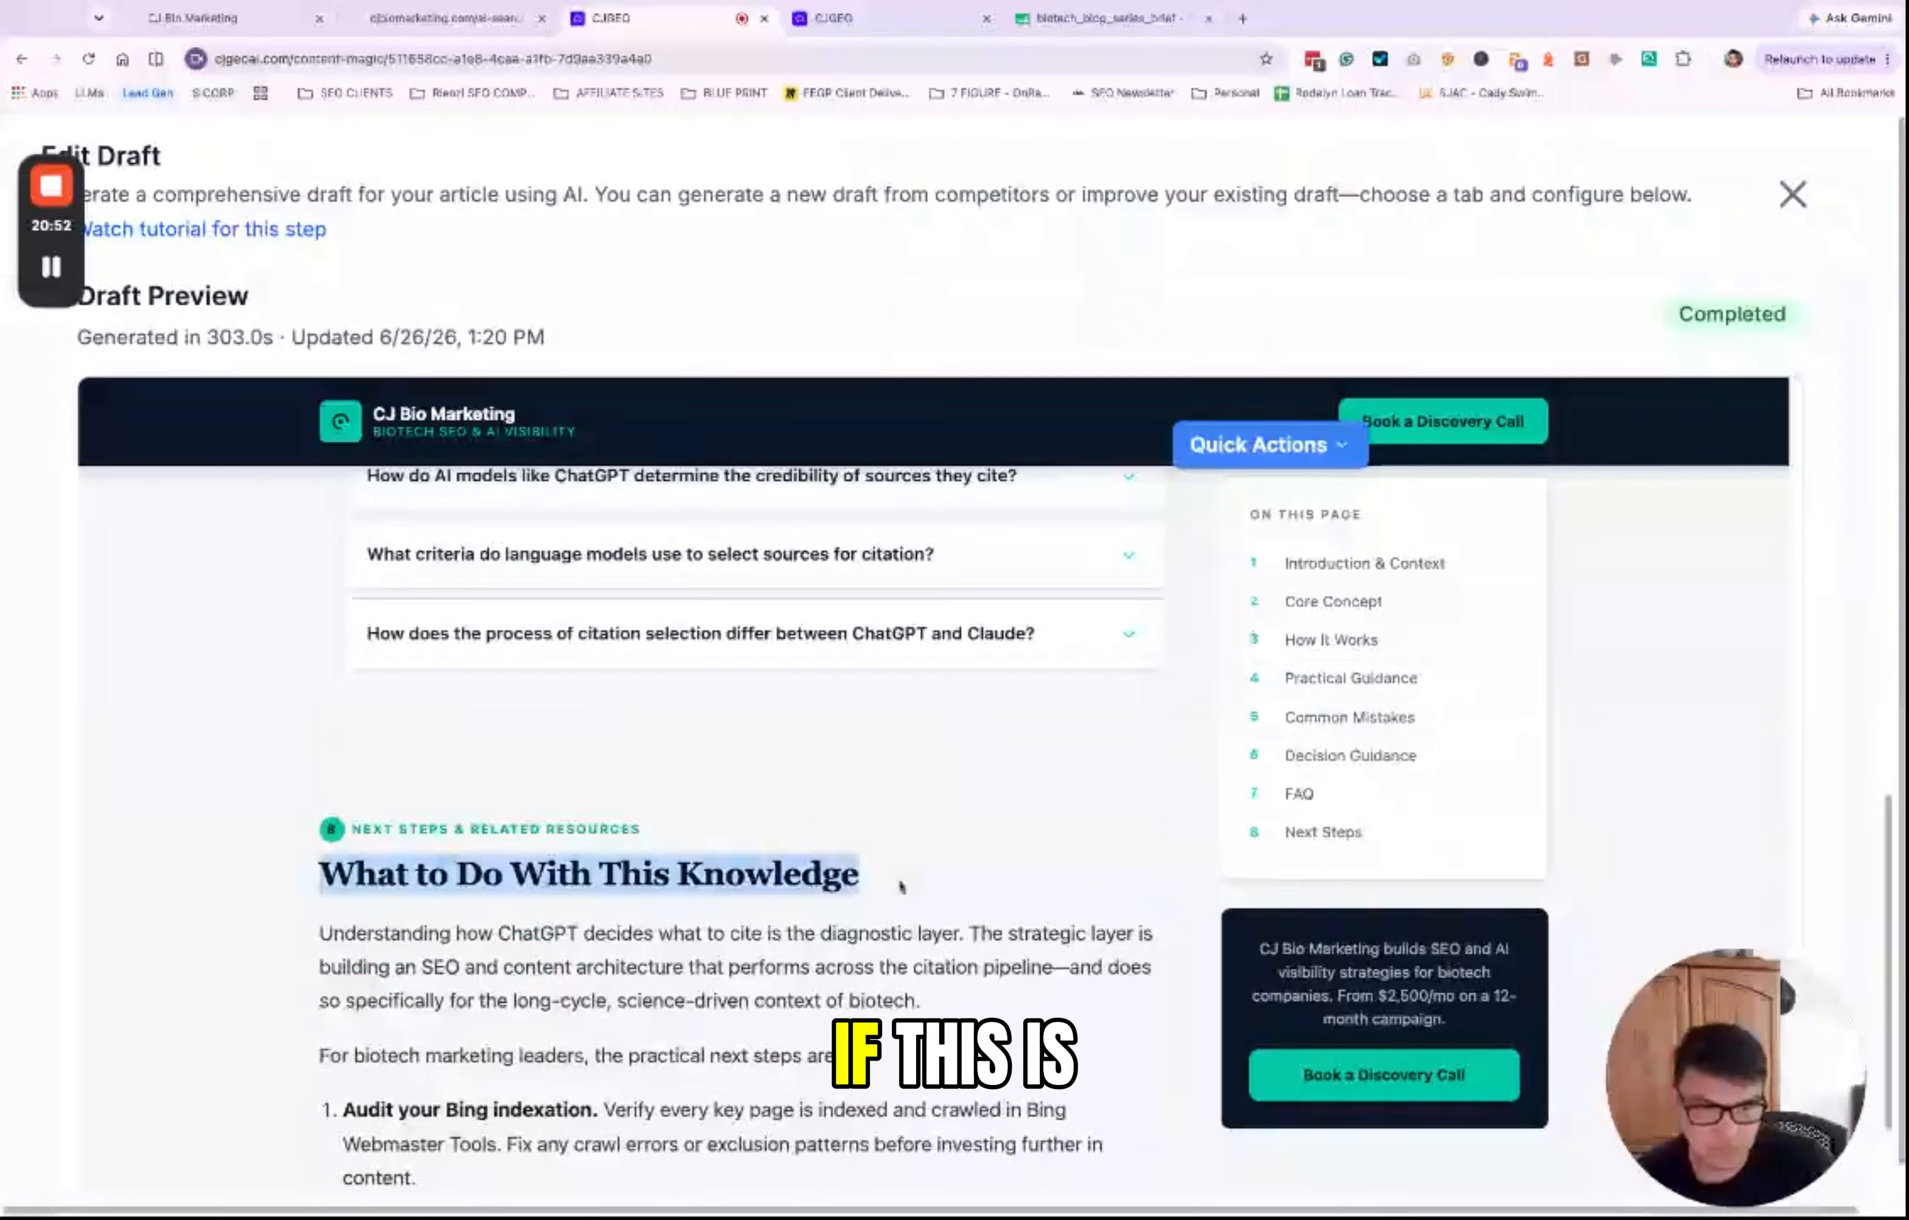
pyautogui.scroll(-13, 715, 866)
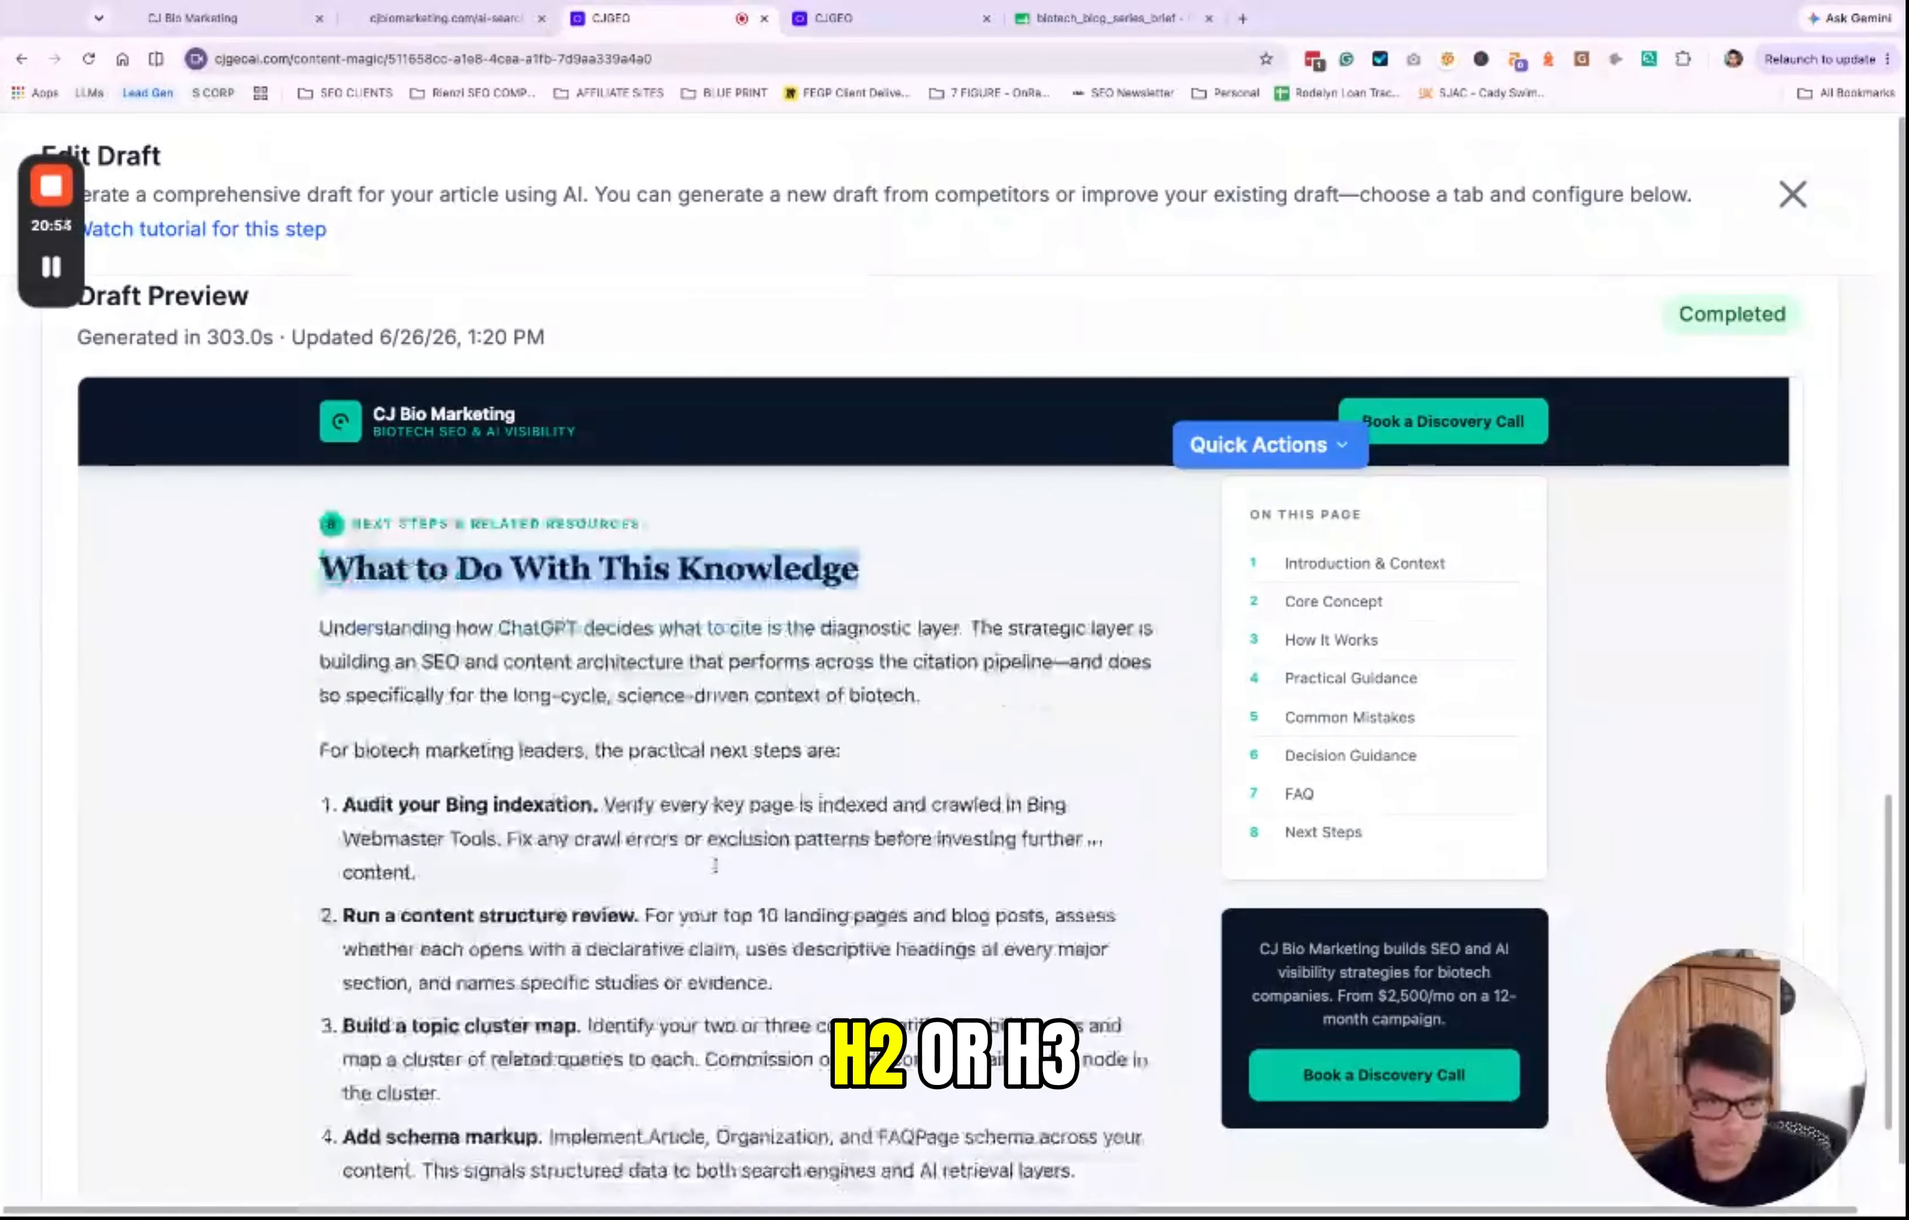
pyautogui.scroll(-7, 715, 867)
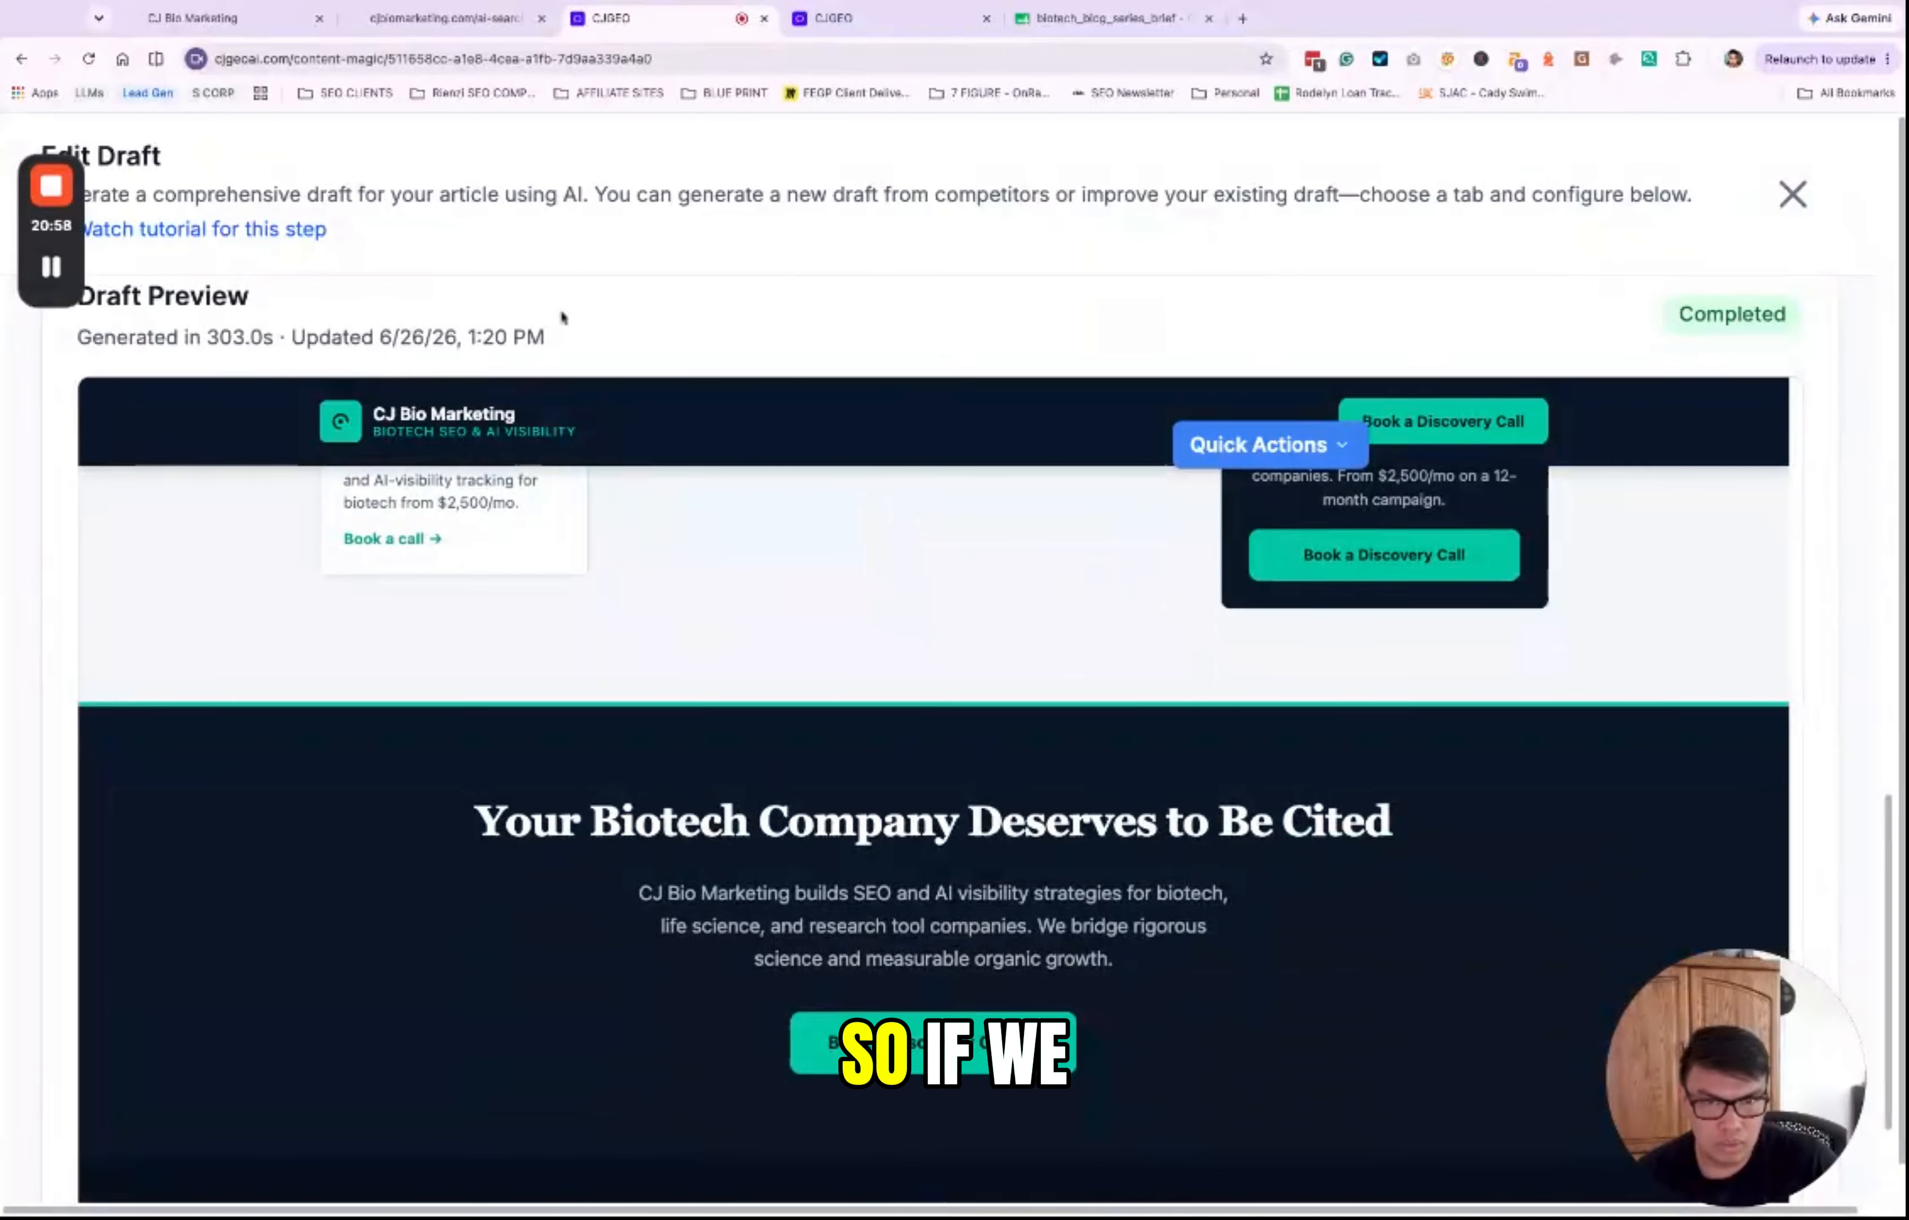
# Step: Compare the draft's header and hero with those of the published article "Why AI Search Is Rewriting Biotech Discovery"
pyautogui.scroll(15, 766, 594)
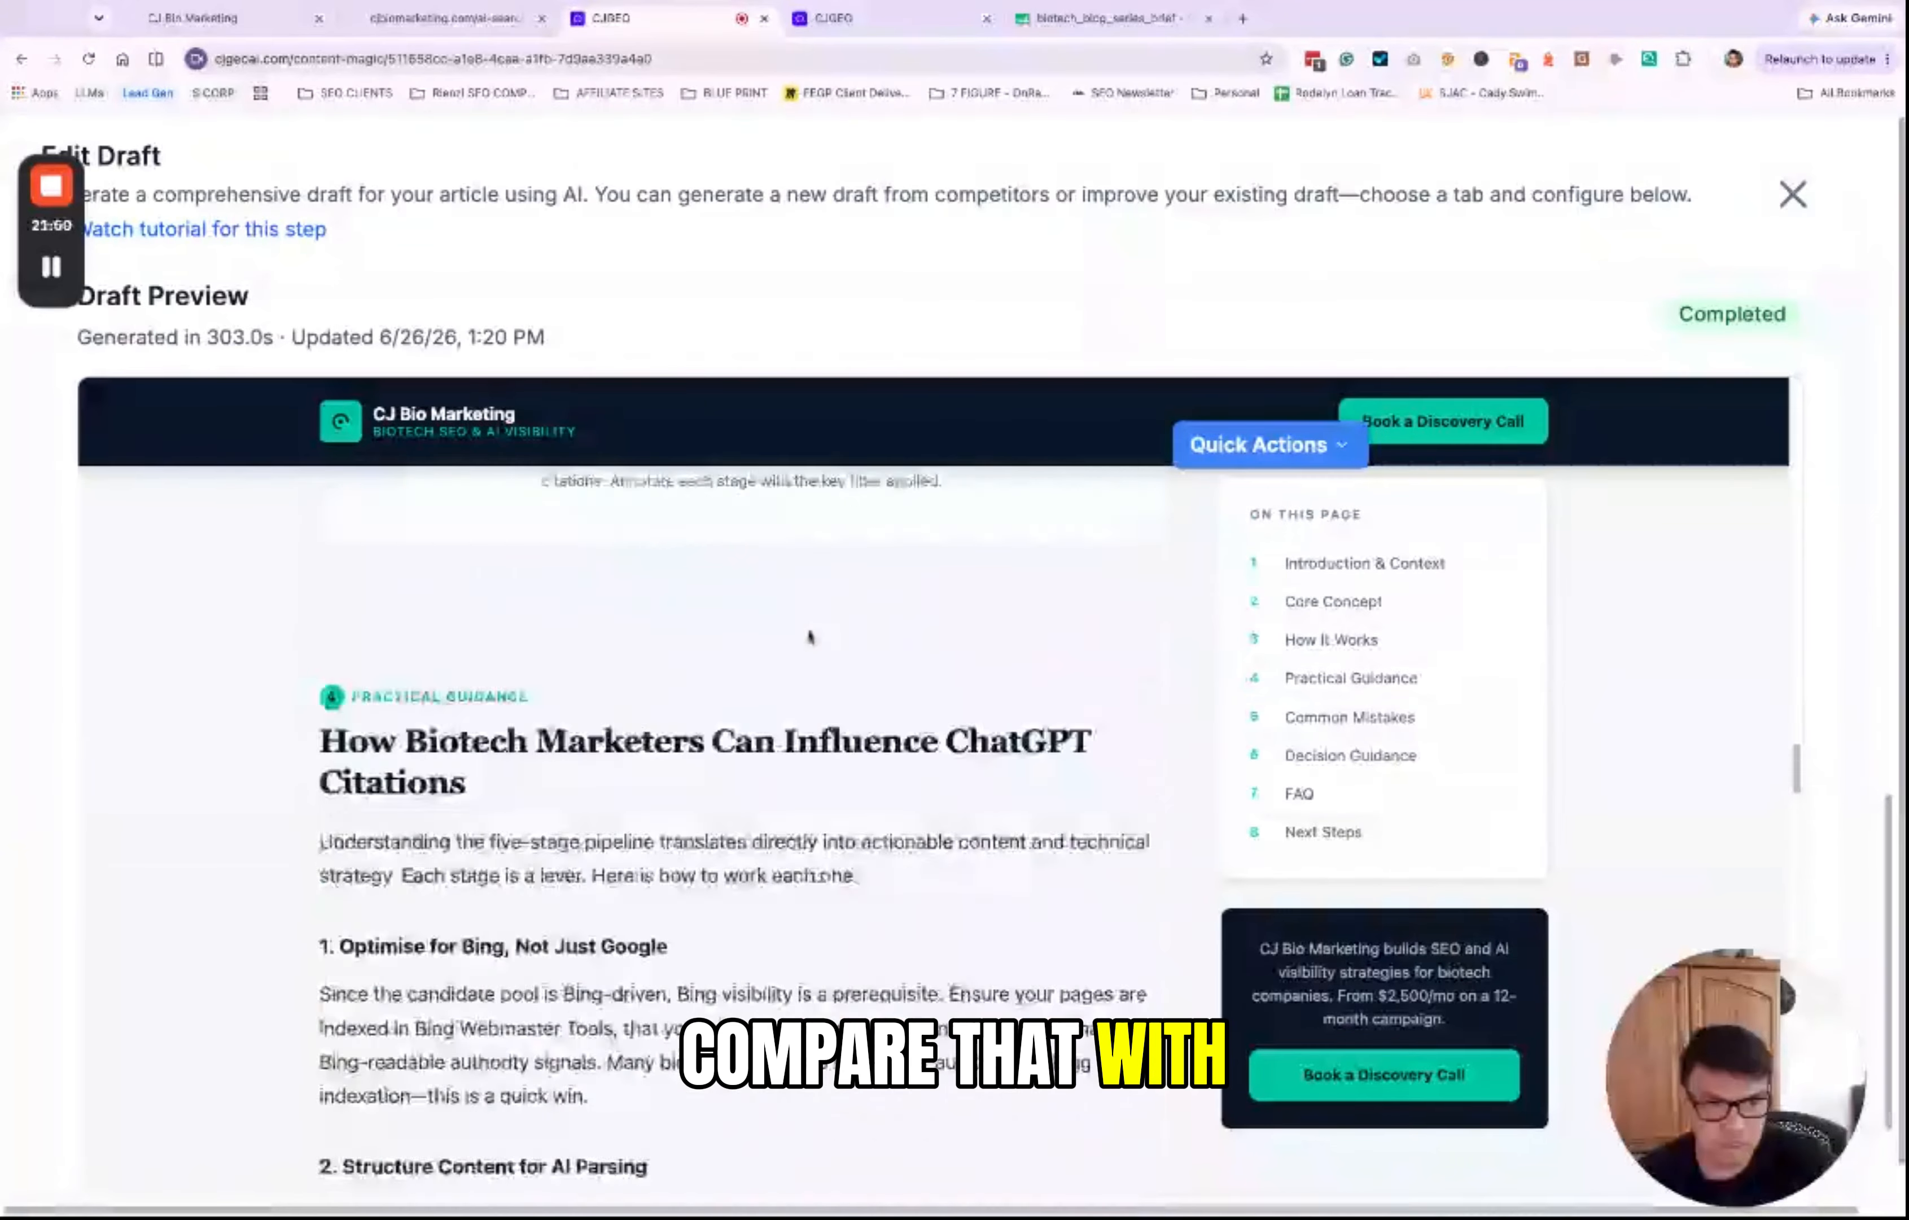
pyautogui.scroll(15, 806, 618)
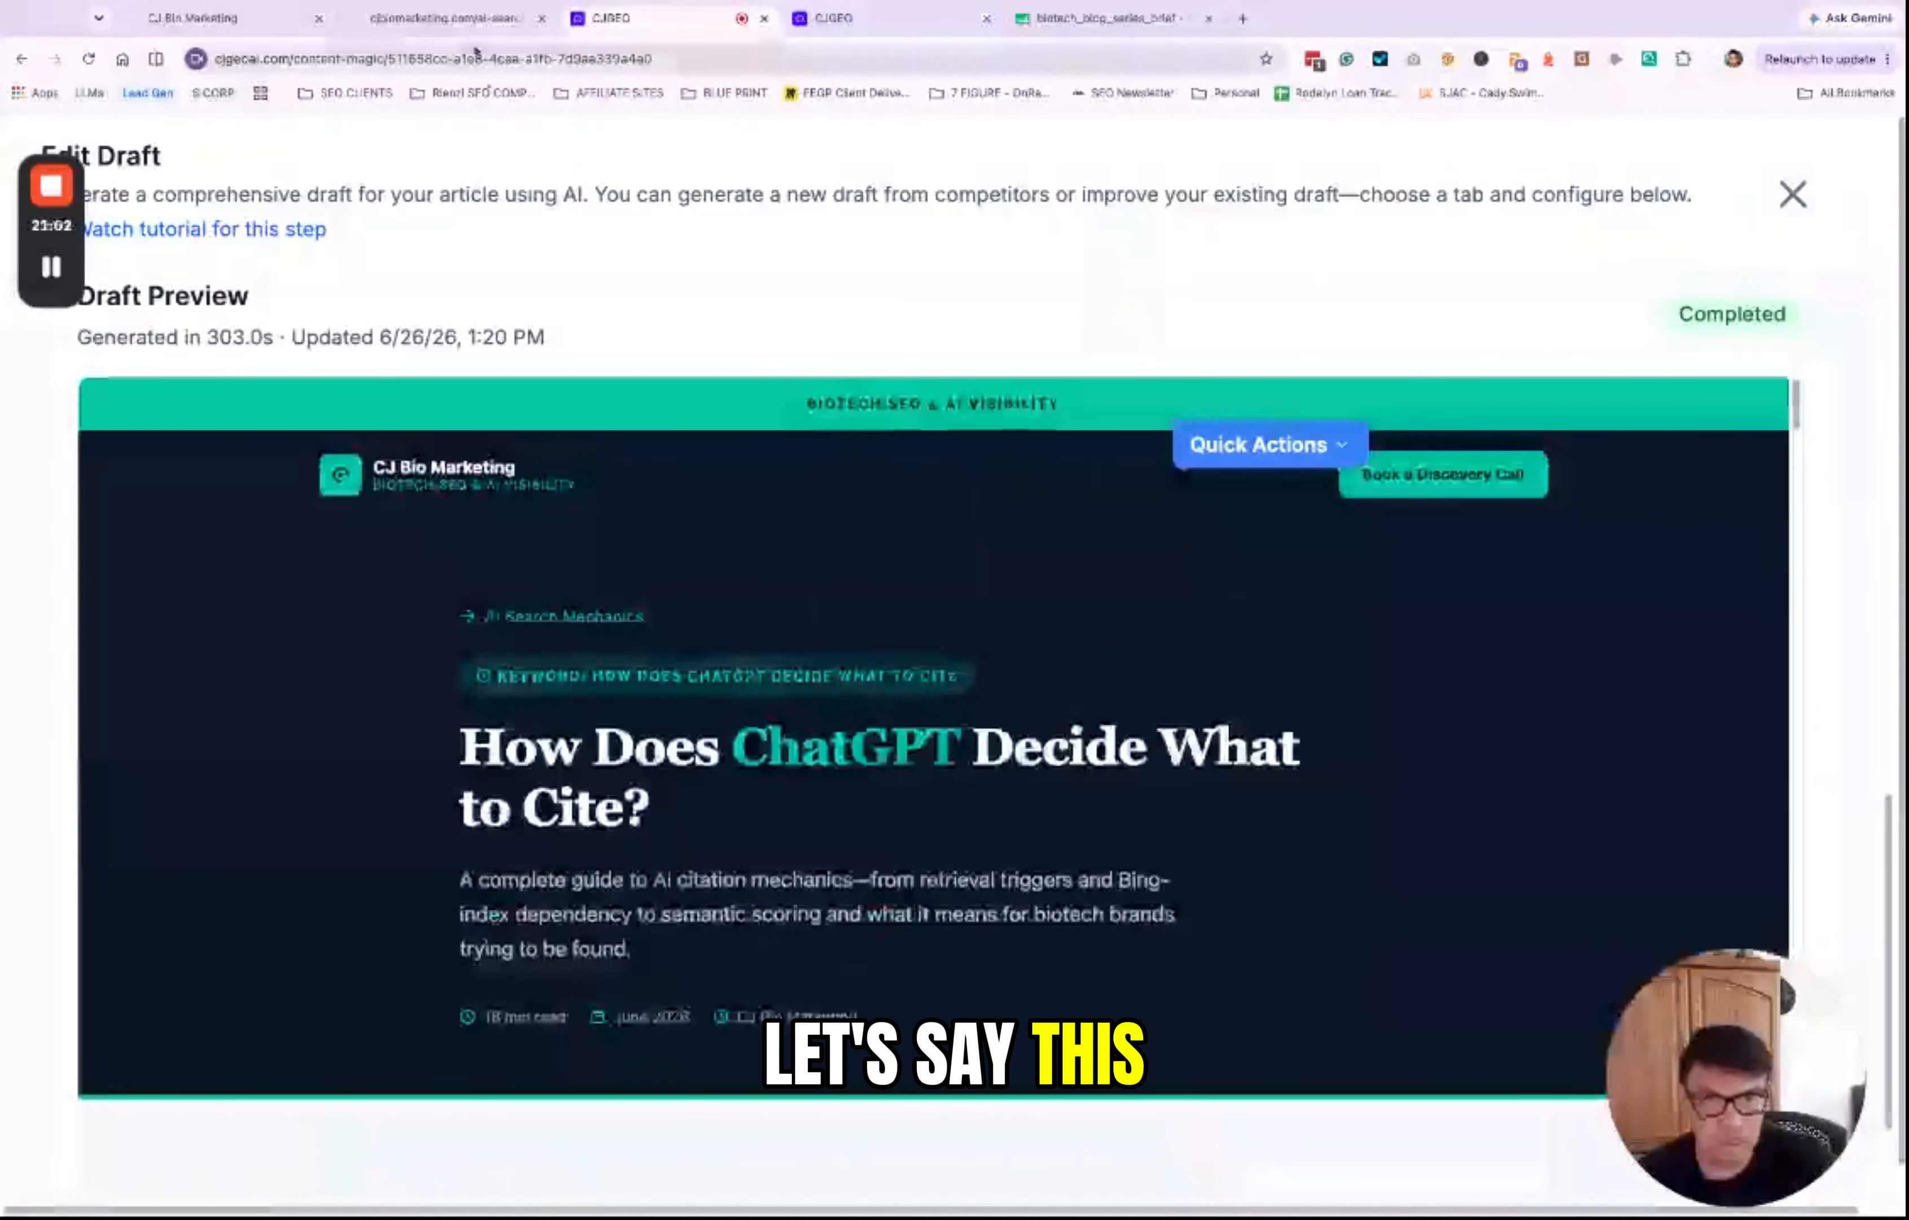
pyautogui.click(449, 18)
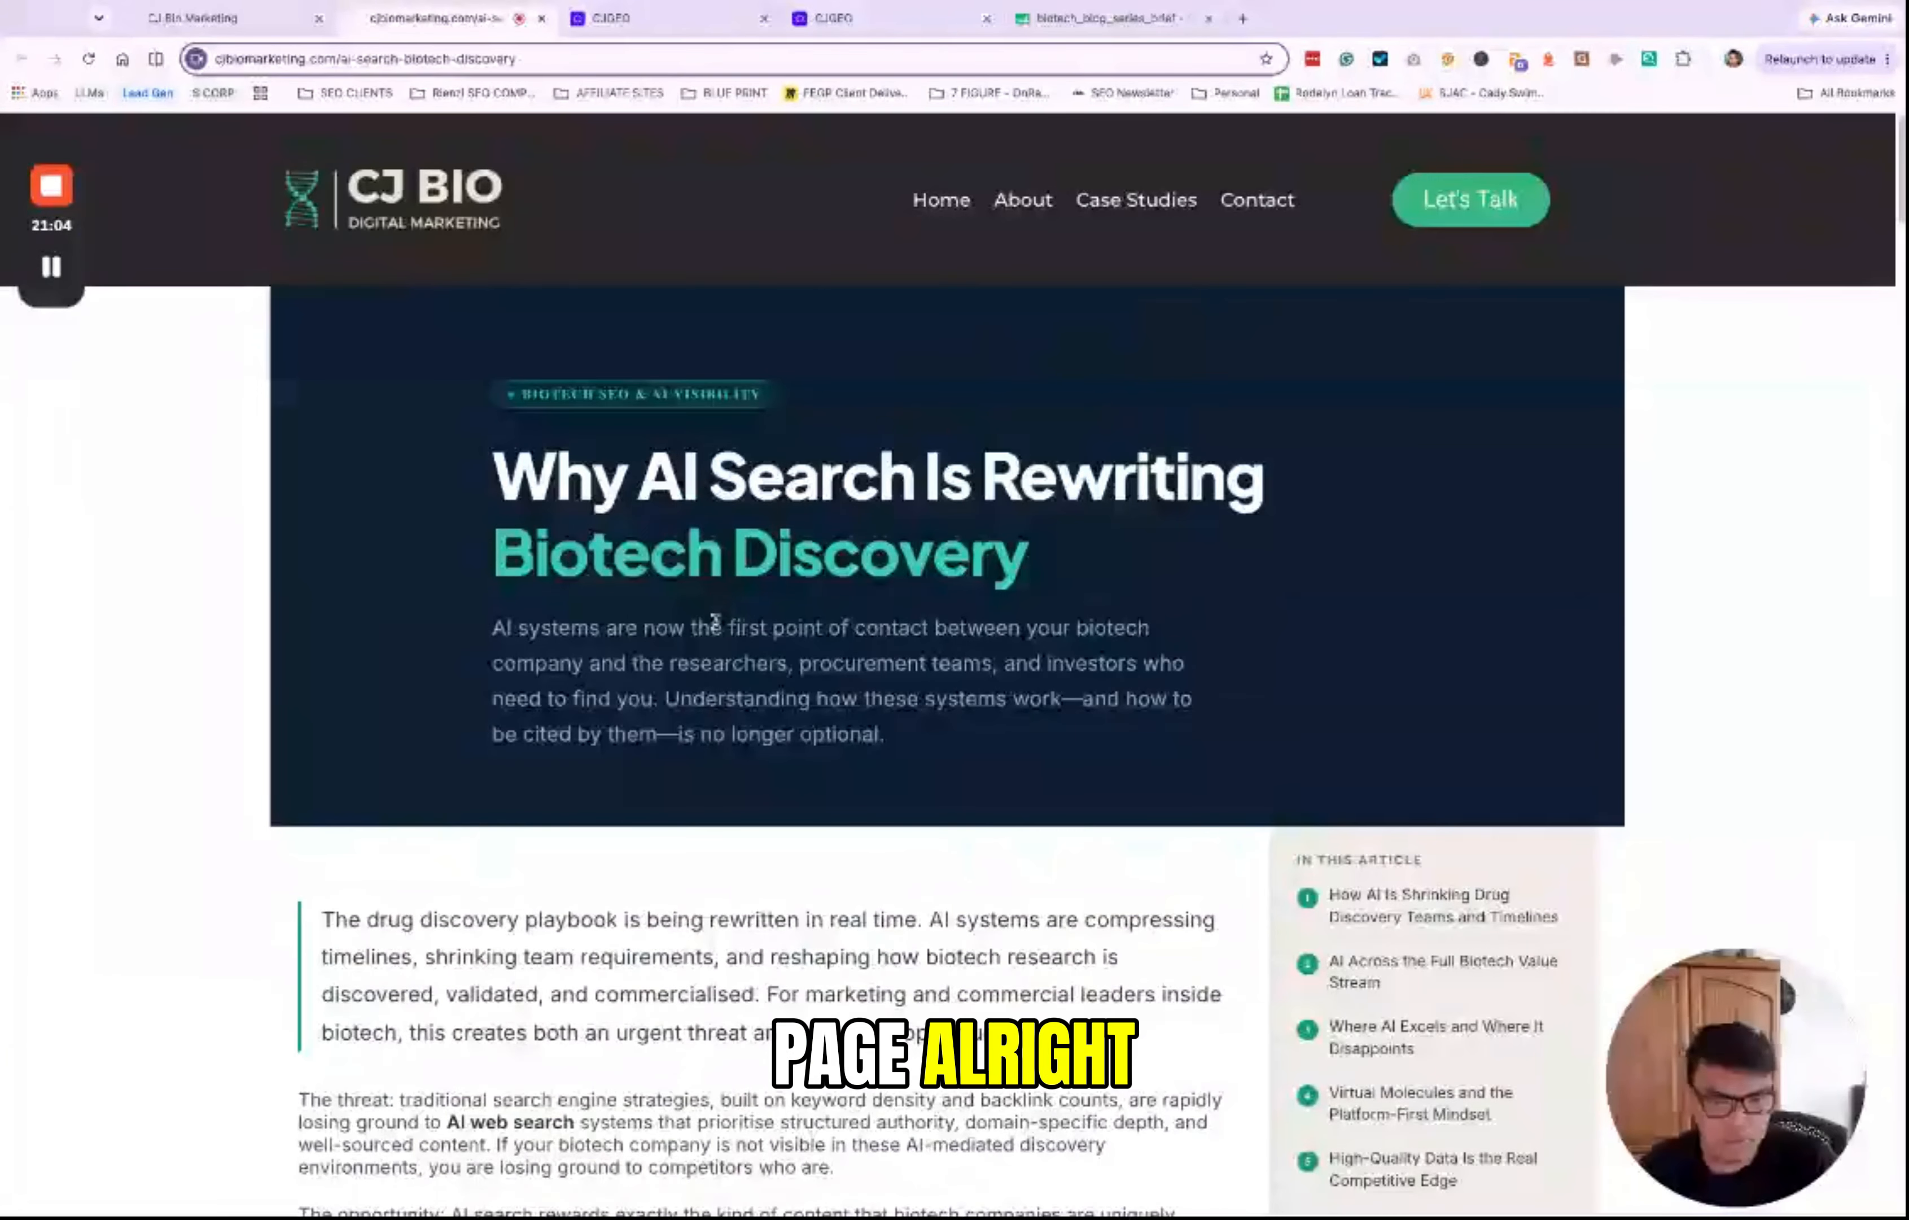
pyautogui.click(666, 21)
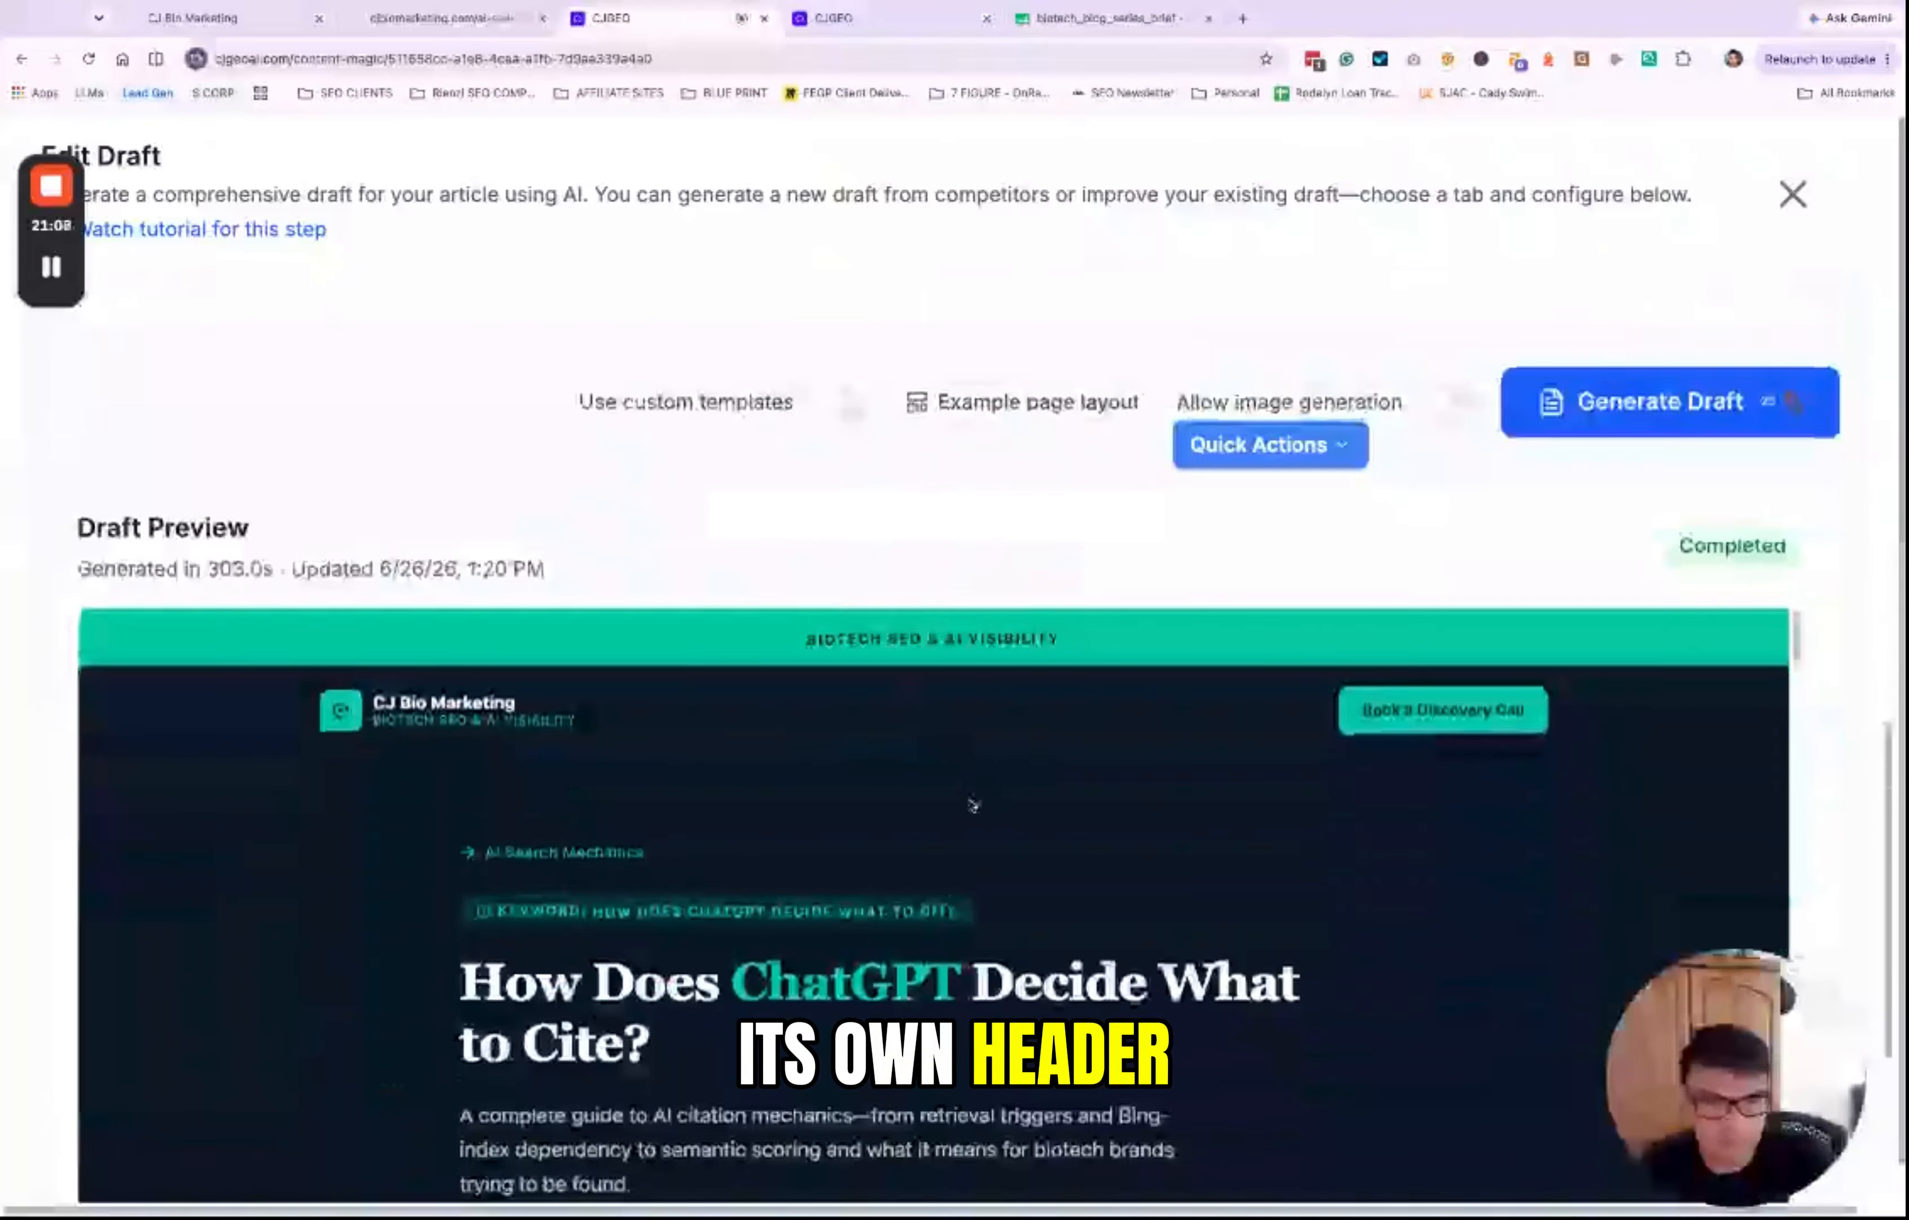
pyautogui.scroll(-3, 973, 804)
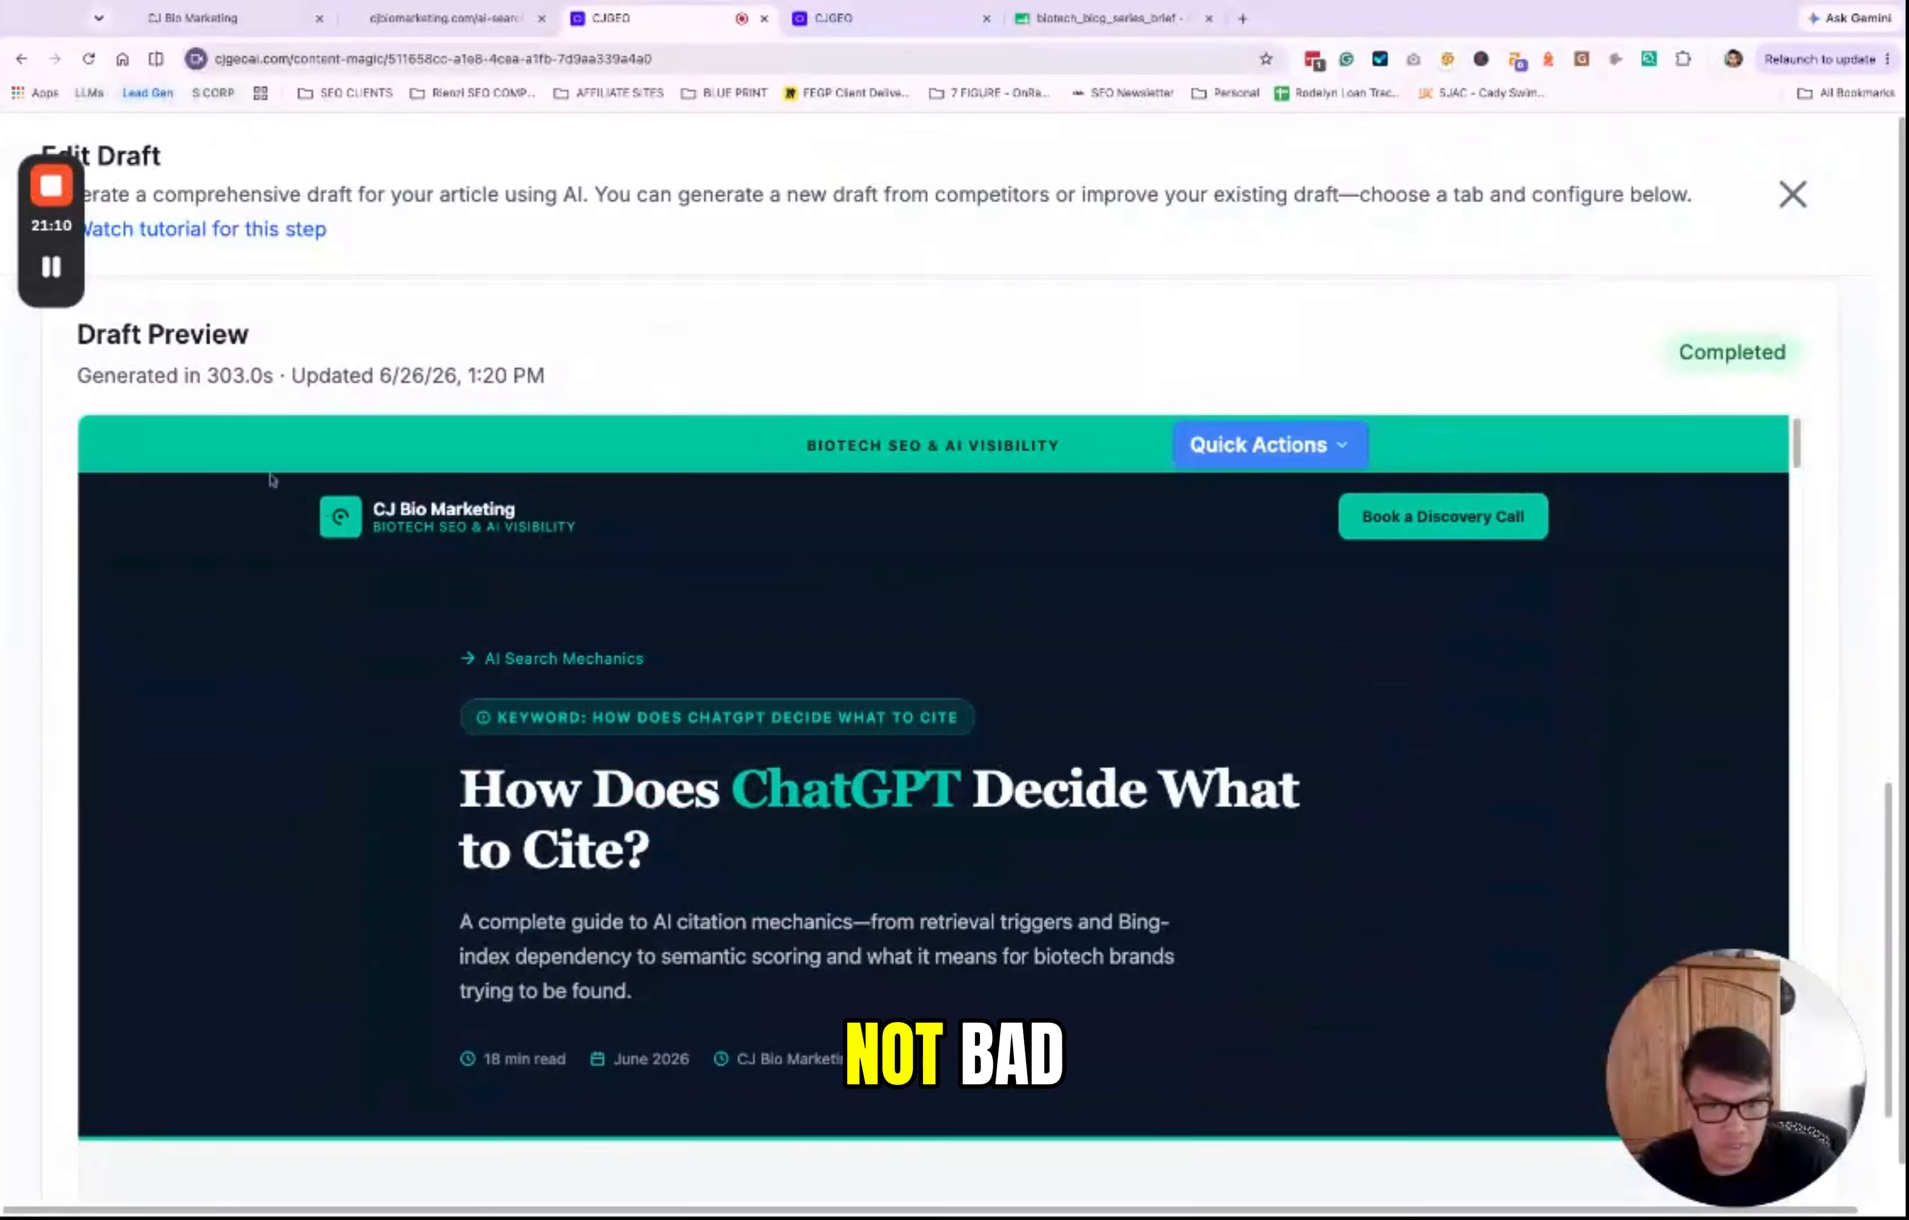
pyautogui.hotkey('ctrl', 'shift', 'Tab')
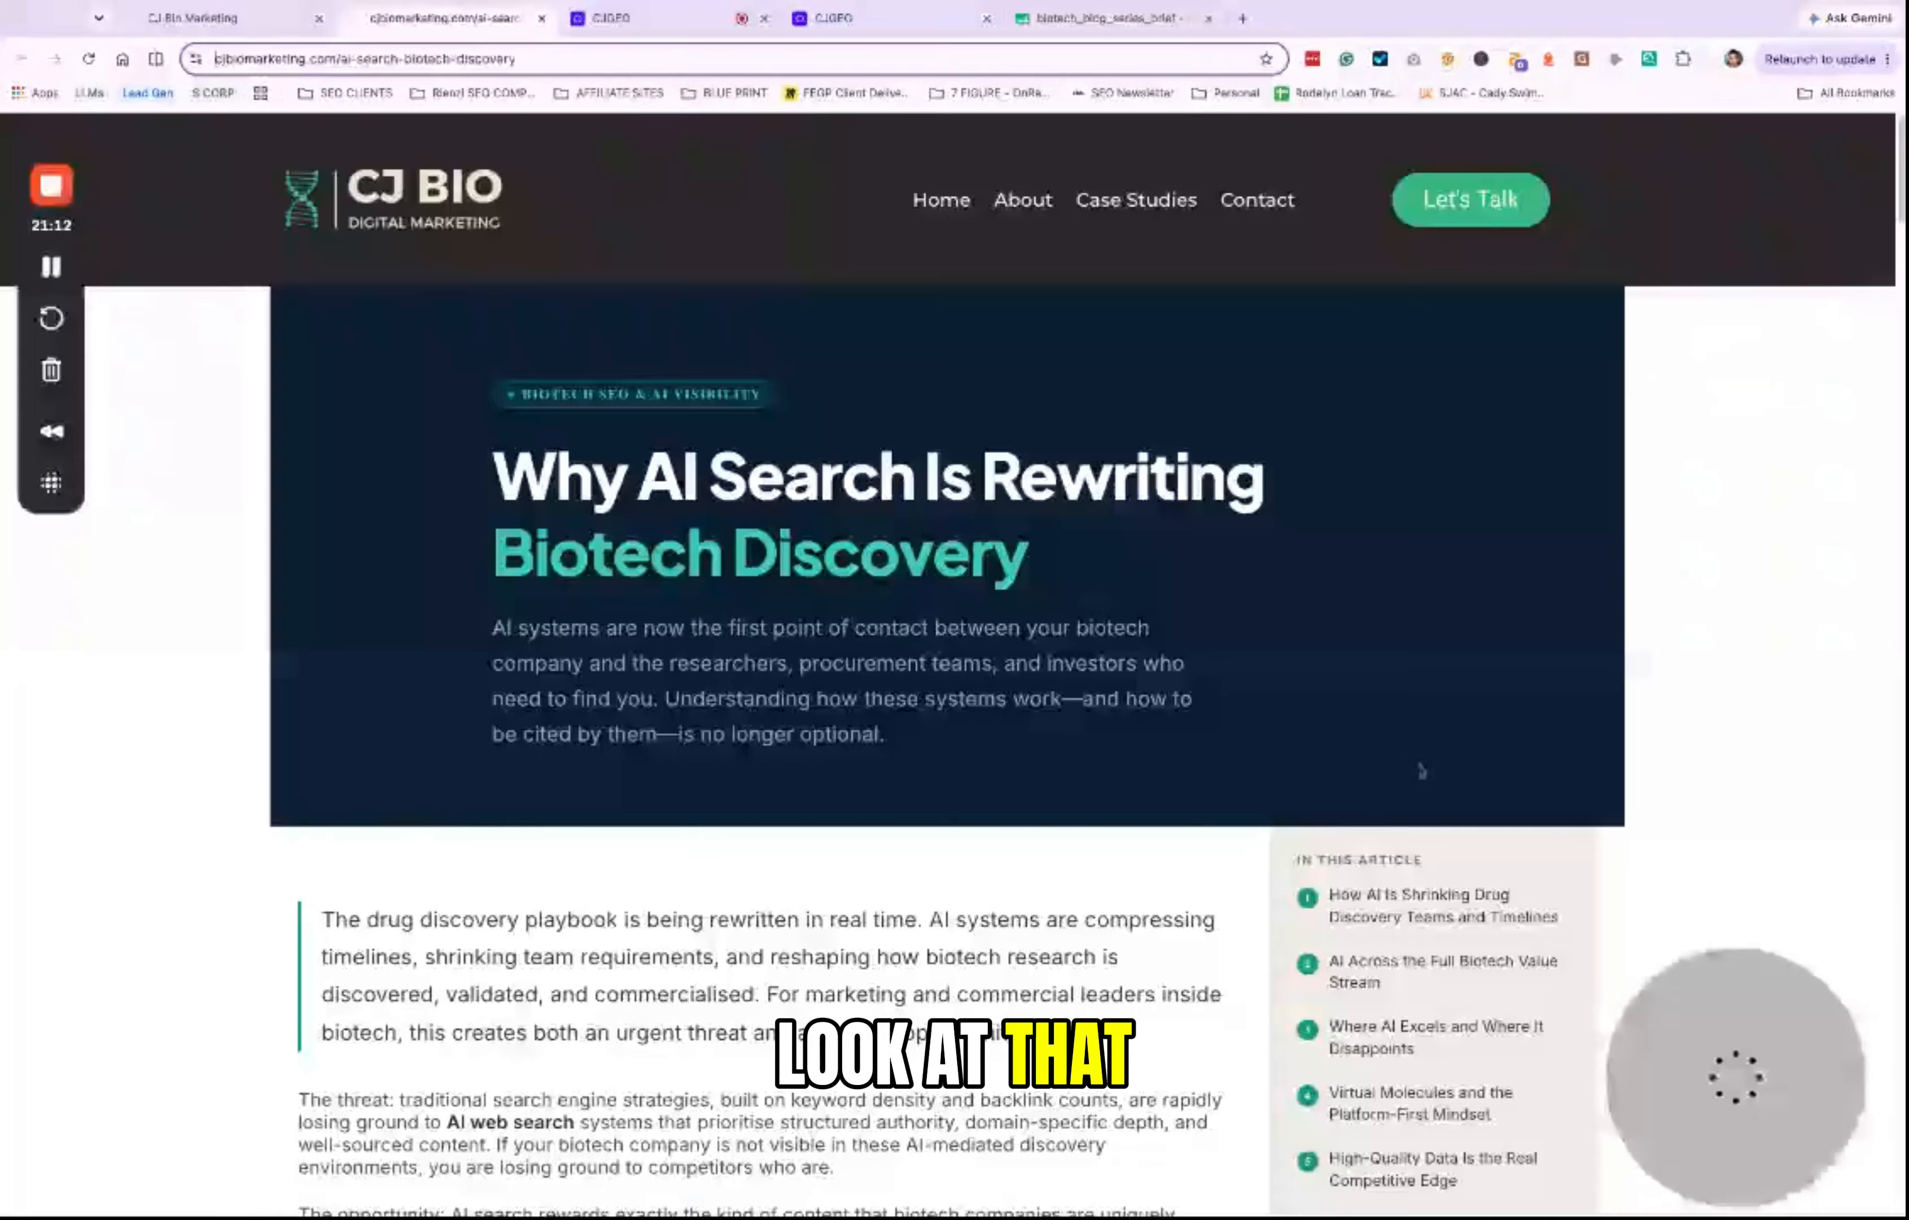
pyautogui.scroll(-1, 1209, 729)
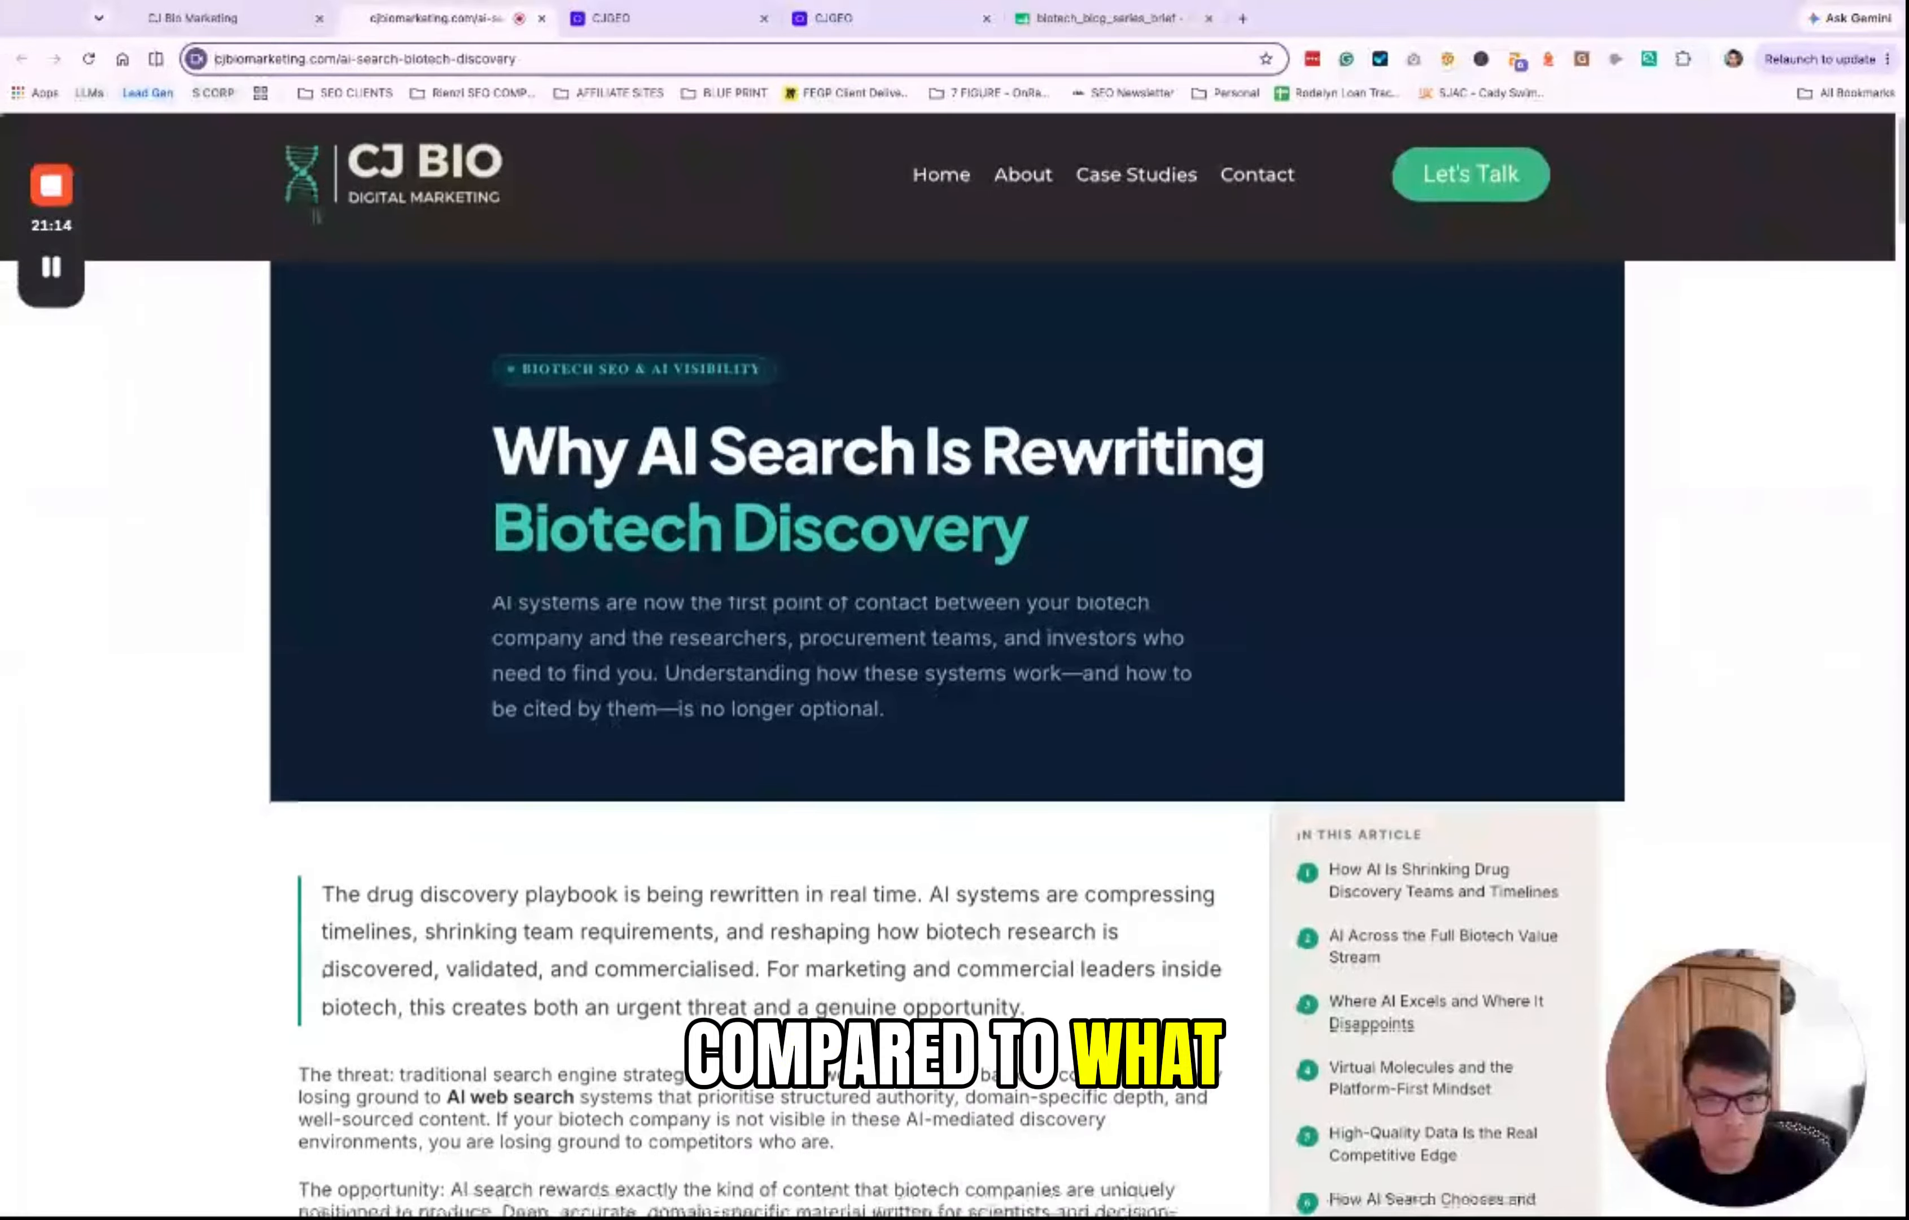
pyautogui.hotkey('ctrl', 'Tab')
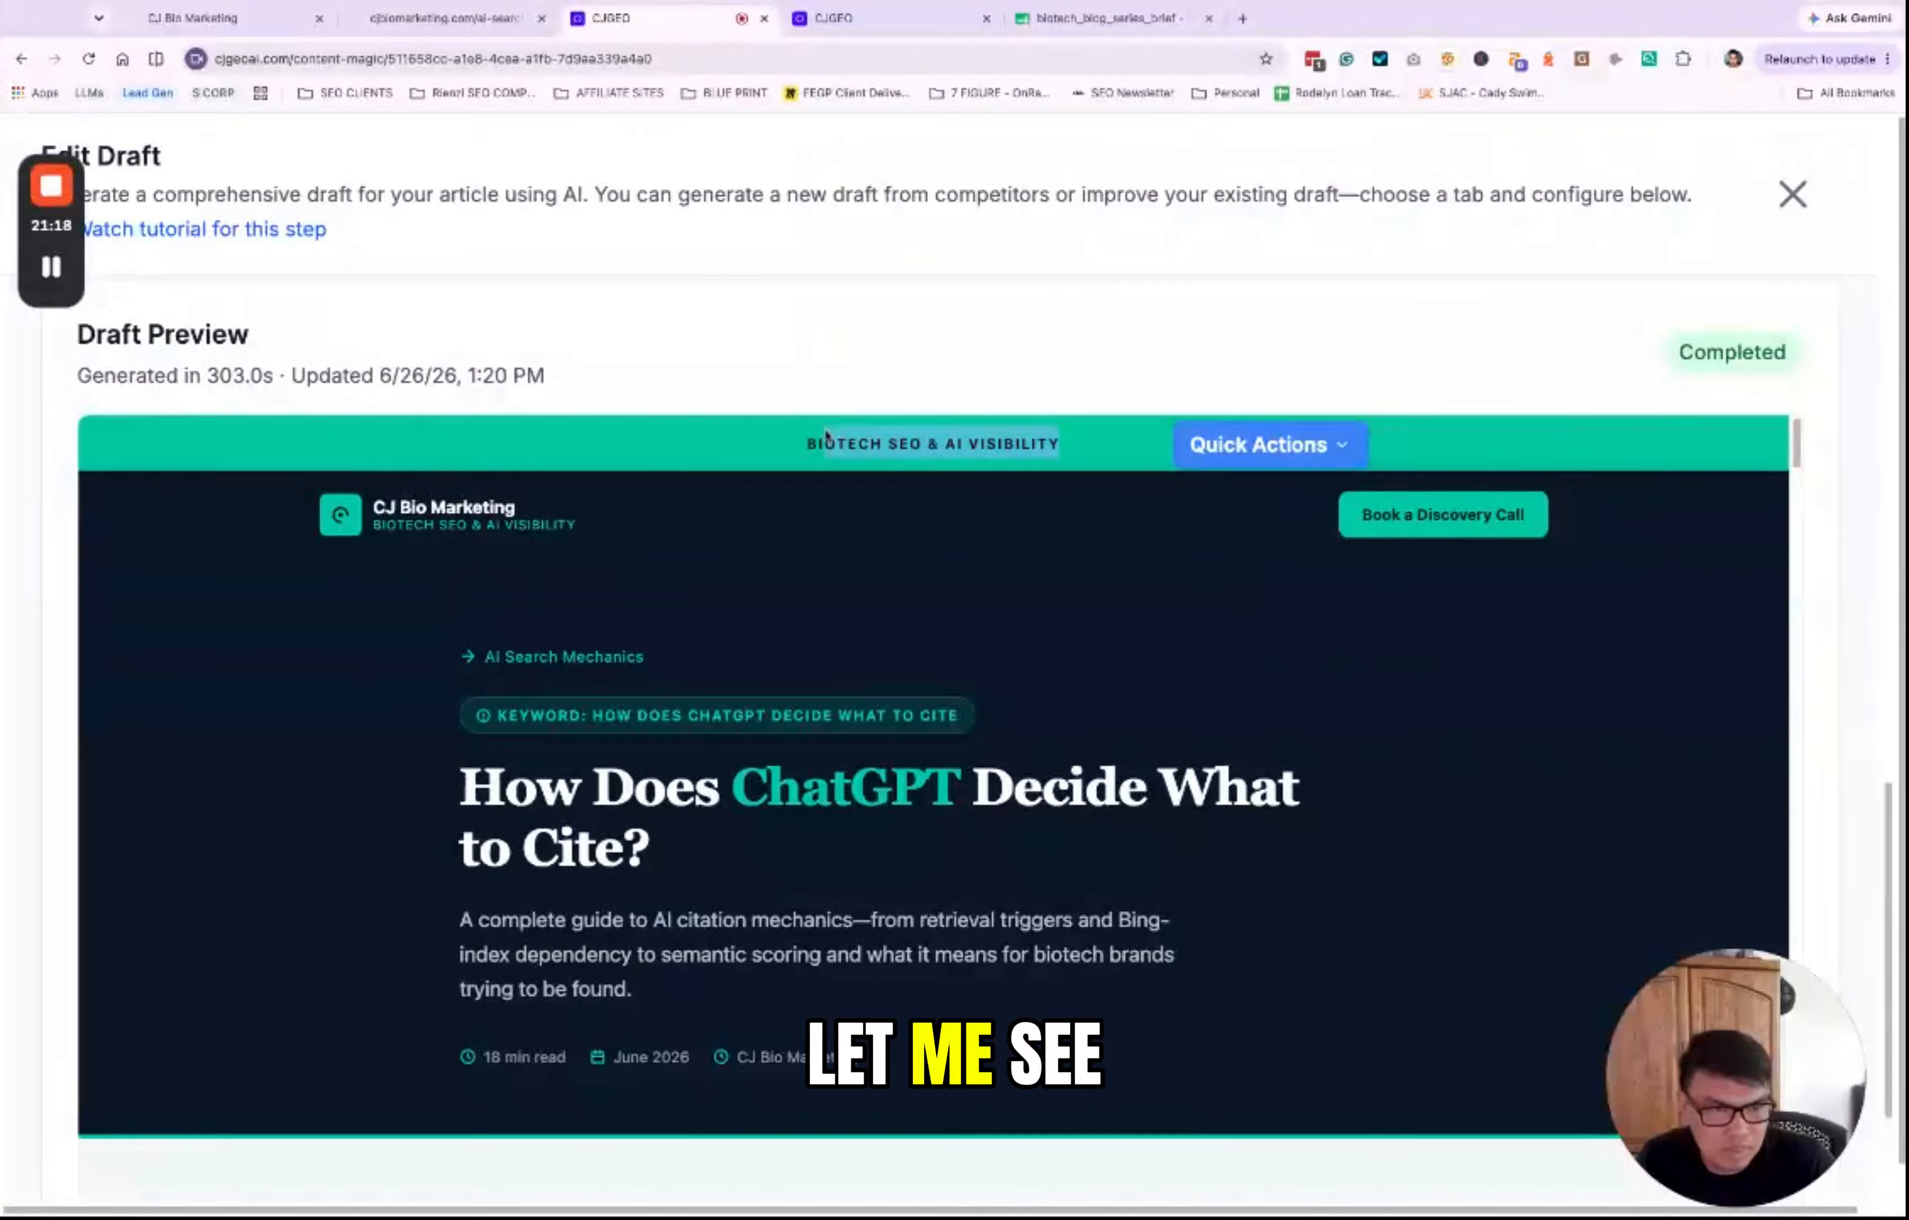
# Step: Examine the draft's top strip, sticky header, hero and Key Takeaways block in the preview
pyautogui.scroll(-5, 1449, 665)
pyautogui.scroll(4, 1460, 676)
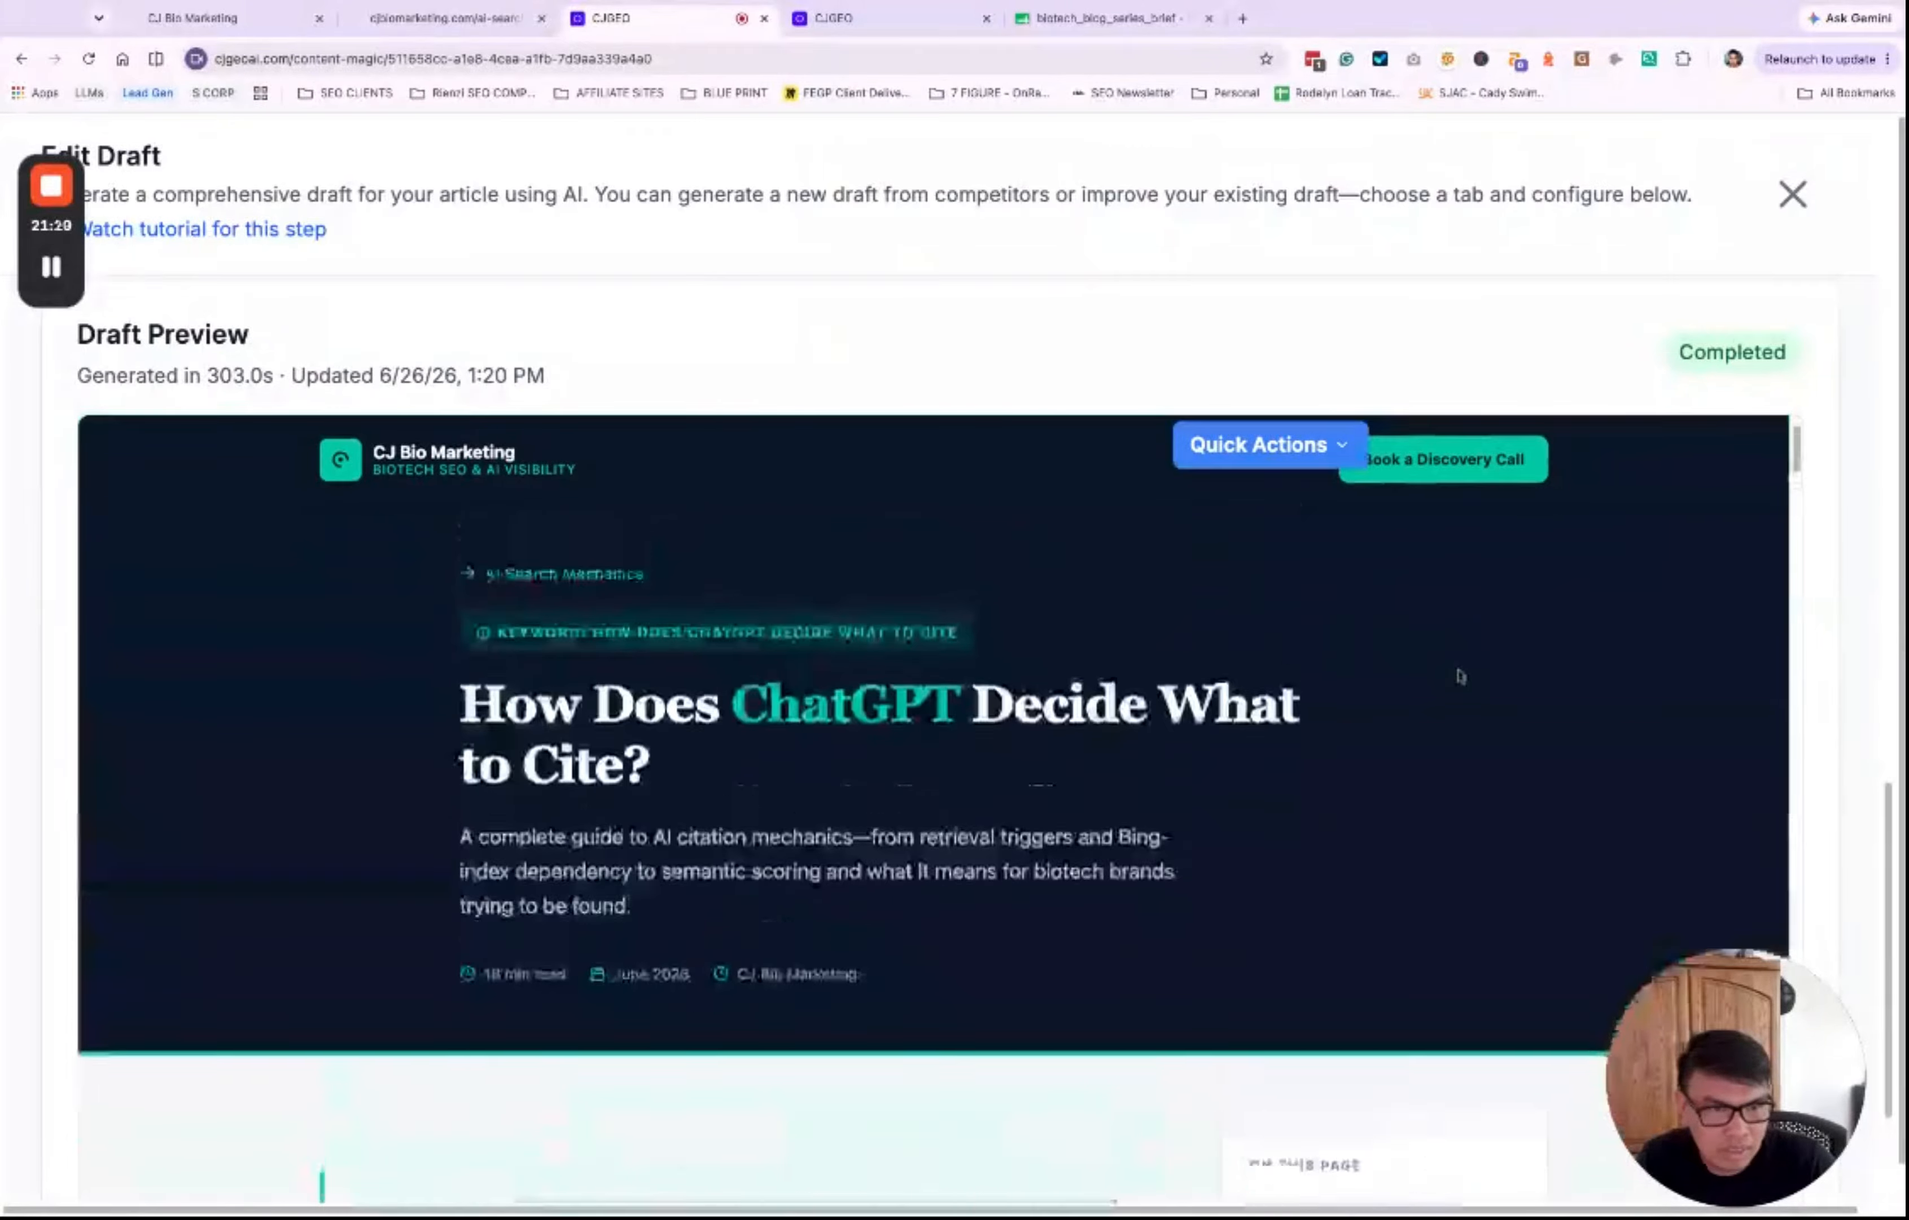
pyautogui.scroll(1, 1460, 676)
pyautogui.scroll(-2, 1460, 676)
pyautogui.scroll(2, 1460, 677)
pyautogui.scroll(-1, 1460, 677)
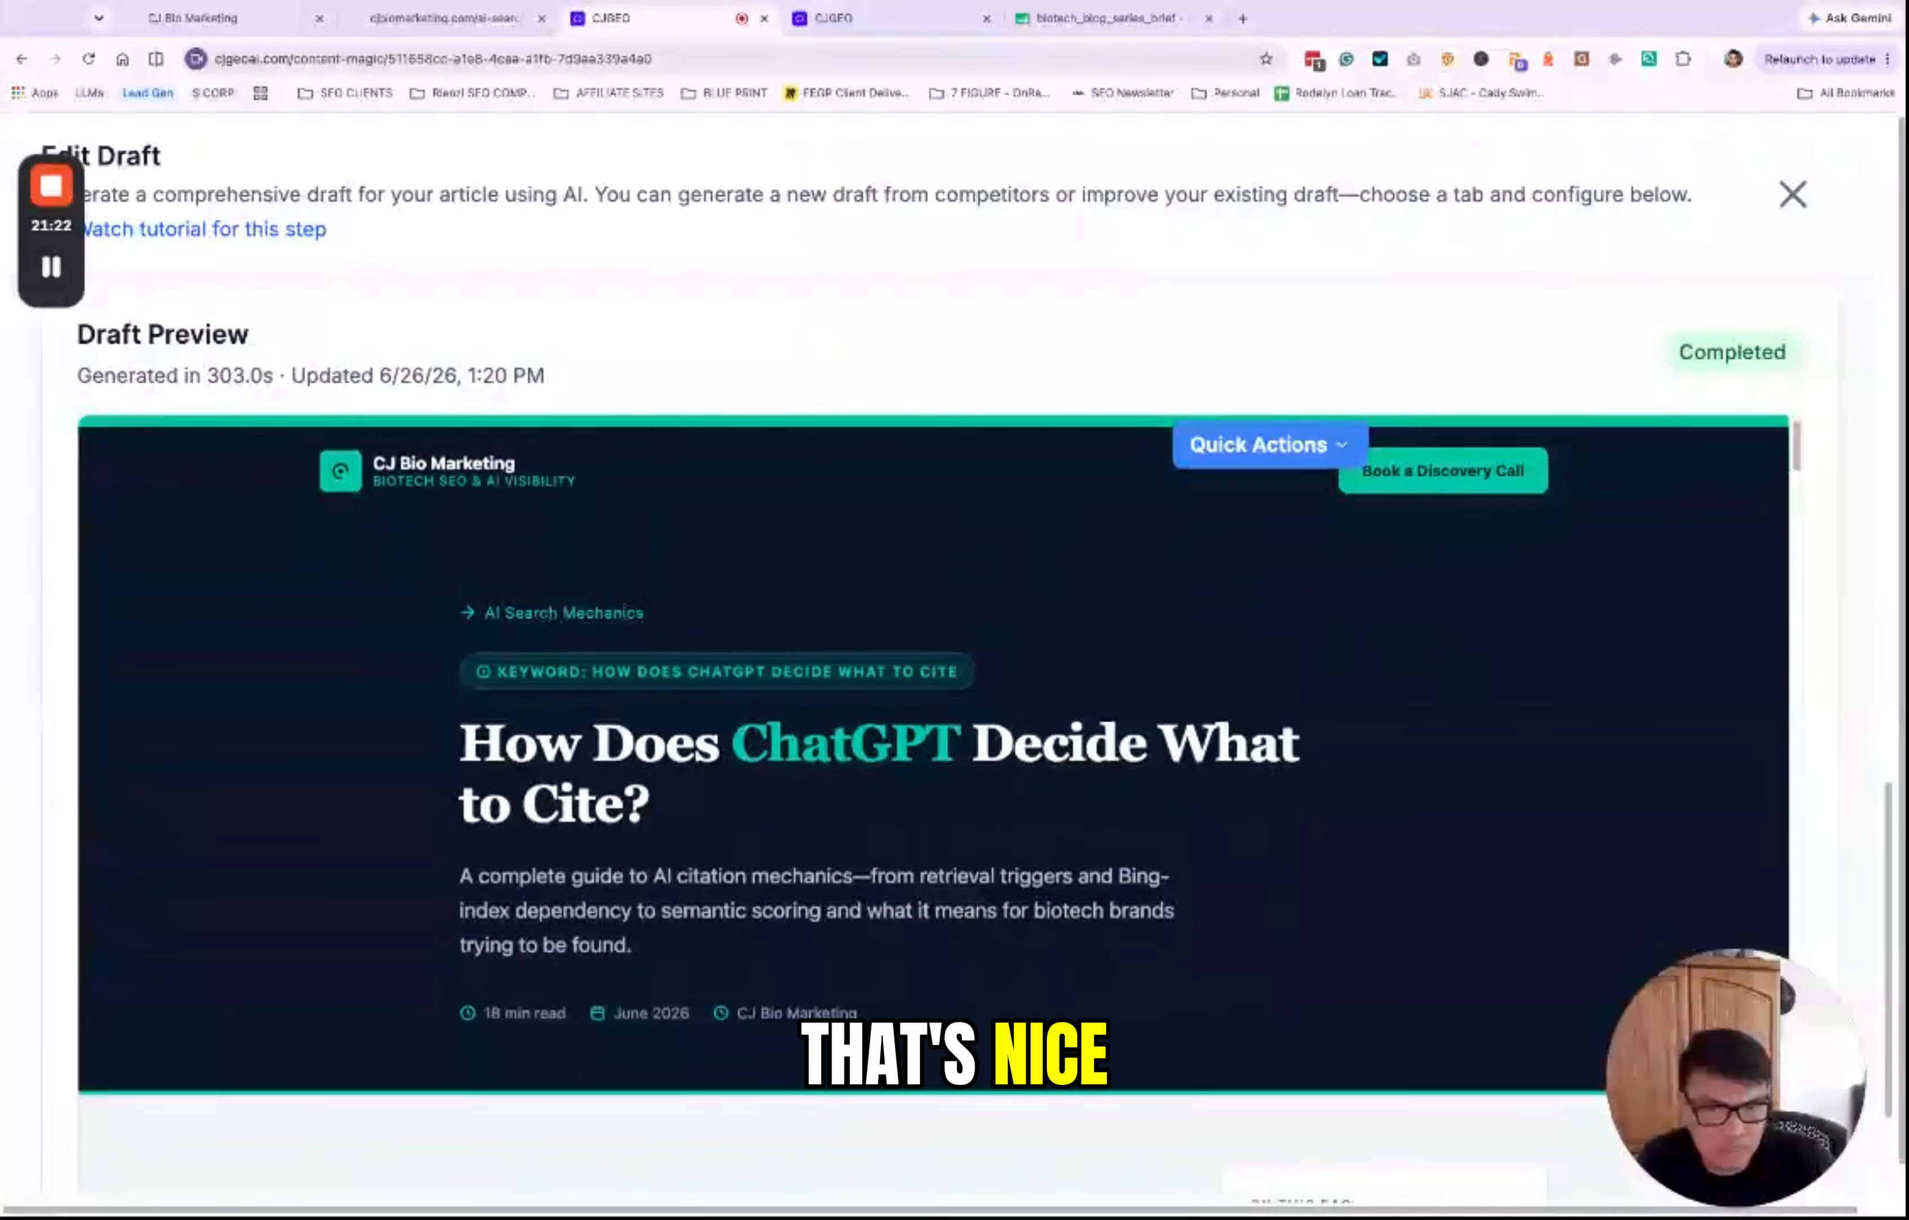
pyautogui.scroll(-5, 1460, 676)
pyautogui.scroll(6, 1460, 677)
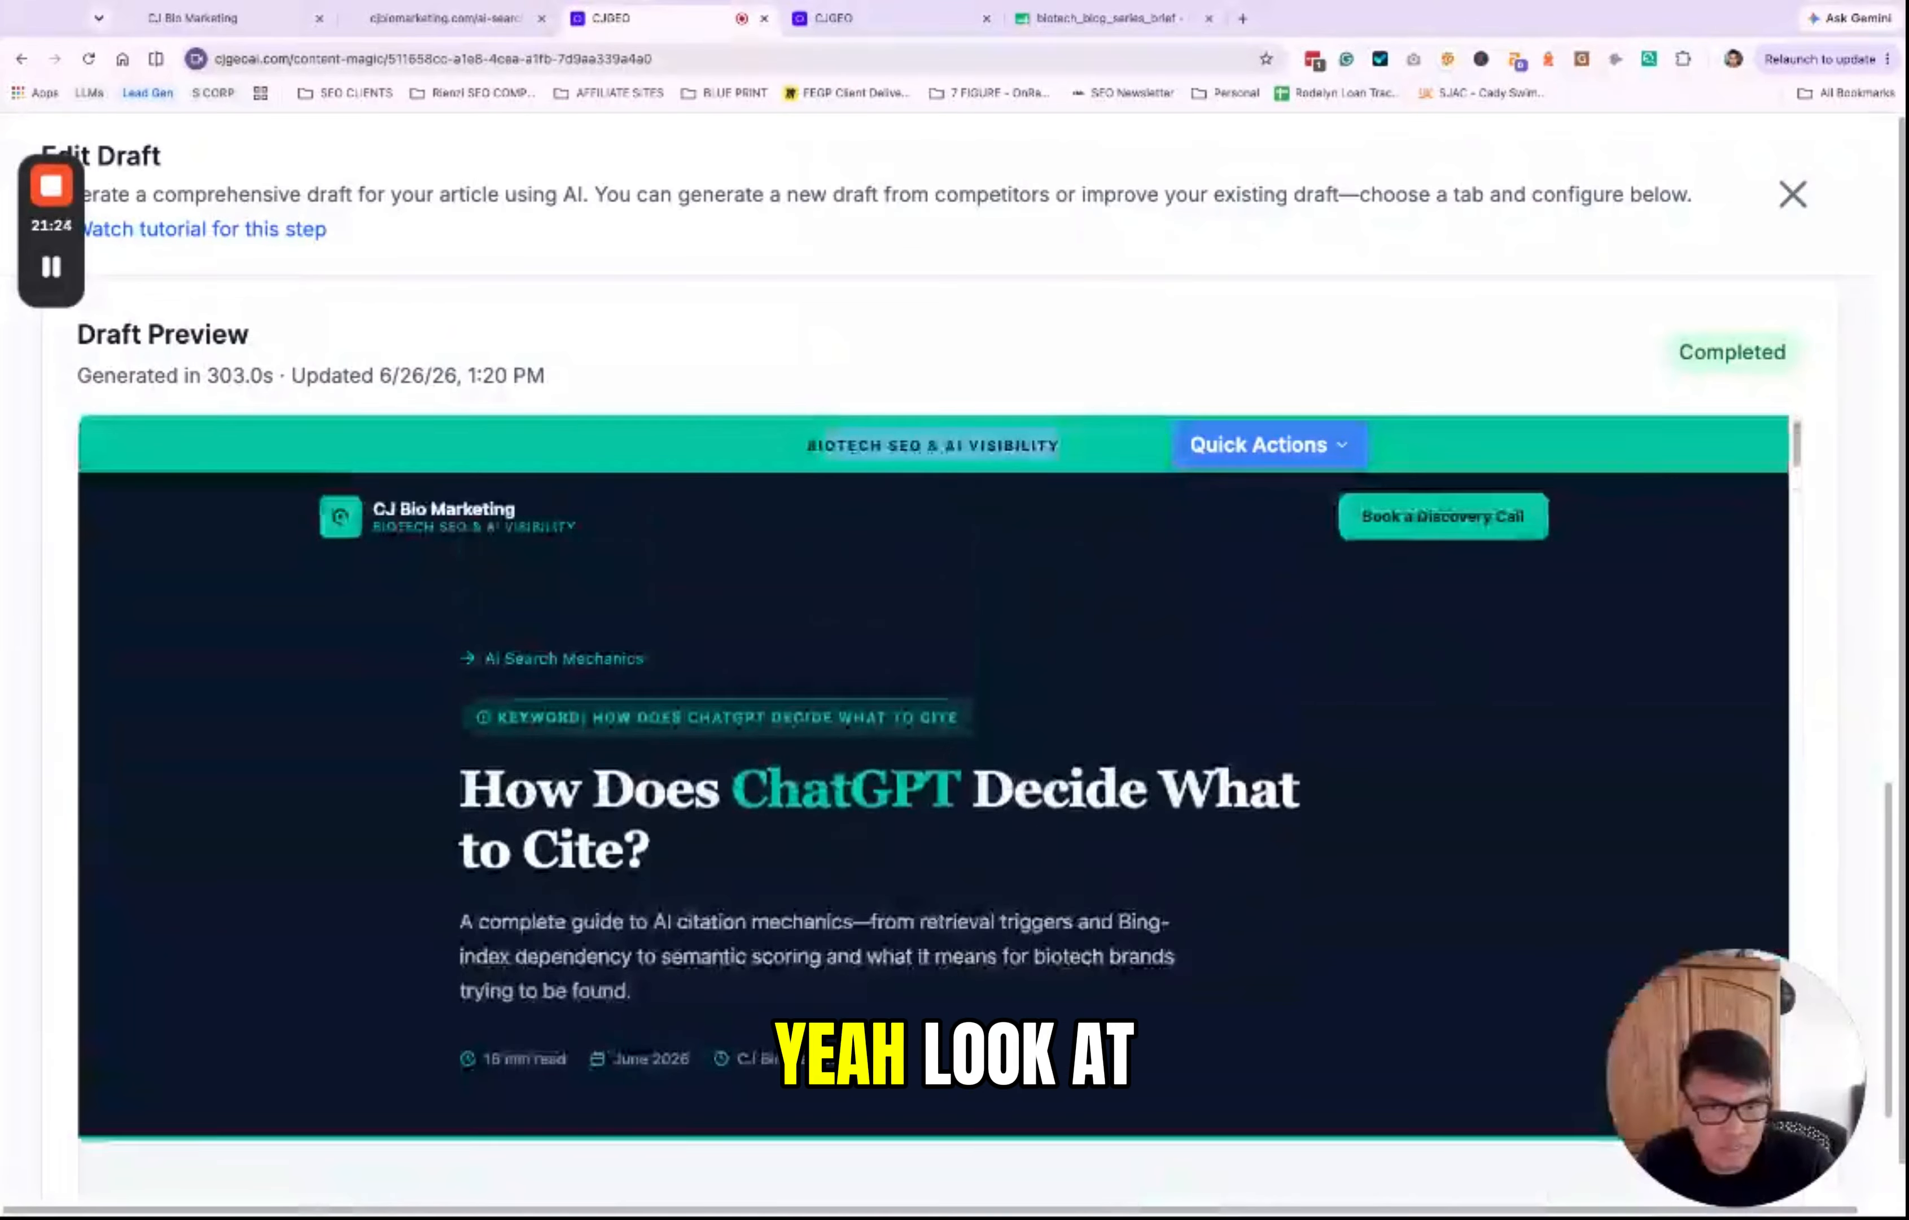
pyautogui.scroll(-6, 934, 811)
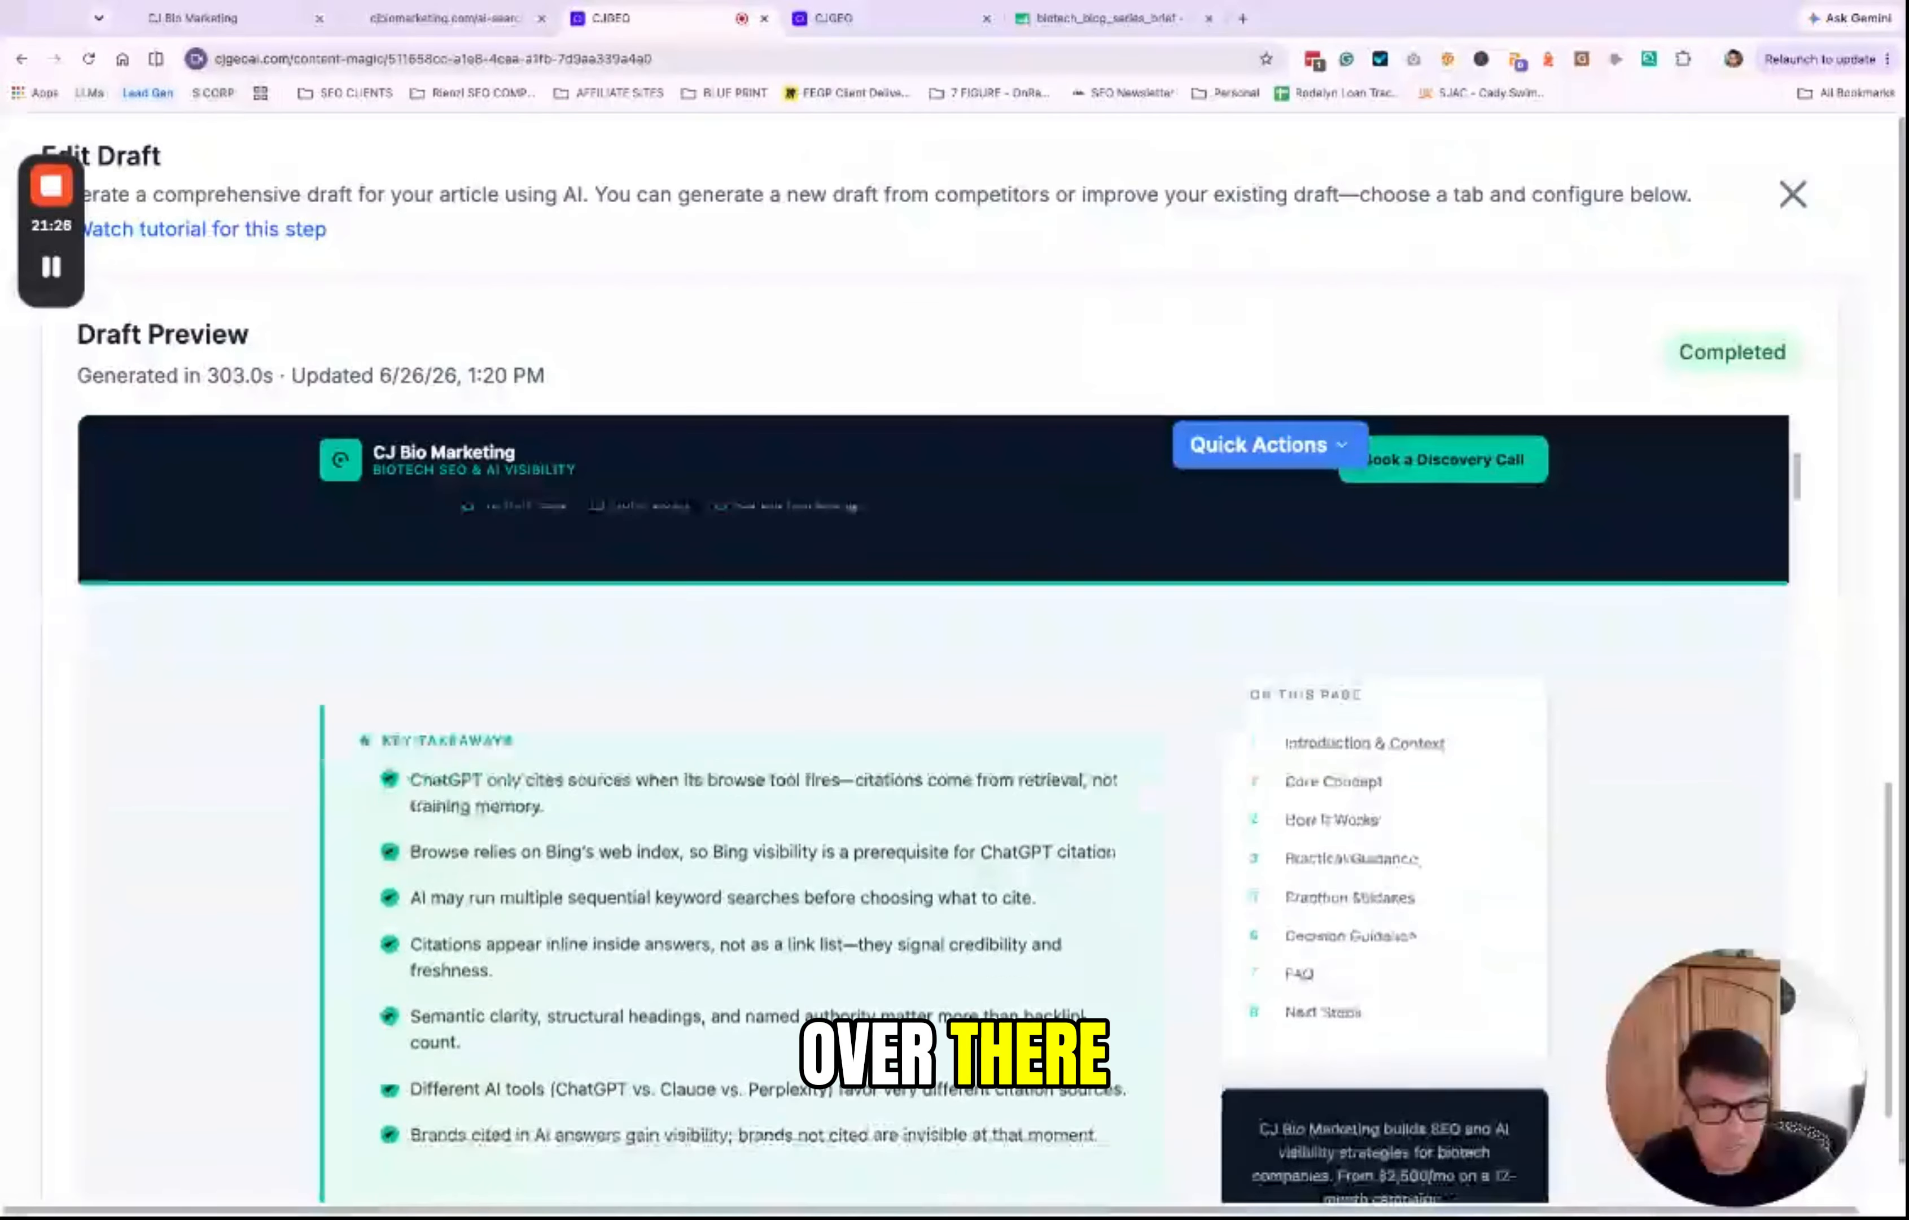
pyautogui.scroll(-2, 1248, 676)
# Step: Compare the published article's opening and "In this article" navigation with the draft's Key Takeaways and "On this page" list
pyautogui.hotkey('ctrl', 'shift', 'Tab')
pyautogui.scroll(-10, 1248, 676)
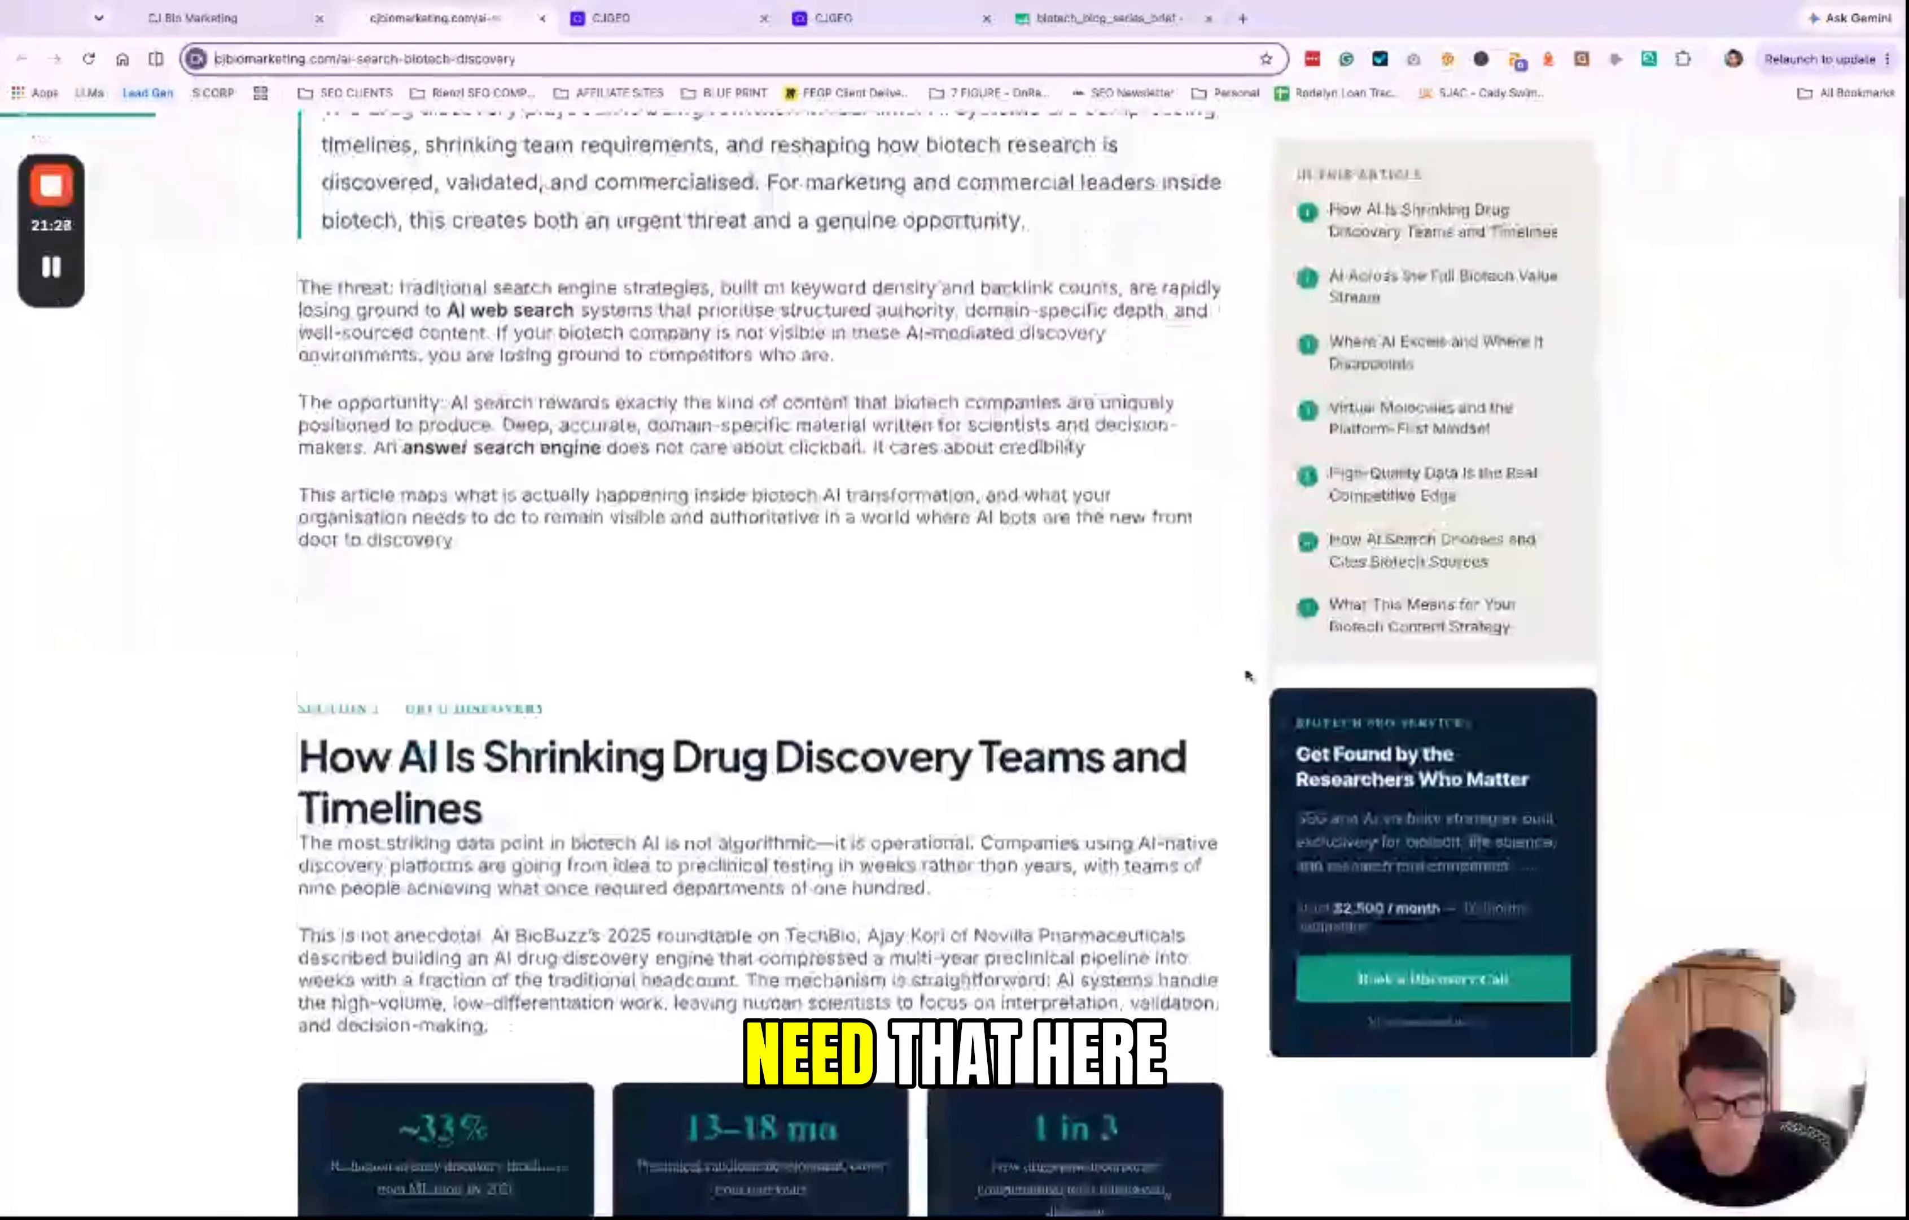
pyautogui.scroll(10, 1248, 676)
pyautogui.scroll(-2, 947, 665)
pyautogui.scroll(2, 947, 666)
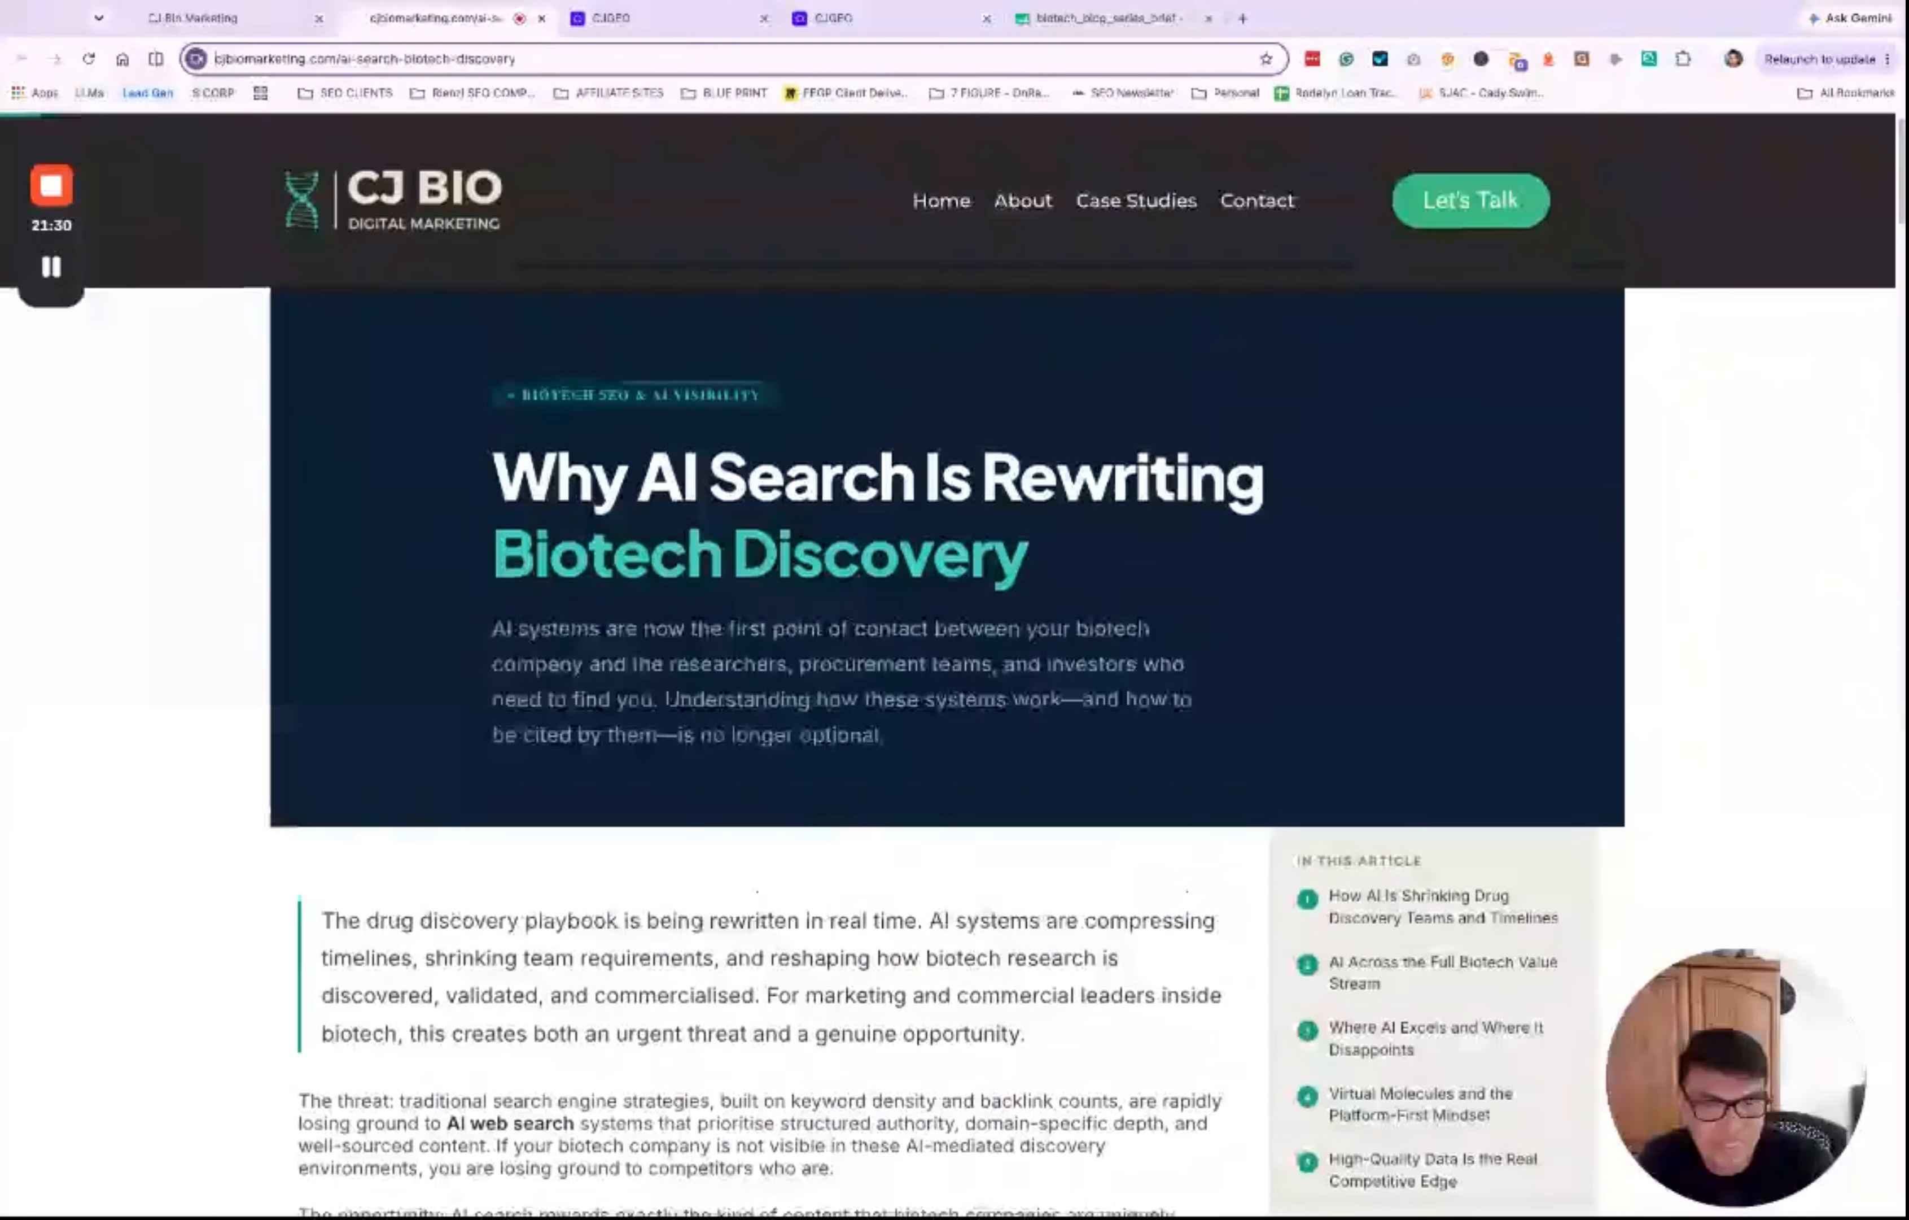
pyautogui.hotkey('ctrl', 'Tab')
pyautogui.scroll(-10, 1036, 785)
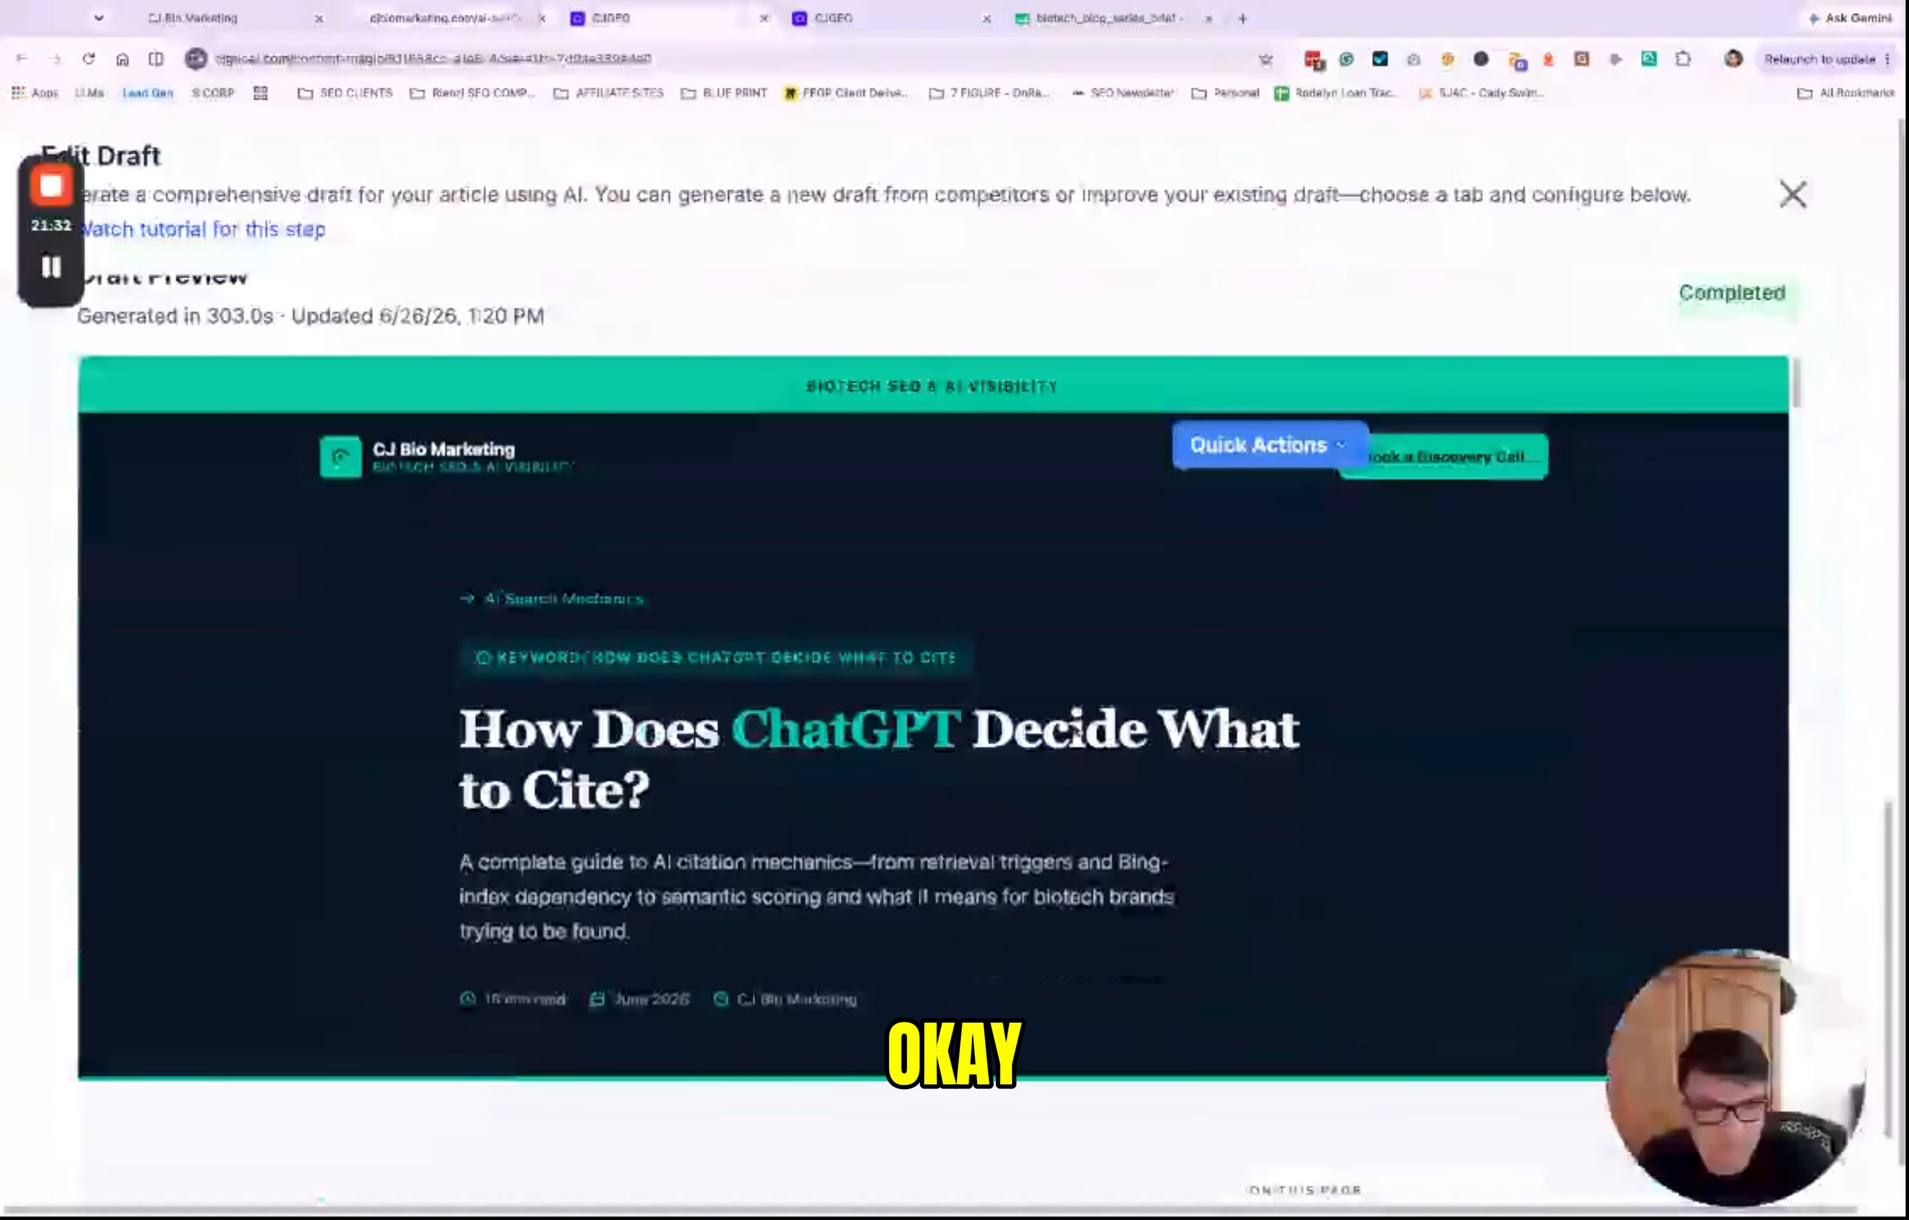
pyautogui.scroll(-7, 1091, 834)
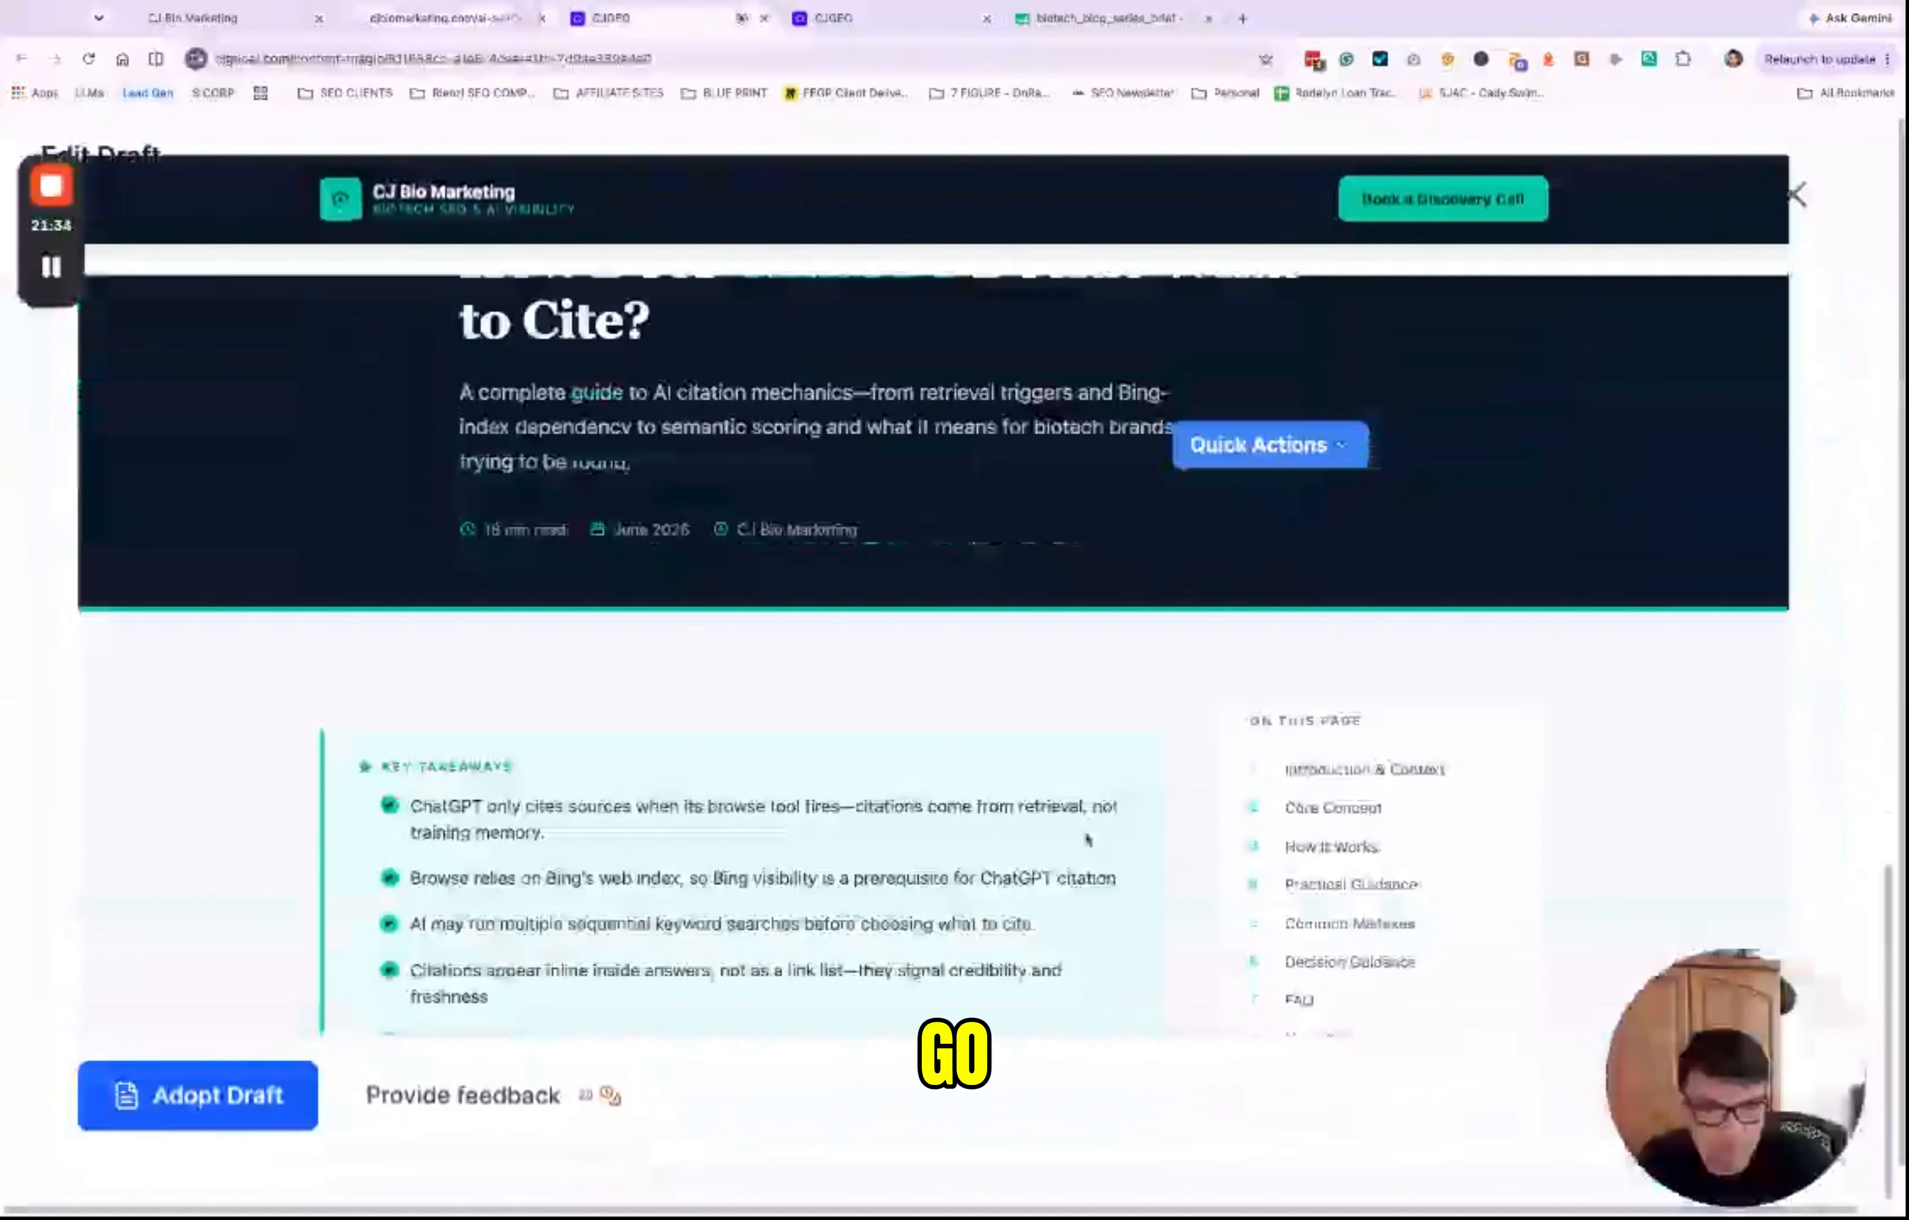
pyautogui.scroll(-3, 1121, 849)
pyautogui.scroll(4, 1120, 848)
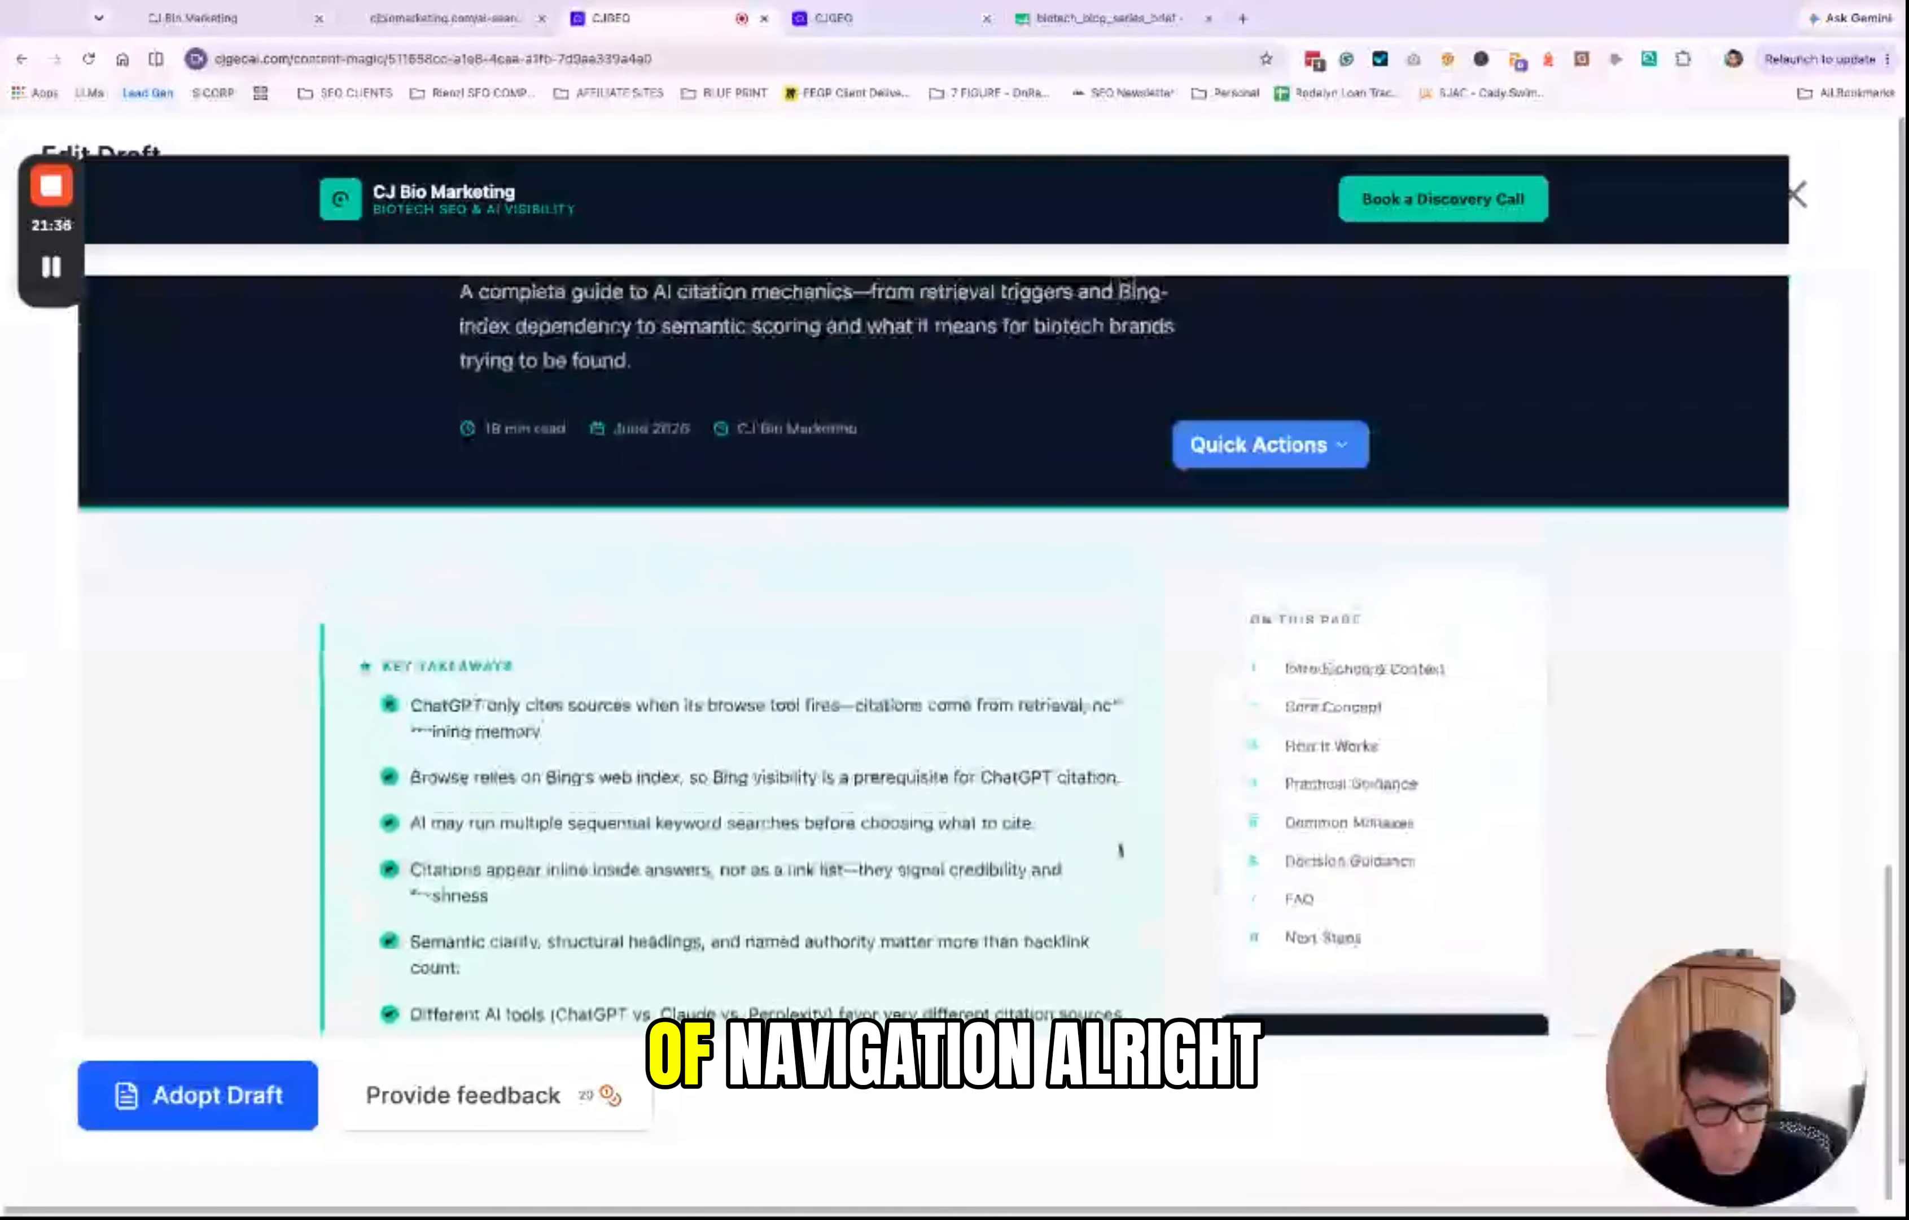
pyautogui.hotkey('ctrl', 'shift', 'Tab')
pyautogui.hotkey('ctrl', 'Tab')
pyautogui.scroll(-2, 1206, 797)
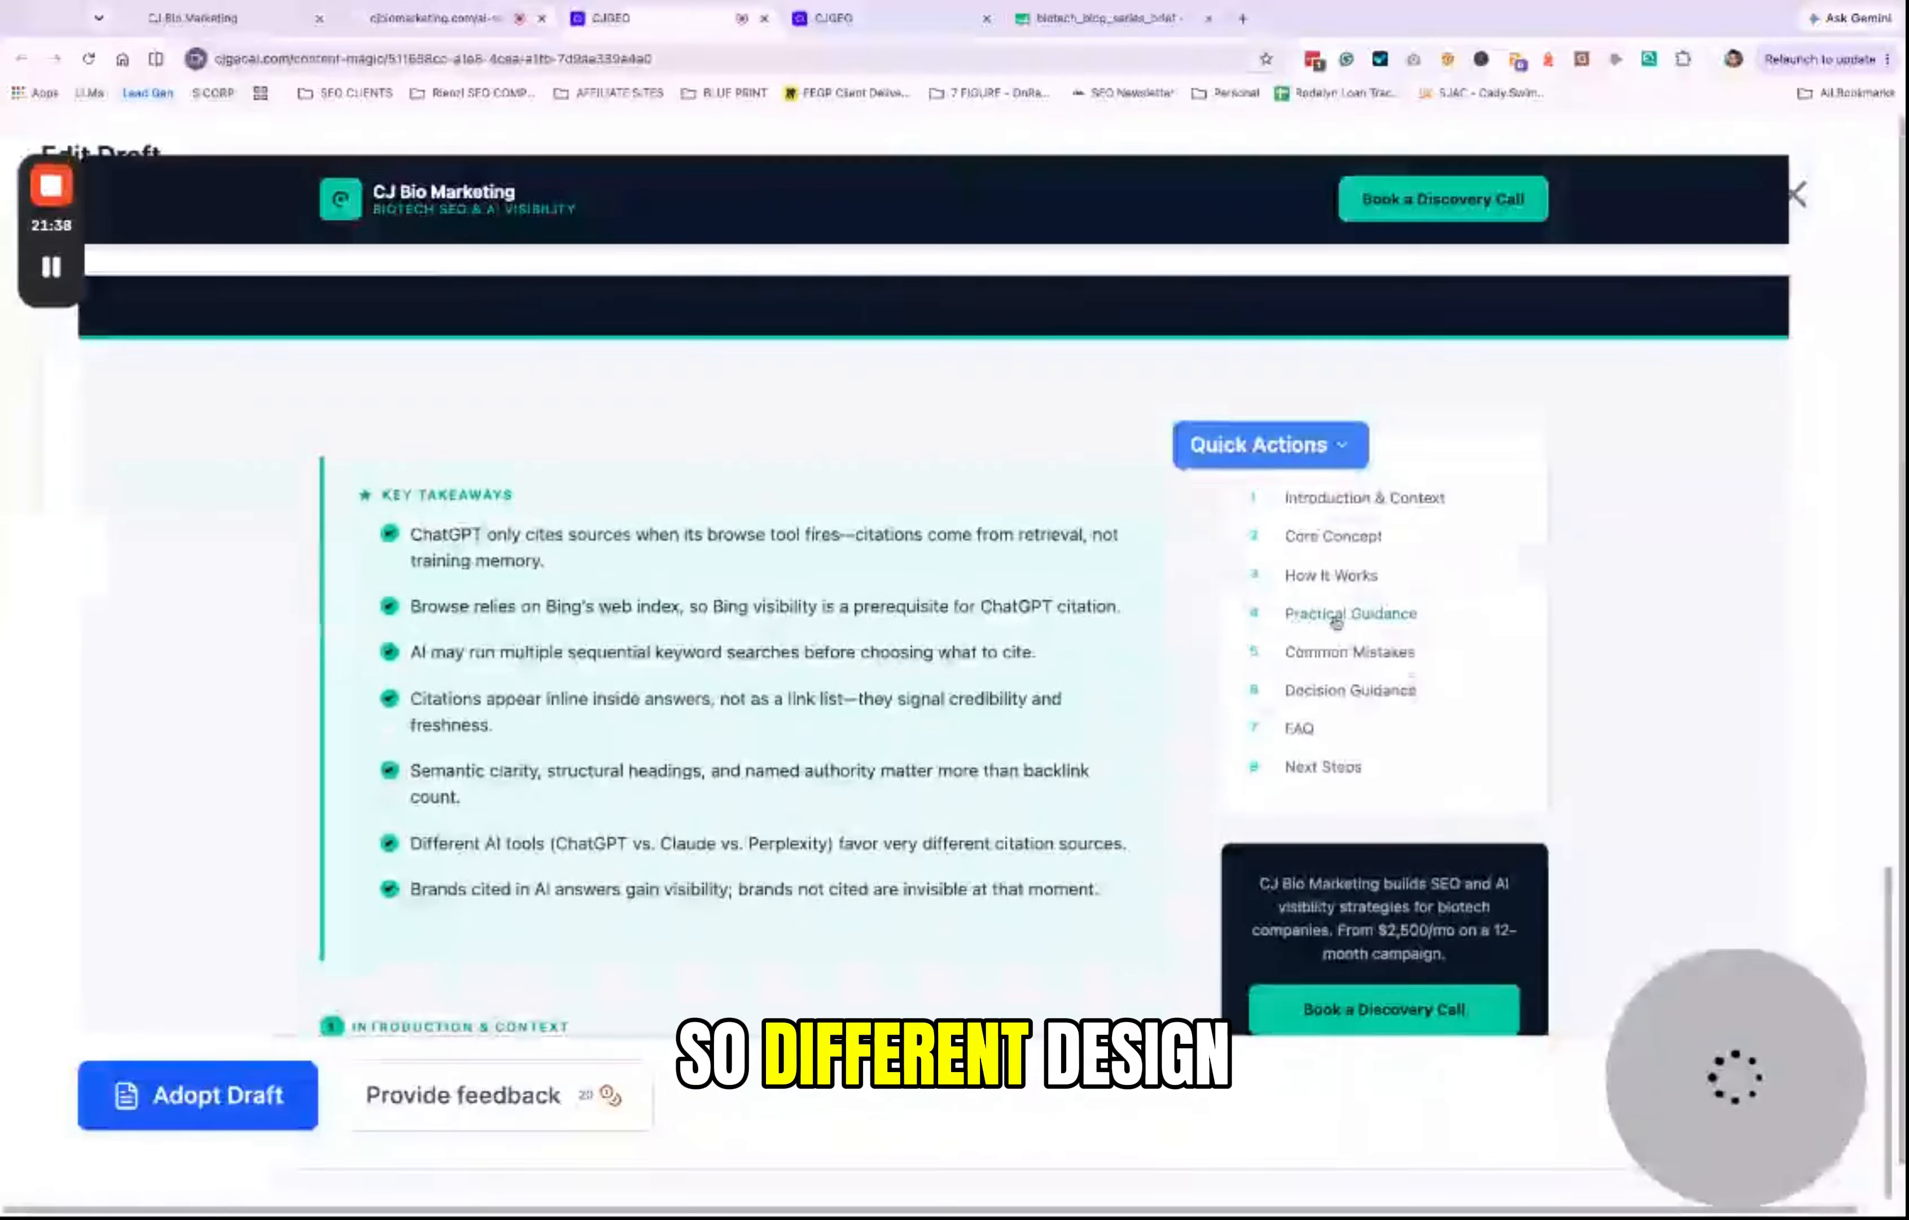
# Step: Compare the published article's Biotech SEO Services sidebar banner with the draft's "Book a Discovery Call" banner, including wording and pricing
pyautogui.hotkey('ctrl', 'shift', 'Tab')
pyautogui.scroll(-1, 1159, 716)
pyautogui.scroll(-5, 1159, 717)
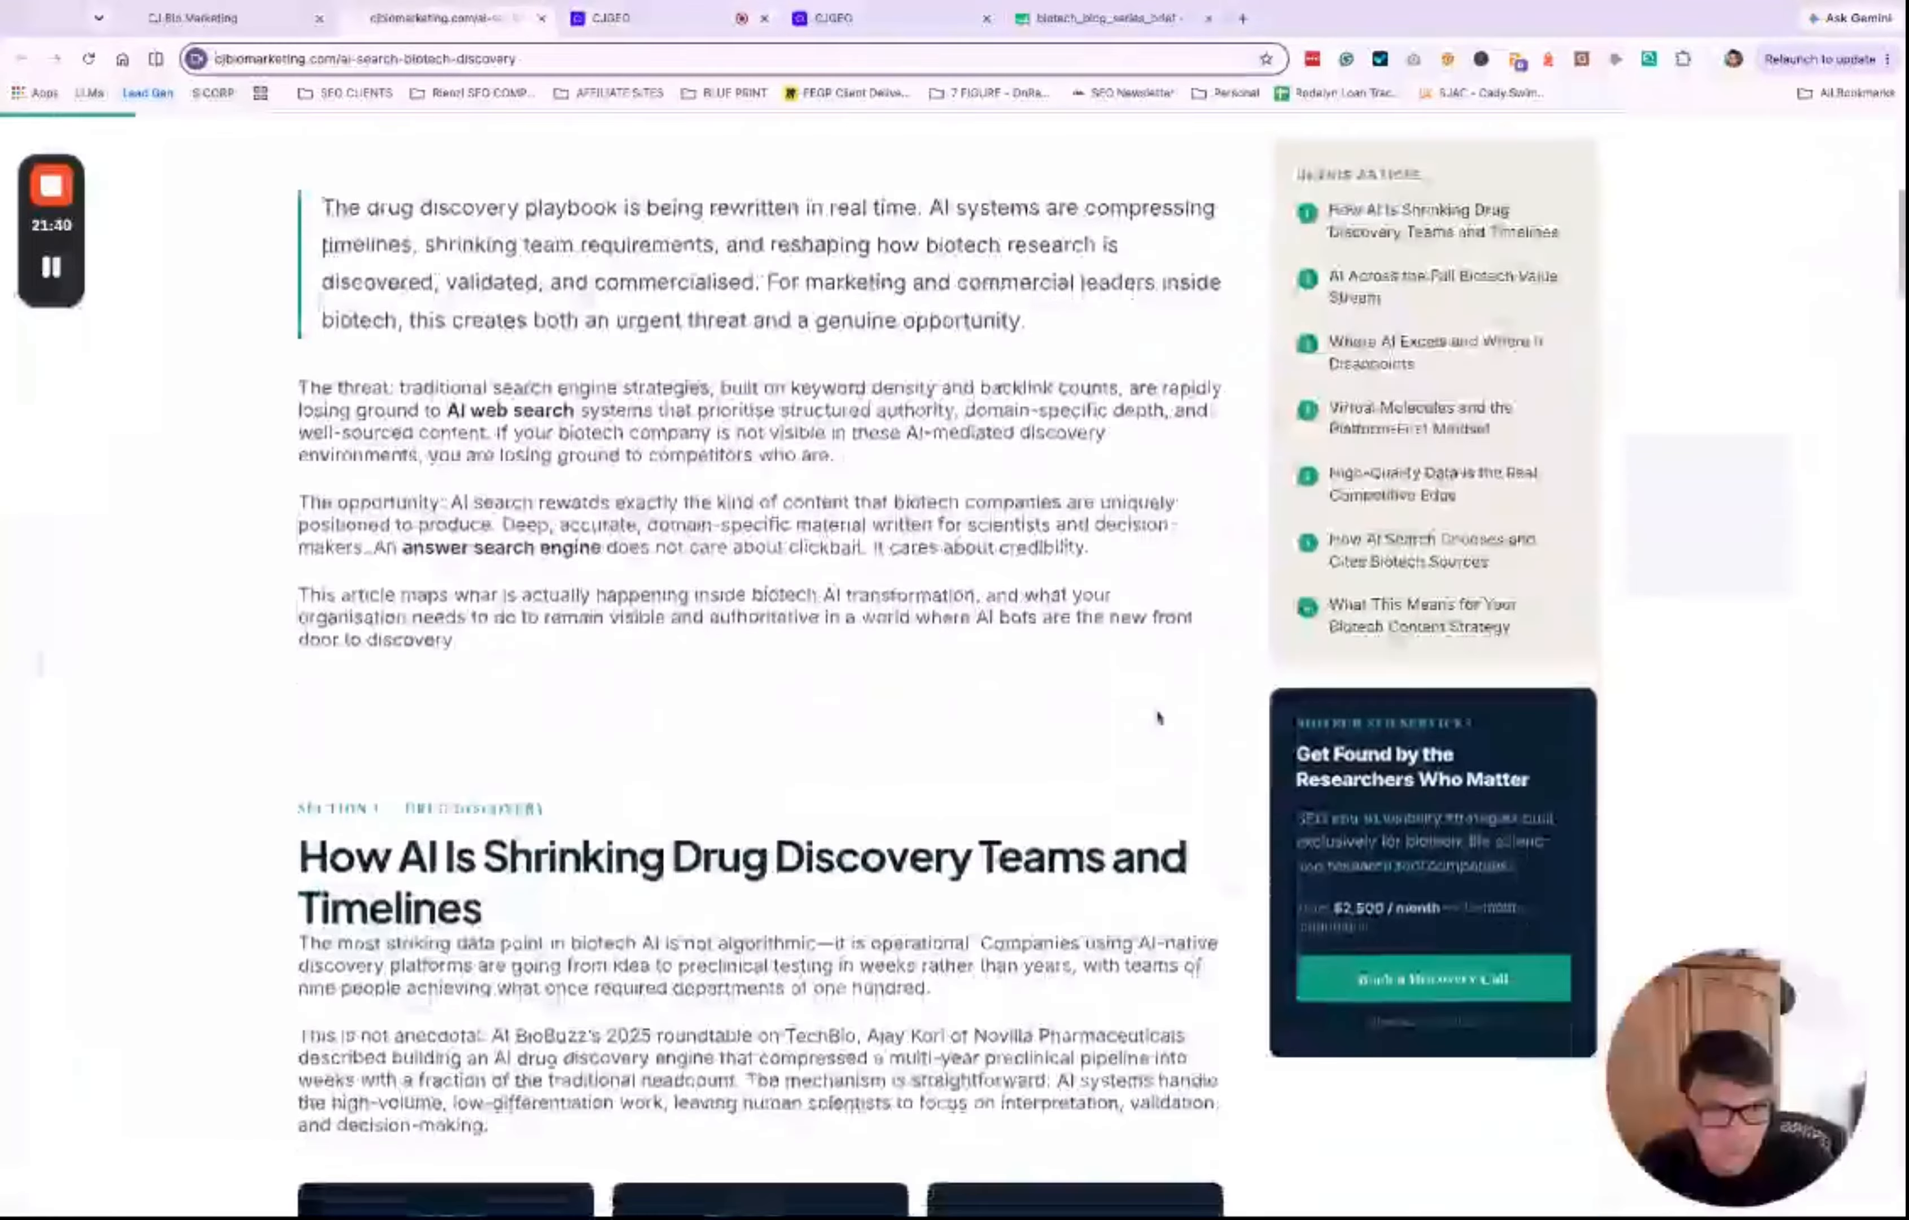
pyautogui.hotkey('ctrl', 'Tab')
pyautogui.scroll(-2, 1162, 751)
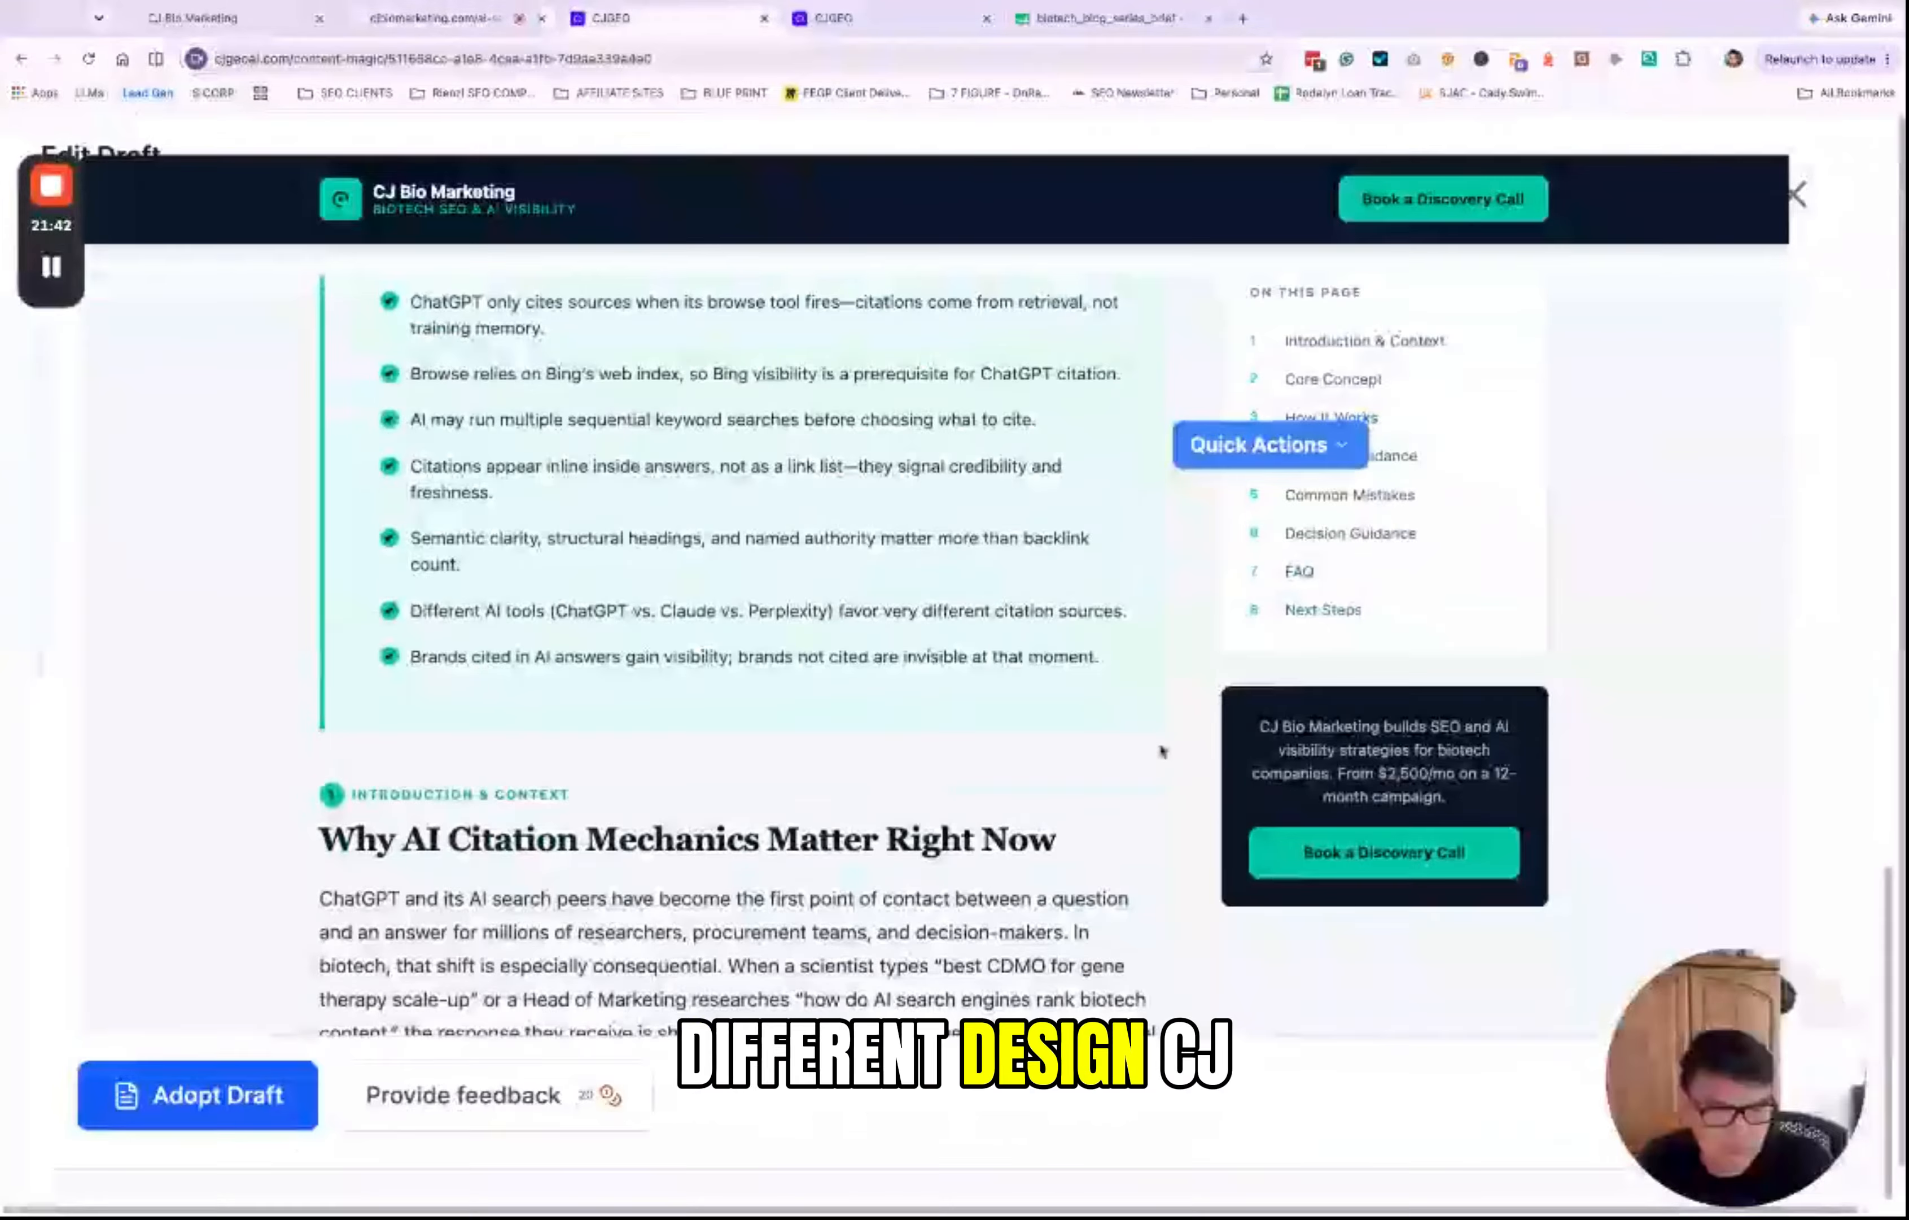
pyautogui.hotkey('ctrl', 'shift', 'Tab')
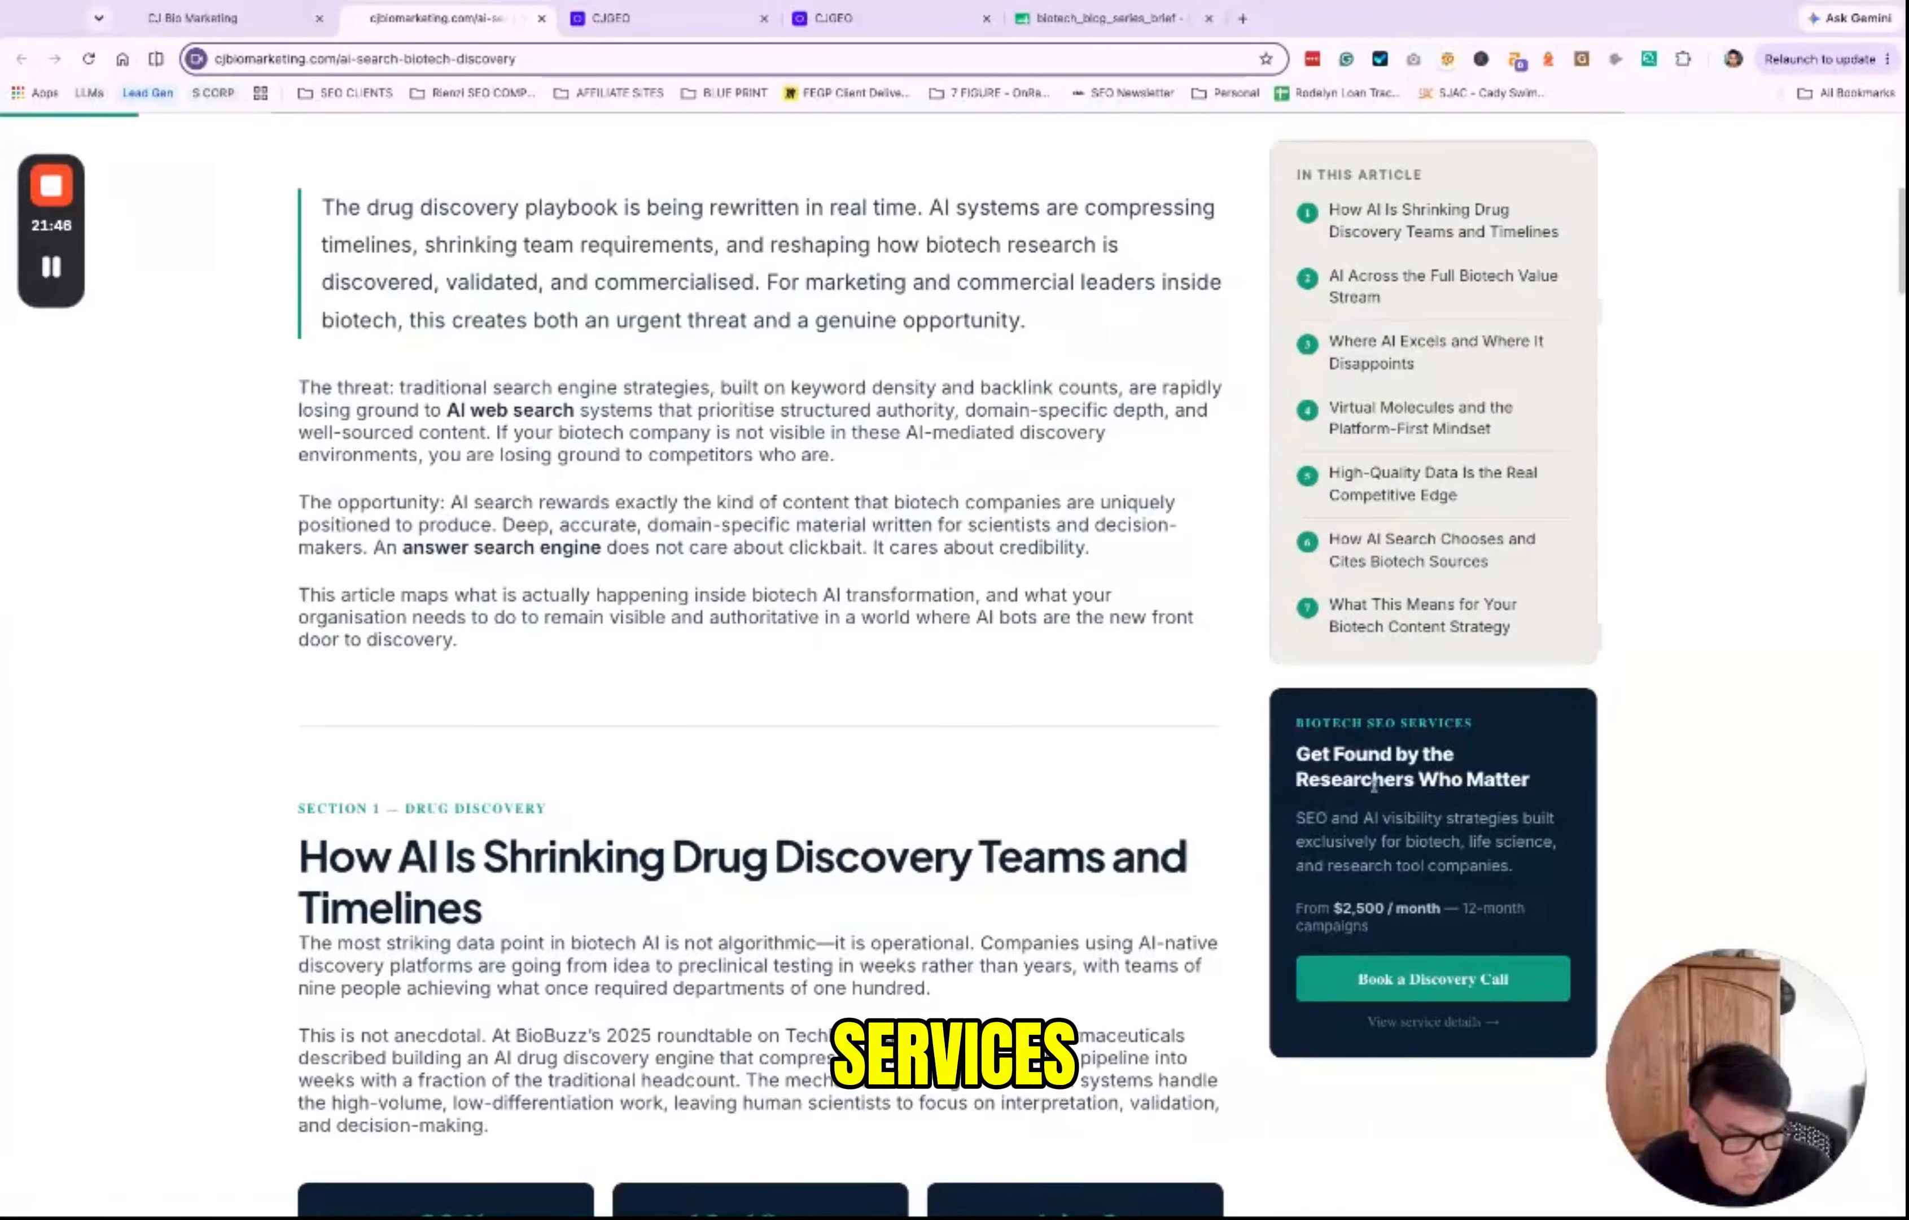
pyautogui.moveTo(1294, 718)
pyautogui.mouseDown()
pyautogui.moveTo(1490, 881)
pyautogui.moveTo(1471, 927)
pyautogui.moveTo(1296, 860)
pyautogui.moveTo(1295, 746)
pyautogui.mouseUp()
pyautogui.click(1471, 927)
pyautogui.click(1329, 910)
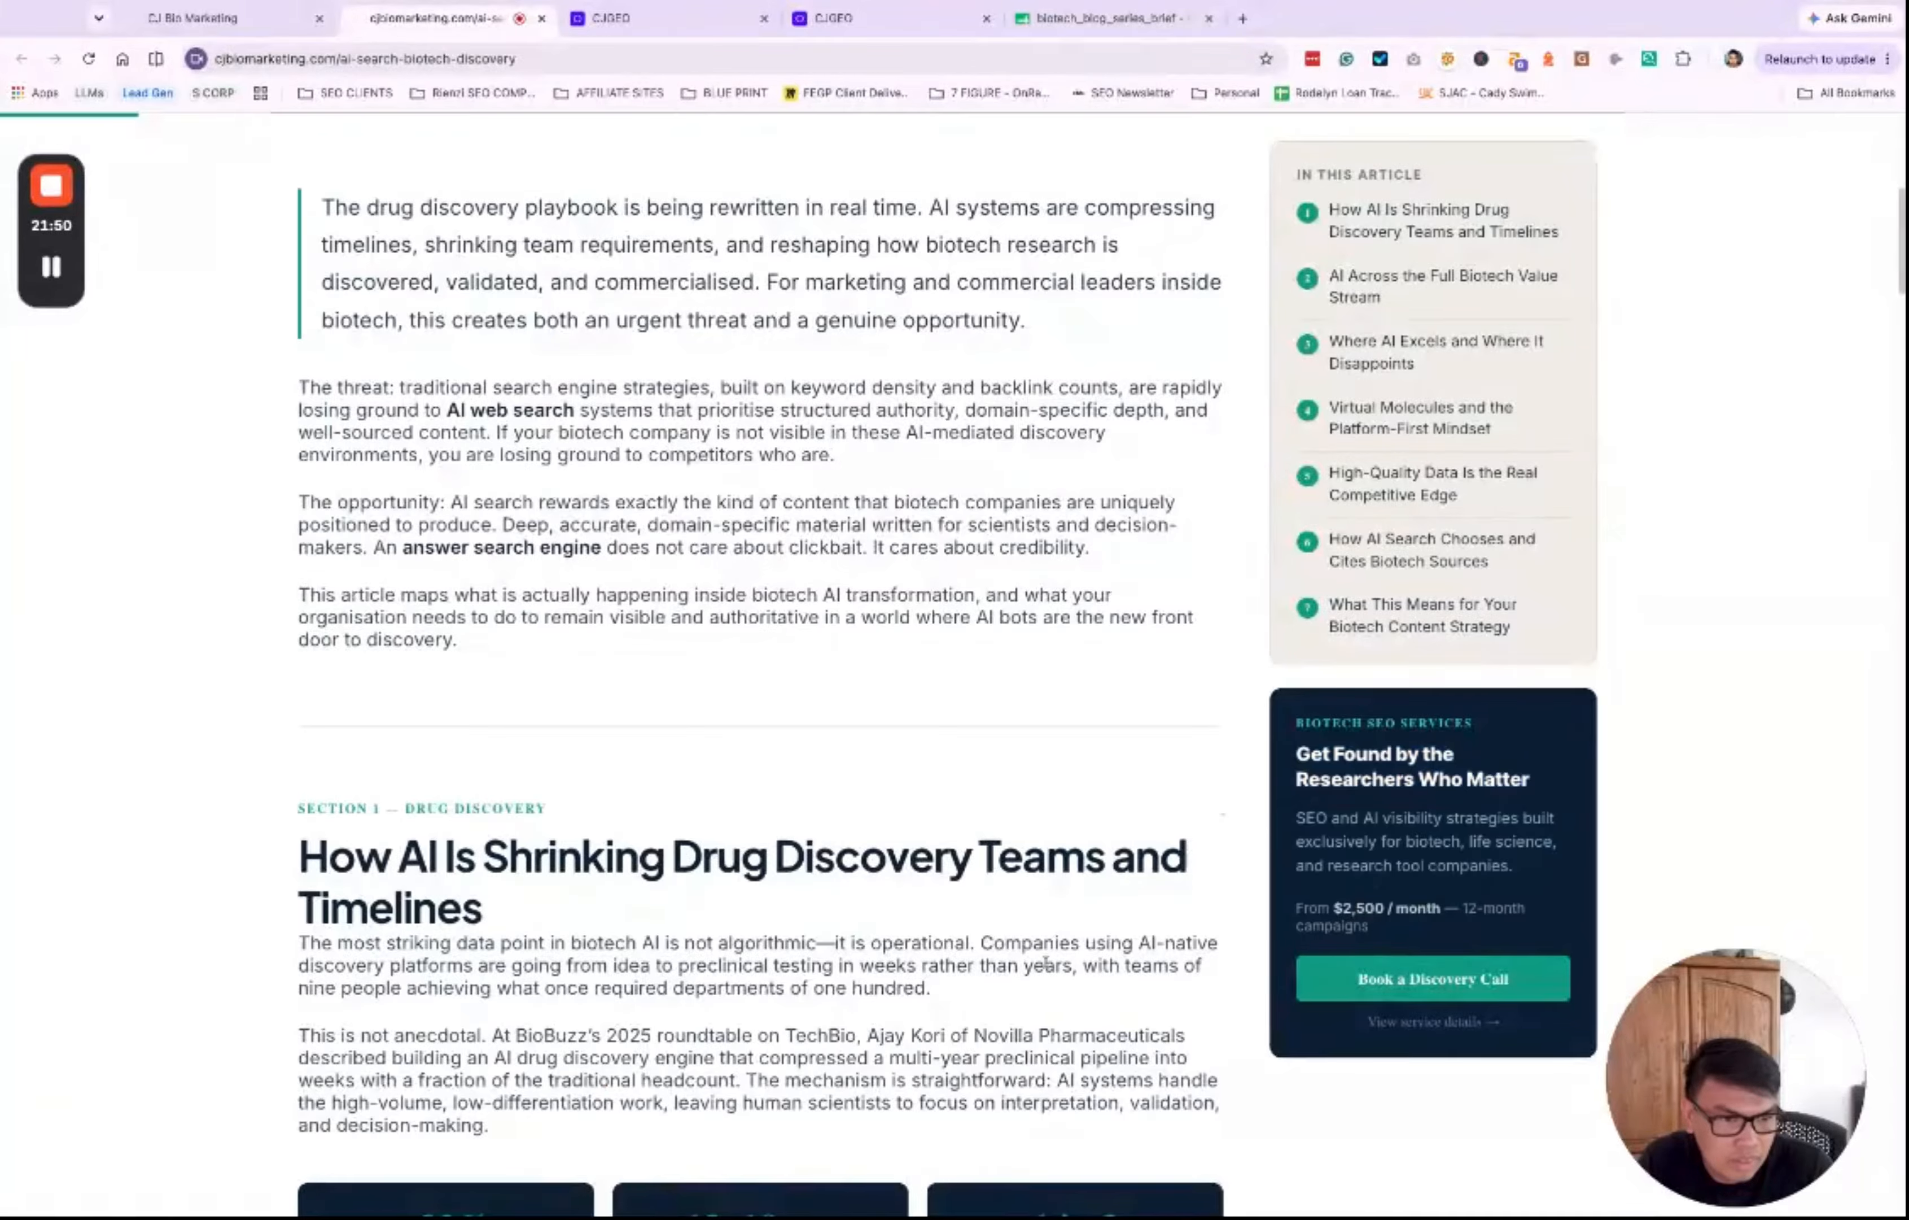
pyautogui.tripleClick(1396, 927)
pyautogui.hotkey('ctrl', 'Tab')
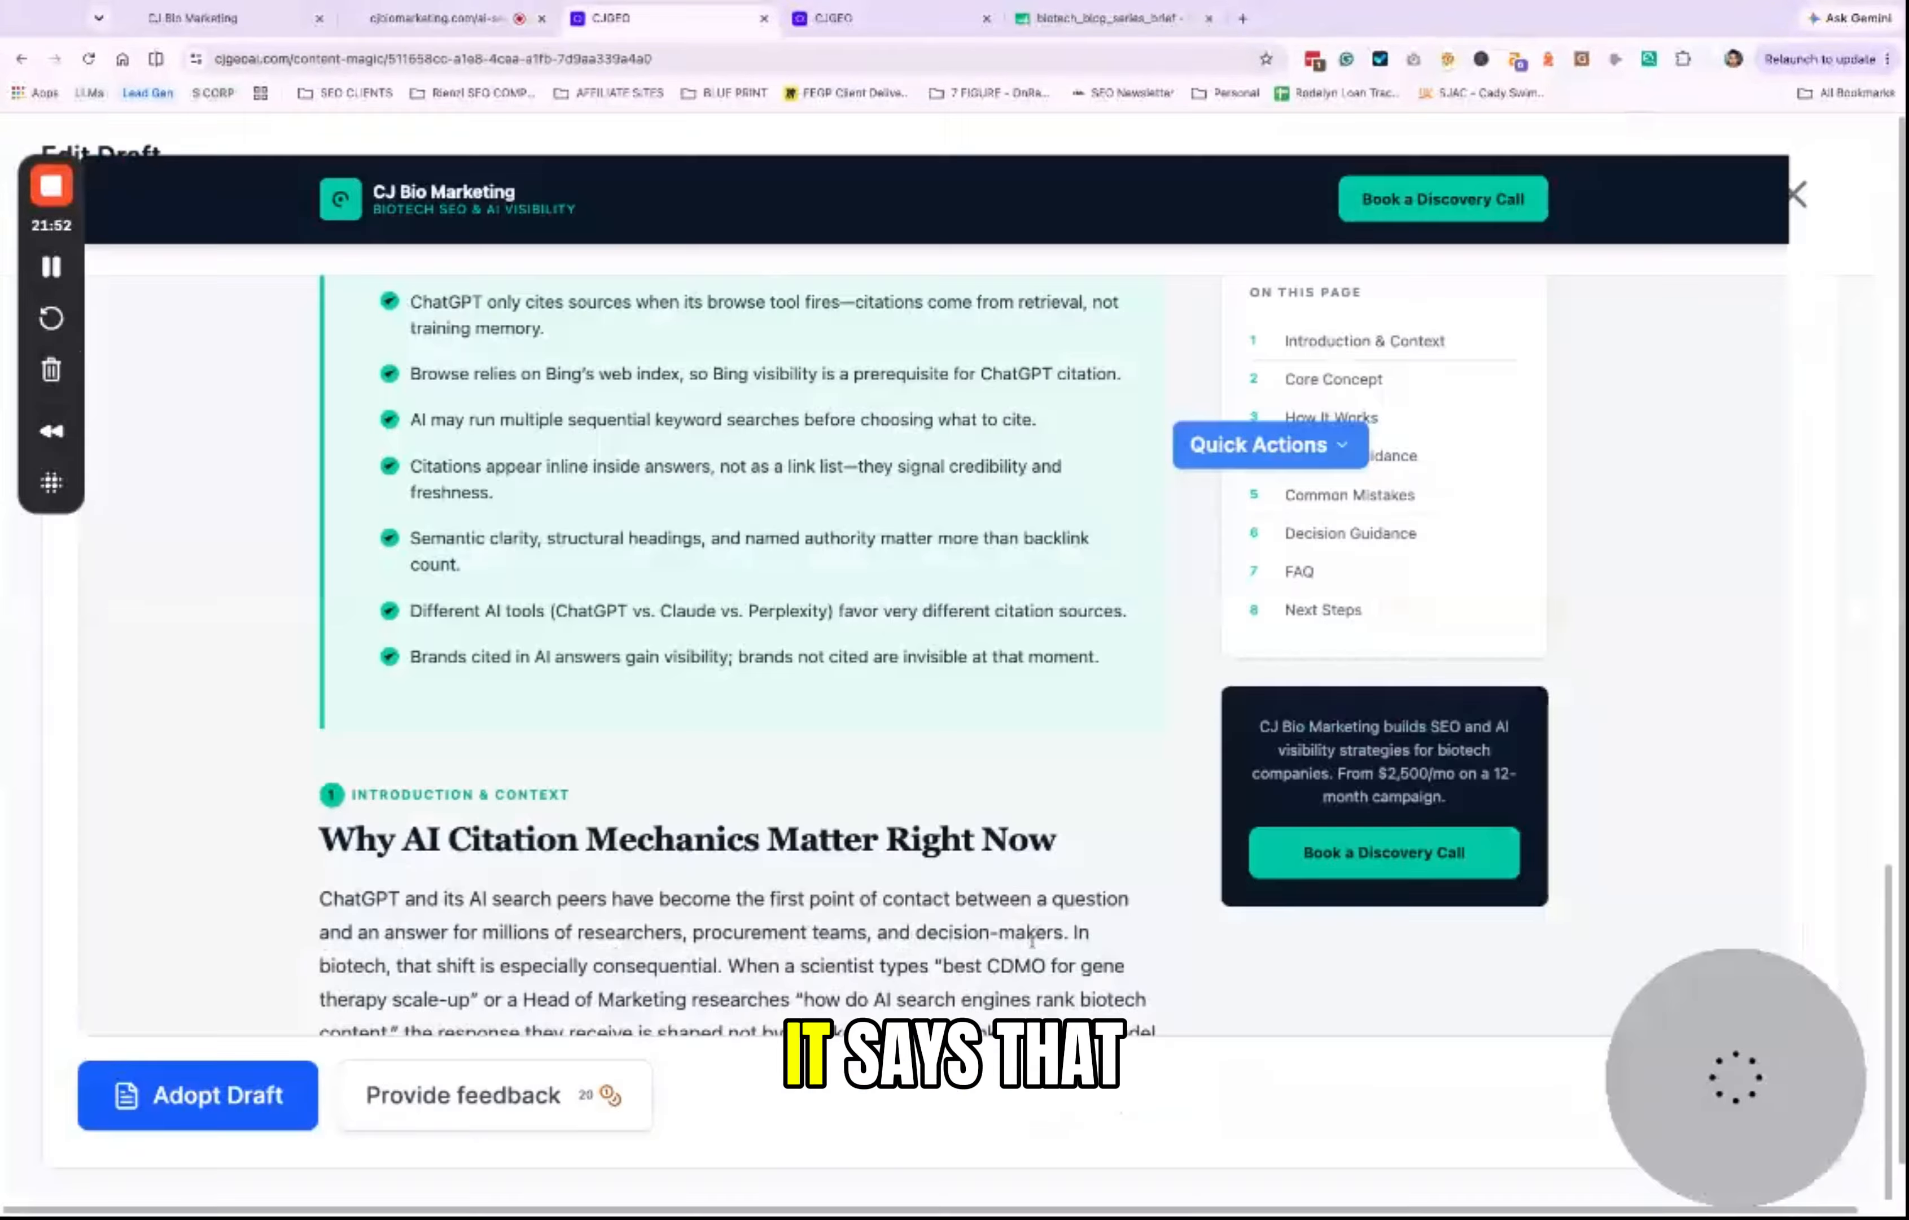
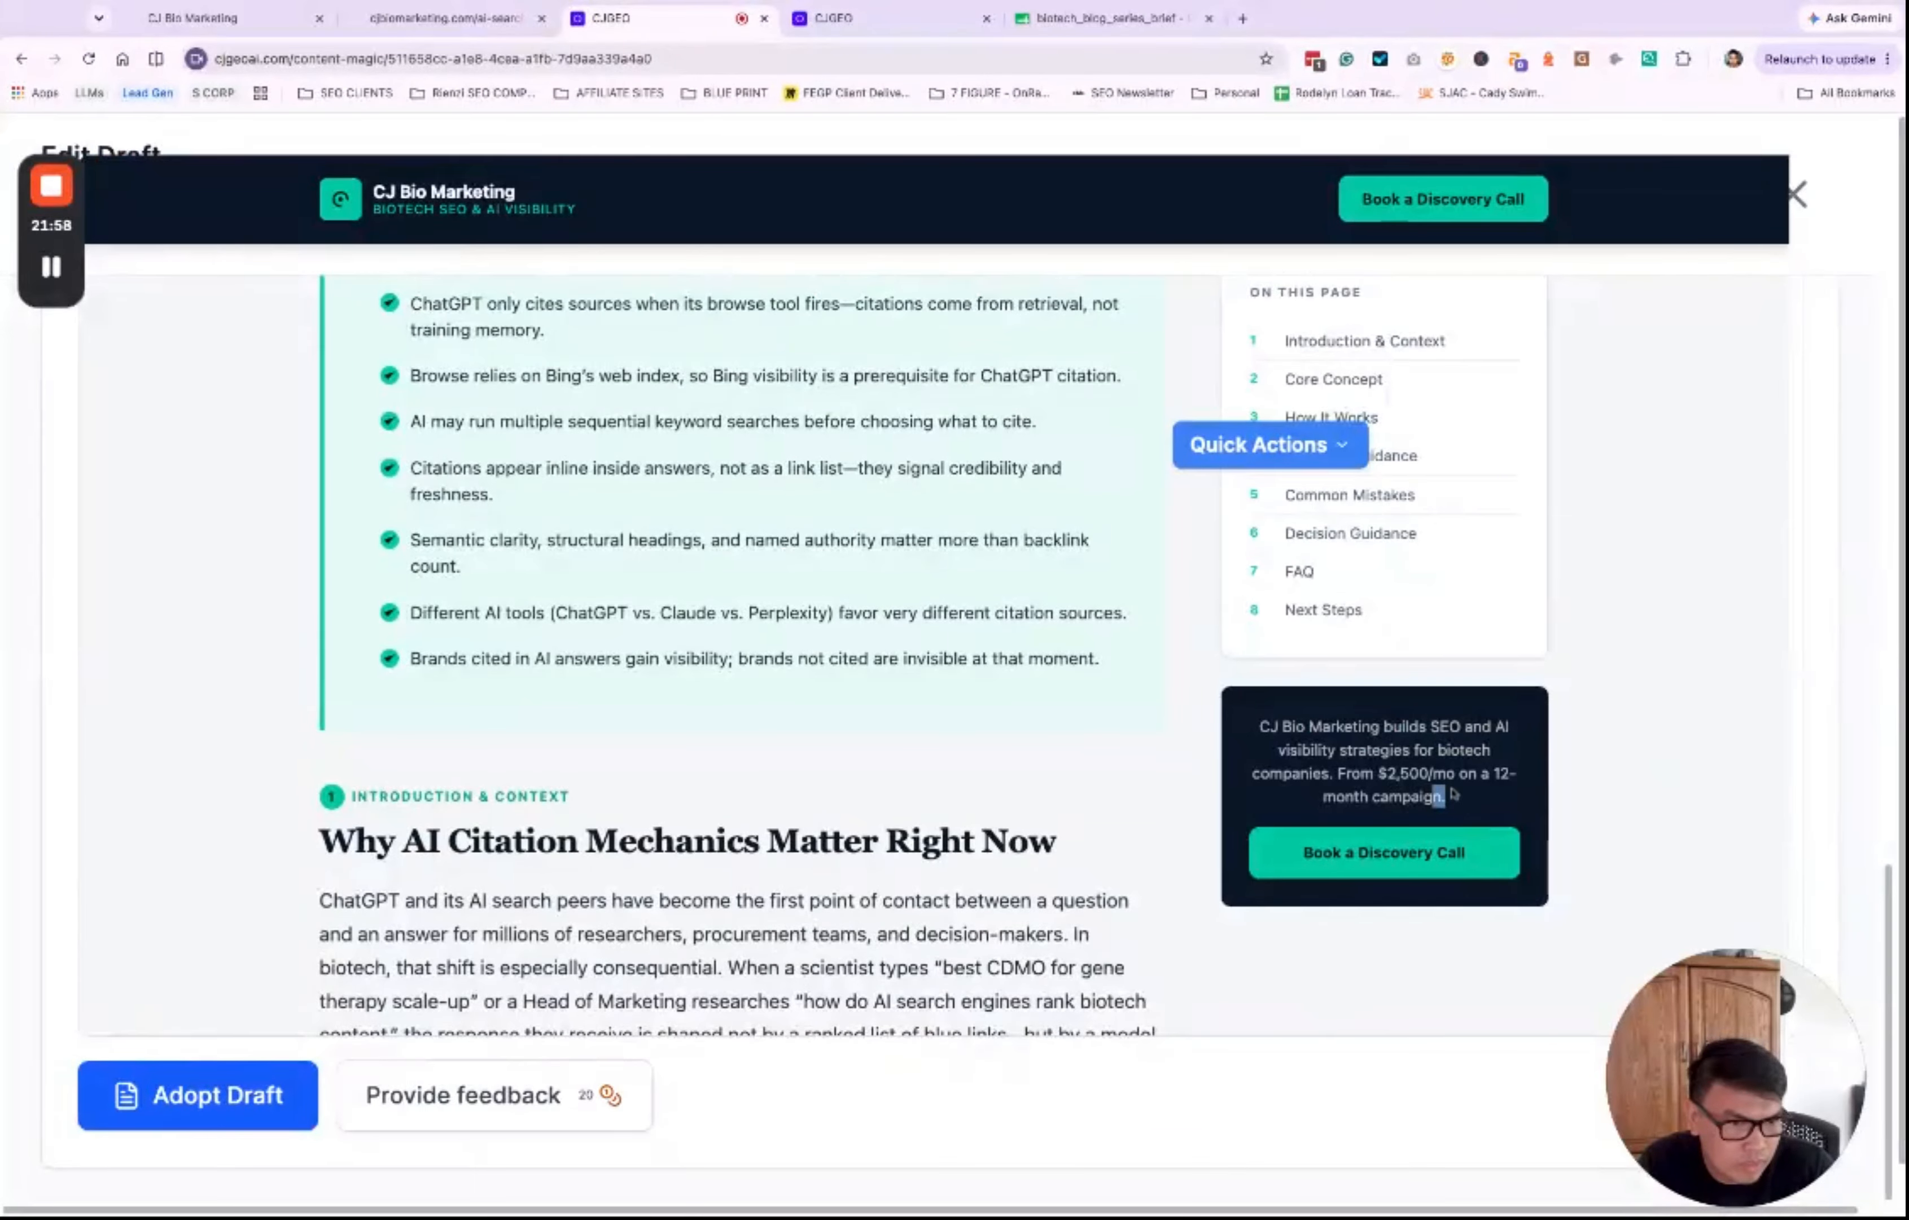
# Step: Copy the draft's sidebar banner text about biotech SEO and AI visibility strategies, and open the form for giving feedback on the draft
pyautogui.moveTo(1455, 793); pyautogui.dragTo(1298, 751)
pyautogui.hotkey('ctrl', 'shift', 'Tab')
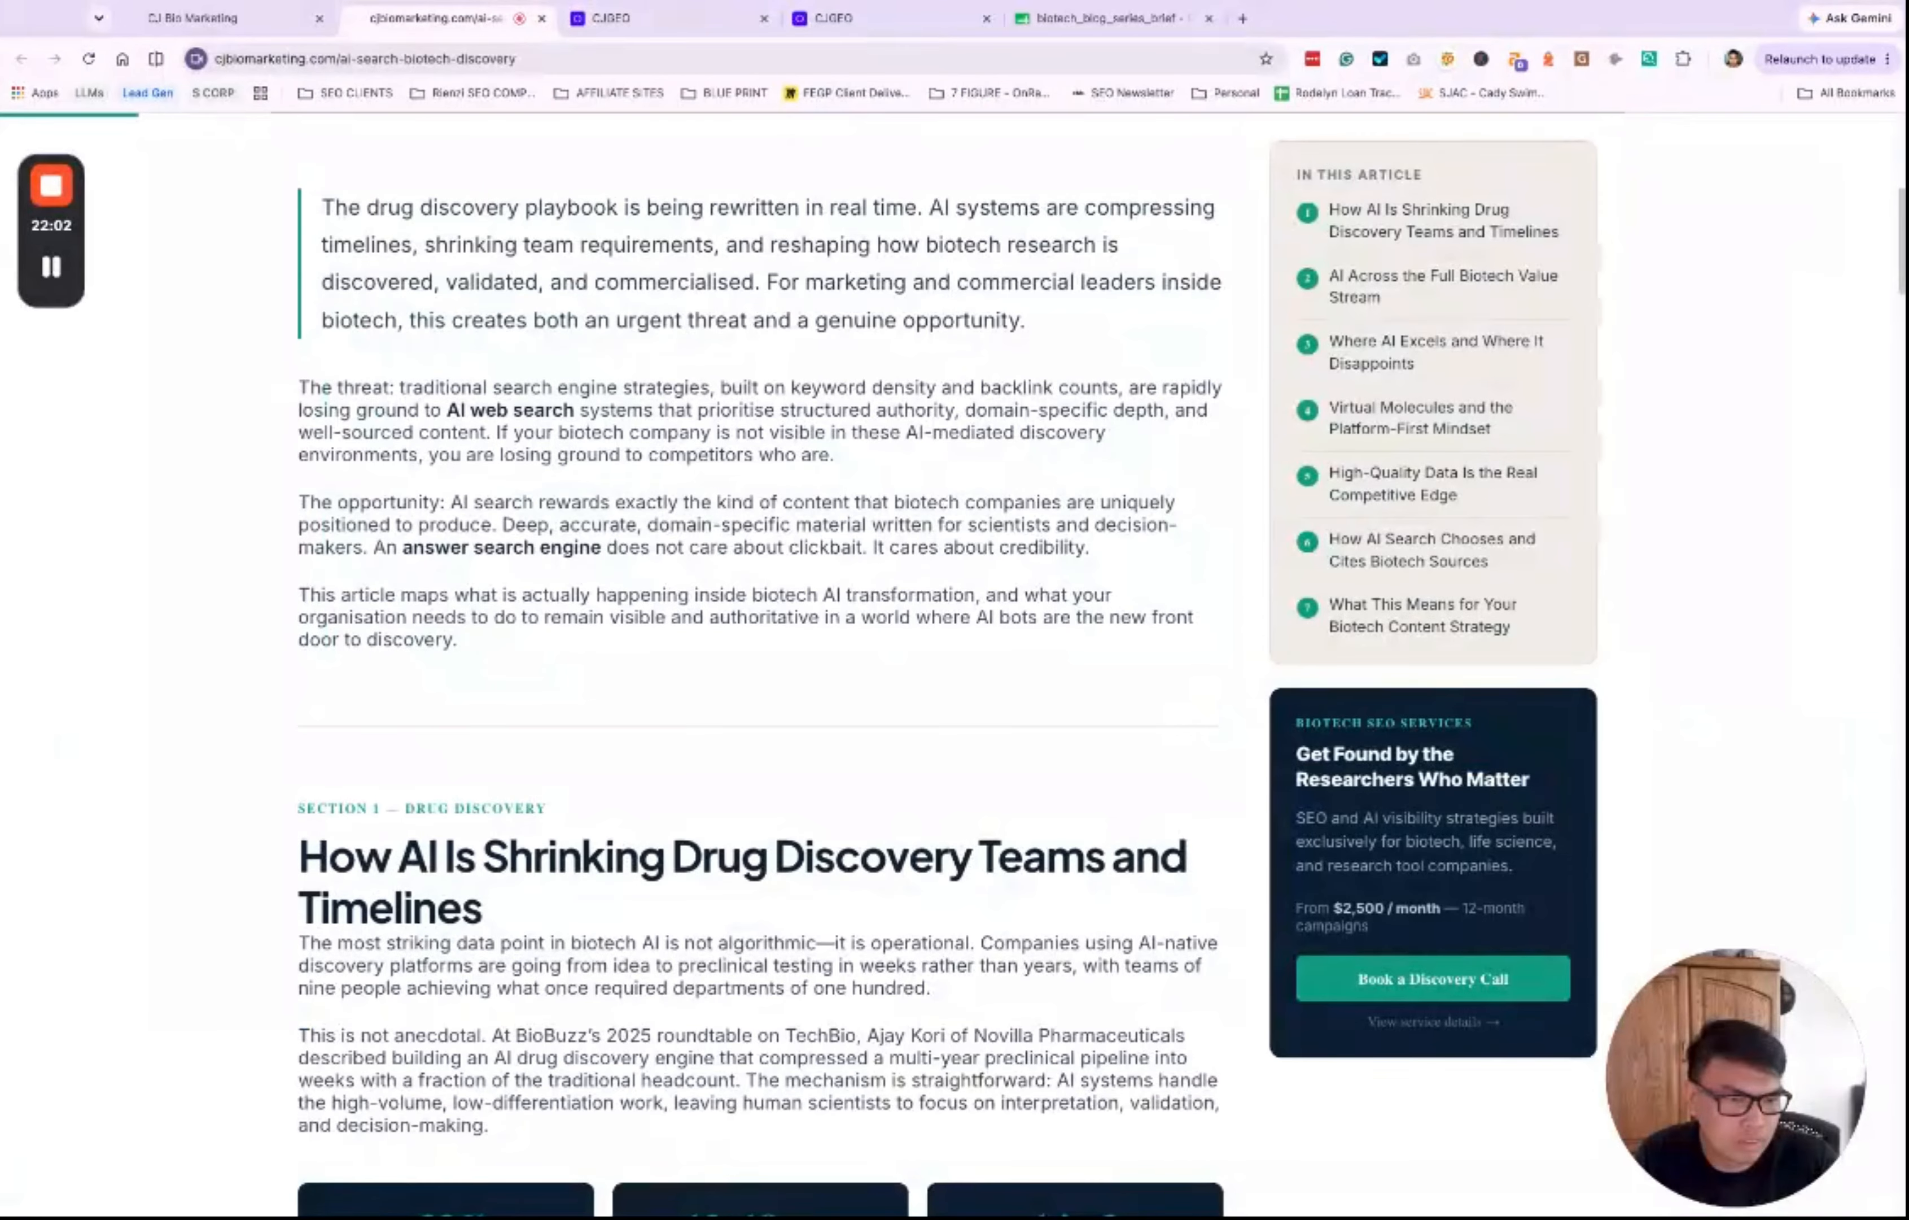
pyautogui.hotkey('ctrl', 'Tab')
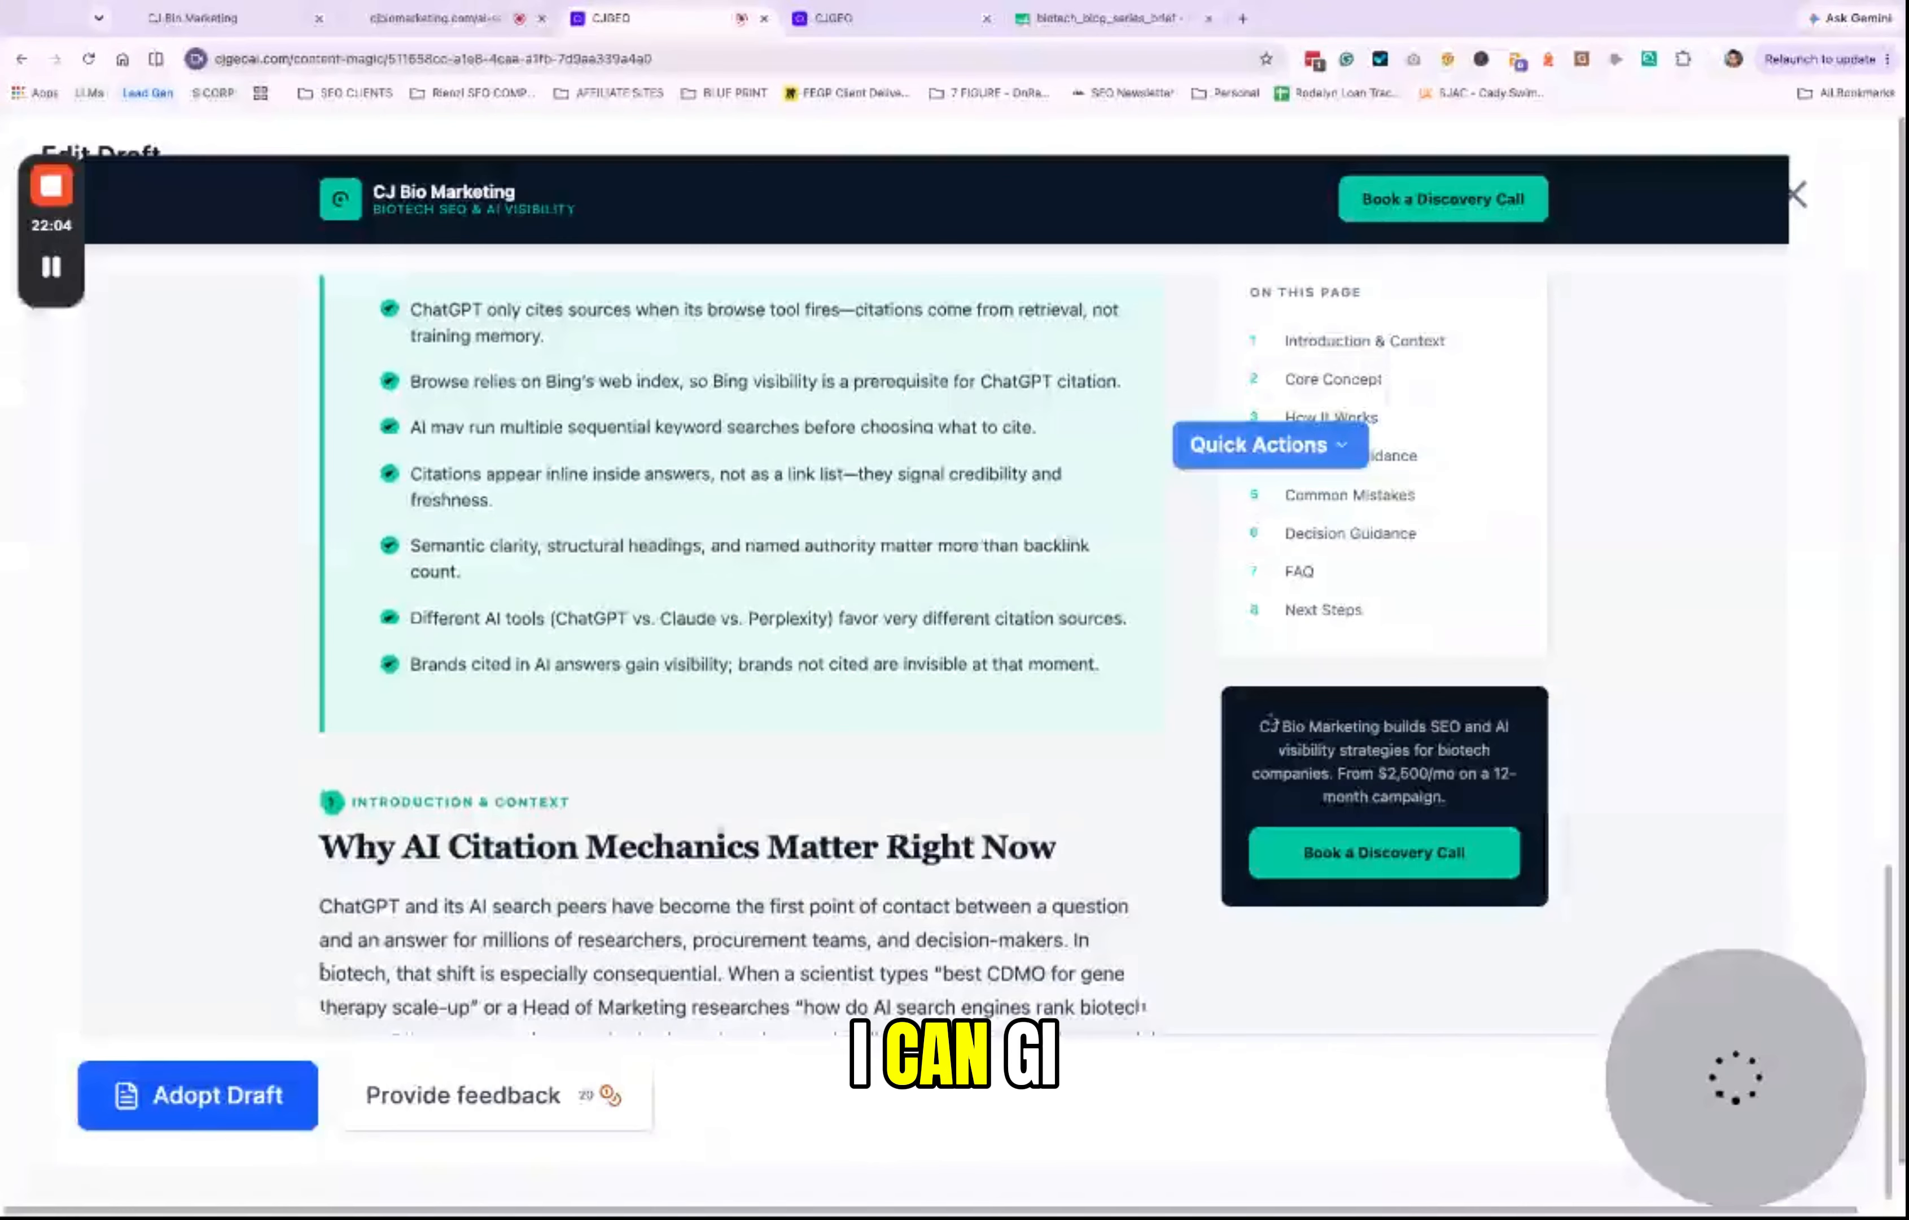
pyautogui.click(463, 1096)
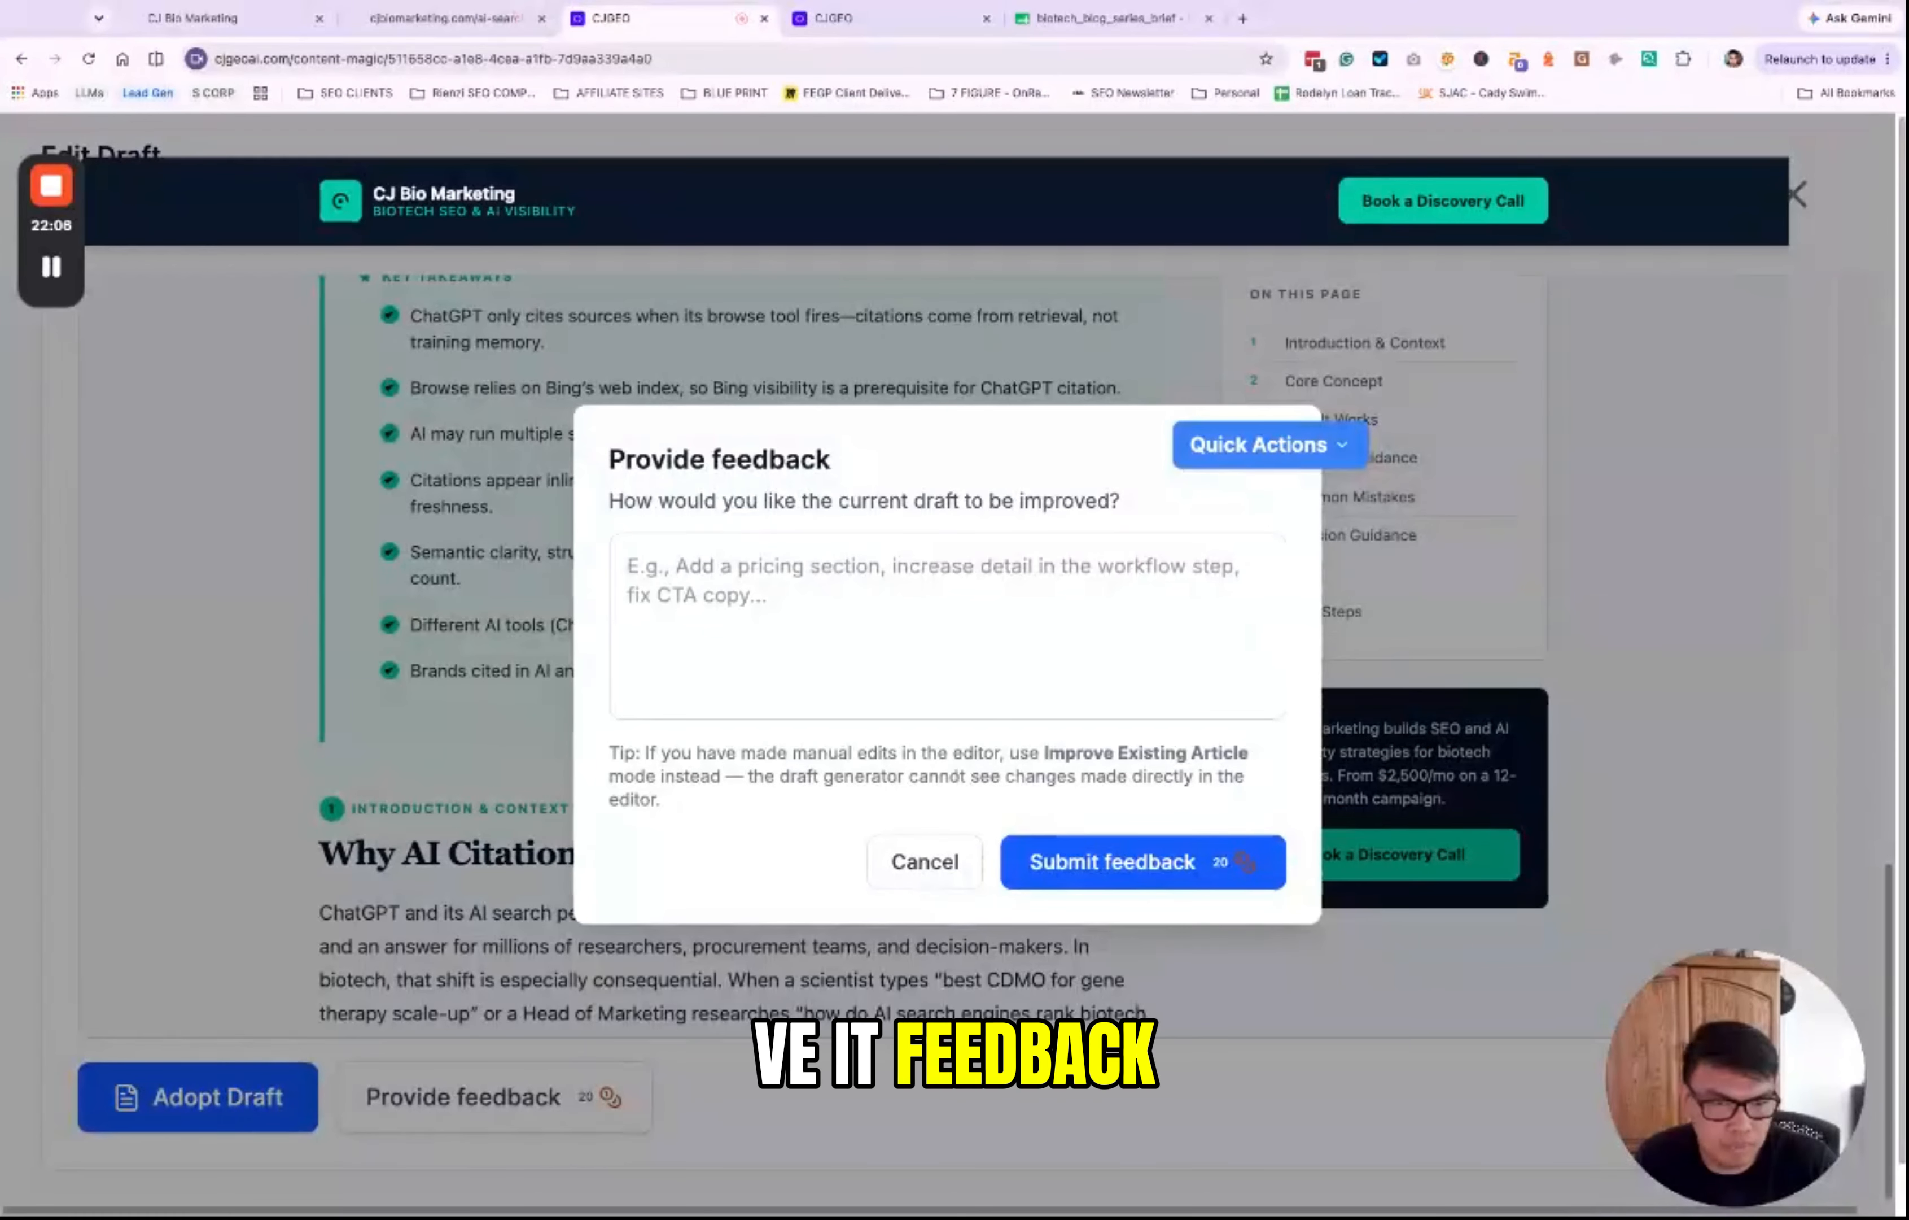
# Step: Copy the heading "Get Found by the Researchers Who Matter" and its description from the published article's banner, and return to the feedback form
pyautogui.hotkey('ctrl', 'shift', 'Tab')
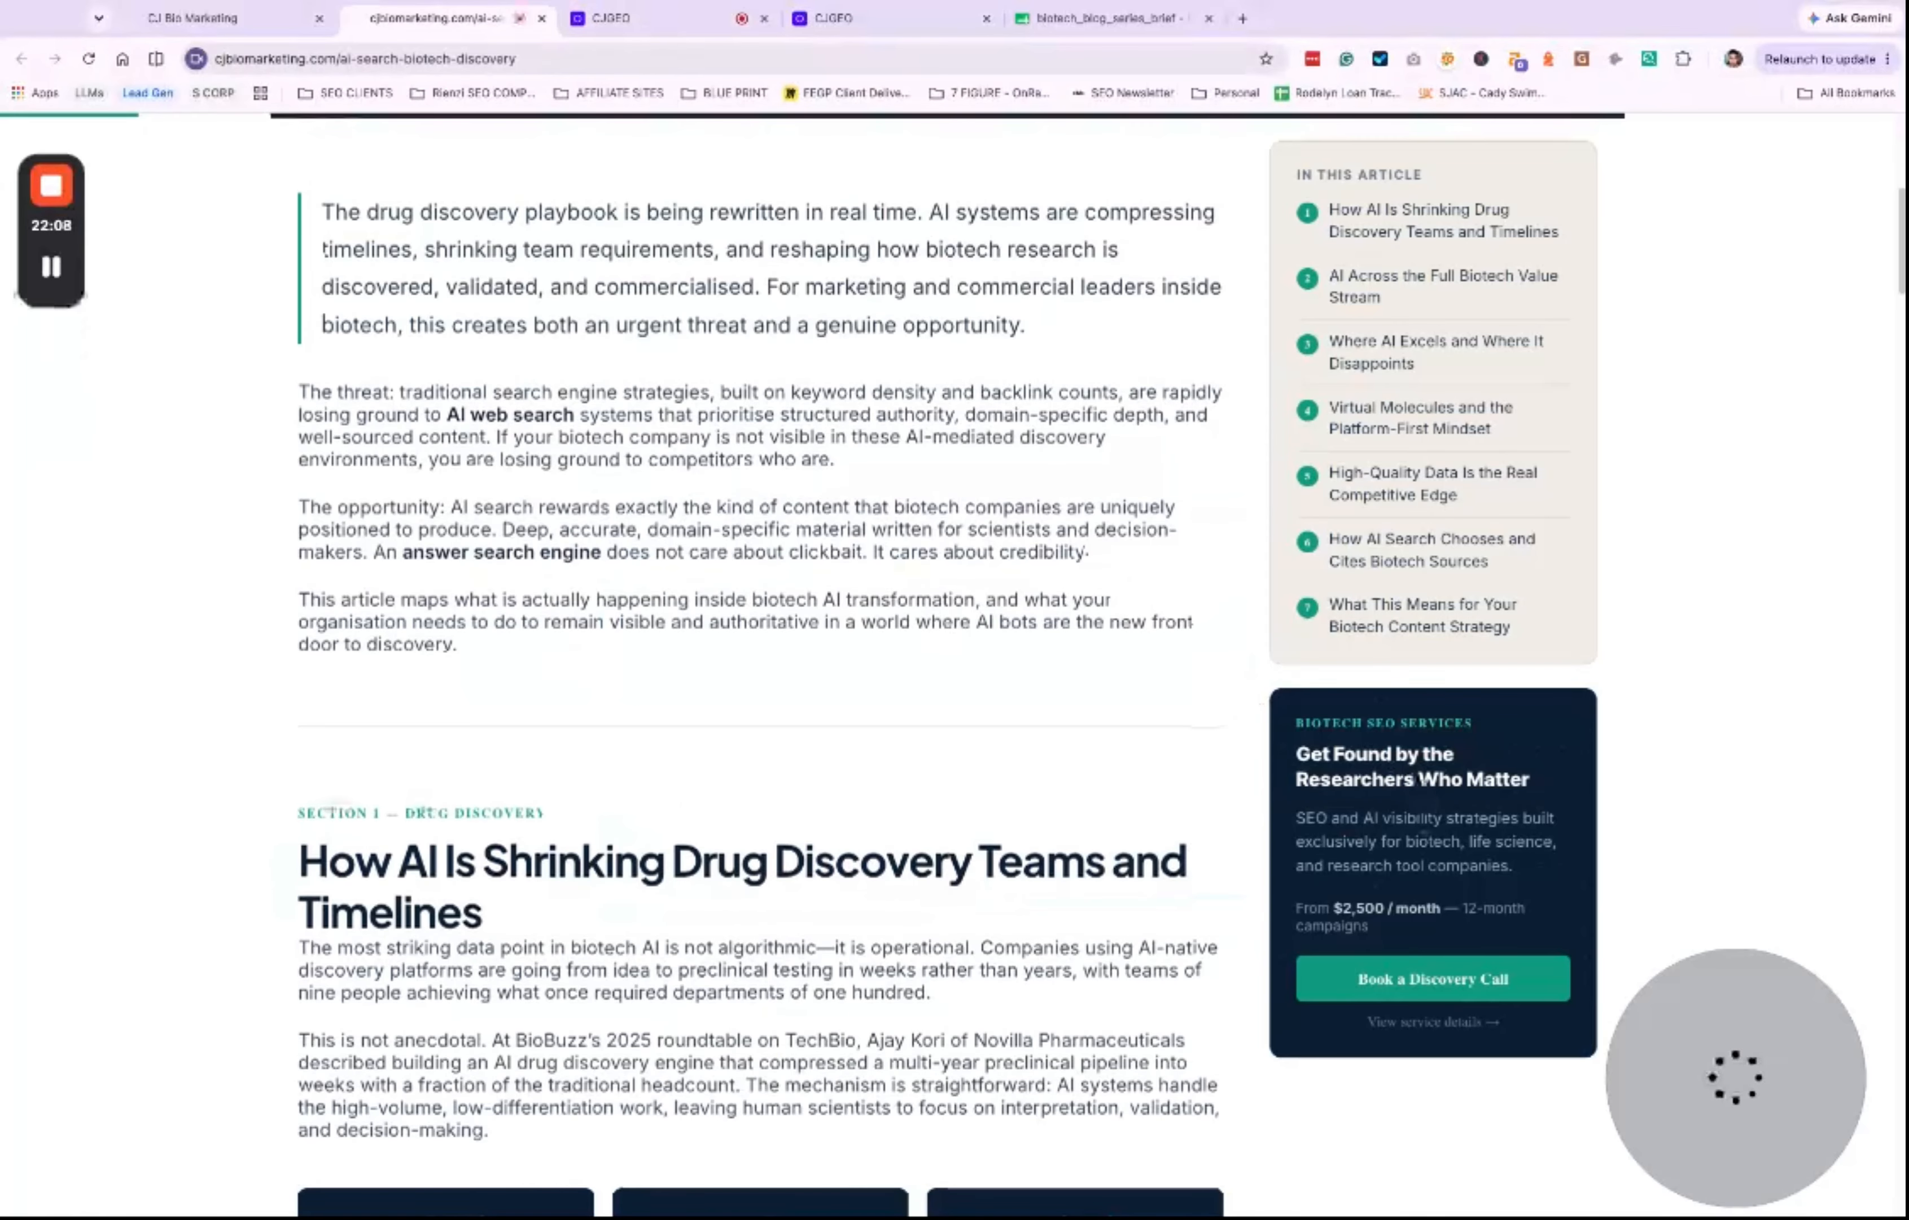
pyautogui.moveTo(1516, 868); pyautogui.dragTo(1320, 778)
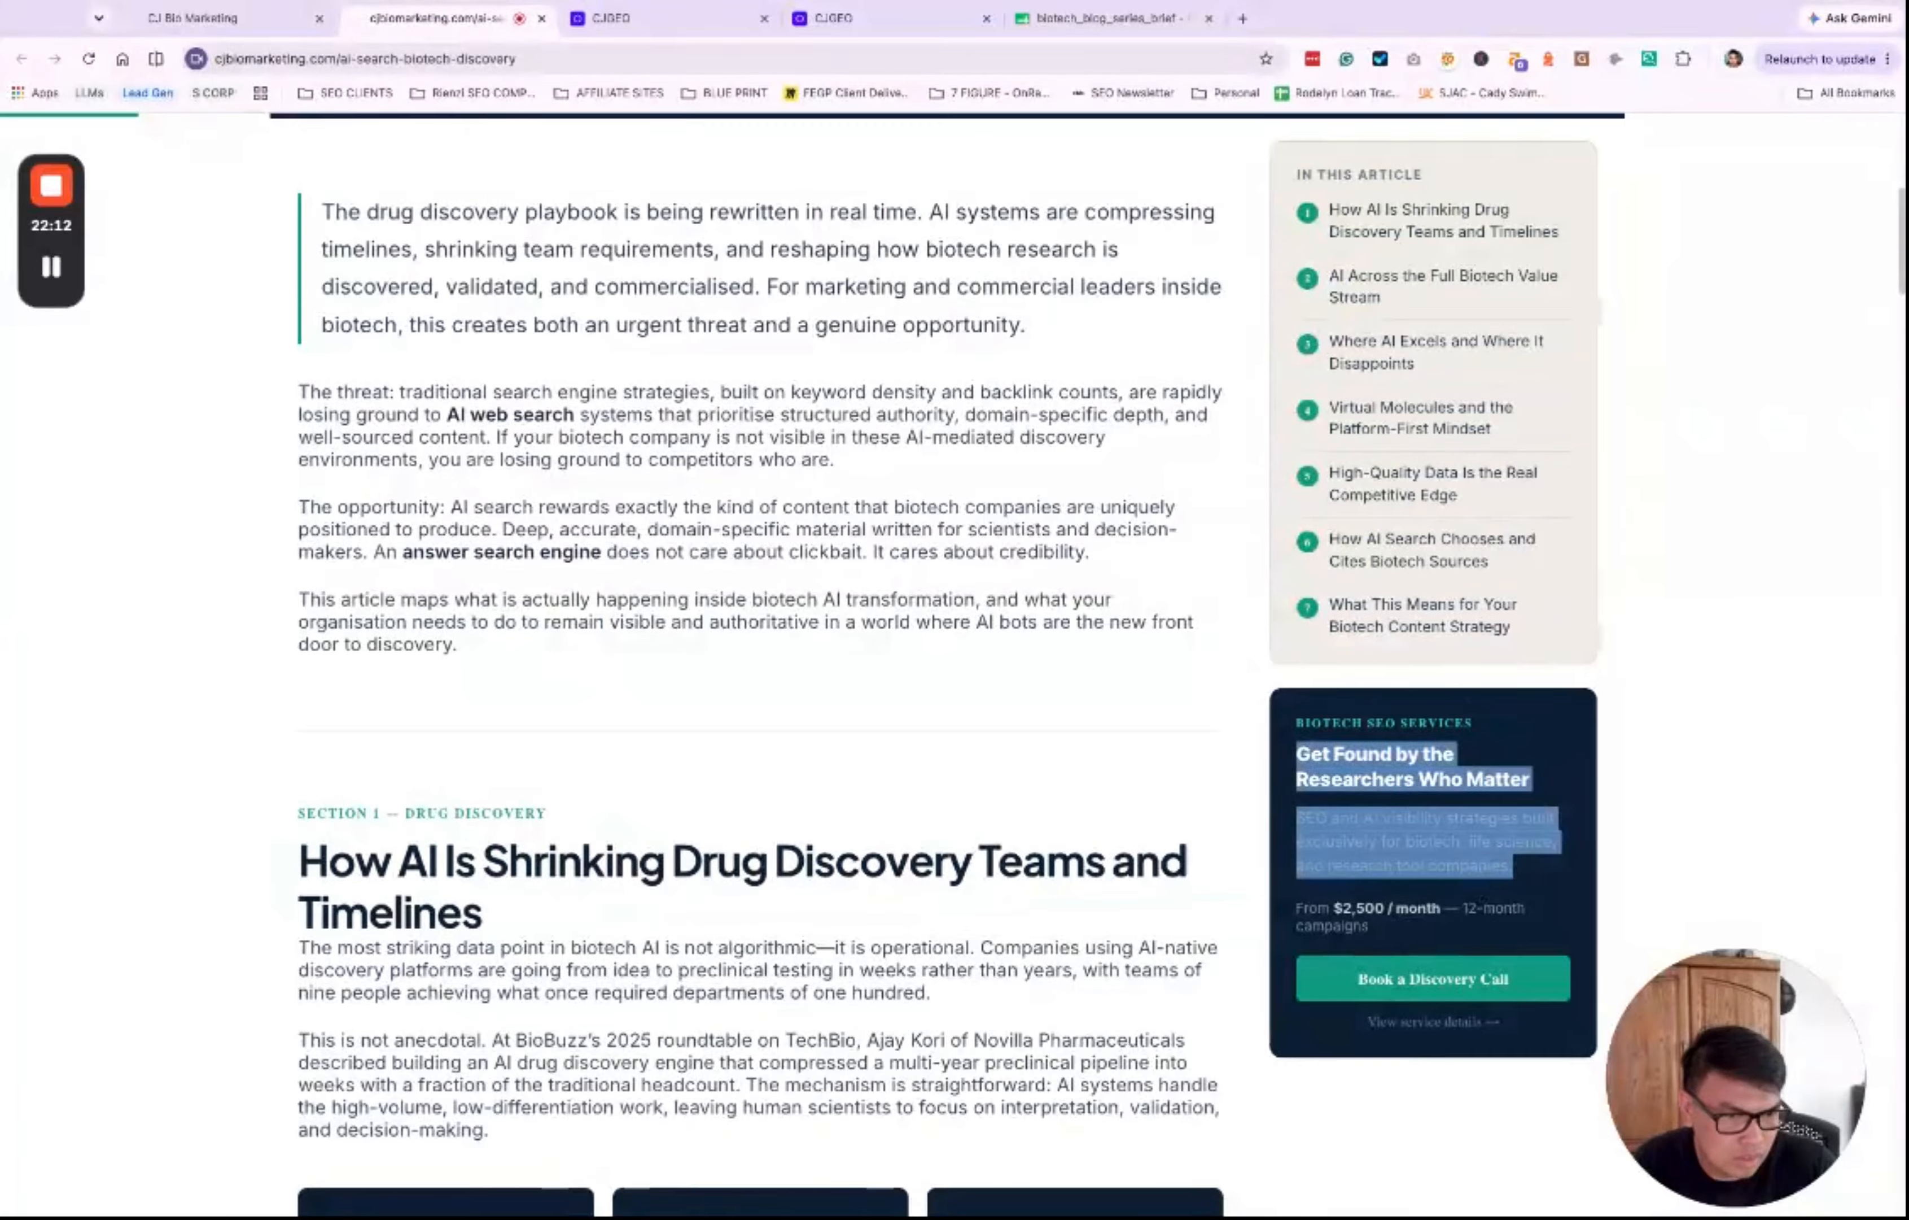
pyautogui.hotkey('ctrl', 'Tab')
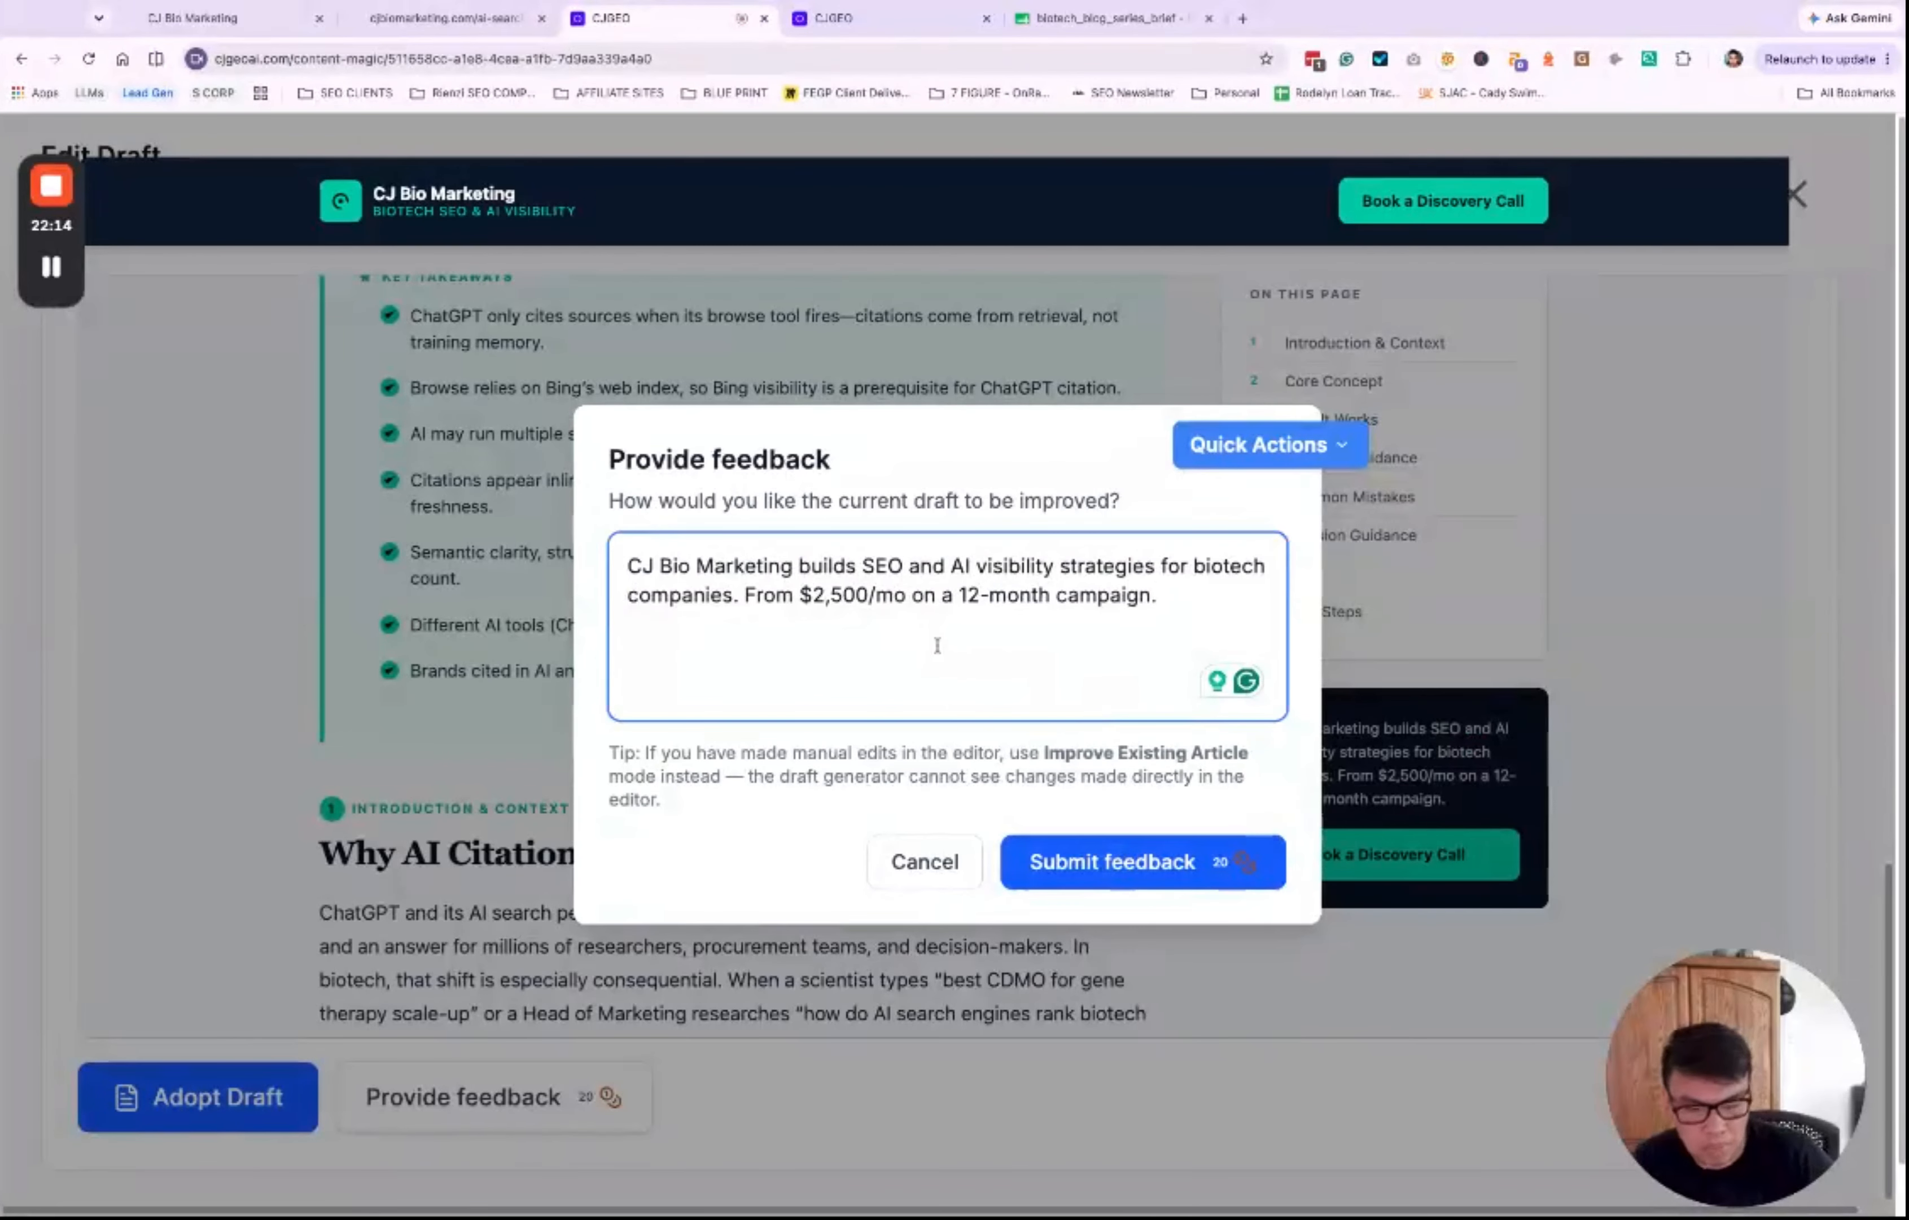
# Step: Introduce the draft's banner text in the feedback with "Replace this:" and add "With this:" as a separate paragraph below it
pyautogui.write('Replace this')
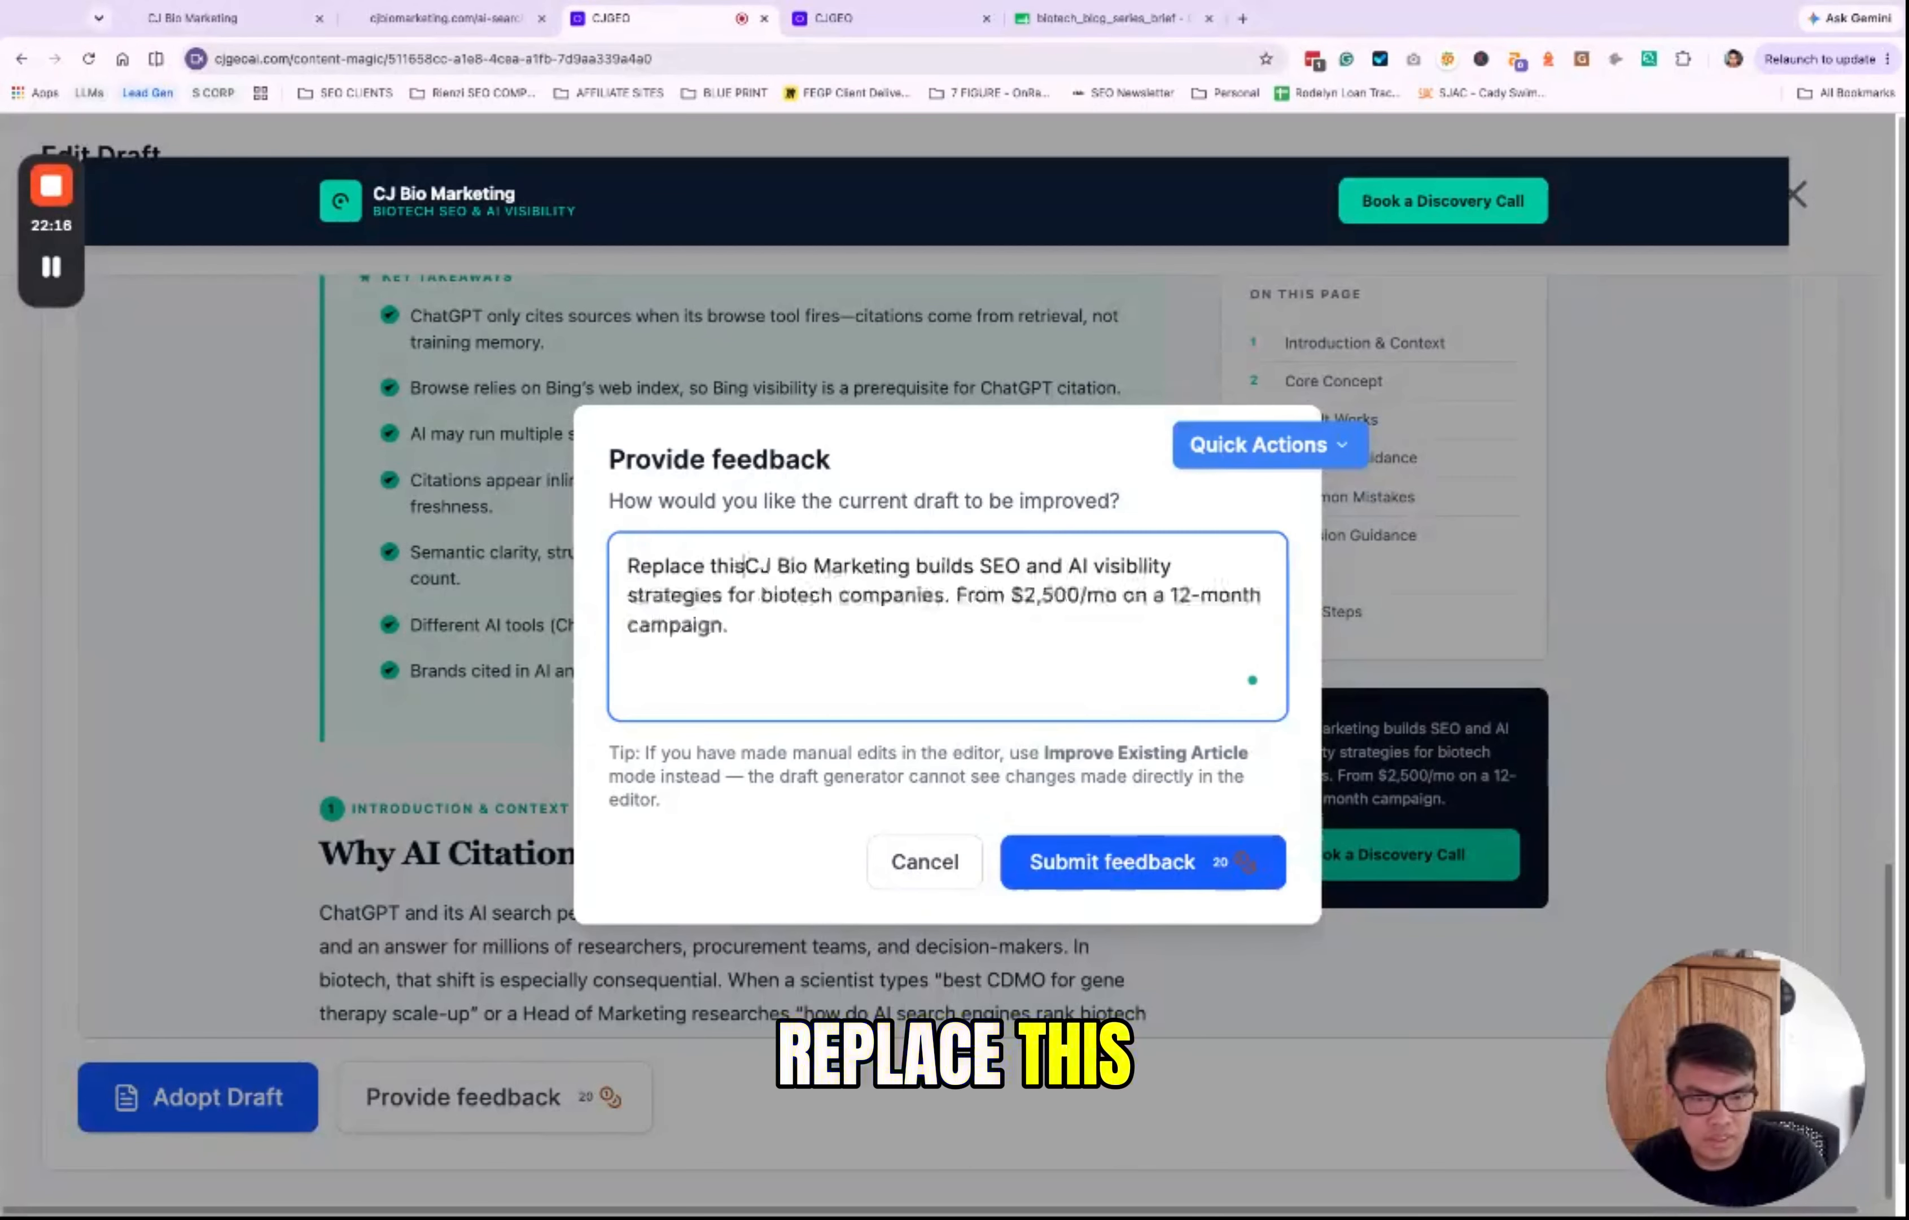
pyautogui.press('Return')
pyautogui.press('Return')
pyautogui.write('W')
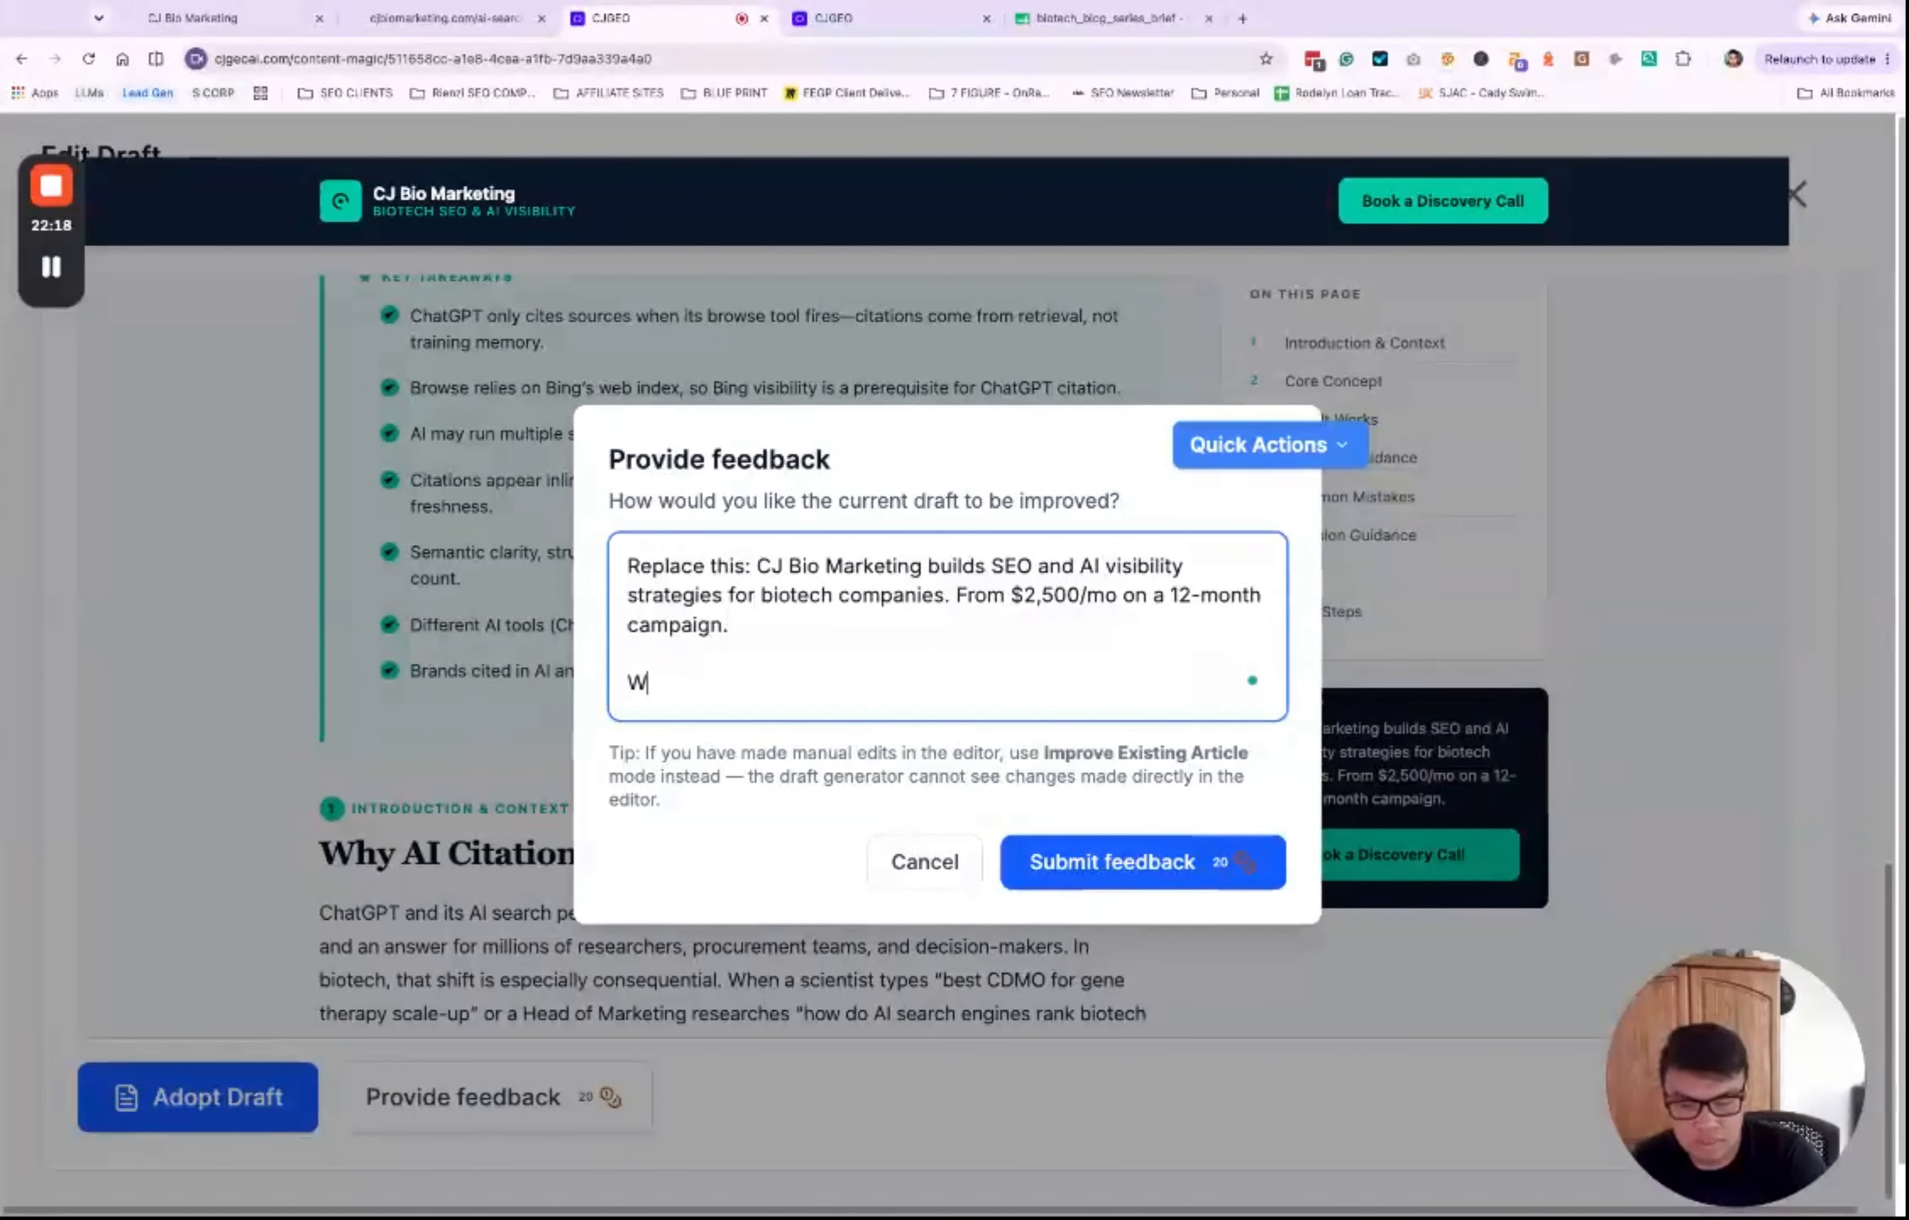
pyautogui.write('hit t')
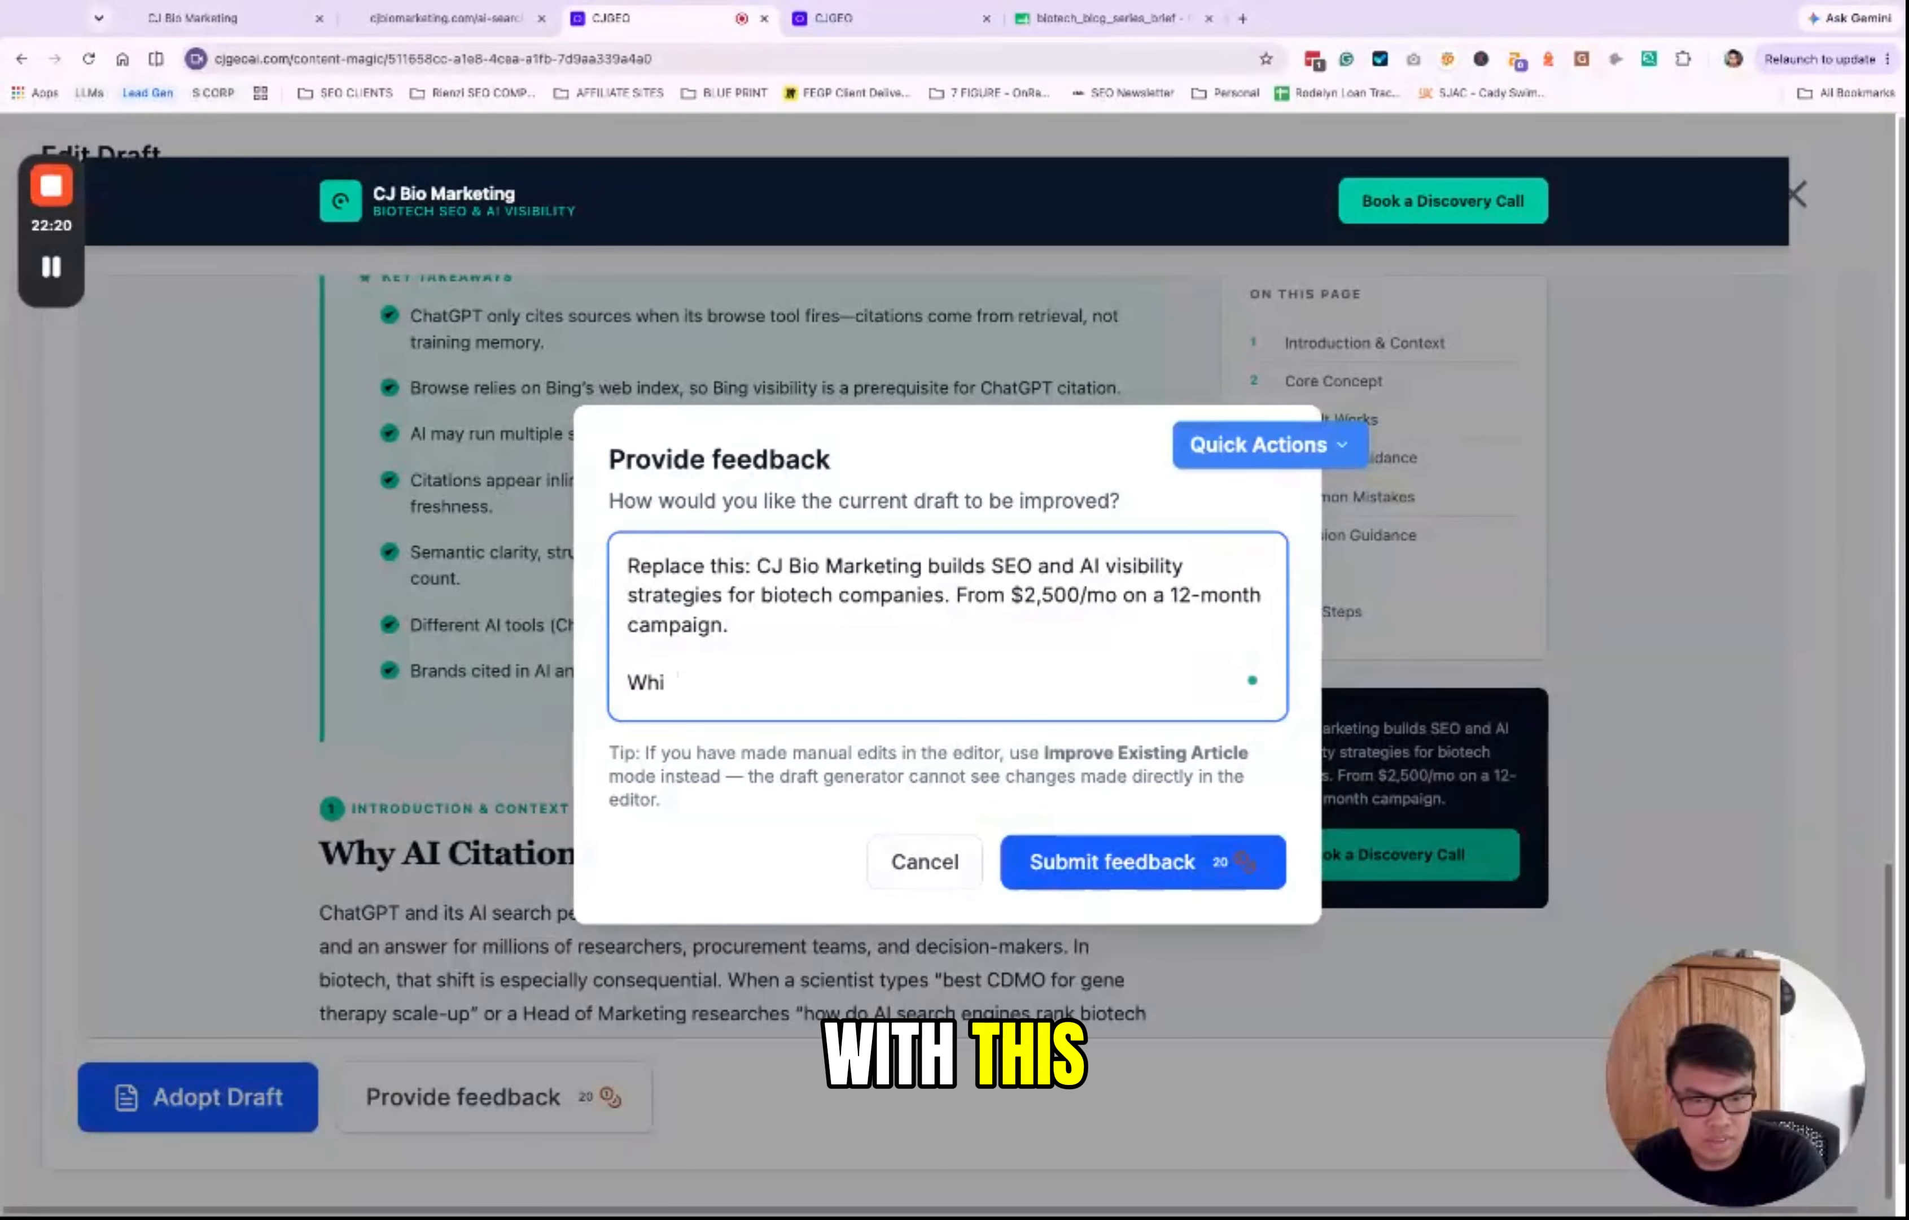
pyautogui.press('BackSpace')
pyautogui.press('BackSpace')
pyautogui.write('ith this:')
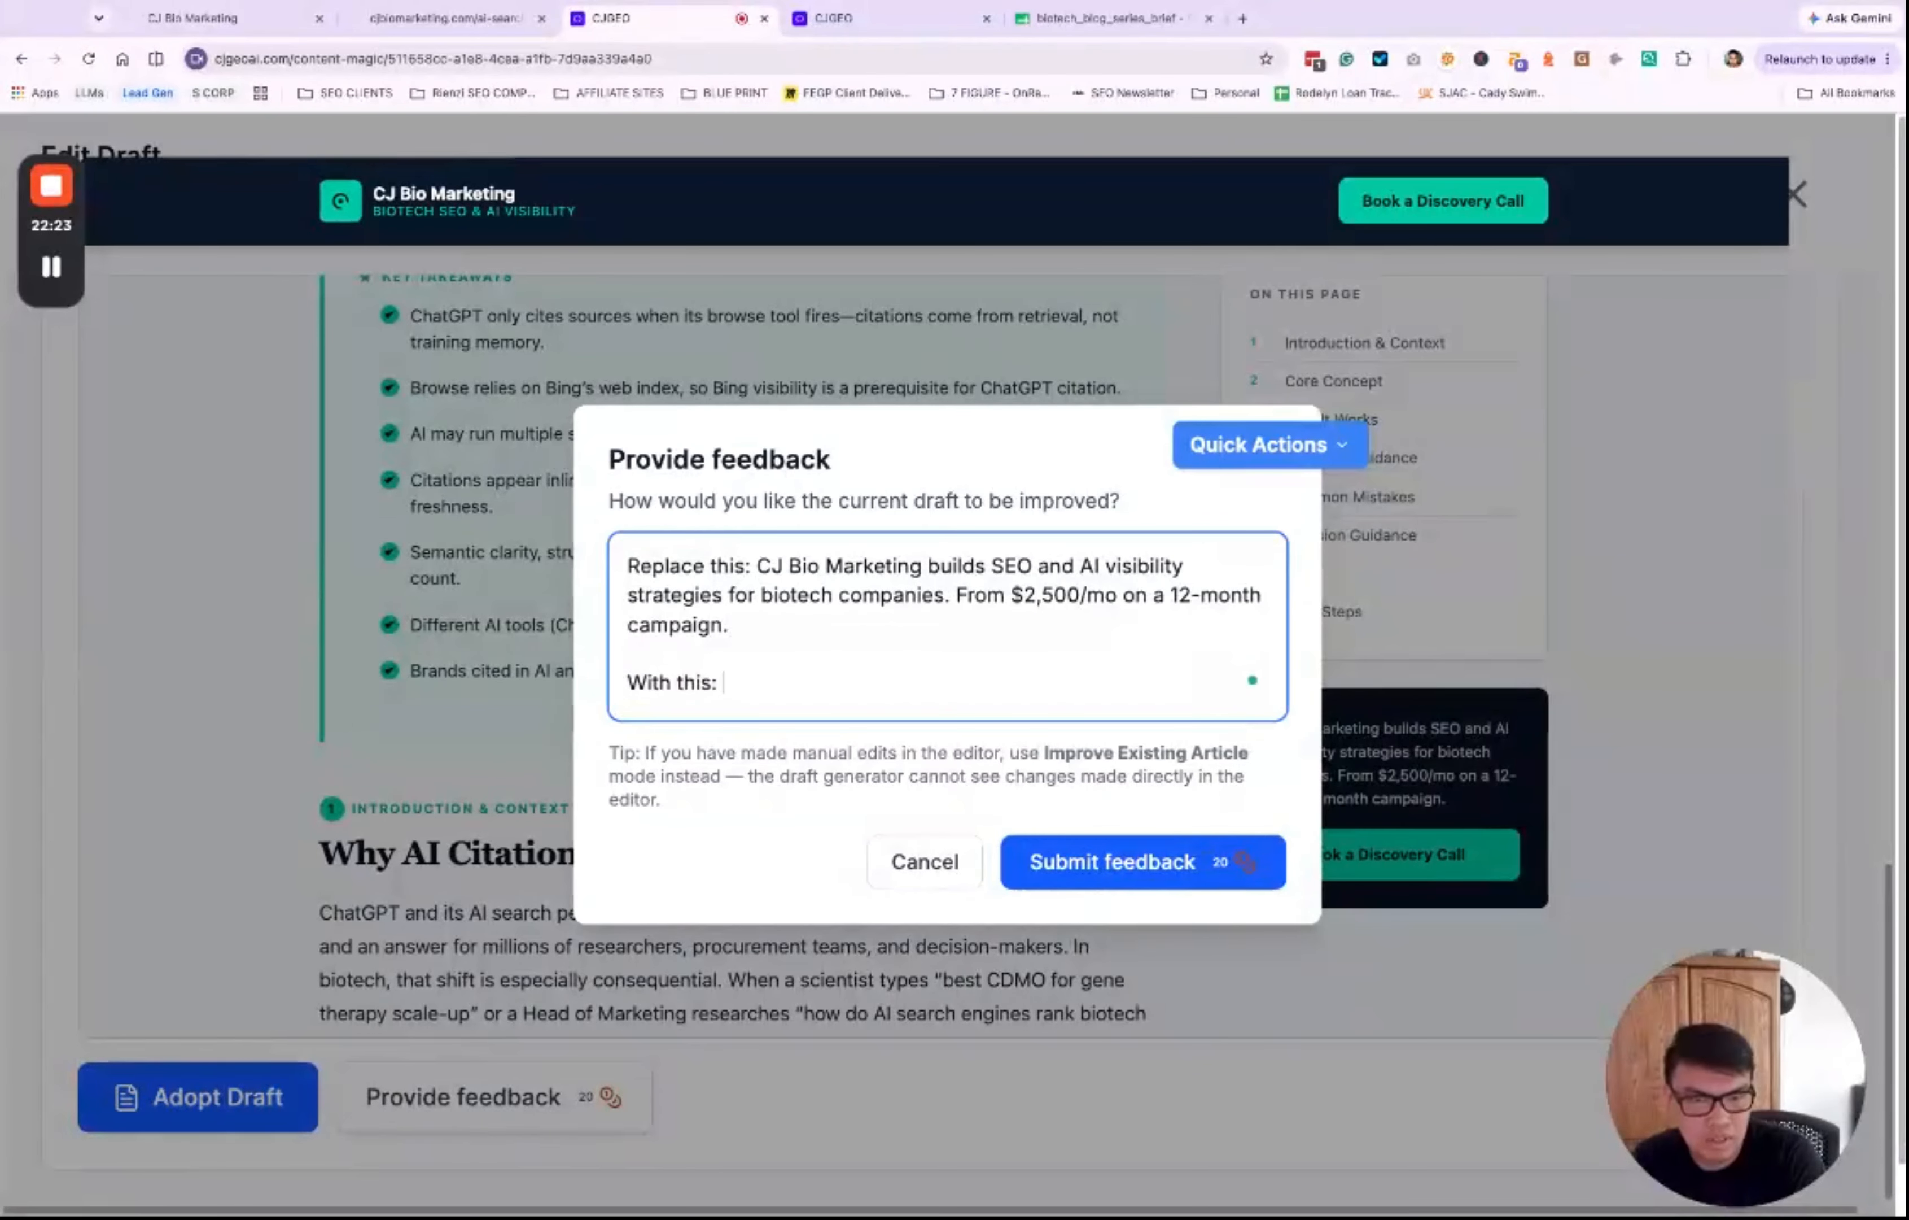
# Step: Insert the copied "Get Found by the Researchers Who Matter" heading and description as separate paragraphs below "With this:" in the feedback
pyautogui.write('Get Found by the Researchers Who Matter  SEO and AI visibility strategies built exclusively for biotech, life science, and research tool companies.')
pyautogui.press('super+z')
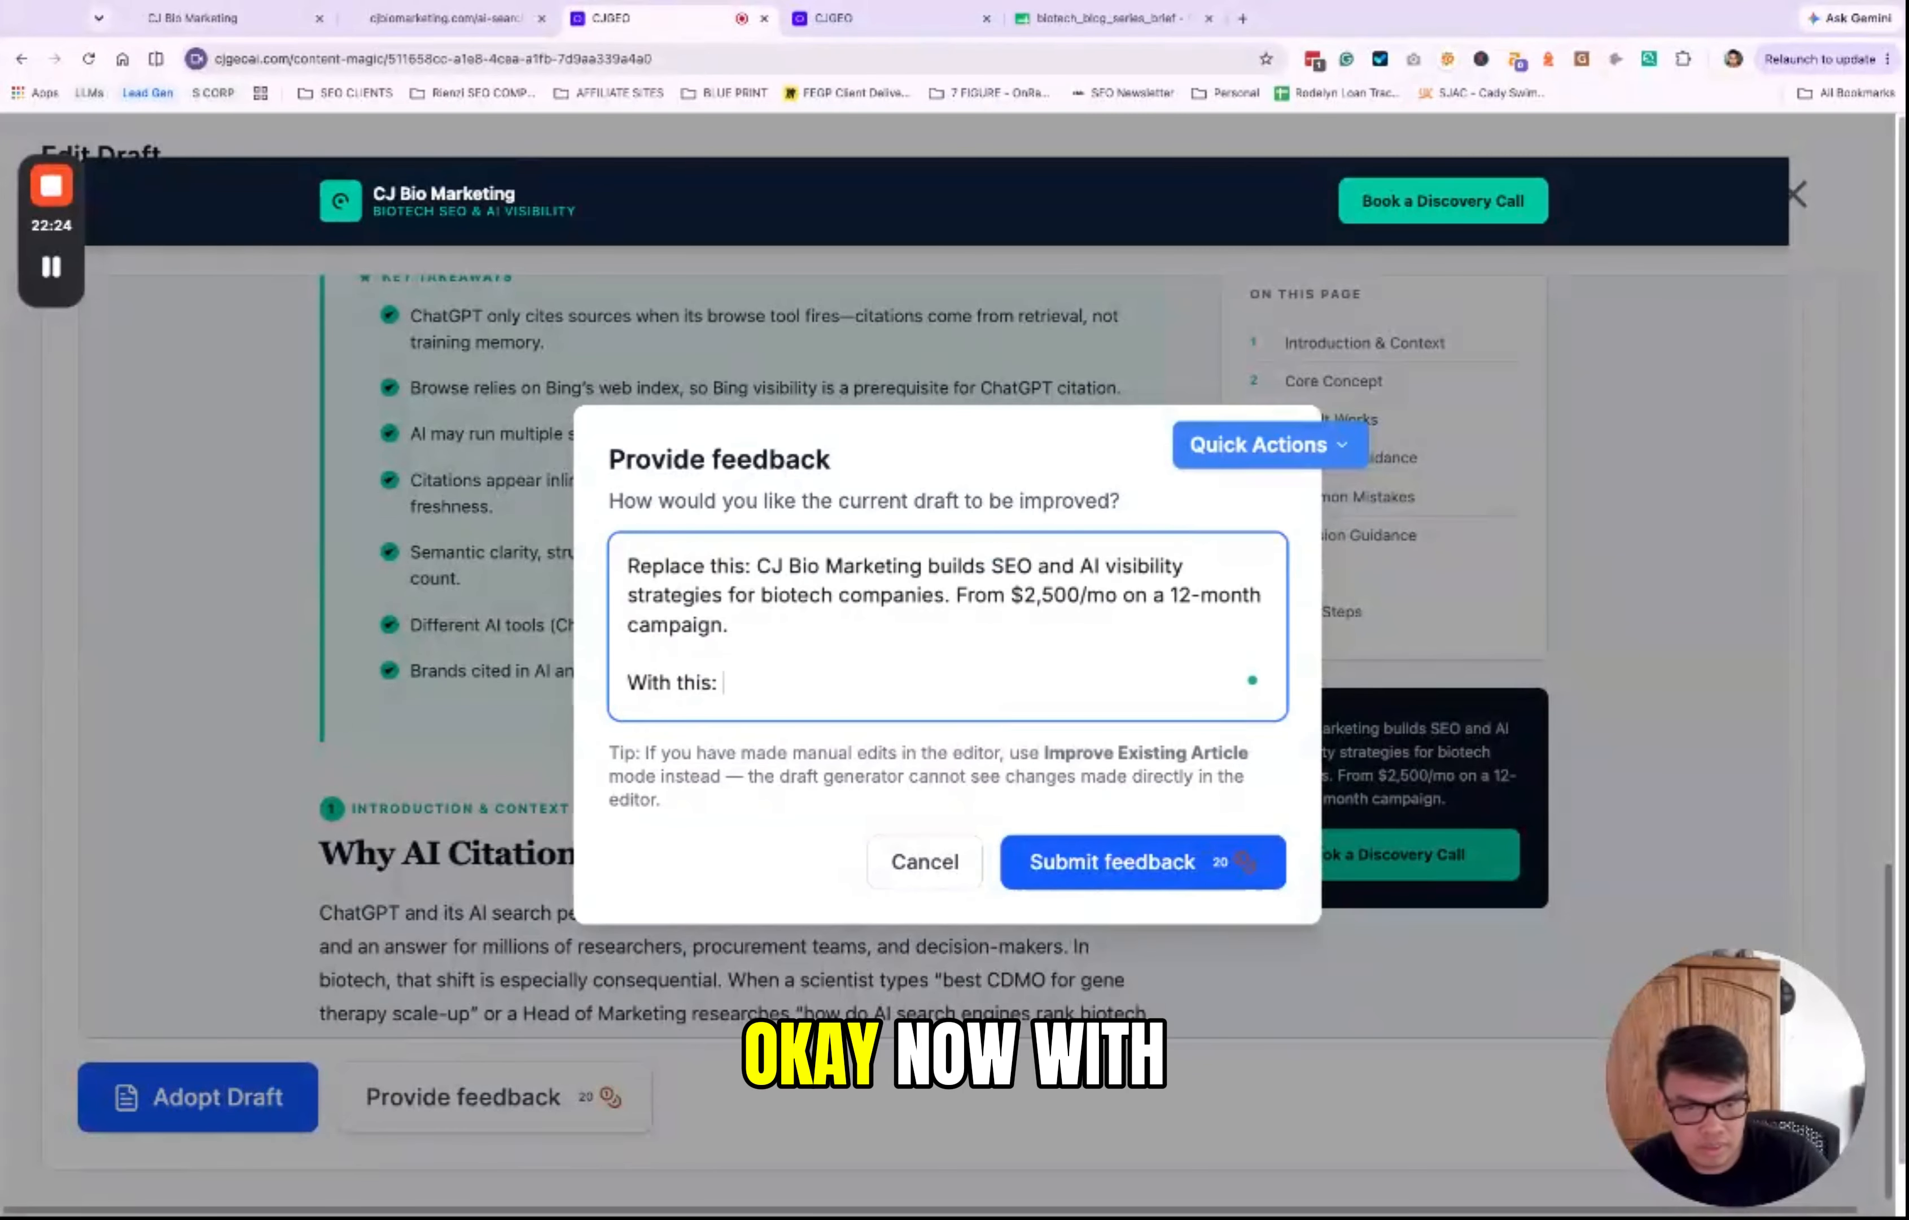
pyautogui.press('Return')
pyautogui.press('Return')
pyautogui.write('Get Found by the Researchers Who Matter  SEO and AI visibility strategies built exclusively for biotech, life science, and research tool companies.')
pyautogui.press('Return')
pyautogui.press('Return')
# Step: Add the instruction "use the banner design on this page:" below the replacement text in the feedback
pyautogui.write('use the desig')
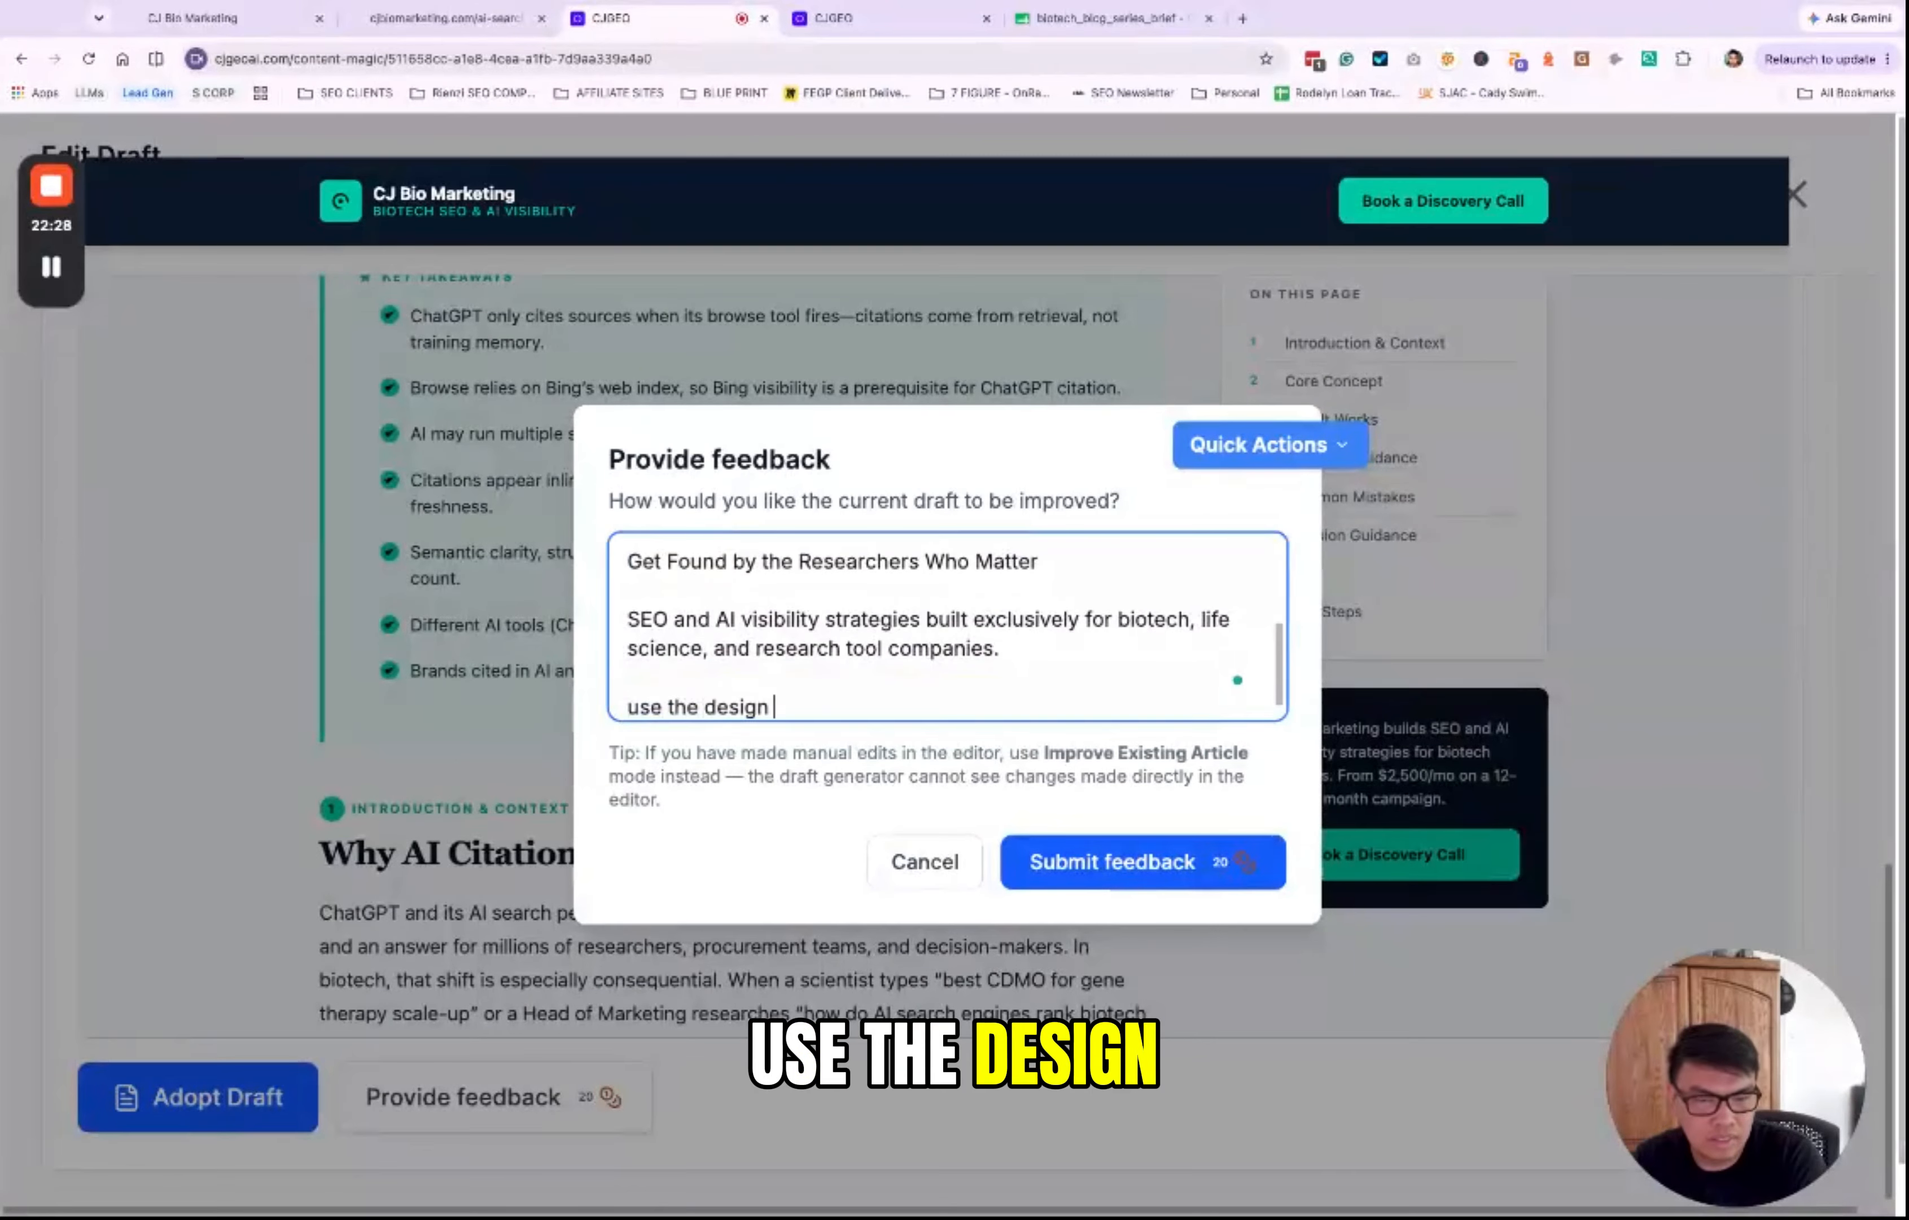
pyautogui.write('n')
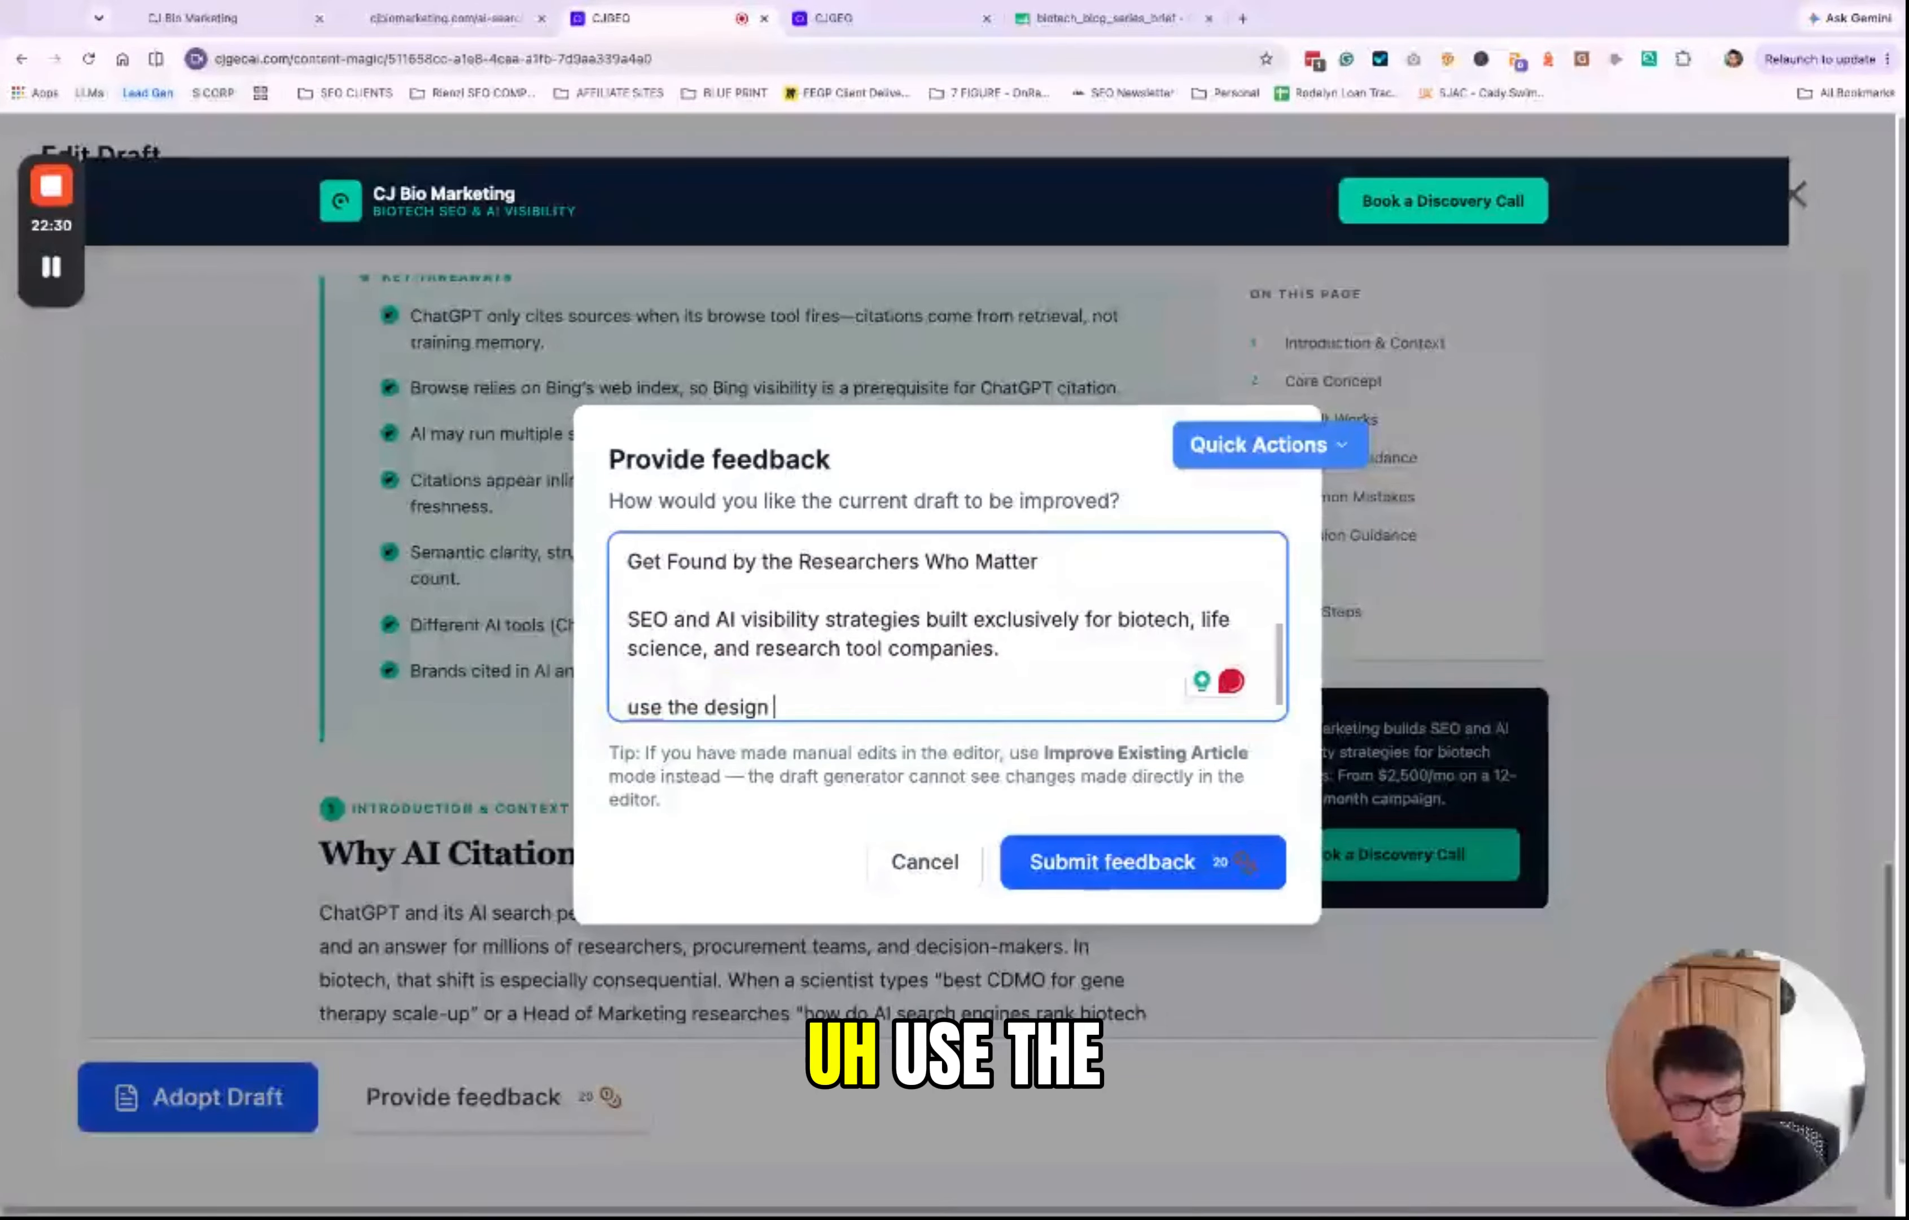
pyautogui.click(629, 706)
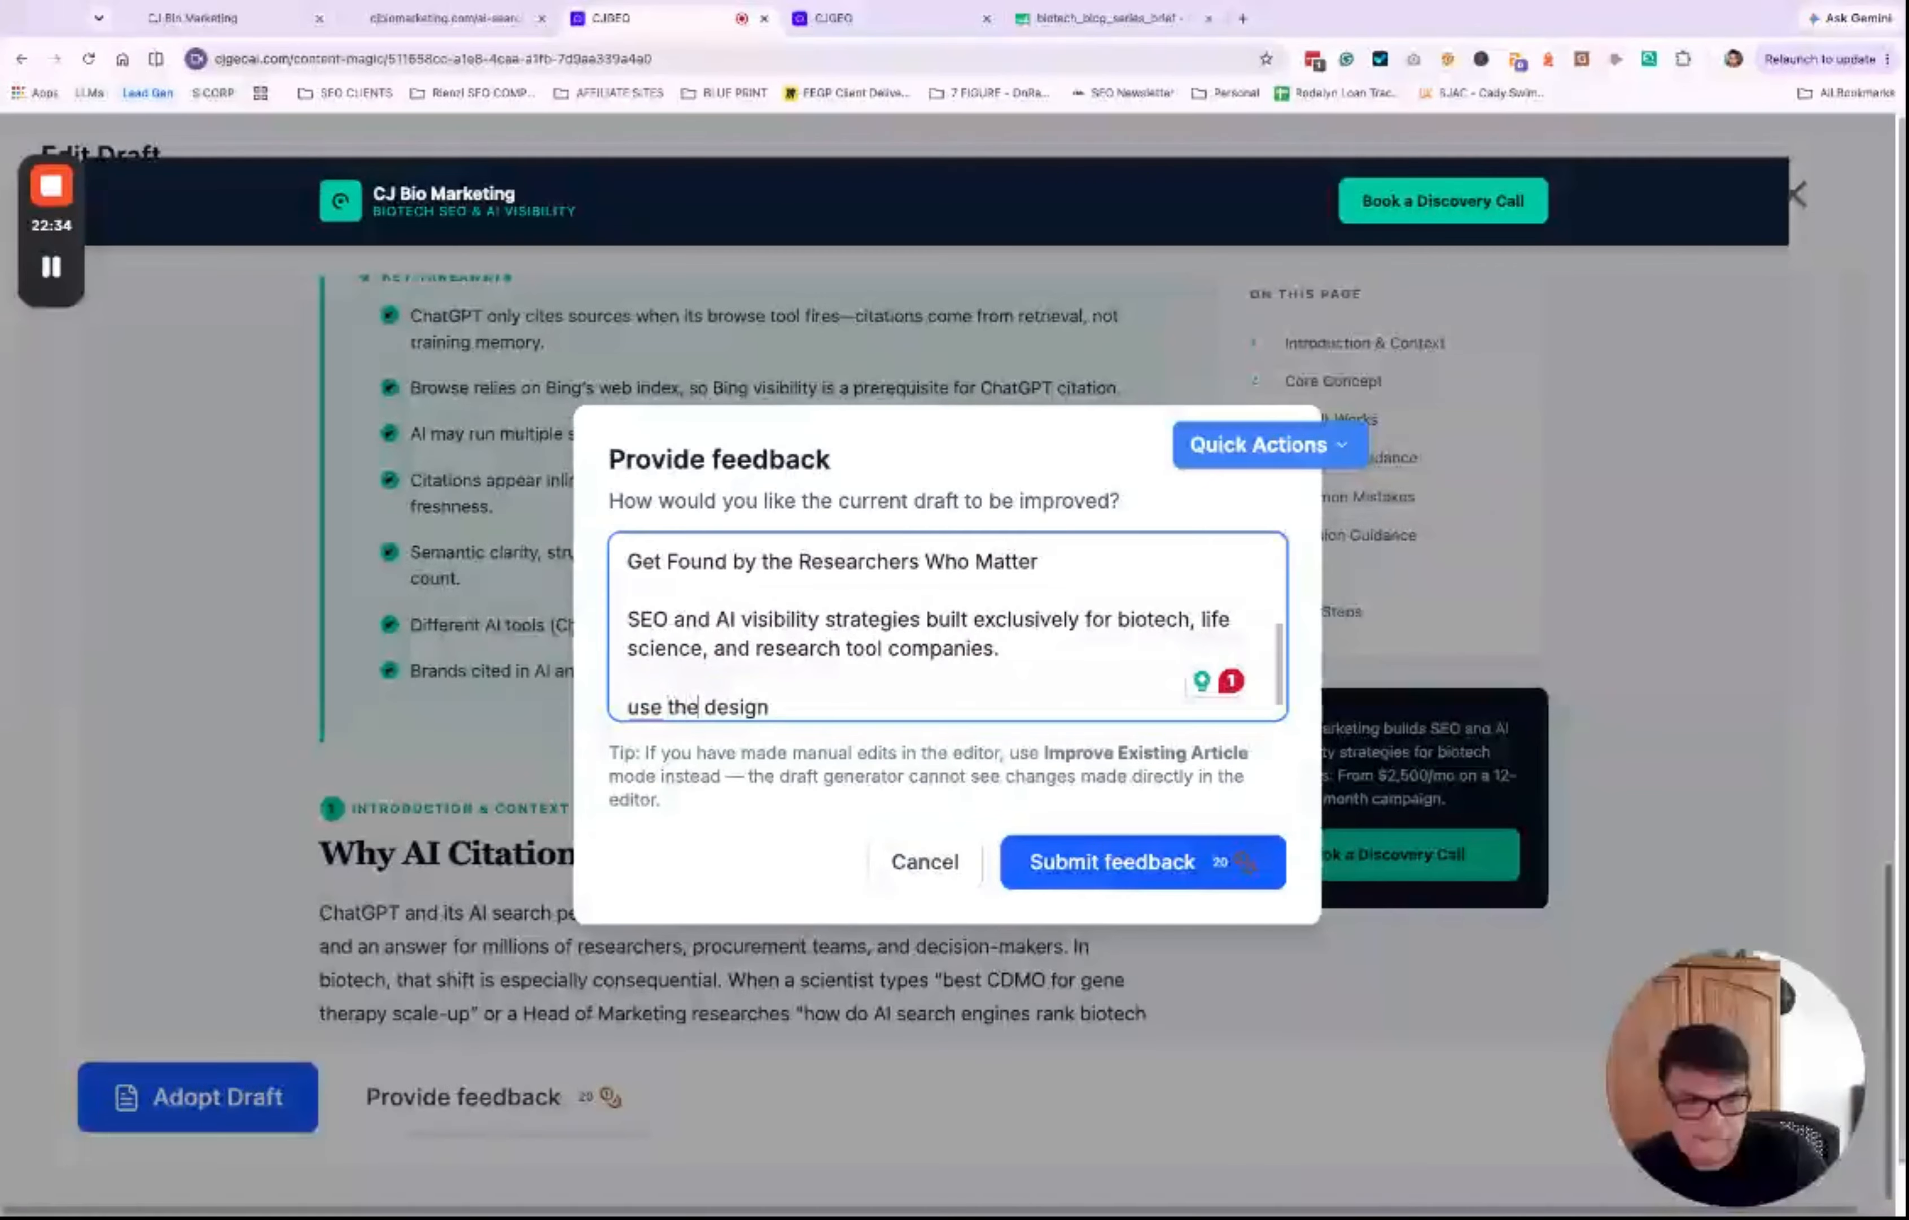
pyautogui.write('banner des')
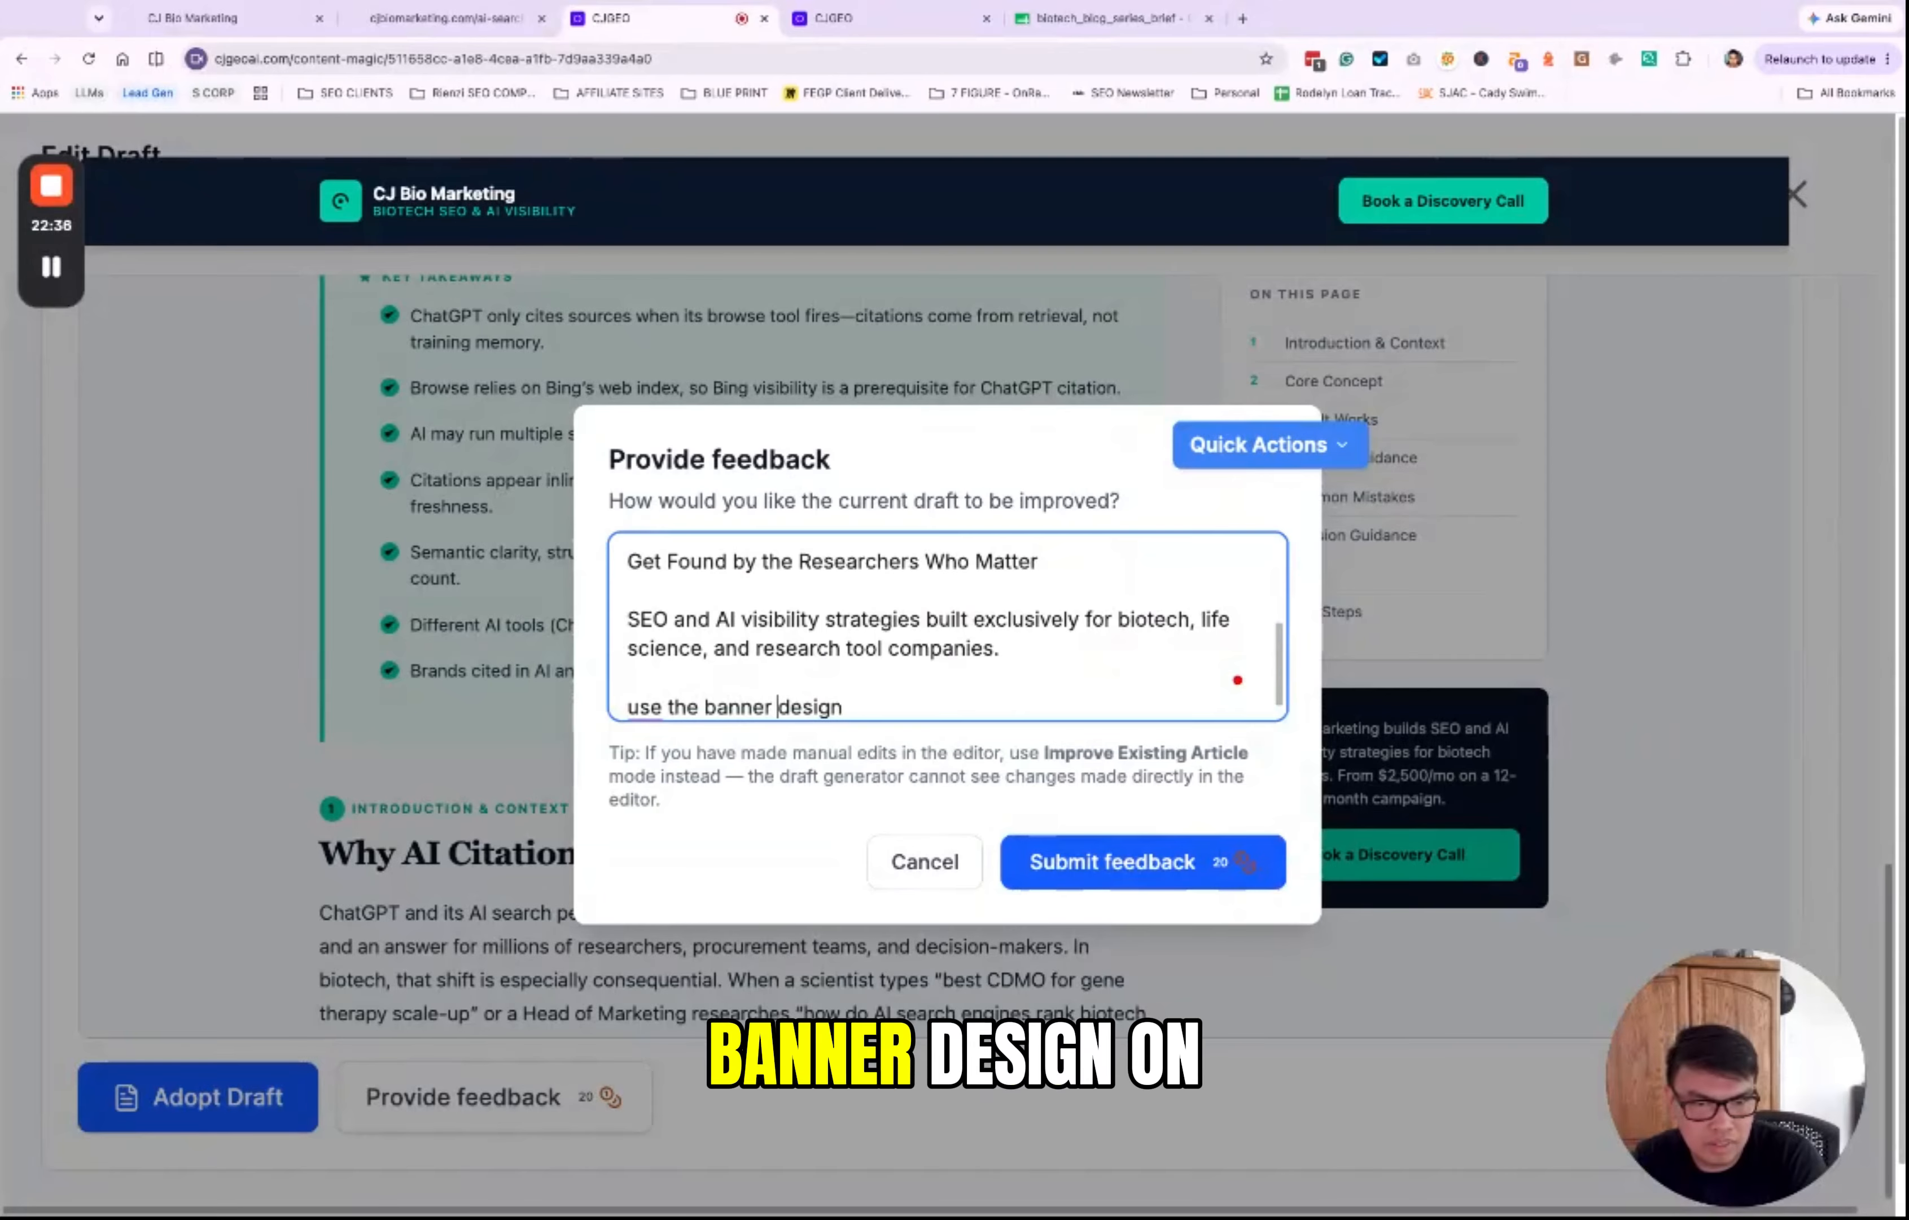
pyautogui.write('ign on this page:design')
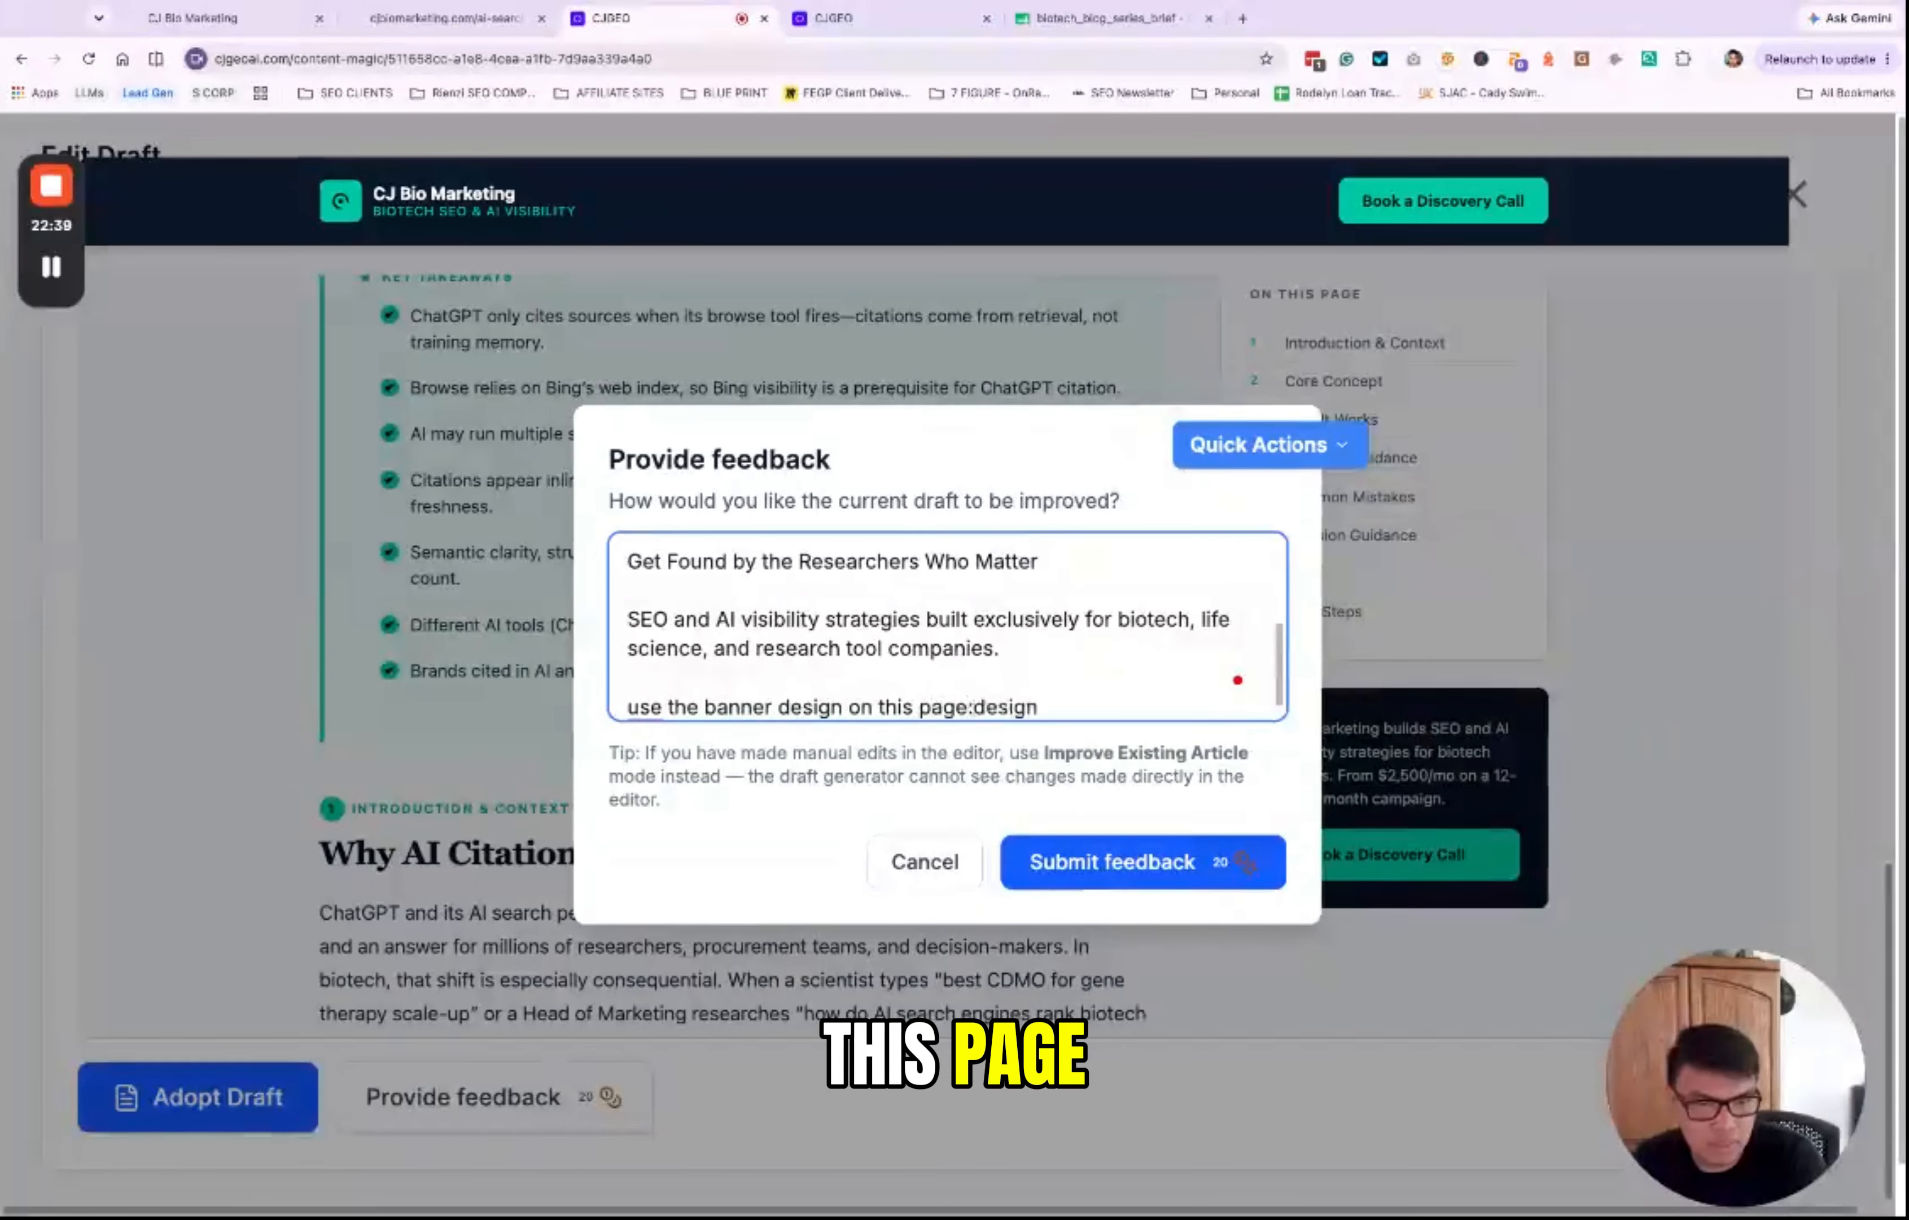
pyautogui.hotkey('ctrl', 'shift', 'Tab')
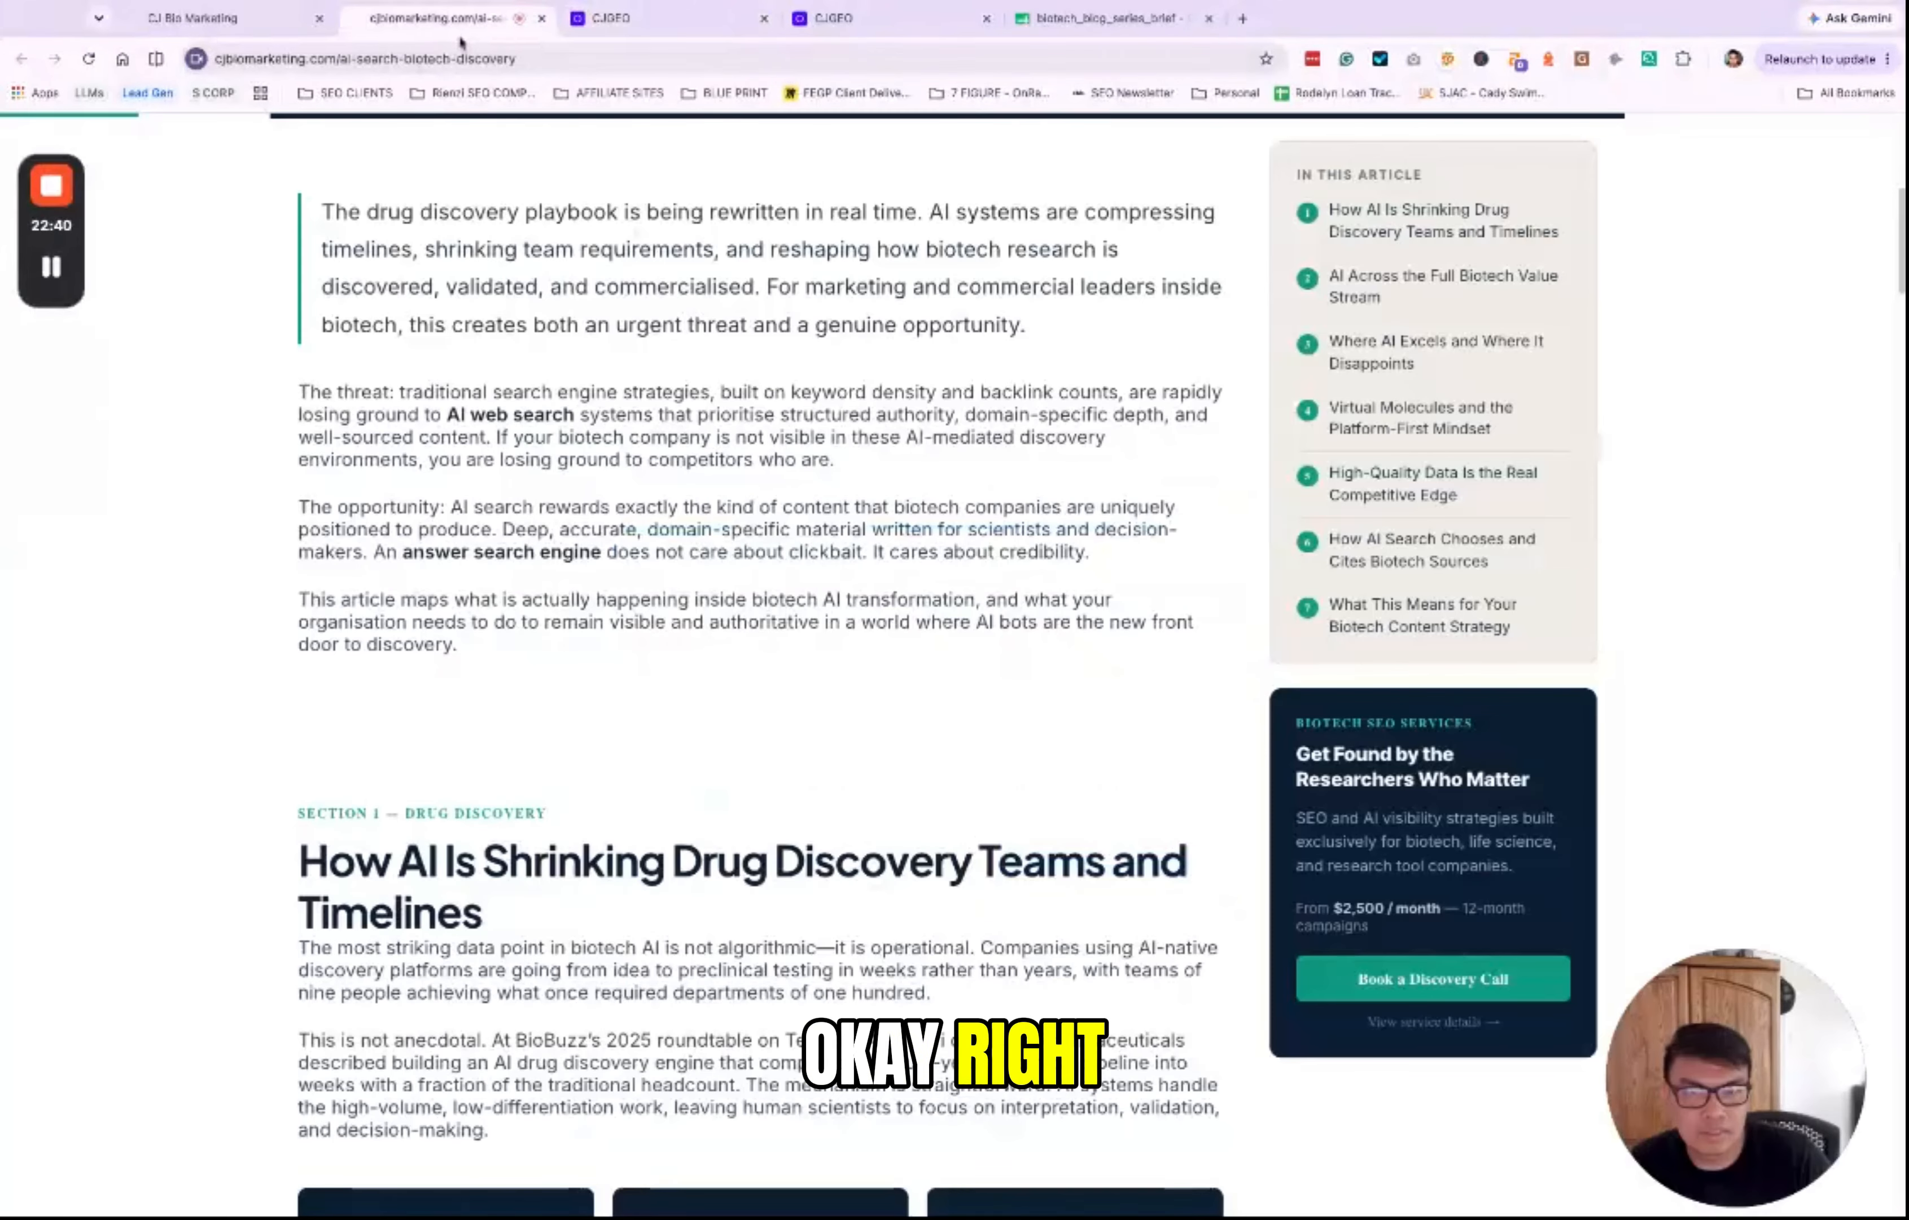
pyautogui.click(479, 59)
pyautogui.hotkey('ctrl', 'c')
pyautogui.click(630, 17)
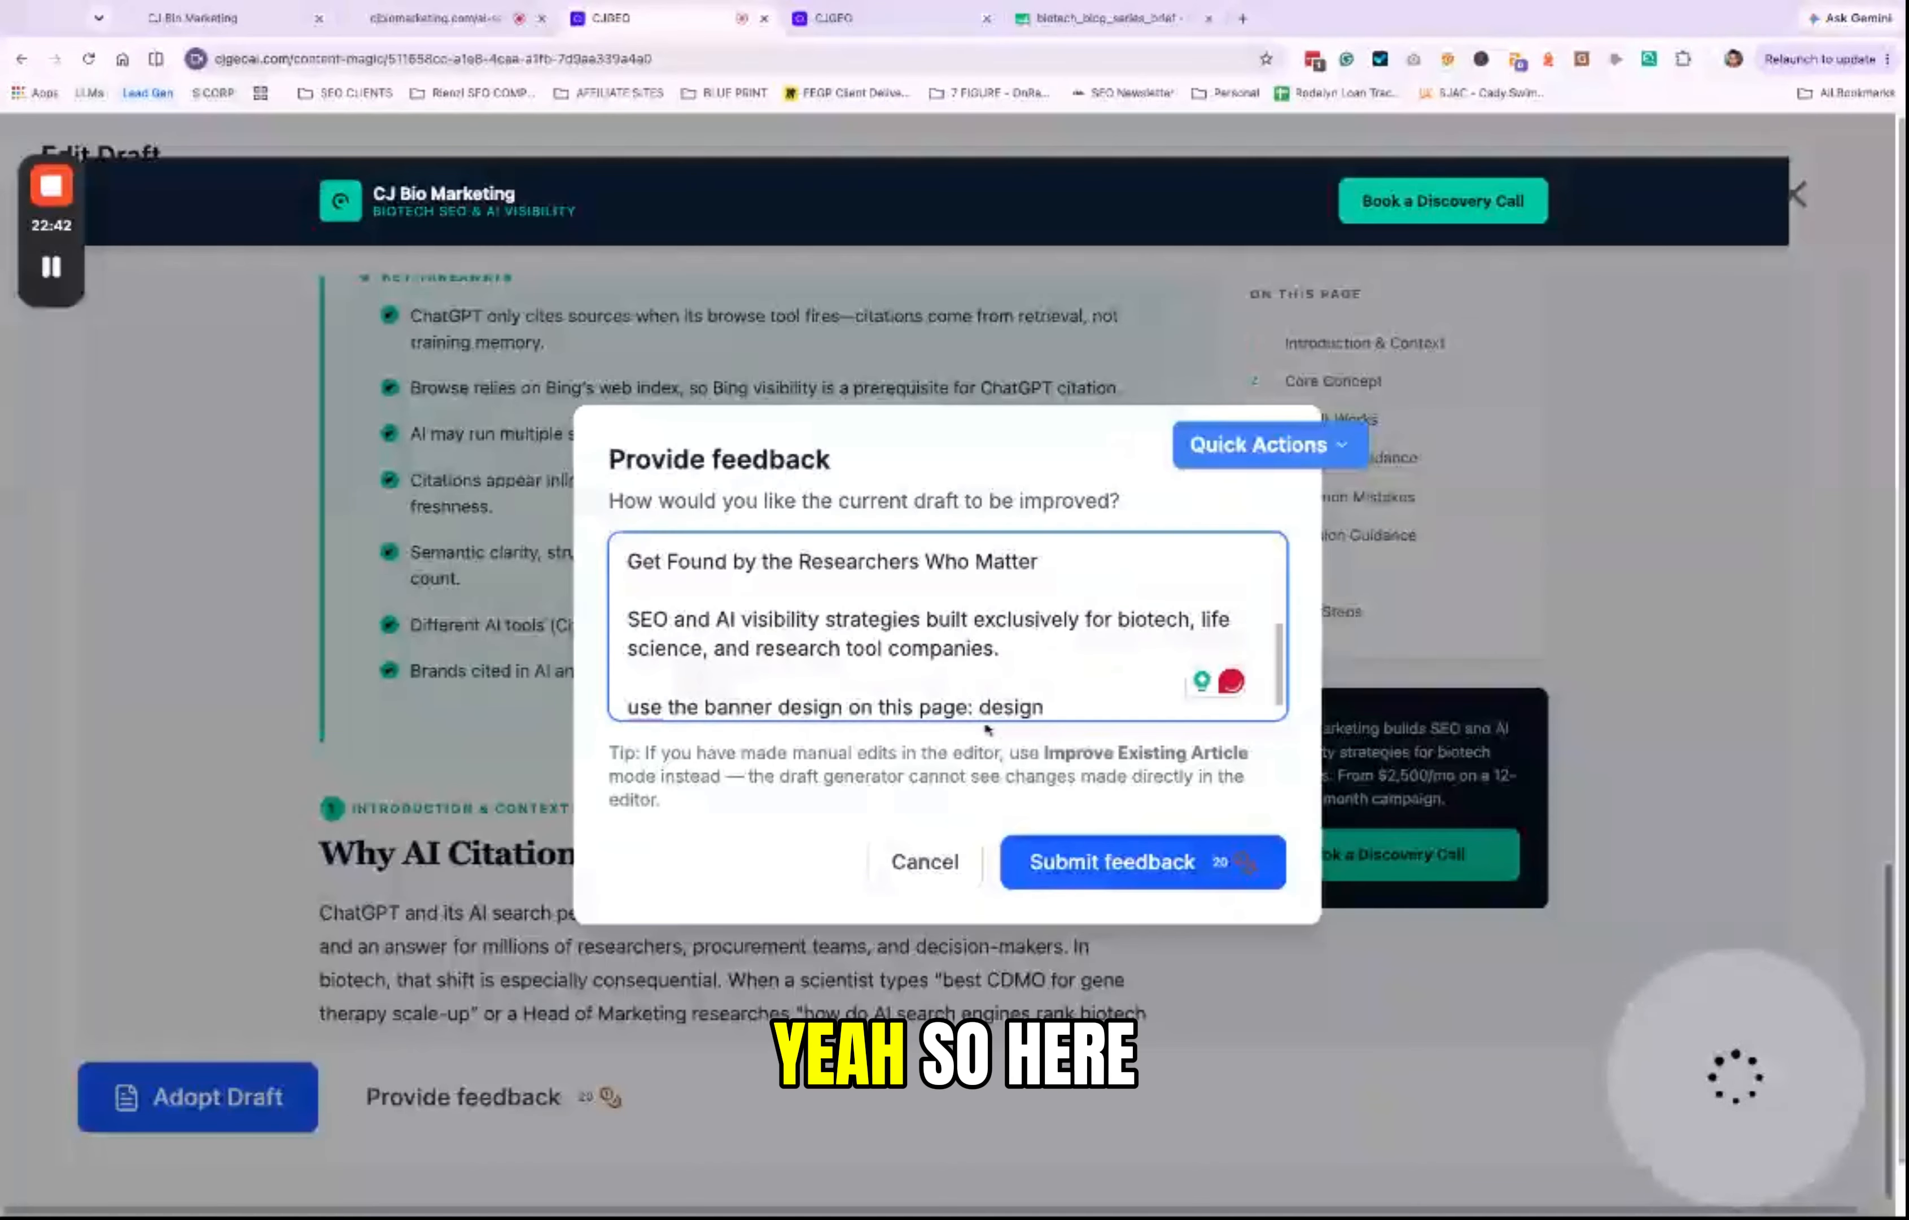
pyautogui.hotkey('shift', 'End')
pyautogui.hotkey('ctrl', 'v')
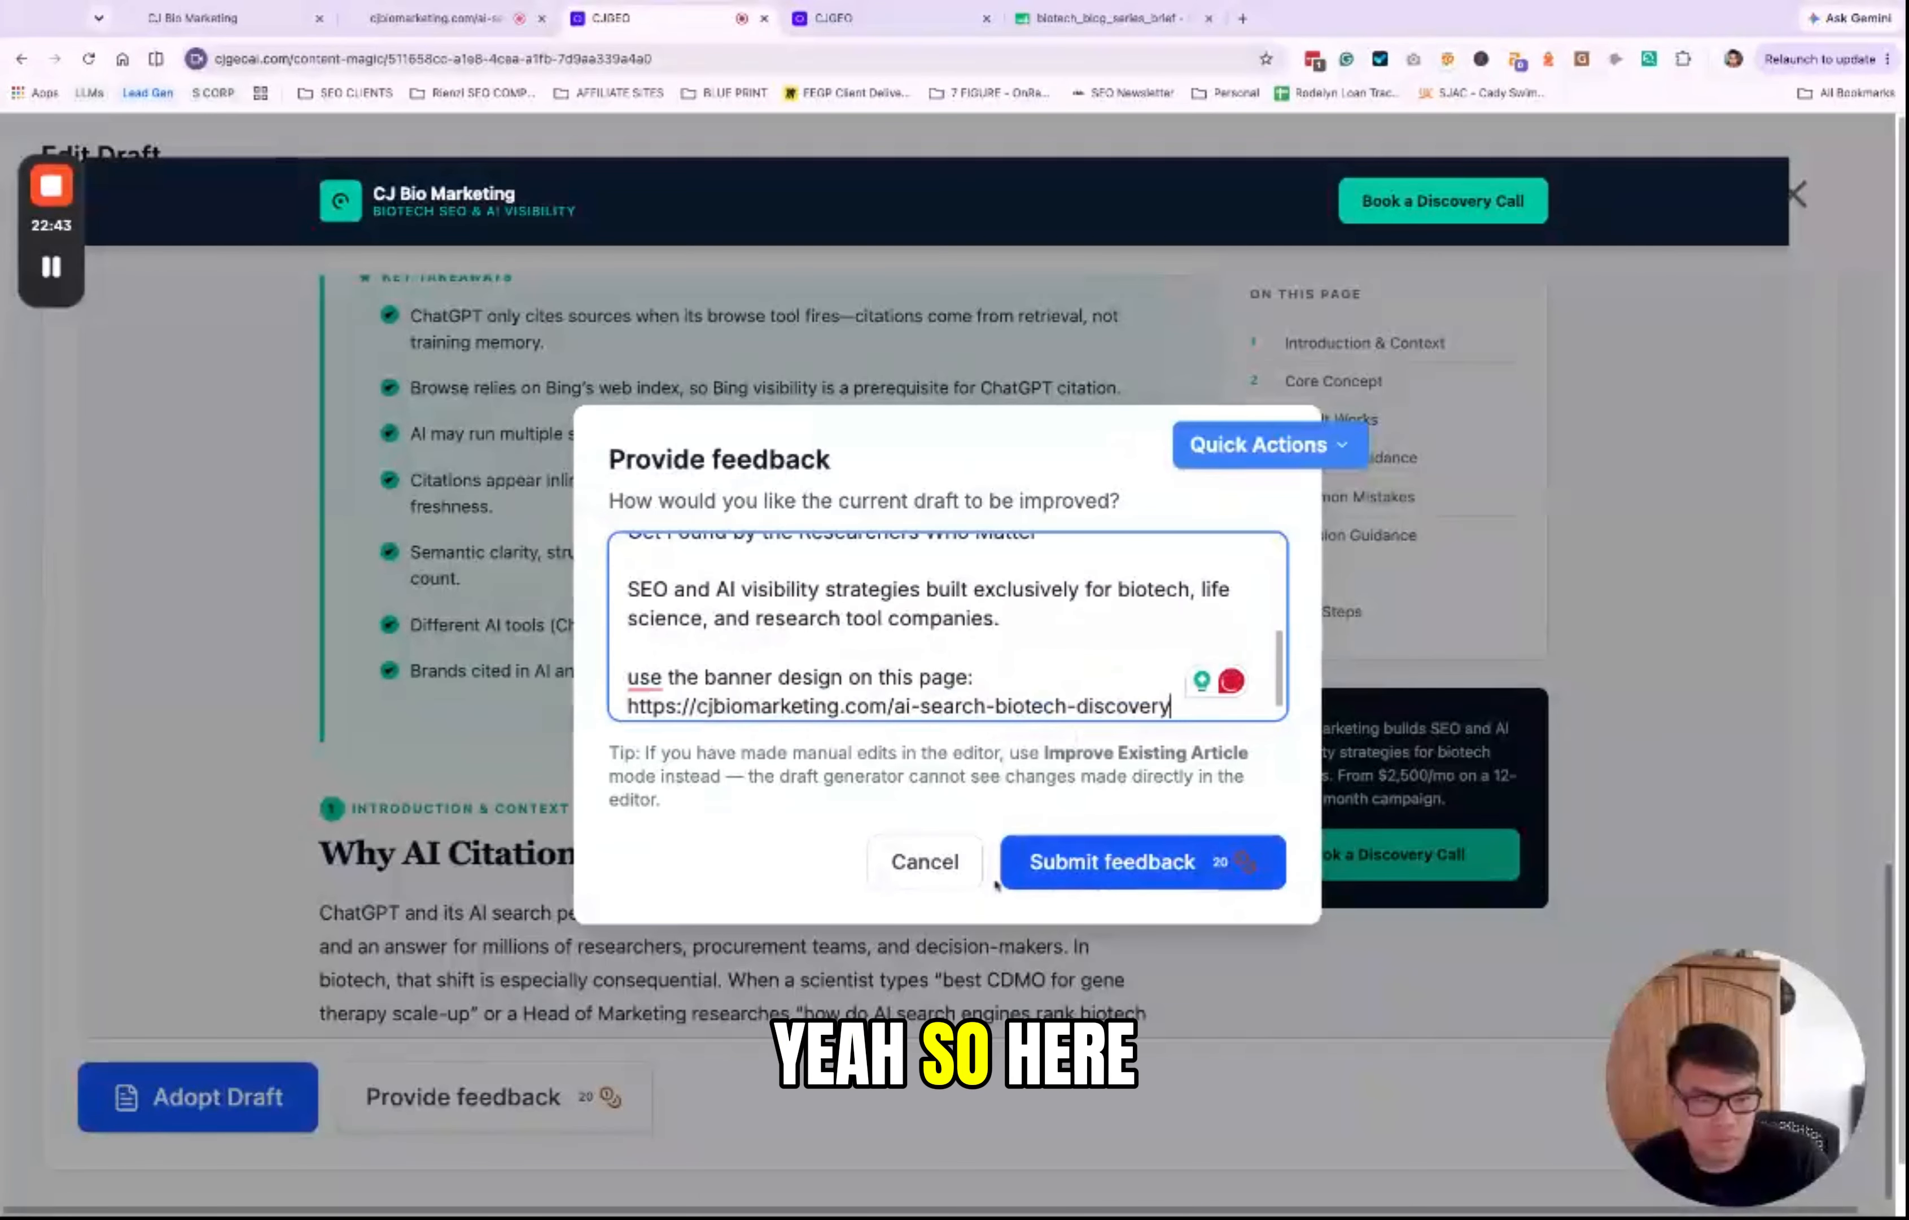
# Step: Submit the banner feedback and check the sidebar banner in the regenerated article draft
pyautogui.click(1128, 877)
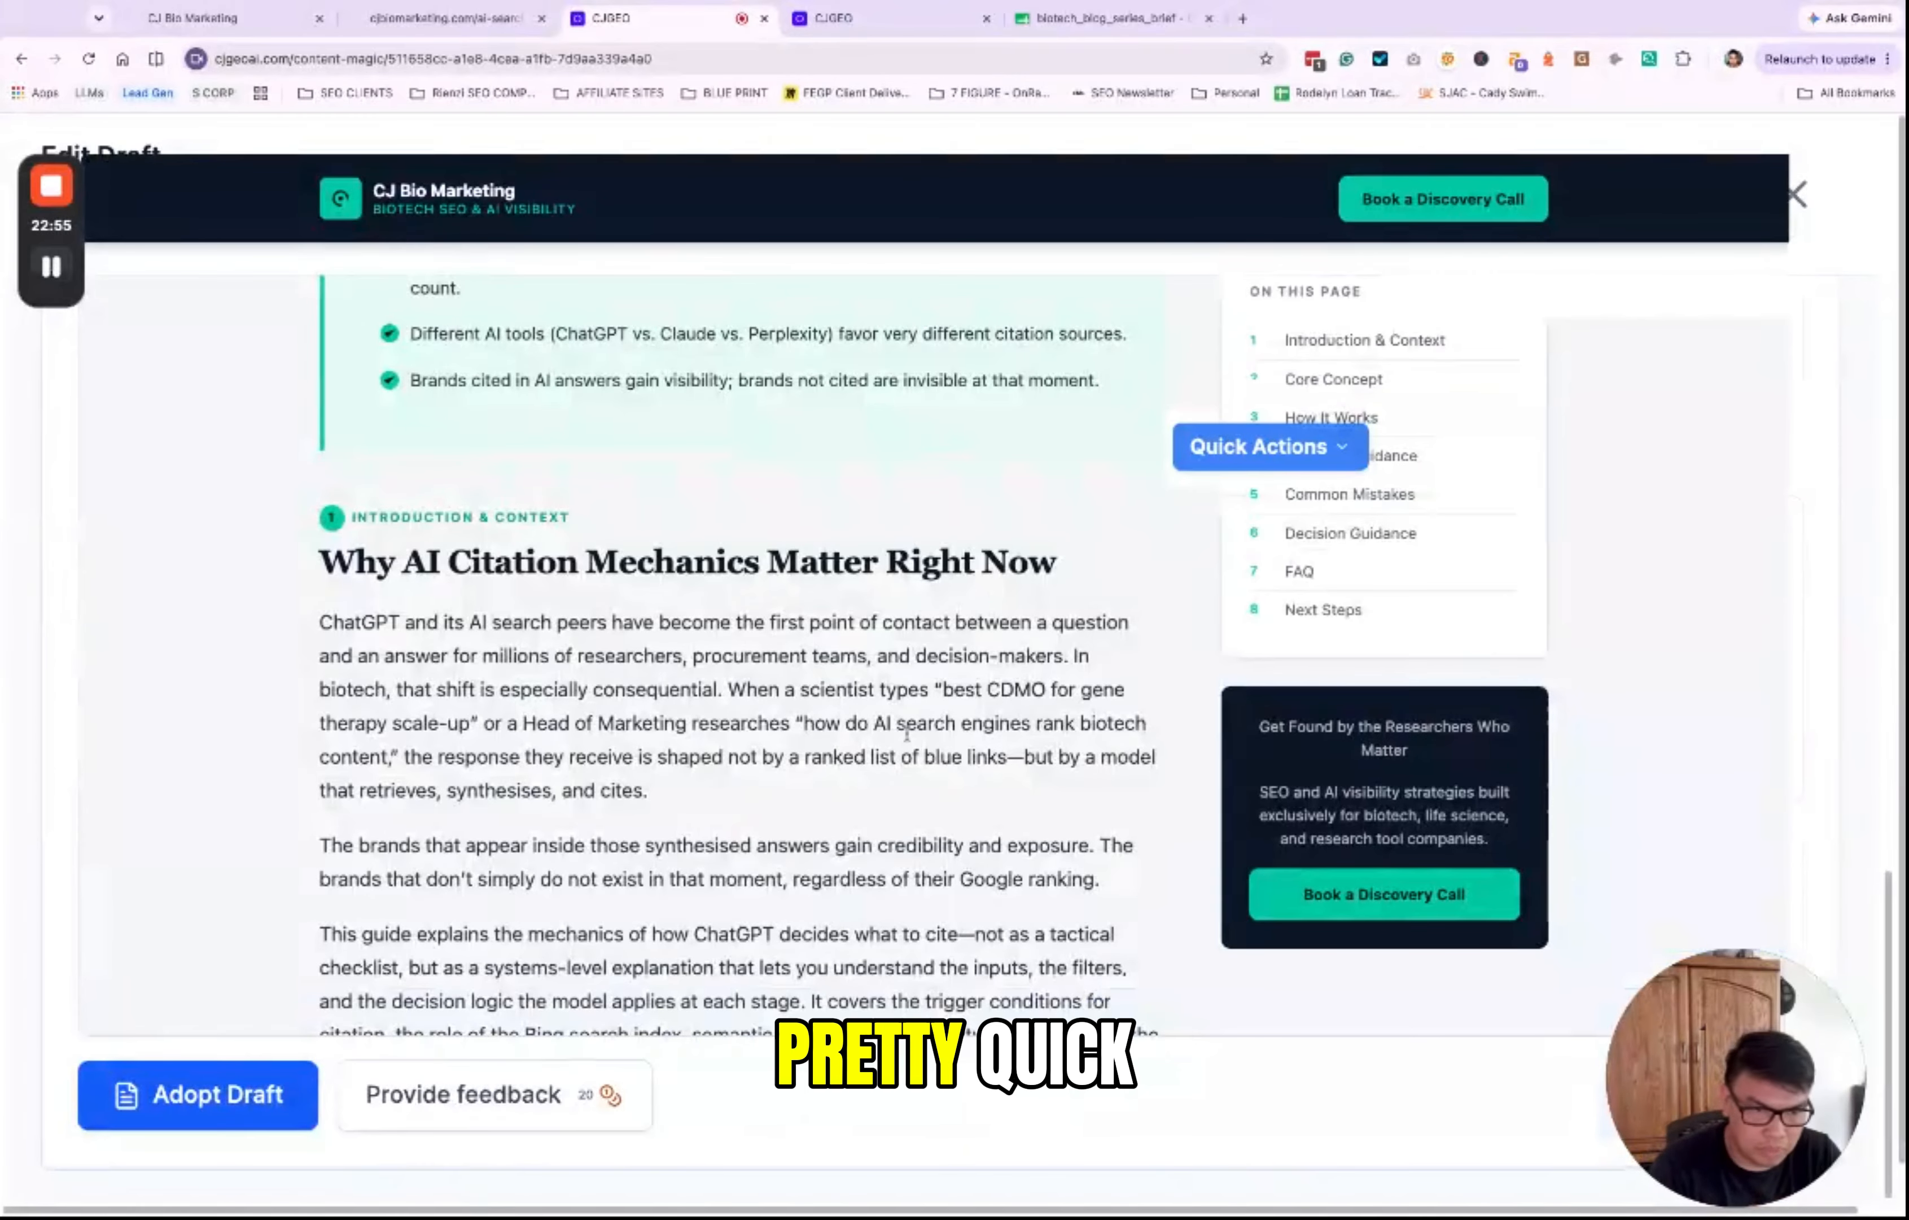
pyautogui.scroll(-8, 1041, 784)
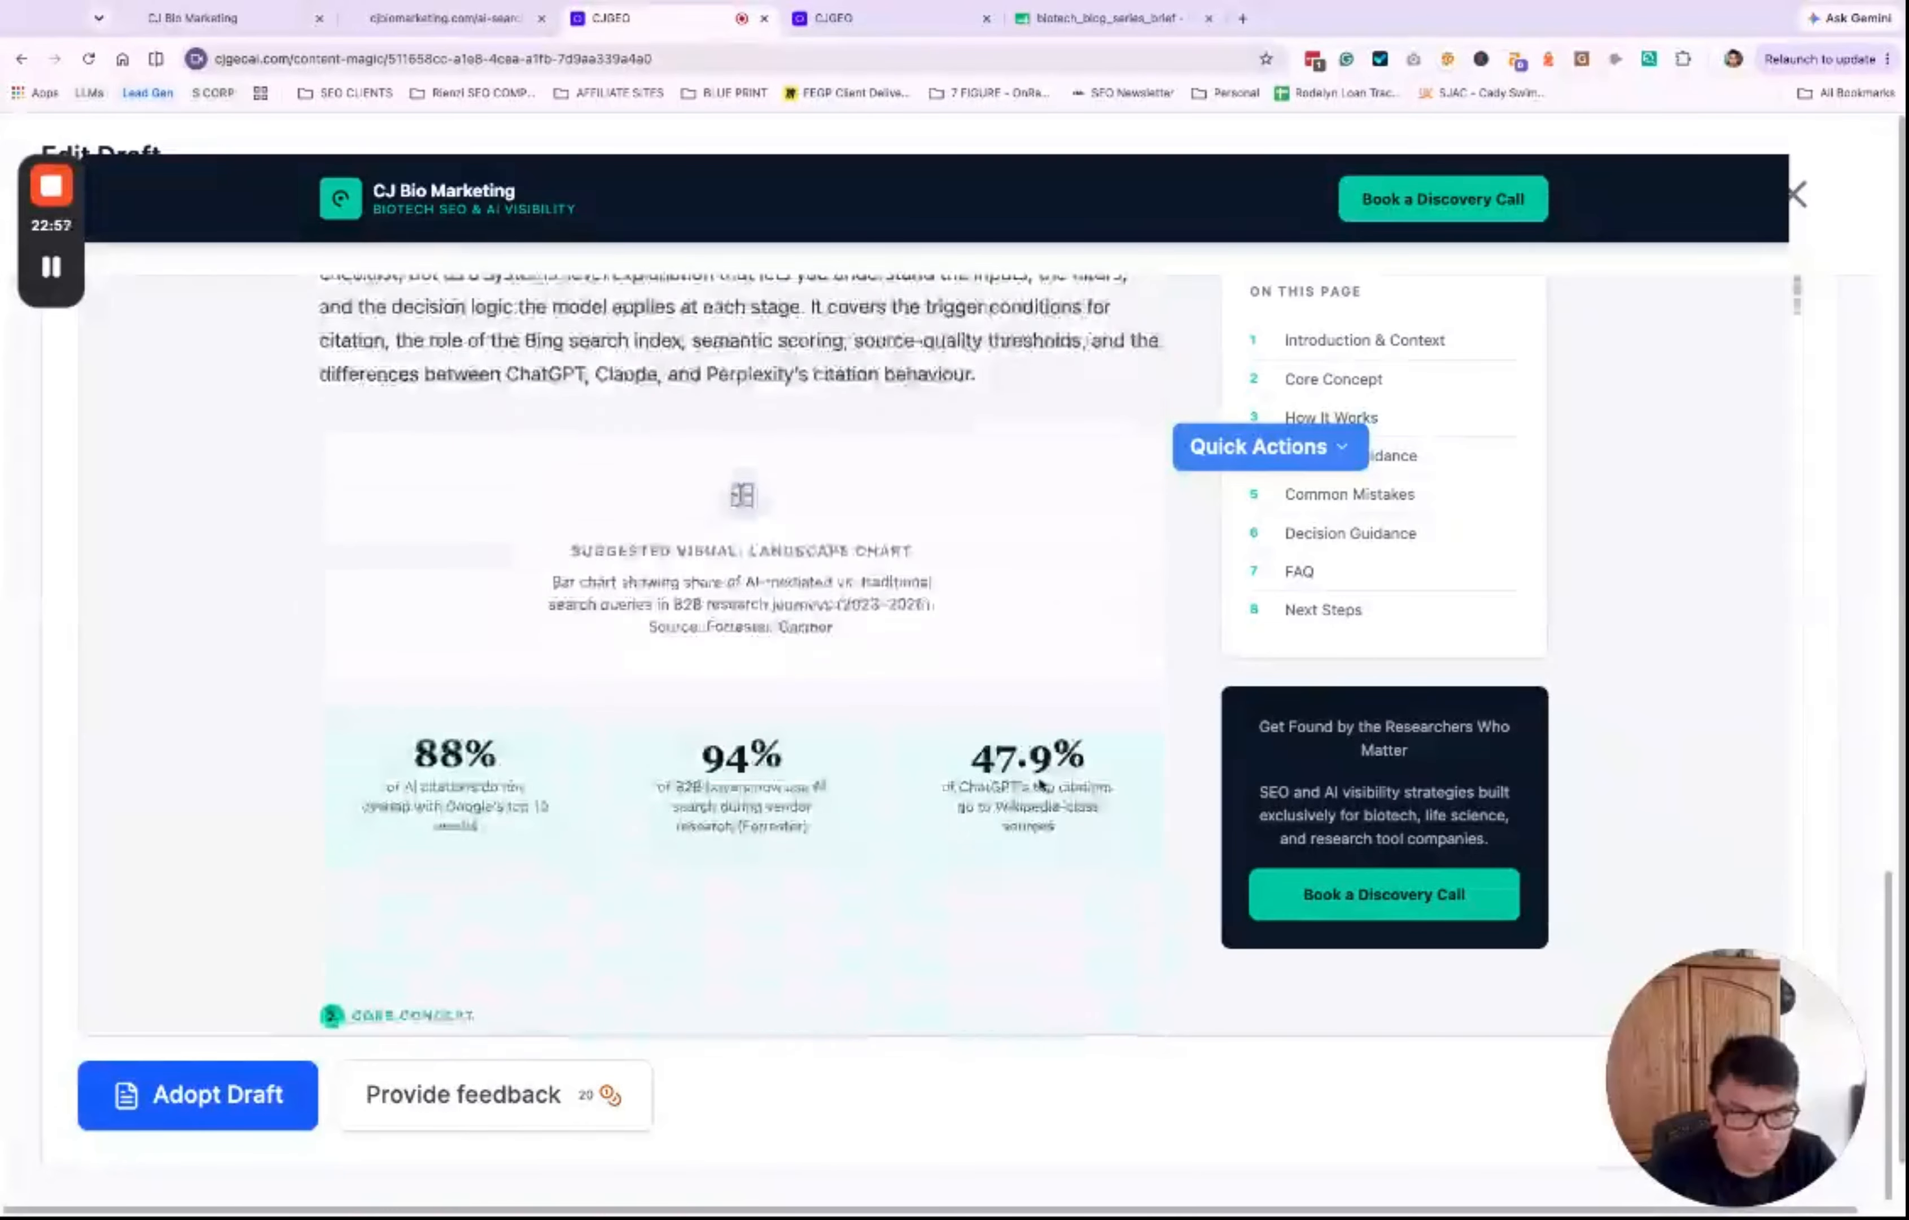
pyautogui.scroll(-3, 1041, 785)
# Step: Compare the published article's "Get Found by the Researchers Who Matter" sidebar banner with the draft's version, highlighting its content
pyautogui.click(446, 18)
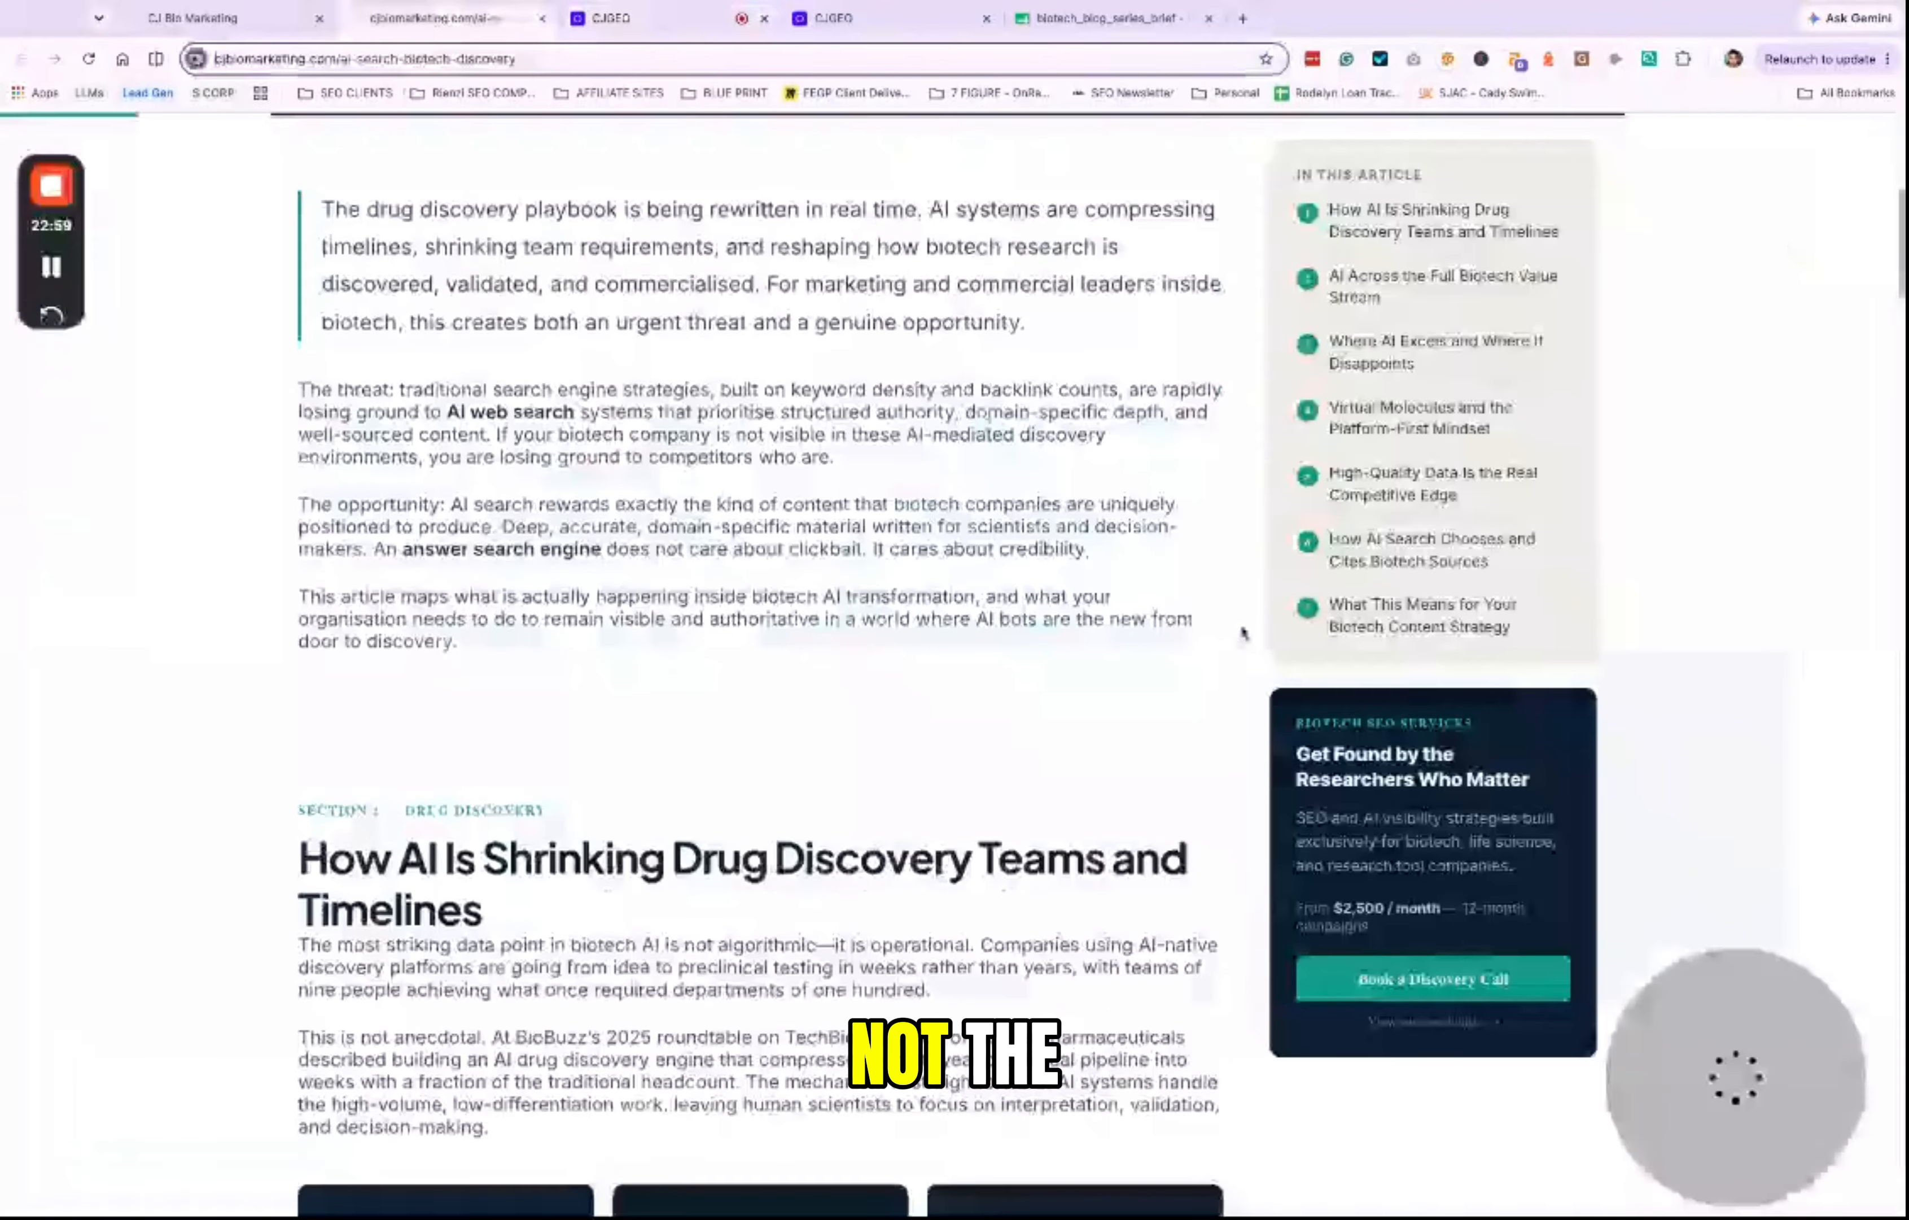
pyautogui.scroll(-1, 1242, 634)
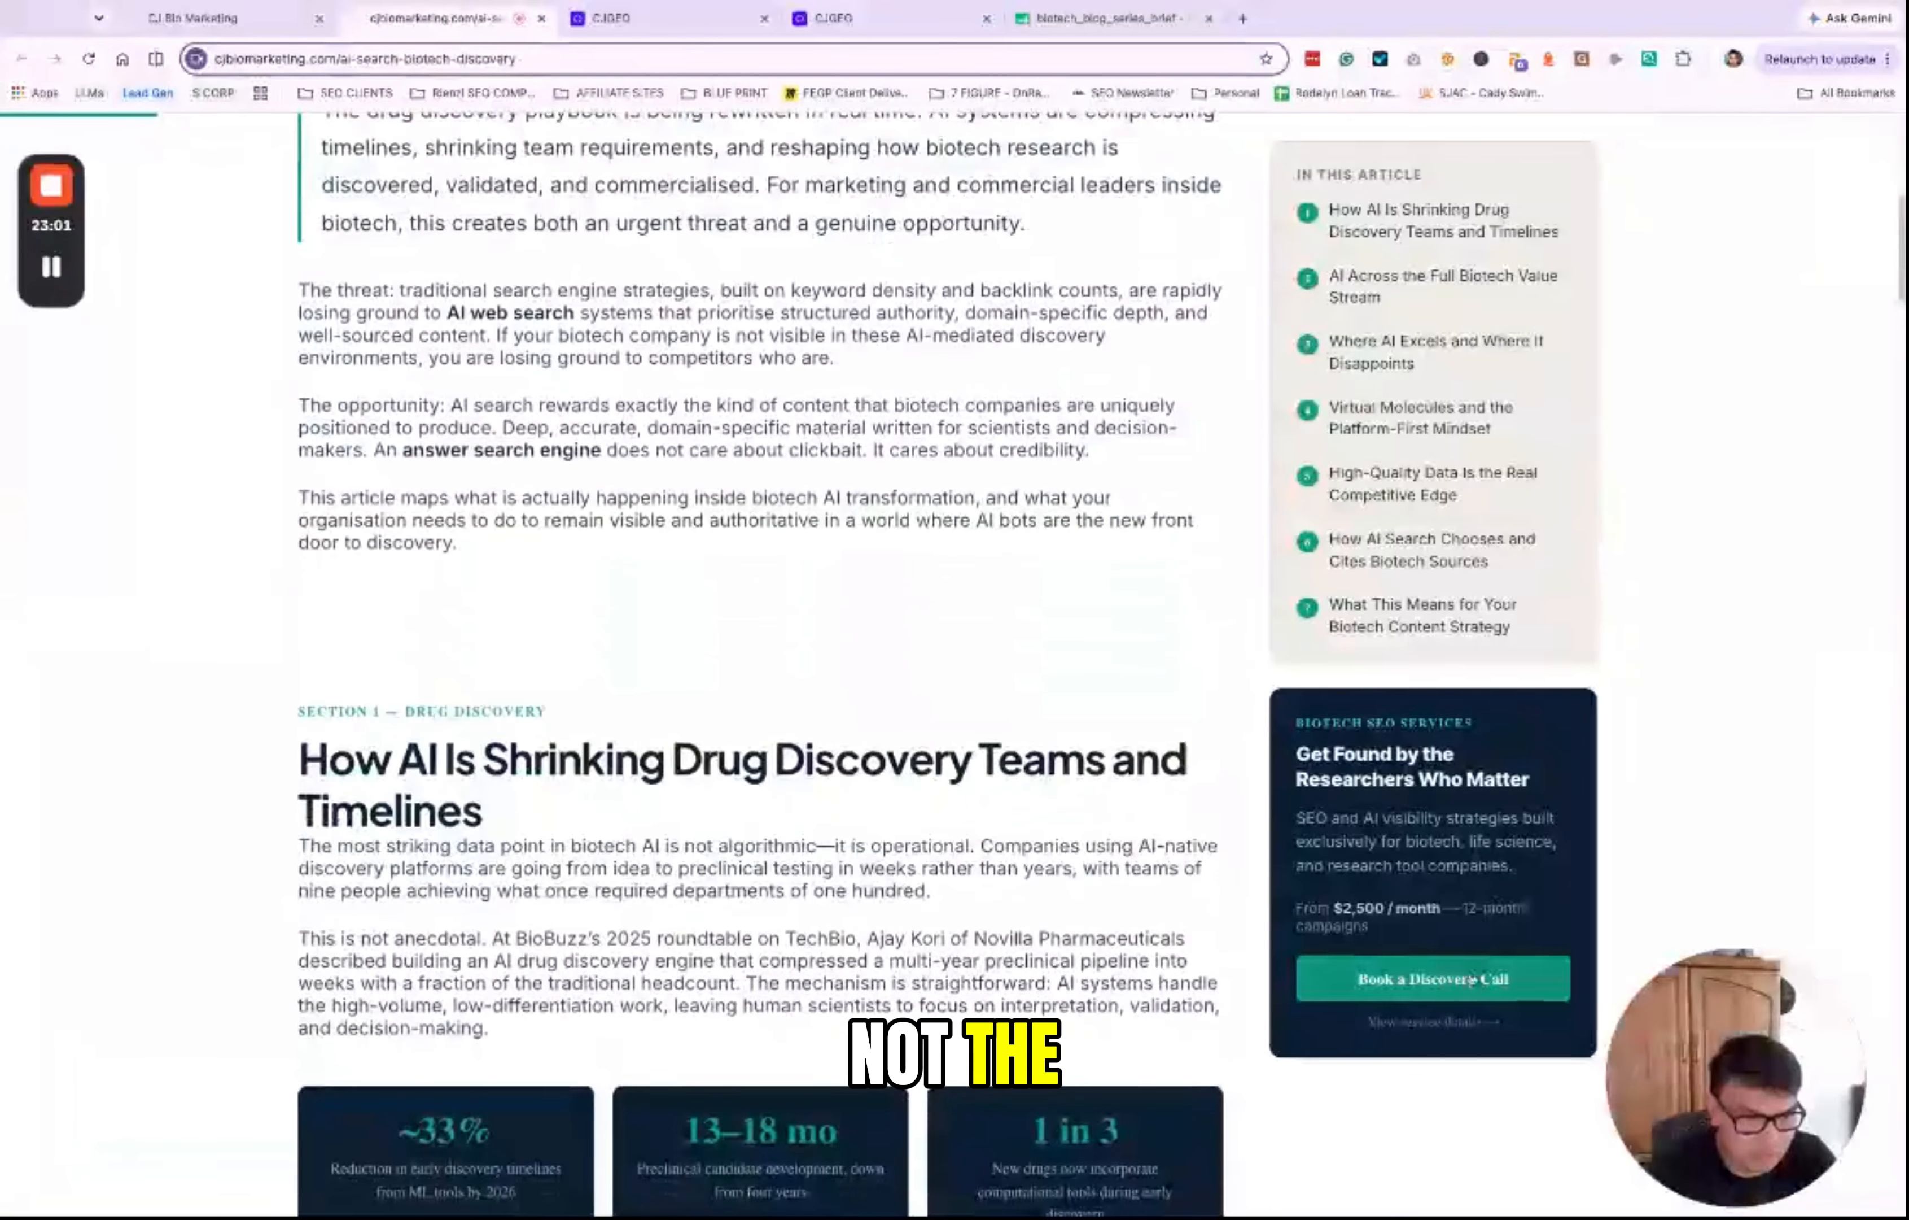
pyautogui.doubleClick(1261, 701)
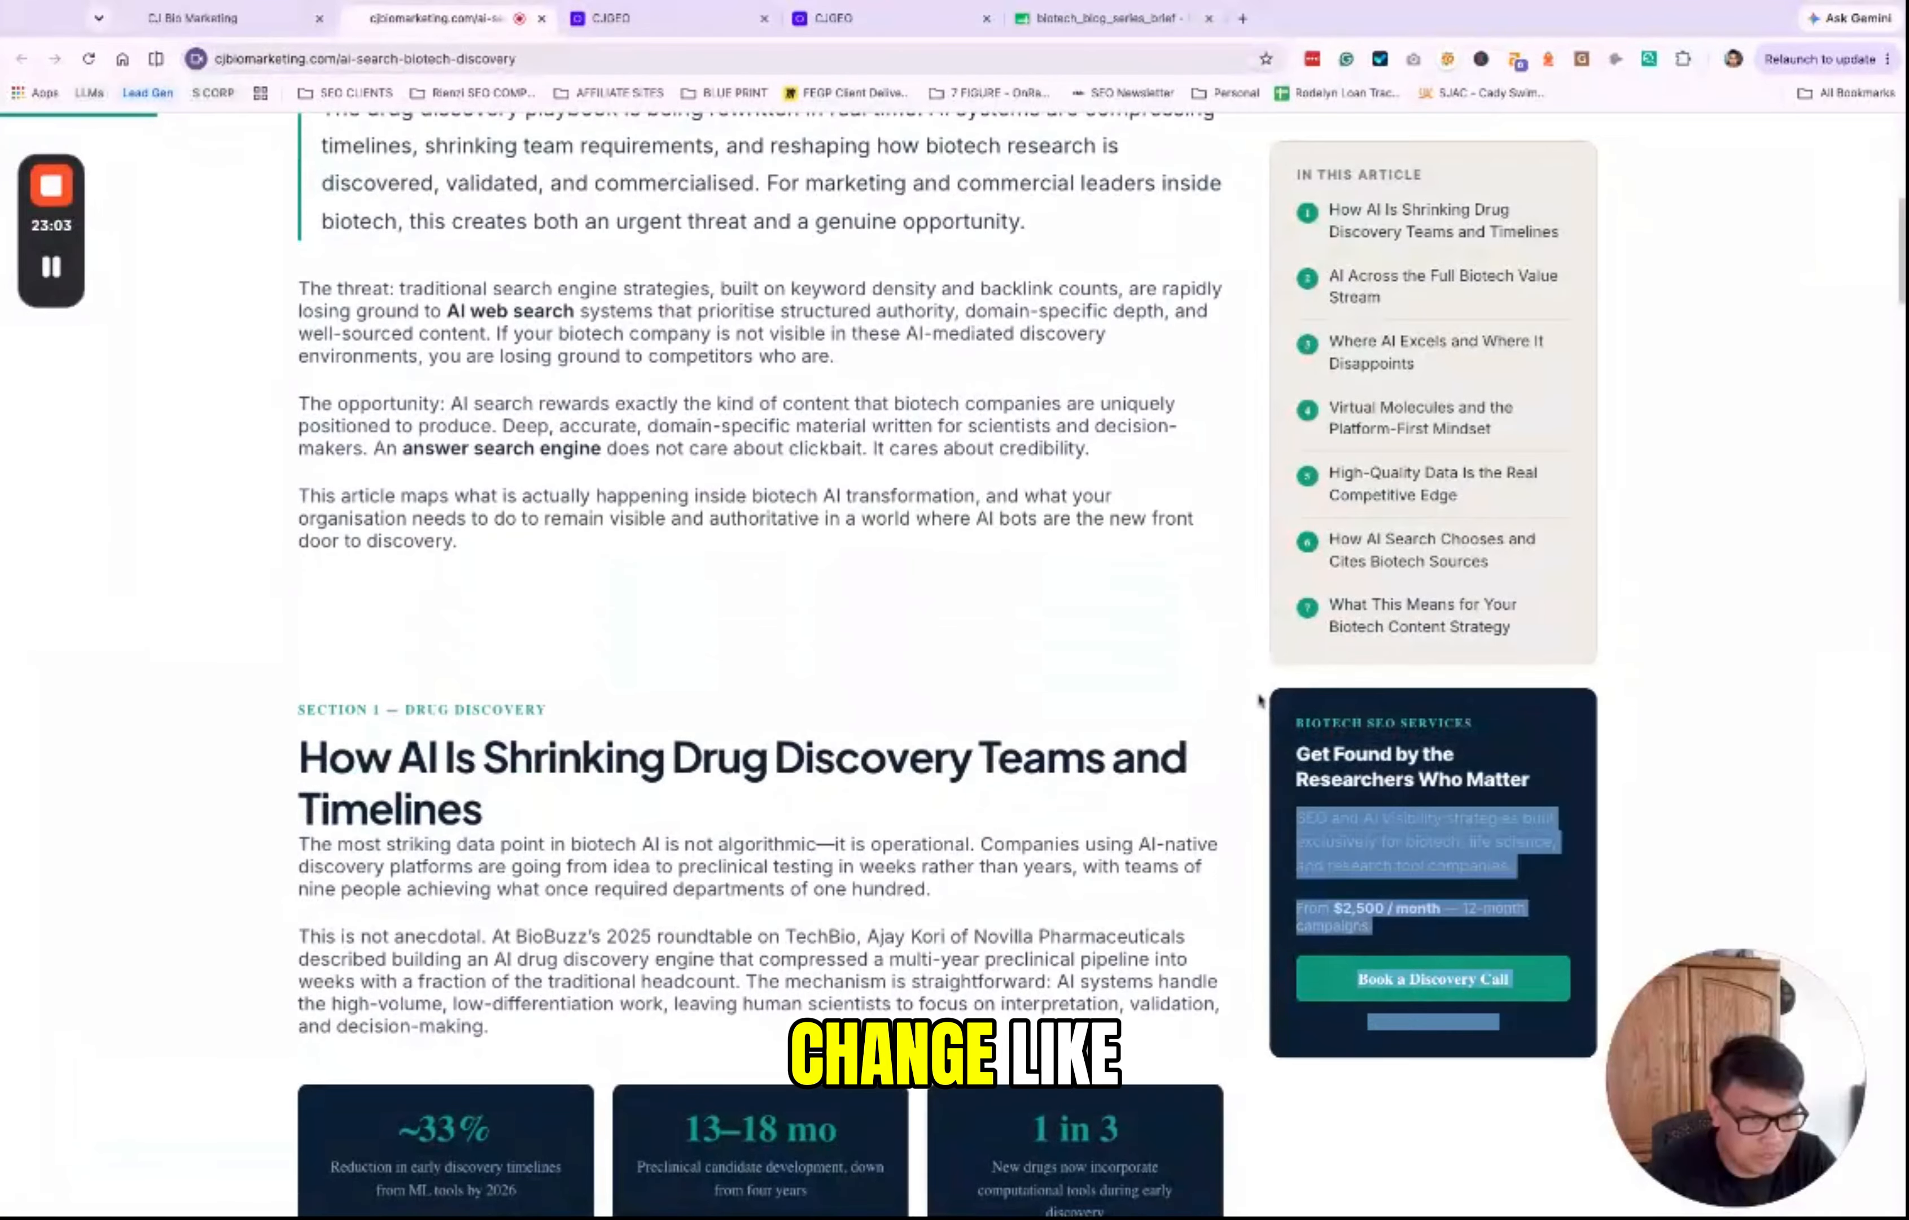
pyautogui.moveTo(1554, 1046); pyautogui.dragTo(1288, 745)
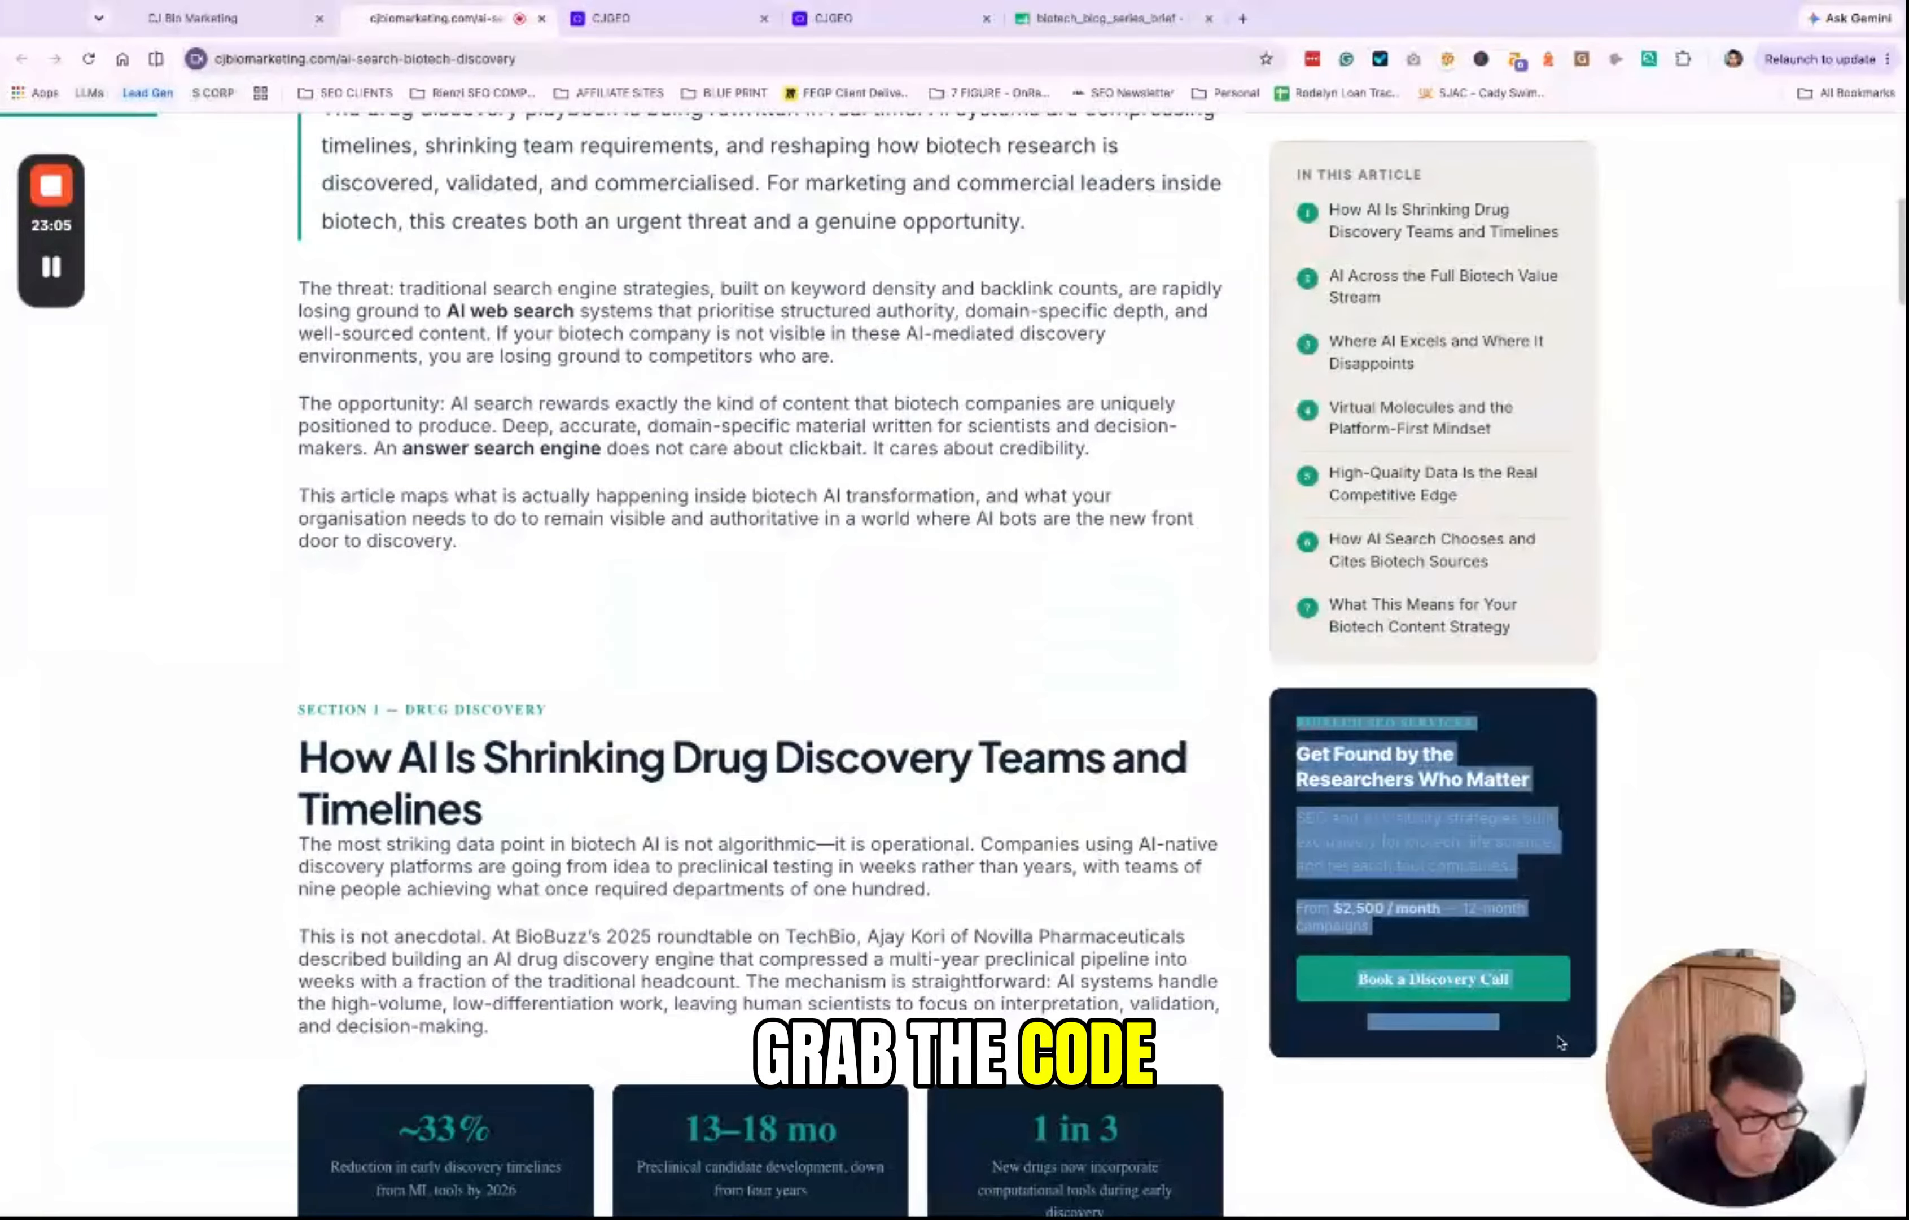
pyautogui.click(678, 17)
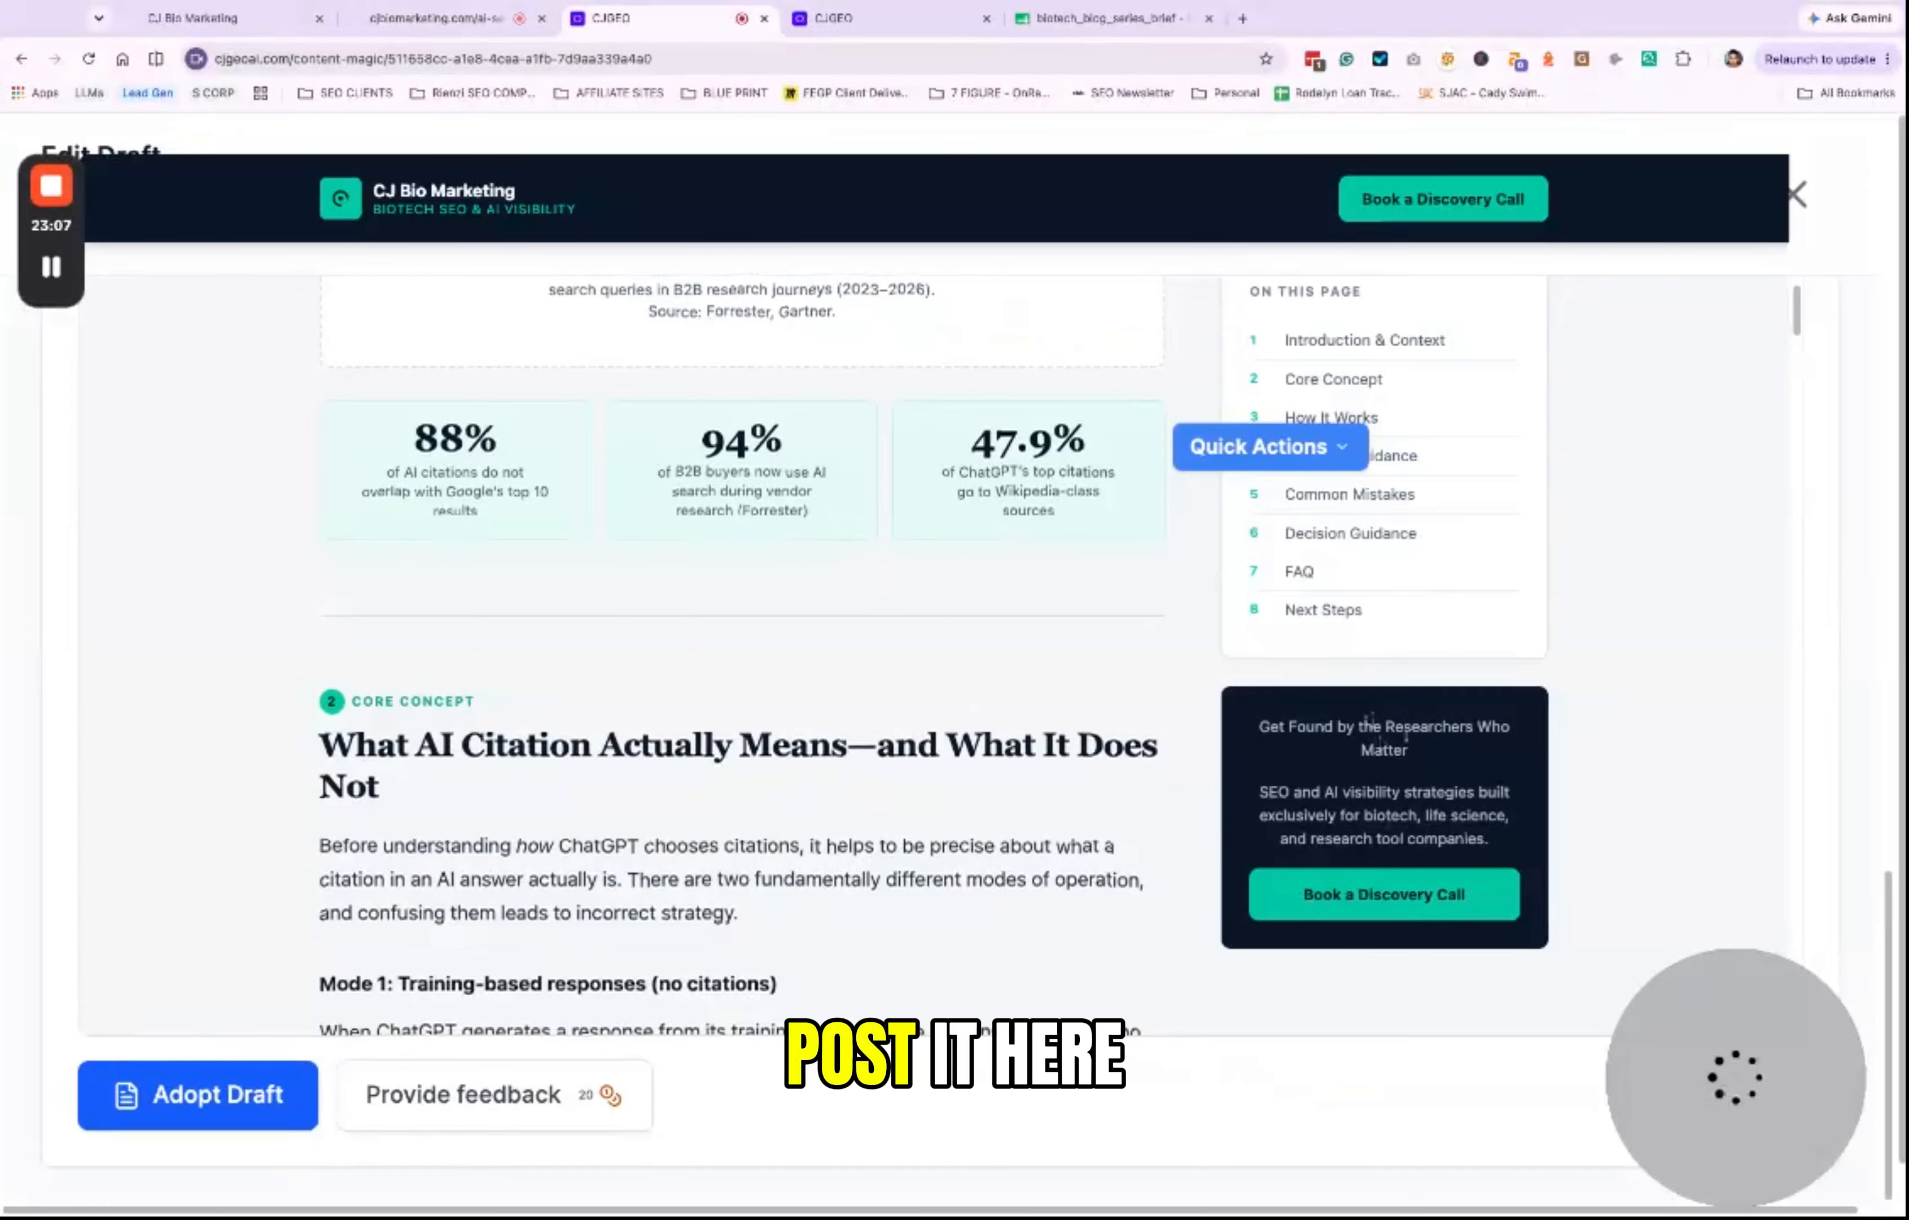
# Step: Review the regenerated draft's sections from the introduction through to the closing "Your Biotech Company Deserves to Be Cited" banner
pyautogui.scroll(7, 1216, 701)
pyautogui.scroll(-3, 1054, 706)
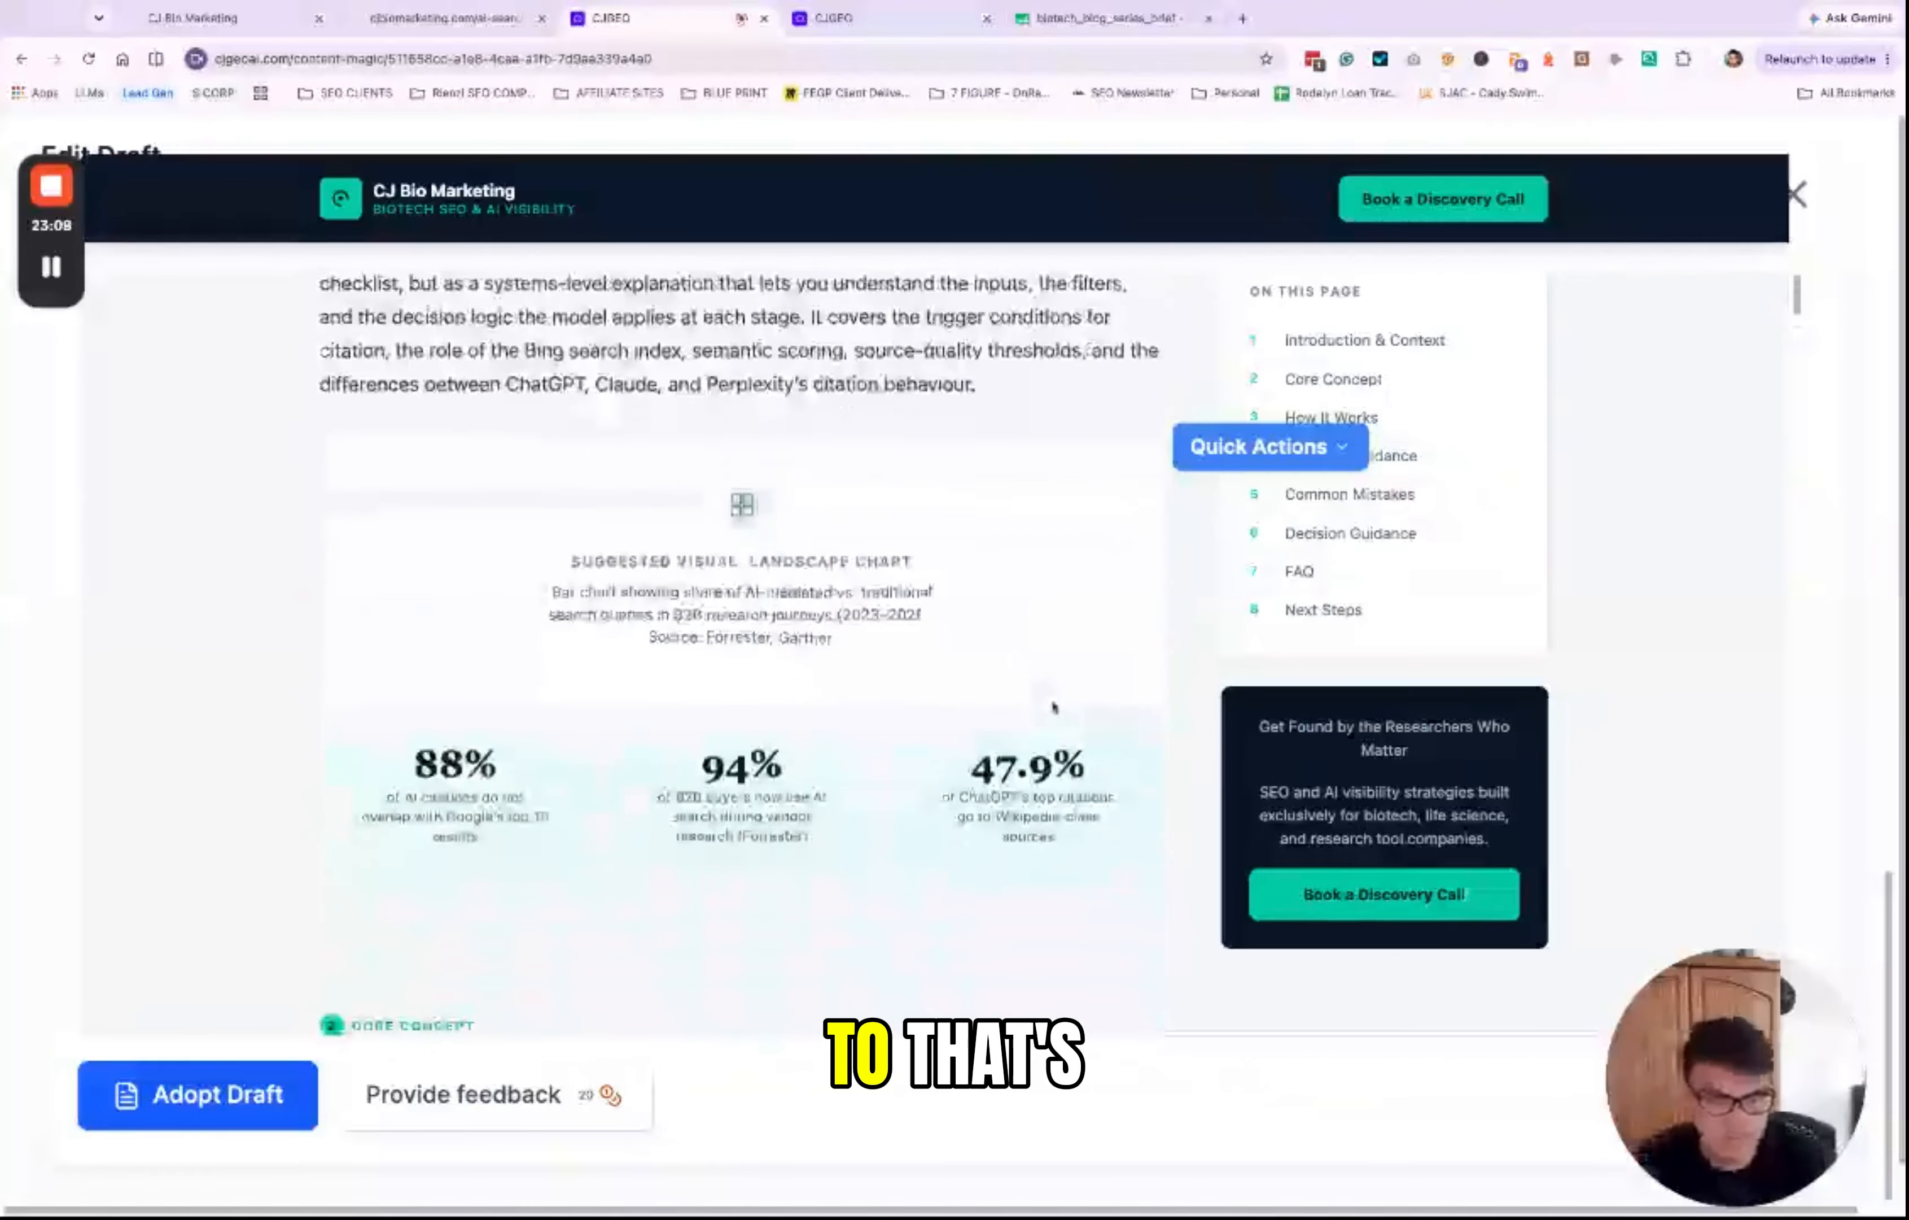
pyautogui.scroll(-2, 1054, 706)
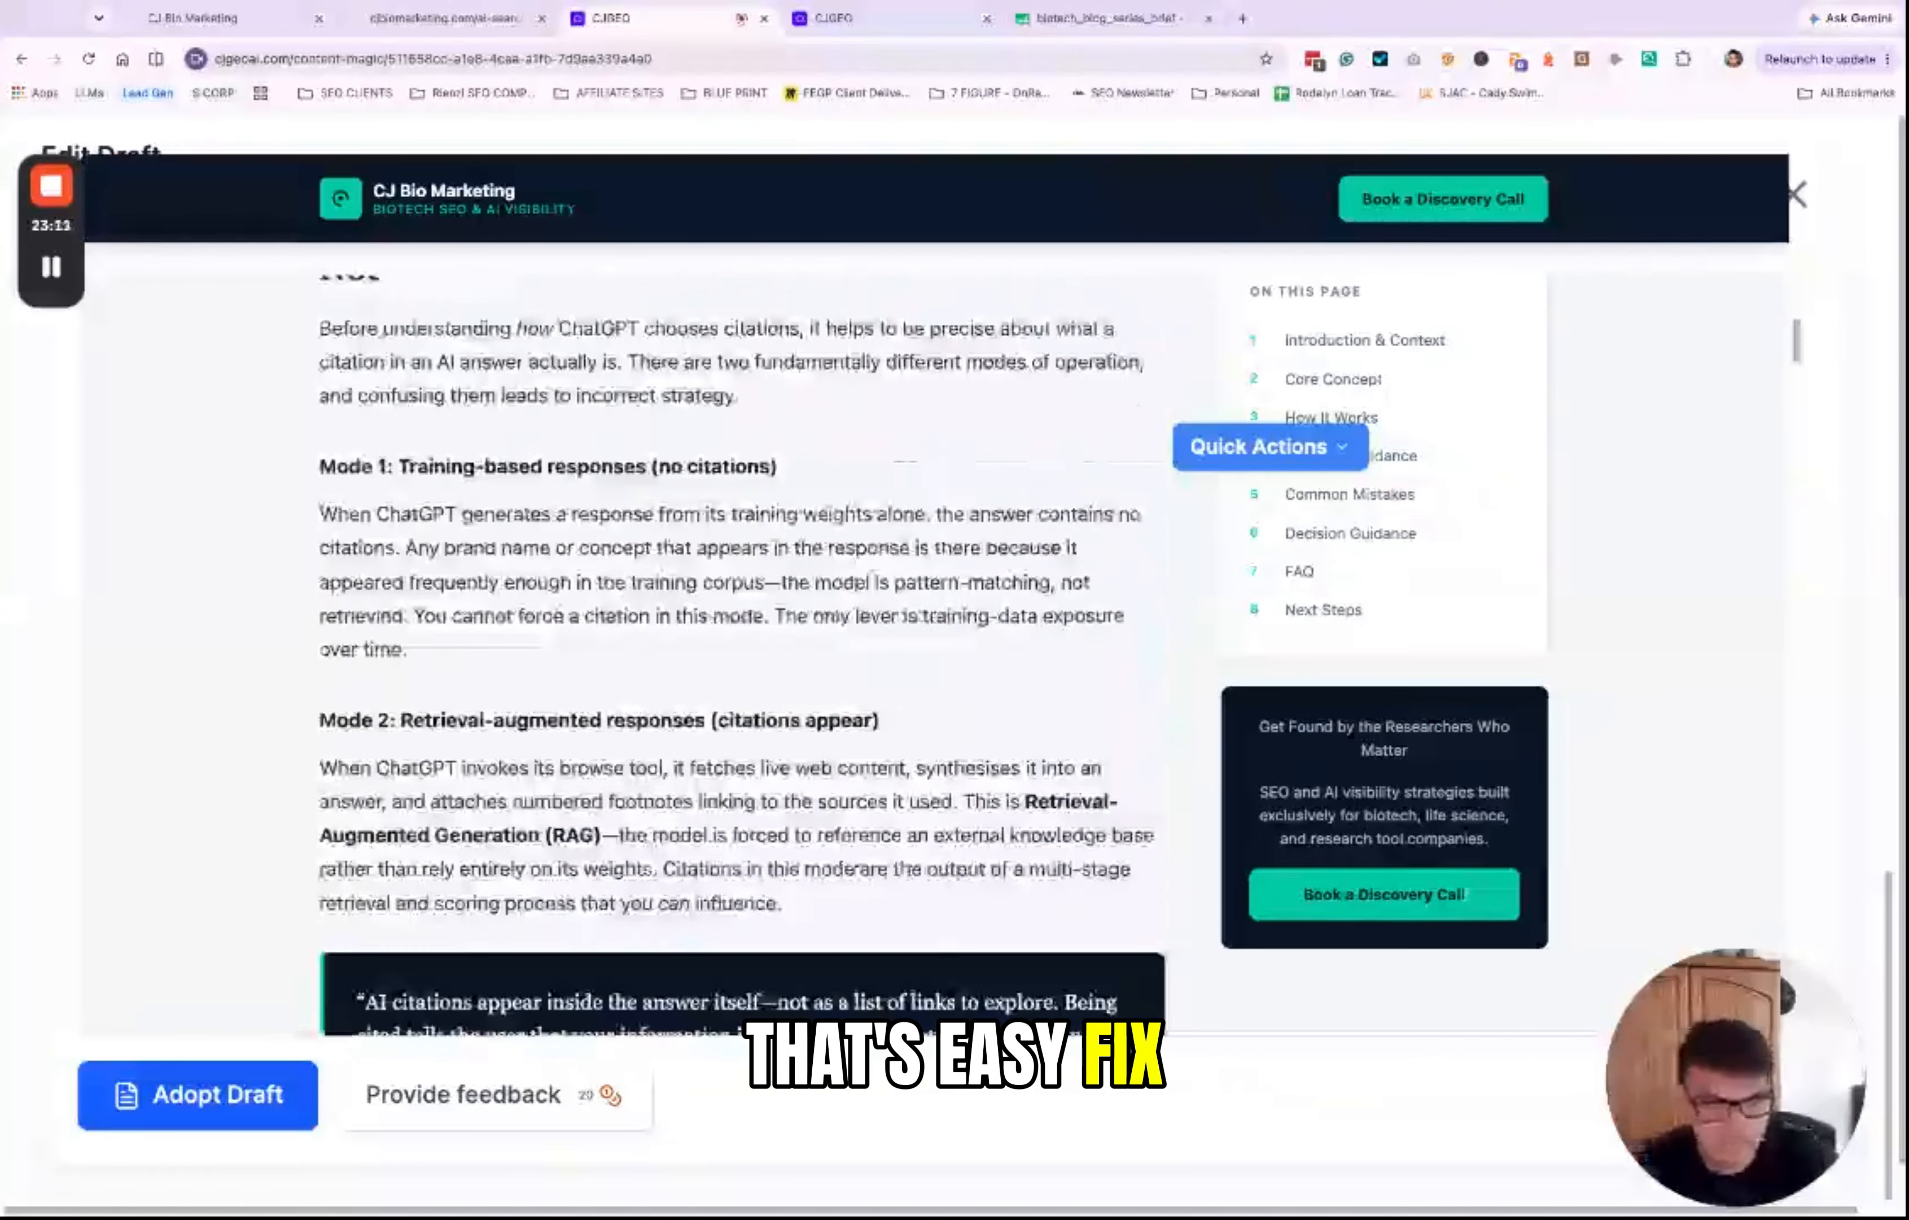
pyautogui.scroll(-10, 1053, 707)
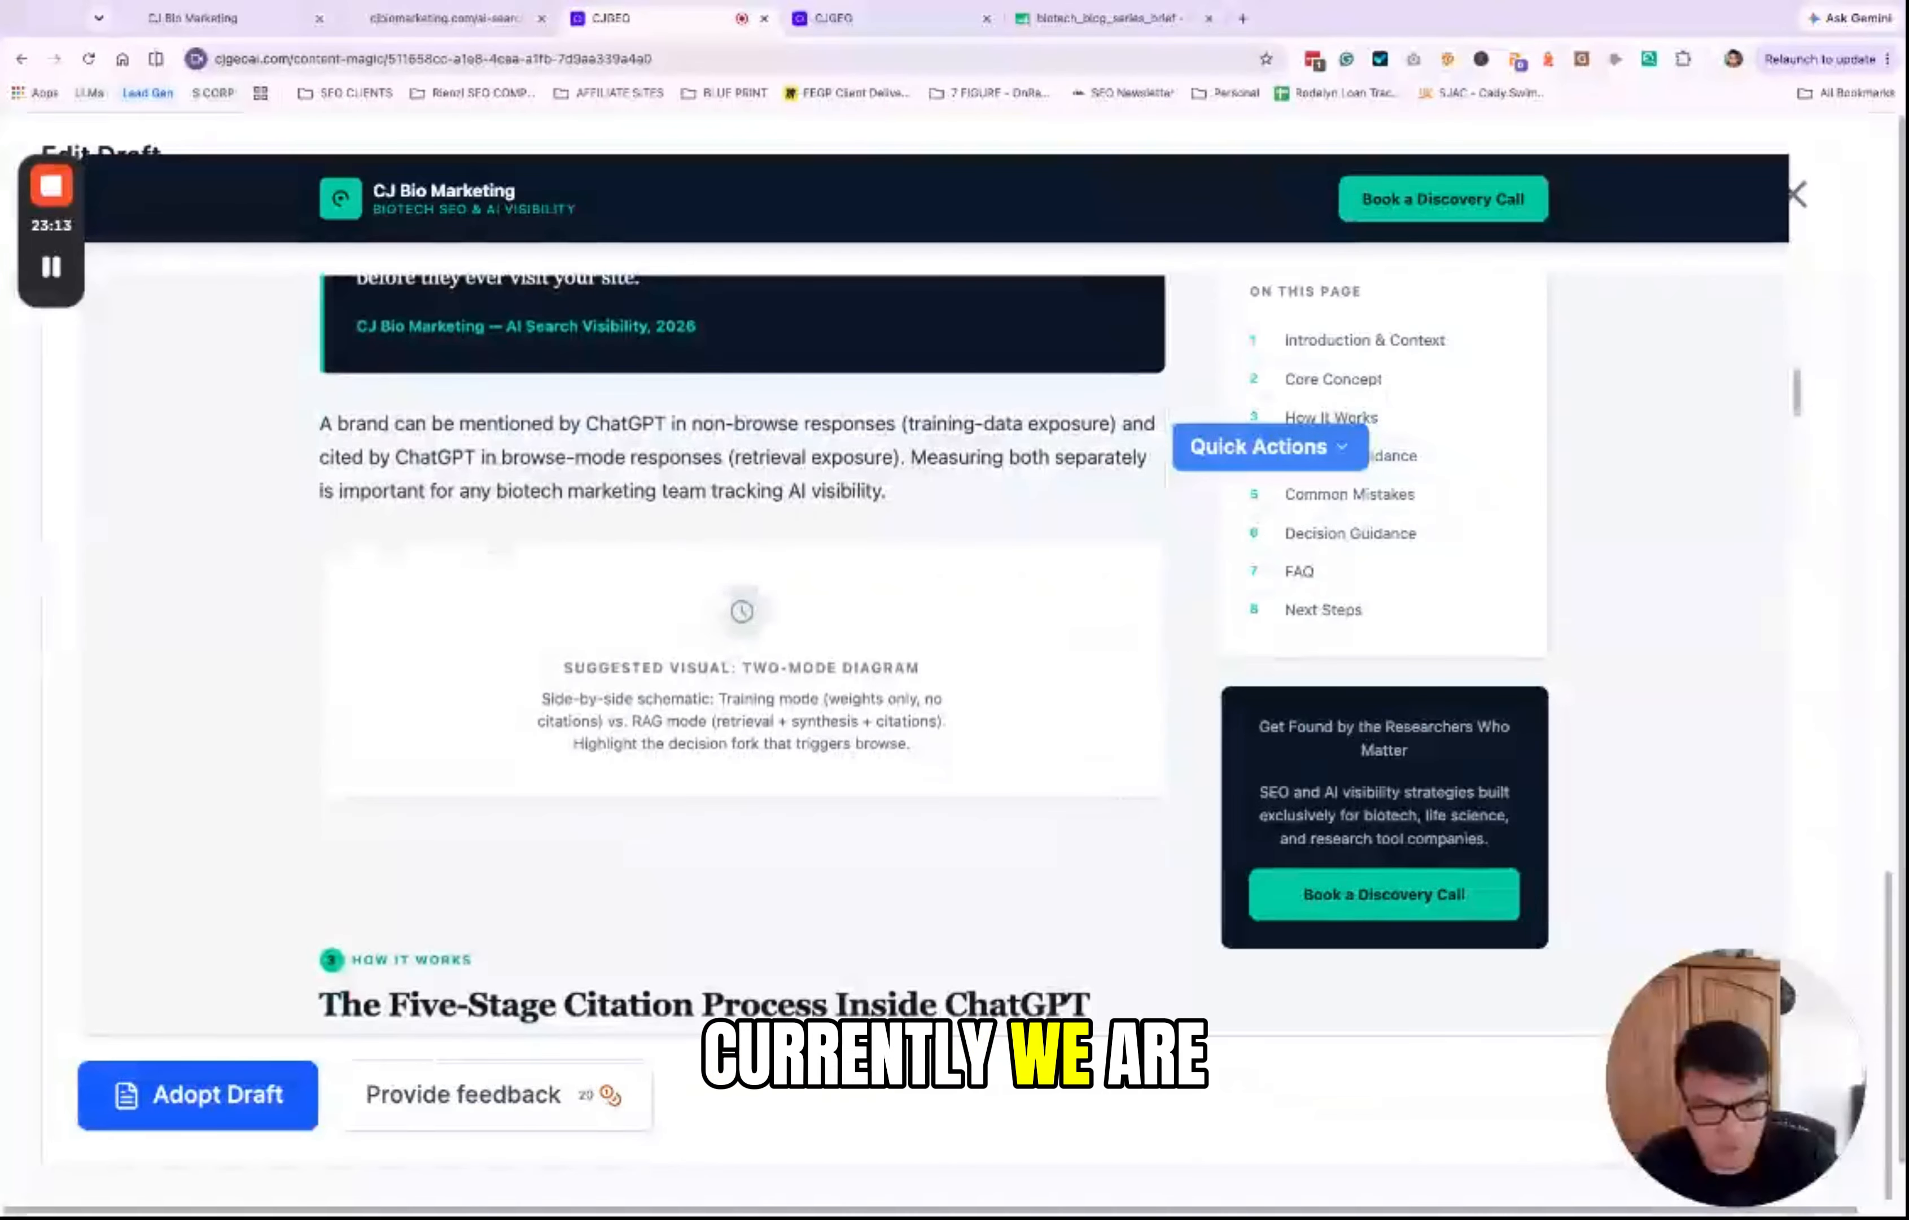
pyautogui.scroll(-15, 1054, 706)
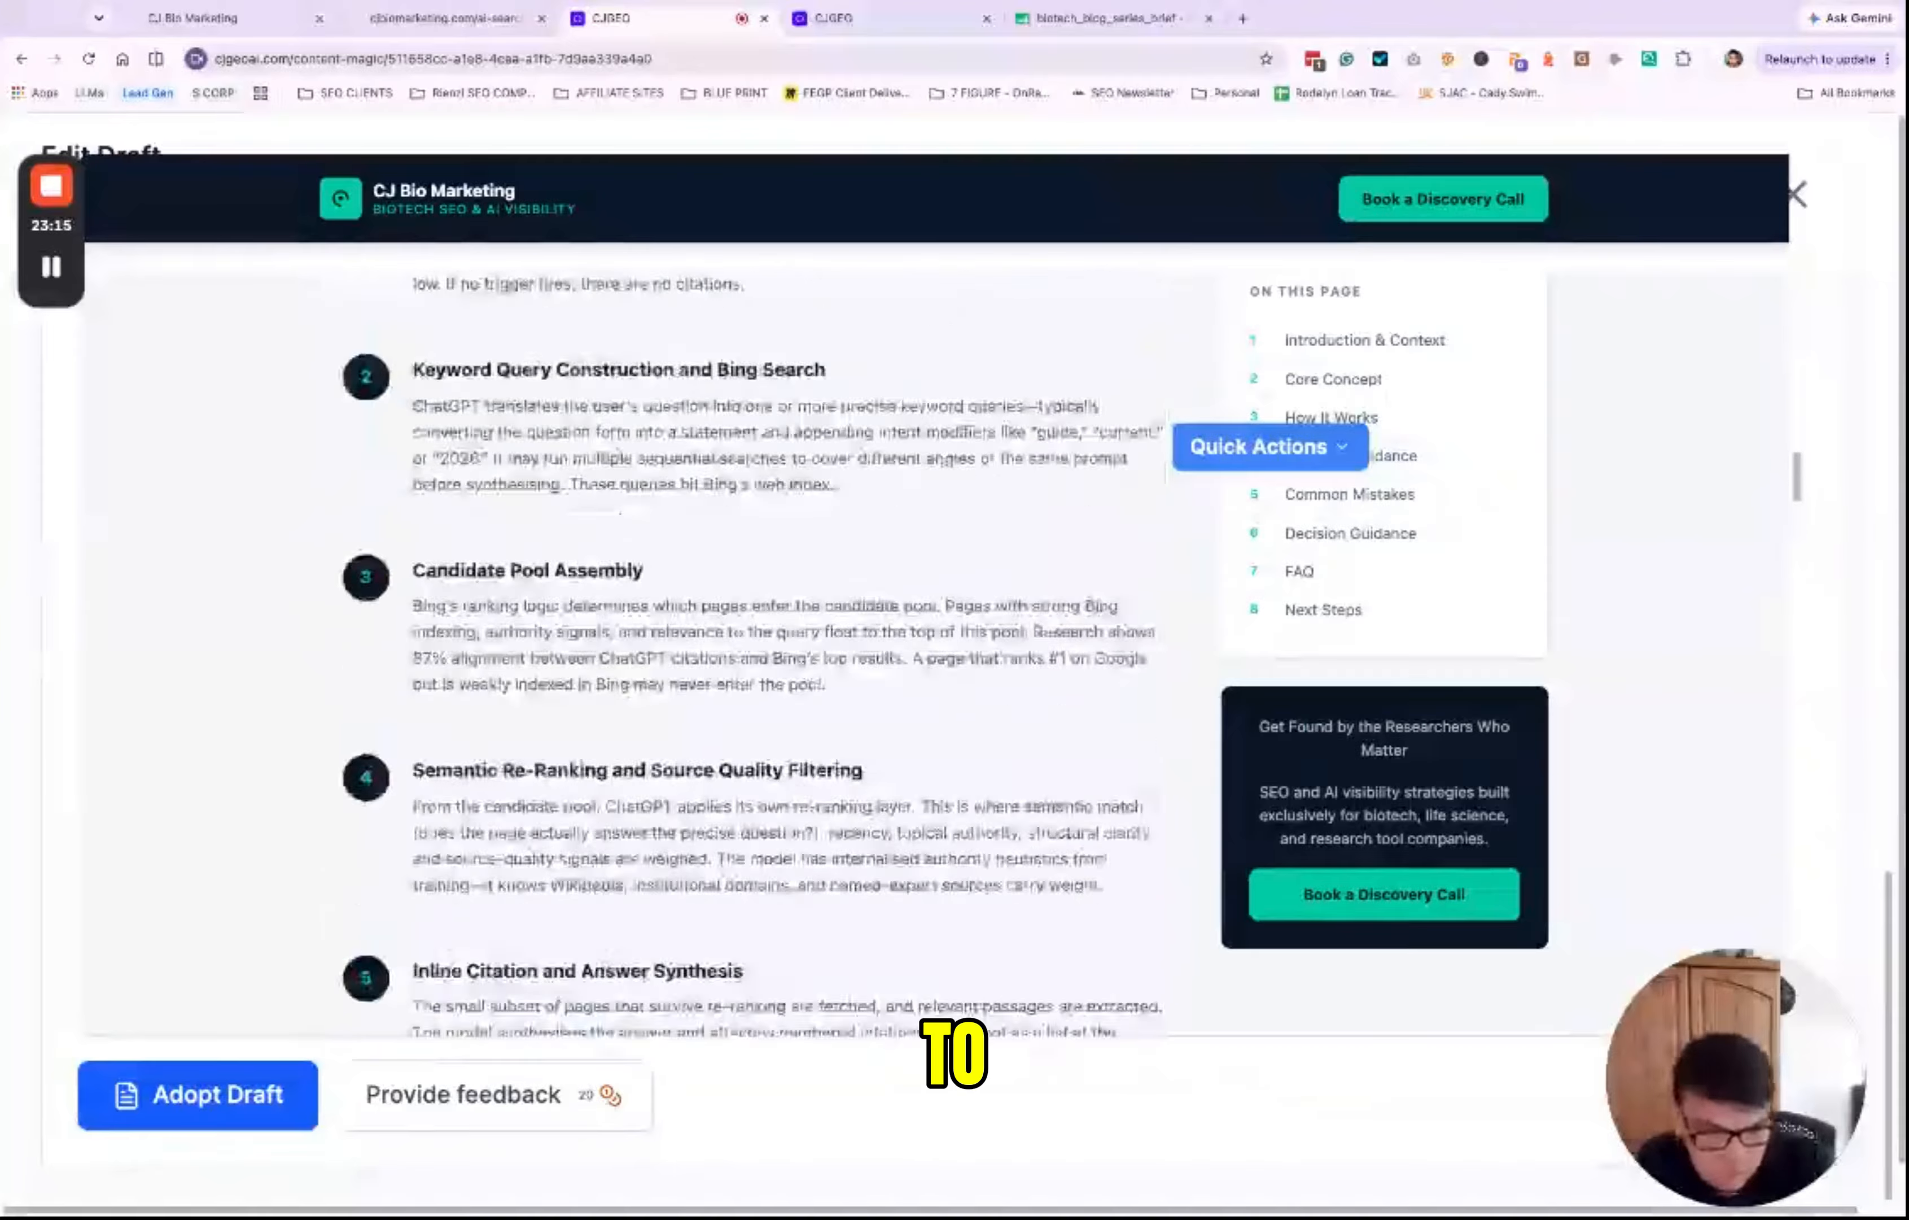
pyautogui.scroll(-12, 1053, 706)
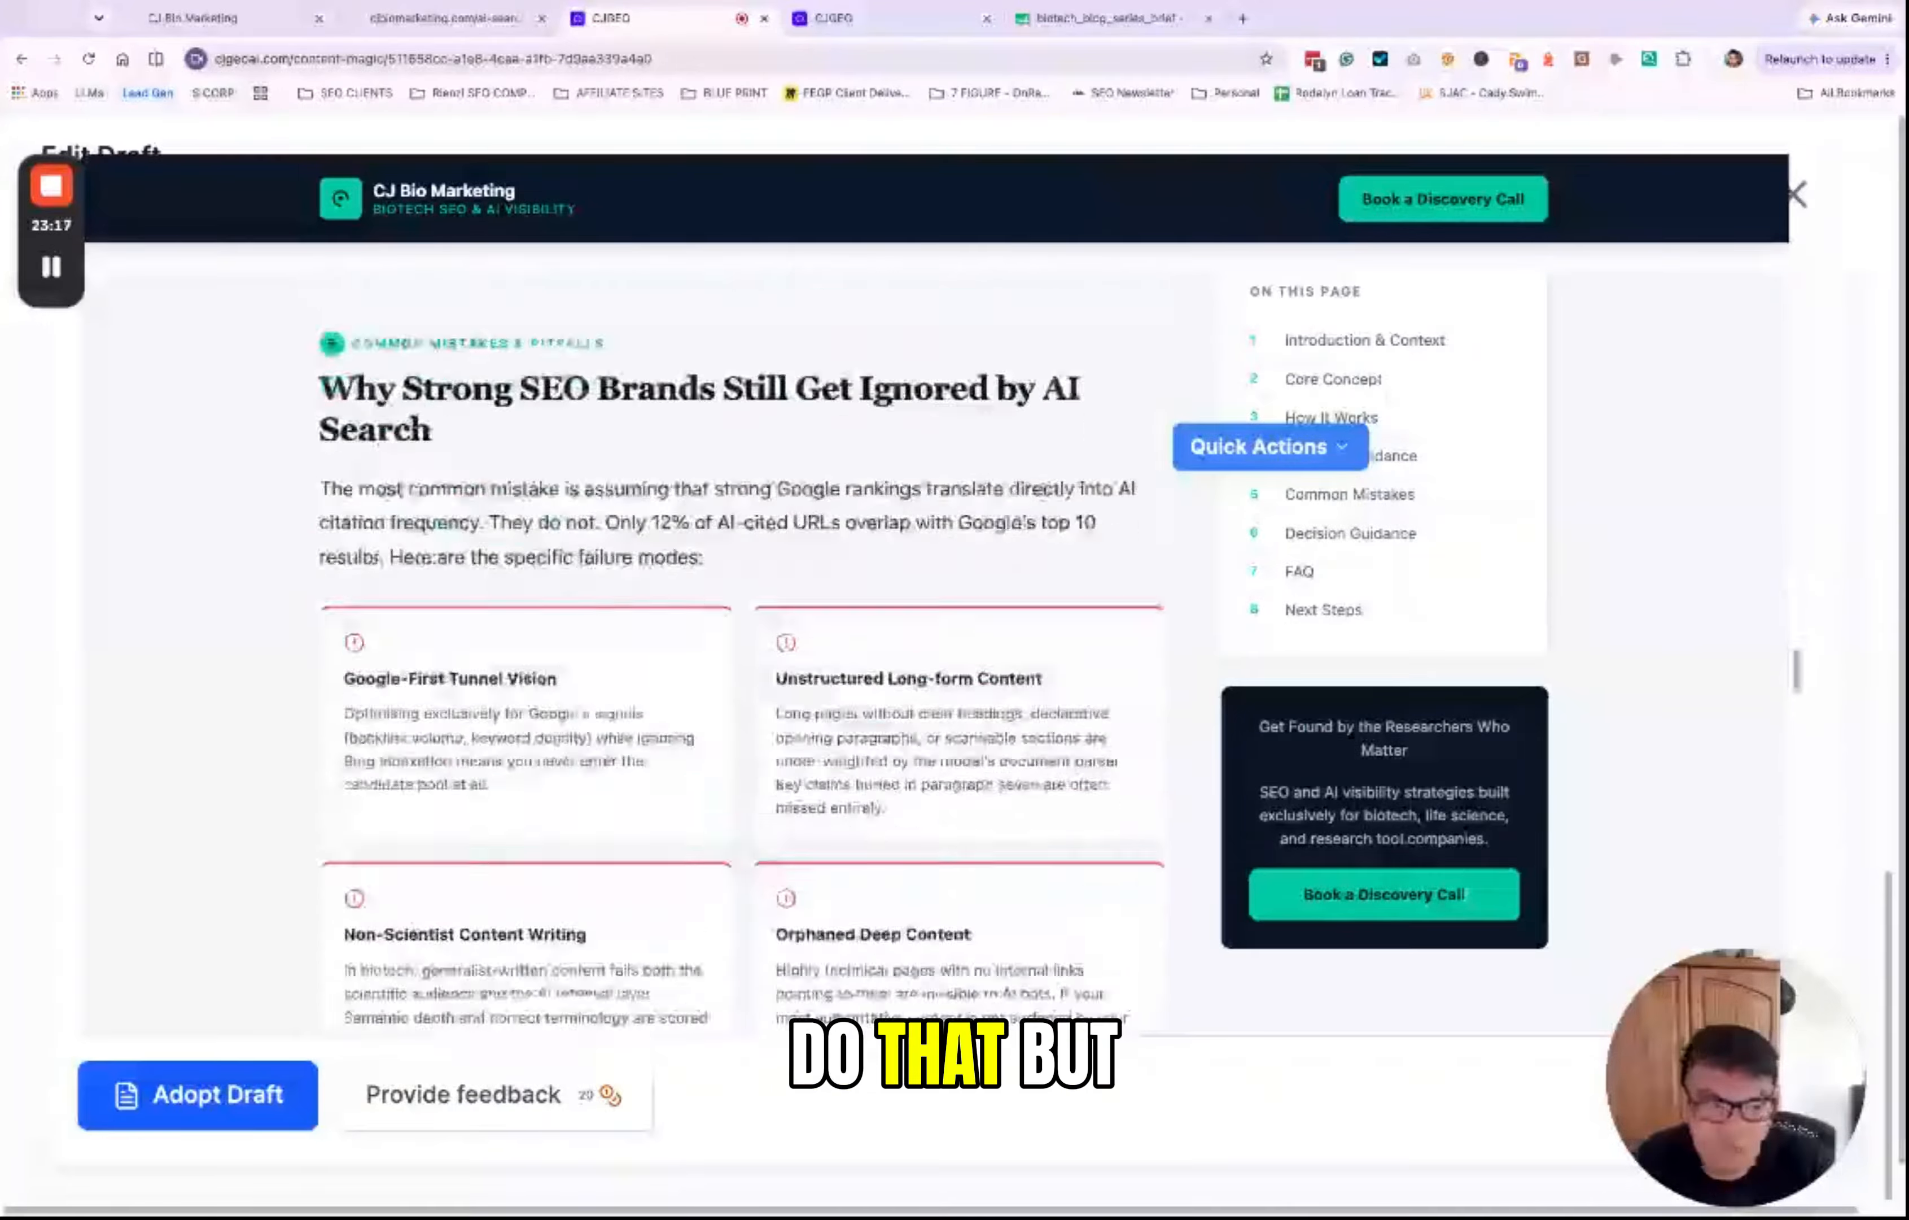
pyautogui.scroll(-20, 1054, 706)
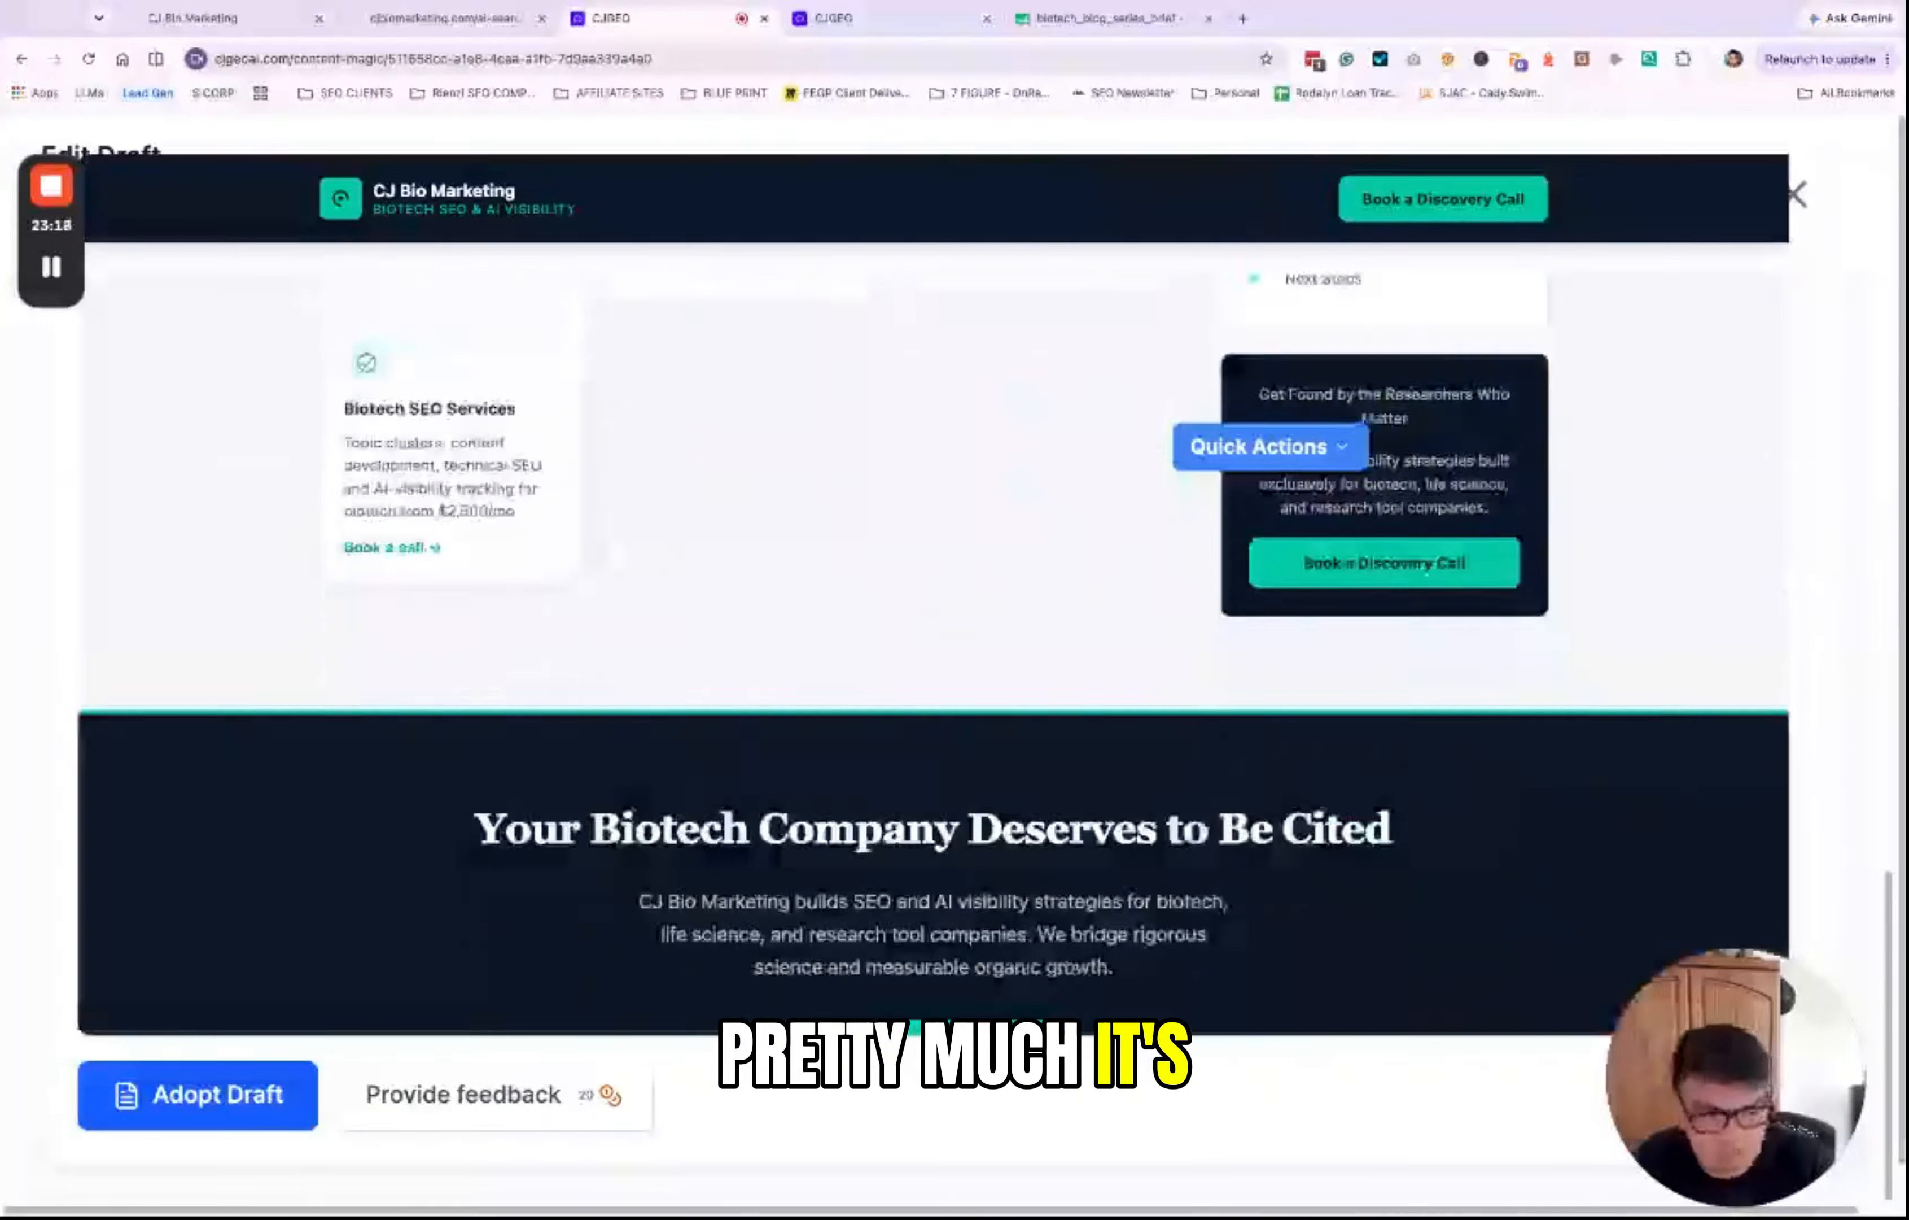
# Step: Examine how the draft's CJ Bio Marketing header behaves between the title area and the introduction section
pyautogui.scroll(20, 1053, 706)
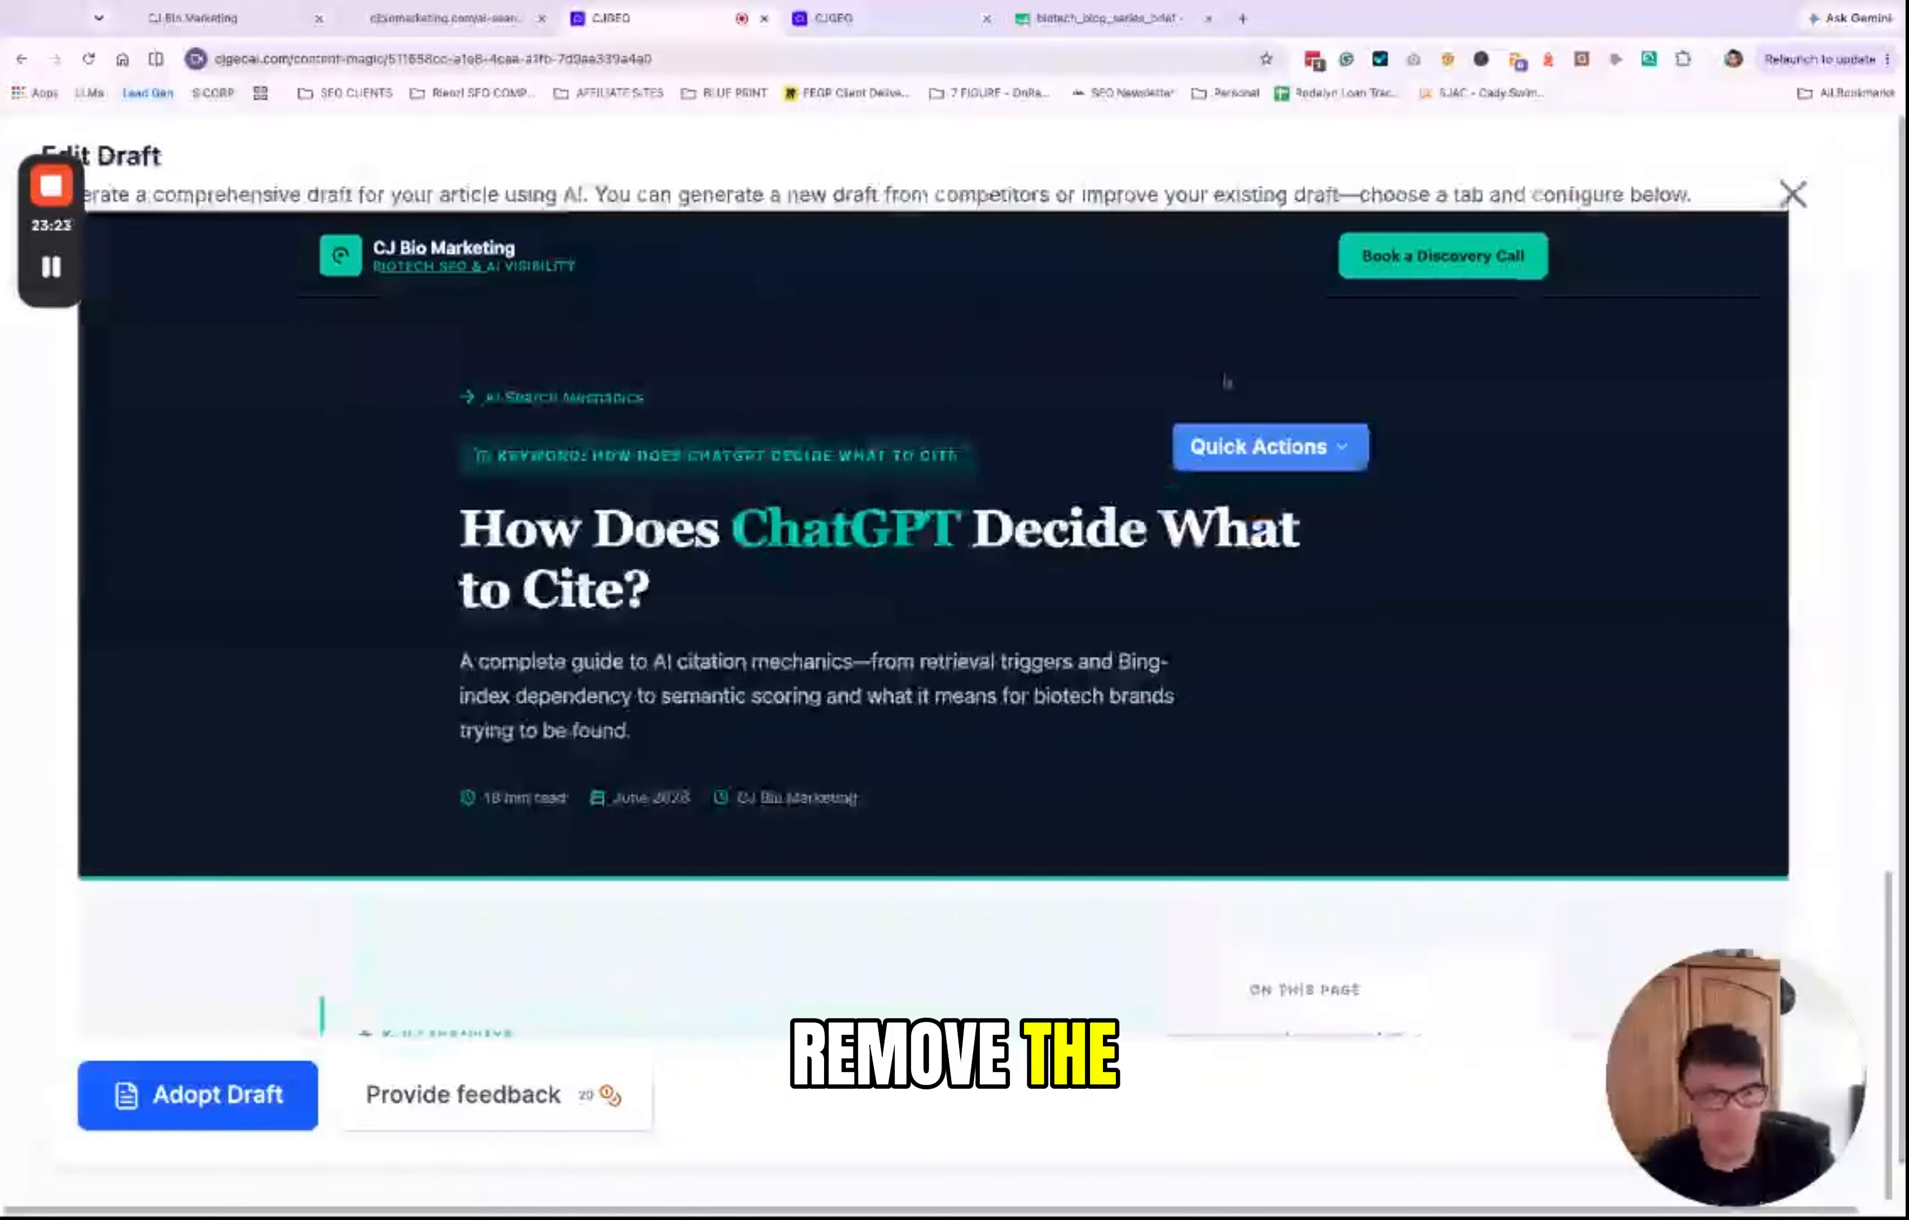
pyautogui.scroll(-5, 1227, 383)
pyautogui.scroll(5, 1252, 450)
pyautogui.scroll(-5, 1279, 529)
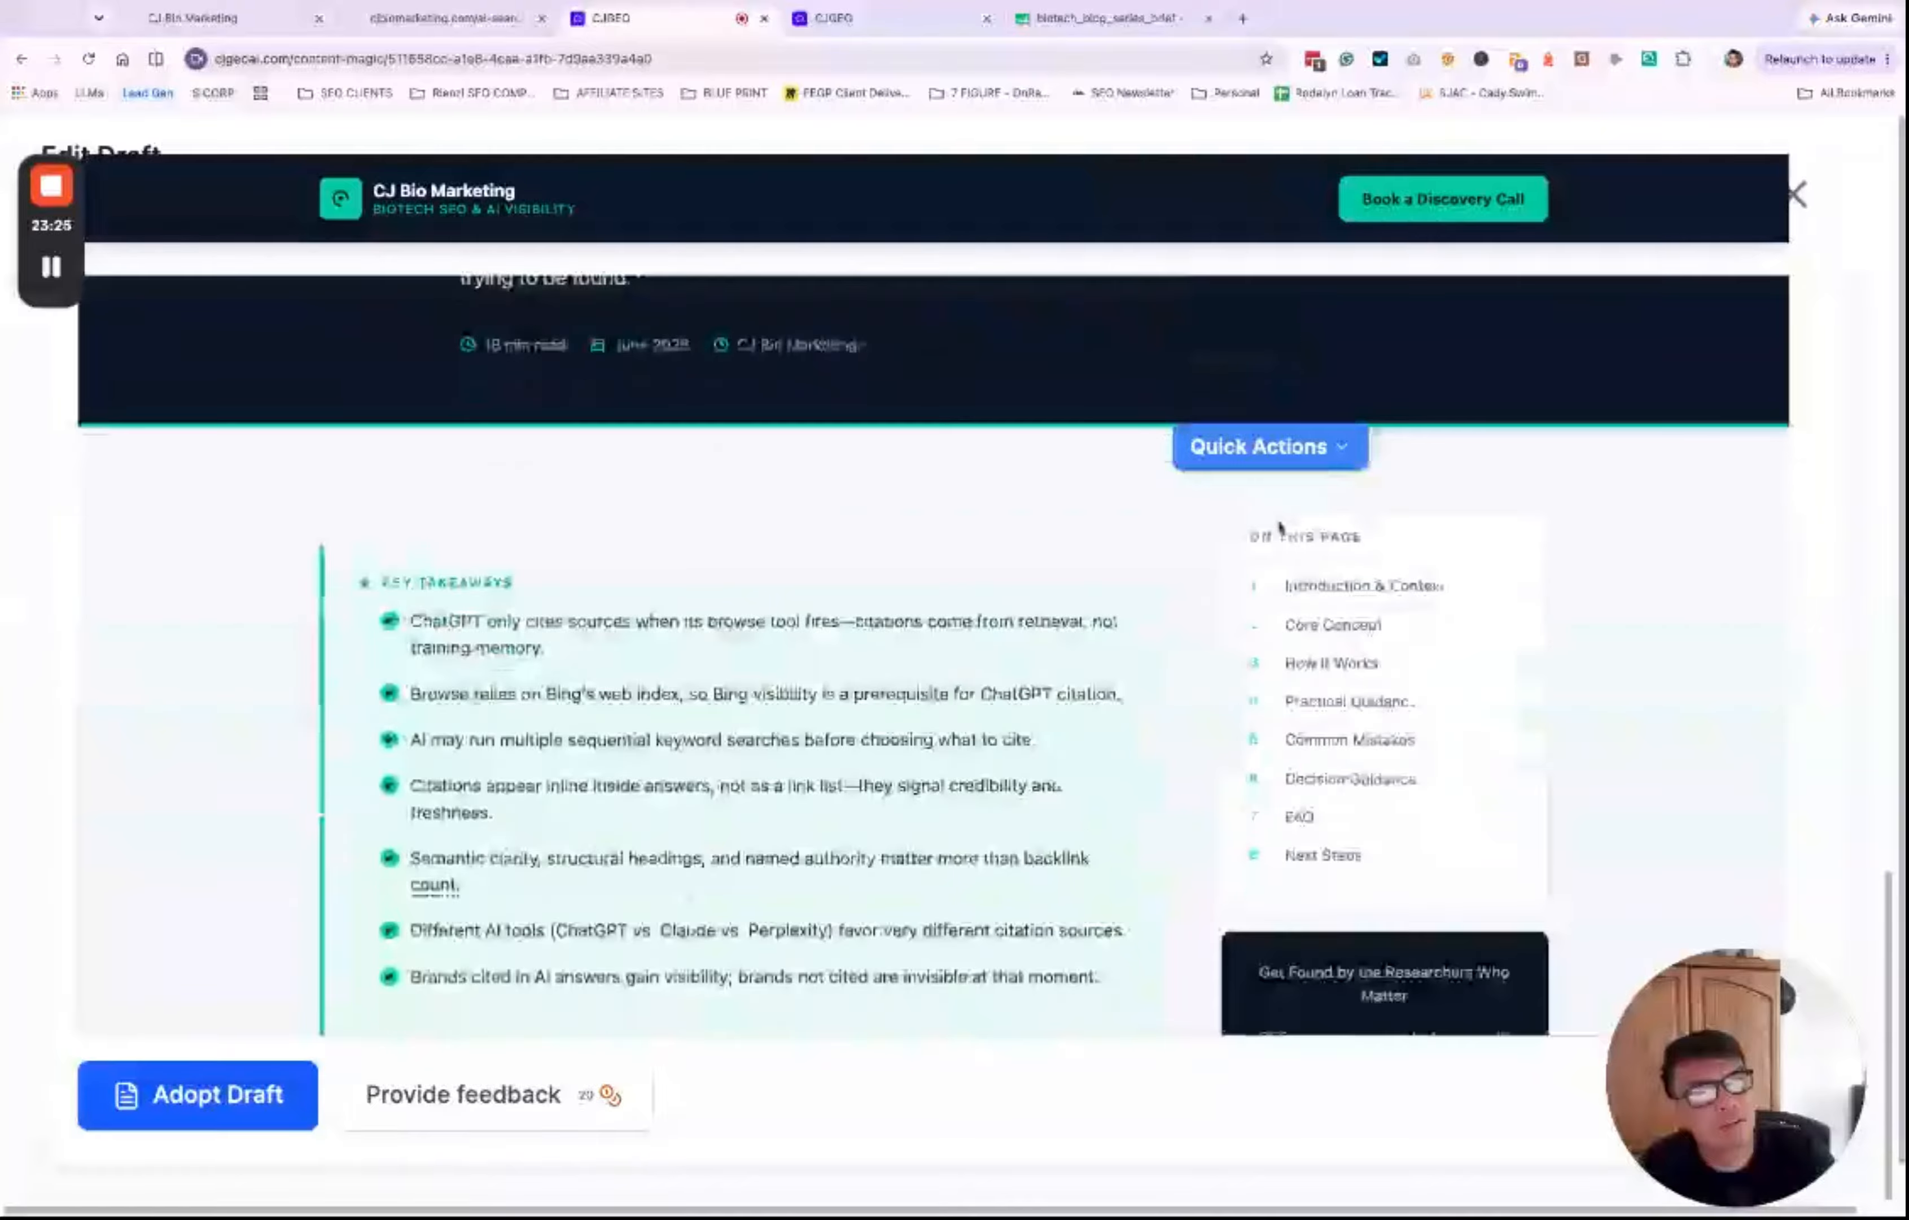
pyautogui.scroll(-5, 1278, 527)
pyautogui.scroll(10, 1279, 528)
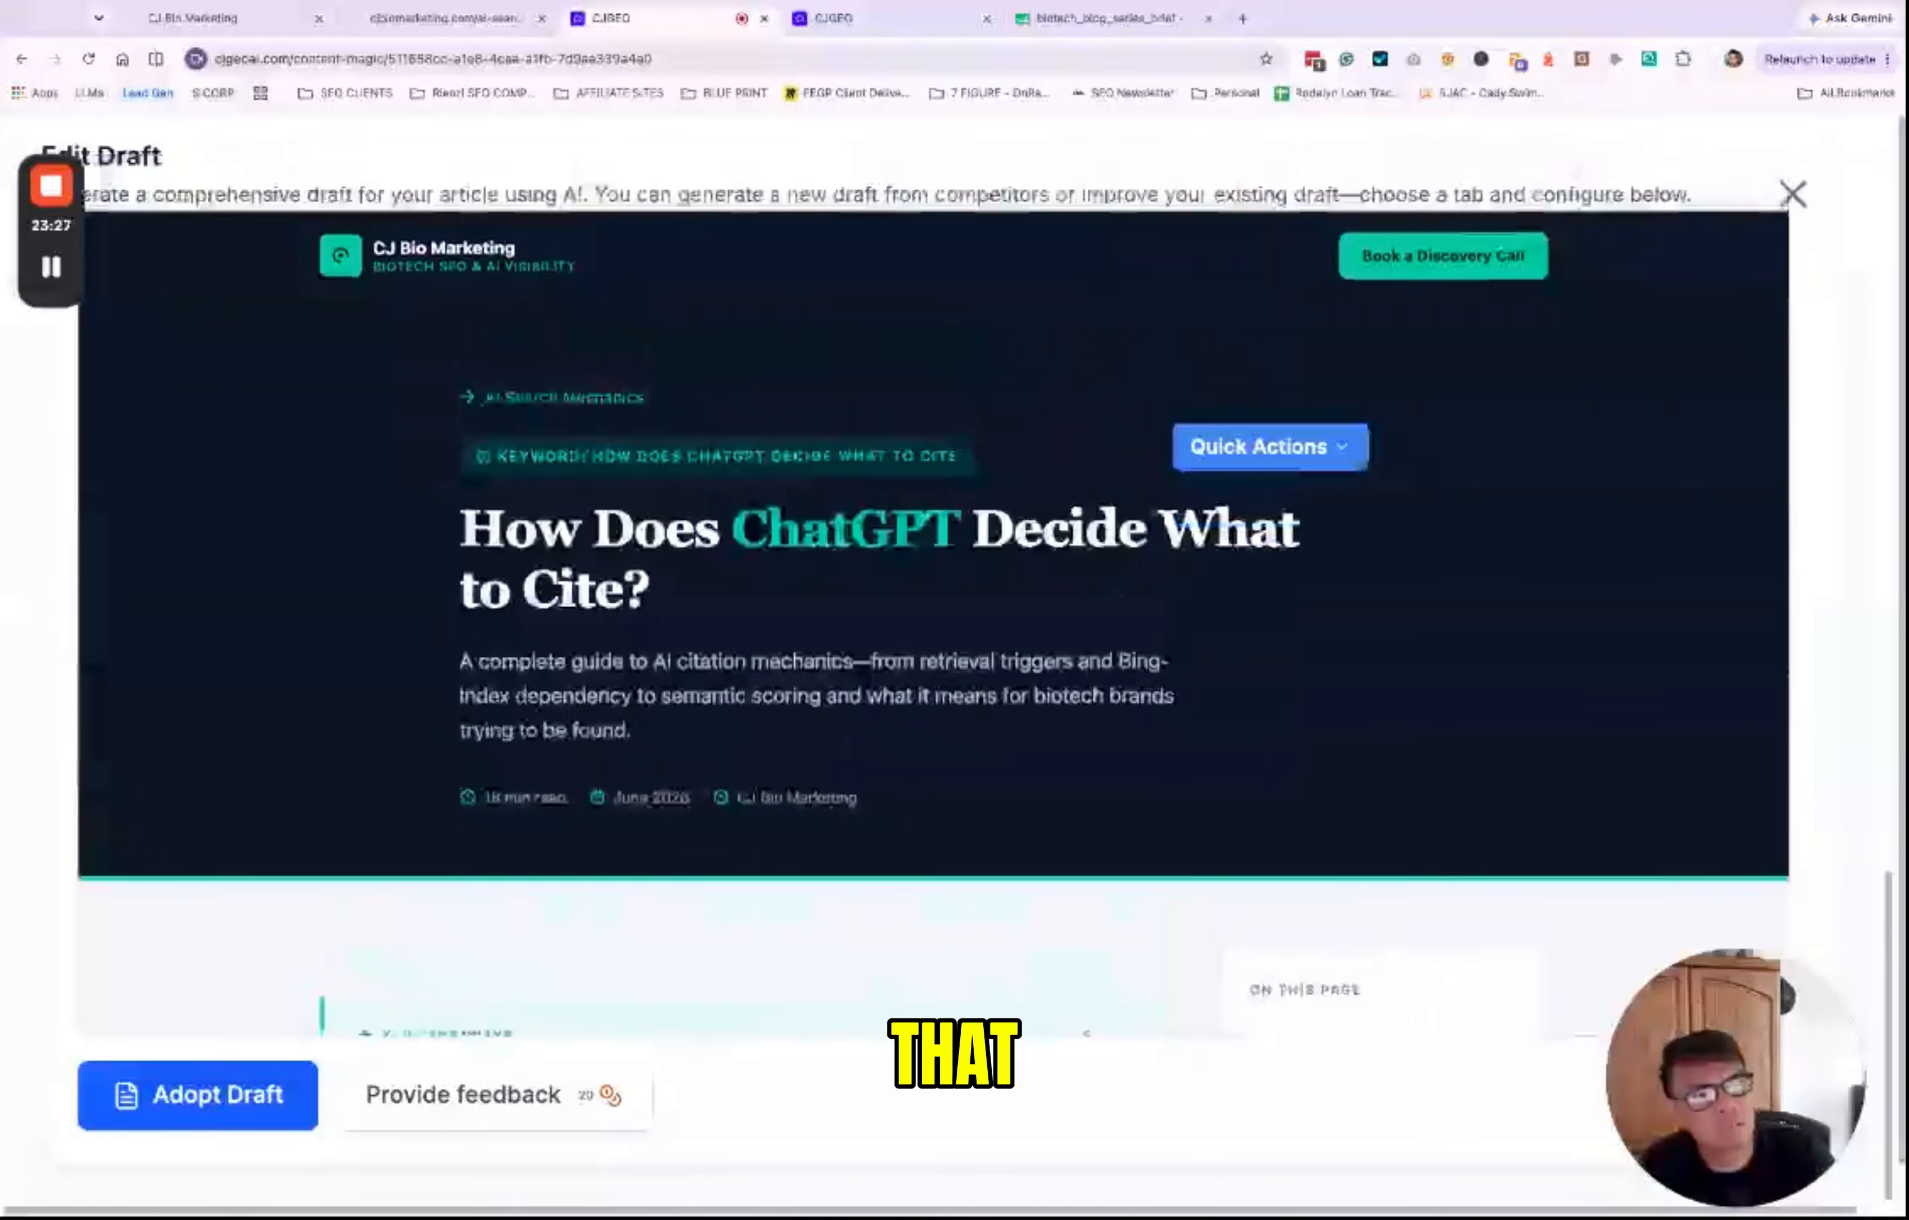
pyautogui.scroll(-5, 1168, 409)
pyautogui.scroll(2, 1168, 409)
pyautogui.scroll(-4, 1168, 409)
pyautogui.scroll(4, 1169, 410)
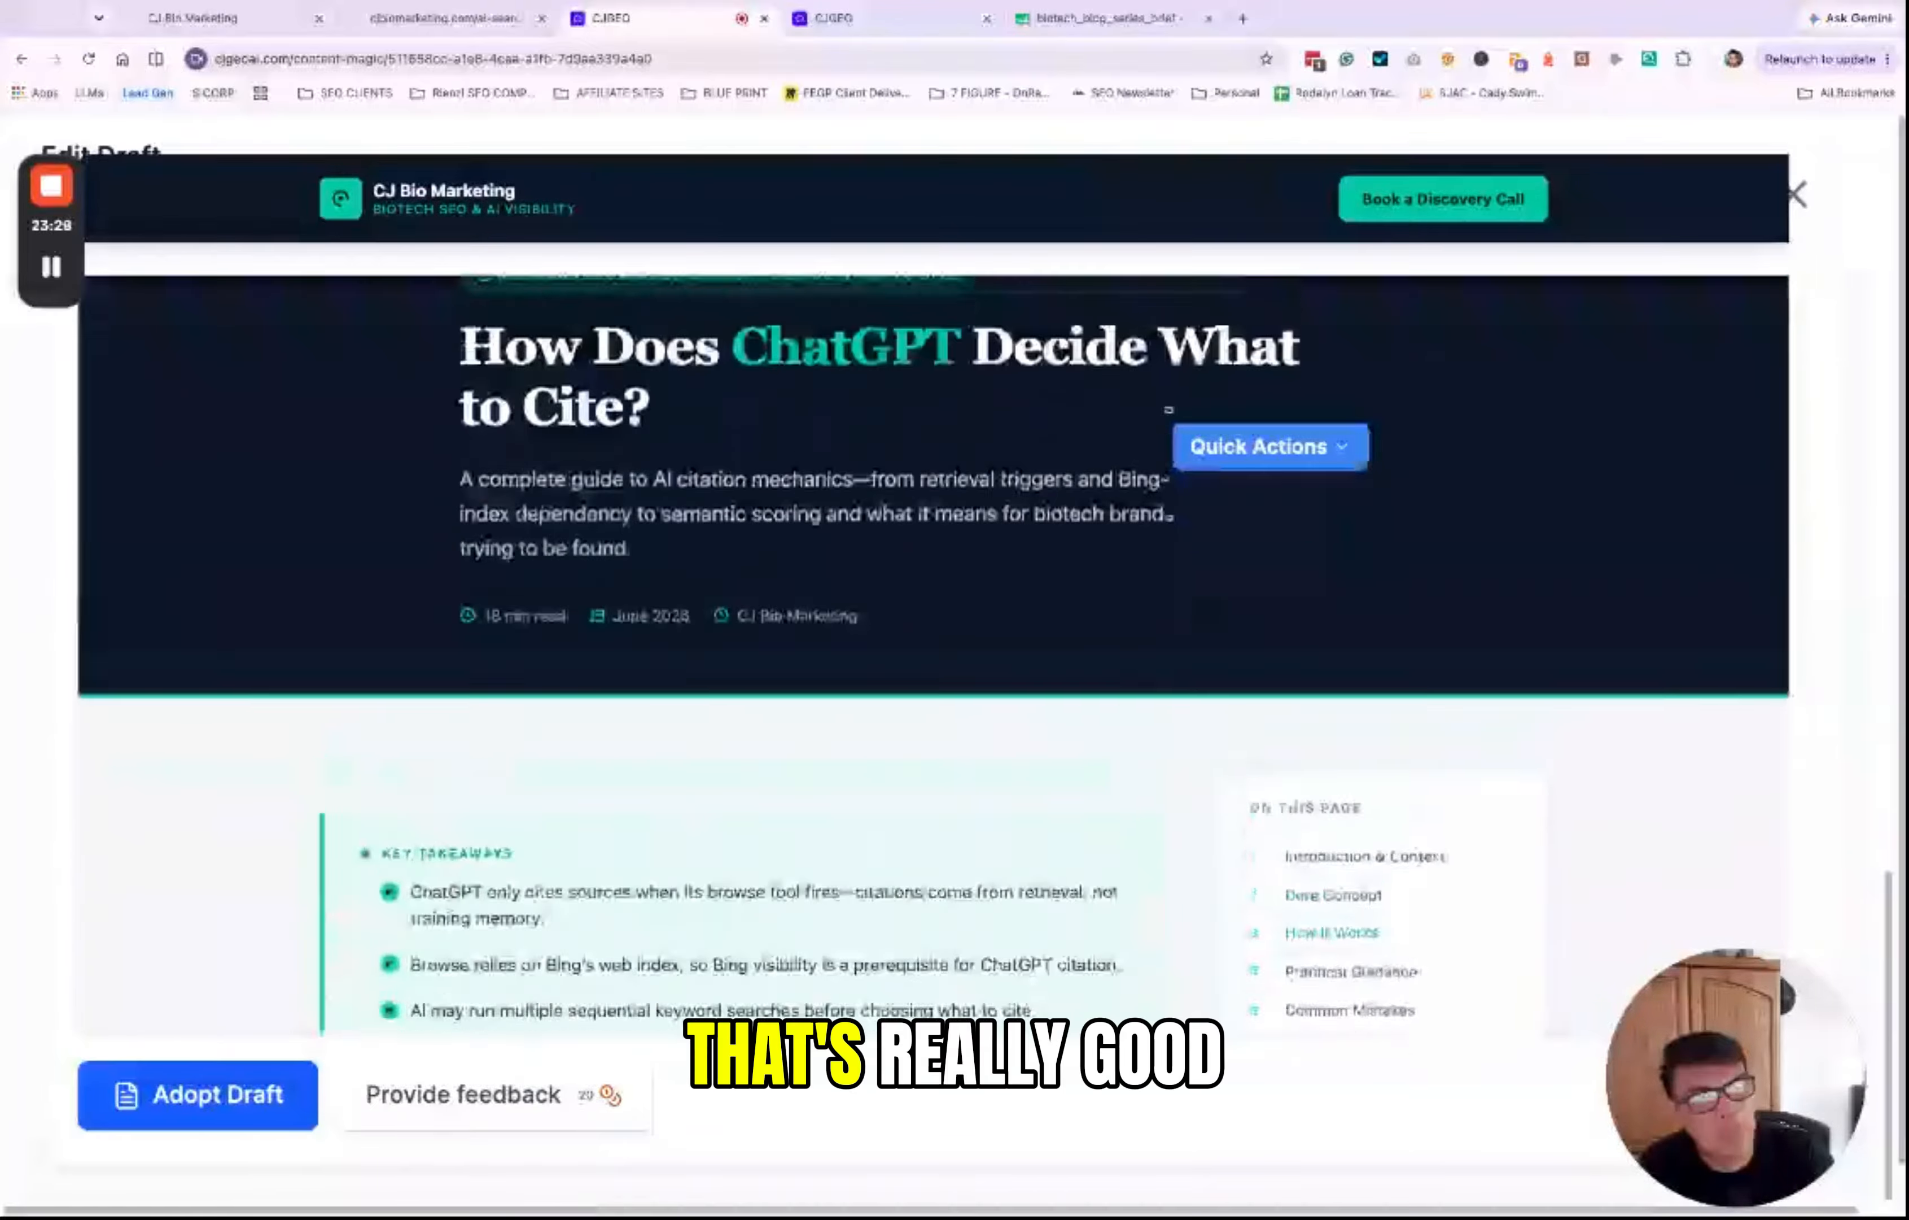
pyautogui.scroll(-5, 1168, 409)
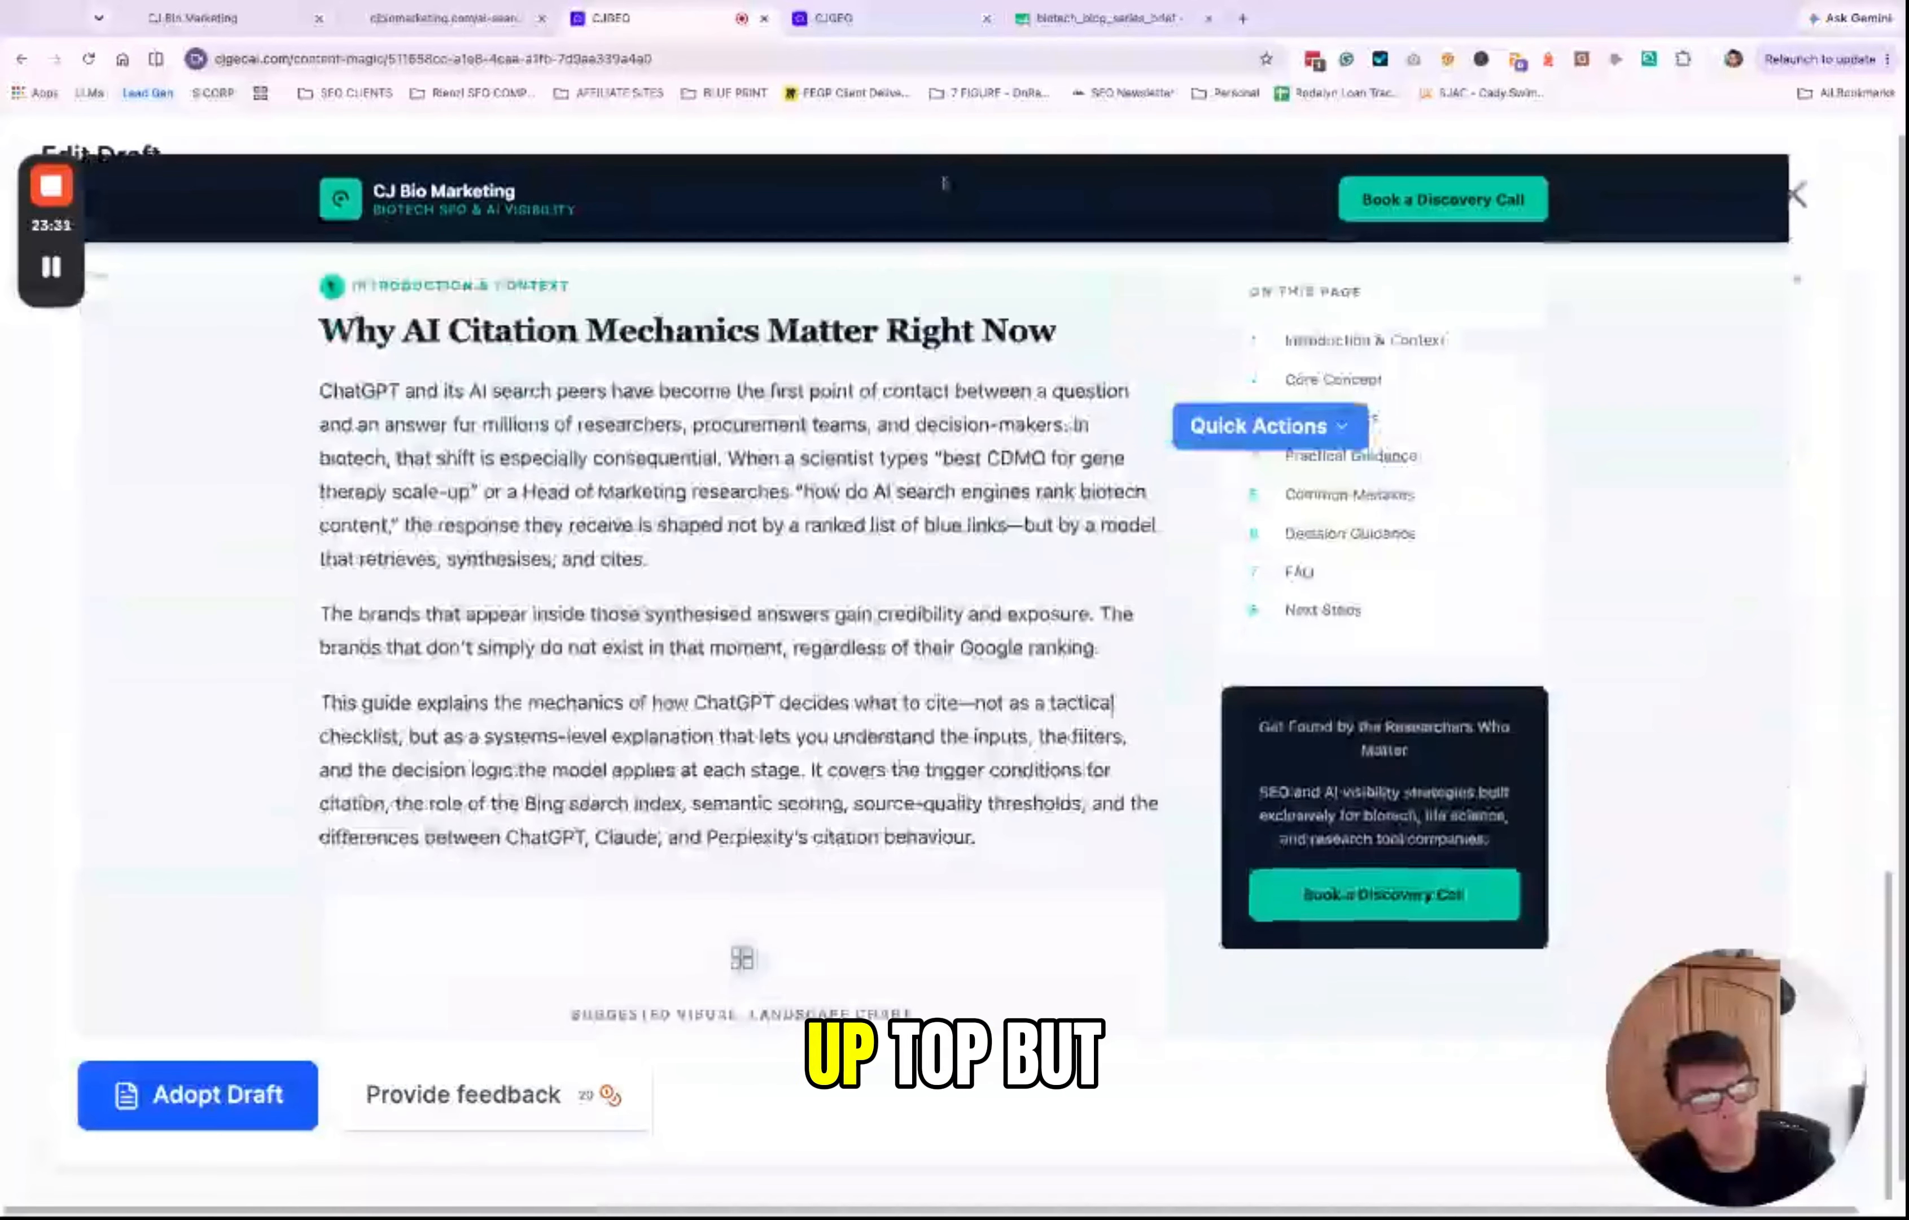
pyautogui.scroll(10, 940, 575)
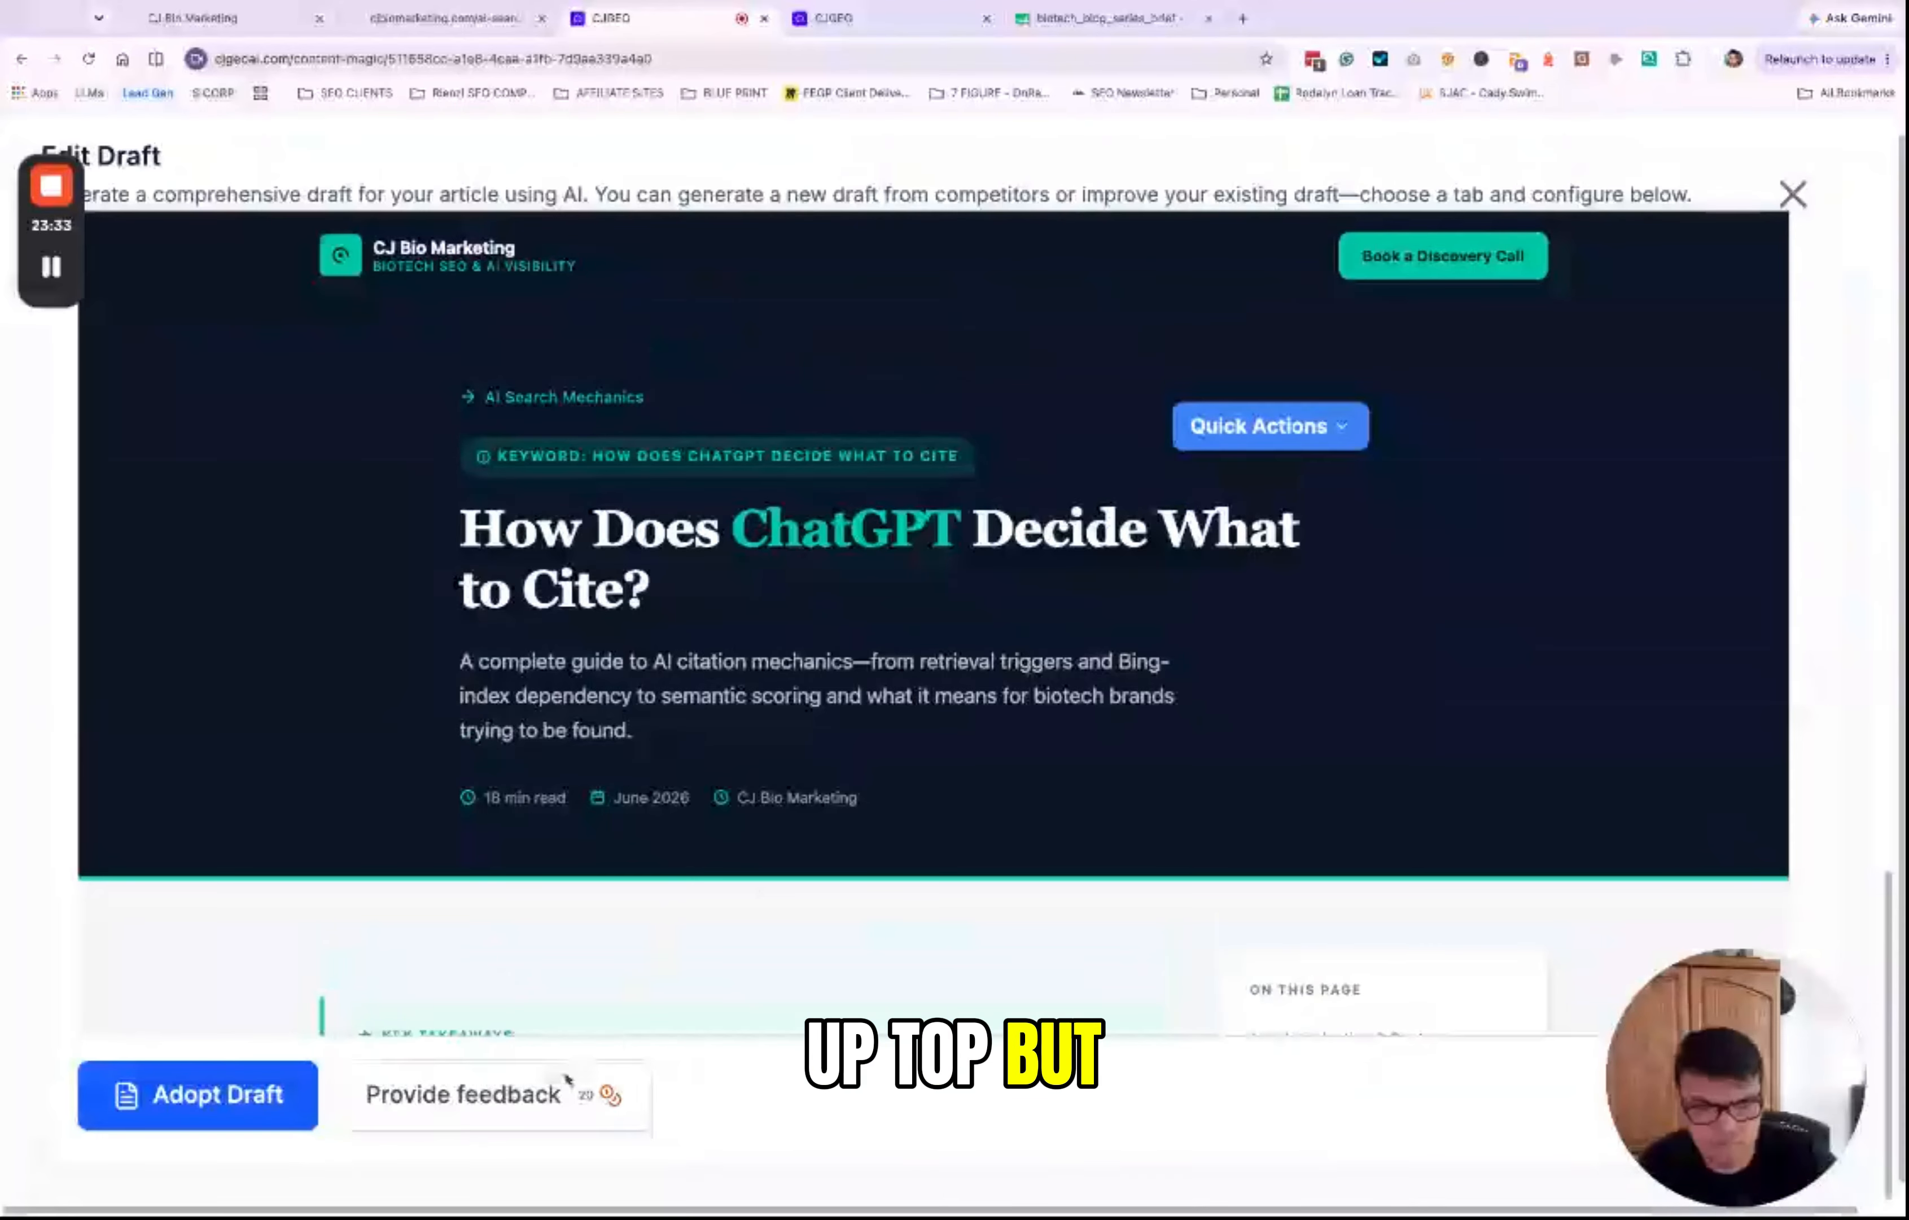
# Step: Open a new feedback entry for the draft, enter "remove the sticky header" and submit it
pyautogui.click(534, 1099)
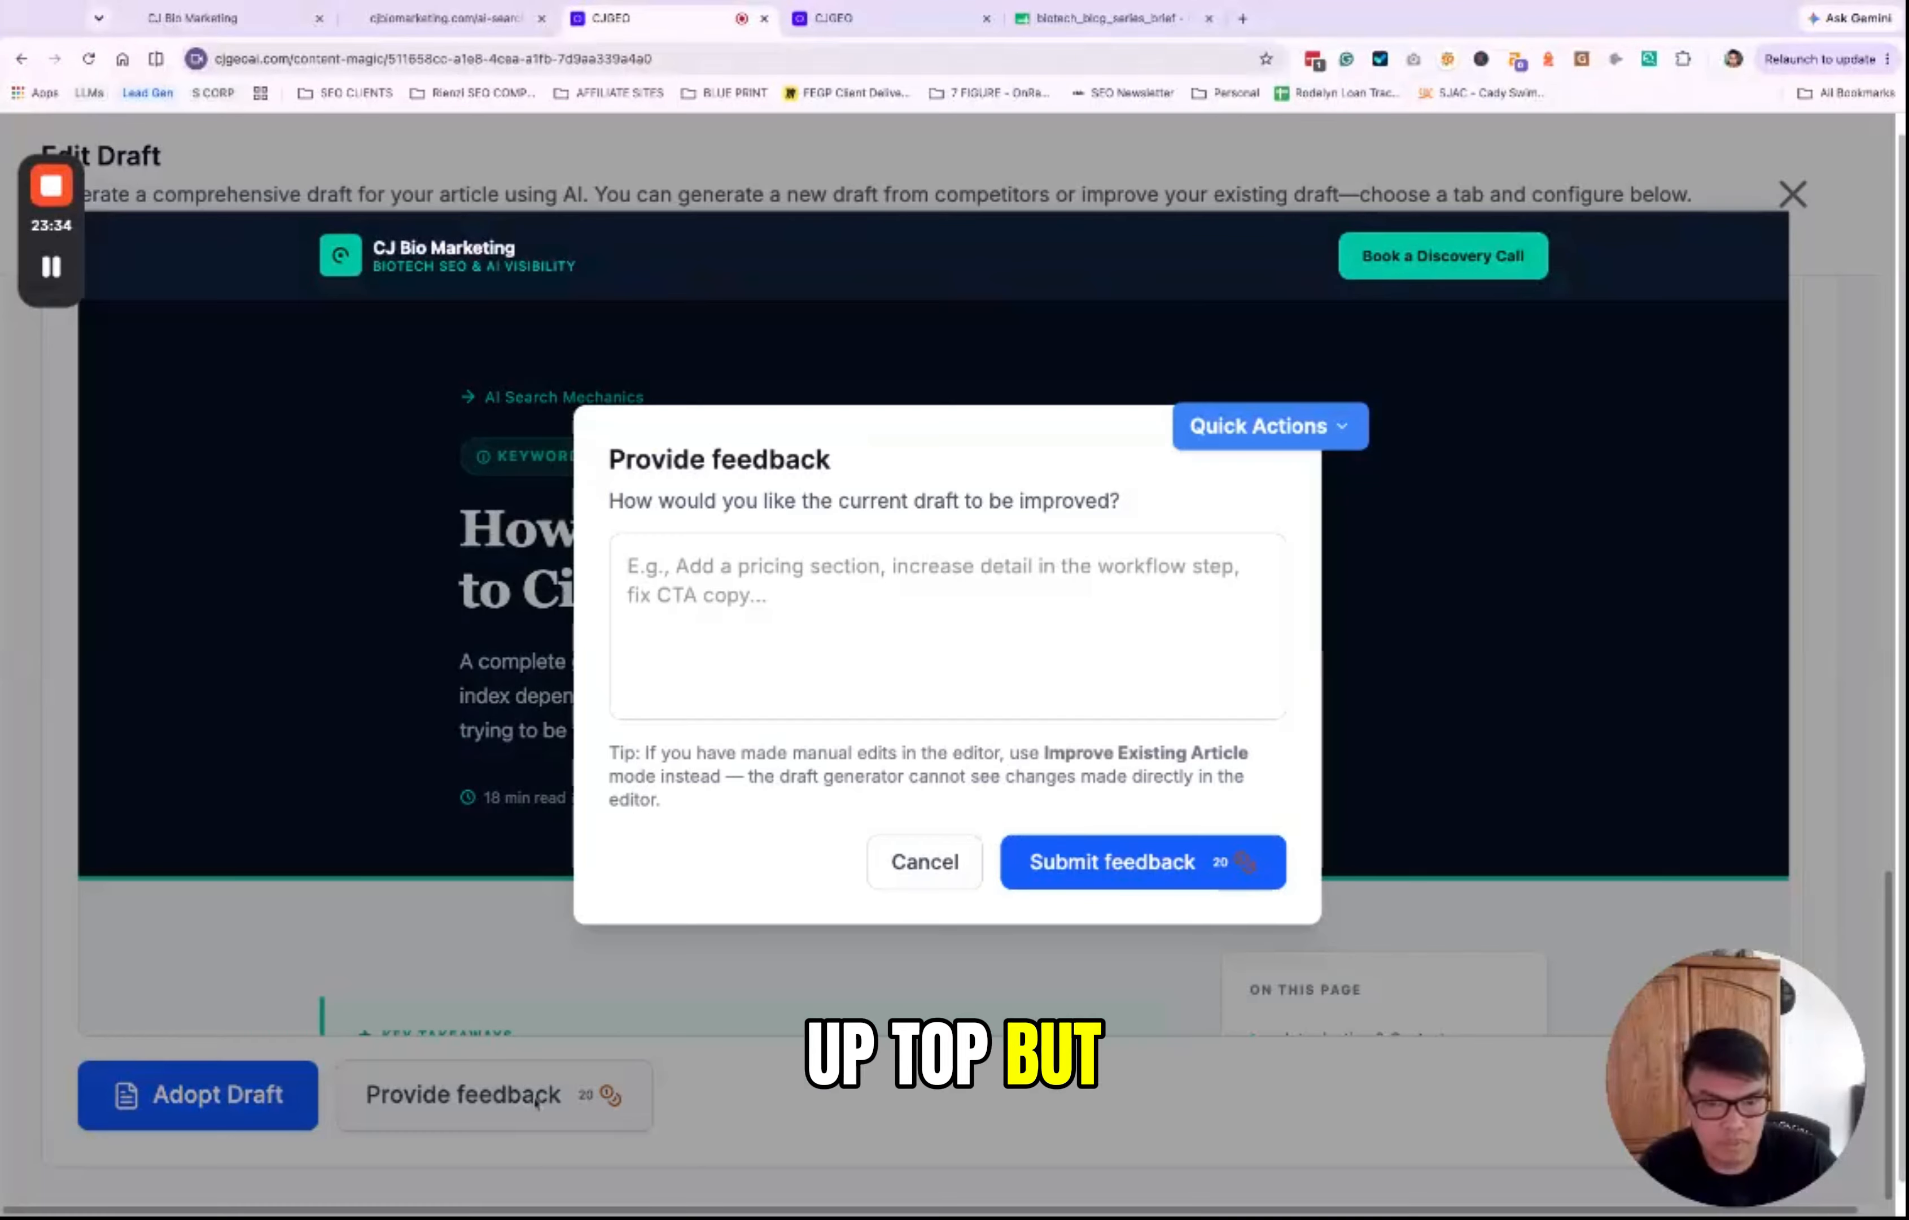
pyautogui.click(925, 650)
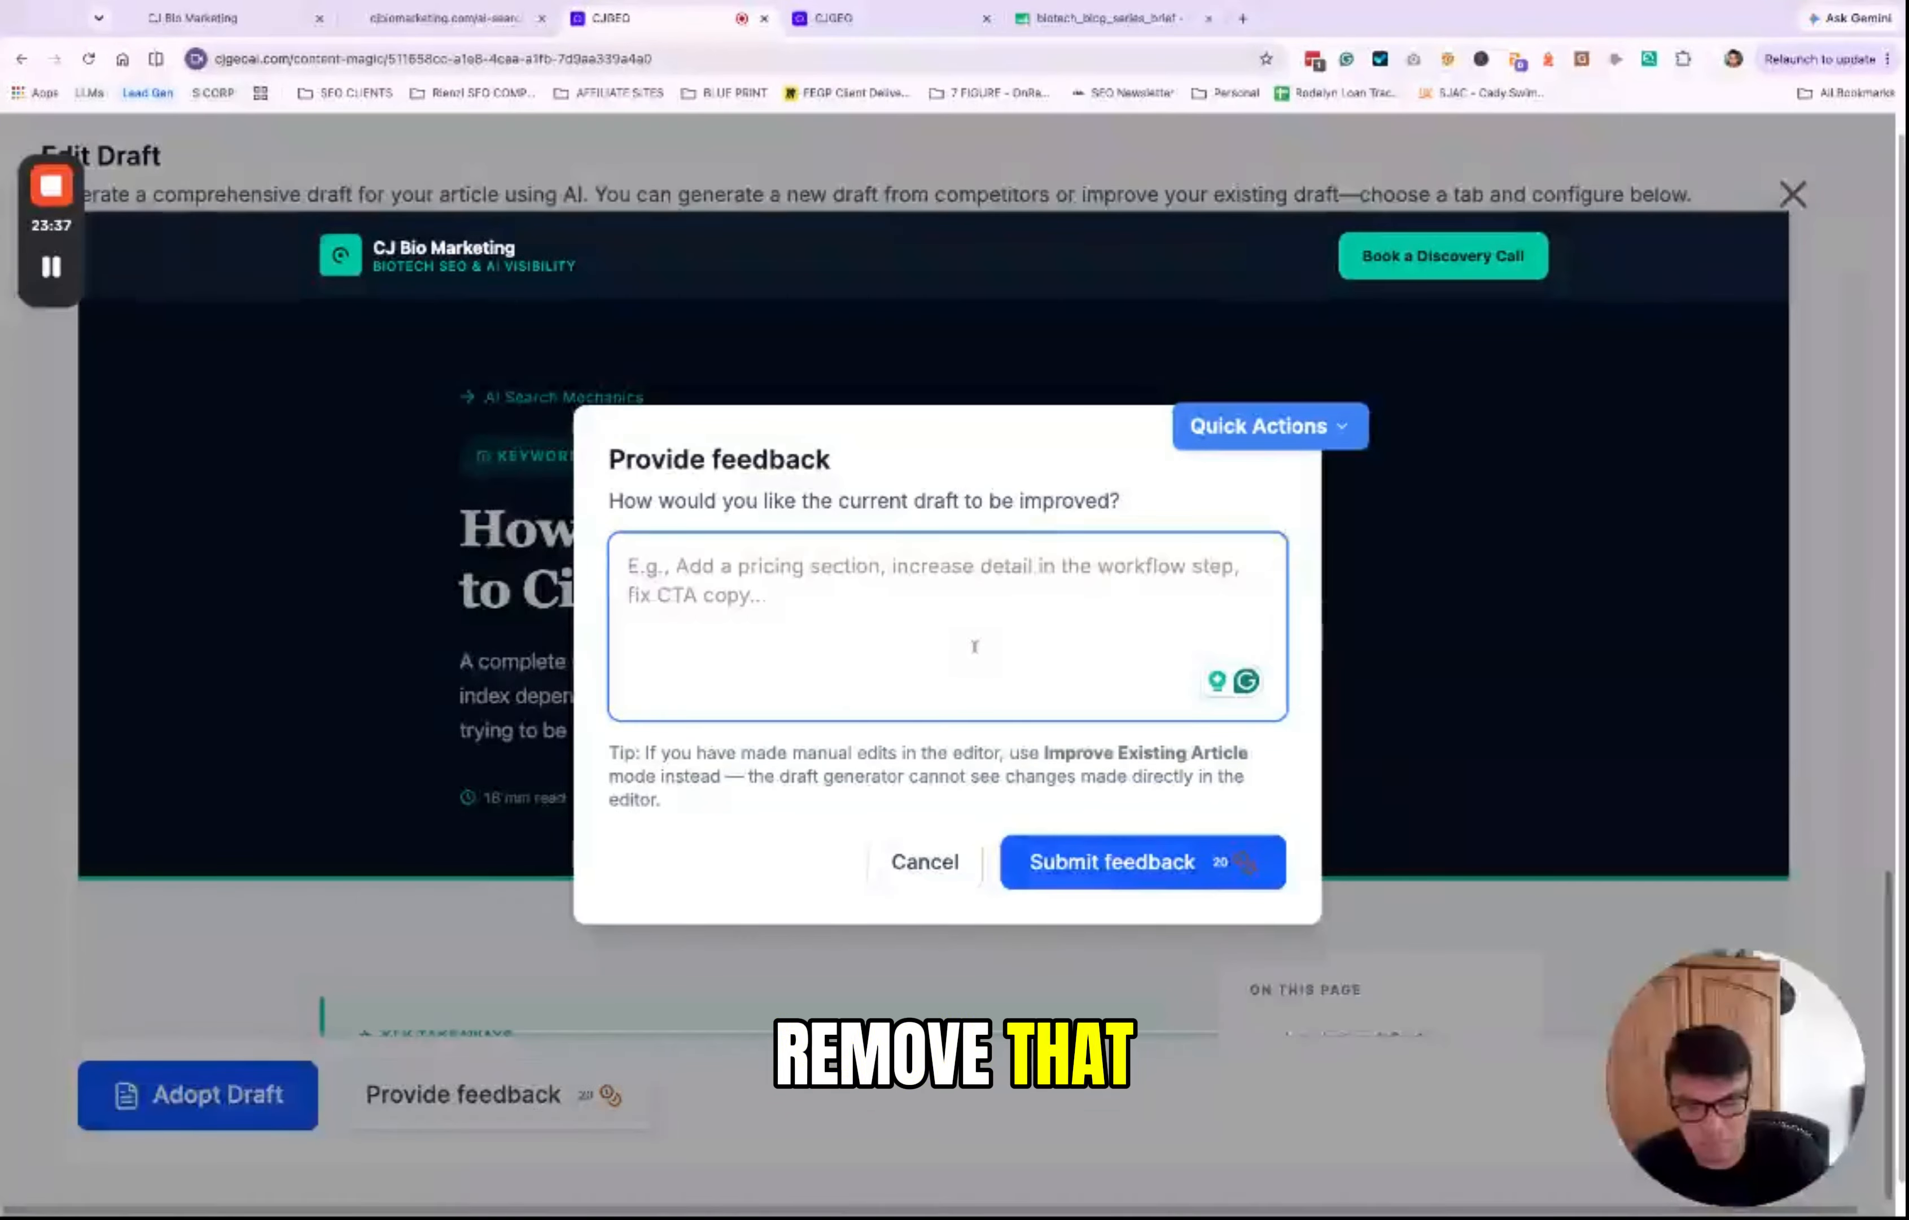
pyautogui.write('remove the sticky header')
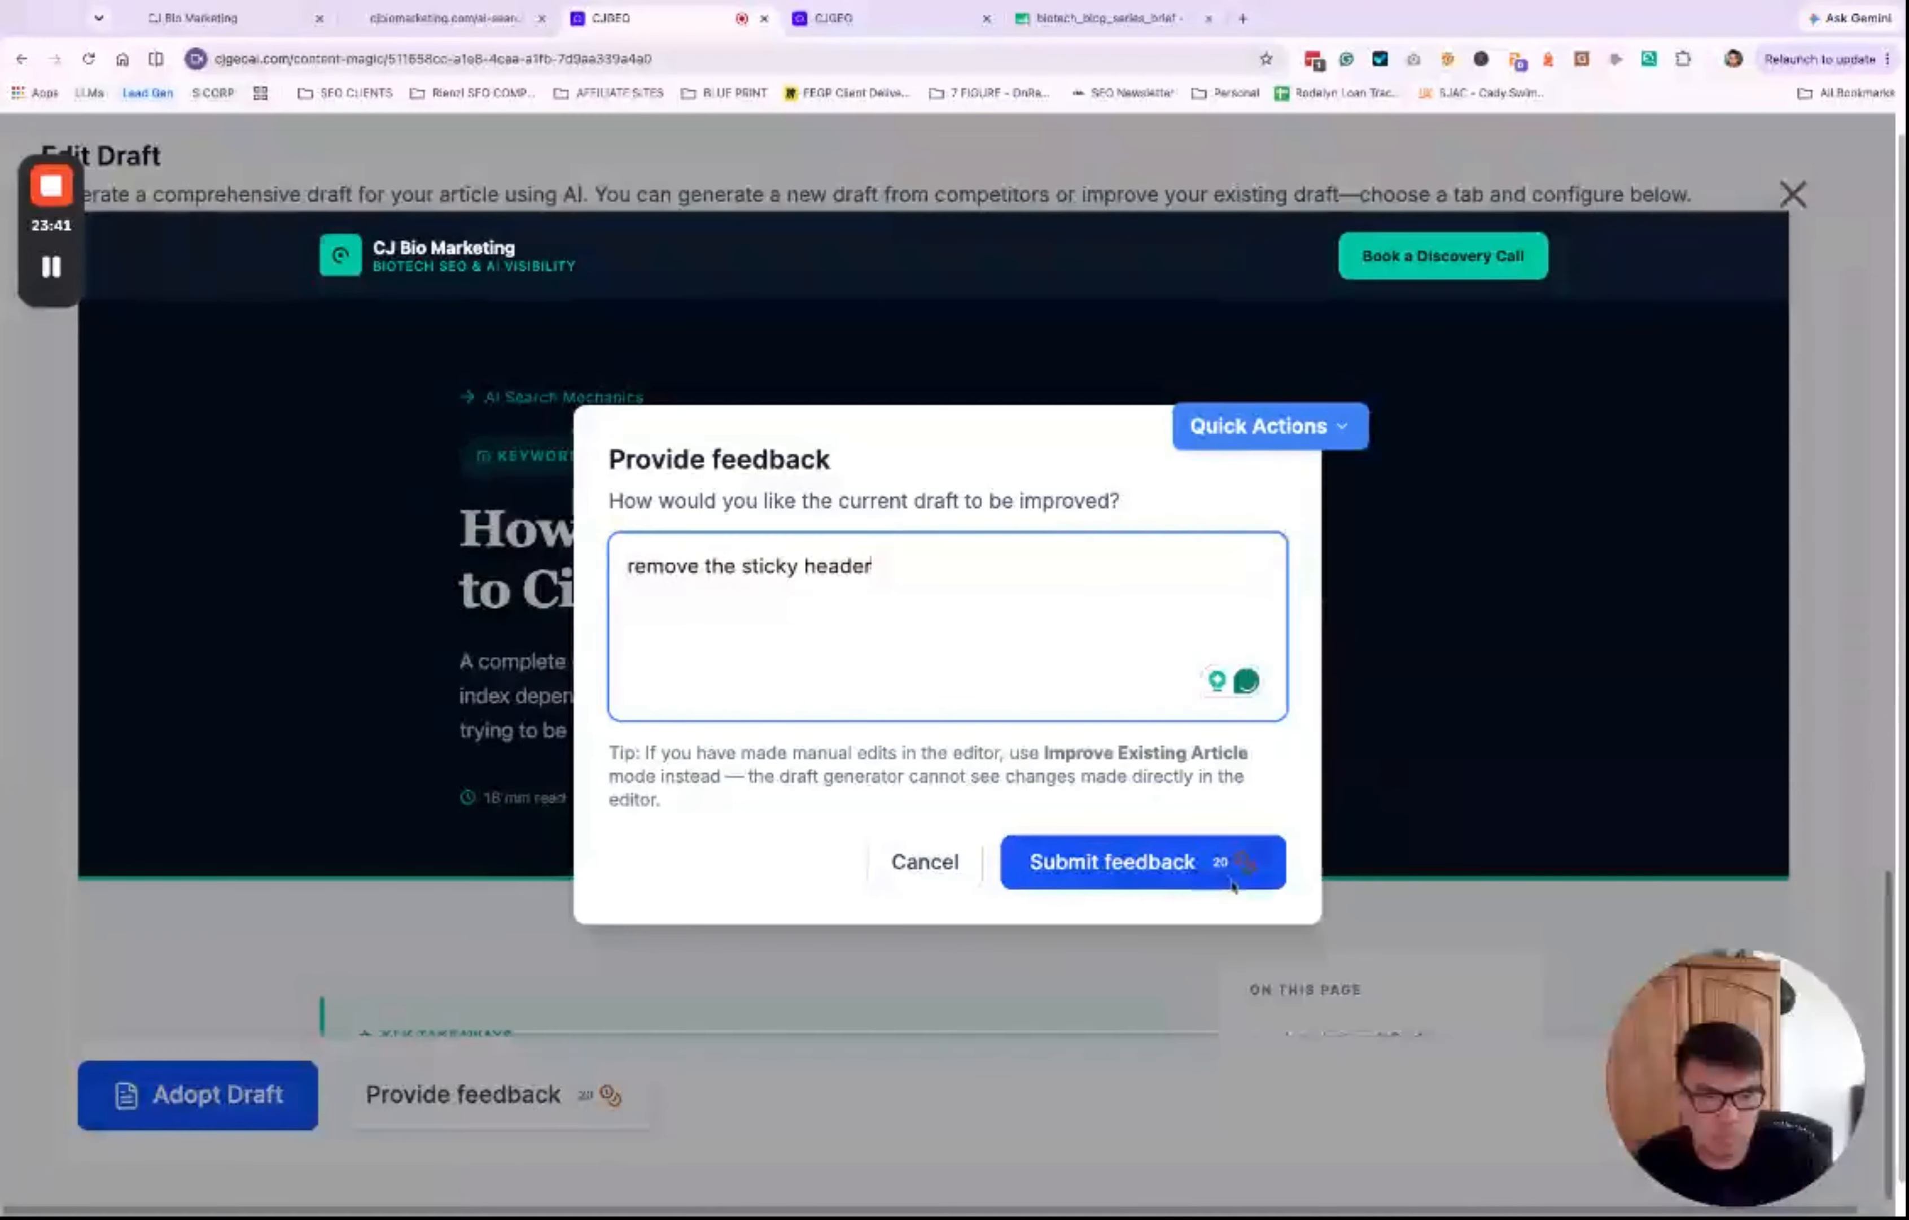
pyautogui.click(1075, 867)
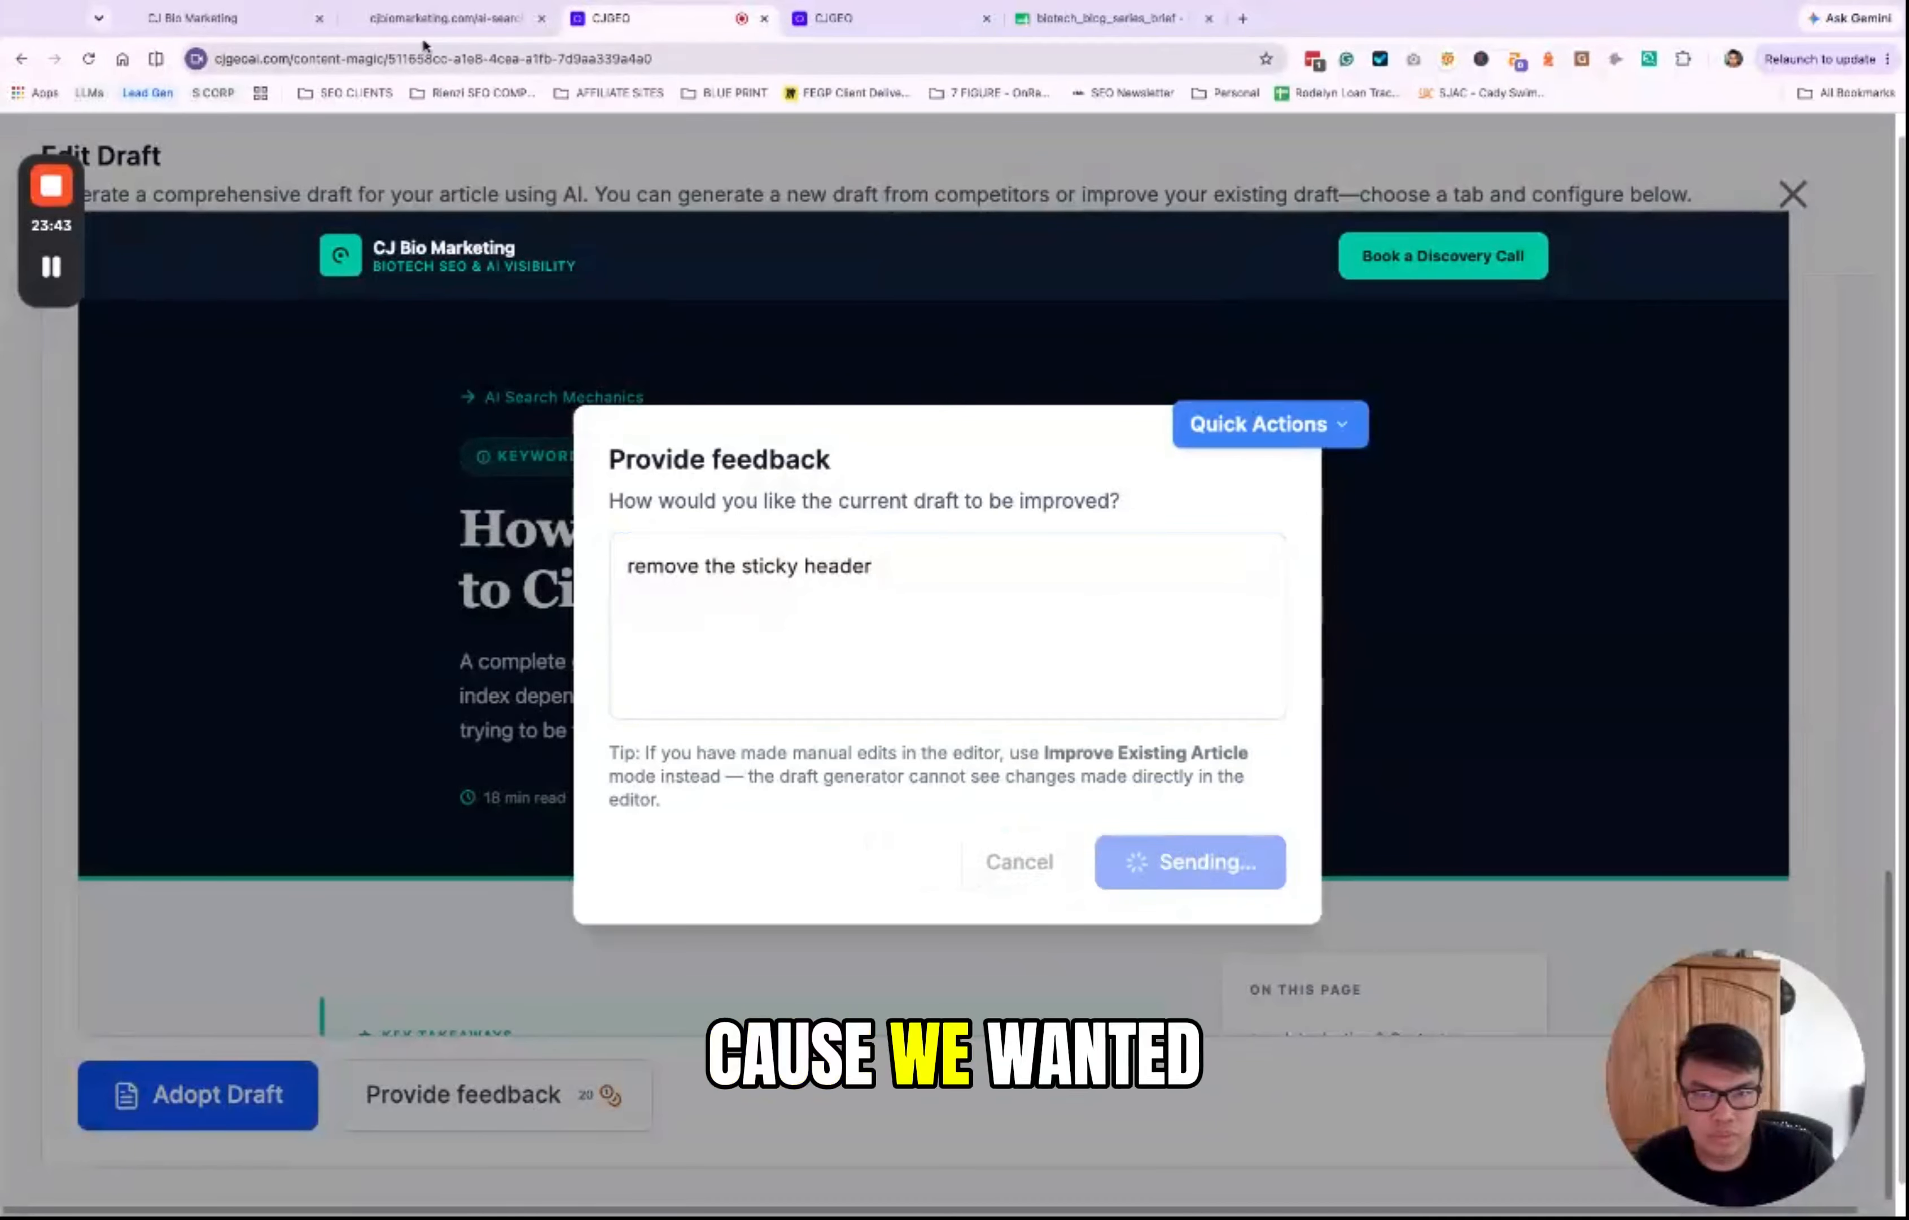
# Step: Check the published article's header and title area, and retry submitting the sticky header feedback for the draft
pyautogui.hotkey('ctrl', 'shift', 'Tab')
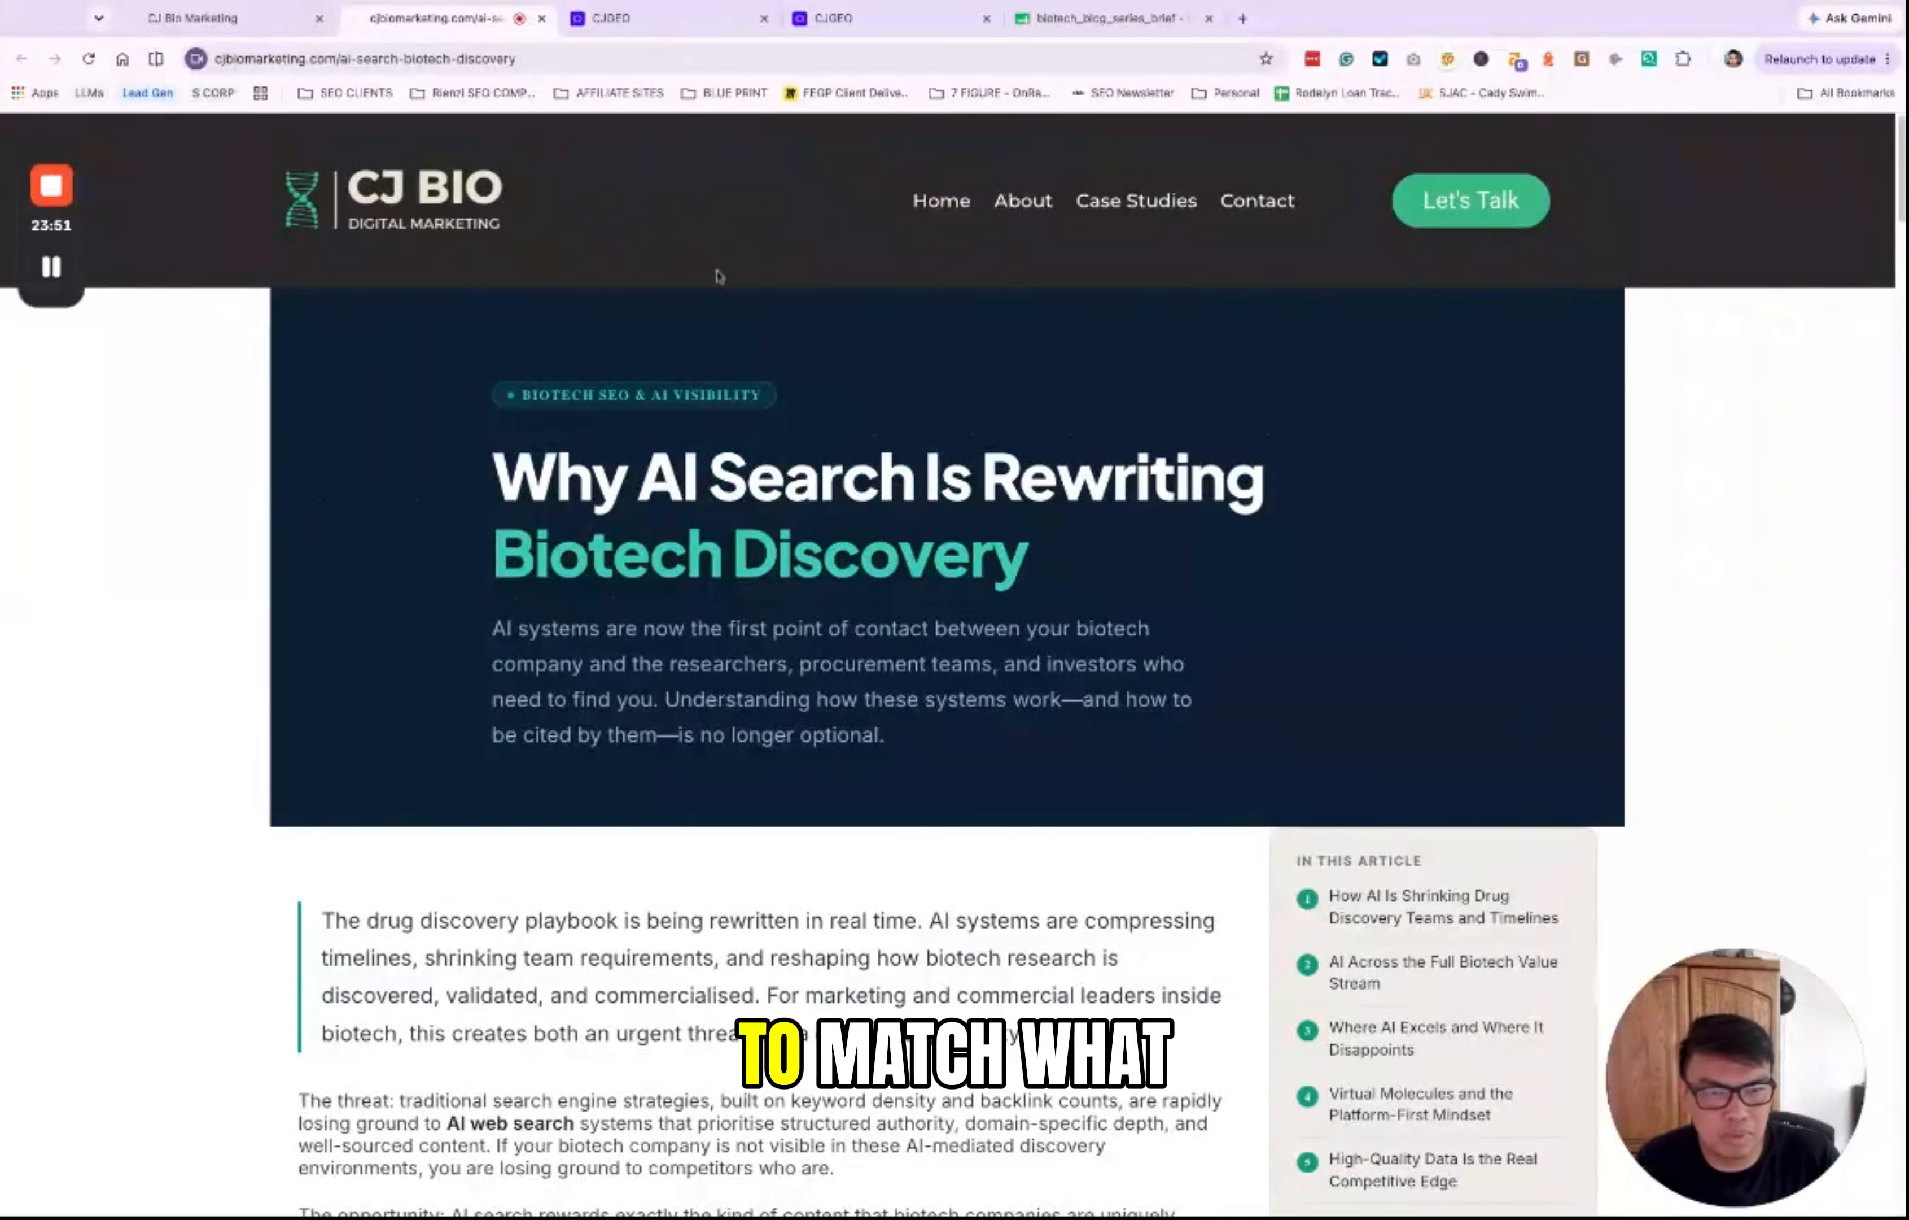
pyautogui.click(657, 25)
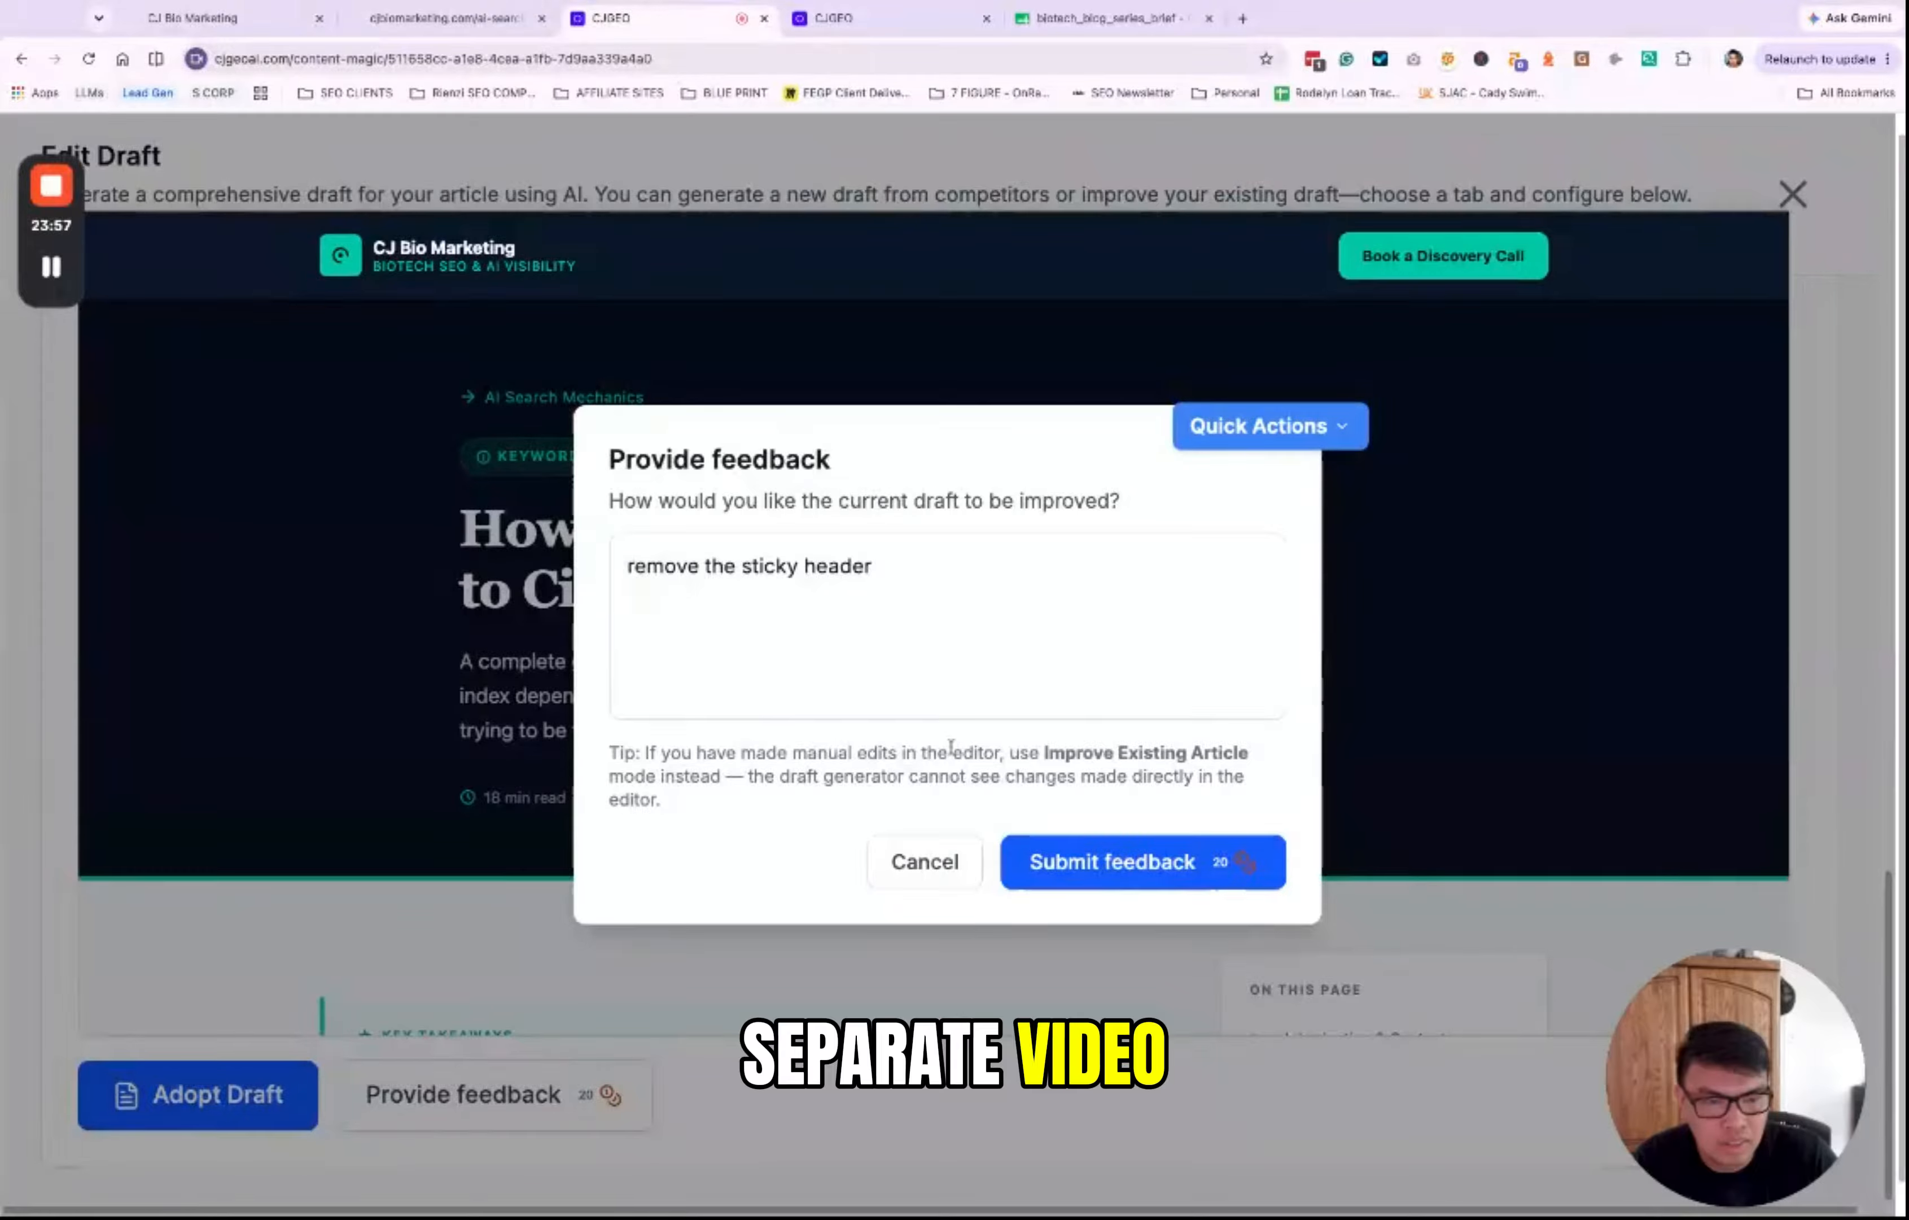
pyautogui.click(1122, 871)
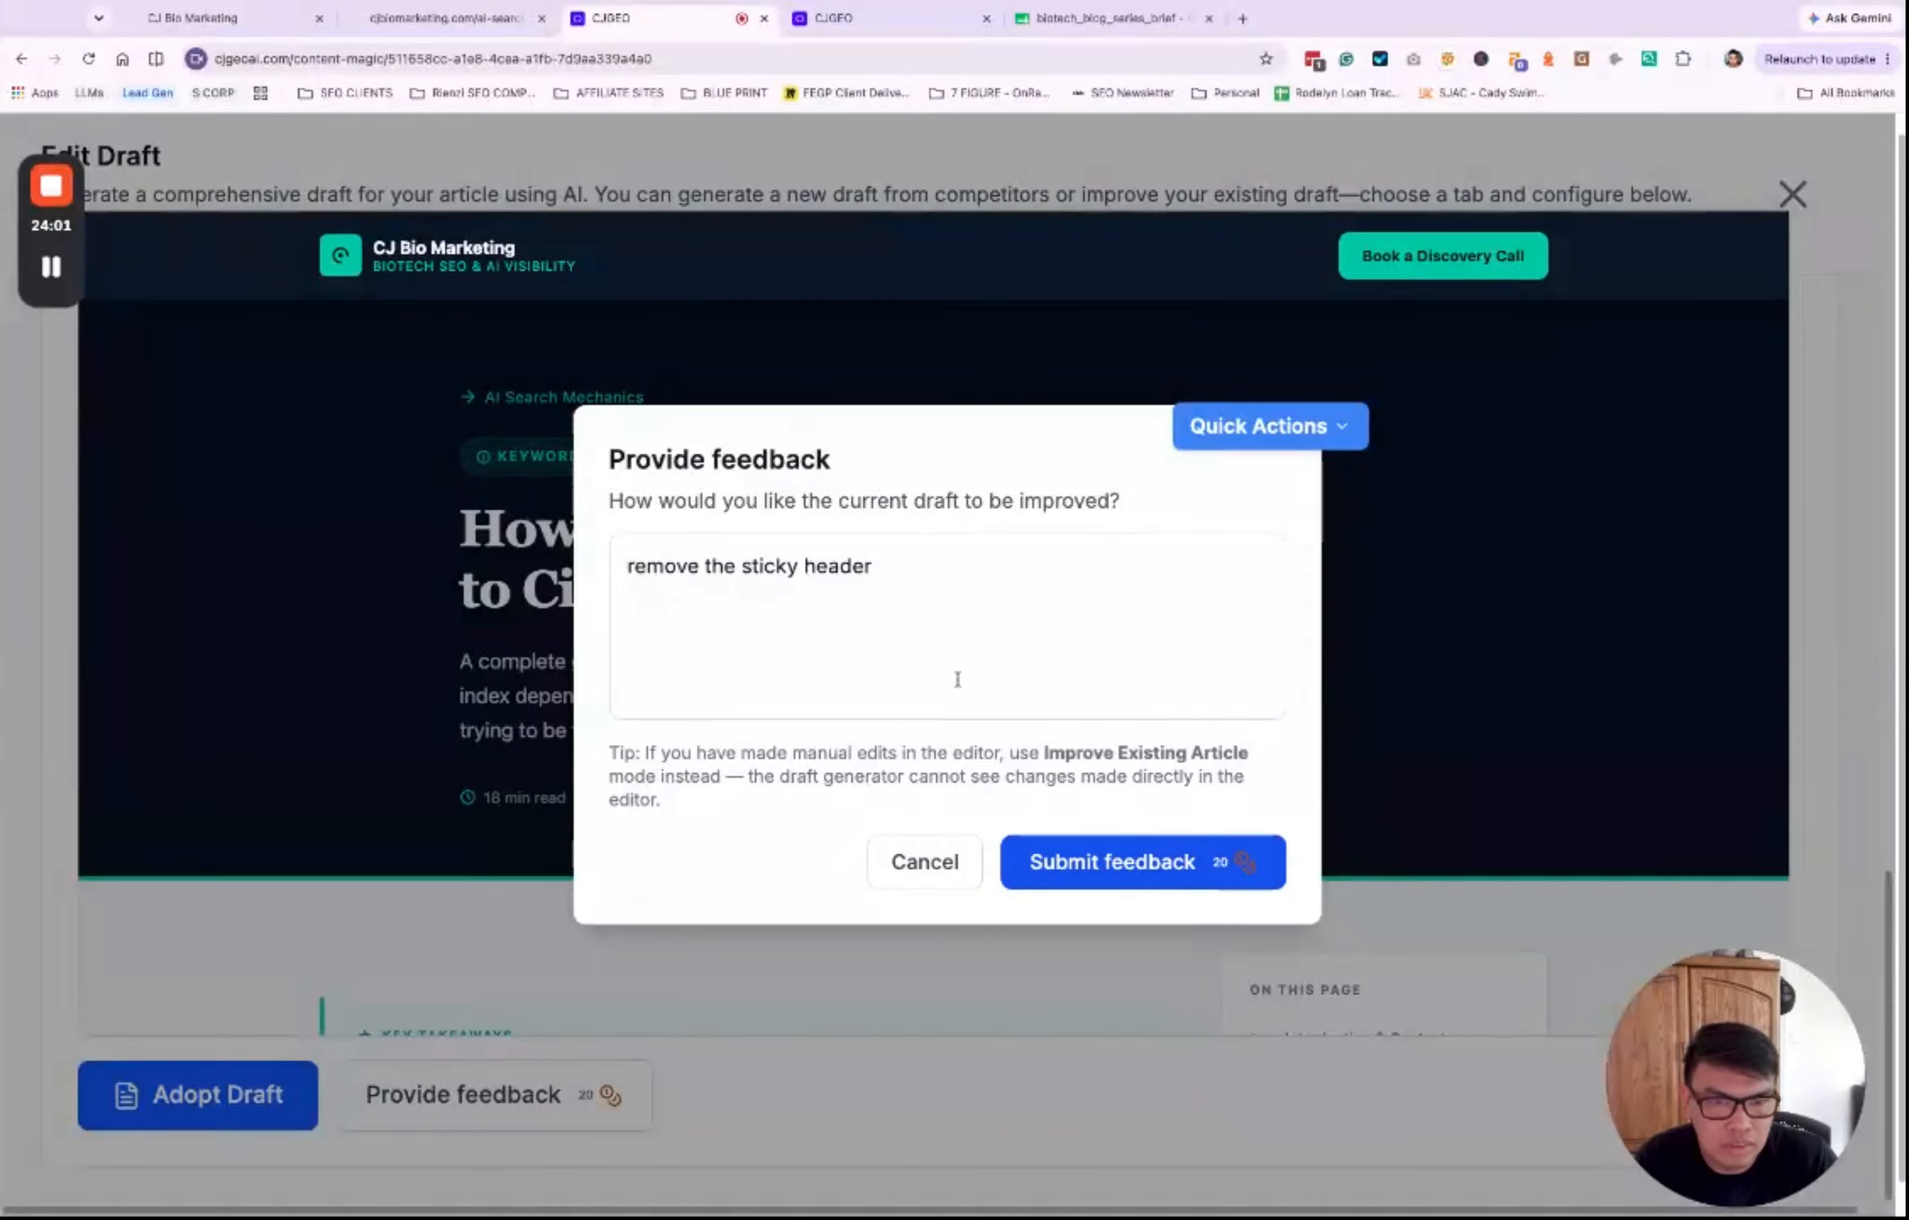
# Step: Extend the feedback to read "remove the sticky header/navigation above."
pyautogui.click(930, 569)
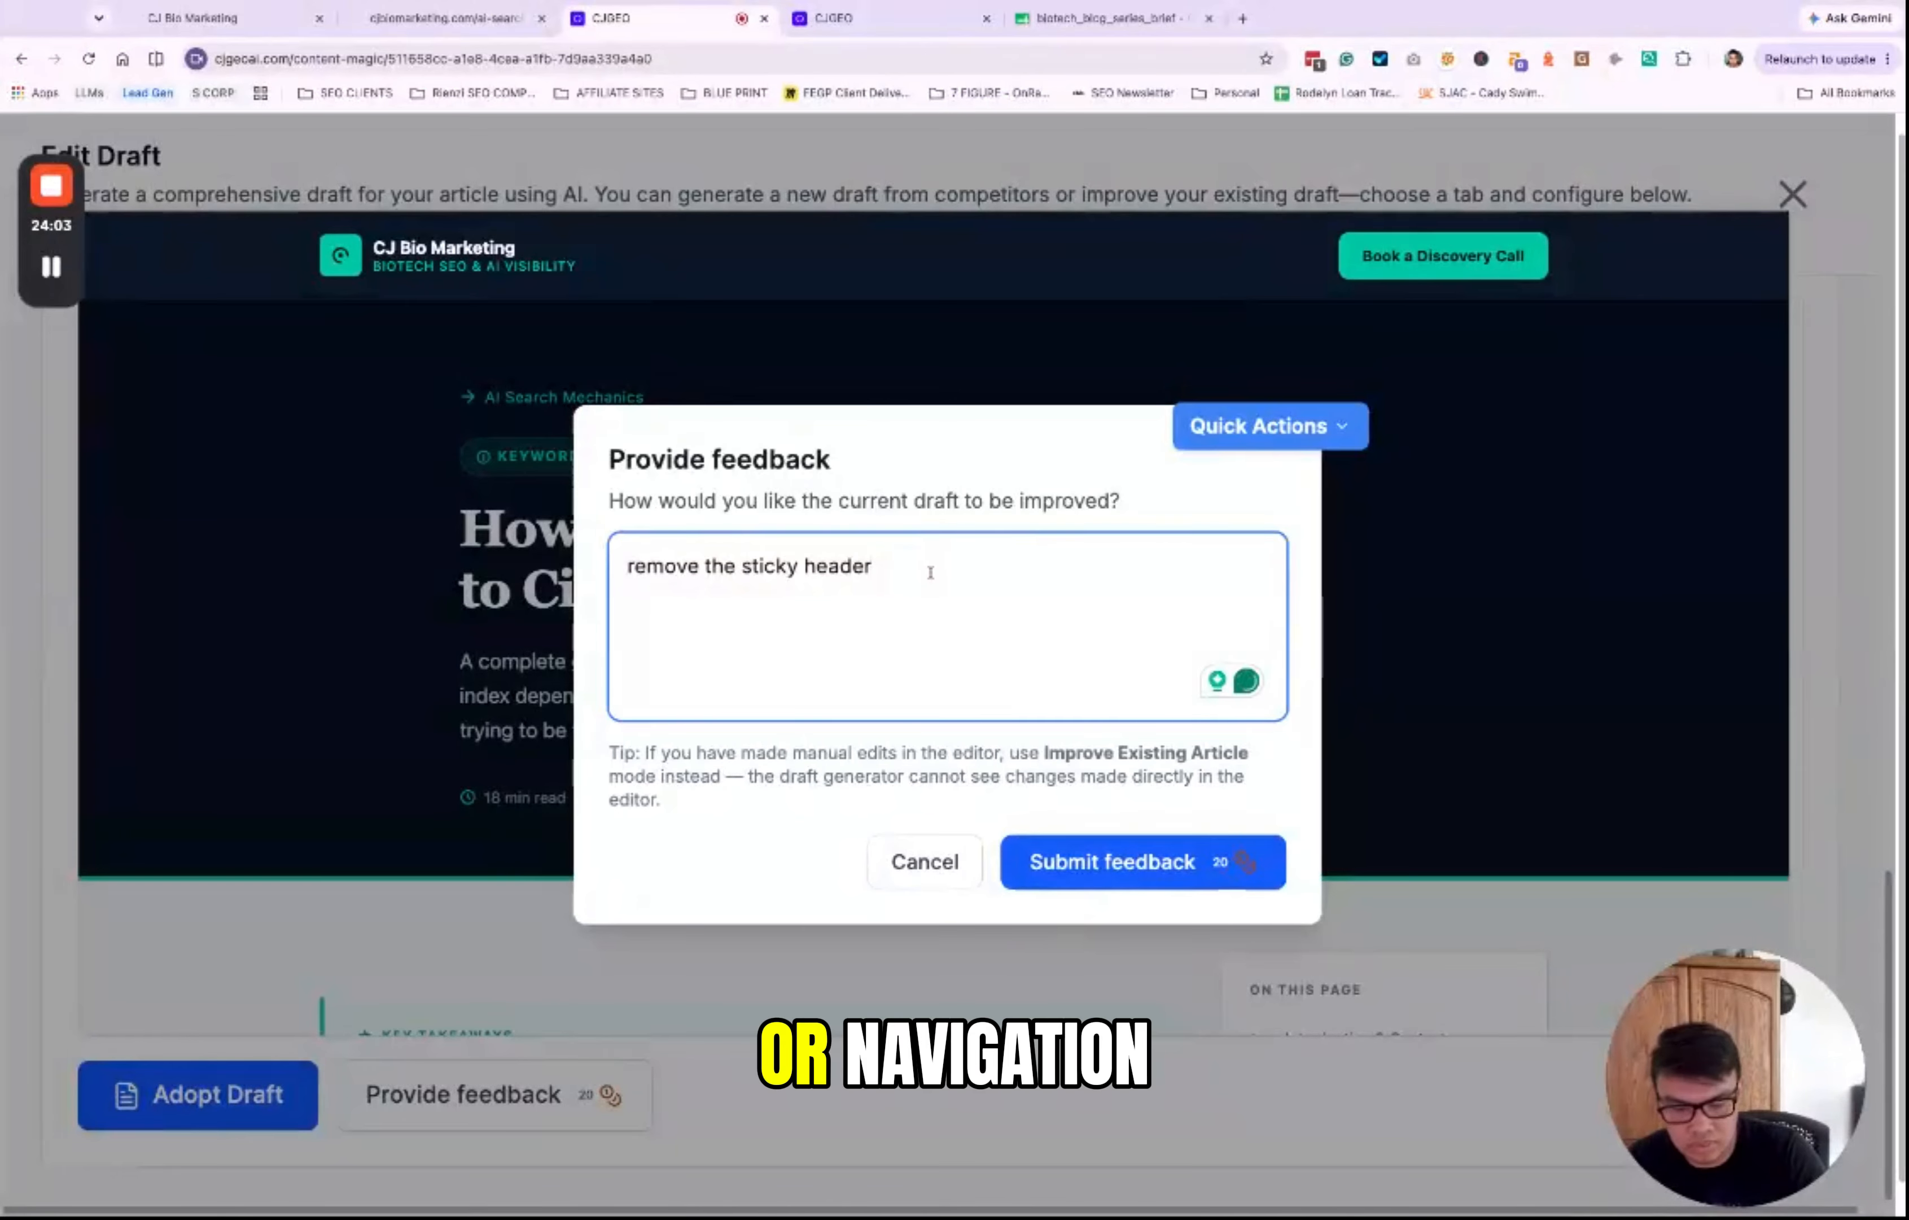
pyautogui.press('BackSpace')
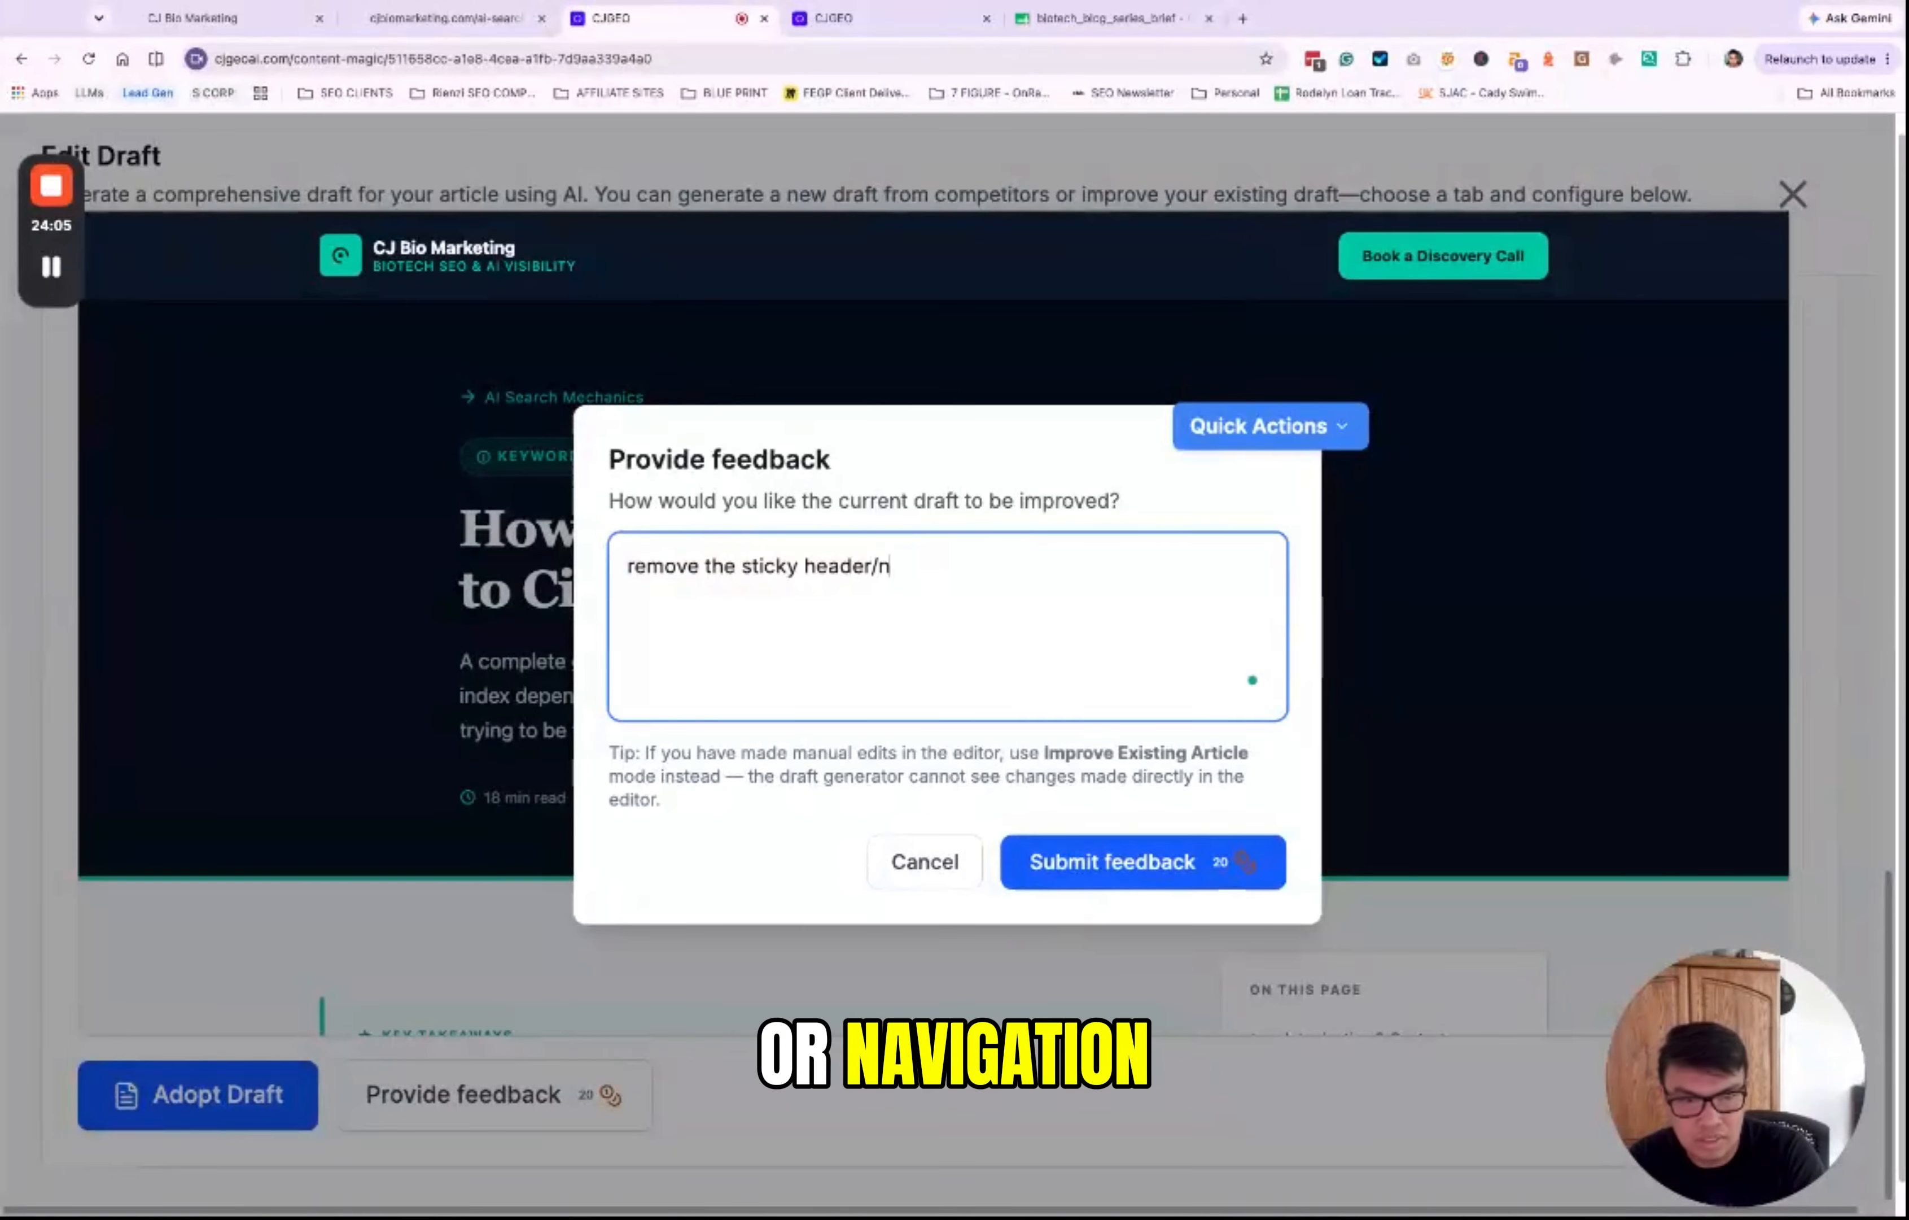
pyautogui.write('/navigation above.')
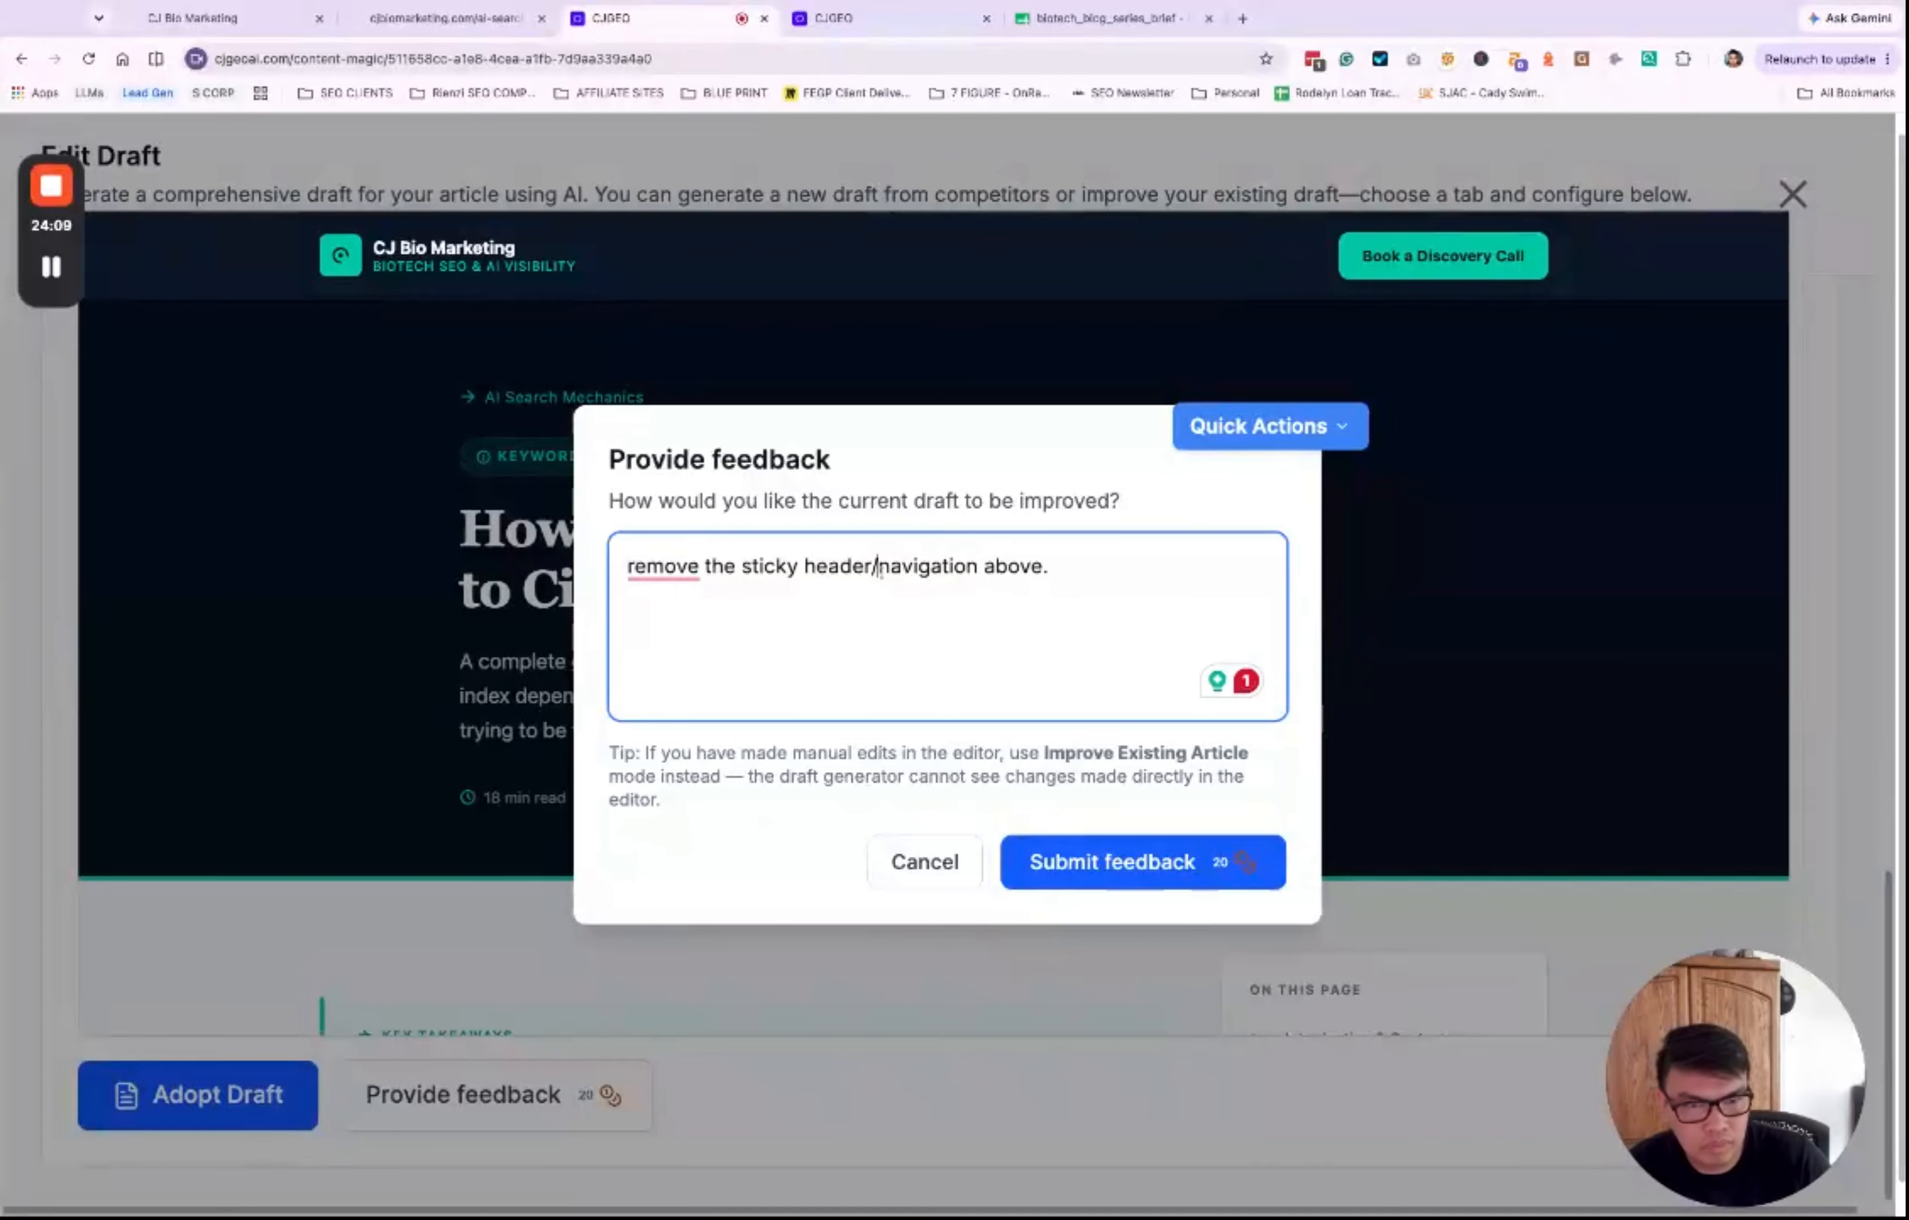
# Step: Replace the whole feedback text with "Remove the sticky top navigation." and submit it
pyautogui.hotkey('ctrl', 'a')
pyautogui.write('rem')
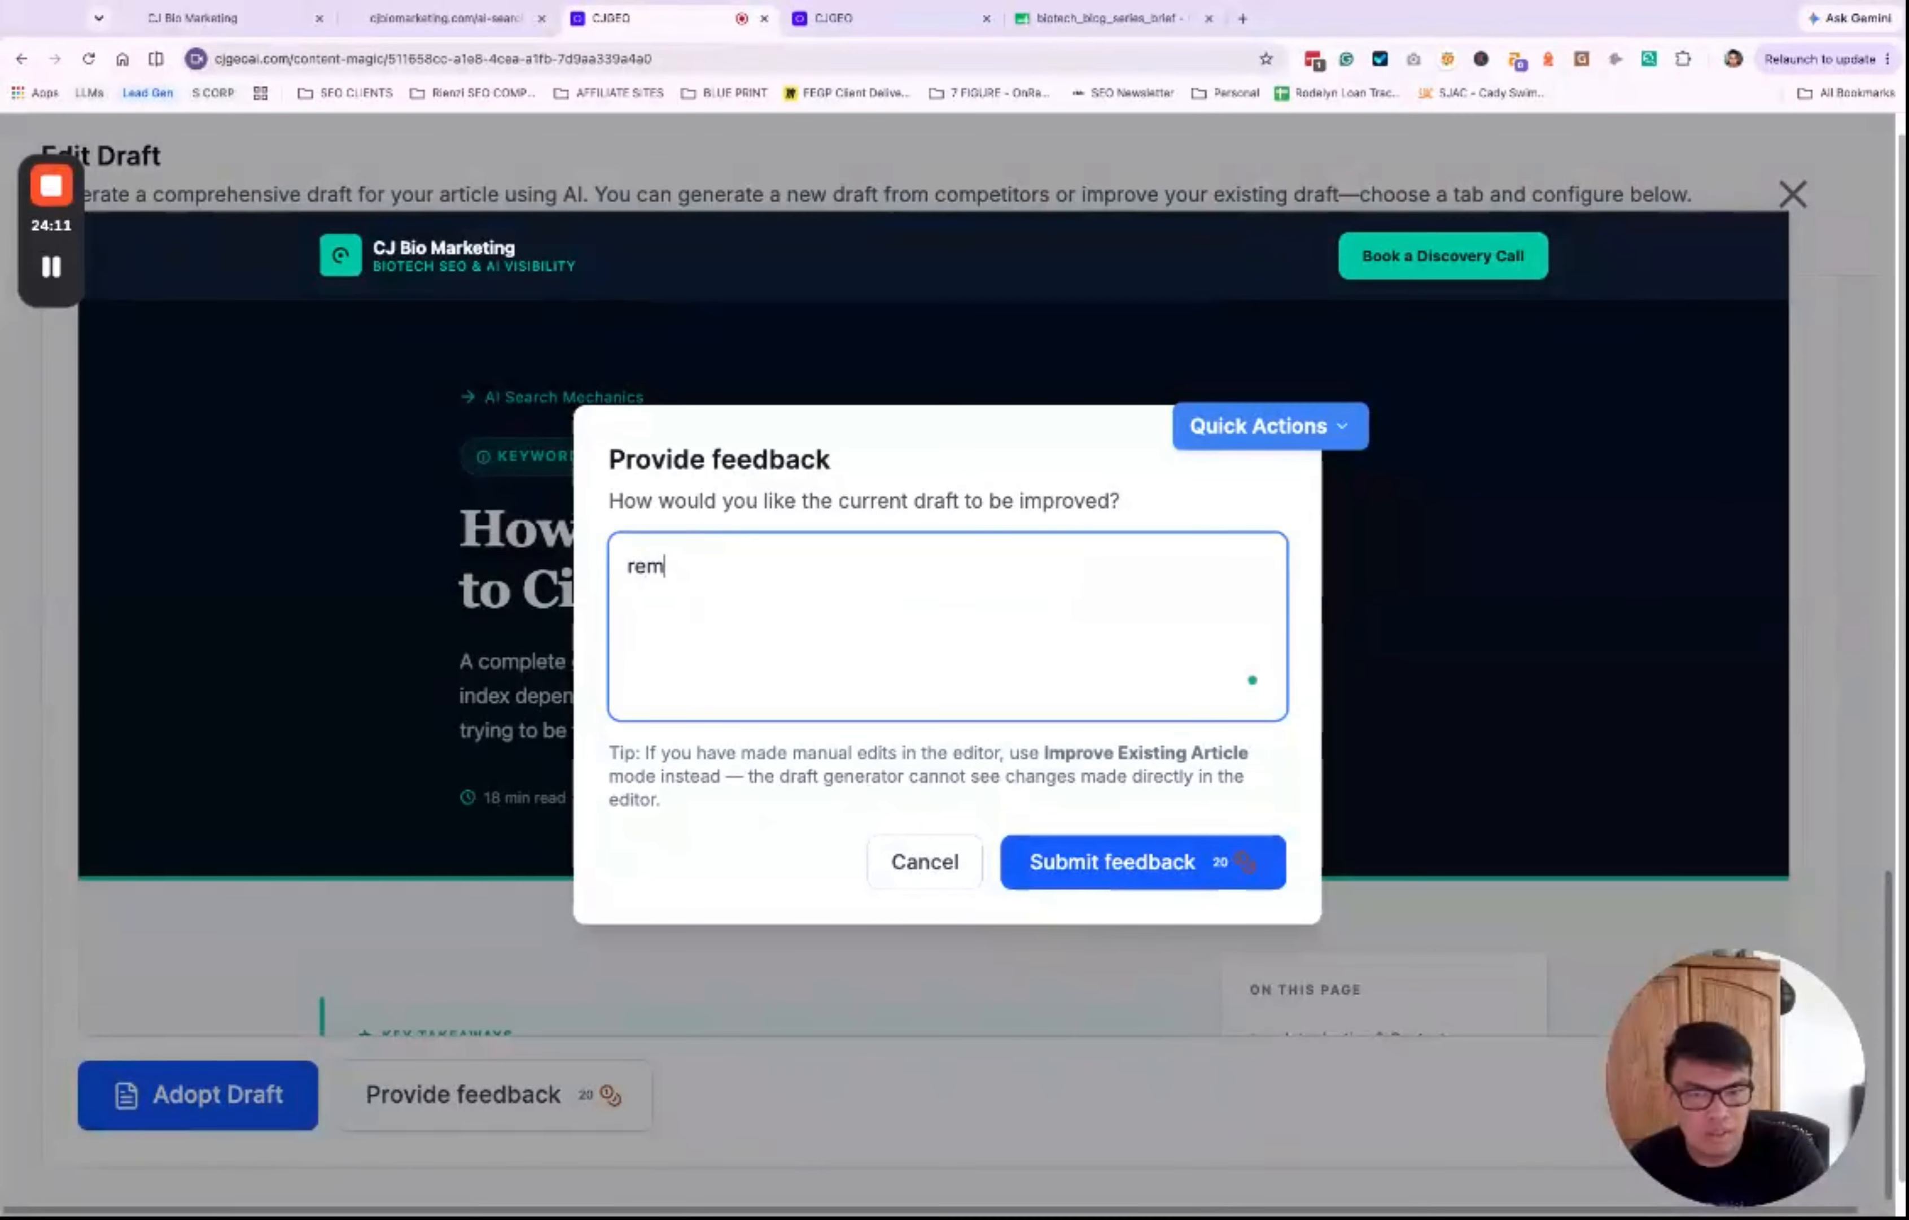
pyautogui.write('ovmove t')
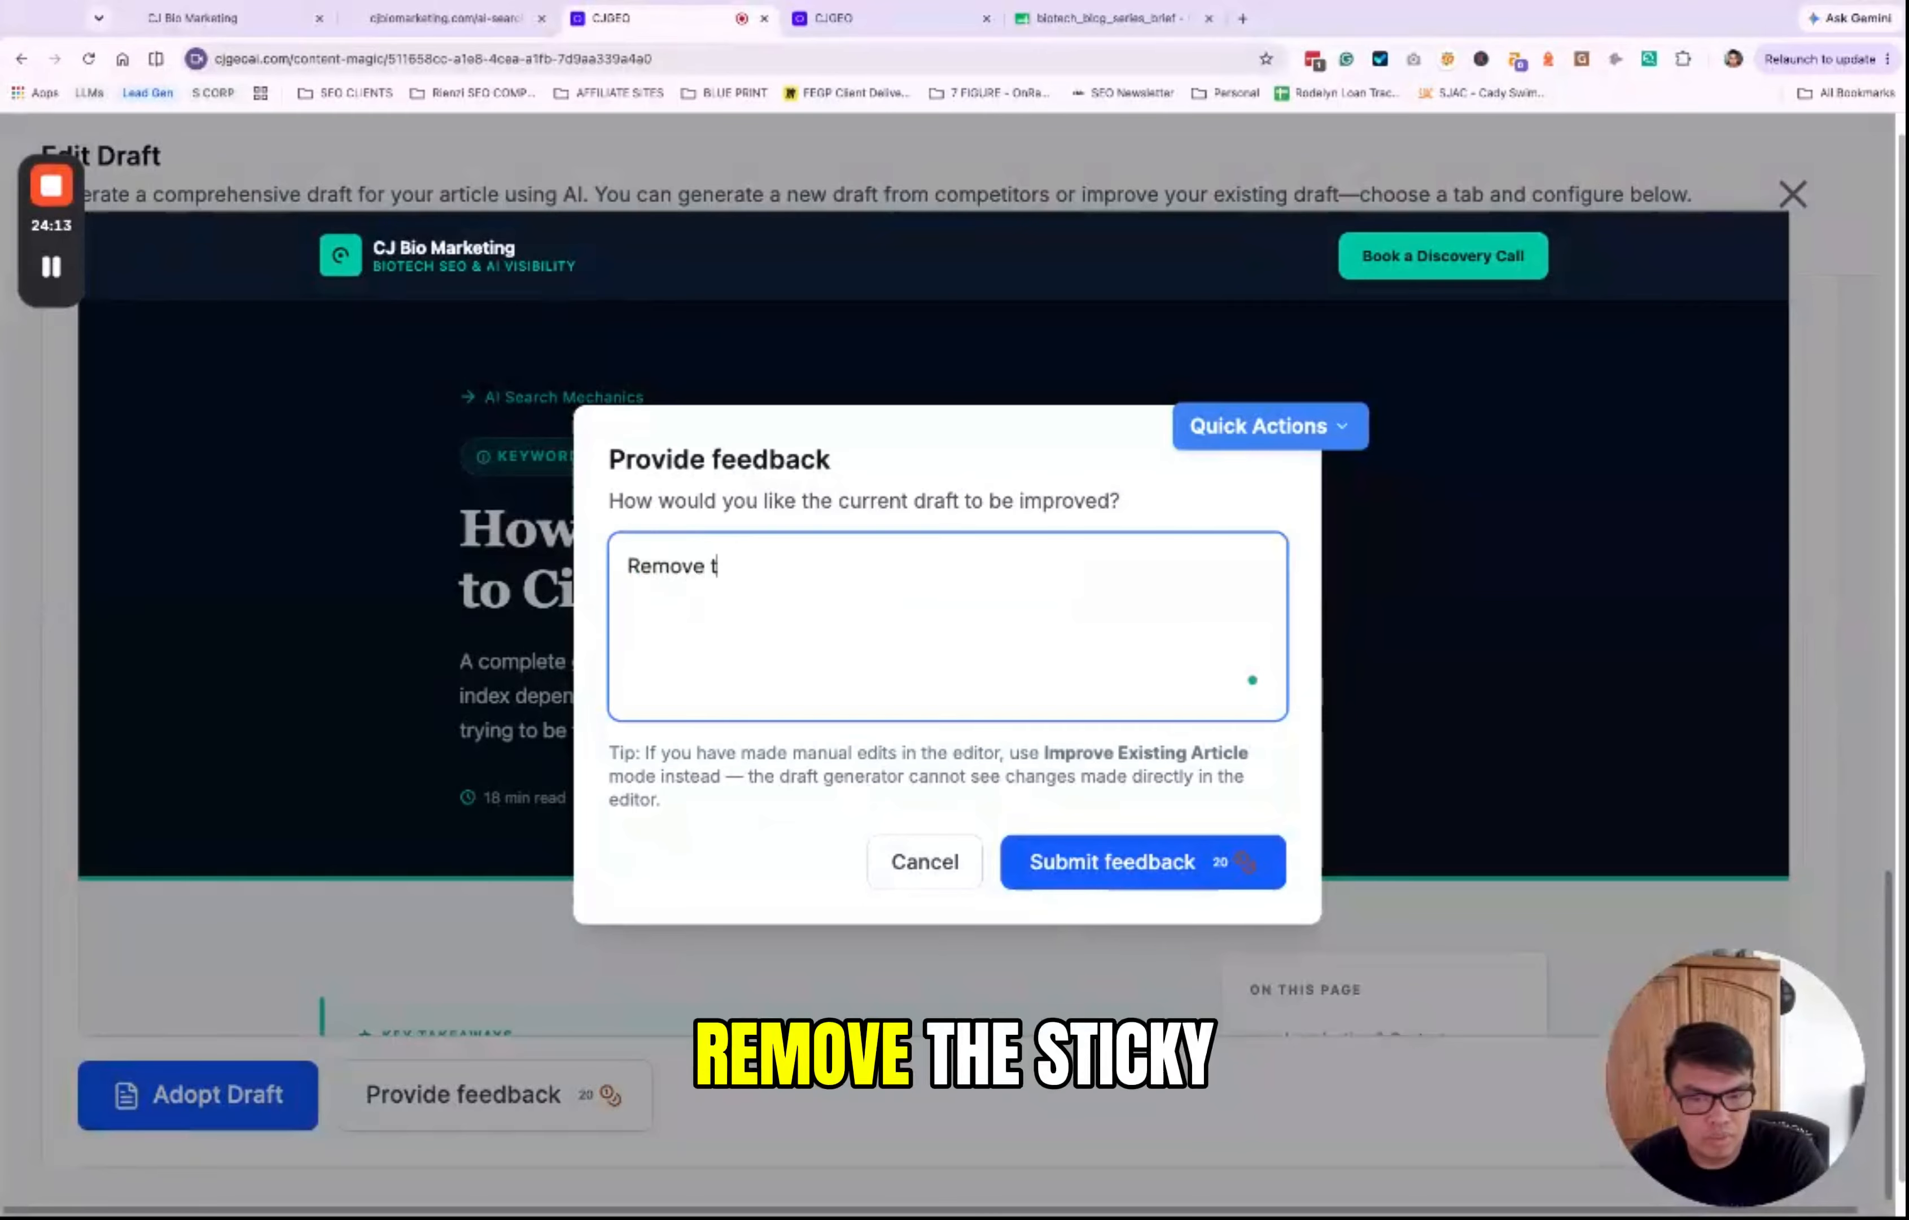
pyautogui.write('he stick')
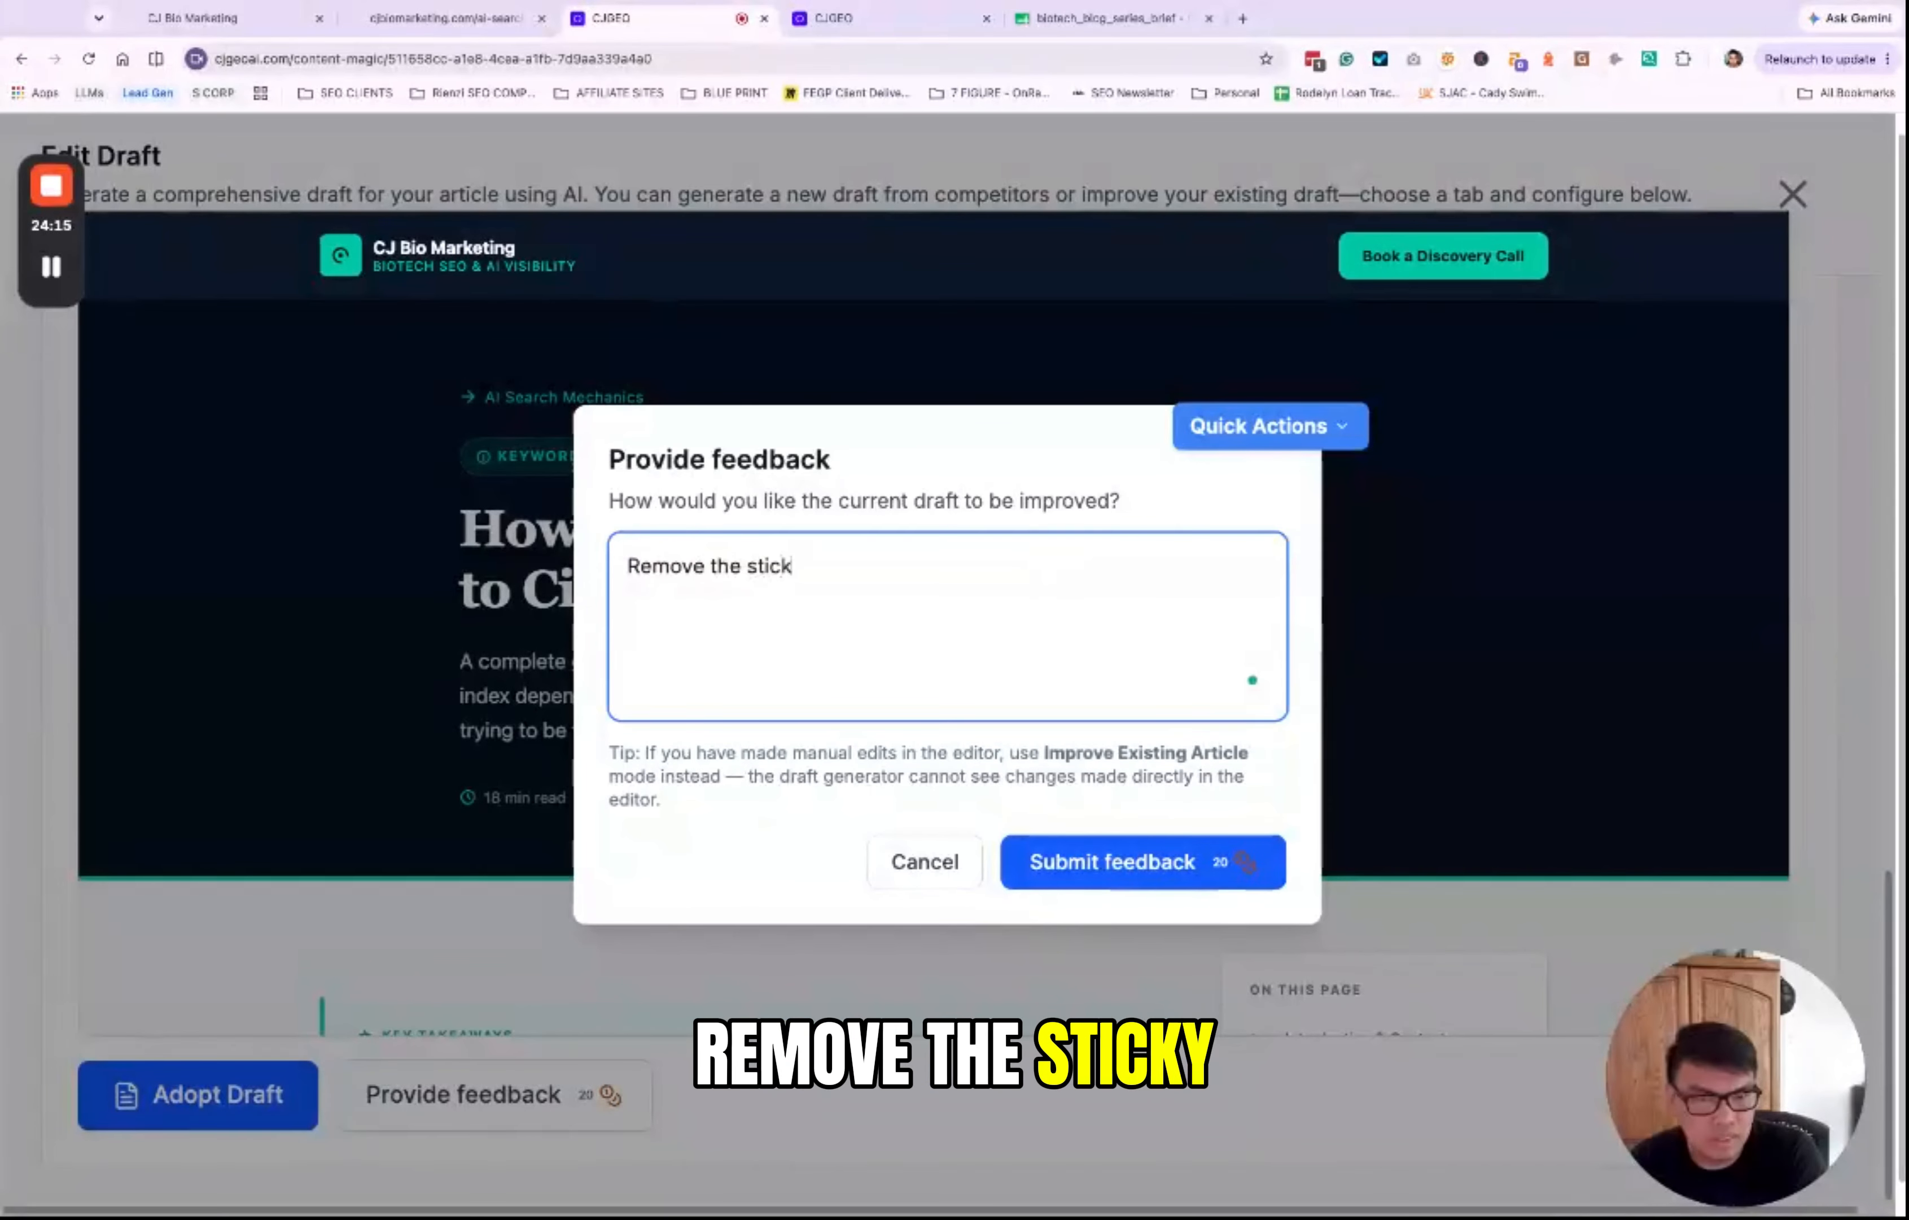
pyautogui.write('y ')
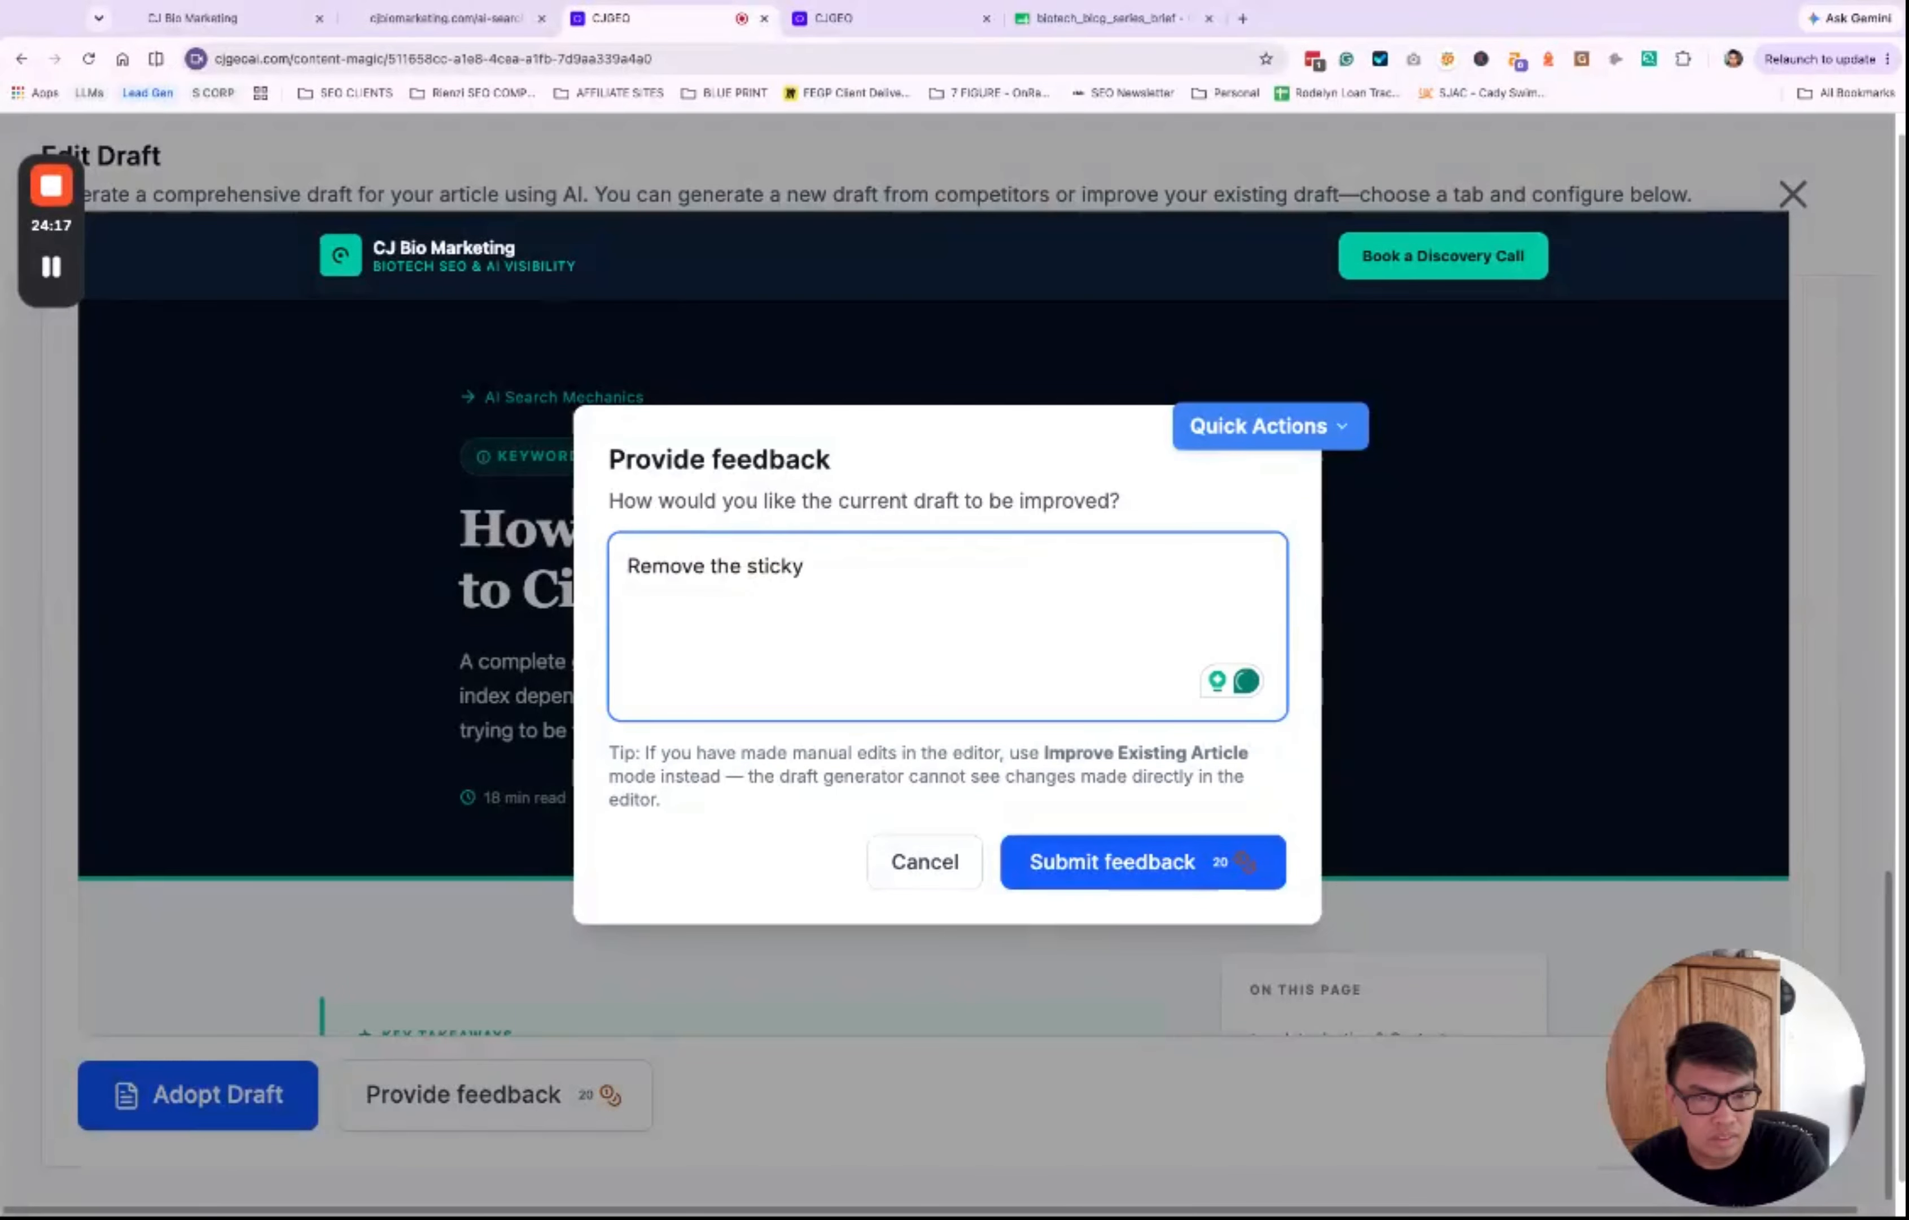
pyautogui.write('top navigation.')
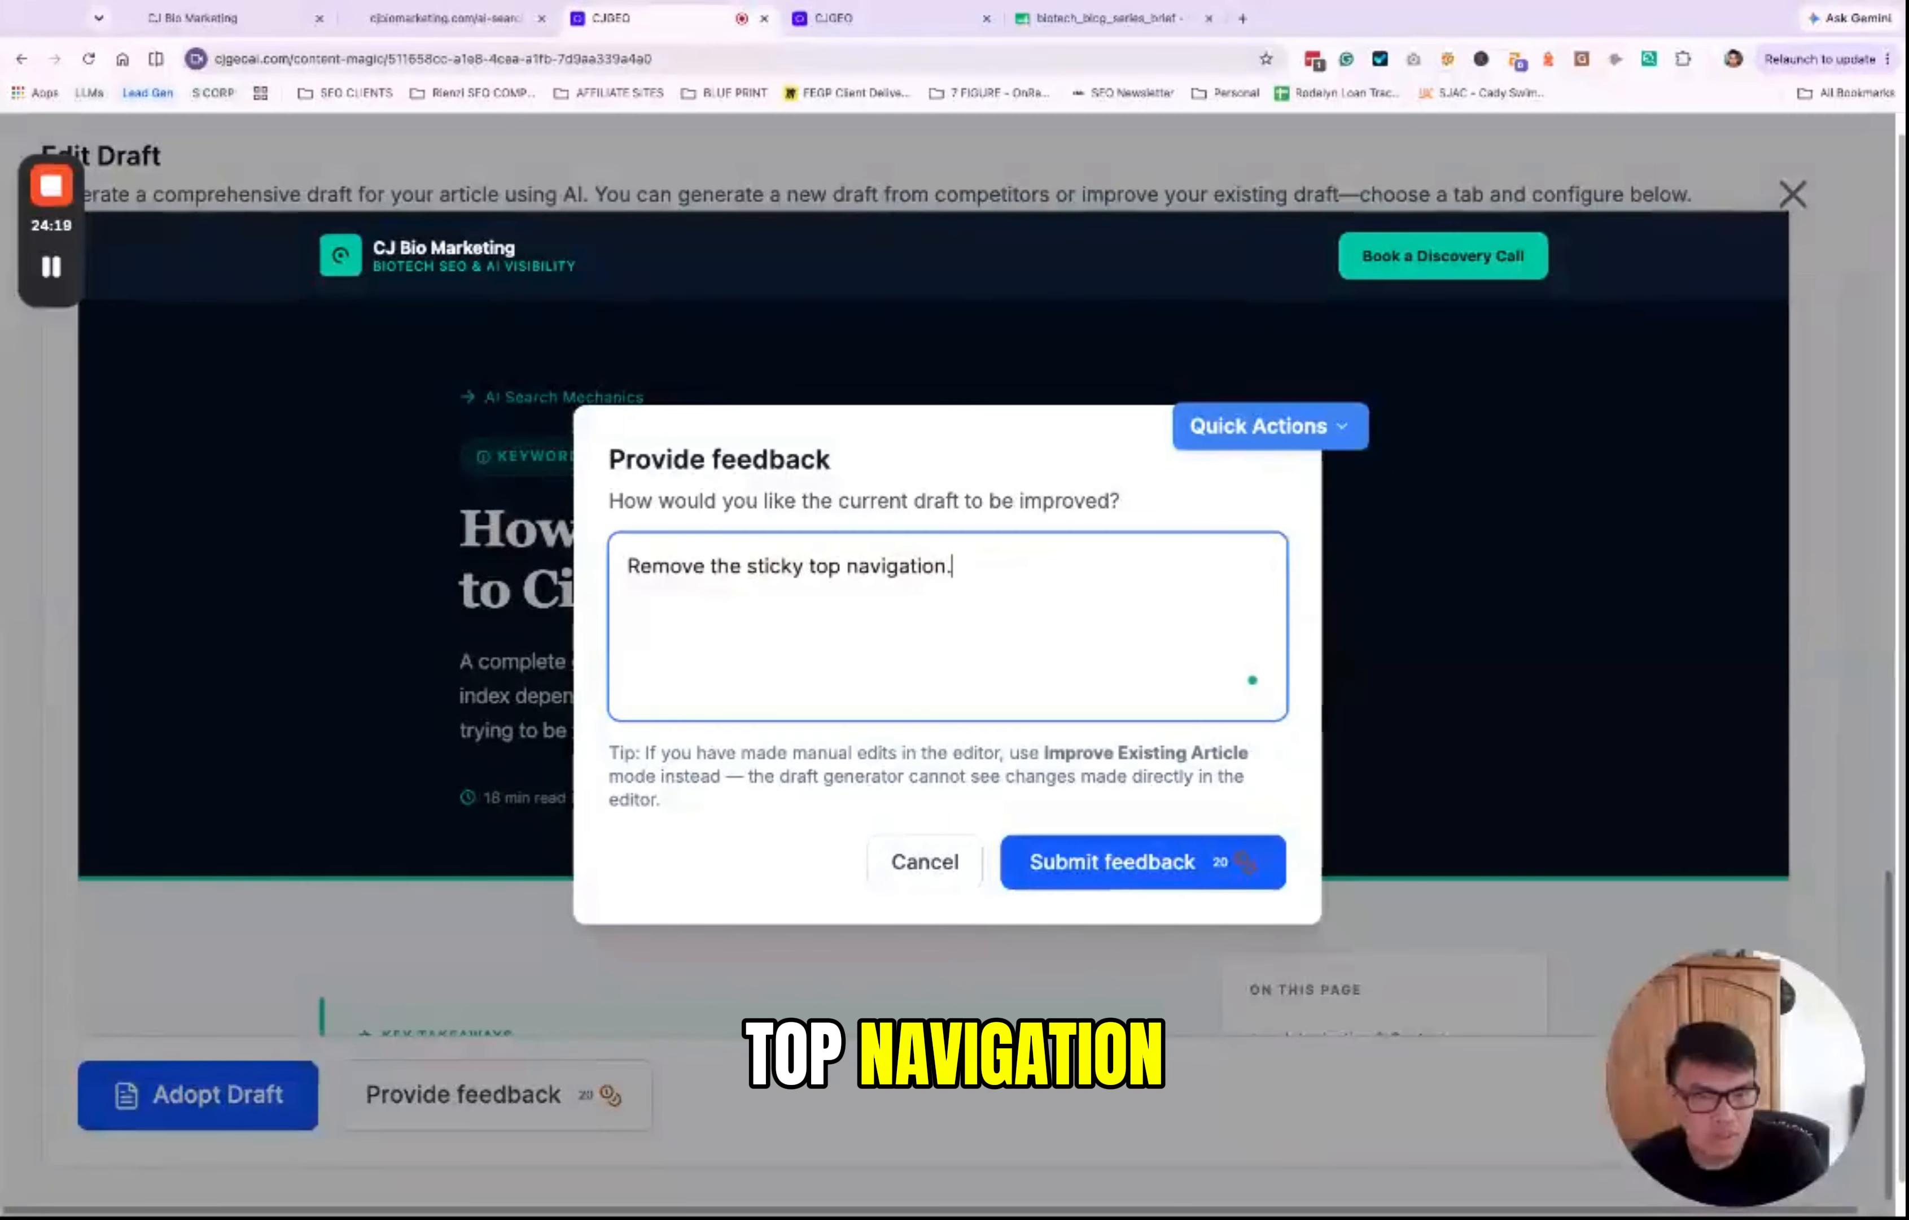
pyautogui.click(1180, 859)
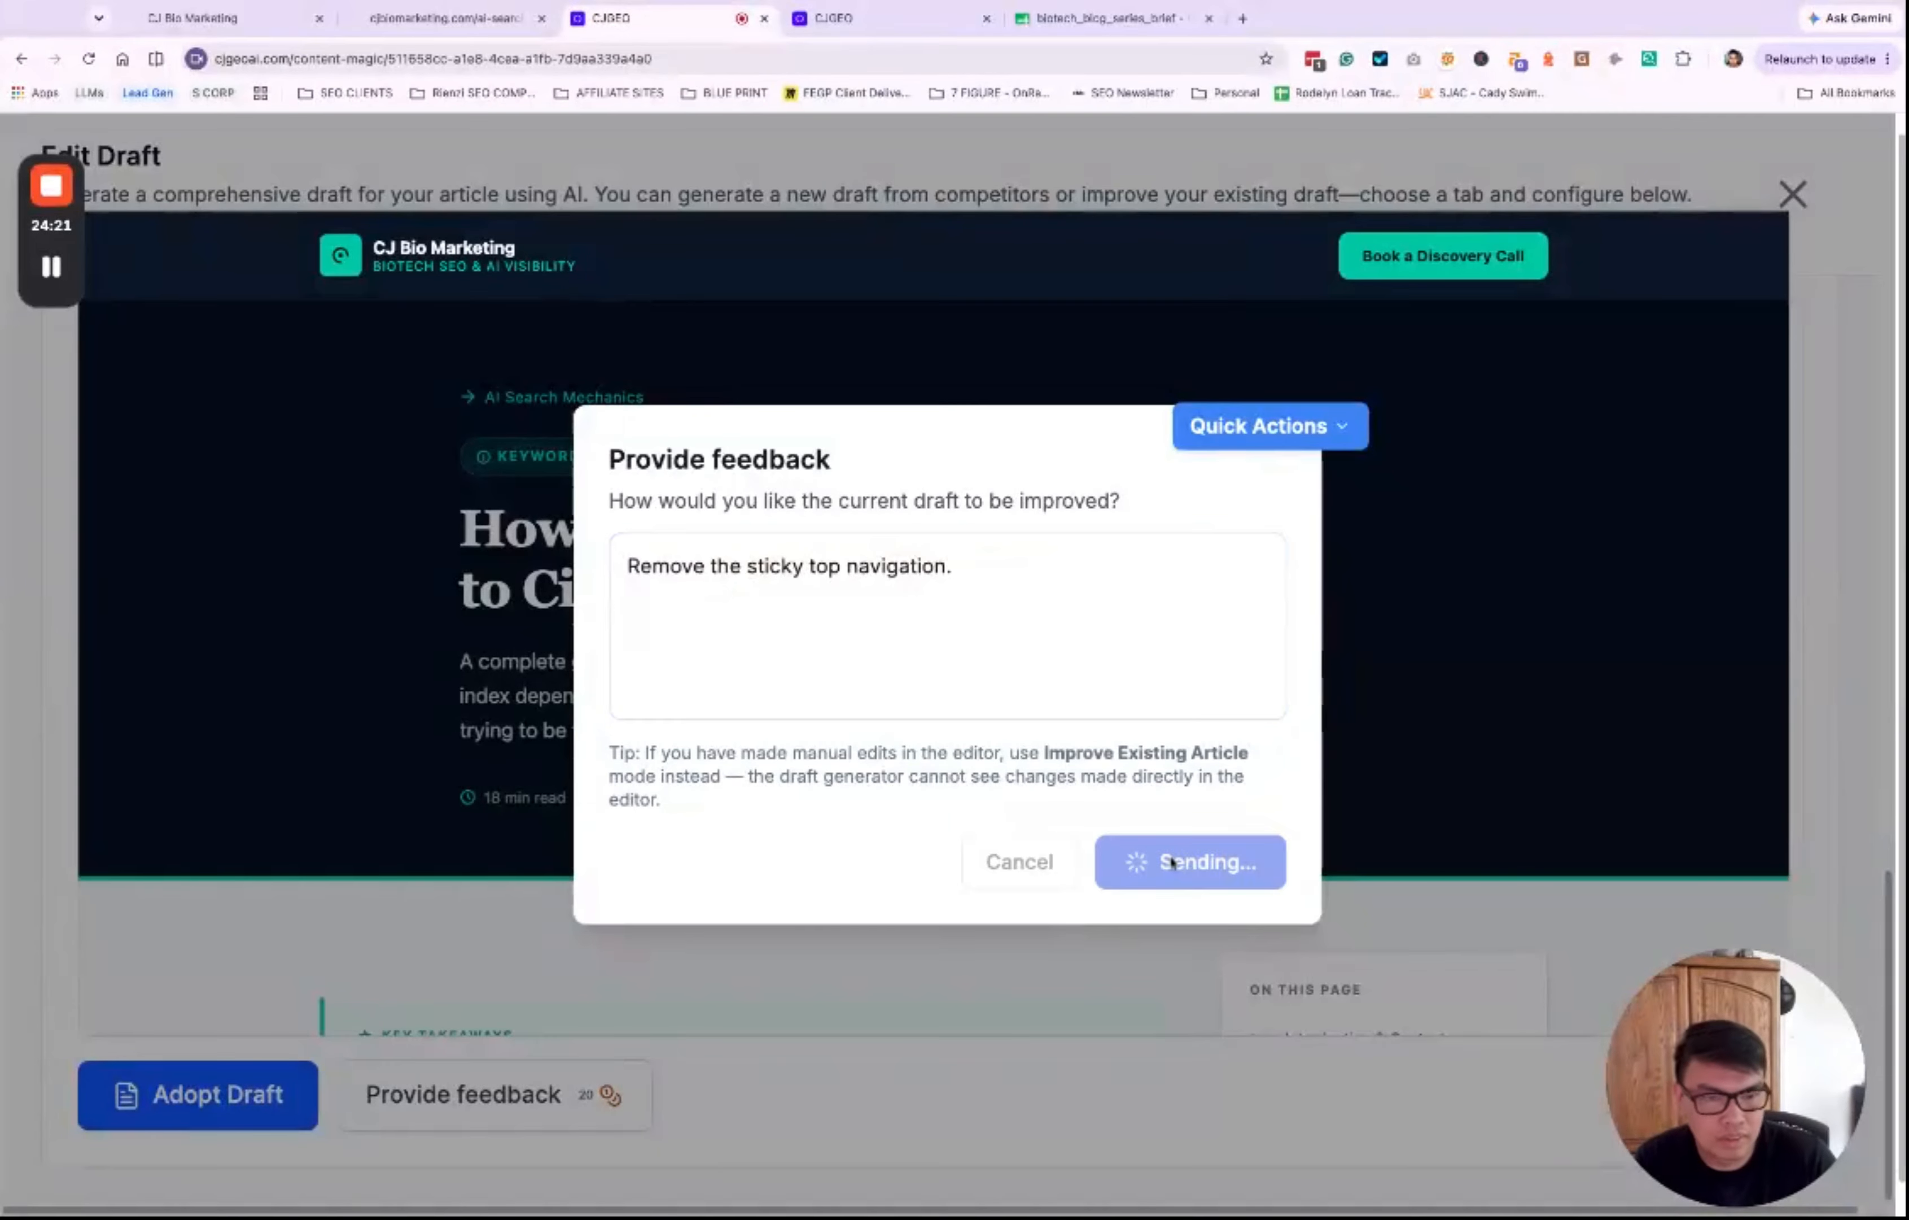
# Step: Resubmit the feedback "Remove the sticky top navigation." to regenerate the draft
pyautogui.click(1143, 630)
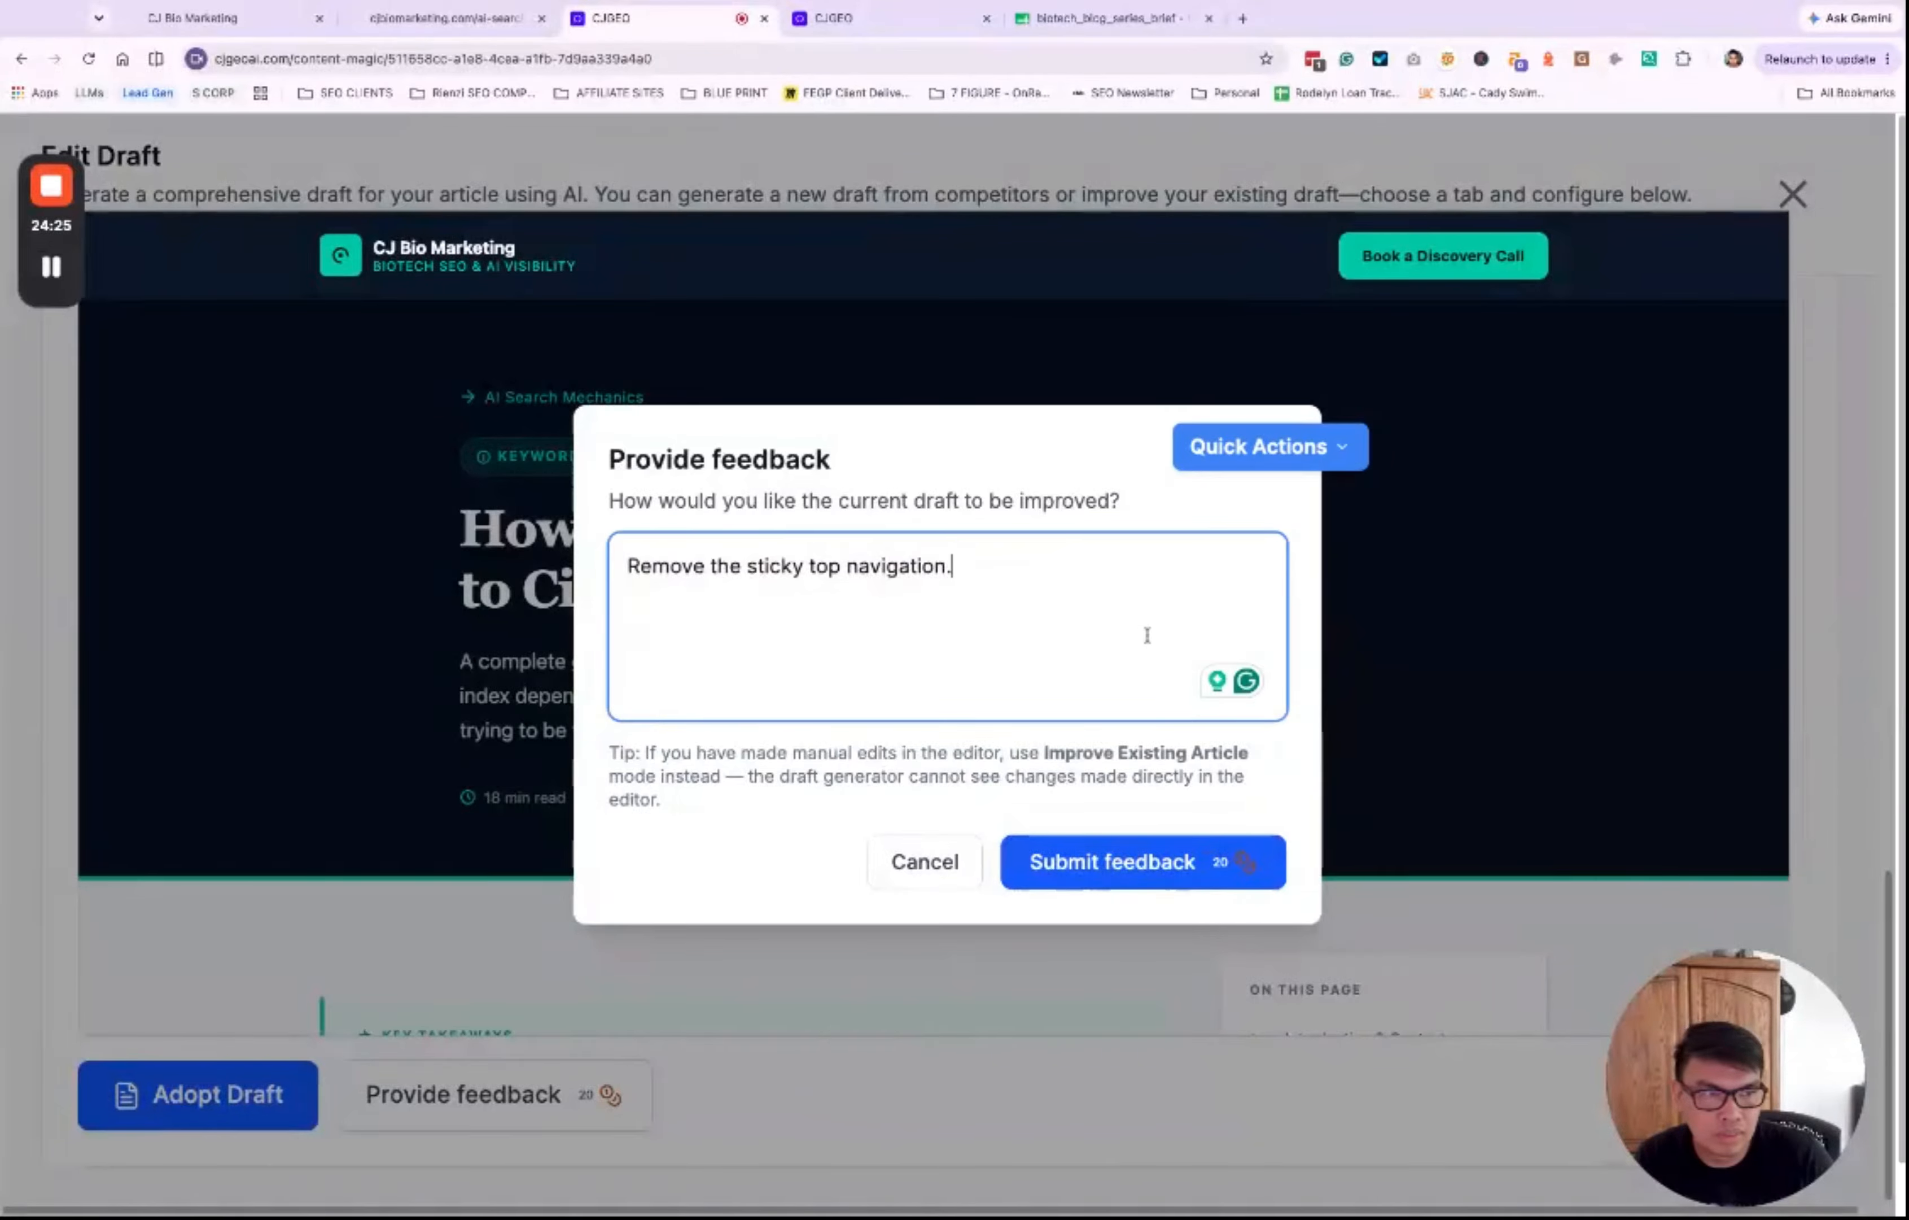
pyautogui.click(1084, 859)
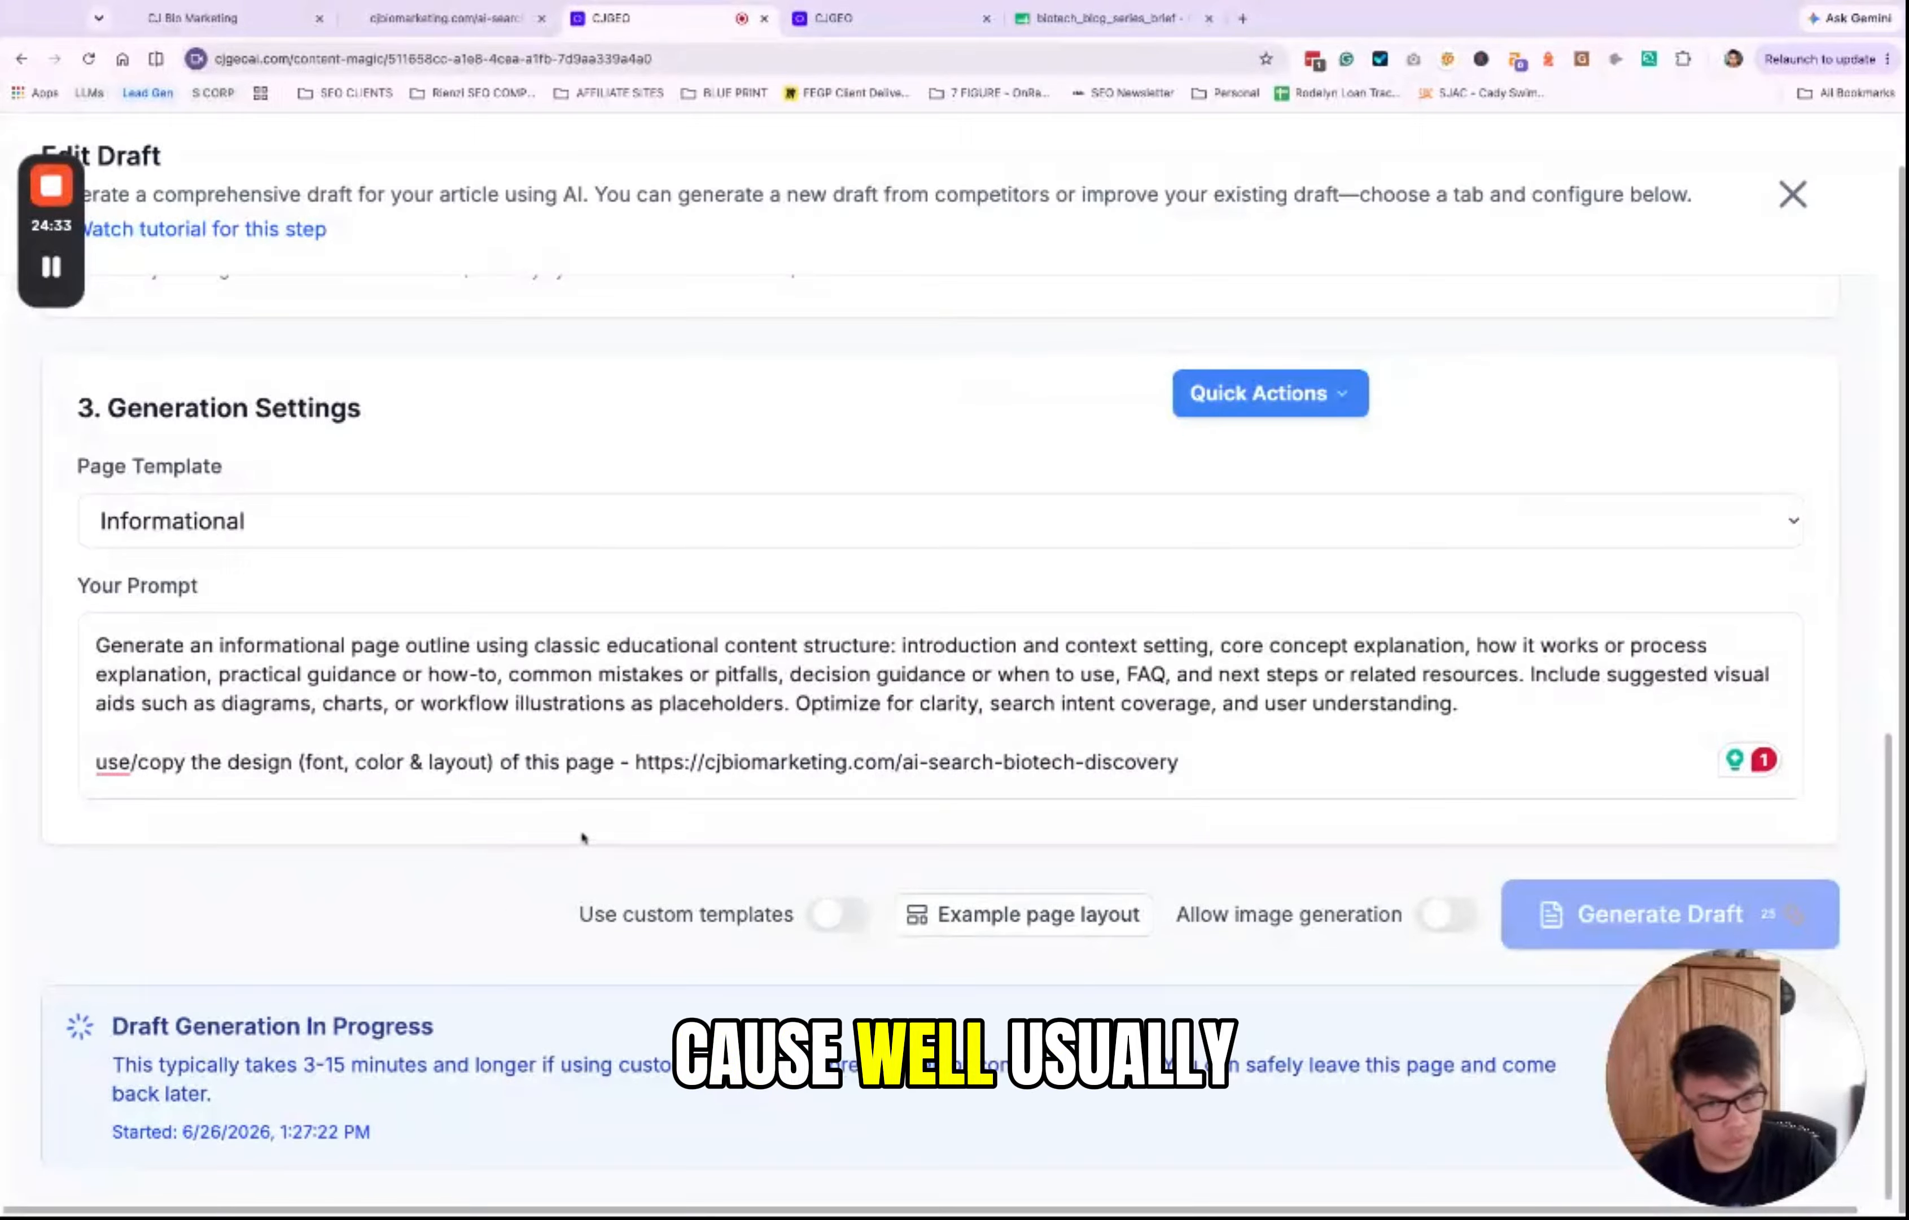
pyautogui.moveTo(59, 279)
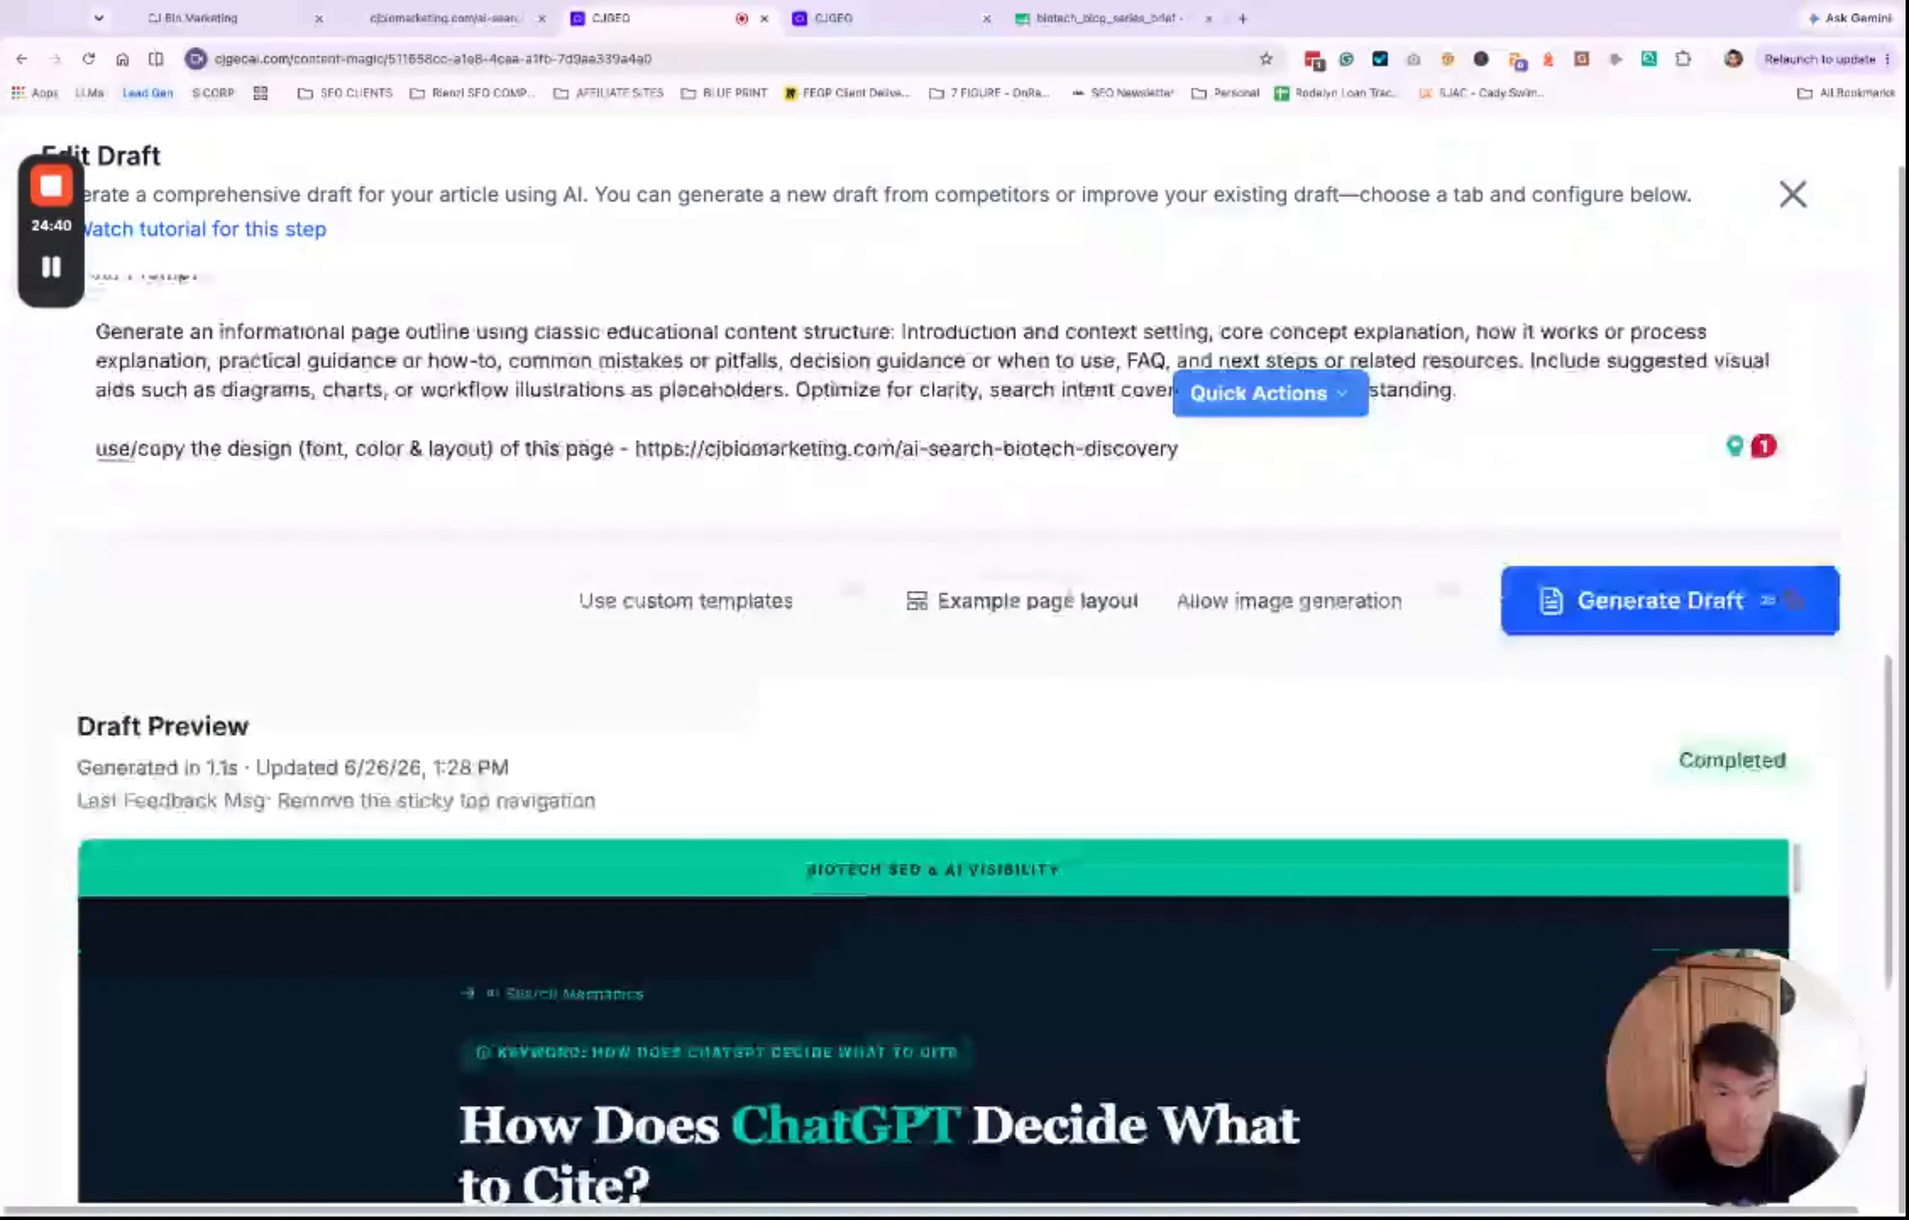
# Step: Examine the regenerated draft's top banner and title area against the header of the published biotech discovery article
pyautogui.scroll(2, 1092, 802)
pyautogui.scroll(2, 1172, 654)
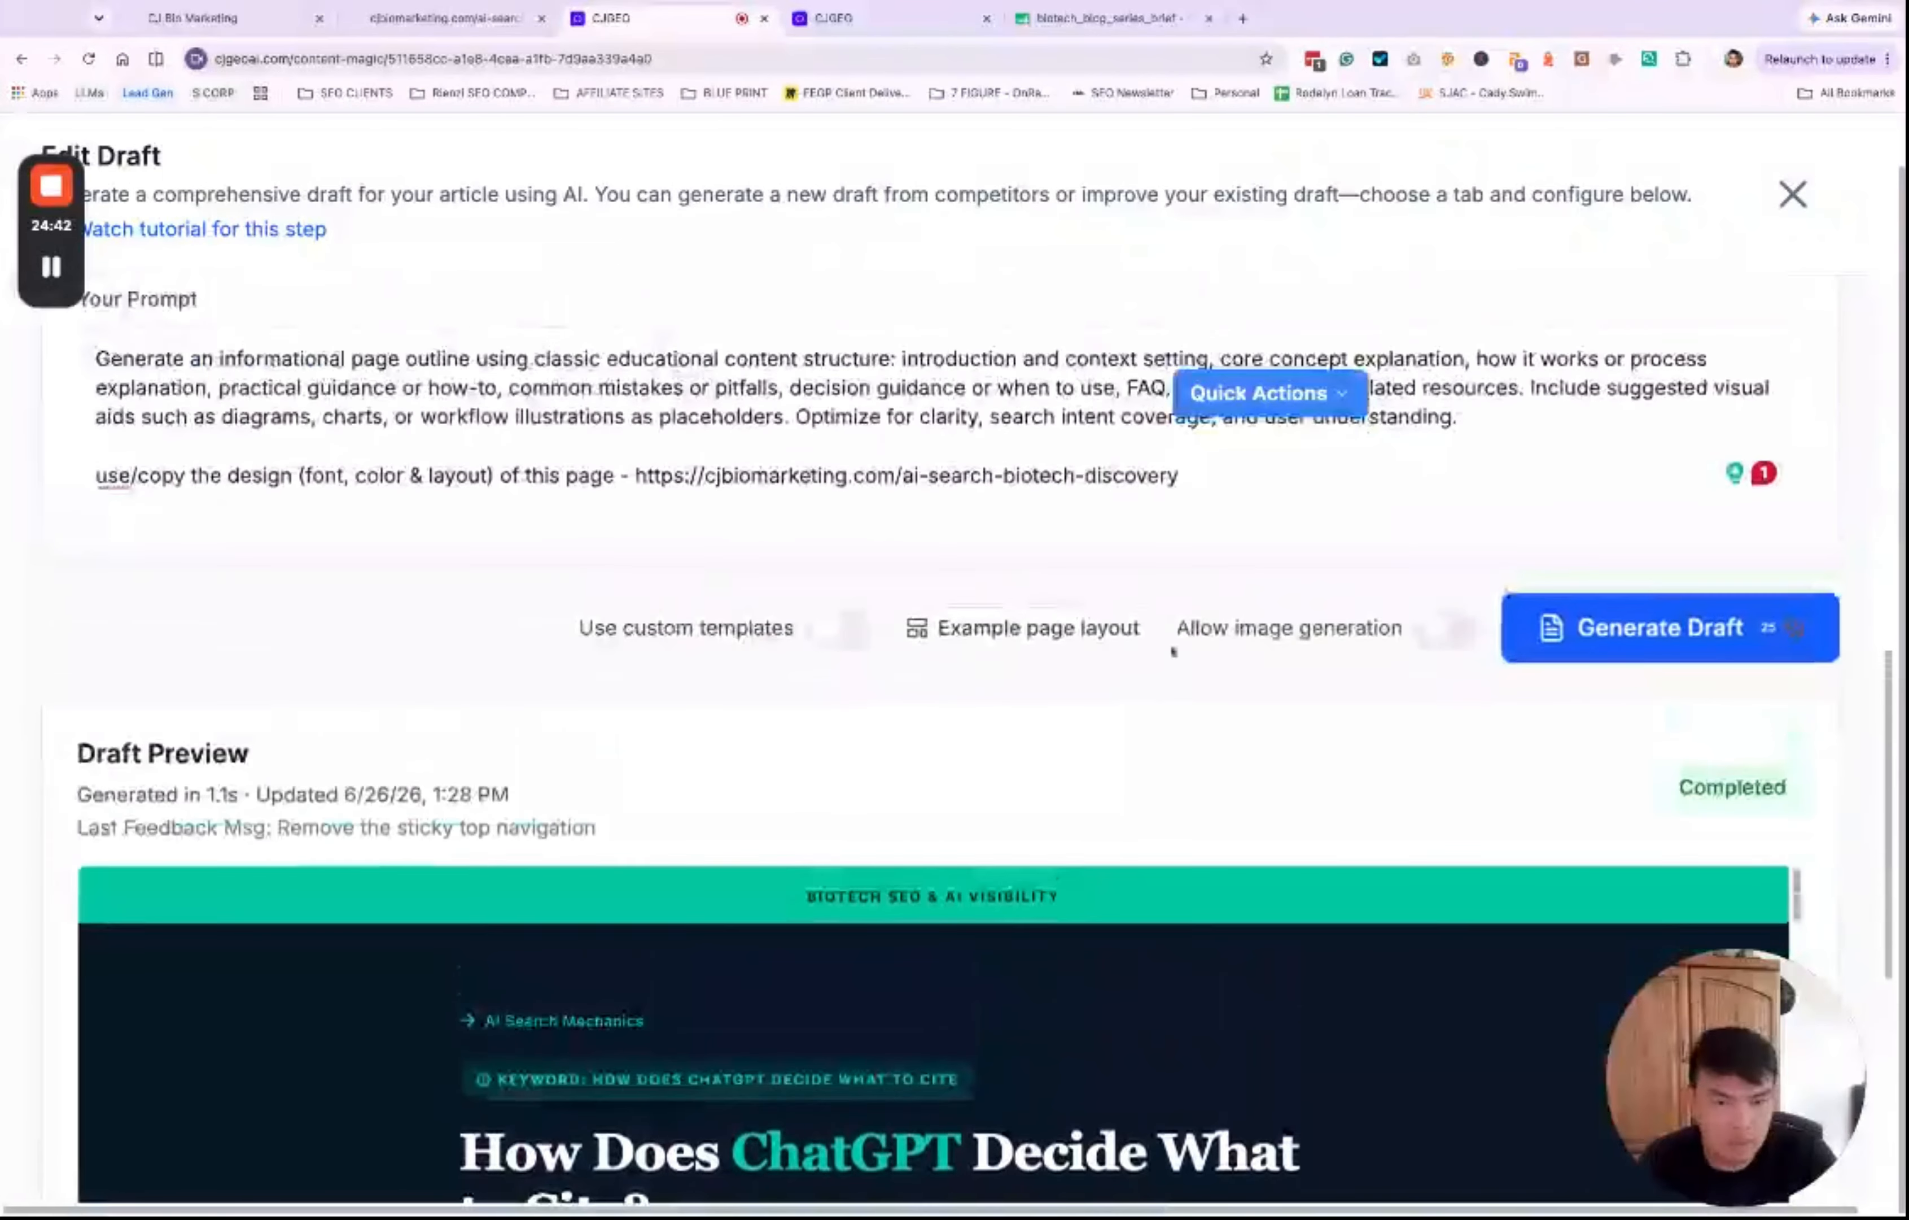
pyautogui.scroll(-1, 1172, 655)
pyautogui.hotkey('ctrl', 'shift', 'Tab')
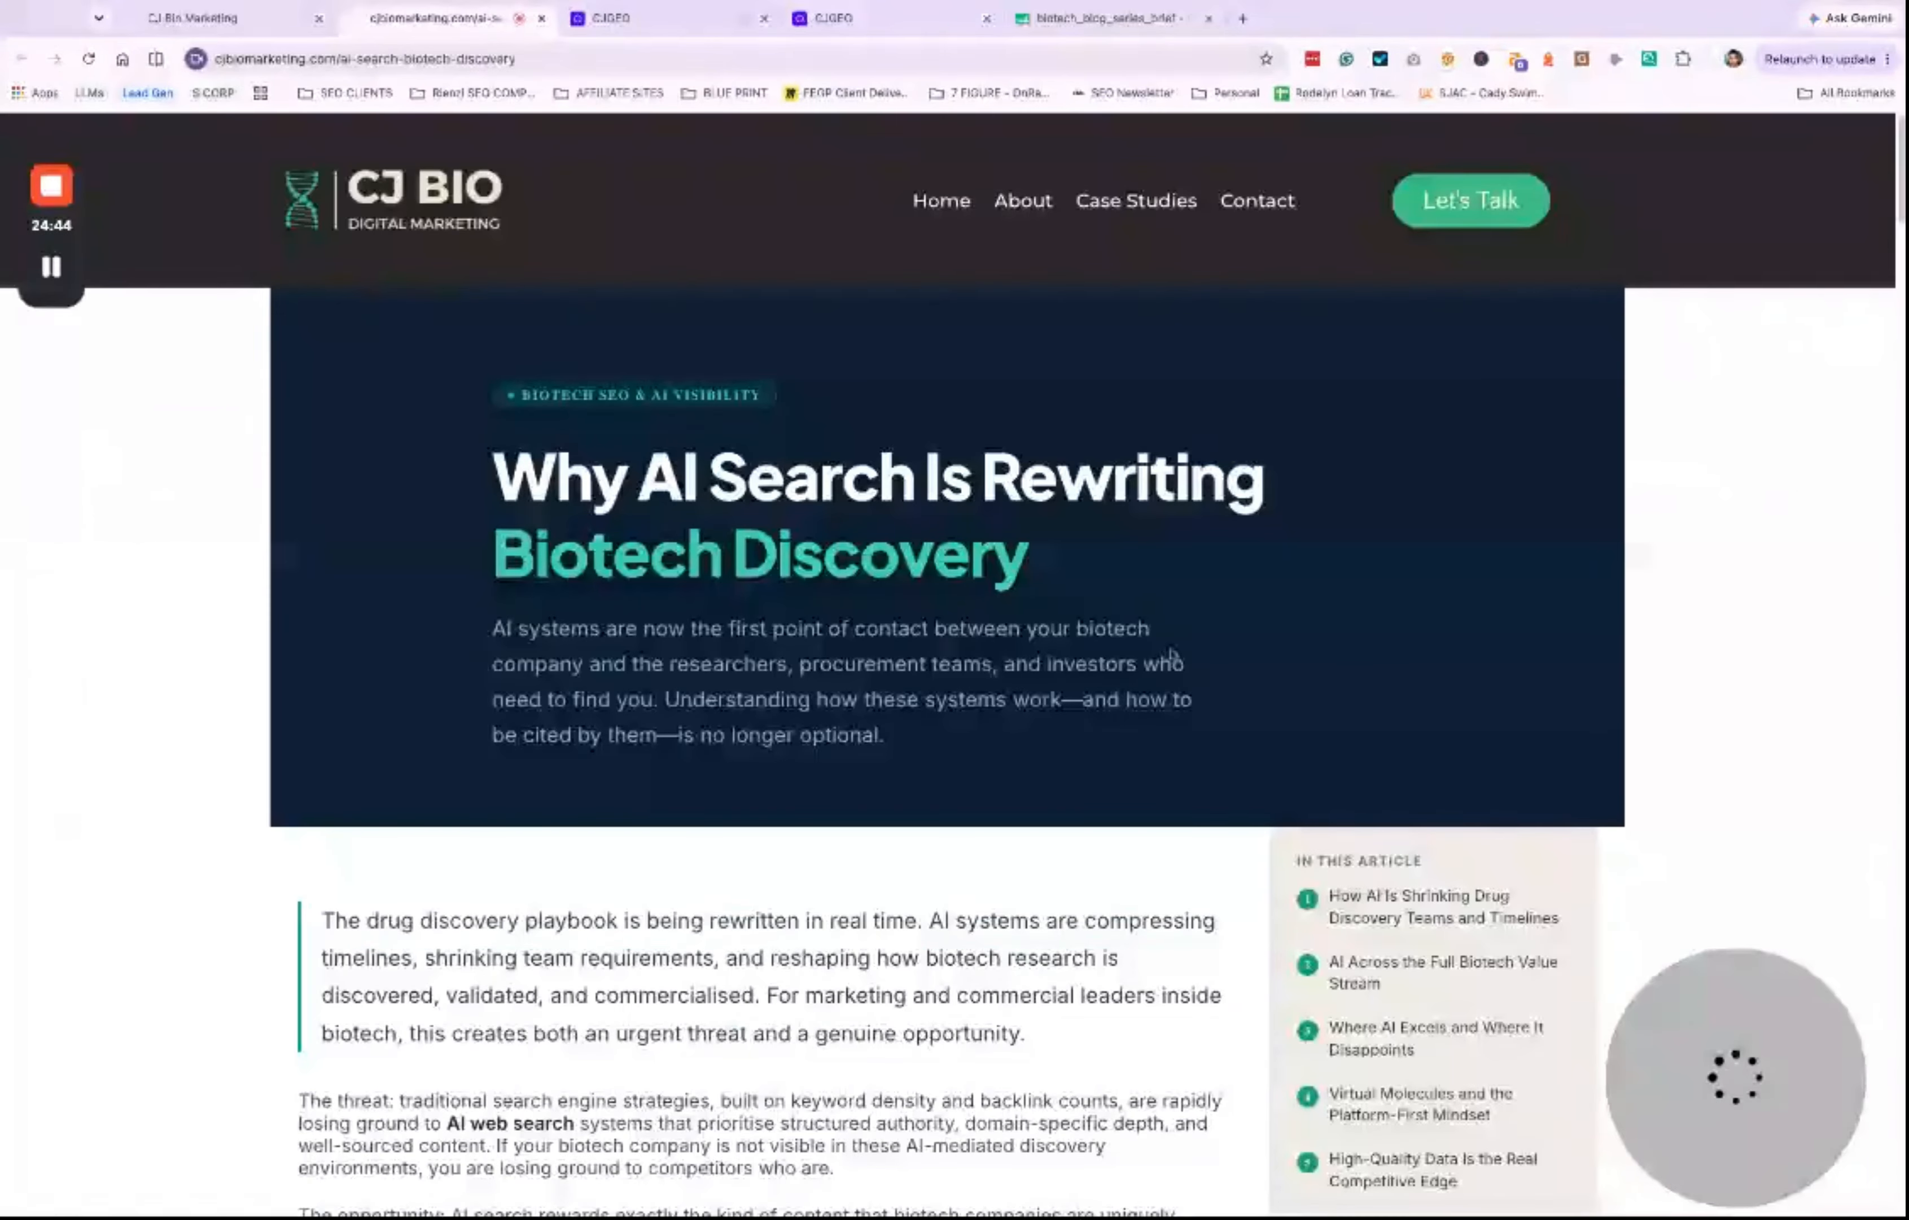
pyautogui.hotkey('ctrl', 'Tab')
pyautogui.scroll(-3, 1197, 530)
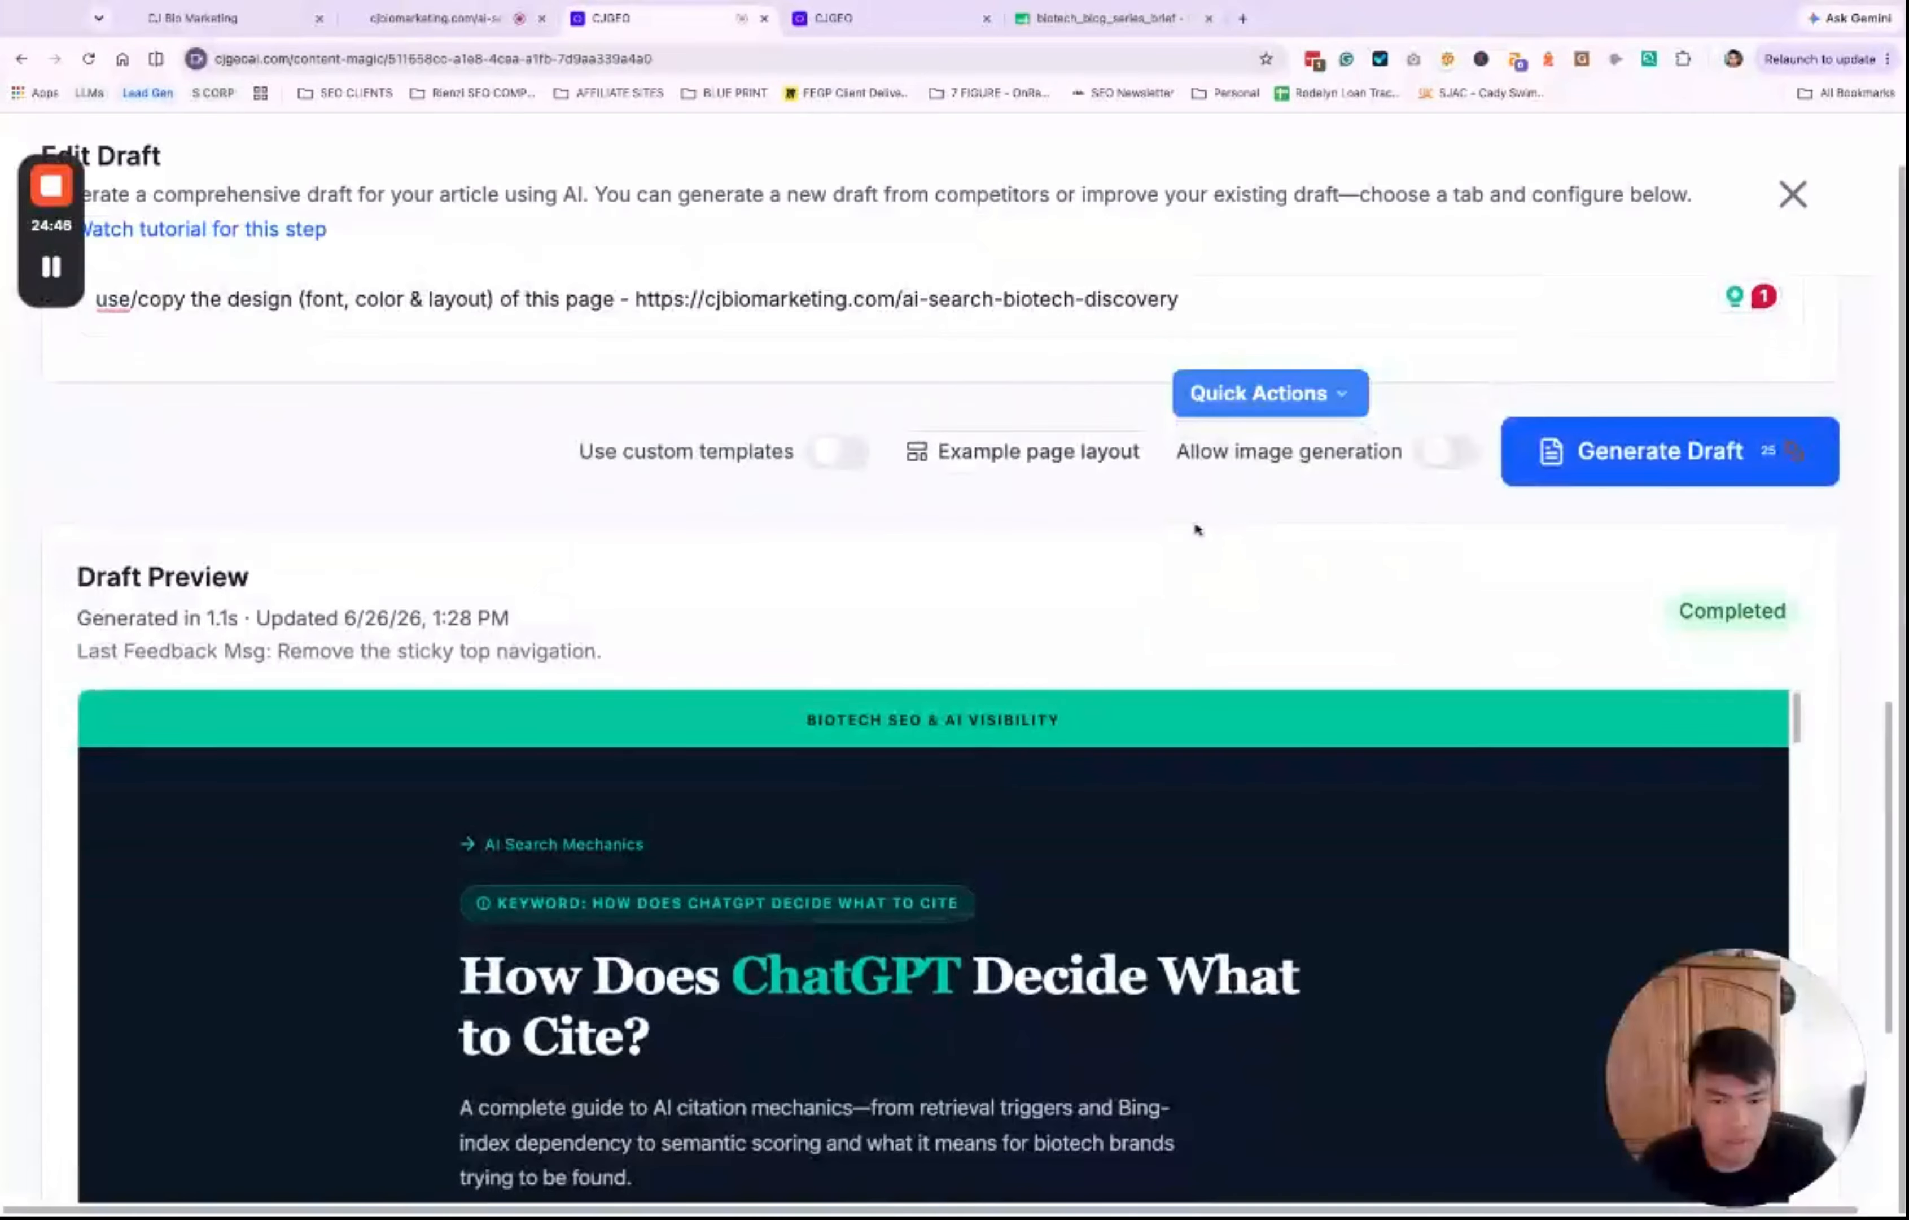
pyautogui.scroll(-4, 1197, 529)
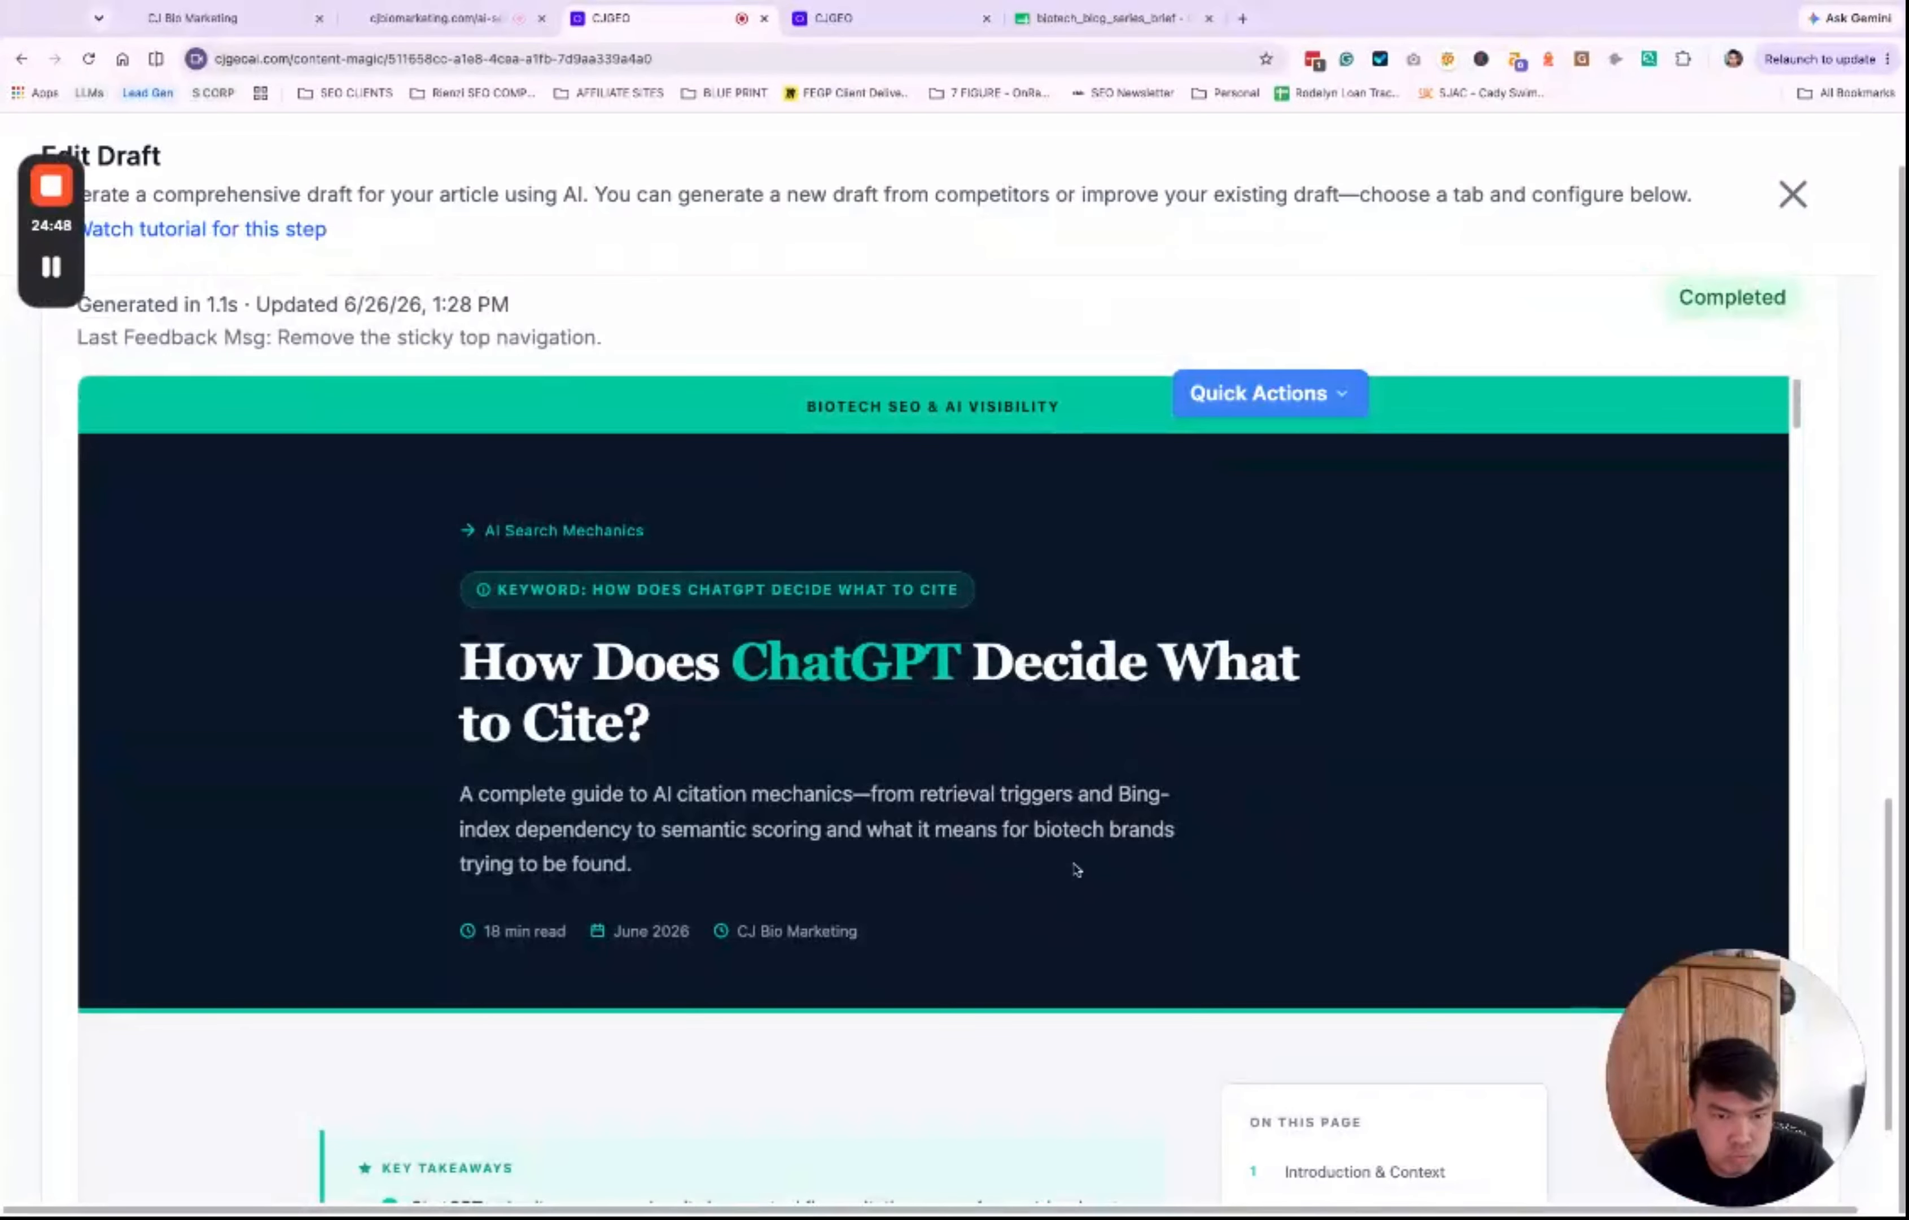
pyautogui.scroll(-1, 1075, 870)
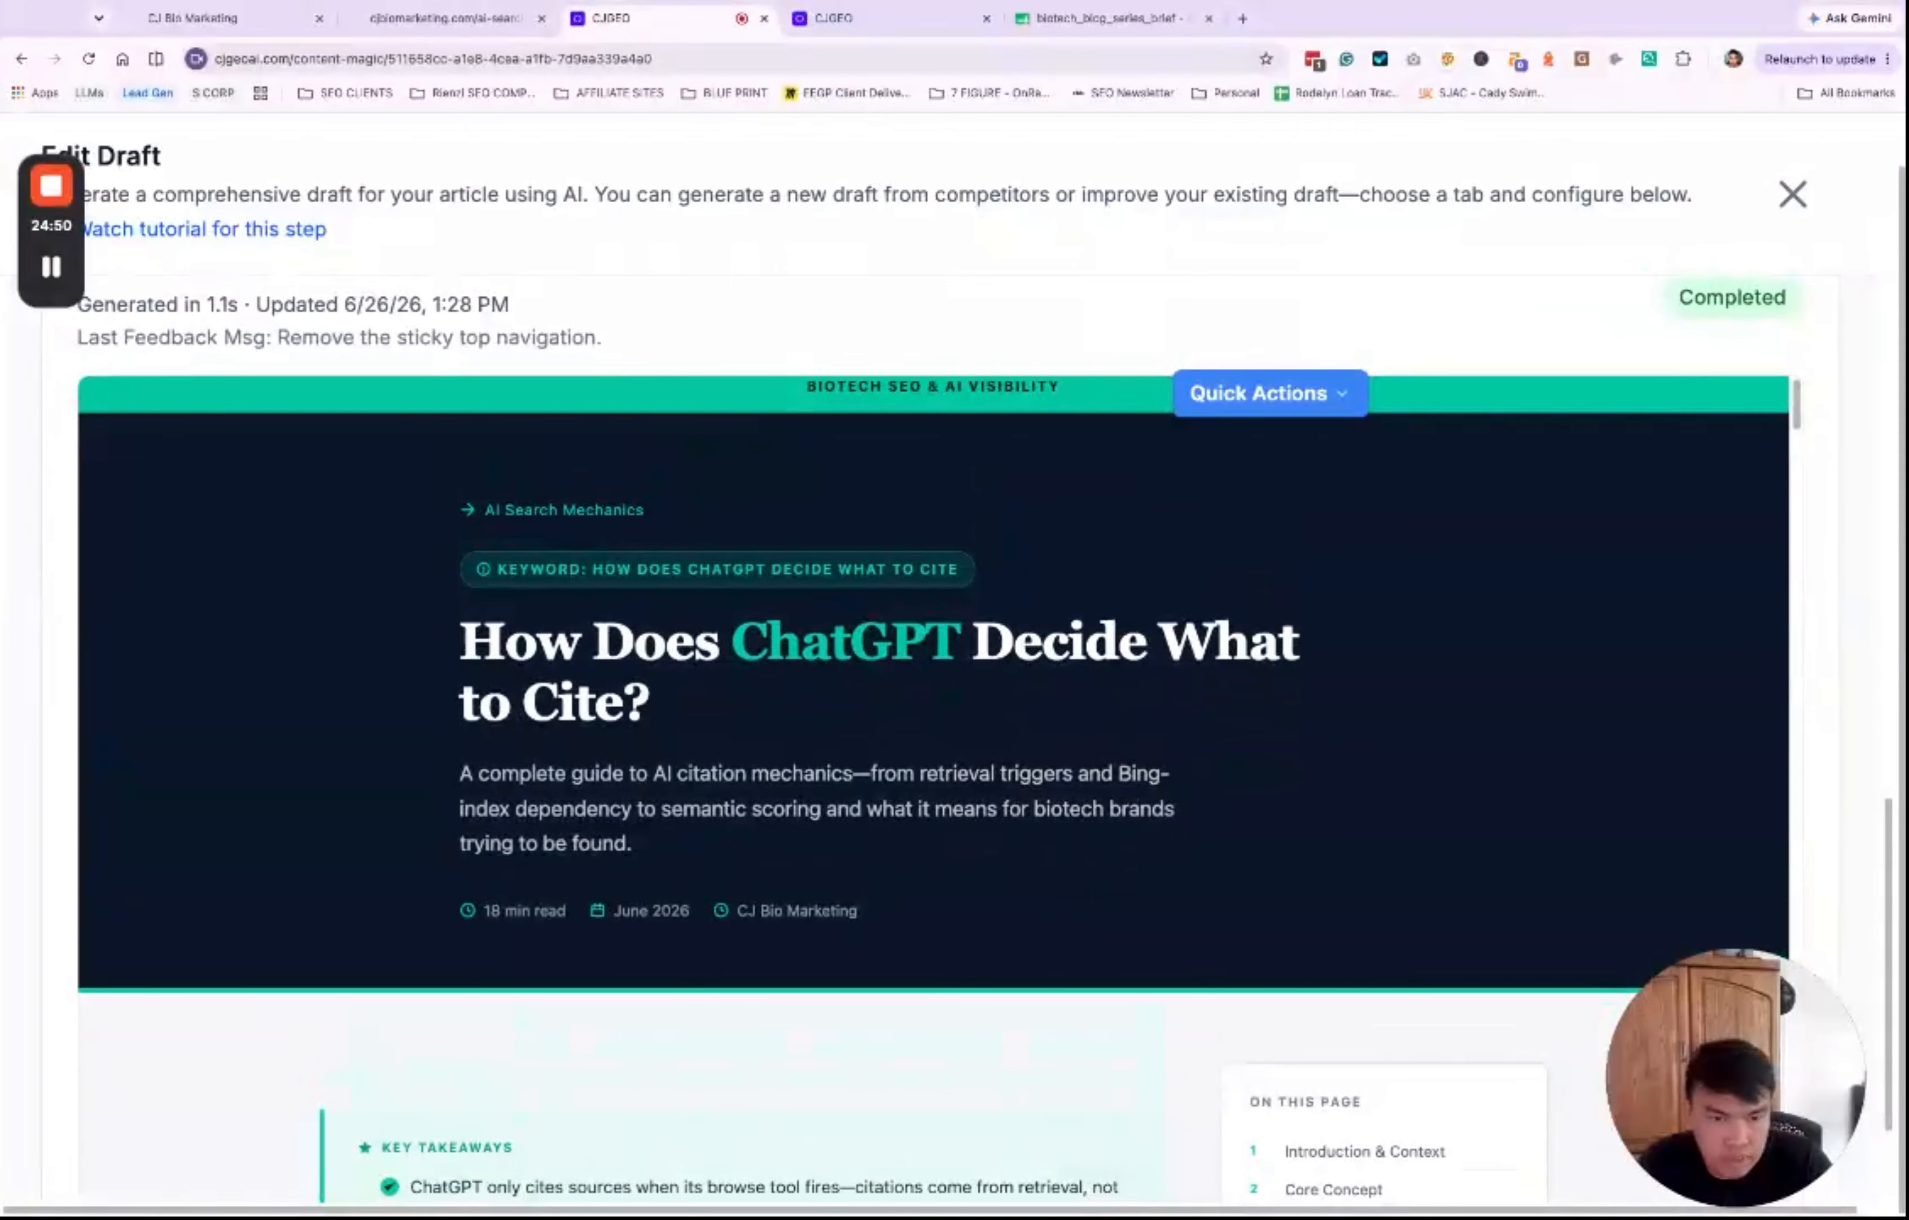
pyautogui.scroll(-3, 989, 826)
pyautogui.scroll(4, 1015, 780)
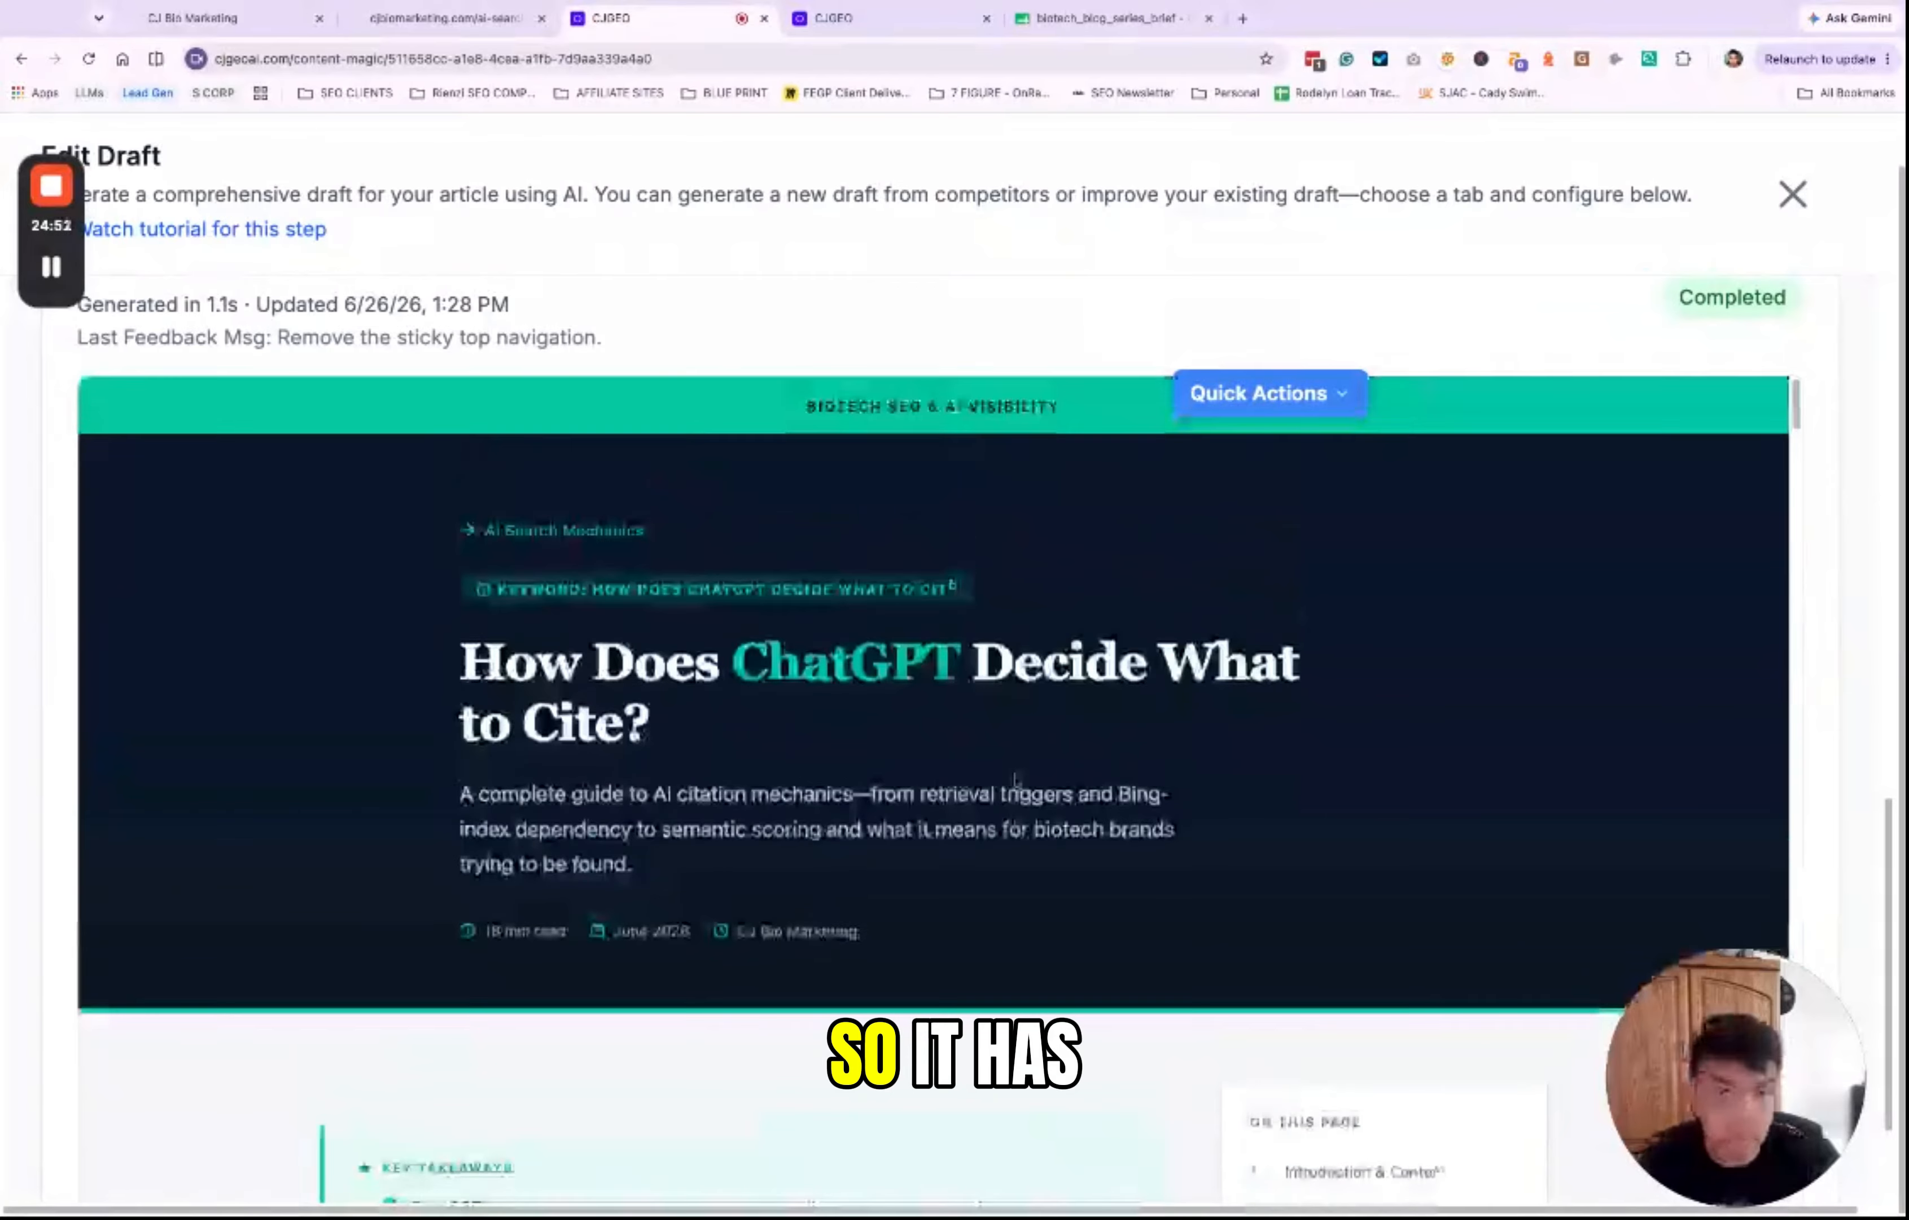
pyautogui.scroll(-1, 972, 562)
pyautogui.scroll(5, 1003, 739)
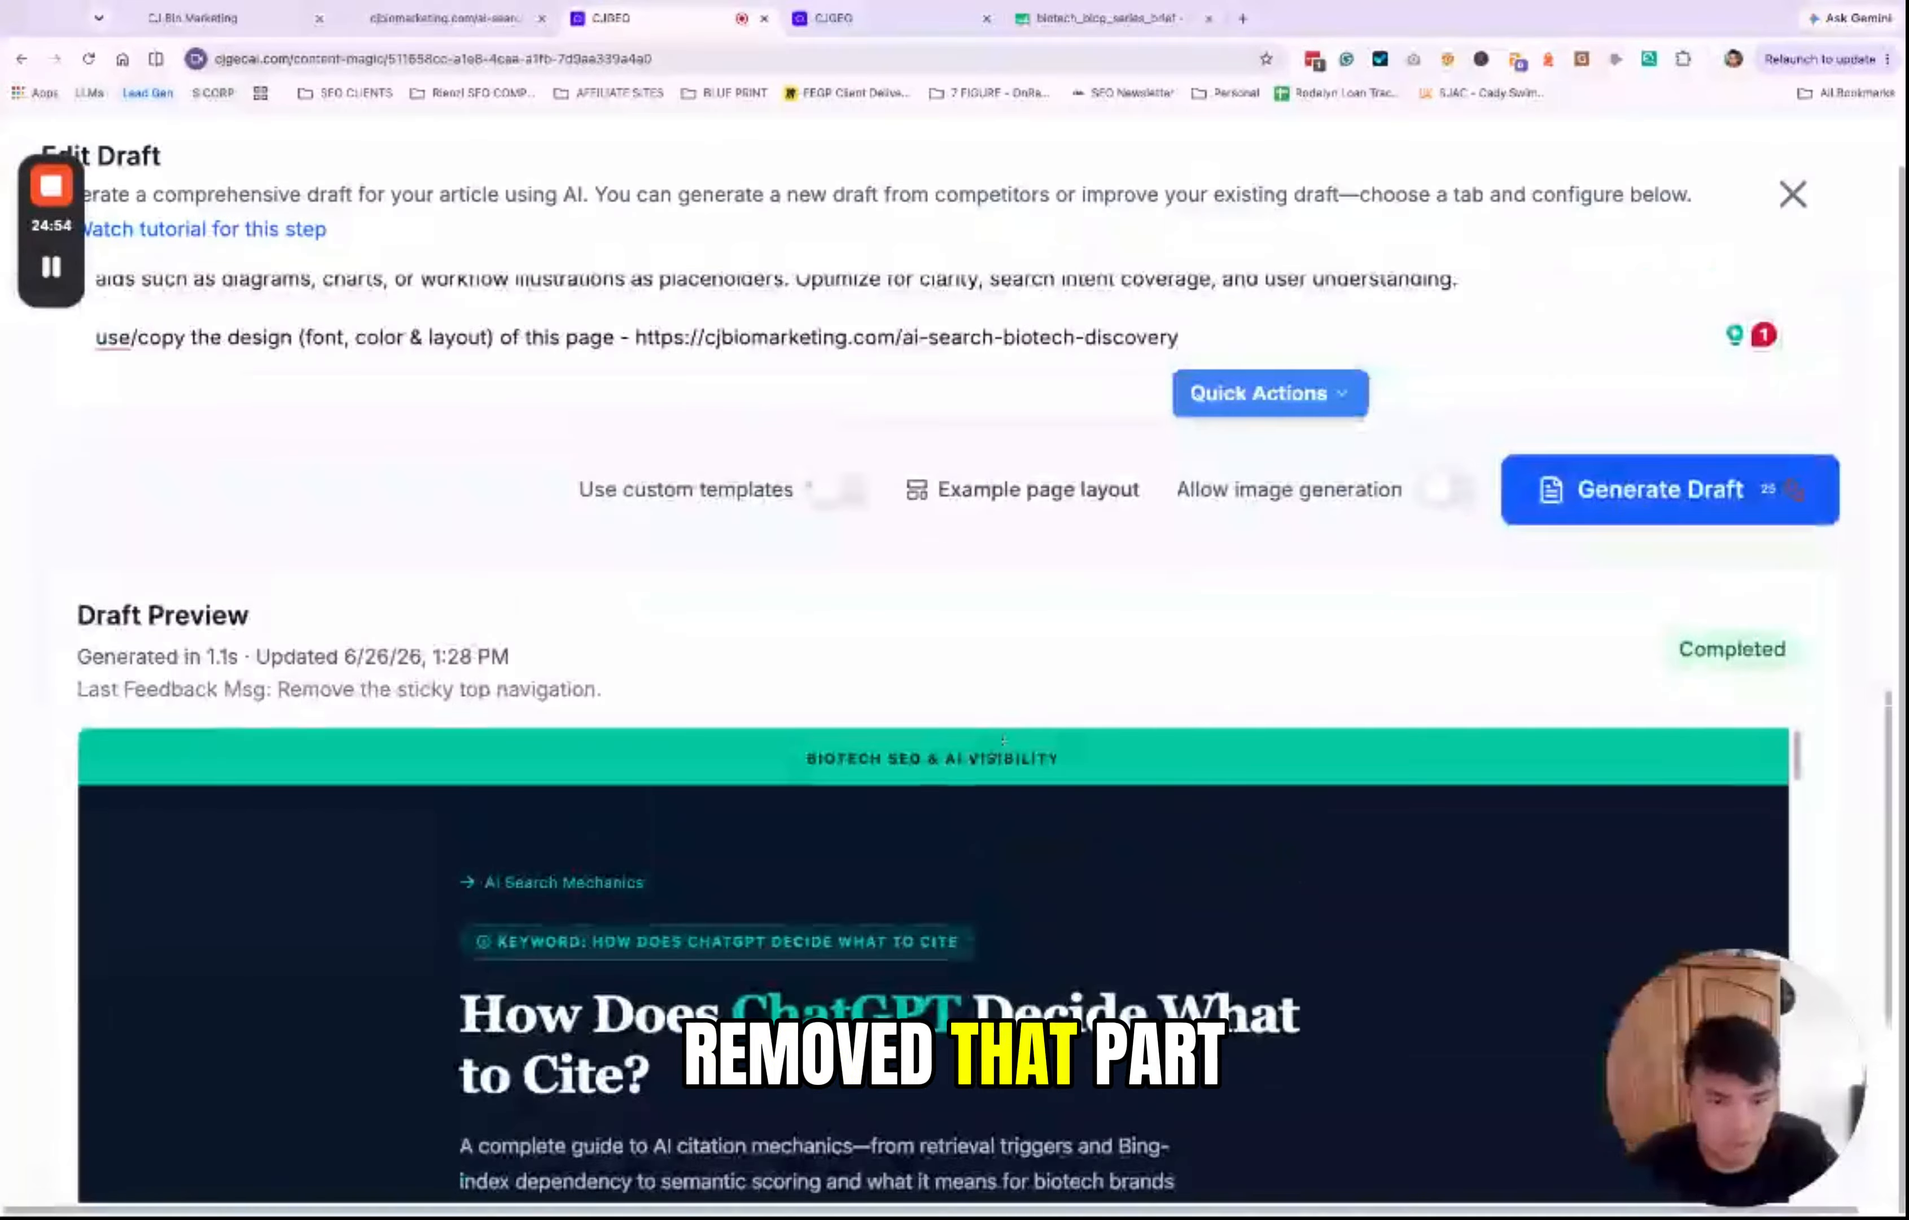
pyautogui.tripleClick(1163, 753)
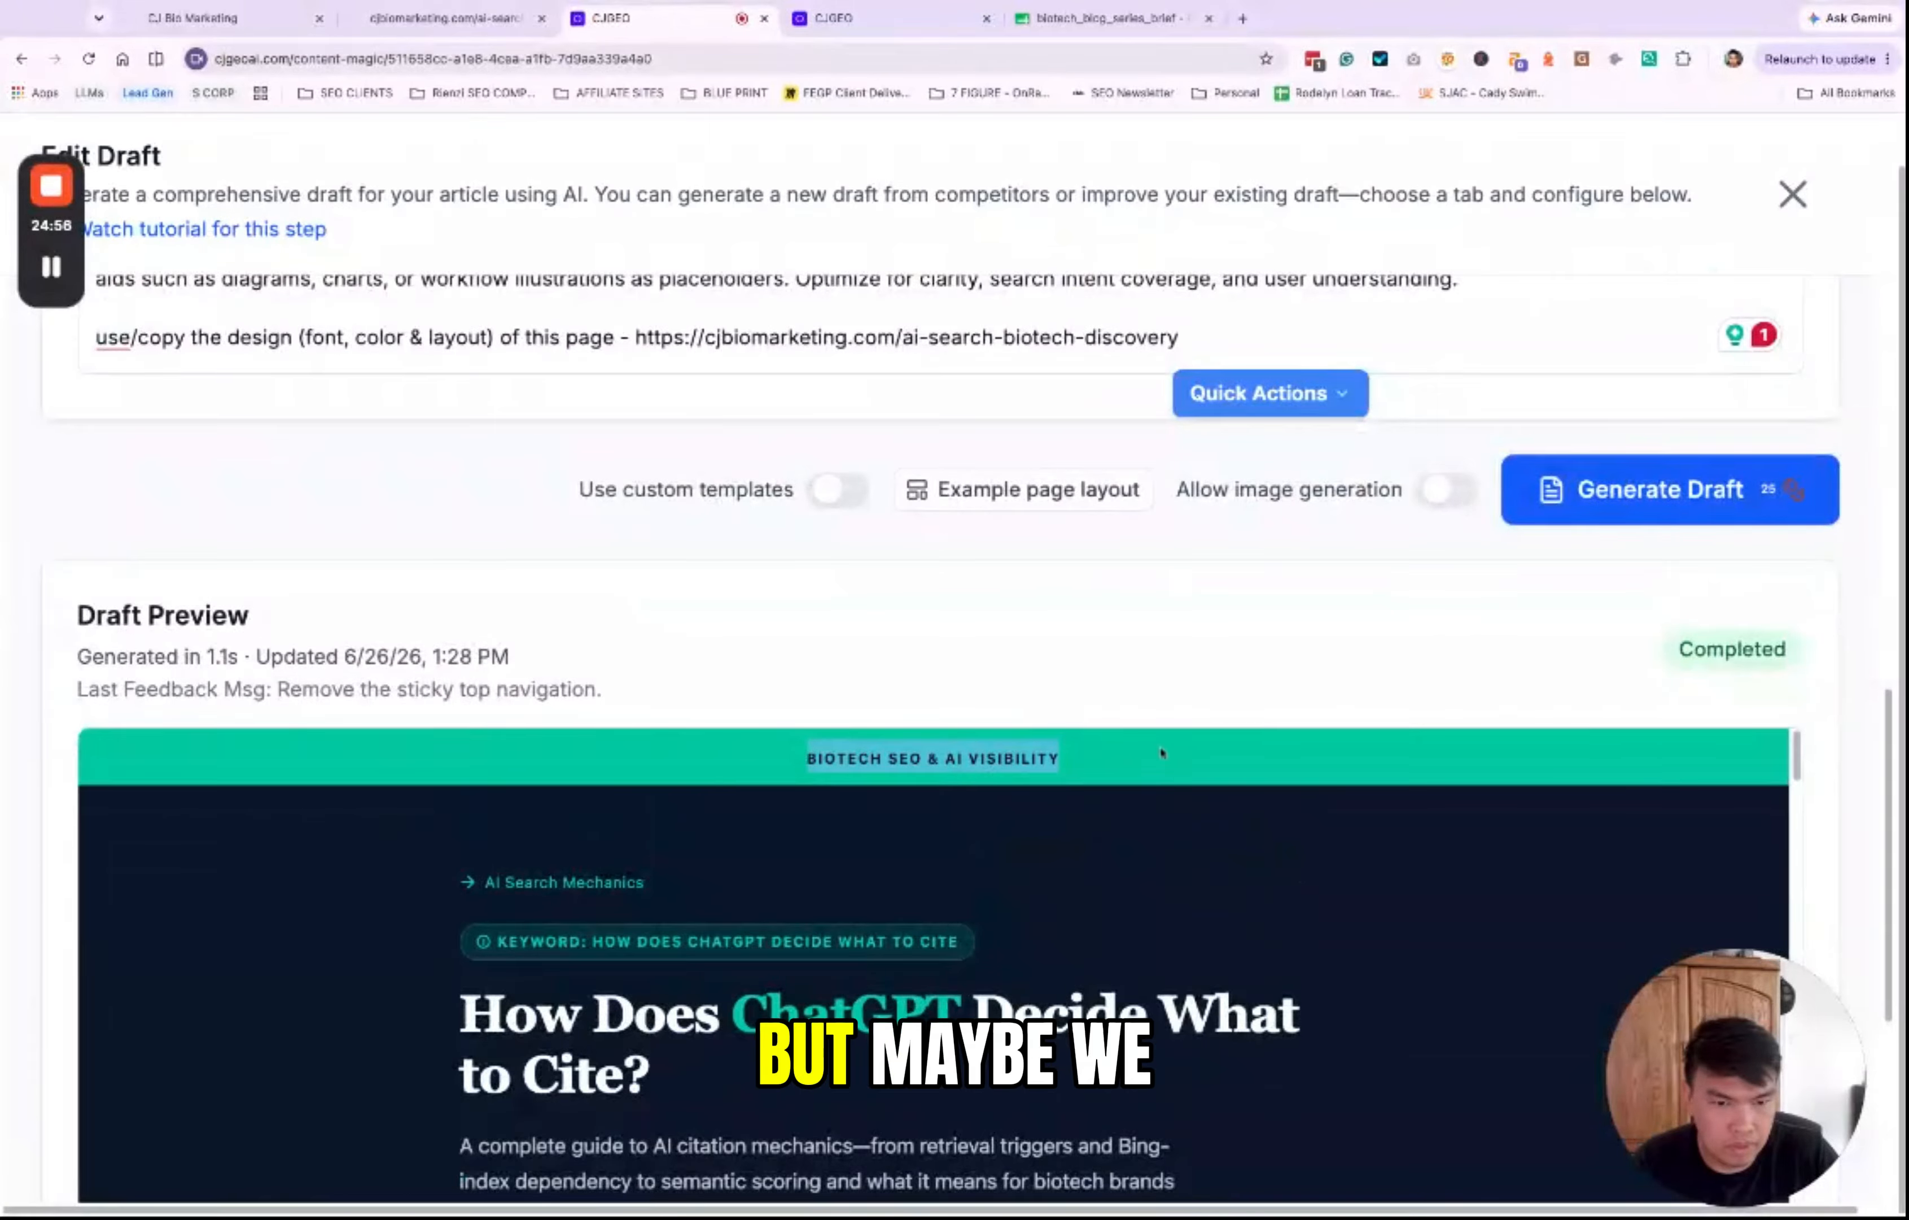
pyautogui.hotkey('ctrl', 'shift', 'Tab')
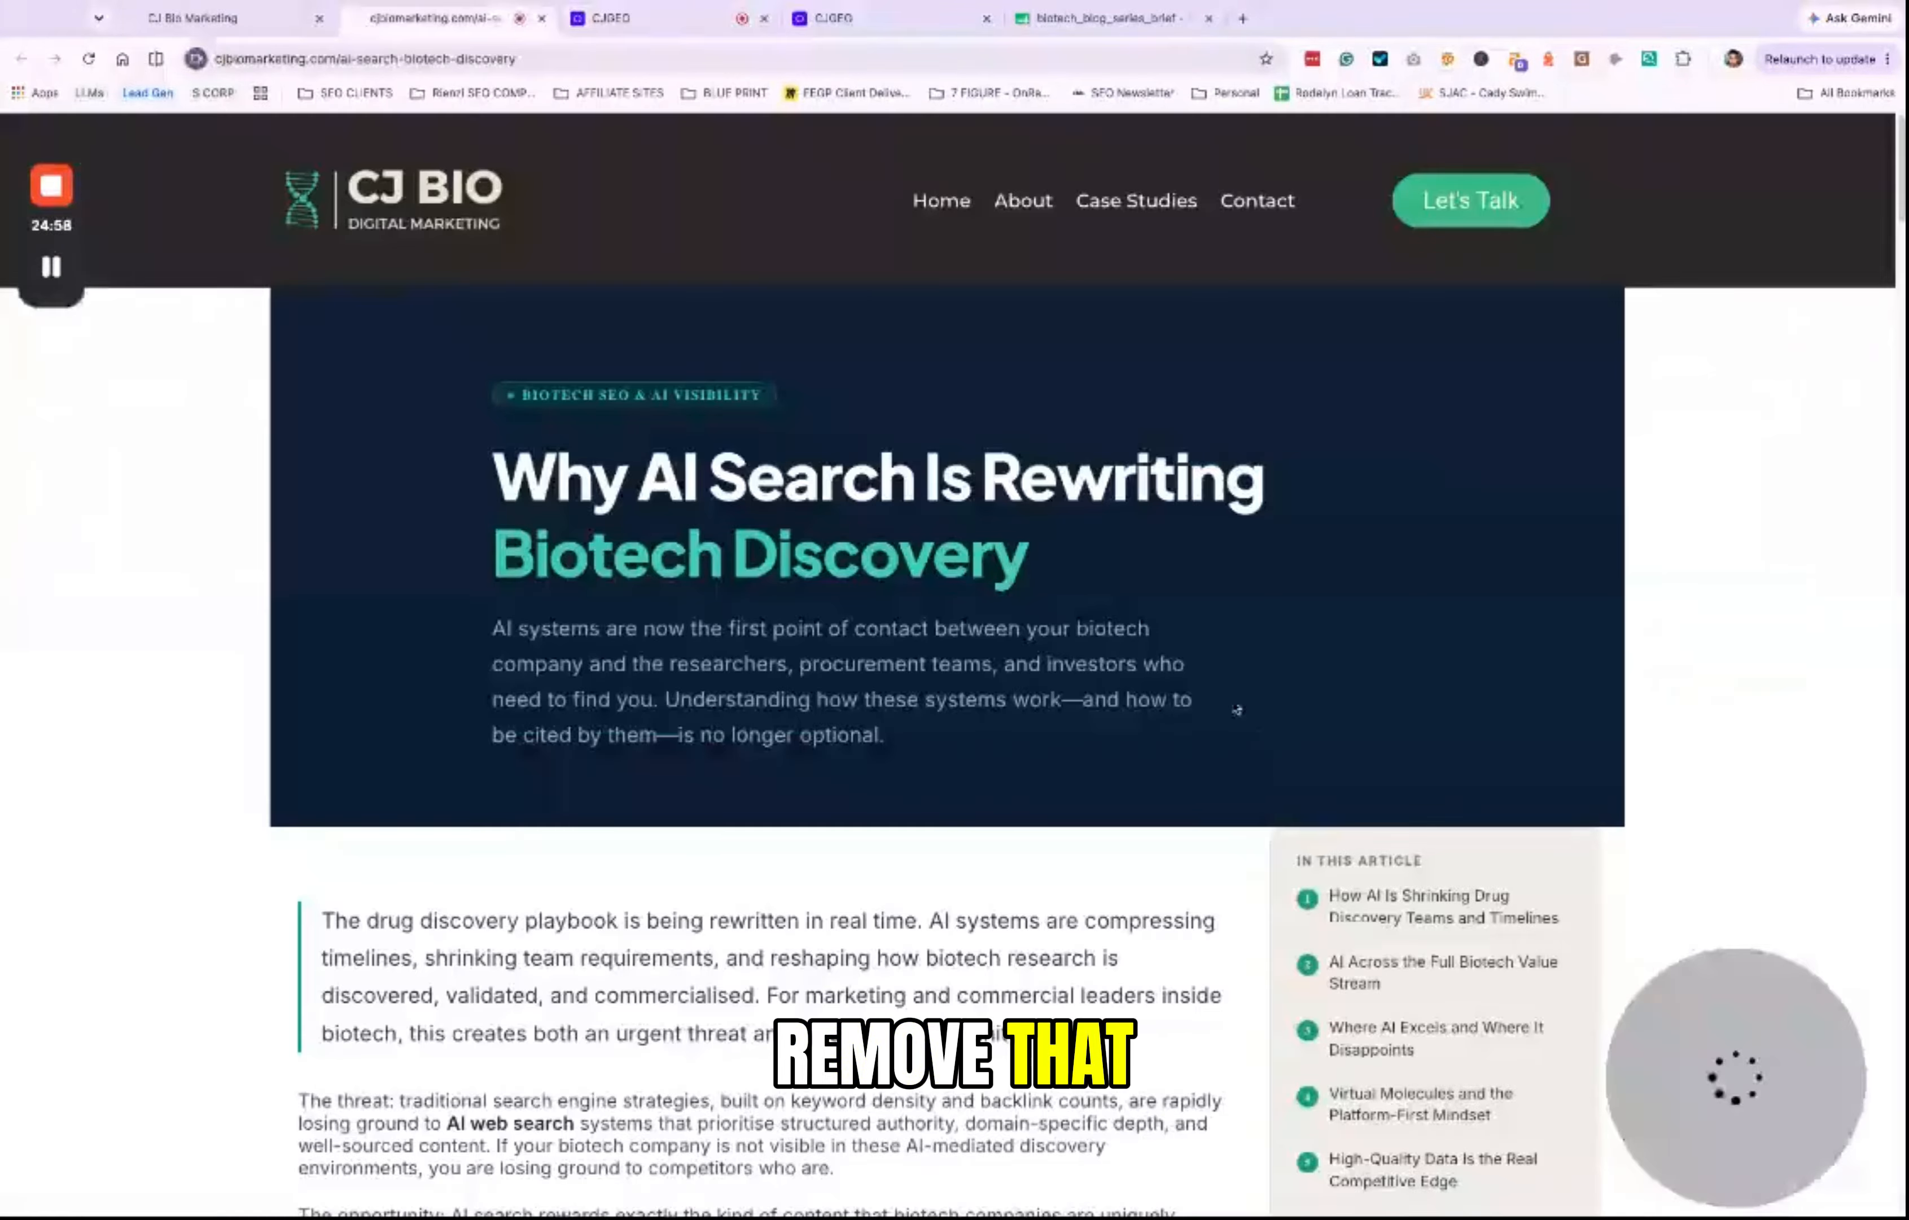
pyautogui.hotkey('ctrl', 'Tab')
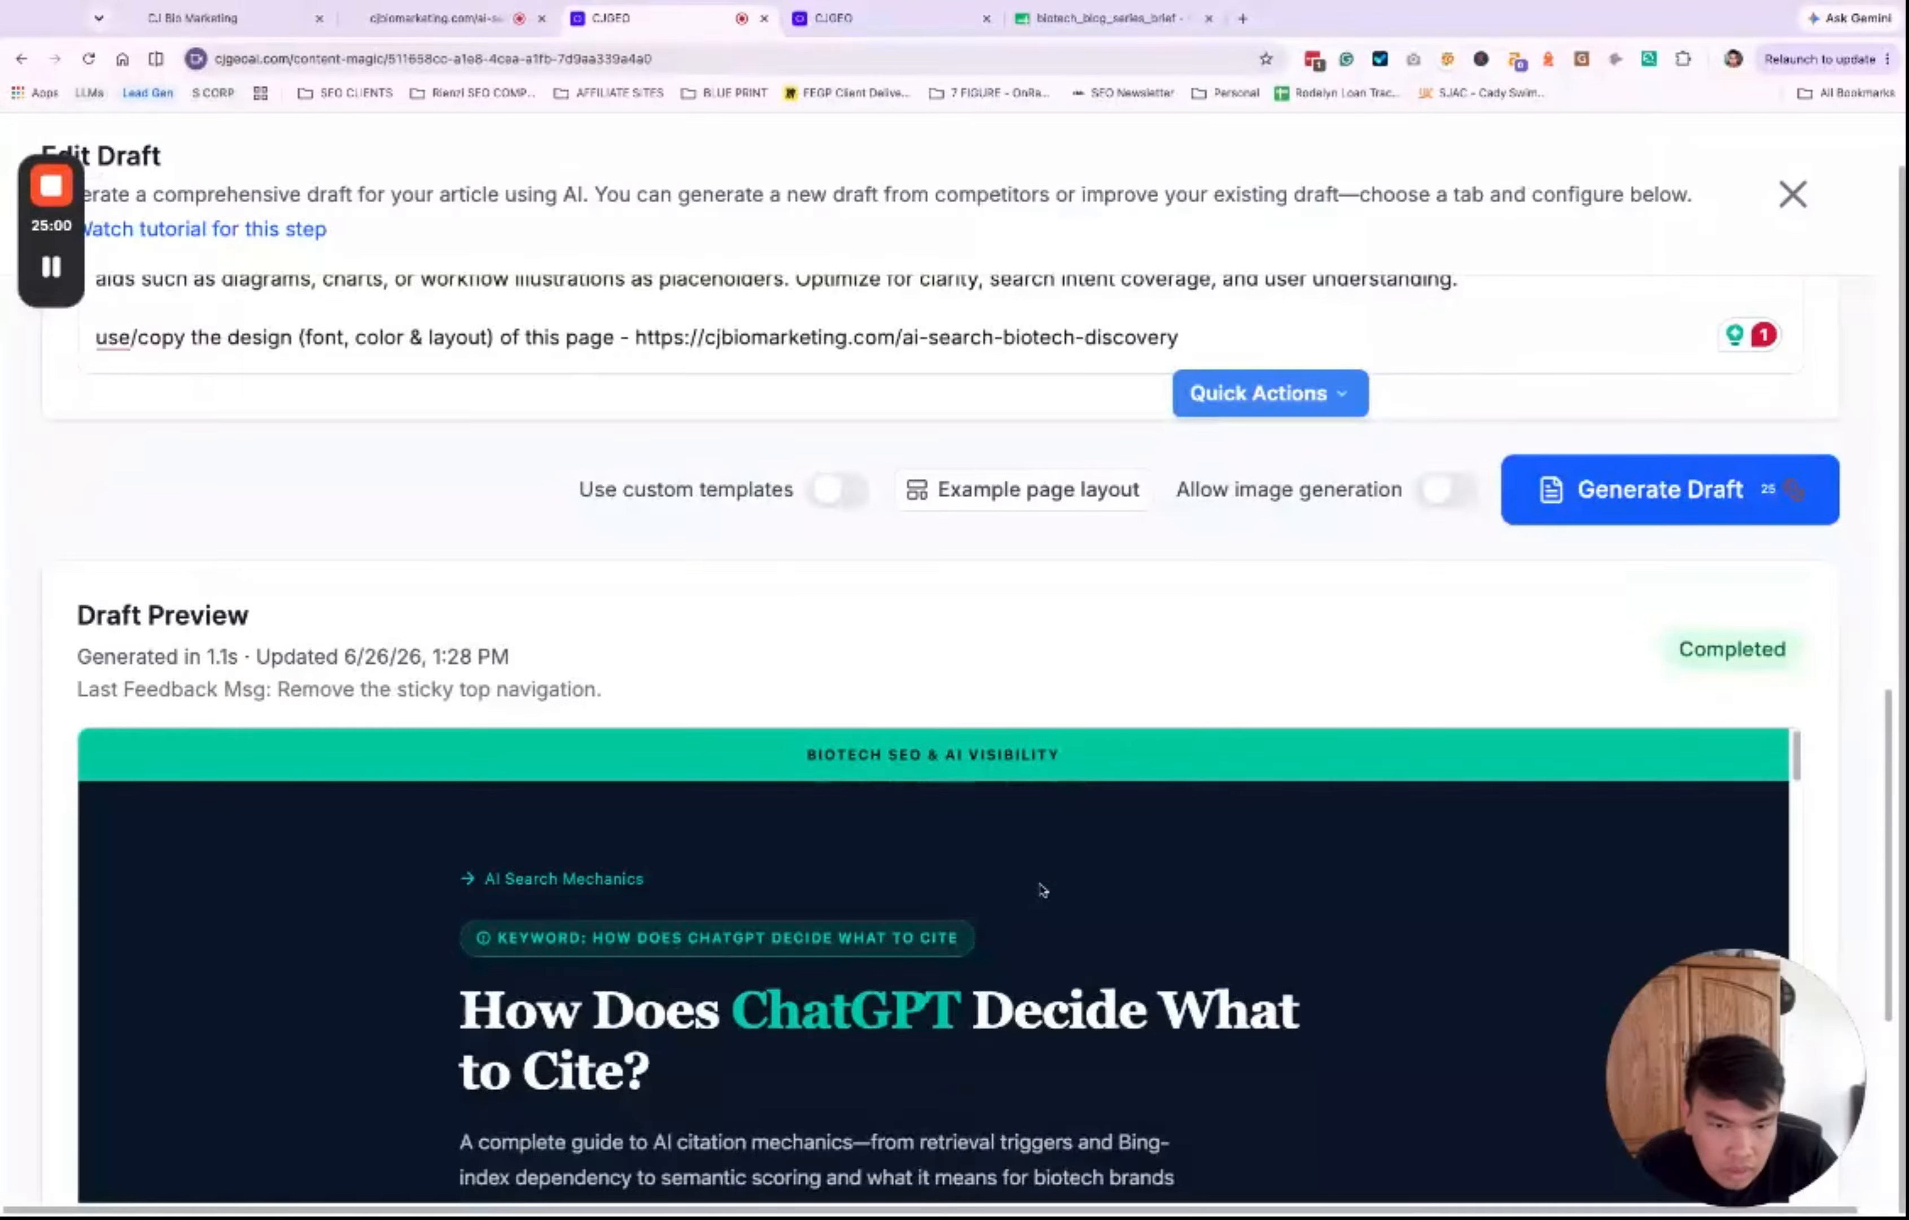
pyautogui.scroll(-2, 1042, 889)
pyautogui.scroll(2, 1042, 890)
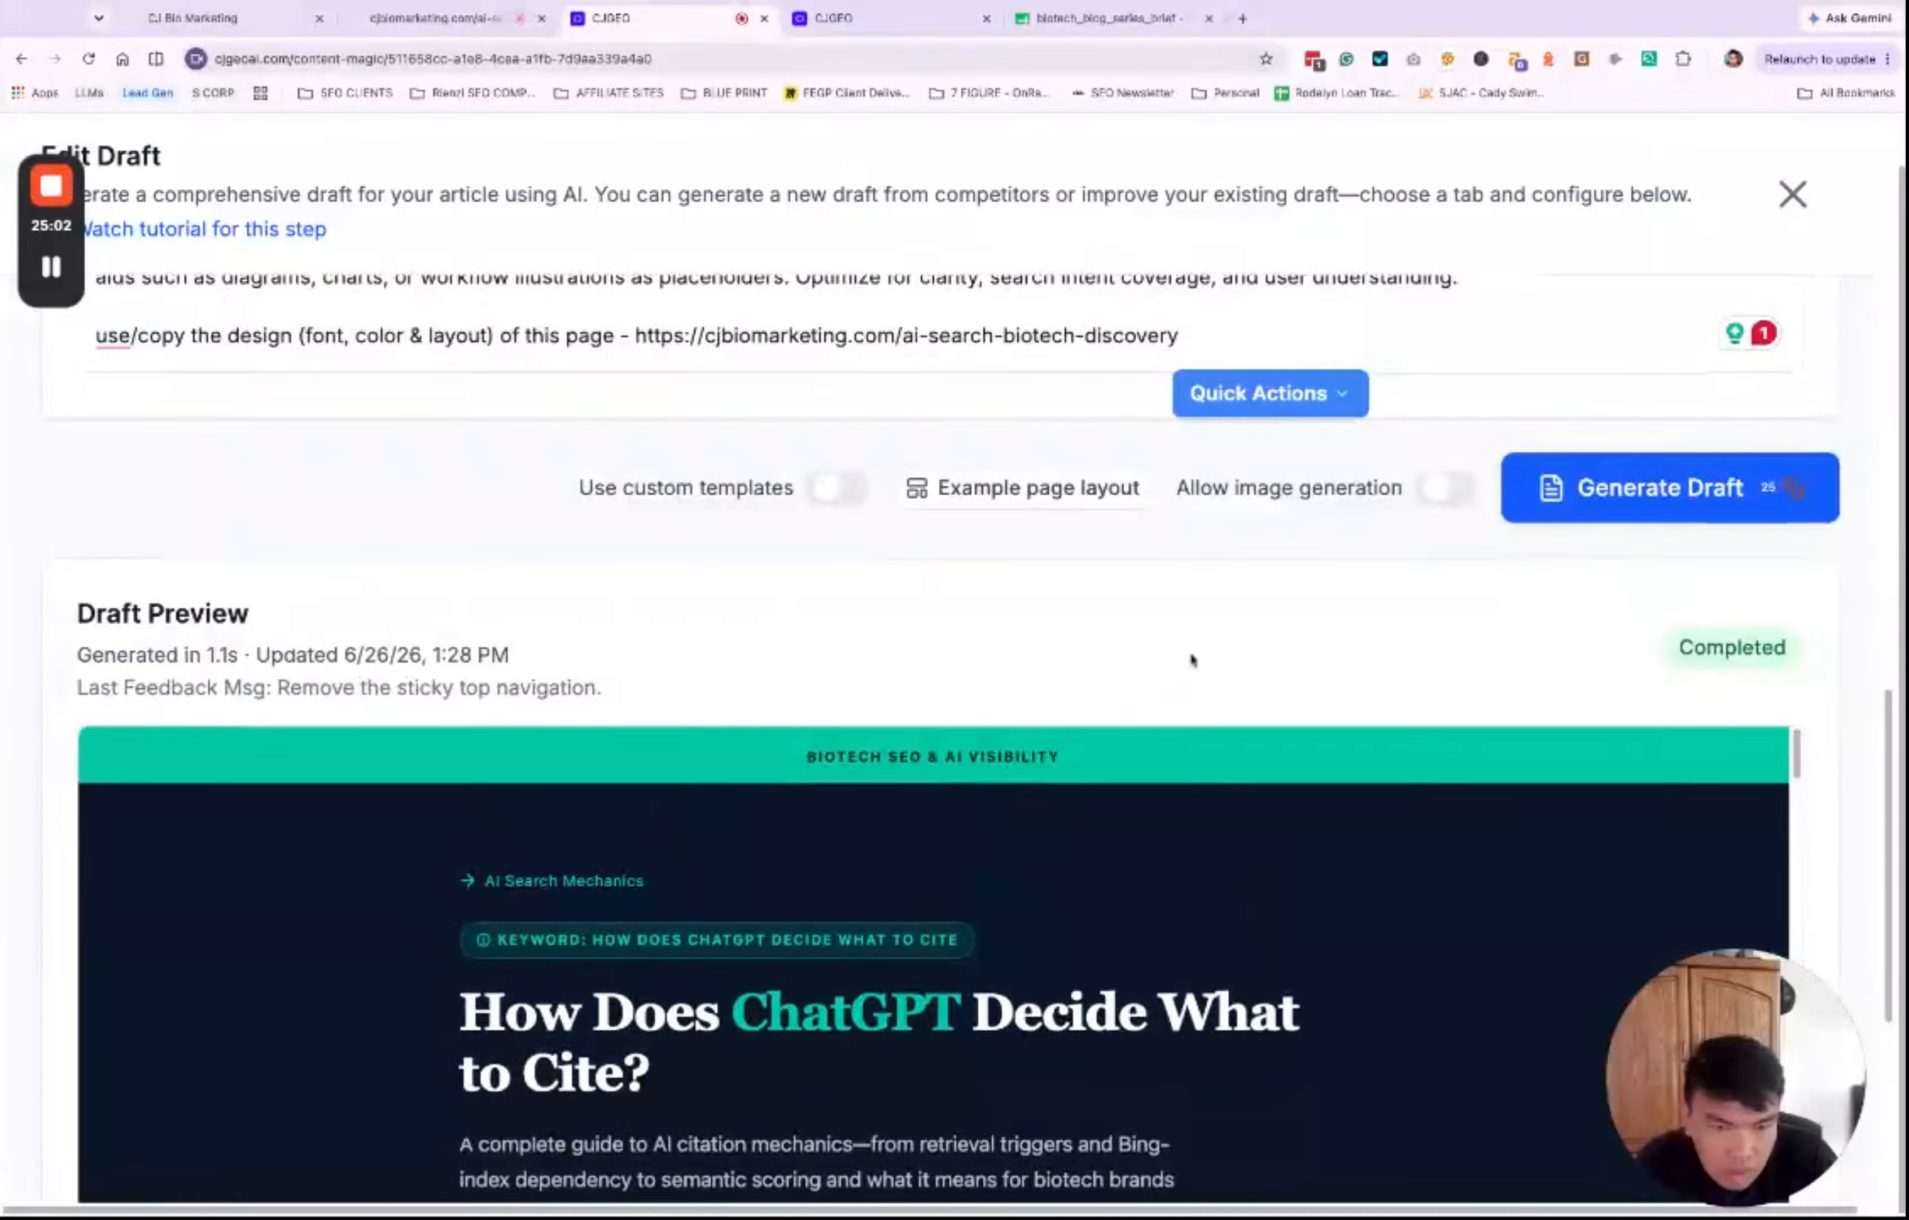
pyautogui.scroll(-8, 1193, 660)
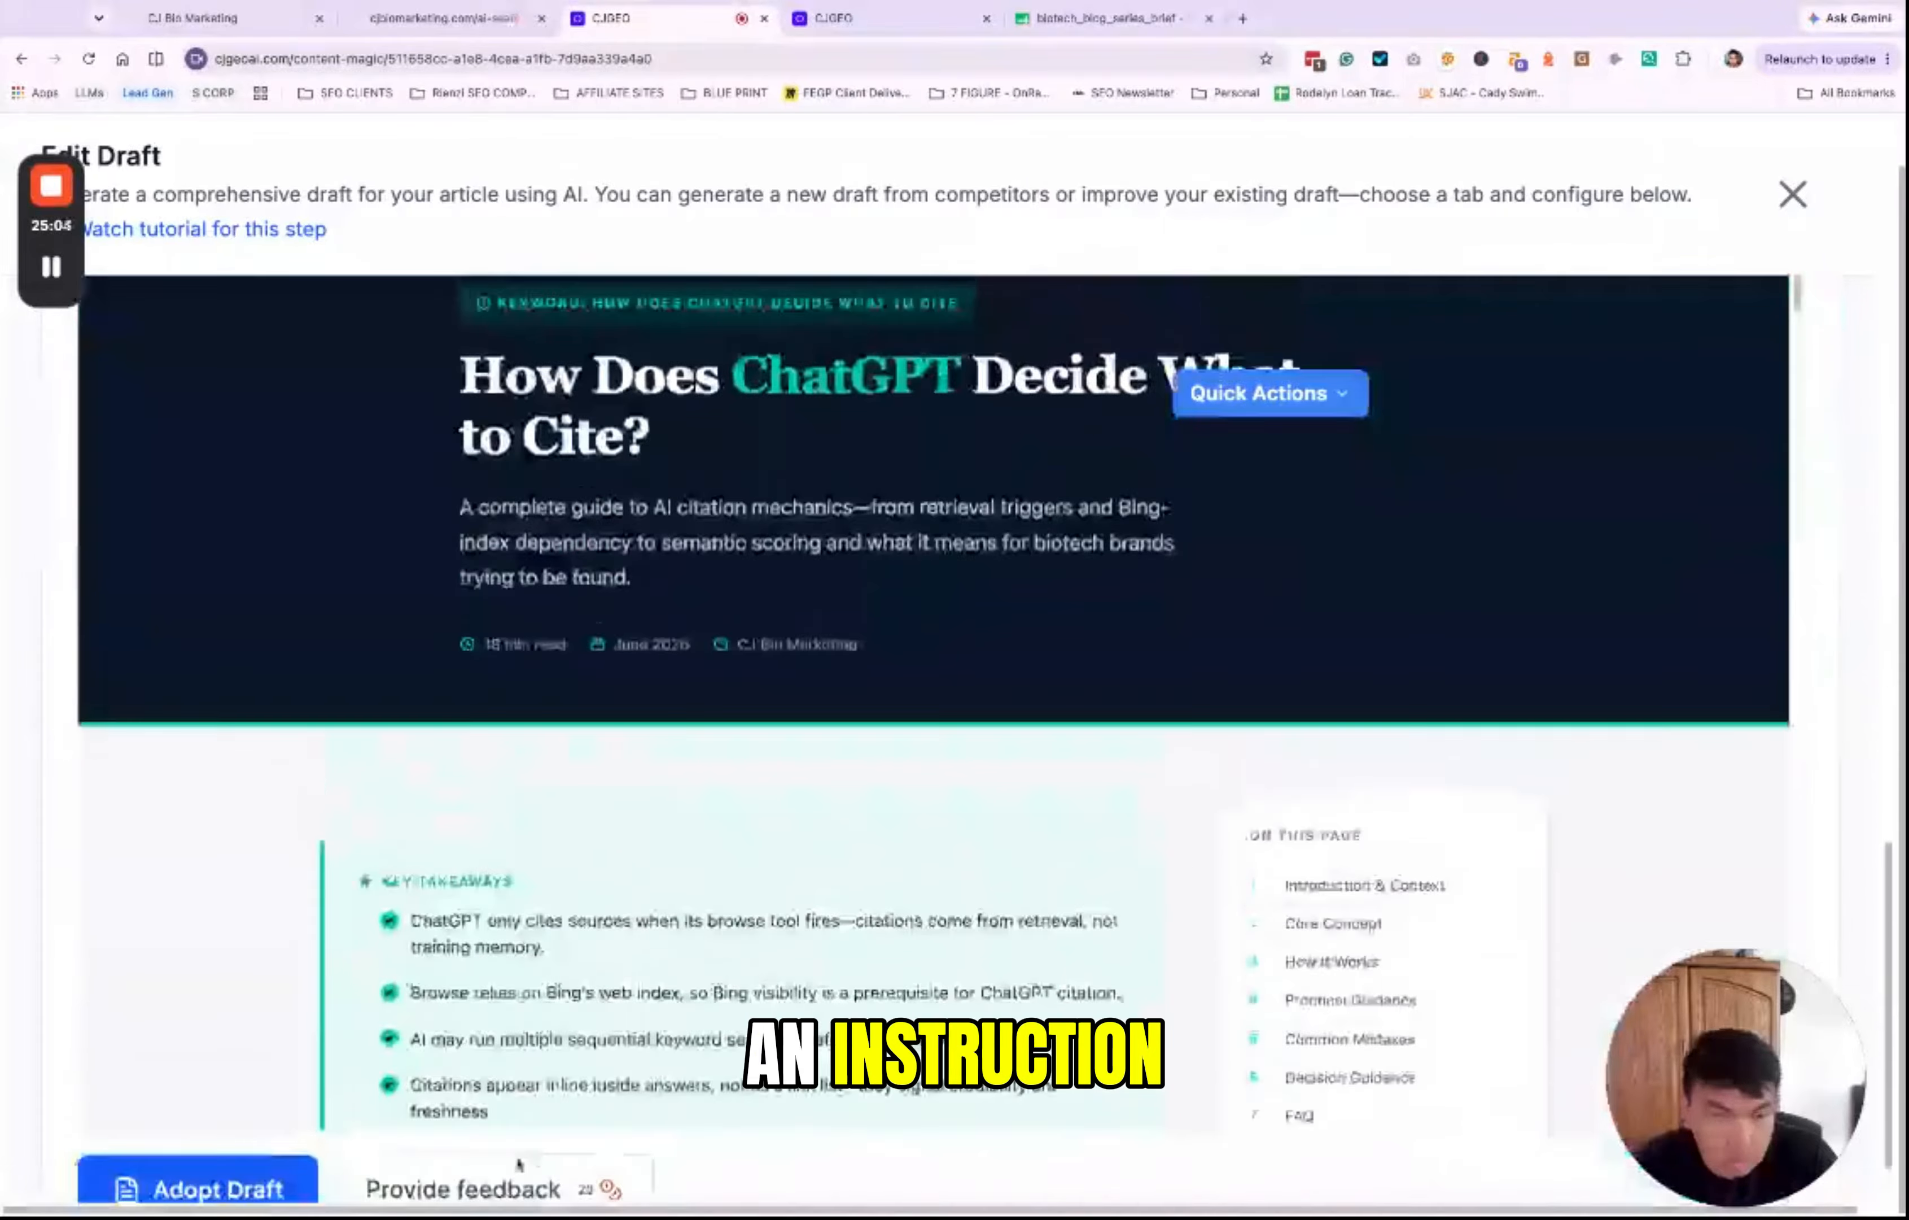
pyautogui.click(503, 1185)
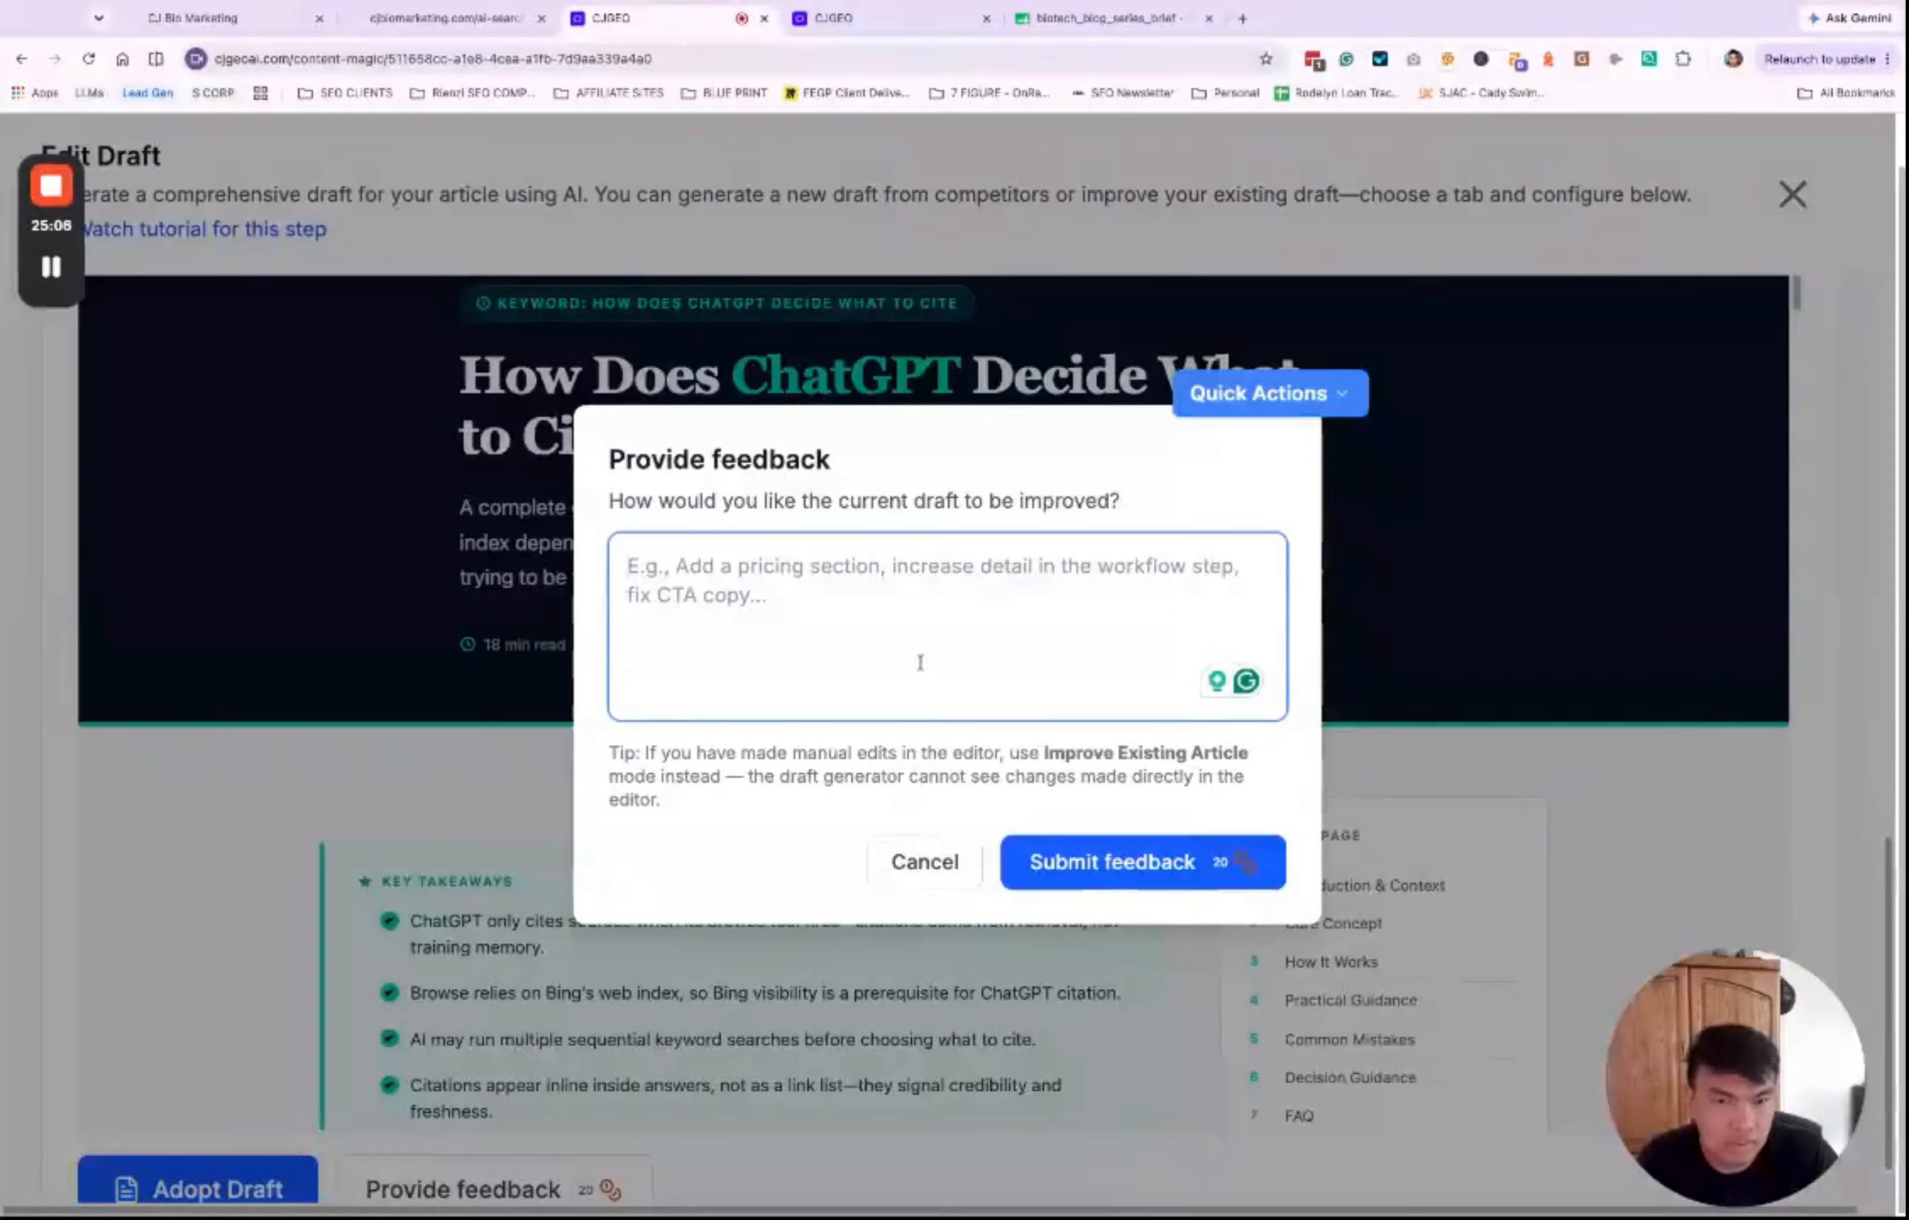
pyautogui.hotkey('ctrl', 'shift', 'Tab')
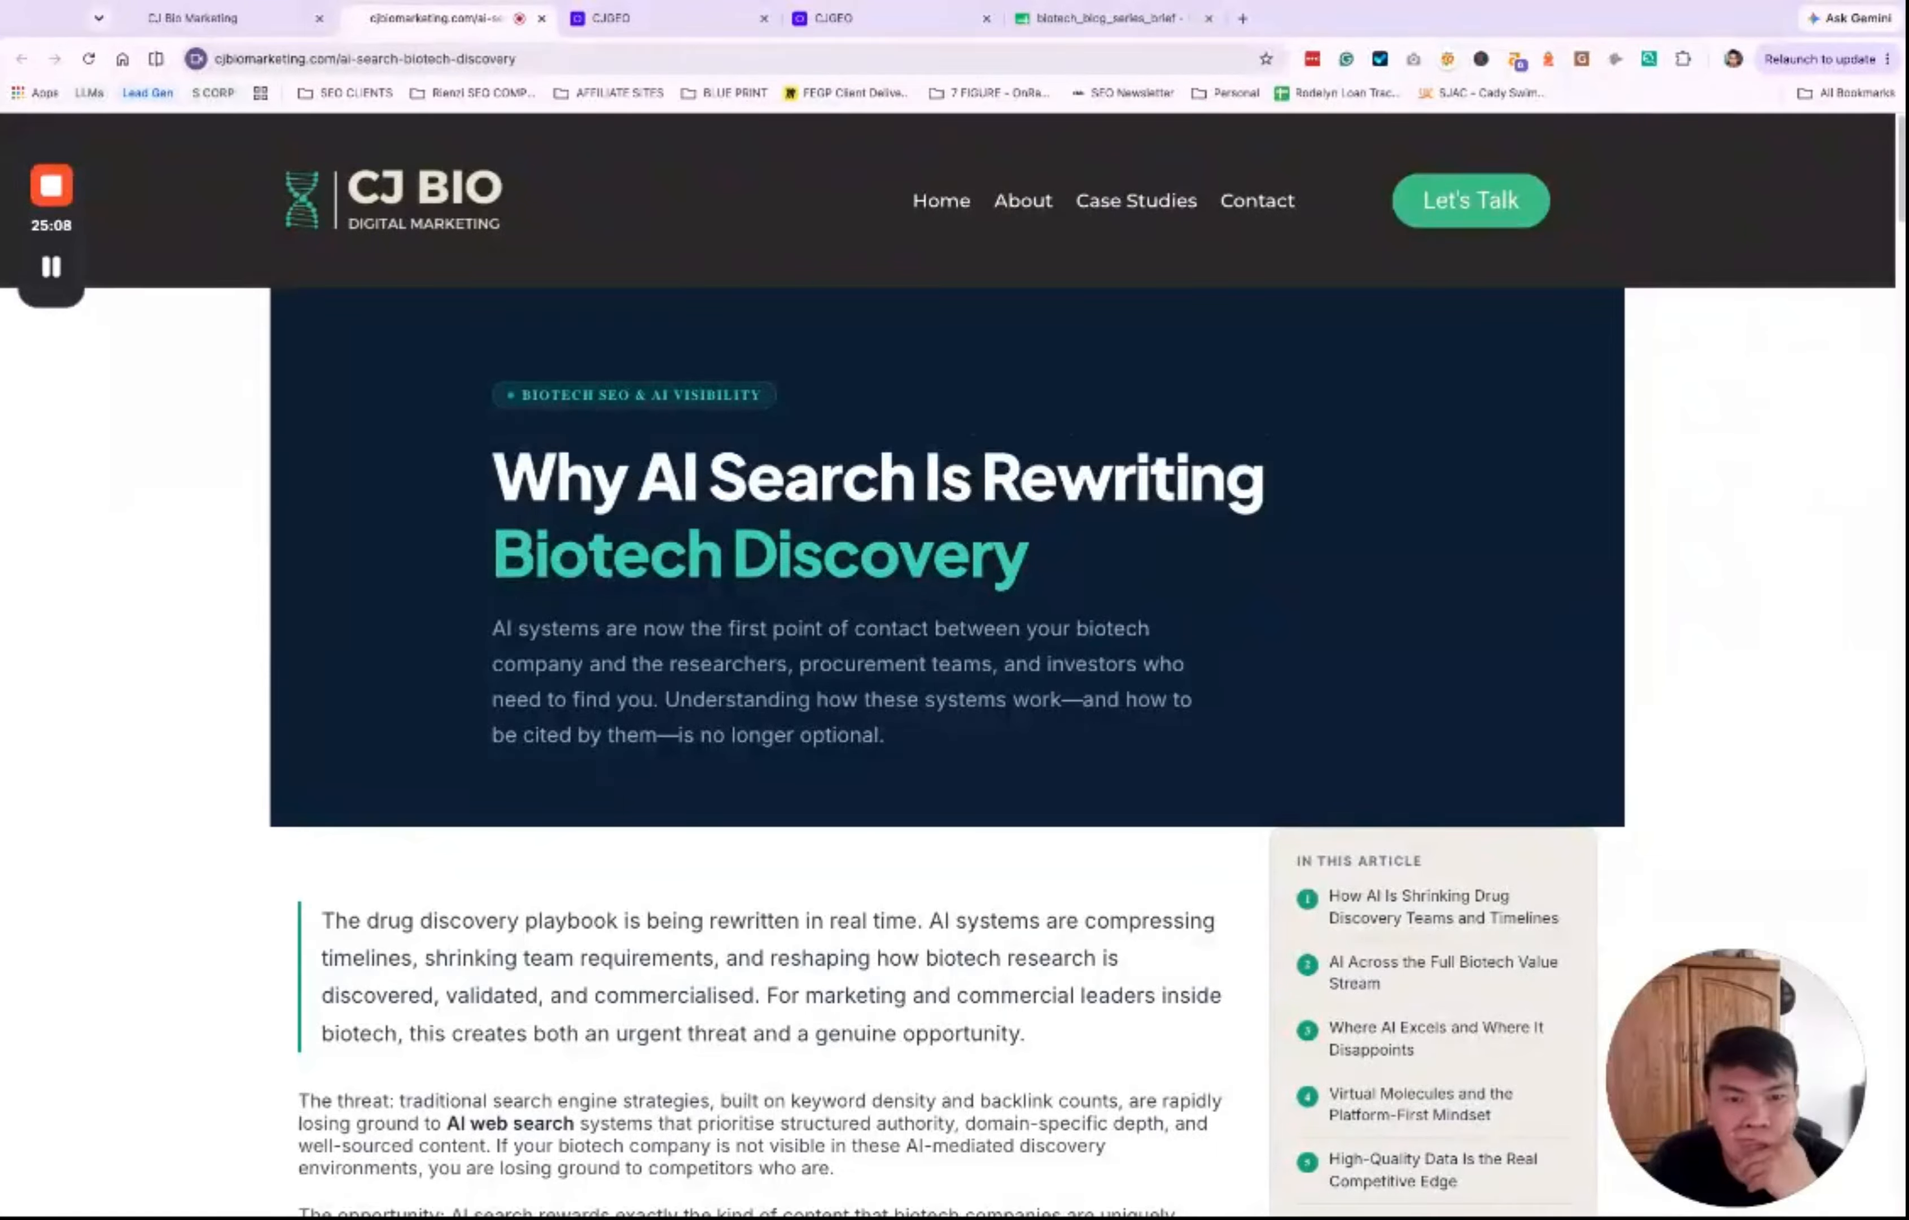
pyautogui.hotkey('ctrl', 'Tab')
pyautogui.hotkey('ctrl', 'shift', 'Tab')
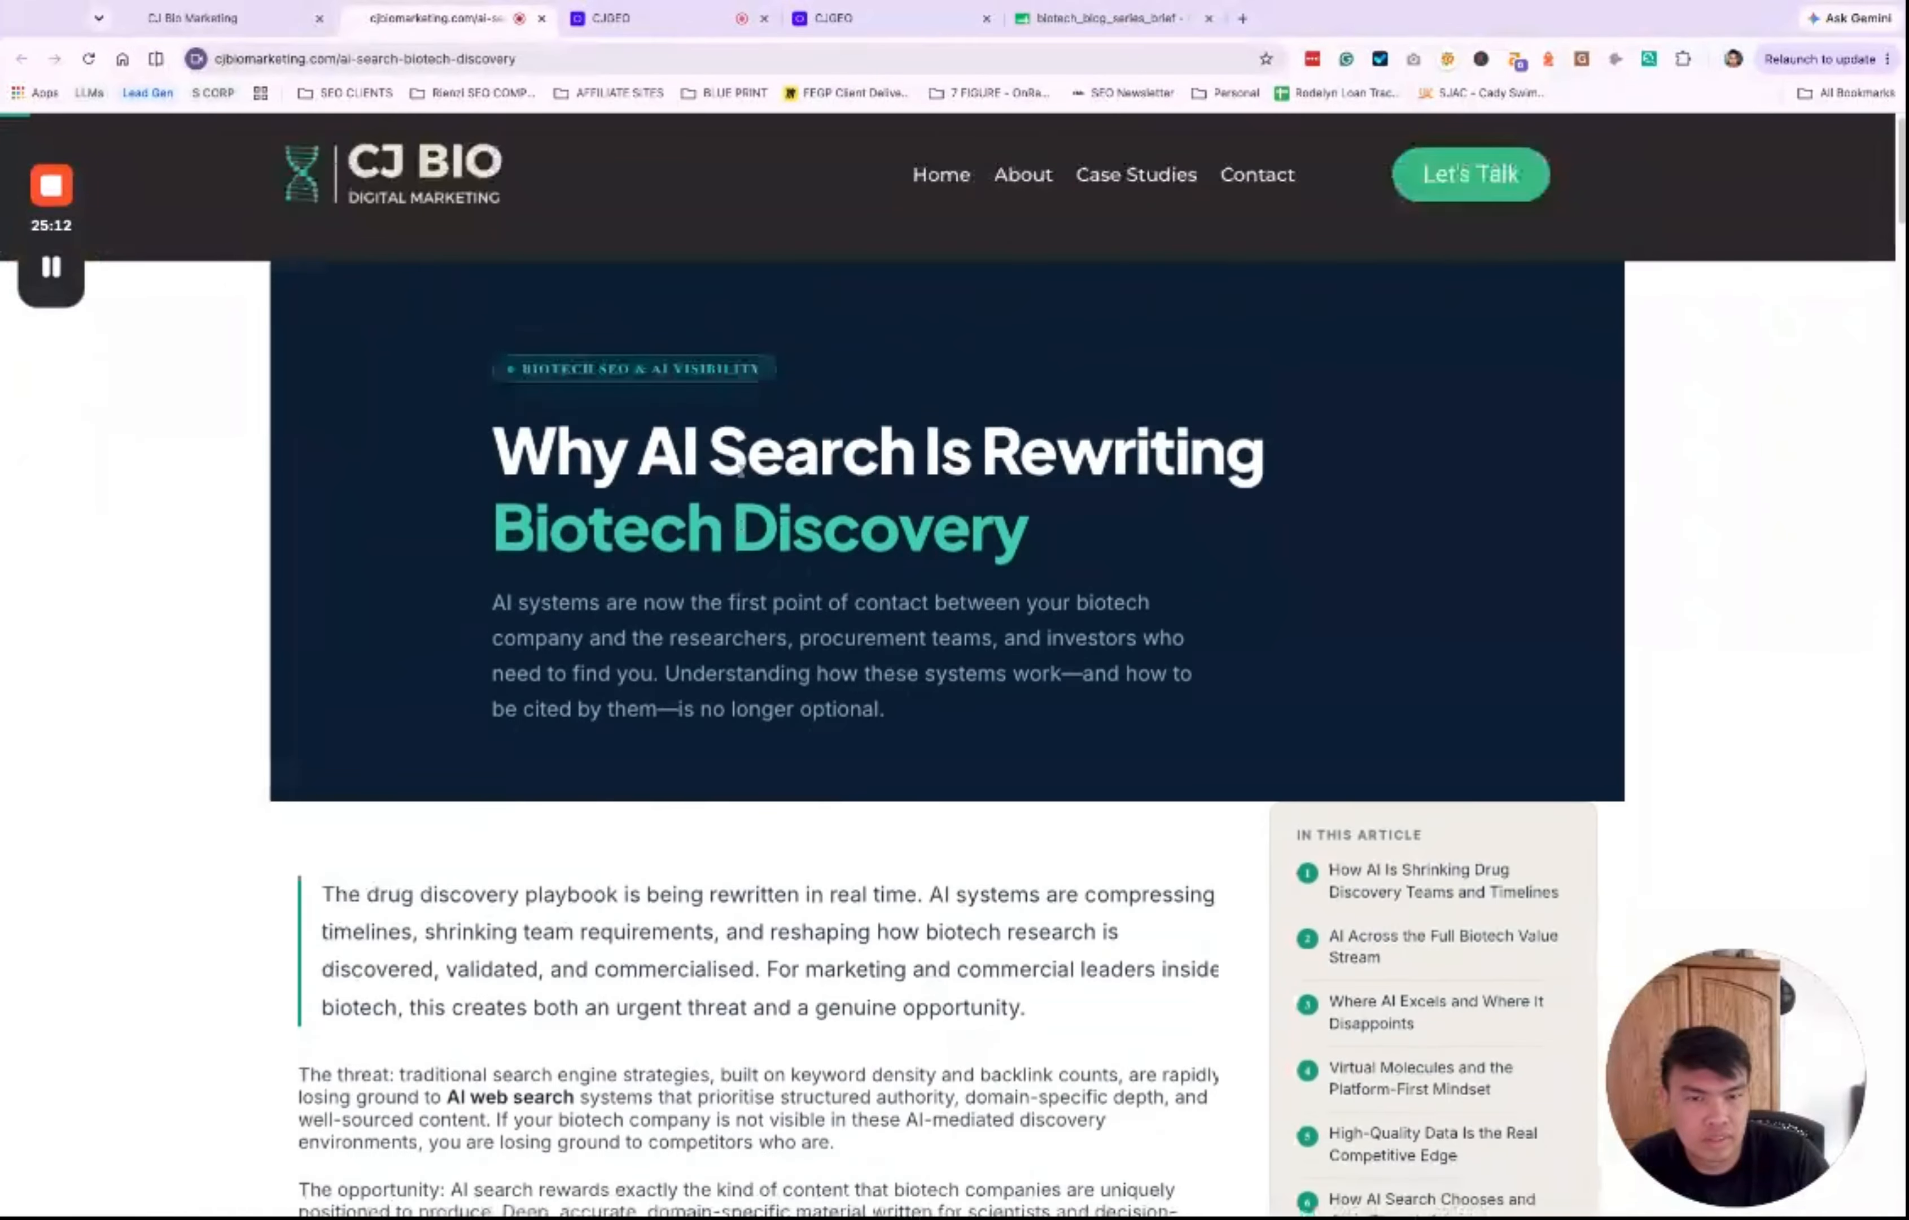
pyautogui.hotkey('ctrl', 'Tab')
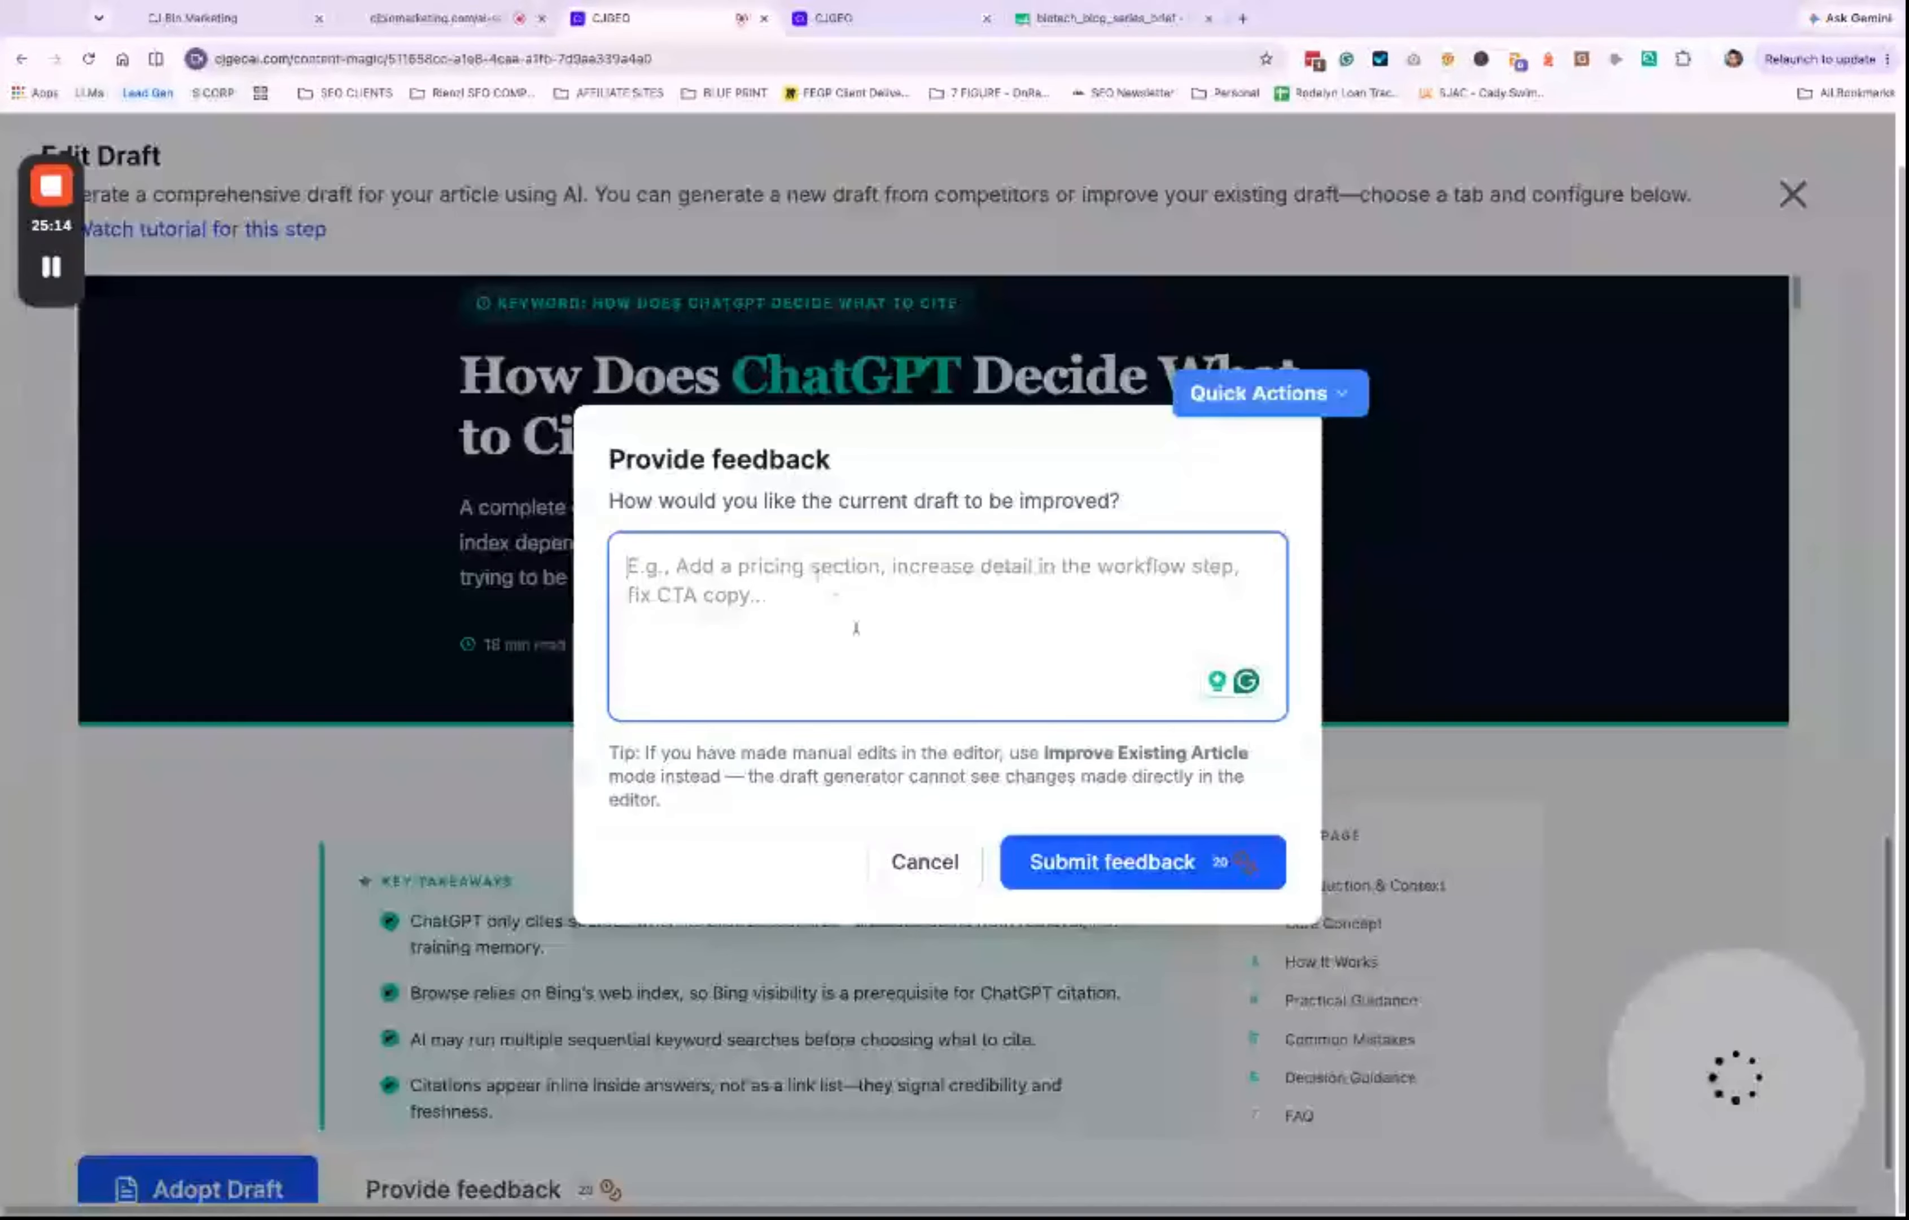
pyautogui.write('Biotech SEO & AI Visibility')
pyautogui.hotkey('ctrl', 'shift', 'Tab')
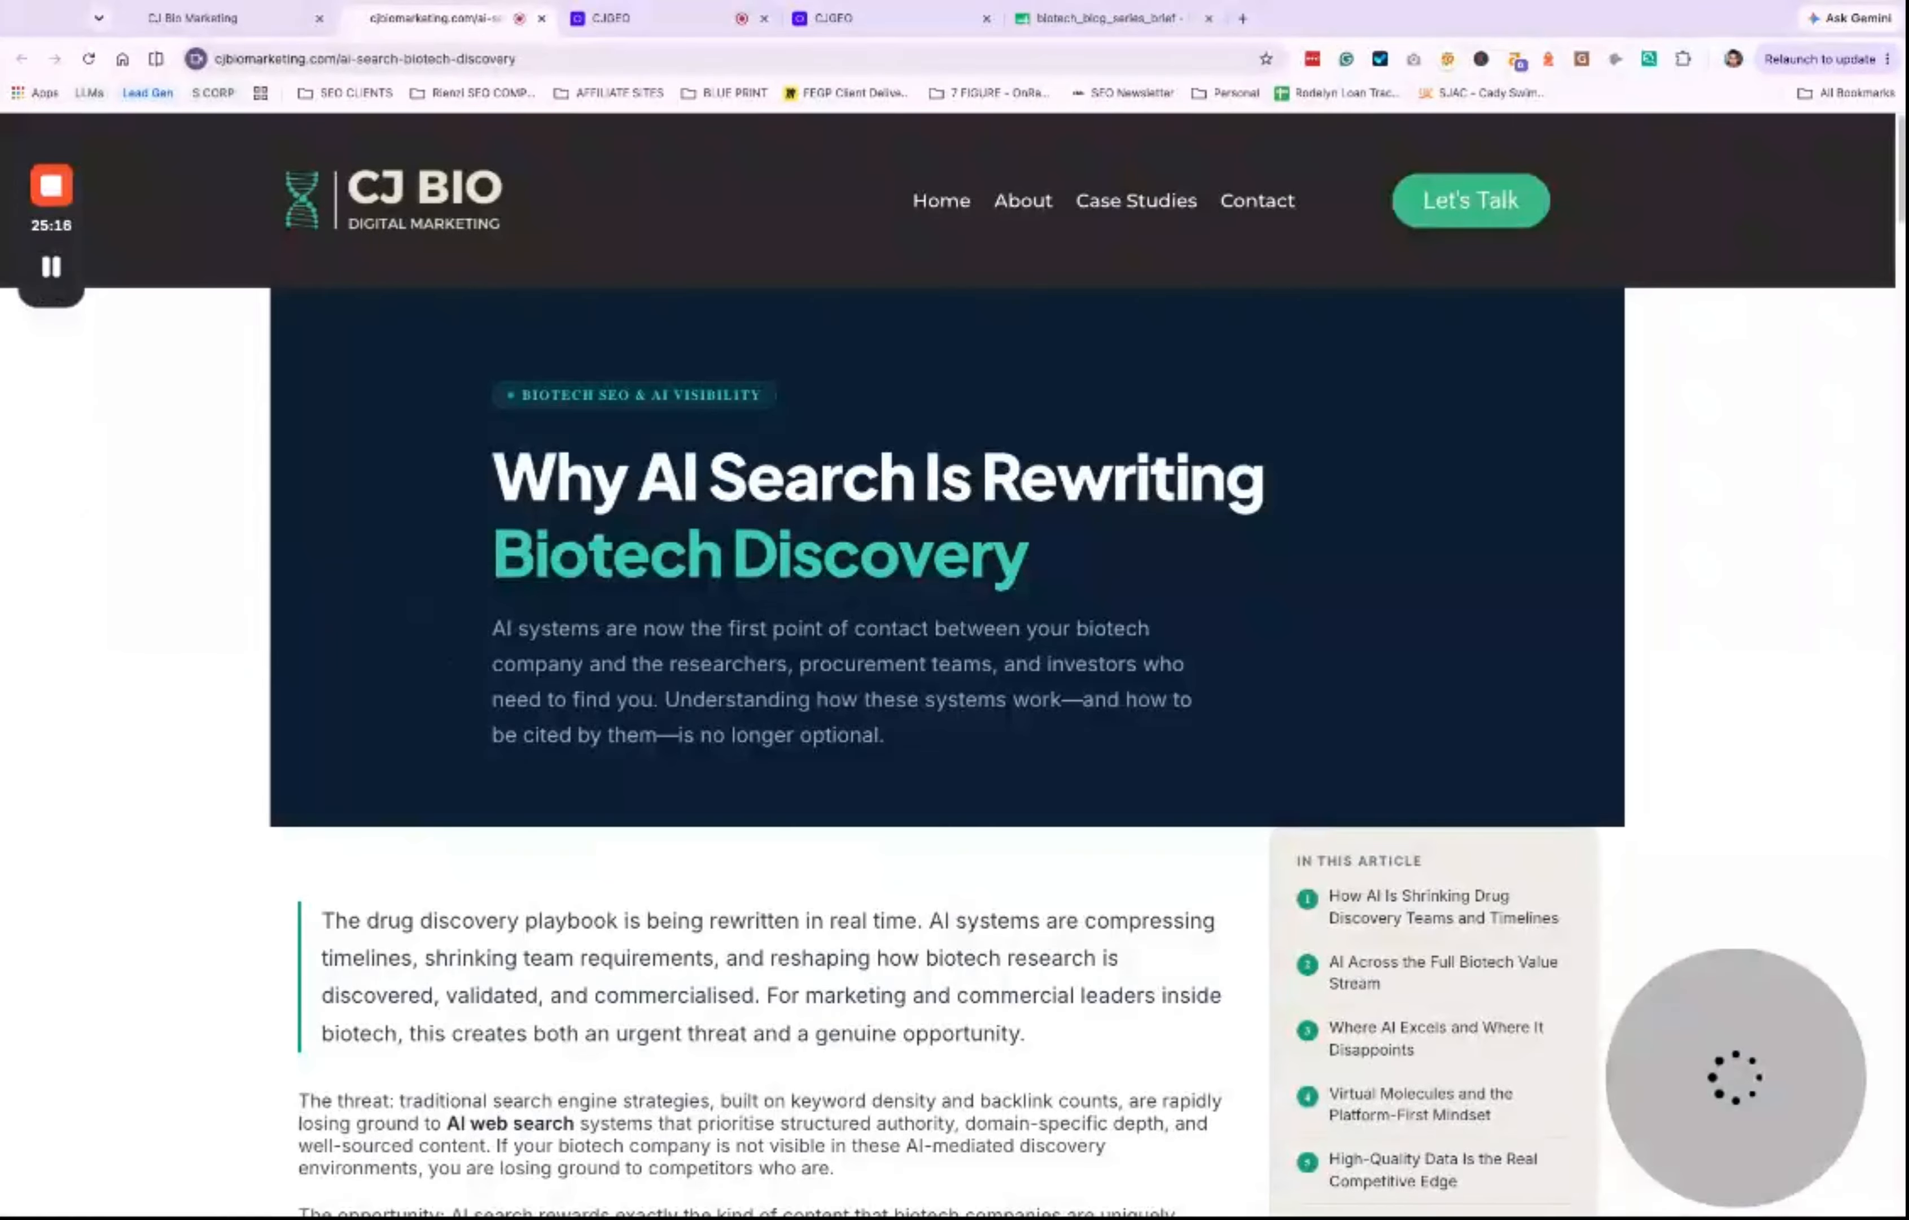
pyautogui.hotkey('ctrl', 'Tab')
pyautogui.click(963, 857)
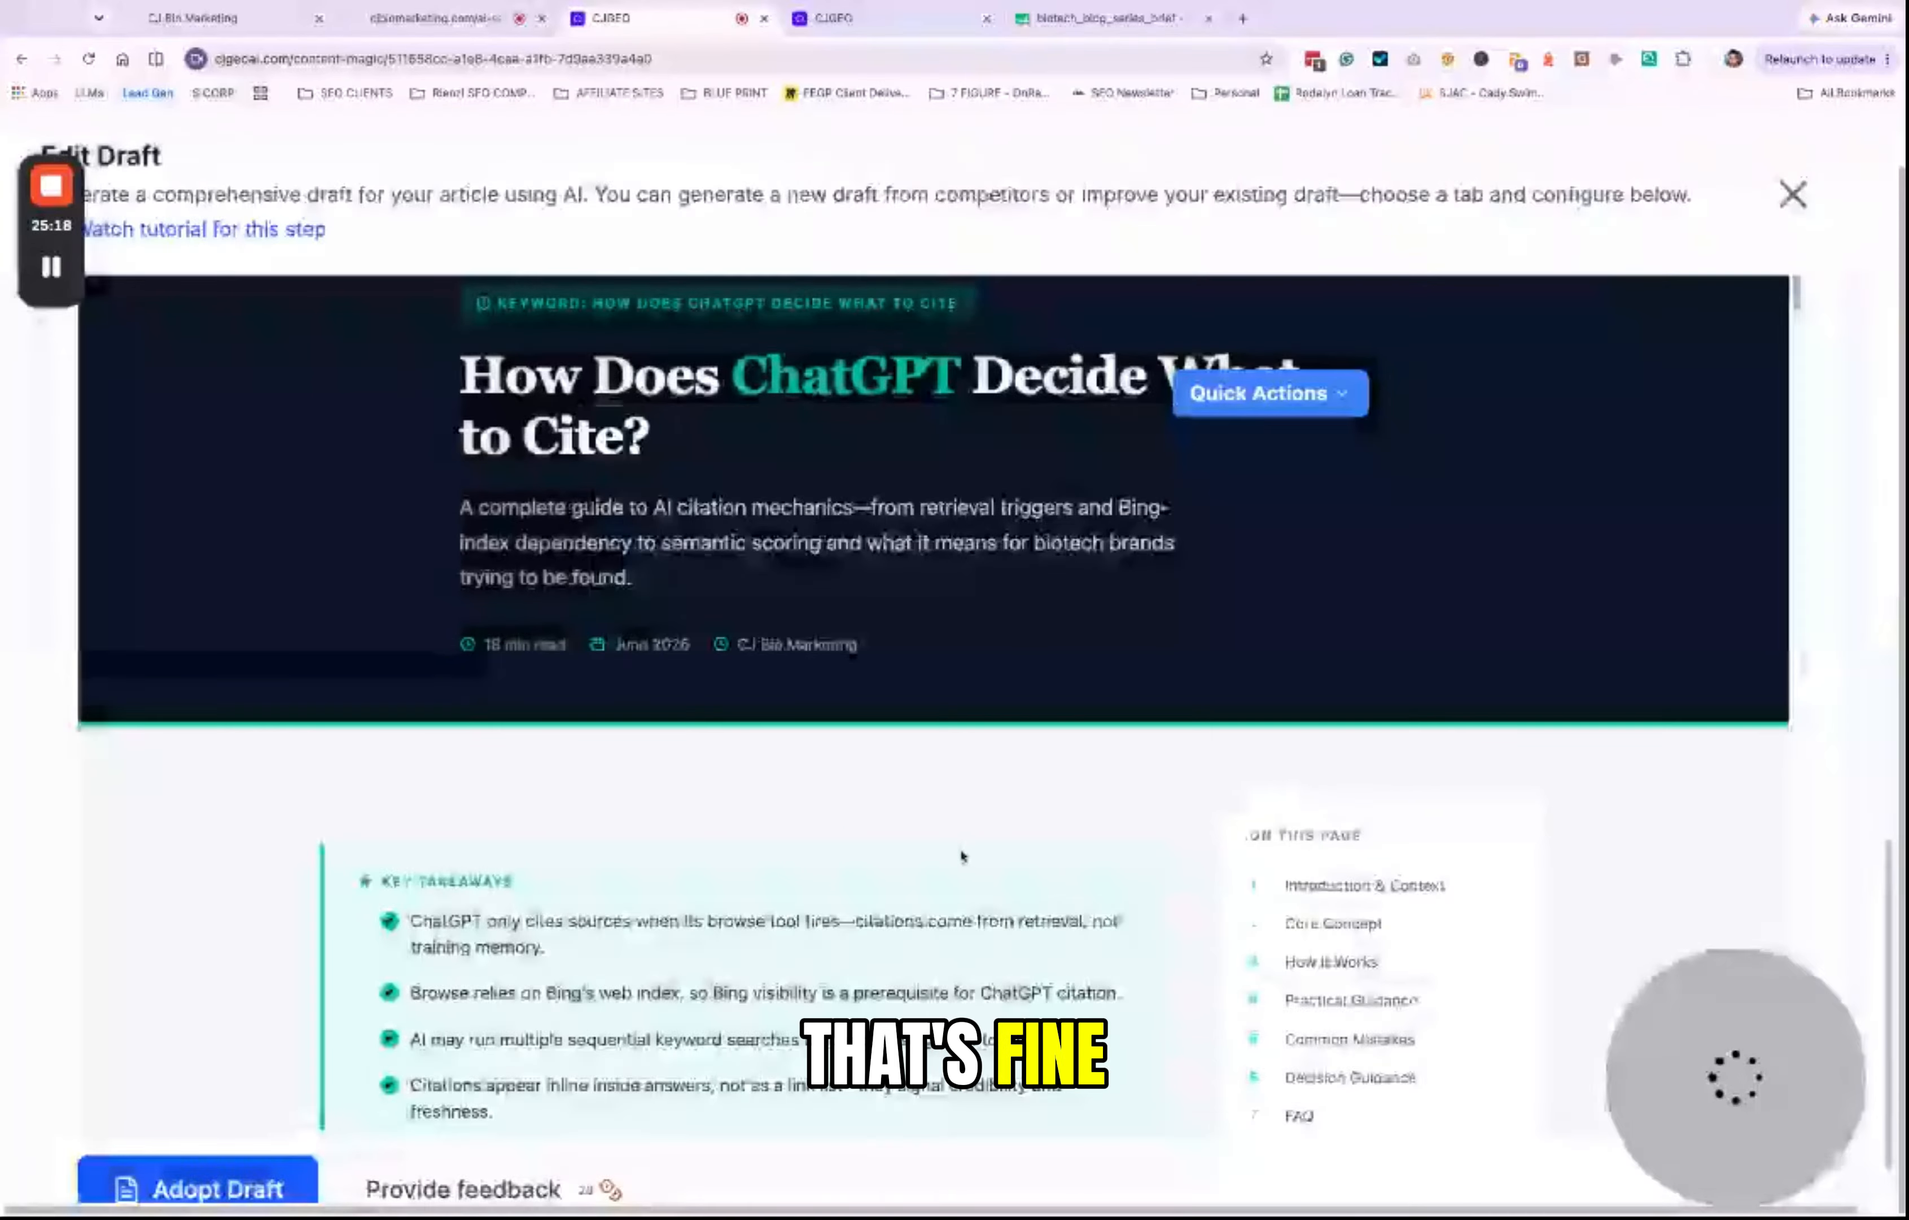
# Step: Review the draft preview from the title area through the key takeaways and introduction to the Core Concept section
pyautogui.scroll(-8, 1267, 638)
pyautogui.scroll(-3, 1277, 615)
pyautogui.scroll(15, 1277, 615)
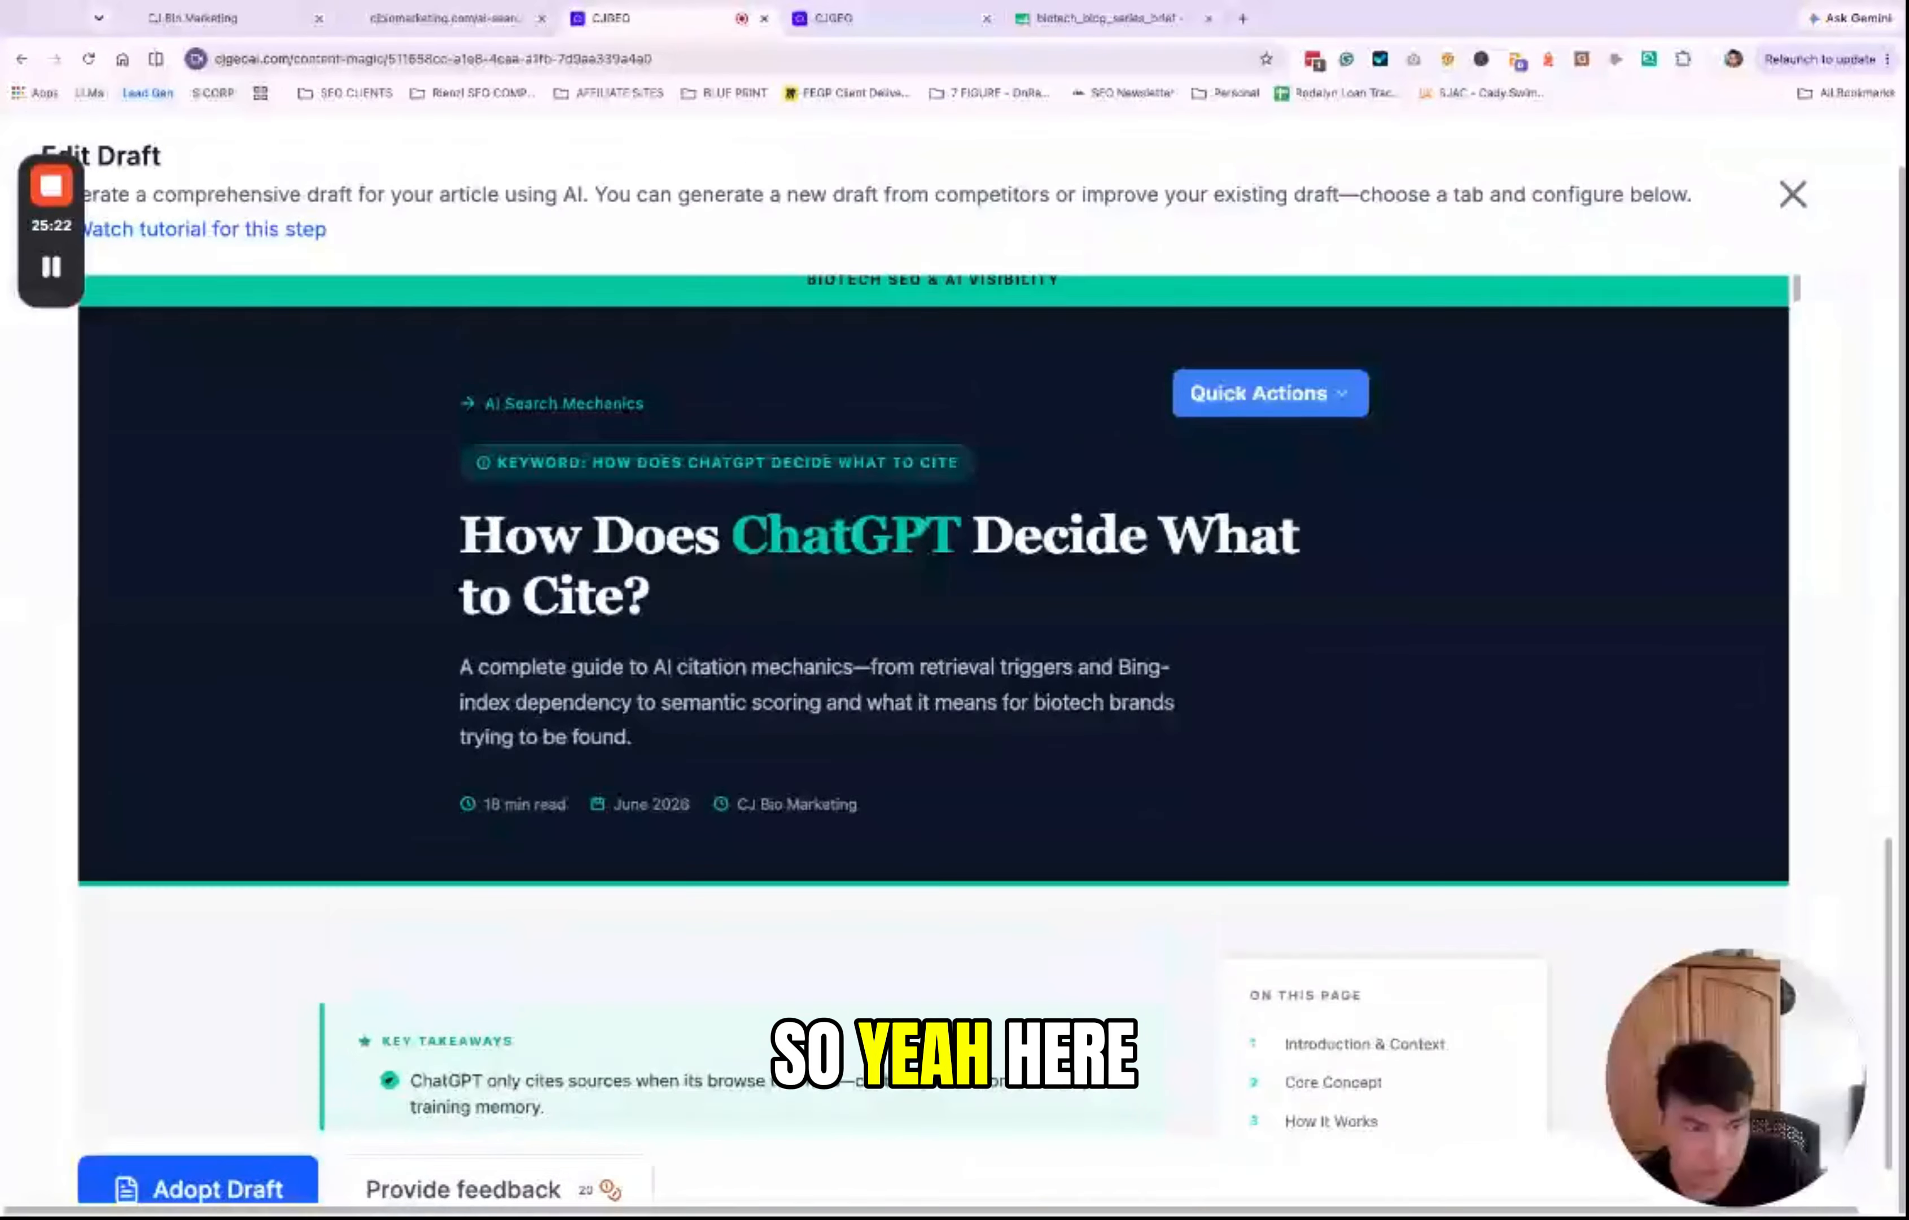
pyautogui.scroll(2, 1120, 760)
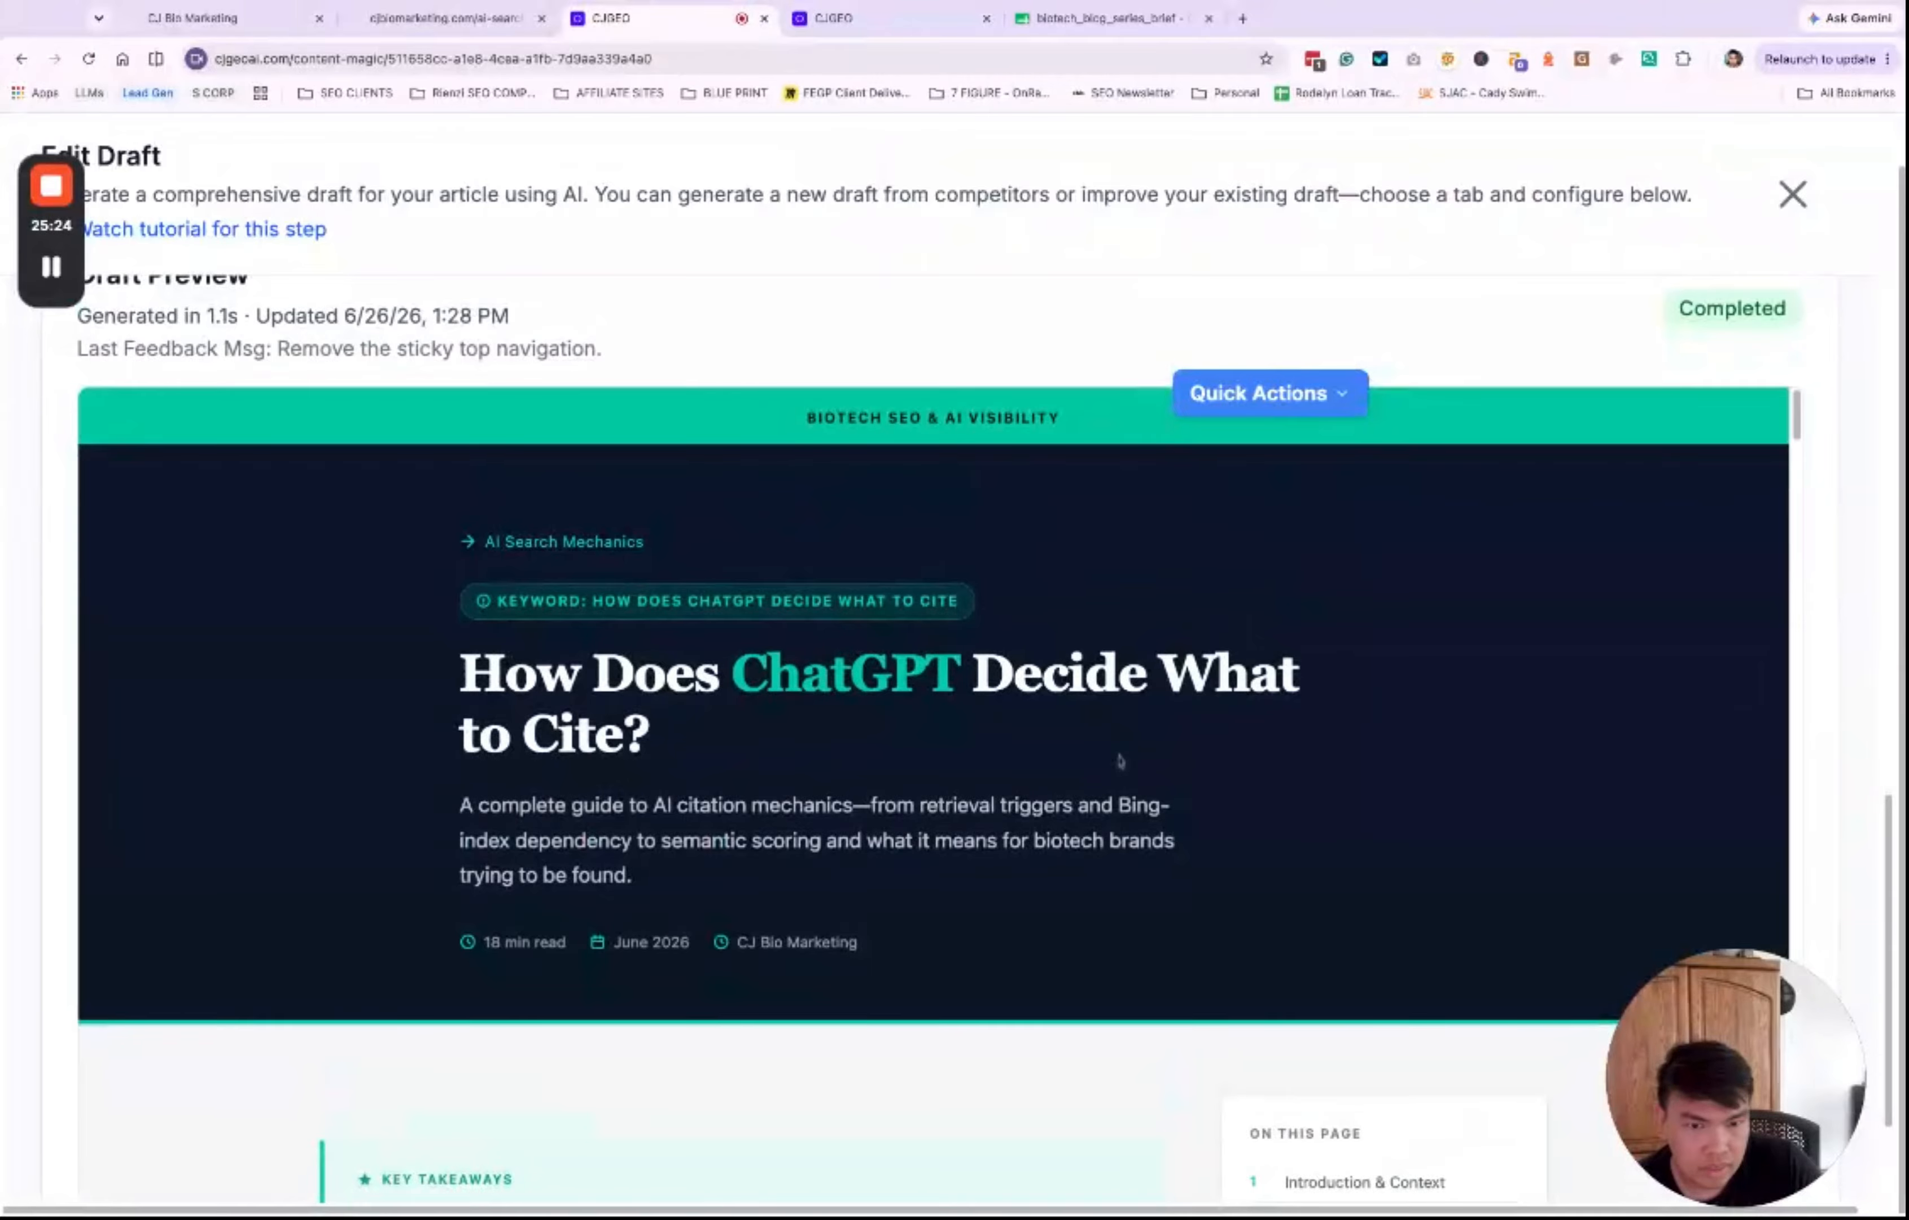
pyautogui.scroll(-1, 1121, 760)
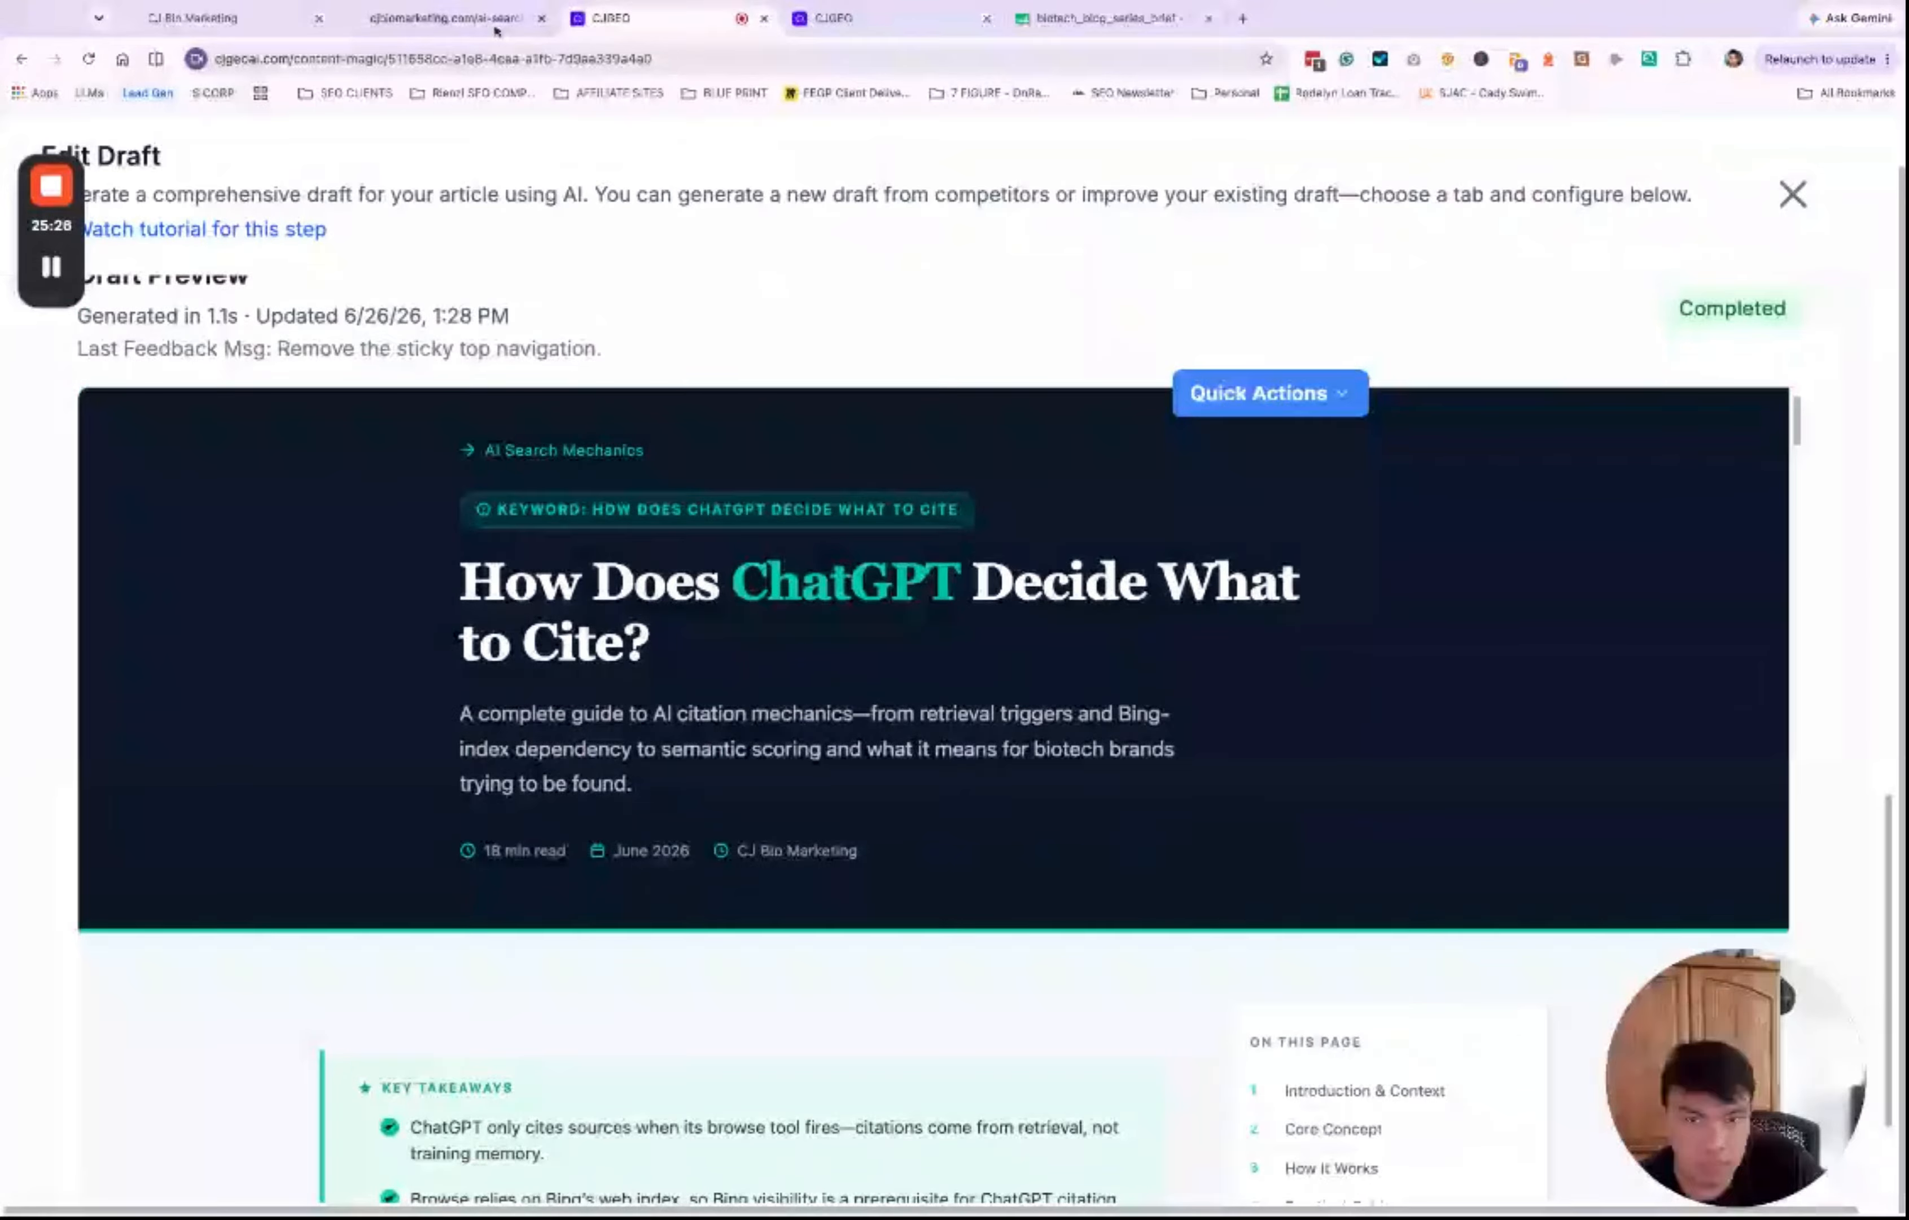
pyautogui.click(496, 29)
pyautogui.click(669, 31)
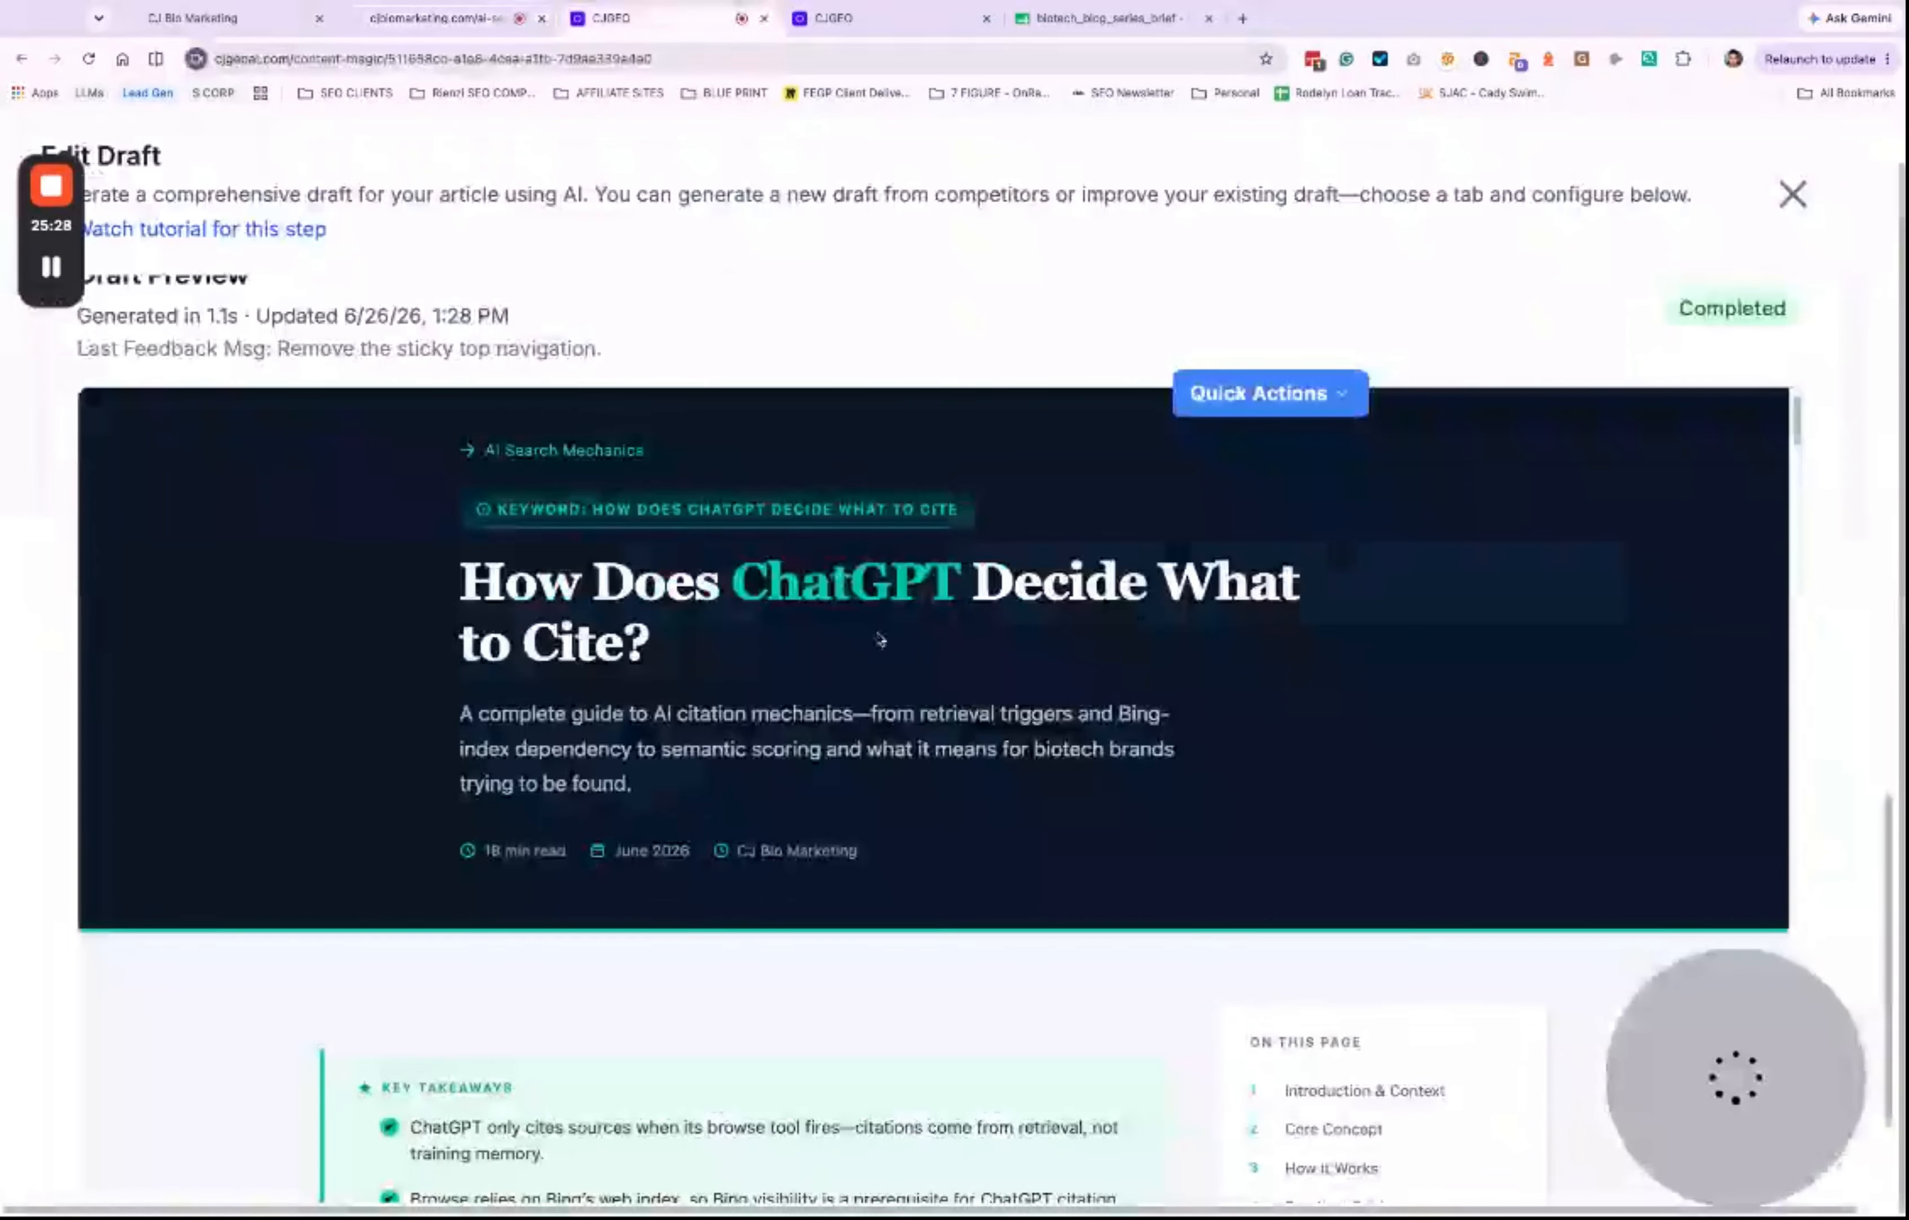
pyautogui.scroll(-10, 881, 640)
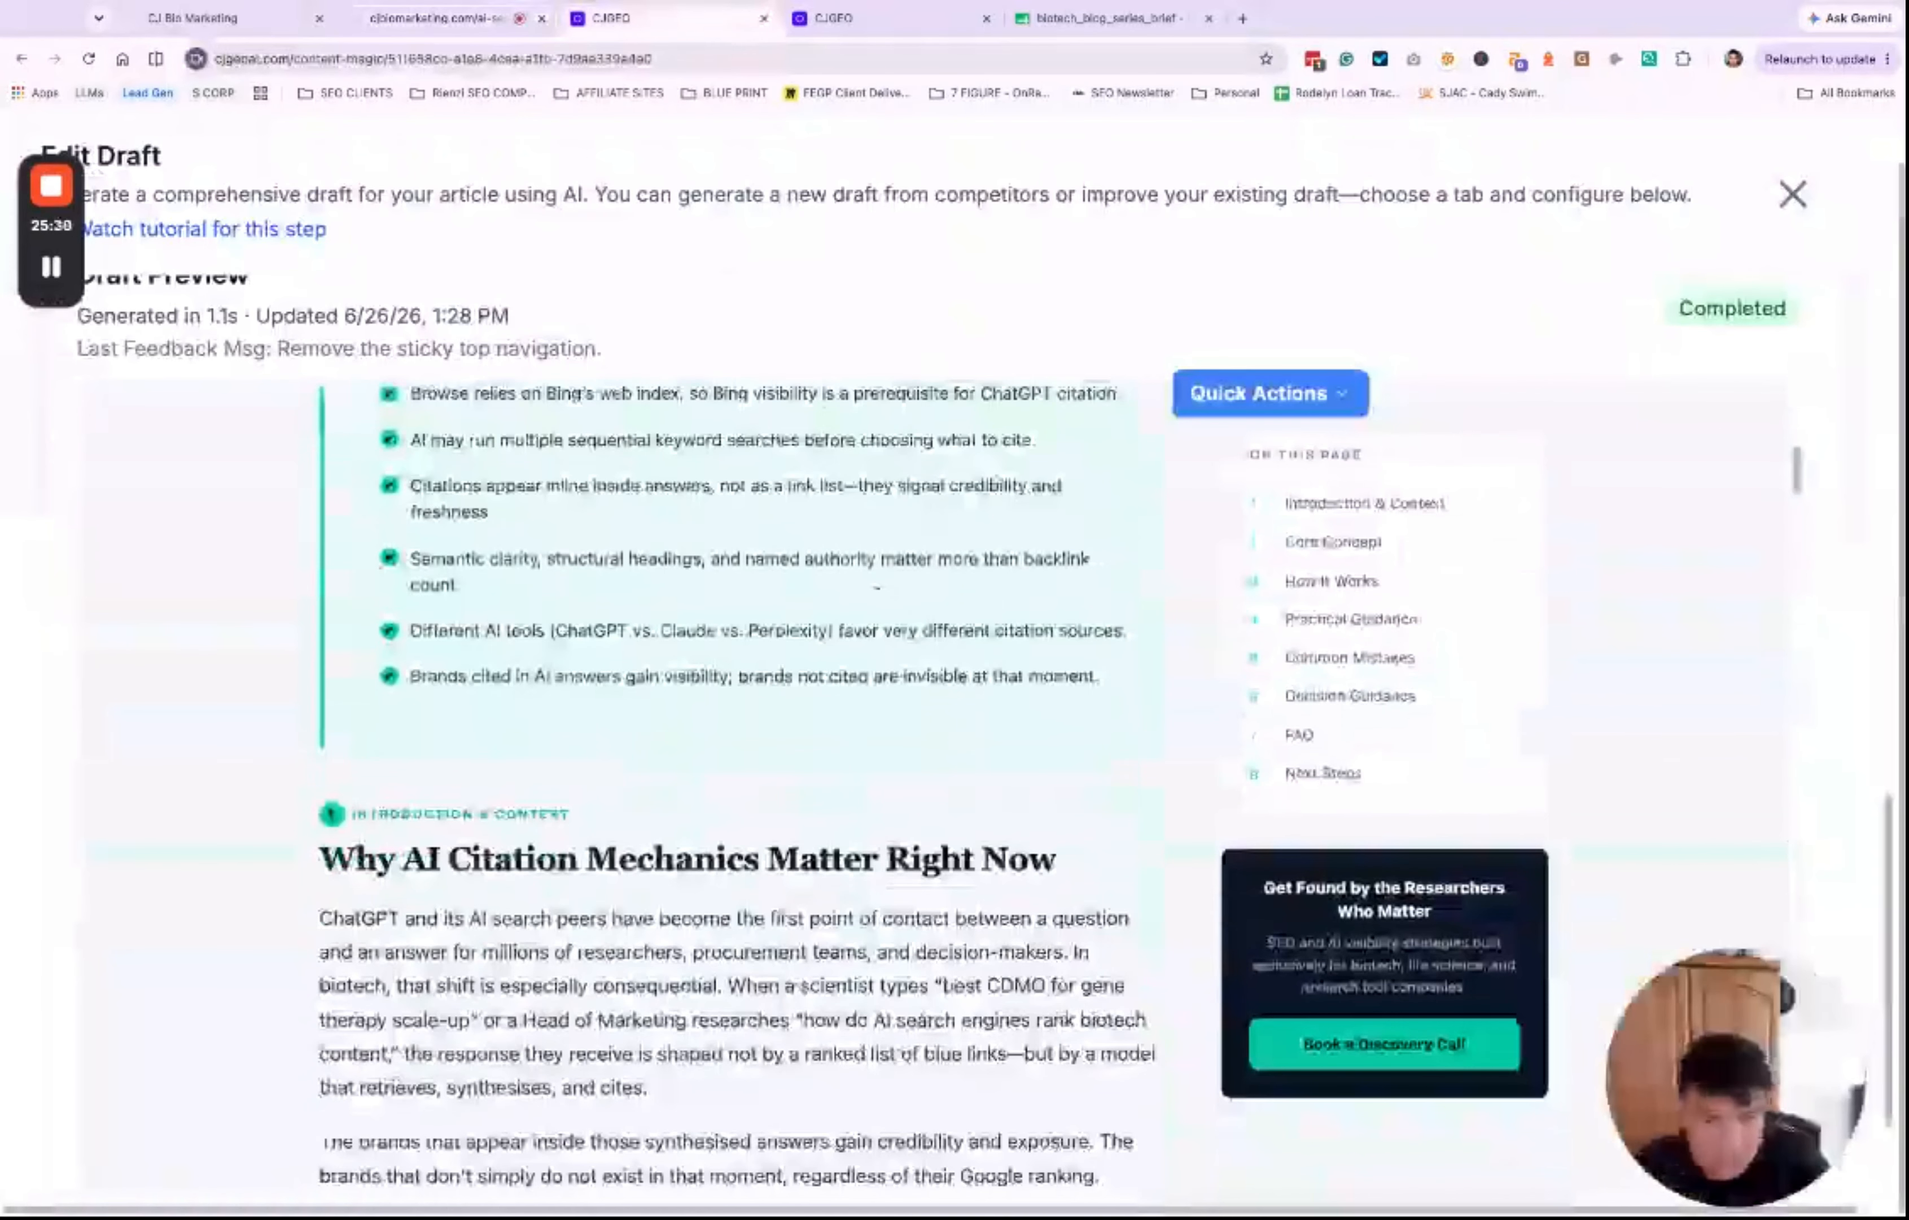
pyautogui.scroll(-7, 877, 587)
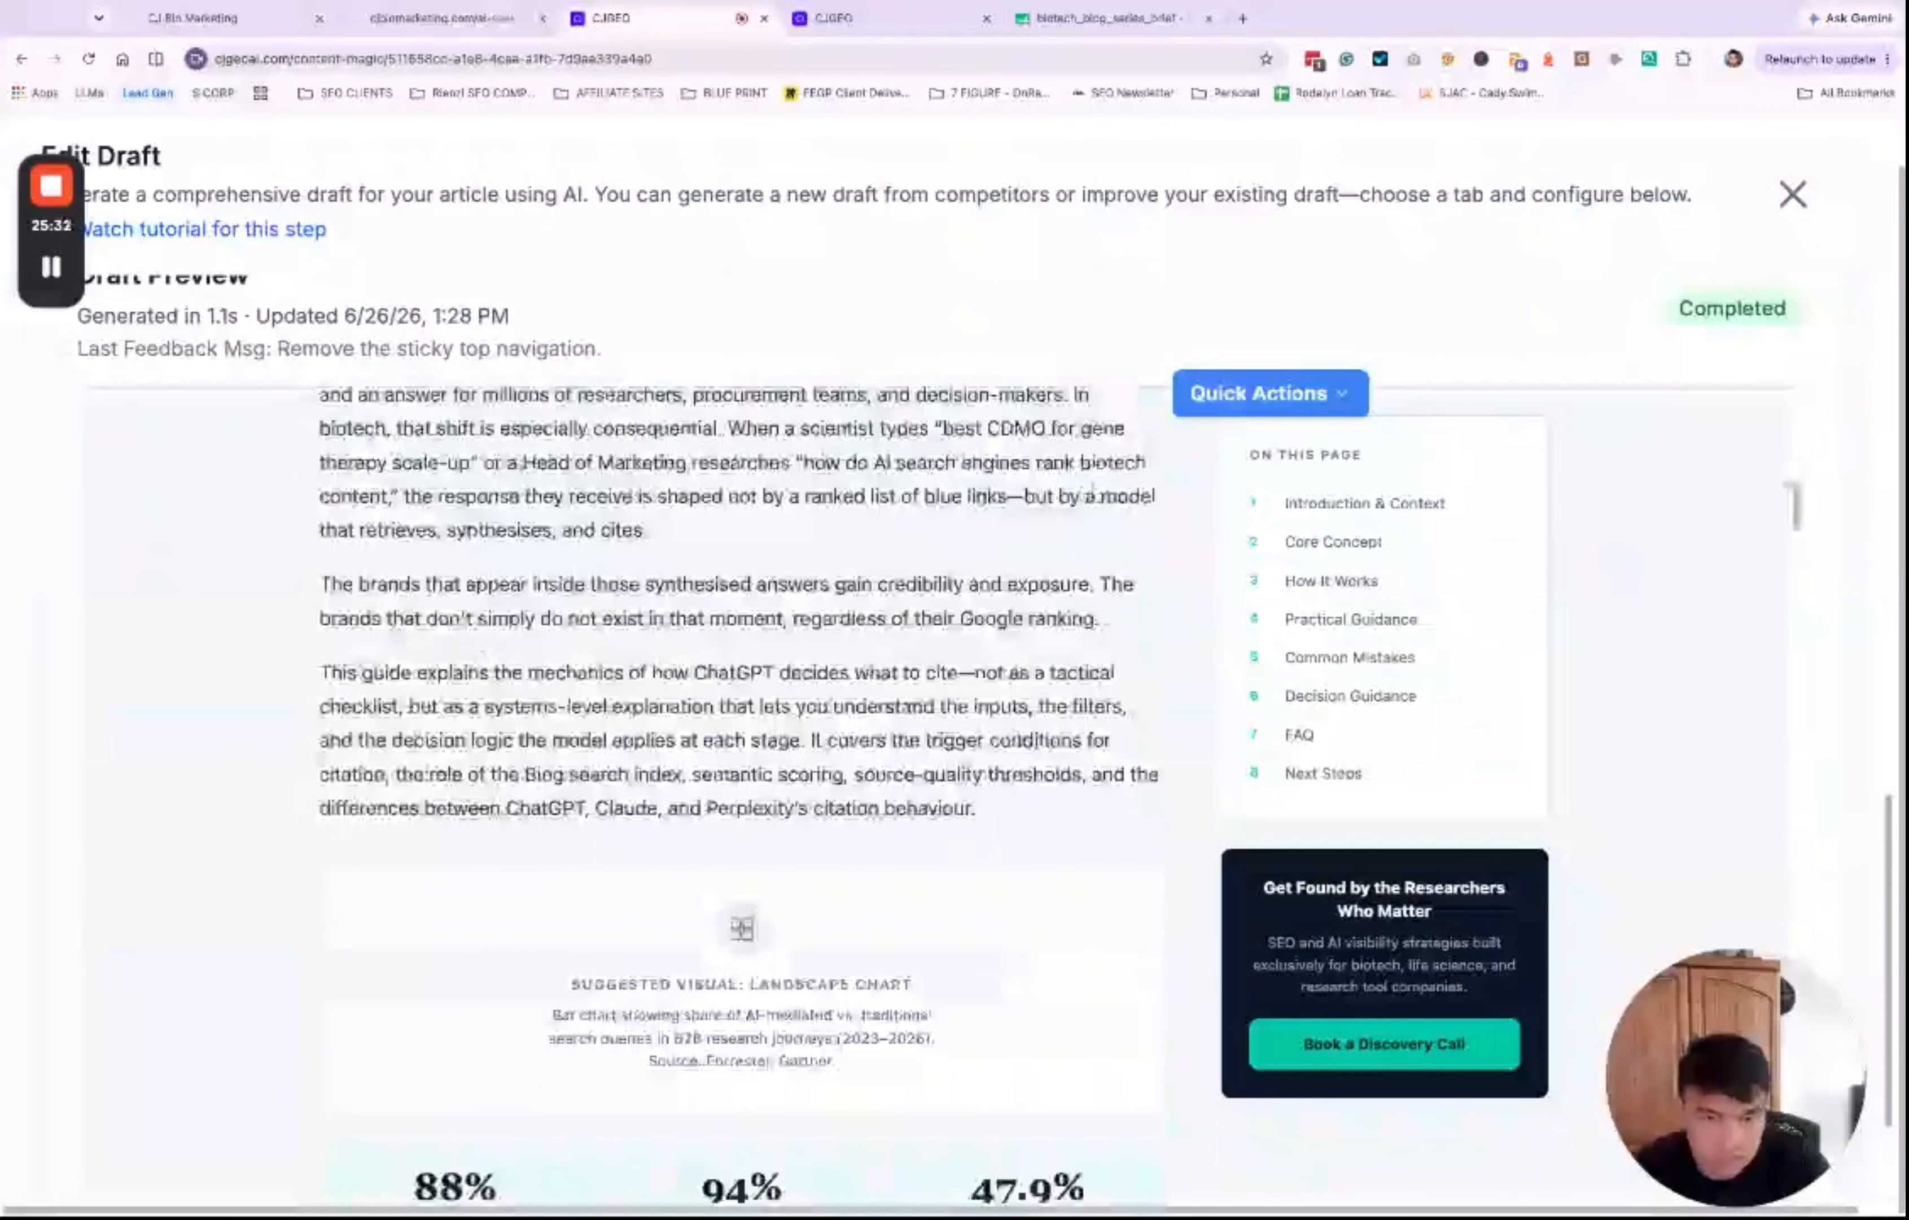
pyautogui.scroll(-10, 738, 795)
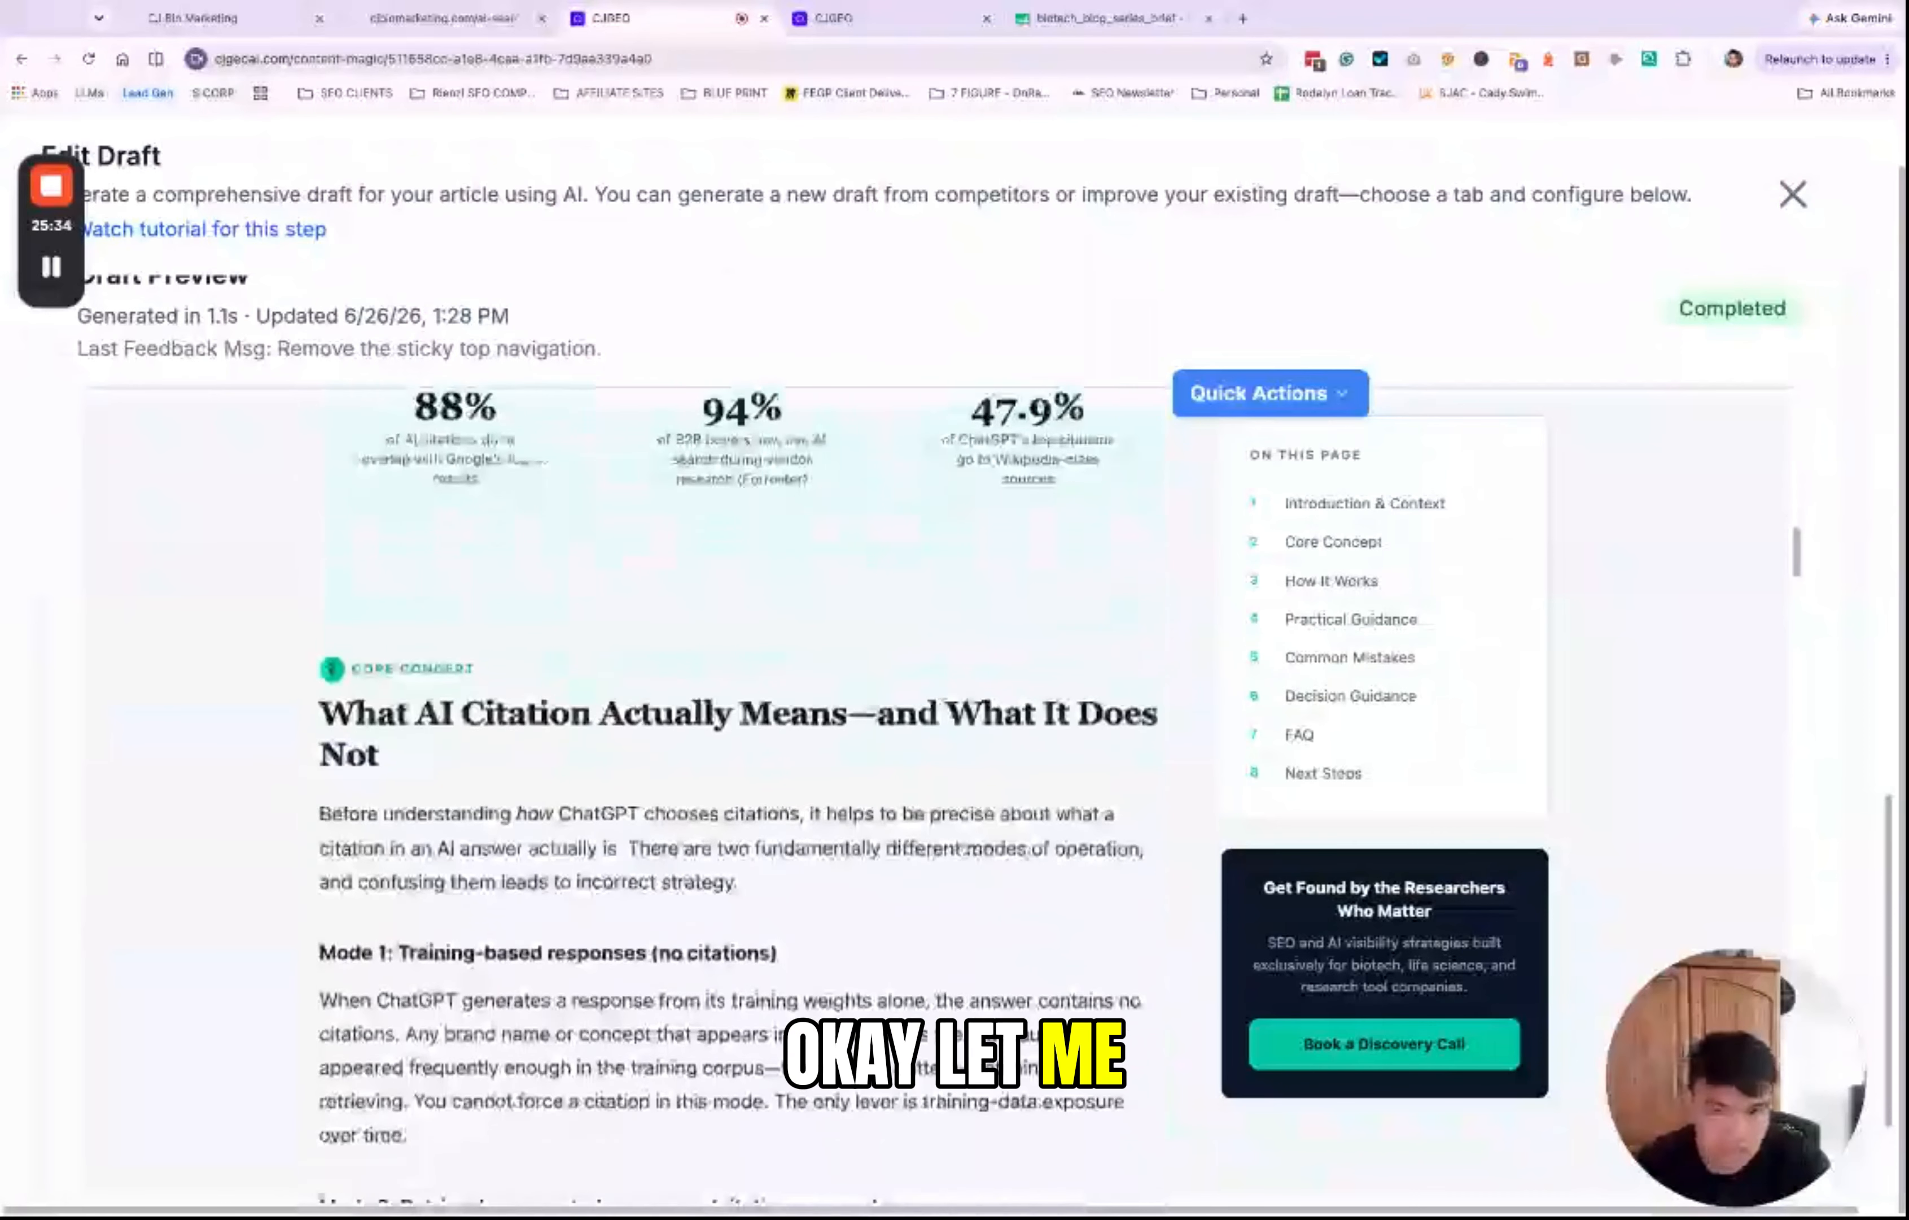
# Step: Compare the published article's title font and design with the draft's headings, FAQ and closing call-to-action section
pyautogui.click(519, 17)
pyautogui.moveTo(589, 485); pyautogui.dragTo(1030, 550)
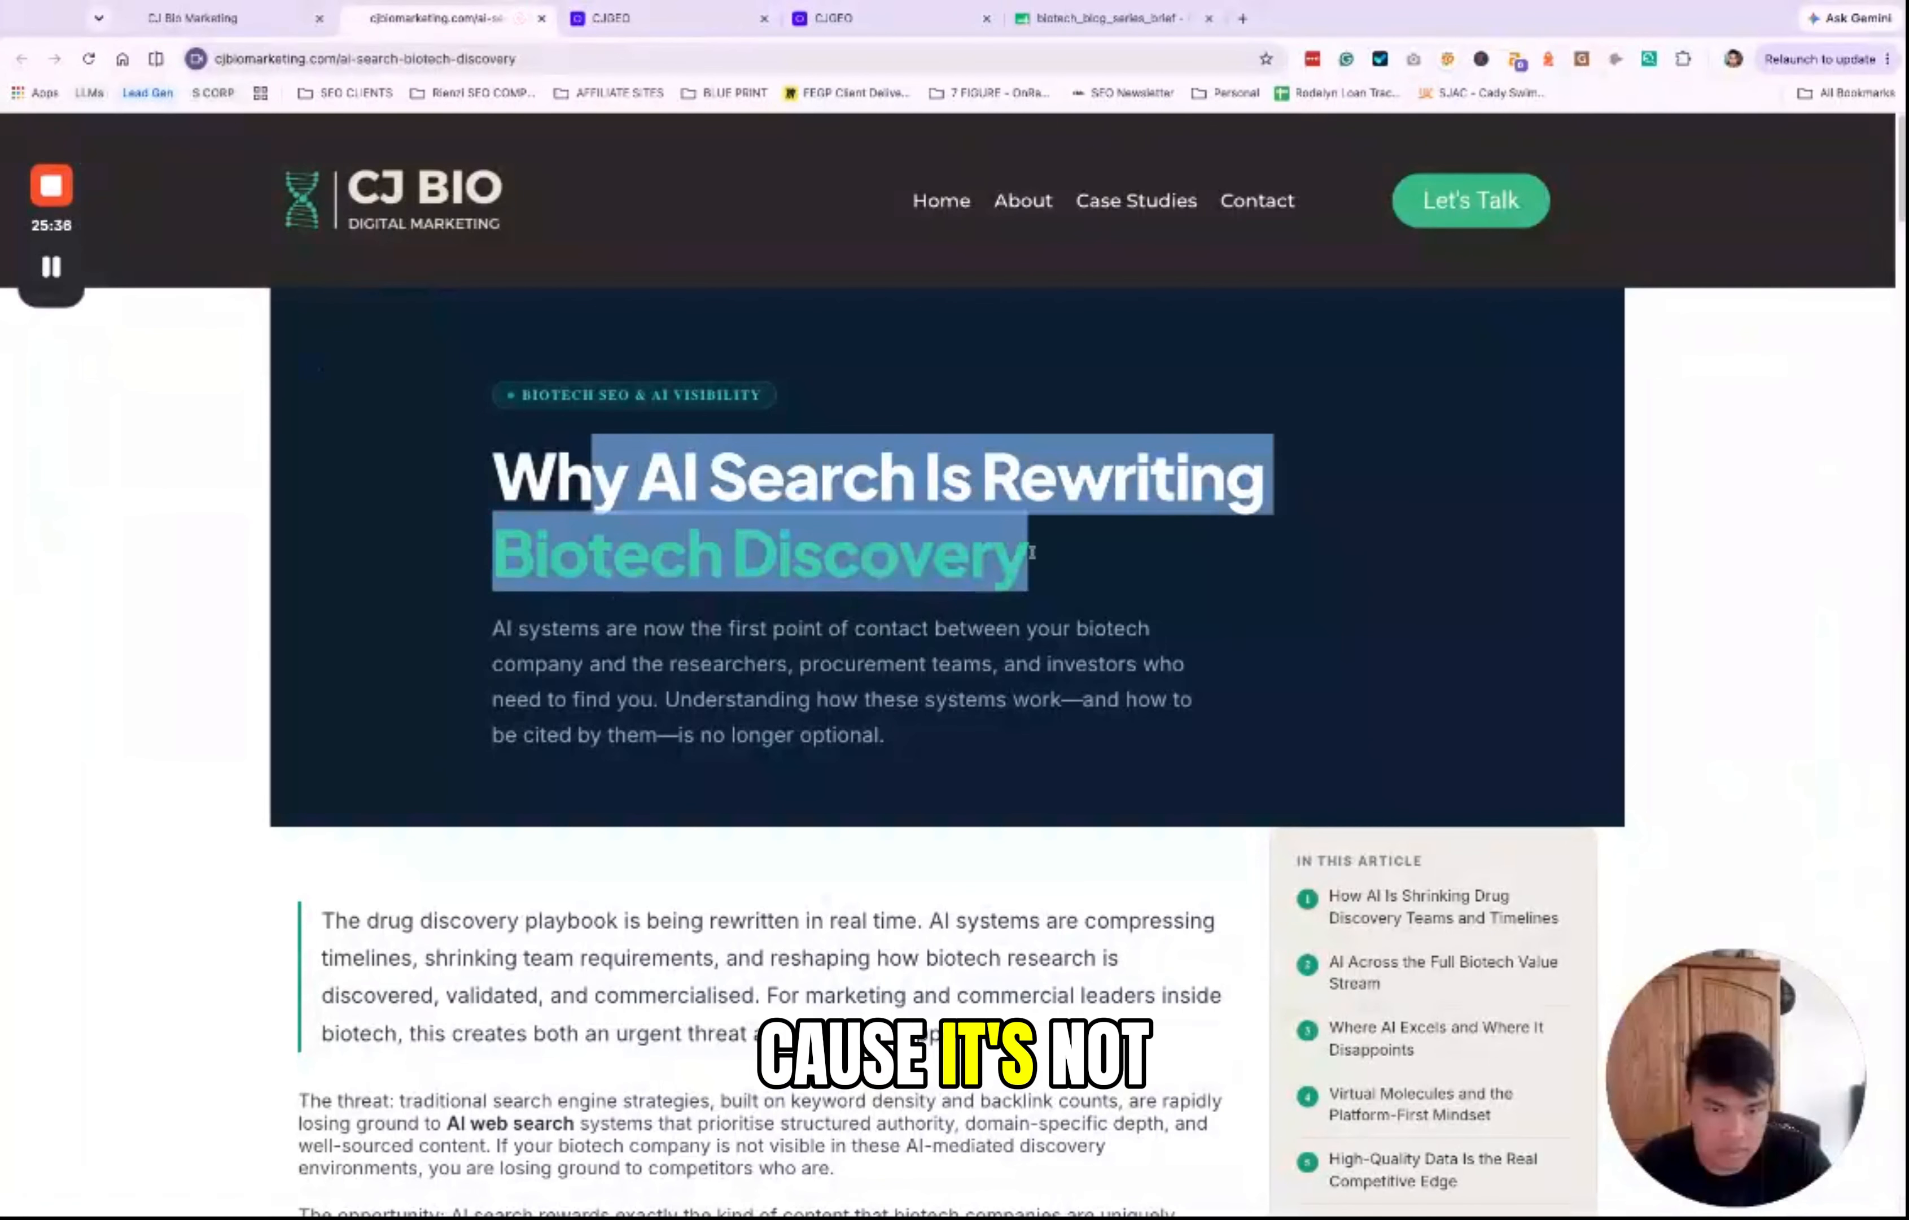
pyautogui.tripleClick(488, 470)
pyautogui.hotkey('ctrl', 'Tab')
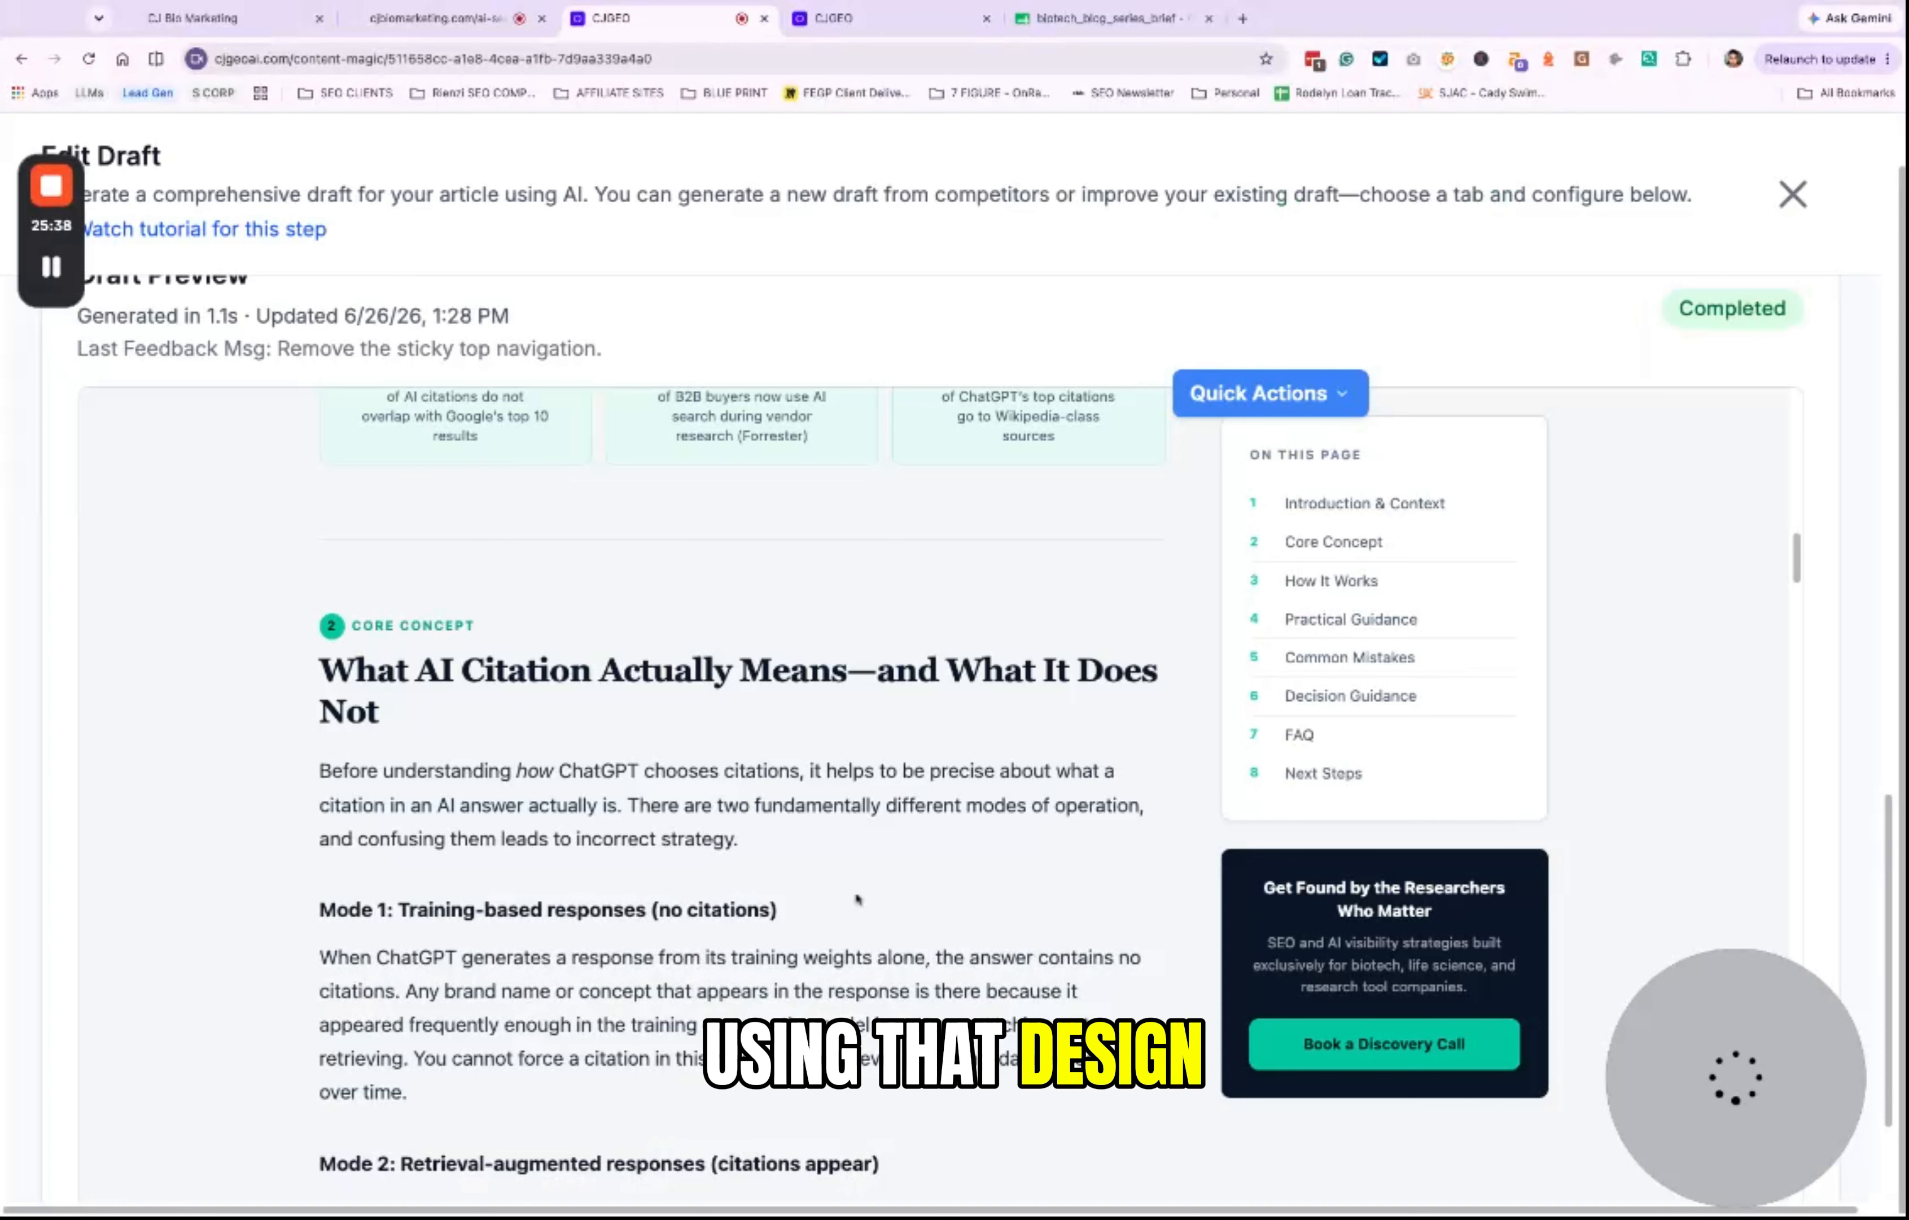
pyautogui.scroll(10, 835, 1096)
pyautogui.scroll(-15, 834, 1095)
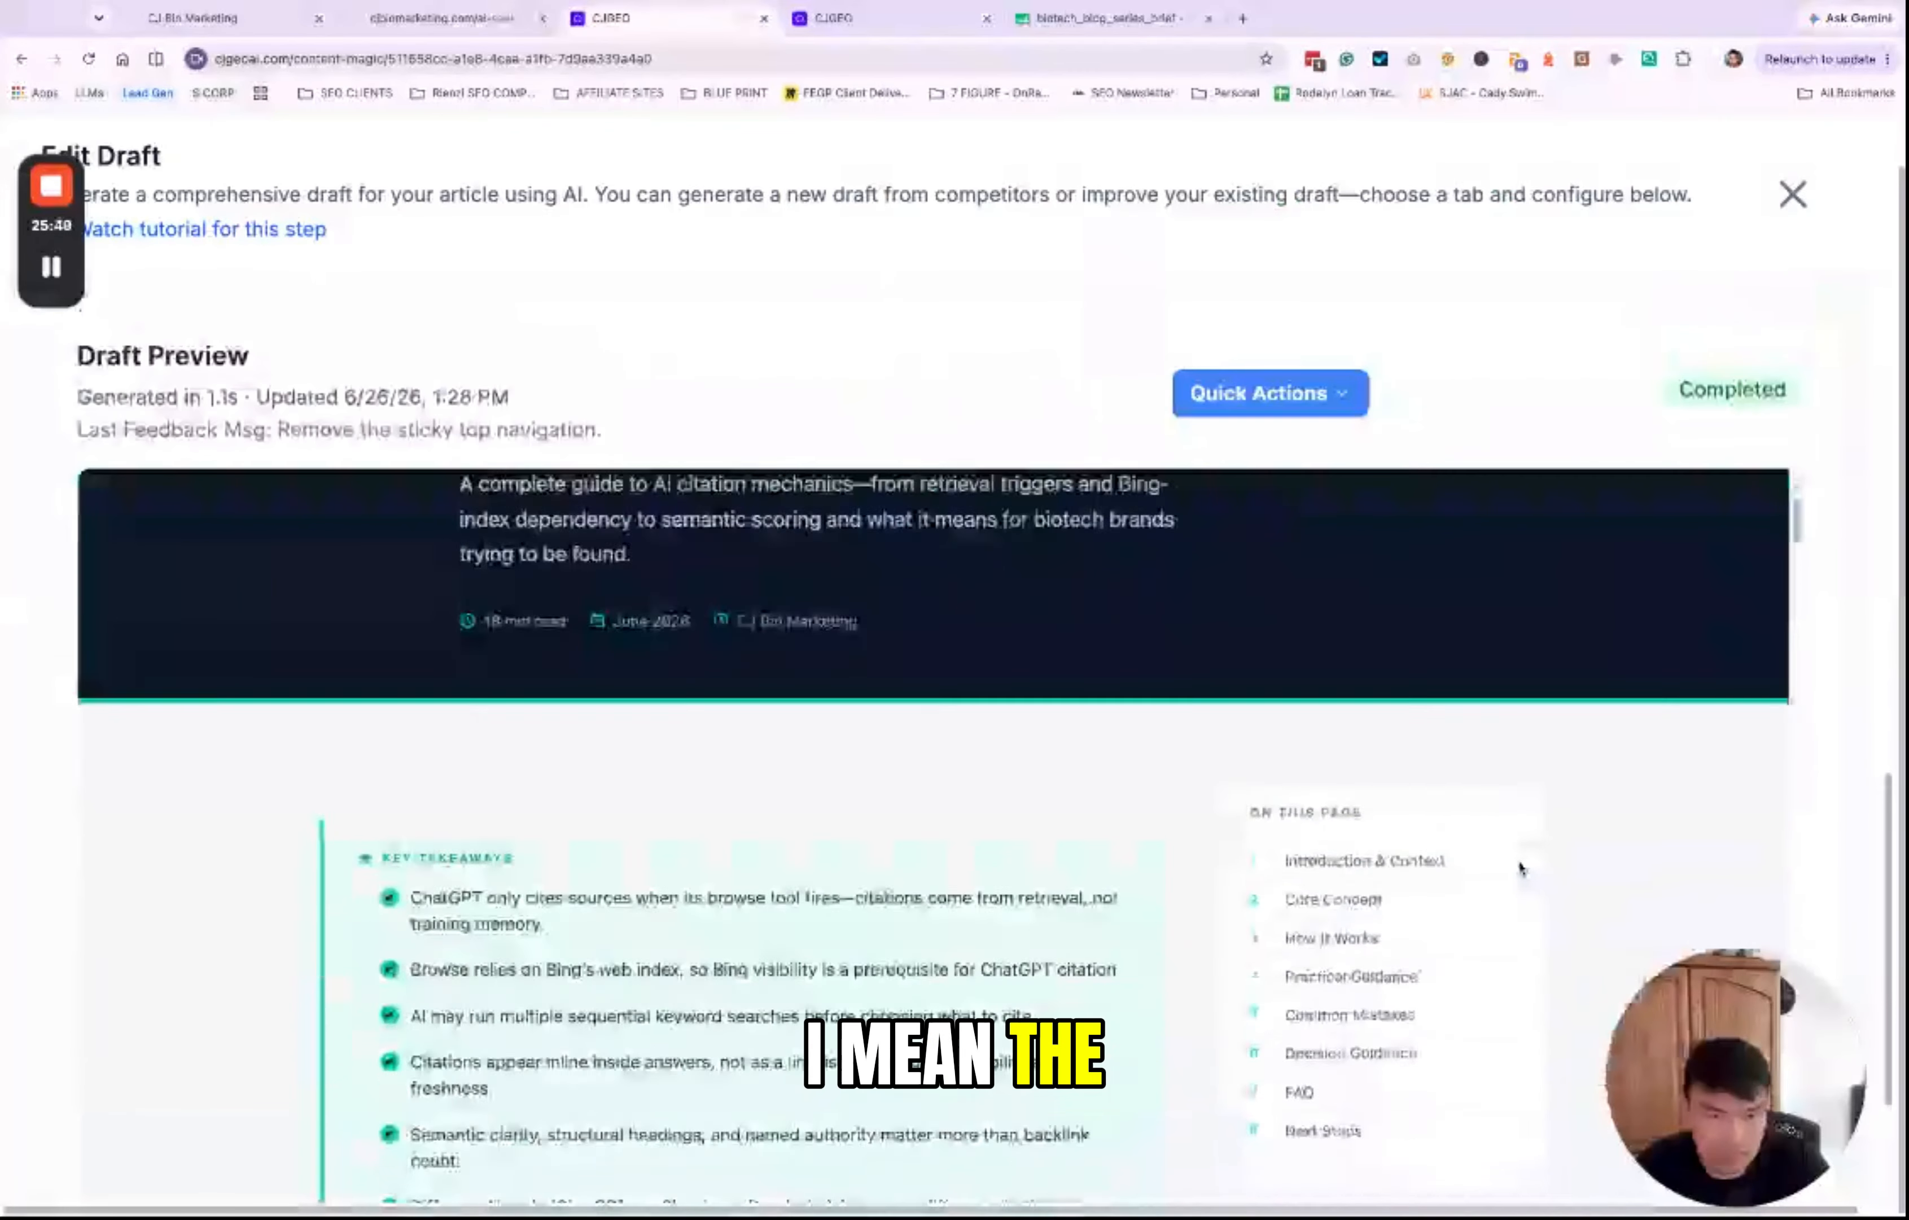
pyautogui.scroll(-15, 1475, 993)
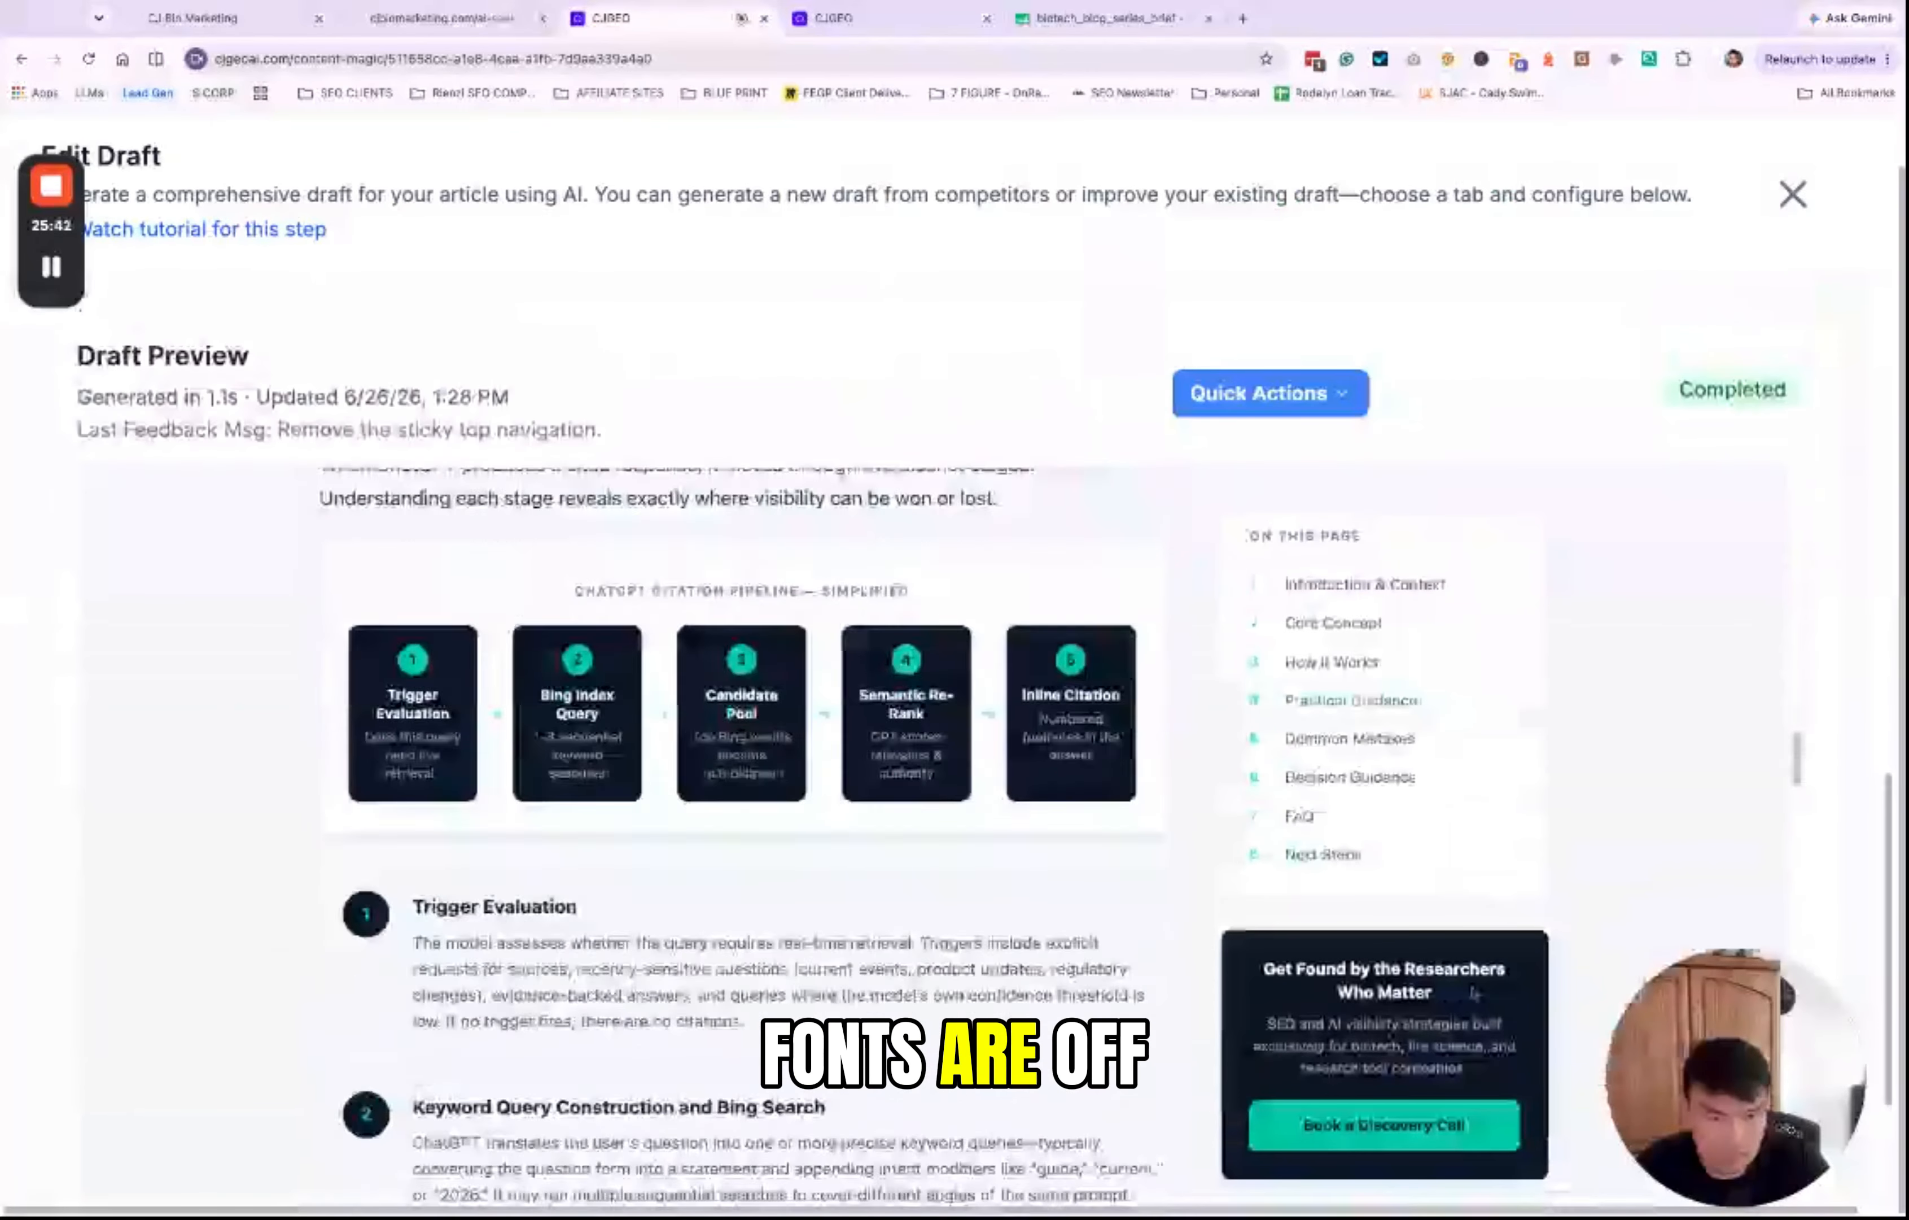
pyautogui.scroll(-15, 935, 834)
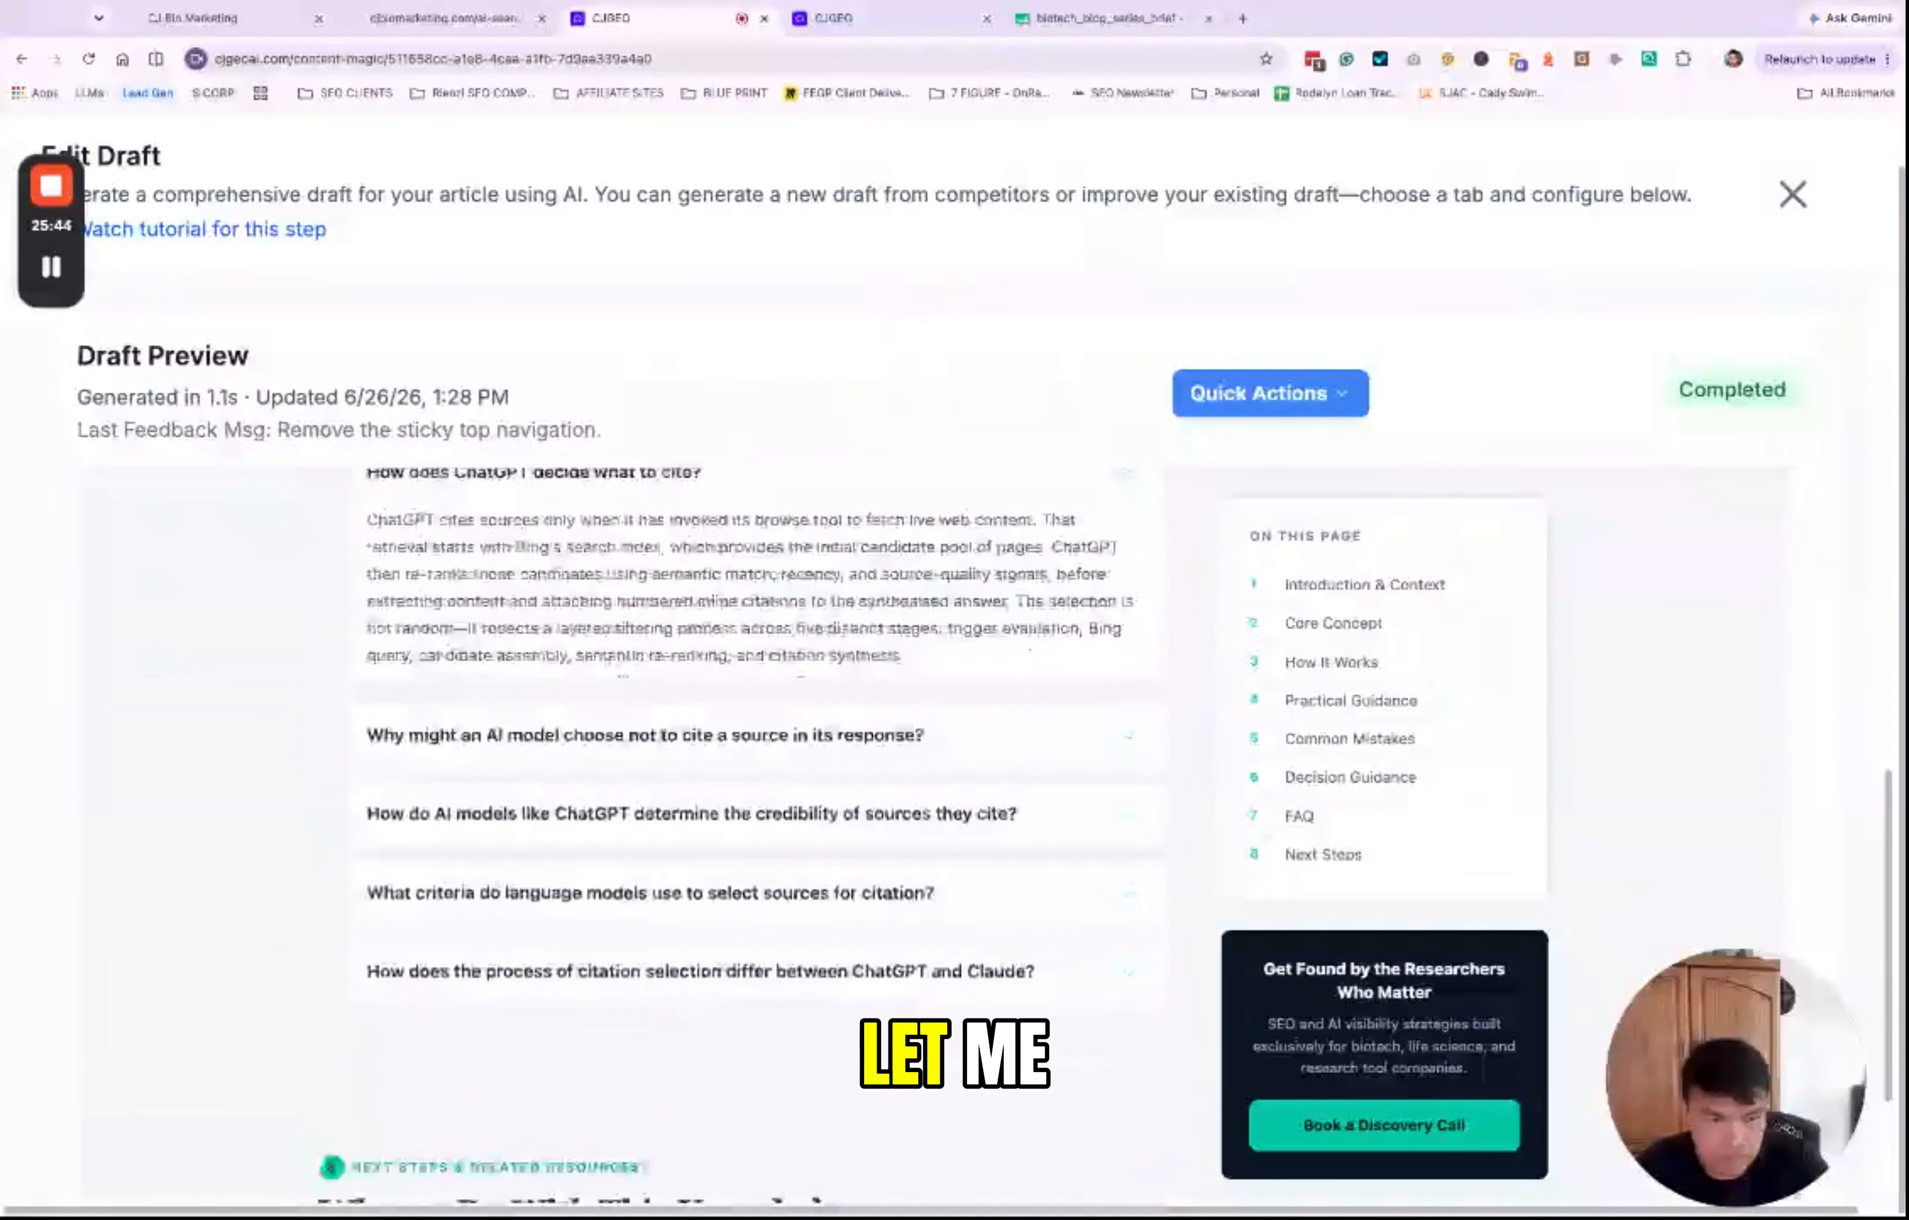
pyautogui.scroll(-4, 750, 993)
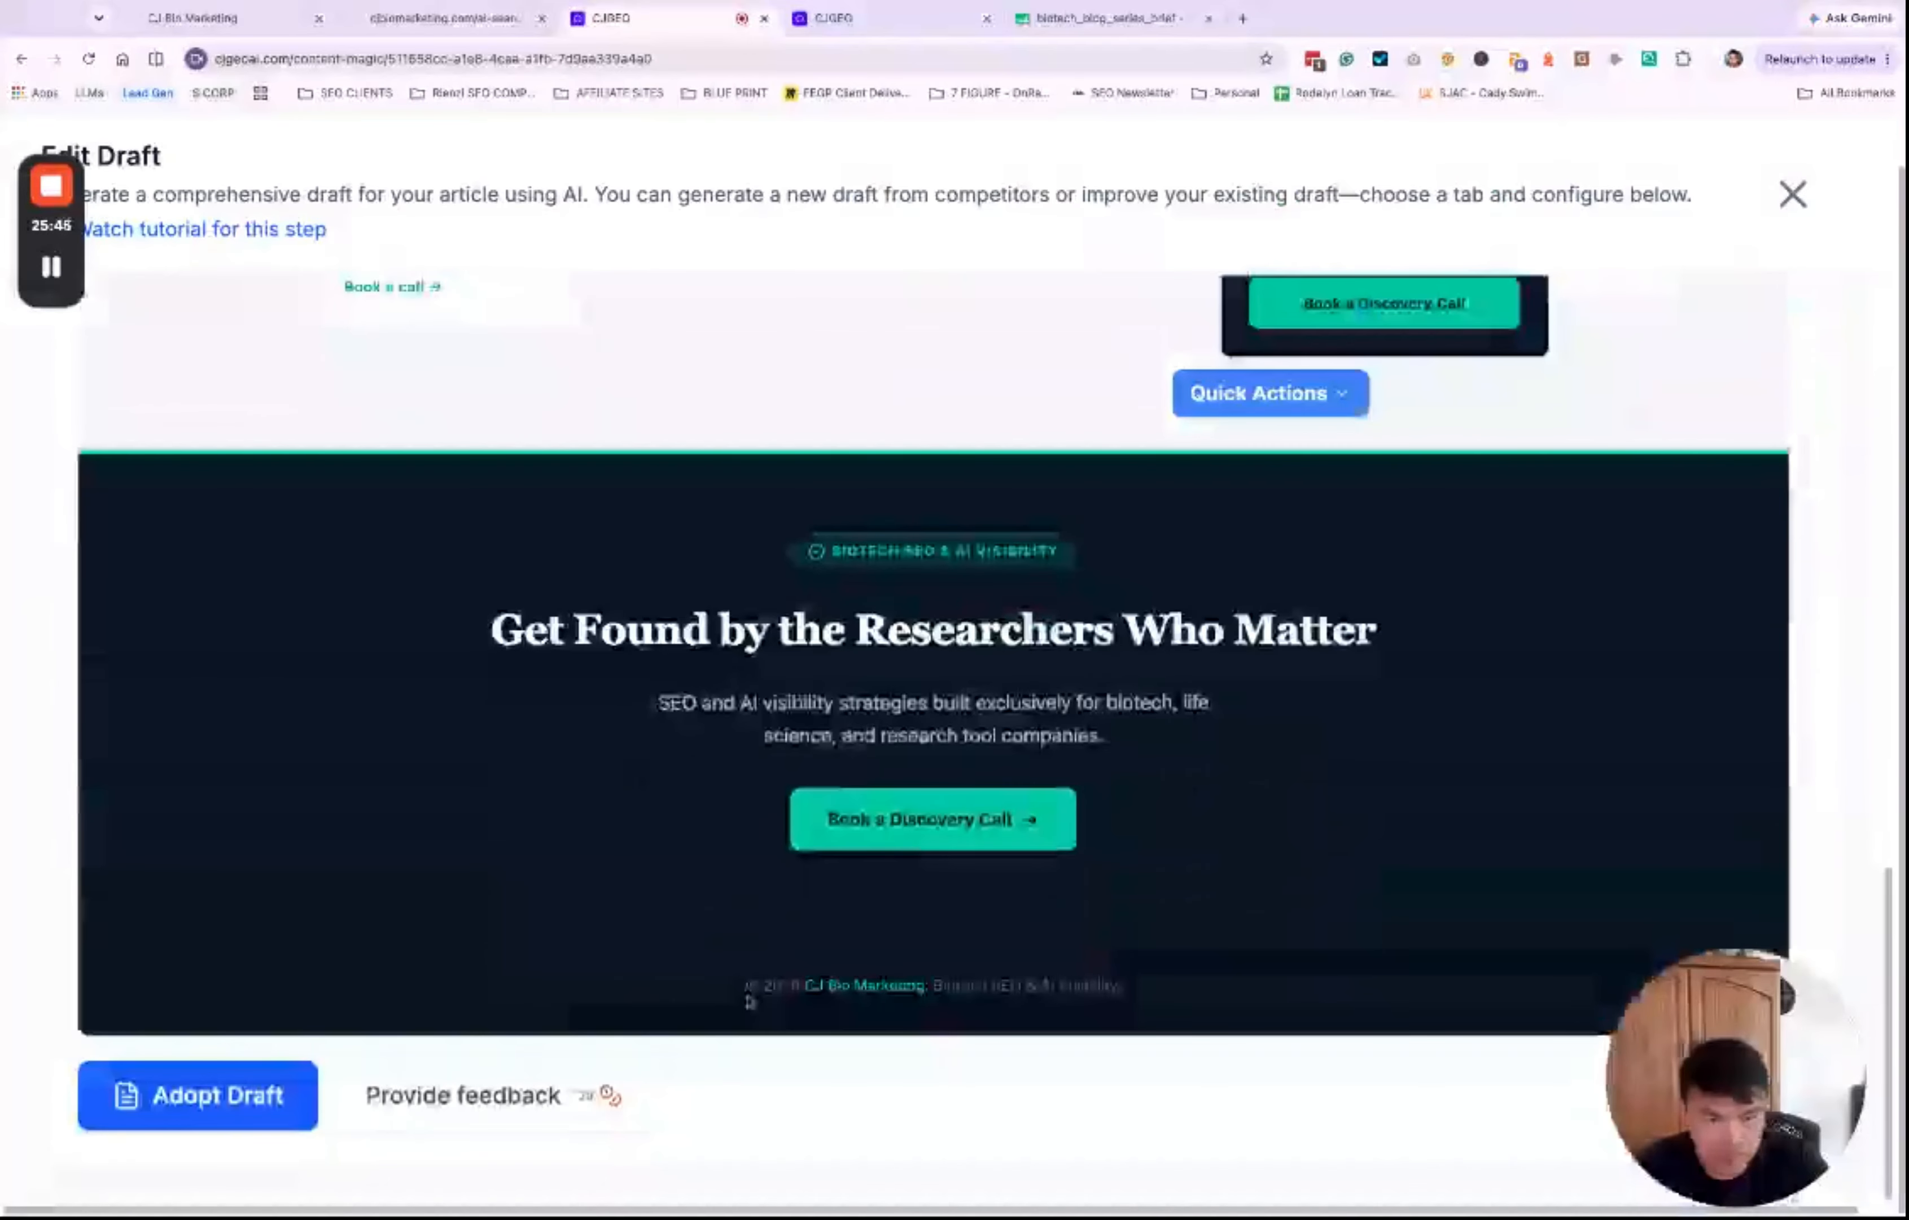
pyautogui.click(507, 1095)
pyautogui.click(466, 19)
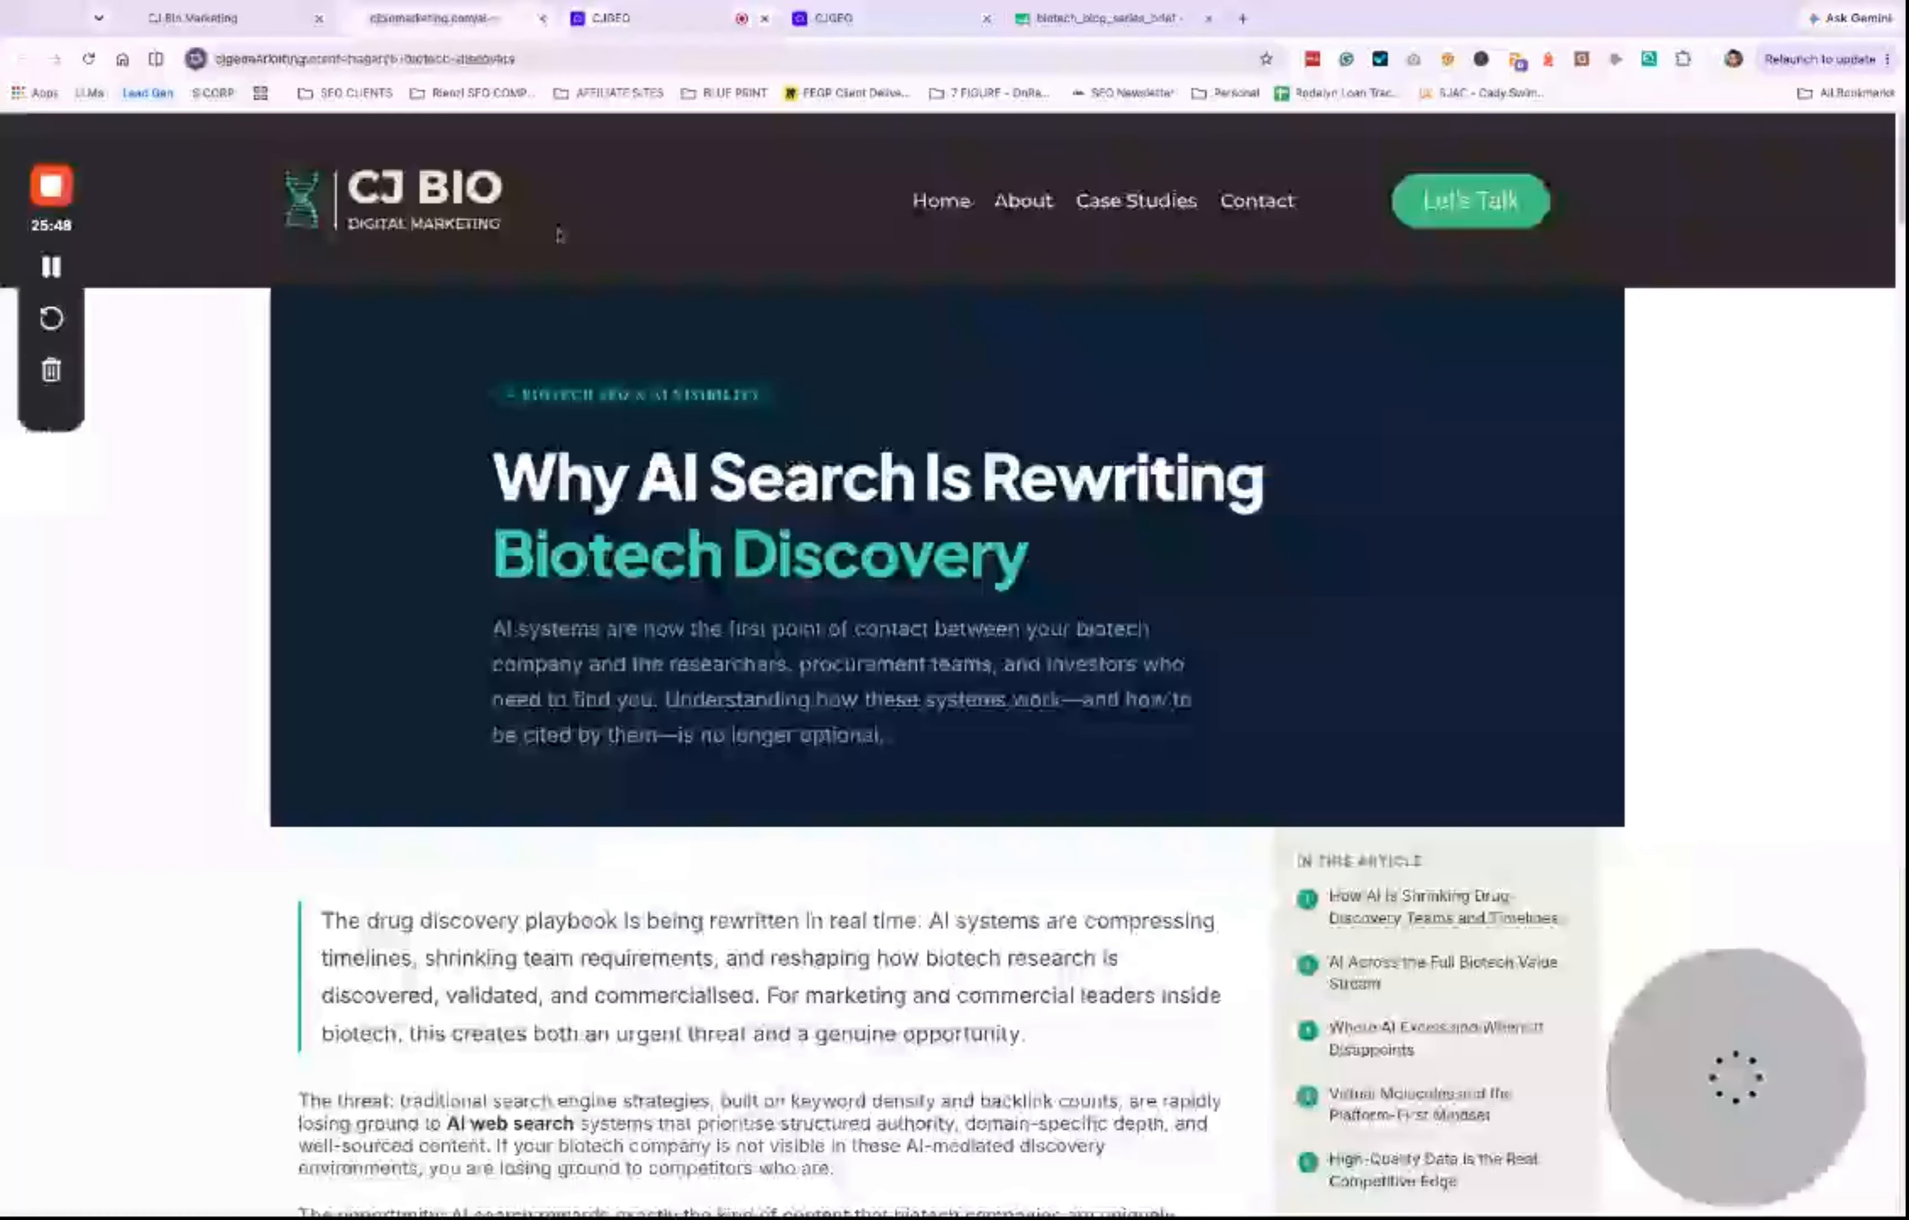
pyautogui.click(562, 60)
pyautogui.click(622, 19)
pyautogui.click(746, 598)
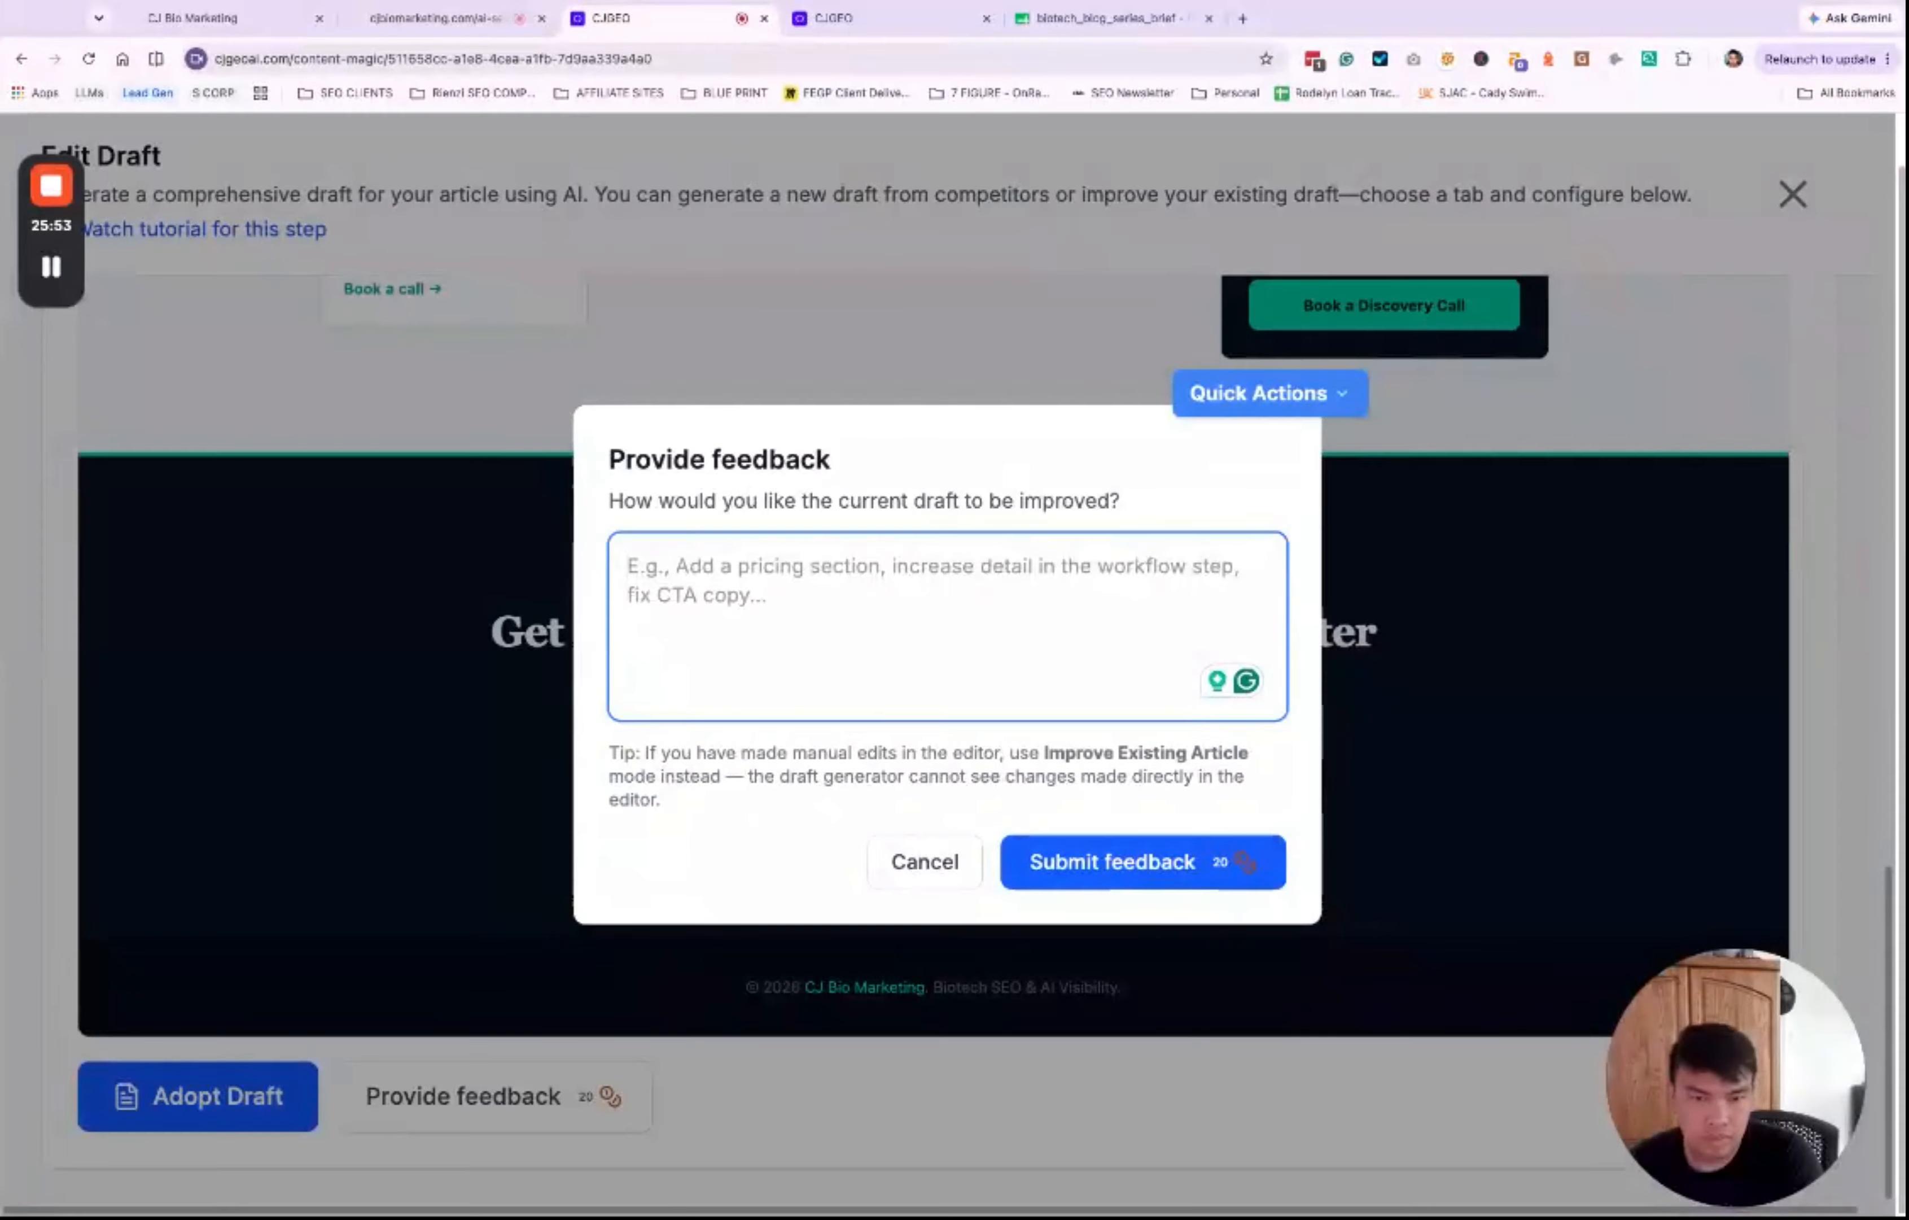
pyautogui.write('https://cjbiomarketing.com/ai-search-biotech-discovery')
pyautogui.write('- use the sam')
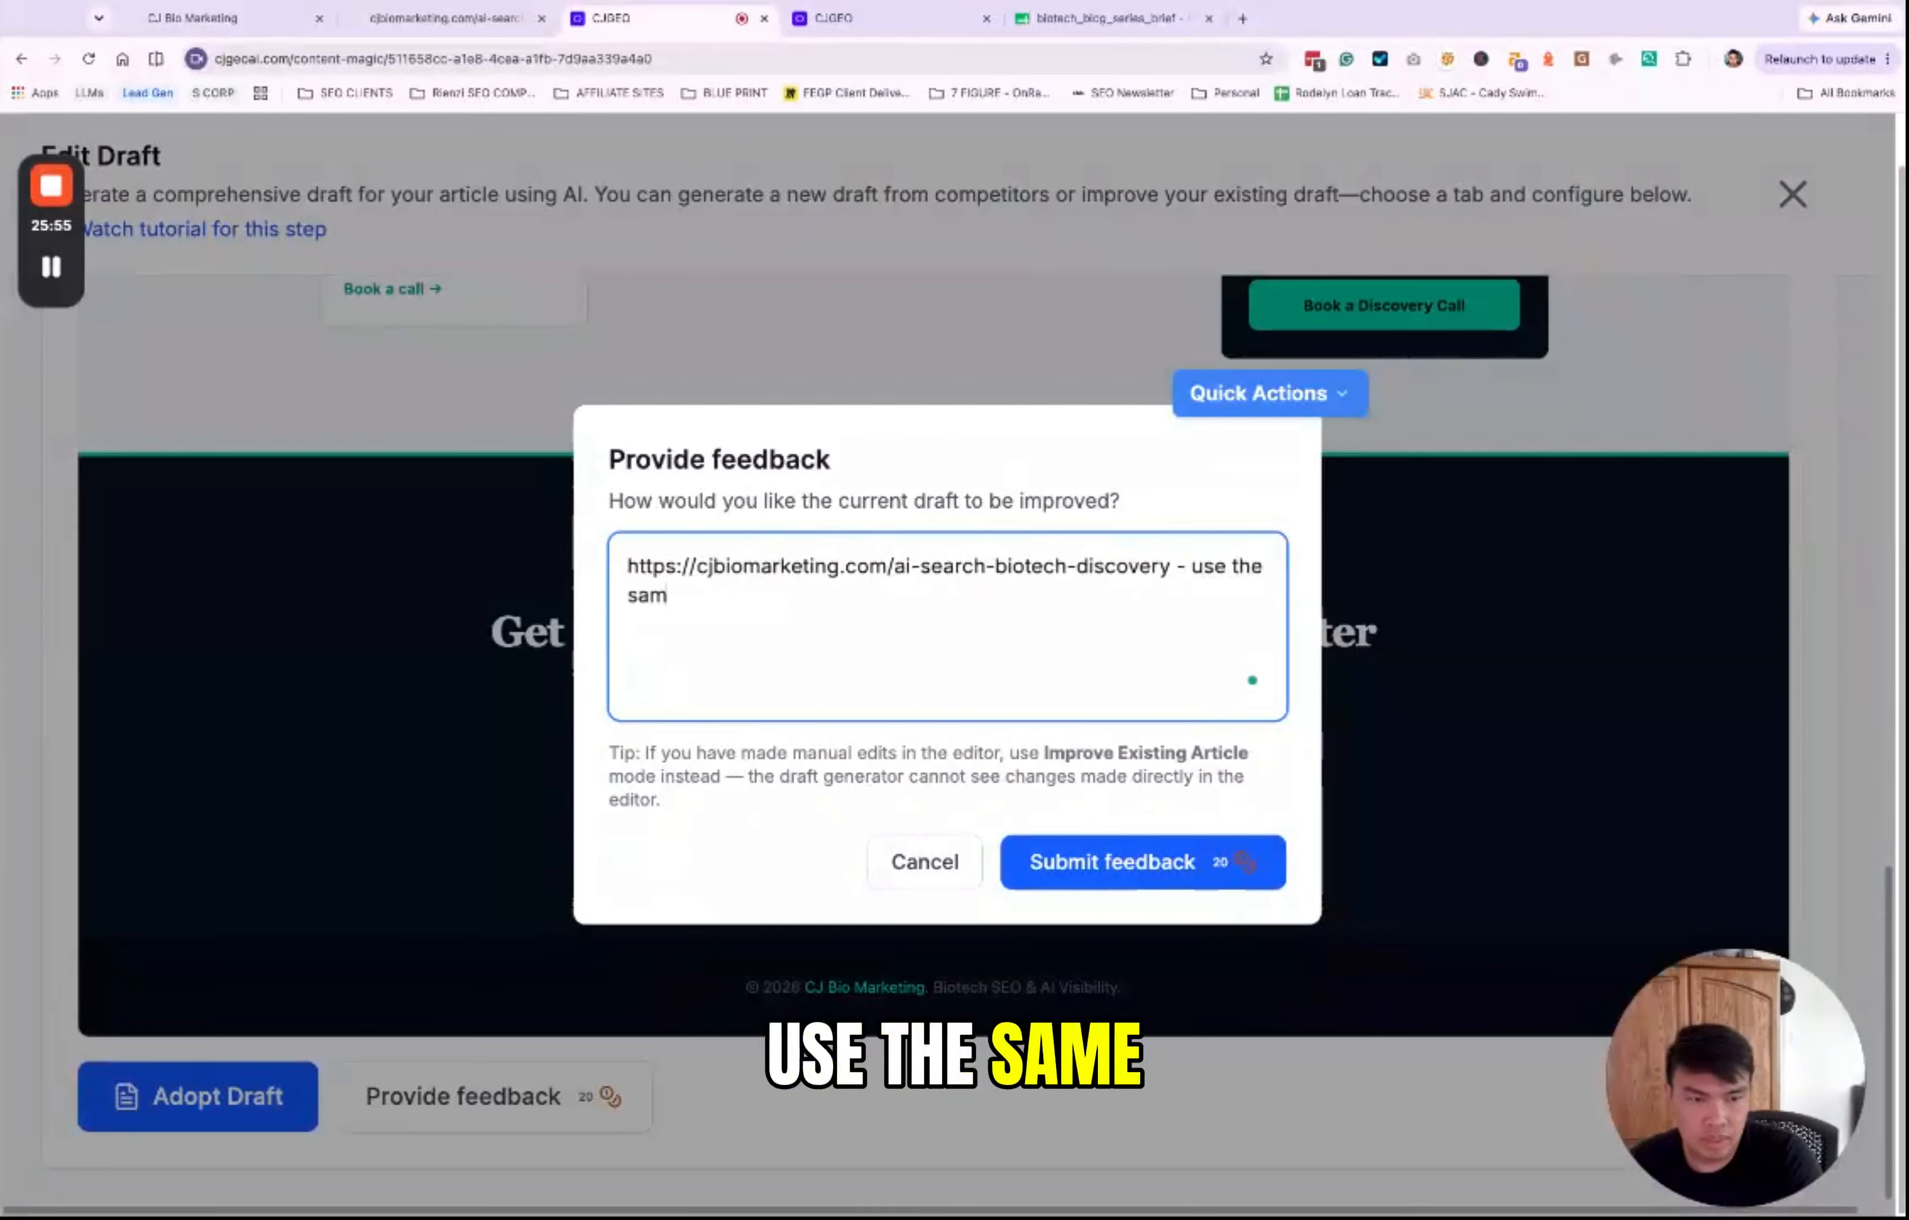
pyautogui.write('e header font style')
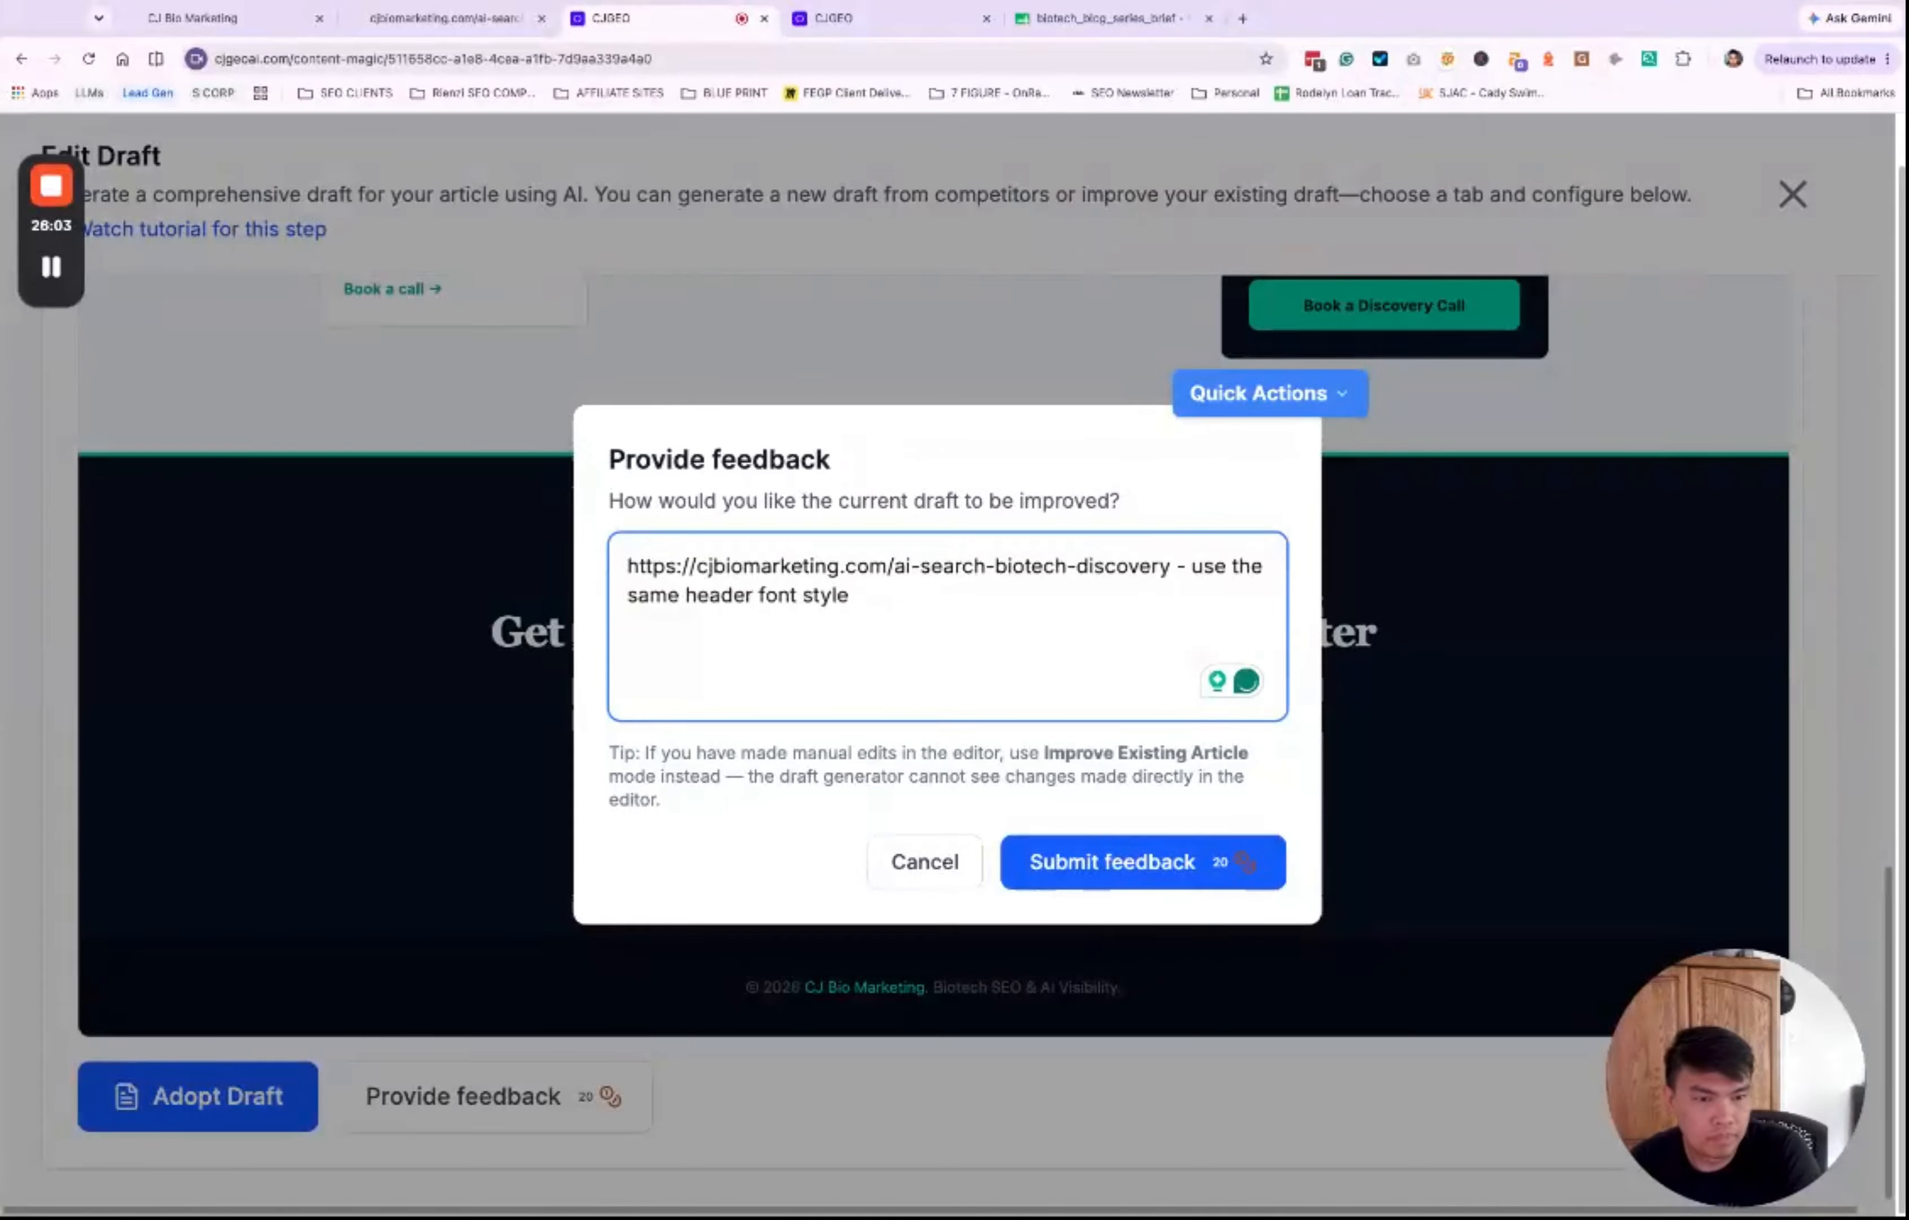
pyautogui.write('from this page.')
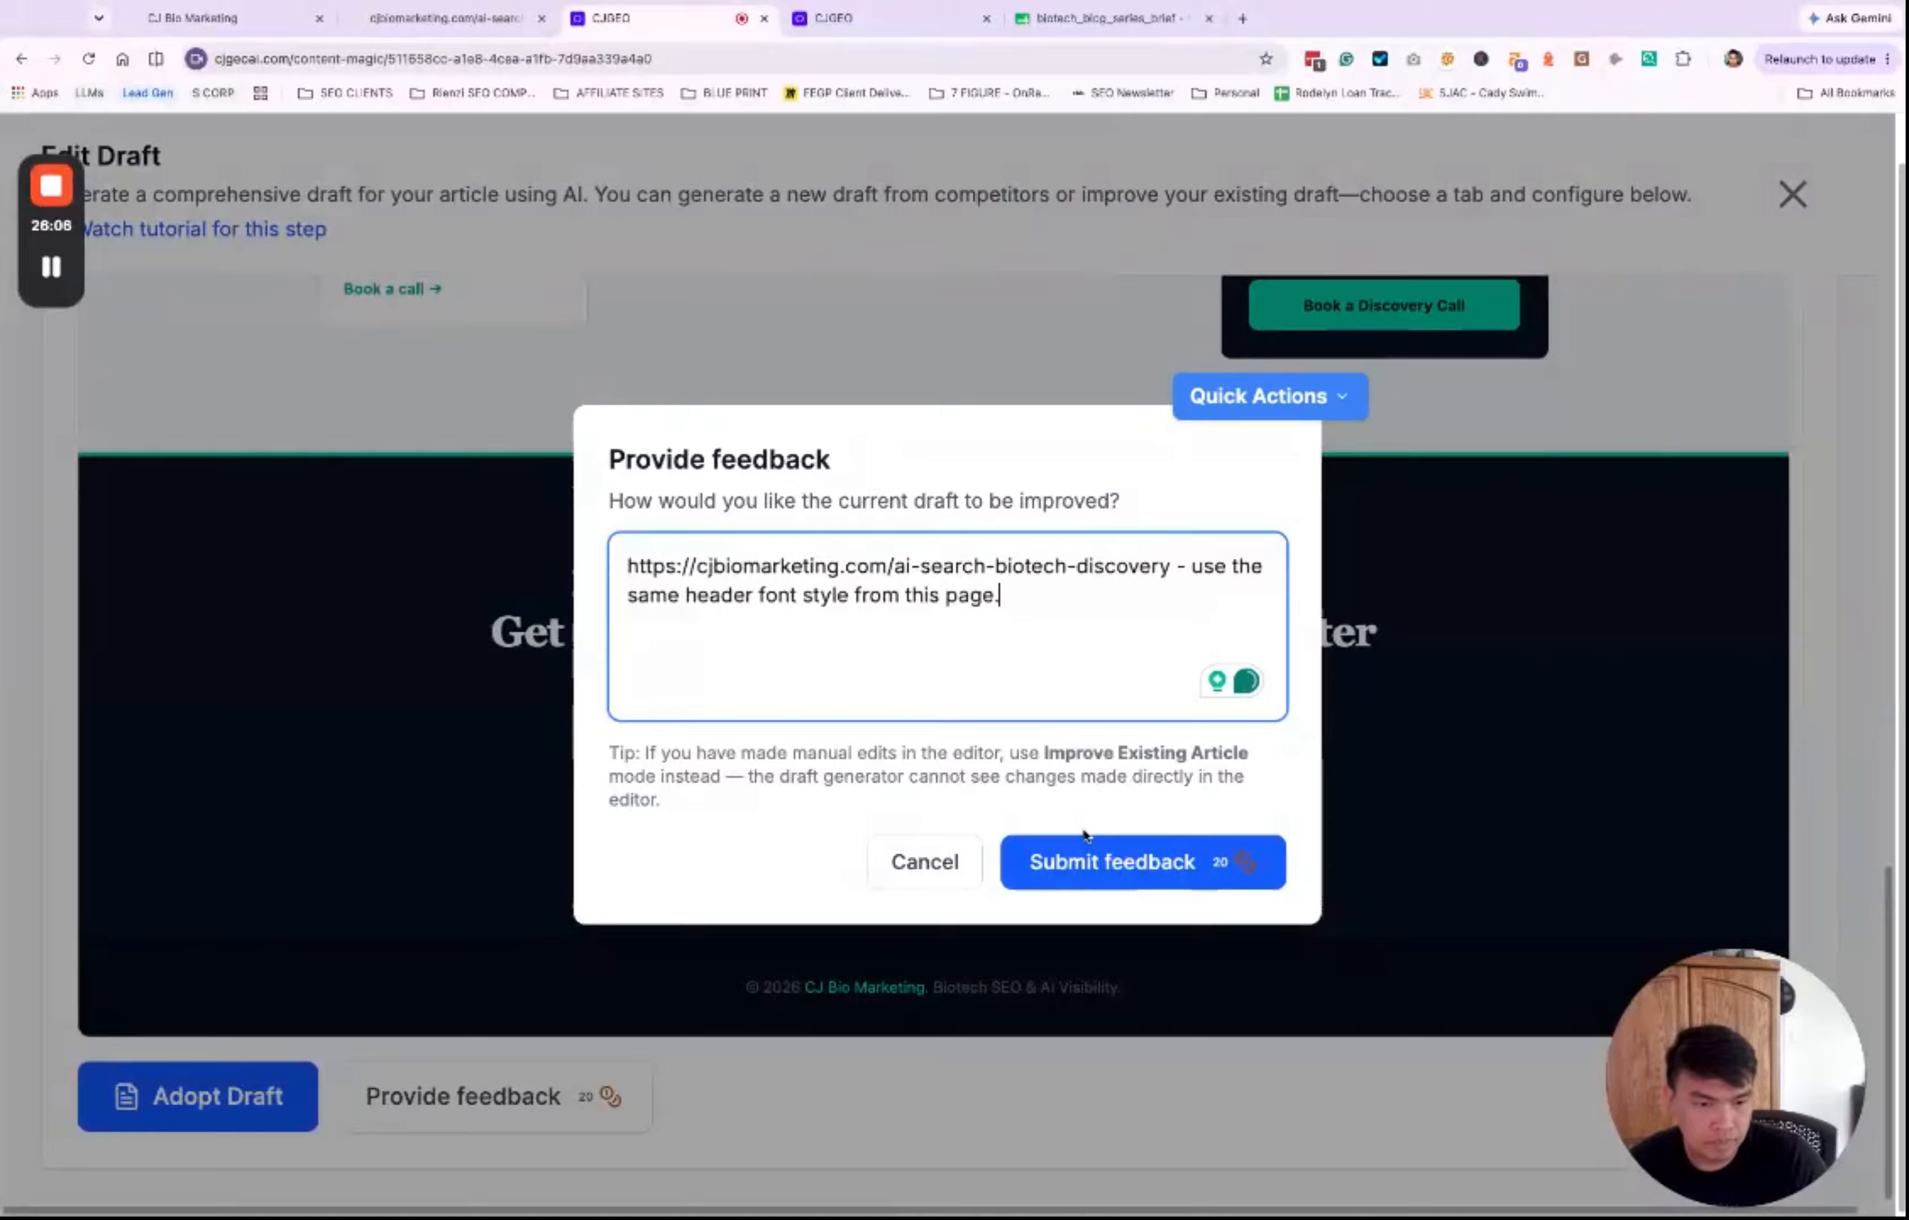
pyautogui.click(1106, 869)
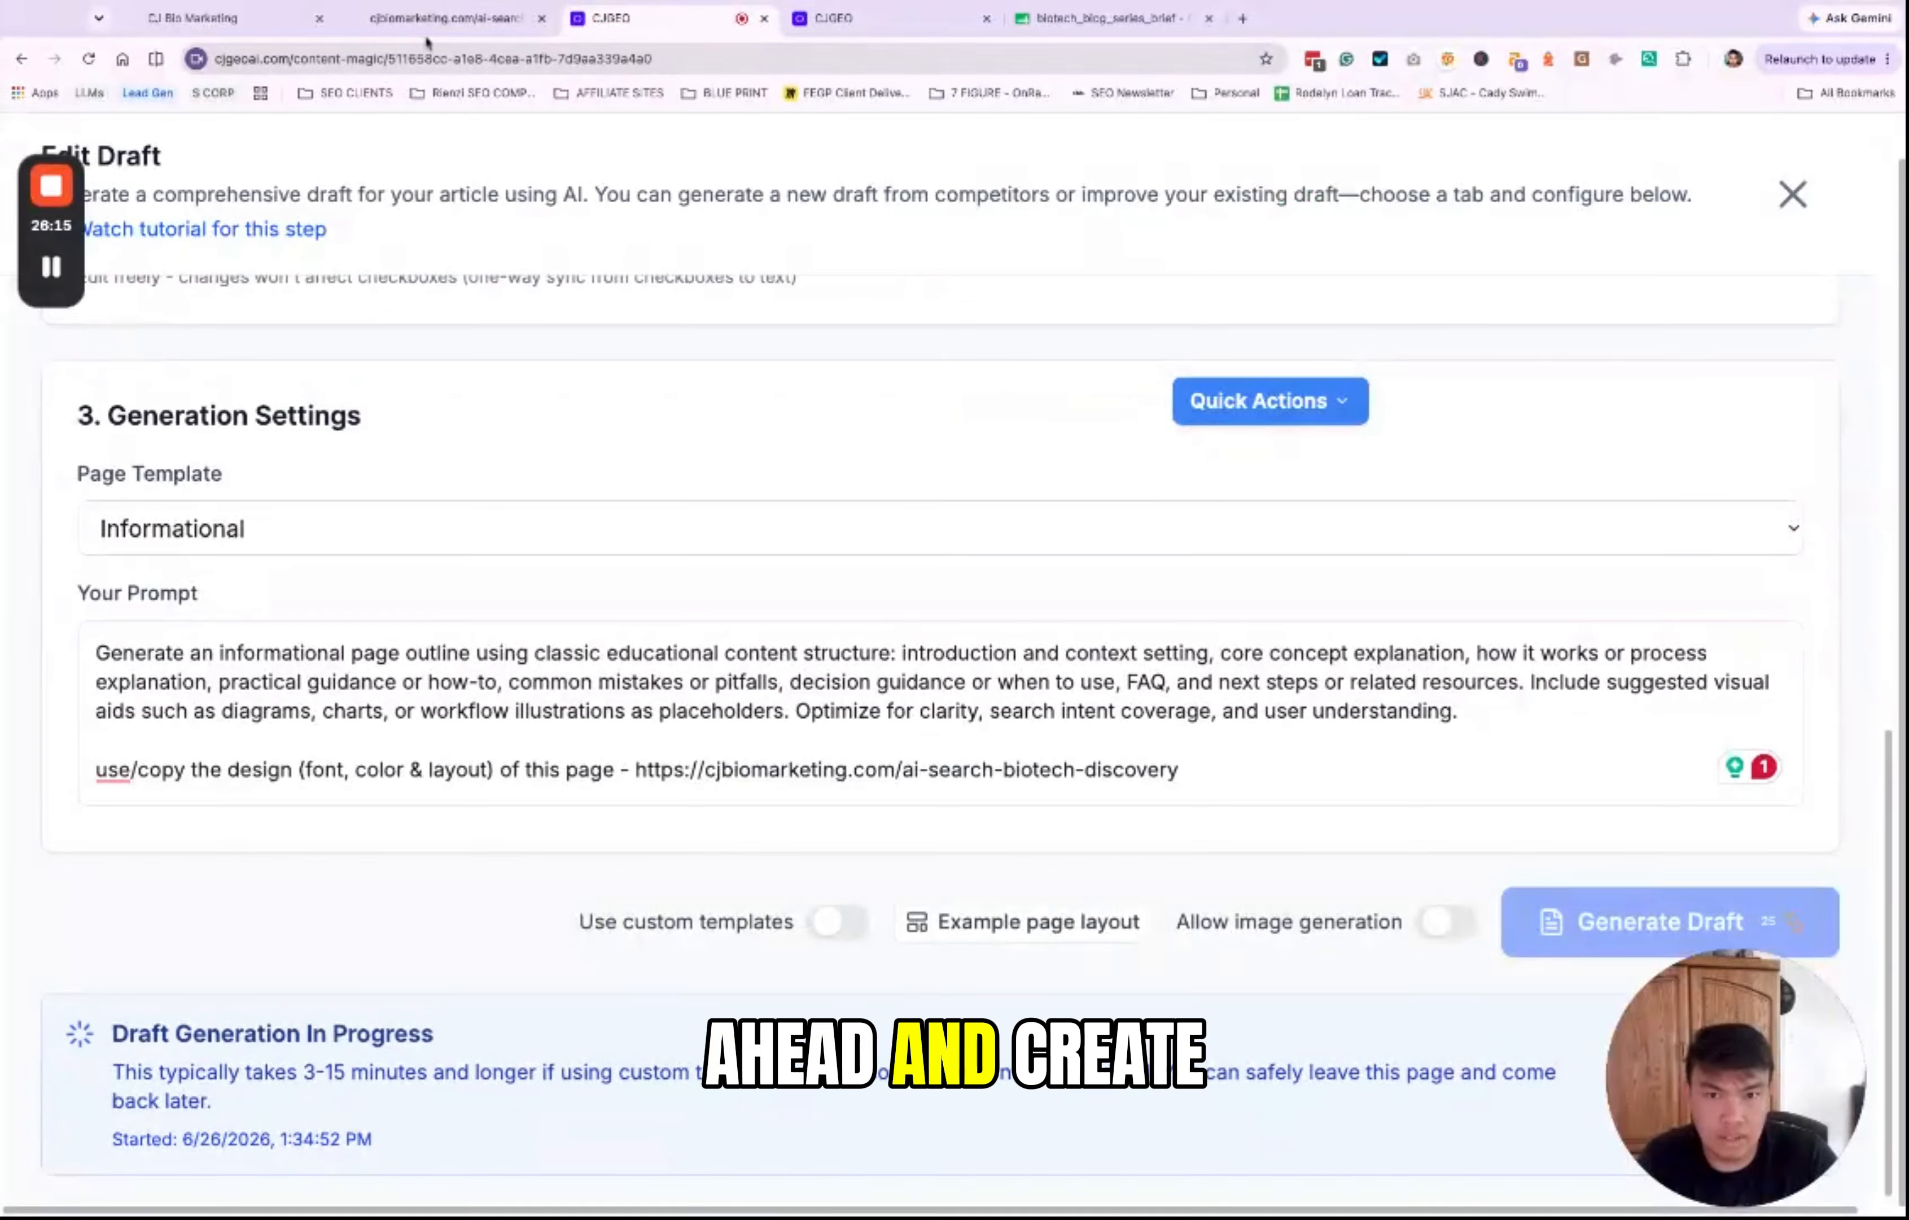
pyautogui.click(433, 18)
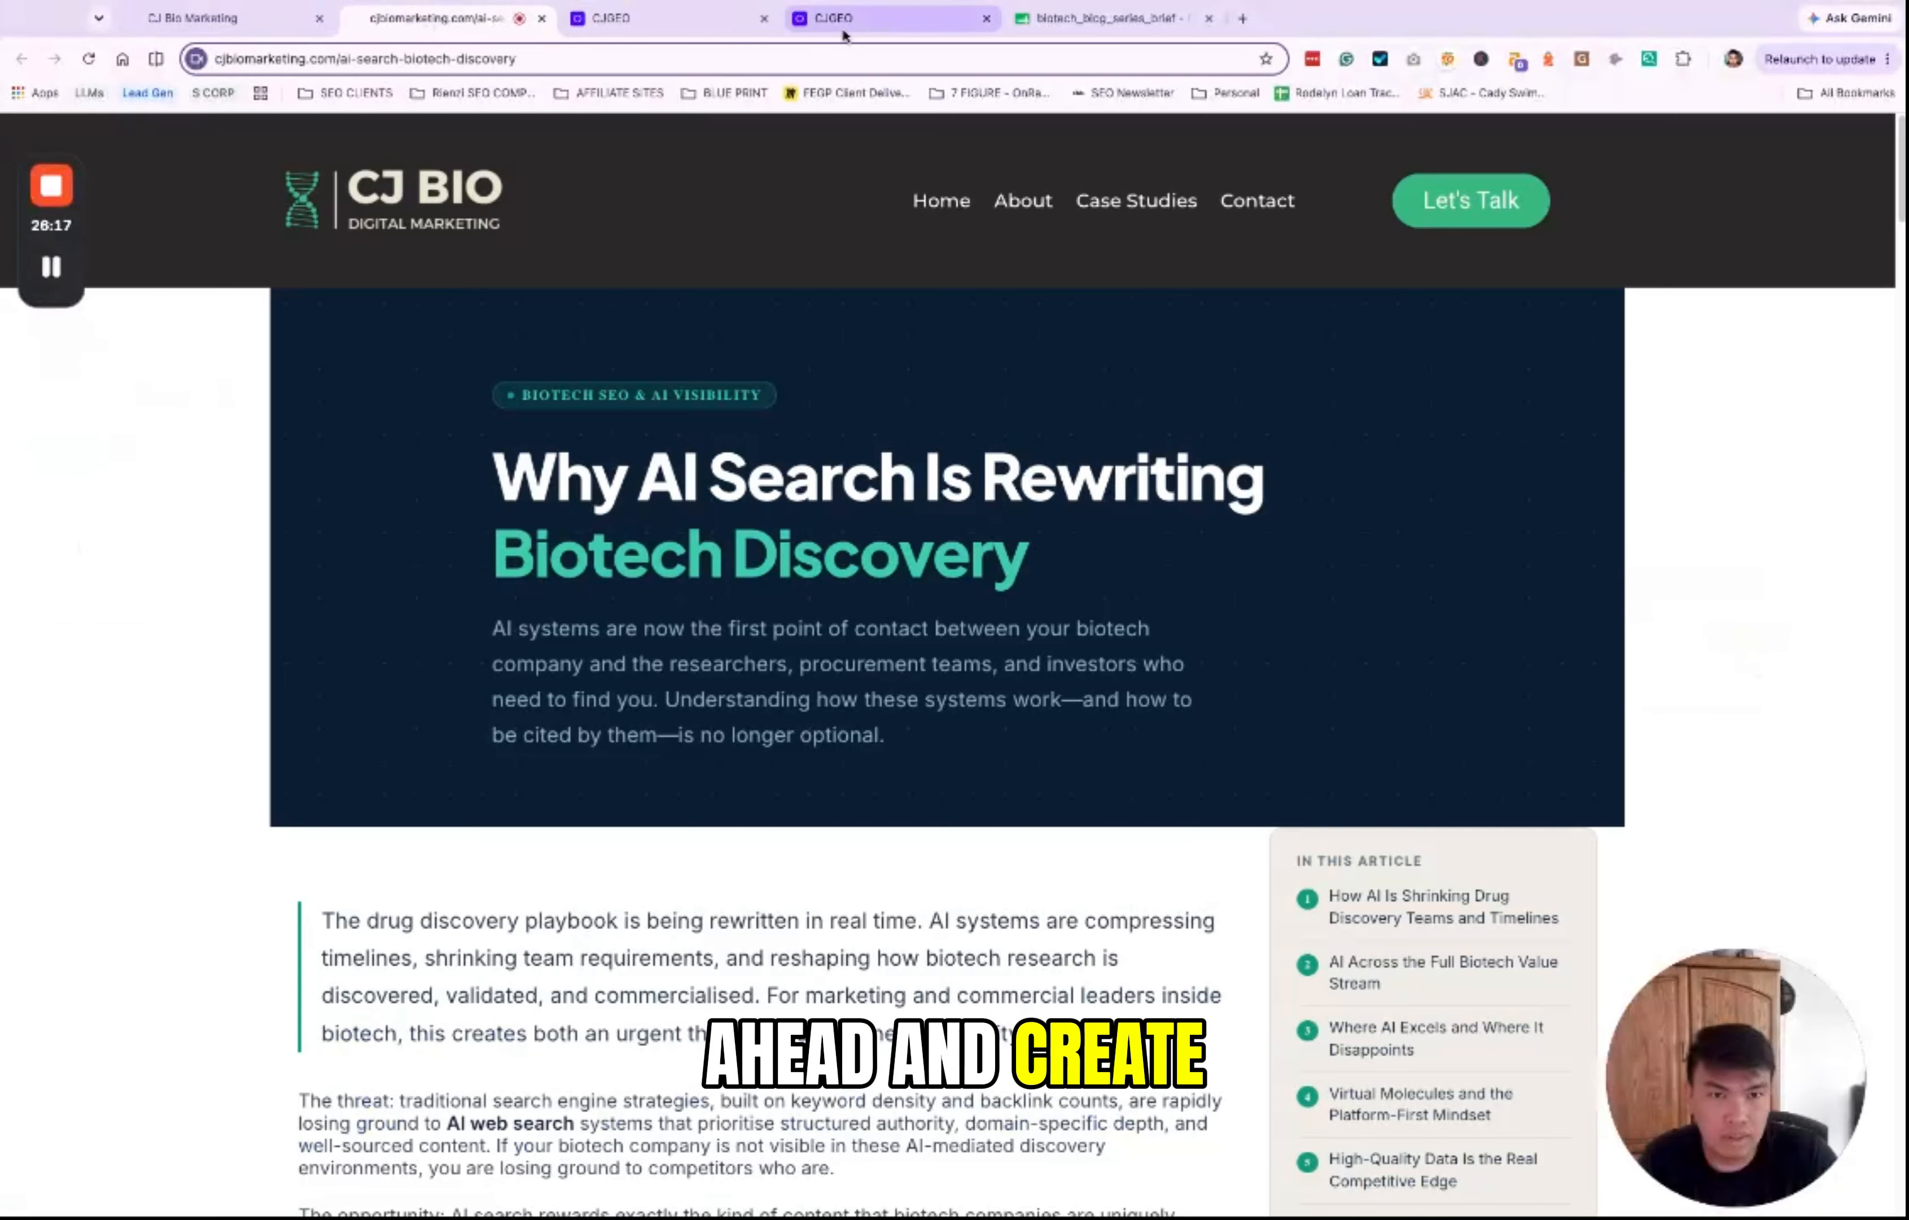
pyautogui.click(1065, 30)
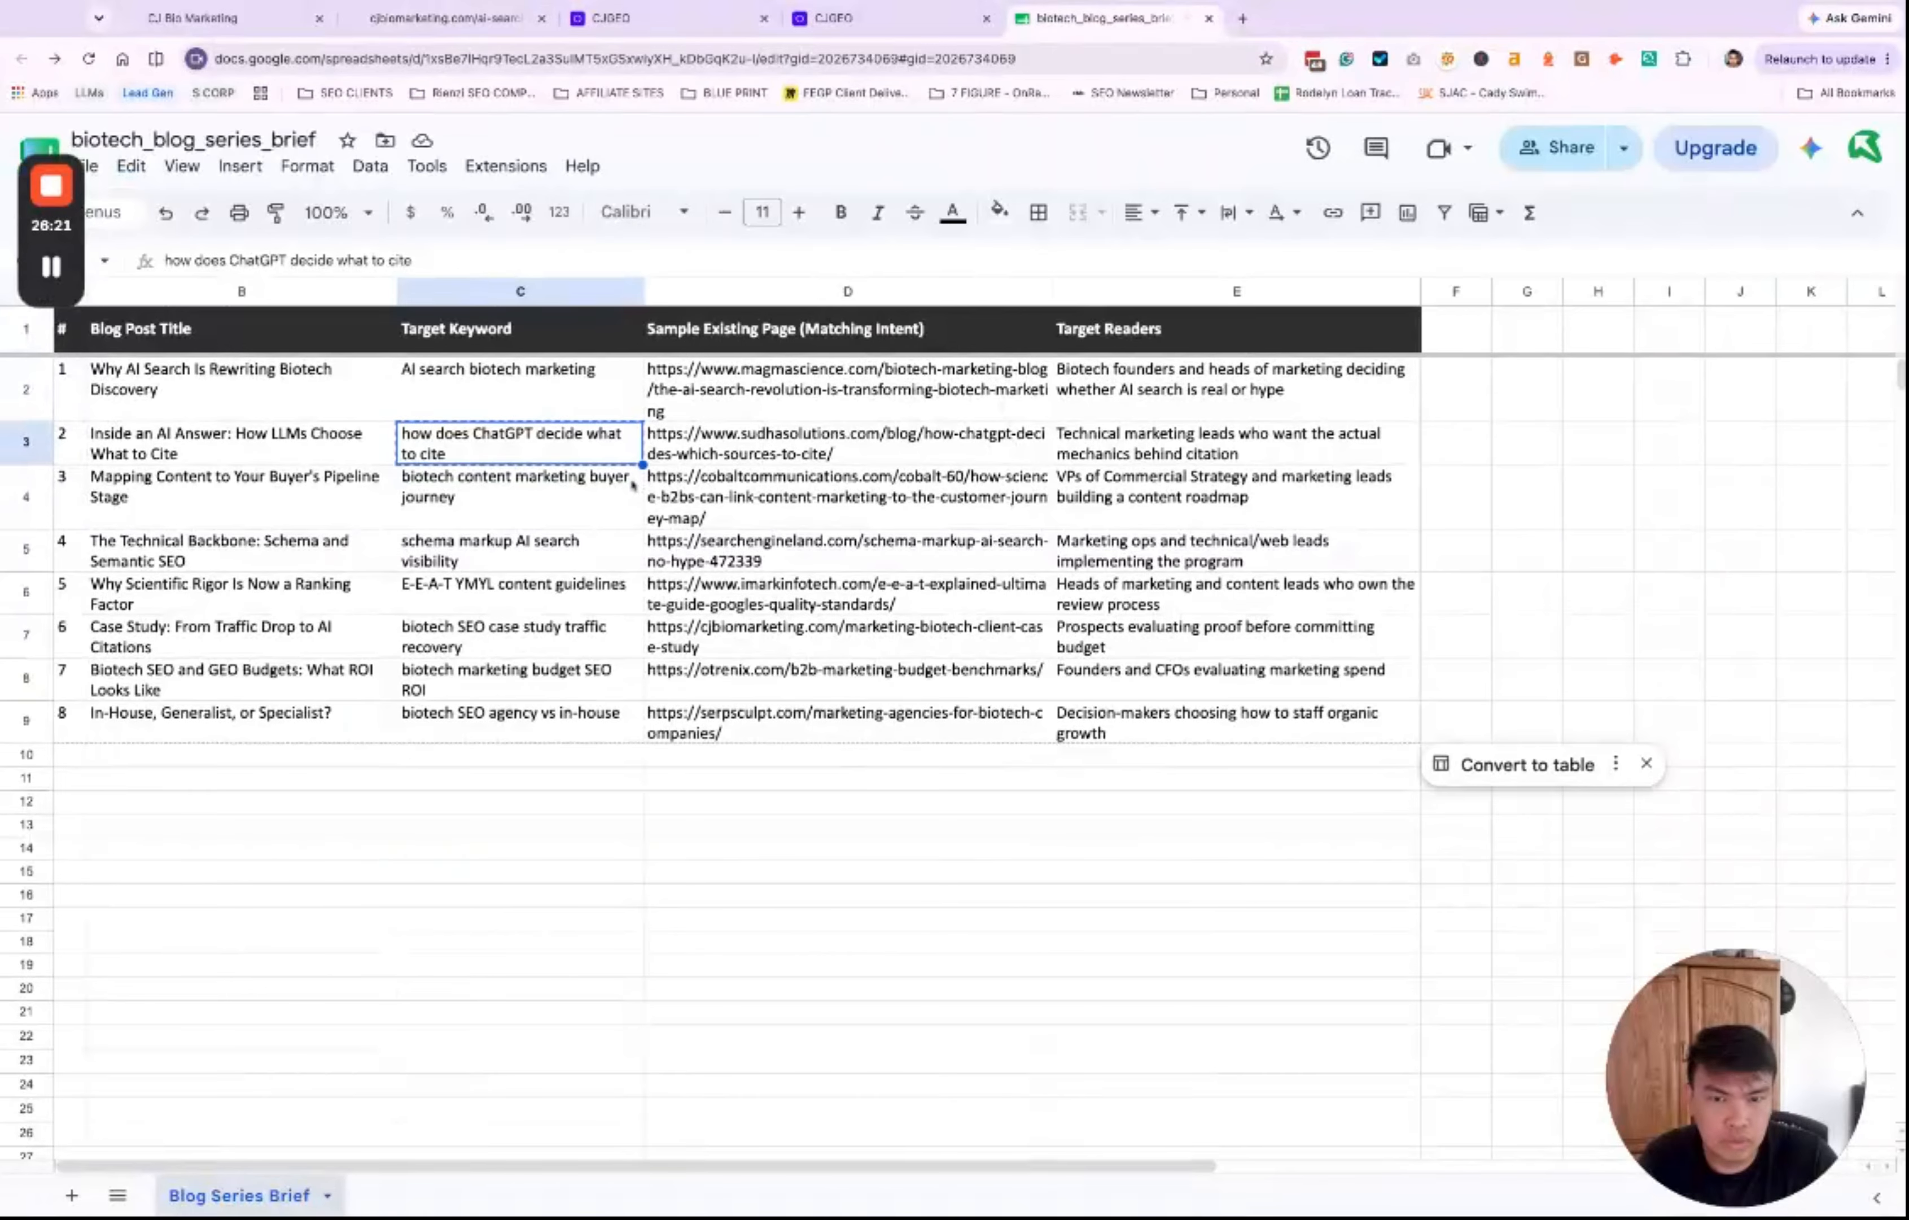
pyautogui.click(618, 17)
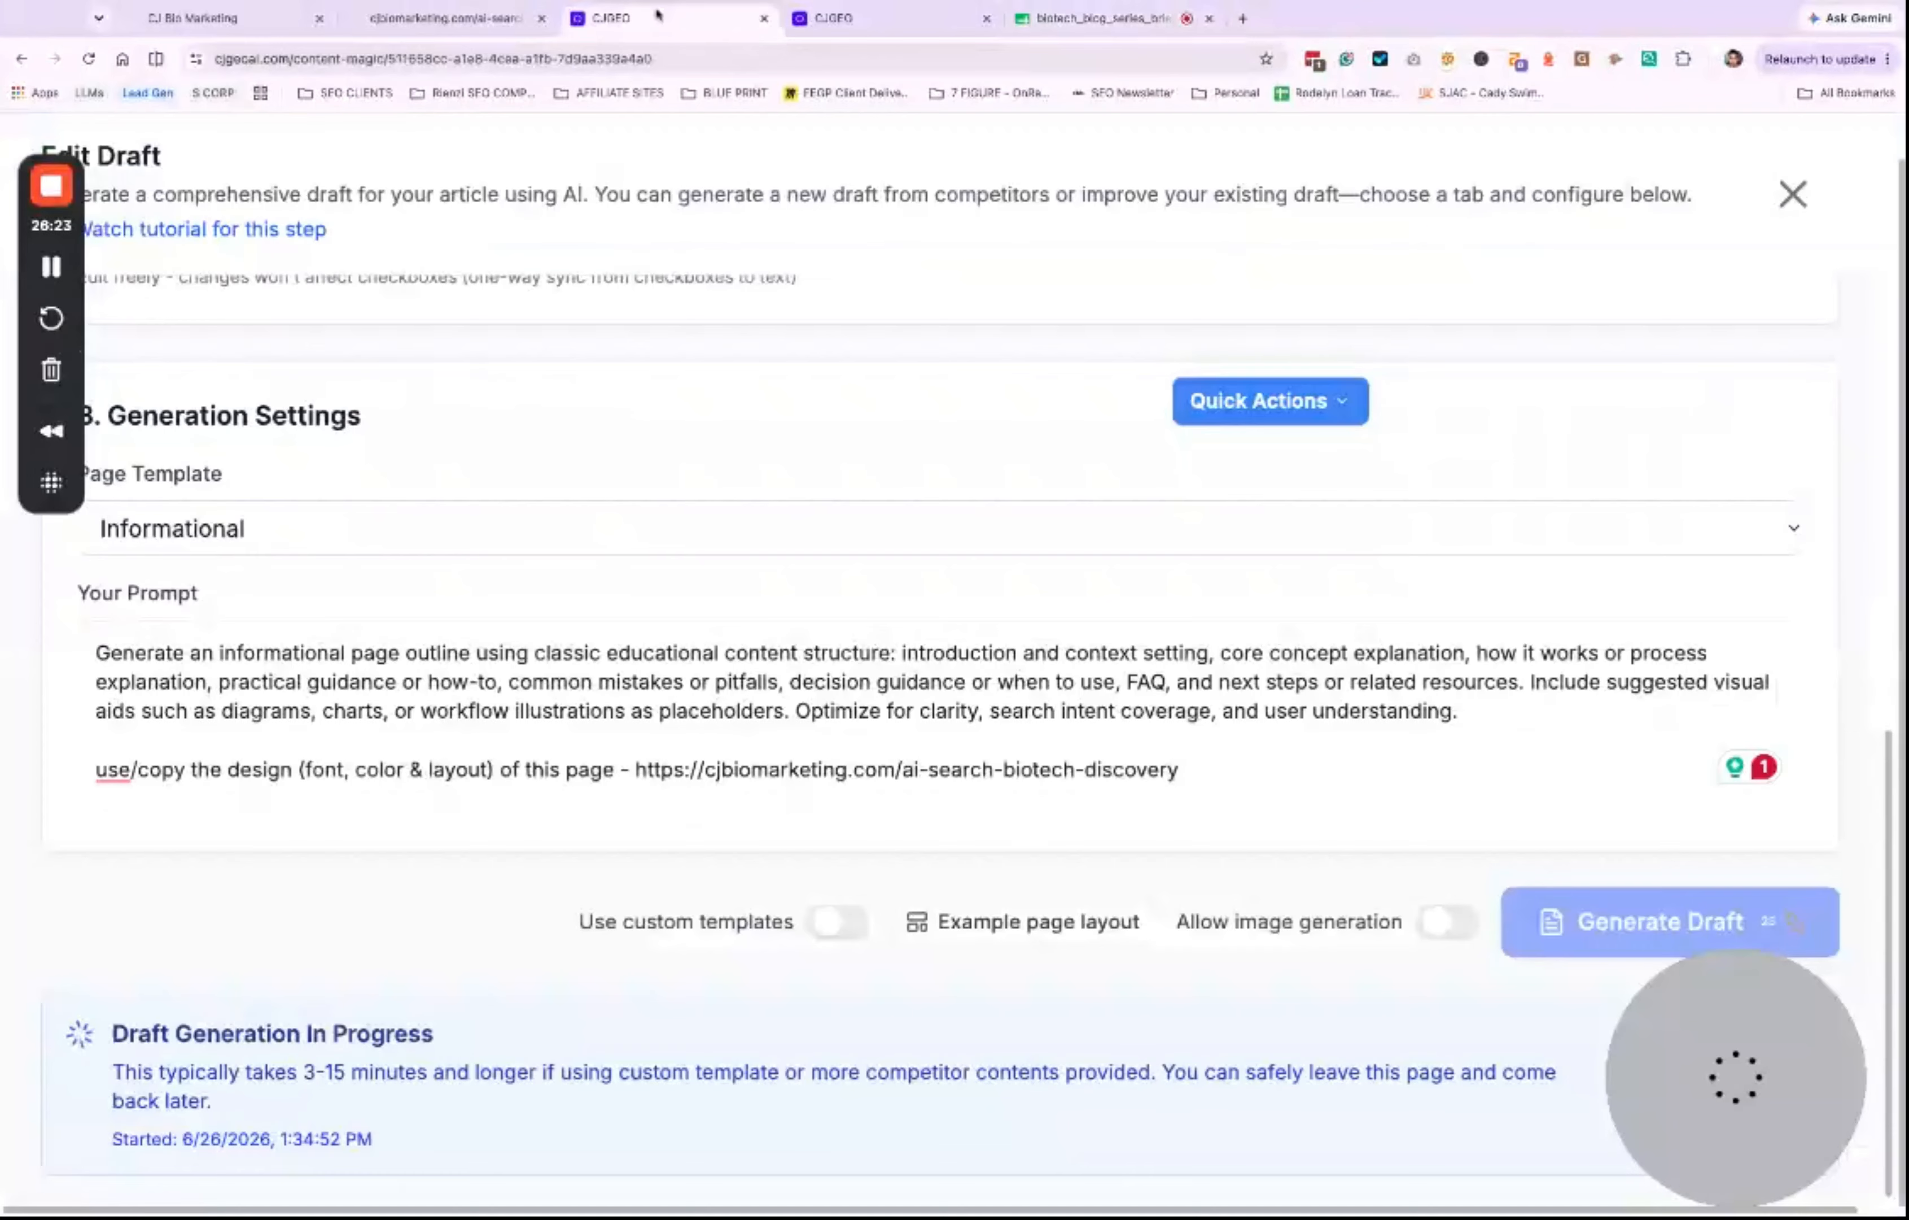
pyautogui.scroll(10, 794, 513)
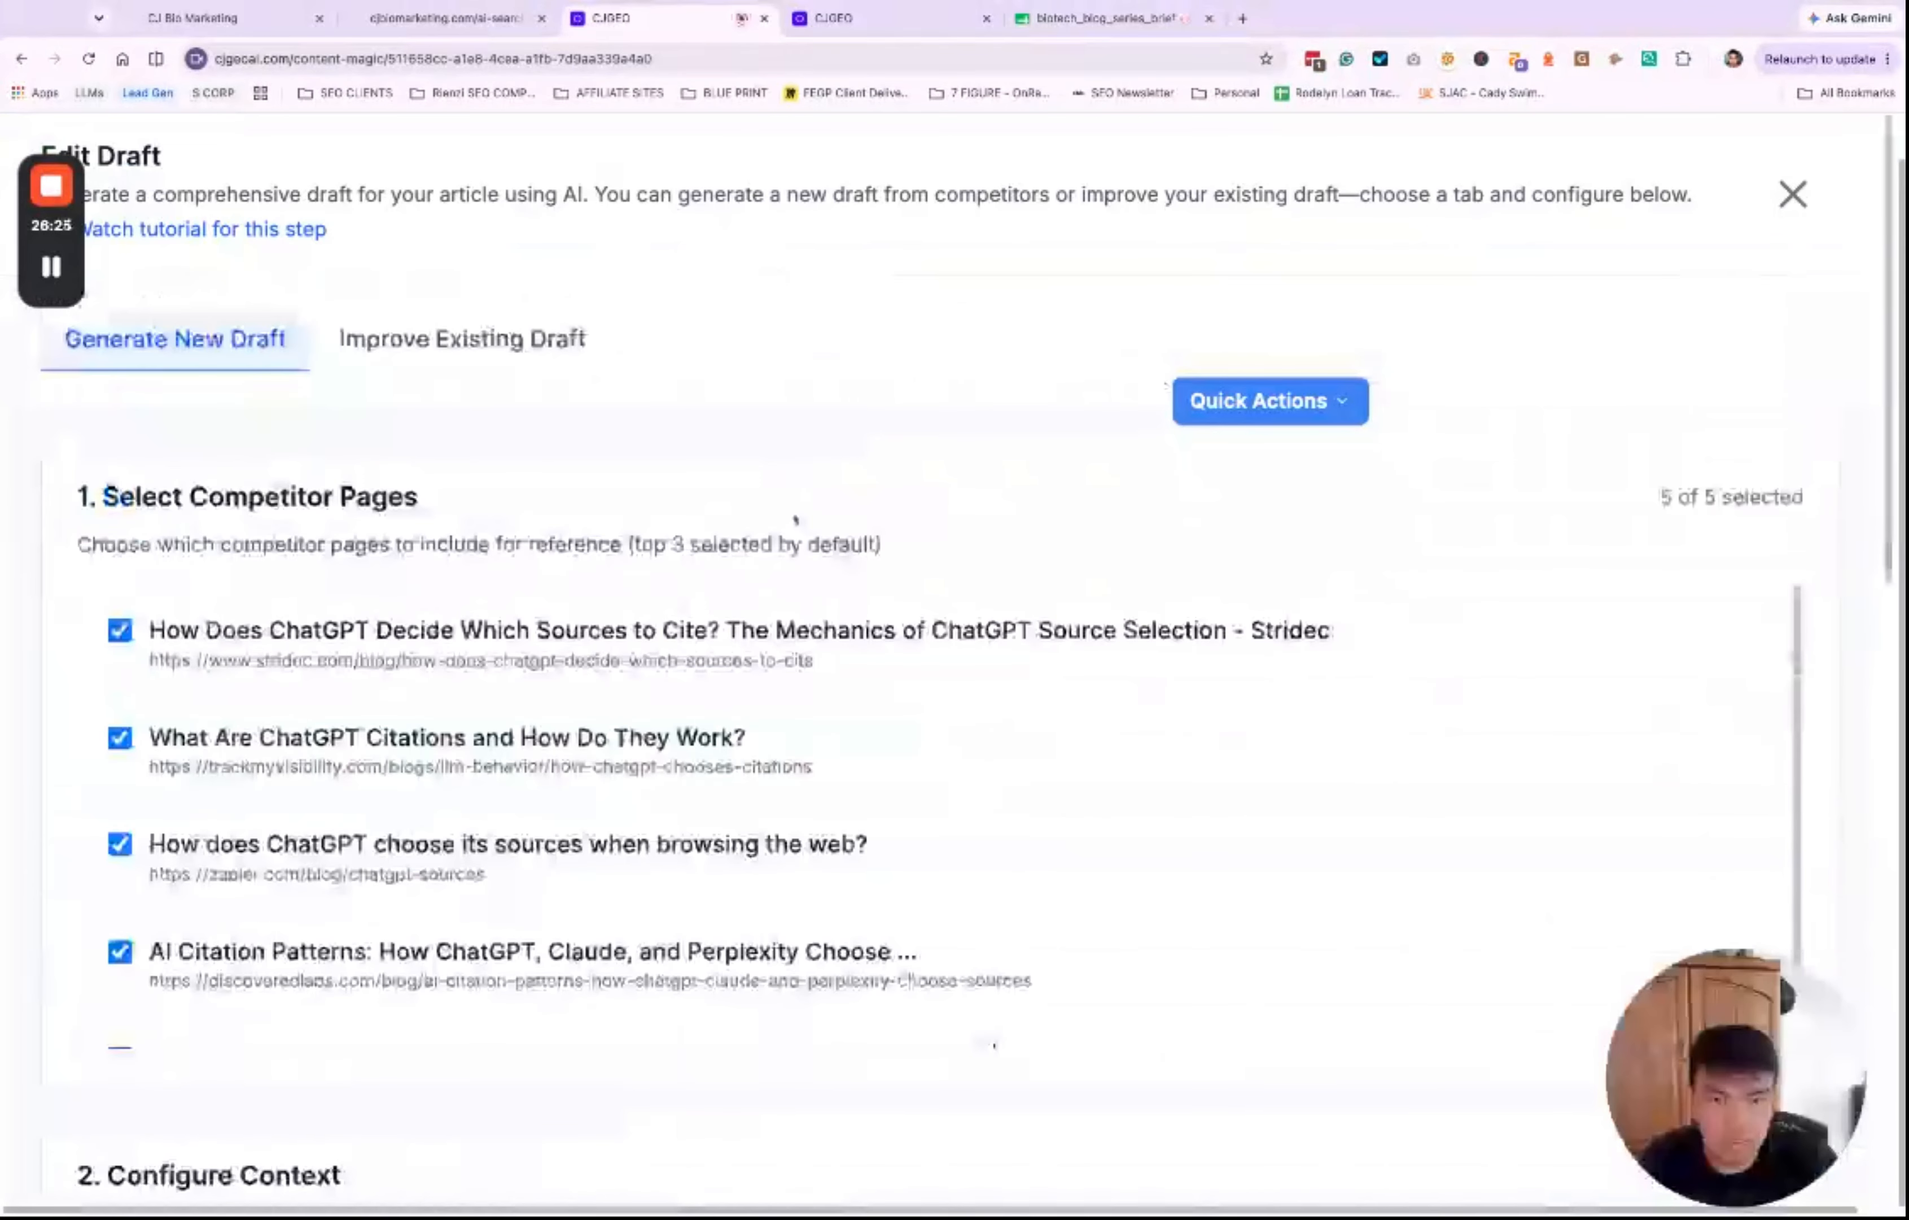
pyautogui.scroll(-10, 775, 508)
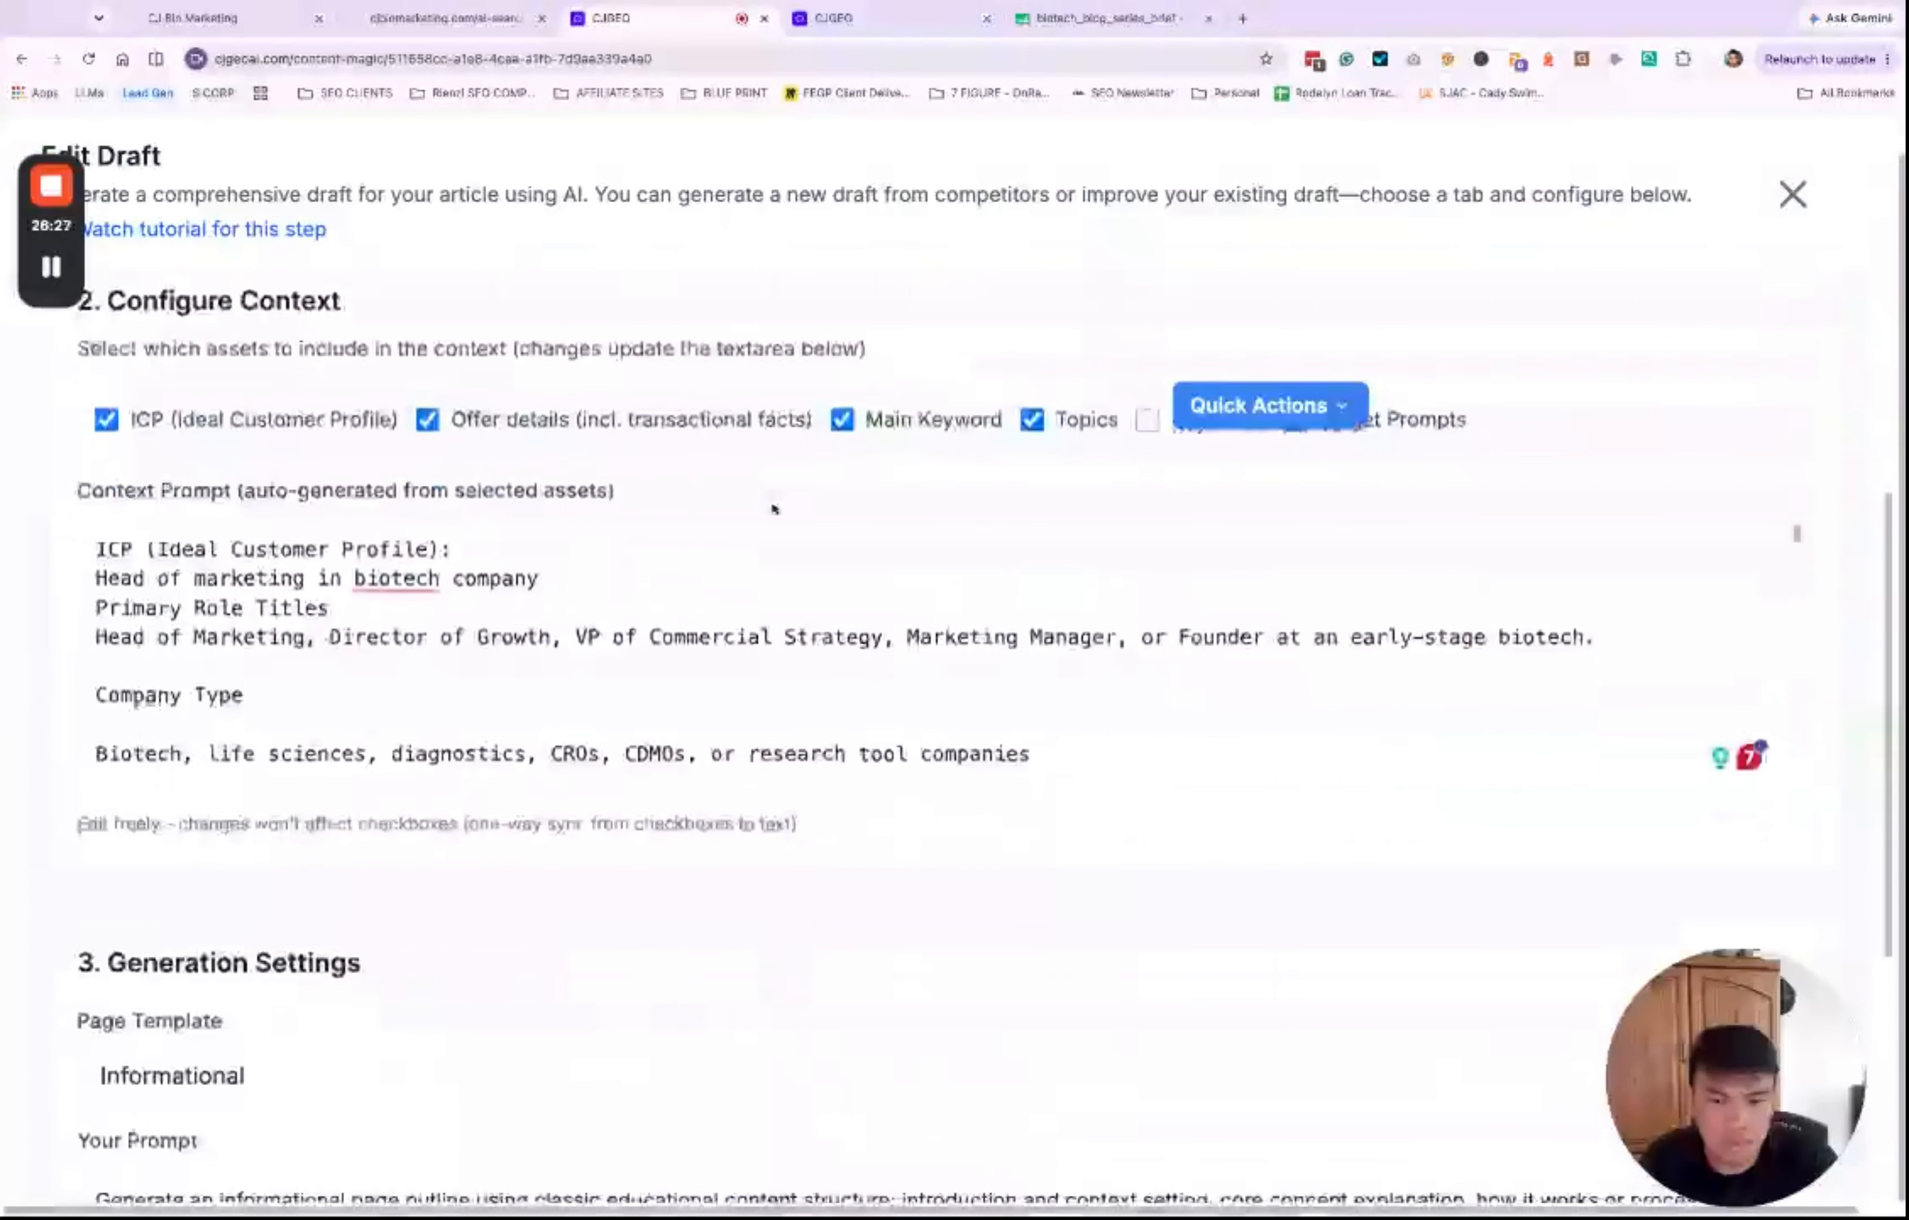
pyautogui.scroll(-4, 774, 508)
# Step: Switch to HighLevel, leave the page builder for the Blogs overview, and start creating a new blog site
pyautogui.click(446, 17)
pyautogui.click(209, 17)
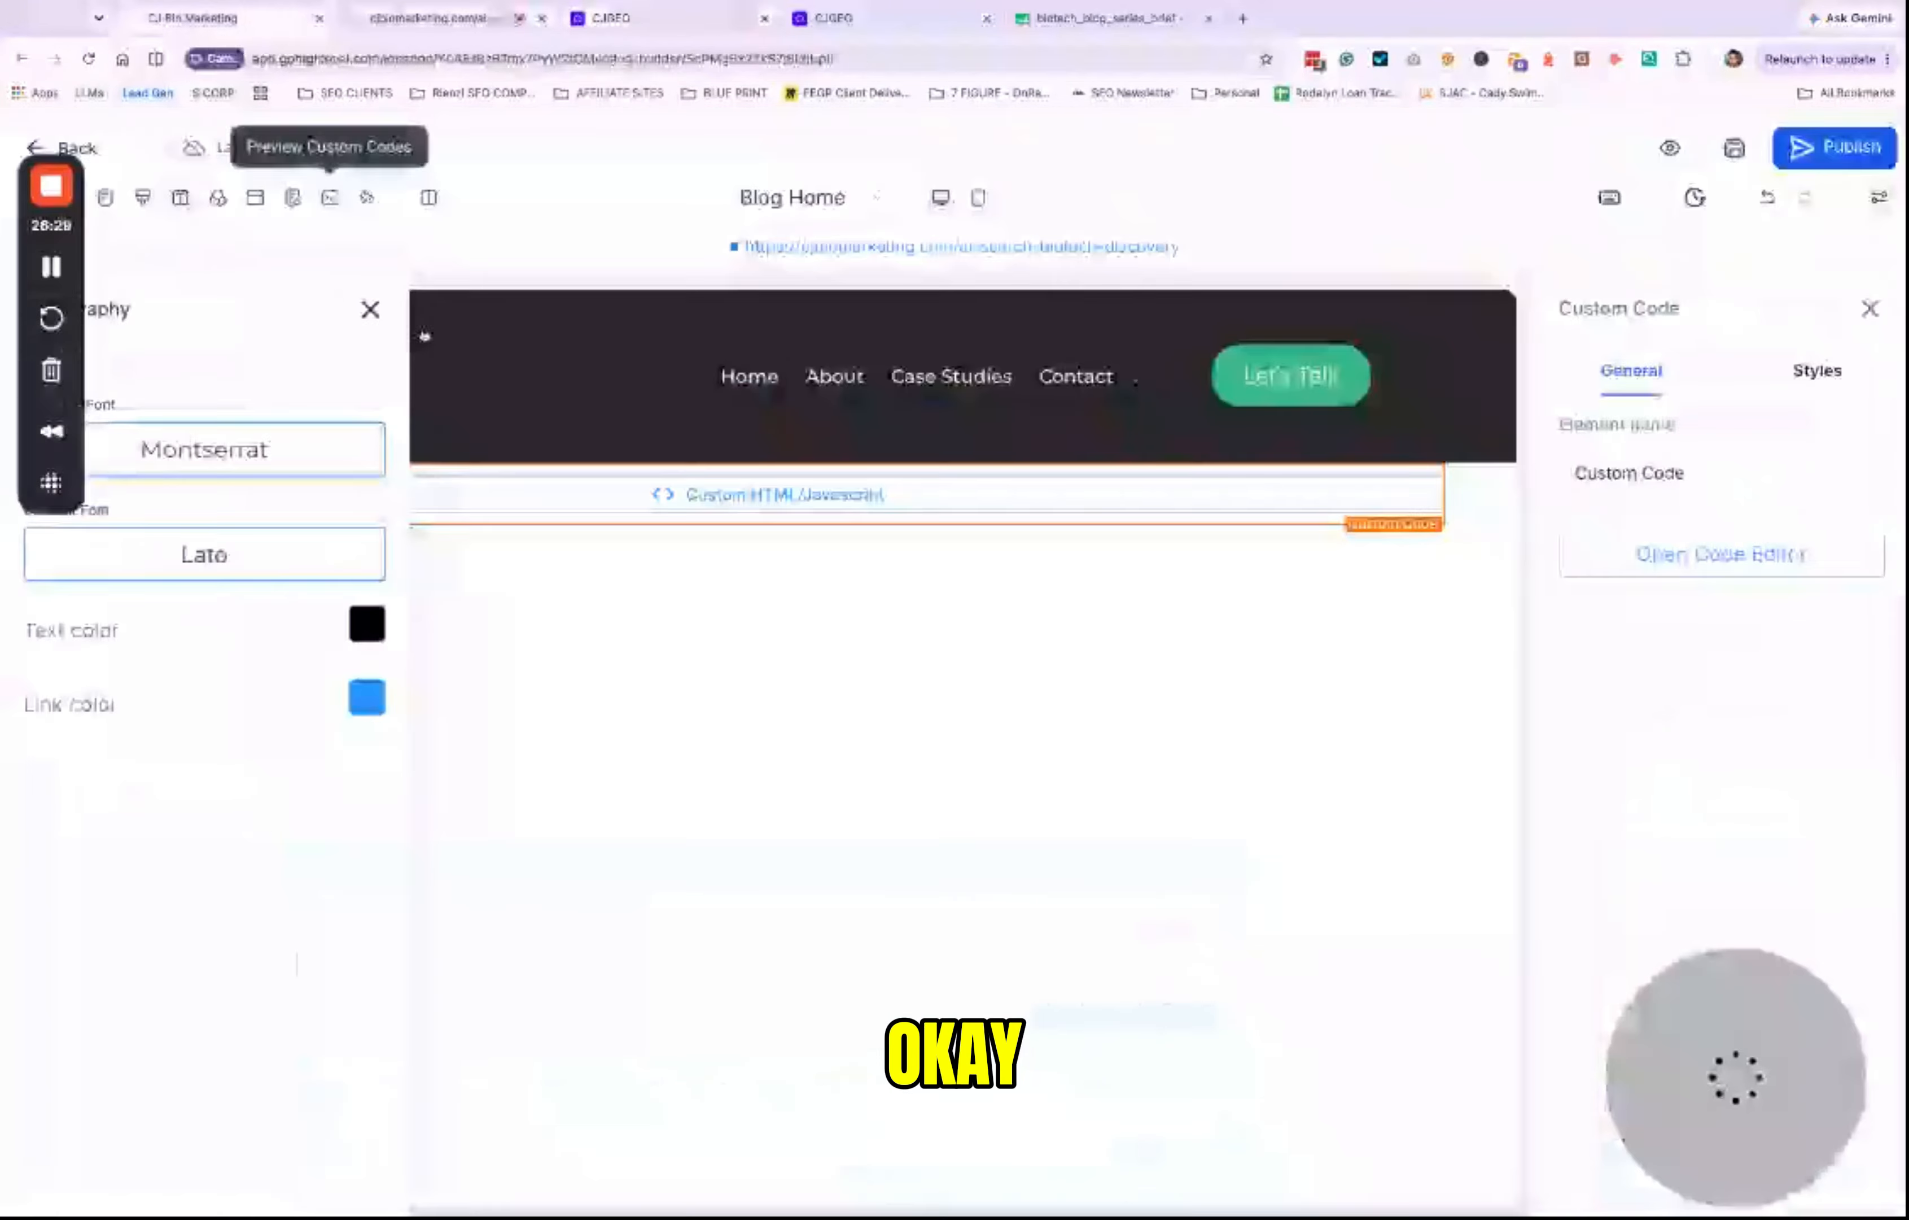
pyautogui.click(64, 147)
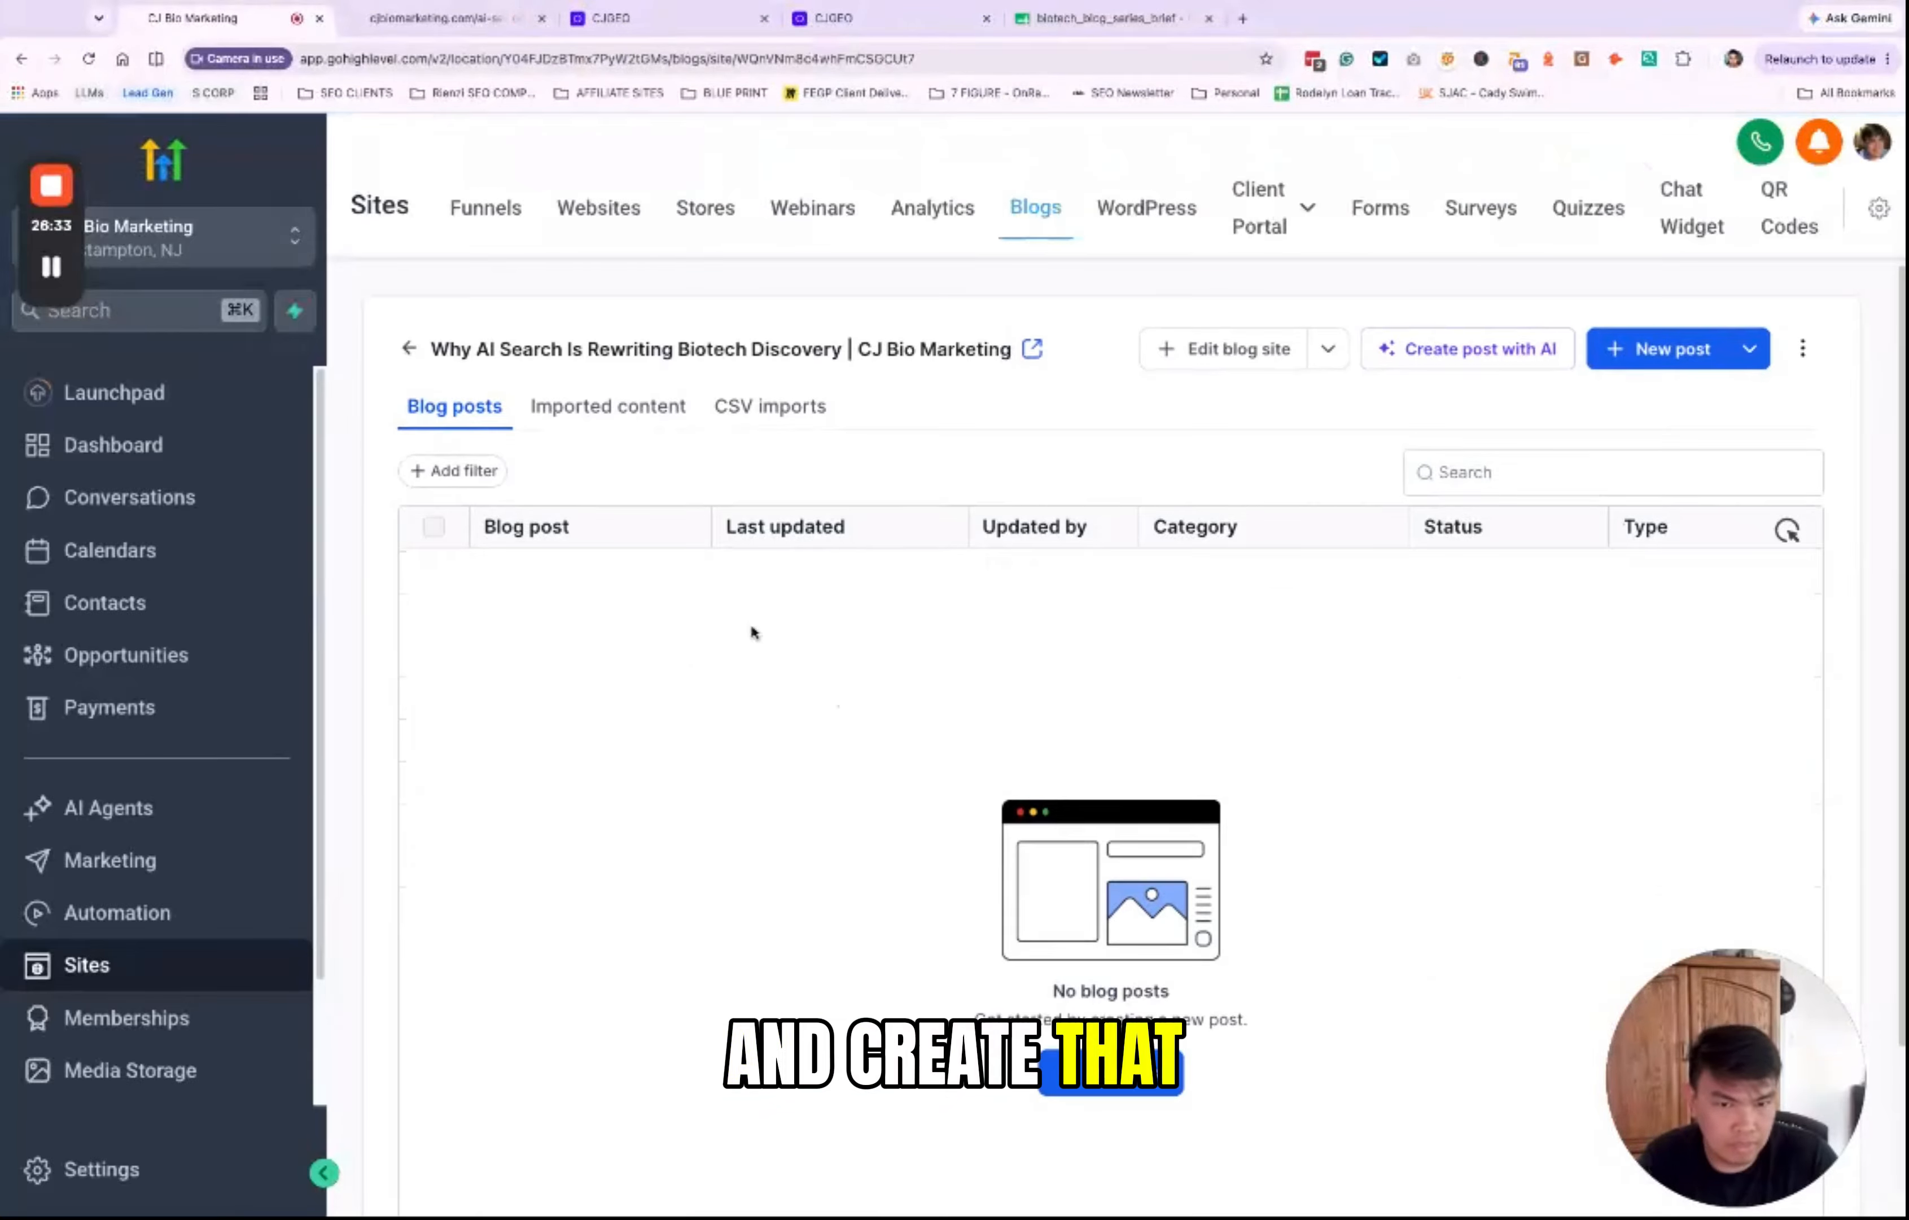
pyautogui.click(411, 353)
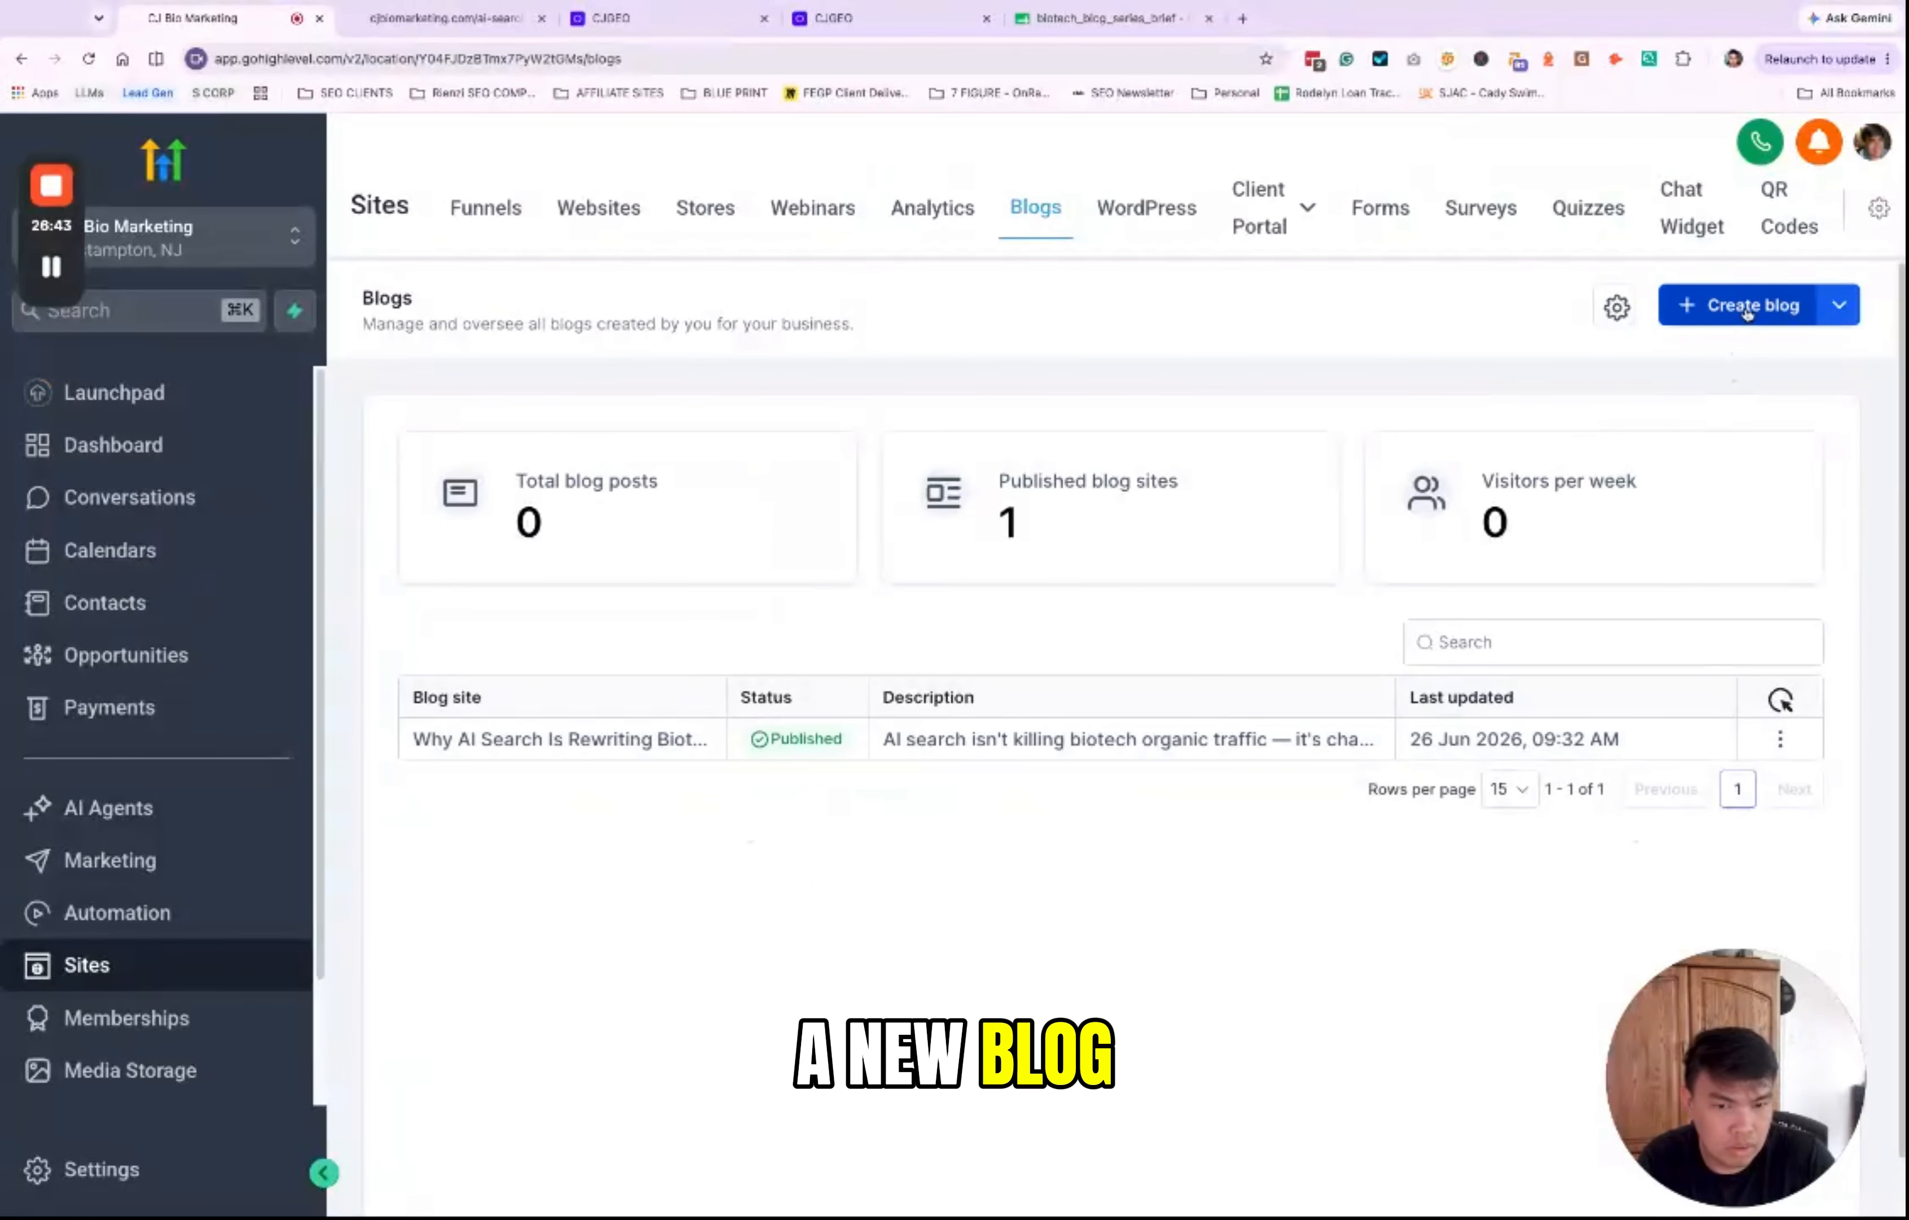
pyautogui.click(1681, 321)
pyautogui.click(1355, 499)
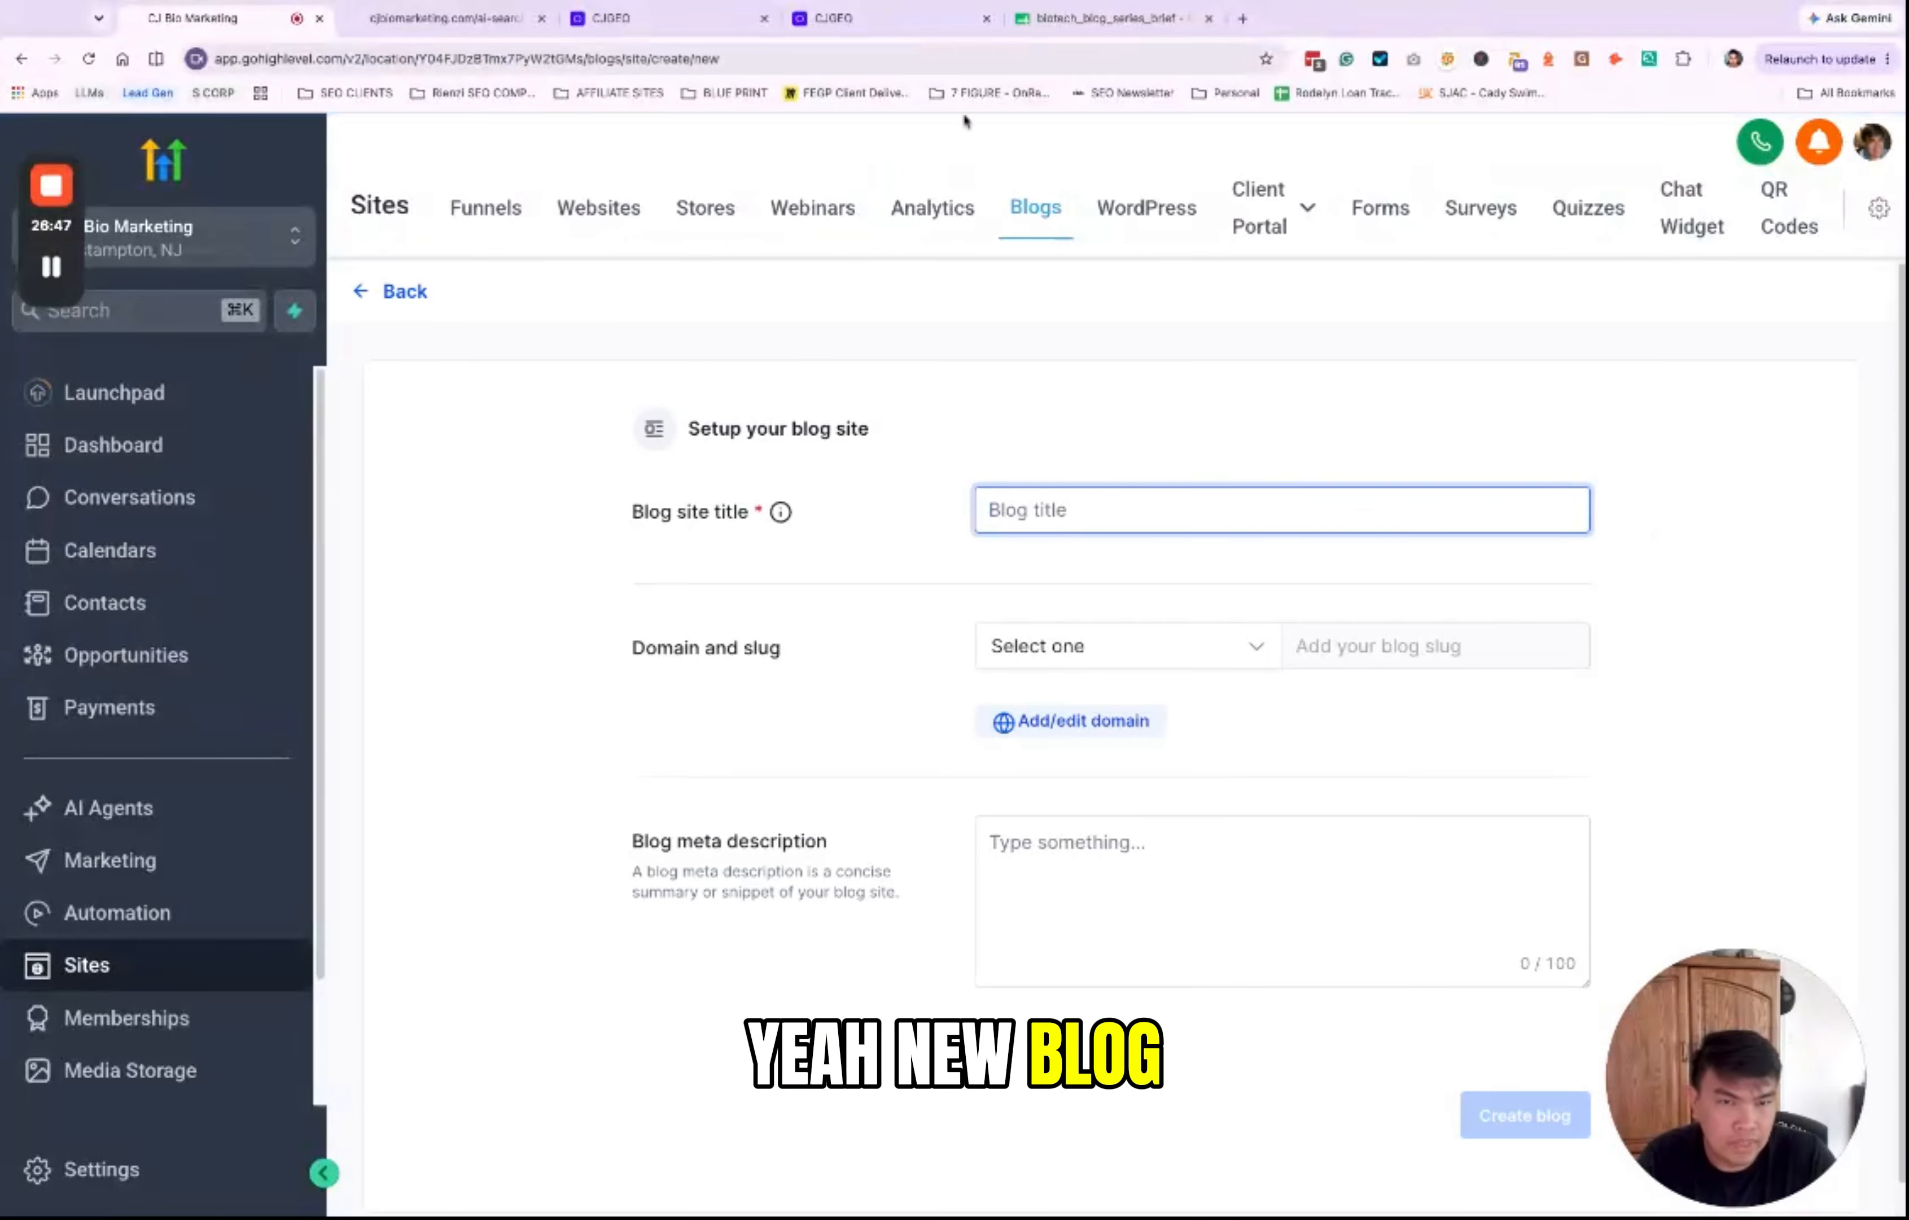
# Step: Copy blog post 2's title from biotech_blog_series_brief into the blog site title: "Inside an AI Answer: How LLMs Choose What to Cite"
pyautogui.click(1091, 17)
pyautogui.click(337, 436)
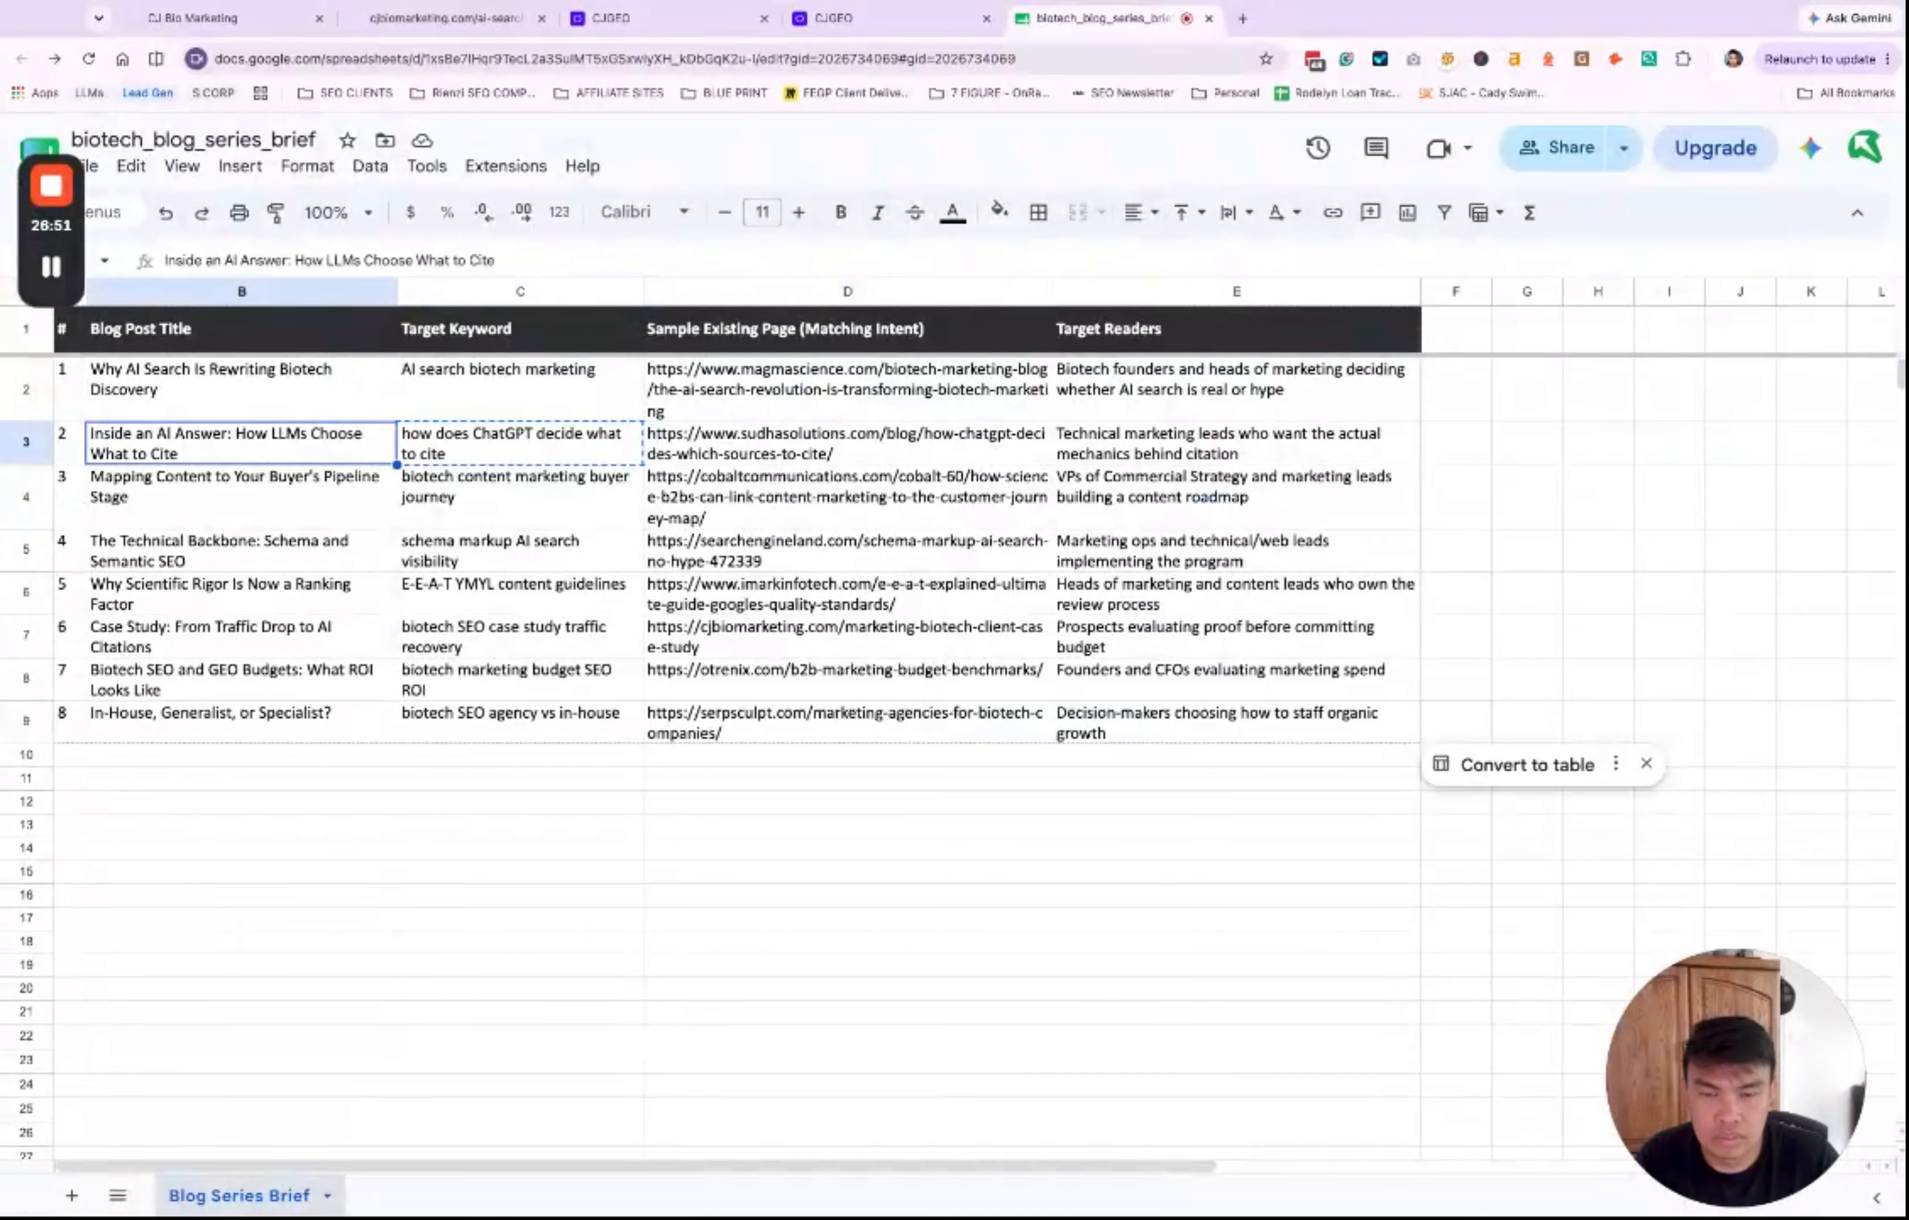
pyautogui.click(446, 17)
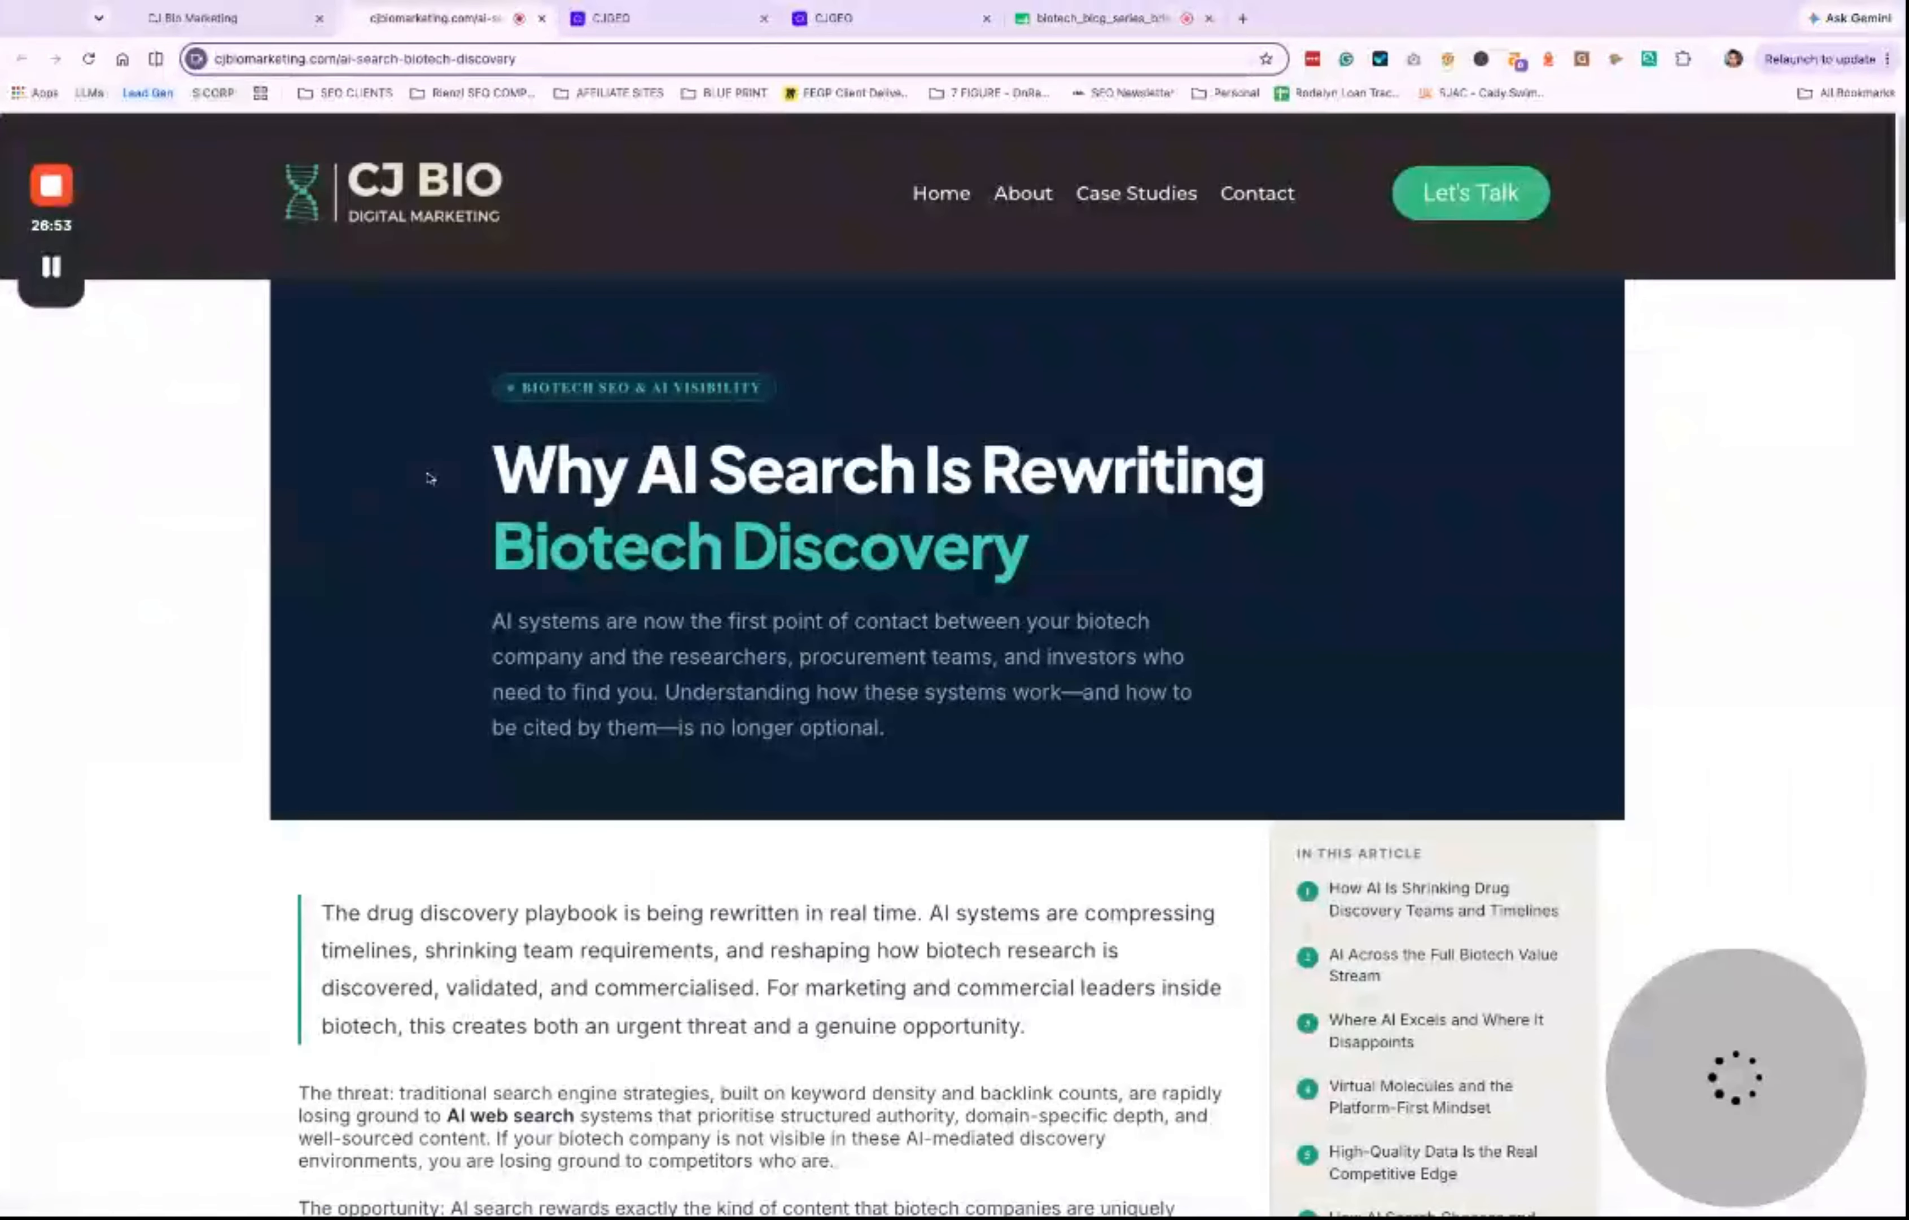
pyautogui.hotkey('ctrl', 'Tab')
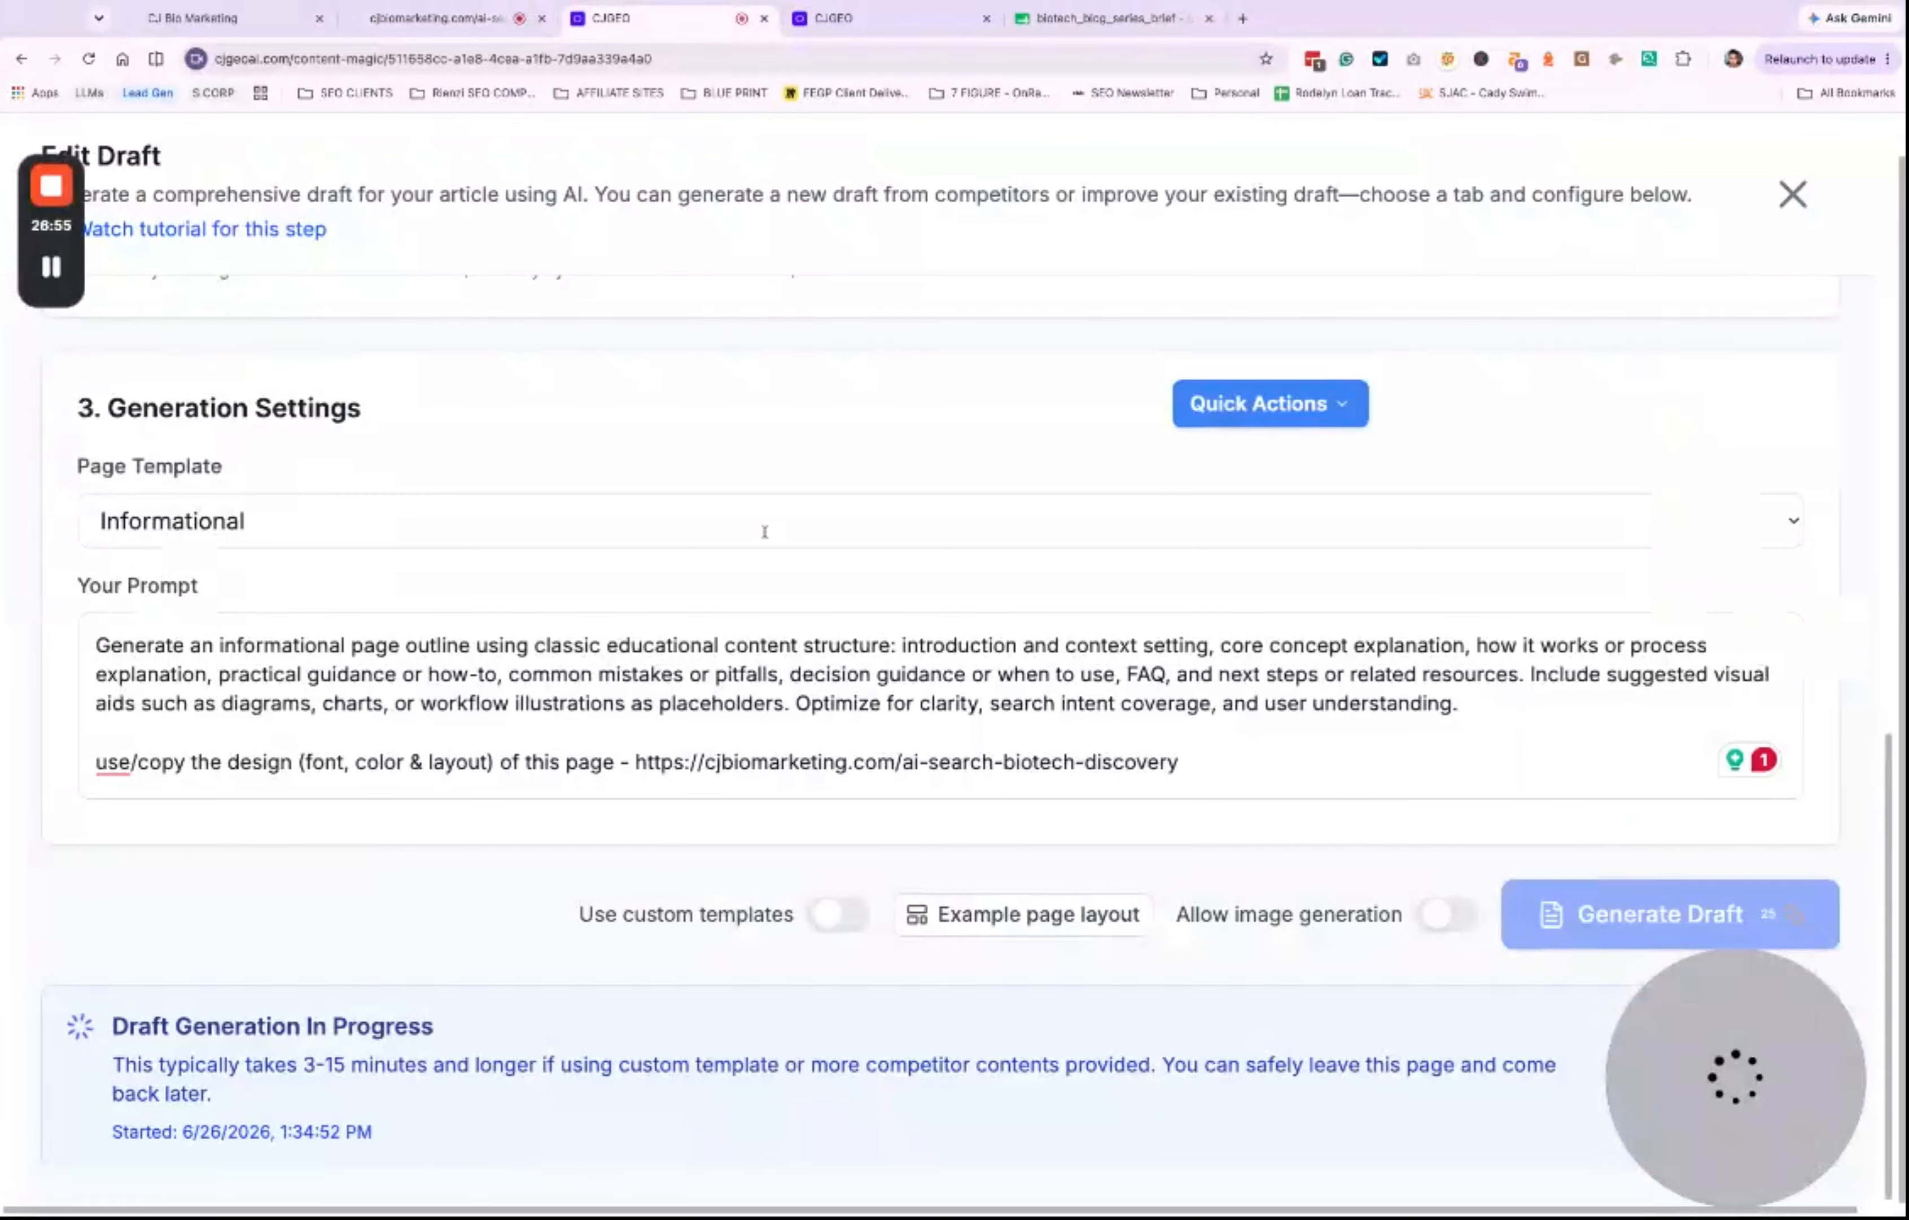
pyautogui.hotkey('ctrl', 'shift', 'Tab')
pyautogui.hotkey('ctrl', 'shift', 'Tab')
pyautogui.write('Inside an AI Answer: How LLMs Choose What to Cite')
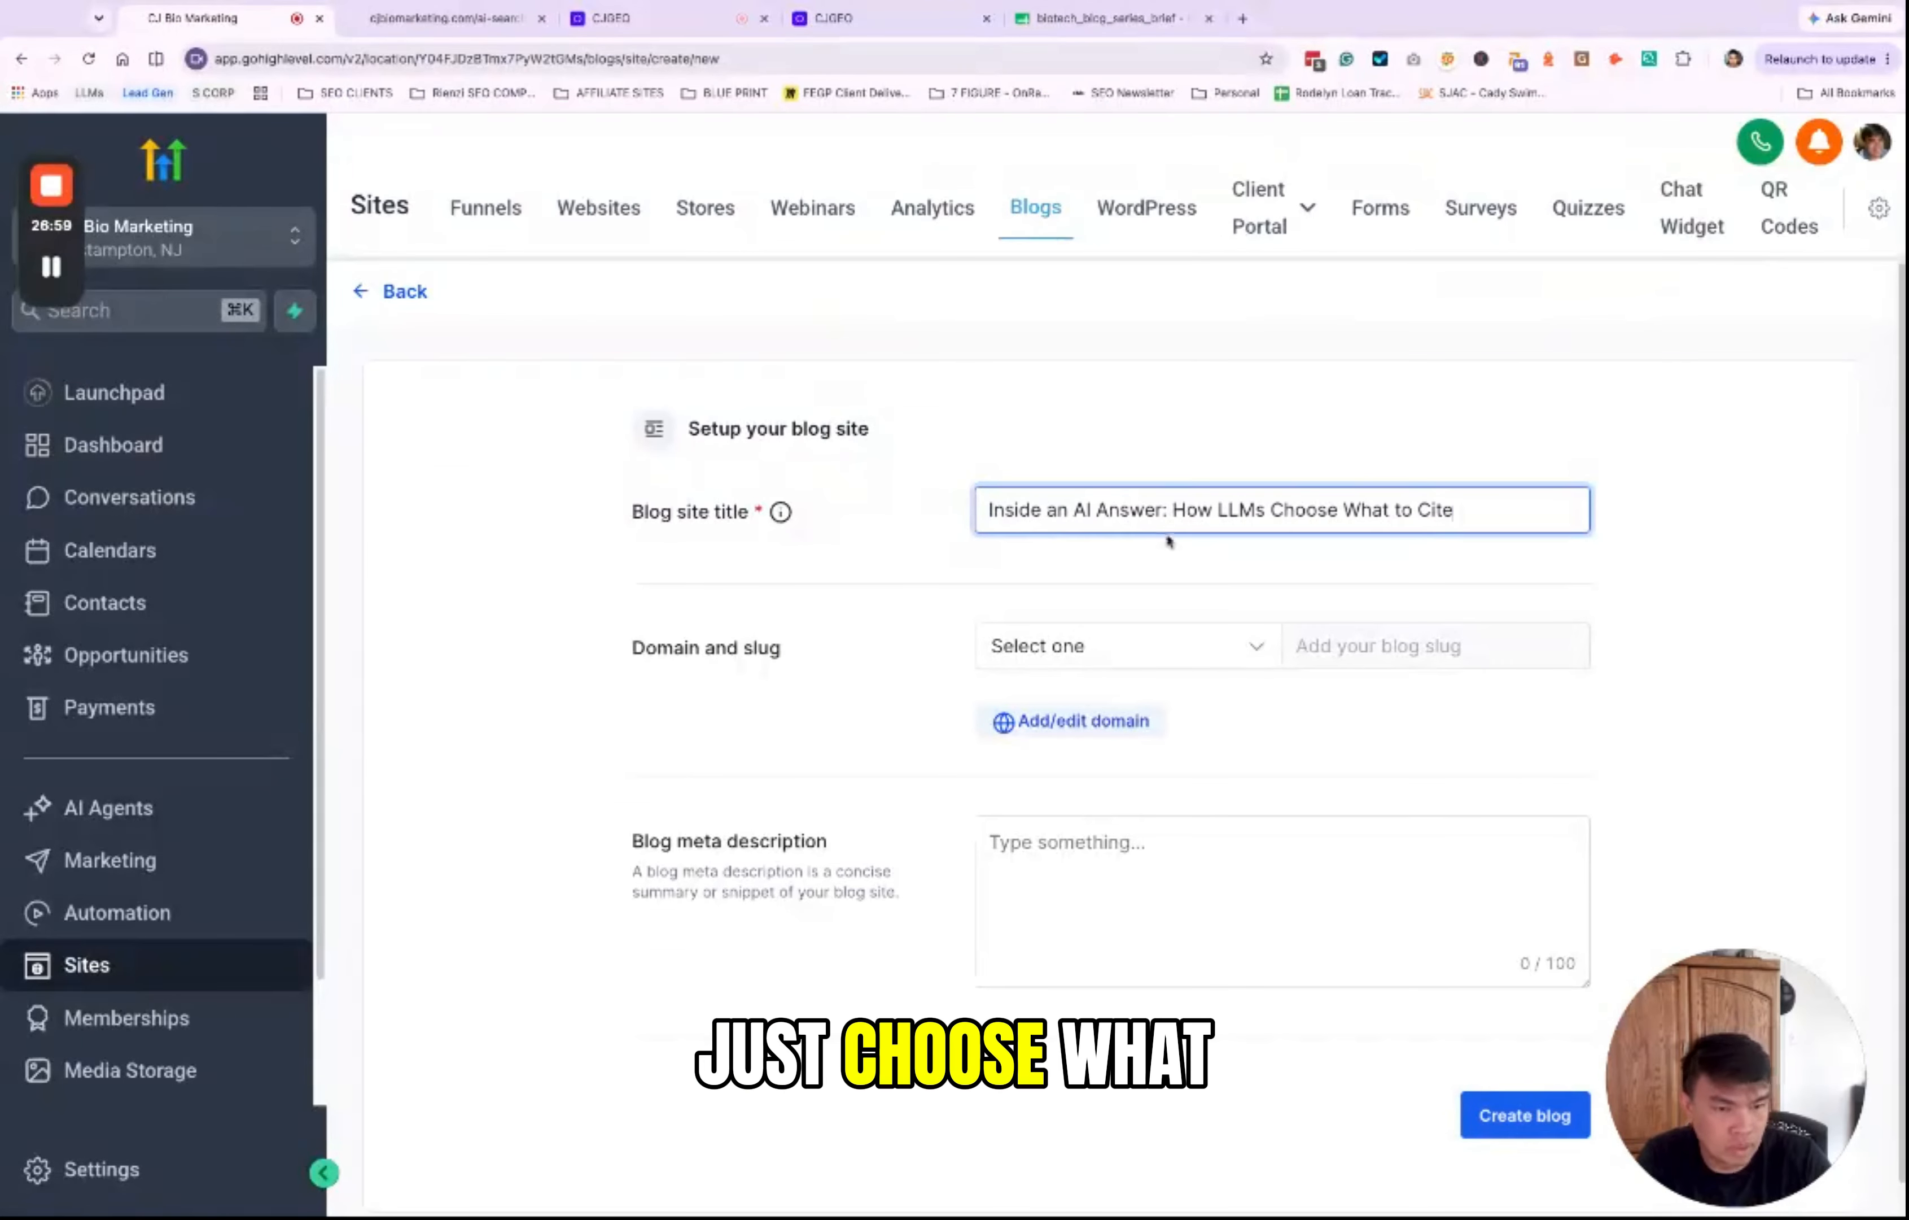
# Step: Choose the domain cjbiomarketing.com and fill the slug with the title's second part, "How LLMs Choose What to Cite"
pyautogui.click(1206, 656)
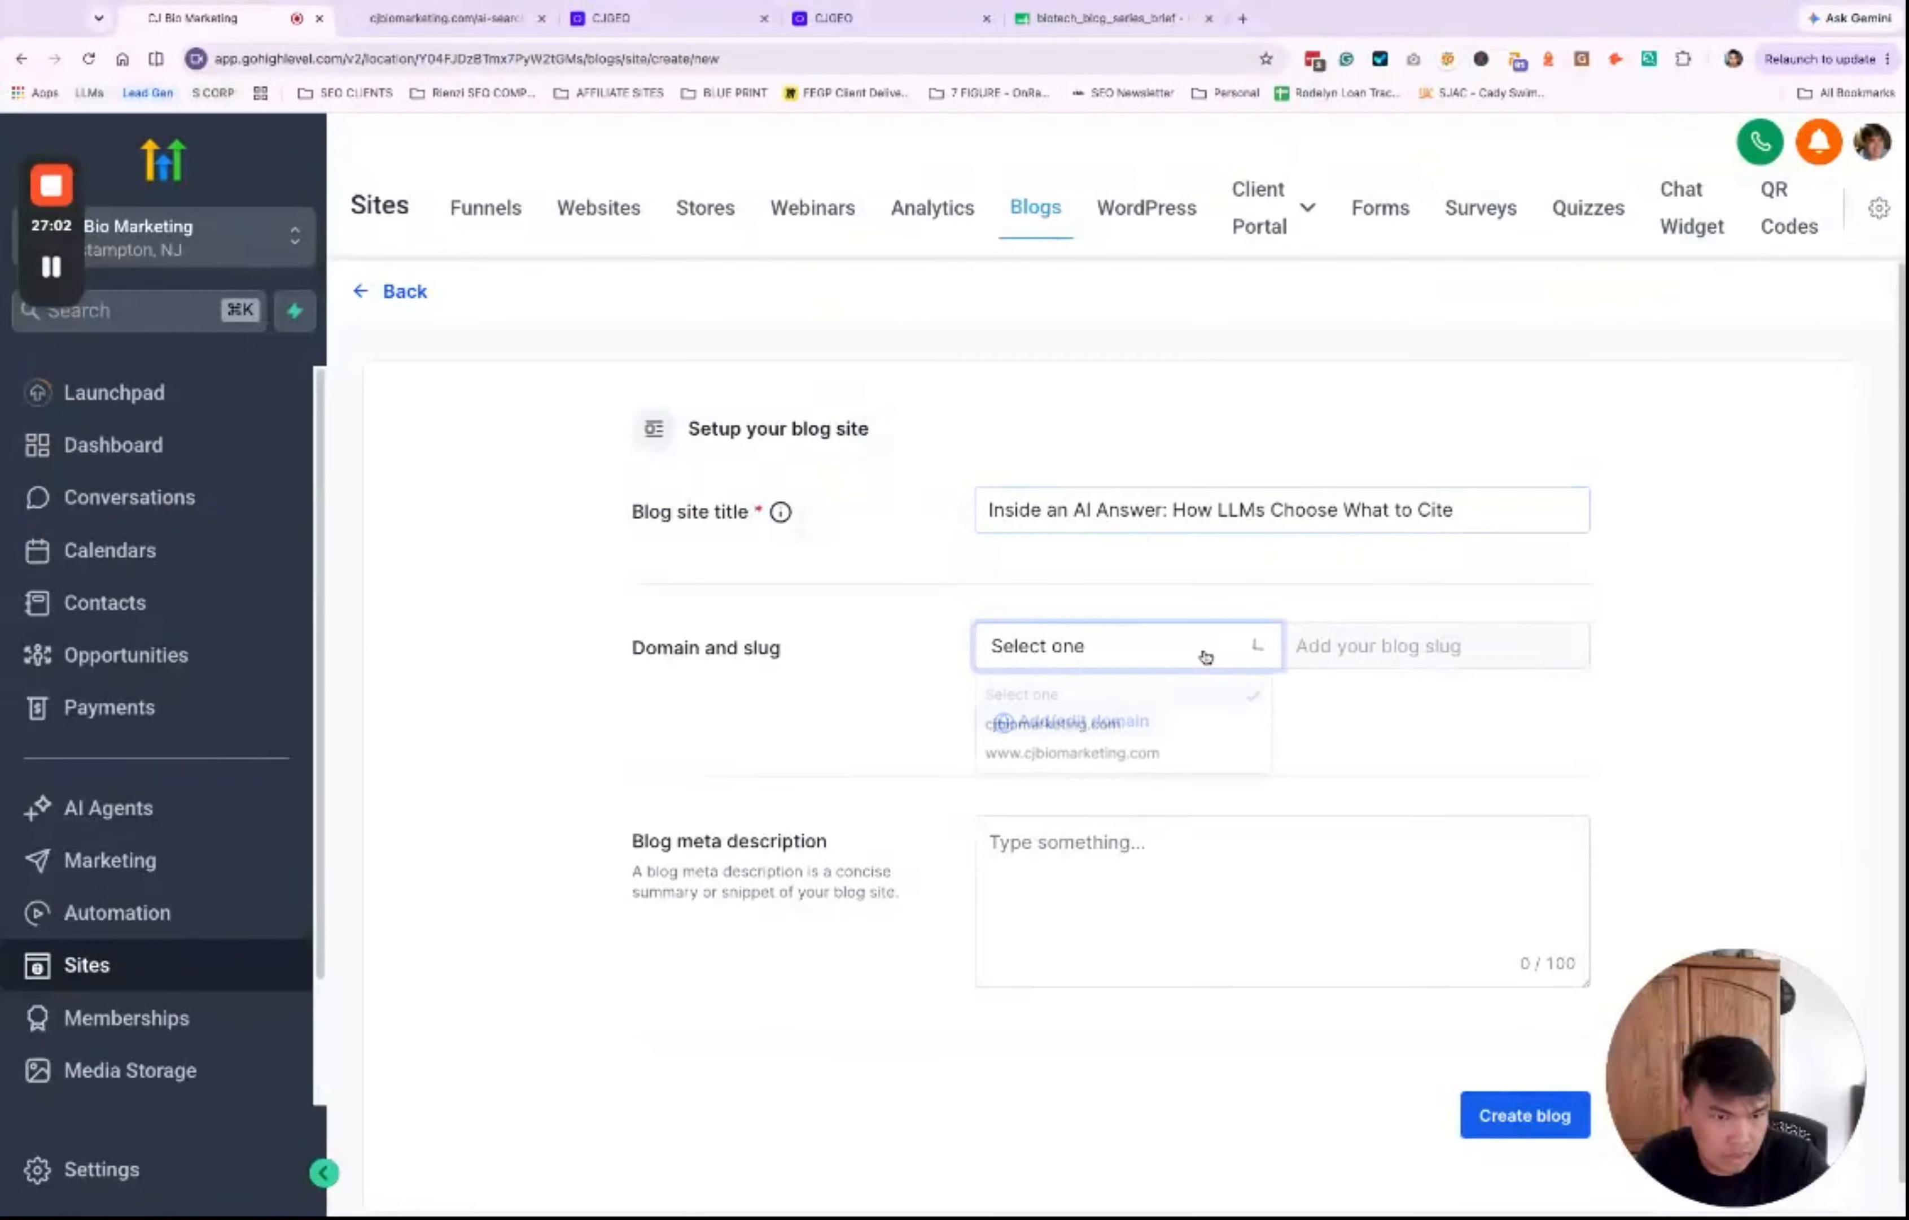
pyautogui.click(1165, 726)
pyautogui.click(1384, 638)
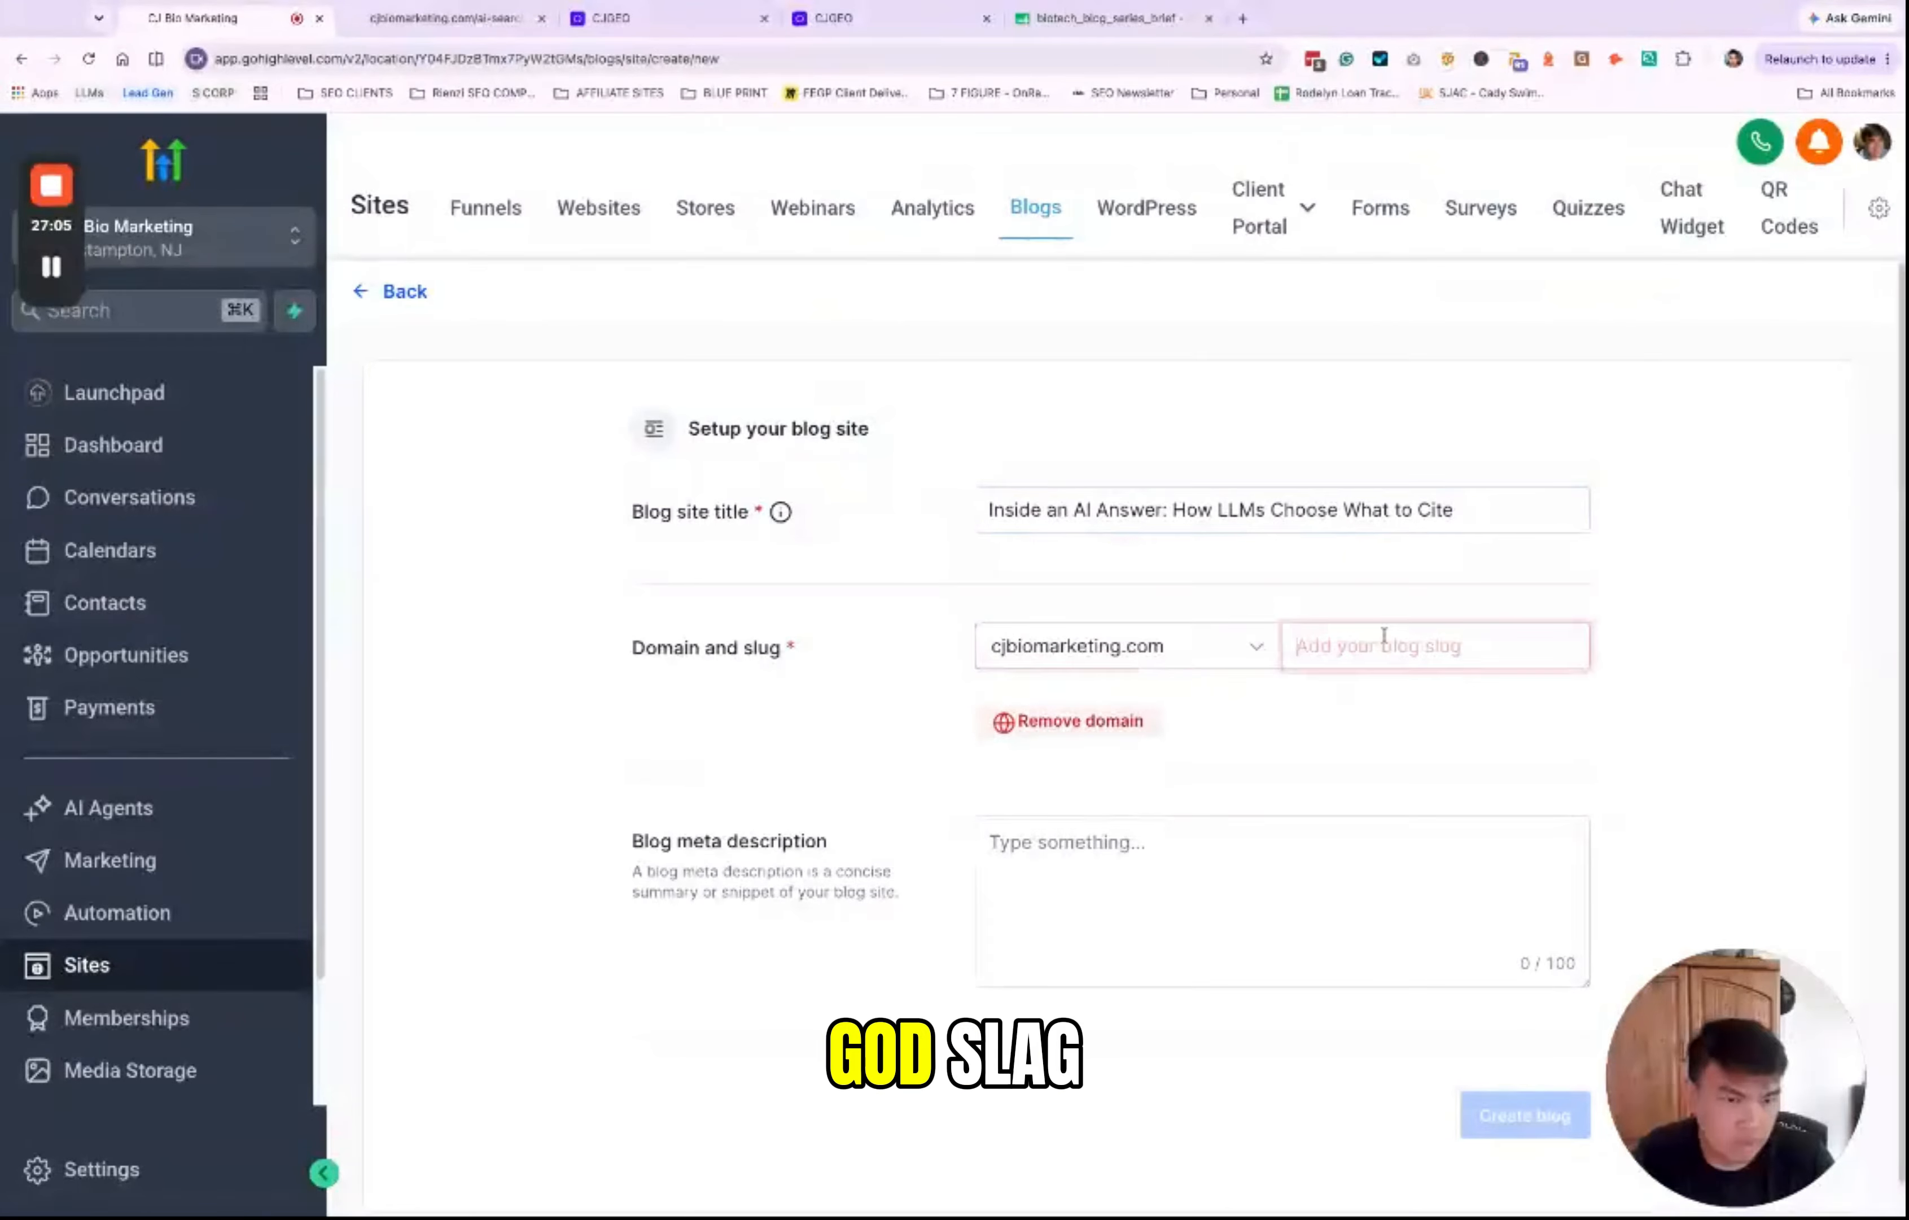
pyautogui.moveTo(1174, 509); pyautogui.dragTo(1456, 509)
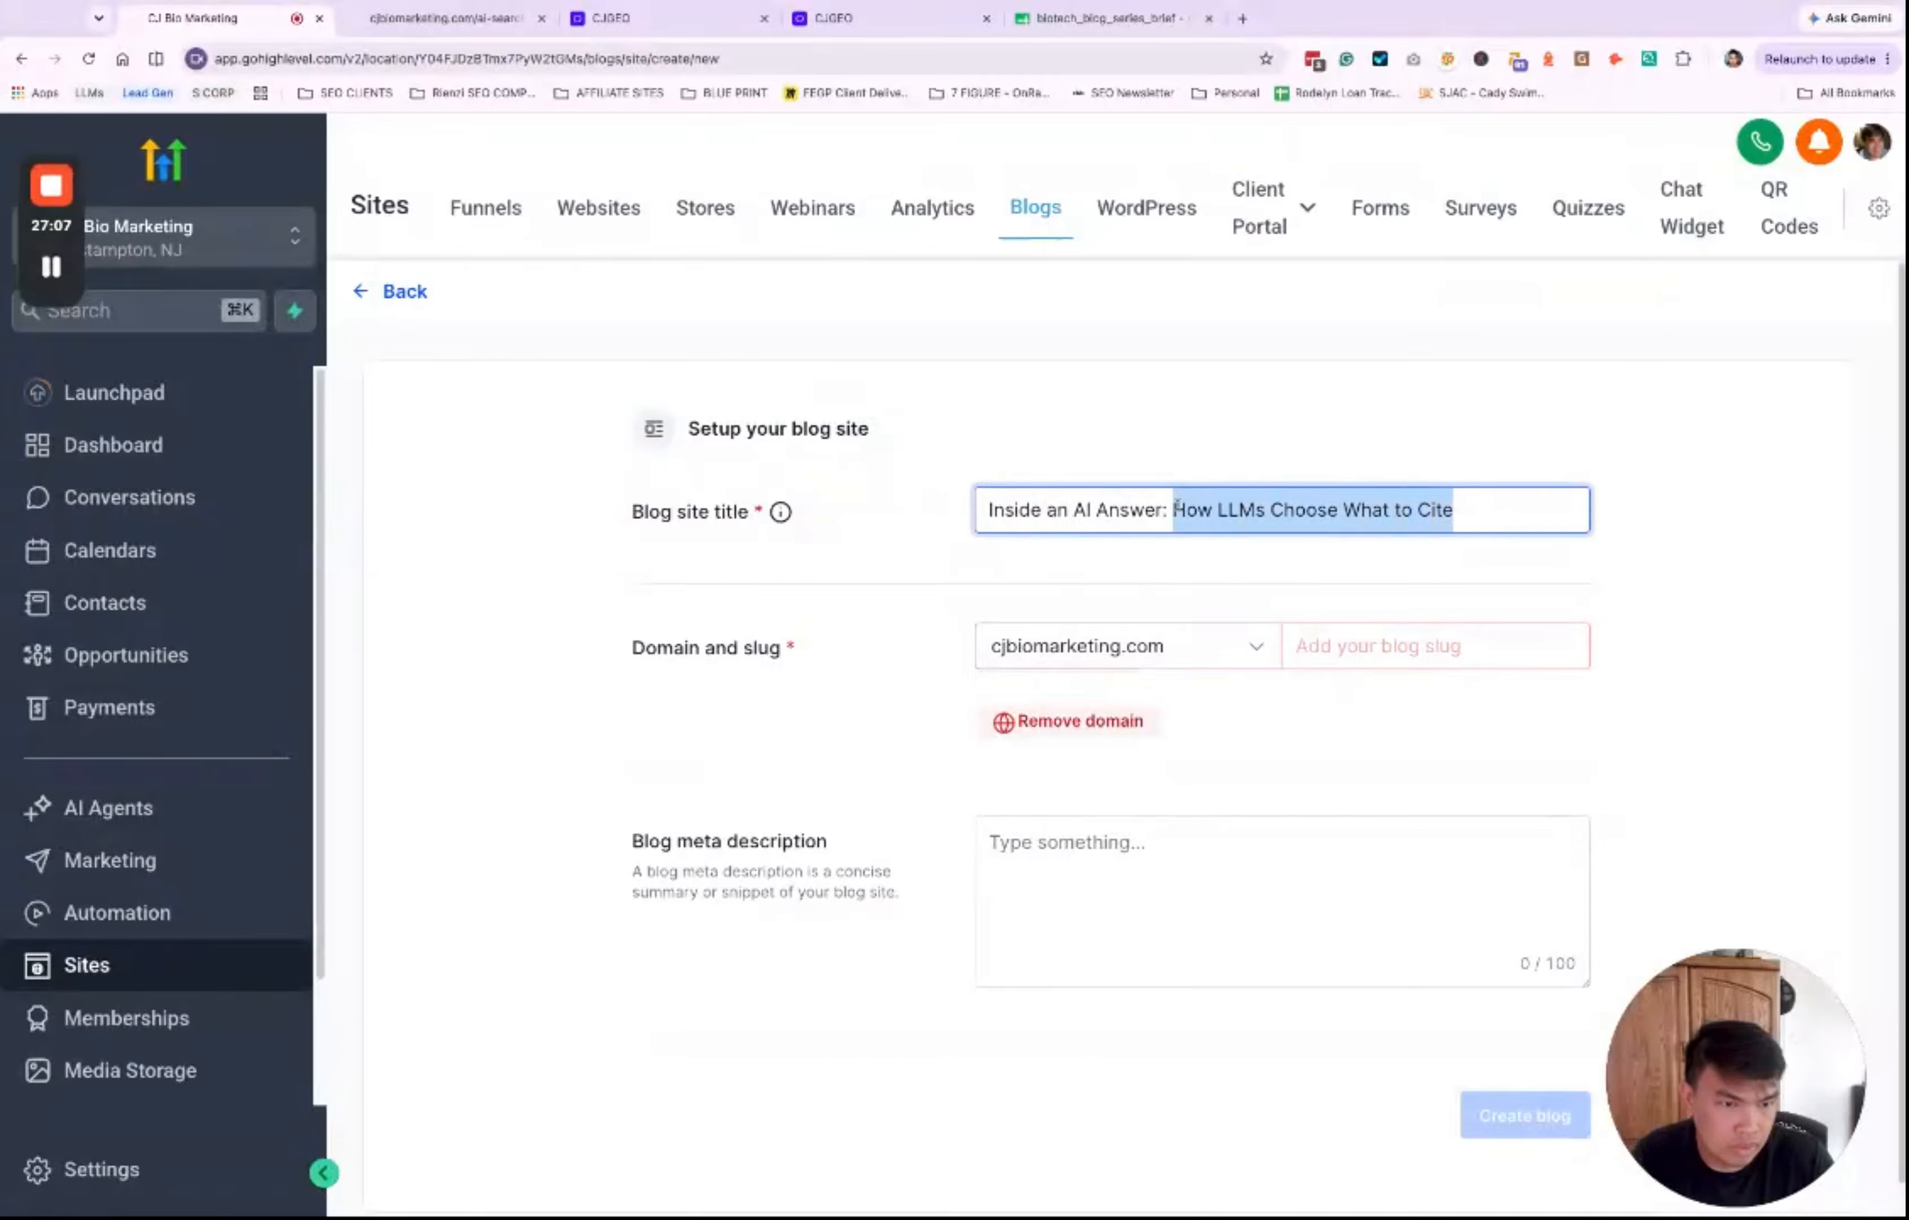
pyautogui.press('super+c')
pyautogui.click(1405, 638)
pyautogui.press('super+v')
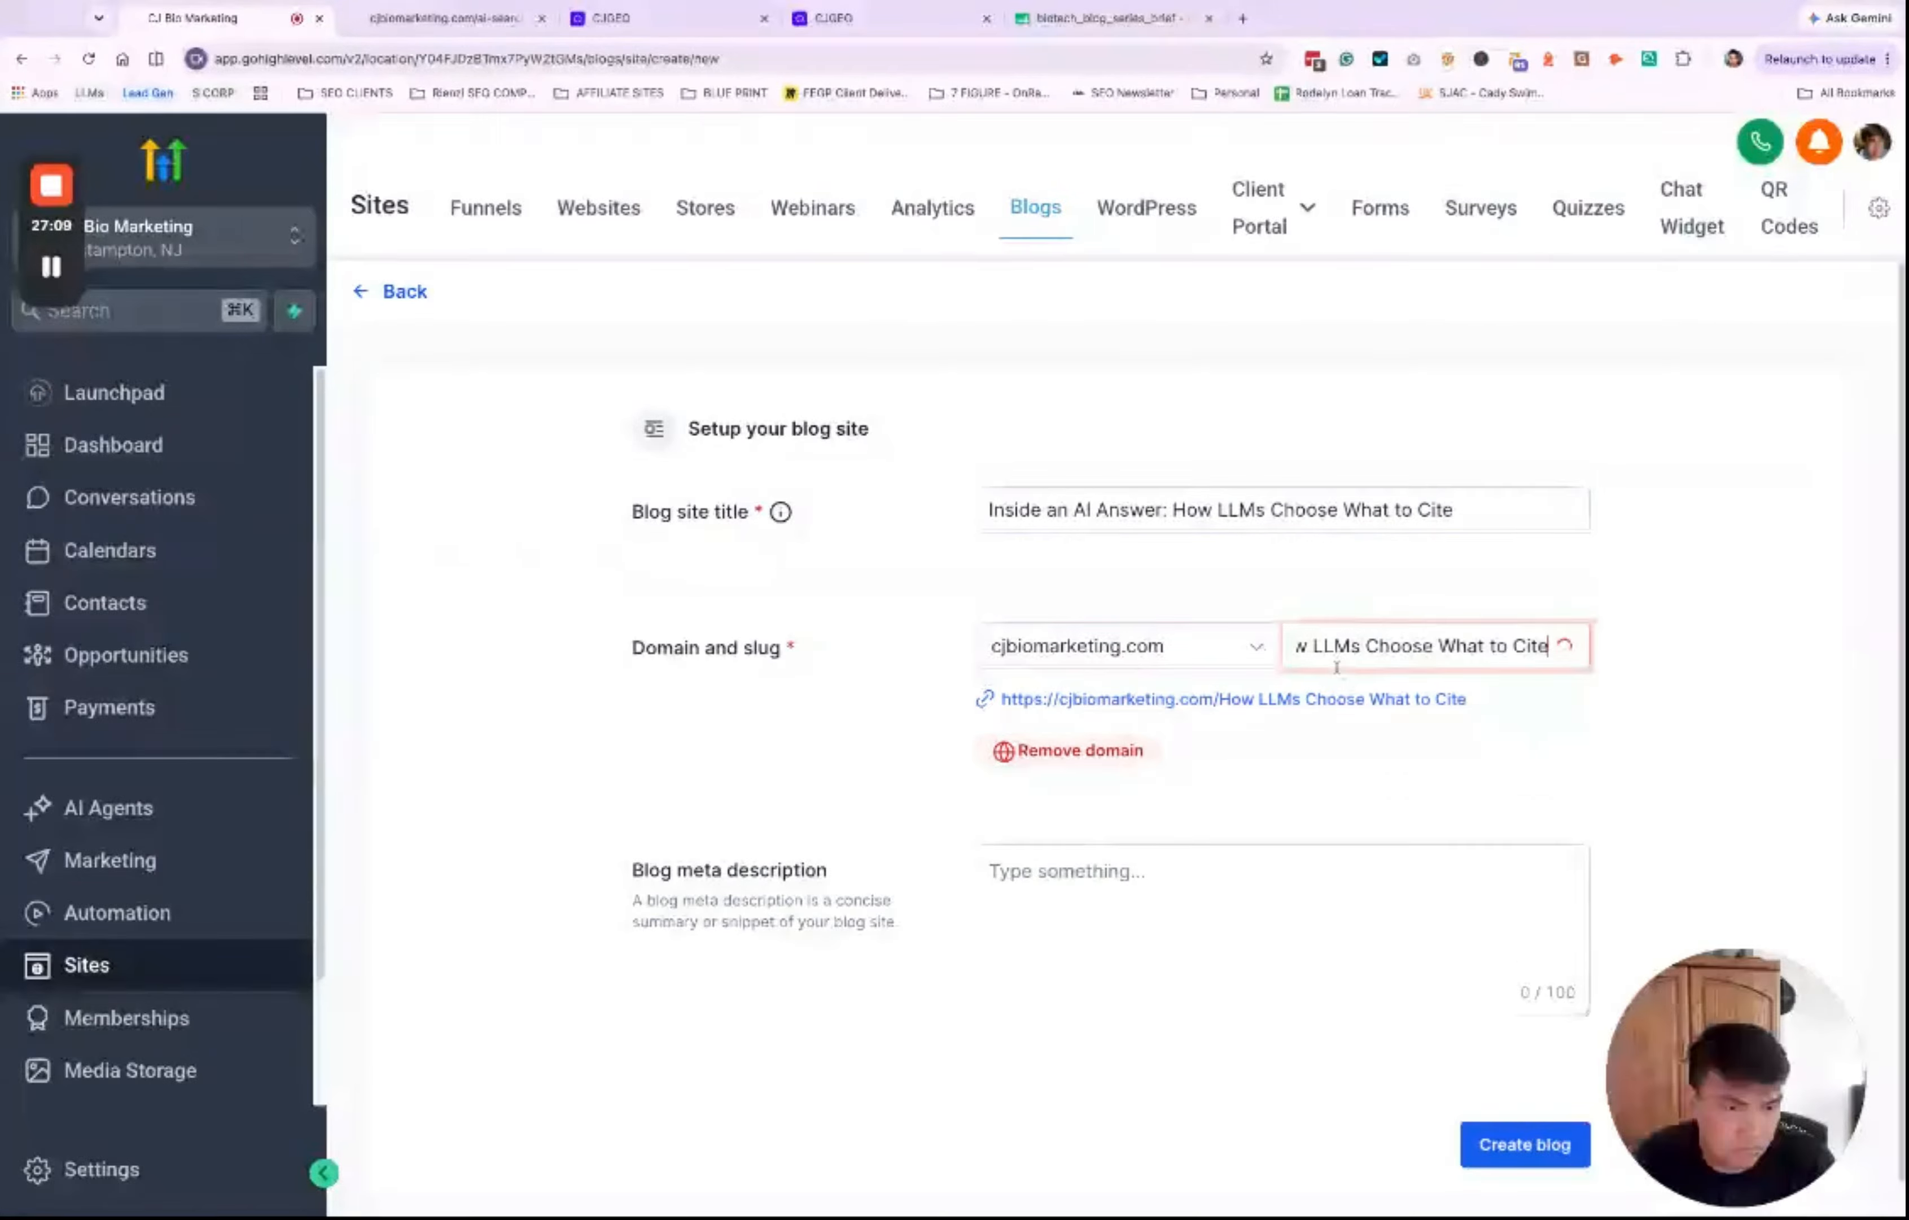
# Step: Rewrite the opening words of the blog slug in lowercase, hyphenated form as "how-llms-"
pyautogui.moveTo(1333, 650); pyautogui.dragTo(1328, 638)
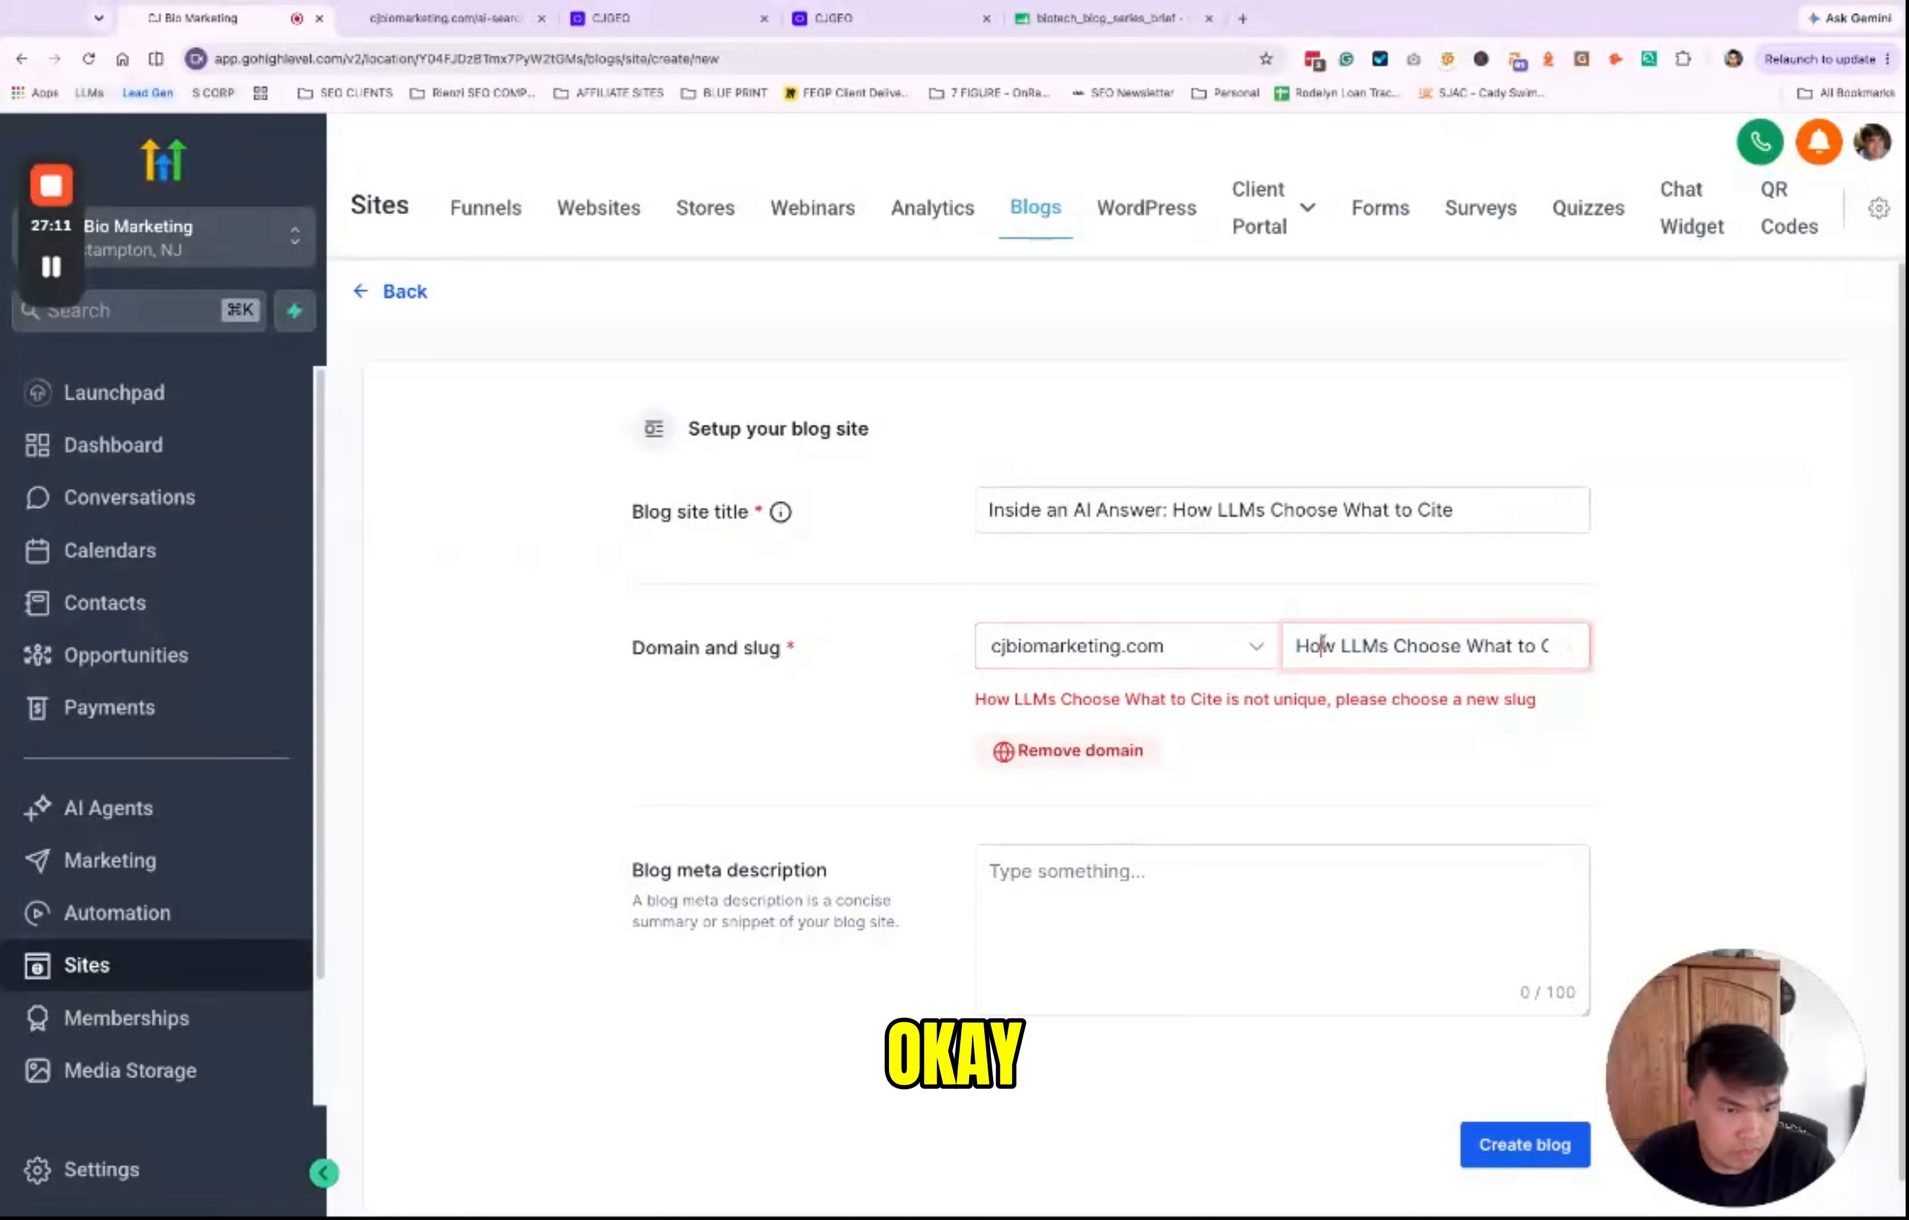
pyautogui.click(1304, 635)
pyautogui.write('h')
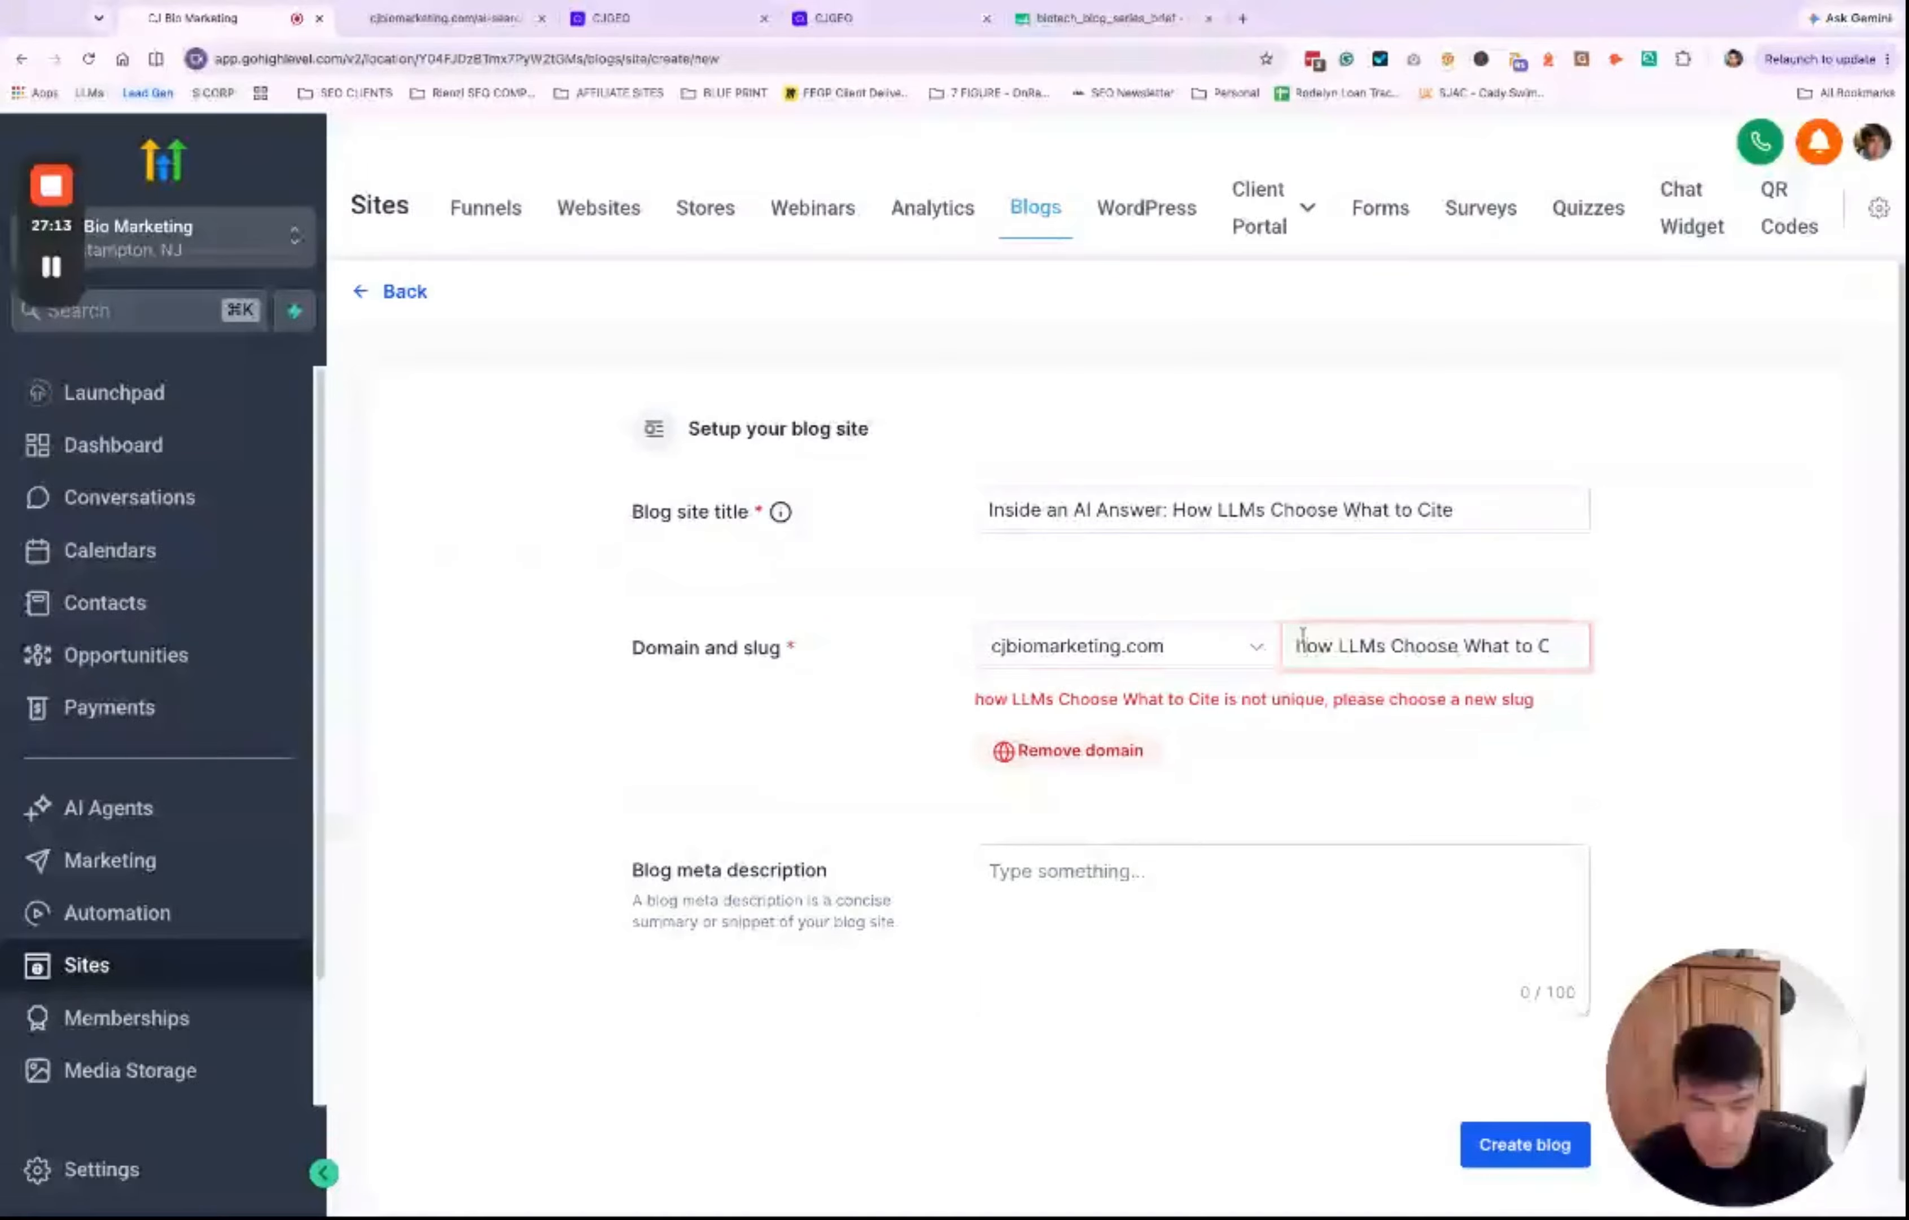
pyautogui.press('BackSpace')
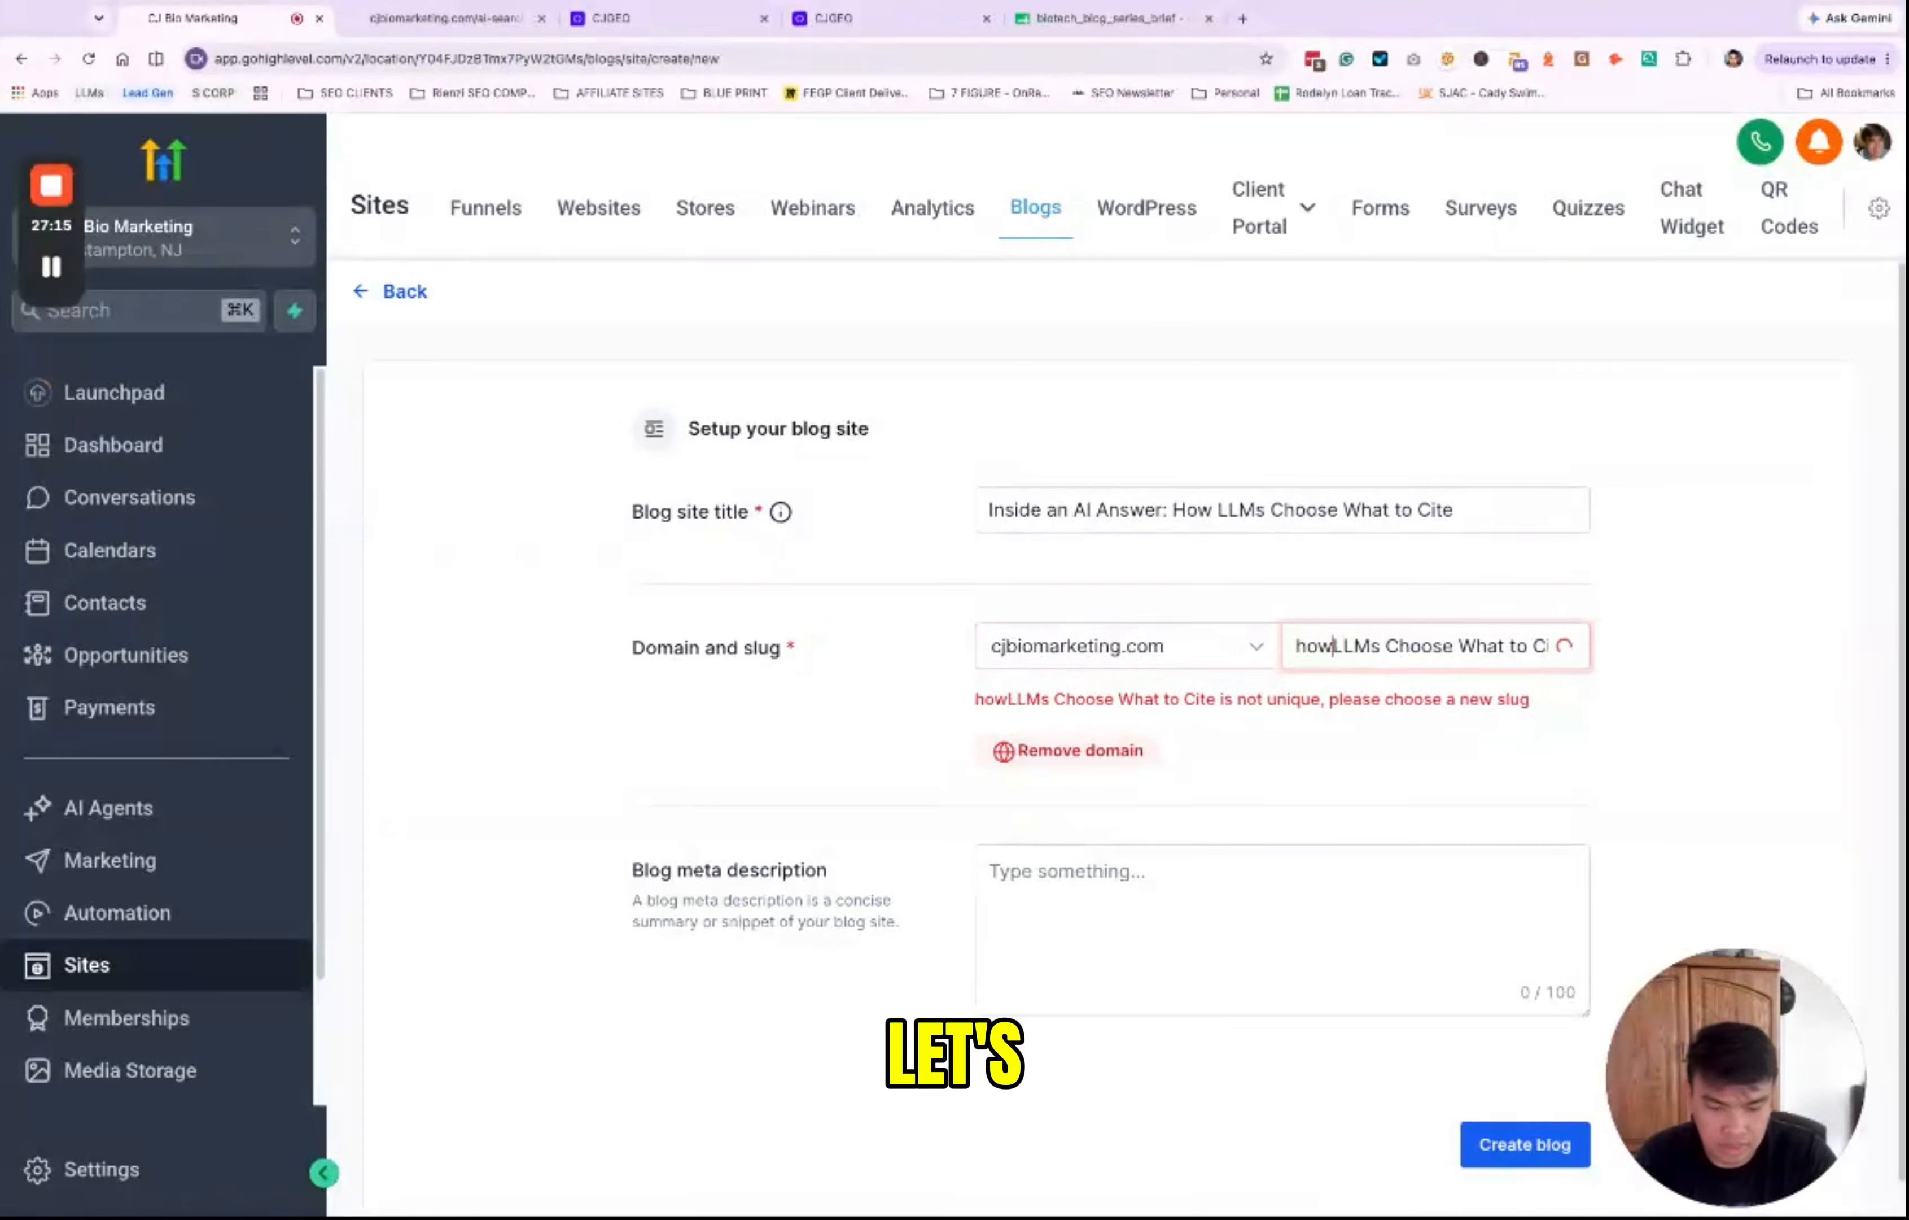
pyautogui.write('-llm')
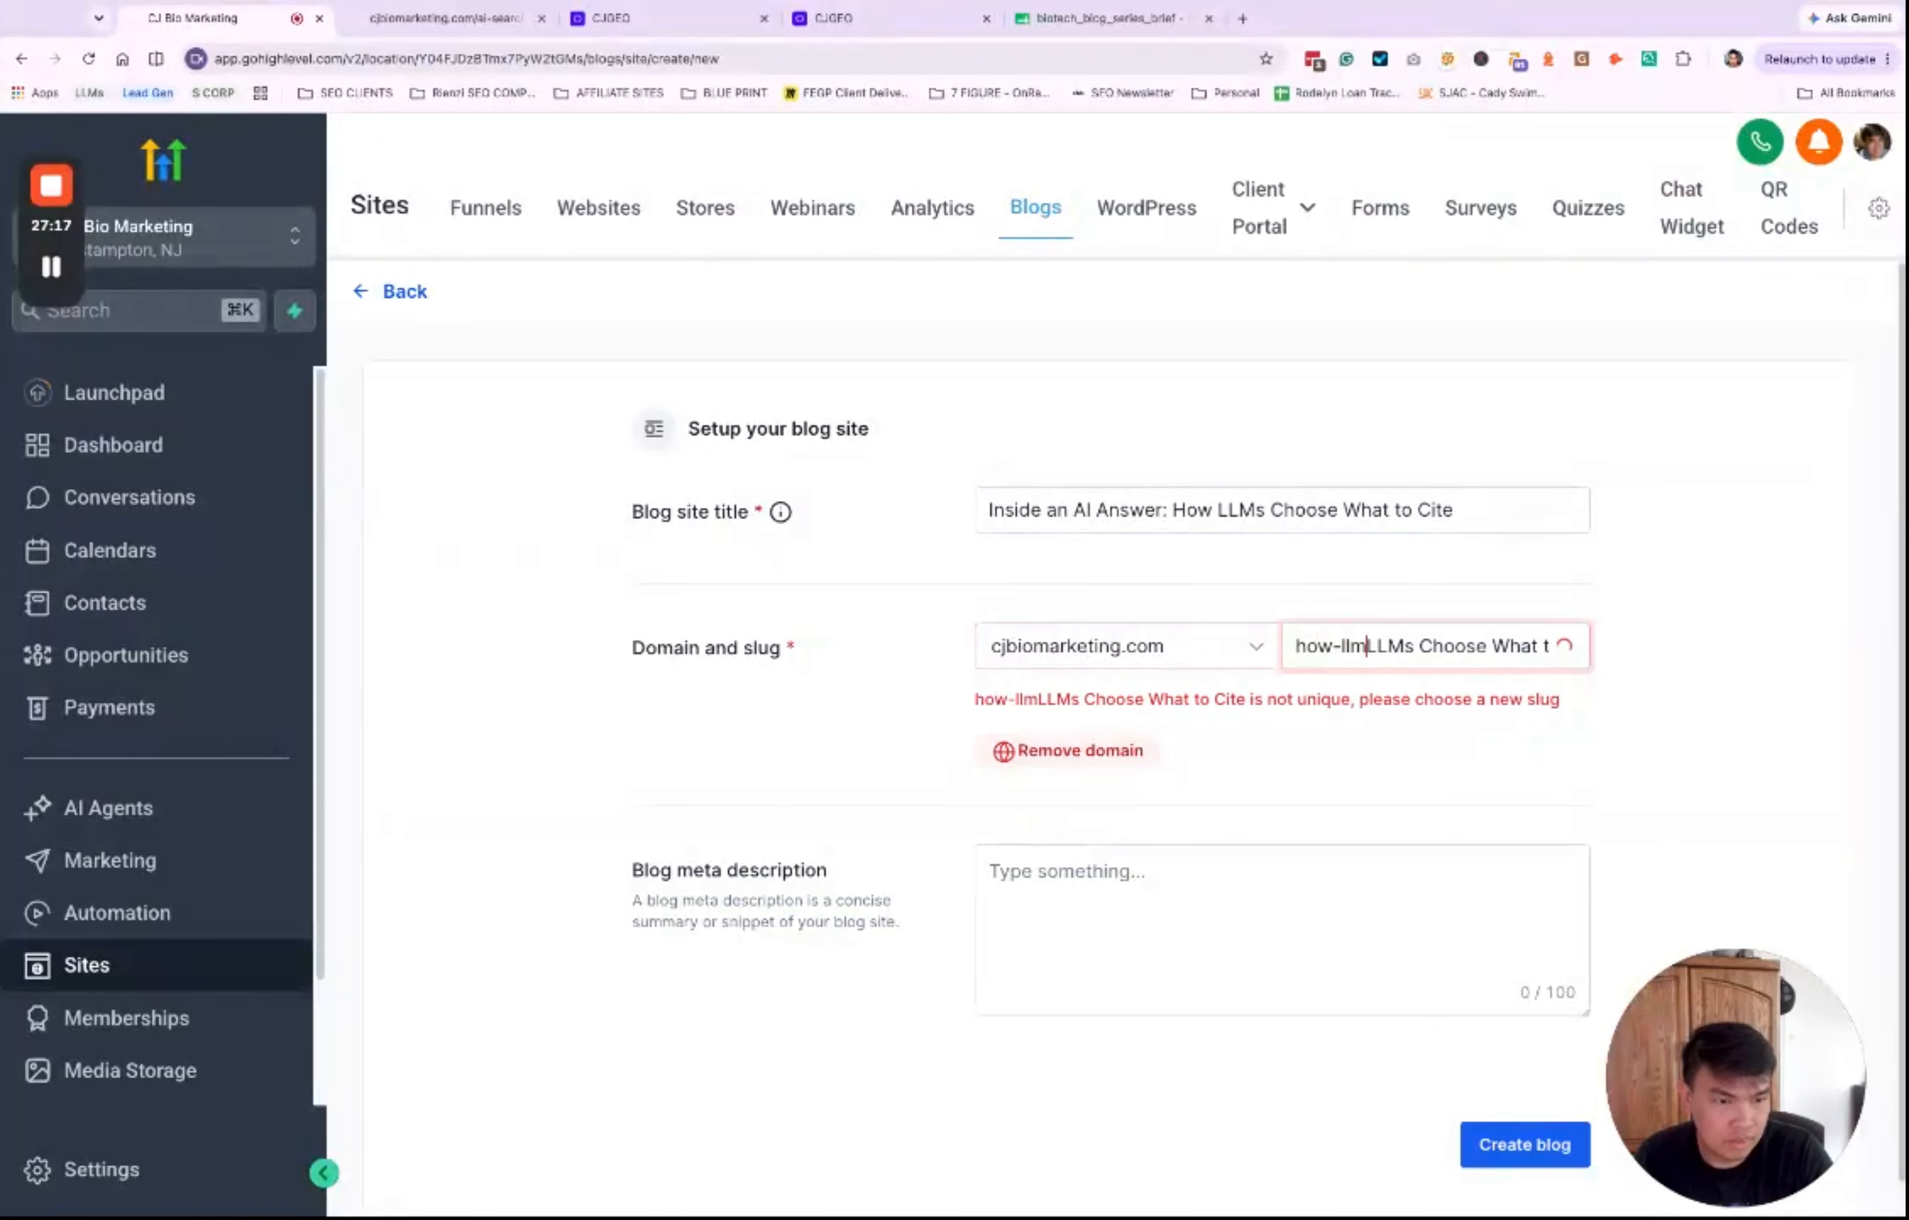
pyautogui.write('s-')
pyautogui.hotkey('shift', 'Right')
pyautogui.hotkey('shift', 'Right')
pyautogui.hotkey('shift', 'Right')
pyautogui.hotkey('shift', 'Right')
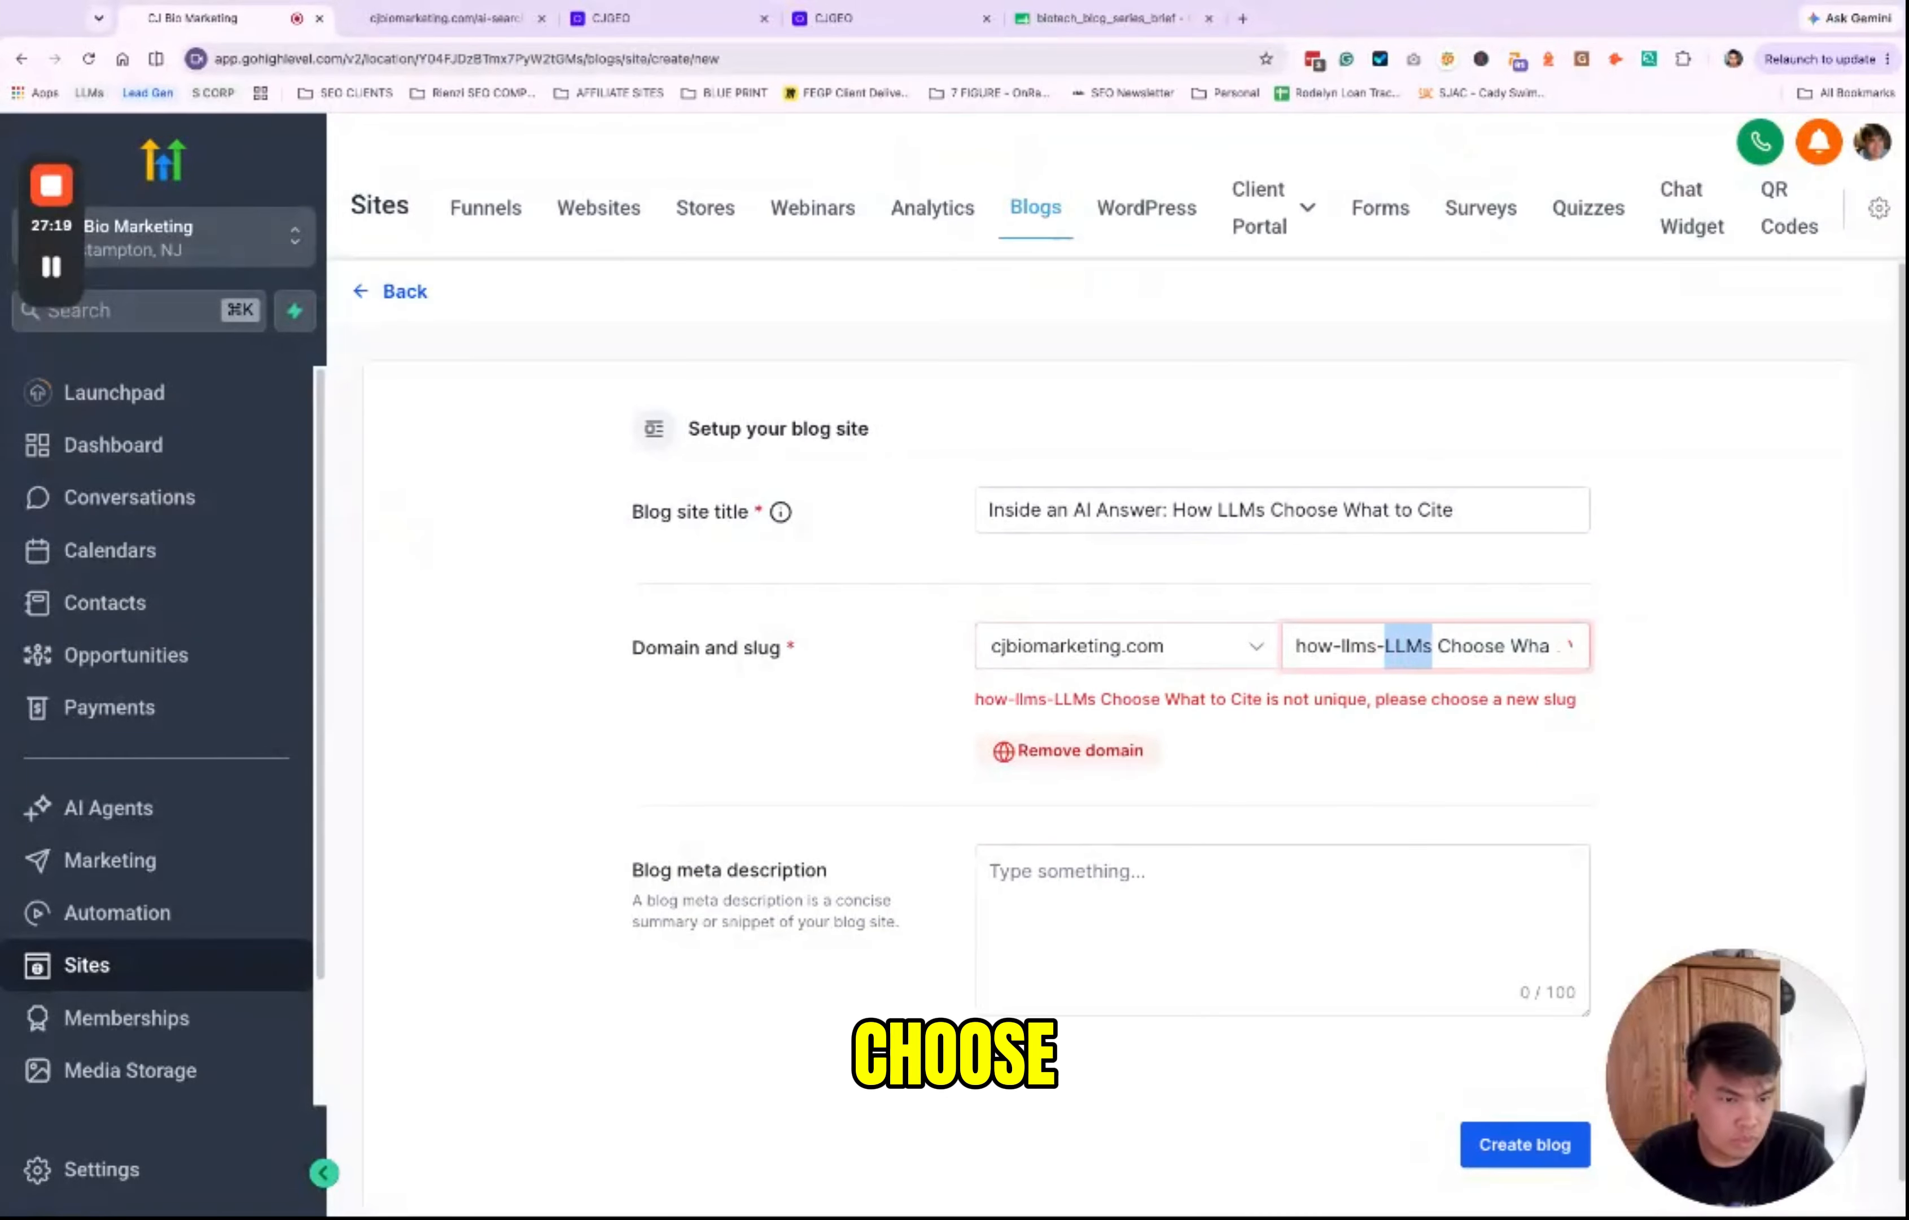
pyautogui.write('-')
pyautogui.press('Delete')
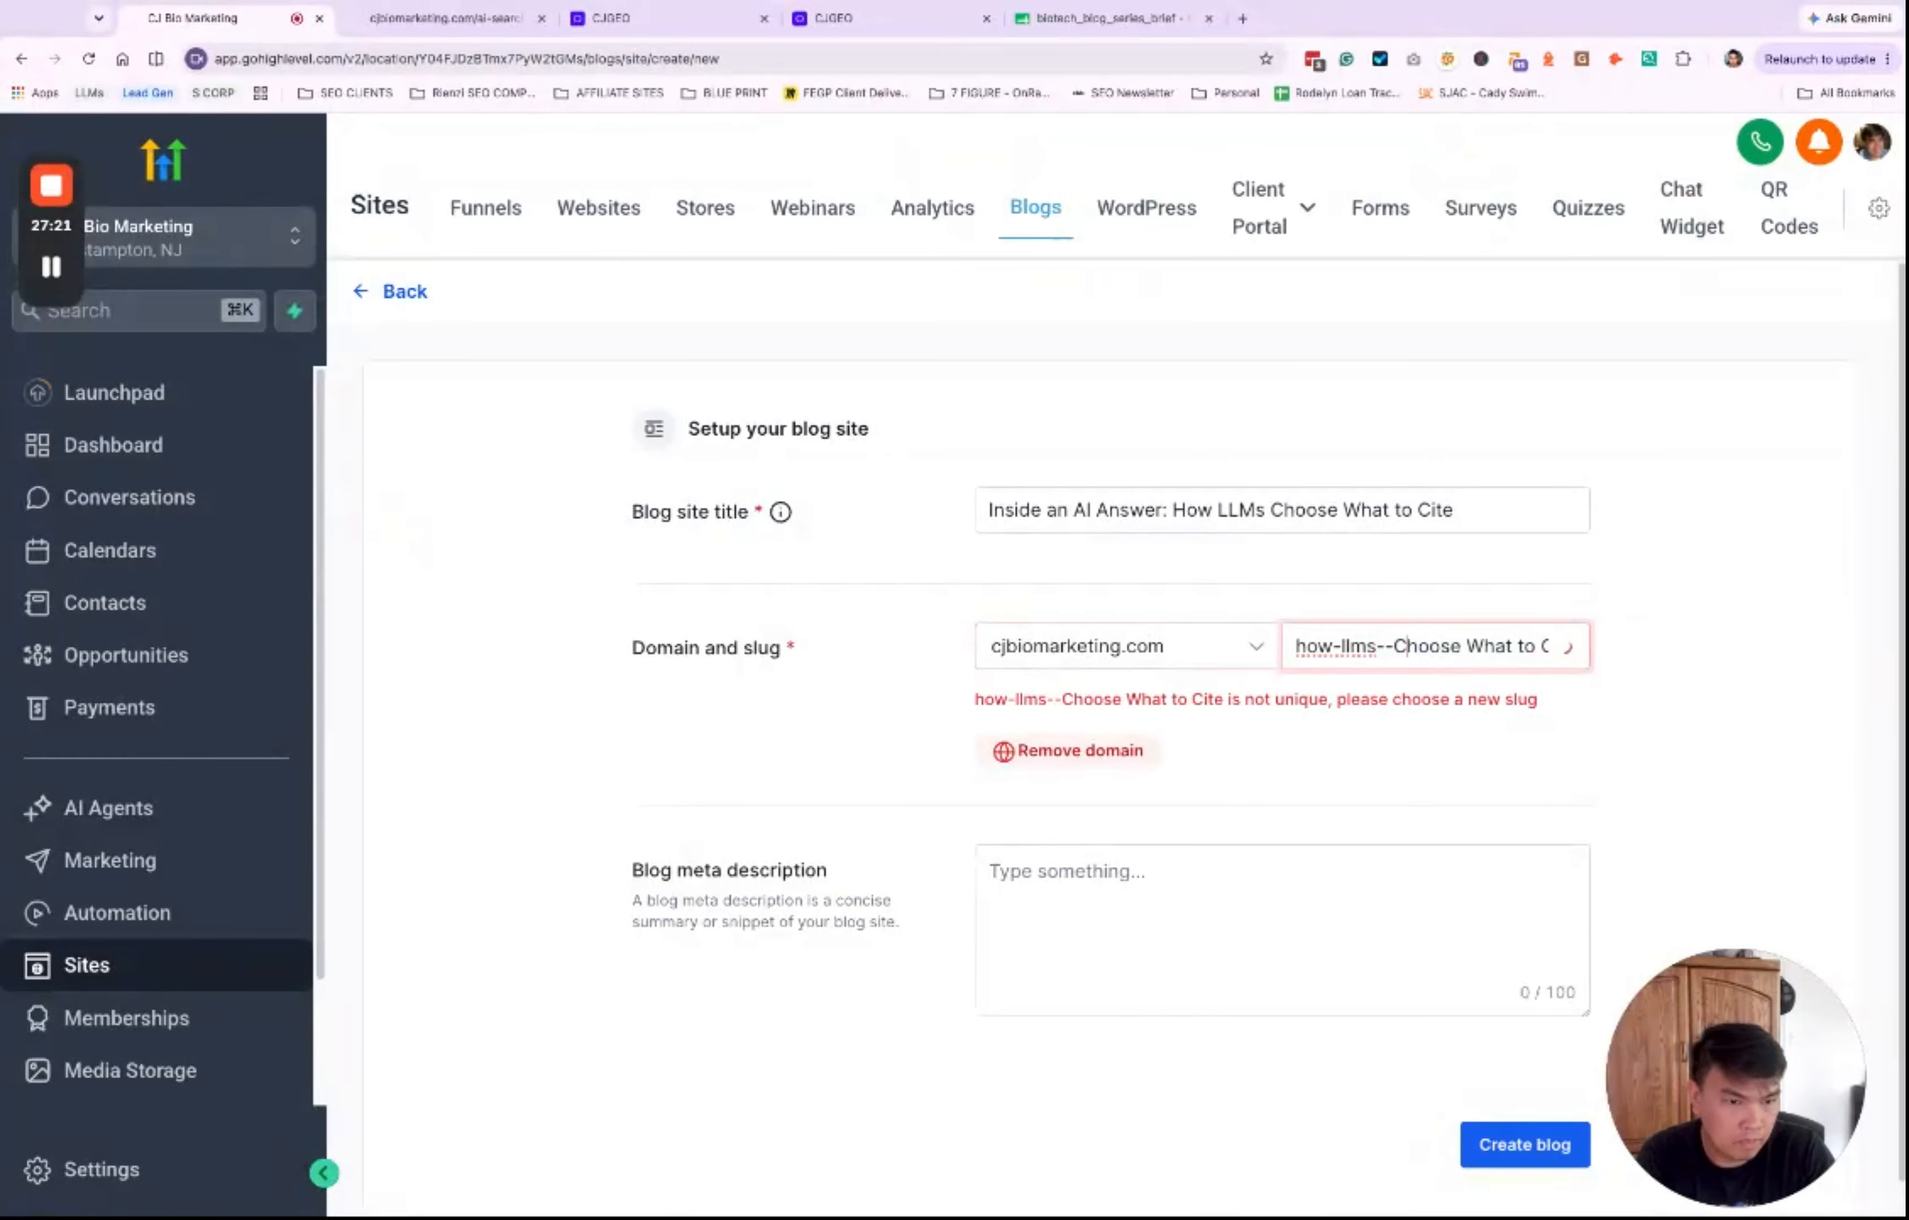
pyautogui.press('BackSpace')
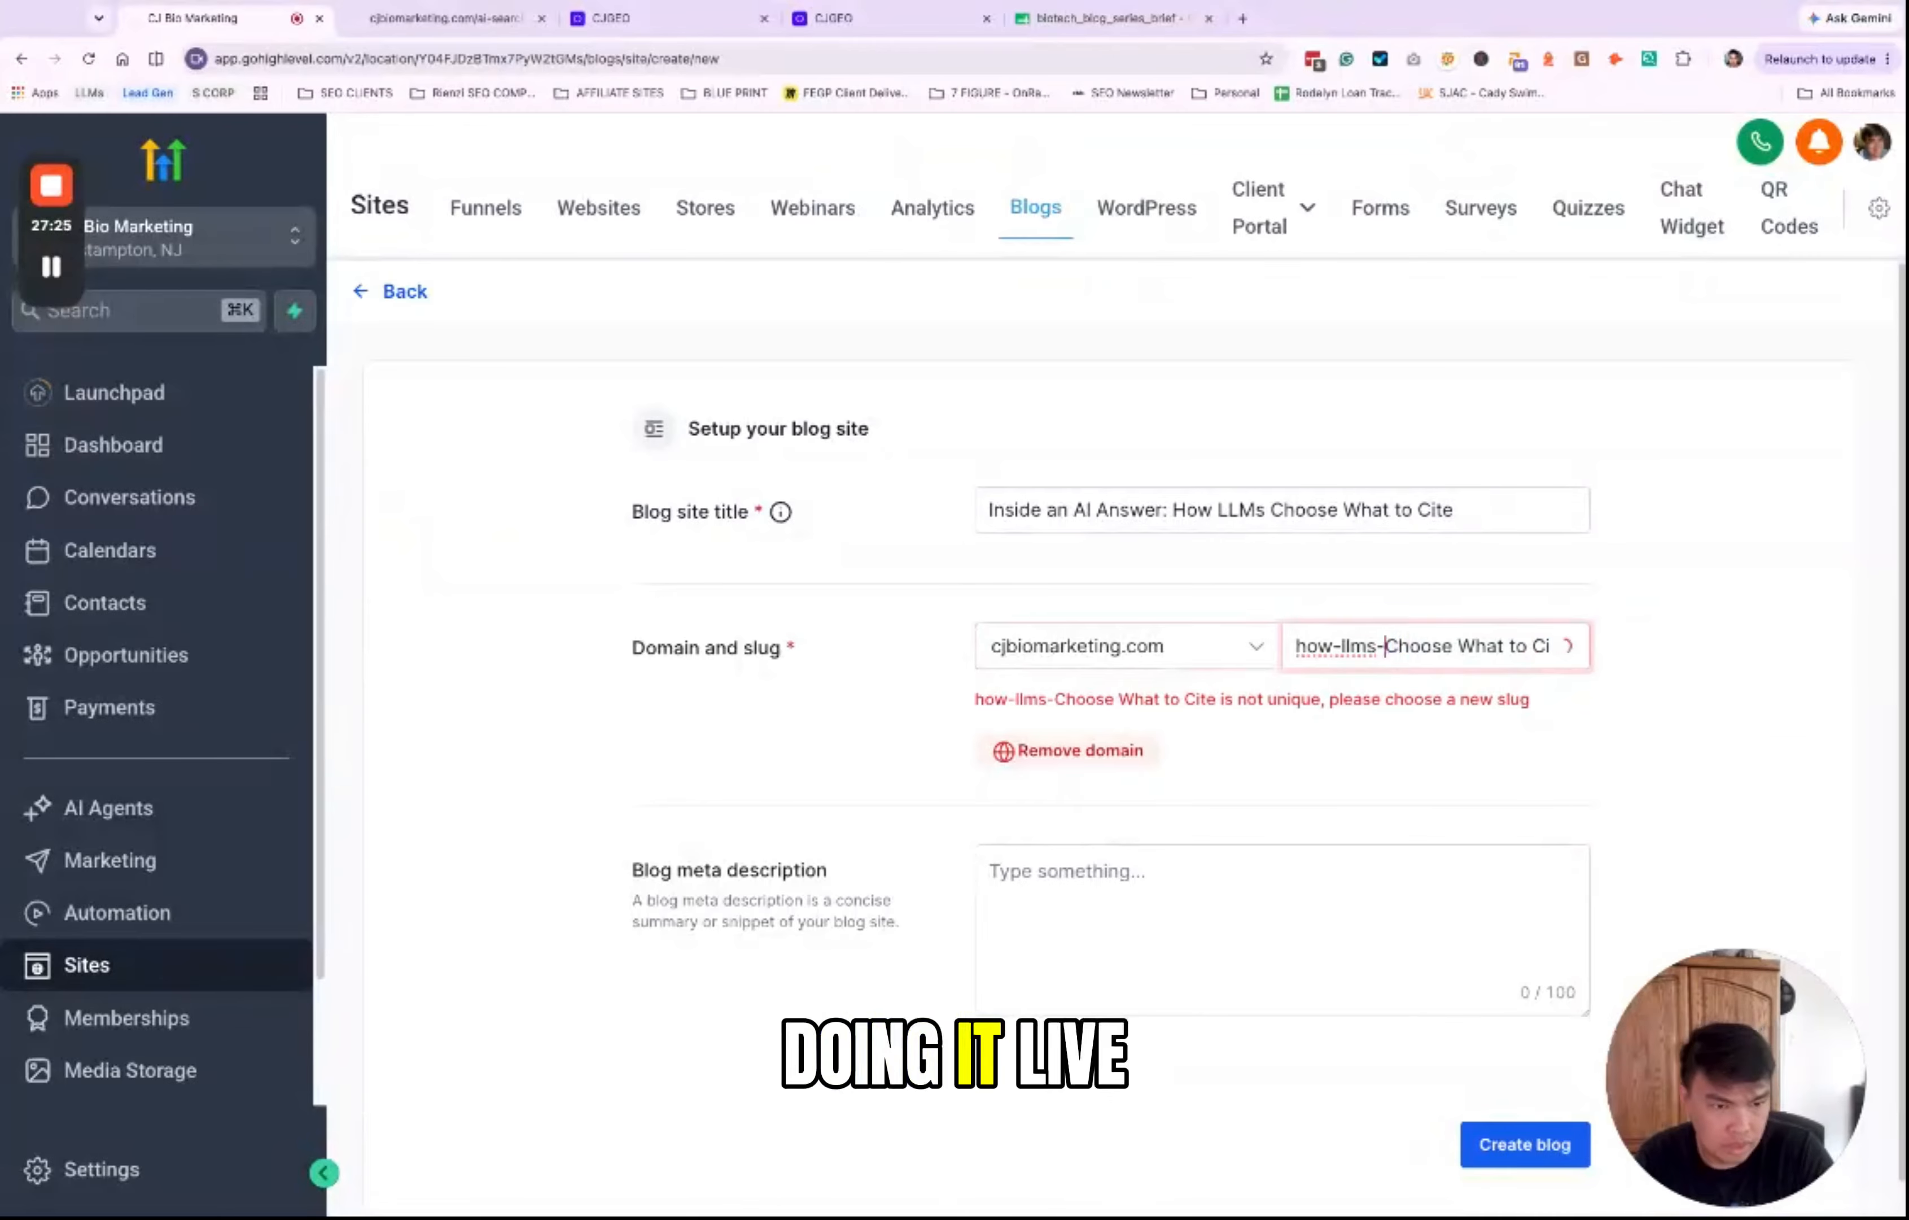
# Step: Convert the following slug words to lowercase with hyphens so it reads "how-llms-choose-what-to-Cite"
pyautogui.press('Delete')
pyautogui.write('c')
pyautogui.press('Right')
pyautogui.press('Right')
pyautogui.press('Right')
pyautogui.press('Right')
pyautogui.press('Right')
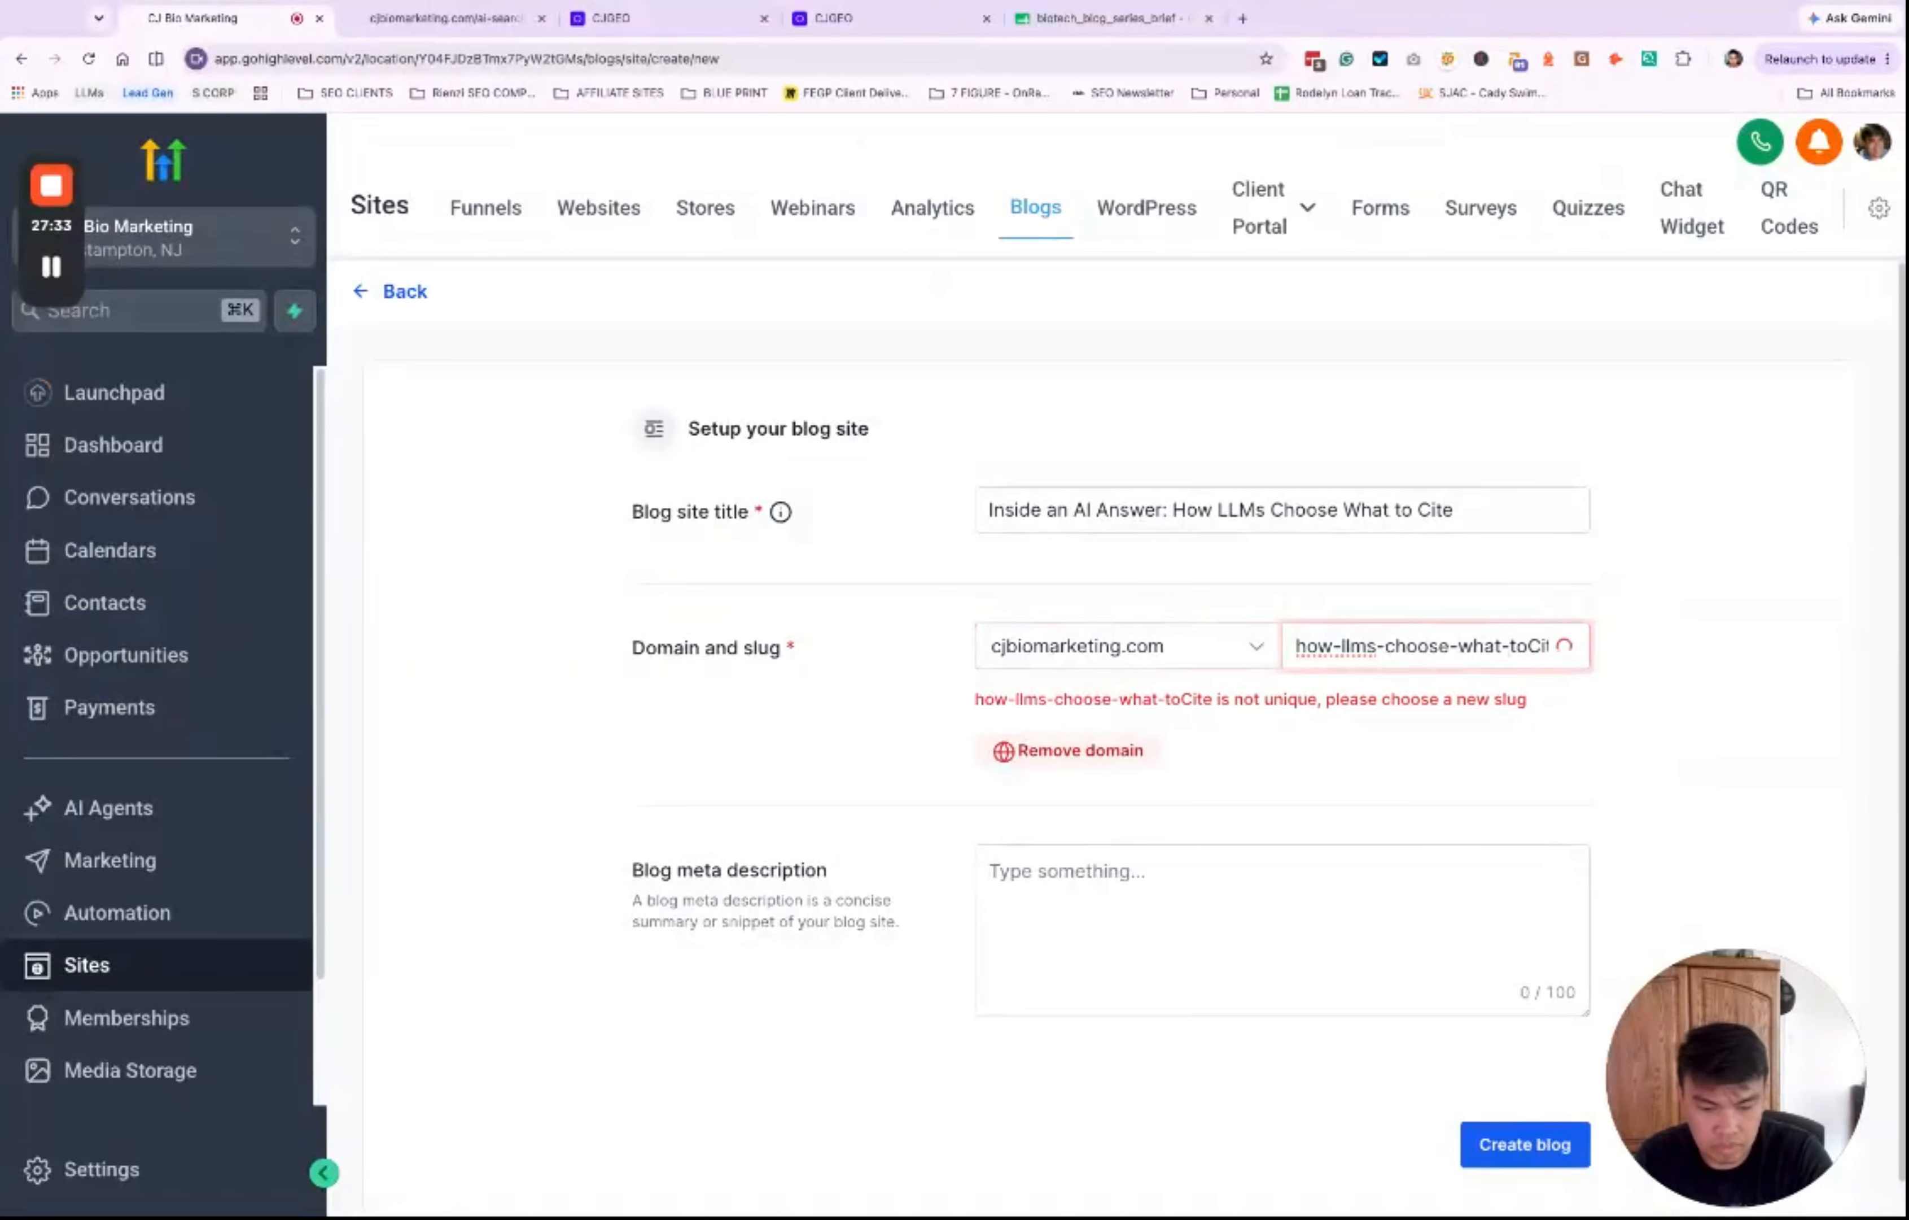
pyautogui.press('Right')
pyautogui.press('Right')
pyautogui.press('Right')
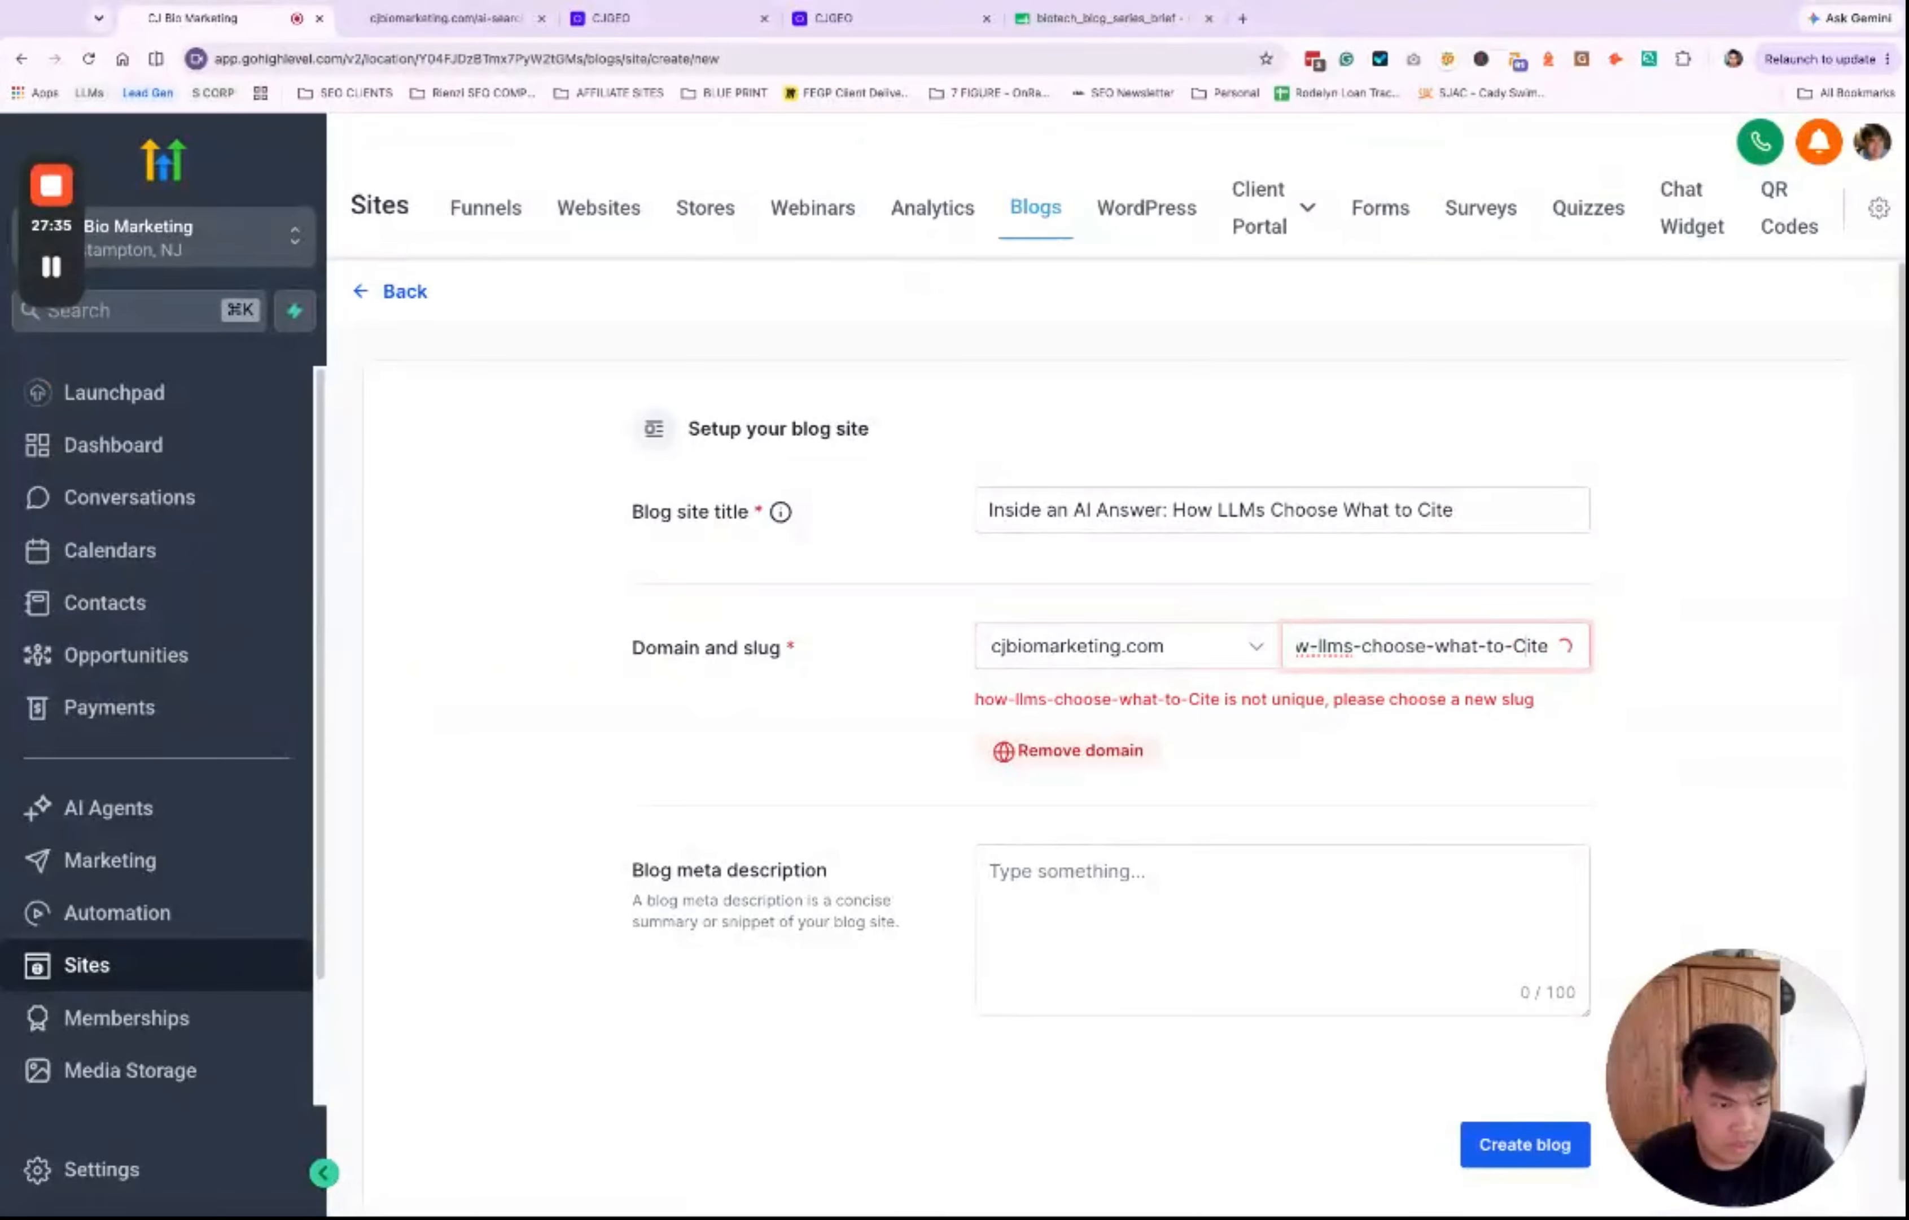
# Step: Check the blog series brief and the progress and settings of the article's draft generation in CJGEO
pyautogui.click(1107, 17)
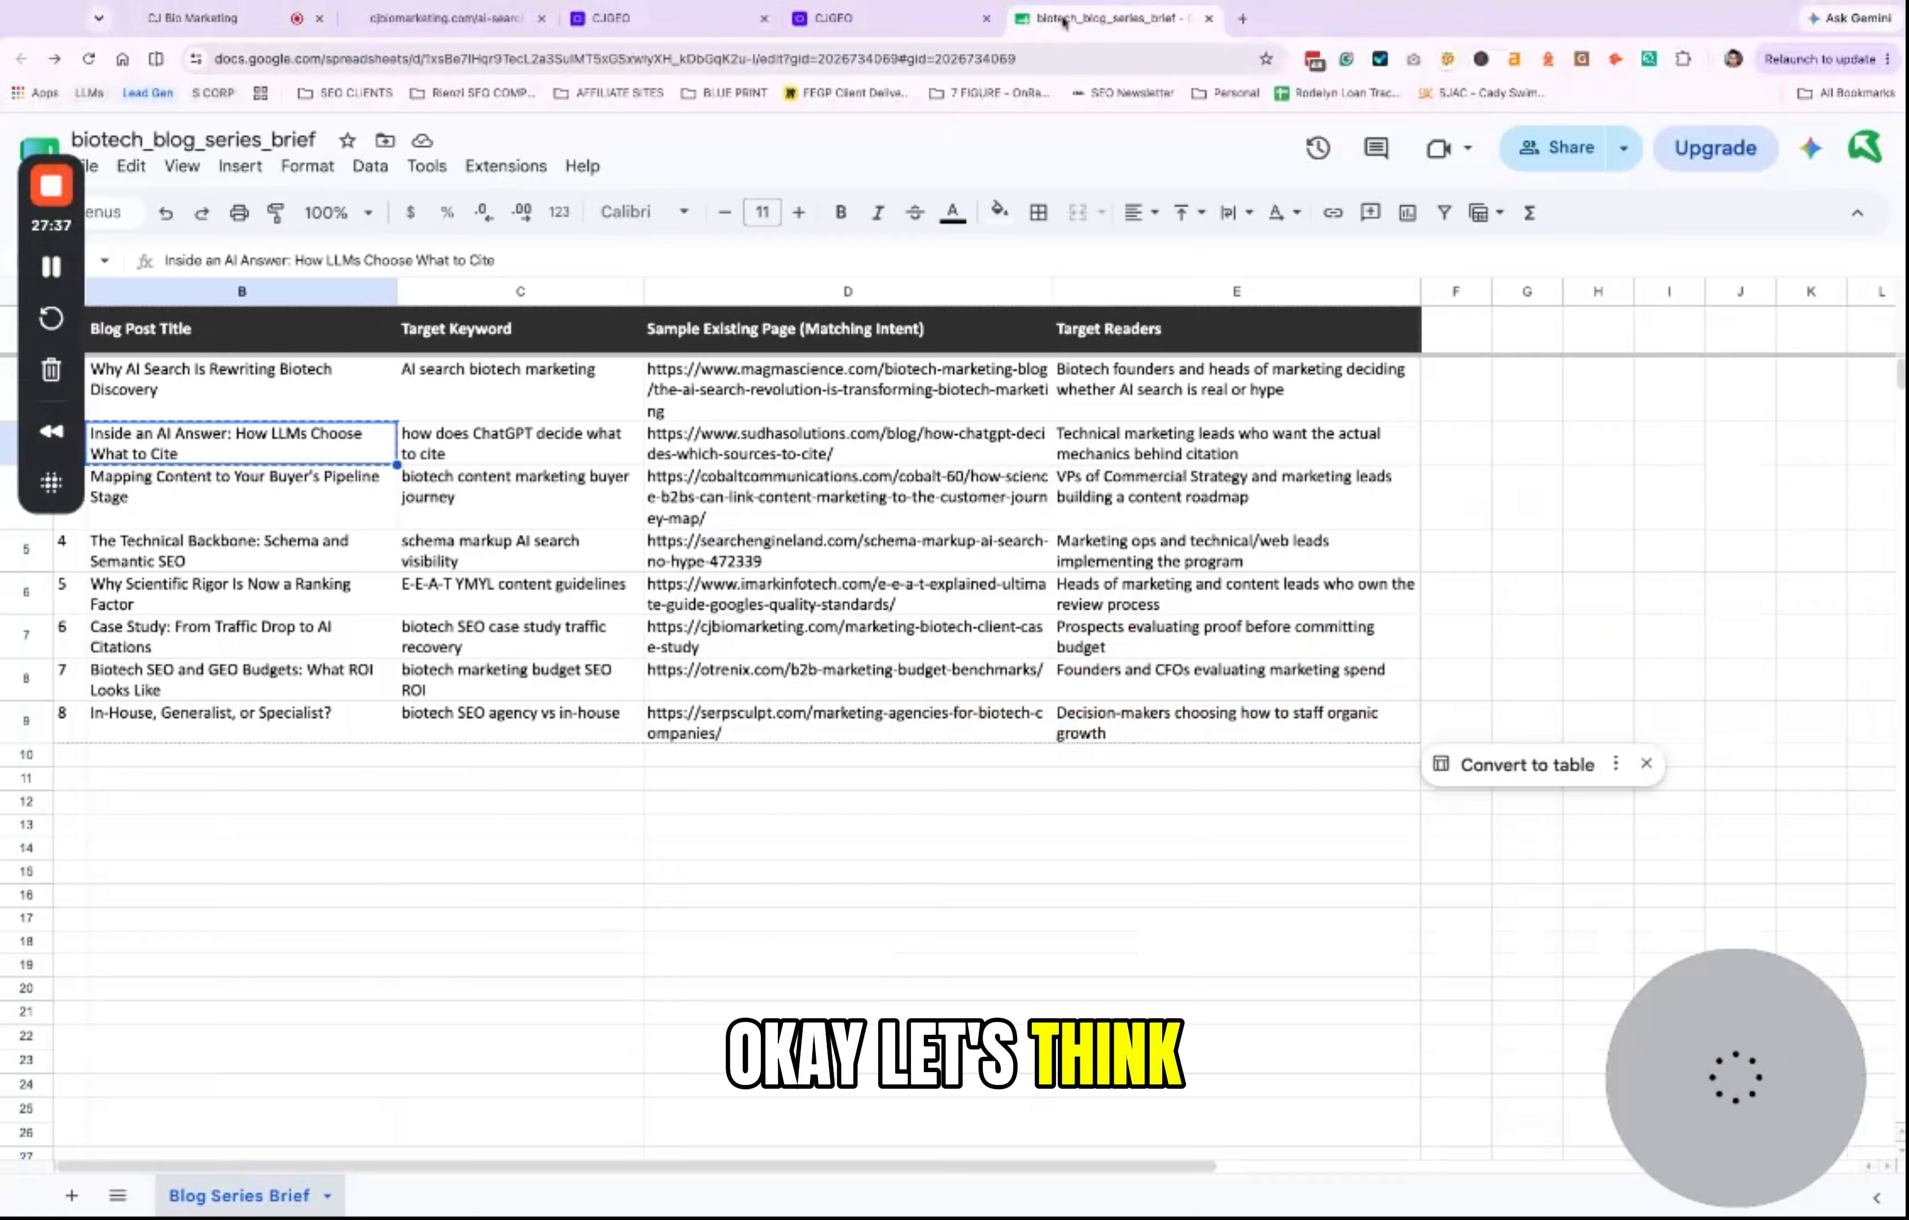
pyautogui.click(899, 24)
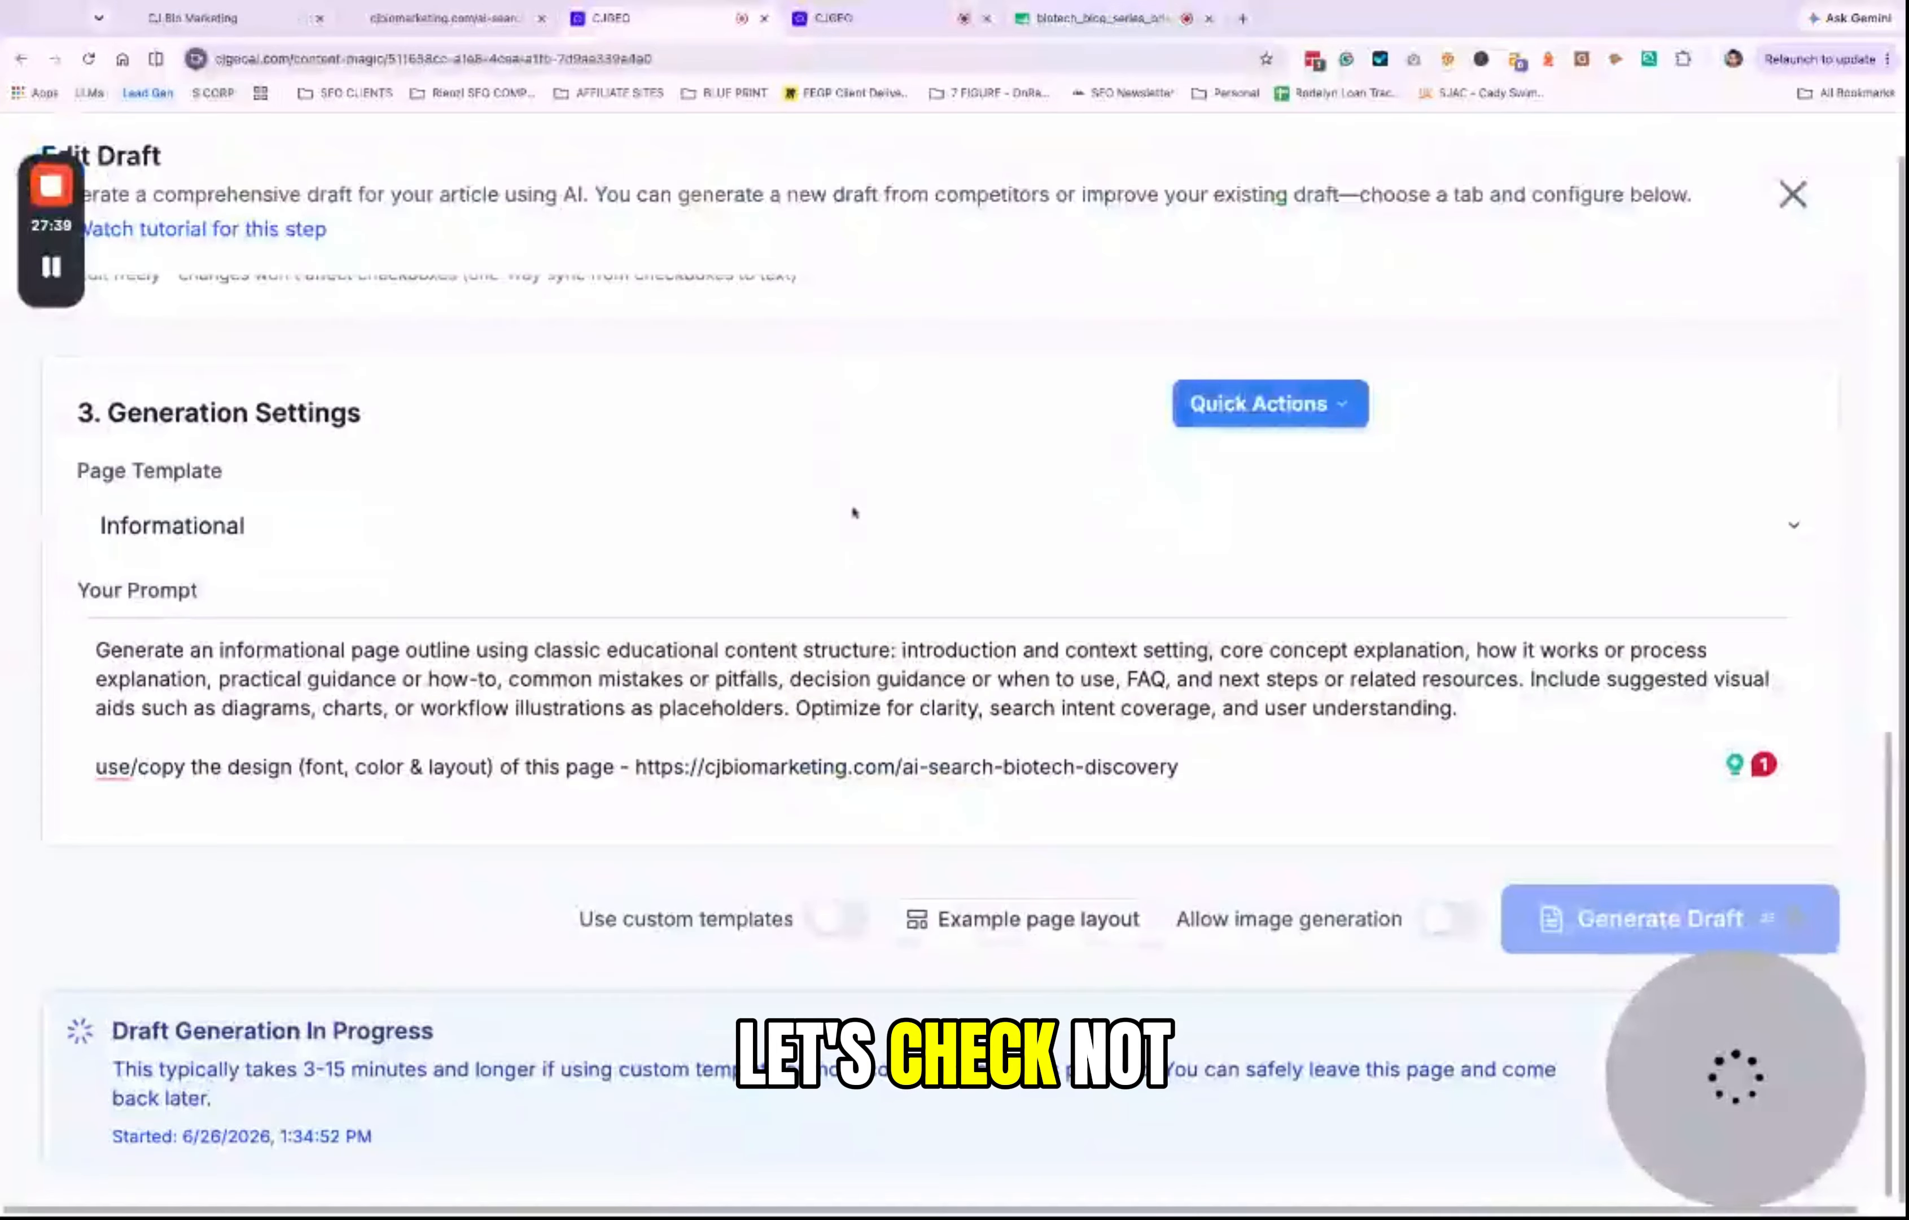
pyautogui.scroll(3, 854, 512)
pyautogui.scroll(10, 854, 512)
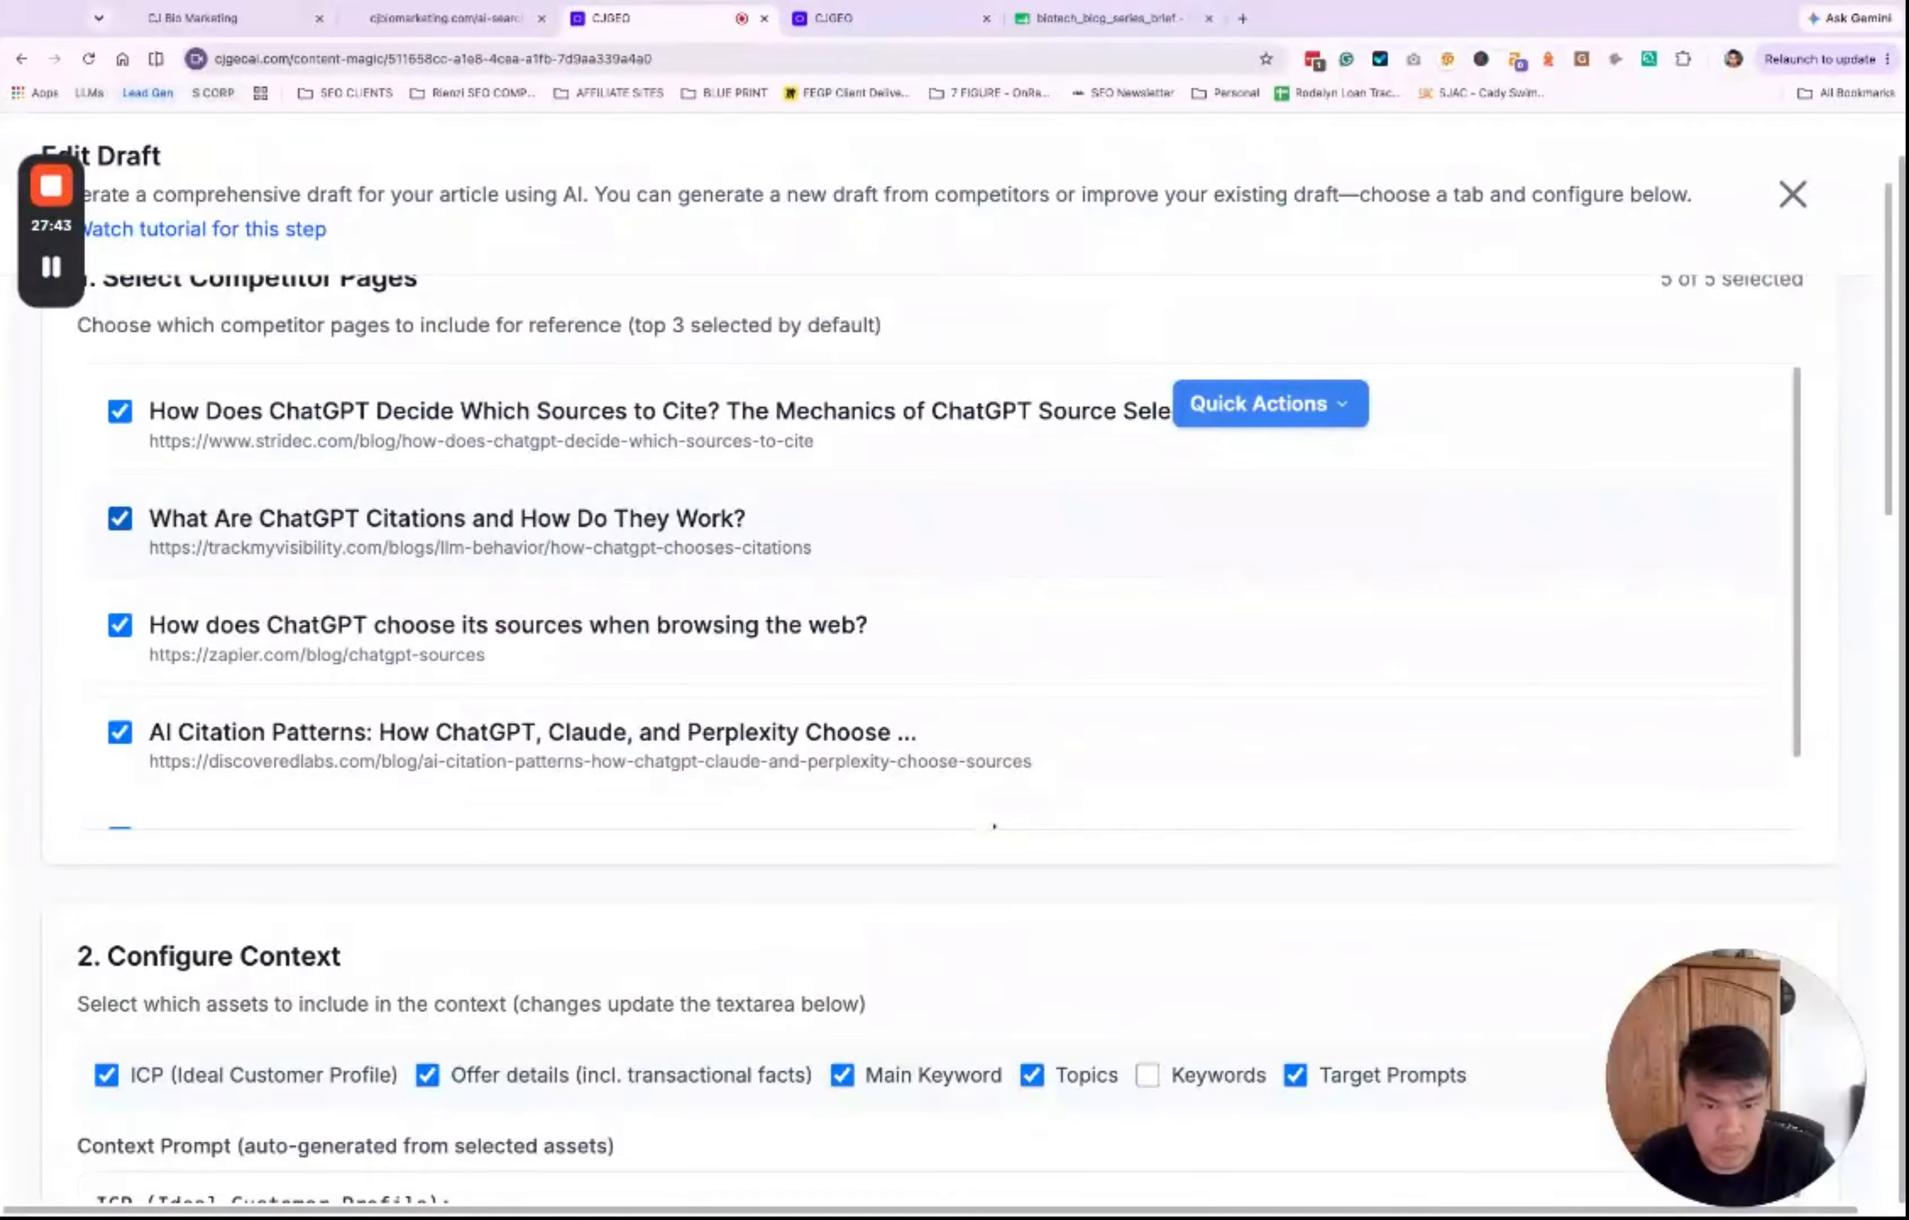
# Step: Switch back to the HighLevel blog site setup and start editing the blog meta description
pyautogui.press('super+1')
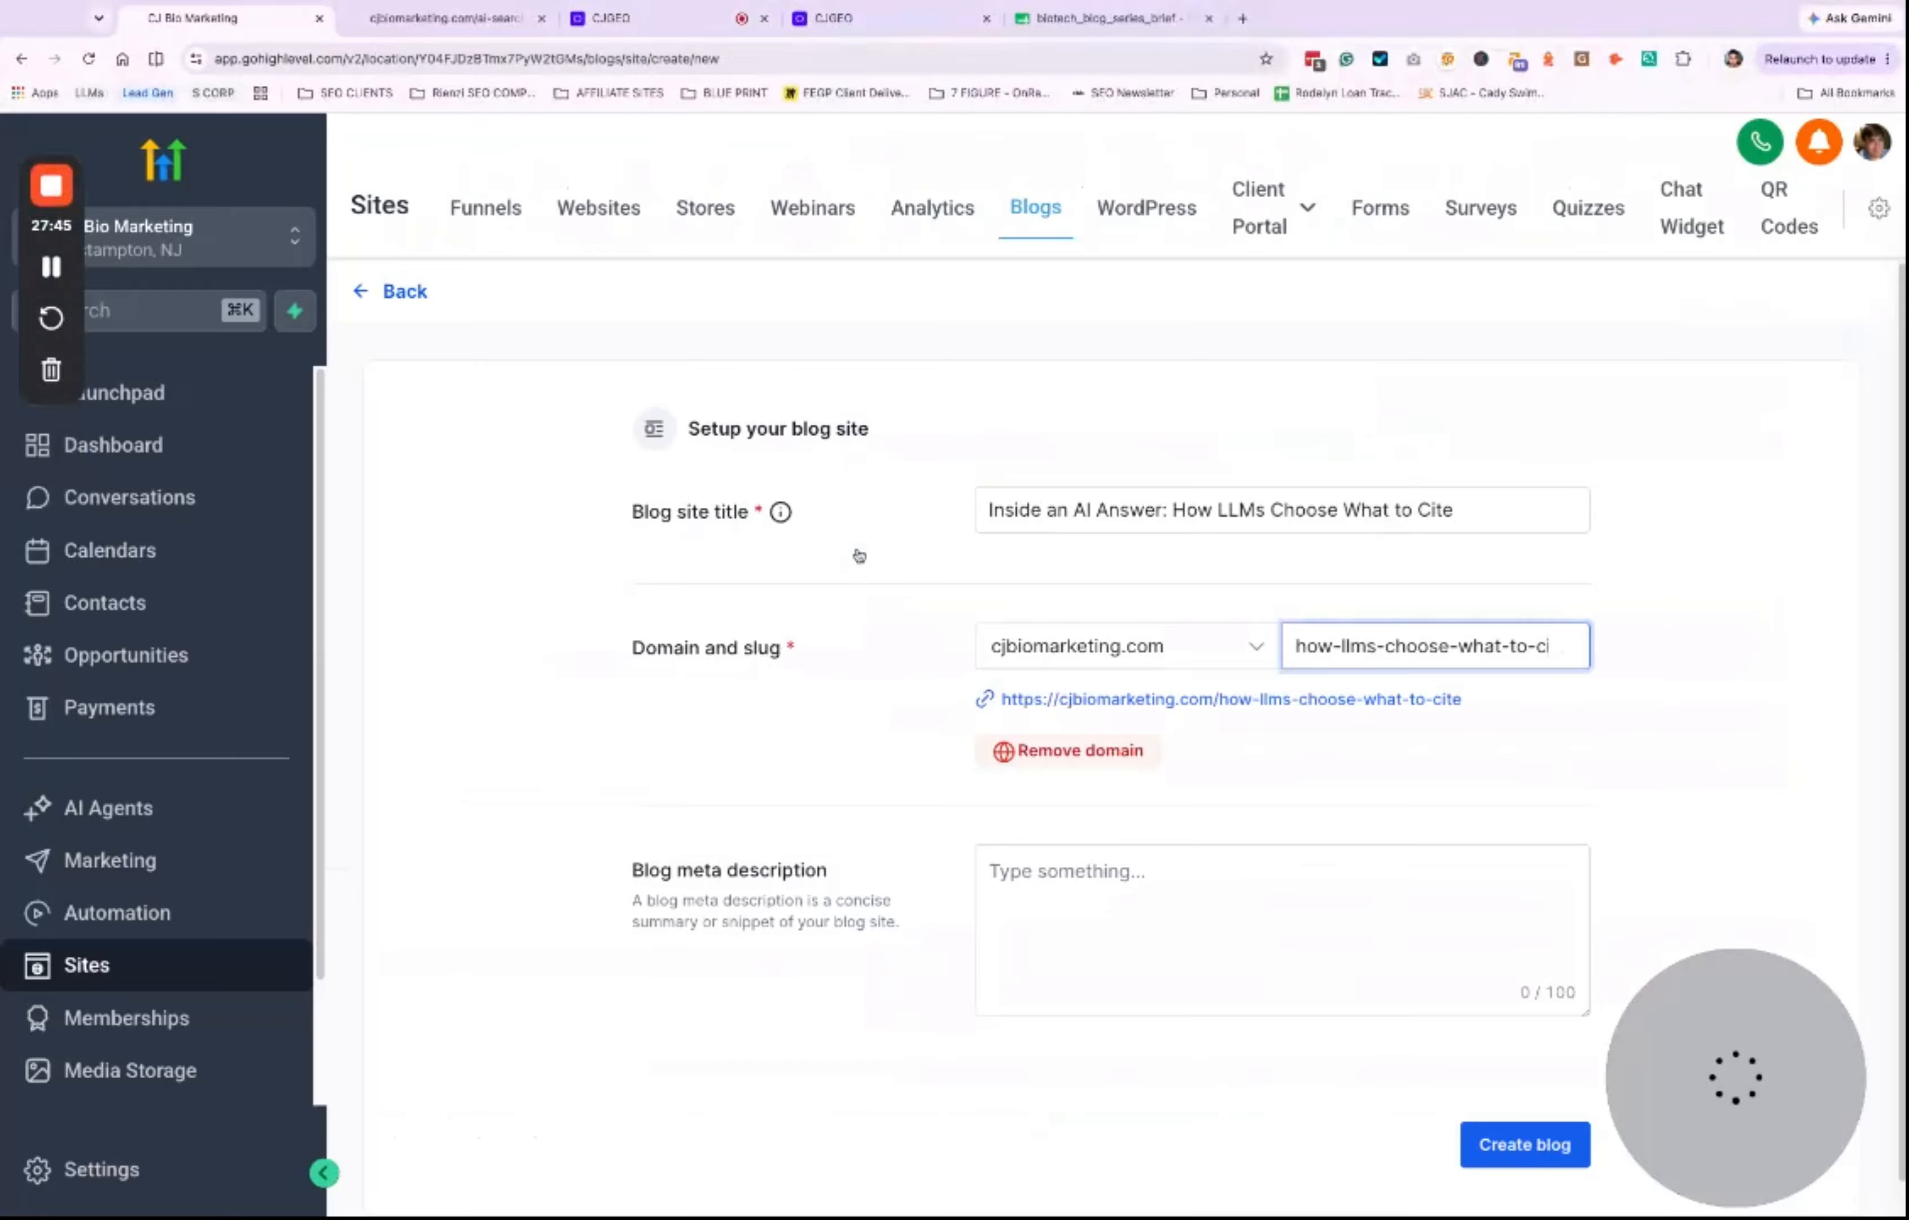
pyautogui.click(1386, 646)
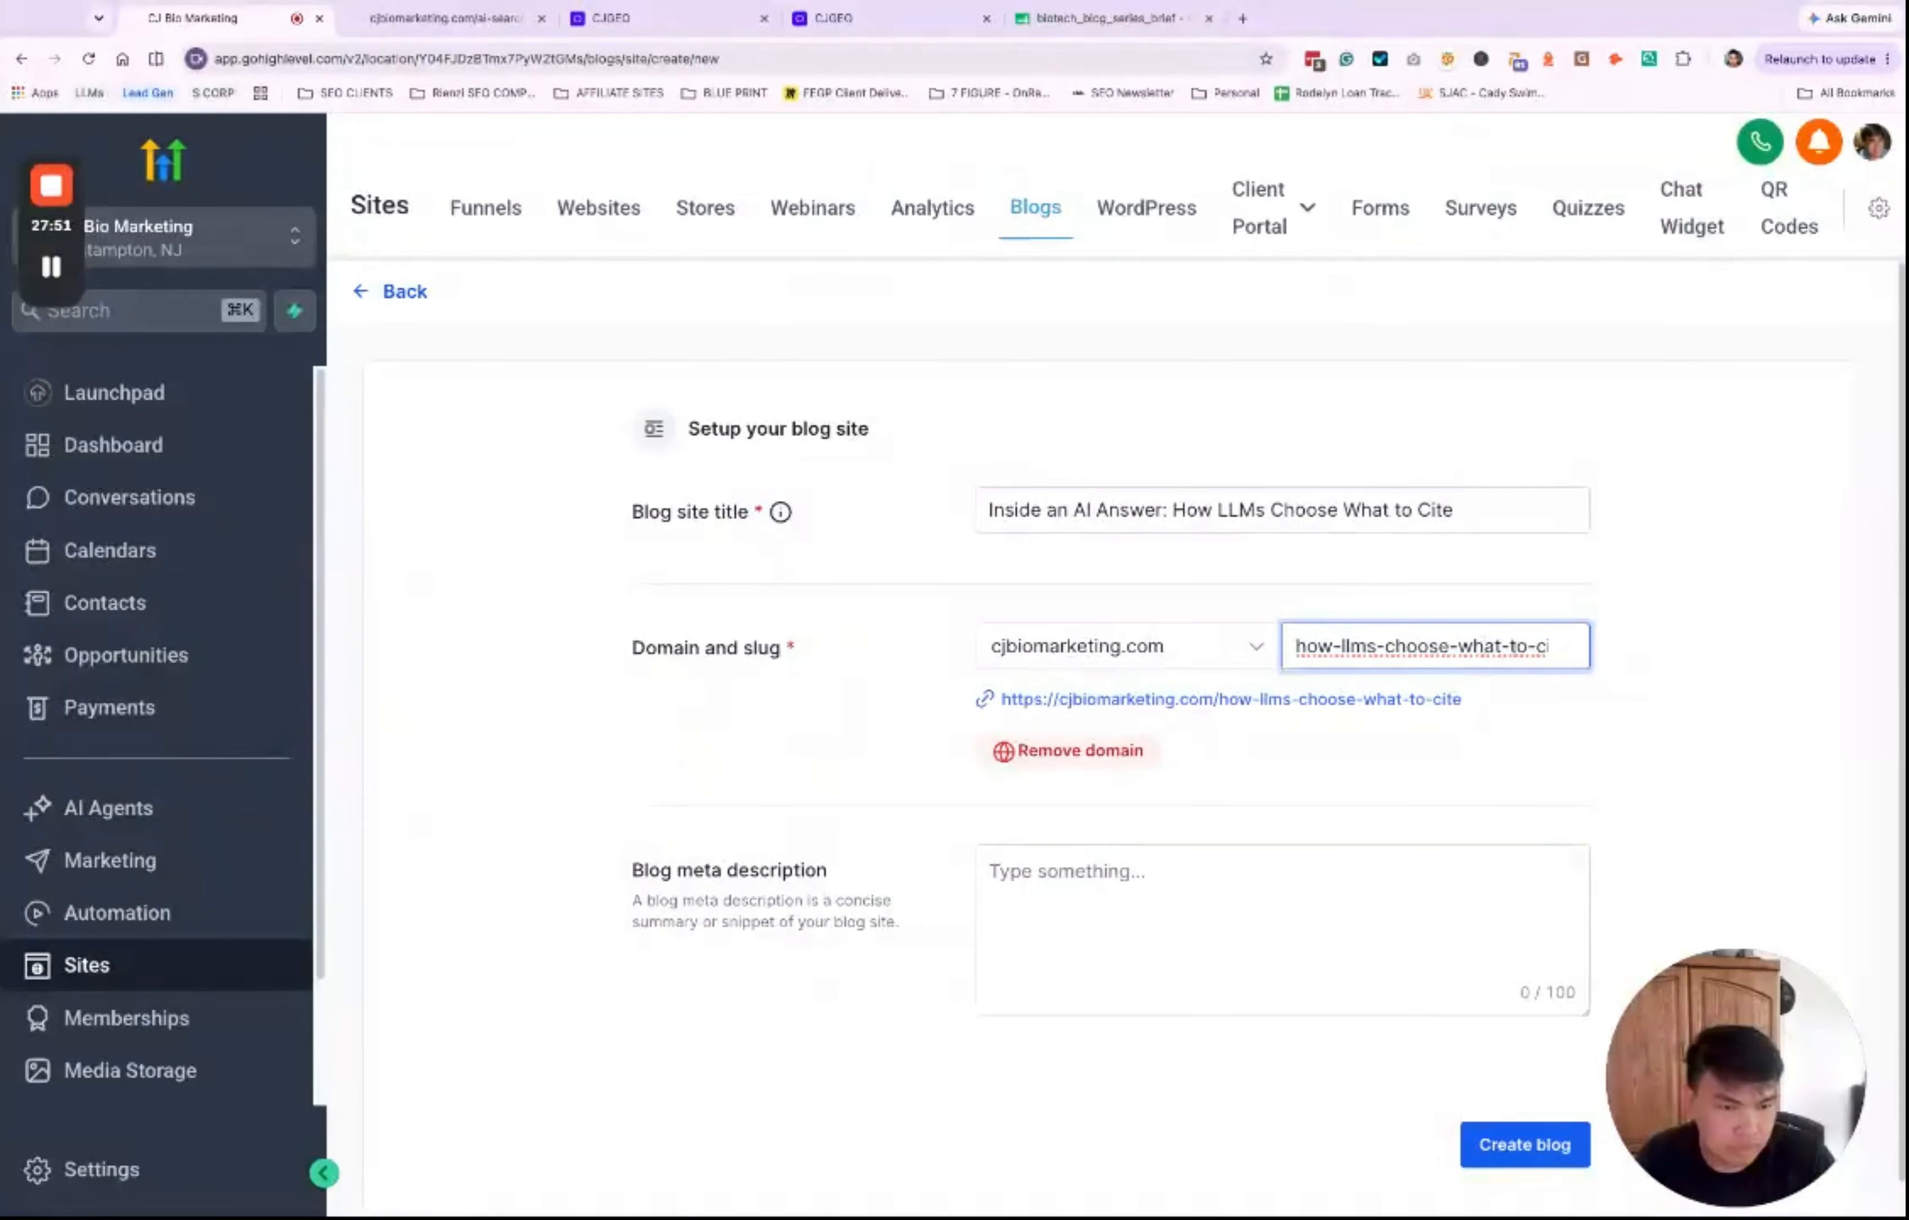
pyautogui.click(1211, 929)
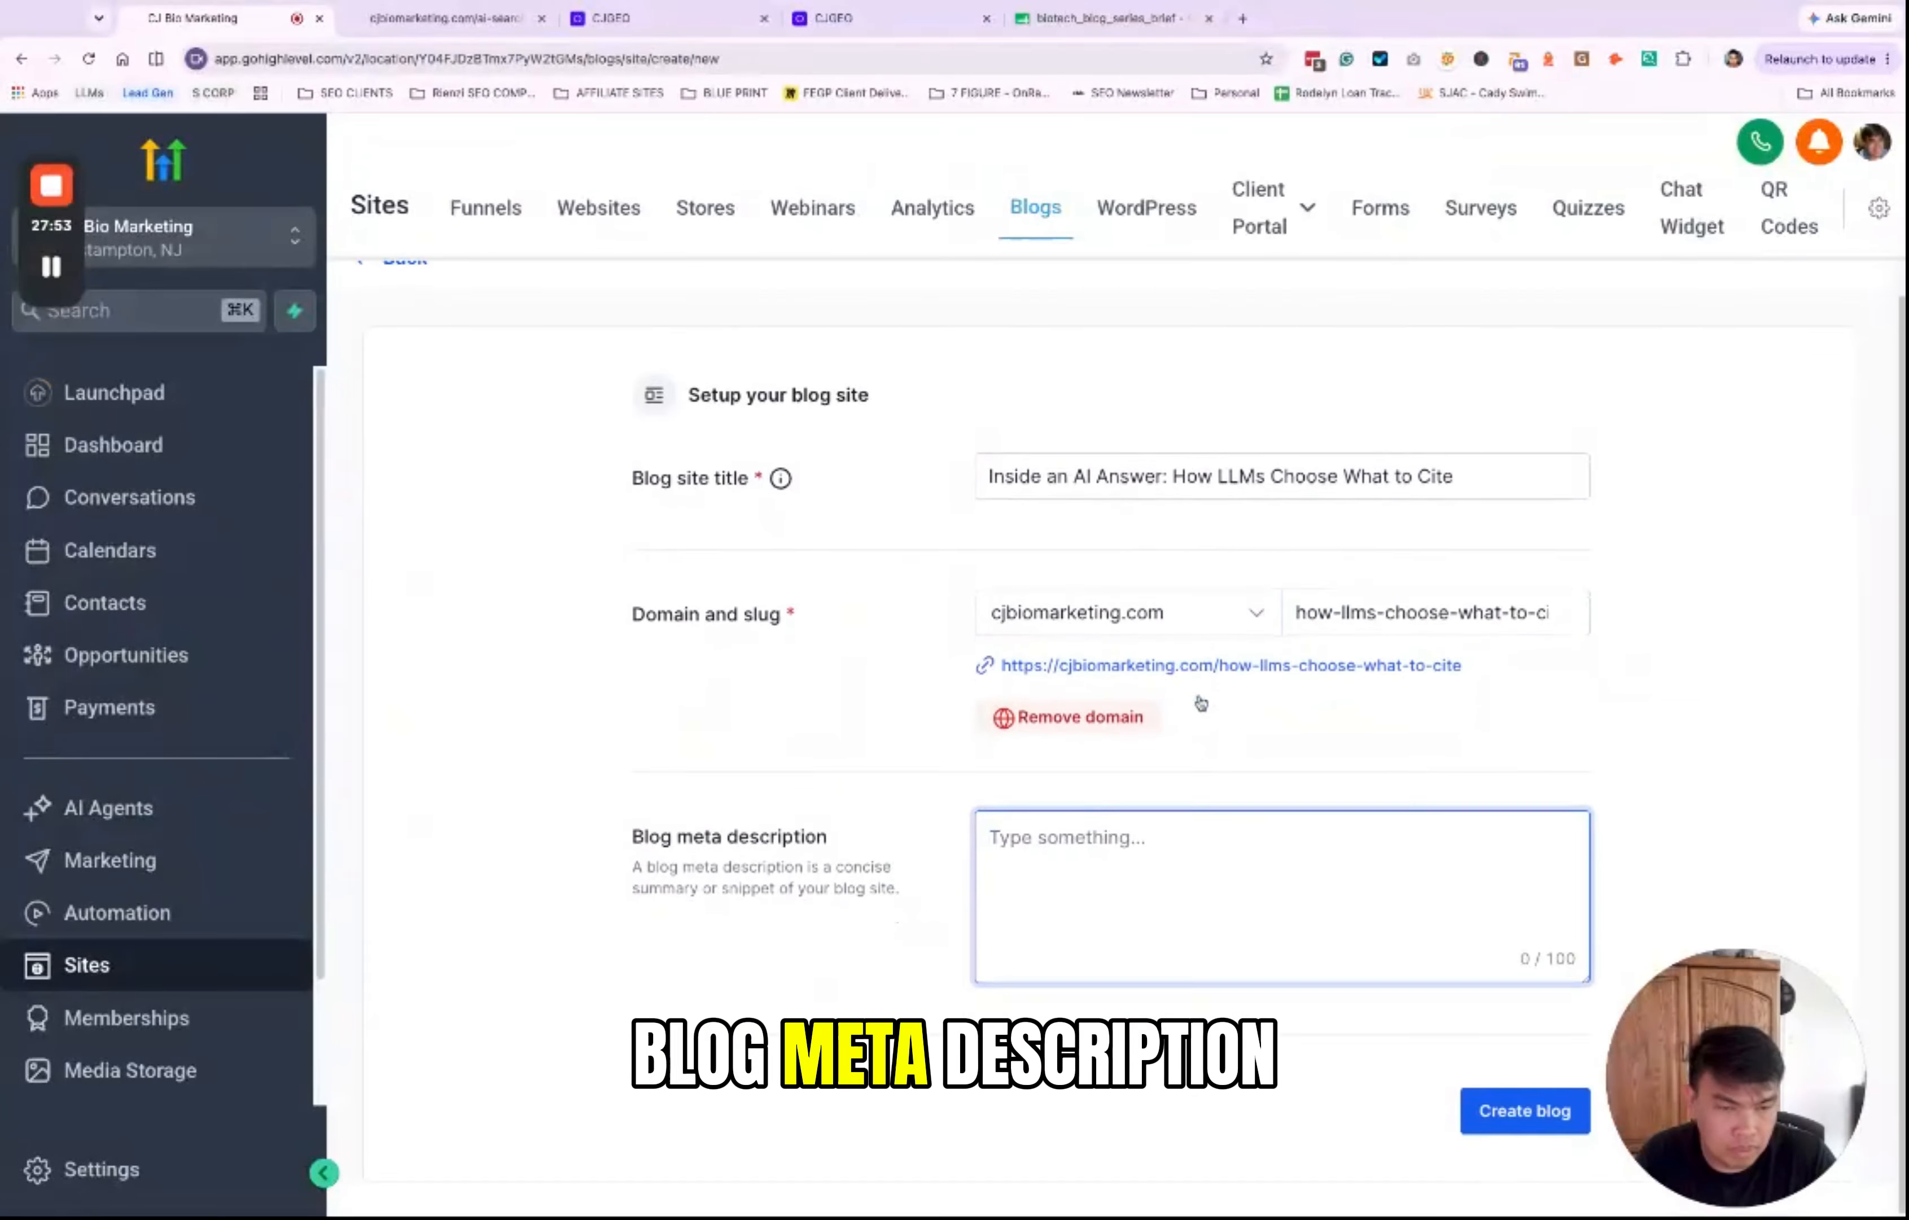
# Step: Try fitting the brief's meta description, first starting from "ChatGPT and Perplexity don't rank pages" and then from "they retrieve passages"
pyautogui.click(1107, 17)
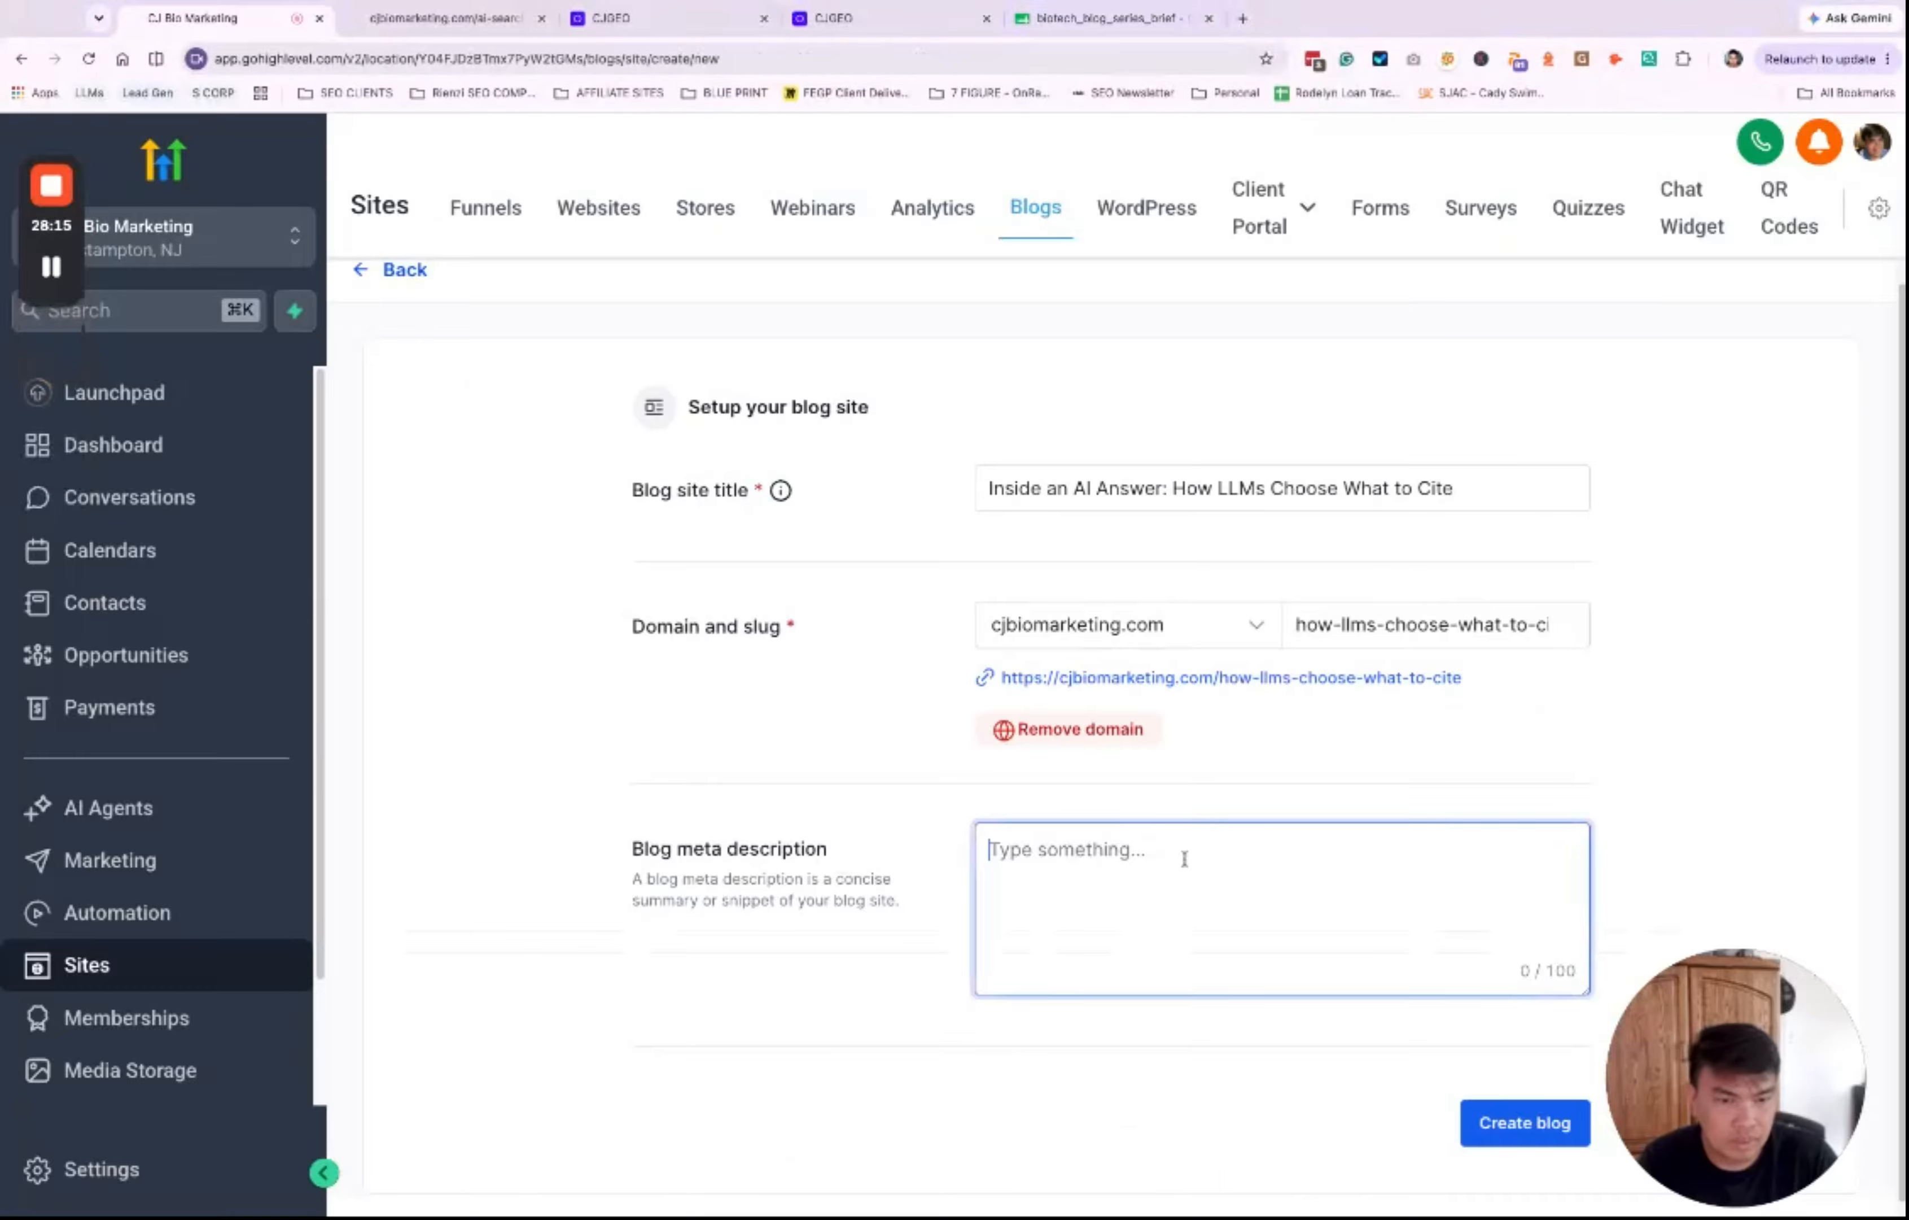
pyautogui.write("ChatGPT and Perplexity don't rank pages — they retrieve passages. Here's the mechanics of how AI eng")
pyautogui.scroll(-1, 1435, 760)
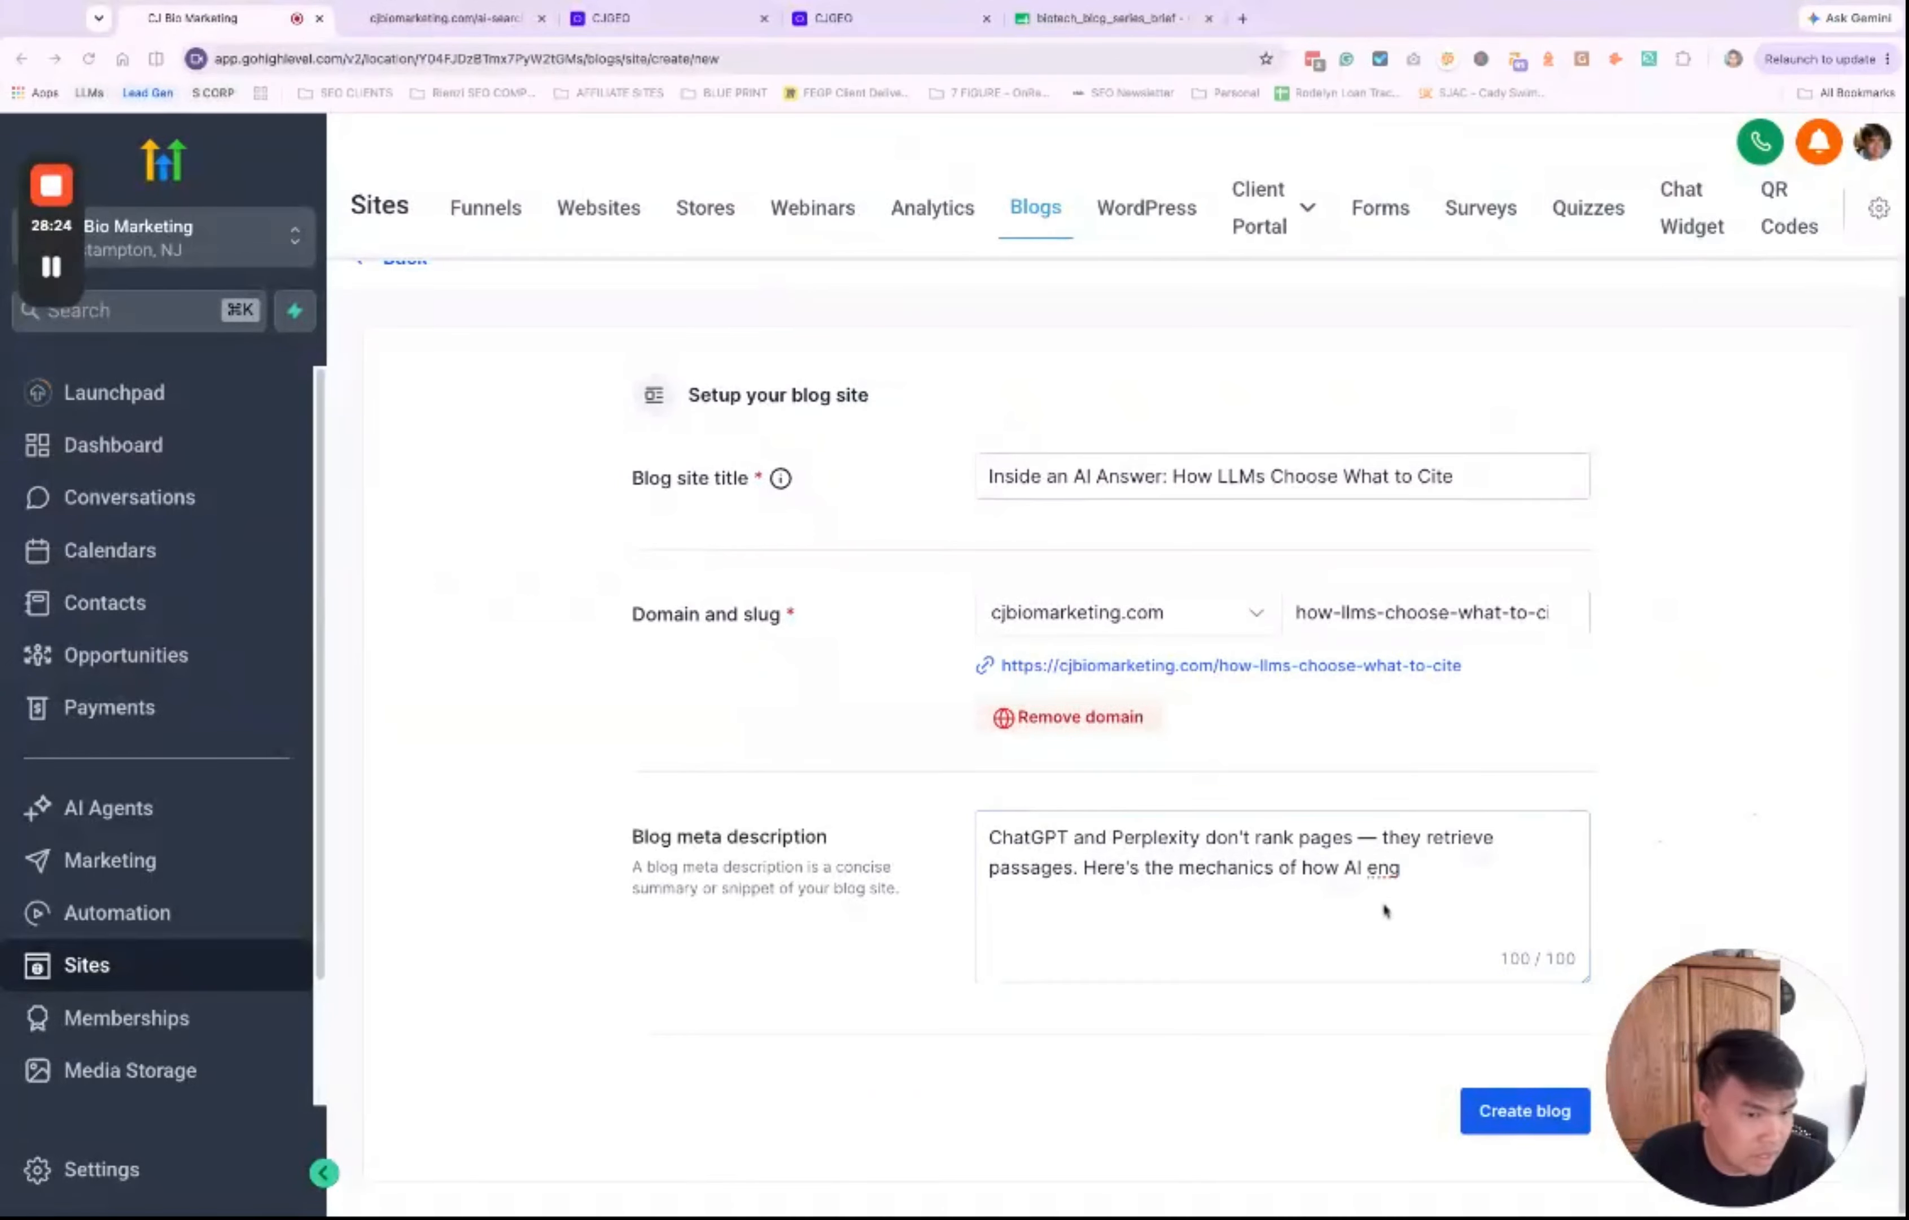
pyautogui.click(1341, 861)
pyautogui.press('super+a')
pyautogui.write("they retrieve passages. Here's the mechanics of how AI engines decide which biotech source earns th")
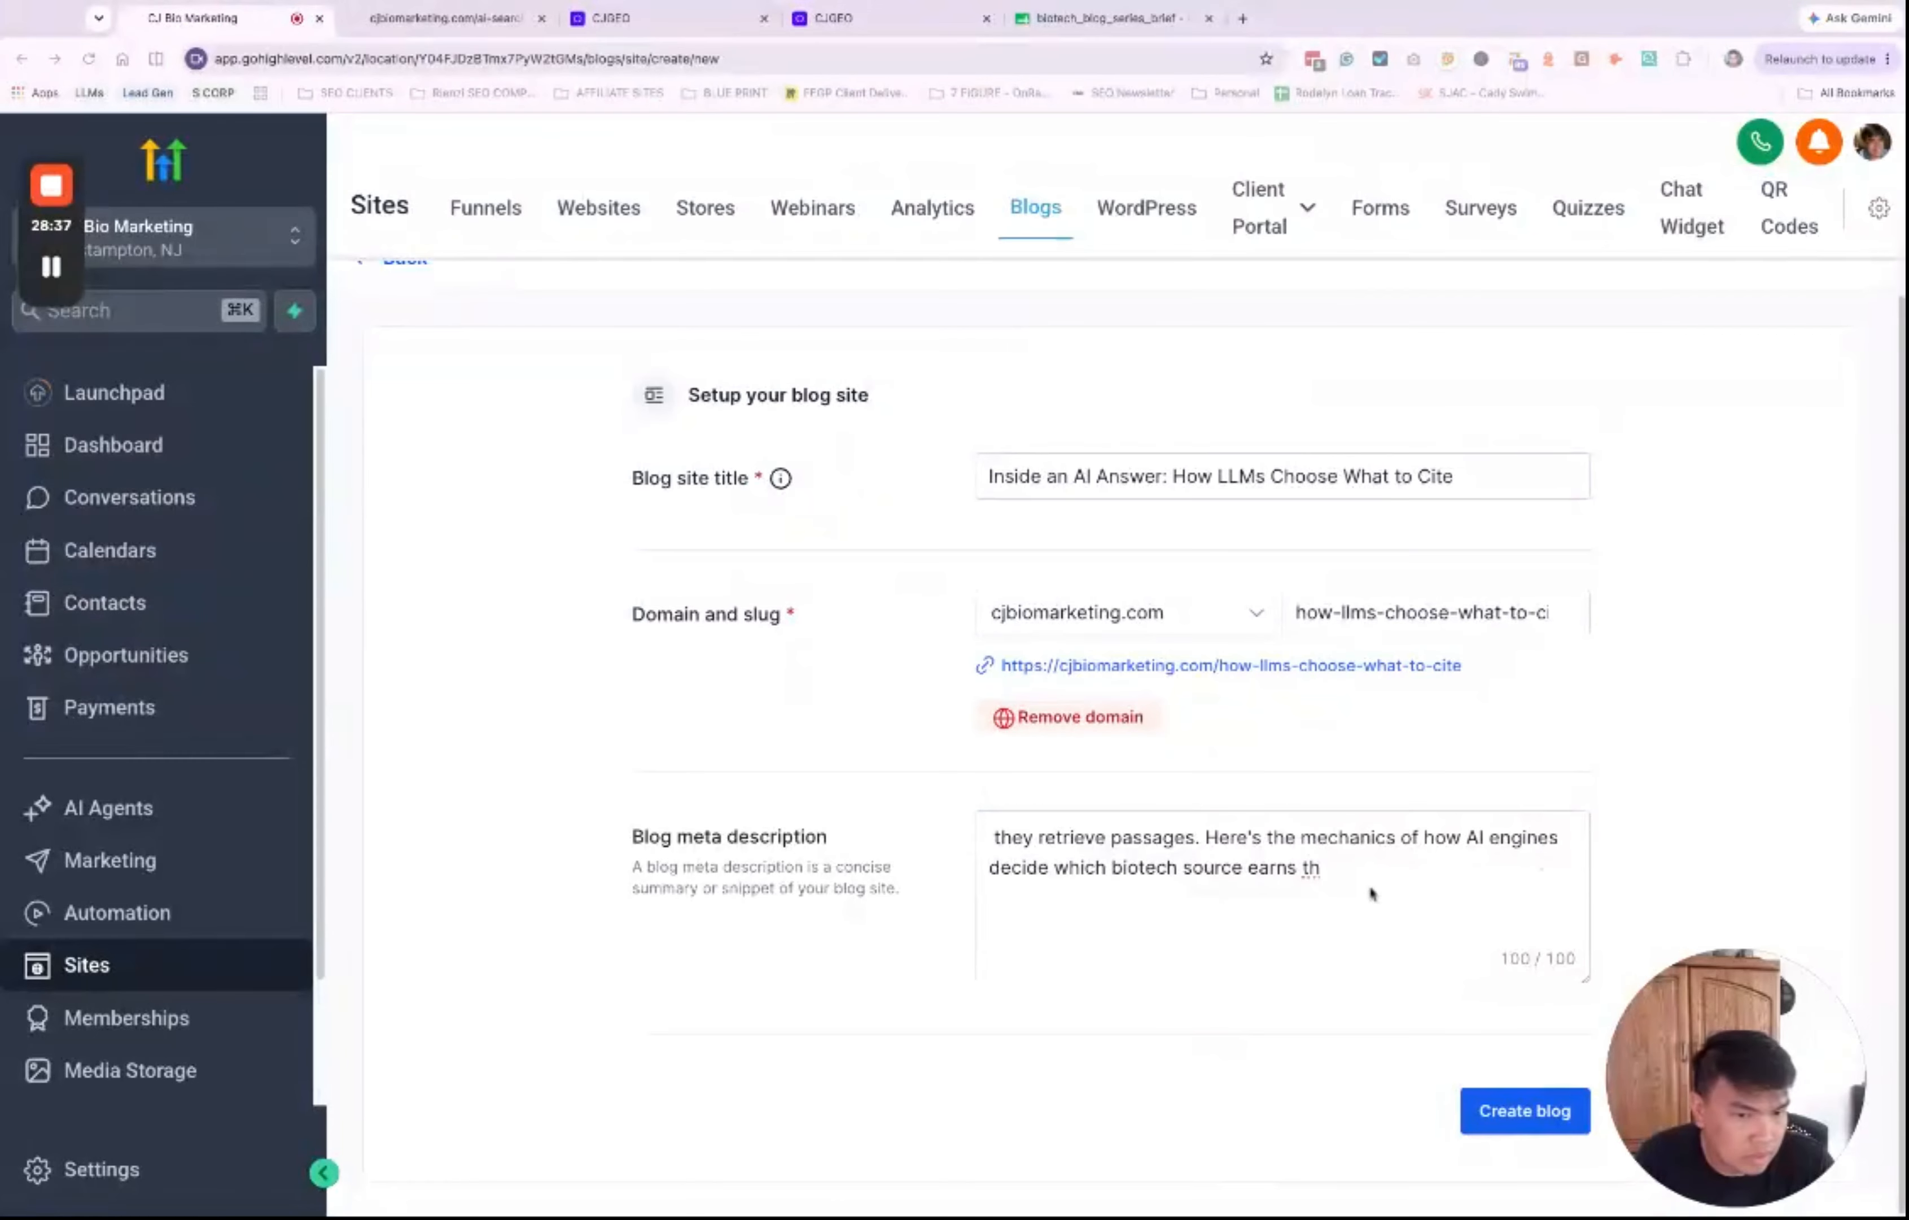
# Step: Set the blog meta description to "Here's the mechanics of how AI engines decide which biotech source earns the citation." and create the blog
pyautogui.click(1236, 865)
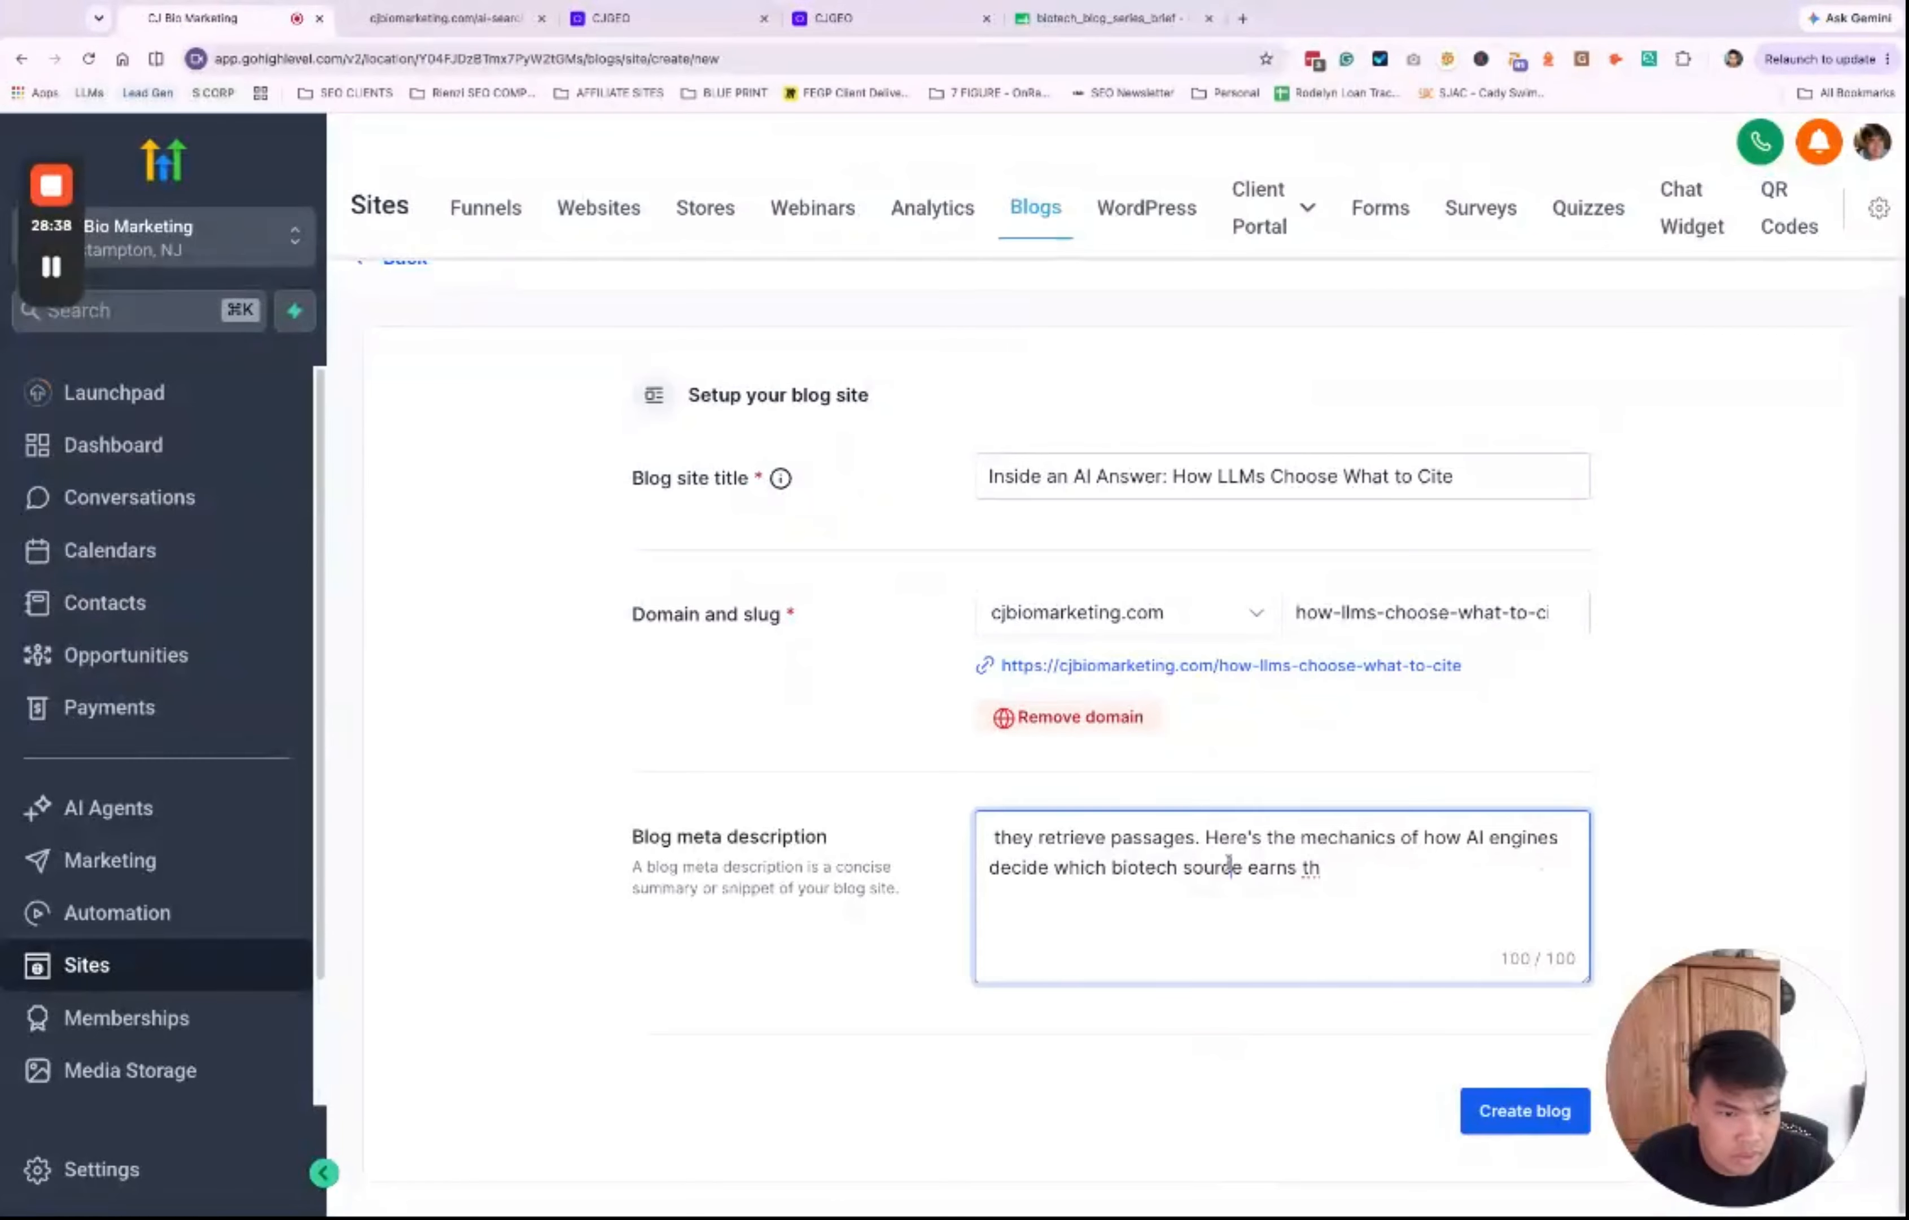
pyautogui.press('super+a')
pyautogui.write("Here's the mechanics of how AI engines decide which biotech source earns the citation.")
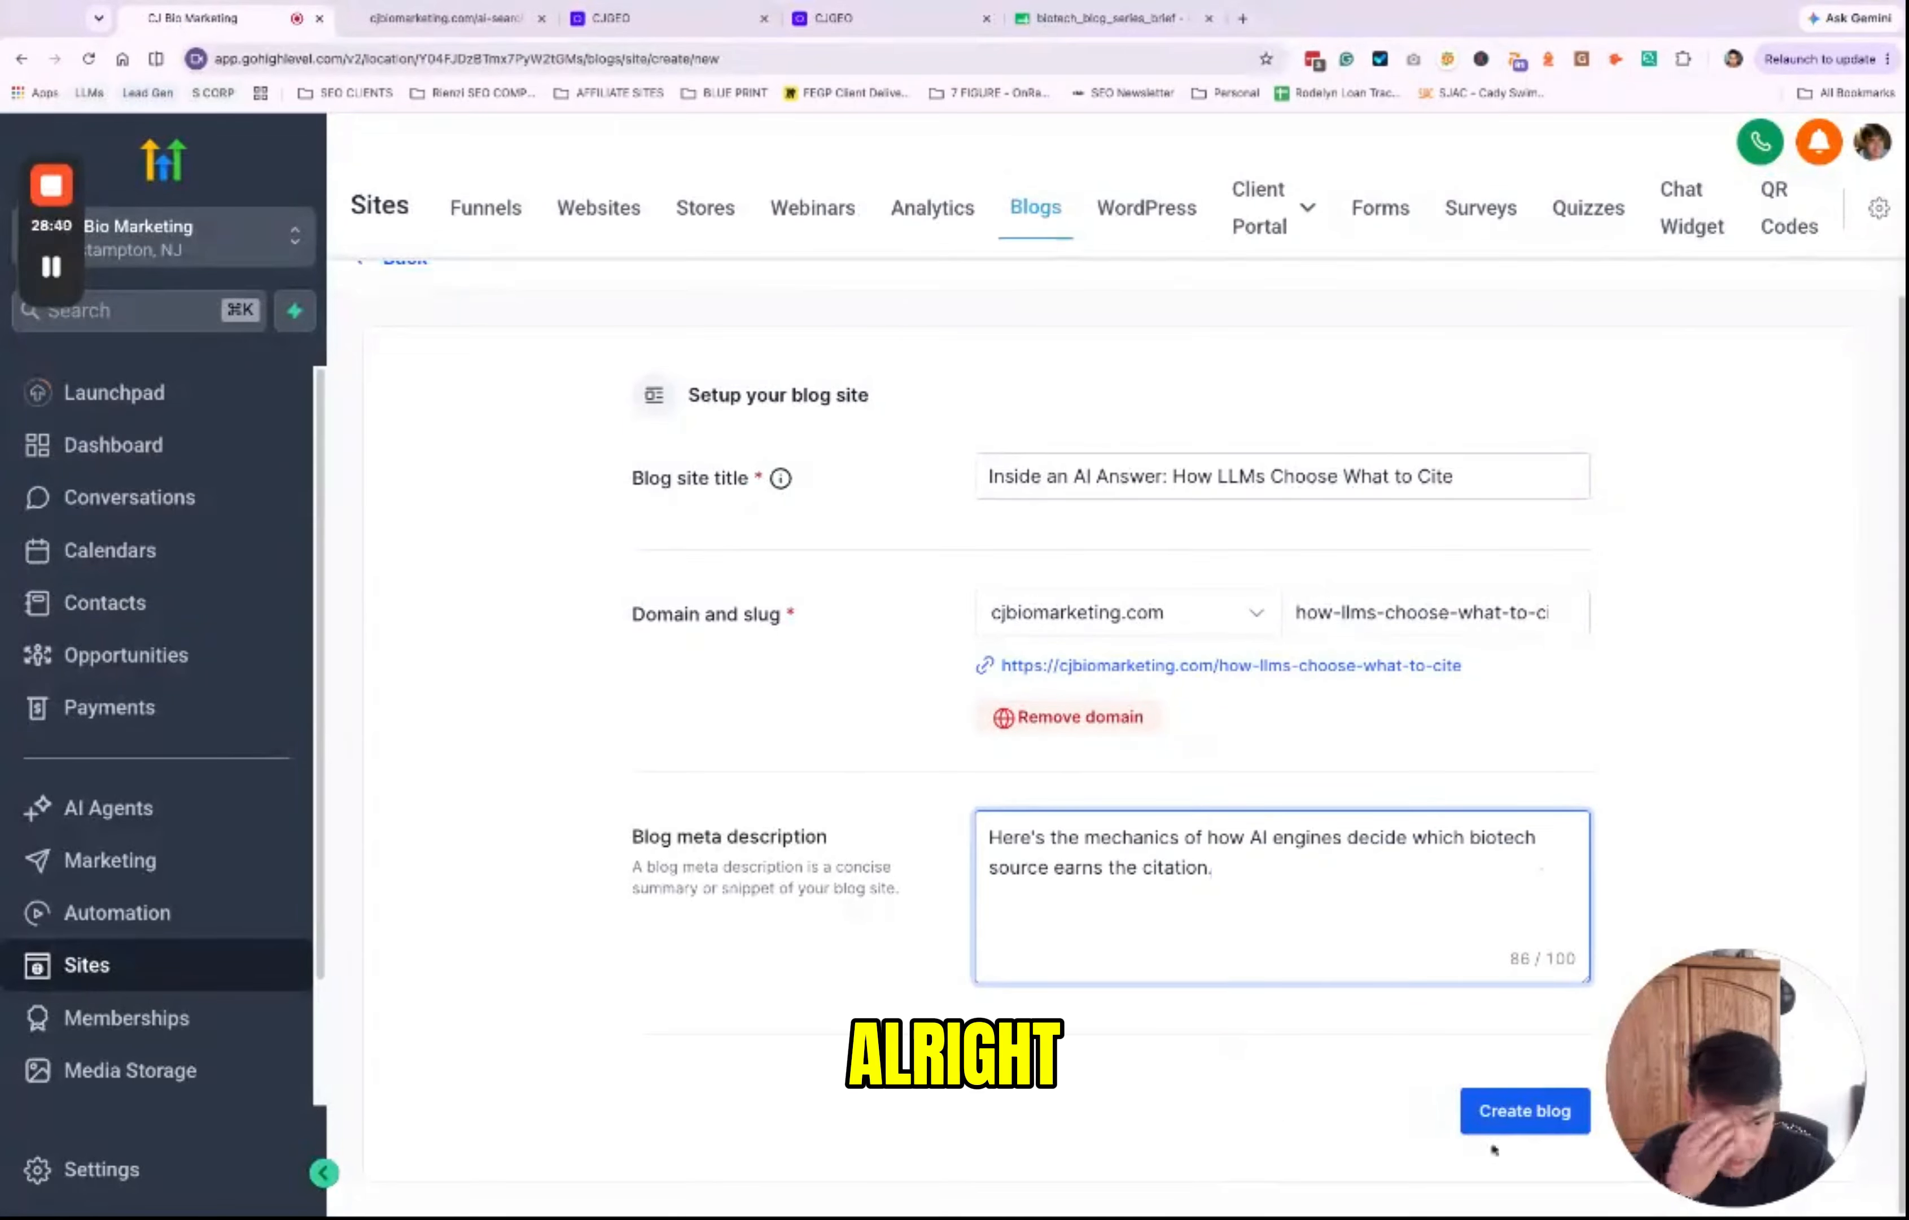
pyautogui.click(1521, 1115)
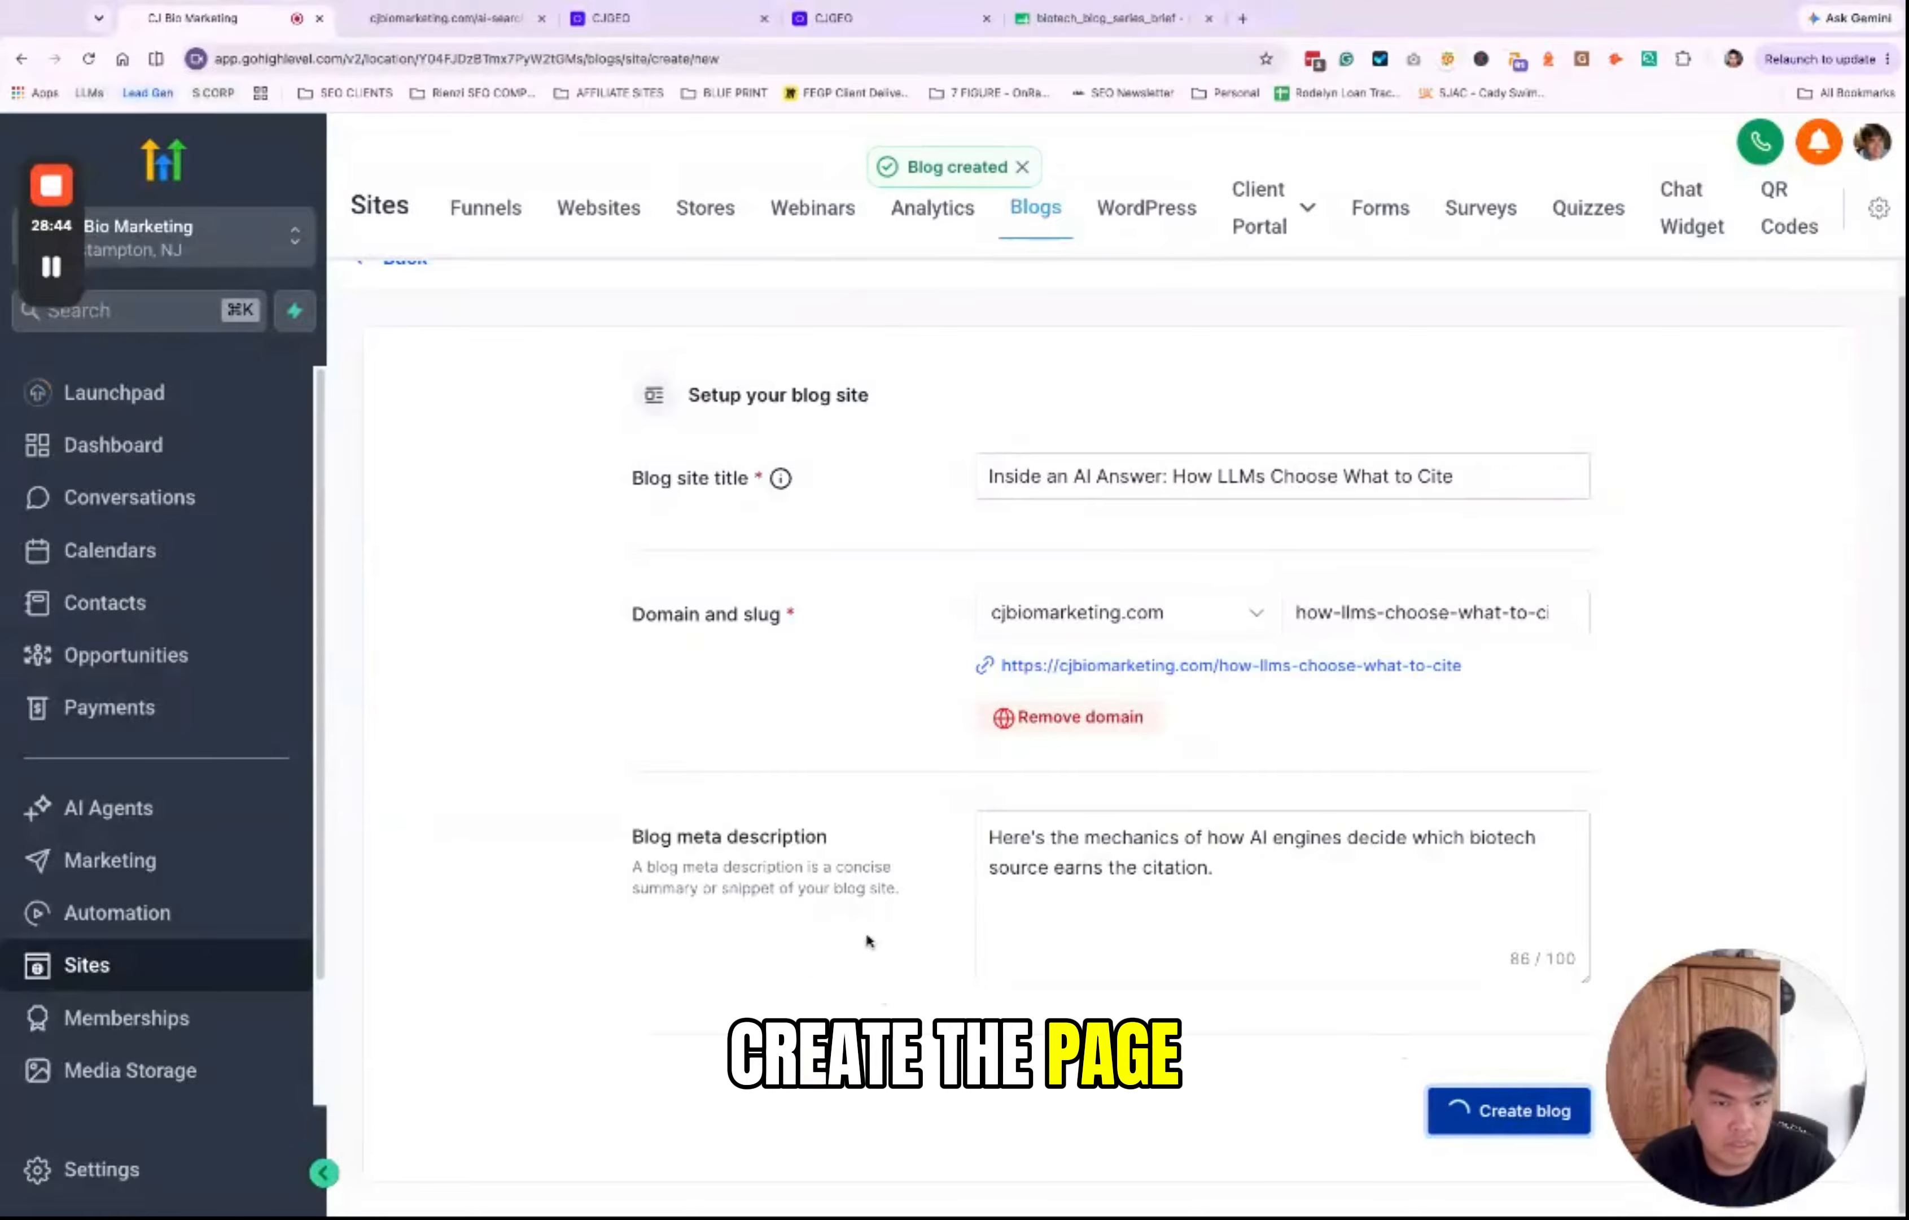
# Step: Switch to CJGEO, review the preview of the generated ChatGPT citation draft, and adopt the draft for the article
pyautogui.click(721, 23)
pyautogui.scroll(-3, 1267, 731)
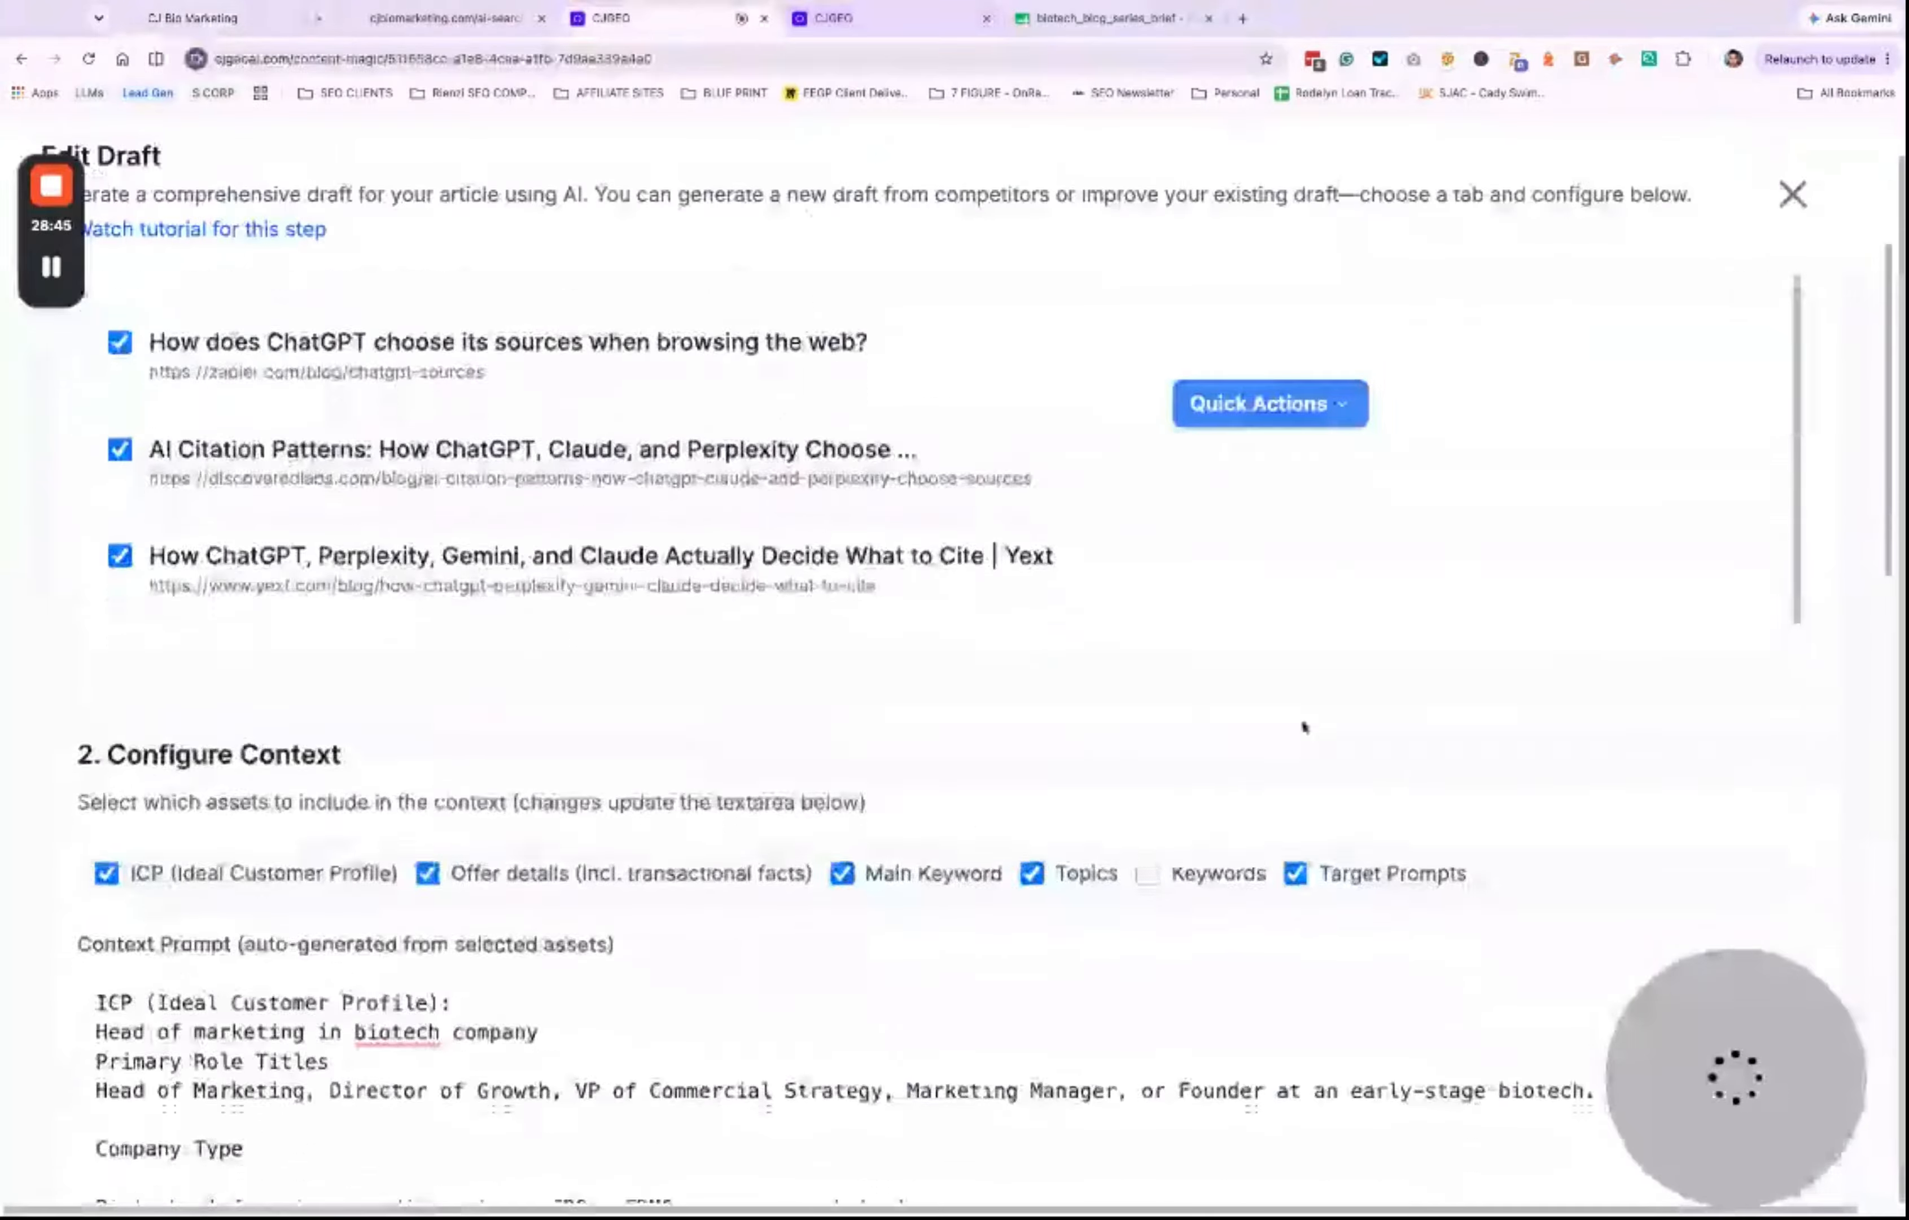
pyautogui.scroll(-15, 1304, 726)
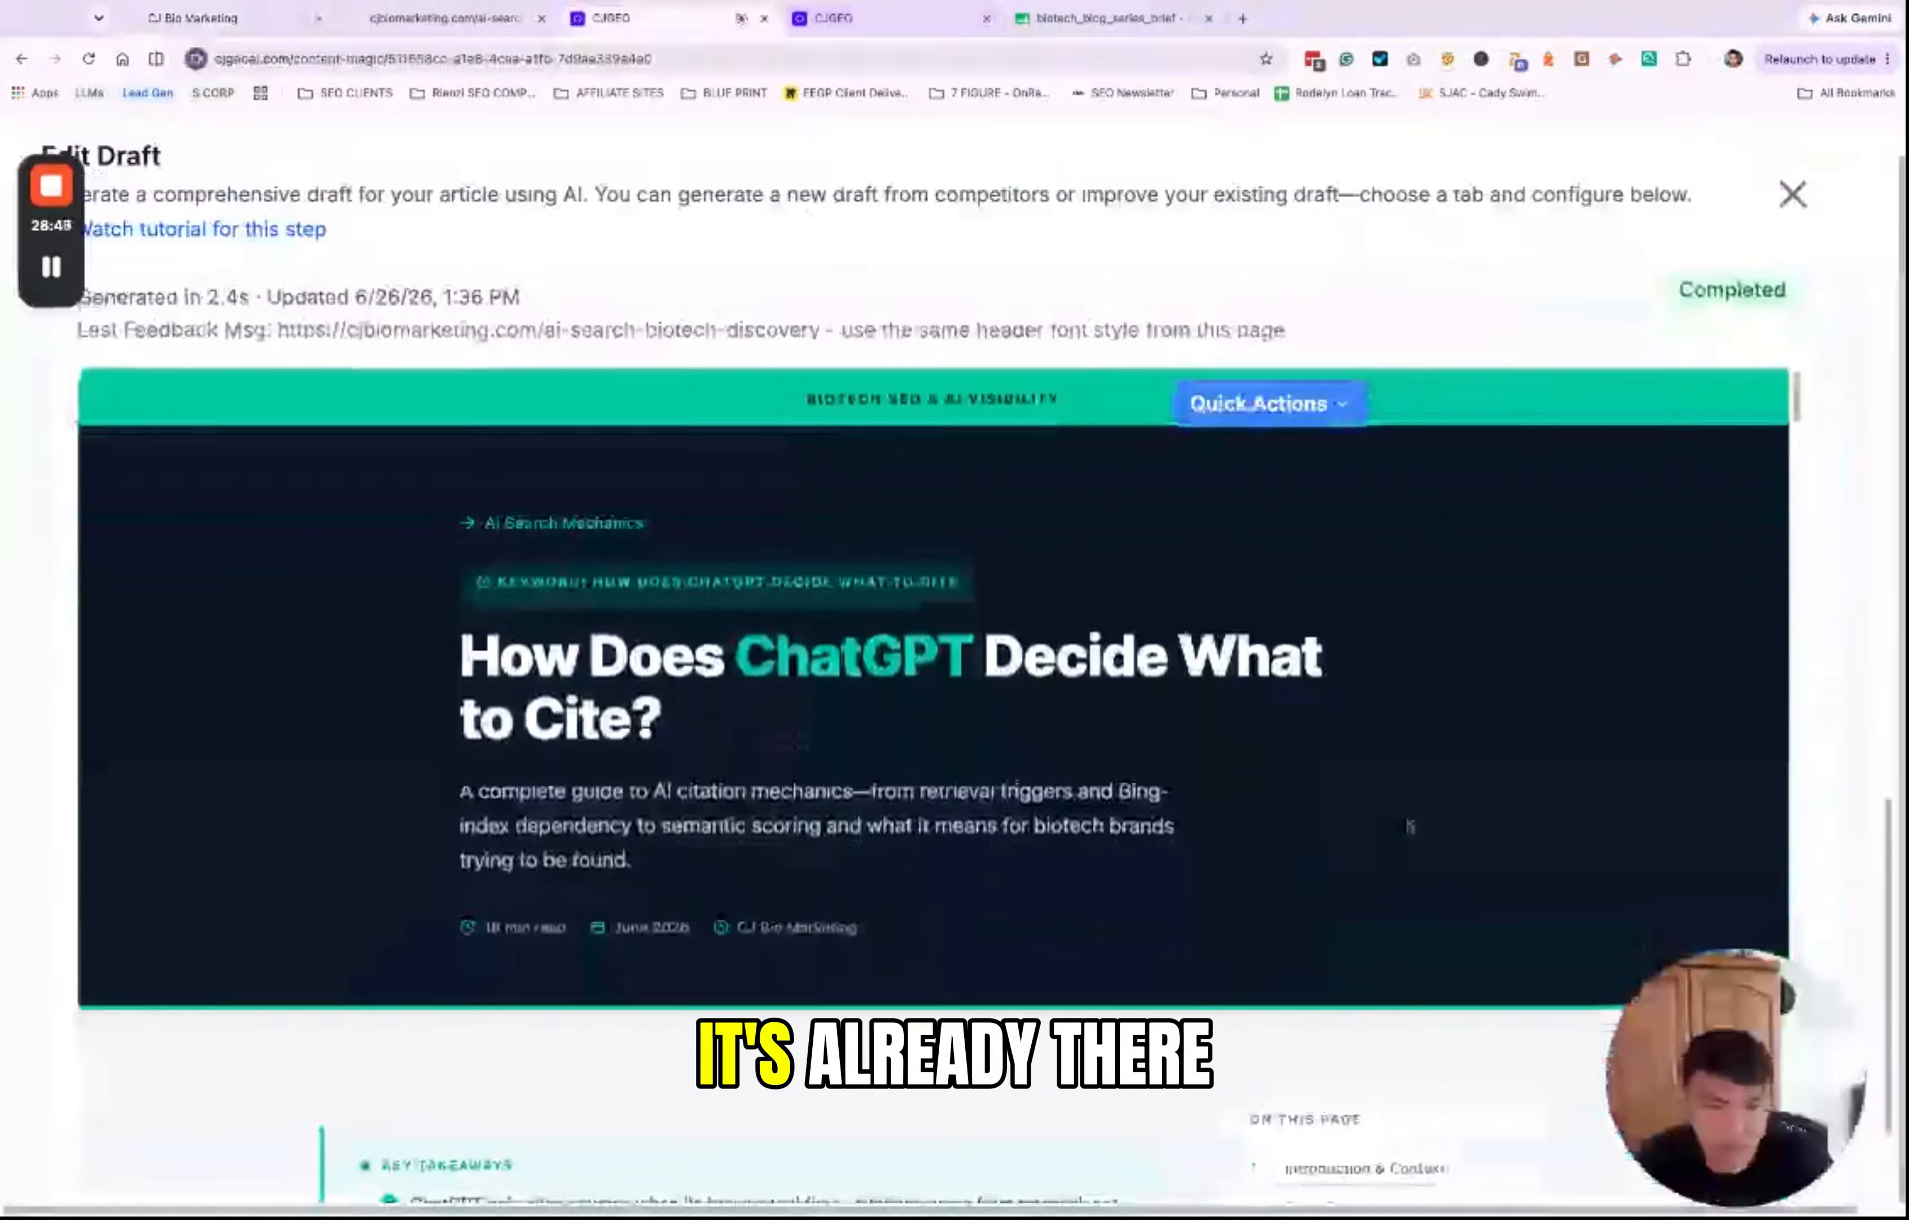
pyautogui.scroll(5, 1410, 827)
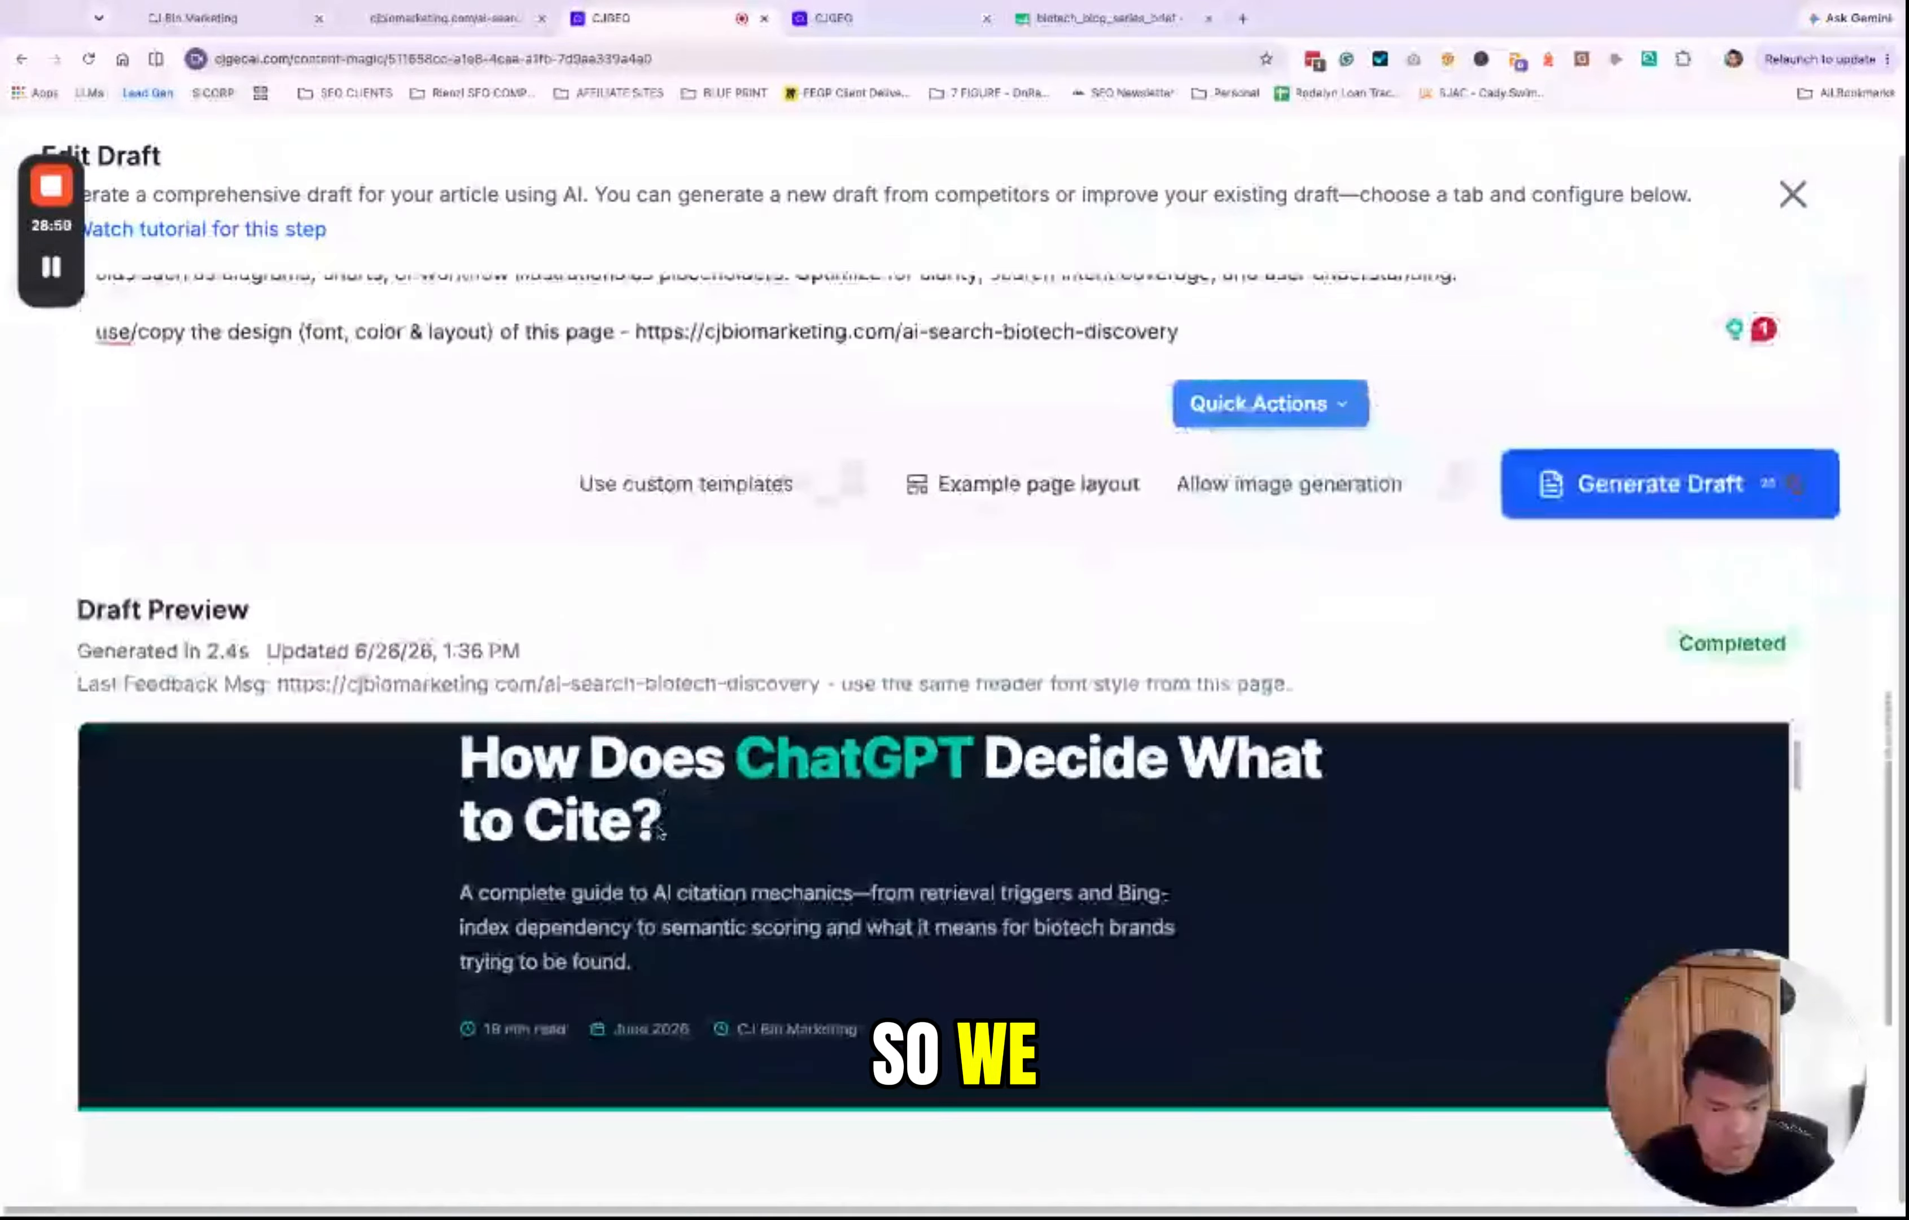
pyautogui.scroll(-12, 963, 522)
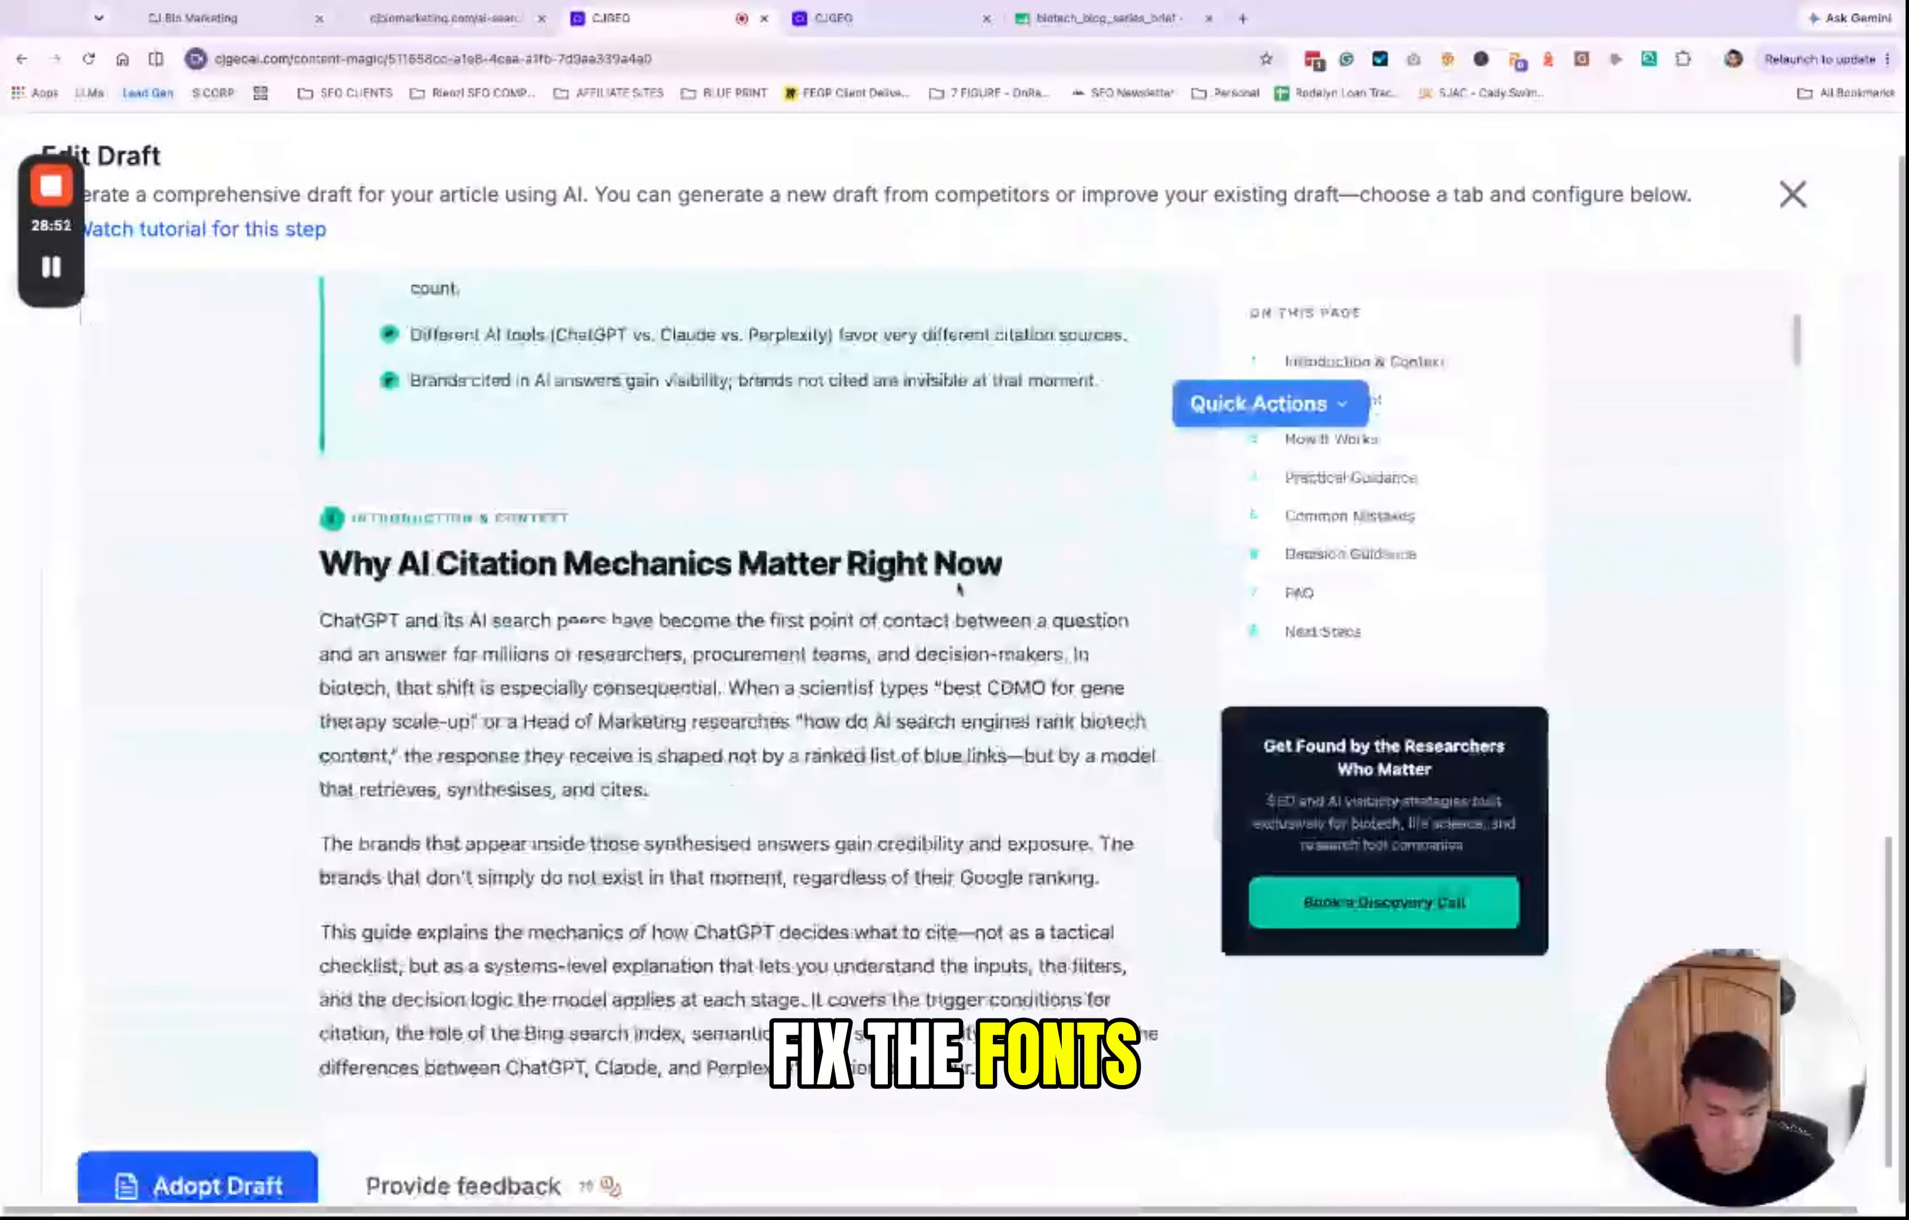
pyautogui.scroll(-4, 959, 588)
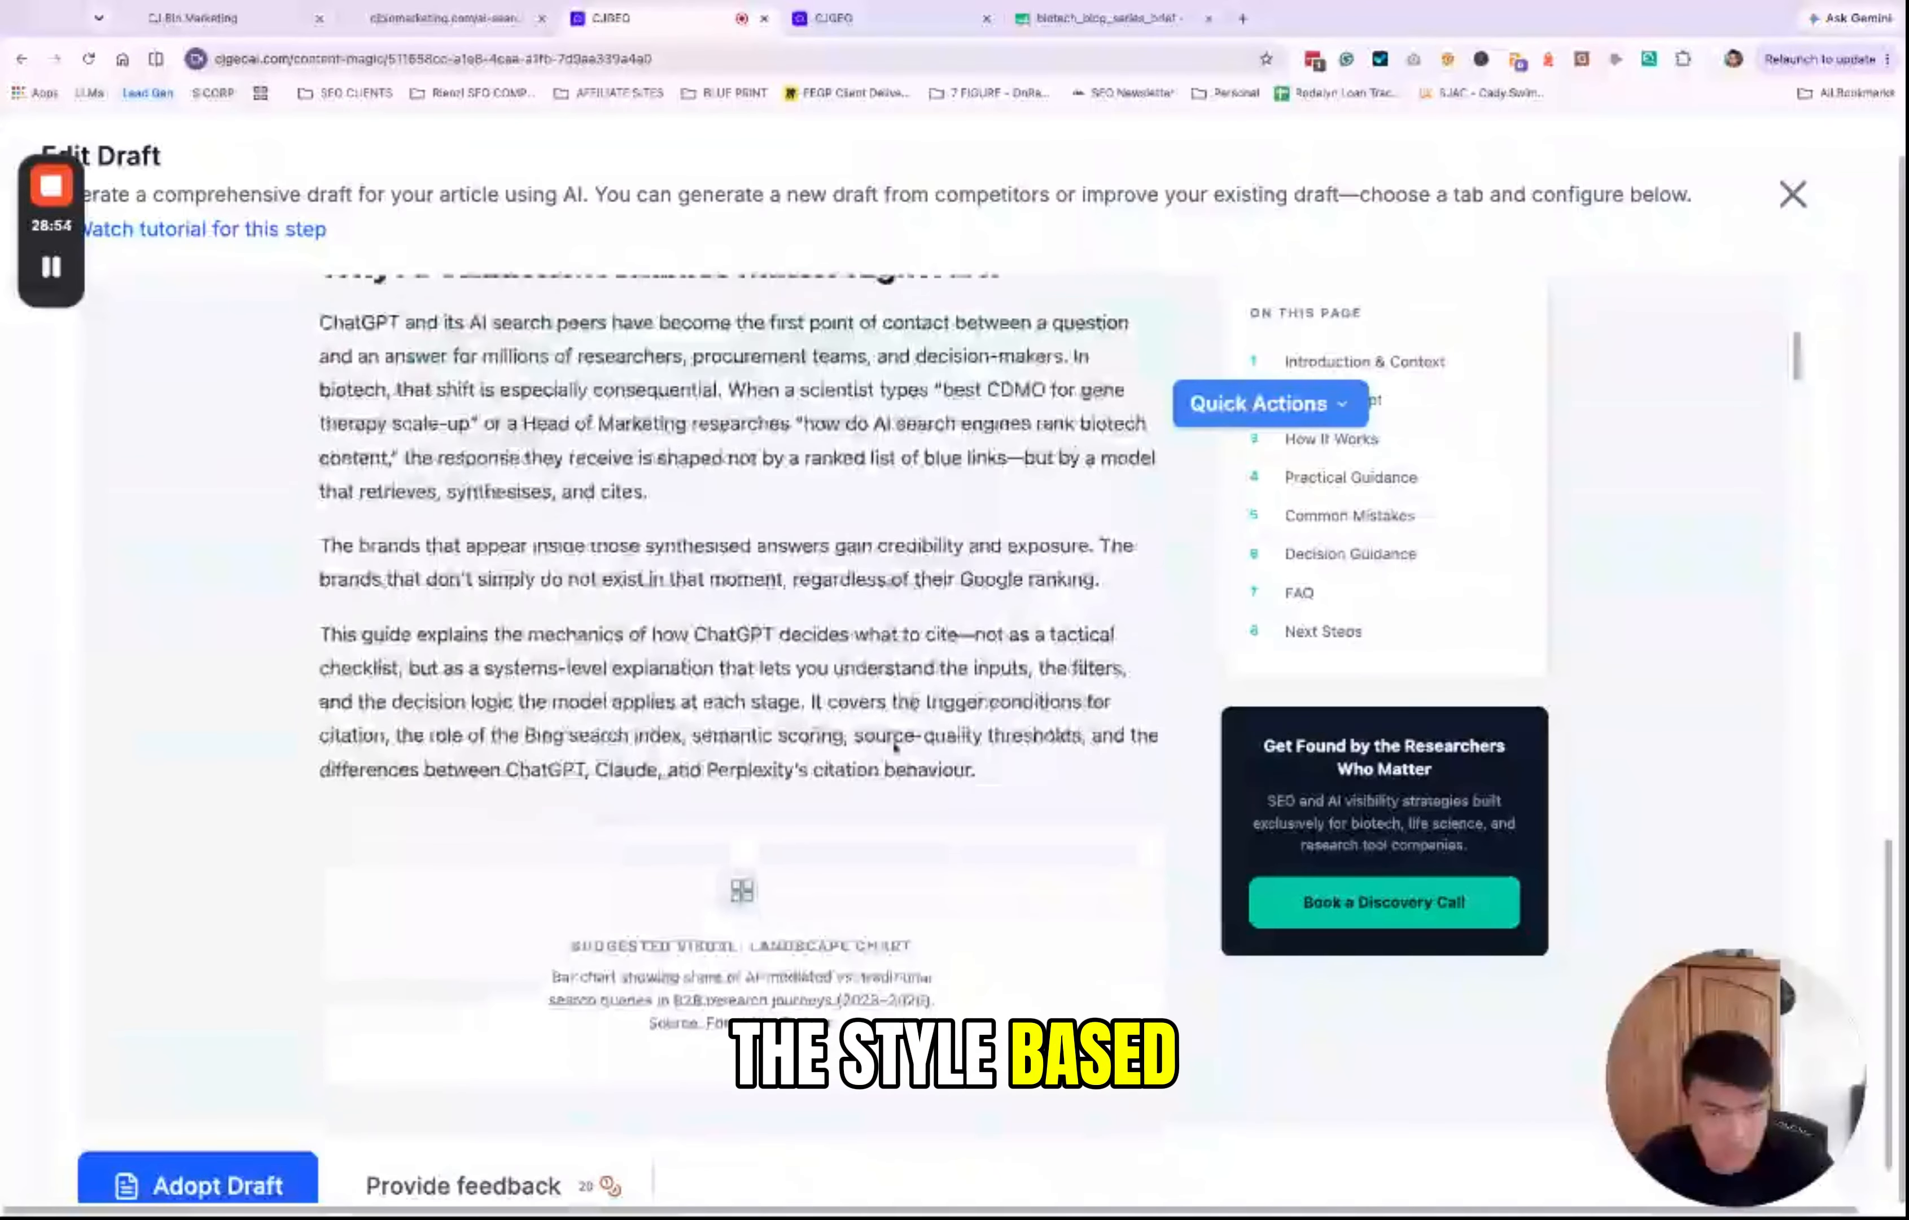
pyautogui.scroll(-9, 1087, 831)
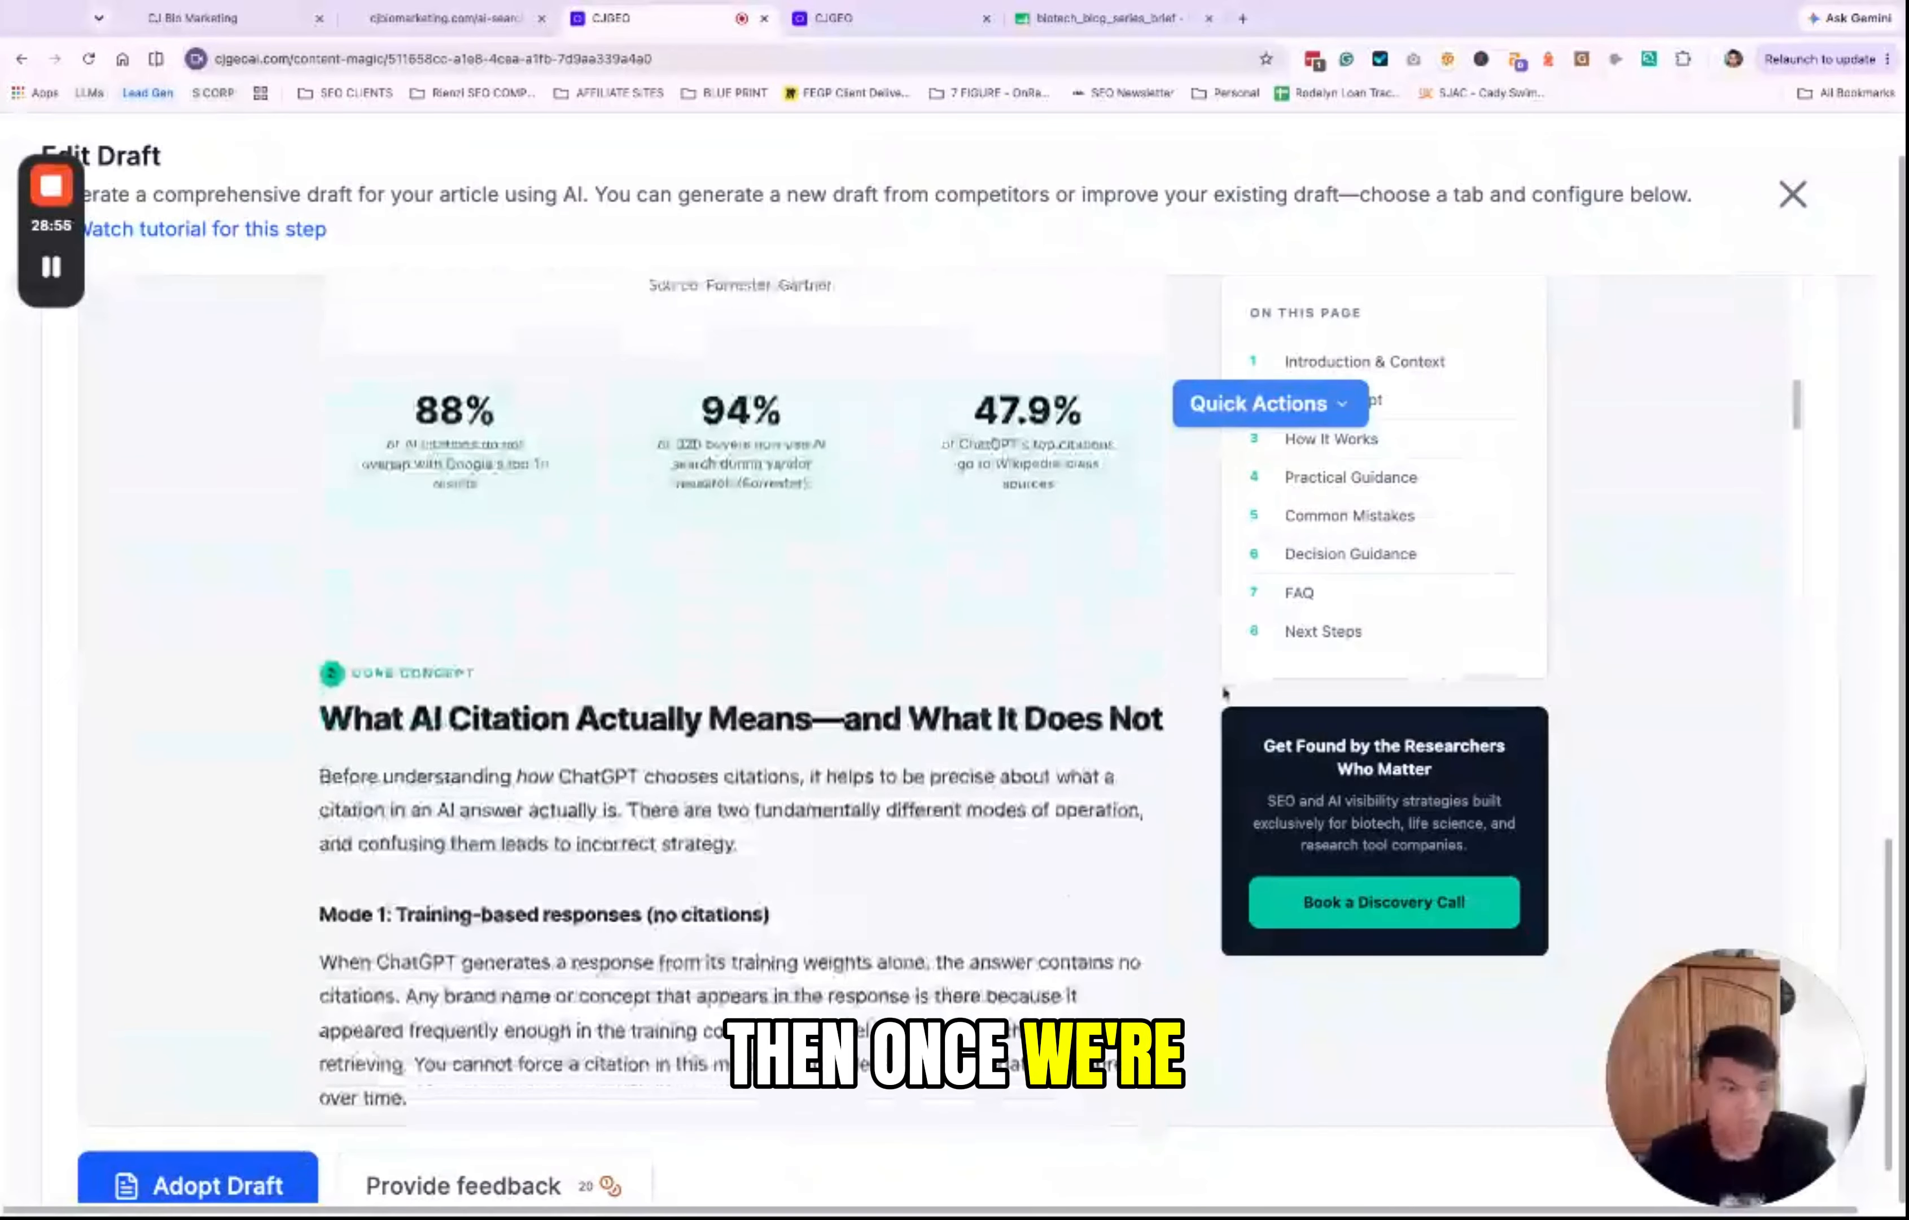
pyautogui.scroll(-7, 1225, 691)
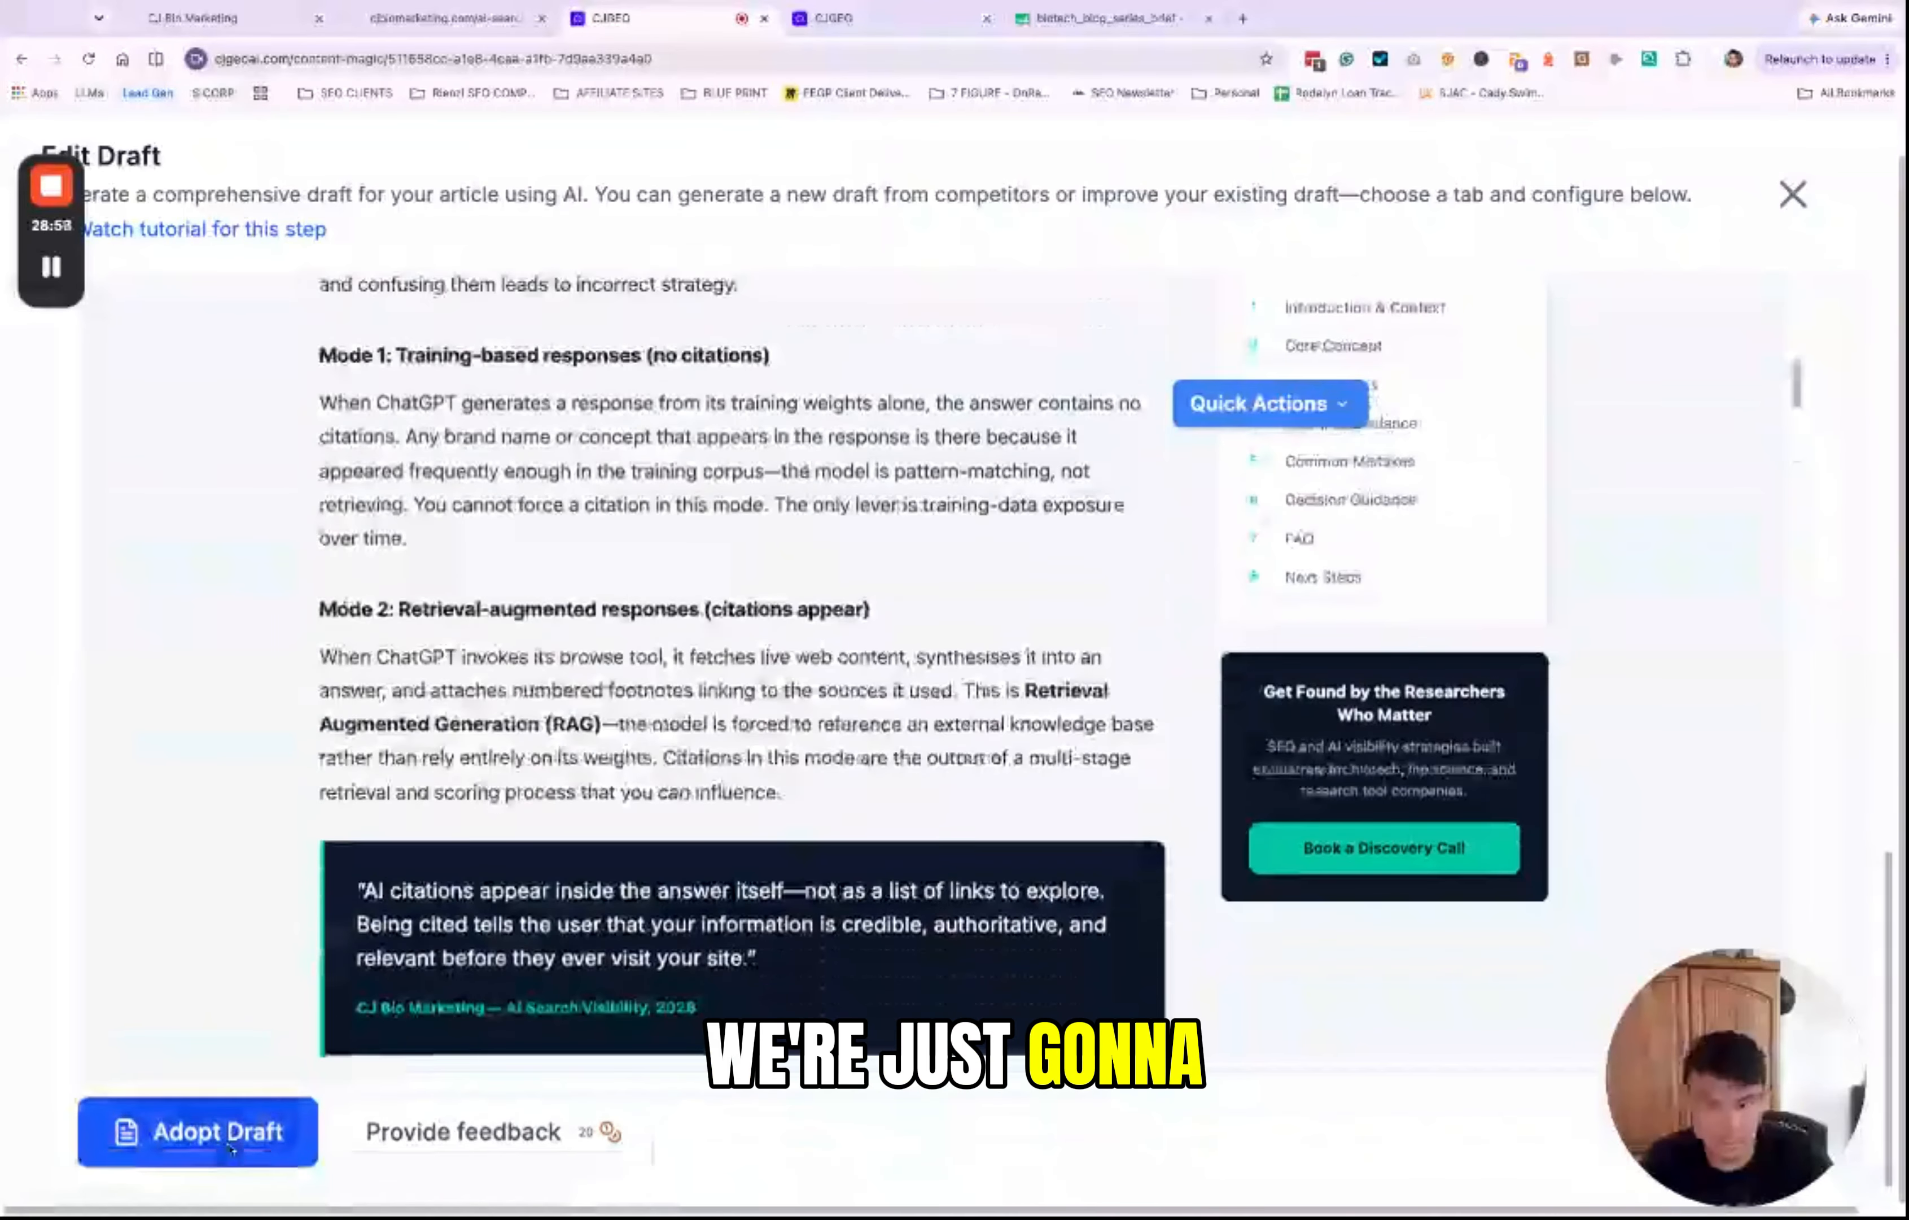
pyautogui.click(230, 1148)
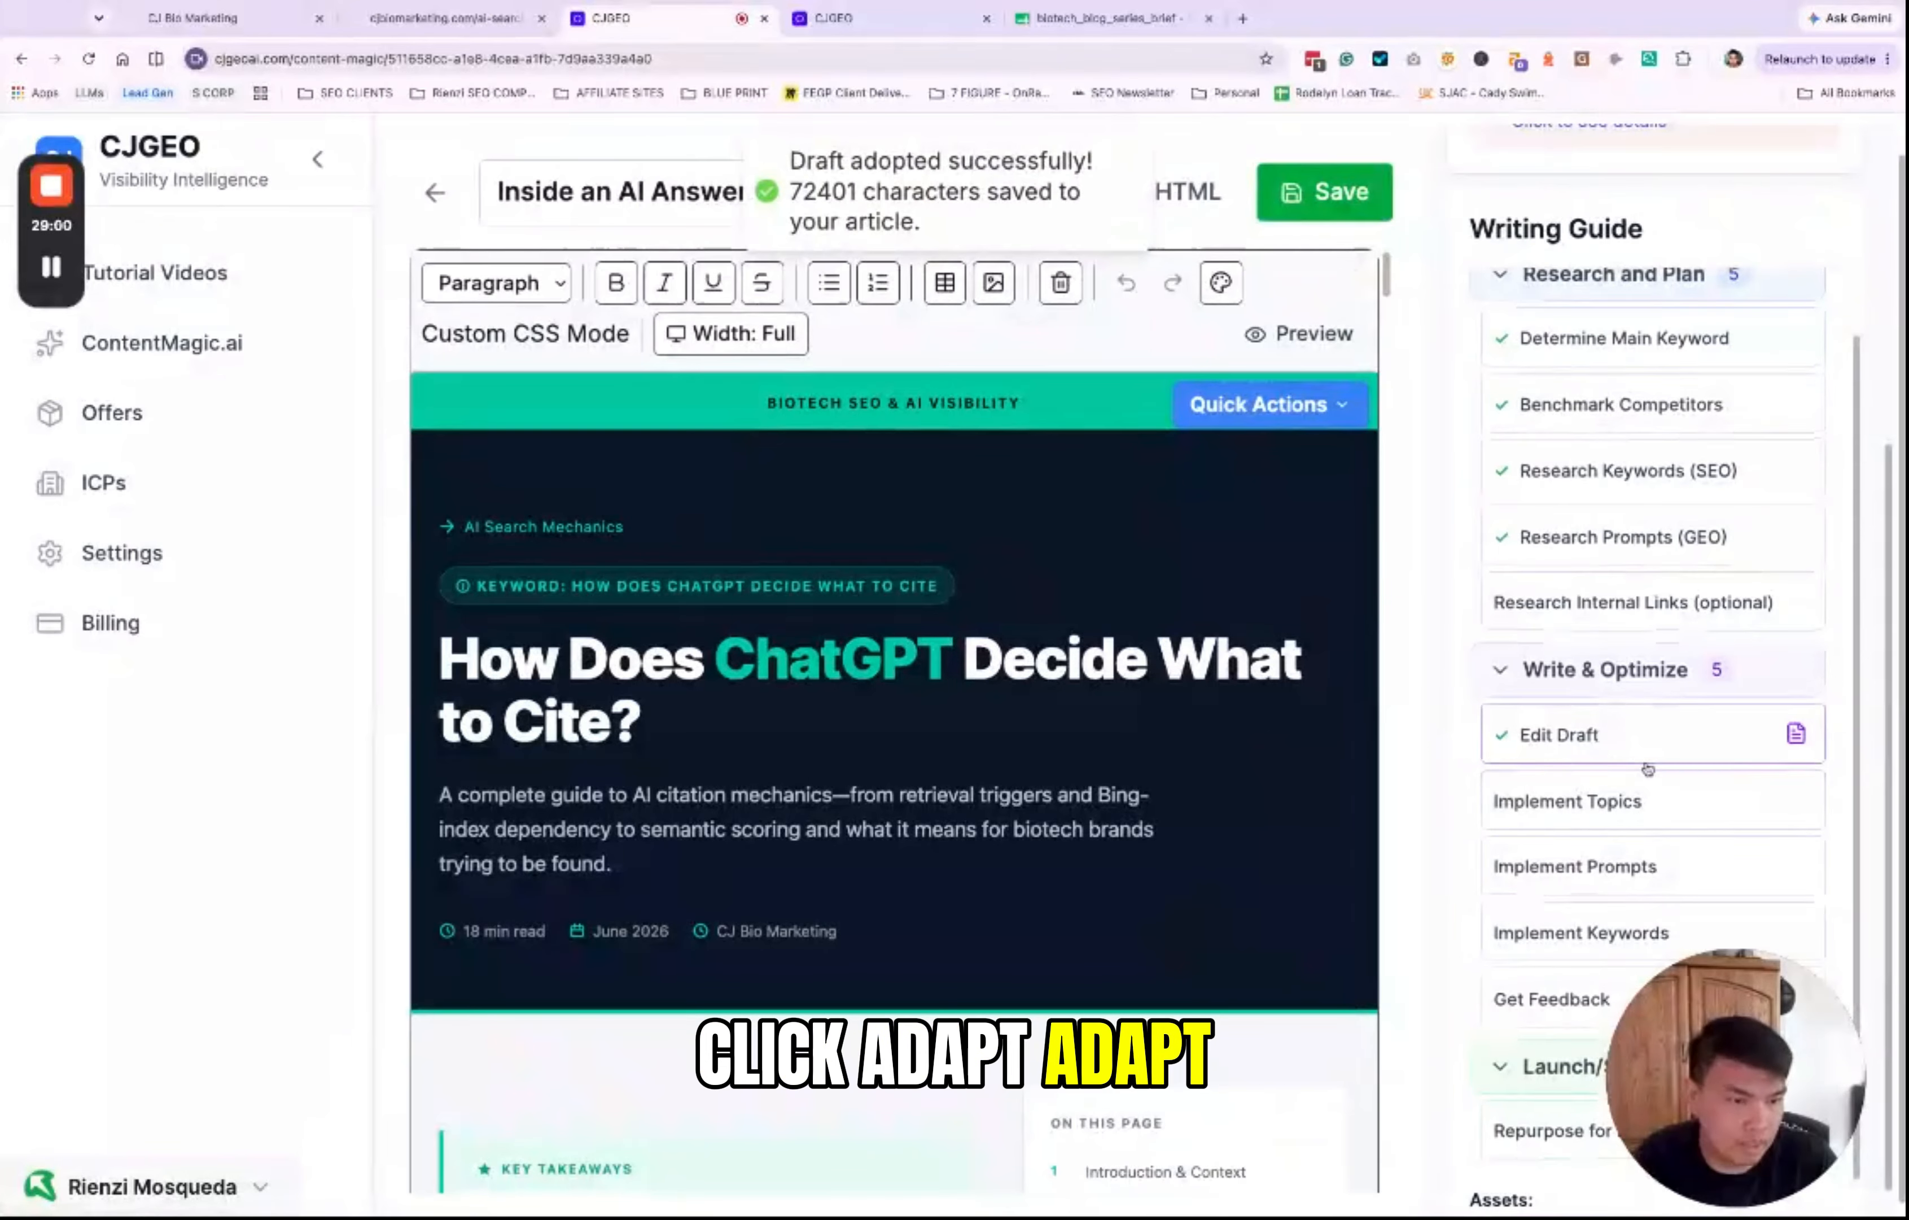
# Step: Look over the adopted article's header and key takeaways and the Write & Optimize tasks in the writing guide
pyautogui.scroll(-1, 1684, 750)
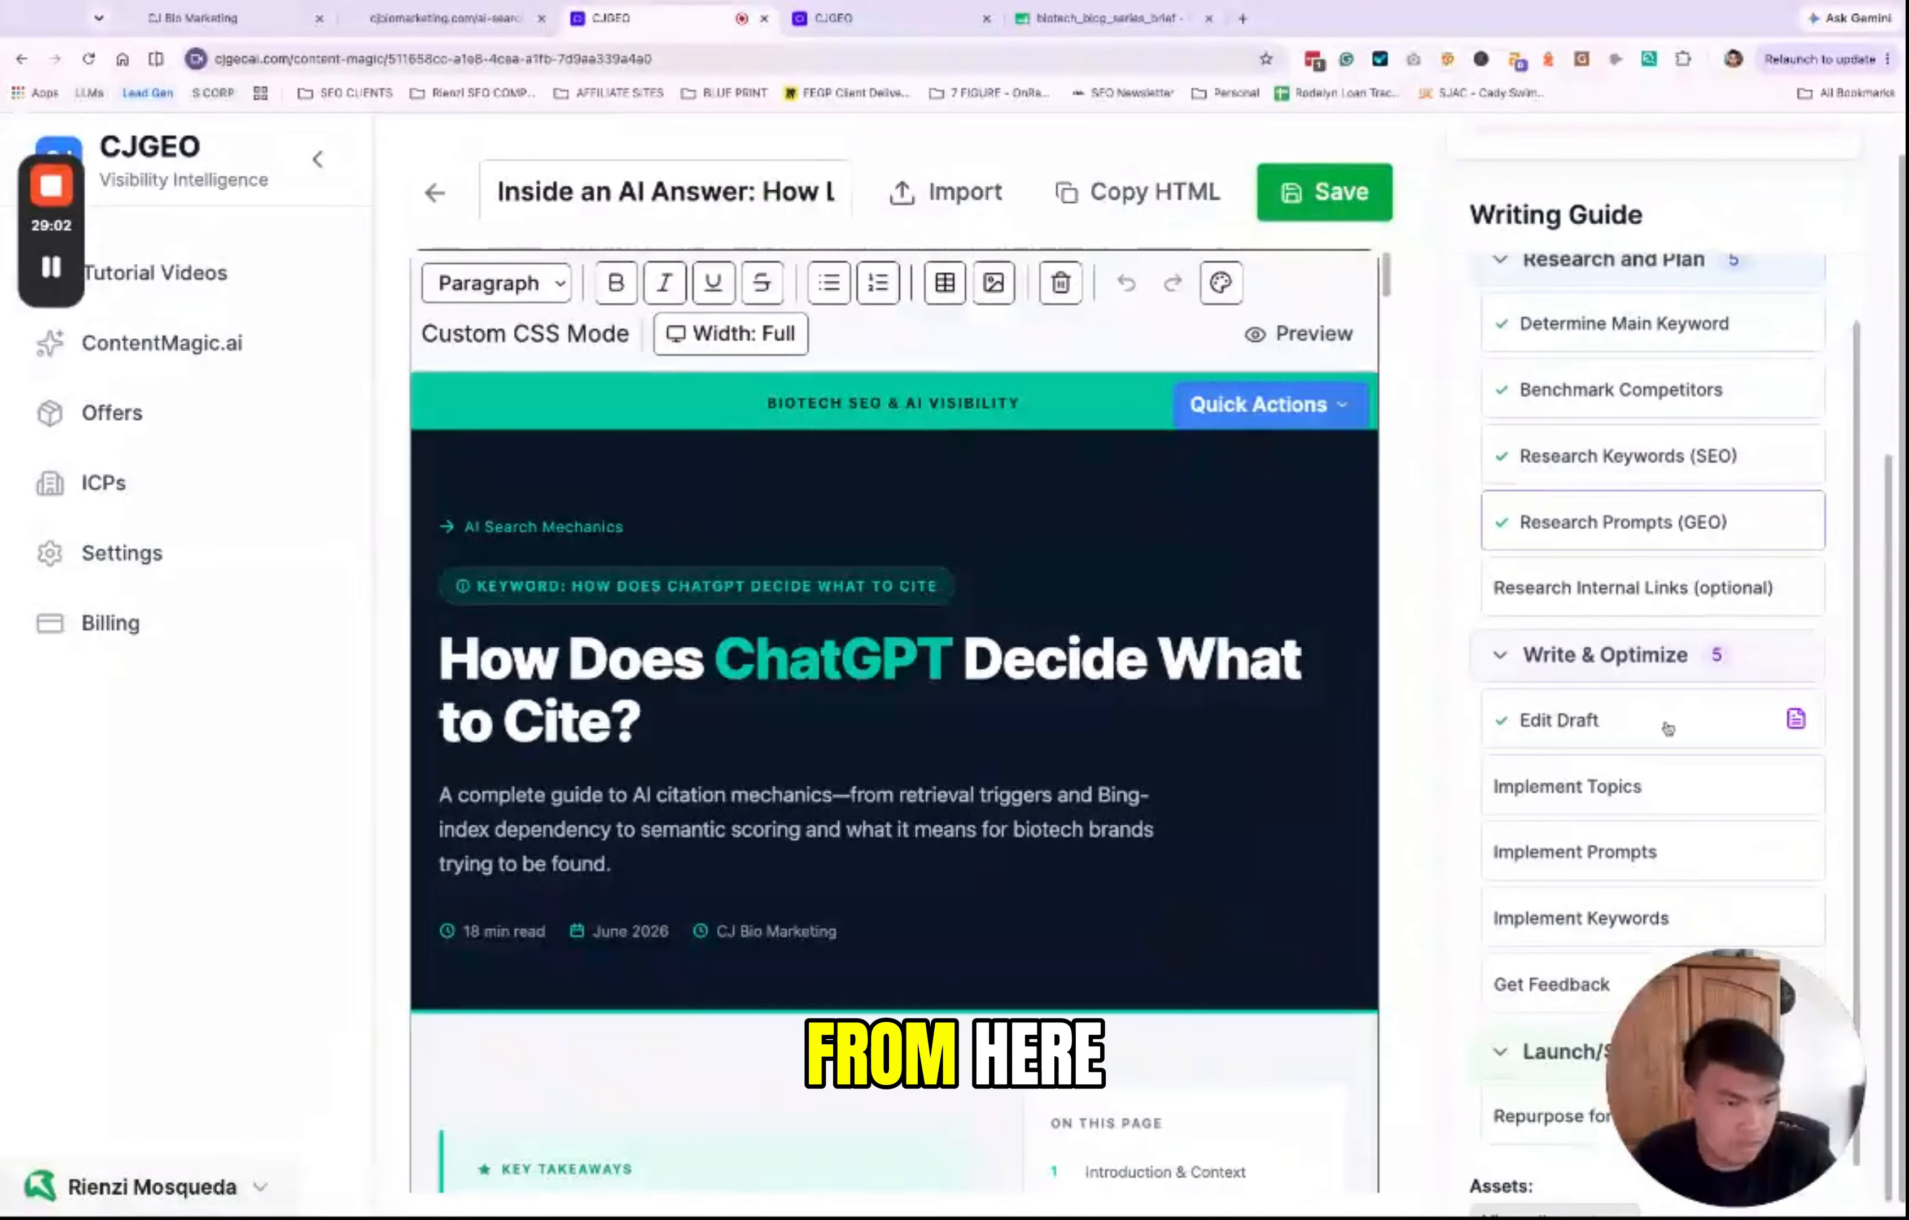
pyautogui.scroll(2, 1665, 734)
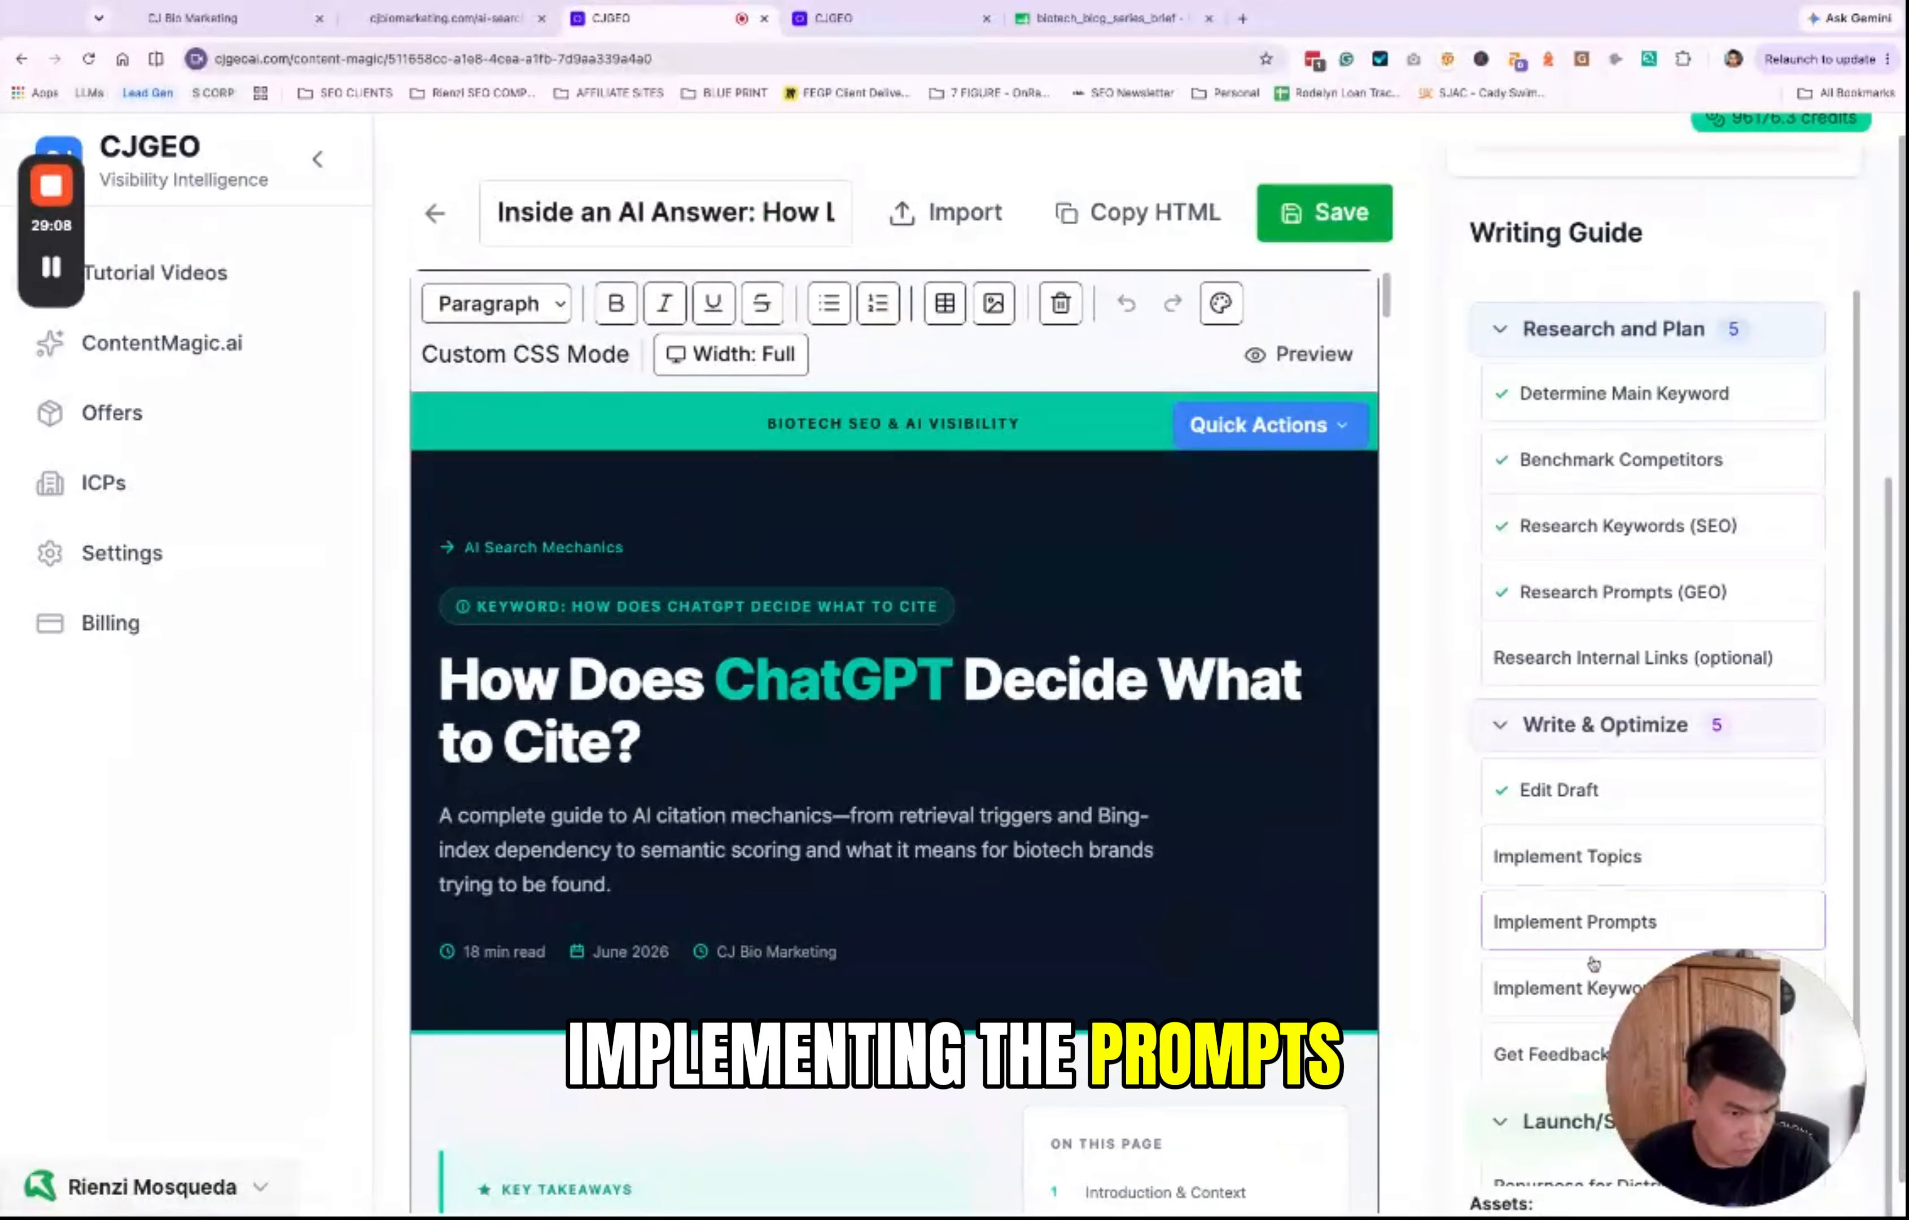
pyautogui.scroll(-1, 1765, 963)
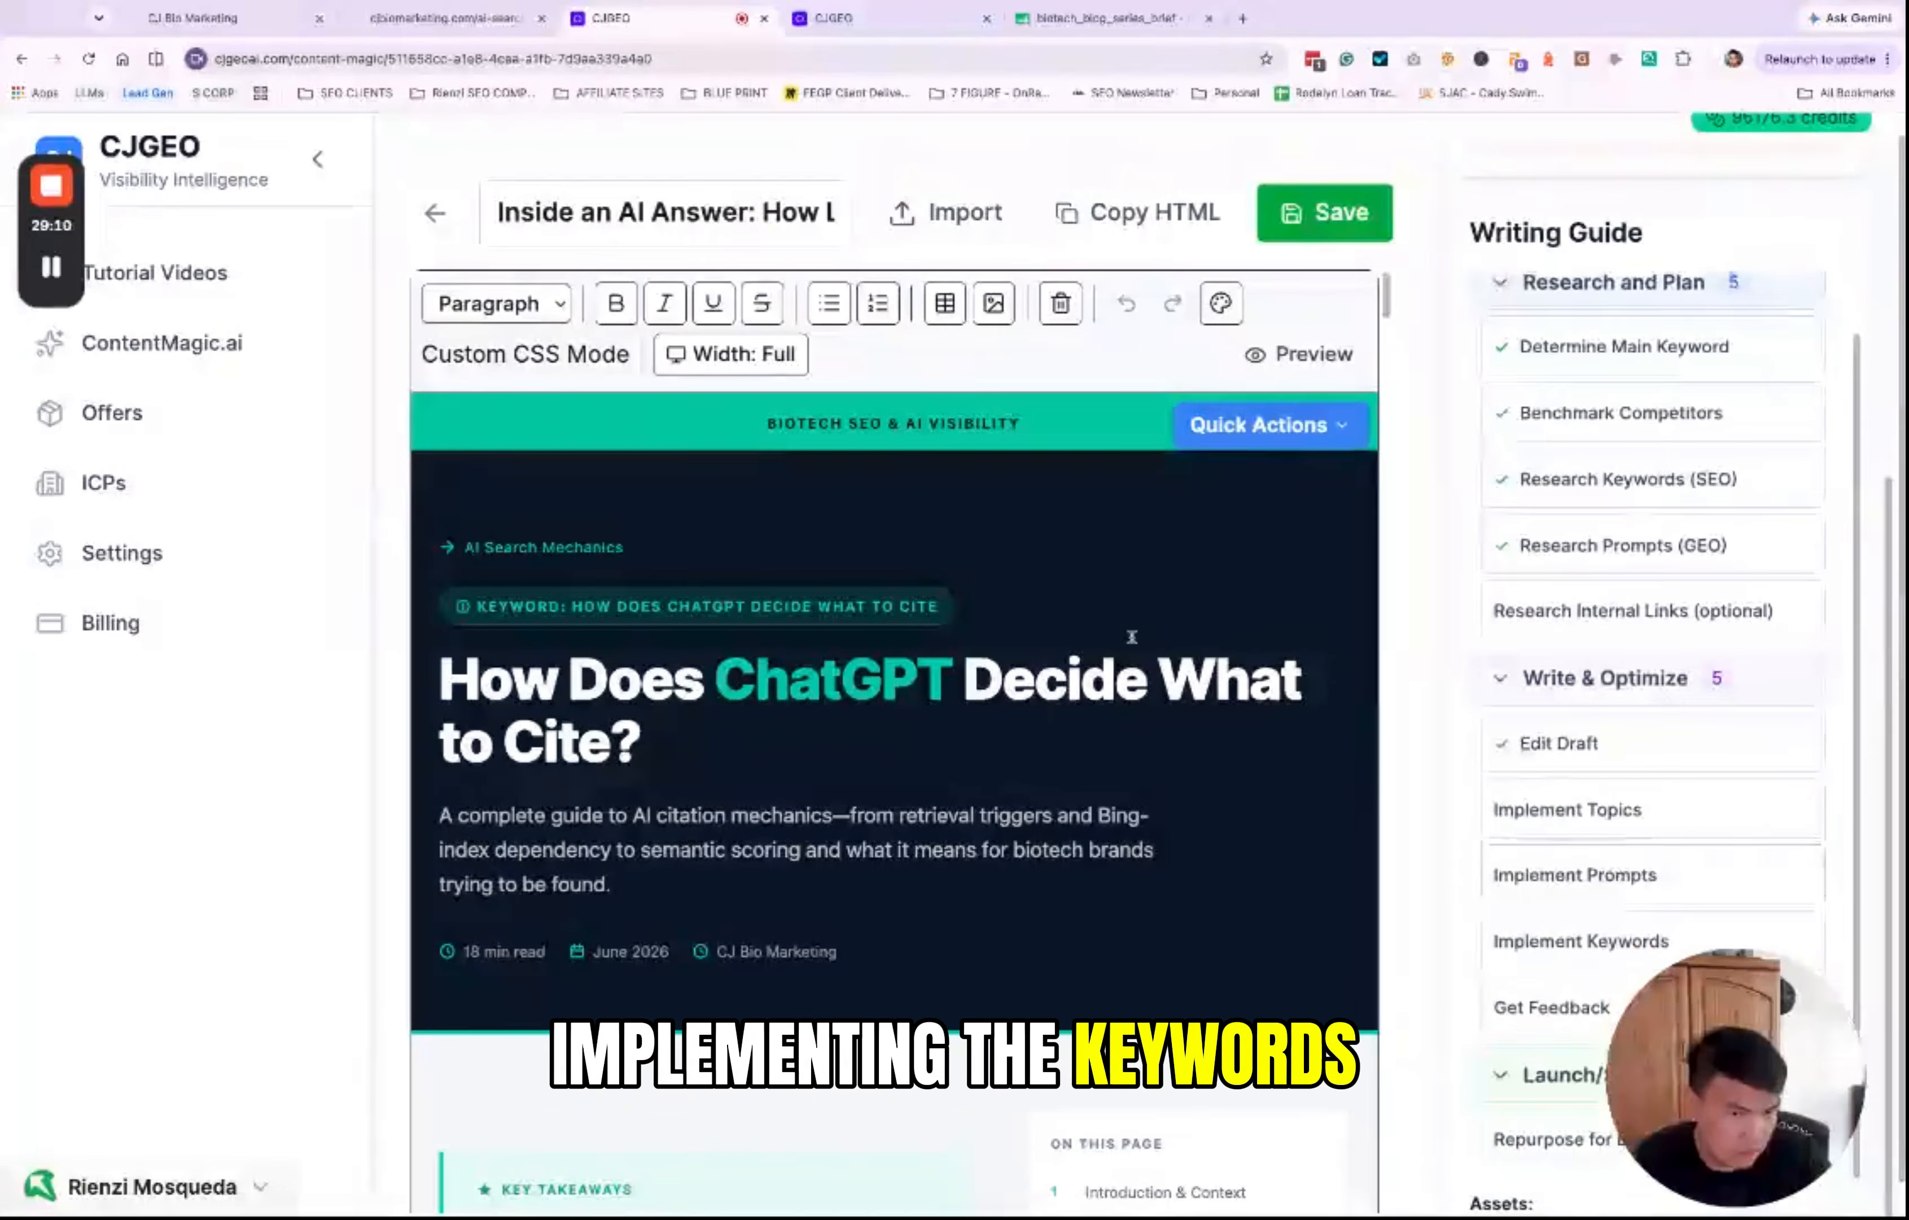
pyautogui.scroll(-3, 1123, 802)
pyautogui.scroll(-4, 1123, 828)
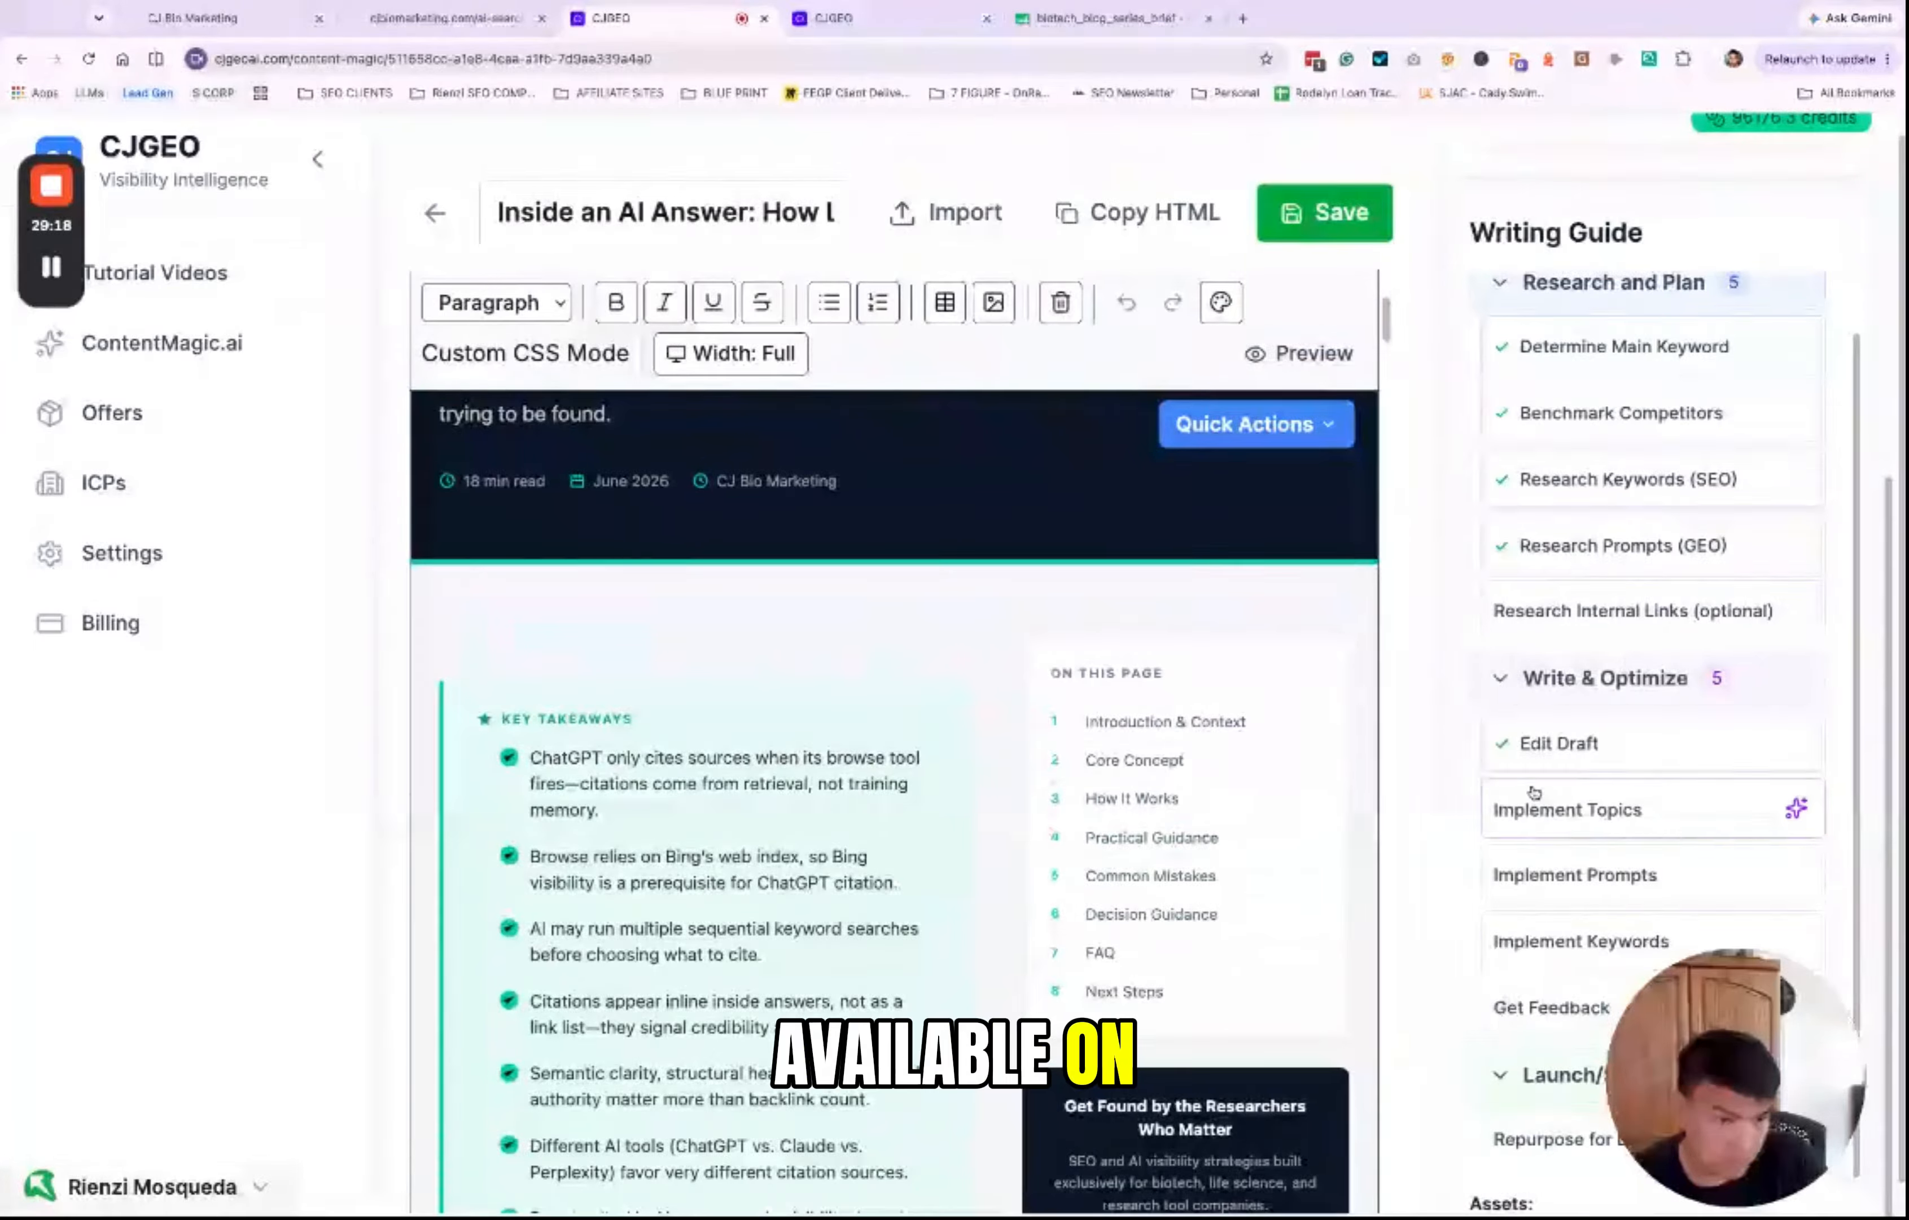
pyautogui.scroll(-1, 1671, 598)
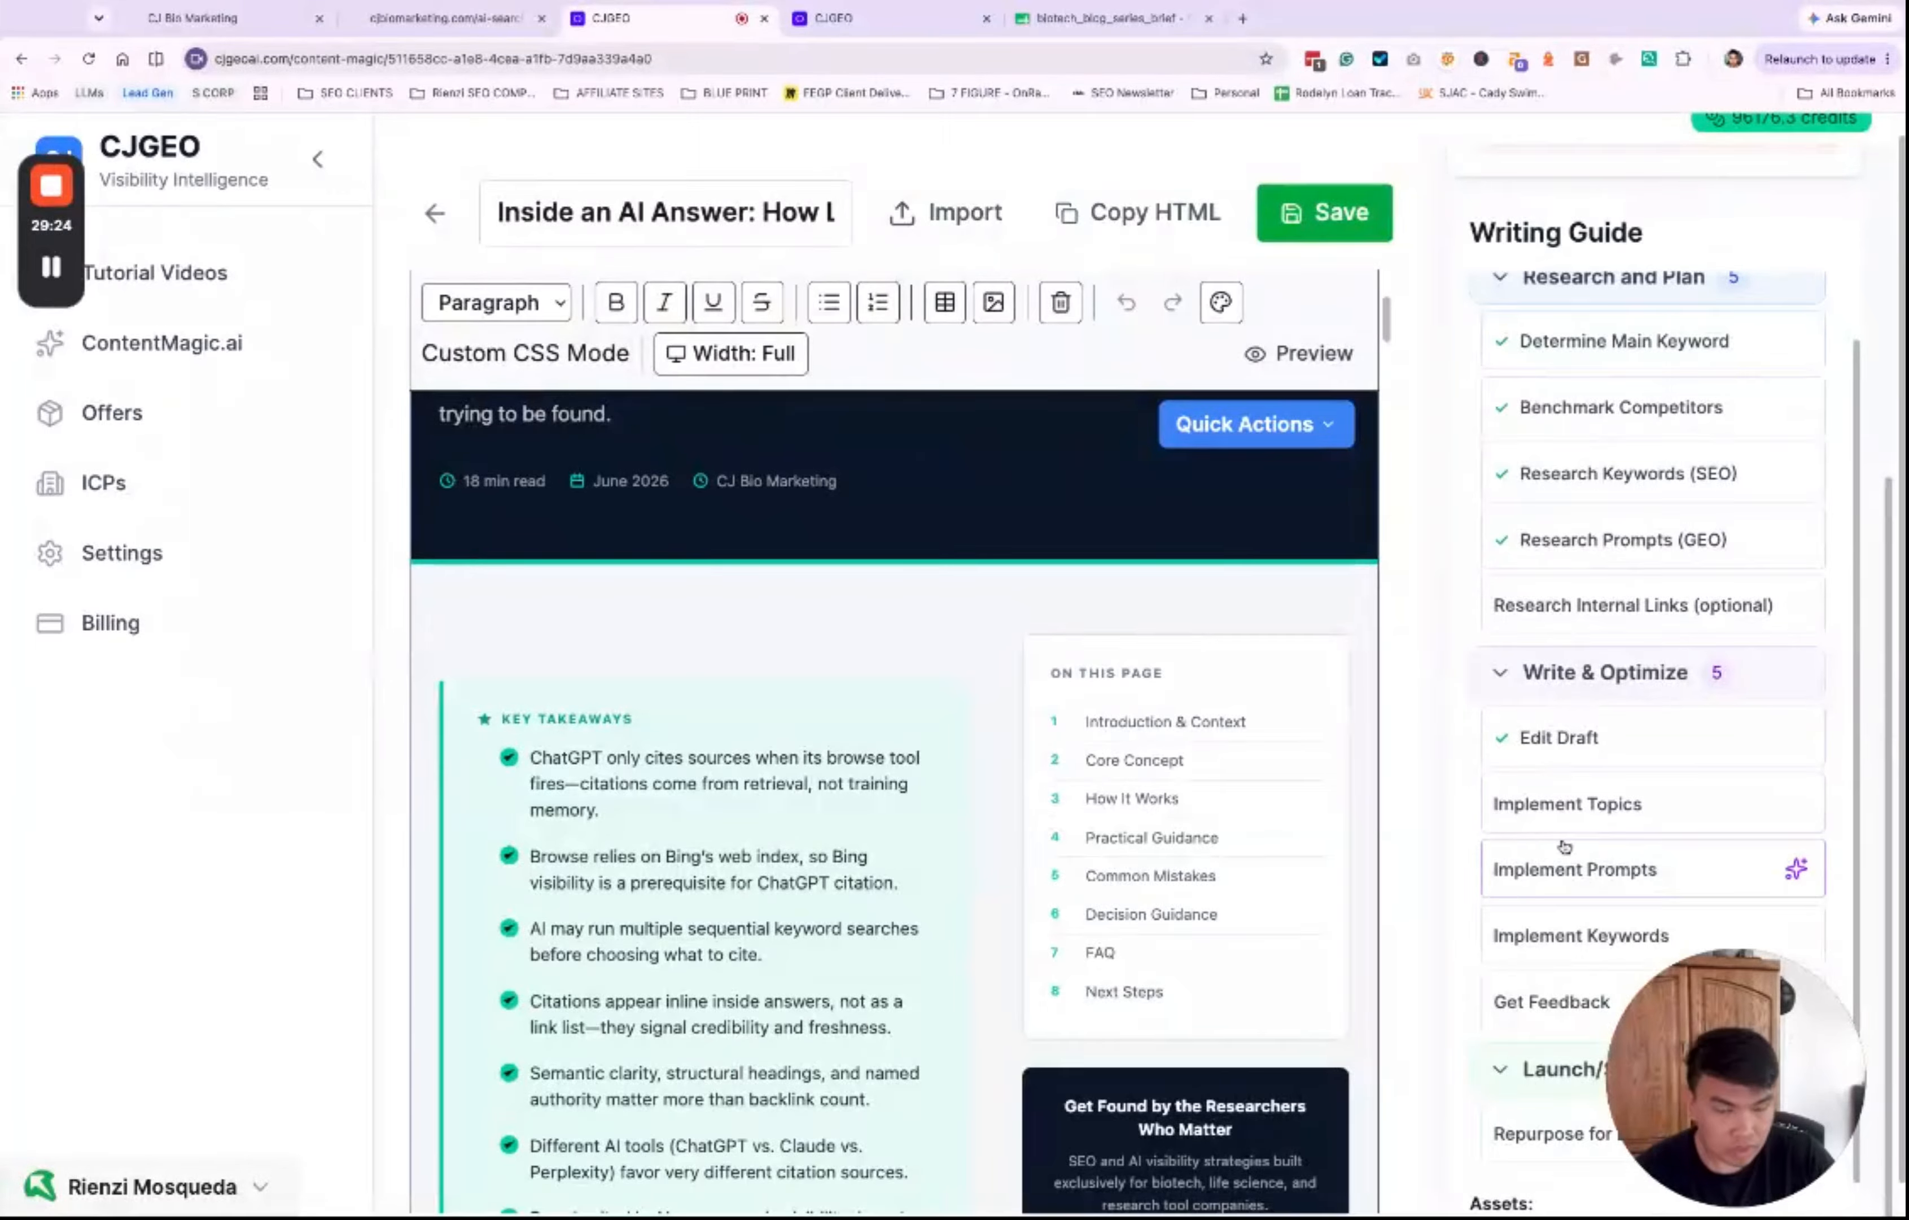
pyautogui.scroll(5, 1022, 841)
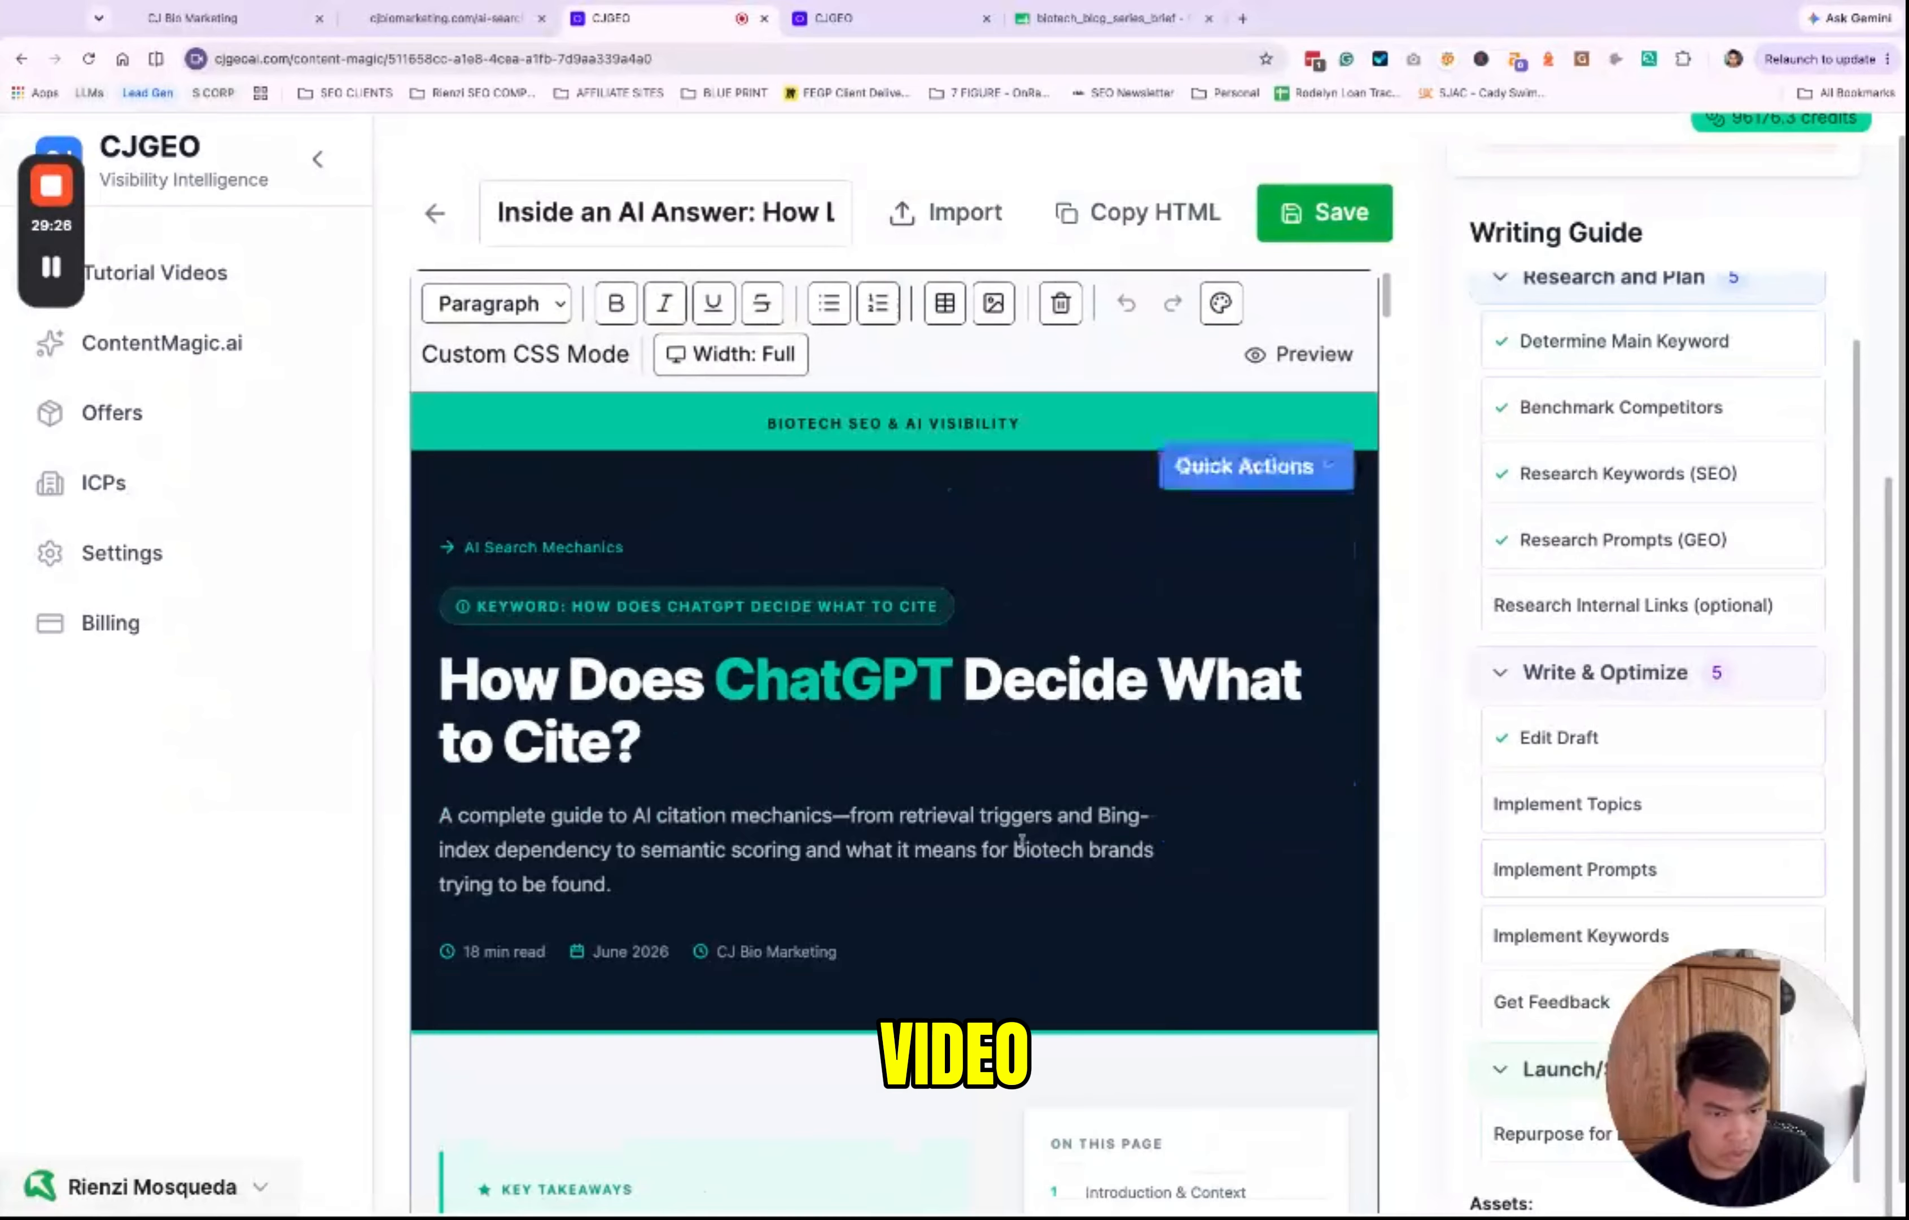
pyautogui.scroll(-4, 1108, 914)
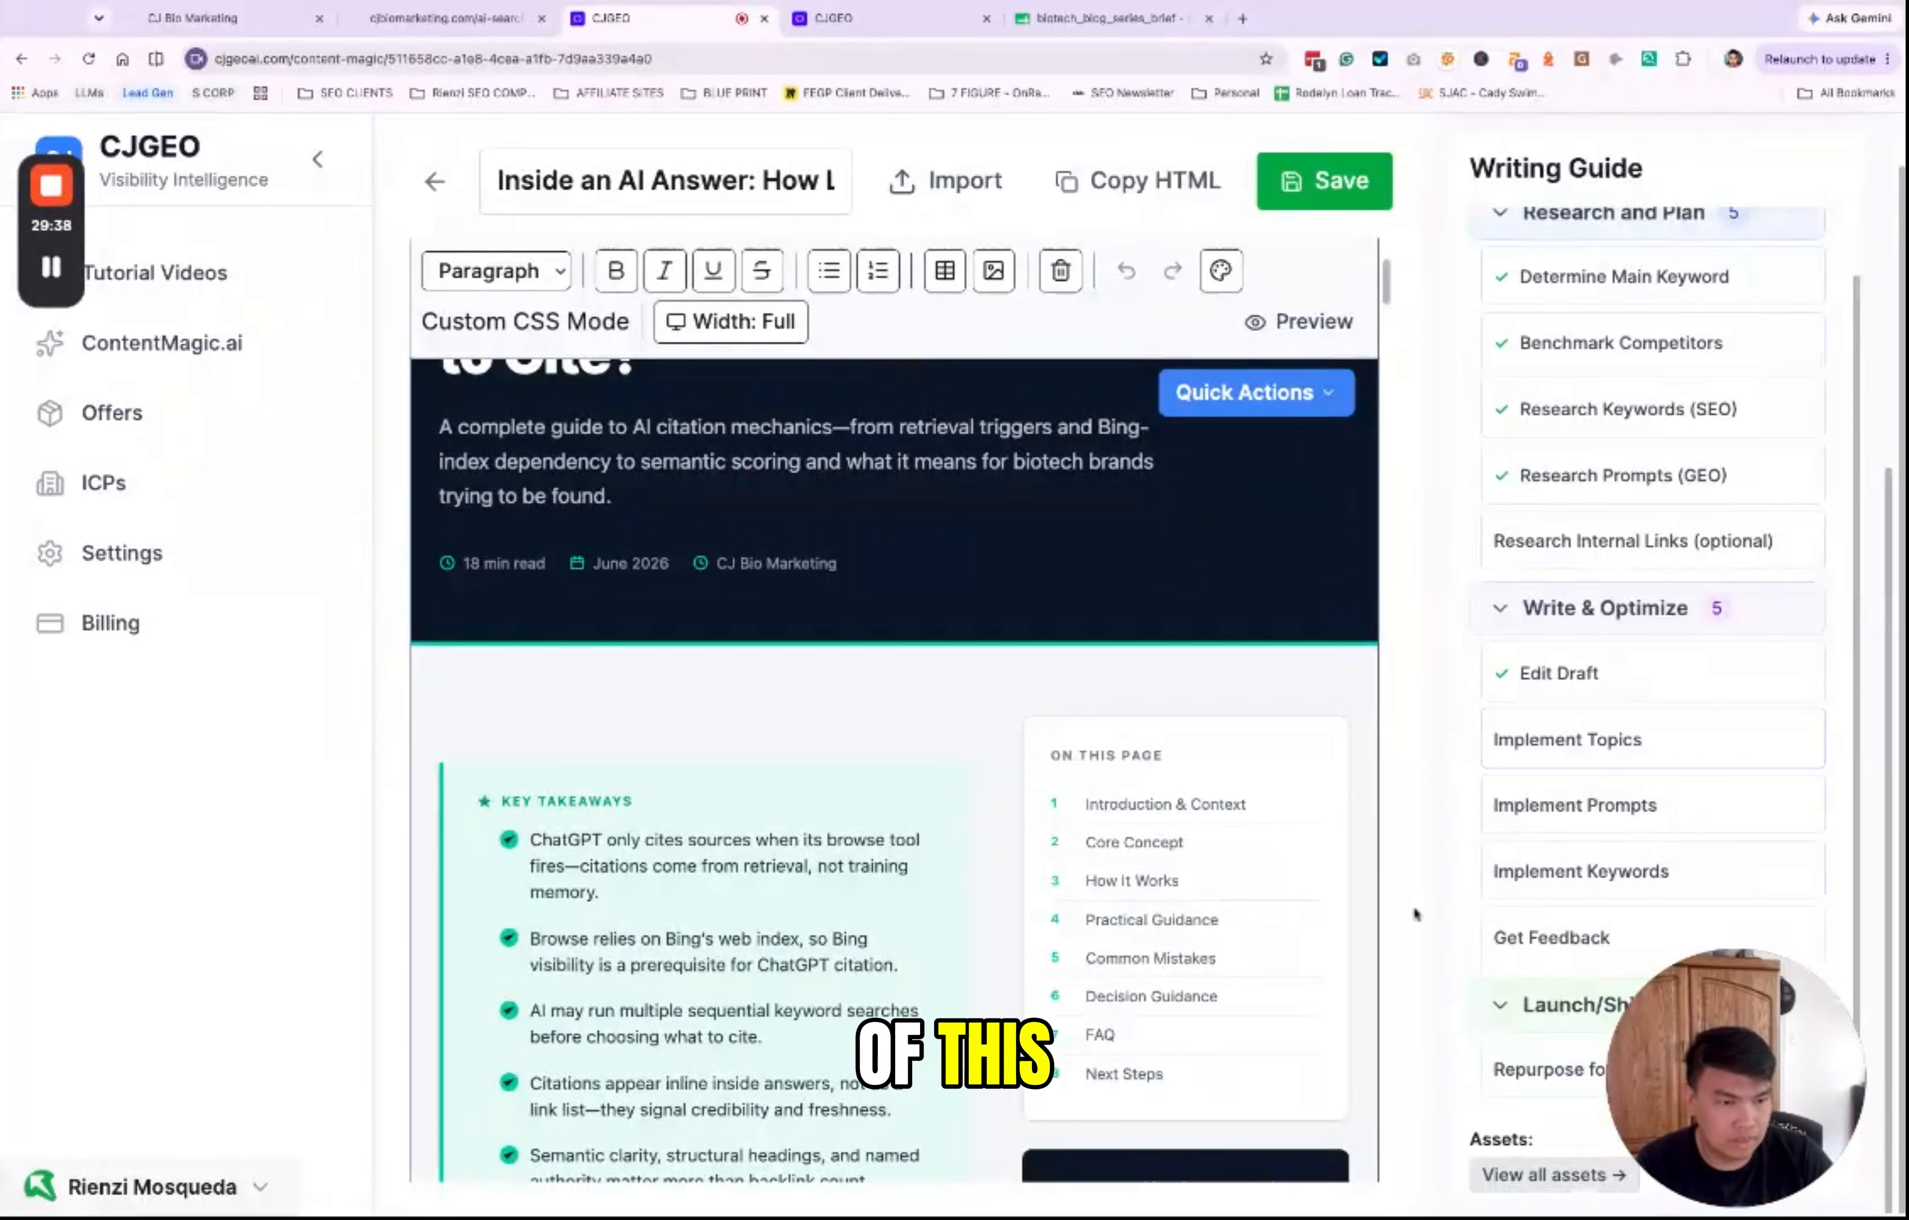
# Step: Save the adopted article and copy its HTML
pyautogui.click(1324, 181)
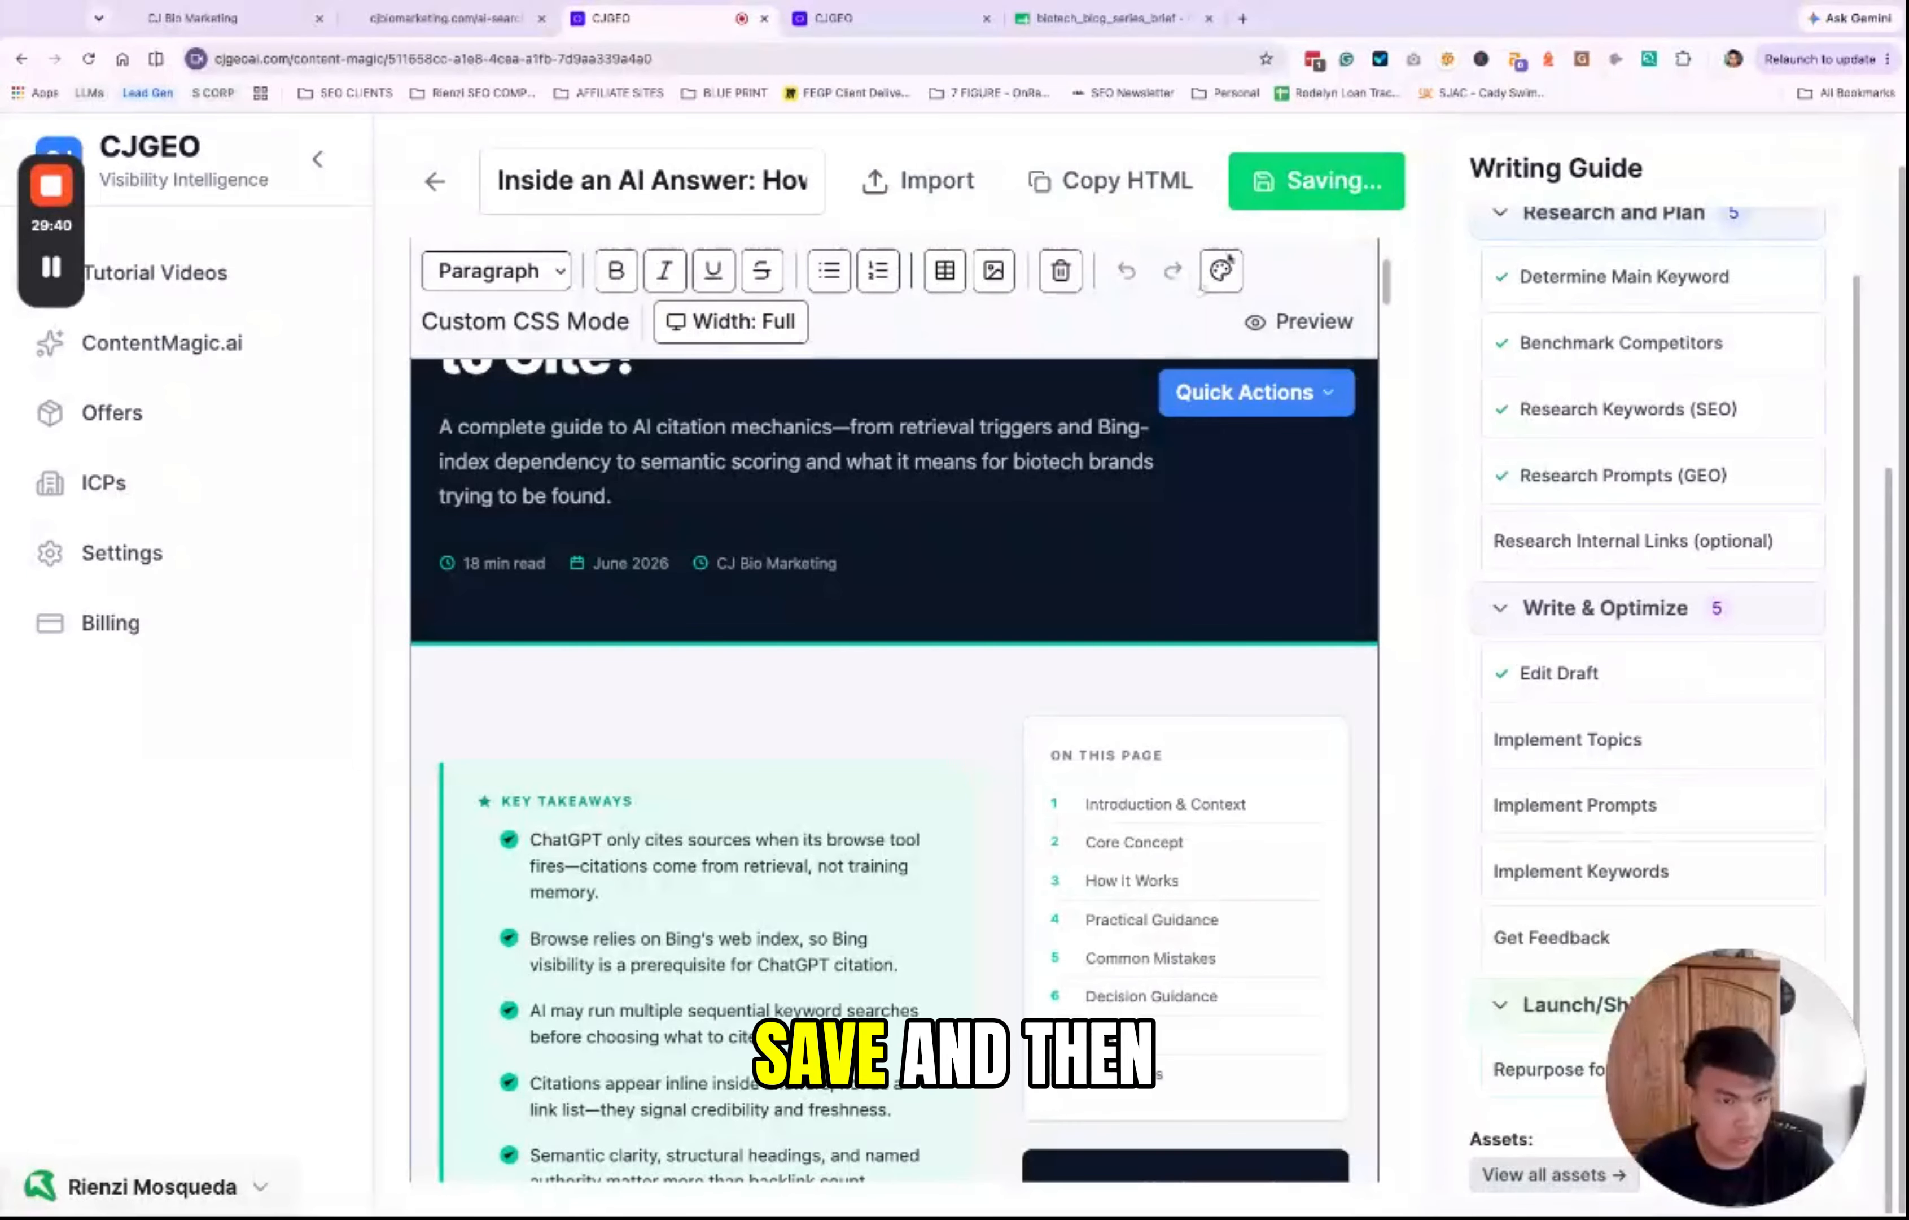
pyautogui.click(1115, 192)
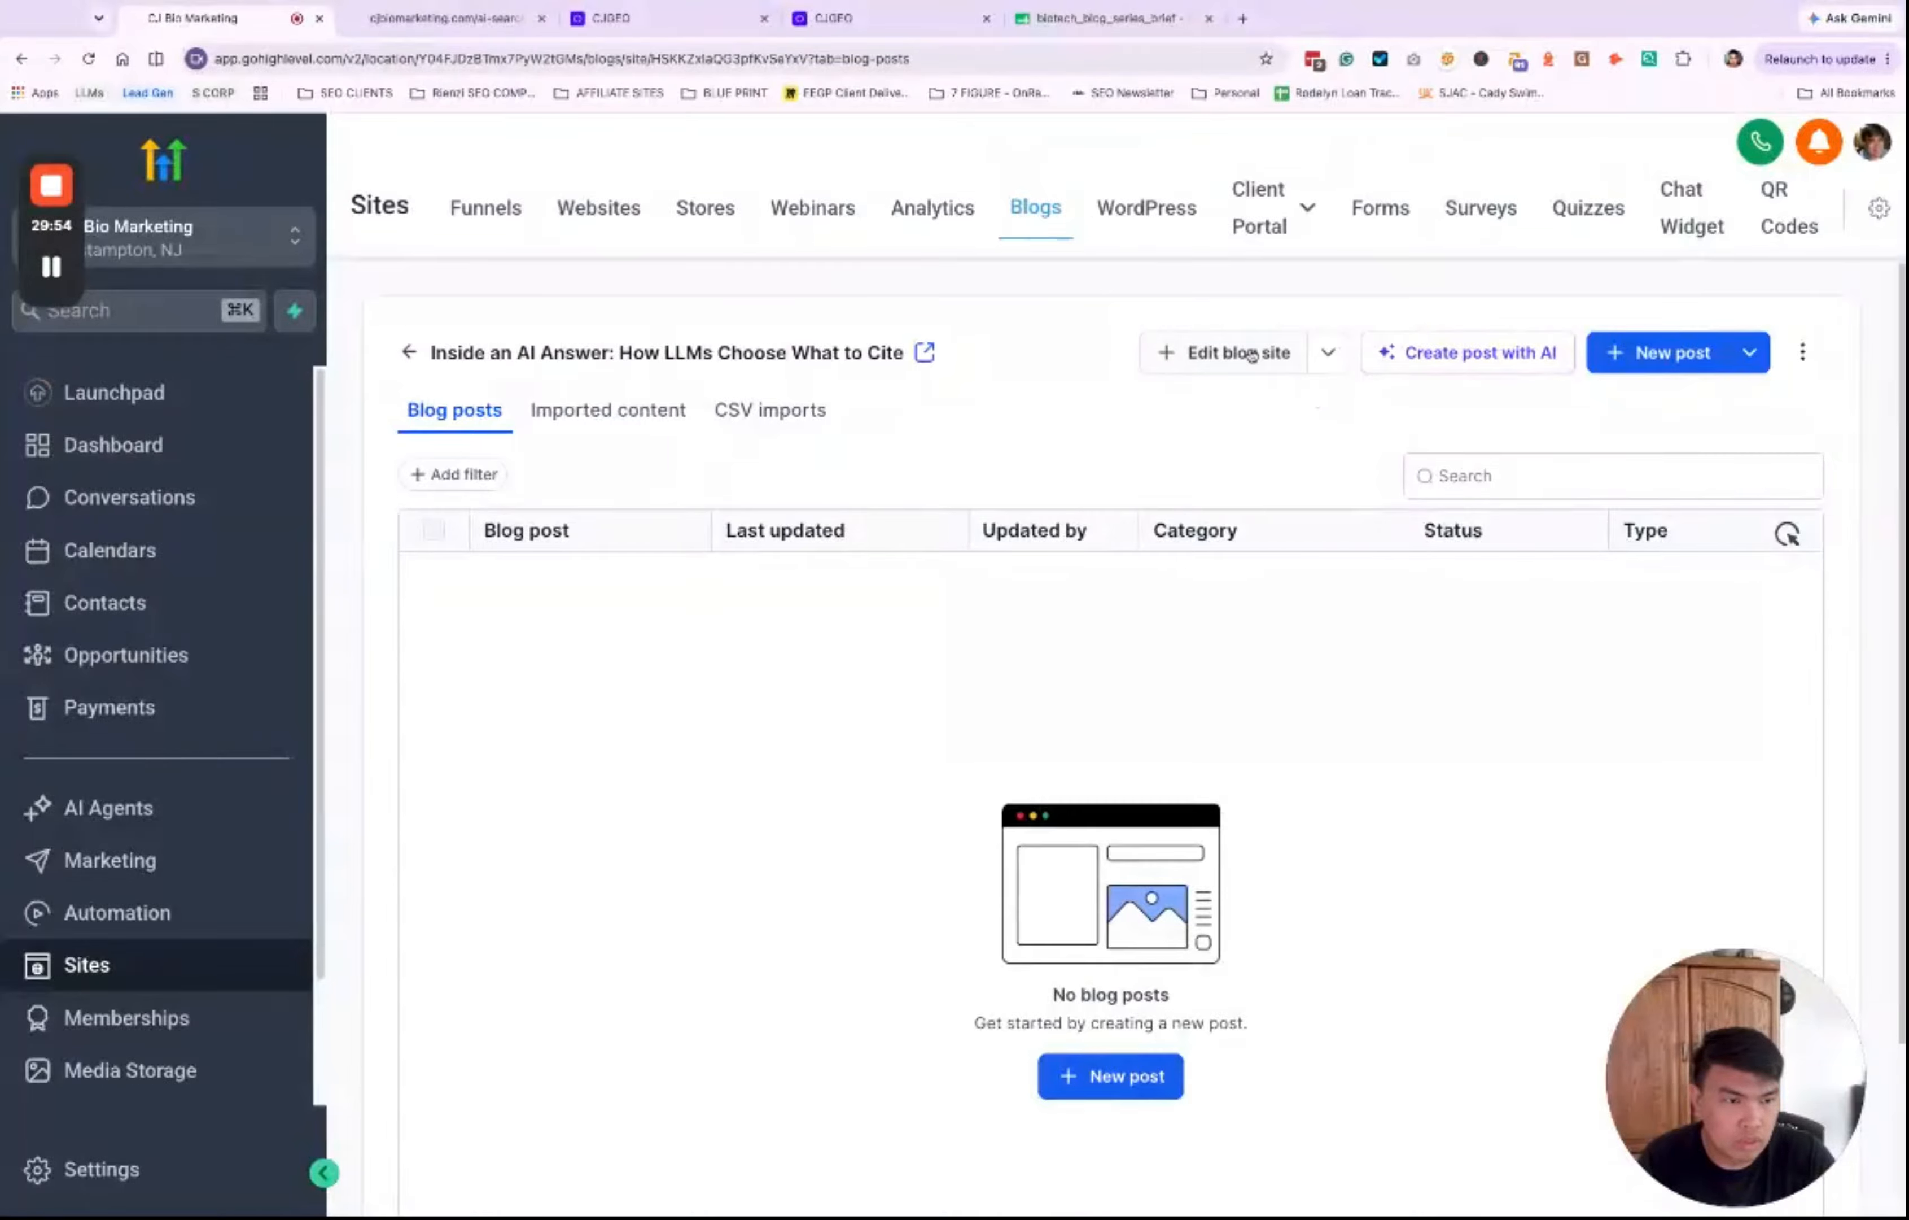
# Step: In HighLevel, open the new blog site for editing and inspect the settings of its Blog Home section and column
pyautogui.click(1250, 354)
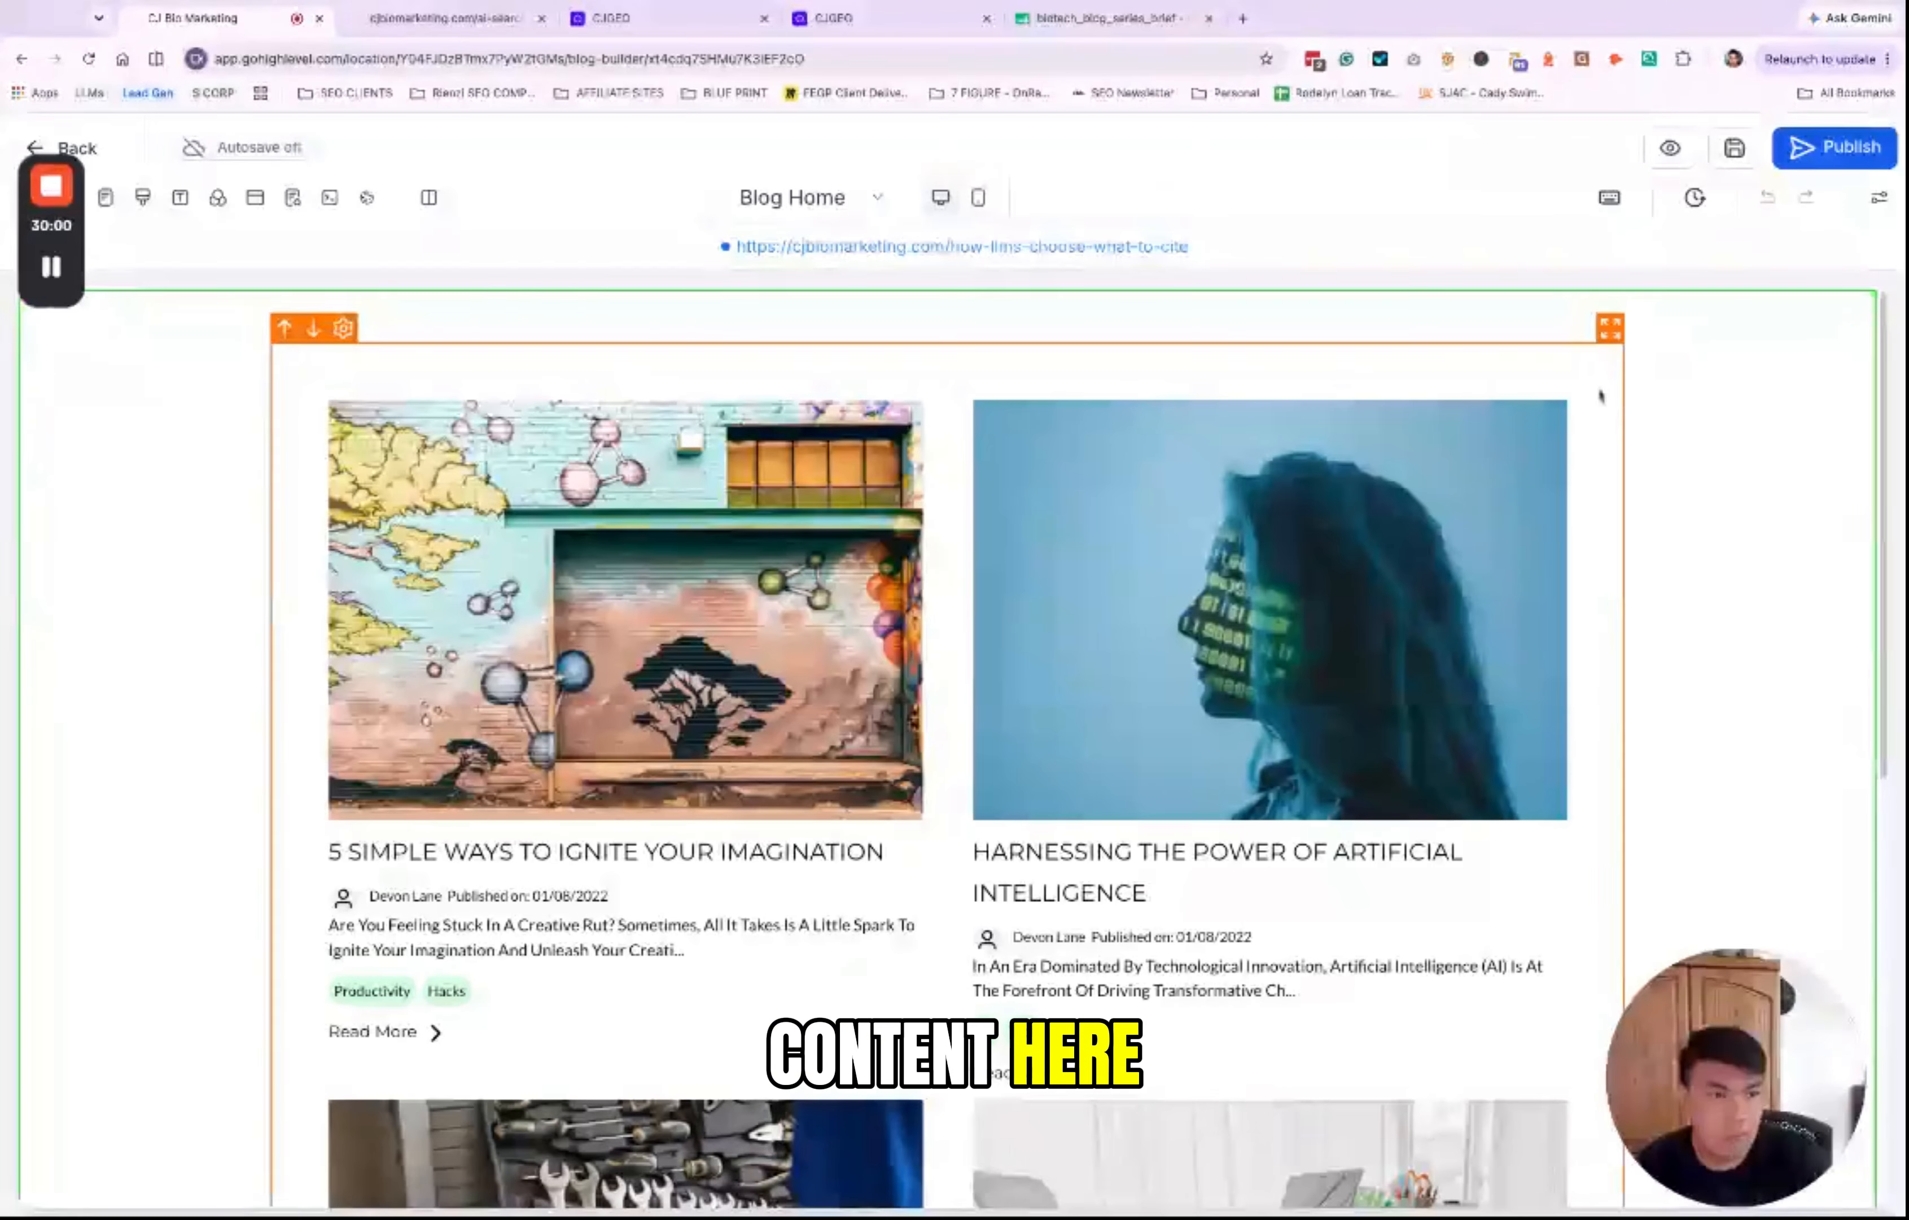
pyautogui.click(1725, 431)
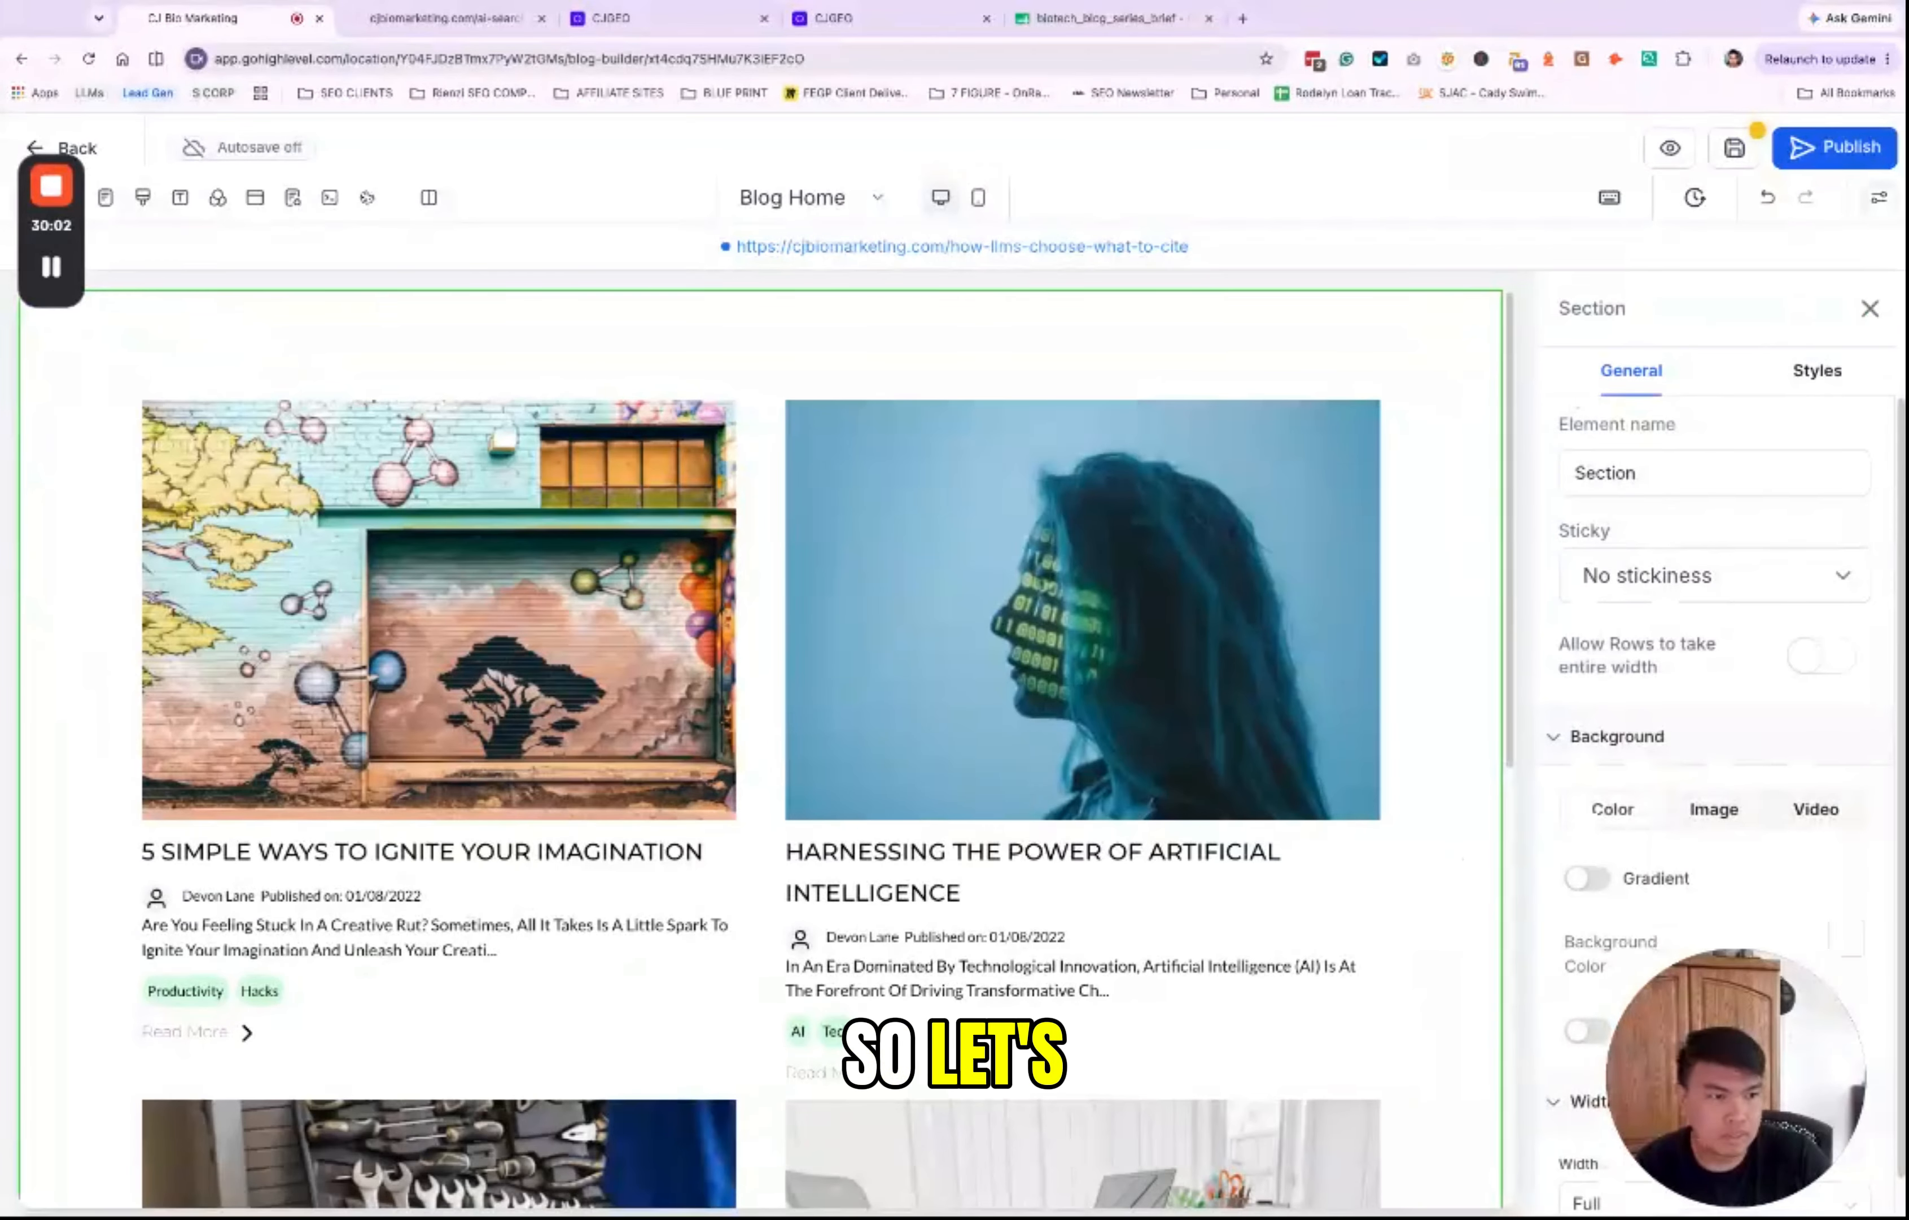
pyautogui.click(1870, 311)
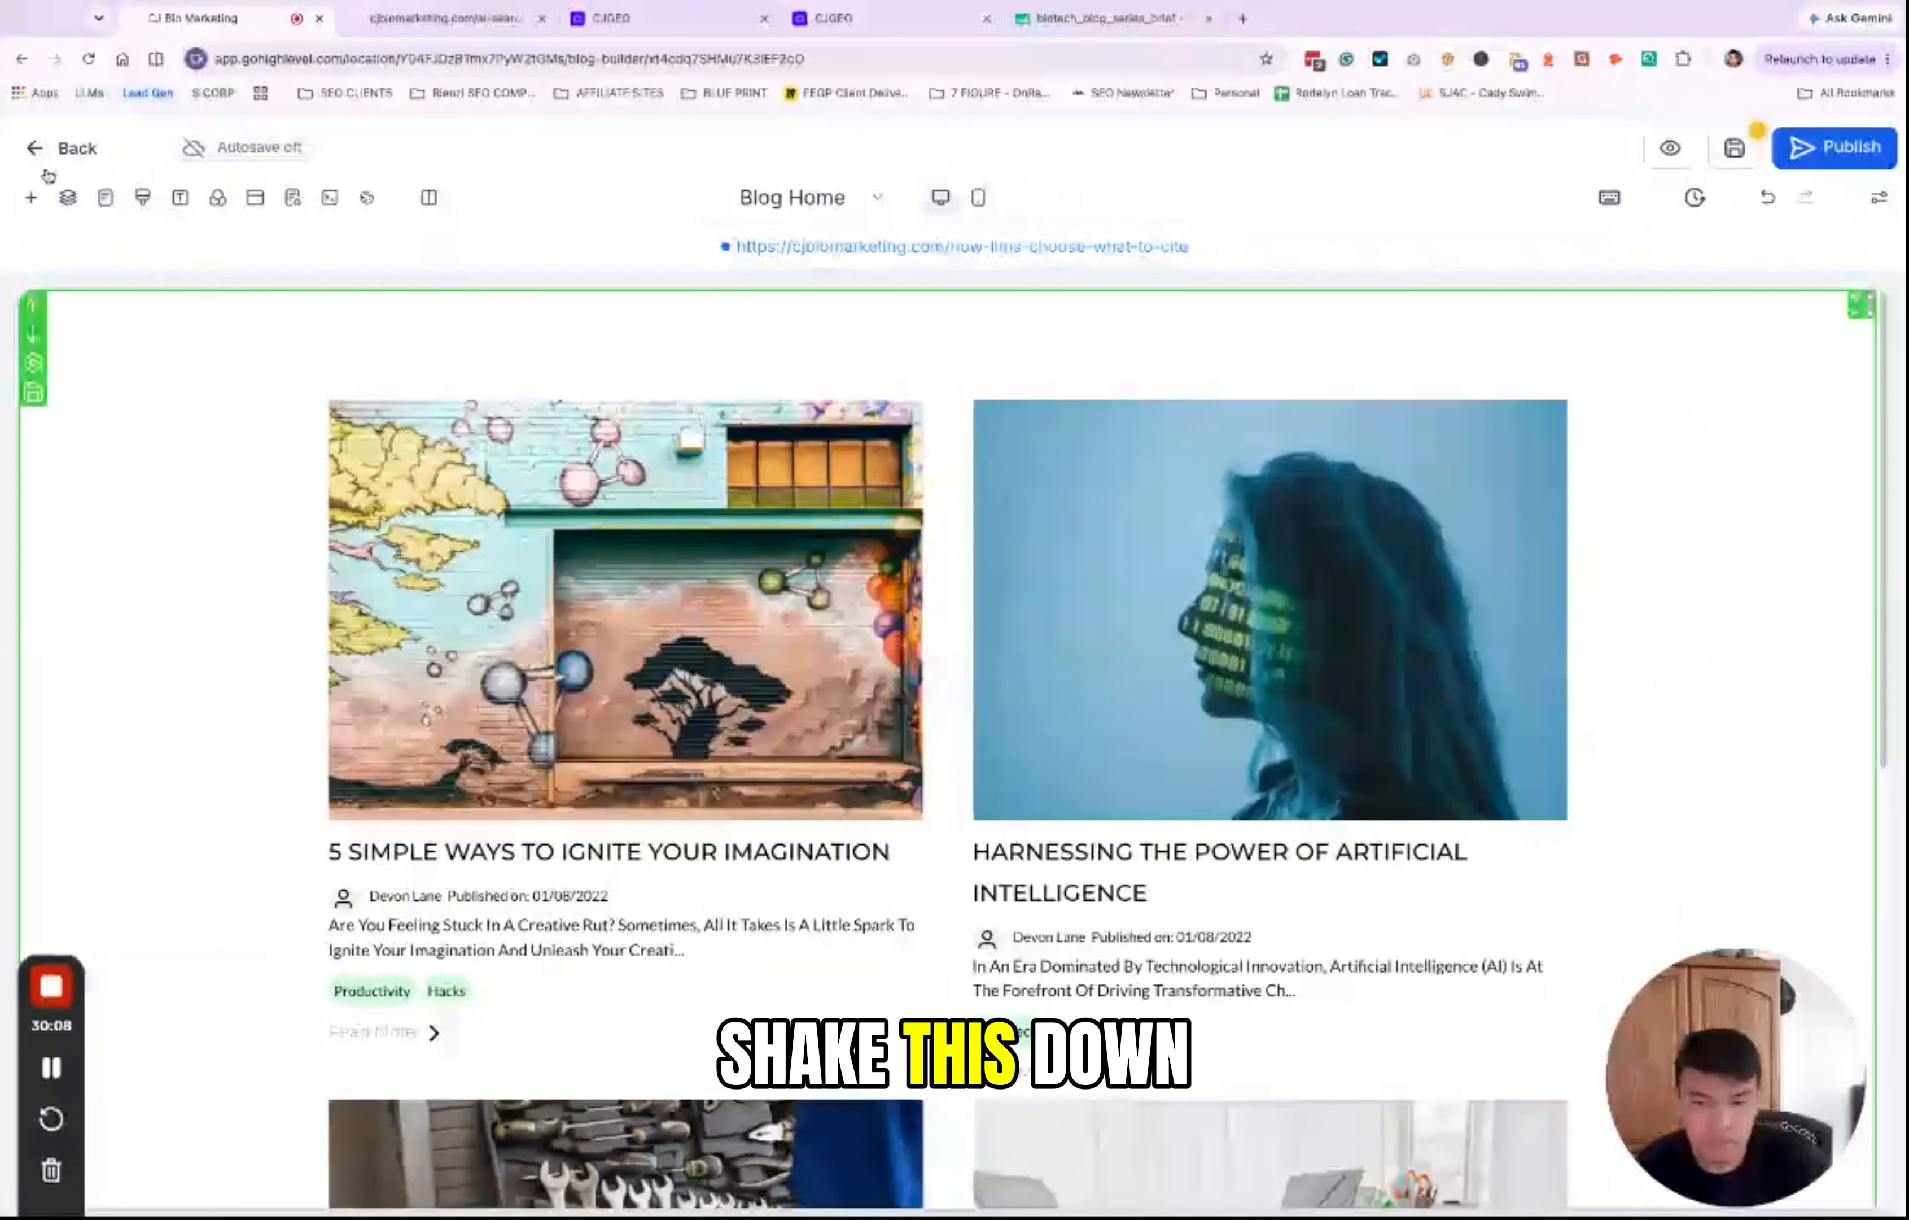
pyautogui.click(170, 422)
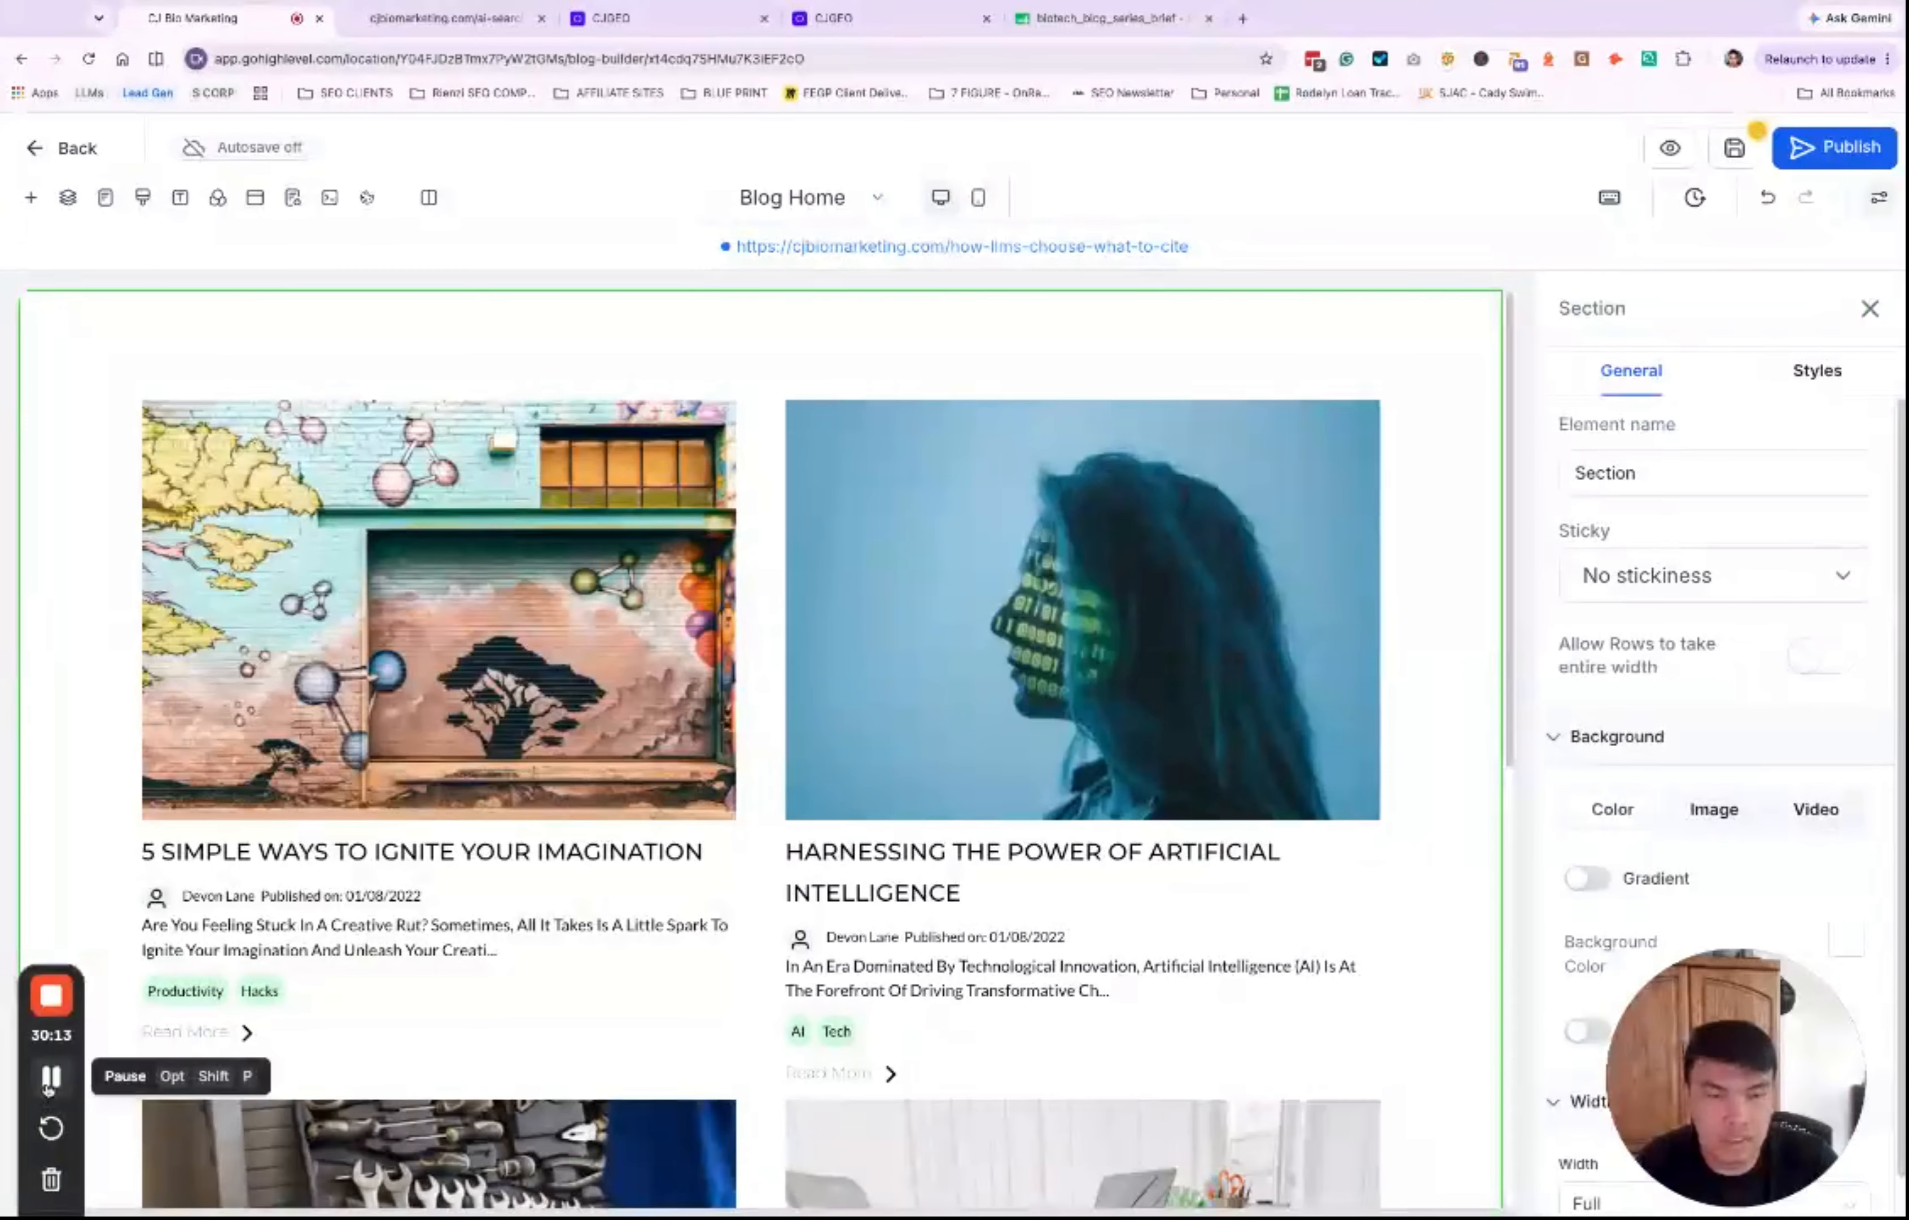
pyautogui.click(49, 1086)
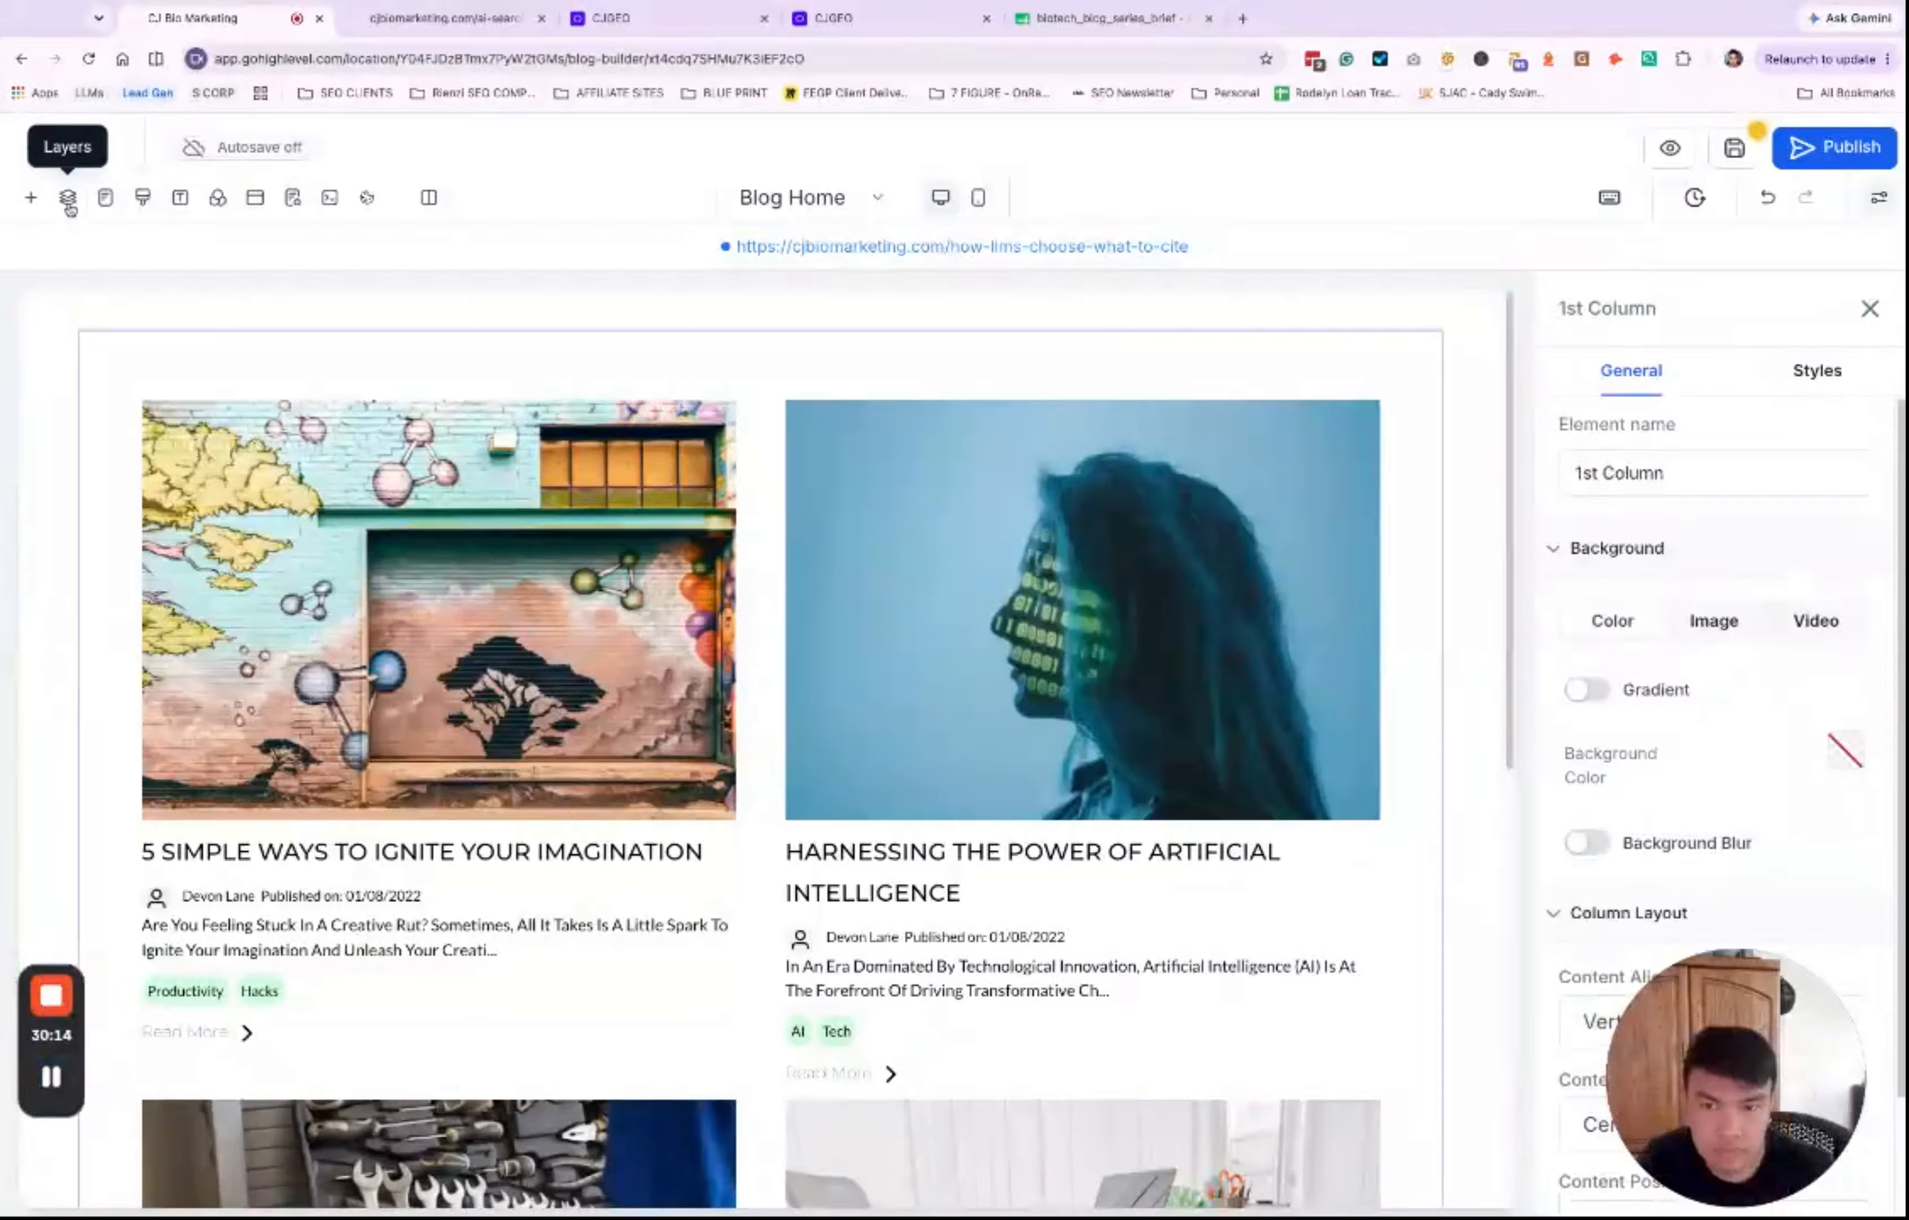
# Step: Delete the Blog Posts element from the 1st Column of the Blog Home page's section
pyautogui.click(69, 204)
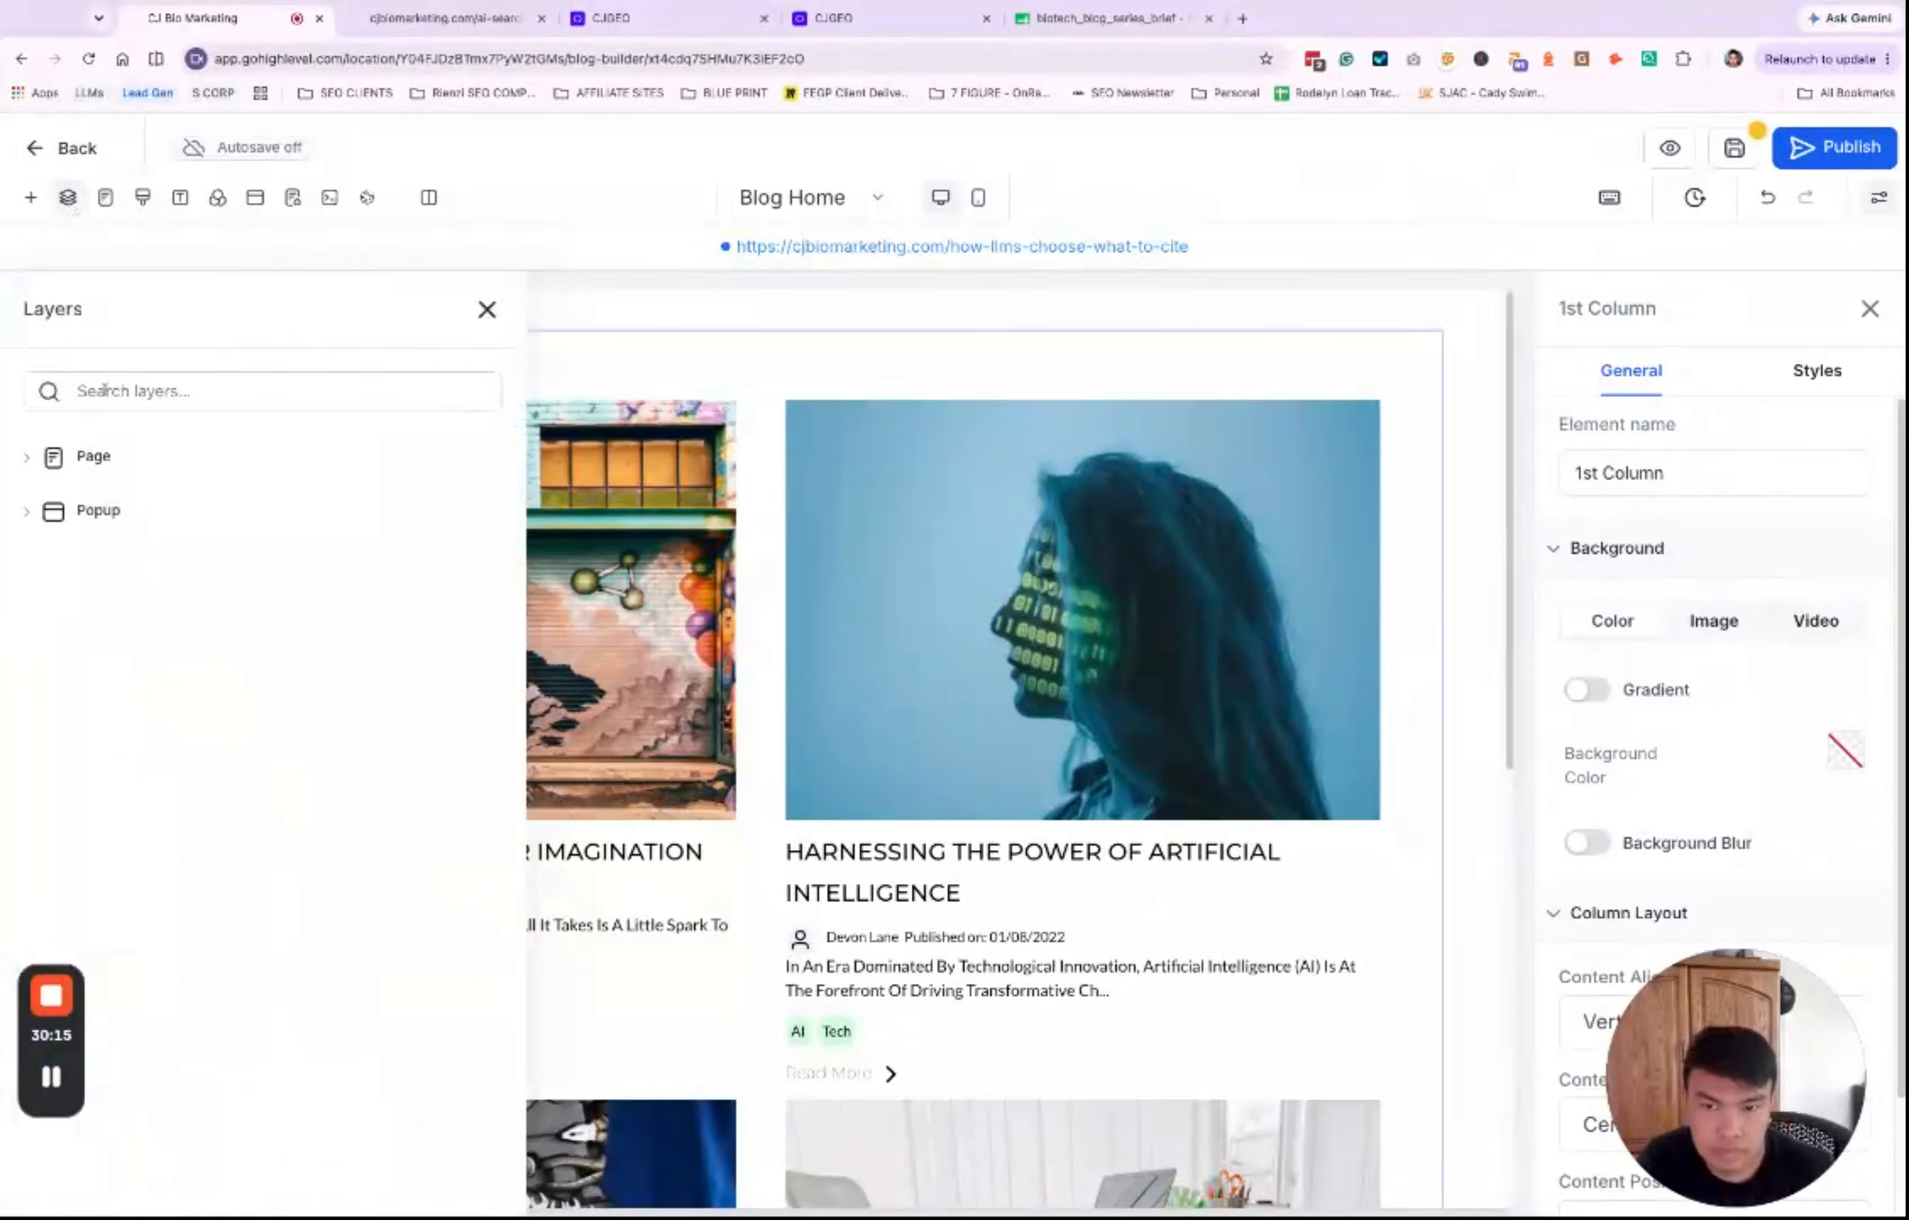
pyautogui.click(86, 467)
pyautogui.click(113, 499)
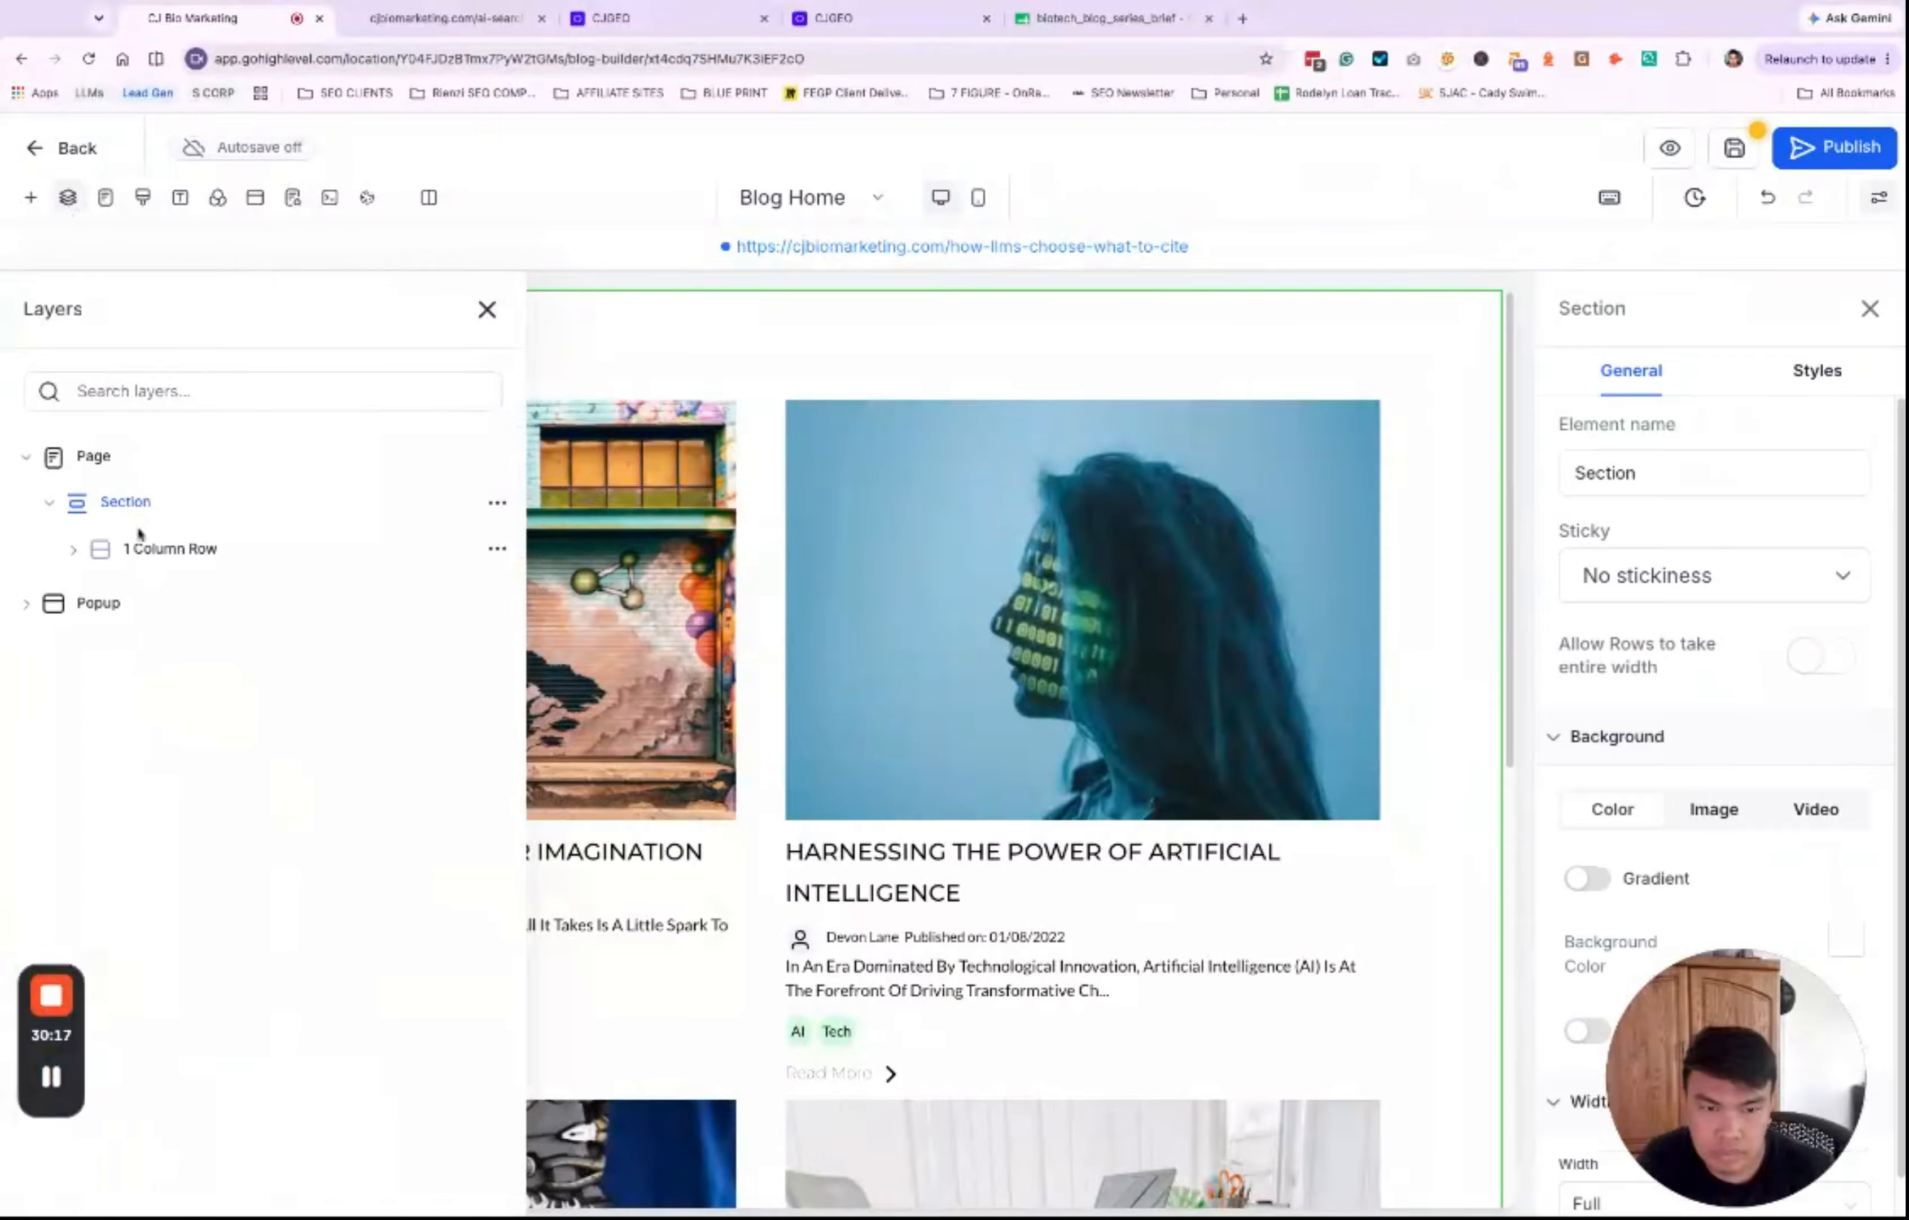
pyautogui.click(139, 543)
pyautogui.click(155, 594)
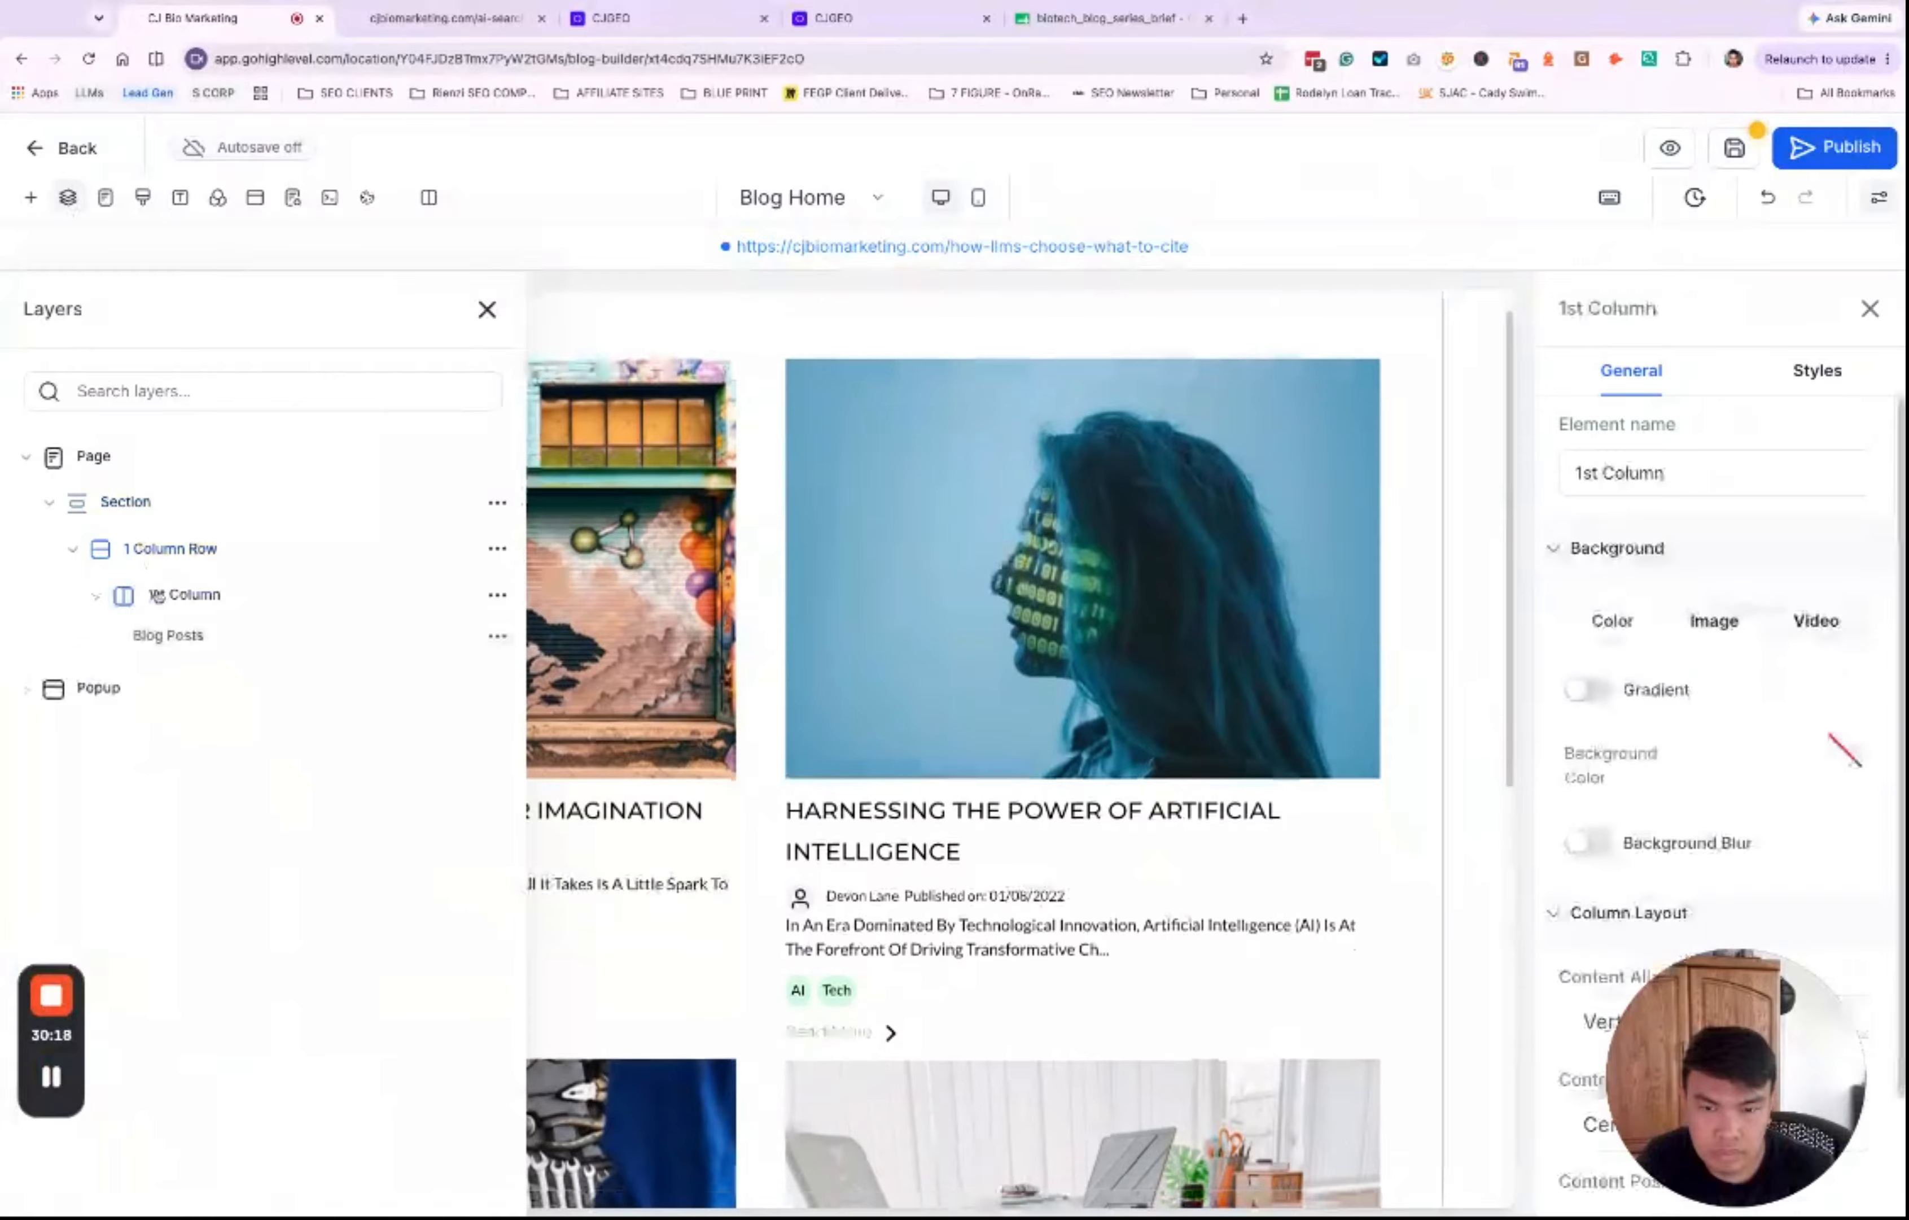
pyautogui.click(170, 638)
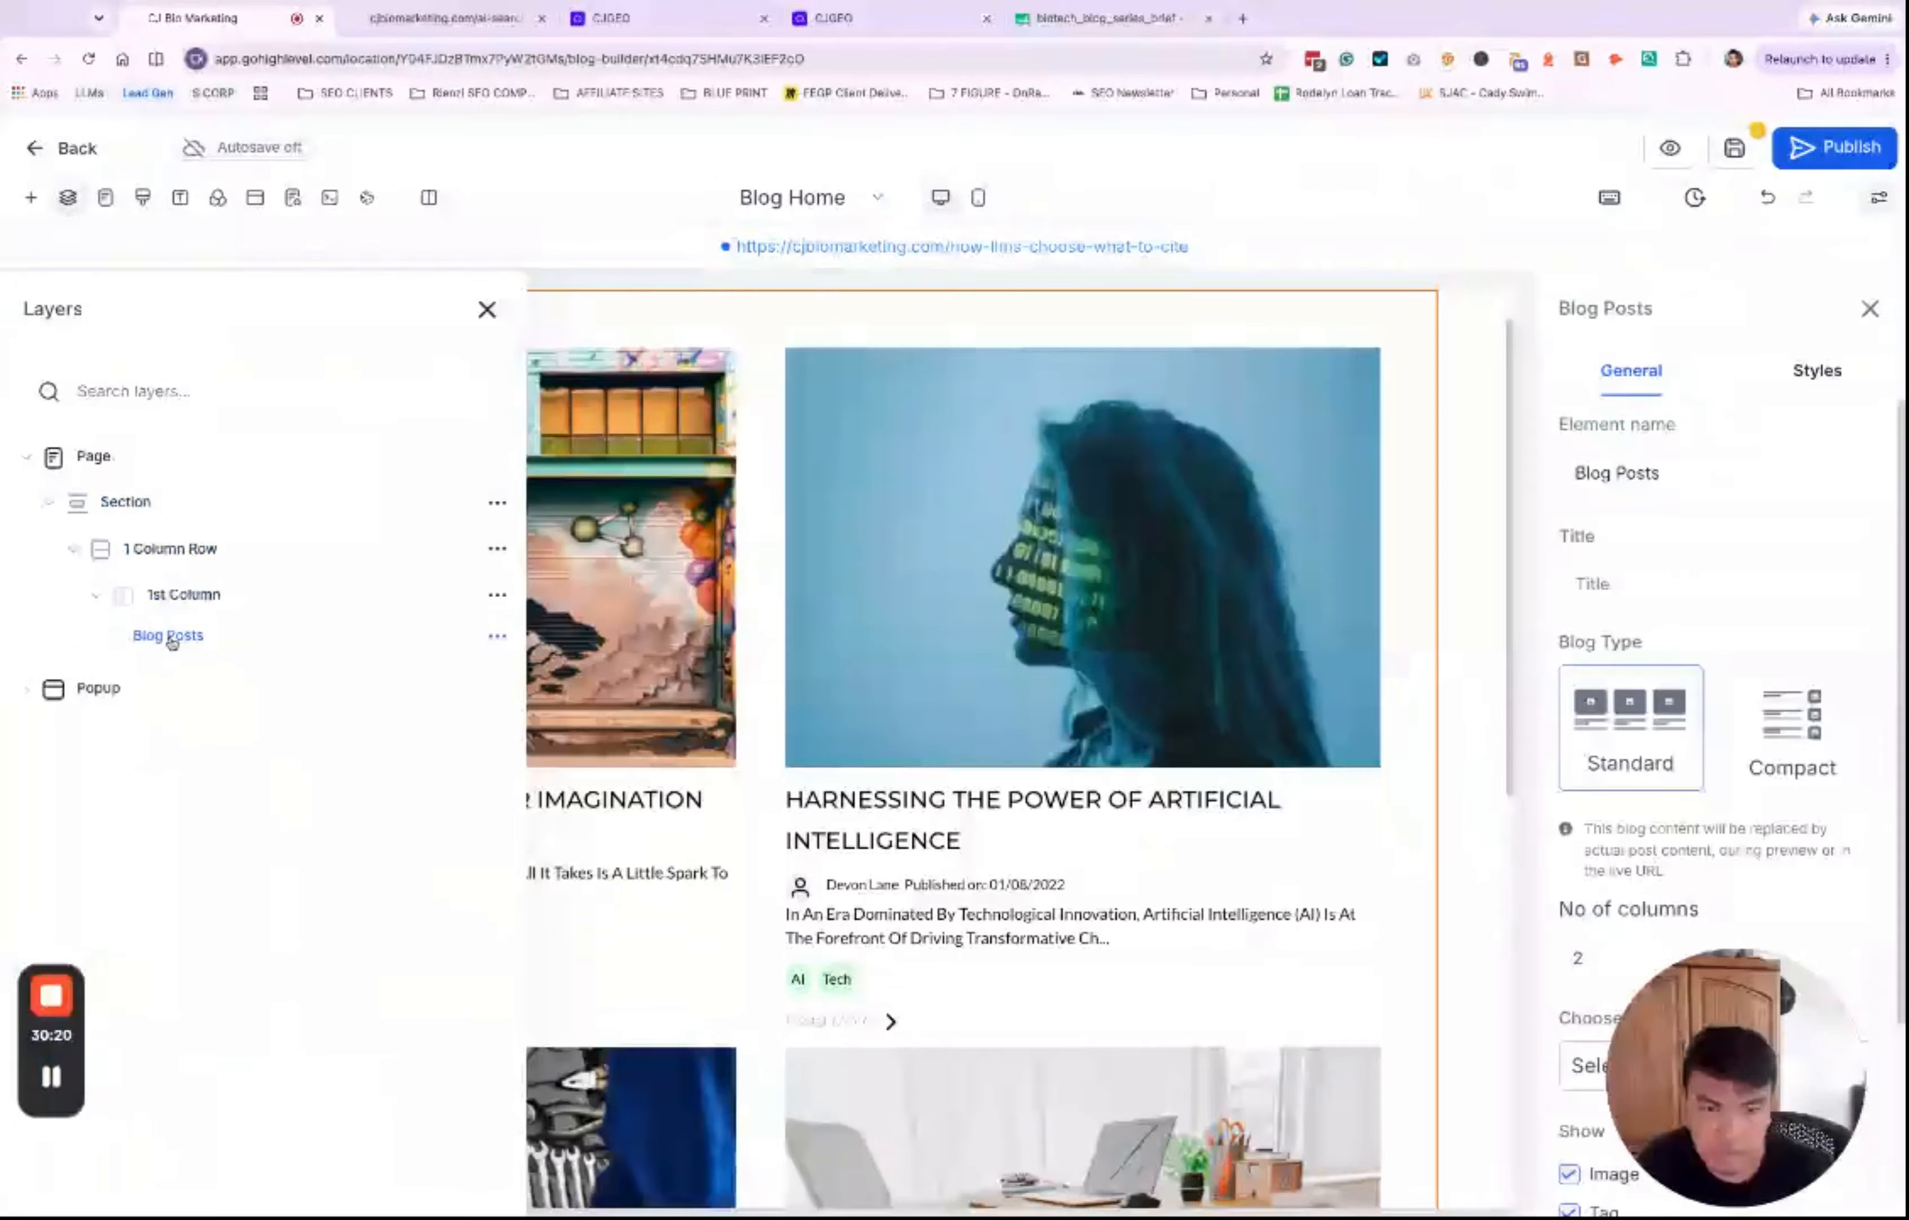
pyautogui.click(499, 635)
pyautogui.click(513, 556)
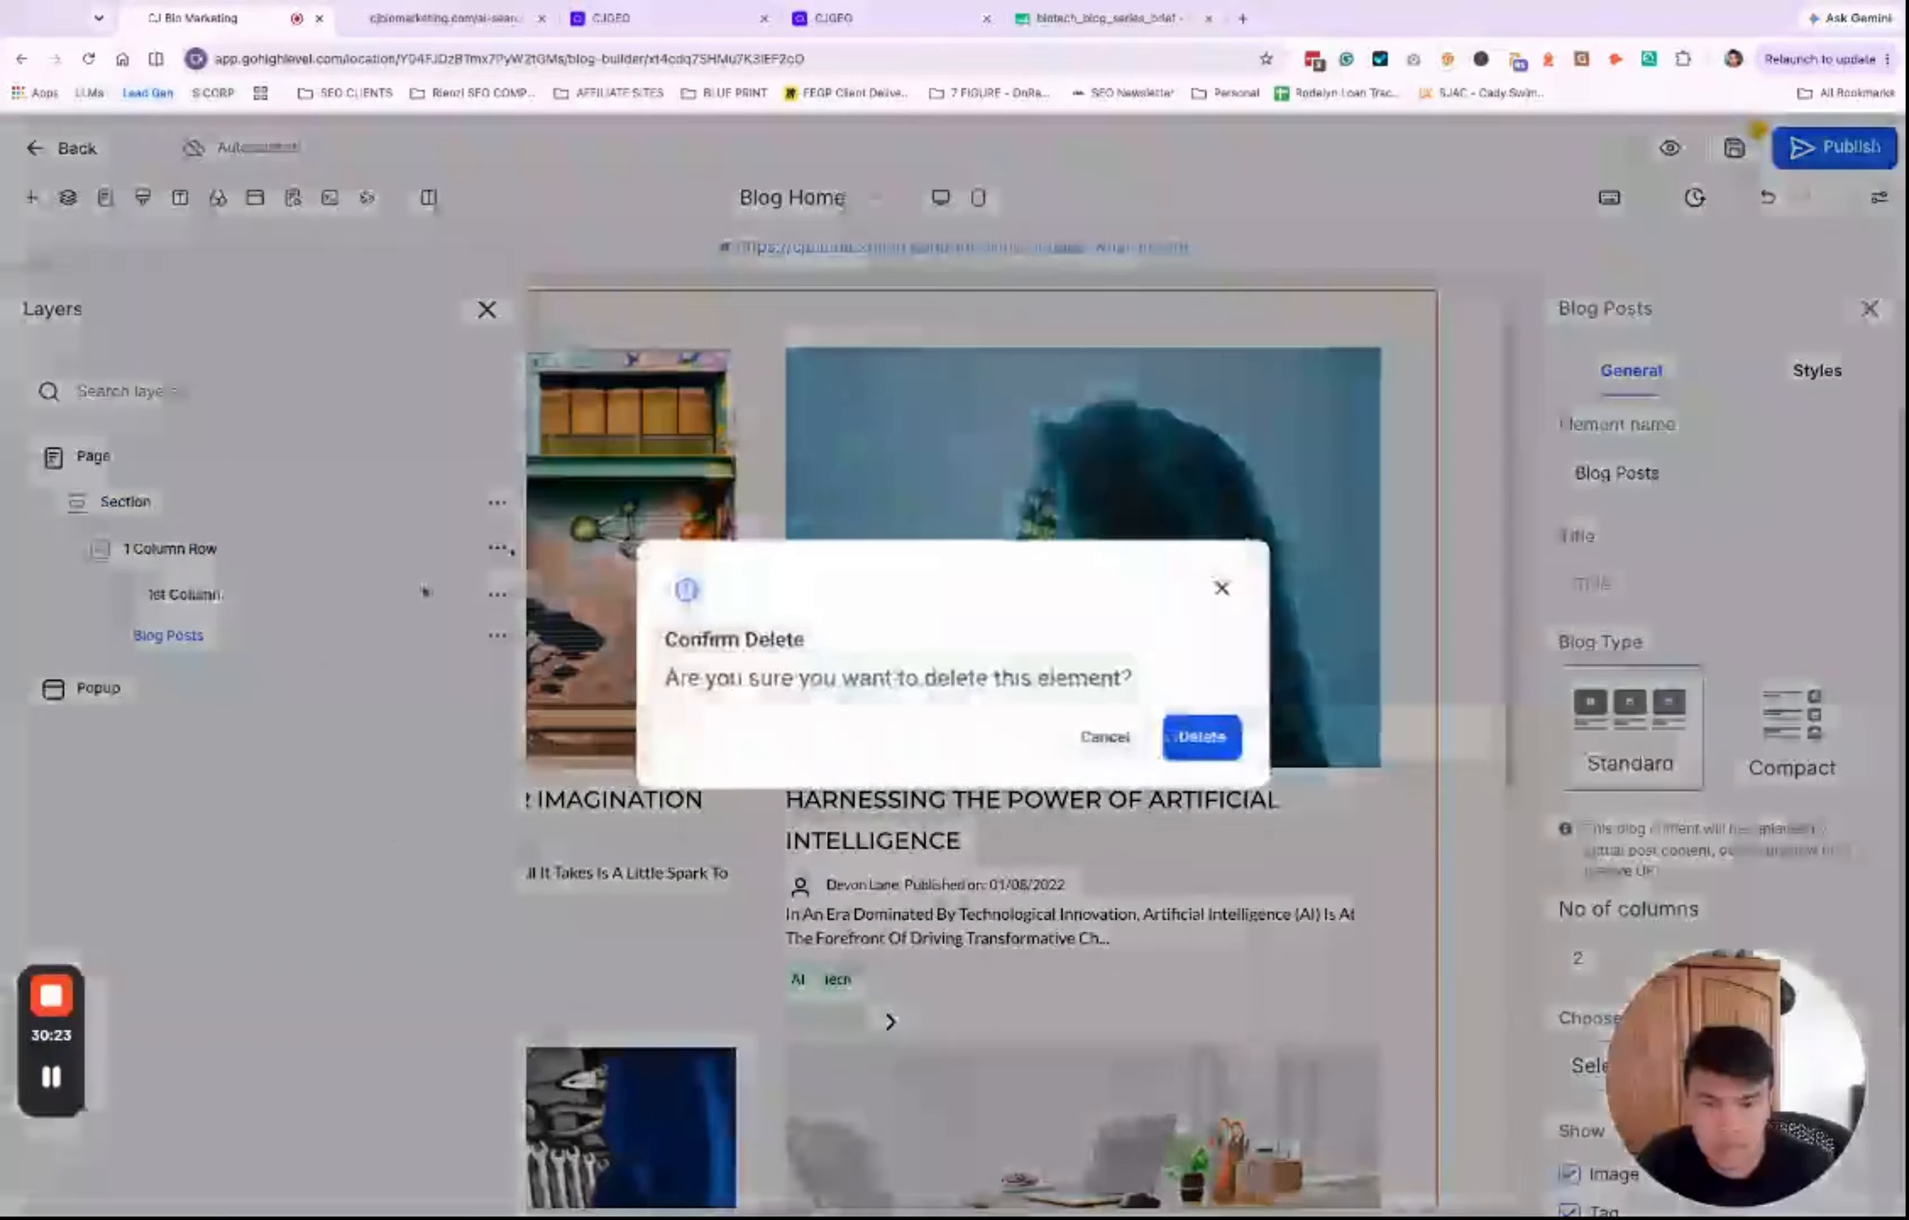
pyautogui.click(1206, 738)
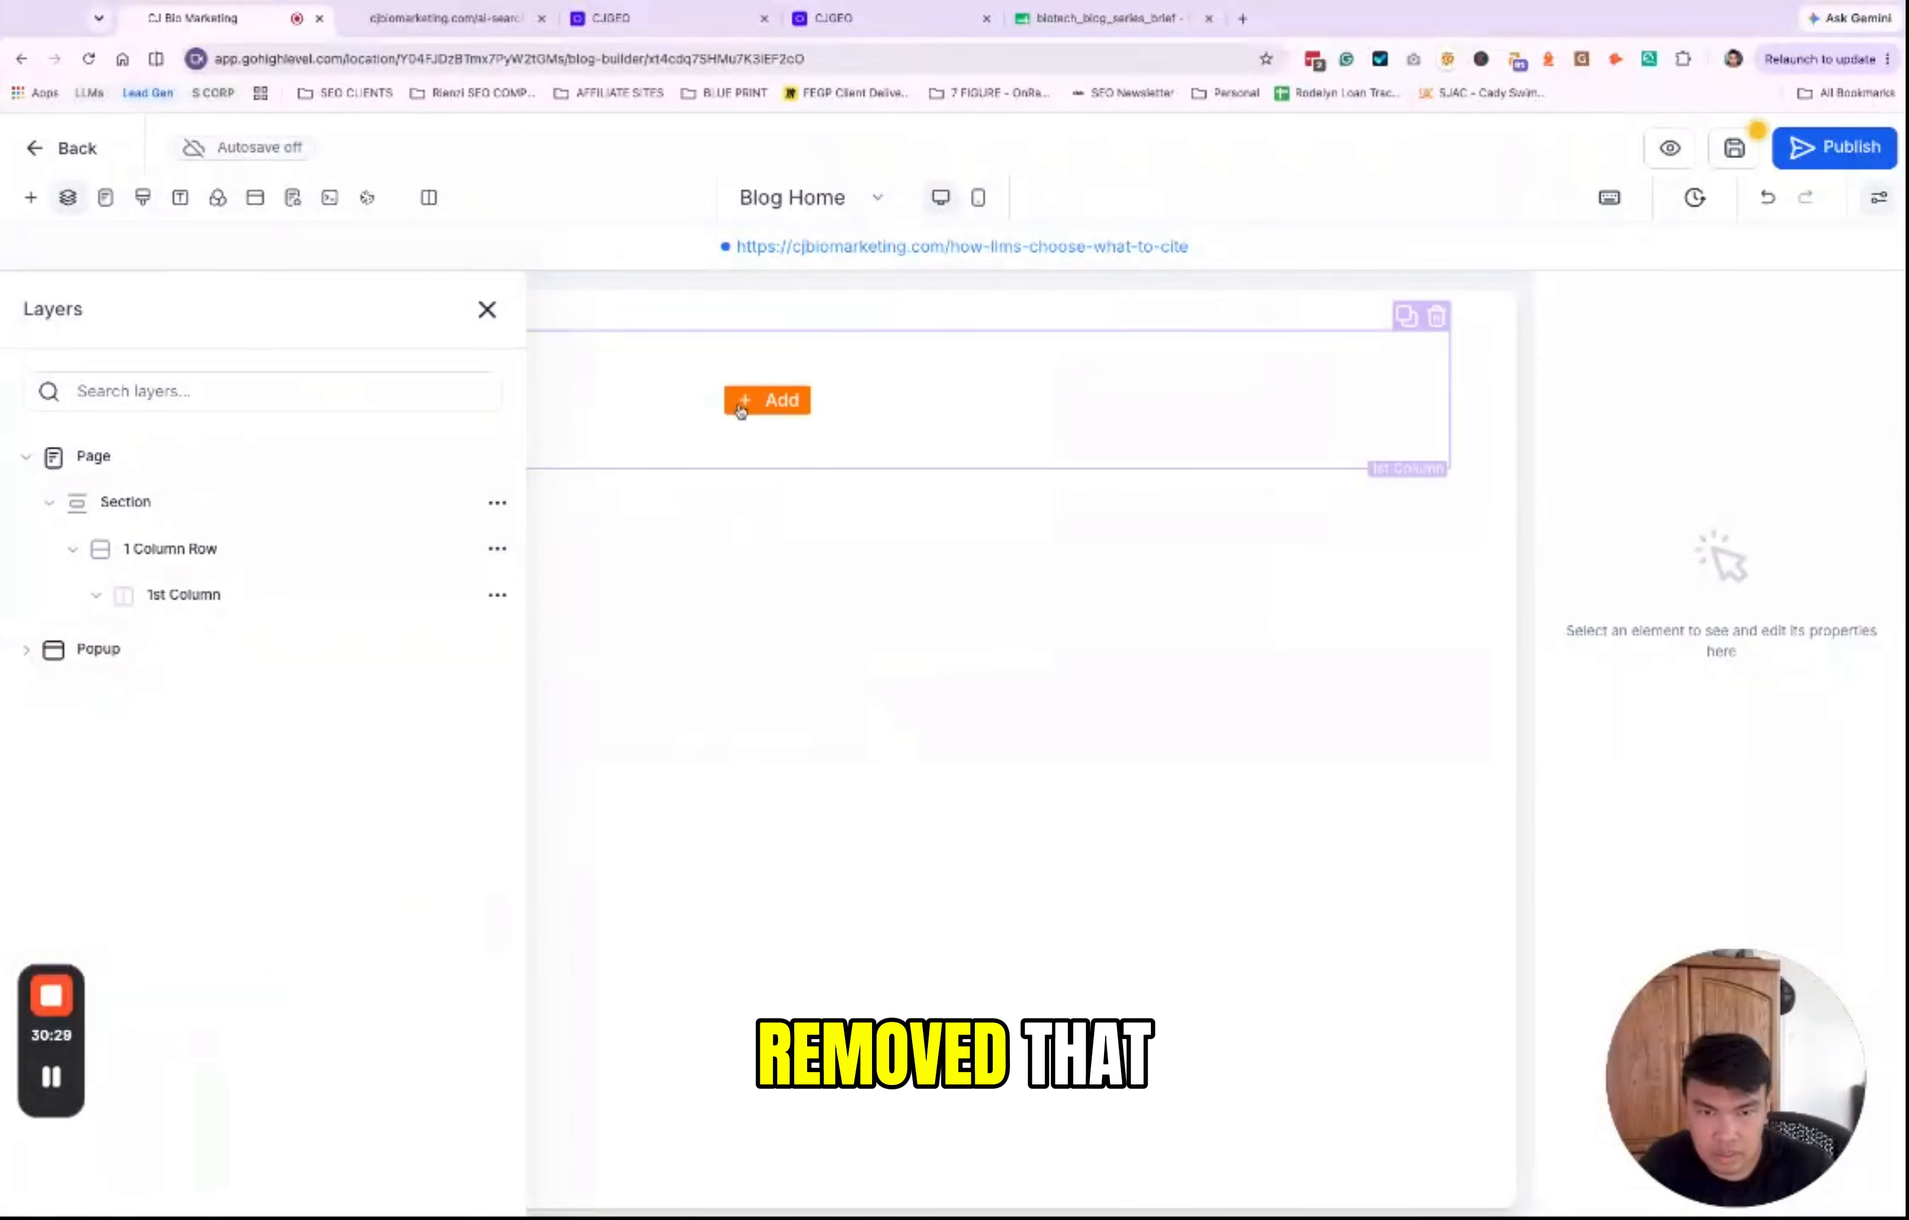
# Step: Add a 1 Column row inside the empty column and place a custom HTML Code element in it
pyautogui.click(741, 406)
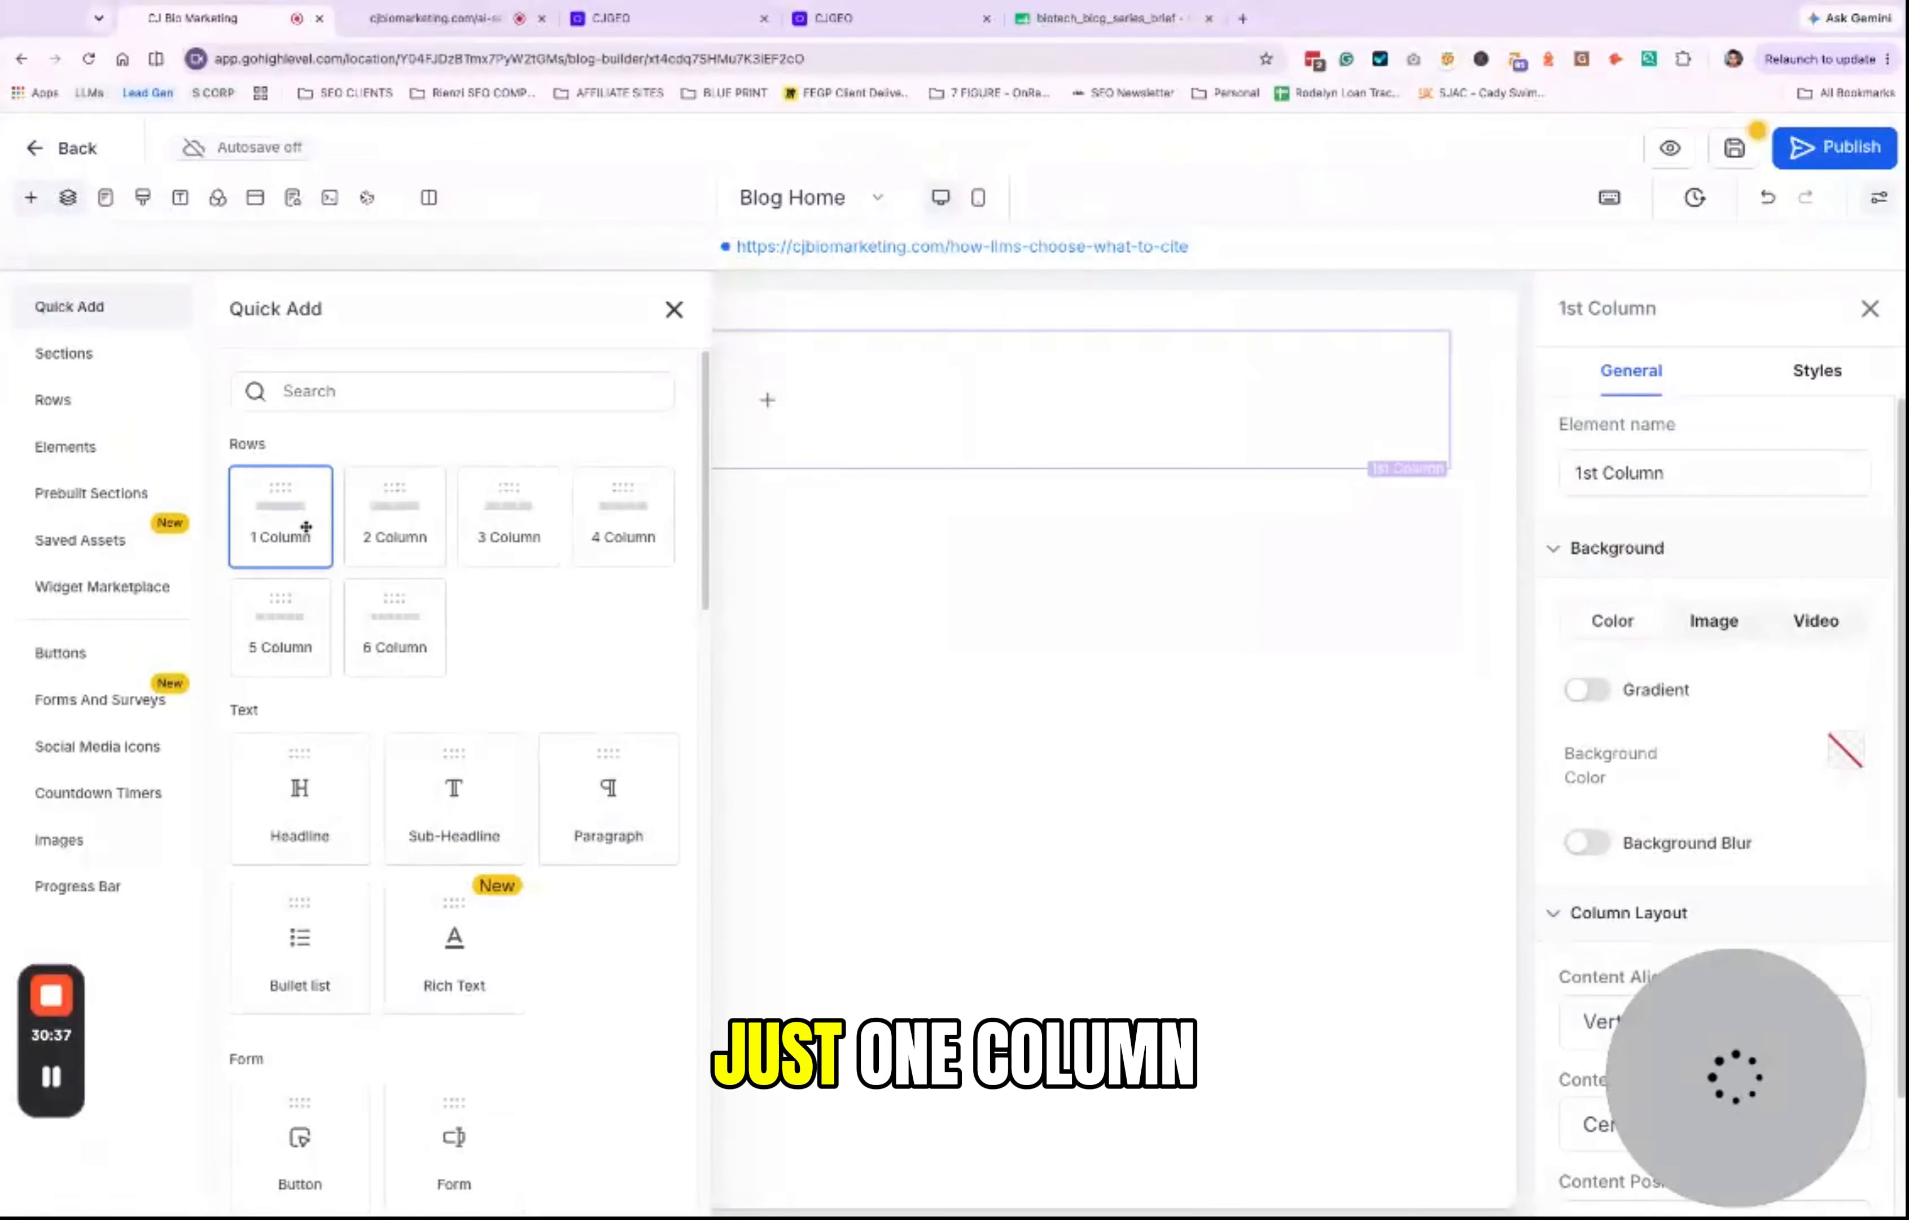
pyautogui.click(299, 521)
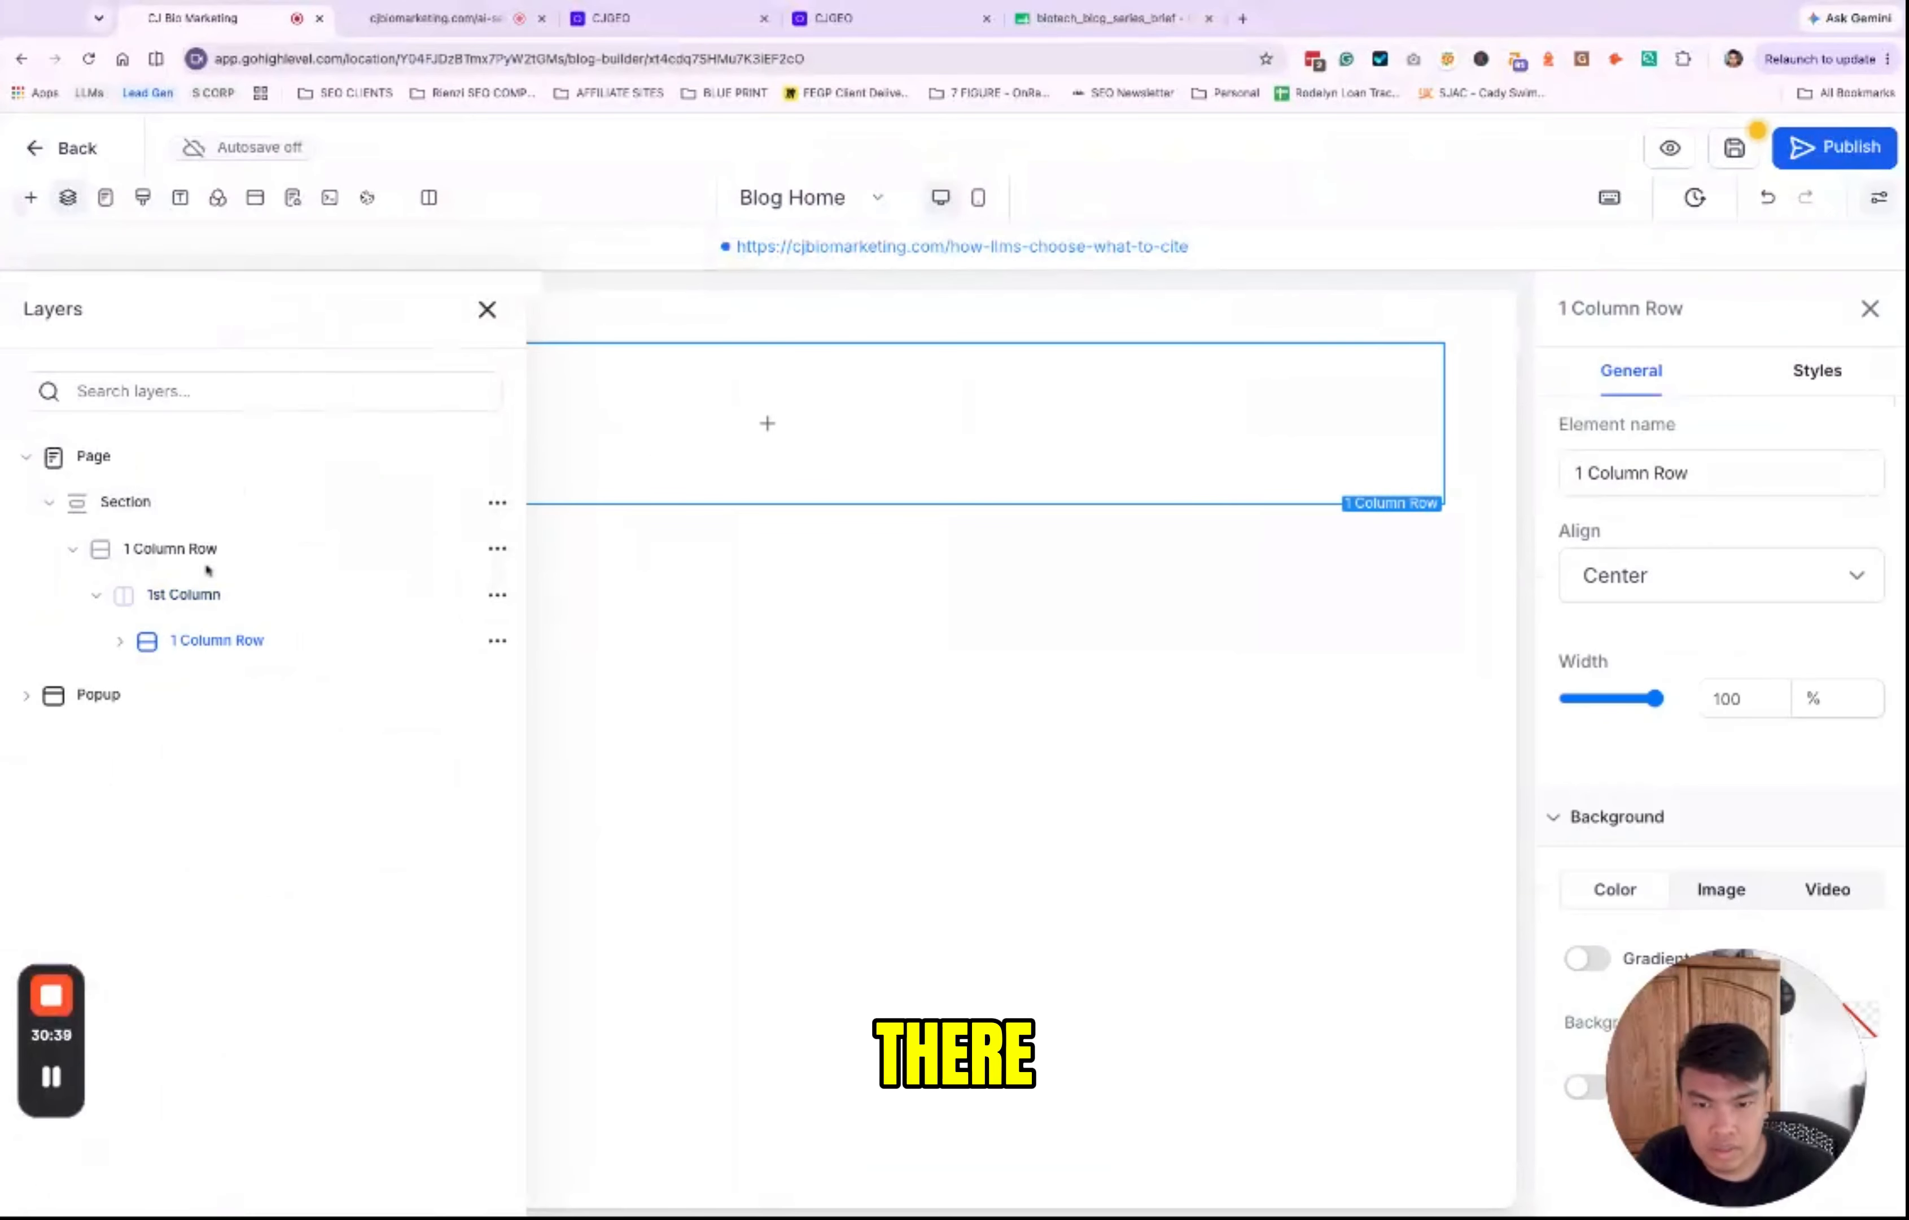
pyautogui.click(767, 423)
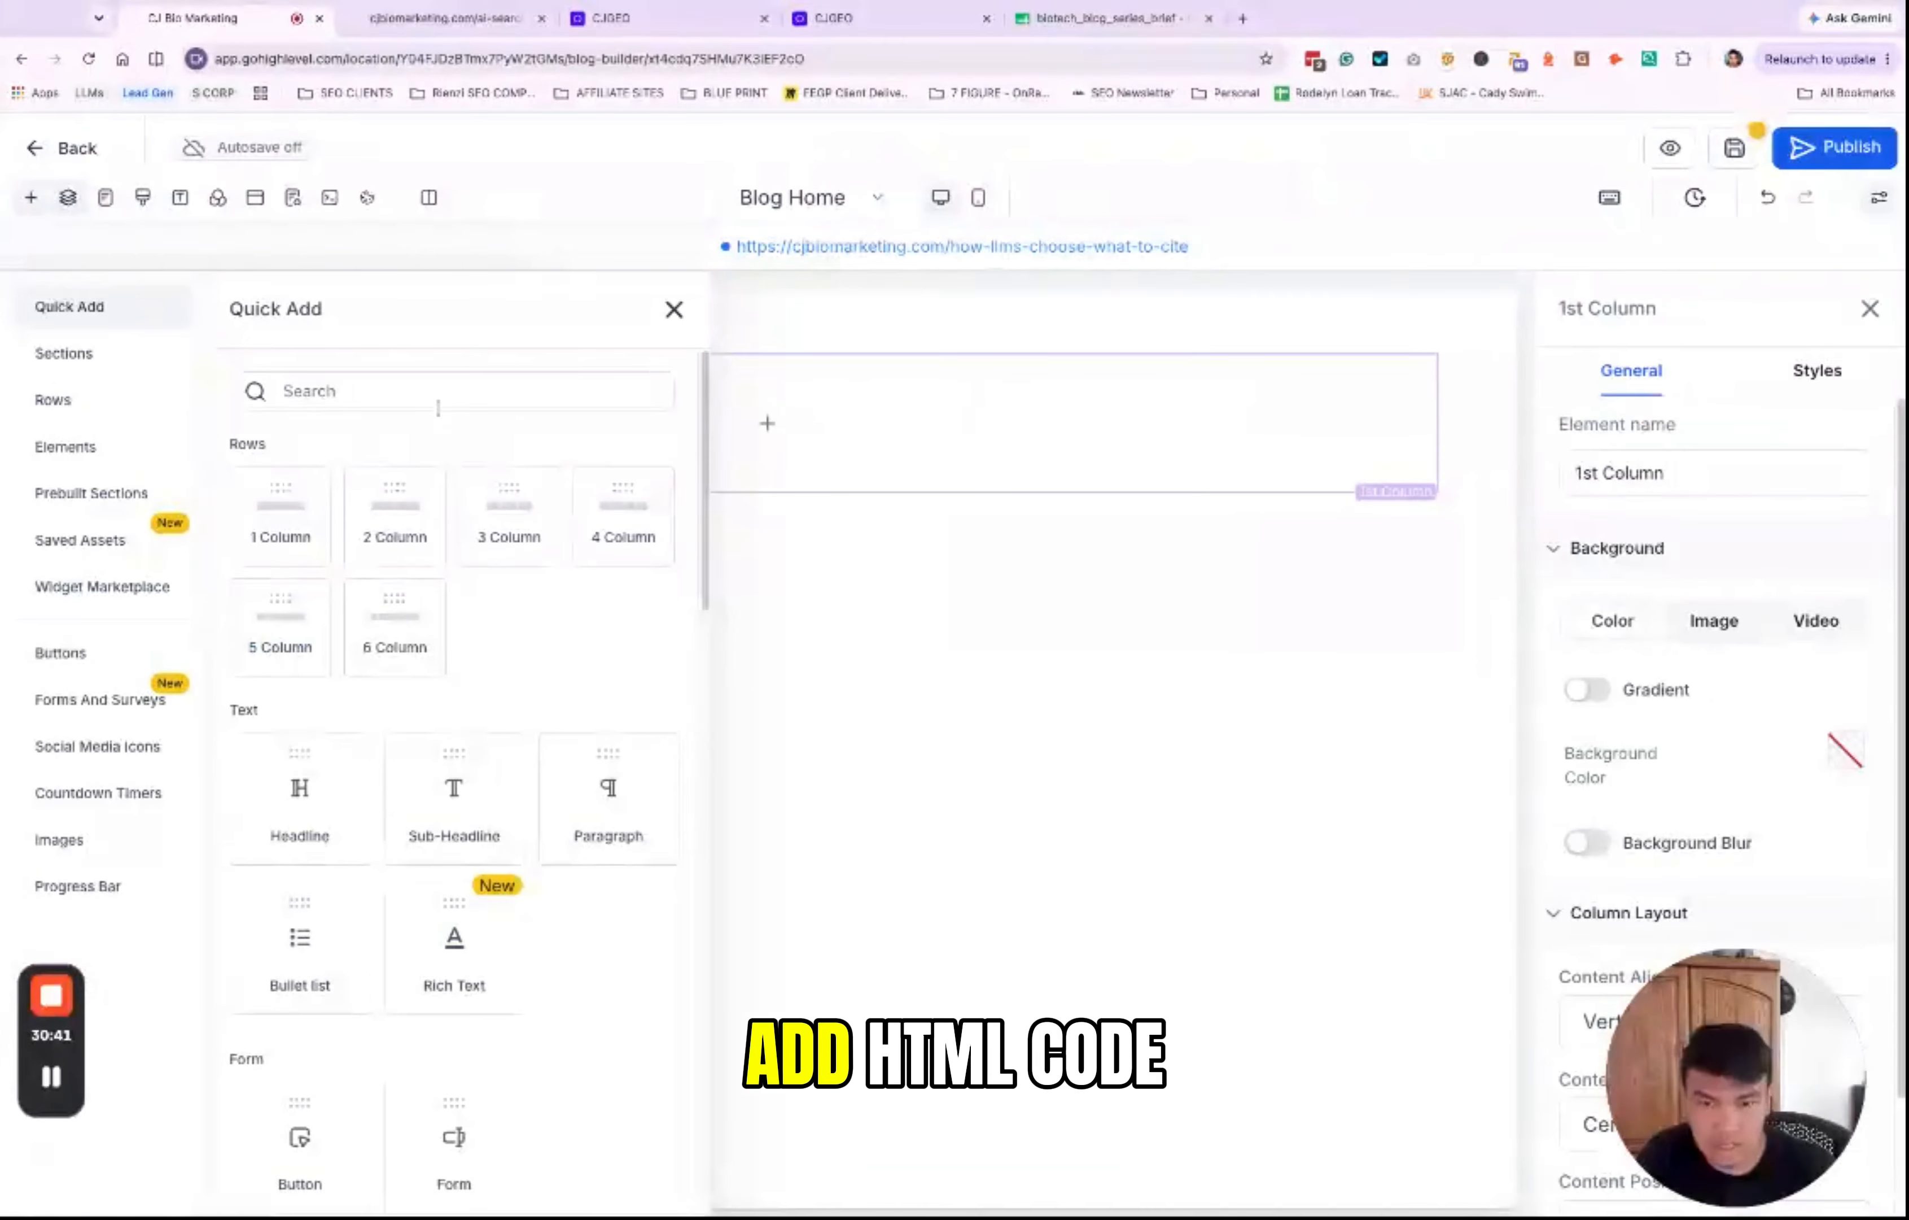
pyautogui.write('html')
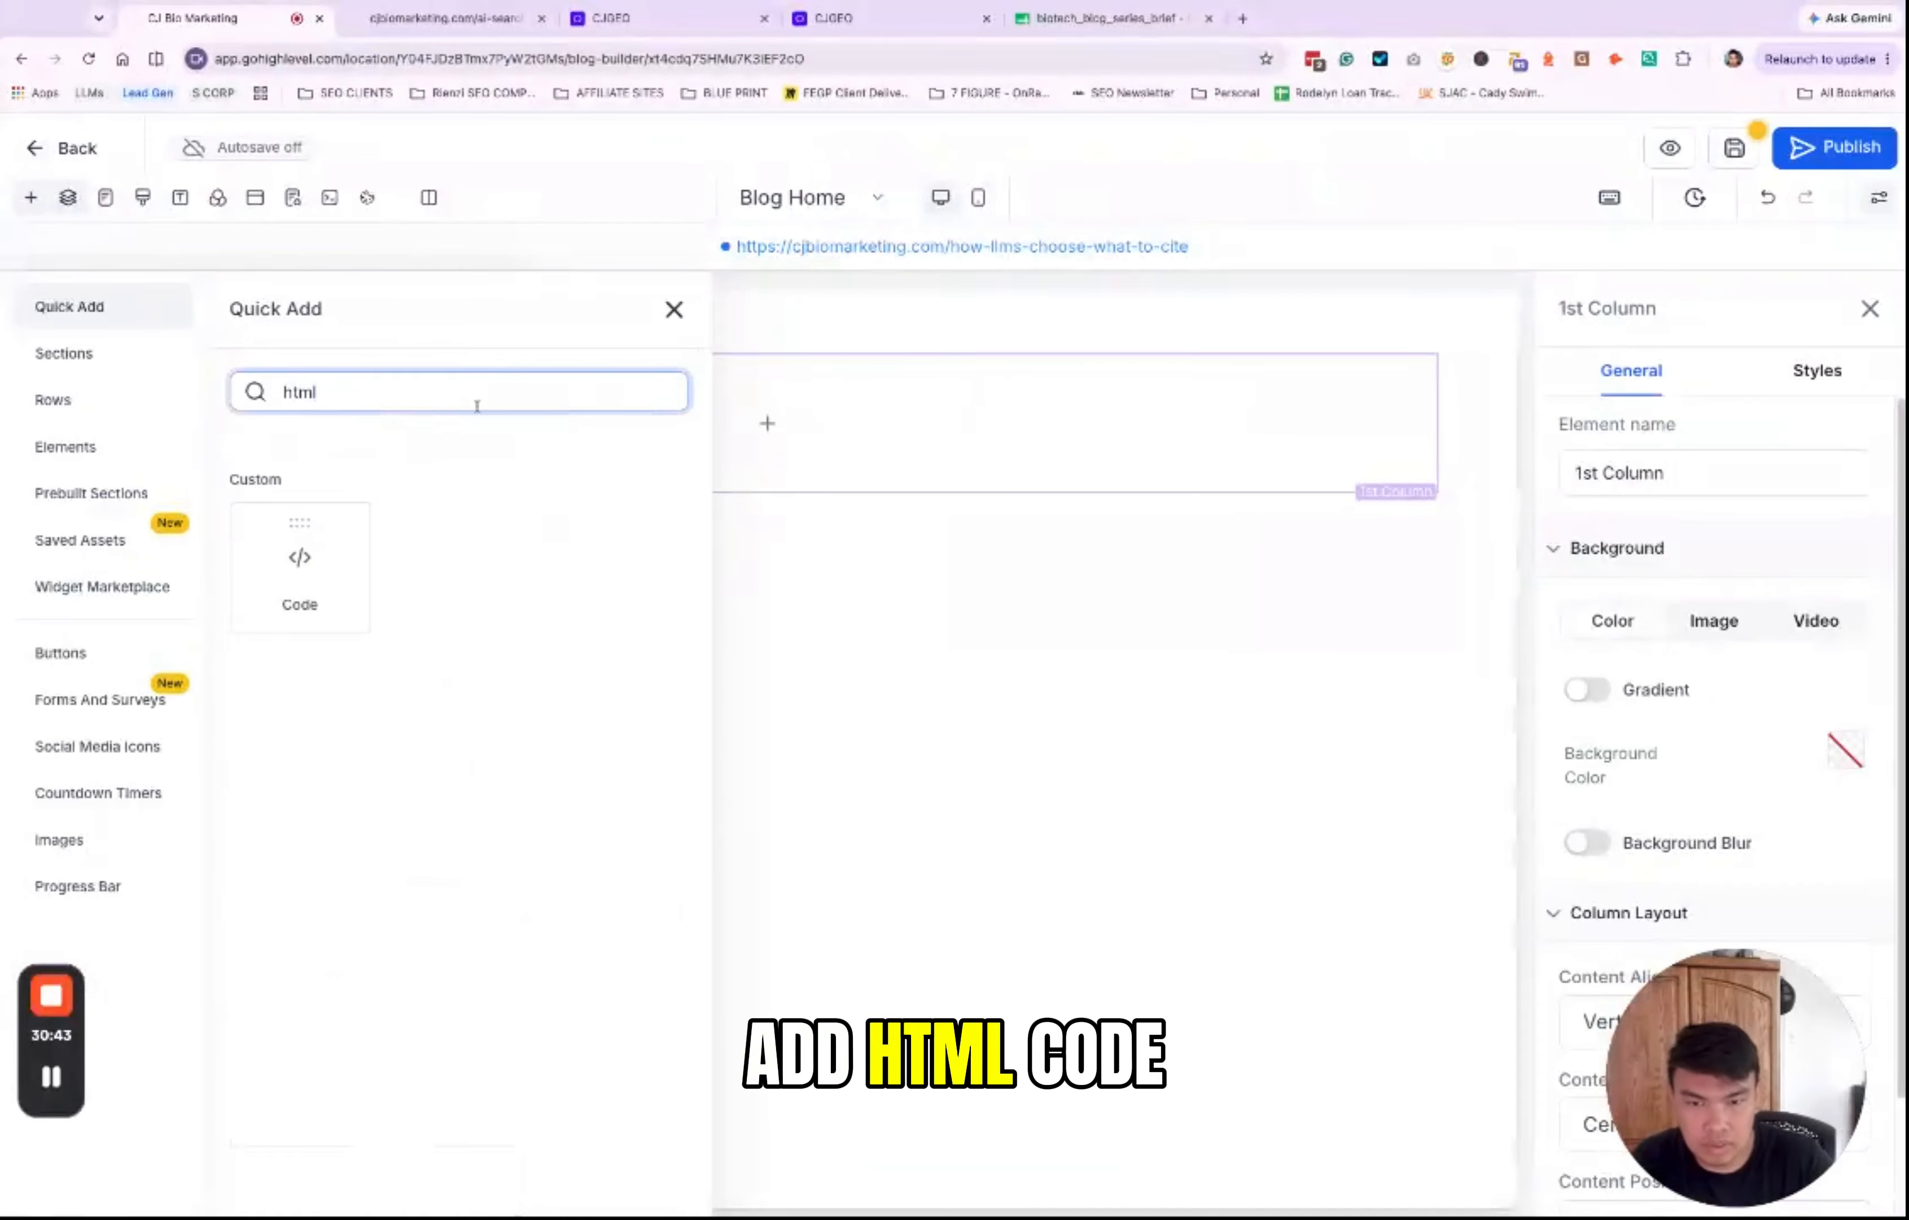
pyautogui.click(360, 530)
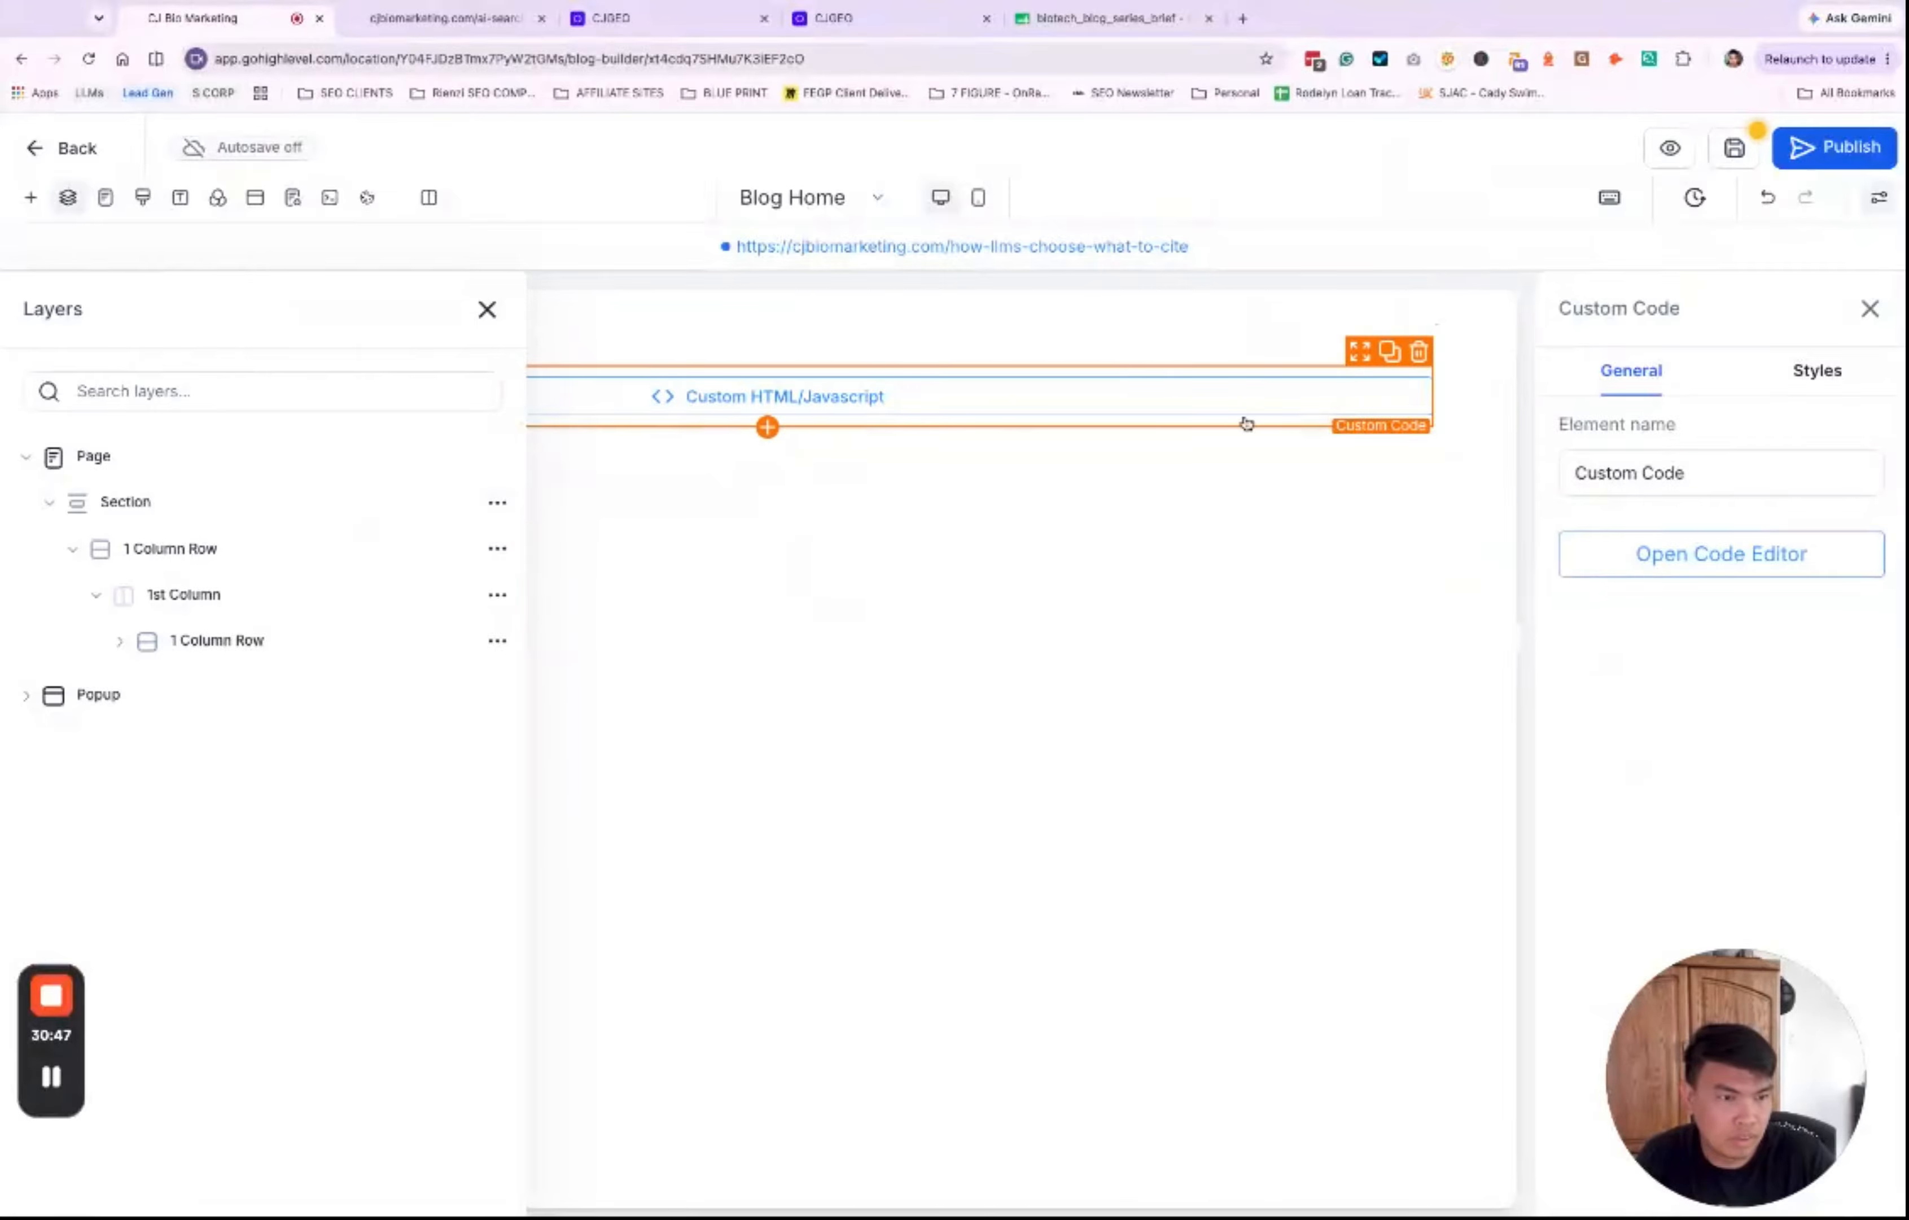
pyautogui.click(487, 309)
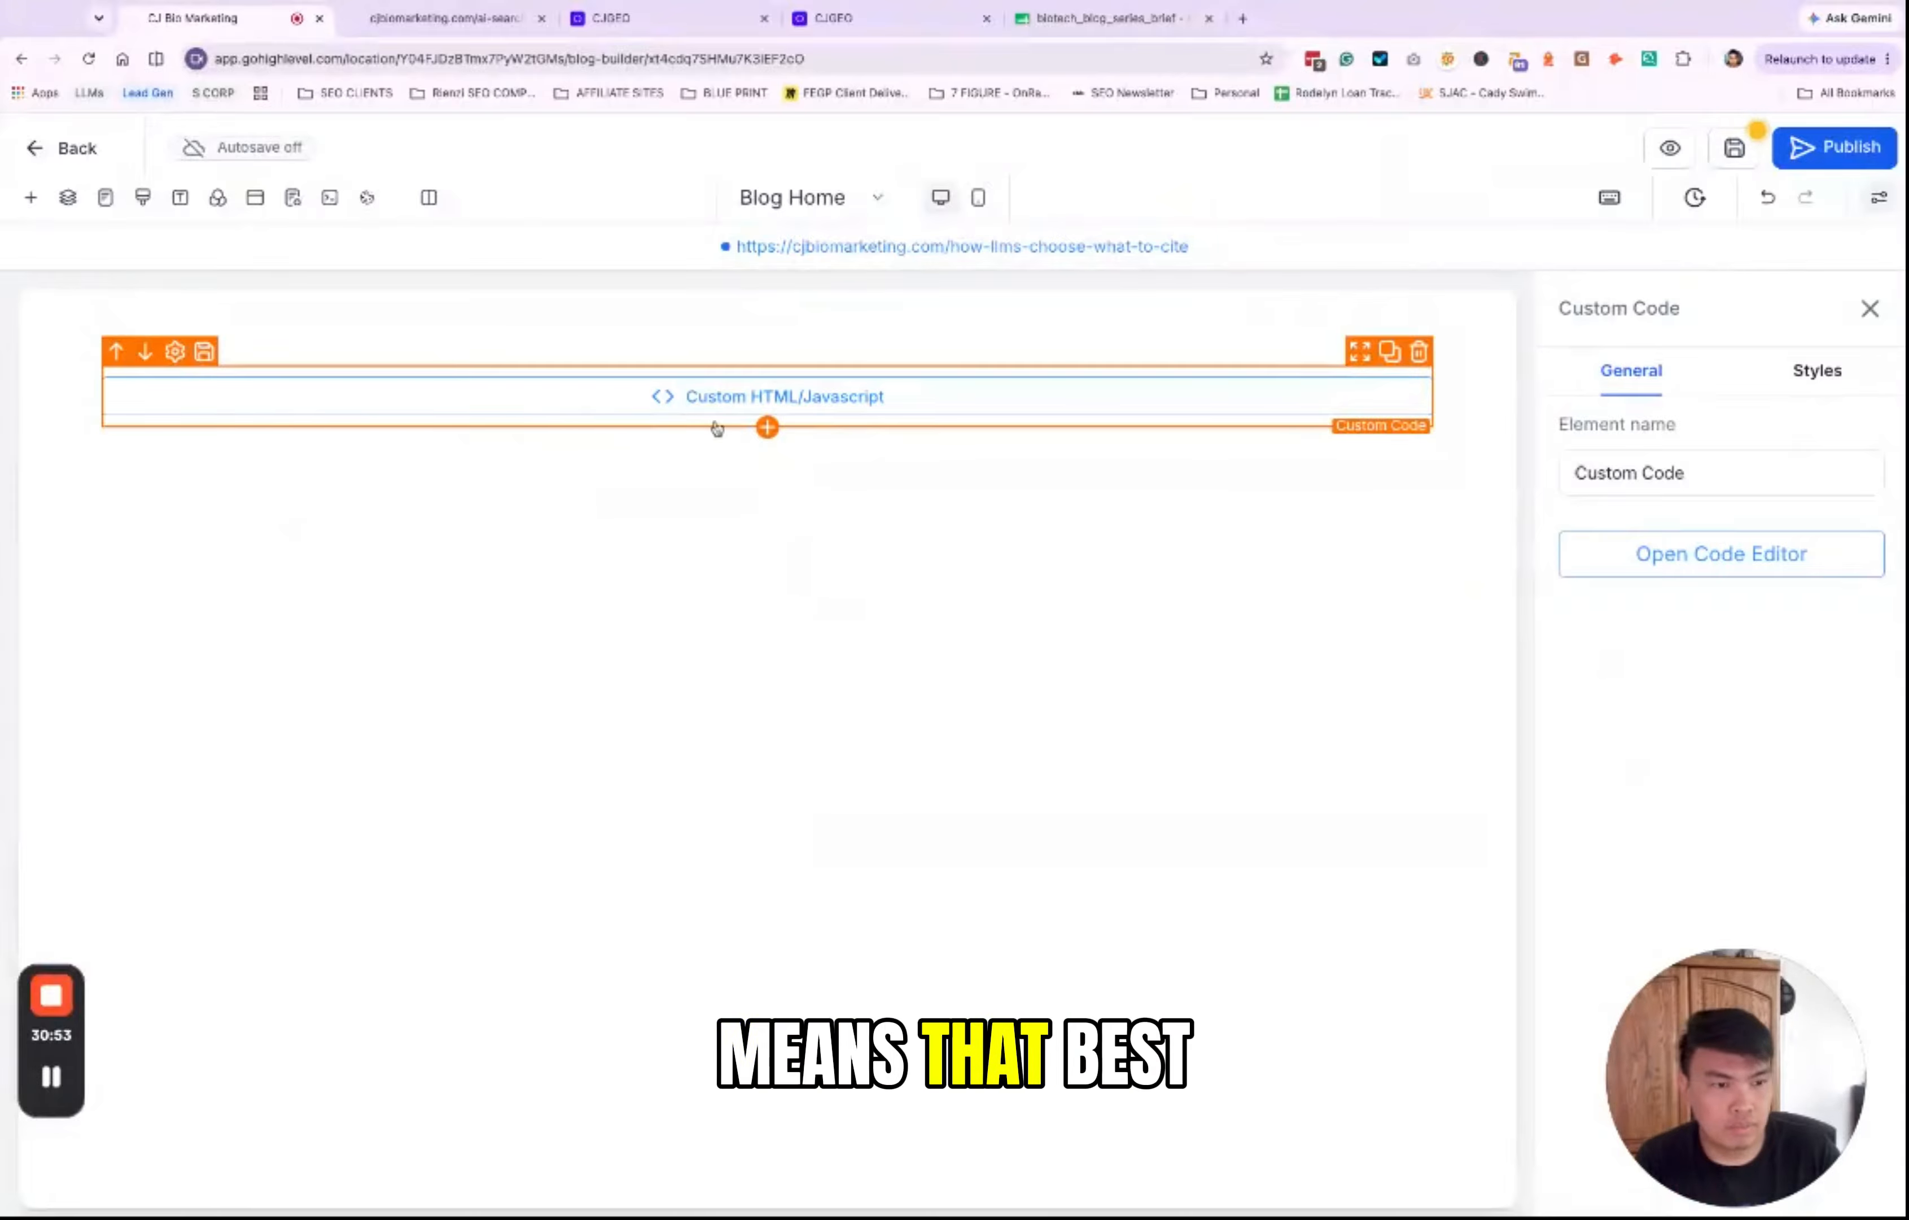
# Step: Paste the copied article HTML into the Custom Code element, save the code, and save the Blog Home page
pyautogui.click(1751, 557)
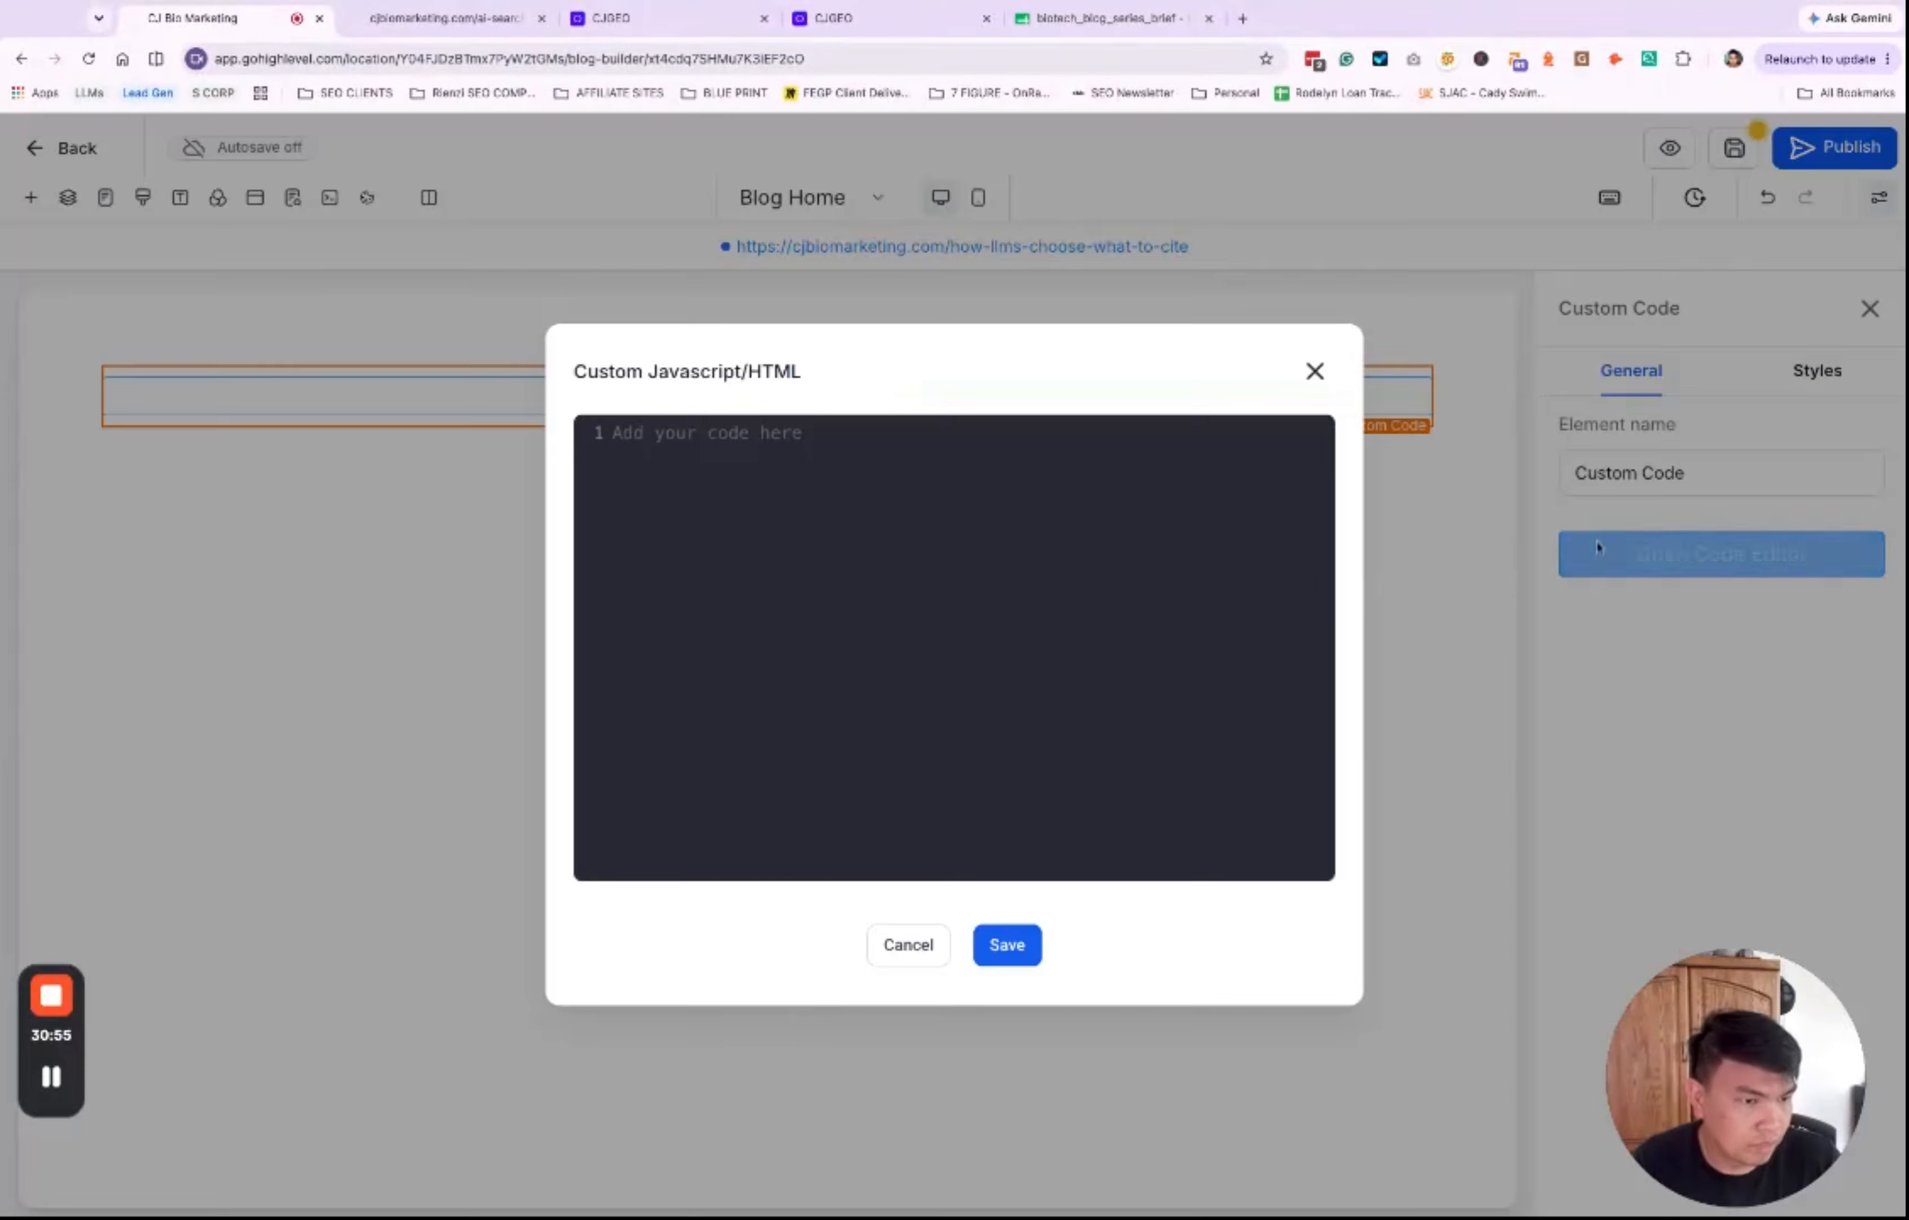
pyautogui.click(1036, 635)
pyautogui.hotkey('ctrl', 'v')
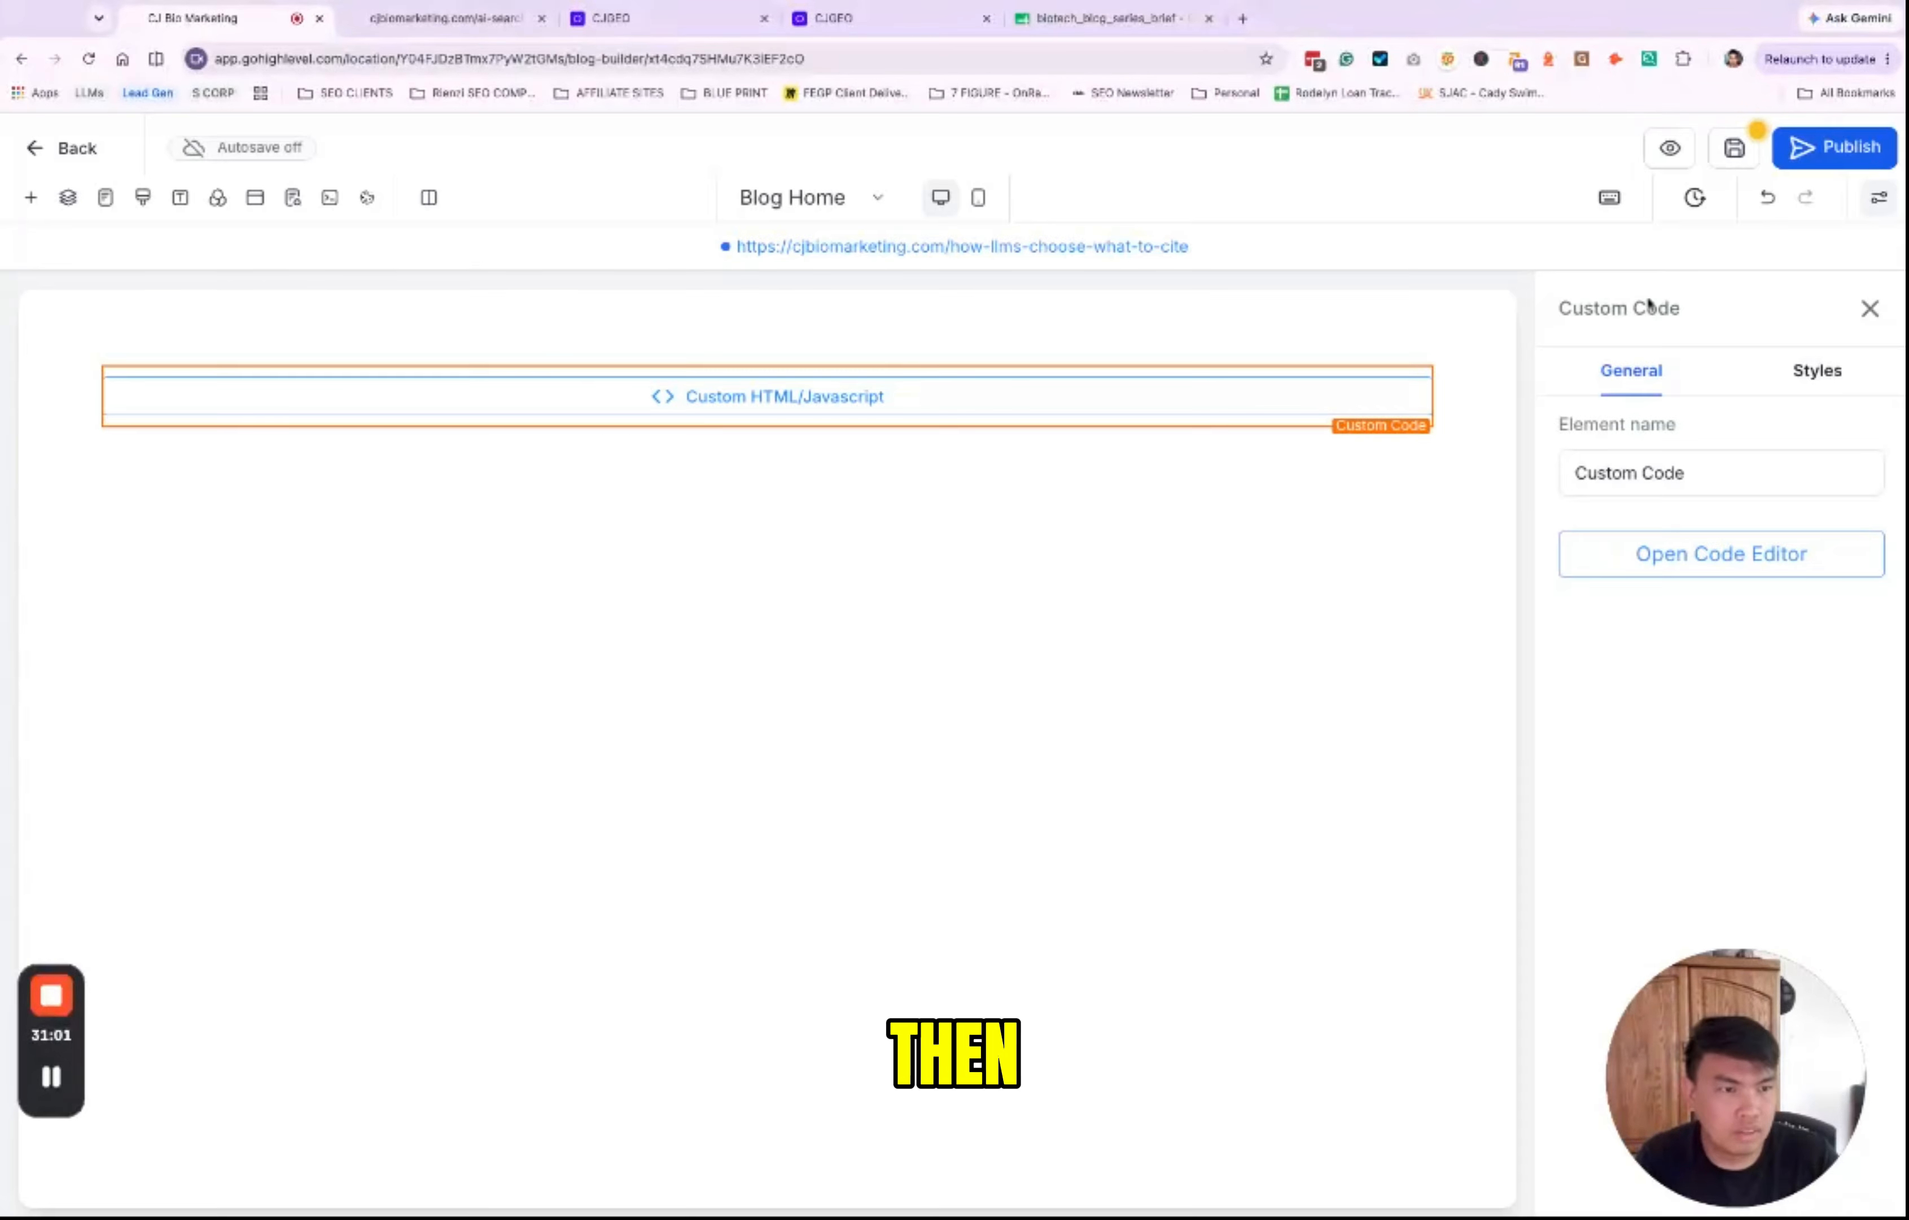
pyautogui.click(1757, 154)
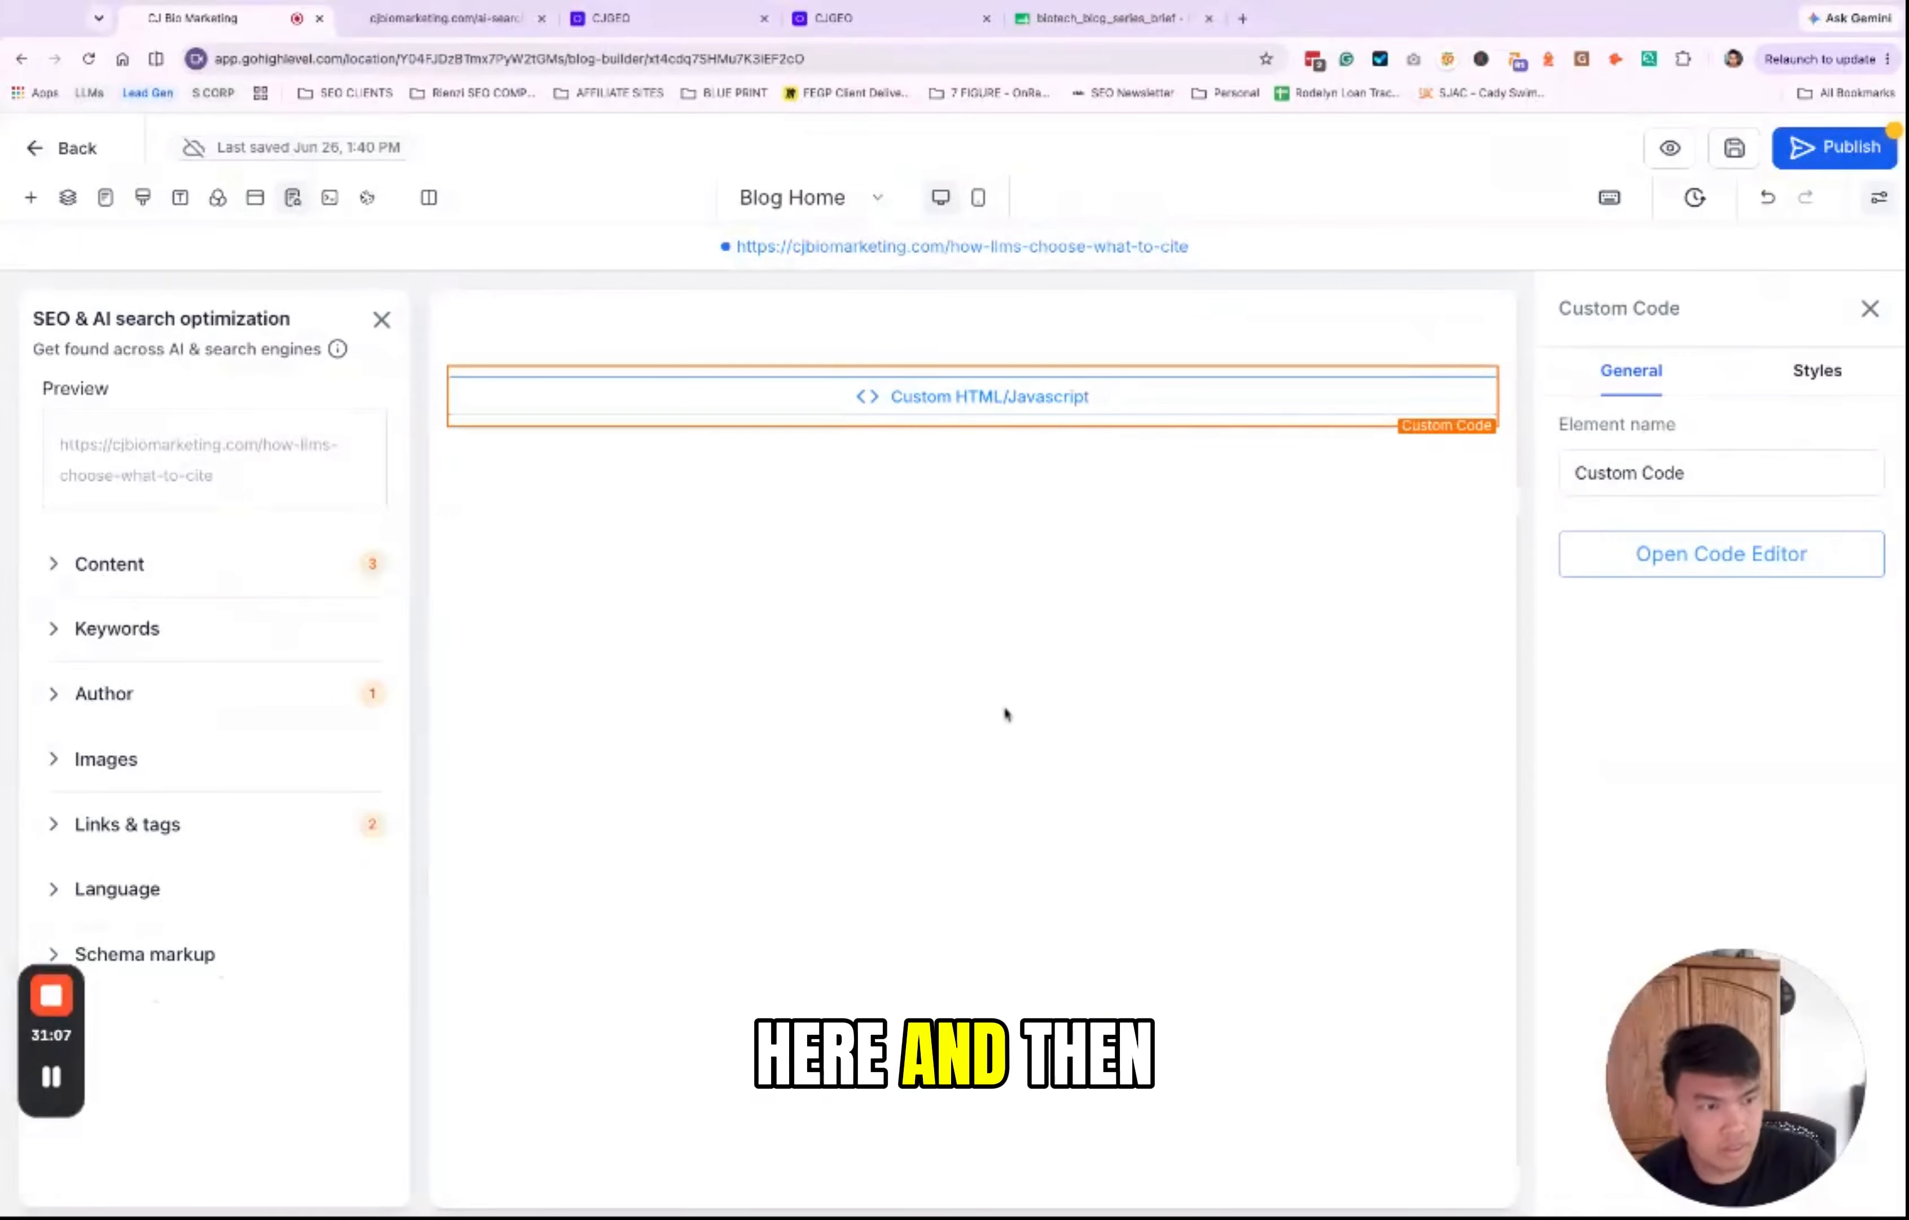
# Step: Preview the Blog Home page and review how the article renders from the key takeaways through the FAQ
pyautogui.click(1672, 149)
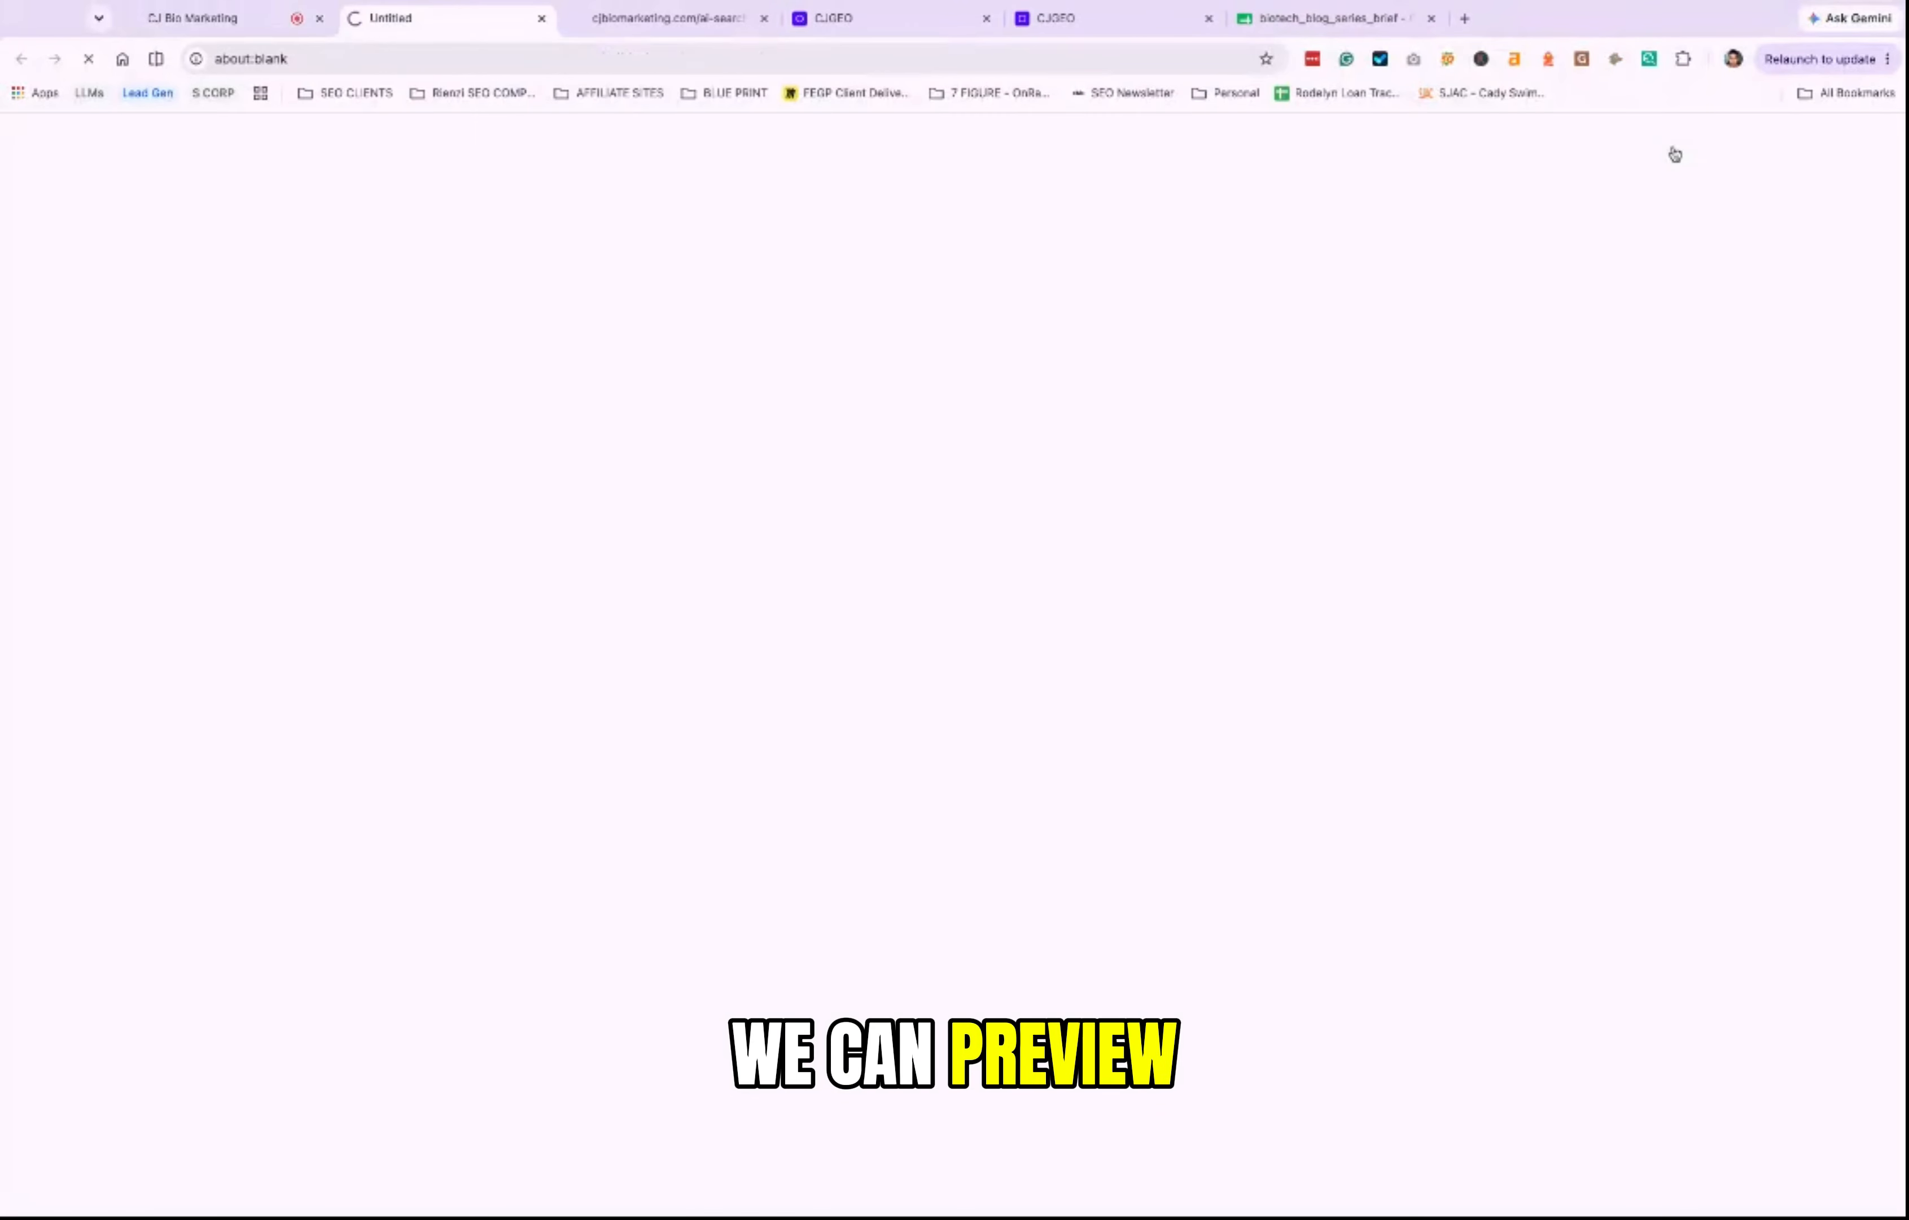
pyautogui.scroll(-20, 1204, 629)
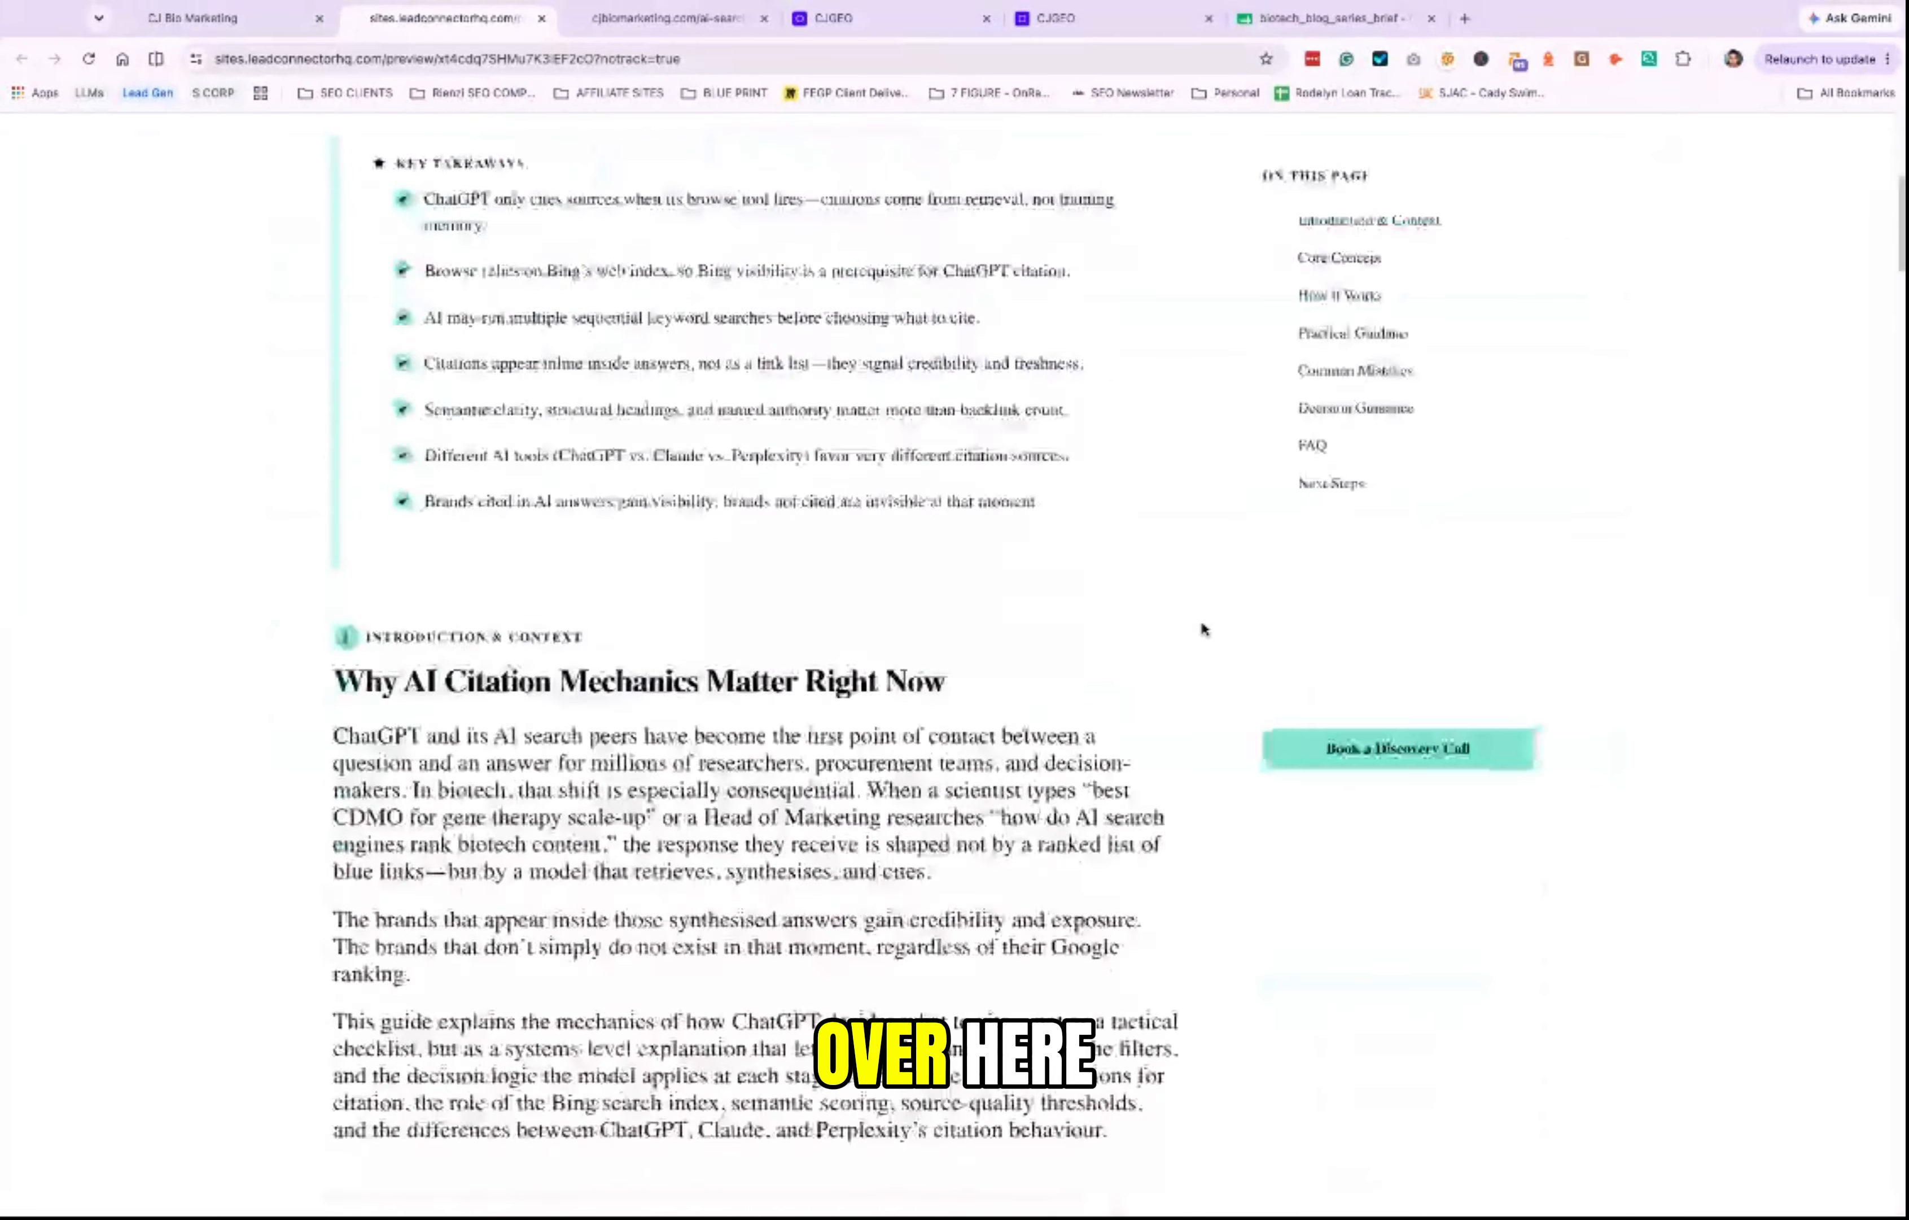
pyautogui.scroll(-20, 755, 666)
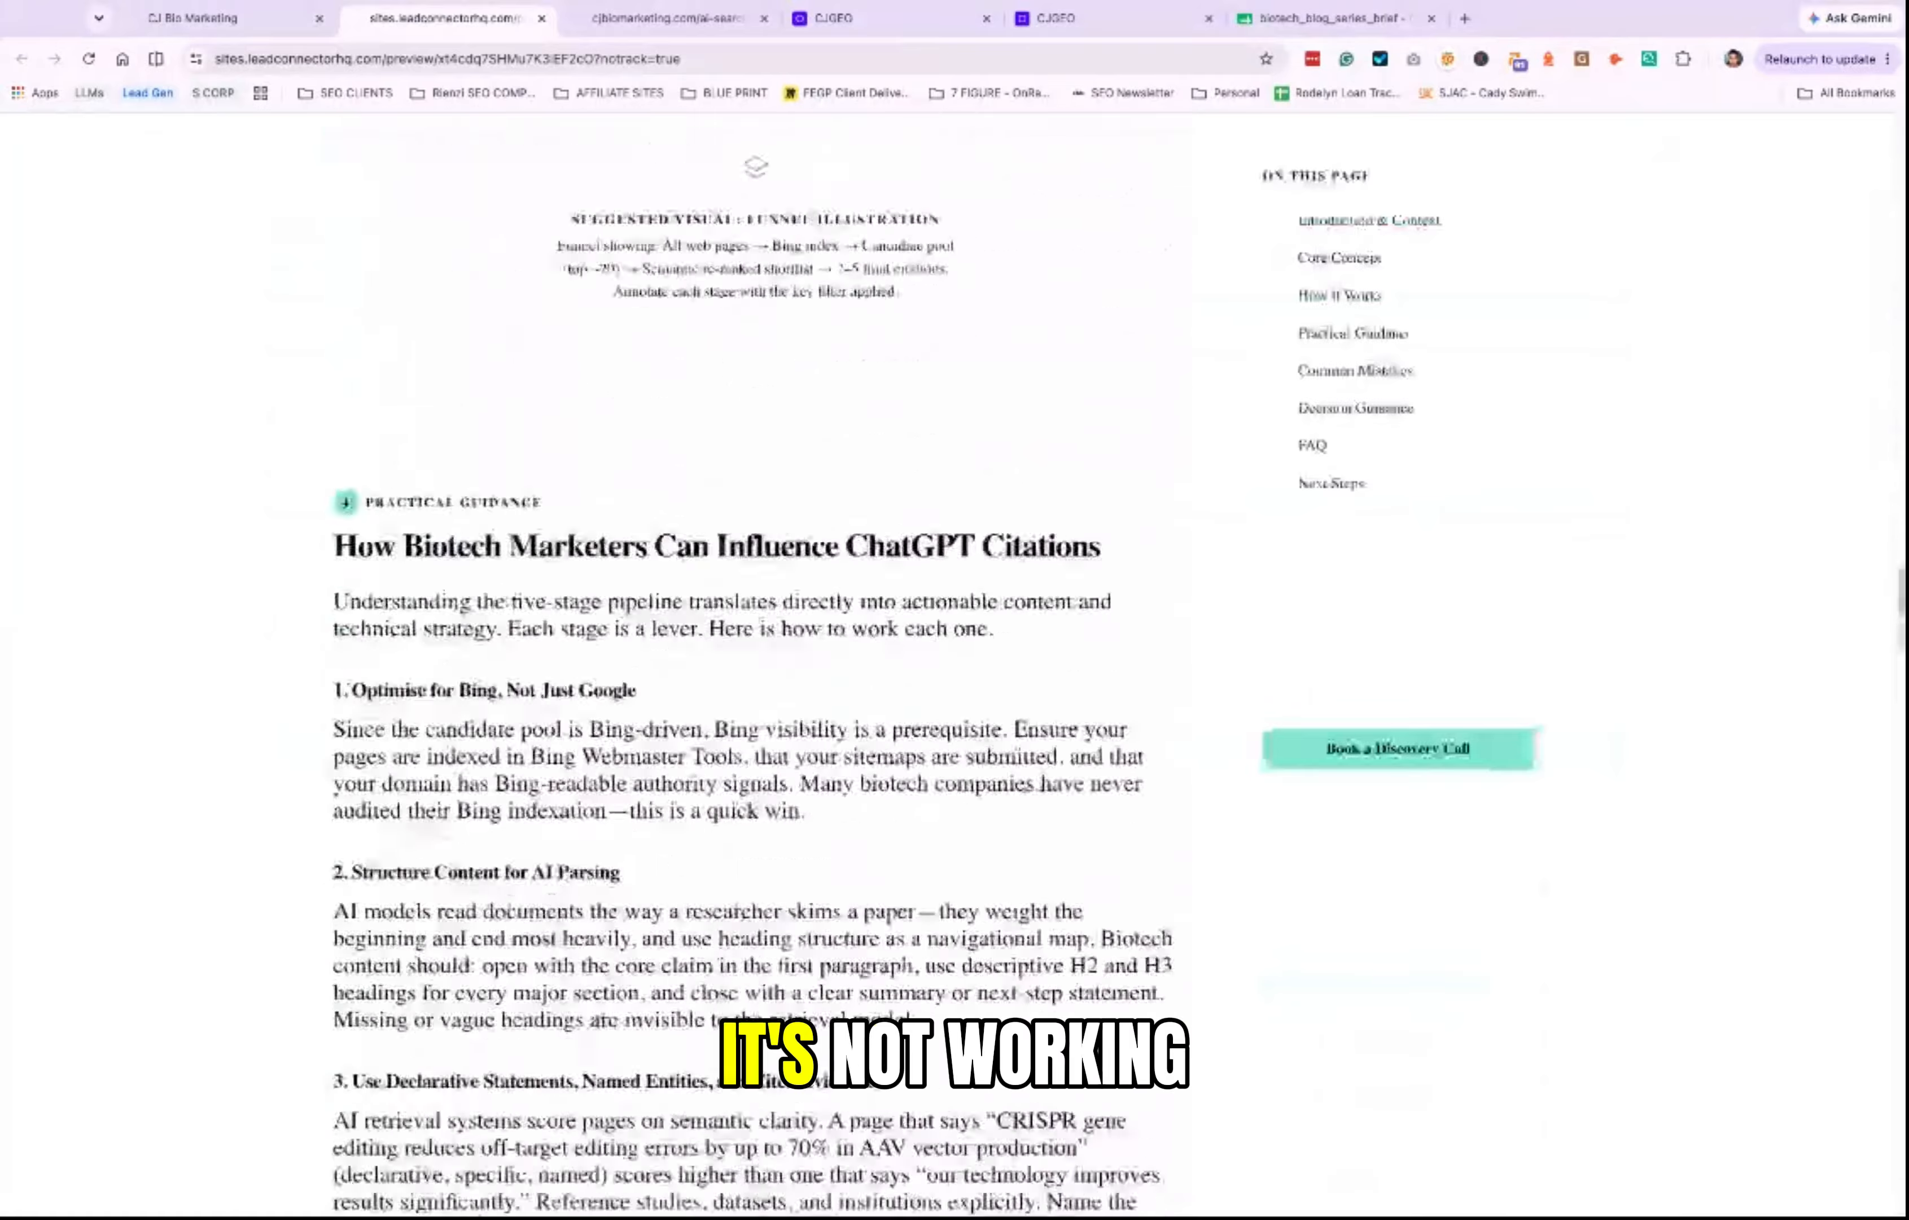
pyautogui.scroll(-20, 712, 311)
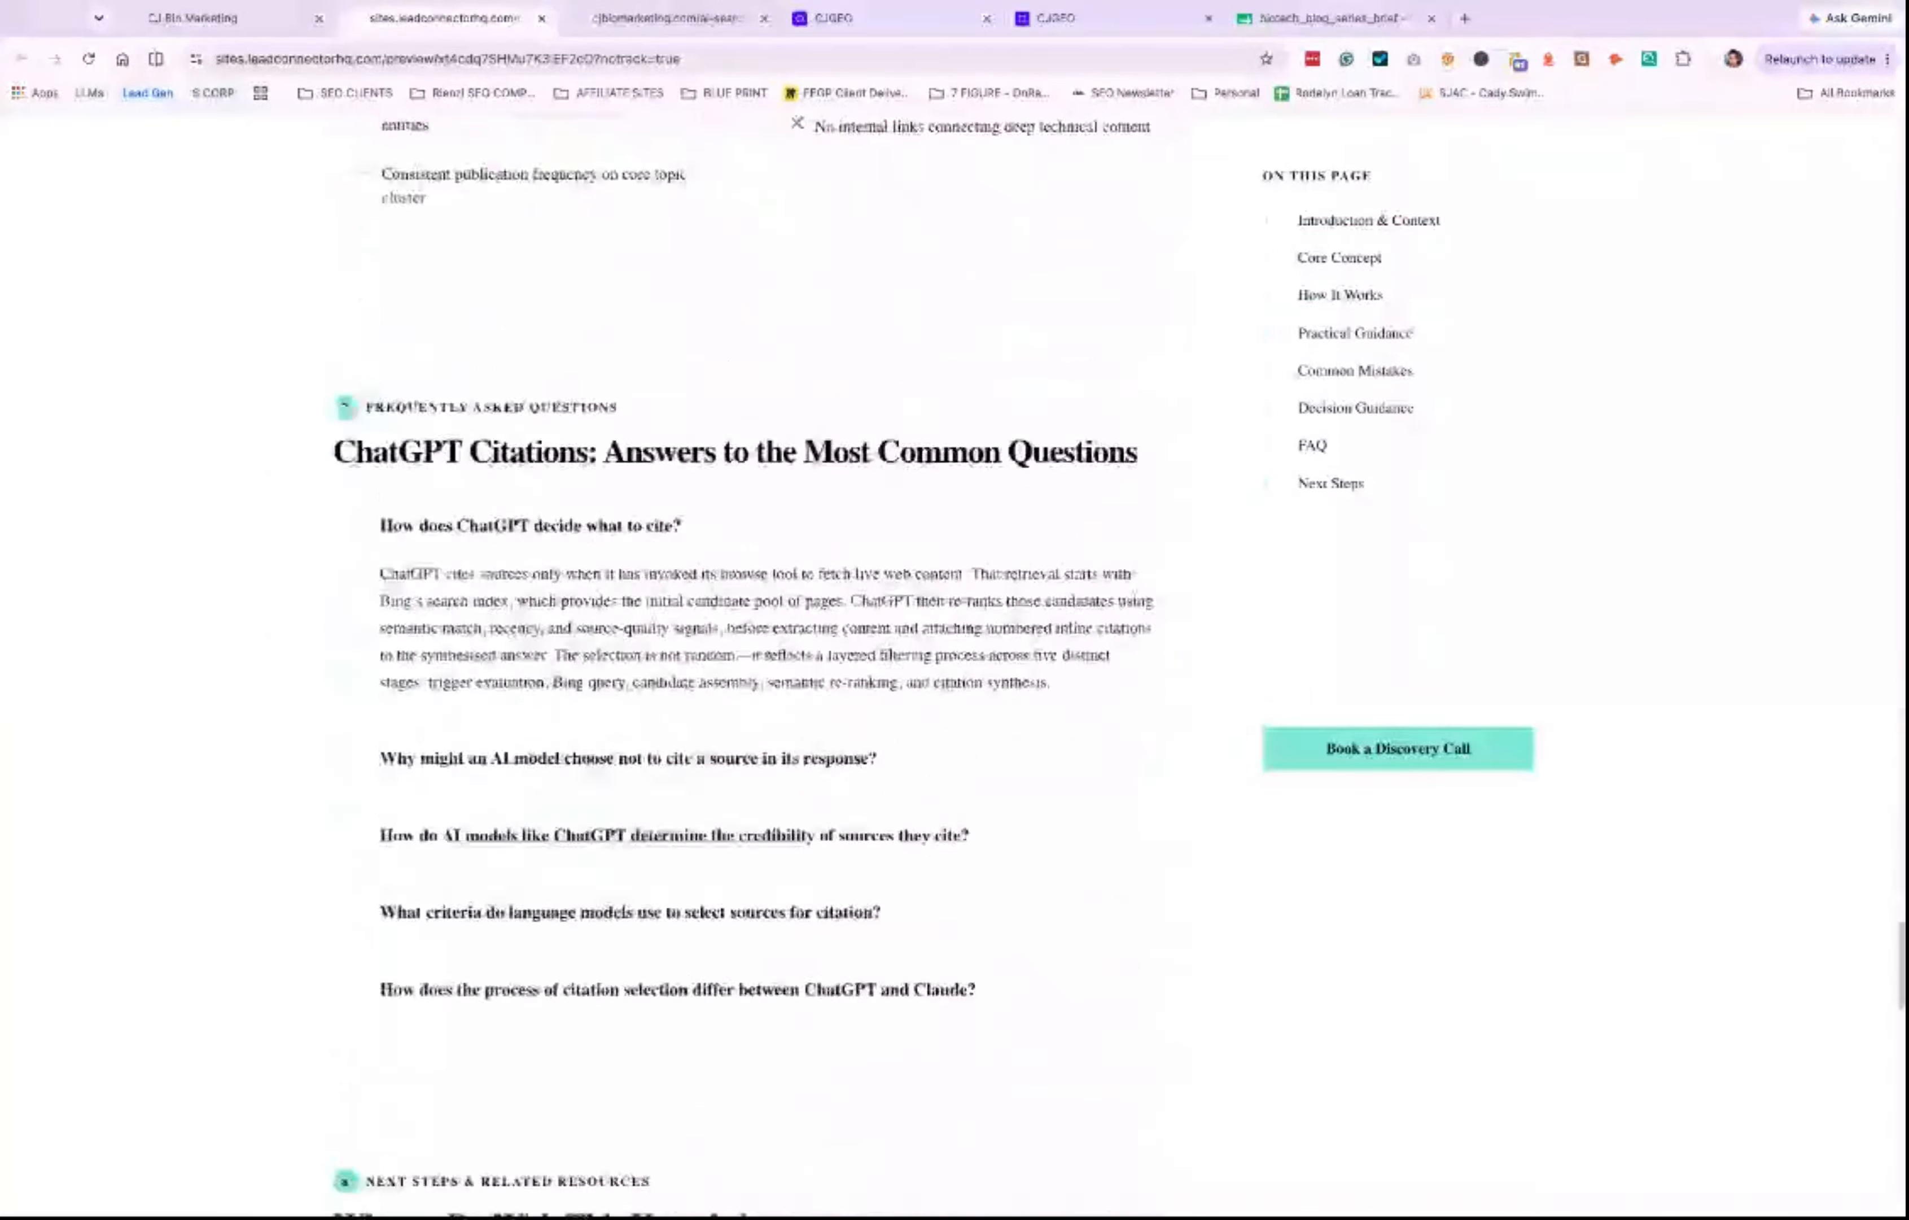
pyautogui.scroll(20, 447, 175)
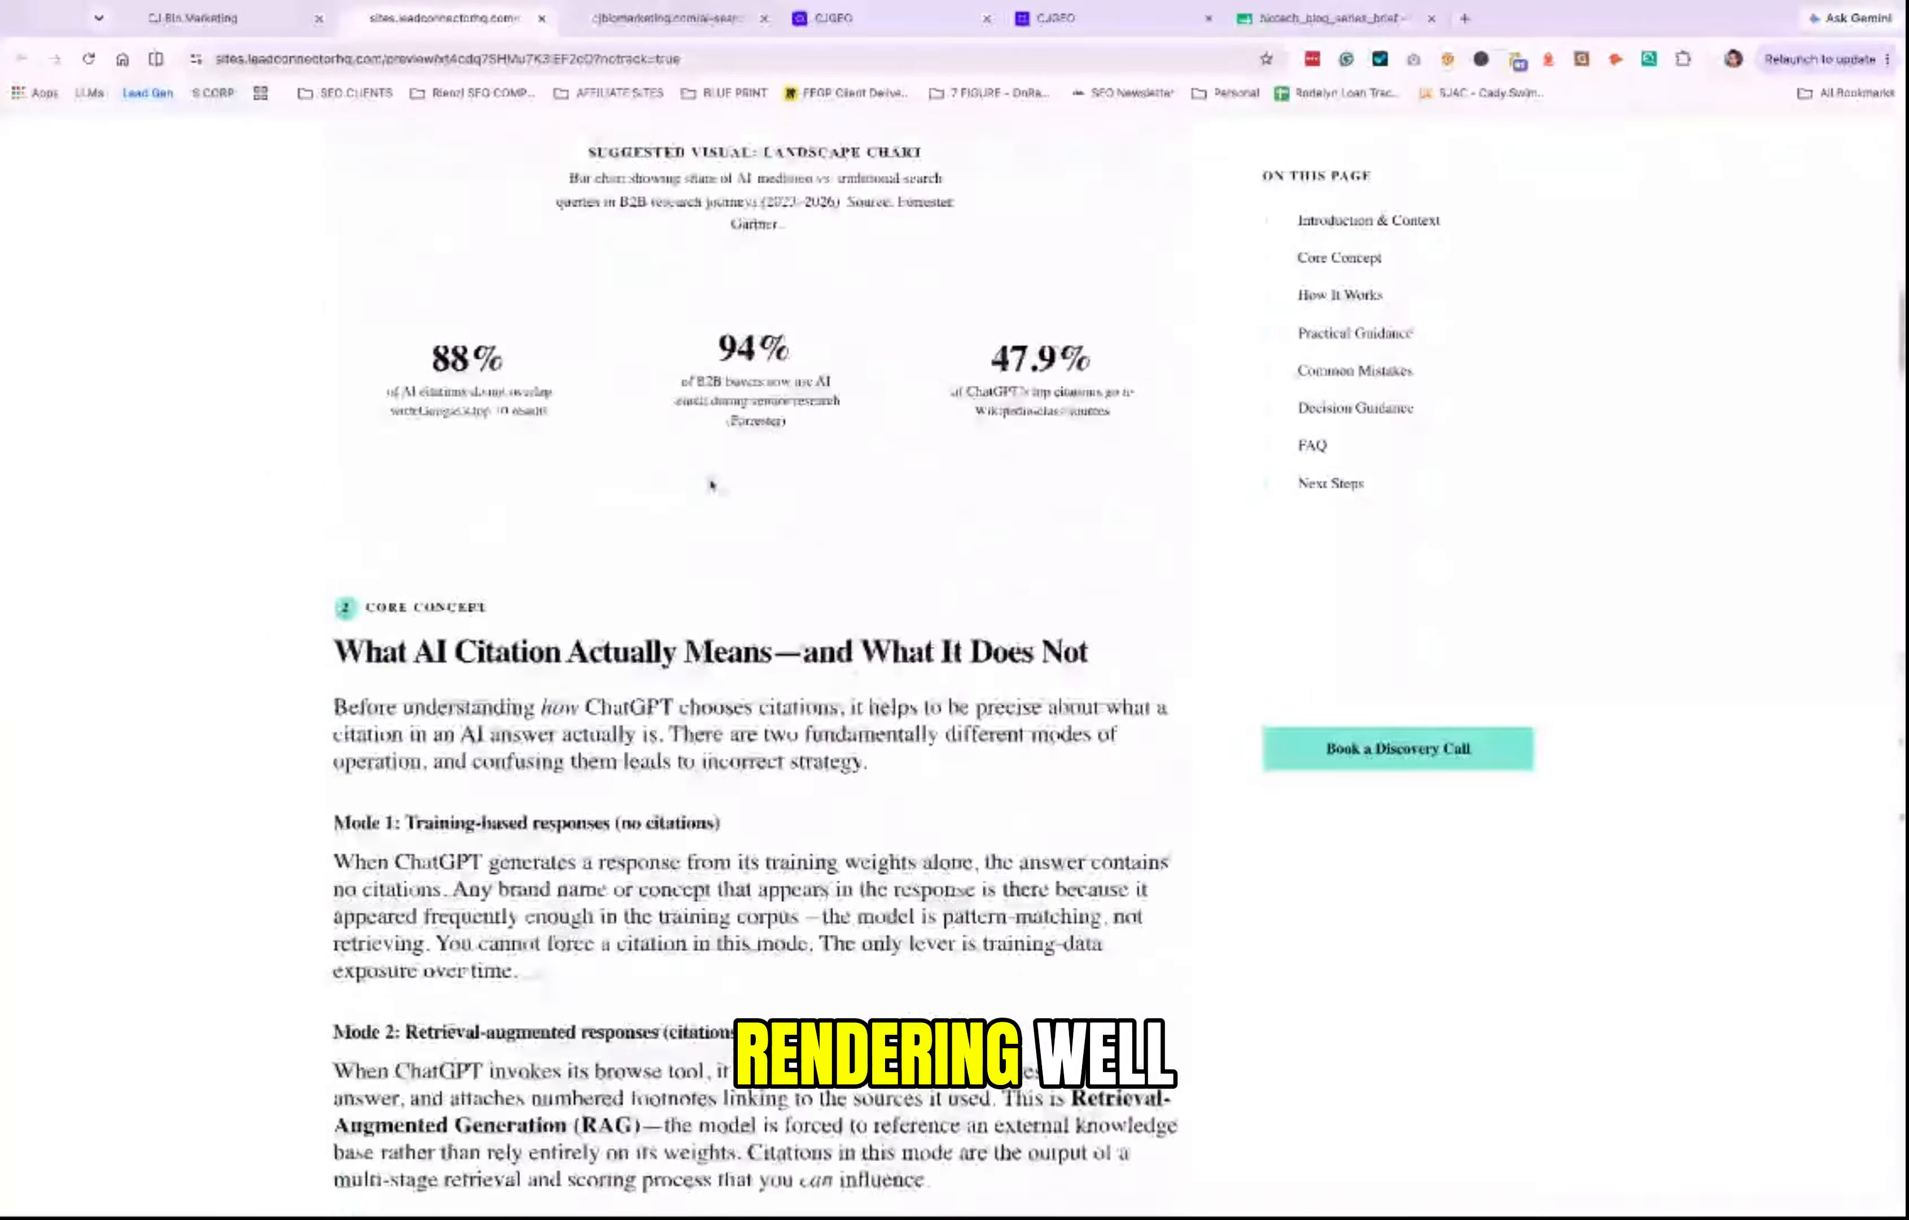
# Step: Switch to CJGEO and copy the HTML of the ChatGPT citation article again
pyautogui.click(244, 23)
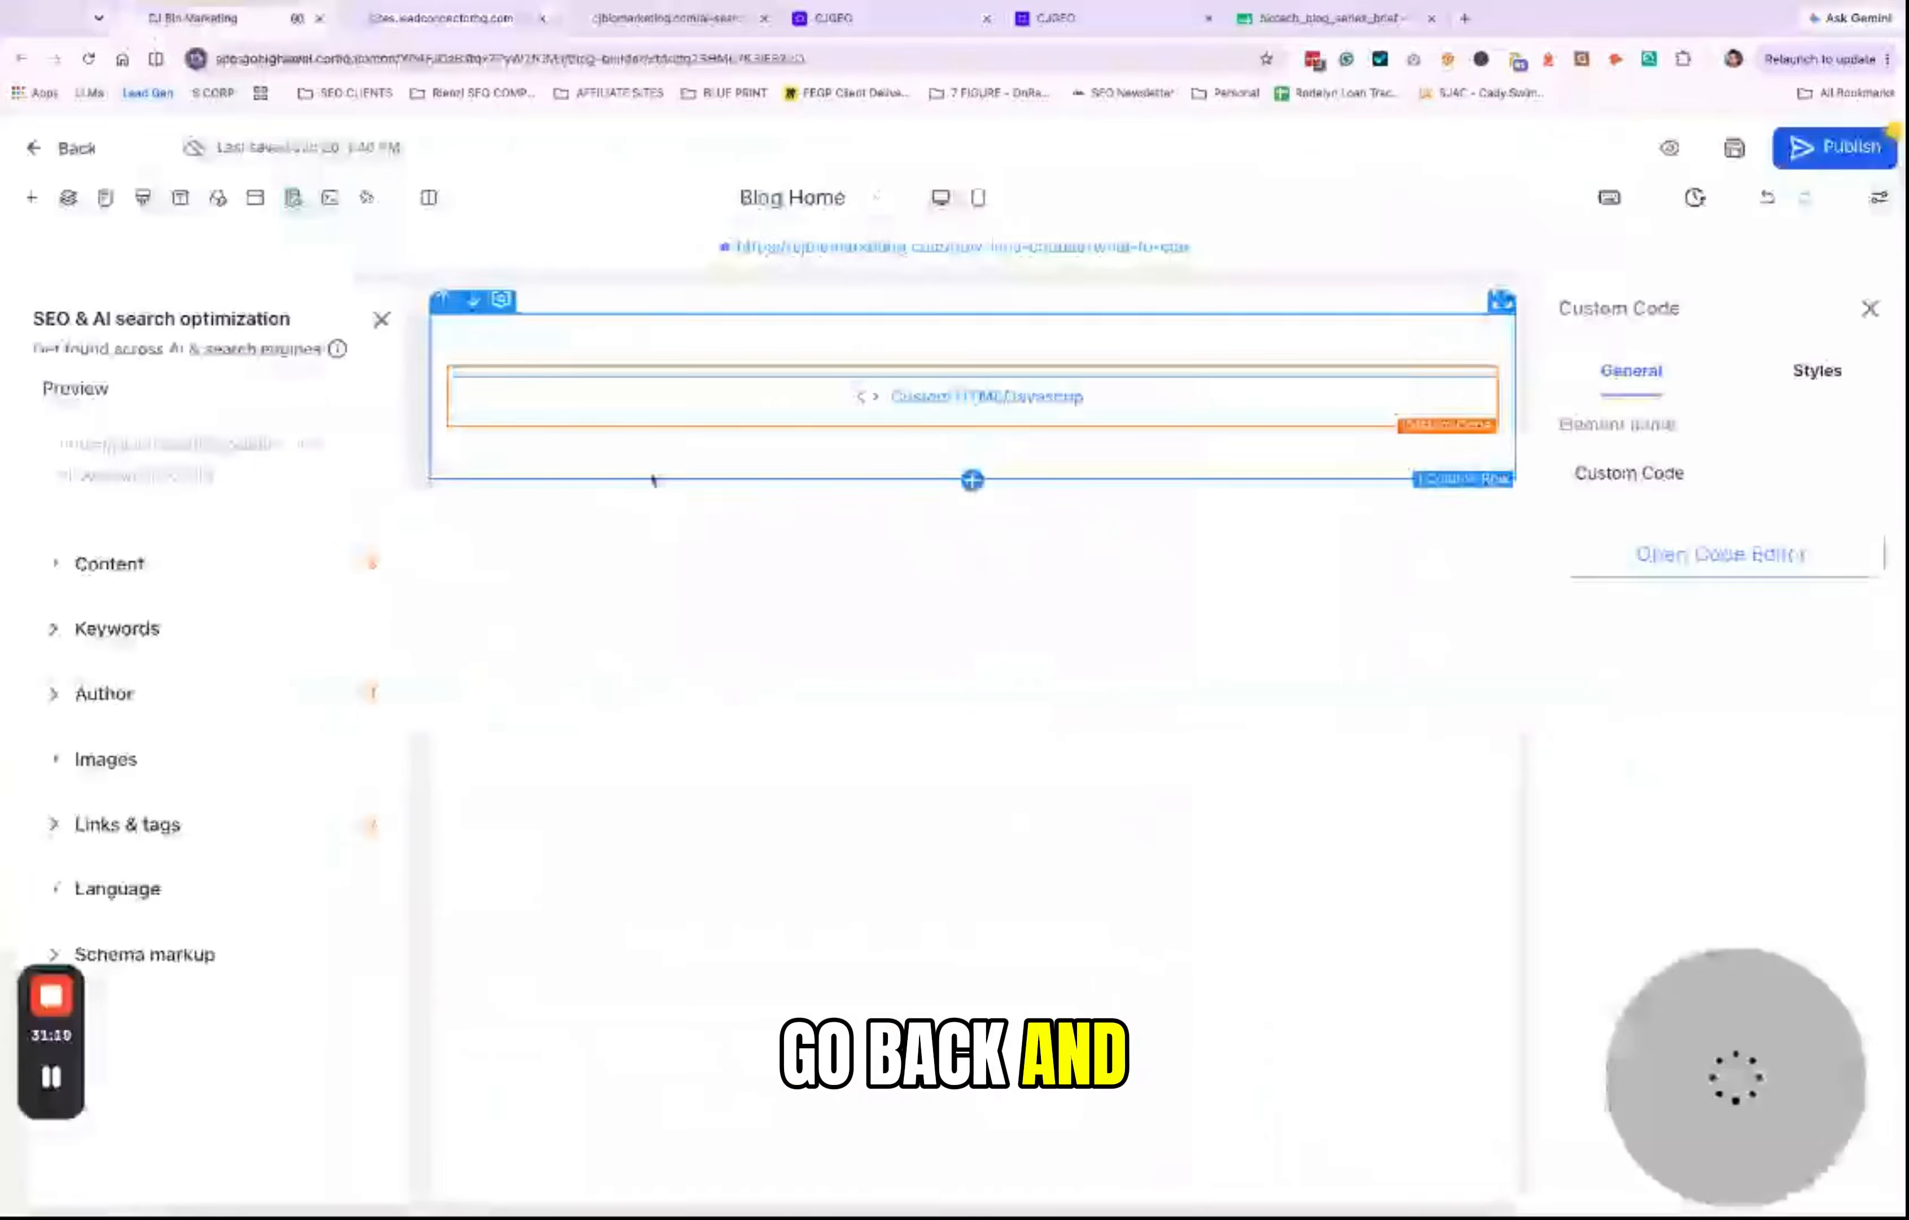
pyautogui.click(850, 17)
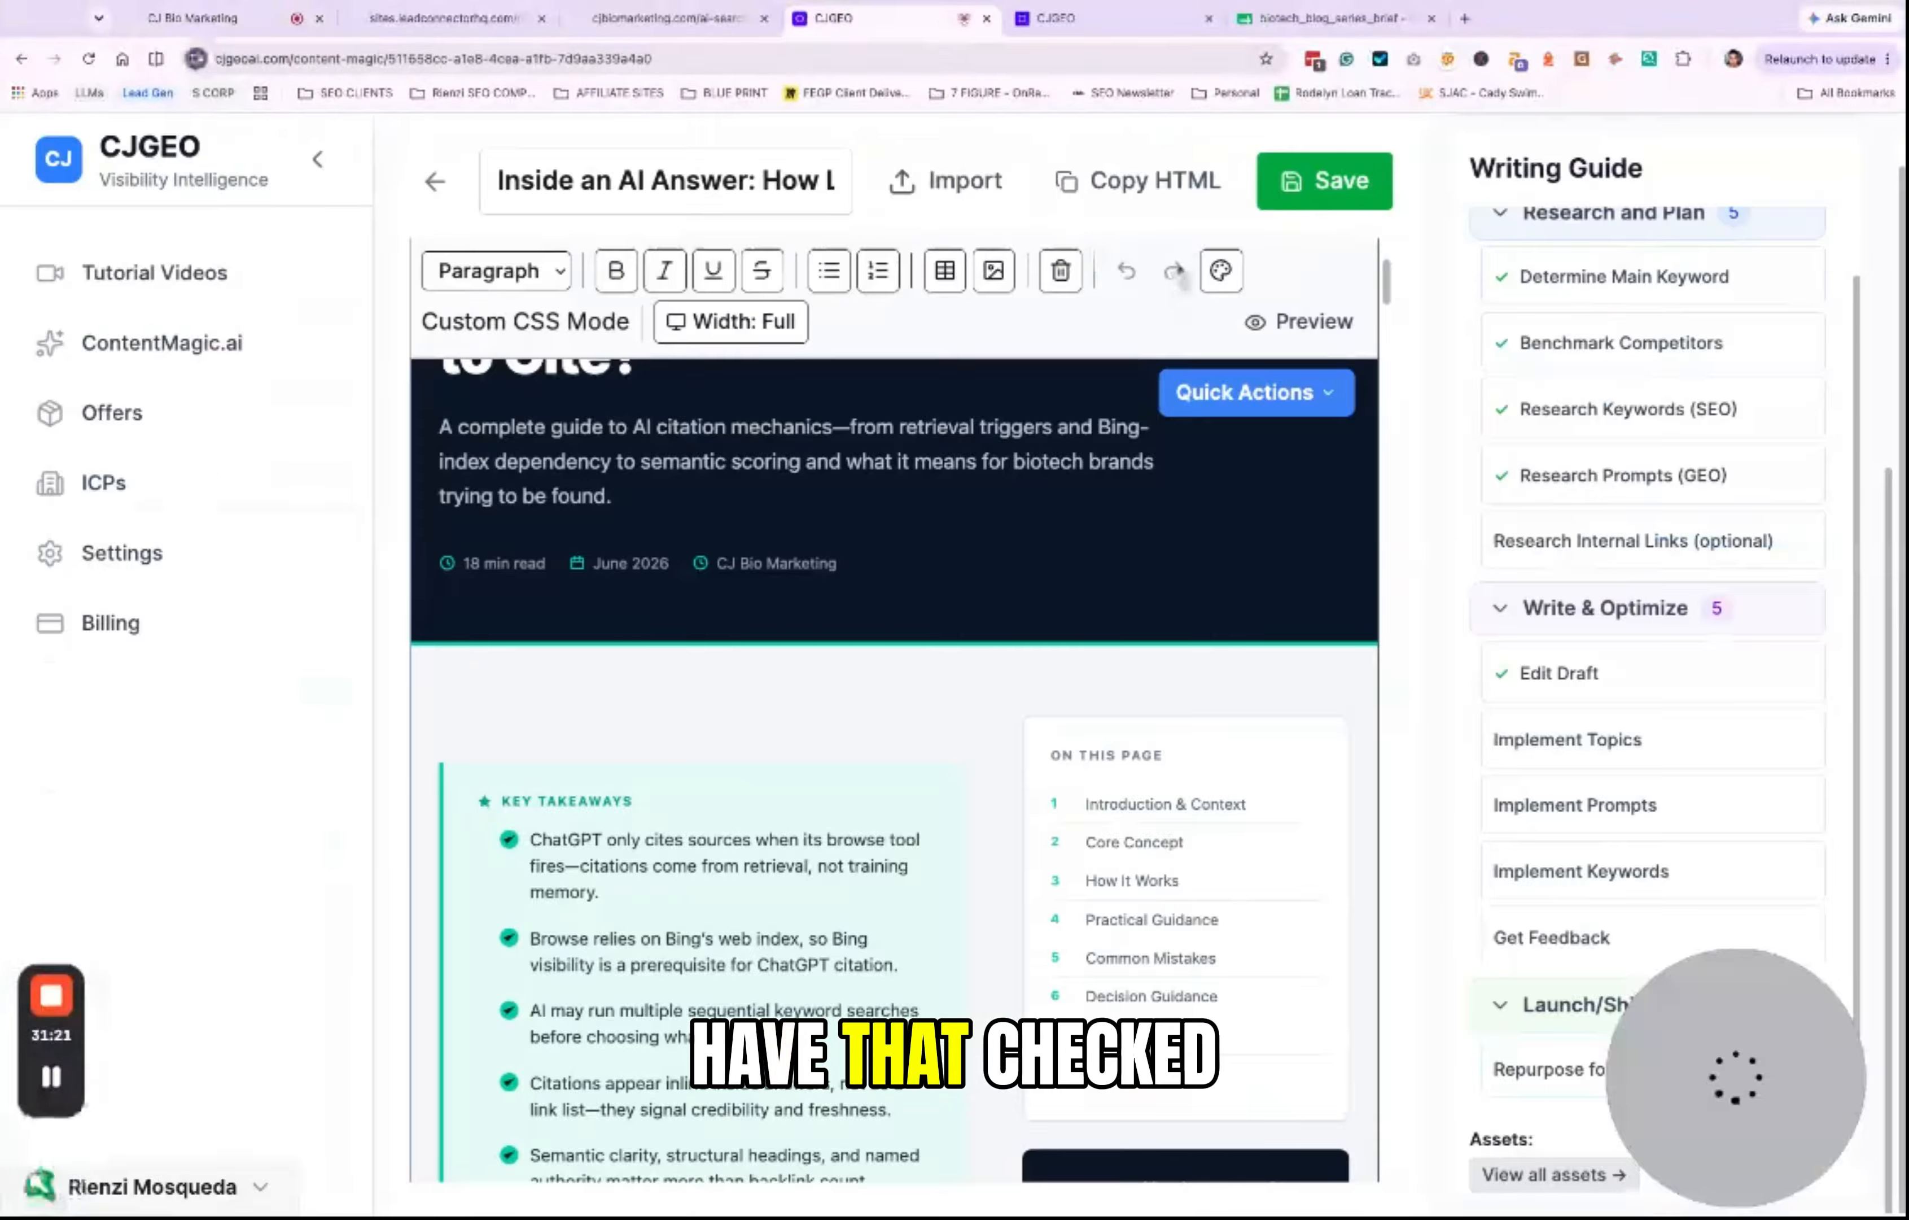
pyautogui.scroll(5, 903, 729)
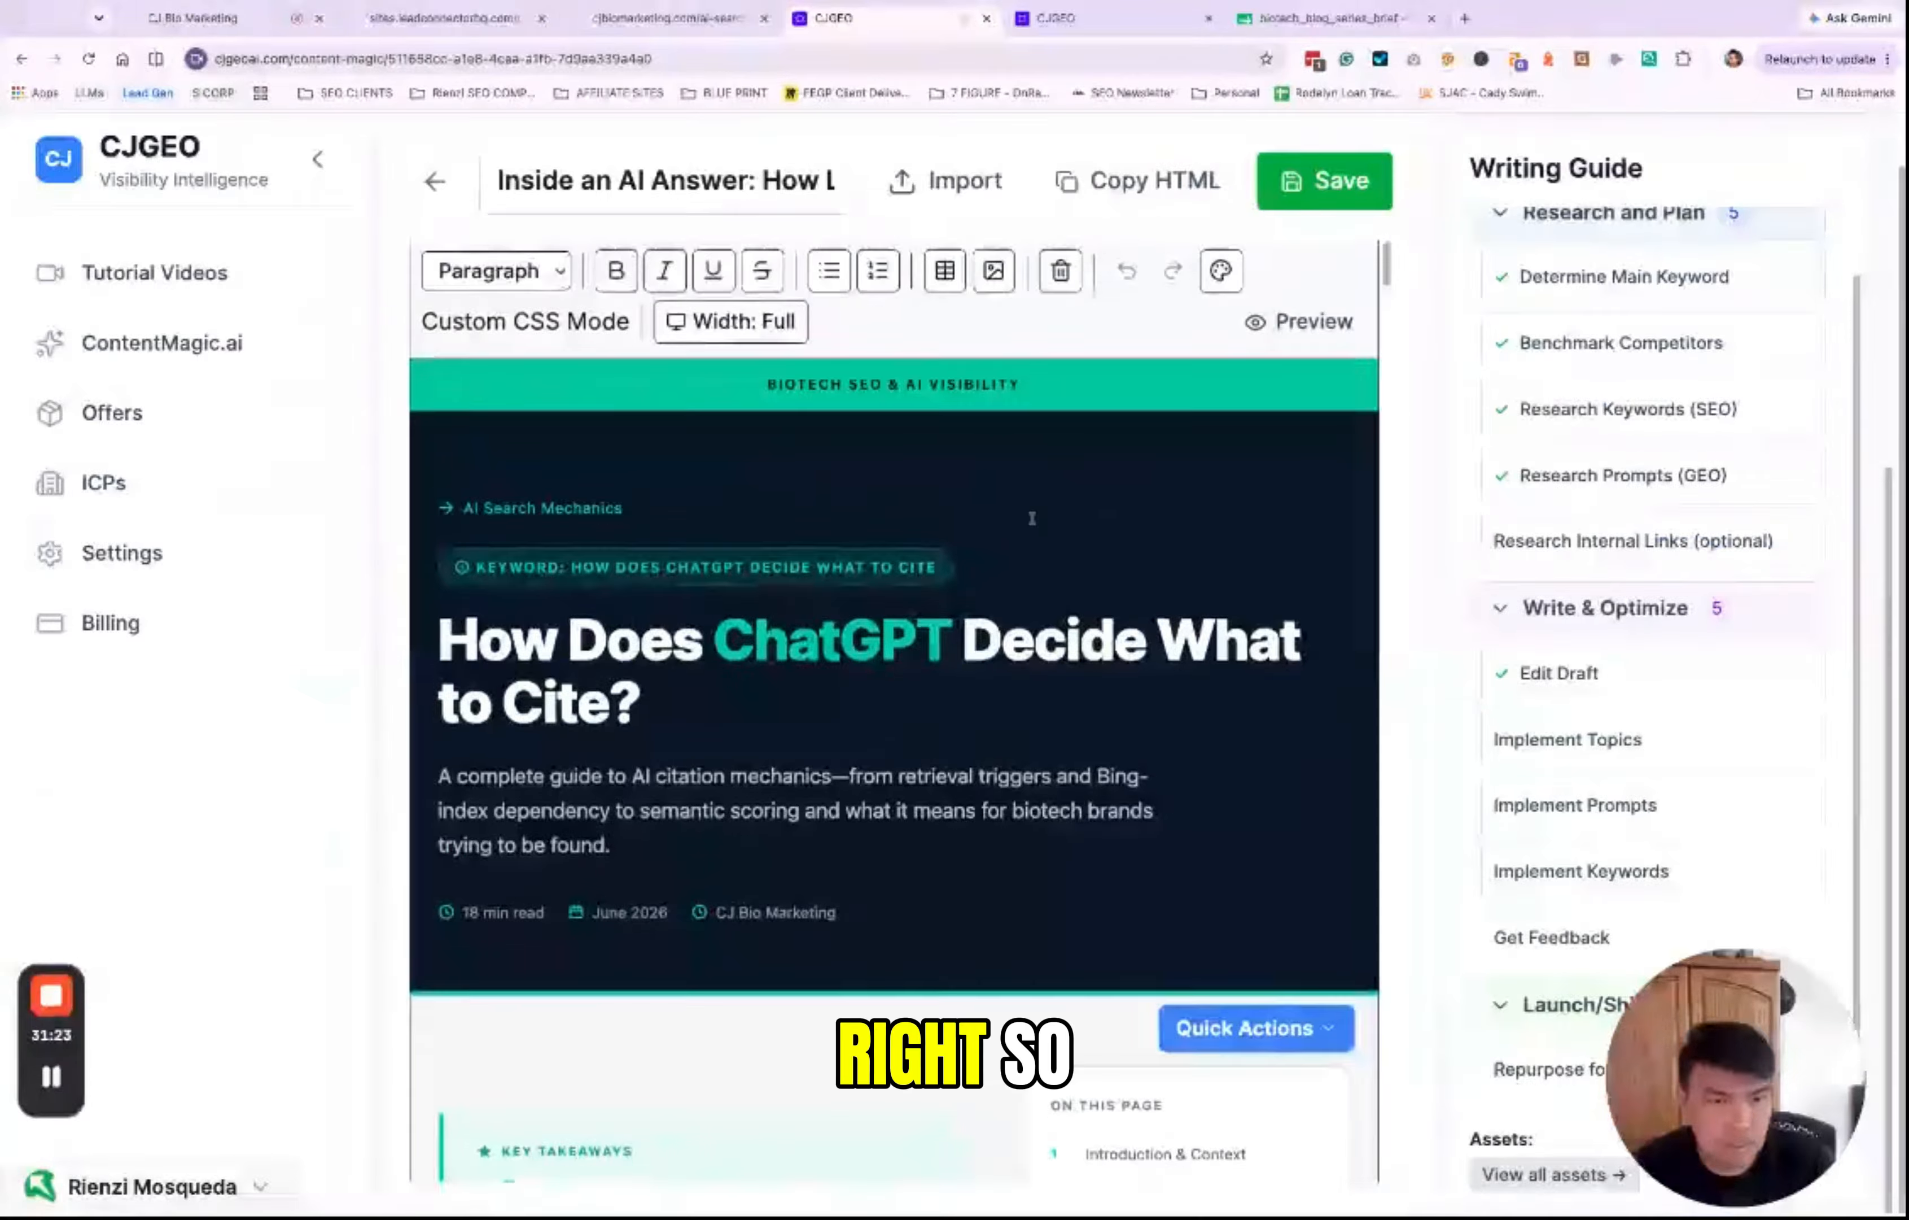
pyautogui.click(1145, 189)
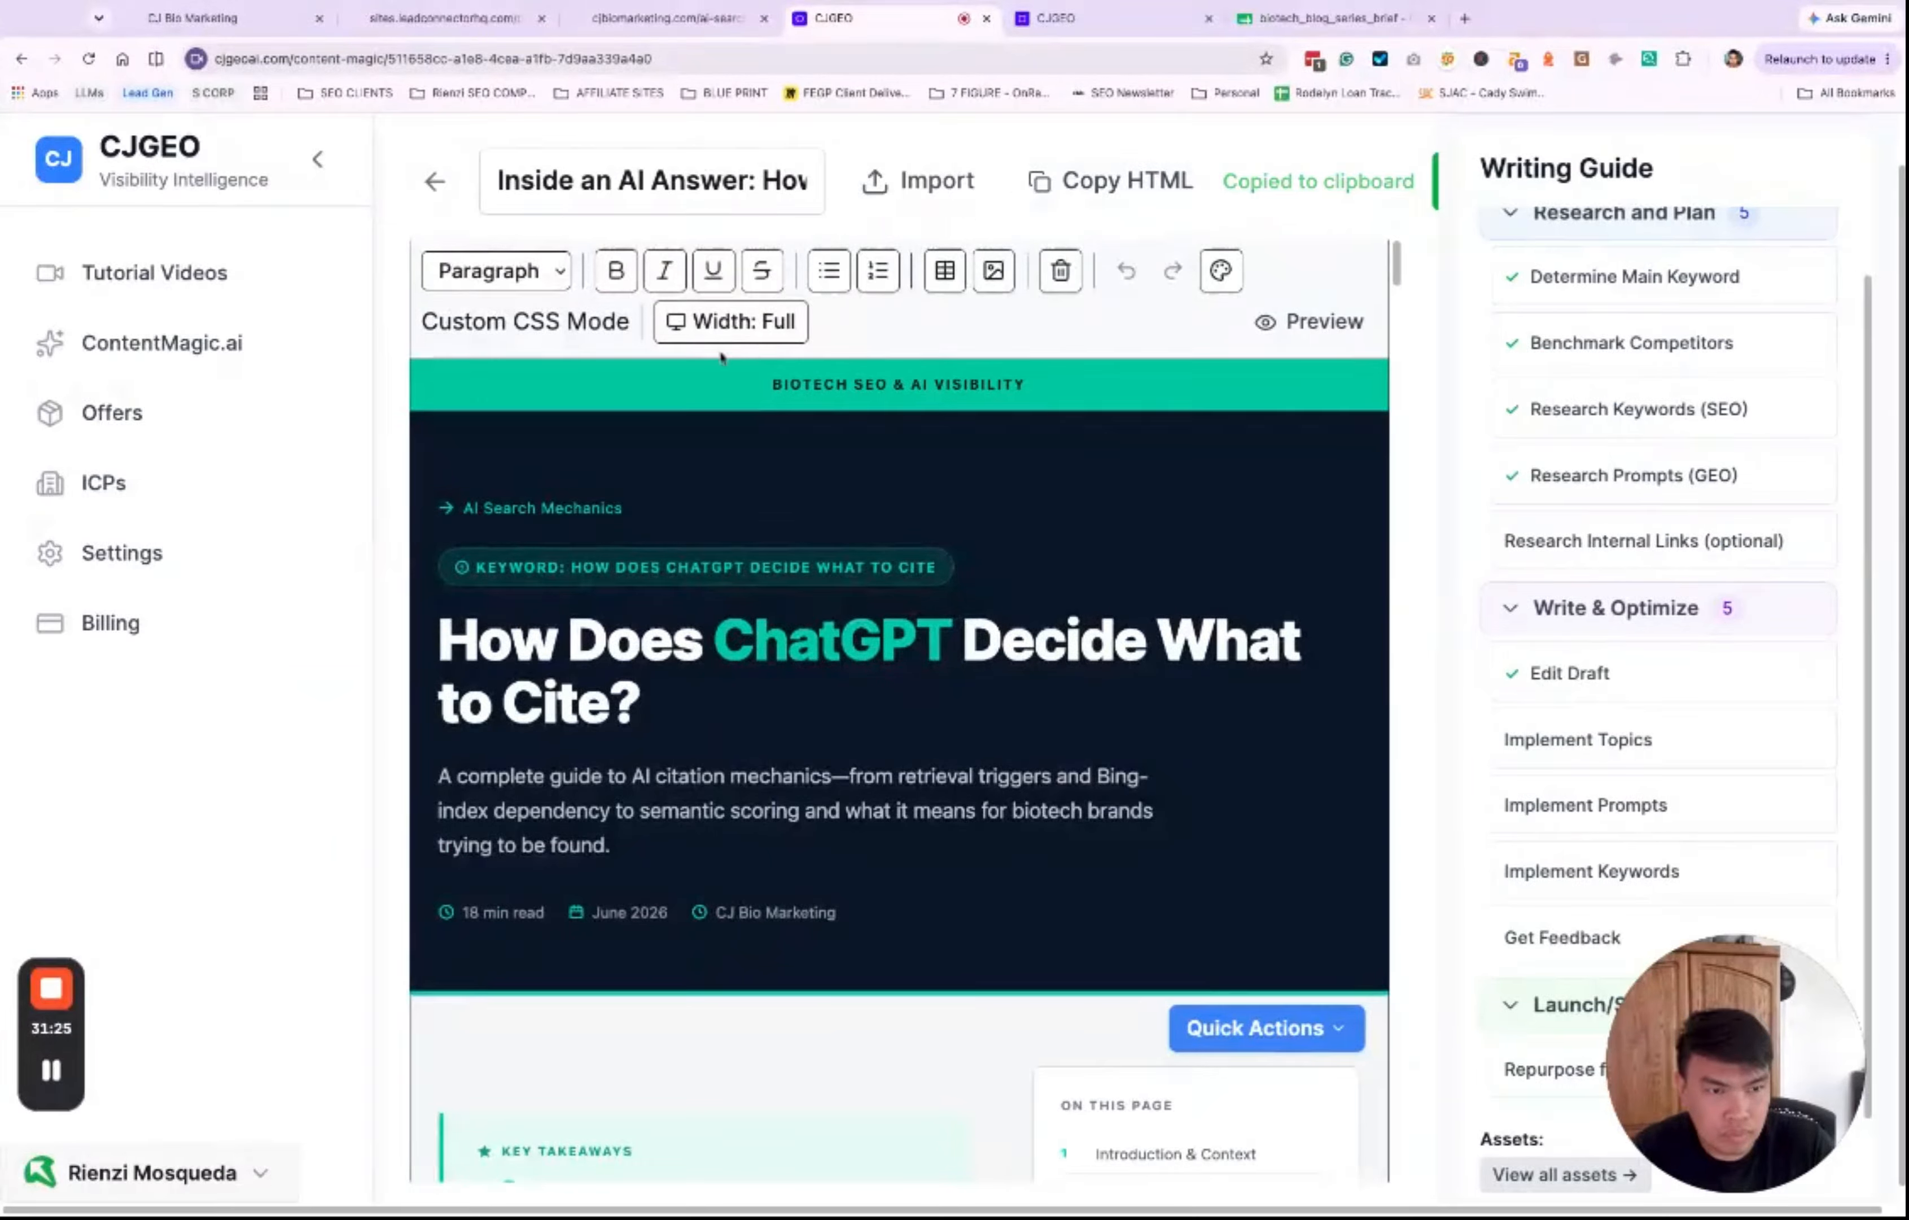
# Step: In HighLevel, paste the recopied article HTML into the Custom Code element, save the code, and check the header in a fresh preview
pyautogui.click(199, 19)
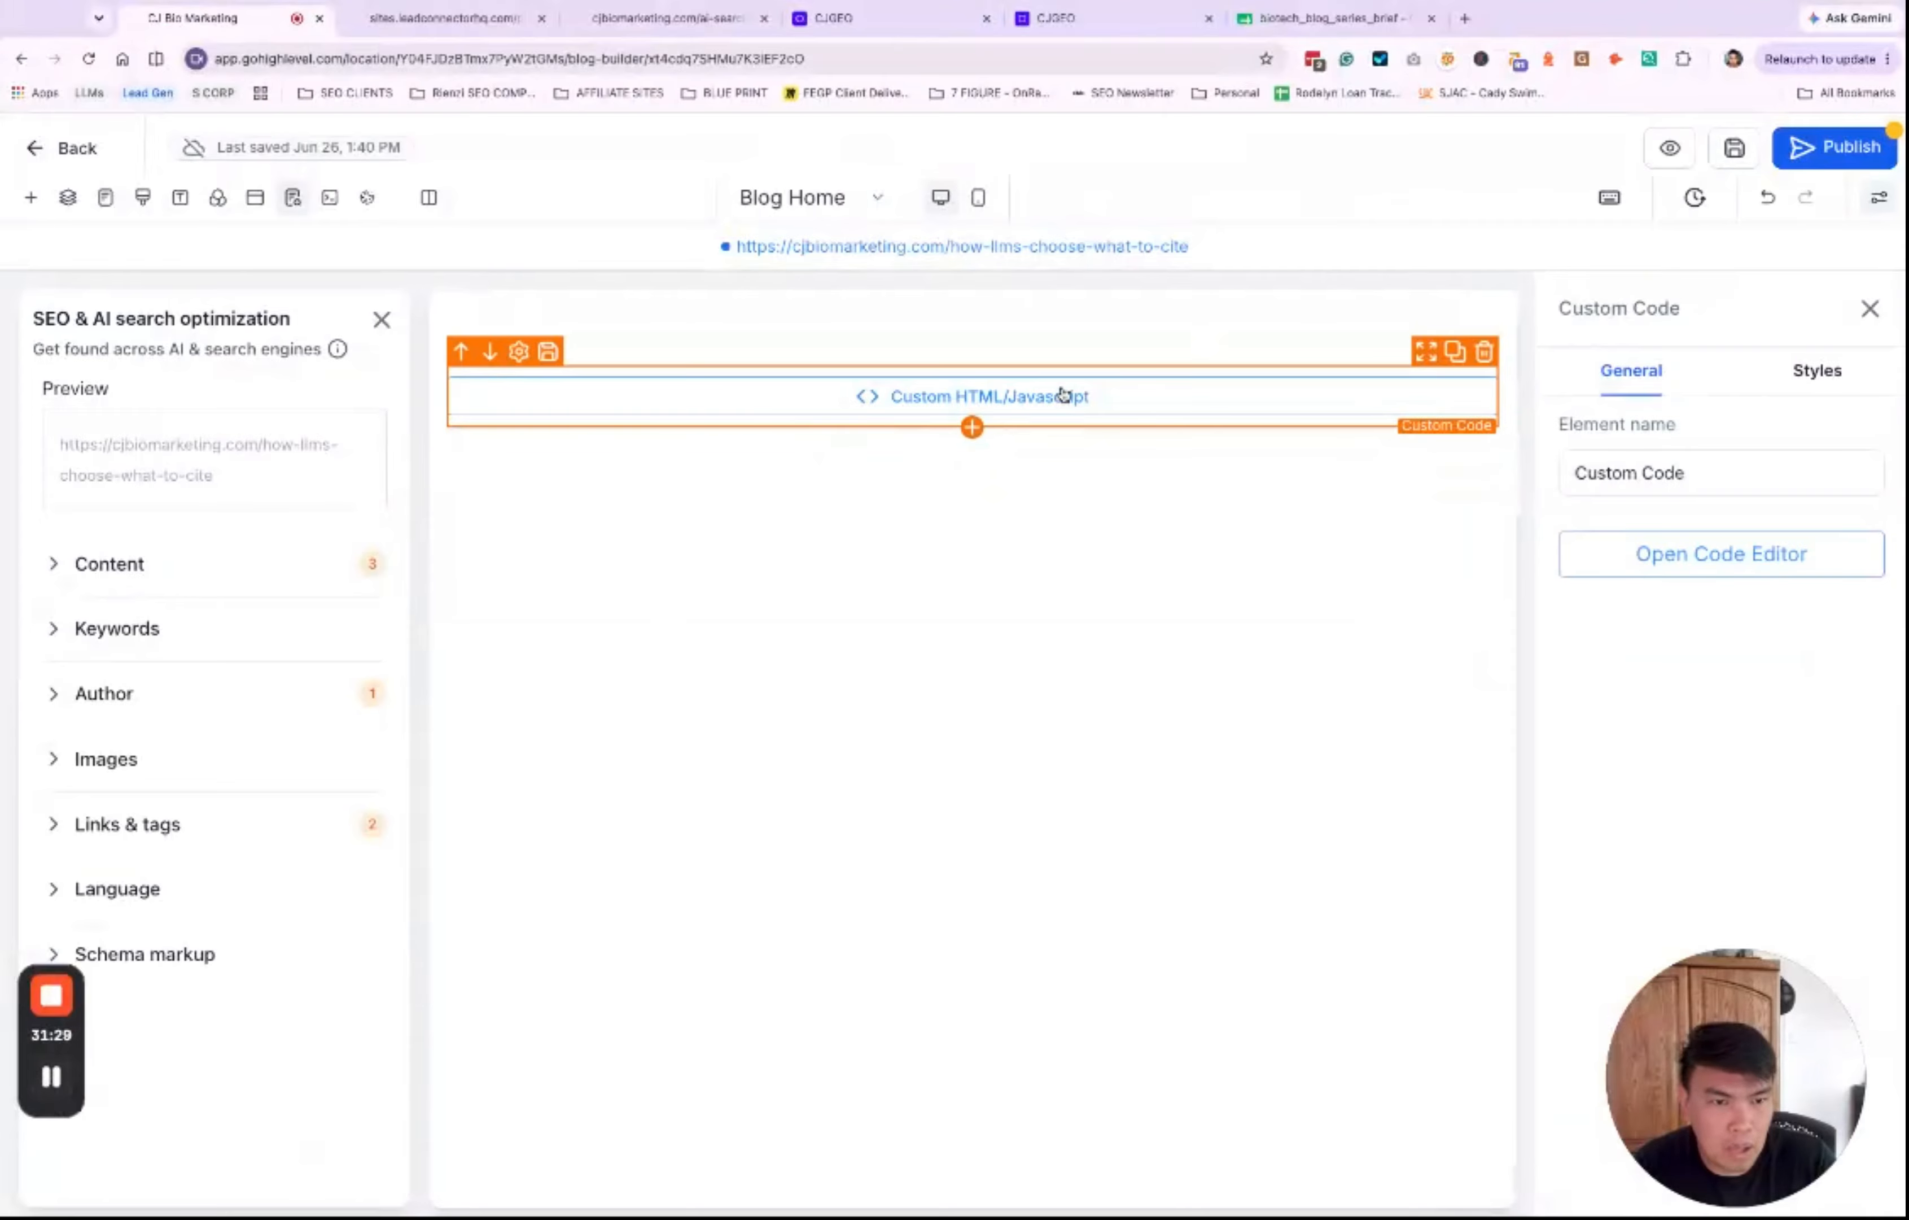
pyautogui.click(1725, 552)
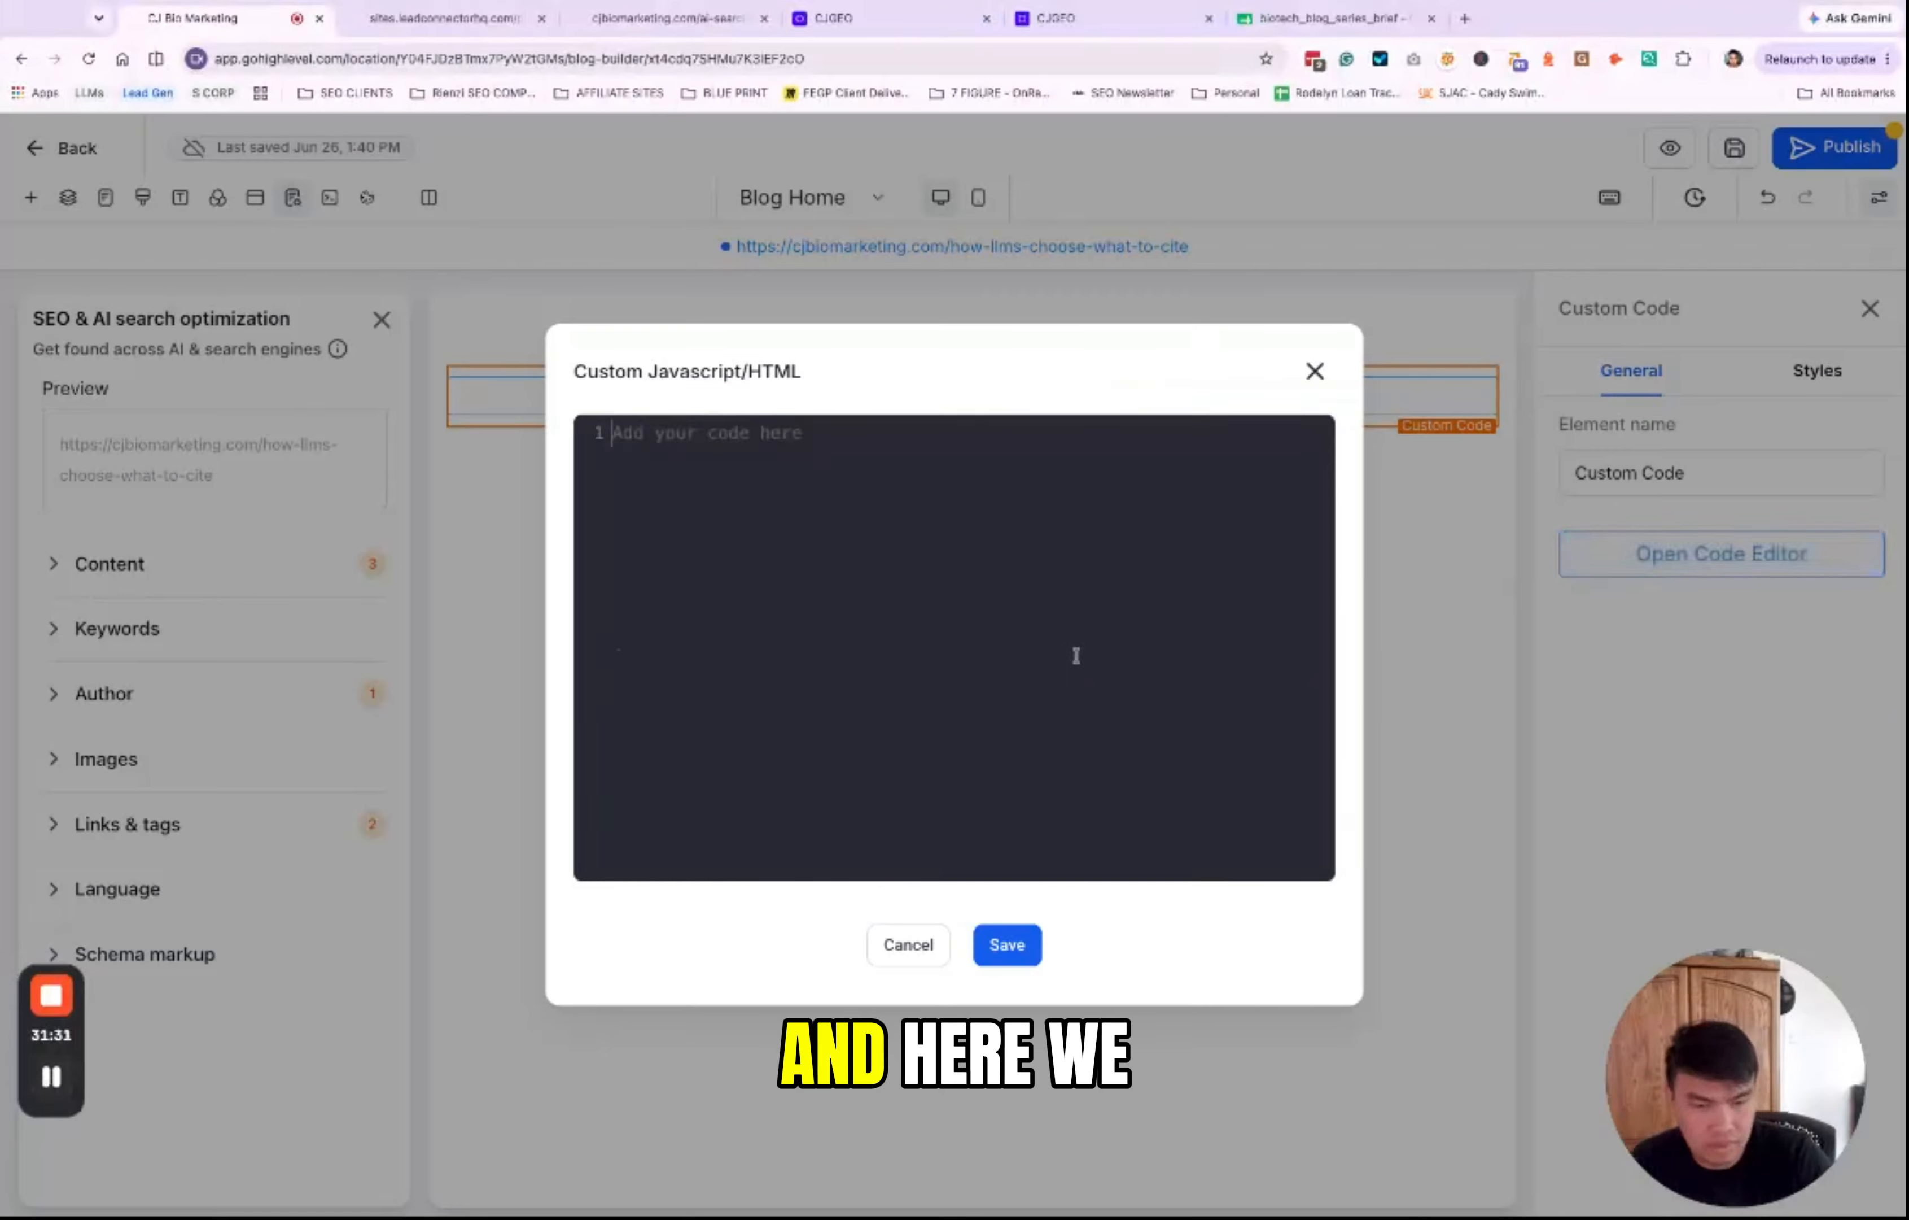
pyautogui.hotkey('ctrl', 'v')
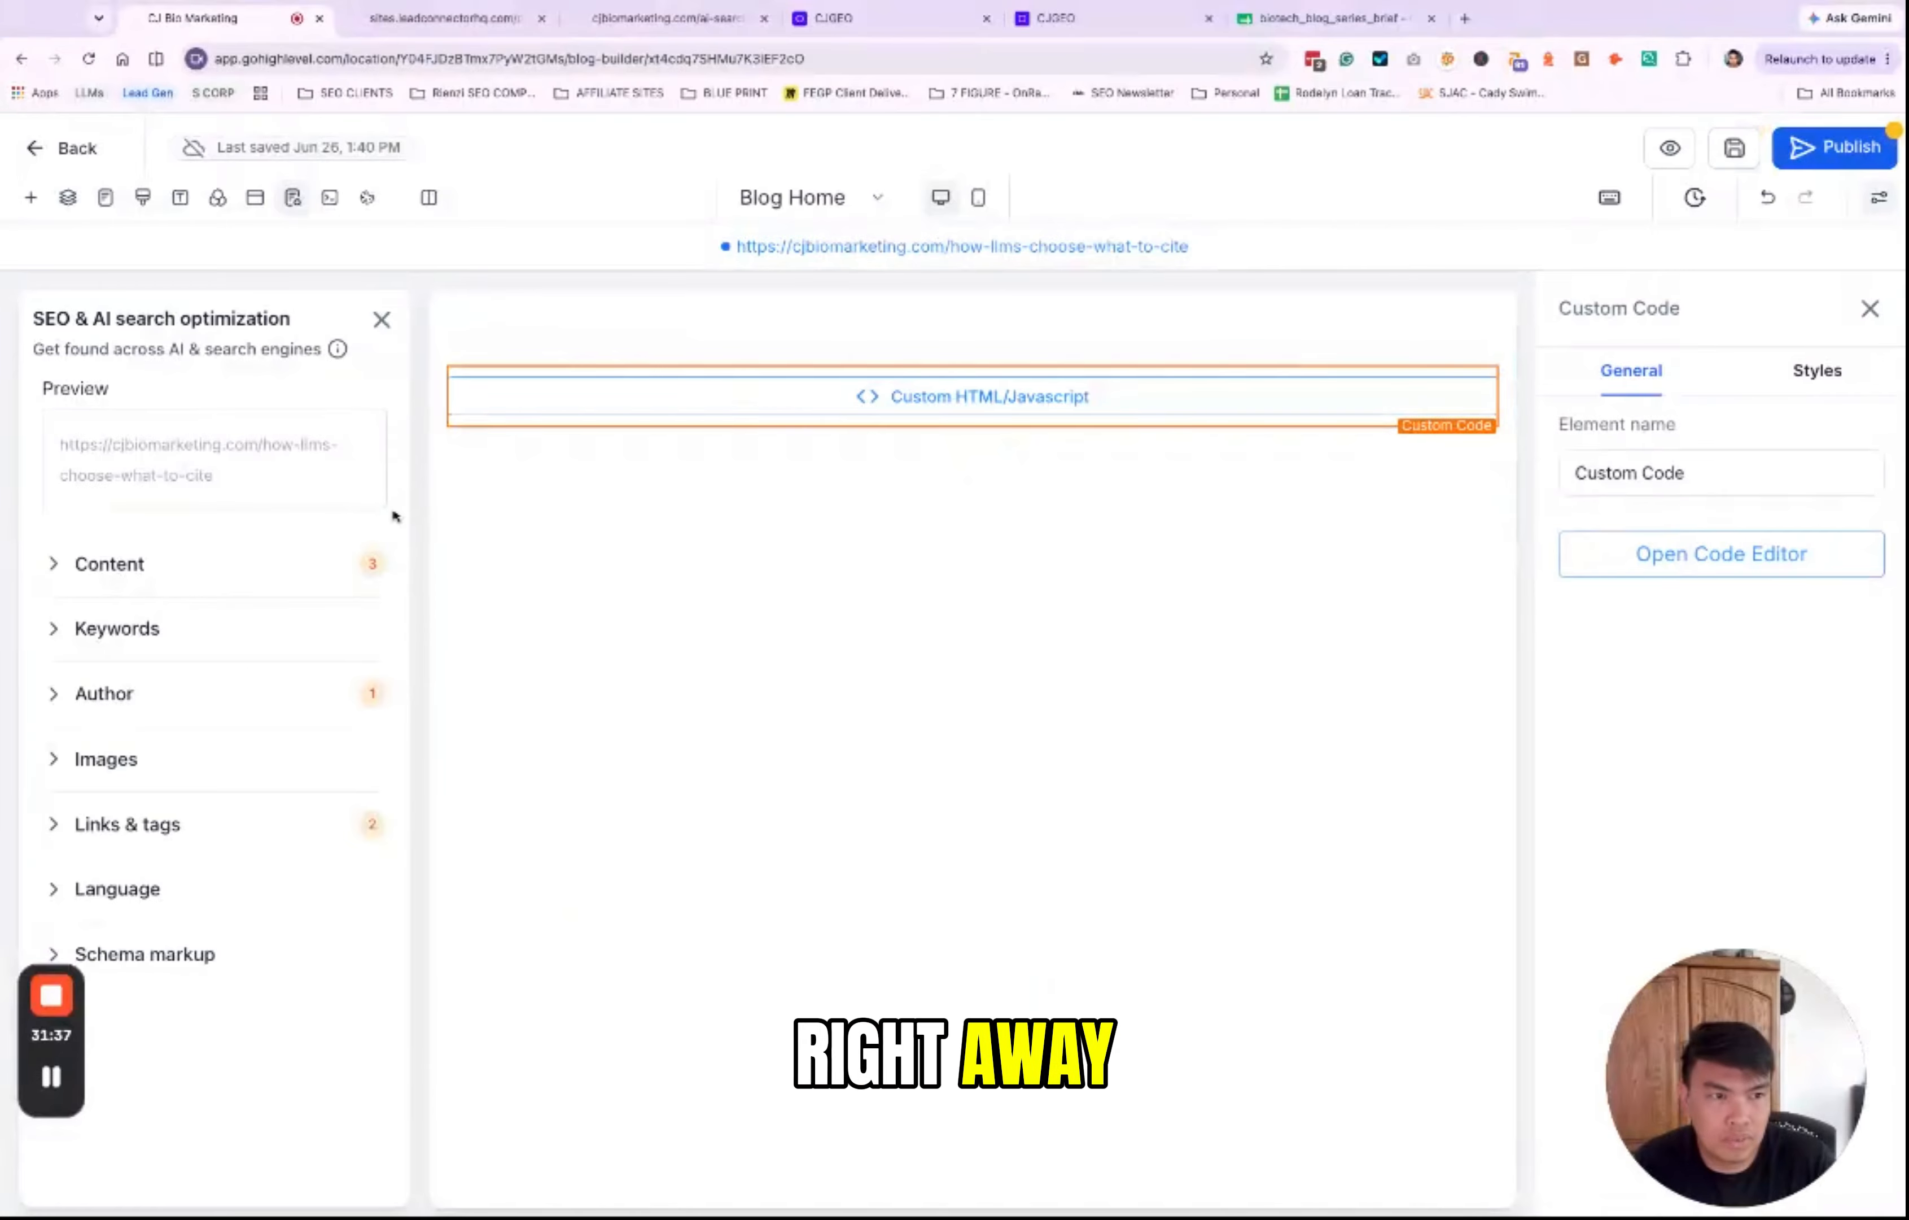
pyautogui.click(1674, 147)
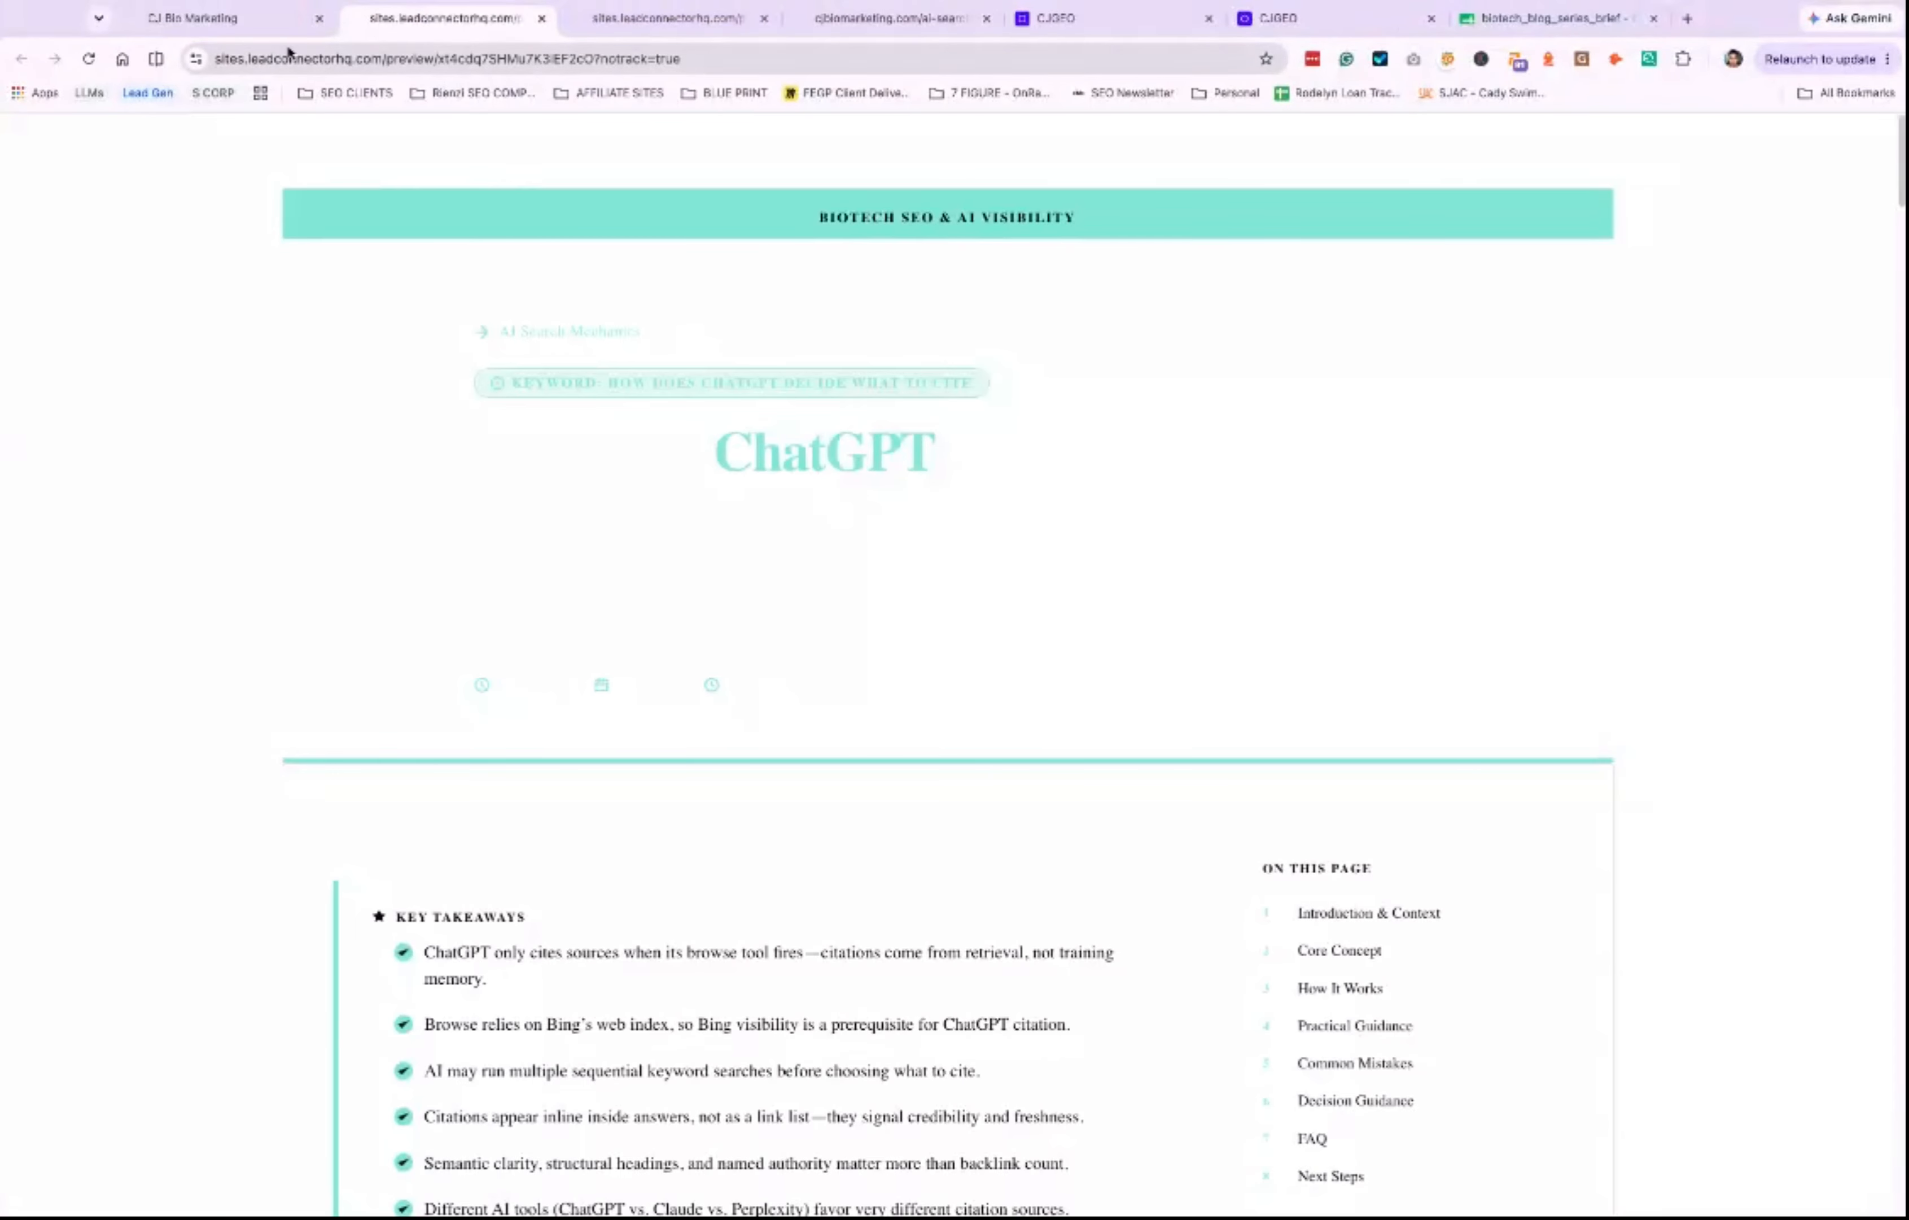
pyautogui.click(229, 18)
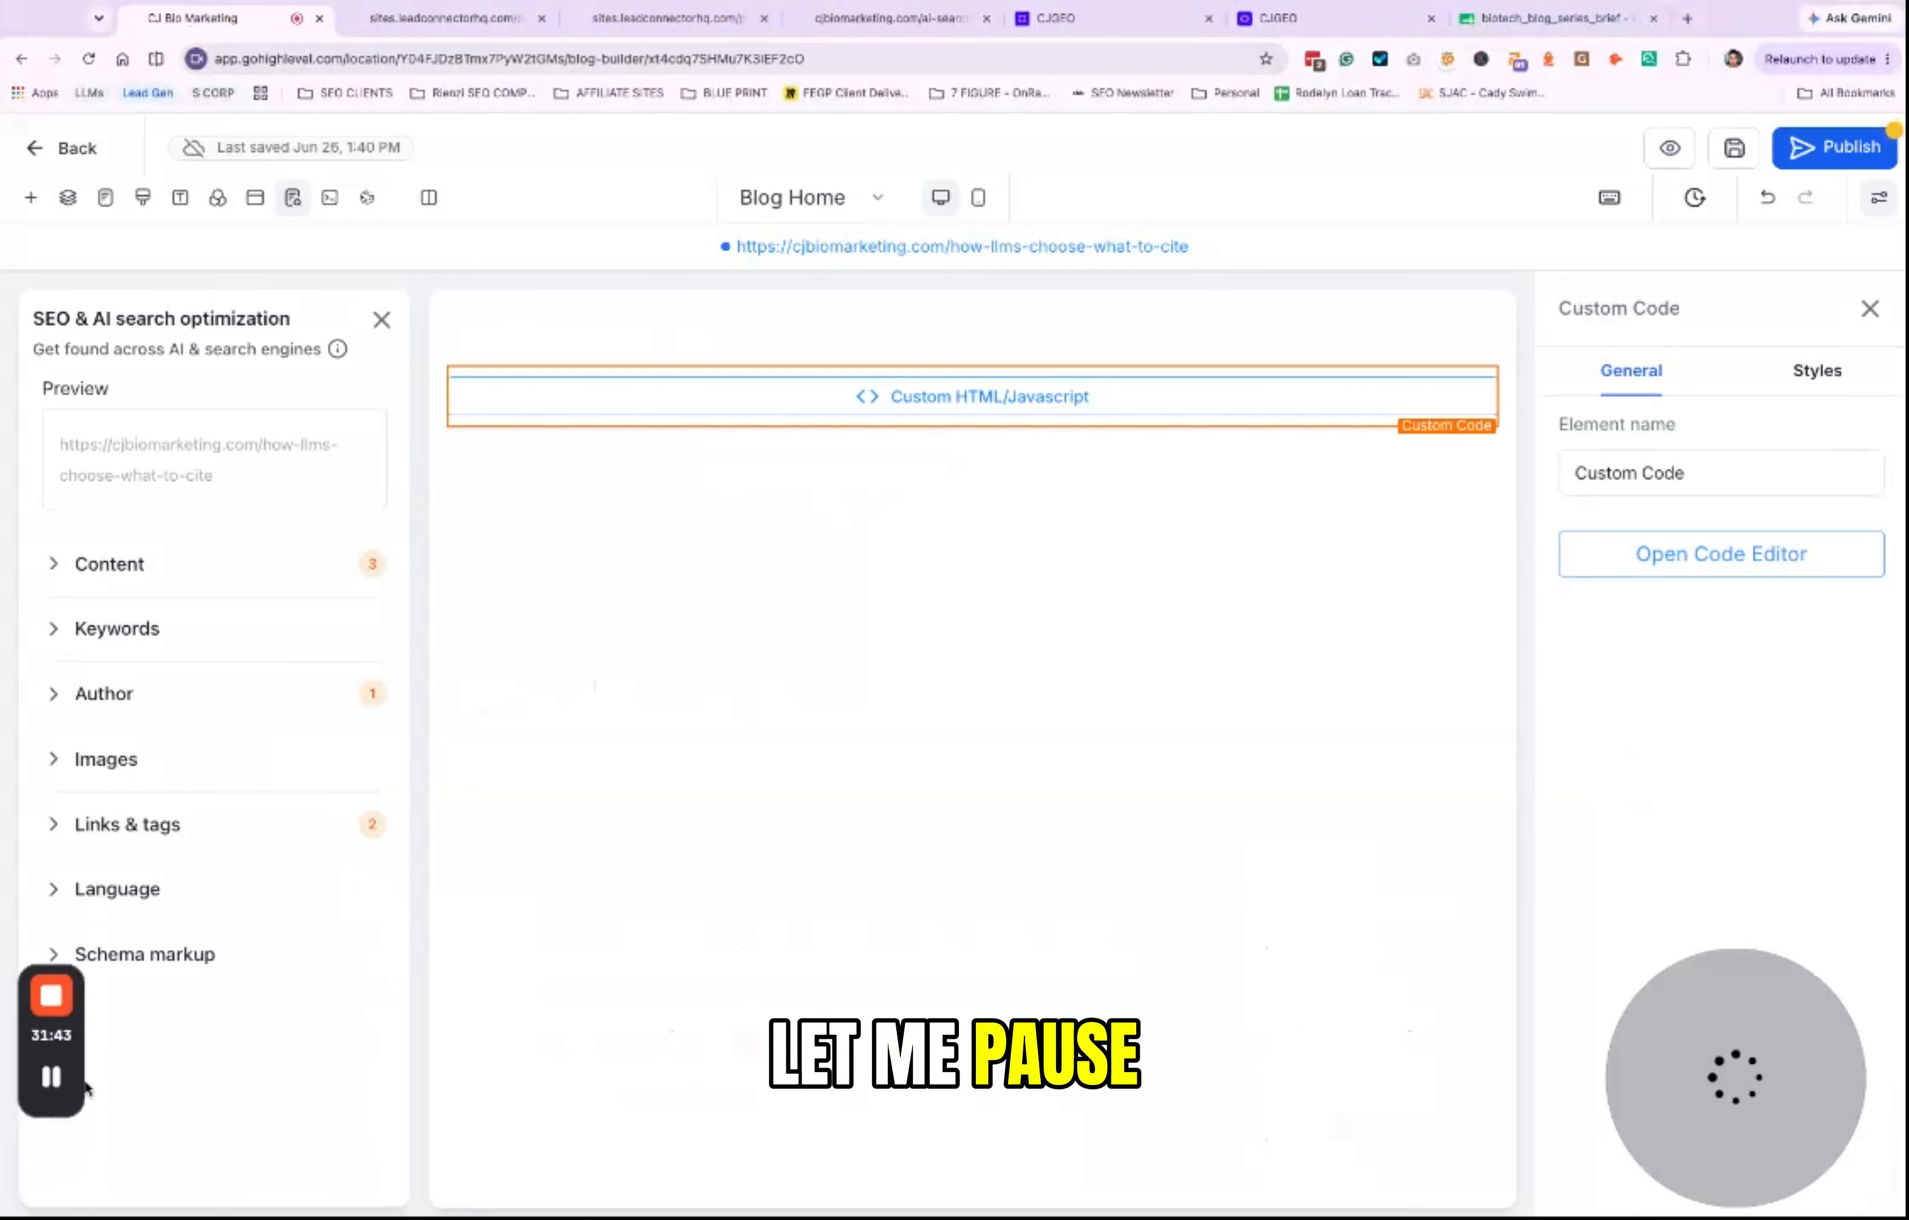
# Step: Review the previewed article with the CJ BIO site header, from the top banner to the Next Steps & Related Resources section
pyautogui.click(52, 1075)
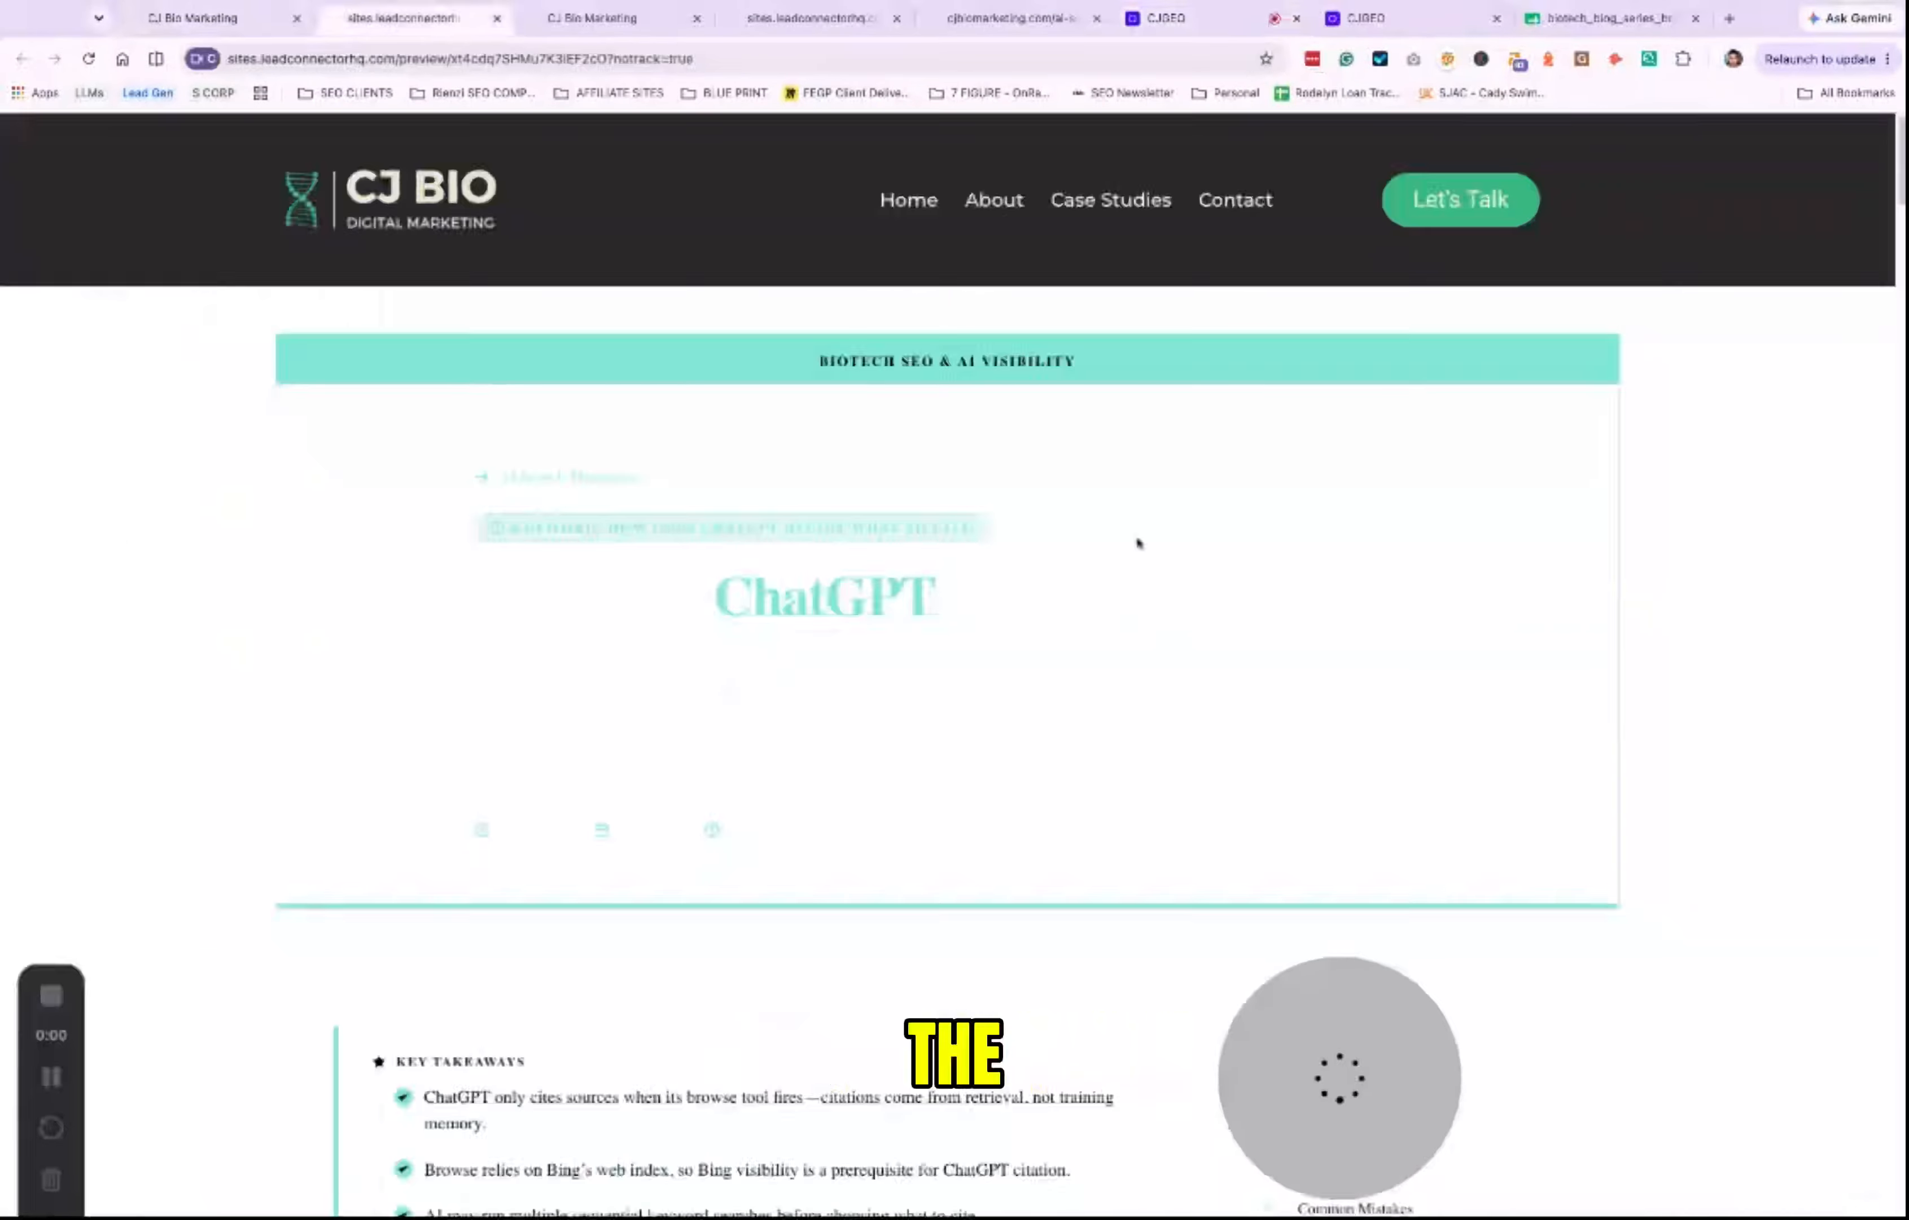
pyautogui.scroll(-15, 1138, 542)
pyautogui.scroll(-20, 1113, 710)
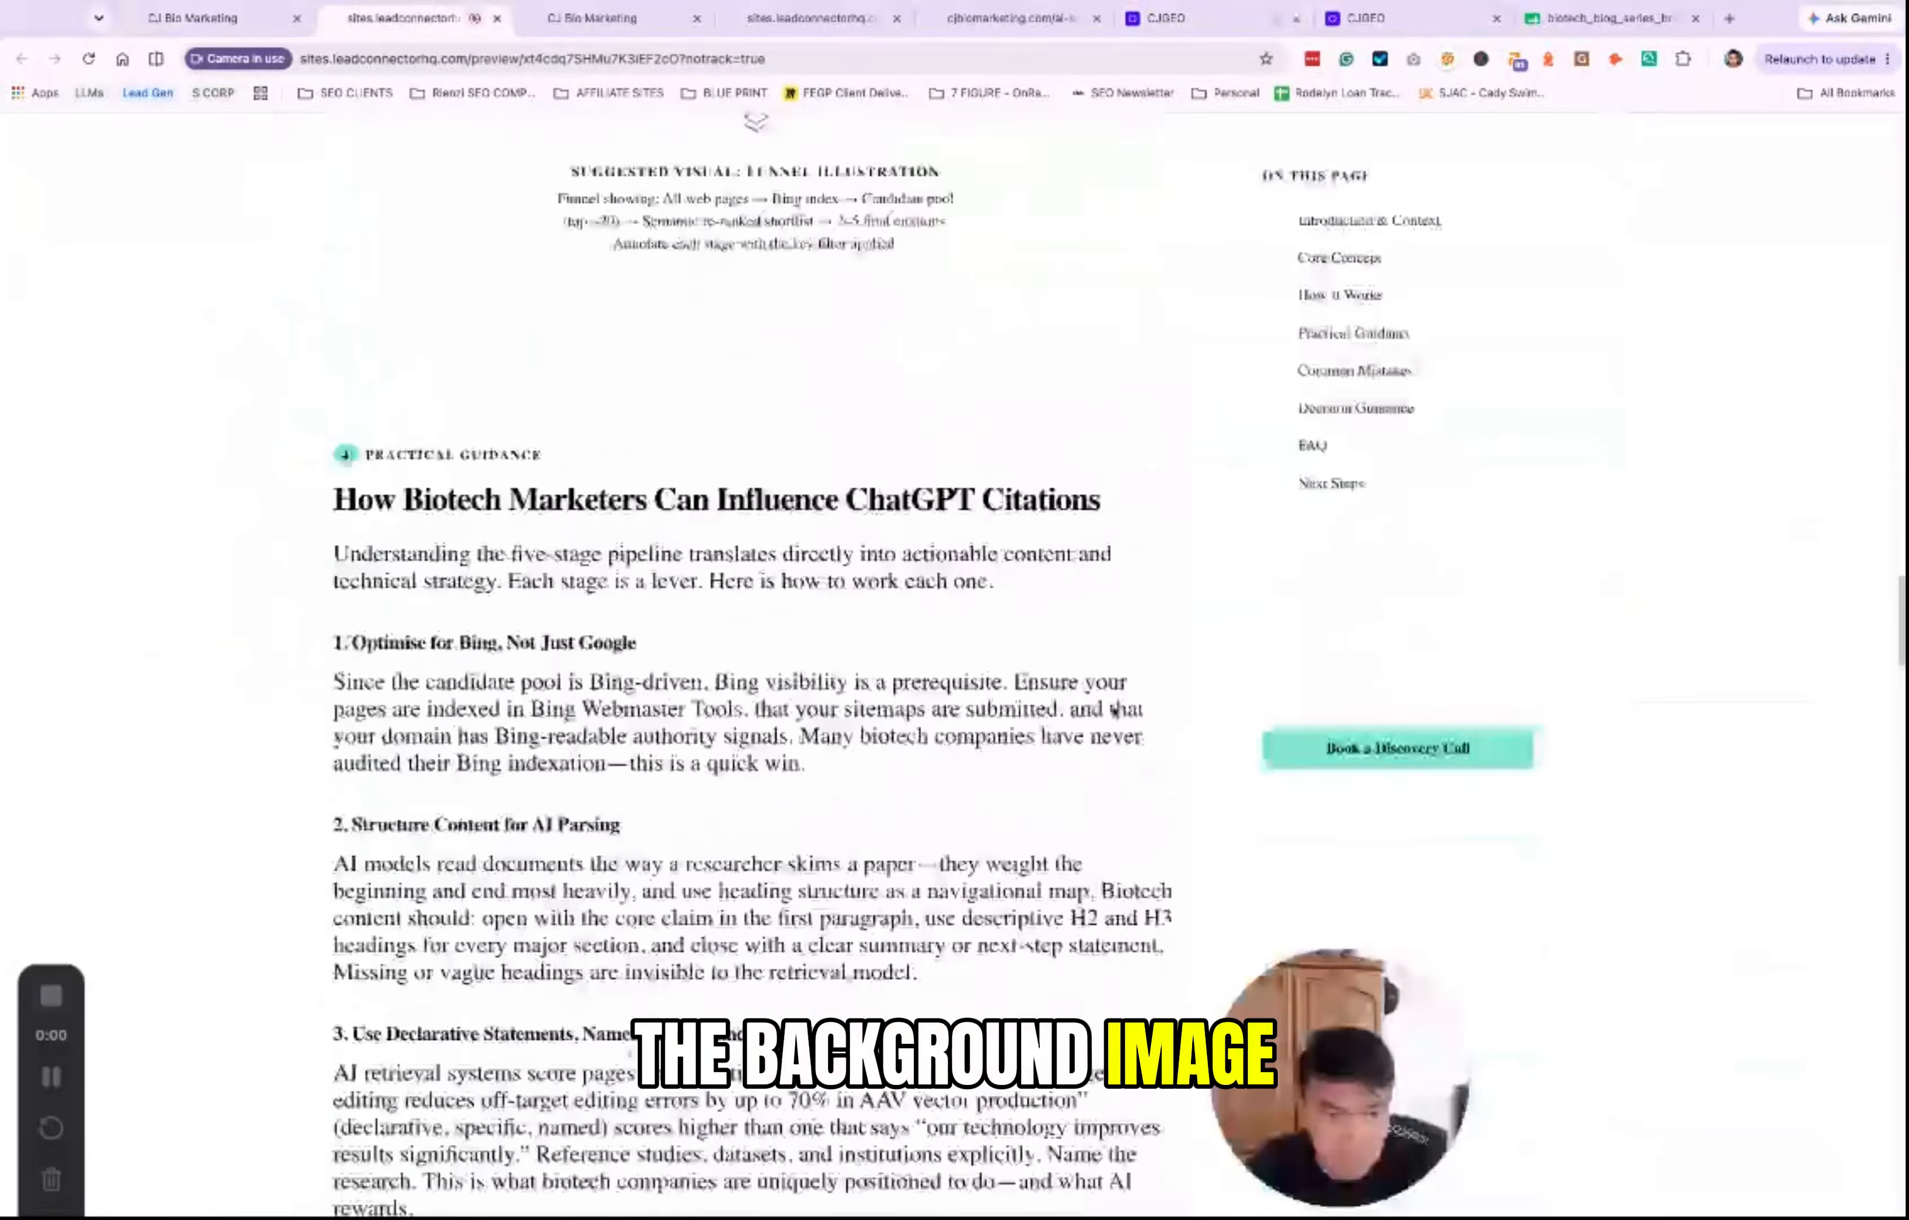
pyautogui.scroll(-10, 742, 665)
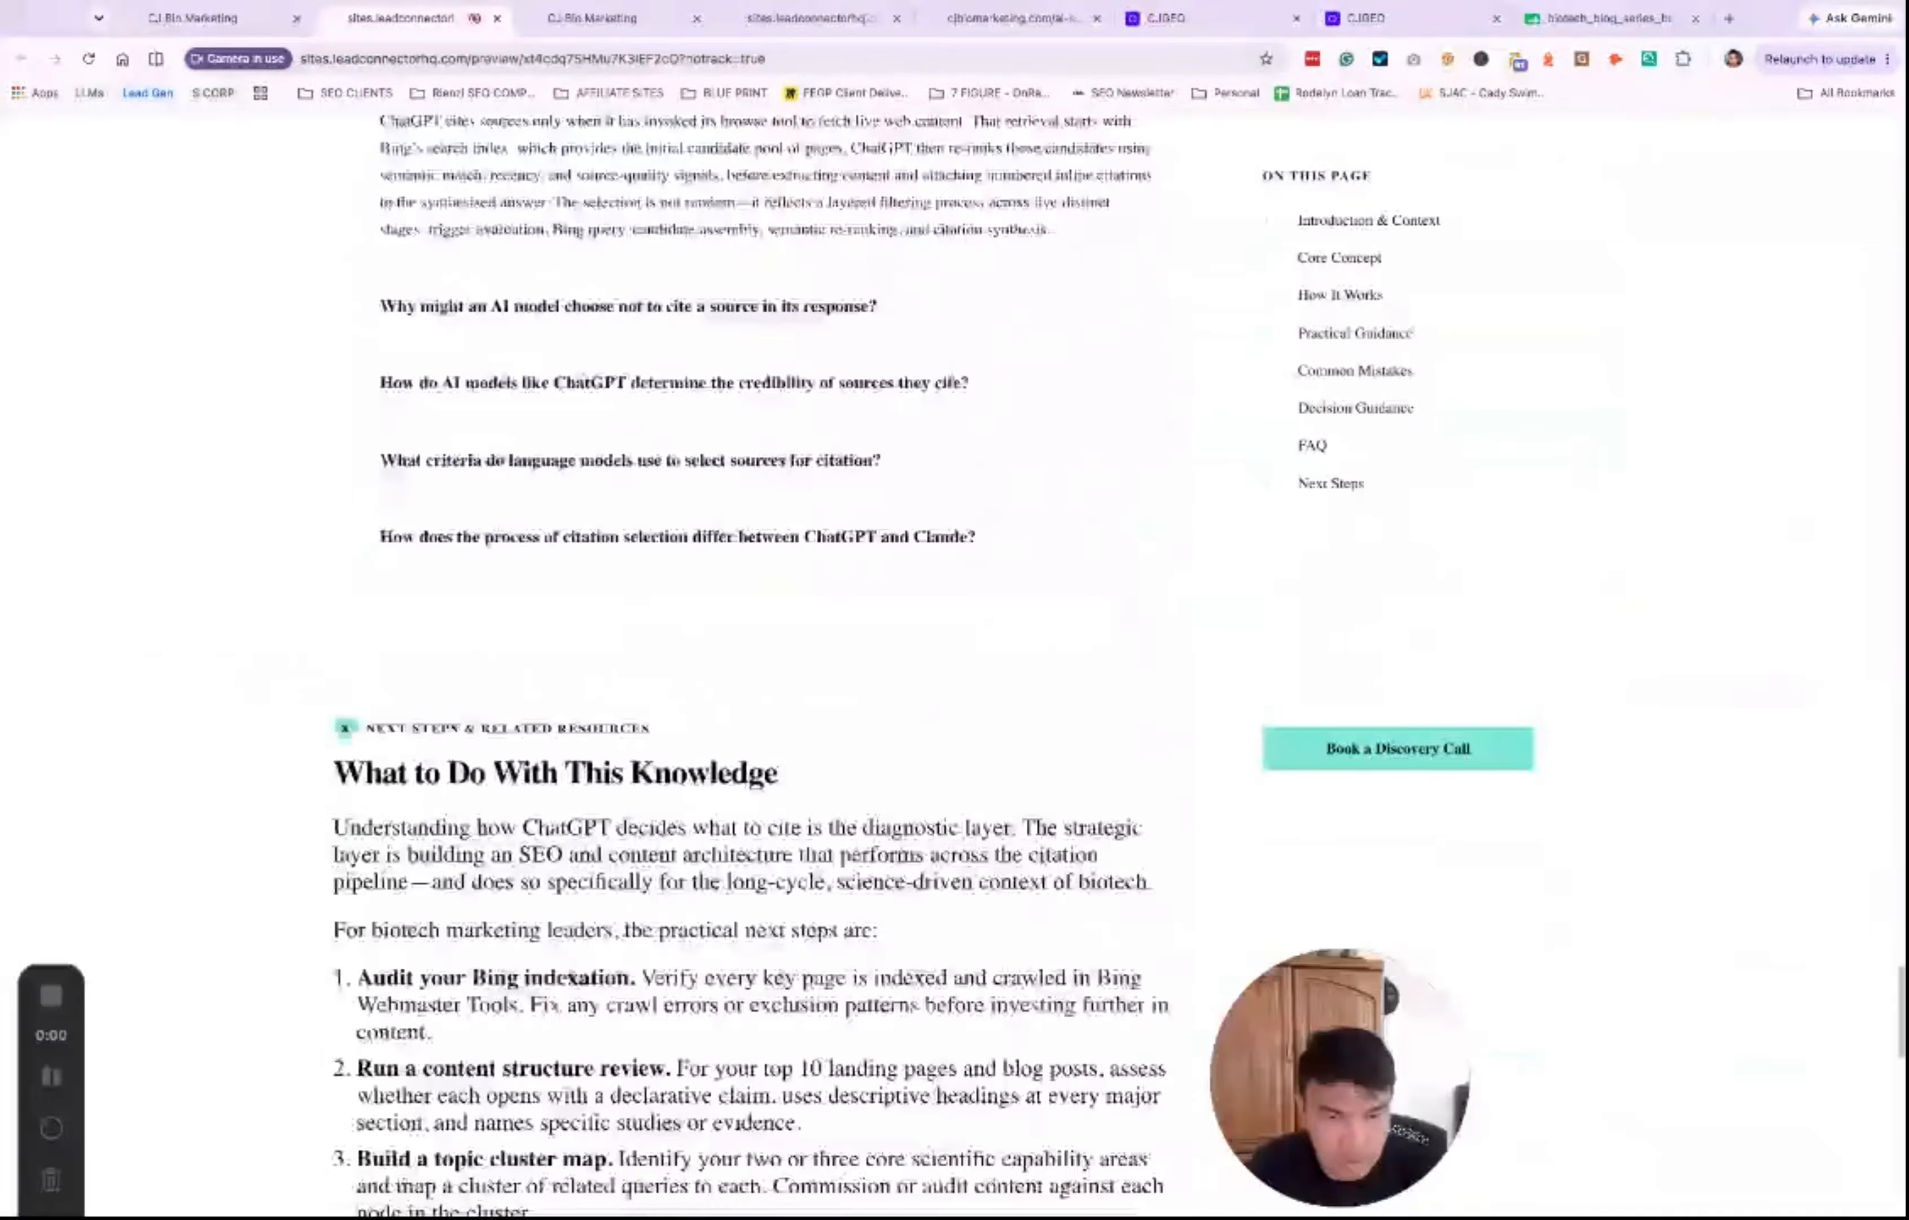
pyautogui.scroll(-8, 754, 666)
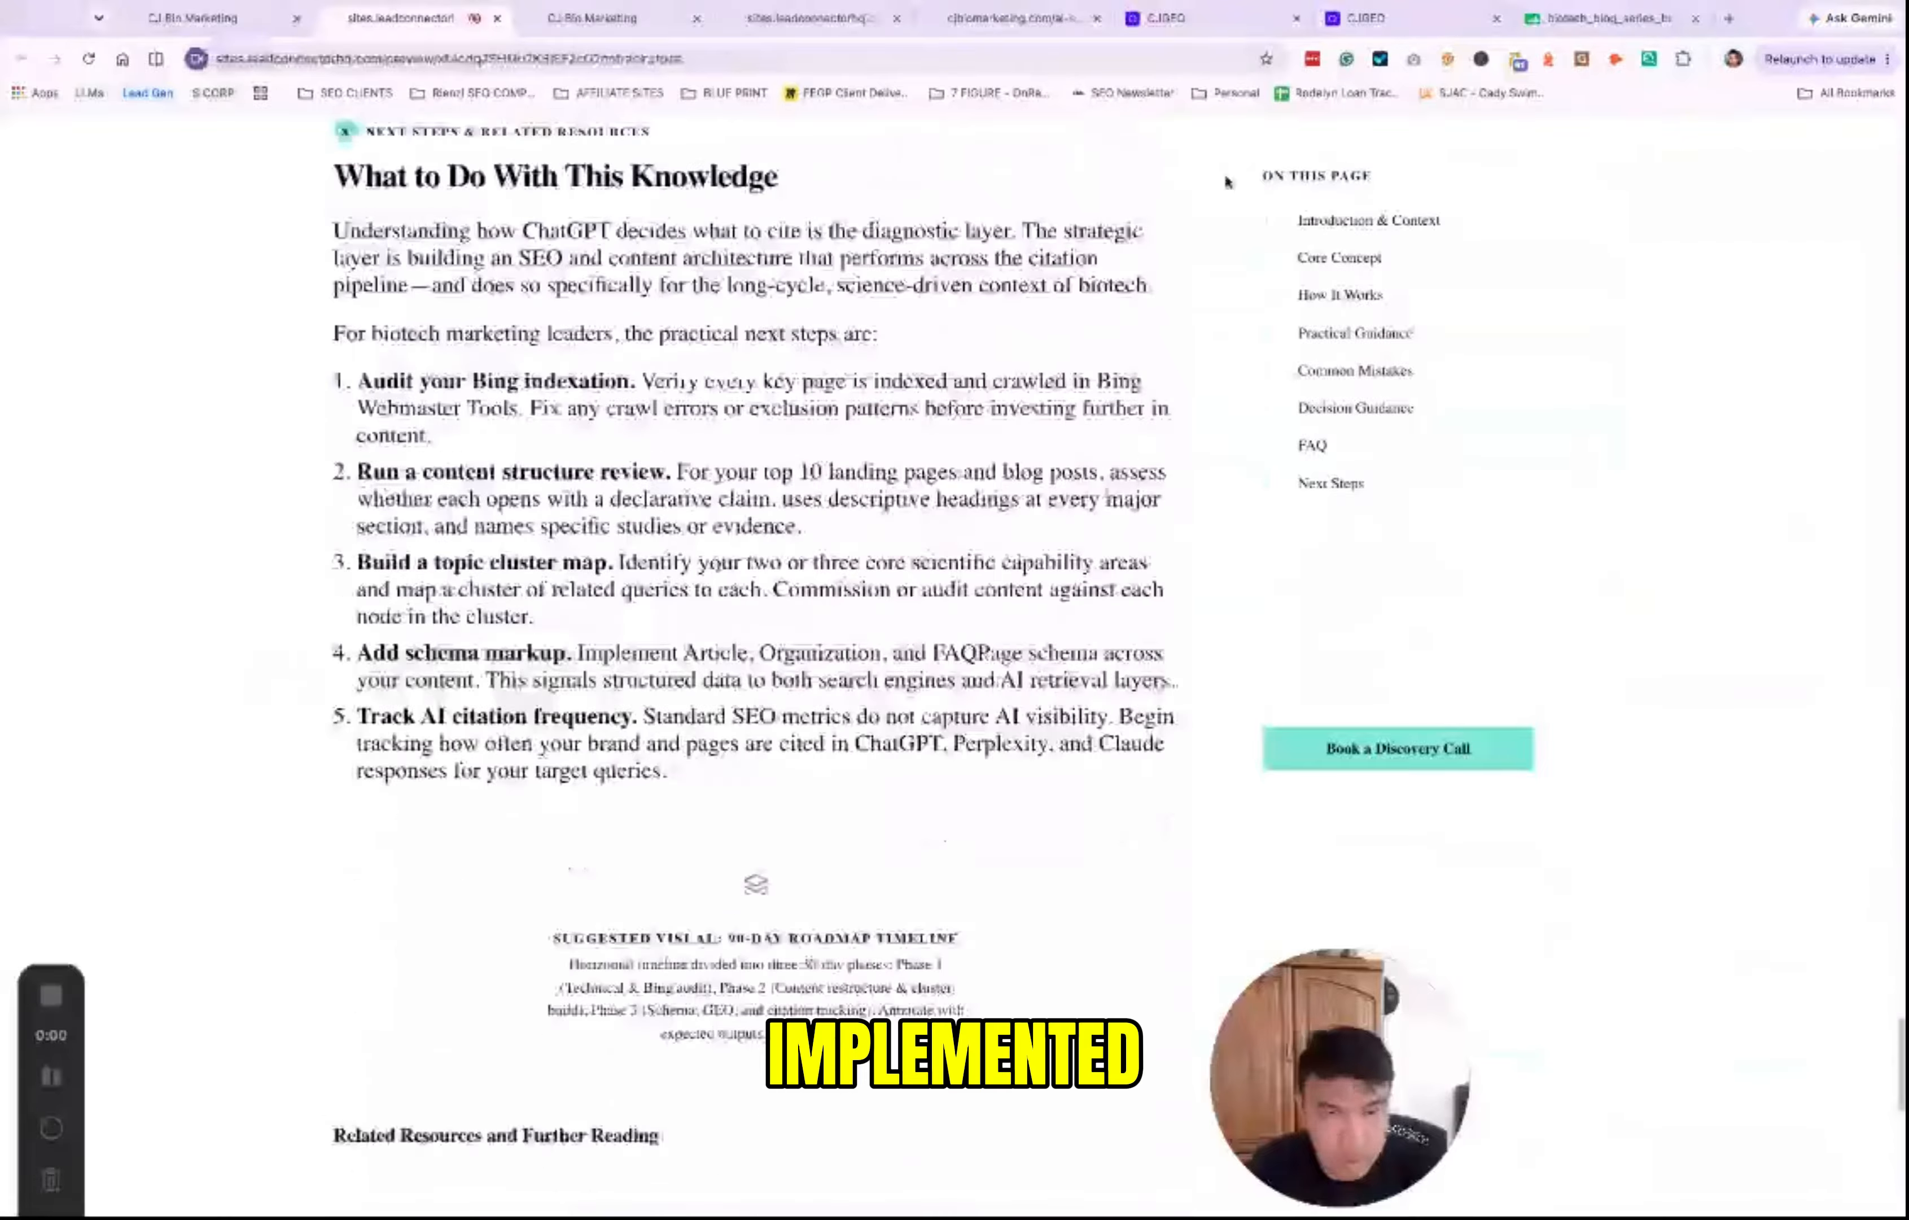
# Step: Switch to CJGEO, open the article "Why AI search is rewriting biotech discovery" from Content Magic, and copy its HTML
pyautogui.click(1219, 17)
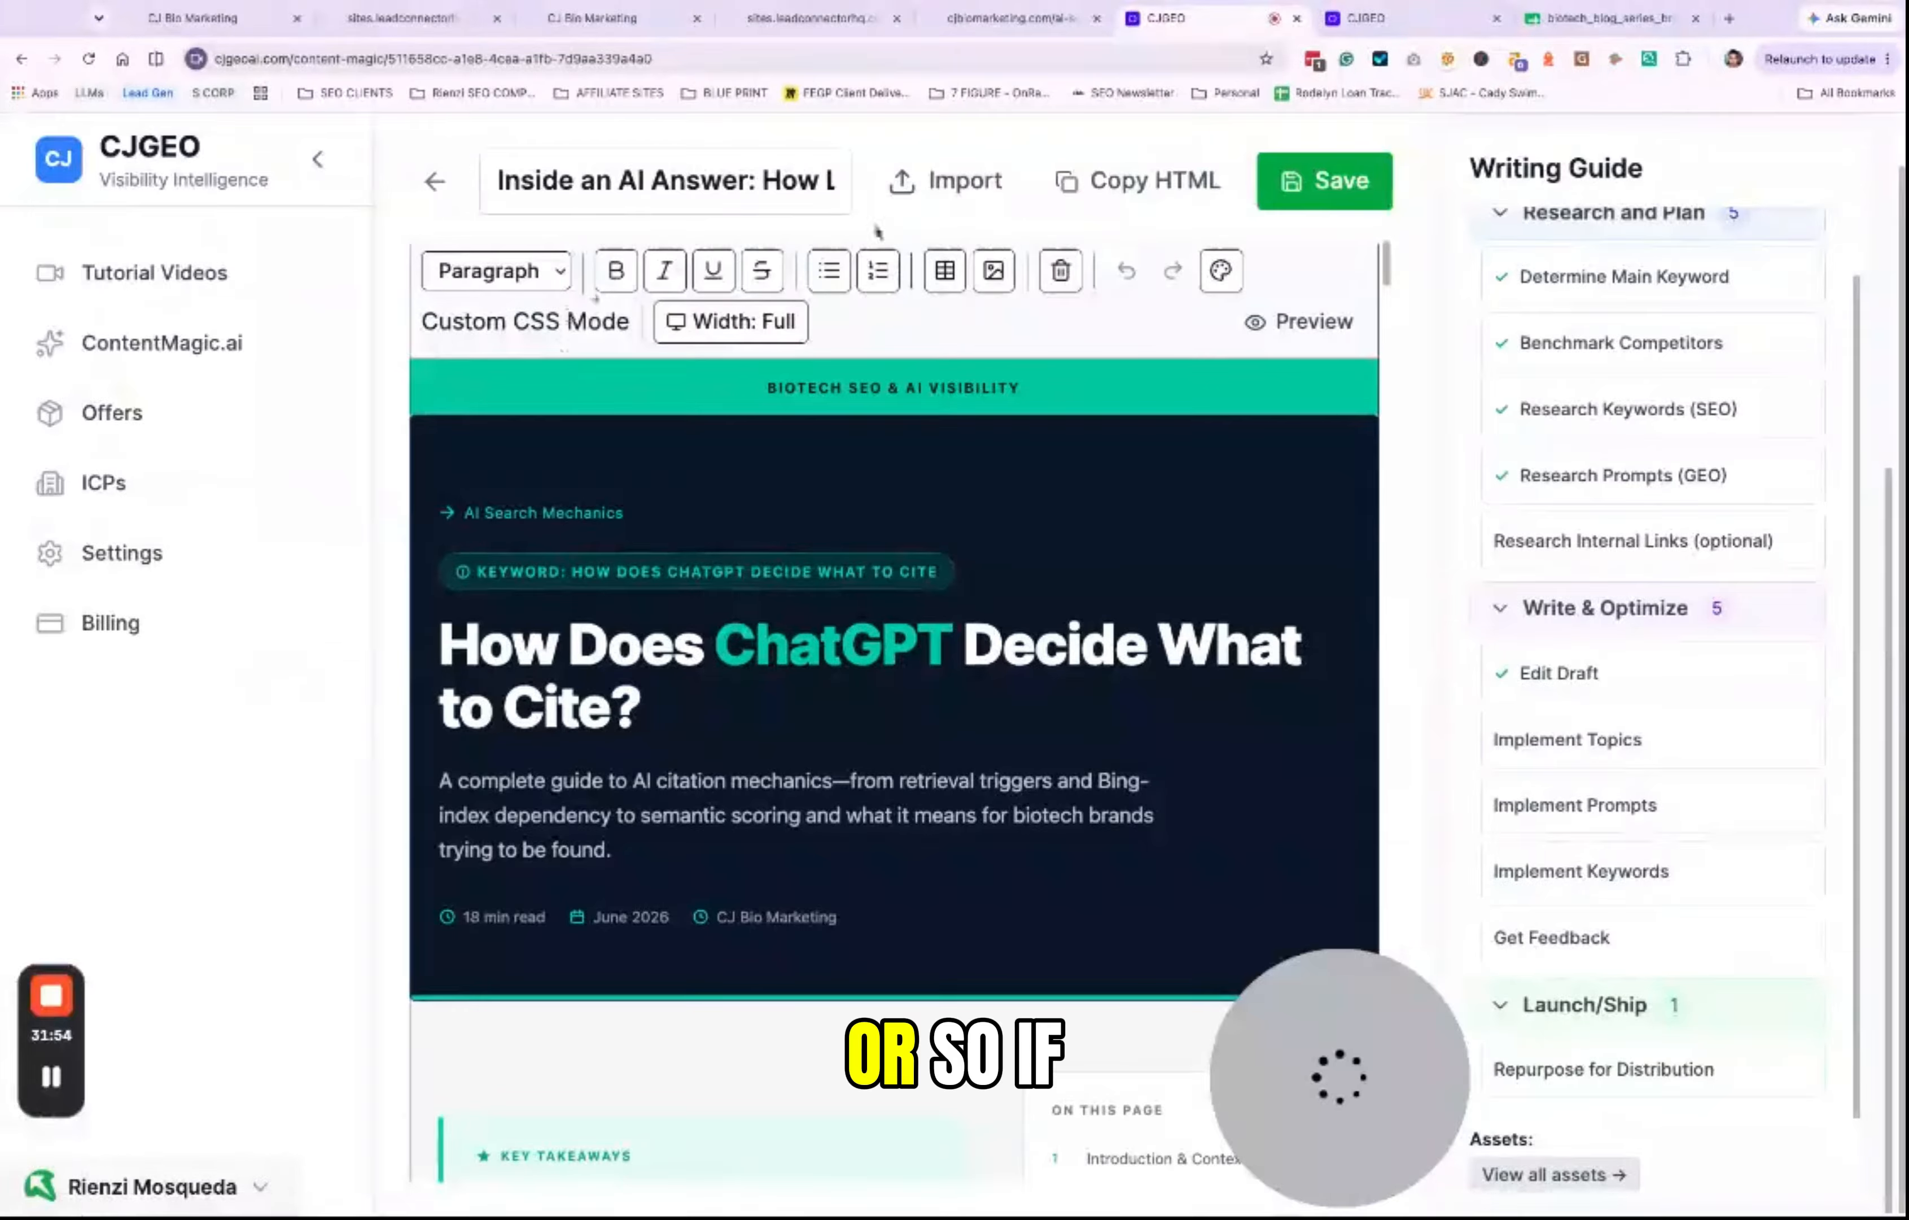
pyautogui.click(1067, 187)
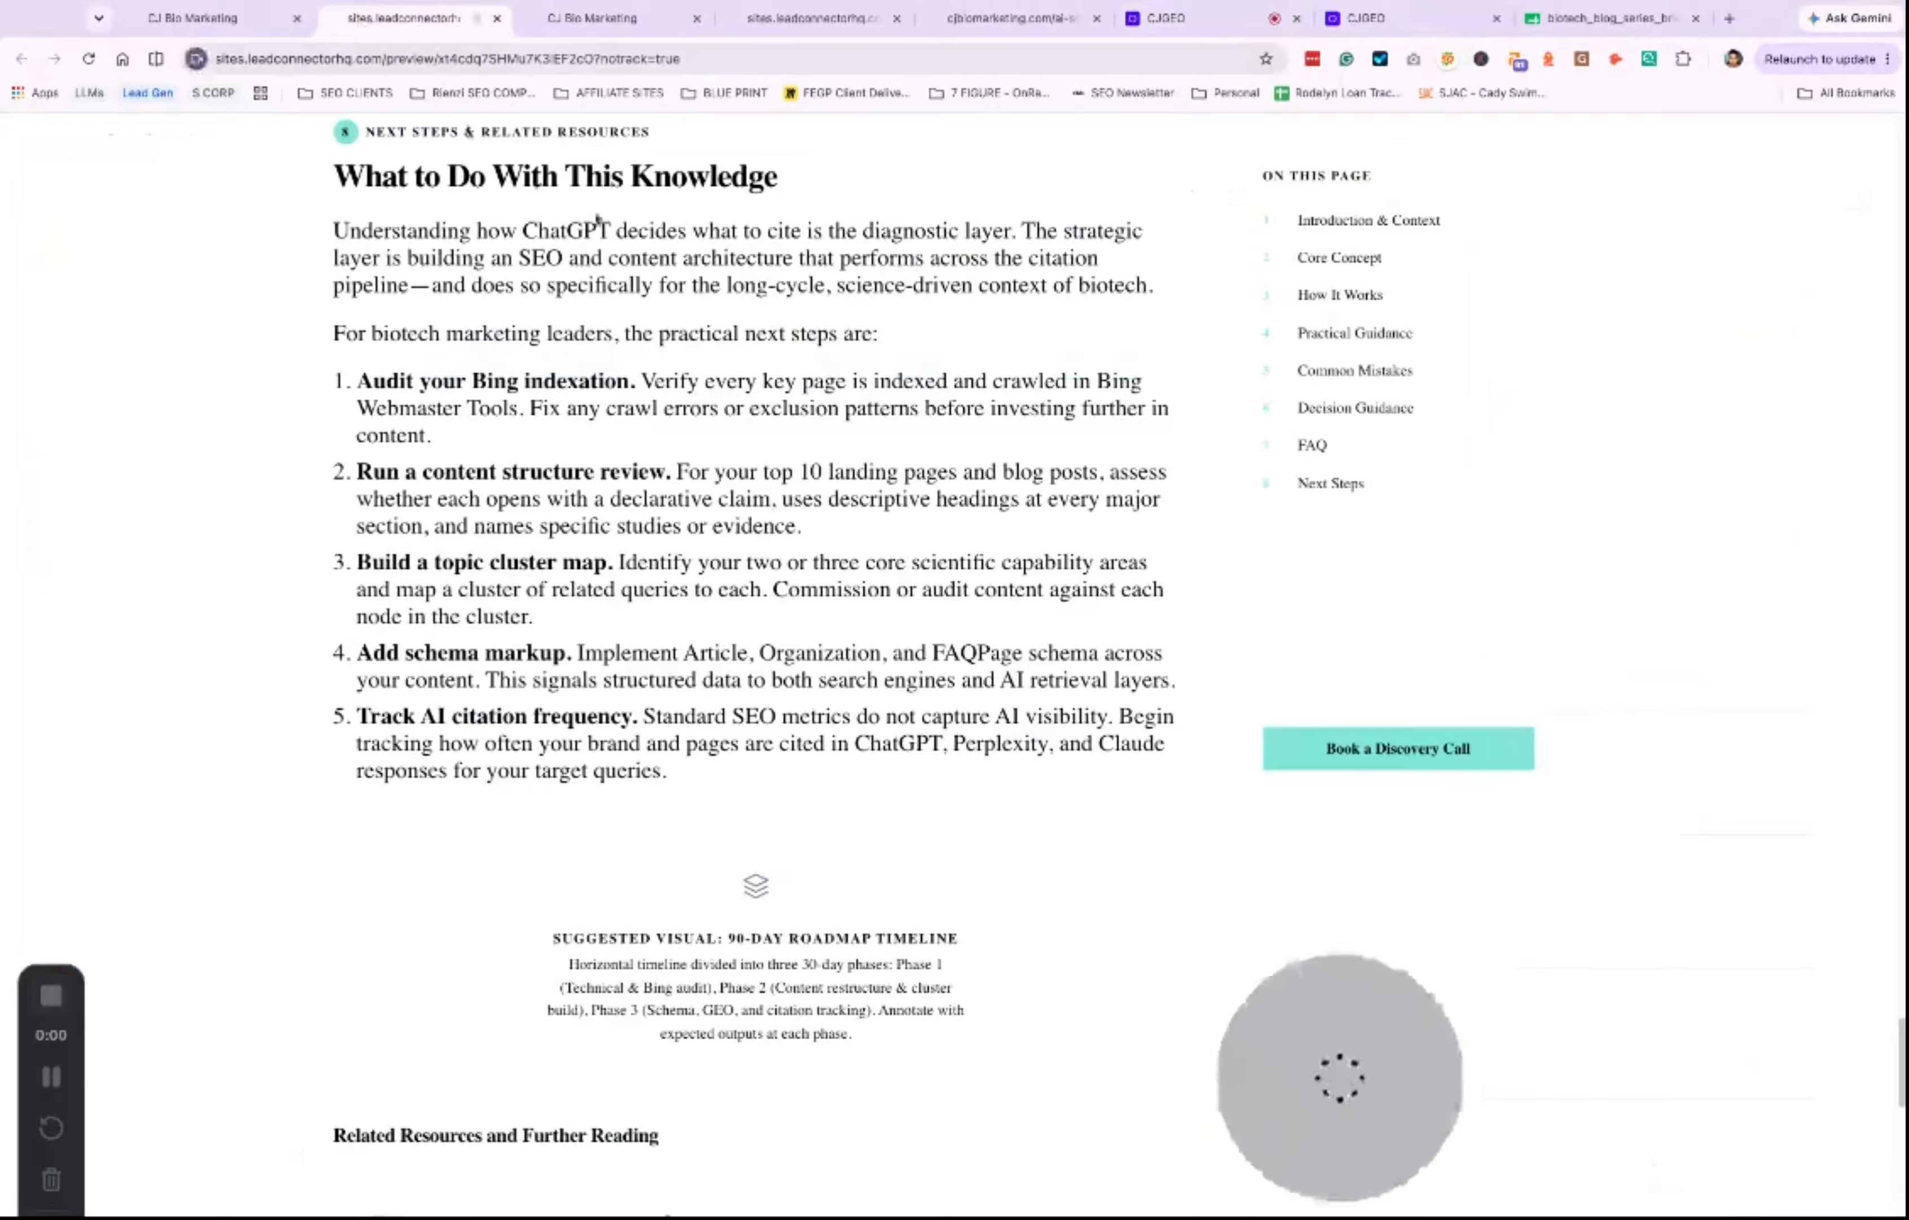
pyautogui.scroll(20, 598, 219)
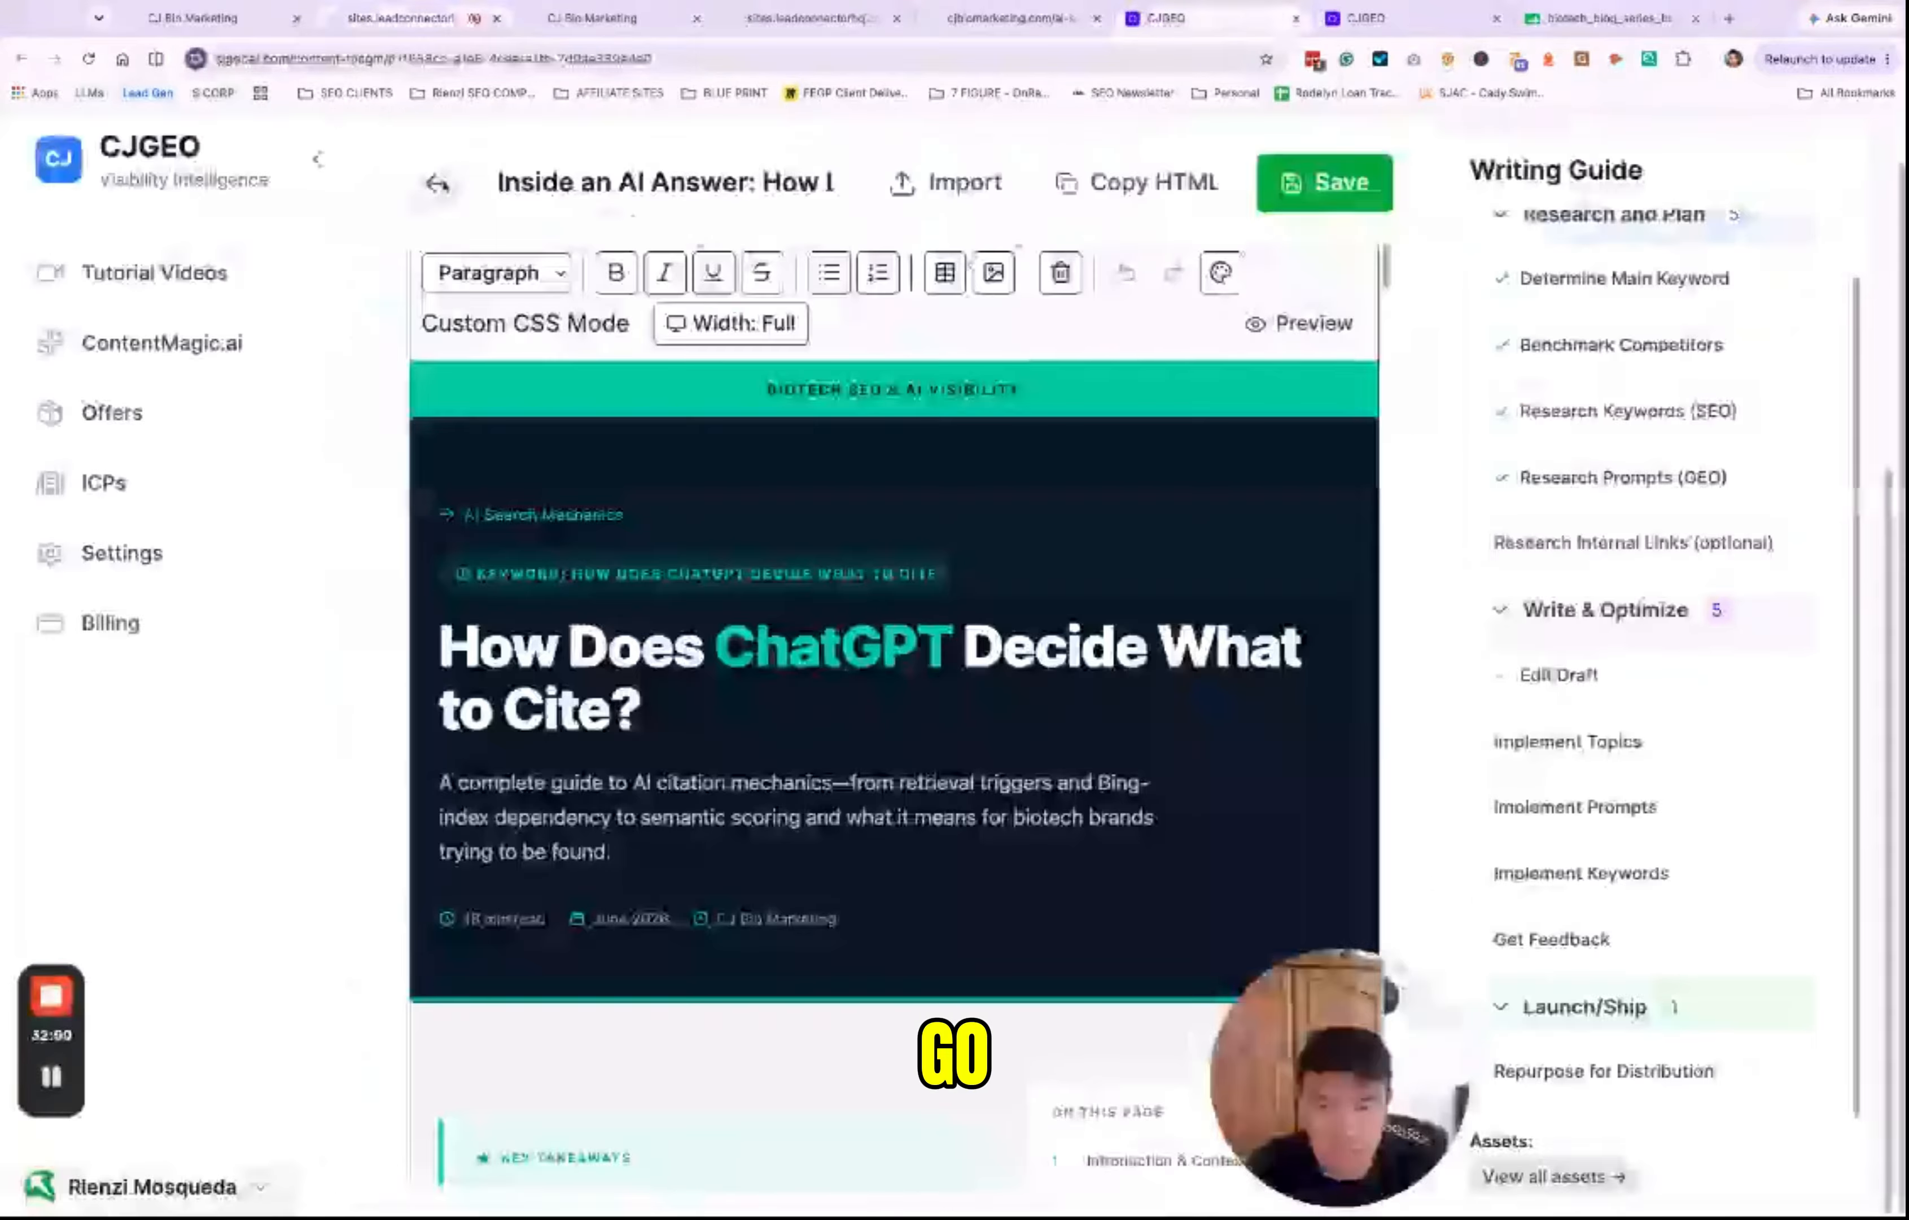
pyautogui.click(437, 183)
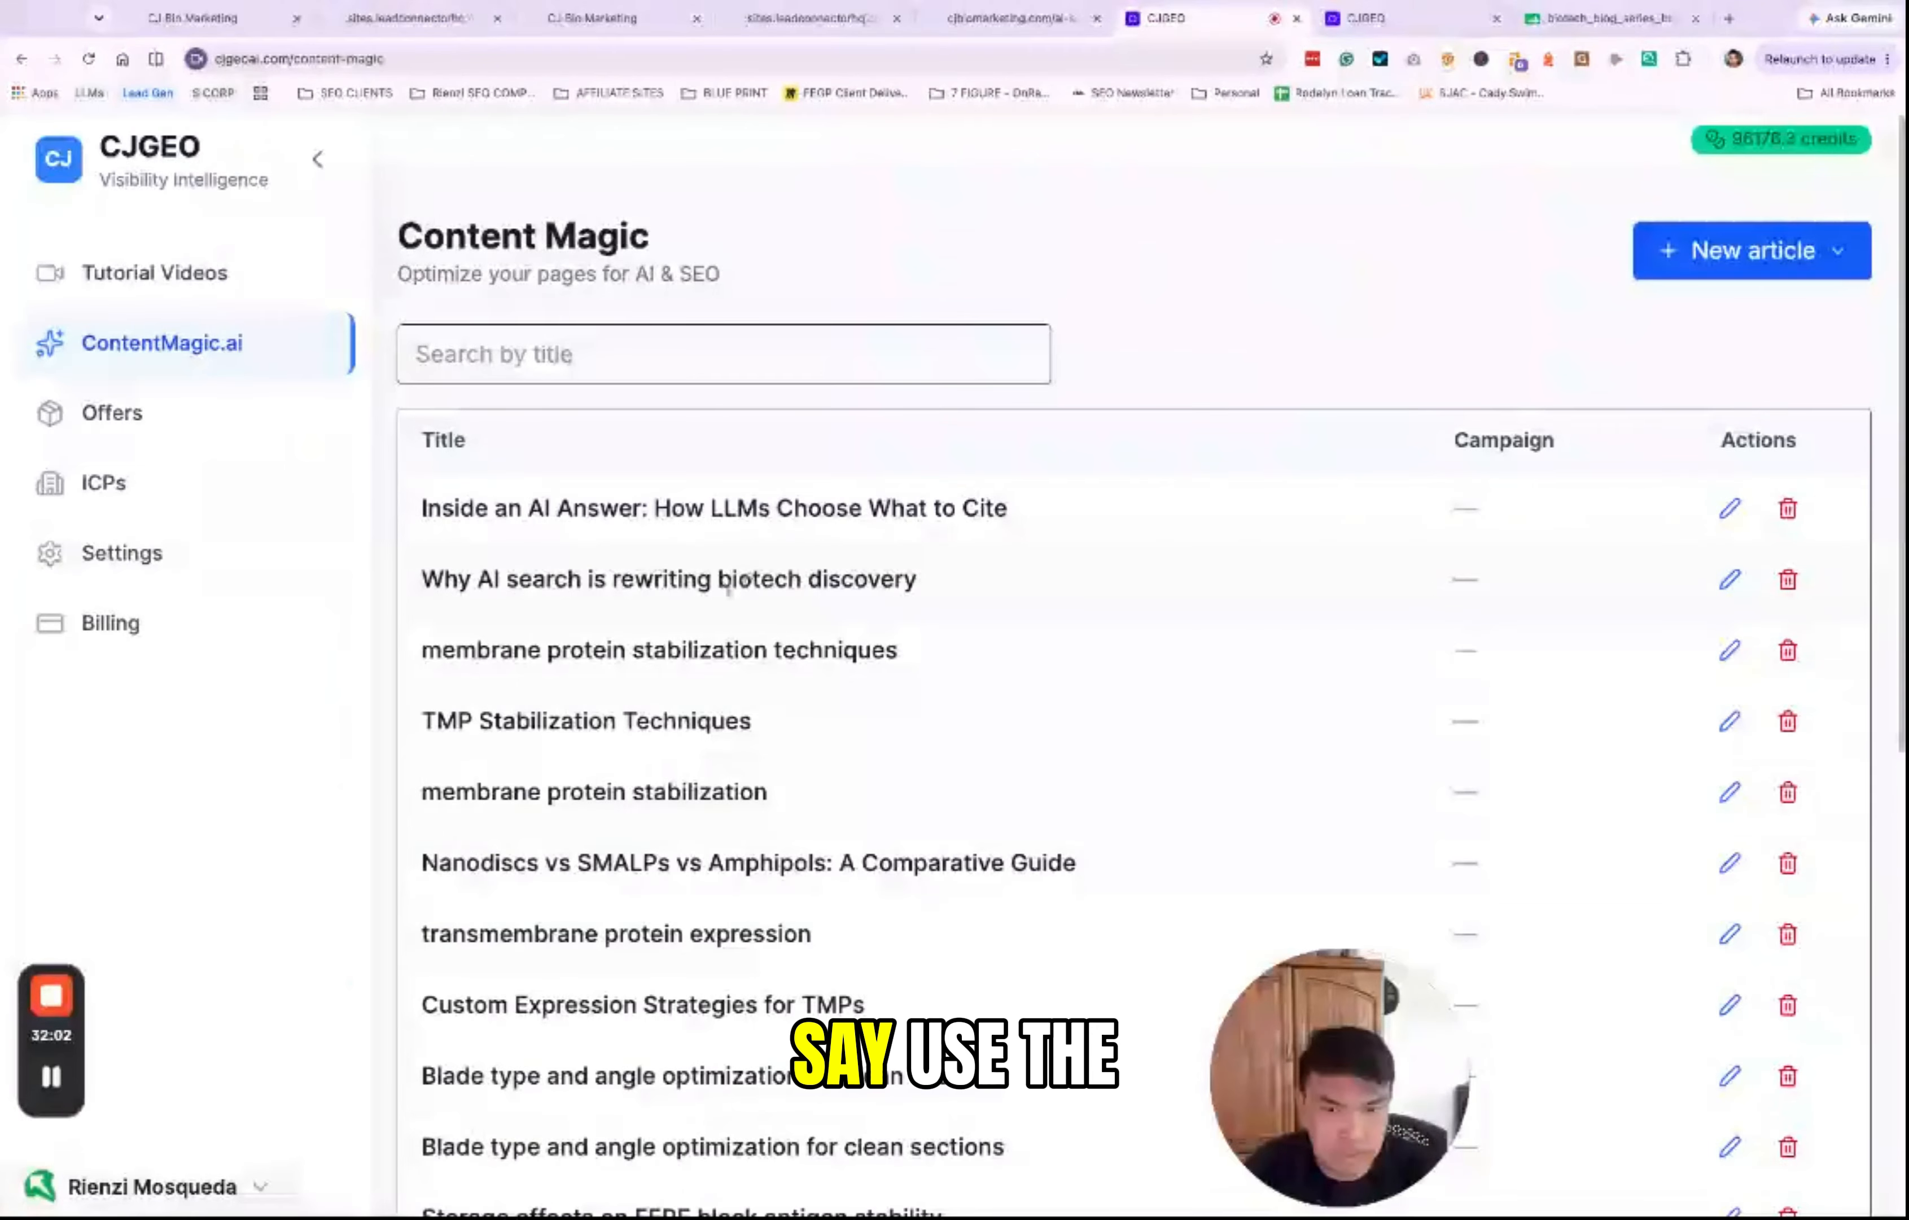
pyautogui.click(1730, 579)
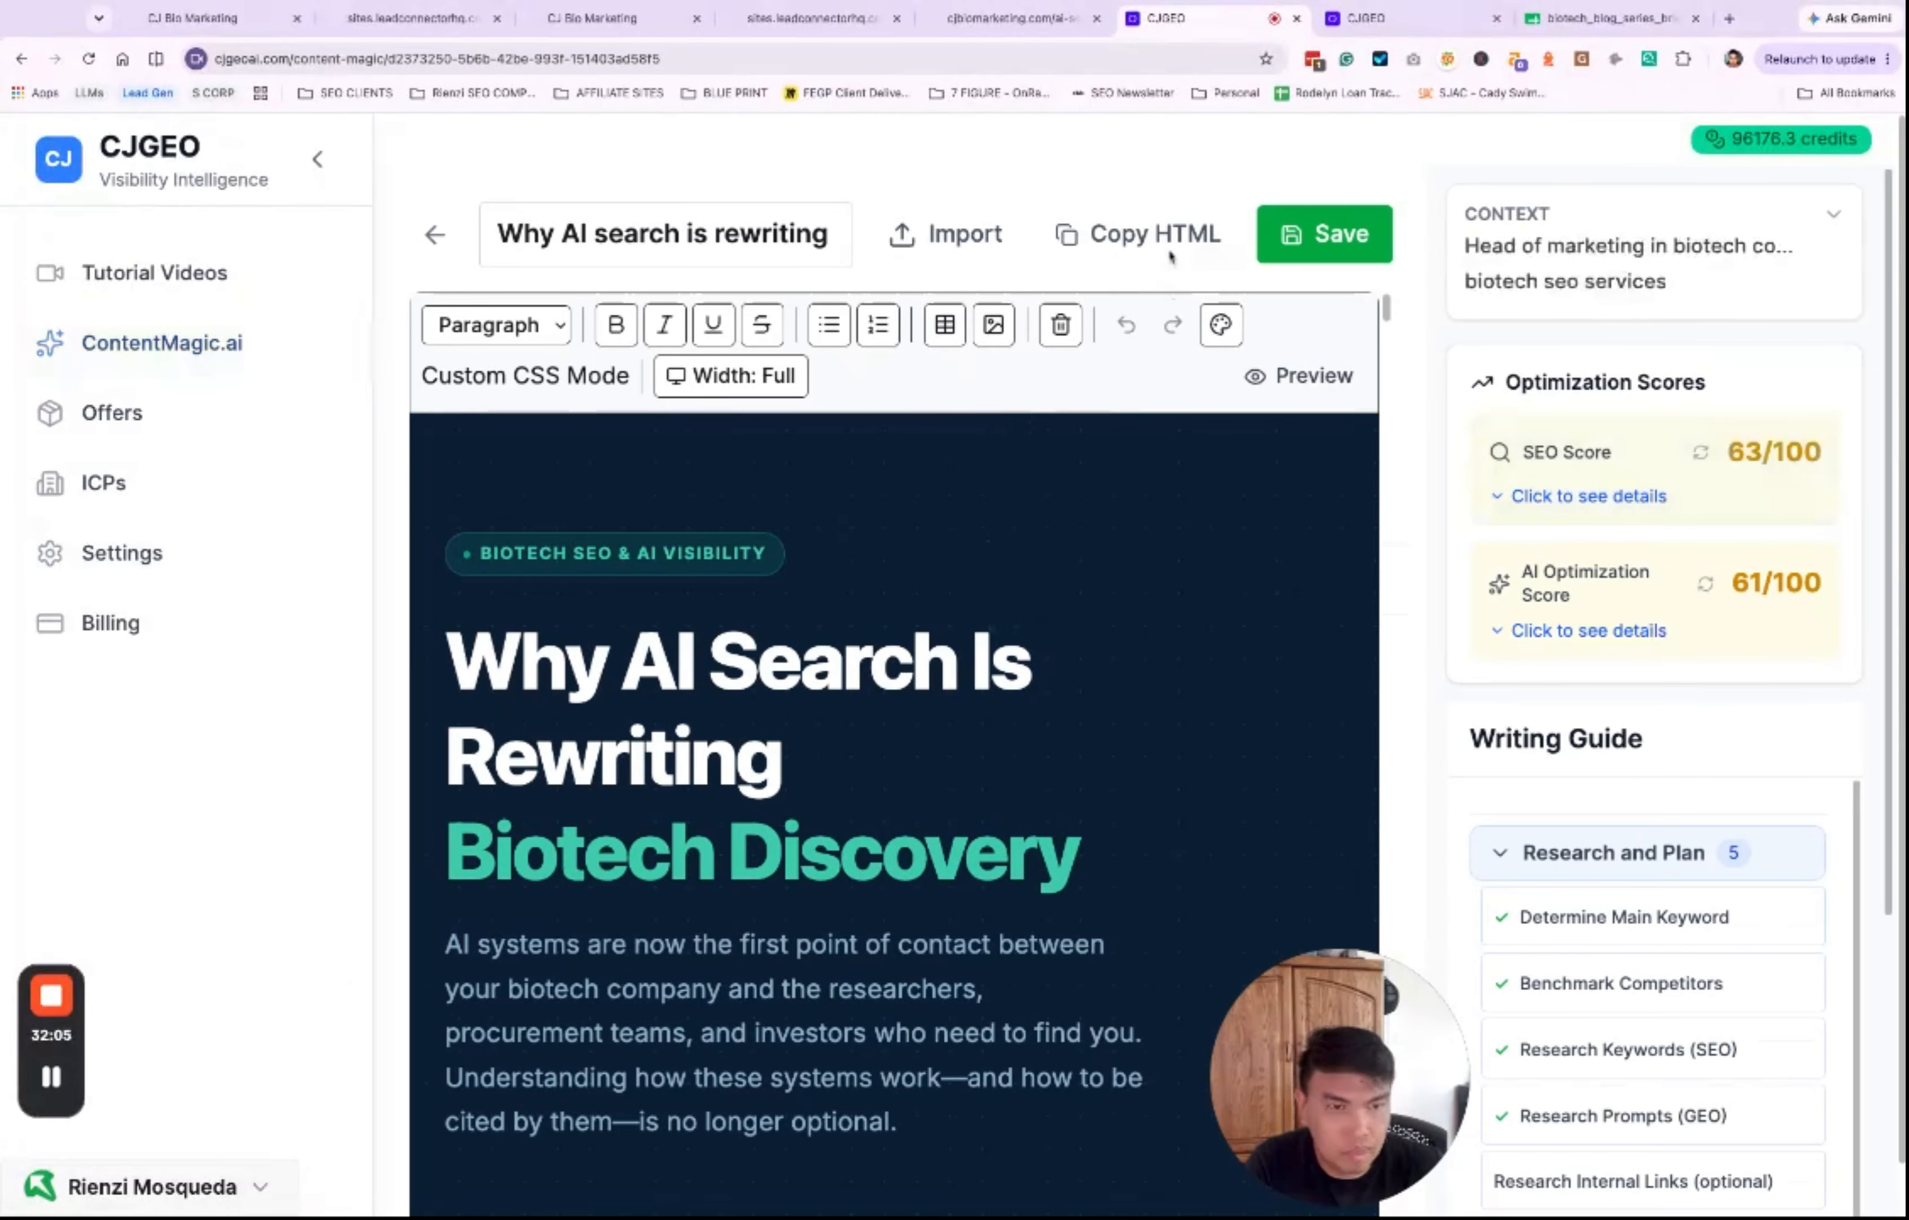
pyautogui.click(1171, 255)
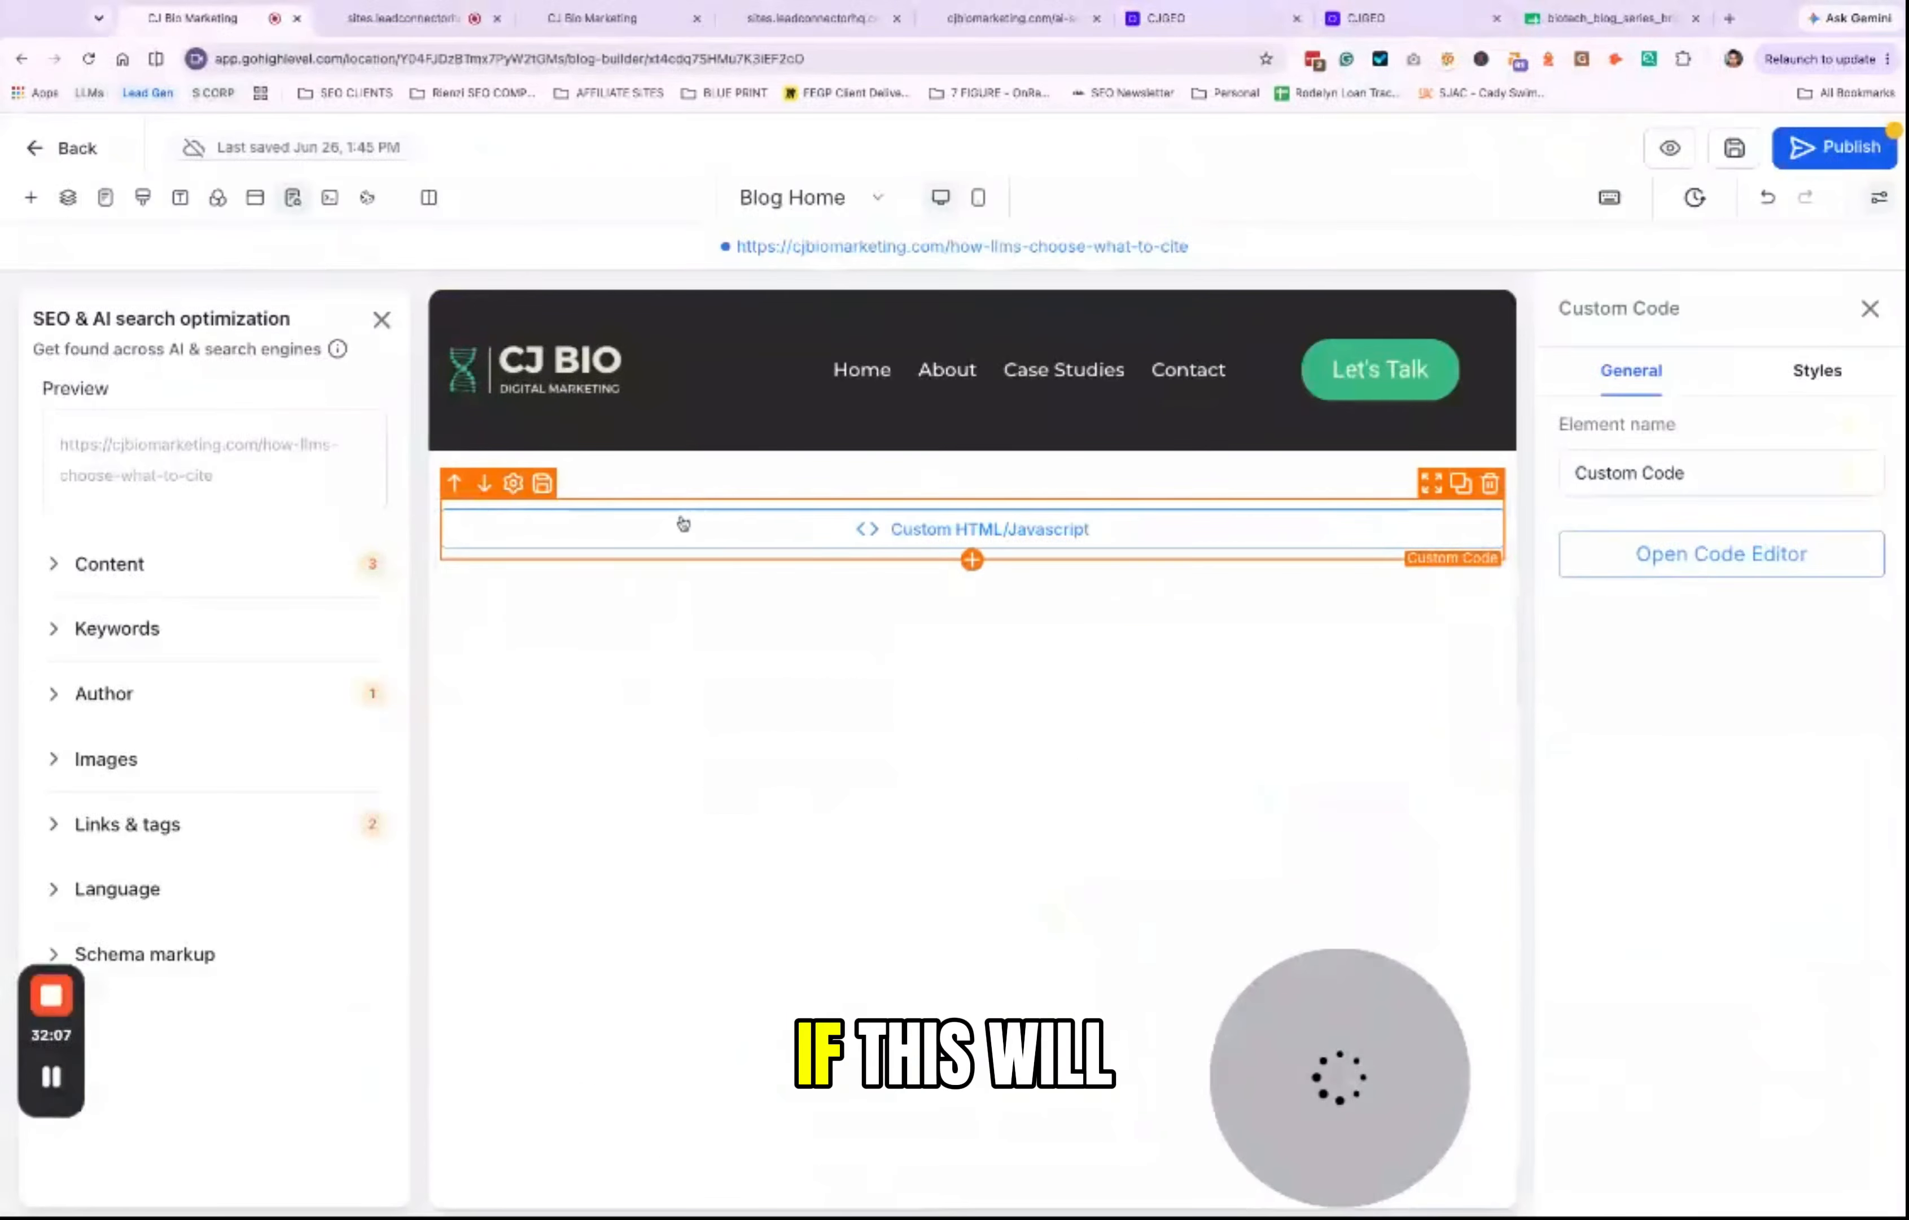
# Step: In HighLevel, replace the Custom Code element's contents with the biotech discovery article's HTML, save the code and page, and preview it
pyautogui.click(1568, 552)
pyautogui.hotkey('ctrl', 'a')
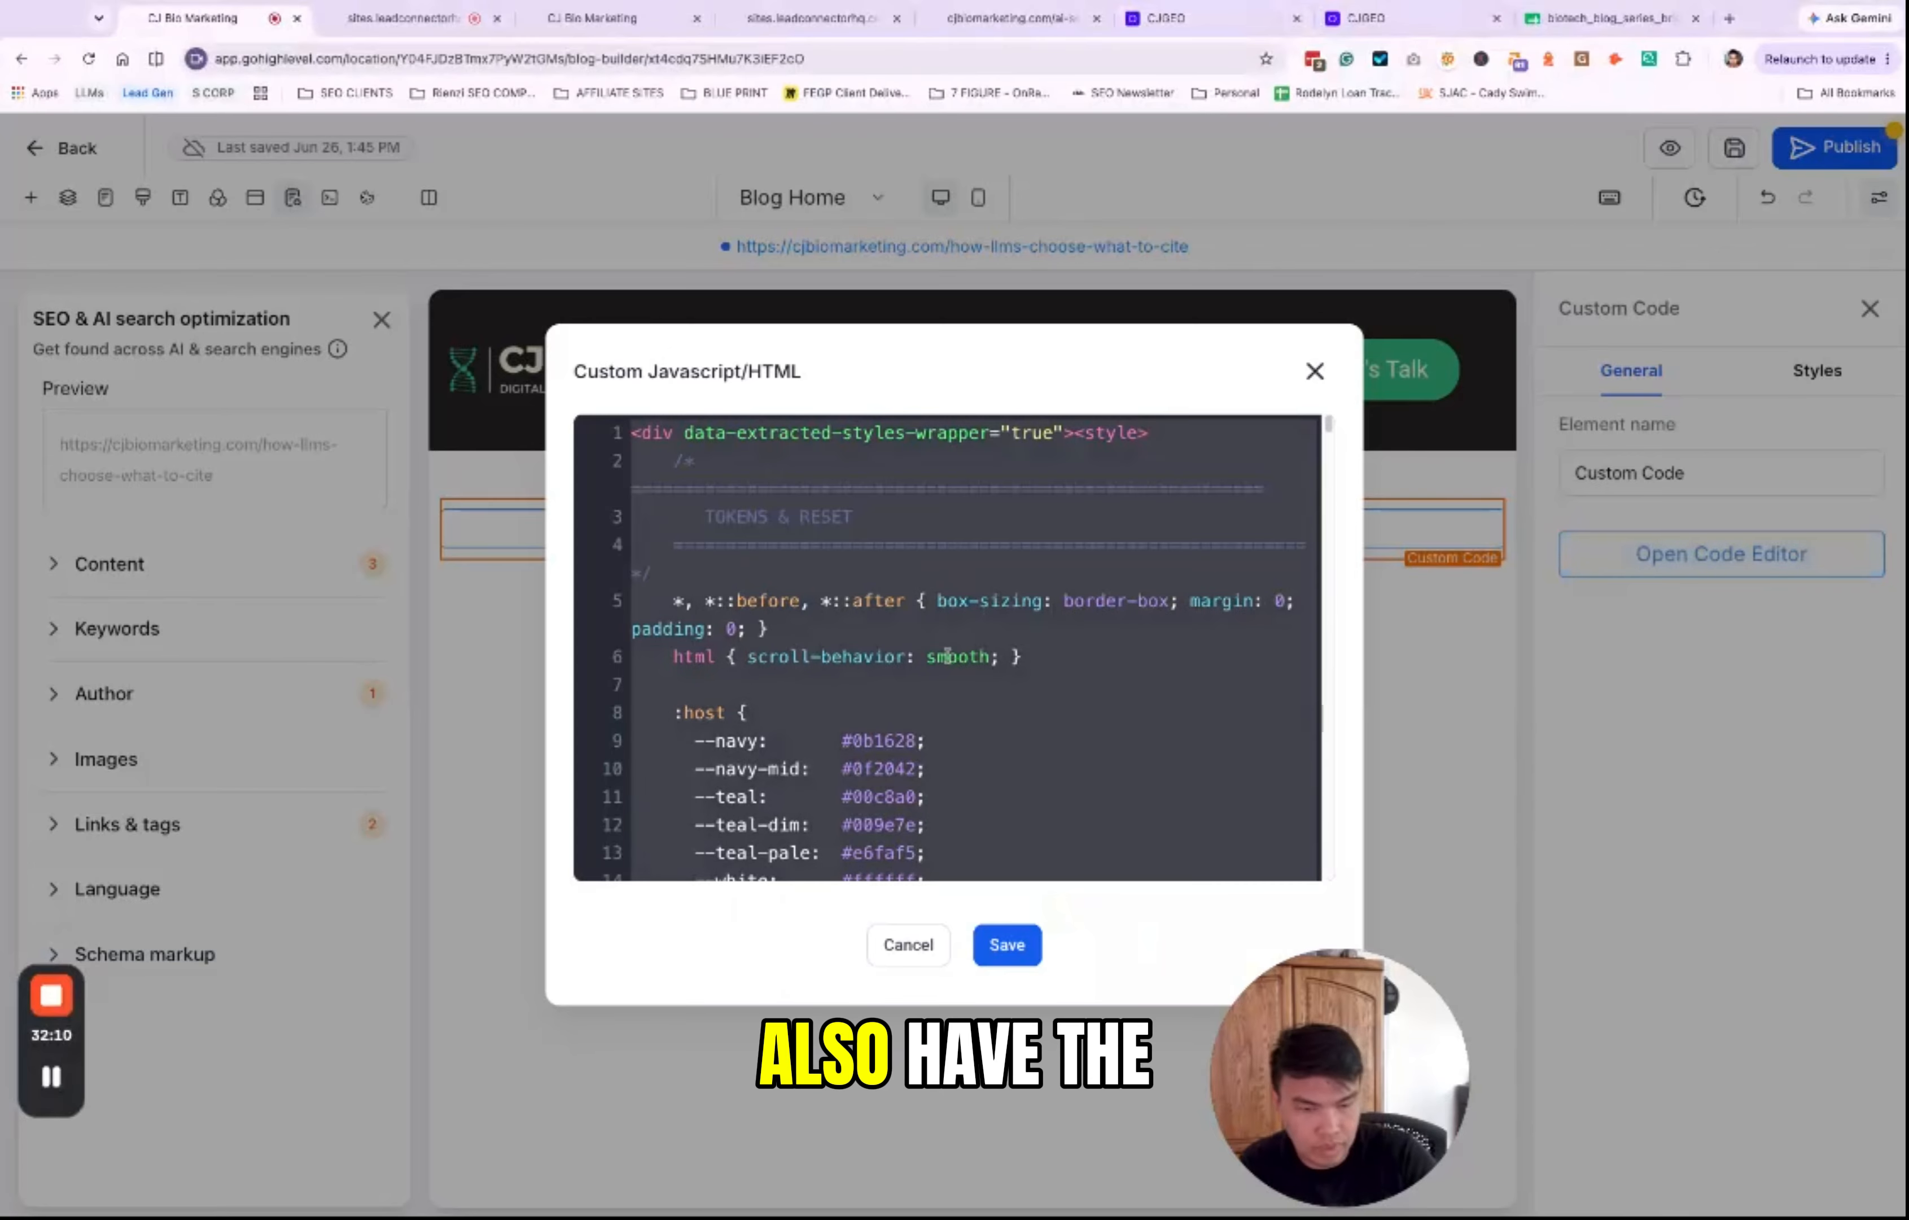
pyautogui.hotkey('ctrl', 'v')
pyautogui.click(994, 945)
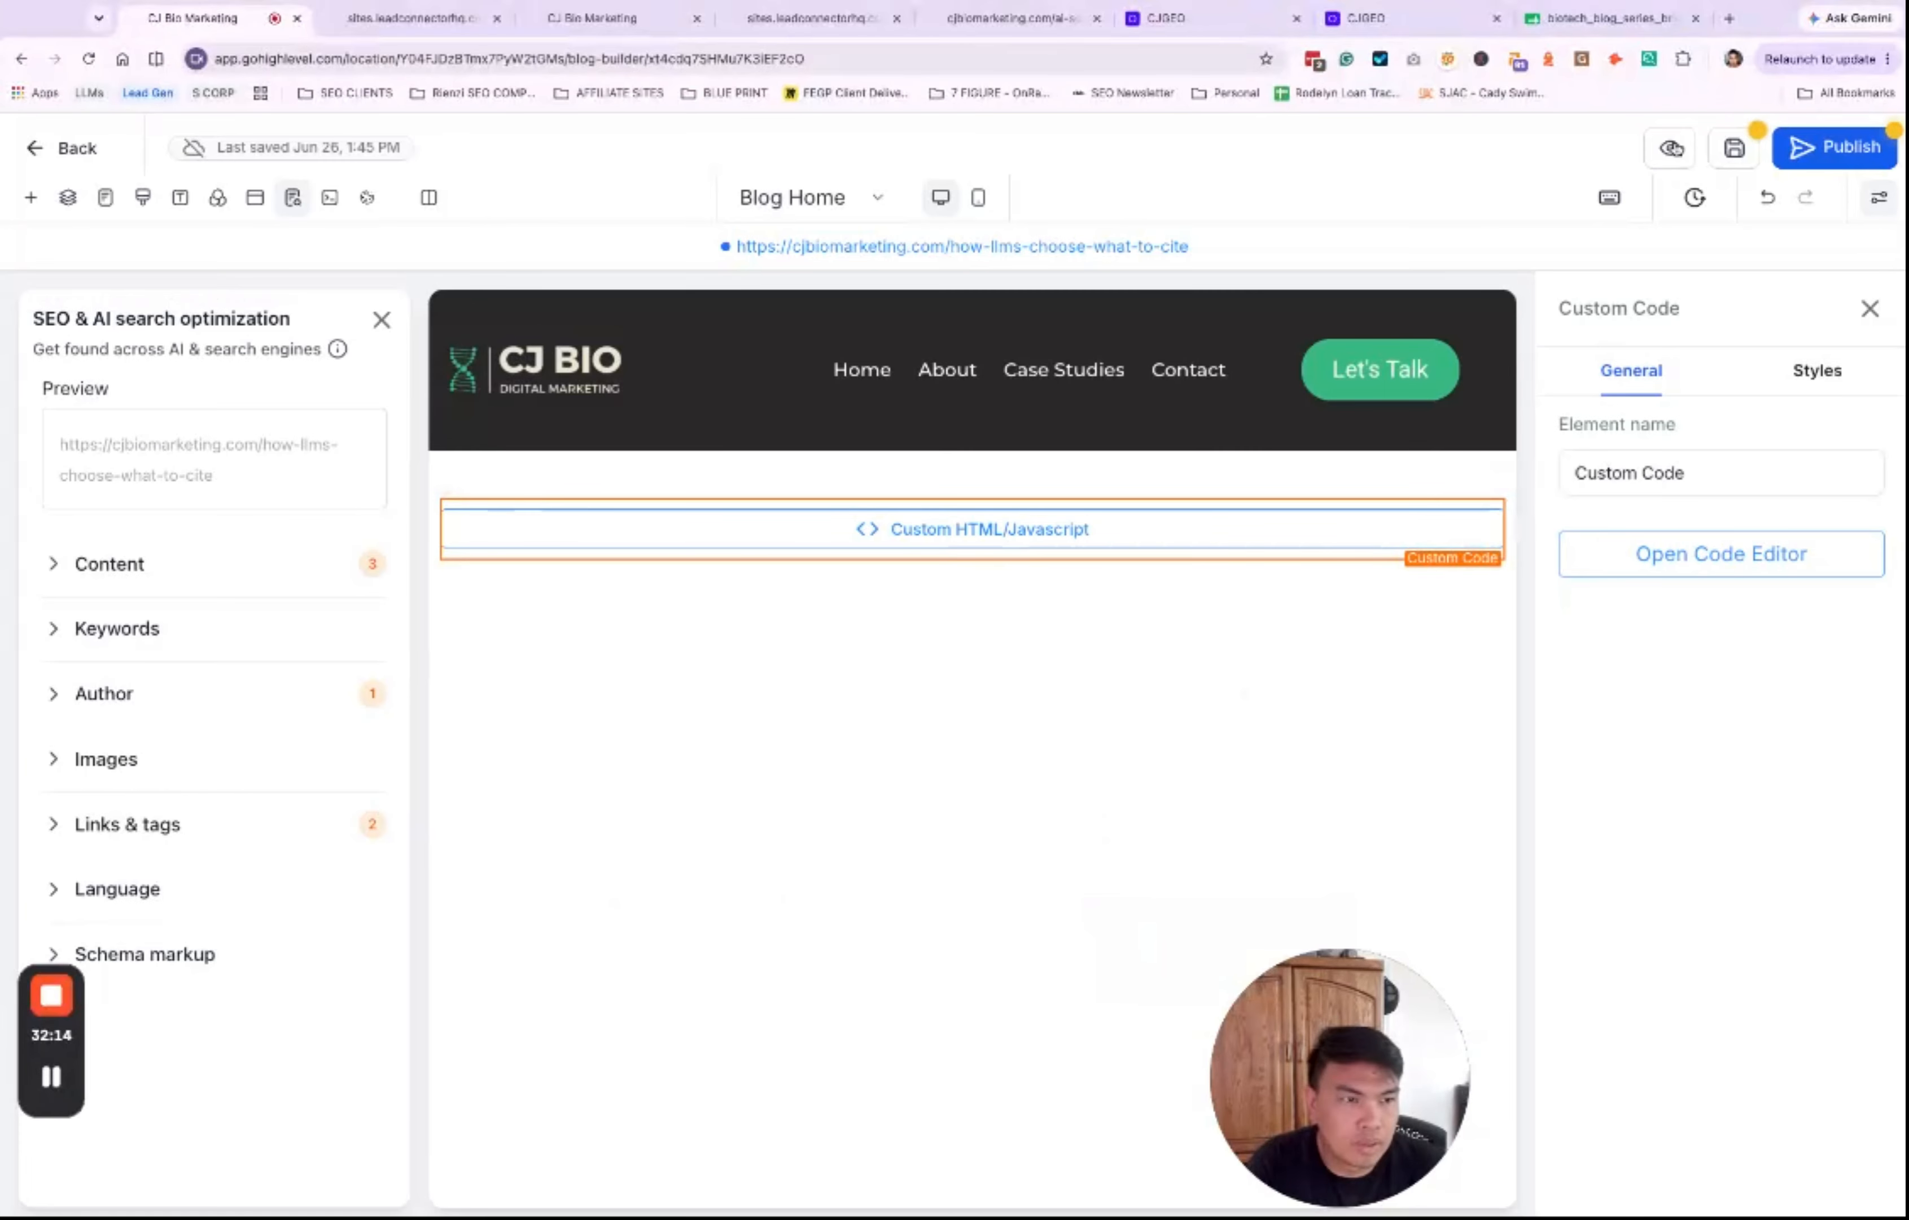
pyautogui.click(1730, 151)
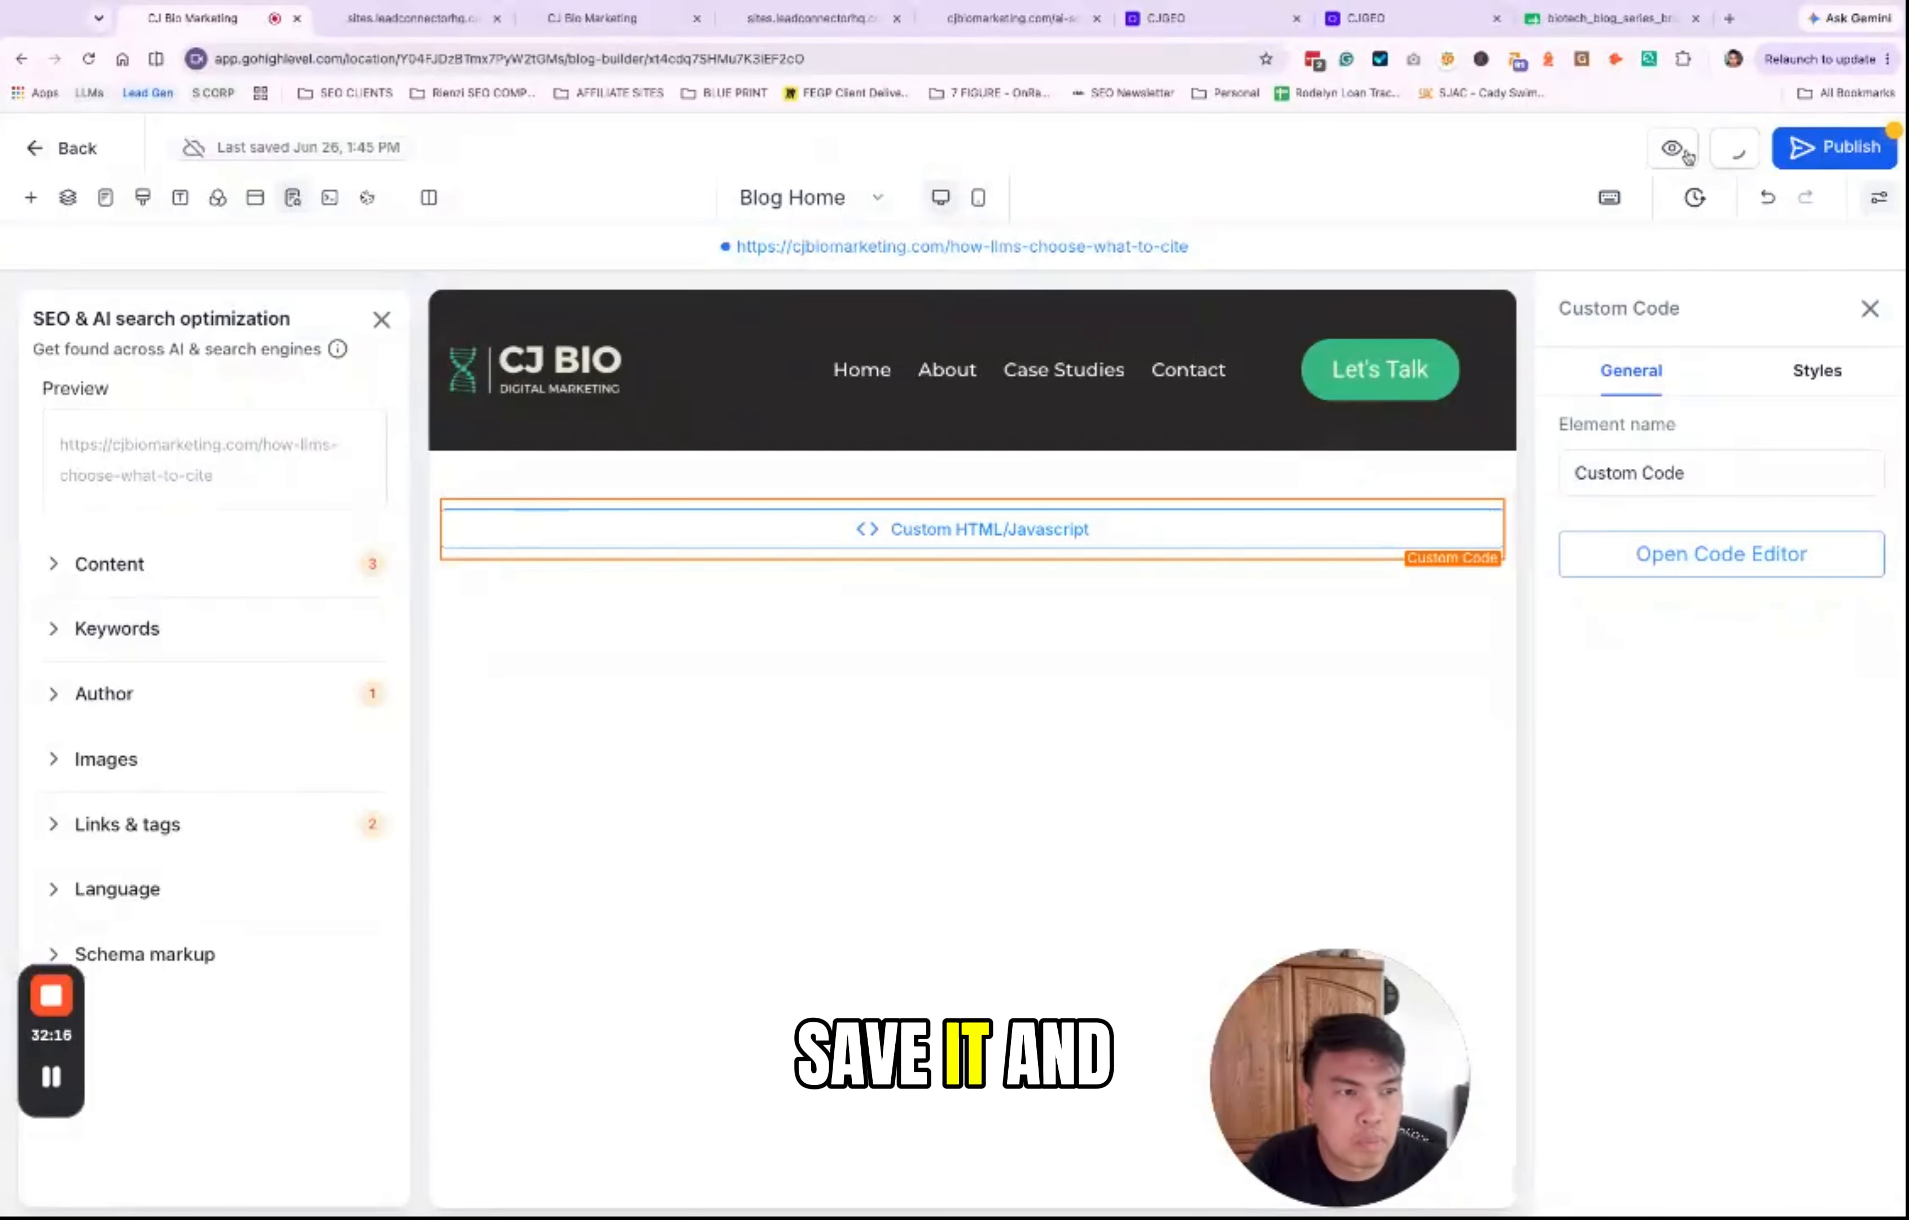
pyautogui.click(1677, 151)
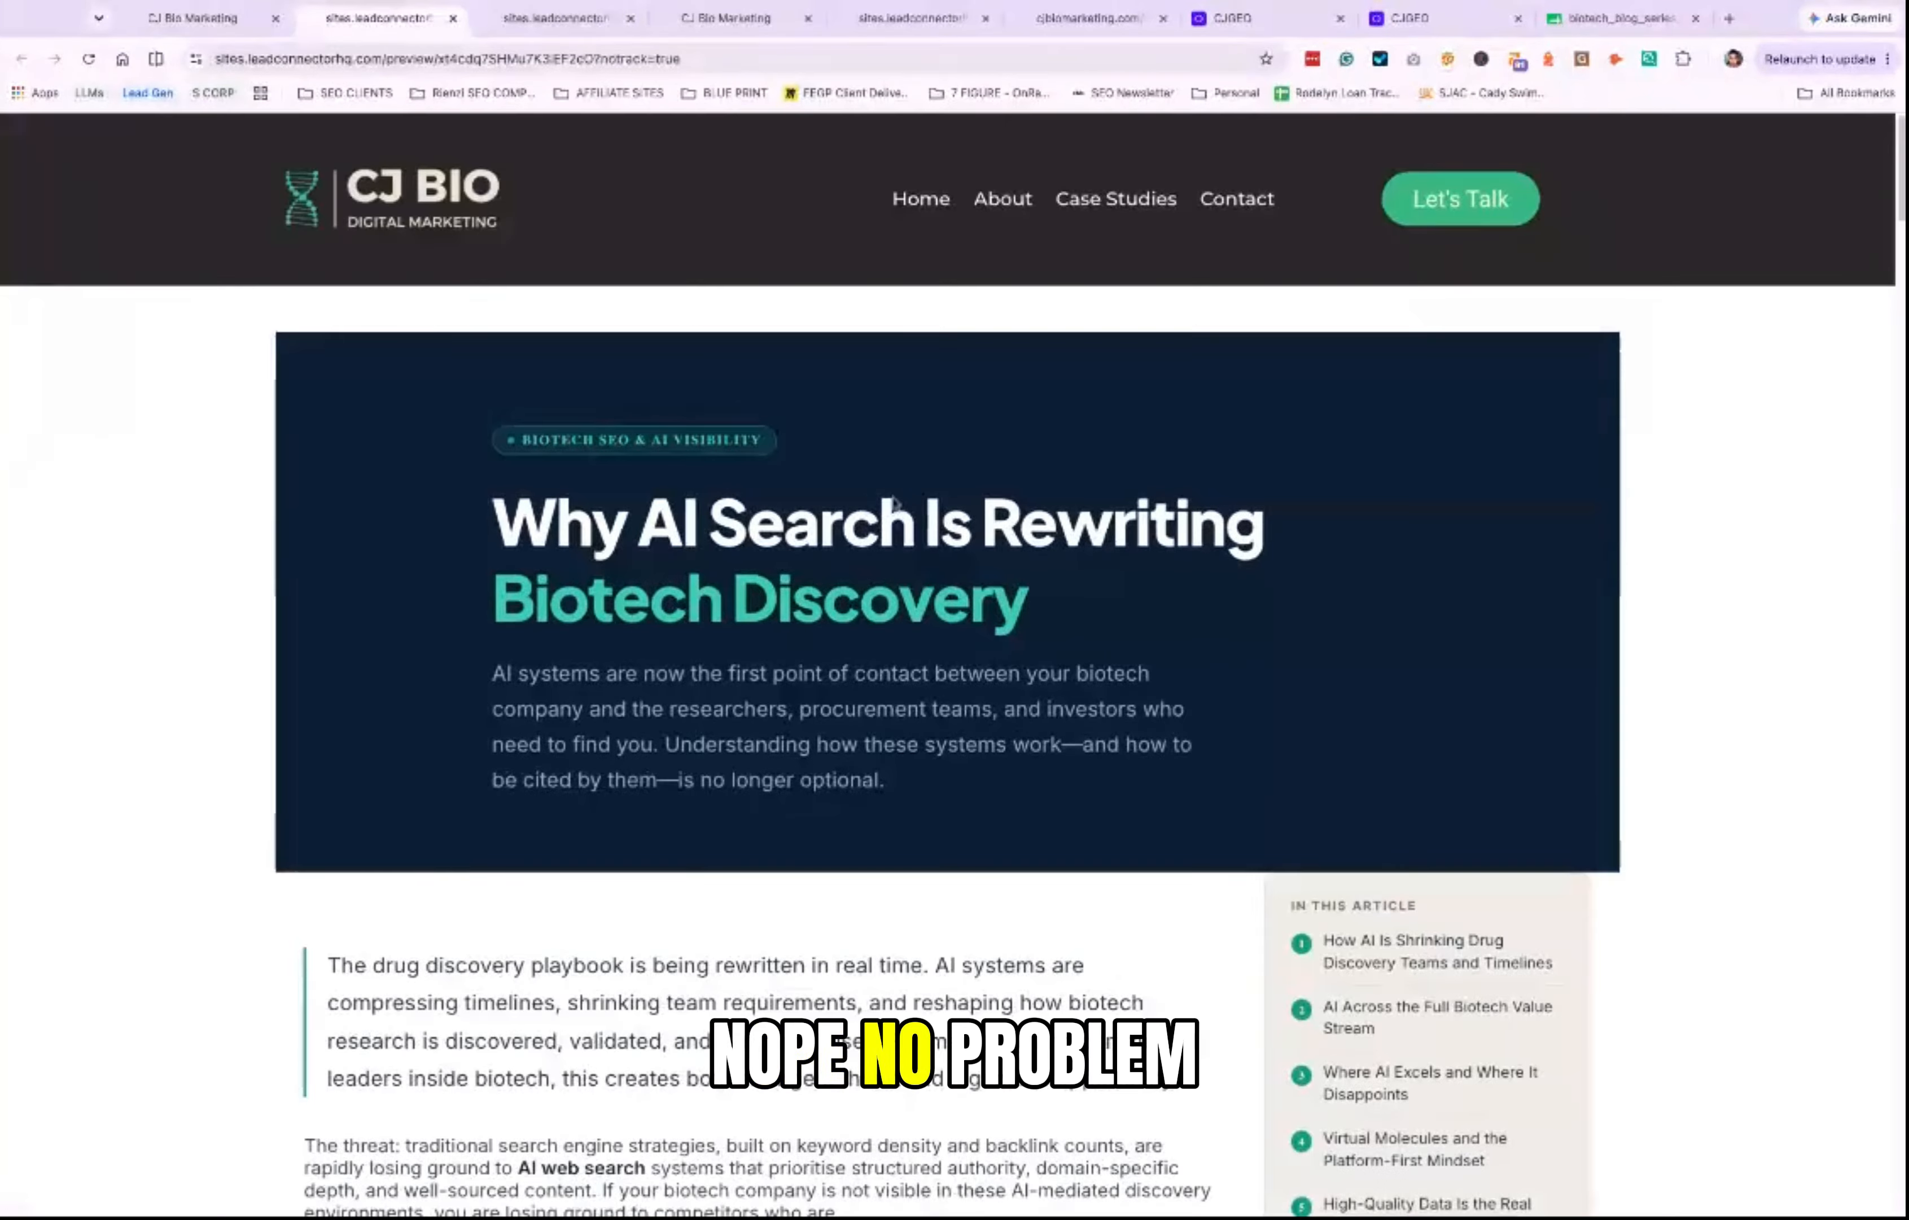
# Step: Return to CJGEO, open the article "Inside an AI Answer: How LLMs Choose What to Cite", and copy its HTML
pyautogui.click(1315, 25)
pyautogui.click(1420, 17)
pyautogui.click(1268, 13)
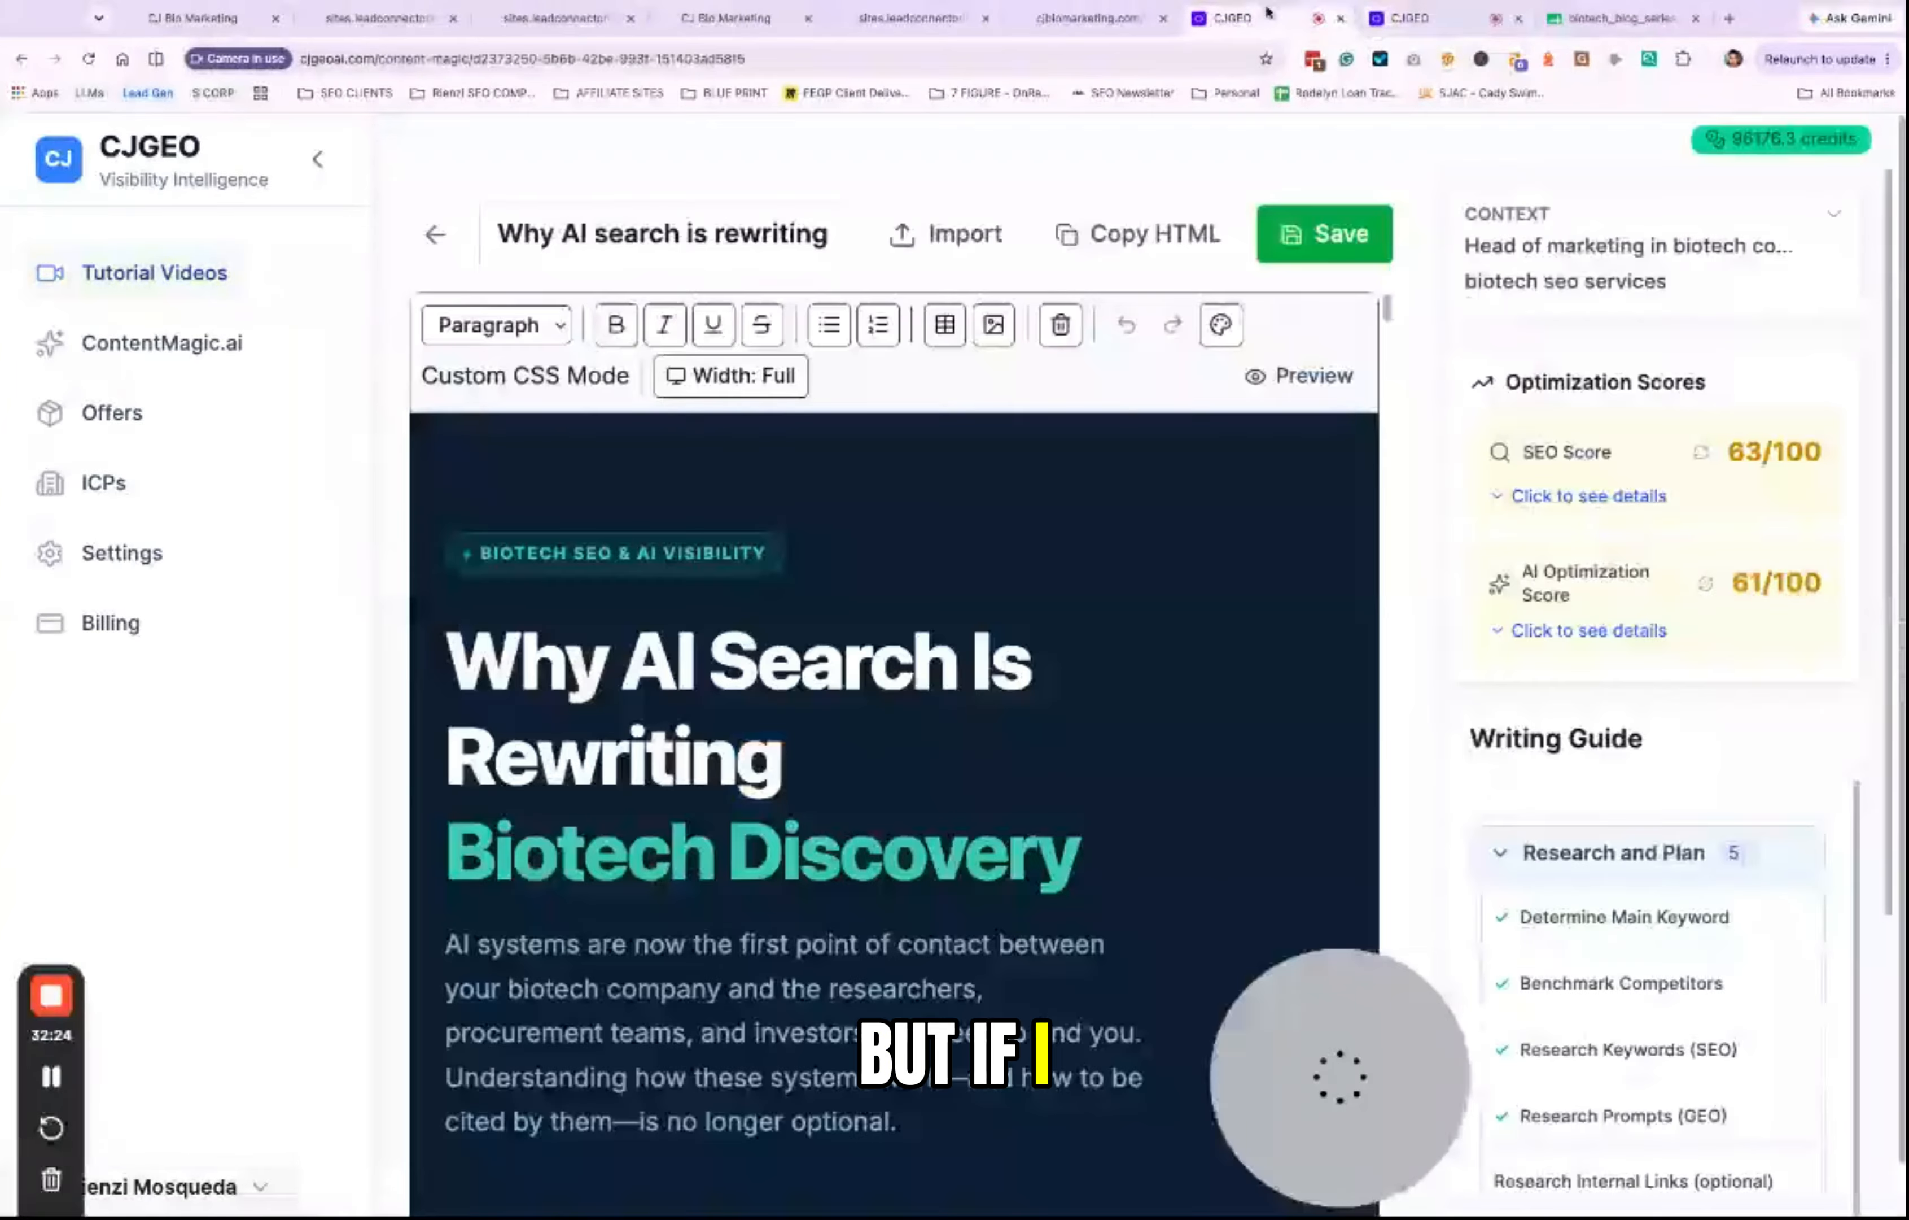
pyautogui.click(437, 232)
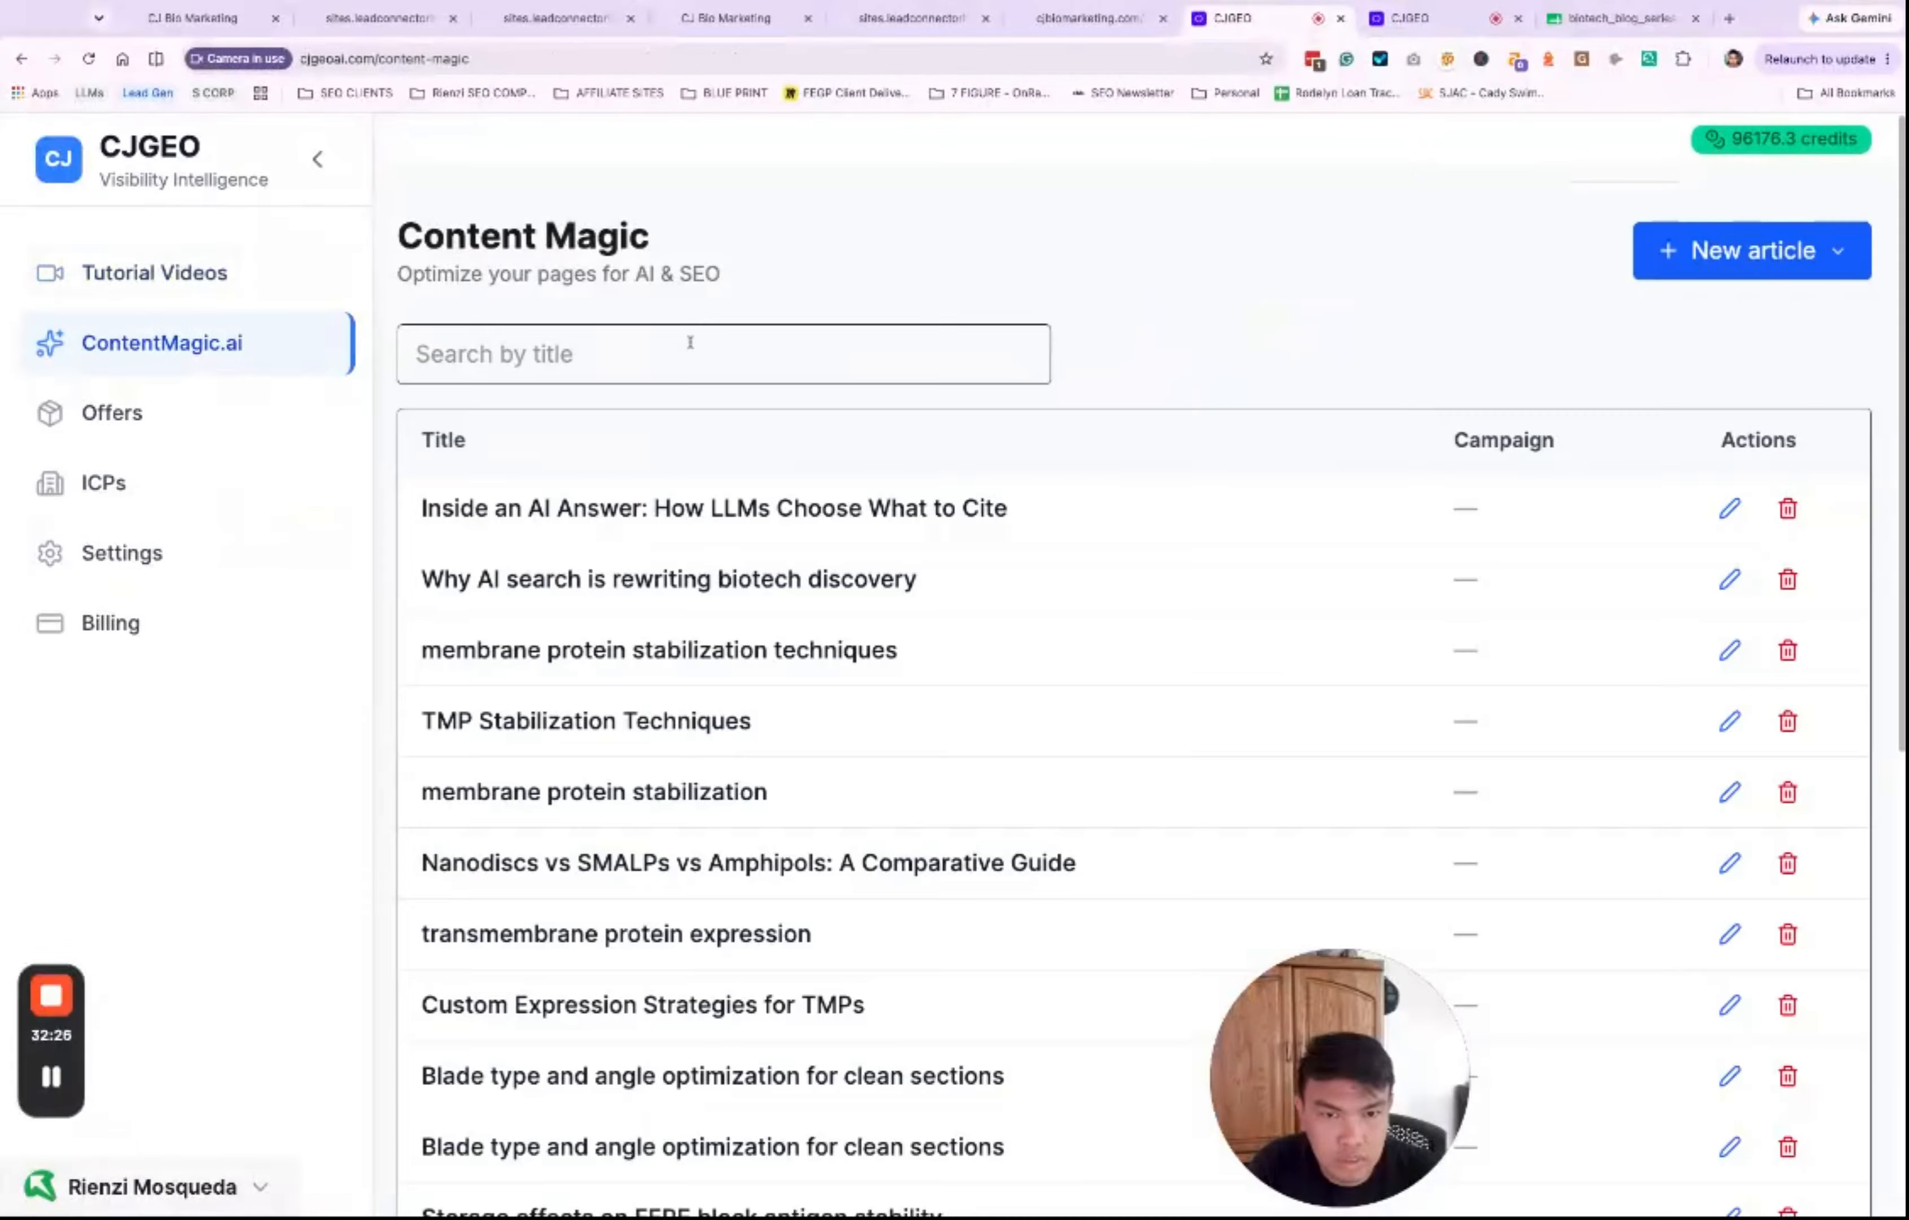
pyautogui.click(1730, 508)
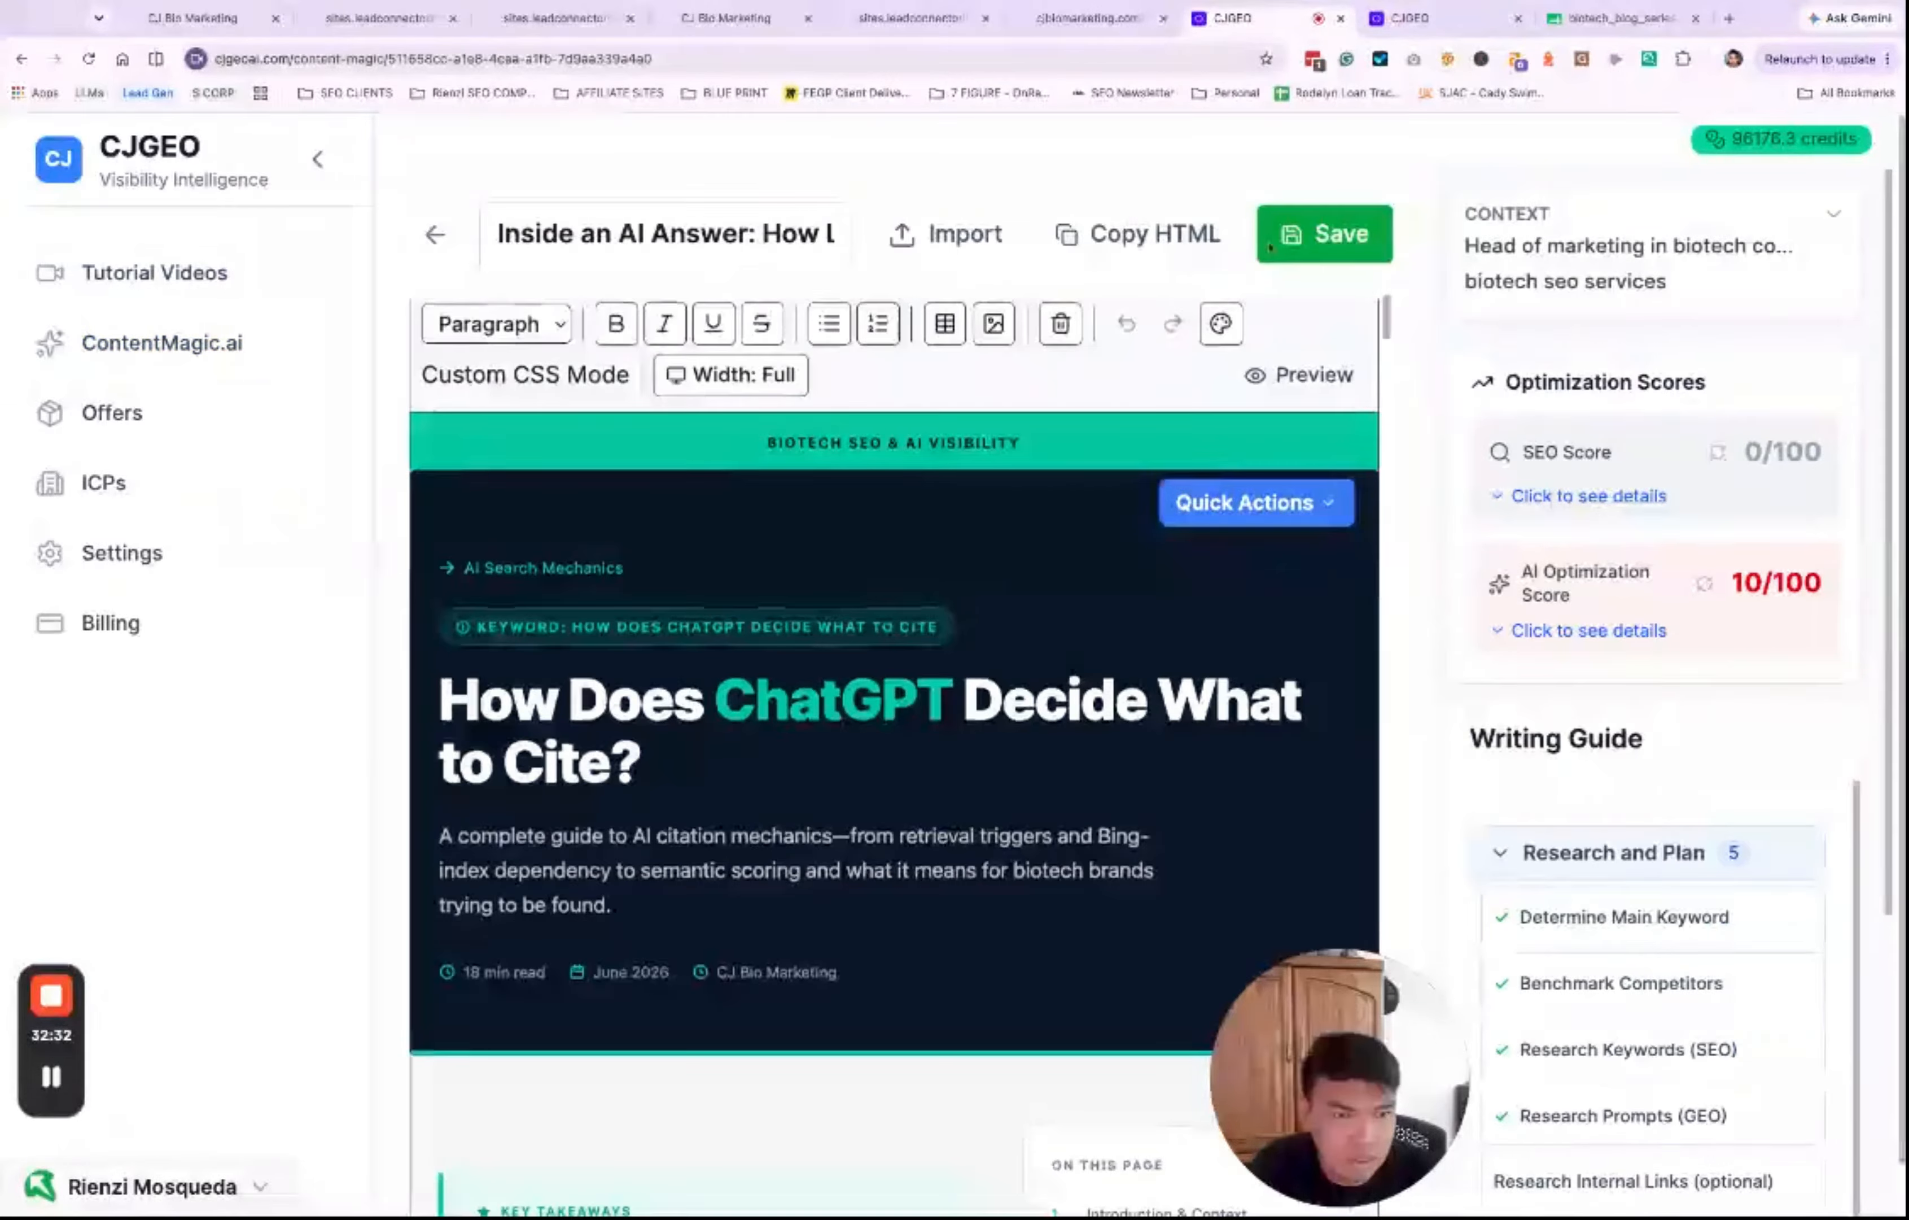
pyautogui.click(1284, 256)
pyautogui.click(1139, 234)
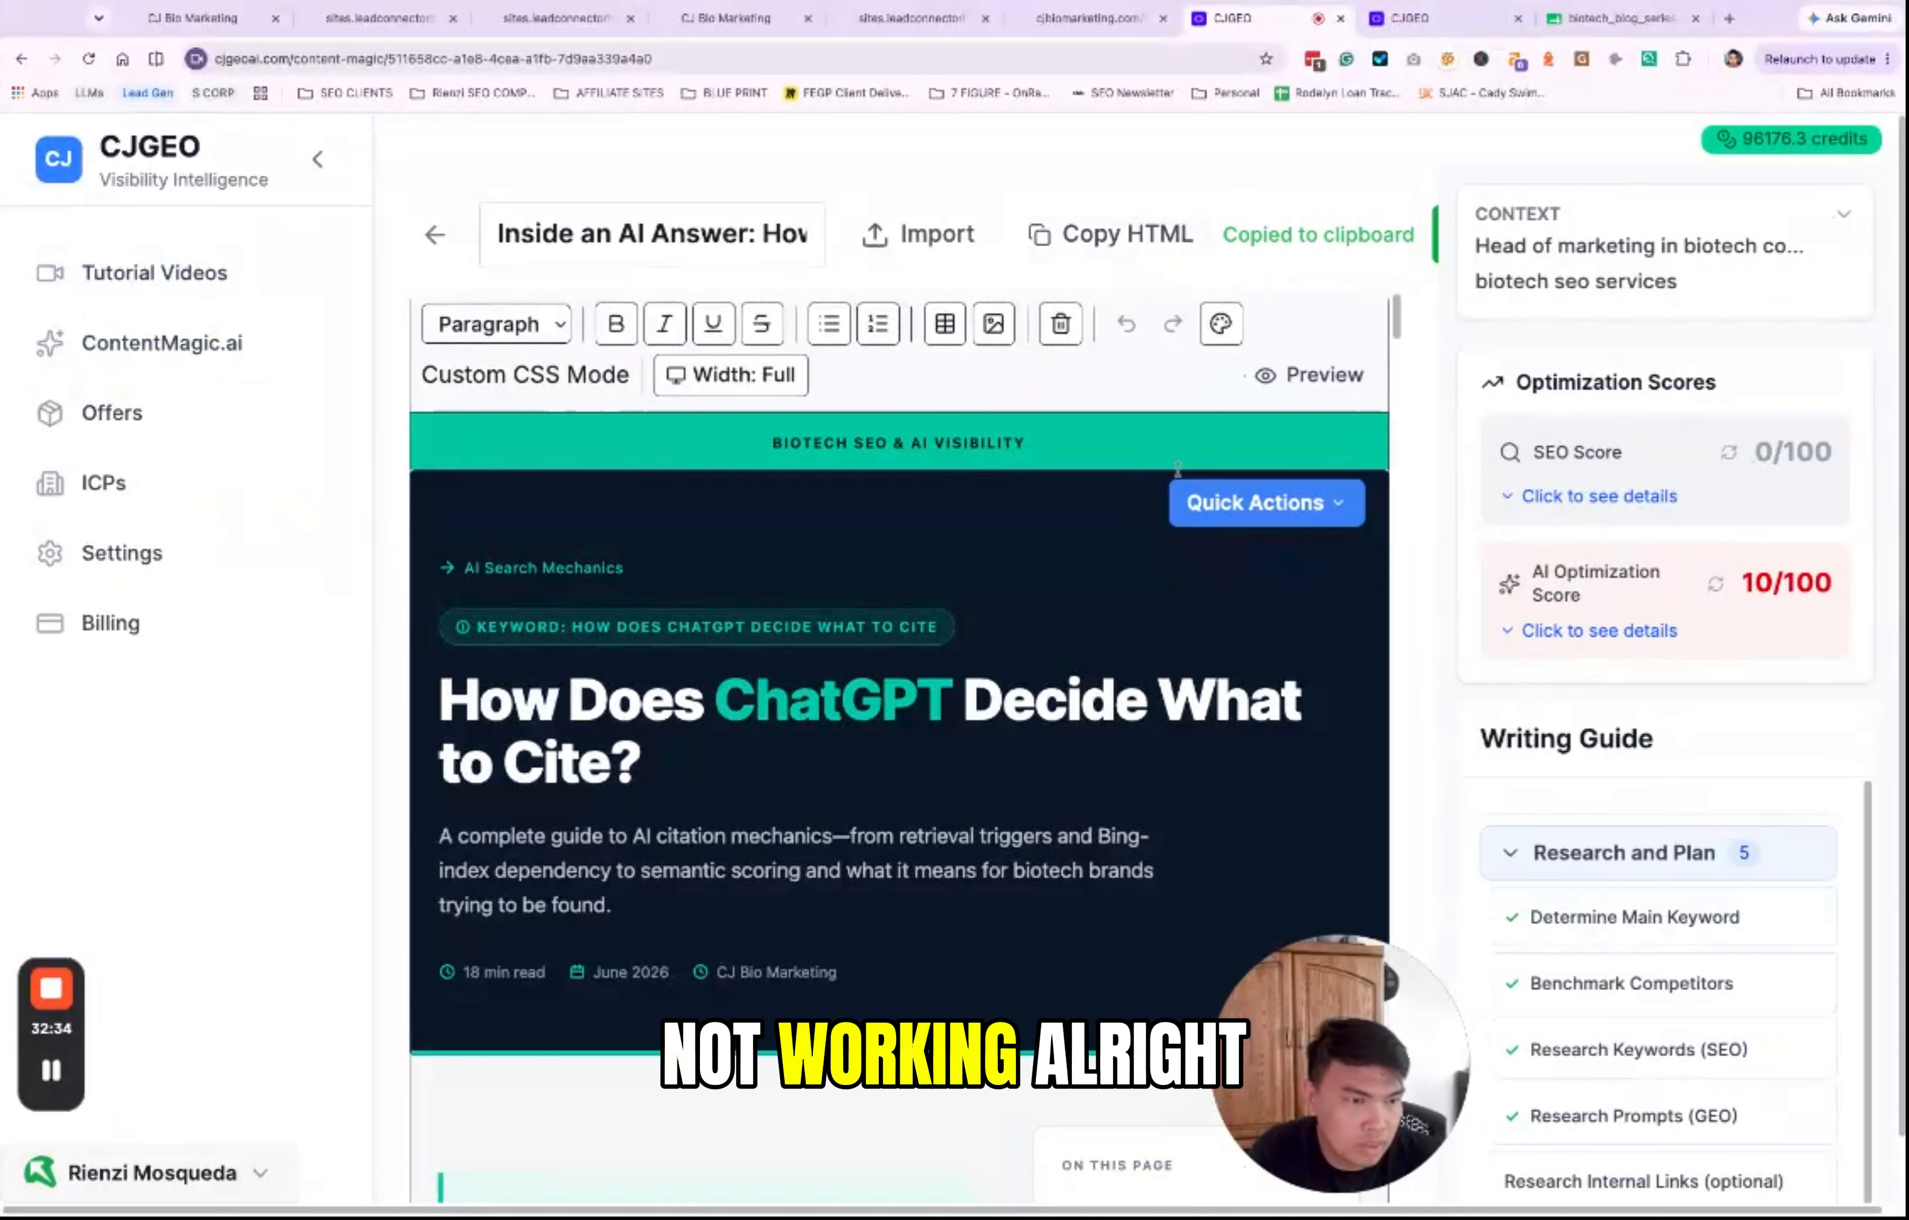
# Step: In HighLevel, replace all code in the Custom Code element with the copied LLM citation article HTML and save it
pyautogui.hotkey('ctrl', '1')
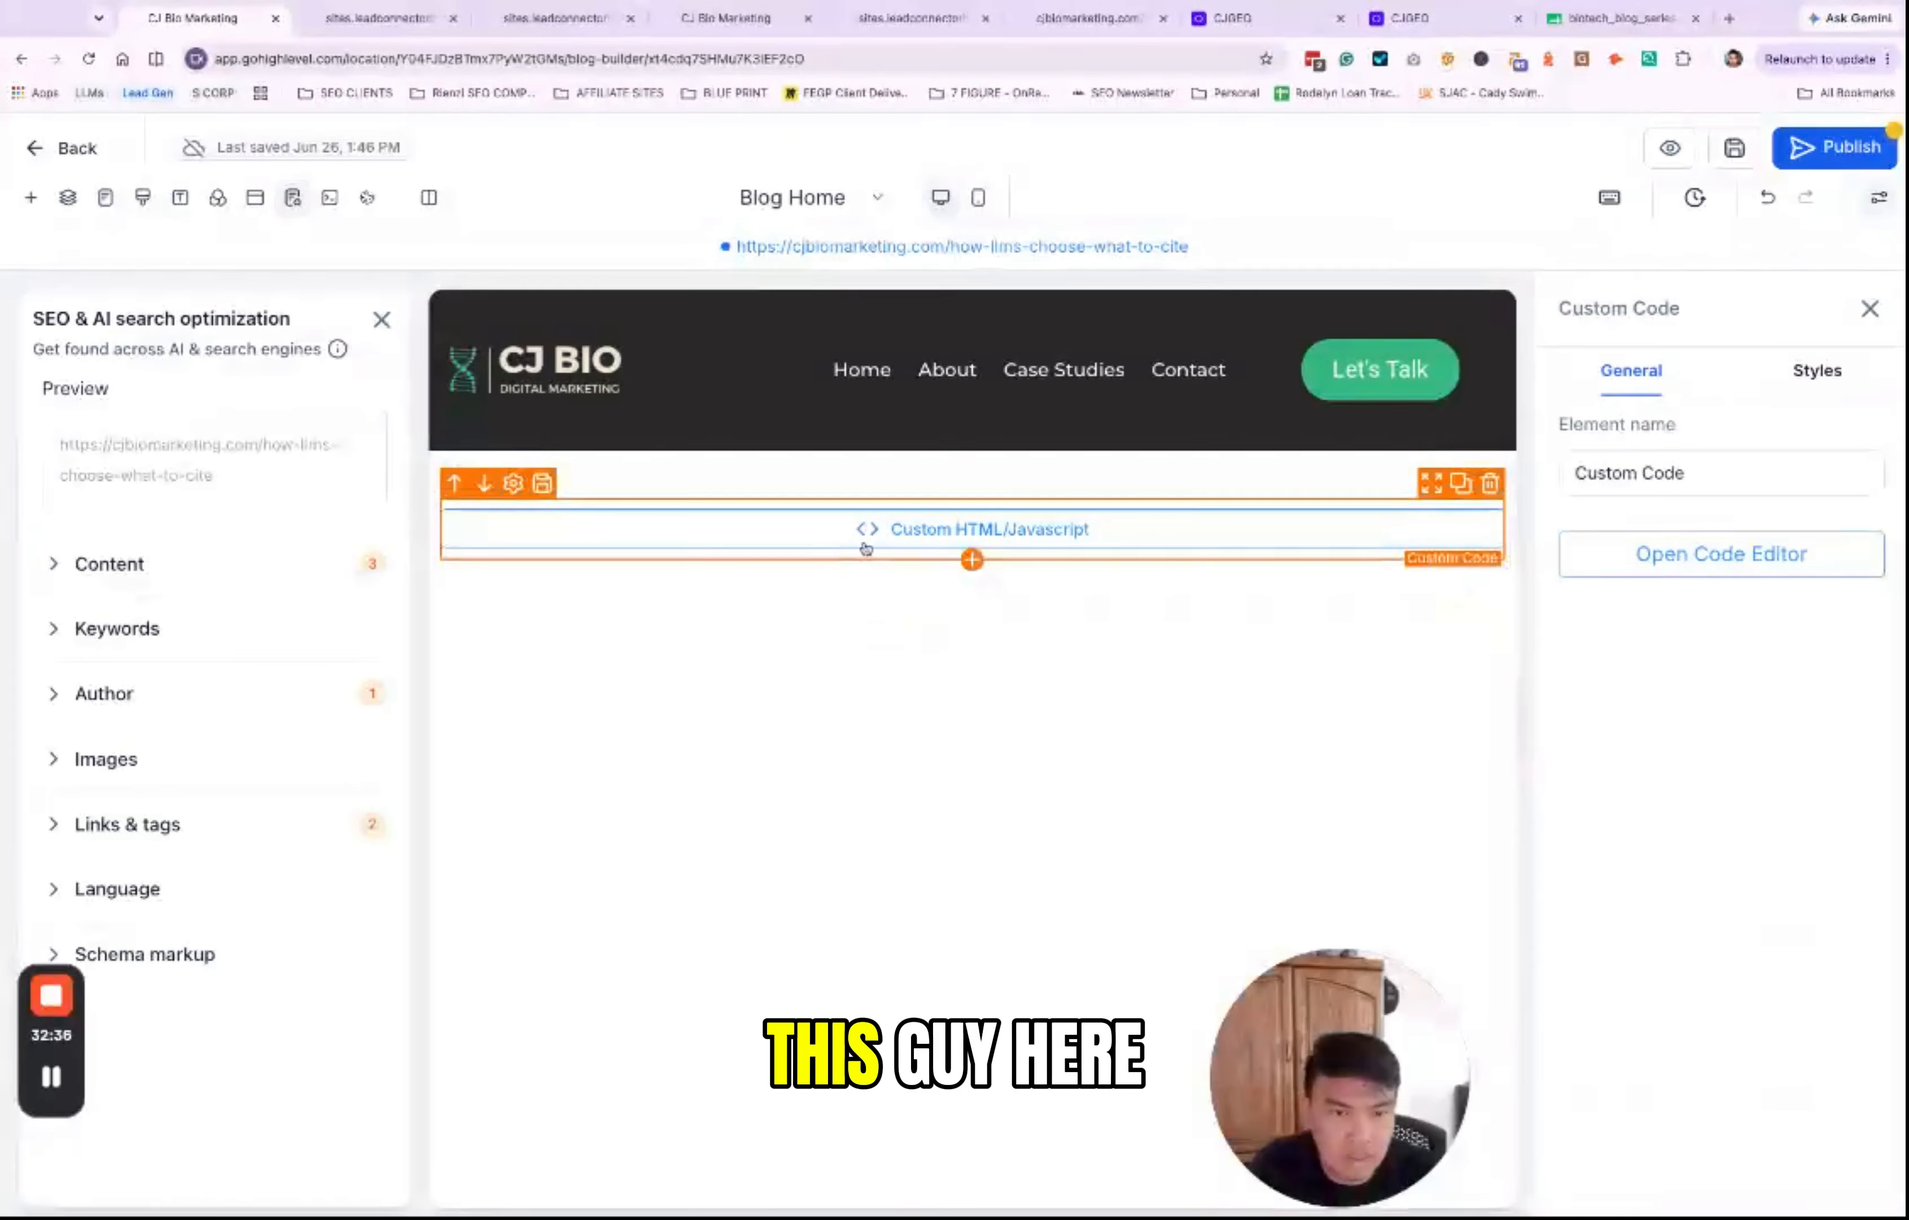
pyautogui.click(1712, 562)
pyautogui.hotkey('ctrl', 'a')
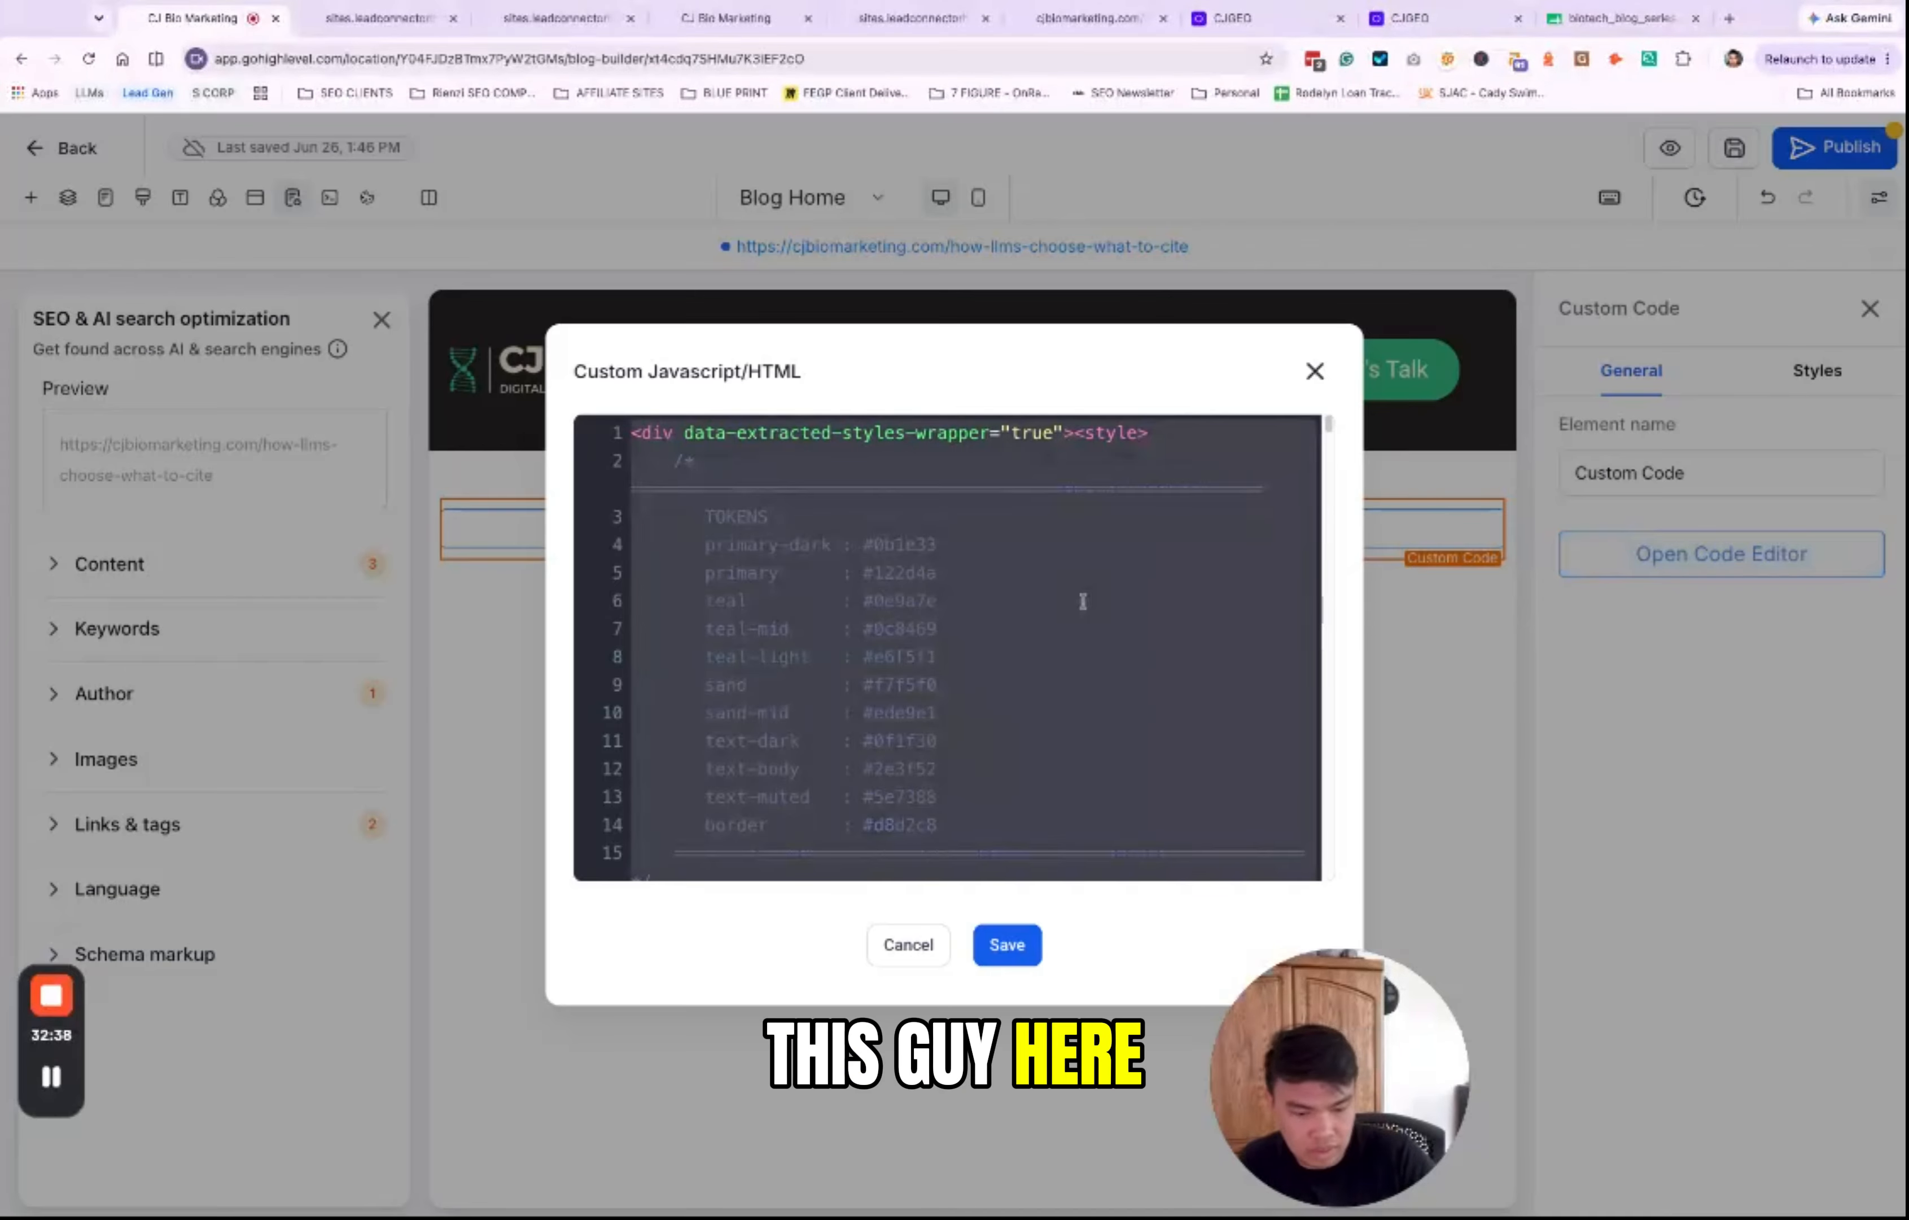
pyautogui.press('Delete')
pyautogui.hotkey('ctrl', 'v')
pyautogui.click(1019, 930)
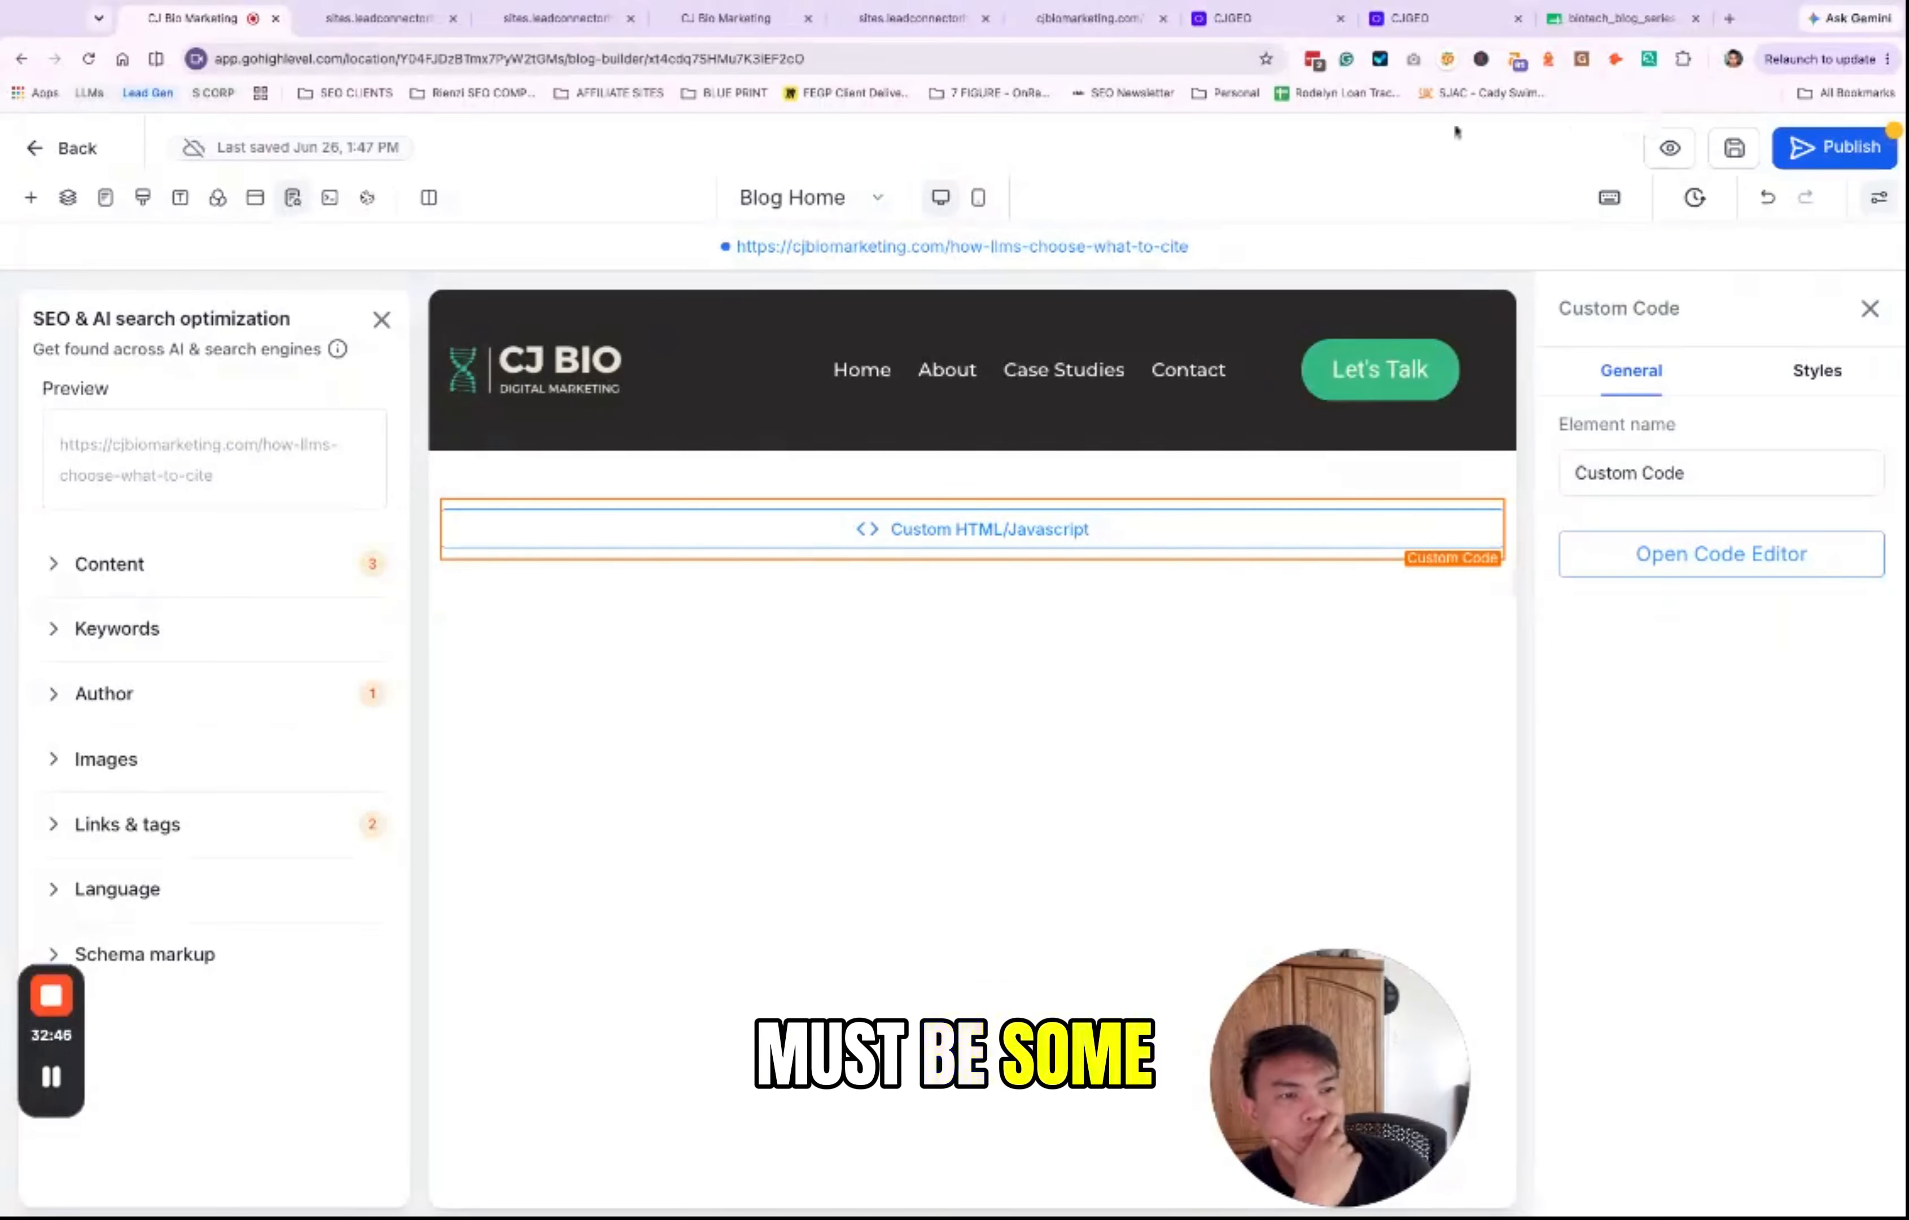
# Step: Preview the Blog Home page and examine the article's styling from the hero banner through the body sections
pyautogui.click(1669, 149)
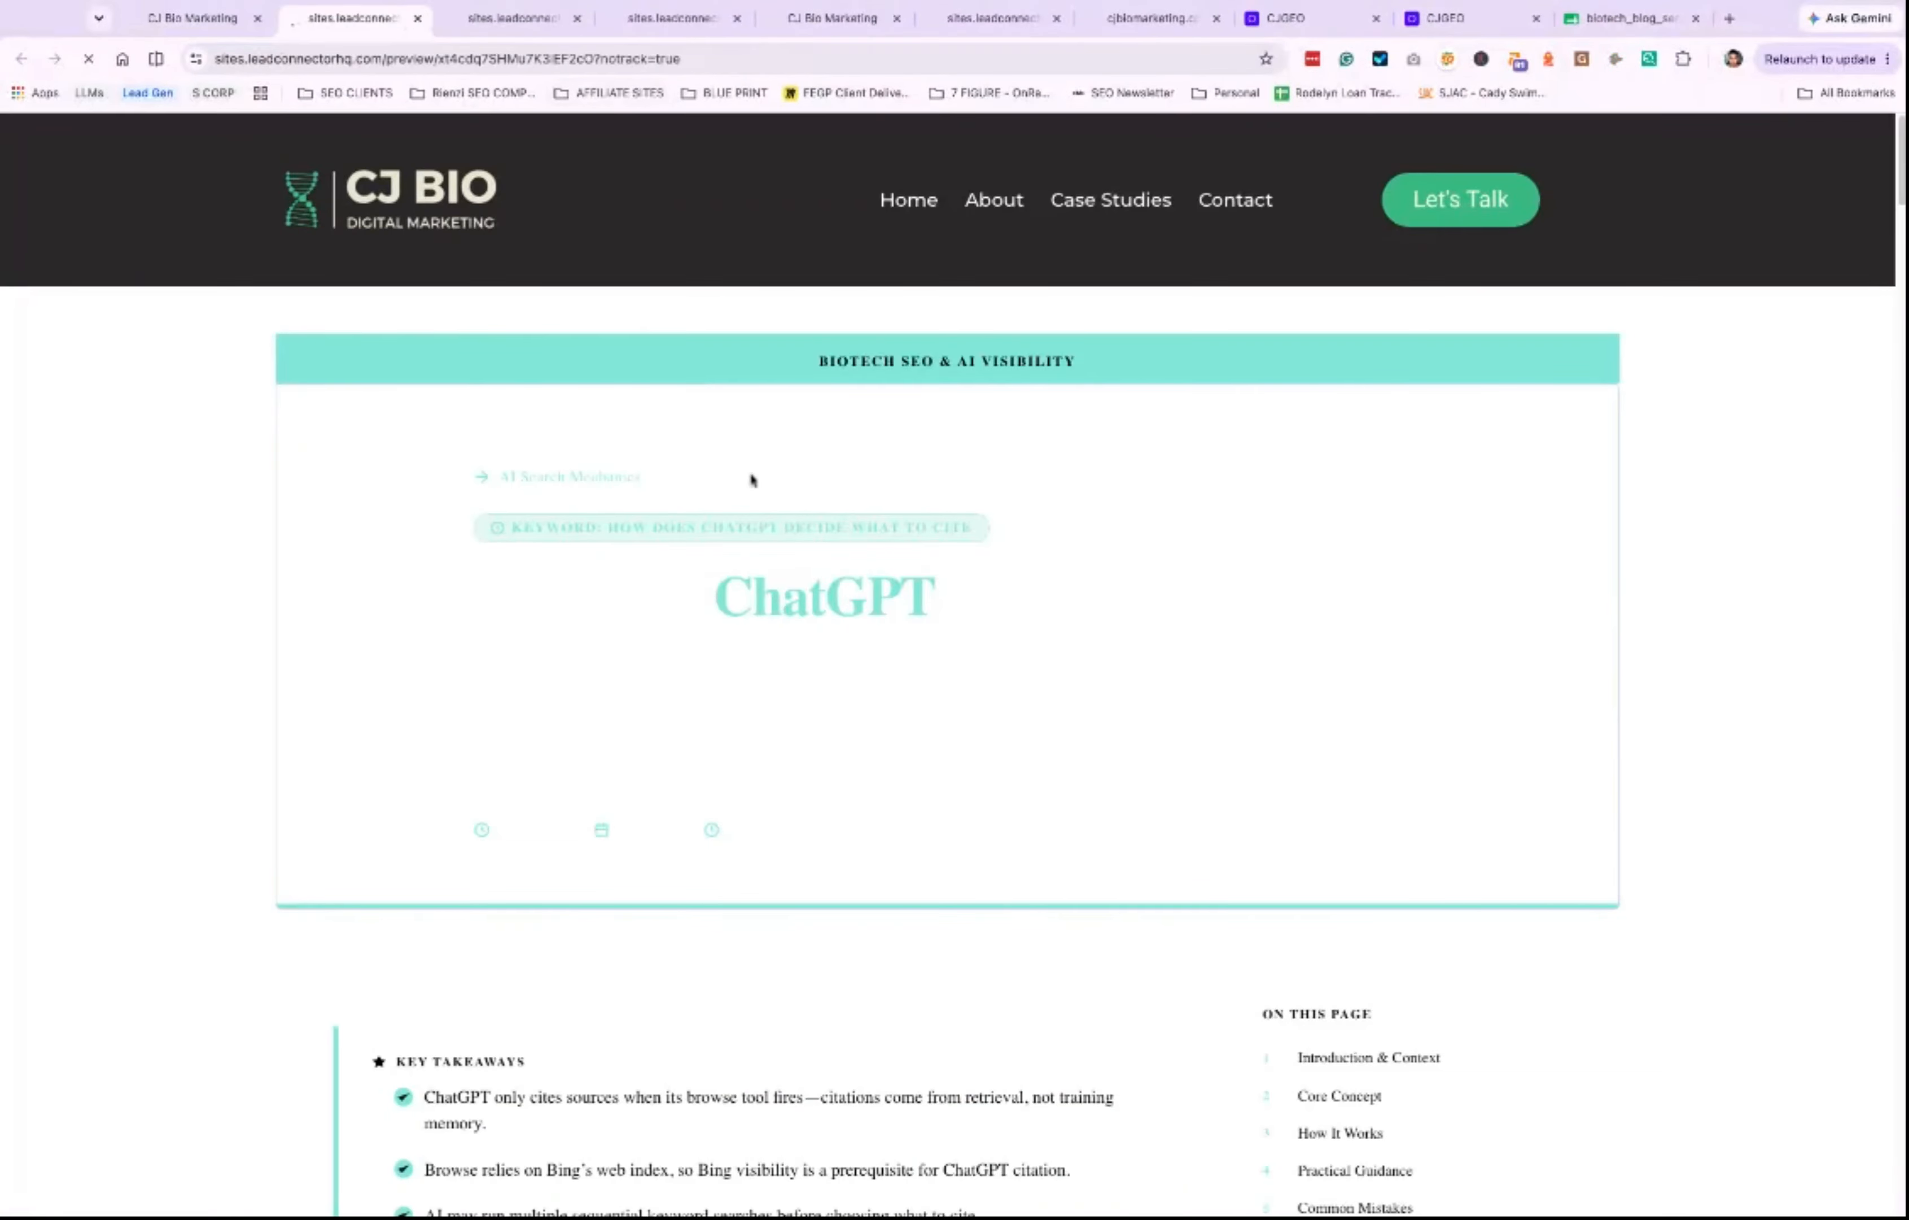
pyautogui.scroll(-10, 1074, 767)
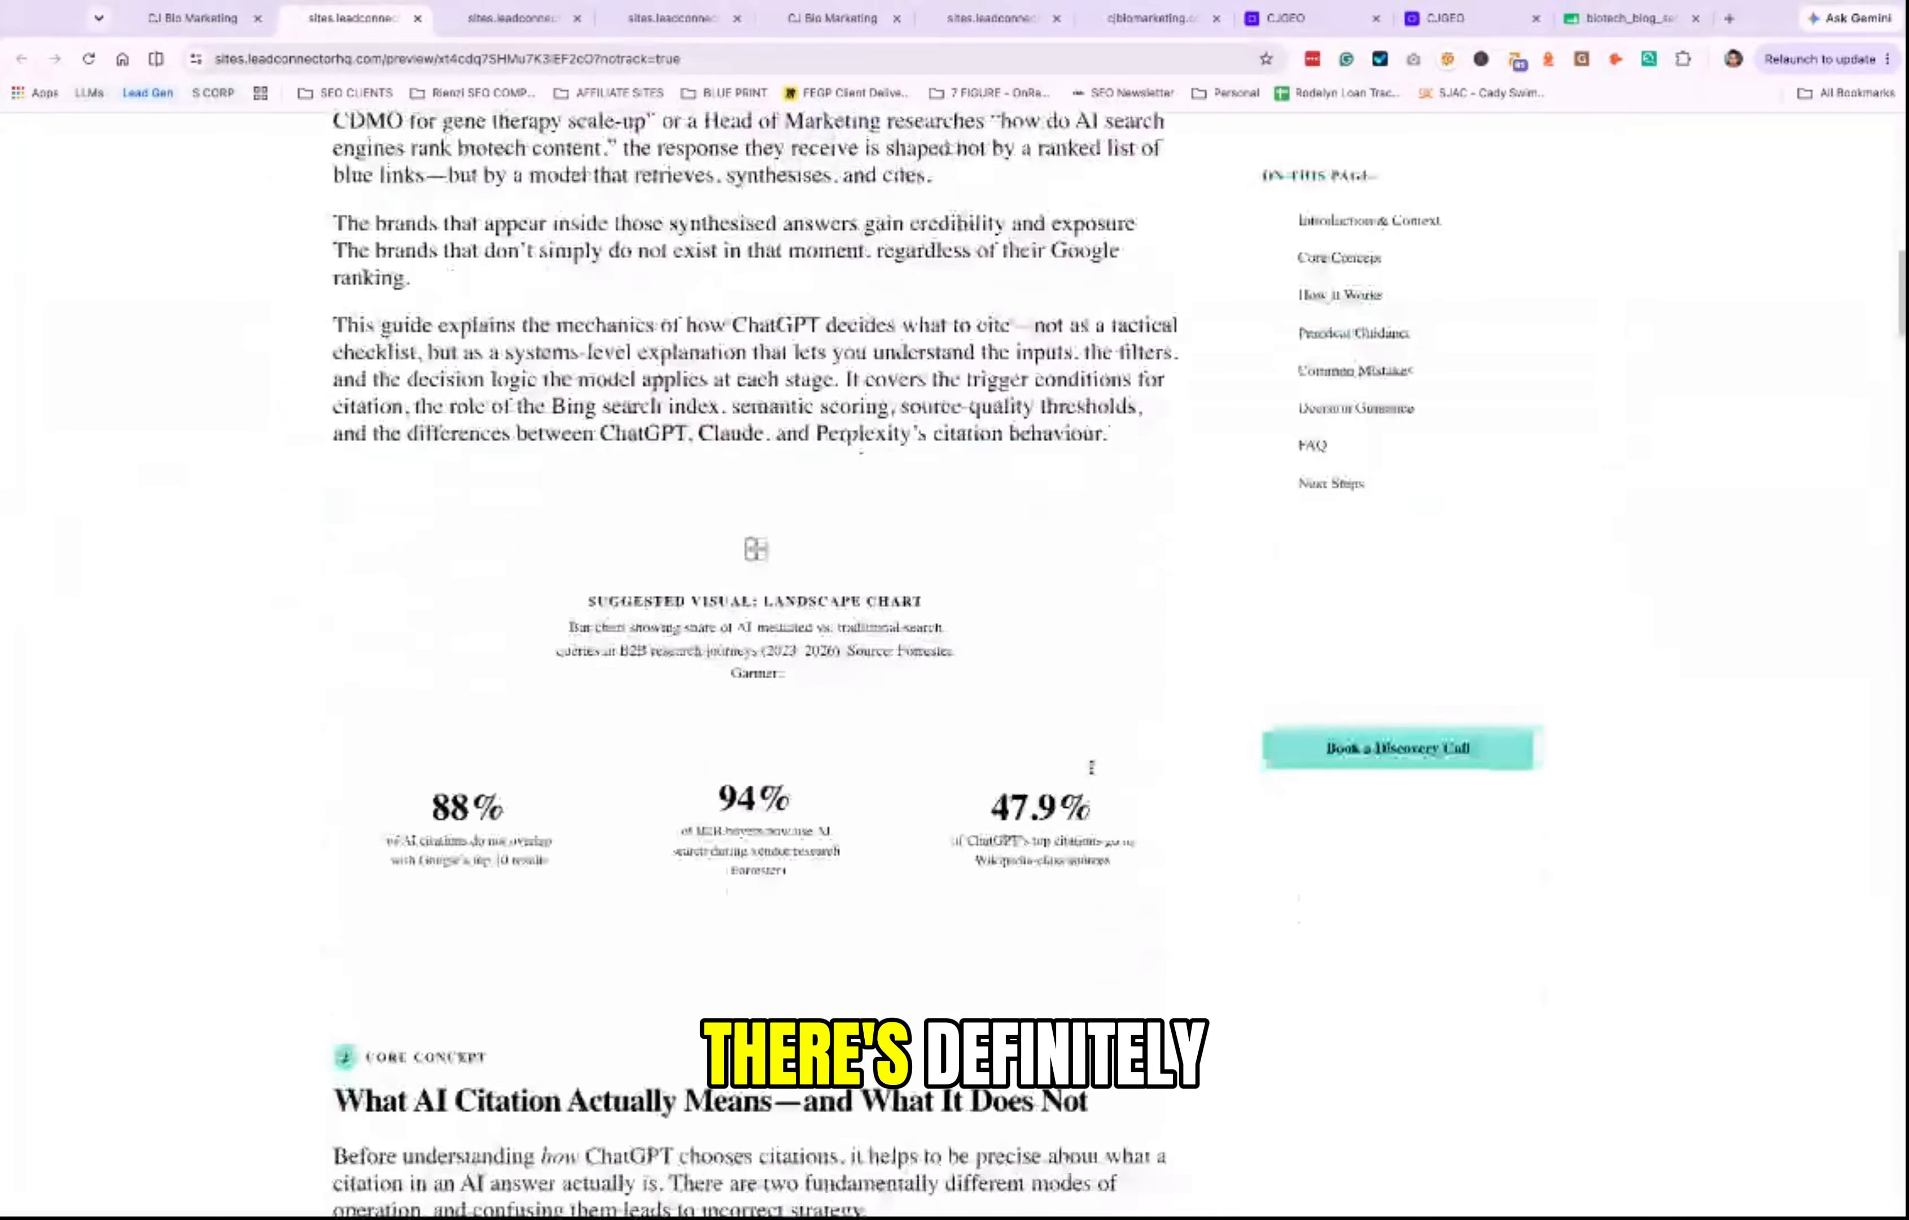
pyautogui.scroll(6, 1091, 767)
pyautogui.scroll(5, 1091, 767)
pyautogui.scroll(-12, 1091, 767)
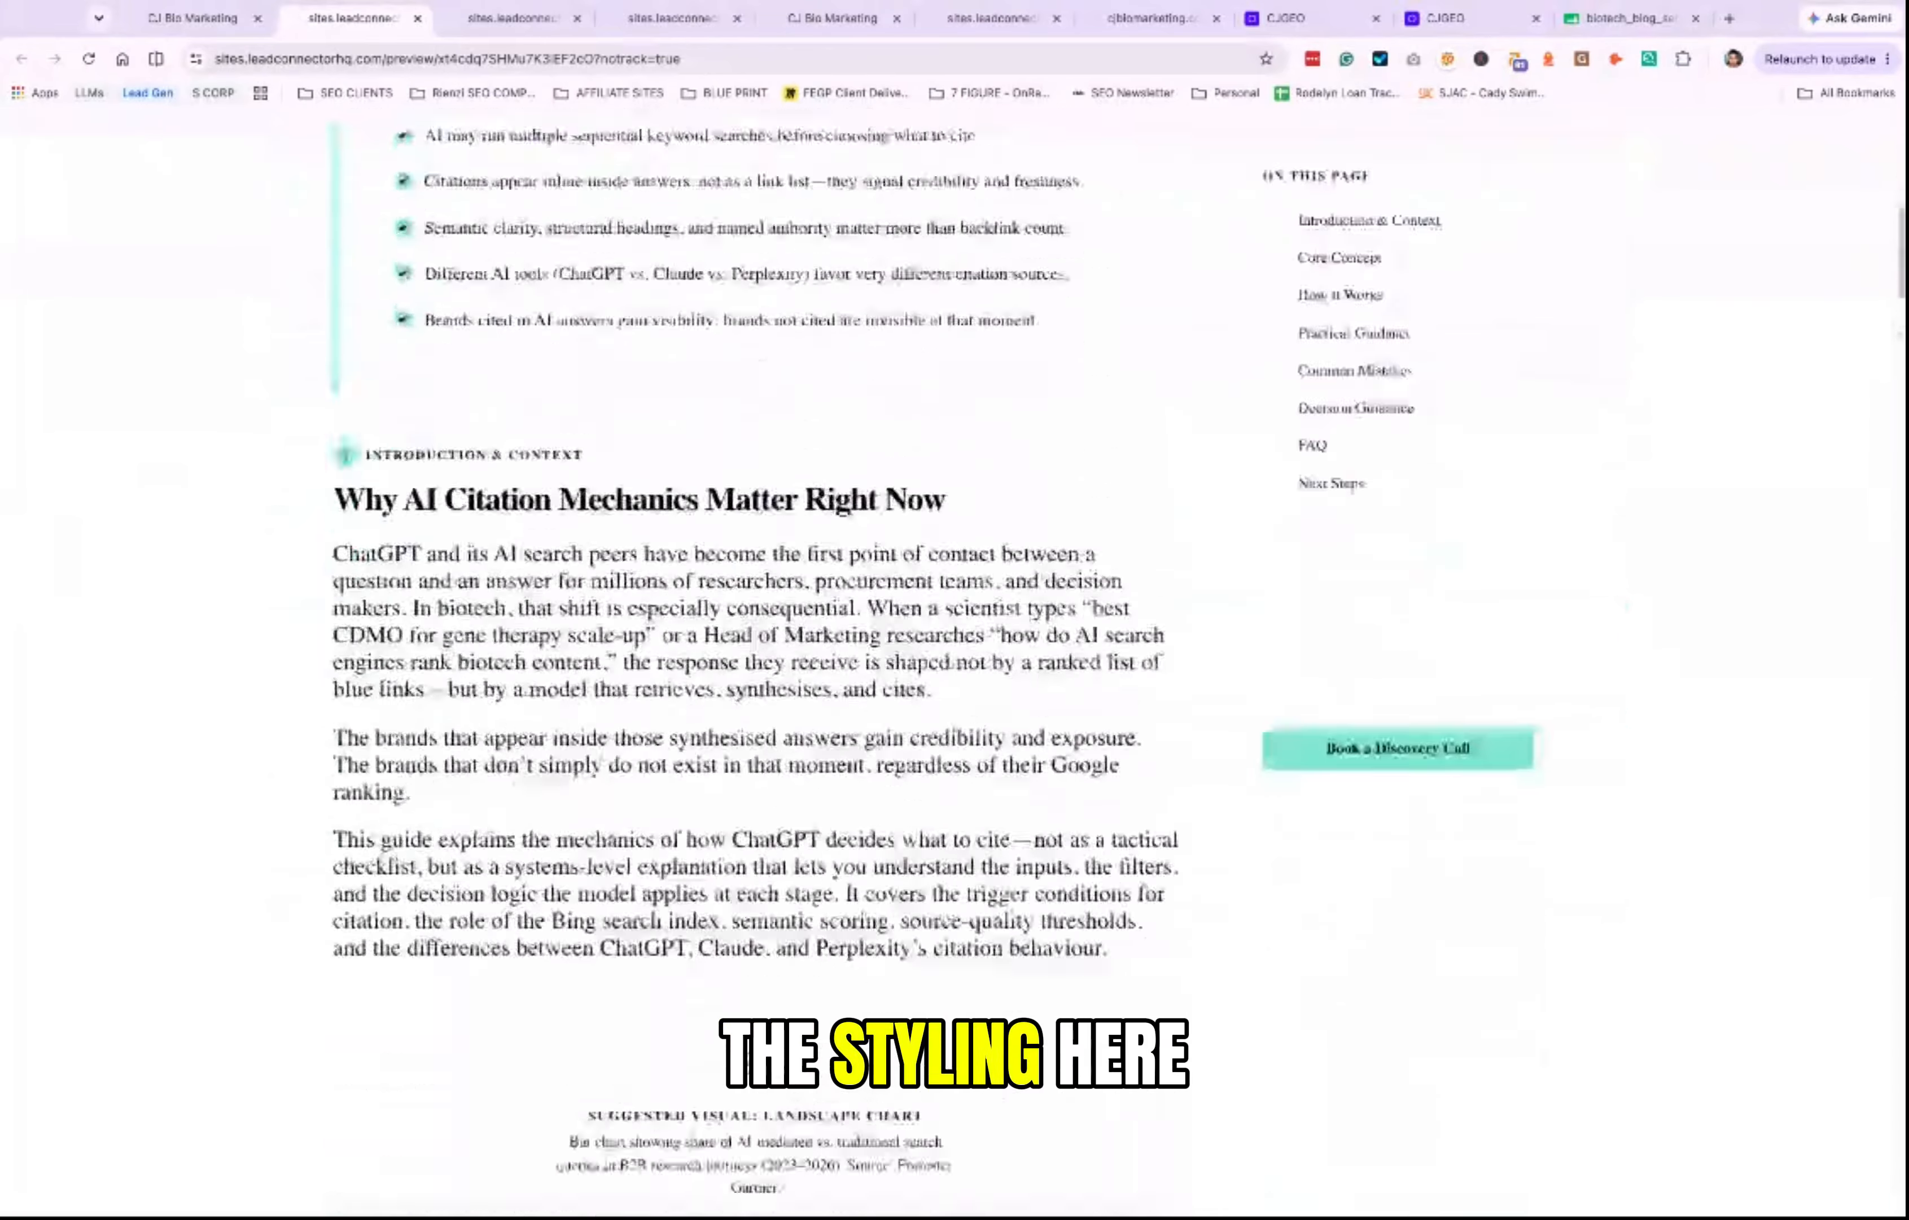
pyautogui.scroll(-10, 755, 767)
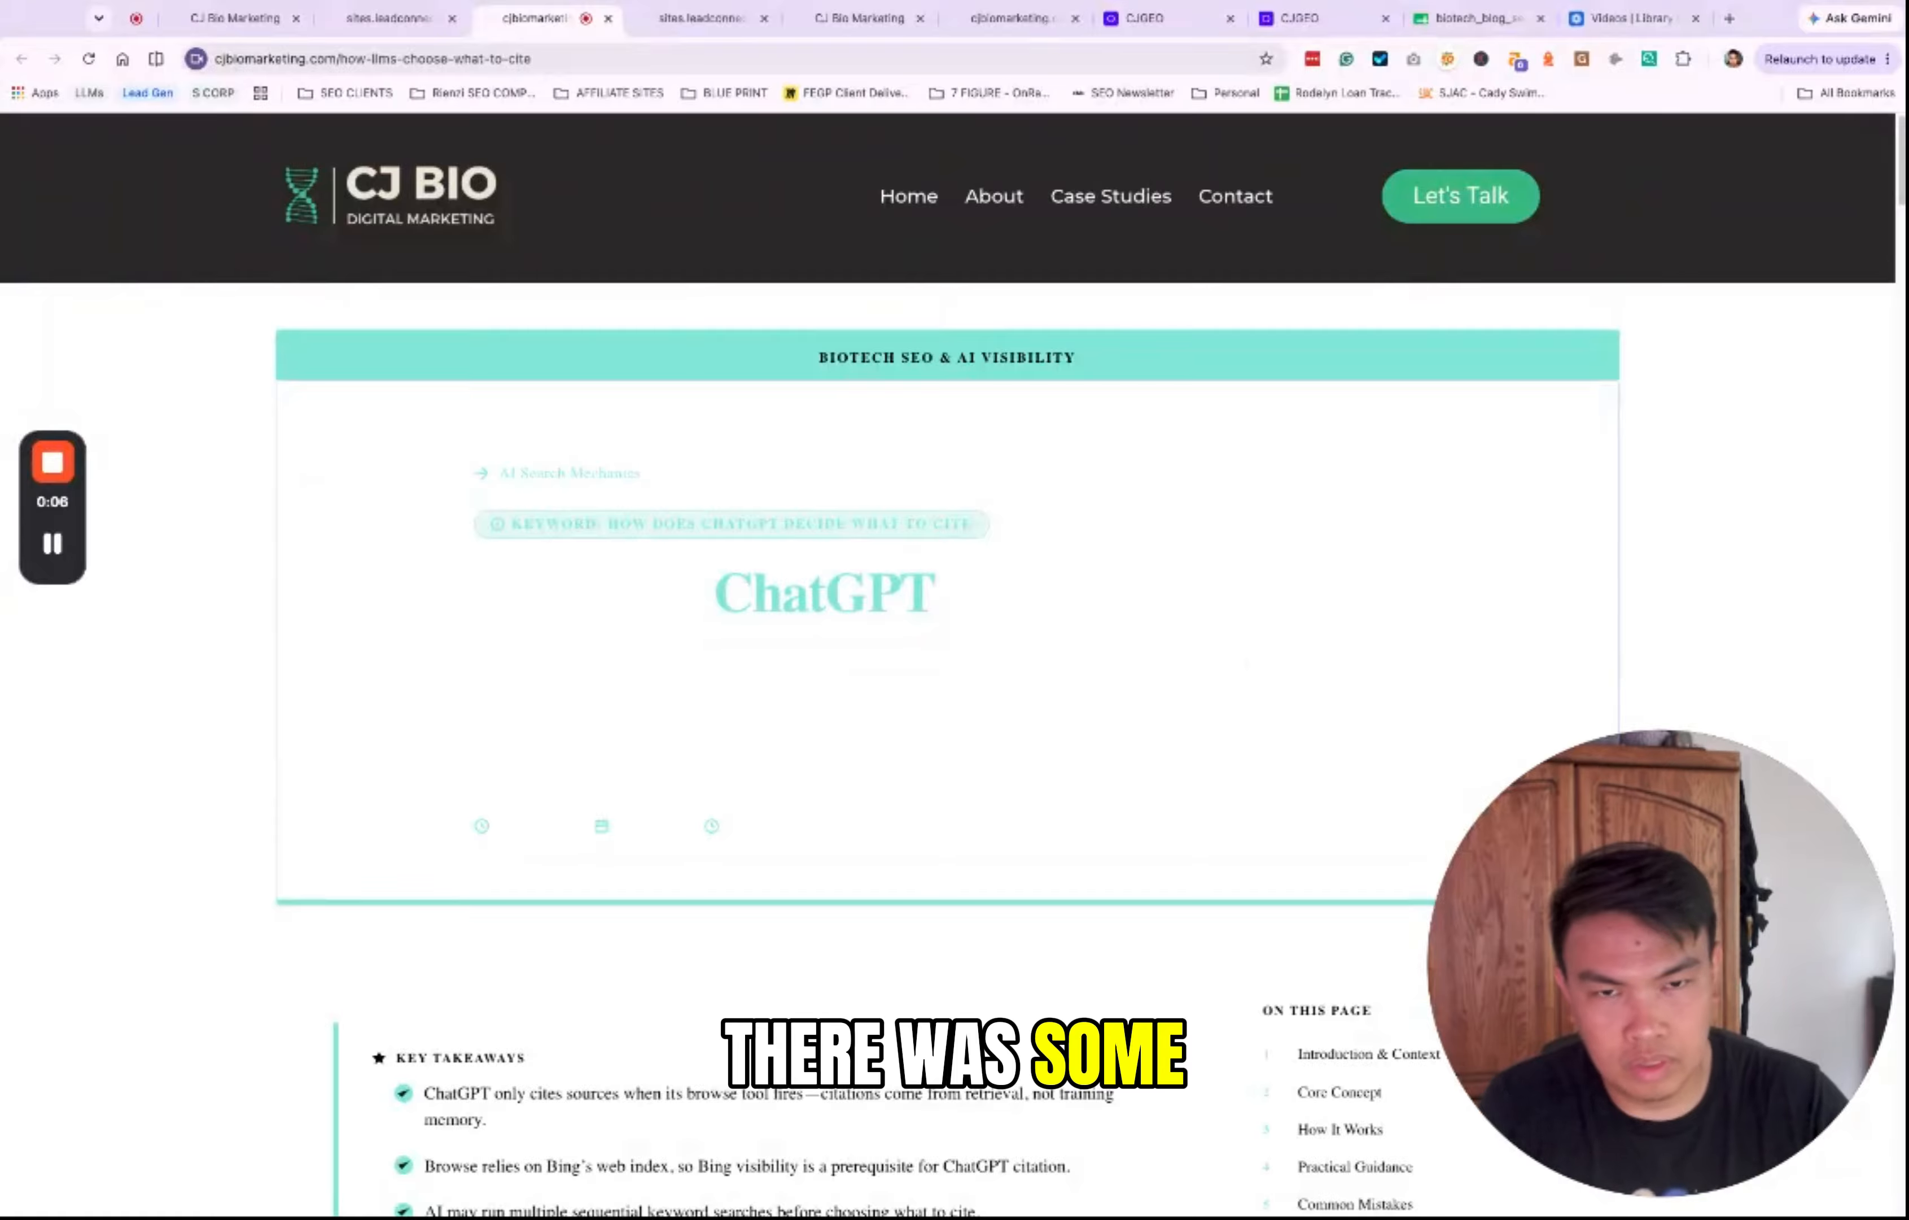
# Step: Check the hero banner on the published how-llms-choose-what-to-cite page and reload the page
pyautogui.scroll(-1, 1042, 564)
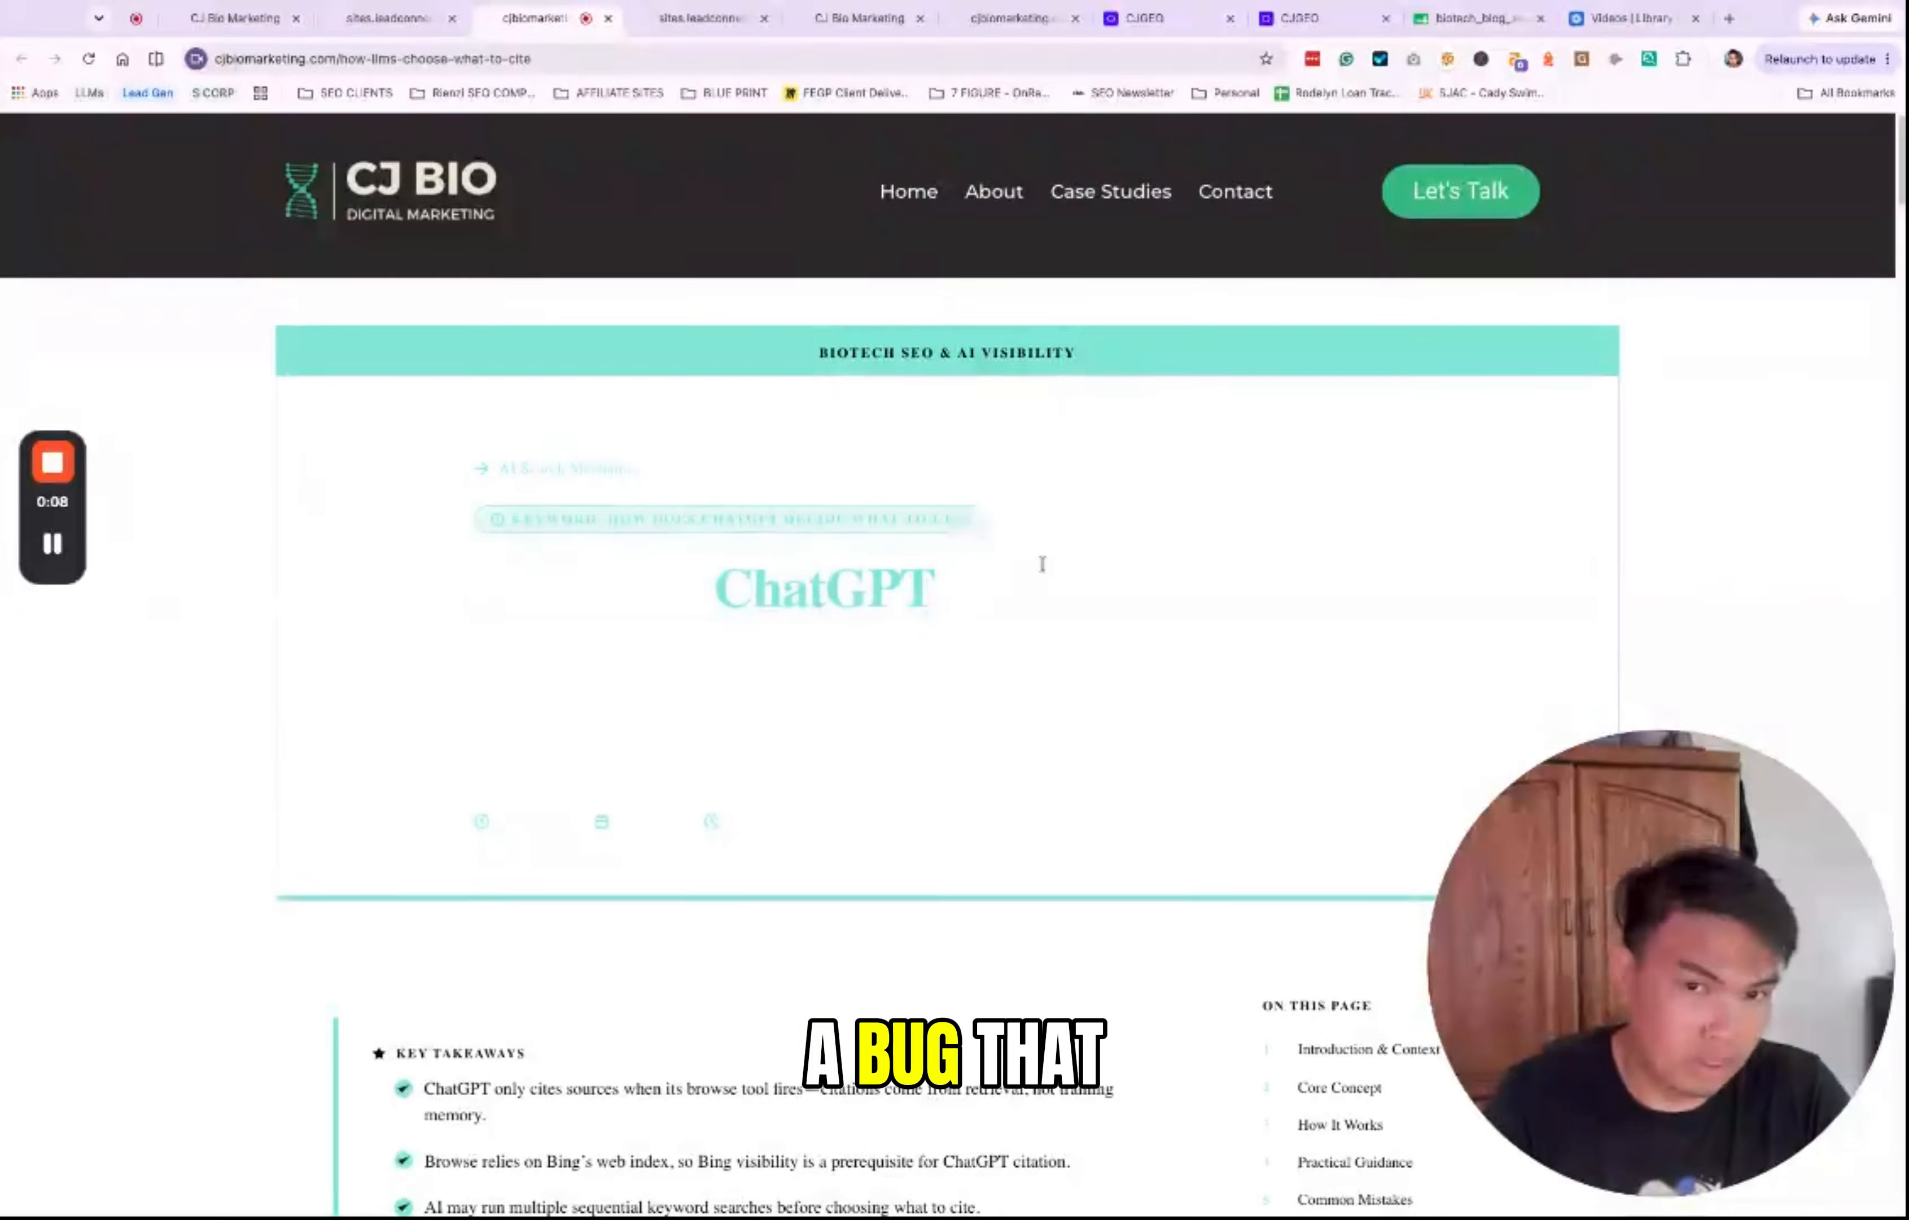
pyautogui.scroll(-1, 280, 580)
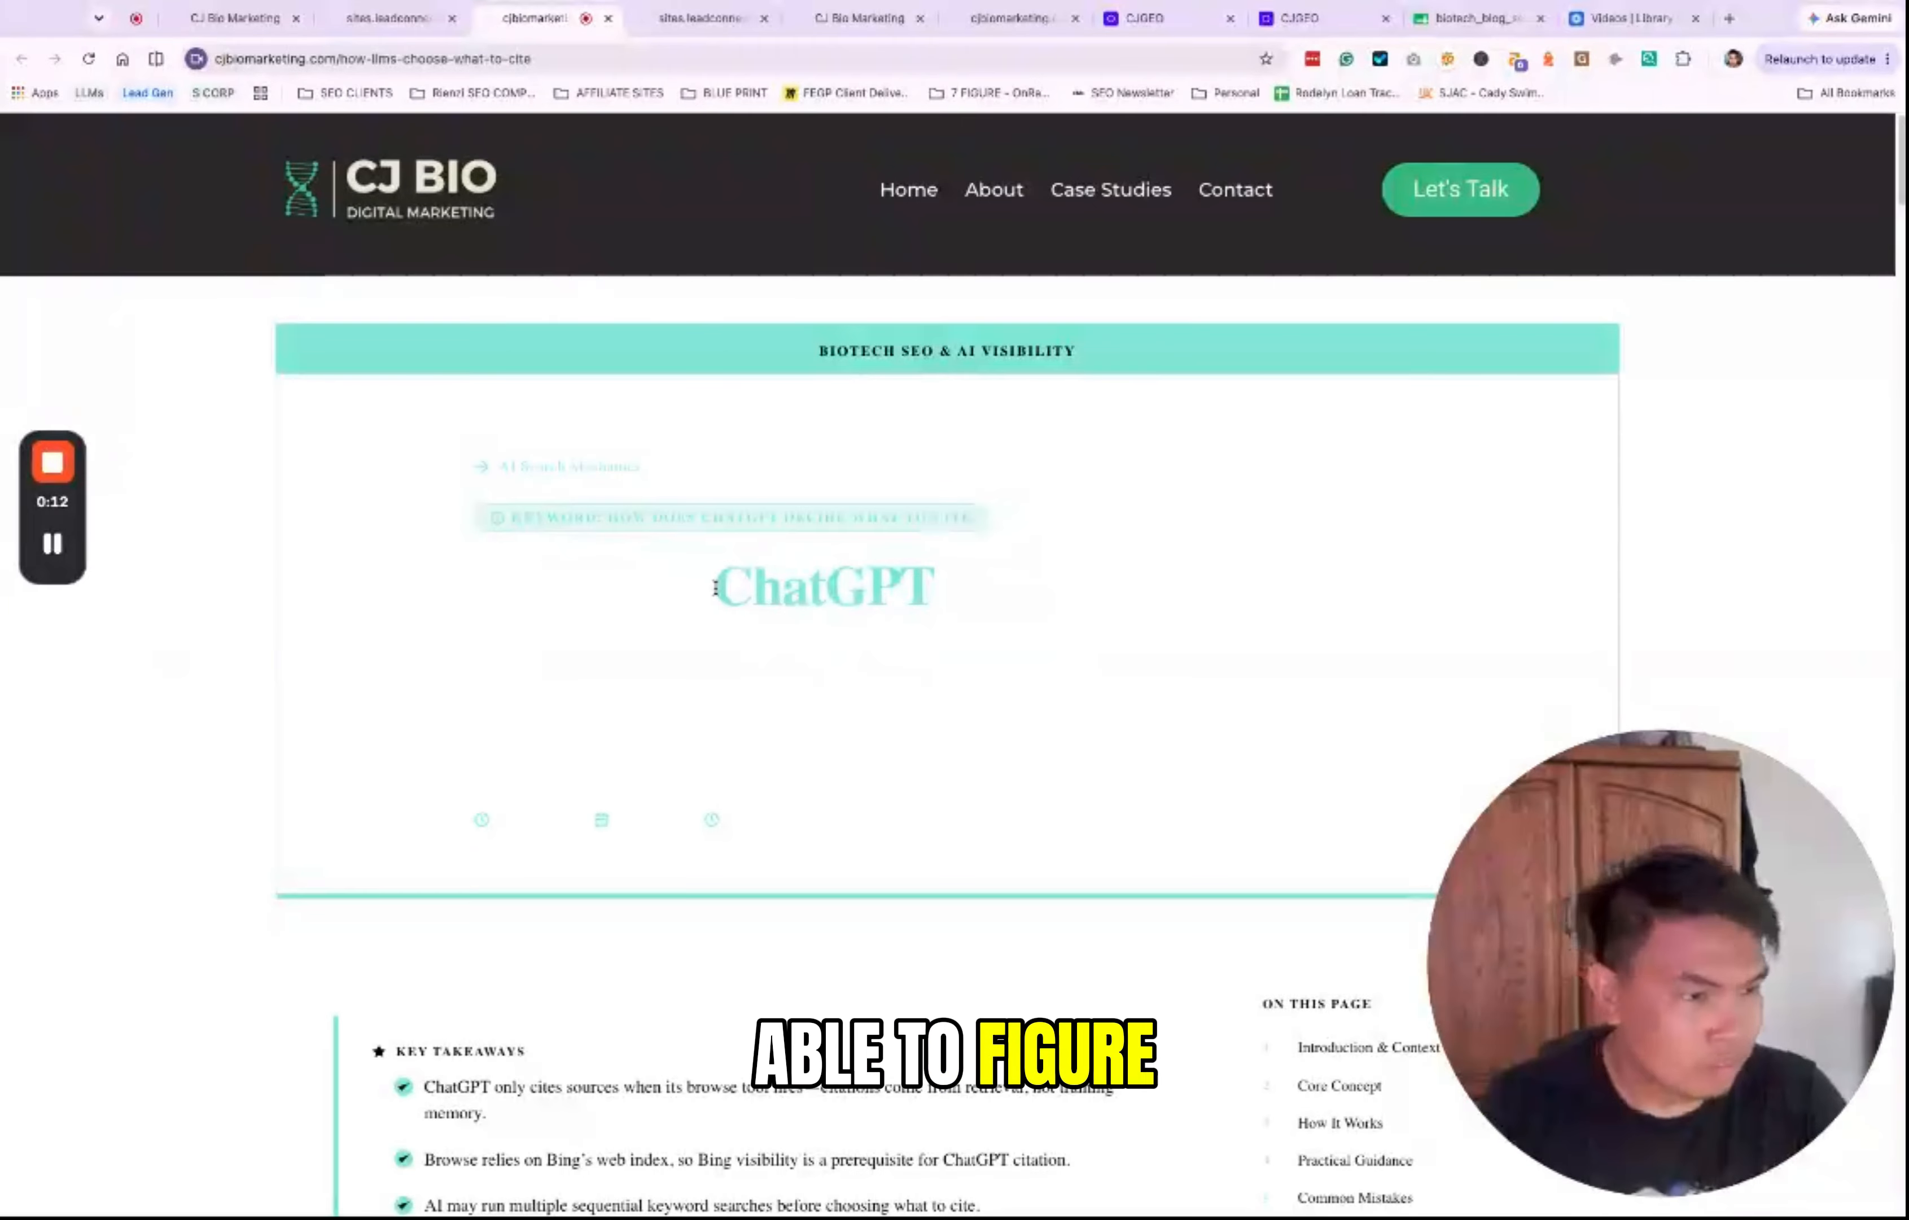
pyautogui.scroll(-1, 170, 440)
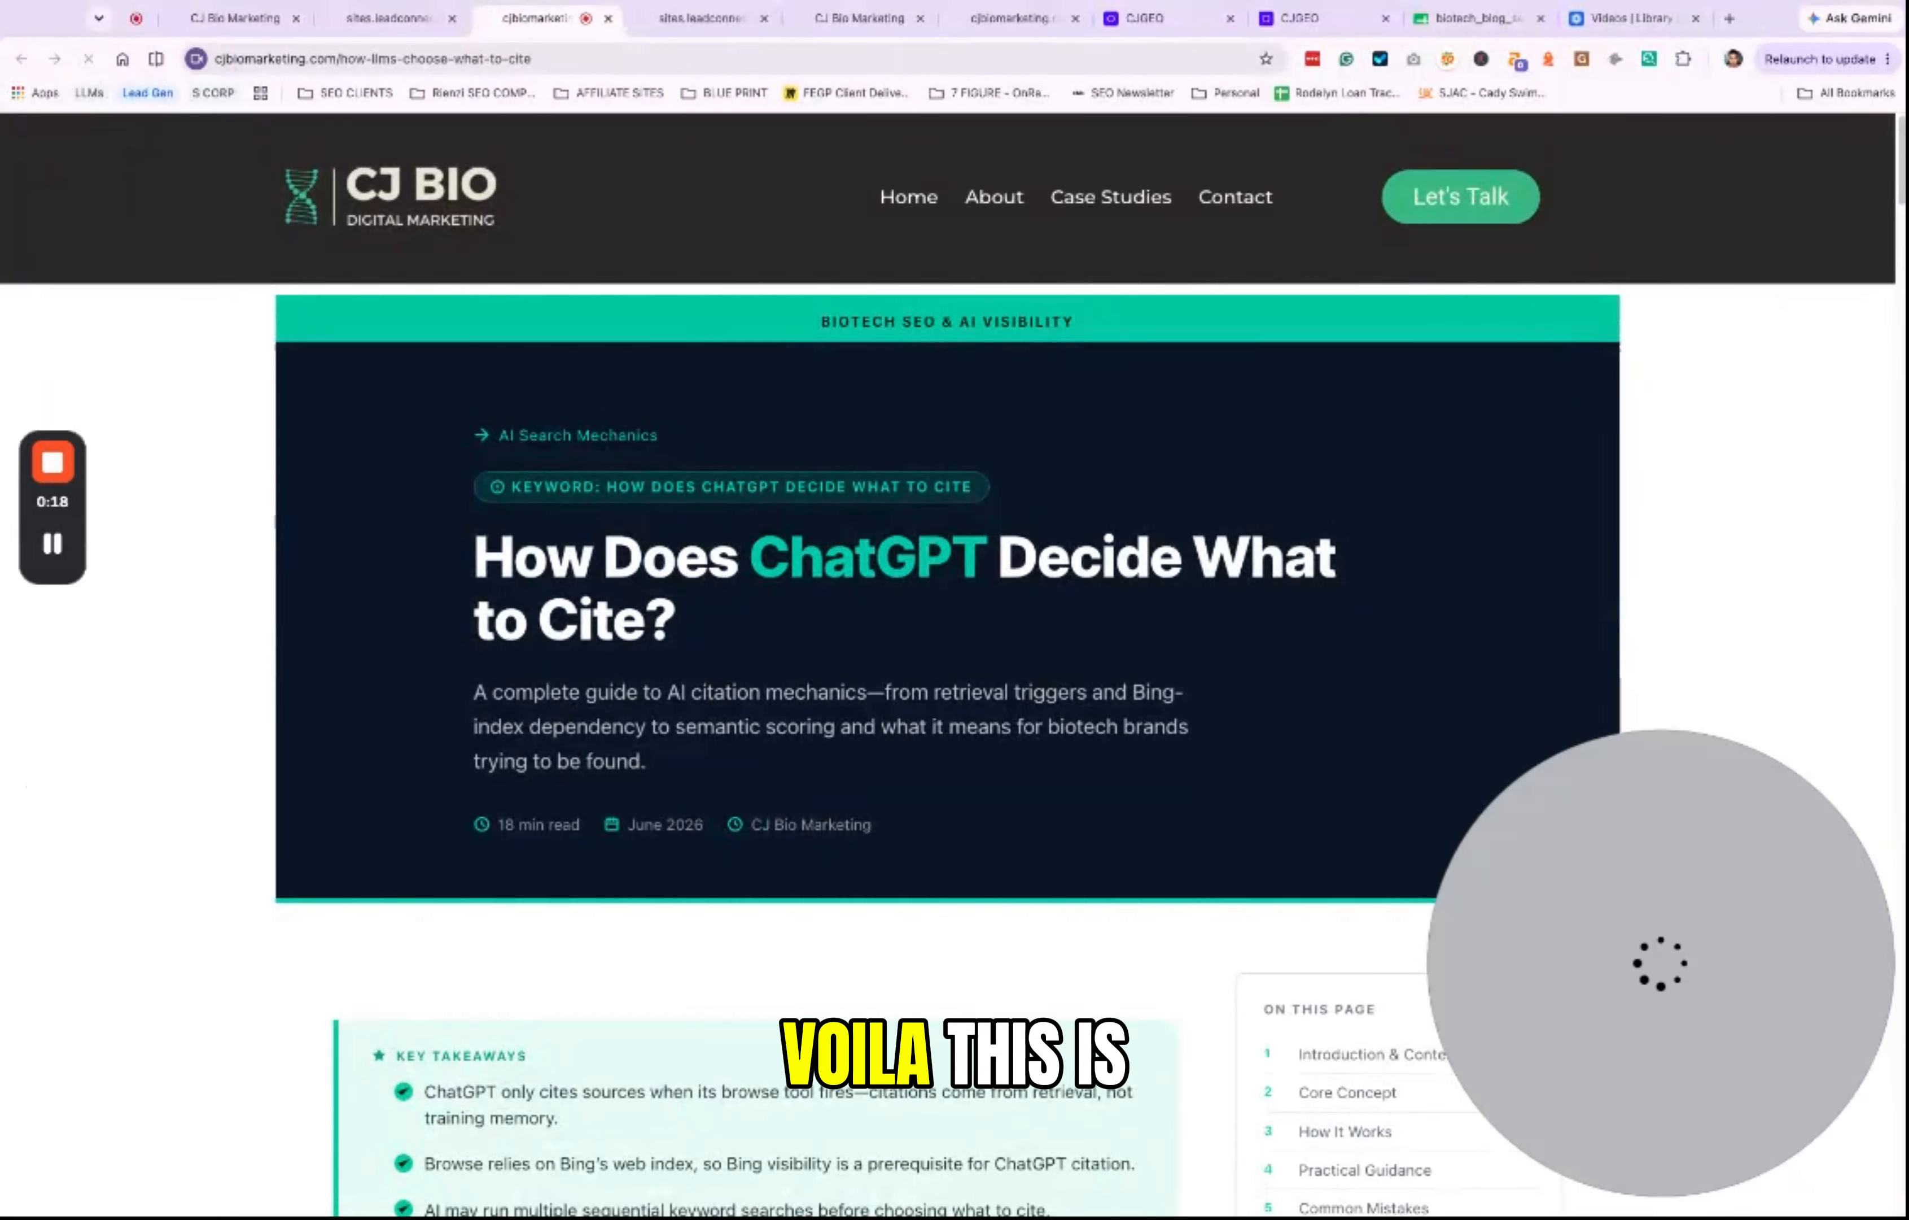
# Step: Review the published article's styling from the hero banner and key takeaways through the Frequently Asked Questions section
pyautogui.scroll(-10, 895, 754)
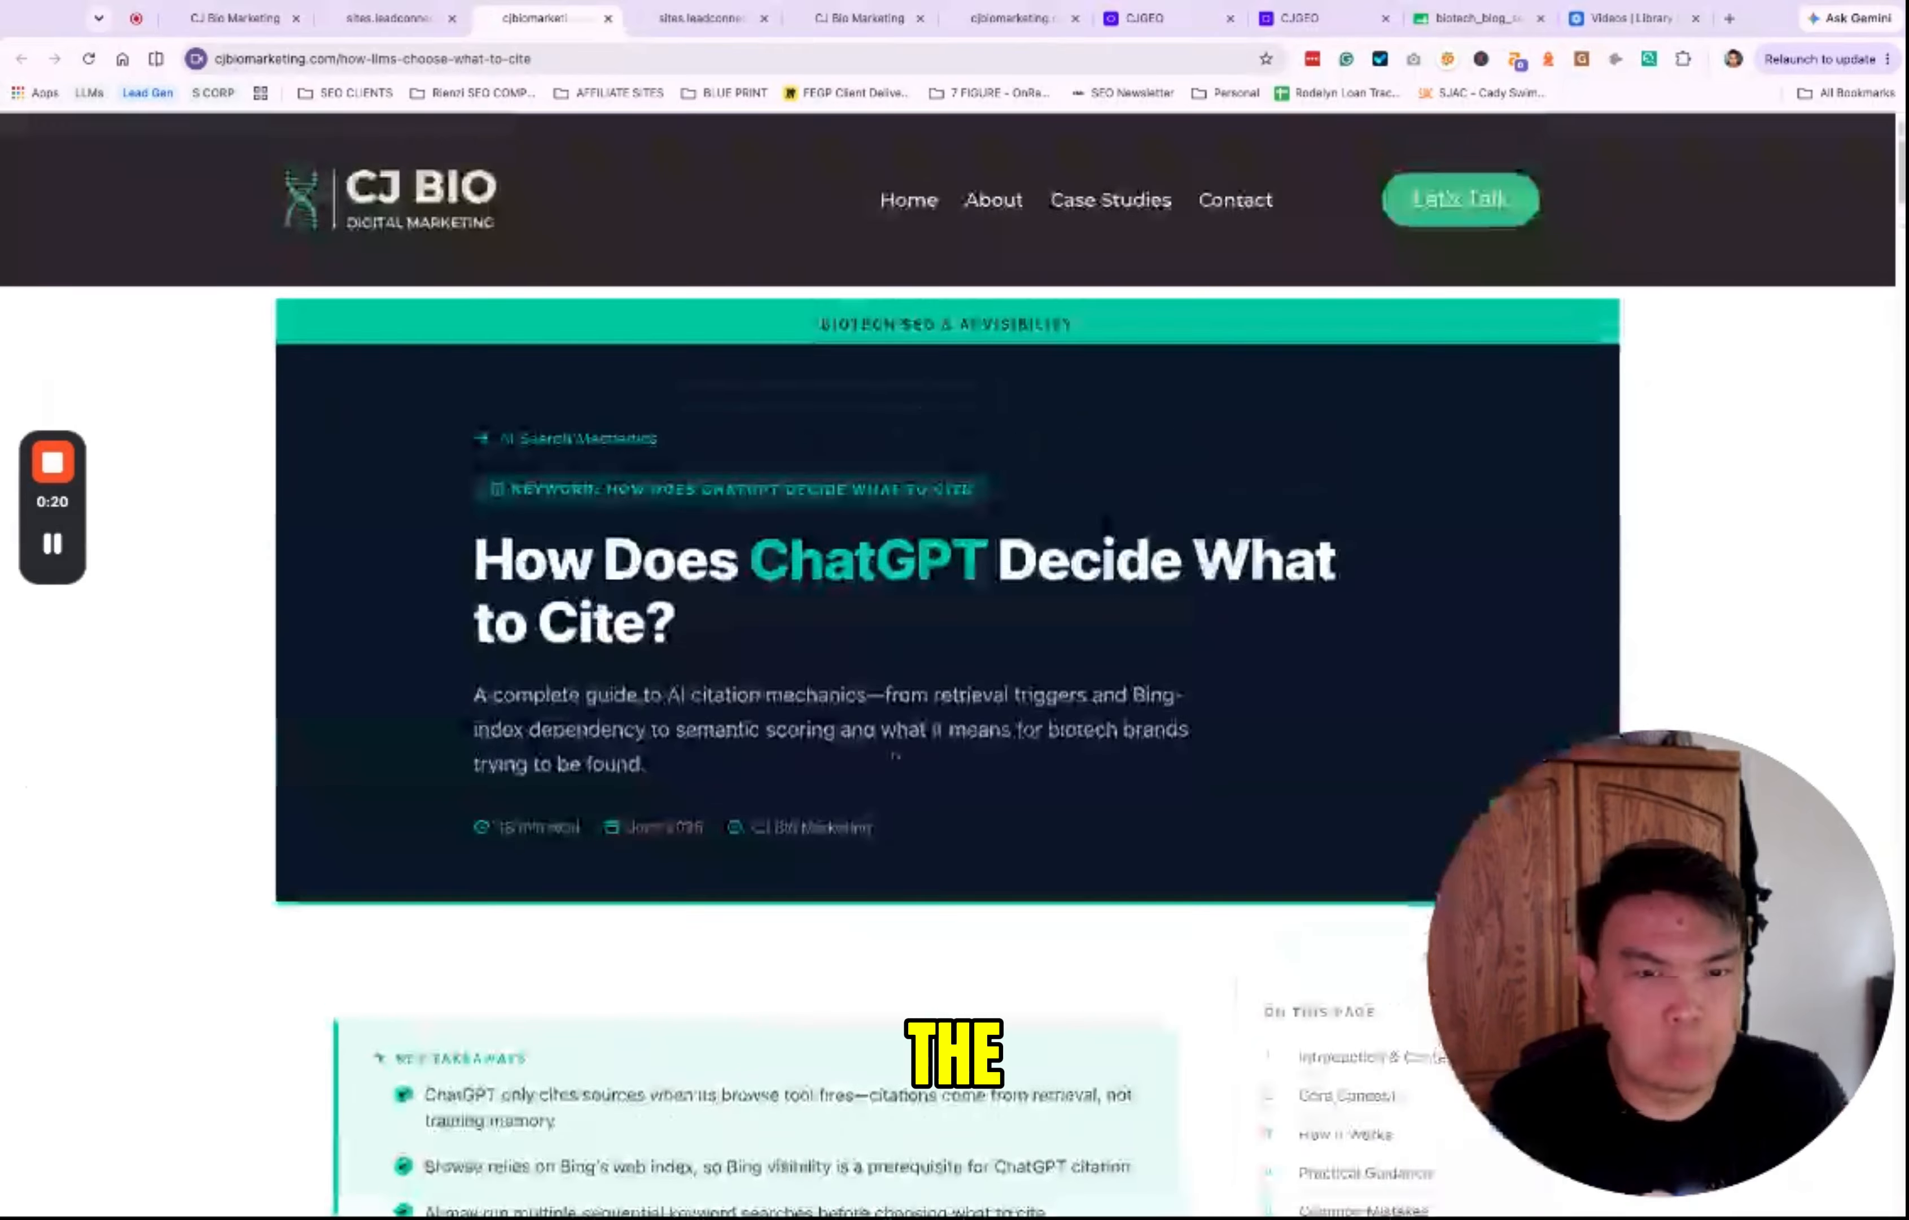
pyautogui.scroll(3, 895, 755)
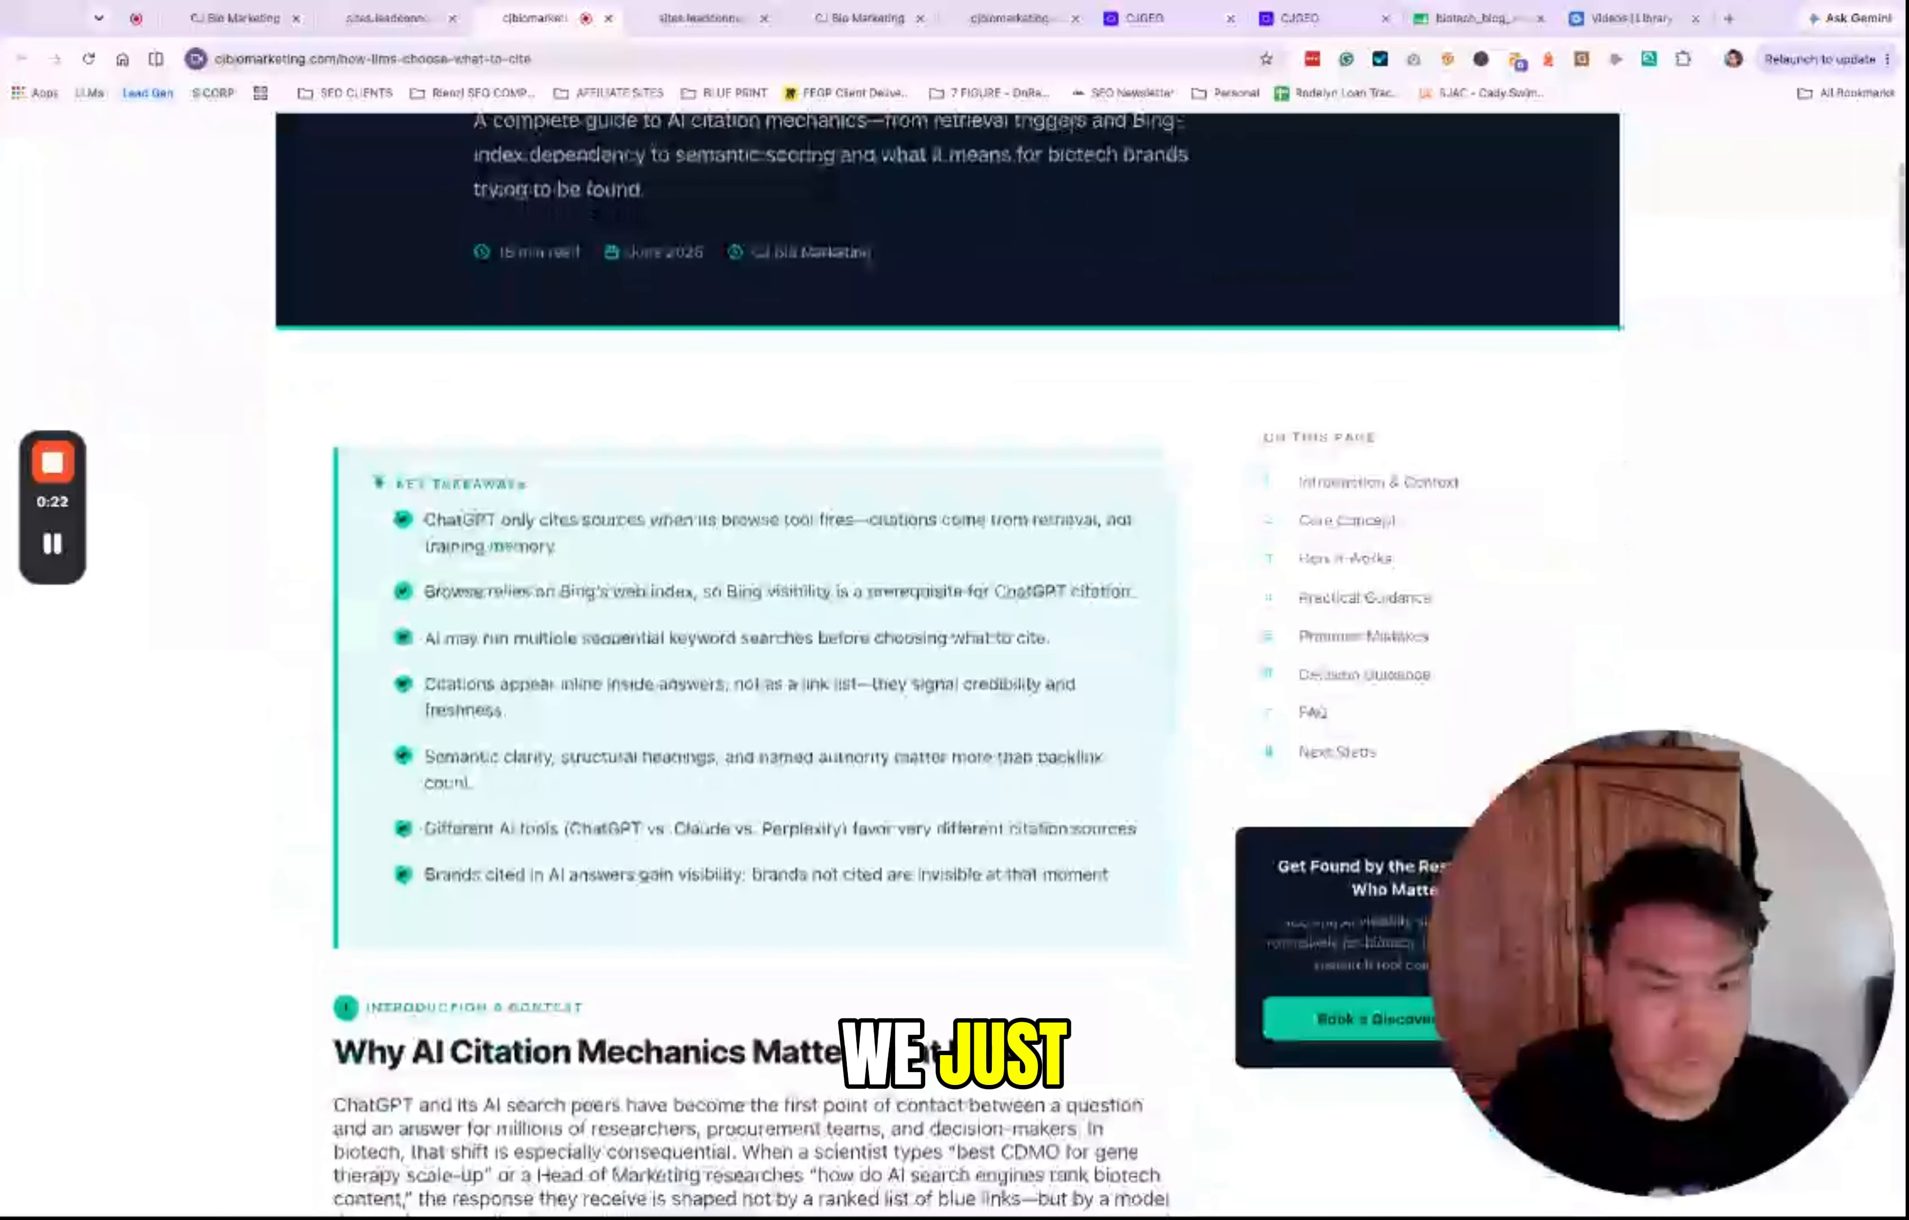
pyautogui.scroll(-3, 895, 755)
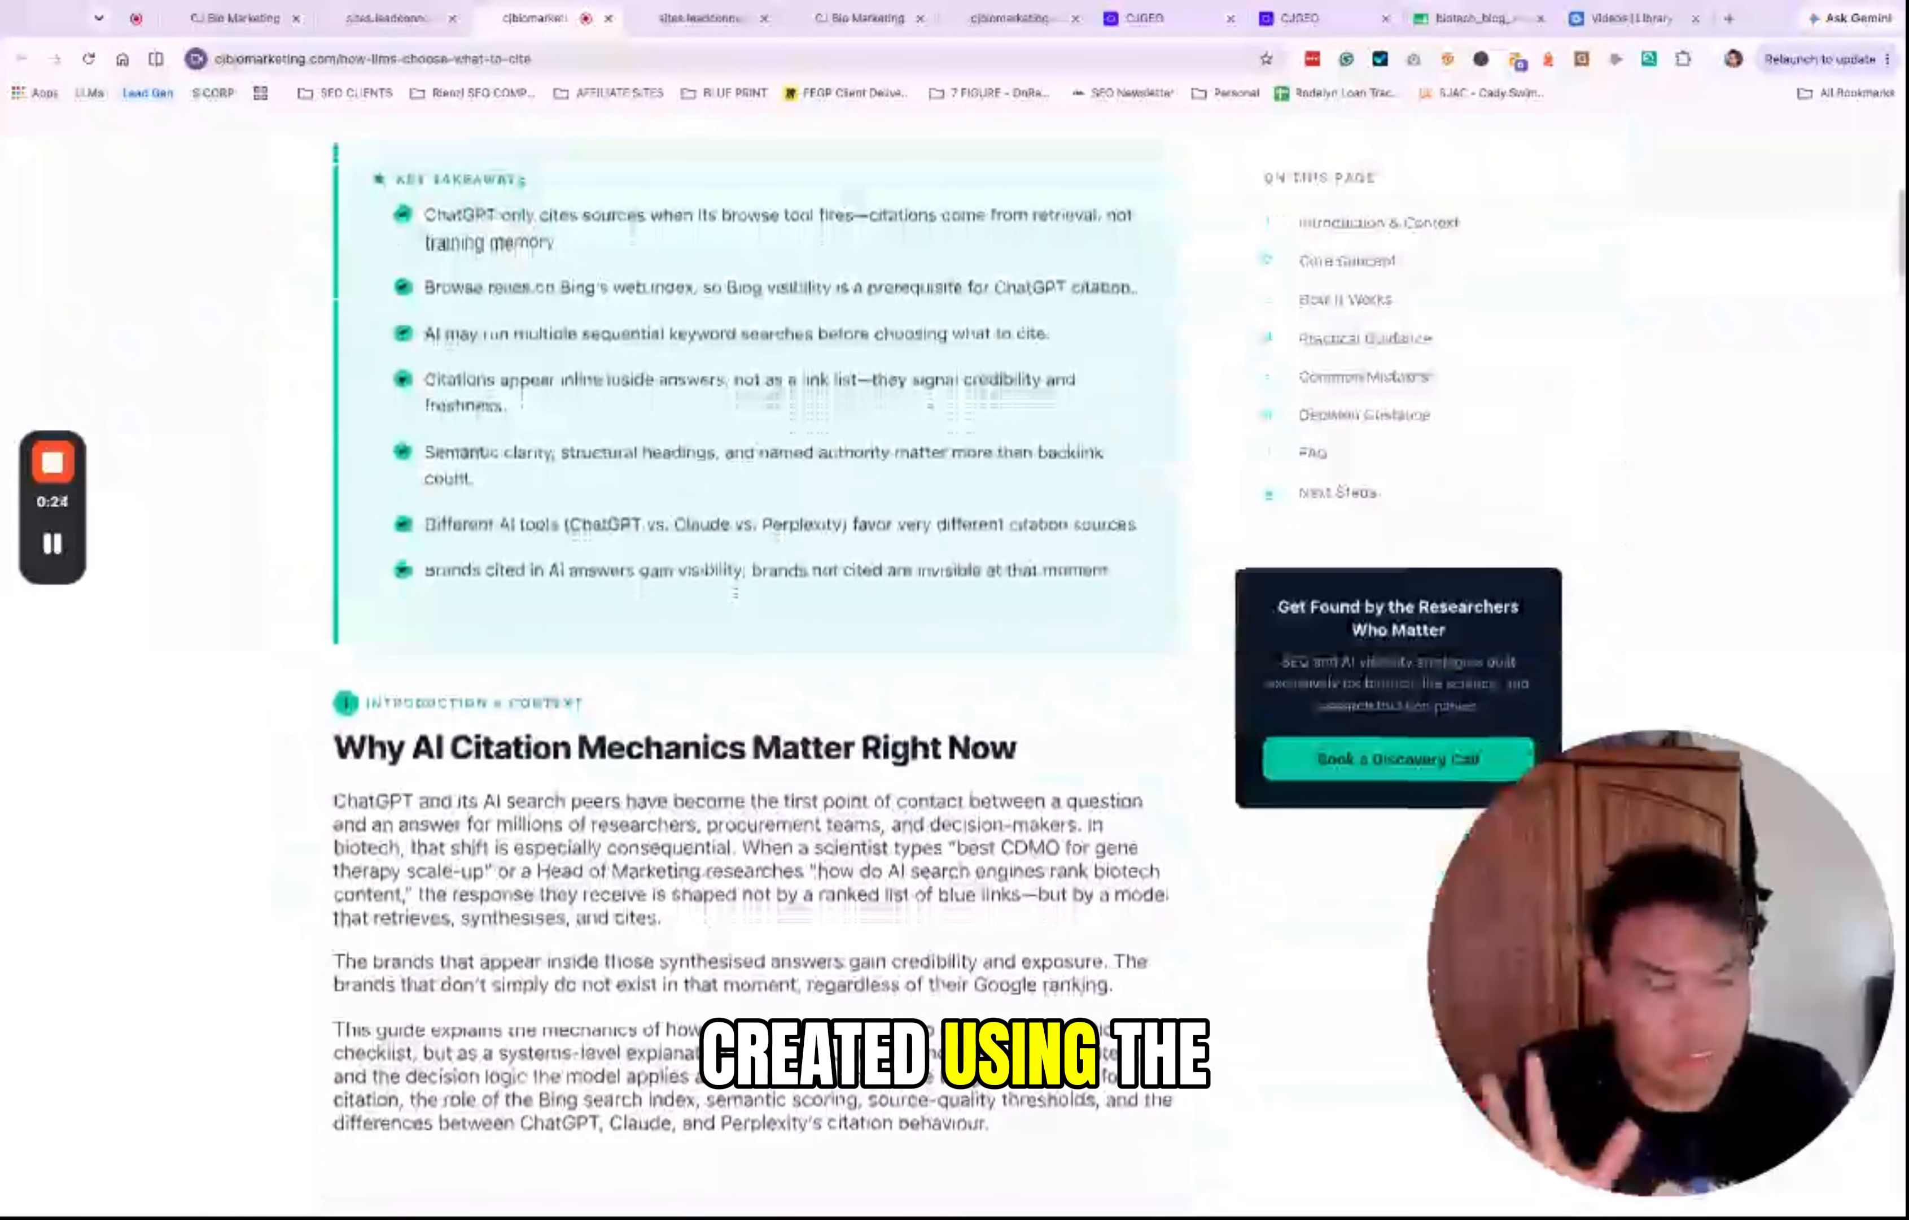
pyautogui.scroll(-8, 754, 642)
pyautogui.scroll(-15, 754, 642)
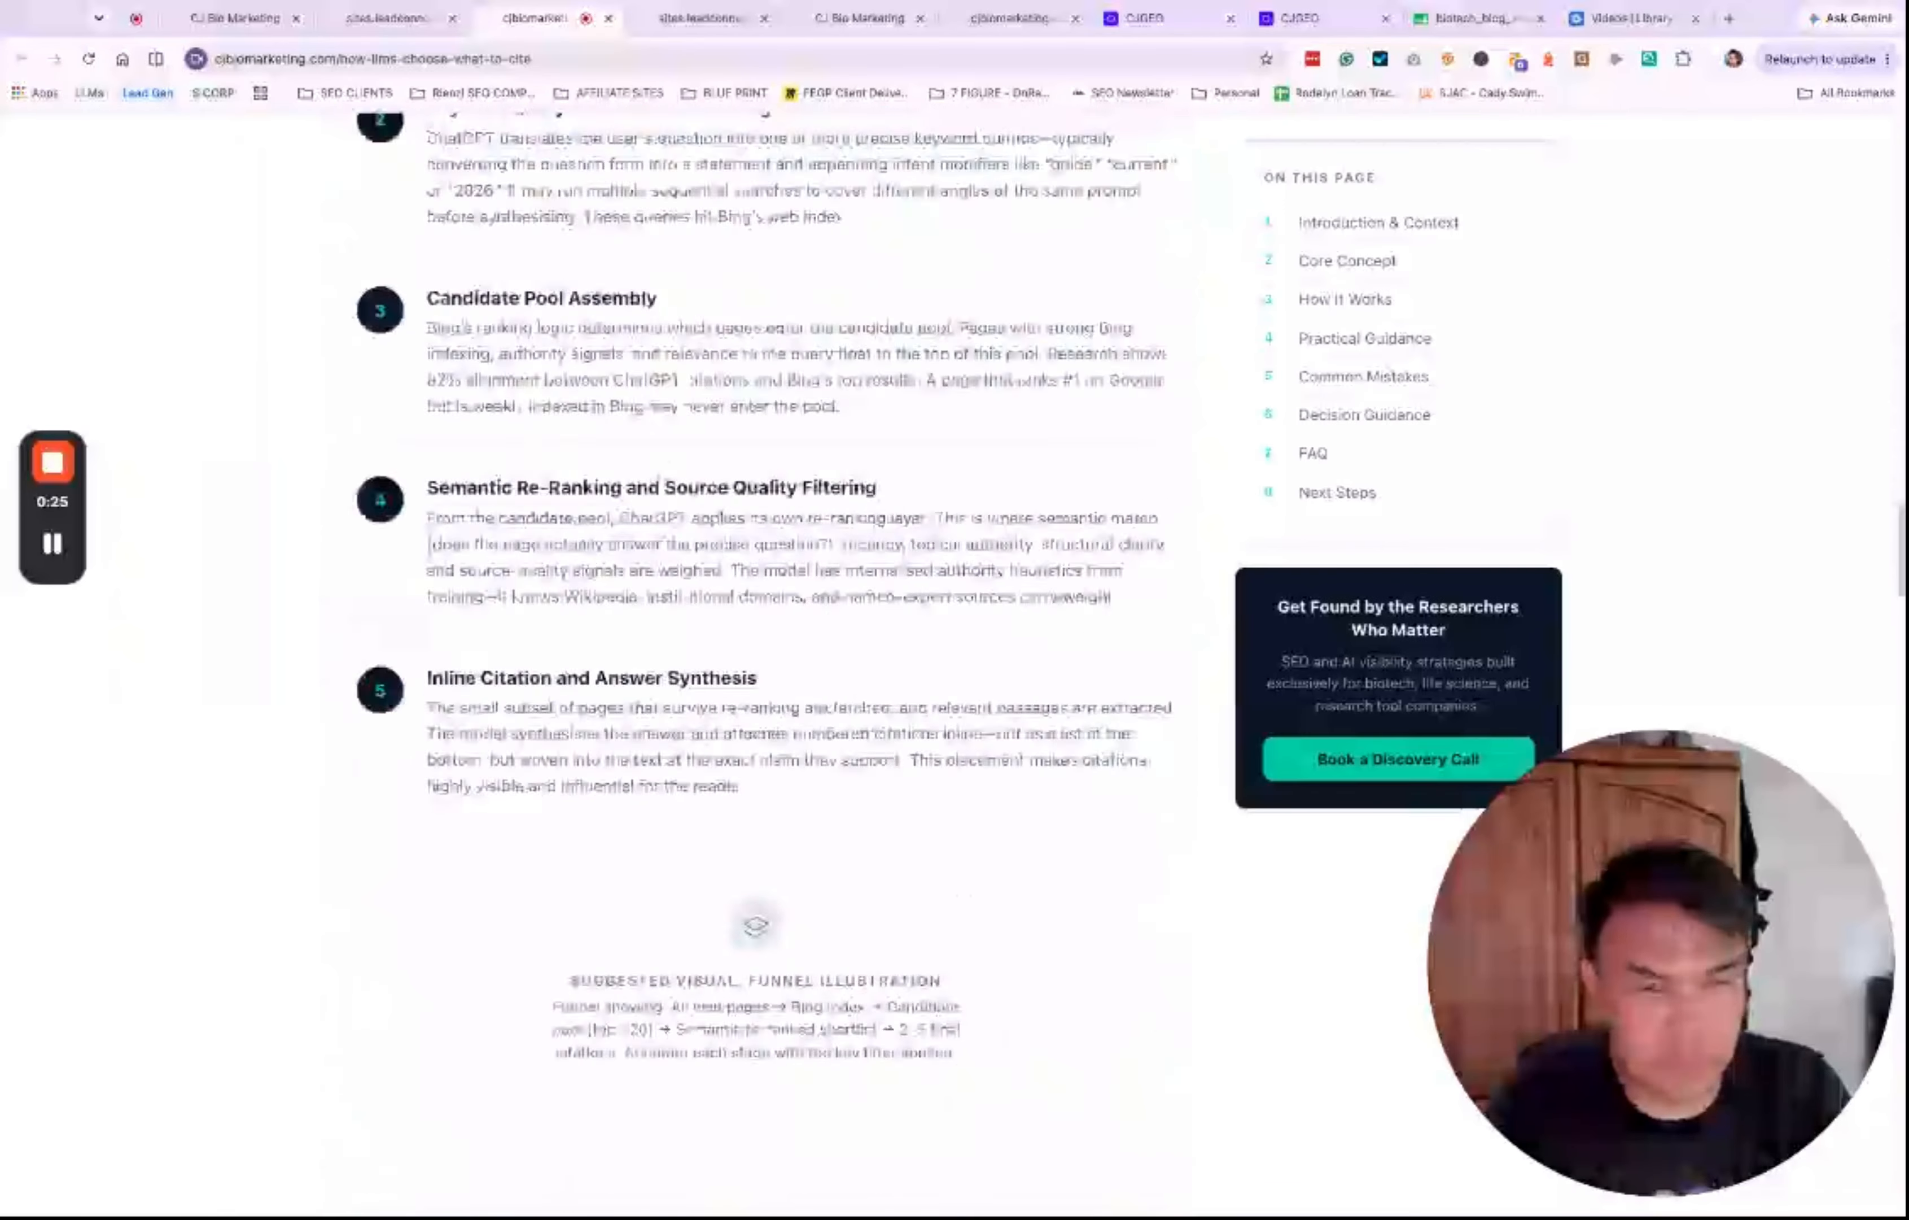
pyautogui.scroll(-15, 754, 642)
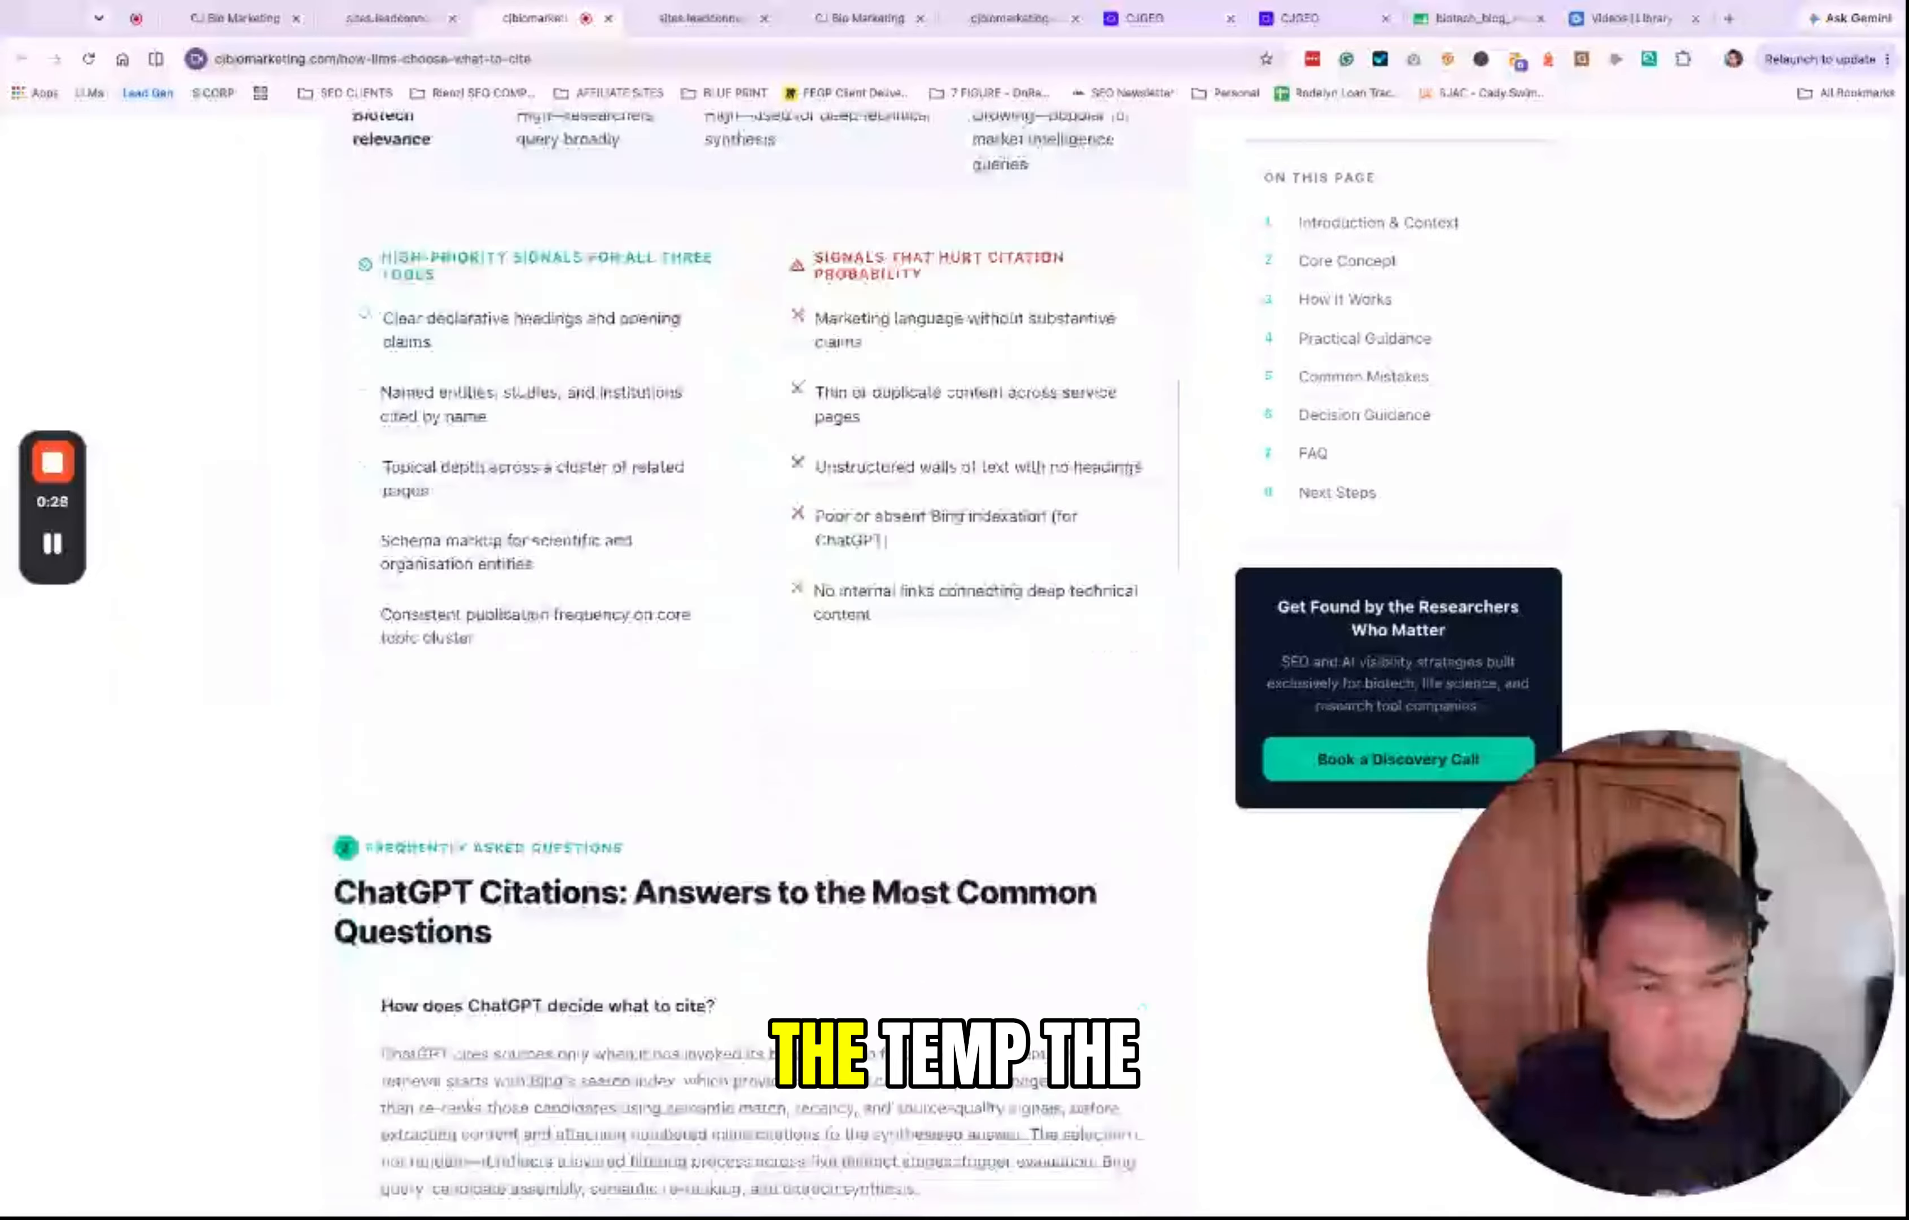
# Step: Compare with the biotech discovery post in its HighLevel editor and published page, and return to the published citation article
pyautogui.click(844, 21)
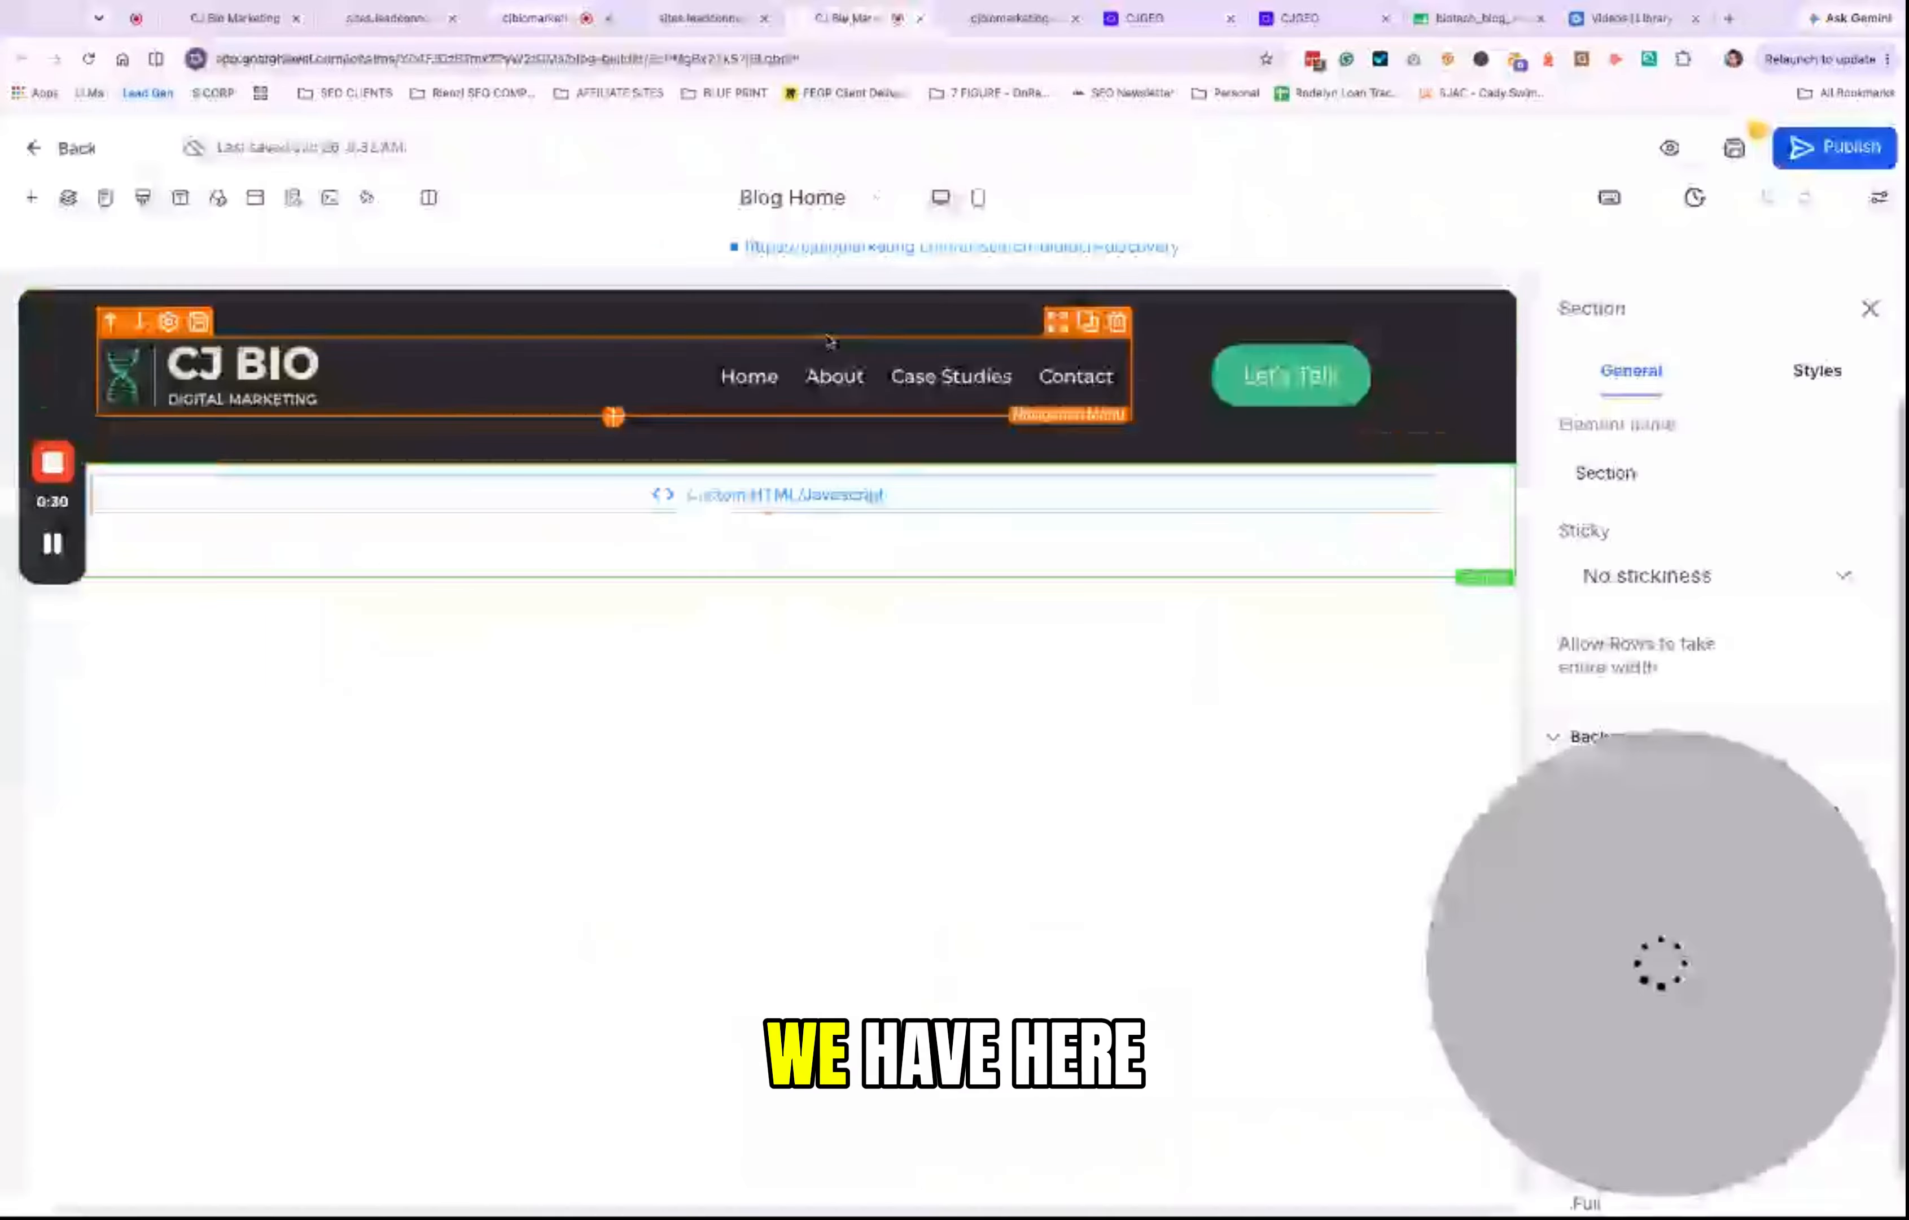
pyautogui.click(1001, 23)
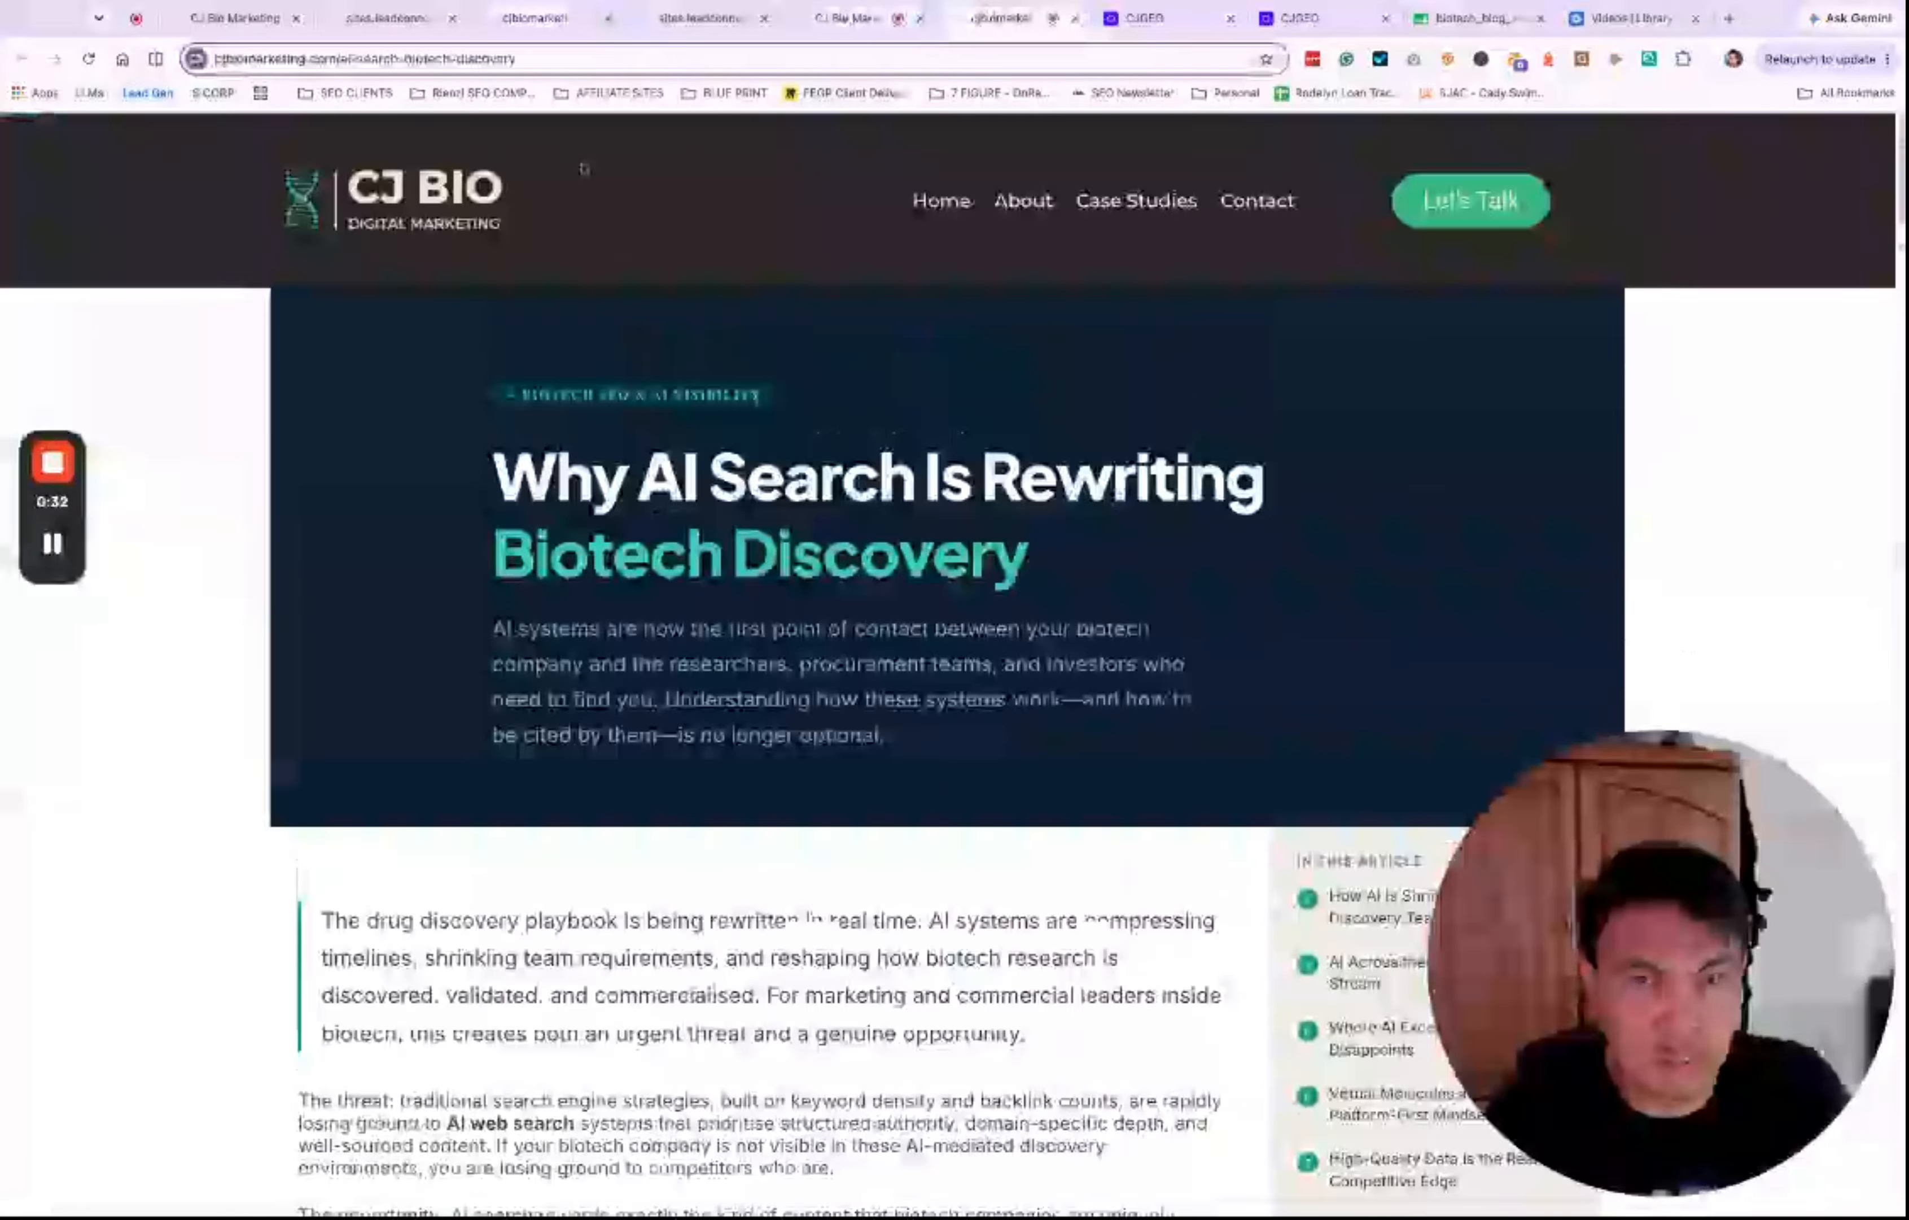
pyautogui.click(535, 18)
# Step: Examine the rest of the published citation article, including the comparison table, five-stage process, FAQ, related resource links and closing call to action
pyautogui.scroll(15, 755, 642)
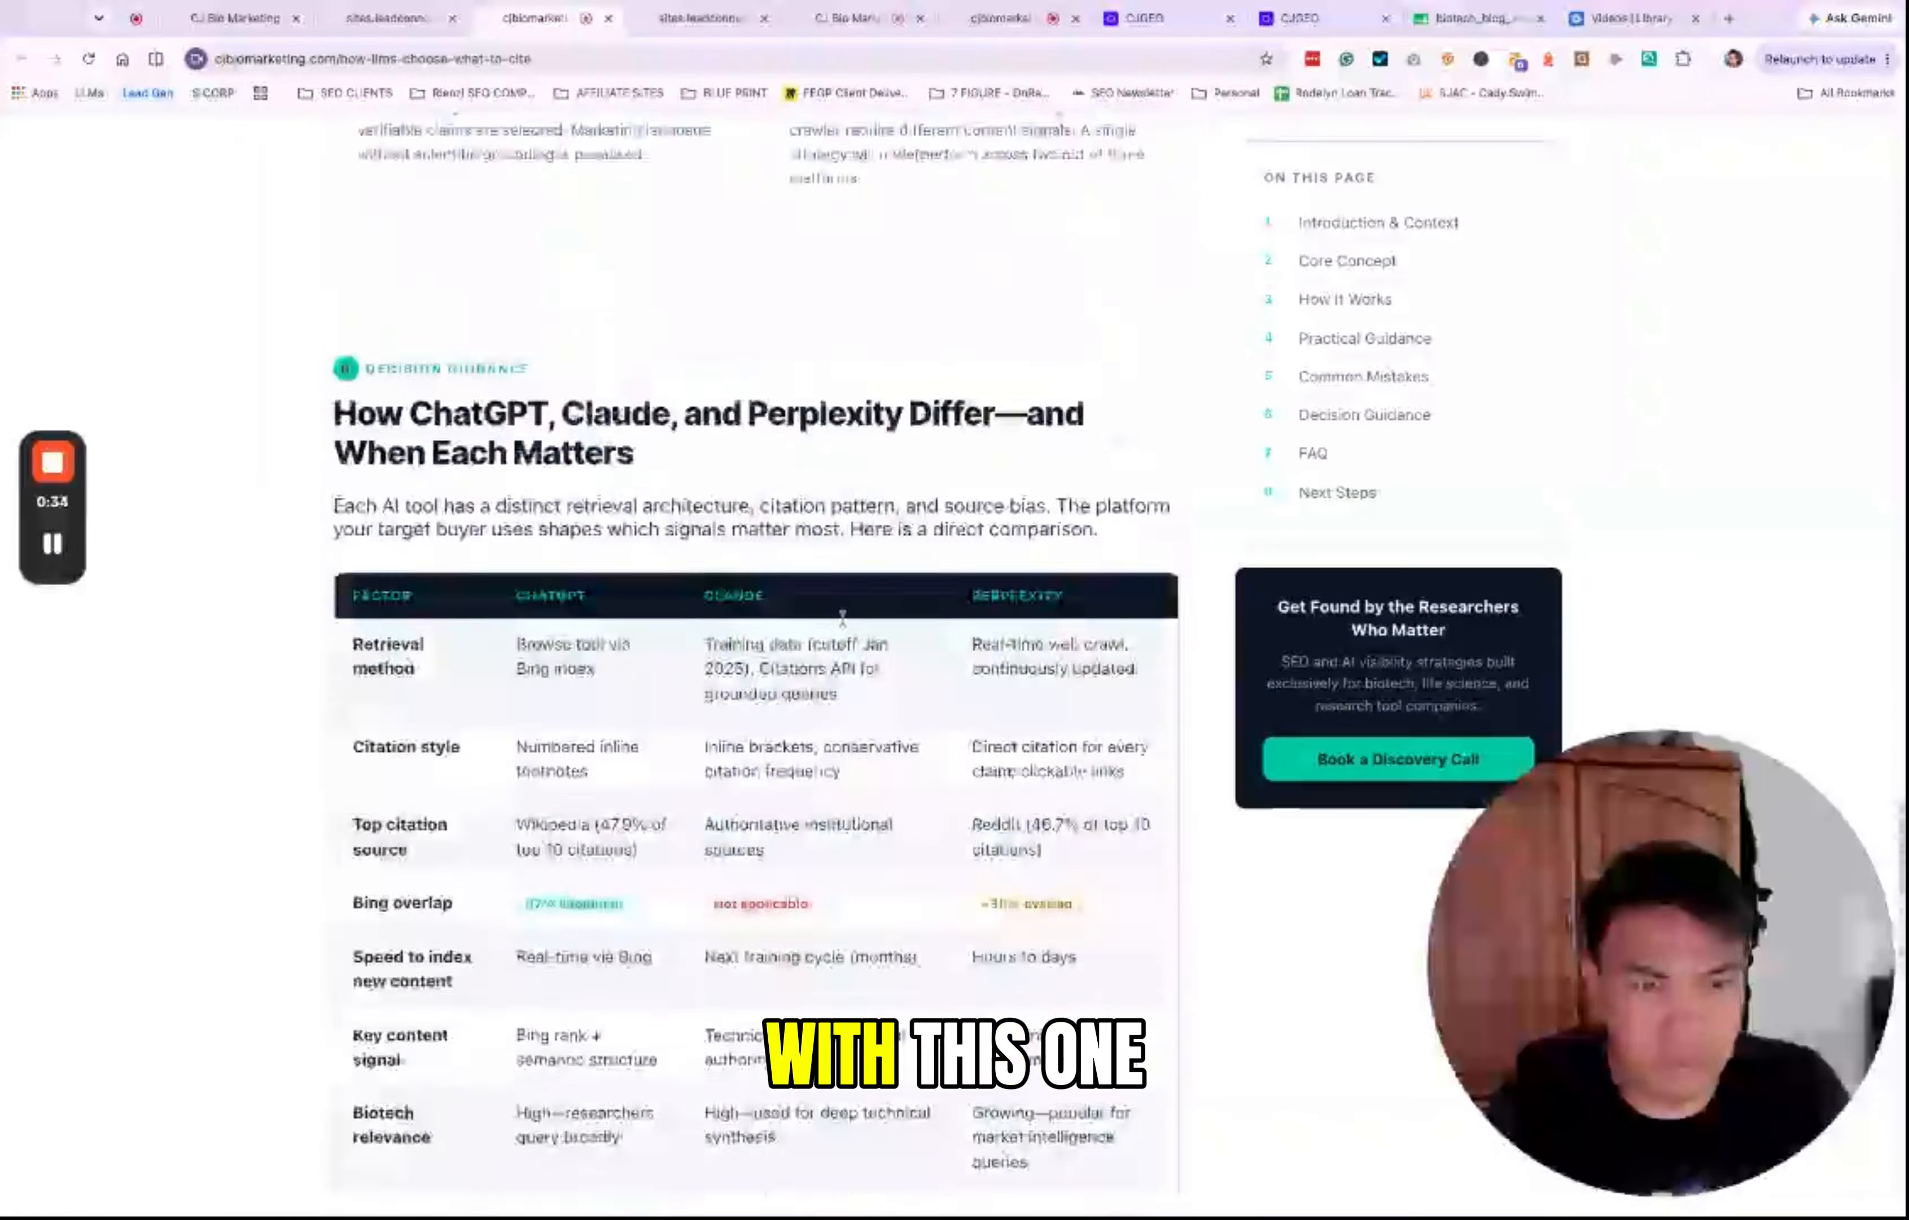
pyautogui.scroll(15, 755, 642)
pyautogui.scroll(-20, 754, 641)
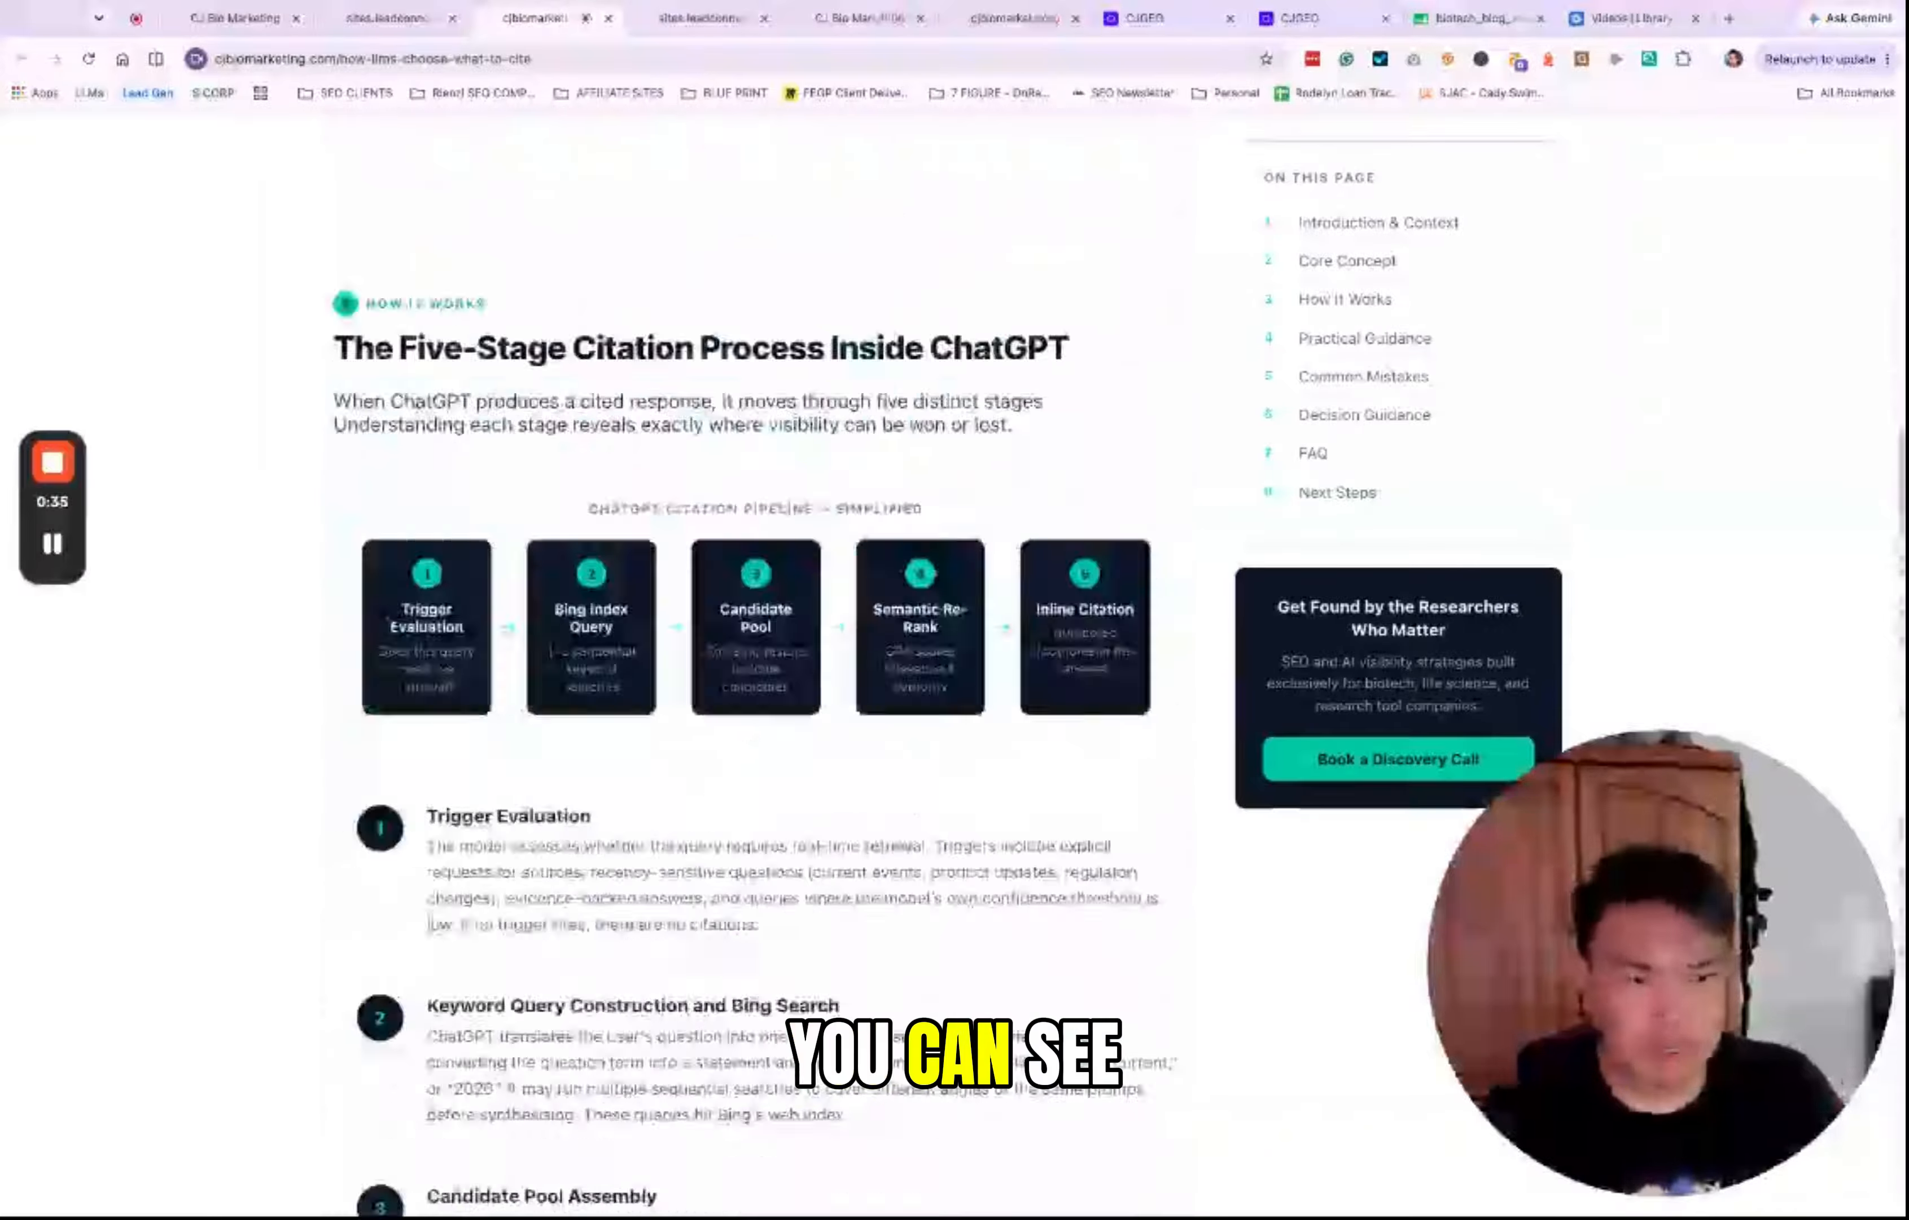
pyautogui.scroll(-20, 754, 642)
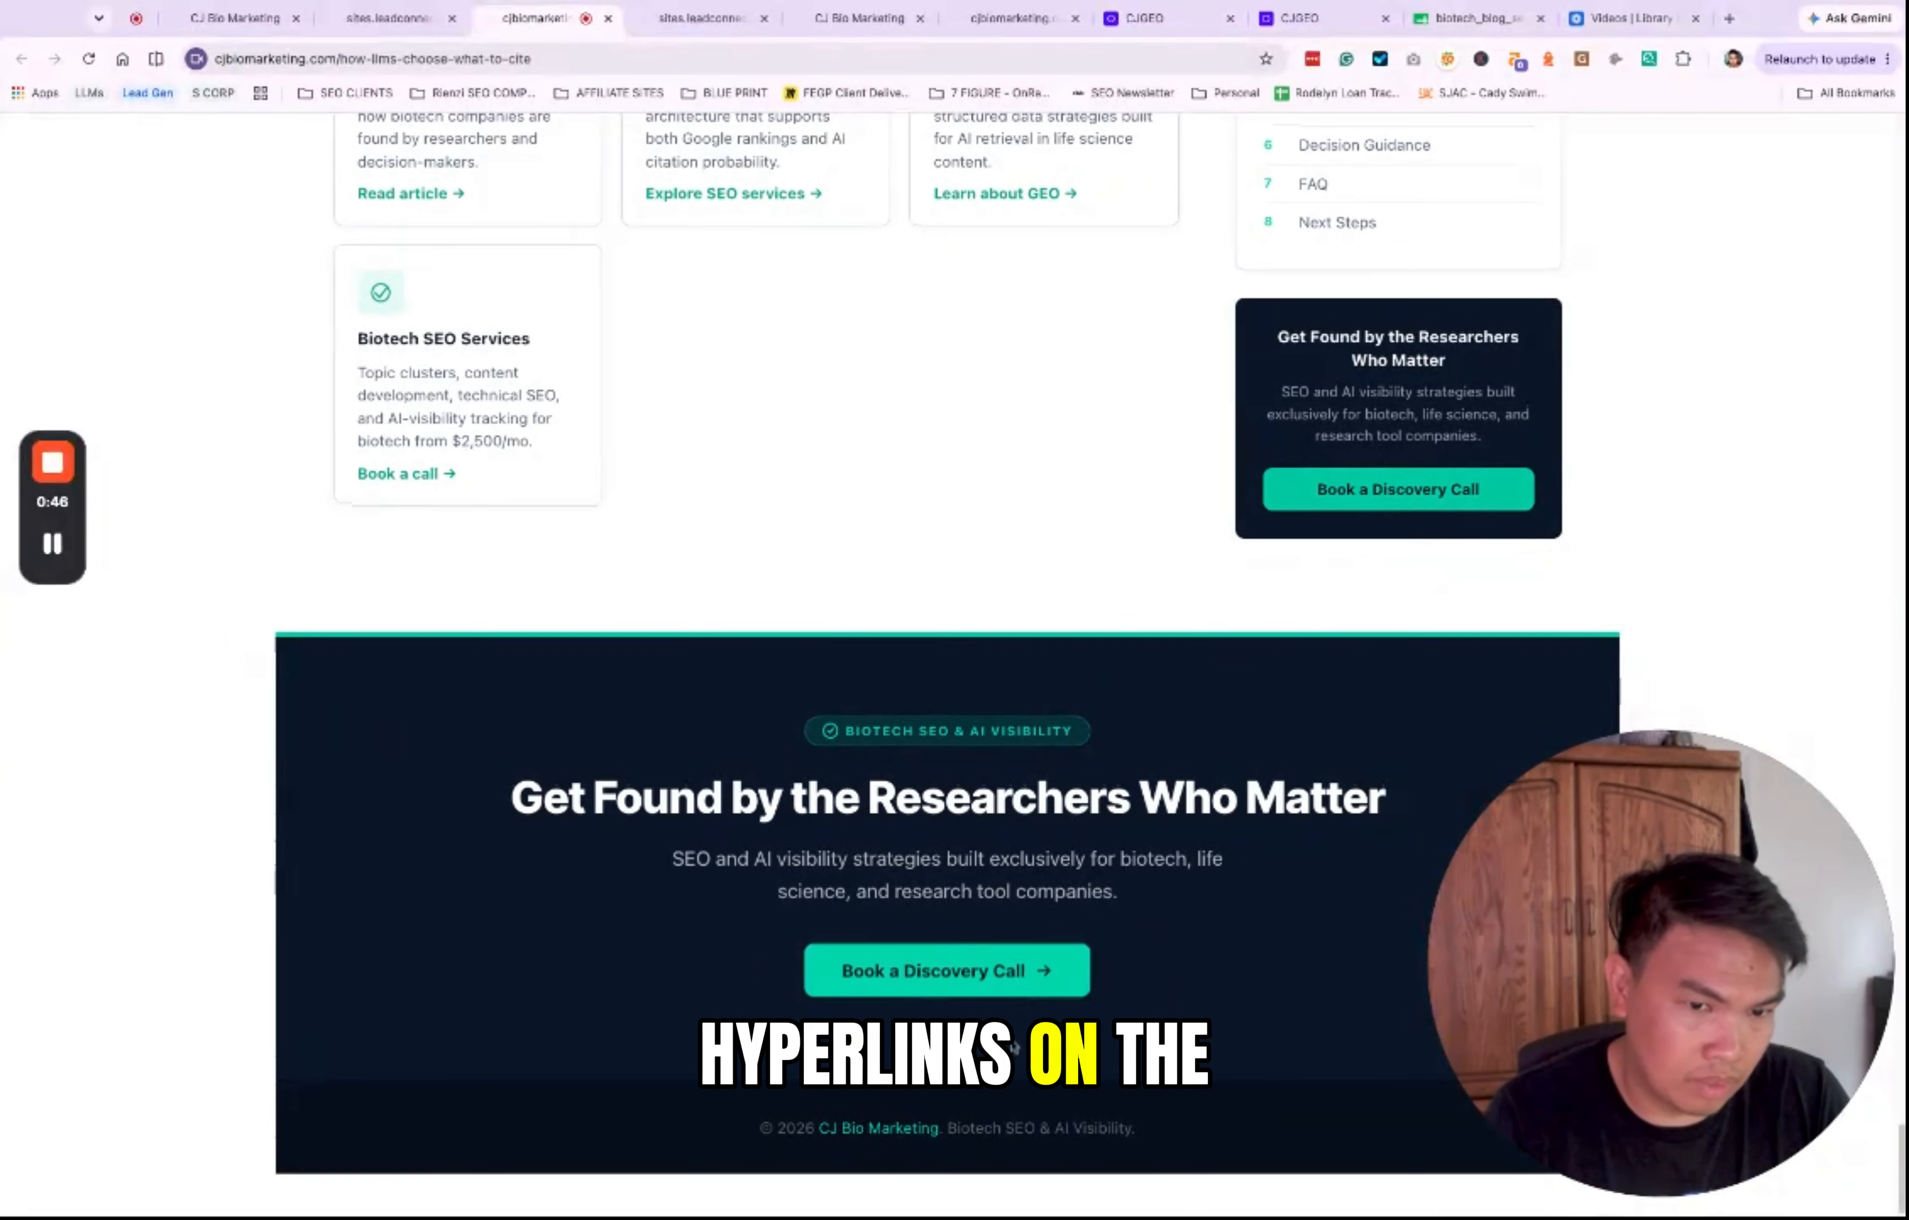
pyautogui.scroll(10, 908, 684)
pyautogui.scroll(-8, 907, 684)
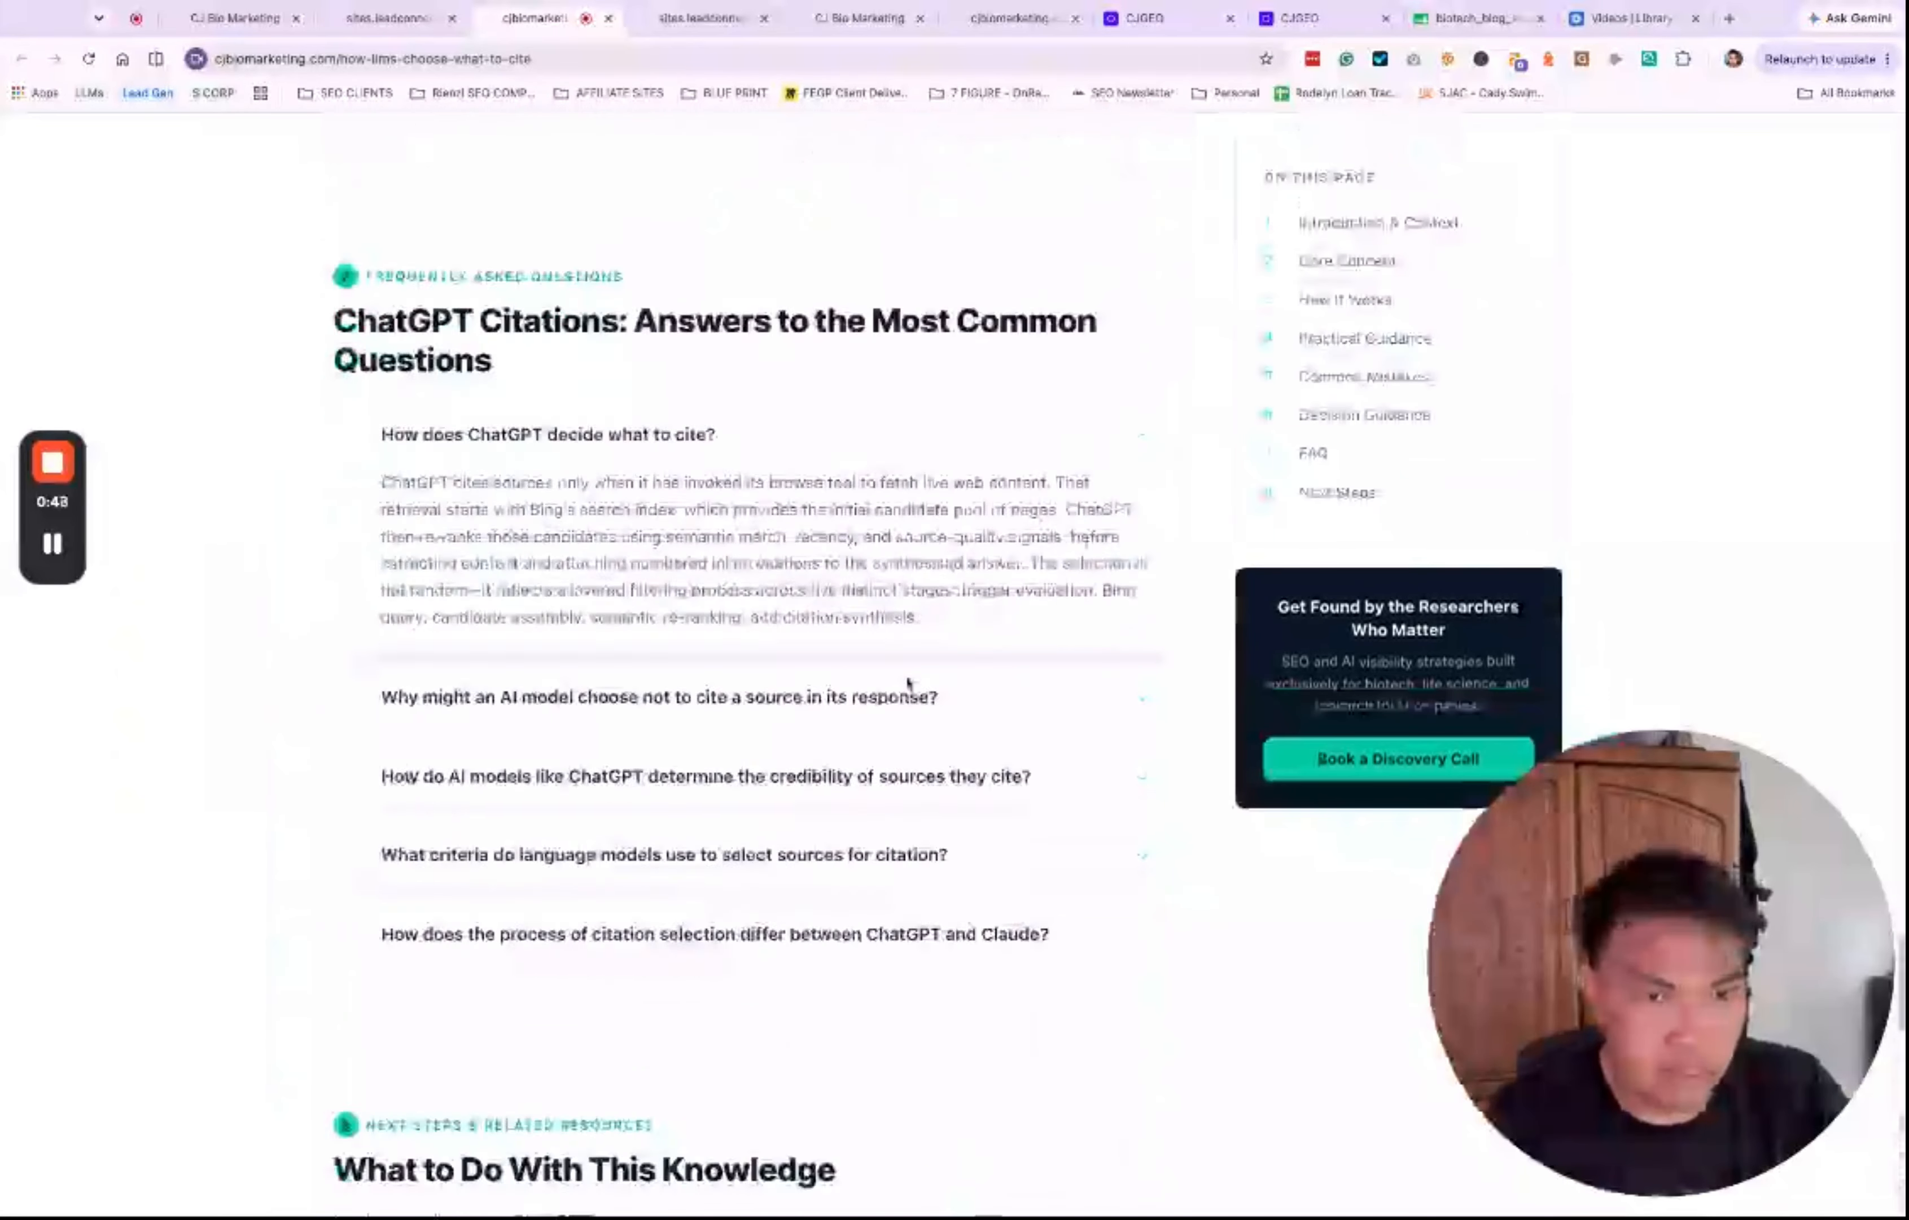
# Step: Check the gap between the navigation header and hero banner on the published article, and close the page's preview tab
pyautogui.scroll(12, 908, 683)
pyautogui.scroll(15, 907, 683)
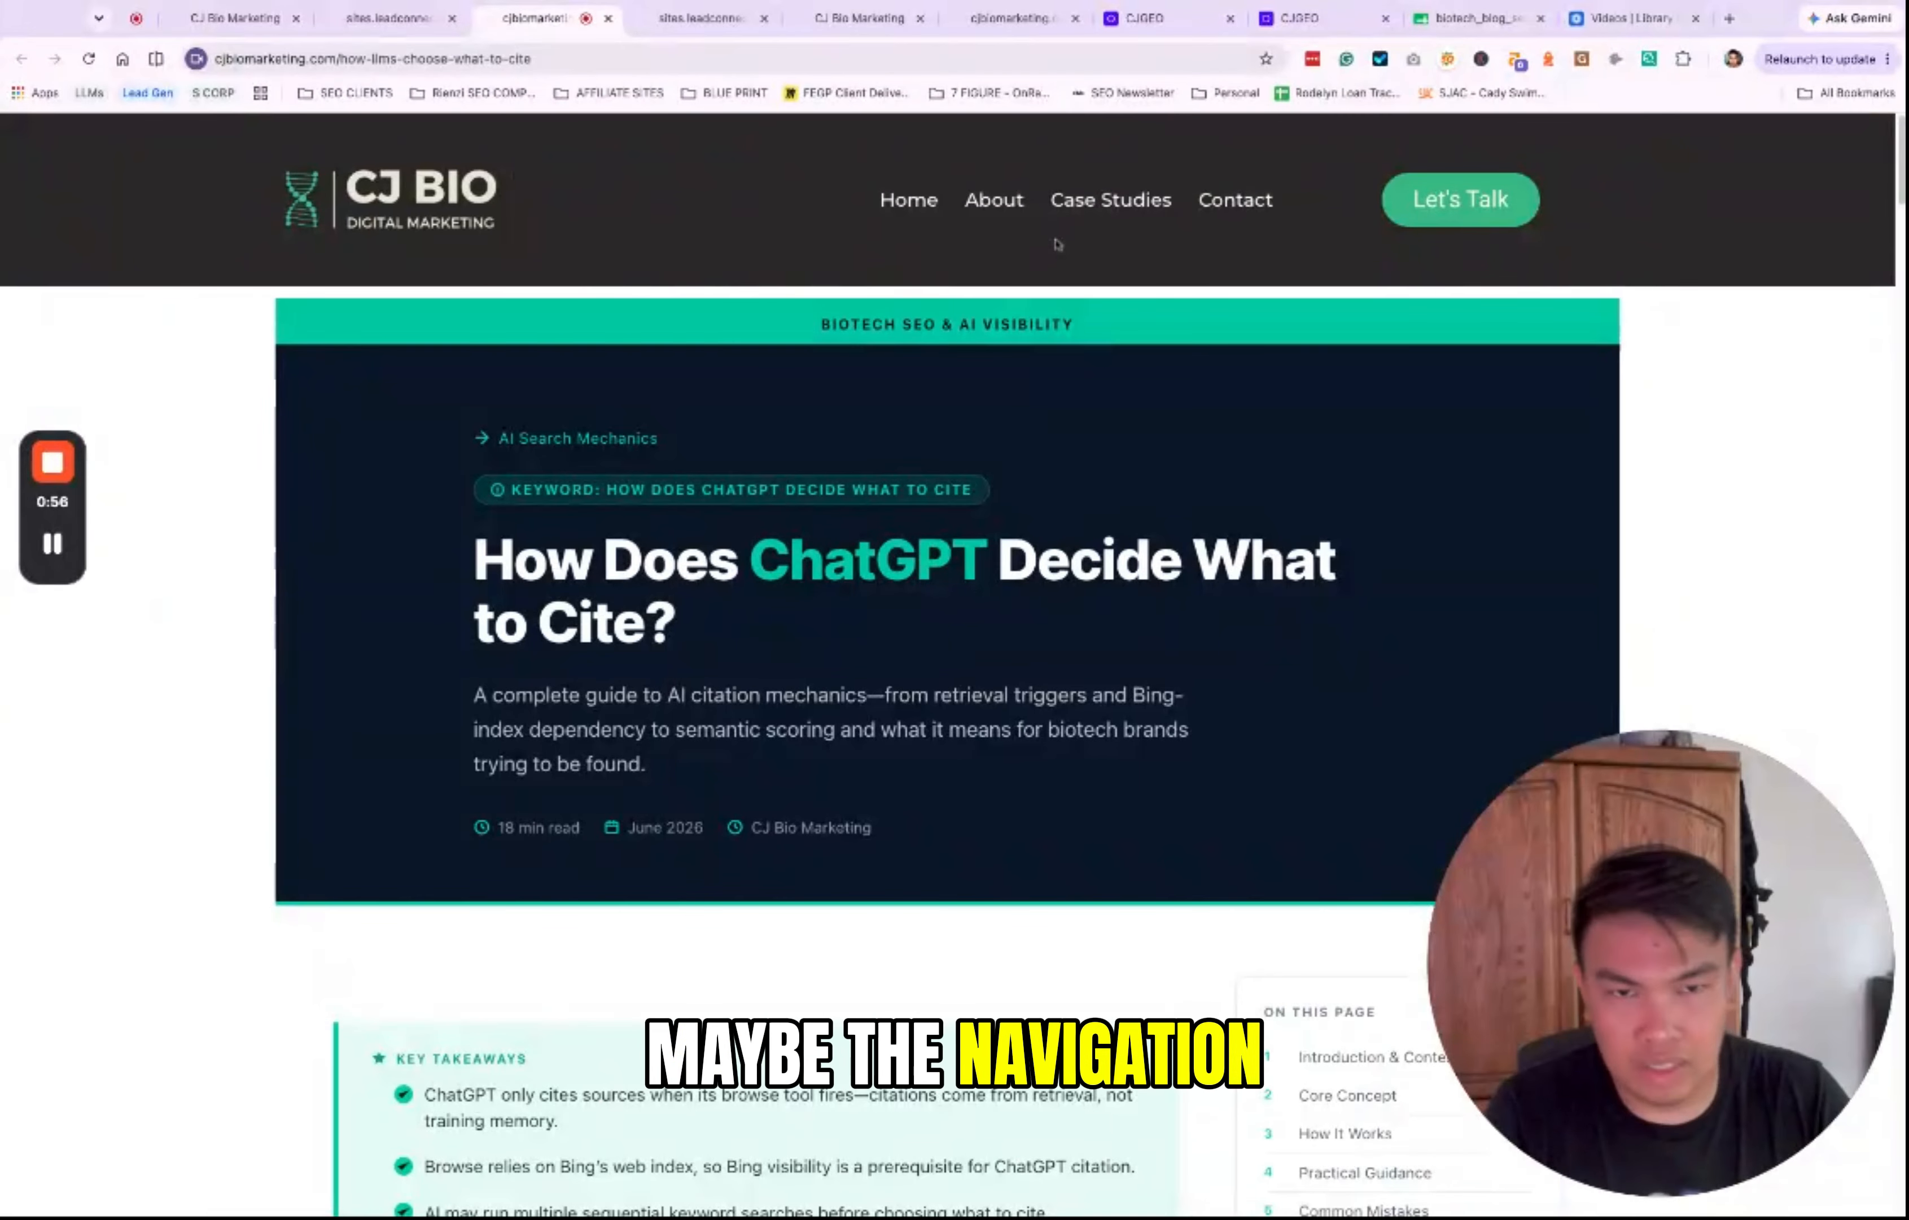
pyautogui.click(360, 21)
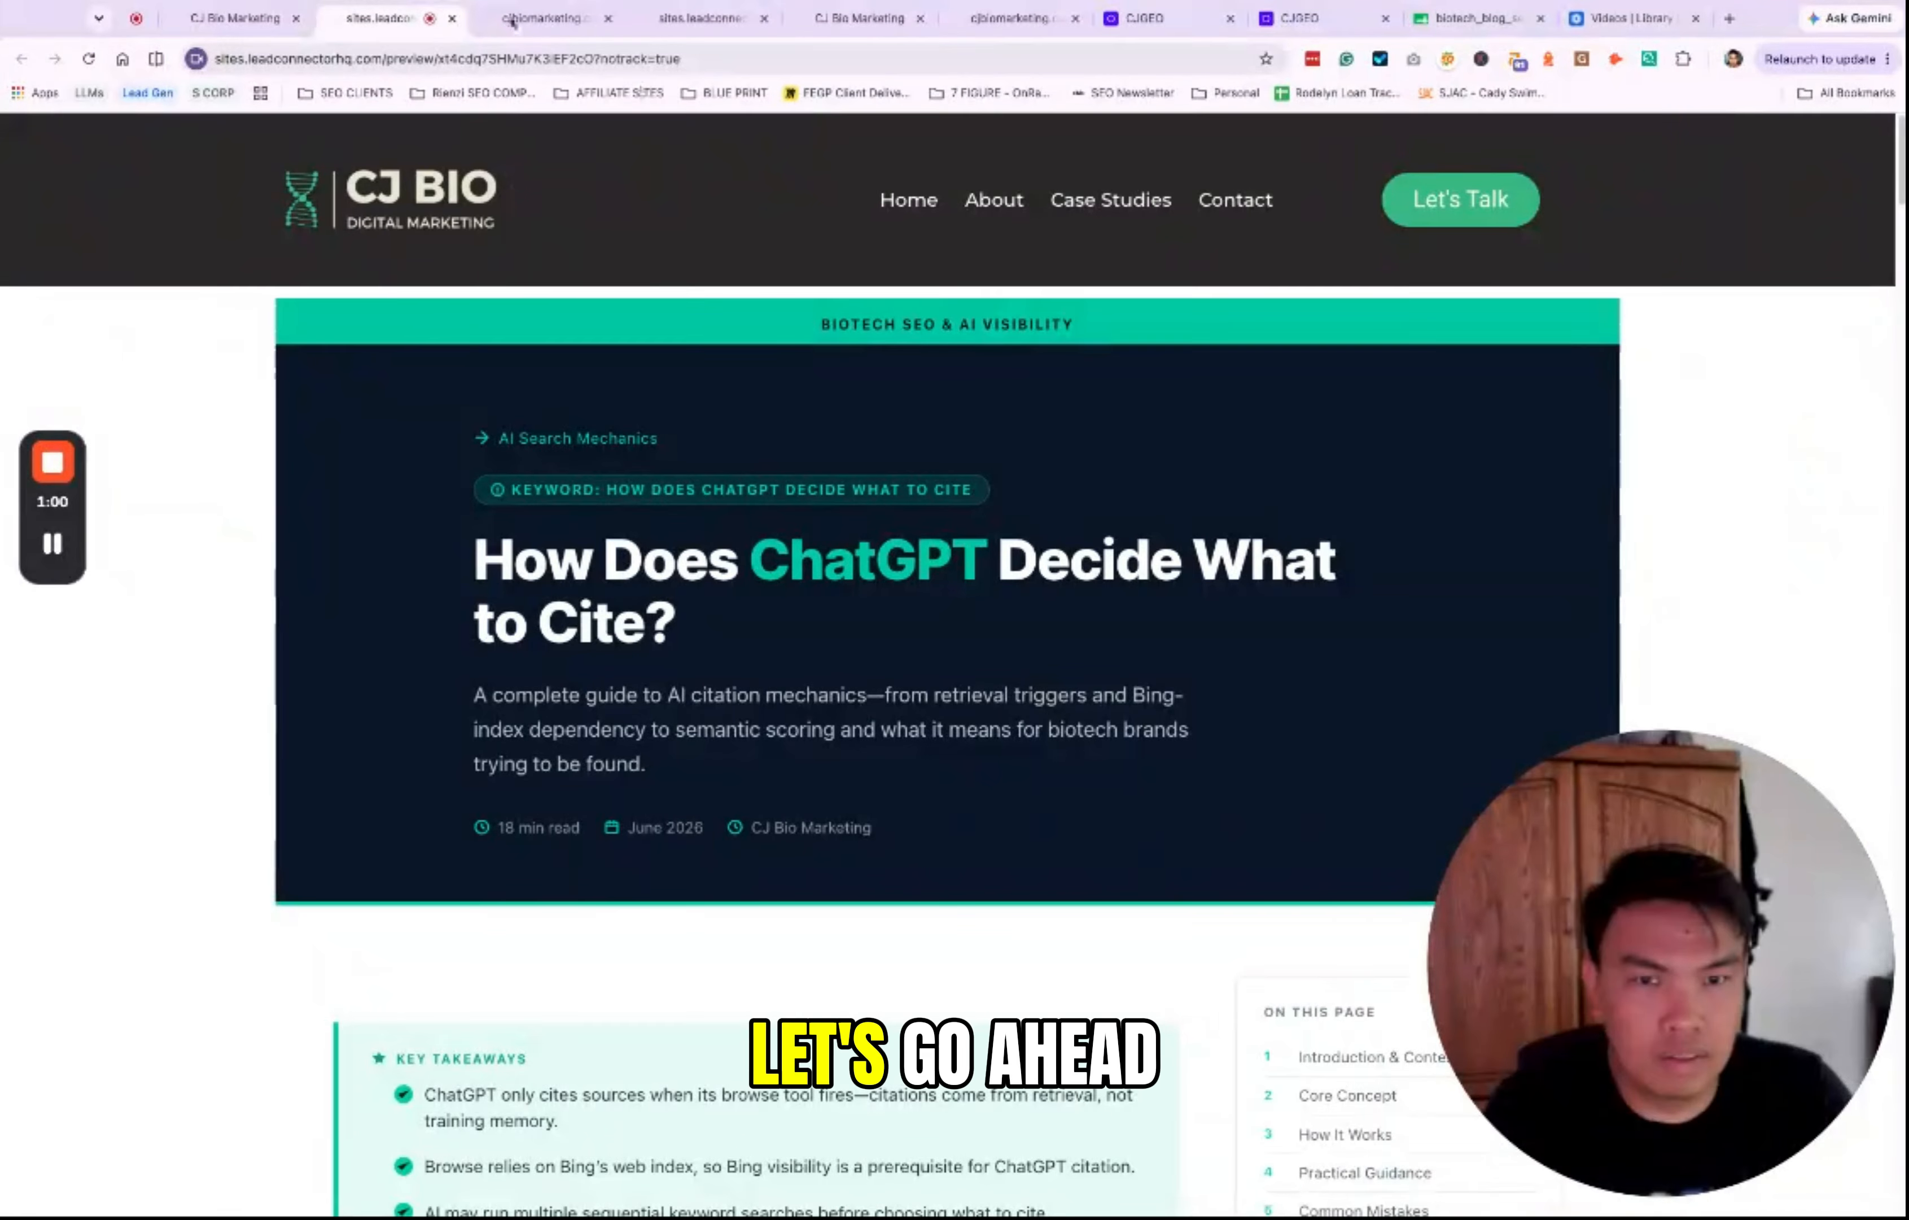
pyautogui.click(451, 20)
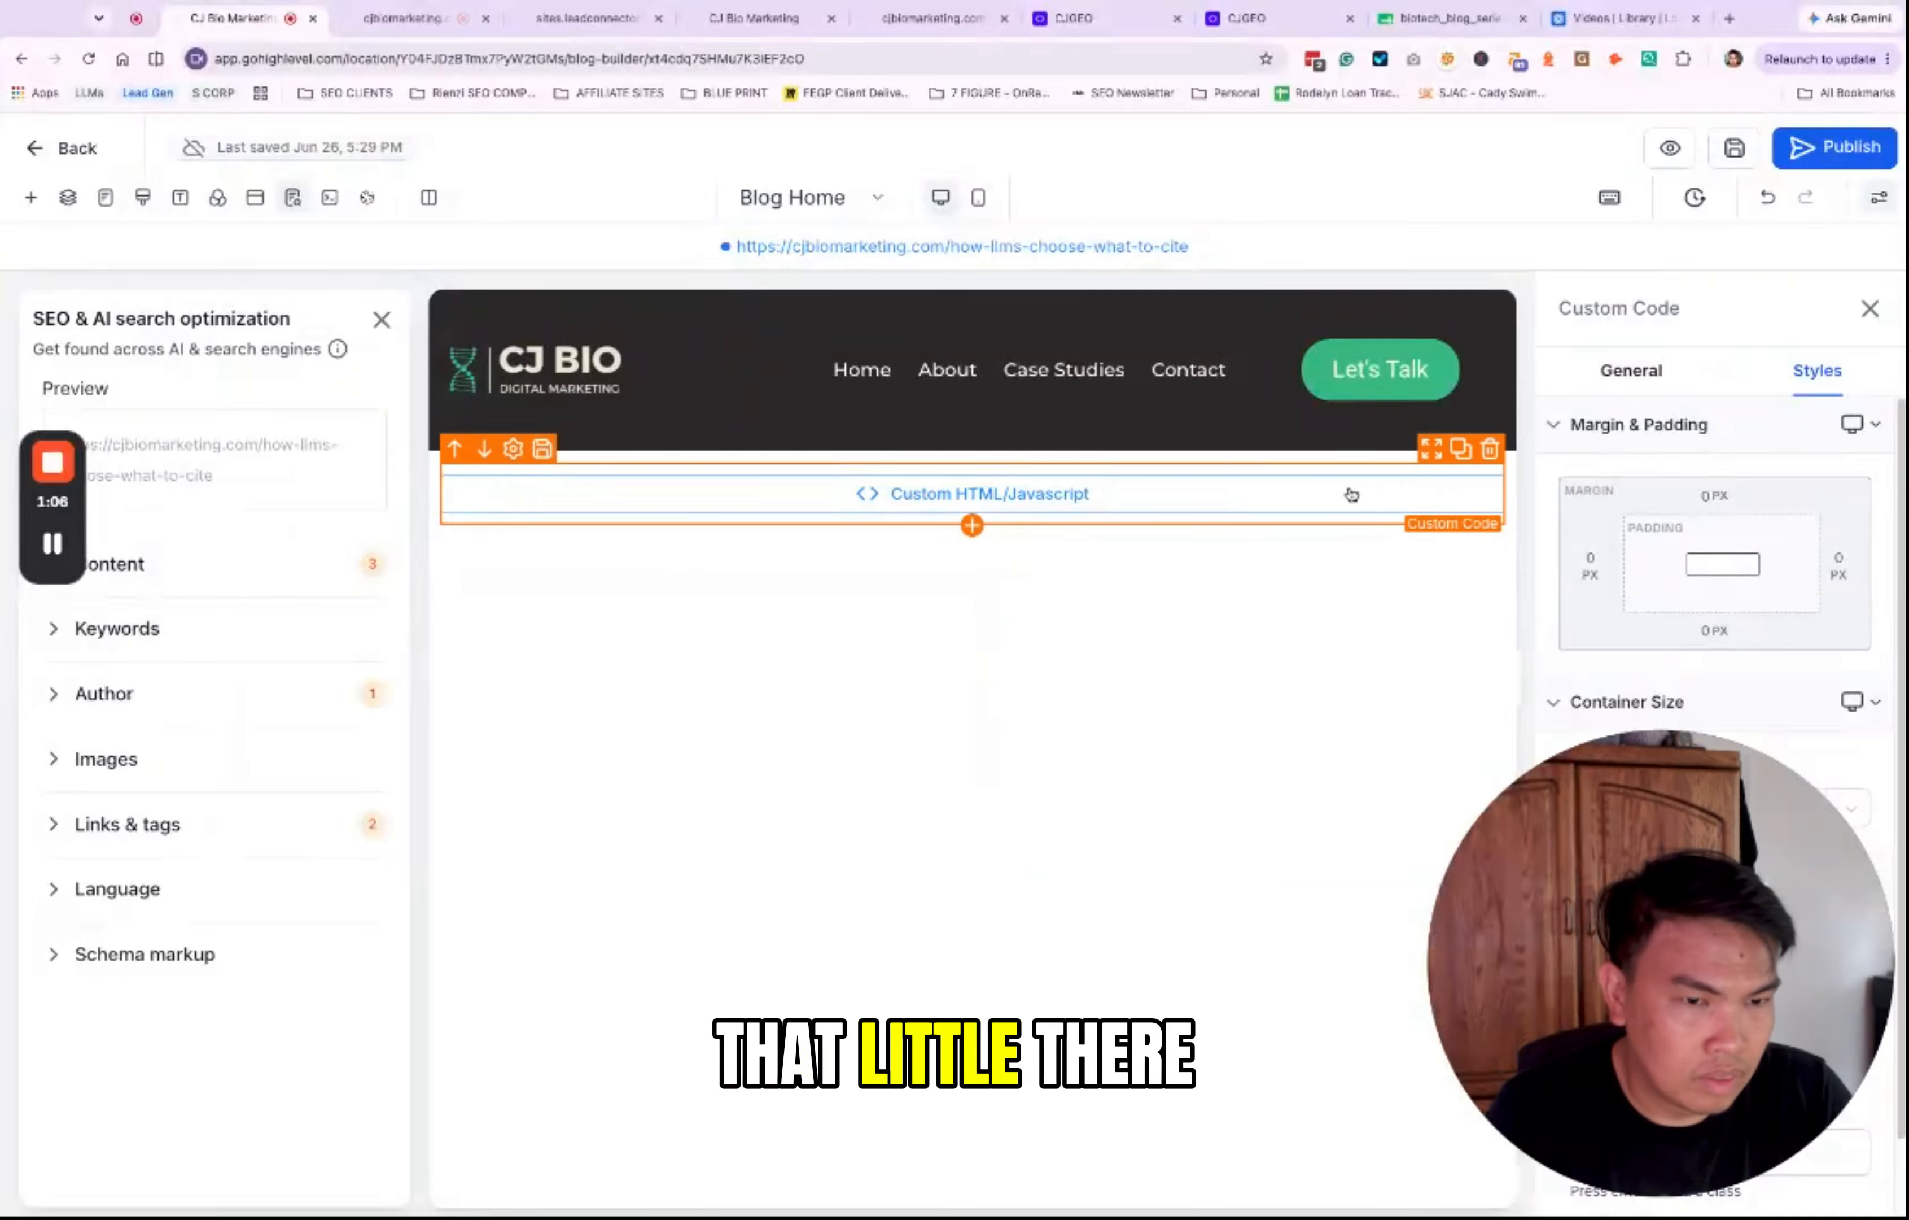
# Step: Set the top padding of the row containing the custom code element to 0 px and publish the blog post
pyautogui.click(1237, 457)
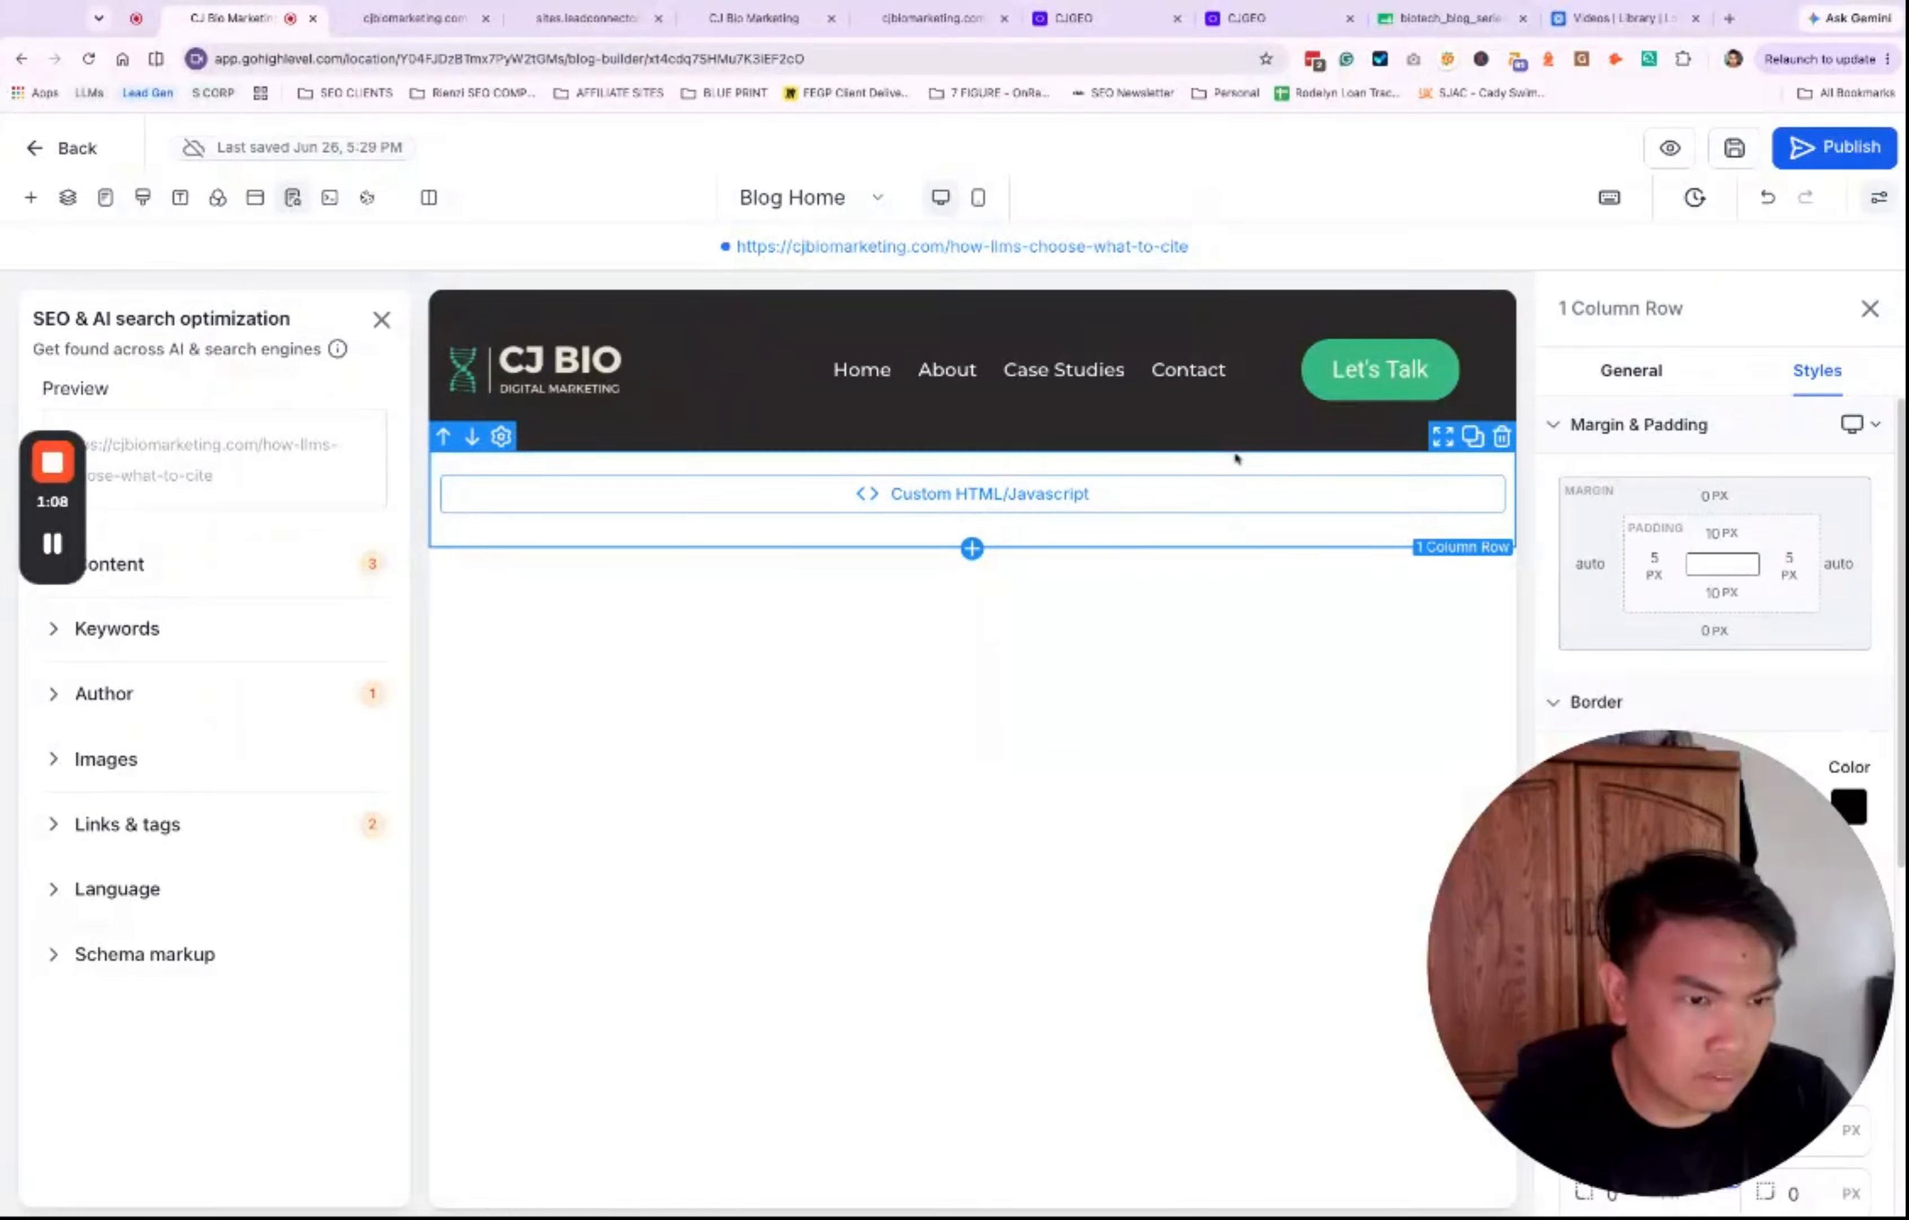
pyautogui.click(1718, 539)
pyautogui.click(1617, 646)
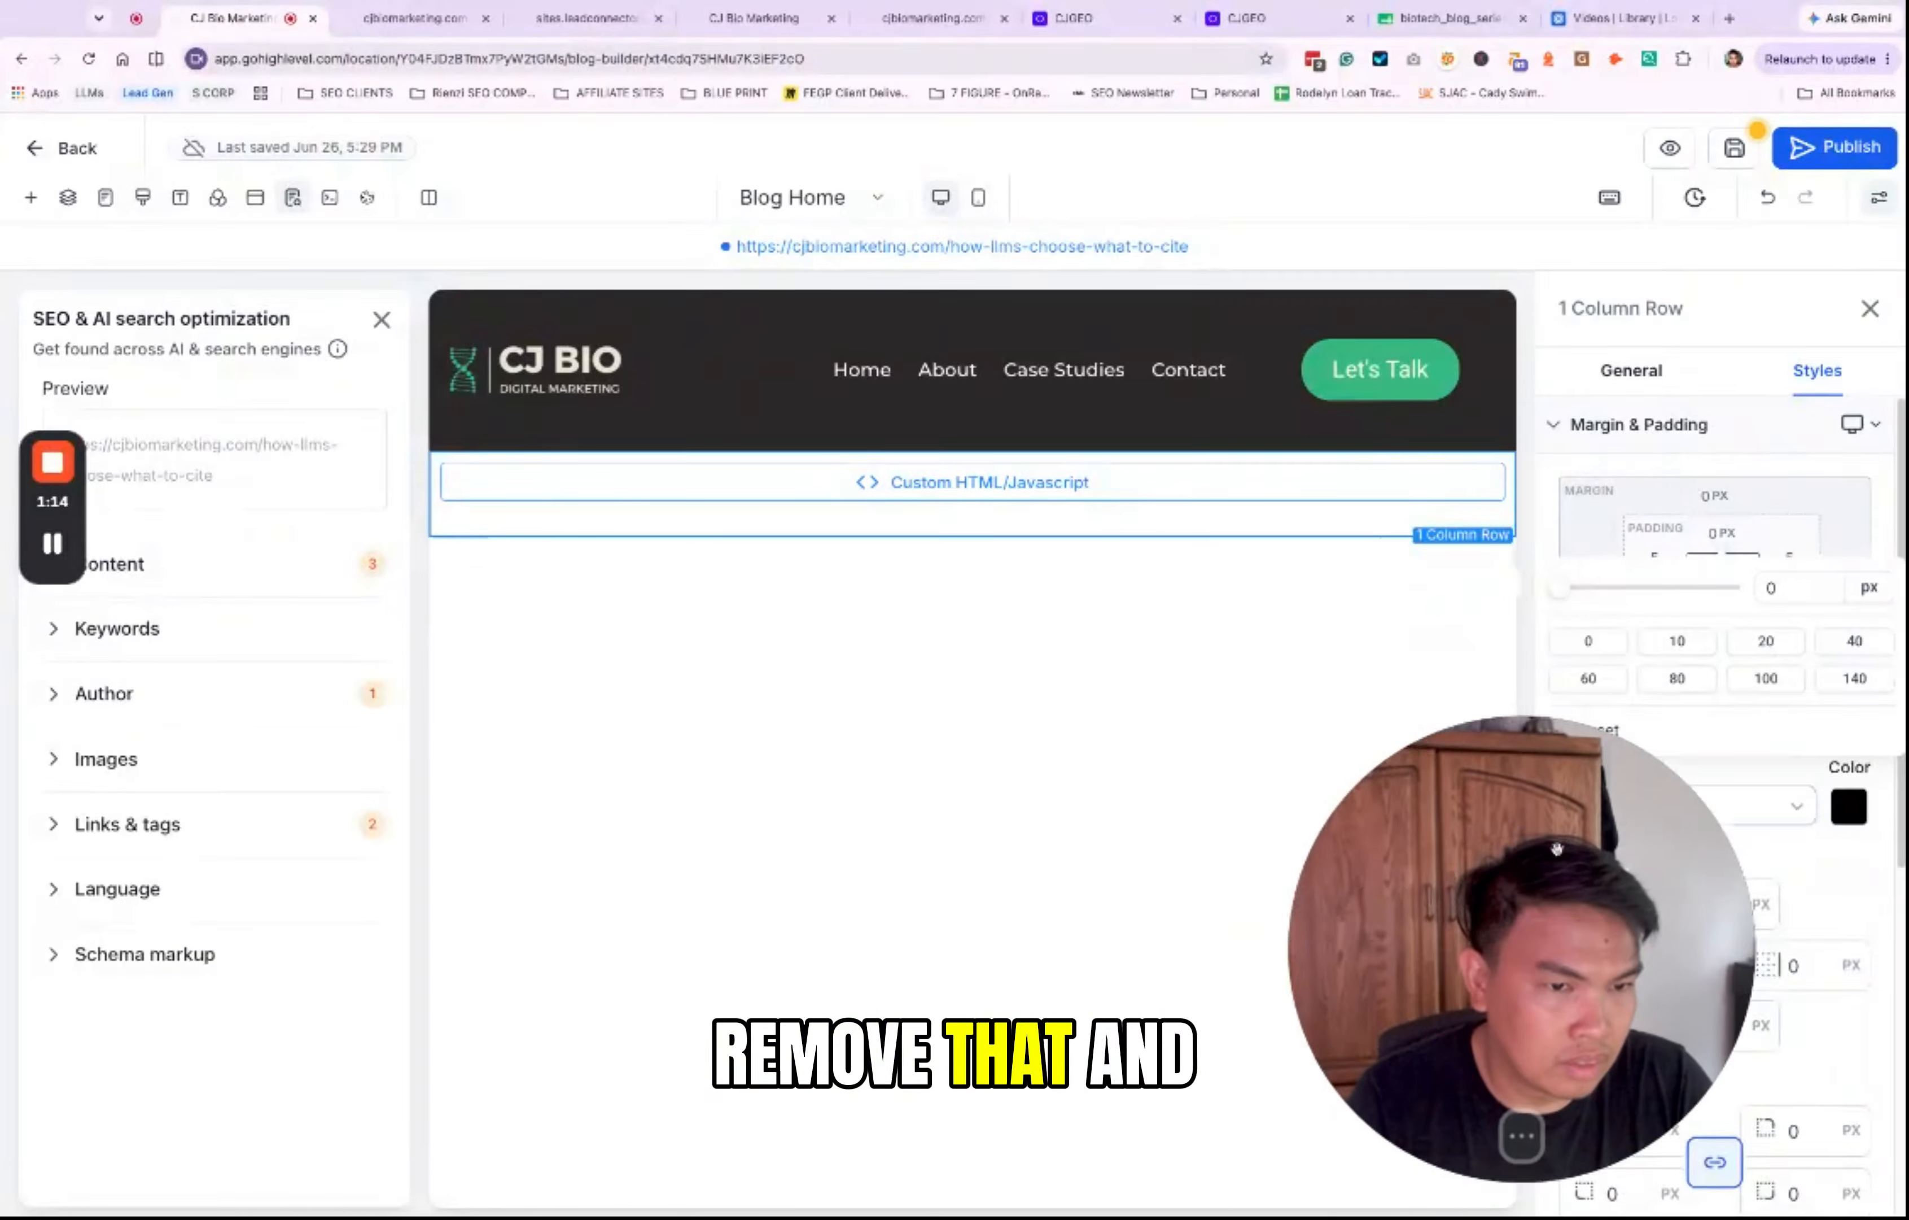
pyautogui.click(1813, 149)
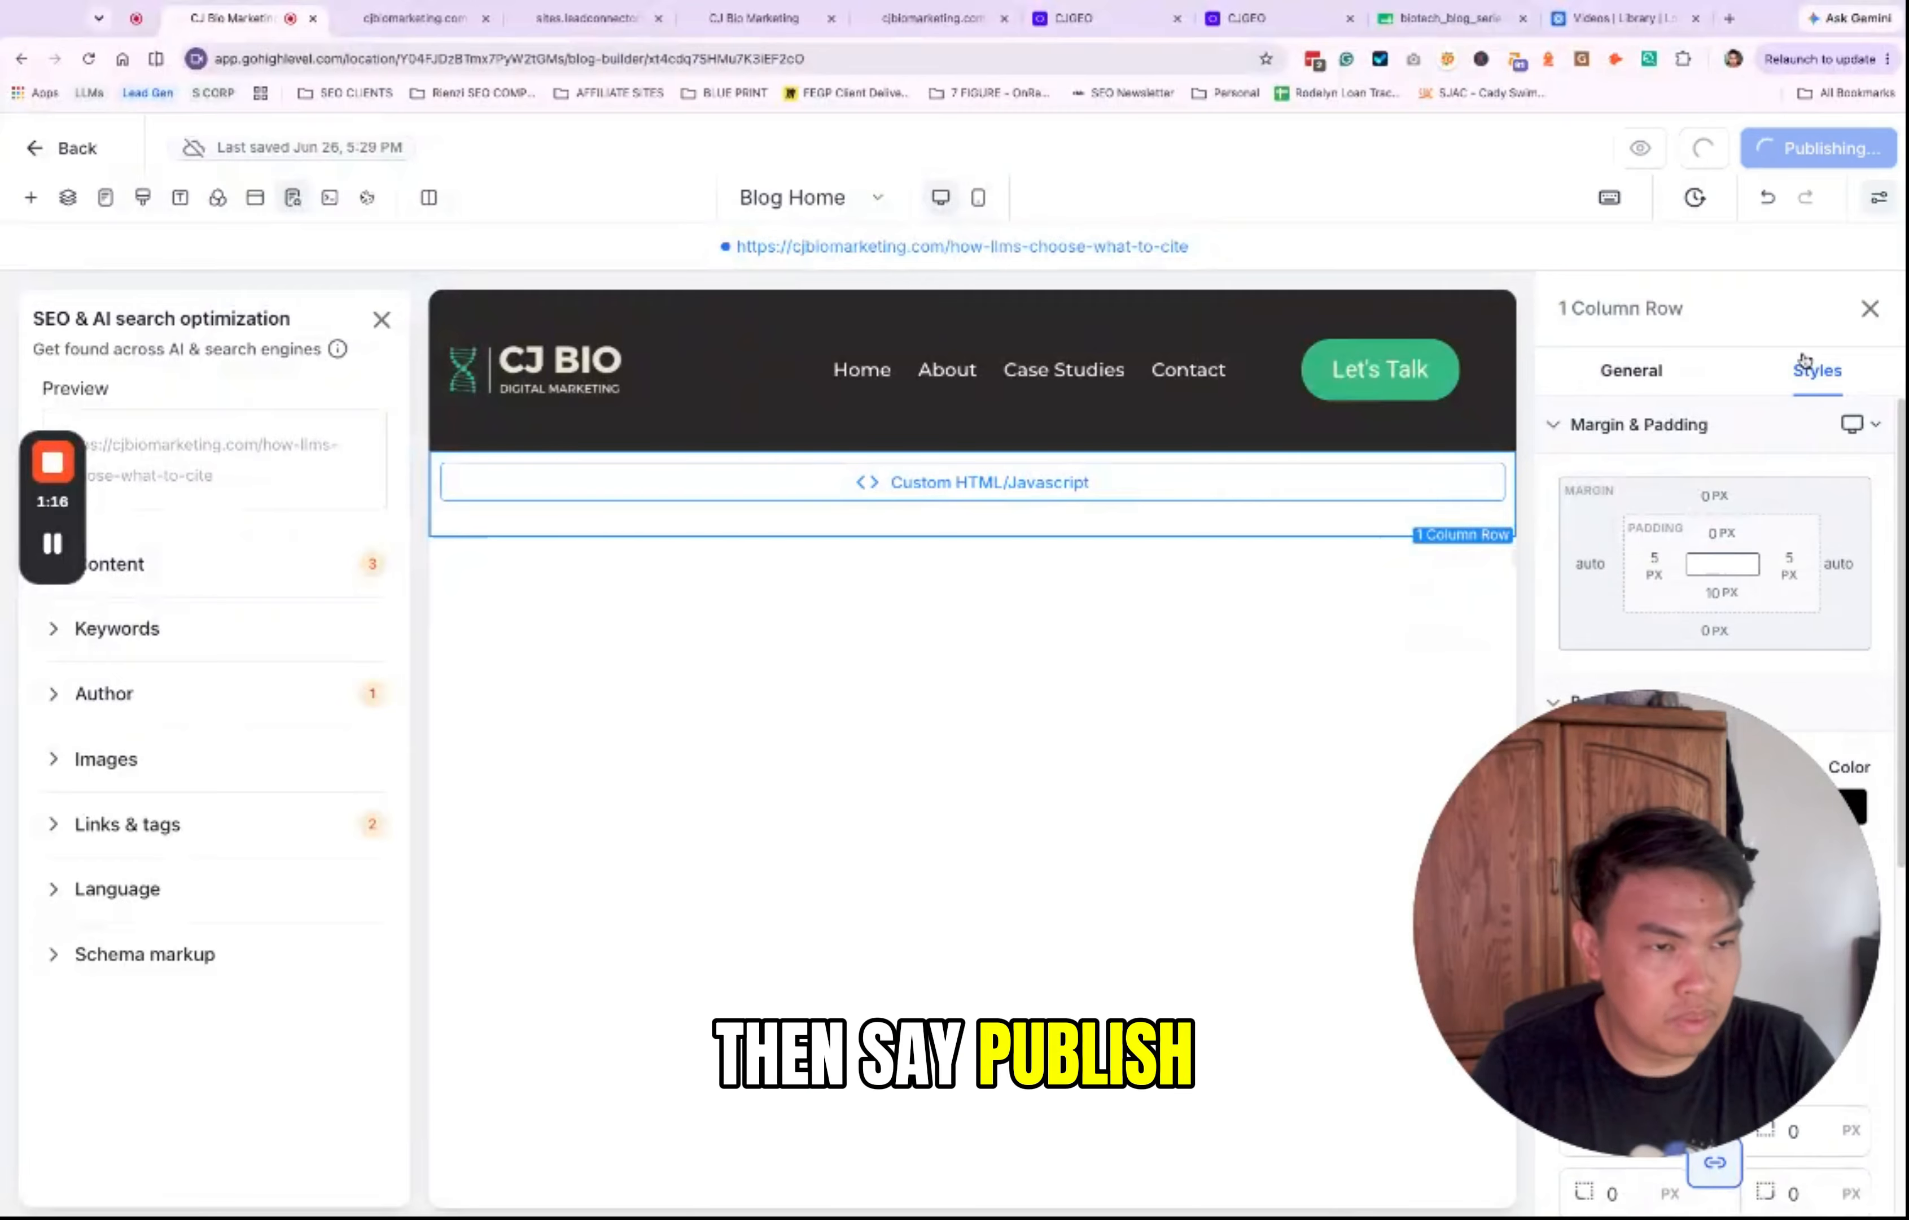
# Step: Reload the published how-llms-choose-what-to-cite page and check the spacing between the navigation header and hero banner
pyautogui.click(409, 18)
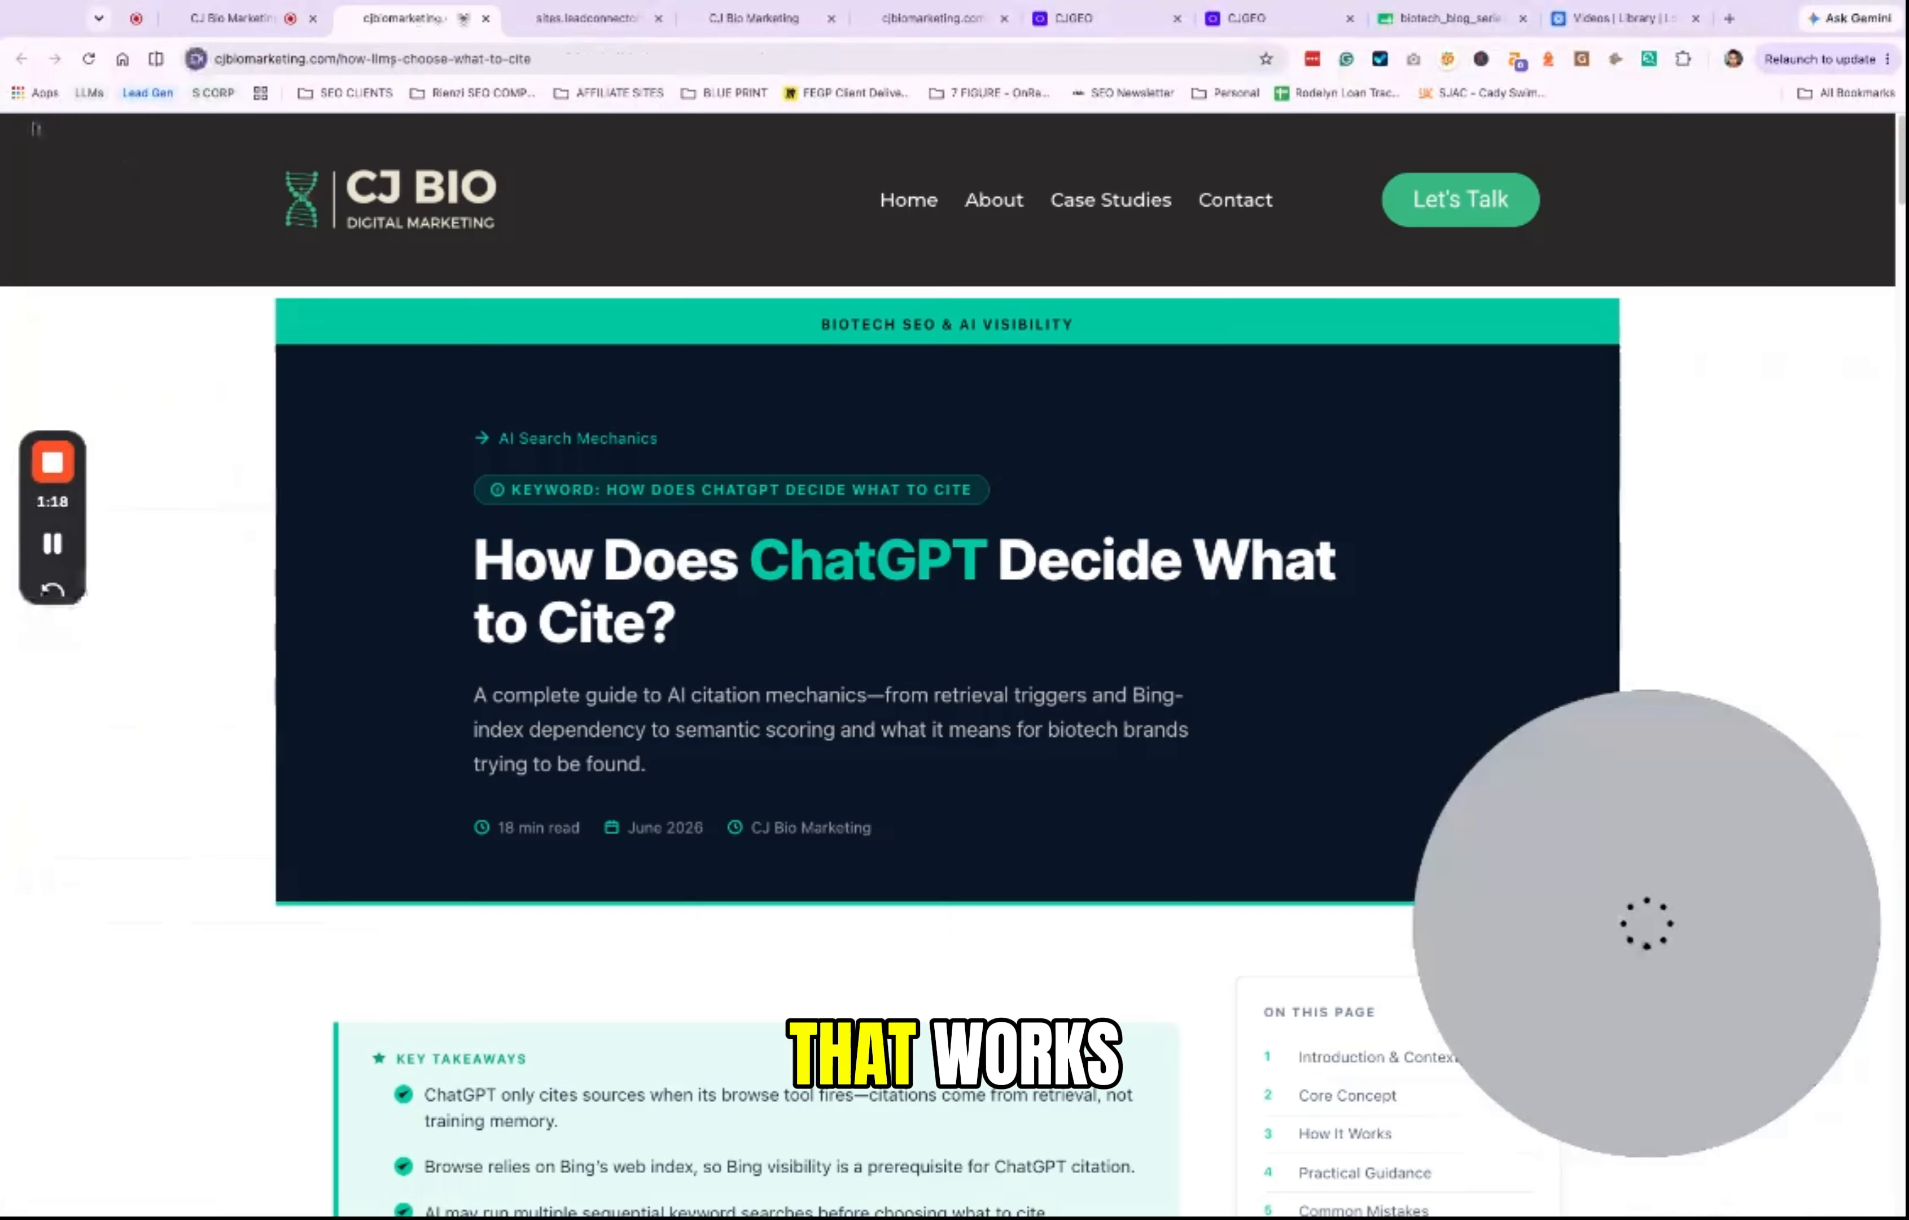
pyautogui.click(88, 59)
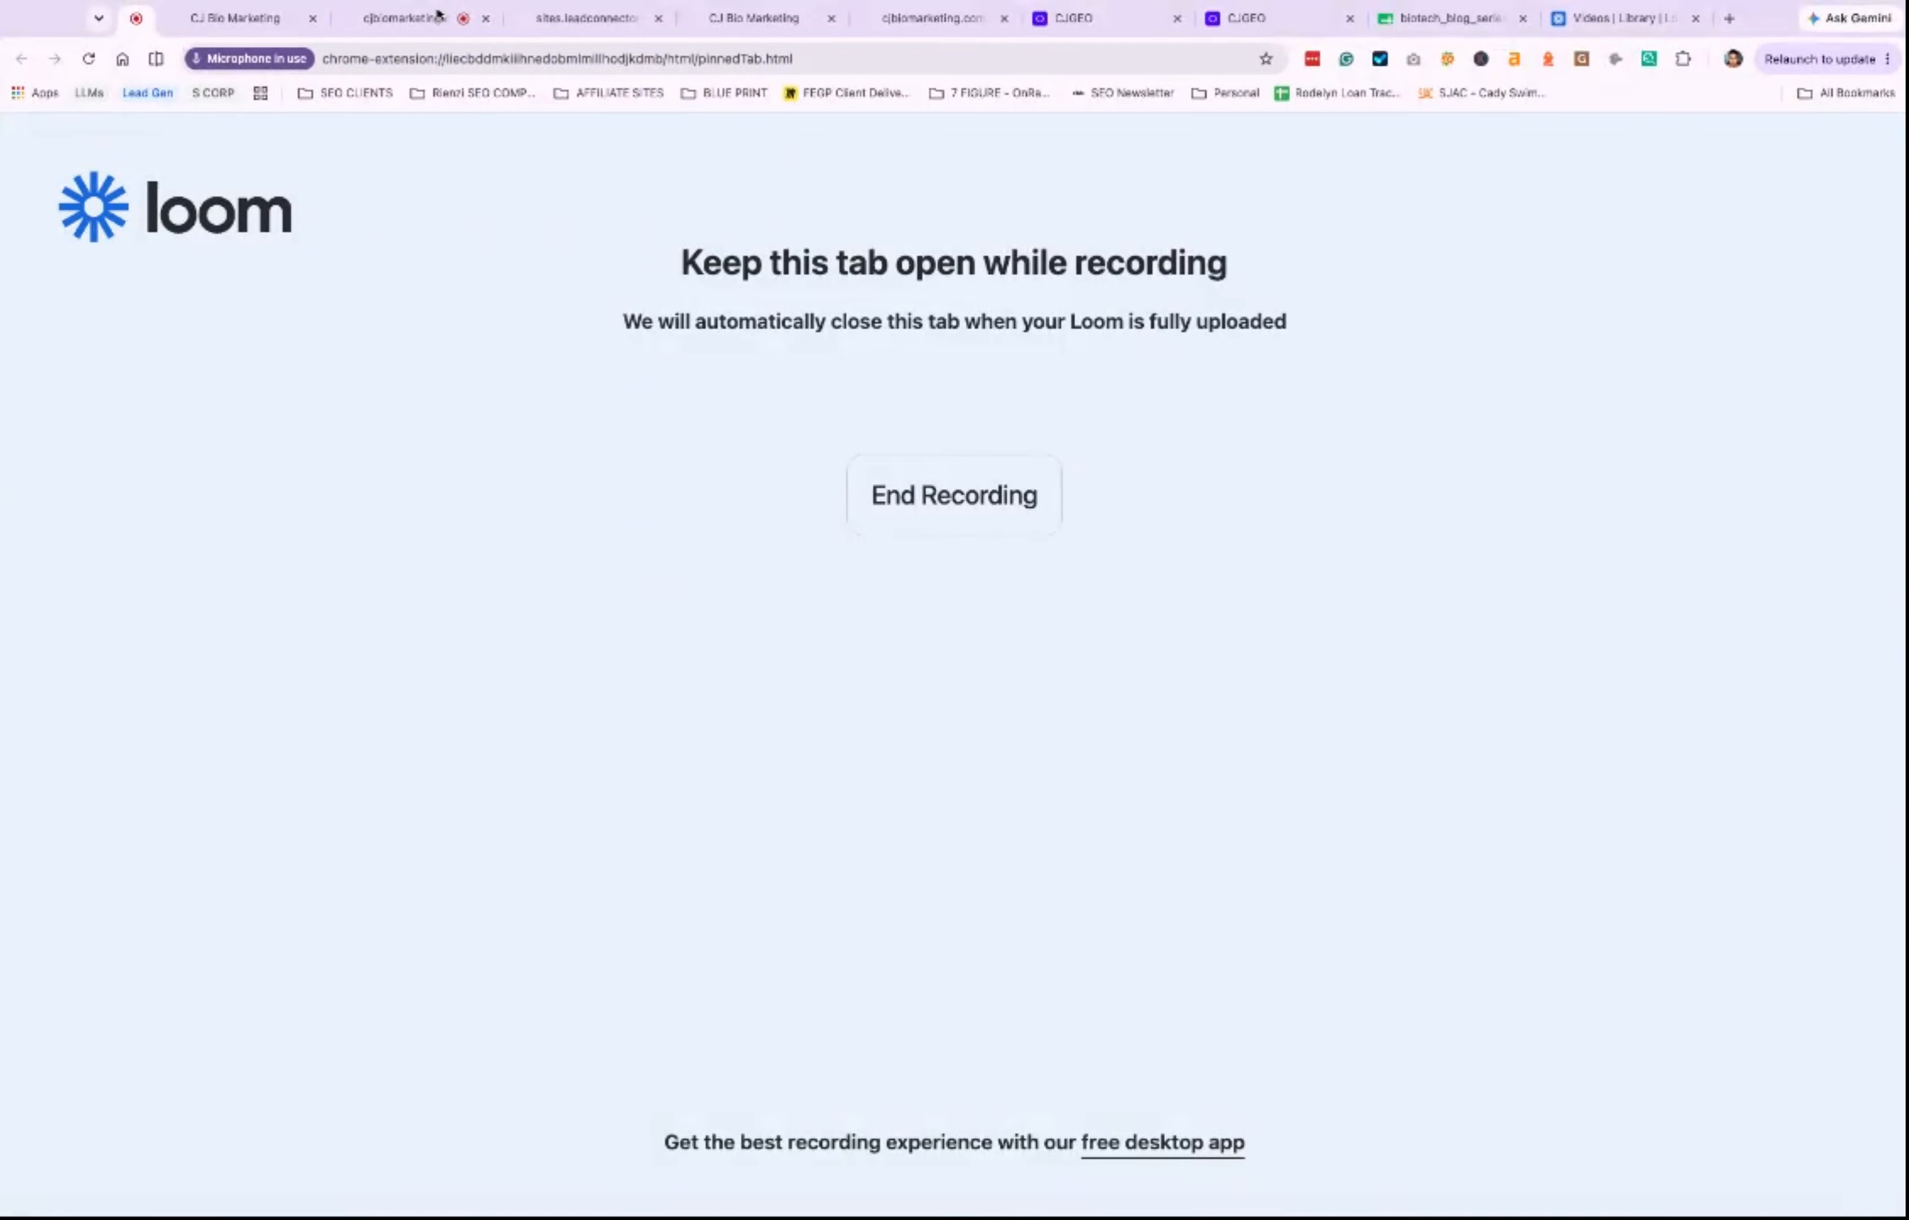
pyautogui.click(439, 15)
pyautogui.click(284, 26)
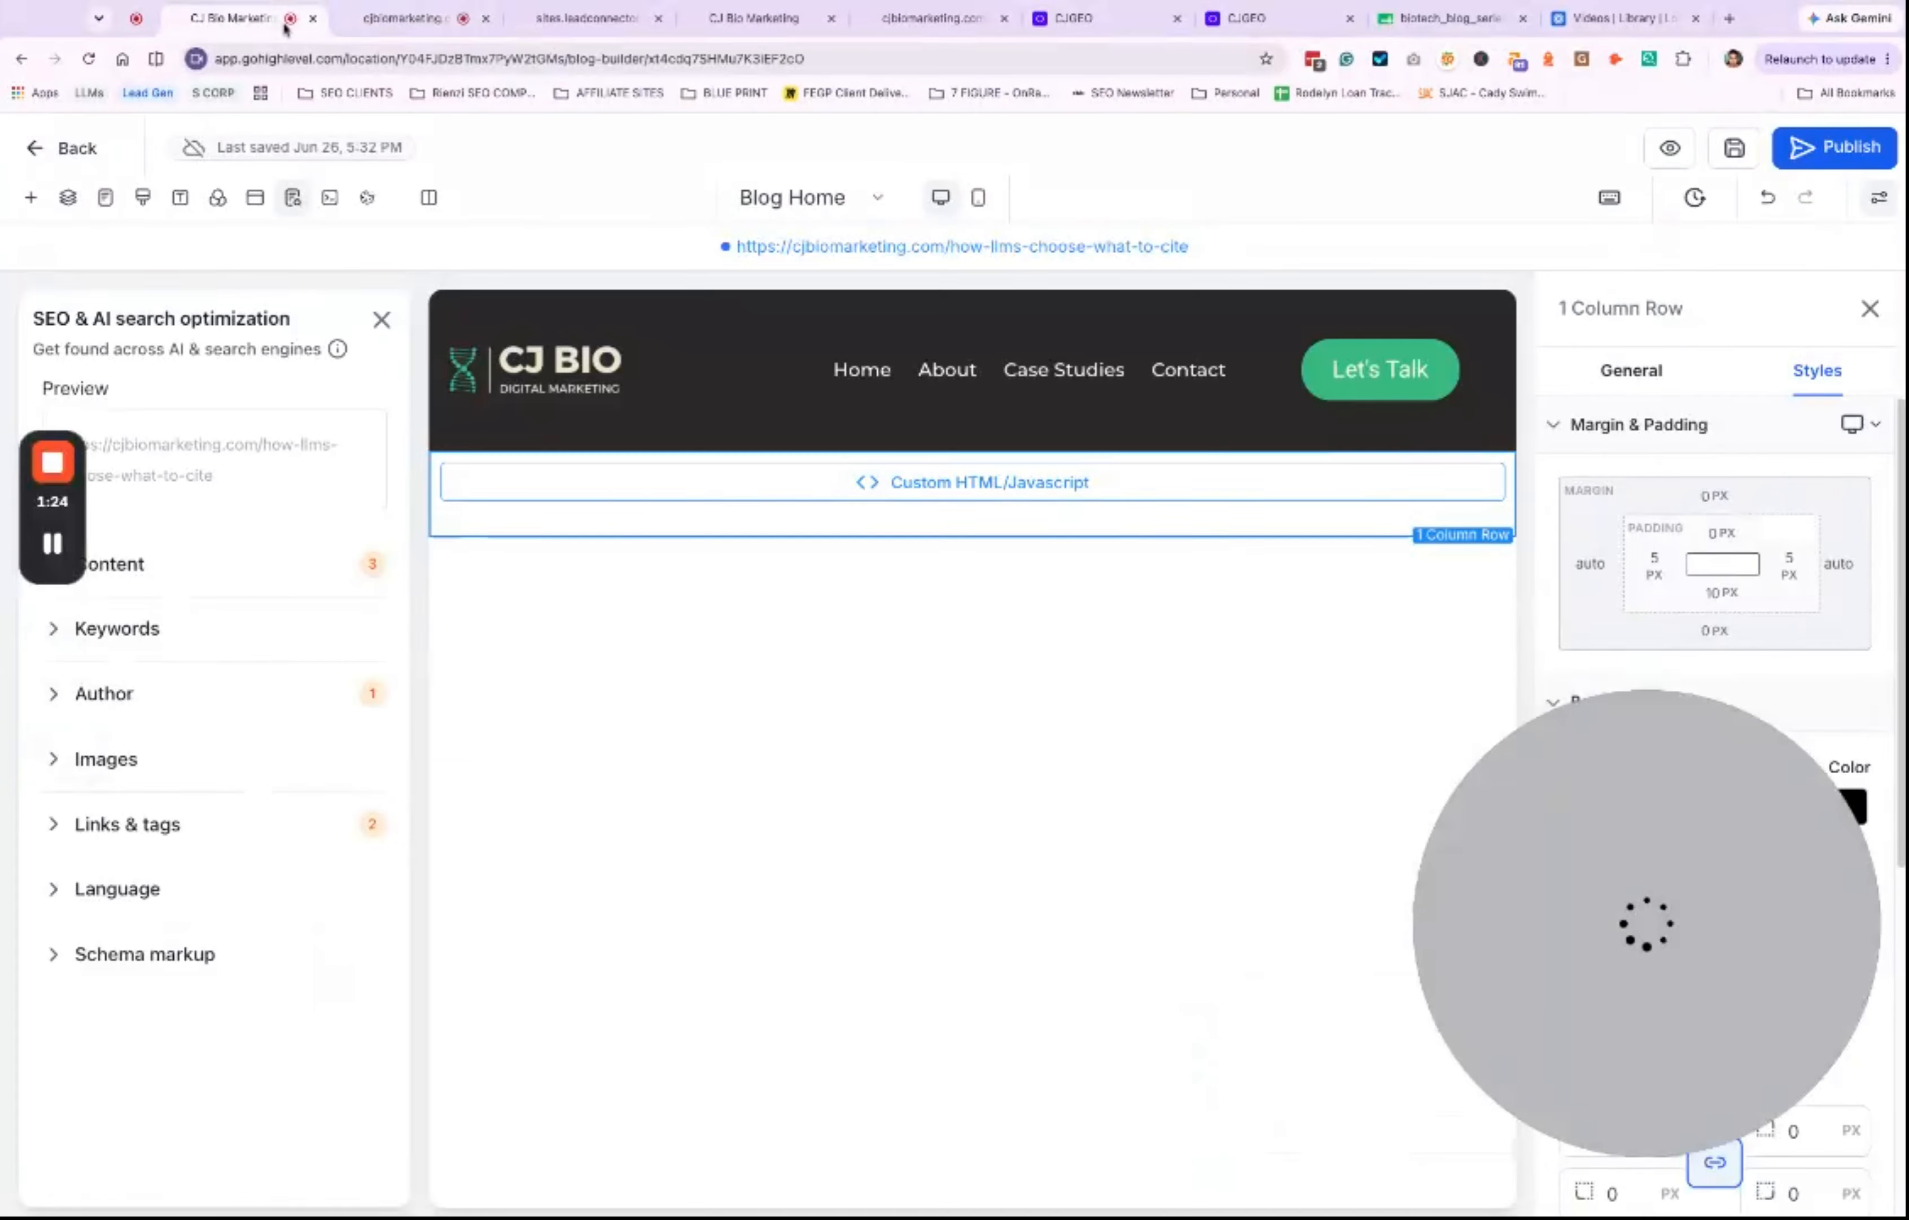
pyautogui.hotkey('ctrl', 'Tab')
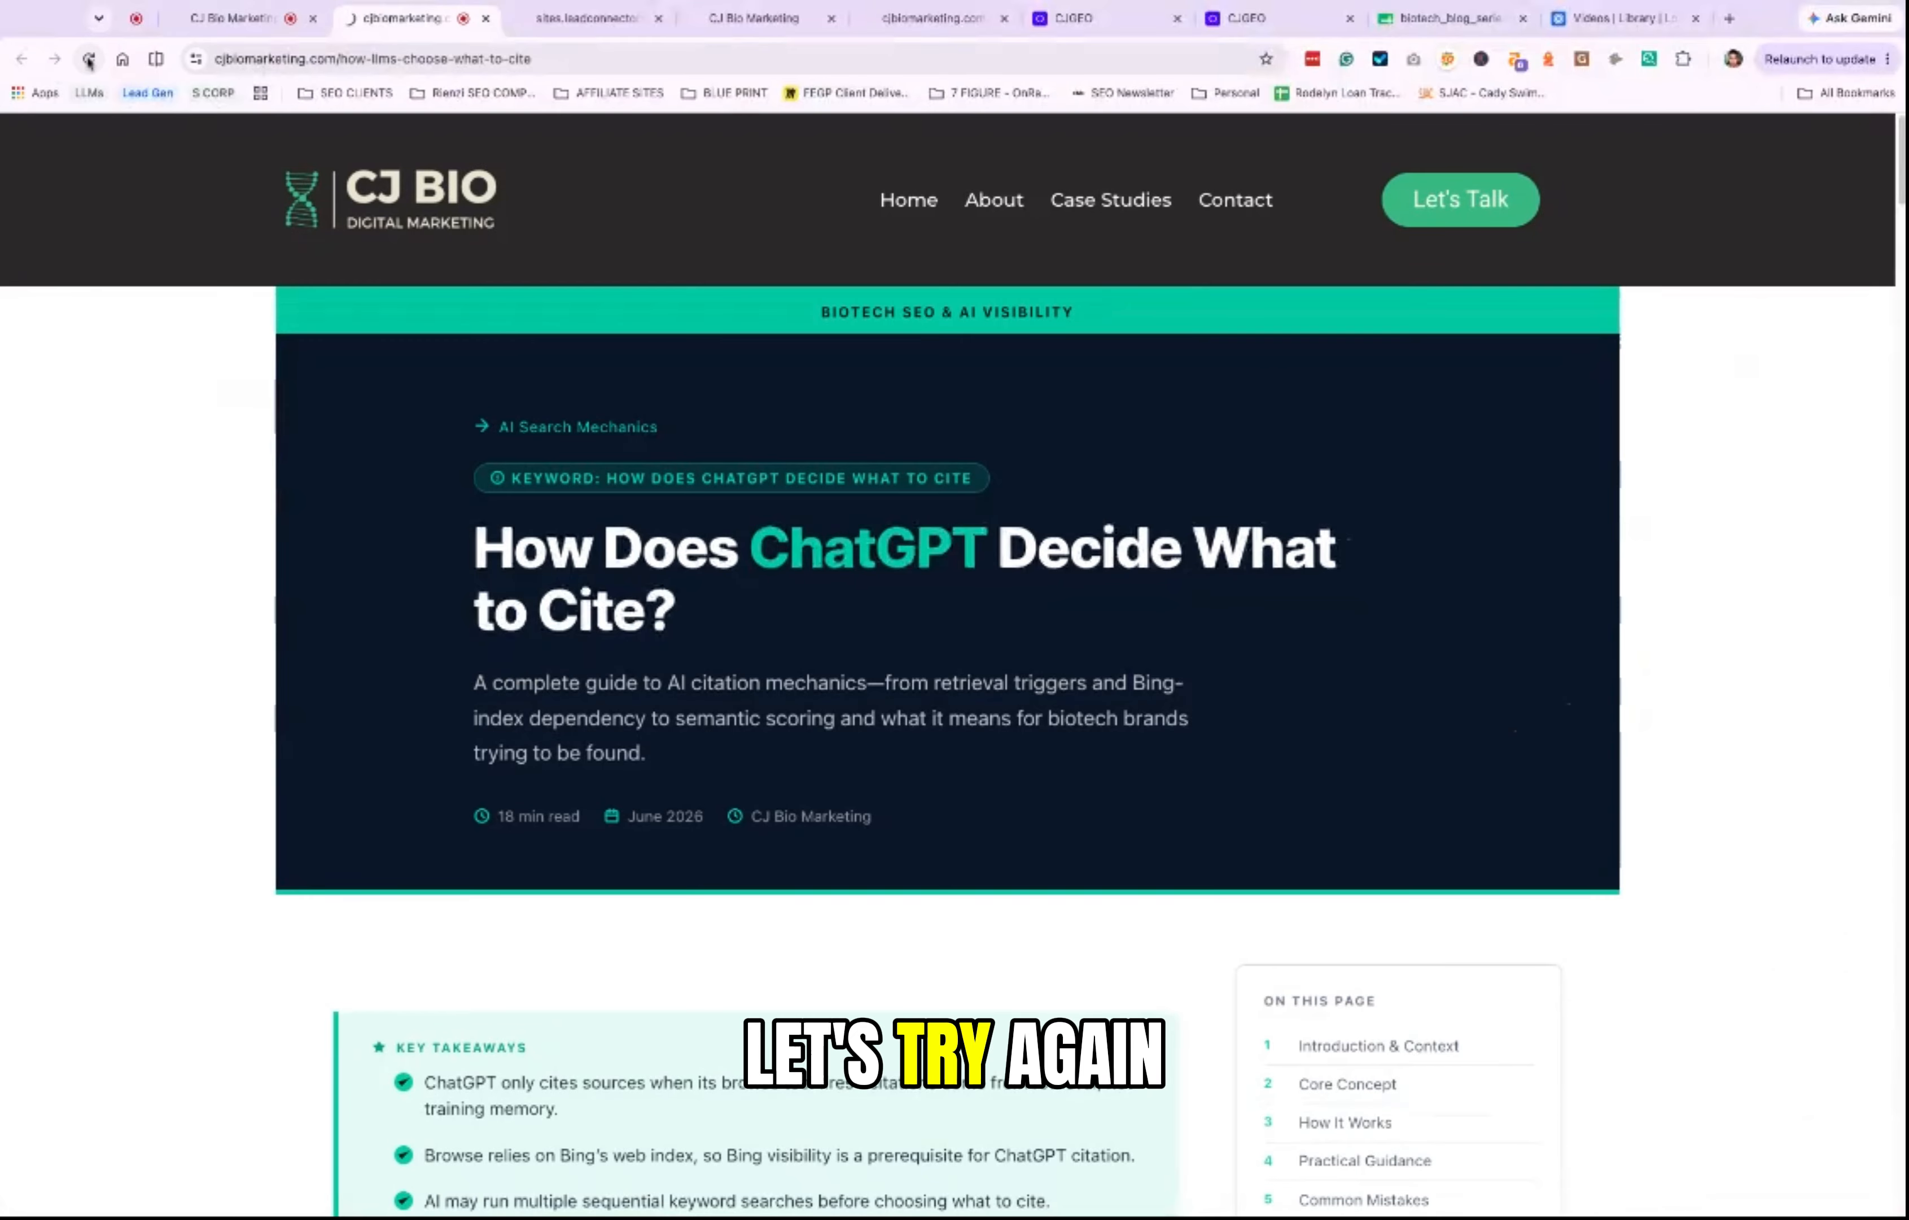
pyautogui.scroll(-2, 1349, 584)
pyautogui.scroll(2, 1350, 583)
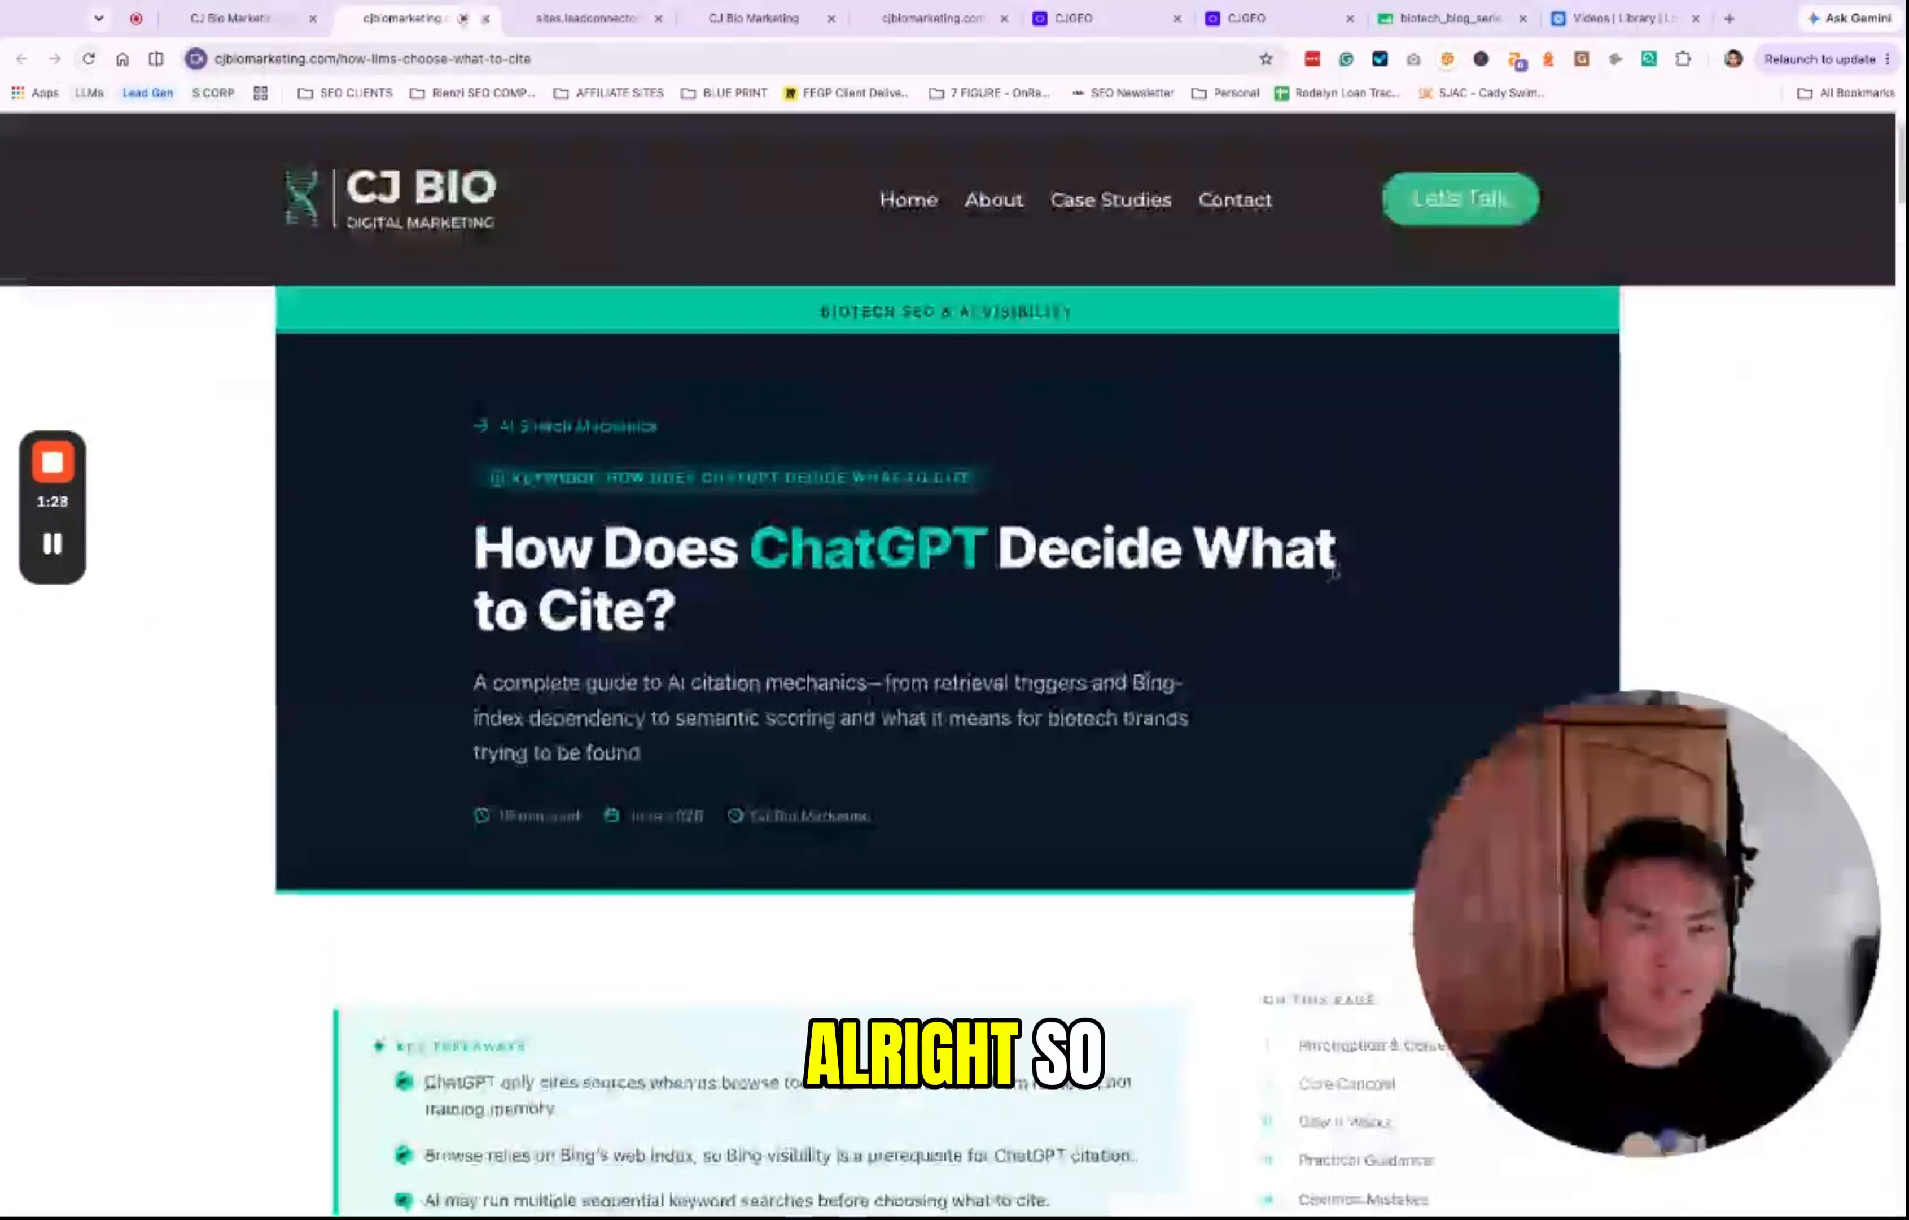
# Step: Review the republished article through its optimisation guidance, AI tool comparison table, FAQ and related resources, and return to the hero banner
pyautogui.scroll(-20, 1349, 583)
pyautogui.scroll(-20, 1163, 634)
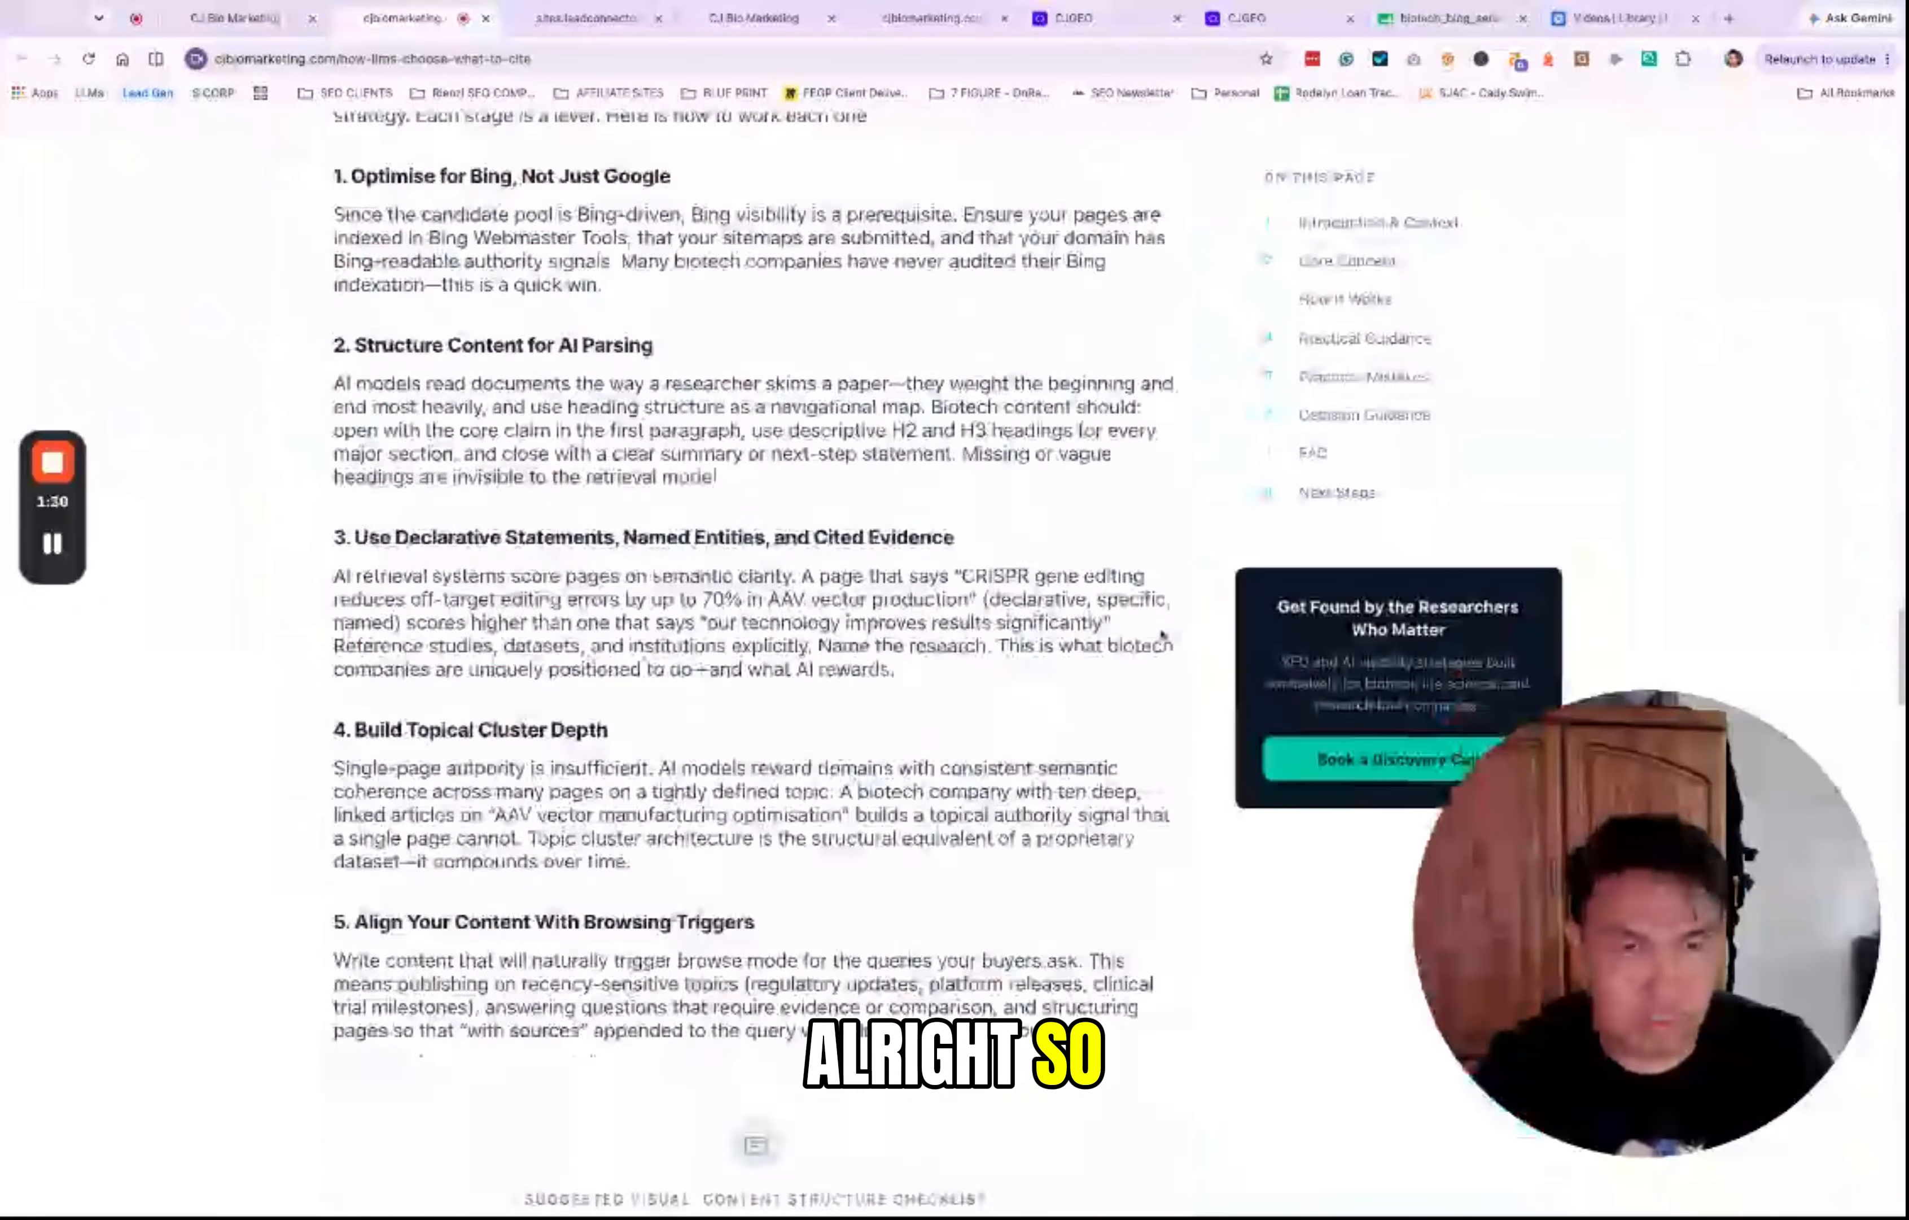
pyautogui.scroll(-10, 754, 459)
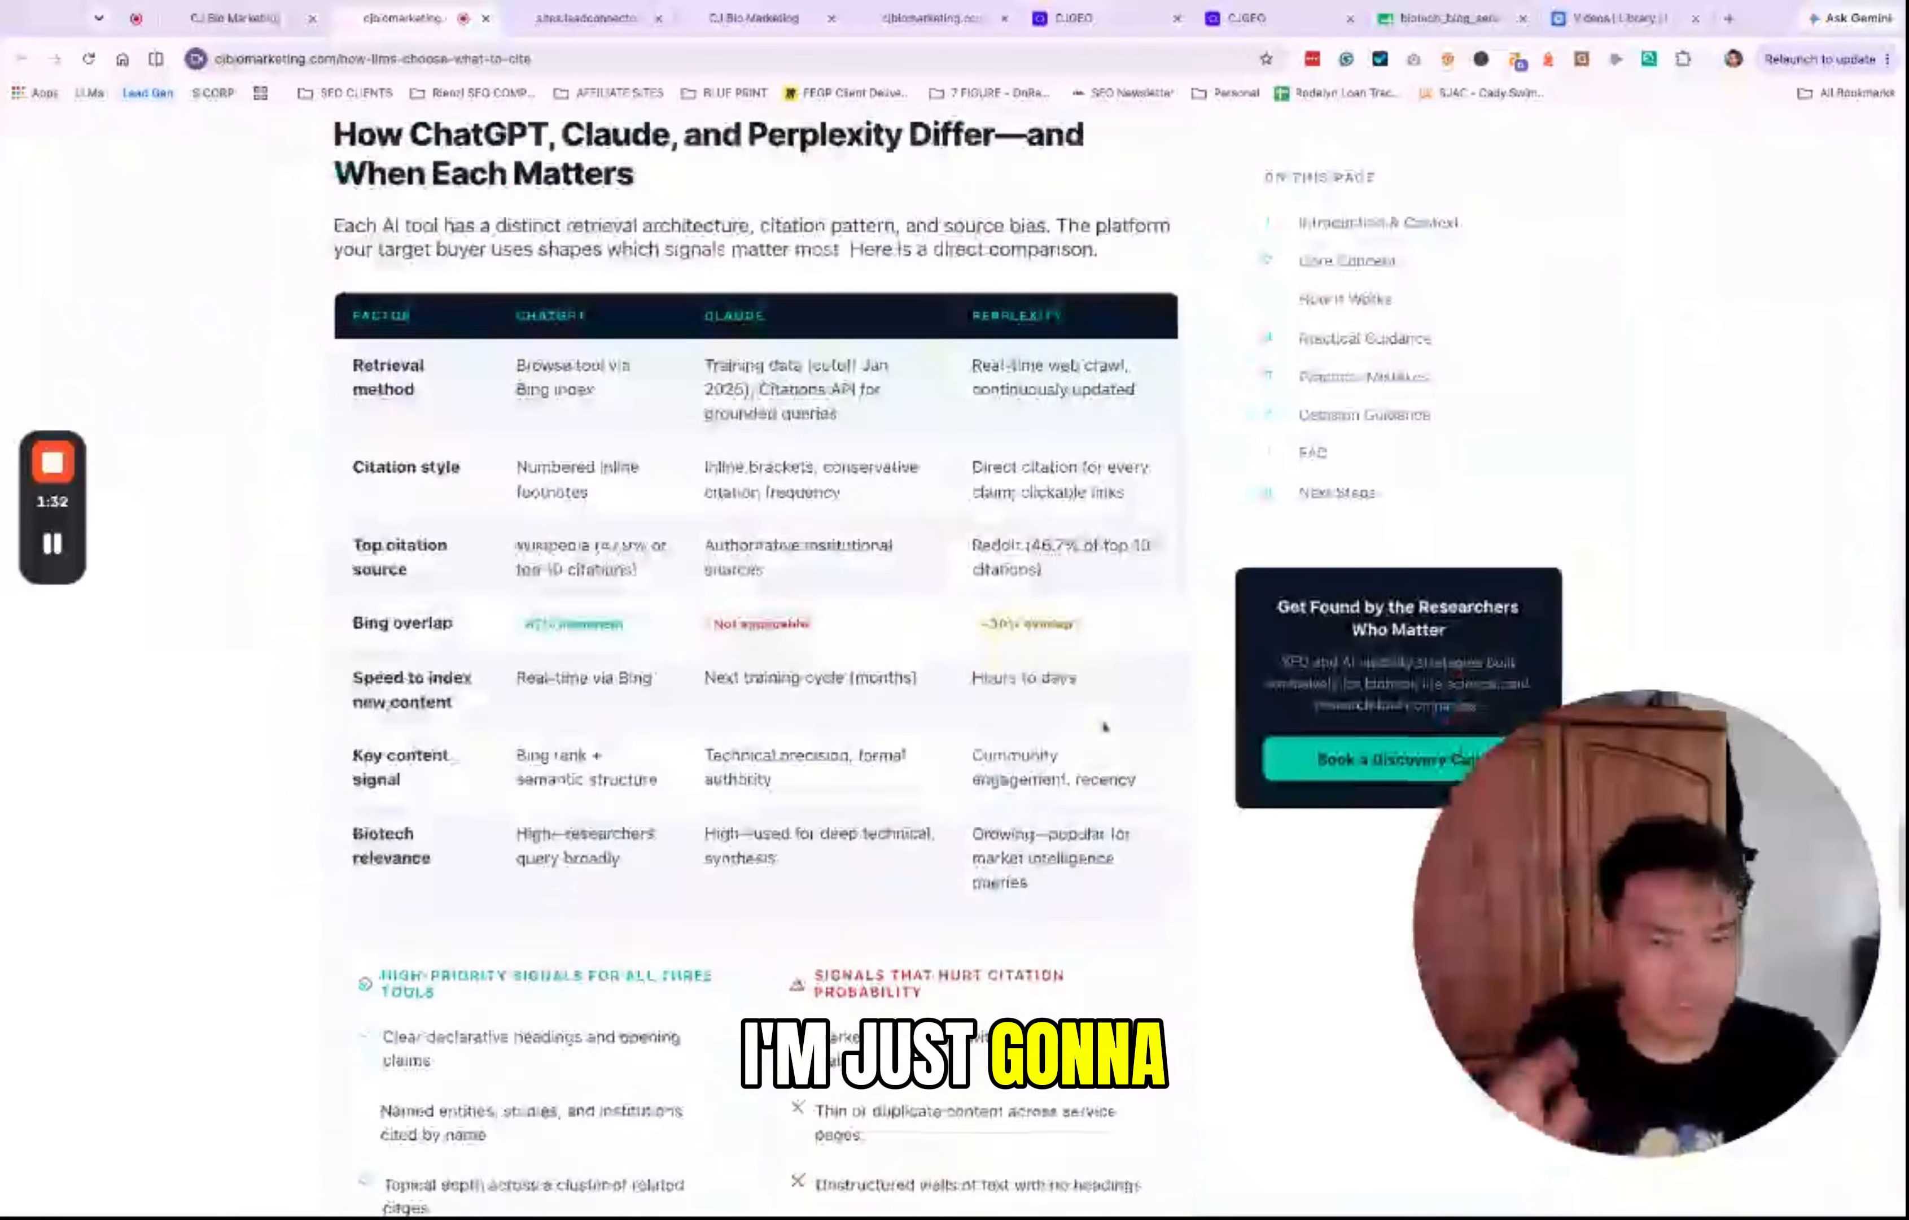
pyautogui.scroll(-20, 960, 768)
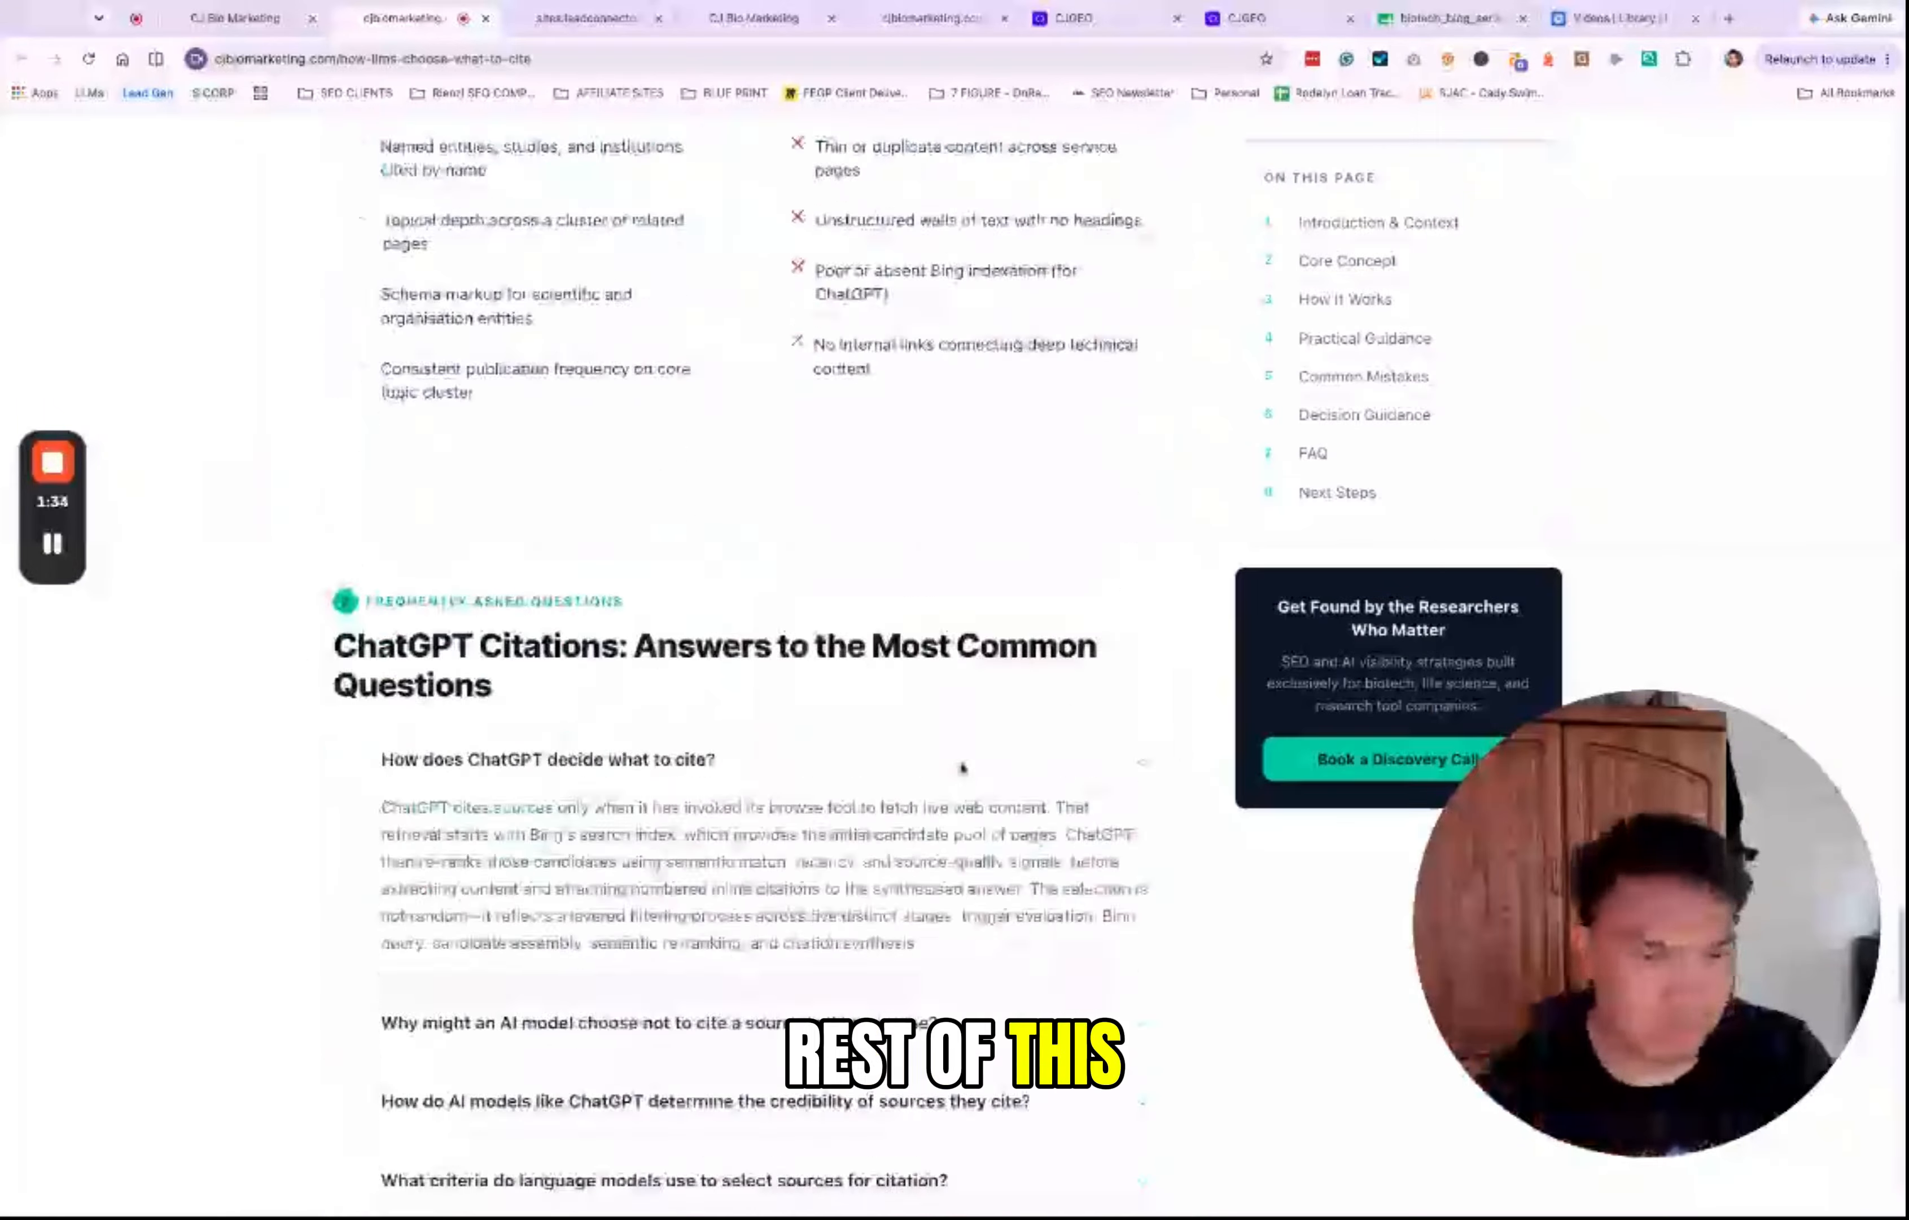
pyautogui.scroll(20, 963, 766)
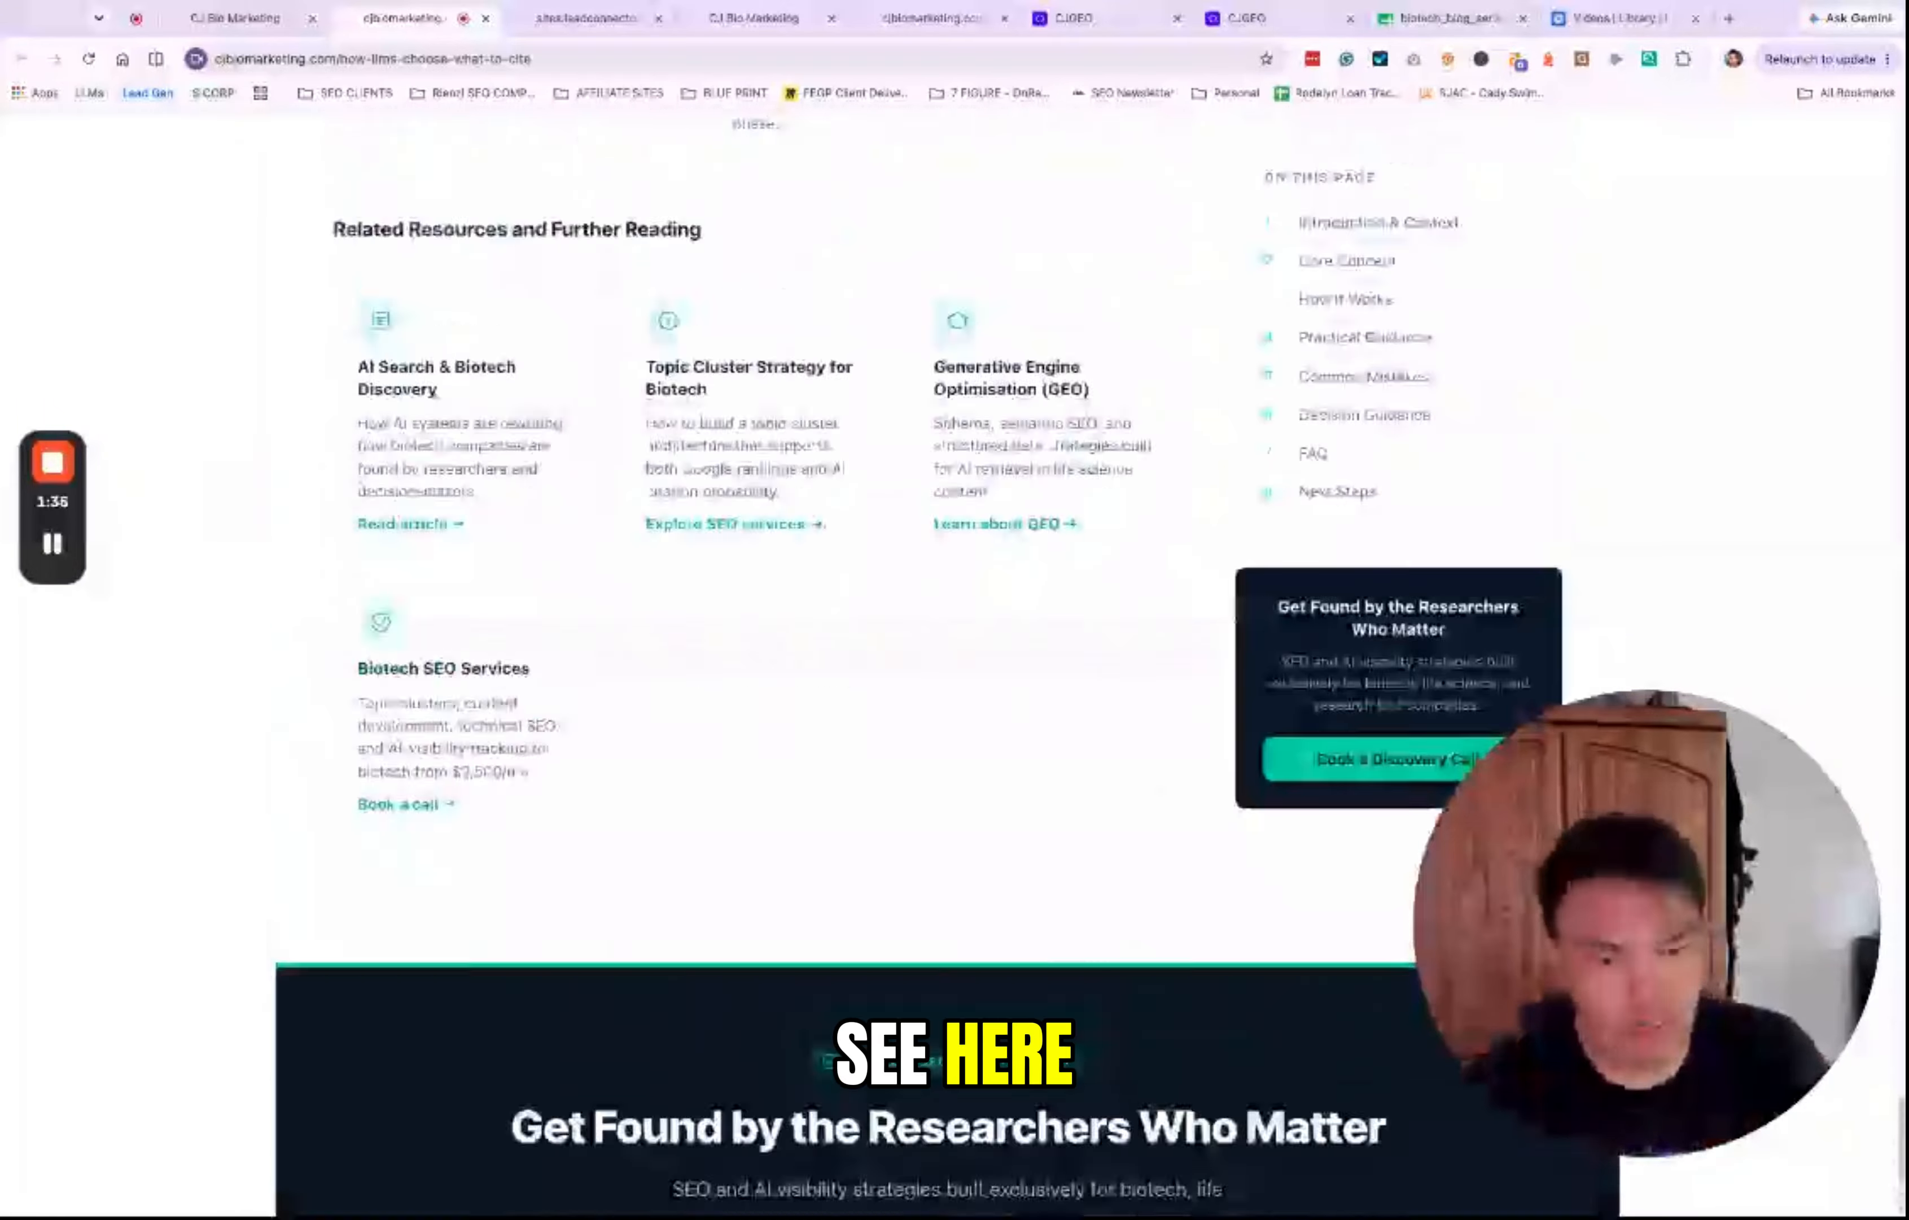
pyautogui.scroll(10, 960, 768)
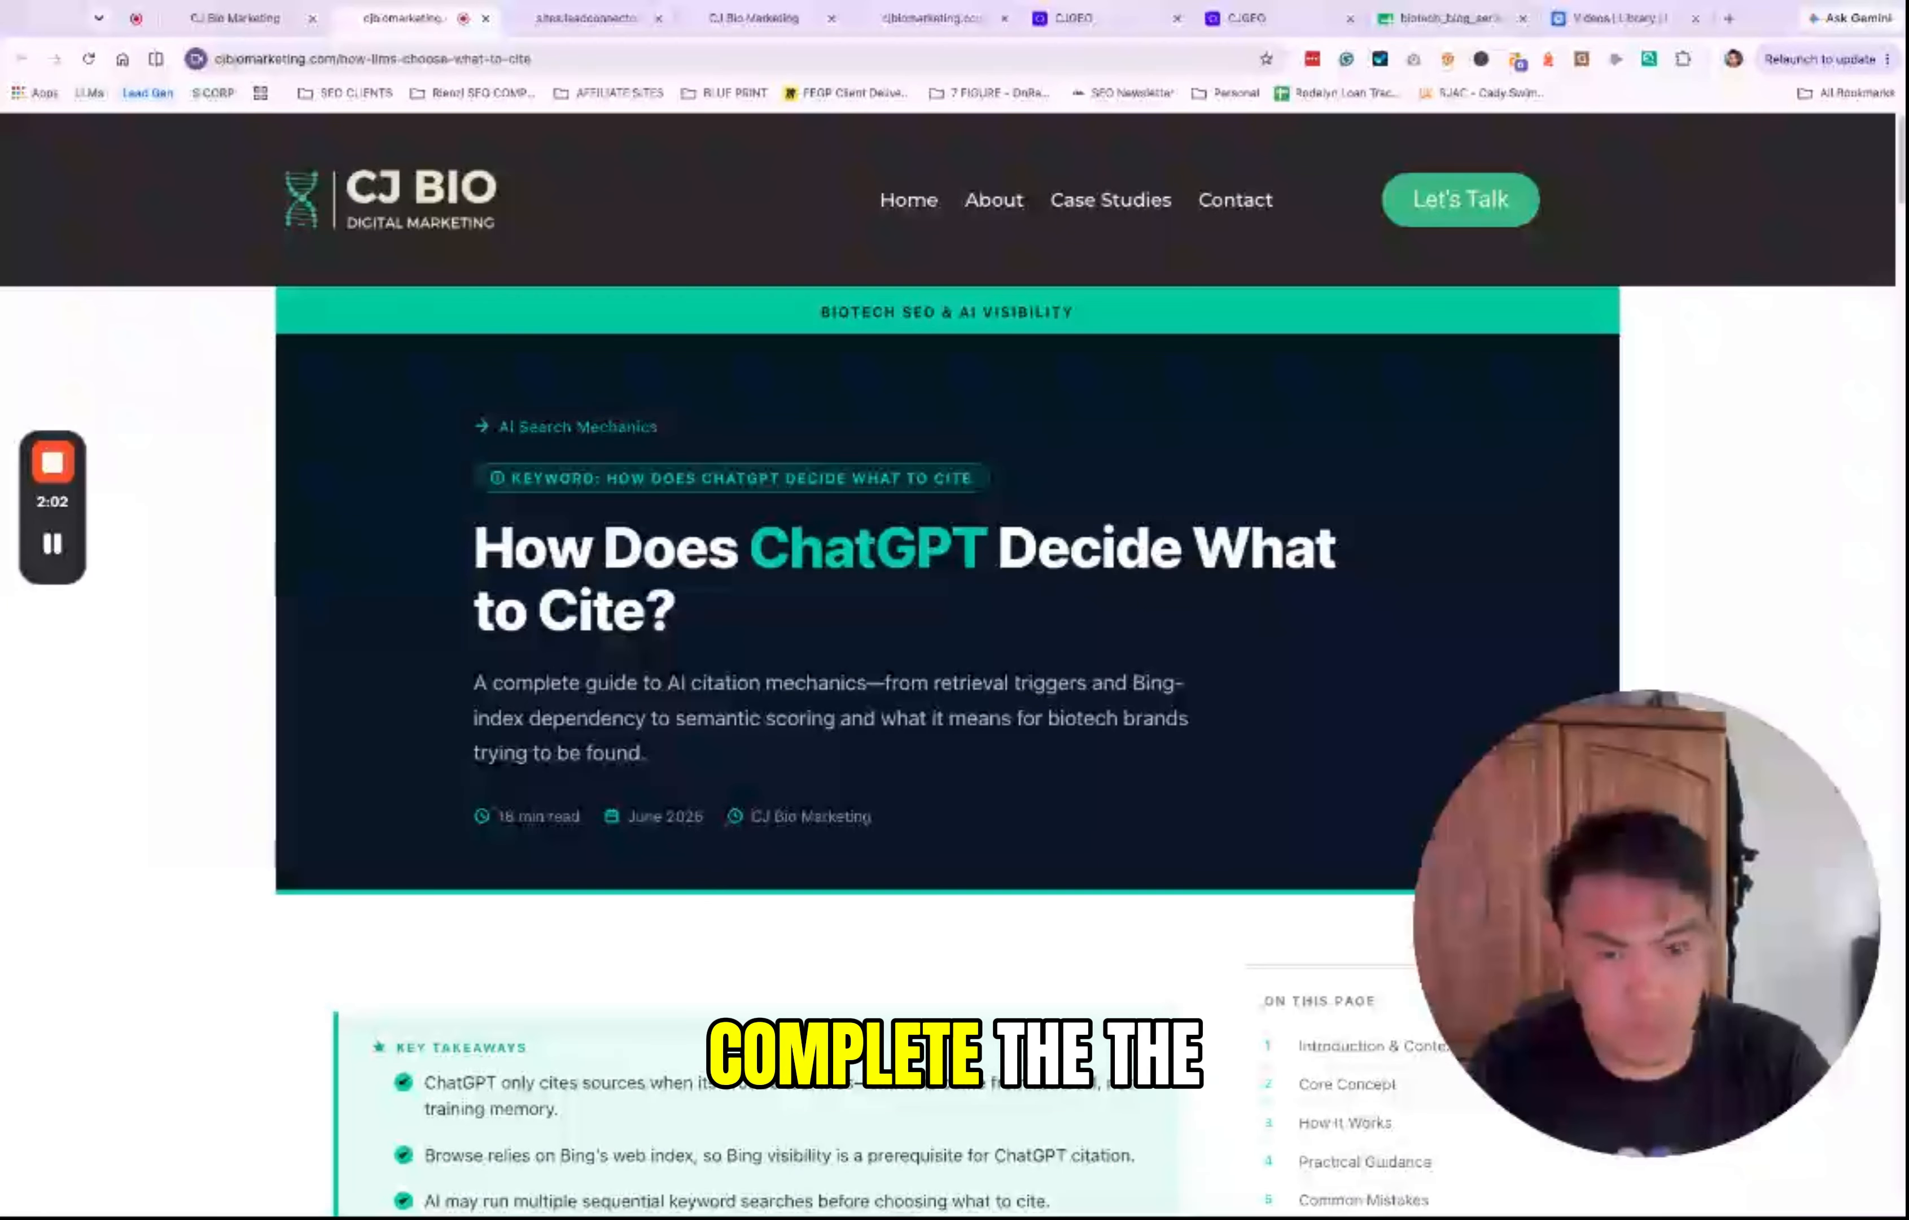
pyautogui.scroll(-3, 979, 797)
pyautogui.scroll(3, 979, 796)
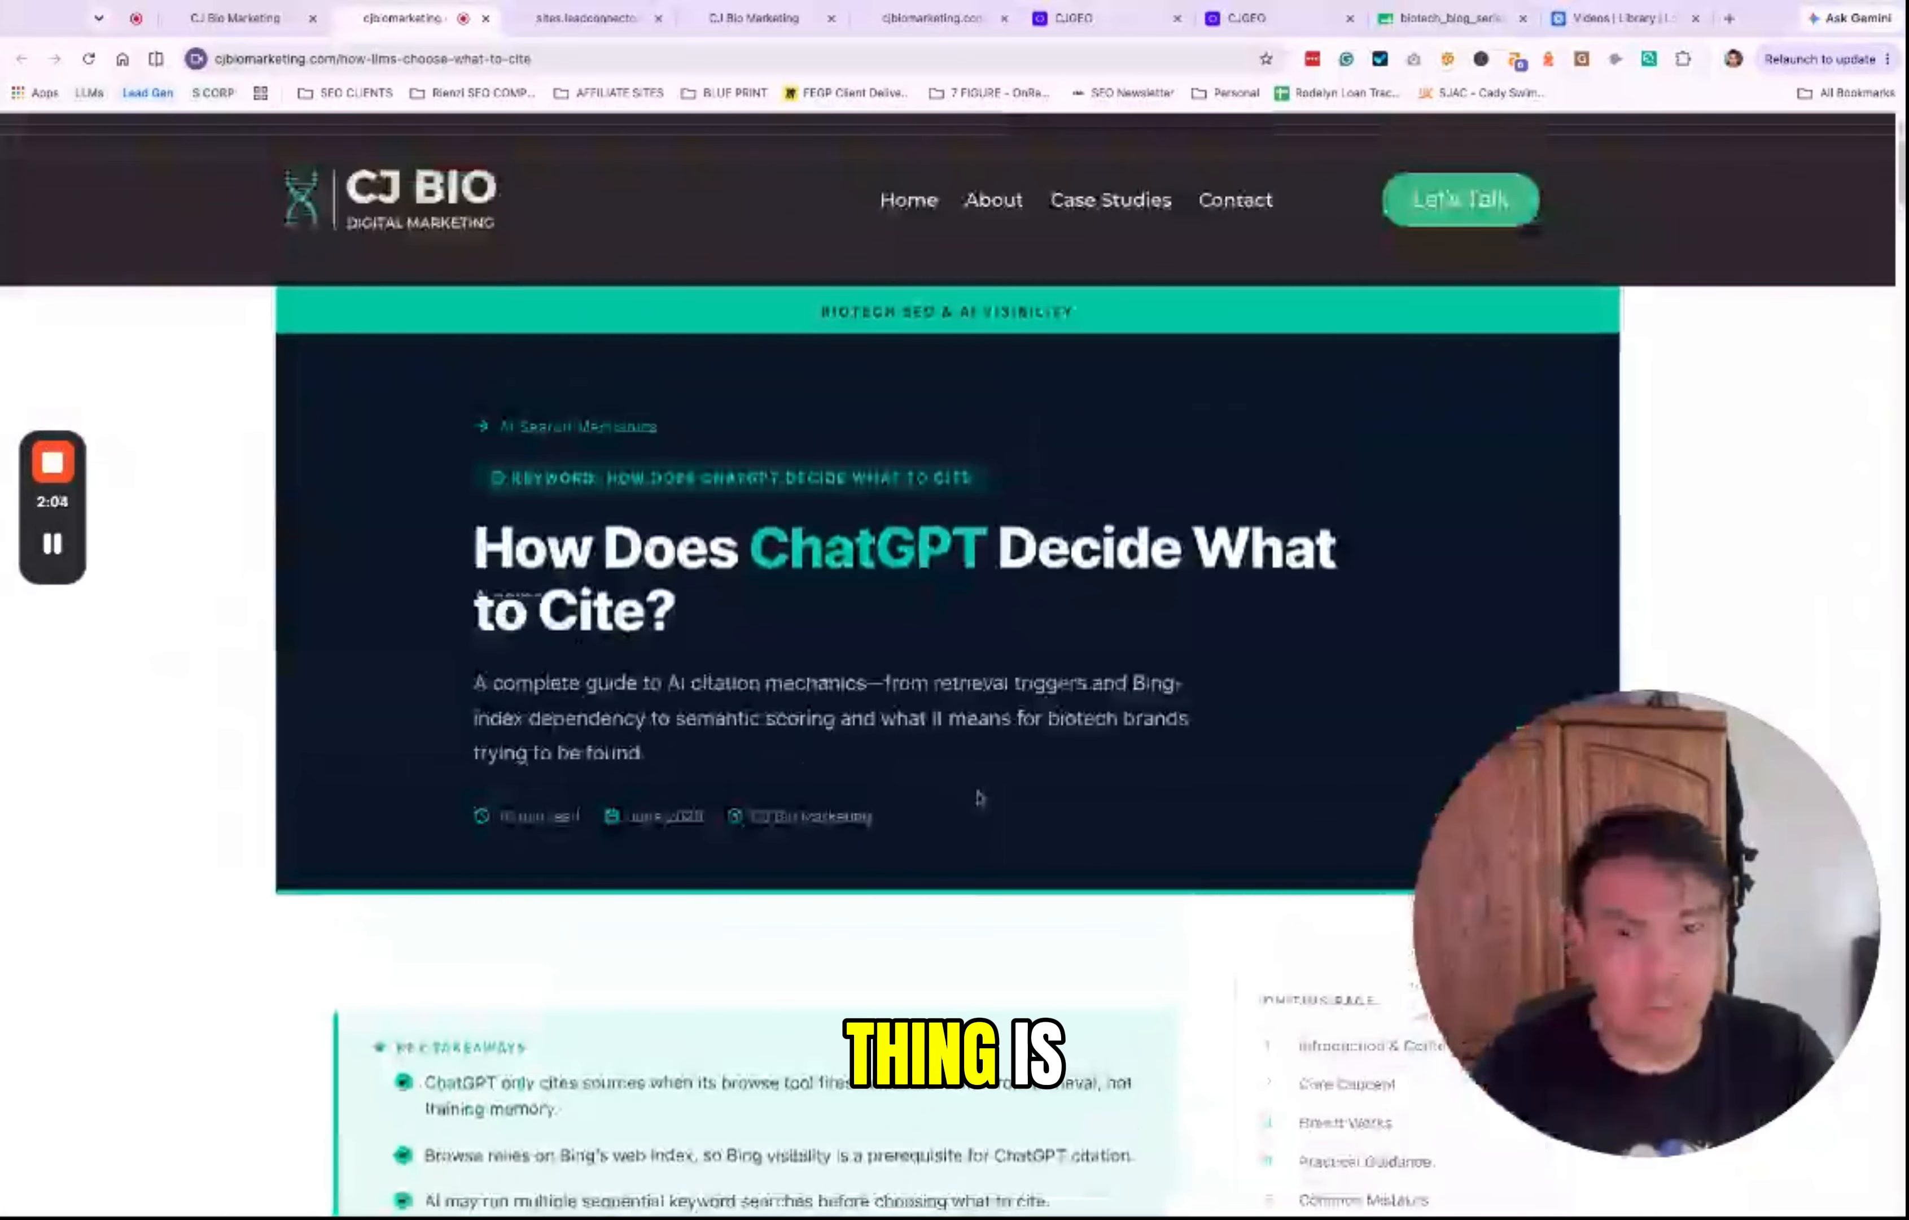
pyautogui.scroll(-3, 979, 797)
pyautogui.scroll(3, 979, 796)
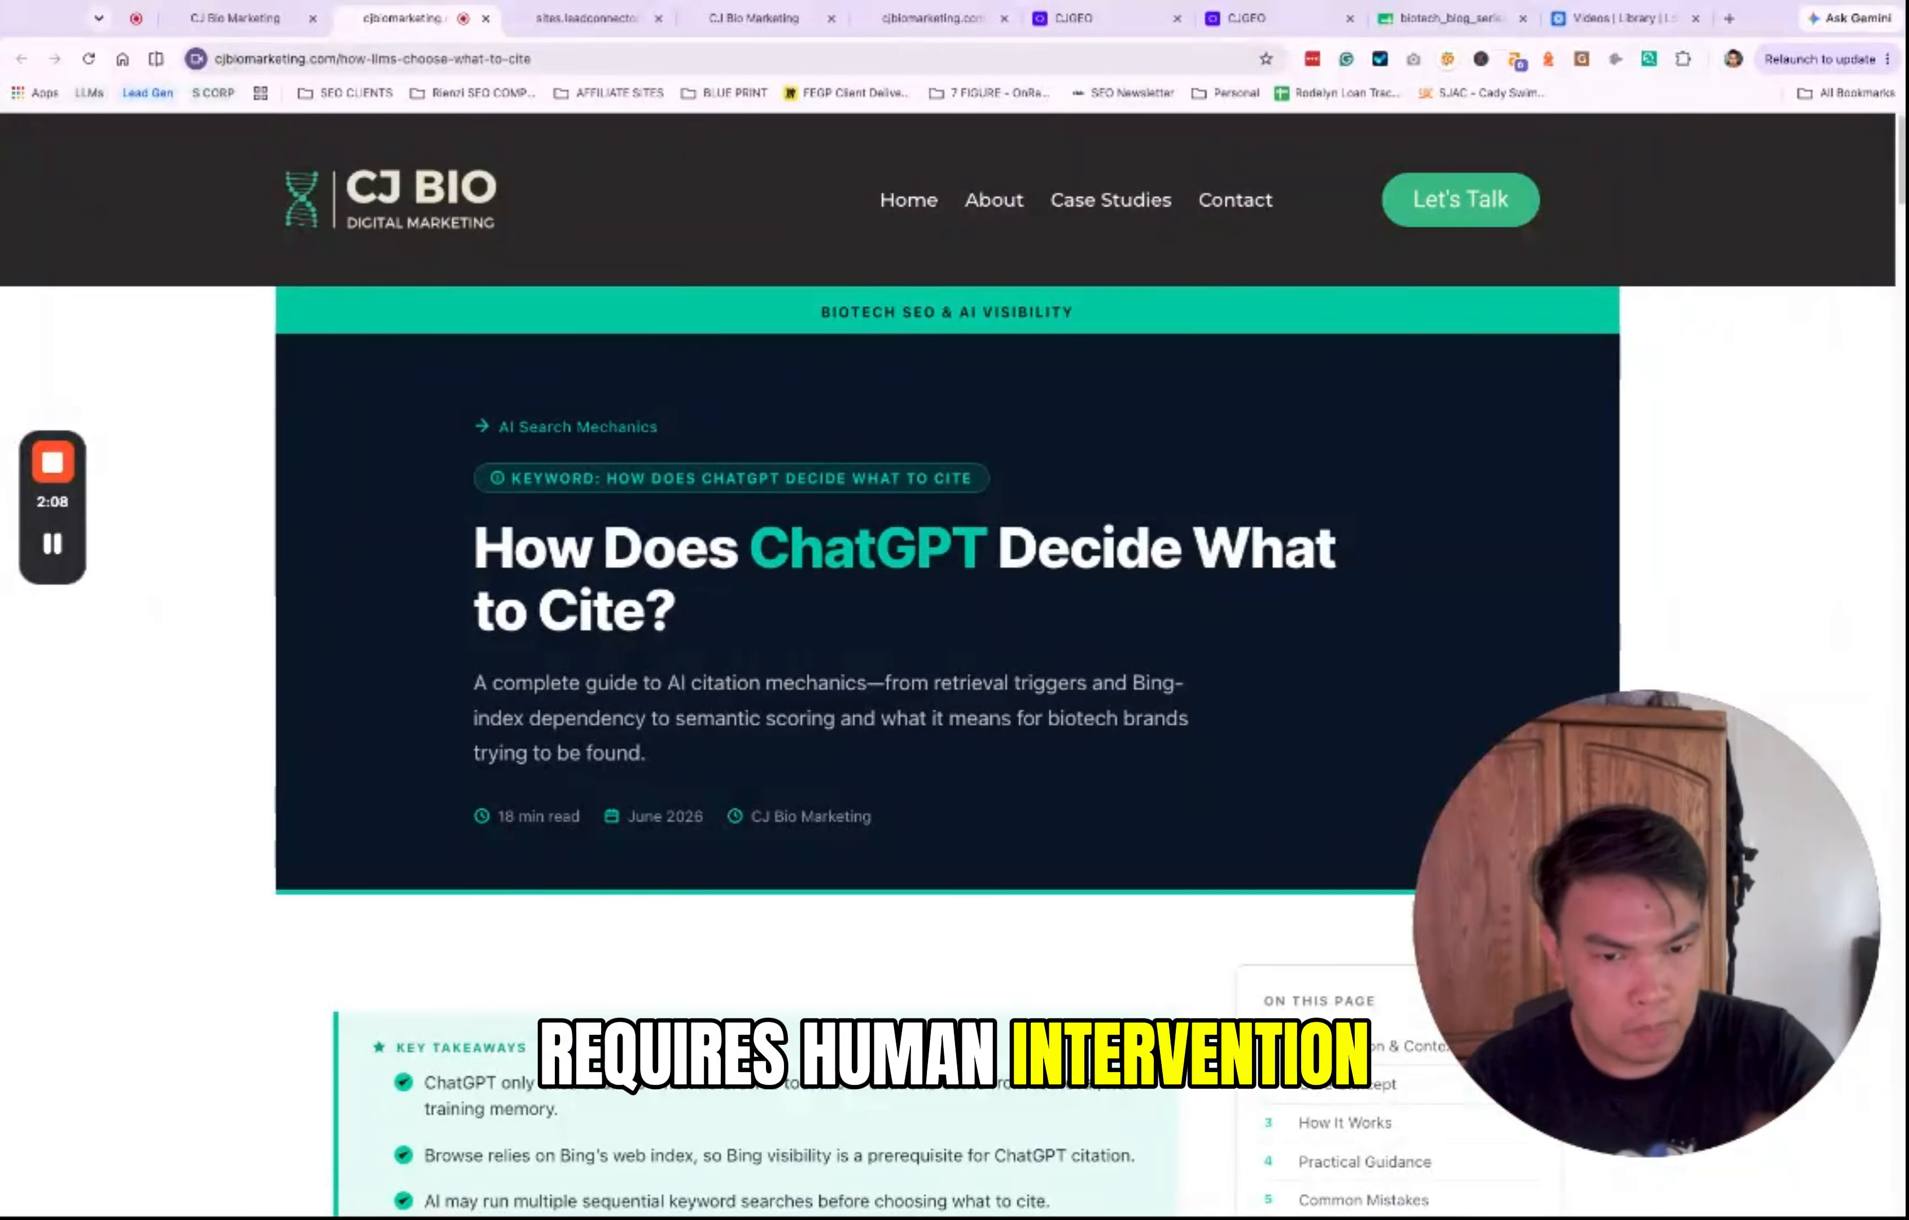
# Step: Examine the key takeaways and the "Why AI Citation Mechanics Matter Right Now" introduction, highlighting its text, and return to the page's beginning
pyautogui.scroll(-9, 1046, 934)
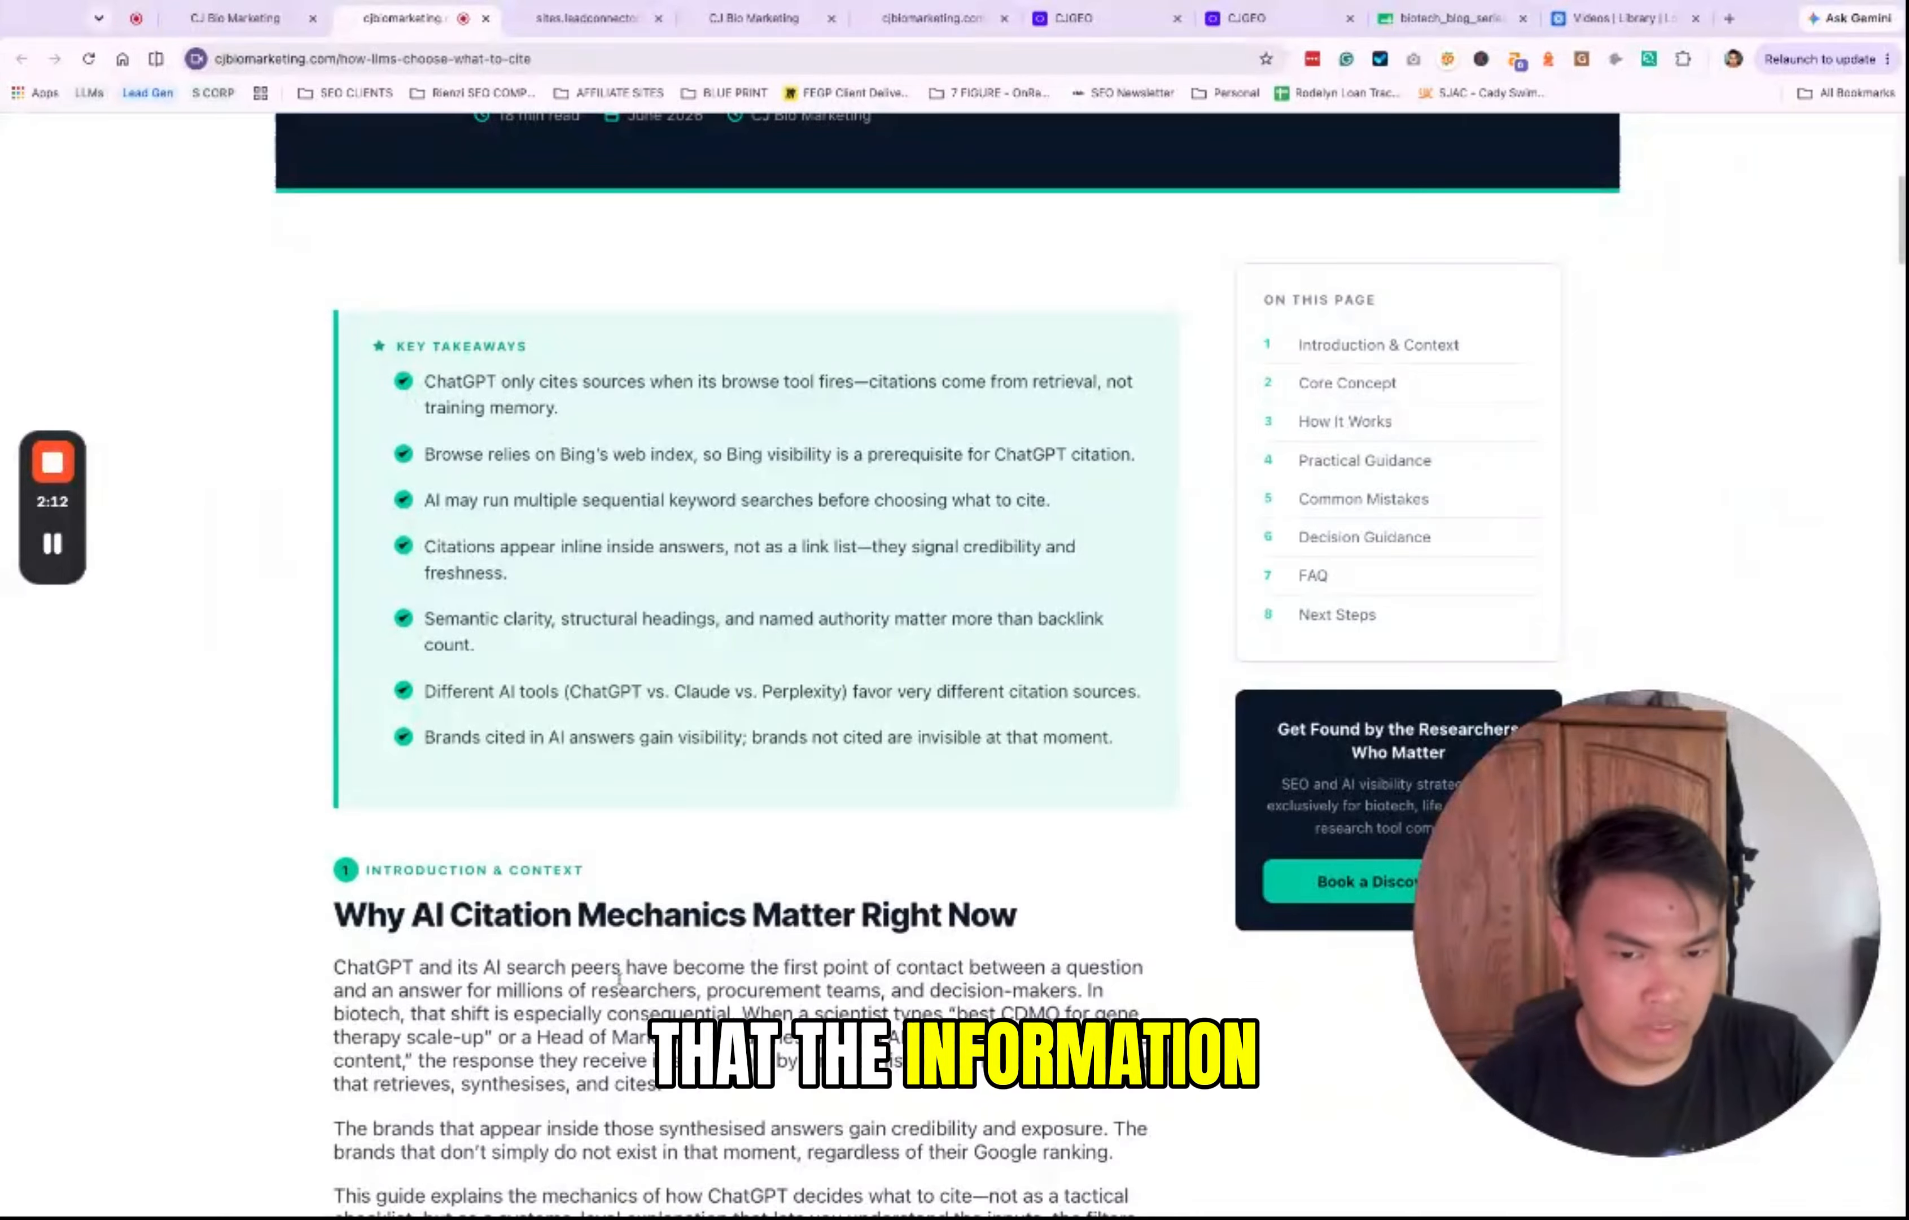
pyautogui.scroll(-2, 619, 977)
pyautogui.moveTo(333, 706); pyautogui.dragTo(991, 1092)
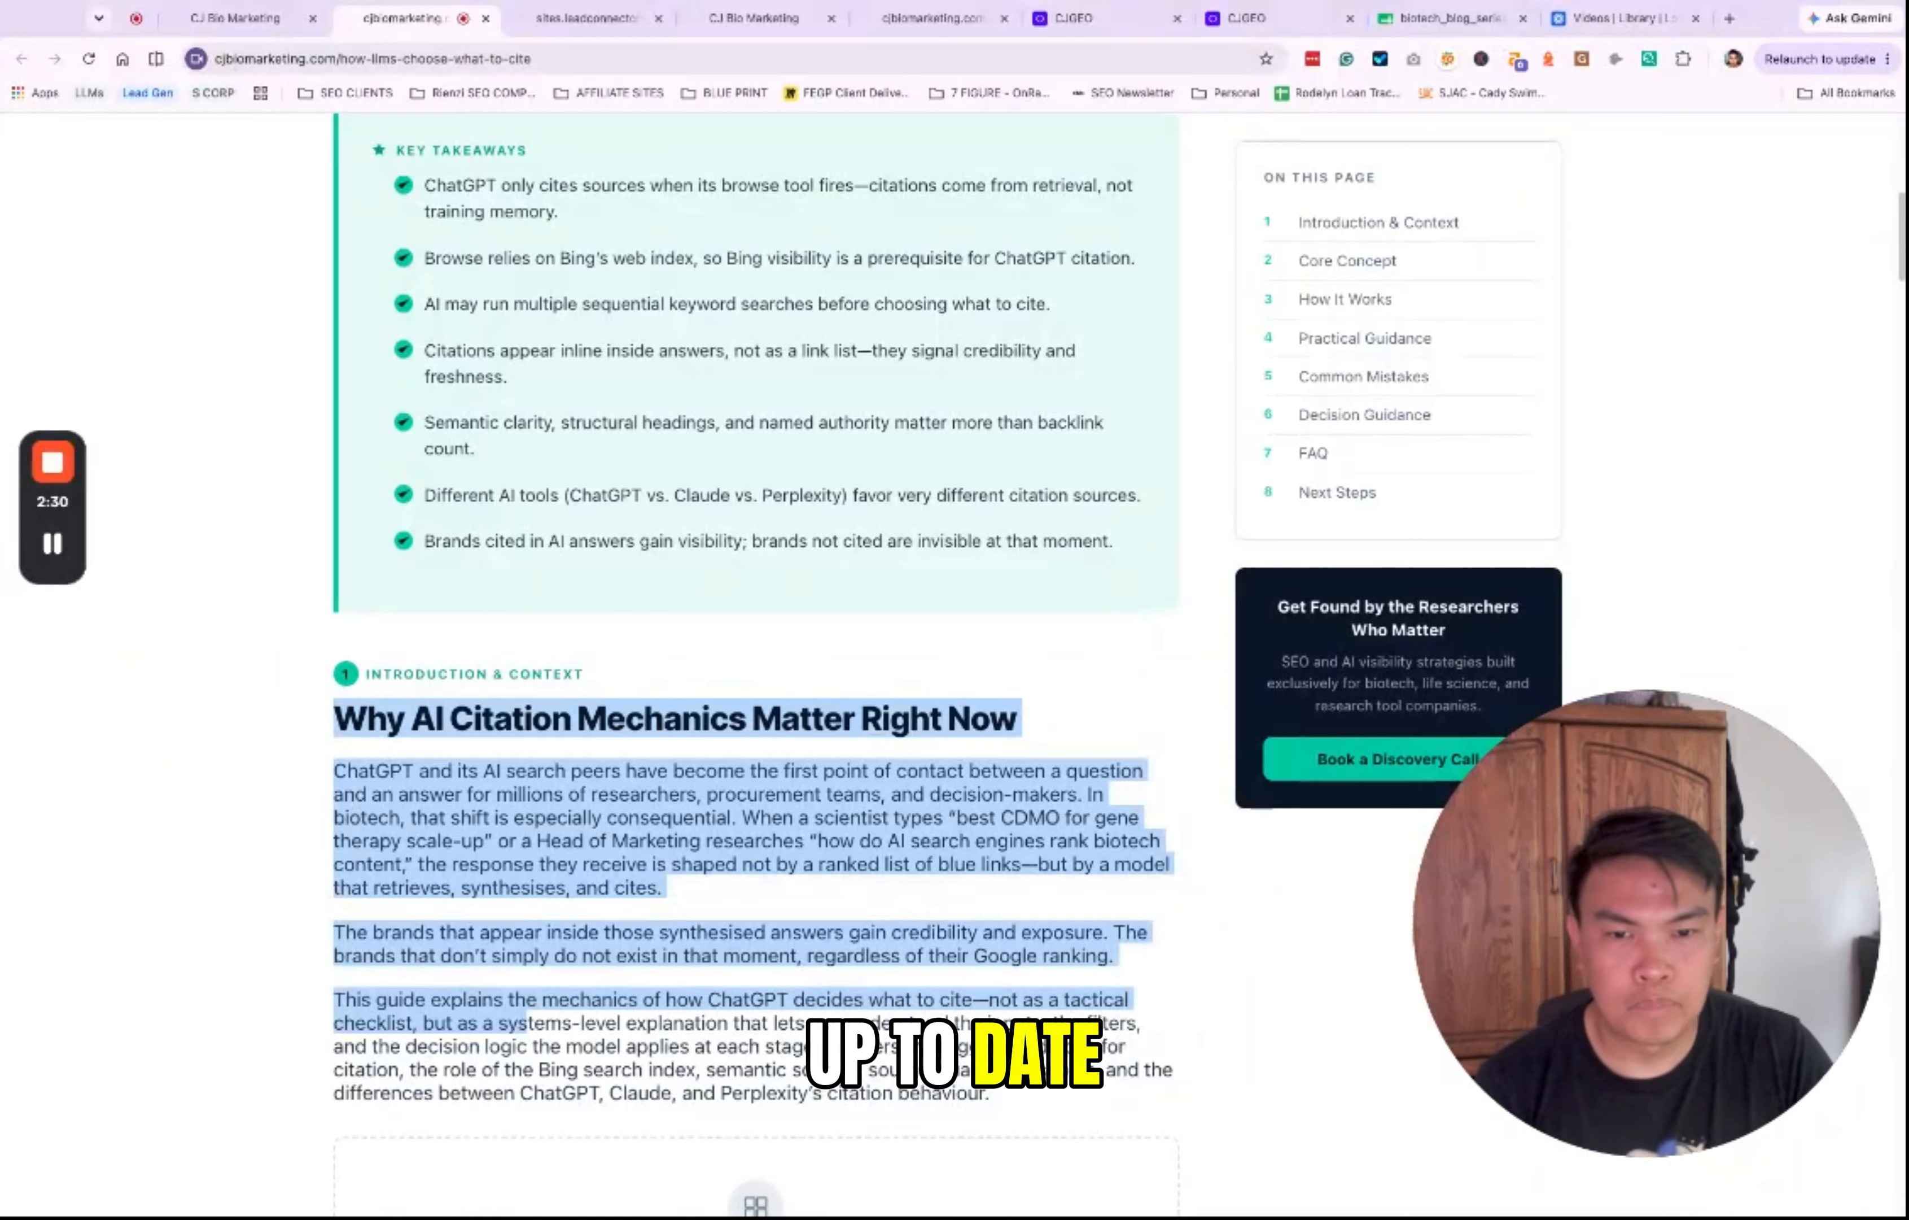
pyautogui.click(565, 998)
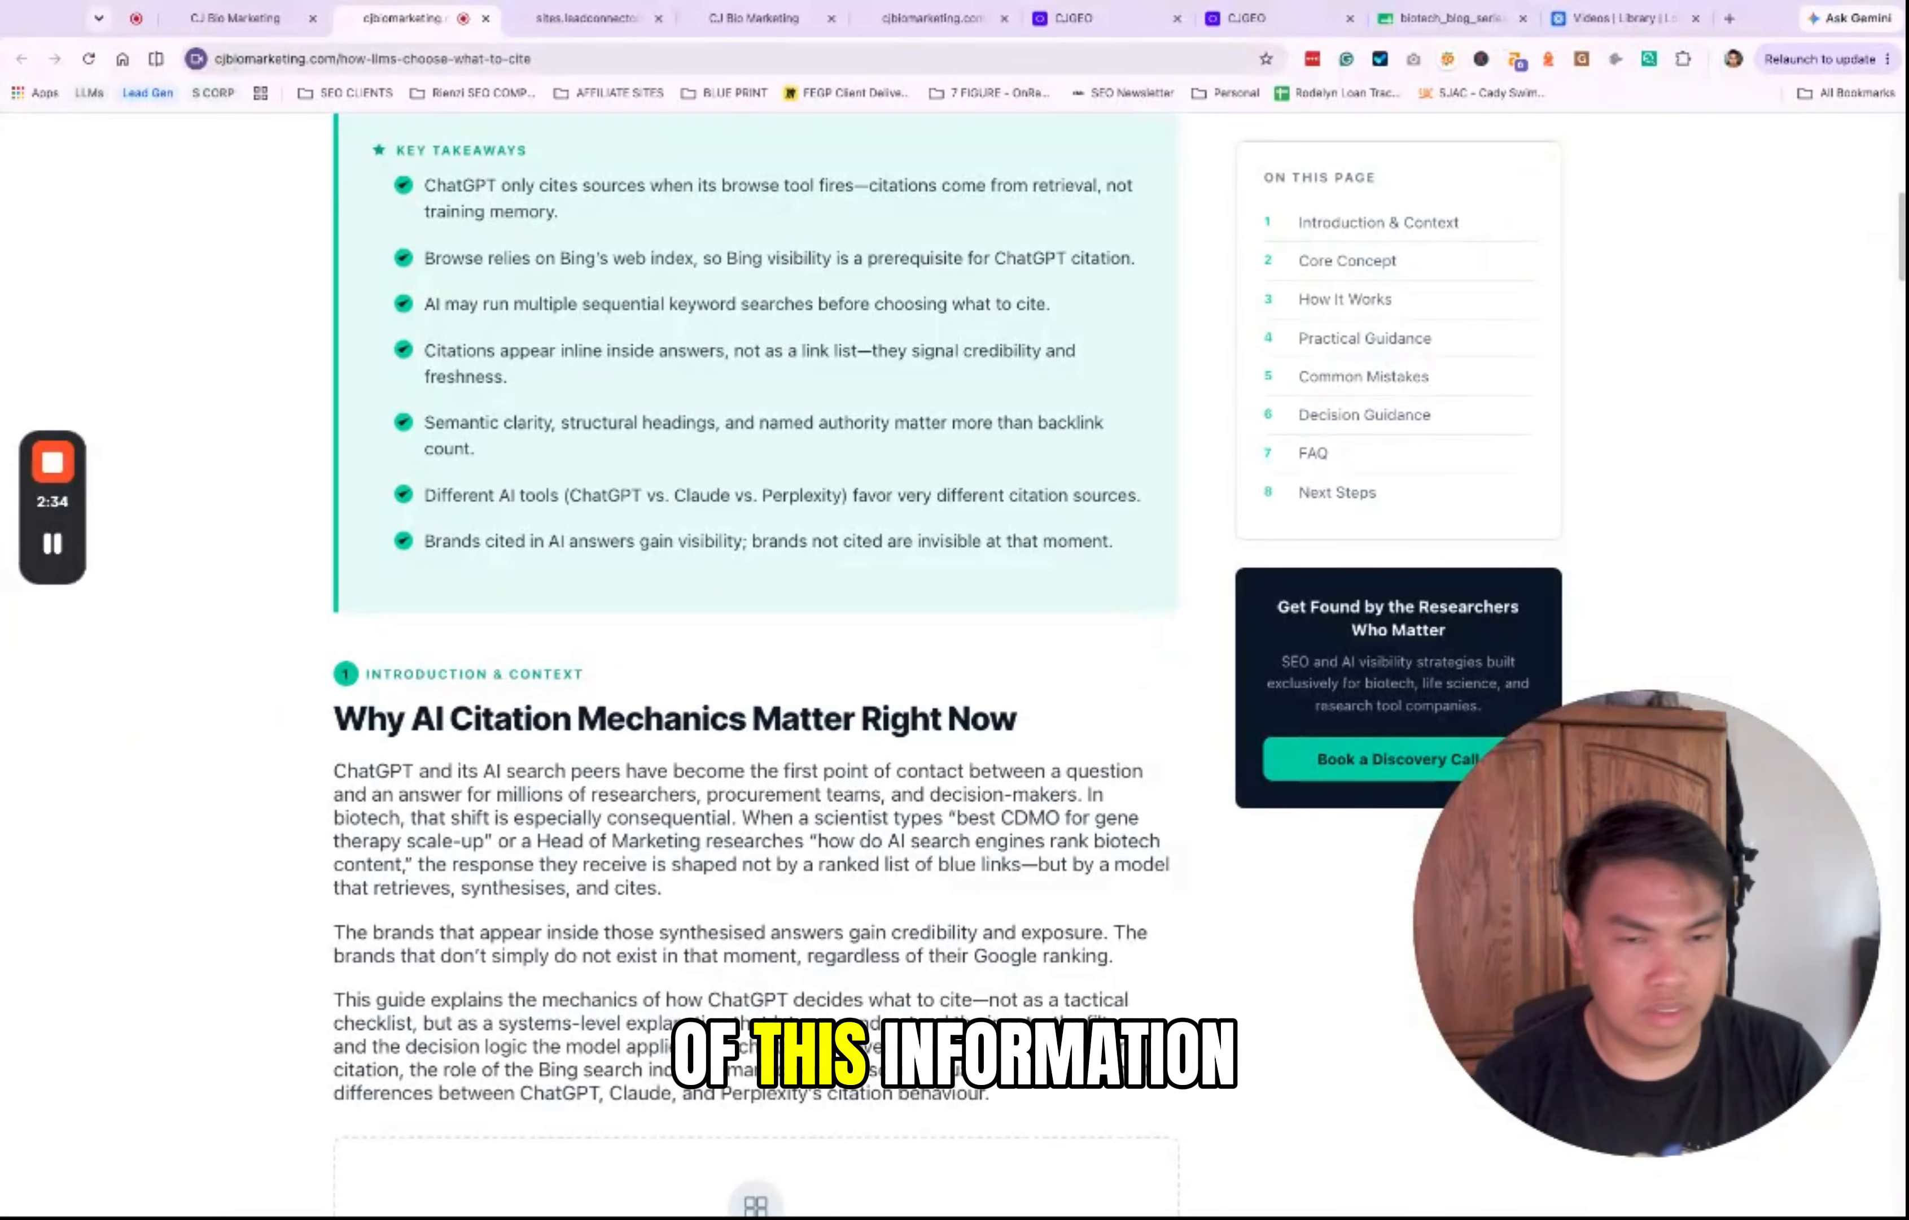
pyautogui.scroll(-15, 588, 1065)
pyautogui.scroll(20, 588, 1067)
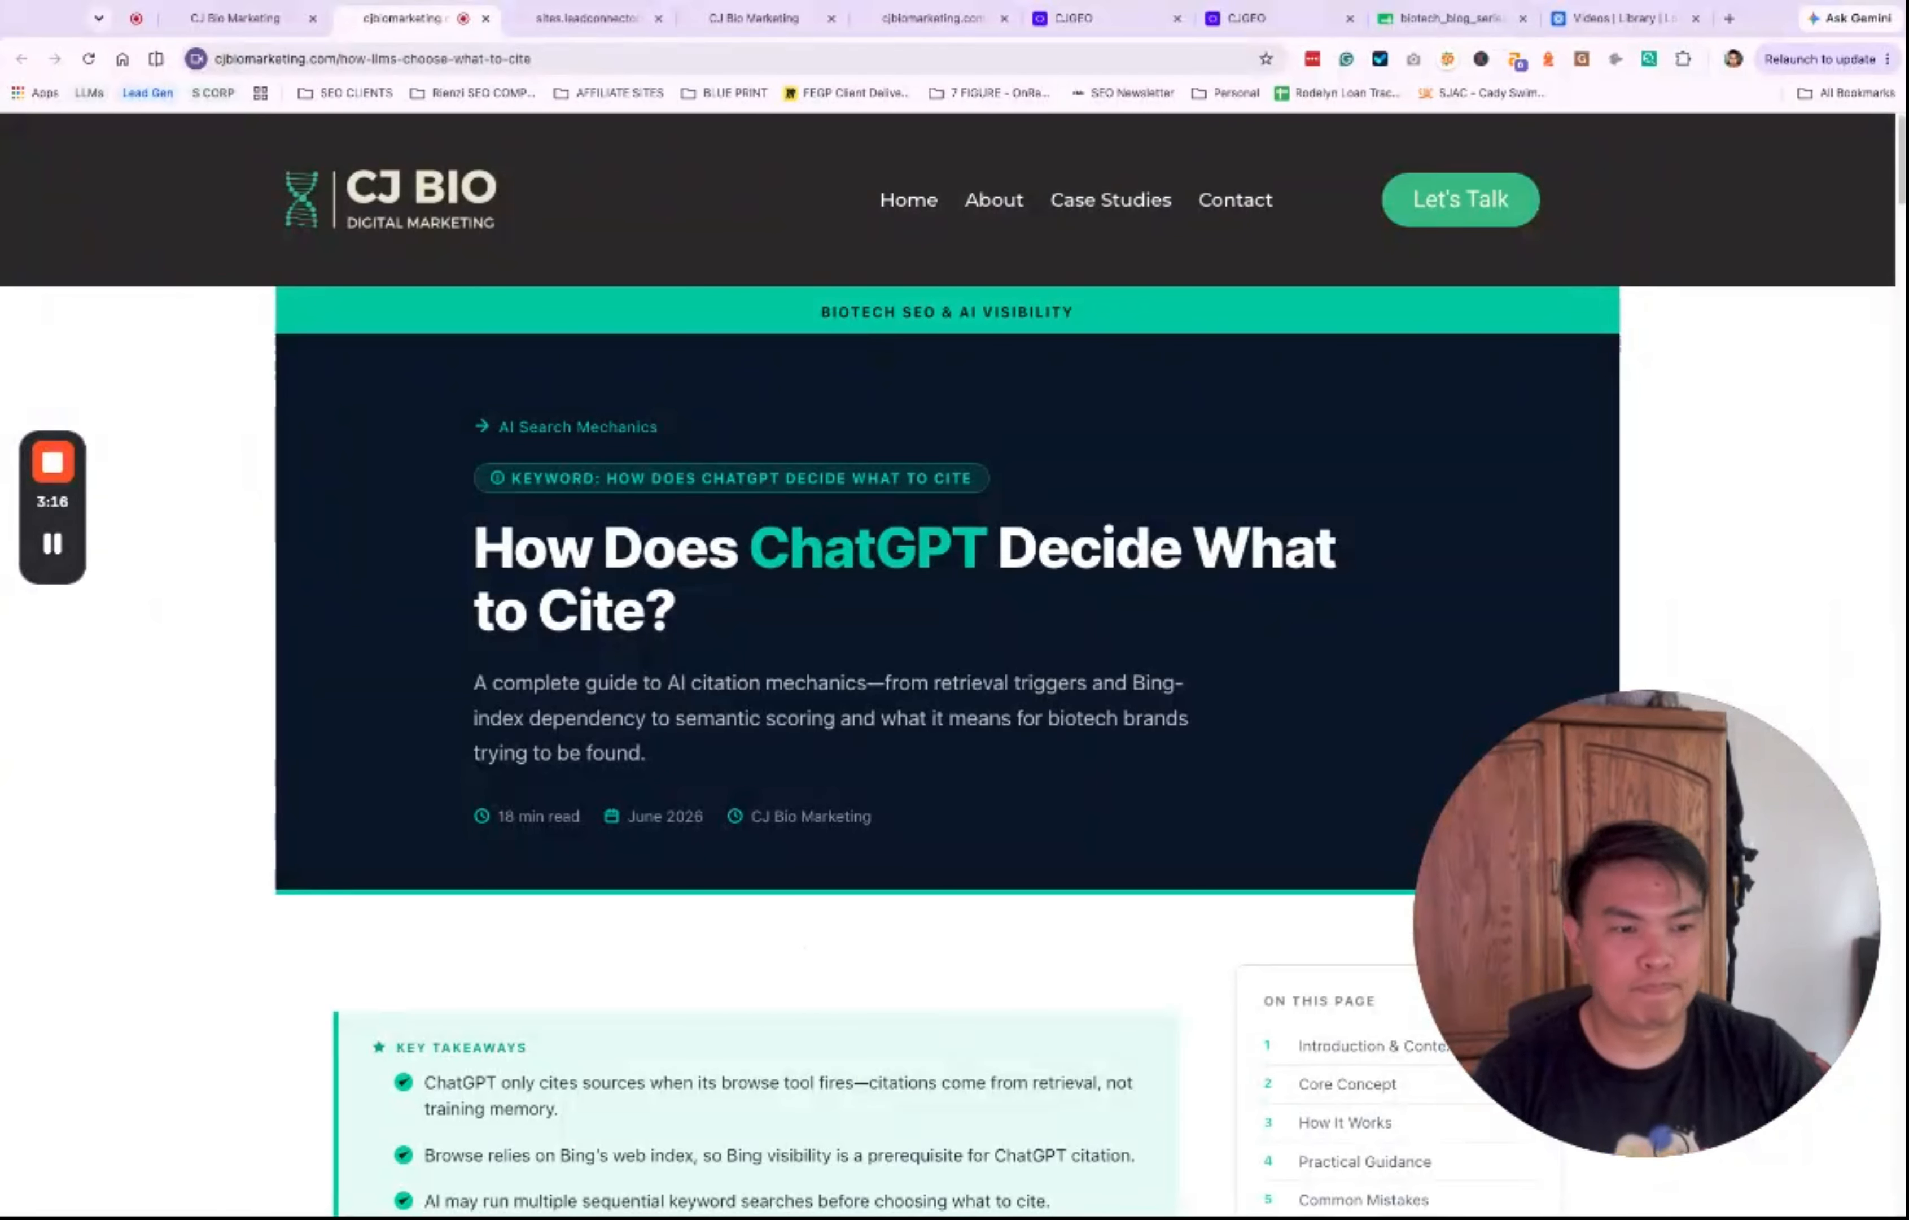
pyautogui.moveTo(53, 483)
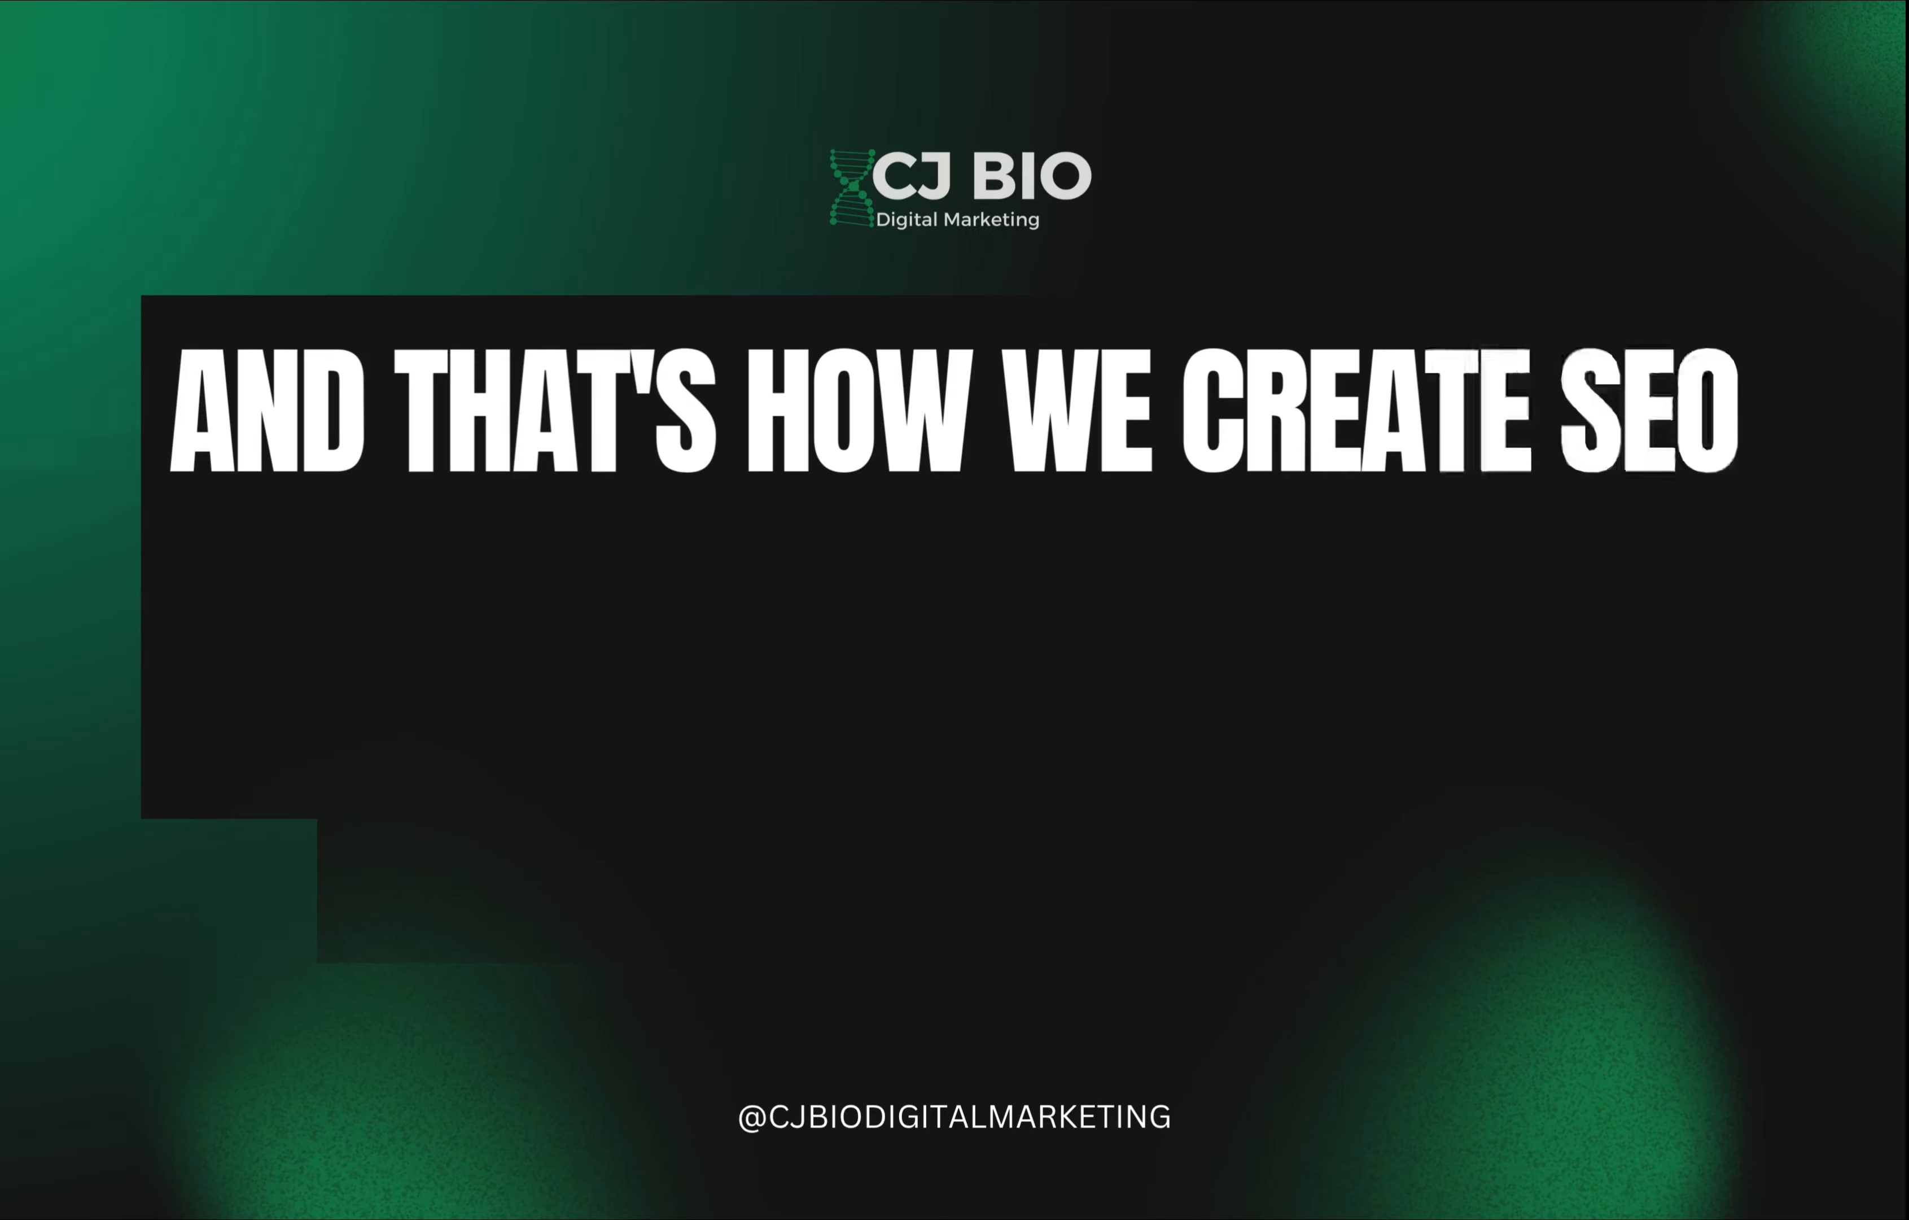